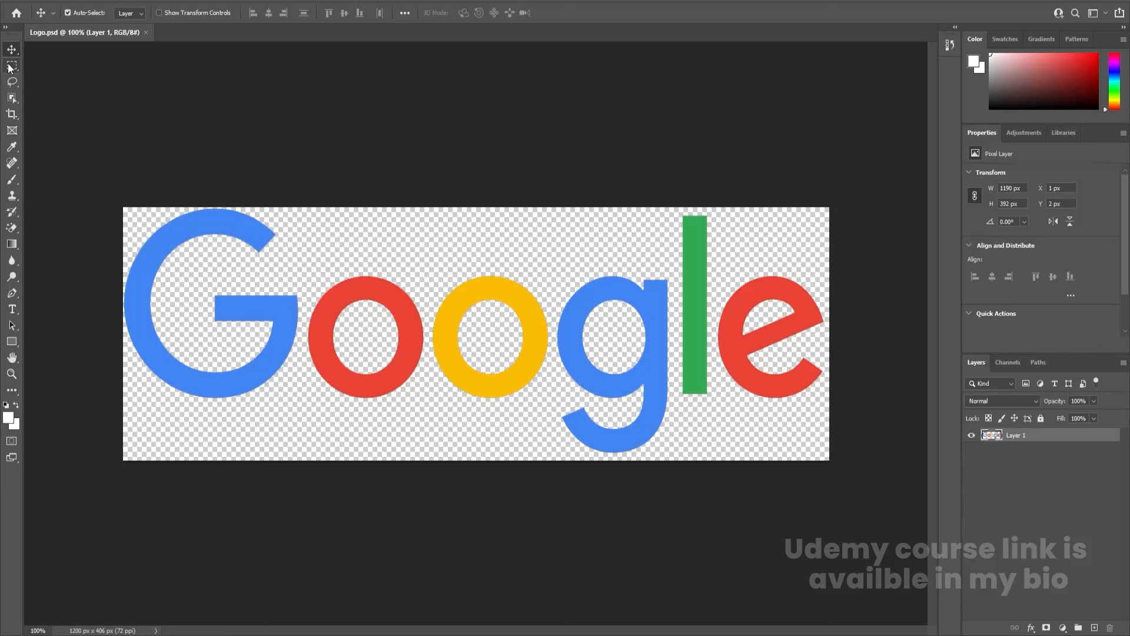
# Step: Cut the blue capital G out of Layer 1 with a rectangular marquee selection and paste it in place on a new layer
pyautogui.click(10, 67)
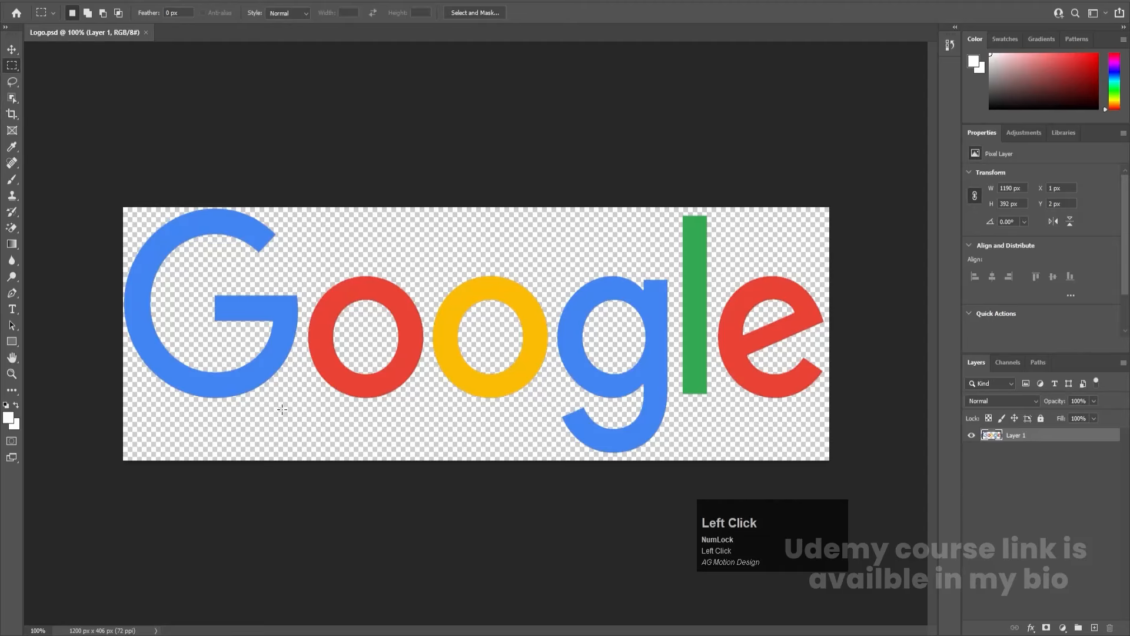
pyautogui.moveTo(298, 418); pyautogui.dragTo(304, 443)
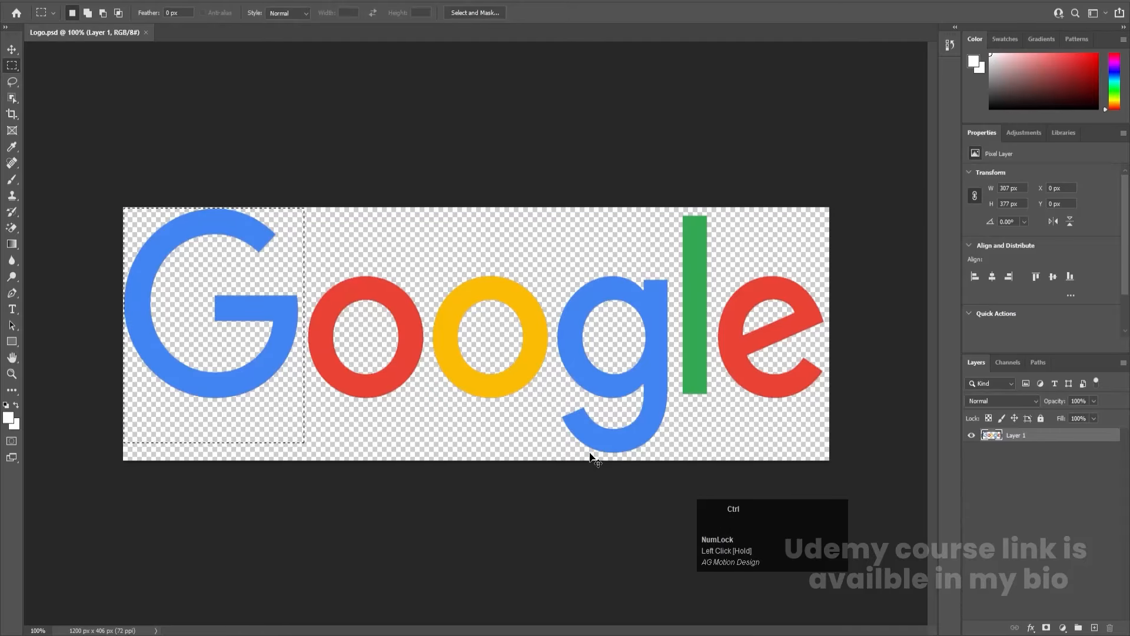
pyautogui.hotkey('ctrl', 'x')
pyautogui.click(1093, 628)
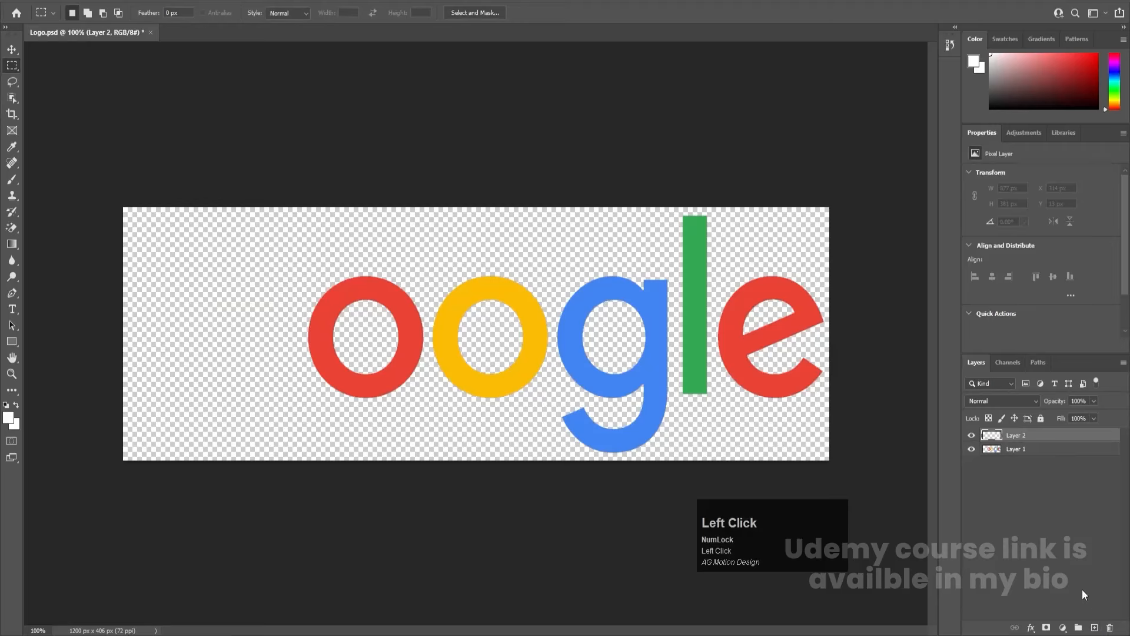
pyautogui.hotkey('ctrl', 'shift', 'v')
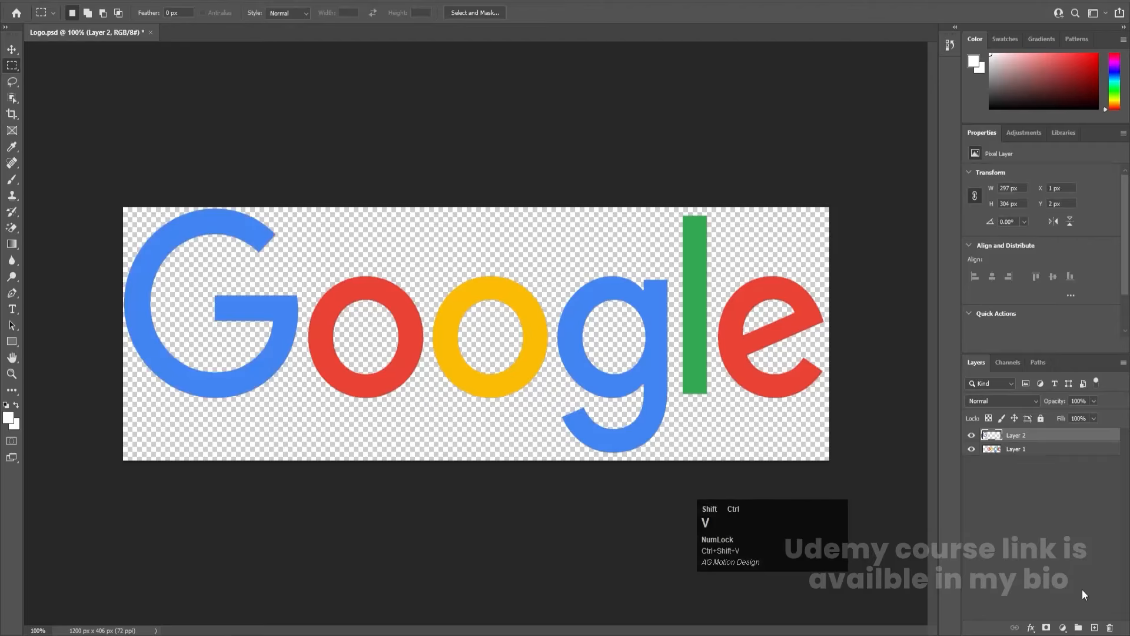
# Step: Rename the capital letter's new layer as G and hide it
pyautogui.doubleClick(1017, 434)
pyautogui.write('G')
pyautogui.press('Return')
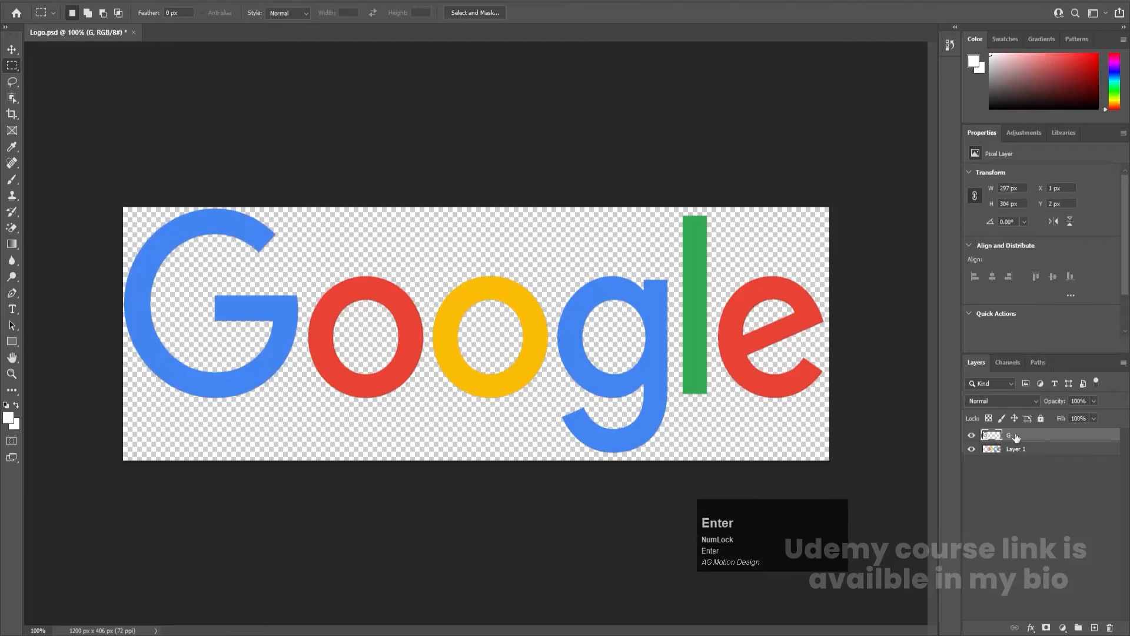
pyautogui.click(971, 435)
# Step: Cut the red o out of Layer 1, paste it in place on a new layer, and hide that layer
pyautogui.click(1001, 450)
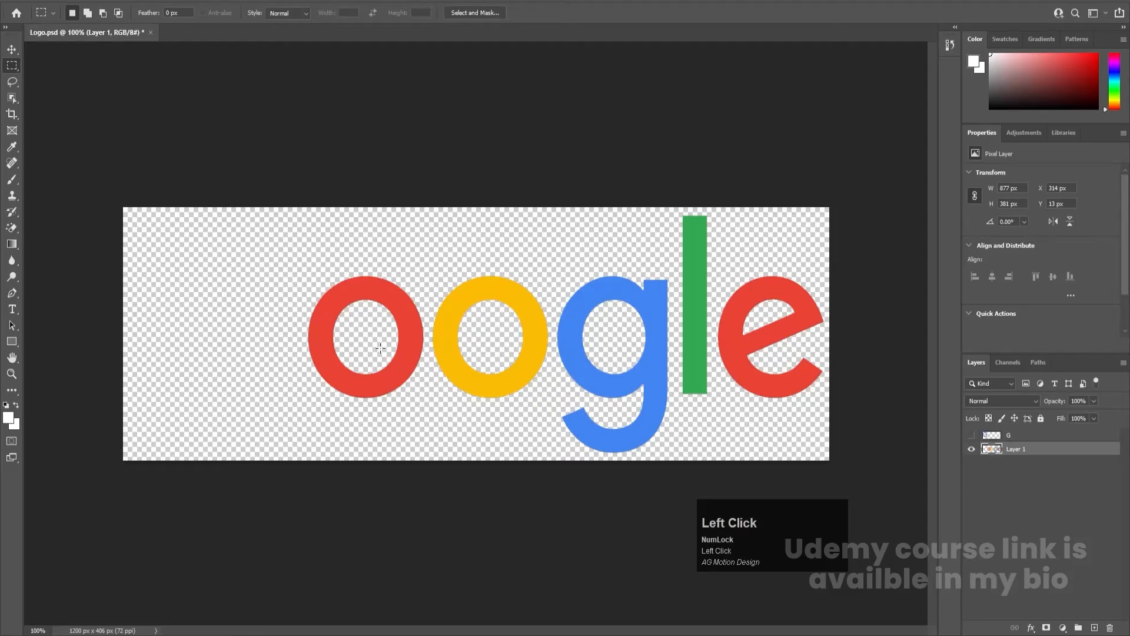
pyautogui.moveTo(291, 251); pyautogui.dragTo(426, 435)
pyautogui.hotkey('ctrl', 'x')
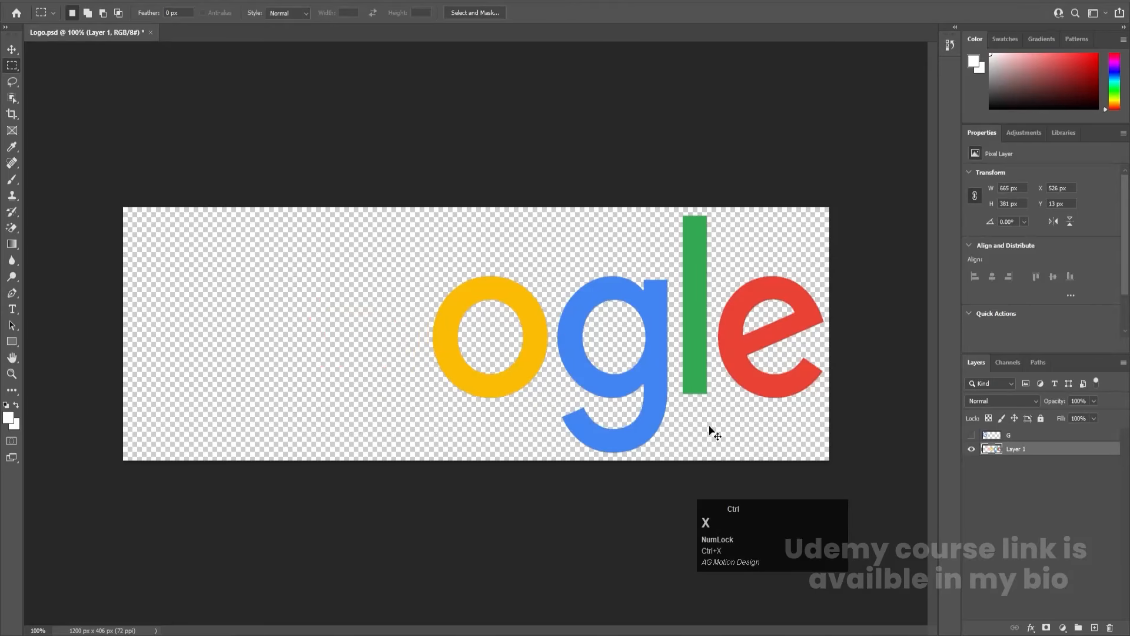
pyautogui.click(1094, 628)
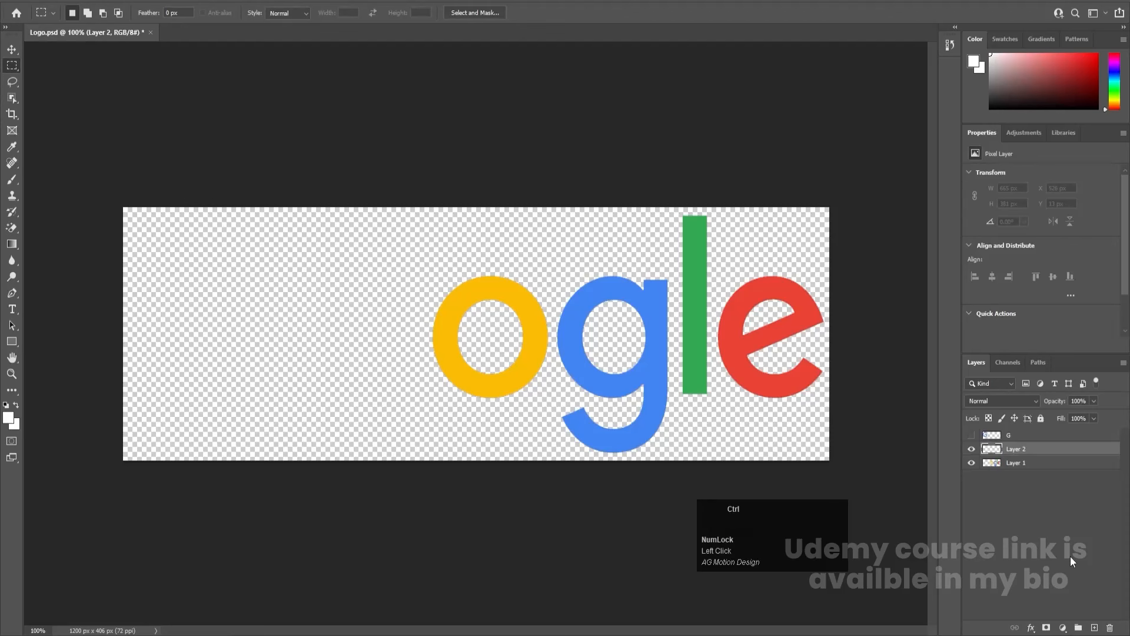
pyautogui.hotkey('ctrl', 'shift', 'v')
pyautogui.click(971, 449)
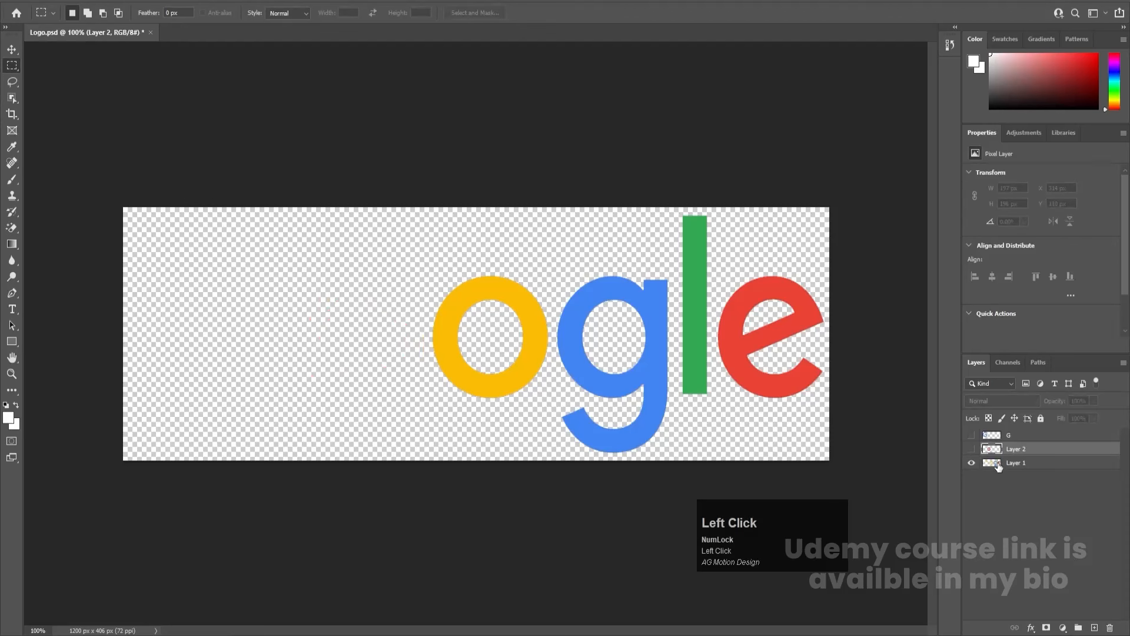
# Step: Cut the yellow o out of Layer 1 and paste it in place on a new layer
pyautogui.click(1024, 463)
pyautogui.moveTo(414, 252); pyautogui.dragTo(552, 417)
pyautogui.hotkey('ctrl', 'x')
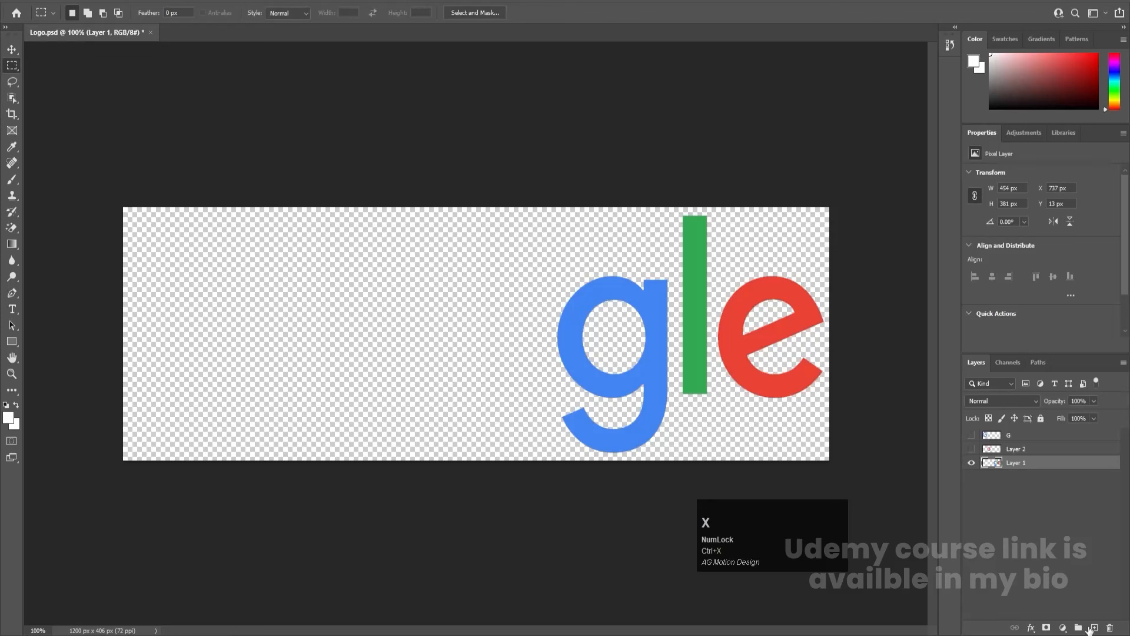
pyautogui.click(1092, 627)
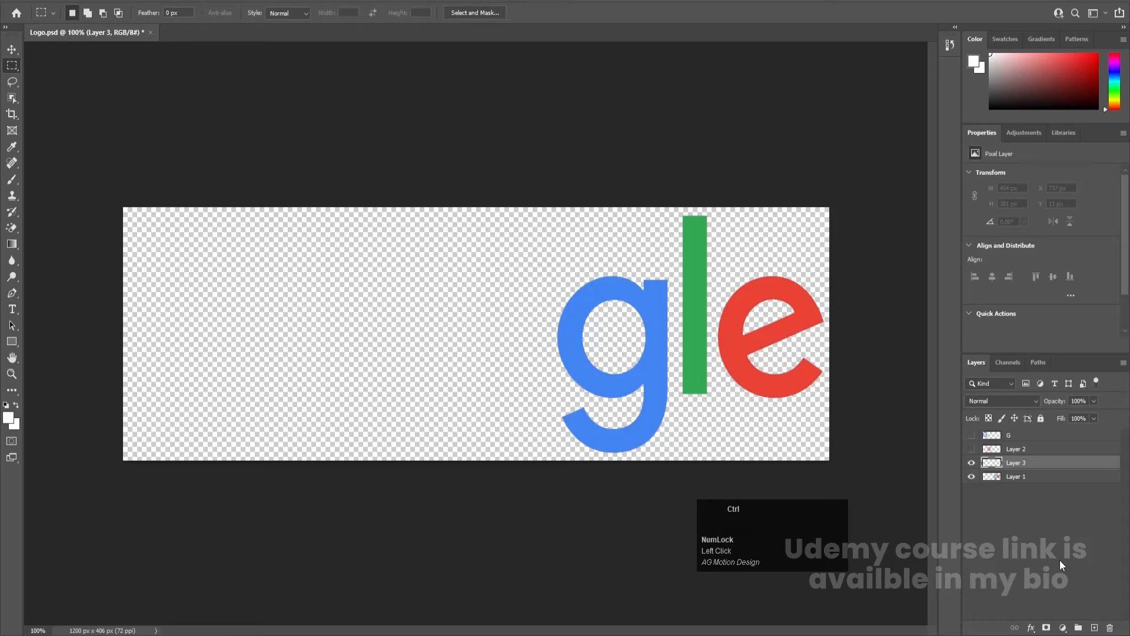
pyautogui.hotkey('ctrl', 'shift', 'v')
# Step: Rename the yellow and red letter layers both as o, and hide the yellow one
pyautogui.doubleClick(1015, 462)
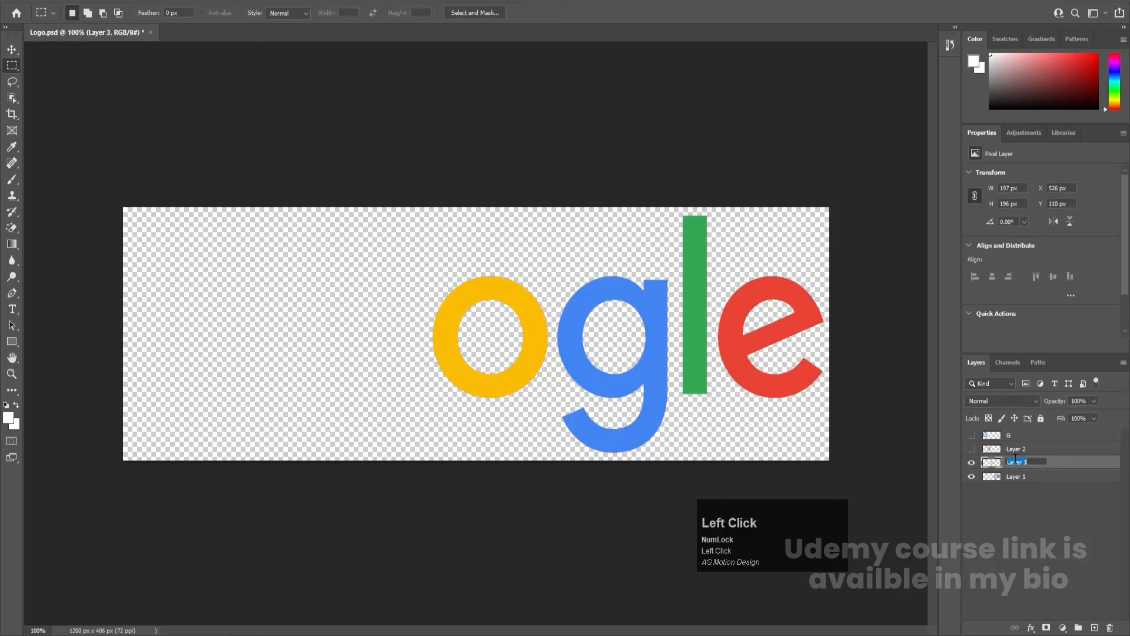
pyautogui.write('o')
pyautogui.press('Return')
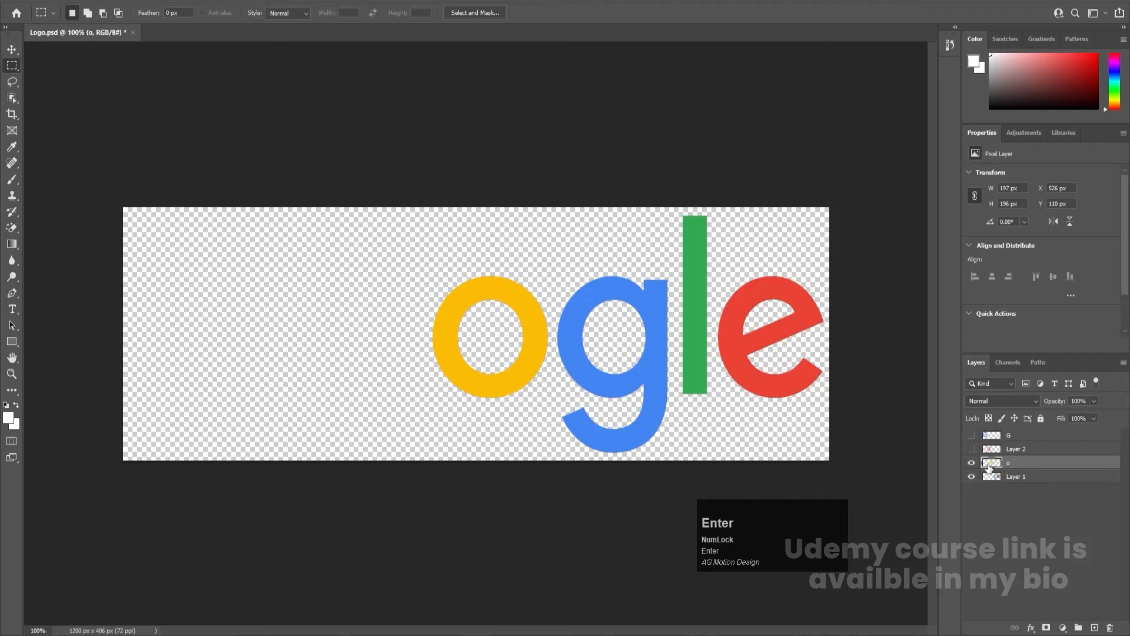
pyautogui.doubleClick(1017, 448)
pyautogui.write('o')
pyautogui.press('Return')
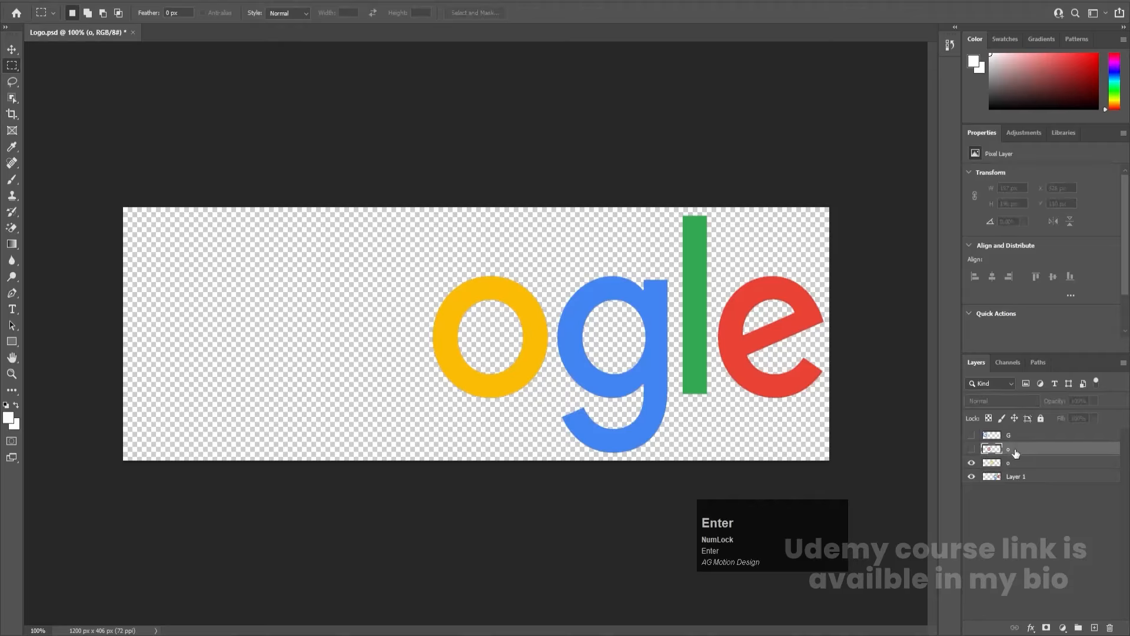
pyautogui.click(971, 463)
# Step: Cut the blue lowercase g out of Layer 1 and paste it in place on a new layer
pyautogui.click(1006, 479)
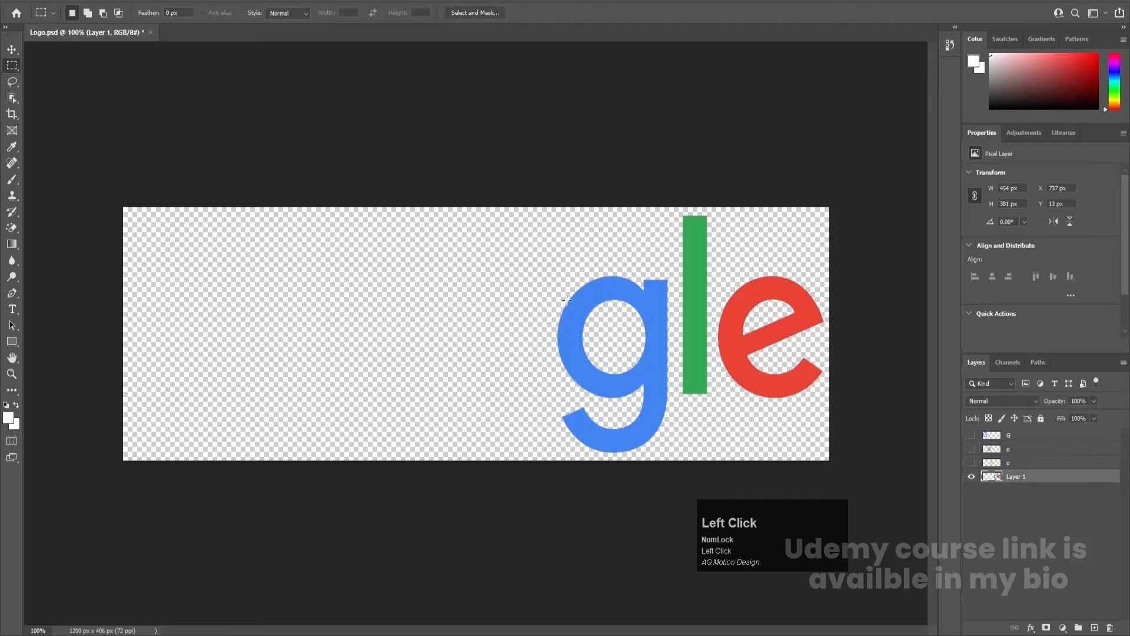
pyautogui.moveTo(533, 236); pyautogui.dragTo(669, 486)
pyautogui.hotkey('ctrl', 'x')
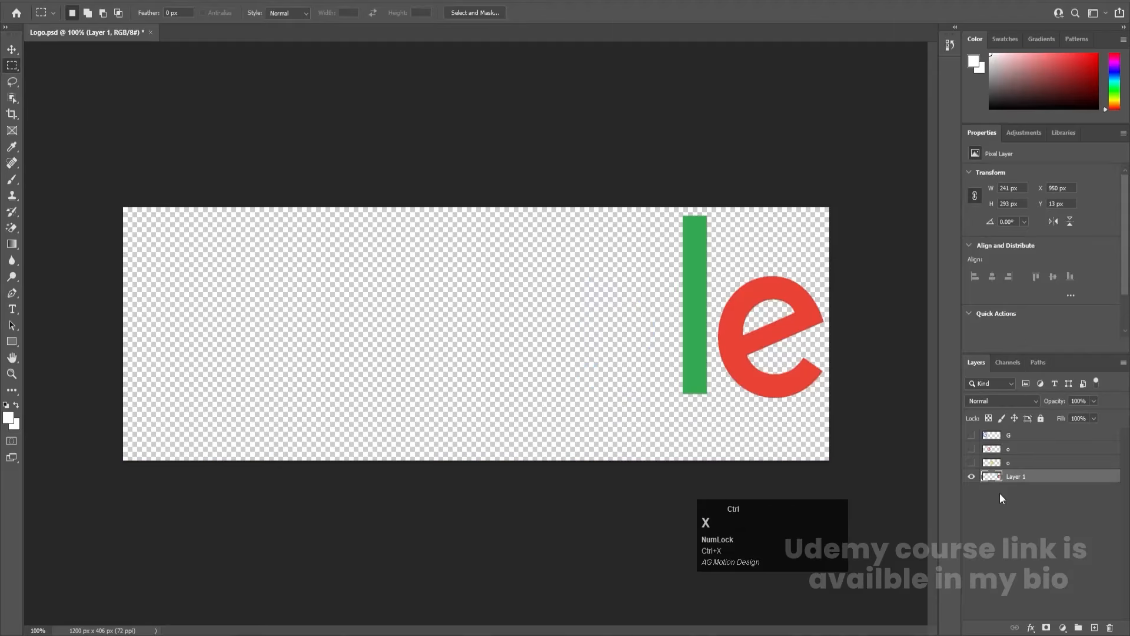
pyautogui.click(1092, 626)
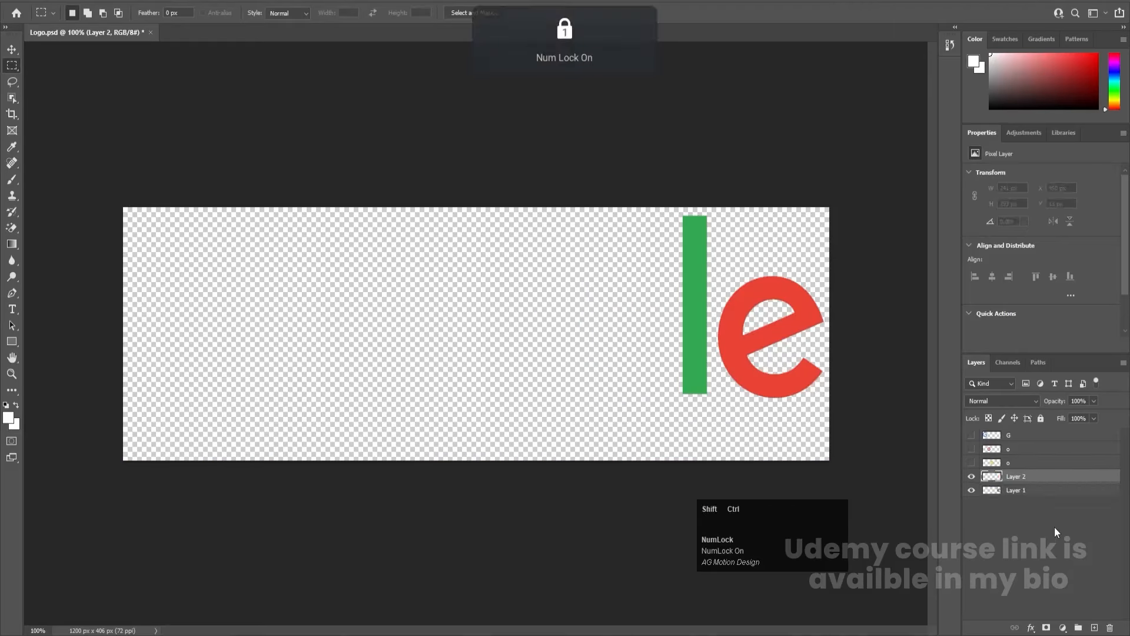
pyautogui.hotkey('ctrl', 'shift', 'v')
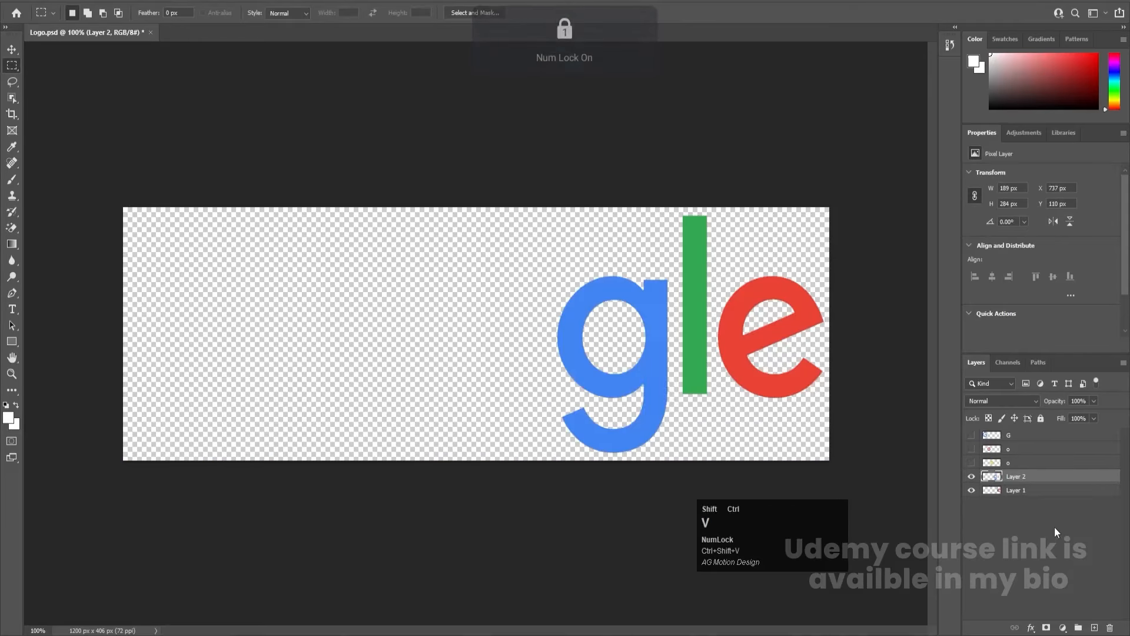
# Step: Rename the lowercase blue letter's layer as g and hide it
pyautogui.doubleClick(1013, 475)
pyautogui.write('g')
pyautogui.press('Return')
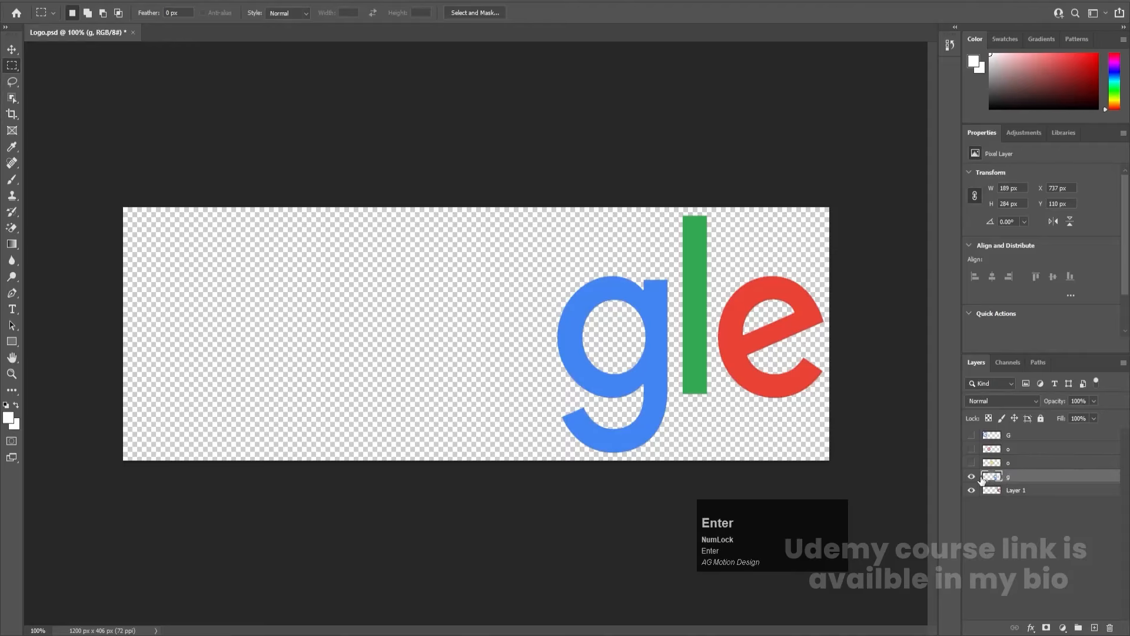
pyautogui.click(971, 476)
# Step: Cut the green l out of Layer 1 and paste it in place on a new layer
pyautogui.click(994, 492)
pyautogui.moveTo(640, 209); pyautogui.dragTo(711, 413)
pyautogui.hotkey('ctrl', 'x')
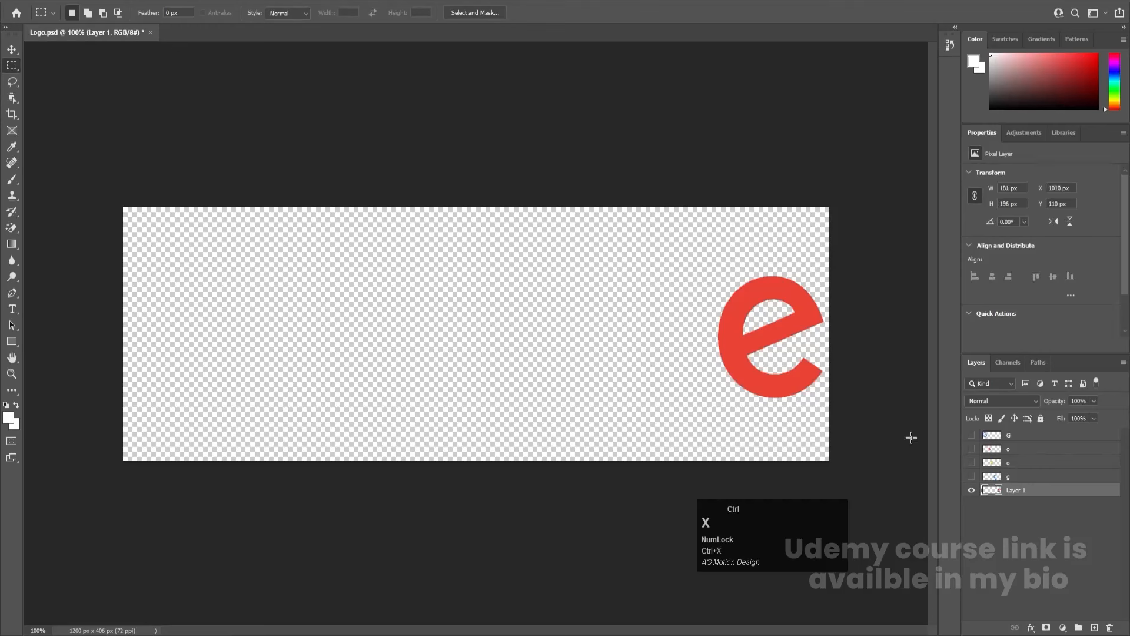
pyautogui.click(1092, 626)
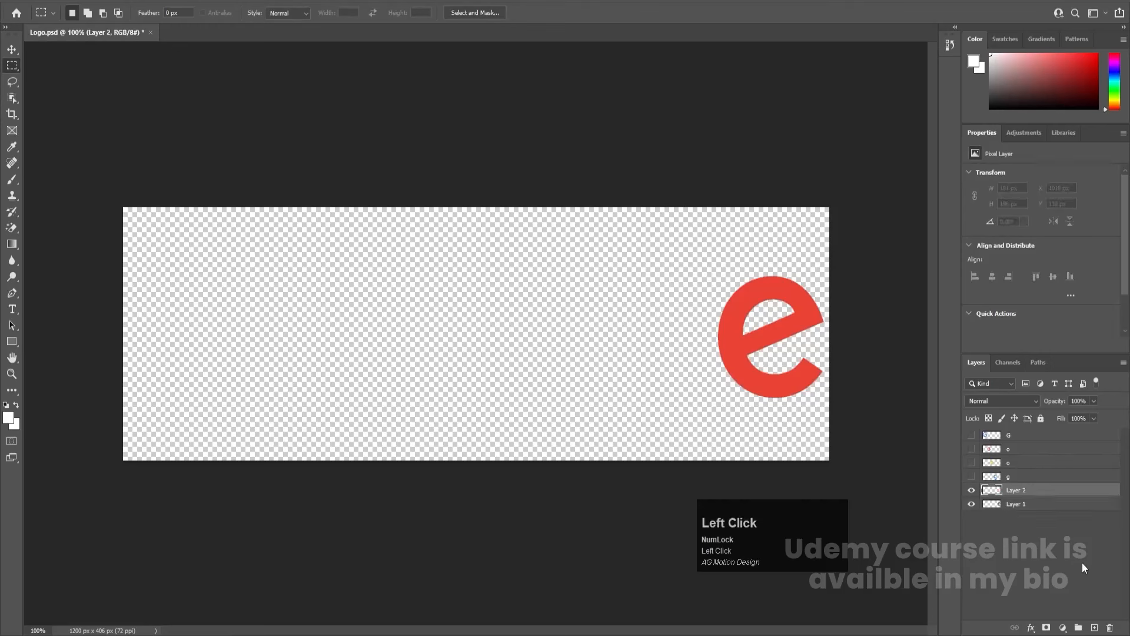
pyautogui.hotkey('ctrl', 'shift', 'v')
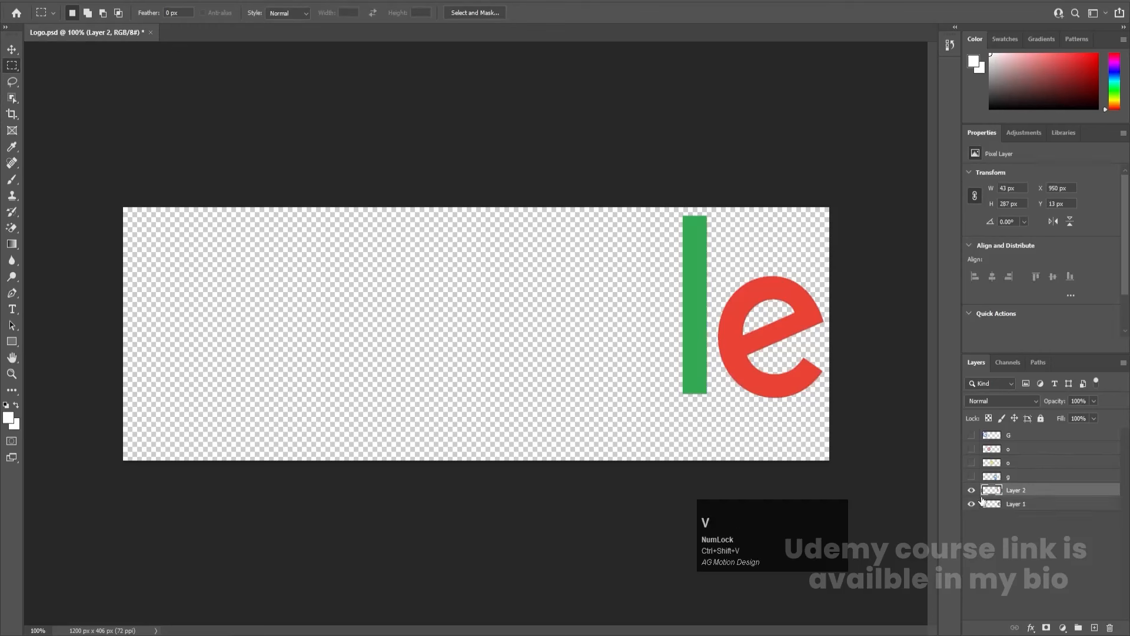
# Step: Rename the green letter's layer as l and hide it, and rename Layer 1, holding the last red letter, as e
pyautogui.doubleClick(1015, 491)
pyautogui.write('l')
pyautogui.press('Return')
pyautogui.click(971, 489)
pyautogui.doubleClick(1010, 505)
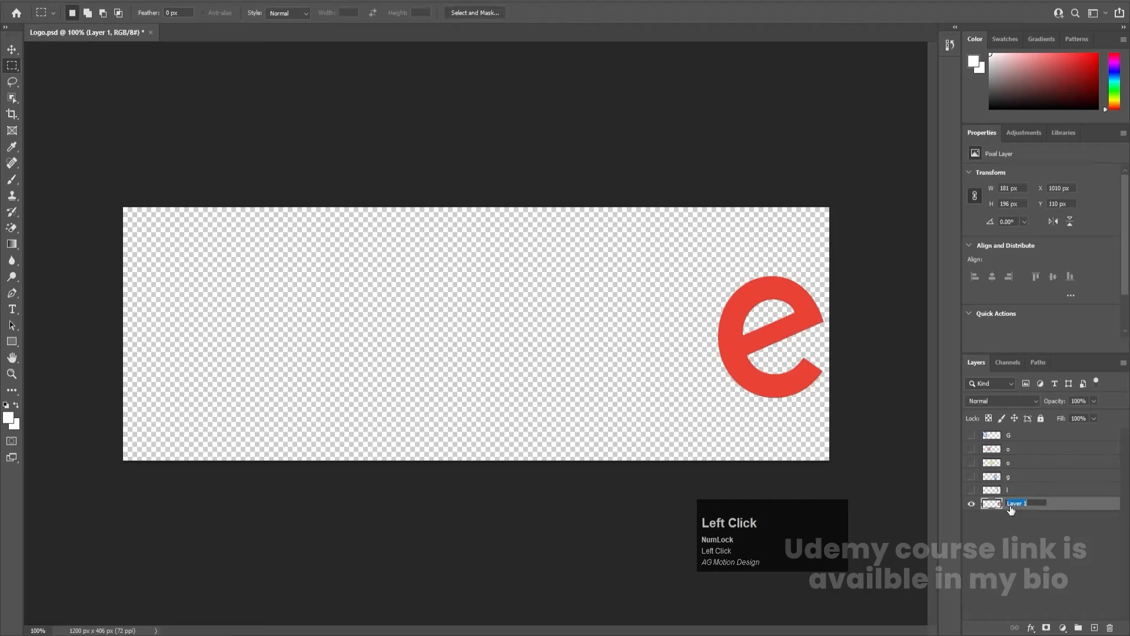
pyautogui.write('e')
pyautogui.press('Return')
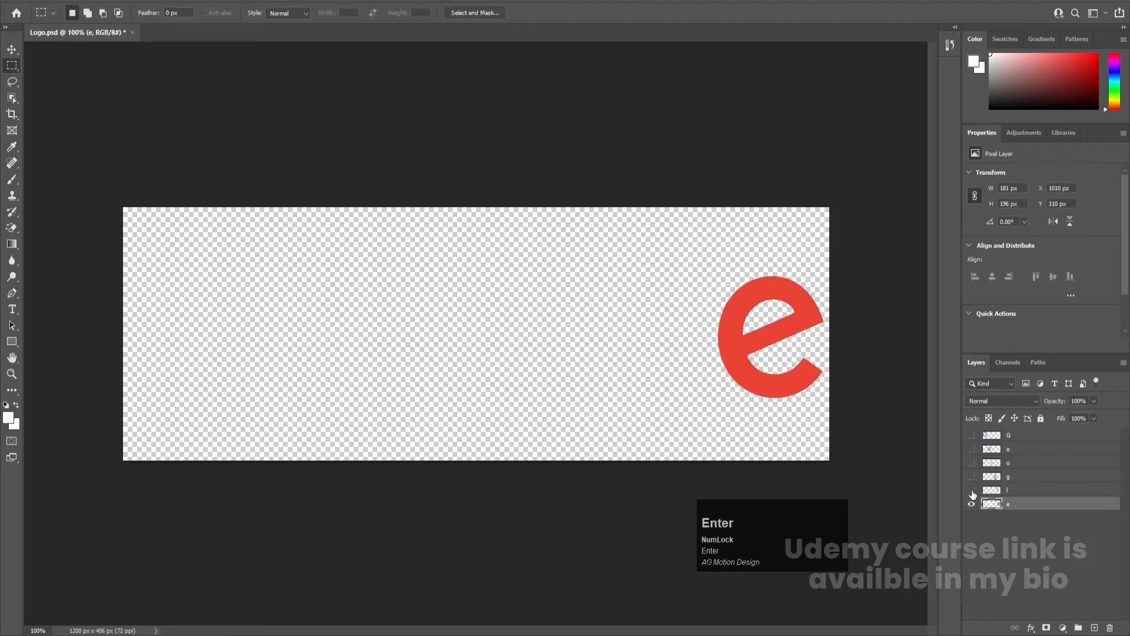
# Step: Make all the hidden letter layers visible again and save the logo document
pyautogui.moveTo(971, 490); pyautogui.dragTo(972, 436)
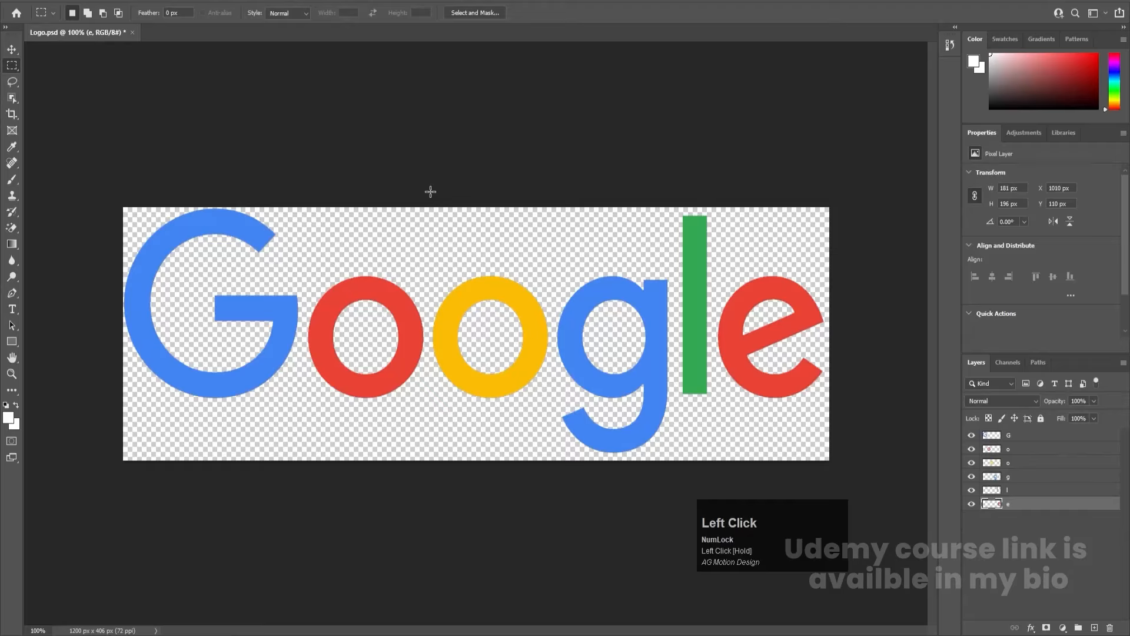
pyautogui.hotkey('ctrl', 's')
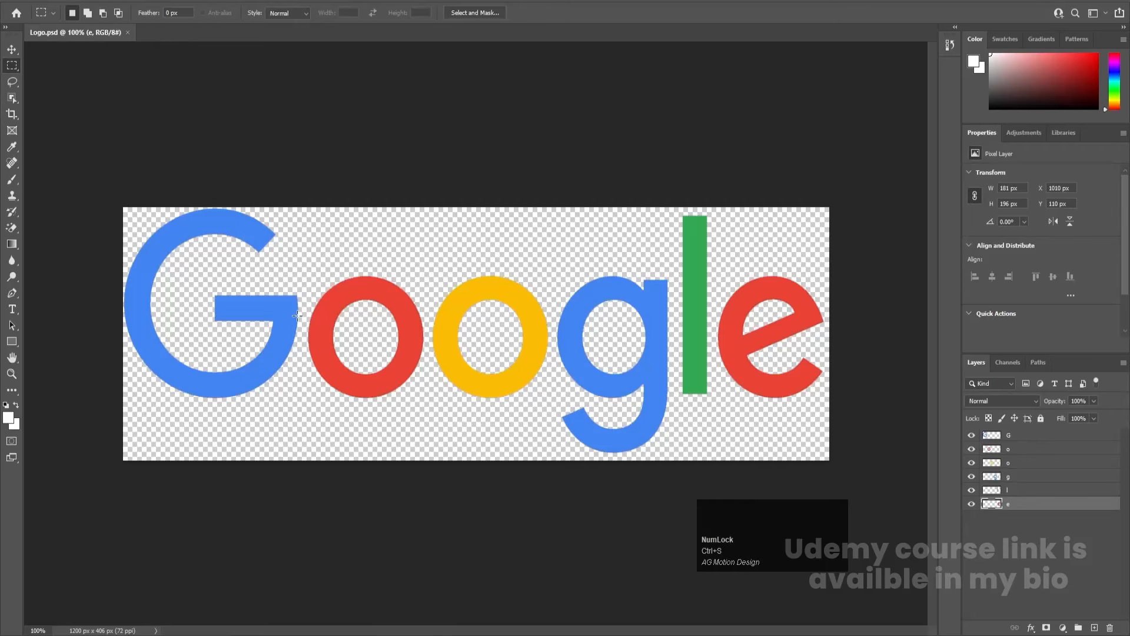
pyautogui.press('v')
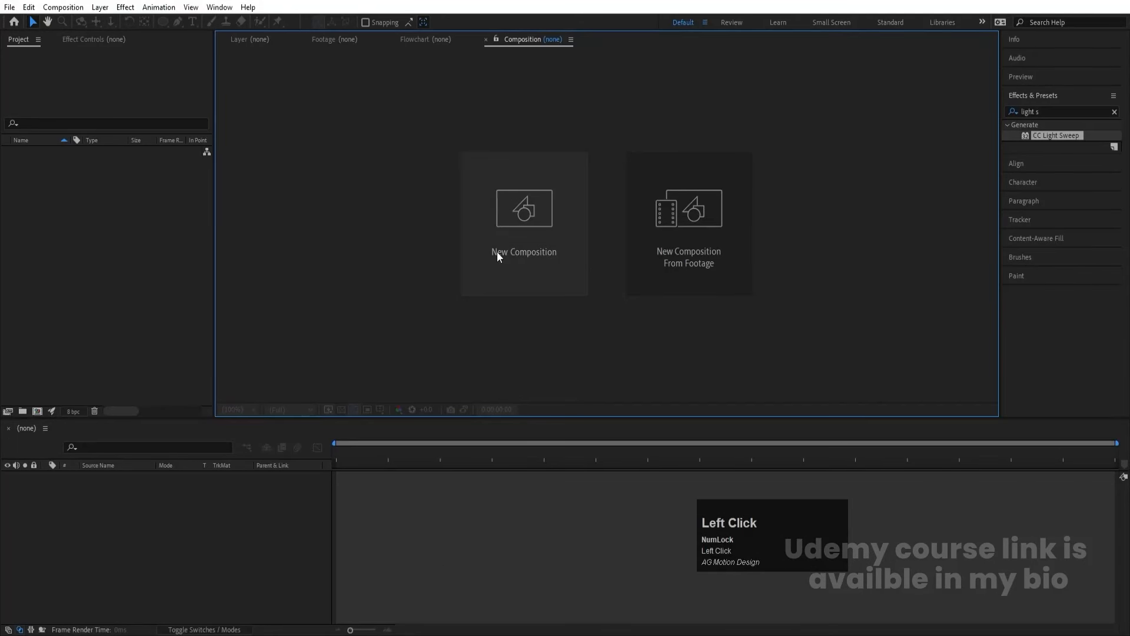
# Step: In After Effects, create a new composition named Main Animation with a white (FFFFFF) background
pyautogui.click(497, 252)
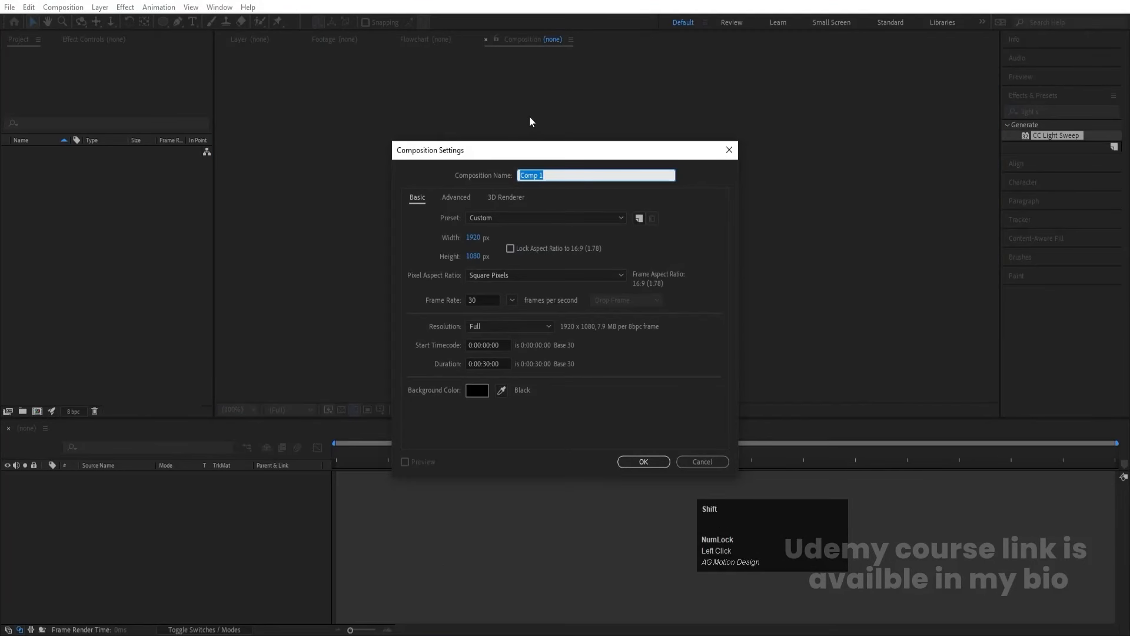
pyautogui.write('Main ANim')
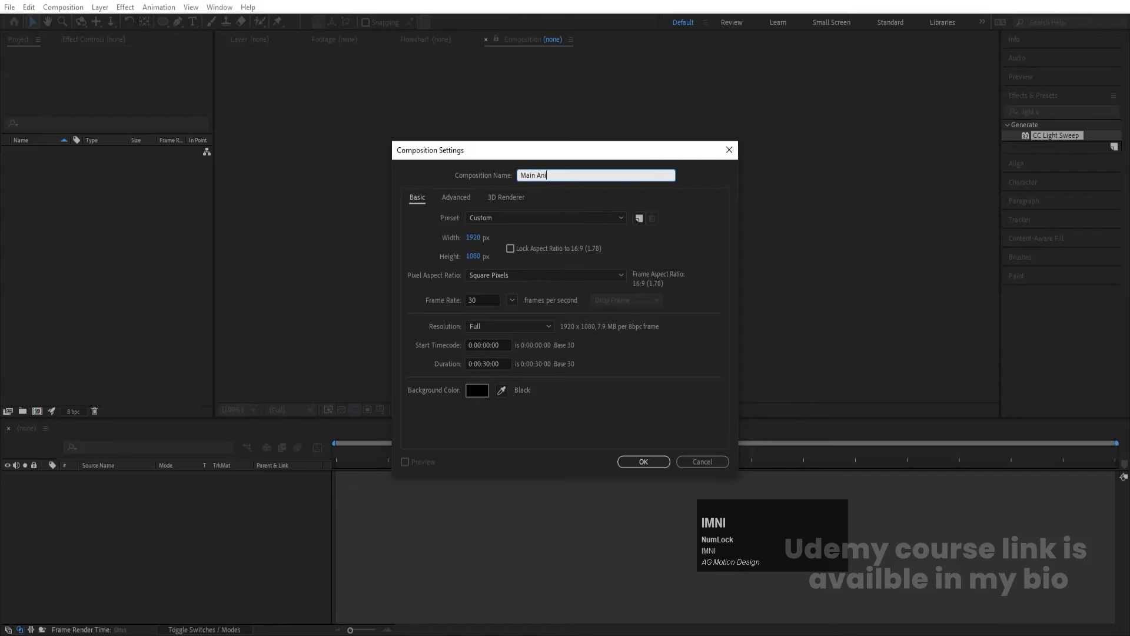
pyautogui.write('mation')
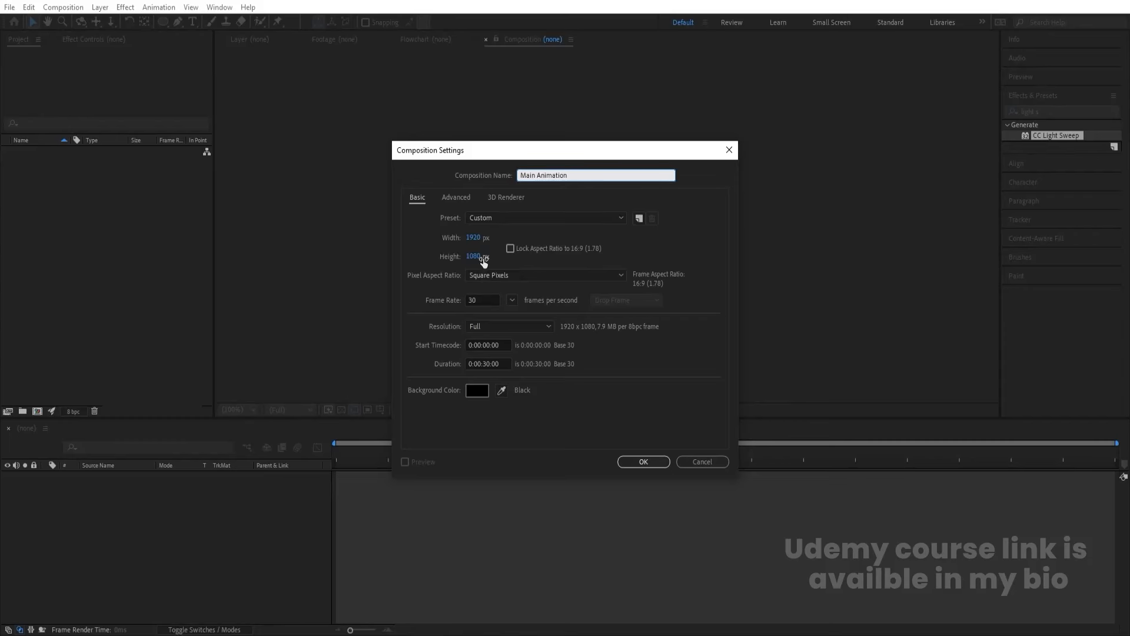
pyautogui.click(480, 391)
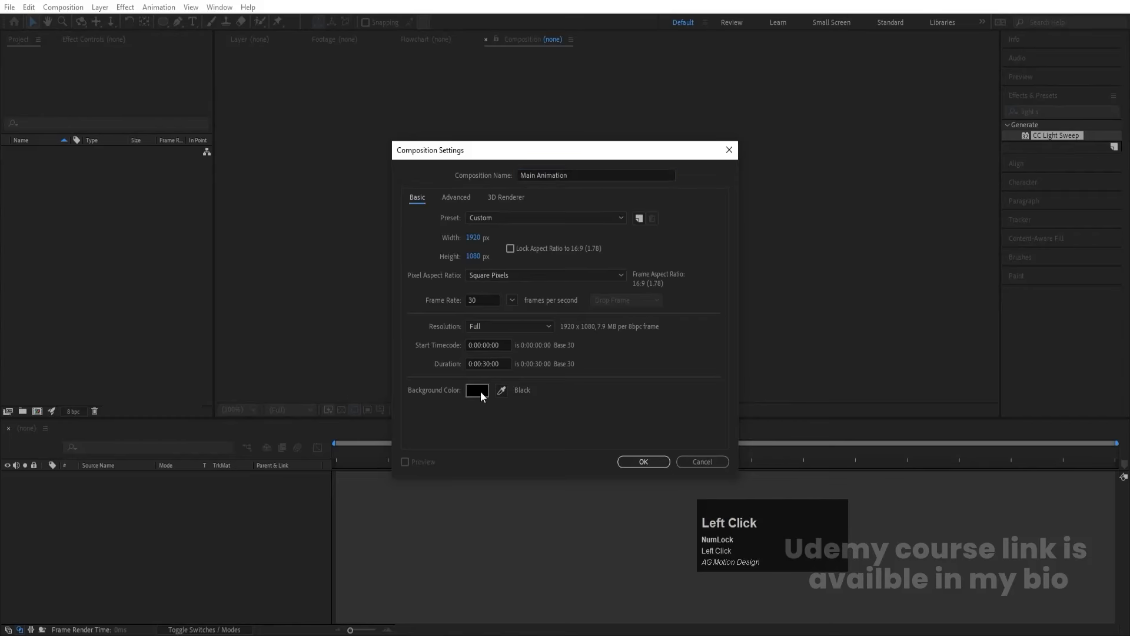
pyautogui.moveTo(575, 302); pyautogui.dragTo(513, 178)
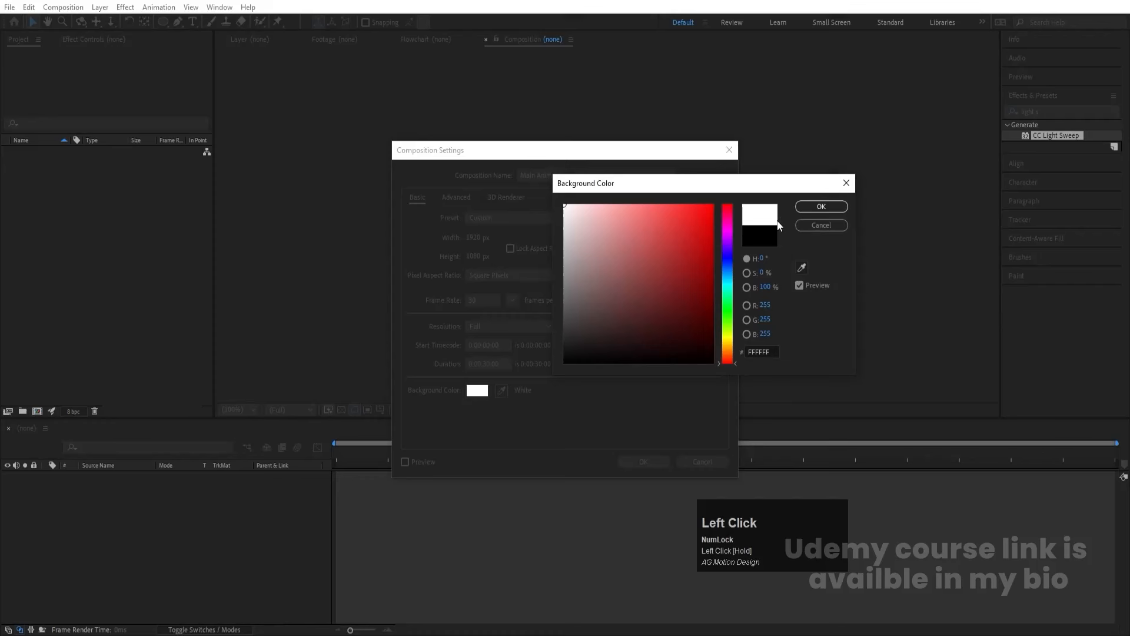
pyautogui.click(819, 208)
pyautogui.click(644, 460)
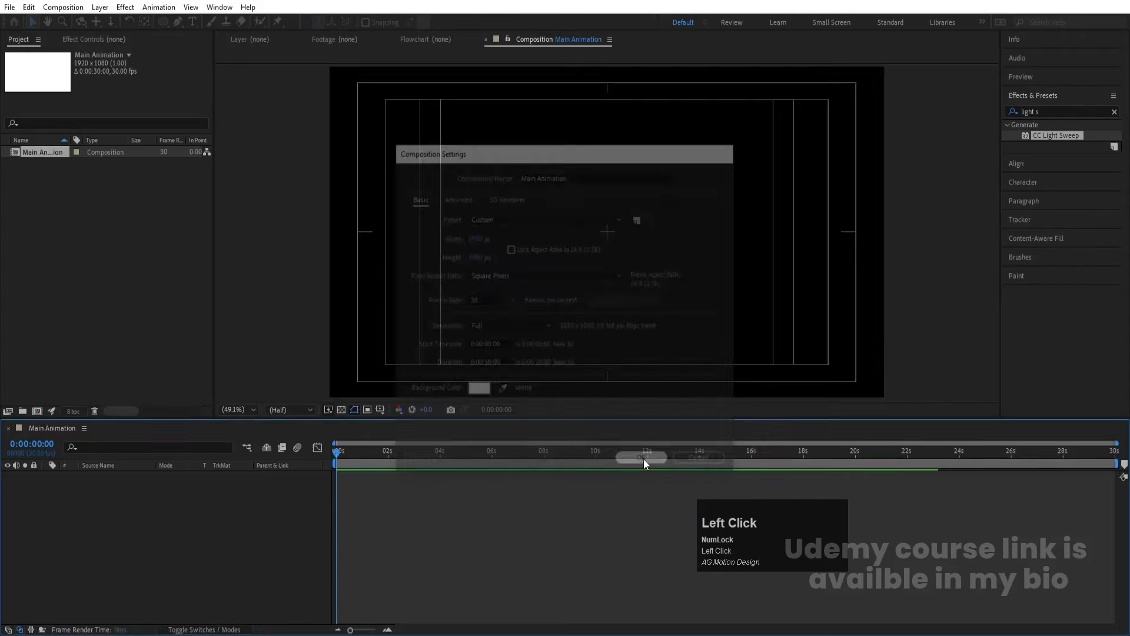
# Step: Show the Title/Action Safe guides in the Main Animation composition
pyautogui.click(380, 409)
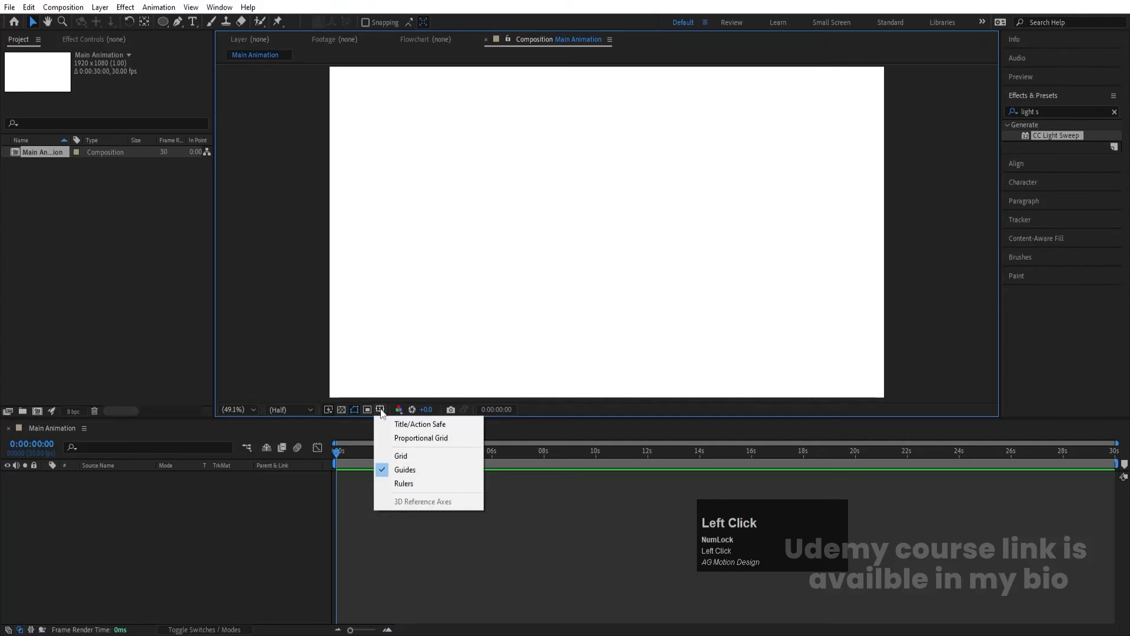
pyautogui.click(404, 421)
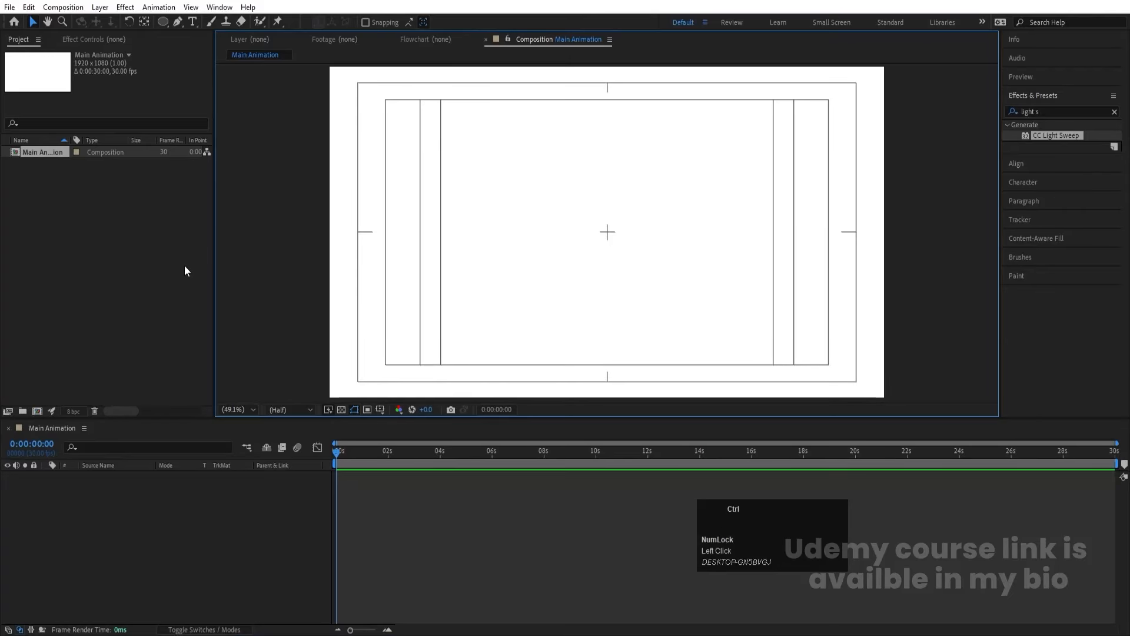
# Step: Import Logo.psd as Composition - Retain Layer Sizes with editable layer styles, and place the Logo composition in Main Animation
pyautogui.hotkey('ctrl', 'i')
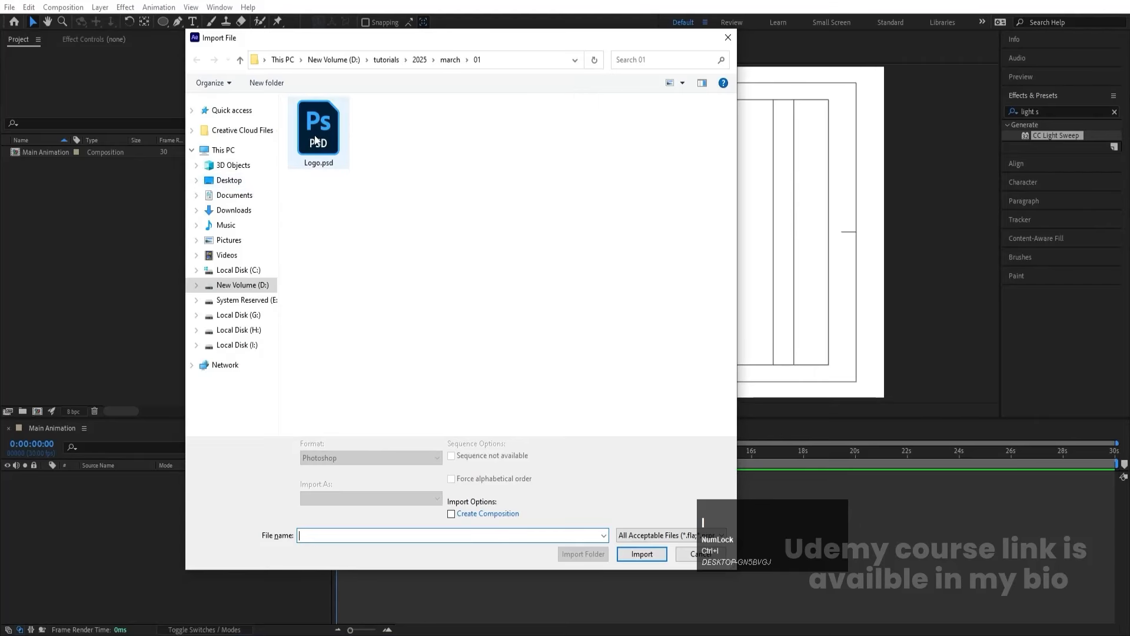
pyautogui.click(316, 140)
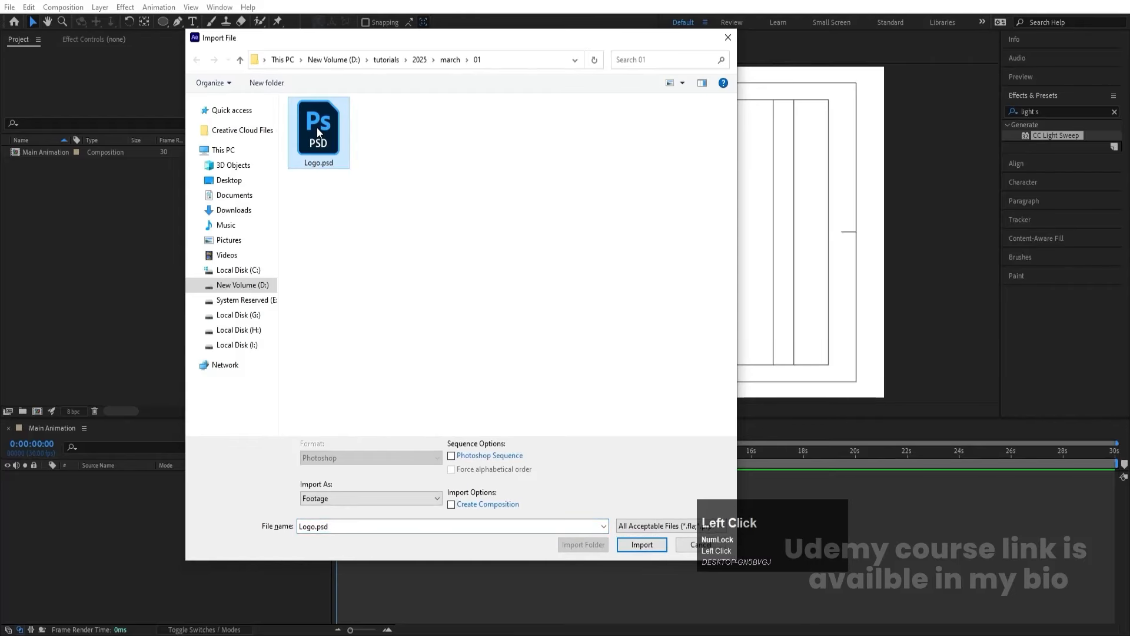
pyautogui.click(309, 500)
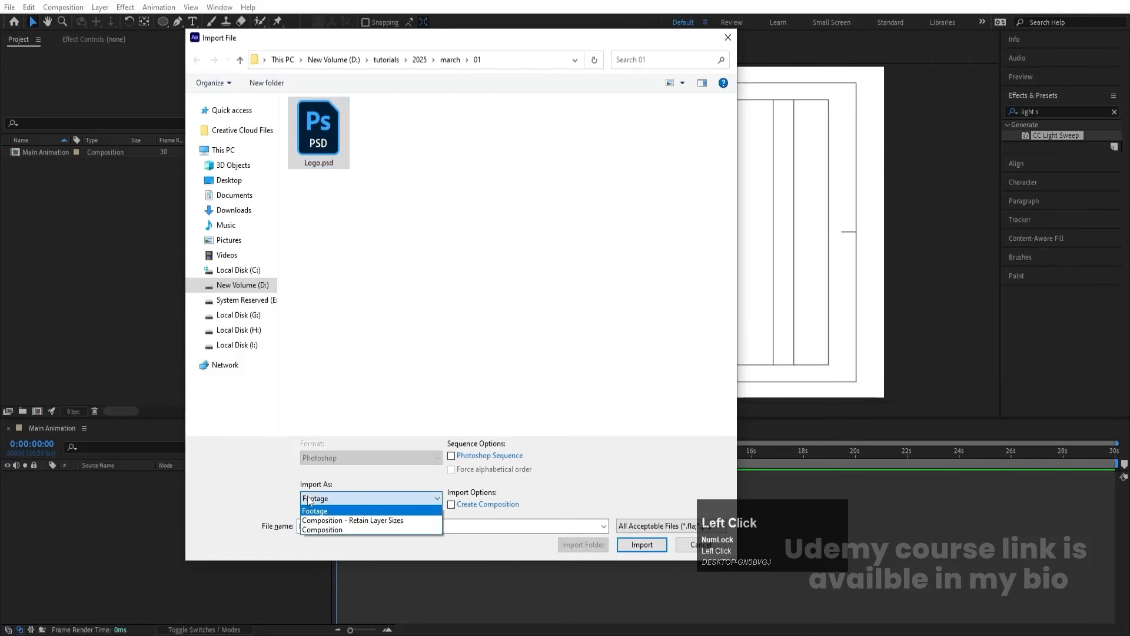
pyautogui.click(320, 519)
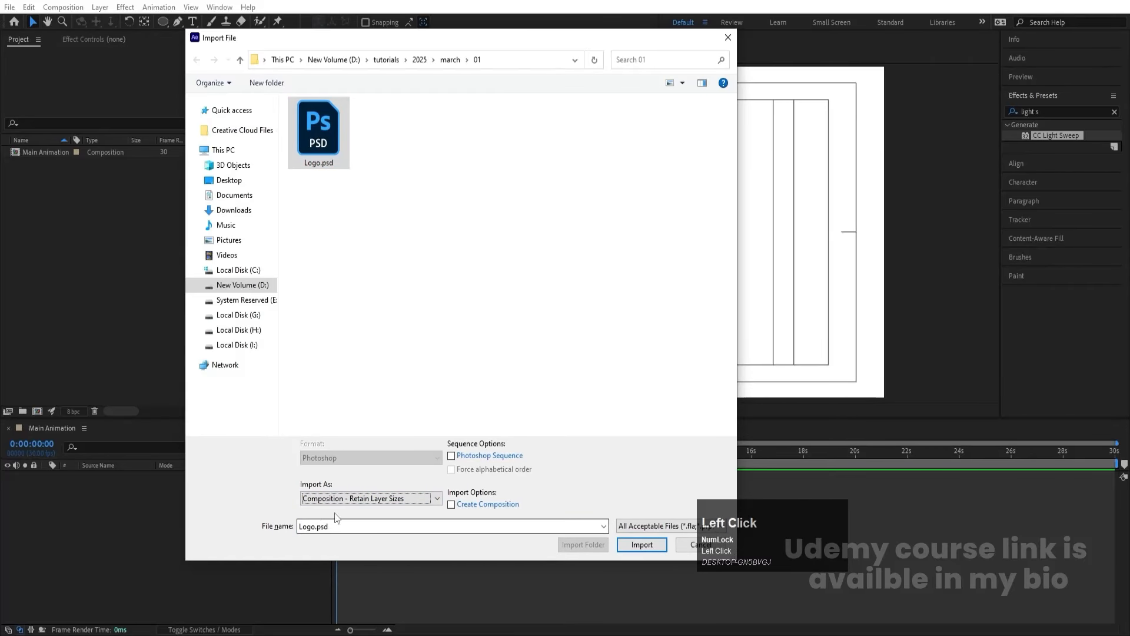
pyautogui.click(641, 544)
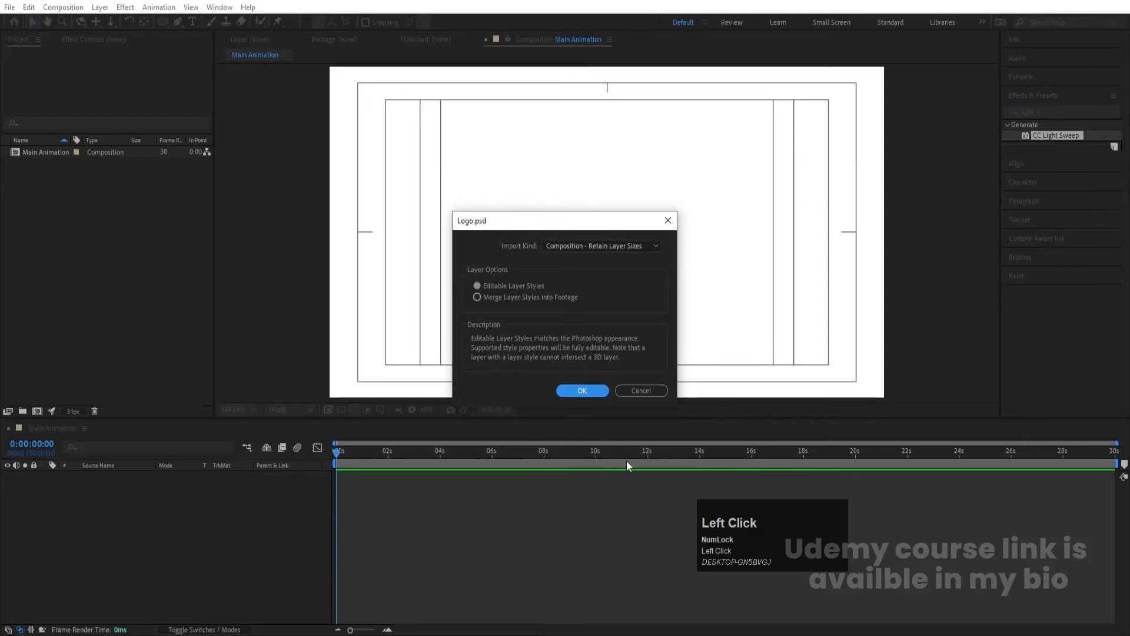
pyautogui.click(583, 391)
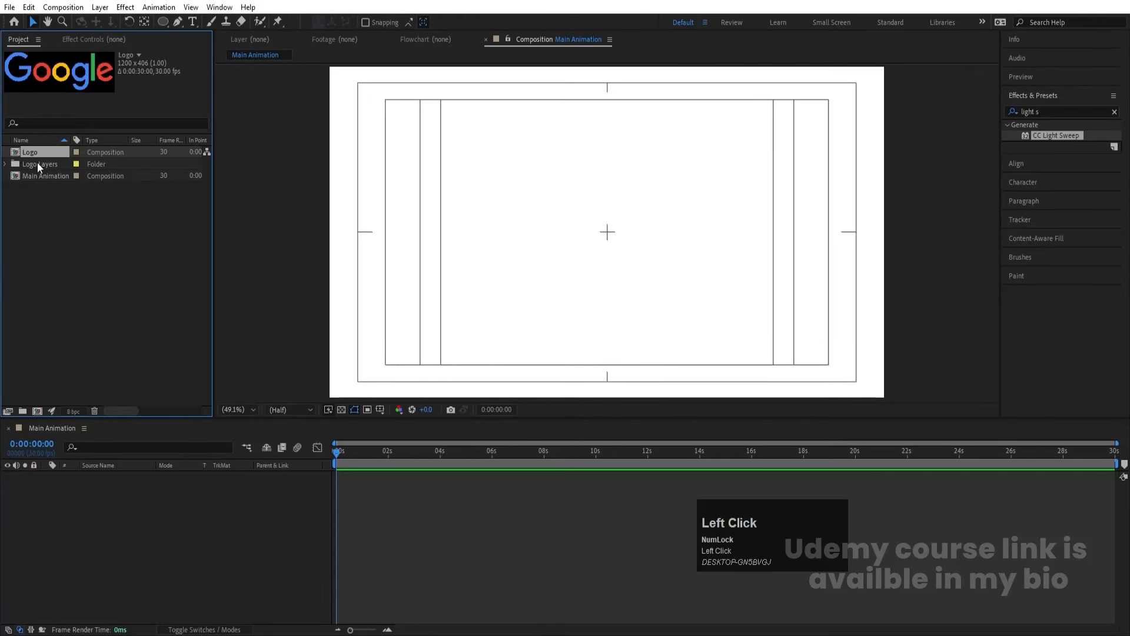
pyautogui.moveTo(36, 150); pyautogui.dragTo(132, 479)
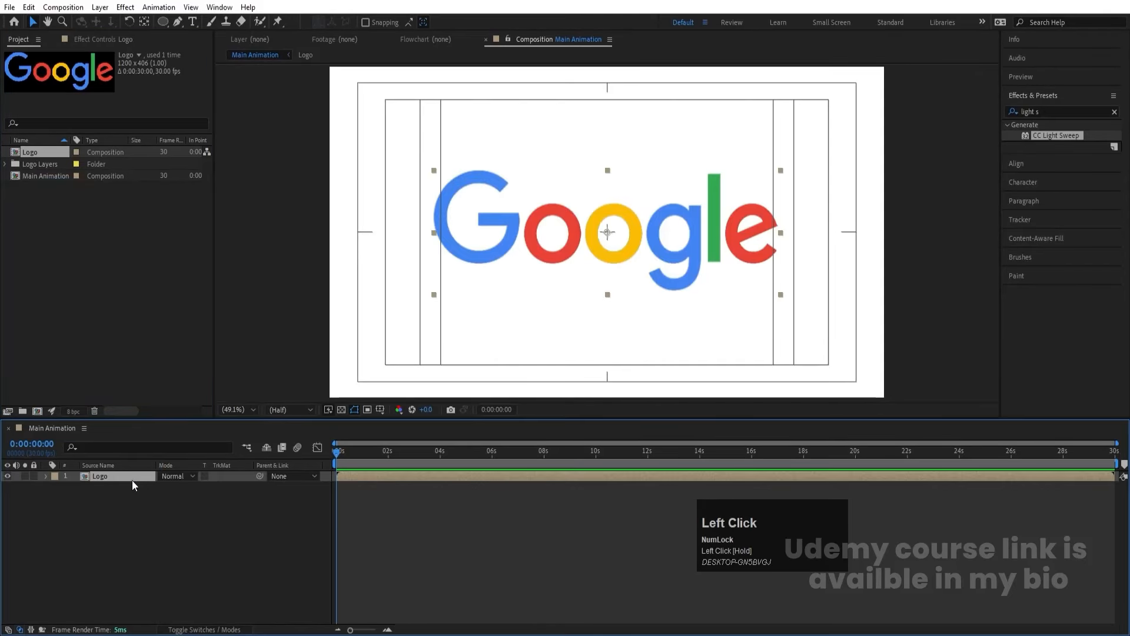
# Step: Open the nested Logo composition and set its size to 1920 x 1080 px
pyautogui.doubleClick(125, 476)
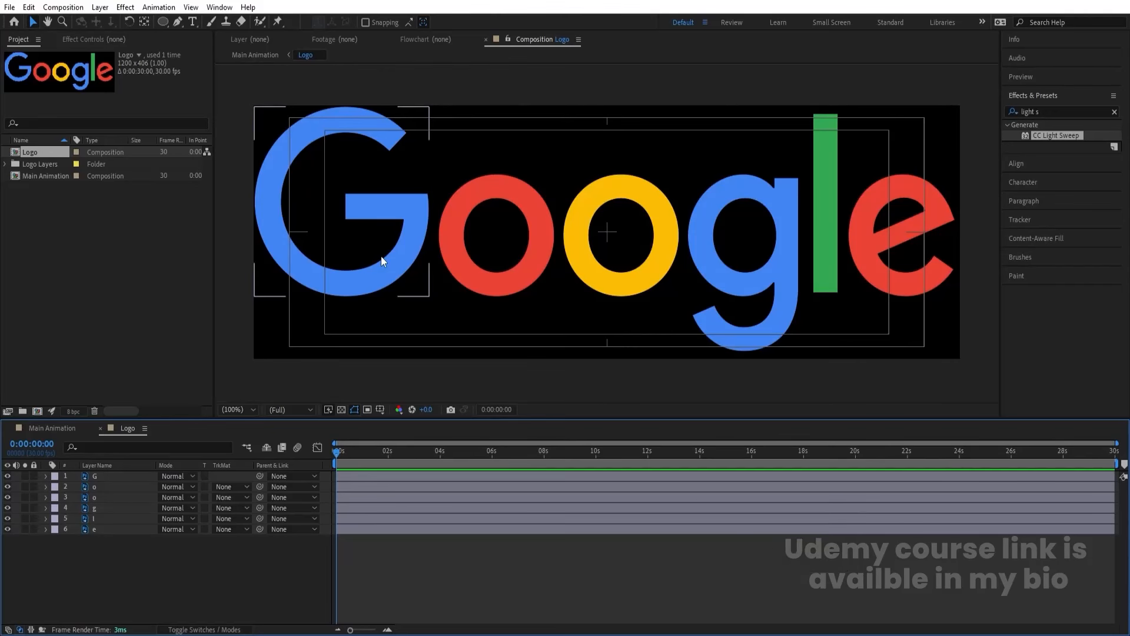
pyautogui.hotkey('ctrl', 'k')
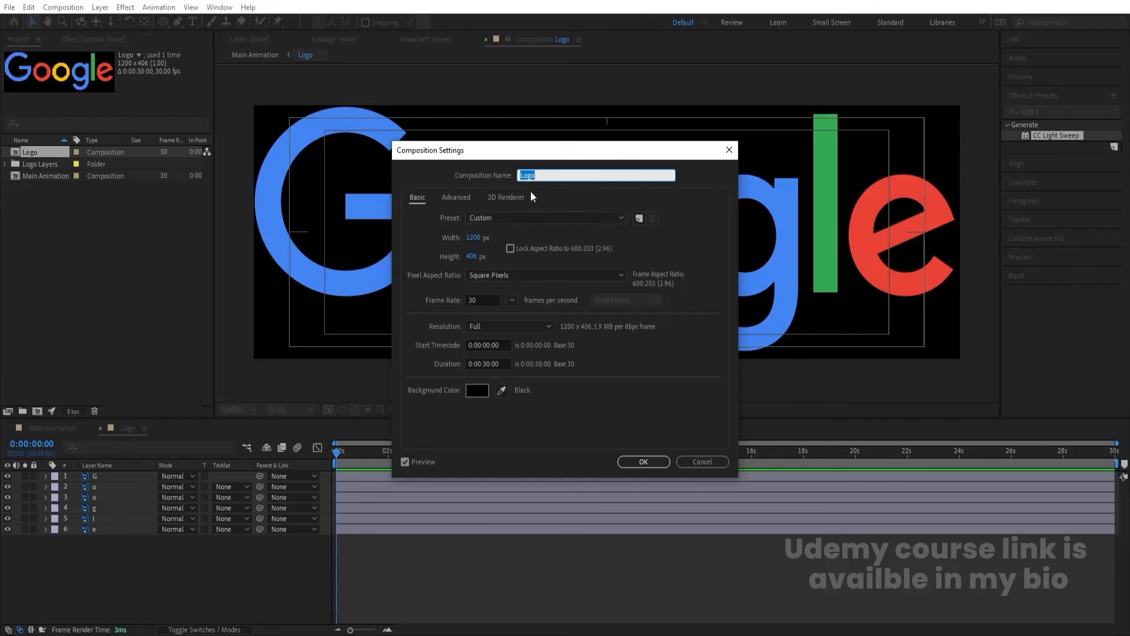
pyautogui.click(473, 237)
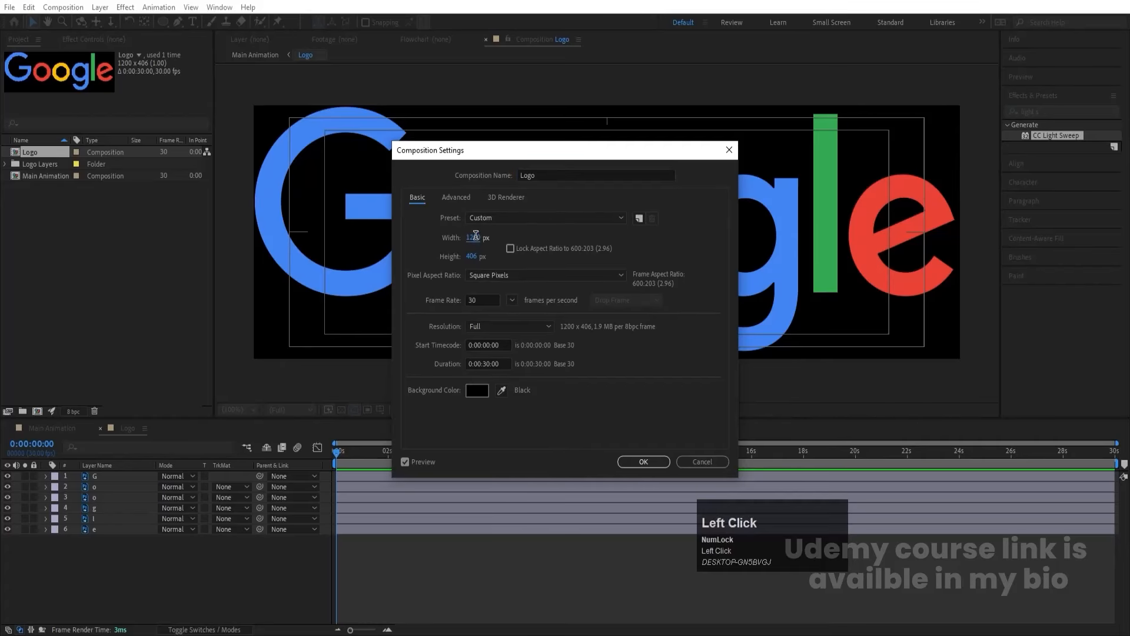
pyautogui.write('1920')
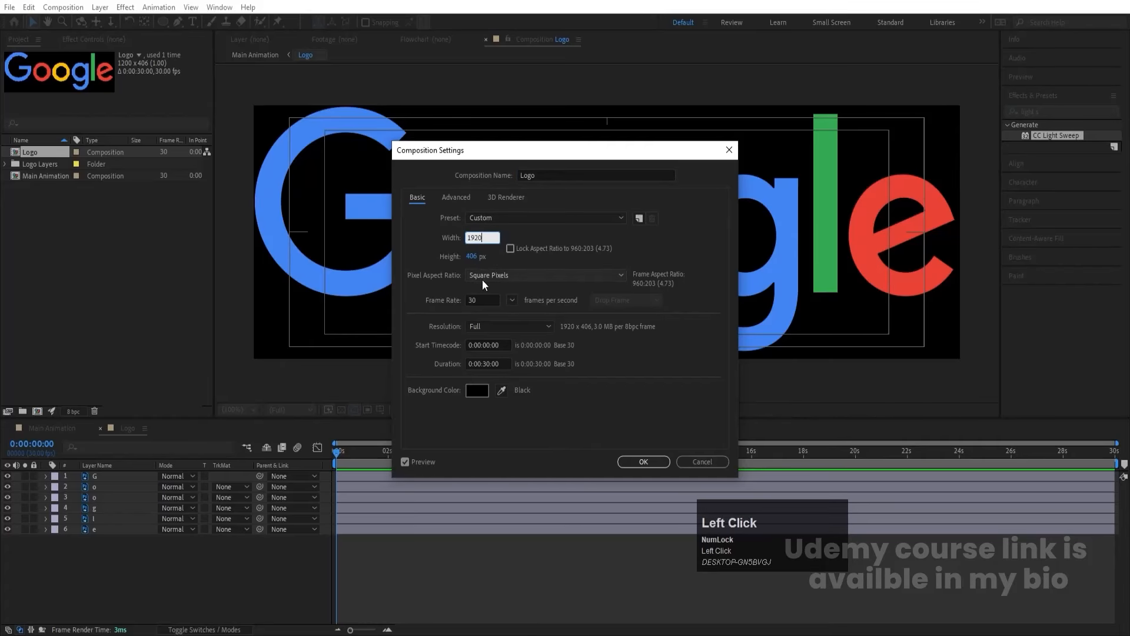
pyautogui.click(472, 256)
pyautogui.write('1080')
pyautogui.press('Return')
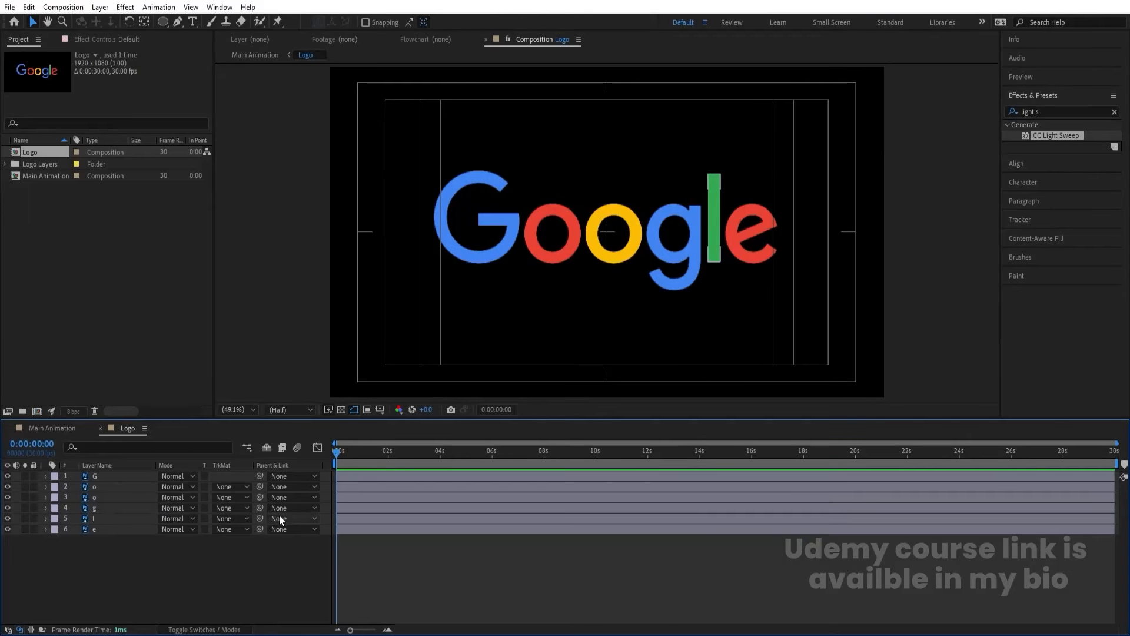
# Step: Add a null object to the Logo composition and parent all six letter layers to it
pyautogui.rightClick(193, 552)
pyautogui.click(233, 404)
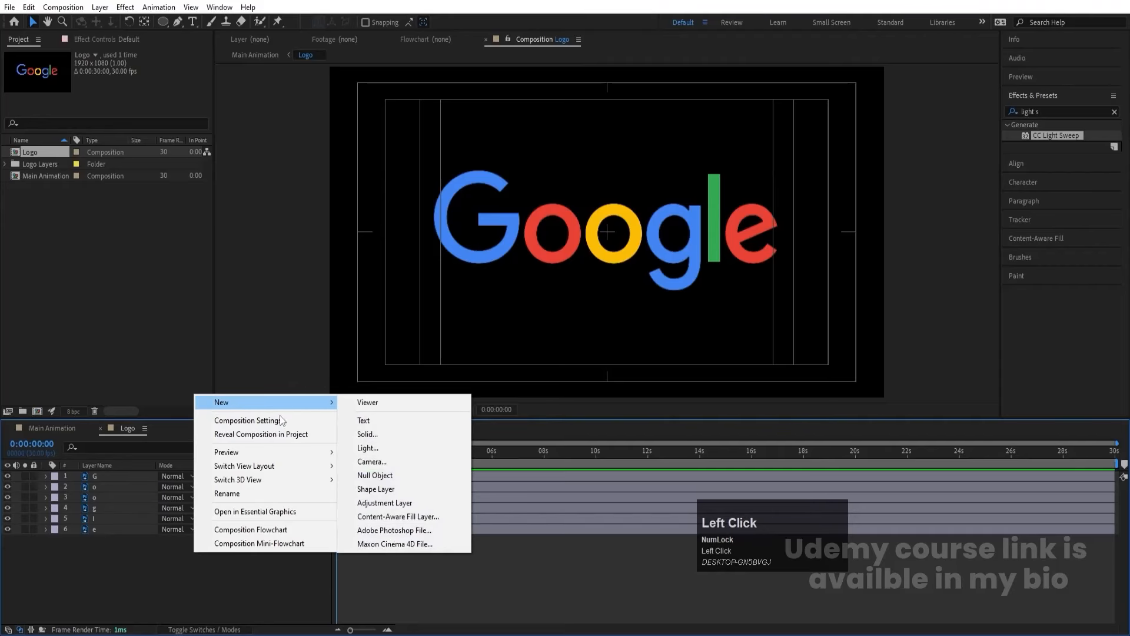
pyautogui.click(374, 476)
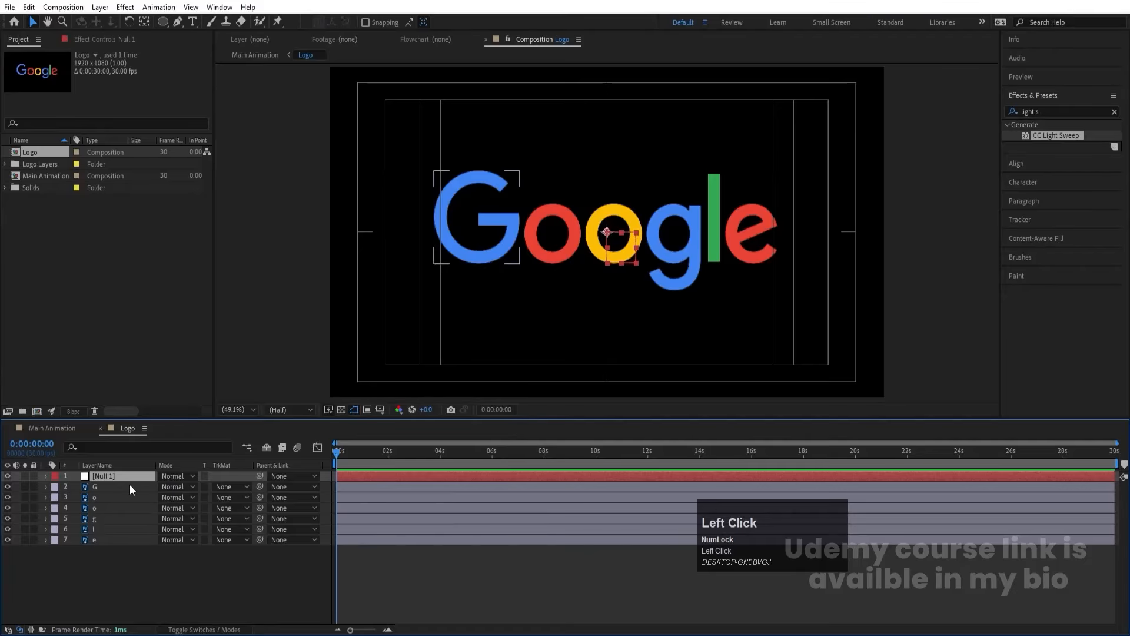
pyautogui.hotkey('ctrl', 'a')
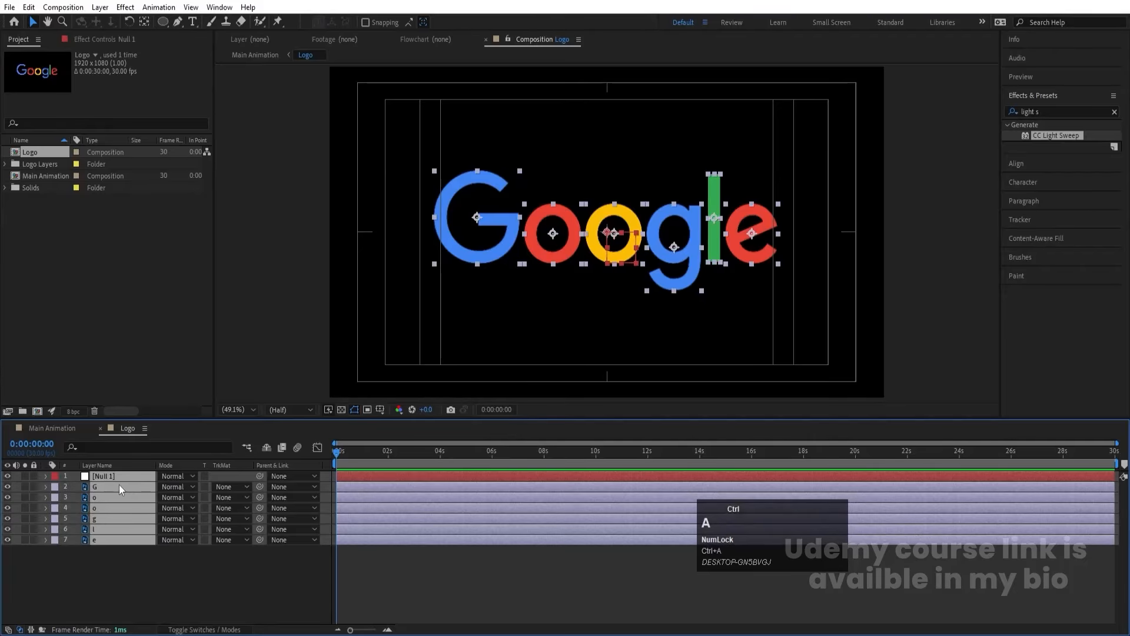
pyautogui.moveTo(262, 485); pyautogui.dragTo(139, 477)
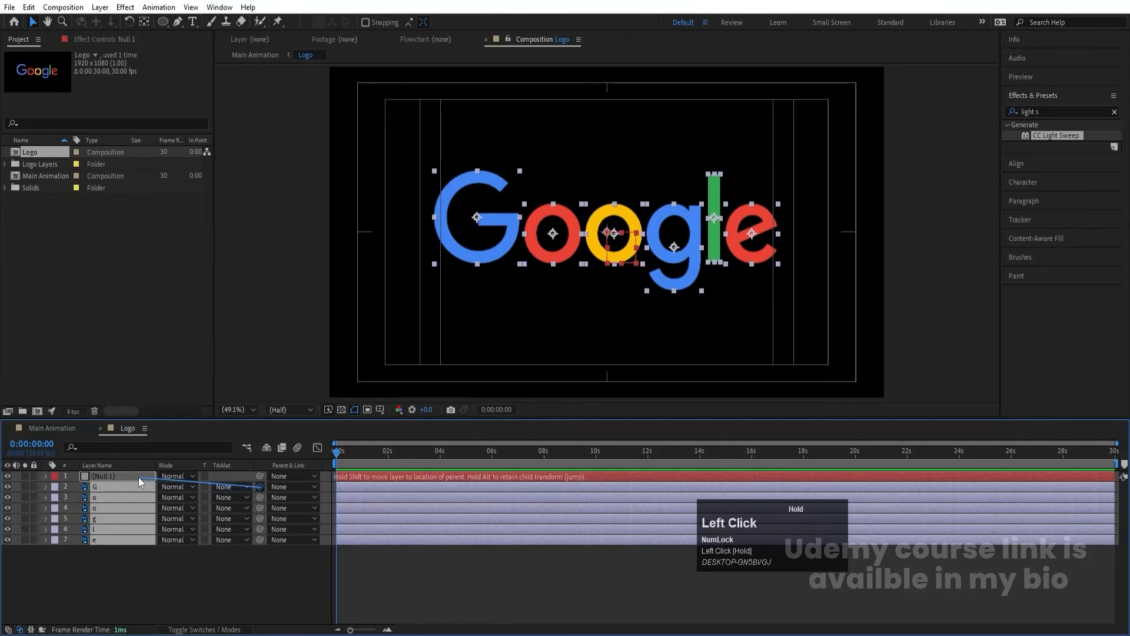
pyautogui.click(110, 539)
# Step: Scale the null object to 63% to shrink the whole logo, and delete the null
pyautogui.click(105, 477)
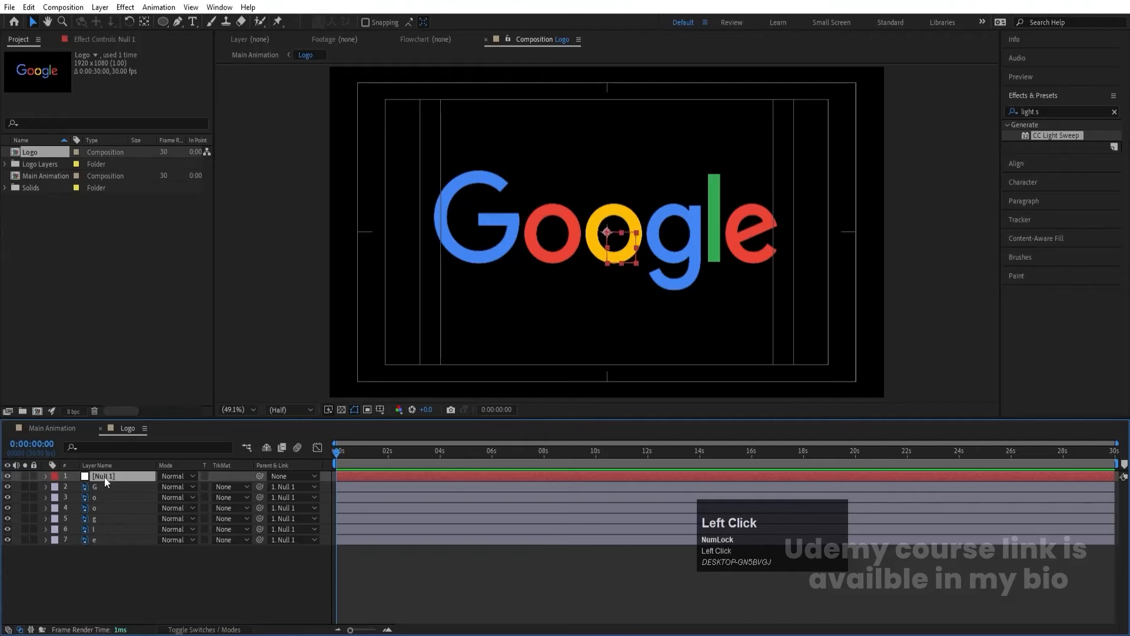
pyautogui.press('s')
pyautogui.moveTo(171, 489); pyautogui.dragTo(118, 477)
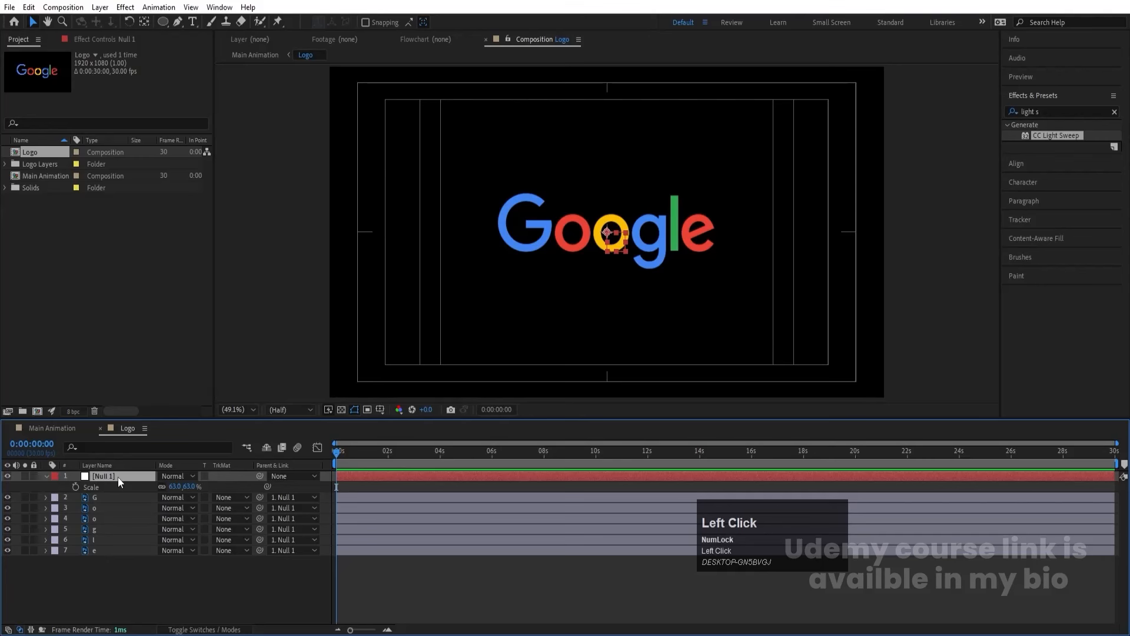
pyautogui.press('Delete')
pyautogui.click(96, 557)
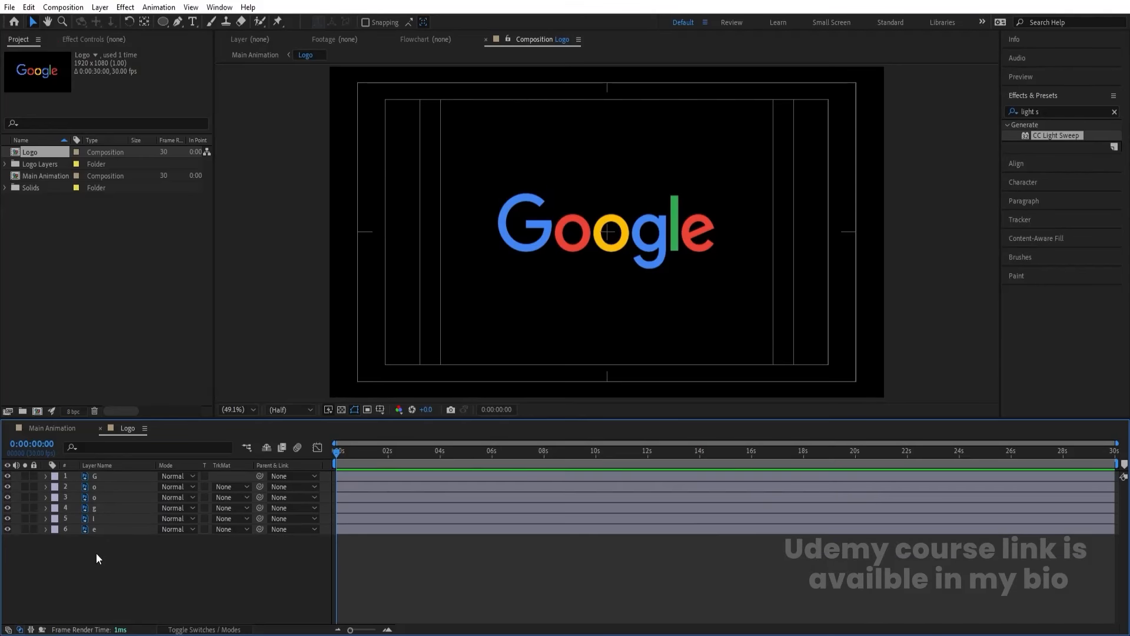
# Step: Nudge all the letter layers together slightly left and down to centre the logo on the title-safe crosshair
pyautogui.hotkey('ctrl', 'a')
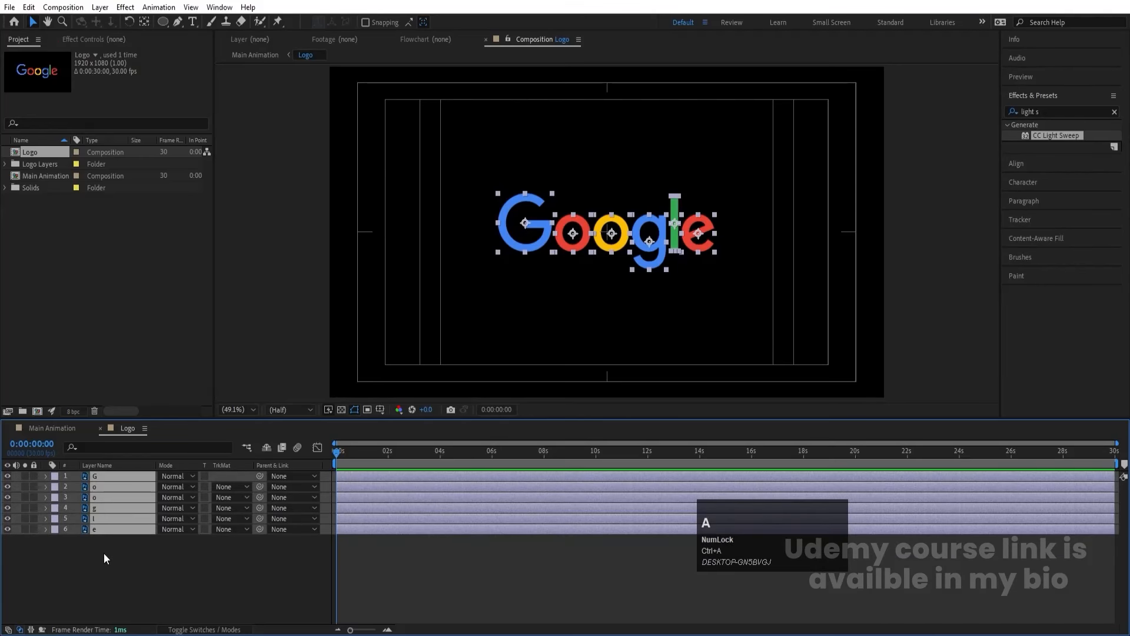
pyautogui.press('Down')
pyautogui.press('Down')
pyautogui.press('Down')
pyautogui.press('Down')
pyautogui.press('Down')
pyautogui.press('Down')
pyautogui.press('Down')
pyautogui.press('Down')
pyautogui.press('Down')
pyautogui.press('Down')
pyautogui.press('Down')
pyautogui.press('Down')
pyautogui.press('Left')
pyautogui.press('Left')
pyautogui.press('Left')
pyautogui.press('Left')
pyautogui.press('Left')
pyautogui.press('Left')
pyautogui.press('Left')
pyautogui.press('Left')
pyautogui.press('Left')
pyautogui.press('Left')
pyautogui.press('Left')
pyautogui.press('Left')
pyautogui.press('Left')
pyautogui.press('Left')
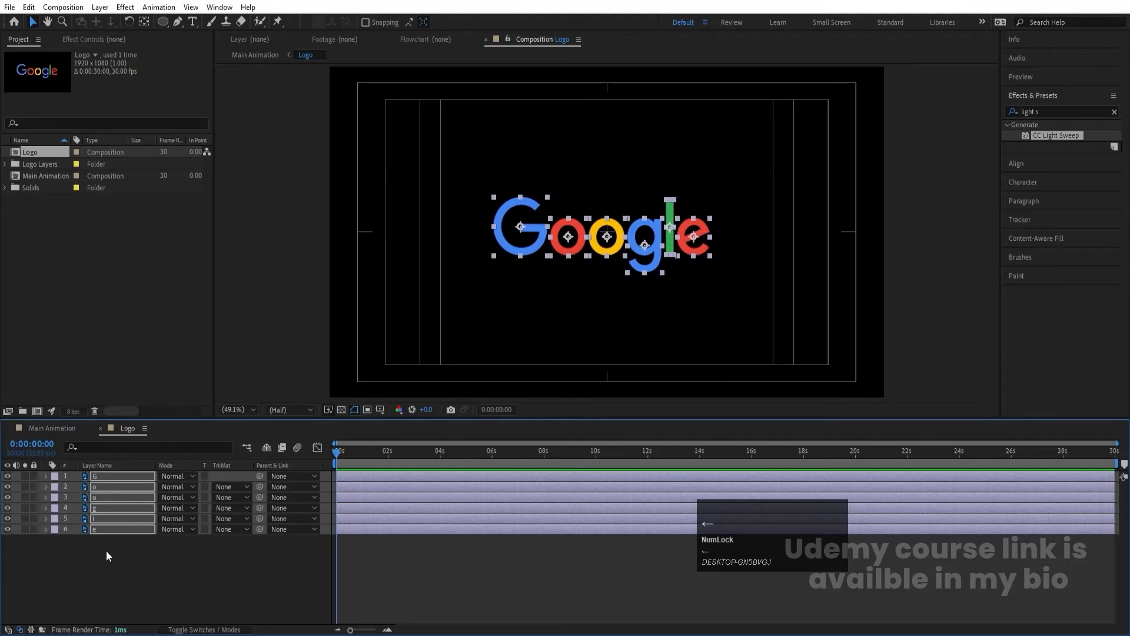
pyautogui.press('Up')
pyautogui.press('Up')
pyautogui.press('Up')
pyautogui.press('Up')
pyautogui.press('Up')
pyautogui.press('Up')
pyautogui.press('Up')
pyautogui.press('Up')
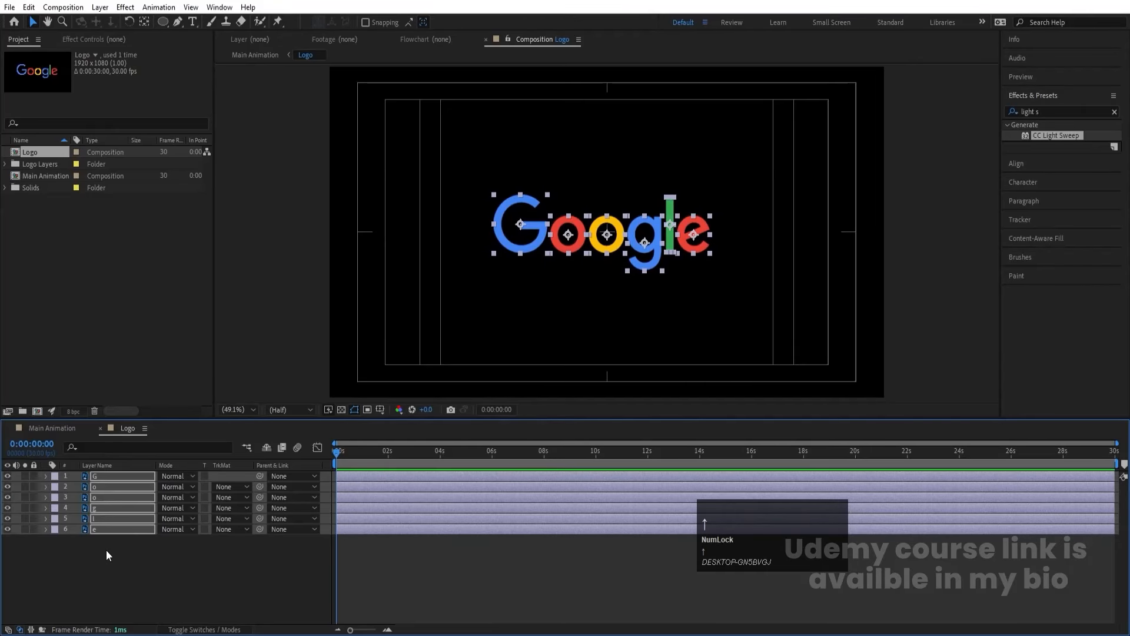
pyautogui.click(96, 549)
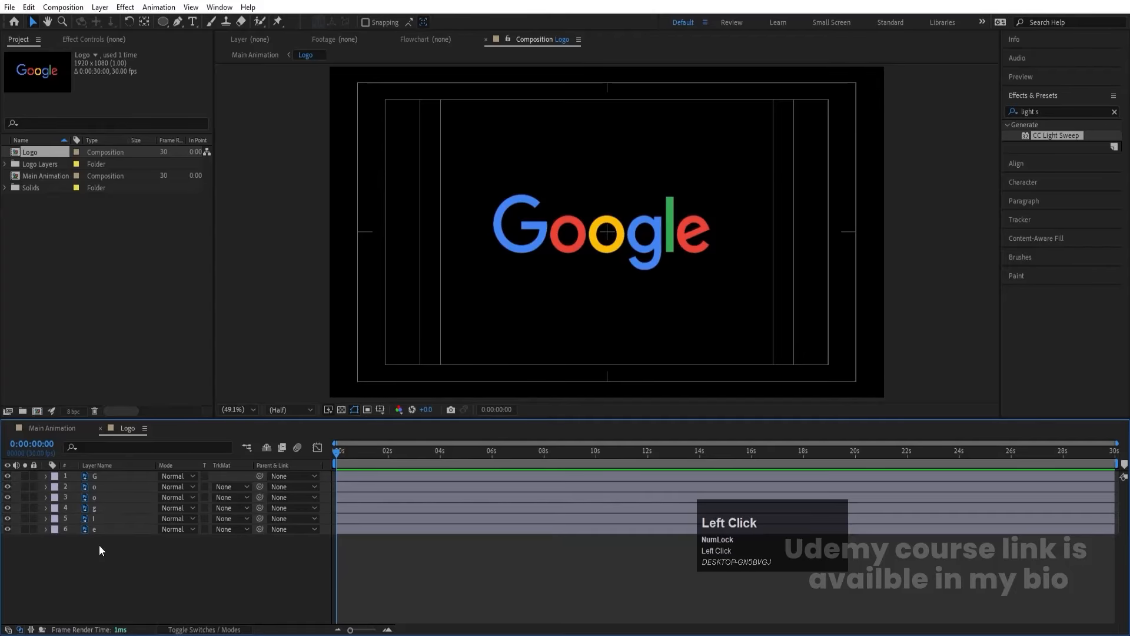
# Step: Separate the Position property of all six letter layers into X and Y dimensions
pyautogui.moveTo(103, 555); pyautogui.dragTo(76, 456)
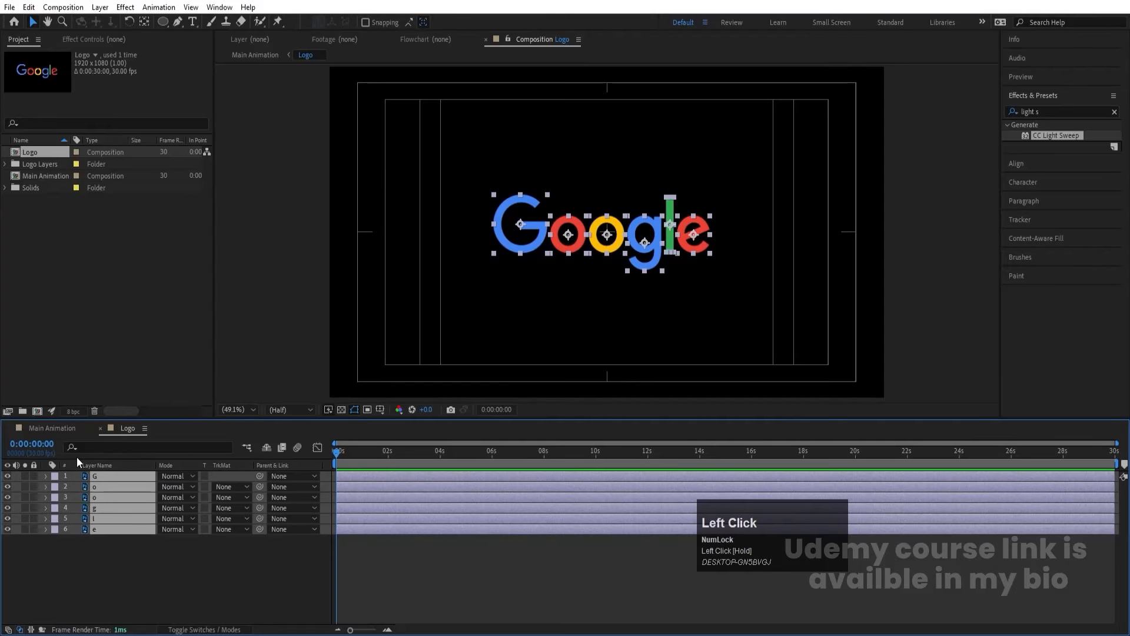
pyautogui.press('p')
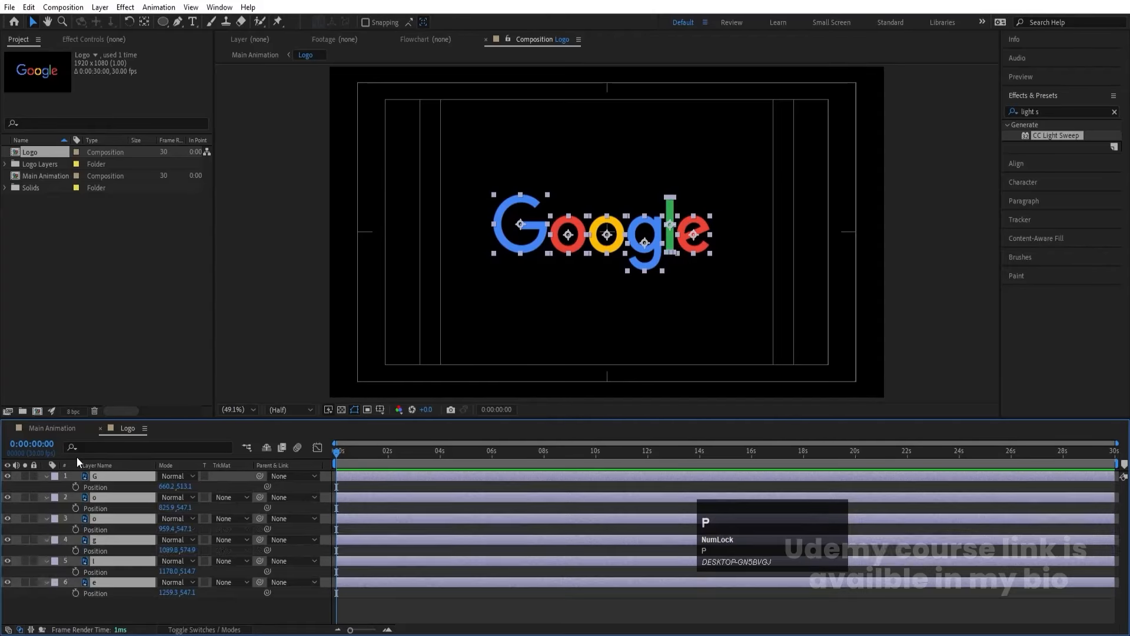
pyautogui.click(92, 488)
pyautogui.keyDown('shift'); pyautogui.click(94, 507); pyautogui.keyUp('shift')
pyautogui.keyDown('shift'); pyautogui.click(93, 527); pyautogui.keyUp('shift')
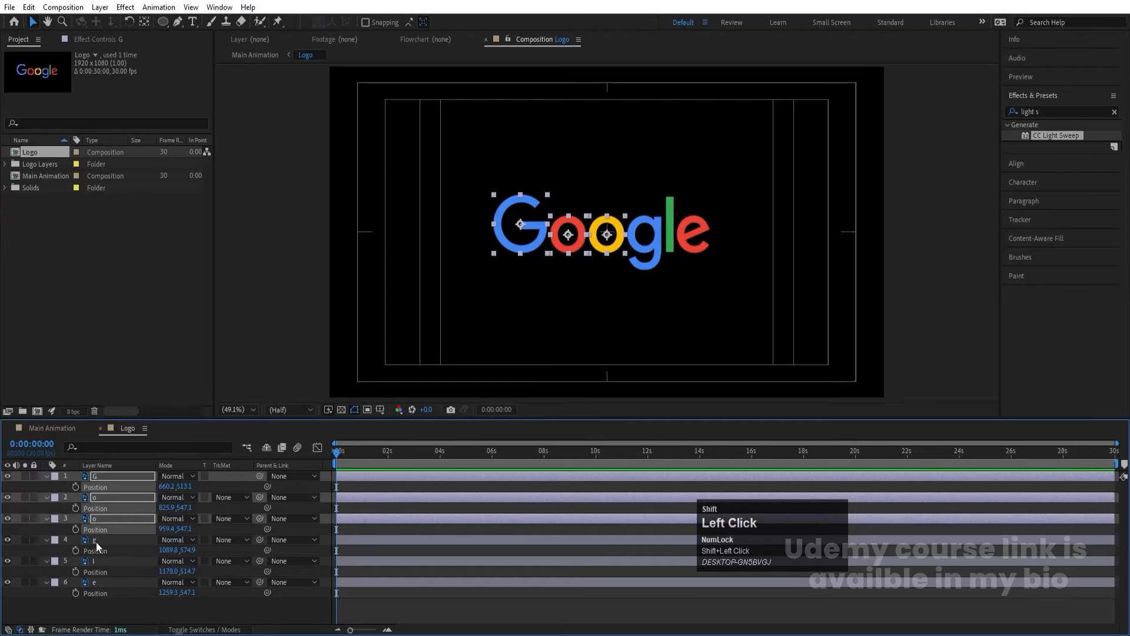
pyautogui.keyDown('shift'); pyautogui.click(97, 549); pyautogui.keyUp('shift')
pyautogui.keyDown('shift'); pyautogui.click(99, 569); pyautogui.keyUp('shift')
pyautogui.keyDown('shift'); pyautogui.click(97, 592); pyautogui.keyUp('shift')
pyautogui.rightClick(97, 592)
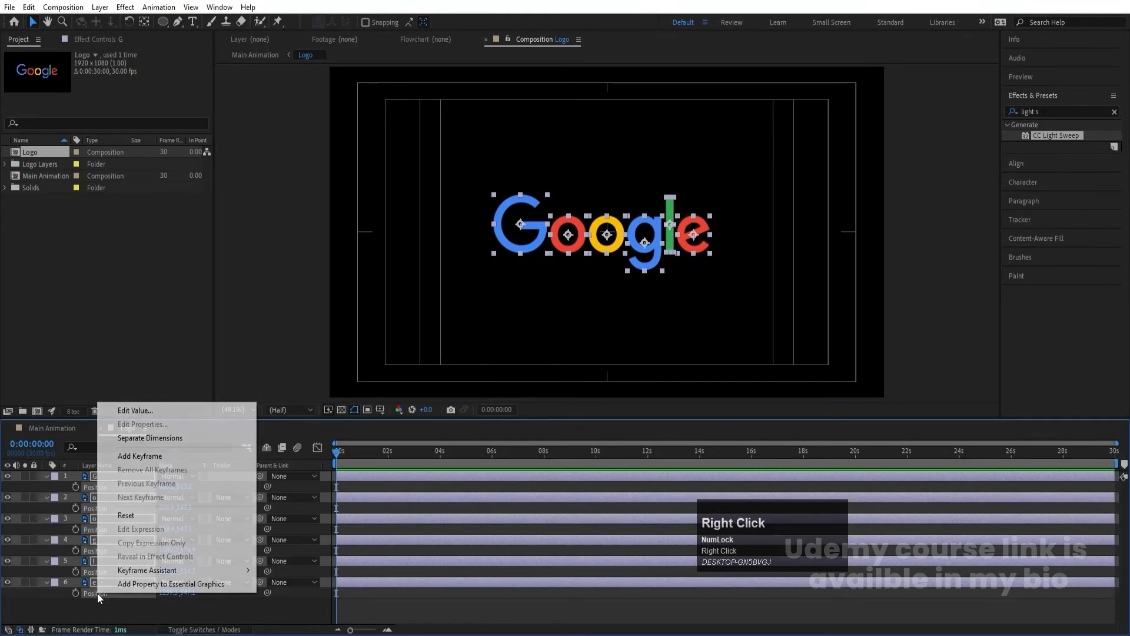
pyautogui.click(139, 442)
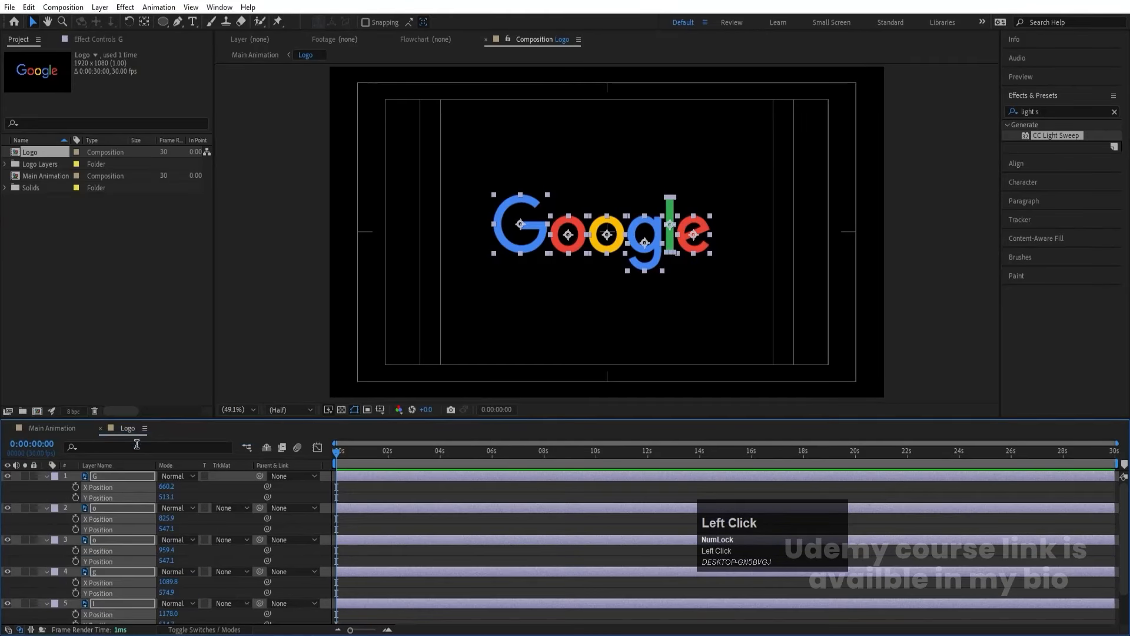
# Step: Add X Position, Y Position, Scale and Rotation keyframes to all letters at 0:00:00:00 and reveal the keyframed properties
pyautogui.click(76, 487)
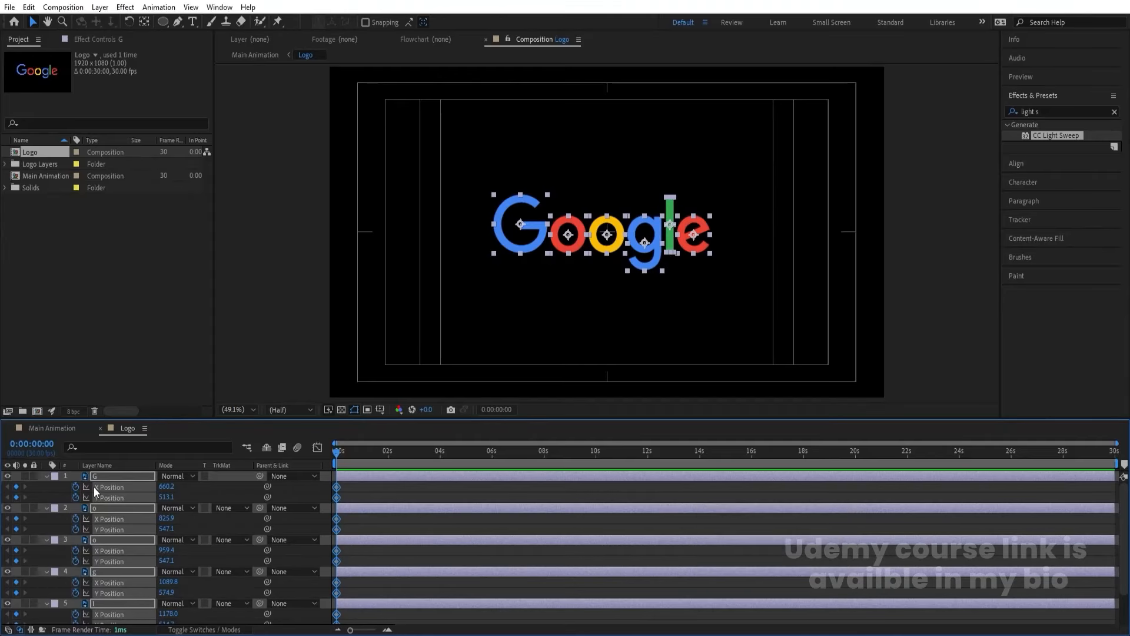
pyautogui.press('s')
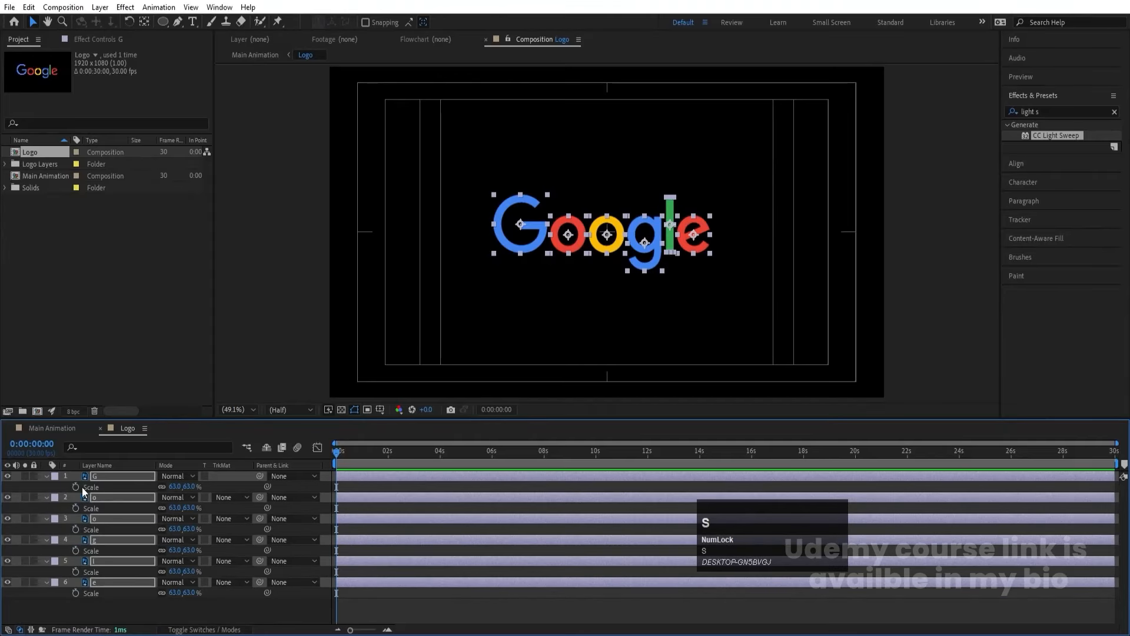
pyautogui.click(76, 486)
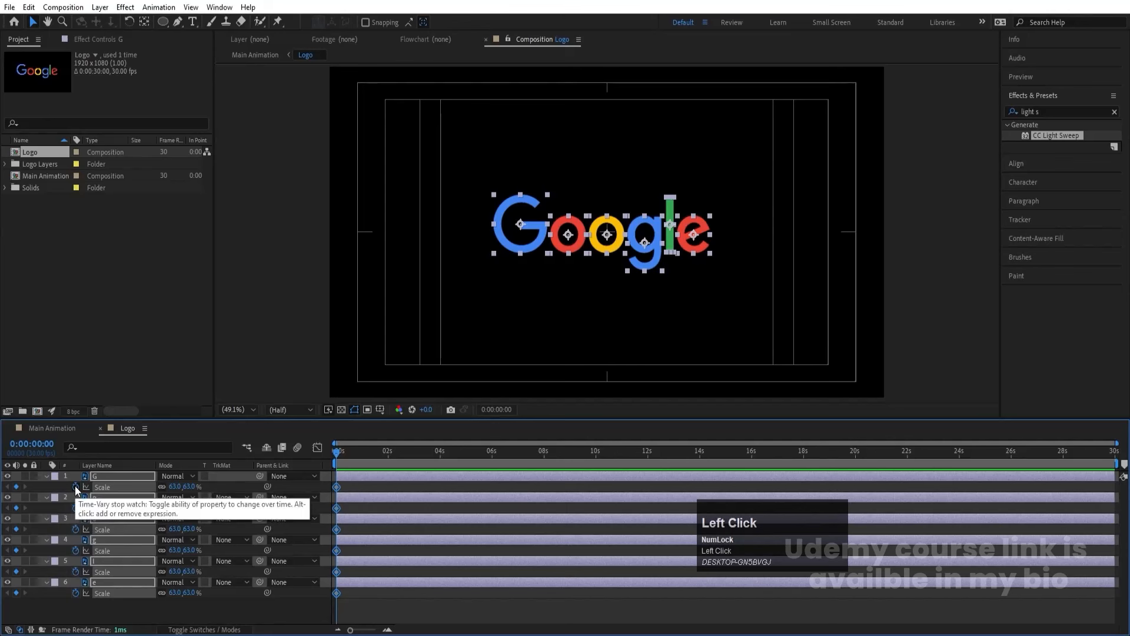
pyautogui.press('r')
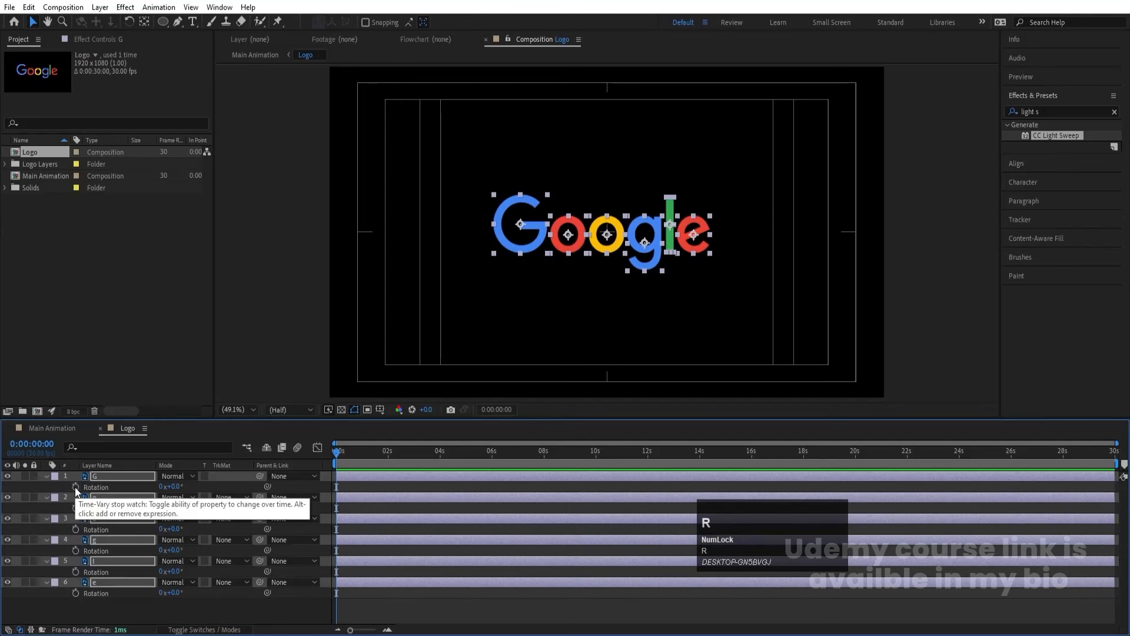
pyautogui.click(75, 487)
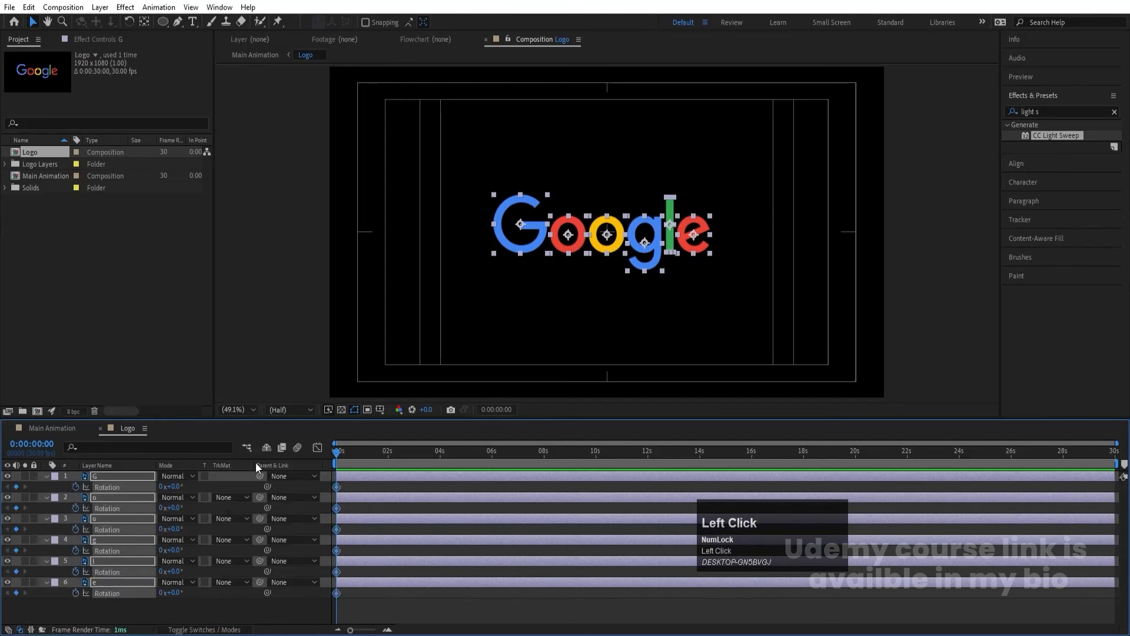
pyautogui.press('u')
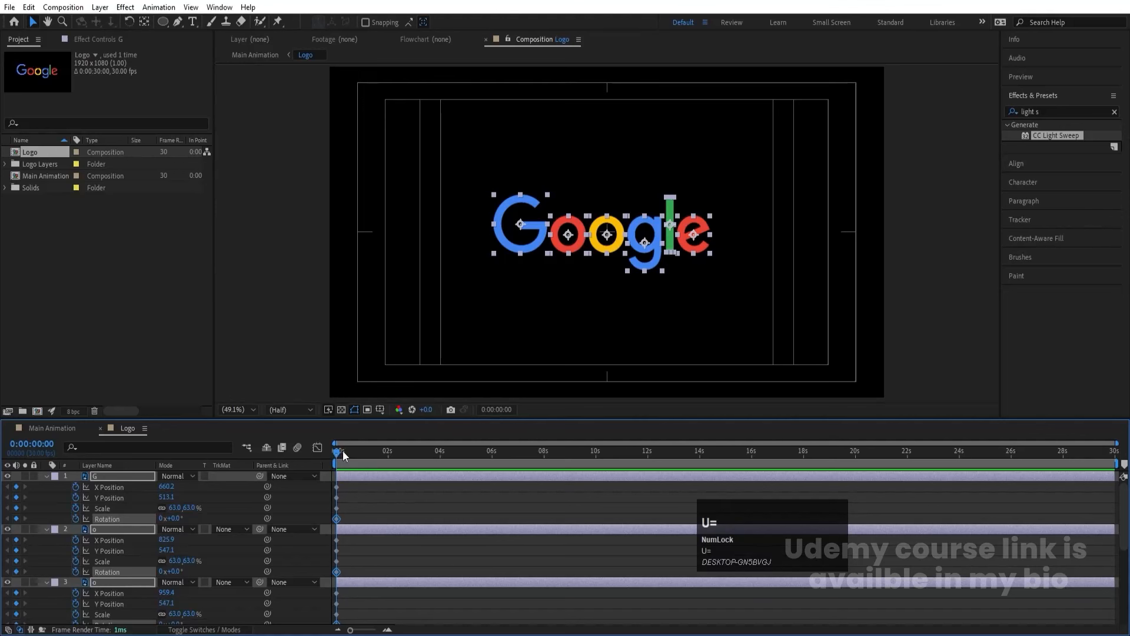
pyautogui.press('=')
pyautogui.press('=')
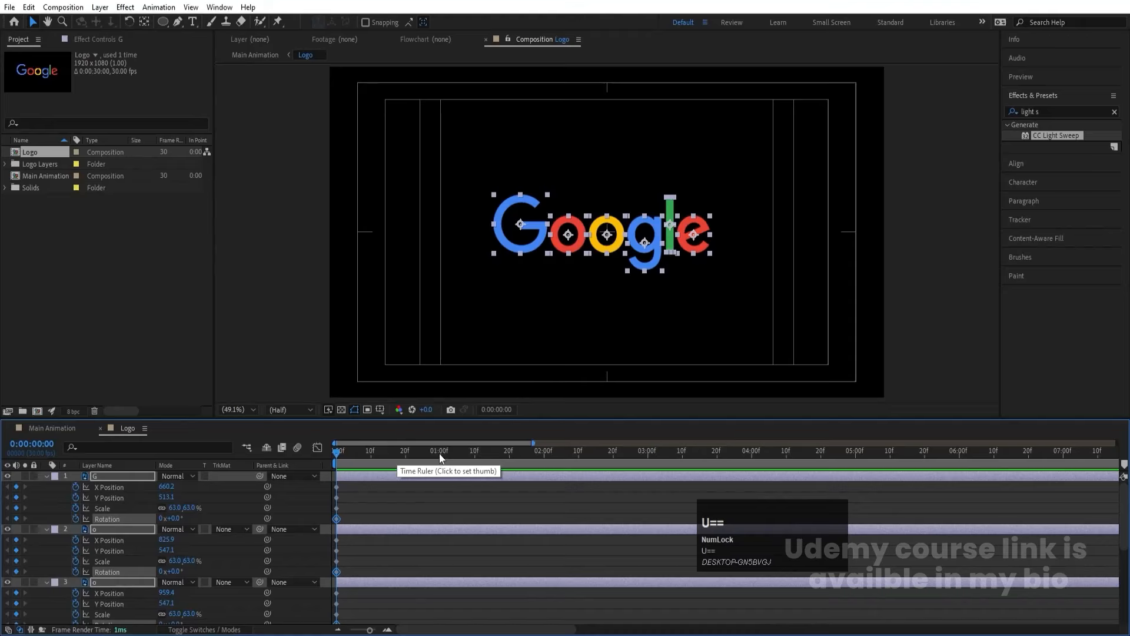
# Step: Add X Position, Y Position, Scale and Rotation keyframes to all six letter layers at 0:00:00:20
pyautogui.click(405, 450)
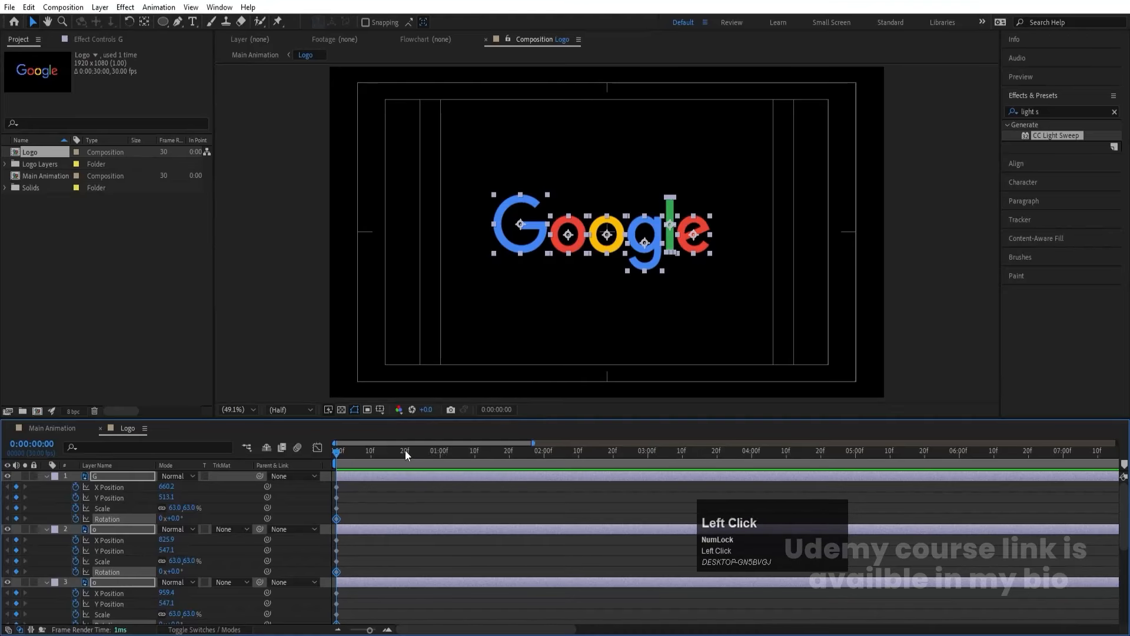
pyautogui.click(16, 486)
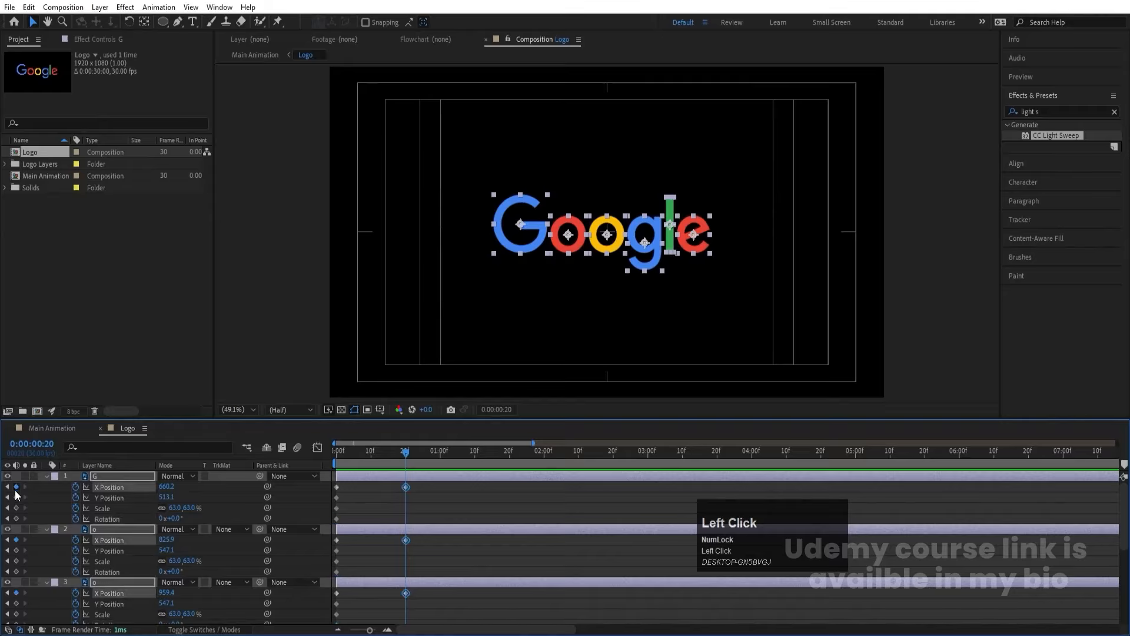
pyautogui.click(16, 496)
pyautogui.click(16, 508)
pyautogui.click(16, 518)
pyautogui.click(16, 571)
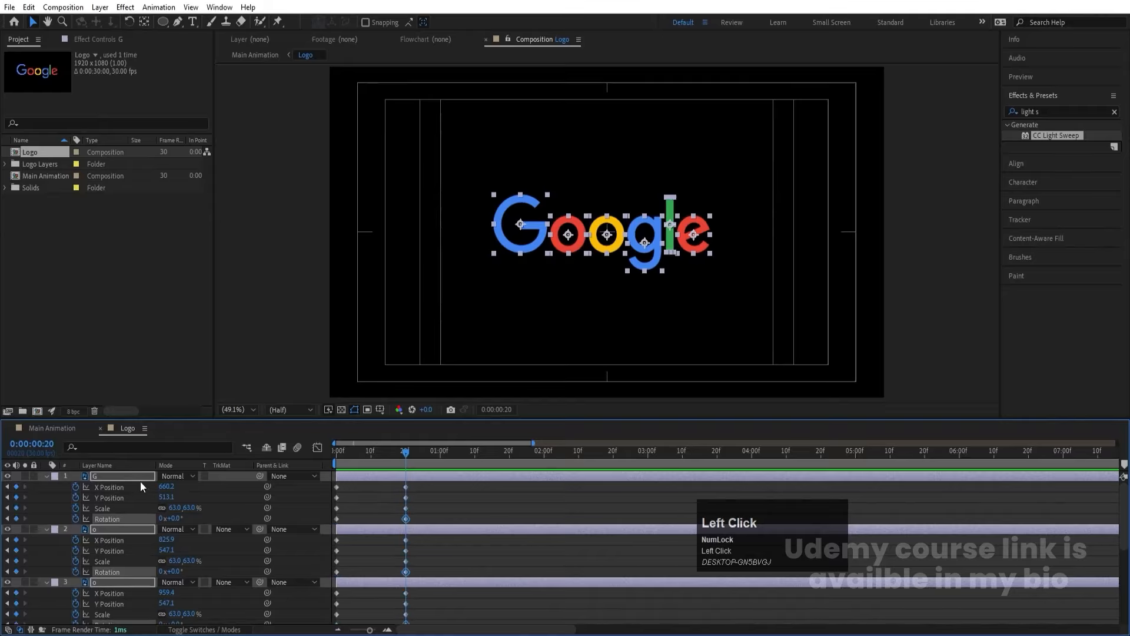
# Step: Select the last three letters g, l and e and set their Rotation to 1 full revolution at 0:00:00:20
pyautogui.click(758, 226)
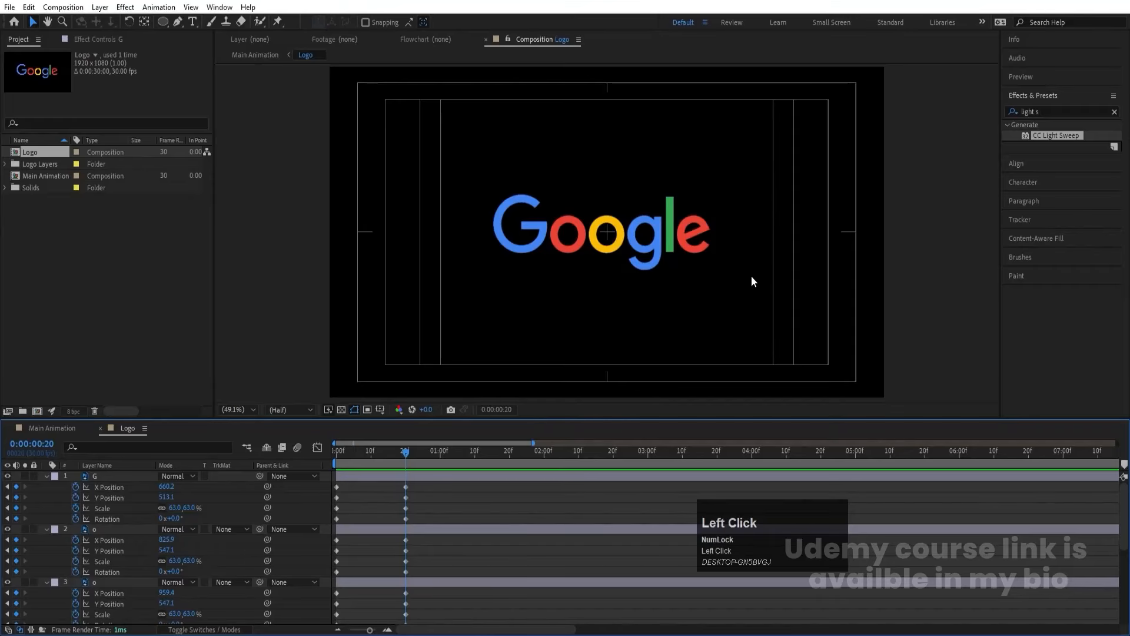
pyautogui.moveTo(744, 294); pyautogui.dragTo(609, 180)
pyautogui.click(721, 316)
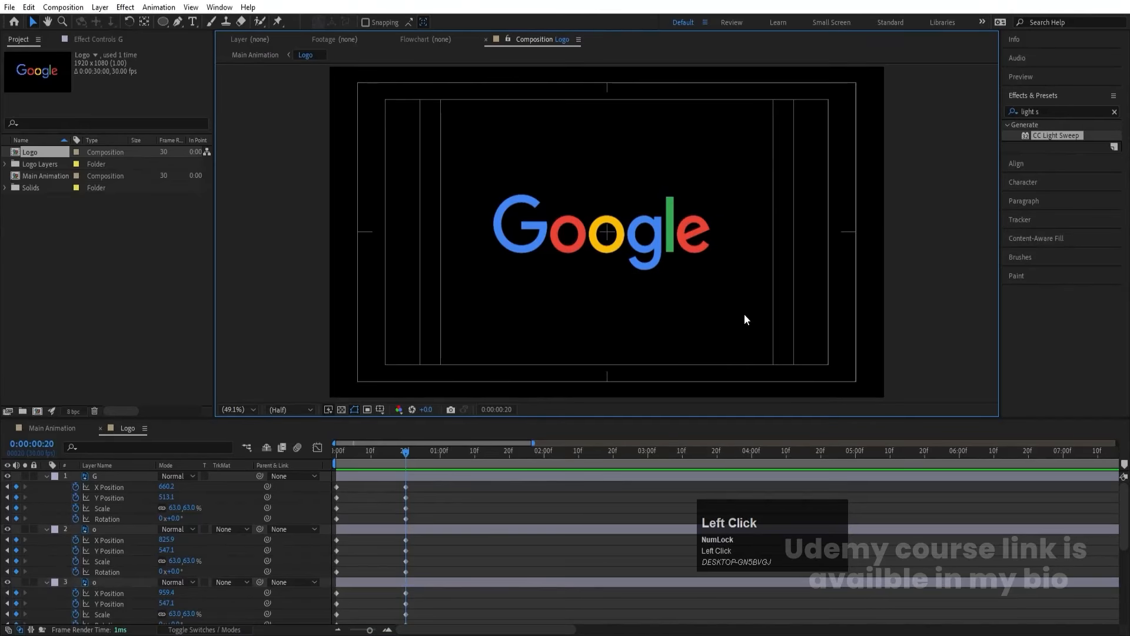
pyautogui.moveTo(744, 313); pyautogui.dragTo(645, 192)
pyautogui.scroll(-3, 152, 531)
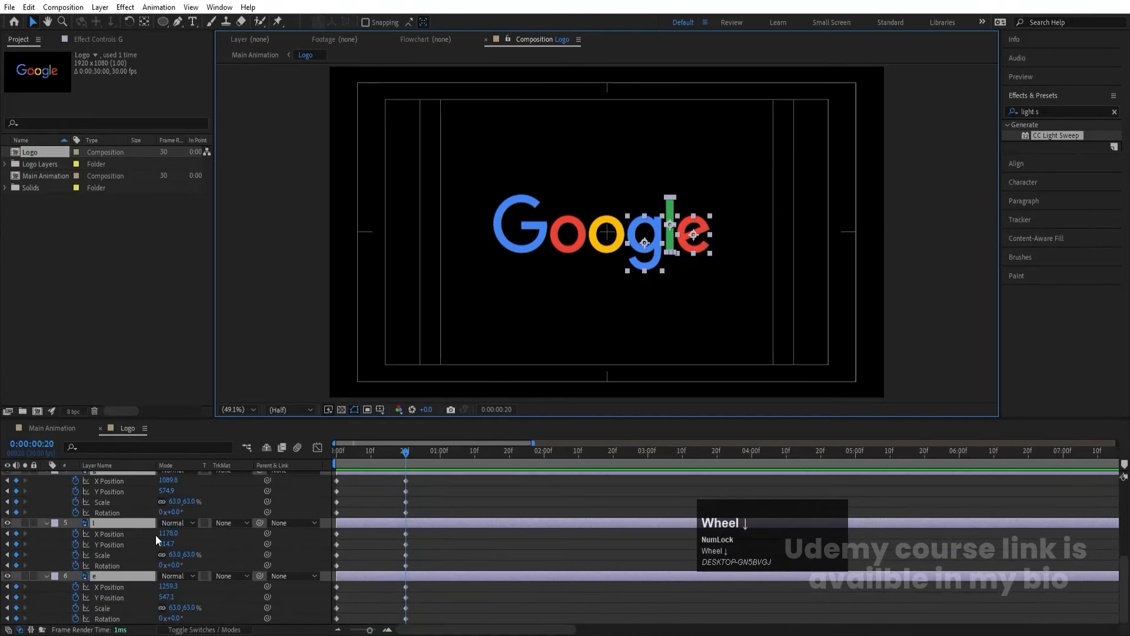
pyautogui.moveTo(181, 511); pyautogui.dragTo(178, 522)
pyautogui.hotkey('ctrl', 'z')
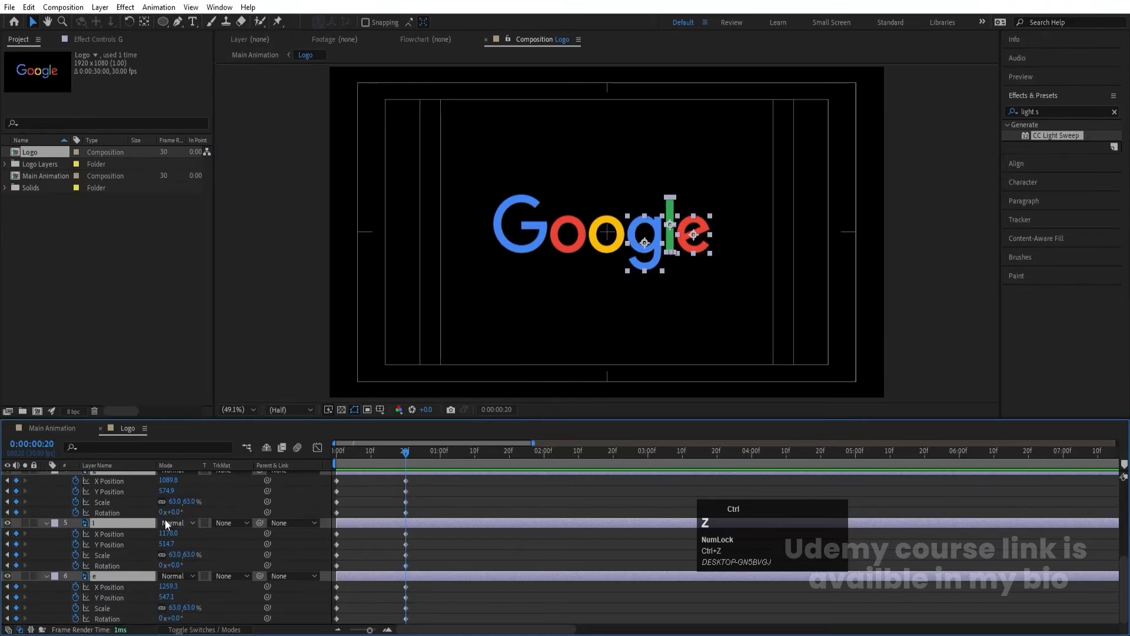
pyautogui.click(163, 512)
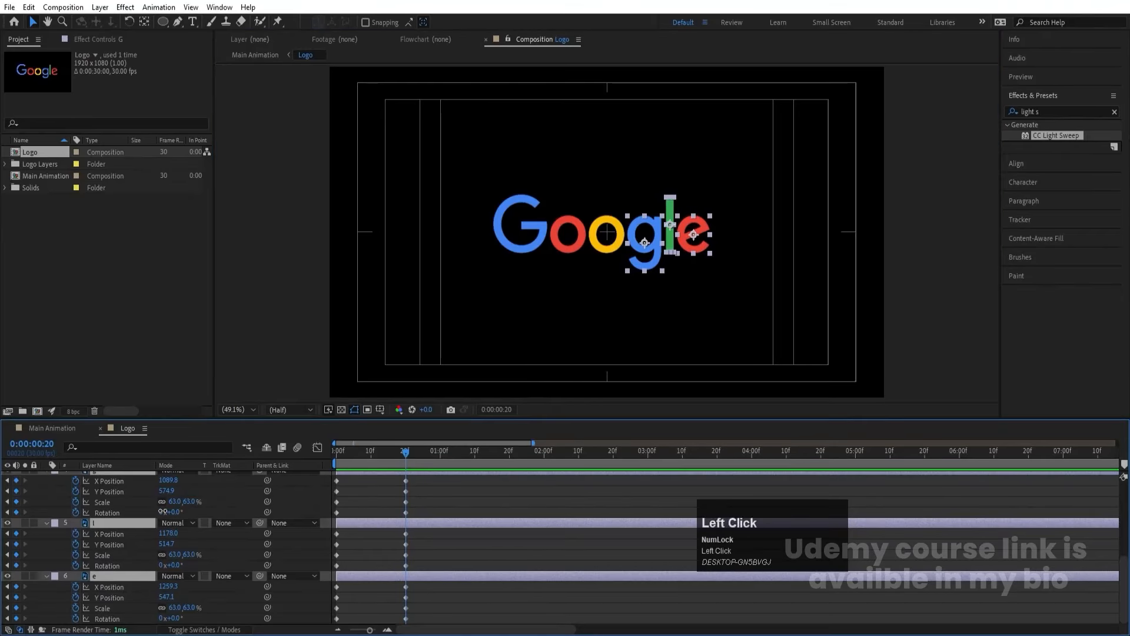
pyautogui.write('1')
pyautogui.press('Return')
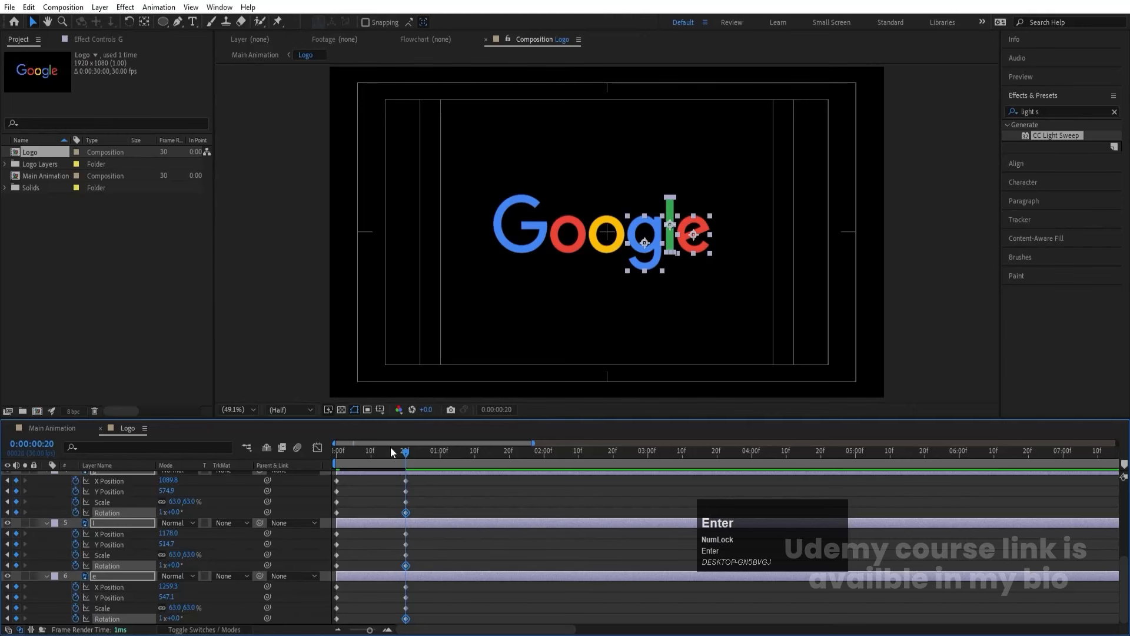
pyautogui.moveTo(390, 447); pyautogui.dragTo(356, 467)
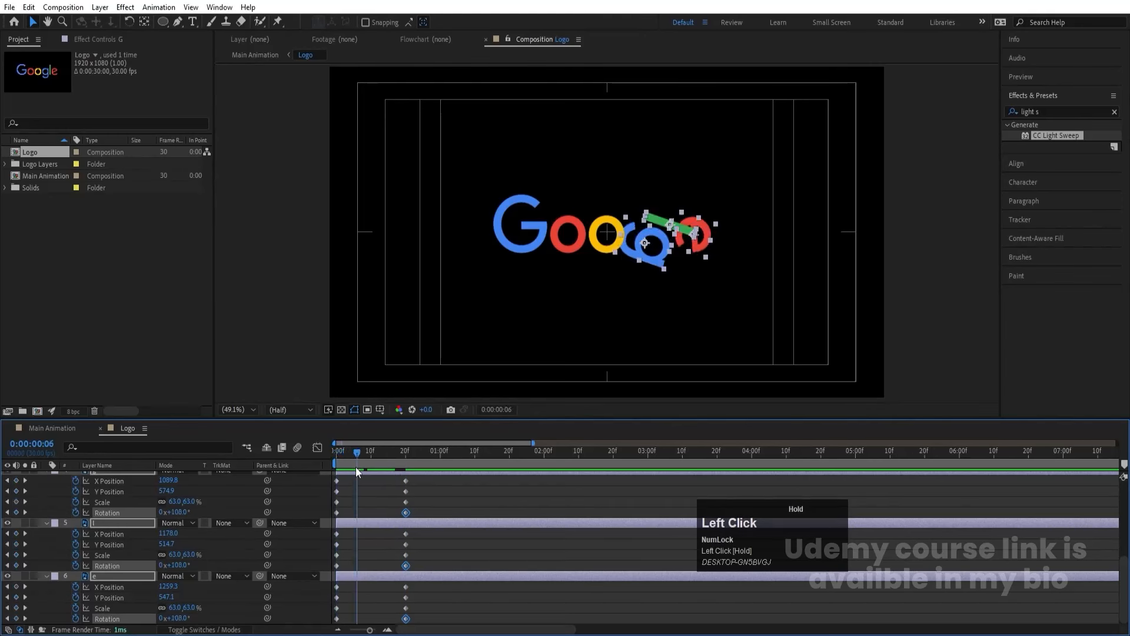
# Step: Set the Rotation of the G and both o layers to -1 revolution at 0:00:00:20
pyautogui.press('k')
pyautogui.moveTo(469, 179); pyautogui.dragTo(600, 289)
pyautogui.scroll(5, 129, 517)
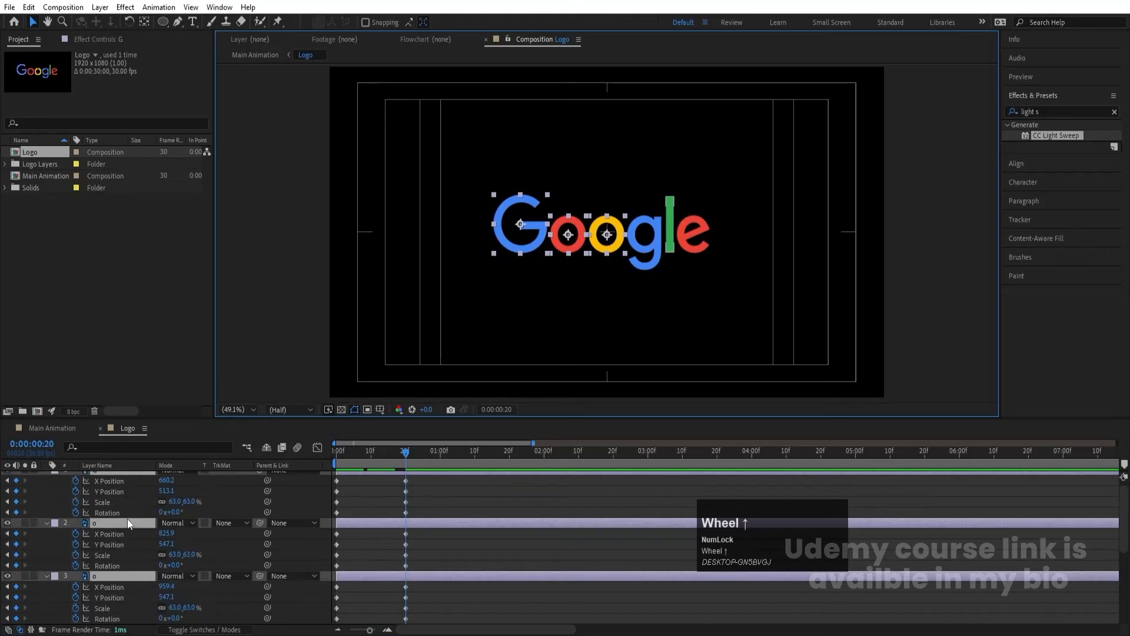
pyautogui.click(173, 517)
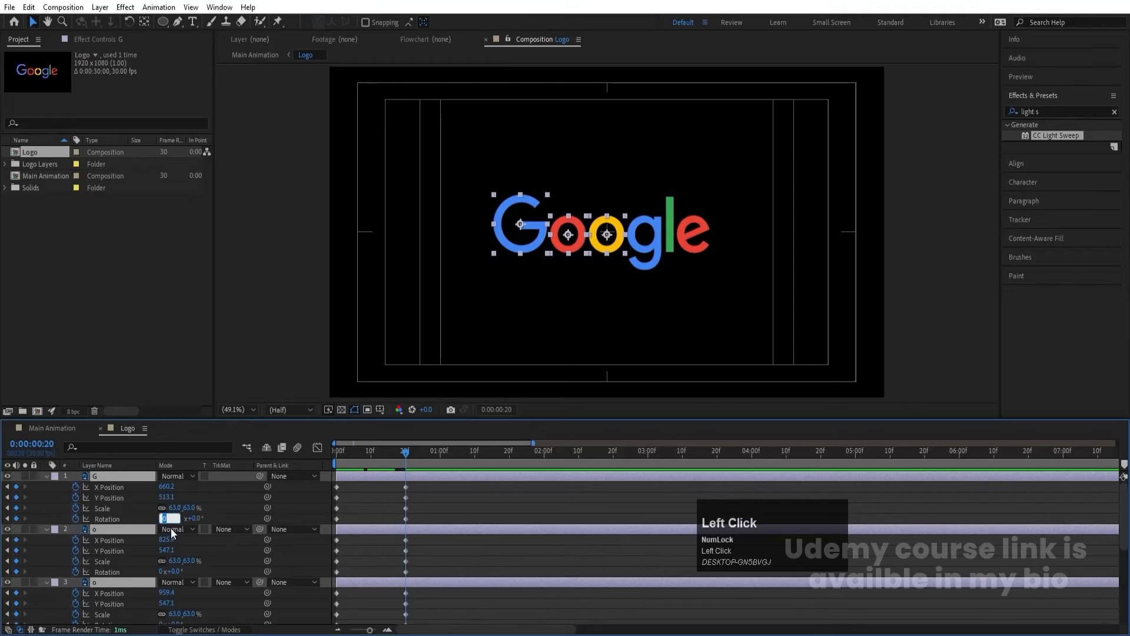
pyautogui.write('-1')
pyautogui.press('Return')
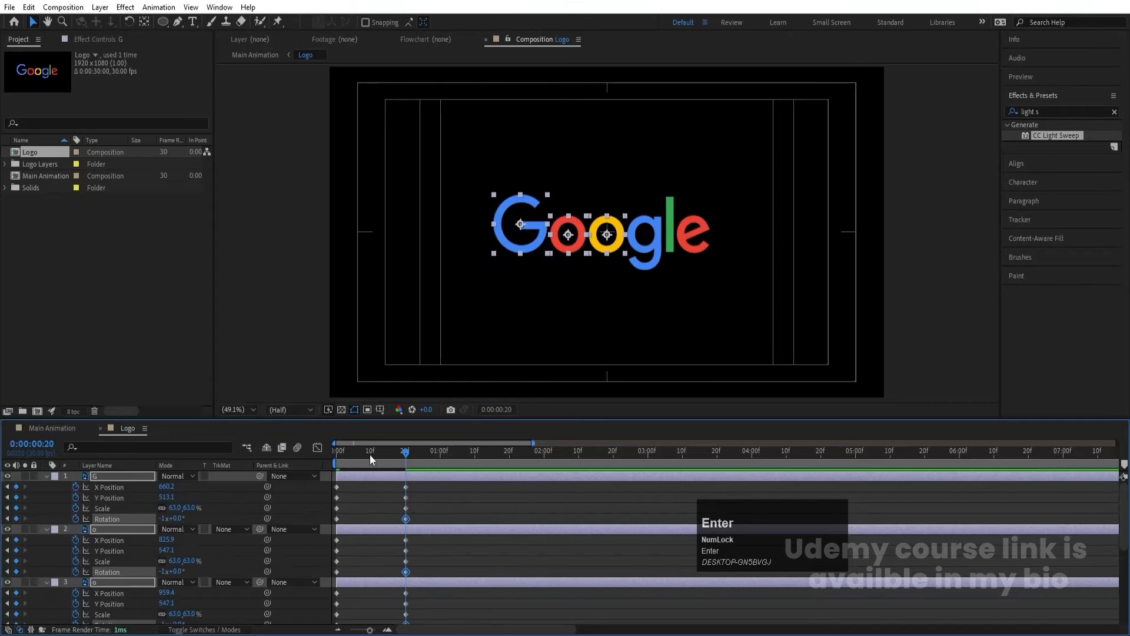
# Step: At 0:00:00:00, align the G and both o layers horizontally and vertically on one another
pyautogui.moveTo(370, 454); pyautogui.dragTo(328, 454)
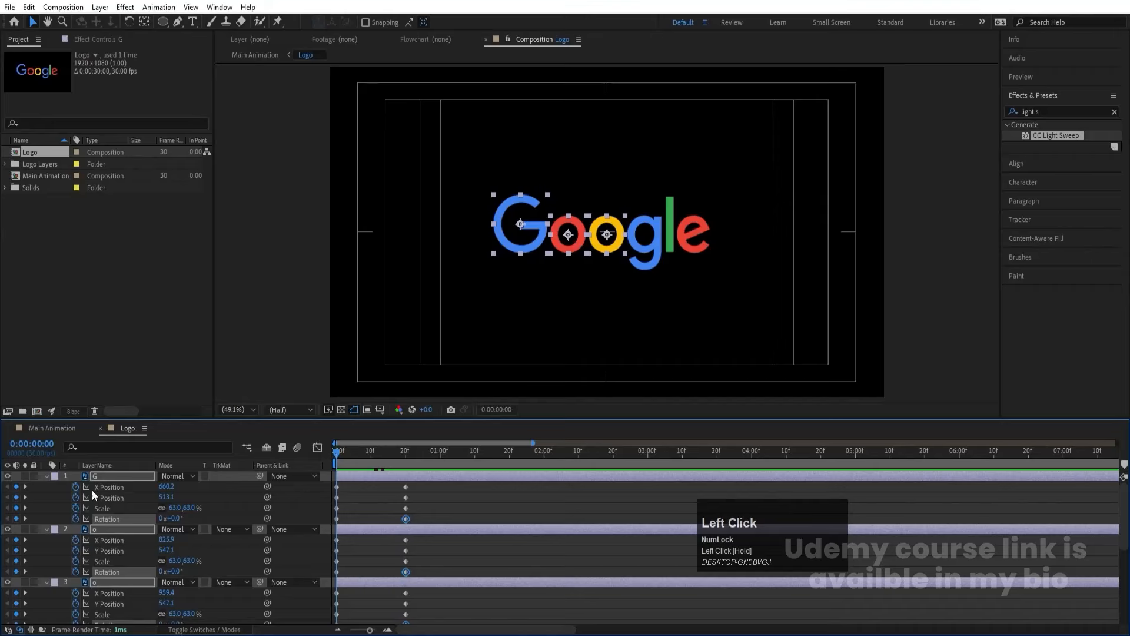
pyautogui.click(1009, 162)
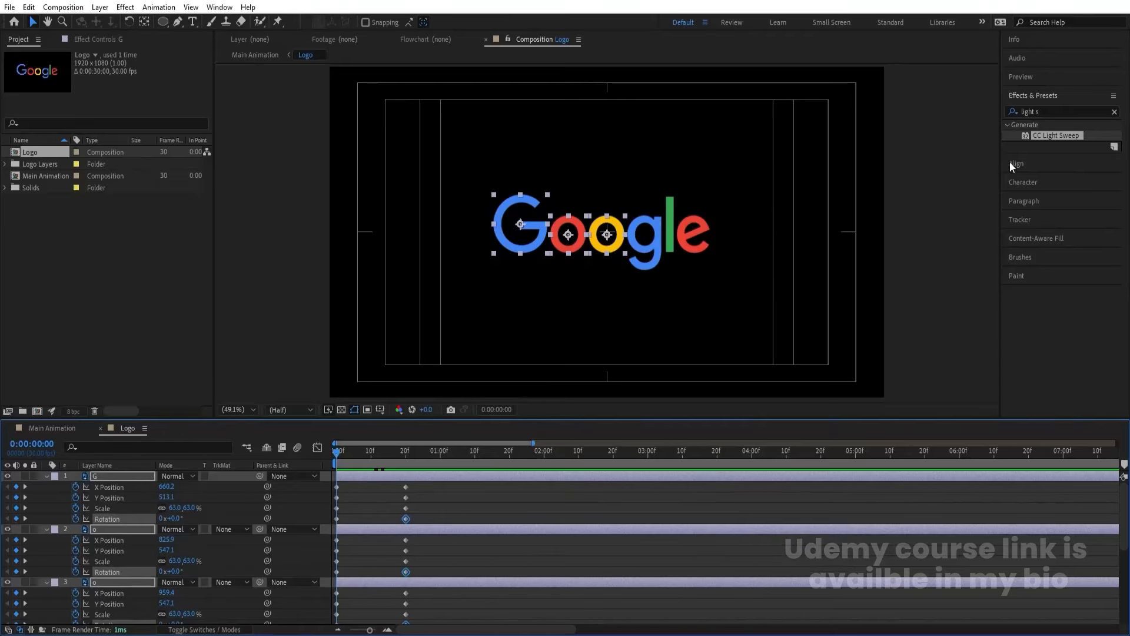
pyautogui.click(1028, 143)
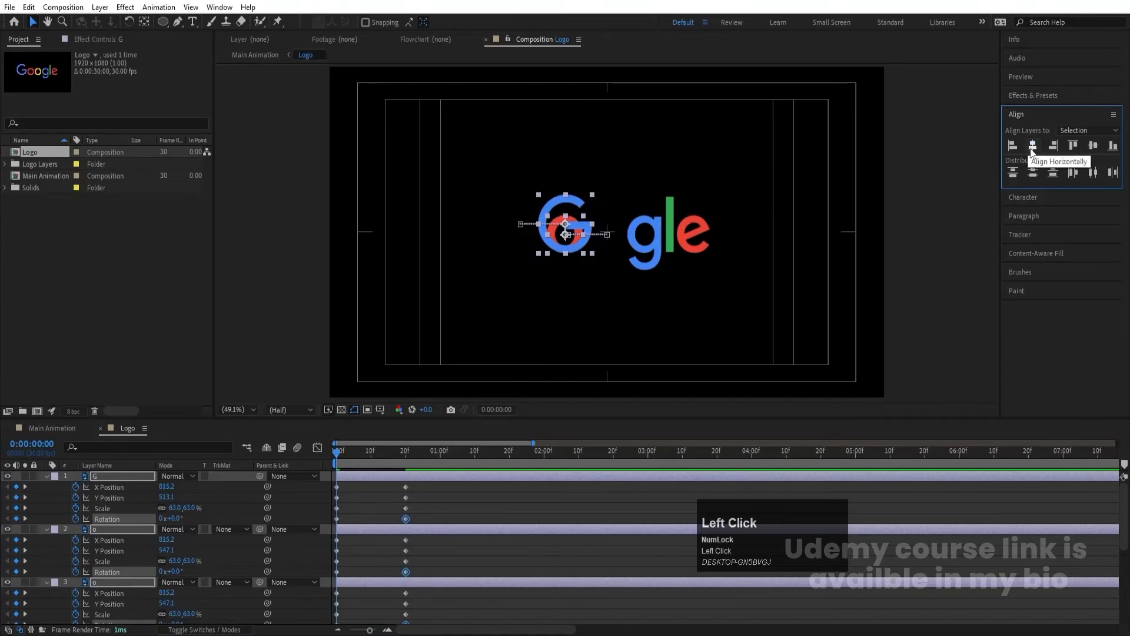
pyautogui.click(1094, 147)
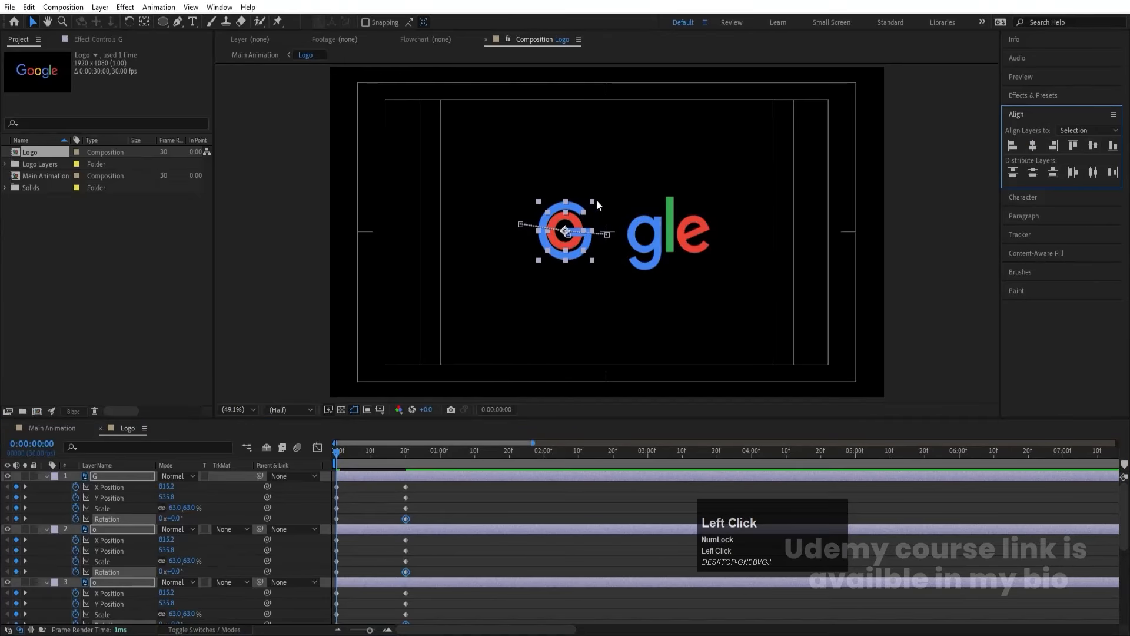
# Step: Align all six letter layers horizontally and vertically so they stack on a single centre at 0:00:00:00
pyautogui.click(462, 154)
pyautogui.moveTo(461, 154); pyautogui.dragTo(763, 303)
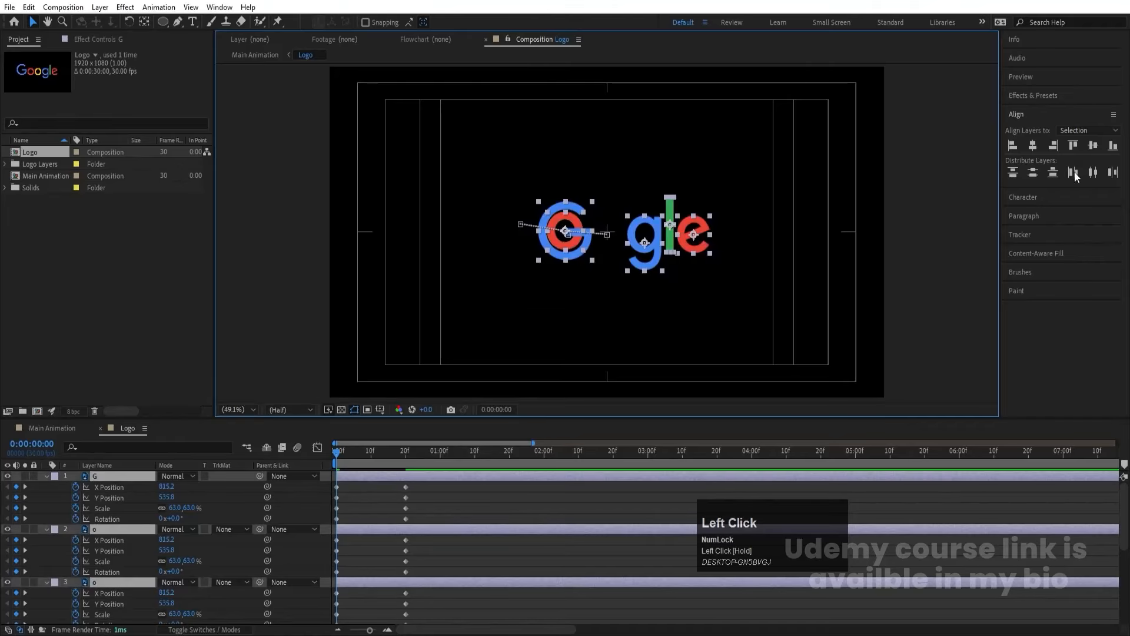
pyautogui.click(1033, 146)
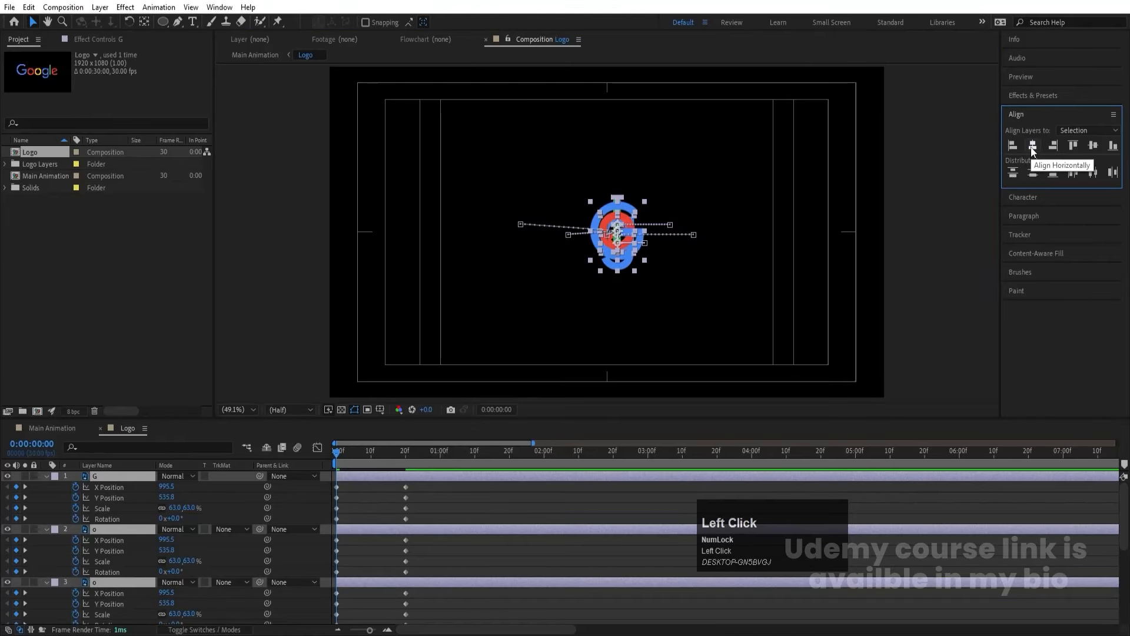
pyautogui.click(1093, 147)
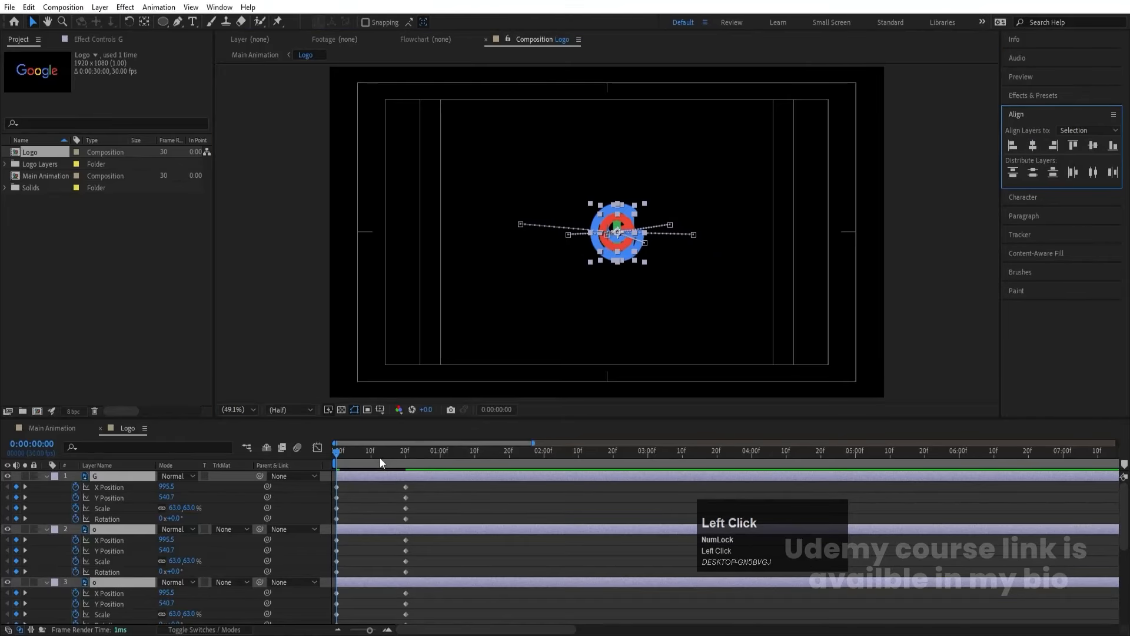
# Step: At 0:00:00:10, raise the Y Position of all letters together, bringing the G to about 204
pyautogui.moveTo(342, 452); pyautogui.dragTo(372, 456)
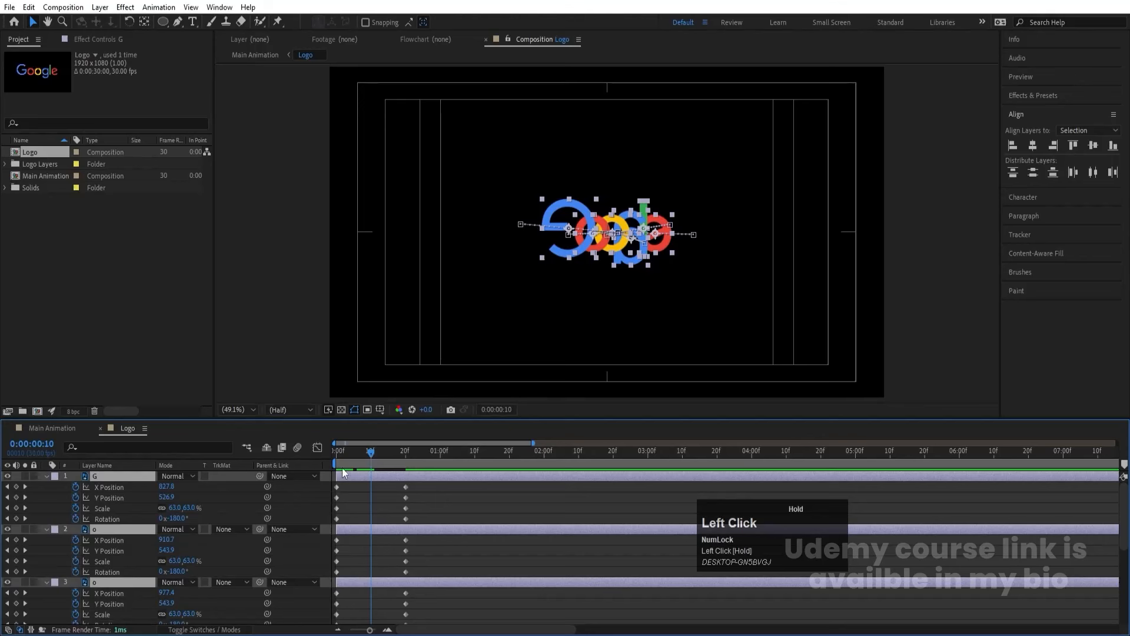
pyautogui.moveTo(157, 498); pyautogui.dragTo(71, 473)
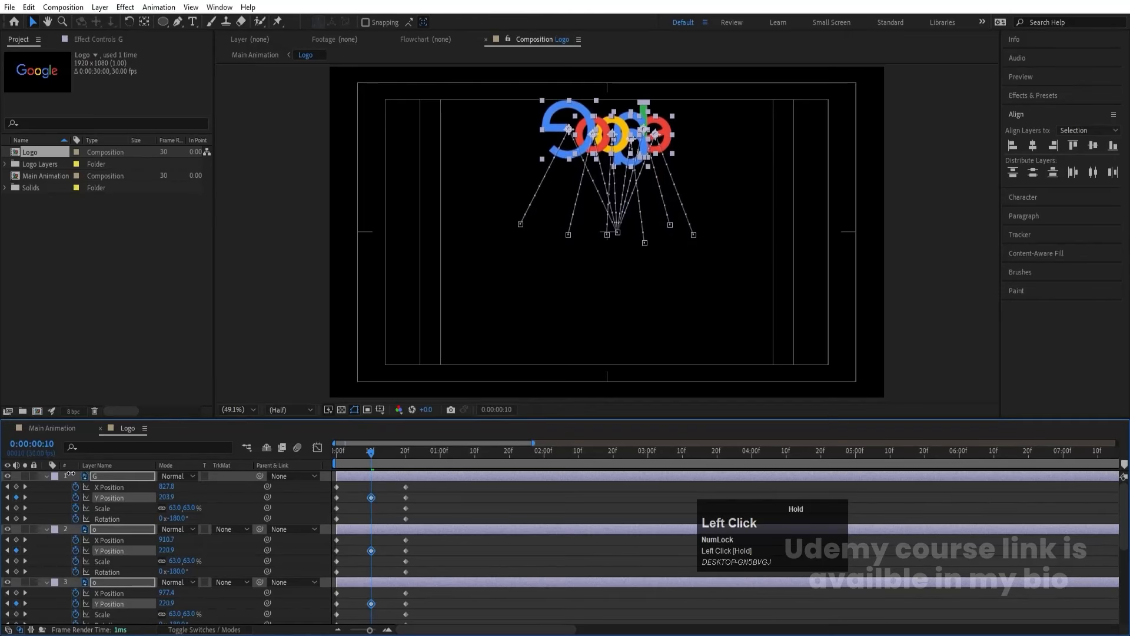
# Step: Add Y Position keyframes at 0:00:01:00 and raise all letters at 0:00:00:25, bringing the G to about 413, for a second bounce
pyautogui.moveTo(336, 452); pyautogui.dragTo(442, 456)
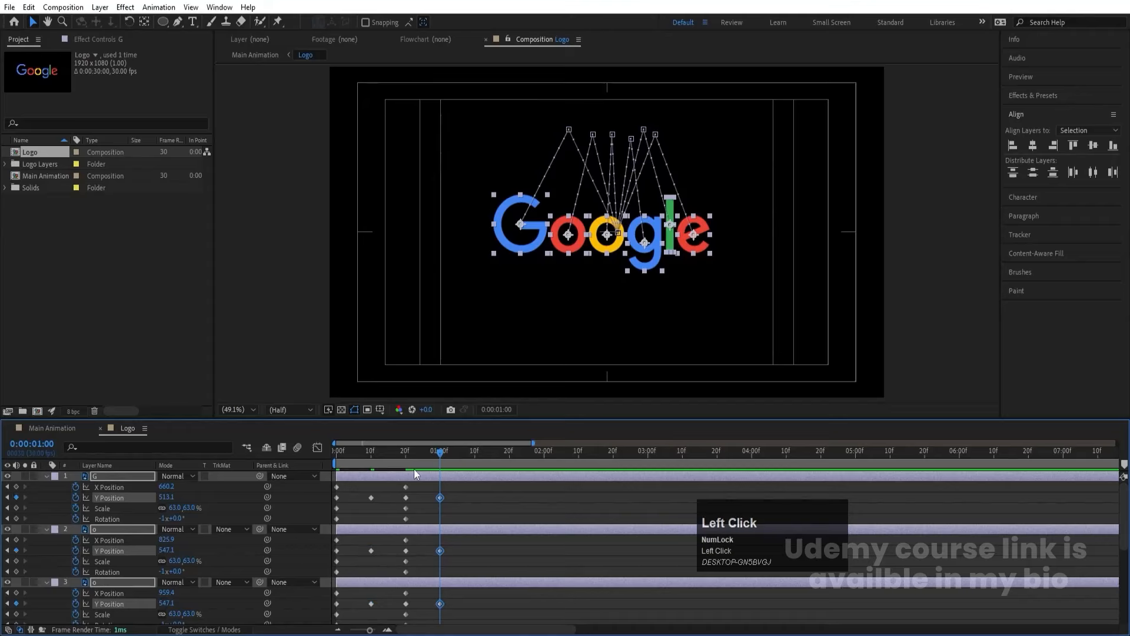
pyautogui.moveTo(431, 451); pyautogui.dragTo(422, 451)
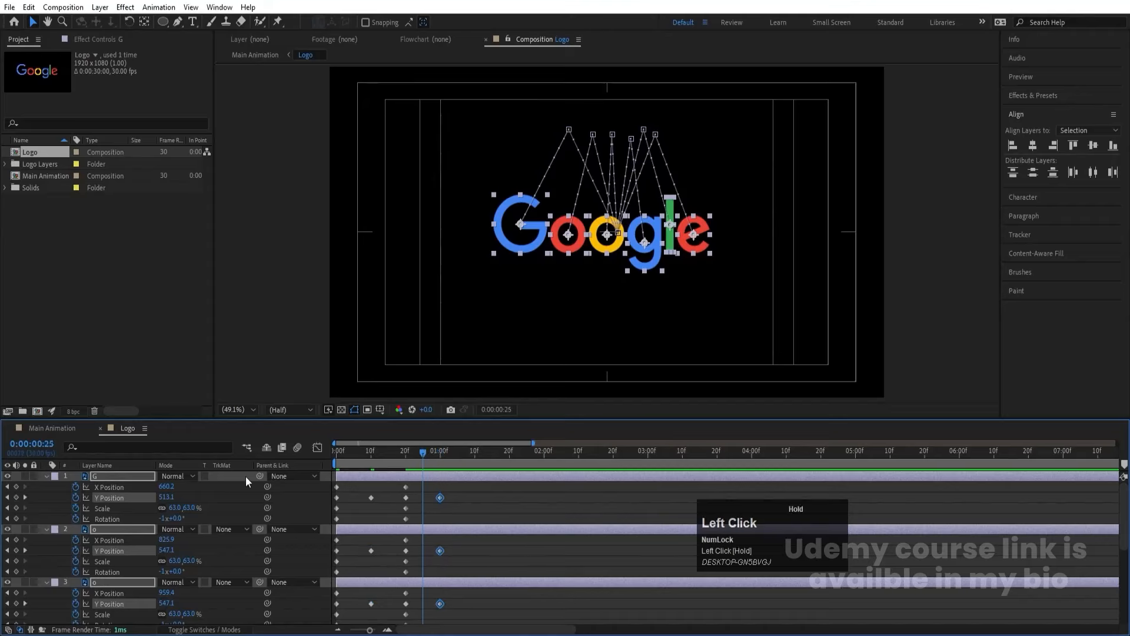
pyautogui.moveTo(169, 499); pyautogui.dragTo(93, 478)
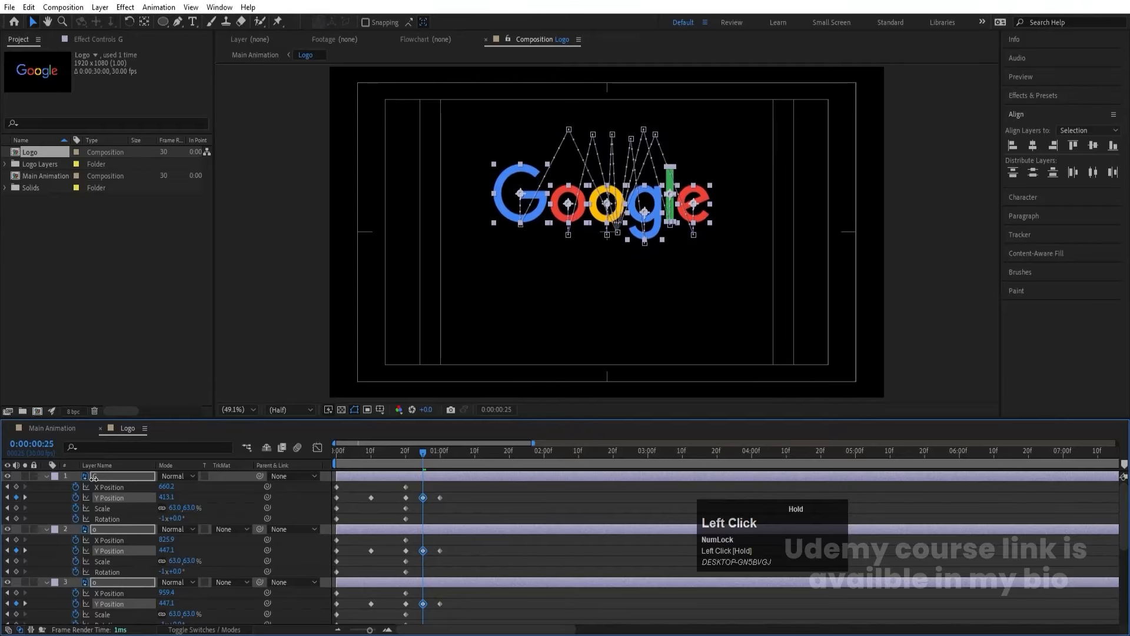
# Step: Set the Scale of all letter layers to 0% at 0:00:00:00 and preview the start of the animation
pyautogui.moveTo(369, 458); pyautogui.dragTo(336, 452)
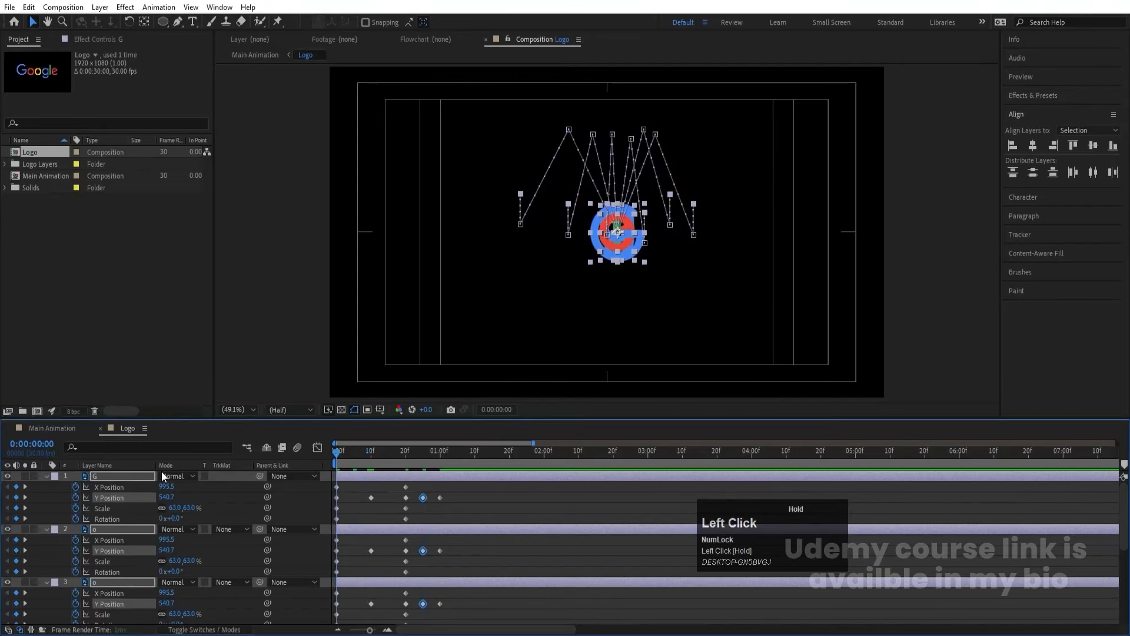
pyautogui.click(175, 508)
pyautogui.write('0')
pyautogui.press('Return')
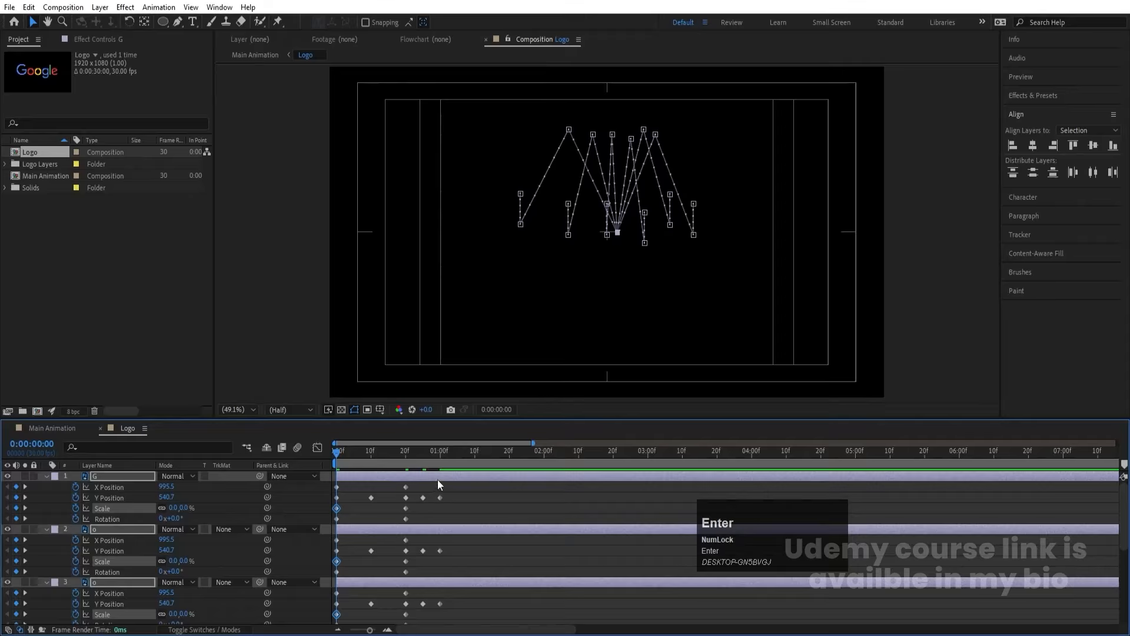
pyautogui.moveTo(336, 451); pyautogui.dragTo(295, 461)
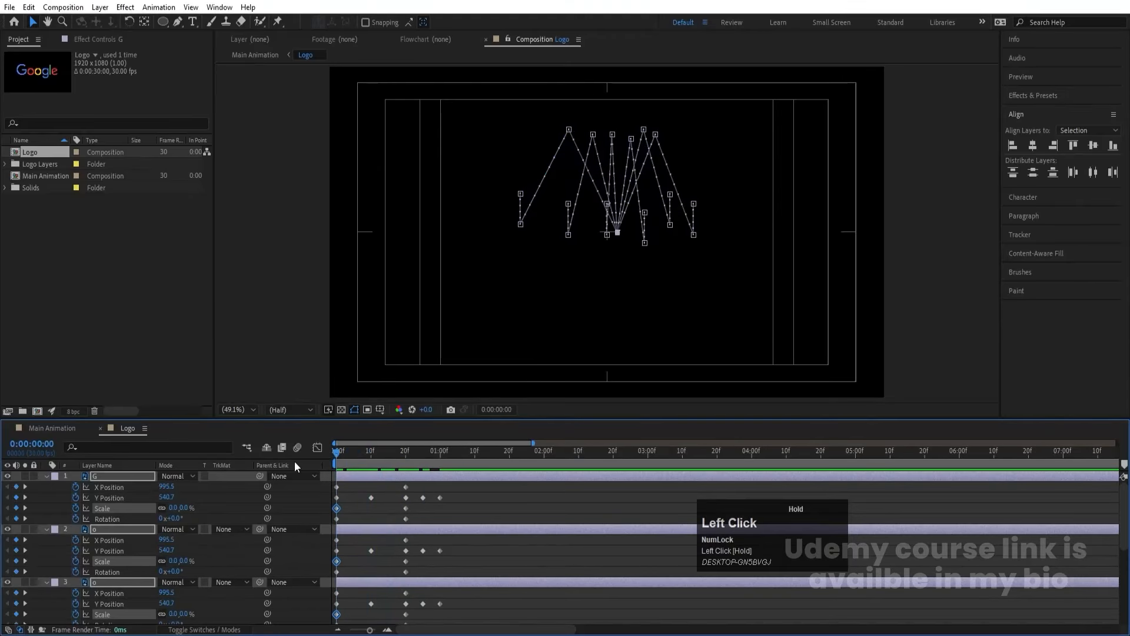
# Step: Filter the timeline properties by "y" and apply Easy Ease to all Y Position keyframes of the six letters
pyautogui.click(97, 444)
pyautogui.write('y')
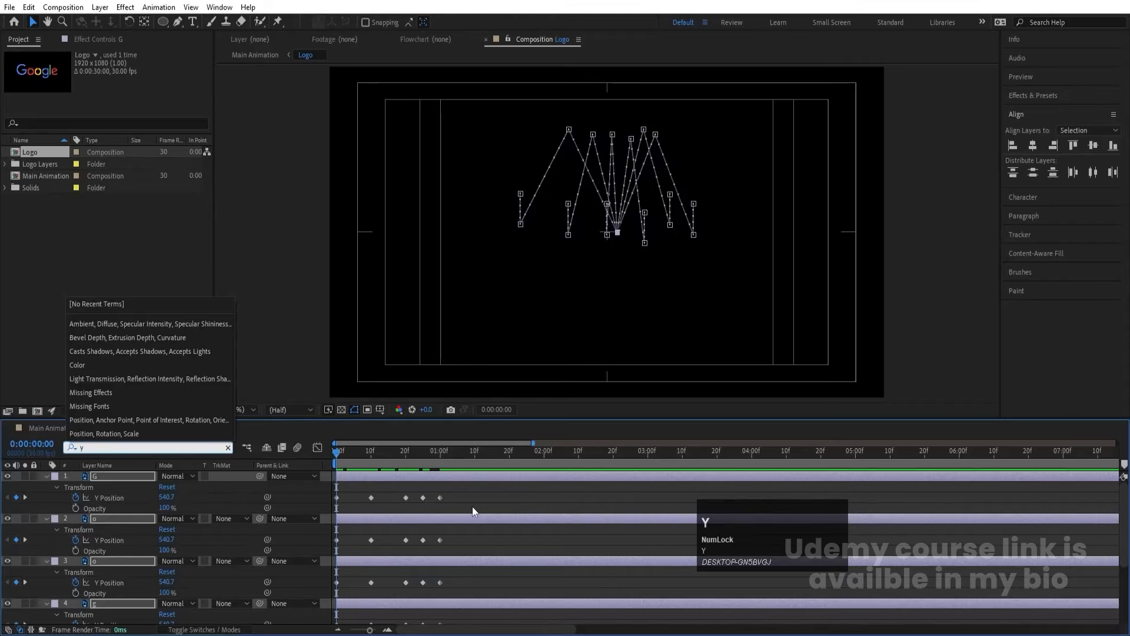
pyautogui.click(494, 491)
pyautogui.scroll(-3, 372, 511)
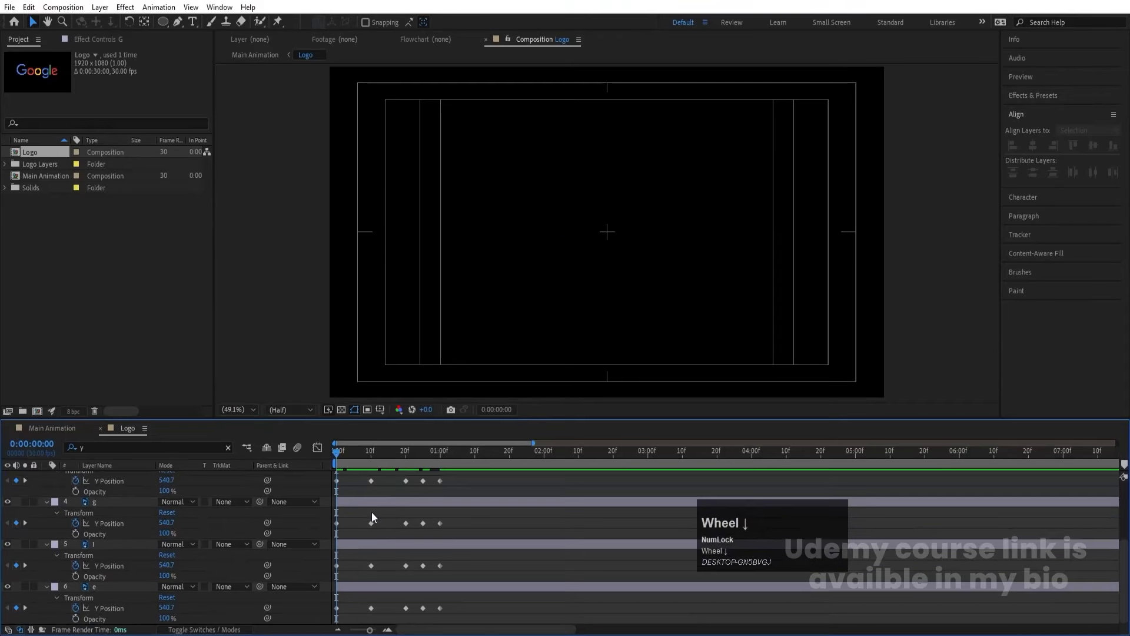
pyautogui.moveTo(462, 608); pyautogui.dragTo(274, 345)
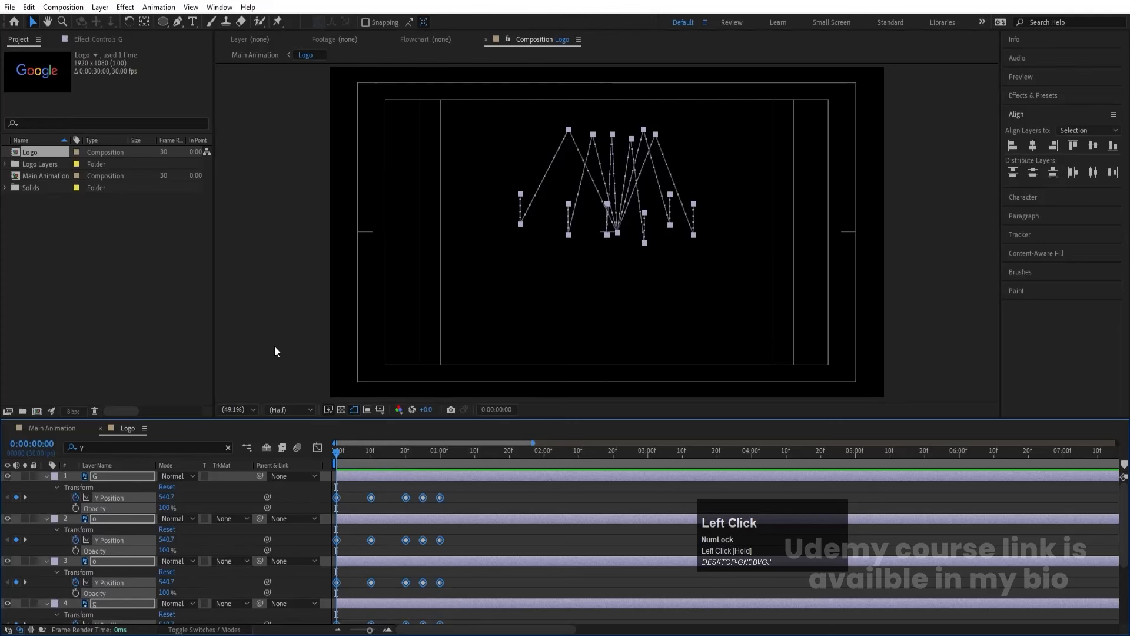
pyautogui.press('F9')
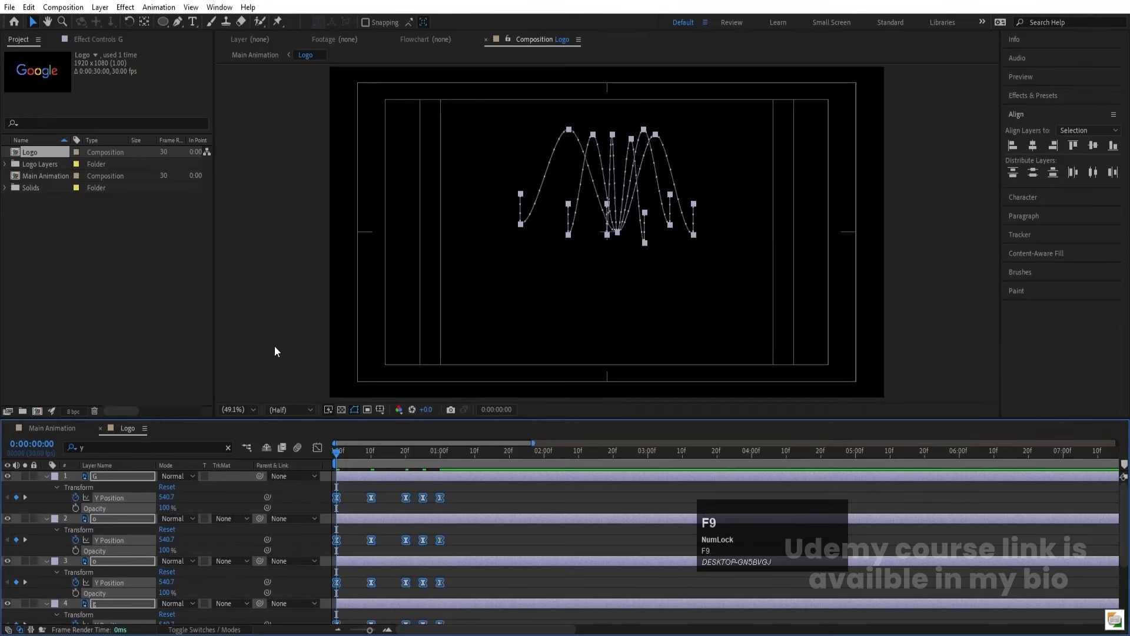
# Step: In the speed graph, lengthen the easing of all Y Position keyframes at 0:00:00:10 on both their incoming and outgoing sides
pyautogui.press('=')
pyautogui.click(318, 444)
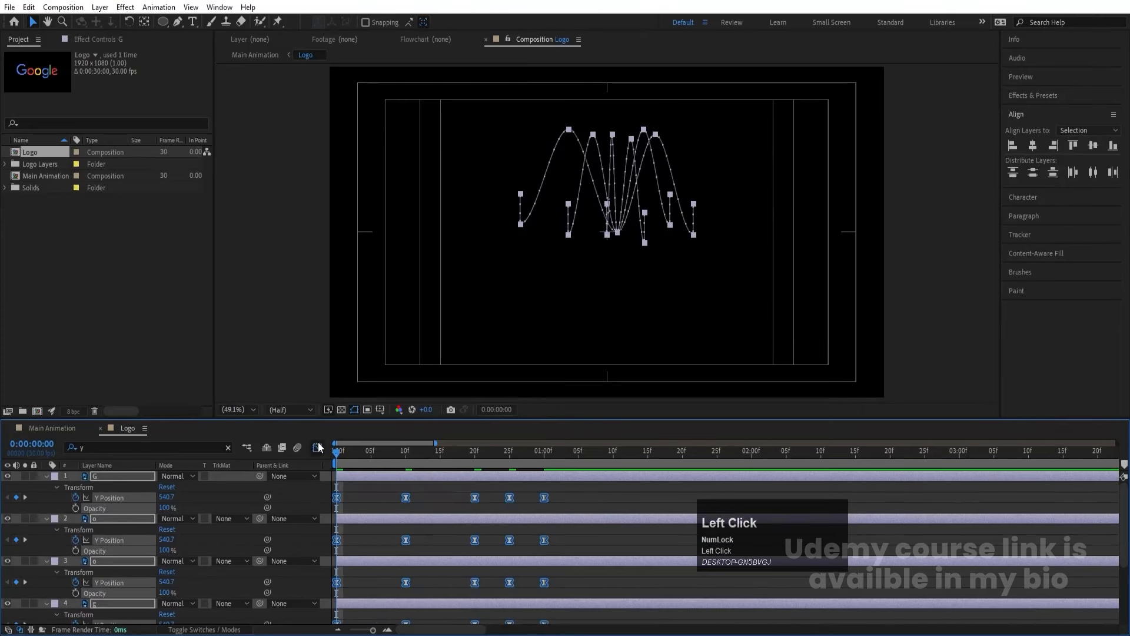
pyautogui.rightClick(368, 512)
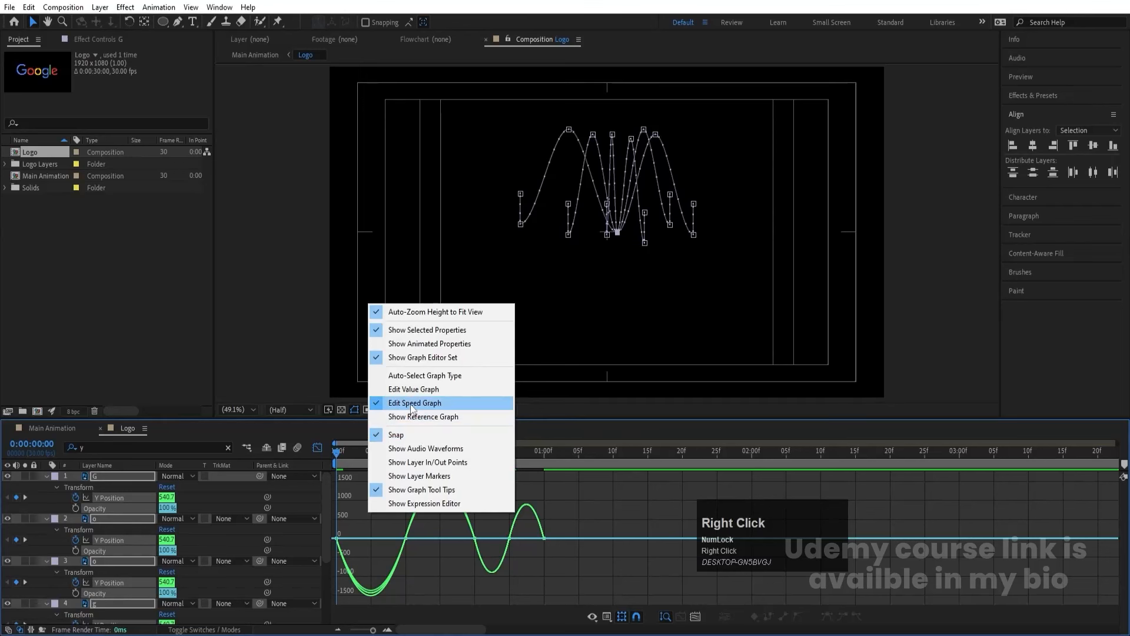
pyautogui.click(411, 546)
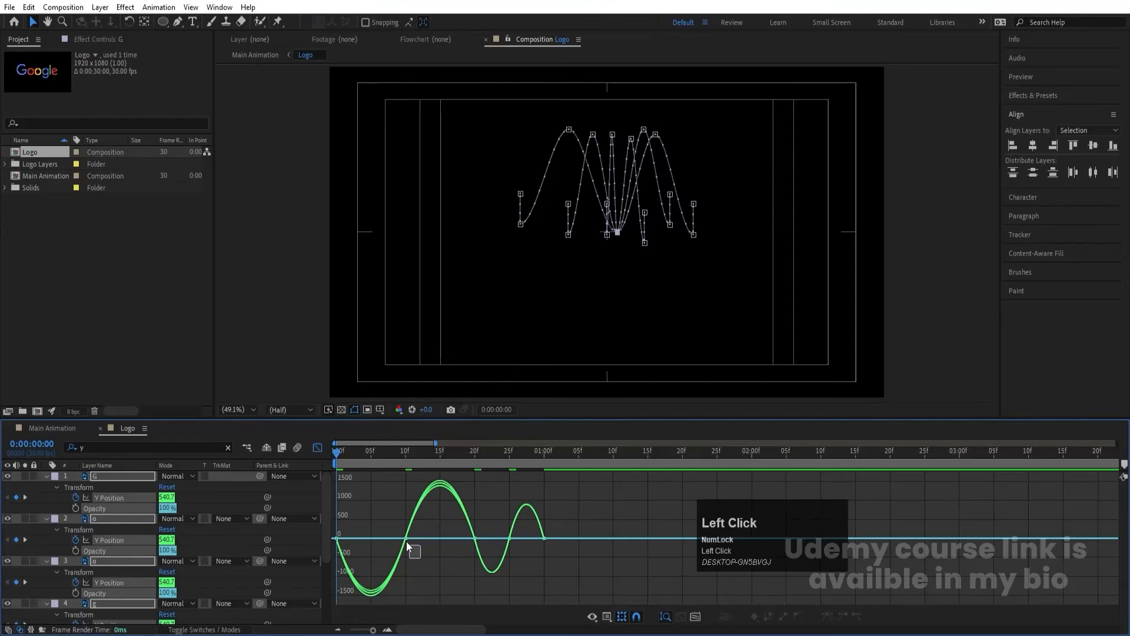
pyautogui.moveTo(417, 551); pyautogui.dragTo(365, 473)
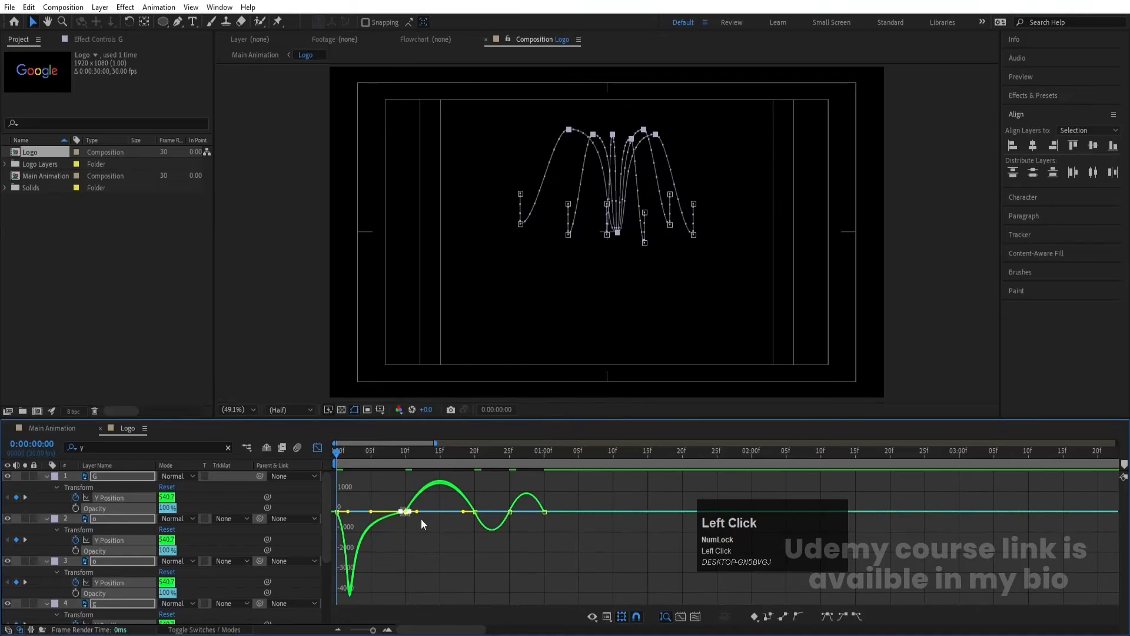
pyautogui.moveTo(412, 511); pyautogui.dragTo(459, 511)
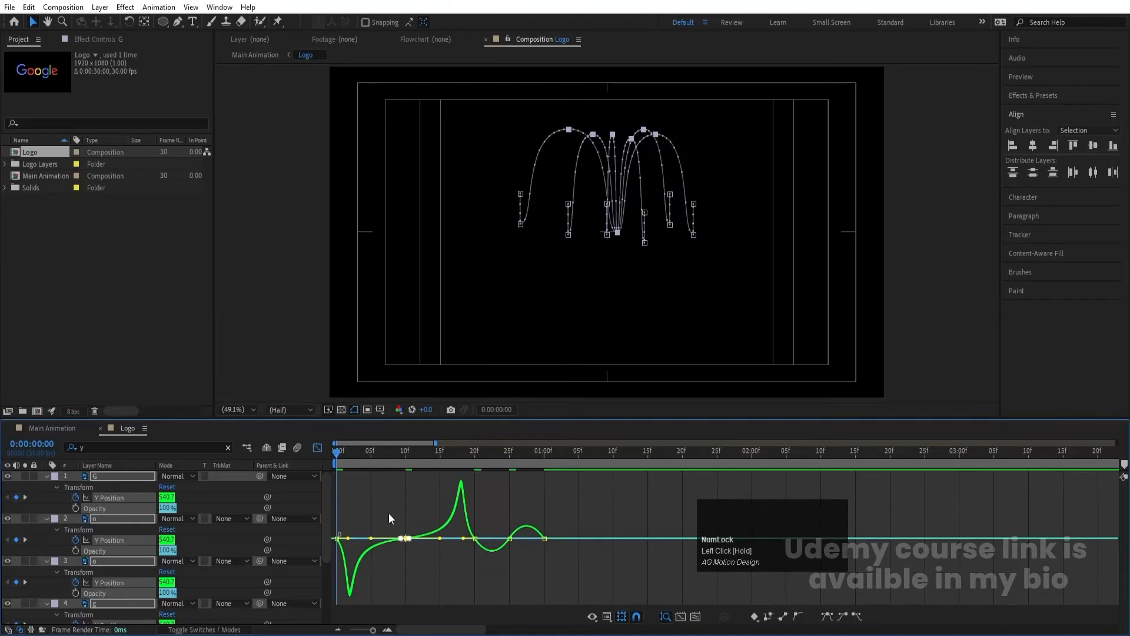
# Step: Shorten the Y Position easing at 0:00:00:00 and before 0:00:00:20, and lengthen it around the second bounce's peak at 0:00:00:25
pyautogui.moveTo(372, 499); pyautogui.dragTo(333, 539)
pyautogui.click(348, 534)
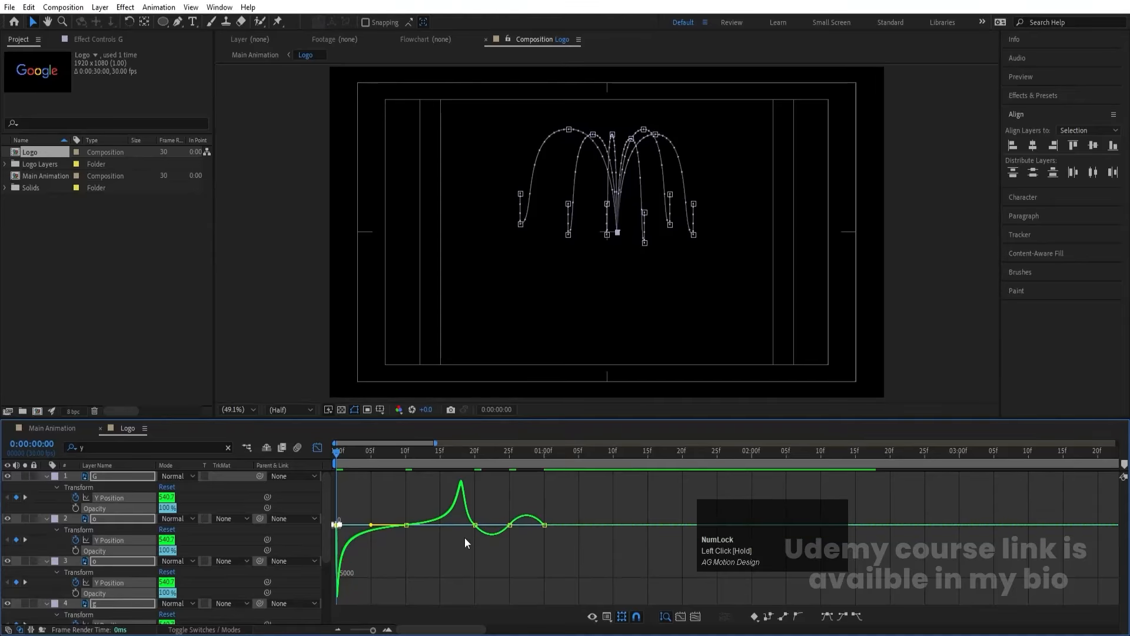
pyautogui.moveTo(482, 512); pyautogui.dragTo(543, 539)
pyautogui.press('space')
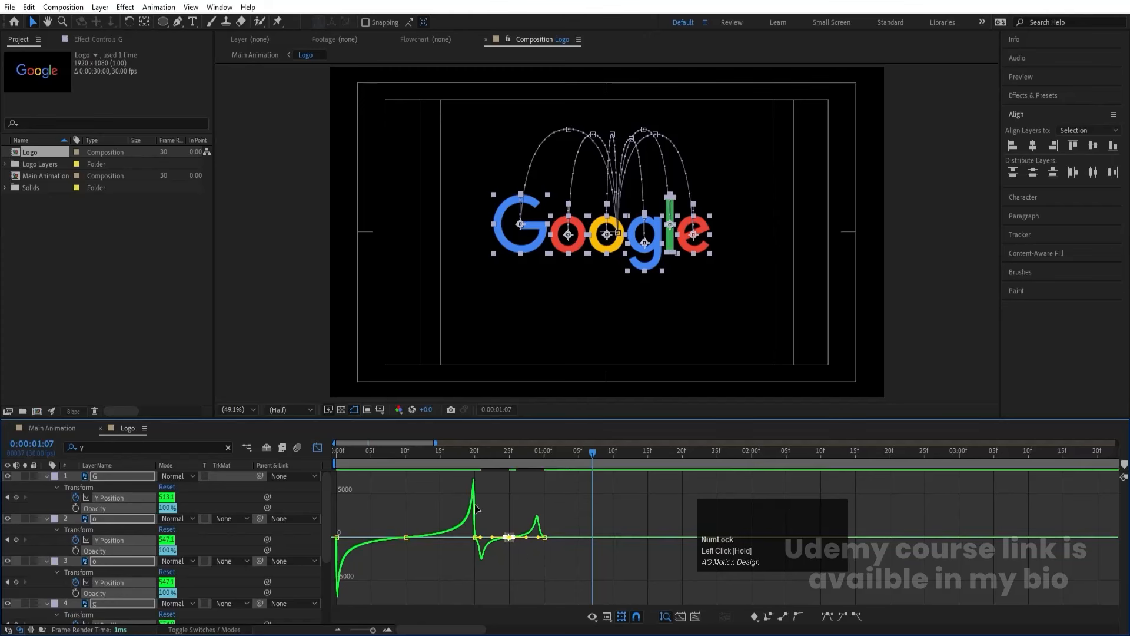
pyautogui.press('space')
pyautogui.press('space')
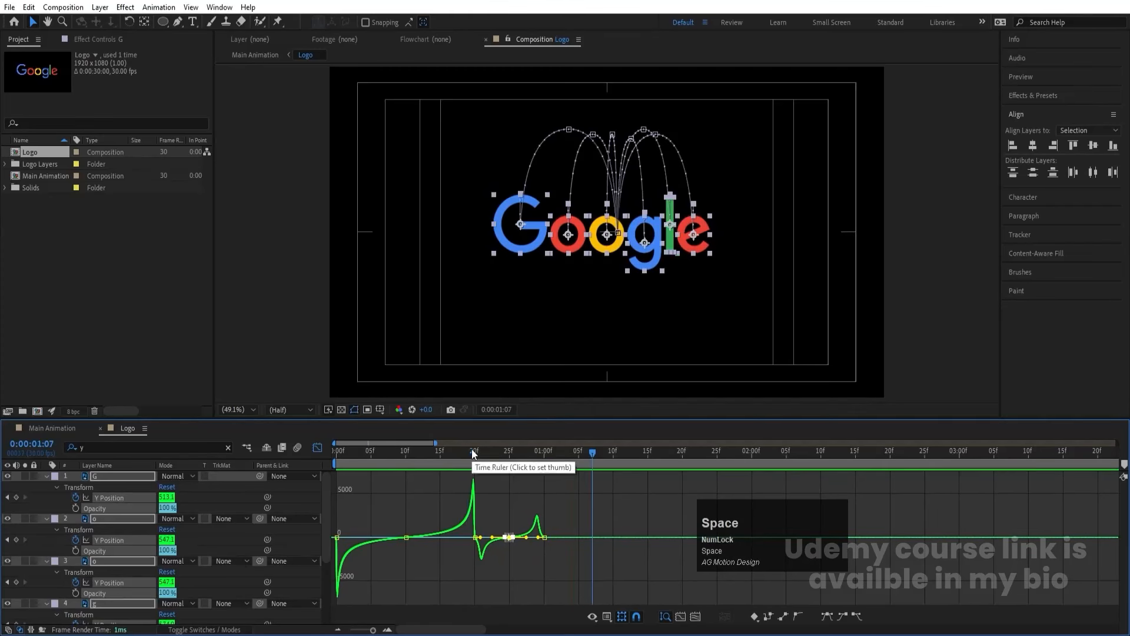
# Step: Shorten the Y Position easing after 0:00:00:20 and before 0:00:01:00 so the second bounce takes off and lands sharply, and preview it
pyautogui.moveTo(472, 453); pyautogui.dragTo(446, 452)
pyautogui.press('=')
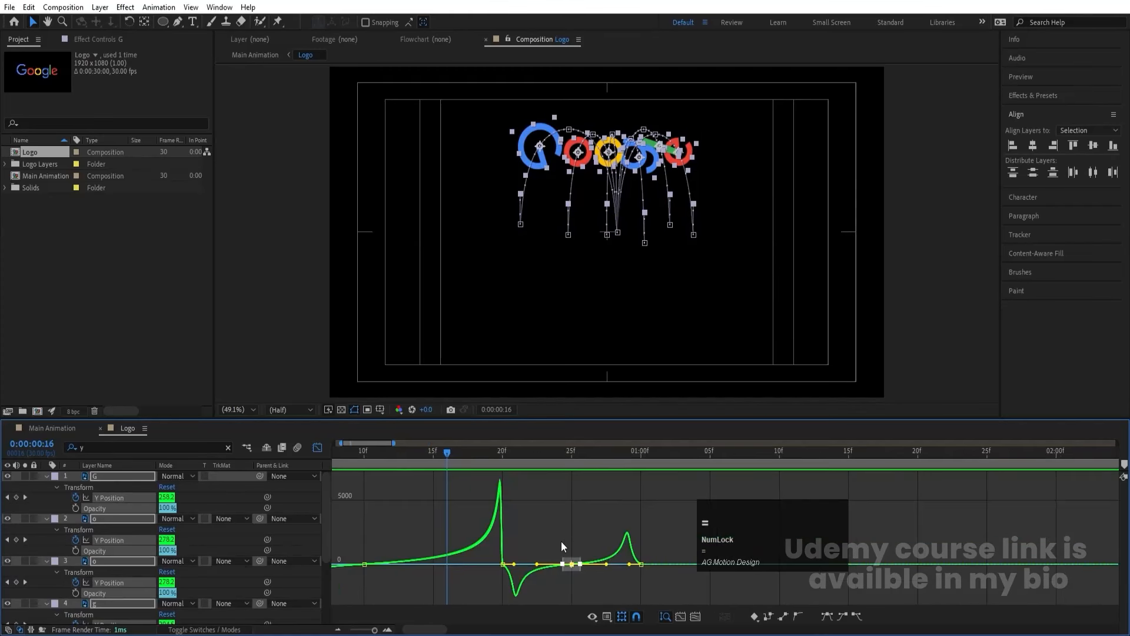
pyautogui.moveTo(542, 535); pyautogui.dragTo(504, 564)
pyautogui.moveTo(653, 533); pyautogui.dragTo(635, 561)
pyautogui.click(627, 561)
pyautogui.press('space')
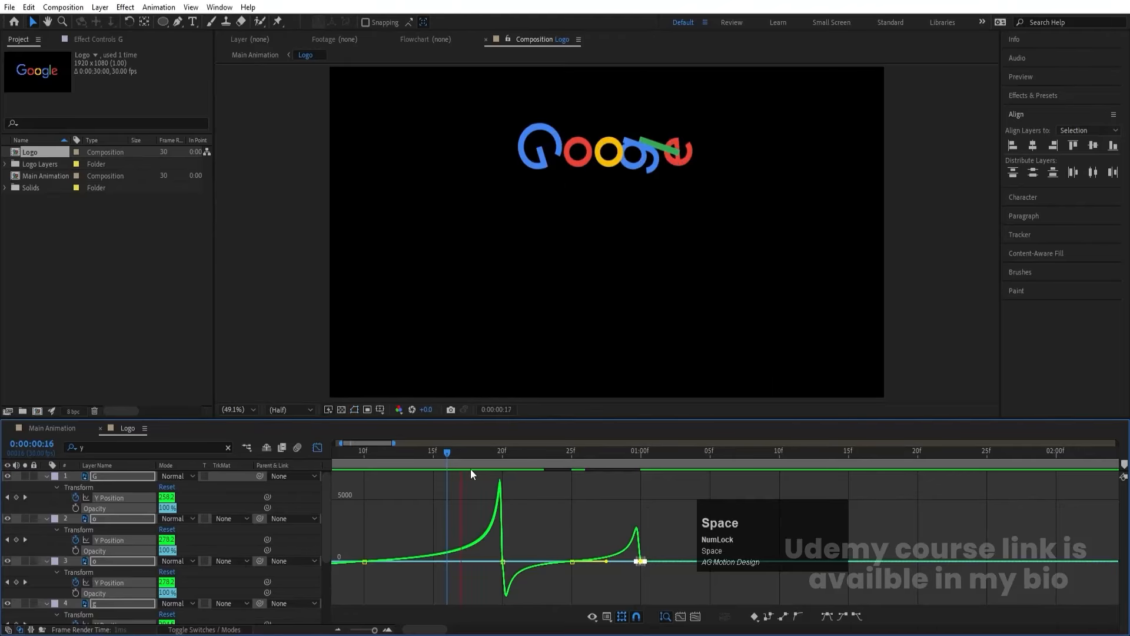
# Step: At 0:00:00:25, lower the Y Position of all letters together, bringing the G to about 468, and preview the softer second bounce
pyautogui.click(317, 447)
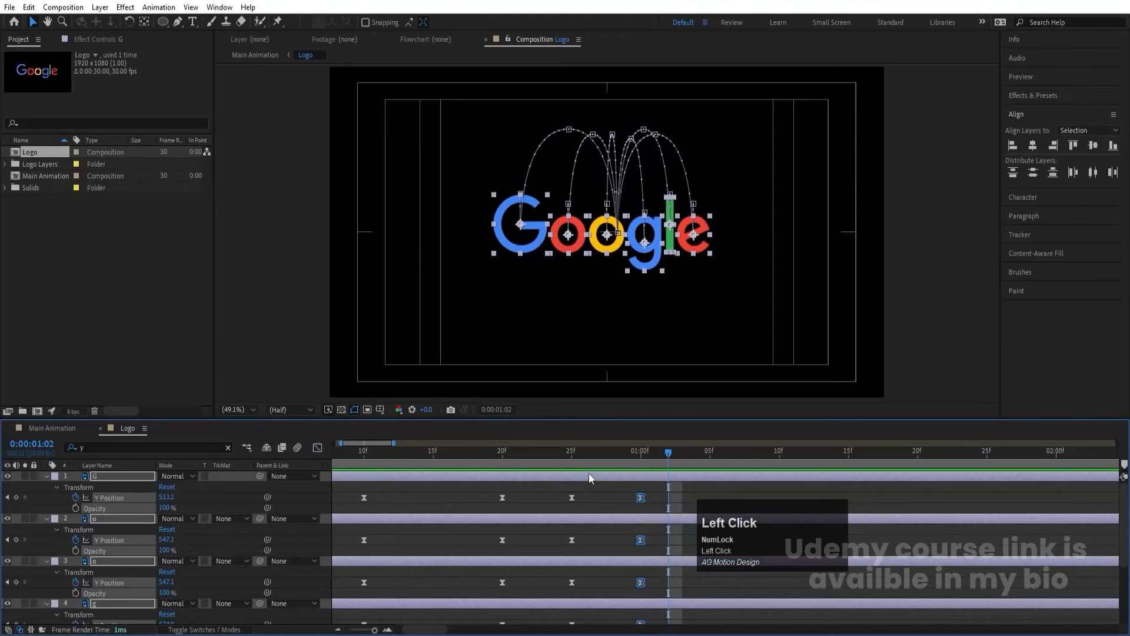
pyautogui.click(578, 462)
pyautogui.click(571, 462)
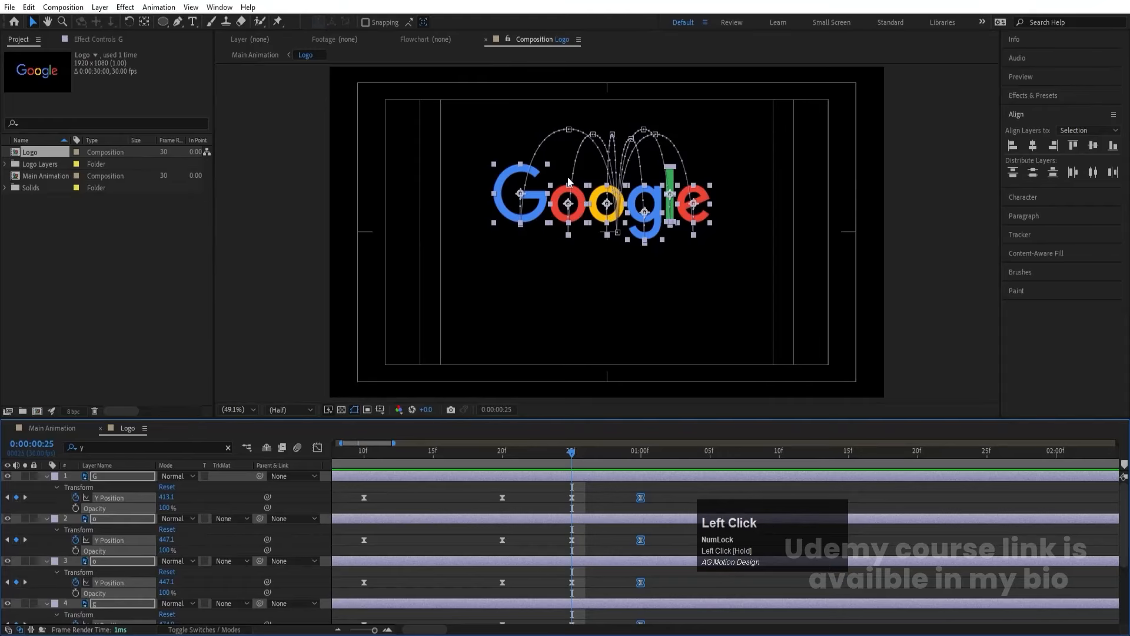
pyautogui.moveTo(167, 502); pyautogui.dragTo(200, 501)
pyautogui.press('-')
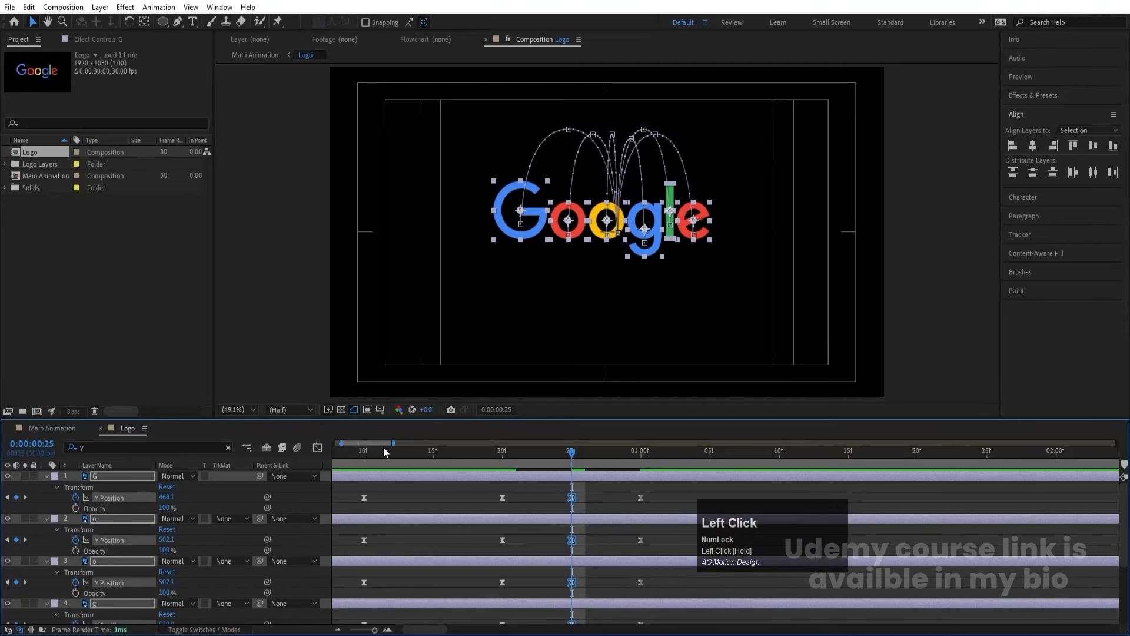
pyautogui.click(337, 452)
pyautogui.press('space')
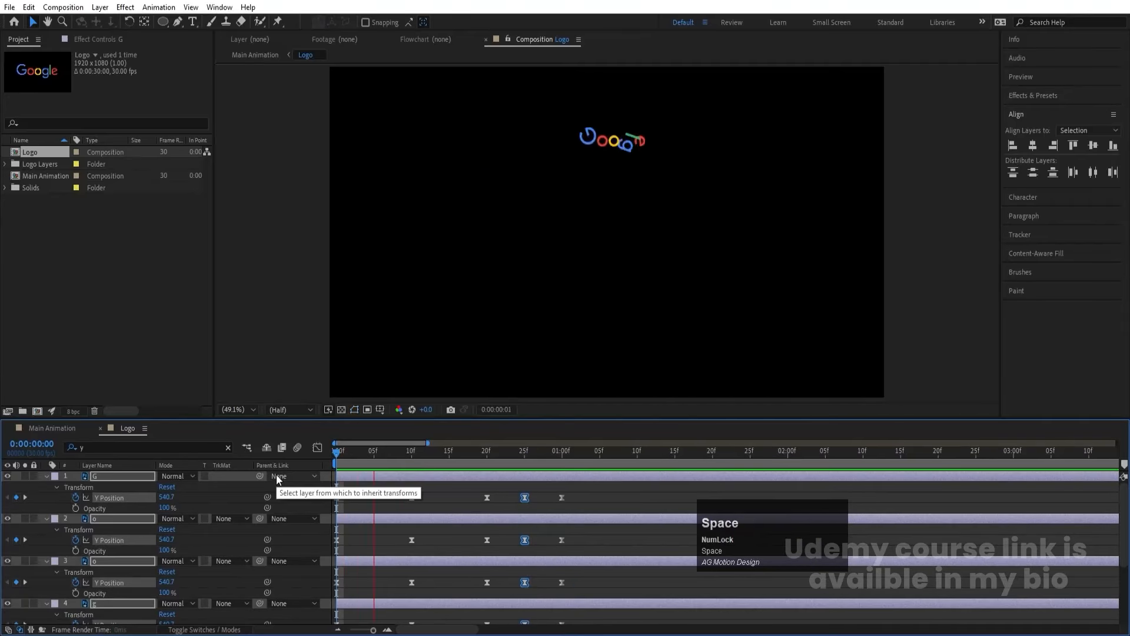
# Step: Deselect the letters, clear the property filter and collapse the properties of all six layers
pyautogui.click(354, 485)
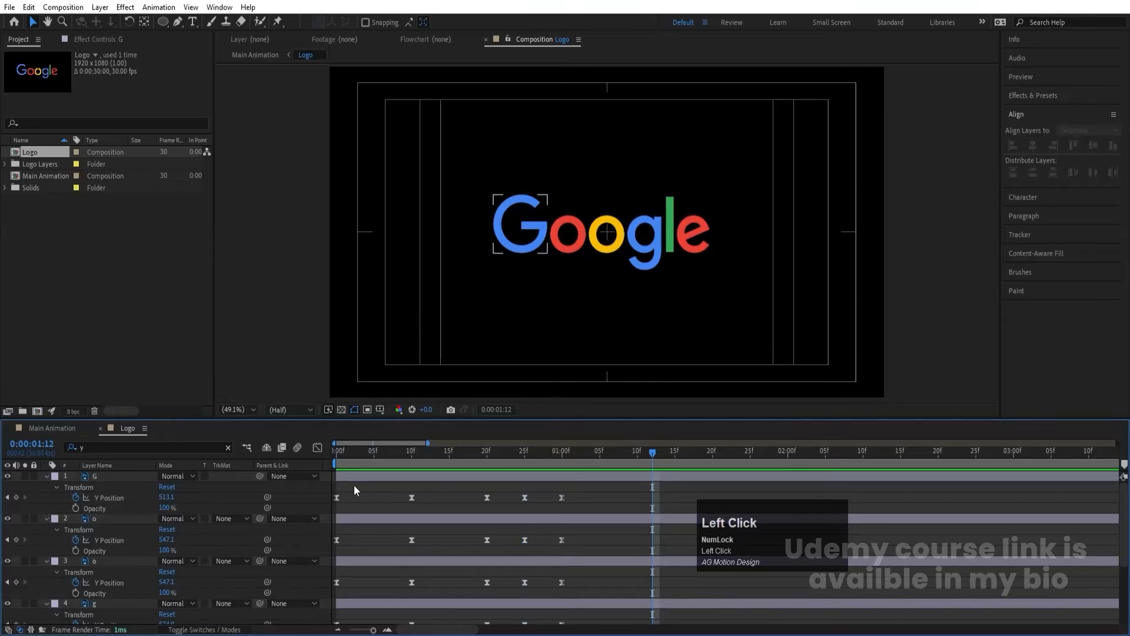
pyautogui.press('u')
pyautogui.press('u')
# Step: Move the start of layer 2 (o) to 0:00:00:02 and of layer 3 (o) to 0:00:00:04
pyautogui.moveTo(357, 454); pyautogui.dragTo(273, 468)
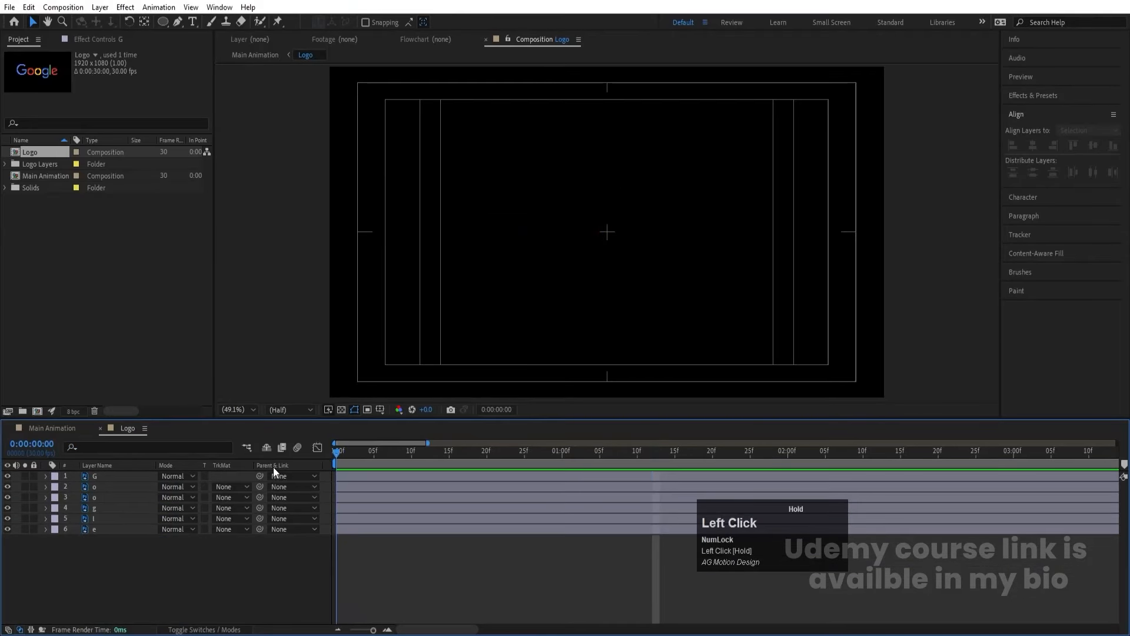
pyautogui.press('pagedown')
pyautogui.press('pagedown')
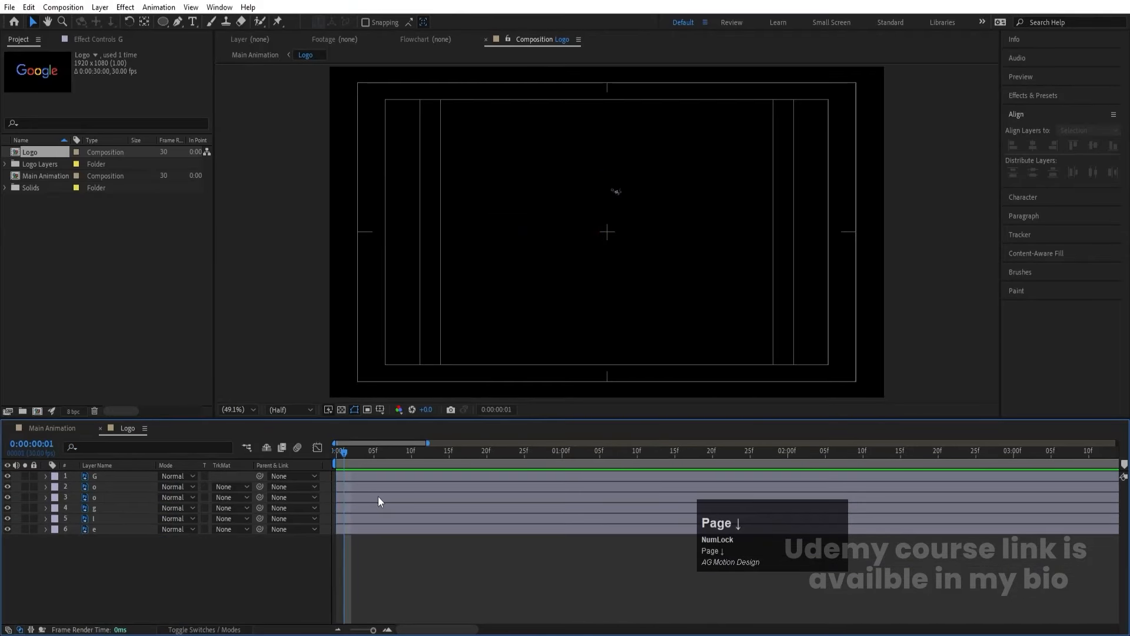
pyautogui.click(347, 485)
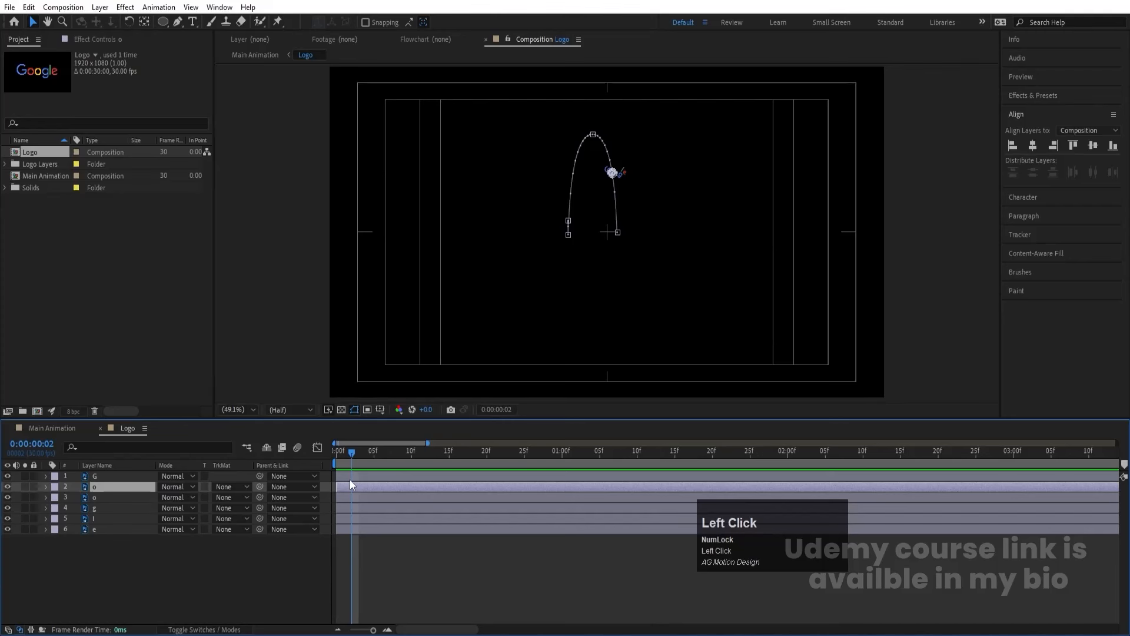
pyautogui.press('[')
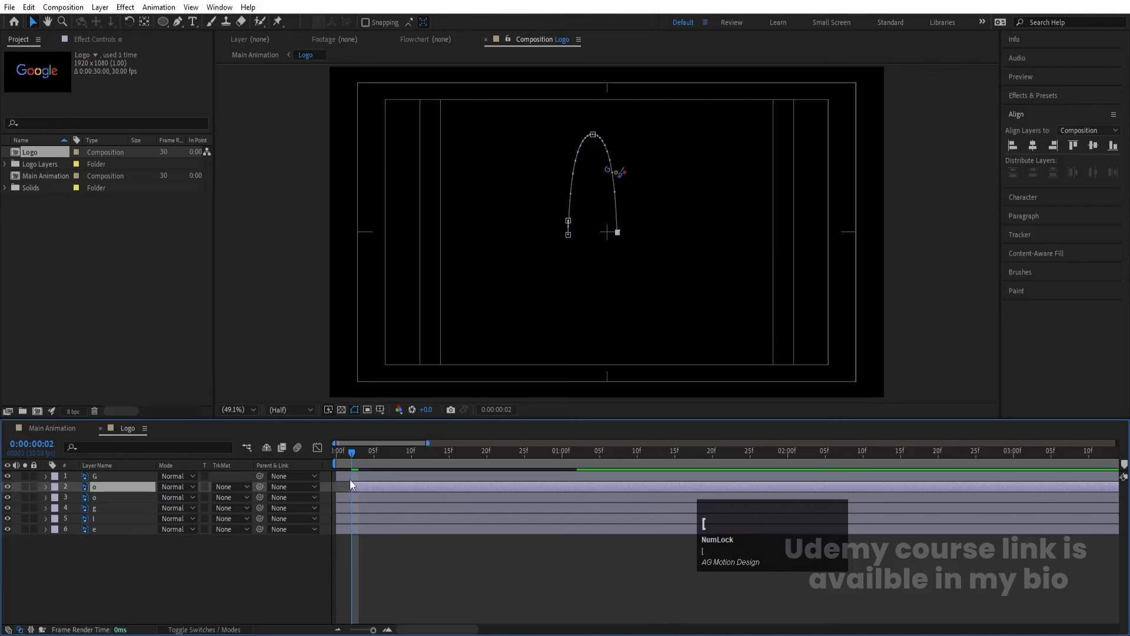
pyautogui.press('pagedown')
pyautogui.press('pagedown')
pyautogui.click(348, 497)
pyautogui.press('[')
# Step: Move the start of the g layer to 0:00:00:06, the l layer to 0:00:00:08 and the e layer to 0:00:00:10
pyautogui.press('pagedown')
pyautogui.press('pagedown')
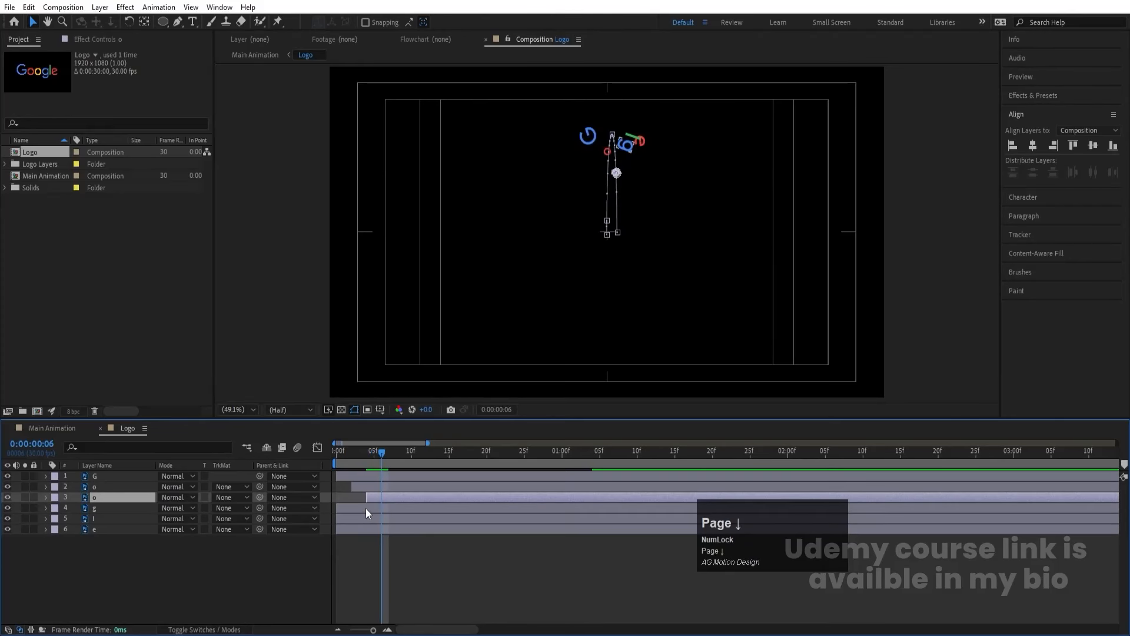
pyautogui.click(366, 507)
pyautogui.press('[')
pyautogui.press('pagedown')
pyautogui.press('pagedown')
pyautogui.click(370, 519)
pyautogui.press('[')
pyautogui.press('pagedown')
pyautogui.press('pagedown')
pyautogui.click(380, 527)
pyautogui.press('[')
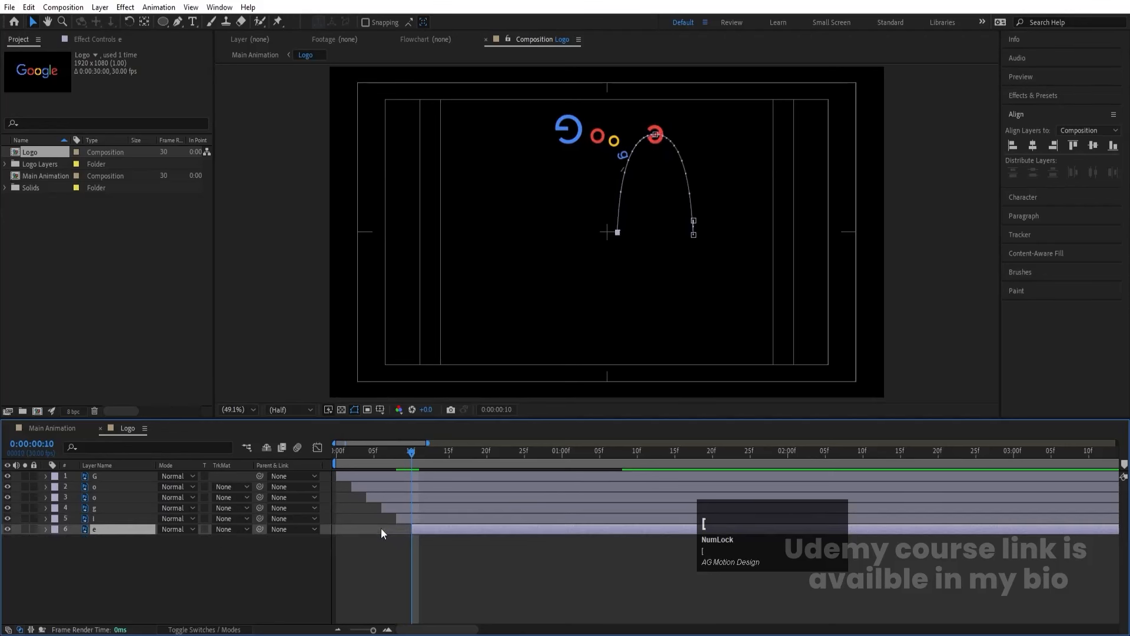
# Step: Preview the staggered letter animation from 0:00:00:00
pyautogui.press('space')
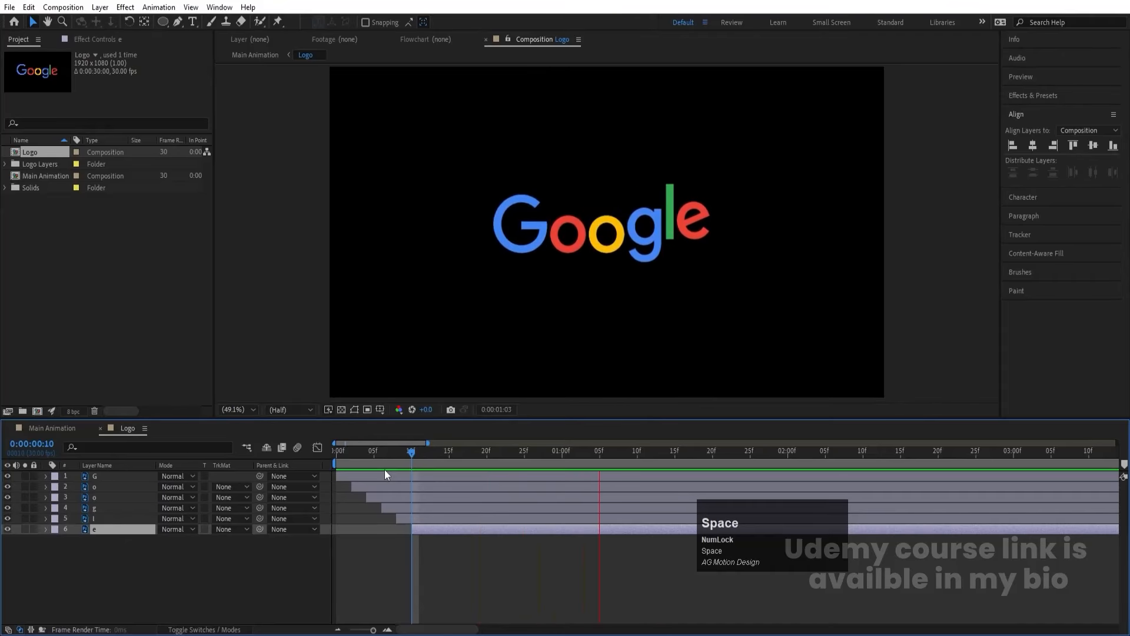
pyautogui.click(252, 469)
pyautogui.press('space')
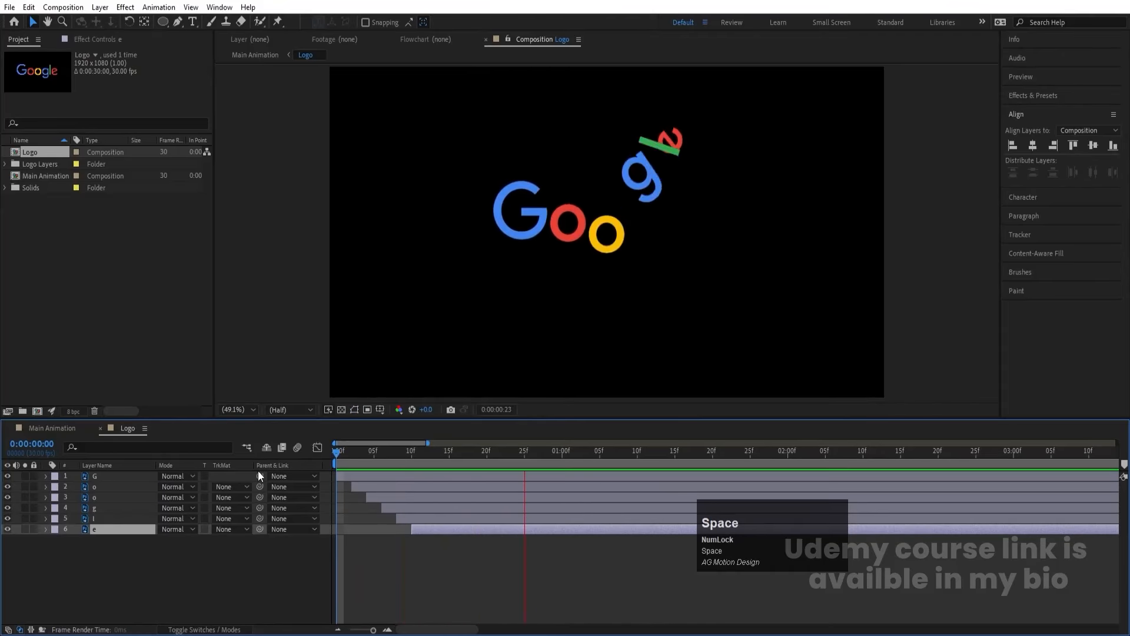
pyautogui.click(336, 453)
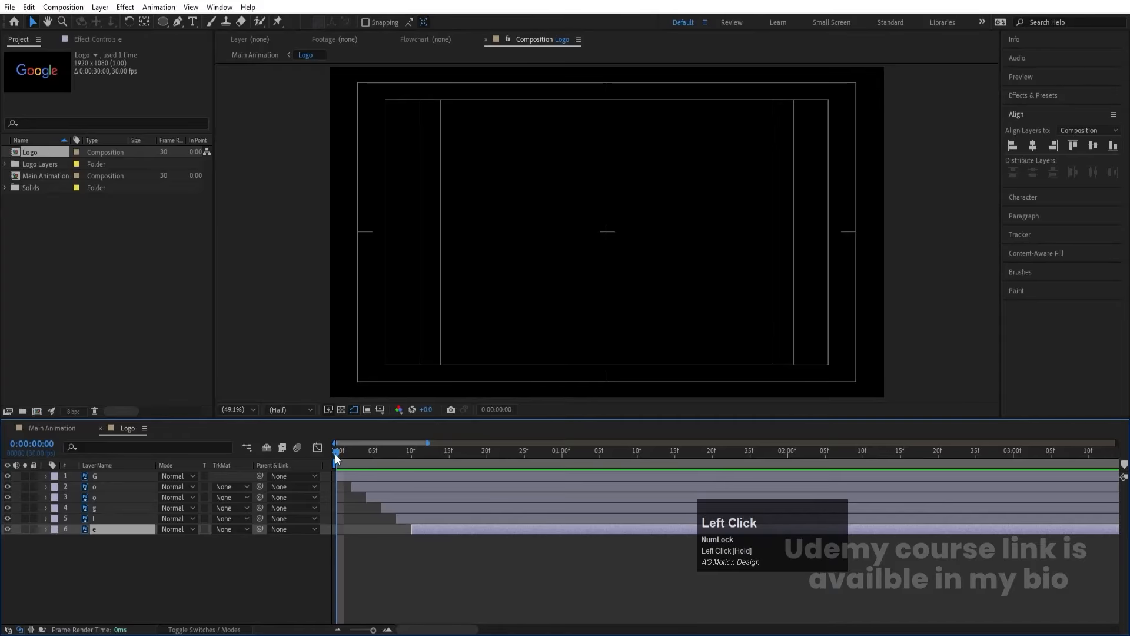
pyautogui.press('space')
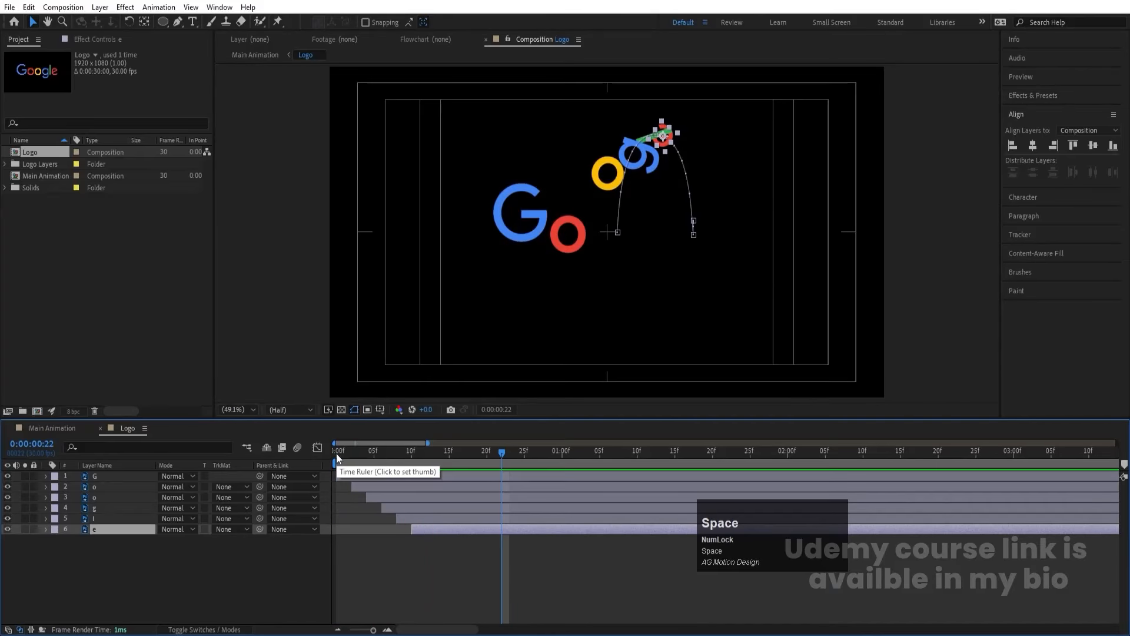
# Step: Enable motion blur on all six letter layers and preview the animation
pyautogui.hotkey('ctrl', 'a')
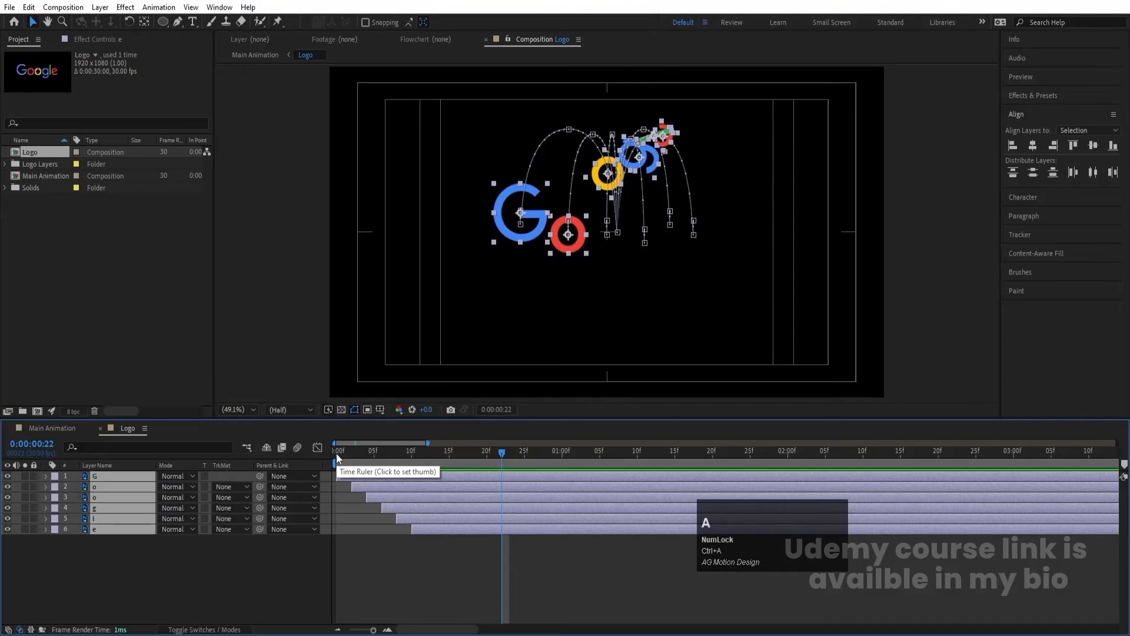
pyautogui.press('F4')
pyautogui.click(207, 476)
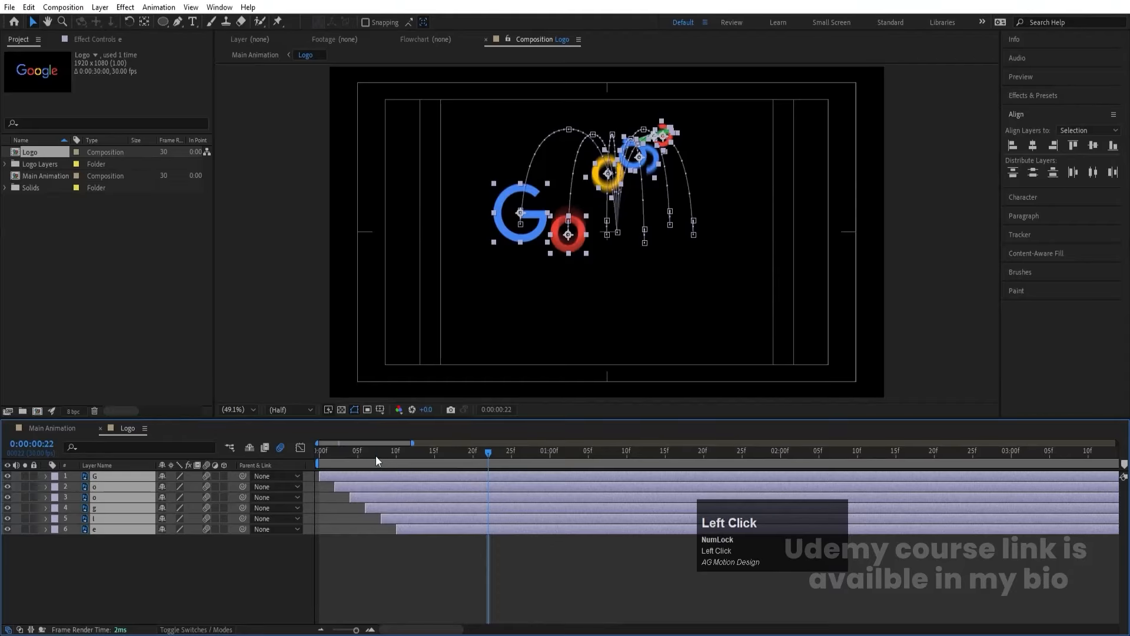
pyautogui.press('space')
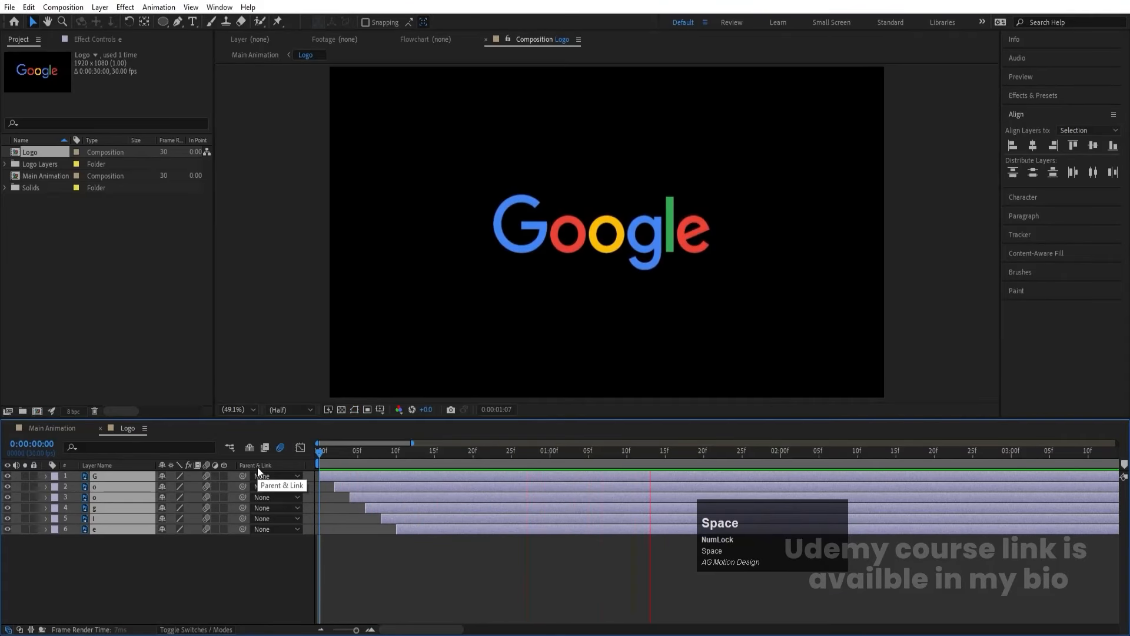
pyautogui.press('space')
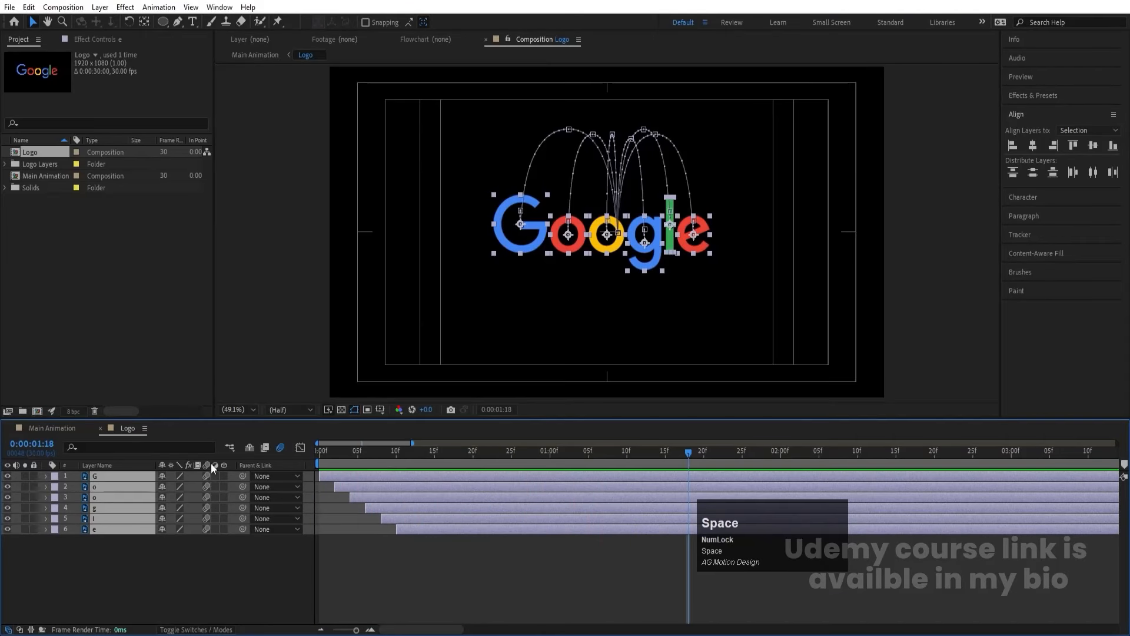
# Step: Switch to the Main Animation composition, set its preview resolution to Full and play the logo animation from the start
pyautogui.click(37, 426)
pyautogui.press('Num_Lock')
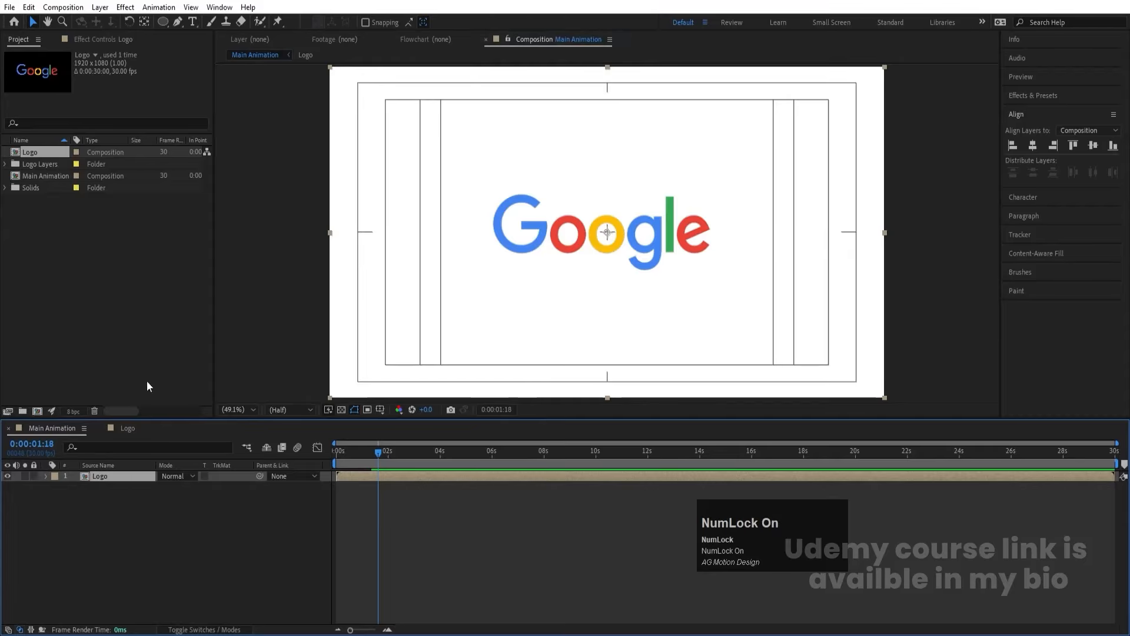
pyautogui.click(277, 411)
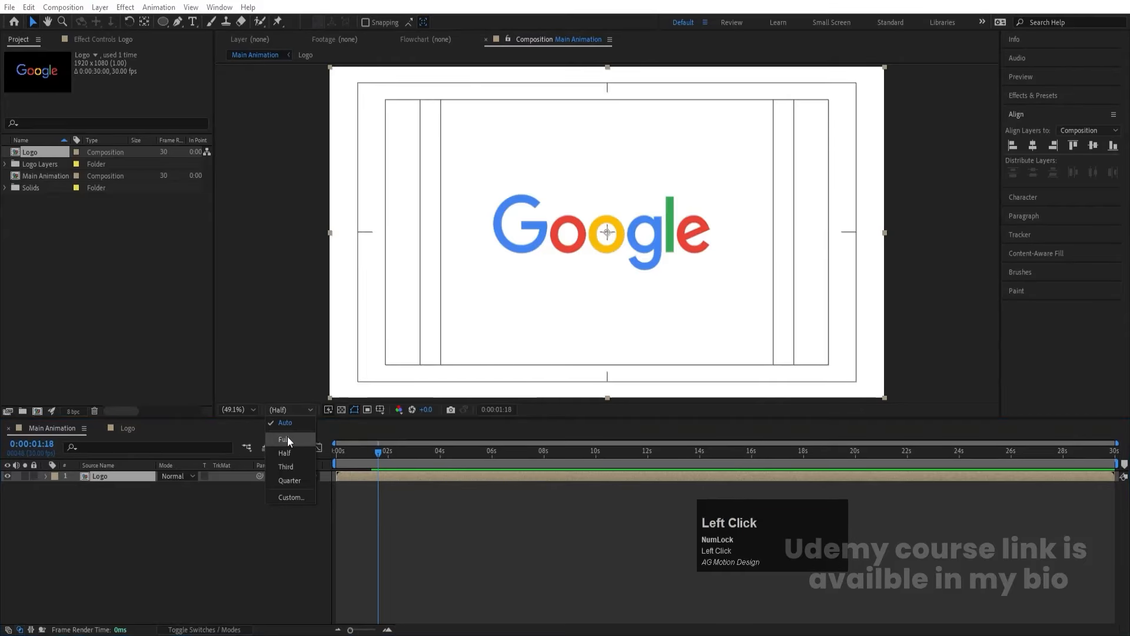
pyautogui.click(287, 438)
pyautogui.press('space')
pyautogui.press('space')
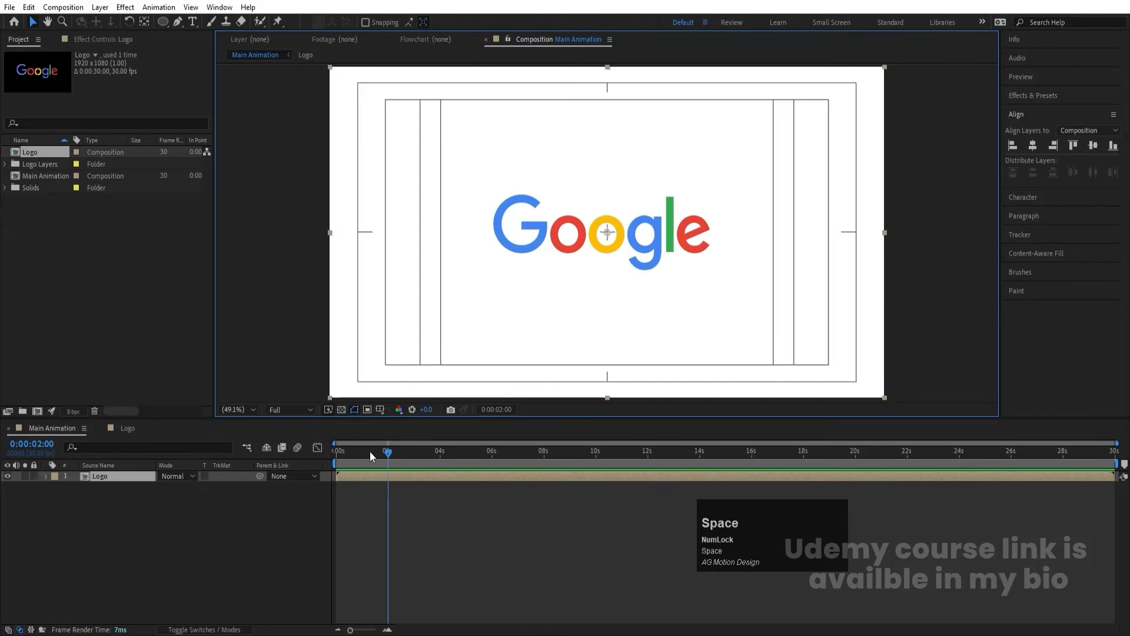
pyautogui.moveTo(369, 450); pyautogui.dragTo(295, 453)
pyautogui.press('space')
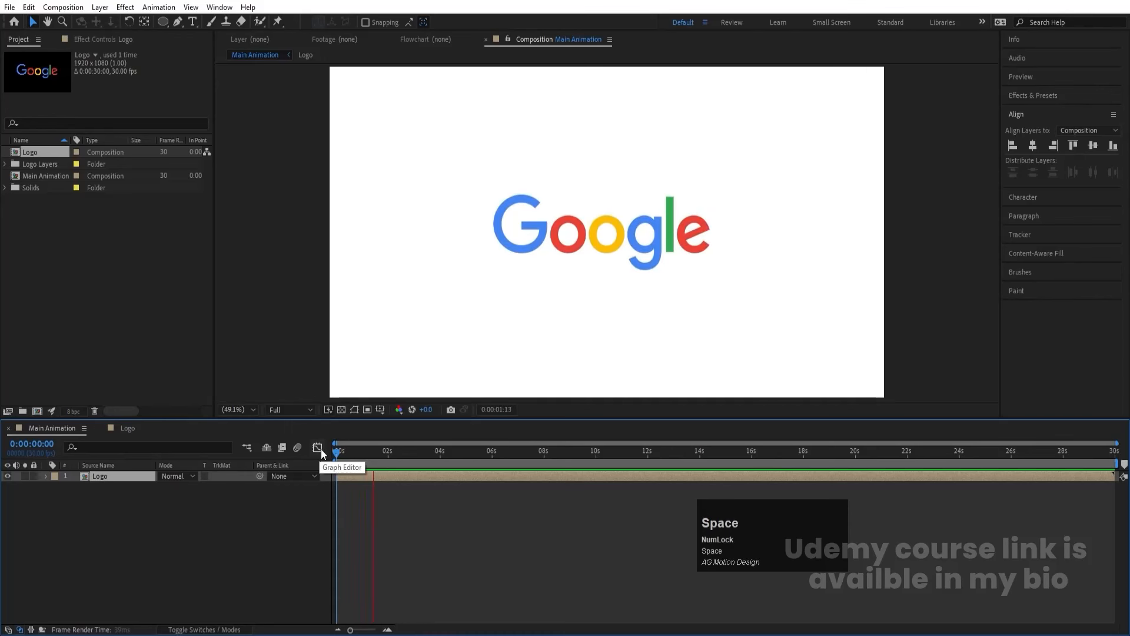
pyautogui.press('space')
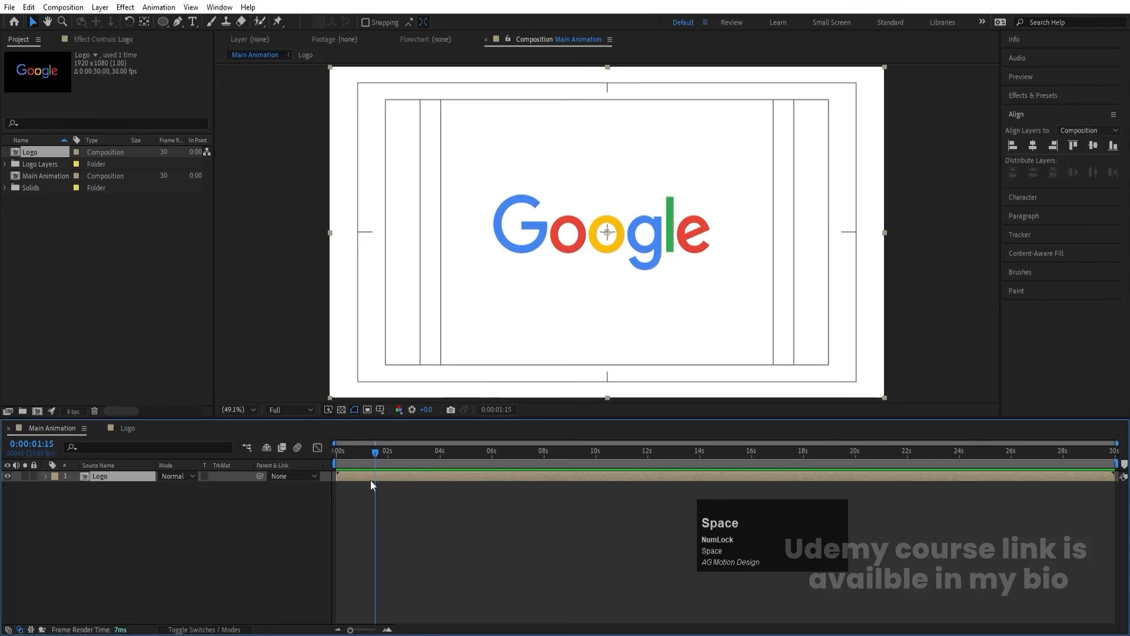
# Step: Hide the Logo layer in the Main Animation composition and return to 0:00:00:00
pyautogui.click(7, 475)
pyautogui.moveTo(376, 451); pyautogui.dragTo(292, 465)
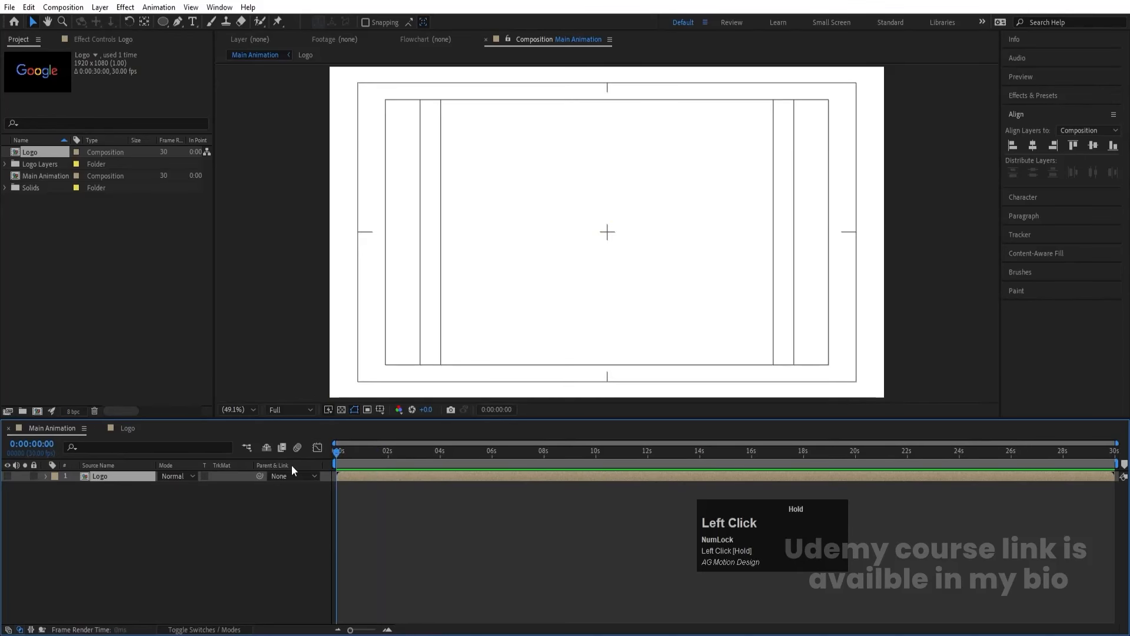
# Step: Show the Logo layer, preview its animation, hide the layer again and return to 0:00:00:00
pyautogui.click(8, 476)
pyautogui.press('space')
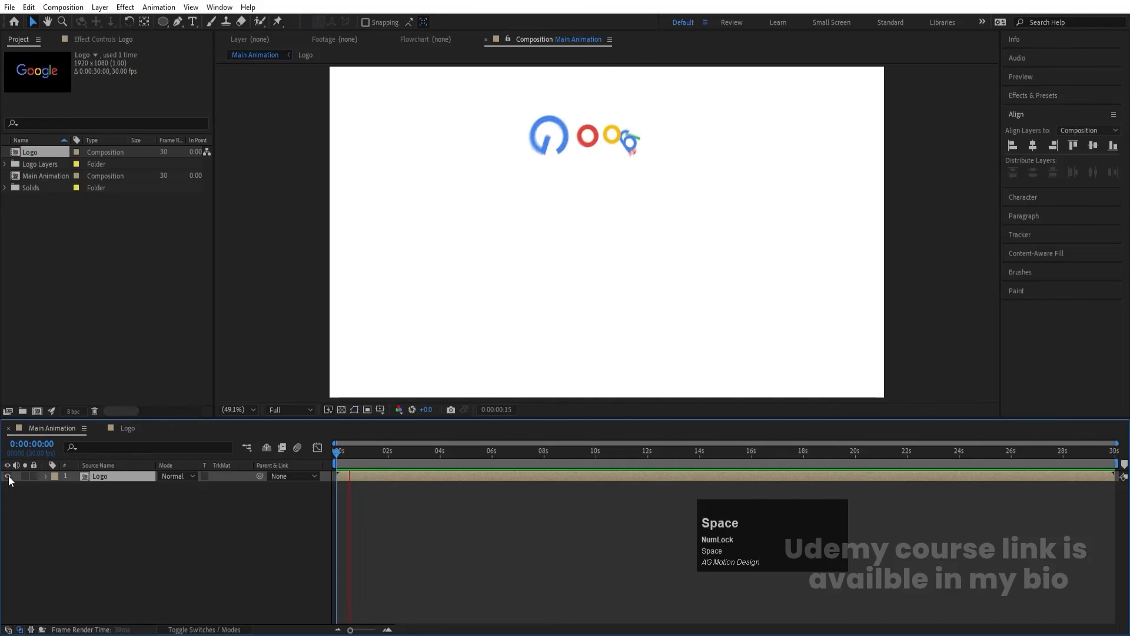
pyautogui.click(8, 475)
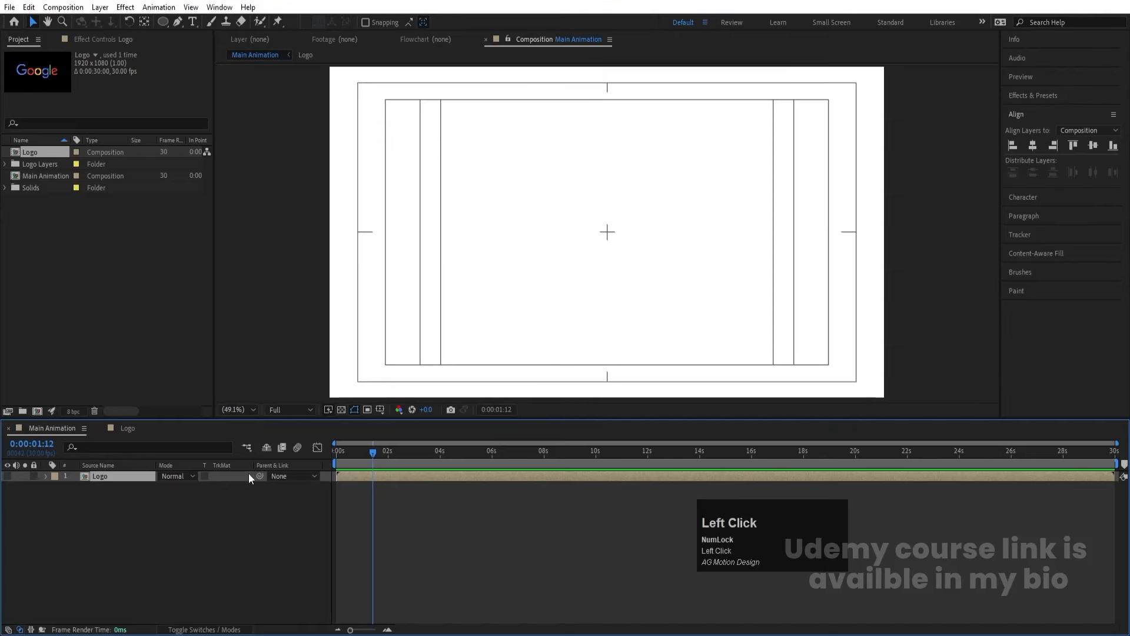
pyautogui.moveTo(347, 453); pyautogui.dragTo(258, 482)
# Step: Draw a small red circle without a stroke near the composition's centre on a new shape layer using the Ellipse tool
pyautogui.click(201, 526)
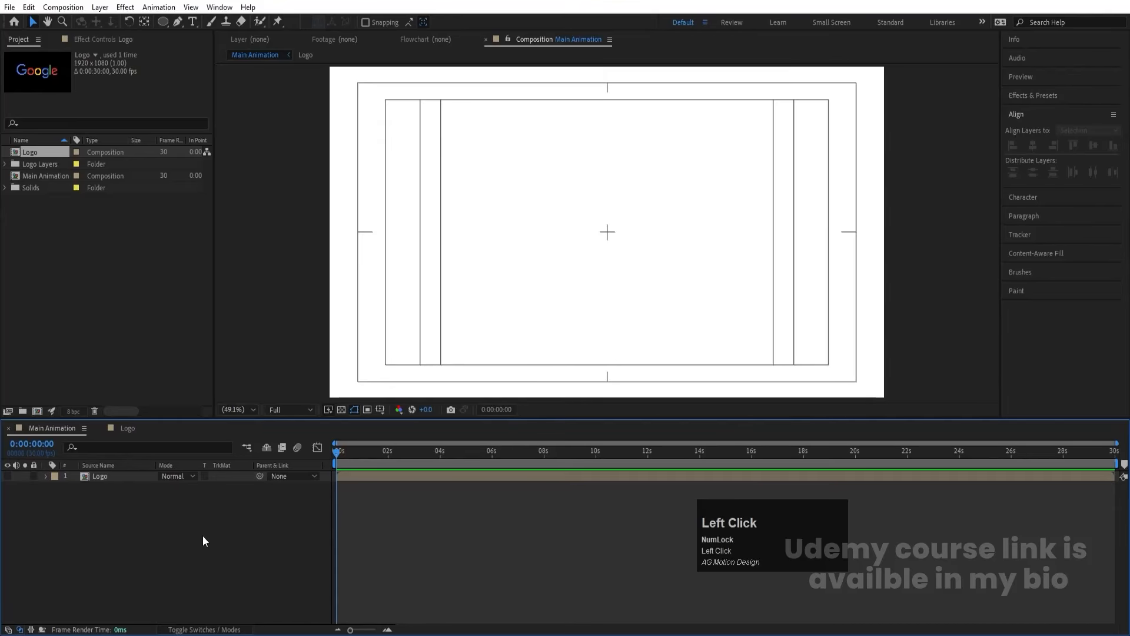
pyautogui.click(162, 23)
pyautogui.click(197, 49)
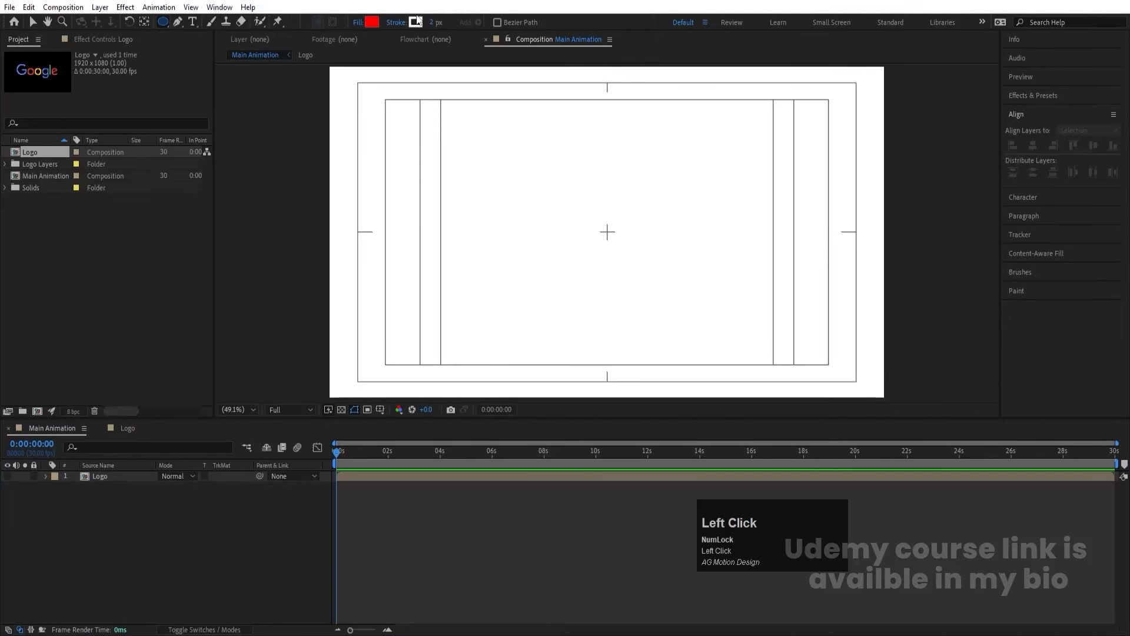
pyautogui.click(399, 23)
pyautogui.click(505, 283)
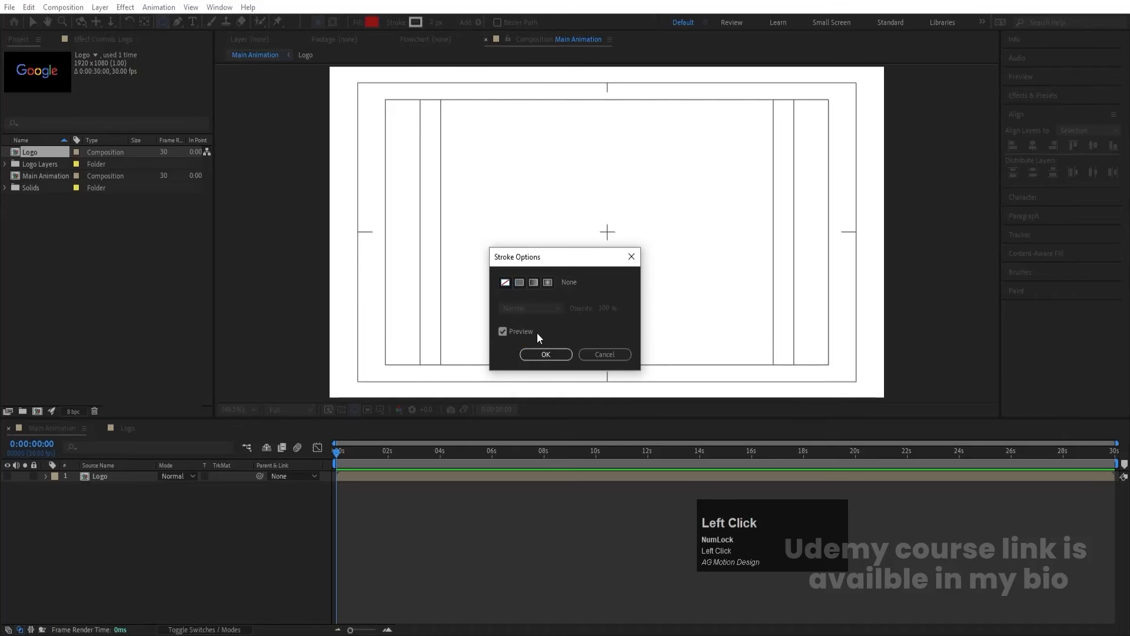
pyautogui.click(546, 354)
pyautogui.moveTo(603, 222); pyautogui.dragTo(621, 242)
pyautogui.click(376, 493)
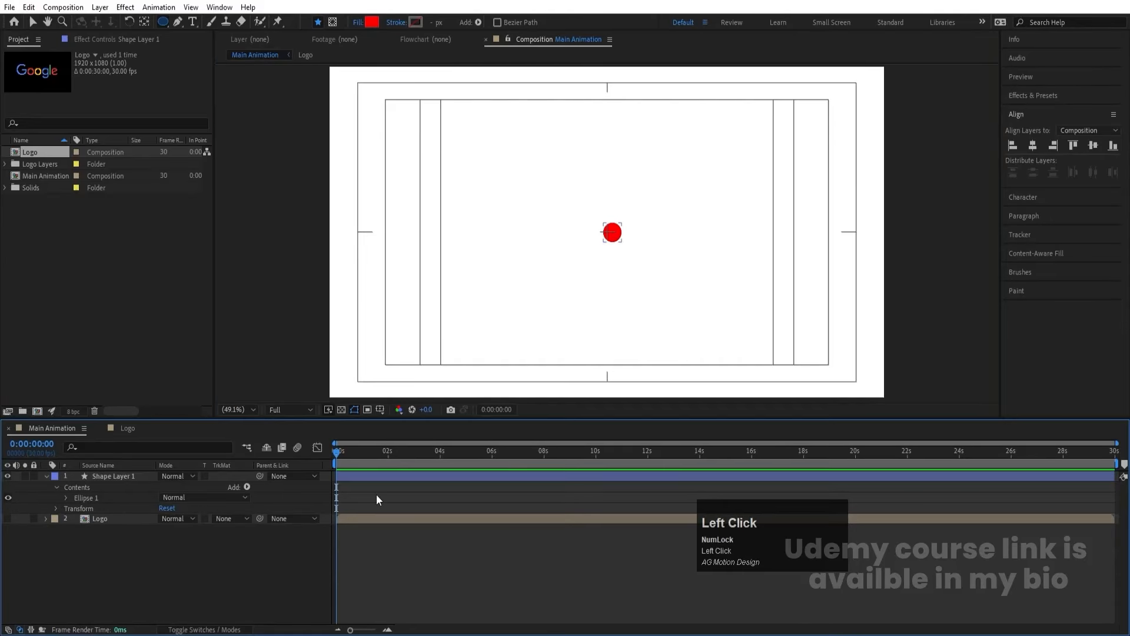
# Step: Centre the circle layer's anchor point and align the layer horizontally to the composition's centre
pyautogui.click(134, 476)
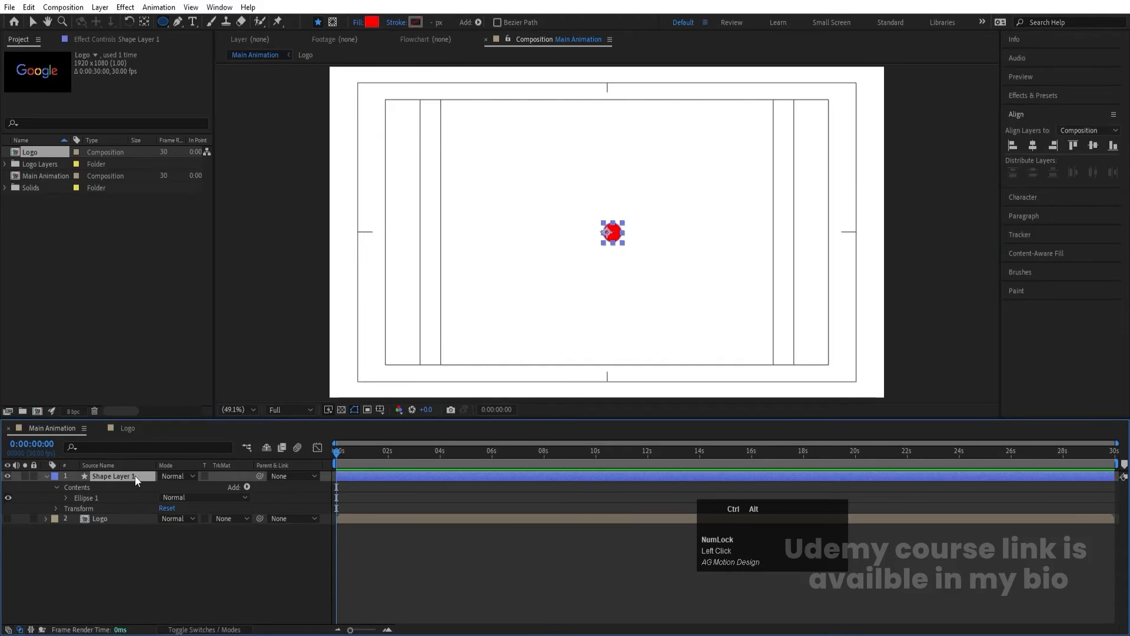
pyautogui.hotkey('ctrl', 'alt', 'Home')
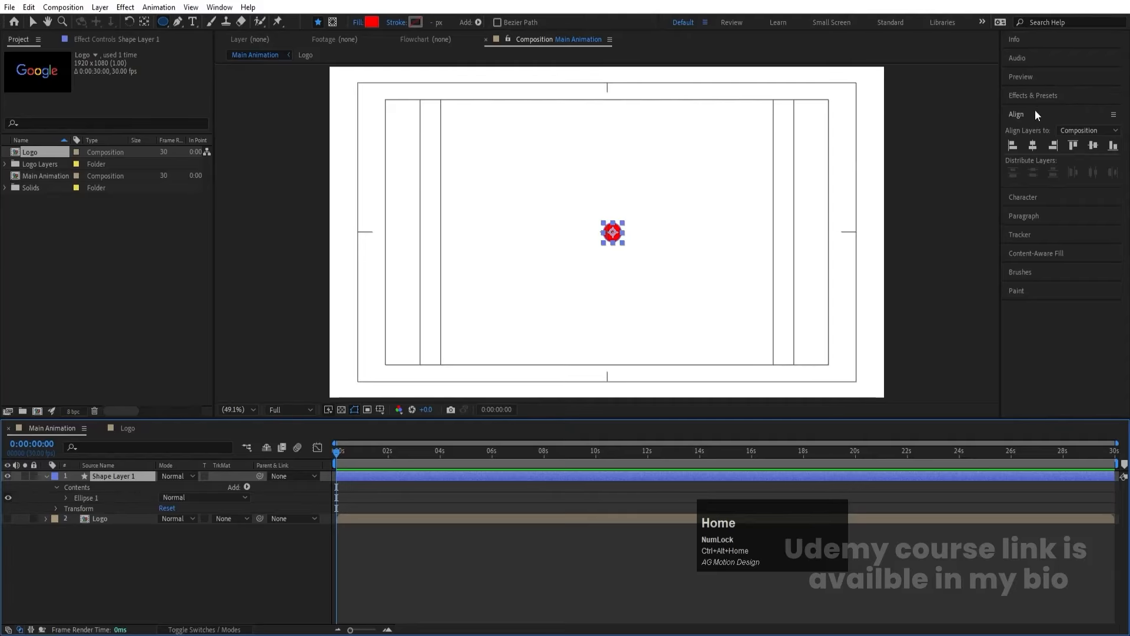
pyautogui.click(1033, 144)
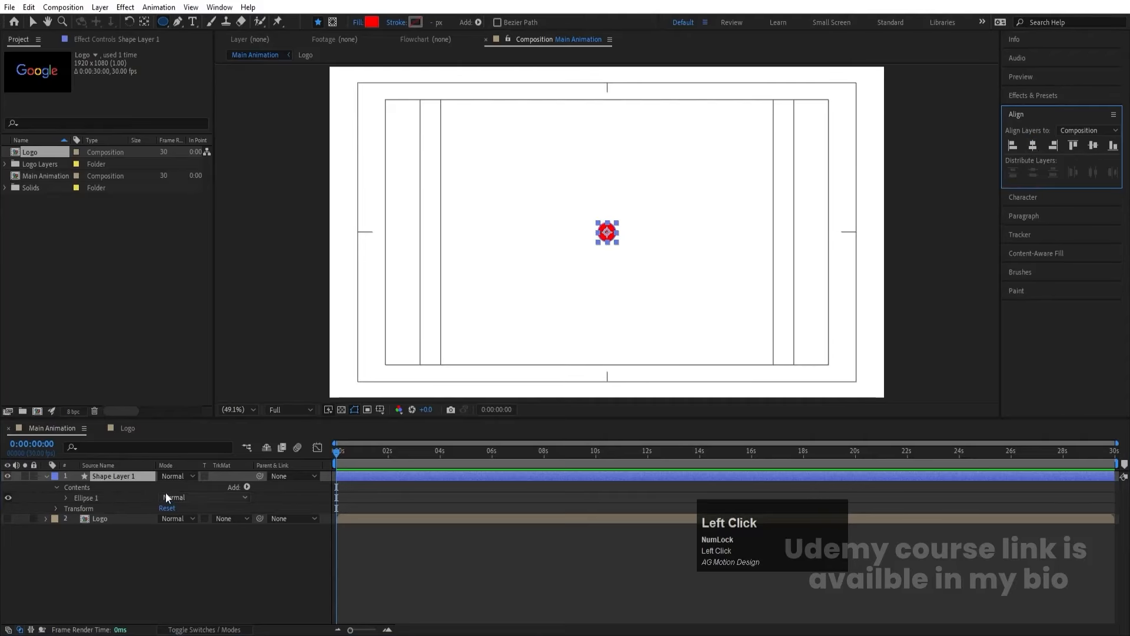
# Step: Add a Position keyframe at 0:00:00:00 and move the circle outside the frame's upper-right corner to about 1969, -14
pyautogui.press('p')
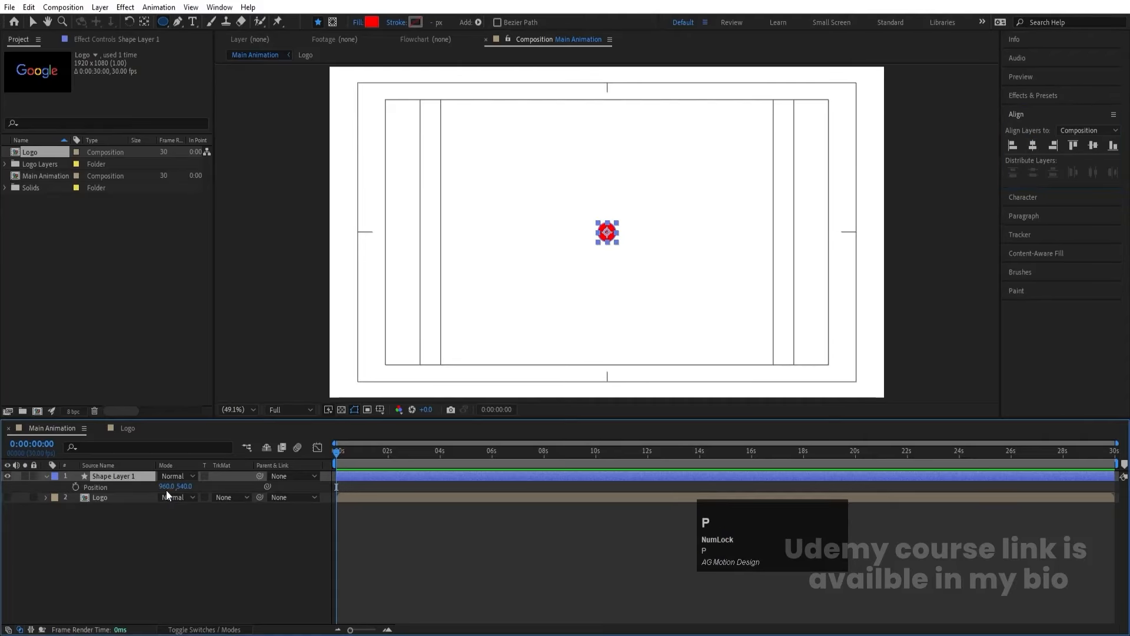
pyautogui.click(75, 487)
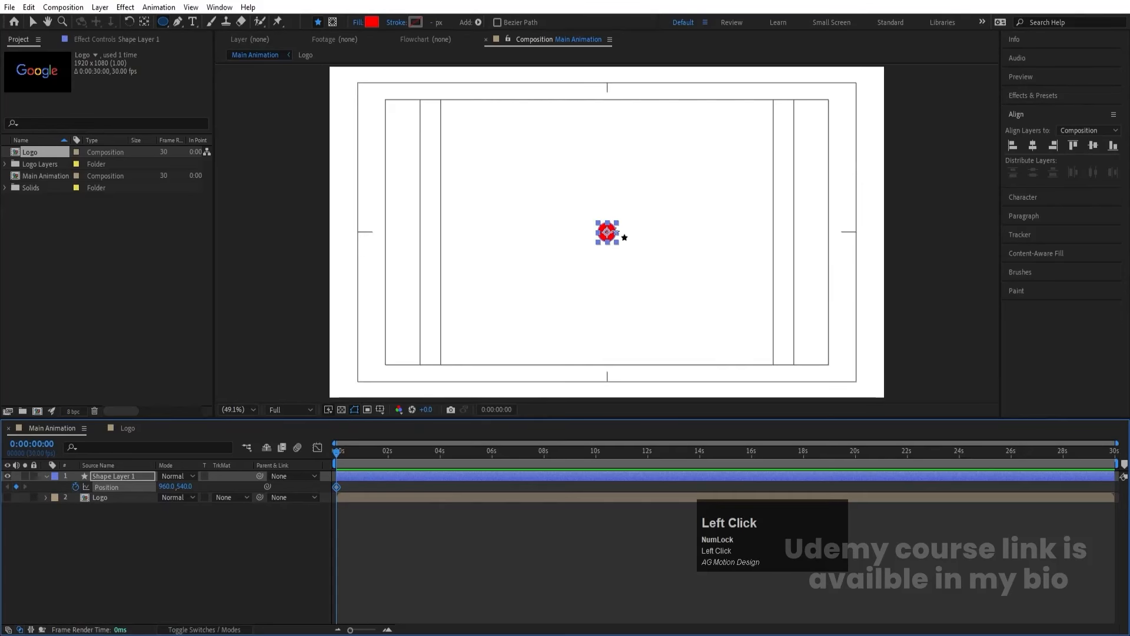
pyautogui.press('v')
pyautogui.moveTo(612, 227); pyautogui.dragTo(904, 64)
# Step: Keyframe the circle's Position at 0:00:01:00 by moving it left of the composition's centre, to about 727, 555
pyautogui.press('=')
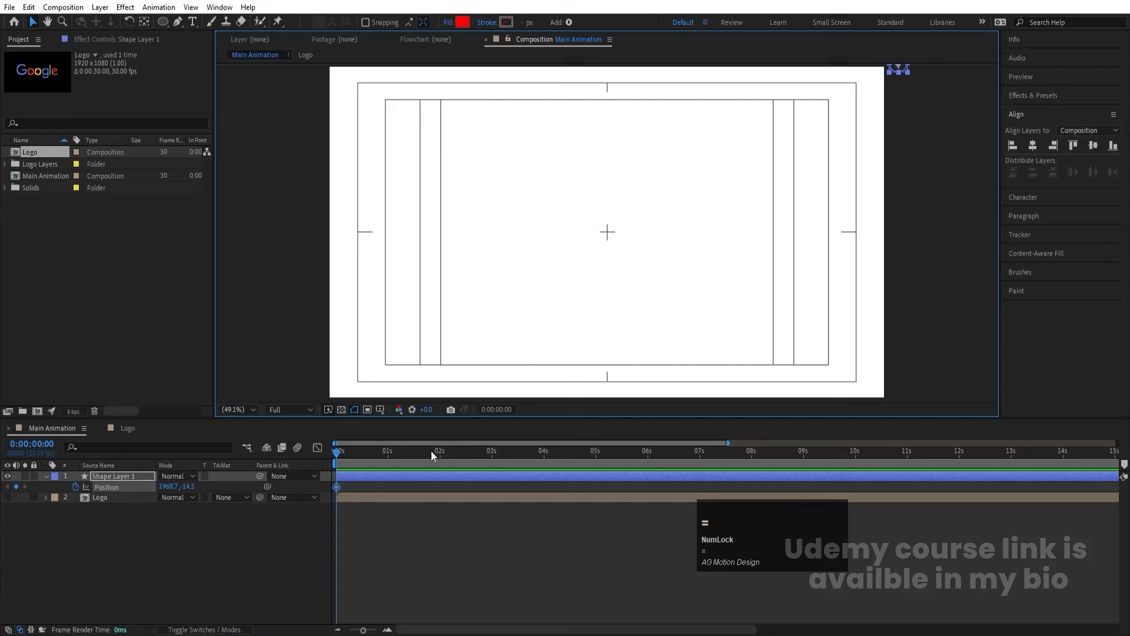
pyautogui.click(388, 454)
pyautogui.click(891, 72)
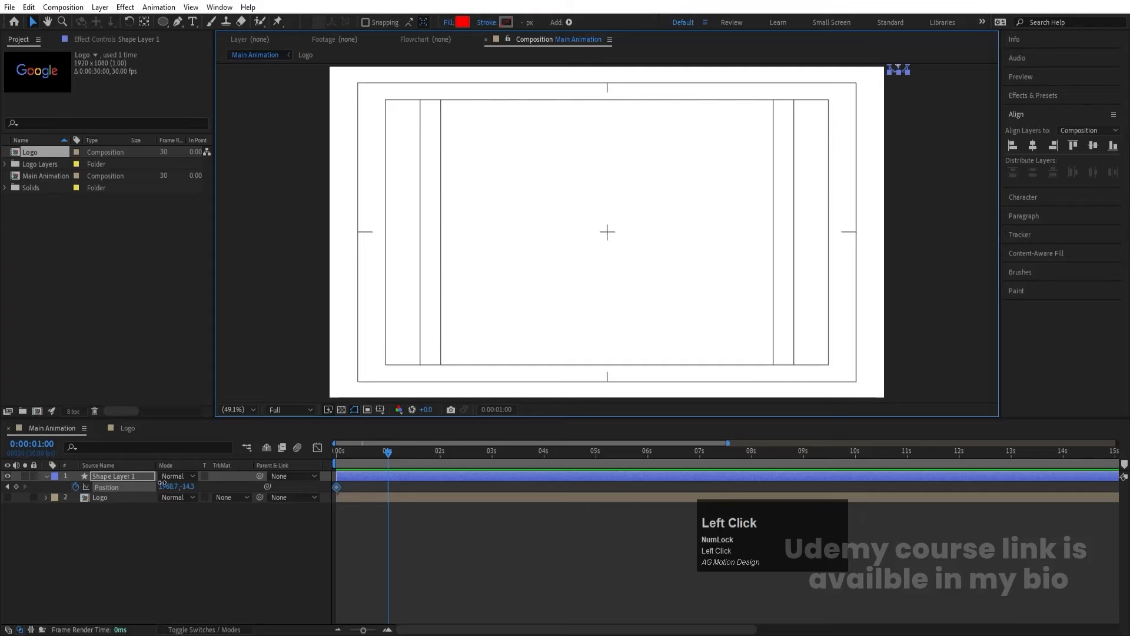
pyautogui.moveTo(162, 483); pyautogui.dragTo(498, 250)
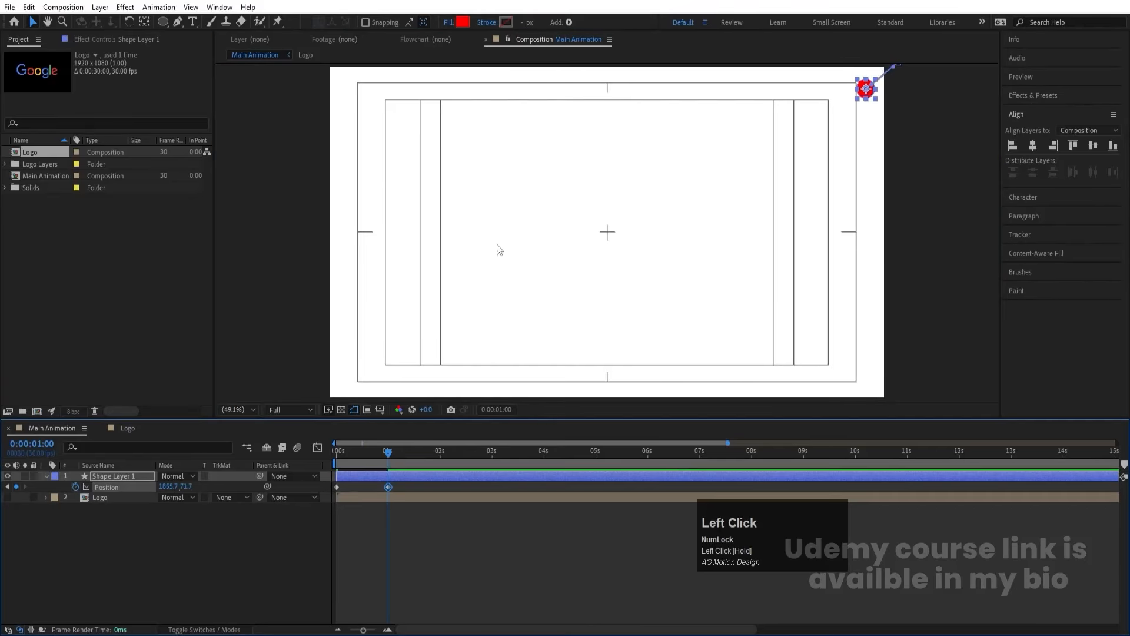
pyautogui.click(859, 96)
pyautogui.moveTo(666, 194); pyautogui.dragTo(510, 244)
# Step: Return to the start and preview the circle's move into the frame
pyautogui.moveTo(387, 447); pyautogui.dragTo(310, 450)
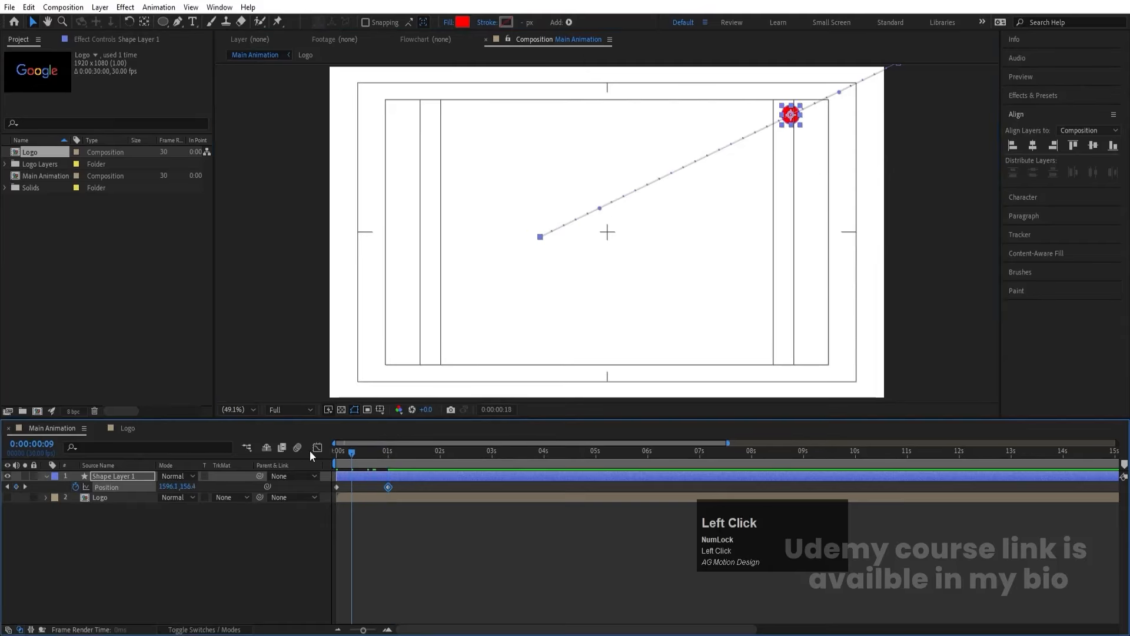
pyautogui.press('space')
pyautogui.click(404, 524)
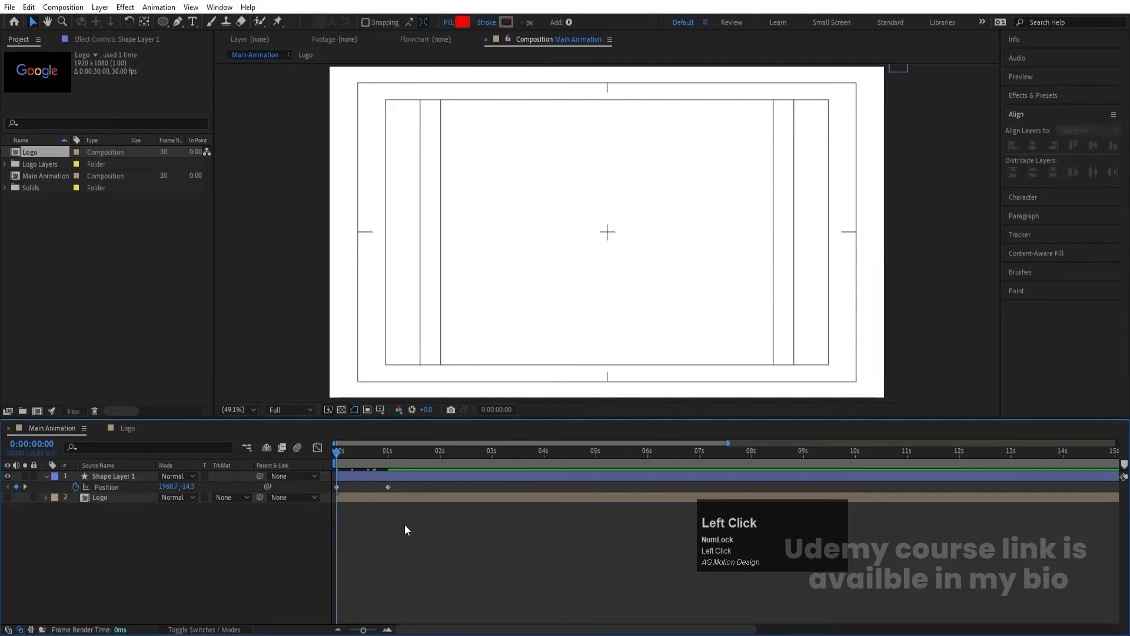
pyautogui.press('space')
pyautogui.press('space')
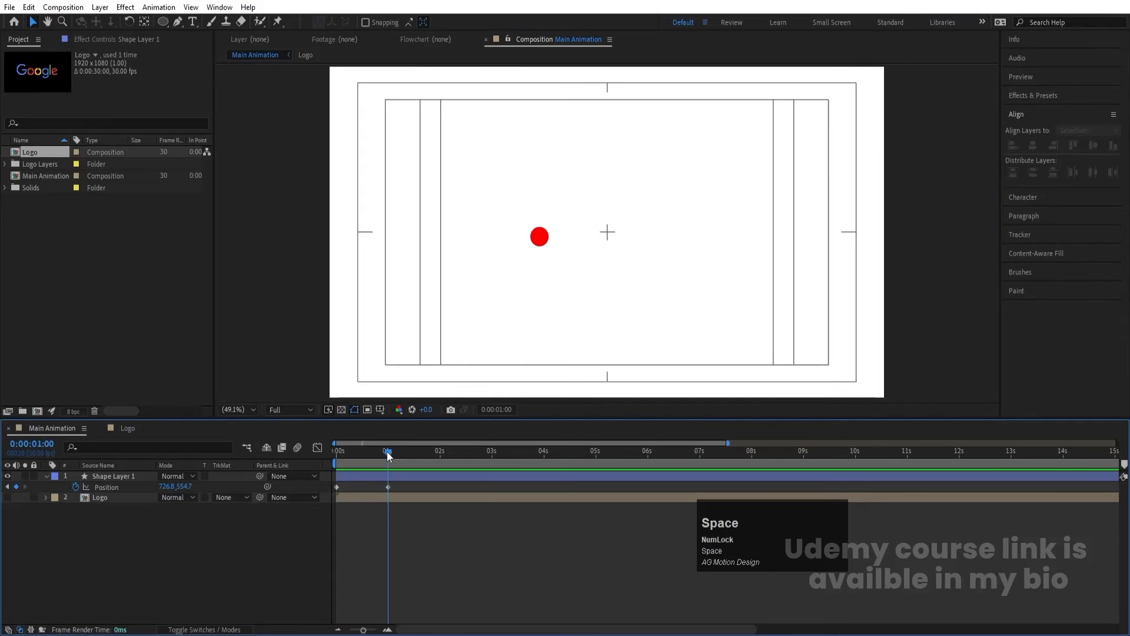
# Step: Keyframe the circle's Position at 0:00:01:20 by moving it right of the composition's centre, to about 1285, 569
pyautogui.moveTo(386, 451); pyautogui.dragTo(422, 465)
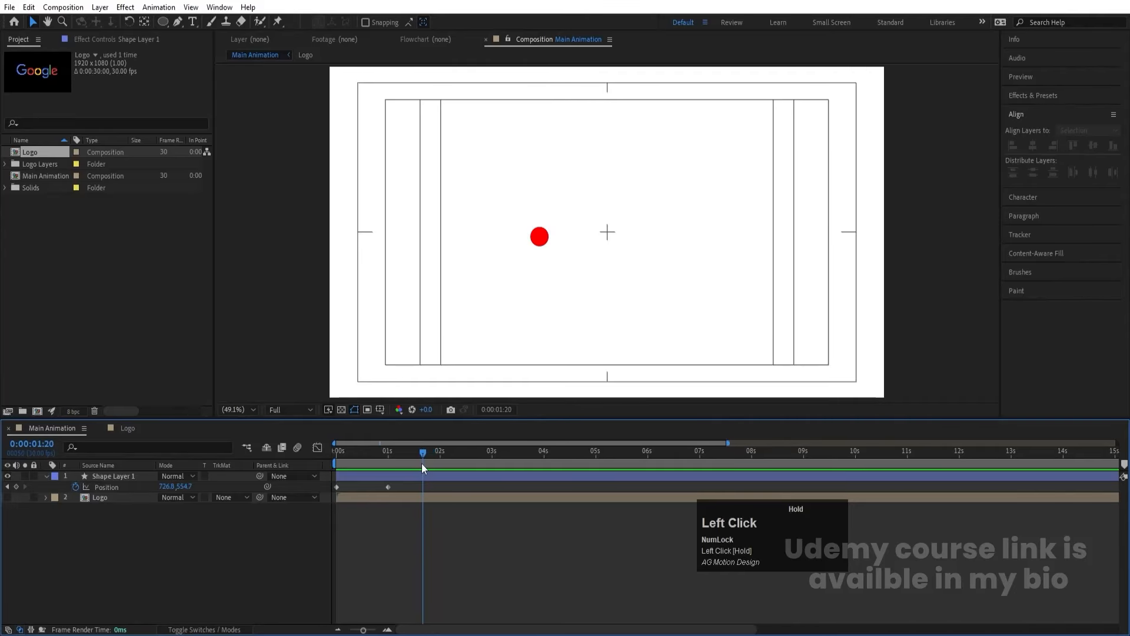
pyautogui.click(540, 238)
pyautogui.moveTo(540, 238); pyautogui.dragTo(701, 242)
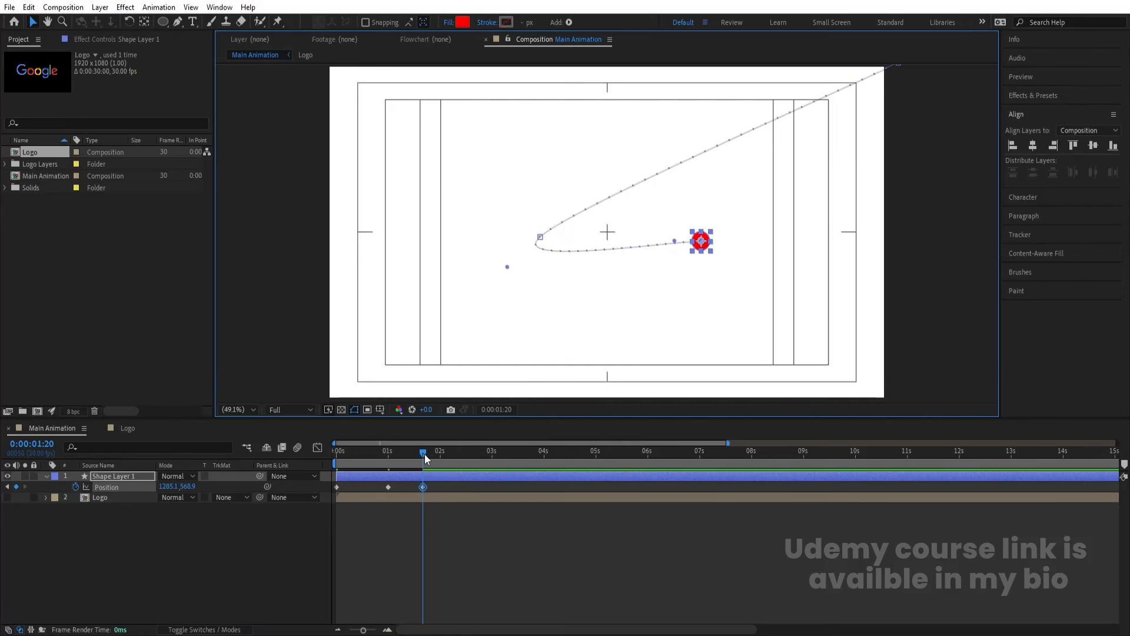
# Step: At 0:00:02:21, move the circle back to the left at about x 706 and align it vertically to the composition's centre
pyautogui.moveTo(422, 453); pyautogui.dragTo(477, 455)
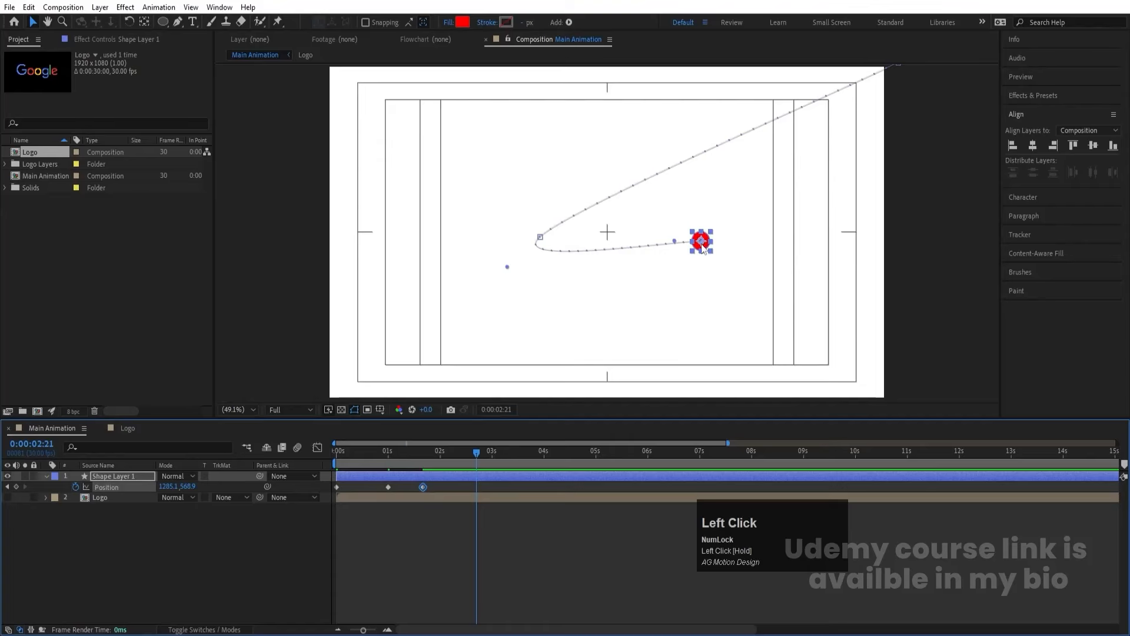
pyautogui.moveTo(703, 247); pyautogui.dragTo(535, 239)
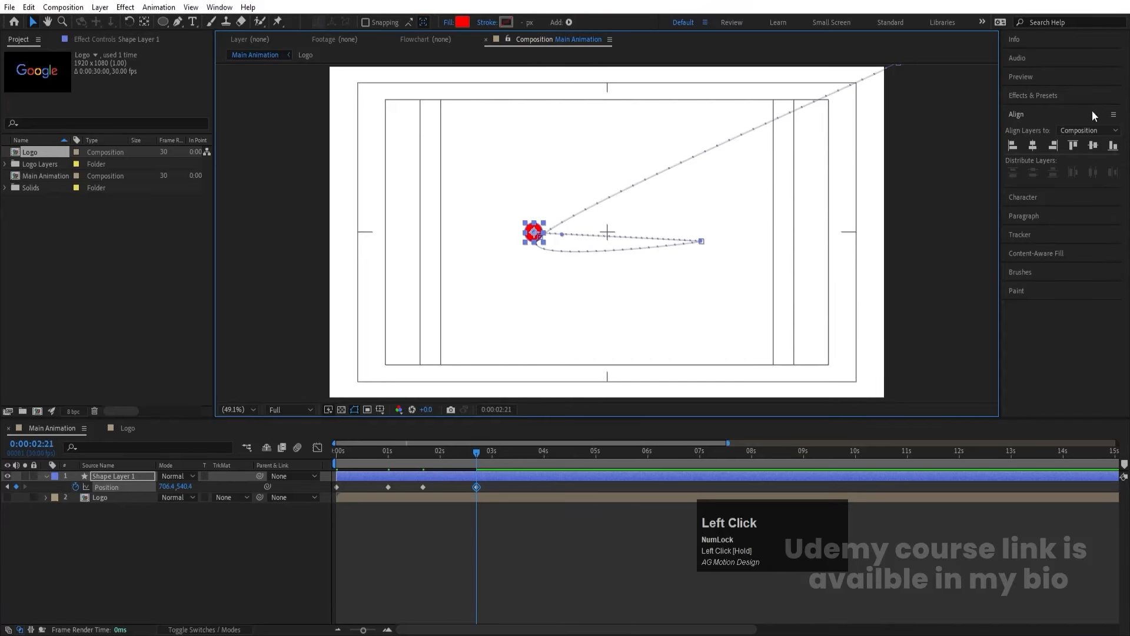
pyautogui.click(1093, 146)
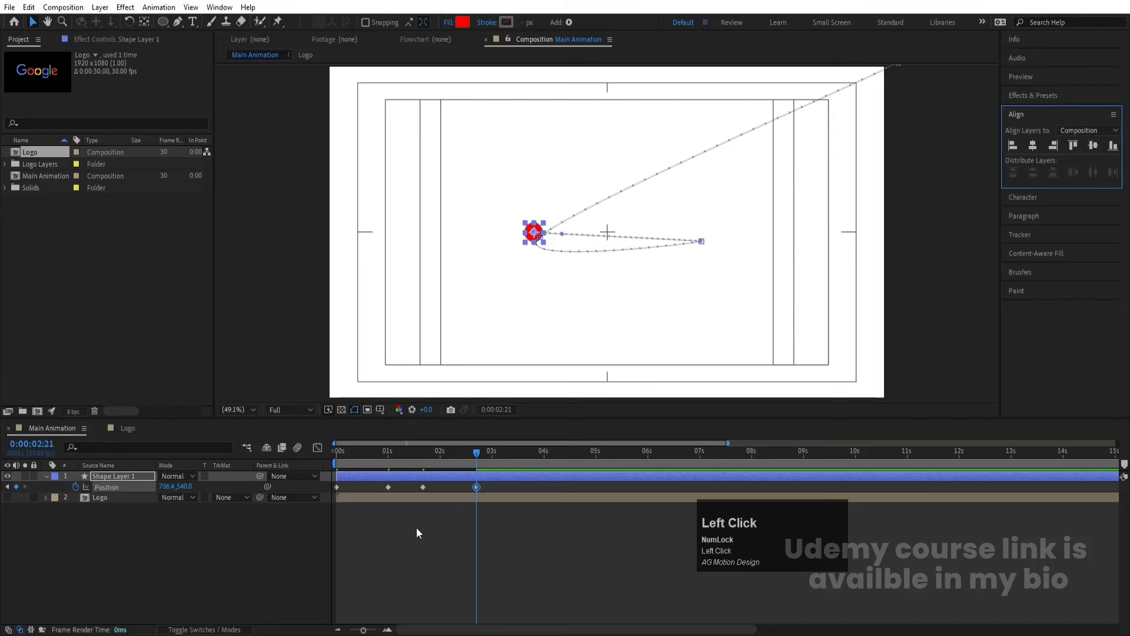
# Step: Preview the circle's full movement from 0:00:00:00
pyautogui.moveTo(447, 451); pyautogui.dragTo(239, 486)
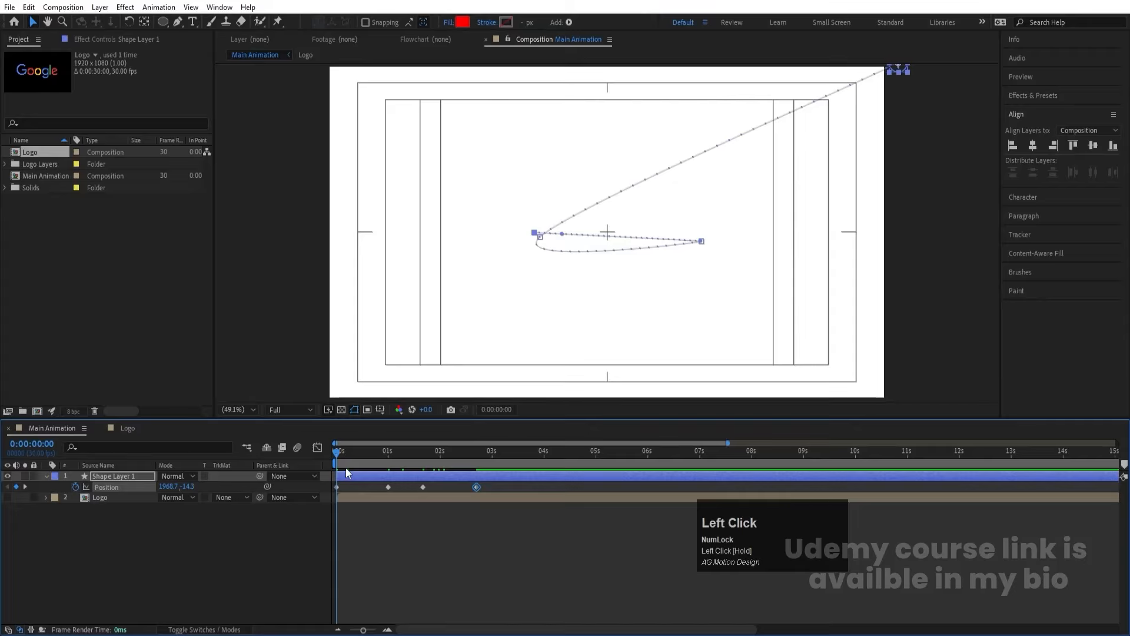
pyautogui.press('space')
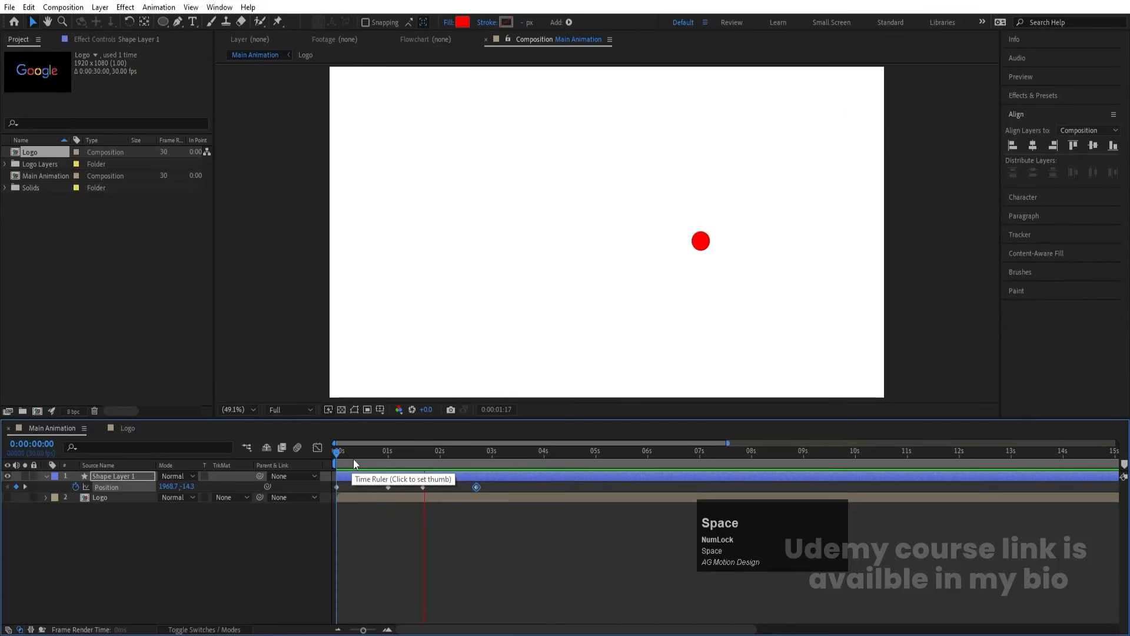
pyautogui.press('space')
# Step: Apply Easy Ease to all four Position keyframes and show their speed graph in the Graph Editor
pyautogui.moveTo(493, 486); pyautogui.dragTo(325, 495)
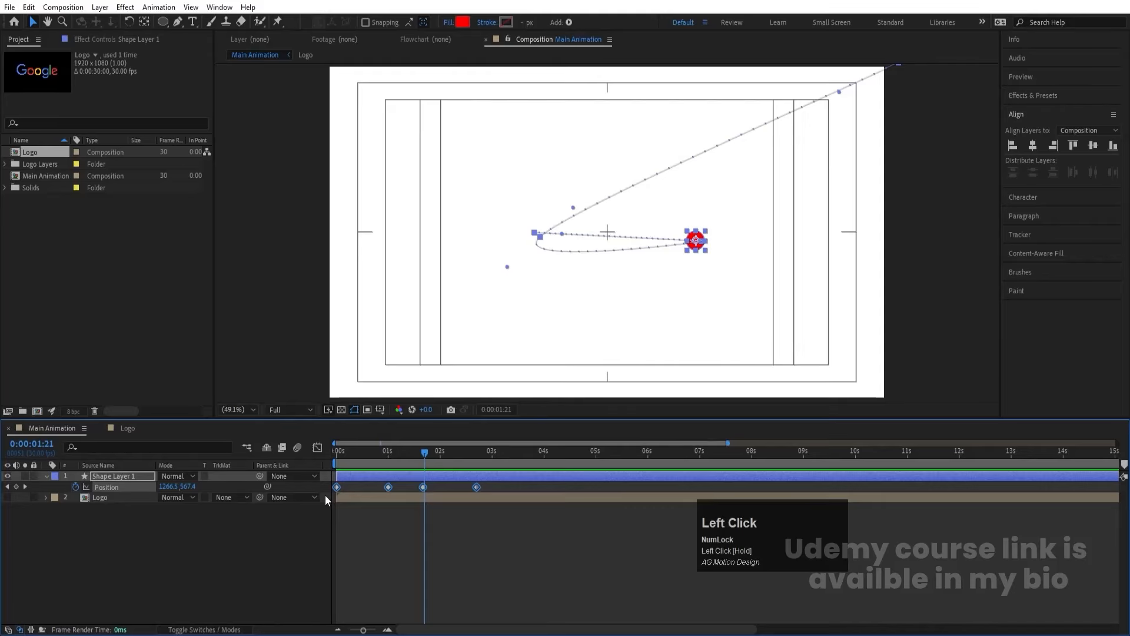
pyautogui.press('F9')
pyautogui.click(317, 447)
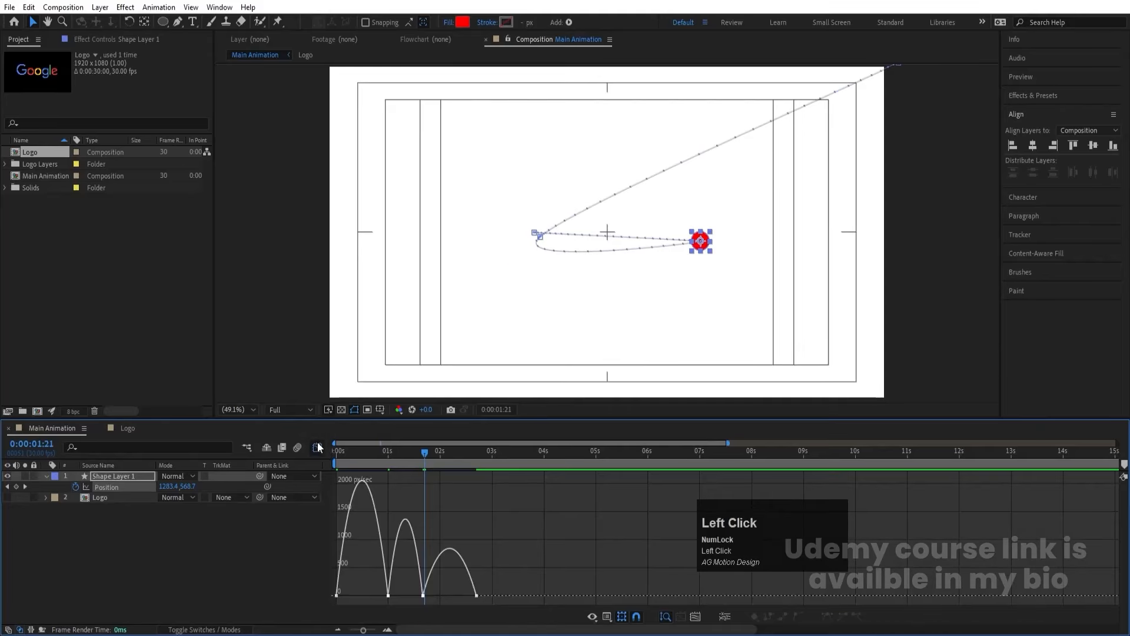
pyautogui.rightClick(443, 516)
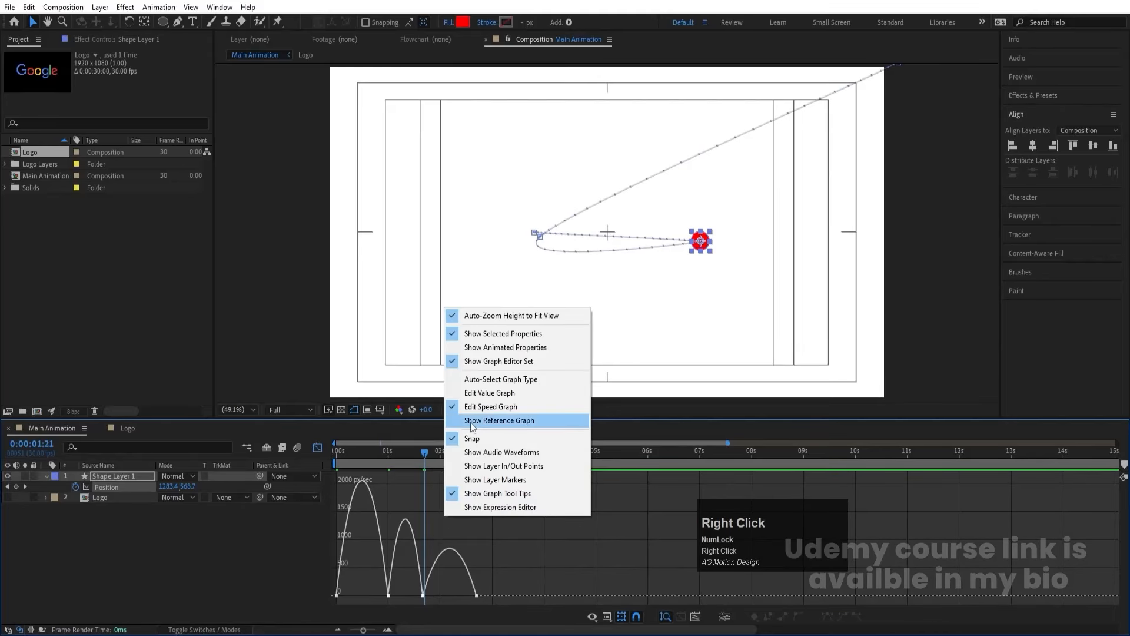
pyautogui.click(362, 579)
# Step: Reshape the first speed curve into an early peak with a long ease into the 0:00:01:00 keyframe, and preview the motion
pyautogui.press('=')
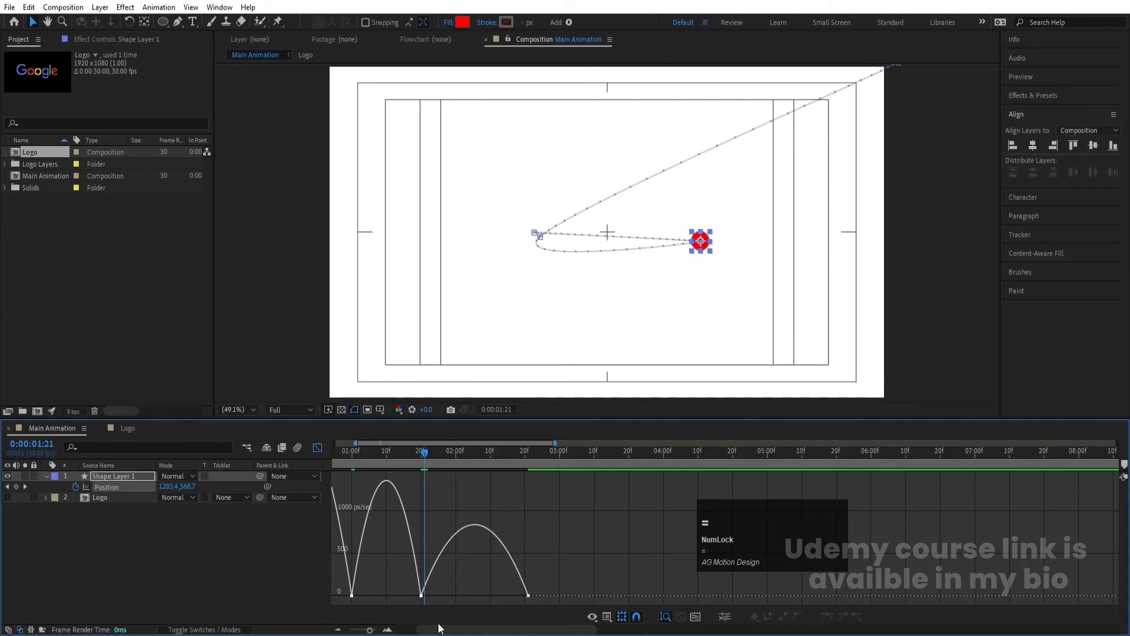
pyautogui.moveTo(421, 629); pyautogui.dragTo(389, 596)
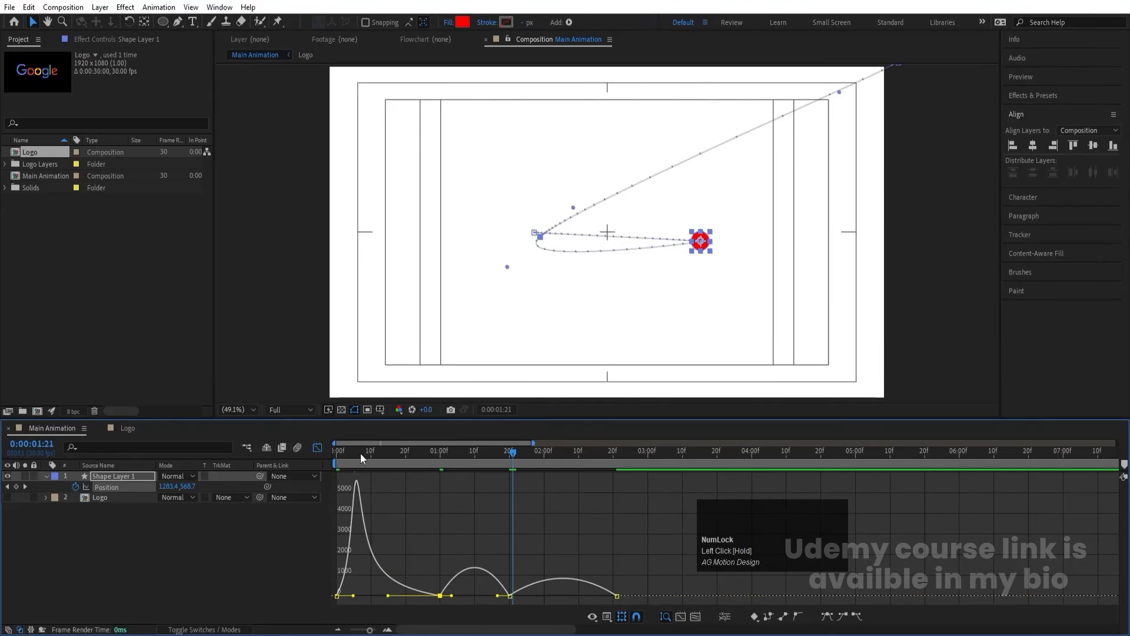
pyautogui.click(336, 452)
pyautogui.press('space')
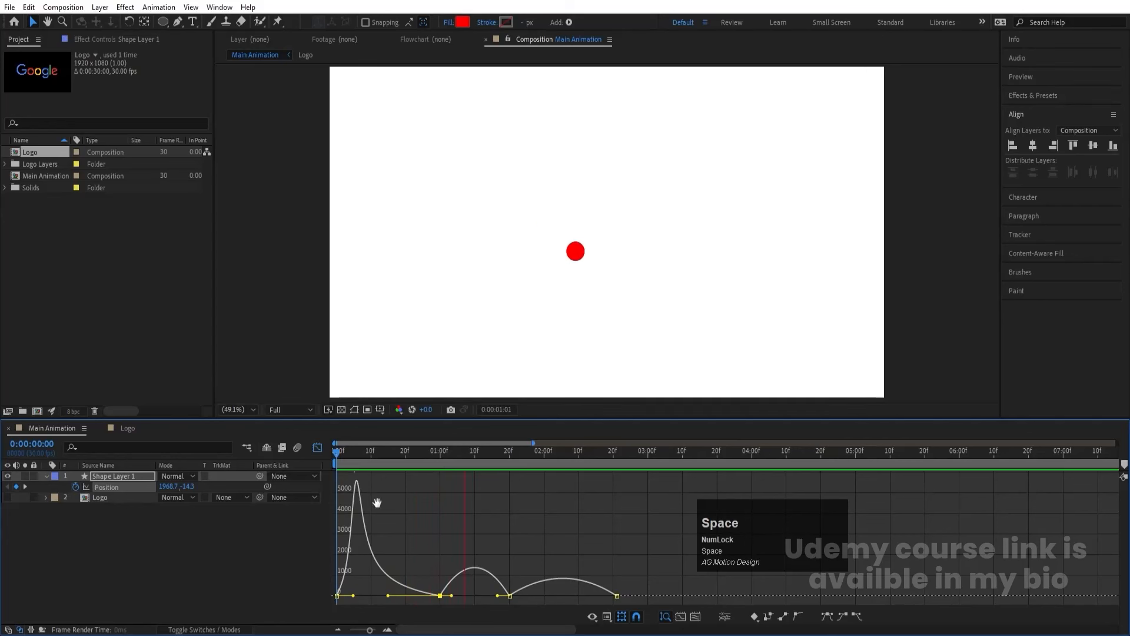
pyautogui.press('space')
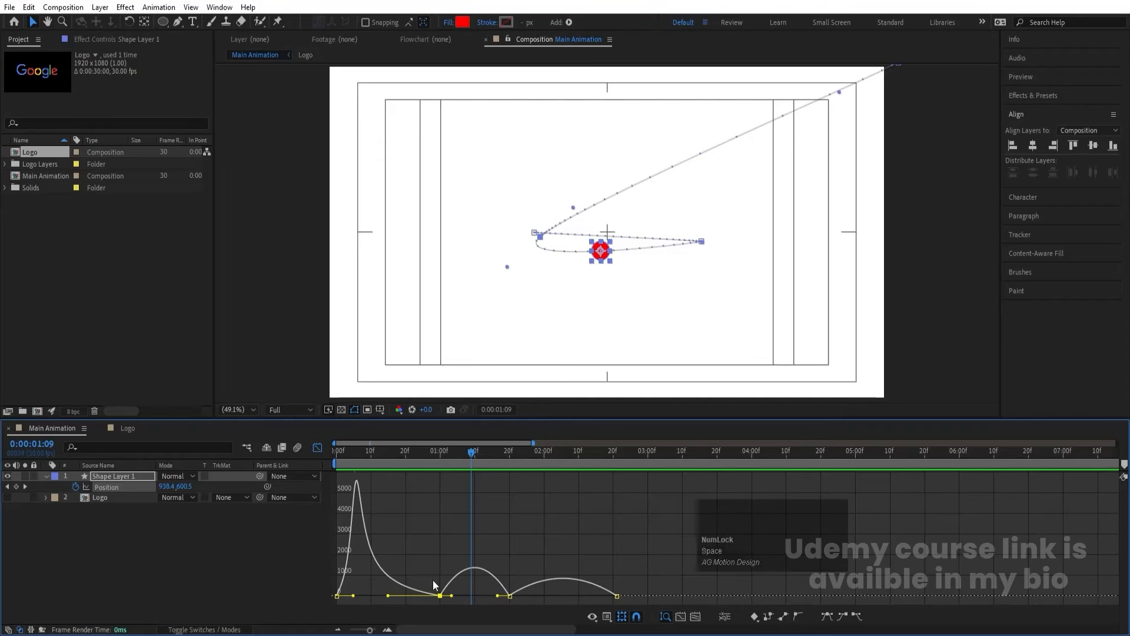
# Step: Sharpen the speed curve between 0:00:01:00 and 0:00:01:20 into a narrow central peak and play from the start
pyautogui.moveTo(429, 575); pyautogui.dragTo(483, 597)
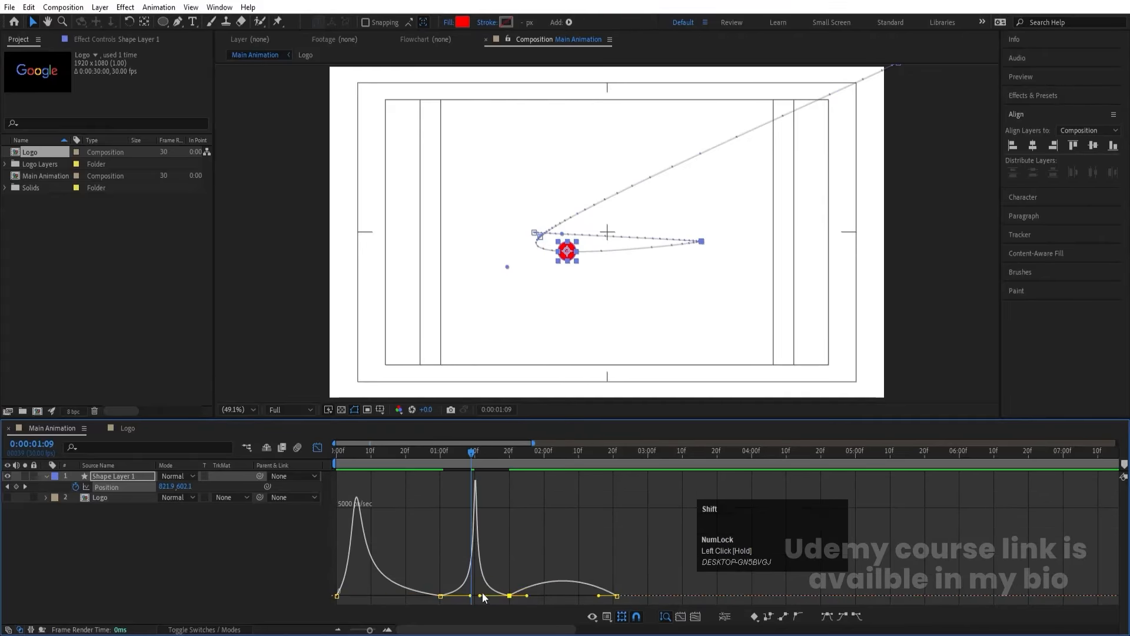
pyautogui.moveTo(453, 456); pyautogui.dragTo(330, 460)
pyautogui.press('space')
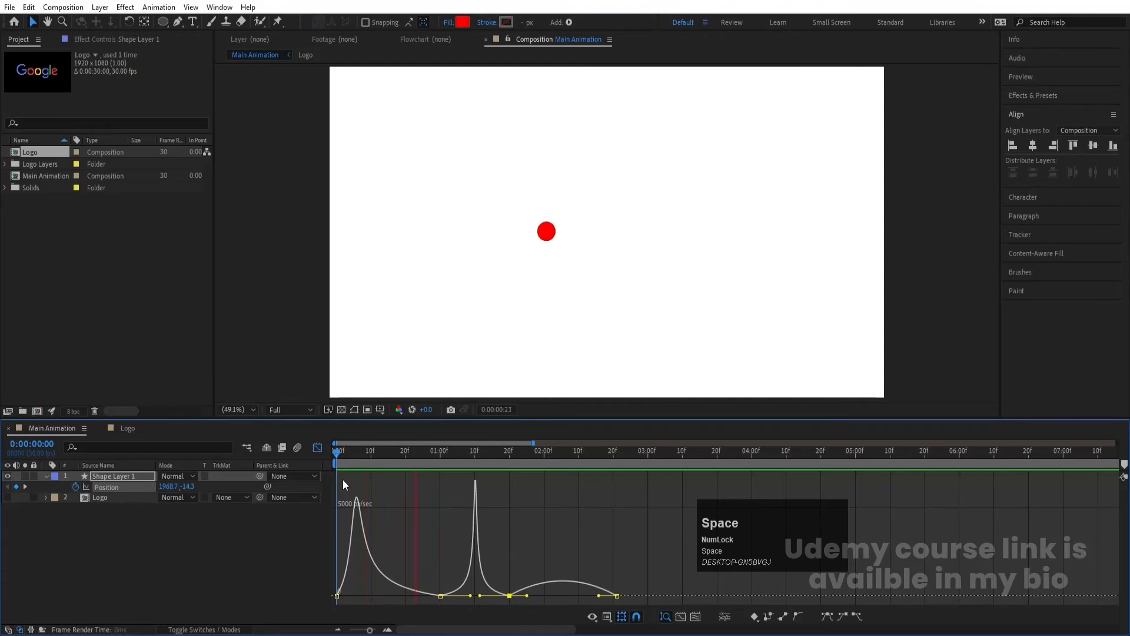
# Step: Sharpen the last speed curve, between 0:00:01:20 and 0:00:02:21, into a narrow central peak and preview from 0:00:00:00
pyautogui.click(506, 588)
pyautogui.moveTo(507, 586); pyautogui.dragTo(570, 596)
pyautogui.moveTo(479, 449); pyautogui.dragTo(426, 451)
pyautogui.press('space')
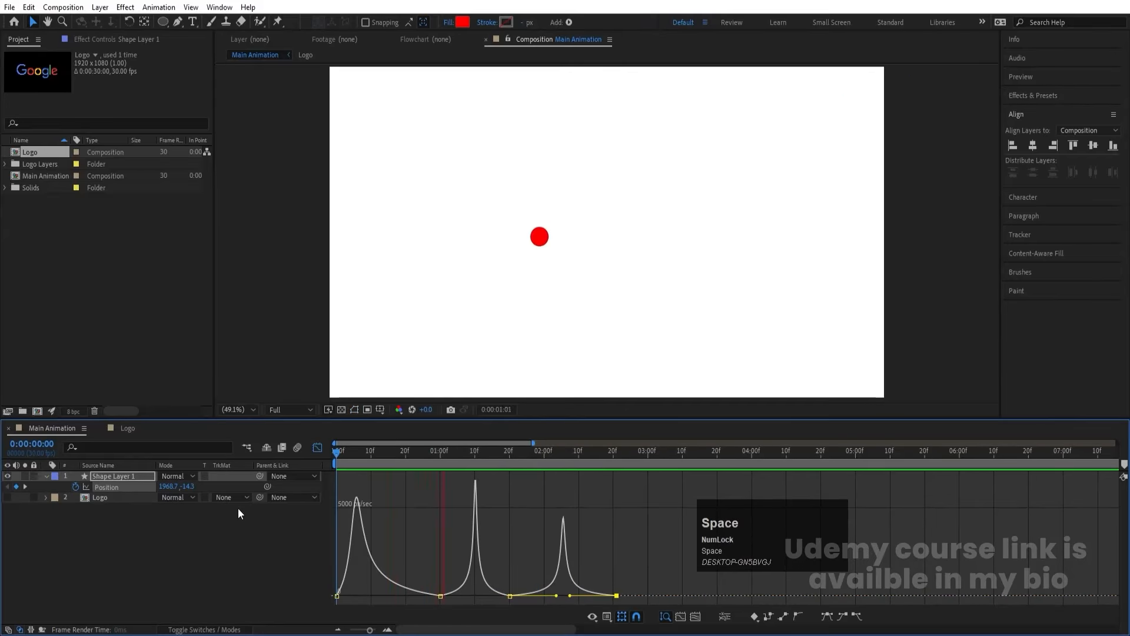
pyautogui.press('space')
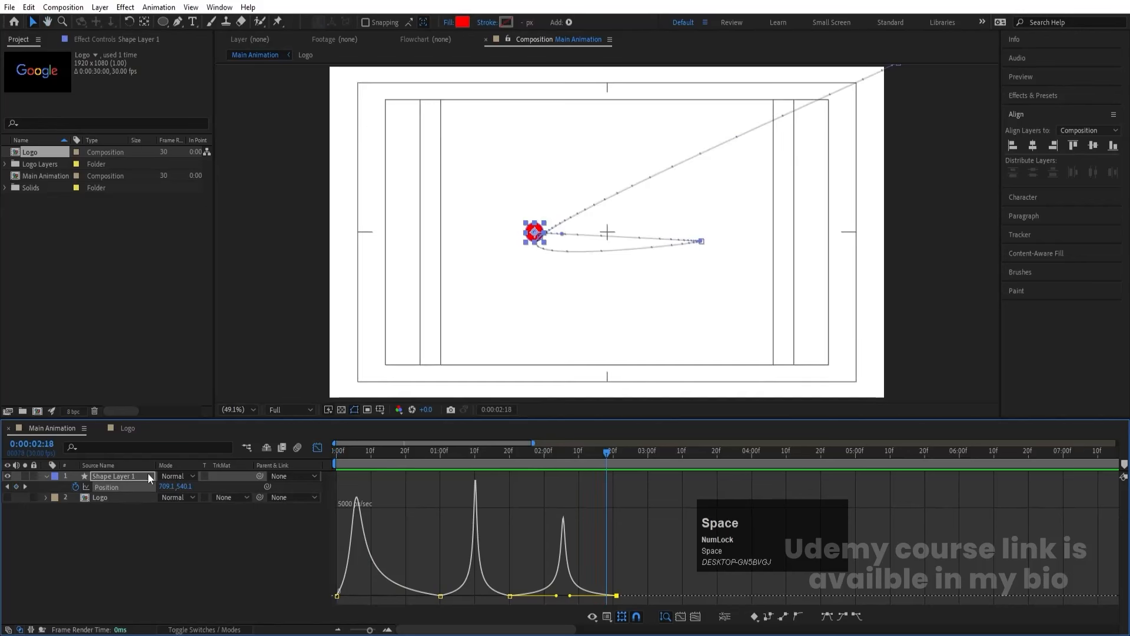
# Step: Return to the layer view and add a hold keyframe for the circle's Position at 0:00:02:22, one frame after the last keyframe
pyautogui.click(316, 447)
pyautogui.moveTo(616, 449); pyautogui.dragTo(619, 452)
pyautogui.press('=')
pyautogui.press('=')
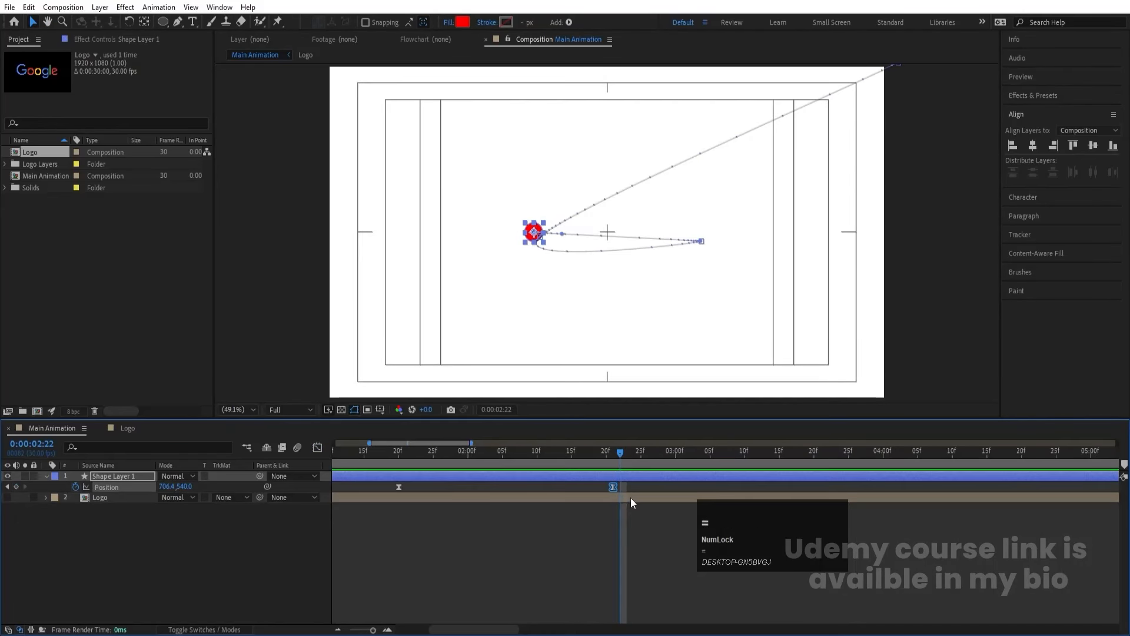
pyautogui.click(606, 449)
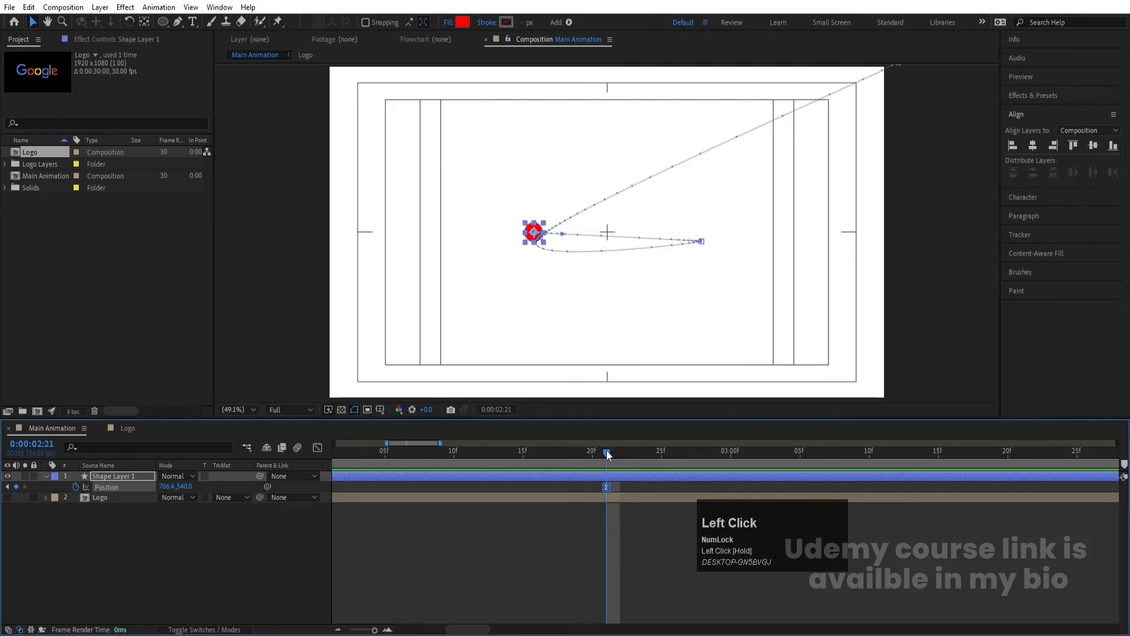
pyautogui.press('pagedown')
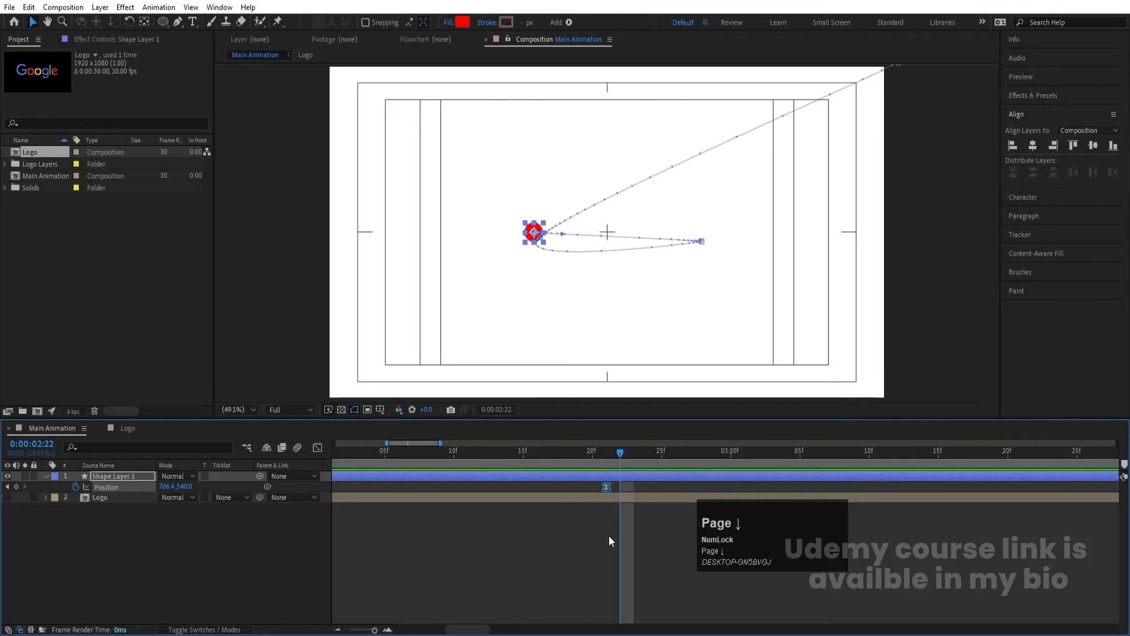
pyautogui.click(284, 542)
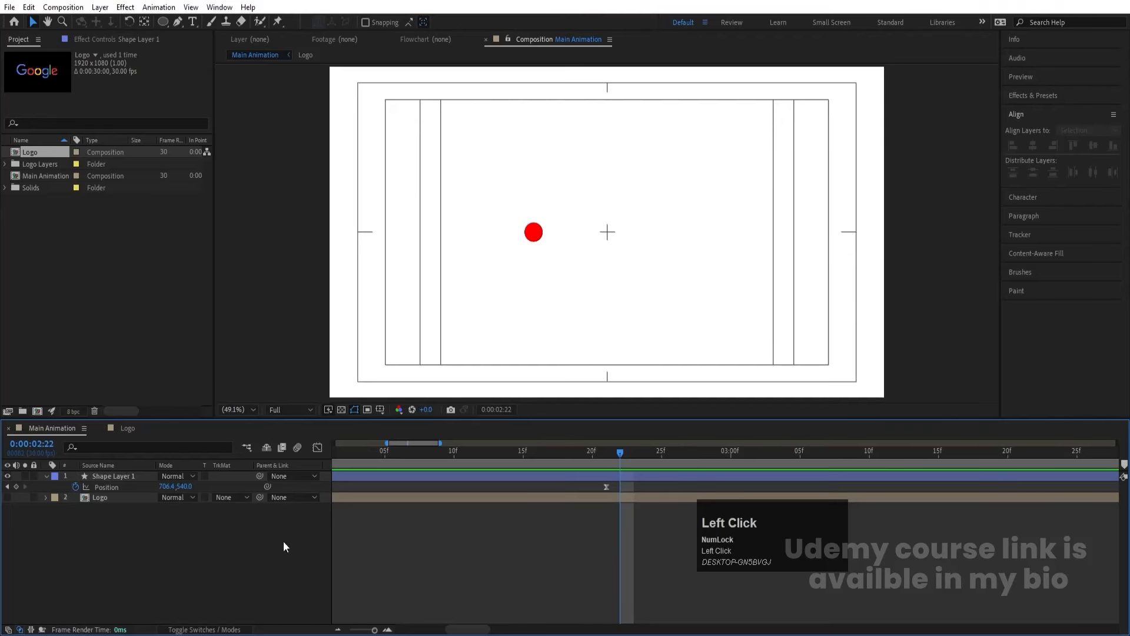
pyautogui.click(16, 487)
pyautogui.press('-')
pyautogui.press('-')
pyautogui.press('-')
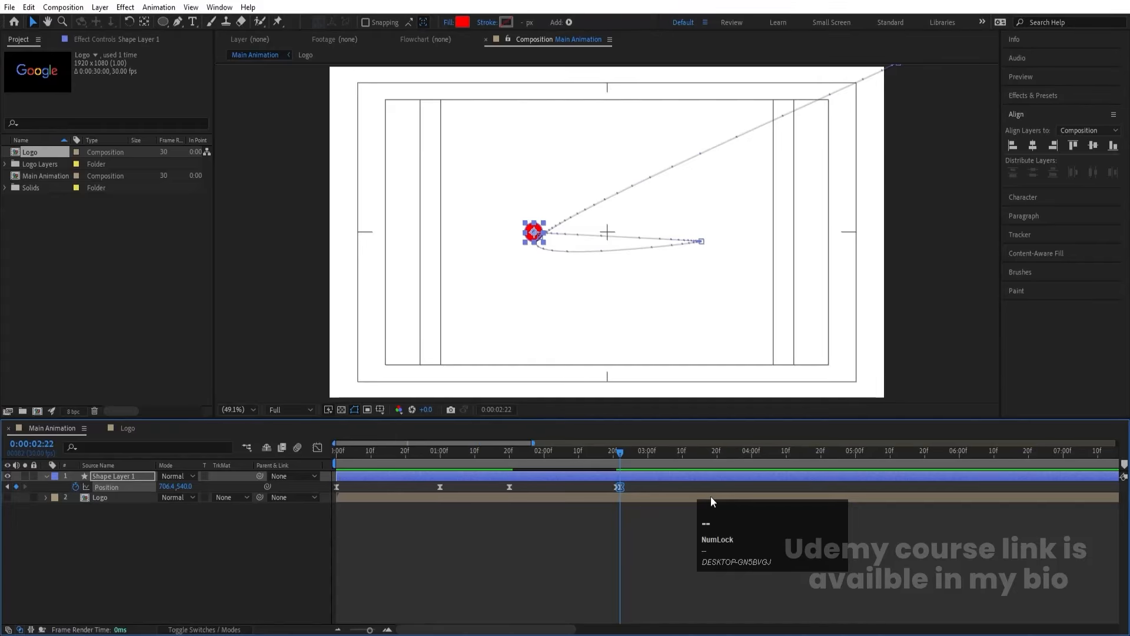
# Step: At 0:00:03:20, move the circle horizontally to Position X 1213.4, keeping Y at 540.0
pyautogui.click(716, 446)
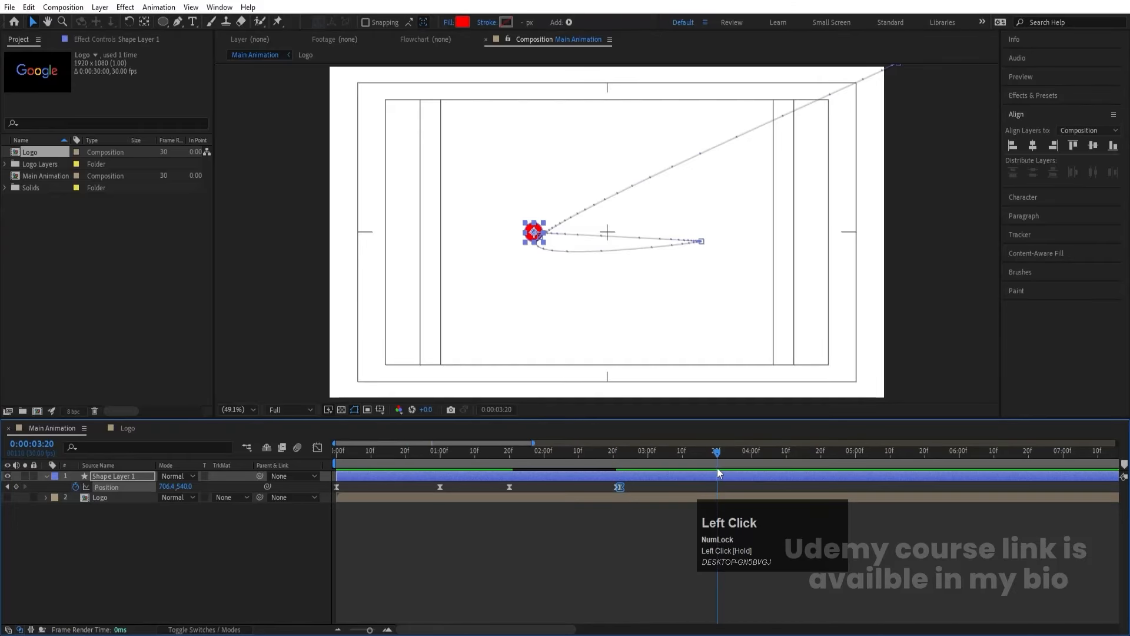
pyautogui.moveTo(167, 487); pyautogui.dragTo(449, 469)
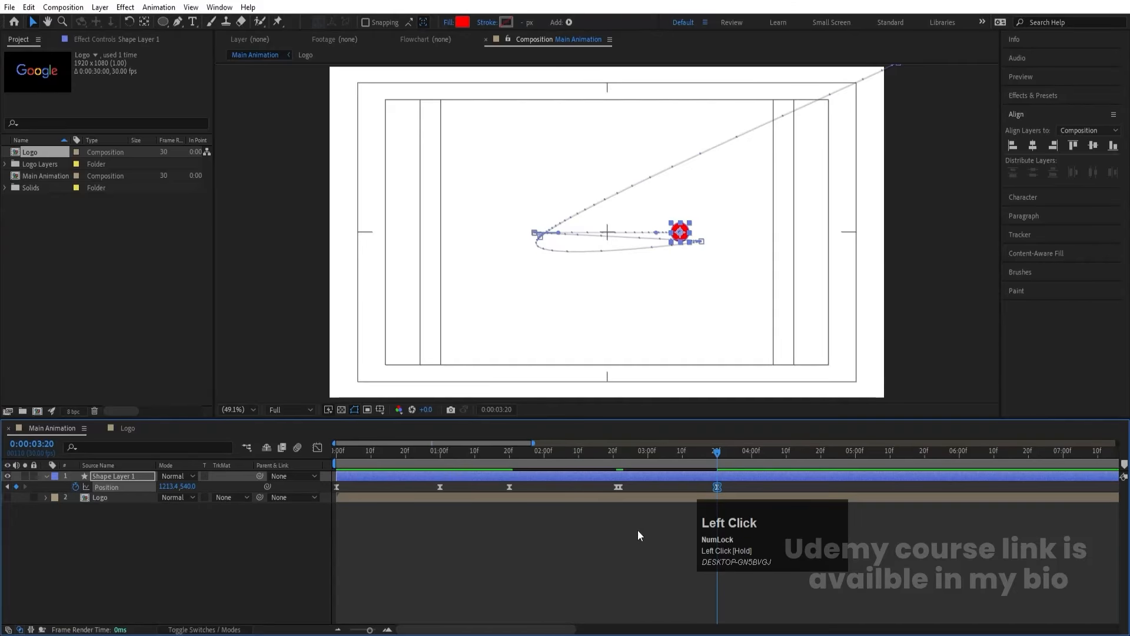
pyautogui.click(649, 548)
# Step: With the Pen tool, draw a straight horizontal line from the circle's centre at 0:00:02:21 to its centre at 0:00:03:20
pyautogui.moveTo(623, 450); pyautogui.dragTo(618, 448)
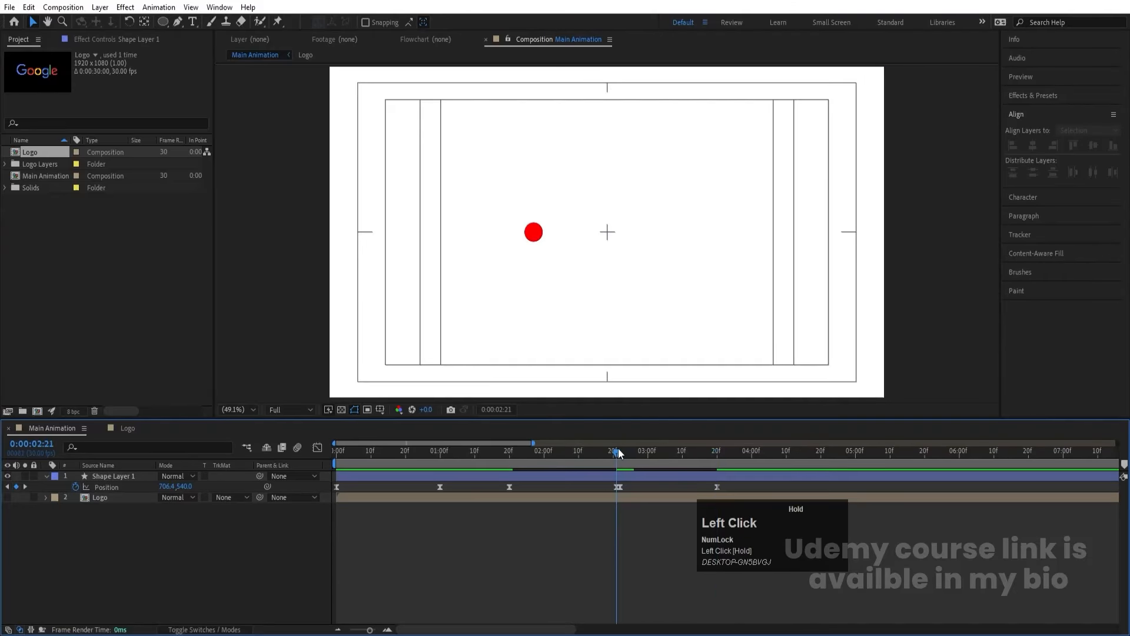
pyautogui.click(177, 22)
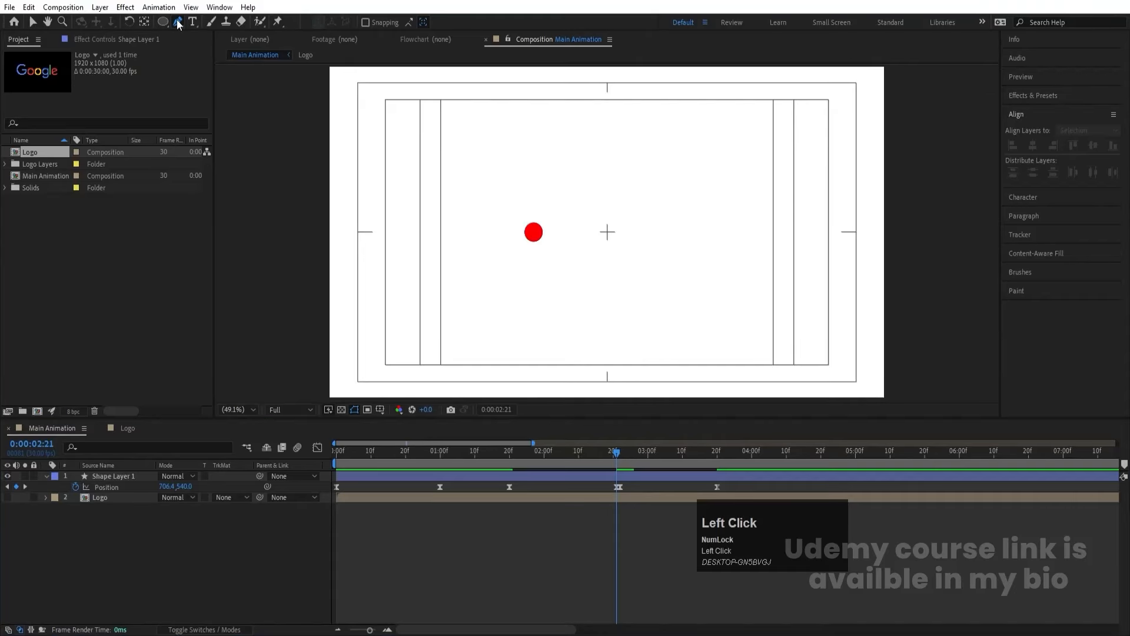
pyautogui.click(534, 235)
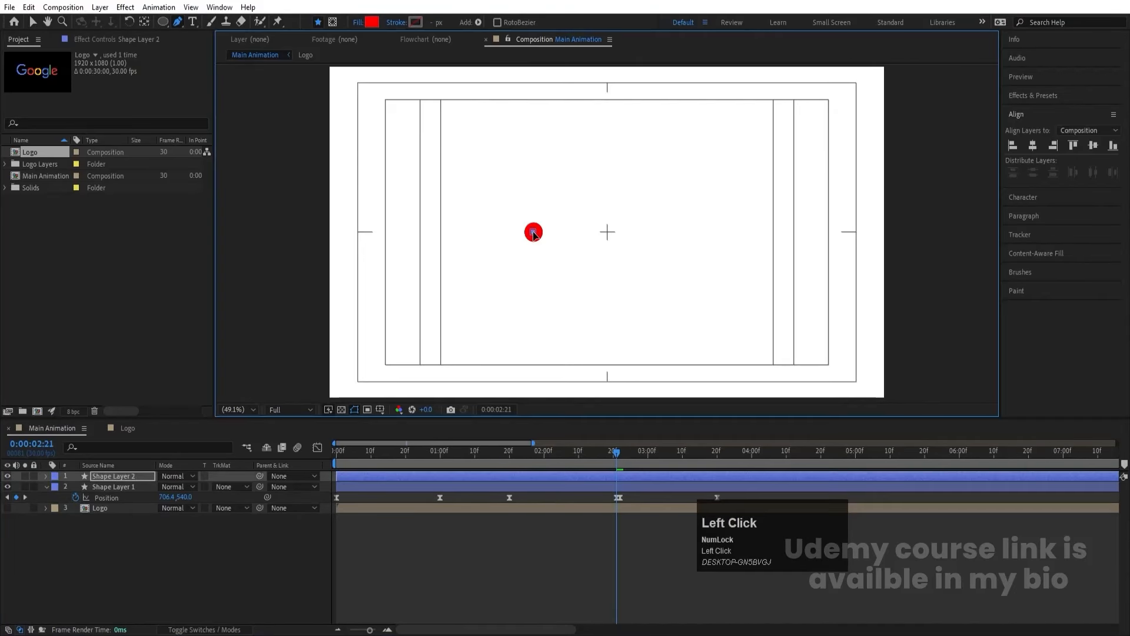
pyautogui.press('k')
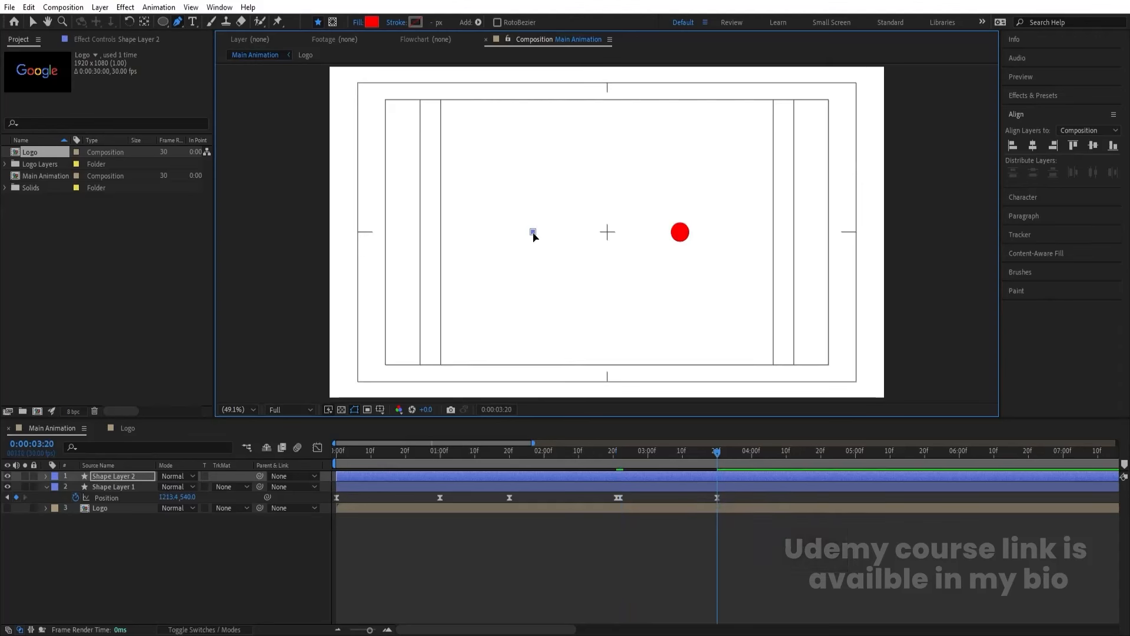
pyautogui.click(682, 233)
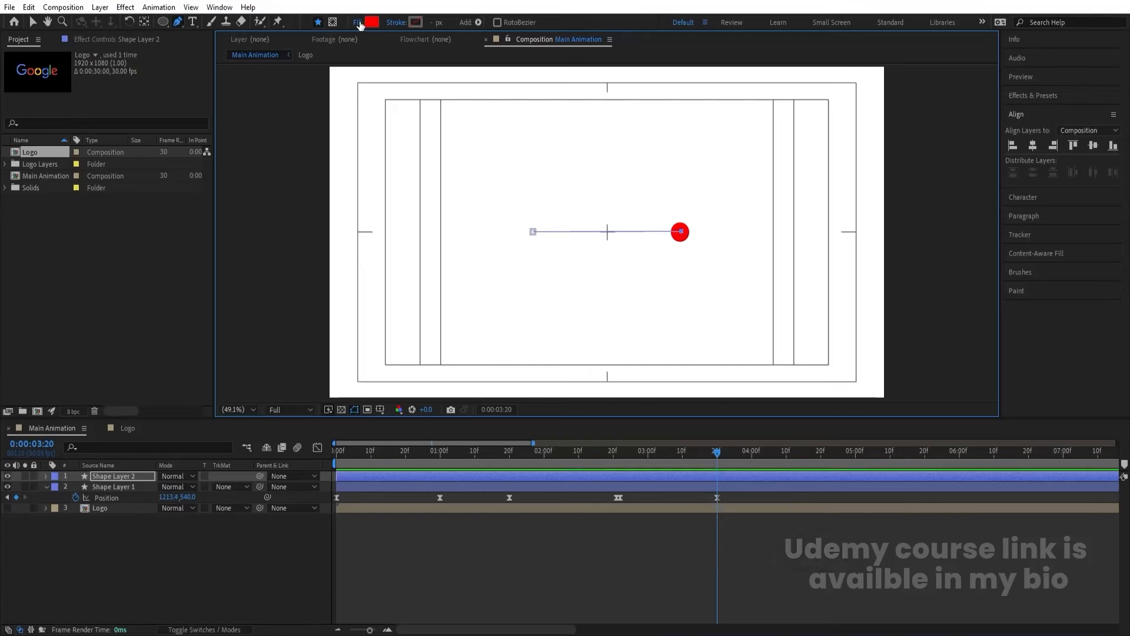
pyautogui.click(639, 234)
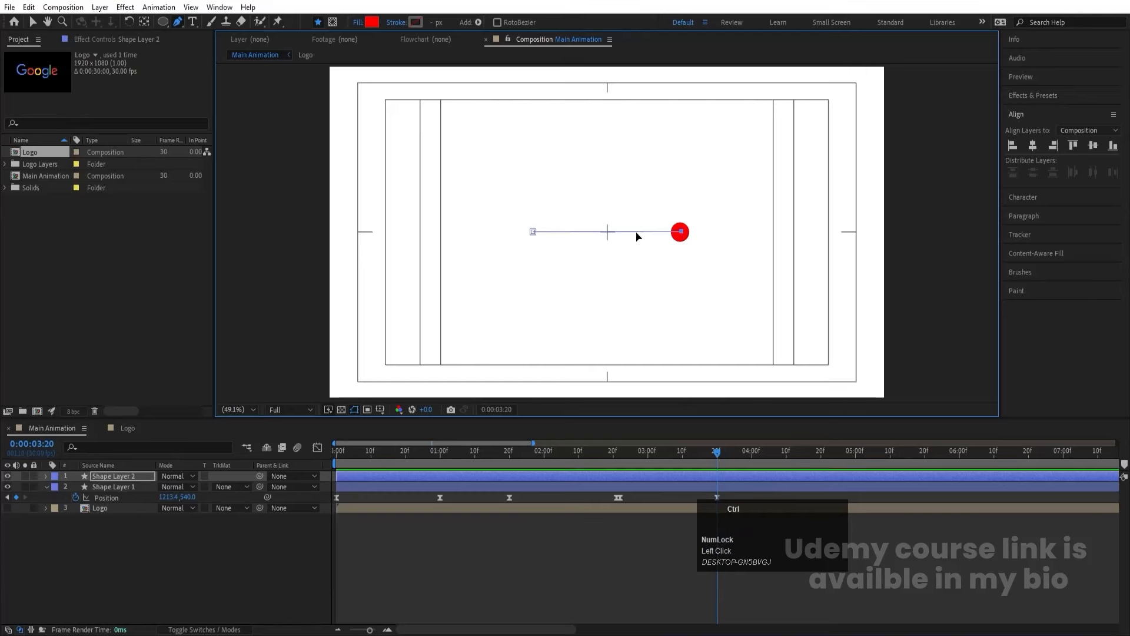
pyautogui.keyDown('shift'); pyautogui.click(682, 233); pyautogui.keyUp('shift')
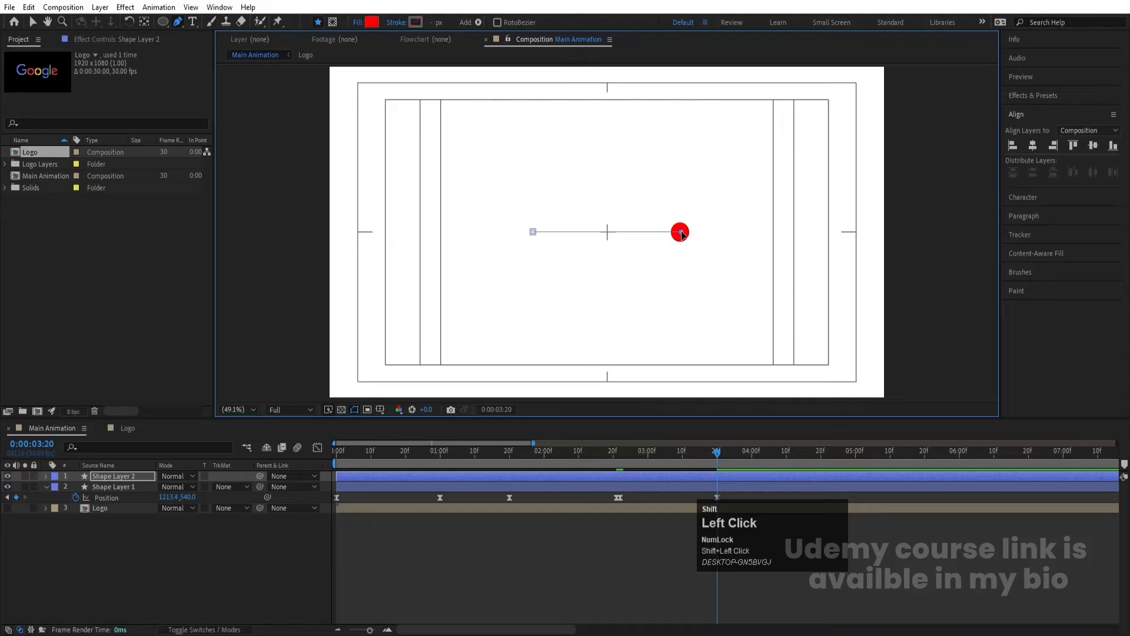
# Step: Set the line's fill to None and its stroke colour to red FF0000
pyautogui.click(359, 24)
pyautogui.click(505, 282)
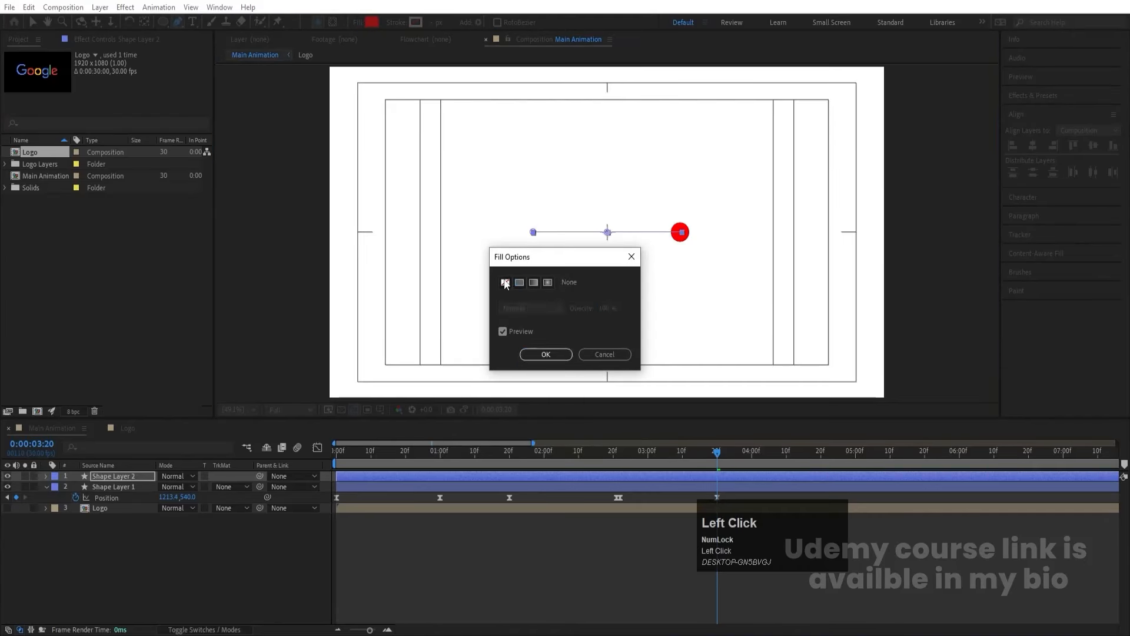
pyautogui.click(545, 355)
pyautogui.click(415, 22)
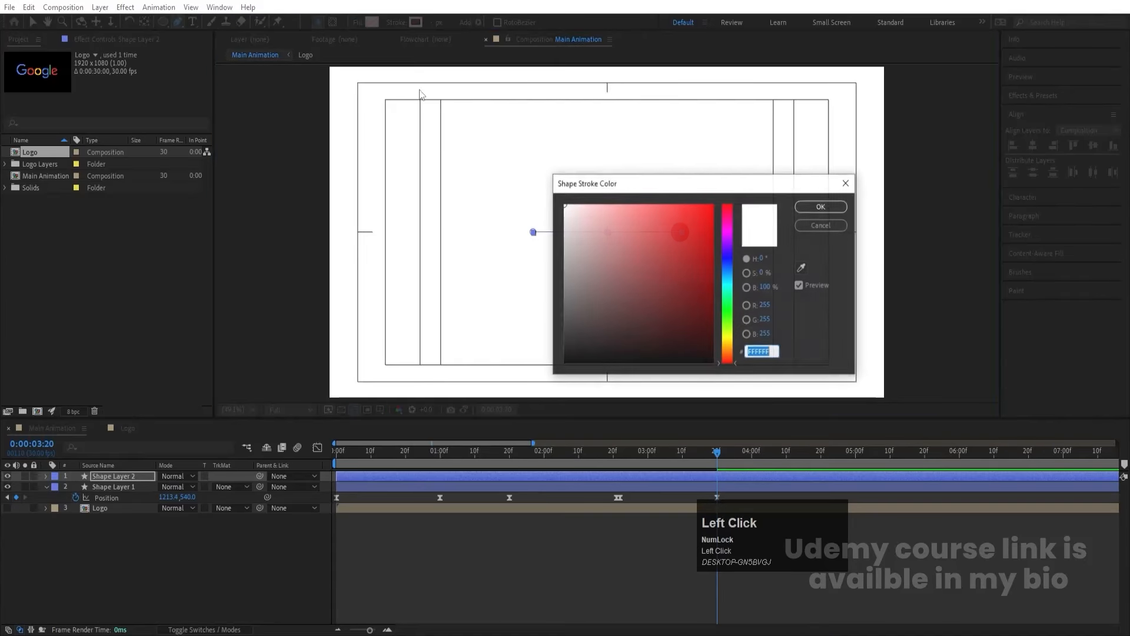
pyautogui.moveTo(651, 250); pyautogui.dragTo(836, 115)
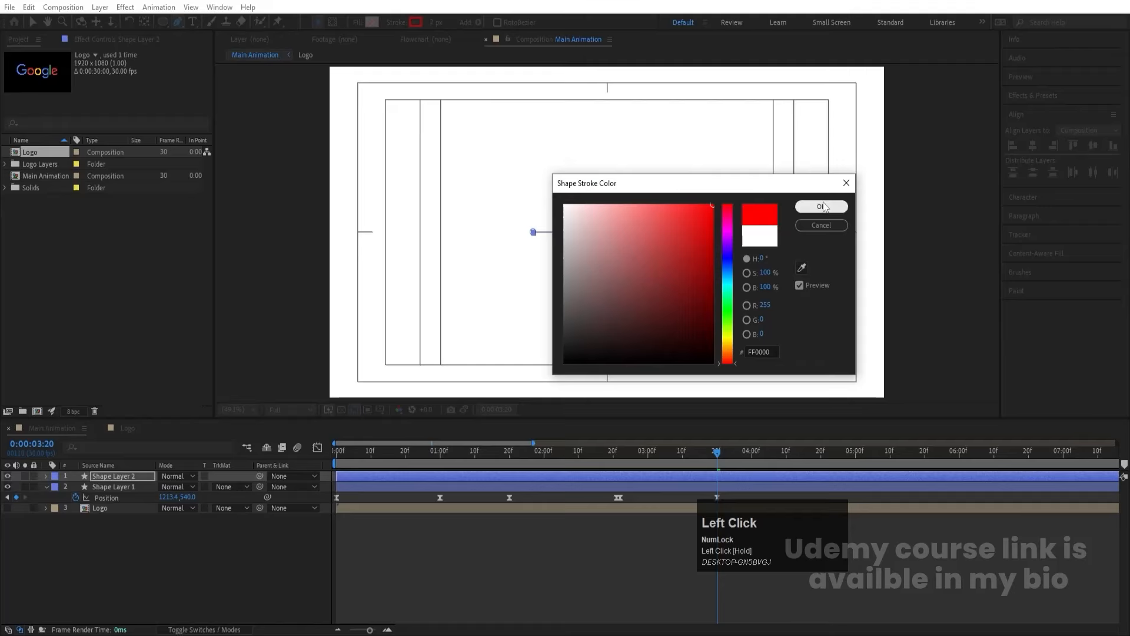
pyautogui.click(822, 206)
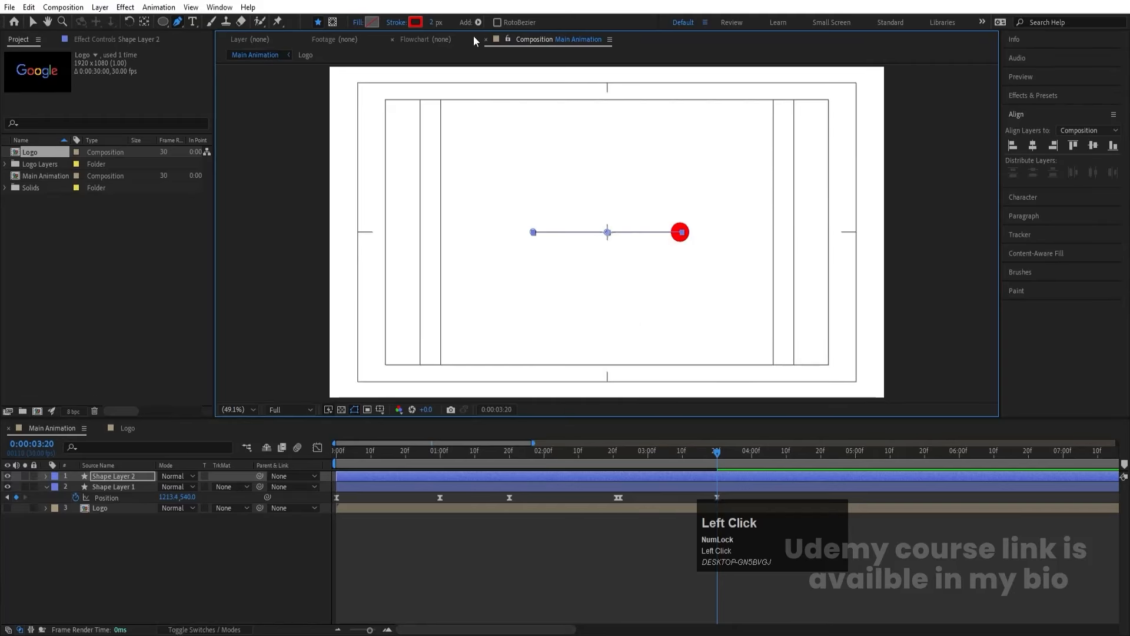
pyautogui.click(104, 547)
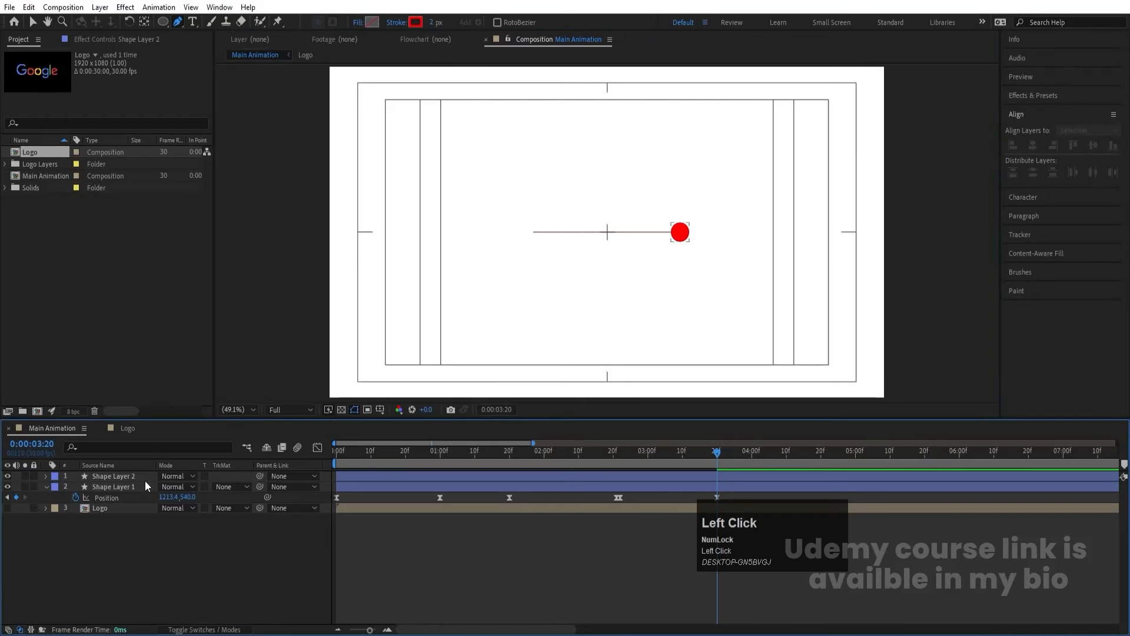
# Step: Centre the anchor point of the line's layer and make the layer start at 0:00:02:22
pyautogui.click(127, 475)
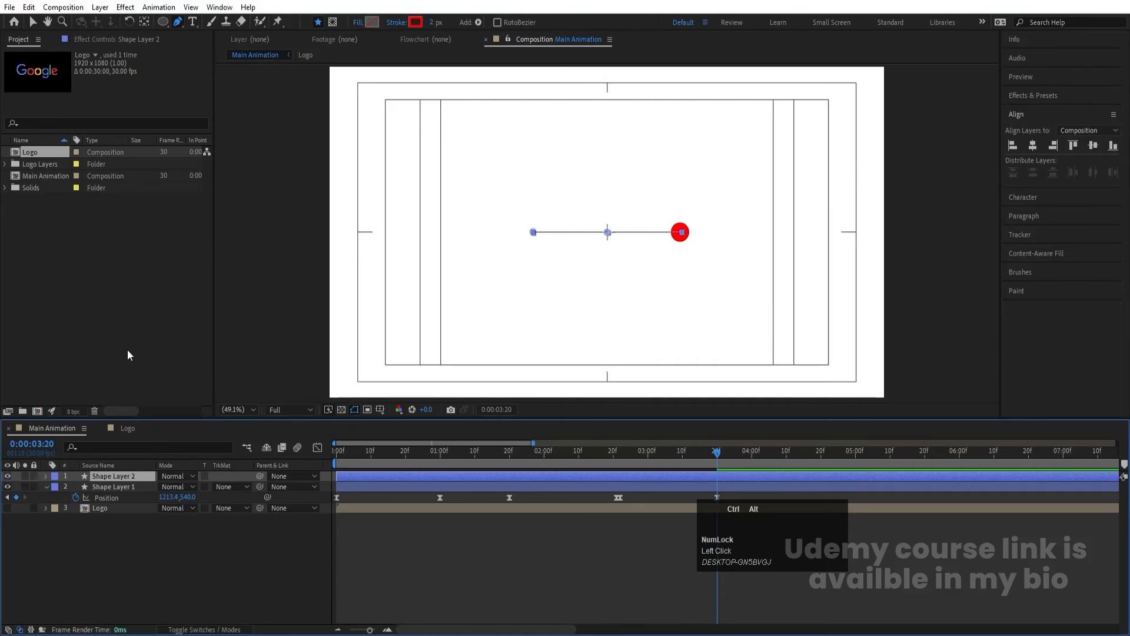
pyautogui.hotkey('ctrl', 'alt', 'Home')
pyautogui.moveTo(624, 450); pyautogui.dragTo(620, 451)
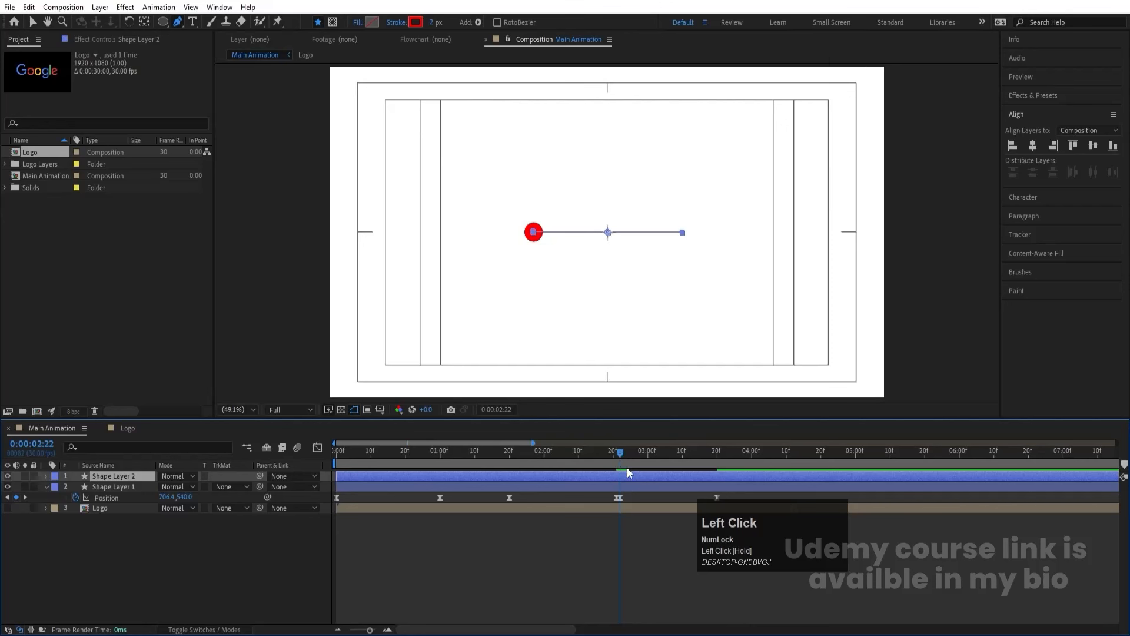
pyautogui.press('[')
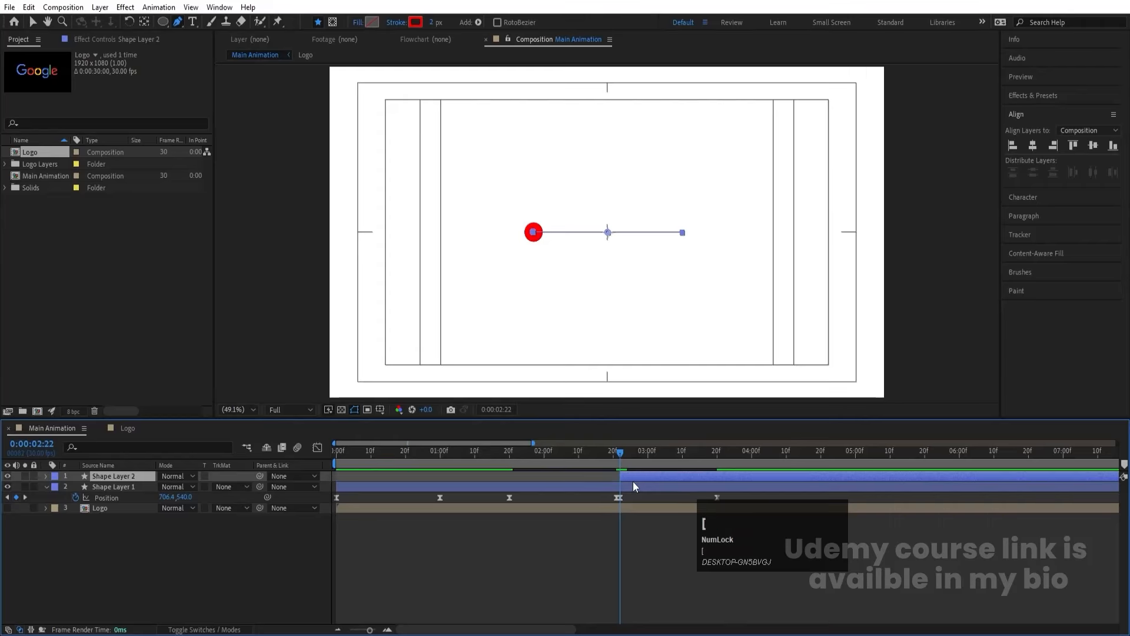
# Step: Add Trim Paths to the line's layer and keyframe its End at 0% at 0:00:02:22
pyautogui.click(44, 475)
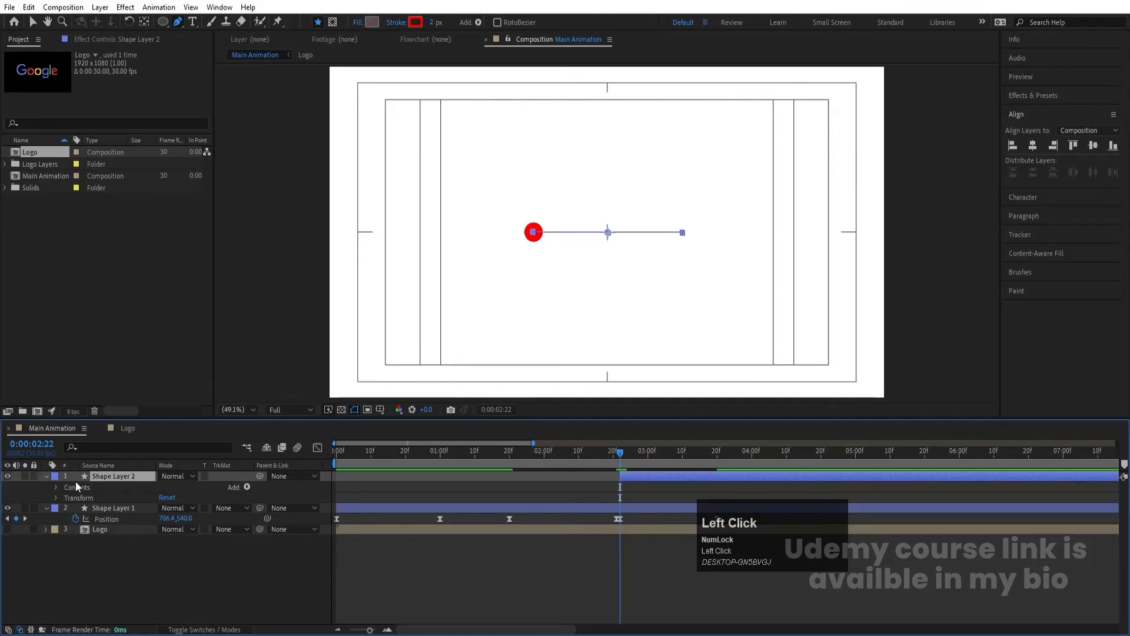
pyautogui.click(246, 487)
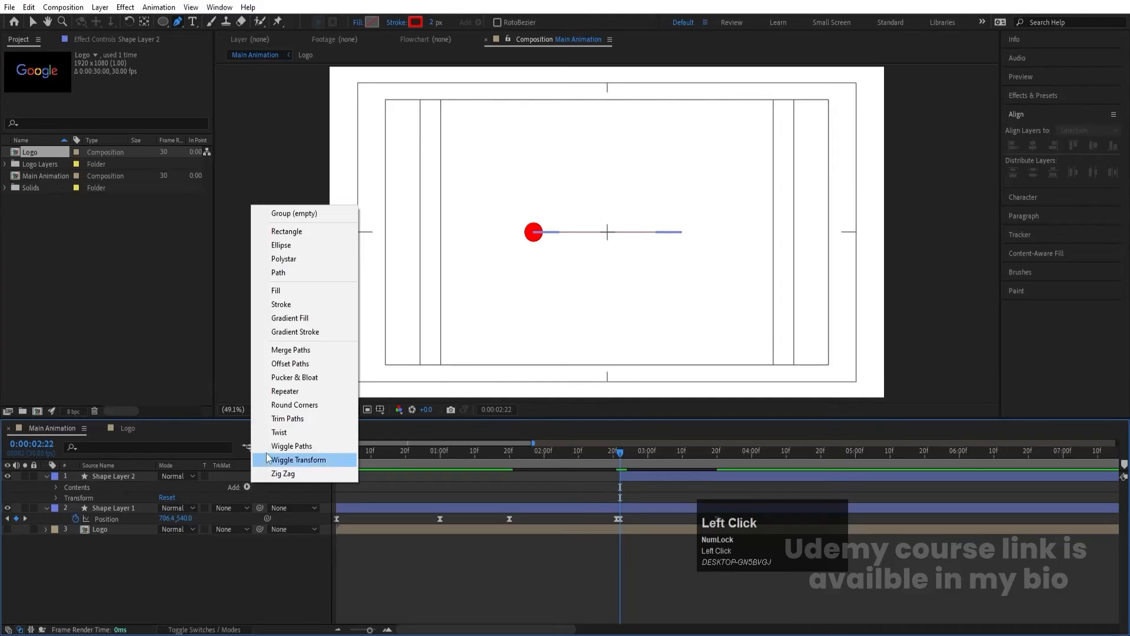
pyautogui.click(277, 422)
pyautogui.click(66, 507)
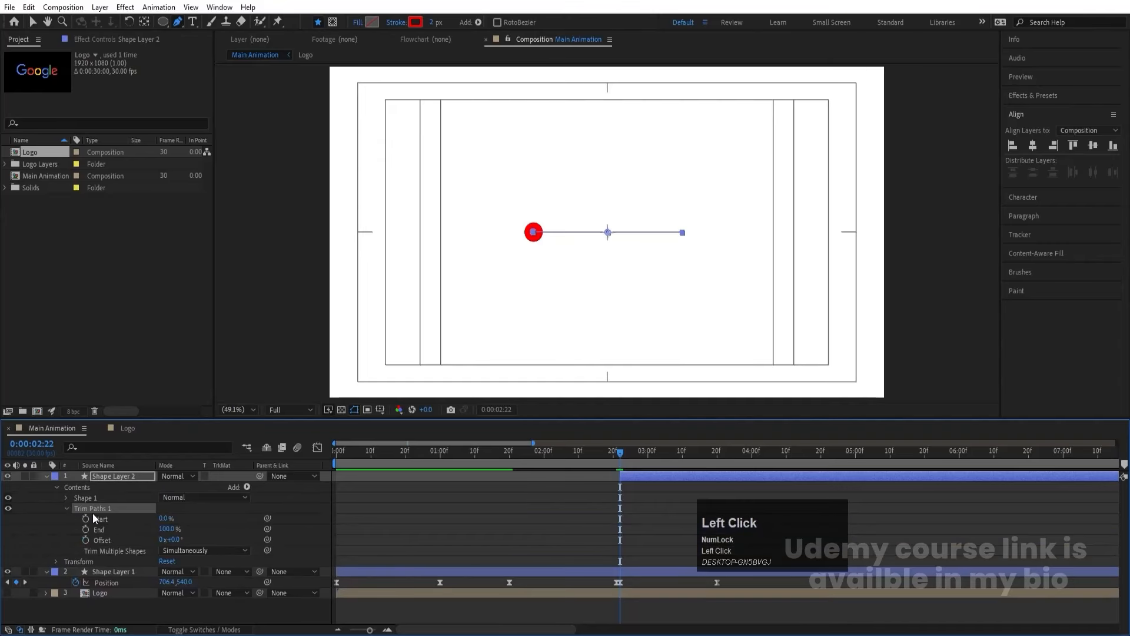
pyautogui.moveTo(167, 528); pyautogui.dragTo(101, 531)
pyautogui.click(85, 529)
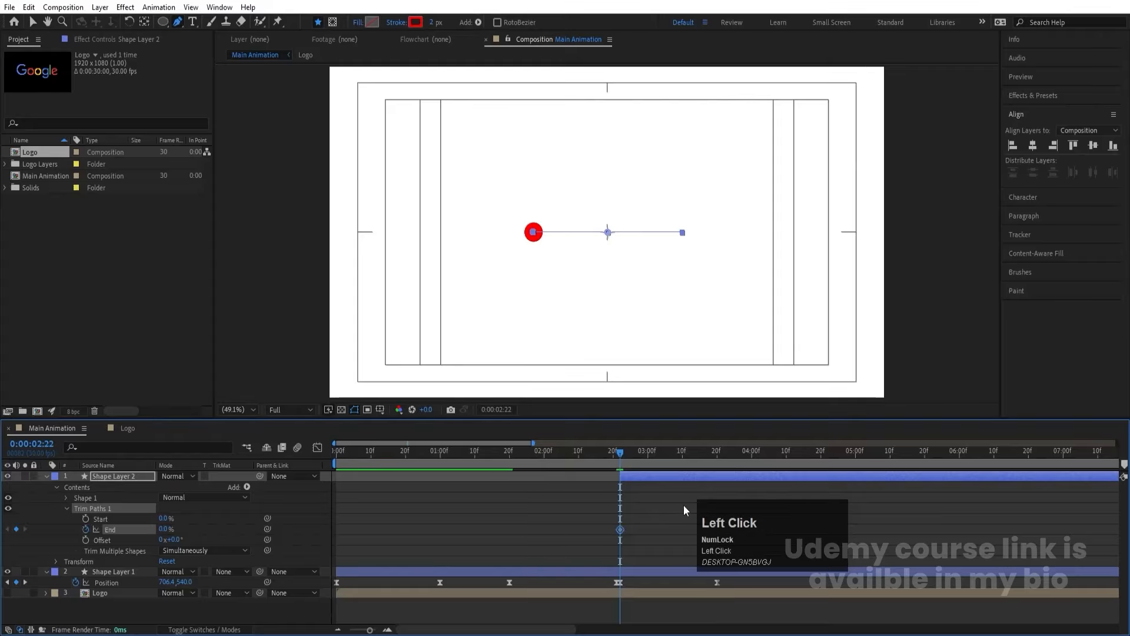
# Step: Keyframe the Trim Paths End at 100% at 0:00:03:20, apply Easy Ease to the End keyframes and show only keyframed properties
pyautogui.press('k')
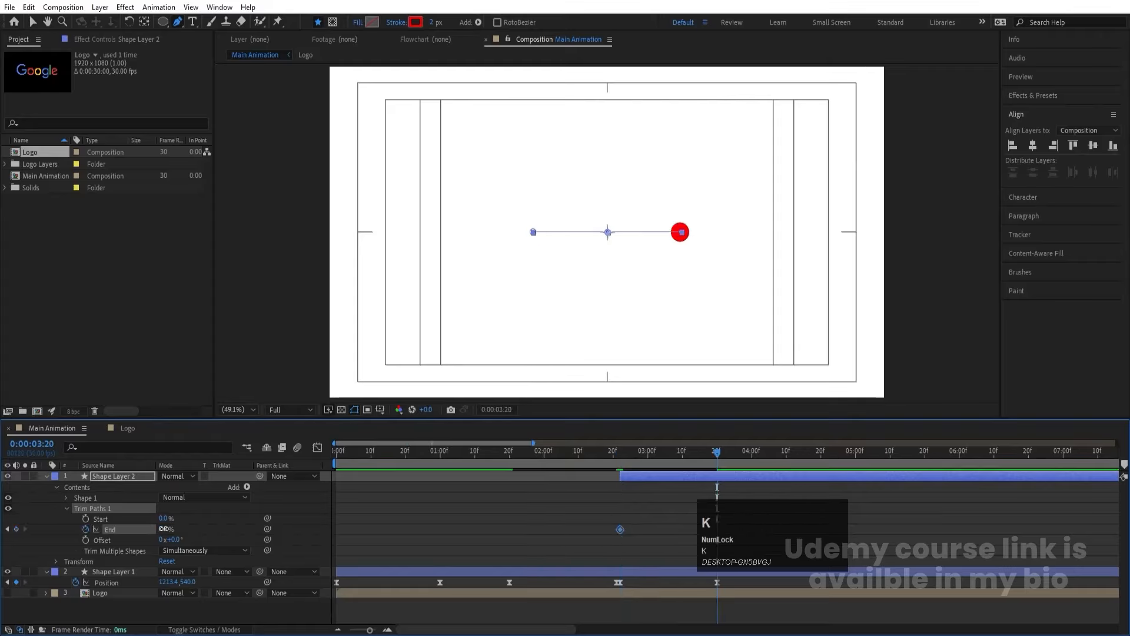
pyautogui.moveTo(166, 528); pyautogui.dragTo(778, 545)
pyautogui.click(590, 501)
pyautogui.press('F9')
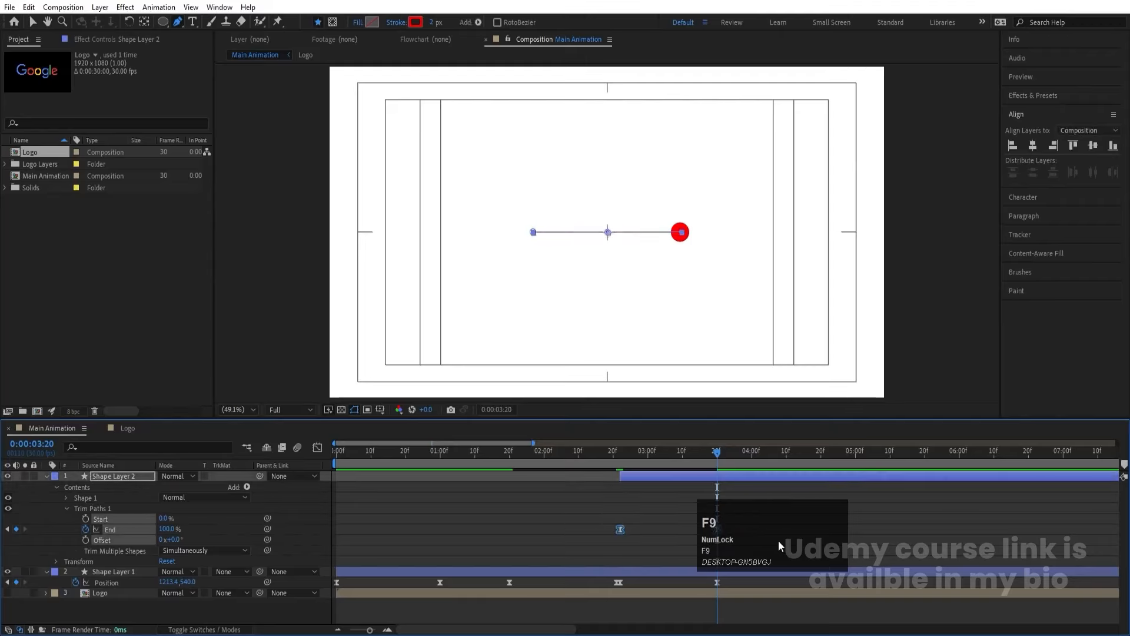
pyautogui.click(794, 494)
pyautogui.press('u')
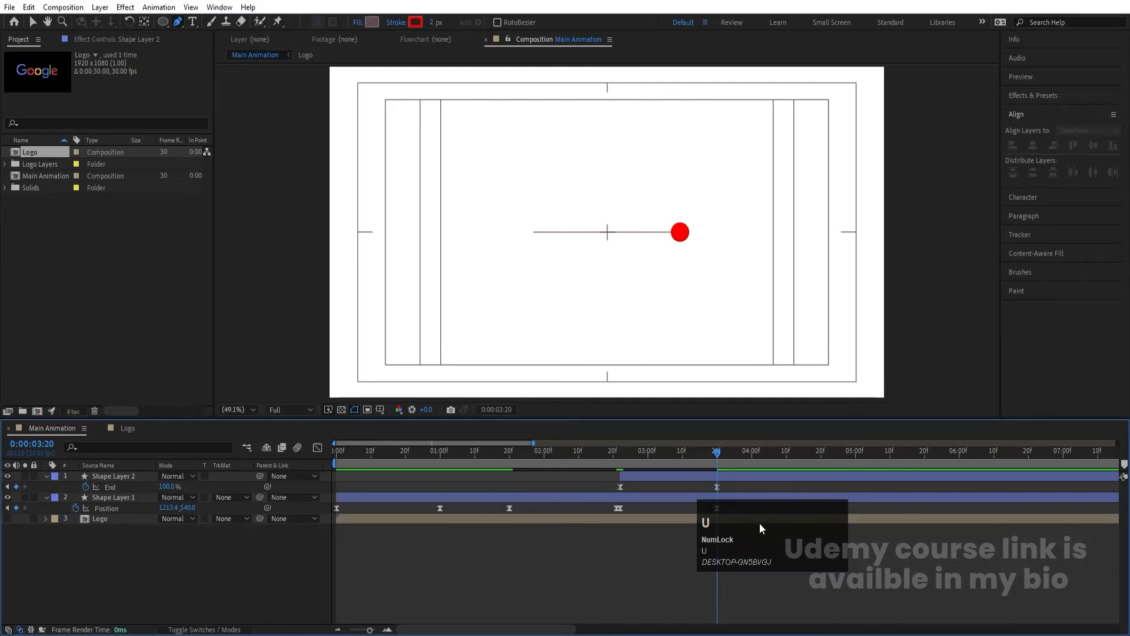
# Step: Sharpen the End and Position speed curves between 0:00:02:22 and 0:00:03:20 together into a narrow central peak, and preview the motion
pyautogui.moveTo(734, 510); pyautogui.dragTo(839, 329)
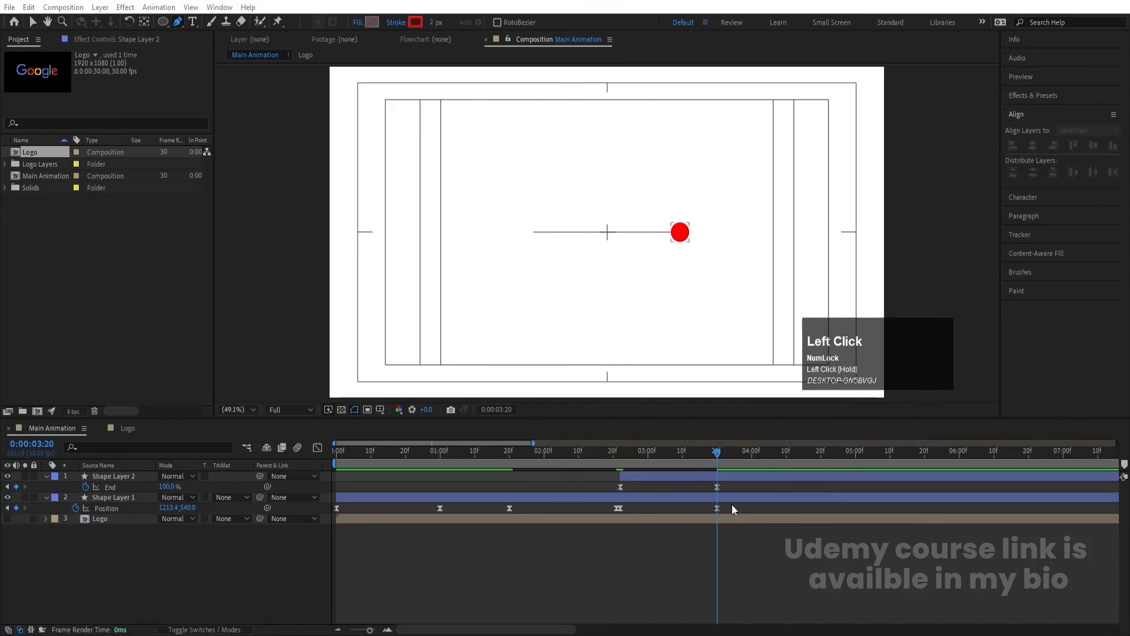
pyautogui.moveTo(732, 503); pyautogui.dragTo(617, 441)
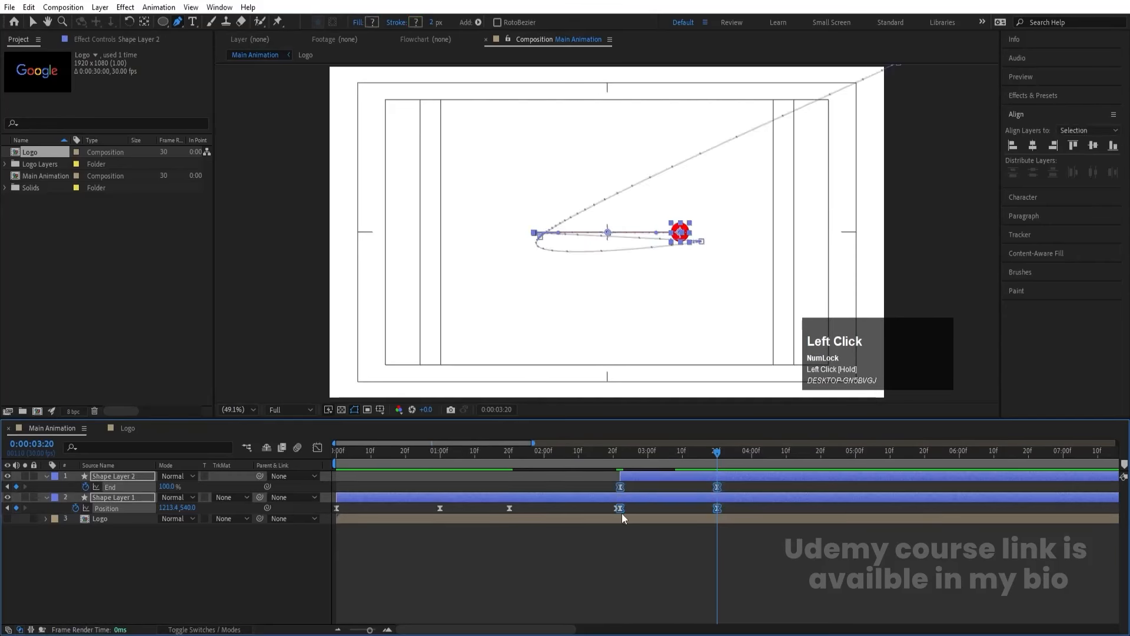
pyautogui.click(317, 448)
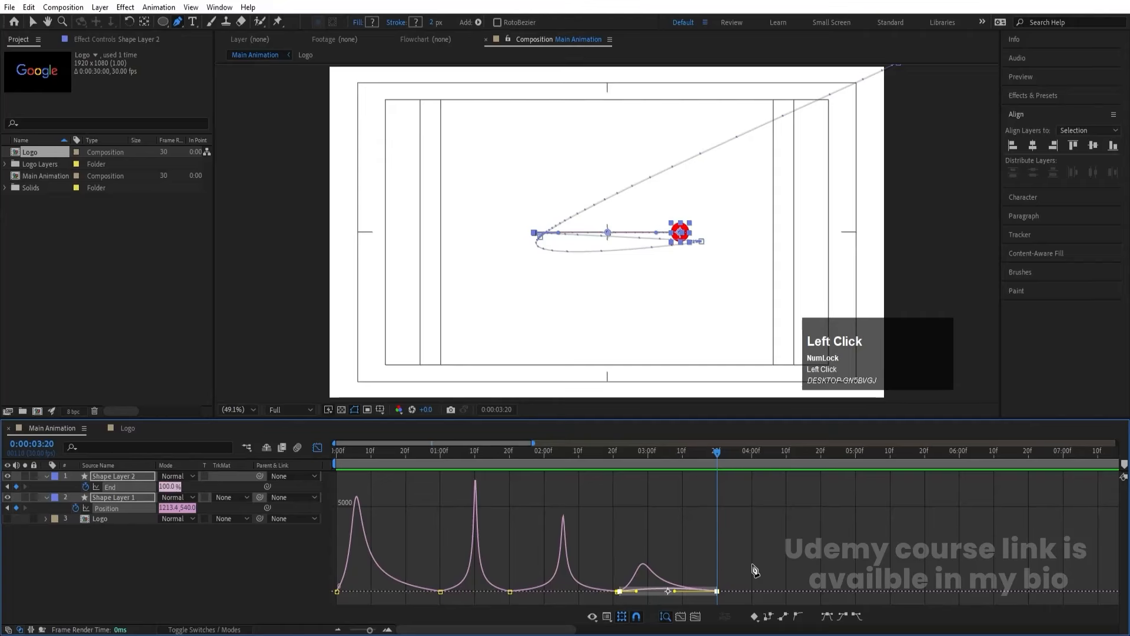
pyautogui.press('F9')
pyautogui.moveTo(758, 555); pyautogui.dragTo(628, 610)
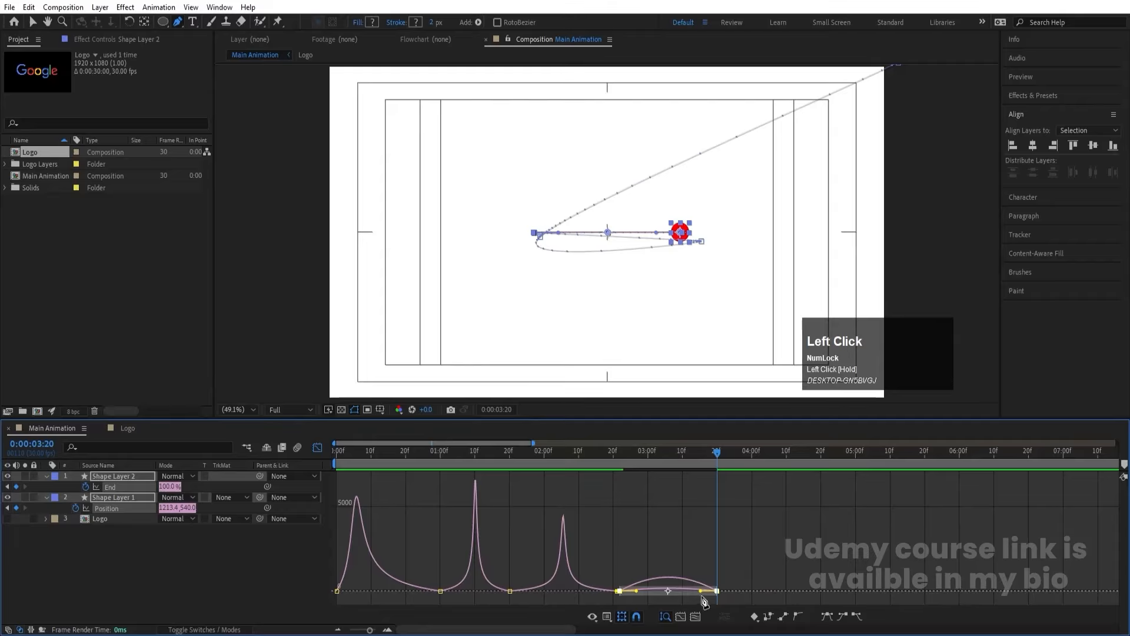
pyautogui.moveTo(700, 590); pyautogui.dragTo(659, 591)
pyautogui.press('space')
pyautogui.press('space')
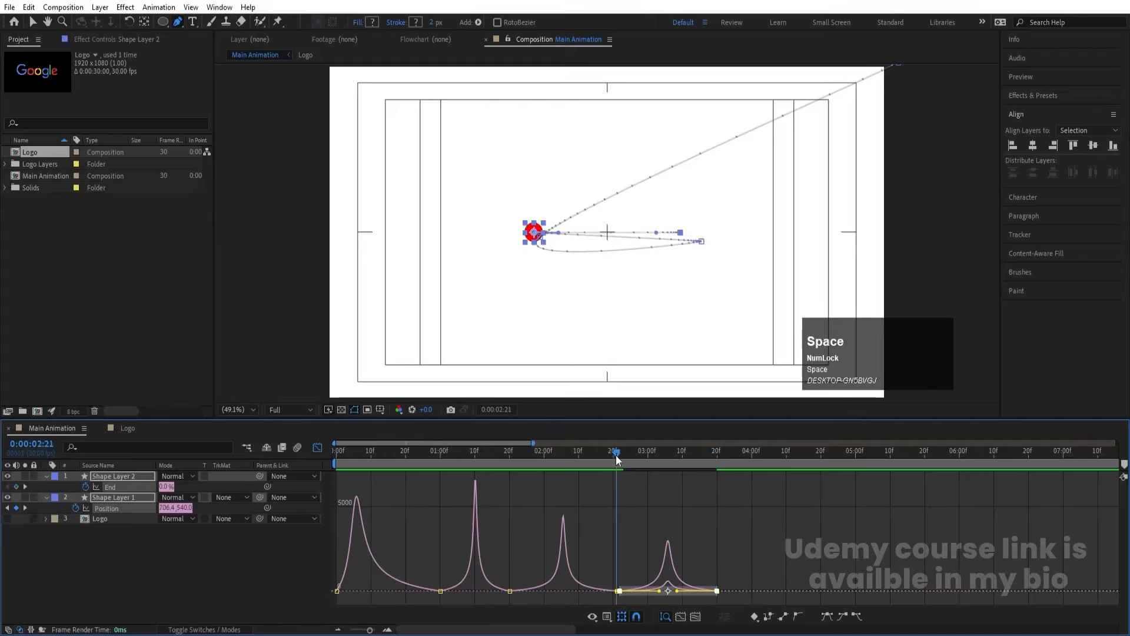
pyautogui.click(318, 448)
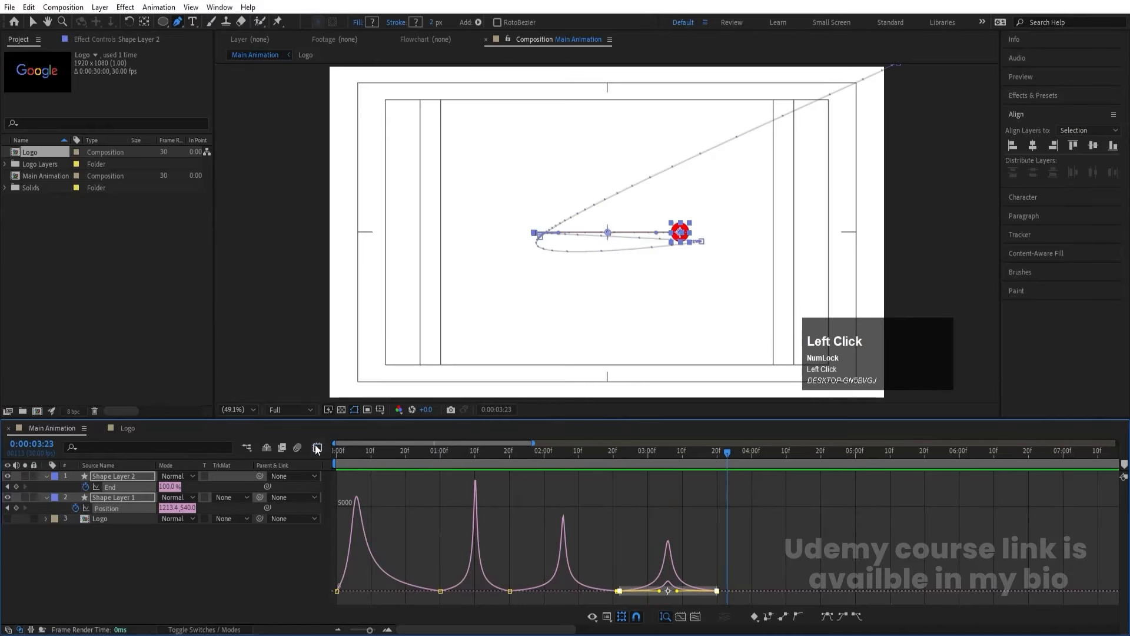
# Step: Preview the finished line motion, add a null object and make its layer start at 0:00:03:21
pyautogui.click(730, 487)
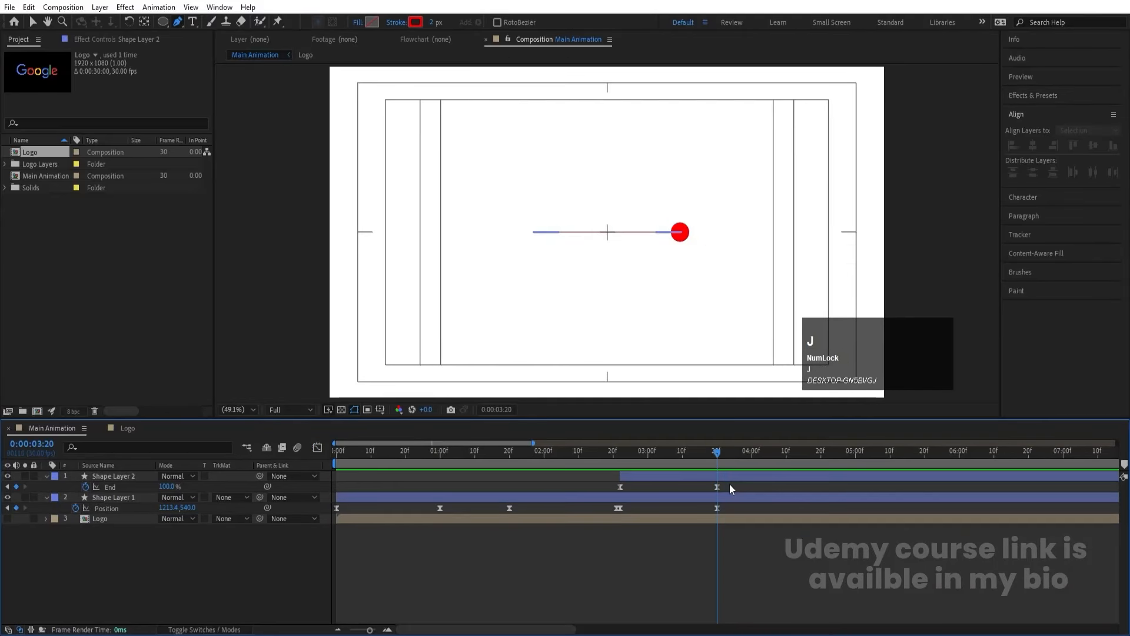
pyautogui.press('space')
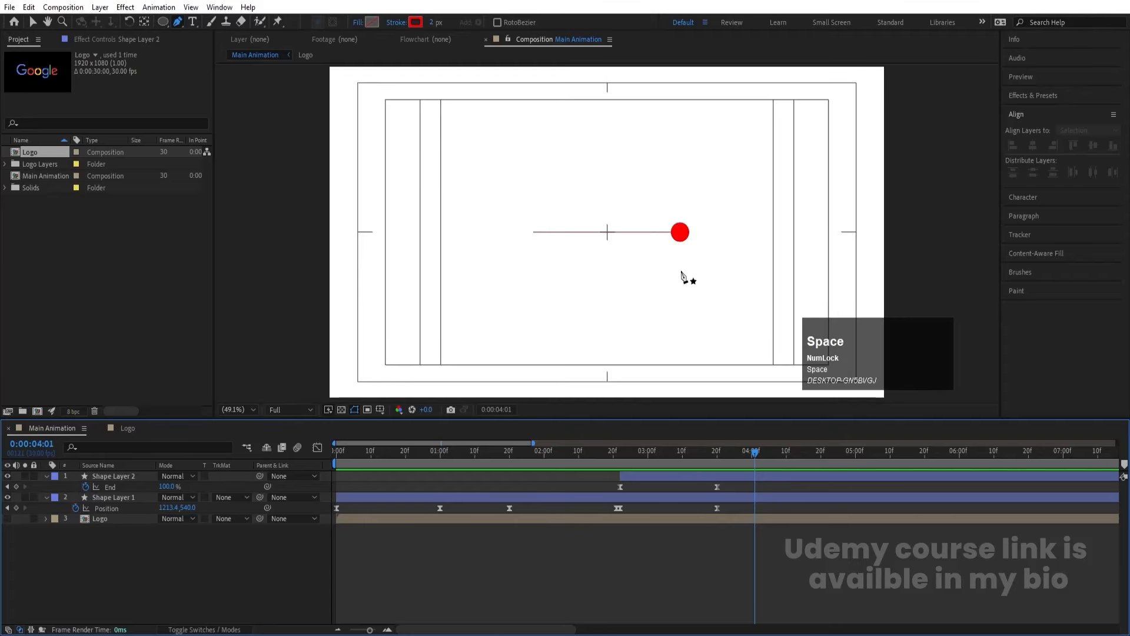
pyautogui.press('v')
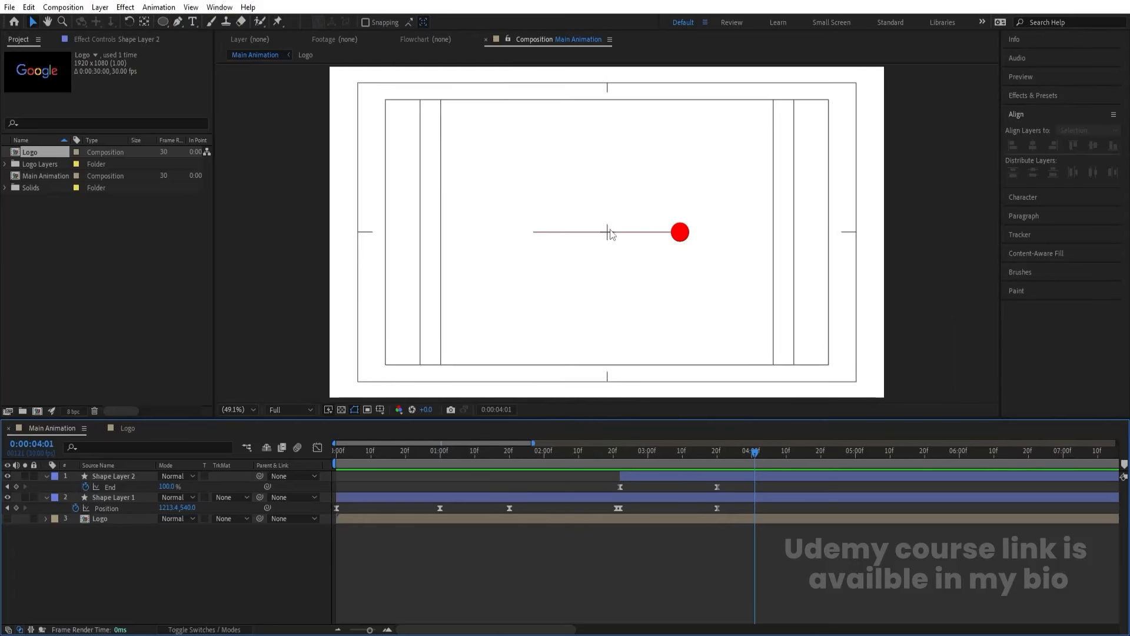
pyautogui.moveTo(730, 453); pyautogui.dragTo(721, 452)
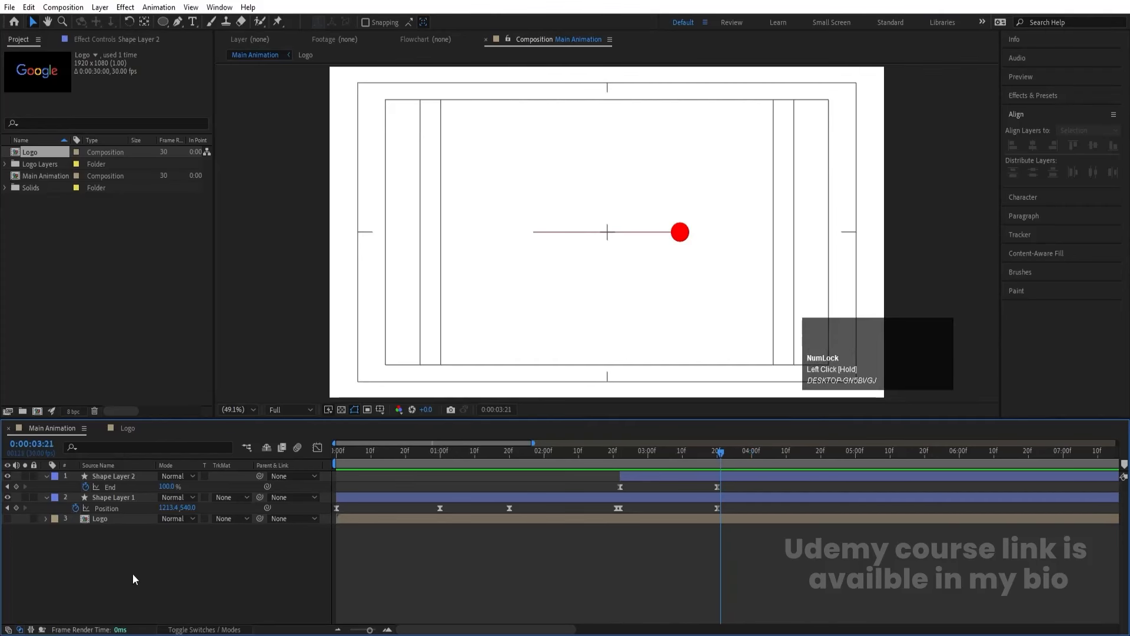
pyautogui.rightClick(142, 551)
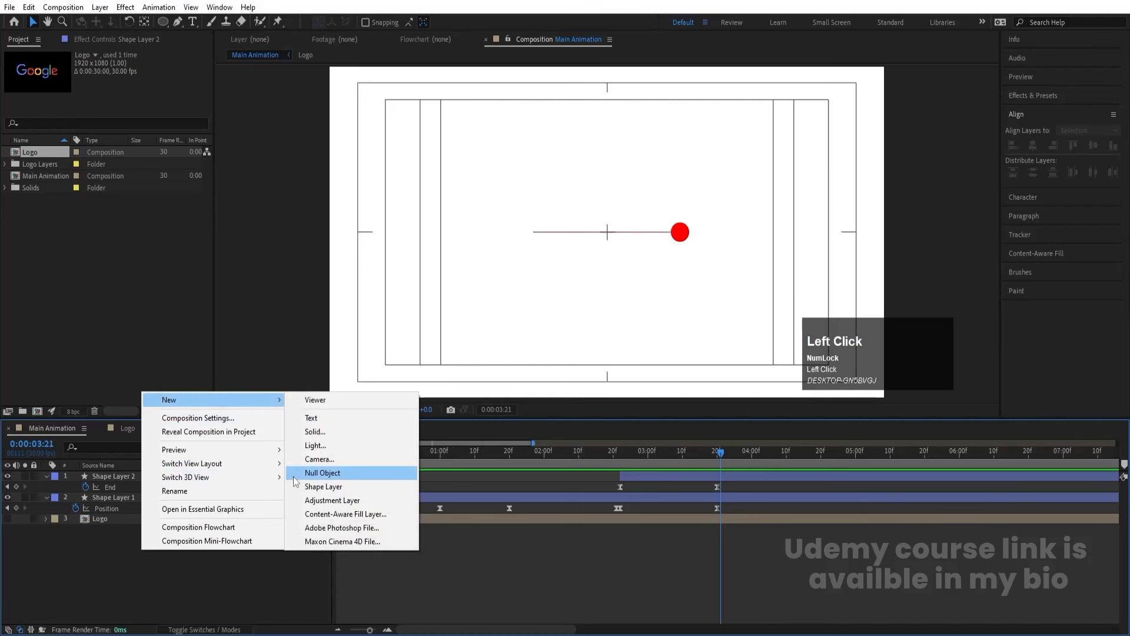
pyautogui.click(312, 474)
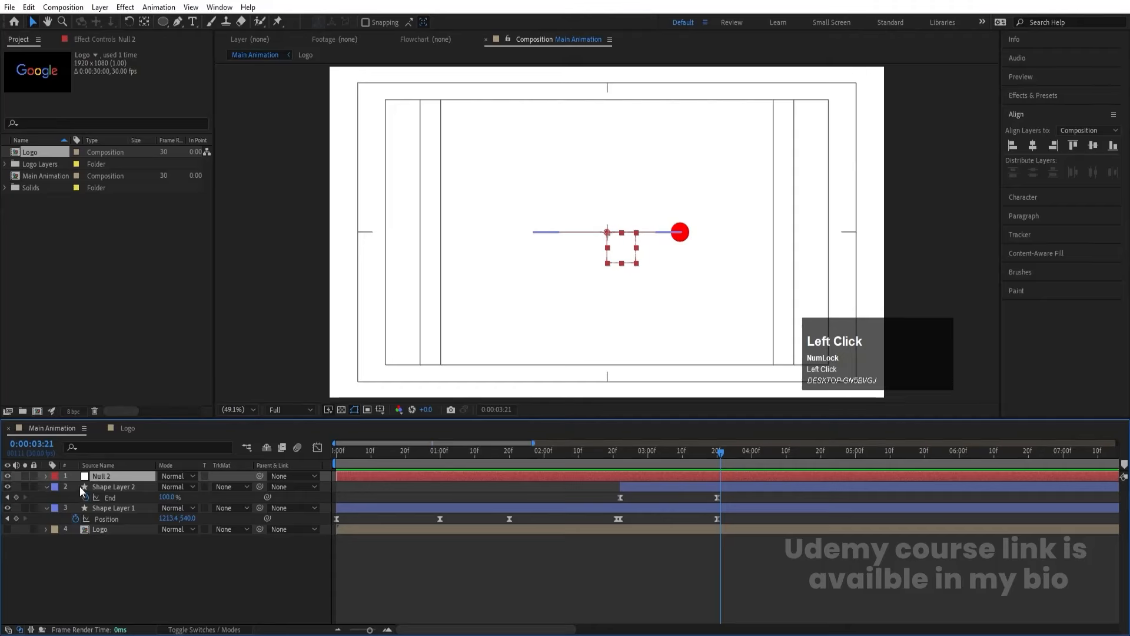
pyautogui.press('[')
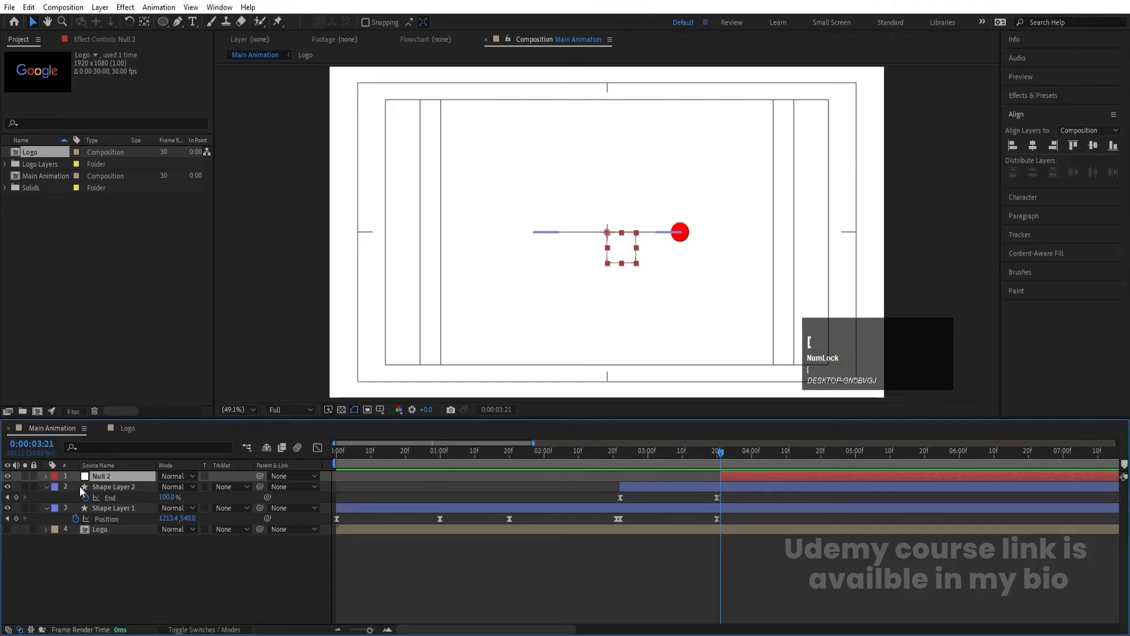
# Step: Rename the null object's layer as Controller
pyautogui.press('Return')
pyautogui.write('XC')
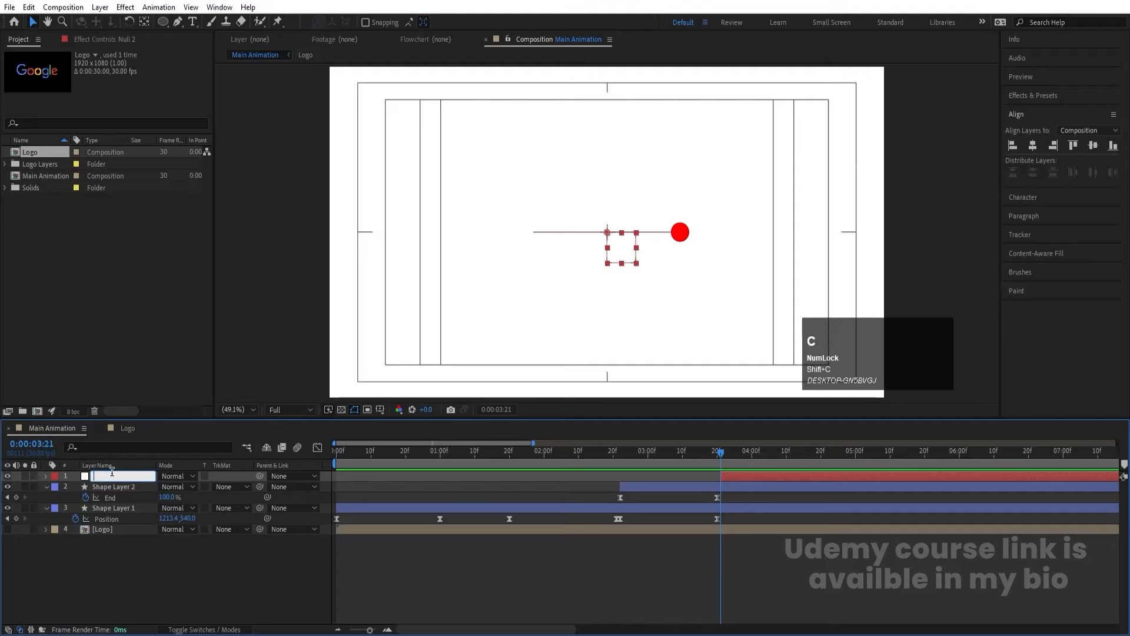
pyautogui.write('ontroller')
pyautogui.press('Return')
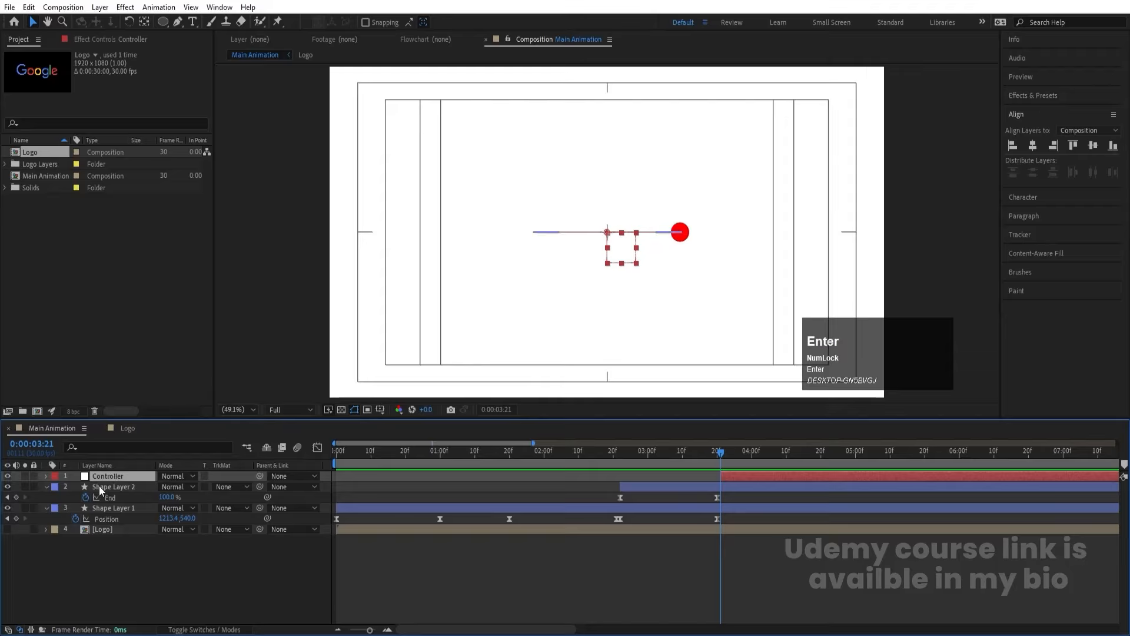
# Step: Move the red circle's layer above the line's layer in the stacking order
pyautogui.click(99, 486)
pyautogui.click(109, 505)
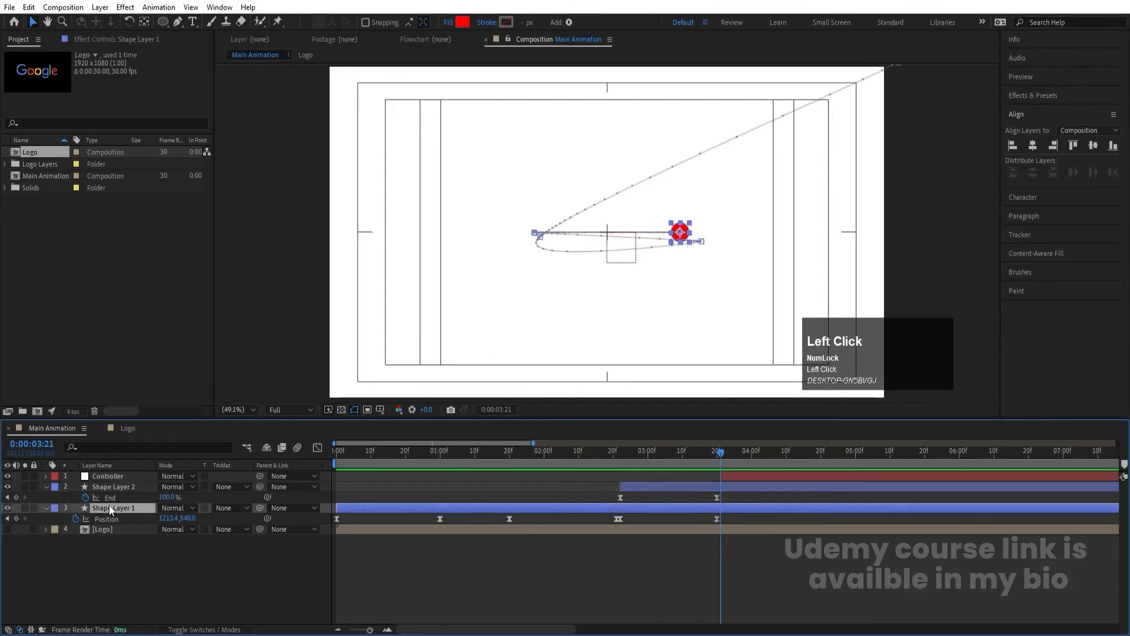
pyautogui.moveTo(109, 505); pyautogui.dragTo(112, 484)
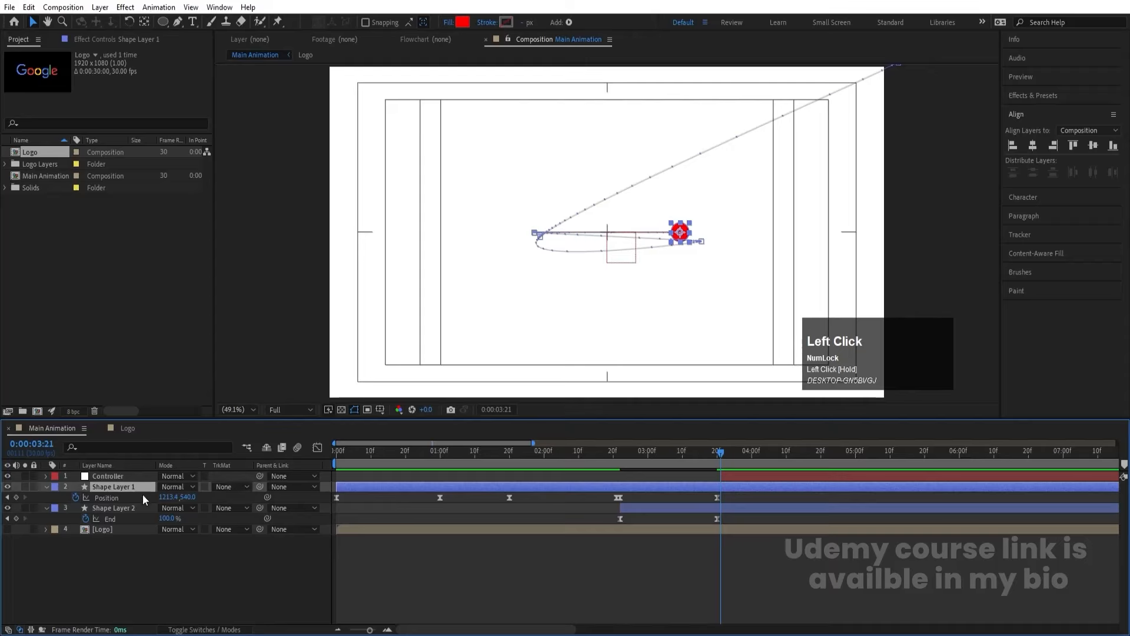
# Step: Shift the Controller null along the line toward the red circle and parent the circle's layer to it
pyautogui.click(109, 475)
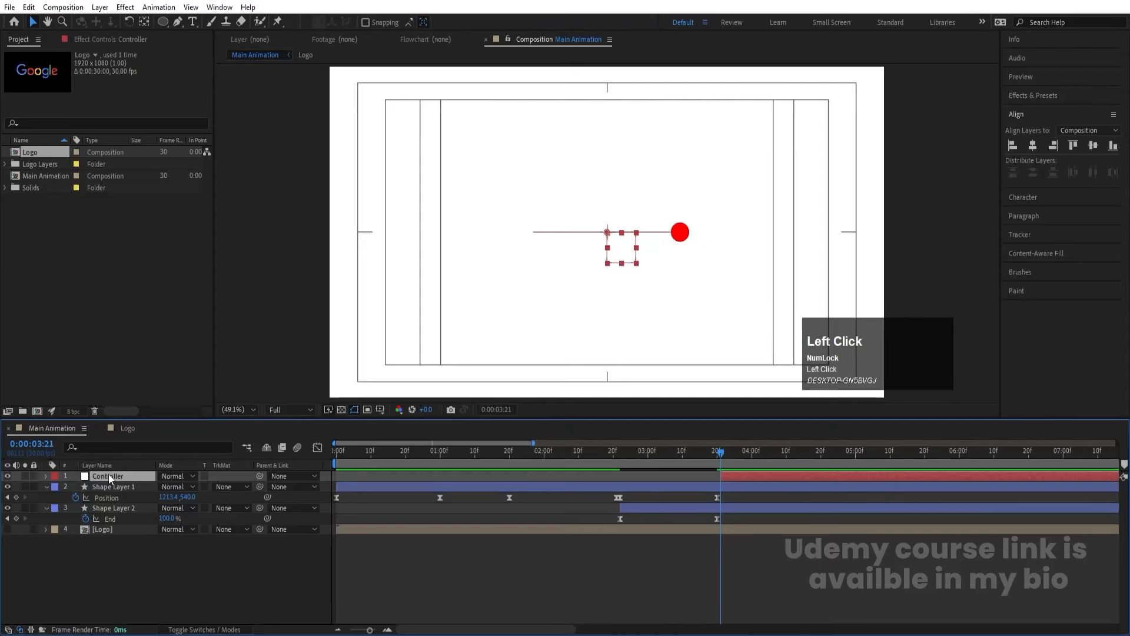
pyautogui.moveTo(621, 246); pyautogui.dragTo(650, 251)
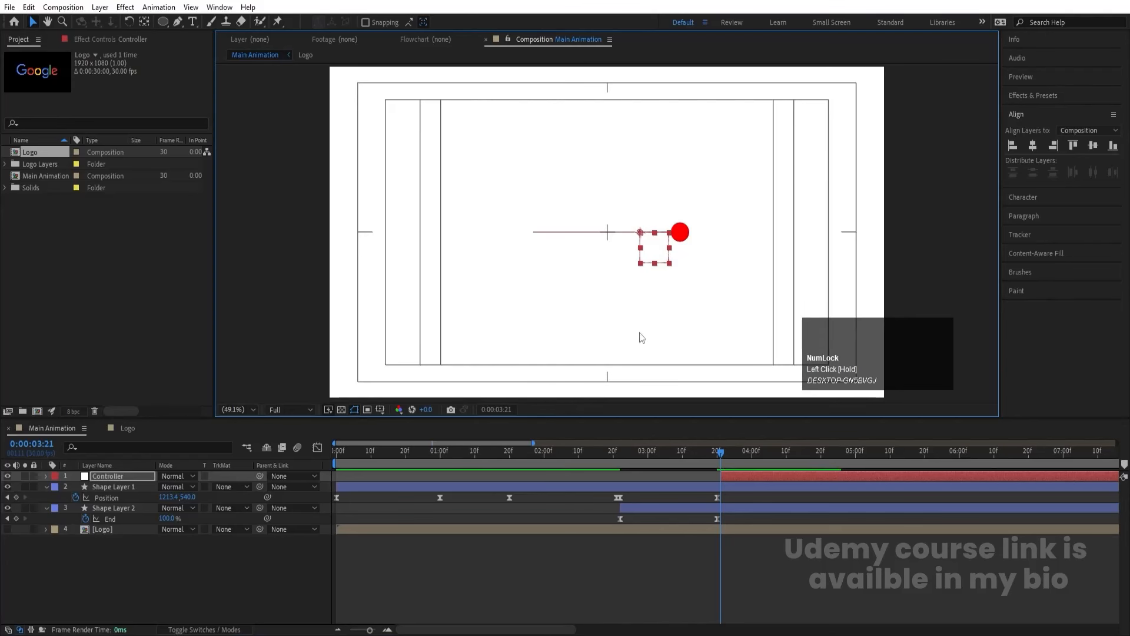
pyautogui.click(122, 486)
pyautogui.moveTo(259, 486); pyautogui.dragTo(118, 475)
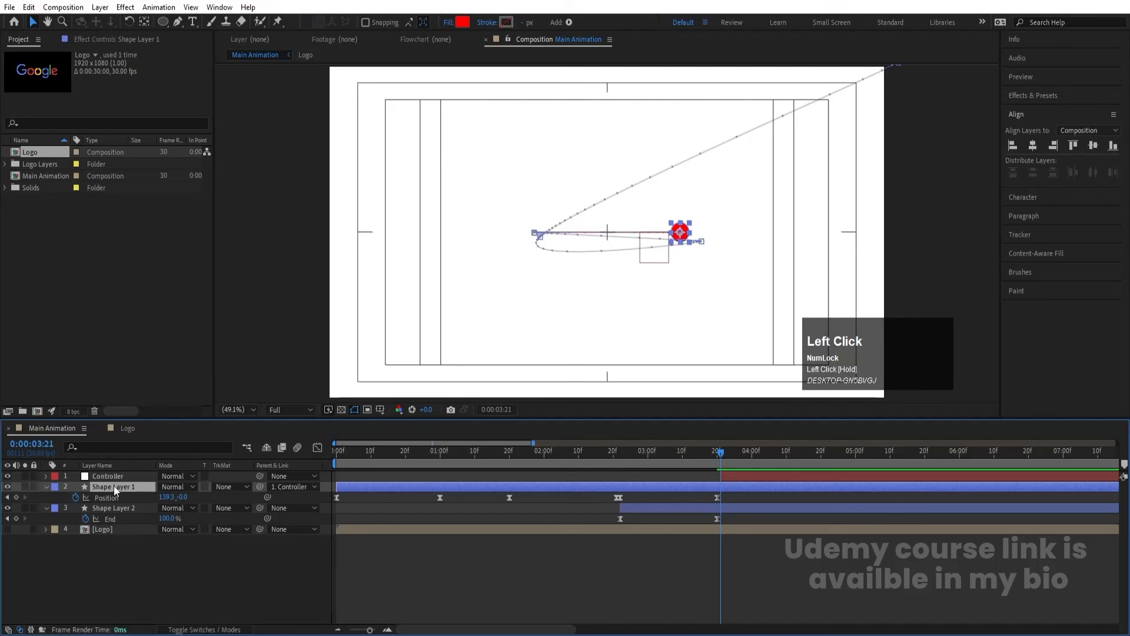
# Step: Rename the circle's layer as Sphere and the line's layer as line
pyautogui.press('Return')
pyautogui.write('S')
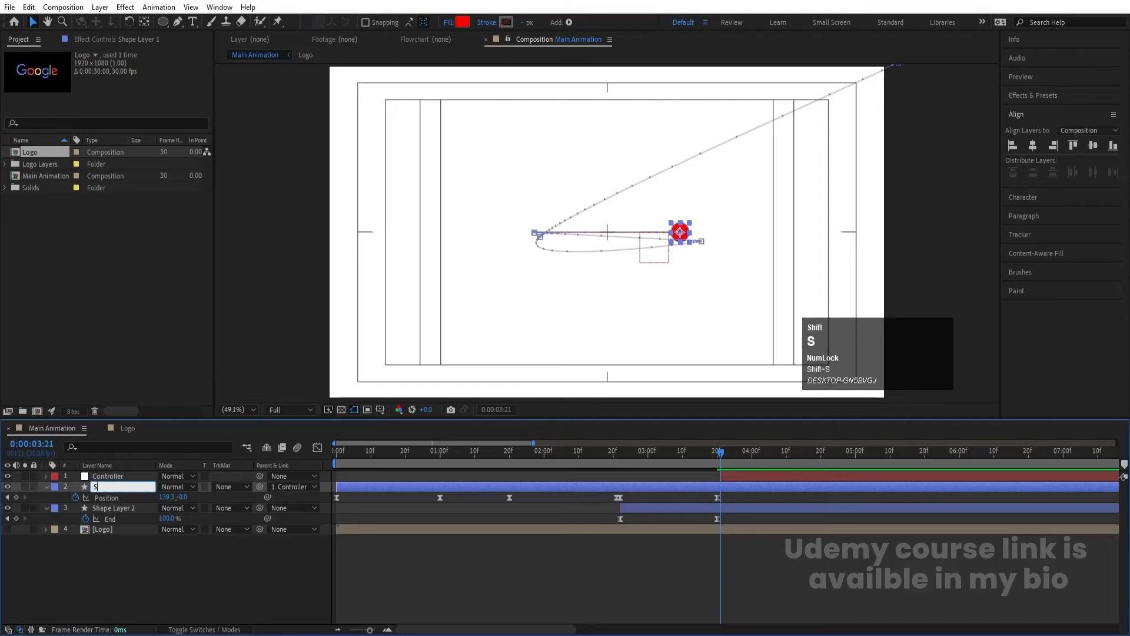
pyautogui.write('phere')
pyautogui.press('Return')
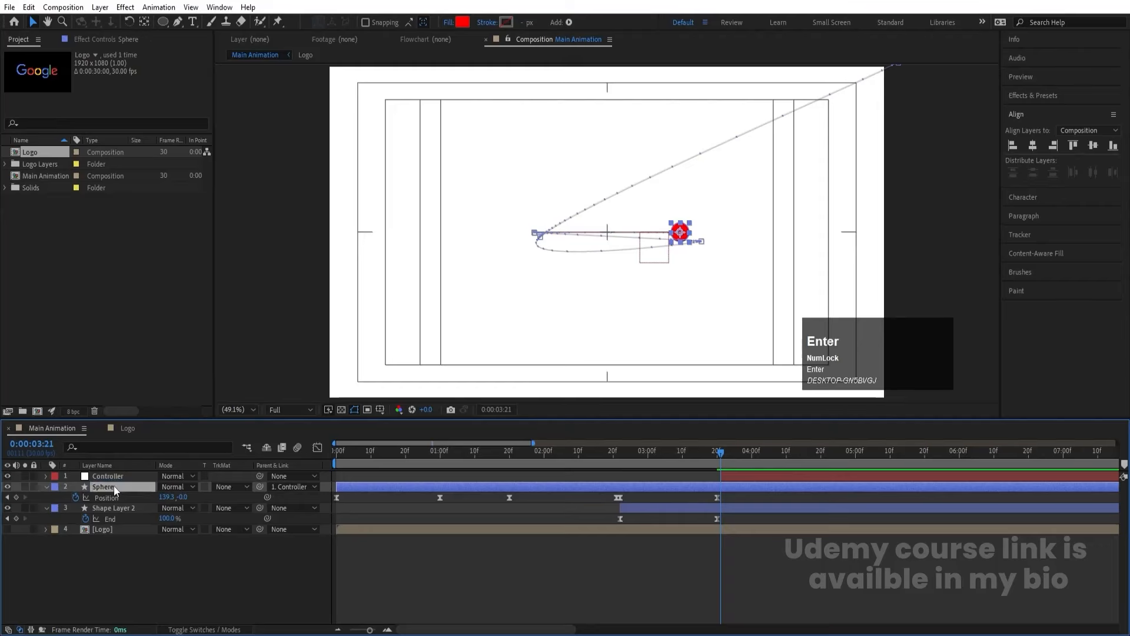
pyautogui.click(112, 503)
pyautogui.press('Return')
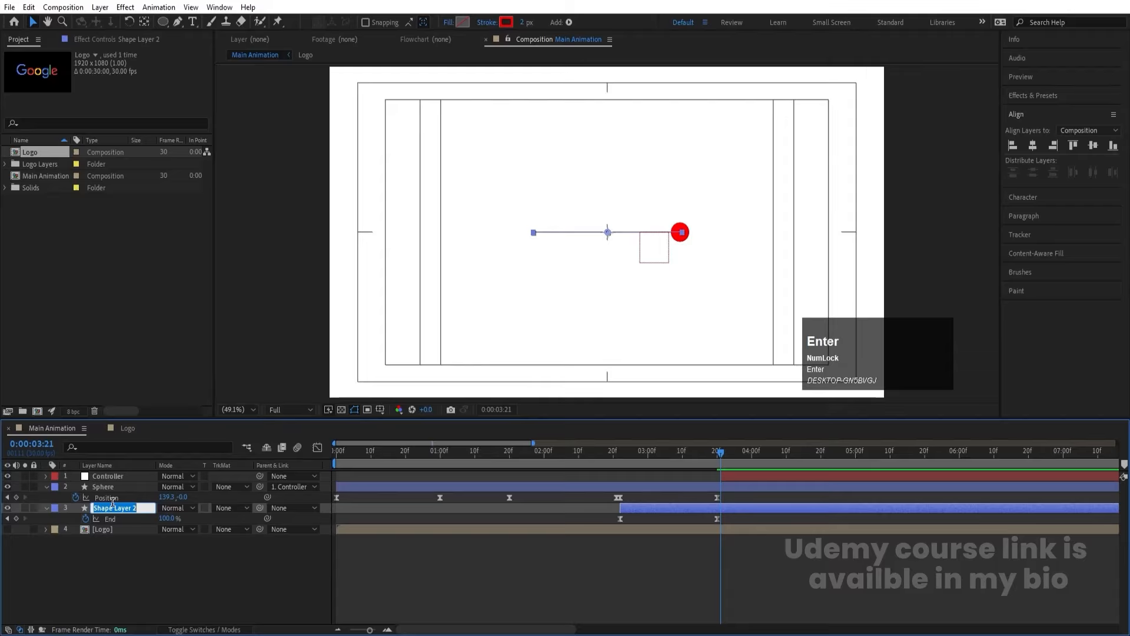
pyautogui.write('line')
pyautogui.press('Return')
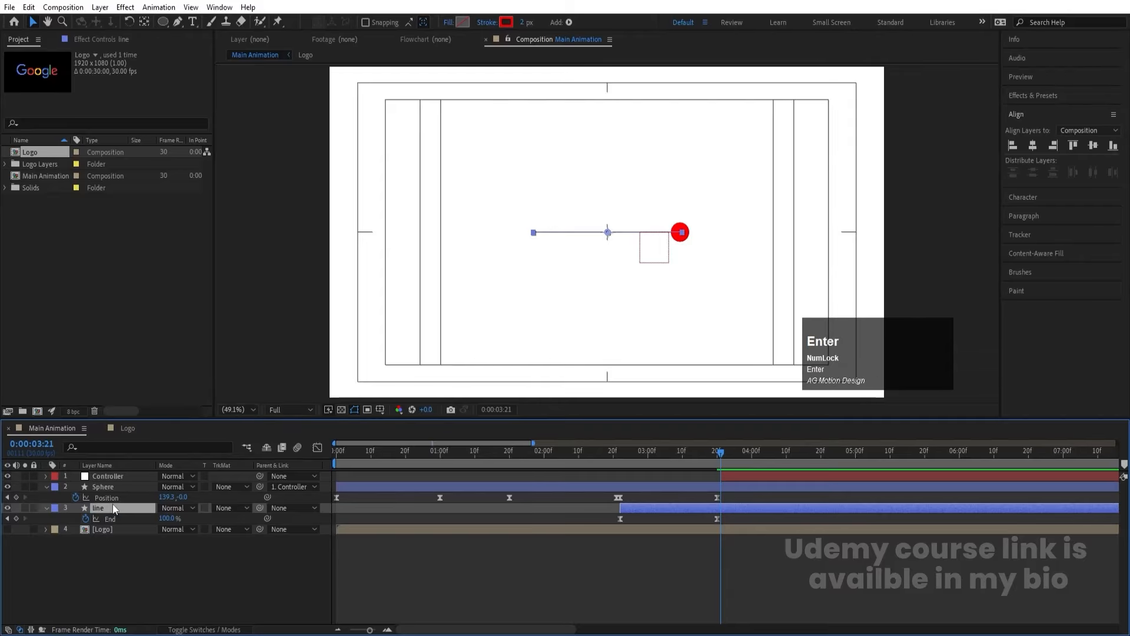
# Step: Keyframe the Controller's Rotation at 0° at 0:00:03:21
pyautogui.click(111, 469)
pyautogui.click(111, 477)
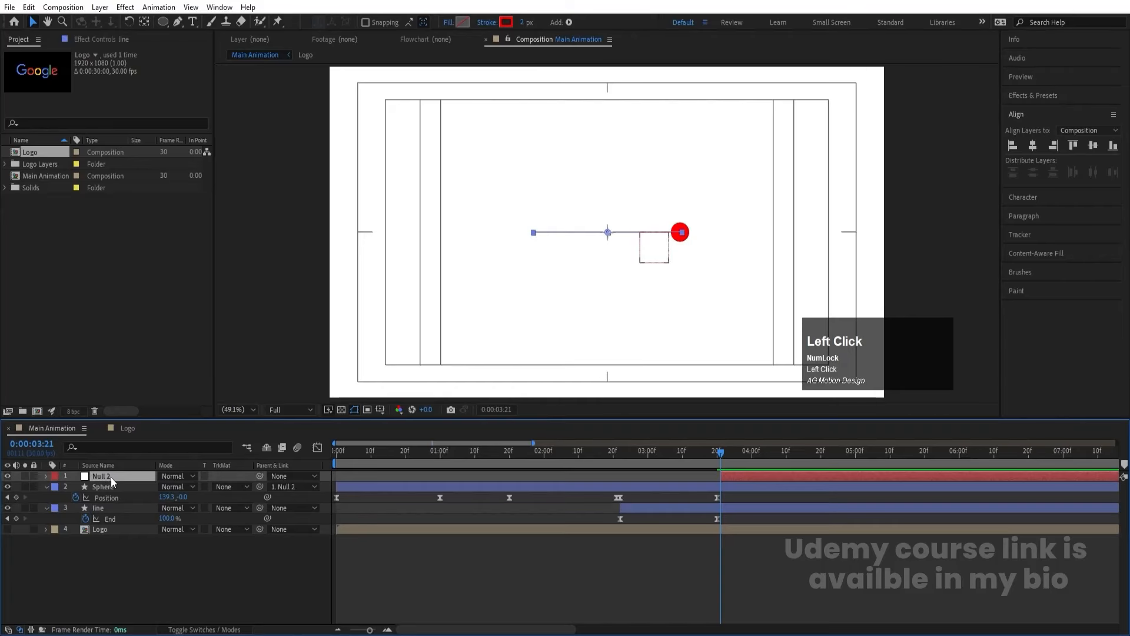
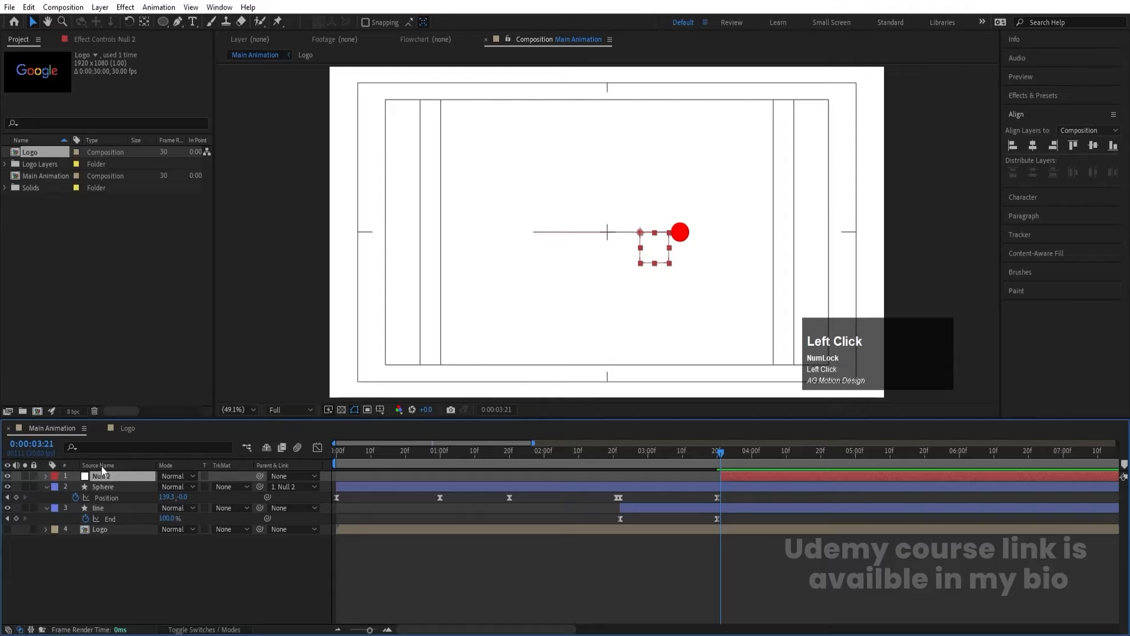
pyautogui.click(101, 465)
pyautogui.press('r')
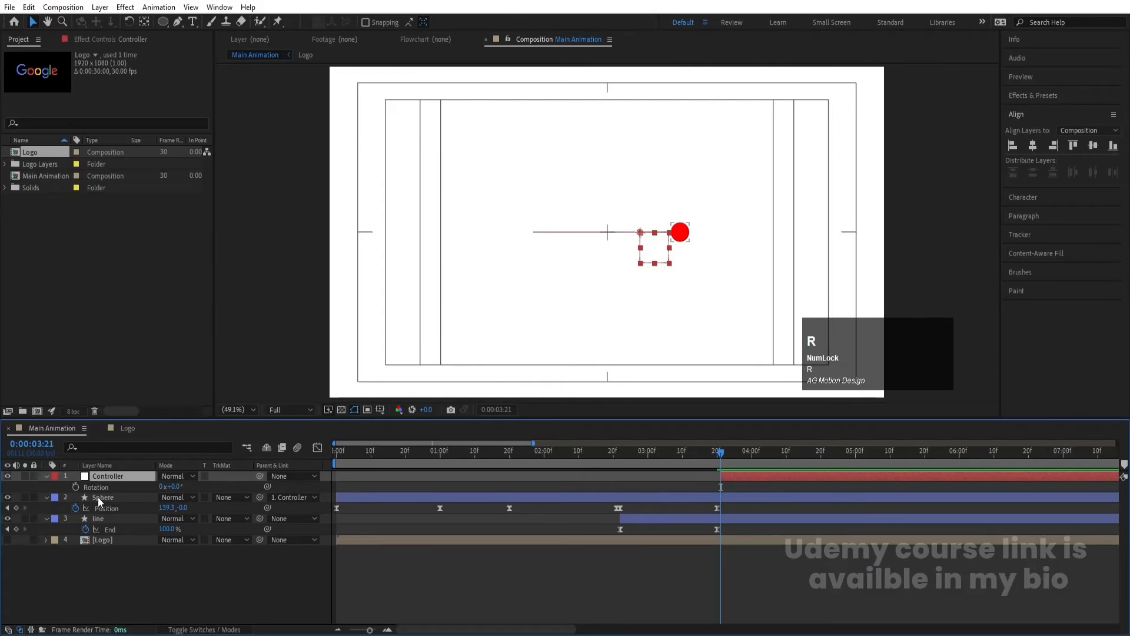
pyautogui.click(76, 487)
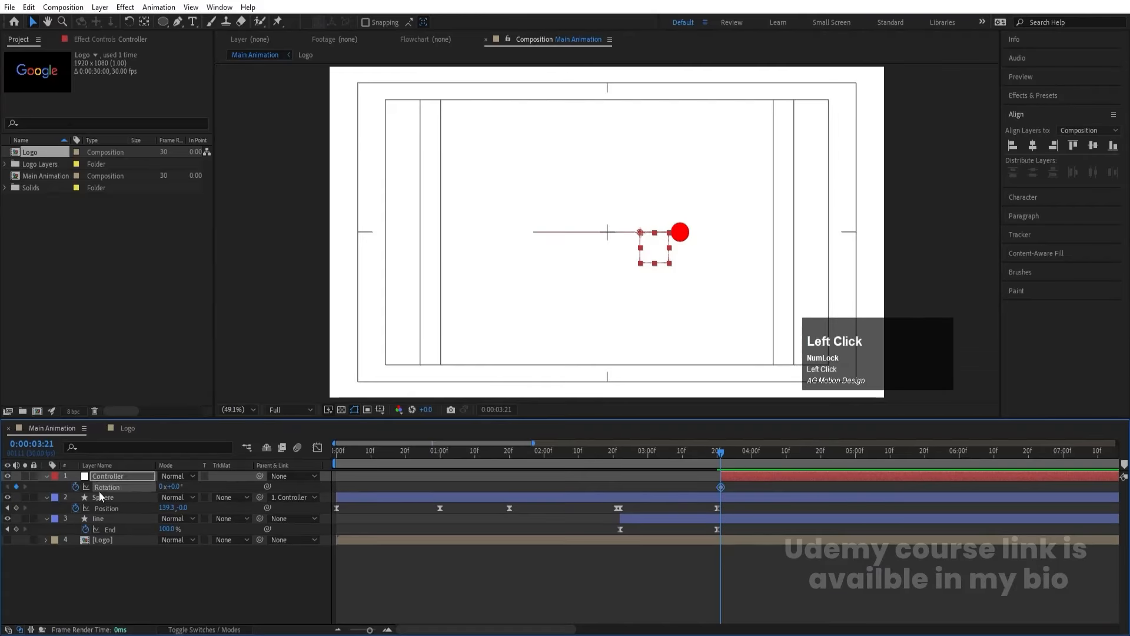
# Step: Add a Position keyframe to the Sphere layer at 0:00:03:21
pyautogui.click(97, 498)
pyautogui.press('Num_Lock')
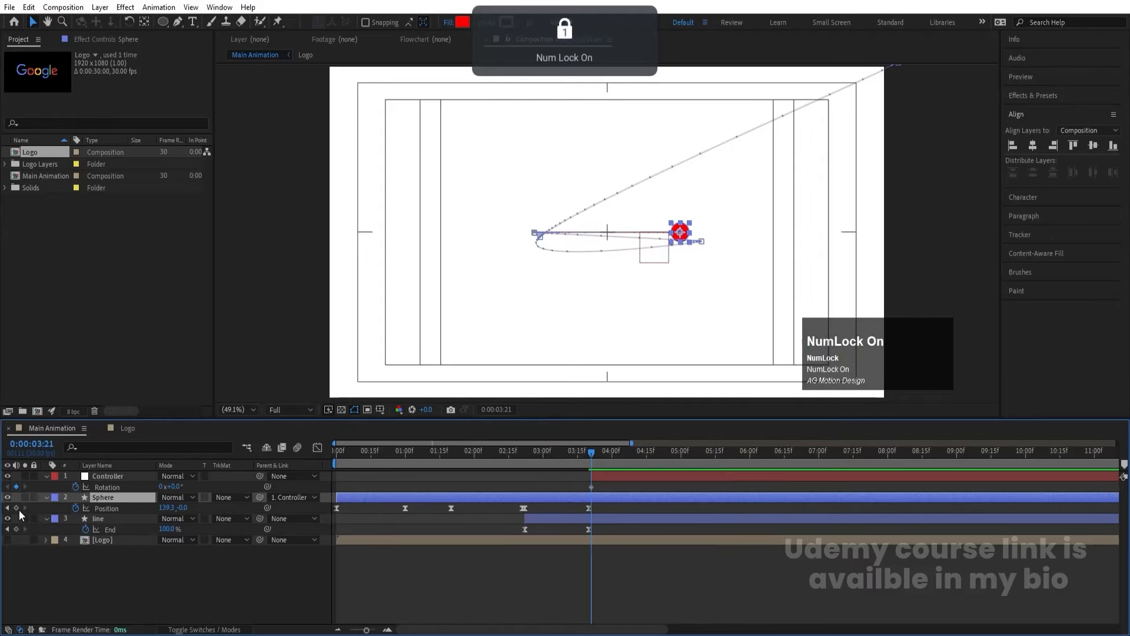
pyautogui.click(16, 508)
pyautogui.press('=')
pyautogui.press('=')
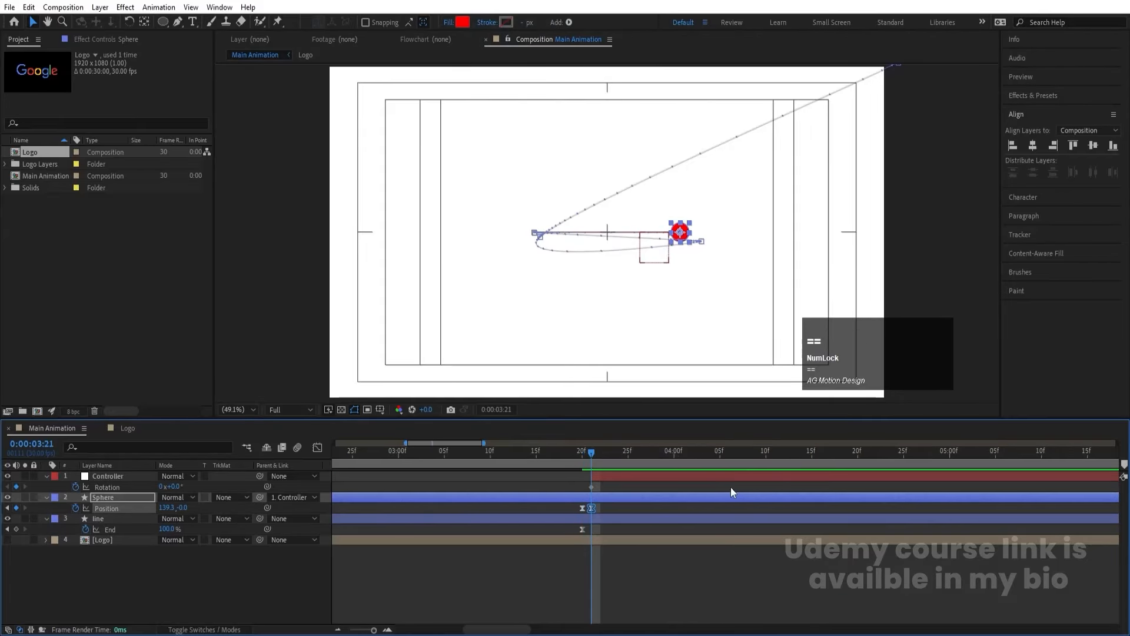
# Step: Keyframe the Controller's Rotation at 180° at 0:00:04:10
pyautogui.moveTo(676, 454); pyautogui.dragTo(767, 461)
pyautogui.moveTo(186, 486); pyautogui.dragTo(215, 486)
pyautogui.click(177, 487)
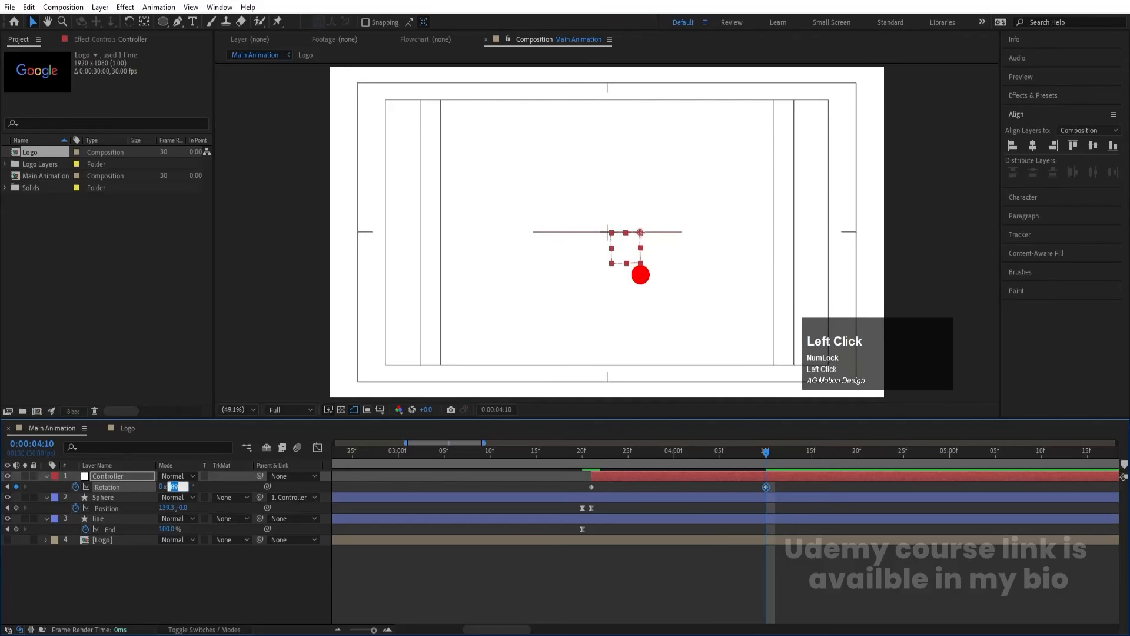
pyautogui.write('180')
pyautogui.press('Return')
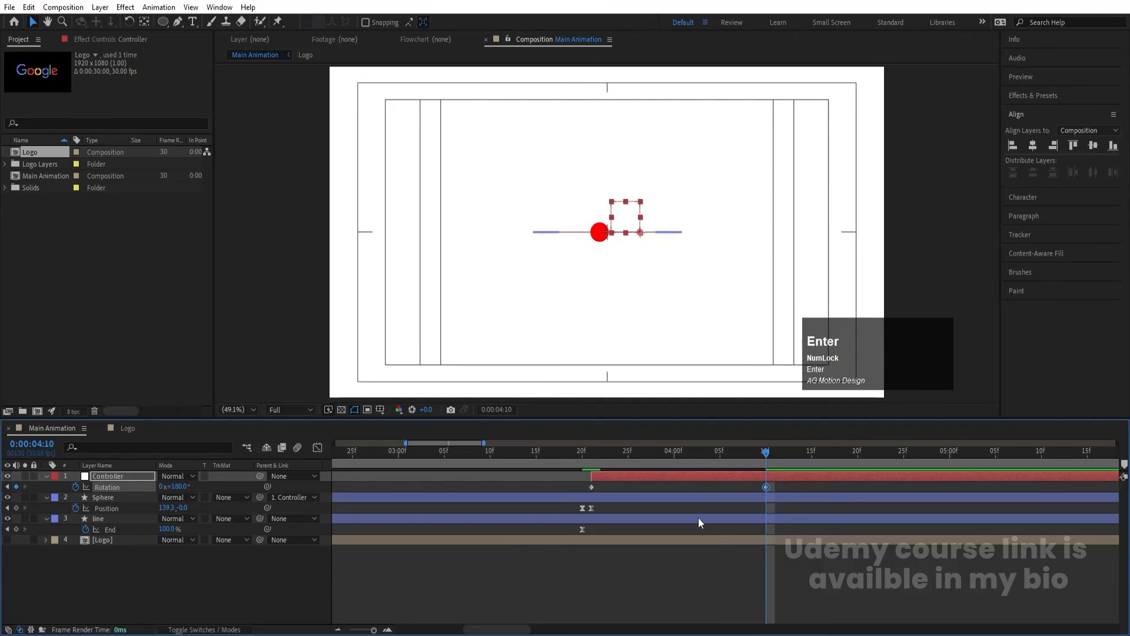
# Step: Keyframe the Sphere's Position at 115.3, 88.0 at 0:00:04:10 and apply Easy Ease to the Rotation and Position keyframes from 0:00:03:21 onward
pyautogui.click(647, 498)
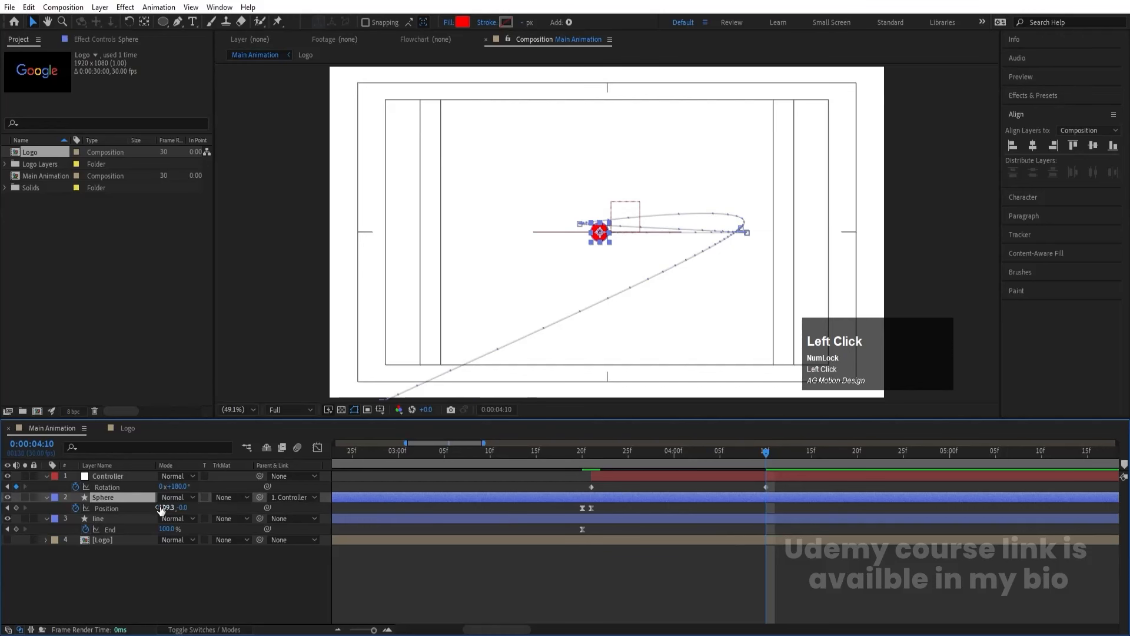
pyautogui.moveTo(160, 509); pyautogui.dragTo(531, 488)
pyautogui.moveTo(776, 508); pyautogui.dragTo(588, 424)
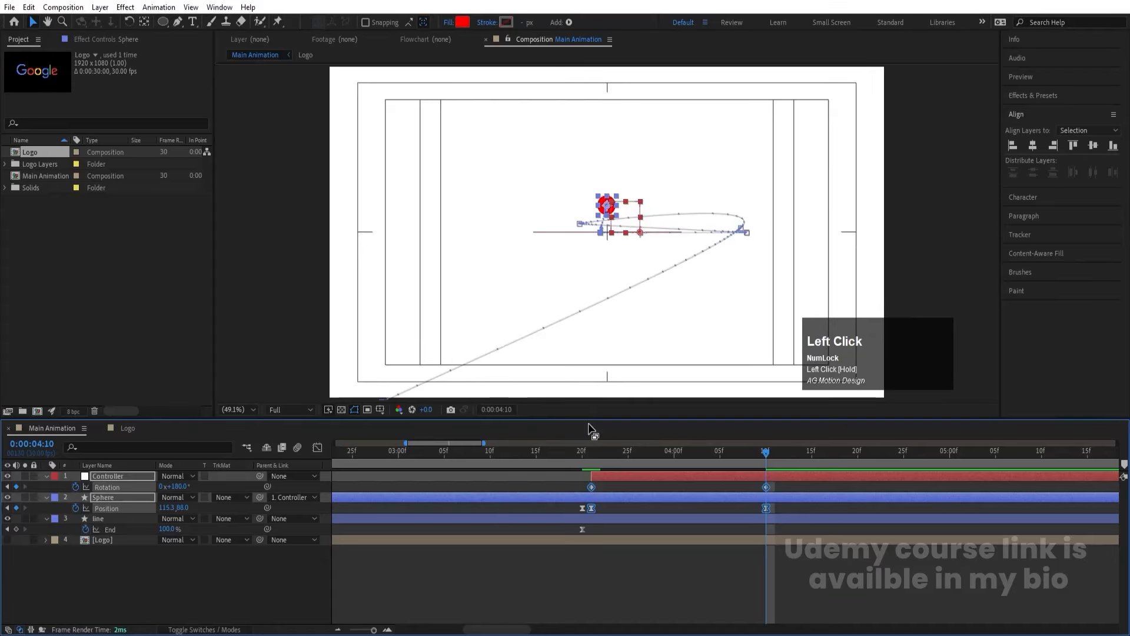
pyautogui.press('F9')
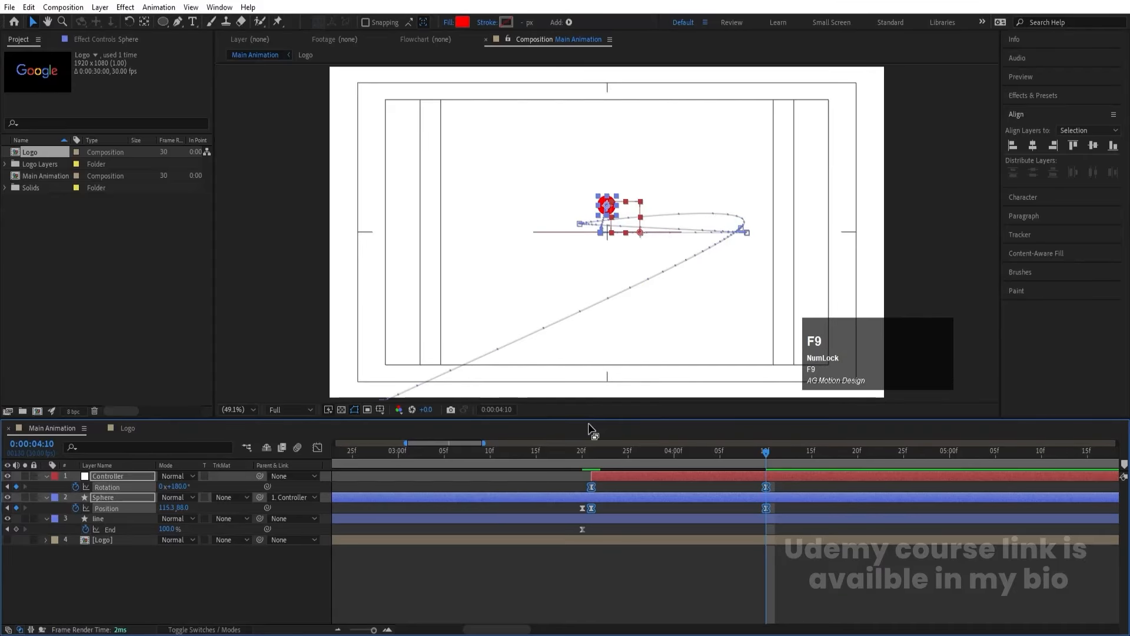
# Step: Reshape the Rotation and Position speed curves between 0:00:03:21 and 0:00:04:10 to rise slowly and peak just before the end
pyautogui.click(317, 447)
pyautogui.moveTo(604, 596); pyautogui.dragTo(709, 591)
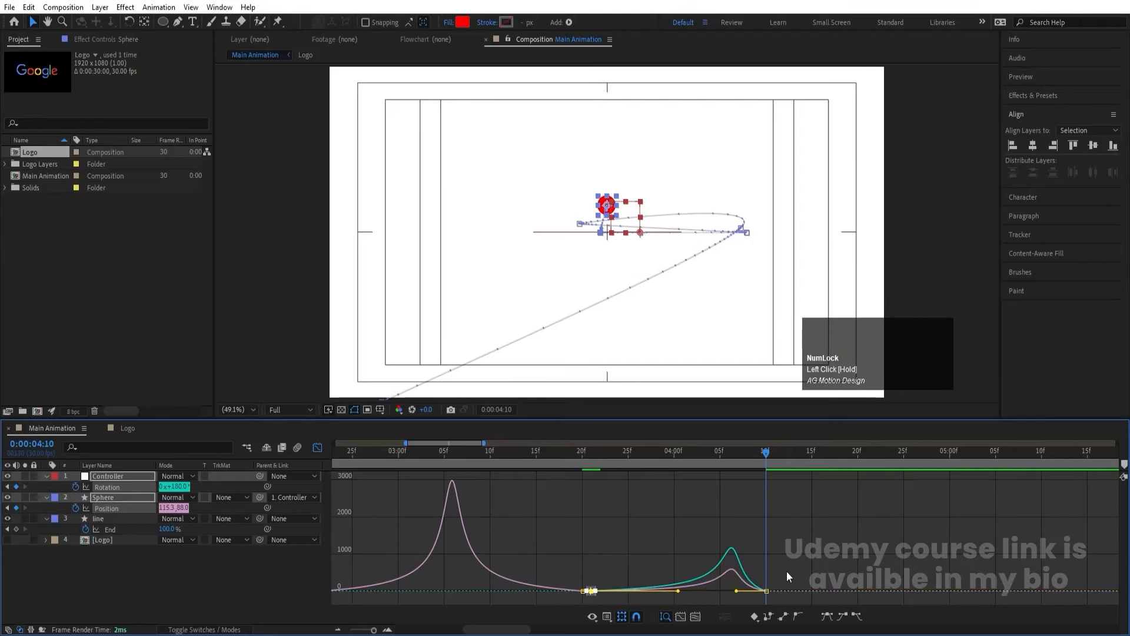
pyautogui.moveTo(859, 558); pyautogui.dragTo(722, 616)
pyautogui.keyDown('shift'); pyautogui.click(734, 590); pyautogui.keyUp('shift')
pyautogui.moveTo(788, 557); pyautogui.dragTo(754, 593)
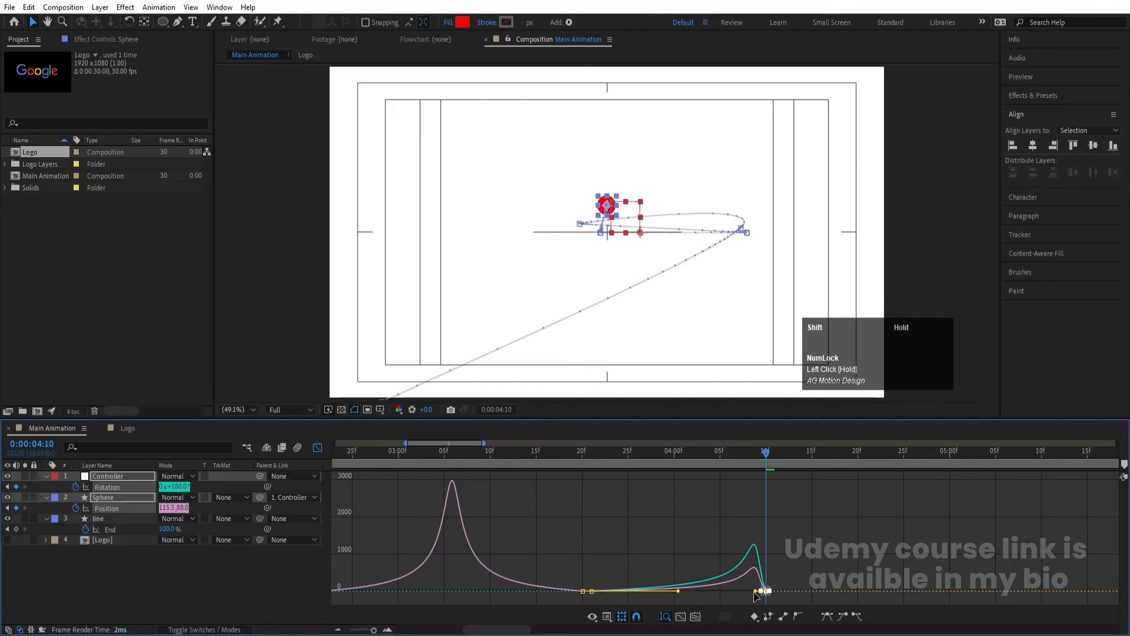
# Step: Preview the Sphere's swing from about 0:00:03:15, leave the graph view and return to 0:00:04:10 with nothing selected
pyautogui.press('-')
pyautogui.click(624, 450)
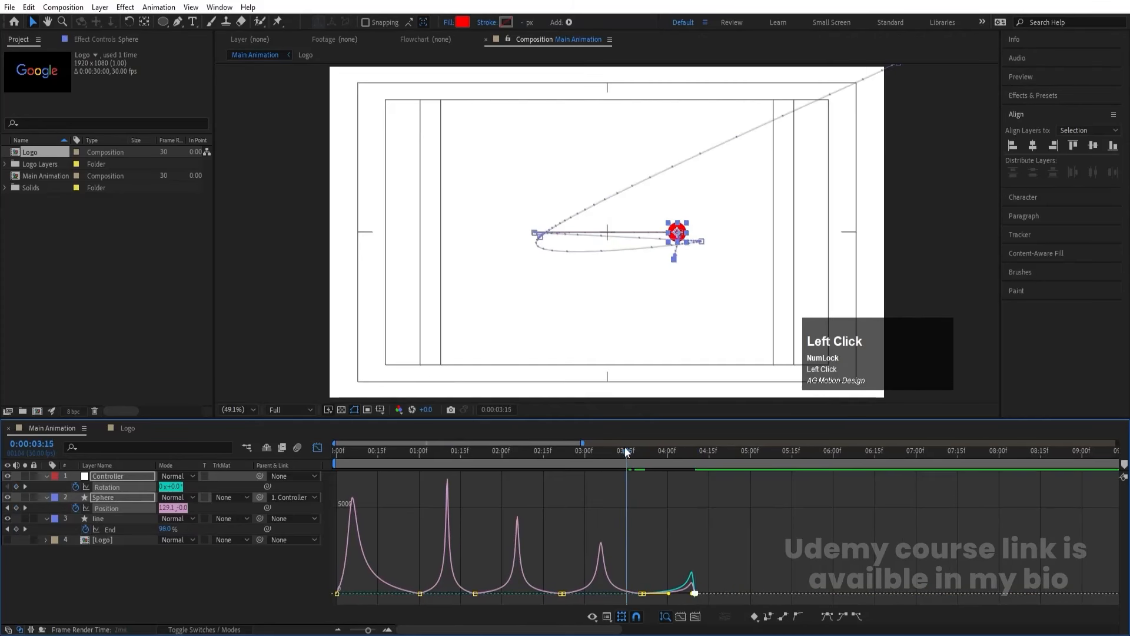
pyautogui.press('space')
pyautogui.press('space')
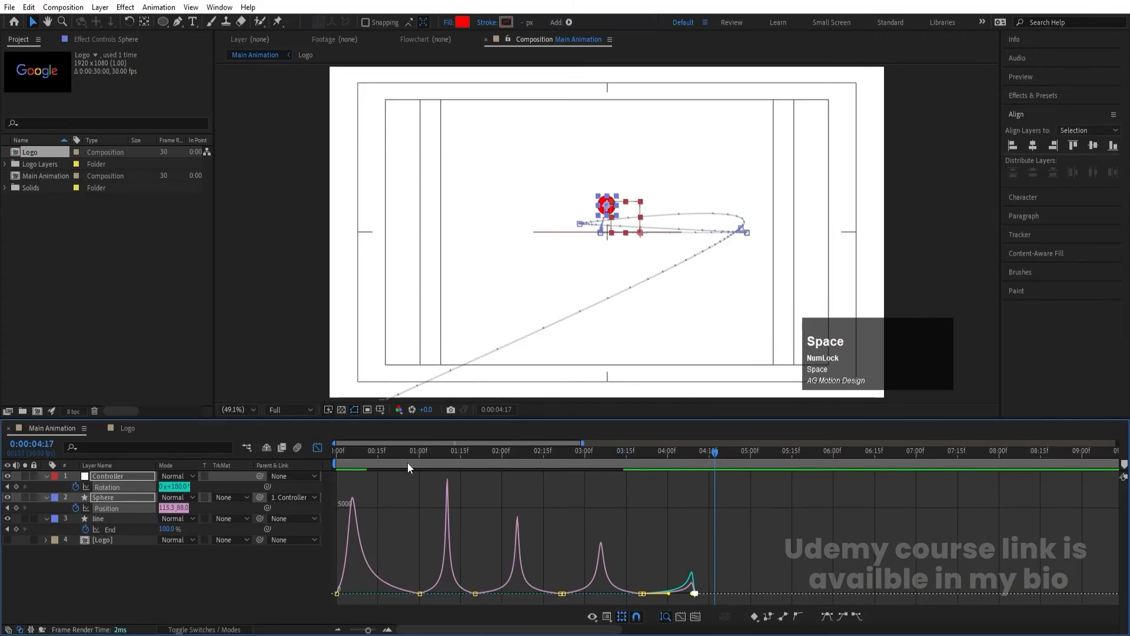
pyautogui.click(316, 447)
pyautogui.click(695, 457)
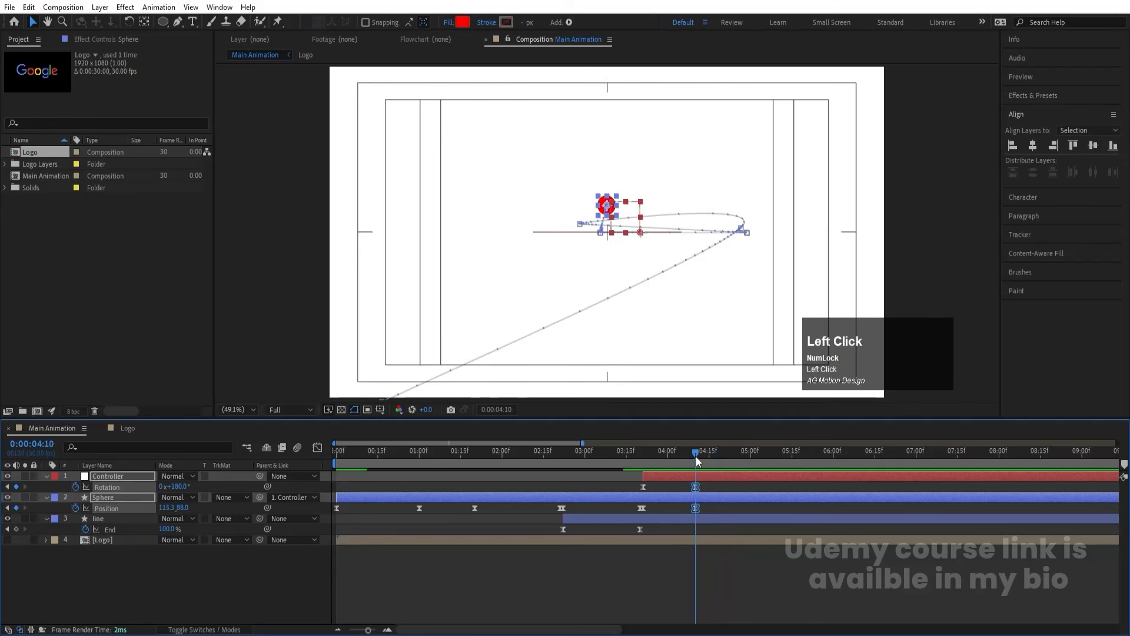
pyautogui.click(712, 492)
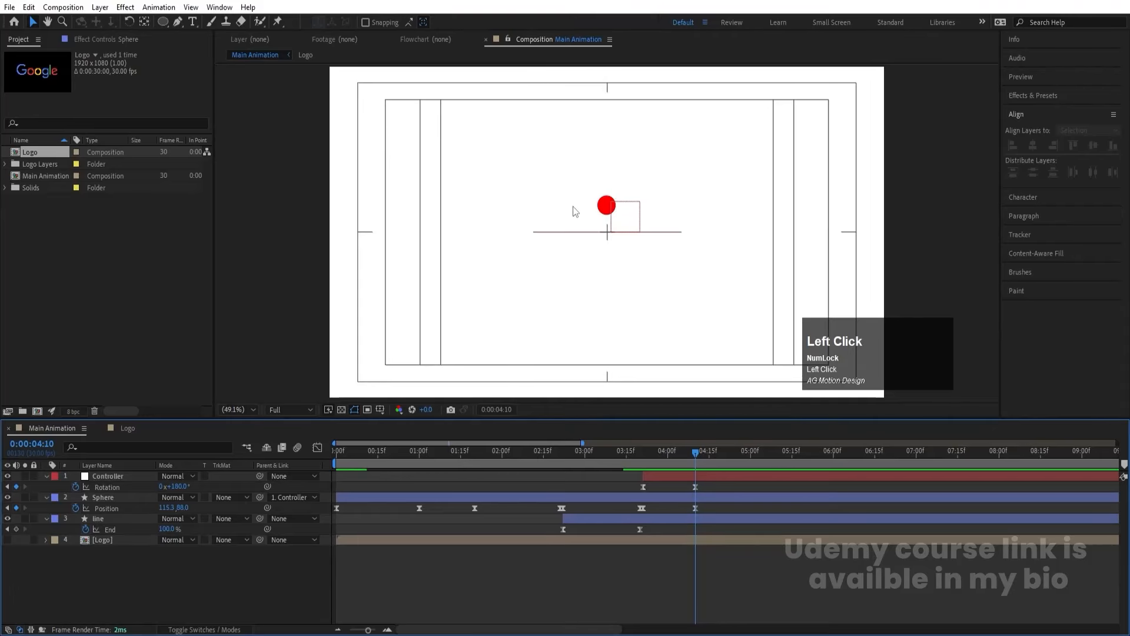
# Step: Split the Sphere layer at 0:00:04:10 so its second part becomes a separate layer
pyautogui.click(705, 497)
pyautogui.scroll(3, 618, 212)
pyautogui.scroll(2, 619, 214)
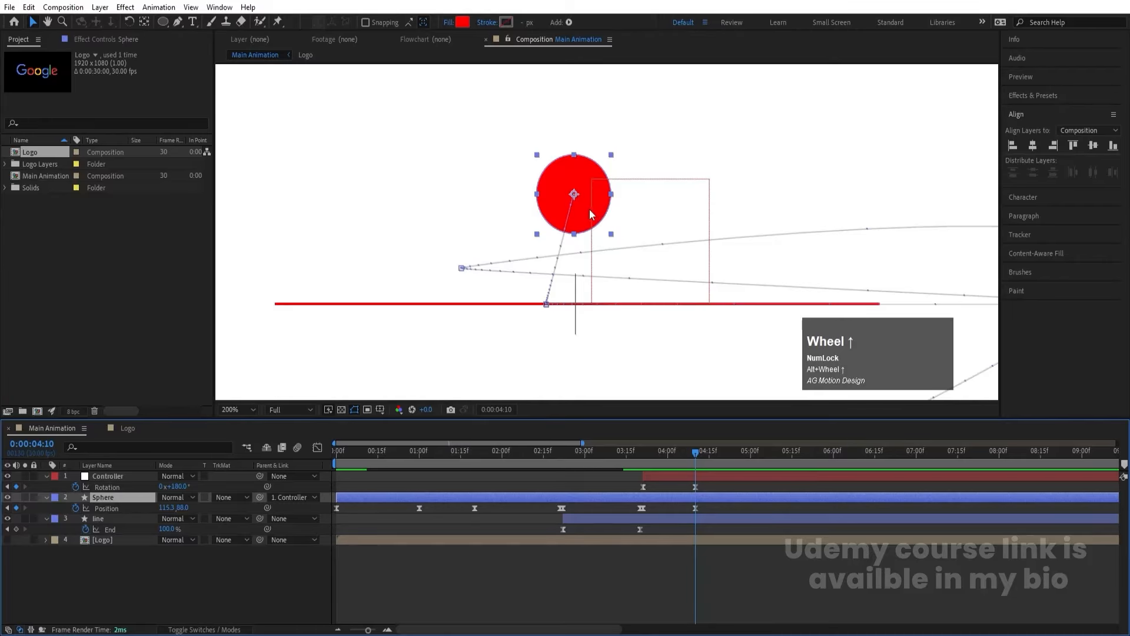
pyautogui.press('ctrl')
pyautogui.hotkey('ctrl', 'shift', 'd')
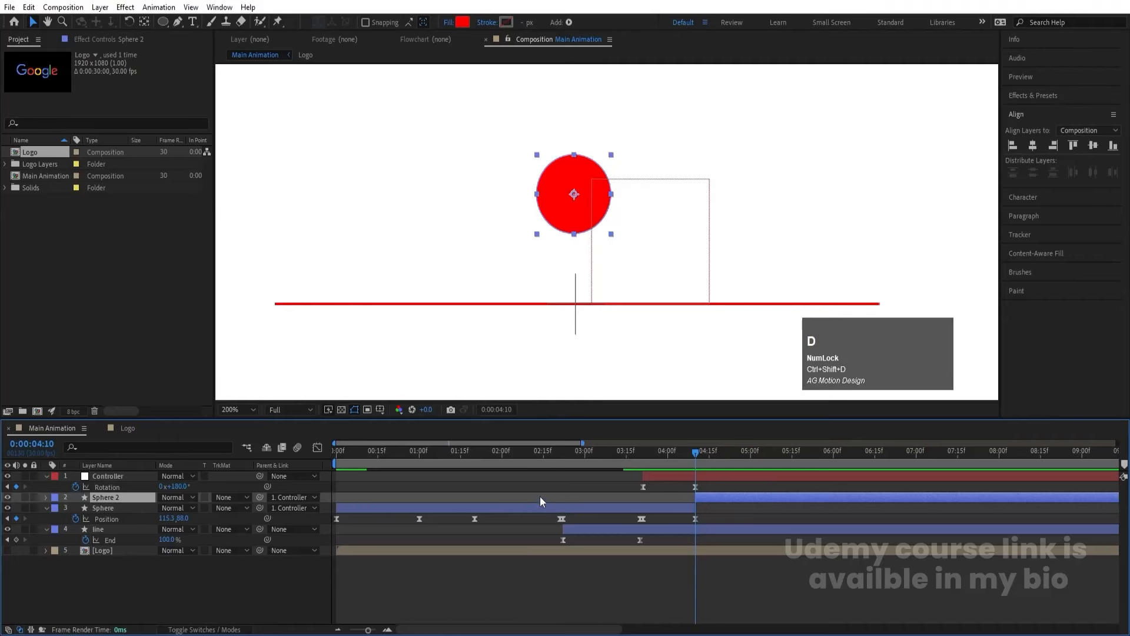
# Step: Move the Sphere 2 layer above Controller and set its parent to None
pyautogui.moveTo(114, 500); pyautogui.dragTo(118, 479)
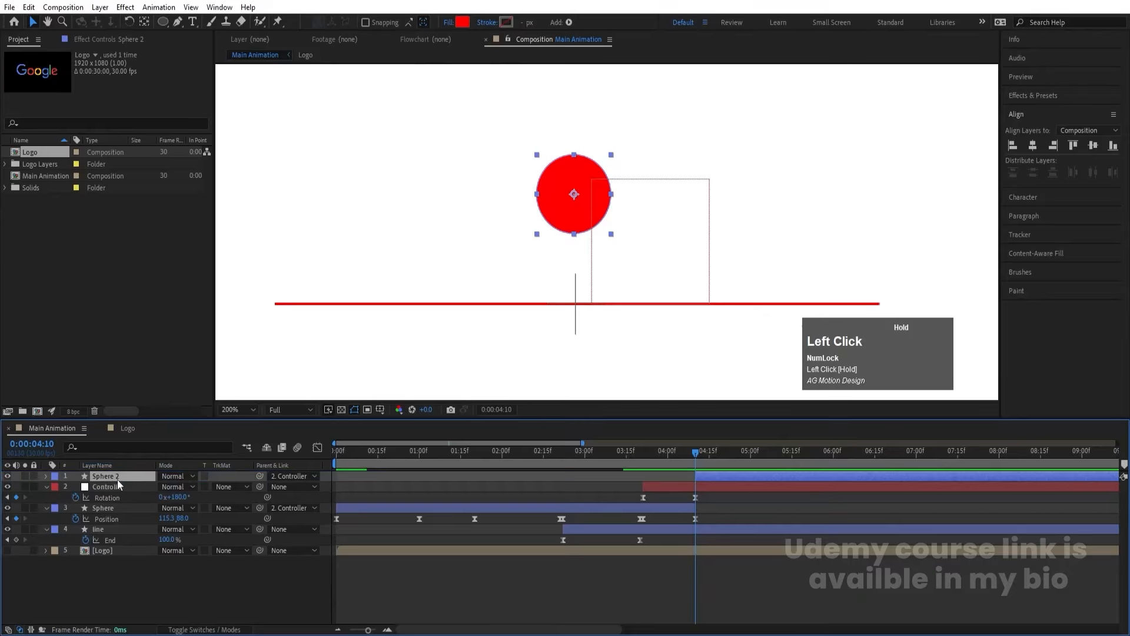
pyautogui.click(298, 476)
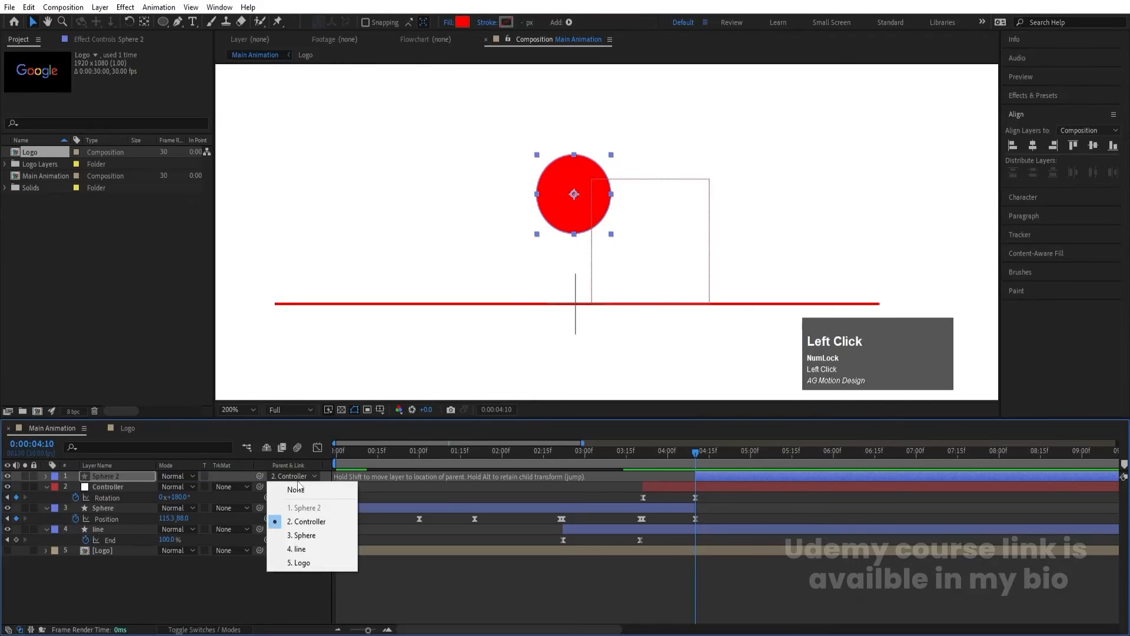
pyautogui.click(296, 483)
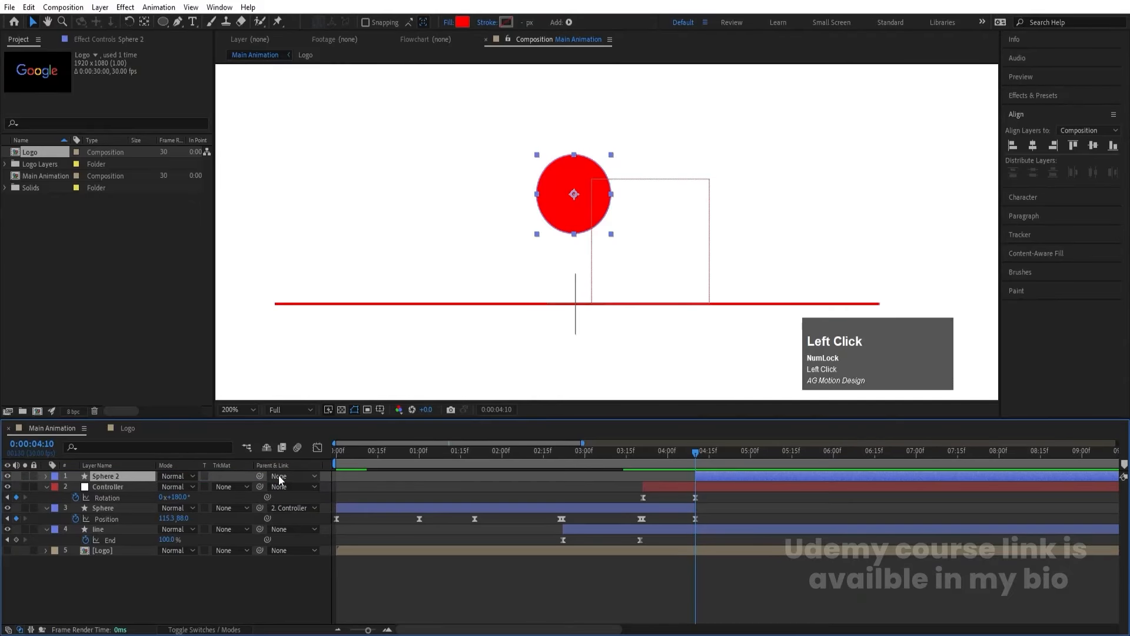
# Step: Delete all inherited Position keyframes from Sphere 2 and collapse the layers' animated properties
pyautogui.press('u')
pyautogui.click(124, 488)
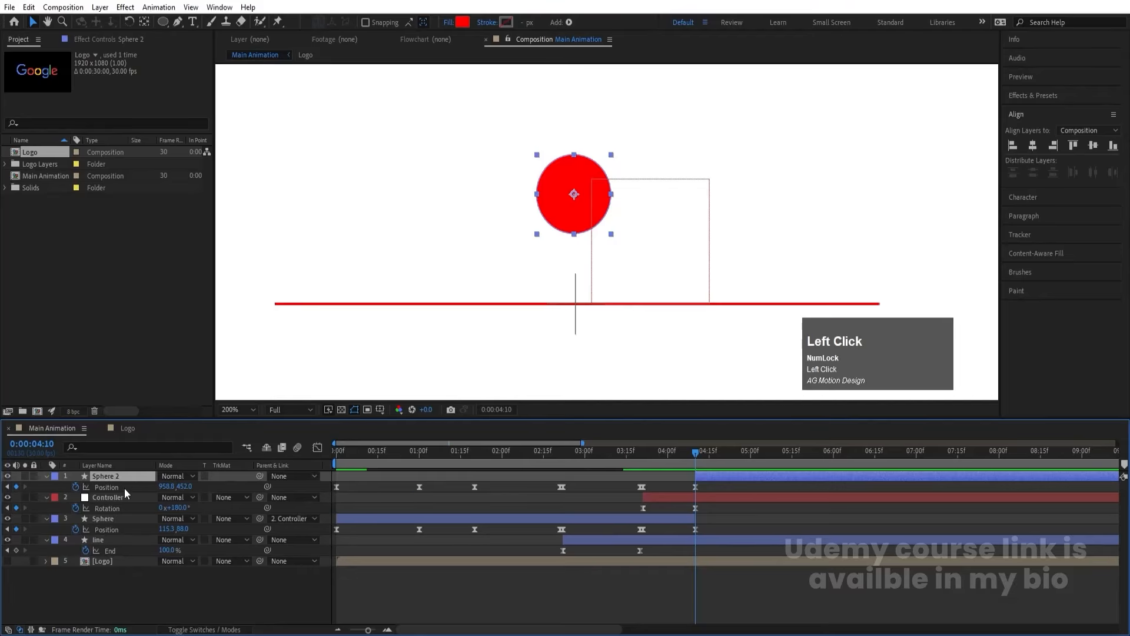
pyautogui.press('Delete')
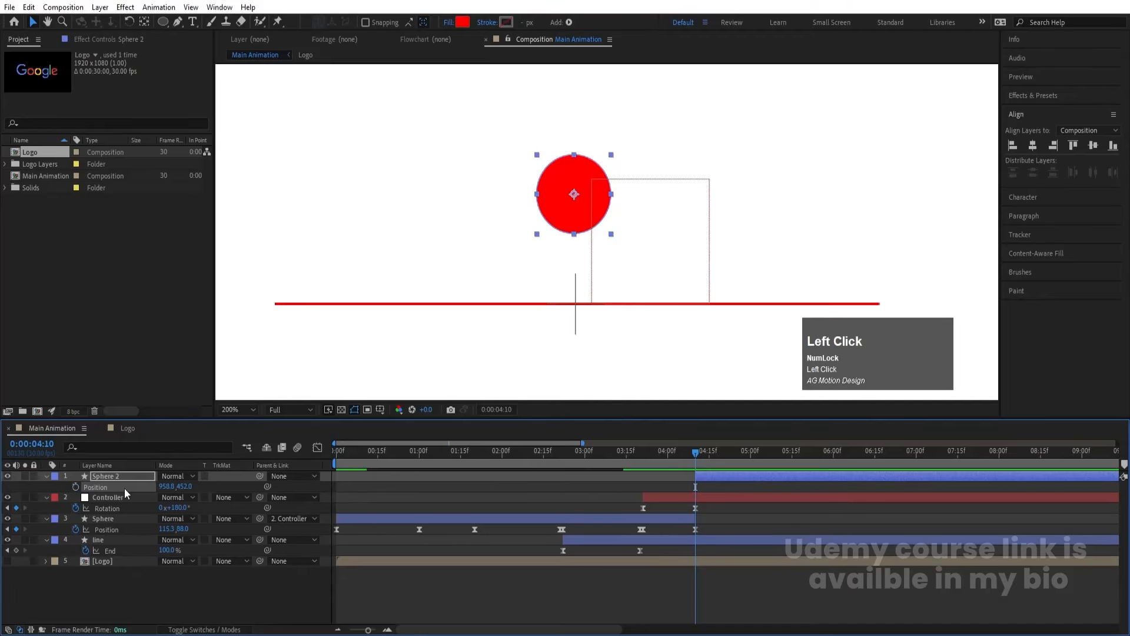
pyautogui.click(542, 497)
pyautogui.press('u')
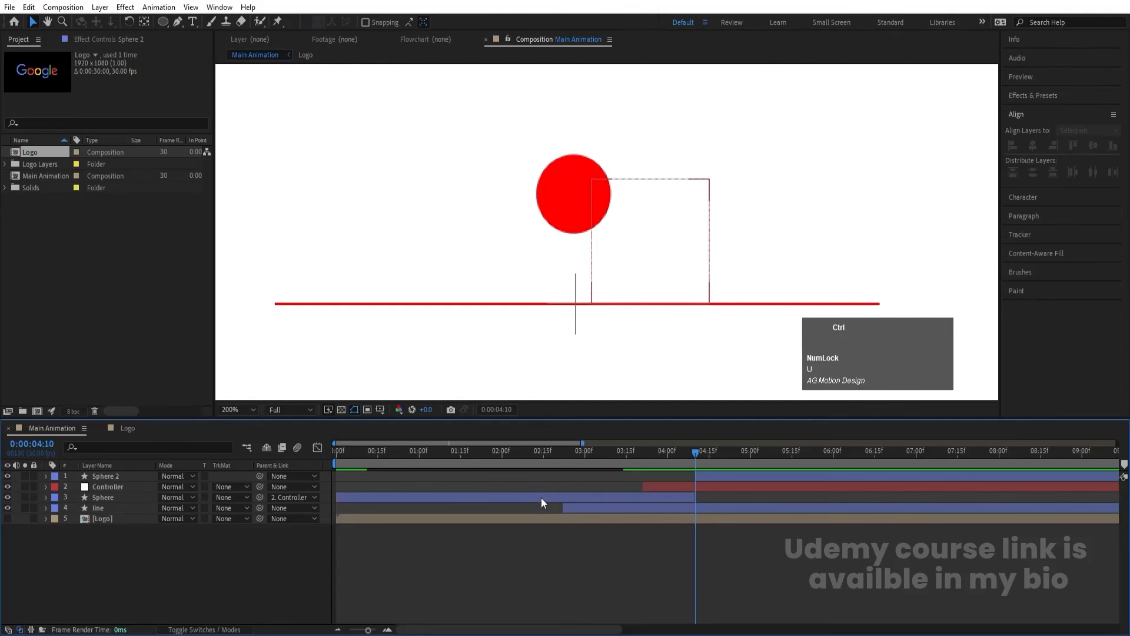
# Step: Keyframe Sphere 2's Position at 0:00:04:10, then lower it to a Y value of 823.0 at 0:00:05:00
pyautogui.click(706, 474)
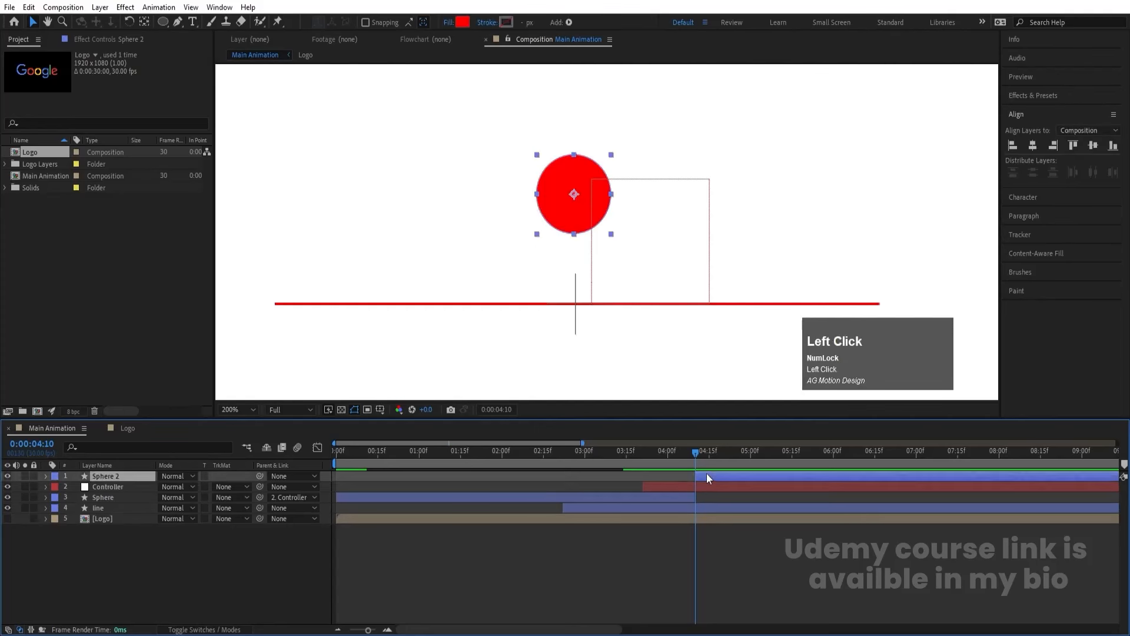
pyautogui.press('p')
pyautogui.click(75, 487)
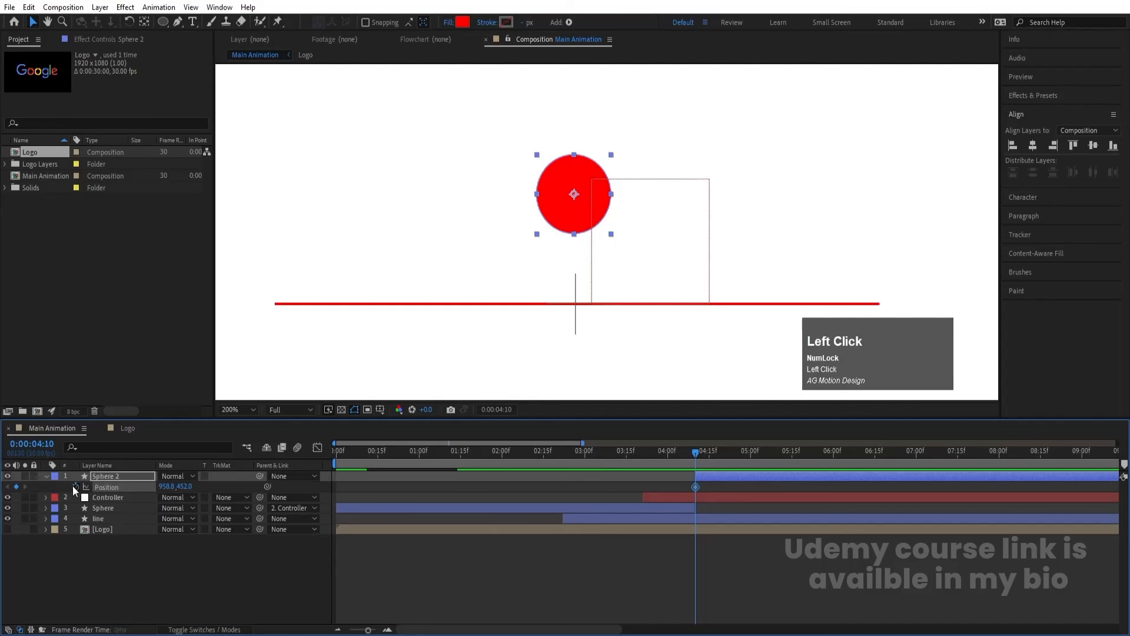
pyautogui.press('-')
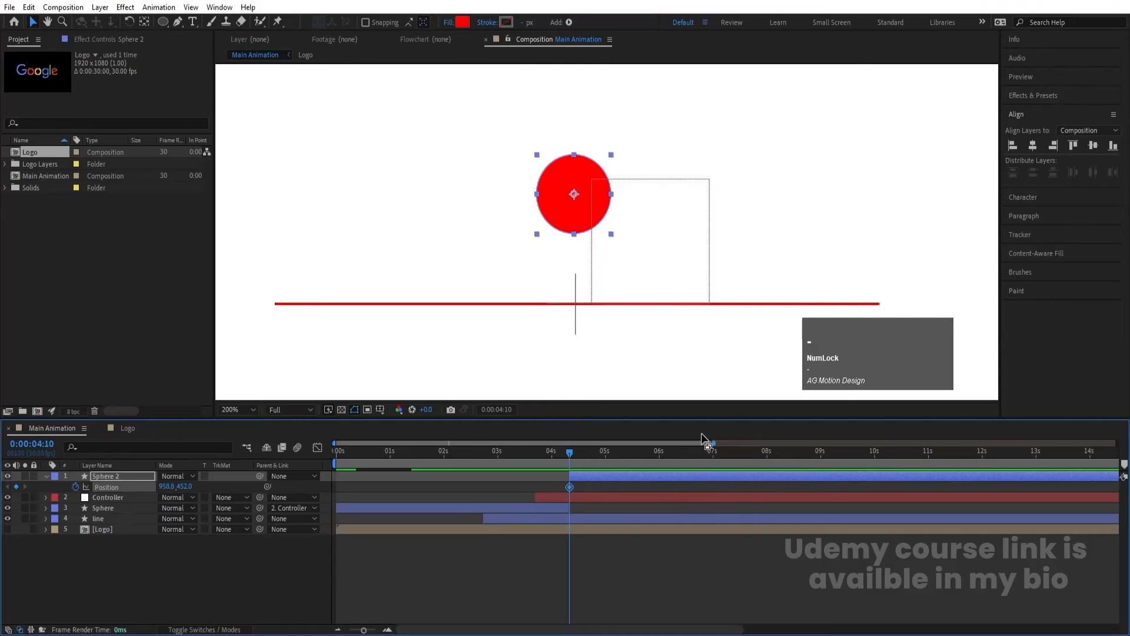
pyautogui.moveTo(571, 452); pyautogui.dragTo(606, 456)
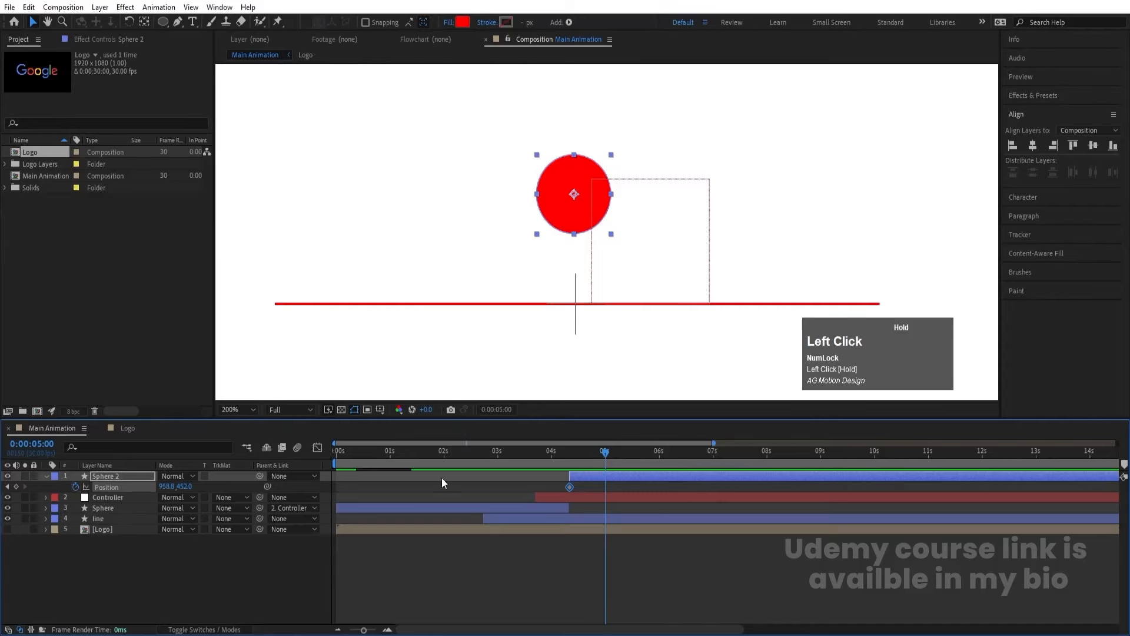
pyautogui.click(245, 411)
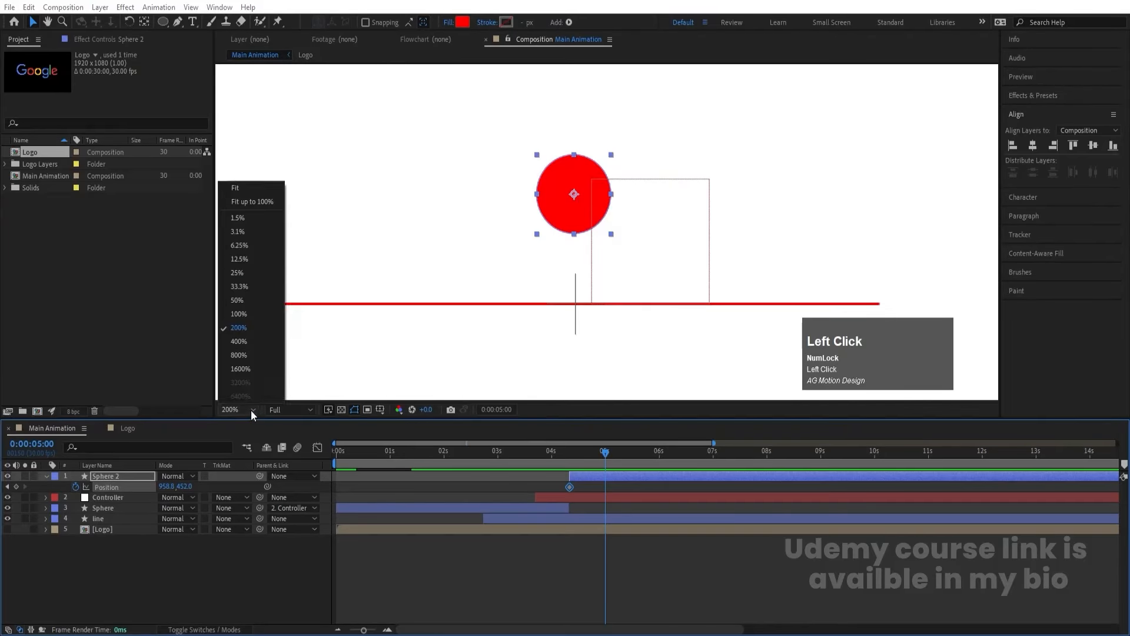
pyautogui.click(238, 187)
pyautogui.moveTo(186, 487); pyautogui.dragTo(464, 453)
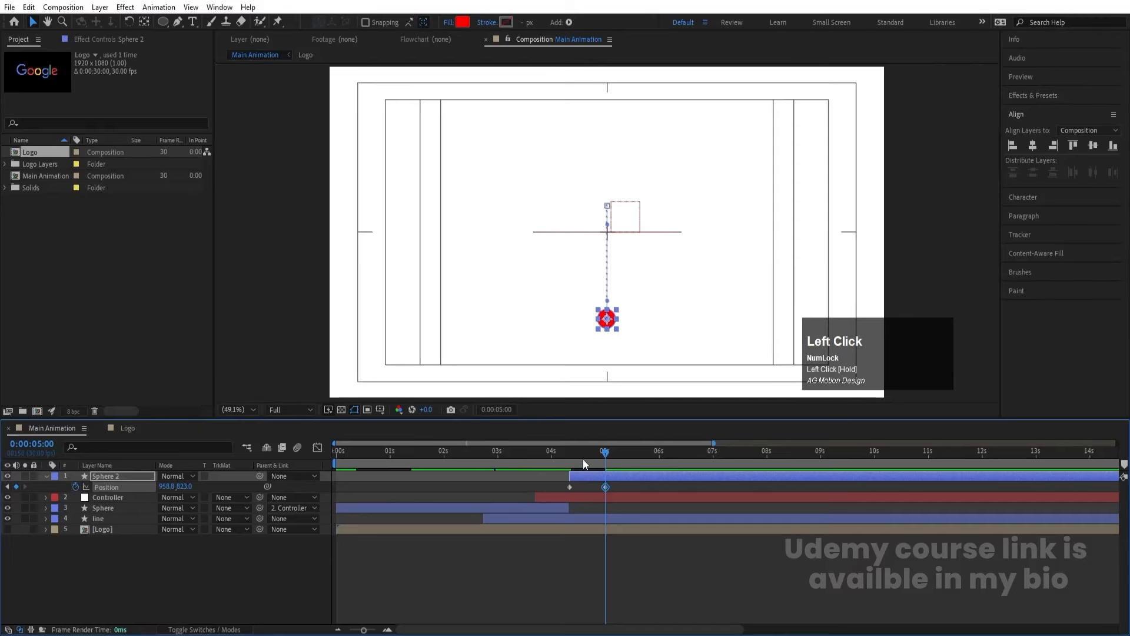
# Step: Preview Sphere 2's drop and apply Easy Ease to its two Position keyframes
pyautogui.moveTo(583, 458); pyautogui.dragTo(535, 437)
pyautogui.press('space')
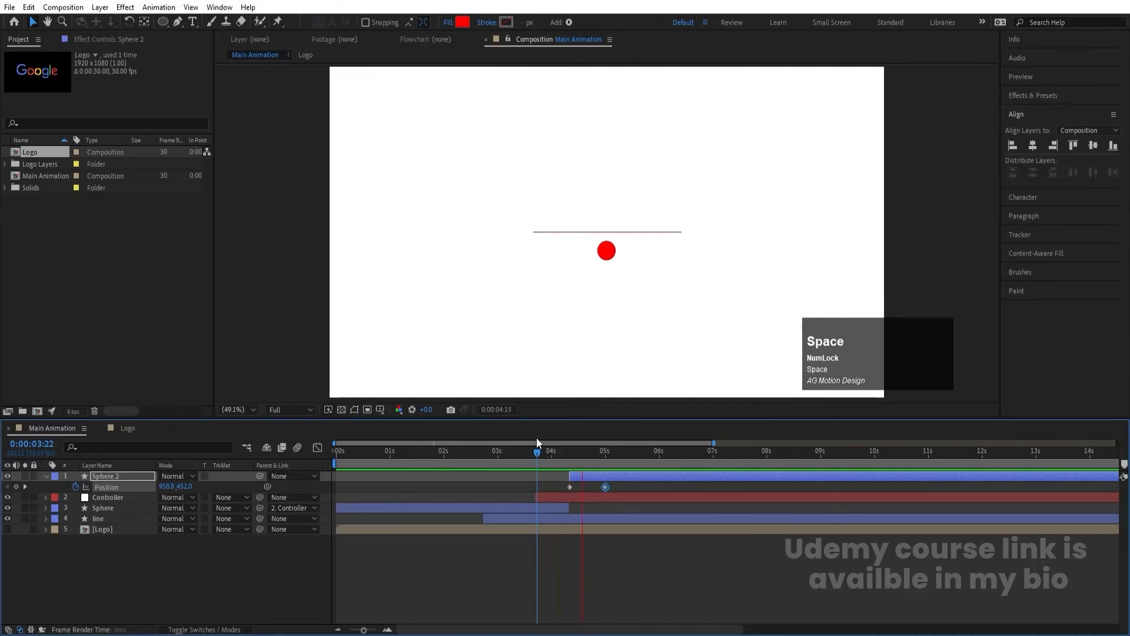
pyautogui.press('space')
pyautogui.moveTo(555, 484); pyautogui.dragTo(618, 493)
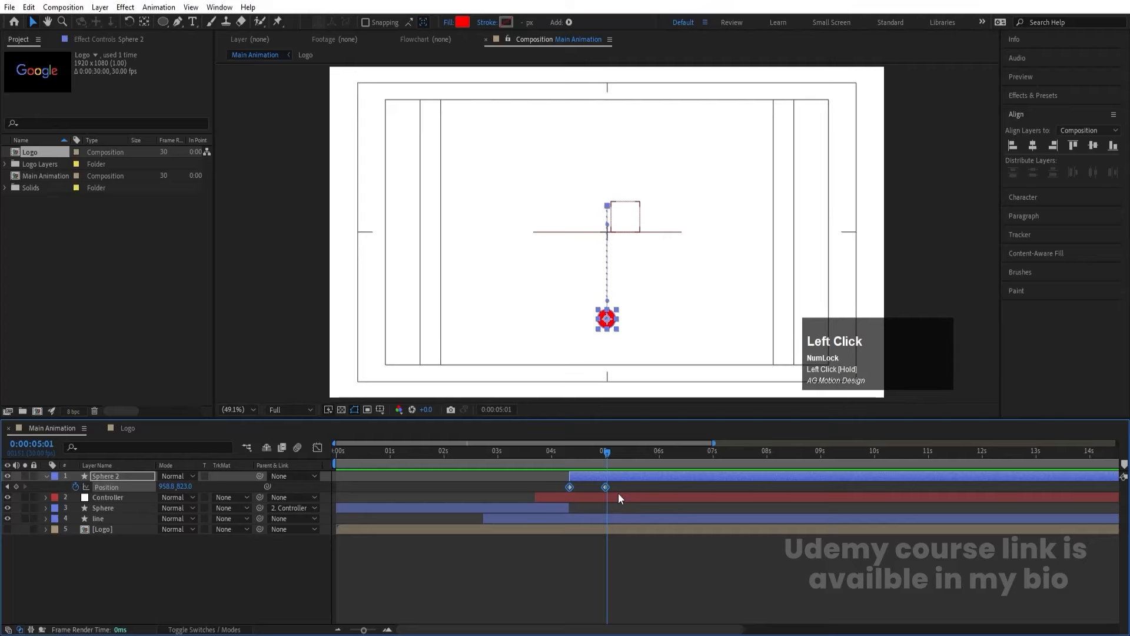
pyautogui.press('F9')
pyautogui.press('=')
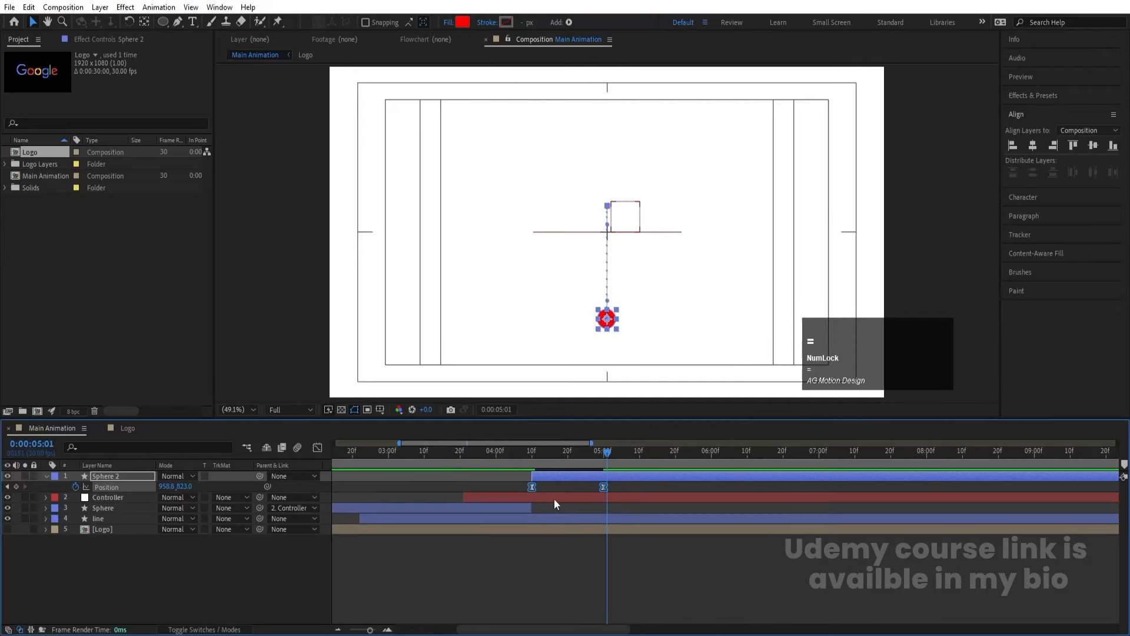
# Step: Reshape the drop's speed curve to peak just after 0:00:04:10 and slow down gradually, then preview it and leave the graph view
pyautogui.click(318, 447)
pyautogui.moveTo(660, 555); pyautogui.dragTo(539, 595)
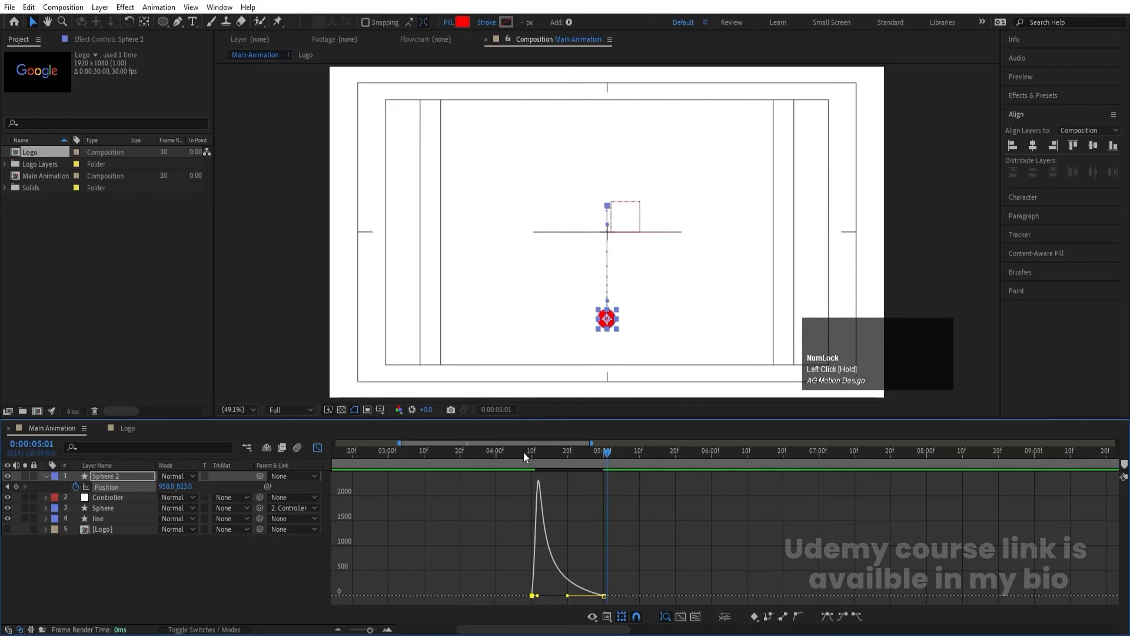
pyautogui.press('space')
pyautogui.press('space')
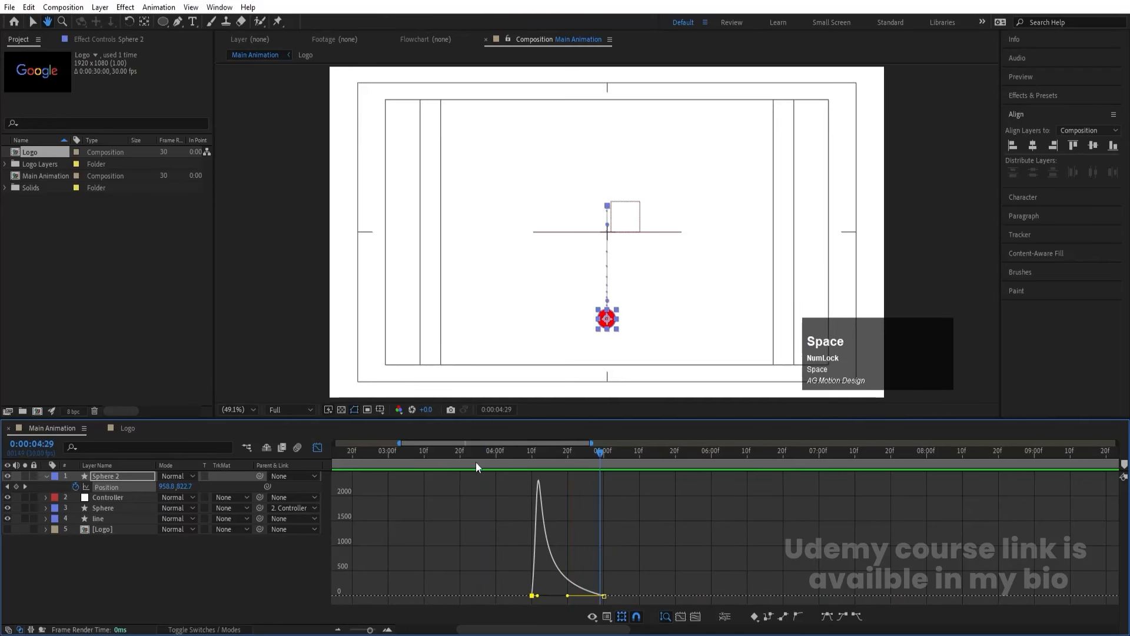
pyautogui.click(318, 448)
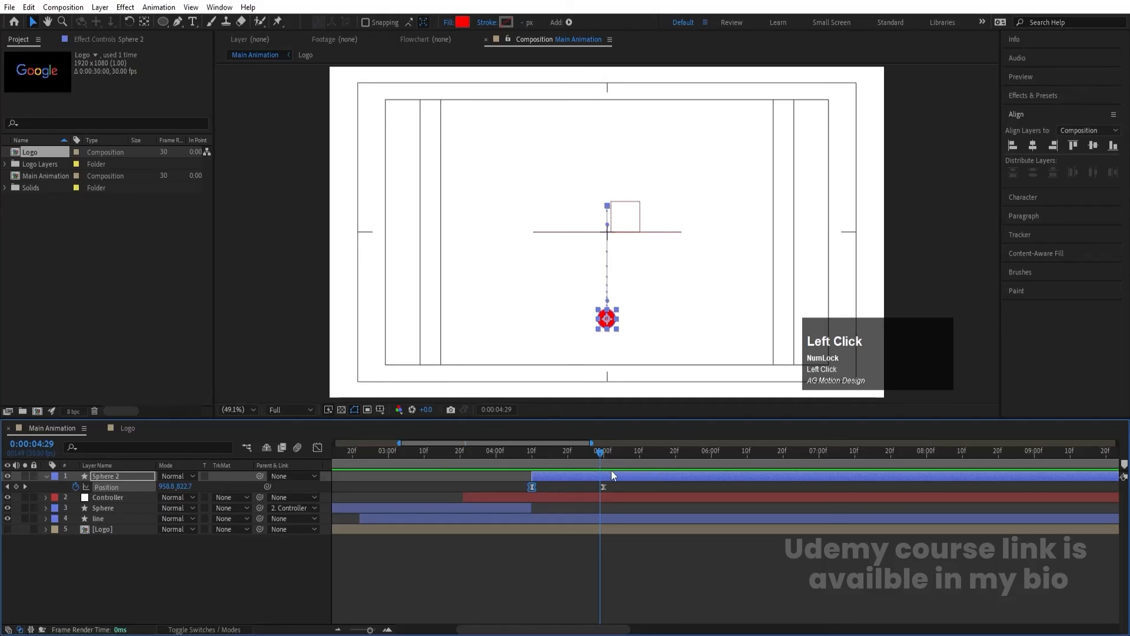
# Step: Keyframe Sphere 2's Position at 0:00:06:00 with a Y value of 301.0
pyautogui.moveTo(599, 452); pyautogui.dragTo(674, 460)
pyautogui.click(185, 548)
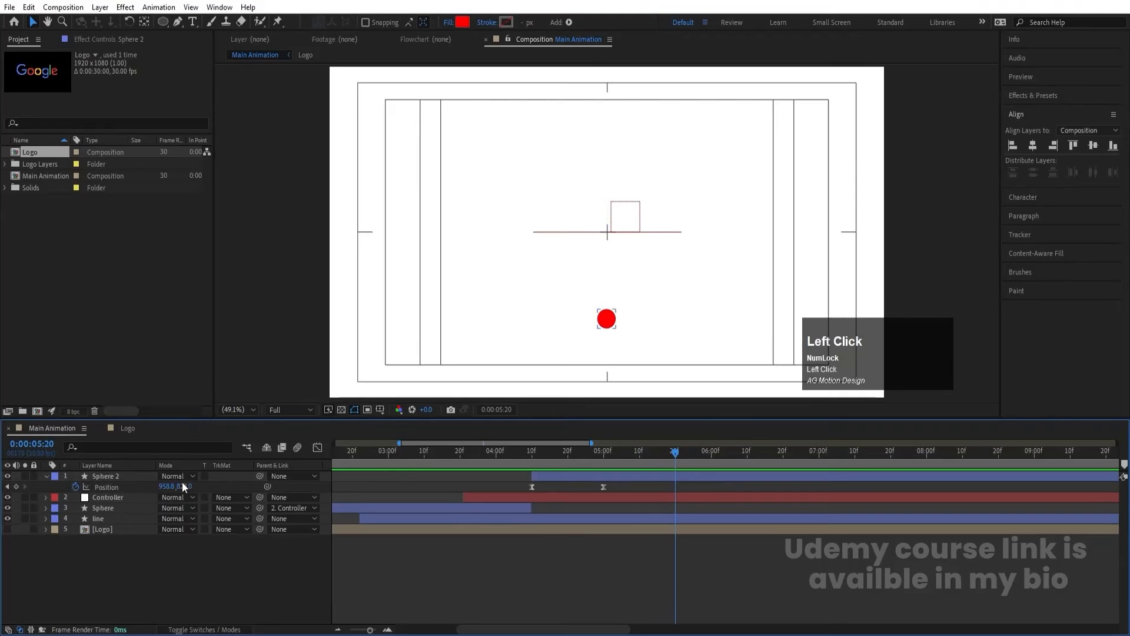
pyautogui.moveTo(183, 486); pyautogui.dragTo(188, 487)
pyautogui.moveTo(706, 452); pyautogui.dragTo(710, 452)
pyautogui.moveTo(183, 486); pyautogui.dragTo(36, 468)
pyautogui.click(120, 475)
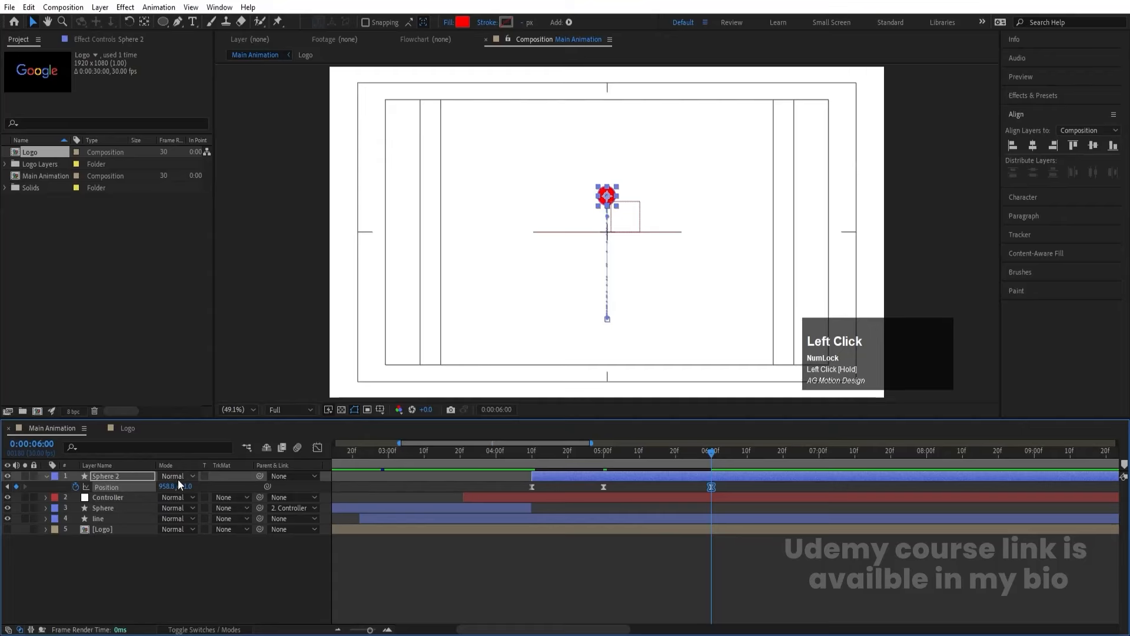
pyautogui.moveTo(177, 482); pyautogui.dragTo(135, 468)
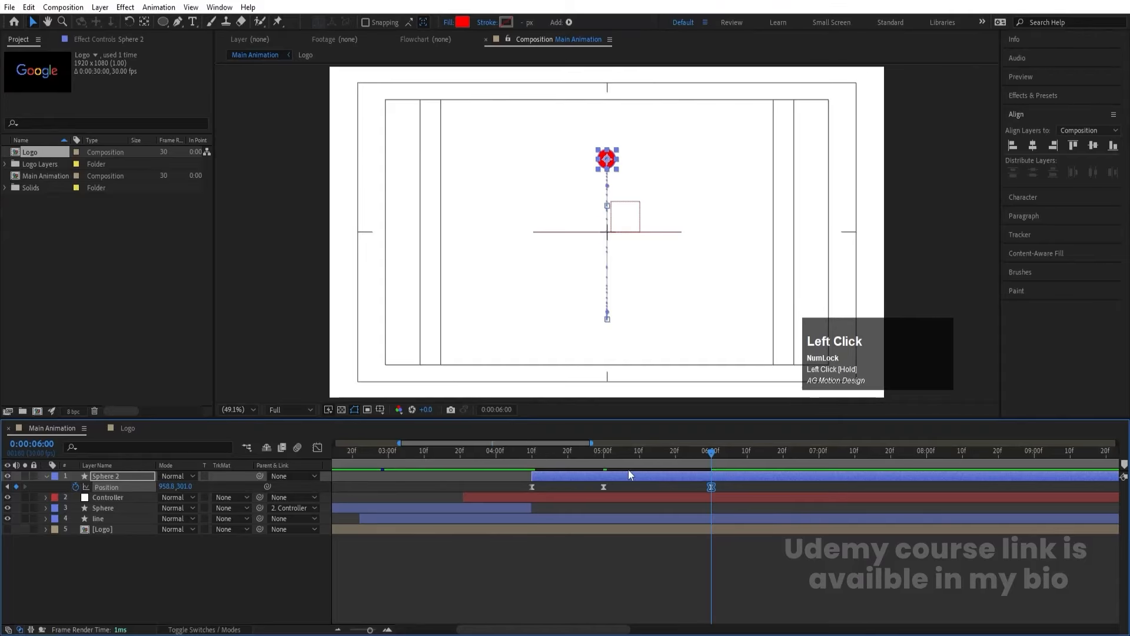
# Step: Preview Sphere 2's drop and rise from about 0:00:04:07 and show the speed graph
pyautogui.click(521, 449)
pyautogui.press('space')
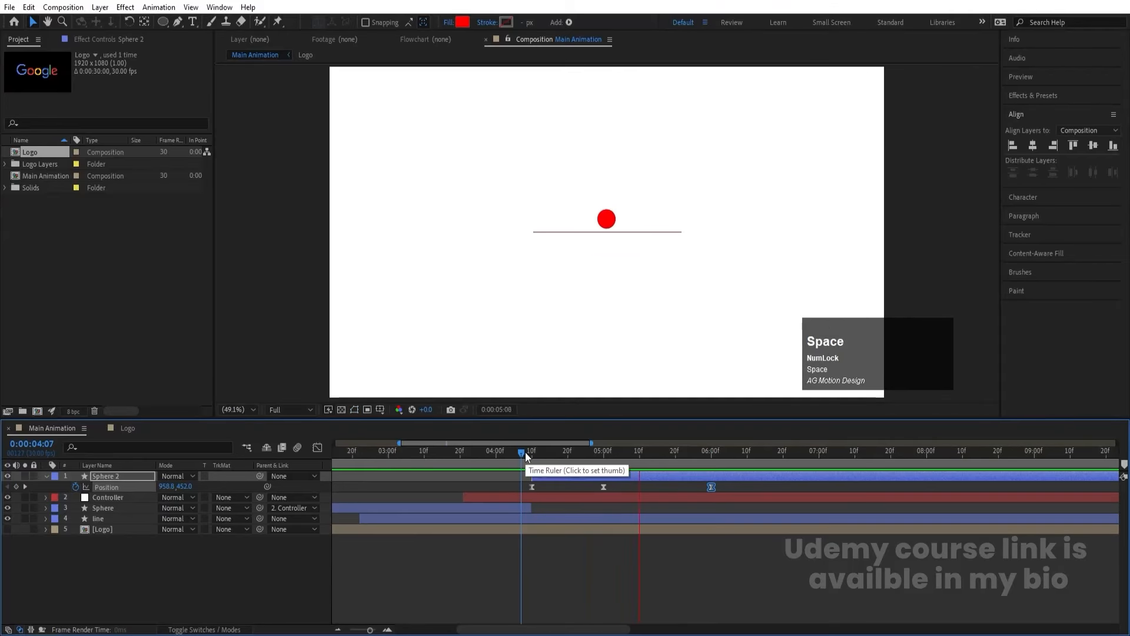
pyautogui.press('space')
pyautogui.click(321, 447)
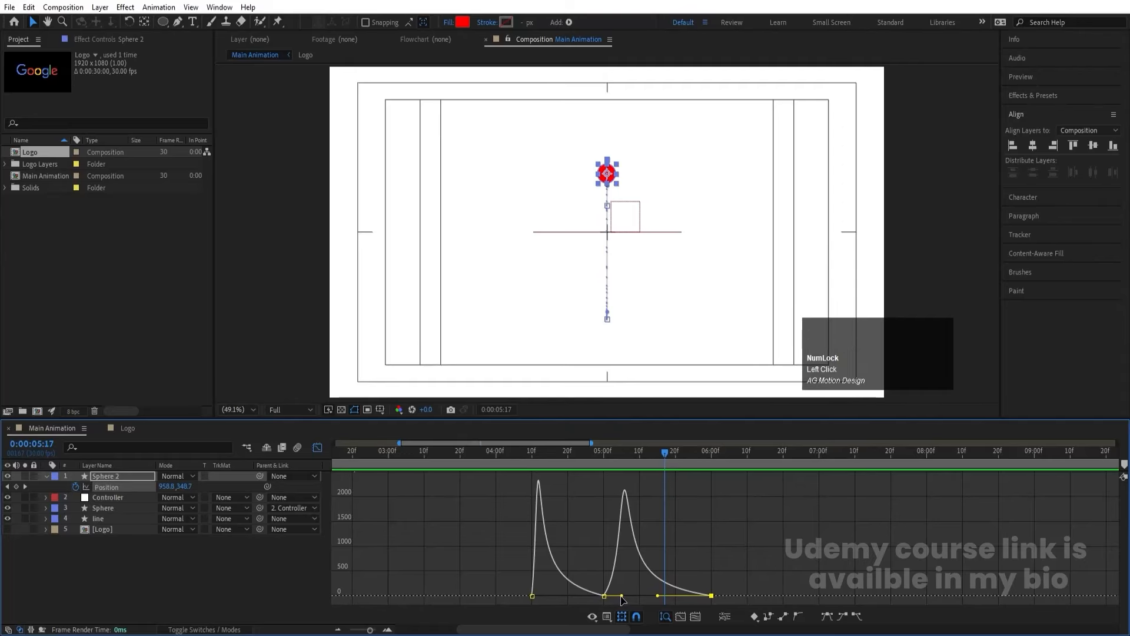
# Step: Reshape the rise's speed curve to peak right after 0:00:05:00 and preview the motion from 0:00:04:10
pyautogui.moveTo(620, 591)
pyautogui.mouseDown()
pyautogui.moveTo(608, 593)
pyautogui.moveTo(638, 598)
pyautogui.mouseUp()
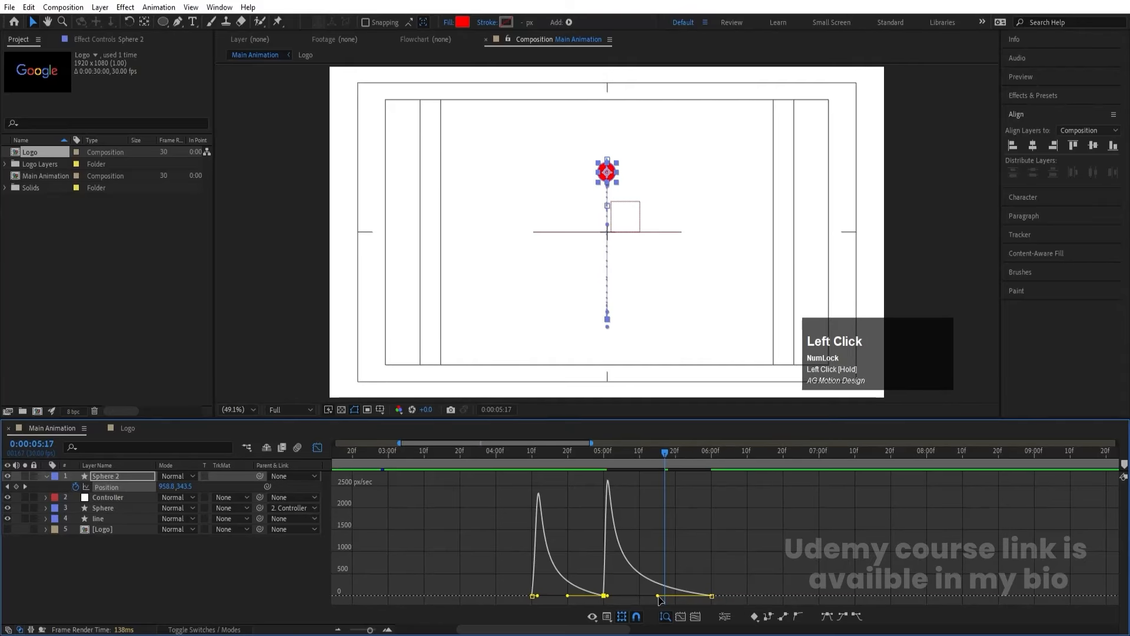
pyautogui.click(657, 595)
pyautogui.click(533, 454)
pyautogui.press('space')
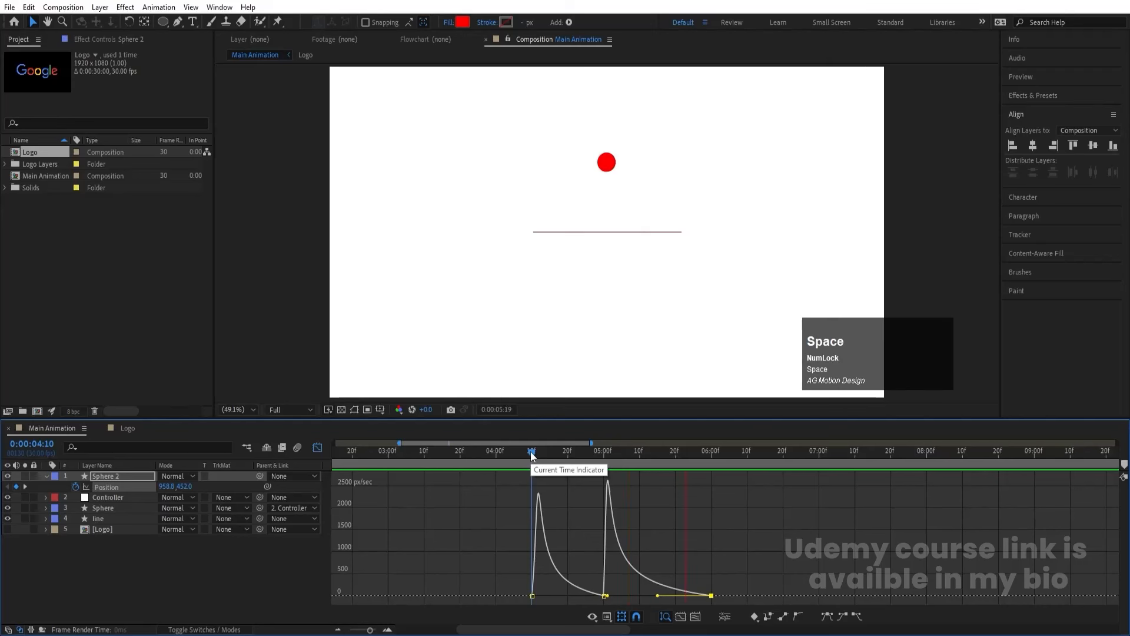
pyautogui.press('space')
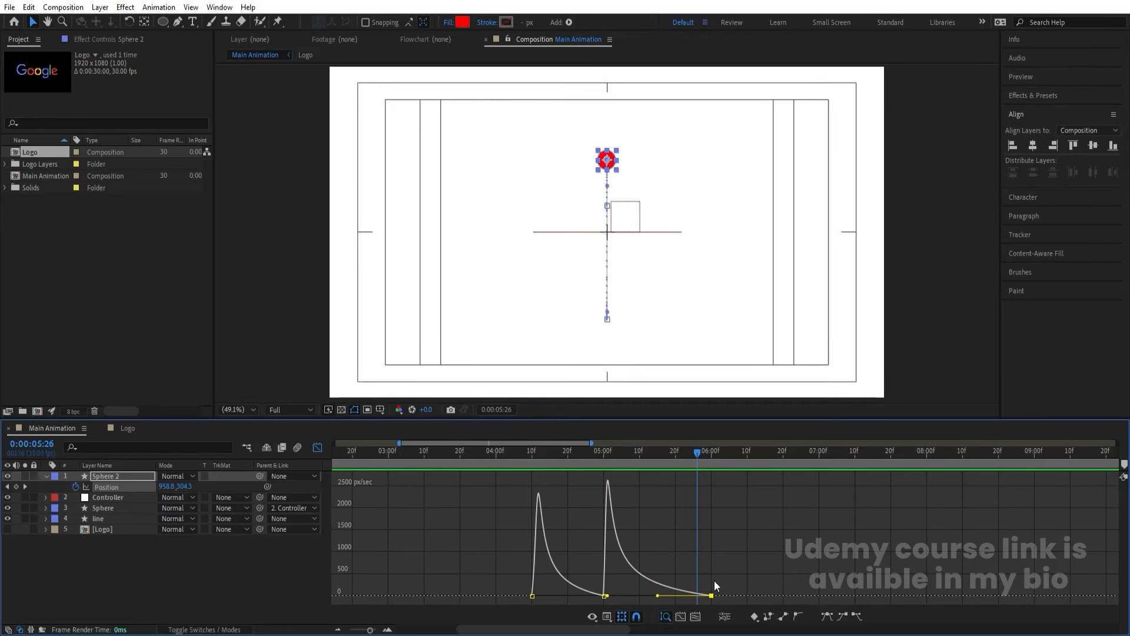
# Step: Apply Easy Ease to the 0:00:06:00 keyframe and reshape the rise's speed curve into a sharp peak midway after 0:00:05:00
pyautogui.moveTo(769, 557); pyautogui.dragTo(690, 610)
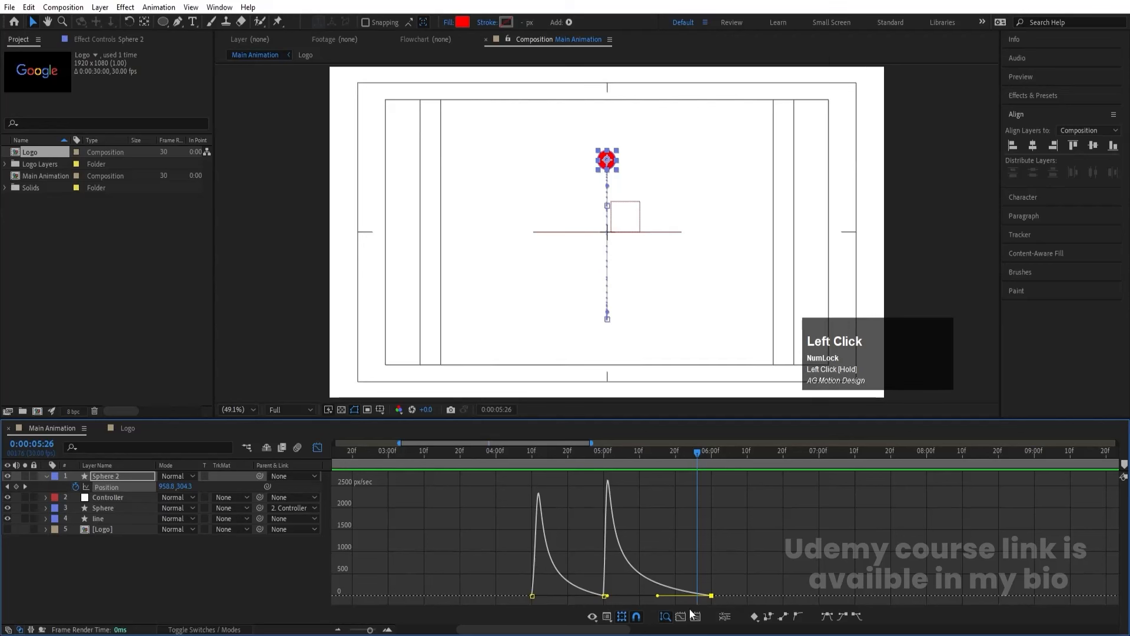
pyautogui.press('F9')
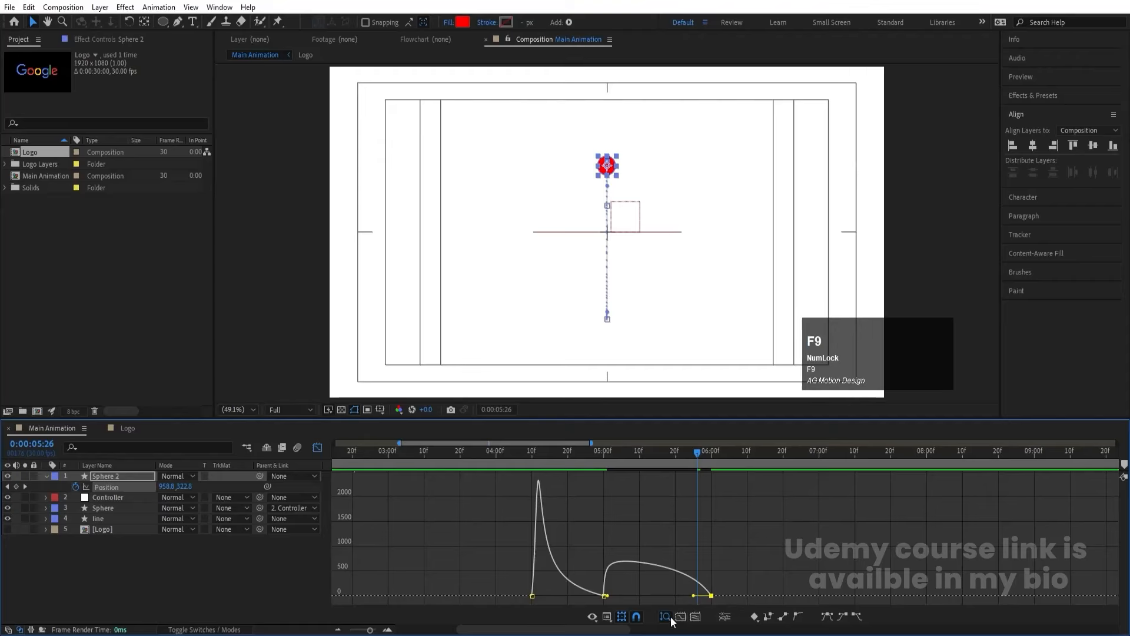
pyautogui.click(611, 595)
pyautogui.moveTo(610, 595); pyautogui.dragTo(645, 595)
# Step: Preview Sphere 2's drop and rise from 0:00:04:09, leave the graph view and go to 0:00:06:20
pyautogui.click(528, 456)
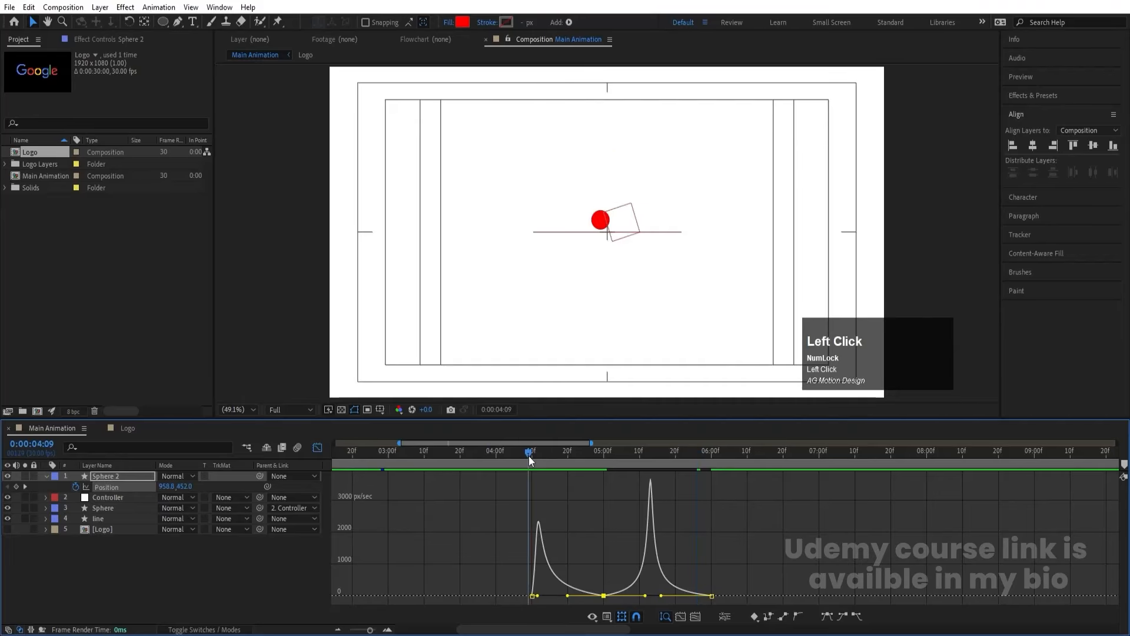
pyautogui.press('space')
pyautogui.press('space')
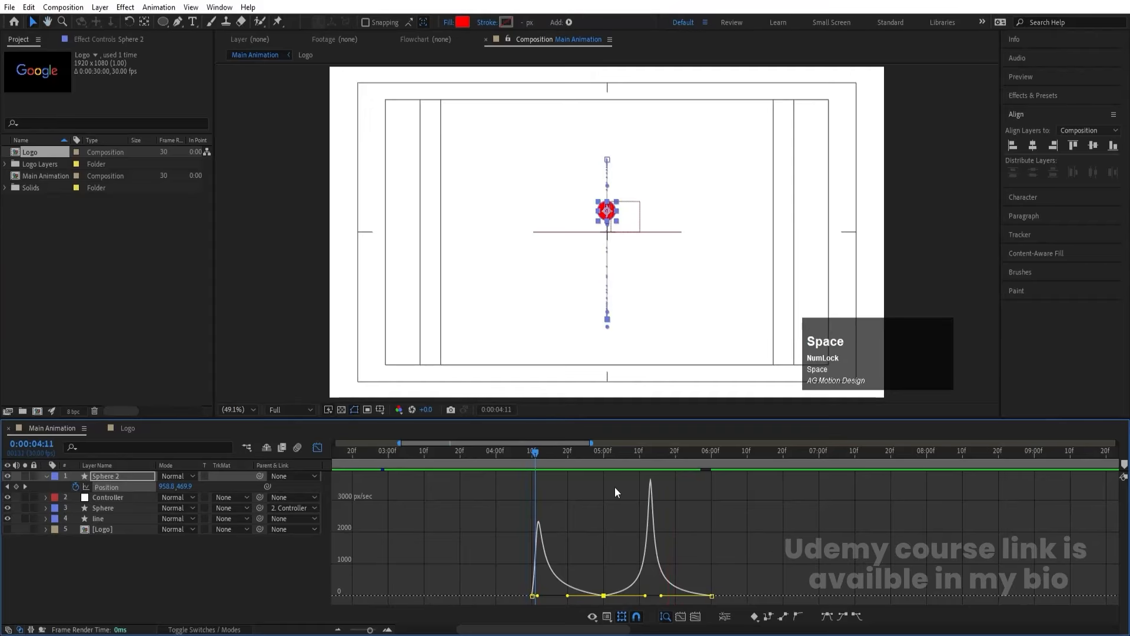
pyautogui.press('space')
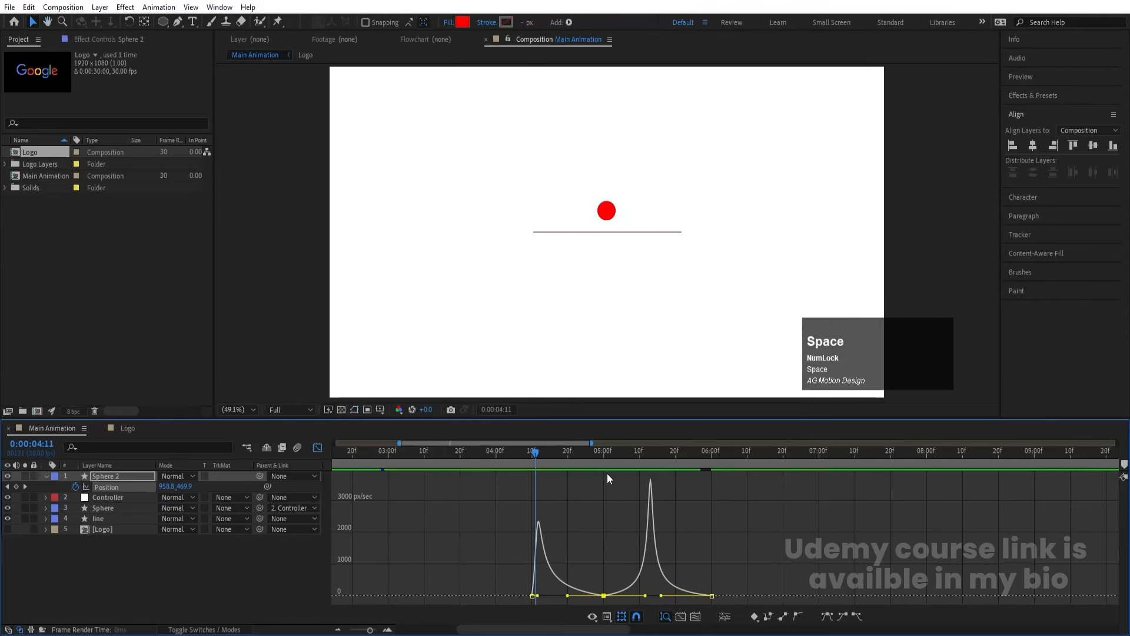
pyautogui.press('space')
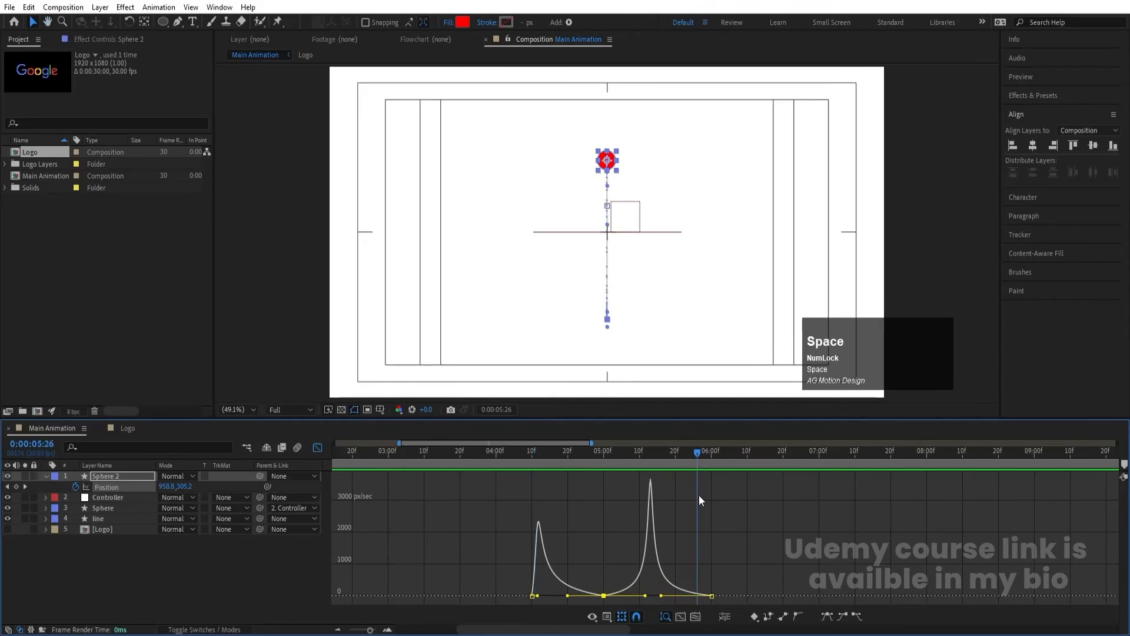
pyautogui.press('space')
pyautogui.click(318, 448)
pyautogui.click(318, 448)
pyautogui.moveTo(719, 446); pyautogui.dragTo(788, 458)
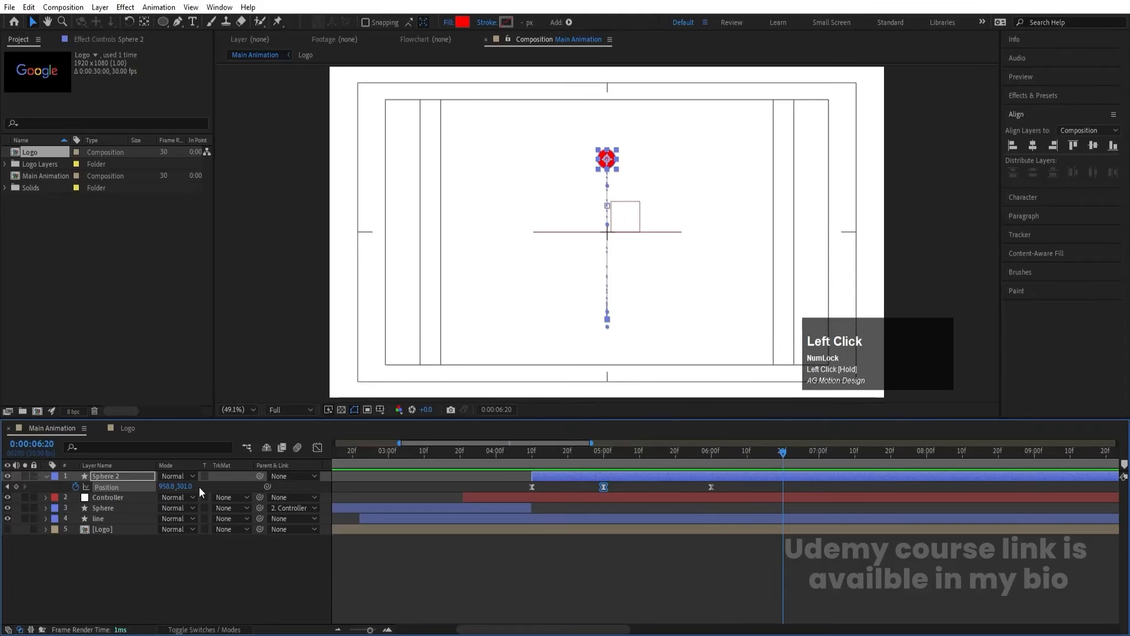
# Step: Keyframe Sphere 2's Y position at 909 at 0:00:06:20 and preview the drop with the speed graph shown
pyautogui.moveTo(184, 486); pyautogui.dragTo(548, 486)
pyautogui.click(318, 447)
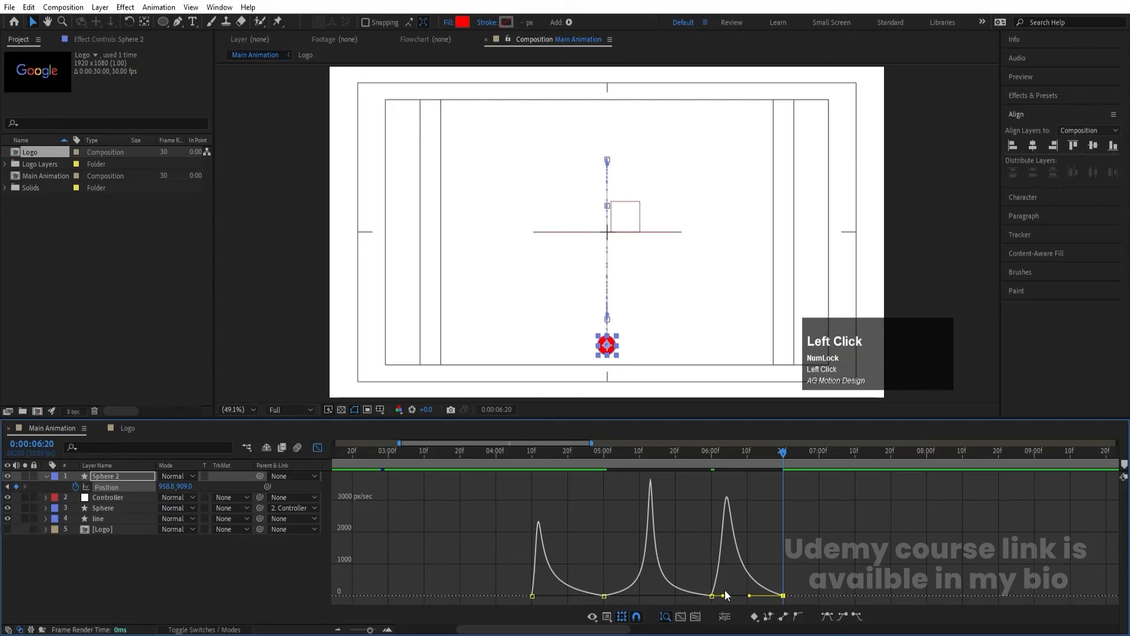
pyautogui.press('space')
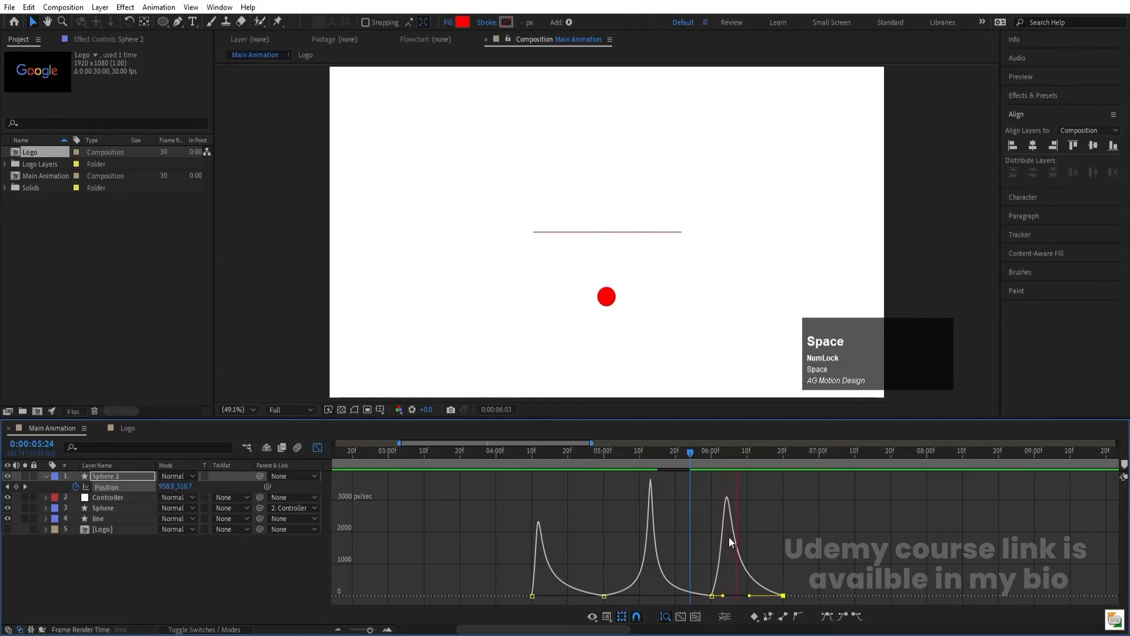
pyautogui.press('space')
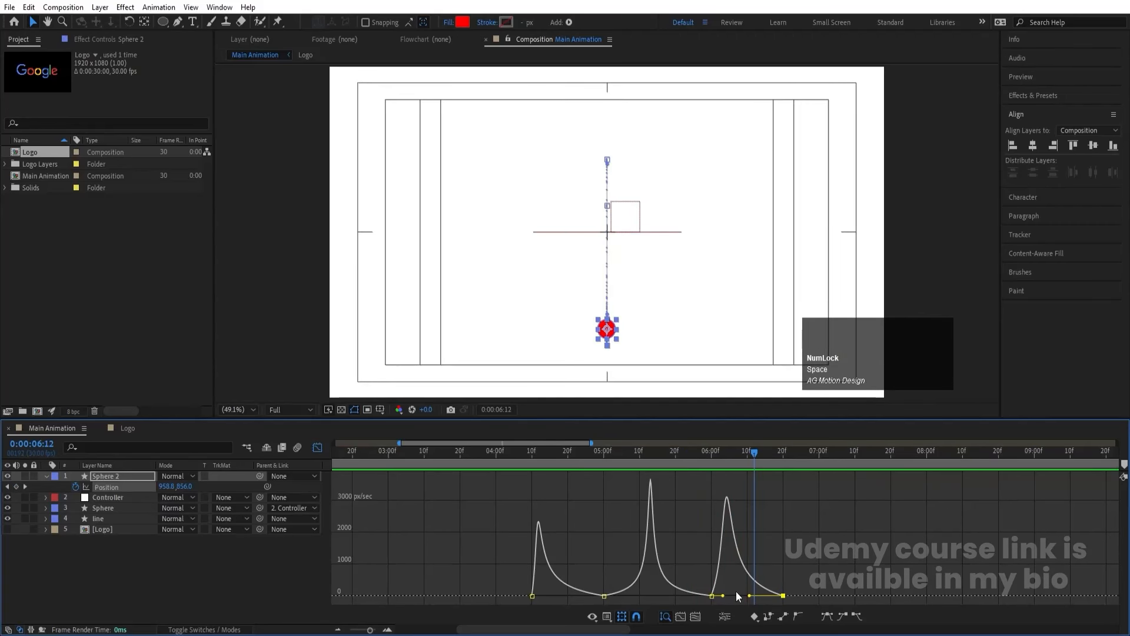
pyautogui.press('space')
pyautogui.press('space')
pyautogui.press('space')
pyautogui.press('space')
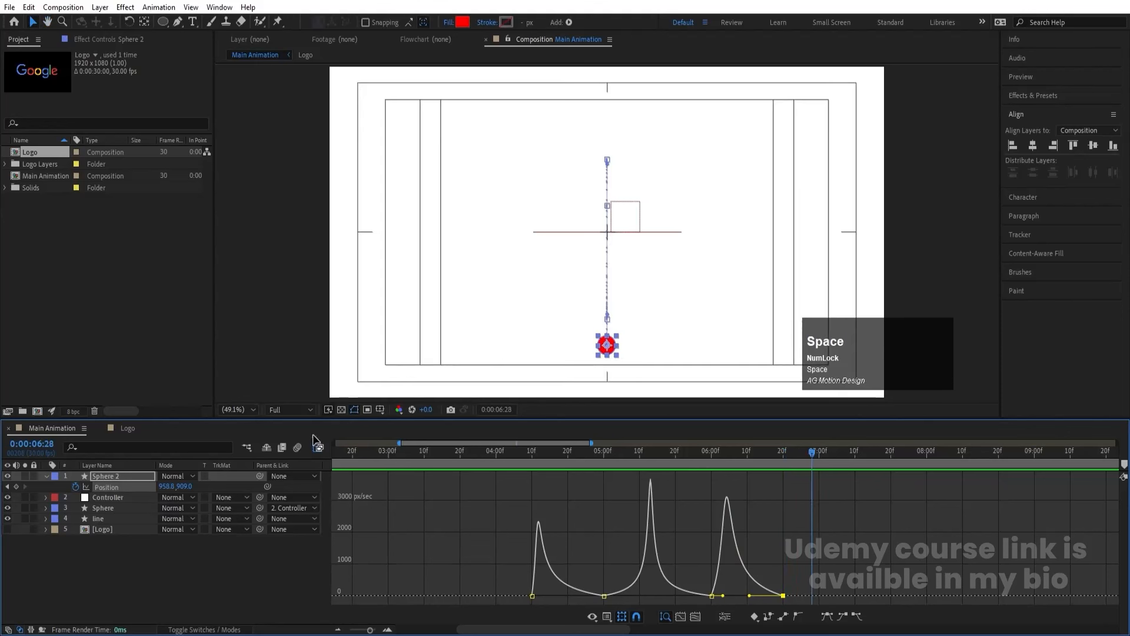
# Step: Reshape the second drop's speed curve into a sharper, later peak after 0:00:06:00 and preview the motion
pyautogui.moveTo(723, 596); pyautogui.dragTo(736, 595)
pyautogui.press('space')
pyautogui.press('space')
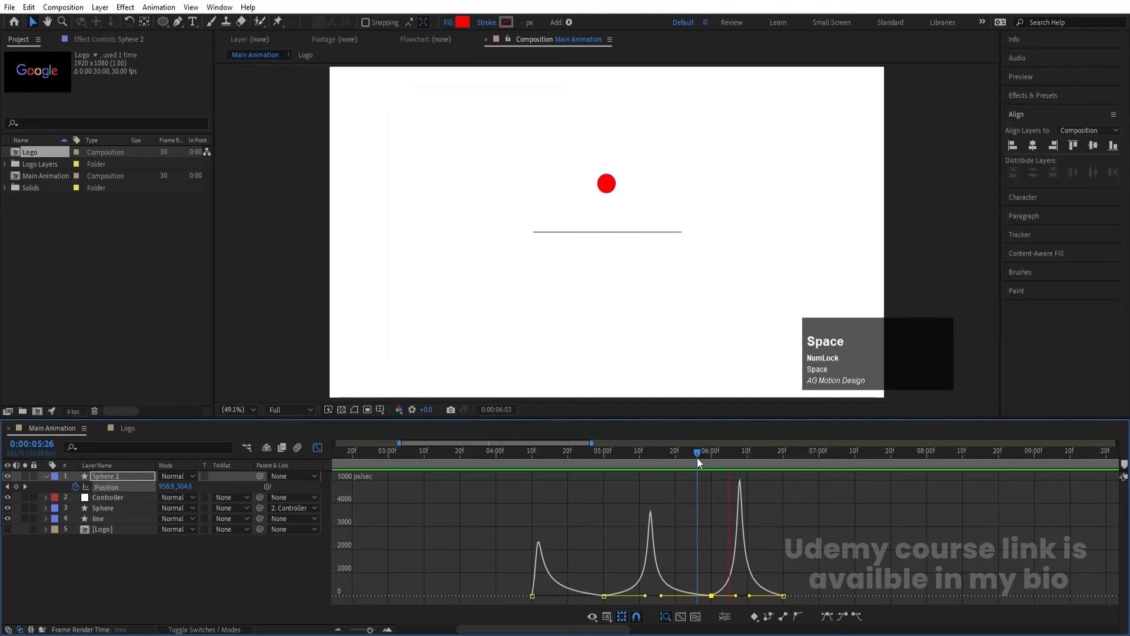
# Step: Keyframe Sphere 2's Y position at 533 at 0:00:07:10 and preview the final rise with the speed graph shown
pyautogui.click(317, 448)
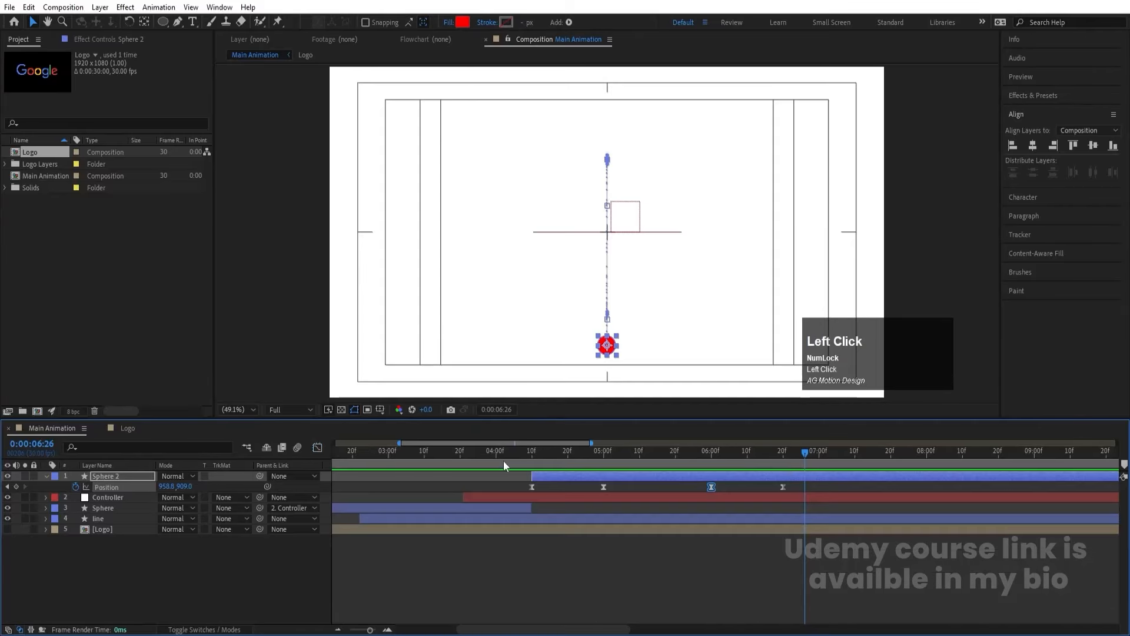
pyautogui.moveTo(805, 462); pyautogui.dragTo(857, 463)
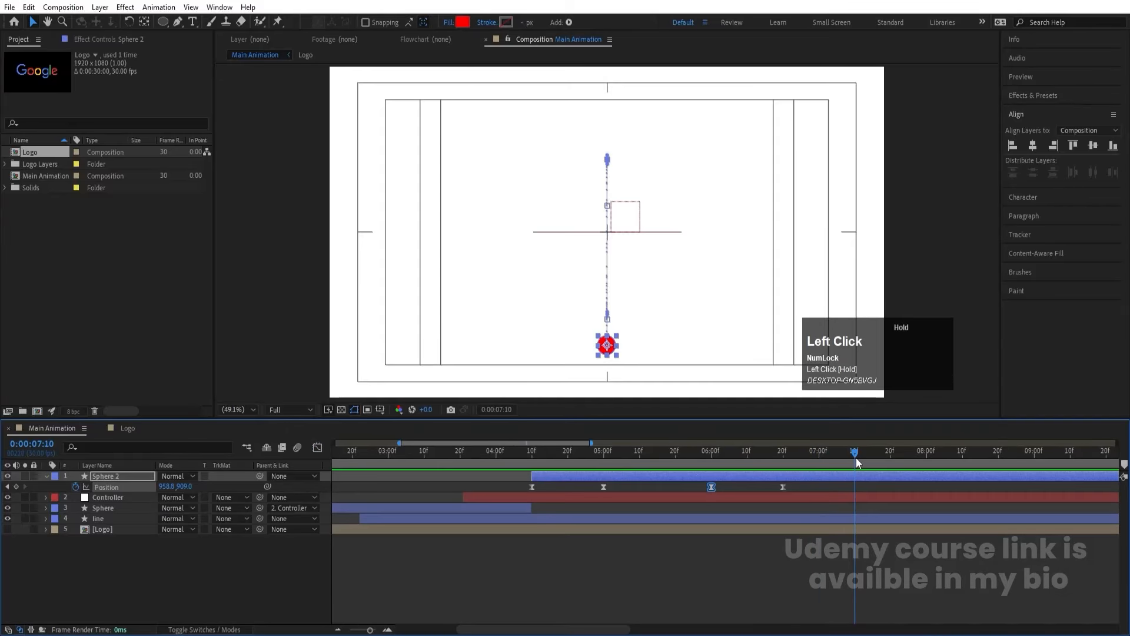
pyautogui.moveTo(188, 487); pyautogui.dragTo(9, 442)
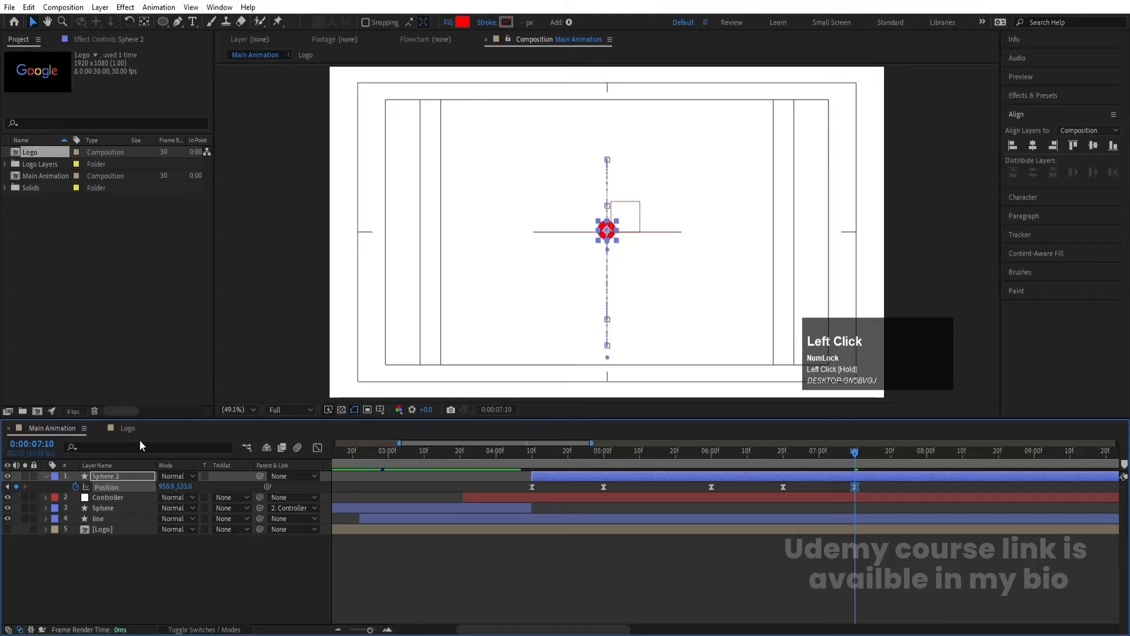
pyautogui.click(318, 447)
pyautogui.click(778, 453)
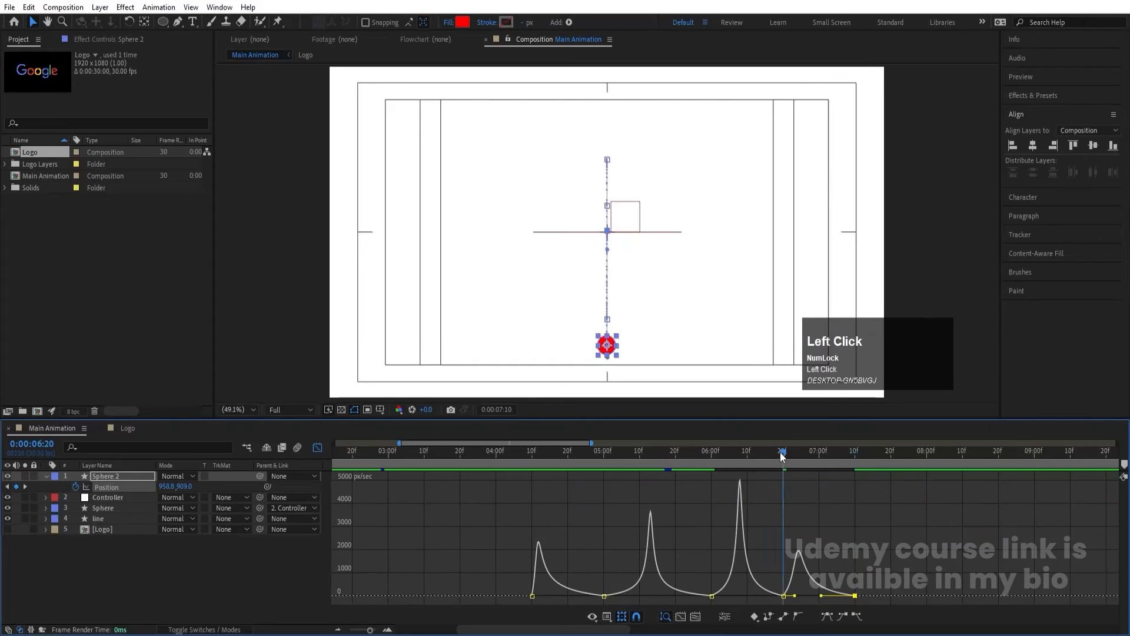
pyautogui.press('space')
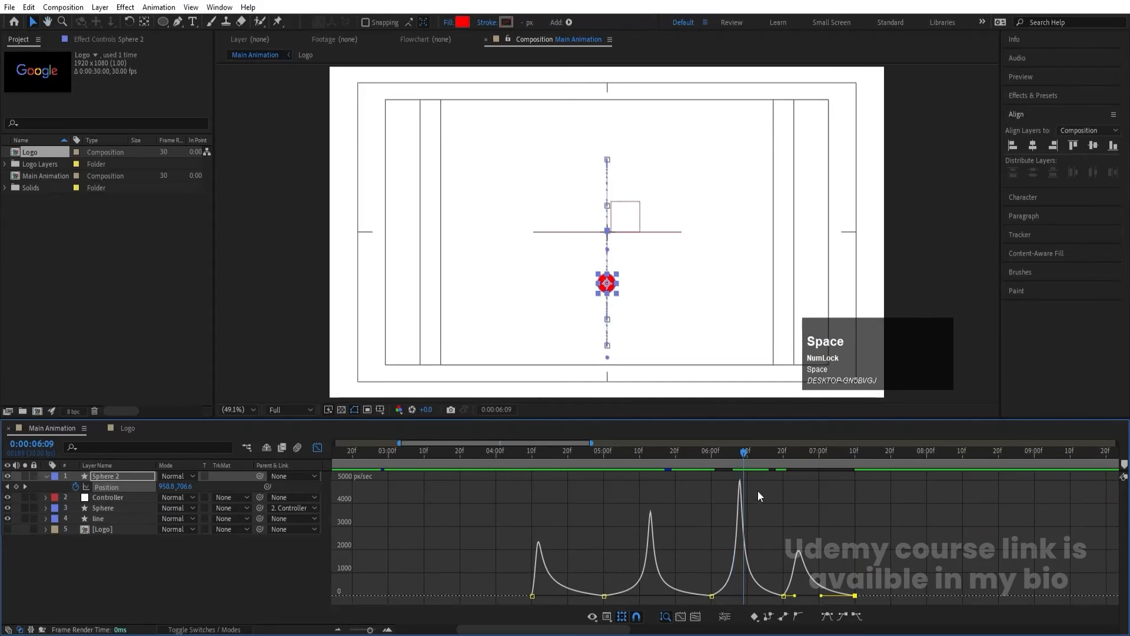
# Step: Reshape the final rise's speed curve into a sharp peak just before 0:00:07:00 and preview all of Sphere 2's motion
pyautogui.click(778, 458)
pyautogui.moveTo(778, 457); pyautogui.dragTo(804, 458)
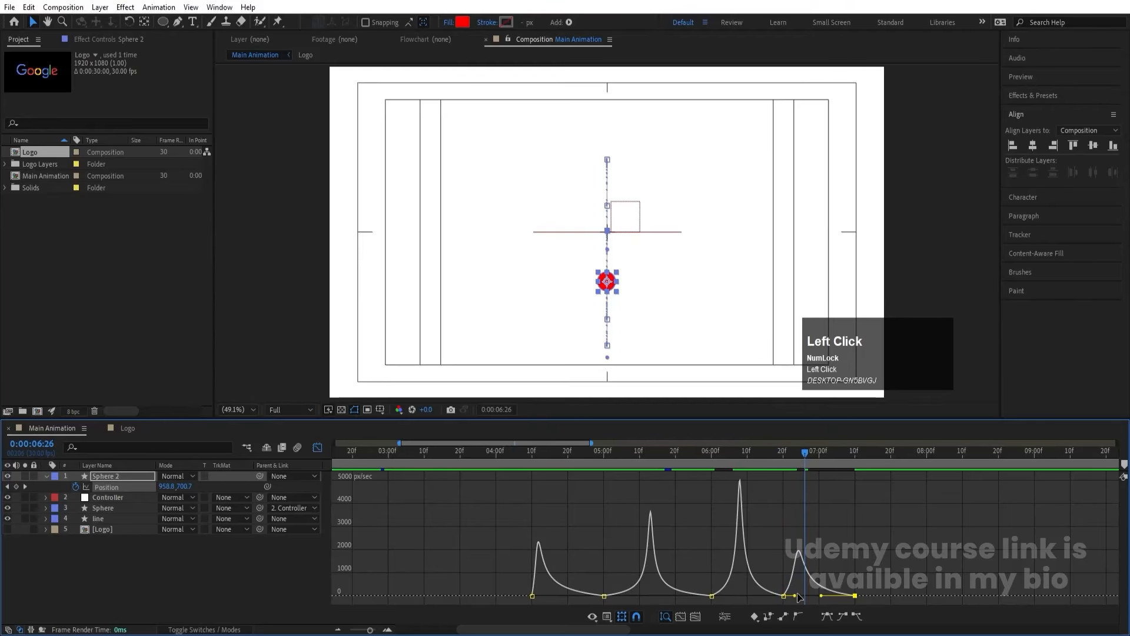
pyautogui.moveTo(798, 596); pyautogui.dragTo(808, 594)
pyautogui.press('space')
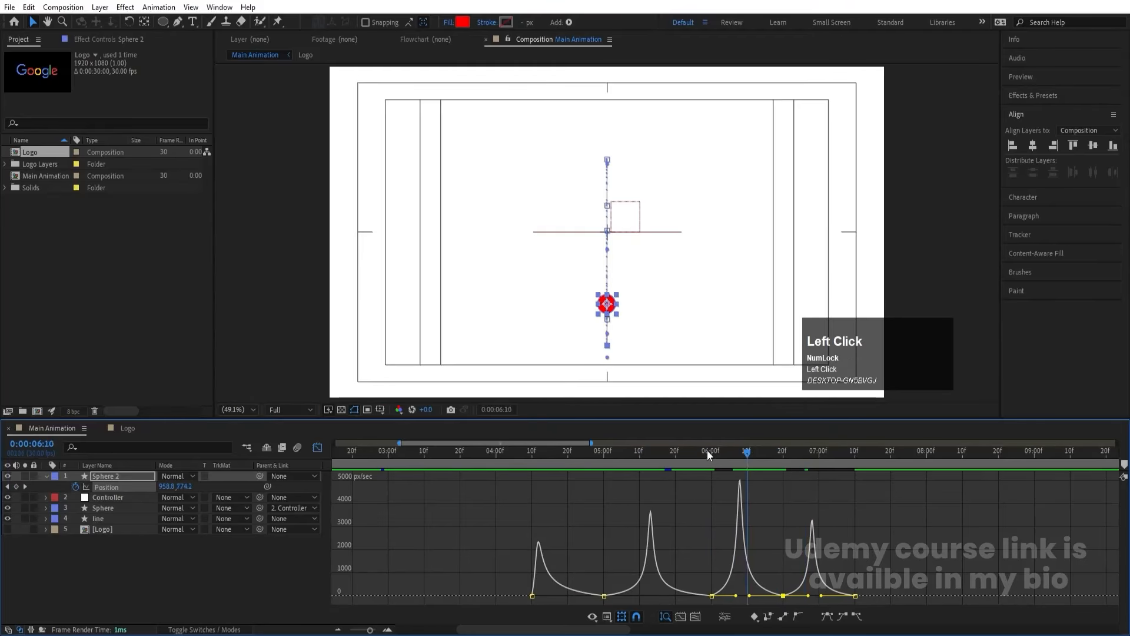
pyautogui.press('space')
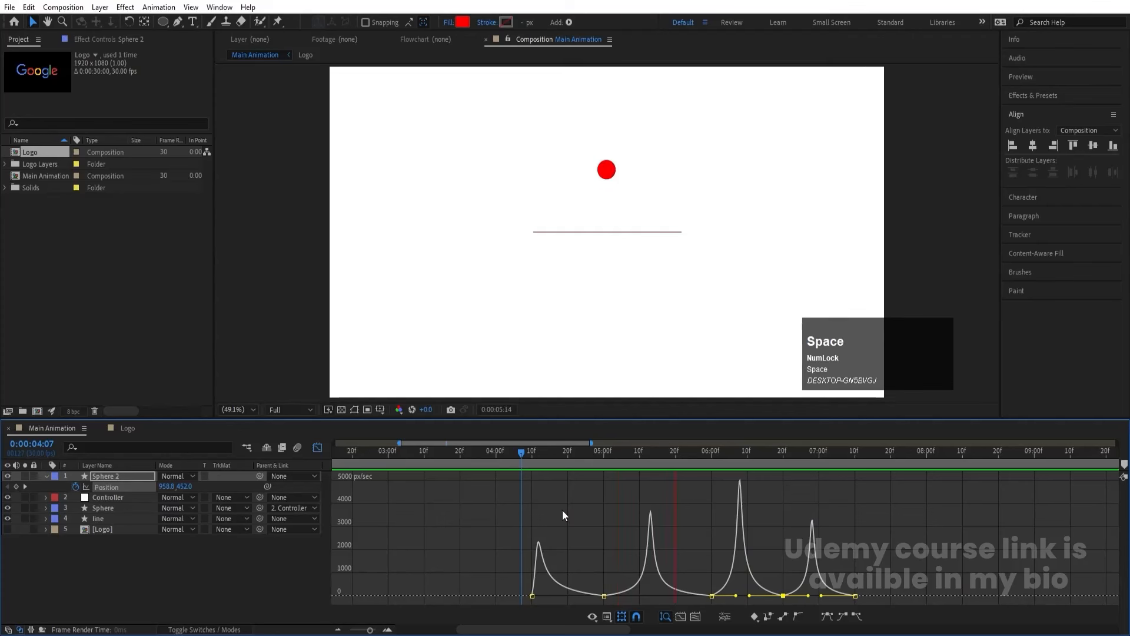
pyautogui.press('space')
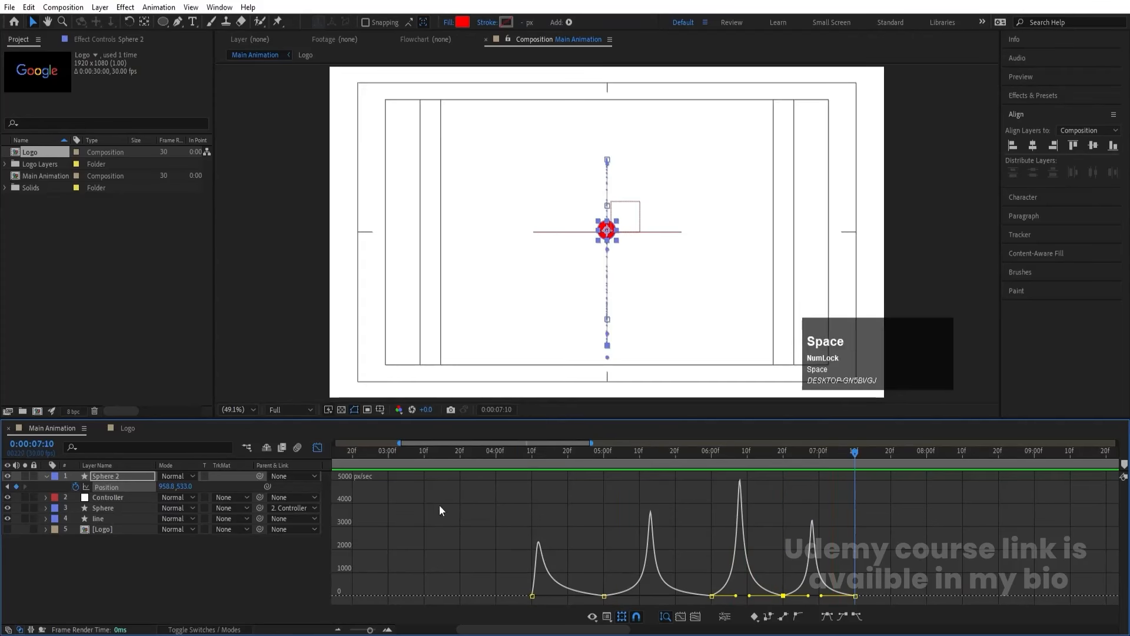
# Step: Leave the graph view and add a middle point to the line at 0:00:04:07 with the Pen tool, undoing a trial upward bend
pyautogui.click(317, 448)
pyautogui.moveTo(585, 460); pyautogui.dragTo(521, 450)
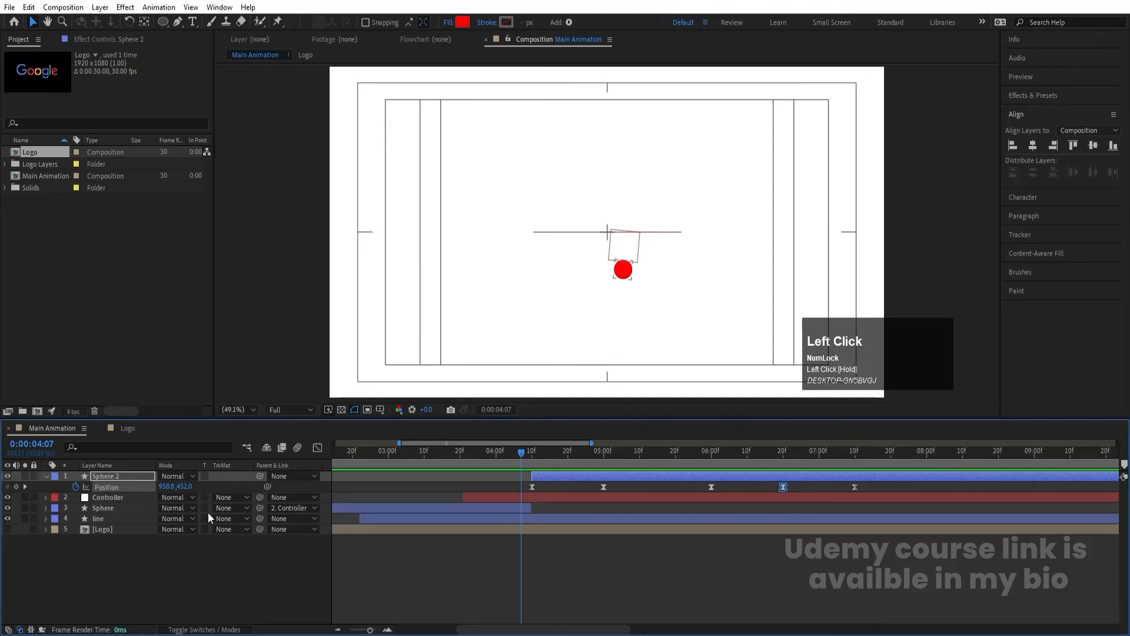
pyautogui.click(110, 518)
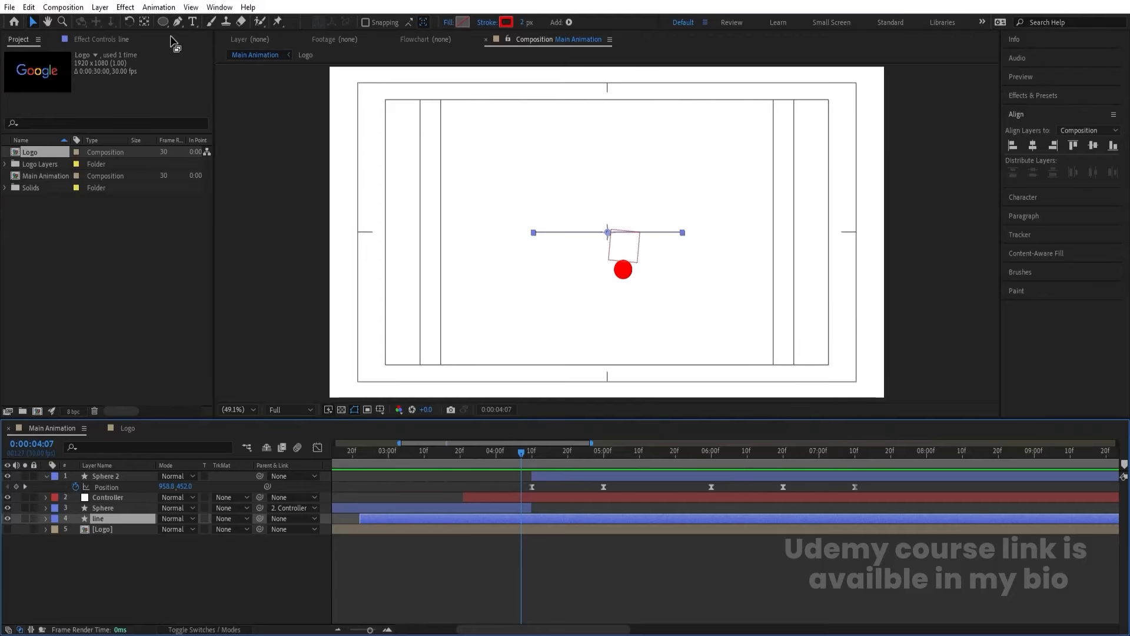
pyautogui.press('p')
pyautogui.press('g')
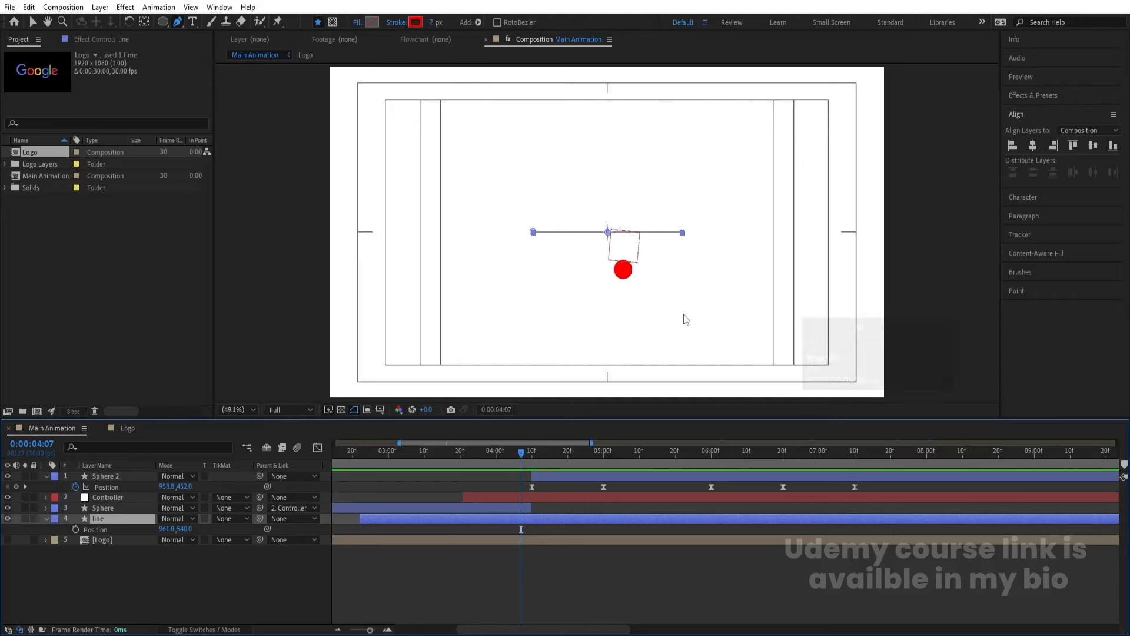
pyautogui.scroll(4, 612, 267)
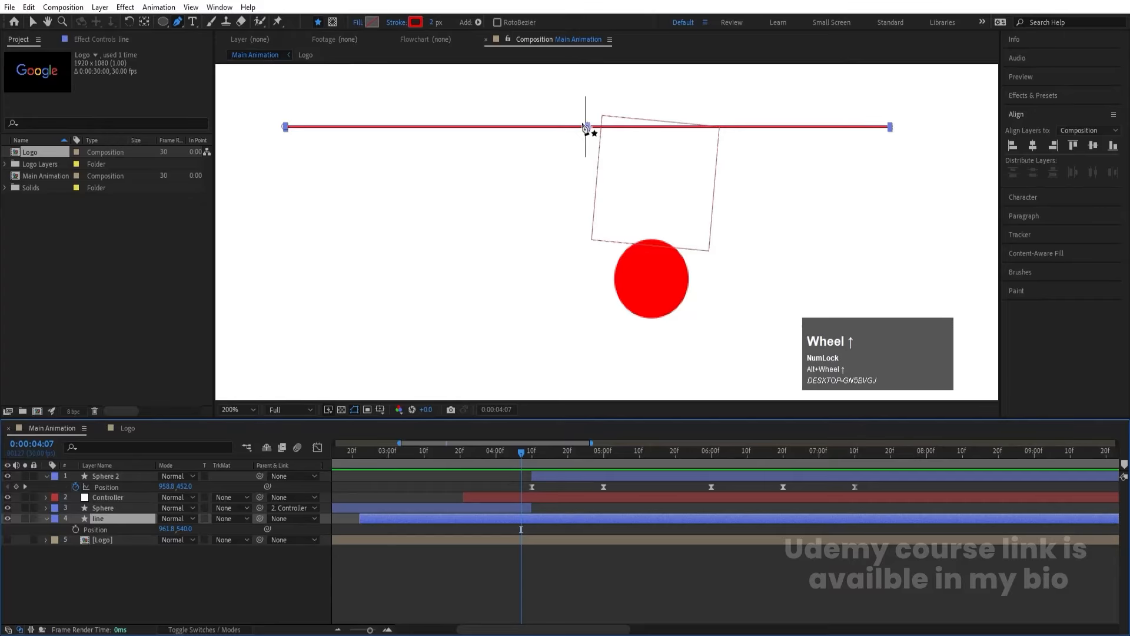
pyautogui.click(586, 127)
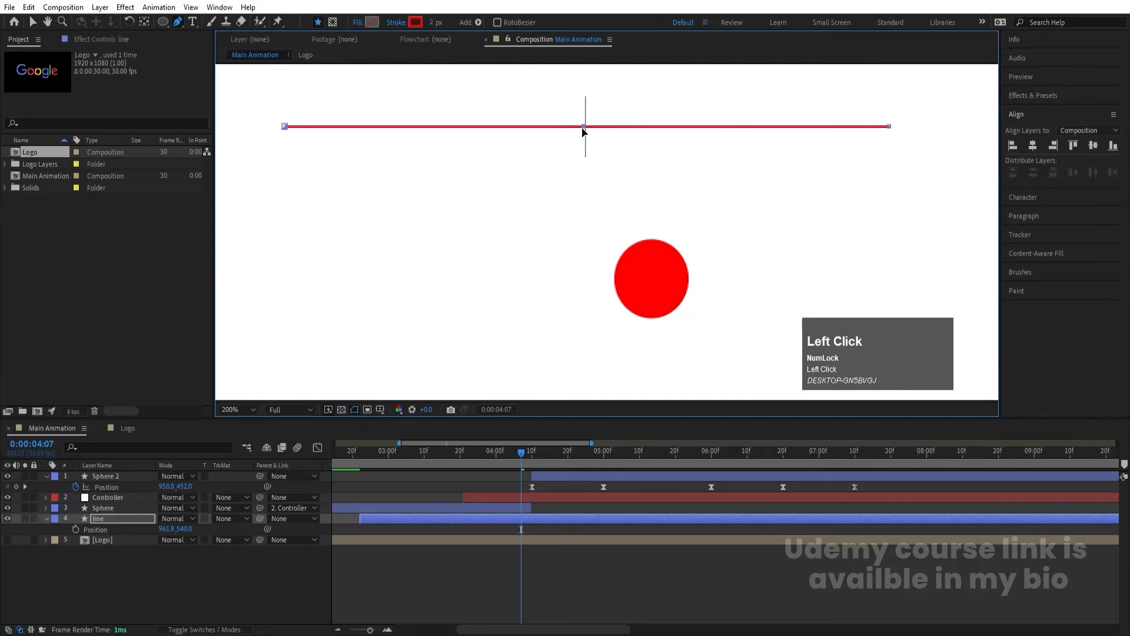
pyautogui.moveTo(583, 128); pyautogui.dragTo(587, 112)
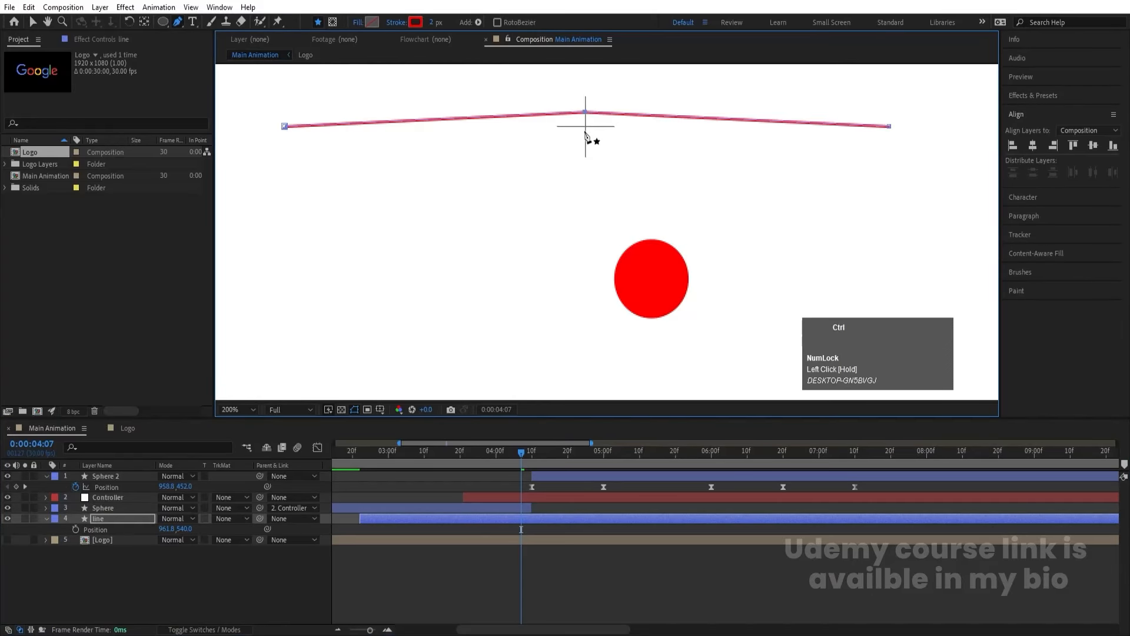
pyautogui.hotkey('ctrl', 'z')
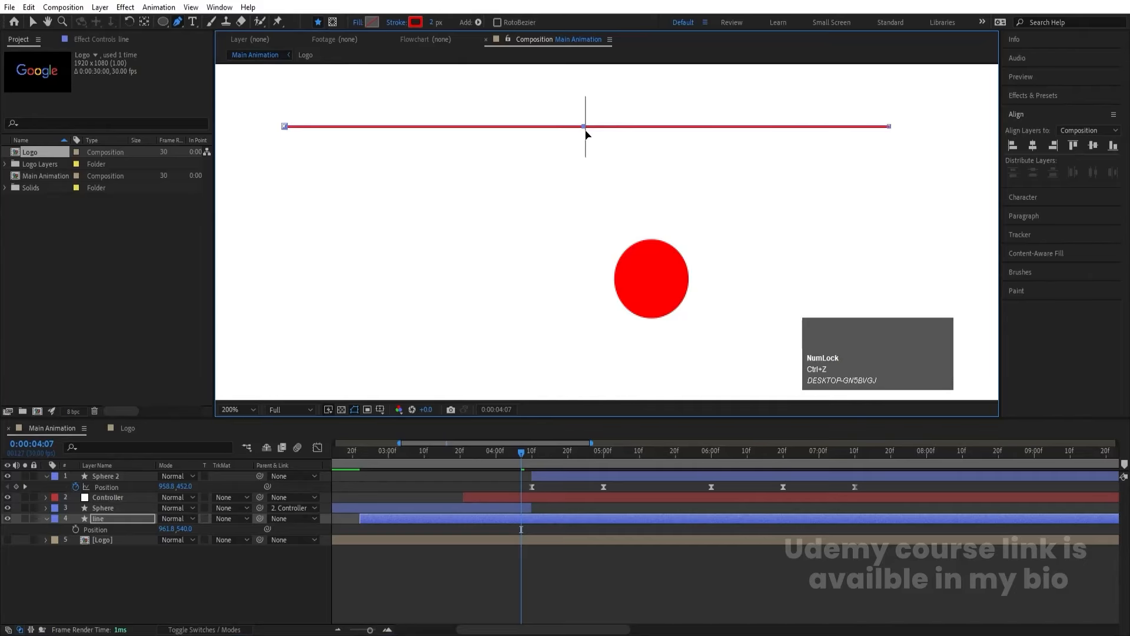
# Step: Expand the line layer's Shape 1 contents and start keyframing its Path at 0:00:04:08
pyautogui.moveTo(522, 454); pyautogui.dragTo(529, 460)
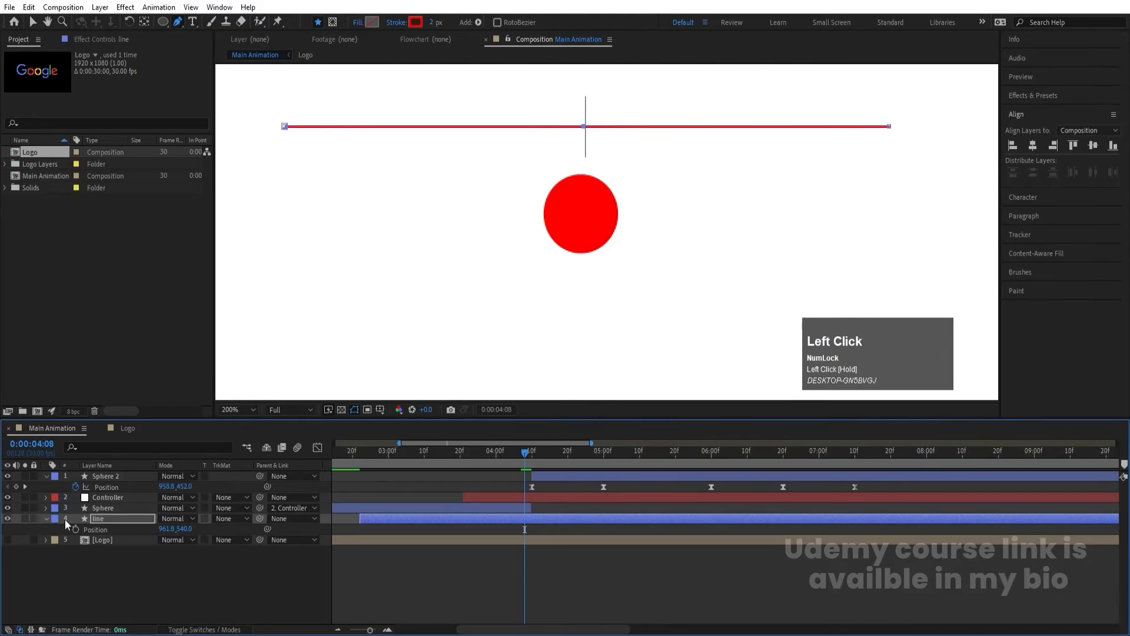
pyautogui.click(46, 518)
pyautogui.click(46, 517)
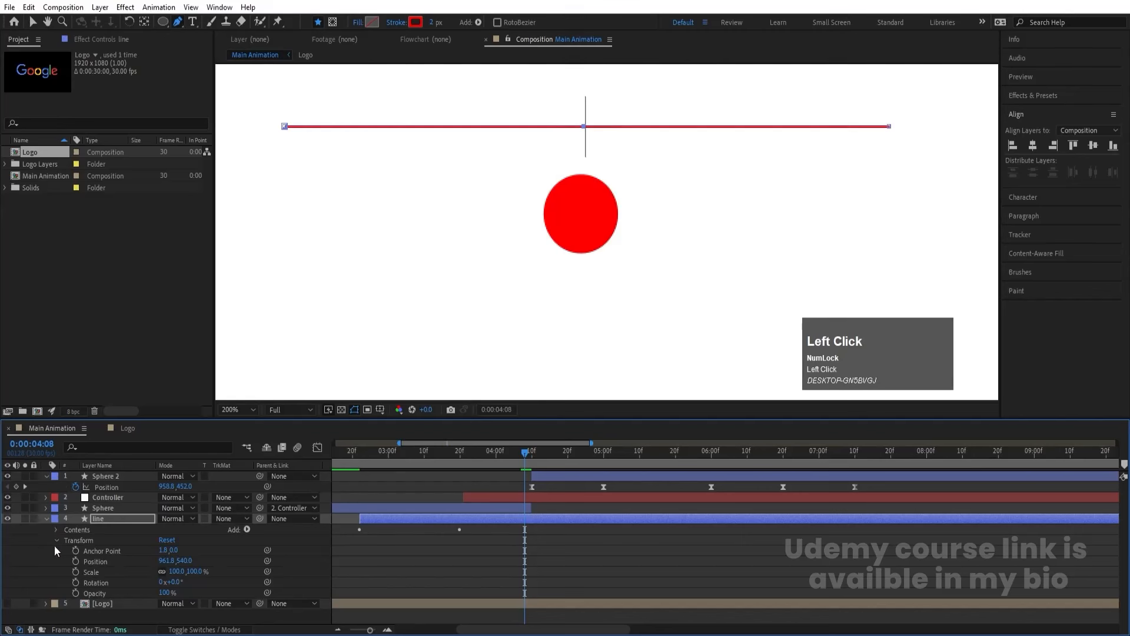
pyautogui.click(56, 539)
pyautogui.click(56, 530)
pyautogui.click(67, 540)
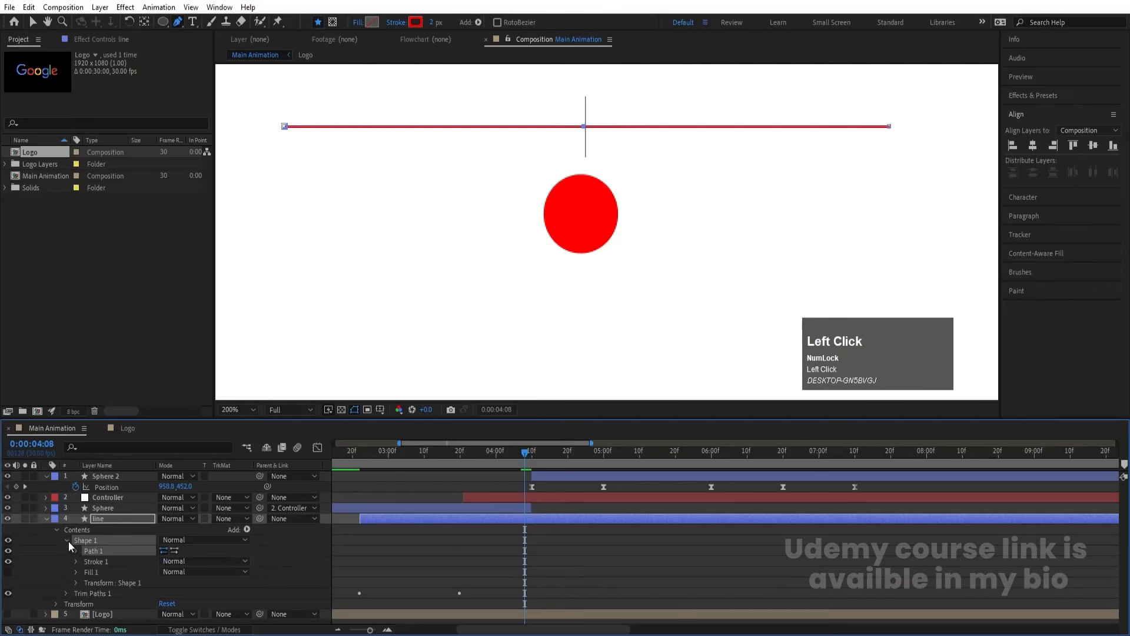
pyautogui.click(74, 550)
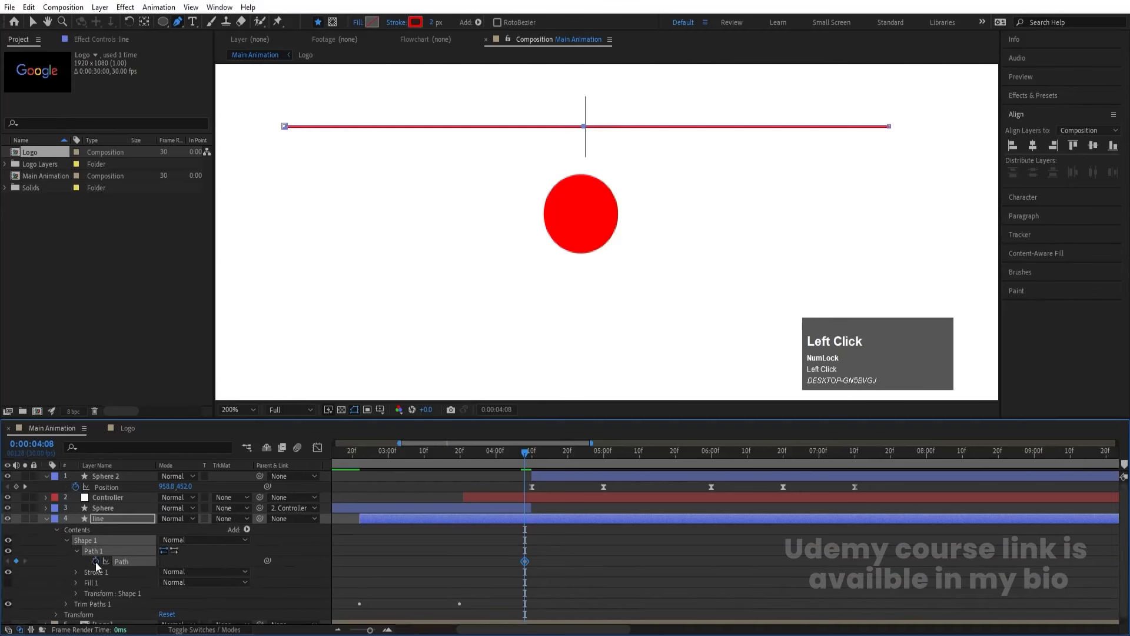
# Step: Add a Path keyframe at 0:00:04:10 and pull the line's middle point up to the top of the sphere
pyautogui.click(531, 461)
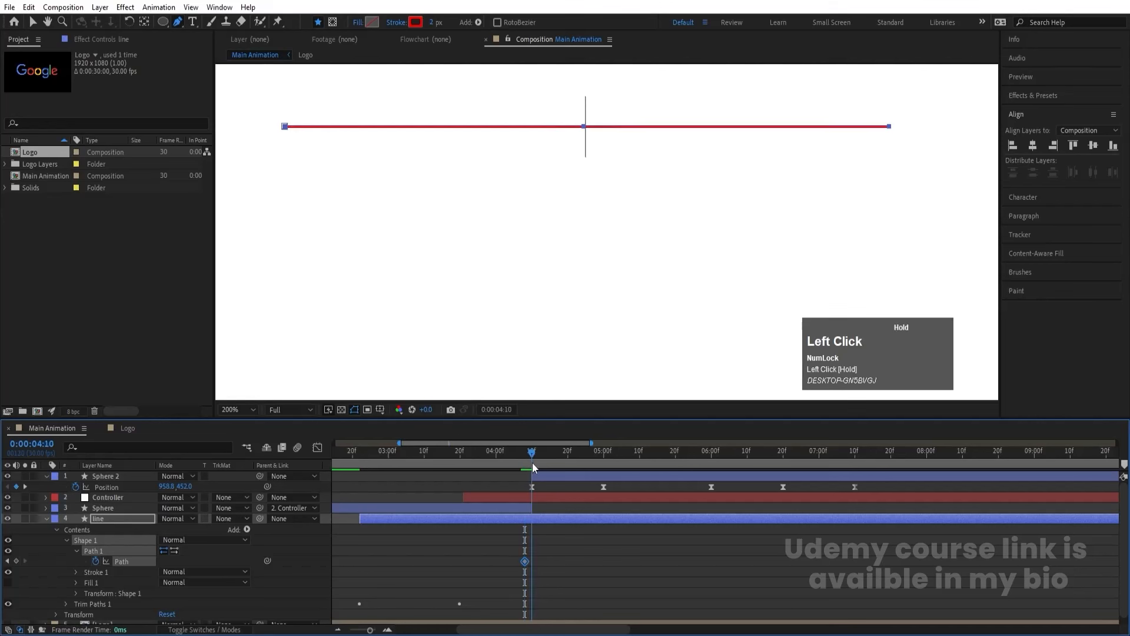
pyautogui.scroll(-1, 671, 172)
pyautogui.press('space')
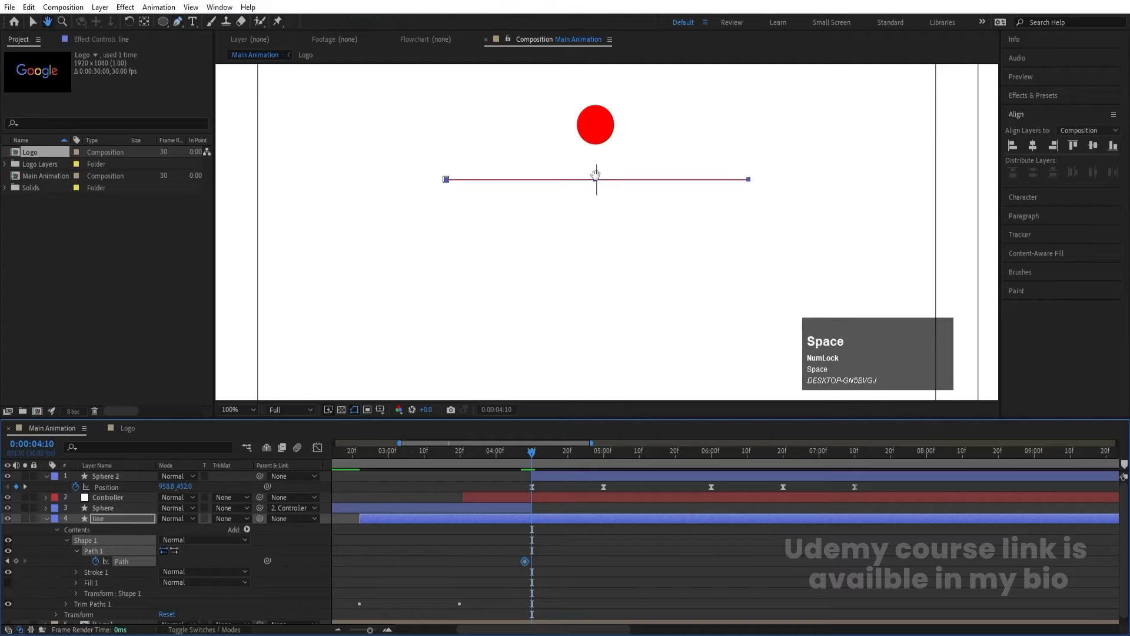
pyautogui.moveTo(595, 175); pyautogui.dragTo(587, 232)
pyautogui.click(17, 561)
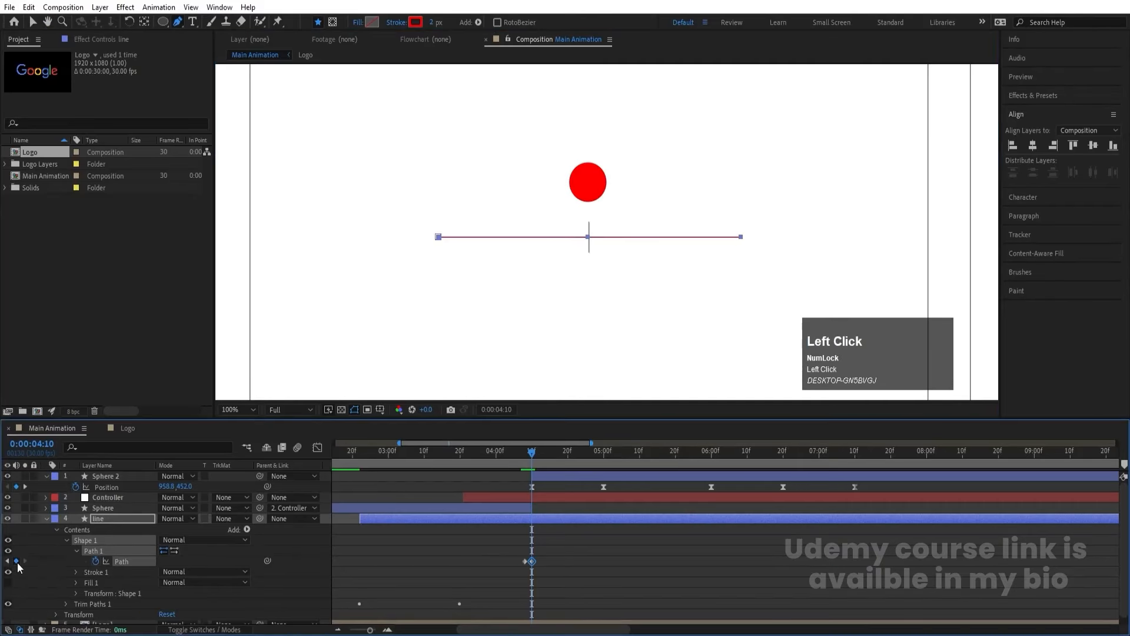
pyautogui.click(31, 24)
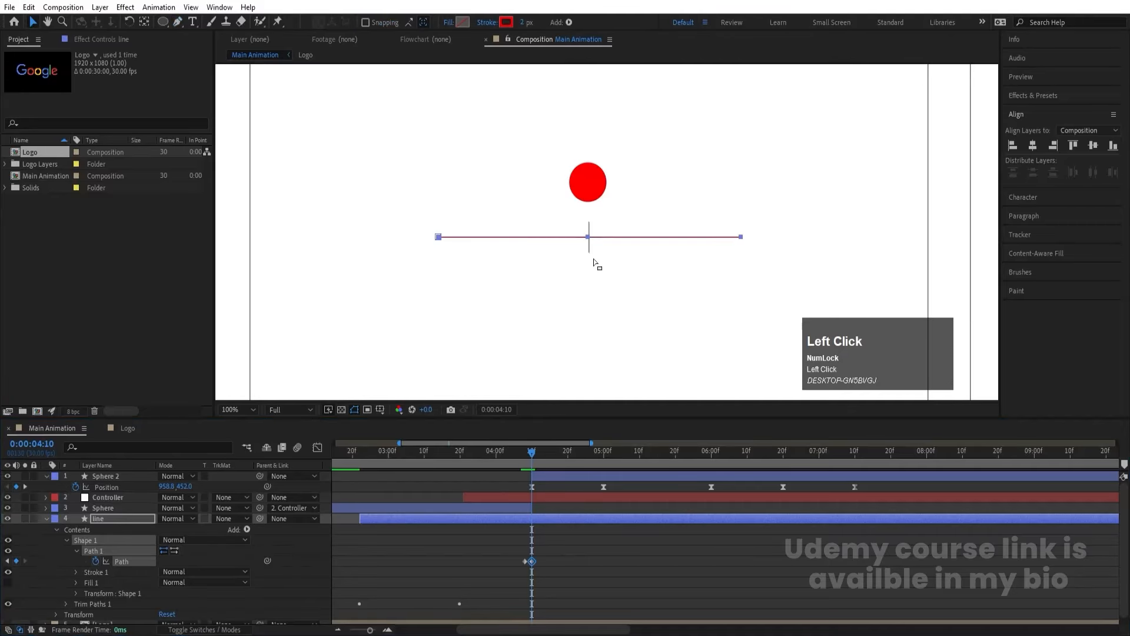
pyautogui.click(583, 232)
pyautogui.click(589, 239)
pyautogui.moveTo(588, 238); pyautogui.dragTo(589, 160)
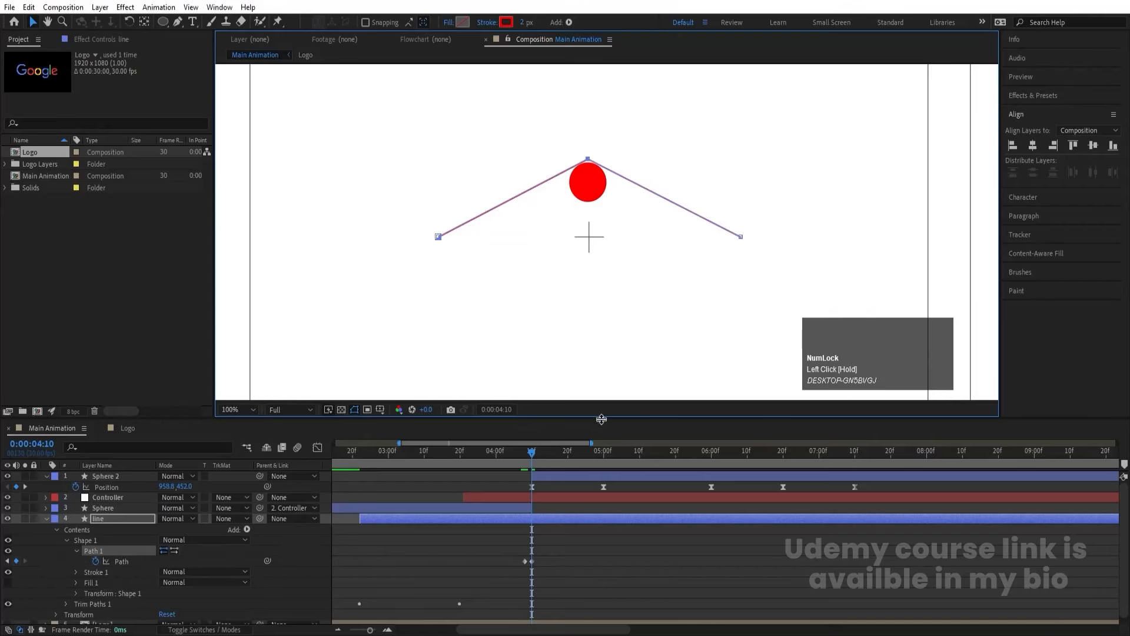
# Step: Straighten the line by lowering its middle point at 0:00:05:00 and hold that shape with a Path keyframe at 0:00:05:13
pyautogui.press('k')
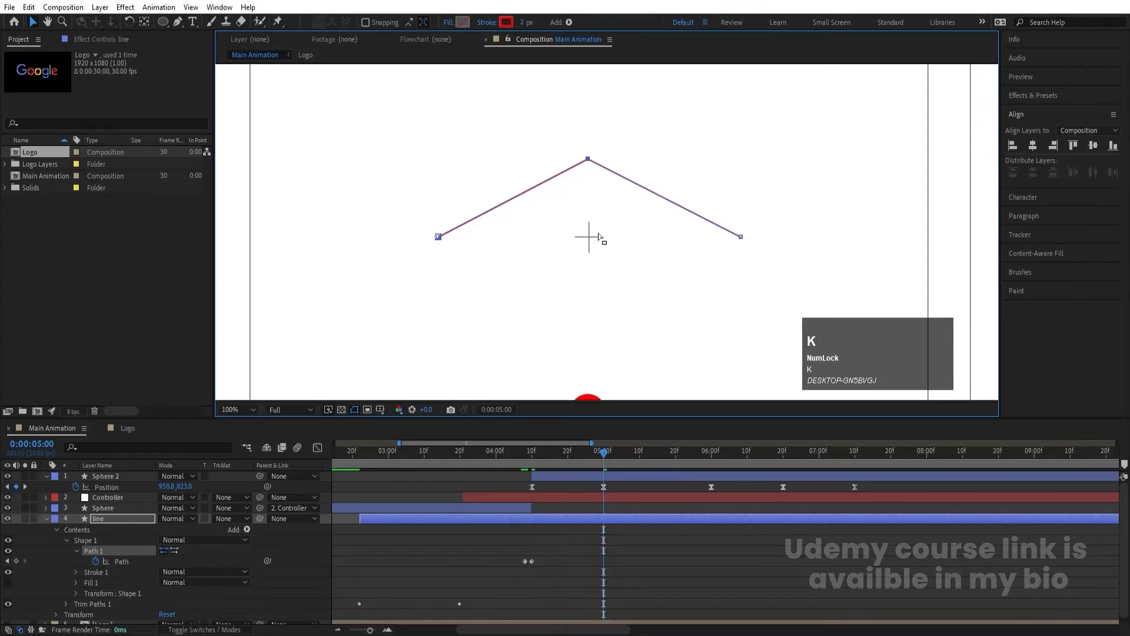
pyautogui.scroll(-2, 603, 215)
pyautogui.moveTo(598, 196); pyautogui.dragTo(597, 236)
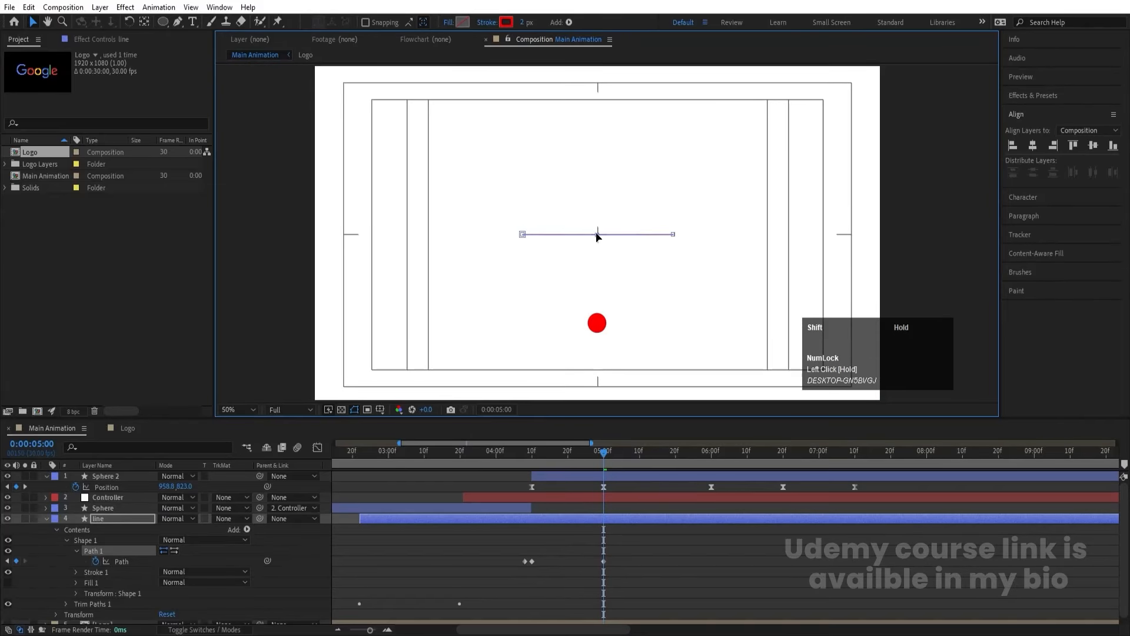
pyautogui.moveTo(652, 454)
pyautogui.mouseDown()
pyautogui.moveTo(690, 468)
pyautogui.moveTo(650, 460)
pyautogui.mouseUp()
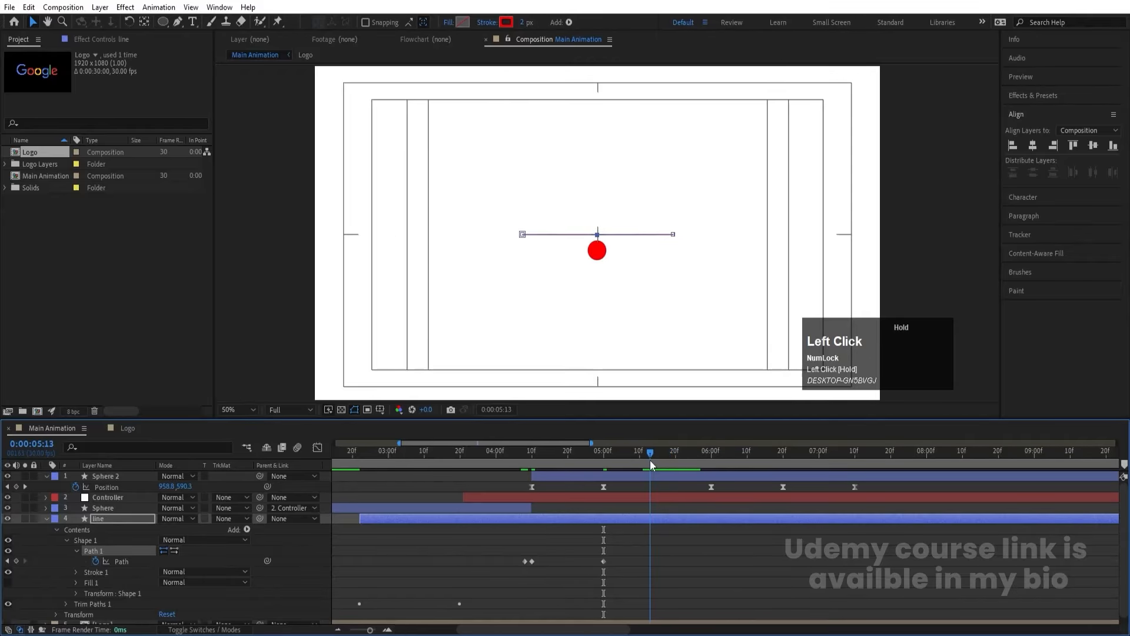
pyautogui.click(17, 561)
# Step: Try bending the line upward from its middle point at 0:00:06:00 and undo the bend
pyautogui.moveTo(677, 454); pyautogui.dragTo(710, 462)
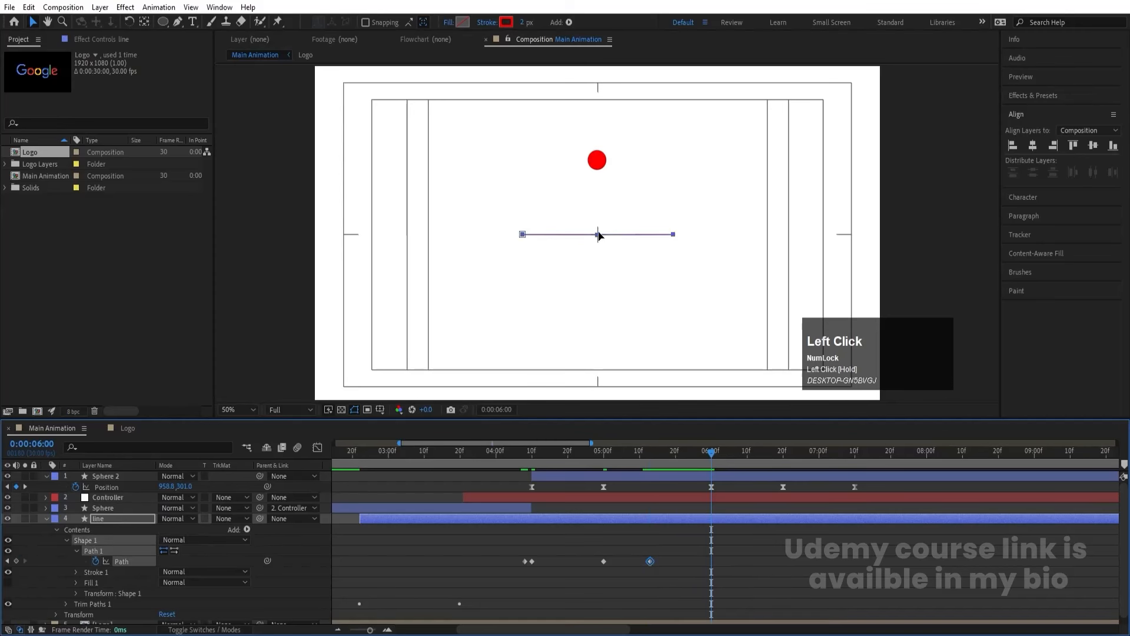
pyautogui.moveTo(598, 235); pyautogui.dragTo(598, 201)
pyautogui.hotkey('ctrl', 'z')
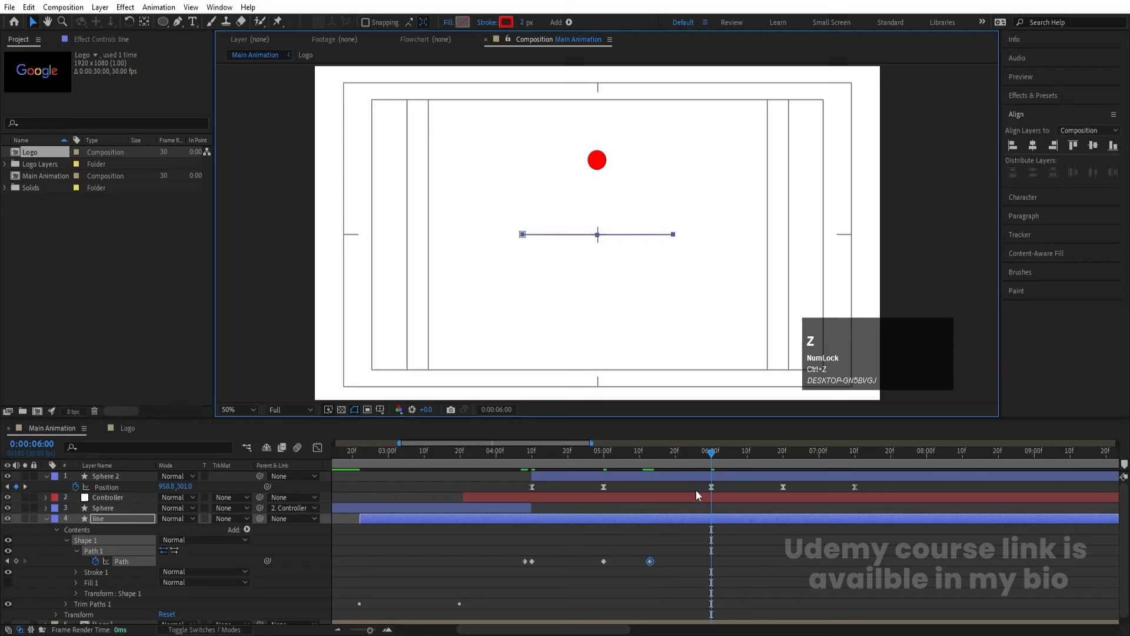
# Step: Add a Path keyframe to the line at 0:00:06:00 and pull its middle point up to the top of the sphere
pyautogui.click(16, 561)
pyautogui.click(586, 219)
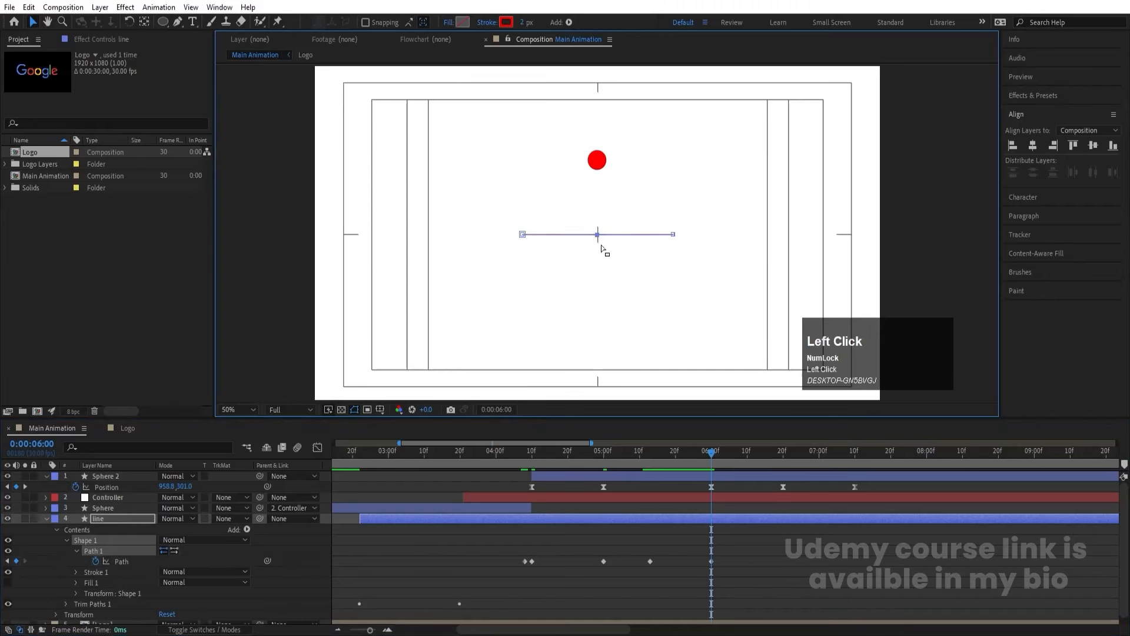
pyautogui.moveTo(597, 235); pyautogui.dragTo(600, 151)
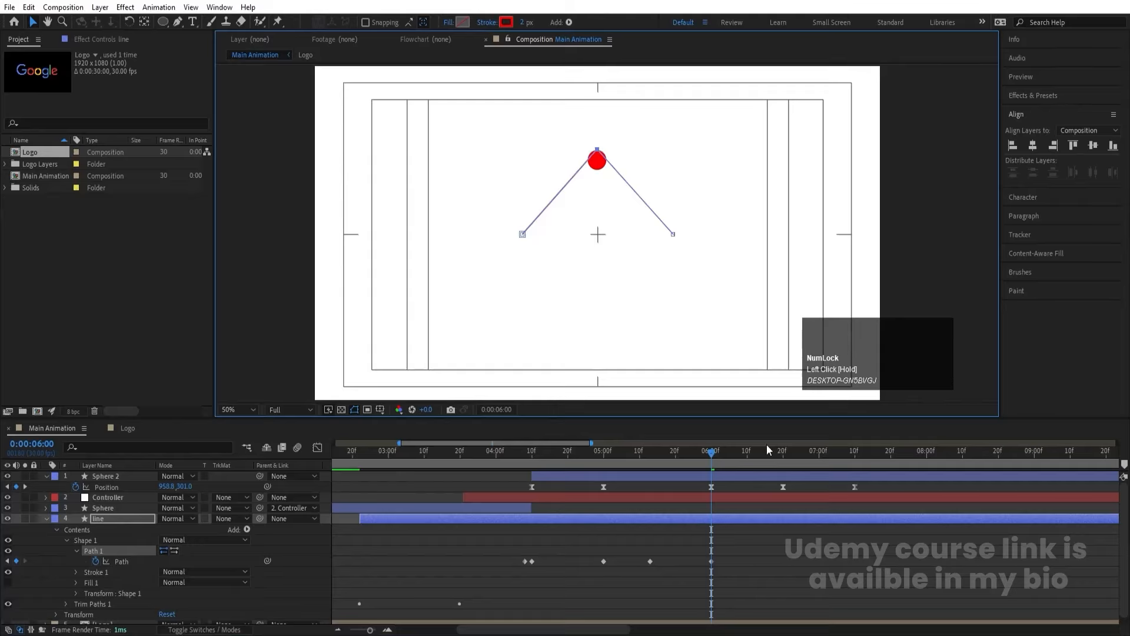
# Step: Straighten the line by lowering its middle point at 0:00:06:20, and move that Path keyframe to about 0:00:07:11
pyautogui.moveTo(724, 463); pyautogui.dragTo(783, 463)
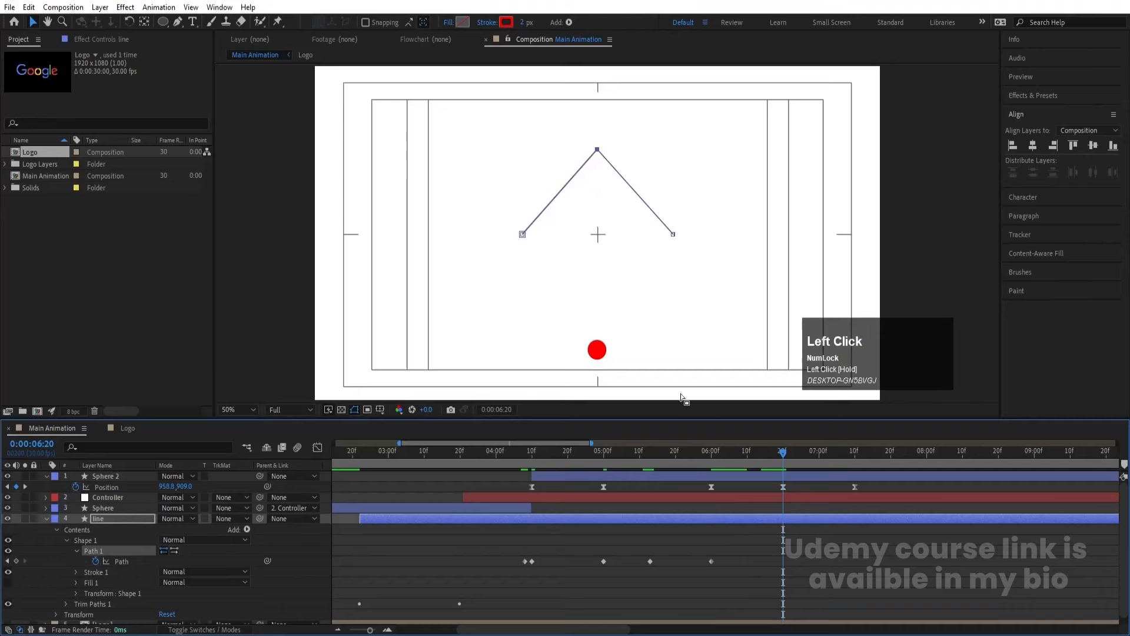
pyautogui.moveTo(595, 150); pyautogui.dragTo(607, 235)
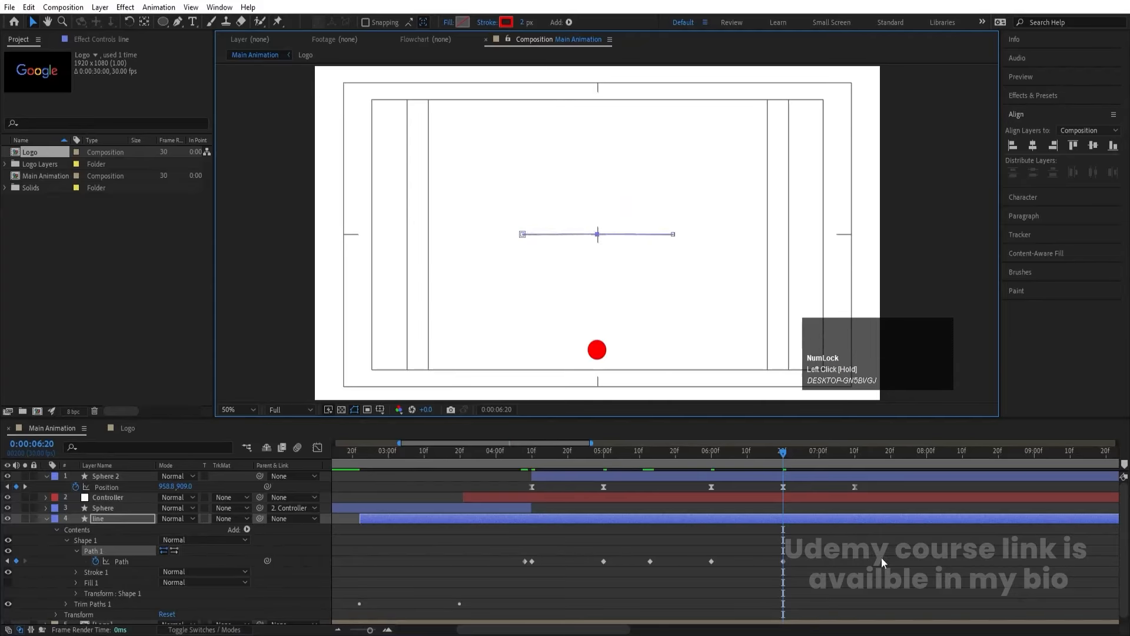
pyautogui.moveTo(784, 561); pyautogui.dragTo(858, 564)
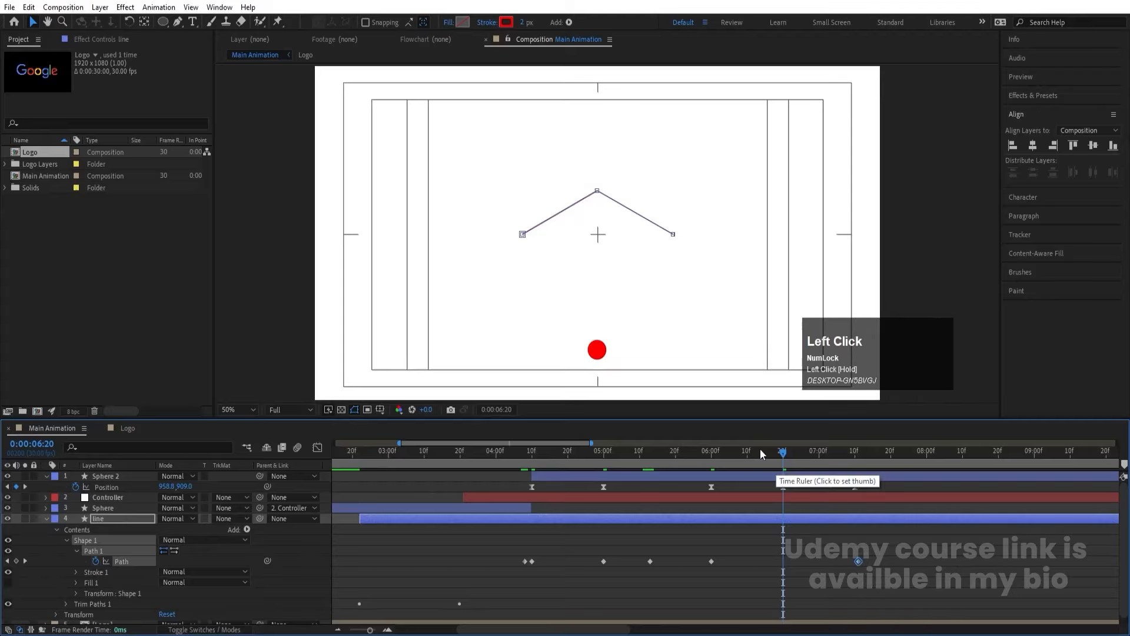
# Step: Apply Easy Ease to all of the line's Path keyframes
pyautogui.moveTo(760, 450); pyautogui.dragTo(525, 472)
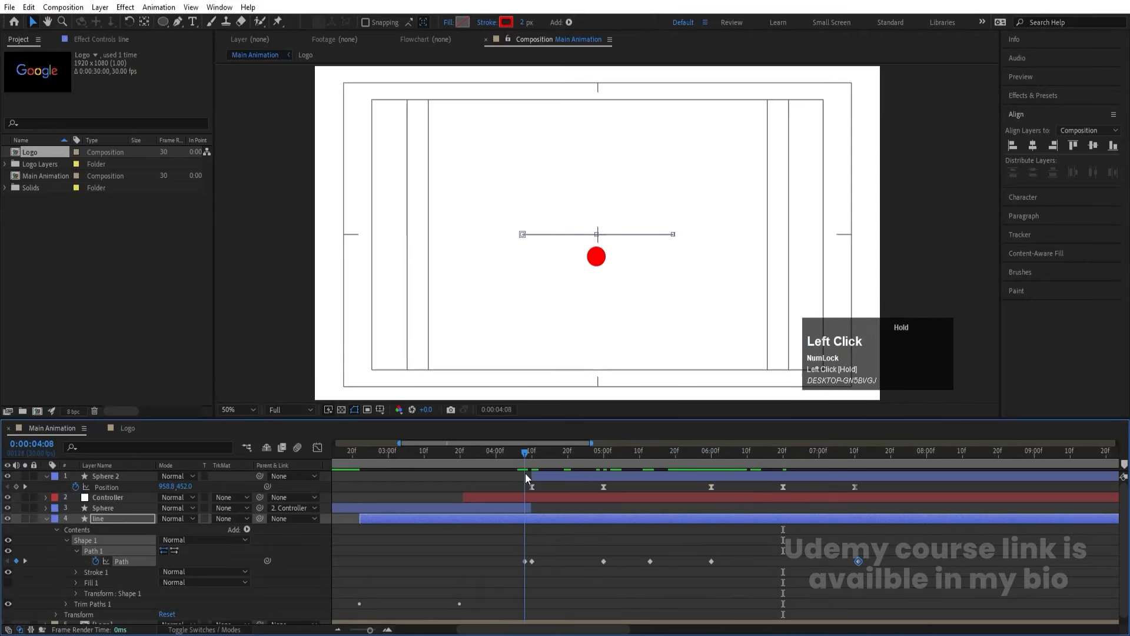
pyautogui.moveTo(501, 542); pyautogui.dragTo(879, 563)
pyautogui.press('F9')
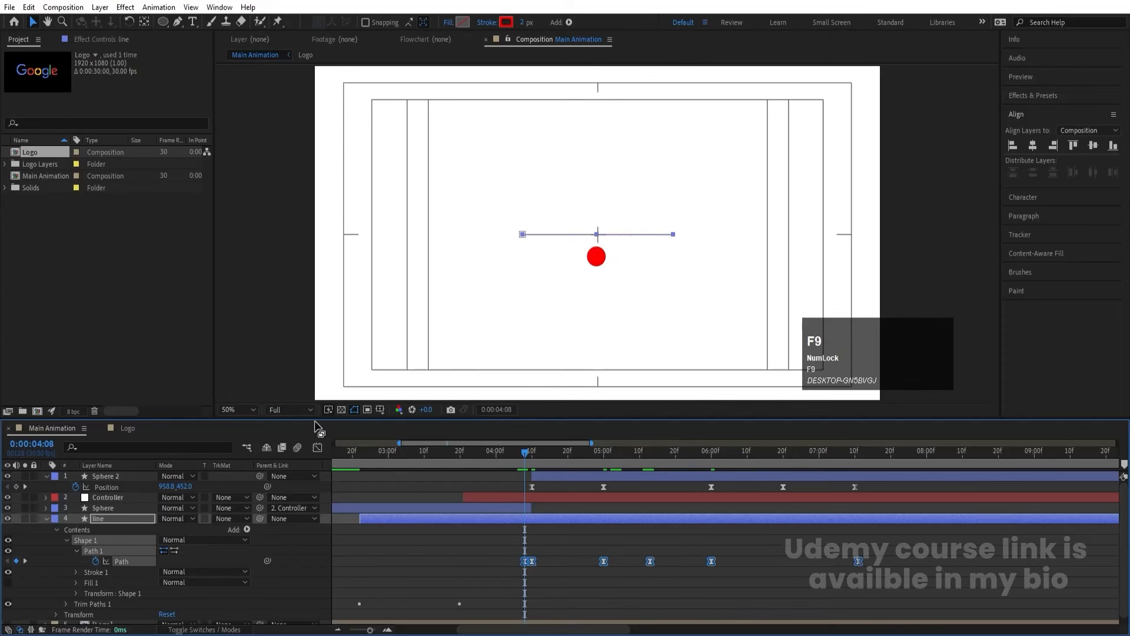
# Step: In the Path speed graph, reshape the curve between 0:00:05:13 and 0:00:06:00 to peak right after 0:00:05:13, and preview it
pyautogui.click(316, 448)
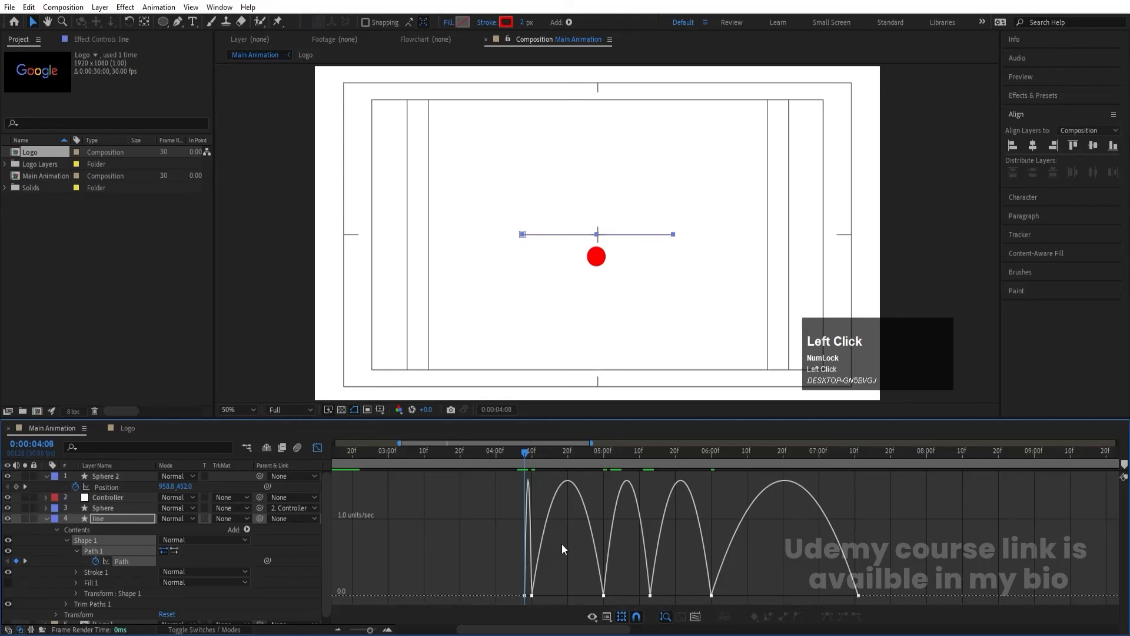
pyautogui.press('=')
pyautogui.moveTo(524, 451); pyautogui.dragTo(826, 527)
pyautogui.press('space')
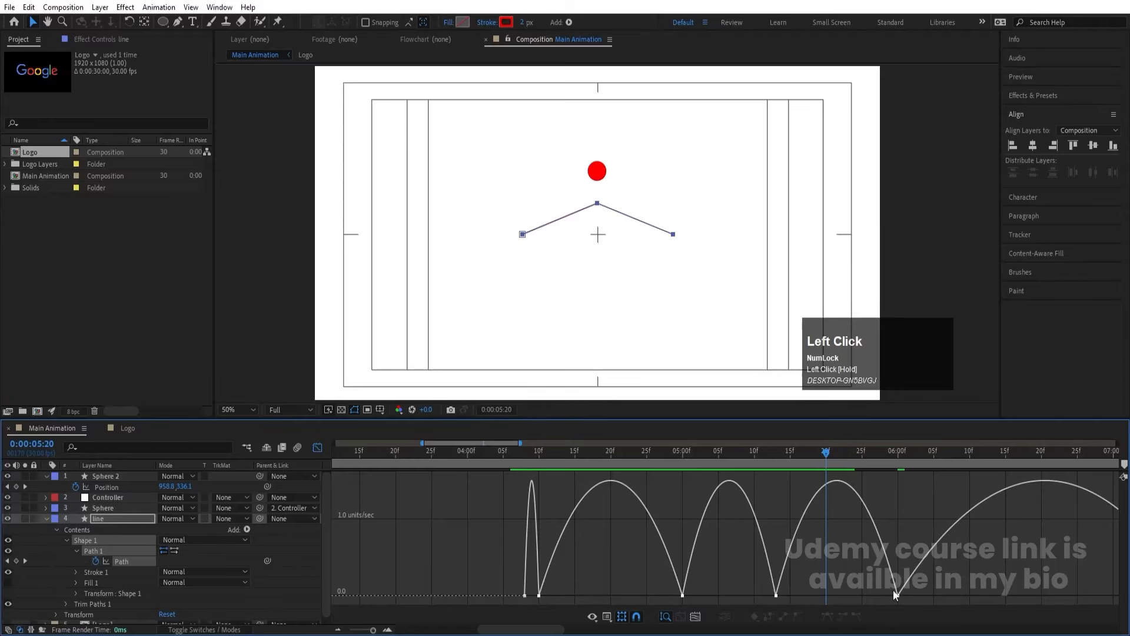
pyautogui.moveTo(893, 589); pyautogui.dragTo(786, 594)
pyautogui.click(777, 447)
pyautogui.press('space')
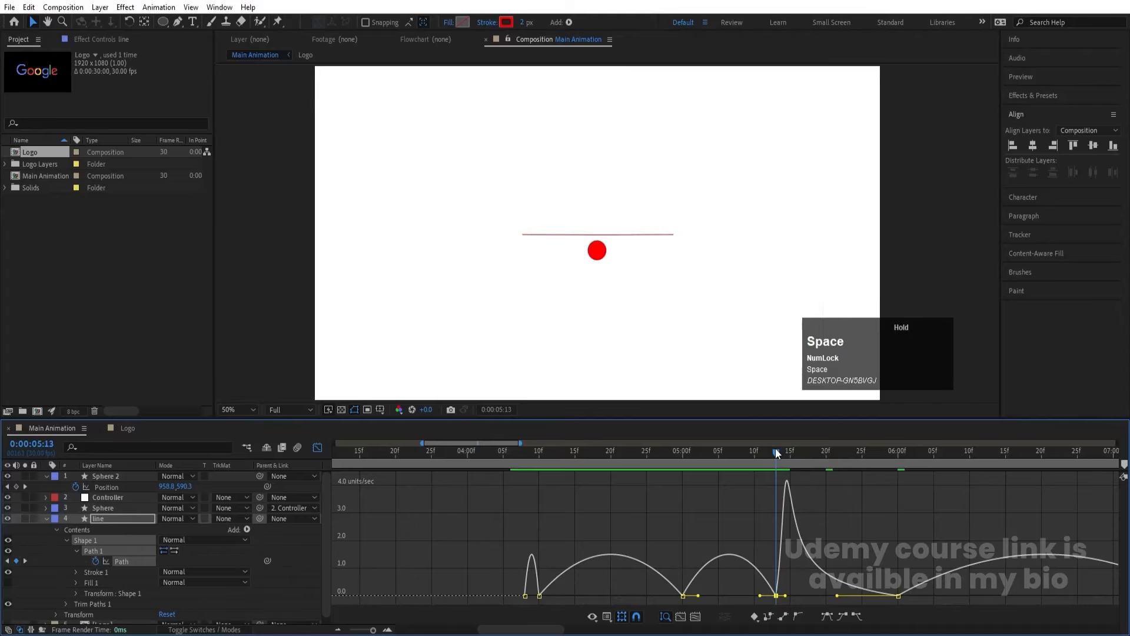
# Step: Reshape the Path speed curve from 0:00:06:00 to the last keyframe so it starts slowly and peaks late, and preview it
pyautogui.press('Num_Lock')
pyautogui.moveTo(866, 458); pyautogui.dragTo(908, 474)
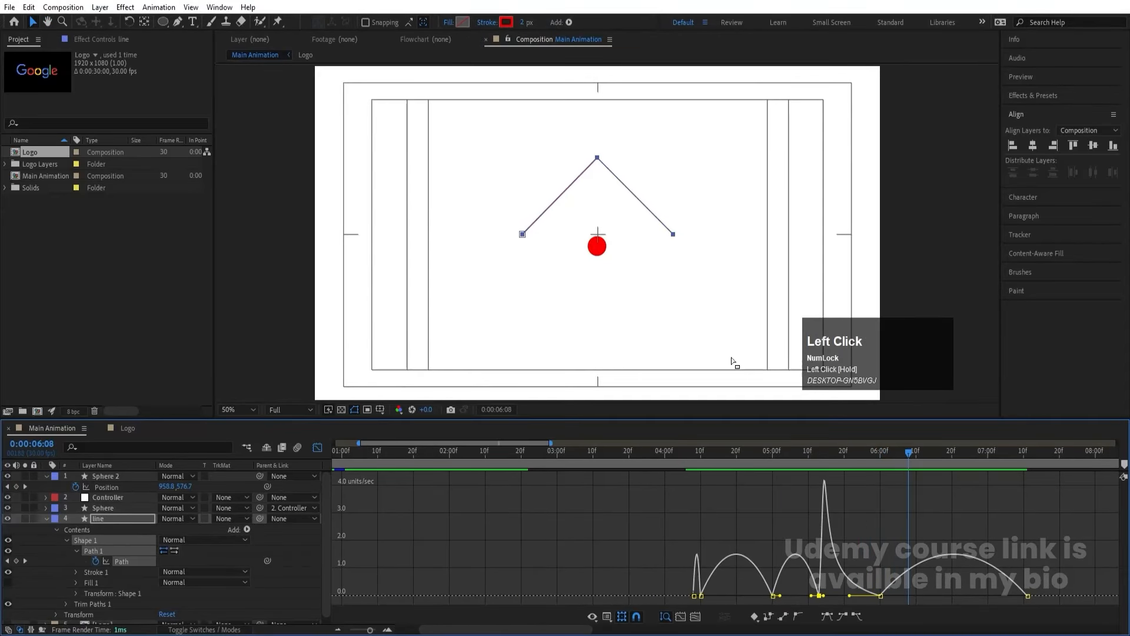
pyautogui.click(881, 595)
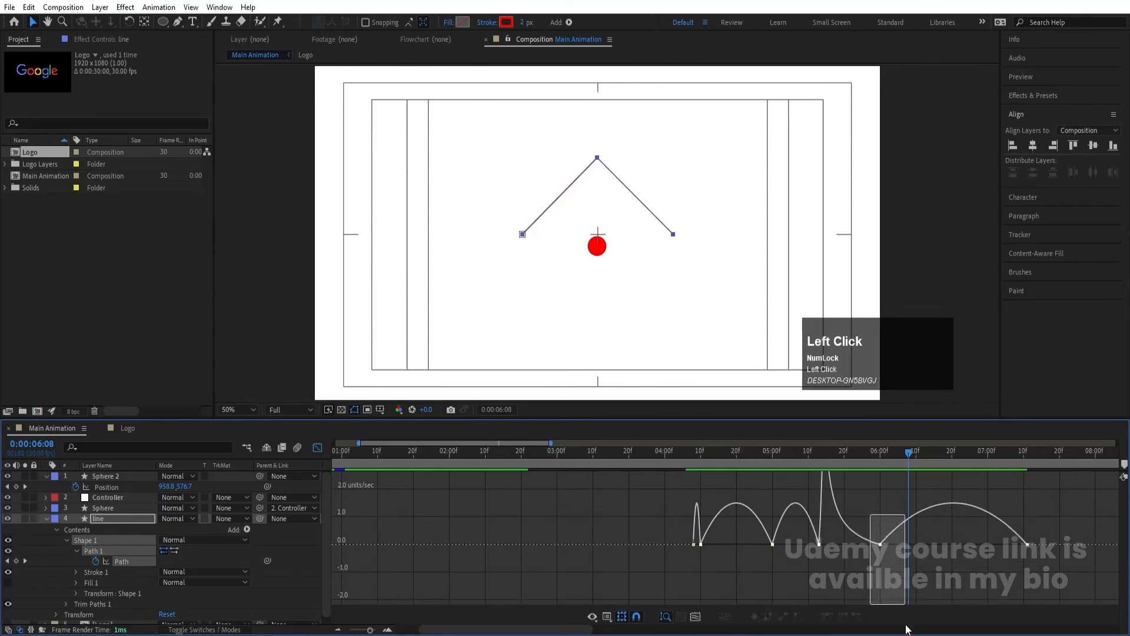
pyautogui.moveTo(906, 596); pyautogui.dragTo(996, 599)
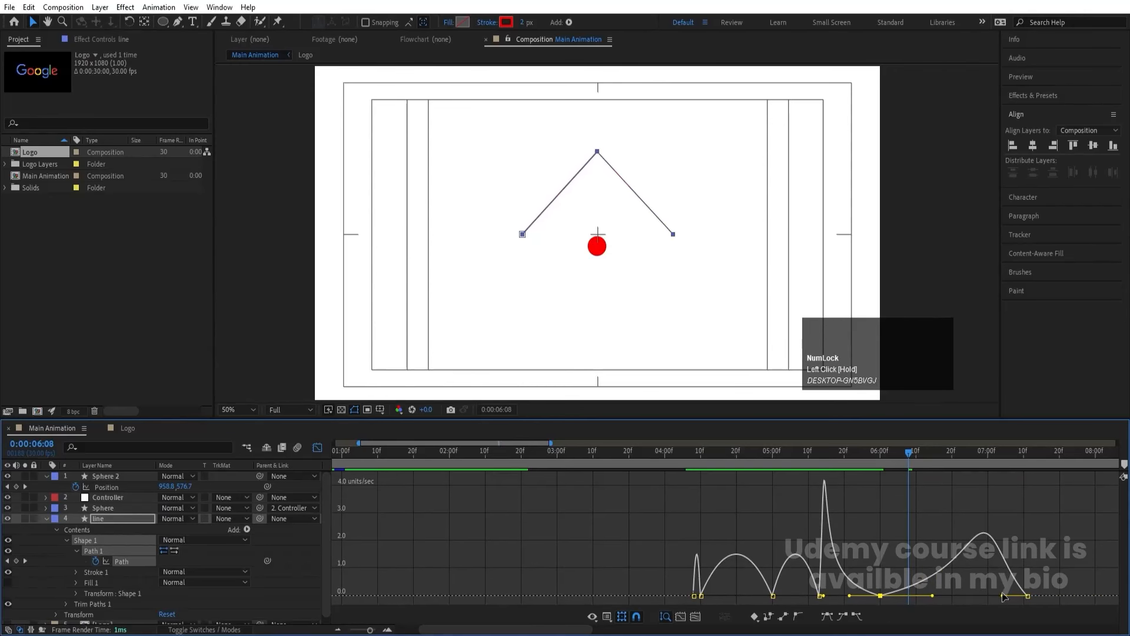
pyautogui.press('space')
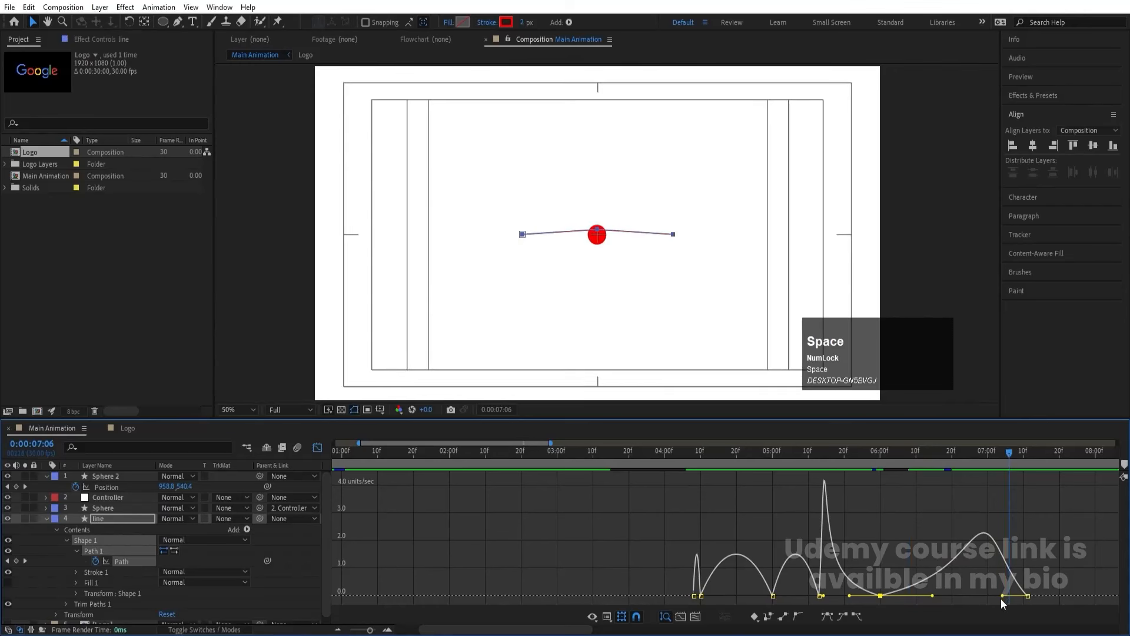
# Step: Show Sphere 2's Position speed graph and reshape its final segment so the speed peaks just before the last keyframe
pyautogui.click(317, 448)
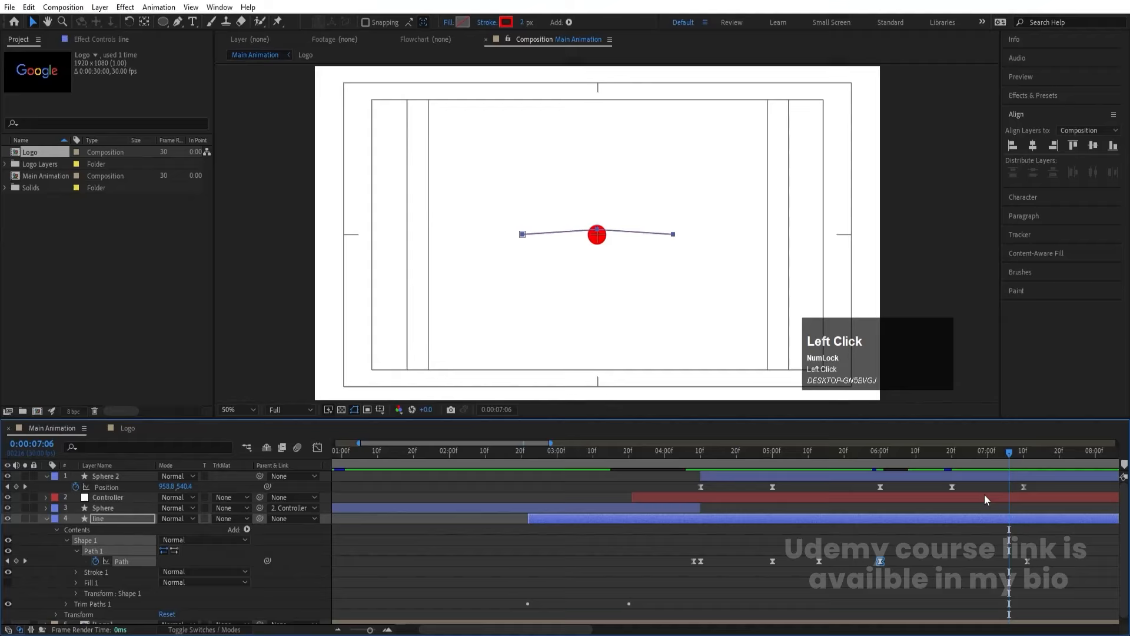
pyautogui.click(956, 474)
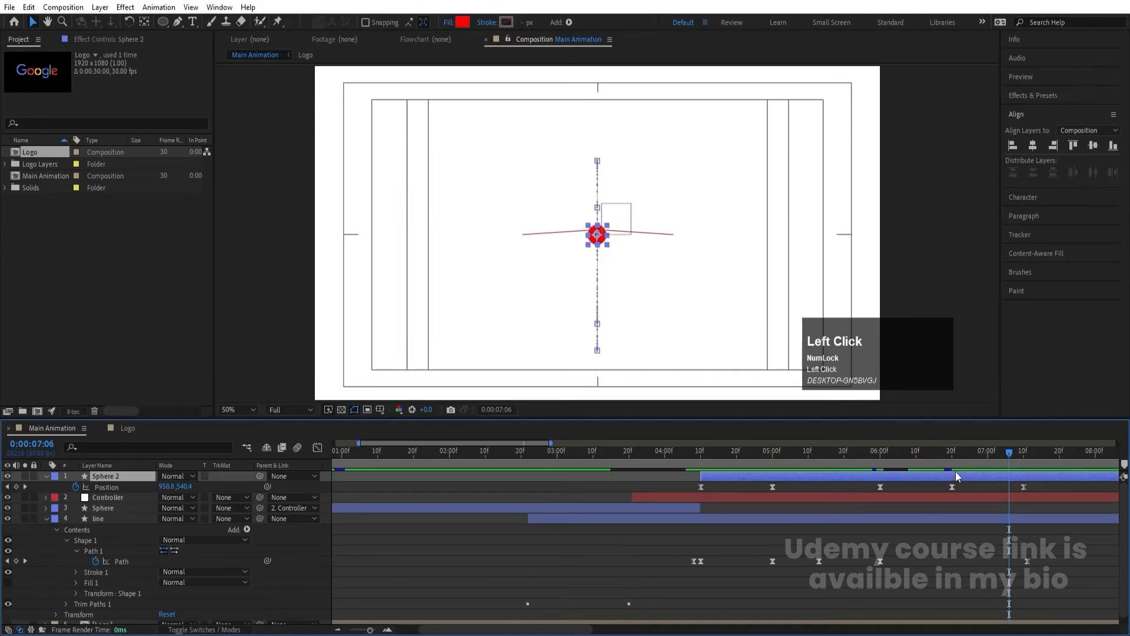
pyautogui.click(318, 448)
pyautogui.click(318, 449)
pyautogui.click(1023, 486)
pyautogui.click(318, 448)
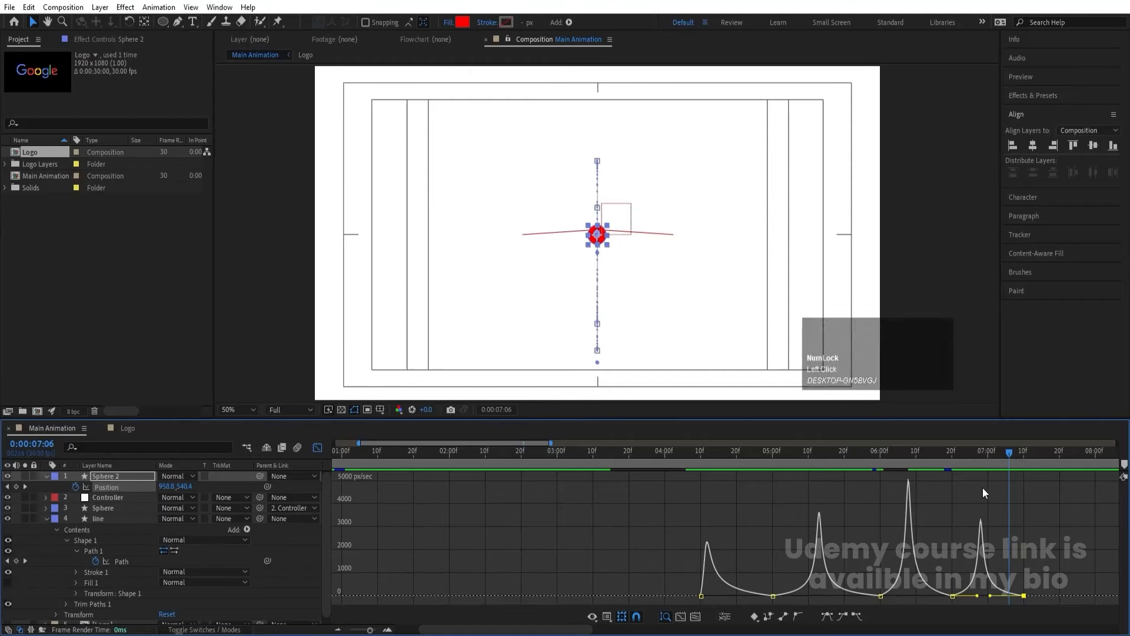
pyautogui.click(977, 452)
pyautogui.press('space')
pyautogui.press('space')
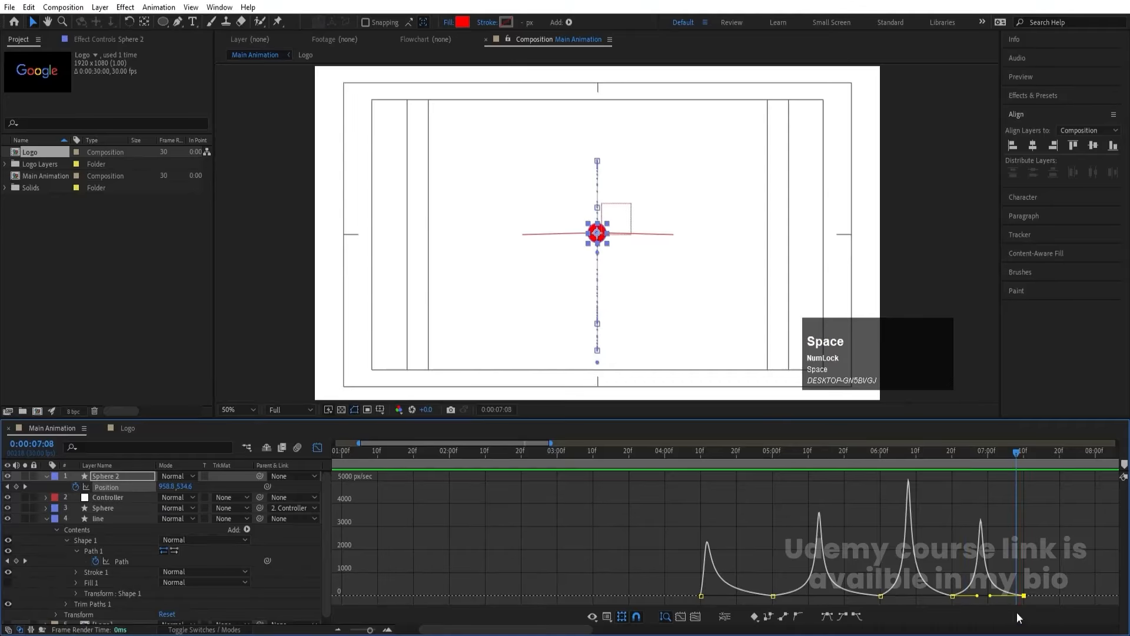
pyautogui.click(949, 452)
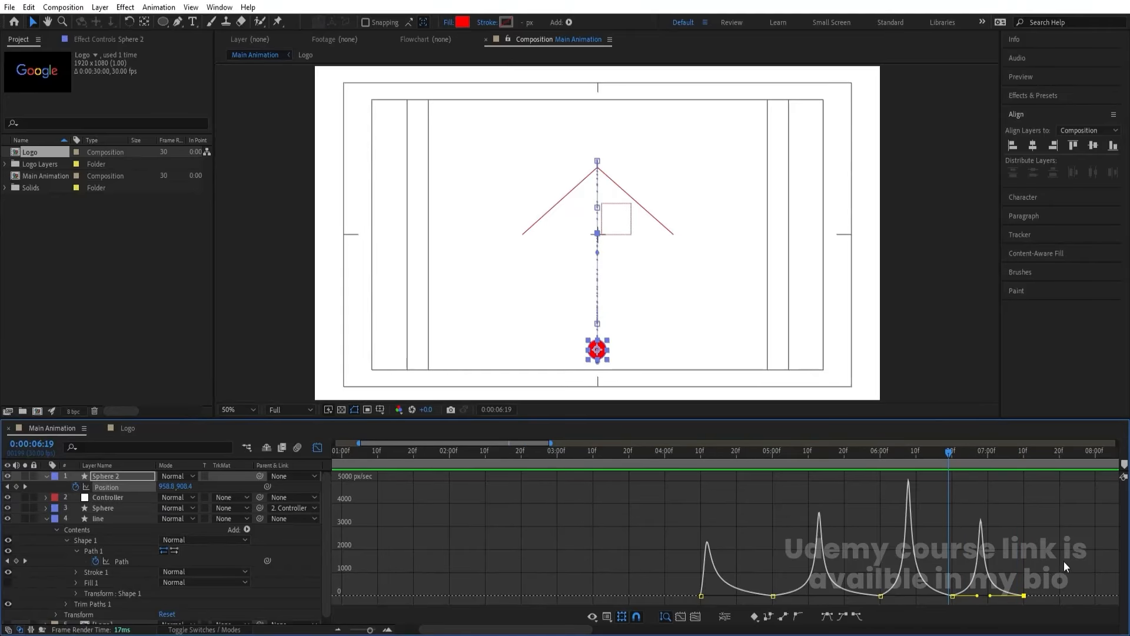
pyautogui.moveTo(1064, 560); pyautogui.dragTo(987, 595)
# Step: Preview Sphere 2's last bounce and shift its final speed peak even closer to the last Position keyframe
pyautogui.moveTo(944, 461); pyautogui.dragTo(883, 455)
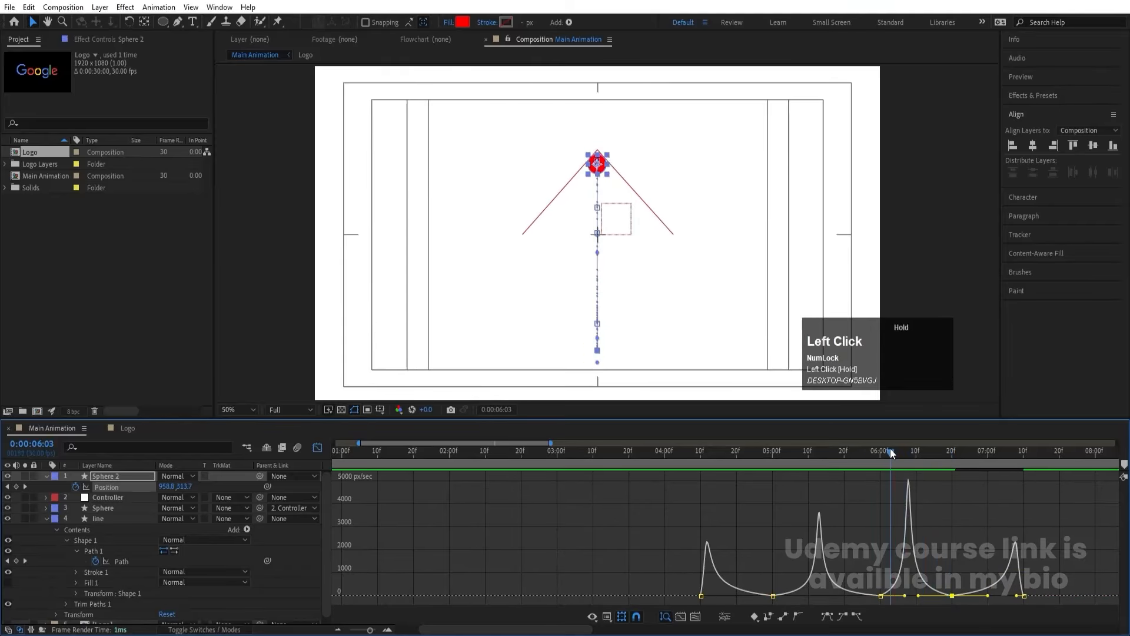
pyautogui.press('space')
pyautogui.press('space')
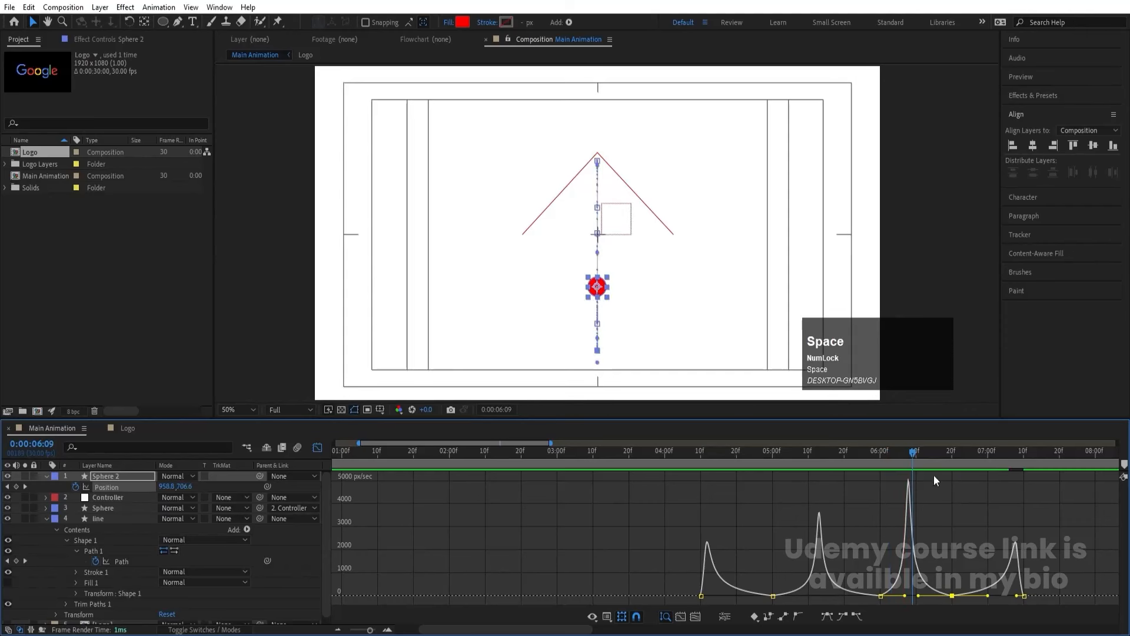
pyautogui.moveTo(942, 454); pyautogui.dragTo(990, 482)
pyautogui.press('space')
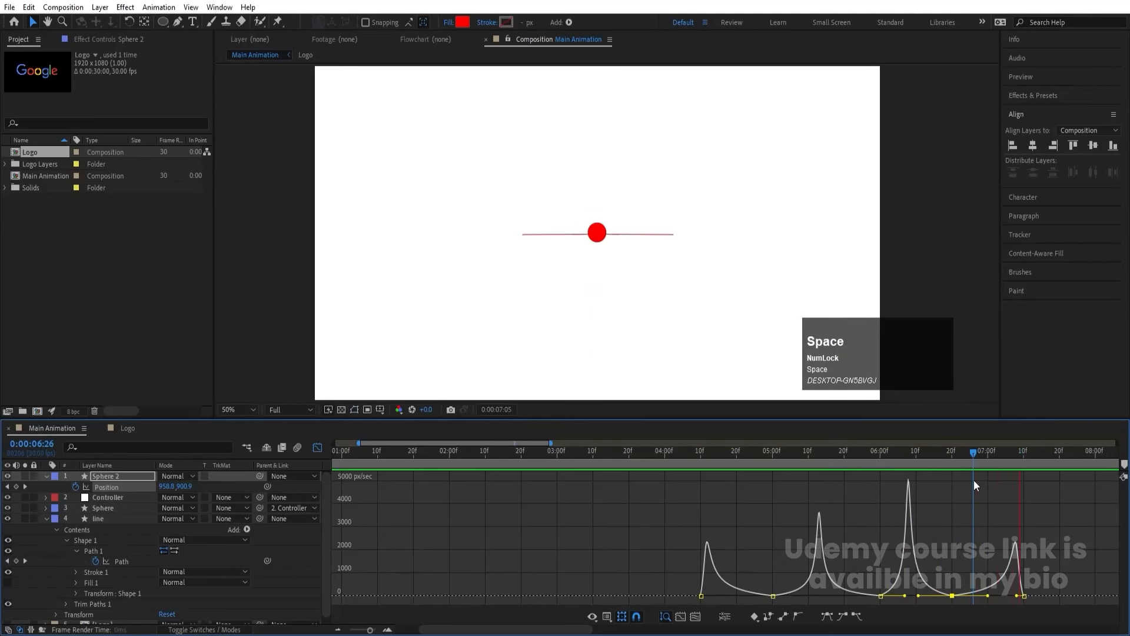
pyautogui.press('space')
pyautogui.moveTo(1016, 596); pyautogui.dragTo(1020, 600)
pyautogui.click(920, 453)
pyautogui.press('space')
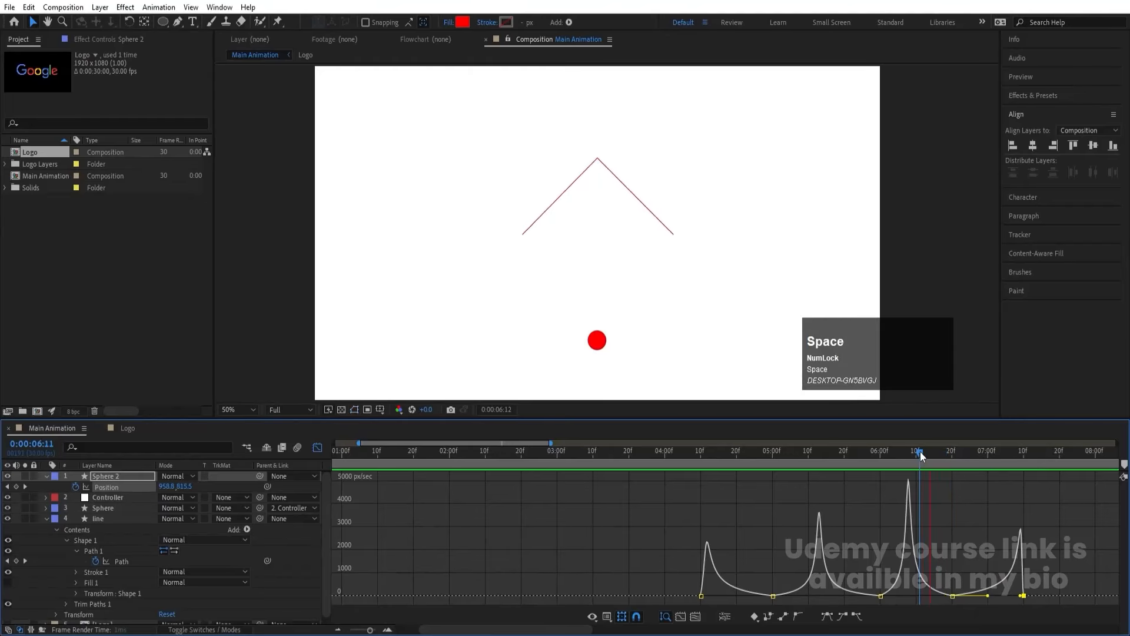
pyautogui.press('space')
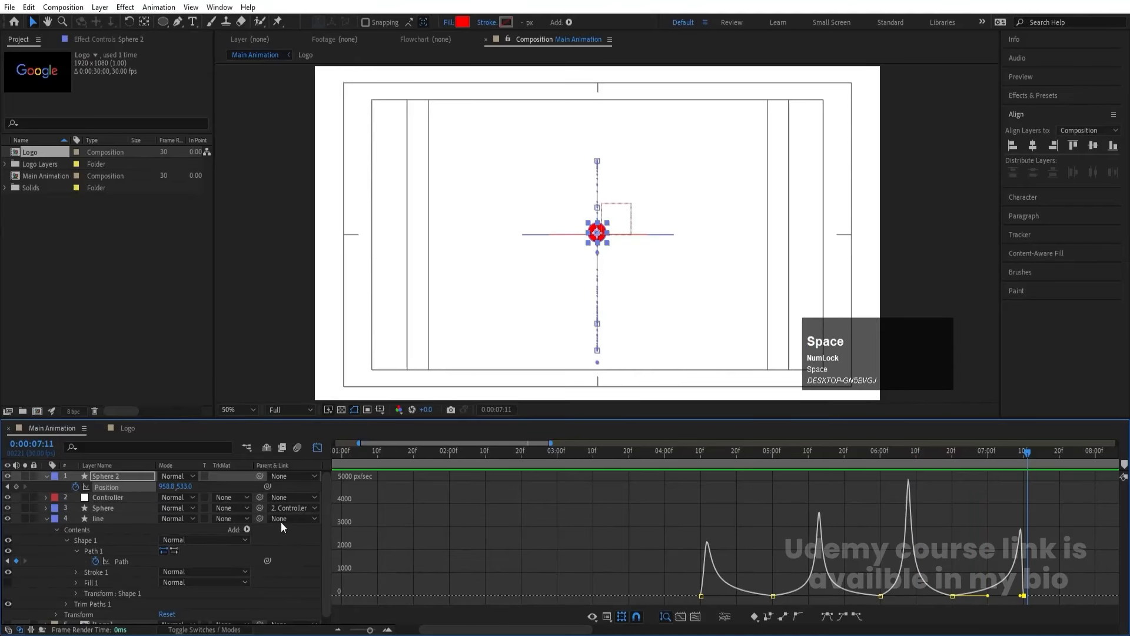
# Step: Return from the speed graph to the layer bars and play the animation from 0:00:00:00
pyautogui.click(317, 448)
pyautogui.click(1023, 452)
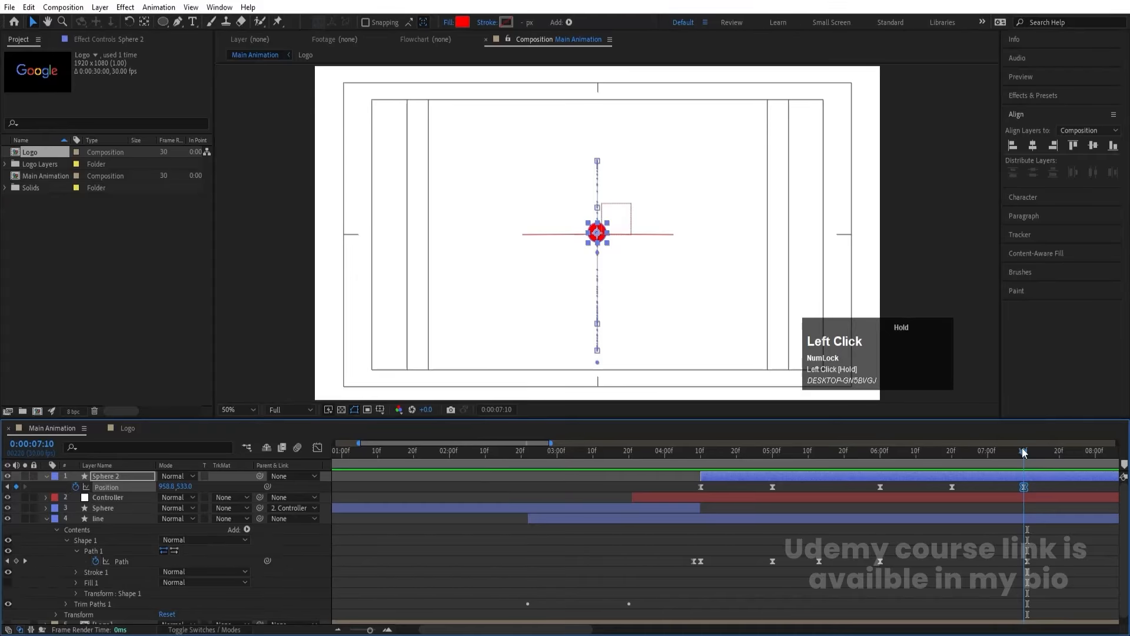
pyautogui.press('-')
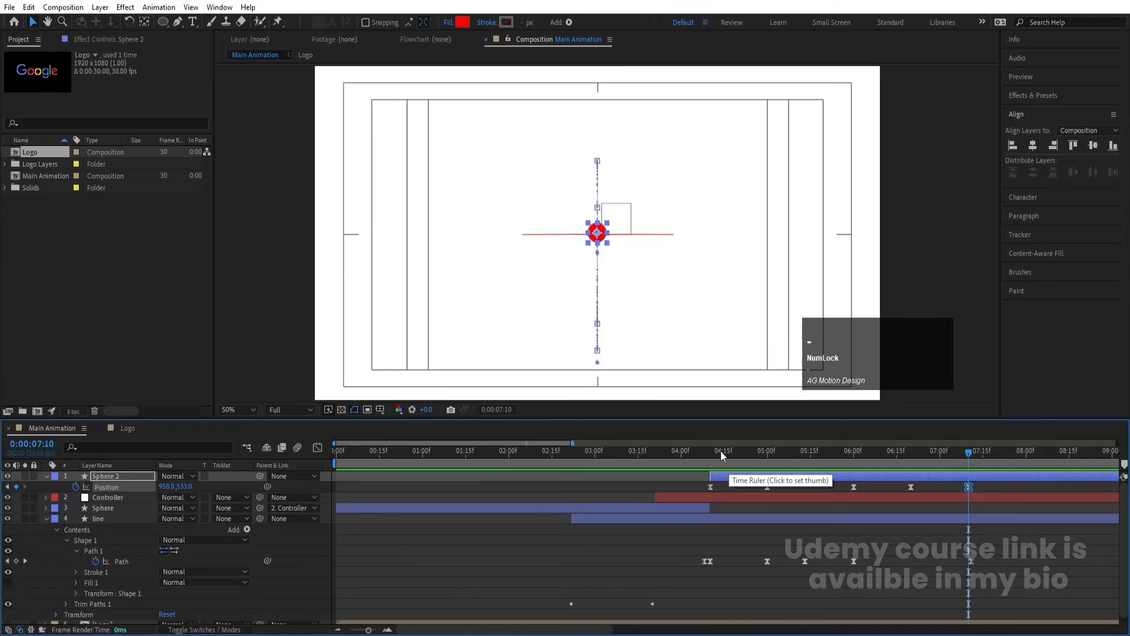
pyautogui.moveTo(711, 451); pyautogui.dragTo(343, 464)
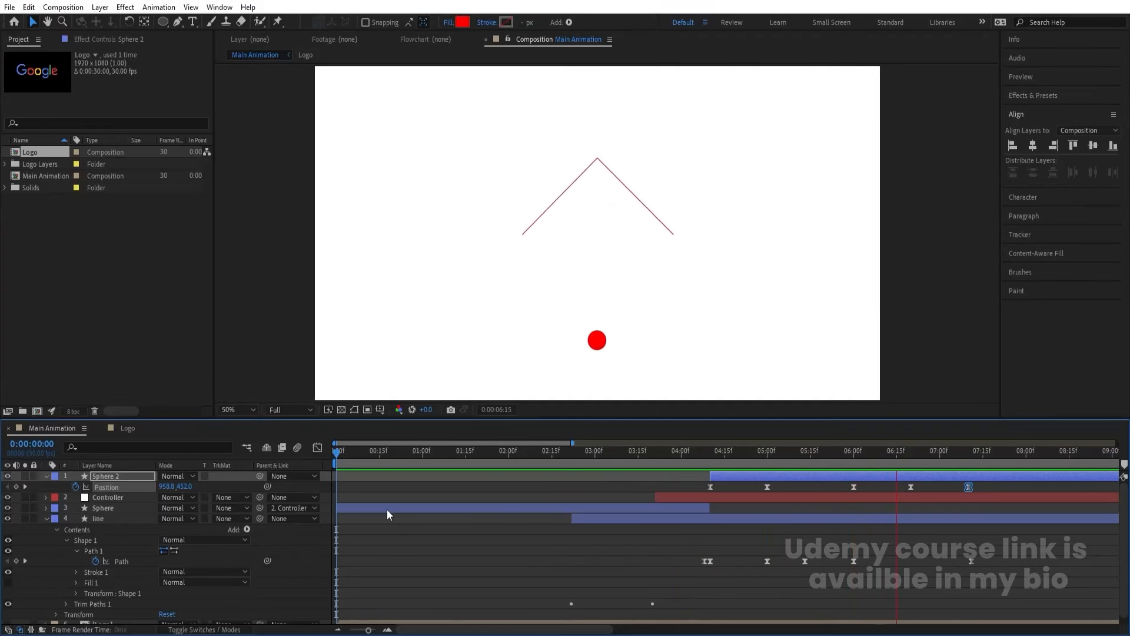
pyautogui.press('space')
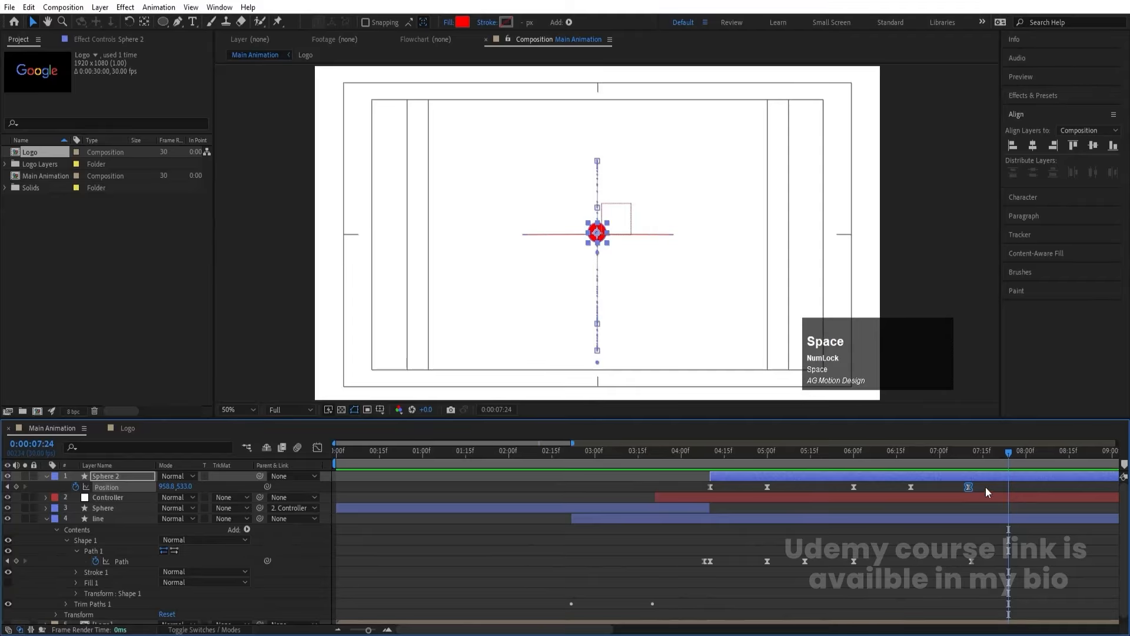
# Step: Collapse the revealed properties of all layers and go to 0:00:04:05, where the straight line is visible
pyautogui.click(978, 452)
pyautogui.moveTo(976, 453); pyautogui.dragTo(720, 474)
pyautogui.press('u')
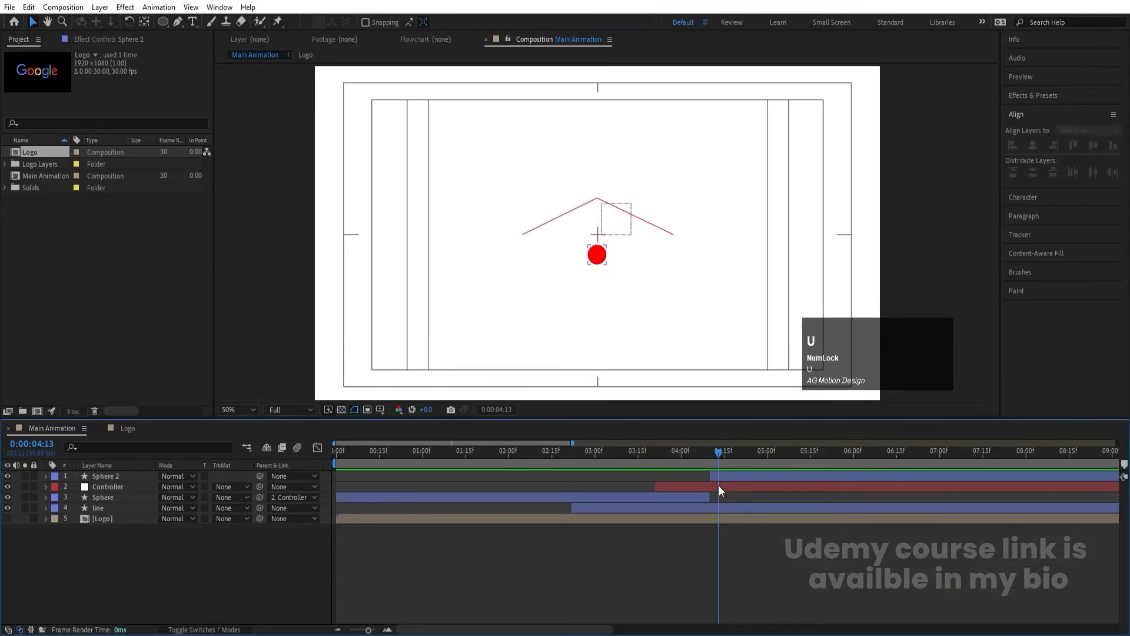
pyautogui.click(465, 452)
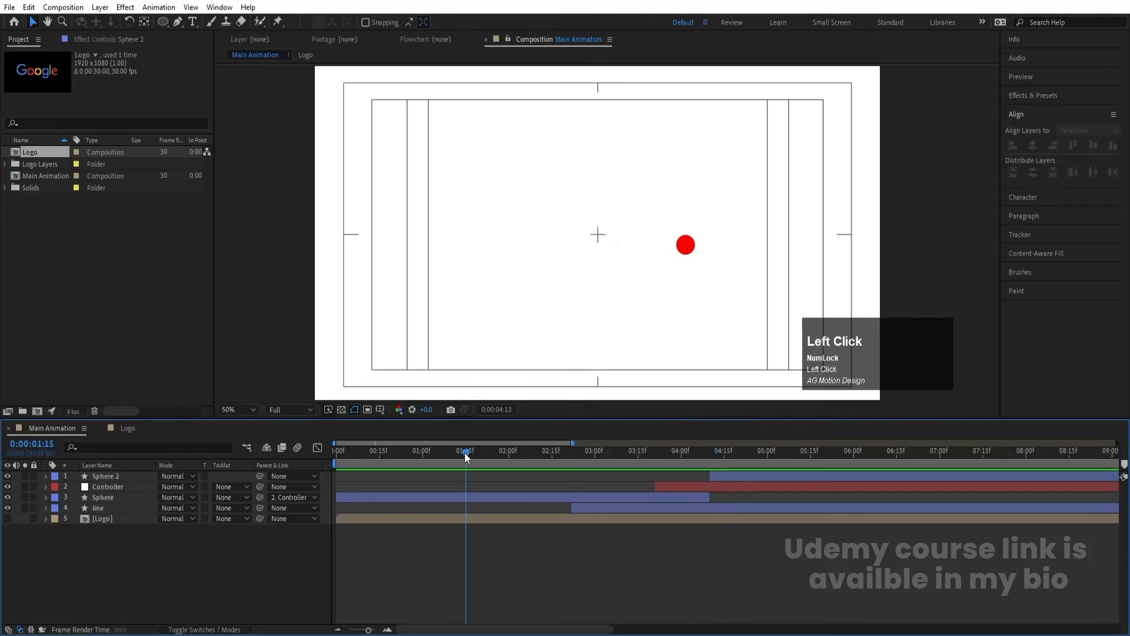
pyautogui.moveTo(495, 464); pyautogui.dragTo(695, 458)
pyautogui.click(686, 485)
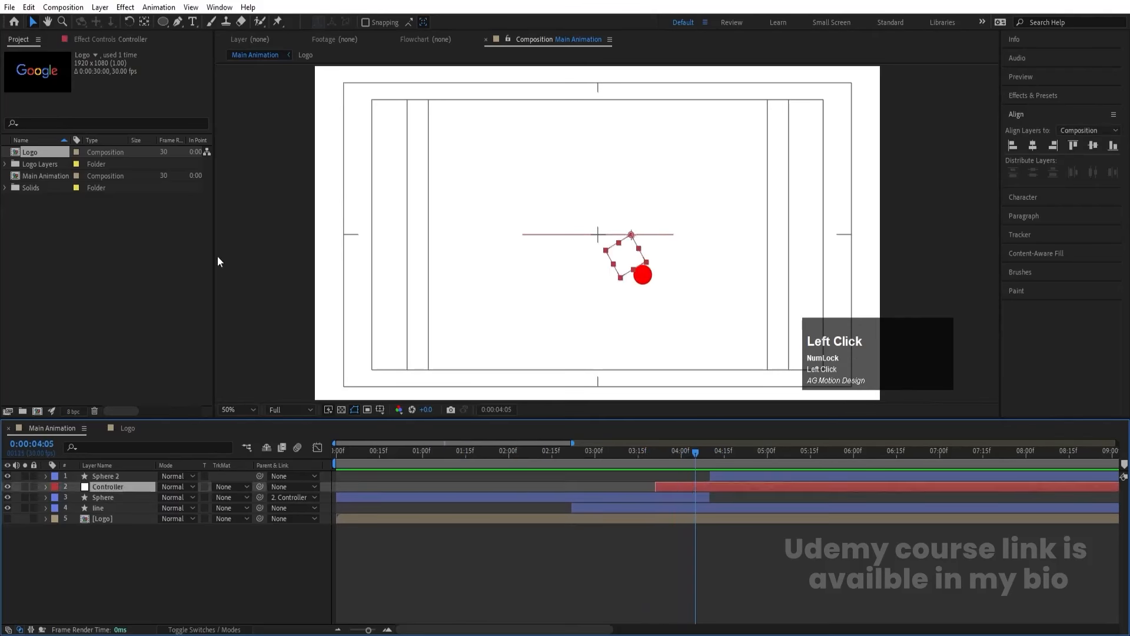
# Step: Set the stroke width of the line layer to 10 px
pyautogui.click(93, 508)
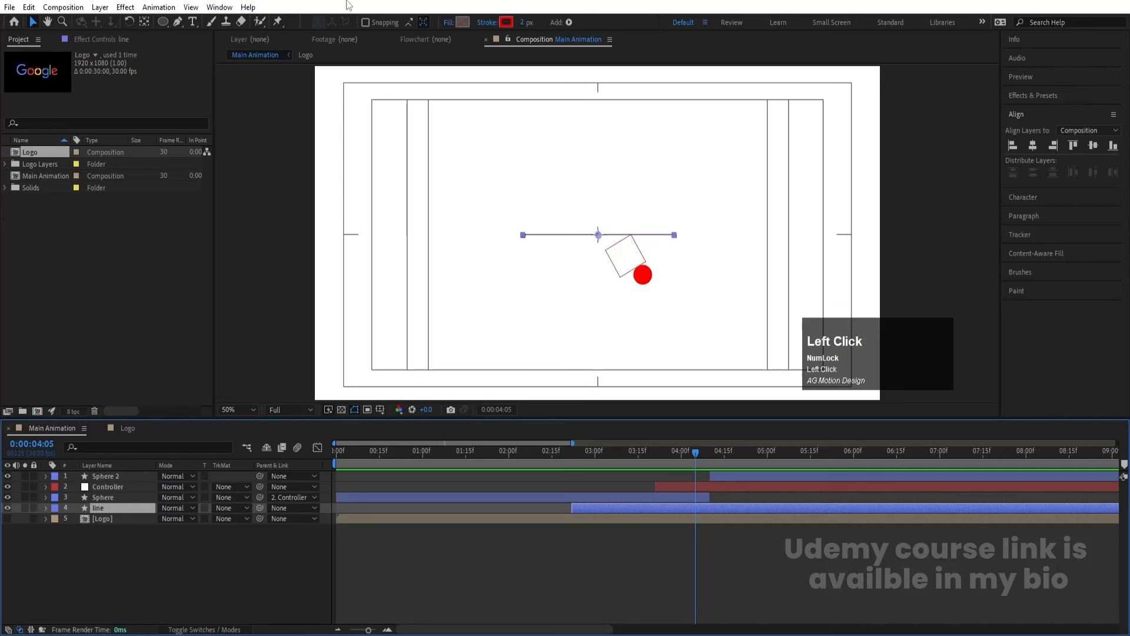
pyautogui.click(523, 22)
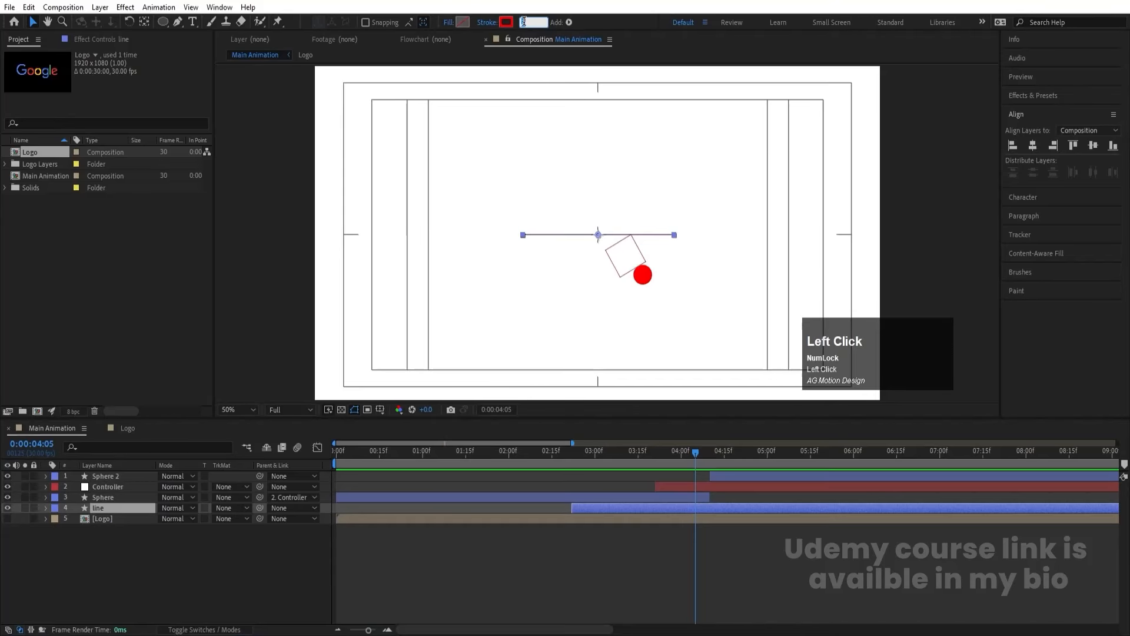
pyautogui.write('4')
pyautogui.press('Return')
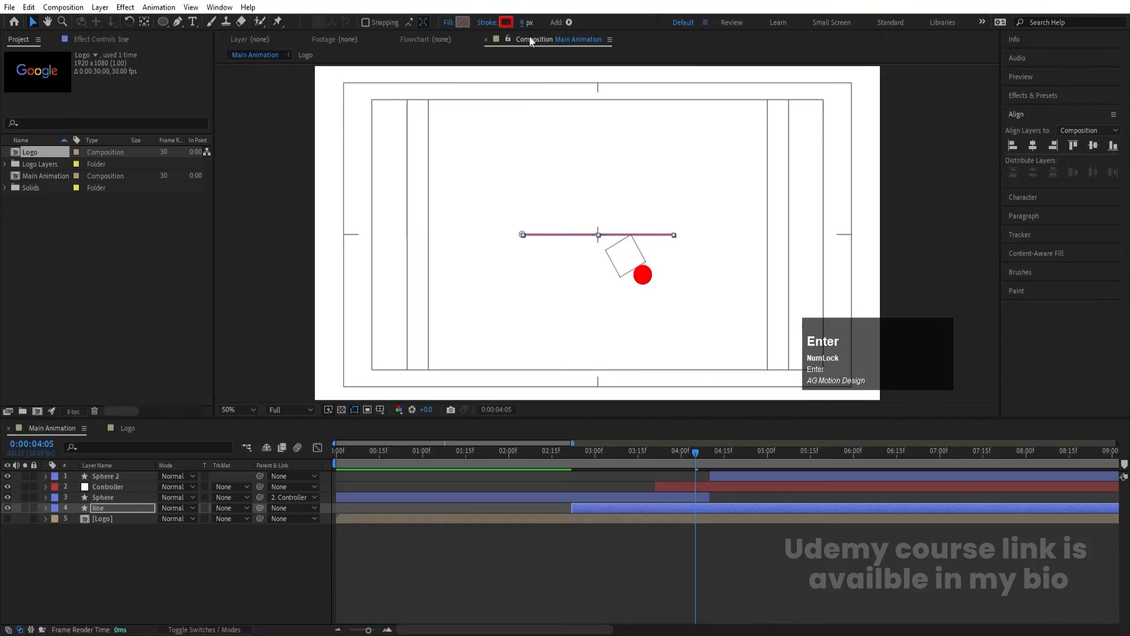
pyautogui.click(526, 22)
pyautogui.write('10')
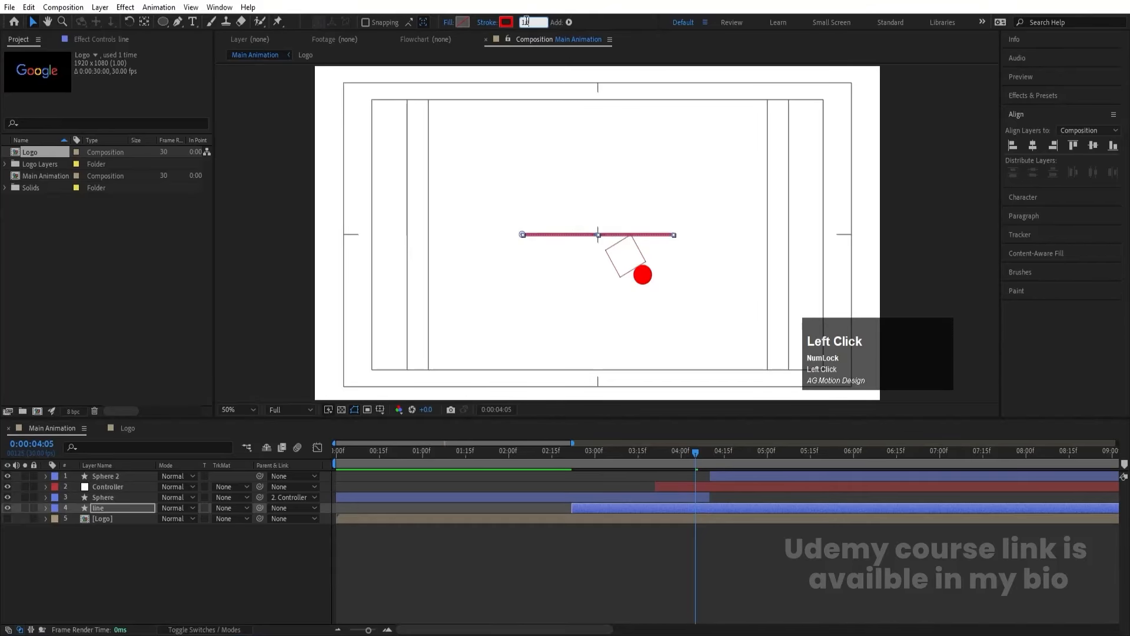
pyautogui.press('Return')
# Step: Filter the timeline properties for "cap" and set the line's stroke Line Cap to Round Cap
pyautogui.click(105, 449)
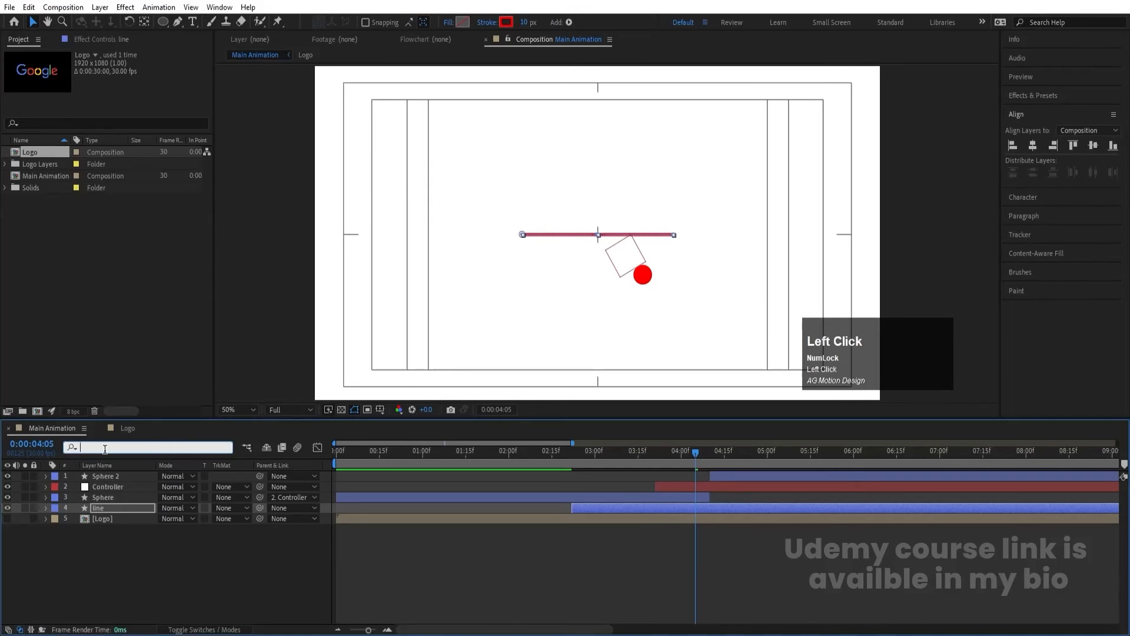
pyautogui.write('cap')
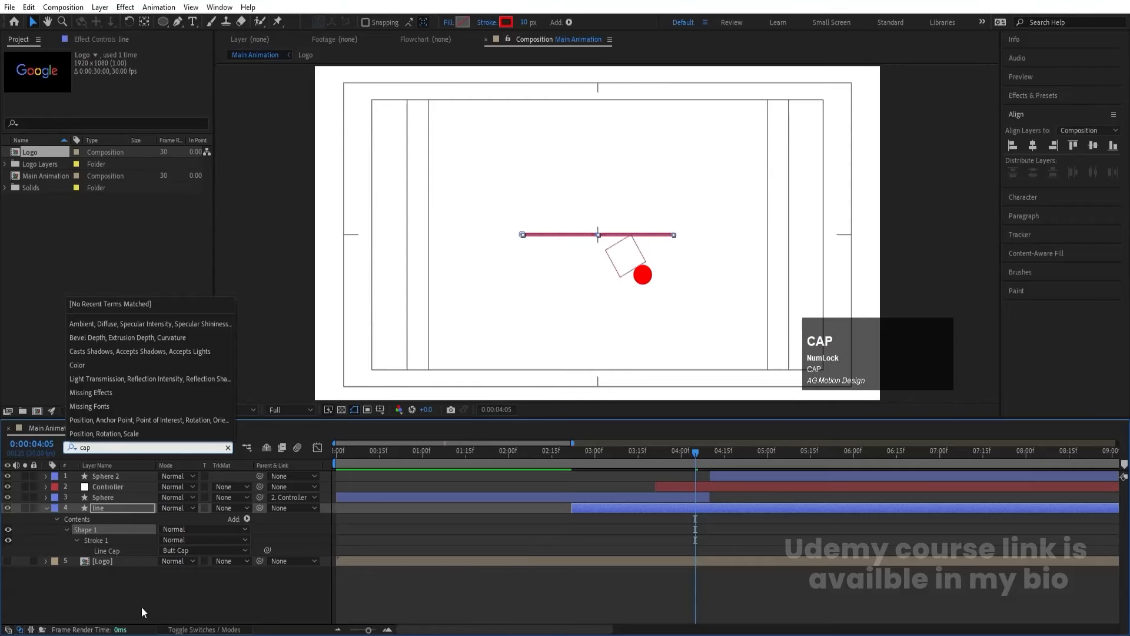
pyautogui.click(176, 550)
pyautogui.click(179, 578)
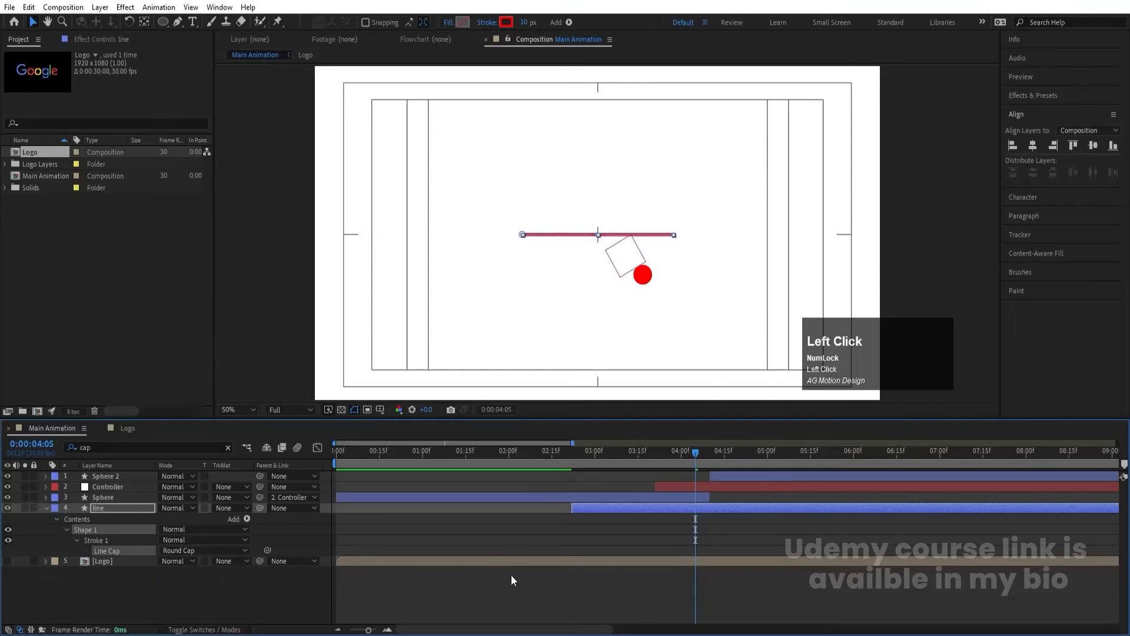
# Step: Deselect all layers and preview the thicker, round-capped line from 0:00:04:05
pyautogui.click(521, 581)
pyautogui.press('space')
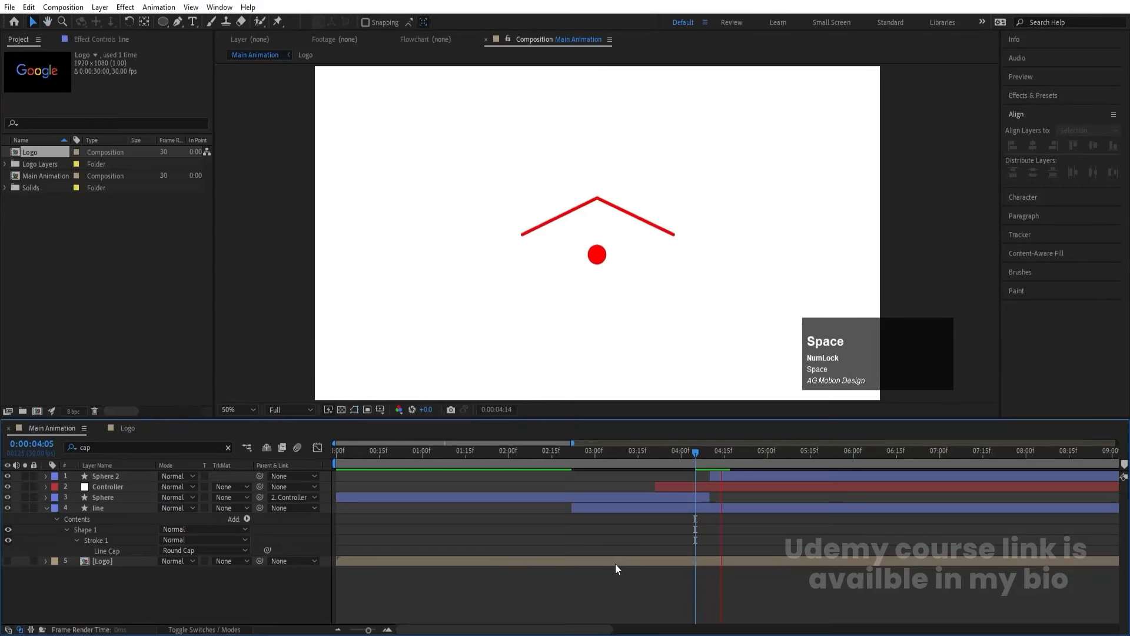
pyautogui.press('space')
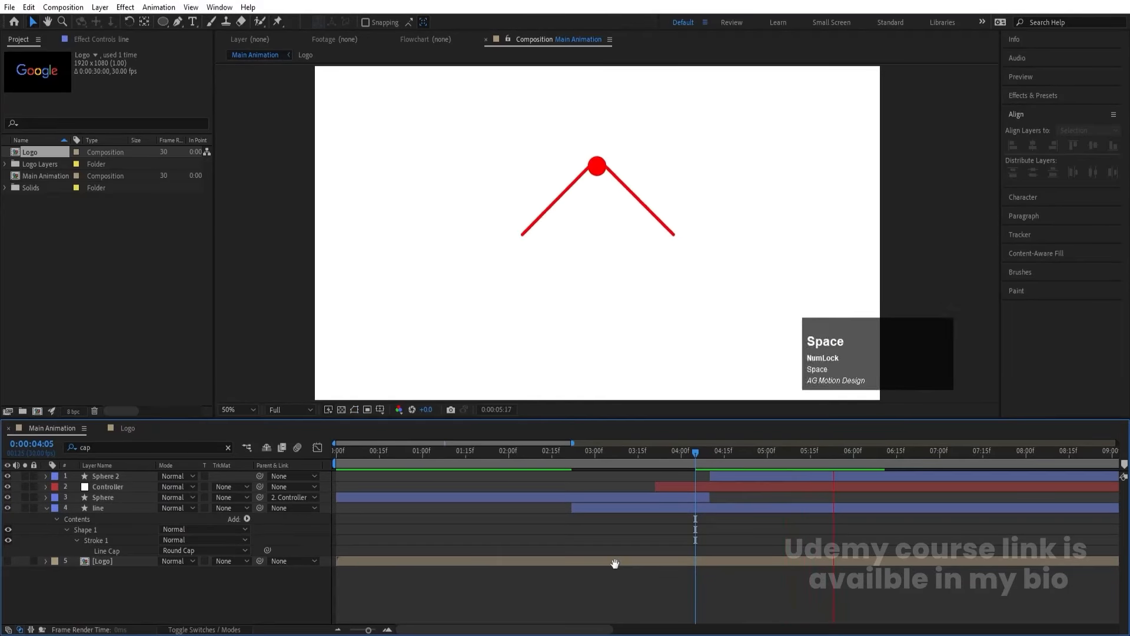
pyautogui.press('space')
pyautogui.press('space')
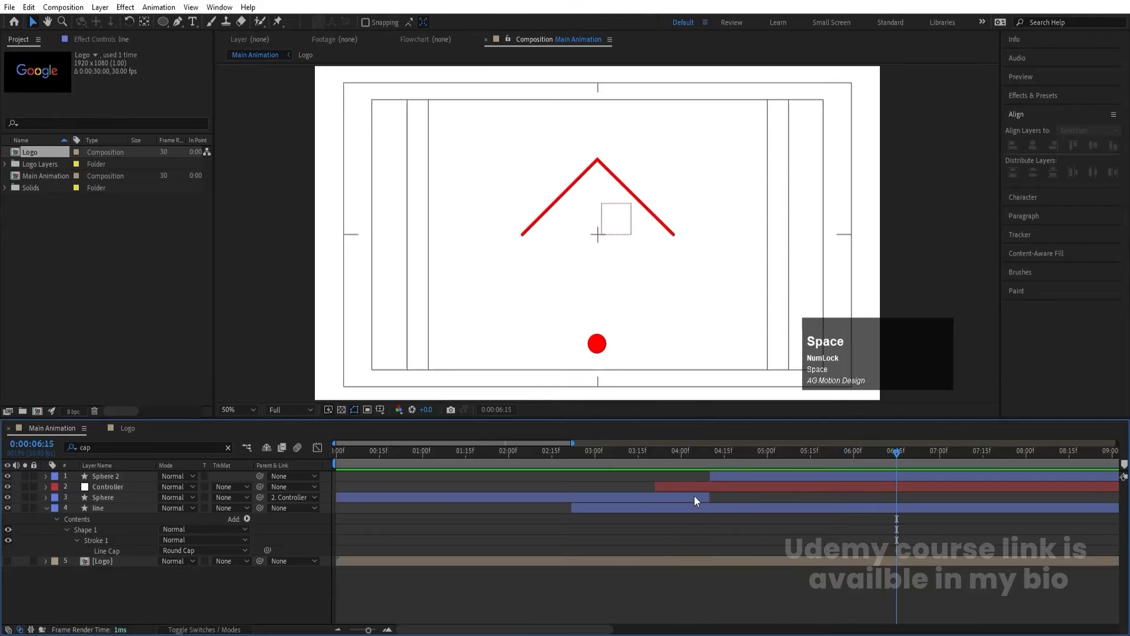
# Step: Add Round Corners to the line layer's contents and set the Radius to 60
pyautogui.click(97, 508)
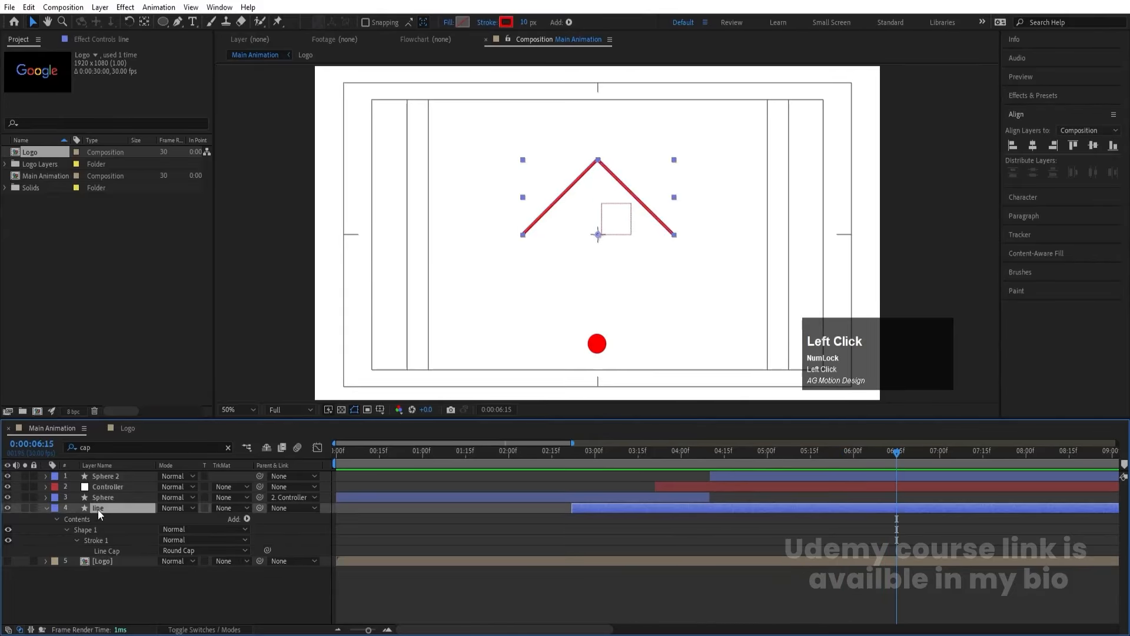
pyautogui.click(56, 519)
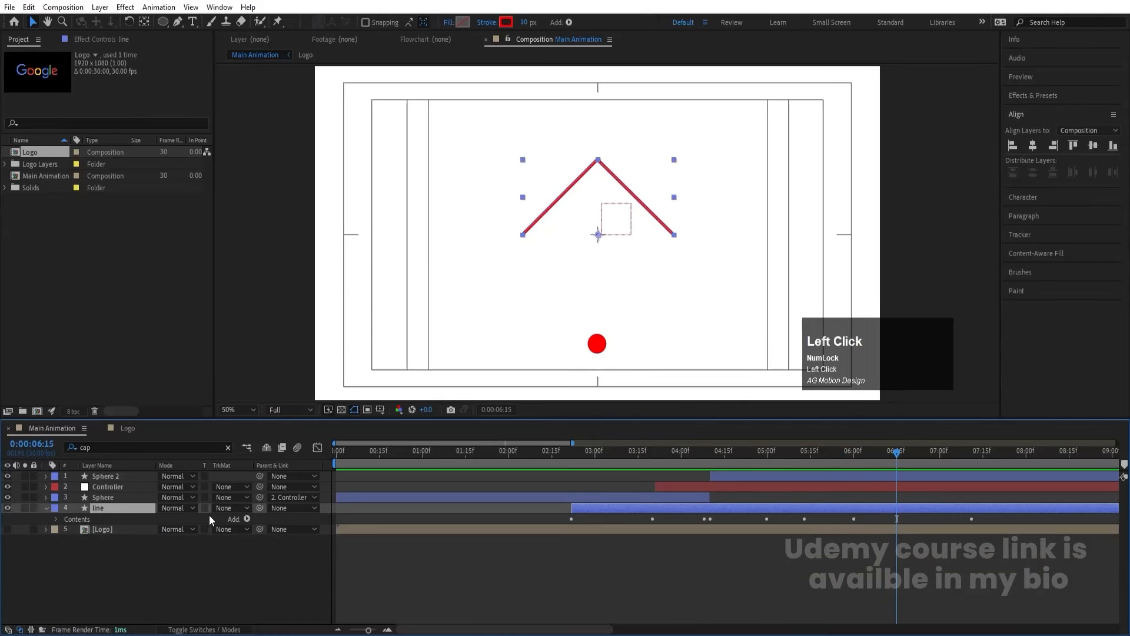
pyautogui.click(248, 519)
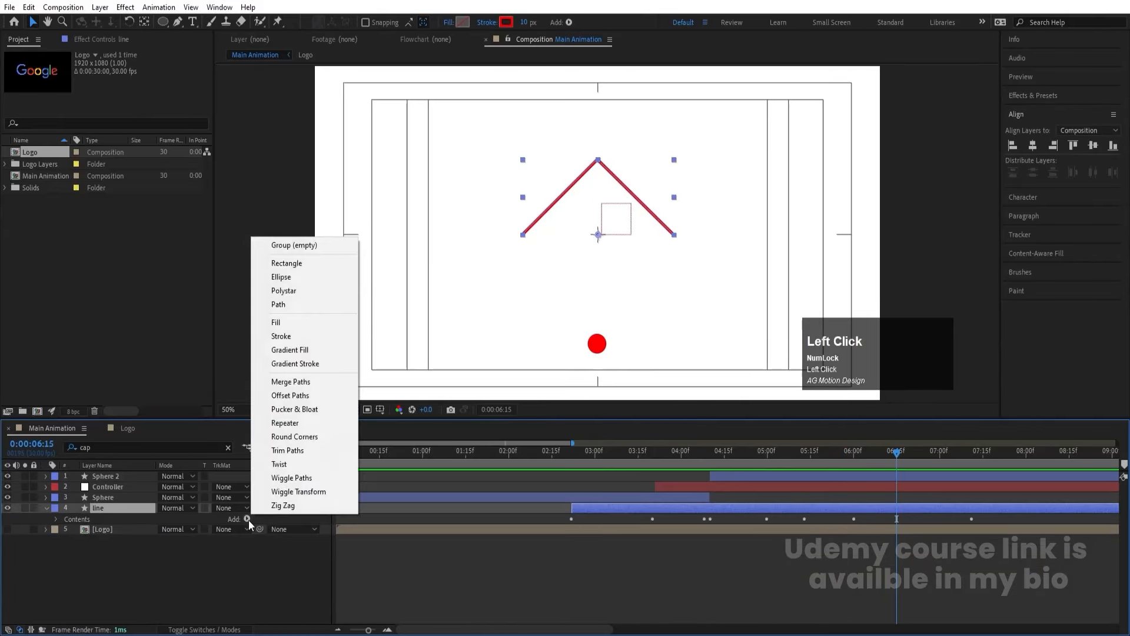
pyautogui.click(299, 438)
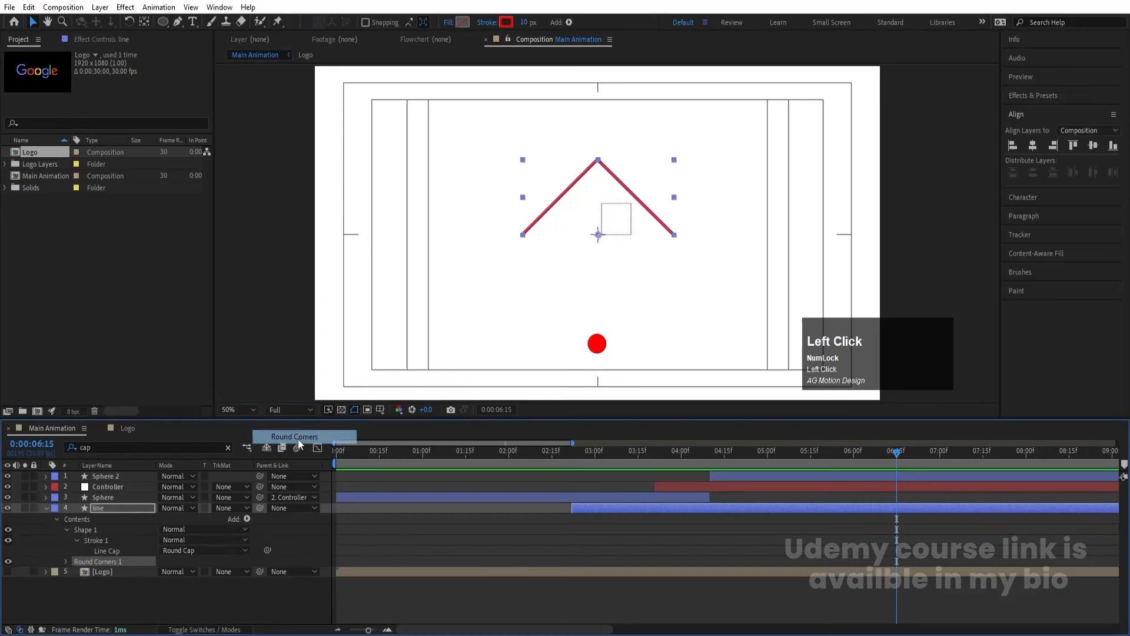
pyautogui.click(67, 561)
pyautogui.moveTo(166, 574); pyautogui.dragTo(176, 573)
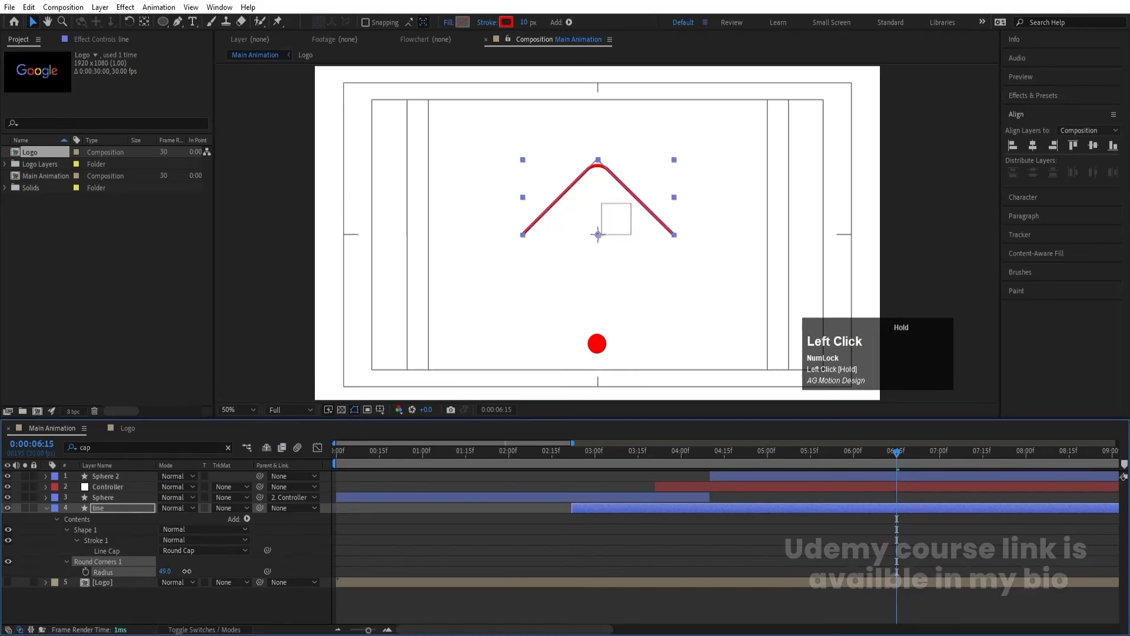
pyautogui.click(166, 571)
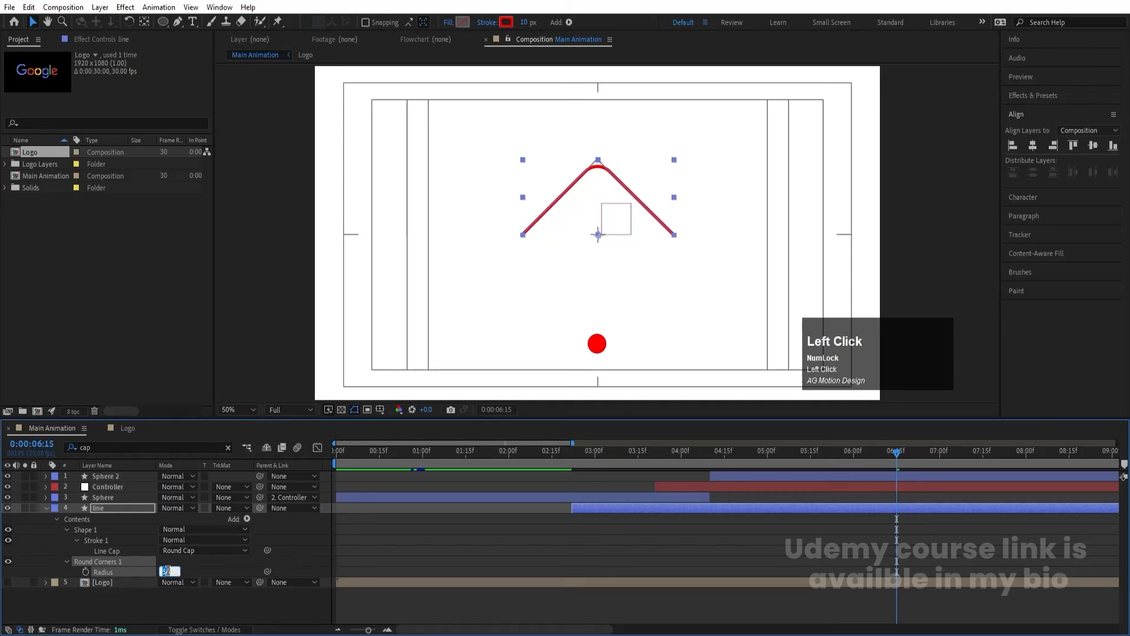
pyautogui.press('Return')
# Step: Preview the animation from 0:00:02:21 to check the line with its rounded corner
pyautogui.click(568, 452)
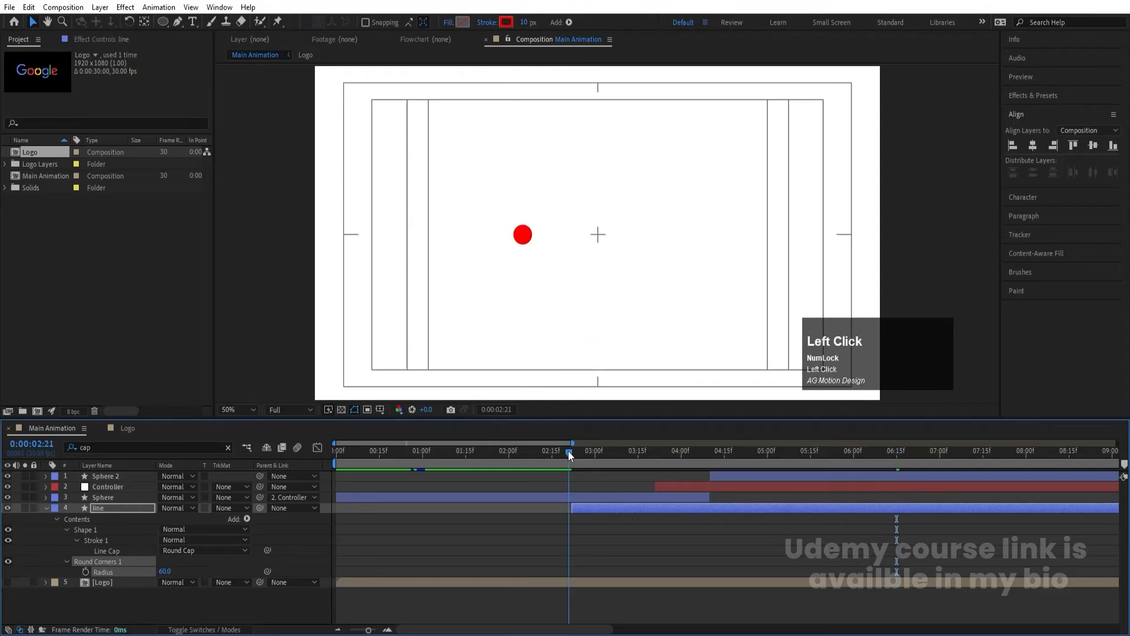
pyautogui.press('space')
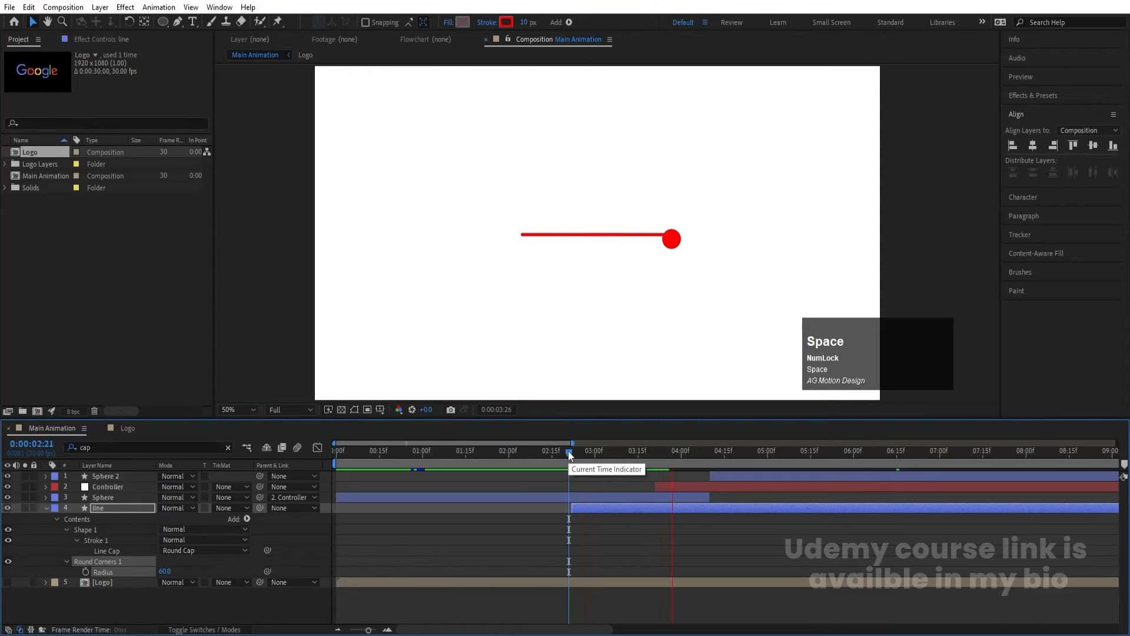
pyautogui.press('space')
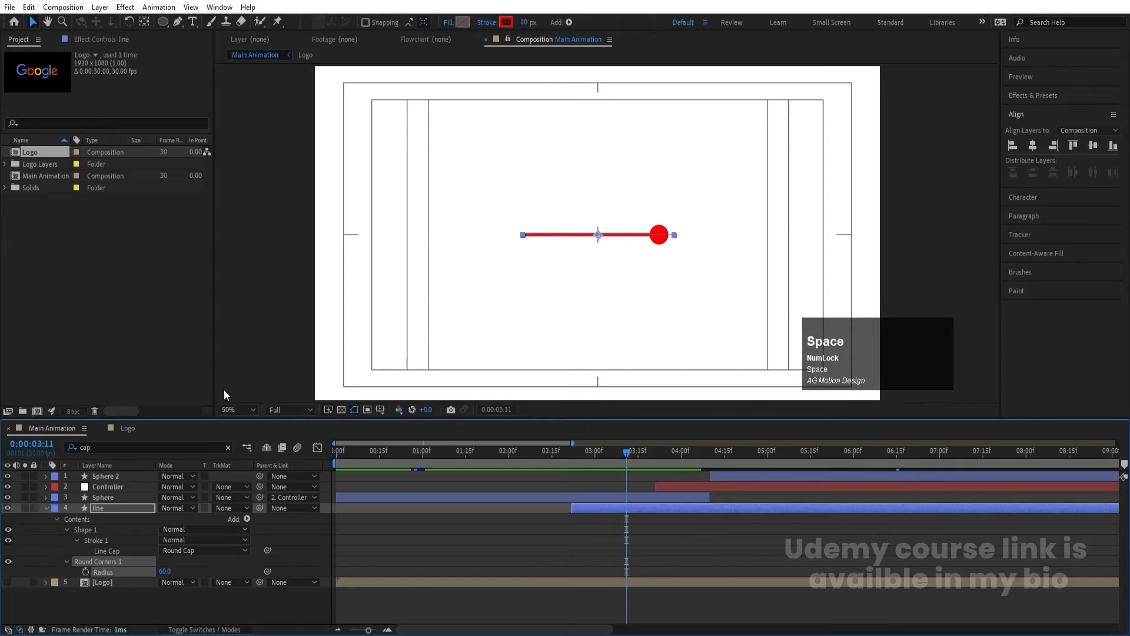
# Step: Lower the composition preview resolution to Quarter
pyautogui.click(282, 409)
pyautogui.click(298, 471)
pyautogui.click(299, 475)
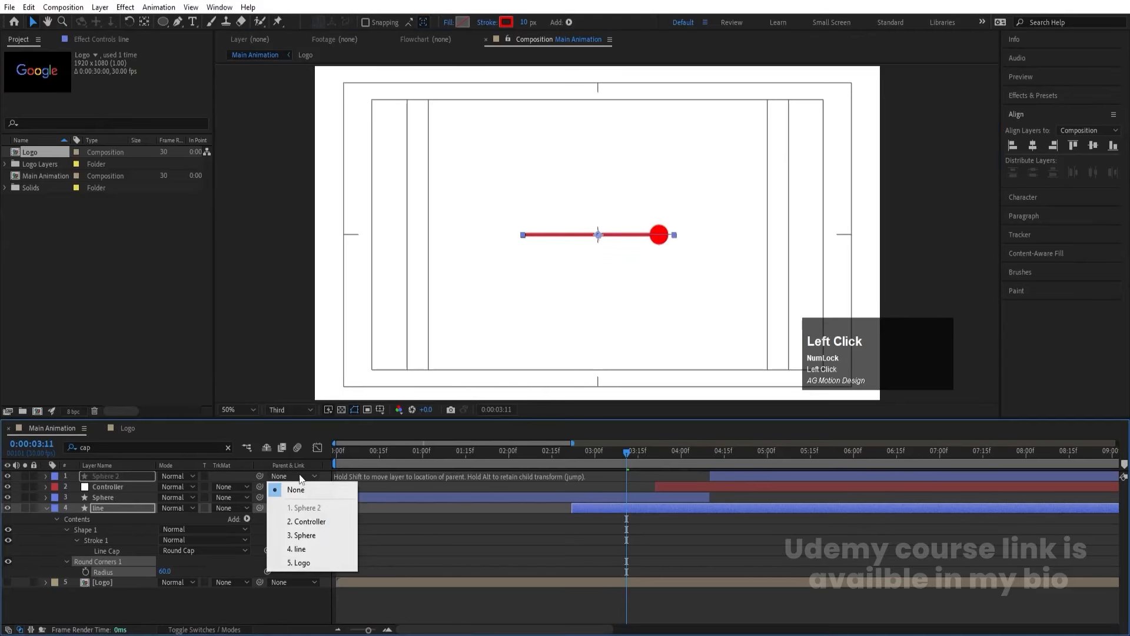
pyautogui.click(281, 409)
pyautogui.click(285, 488)
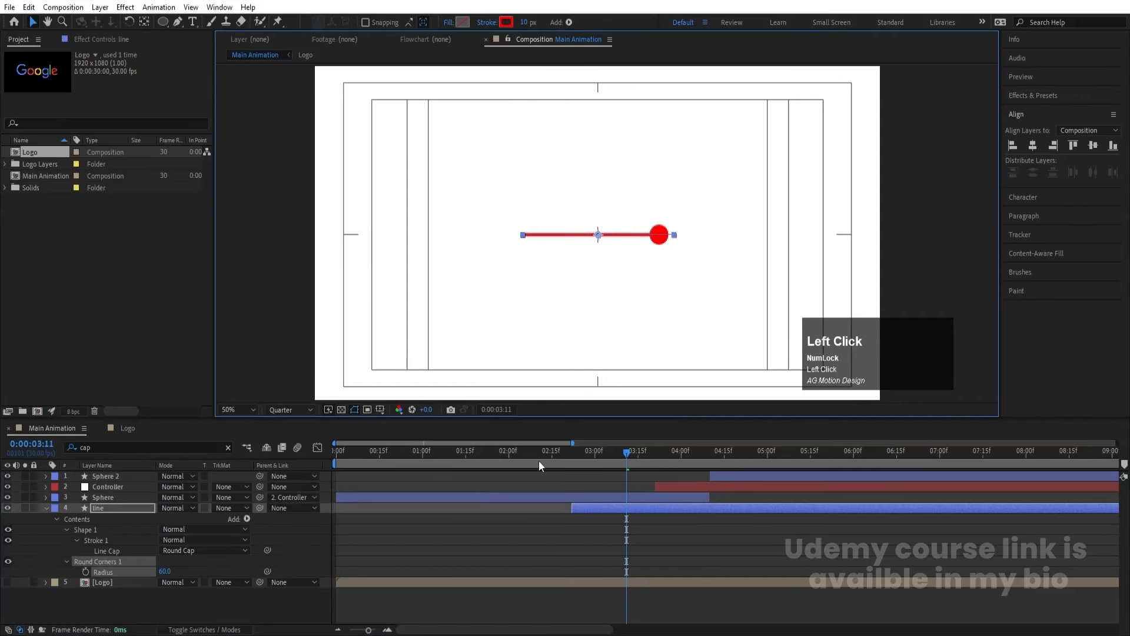
# Step: Preview the sphere bouncing against the line, replaying the last bounce from 0:00:05:25
pyautogui.press('space')
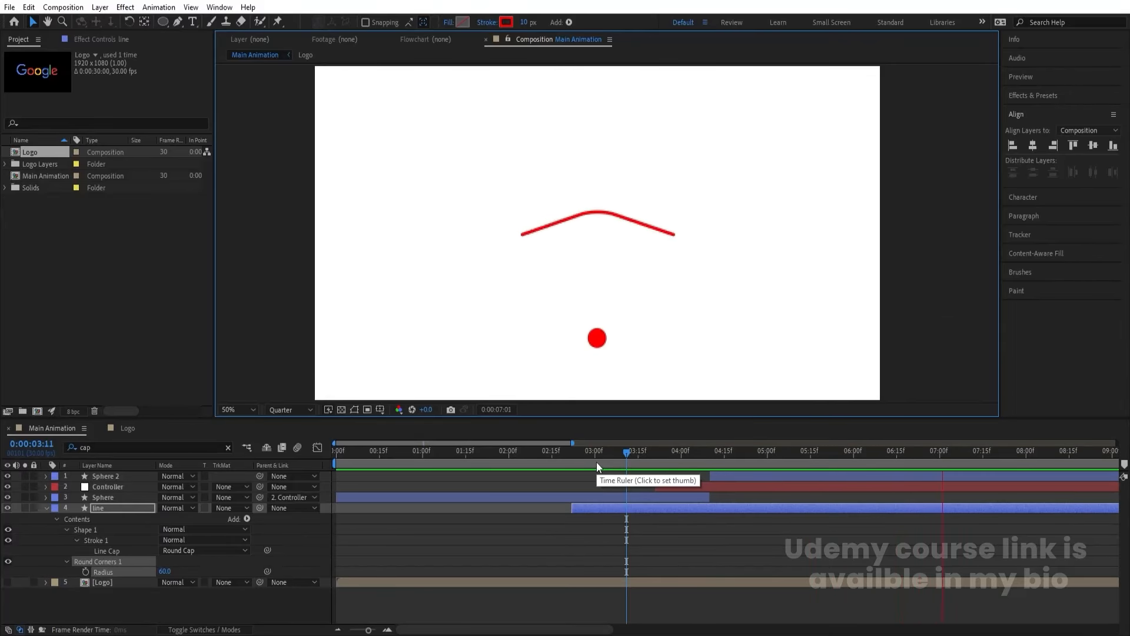
pyautogui.press('space')
pyautogui.press('space')
pyautogui.press('space')
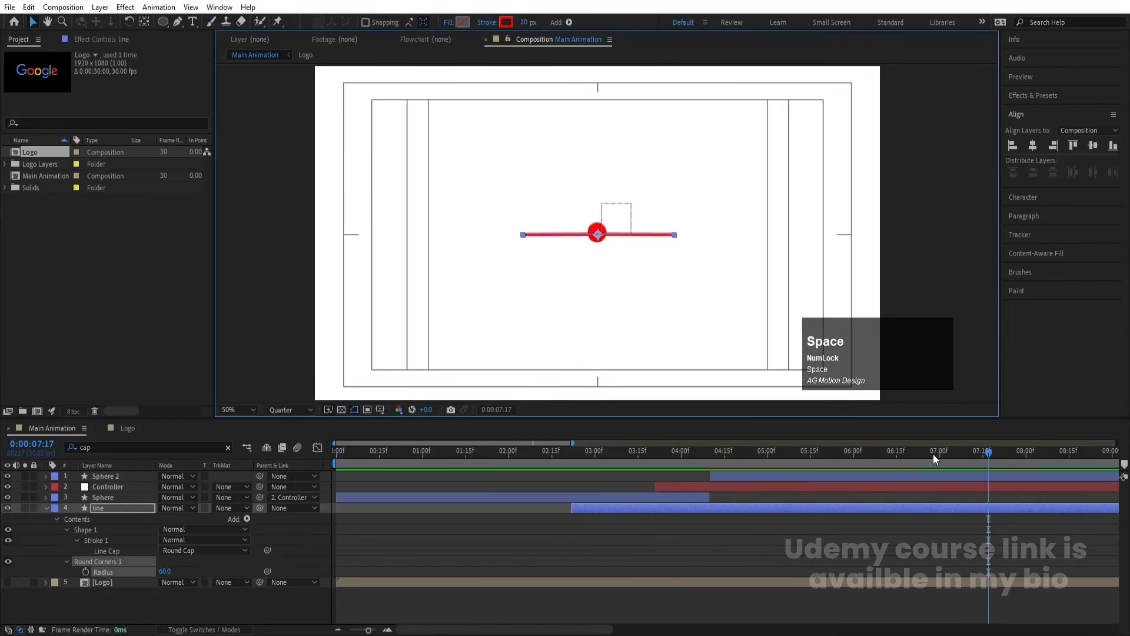
pyautogui.click(838, 449)
pyautogui.press('space')
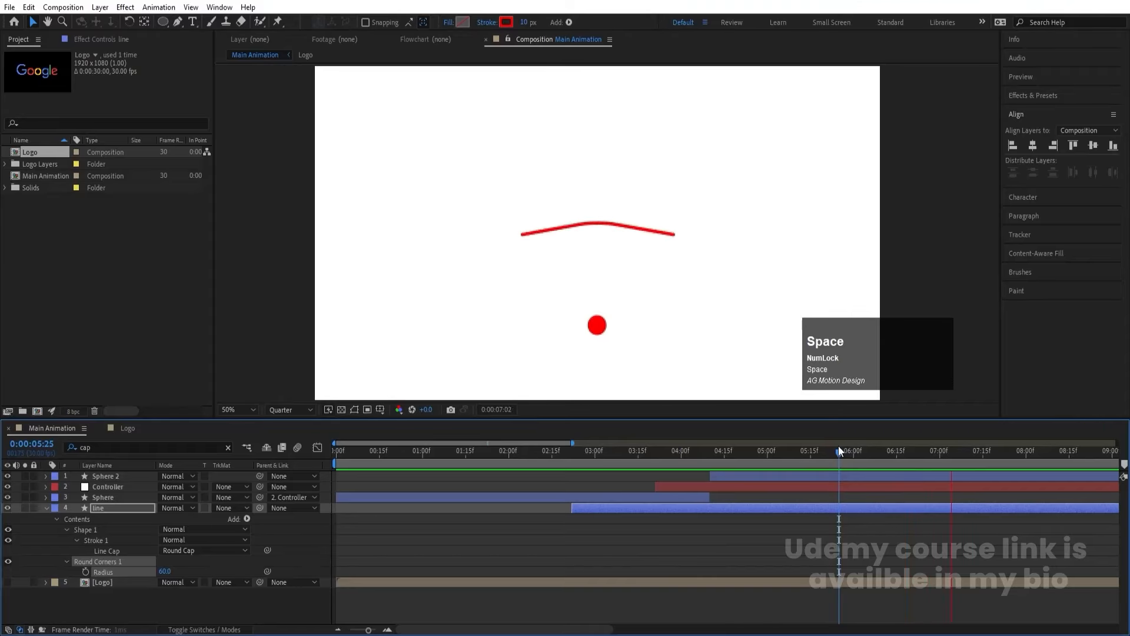
pyautogui.press('space')
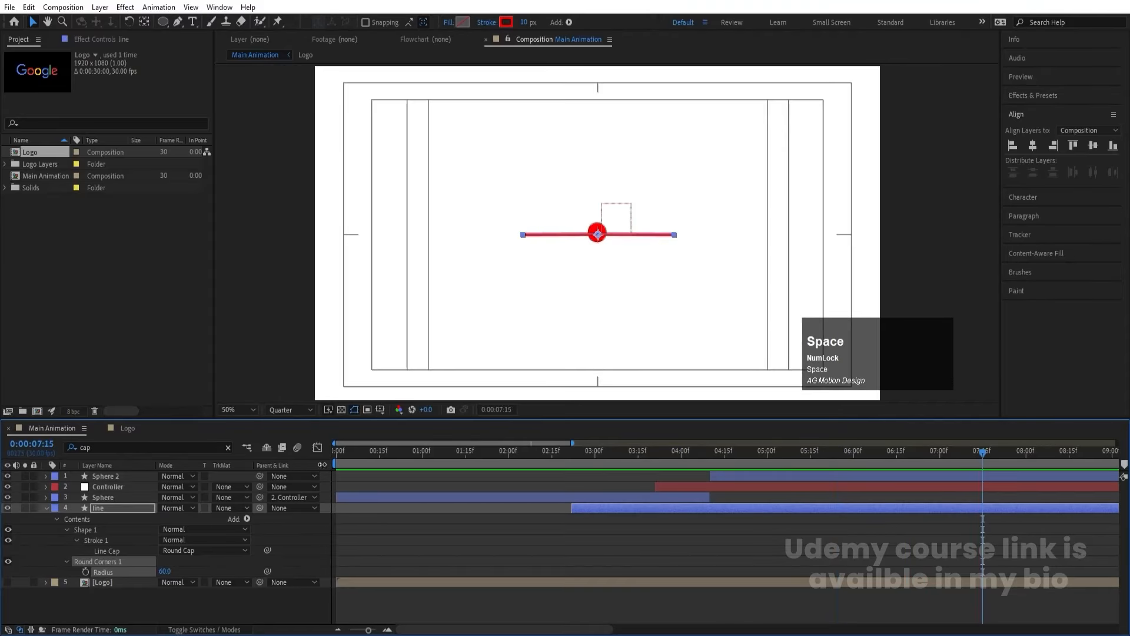
# Step: Clear the timeline property filter, reveal the keyframed properties of all layers, and select Sphere 2
pyautogui.click(314, 449)
pyautogui.click(316, 449)
pyautogui.press('u')
pyautogui.click(866, 474)
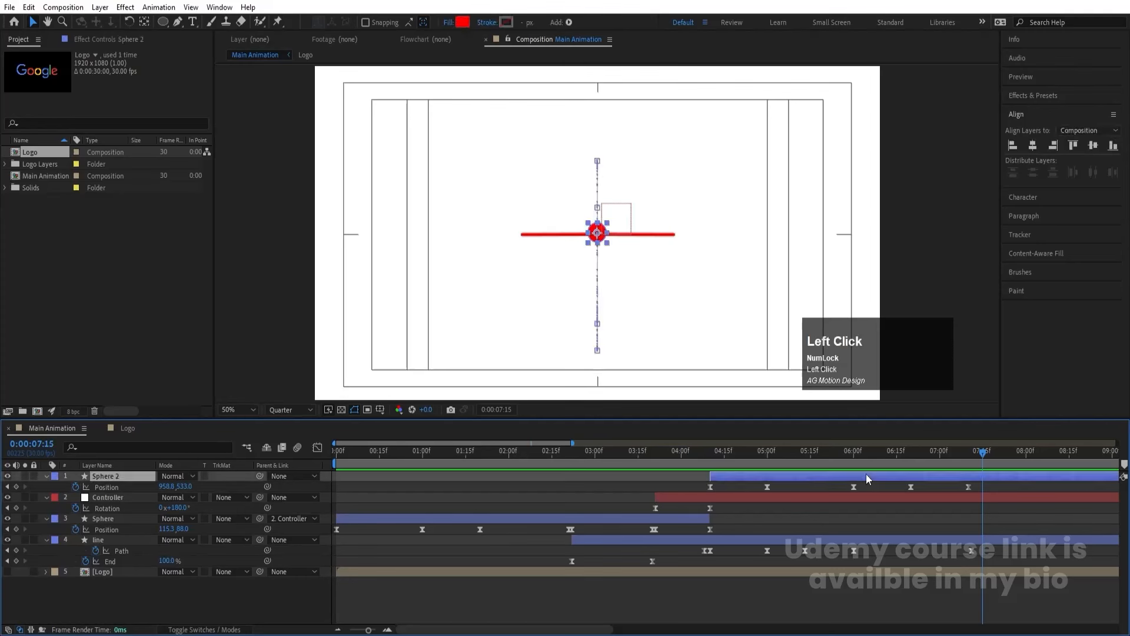
# Step: Replay the last bounce from 0:00:06:01 and move Sphere 2's last Position keyframe earlier, to about 0:00:07:03
pyautogui.moveTo(912, 457); pyautogui.dragTo(857, 459)
pyautogui.press('space')
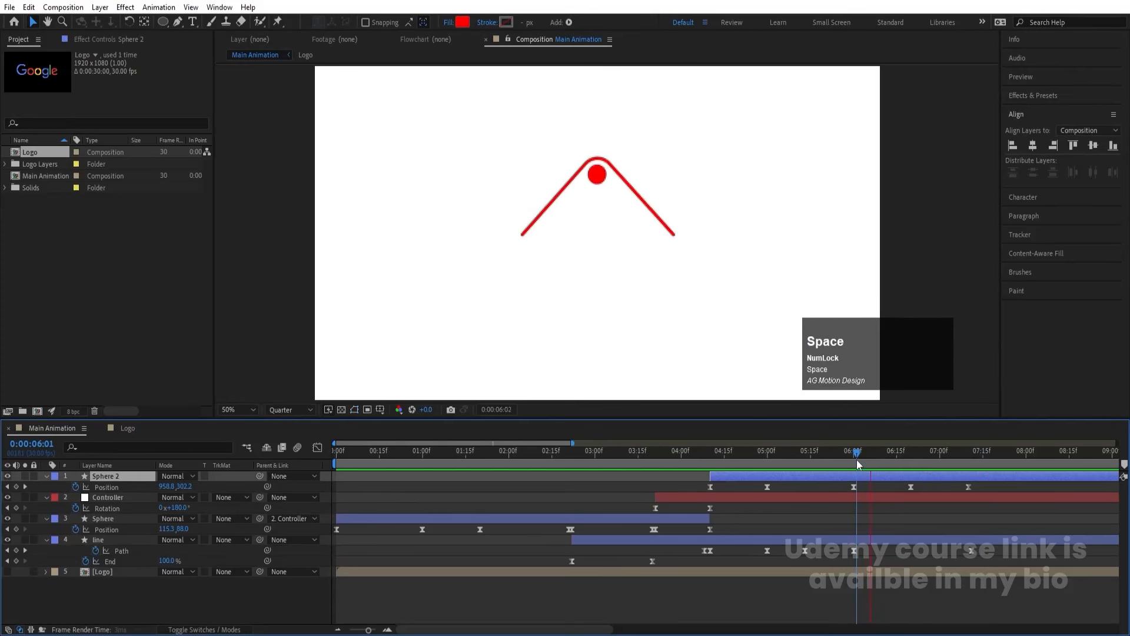
pyautogui.press('space')
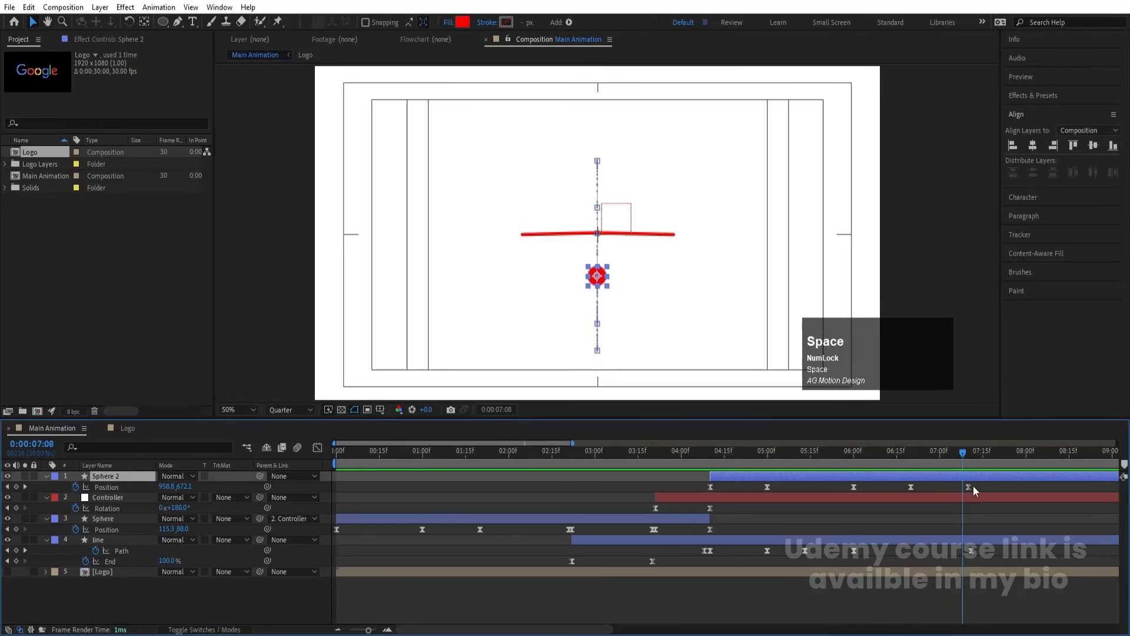
pyautogui.moveTo(968, 487); pyautogui.dragTo(949, 474)
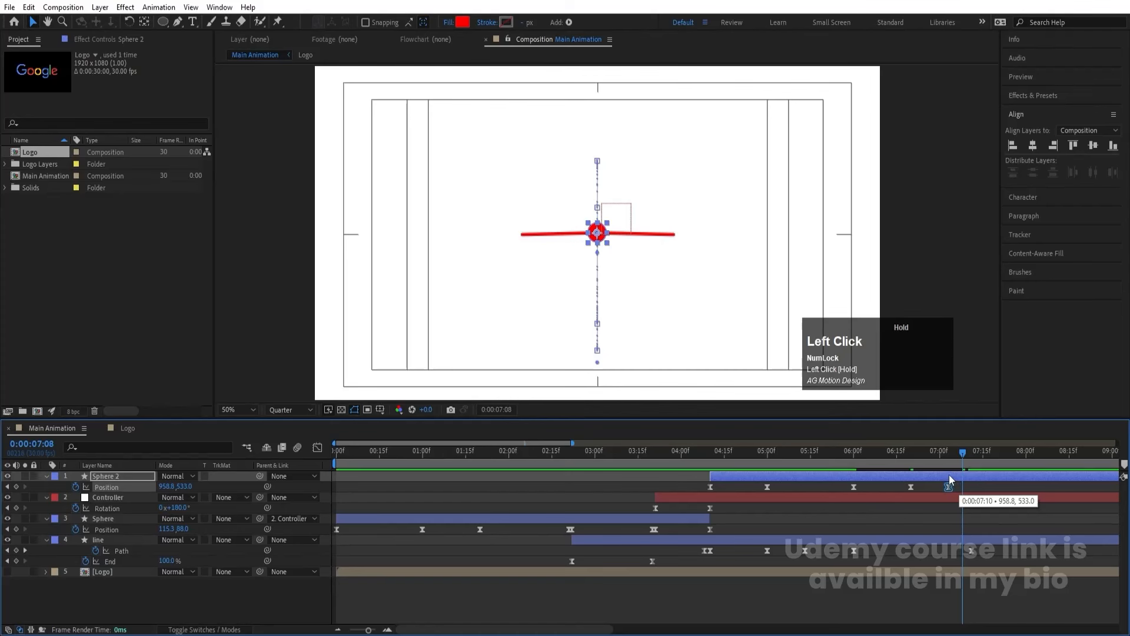
# Step: Preview the retimed final bounce from 0:00:05:10
pyautogui.click(796, 464)
pyautogui.press('space')
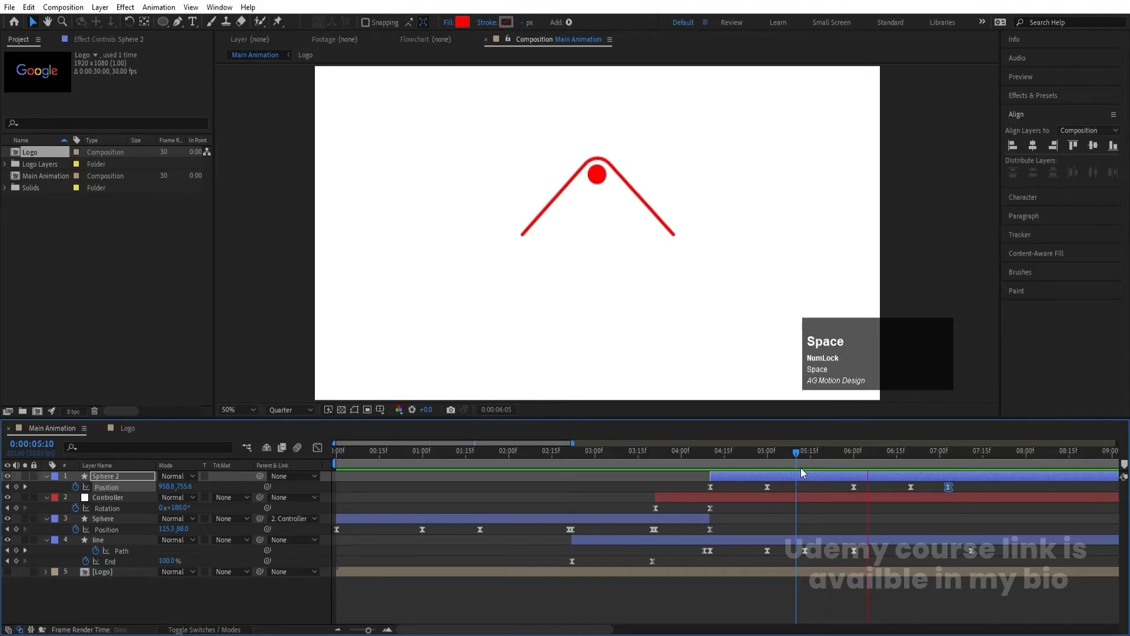
pyautogui.press('space')
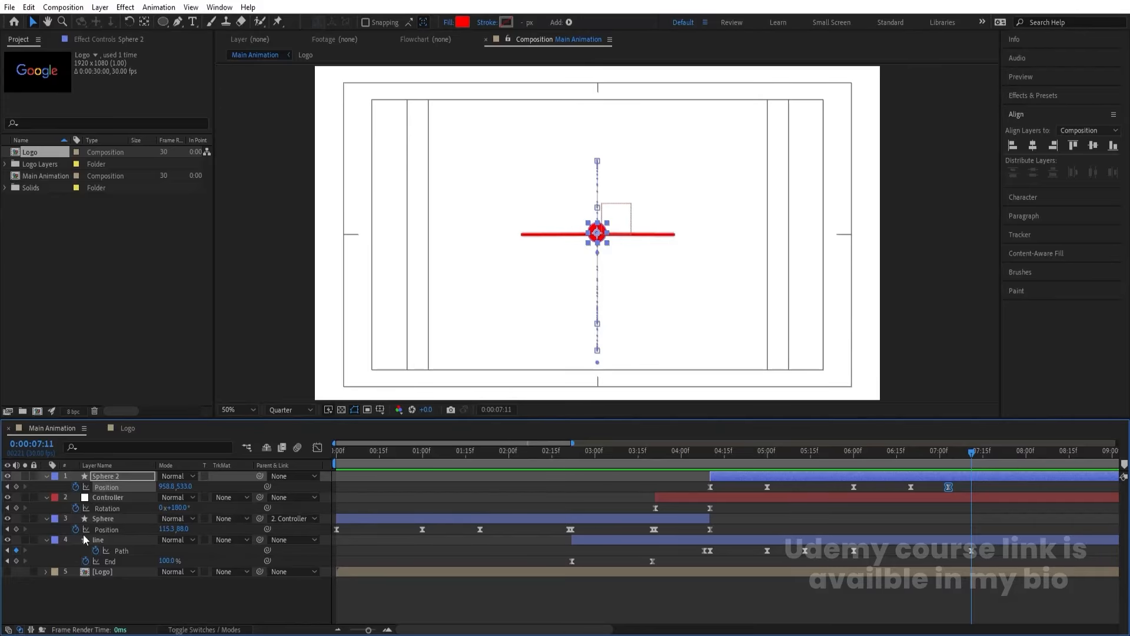
# Step: Set the spatial interpolation of all of Sphere's Position keyframes to Linear
pyautogui.click(109, 528)
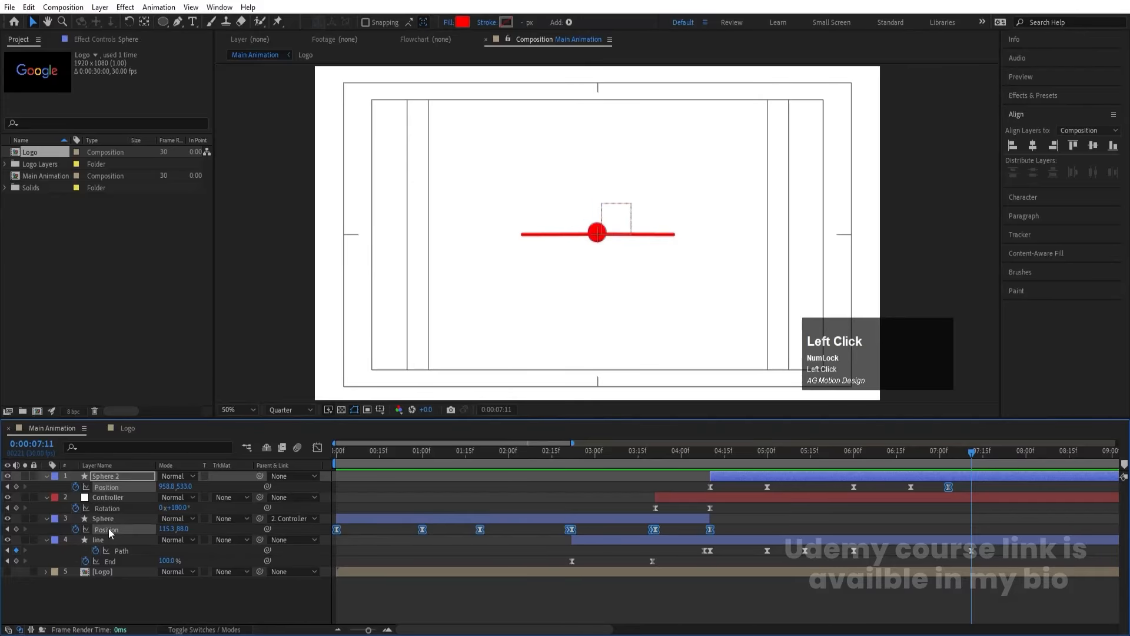
pyautogui.click(428, 447)
pyautogui.rightClick(422, 528)
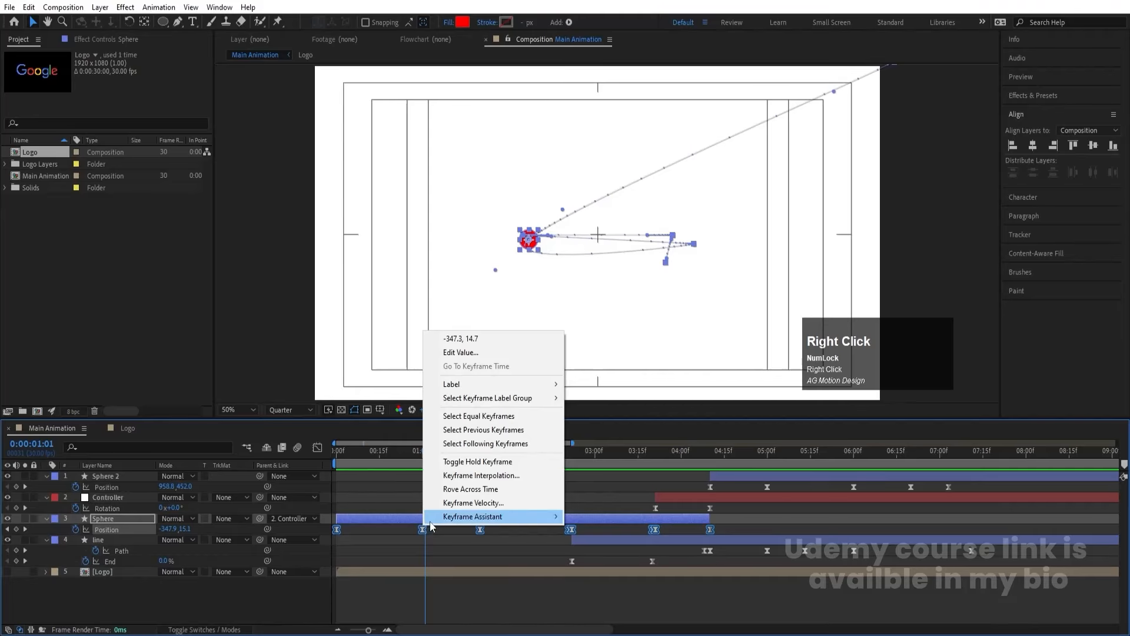
pyautogui.click(450, 476)
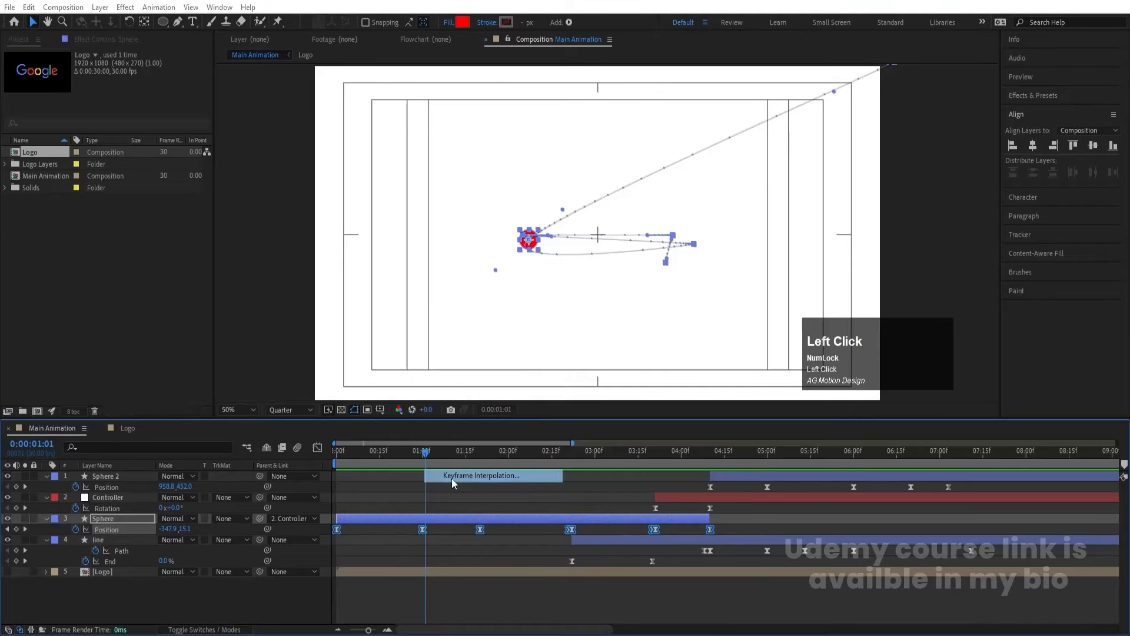
pyautogui.click(561, 294)
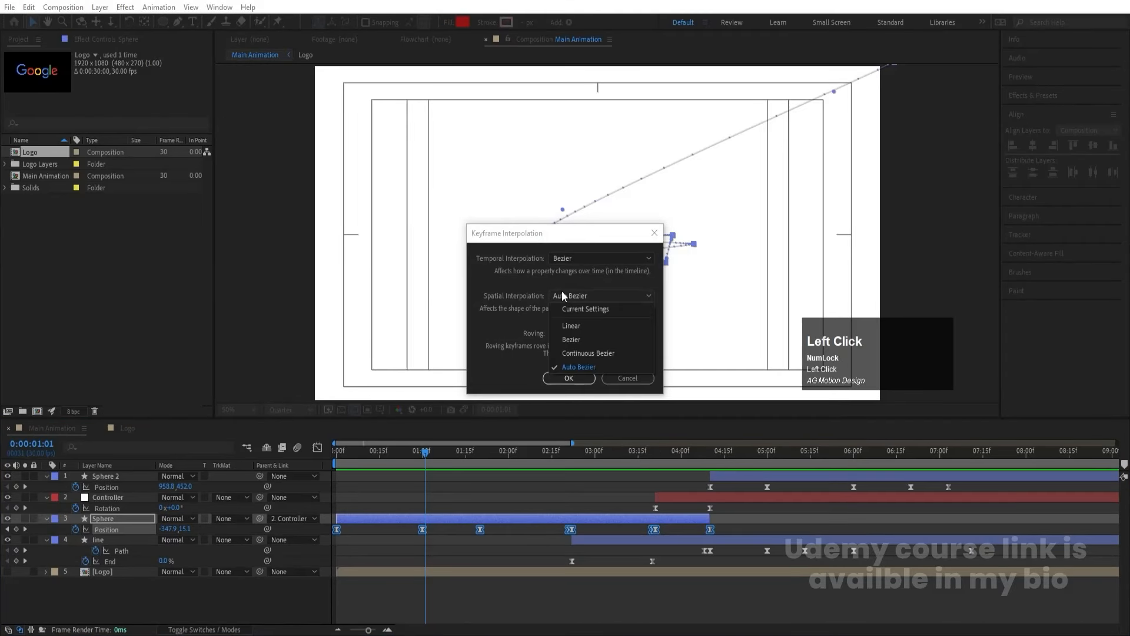
pyautogui.click(568, 325)
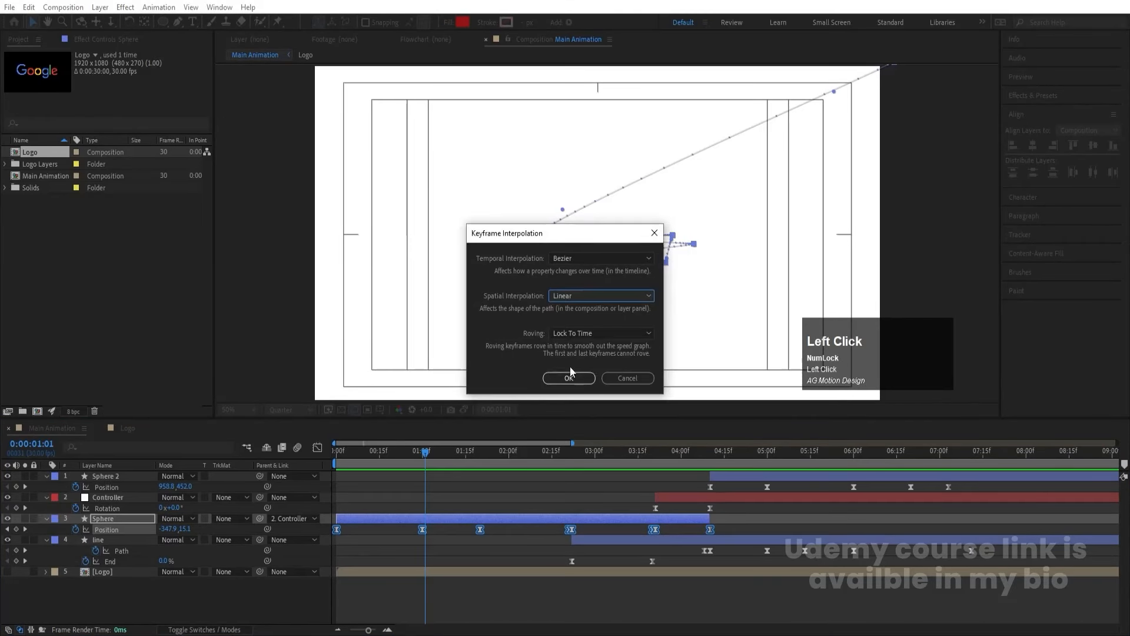
pyautogui.click(569, 379)
# Step: Set the spatial interpolation of all of Sphere 2's Position keyframes to Linear, keeping their roving at Lock To Time
pyautogui.moveTo(445, 453); pyautogui.dragTo(722, 457)
pyautogui.click(730, 475)
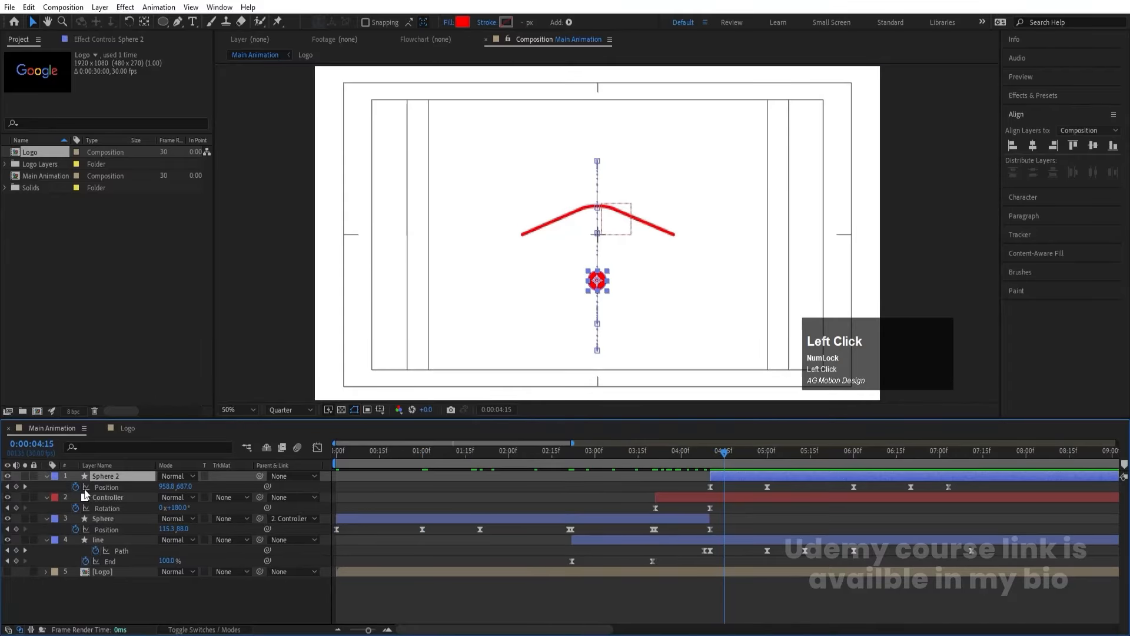
pyautogui.click(105, 487)
pyautogui.rightClick(711, 486)
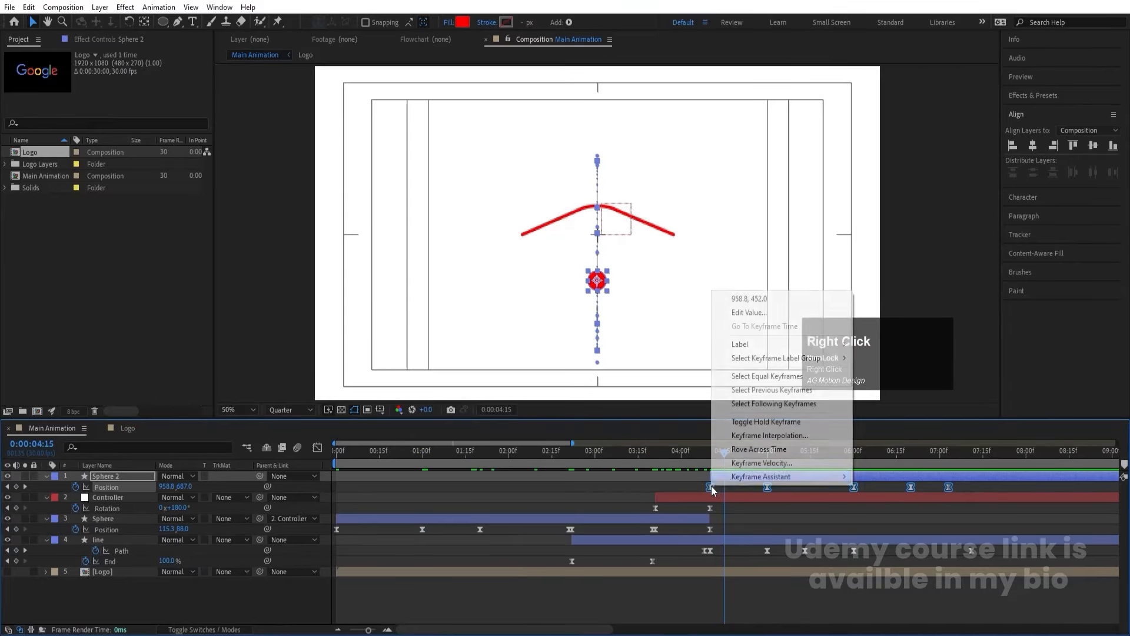
pyautogui.click(783, 434)
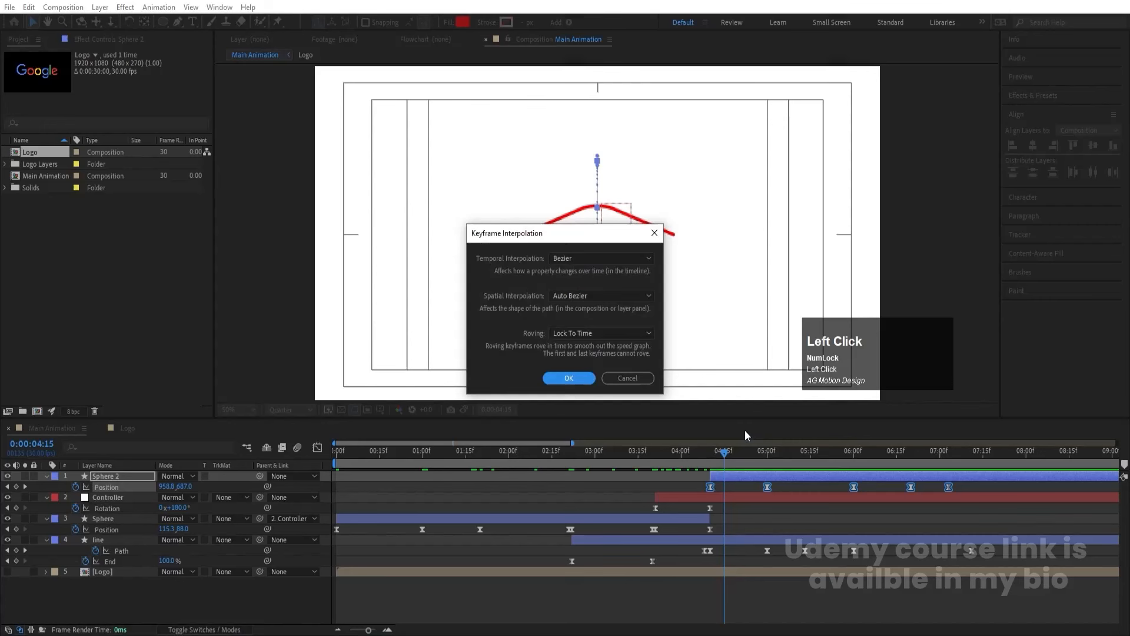
pyautogui.click(595, 297)
pyautogui.click(579, 336)
pyautogui.click(579, 332)
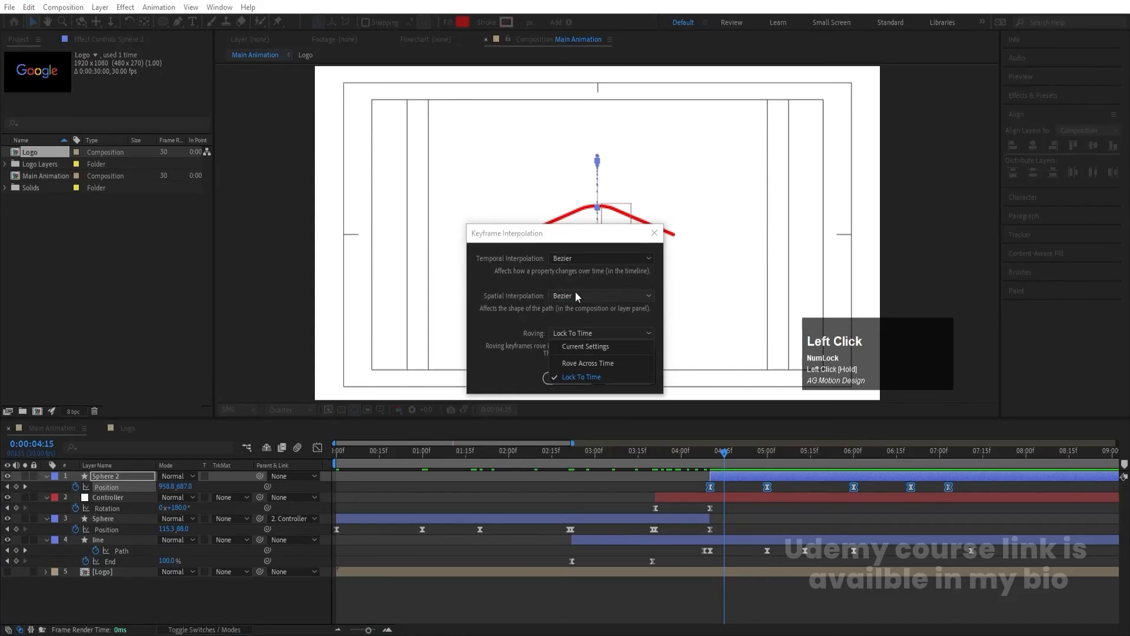
pyautogui.click(575, 295)
pyautogui.click(573, 325)
pyautogui.click(567, 375)
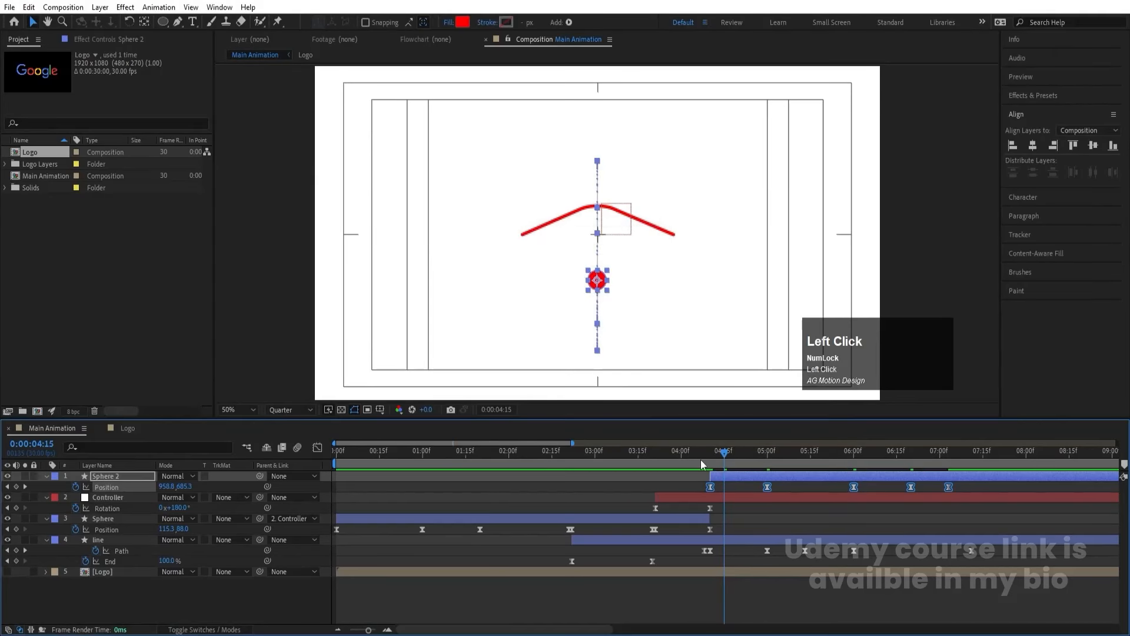
# Step: Preview the bounces with straightened motion paths from 0:00:04:15 and check the contact frame at 0:00:07:03
pyautogui.press('space')
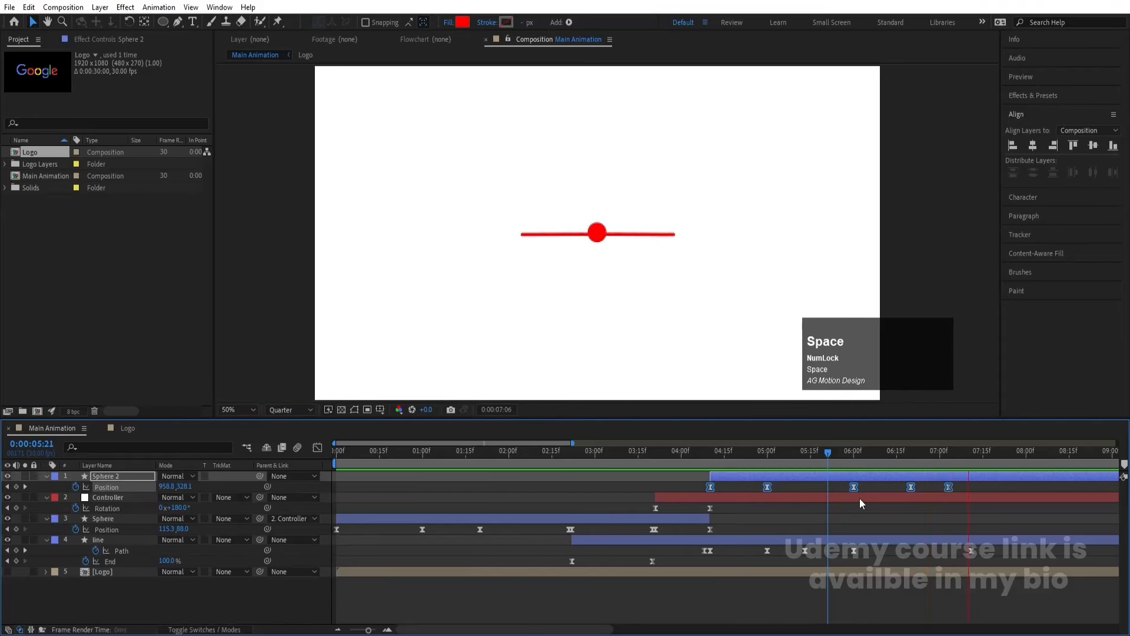
pyautogui.moveTo(956, 450); pyautogui.dragTo(948, 451)
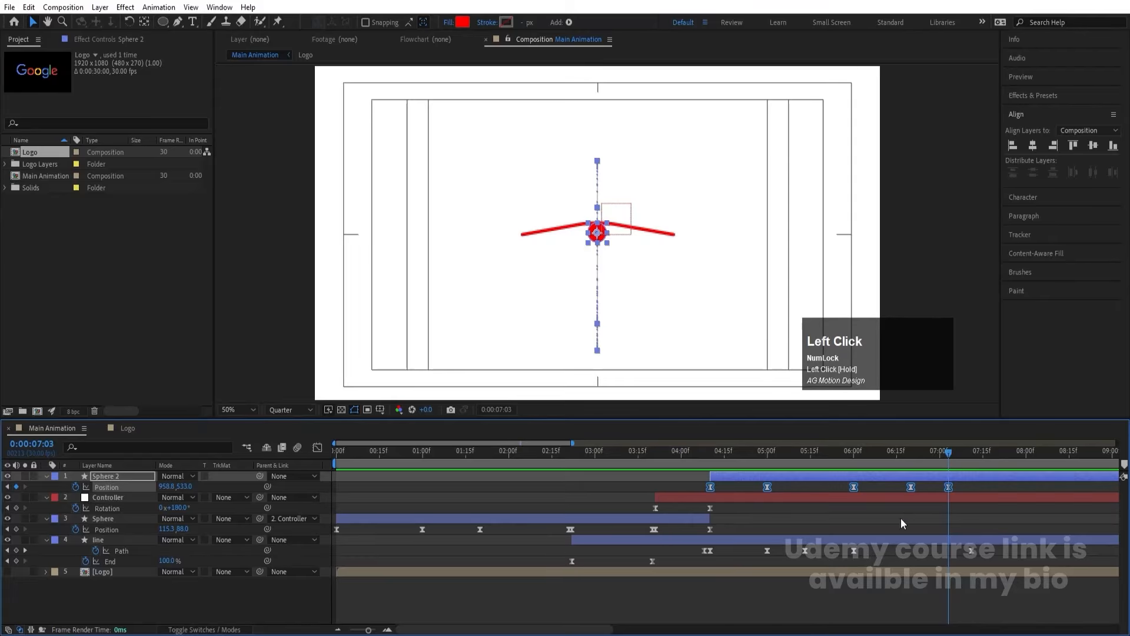
pyautogui.click(894, 528)
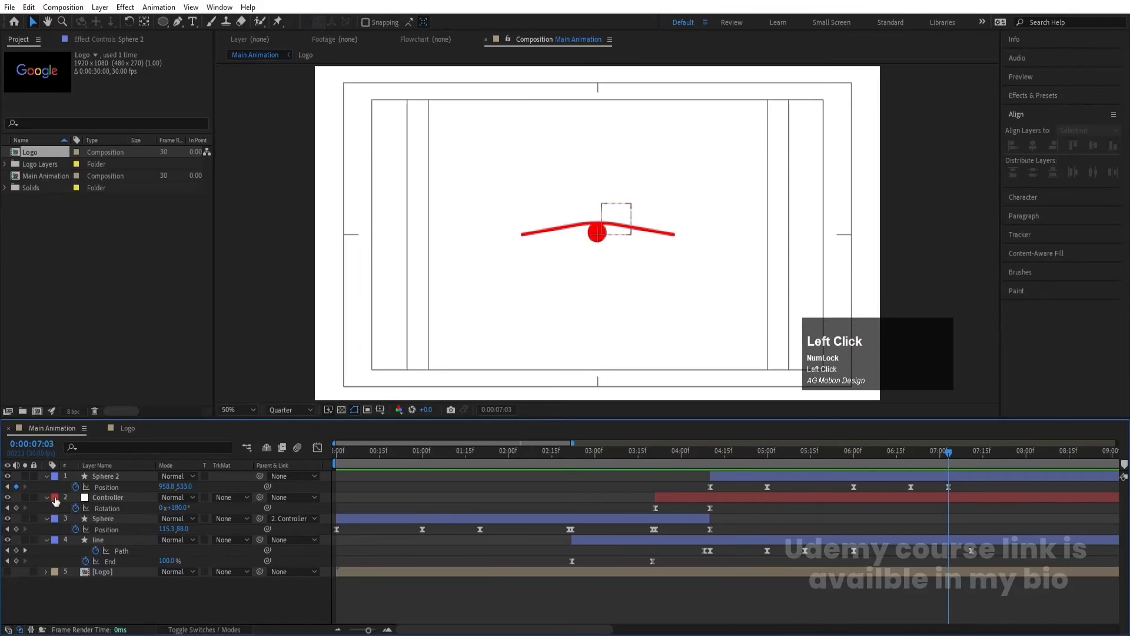
# Step: Show the Logo layer and recolour the line's stroke to EA4335, sampled from the logo's first red letter o
pyautogui.click(98, 540)
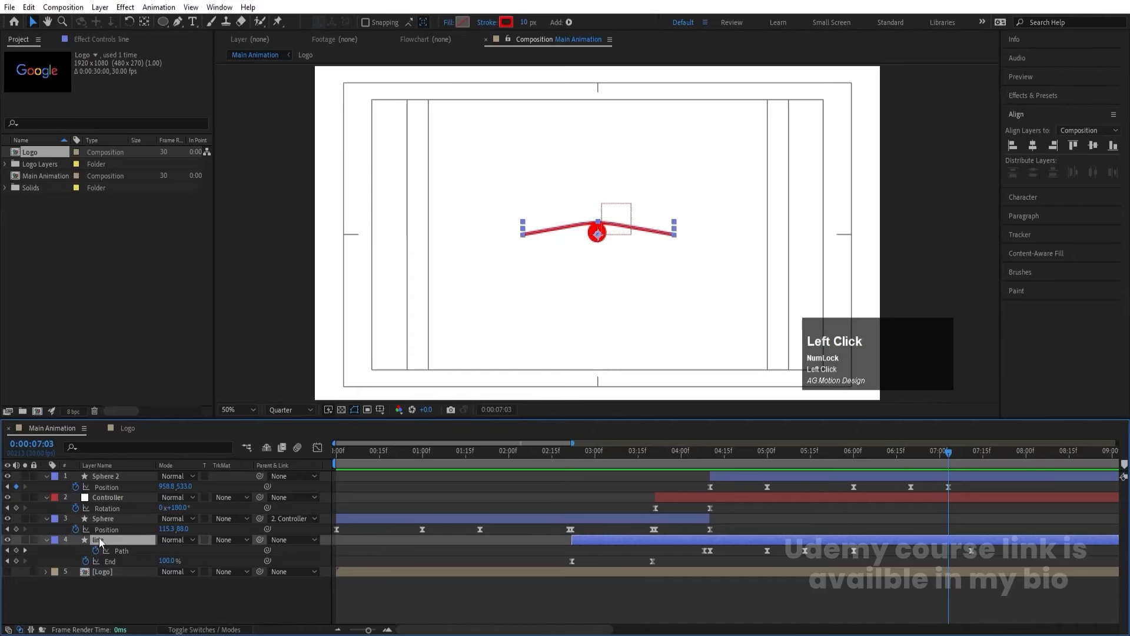
pyautogui.click(8, 572)
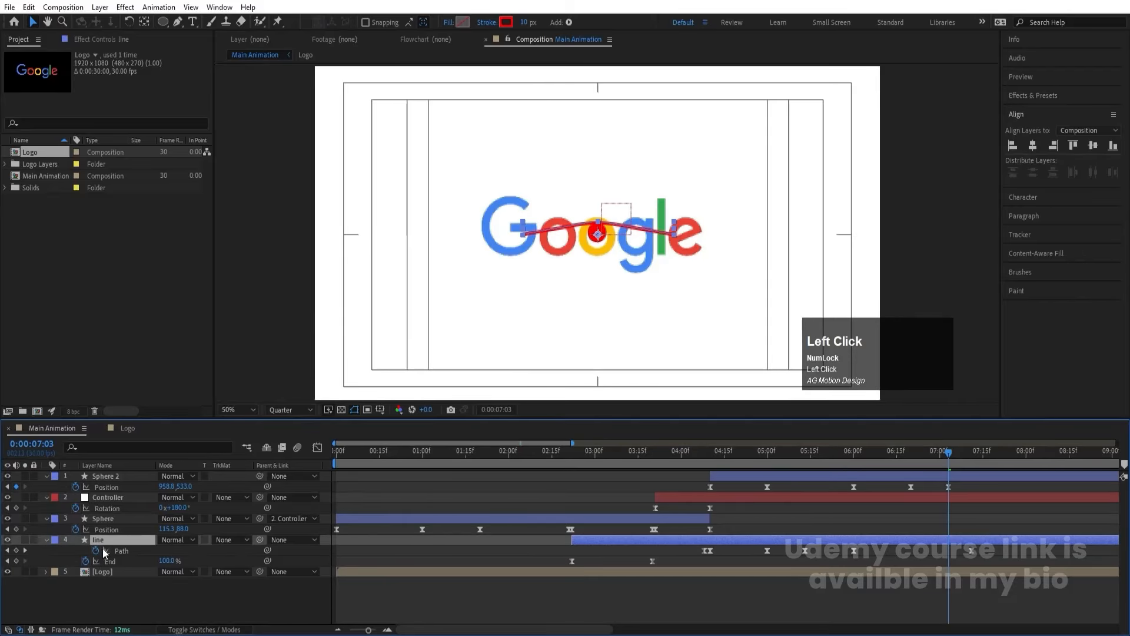
pyautogui.click(506, 23)
pyautogui.moveTo(649, 182)
pyautogui.mouseDown()
pyautogui.moveTo(718, 184)
pyautogui.moveTo(832, 153)
pyautogui.mouseUp()
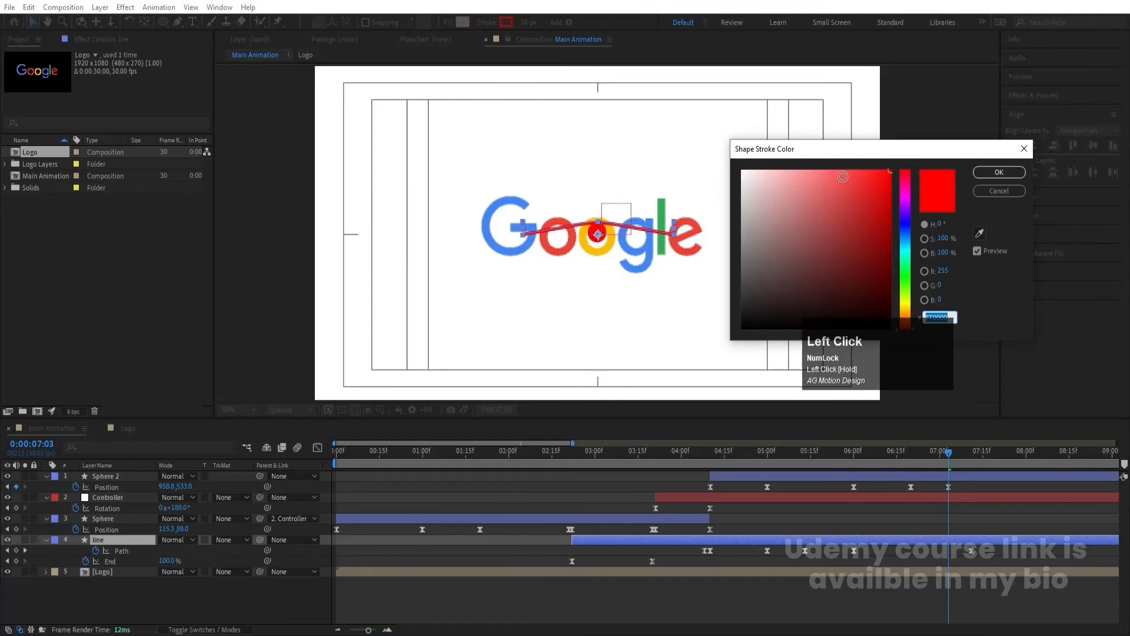
pyautogui.click(980, 233)
pyautogui.click(571, 240)
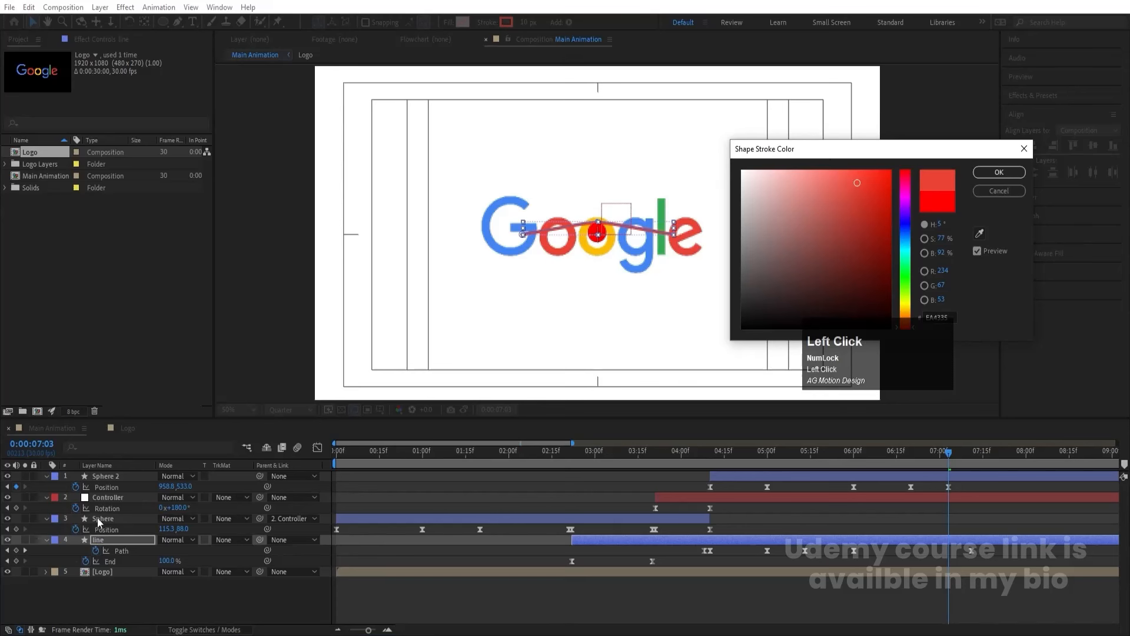
# Step: Confirm the line's red EA4335 stroke, and fill the Sphere layer with the blue 4285F4 sampled from the logo's G
pyautogui.click(999, 171)
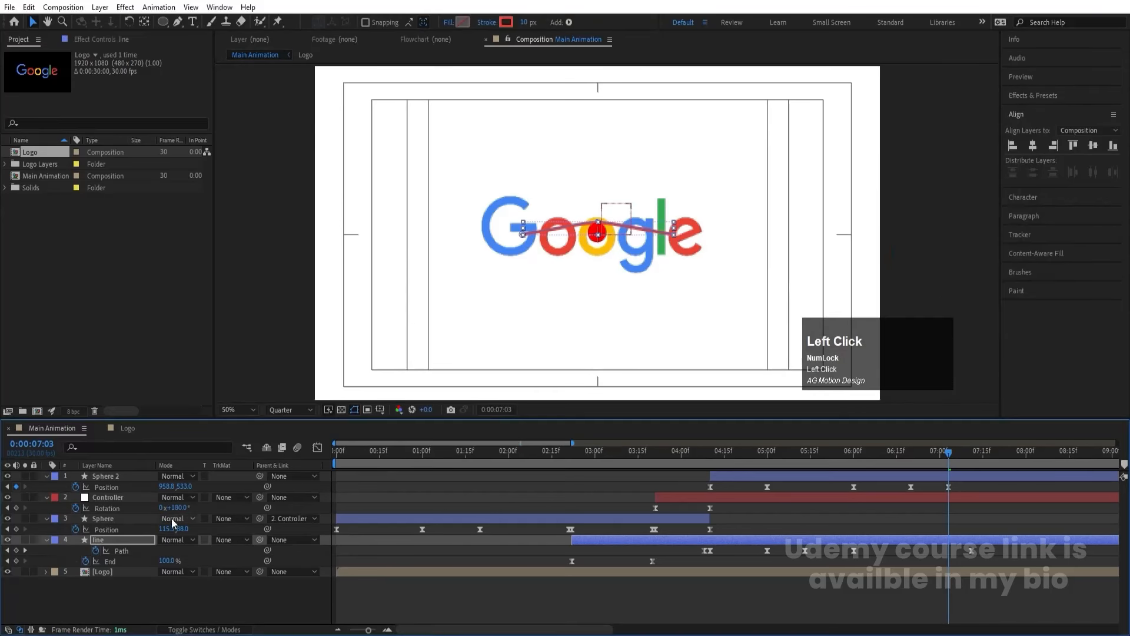
pyautogui.click(115, 518)
pyautogui.click(462, 21)
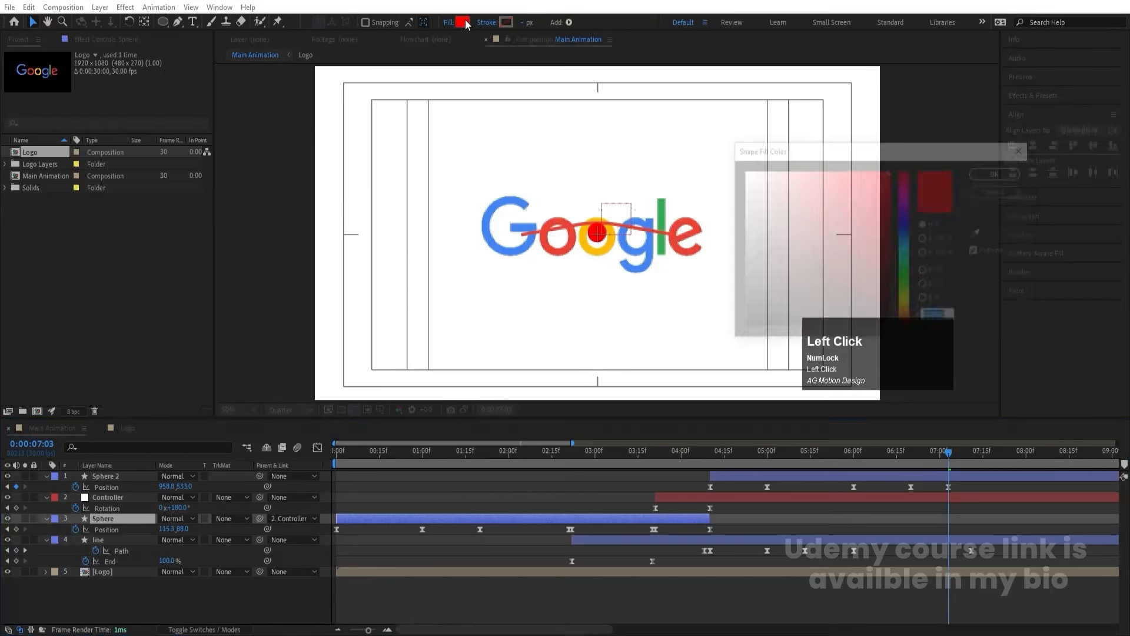
pyautogui.click(980, 233)
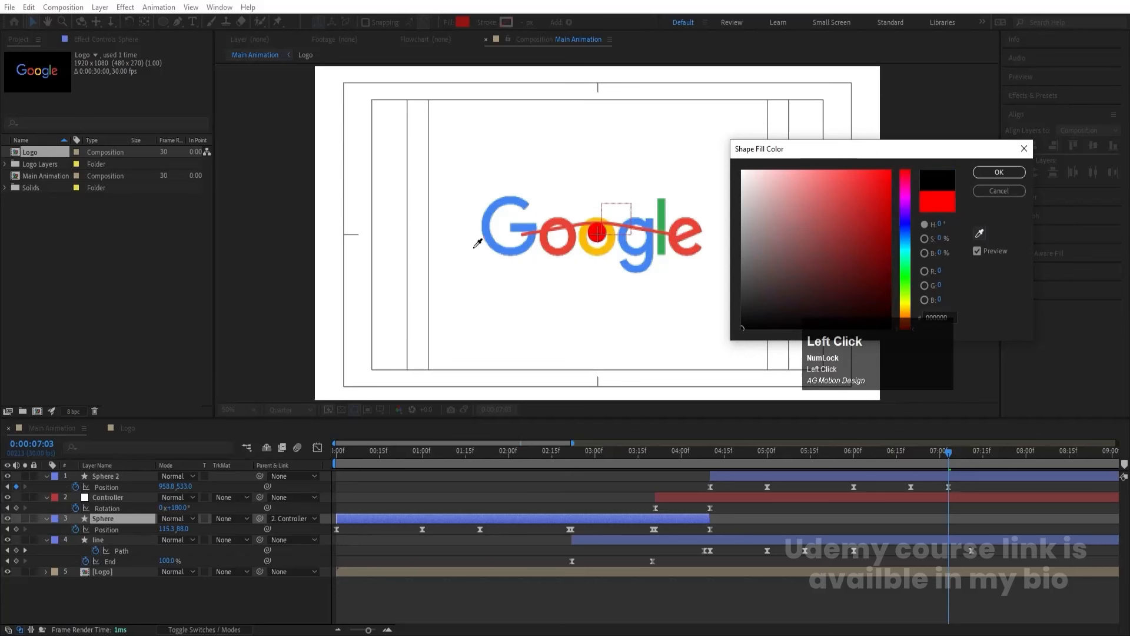
pyautogui.click(492, 246)
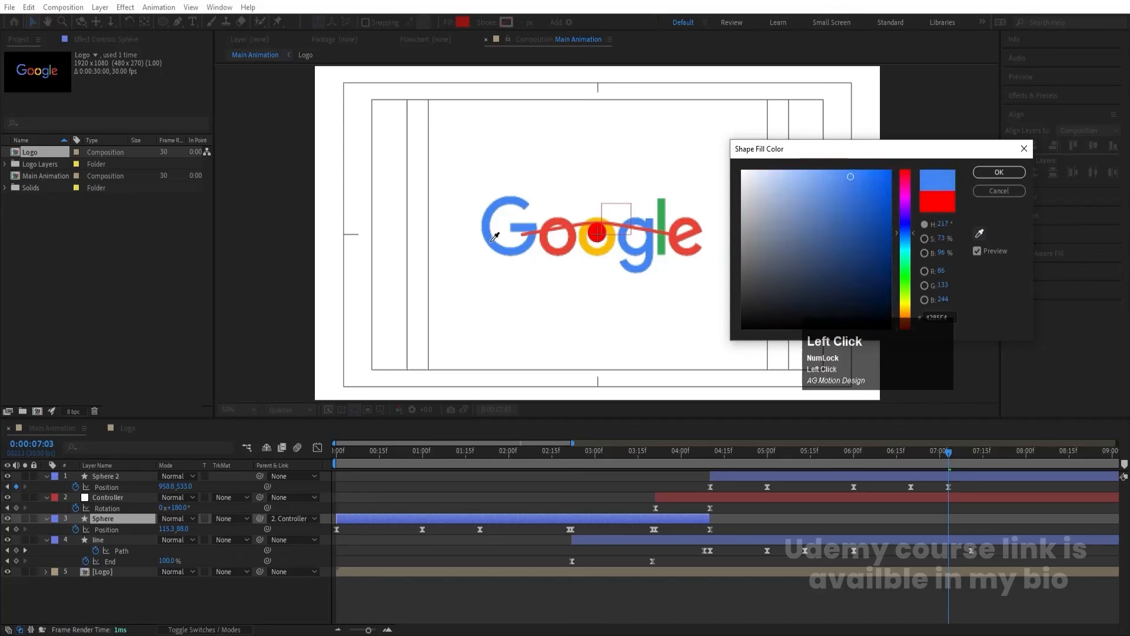
pyautogui.click(999, 171)
# Step: Fill the Sphere 2 layer with the same blue 4285F4 sampled from the logo's letter G
pyautogui.click(114, 474)
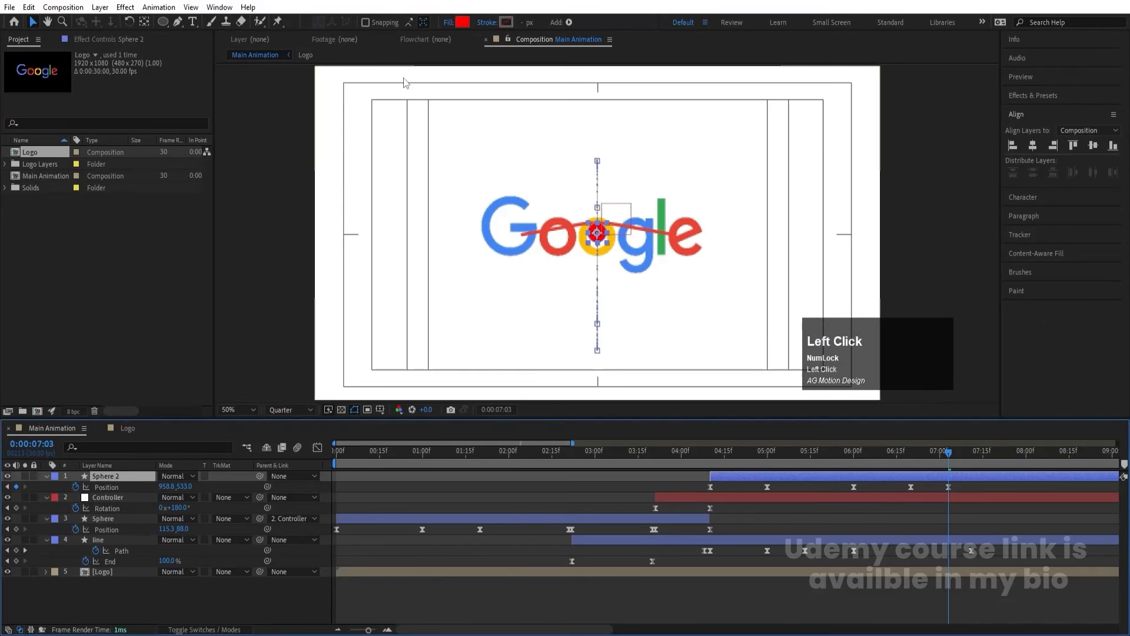
pyautogui.click(463, 22)
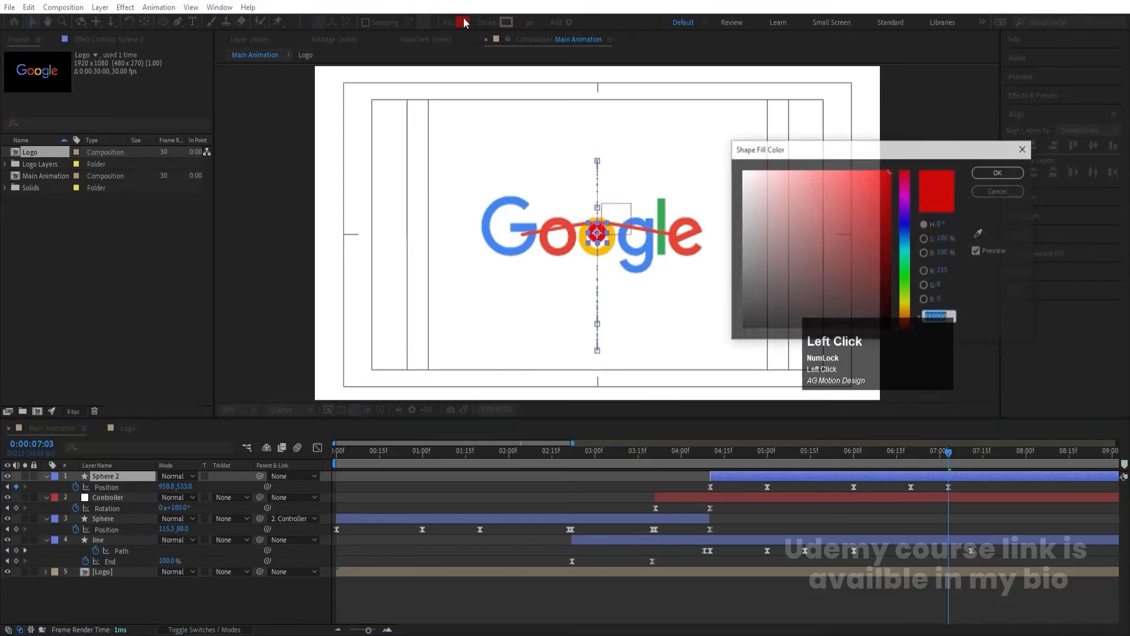
pyautogui.click(978, 235)
pyautogui.click(527, 242)
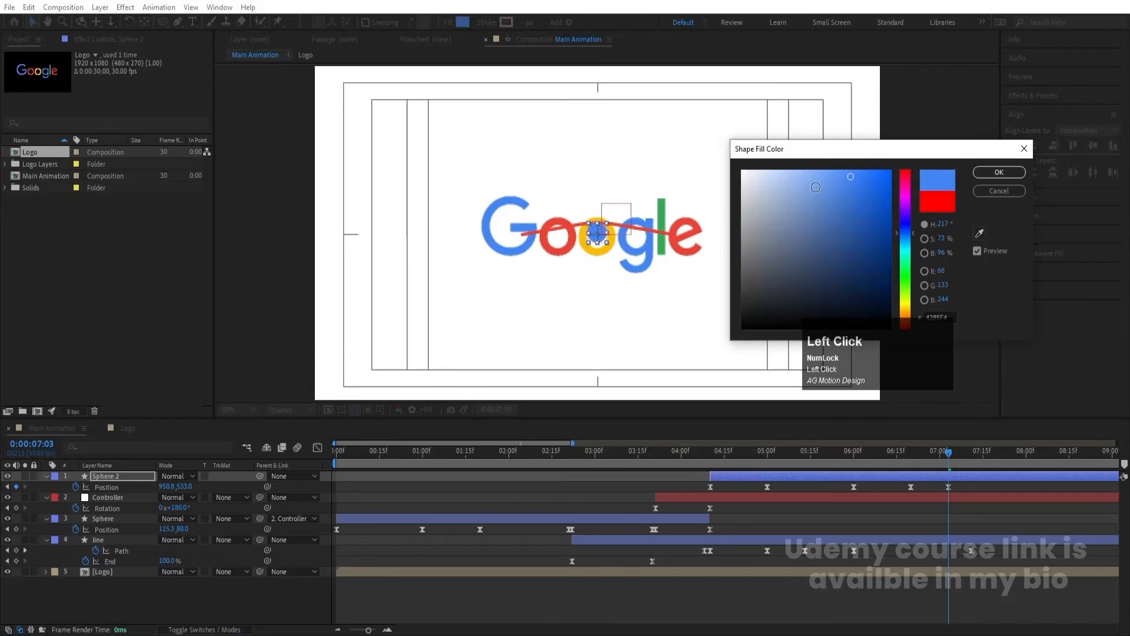
pyautogui.click(998, 172)
pyautogui.click(482, 489)
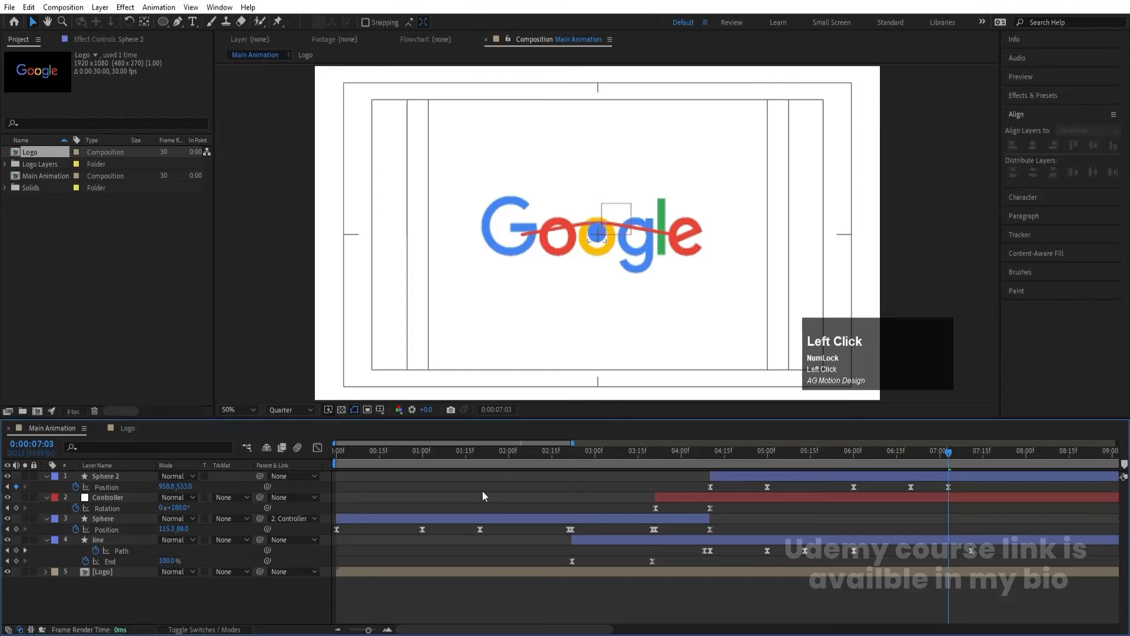
# Step: Collapse all keyframe rows and hide the Logo layer to preview the sphere and line animation alone
pyautogui.press('u')
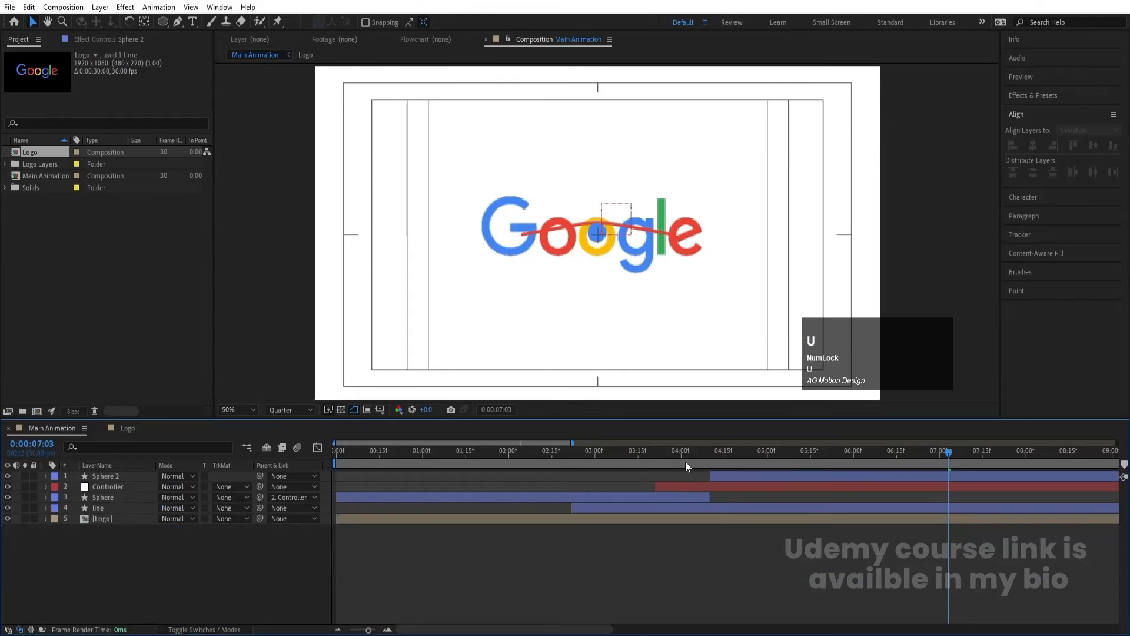
pyautogui.click(7, 518)
pyautogui.press('space')
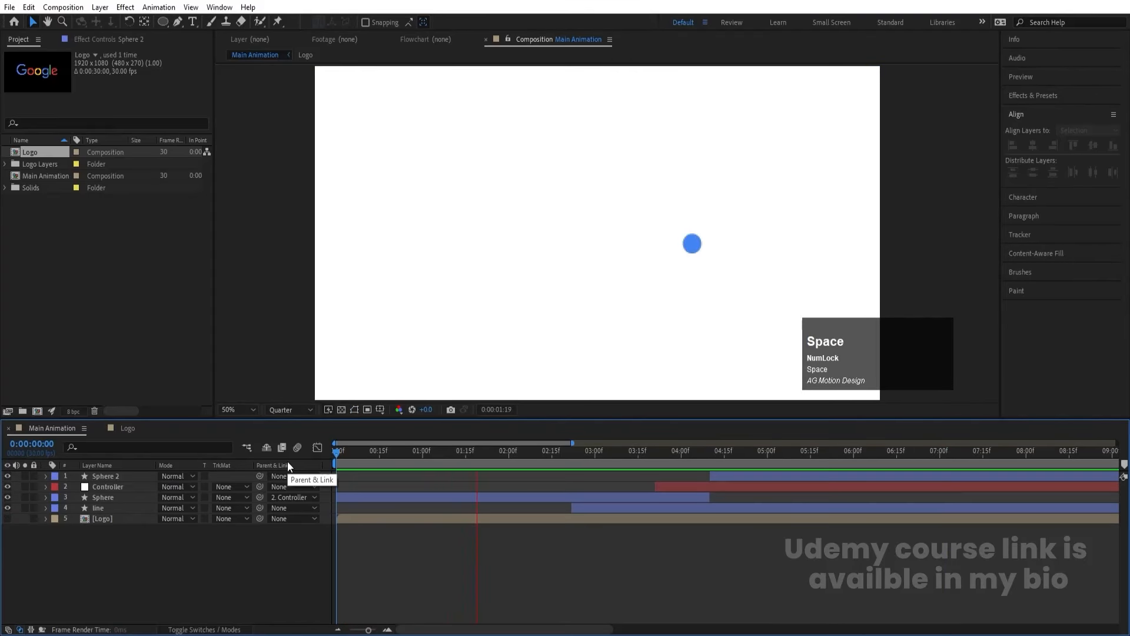
pyautogui.press('space')
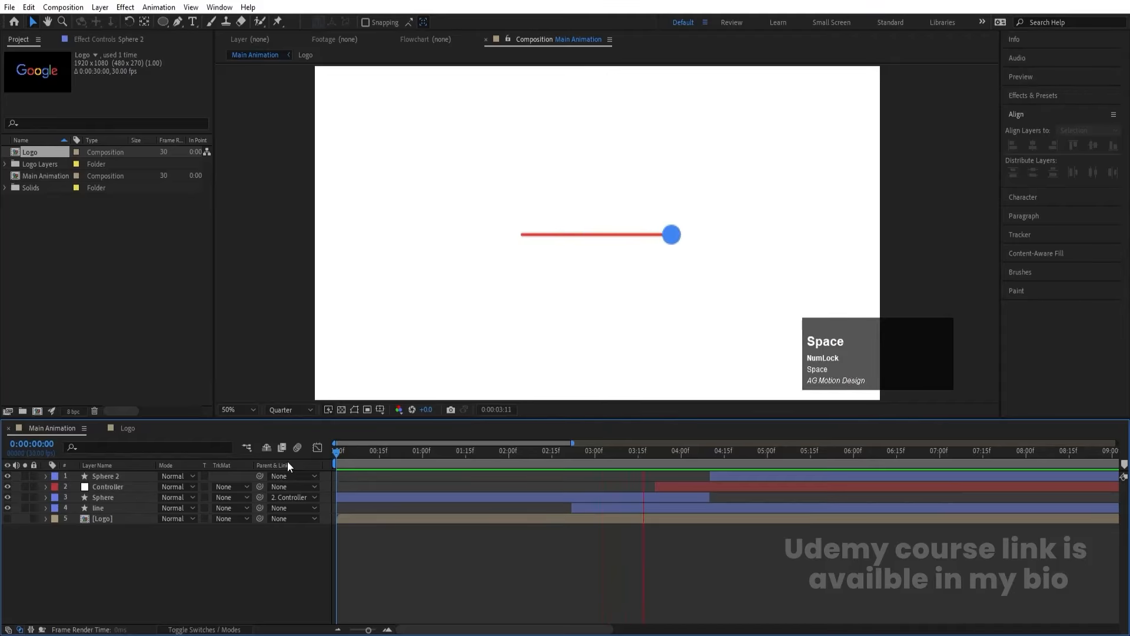
# Step: Reveal the Sphere layer's animated properties and move the playhead to its position keyframe at 0:00:01:20
pyautogui.click(468, 497)
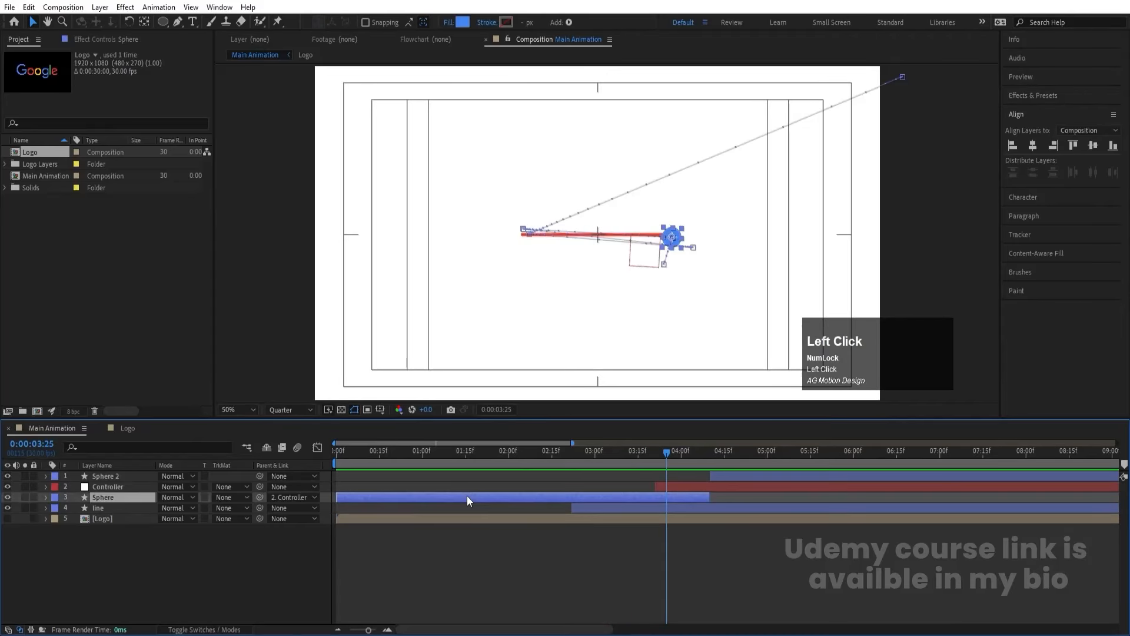
pyautogui.press('u')
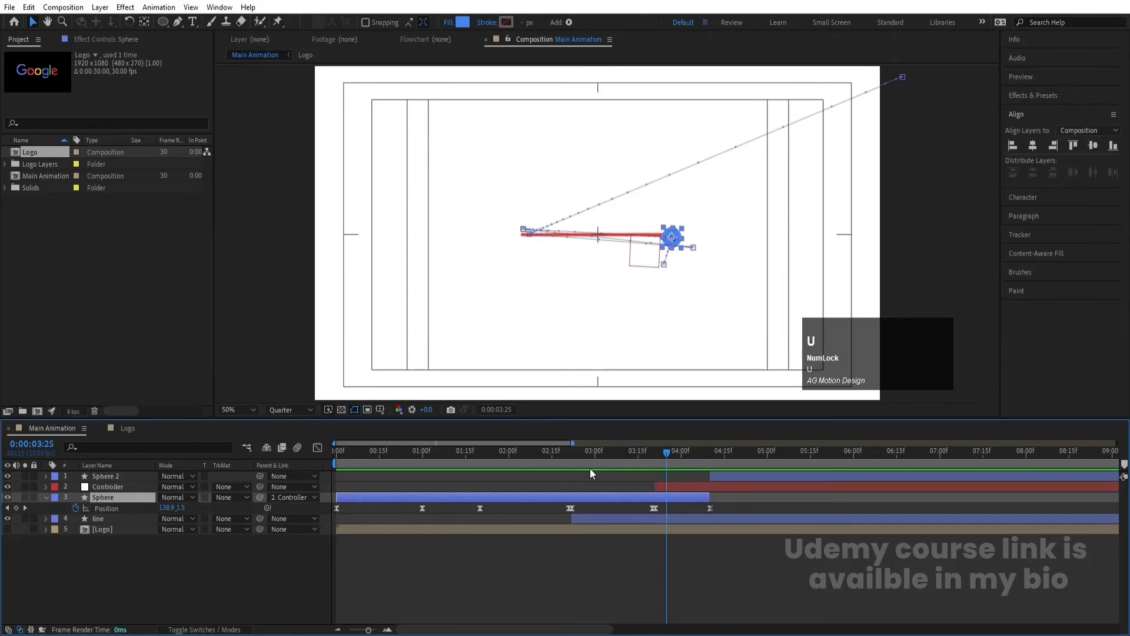
pyautogui.moveTo(580, 451); pyautogui.dragTo(486, 443)
pyautogui.press('j')
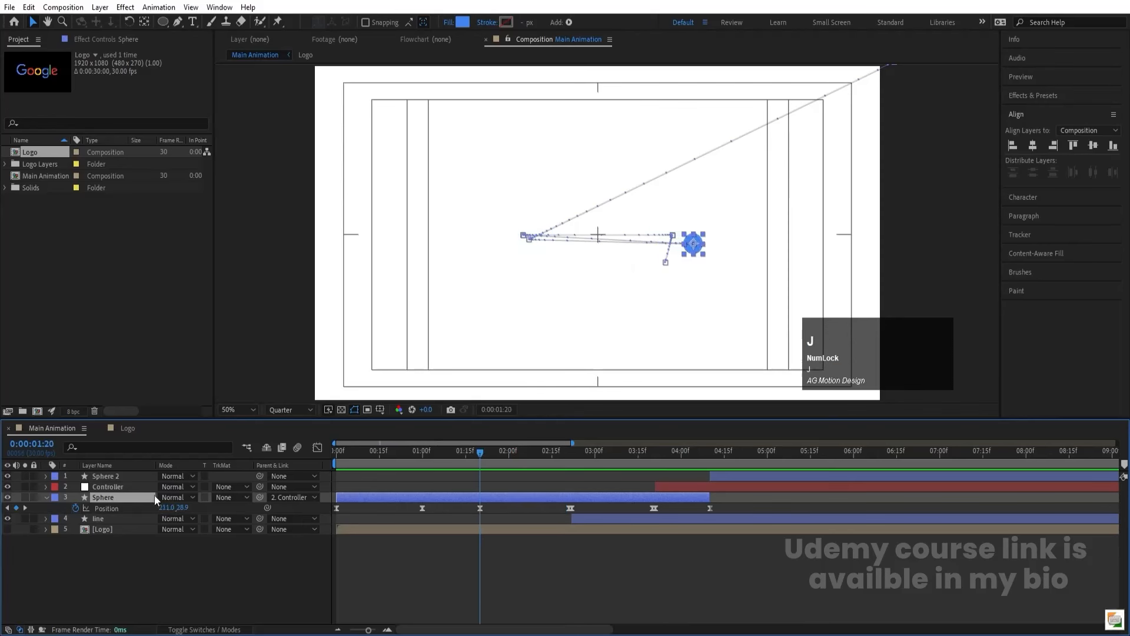
# Step: Try raising the Sphere's position at the 0:00:01:20 keyframe and preview the motion
pyautogui.moveTo(182, 507); pyautogui.dragTo(115, 462)
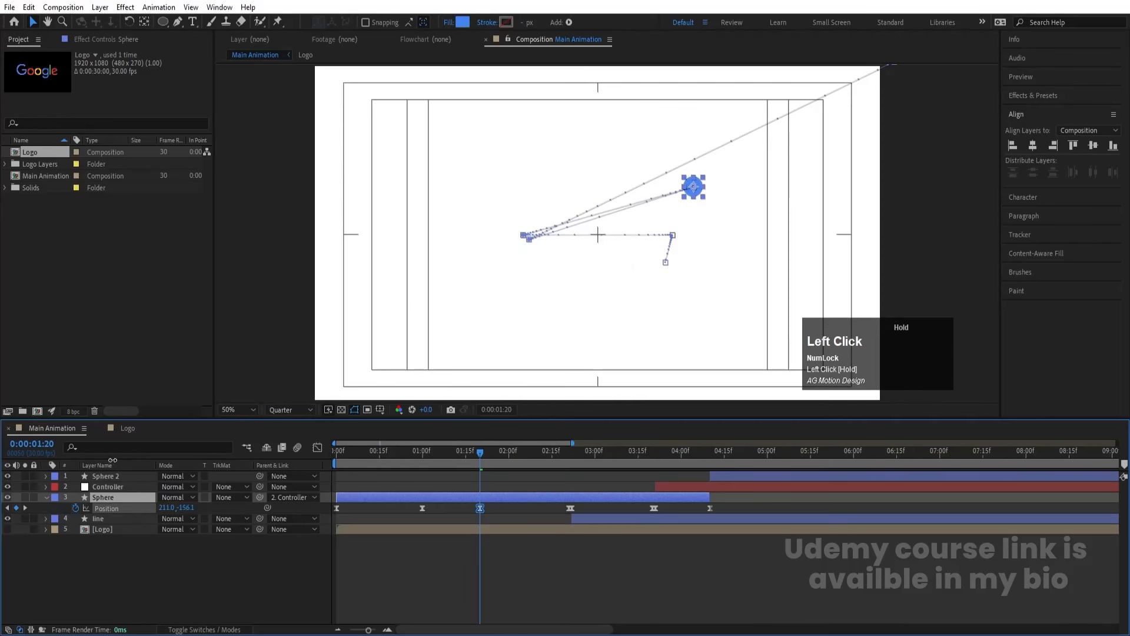
pyautogui.press('space')
pyautogui.press('space')
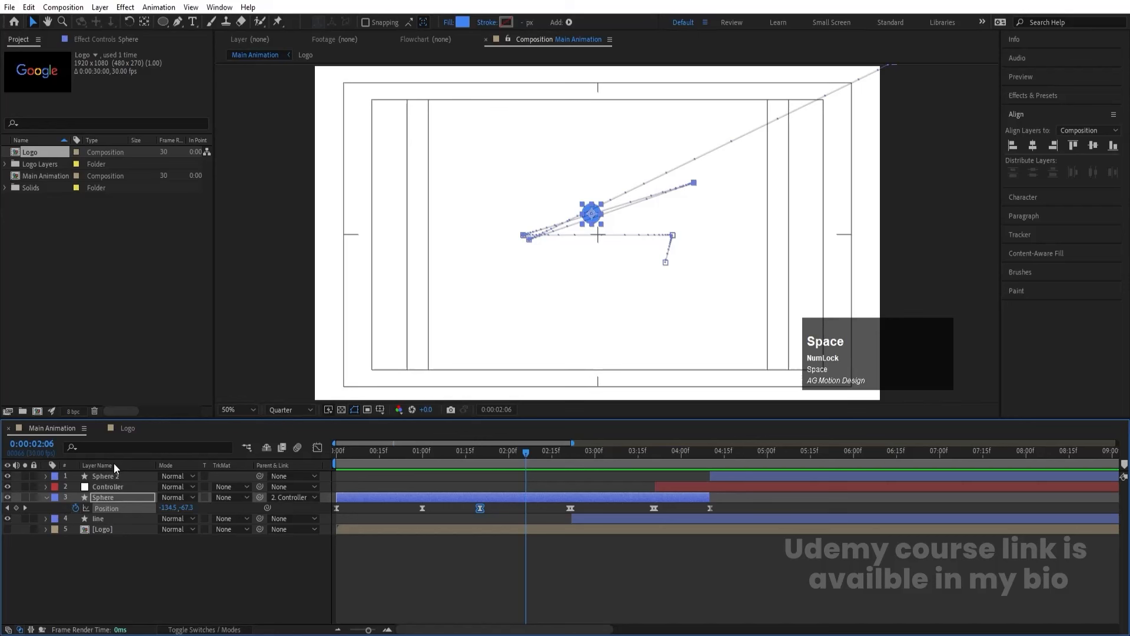
# Step: Lower the Sphere's Y position at the 0:00:01:20 keyframe to below the composition's centre line, and preview the animation
pyautogui.press('j')
pyautogui.moveTo(193, 511); pyautogui.dragTo(539, 488)
pyautogui.moveTo(481, 452); pyautogui.dragTo(389, 448)
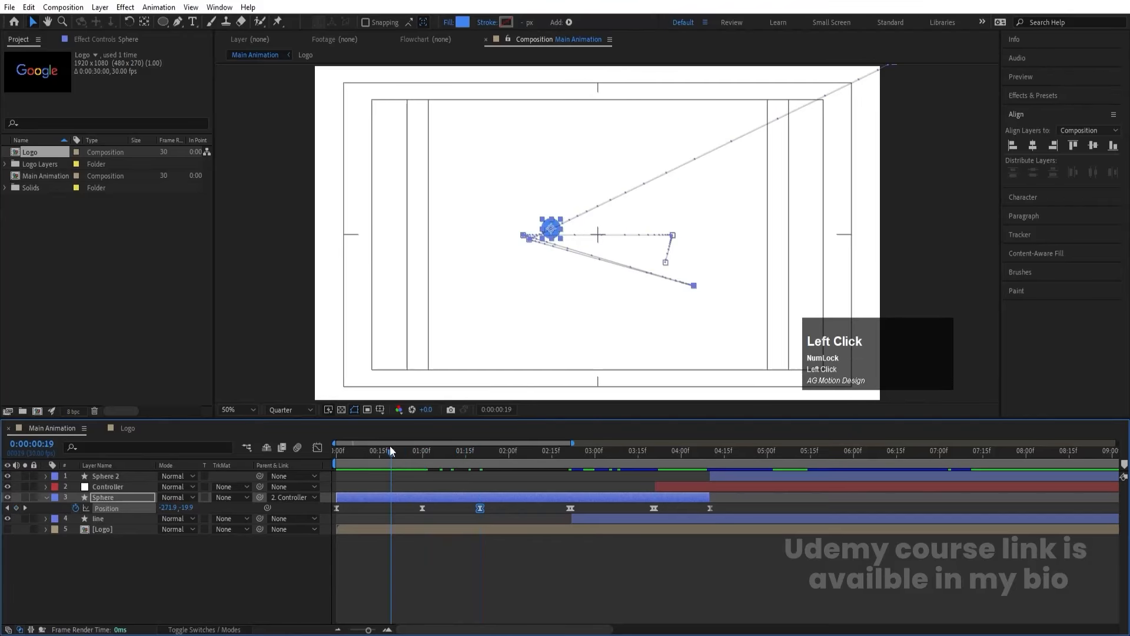
pyautogui.press('space')
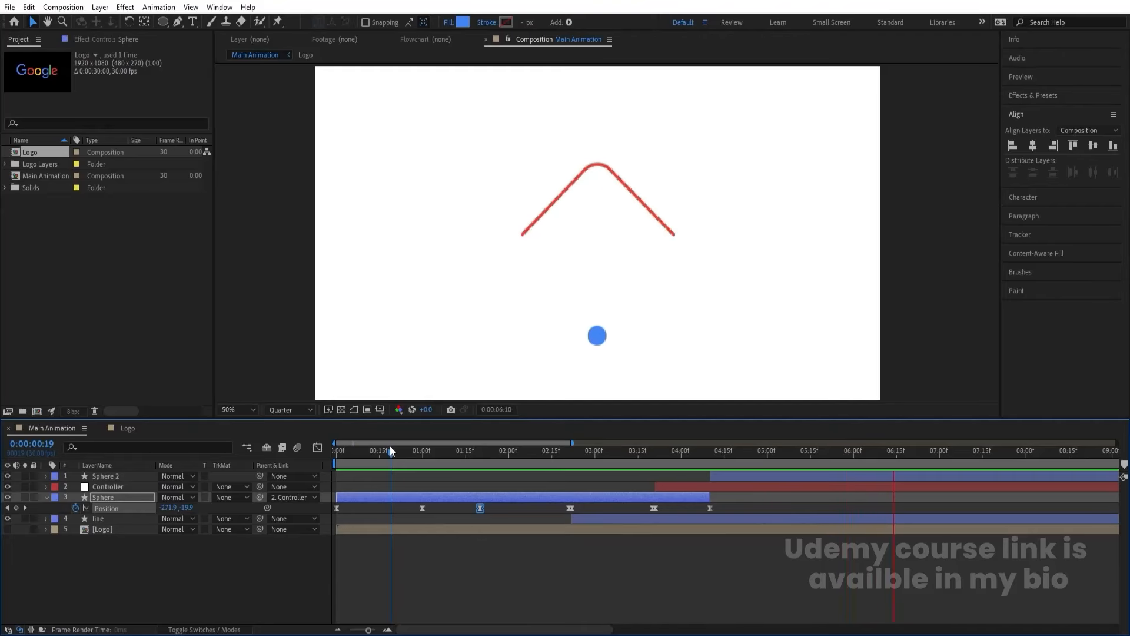
pyautogui.press('space')
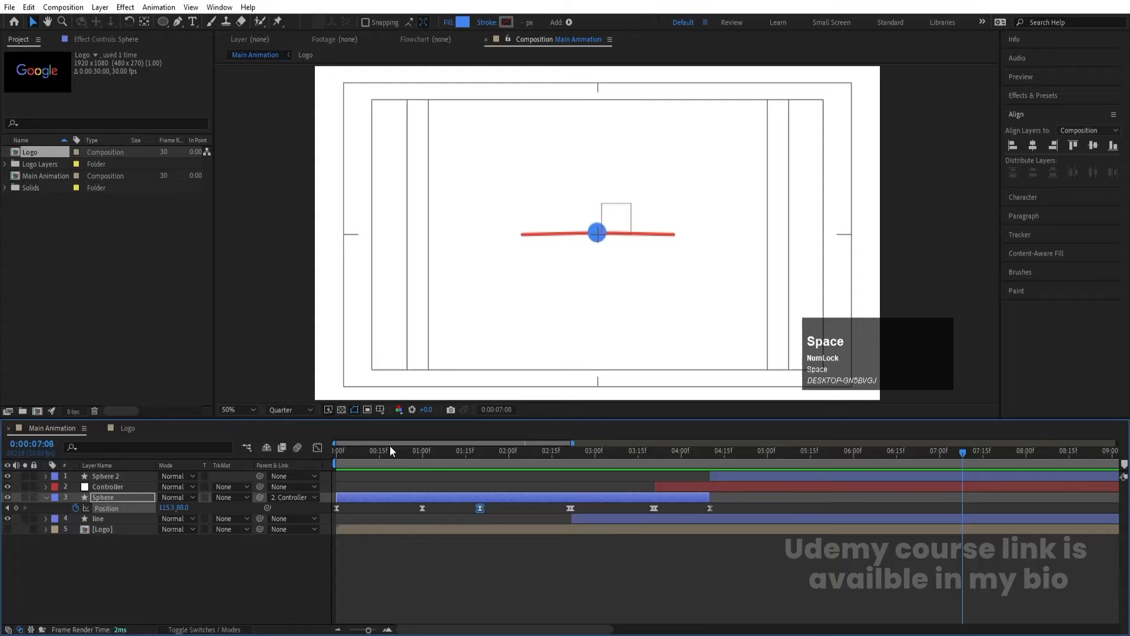
# Step: Try a 30 px stroke width on the line layer
pyautogui.click(94, 518)
pyautogui.click(528, 22)
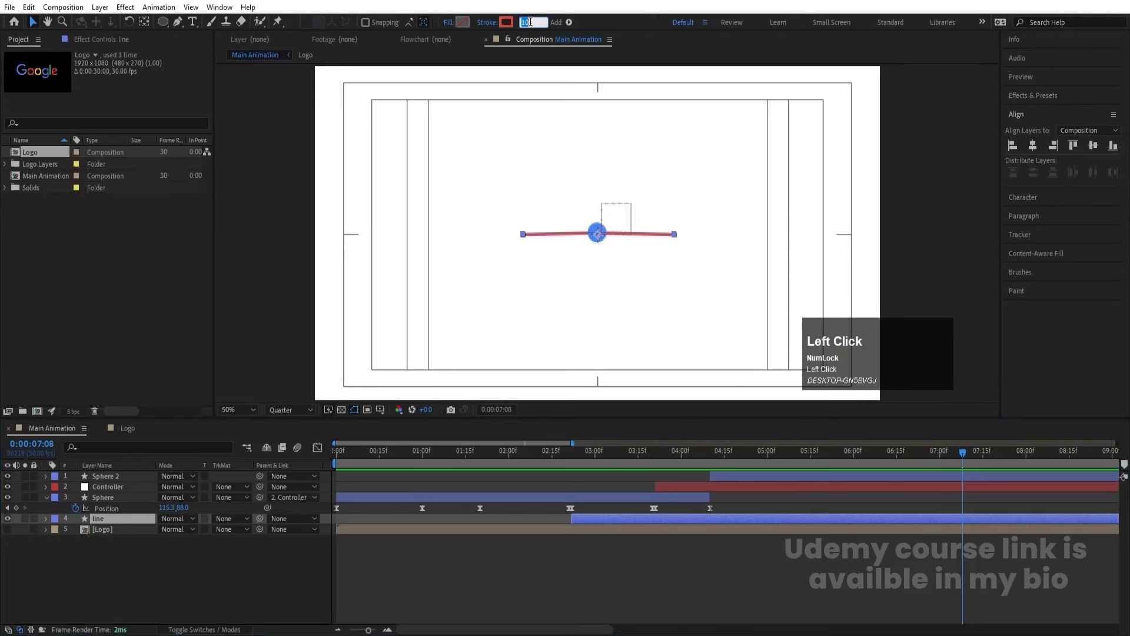
pyautogui.write('30')
pyautogui.press('Return')
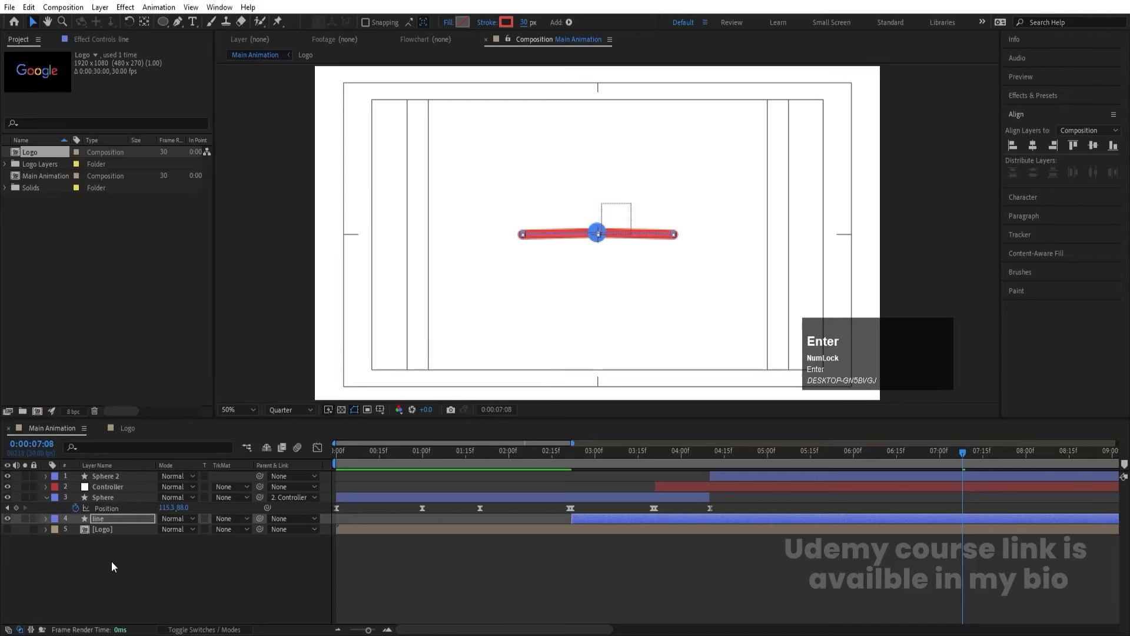
pyautogui.click(111, 560)
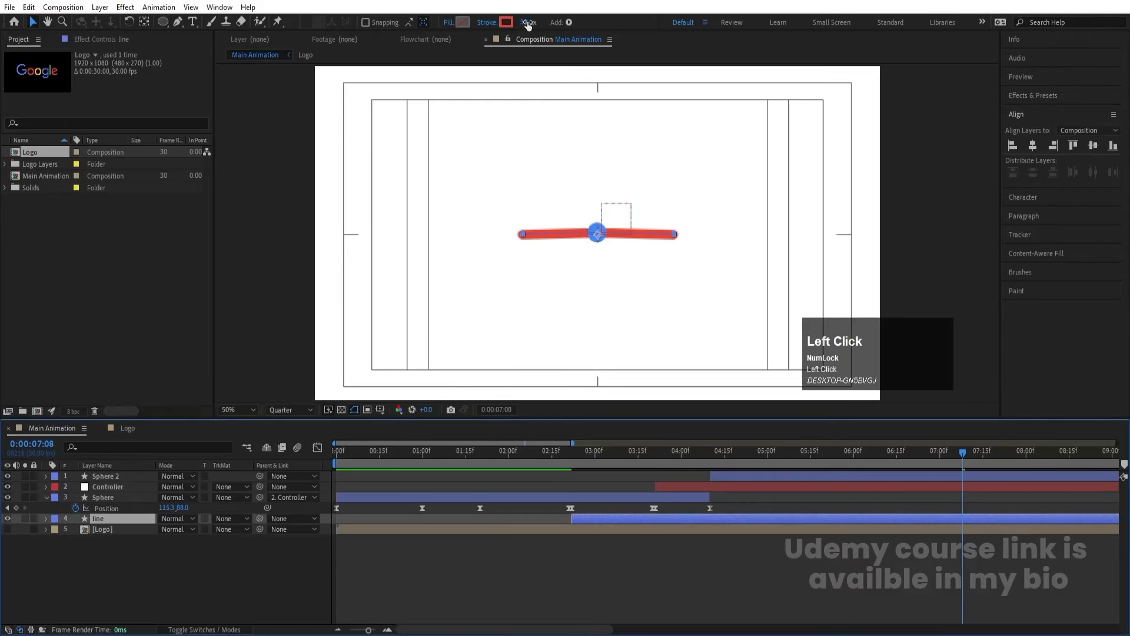
# Step: Set the line layer's stroke width to 15 px
pyautogui.click(528, 22)
pyautogui.write('15')
pyautogui.press('Return')
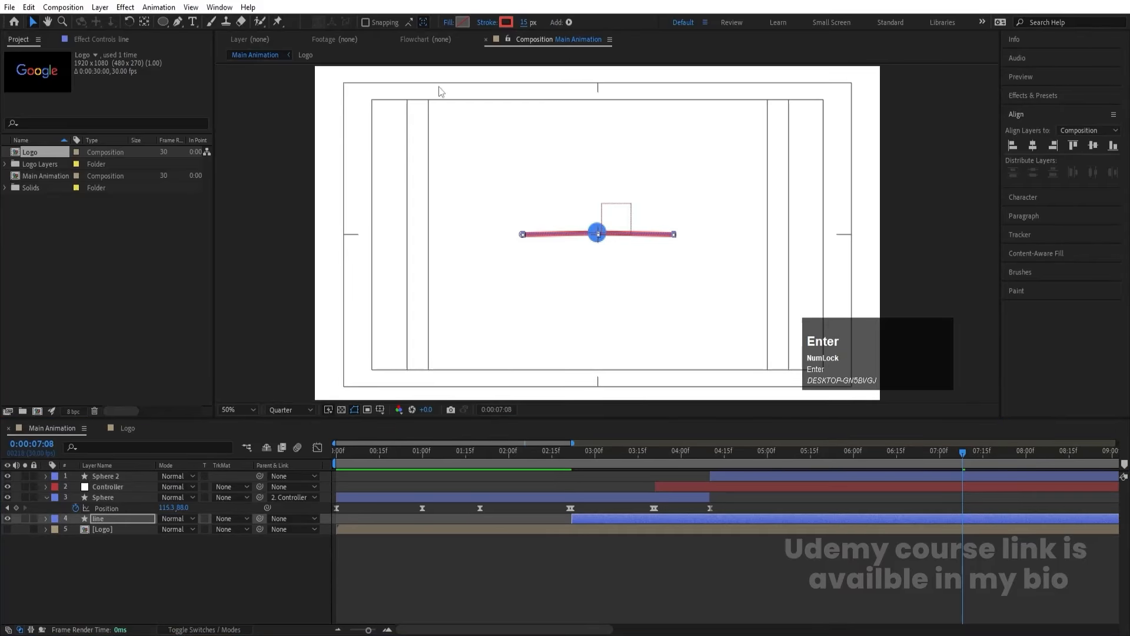
pyautogui.click(125, 573)
# Step: Duplicate the line layer and nudge the copy slightly upward so it sits directly above the original
pyautogui.click(101, 512)
pyautogui.click(98, 516)
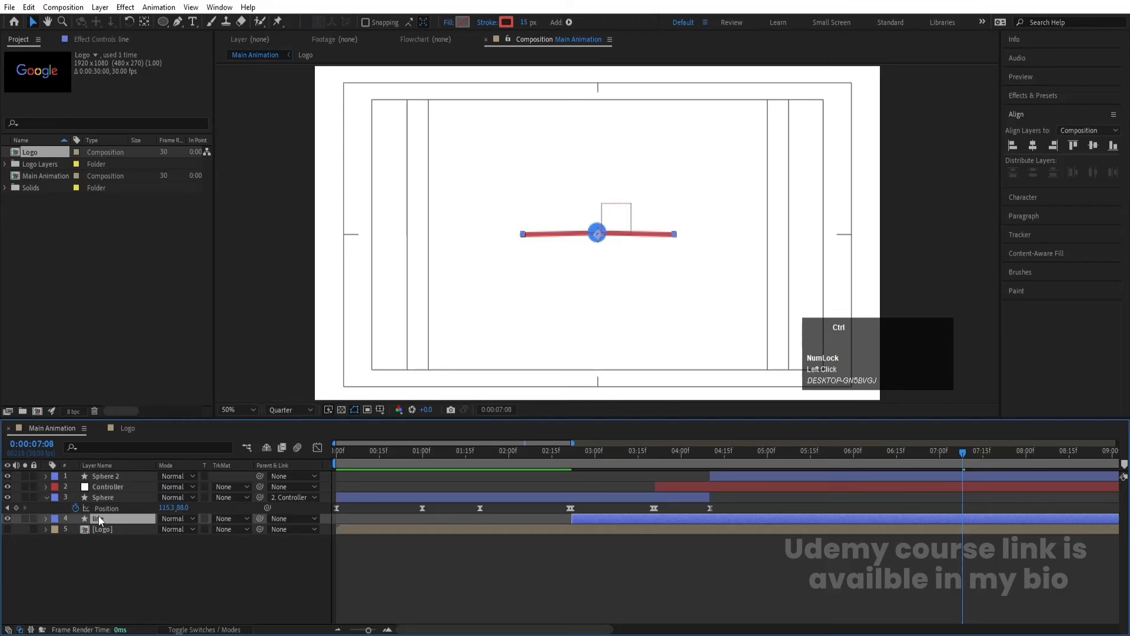
pyautogui.hotkey('ctrl', 'd')
pyautogui.press('Return')
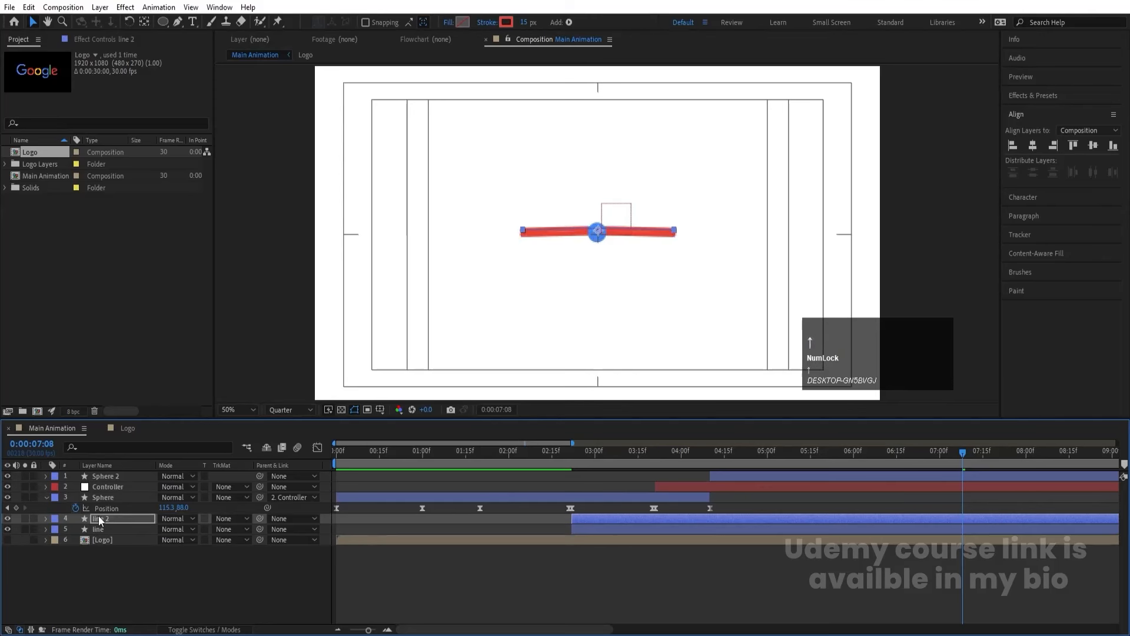
pyautogui.press('Down')
# Step: Show the Logo layer and recolour the original line's stroke with the yellow FBBC05 sampled from the logo's second o
pyautogui.click(9, 536)
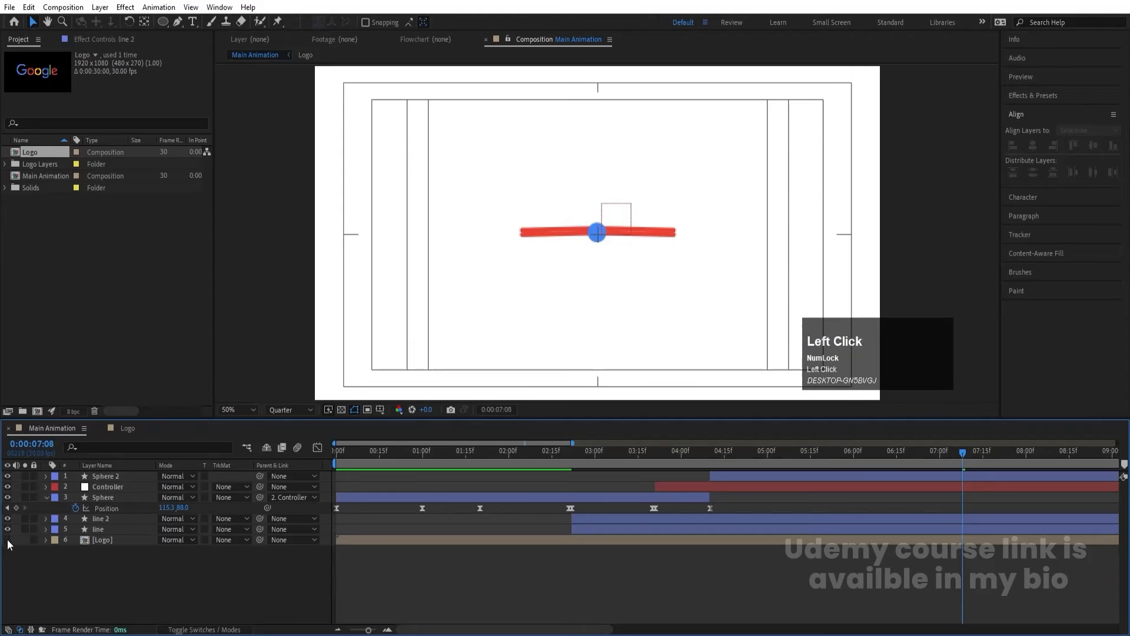
pyautogui.click(8, 539)
pyautogui.click(90, 529)
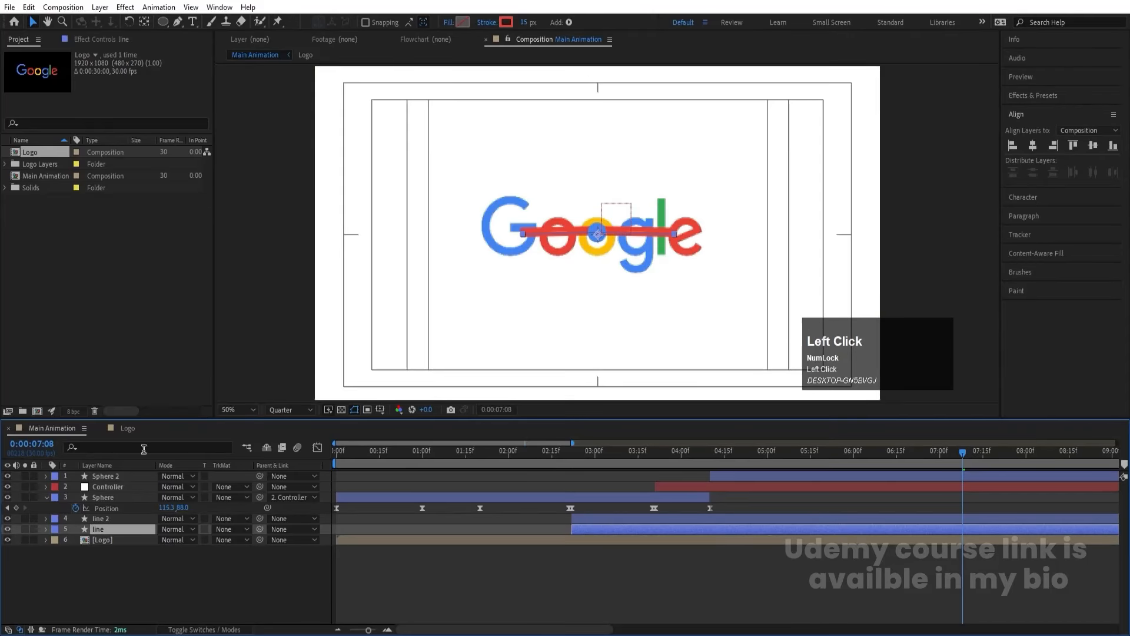
pyautogui.click(506, 22)
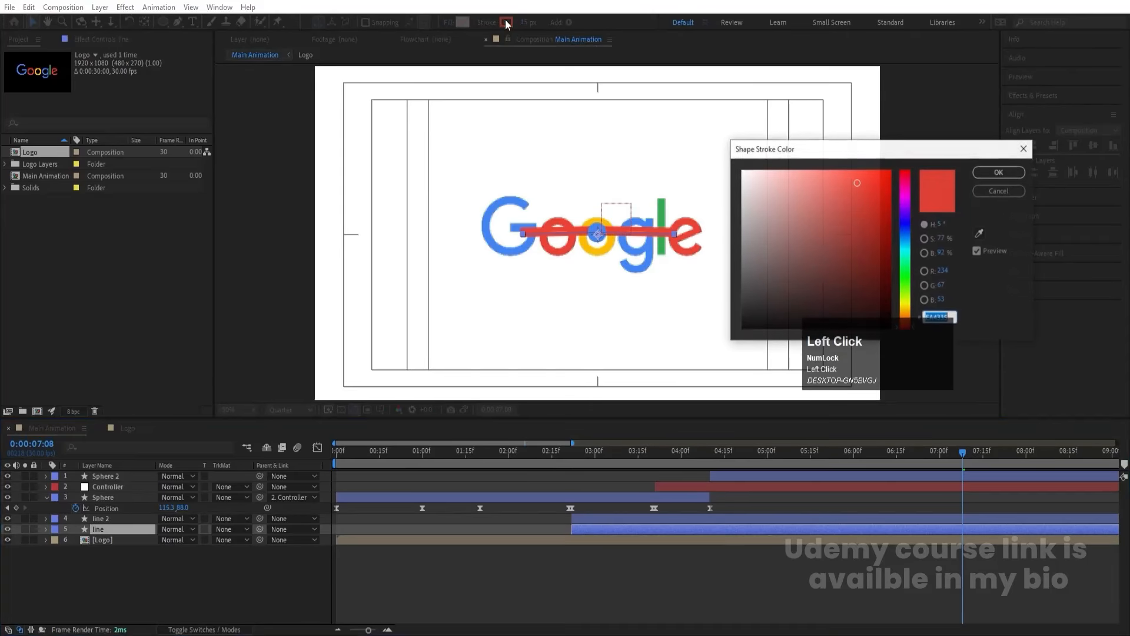
pyautogui.click(979, 234)
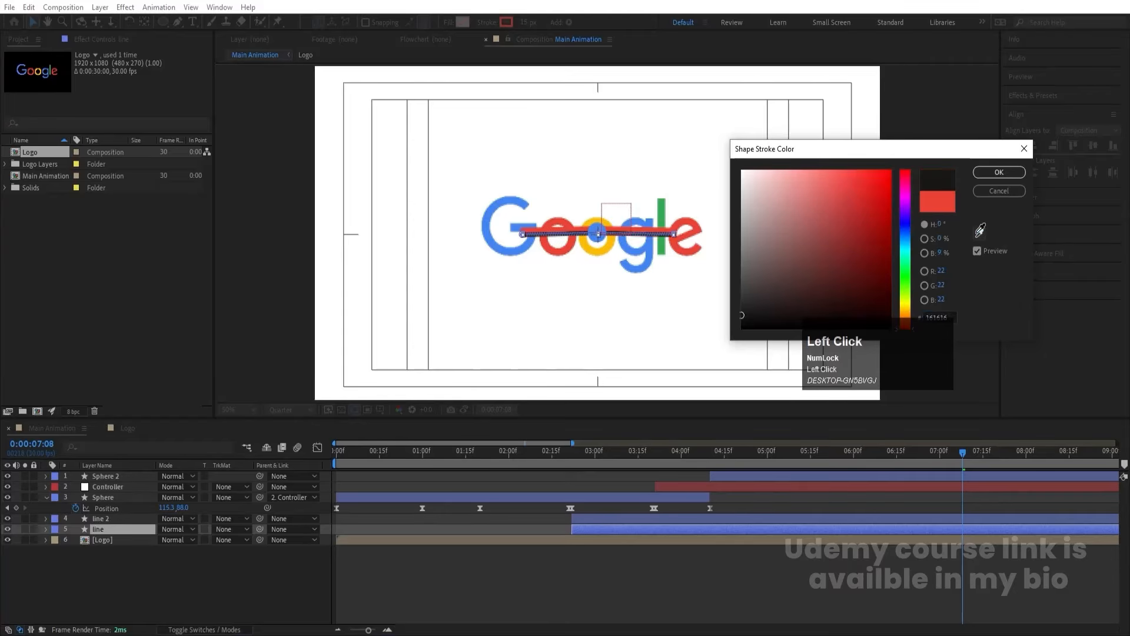
pyautogui.click(608, 252)
pyautogui.press('Return')
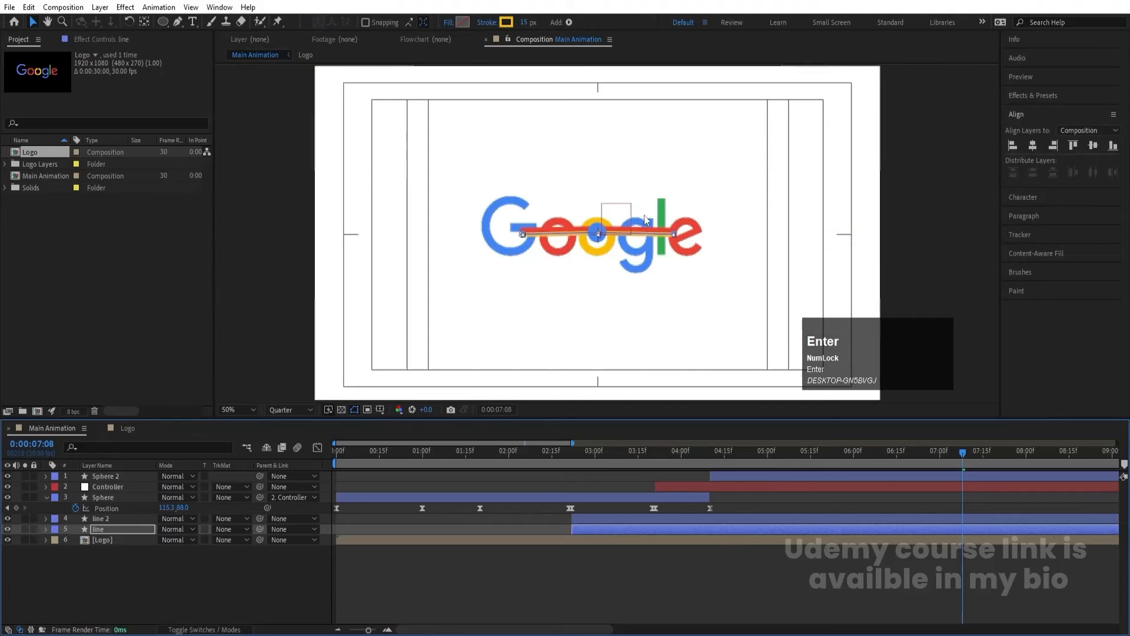
# Step: Duplicate the yellow line layer and nudge the original slightly downward to form a third stripe
pyautogui.click(107, 529)
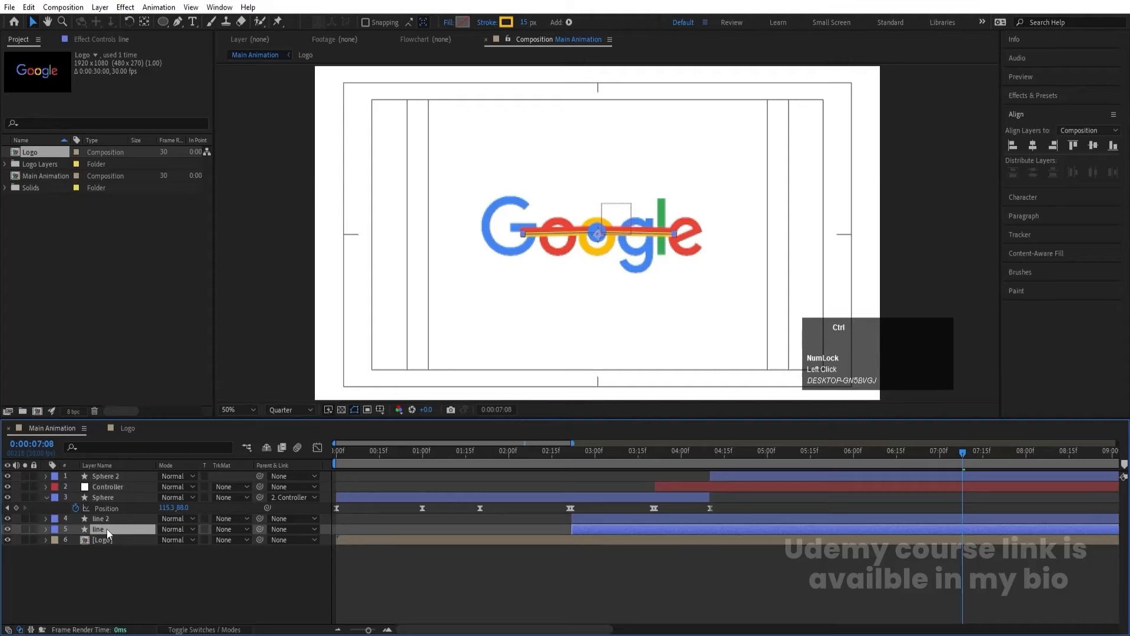
pyautogui.hotkey('ctrl', 'd')
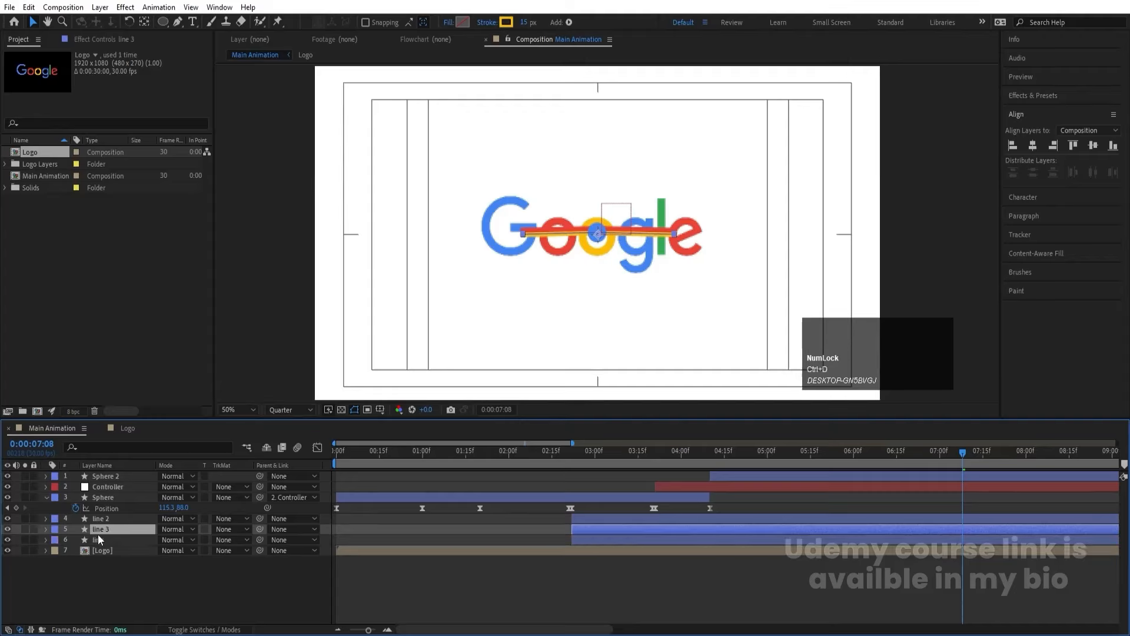
pyautogui.click(97, 540)
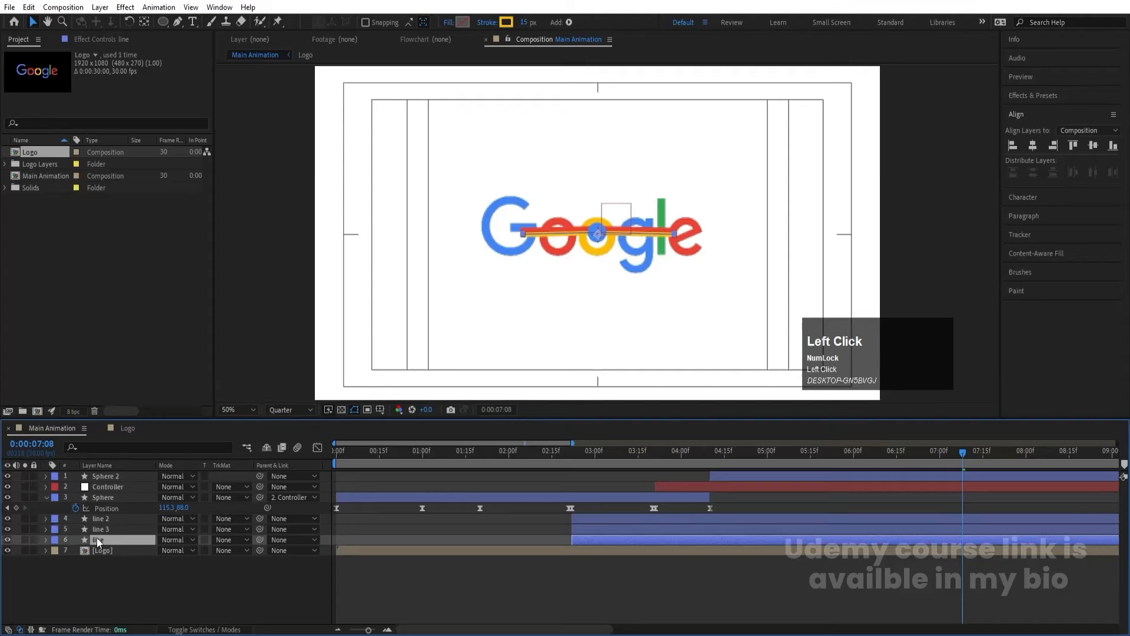
pyautogui.press('Return')
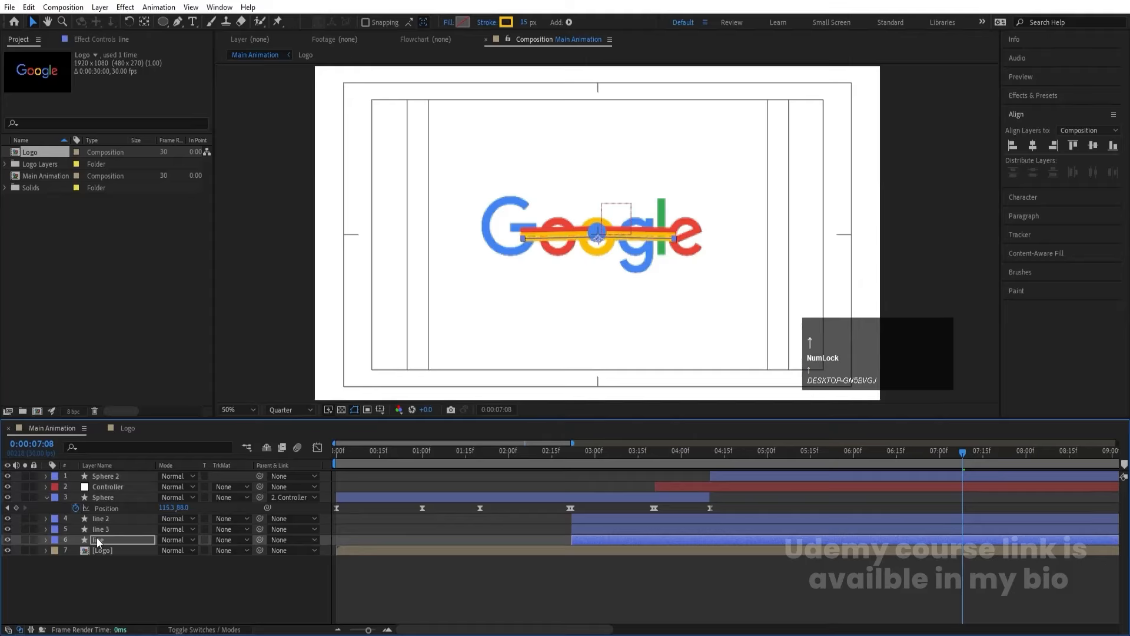
# Step: Recolour the original line's stroke with the green sampled from the logo's letter l, and hide the Logo layer
pyautogui.click(506, 22)
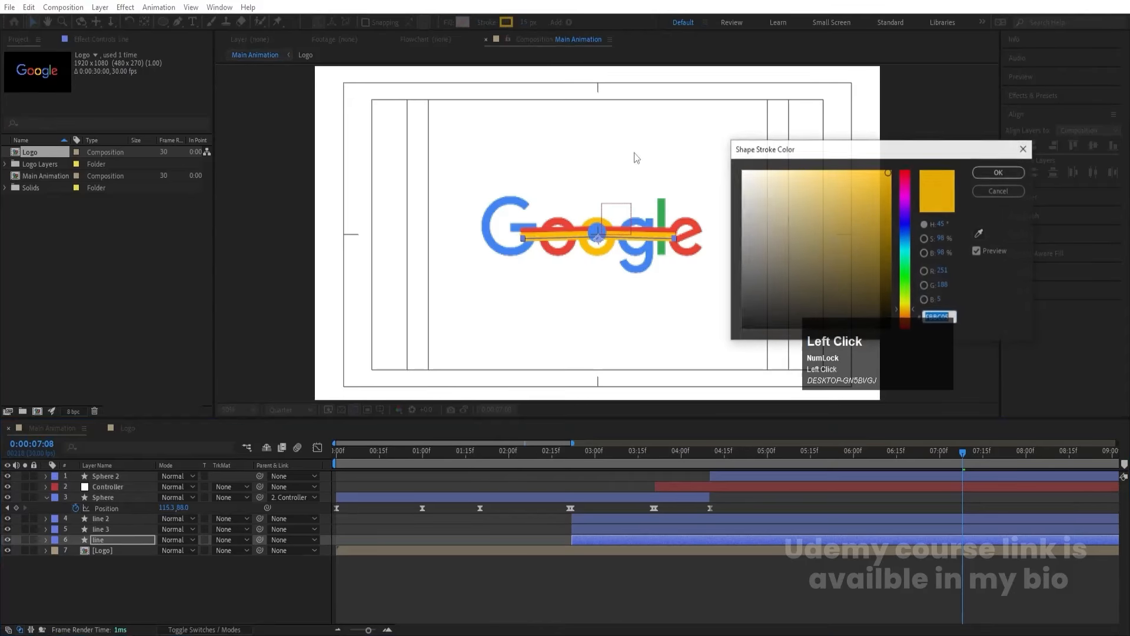
pyautogui.click(980, 234)
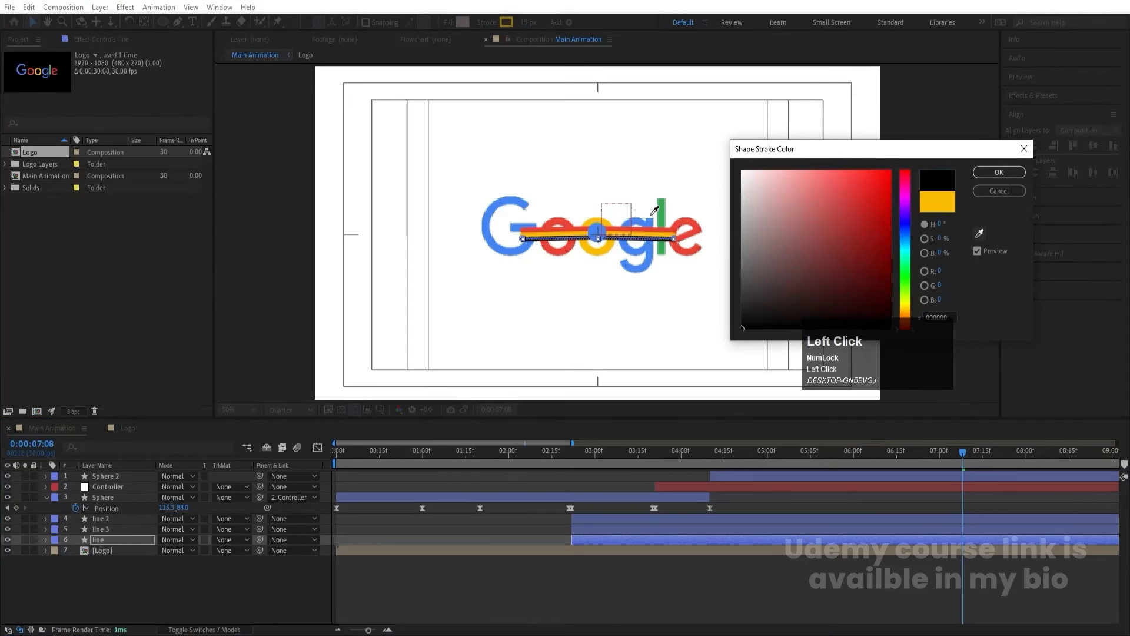
pyautogui.click(661, 218)
pyautogui.press('Return')
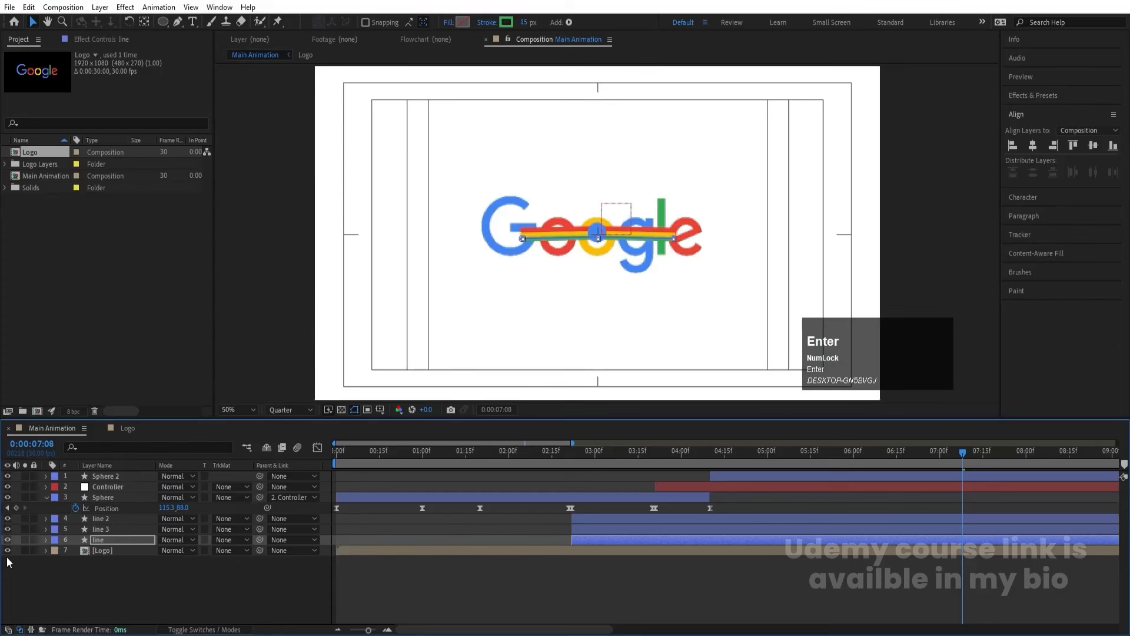
pyautogui.click(7, 549)
pyautogui.click(53, 588)
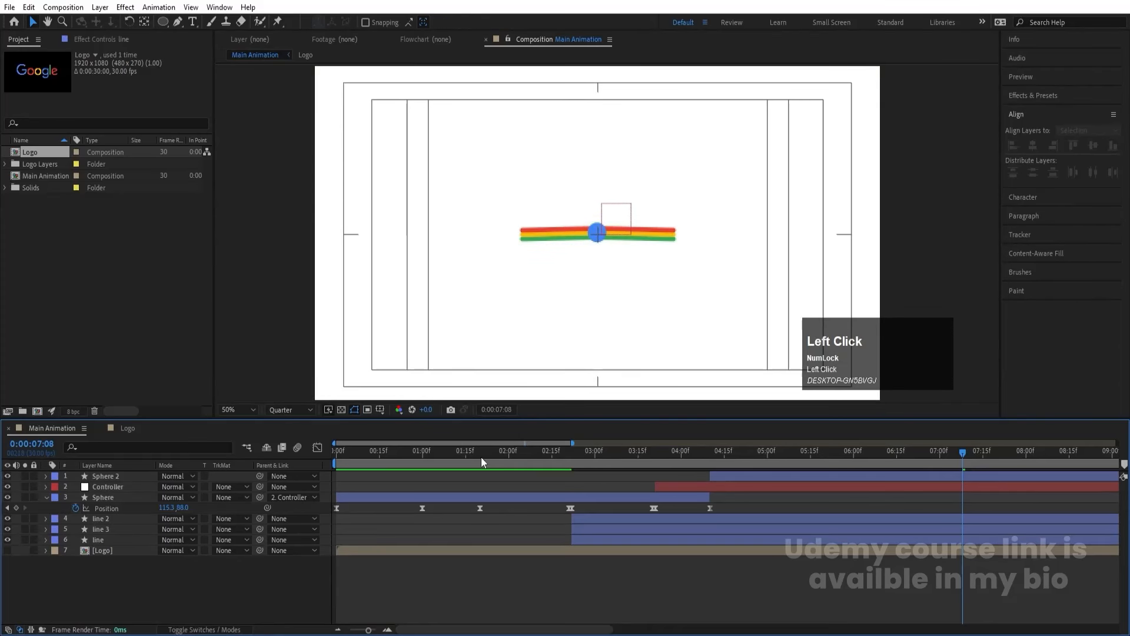
# Step: Play the animation from the start to check the three coloured stripes, stopping around 0:00:07:06
pyautogui.moveTo(481, 457); pyautogui.dragTo(299, 459)
pyautogui.press('space')
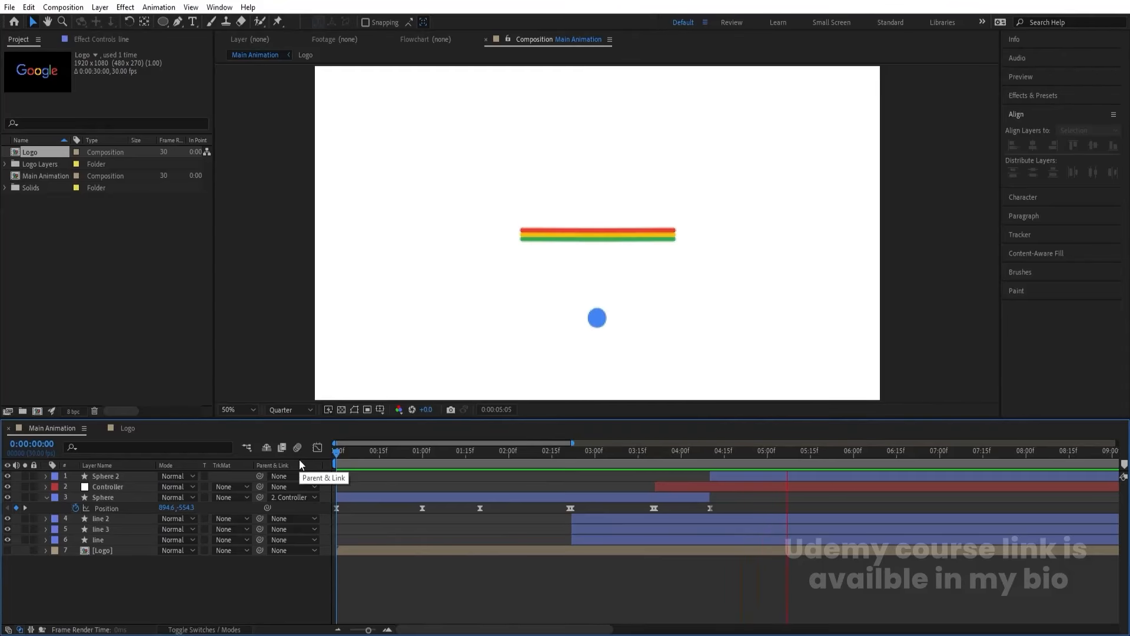
pyautogui.press('space')
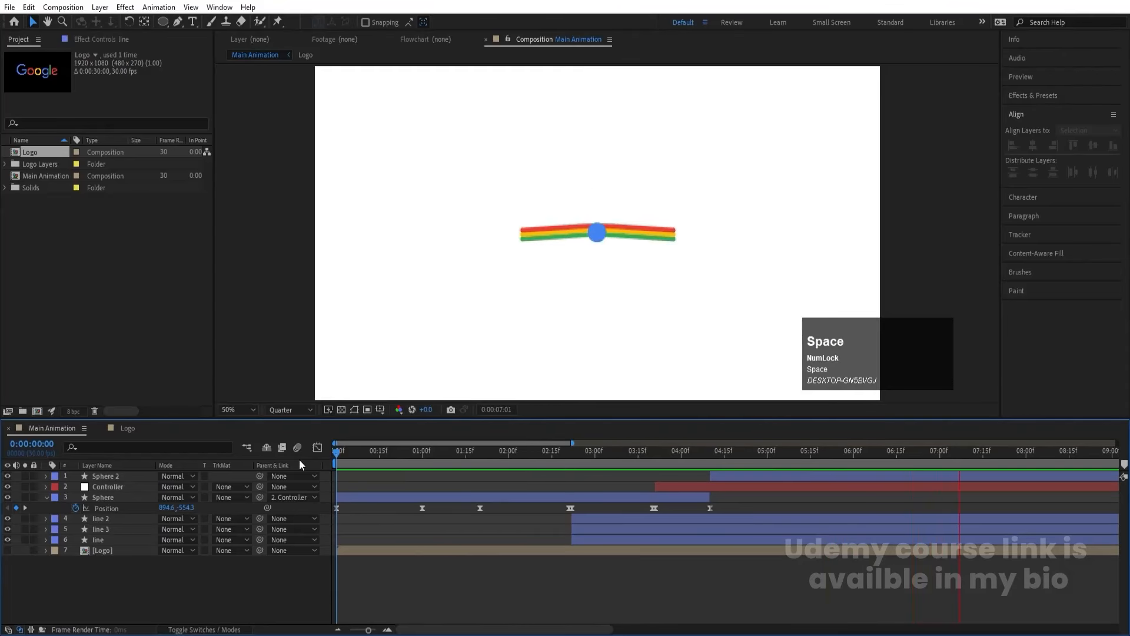
pyautogui.press("'")
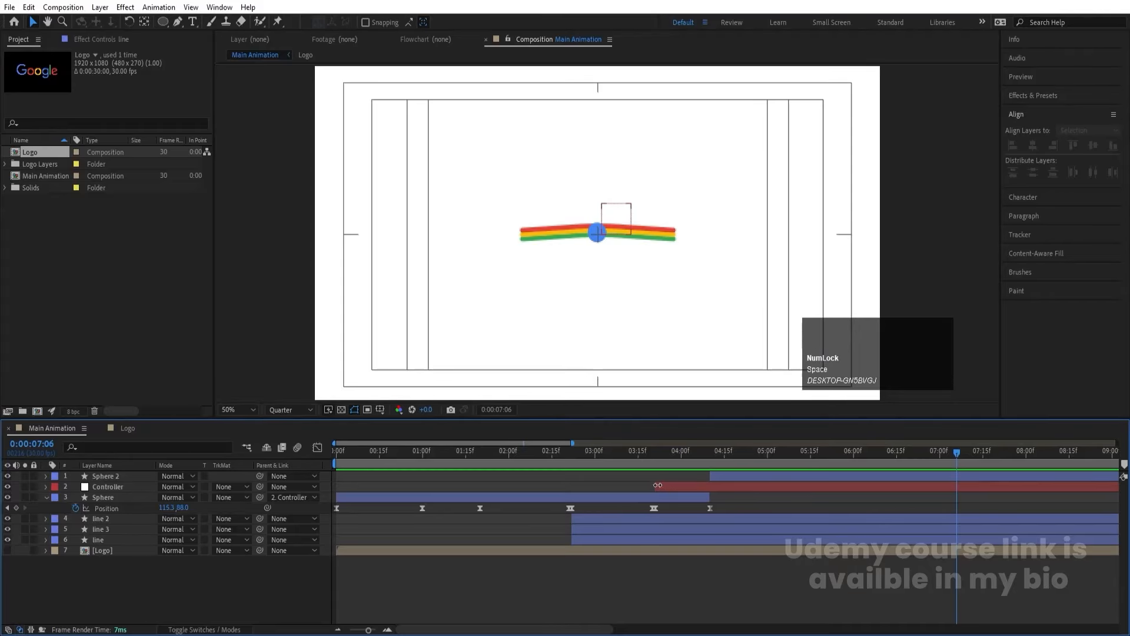
# Step: Try stroke widths of 5 px and 2 px on all three line layers
pyautogui.click(114, 519)
pyautogui.keyDown('shift'); pyautogui.click(102, 539); pyautogui.keyUp('shift')
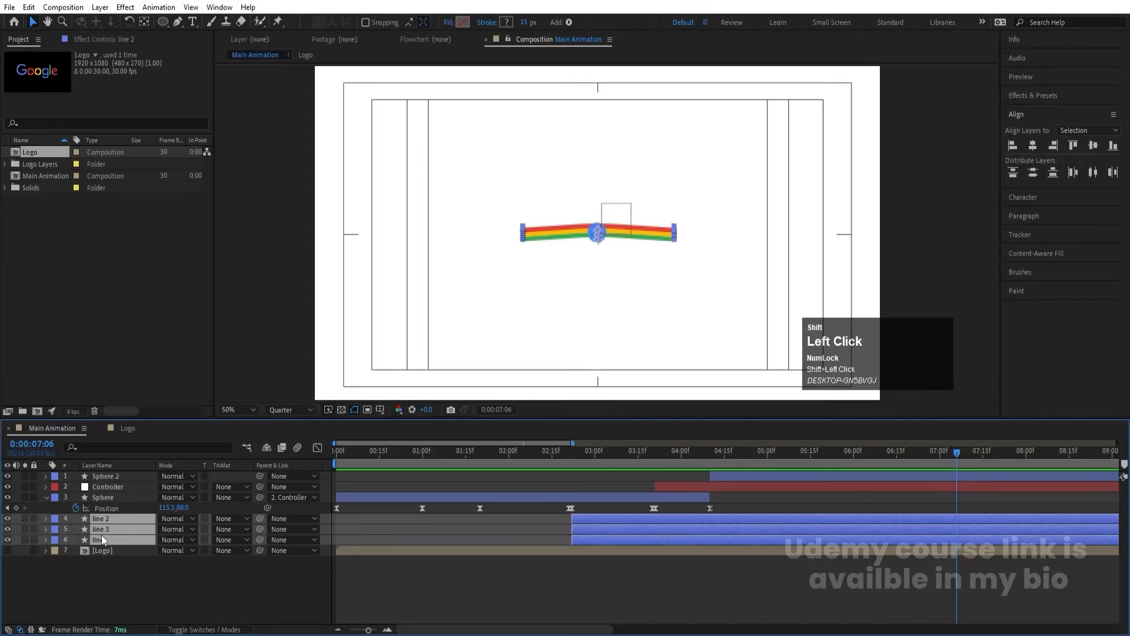
pyautogui.click(524, 22)
pyautogui.write('5')
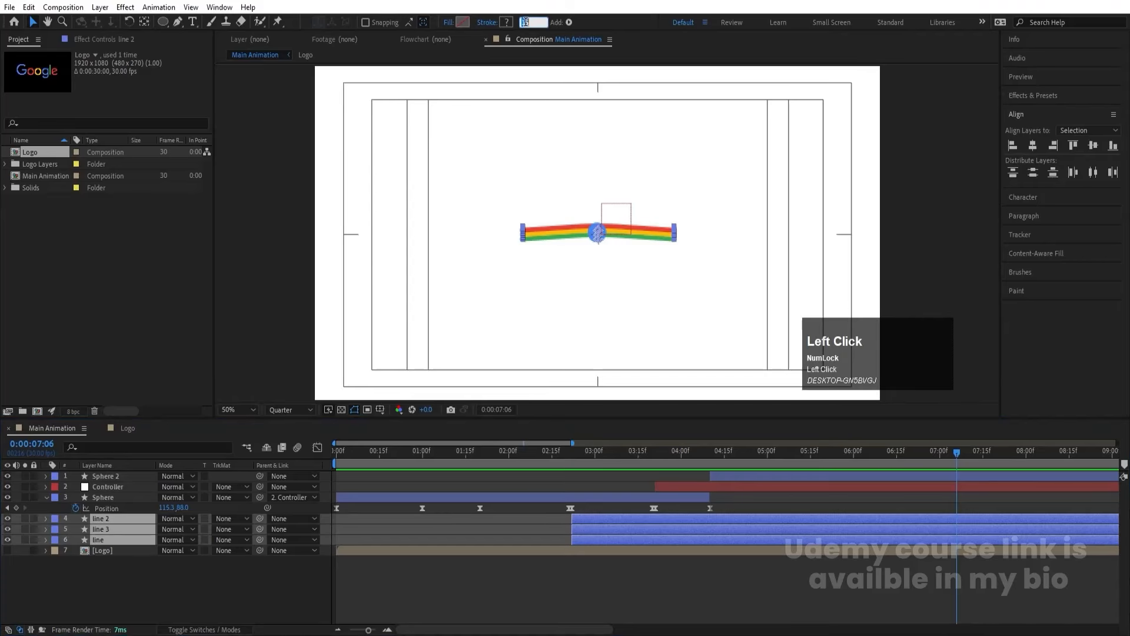
pyautogui.press('Return')
pyautogui.click(523, 22)
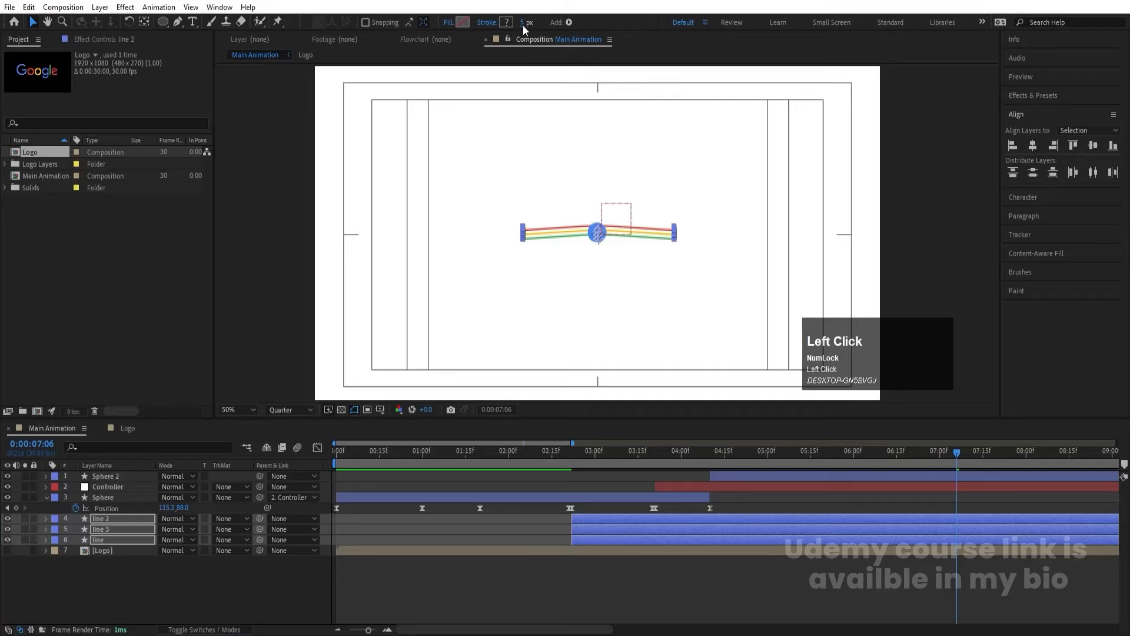
pyautogui.write('2')
pyautogui.press('Return')
# Step: Set the composition preview resolution to Full
pyautogui.click(290, 409)
pyautogui.click(286, 424)
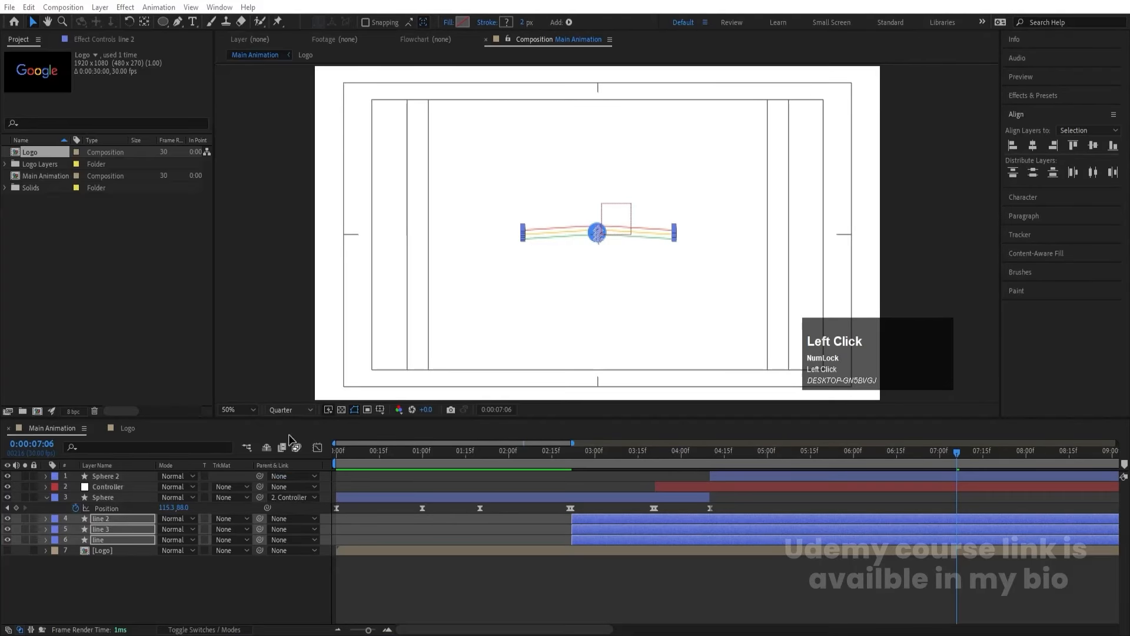
pyautogui.click(253, 554)
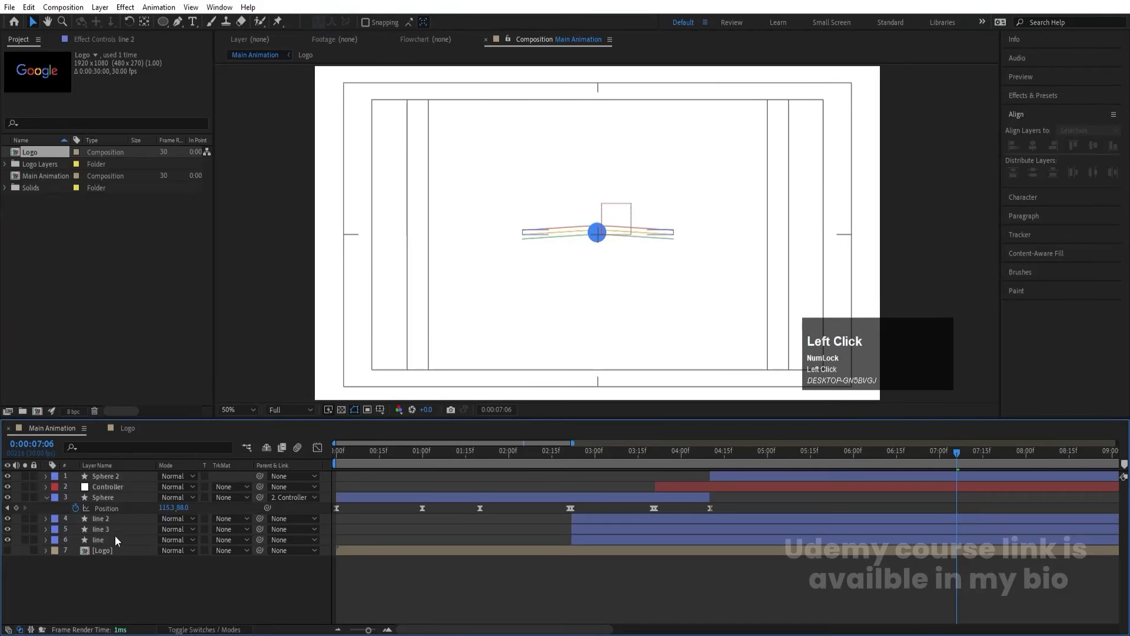
# Step: Try a 10 px stroke width on all three line layers
pyautogui.click(110, 534)
pyautogui.click(96, 517)
pyautogui.keyDown('shift'); pyautogui.click(101, 540); pyautogui.keyUp('shift')
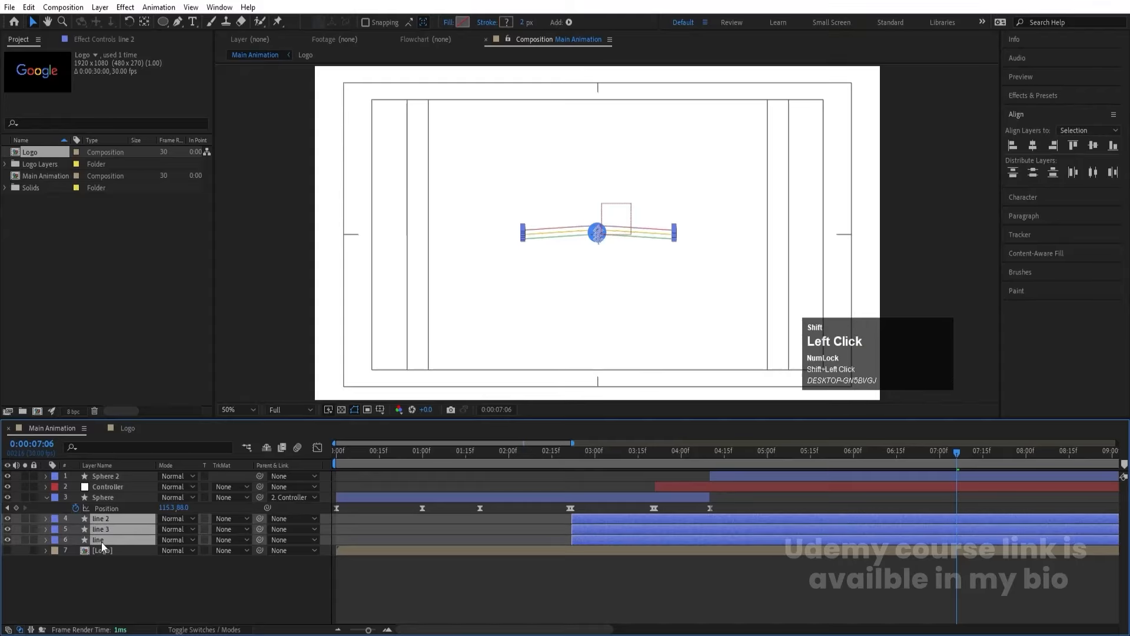
pyautogui.click(526, 24)
pyautogui.write('41-')
pyautogui.press('Num_Lock')
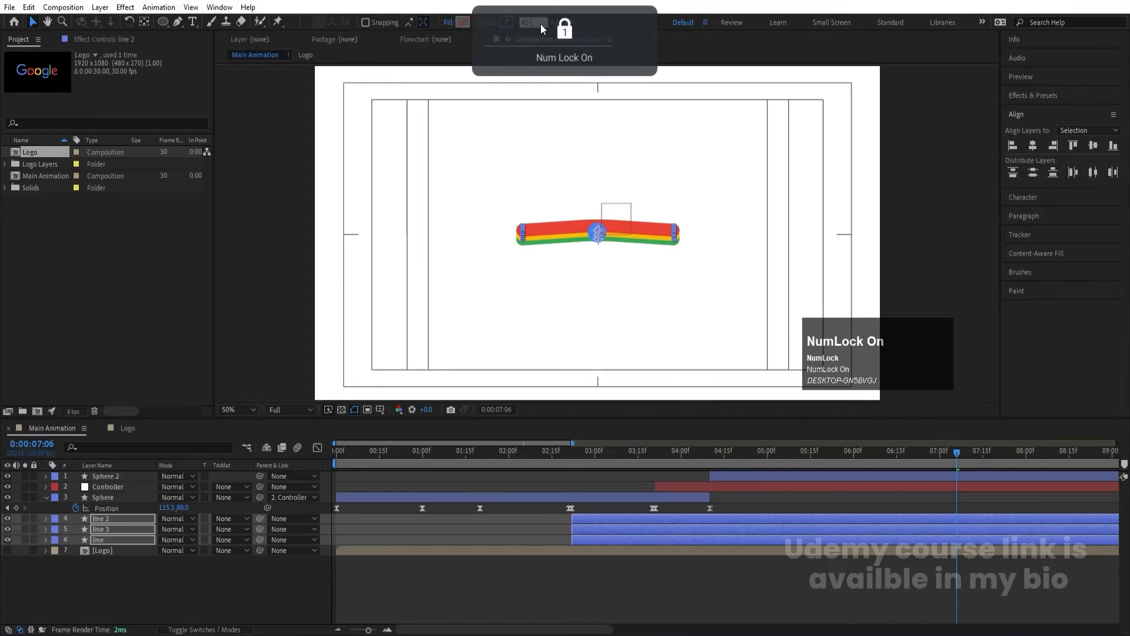
pyautogui.moveTo(539, 24); pyautogui.dragTo(499, 23)
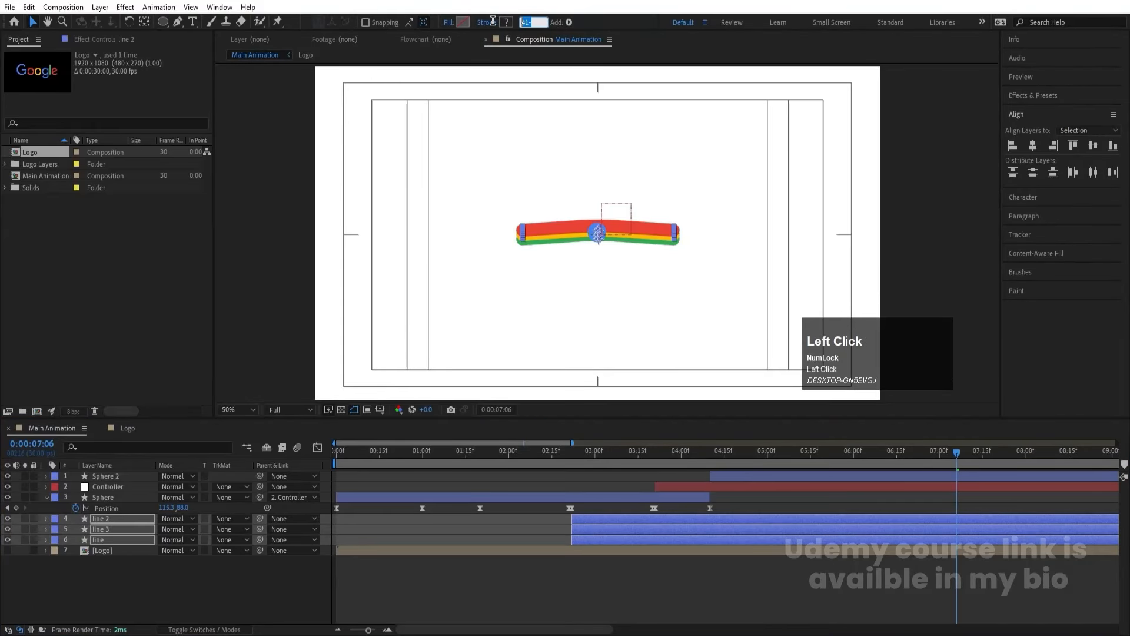
pyautogui.write('10')
pyautogui.press('Return')
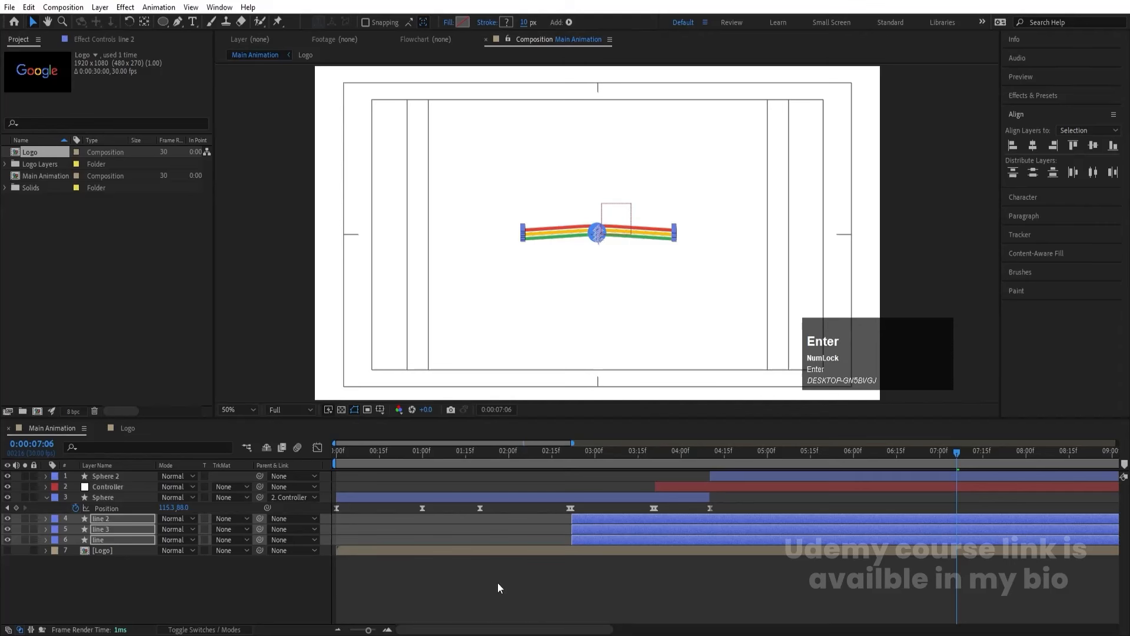
# Step: Set the stroke width of all three line layers to 15 px
pyautogui.click(528, 24)
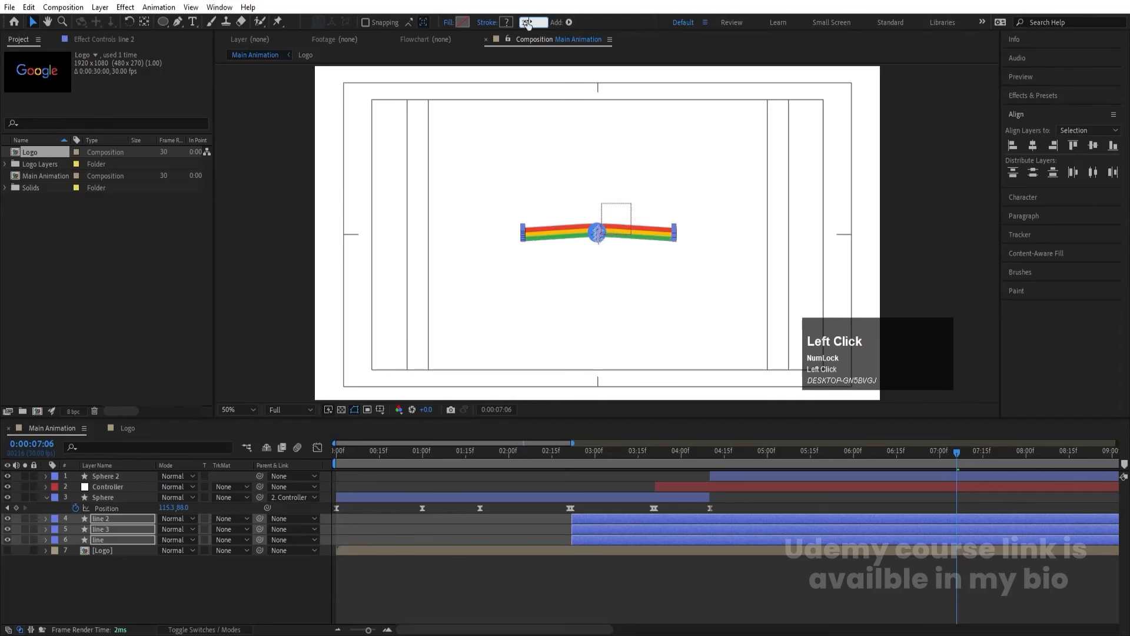
pyautogui.press('Return')
pyautogui.click(485, 579)
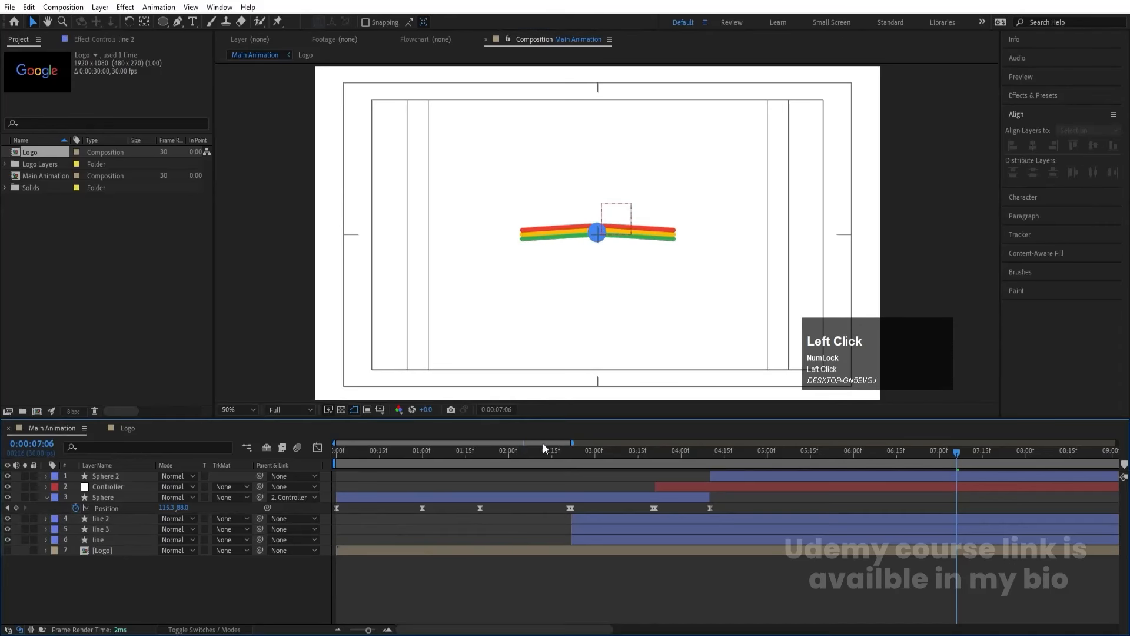
# Step: Pre-compose the three line layers into a new composition named Lines
pyautogui.click(573, 452)
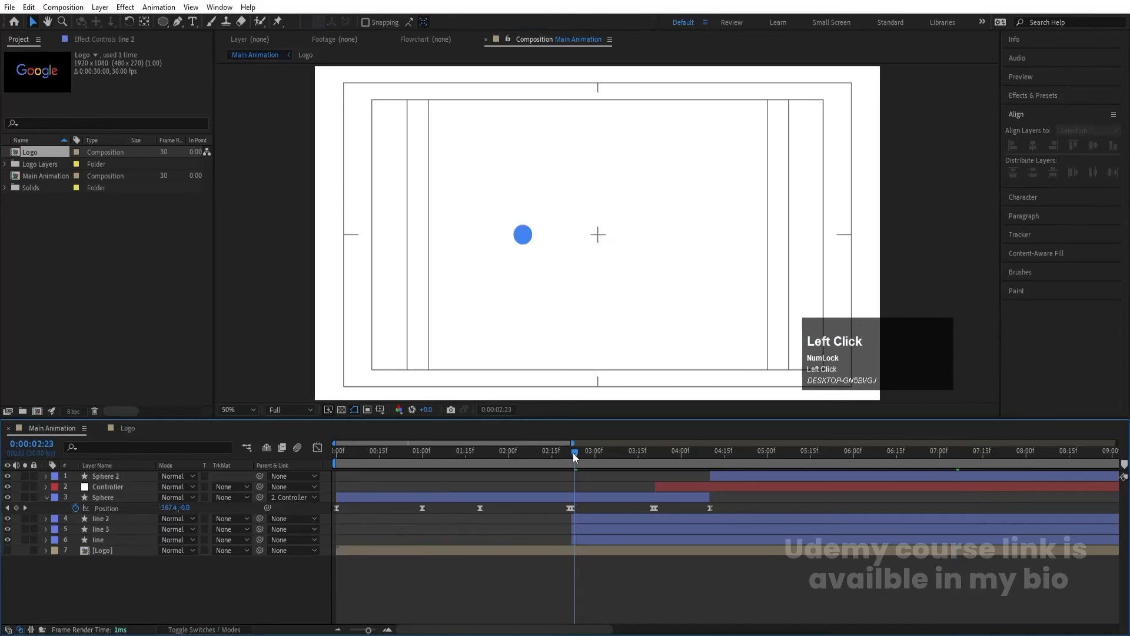
pyautogui.click(101, 518)
pyautogui.keyDown('shift'); pyautogui.click(101, 540); pyautogui.keyUp('shift')
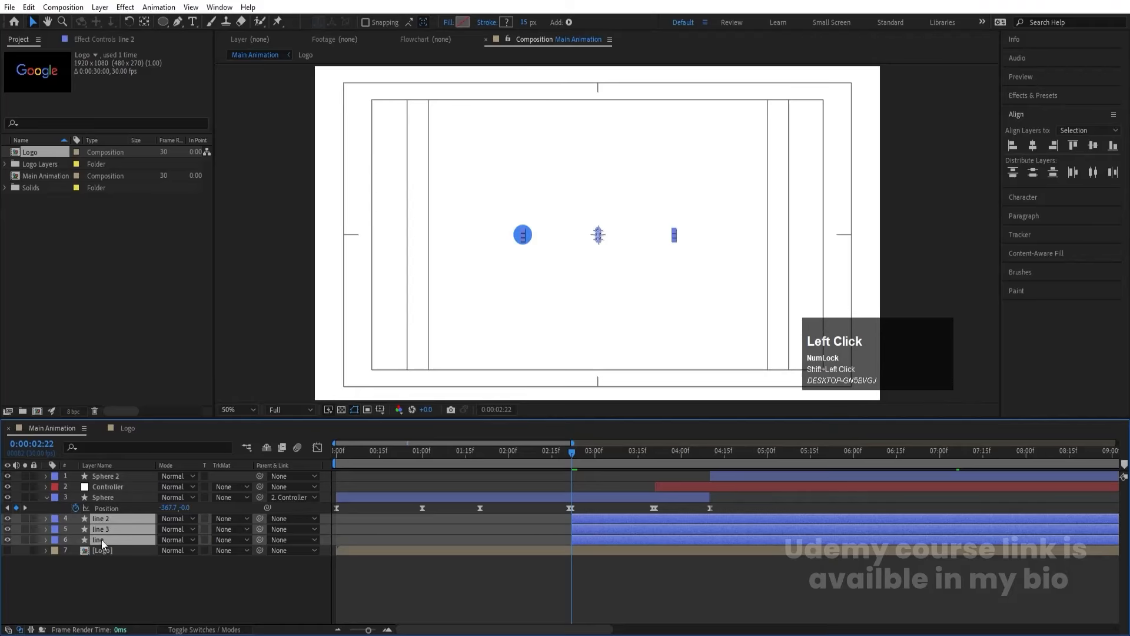
pyautogui.hotkey('ctrl', 'shift', 'c')
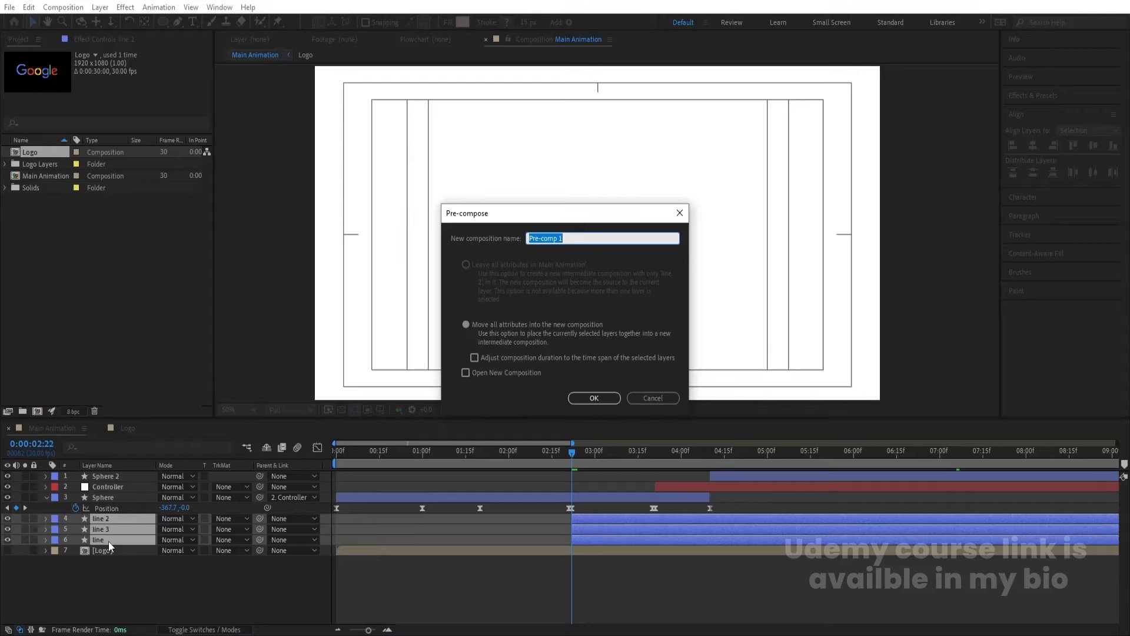
pyautogui.write('Line')
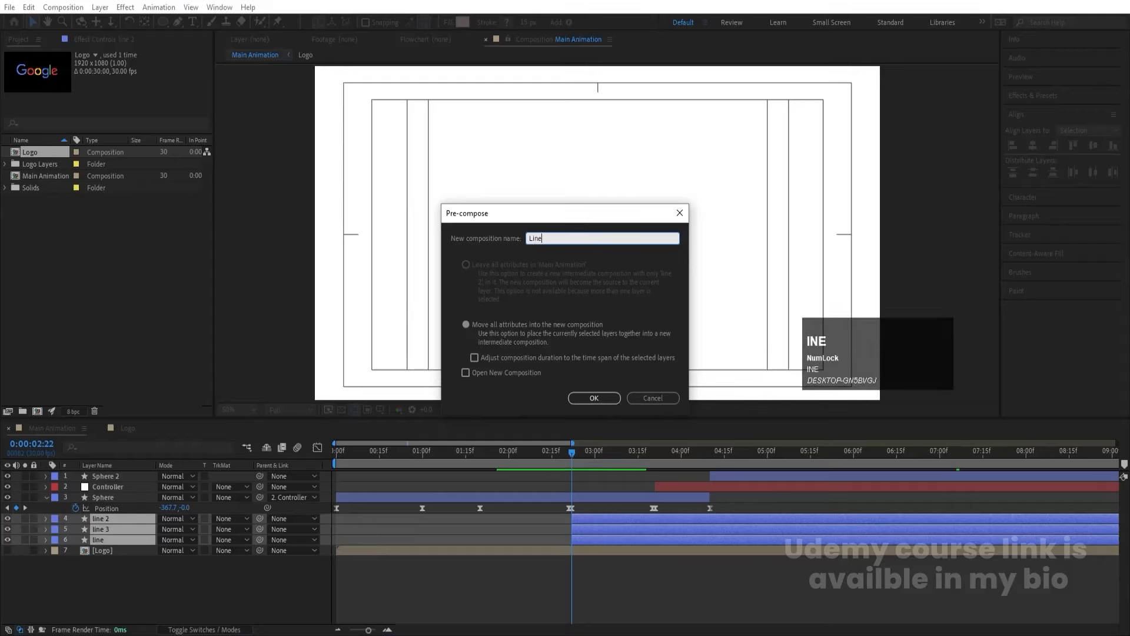
pyautogui.write('s')
pyautogui.press('Return')
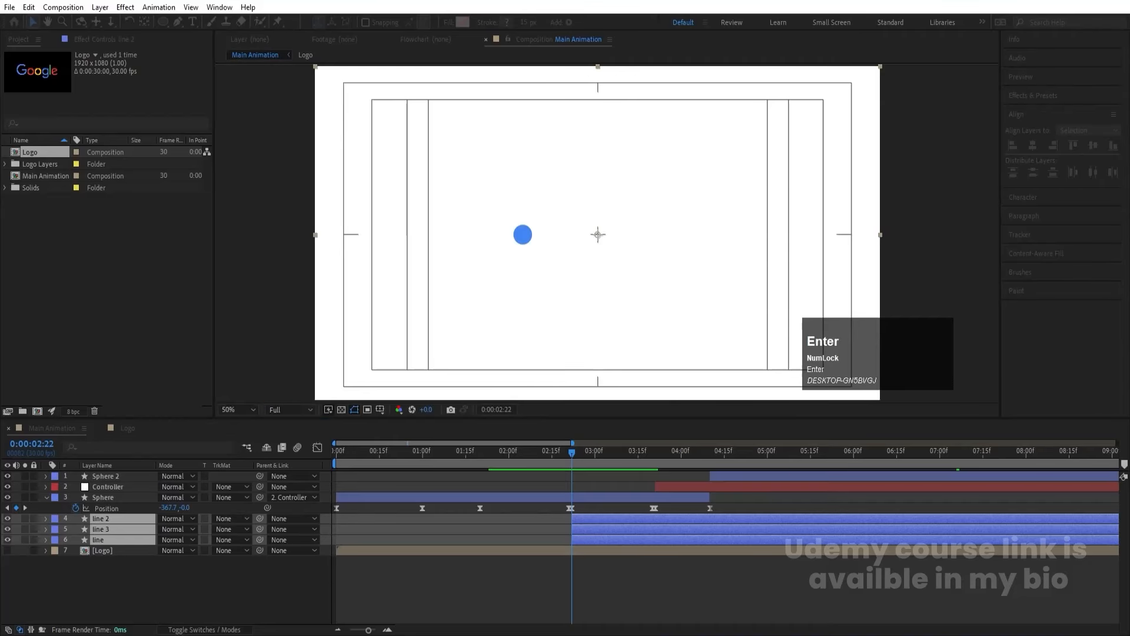
# Step: Move the playhead to 0:00:04:08 and apply the Wave Warp effect to the Lines layer
pyautogui.press('space')
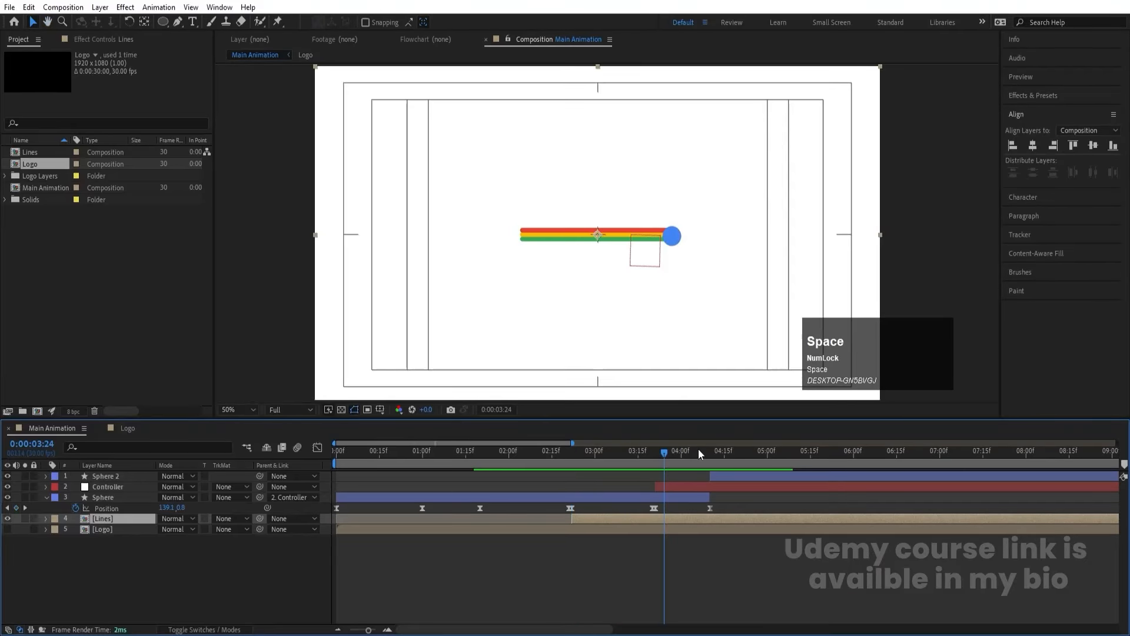
pyautogui.moveTo(698, 450); pyautogui.dragTo(705, 461)
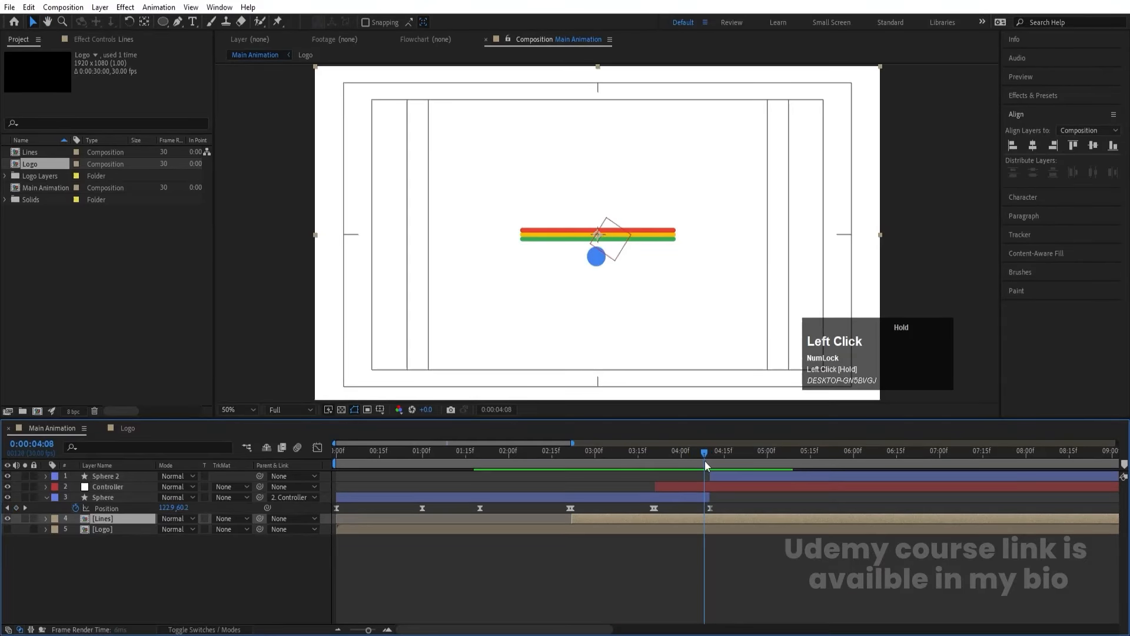
pyautogui.click(1025, 92)
pyautogui.click(1046, 112)
pyautogui.hotkey('ctrl', 'a')
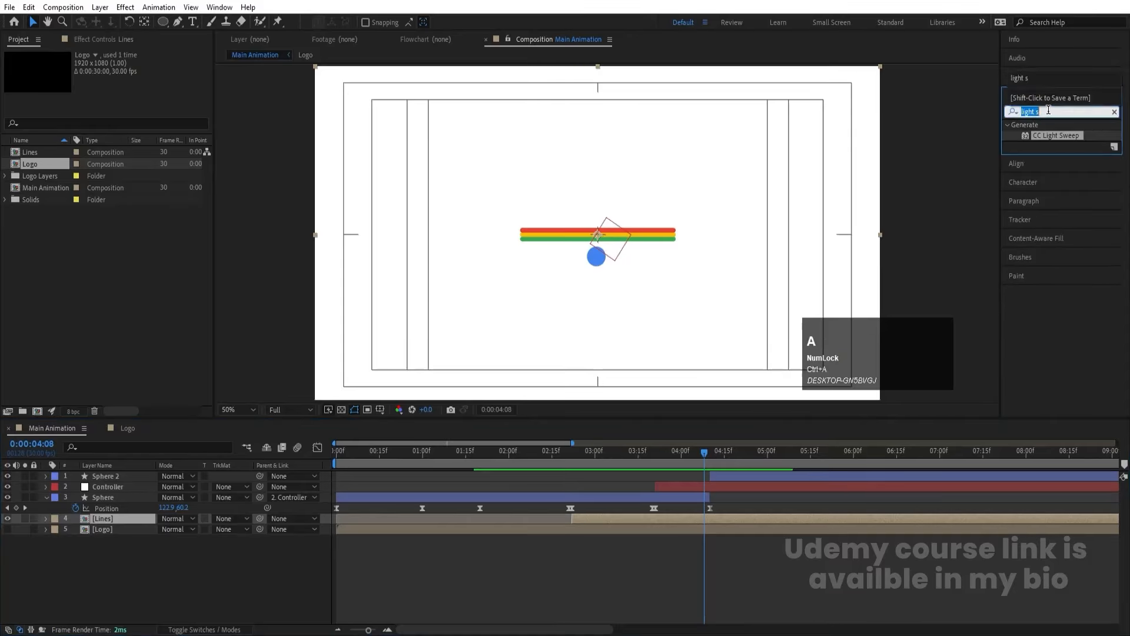
pyautogui.write('wave')
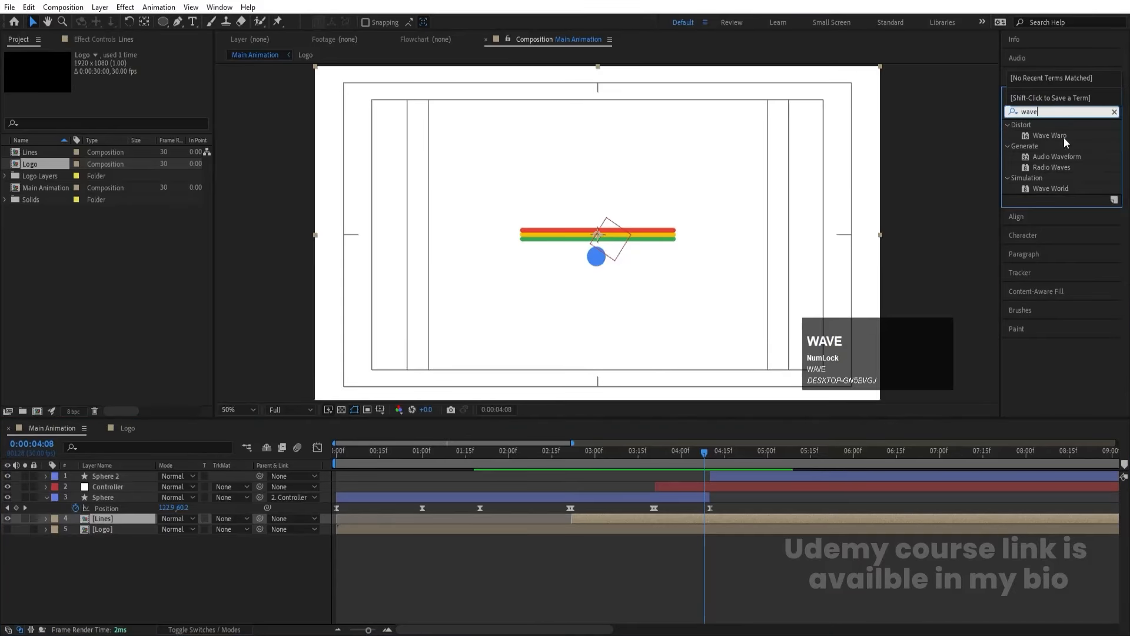
pyautogui.doubleClick(1048, 134)
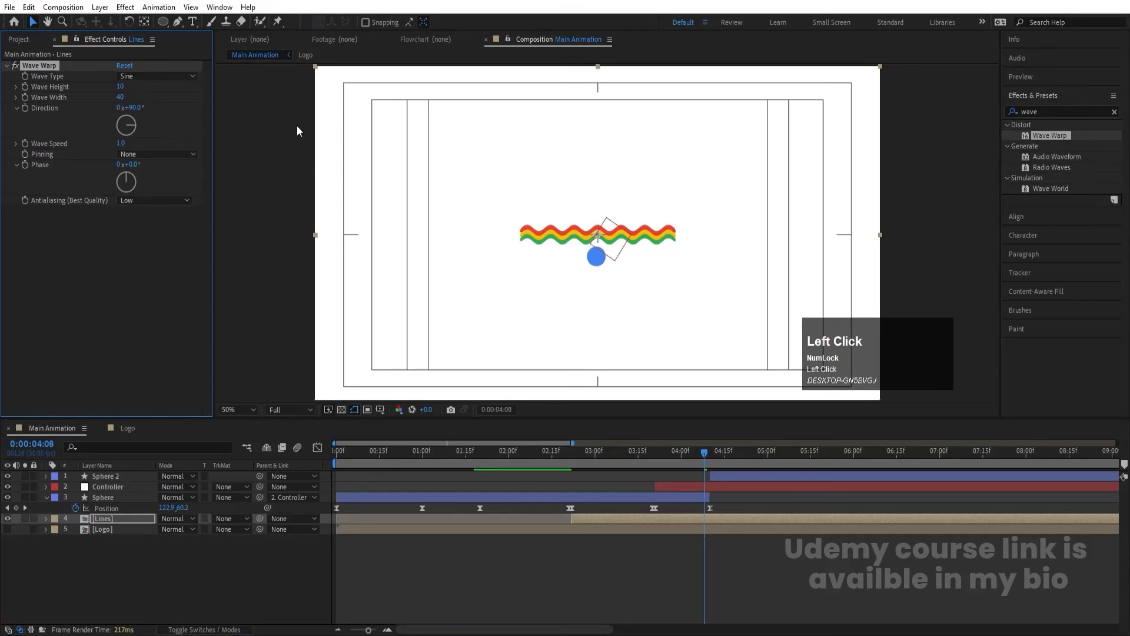
# Step: Set Wave Warp's wave width to 150 and keyframe a wave height of 0 at 0:00:04:08
pyautogui.moveTo(123, 98); pyautogui.dragTo(2, 95)
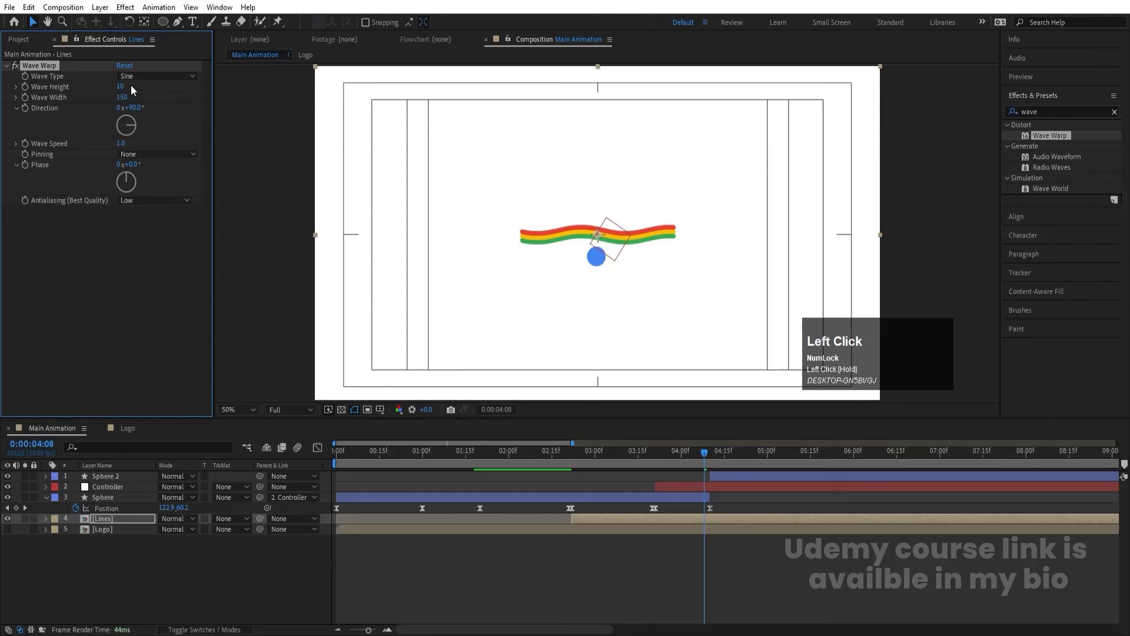
pyautogui.moveTo(121, 86); pyautogui.dragTo(123, 88)
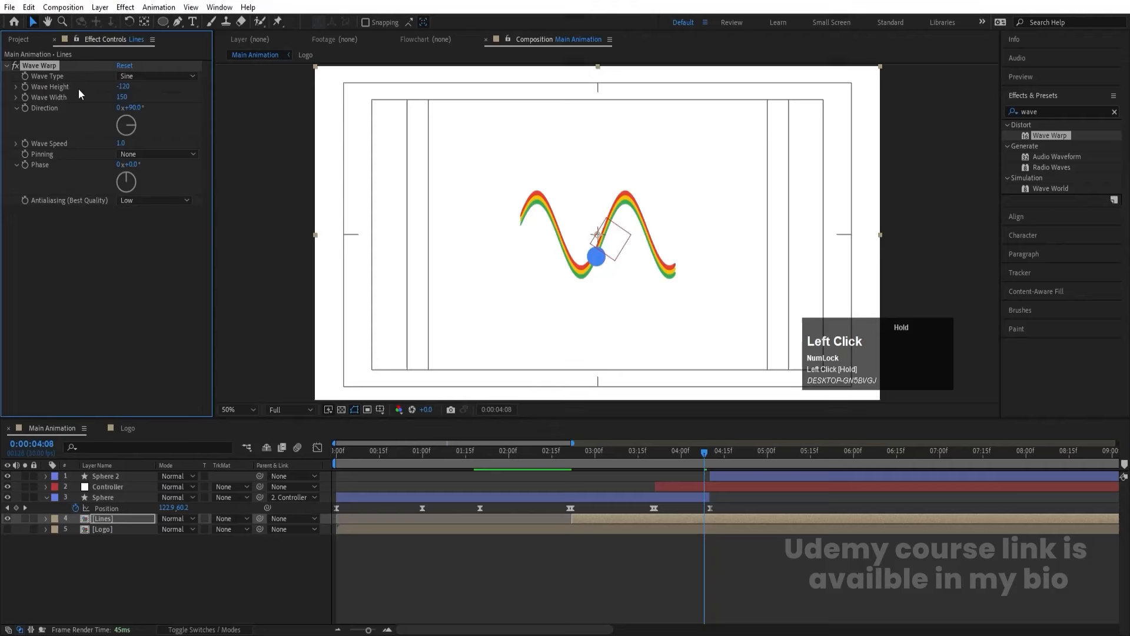
pyautogui.click(122, 88)
pyautogui.write('0')
pyautogui.press('Return')
pyautogui.click(26, 86)
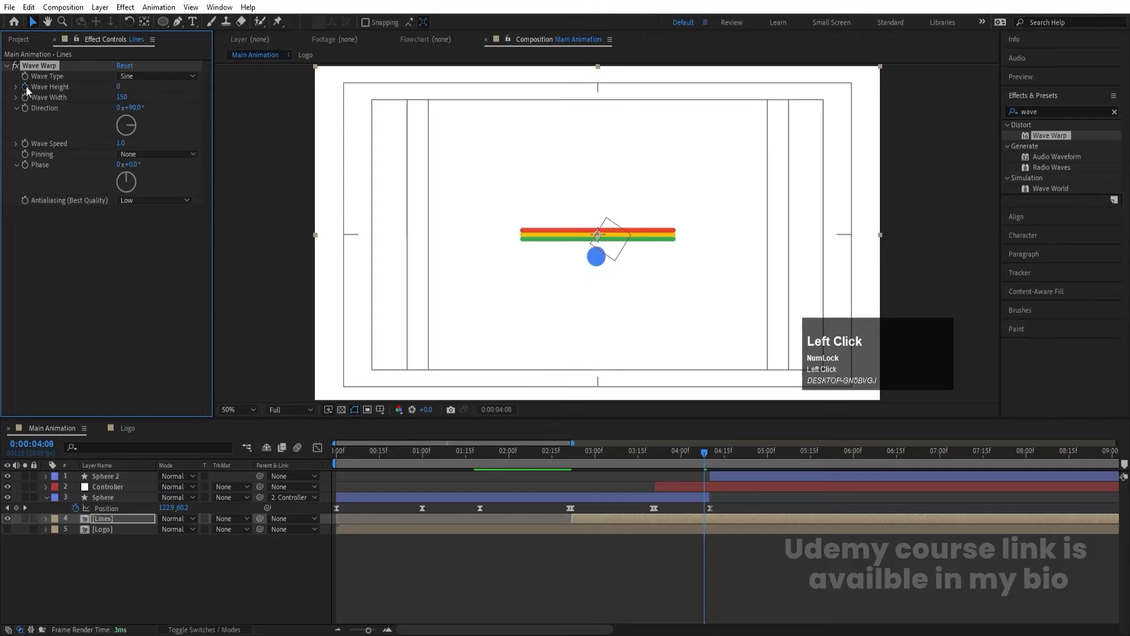
pyautogui.press('u')
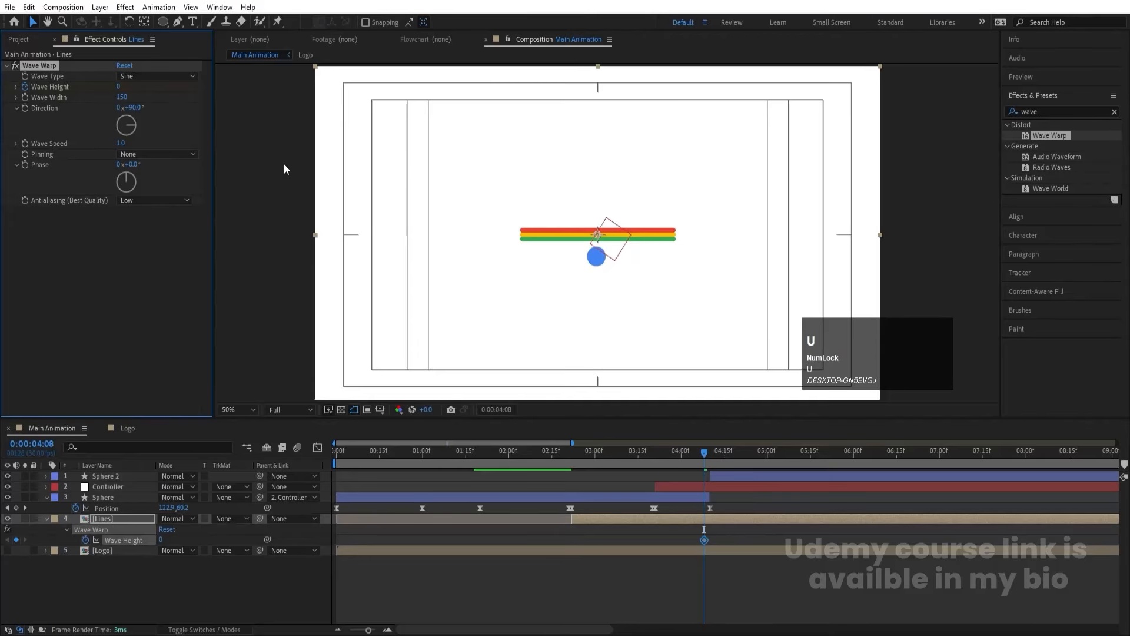
# Step: Keyframe Wave Warp's wave height at 20 one frame further on, at 0:00:04:09, and scrub ahead to check the wave
pyautogui.press('pagedown')
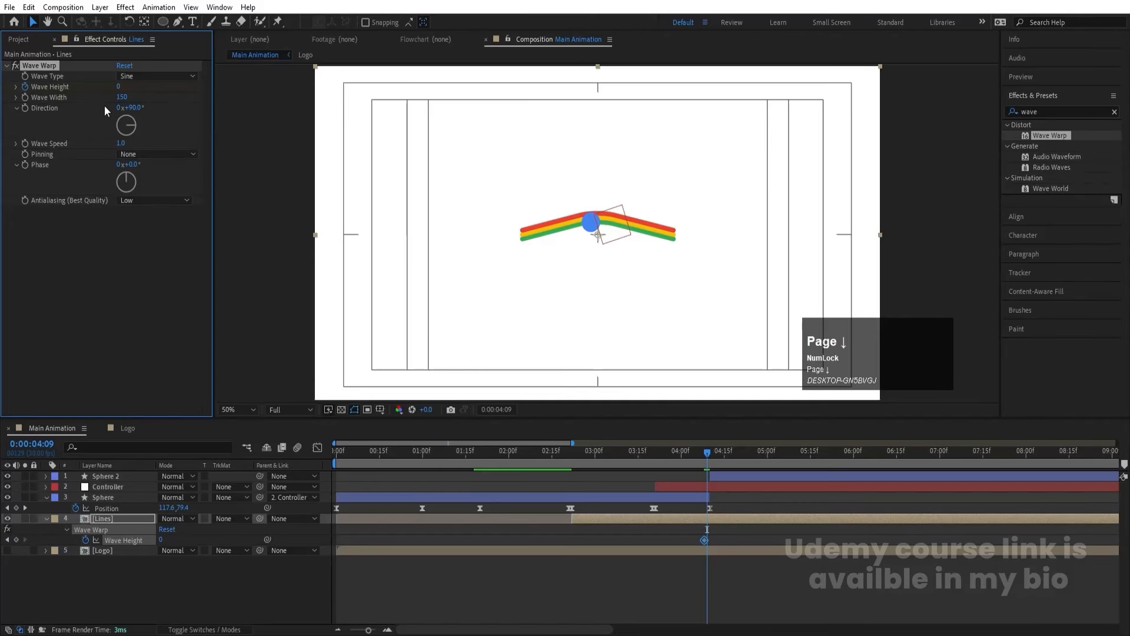
pyautogui.moveTo(121, 86); pyautogui.dragTo(127, 87)
pyautogui.click(128, 89)
pyautogui.write('20')
pyautogui.press('Return')
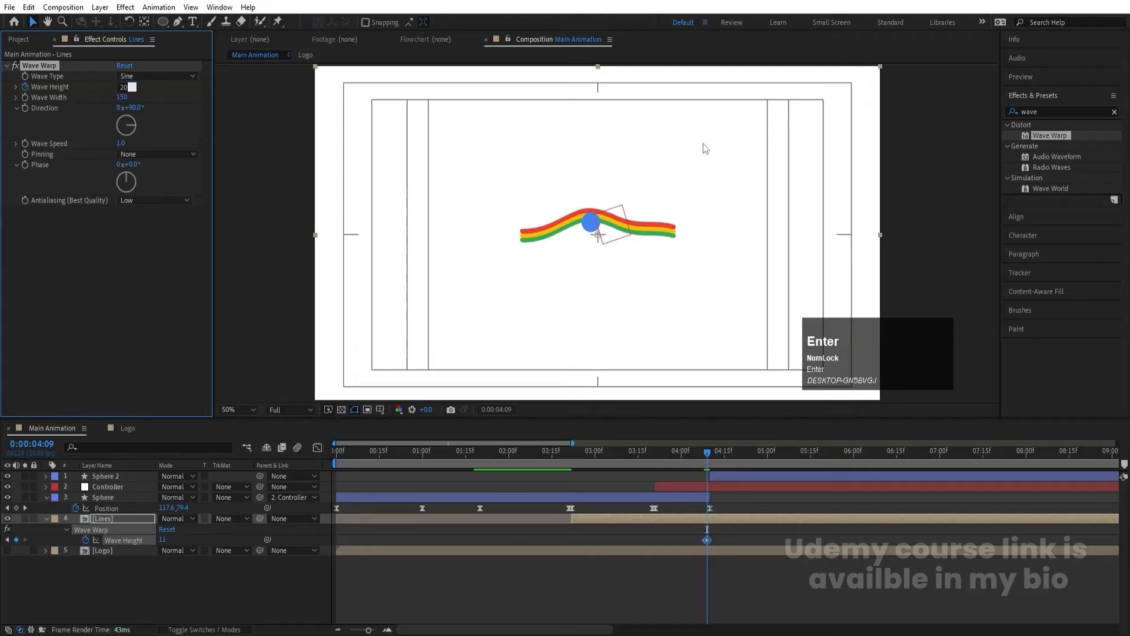
pyautogui.moveTo(709, 454); pyautogui.dragTo(759, 465)
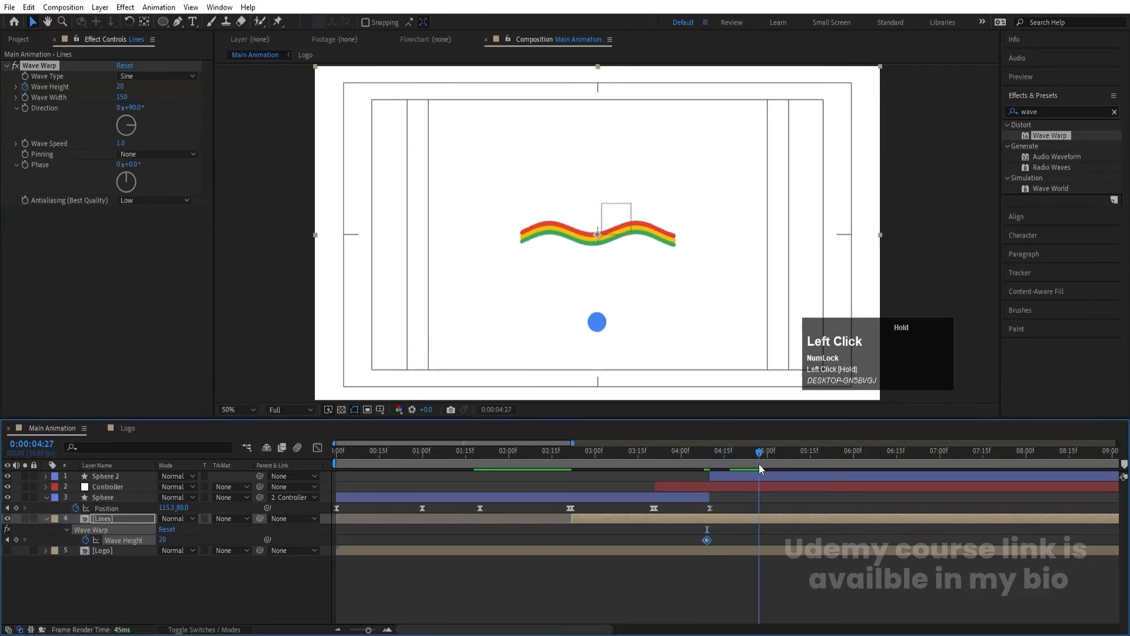
# Step: Keyframe Wave Warp's wave height at 0 at 0:00:04:27 and play back the ripple from 0:00:03:28
pyautogui.click(126, 87)
pyautogui.write('0')
pyautogui.press('Return')
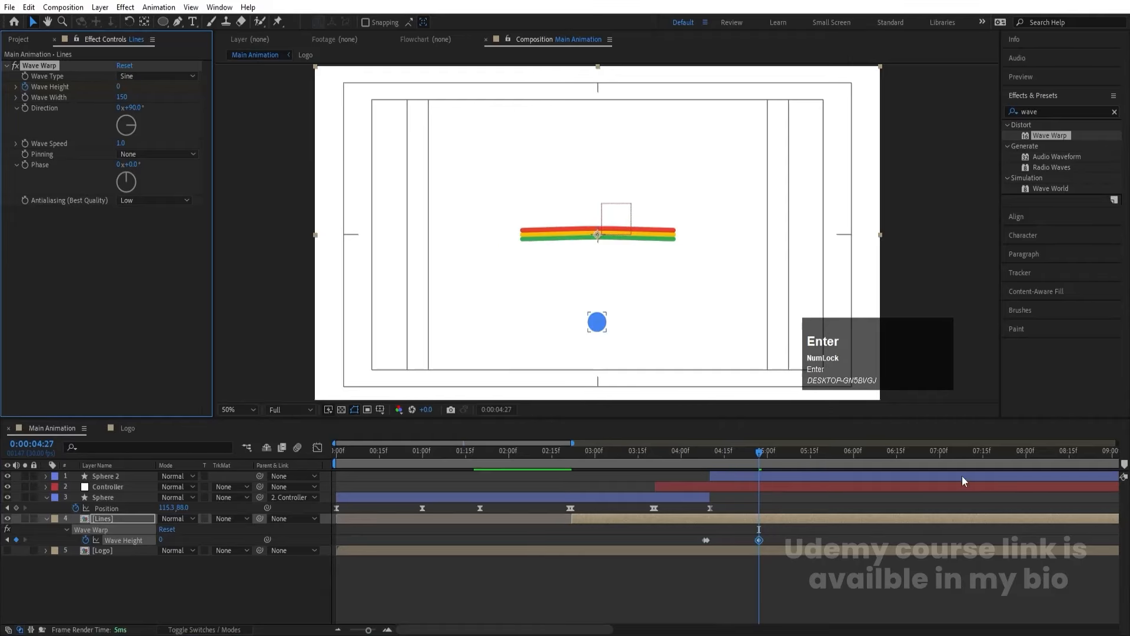
pyautogui.click(676, 449)
pyautogui.press('space')
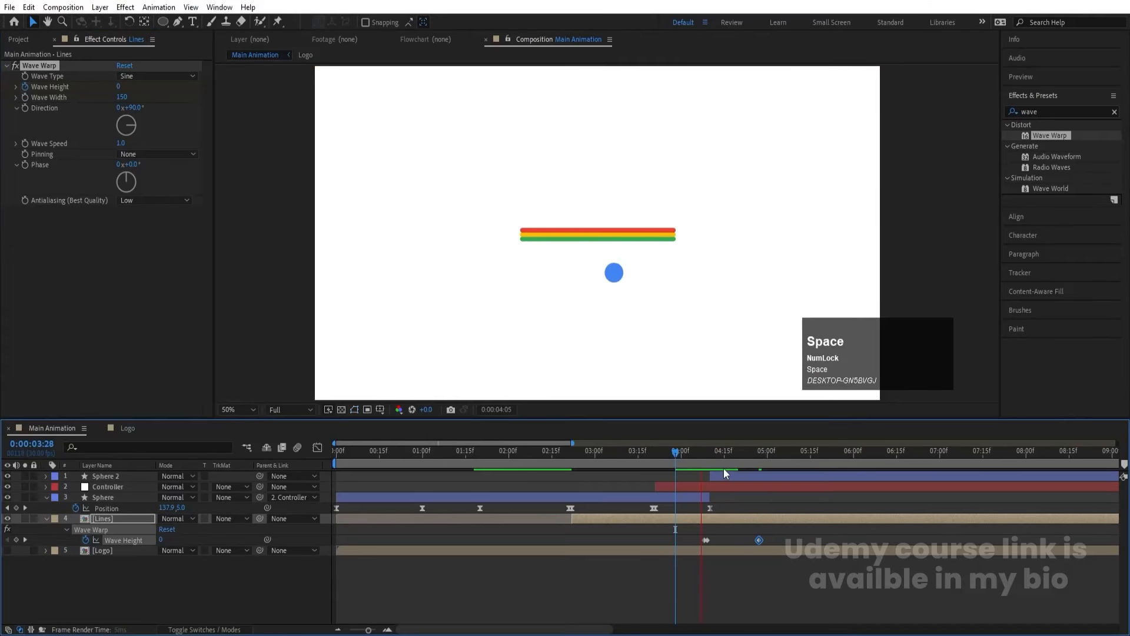
# Step: Add a wave height keyframe holding 0 at 0:00:05:13 and set the height to 20 one frame further on, at 0:00:05:14
pyautogui.moveTo(775, 454); pyautogui.dragTo(804, 469)
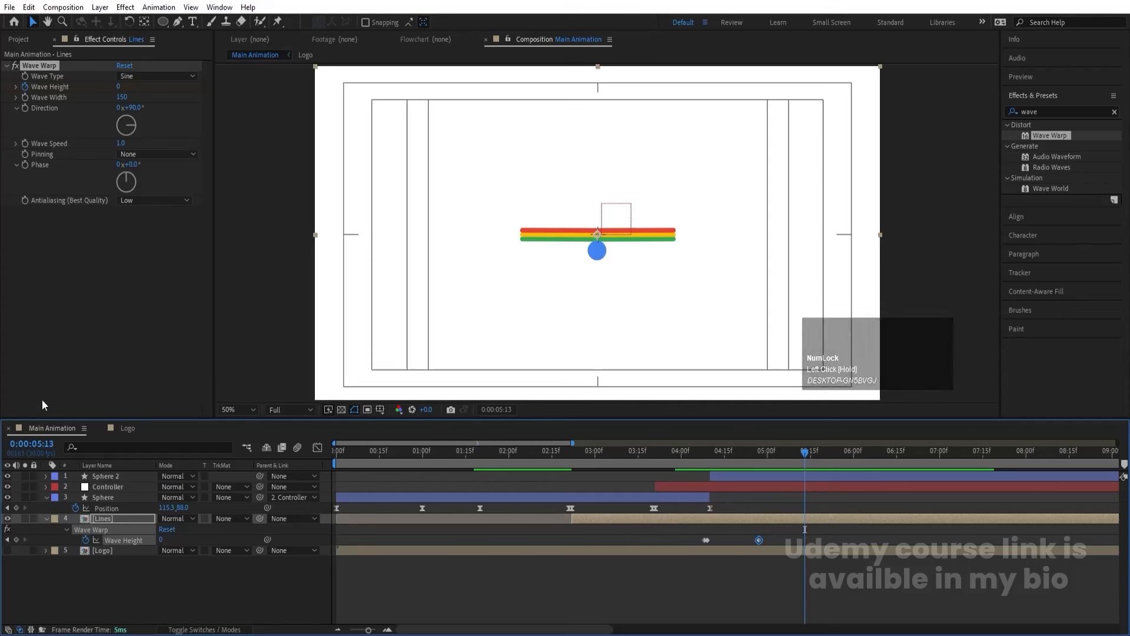
pyautogui.click(16, 539)
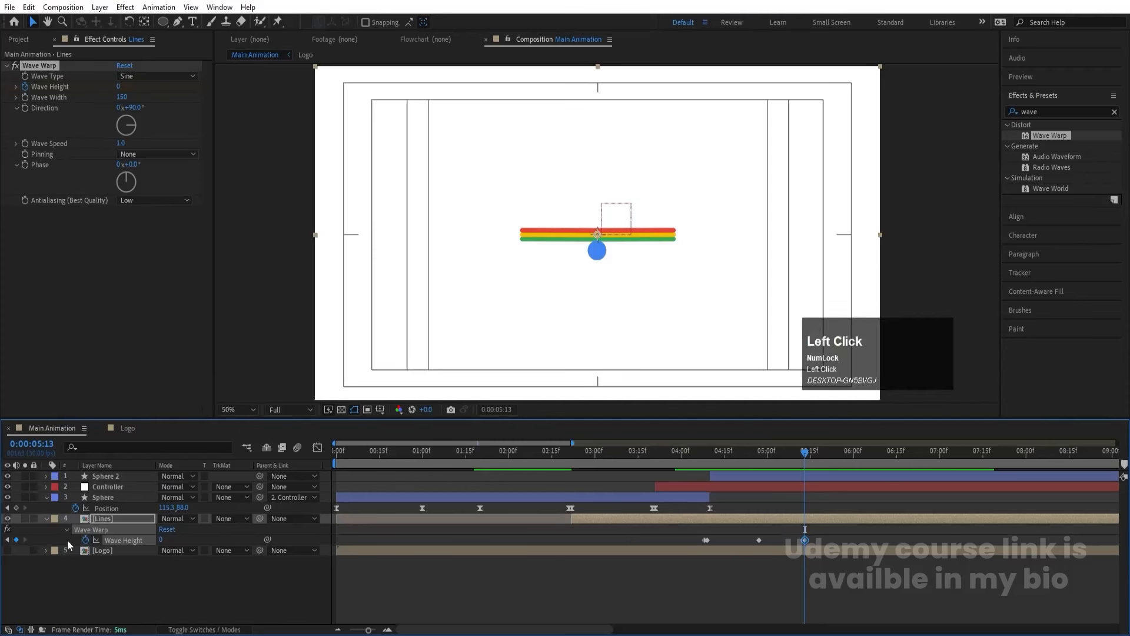
pyautogui.press('pagedown')
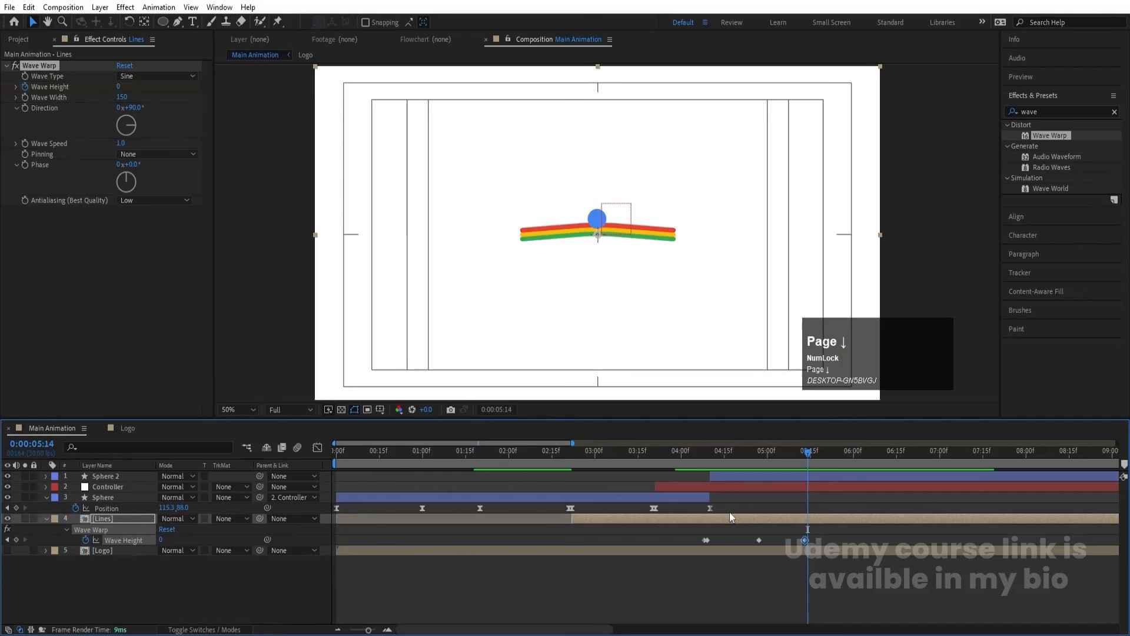
pyautogui.click(160, 539)
pyautogui.write('20')
pyautogui.press('Return')
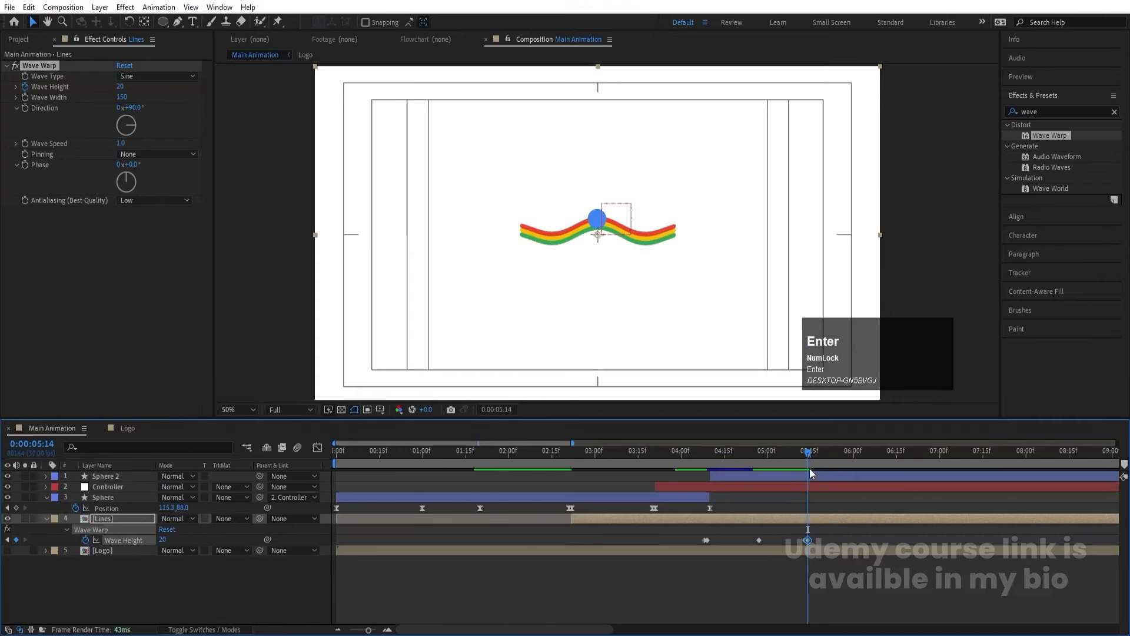
# Step: Add a keyframe holding the wave height at 20 at 0:00:05:29, and keyframe it at 0 at 0:00:06:28
pyautogui.press('space')
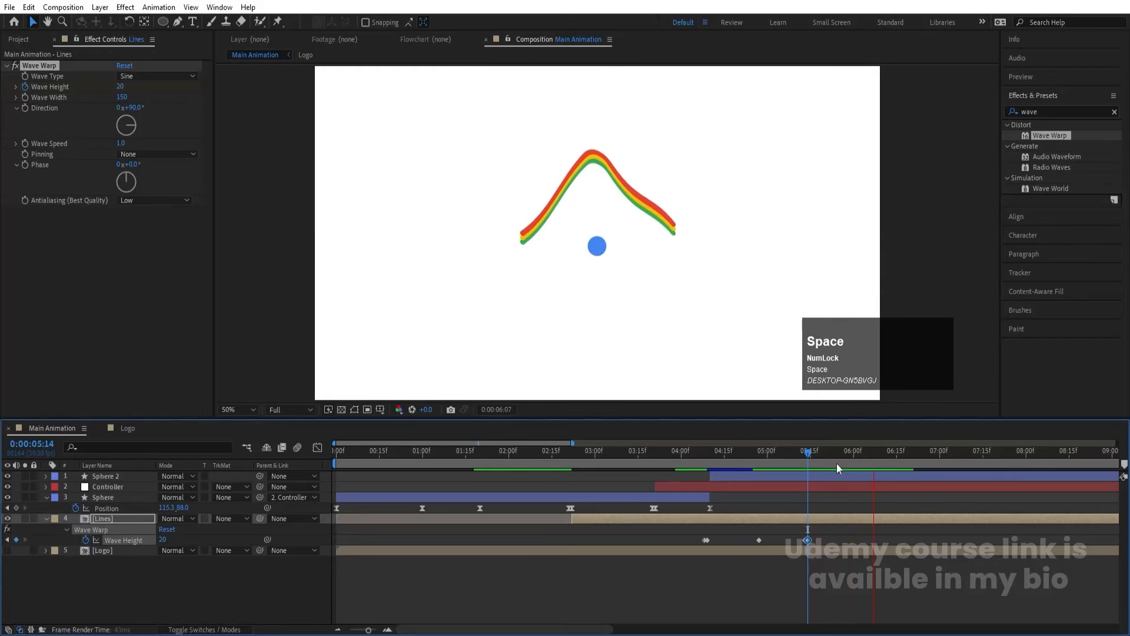
pyautogui.moveTo(858, 450); pyautogui.dragTo(851, 446)
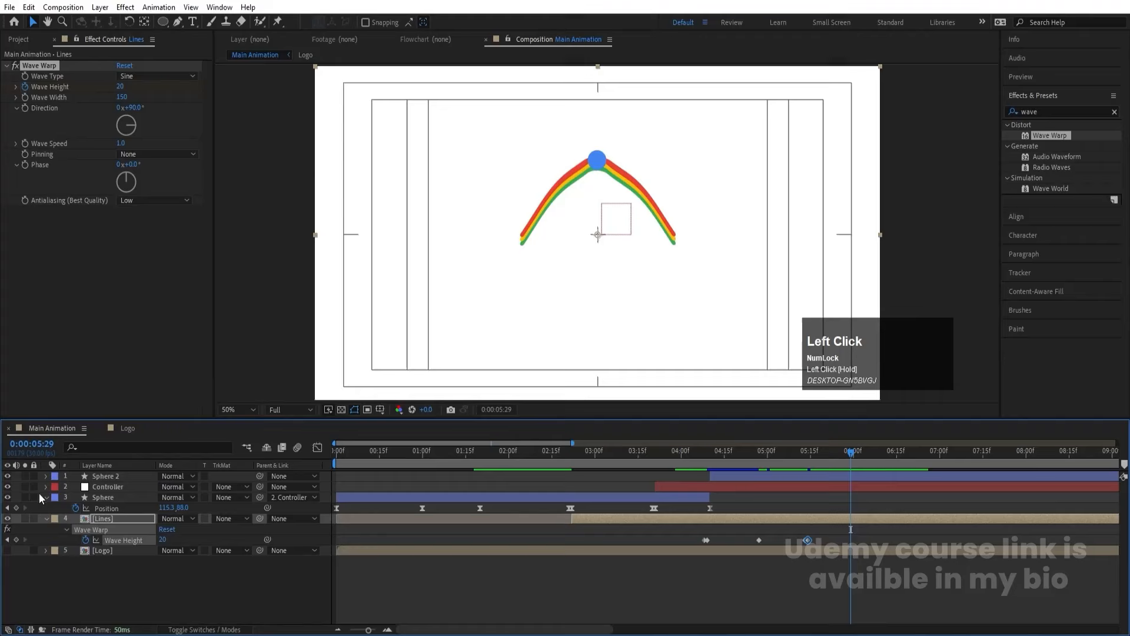
pyautogui.click(17, 540)
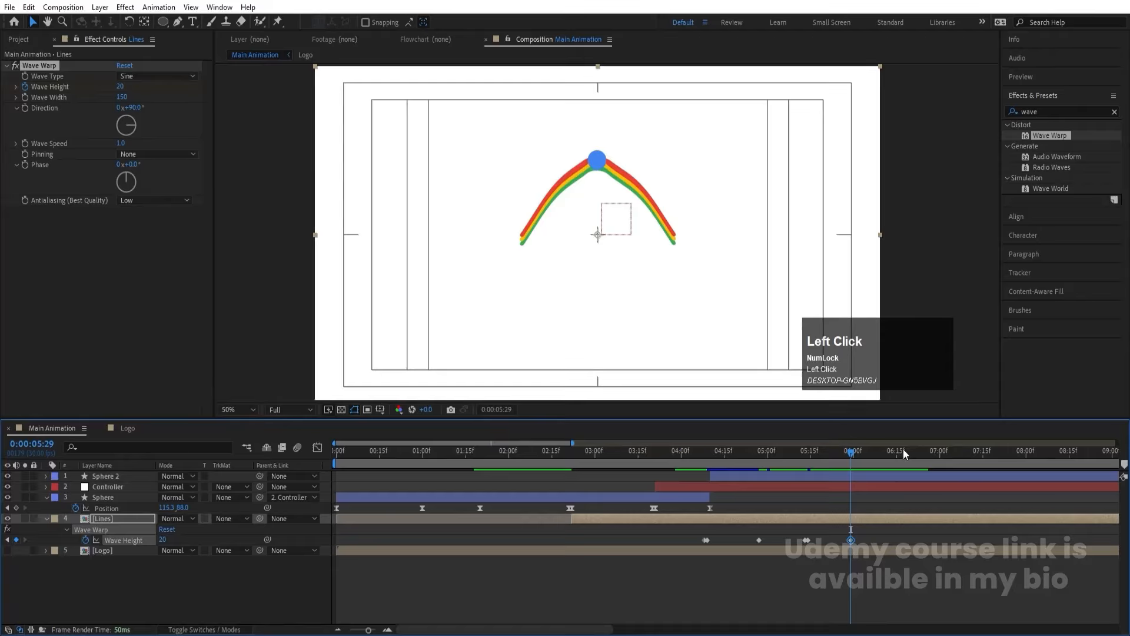
pyautogui.moveTo(857, 457); pyautogui.dragTo(933, 470)
pyautogui.click(164, 540)
pyautogui.write('0')
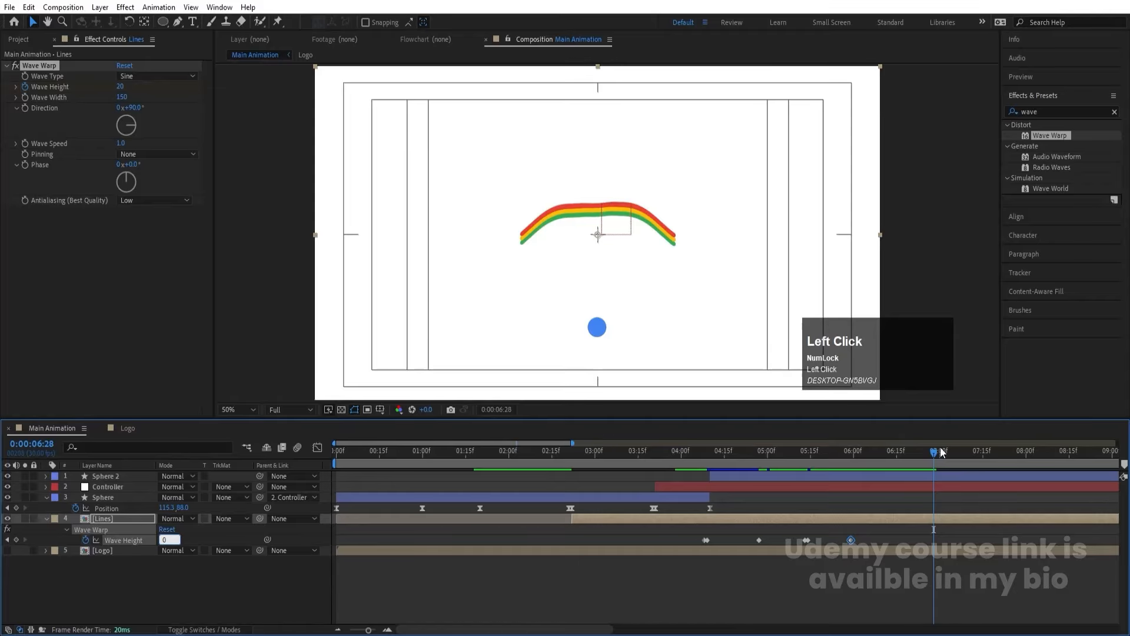
pyautogui.press('Return')
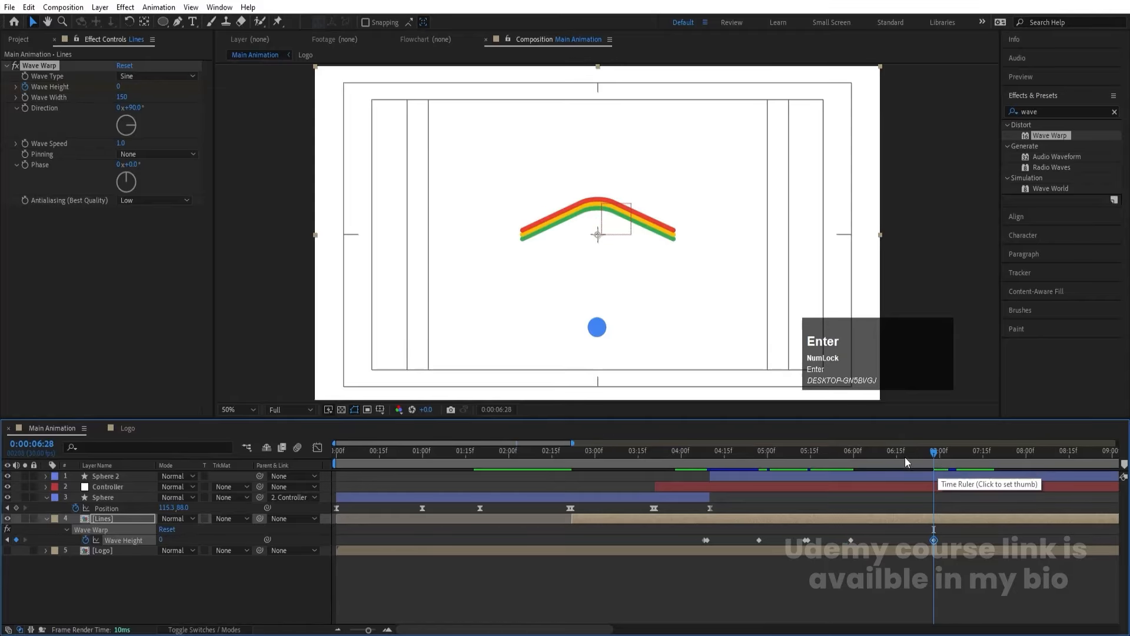
# Step: Play back the animation from 0:00:03:17 and again from the start to check the stripes' ripple timing
pyautogui.moveTo(905, 457); pyautogui.dragTo(644, 471)
pyautogui.press('space')
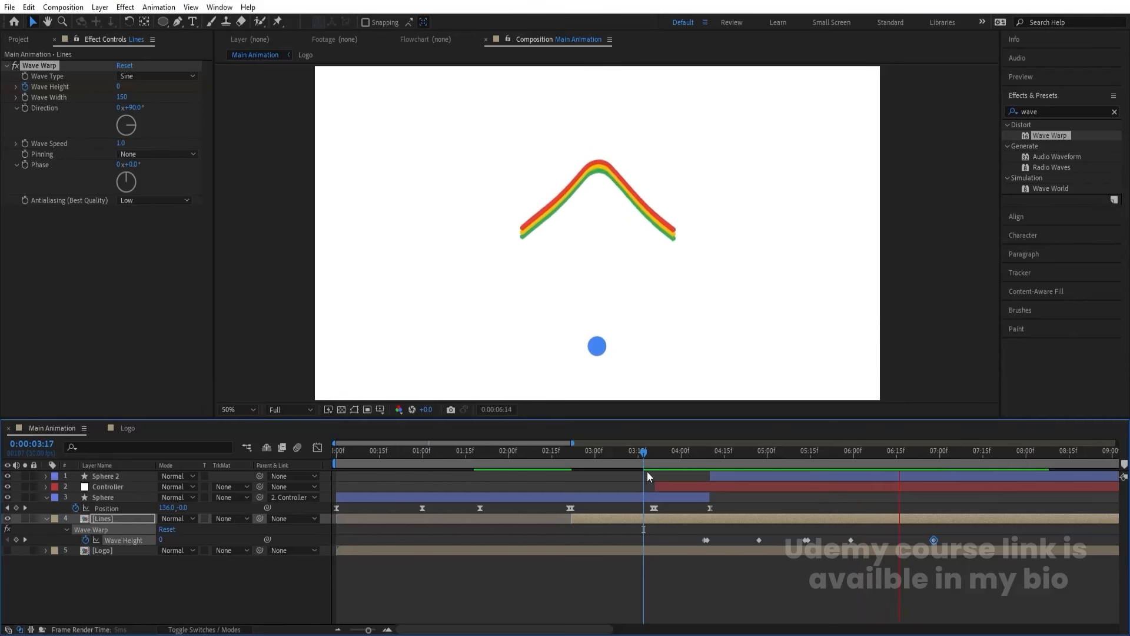
pyautogui.press('space')
pyautogui.moveTo(870, 452); pyautogui.dragTo(142, 465)
pyautogui.press('space')
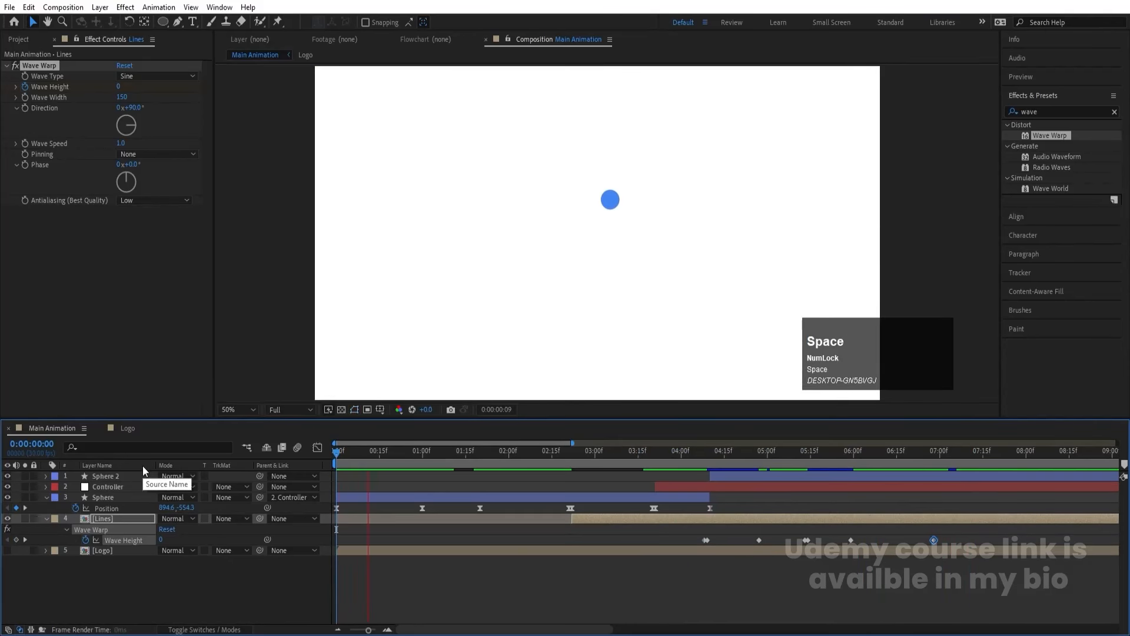
pyautogui.press('space')
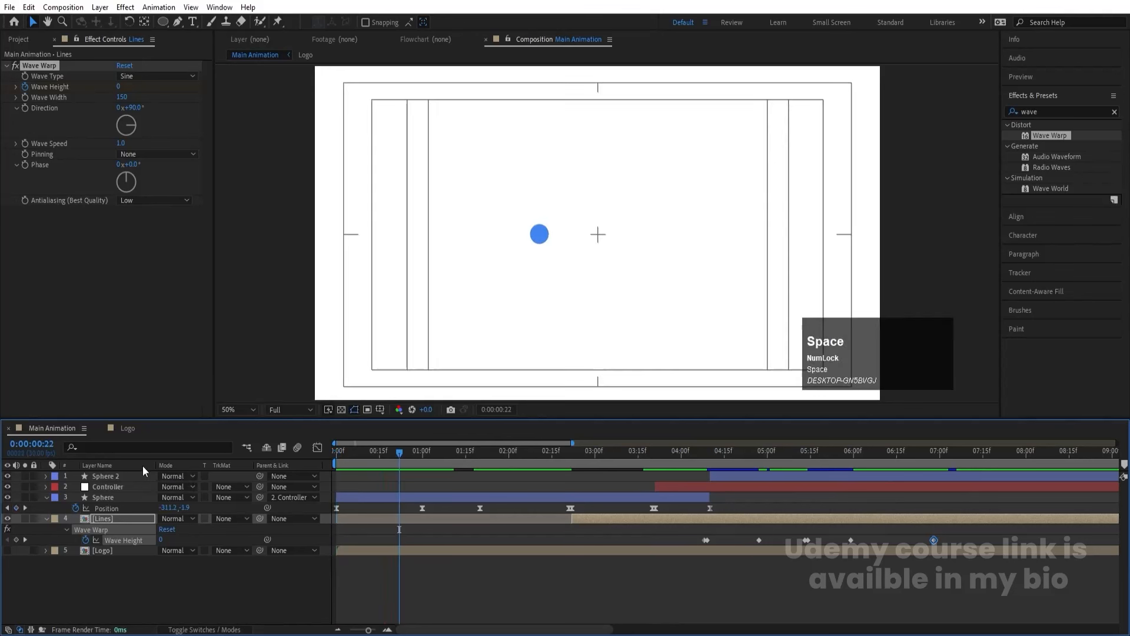
pyautogui.press('space')
pyautogui.press('space')
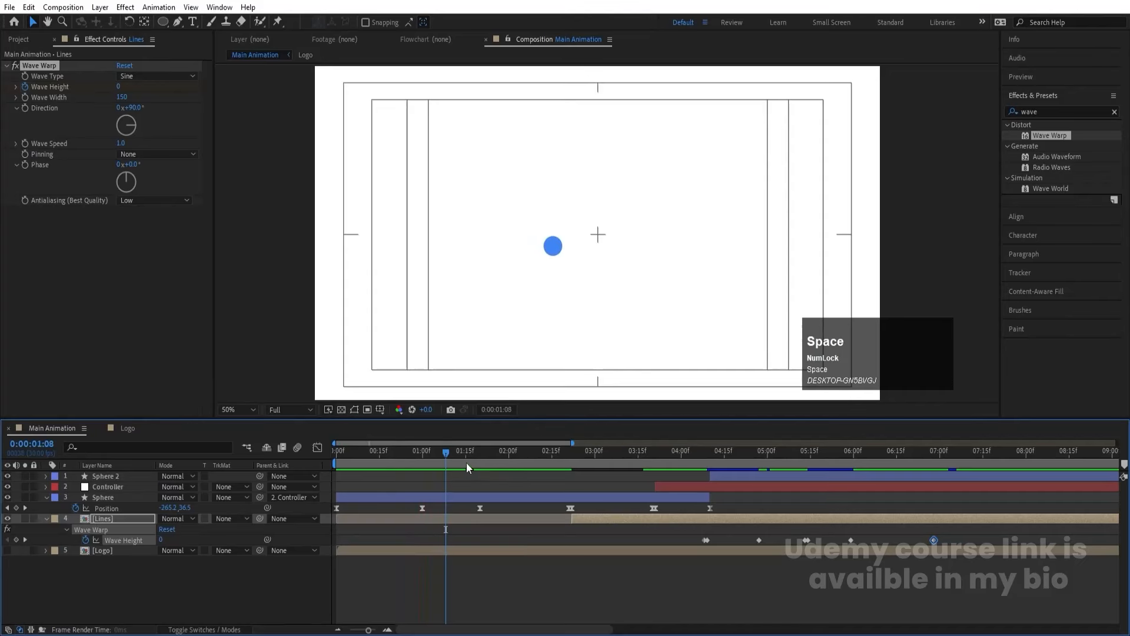
# Step: Lower the composition preview resolution to Quarter and play the whole animation from the start
pyautogui.click(287, 410)
pyautogui.click(284, 478)
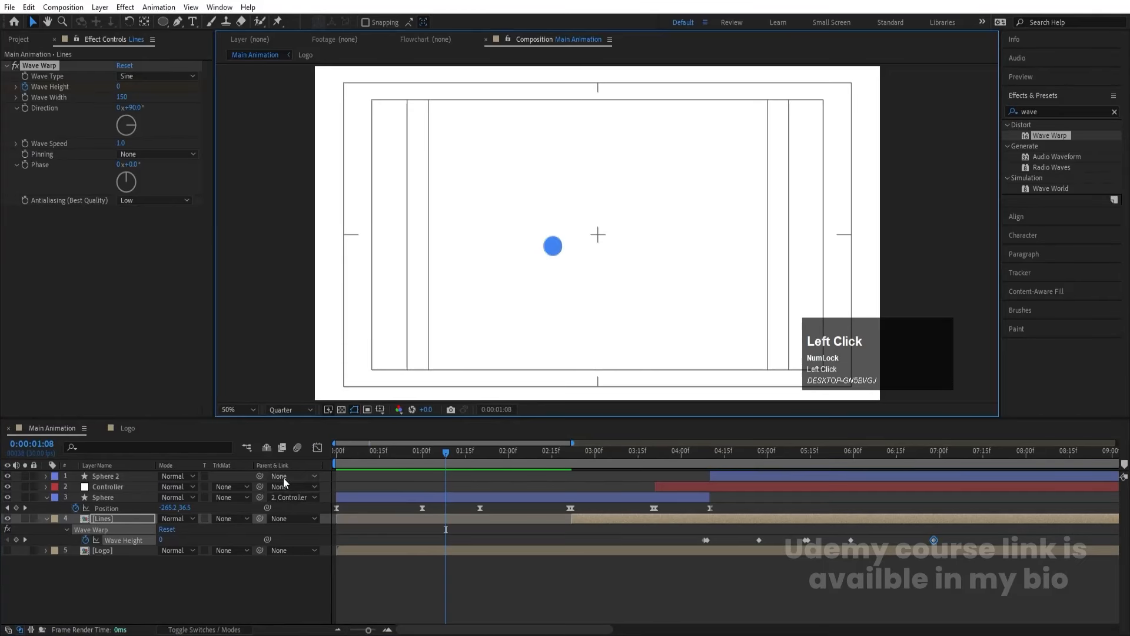
pyautogui.press('j')
pyautogui.press('space')
pyautogui.click(400, 453)
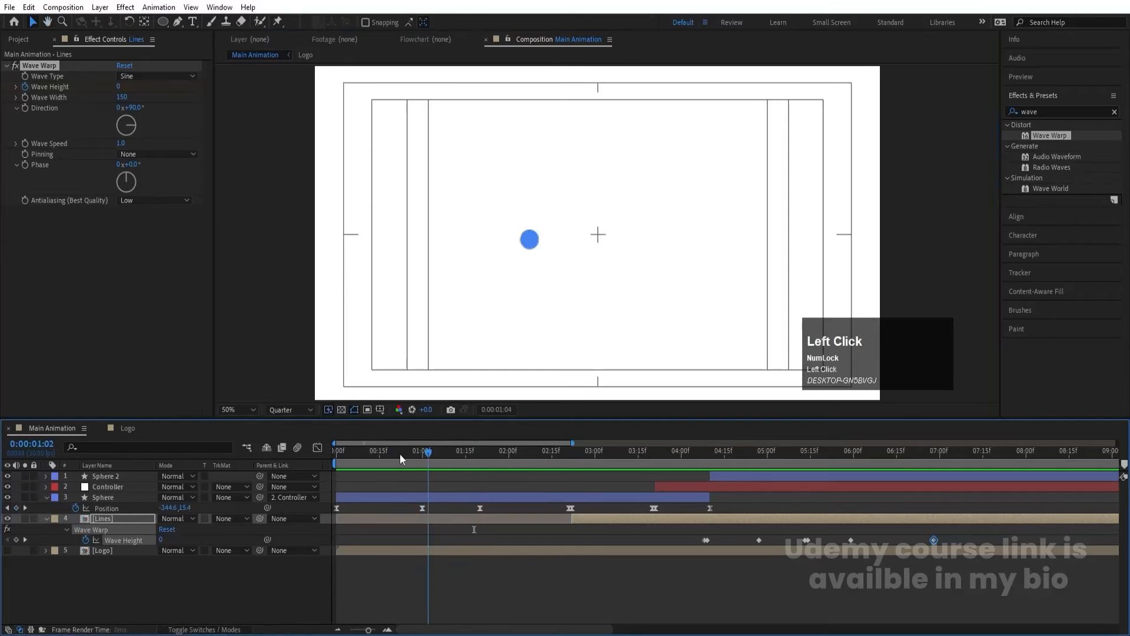
pyautogui.press('space')
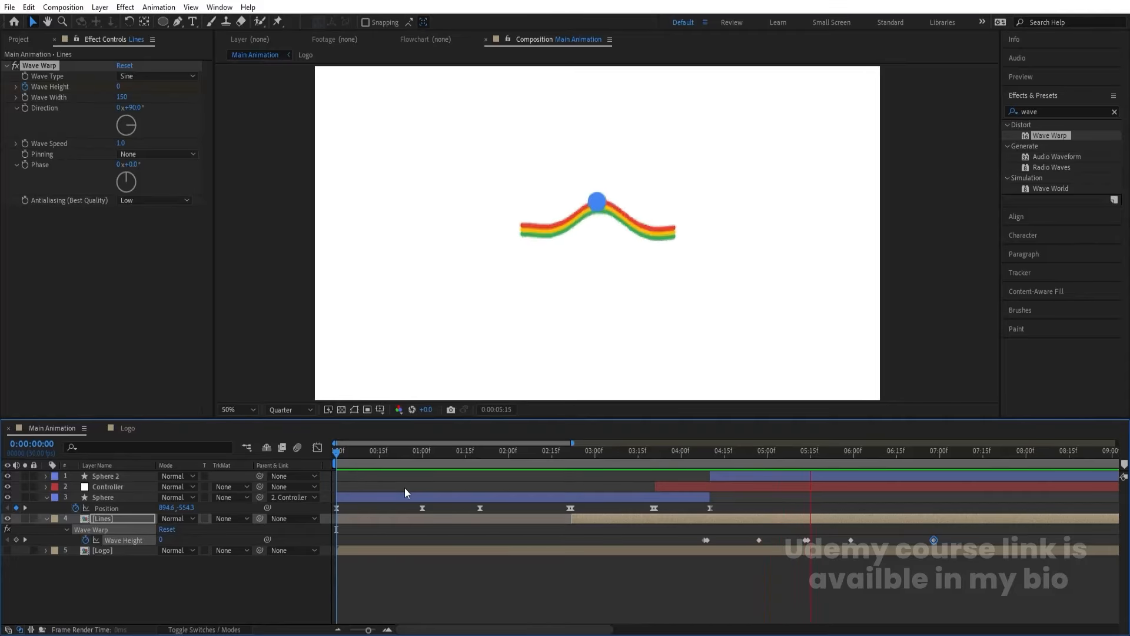
pyautogui.press('space')
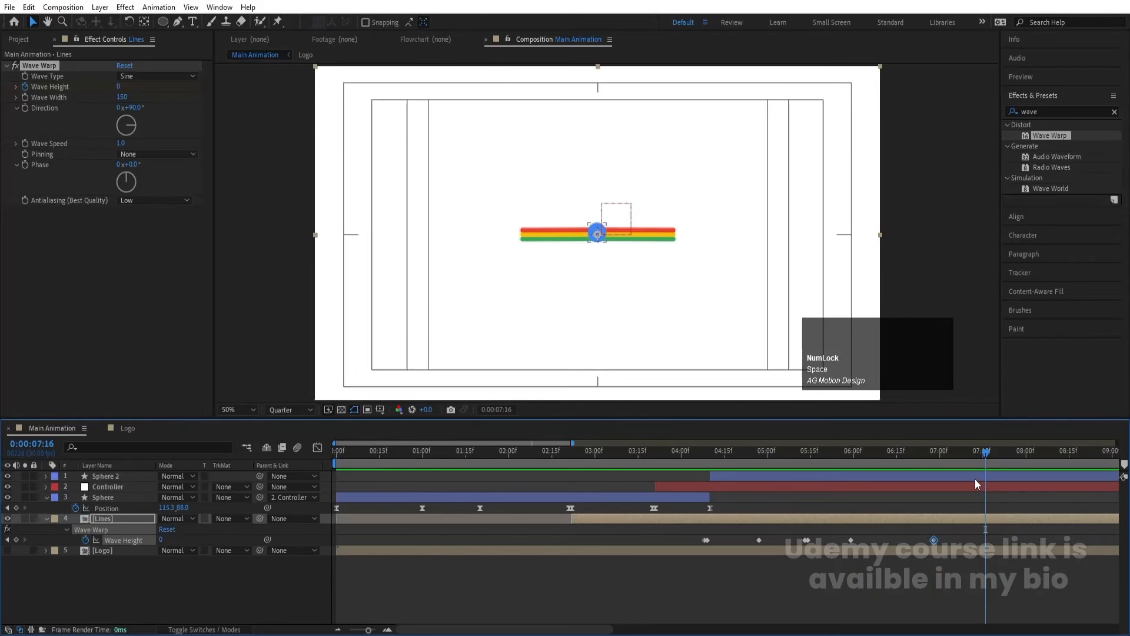
# Step: Move the playhead to 0:00:07:03 and pre-compose Sphere 2, Controller, Sphere and Lines into a new composition named Animation
pyautogui.press('k')
pyautogui.press('j')
pyautogui.moveTo(720, 453); pyautogui.dragTo(740, 471)
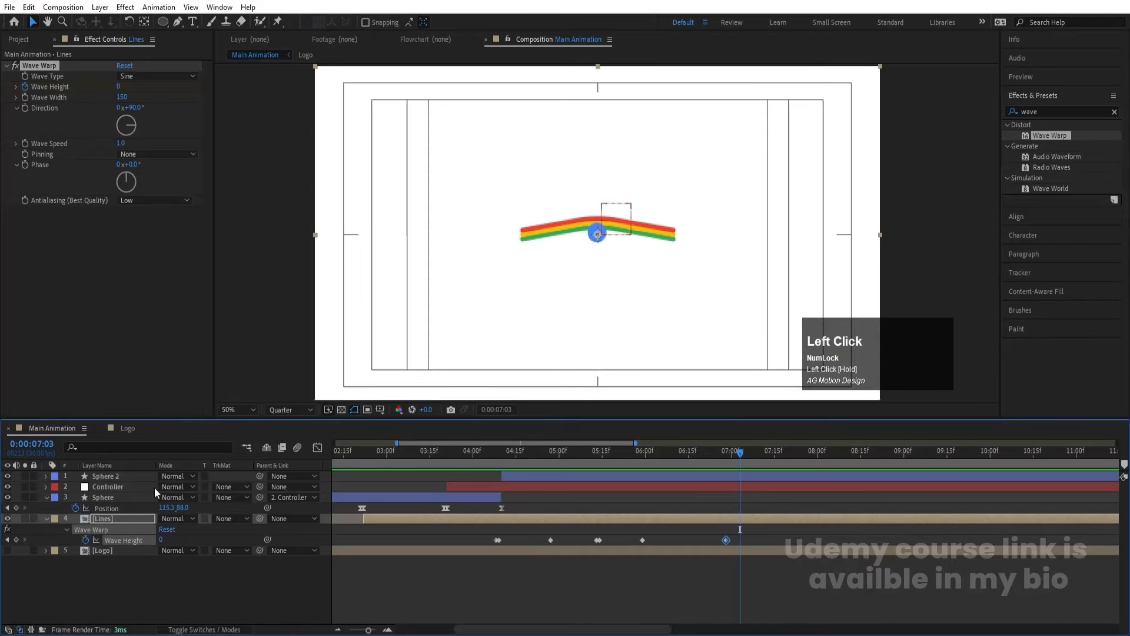
pyautogui.click(108, 608)
pyautogui.click(108, 519)
pyautogui.keyDown('shift'); pyautogui.click(103, 476); pyautogui.keyUp('shift')
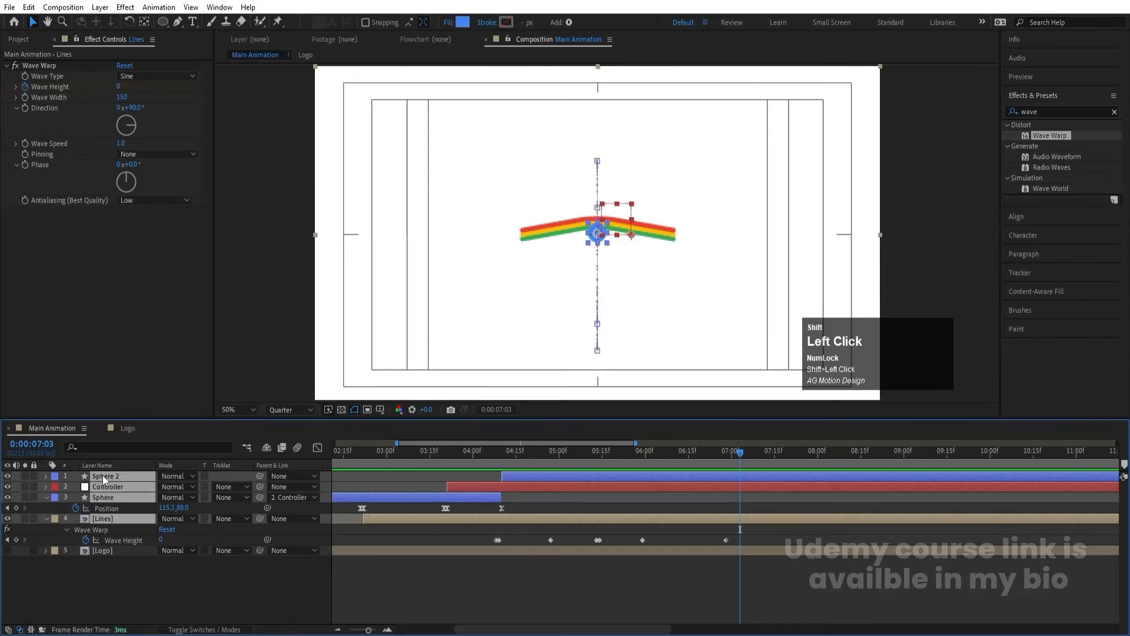
pyautogui.hotkey('ctrl', 'shift', 'c')
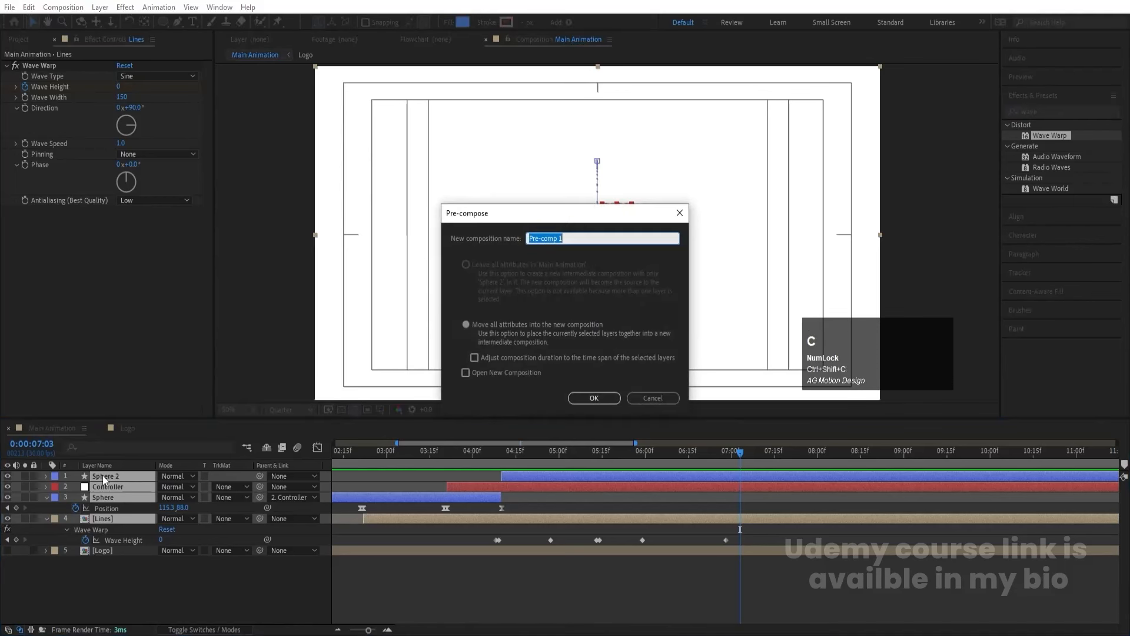
pyautogui.write('Animation')
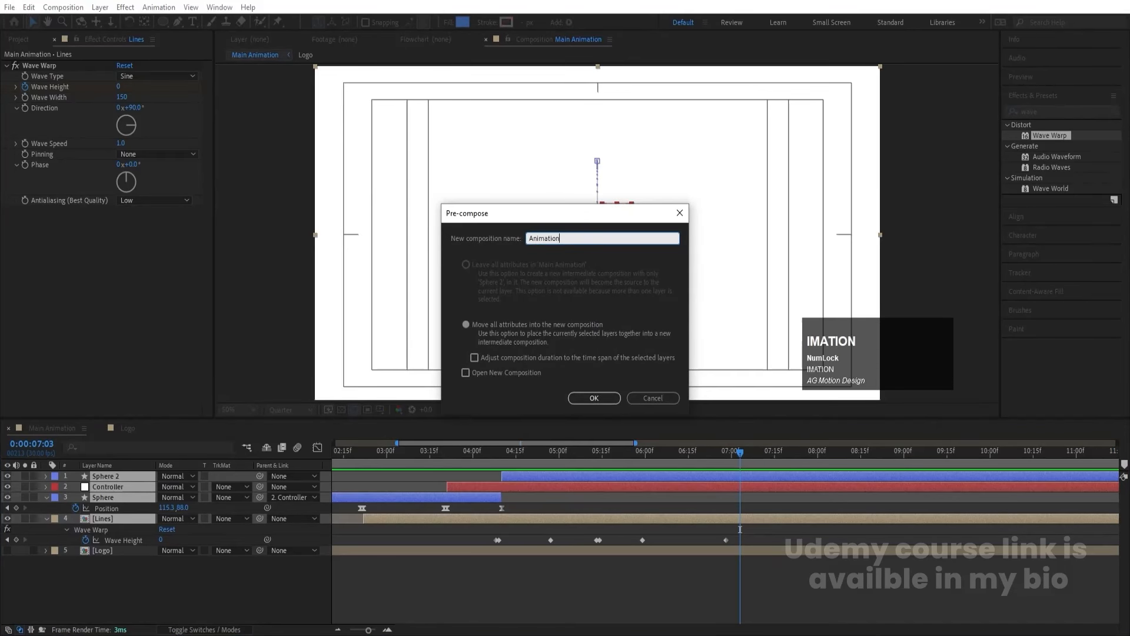
pyautogui.press('Return')
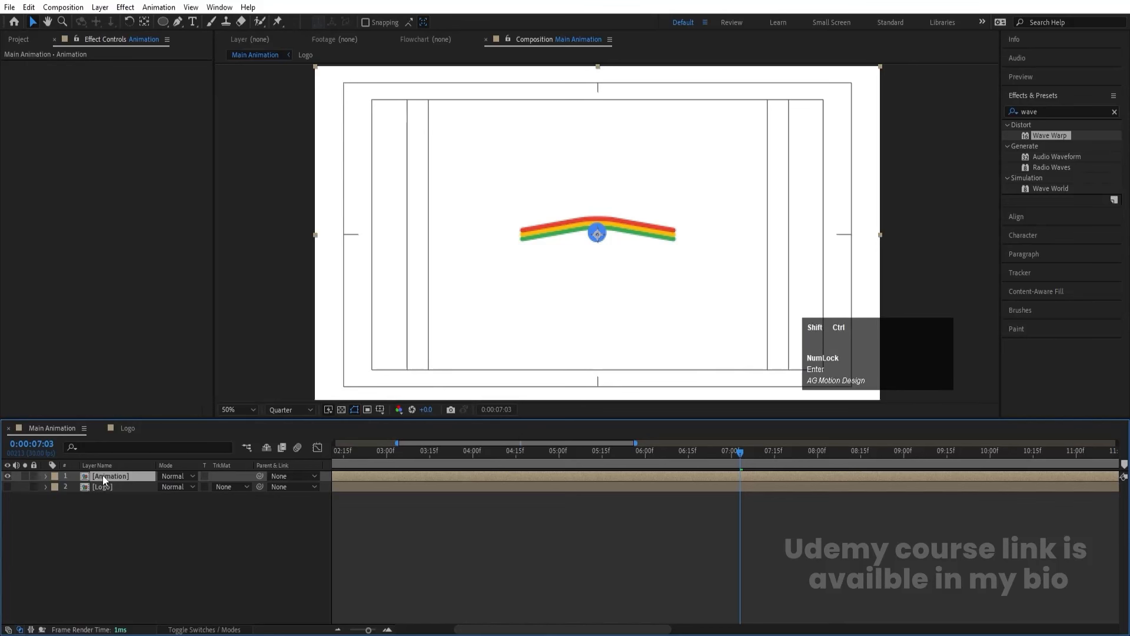
# Step: Split the Animation layer at 0:00:07:03 and freeze the frame on the second part
pyautogui.hotkey('ctrl', 'shift', 'd')
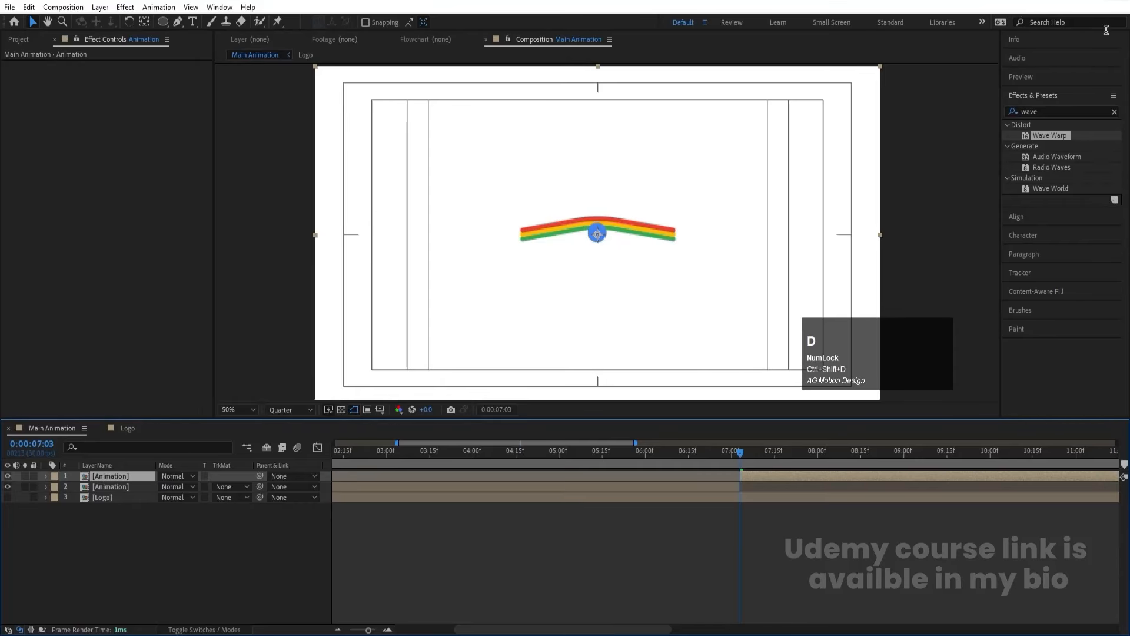
pyautogui.rightClick(751, 474)
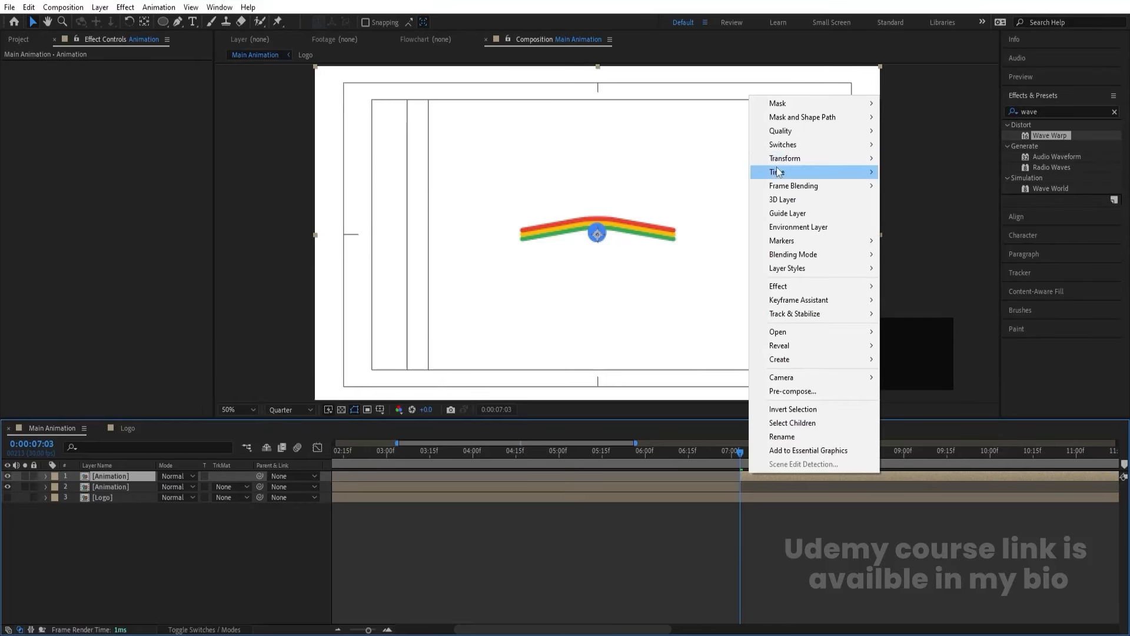
pyautogui.moveTo(860, 172)
pyautogui.click(917, 213)
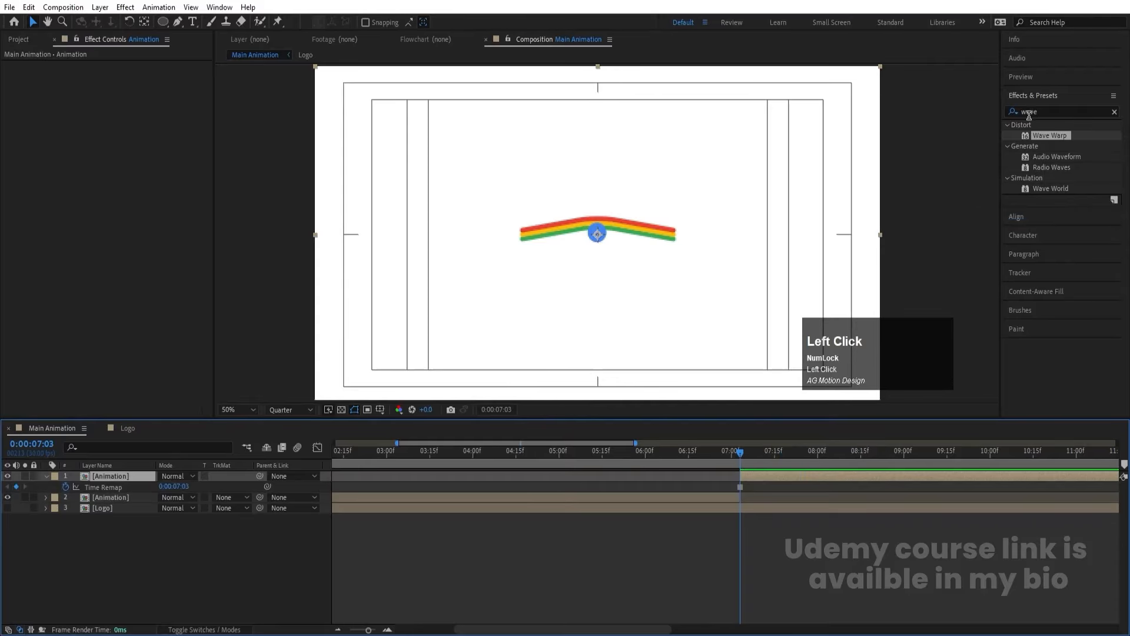
# Step: Search the effects for "pixel" and apply CC Pixel Polly to the frozen Animation layer
pyautogui.click(1034, 110)
pyautogui.hotkey('ctrl', 'a')
pyautogui.write('p')
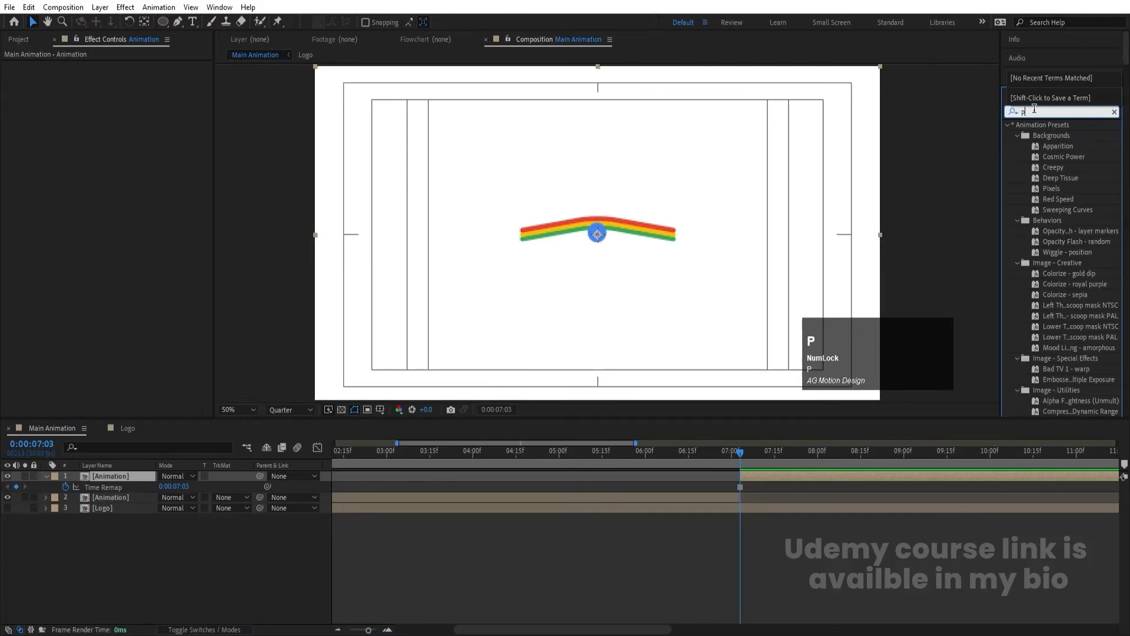
pyautogui.press('BackSpace')
pyautogui.write('pixel')
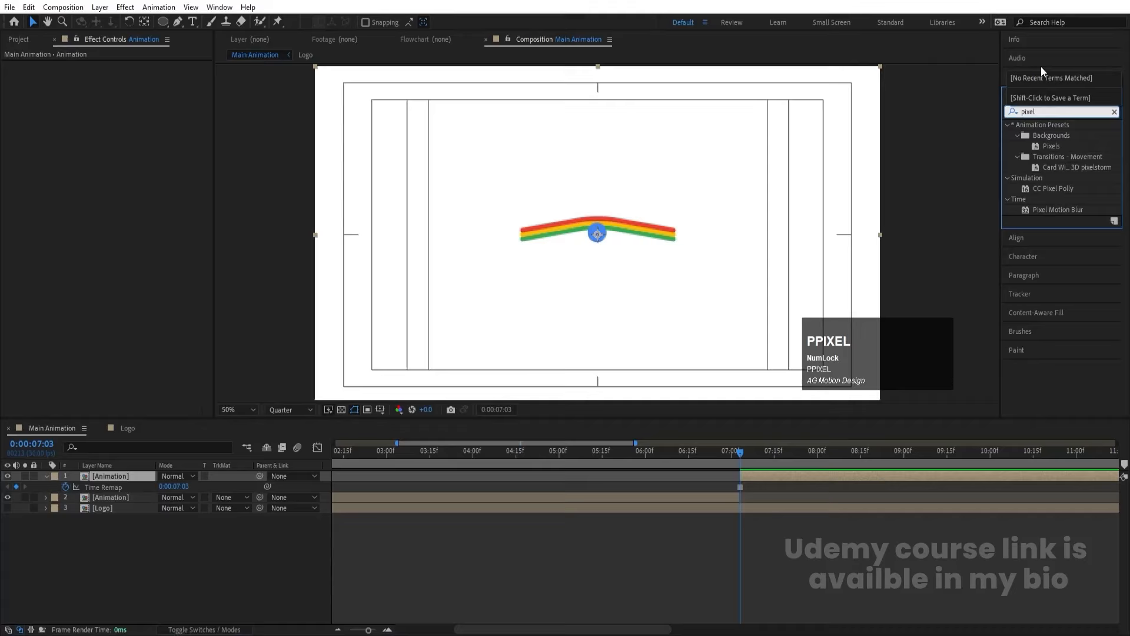
pyautogui.doubleClick(1053, 188)
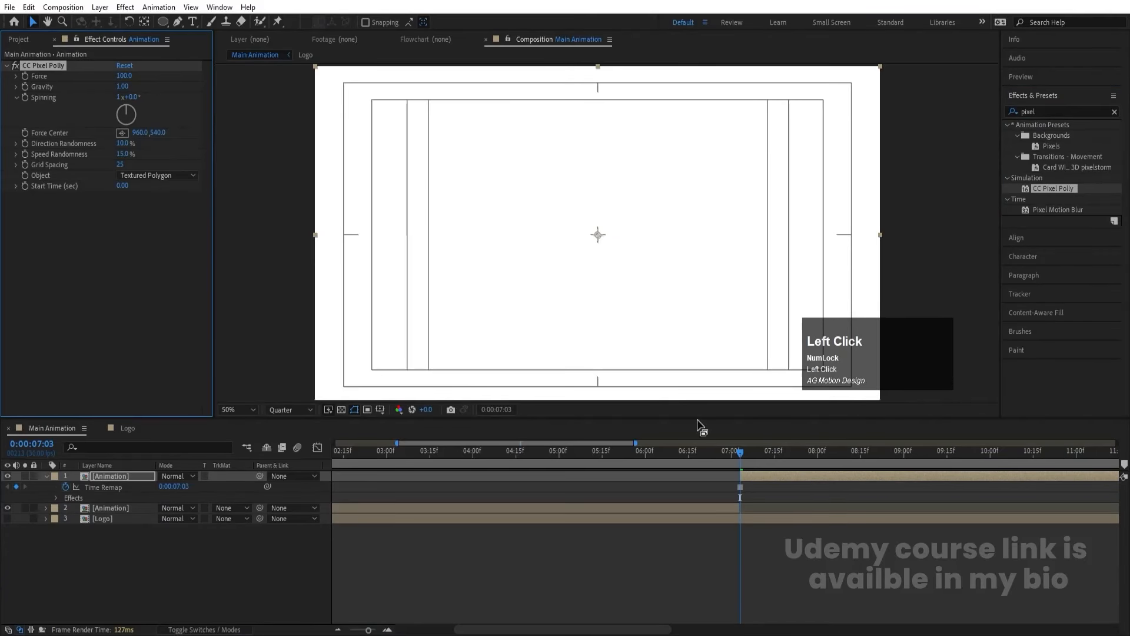
# Step: Extend the frozen Animation layer's in-point back to the composition start, and shift the whole layer to begin at 0:00:07:03
pyautogui.press('-')
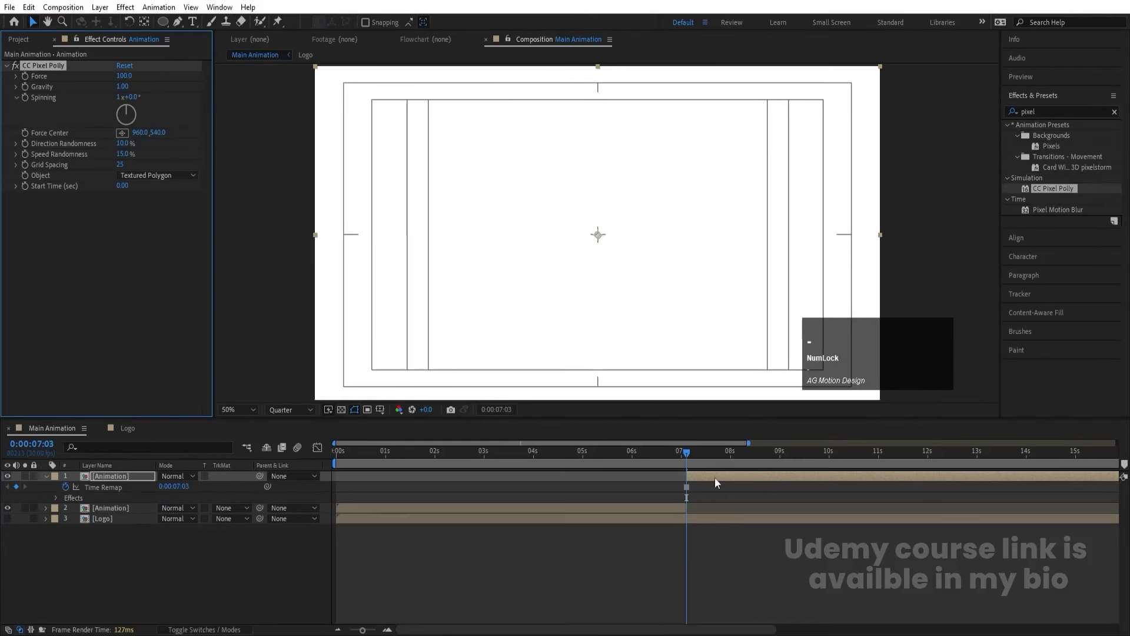
pyautogui.moveTo(686, 471); pyautogui.dragTo(346, 482)
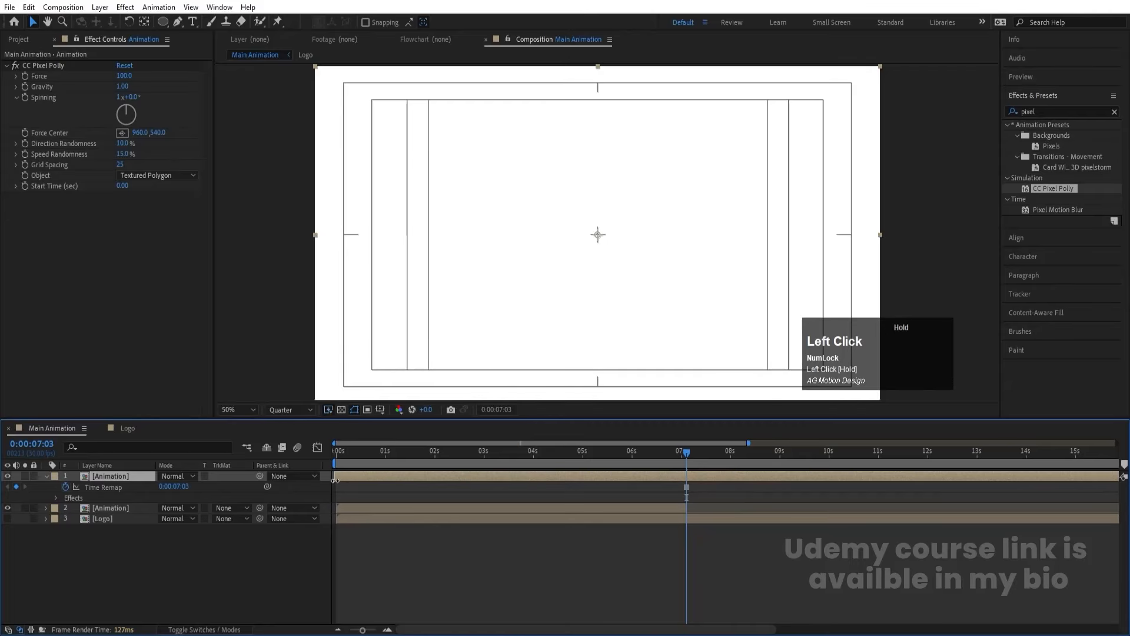
pyautogui.press('[')
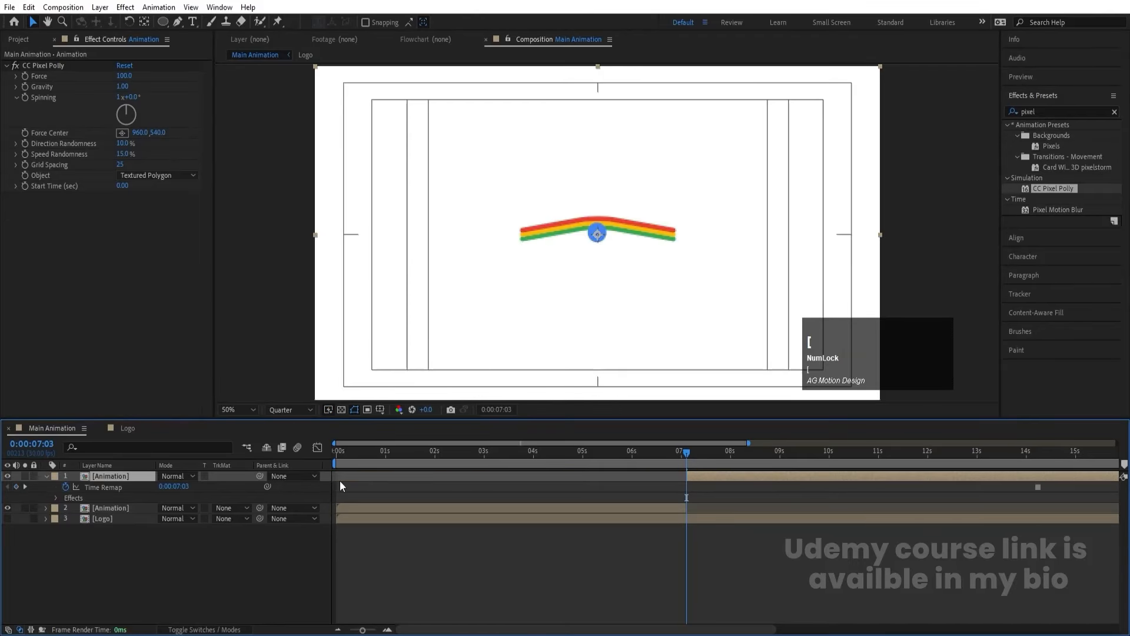
# Step: Preview the CC Pixel Polly shatter and park the playhead at 0:00:07:12 to examine the pieces
pyautogui.press('space')
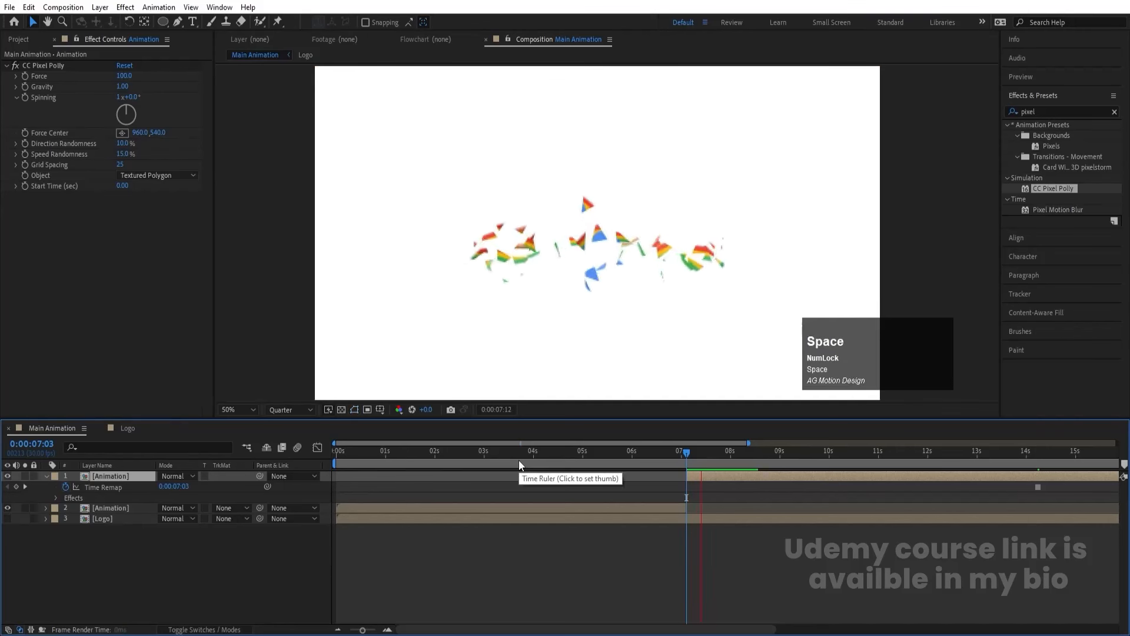
pyautogui.press('space')
pyautogui.moveTo(698, 448)
pyautogui.mouseDown()
pyautogui.moveTo(662, 450)
pyautogui.moveTo(701, 456)
pyautogui.mouseUp()
pyautogui.press('space')
pyautogui.click(694, 452)
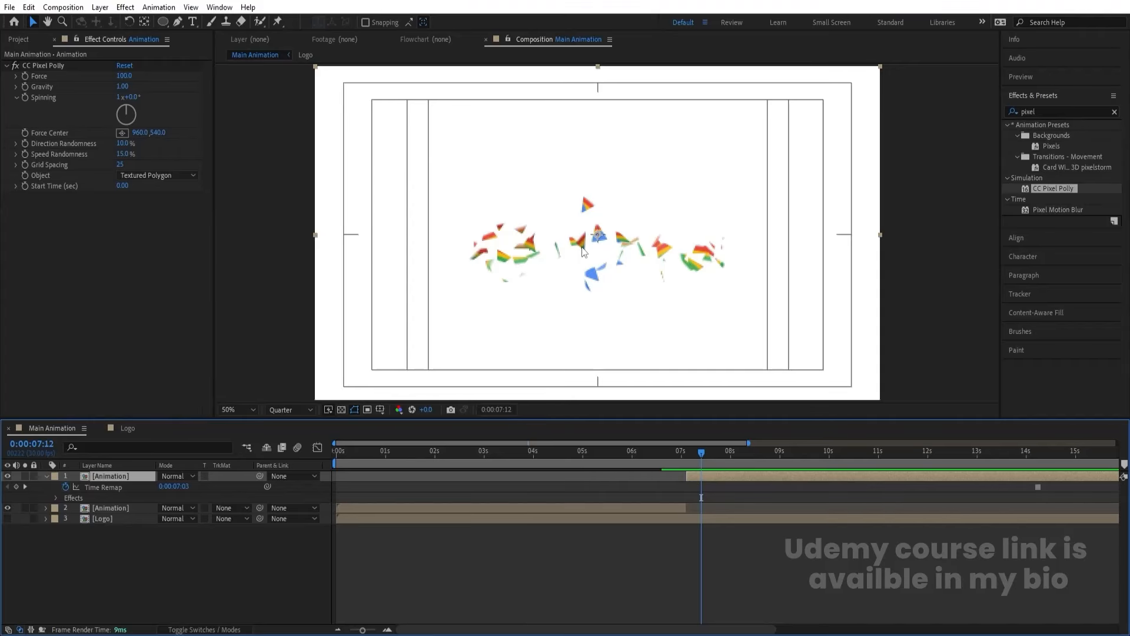
# Step: Set CC Pixel Polly's grid spacing to 5 and its force to 300 on the frozen Animation layer
pyautogui.moveTo(120, 164); pyautogui.dragTo(111, 164)
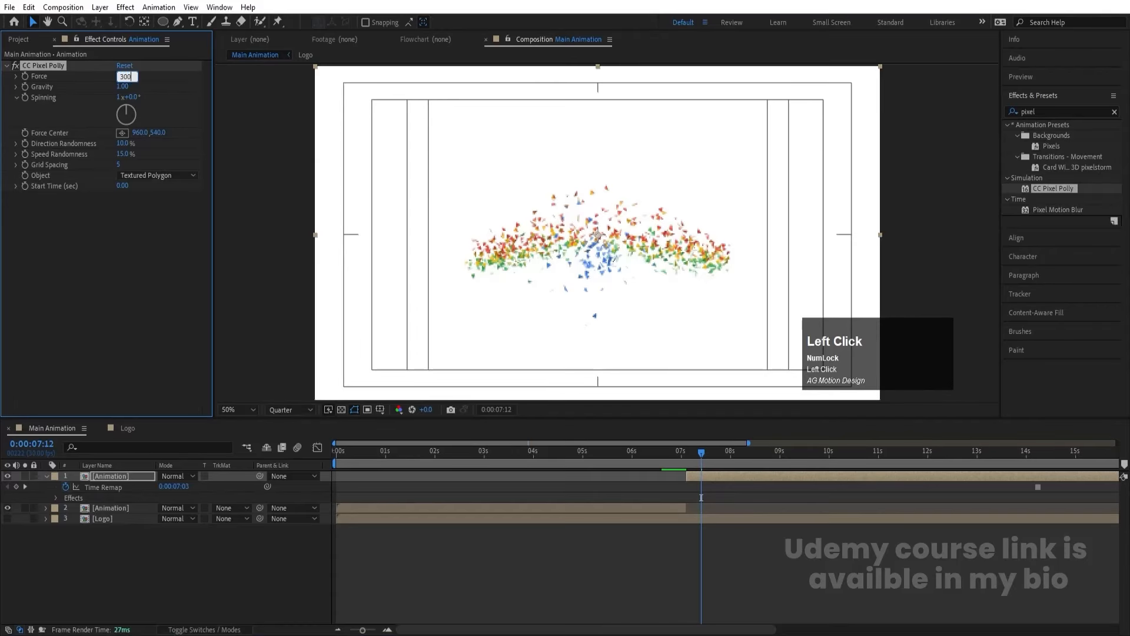
pyautogui.press('Return')
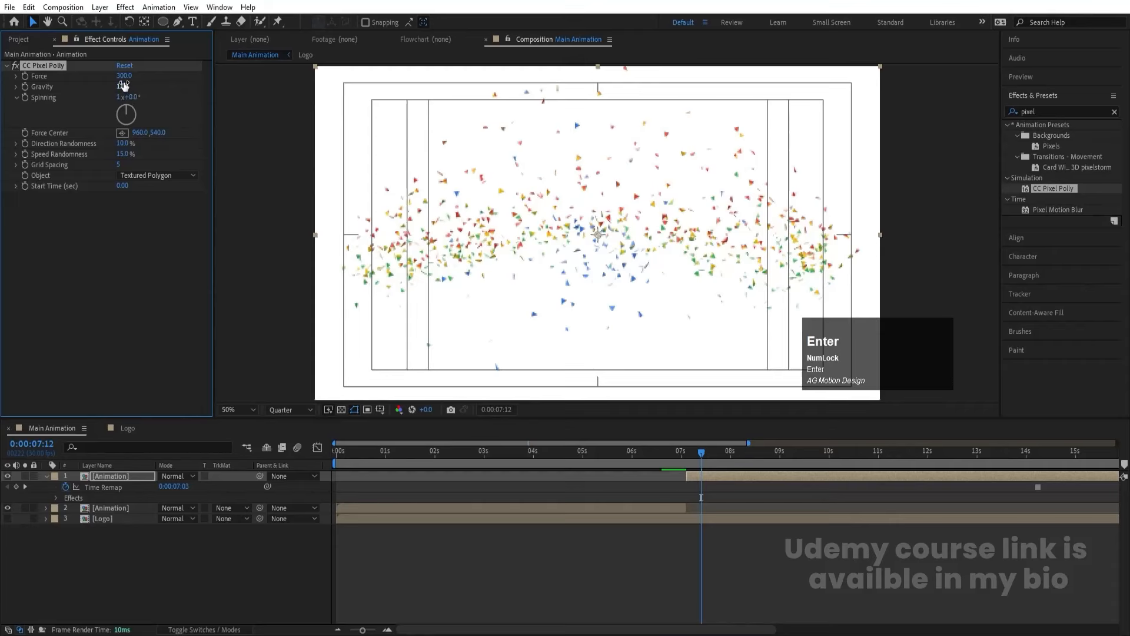
# Step: Try a gravity of 9.8 for the CC Pixel Polly shatter
pyautogui.click(123, 86)
pyautogui.write('9.8')
pyautogui.press('Return')
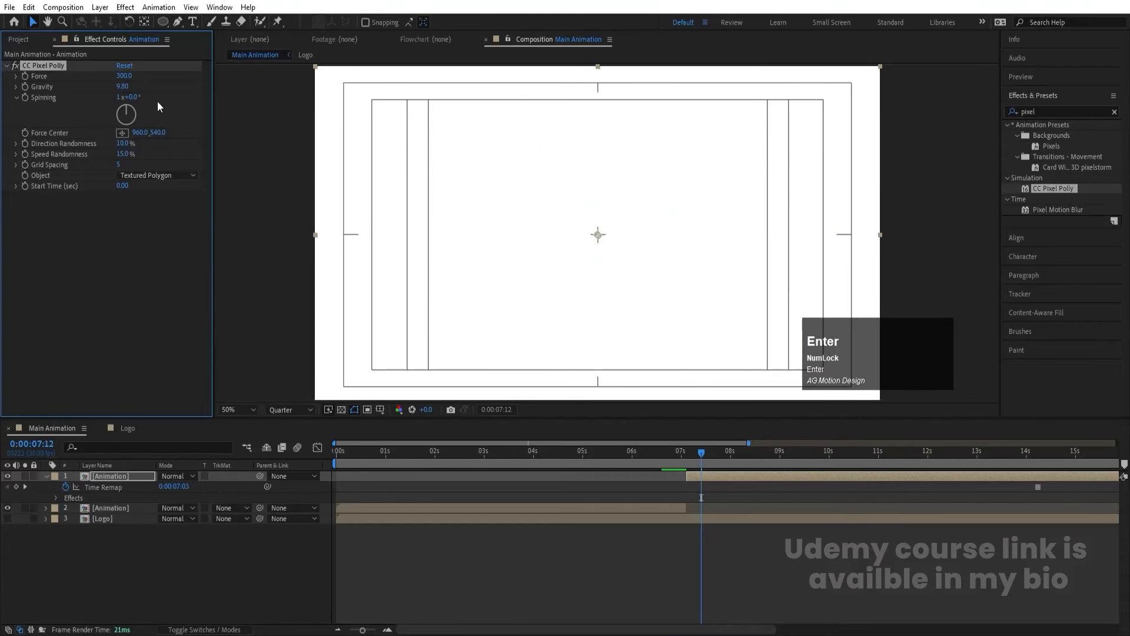
# Step: Set CC Pixel Polly's gravity to 0.98 and preview the shatter from 0:00:06:15 and again from 0:00:06:01
pyautogui.click(123, 86)
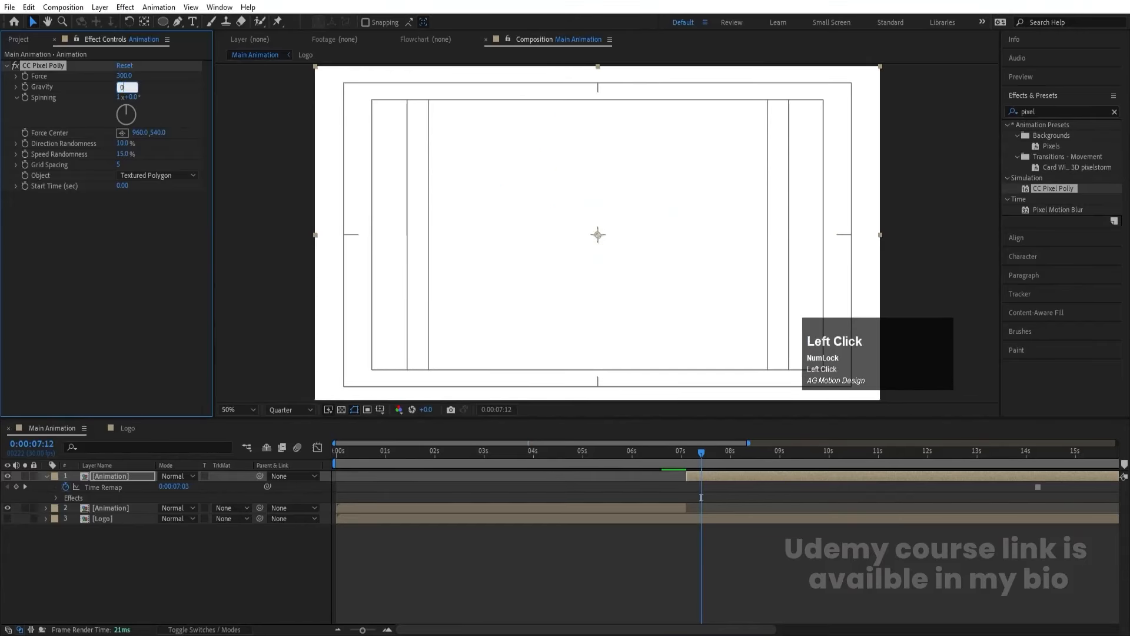
pyautogui.write('0.98')
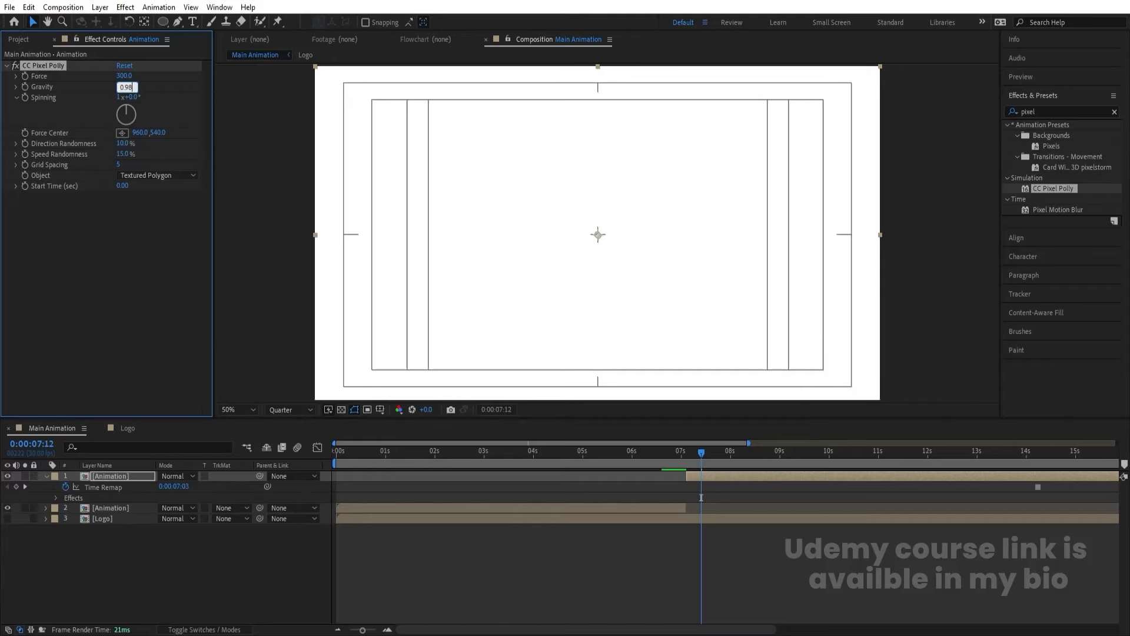
pyautogui.press('Return')
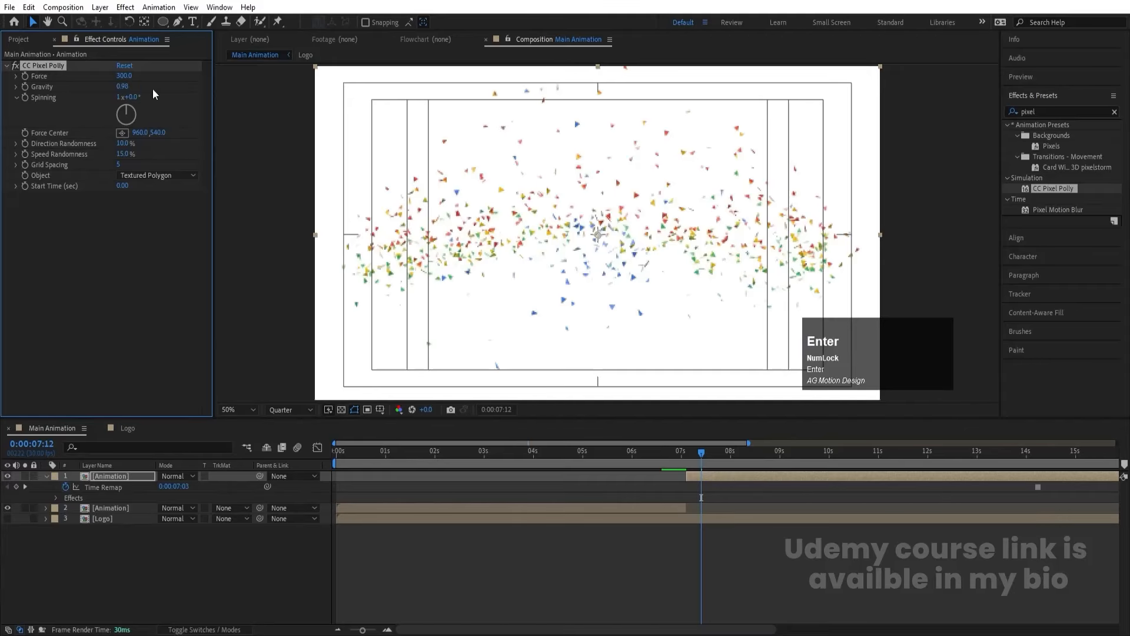
pyautogui.click(656, 459)
pyautogui.press('space')
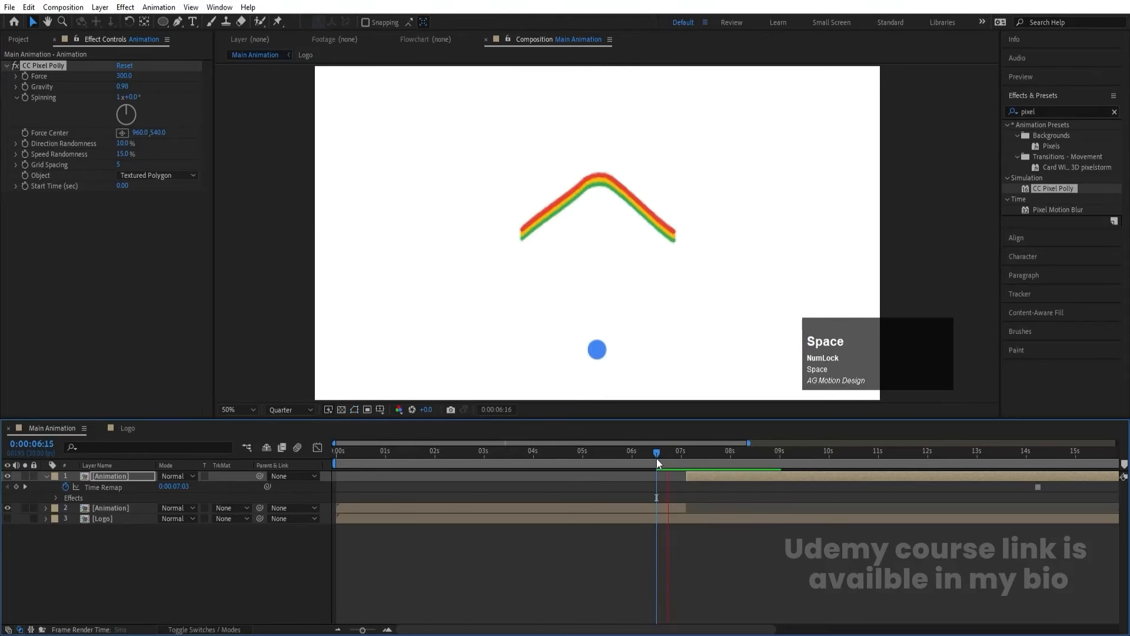
pyautogui.moveTo(686, 456); pyautogui.dragTo(634, 459)
pyautogui.press('space')
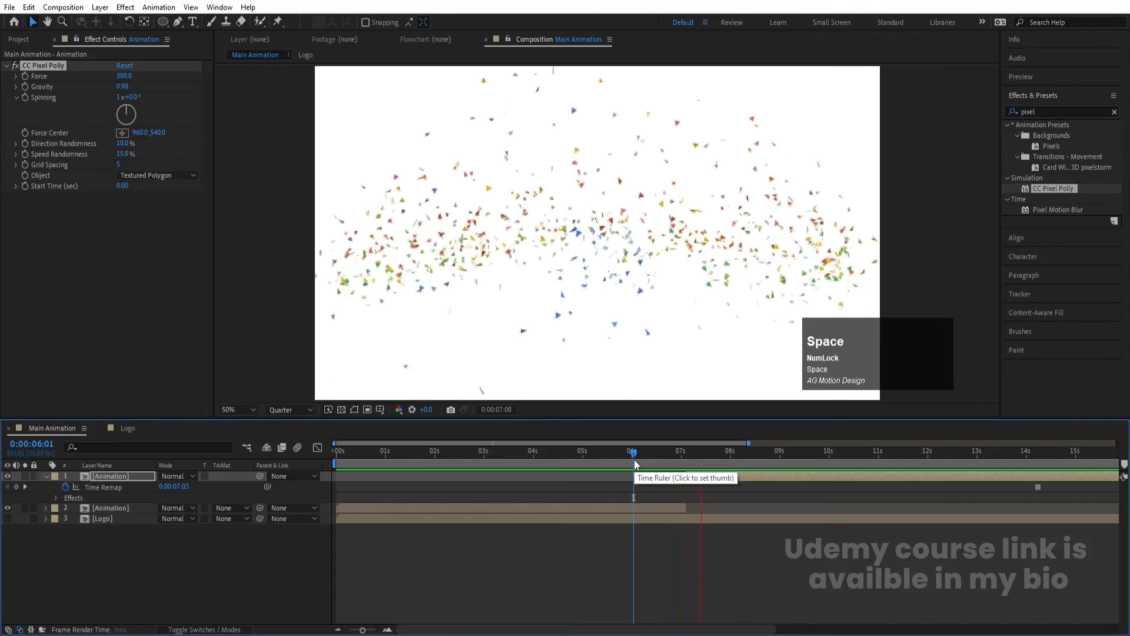
pyautogui.press('space')
# Step: Make the Logo layer visible and shift it to begin at 0:00:07:03, where the shatter starts
pyautogui.click(687, 457)
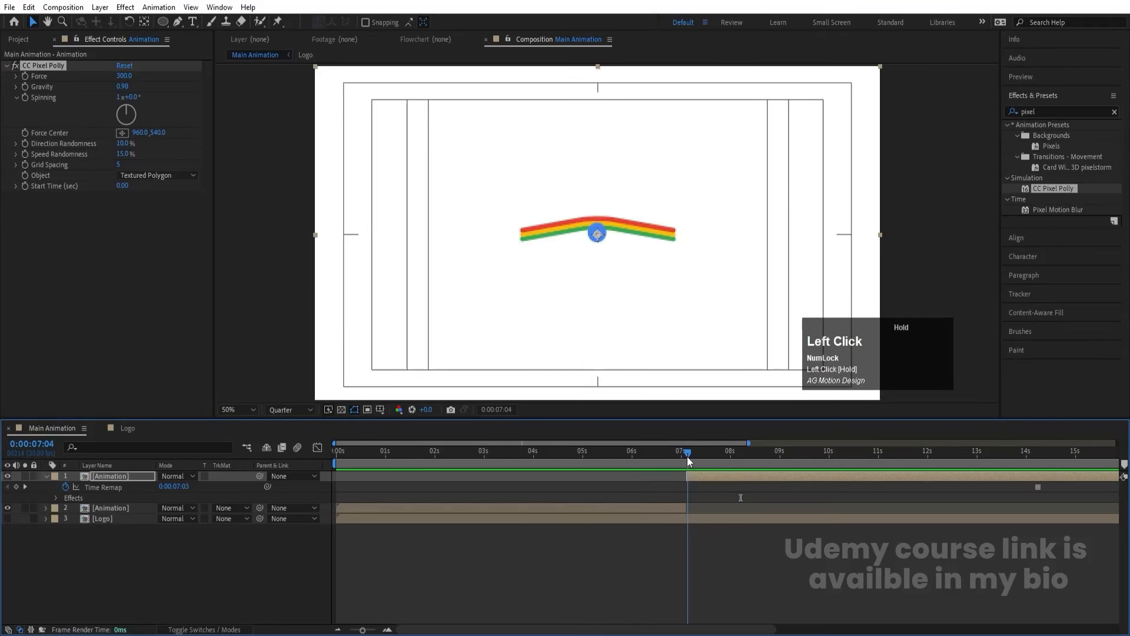
pyautogui.click(7, 518)
pyautogui.click(91, 521)
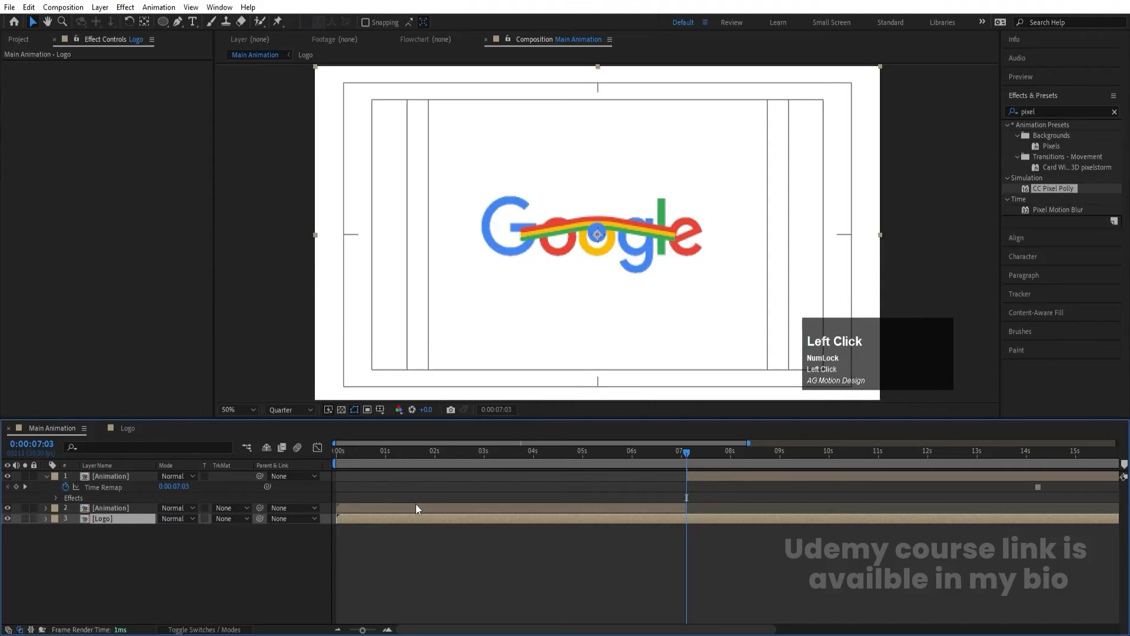
pyautogui.press('[')
pyautogui.press('-')
# Step: Preview the logo reveal over the shatter, and play the whole Main Animation from its beginning
pyautogui.press('space')
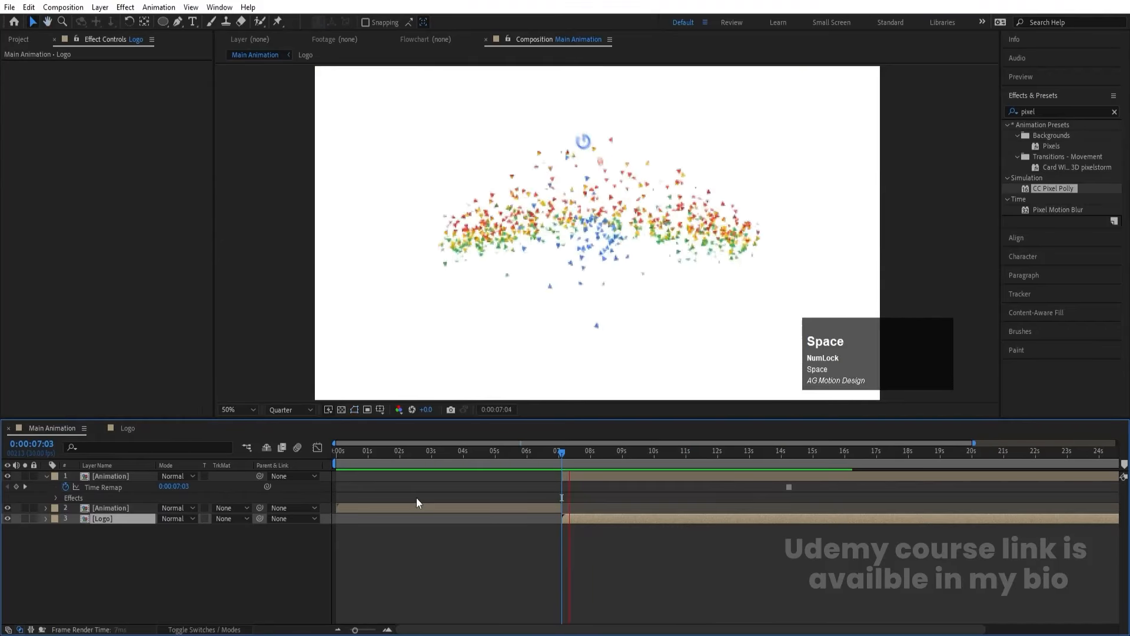
pyautogui.press('space')
pyautogui.press('-')
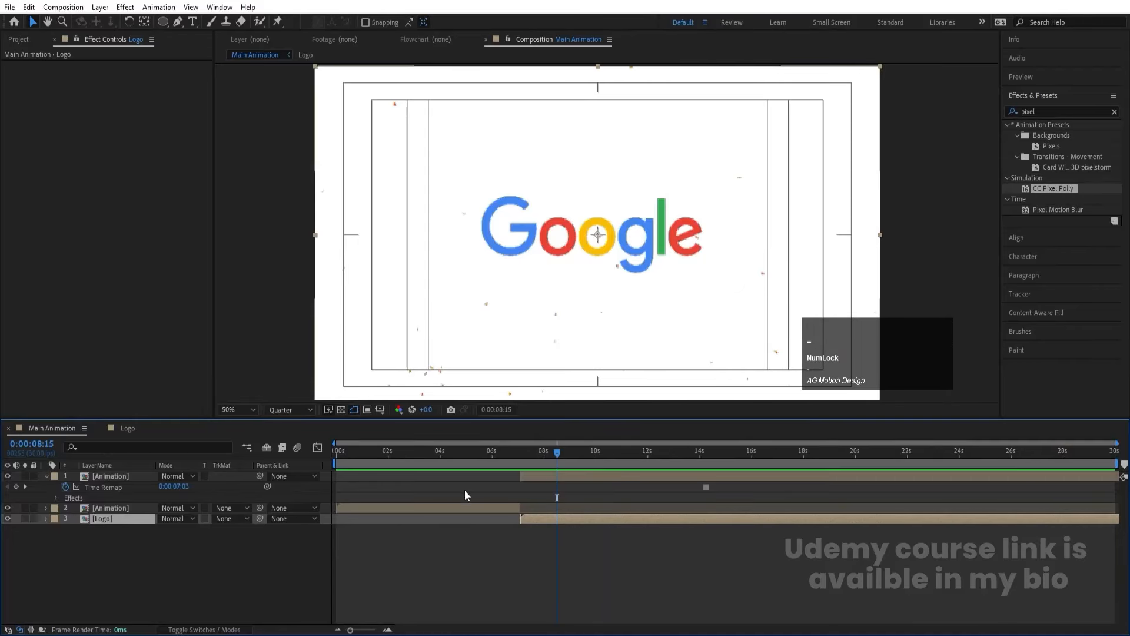
pyautogui.click(336, 451)
pyautogui.press('space')
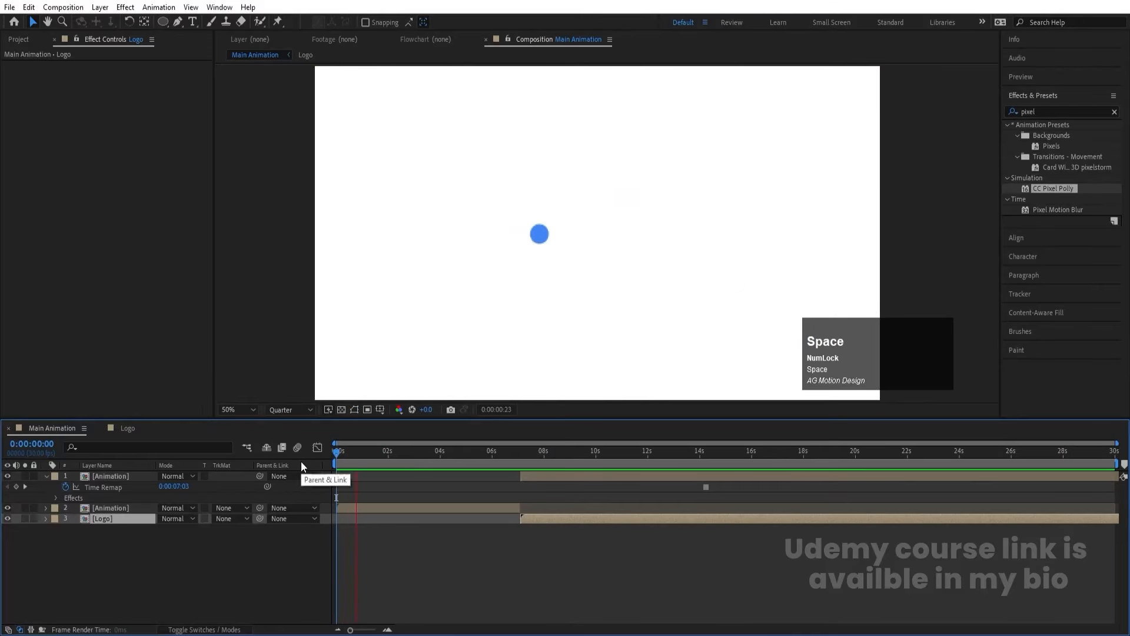
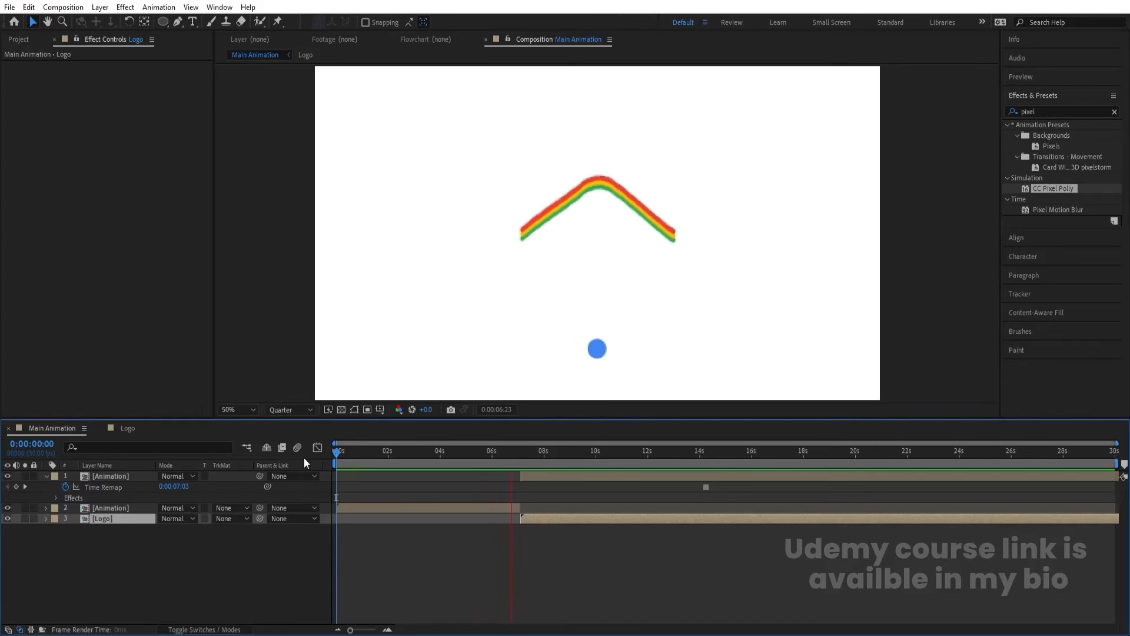
pyautogui.press('space')
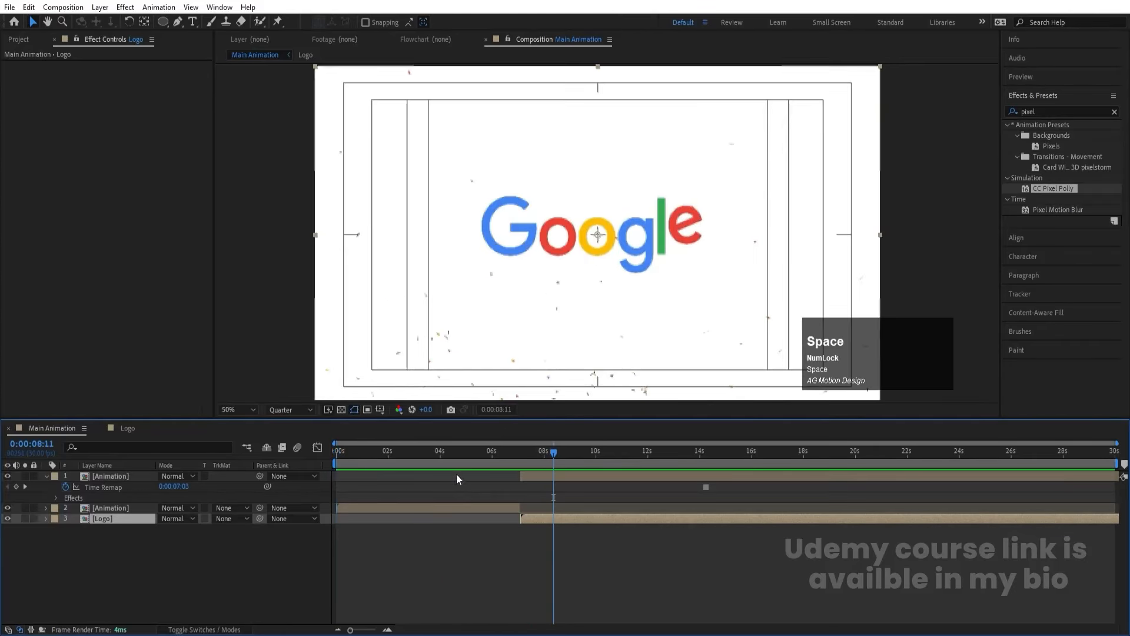
# Step: Open the Animation precomp and duplicate the Sphere layer with the playhead at 0:00:01:18
pyautogui.click(437, 452)
pyautogui.doubleClick(411, 506)
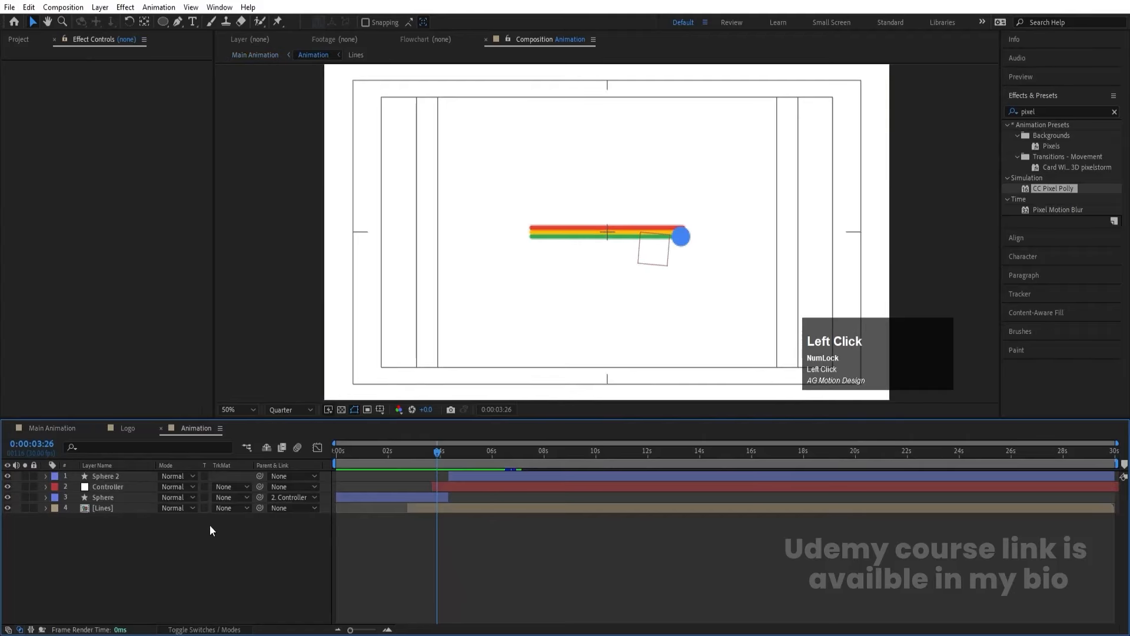
pyautogui.click(122, 499)
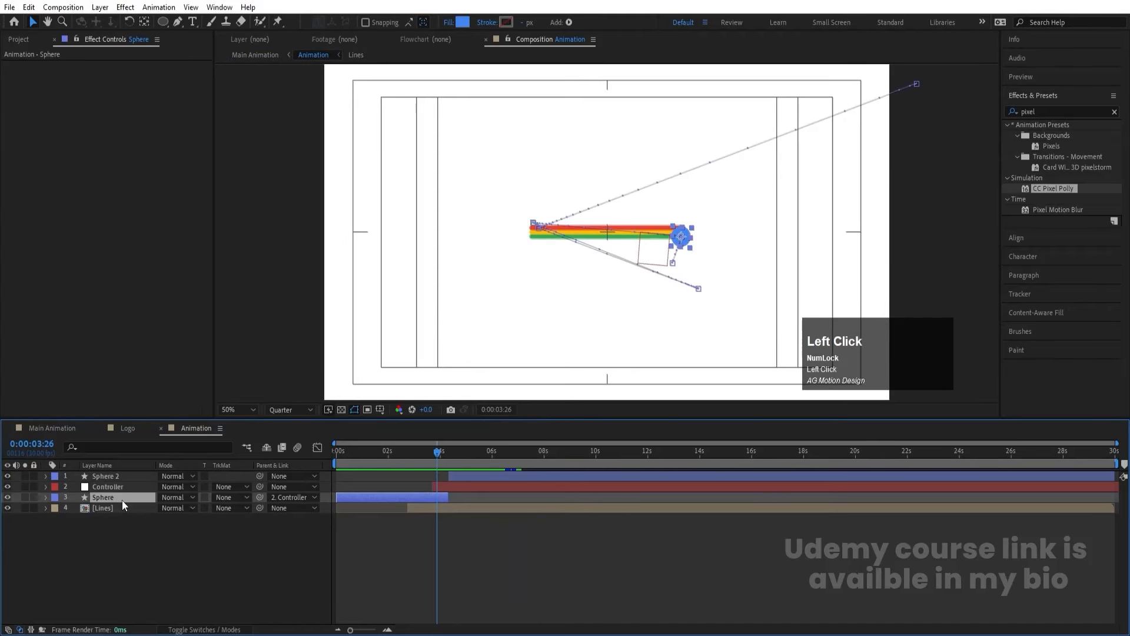
pyautogui.press('alt')
pyautogui.click(378, 452)
pyautogui.hotkey('ctrl', 'd')
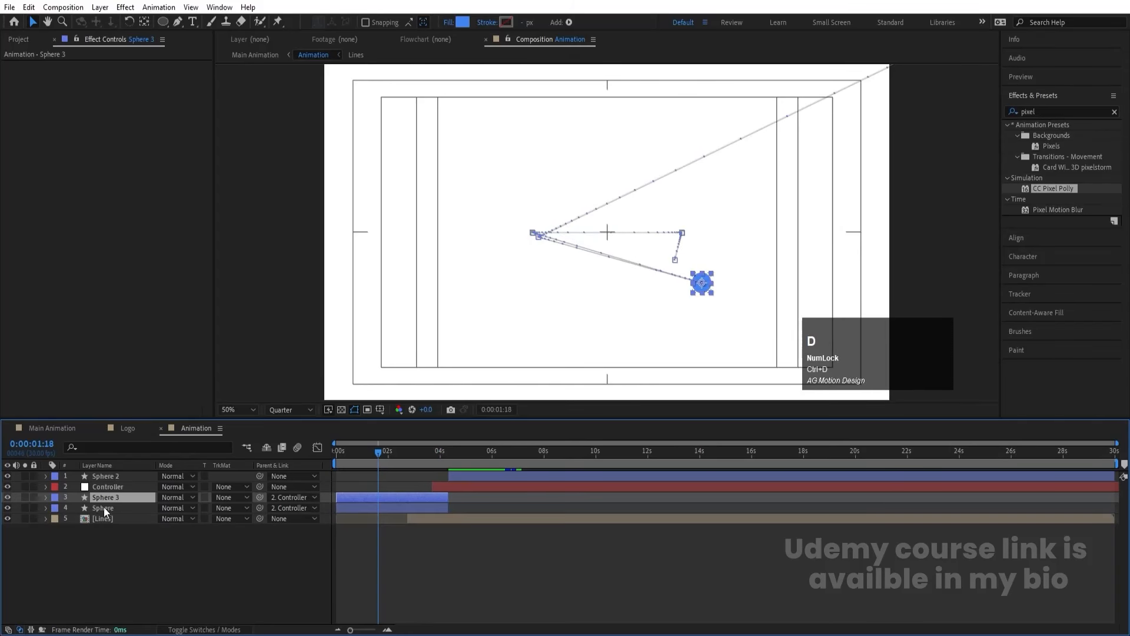
# Step: Turn the original Sphere layer into a halo behind its duplicate with 217% scale and 30% opacity
pyautogui.click(103, 507)
pyautogui.press('s')
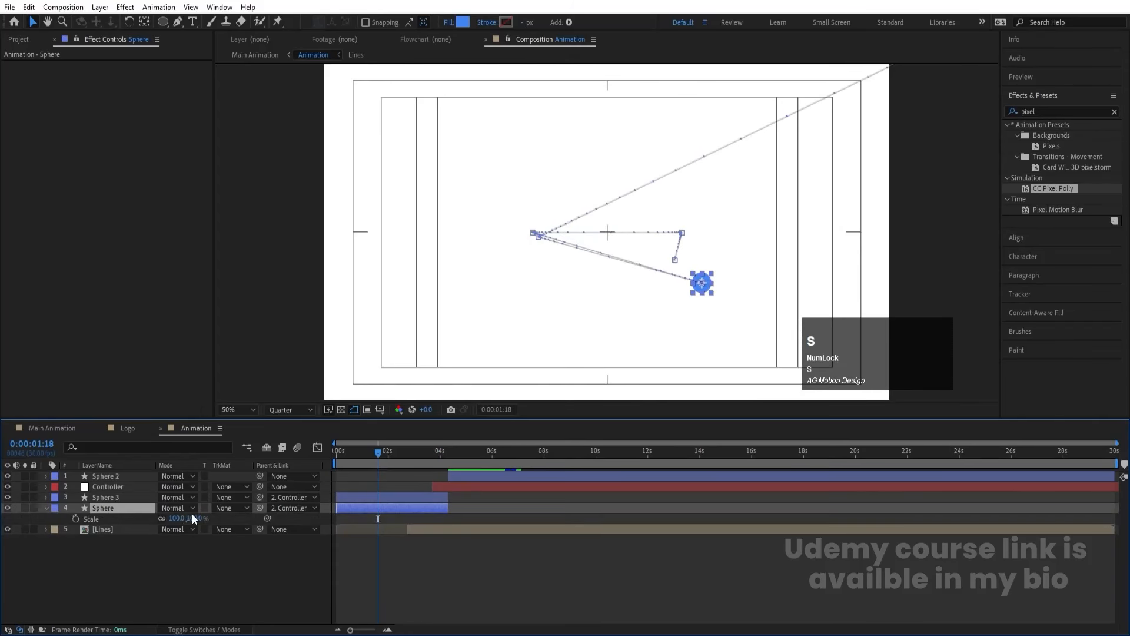
pyautogui.moveTo(172, 519); pyautogui.dragTo(228, 507)
pyautogui.press('t')
pyautogui.click(166, 518)
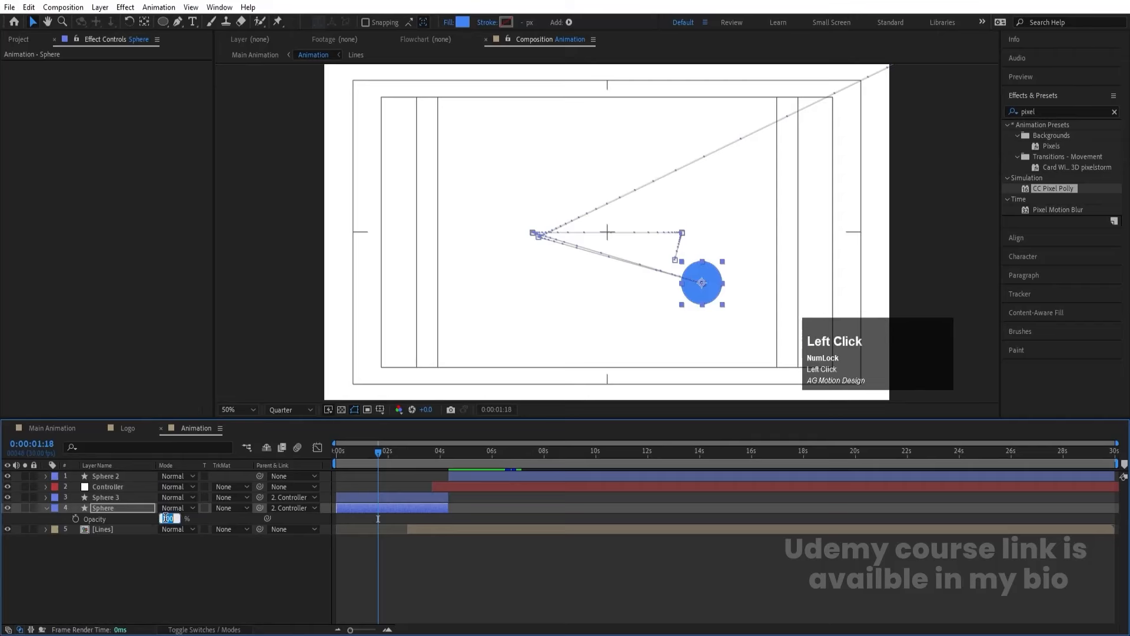
pyautogui.press('Return')
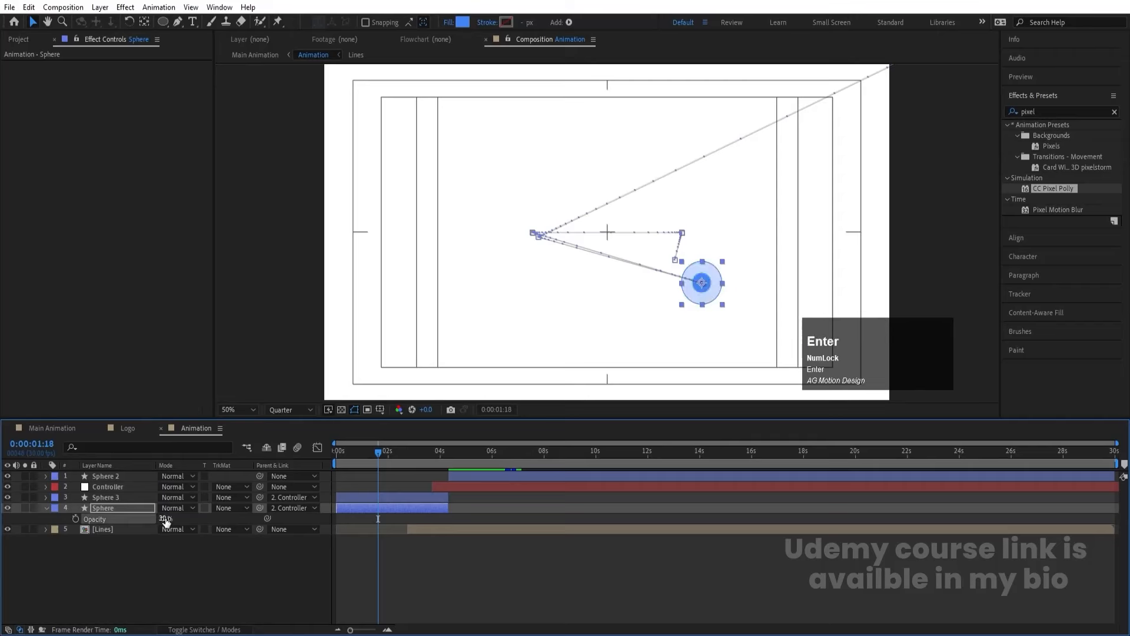
pyautogui.click(157, 560)
# Step: Duplicate the Sphere 2 layer with the playhead at 0:00:04:18
pyautogui.click(456, 453)
pyautogui.click(456, 480)
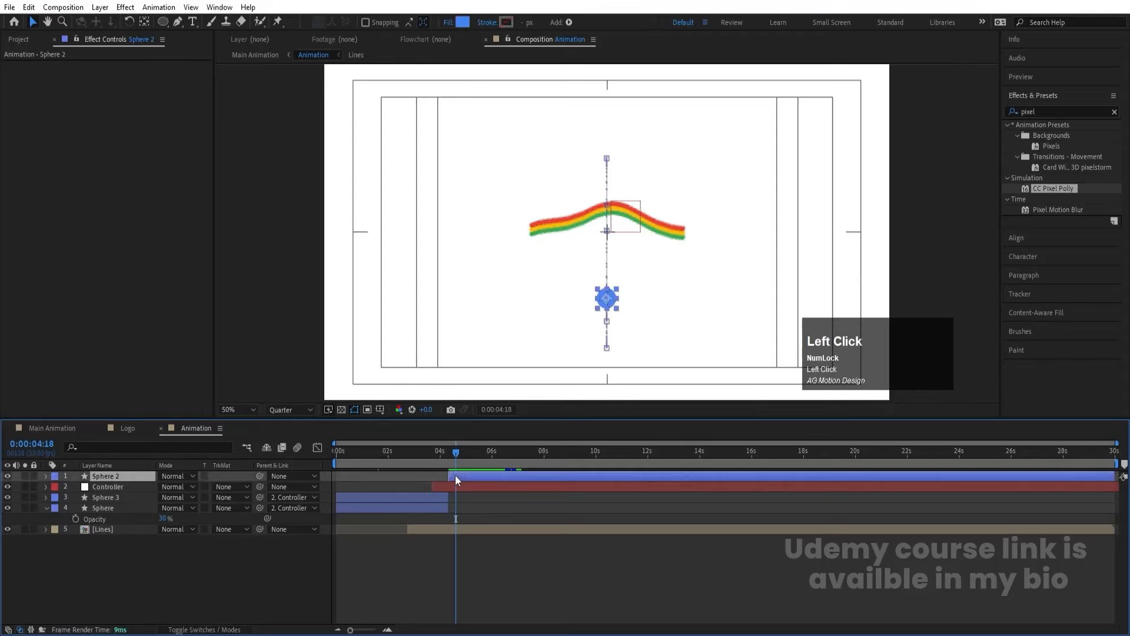
pyautogui.hotkey('ctrl', 'd')
# Step: Match the original Sphere 2 layer to the first halo with 217% scale and 30% opacity
pyautogui.click(122, 486)
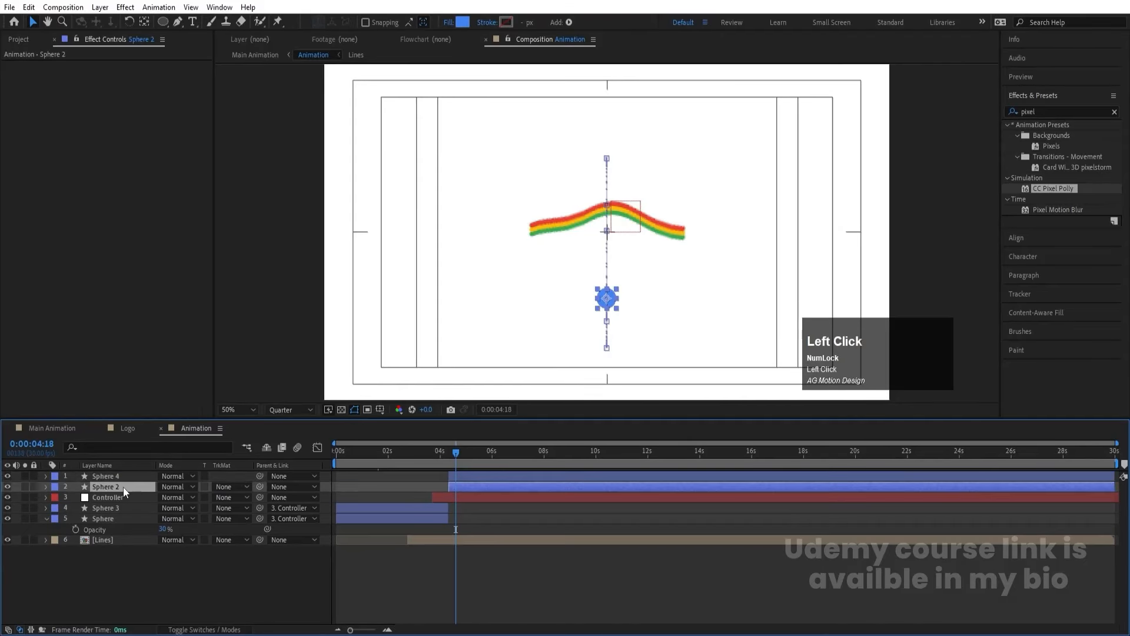
pyautogui.press('s')
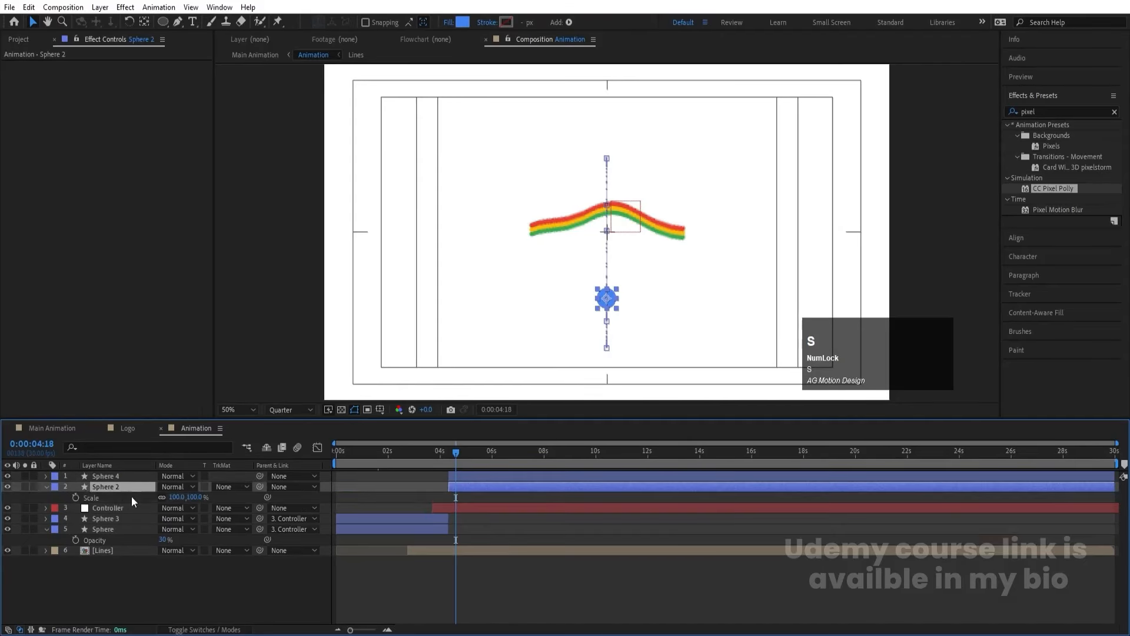
pyautogui.click(134, 529)
pyautogui.click(177, 497)
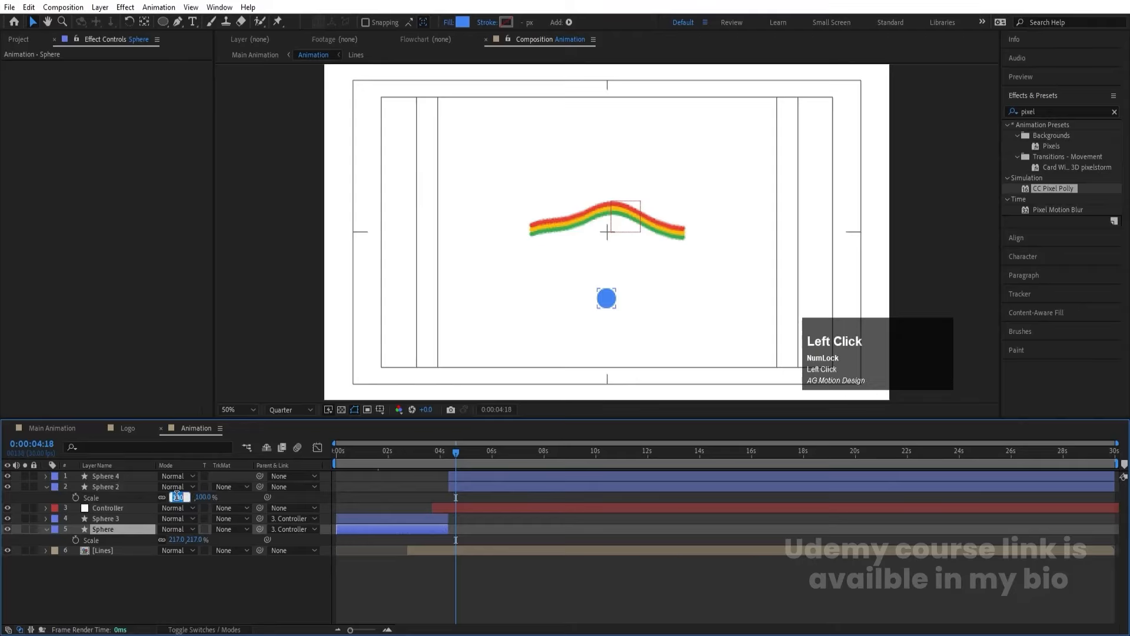
pyautogui.write('217')
pyautogui.press('Return')
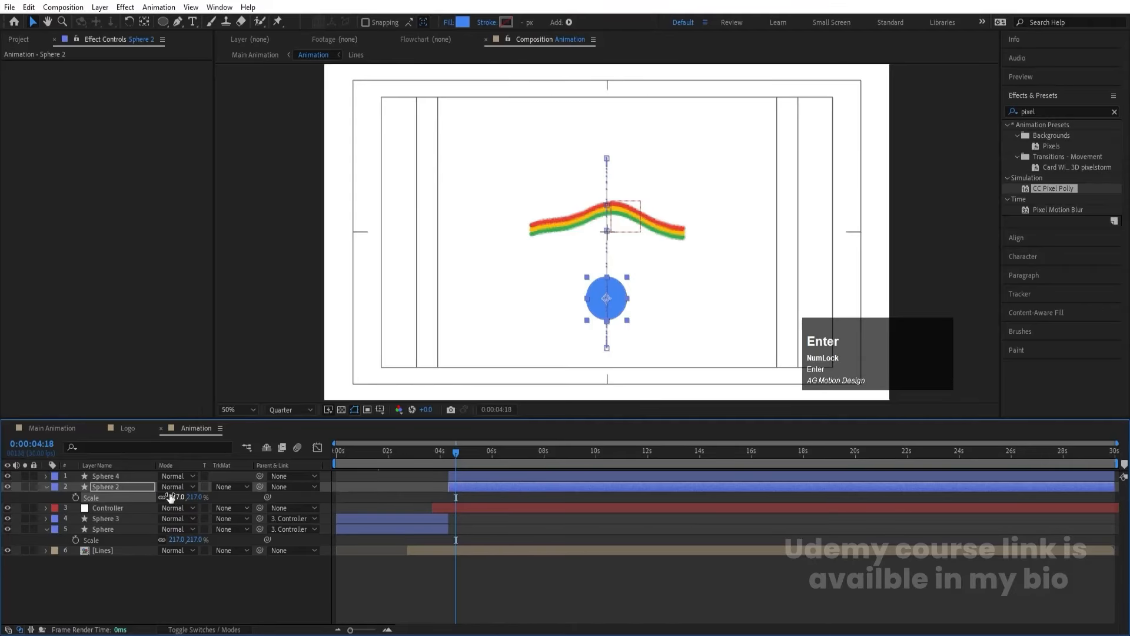
pyautogui.press('t')
pyautogui.click(168, 497)
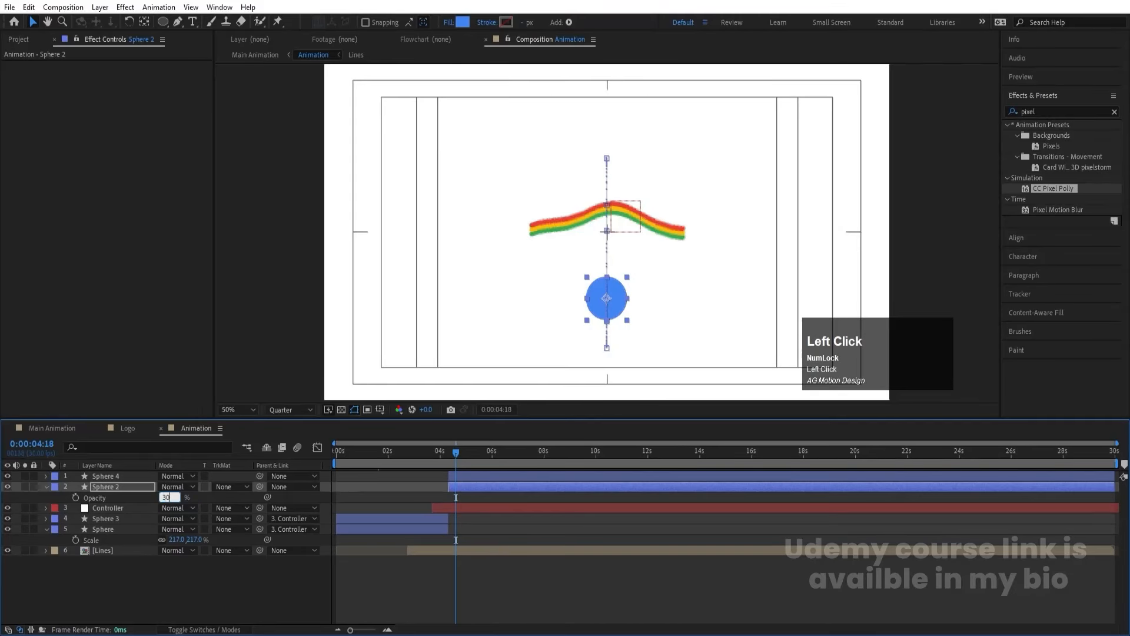
pyautogui.press('Return')
pyautogui.click(375, 503)
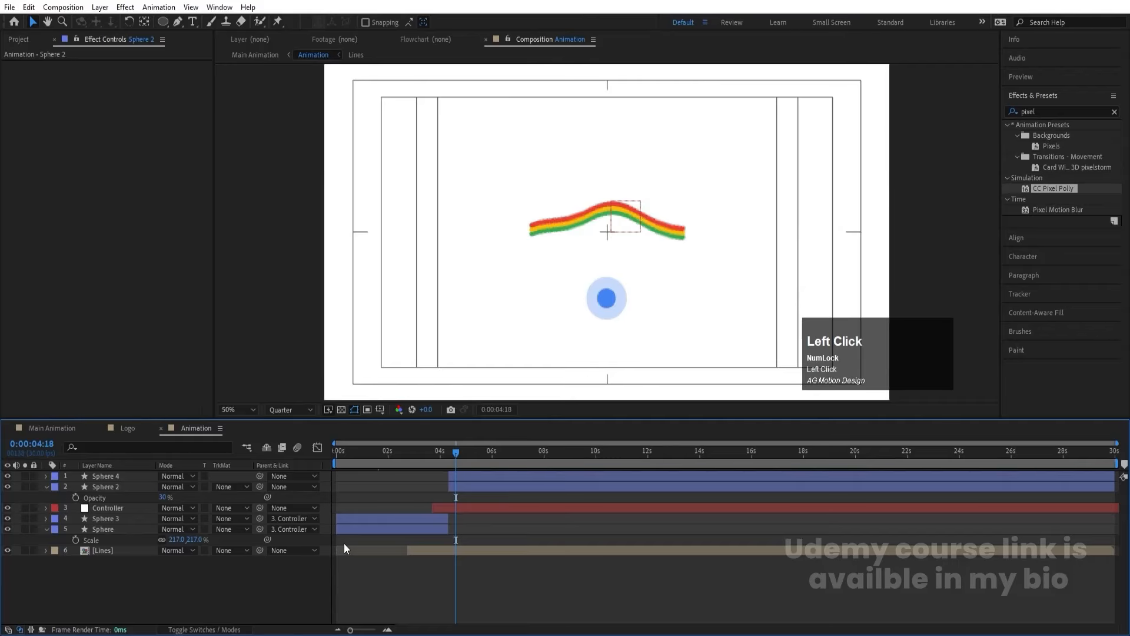
# Step: Collapse the layer properties and preview the Animation composition with both sphere halos from the beginning
pyautogui.press('u')
pyautogui.press('u')
pyautogui.click(336, 451)
pyautogui.press('space')
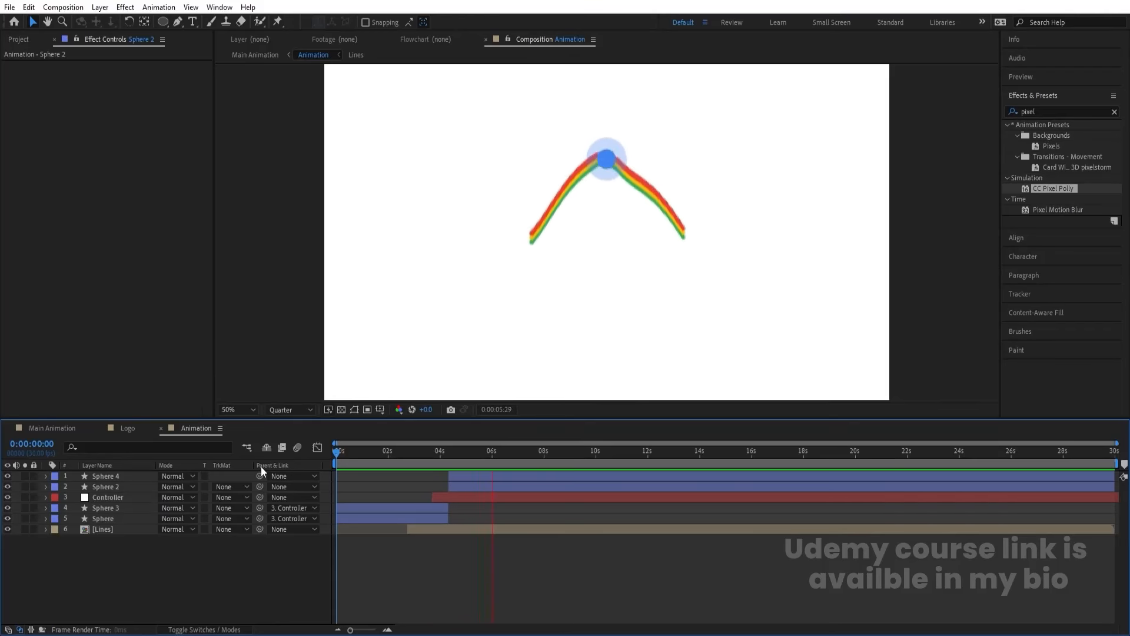
pyautogui.press('space')
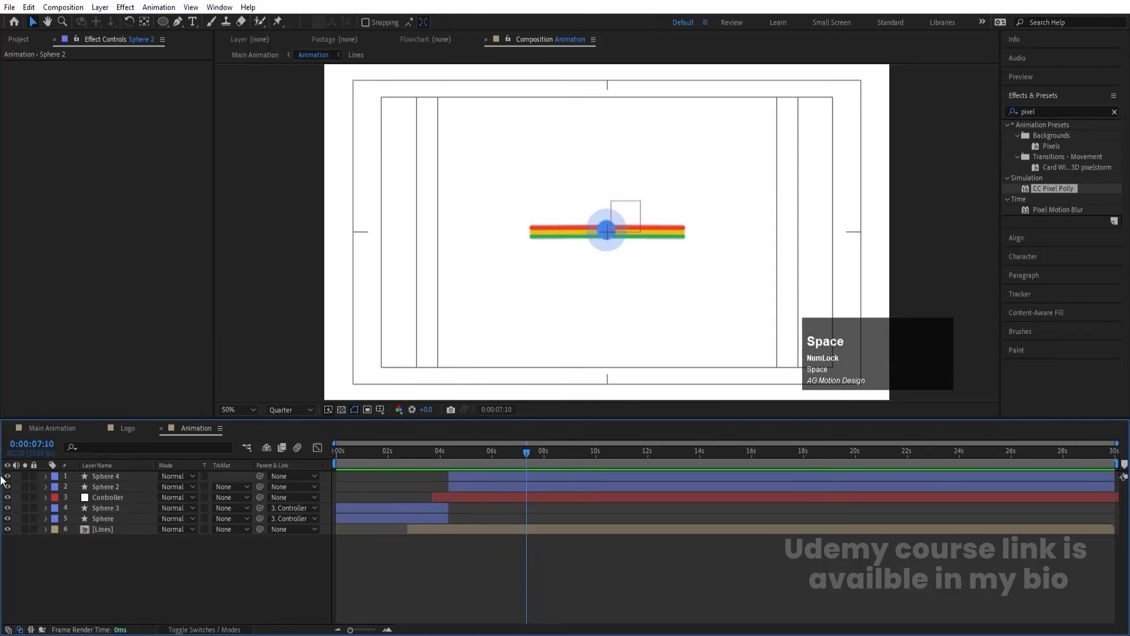
# Step: Return to the Main Animation composition, preview the haloed spheres from the start, and scrub to 0:00:06:15
pyautogui.click(52, 428)
pyautogui.moveTo(526, 452); pyautogui.dragTo(280, 458)
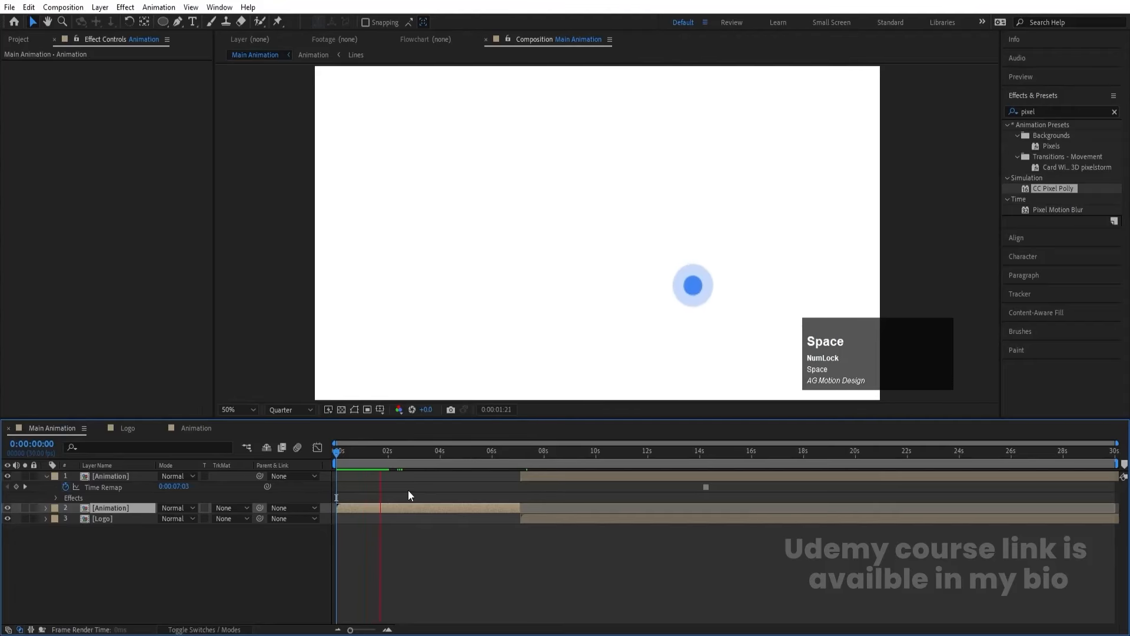
pyautogui.press('space')
pyautogui.press('space')
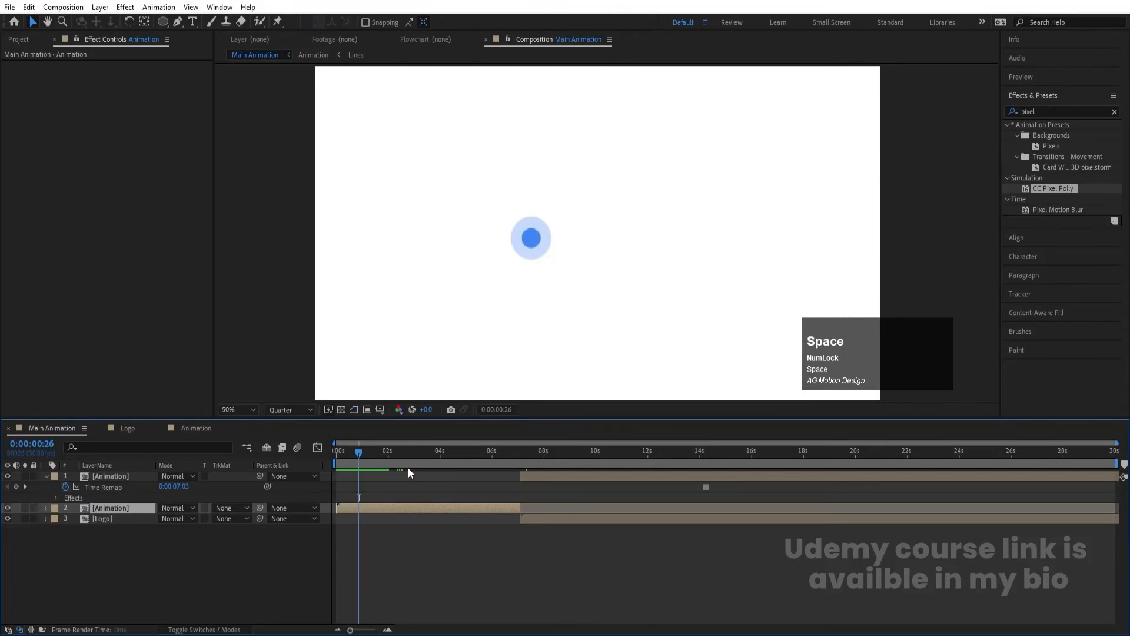
pyautogui.moveTo(428, 459); pyautogui.dragTo(507, 455)
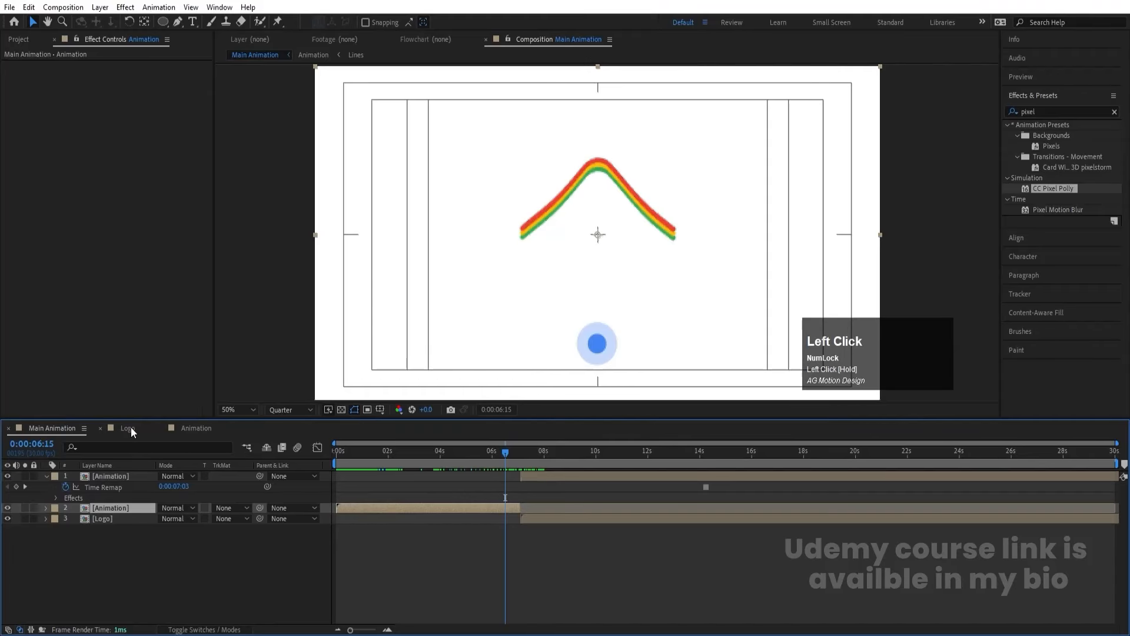
# Step: Open the nested Lines composition at 0:00:05:02 and hide the green line layer and the red line 2 layer
pyautogui.doubleClick(104, 510)
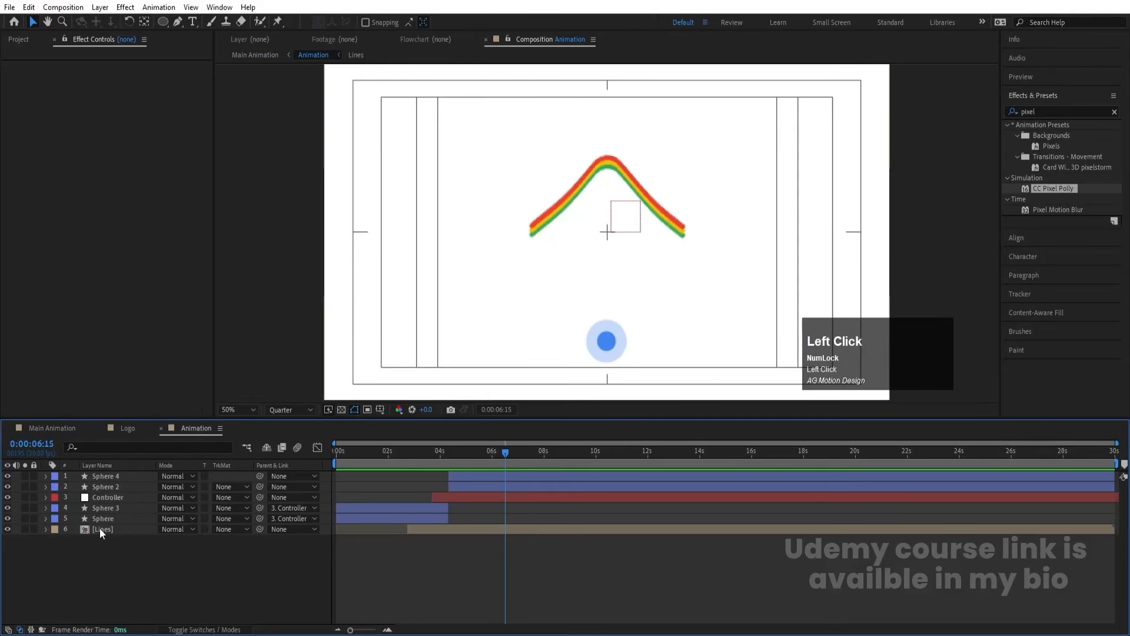
pyautogui.moveTo(452, 453); pyautogui.dragTo(468, 453)
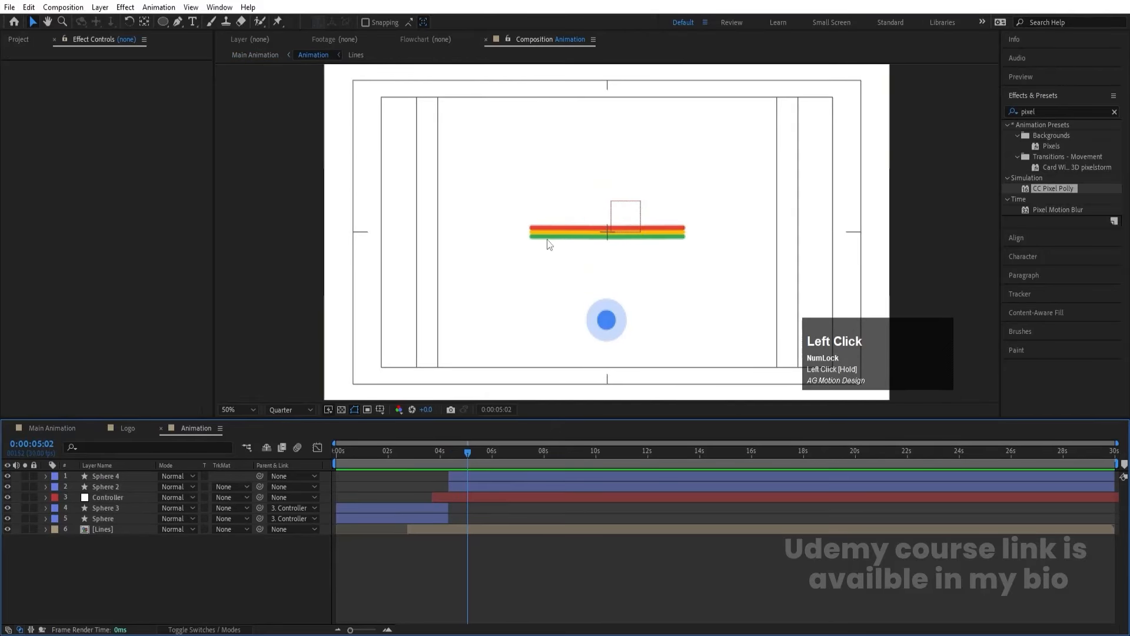
pyautogui.doubleClick(107, 528)
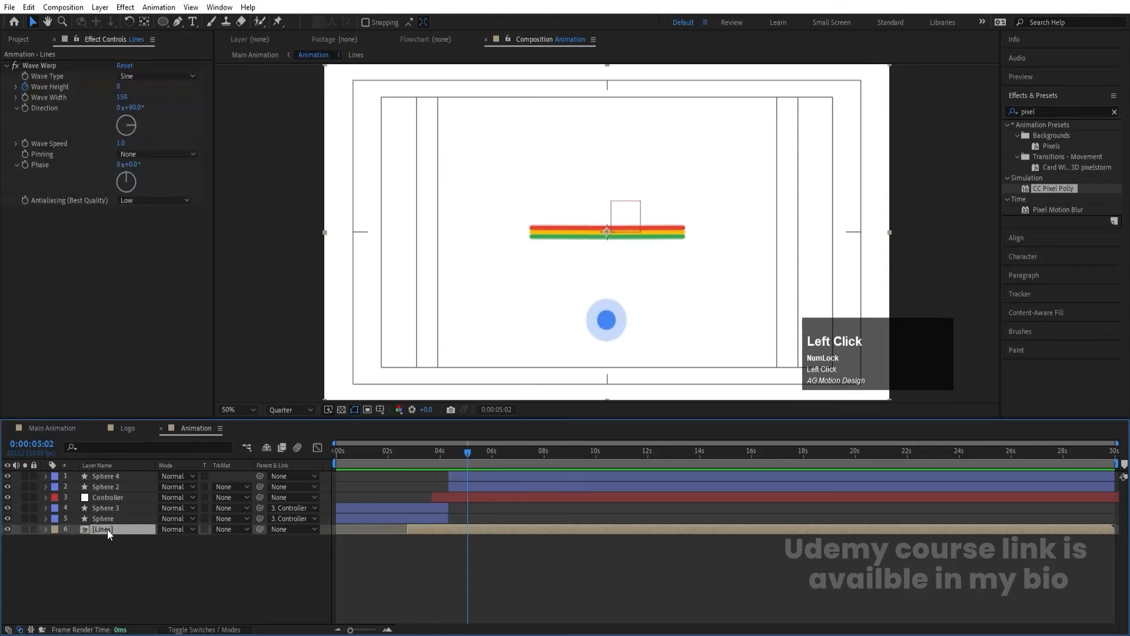
pyautogui.click(104, 497)
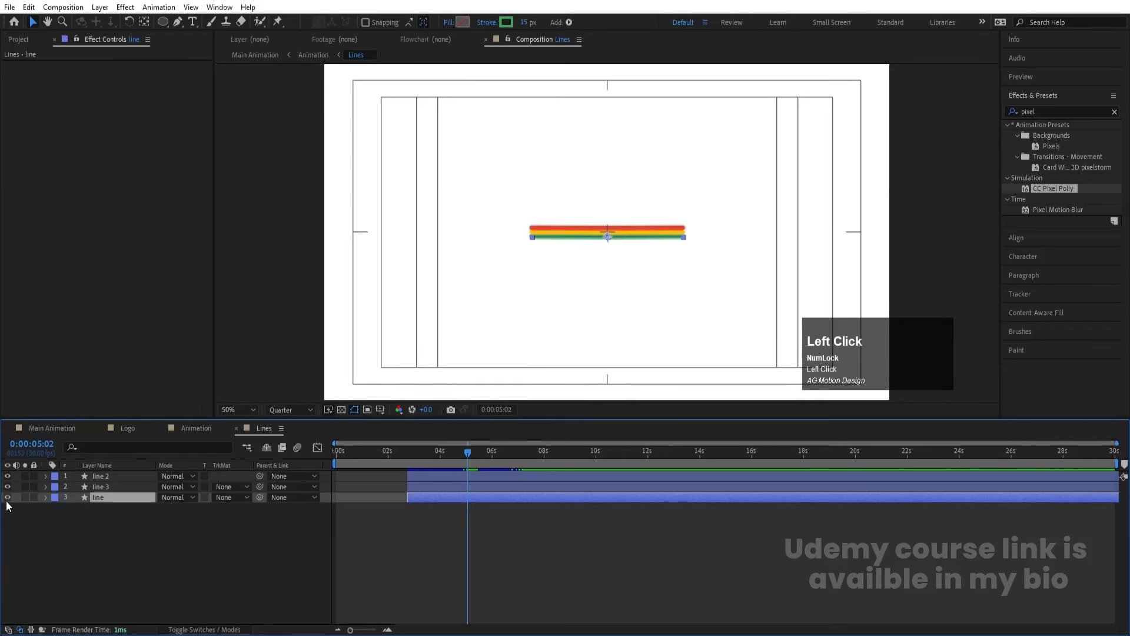
pyautogui.click(7, 496)
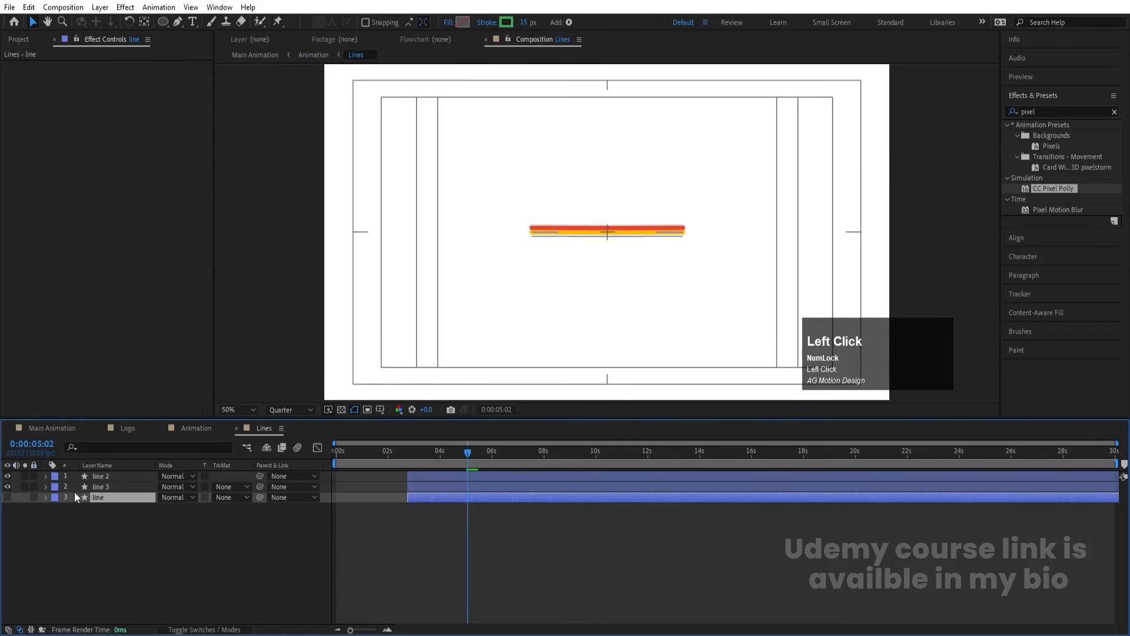
pyautogui.click(91, 479)
pyautogui.click(7, 476)
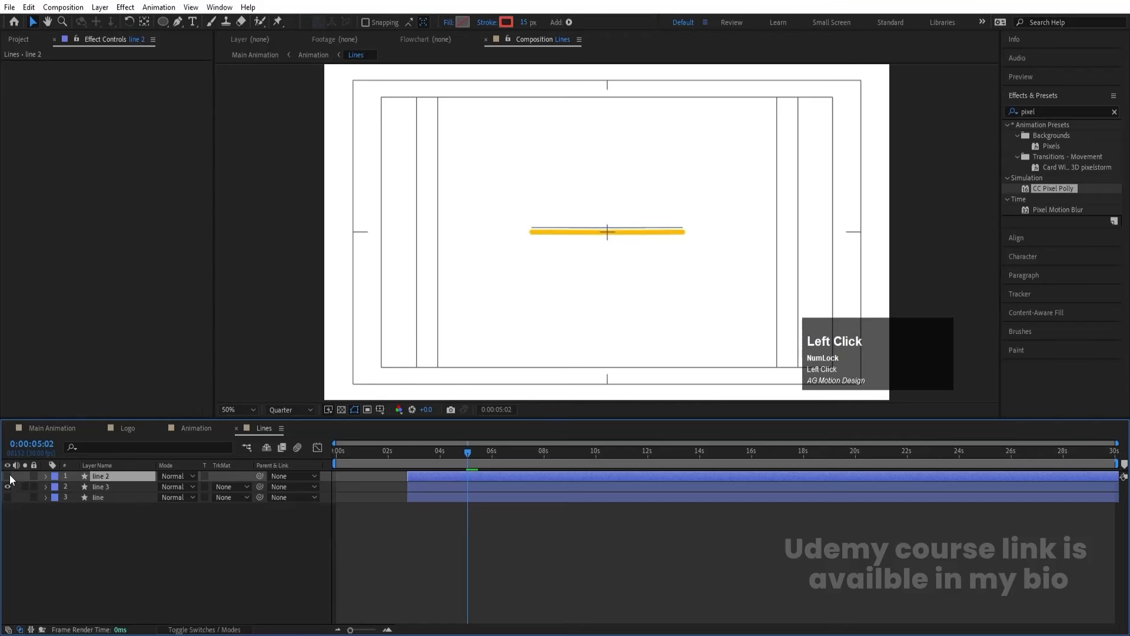
# Step: Return to the Main Animation composition and preview the animation with only the yellow stripe from the start
pyautogui.click(59, 428)
pyautogui.press('space')
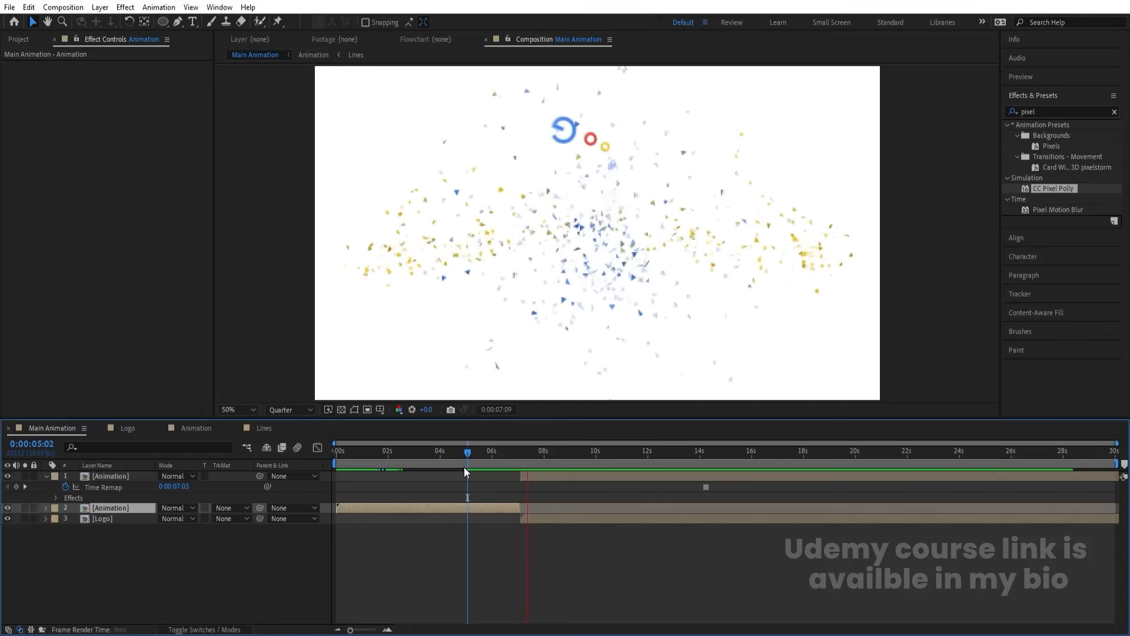
pyautogui.press('space')
pyautogui.click(436, 461)
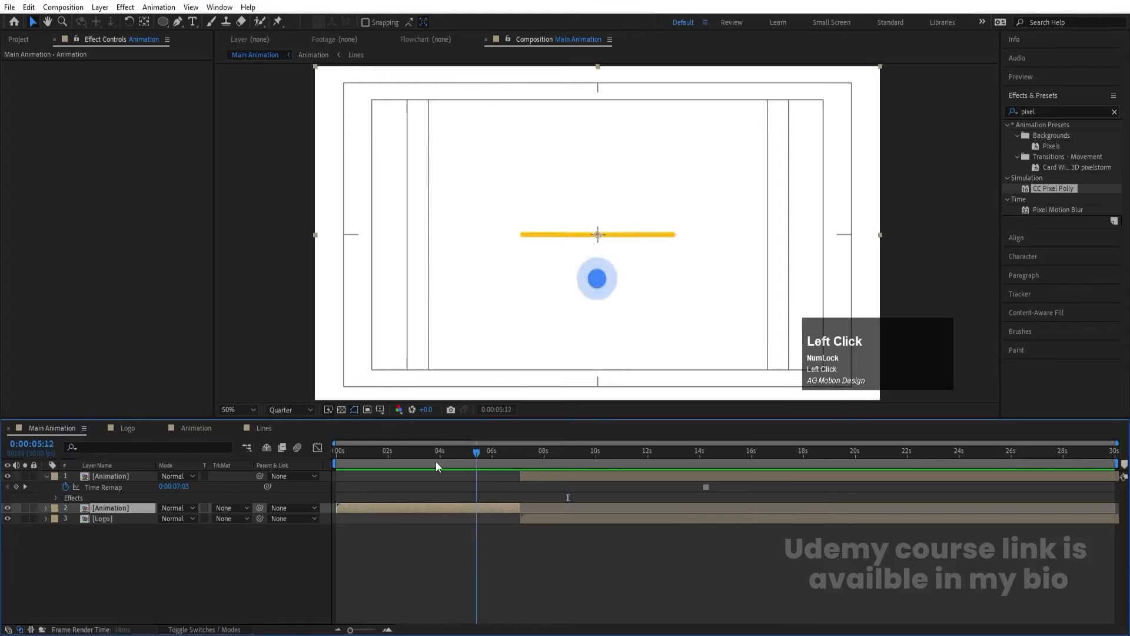
pyautogui.press('space')
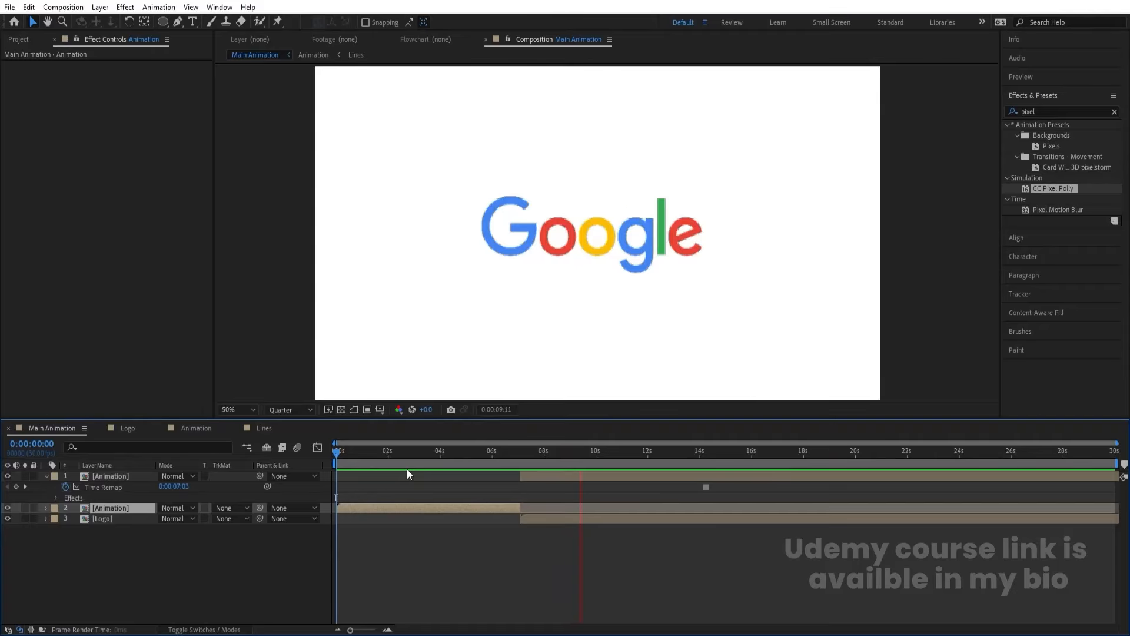
pyautogui.press('space')
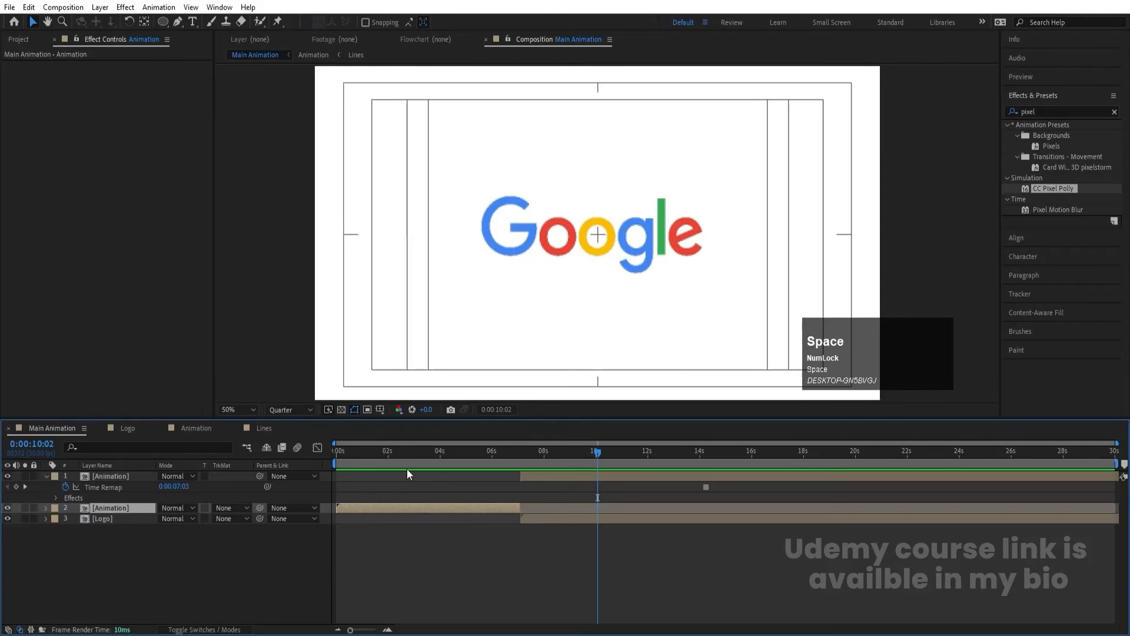
# Step: Add a 1920 x 1080 px white solid to Main Animation and move it beneath all other layers
pyautogui.hotkey('ctrl', 'y')
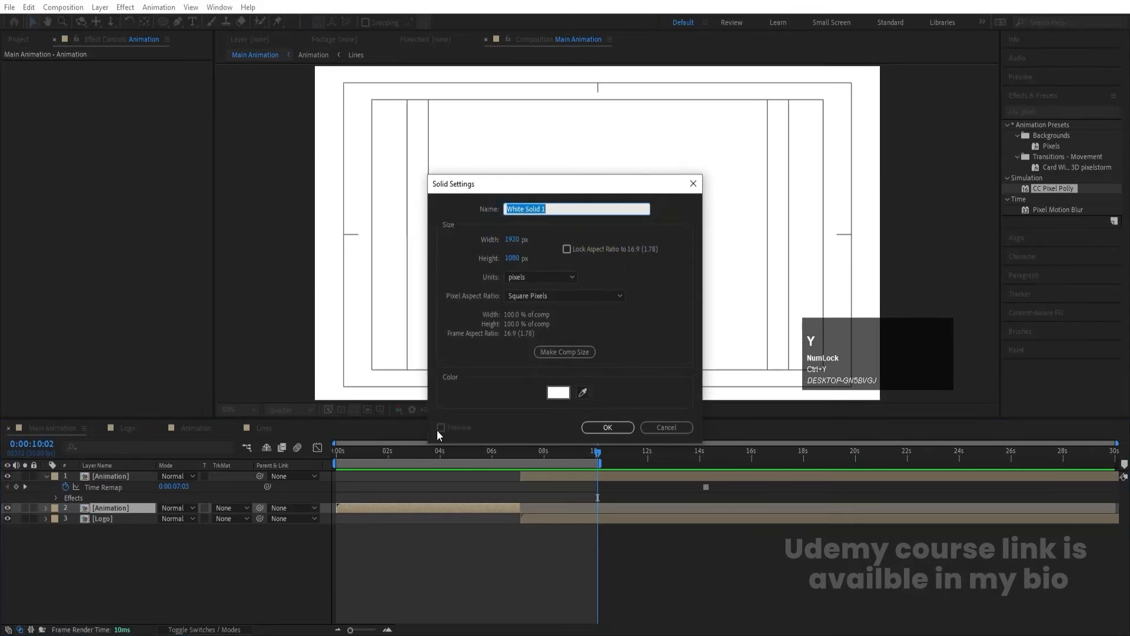
pyautogui.press('Return')
pyautogui.moveTo(121, 508); pyautogui.dragTo(122, 559)
pyautogui.click(126, 566)
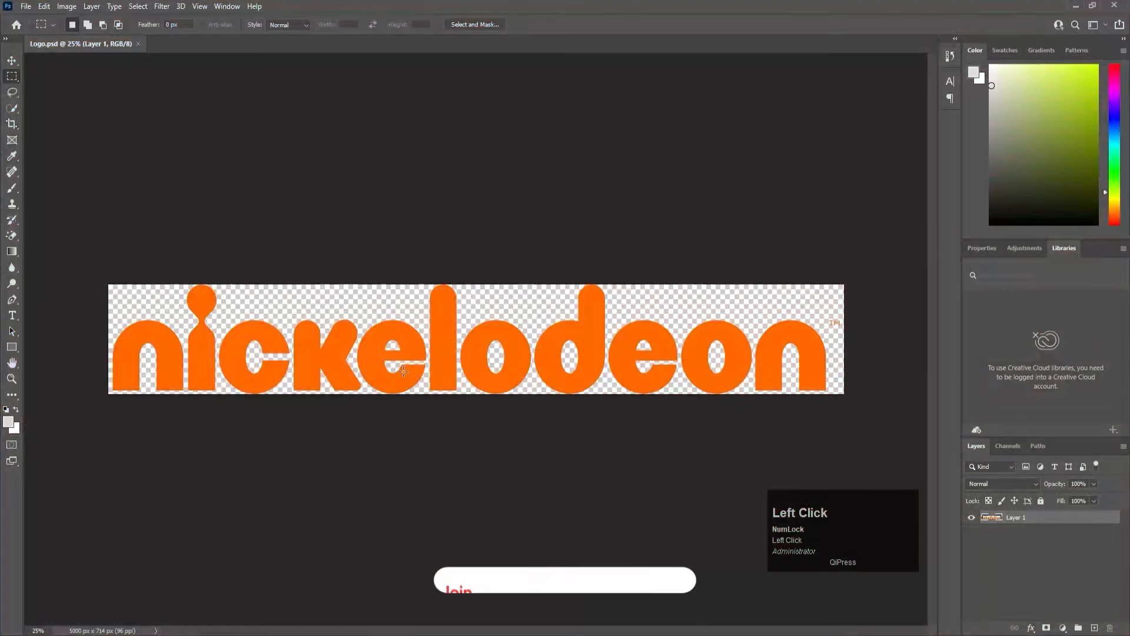
# Step: In Photoshop's Logo.psd, cut the first letter n onto its own new layer, pasted in place, and hide that layer
pyautogui.press('v')
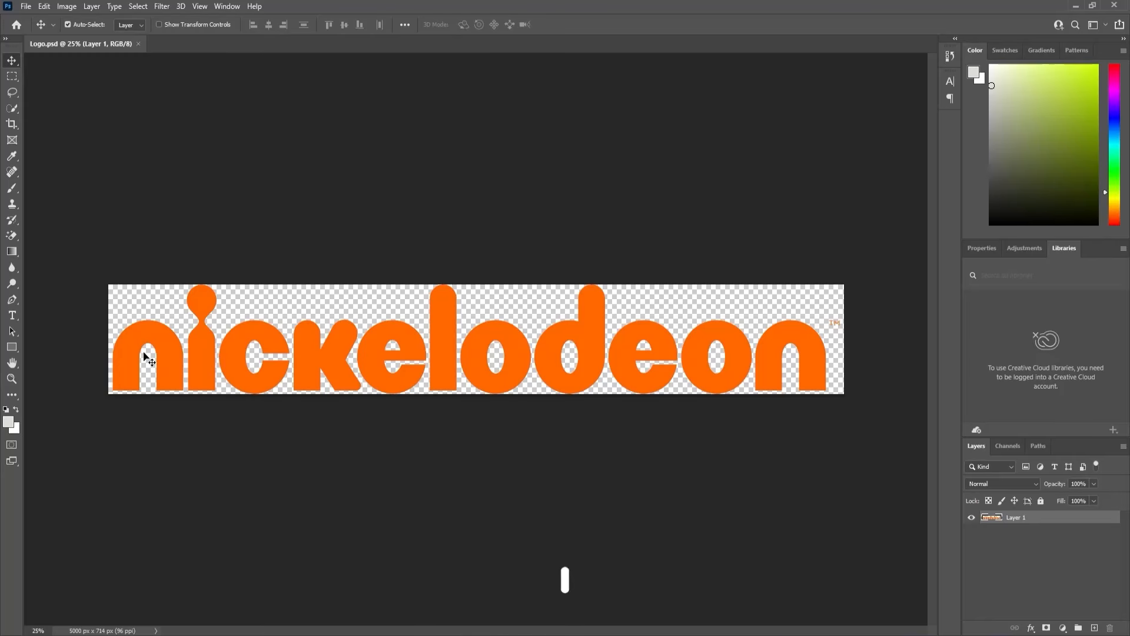
pyautogui.click(13, 77)
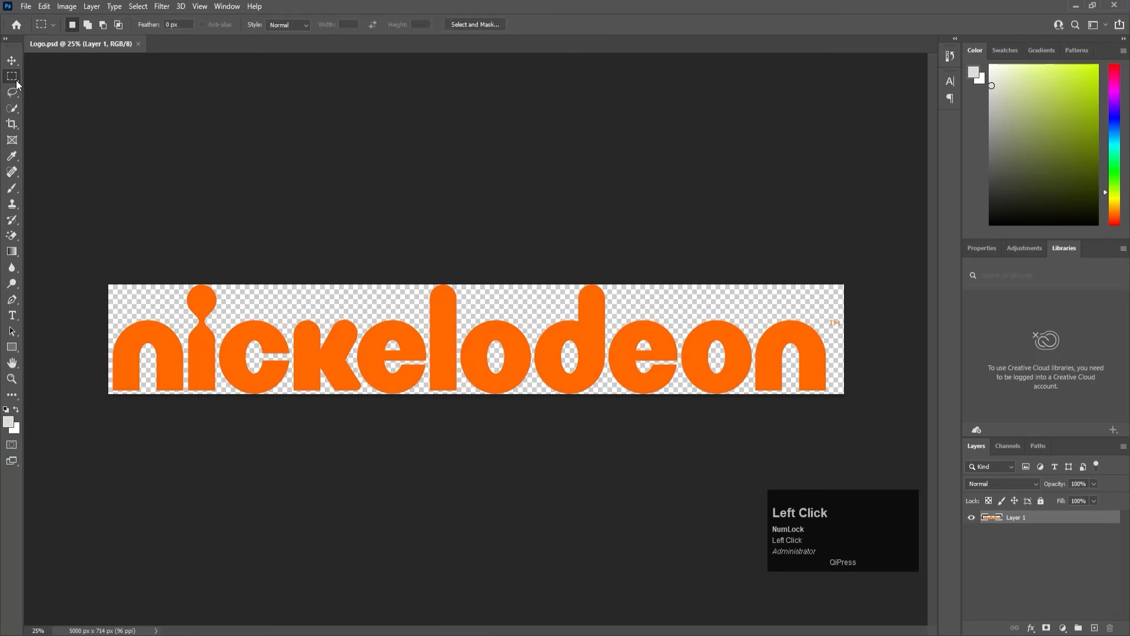
pyautogui.moveTo(88, 274); pyautogui.dragTo(186, 433)
pyautogui.hotkey('ctrl', 'x')
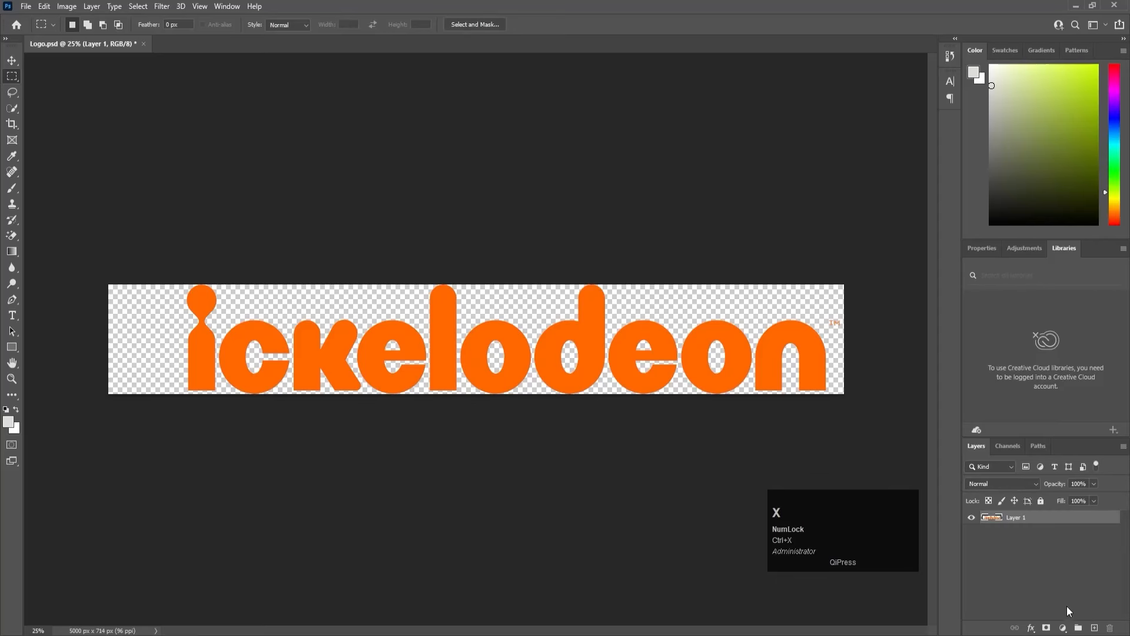
pyautogui.click(1092, 628)
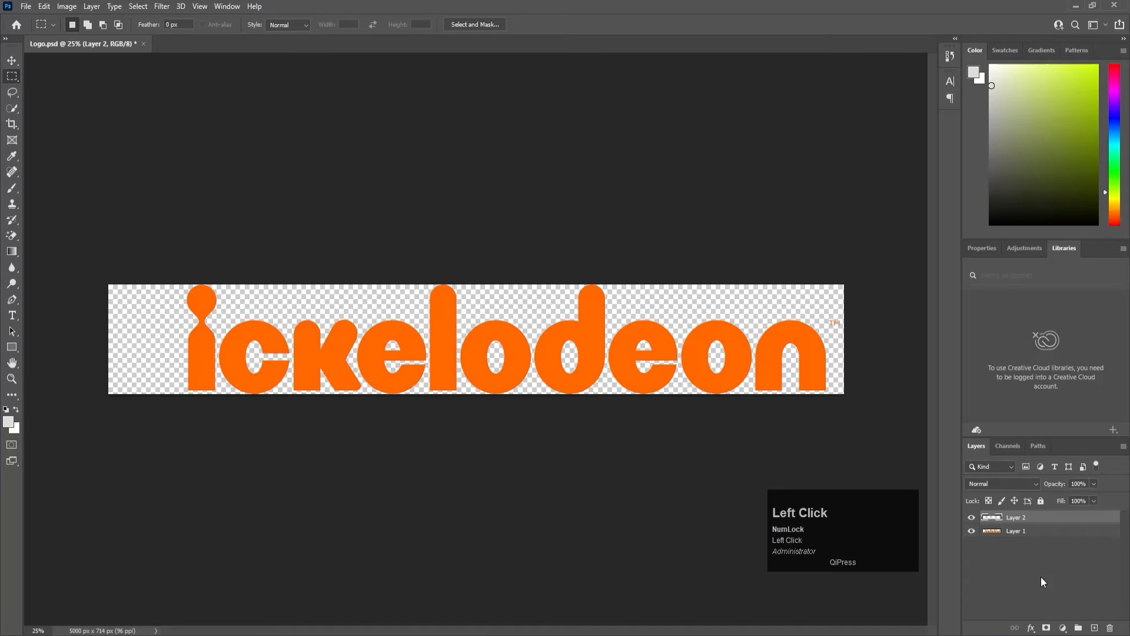
pyautogui.hotkey('ctrl', 'shift', 'v')
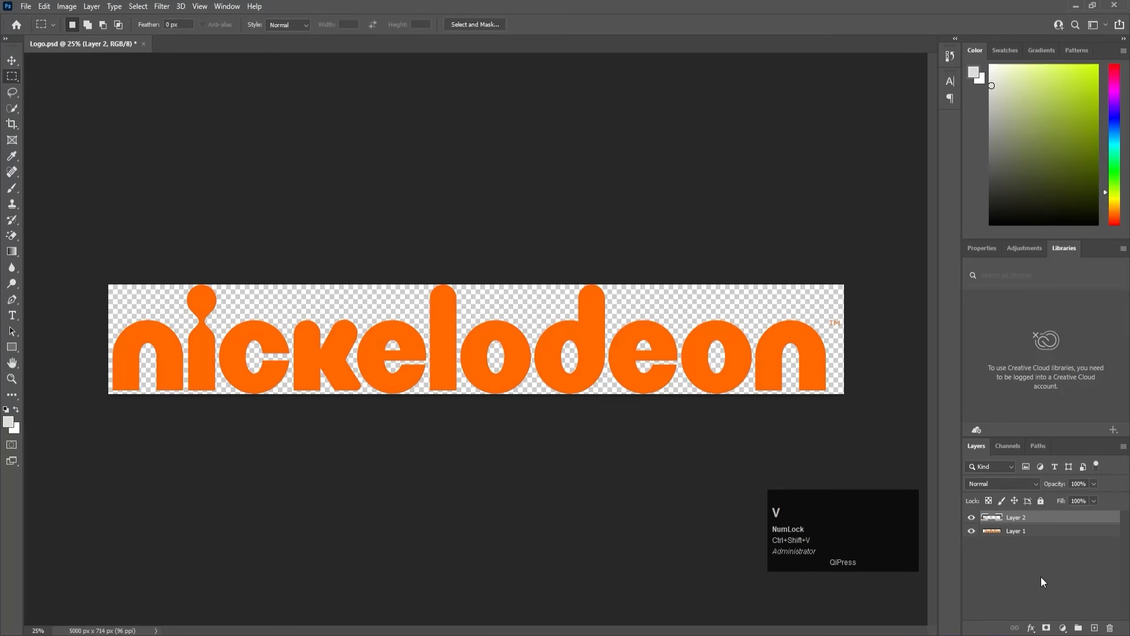
pyautogui.click(972, 518)
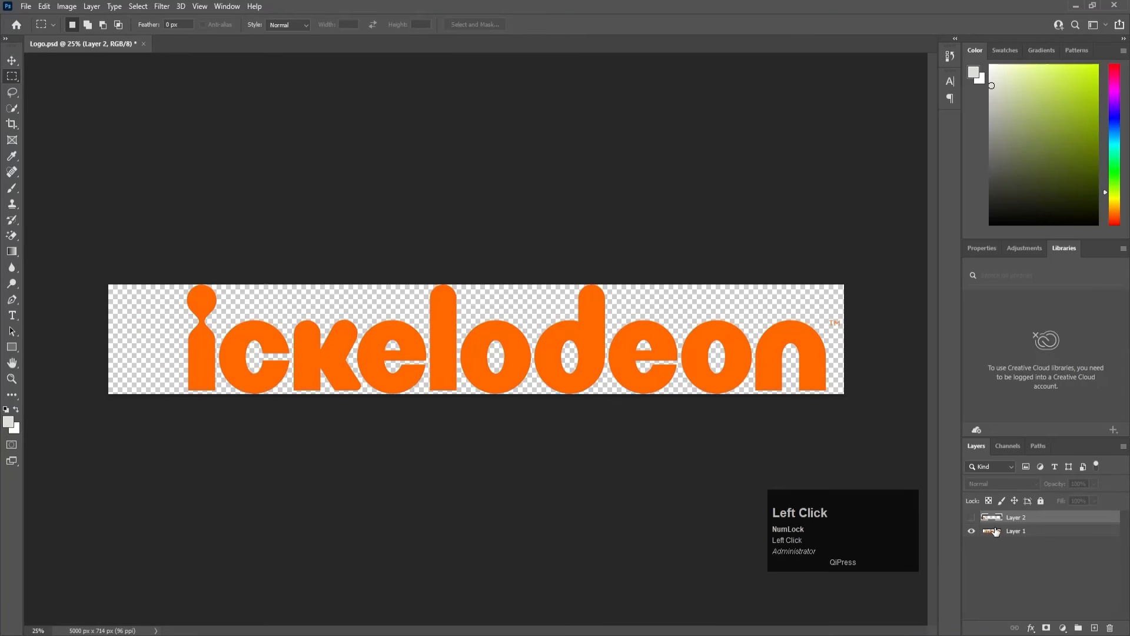
# Step: Cut the letter i from Layer 1 onto its own new layer, pasted in place, and hide that layer
pyautogui.click(994, 531)
pyautogui.moveTo(159, 264); pyautogui.dragTo(217, 424)
pyautogui.hotkey('ctrl', 'x')
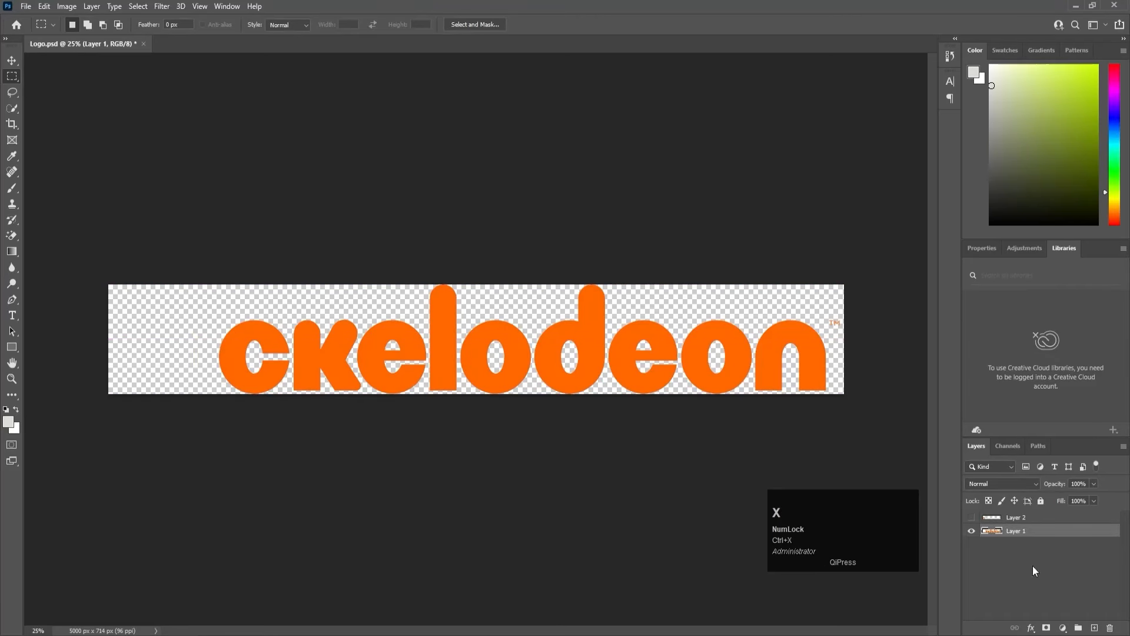
pyautogui.click(1090, 627)
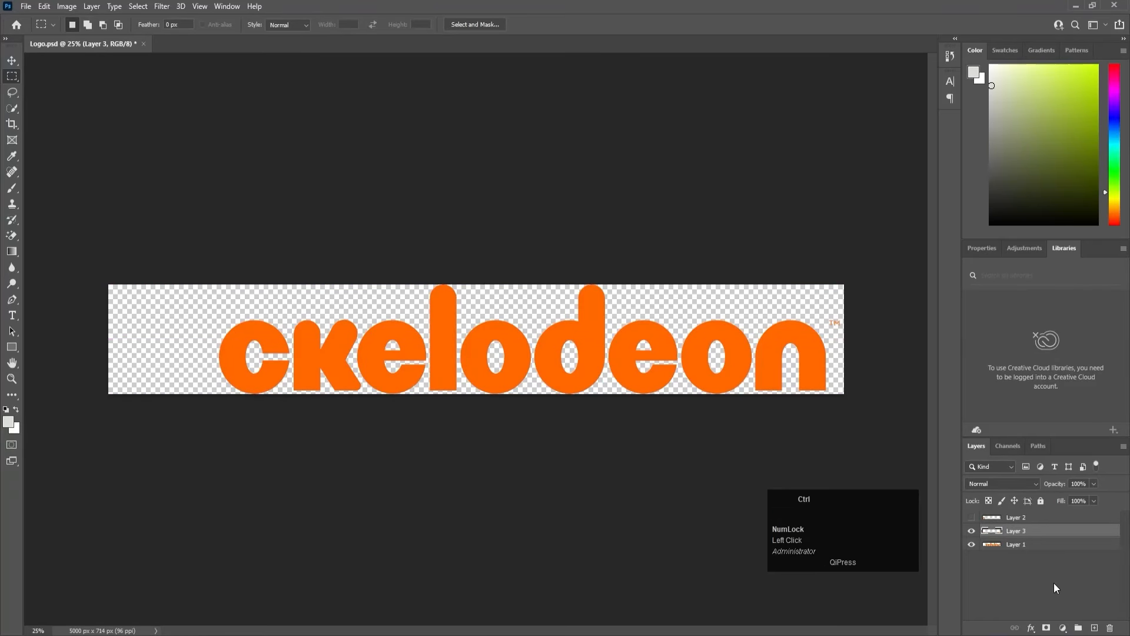
pyautogui.hotkey('ctrl', 'shift', 'v')
pyautogui.click(971, 530)
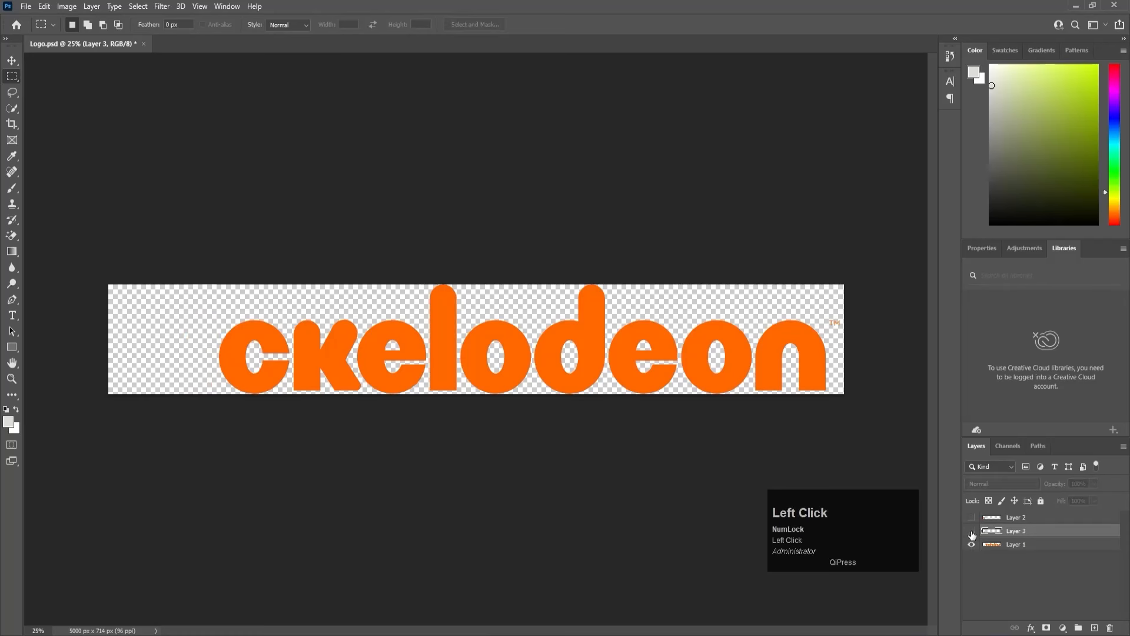
# Step: Cut the letter c from Layer 1 onto its own new layer, pasted in place, and hide that layer
pyautogui.click(993, 545)
pyautogui.moveTo(187, 289); pyautogui.dragTo(292, 417)
pyautogui.hotkey('ctrl', 'x')
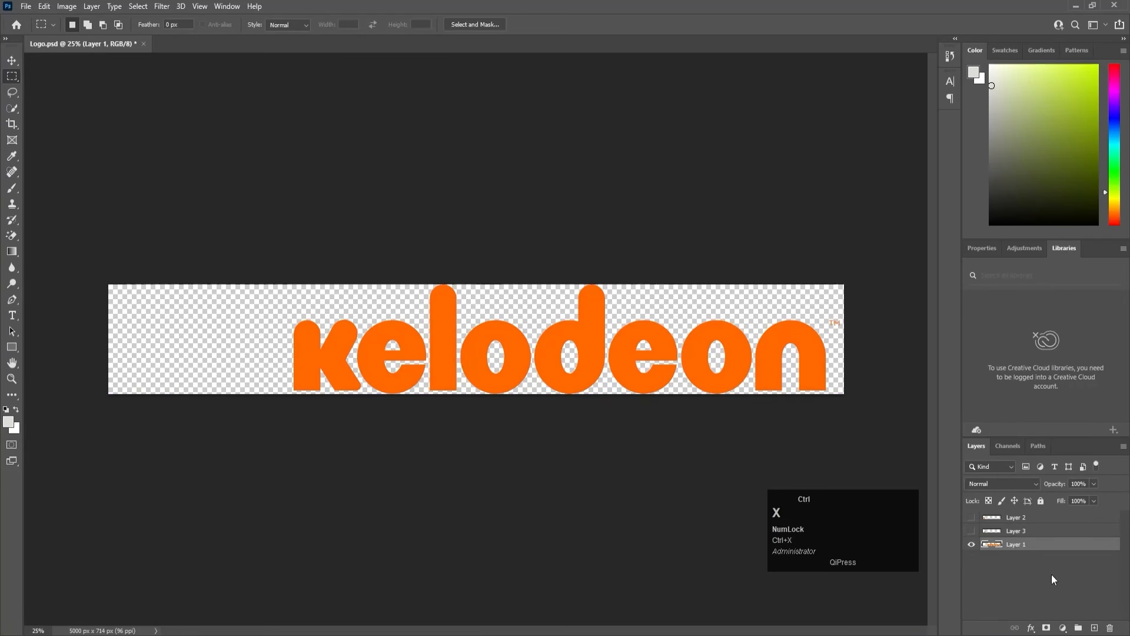
pyautogui.click(1094, 627)
pyautogui.hotkey('ctrl', 'shift', 'v')
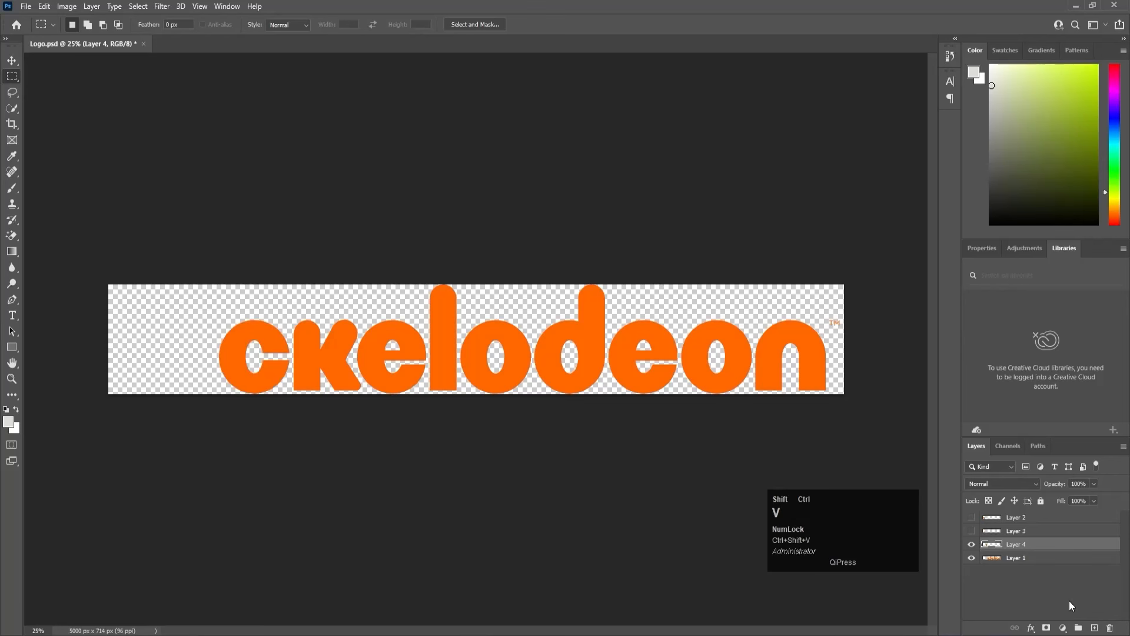
pyautogui.click(971, 544)
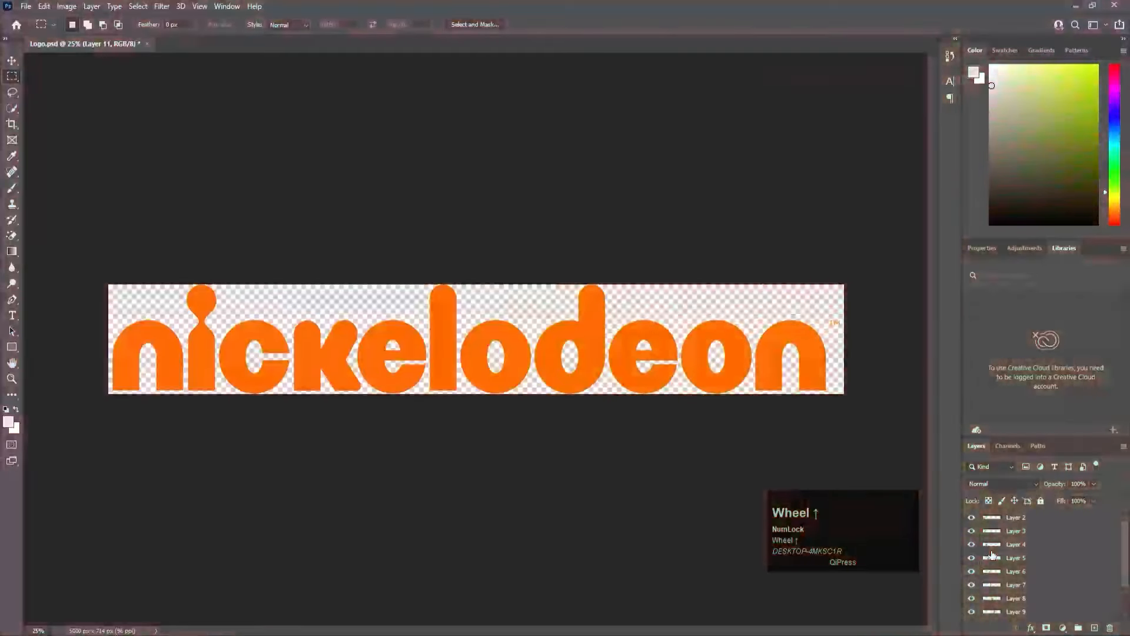
# Step: Check the separated letters by toggling the visibility of Layer 7 and Layer 8, and save Logo.psd
pyautogui.scroll(-2, 971, 566)
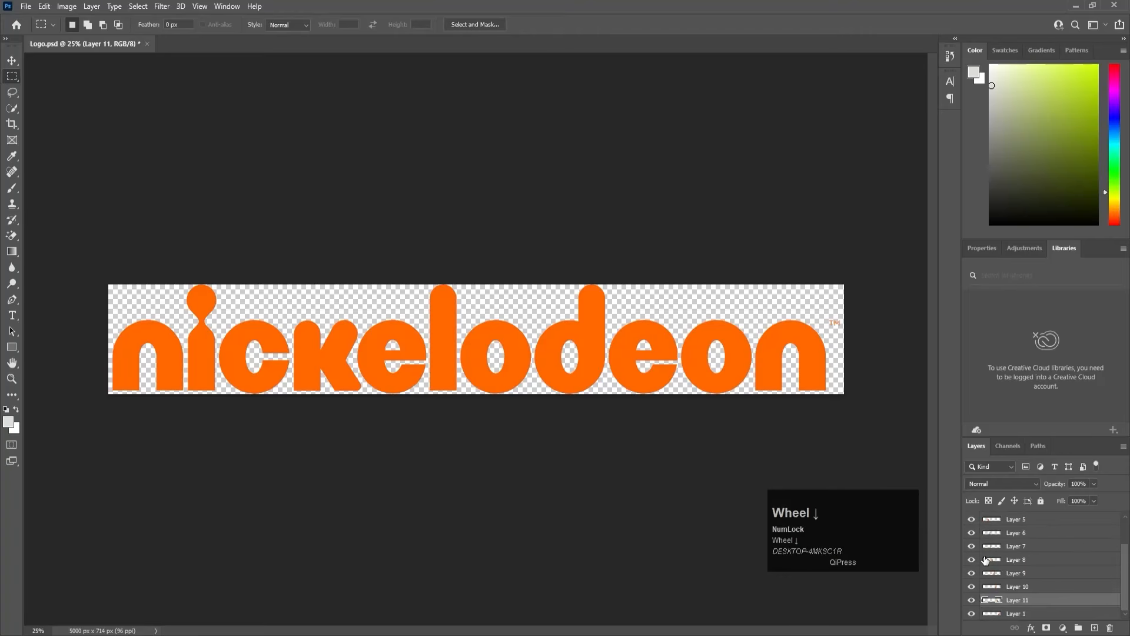
pyautogui.click(972, 546)
pyautogui.click(972, 546)
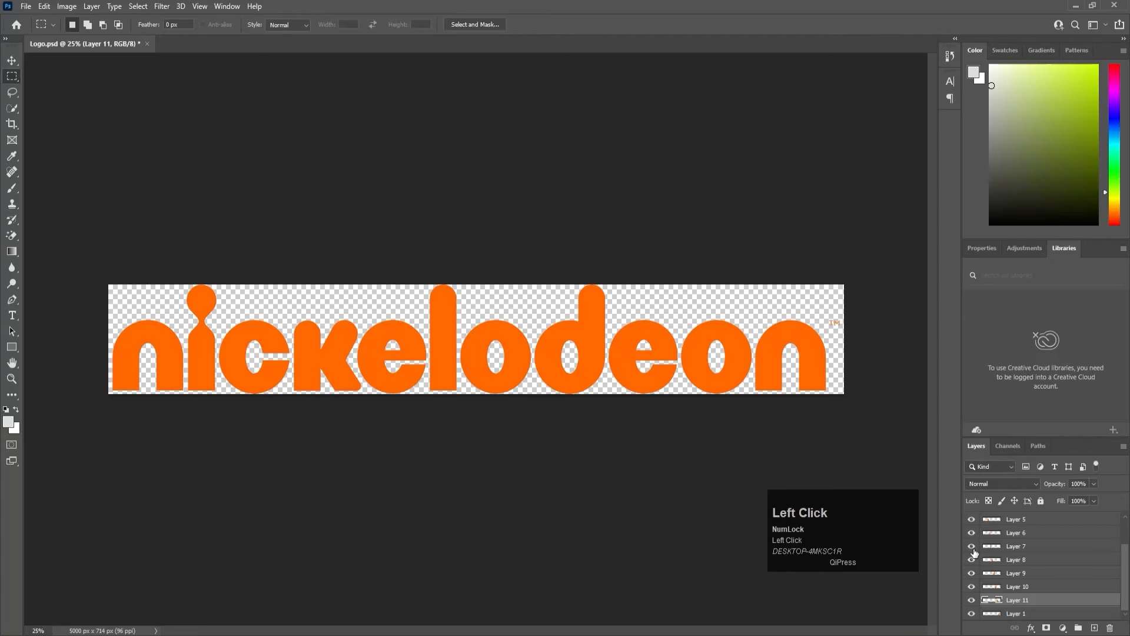
pyautogui.click(972, 559)
pyautogui.click(971, 559)
pyautogui.hotkey('ctrl', 's')
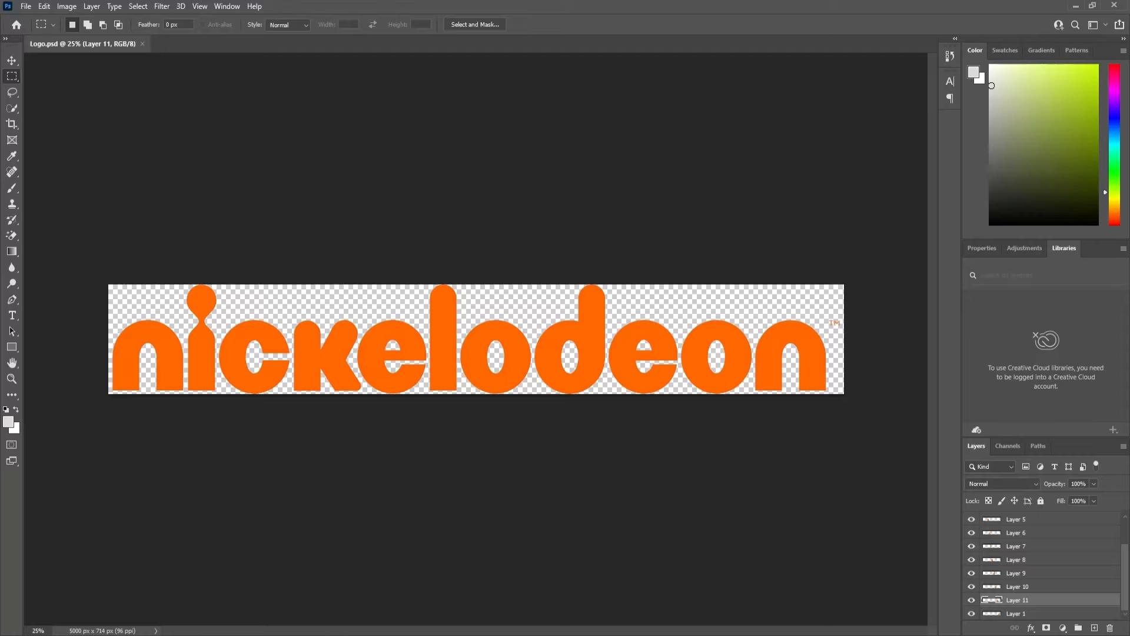
# Step: Switch to After Effects and start a new composition named Main Logo Animation at 1920 x 1080 px
pyautogui.click(340, 629)
pyautogui.click(472, 259)
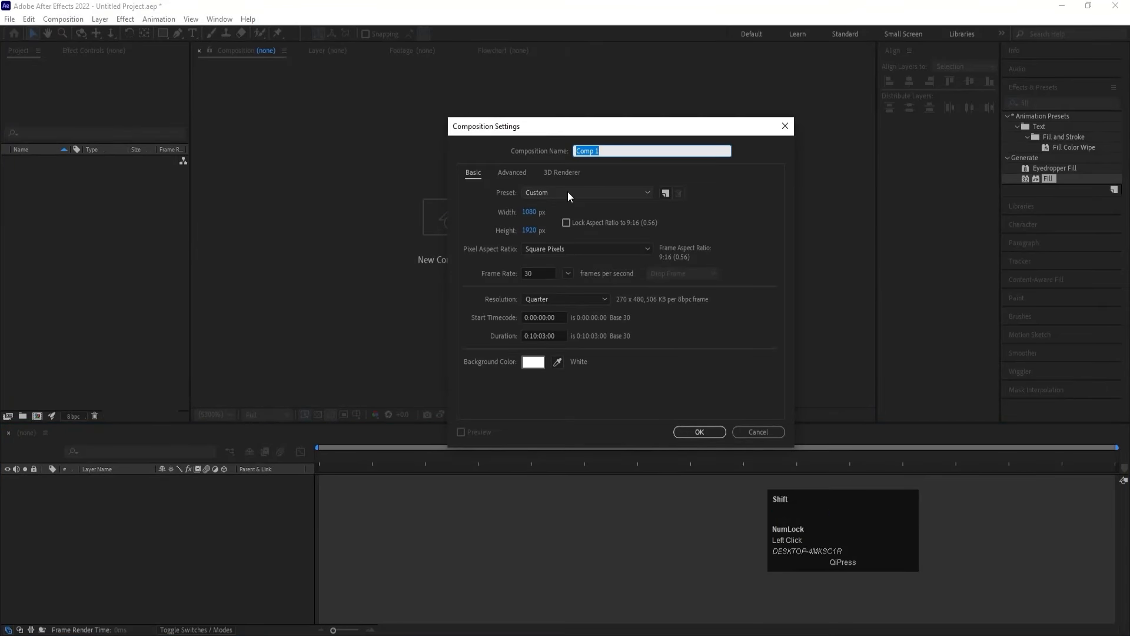
pyautogui.write('Main Logo Ani')
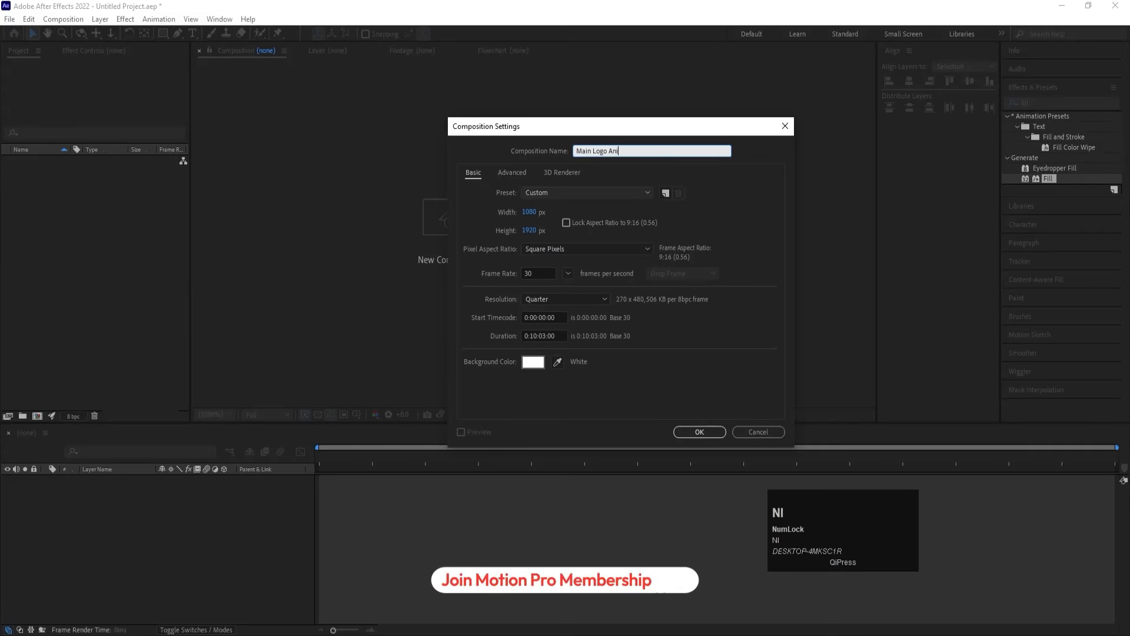
pyautogui.write('mation')
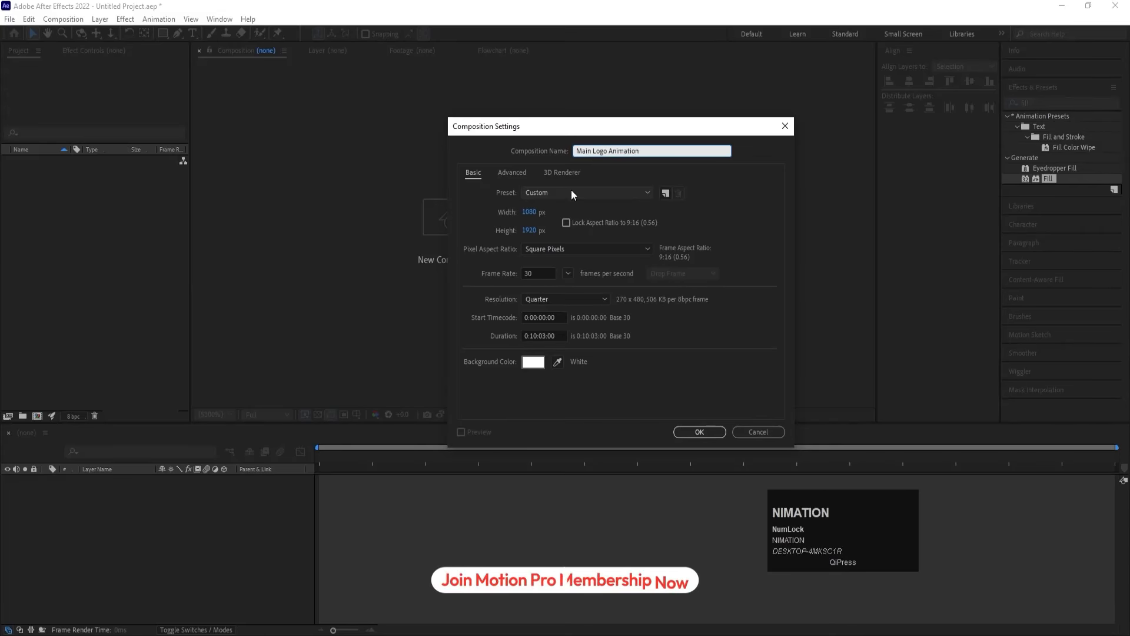
pyautogui.click(534, 211)
pyautogui.write('1920')
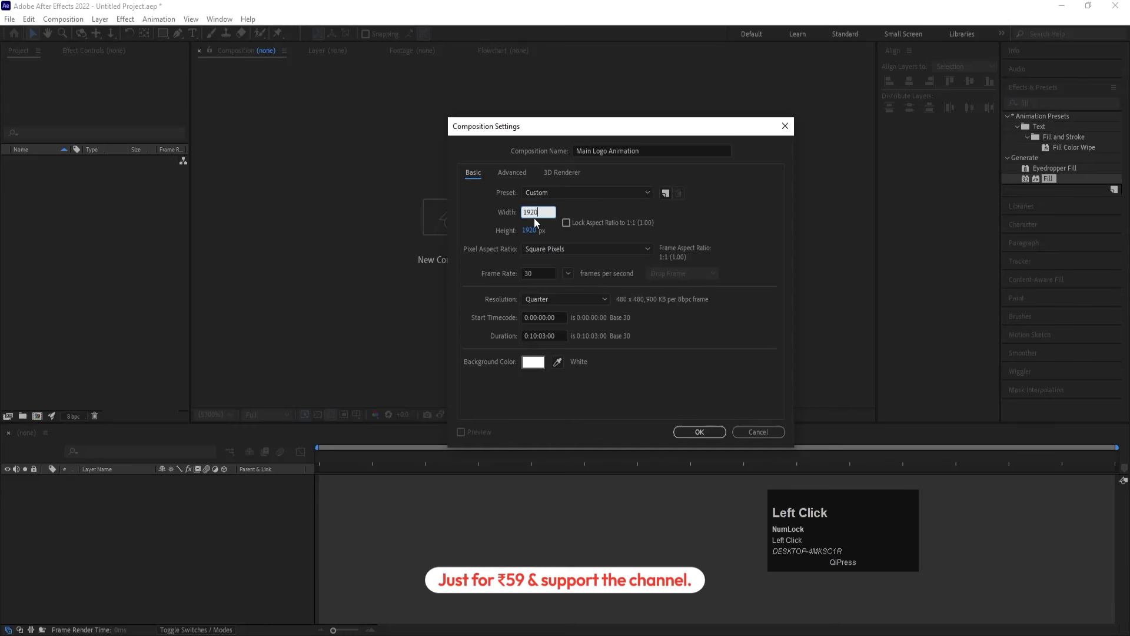
pyautogui.press('Tab')
pyautogui.write('1080')
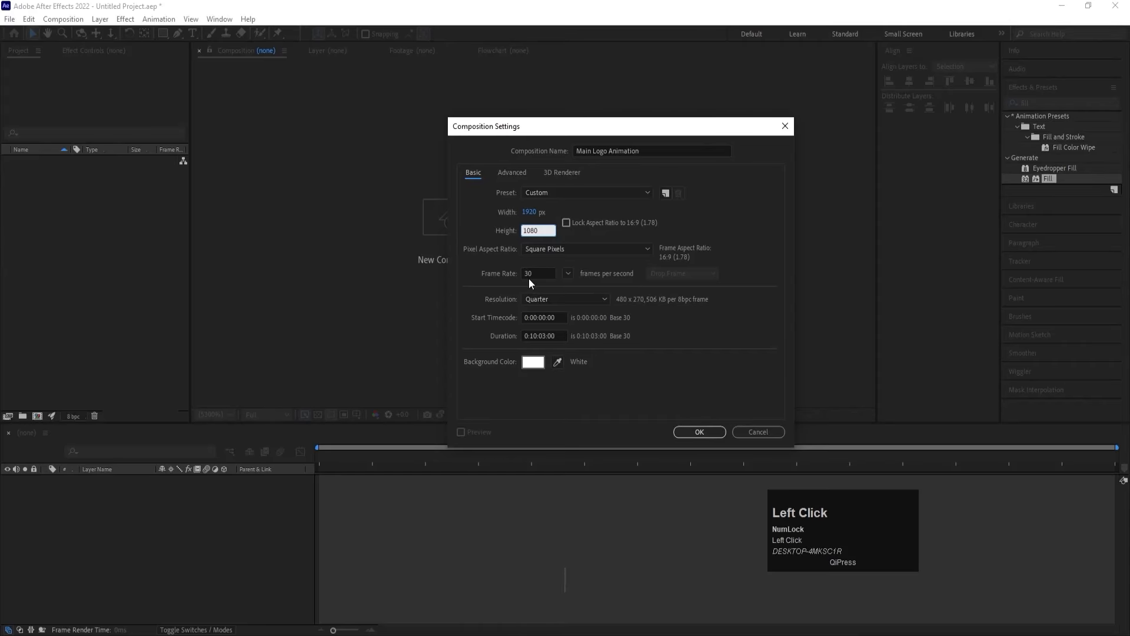
# Step: Set the new composition's duration to 0:01:00:00 and create it
pyautogui.click(545, 335)
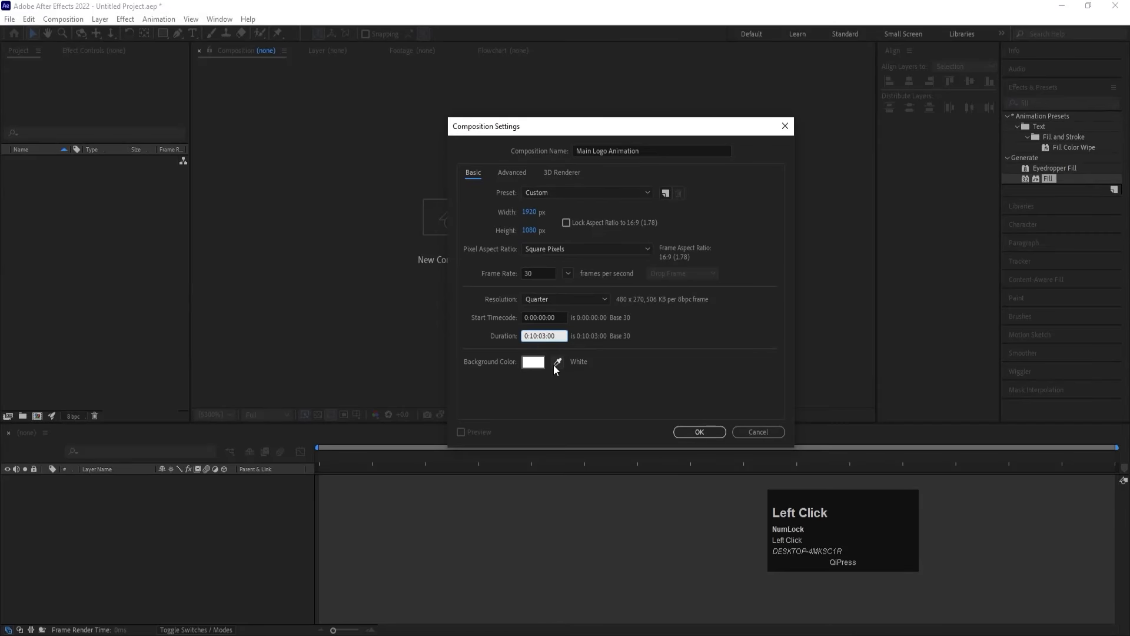
pyautogui.press('BackSpace')
pyautogui.write('00')
pyautogui.click(614, 371)
pyautogui.click(697, 433)
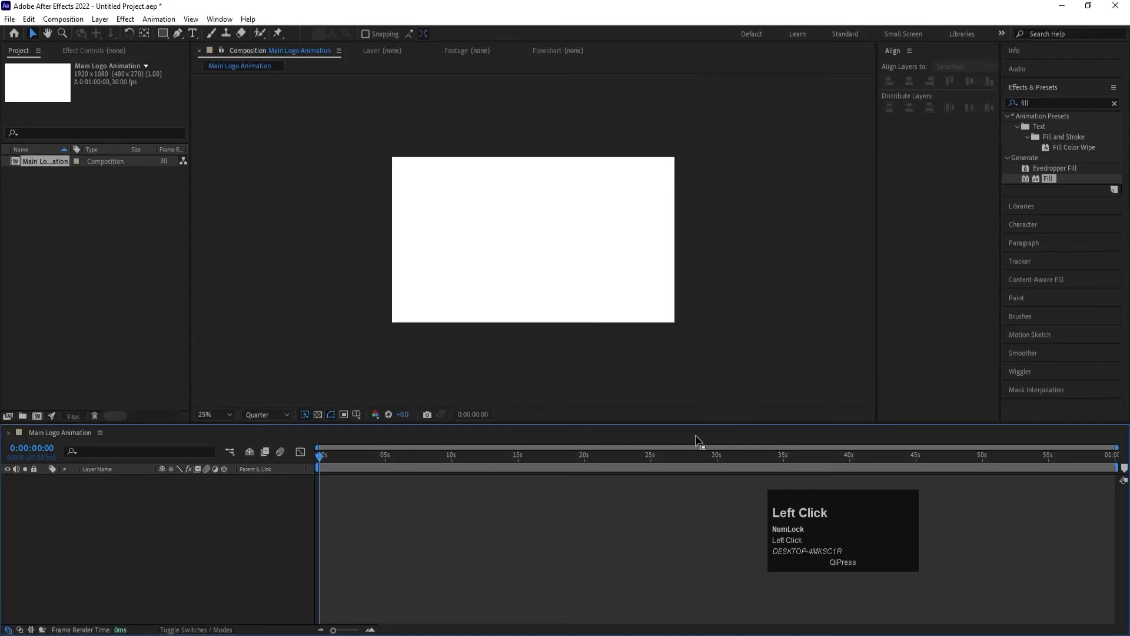
# Step: Fit the composition view to the available space and show the Title/Action Safe guides
pyautogui.click(217, 412)
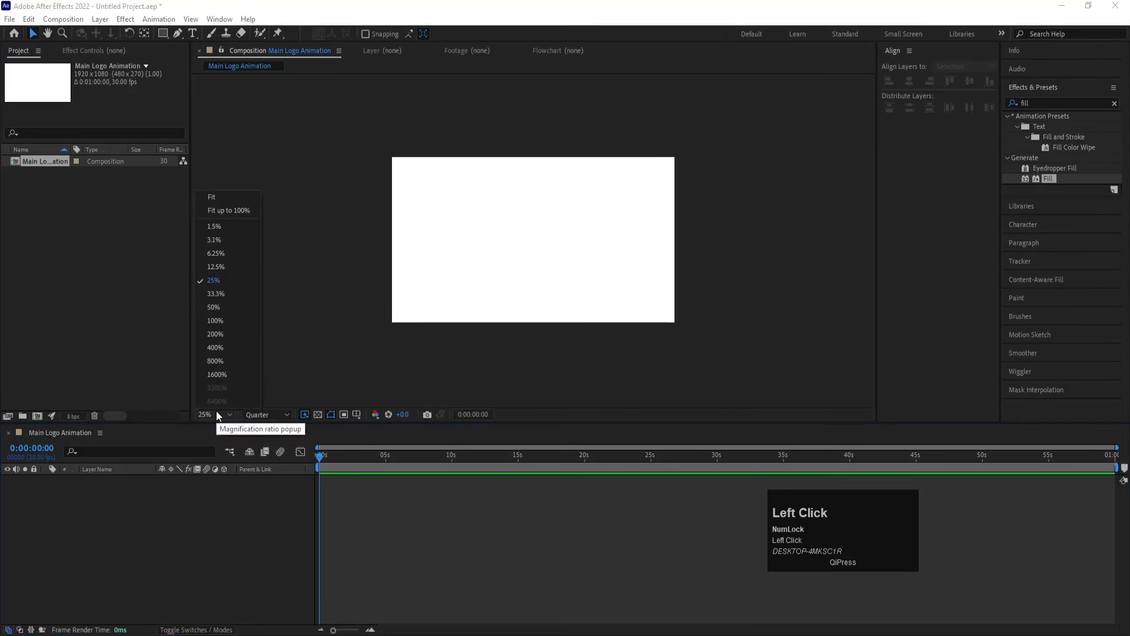
pyautogui.click(227, 198)
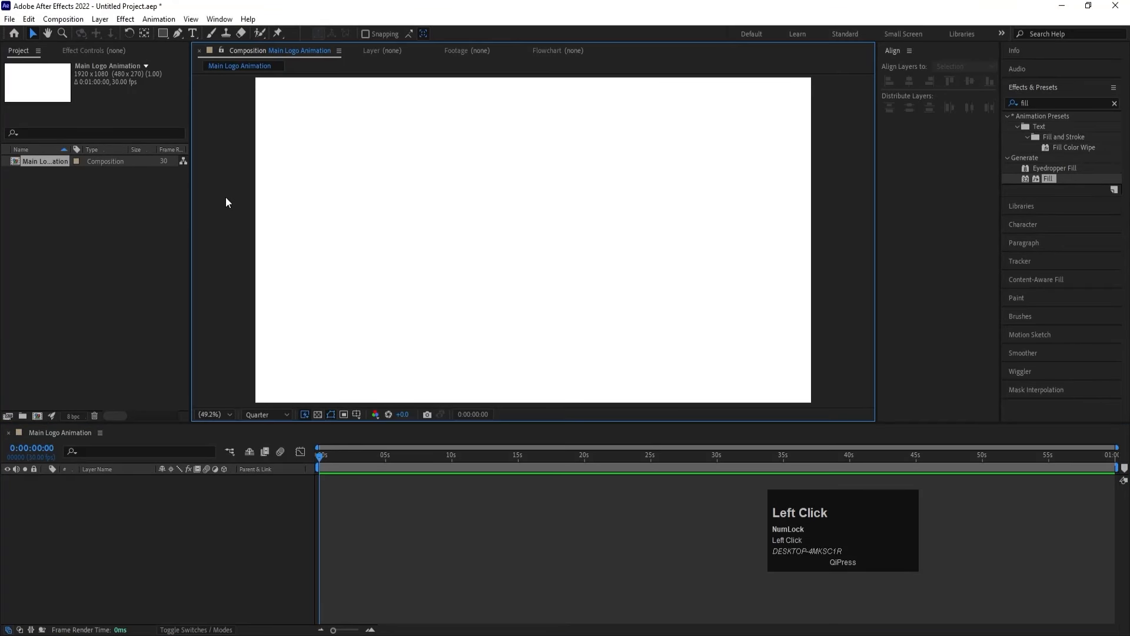
pyautogui.click(356, 413)
pyautogui.click(394, 428)
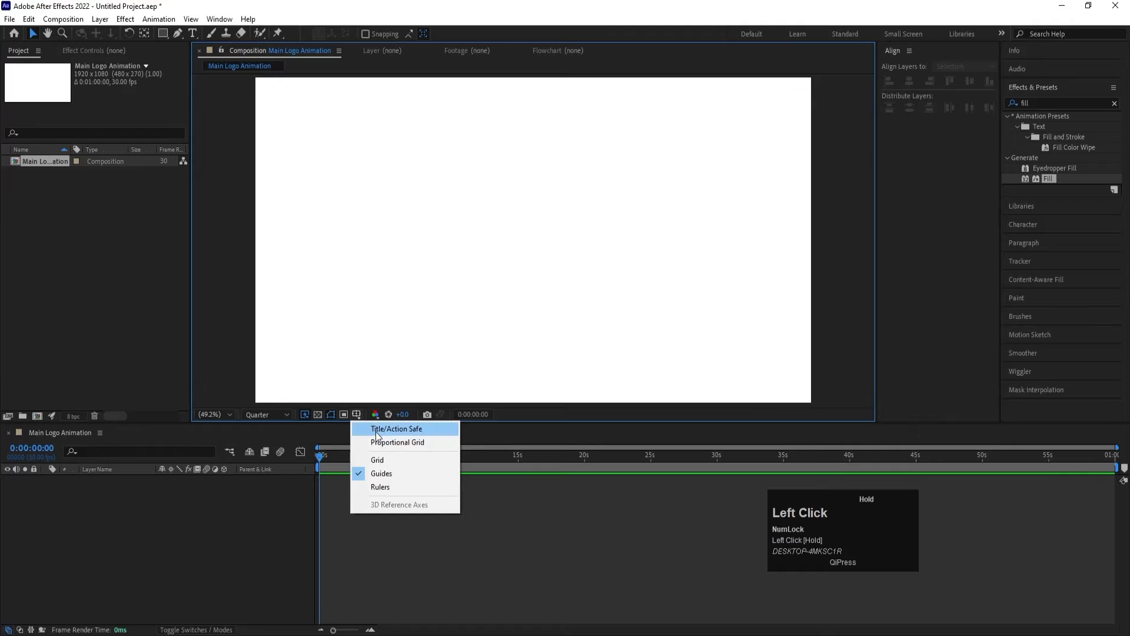
# Step: Import Logo.psd as Composition - Retain Layer Sizes
pyautogui.click(253, 555)
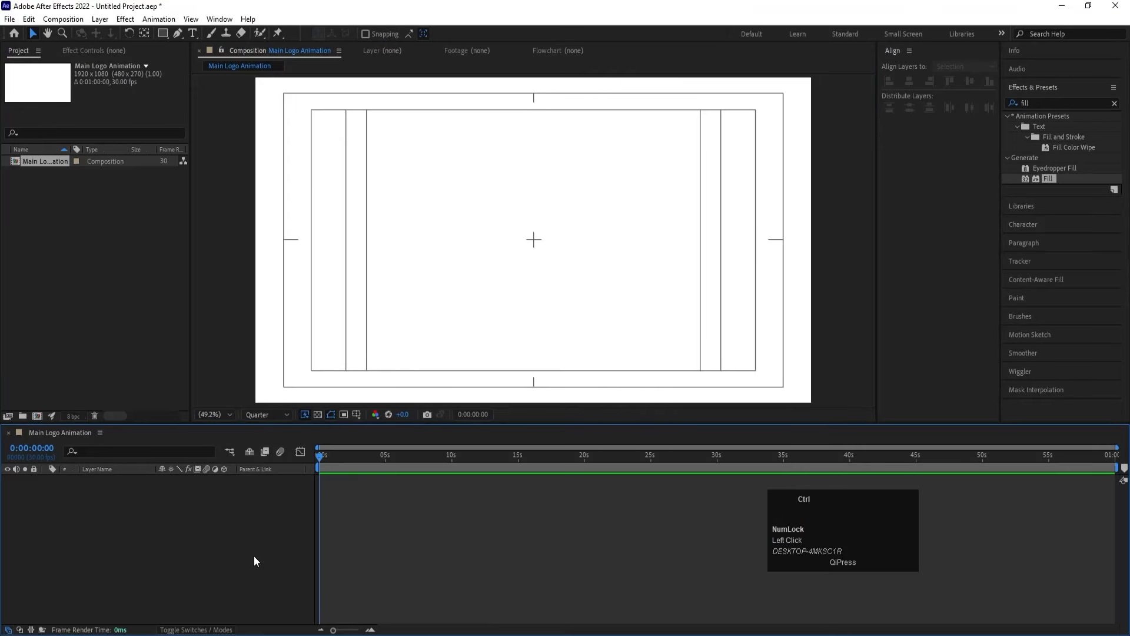
pyautogui.hotkey('ctrl', 'i')
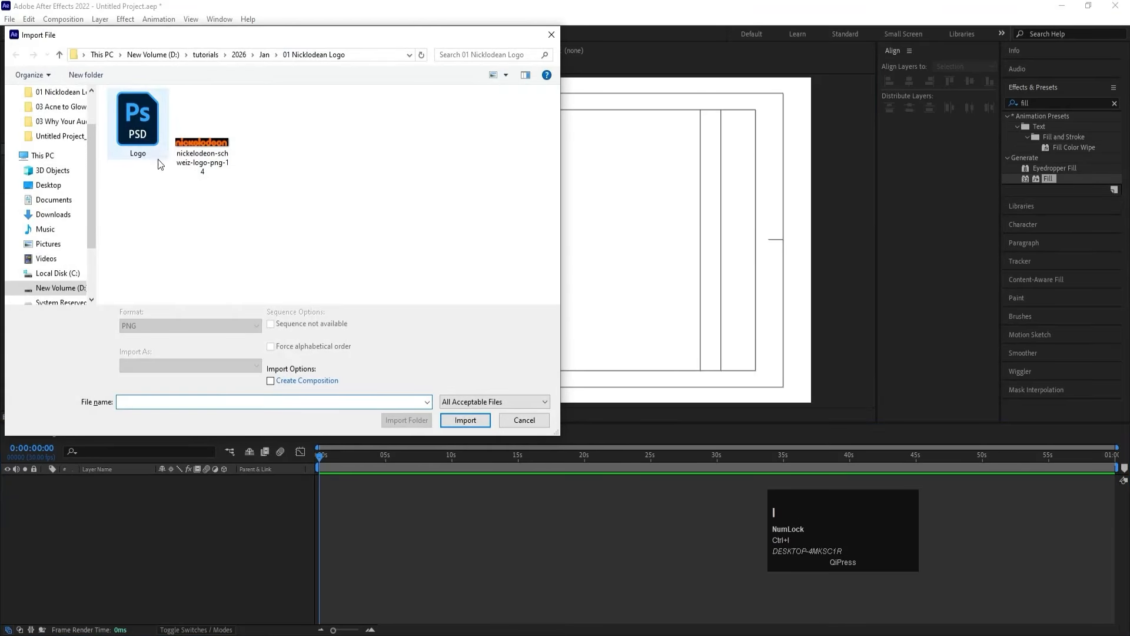
pyautogui.click(146, 140)
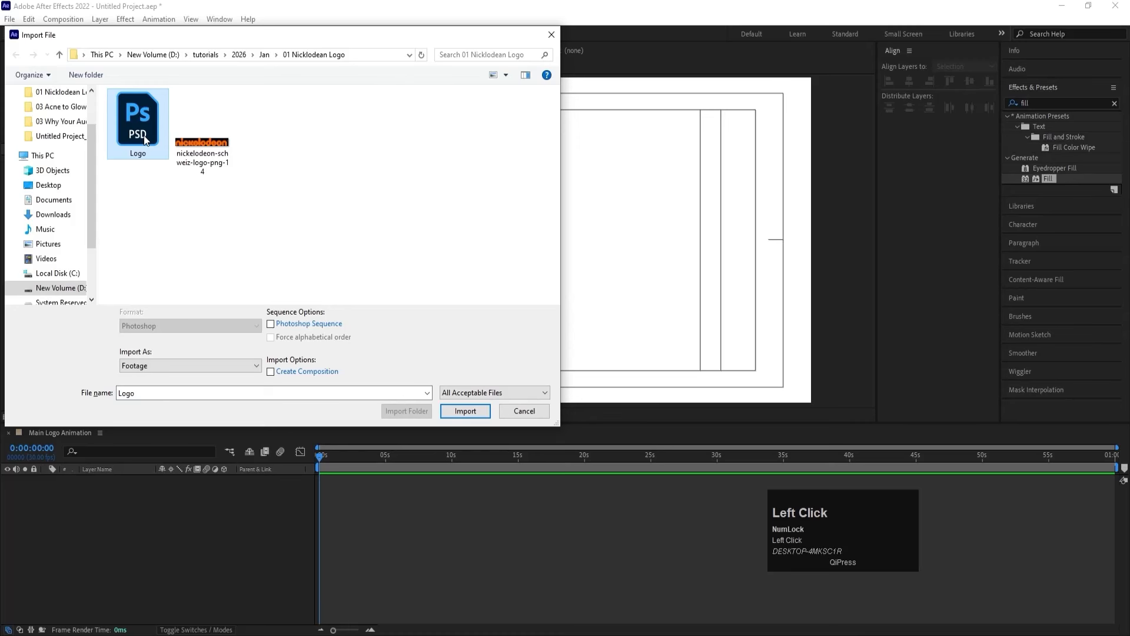
pyautogui.click(152, 363)
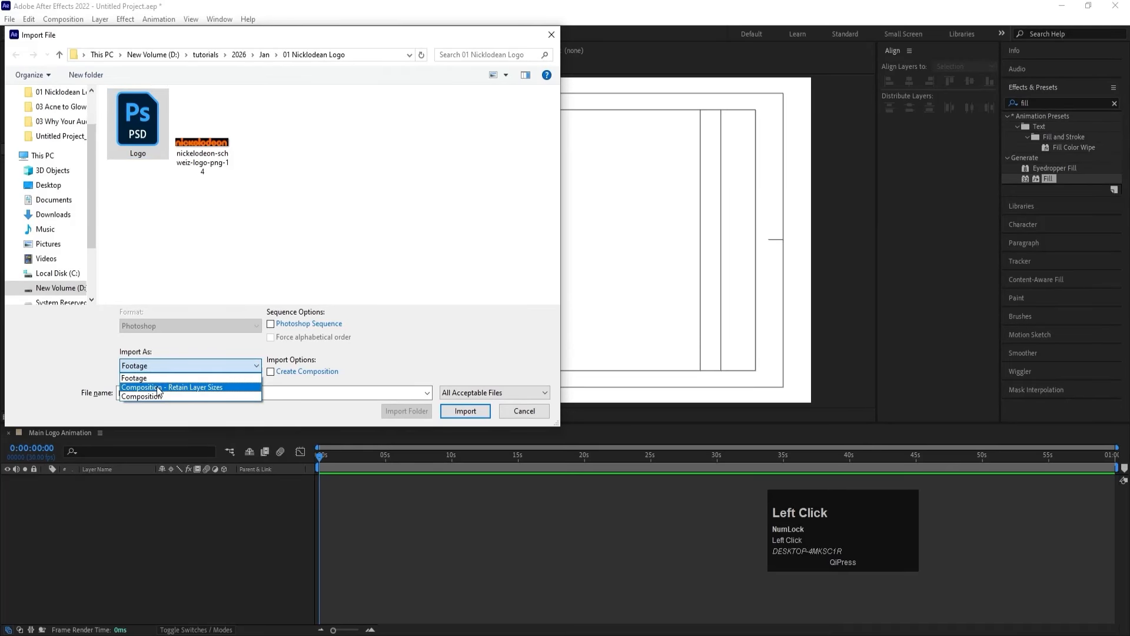
pyautogui.click(159, 388)
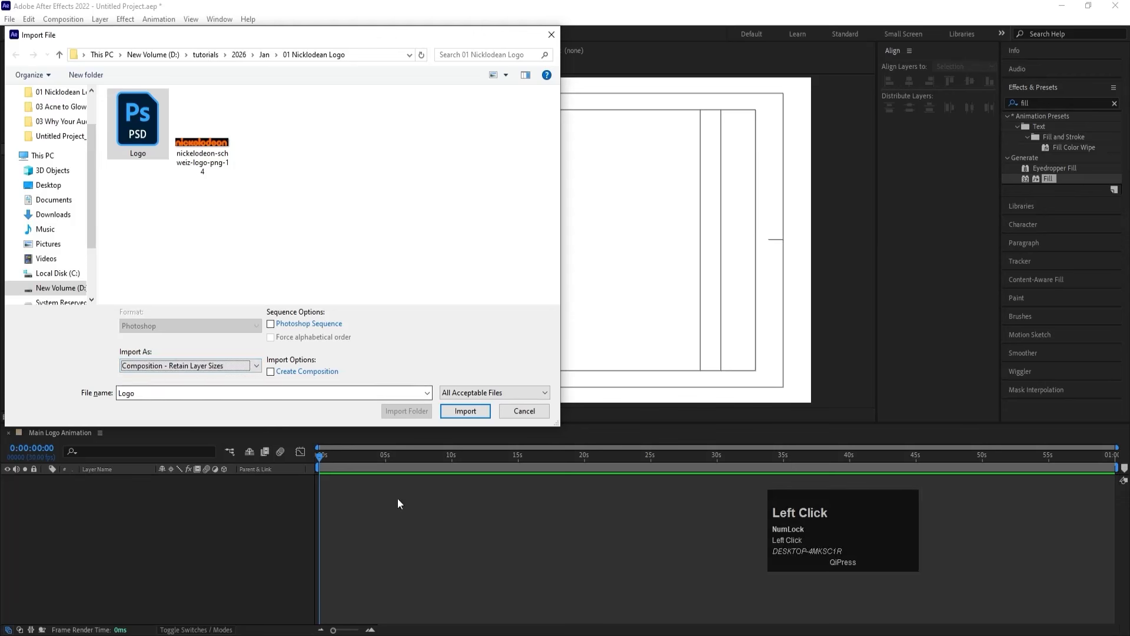
pyautogui.click(465, 410)
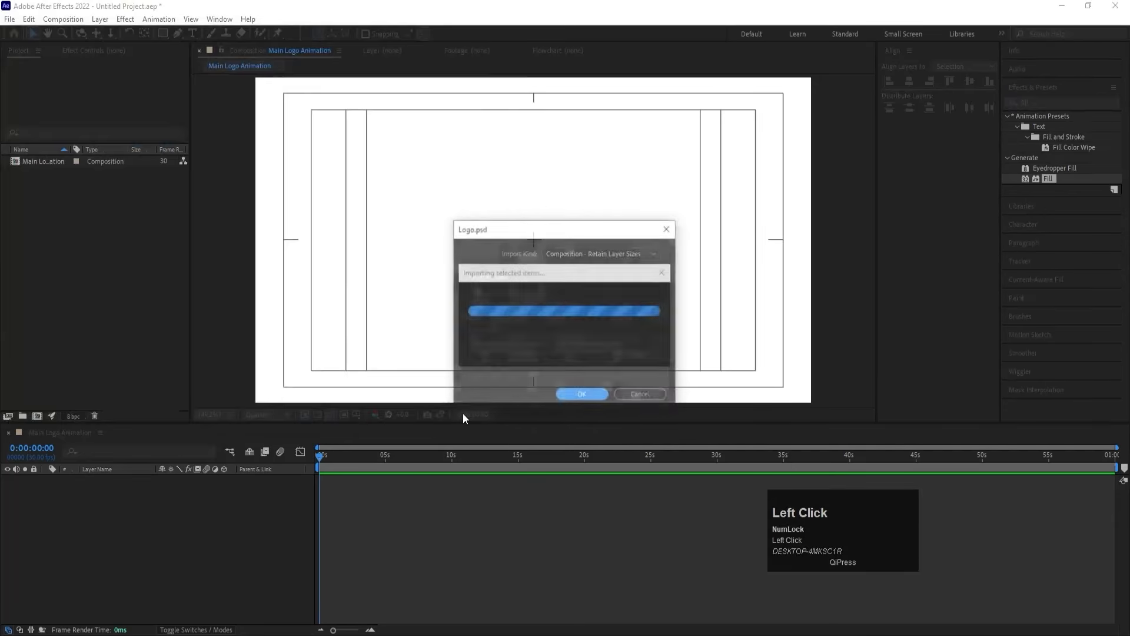
pyautogui.click(595, 398)
# Step: Copy all the letter layers from the Logo composition and paste them into Main Logo Animation
pyautogui.doubleClick(46, 163)
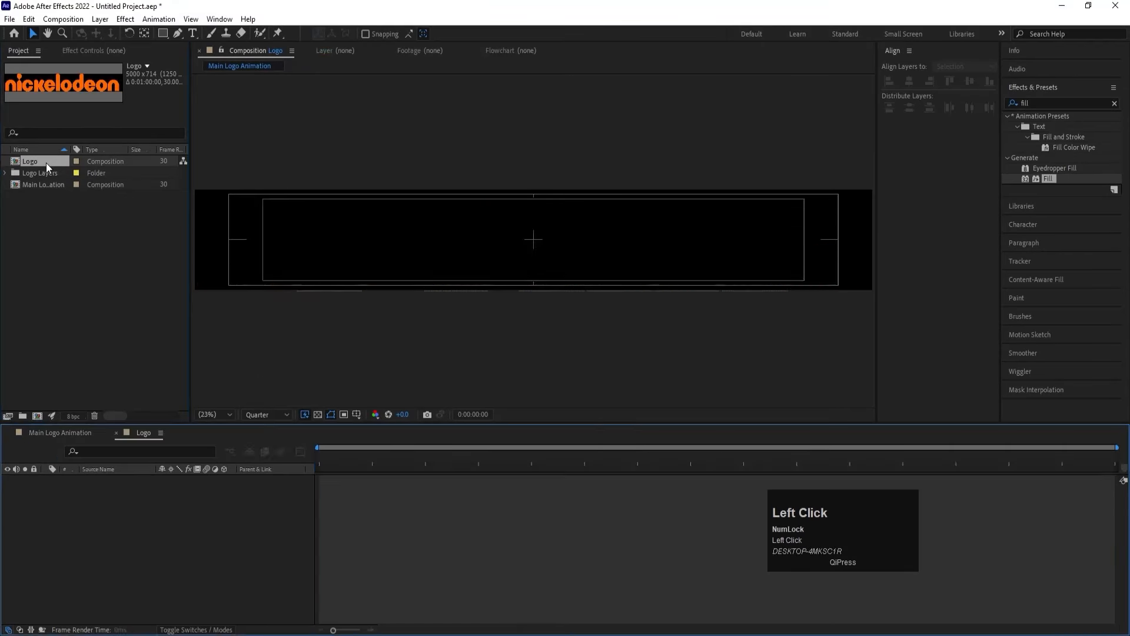
pyautogui.moveTo(122, 593); pyautogui.dragTo(106, 476)
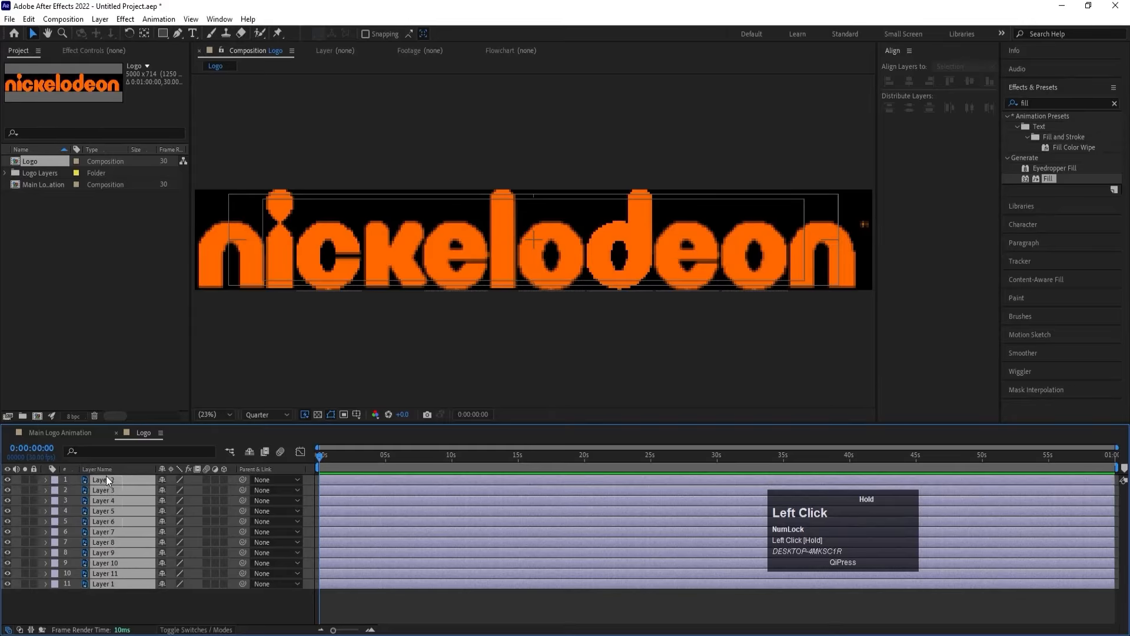
pyautogui.hotkey('ctrl', 'c')
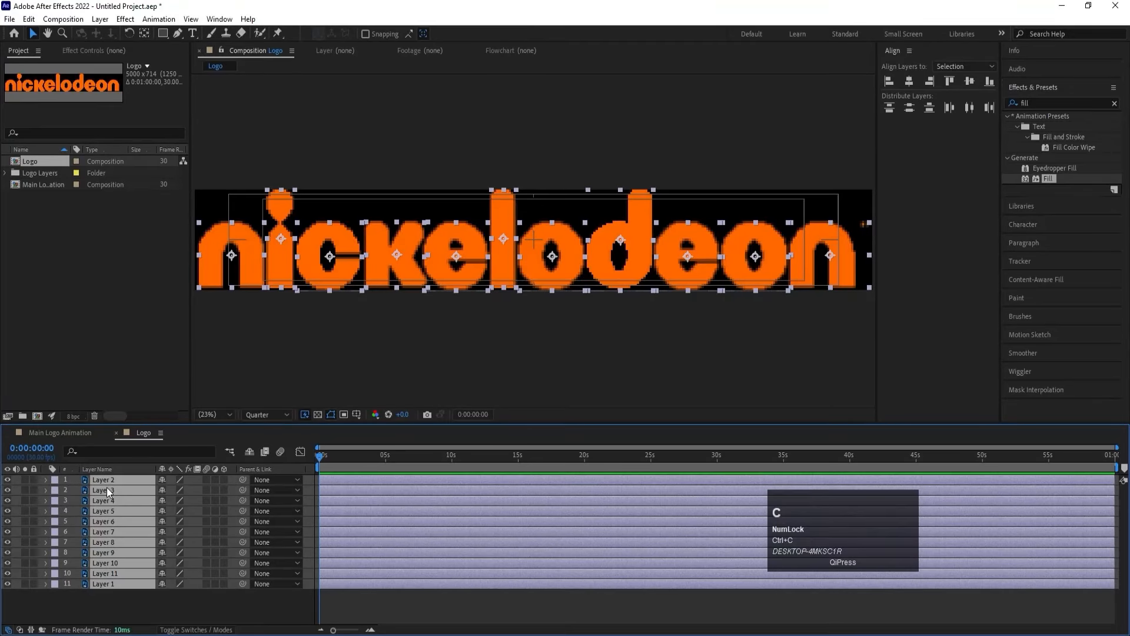
pyautogui.click(79, 435)
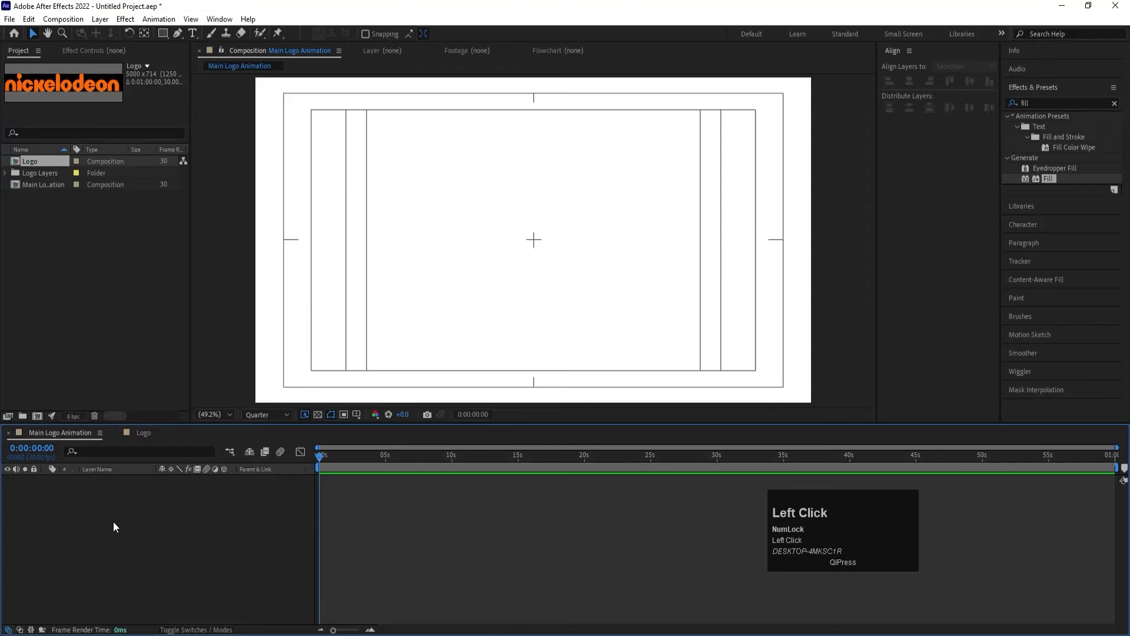
pyautogui.hotkey('ctrl', 'v')
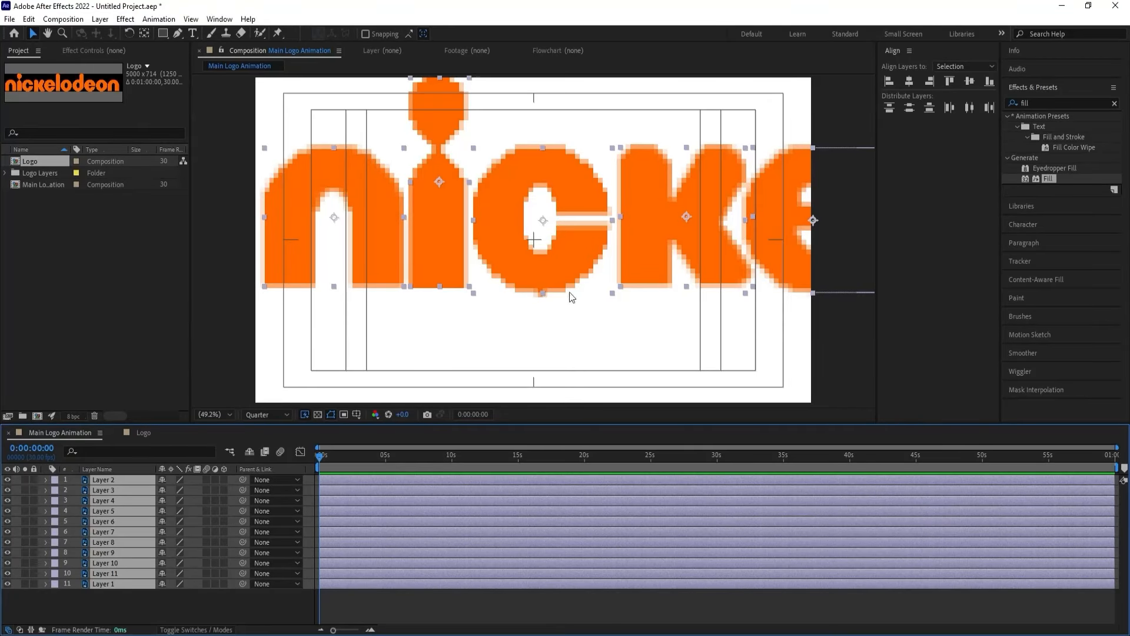
# Step: Create a null object and parent all the letter layers, Layer 2 through Layer 1, to it
pyautogui.click(173, 615)
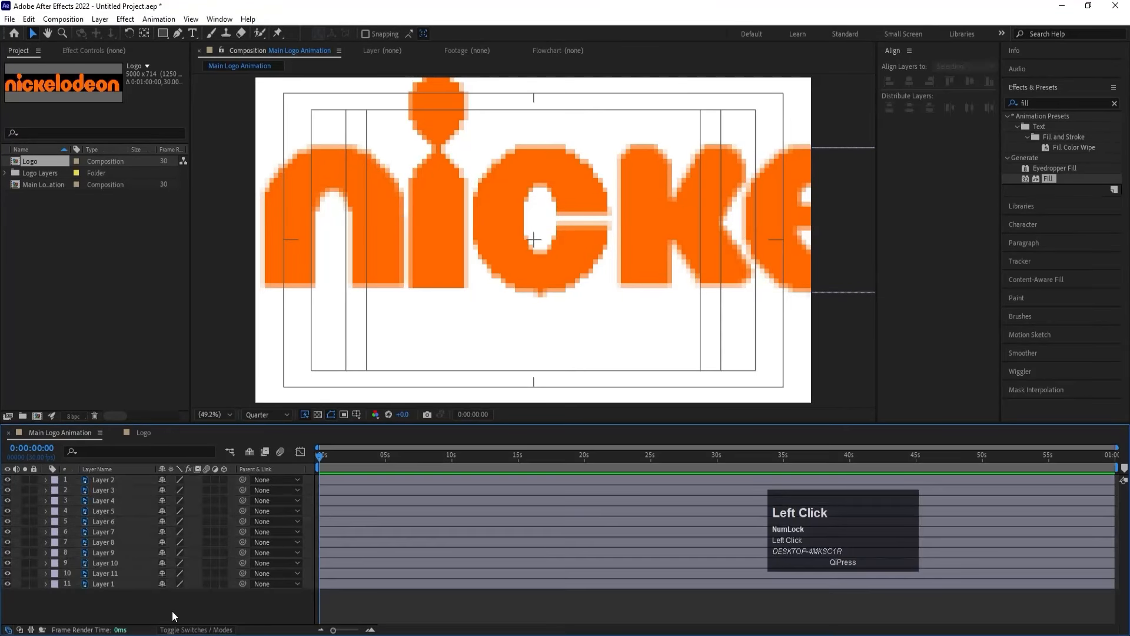
pyautogui.rightClick(172, 612)
pyautogui.click(200, 463)
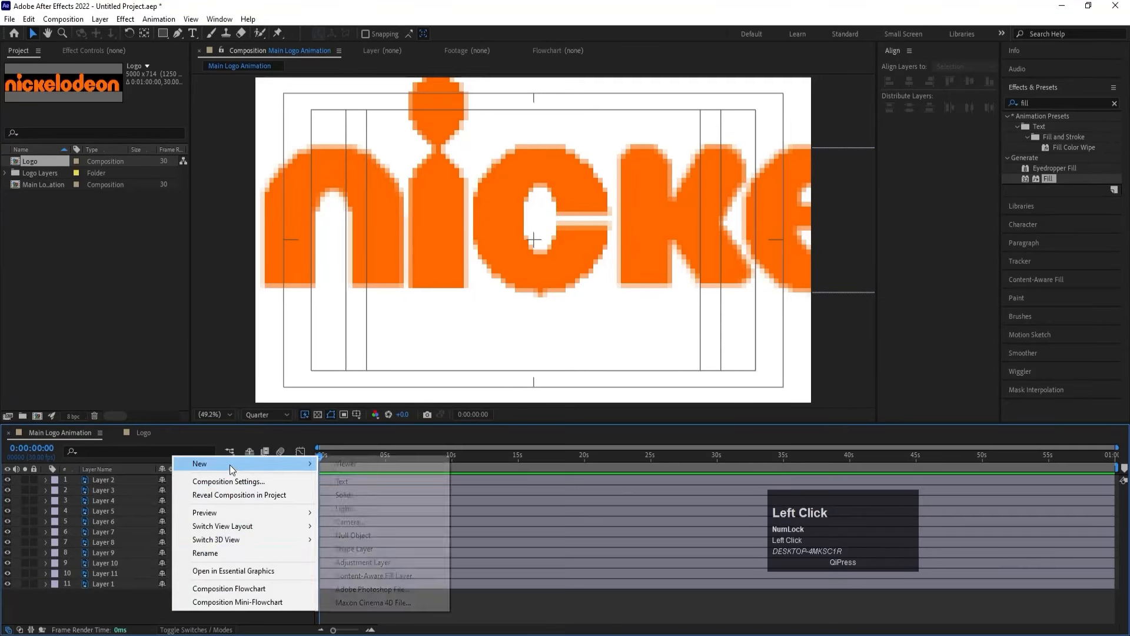
pyautogui.click(356, 534)
pyautogui.click(130, 492)
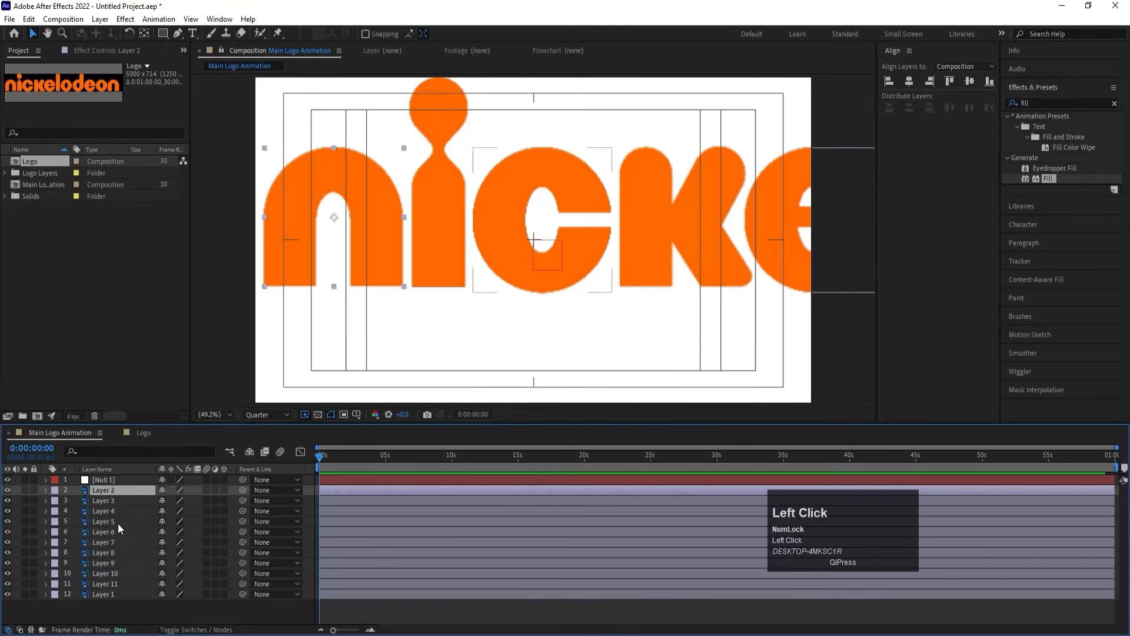
pyautogui.keyDown('shift'); pyautogui.click(121, 593); pyautogui.keyUp('shift')
pyautogui.moveTo(243, 490); pyautogui.dragTo(120, 480)
# Step: Scale the logo down through the null, center it with the null at position 653, 552, and delete the null
pyautogui.click(120, 479)
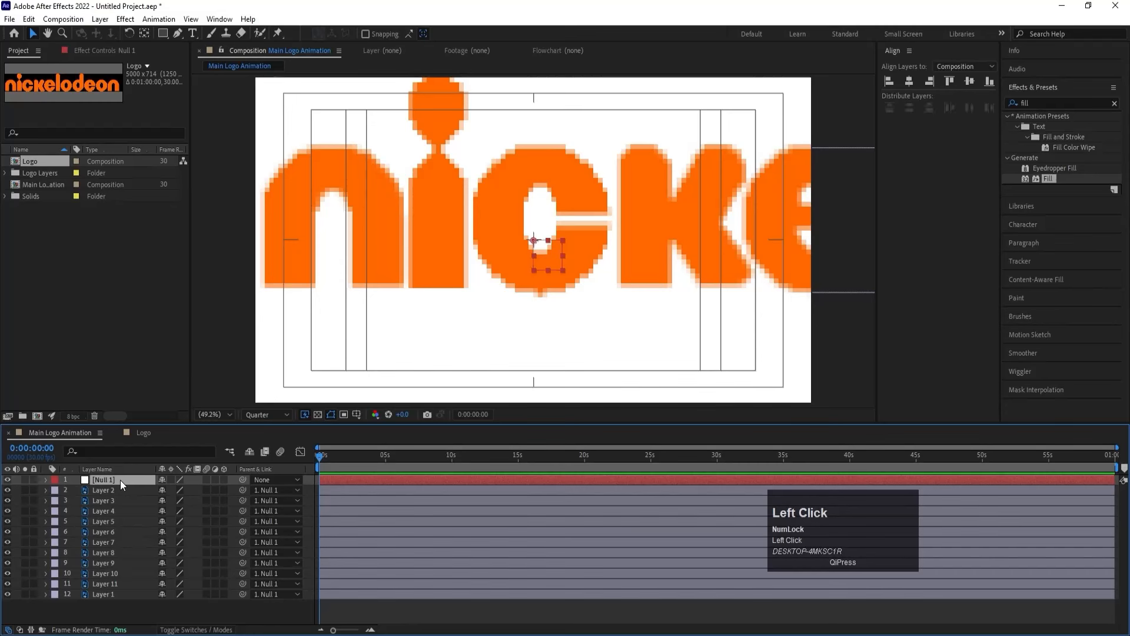
pyautogui.press('s')
pyautogui.moveTo(175, 492); pyautogui.dragTo(12, 479)
pyautogui.press('p')
pyautogui.moveTo(167, 490); pyautogui.dragTo(192, 492)
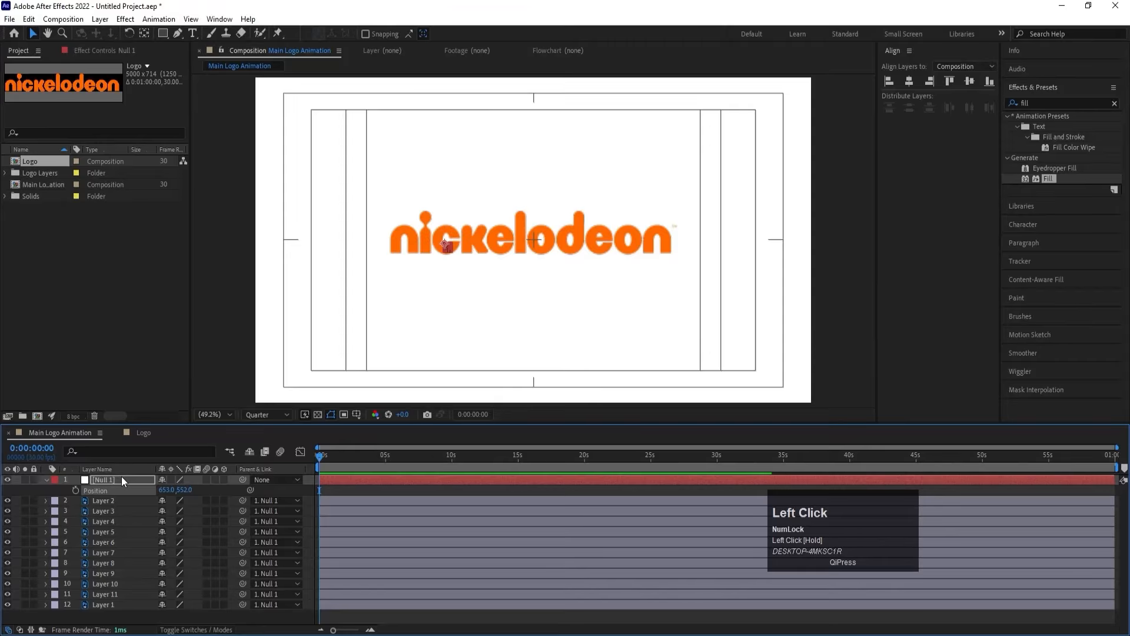
pyautogui.press('Delete')
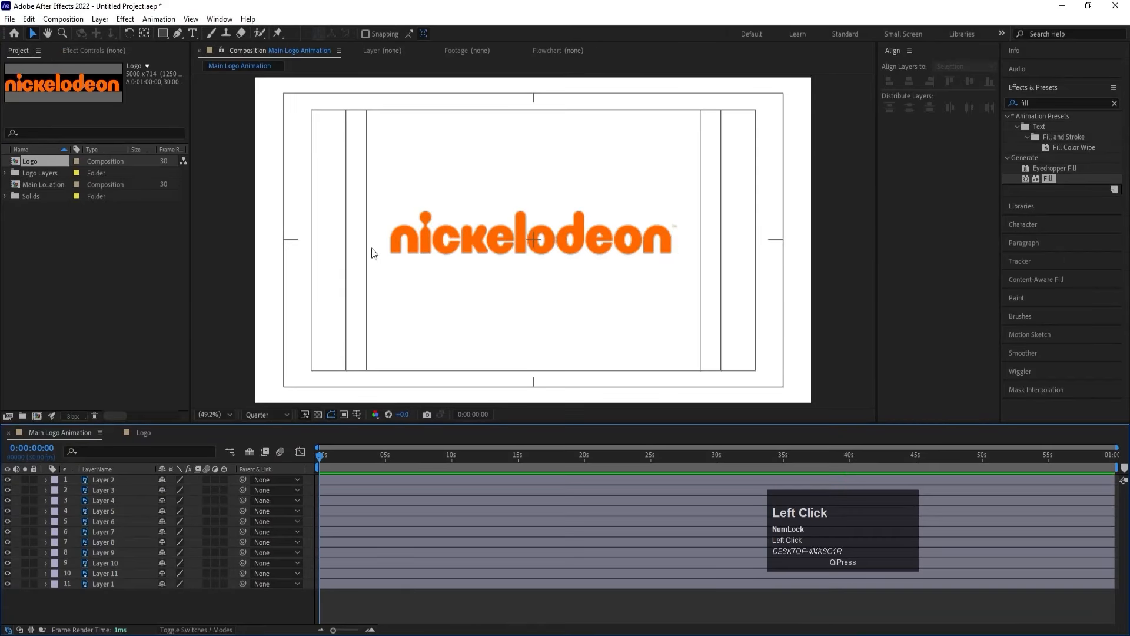
# Step: Duplicate Layer 2, the first letter n, and give the duplicate a yellow label
pyautogui.click(405, 252)
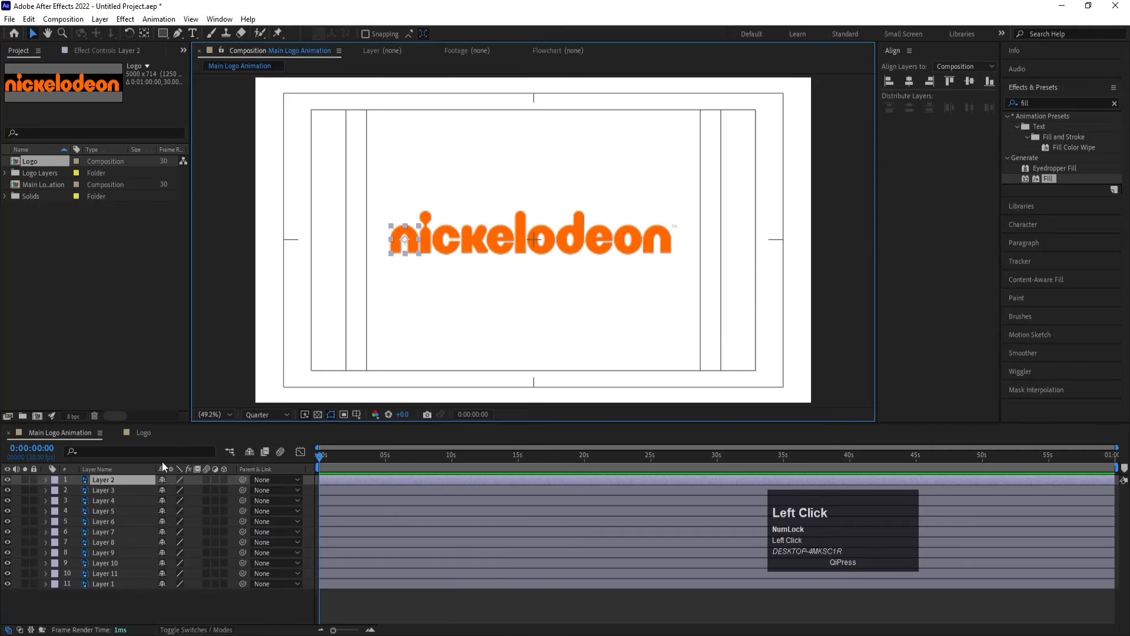
pyautogui.click(117, 479)
pyautogui.hotkey('ctrl', 'd')
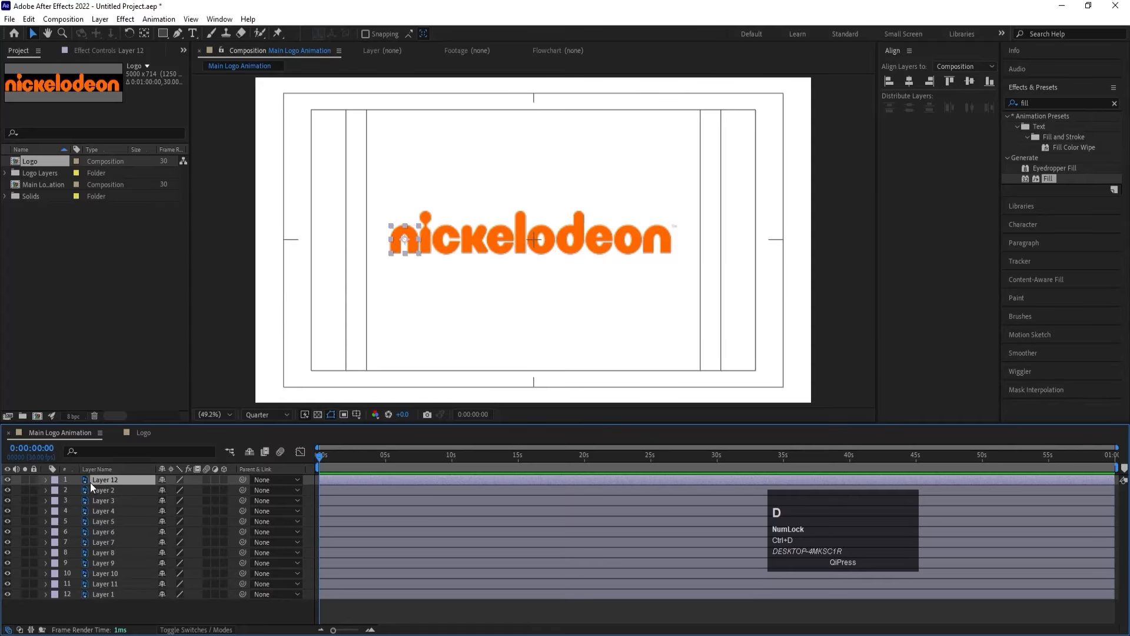
pyautogui.click(56, 480)
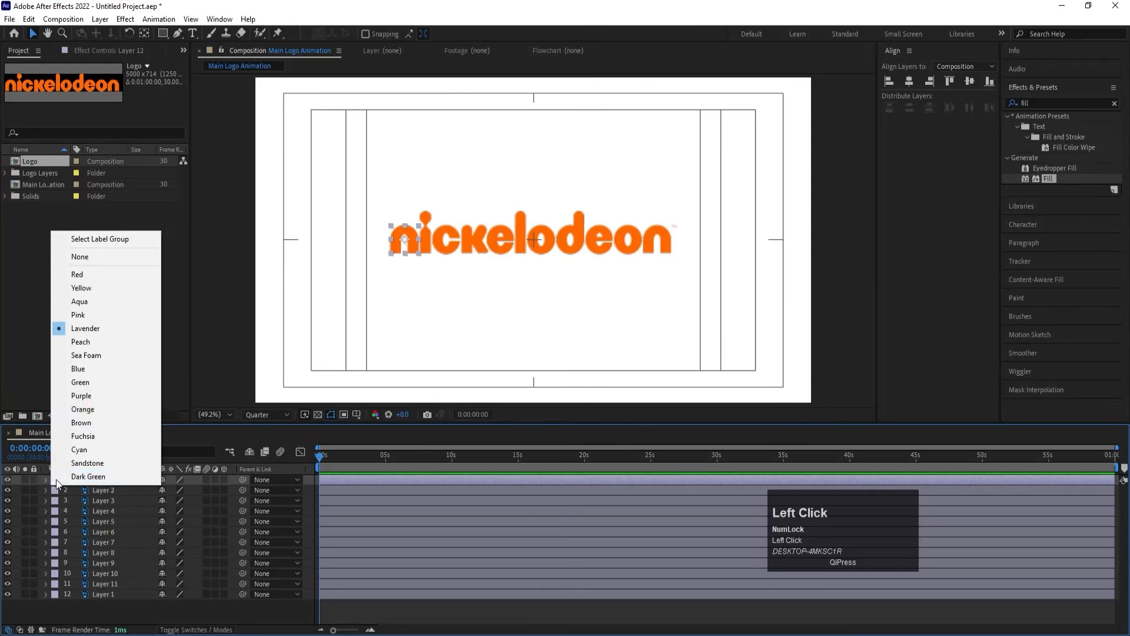
pyautogui.click(131, 284)
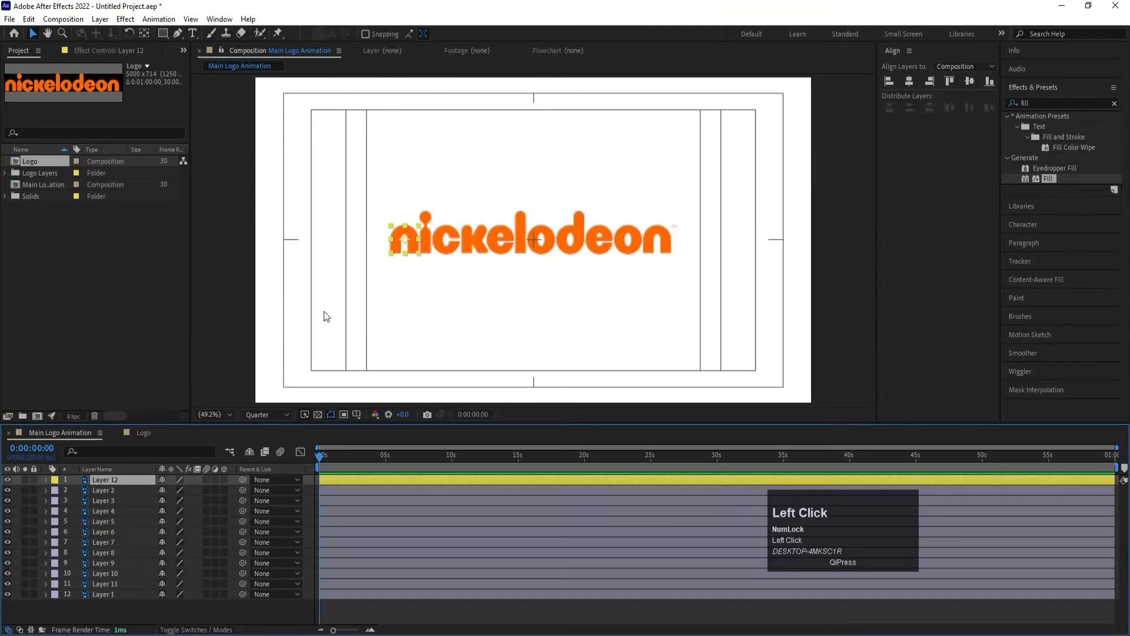
# Step: Hide and lock all the original letter layers below the duplicated n
pyautogui.click(90, 489)
pyautogui.keyDown('shift'); pyautogui.click(105, 593); pyautogui.keyUp('shift')
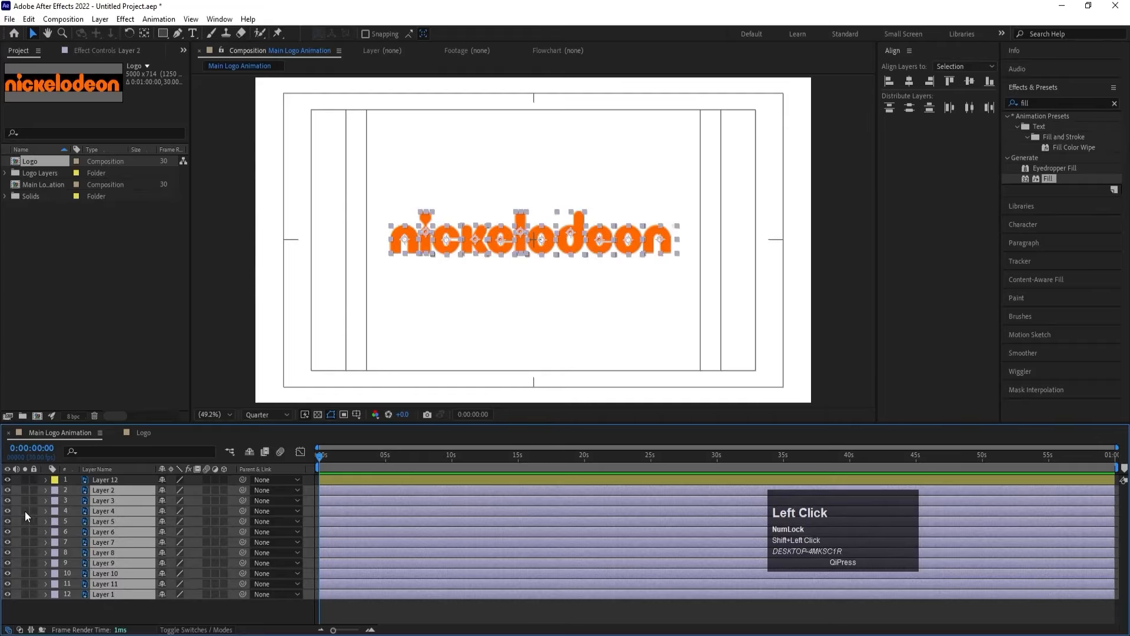
pyautogui.click(7, 491)
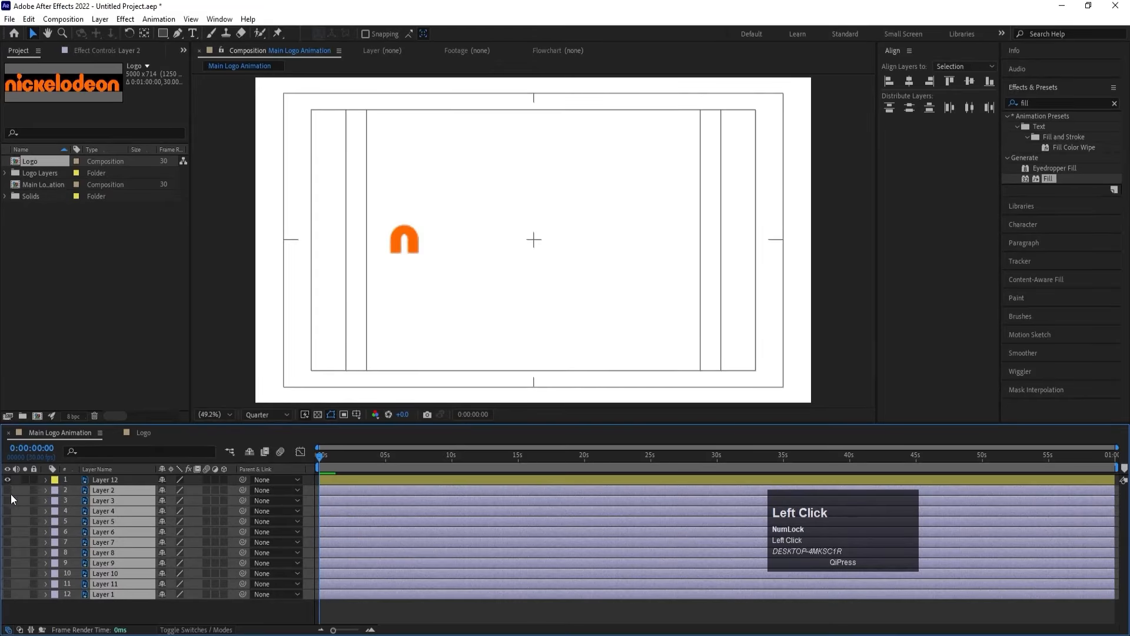
pyautogui.click(34, 490)
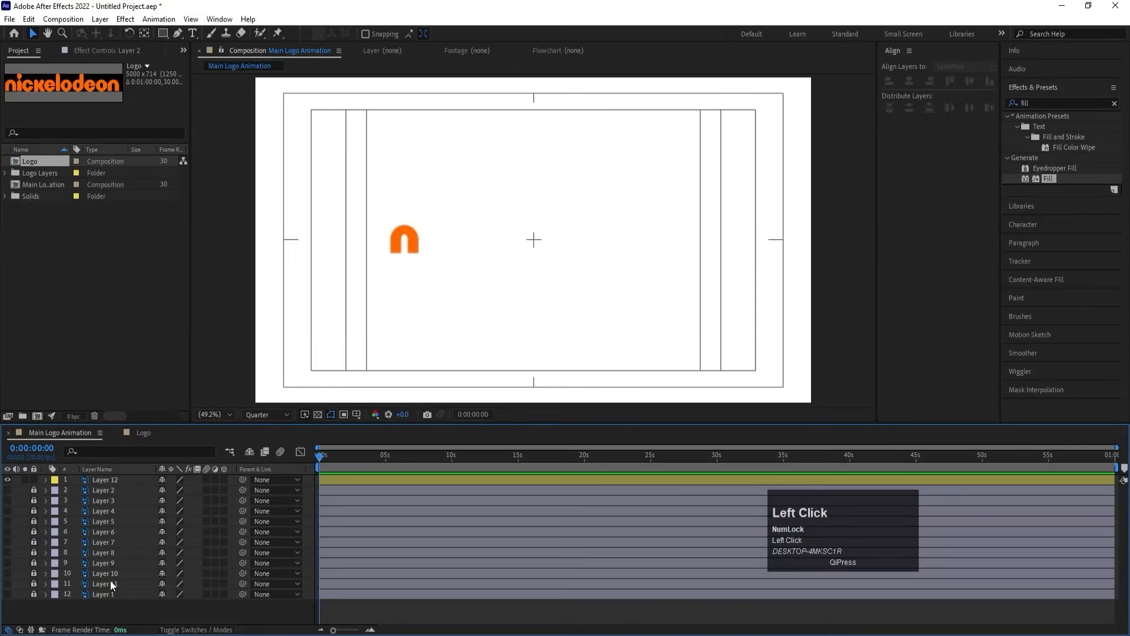
# Step: Rename the yellow duplicate layer to N and center it horizontally in the composition
pyautogui.click(99, 479)
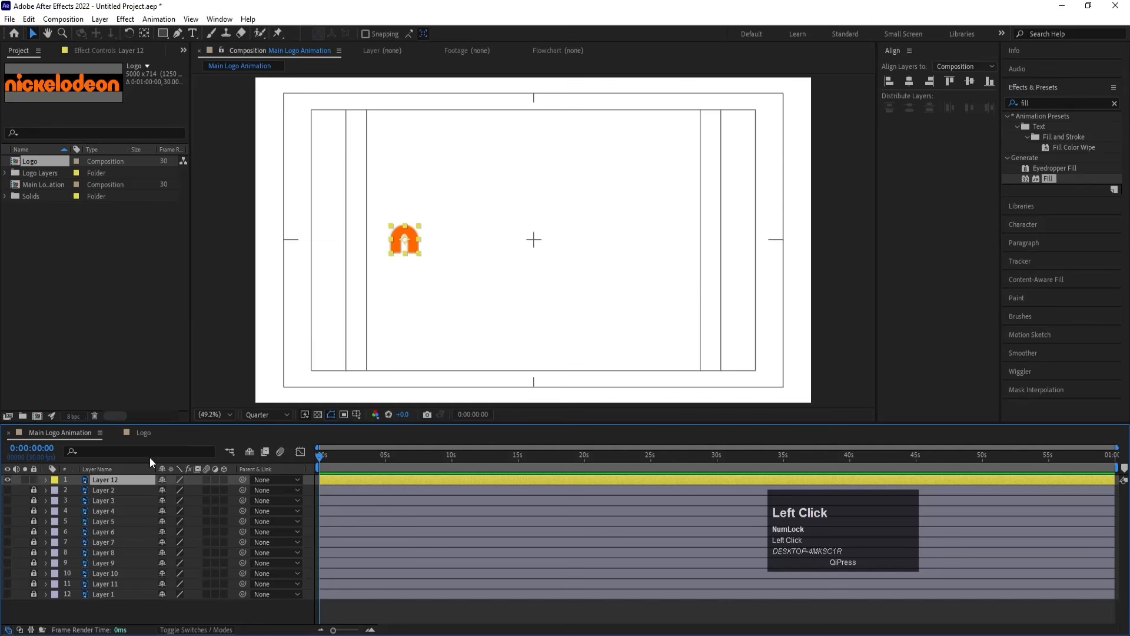
pyautogui.press('Return')
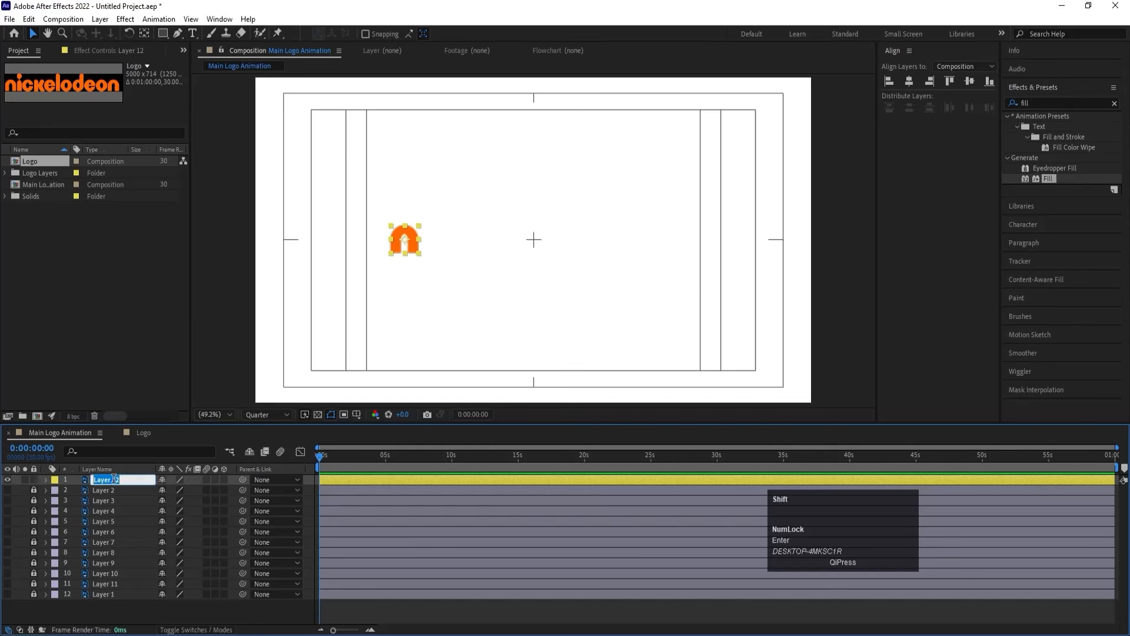
pyautogui.write('N')
pyautogui.press('Return')
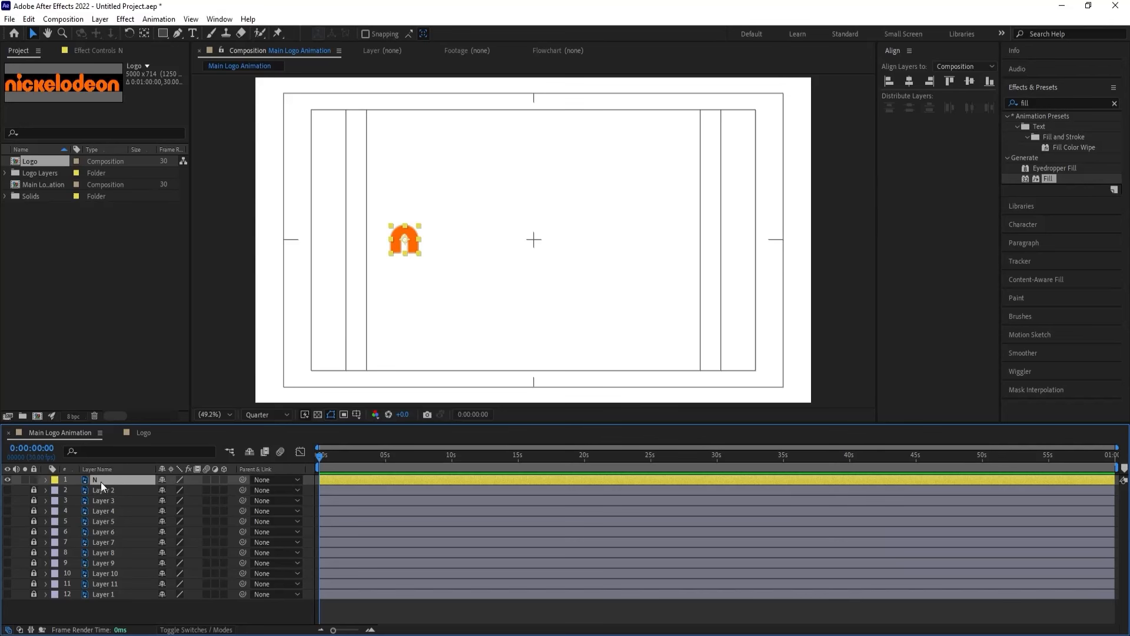
pyautogui.click(910, 80)
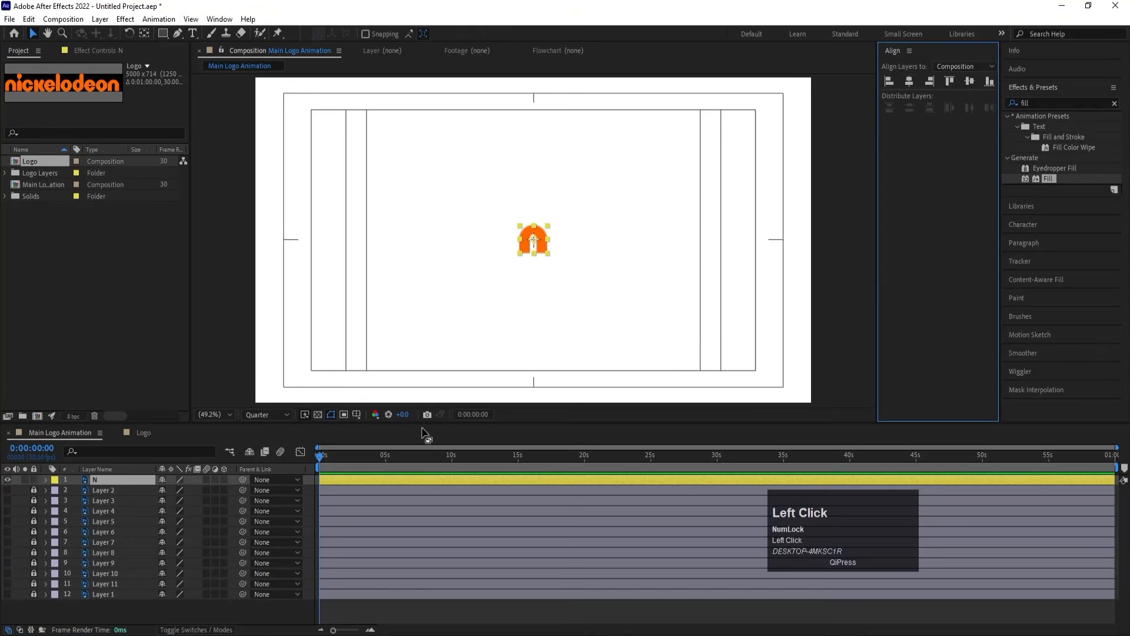
# Step: Deselect the N layer, activate the Ellipse tool and set the shape fill to None
pyautogui.click(311, 482)
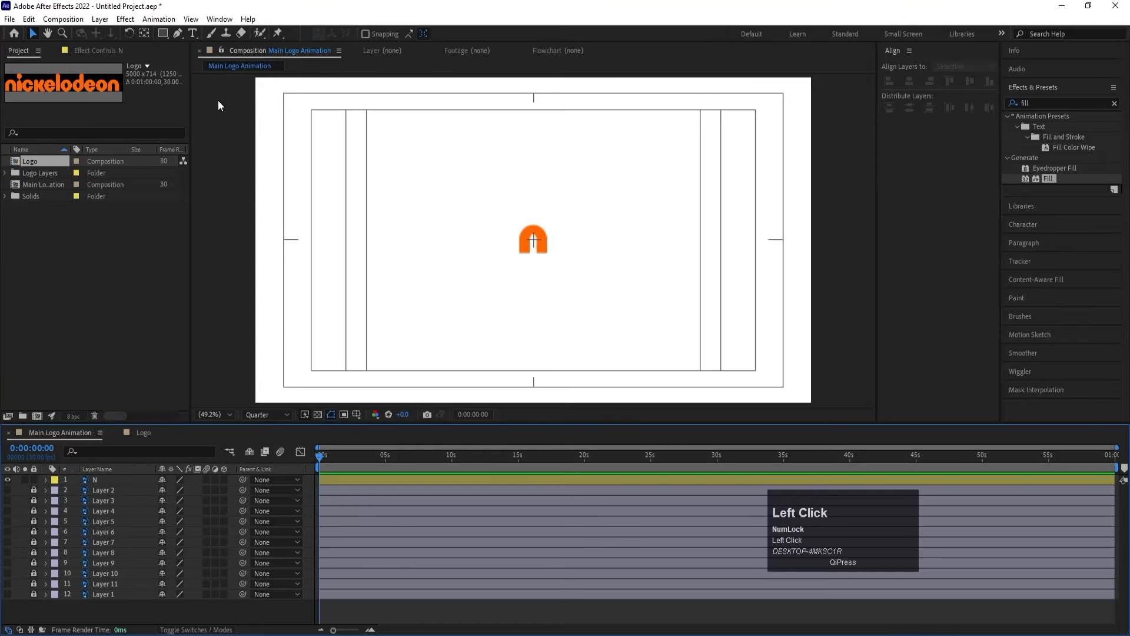
pyautogui.moveTo(163, 33); pyautogui.dragTo(205, 58)
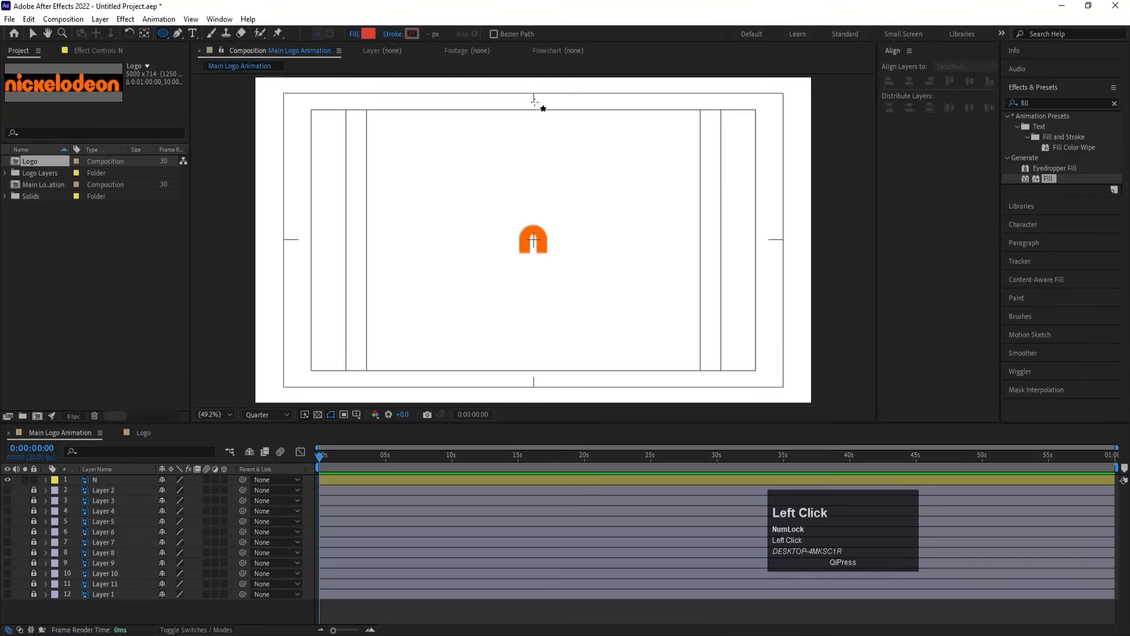
pyautogui.click(355, 35)
pyautogui.click(506, 289)
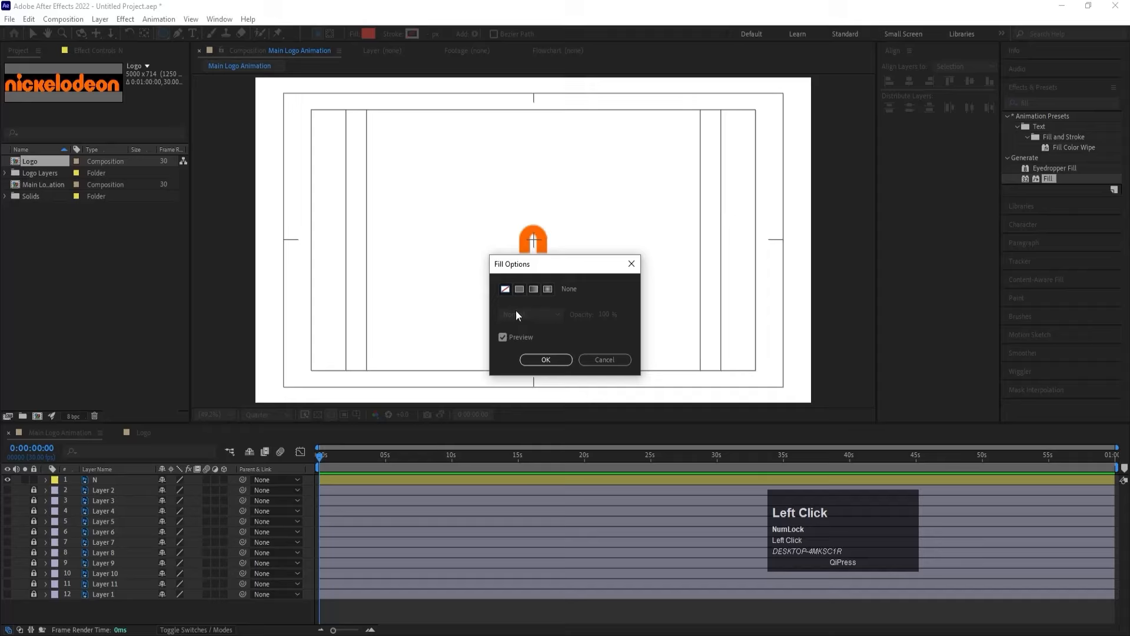
pyautogui.click(555, 360)
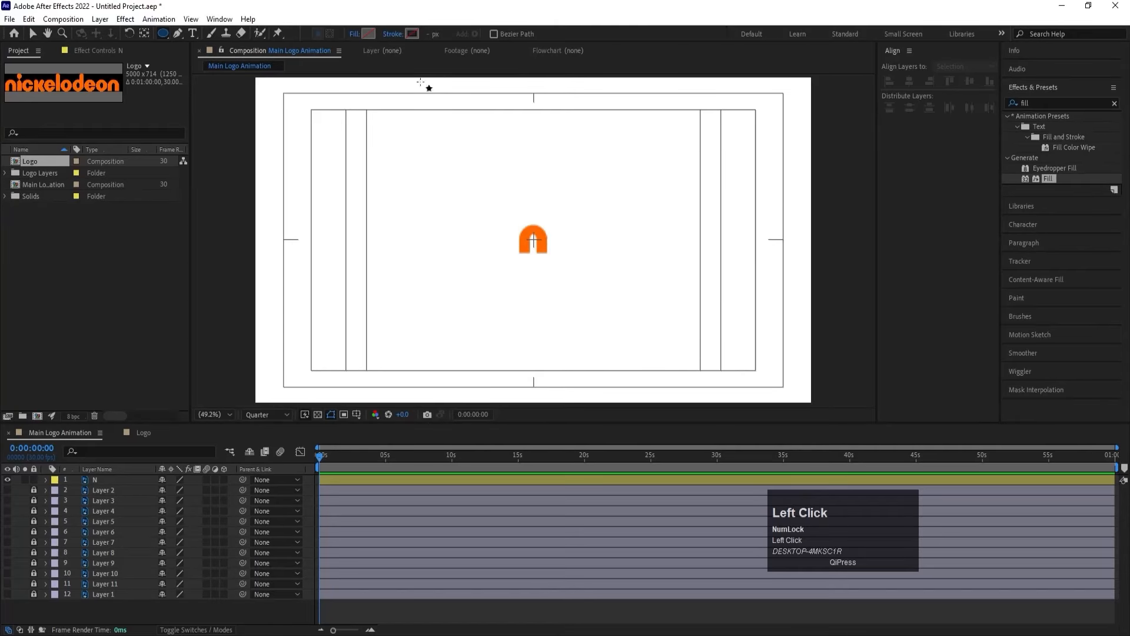
# Step: Set the shape stroke to the letter N's orange, FF6700, by sampling it, with a width of 100 px
pyautogui.click(411, 34)
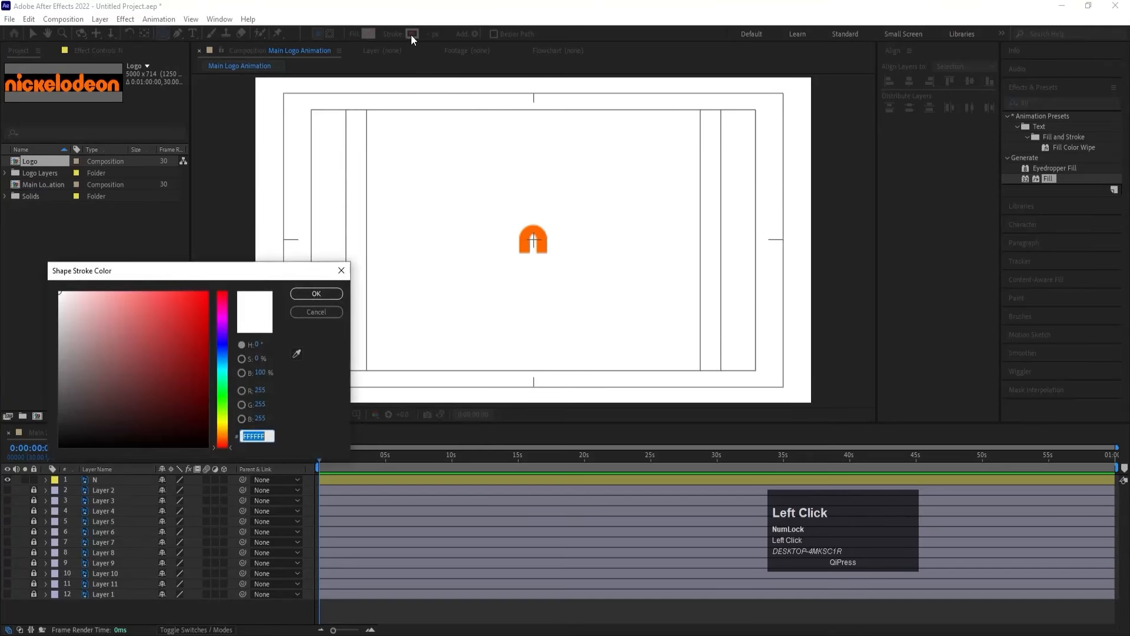
pyautogui.click(297, 353)
pyautogui.click(527, 232)
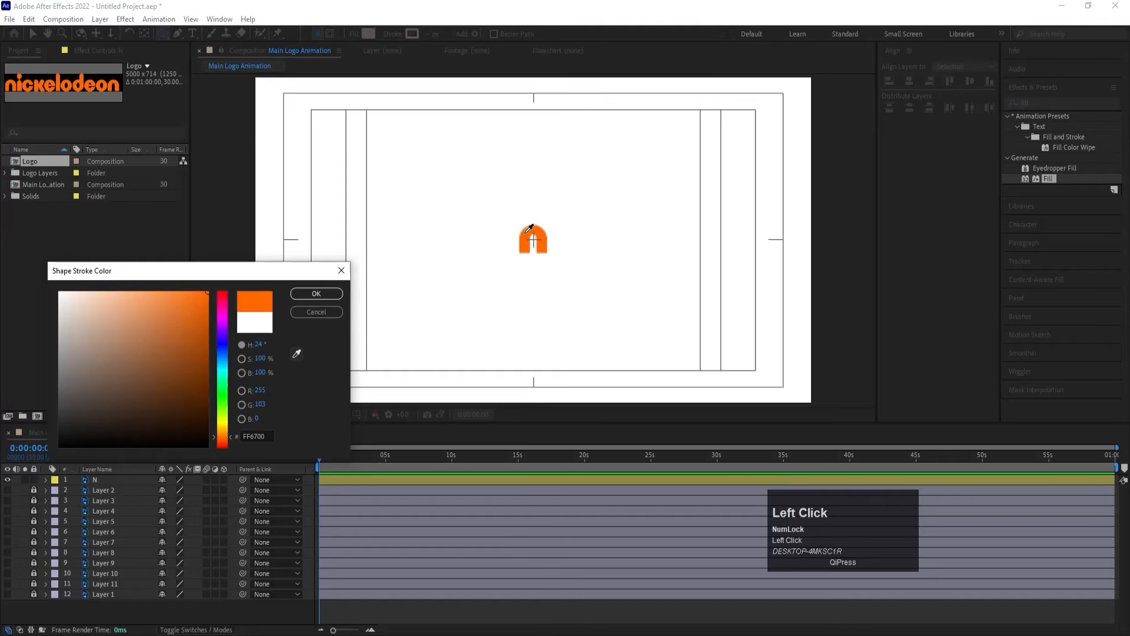
pyautogui.click(316, 293)
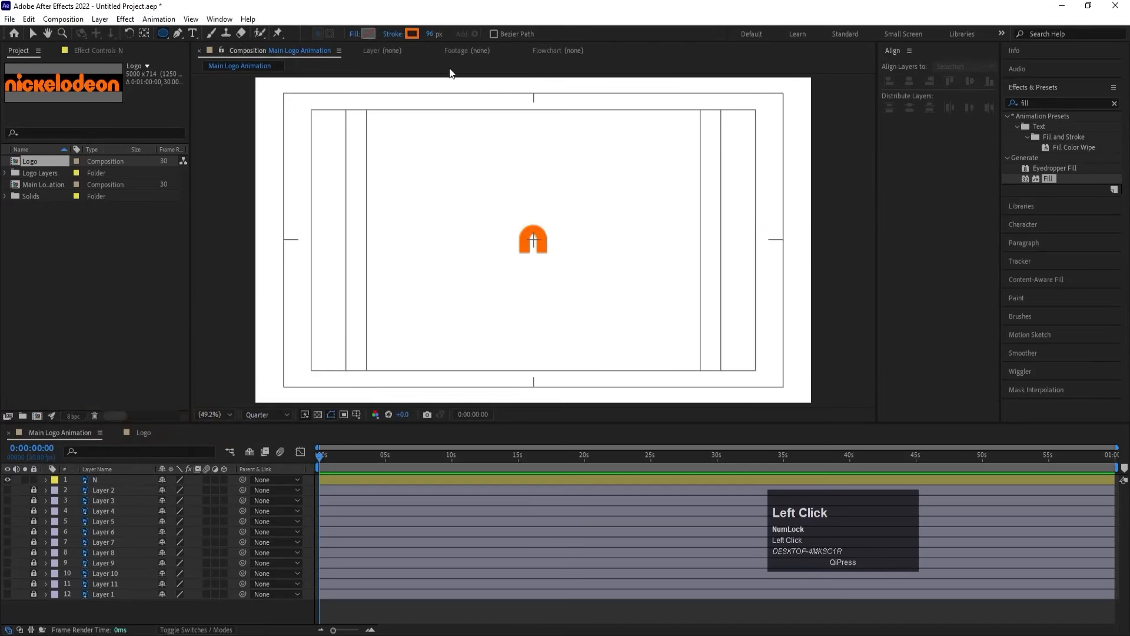
pyautogui.click(430, 34)
pyautogui.write('100')
pyautogui.press('Return')
# Step: Draw a large circle around the N, center its anchor point, and align it to the center of the composition
pyautogui.moveTo(441, 134)
pyautogui.mouseDown()
pyautogui.moveTo(482, 175)
pyautogui.moveTo(601, 353)
pyautogui.mouseUp()
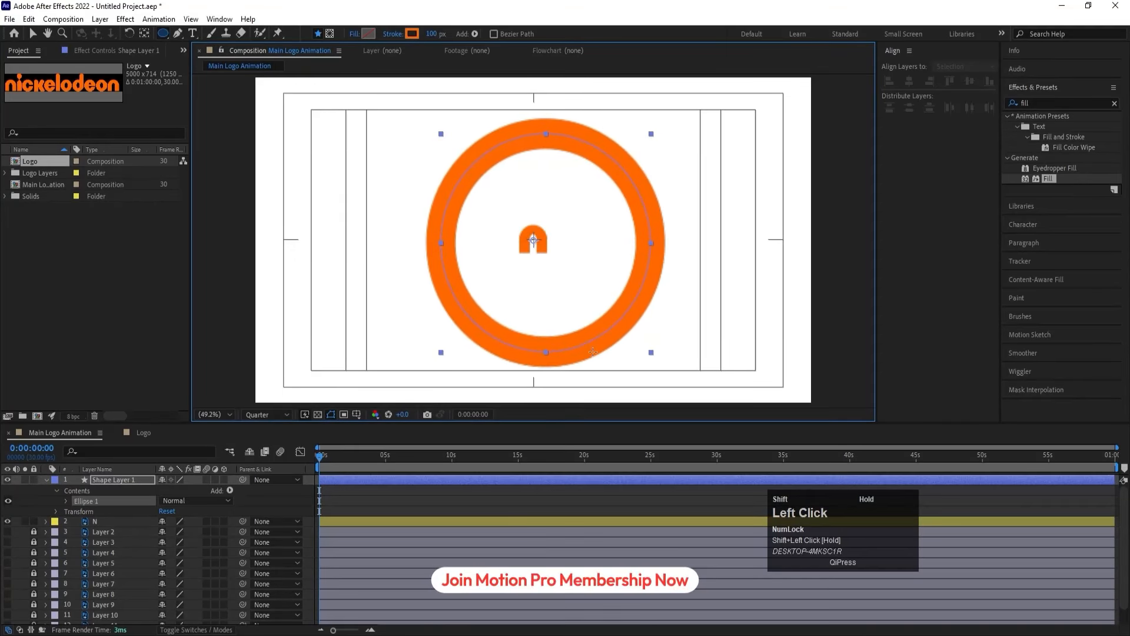
pyautogui.click(374, 499)
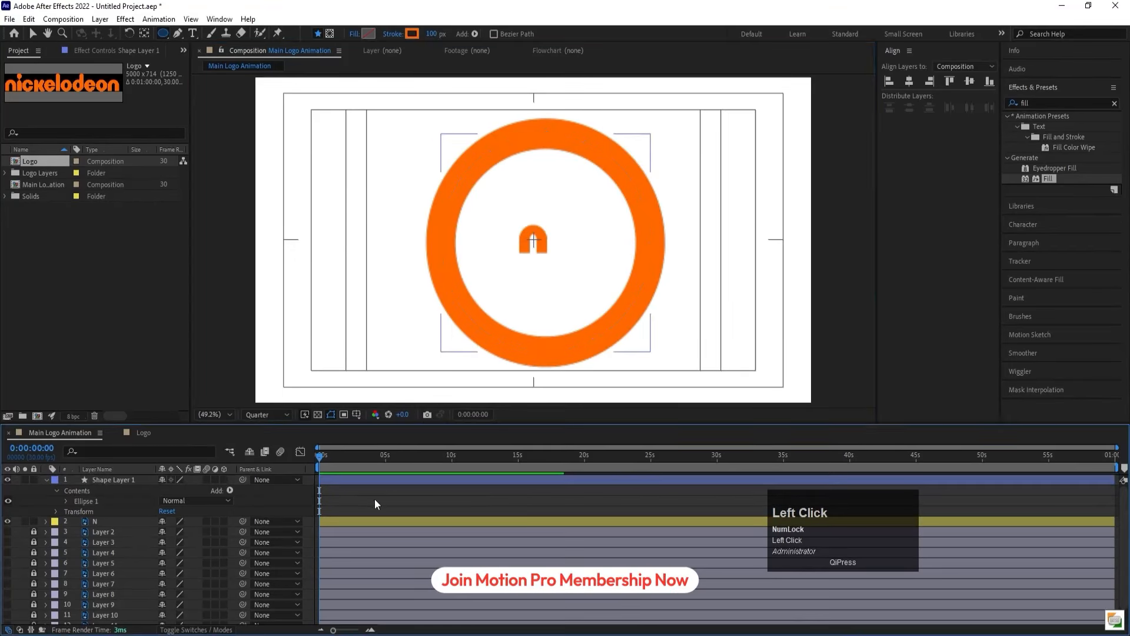
pyautogui.click(340, 479)
pyautogui.hotkey('ctrl', 'alt', 'Home')
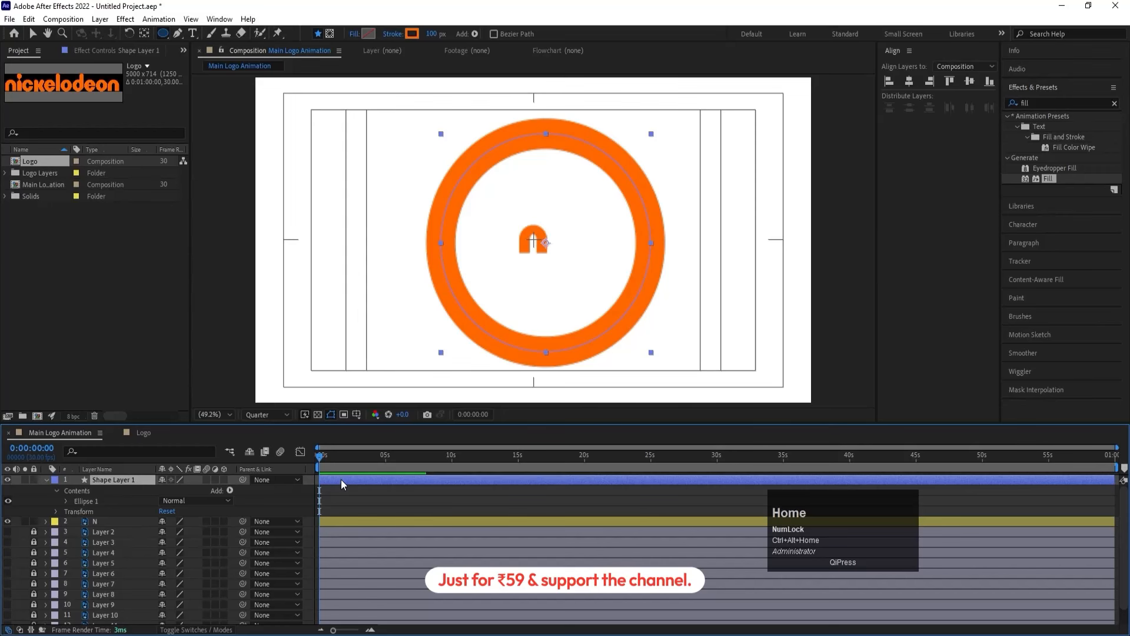
pyautogui.click(909, 85)
pyautogui.click(970, 84)
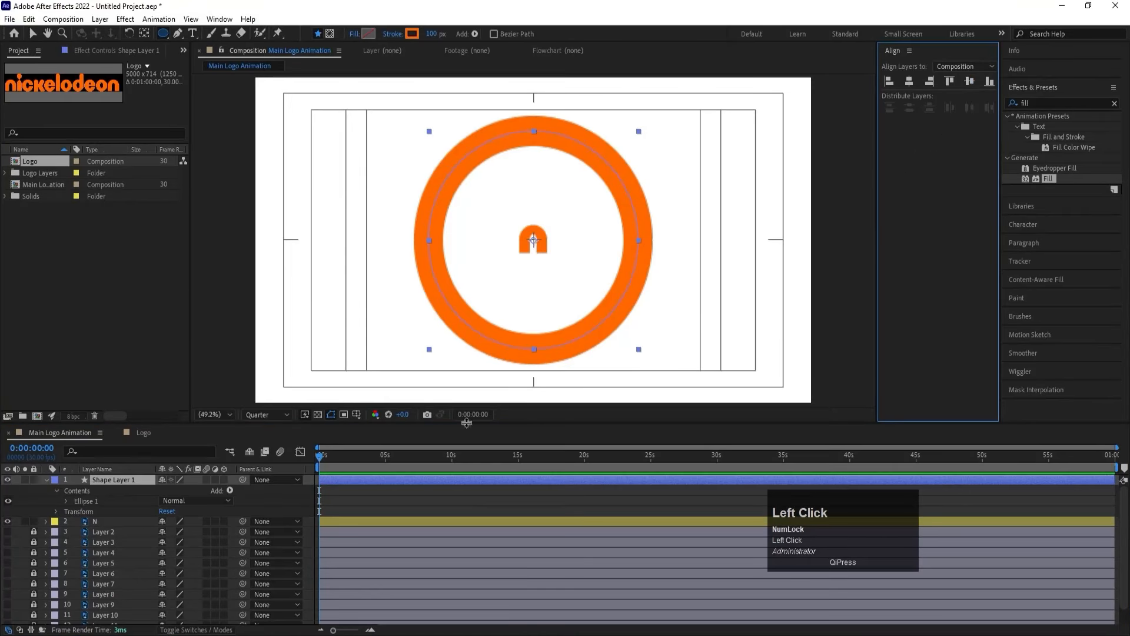
# Step: Enlarge the circle's Ellipse Path size to 2334.1 so it lies outside the frame, and keyframe it at 0:00
pyautogui.click(67, 501)
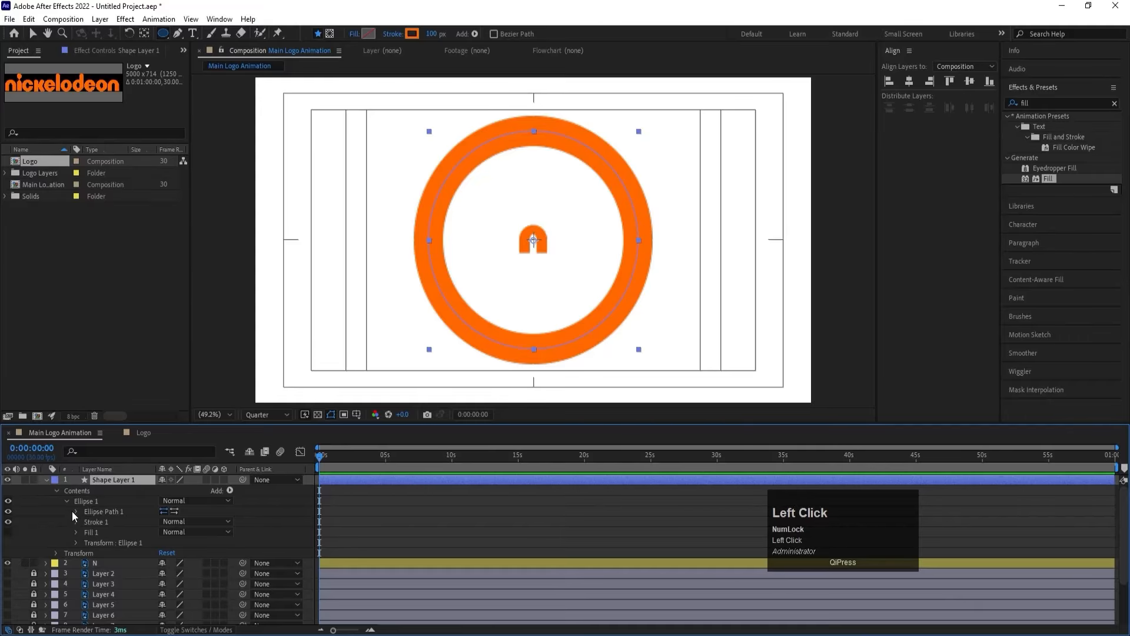
pyautogui.click(76, 510)
pyautogui.moveTo(185, 521); pyautogui.dragTo(915, 300)
pyautogui.click(95, 521)
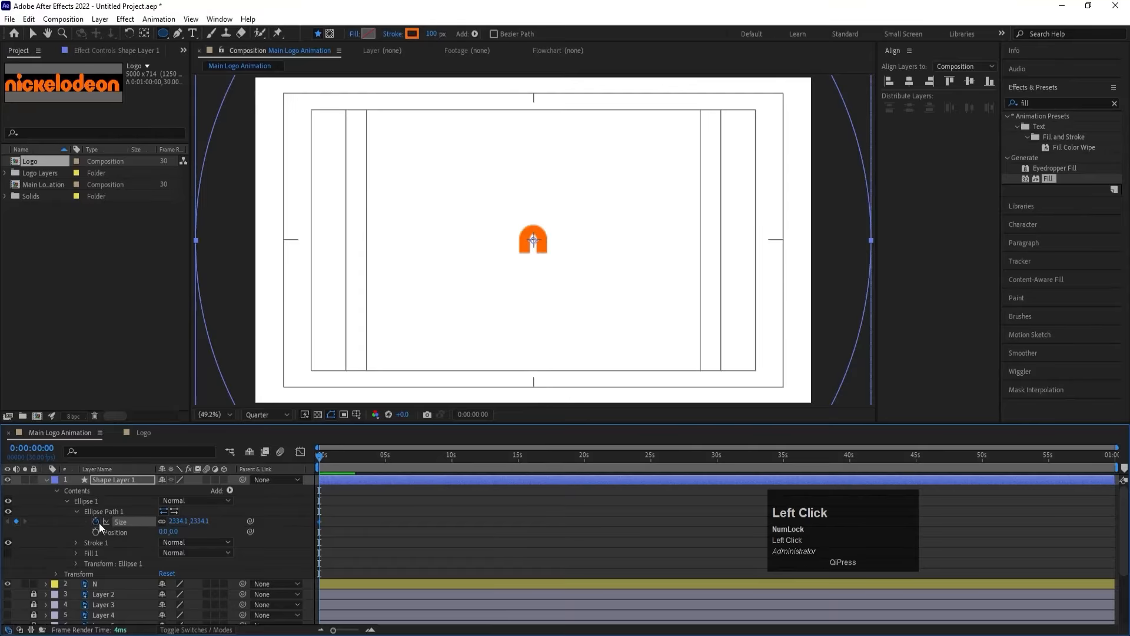
# Step: Keyframe the ellipse size at 0:00:01:20, trying 200 and reducing it to 104
pyautogui.press('=')
pyautogui.press('=')
pyautogui.press('=')
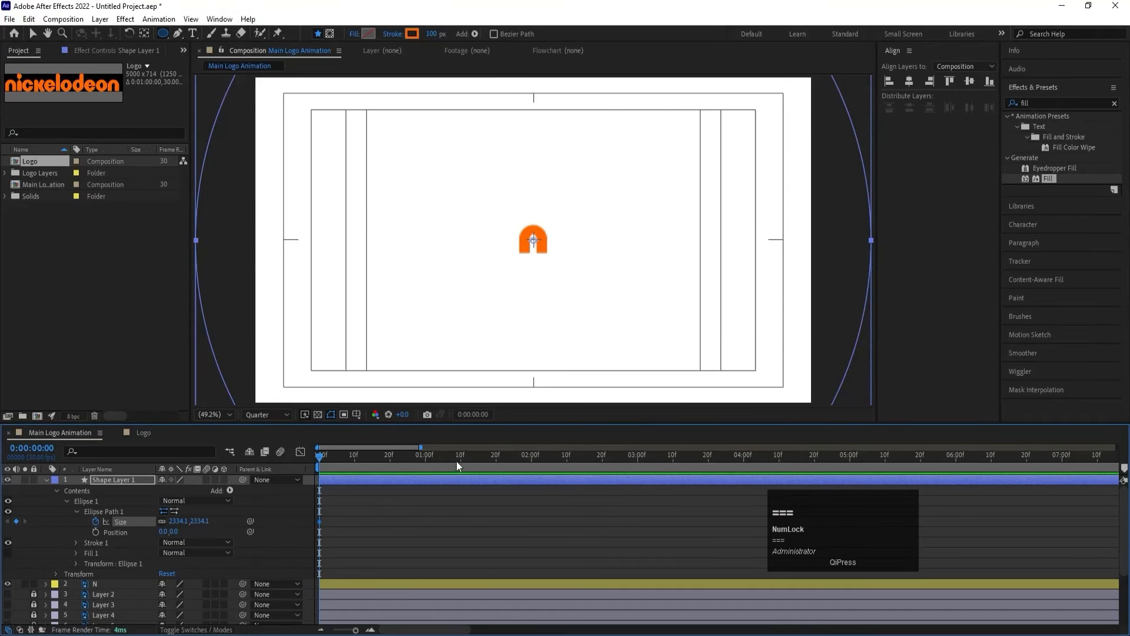
pyautogui.moveTo(458, 460); pyautogui.dragTo(496, 460)
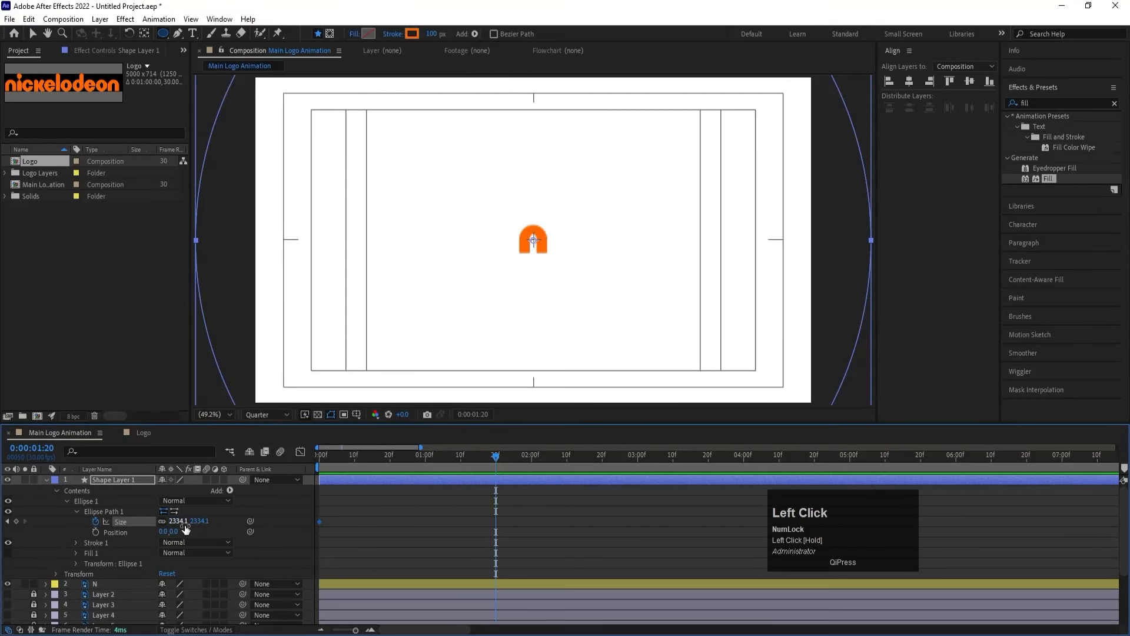
pyautogui.click(179, 522)
pyautogui.write('200')
pyautogui.press('Return')
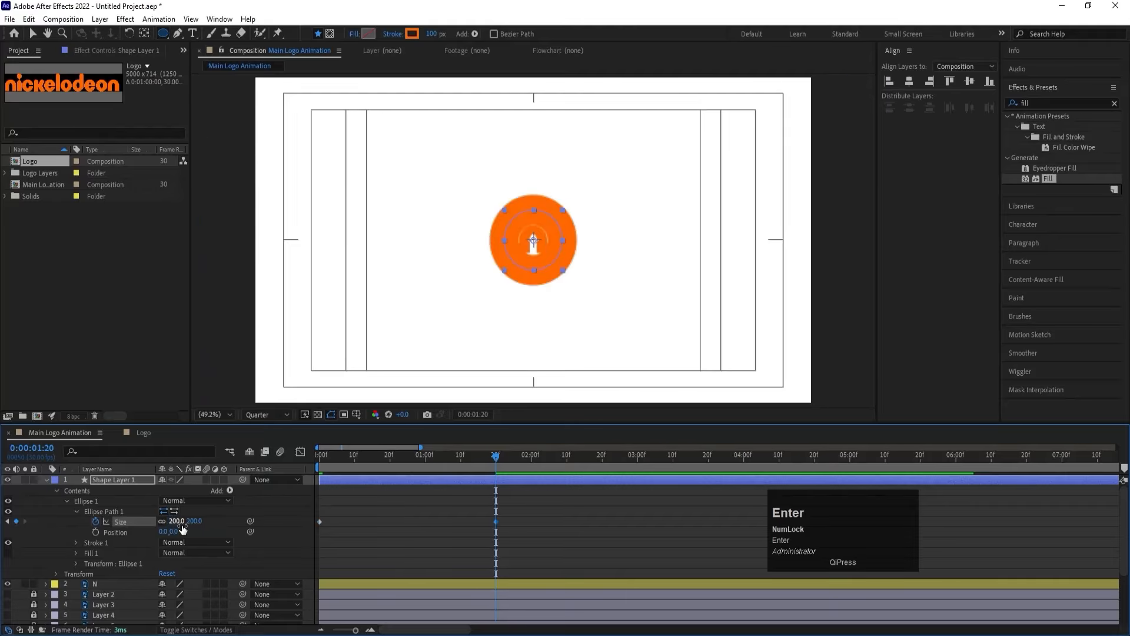
pyautogui.moveTo(180, 522); pyautogui.dragTo(117, 517)
pyautogui.click(380, 518)
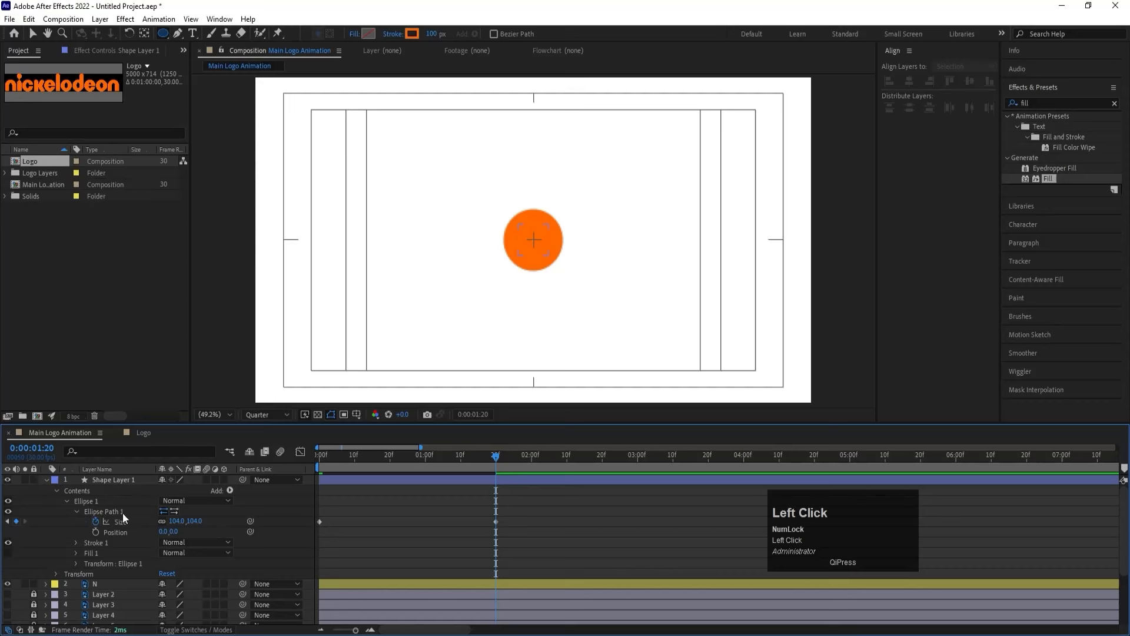
# Step: Apply Easy Ease to both ellipse size keyframes and preview the shrinking circle from the start
pyautogui.moveTo(493, 529); pyautogui.dragTo(290, 492)
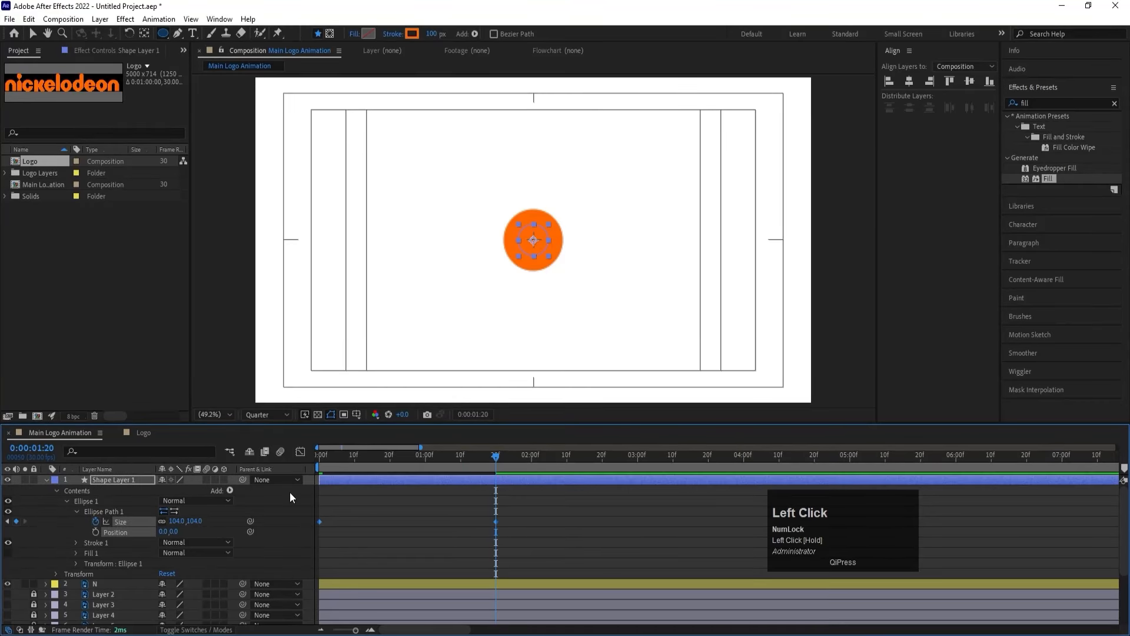
pyautogui.press('F9')
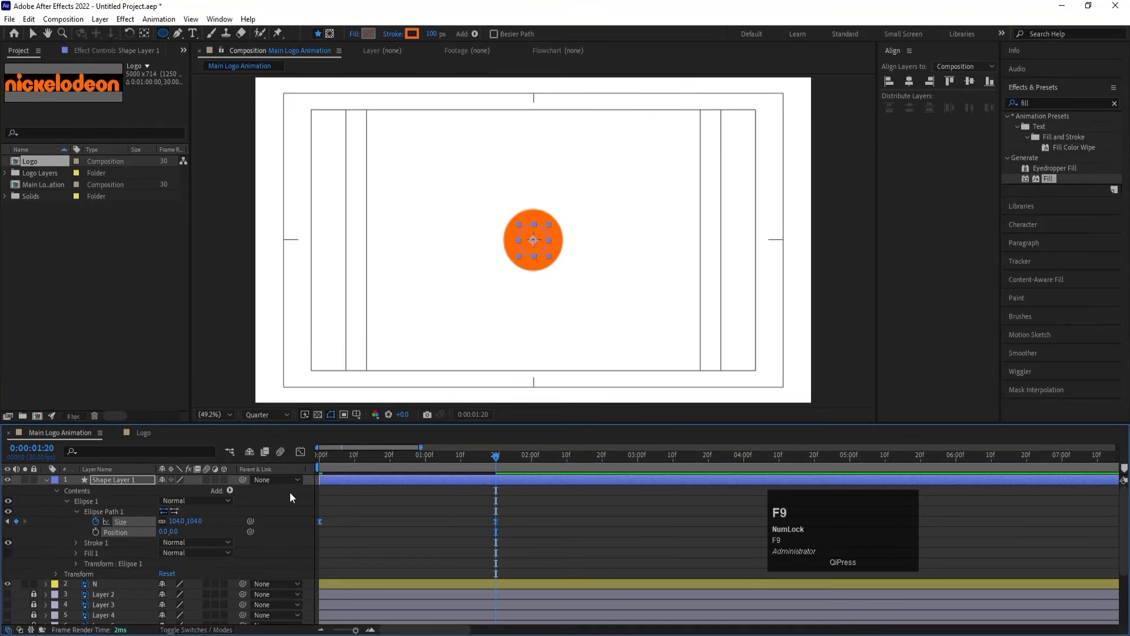
pyautogui.click(318, 455)
pyautogui.press('space')
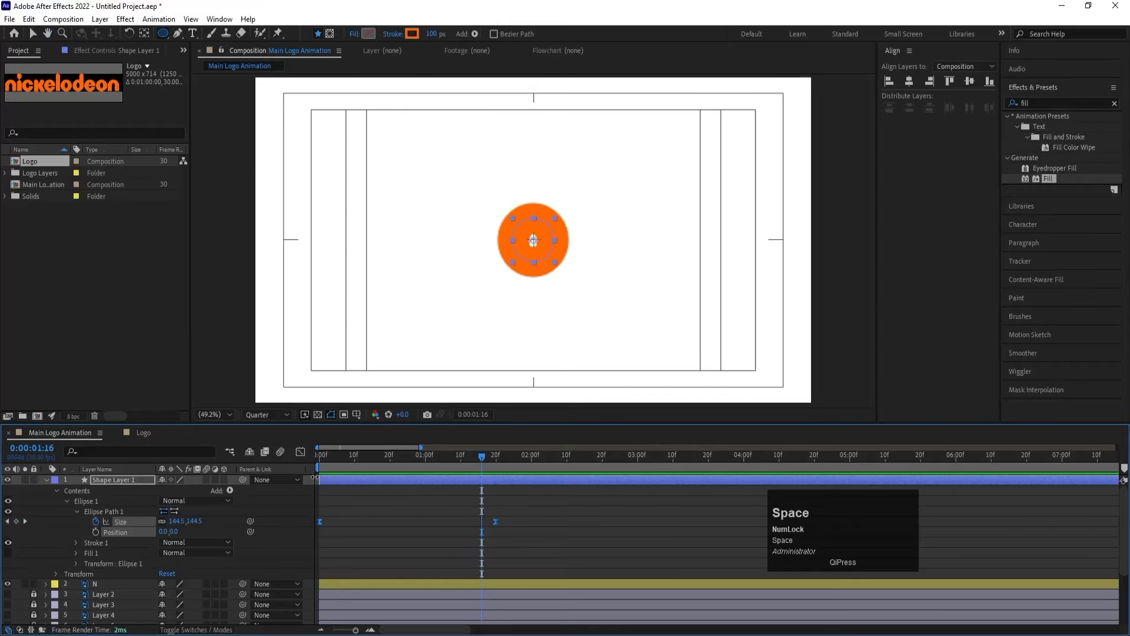
# Step: Reshape the ellipse size's speed graph into a sharp peak midway between its keyframes, and preview the motion
pyautogui.moveTo(534, 541); pyautogui.dragTo(280, 460)
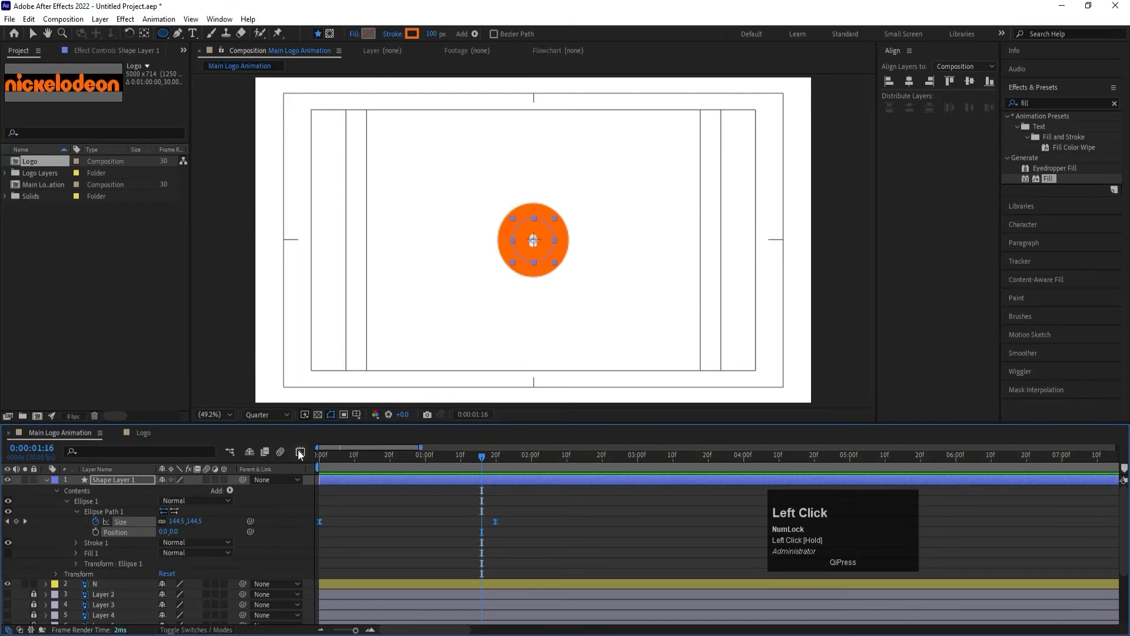
pyautogui.click(300, 451)
pyautogui.moveTo(544, 533); pyautogui.dragTo(256, 472)
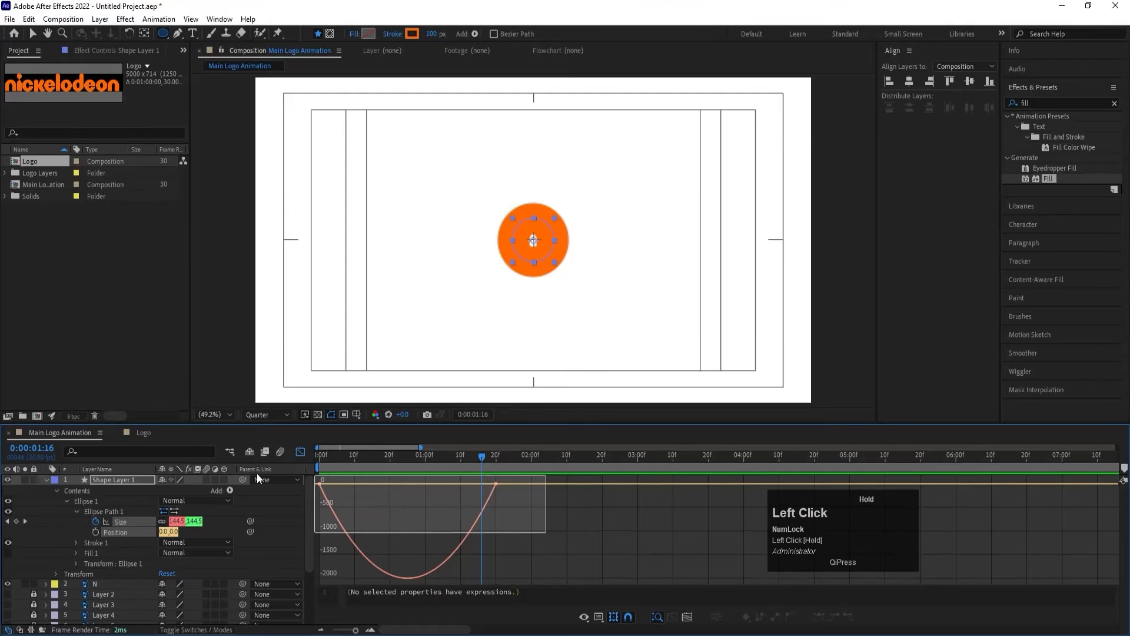
pyautogui.moveTo(469, 490); pyautogui.dragTo(283, 460)
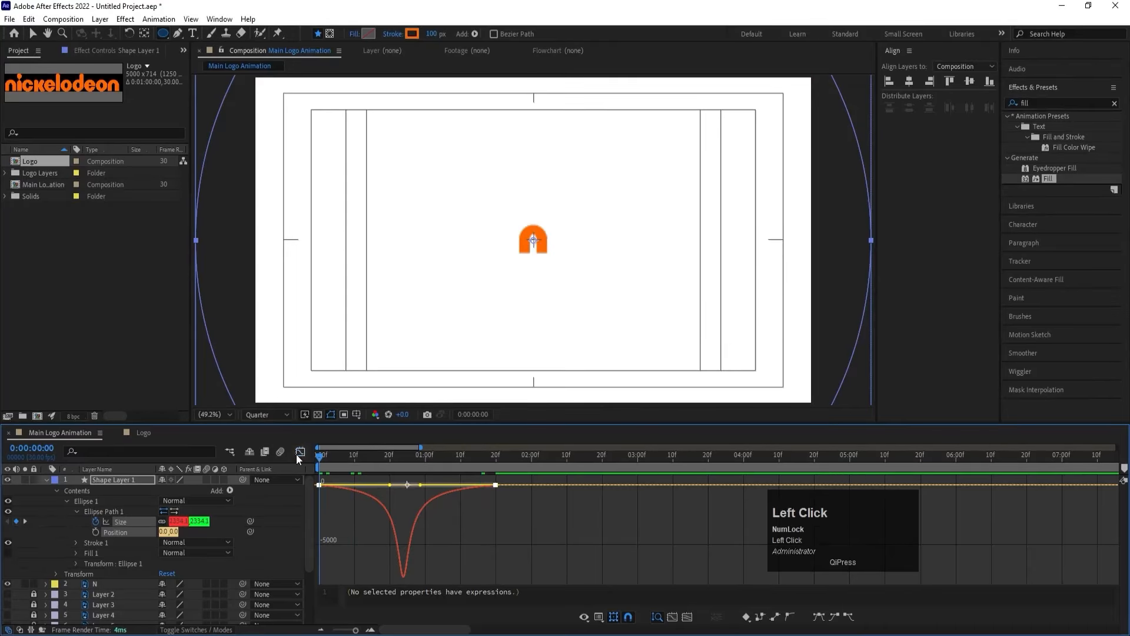
pyautogui.click(300, 452)
pyautogui.press('space')
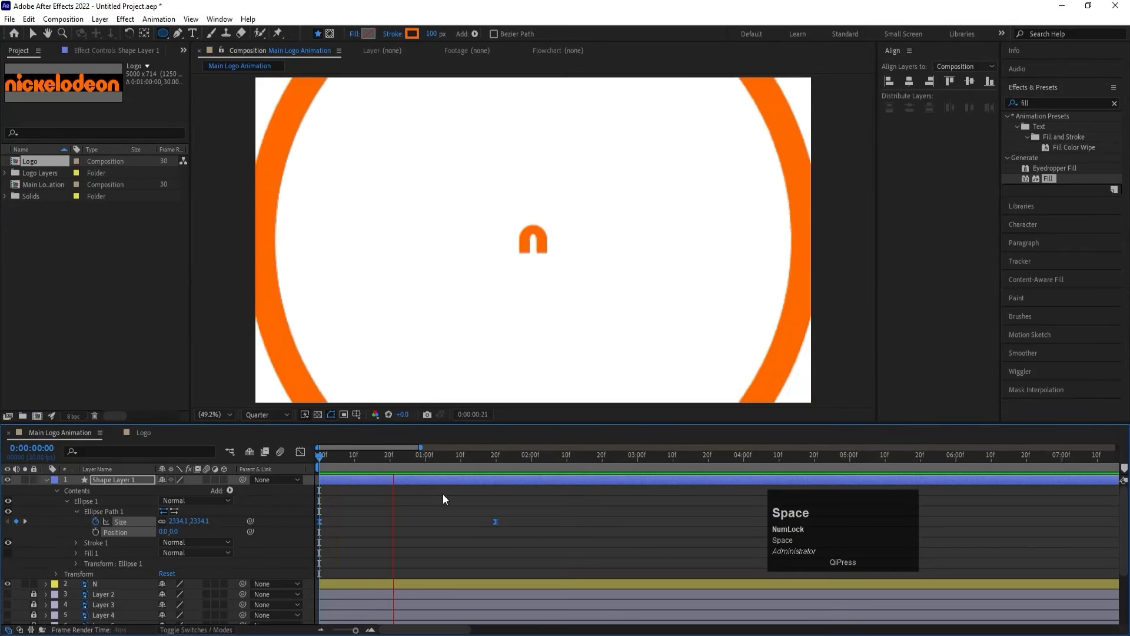
# Step: Move the second ellipse size keyframe to 0:00:01:00 and preview the faster animation
pyautogui.click(451, 517)
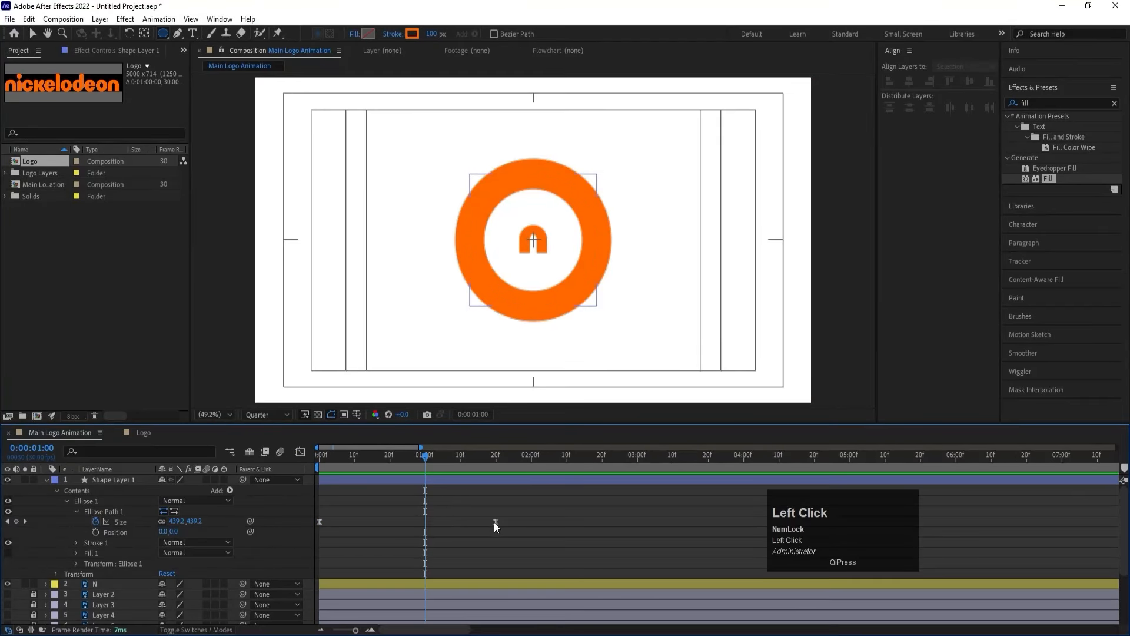
pyautogui.moveTo(493, 522); pyautogui.dragTo(424, 528)
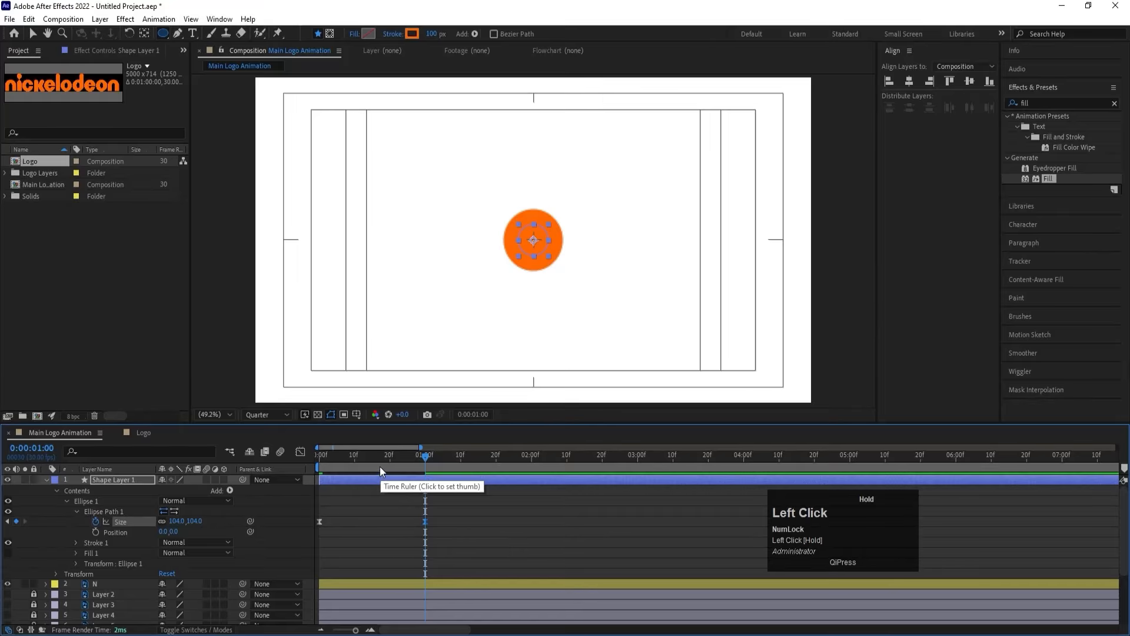
pyautogui.click(365, 458)
pyautogui.press('space')
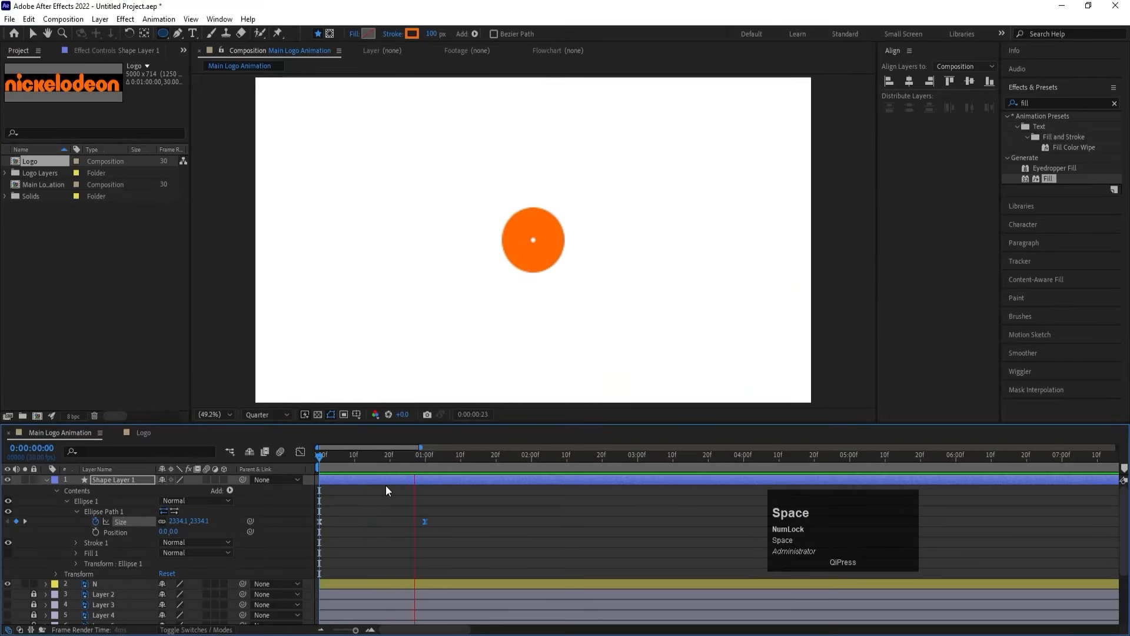
pyautogui.click(453, 504)
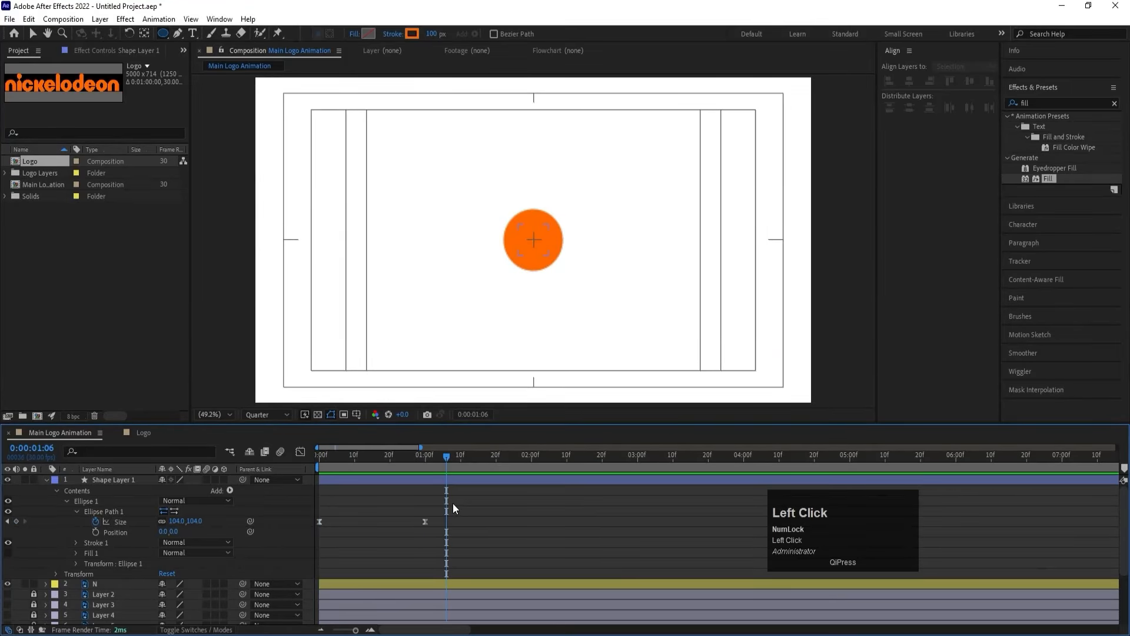
# Step: Go to the size keyframe at 0:00:01:00 and move the N layer above Shape Layer 1
pyautogui.press('j')
pyautogui.click(168, 535)
pyautogui.click(90, 584)
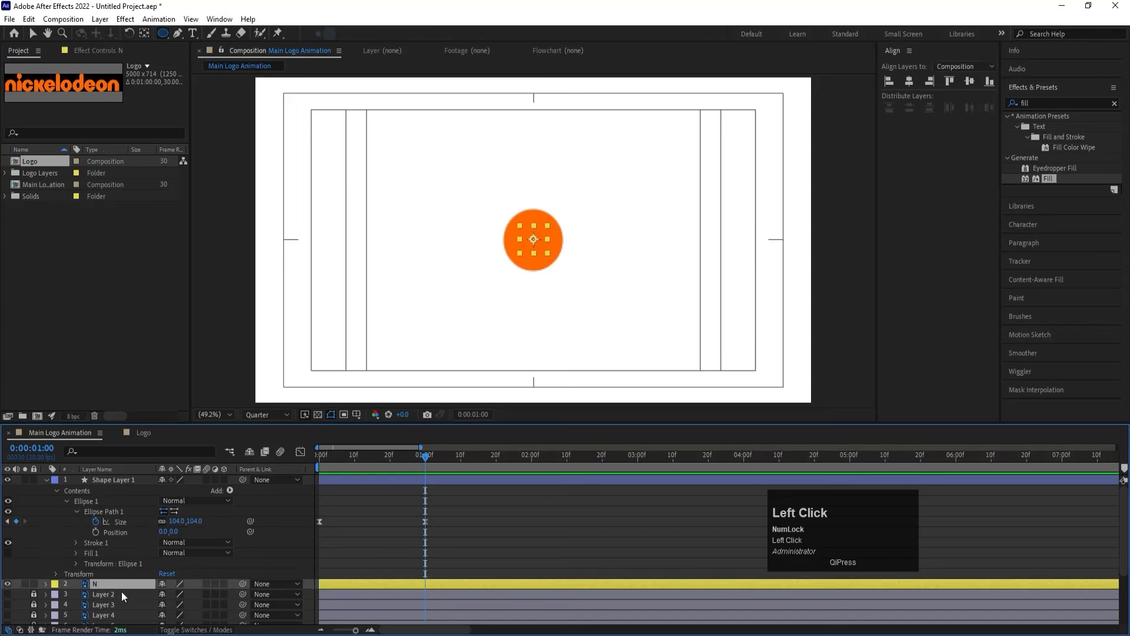
pyautogui.moveTo(120, 584); pyautogui.dragTo(114, 475)
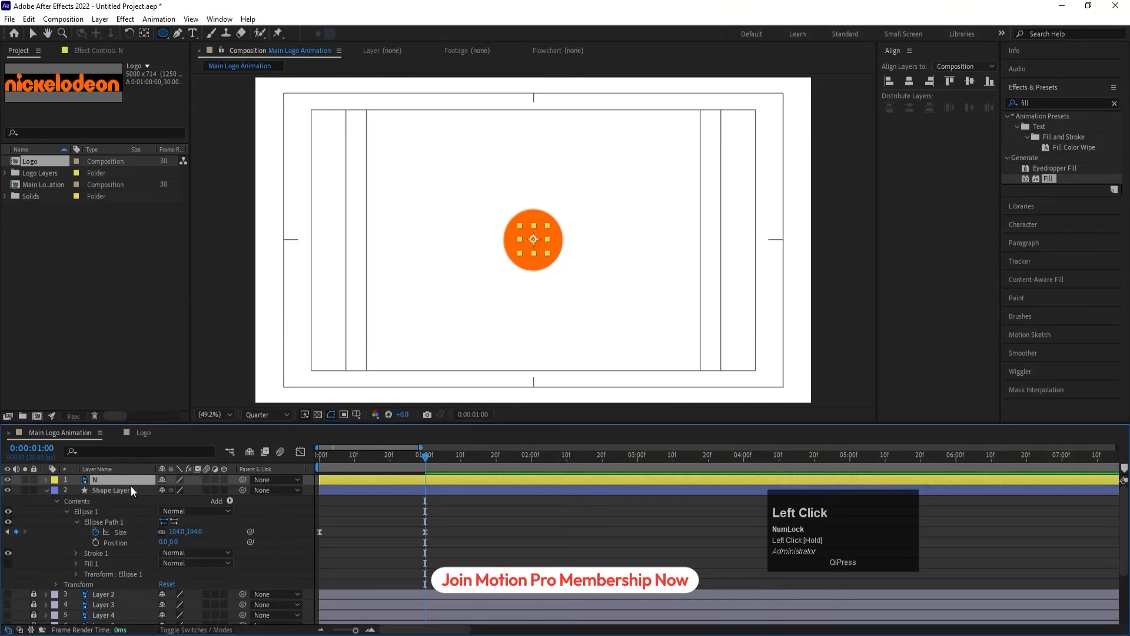
# Step: Apply a Fill effect to the N layer with color FFFFFF, preview the animation, and return to the start
pyautogui.doubleClick(1047, 179)
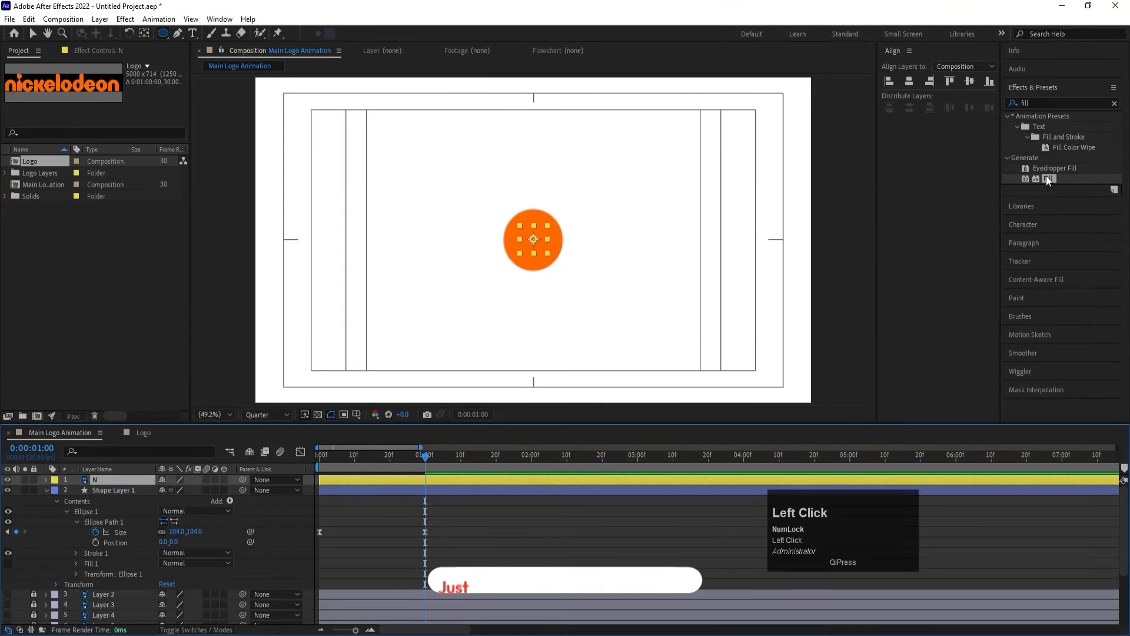
pyautogui.click(110, 108)
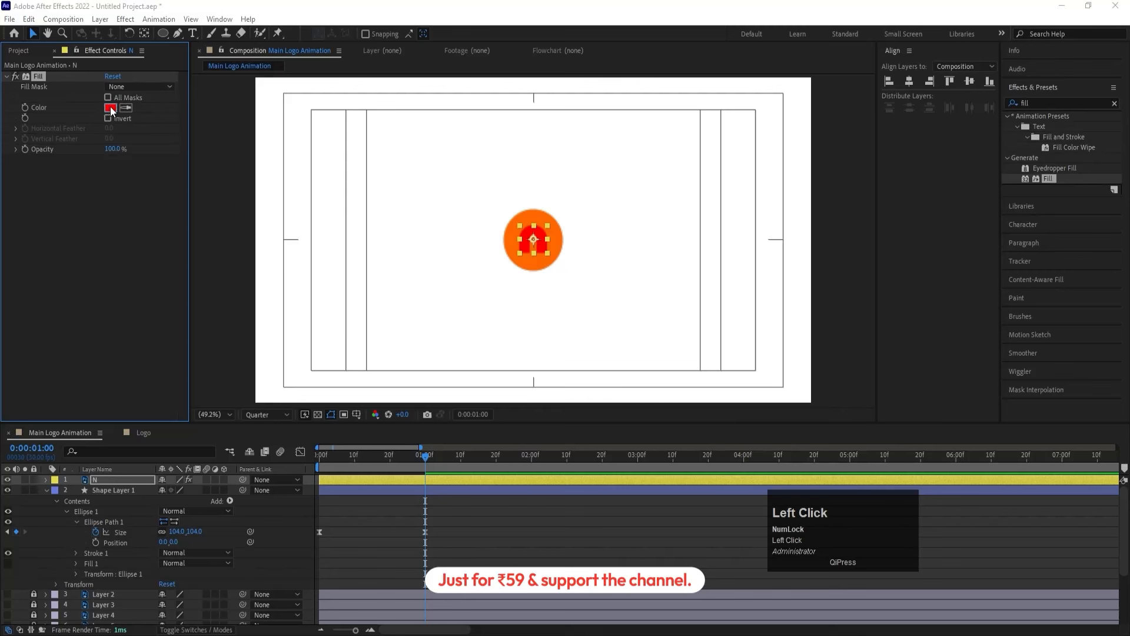
pyautogui.write('ffffff')
pyautogui.press('Return')
pyautogui.click(388, 529)
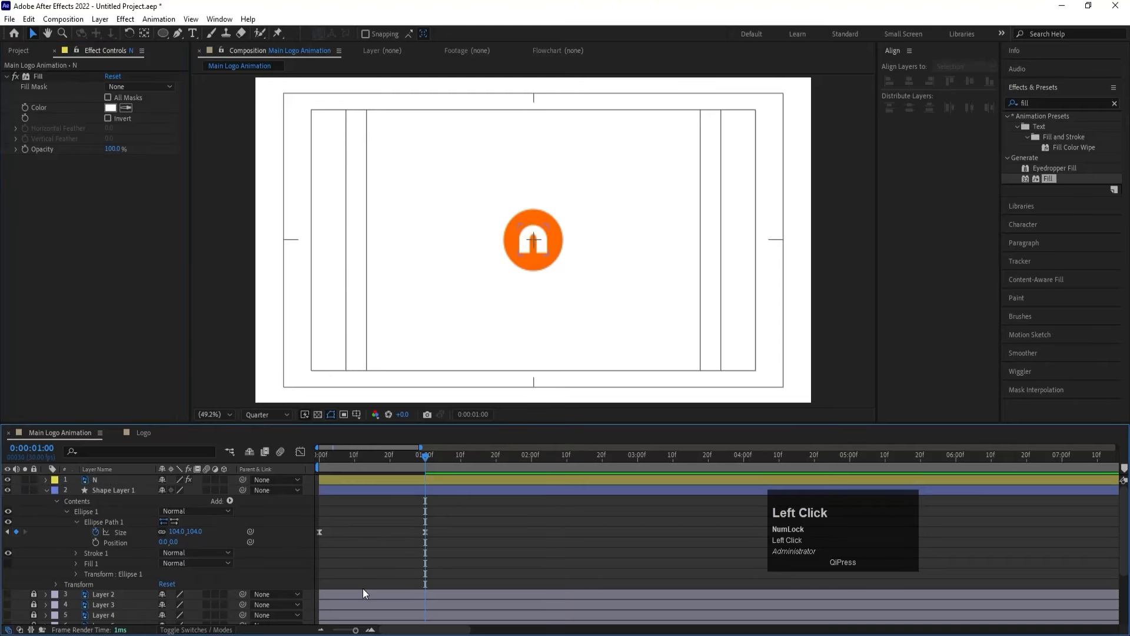
pyautogui.click(317, 455)
pyautogui.press('space')
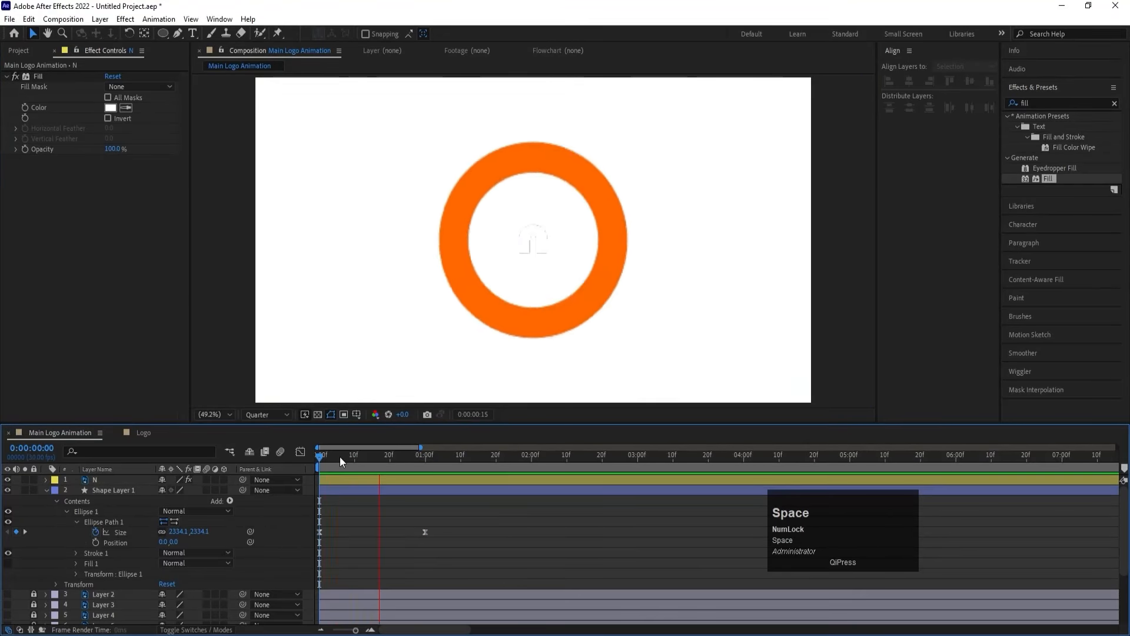
pyautogui.press('space')
pyautogui.moveTo(379, 458); pyautogui.dragTo(251, 455)
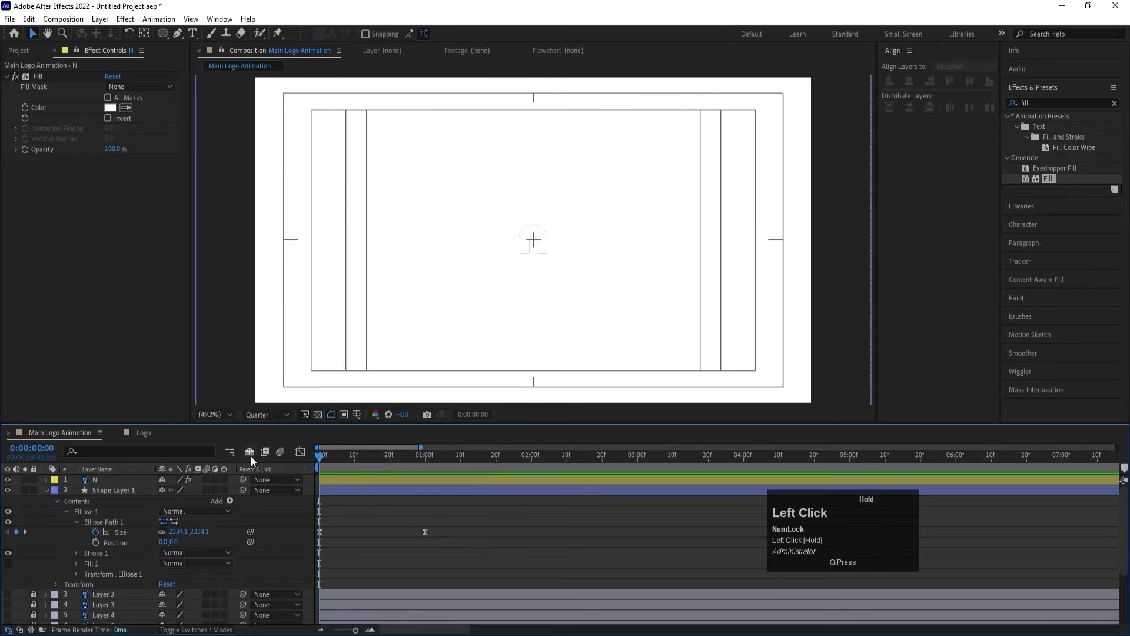
# Step: Duplicate Shape Layer 1 and, at 0:00:01:00, remove the size keyframes from the copy, Shape Layer 2
pyautogui.click(46, 490)
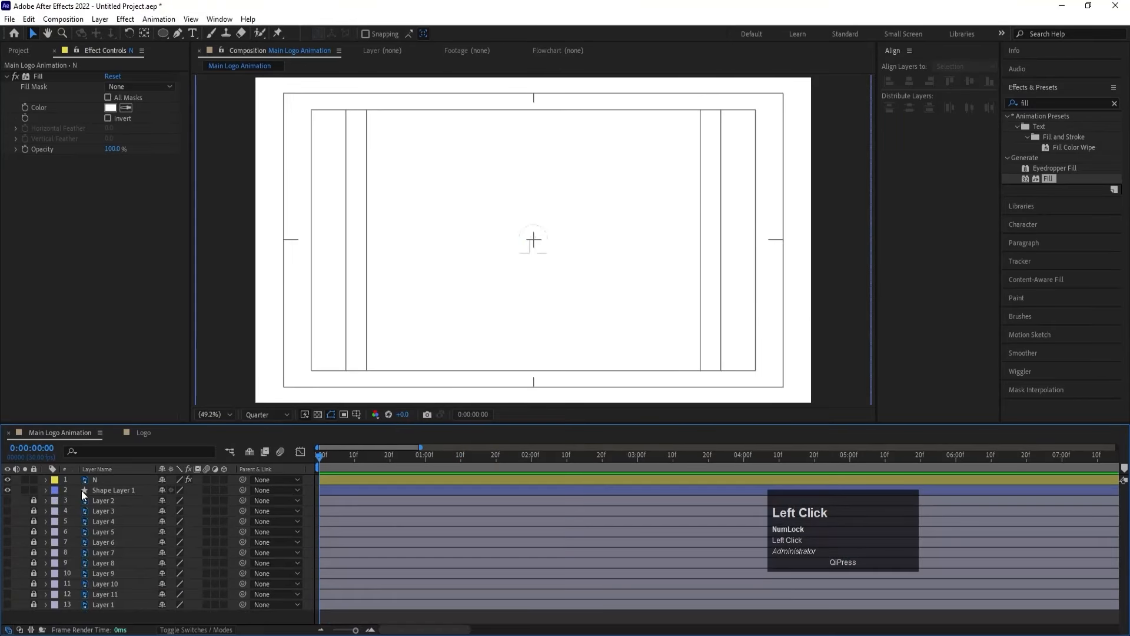
pyautogui.click(101, 488)
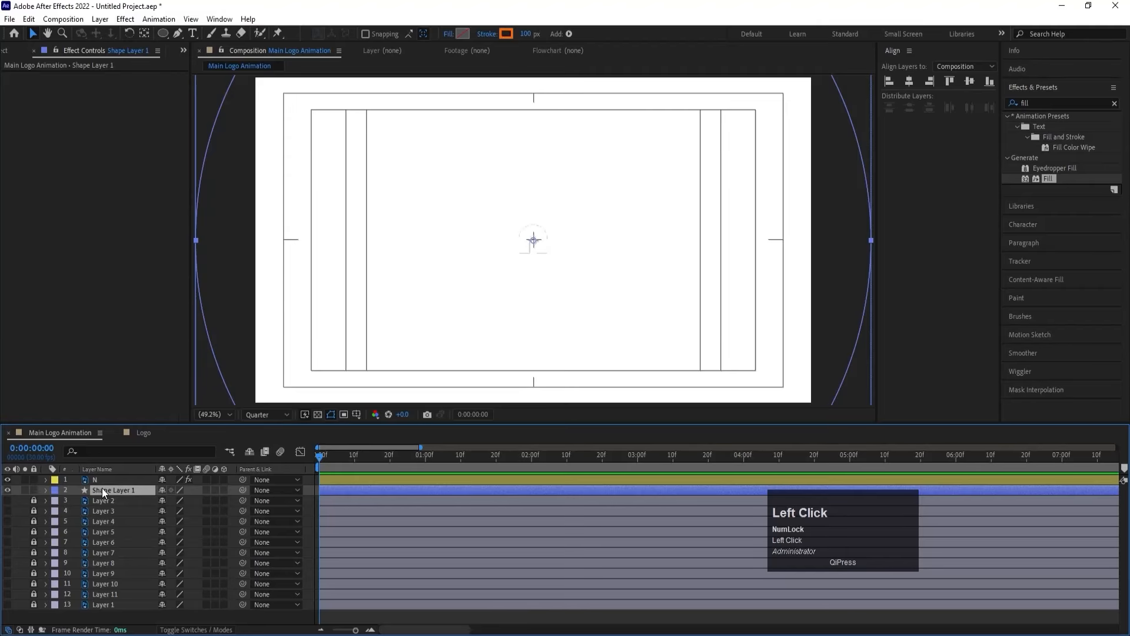
pyautogui.hotkey('ctrl', 'd')
pyautogui.press('u')
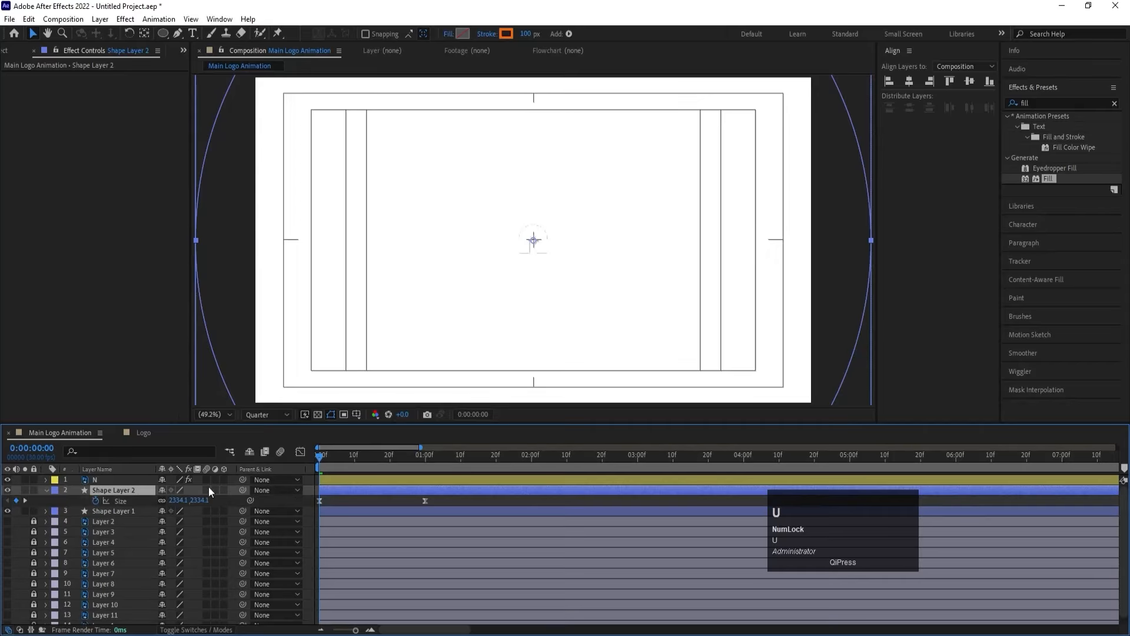
pyautogui.moveTo(405, 468); pyautogui.dragTo(425, 462)
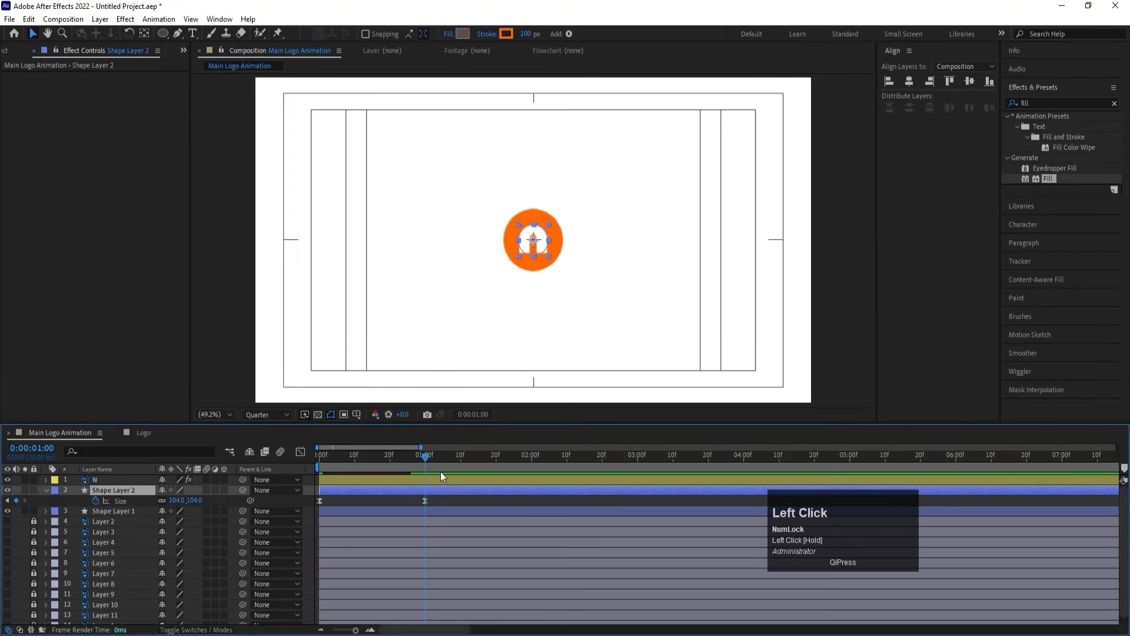
pyautogui.click(119, 500)
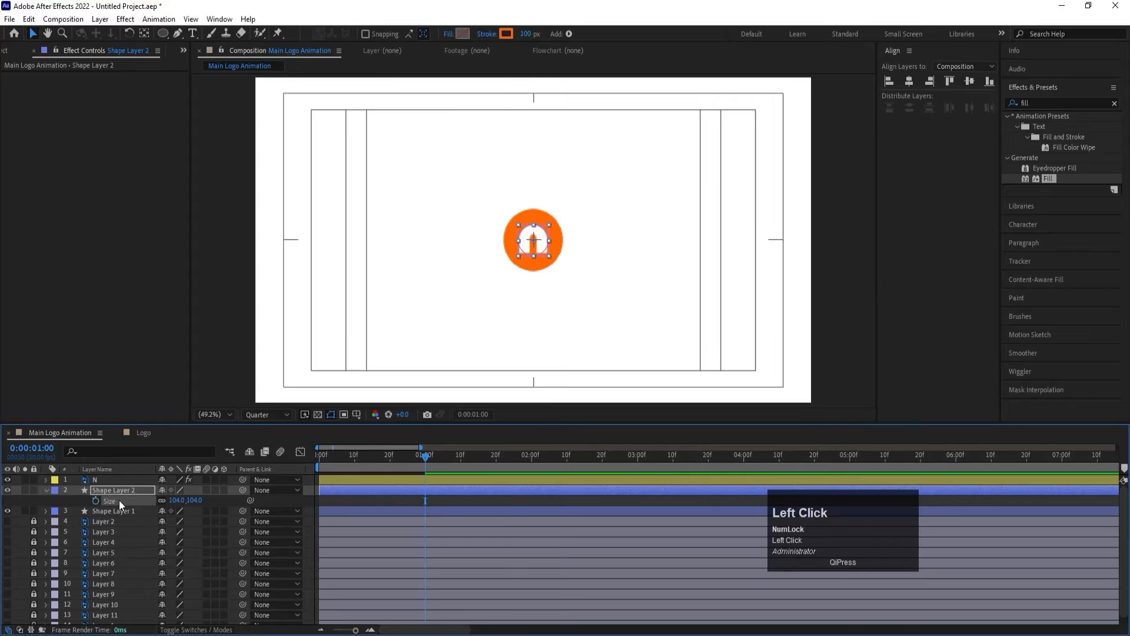
# Step: Set Shape Layer 2's stroke width to 2 px and enlarge its ellipse size to about 393
pyautogui.click(526, 34)
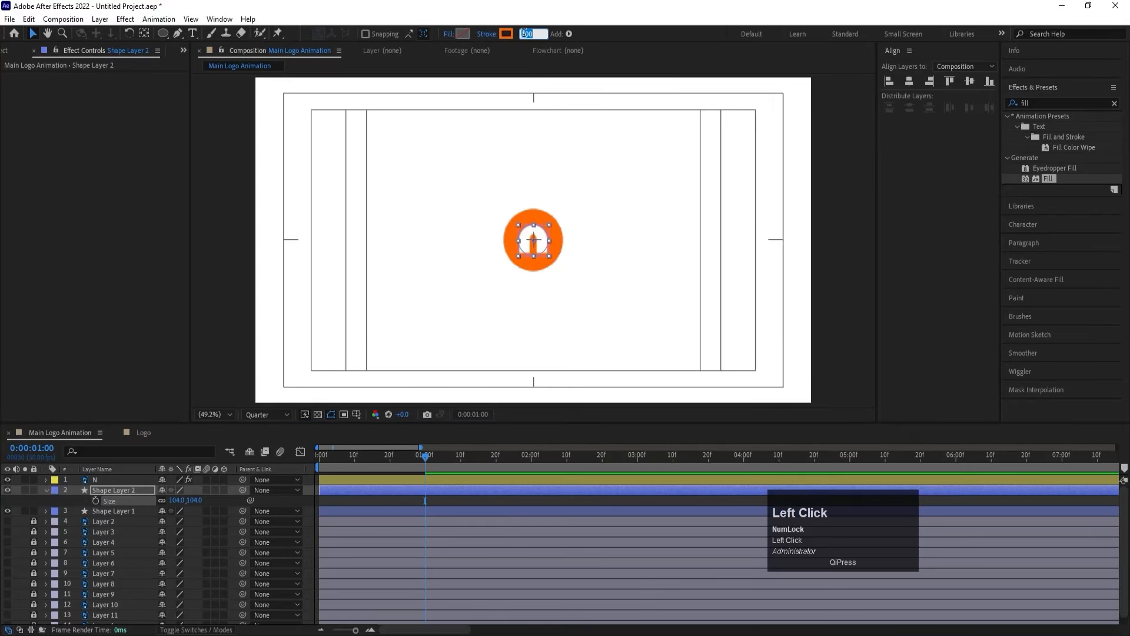
pyautogui.write('2')
pyautogui.press('Return')
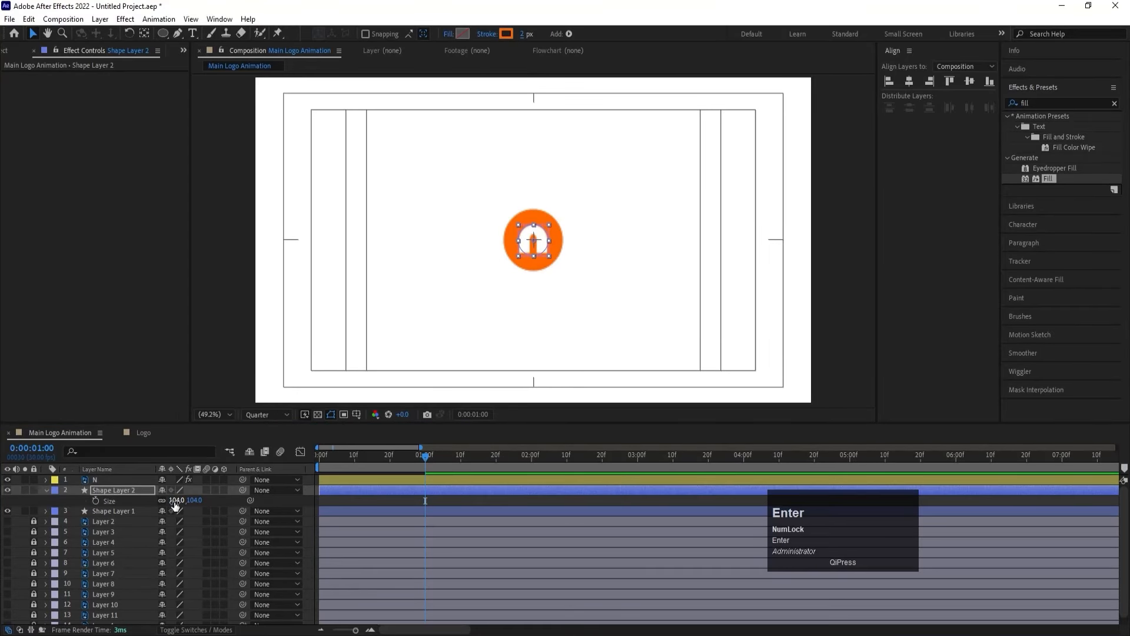
pyautogui.moveTo(175, 504); pyautogui.dragTo(289, 443)
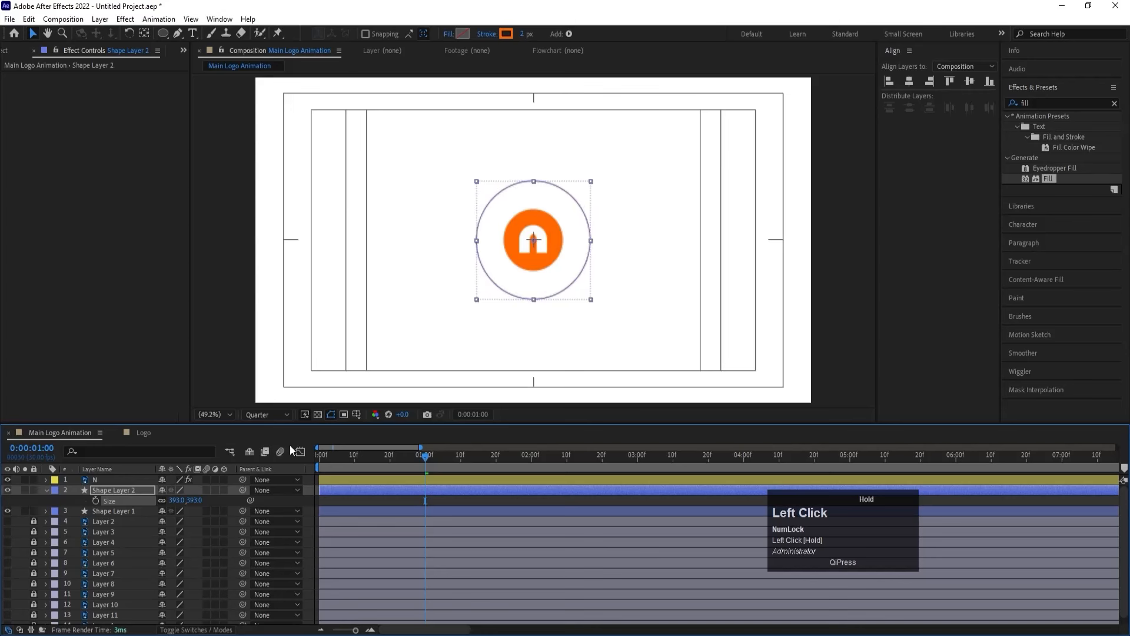
pyautogui.click(399, 500)
# Step: Duplicate Shape Layer 2, then enlarge the original's ellipse size to about 897 with a 1 px stroke
pyautogui.click(130, 490)
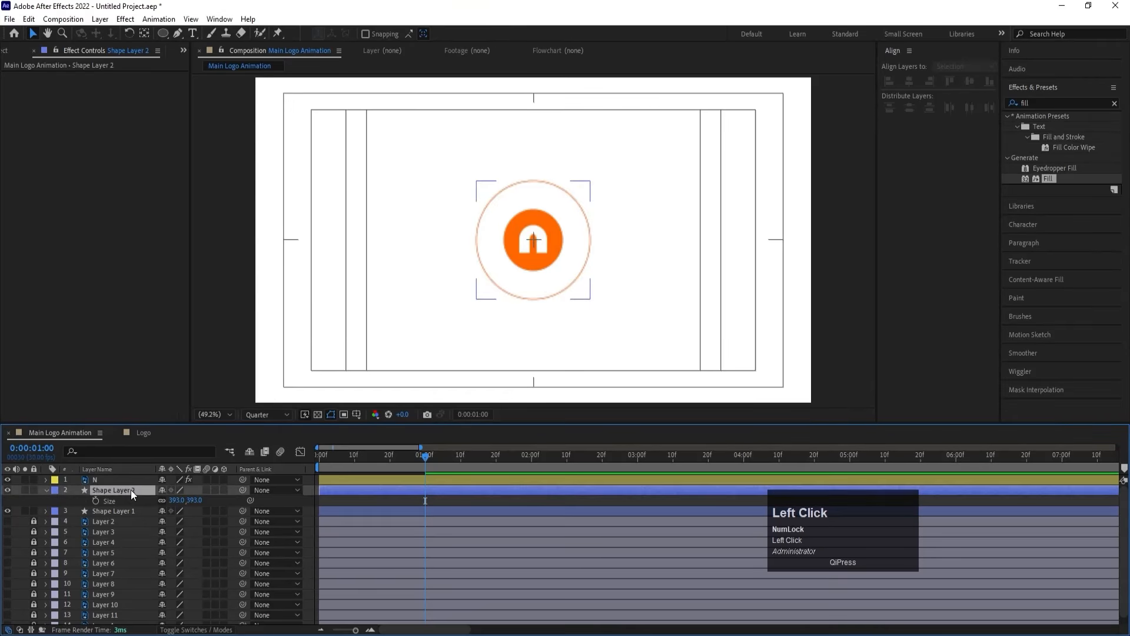
pyautogui.hotkey('ctrl', 'd')
pyautogui.click(132, 499)
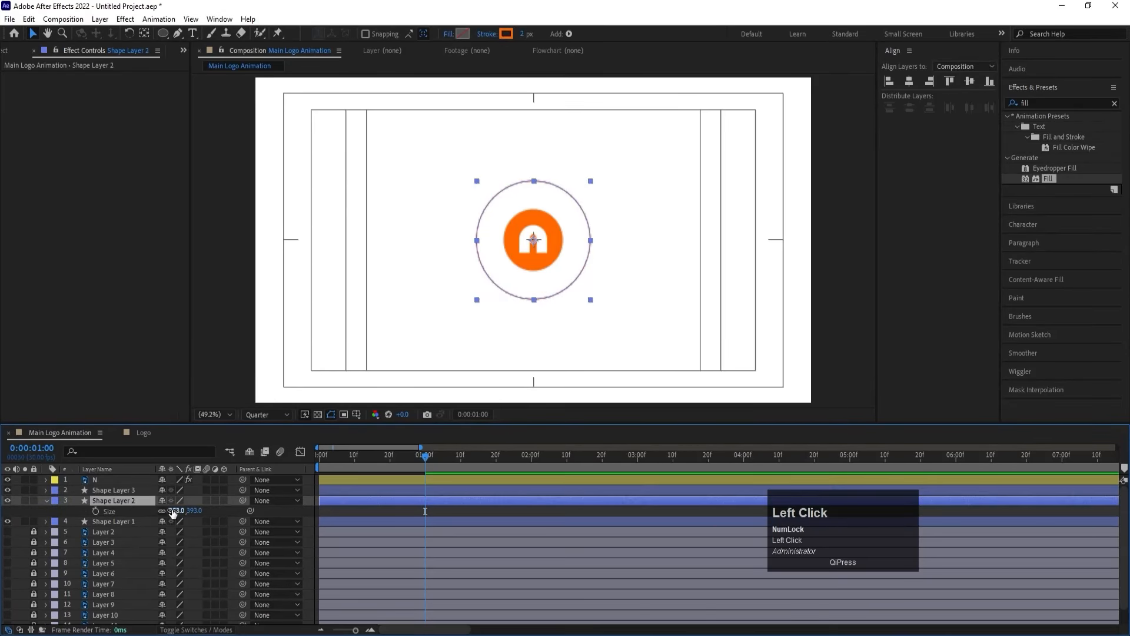
pyautogui.moveTo(173, 511); pyautogui.dragTo(347, 383)
pyautogui.click(523, 34)
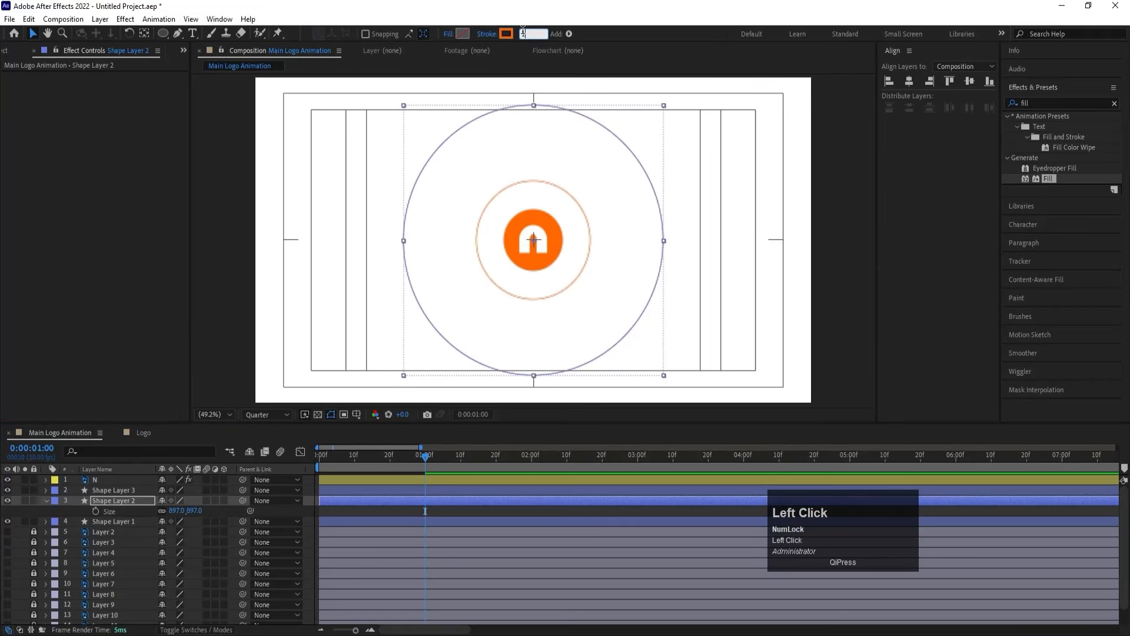
pyautogui.write('1')
pyautogui.press('Return')
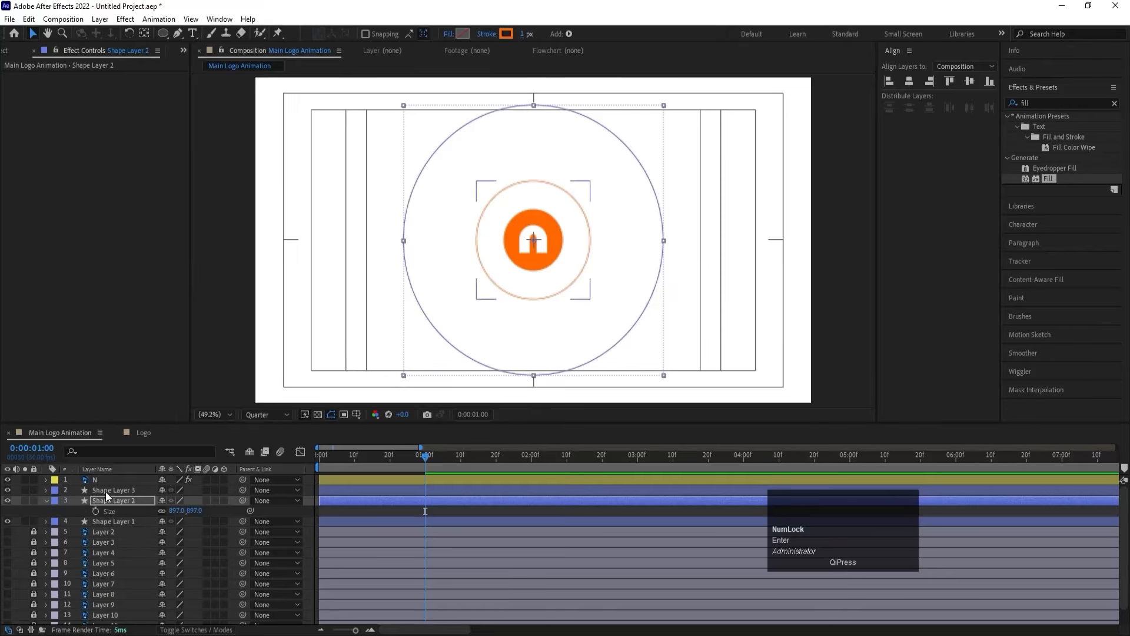
# Step: Duplicate Shape Layer 2 again, scale the copy, Shape Layer 4, to about 73%, and set its stroke to None
pyautogui.click(106, 500)
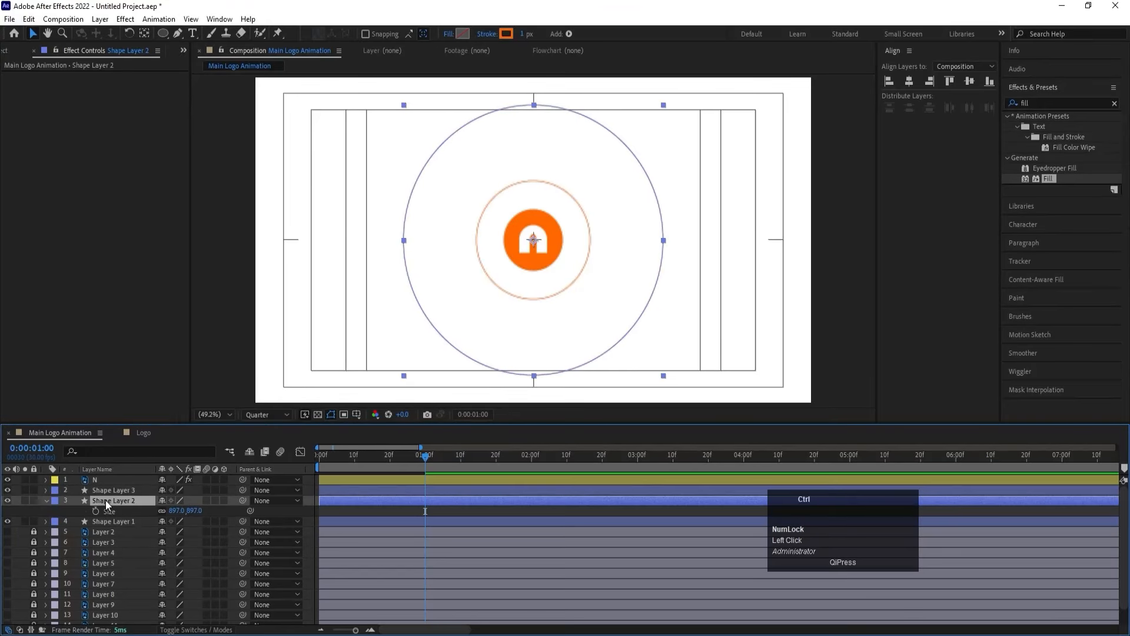
pyautogui.hotkey('ctrl', 'd')
pyautogui.press('s')
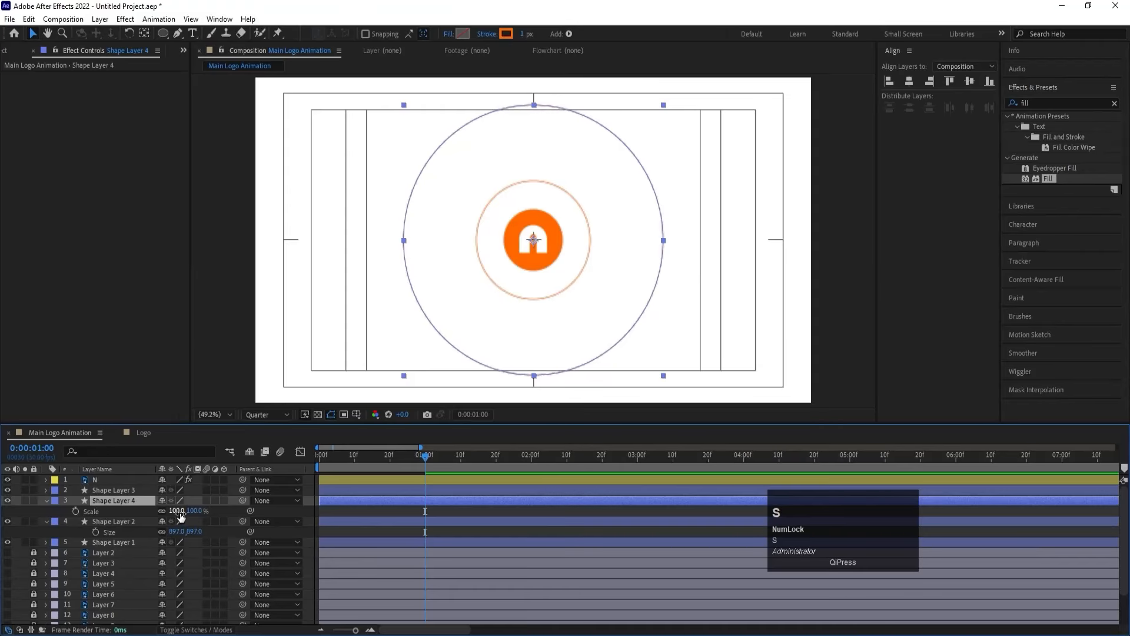
pyautogui.moveTo(181, 515); pyautogui.dragTo(165, 512)
pyautogui.click(487, 33)
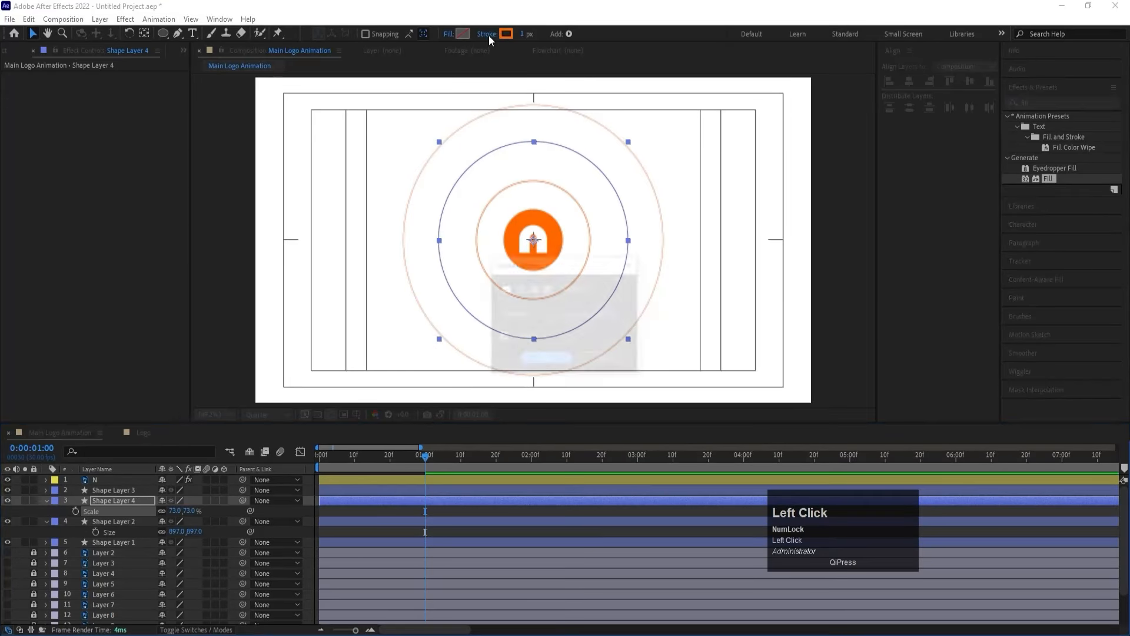
pyautogui.click(505, 289)
pyautogui.click(546, 359)
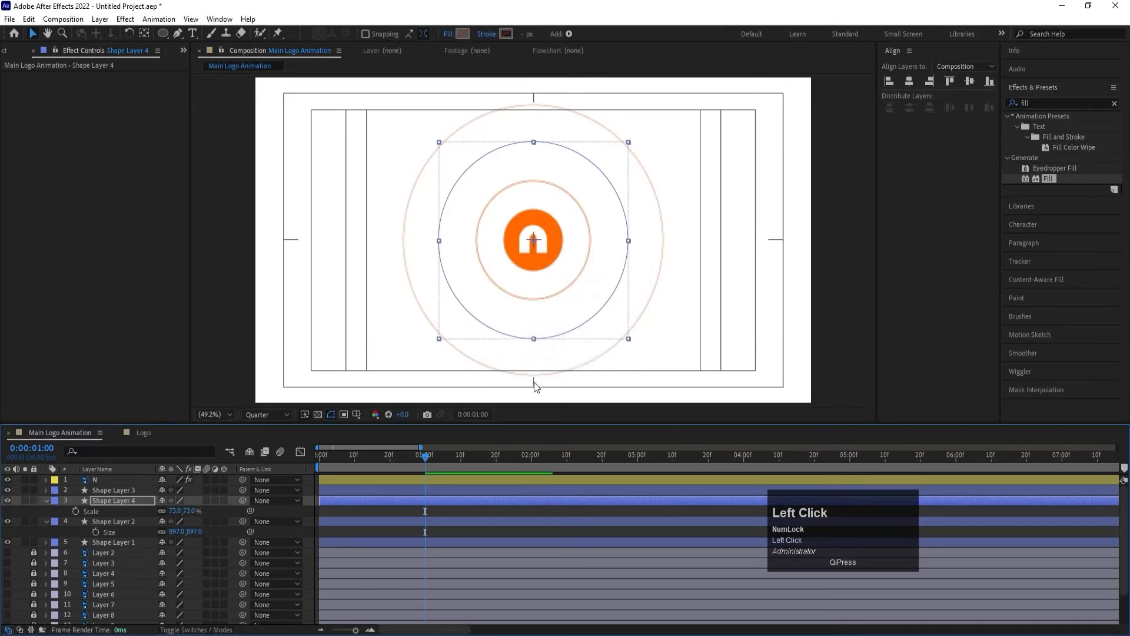
pyautogui.click(461, 34)
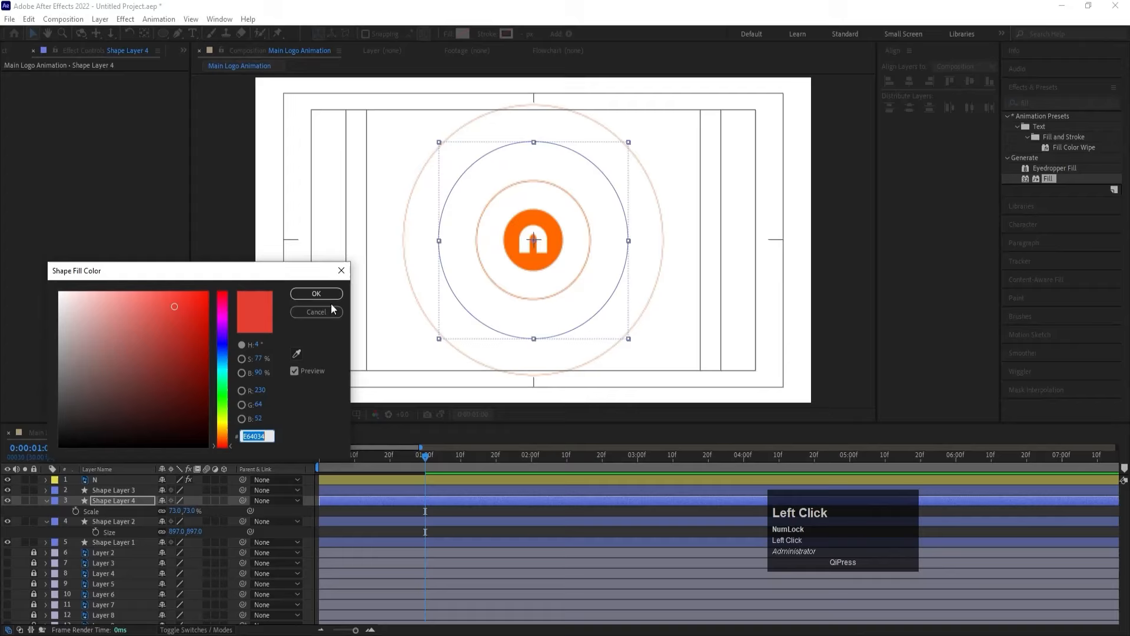
pyautogui.click(297, 355)
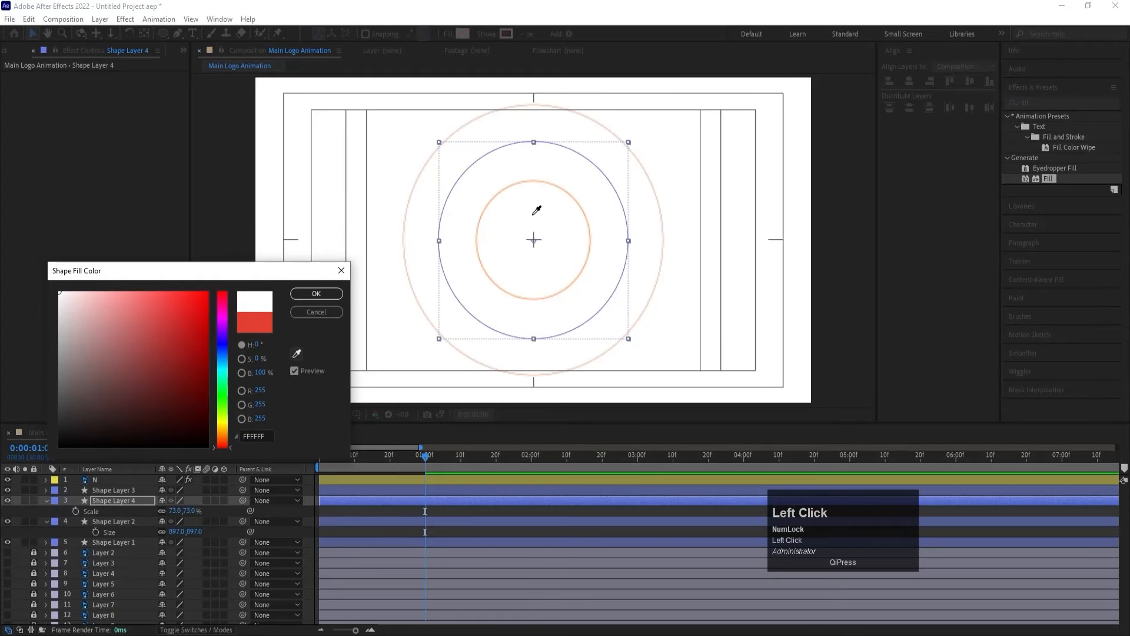
pyautogui.click(536, 211)
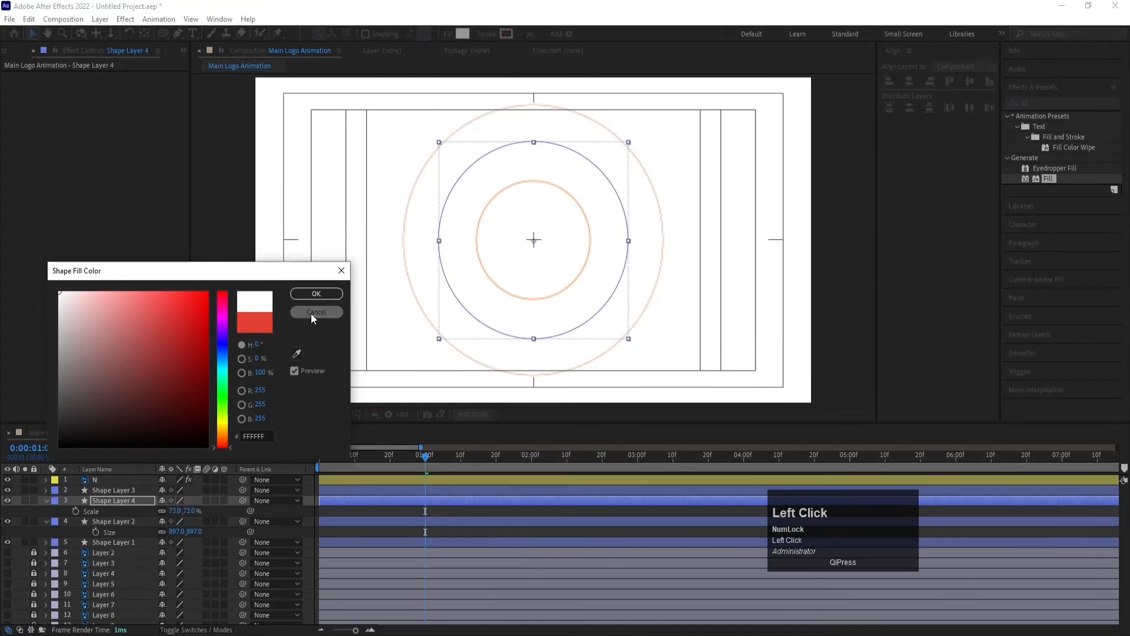
pyautogui.click(311, 313)
# Step: Copy the stroke color FF6700 from Shape Layer 3 and use it as Shape Layer 4's fill color
pyautogui.click(101, 489)
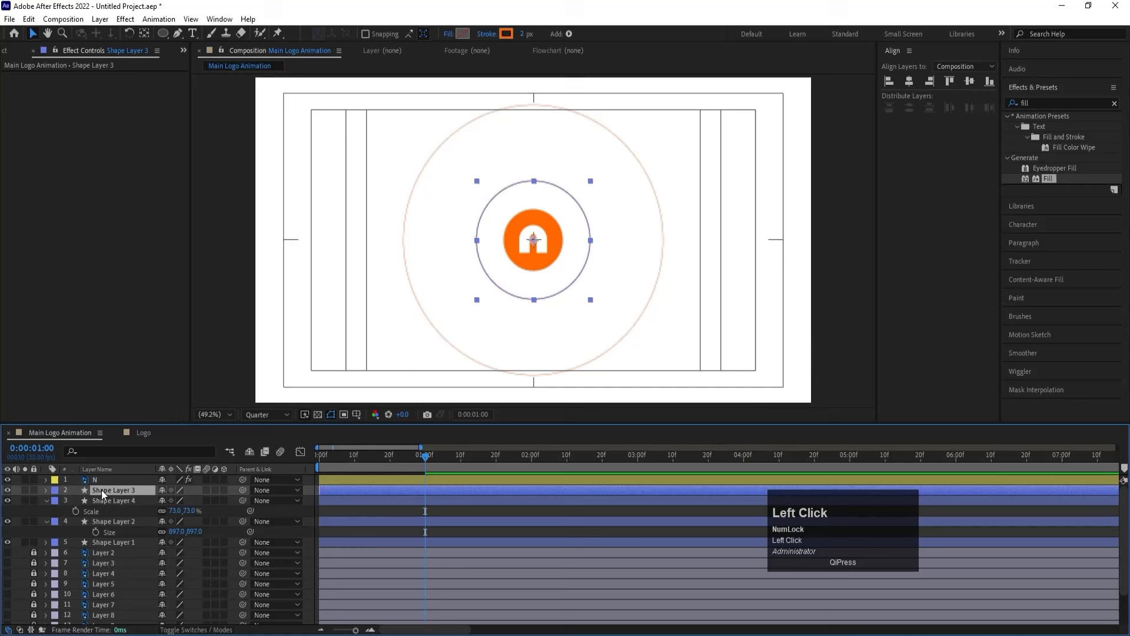
pyautogui.click(505, 34)
pyautogui.hotkey('ctrl', 'c')
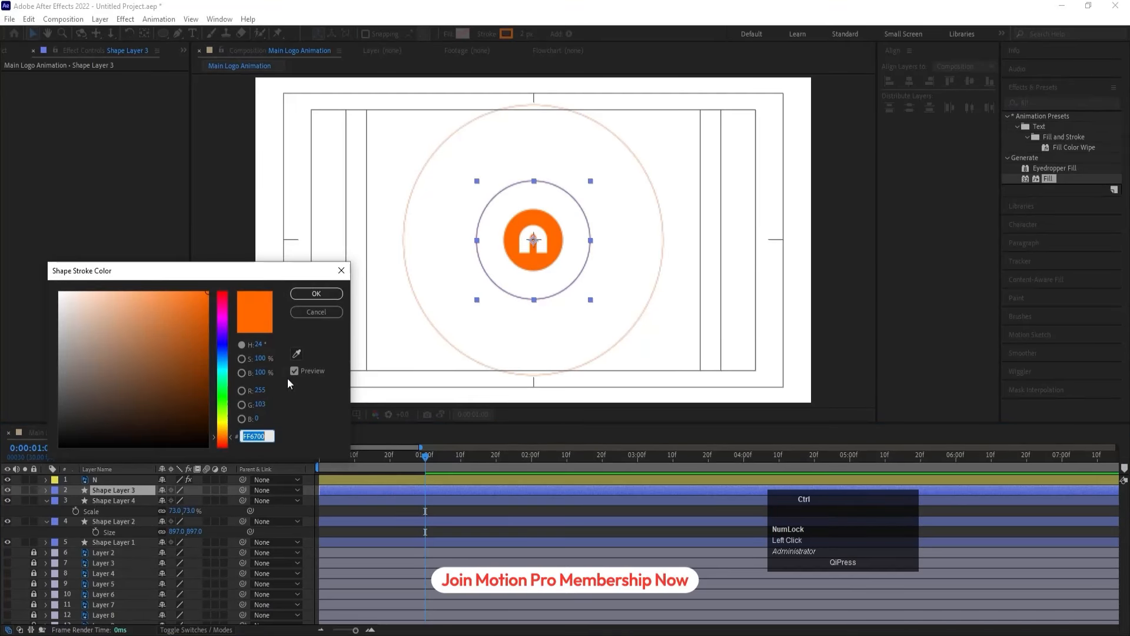
pyautogui.click(306, 313)
pyautogui.click(112, 499)
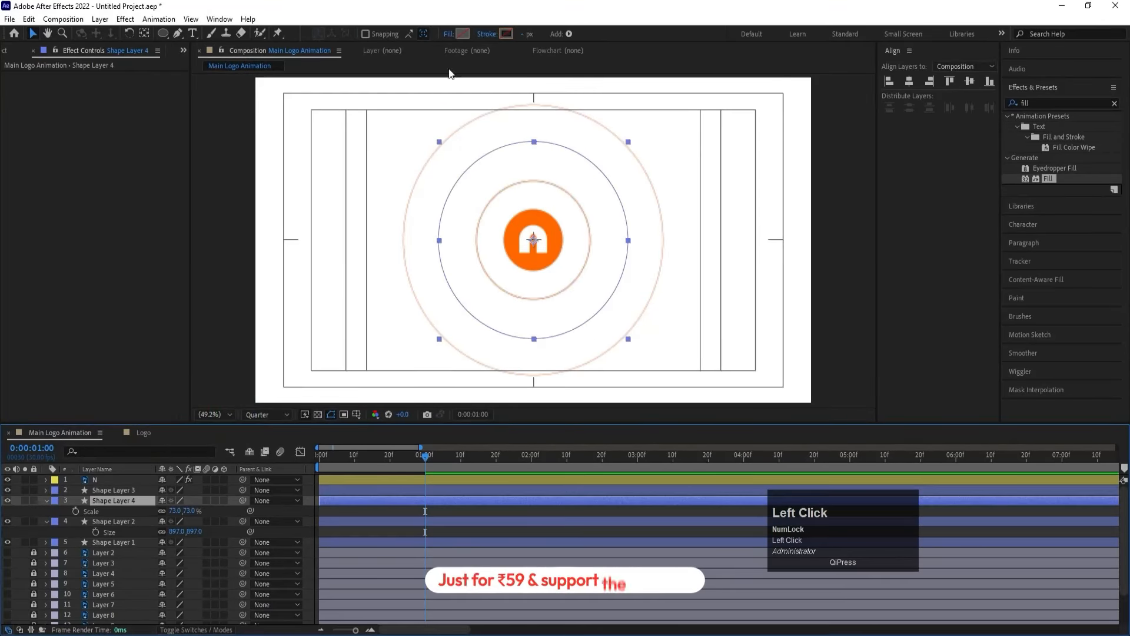
pyautogui.click(463, 33)
pyautogui.hotkey('ctrl', 'v')
pyautogui.press('Return')
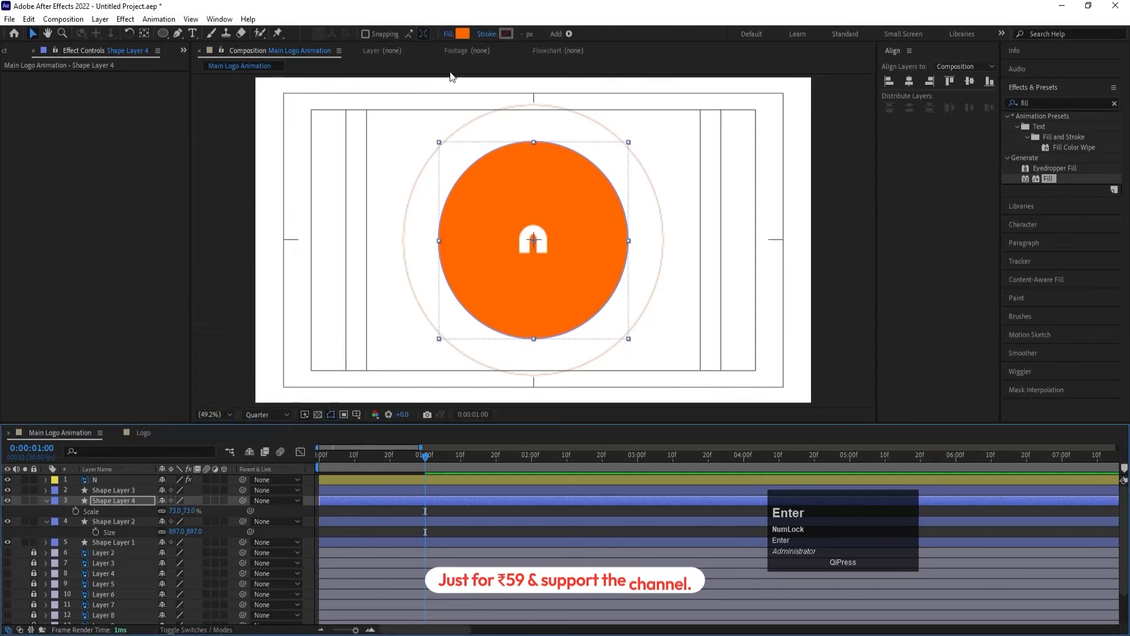
# Step: Set Shape Layer 4's opacity to 20% and preview the animation from the start
pyautogui.press('t')
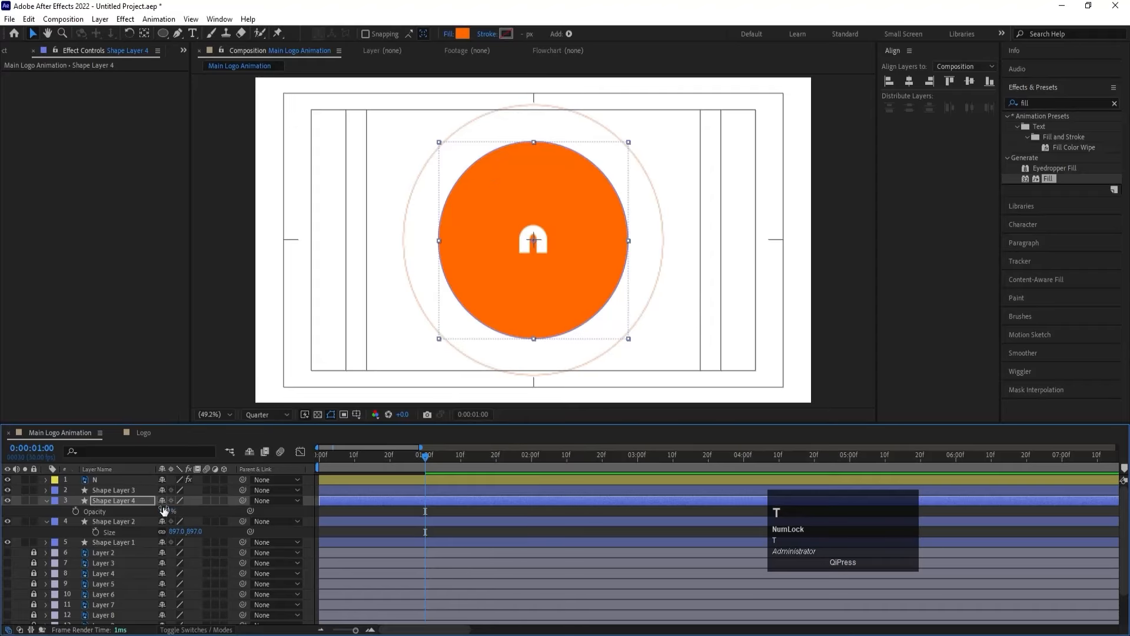
pyautogui.click(164, 510)
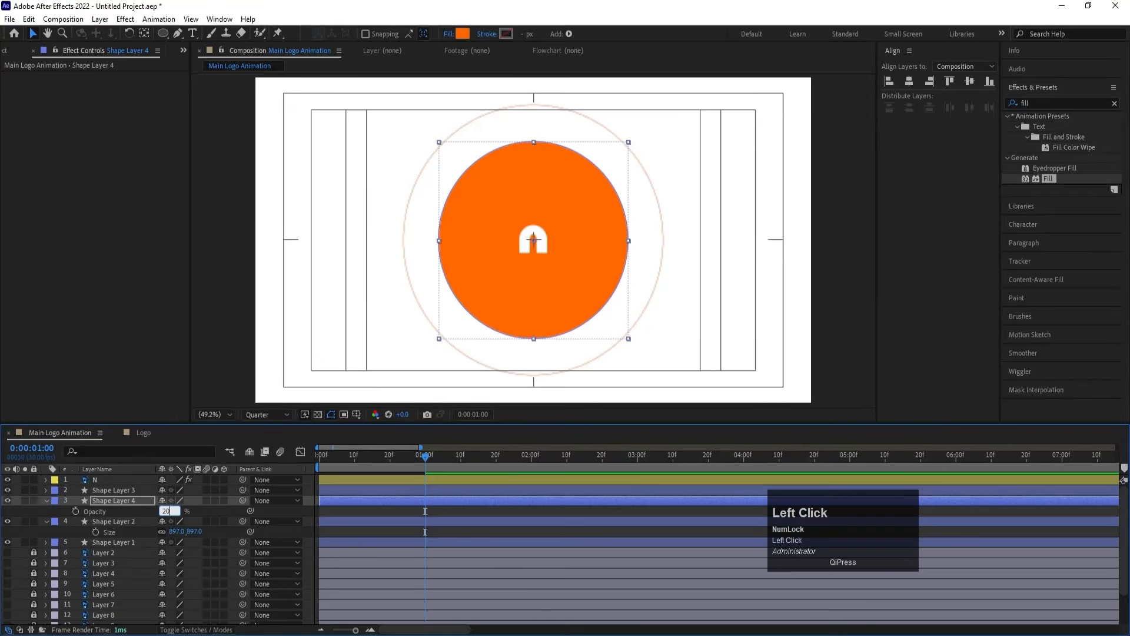
pyautogui.press('Return')
pyautogui.click(317, 454)
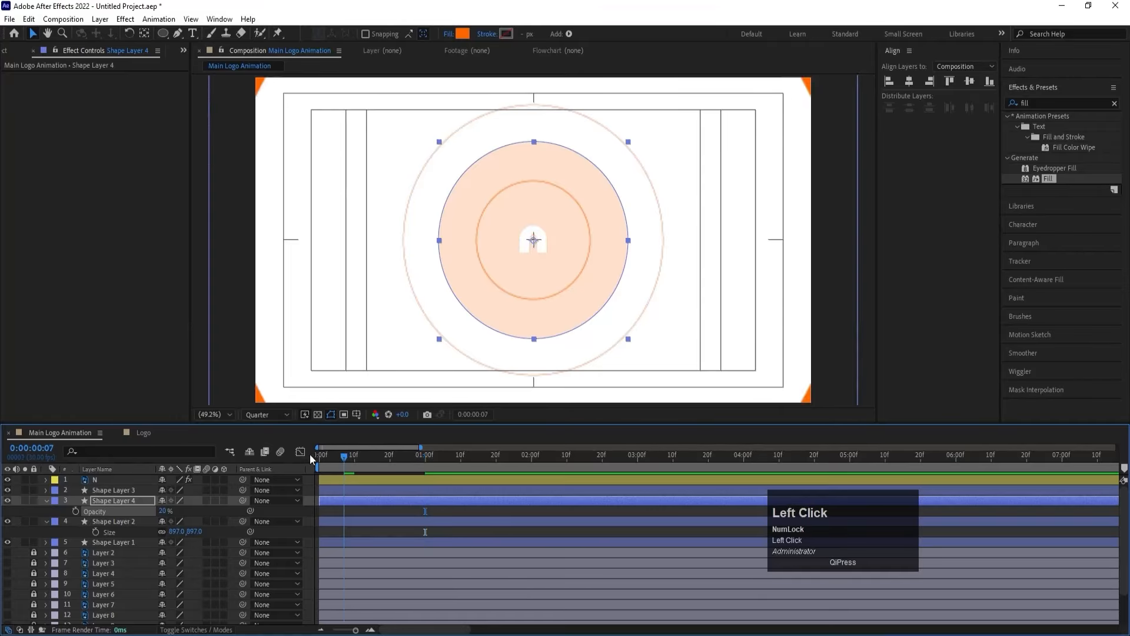
pyautogui.press('space')
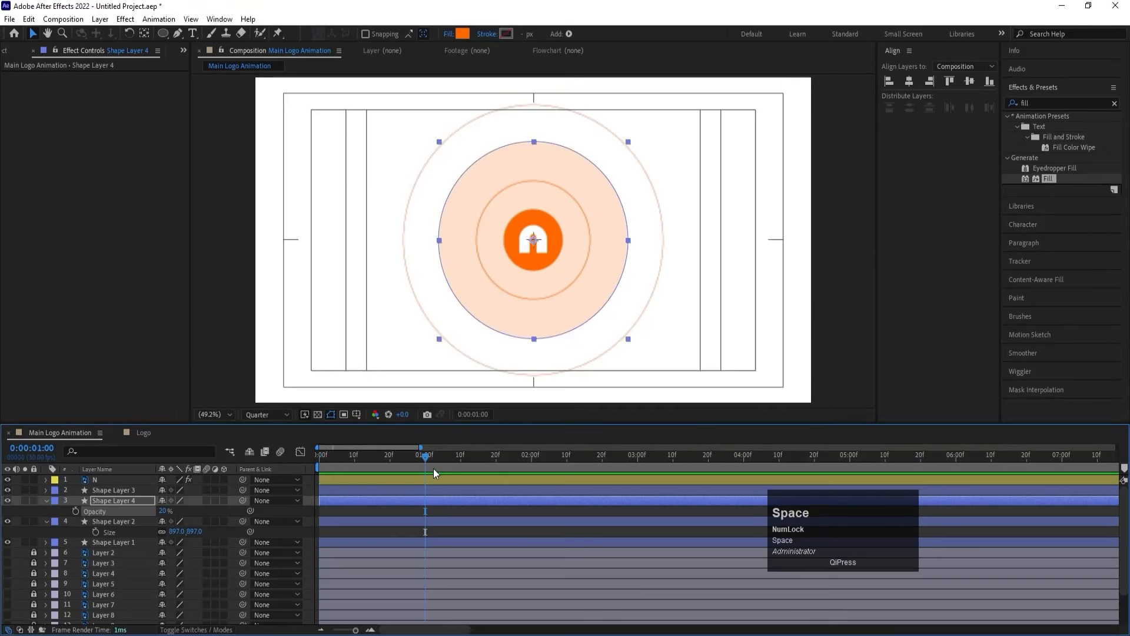
# Step: Go to 0:00:00:26 and identify the circles on Shape Layers 4 and 2 by briefly hiding each layer
pyautogui.moveTo(425, 457)
pyautogui.mouseDown()
pyautogui.moveTo(392, 454)
pyautogui.moveTo(411, 454)
pyautogui.mouseUp()
pyautogui.click(114, 489)
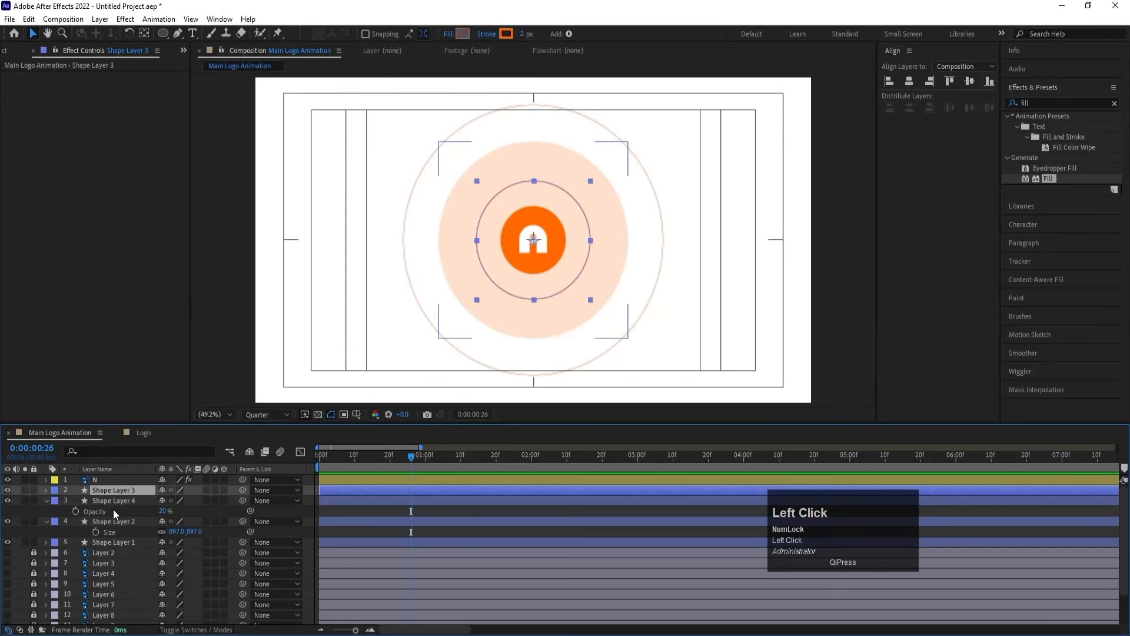
pyautogui.click(106, 500)
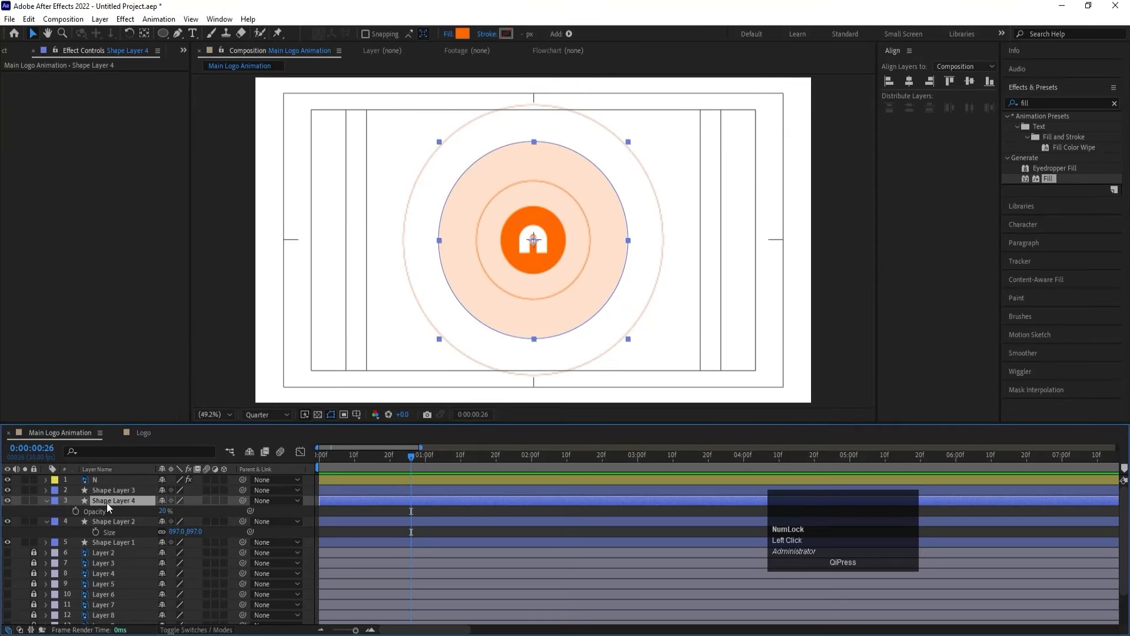
pyautogui.click(8, 500)
pyautogui.click(7, 501)
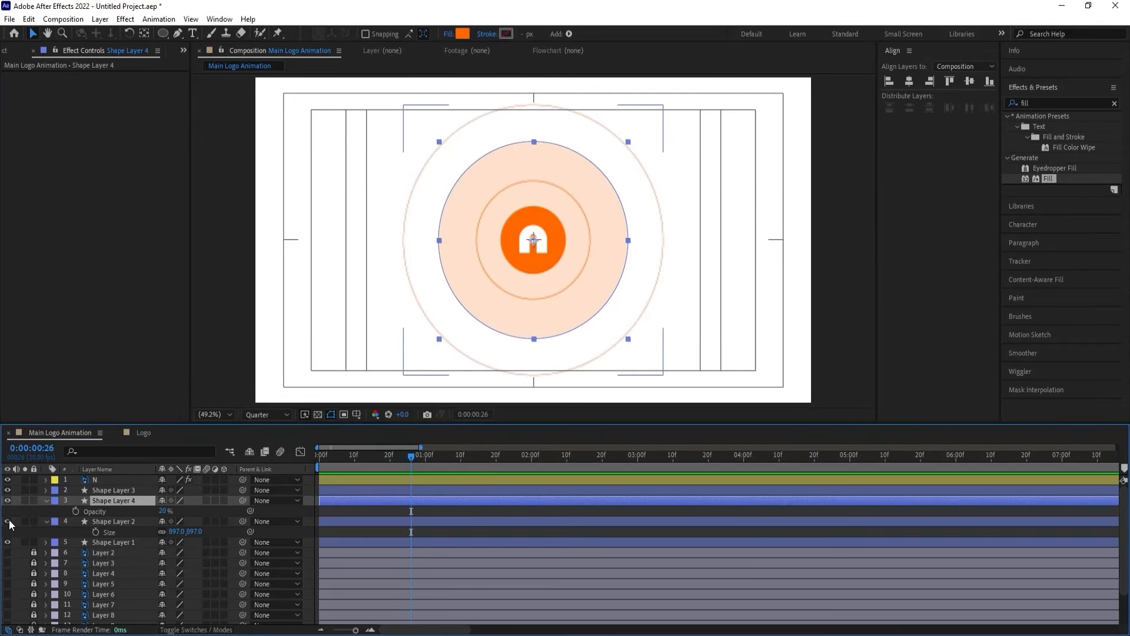
pyautogui.click(7, 520)
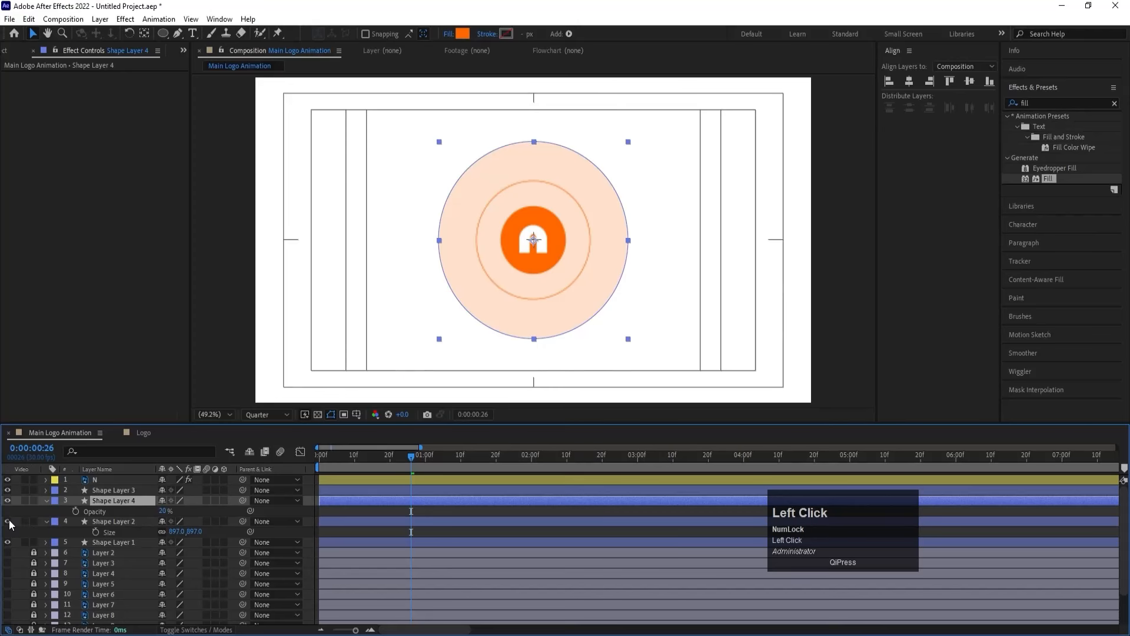
pyautogui.click(8, 520)
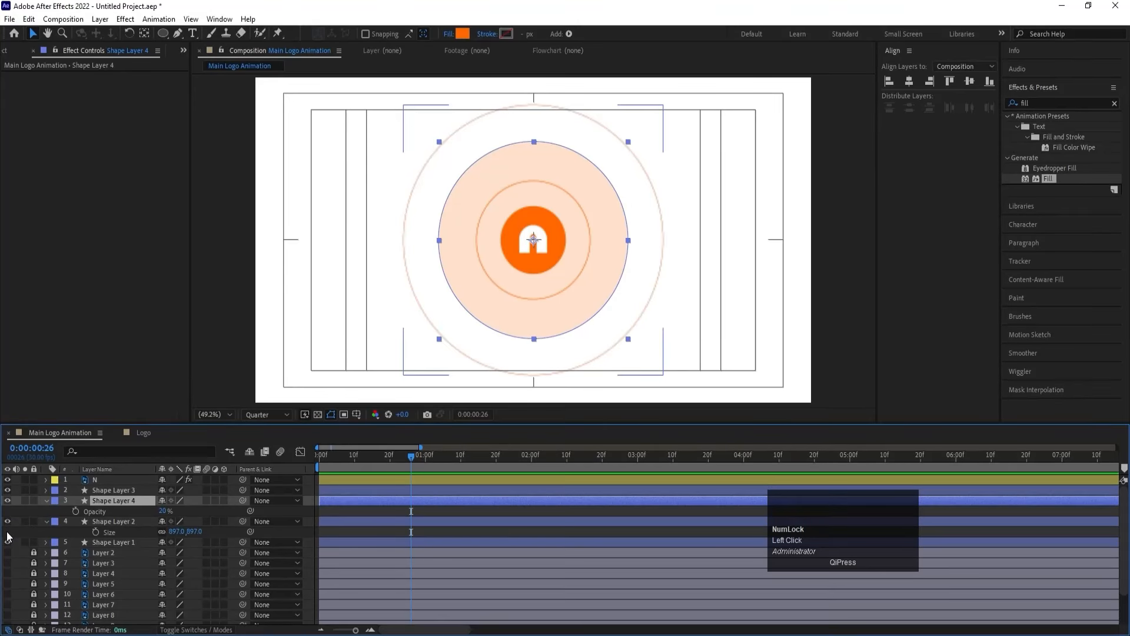
# Step: Move the start of Shape Layers 4, 2 and 1 together to 0:00:00:26
pyautogui.click(97, 540)
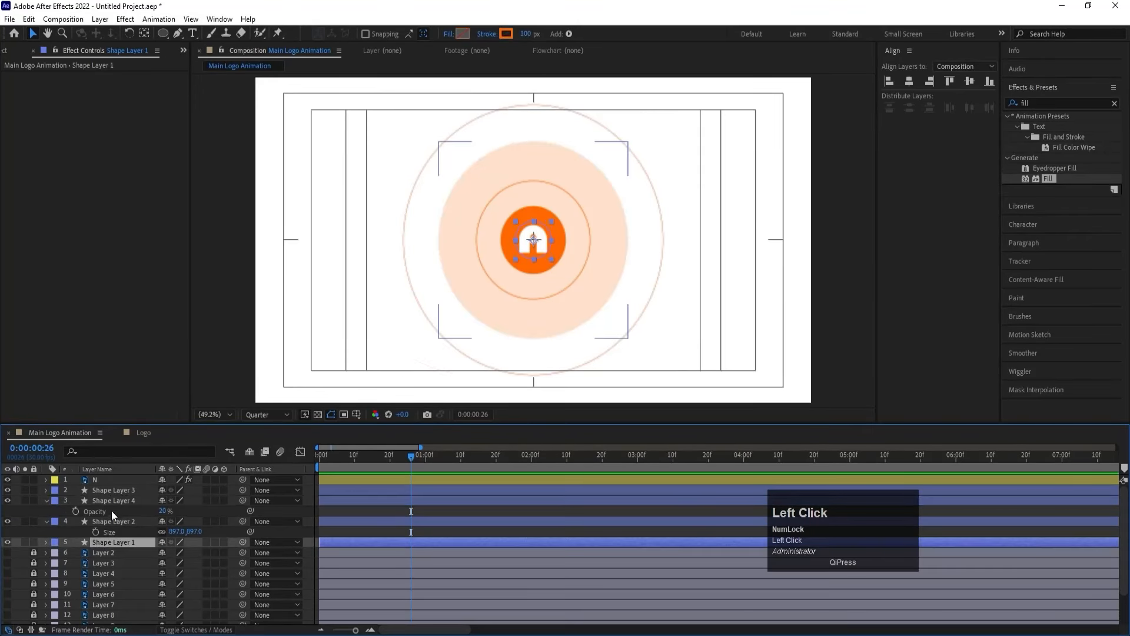
pyautogui.keyDown('shift'); pyautogui.click(111, 501); pyautogui.keyUp('shift')
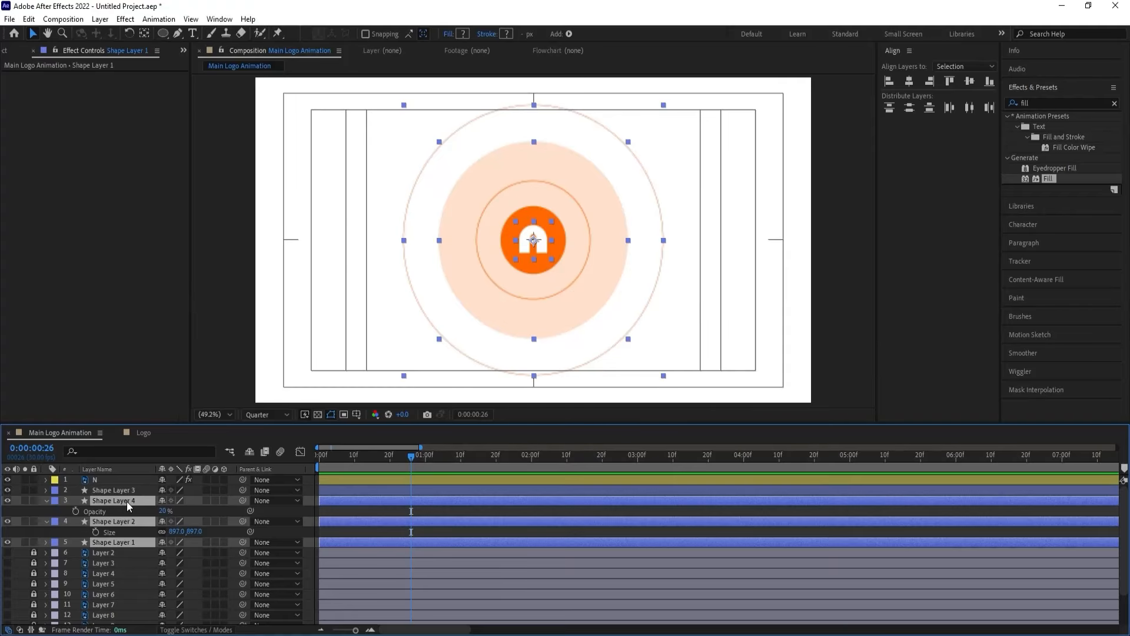
pyautogui.press('[')
pyautogui.click(370, 496)
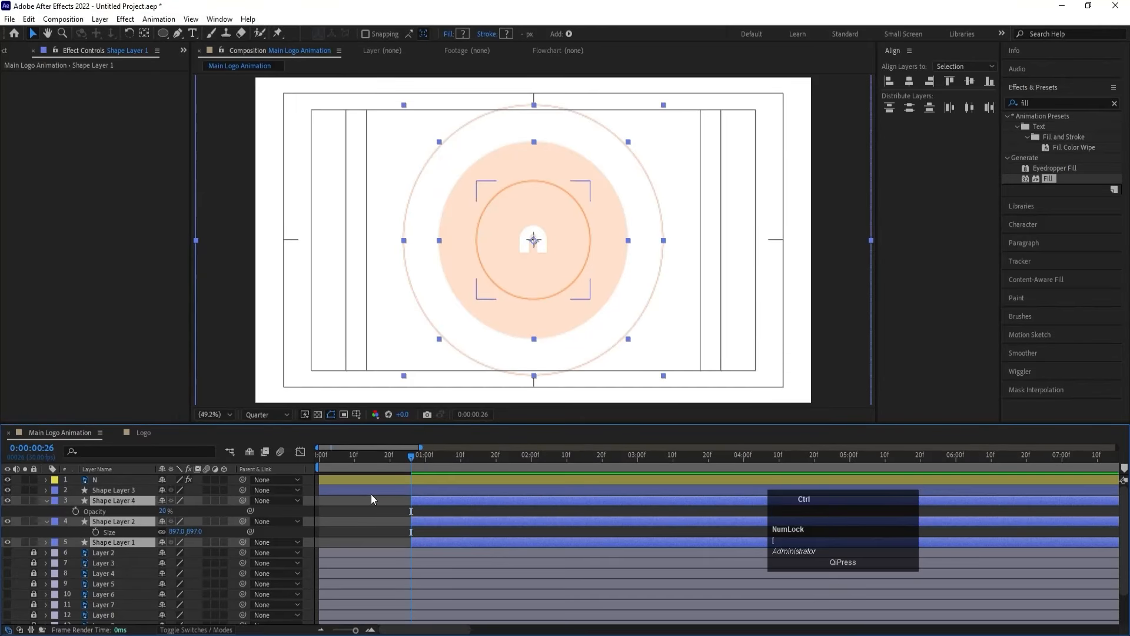
# Step: Move the start of Shape Layers 3, 4 and 2 together to 0:00:00:26
pyautogui.click(362, 487)
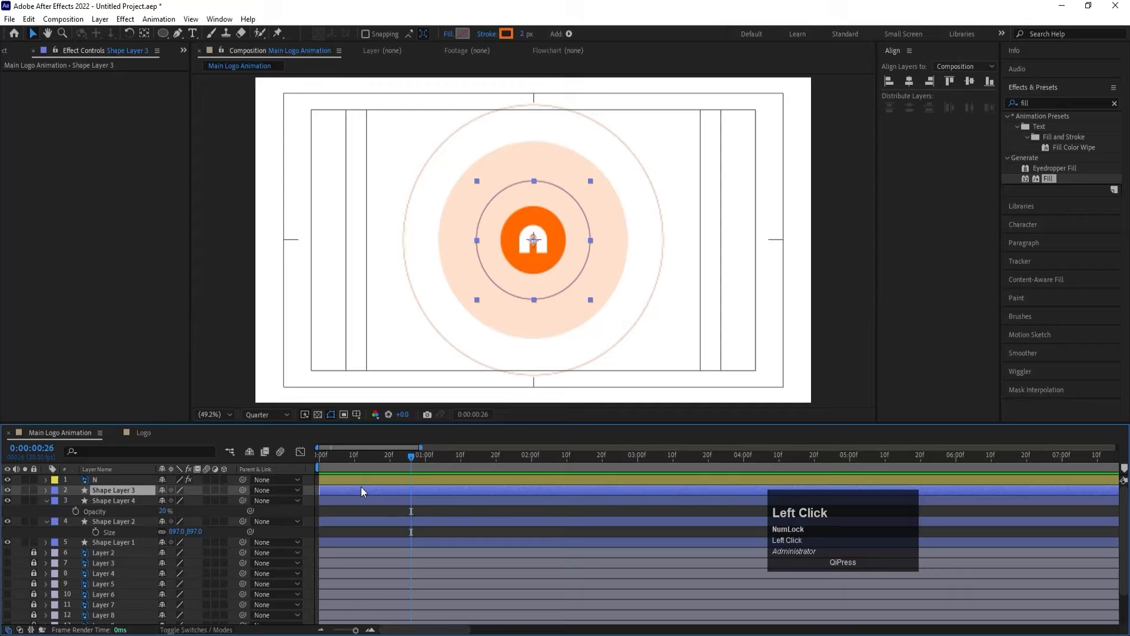
pyautogui.keyDown('shift'); pyautogui.click(360, 521); pyautogui.keyUp('shift')
pyautogui.press('[')
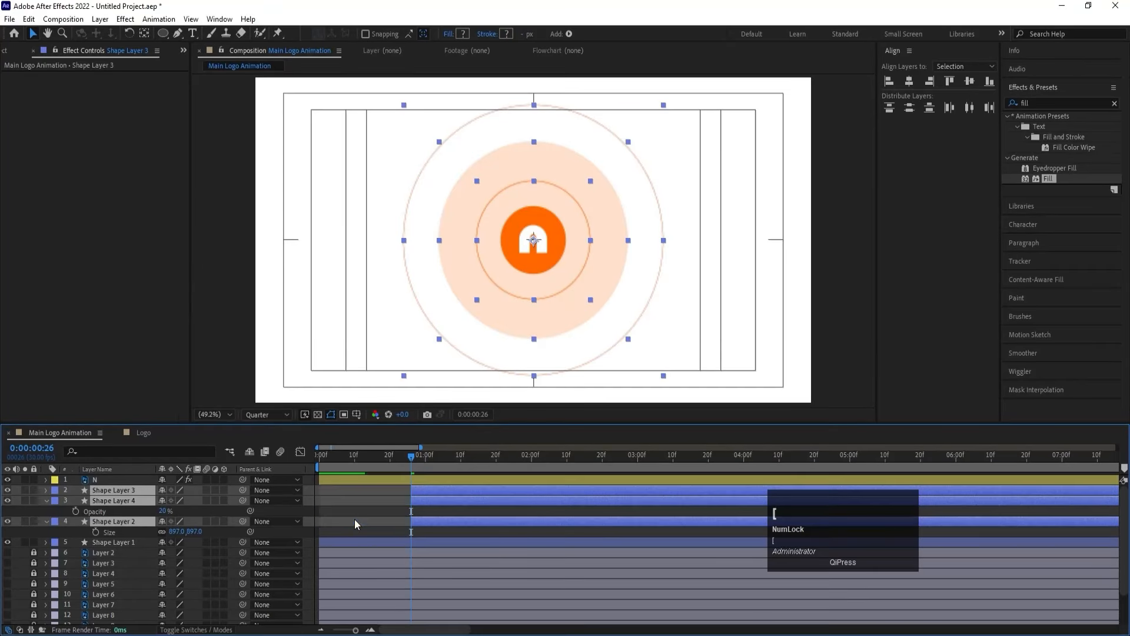
# Step: Add Scale keyframes to Shape Layers 3, 4 and 2 at 0:00:00:26 and 0:00:01:22, setting the first ones to 0%
pyautogui.press('s')
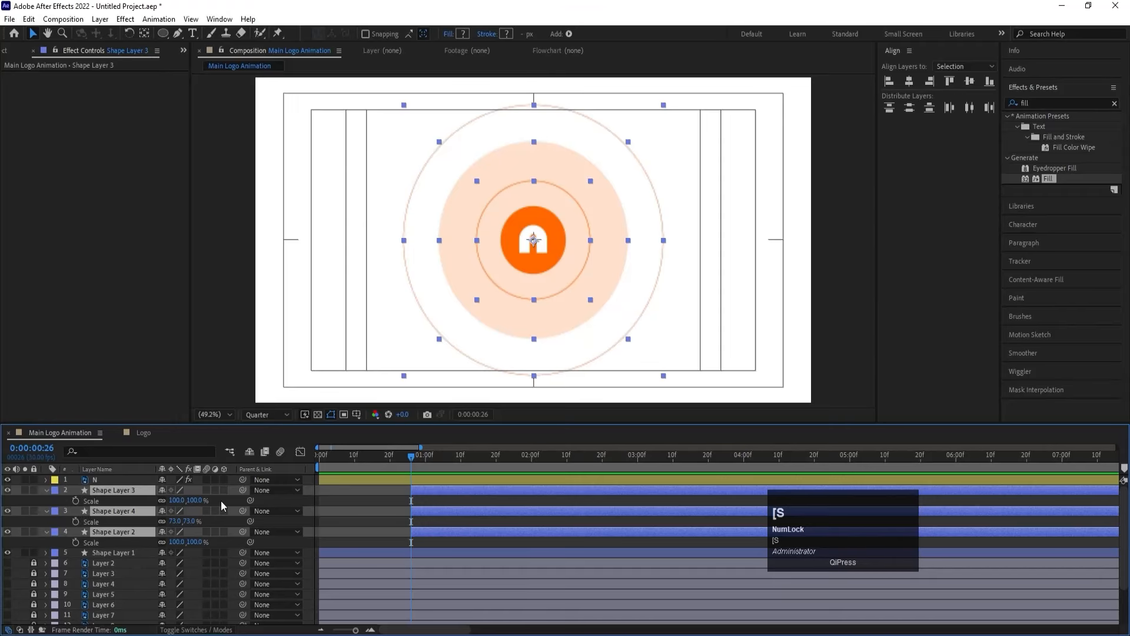
pyautogui.click(74, 500)
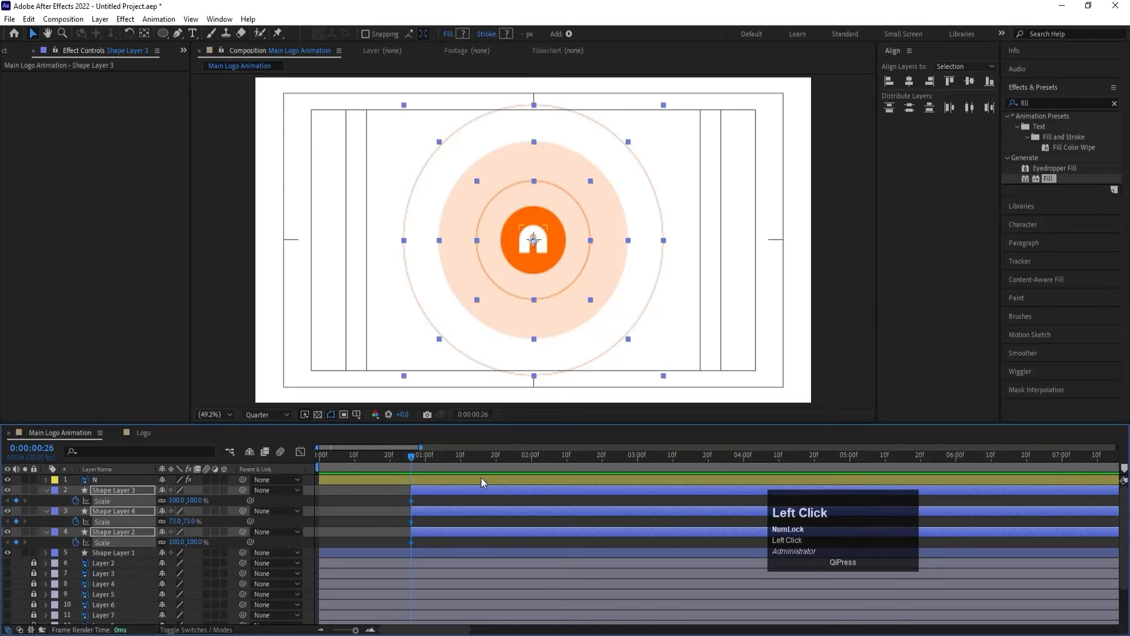
pyautogui.moveTo(464, 459); pyautogui.dragTo(494, 466)
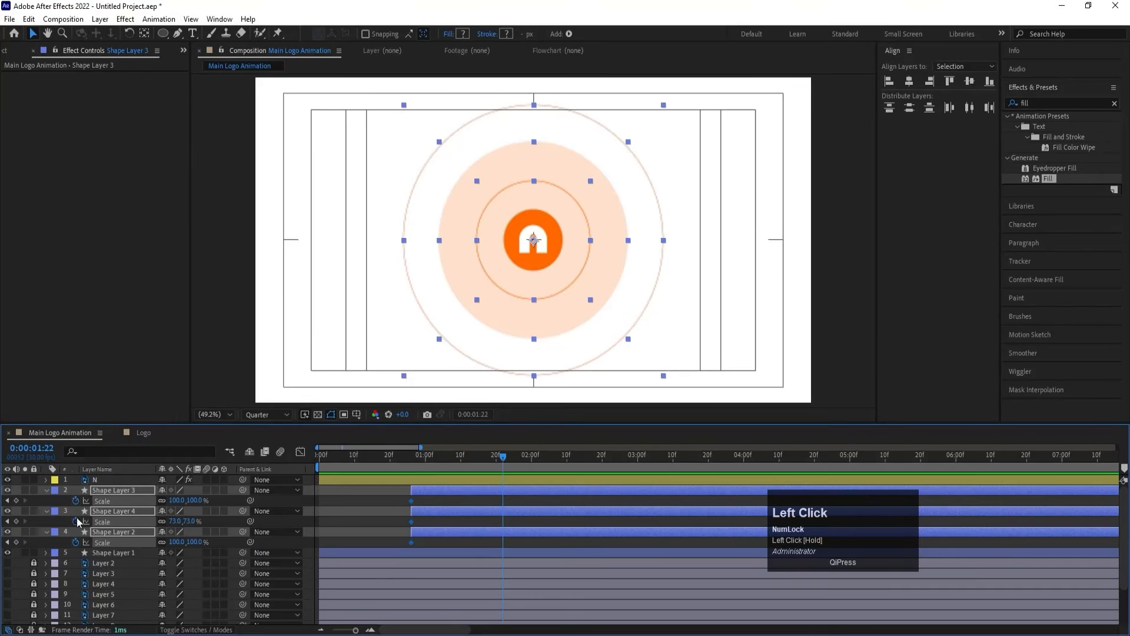
pyautogui.click(16, 500)
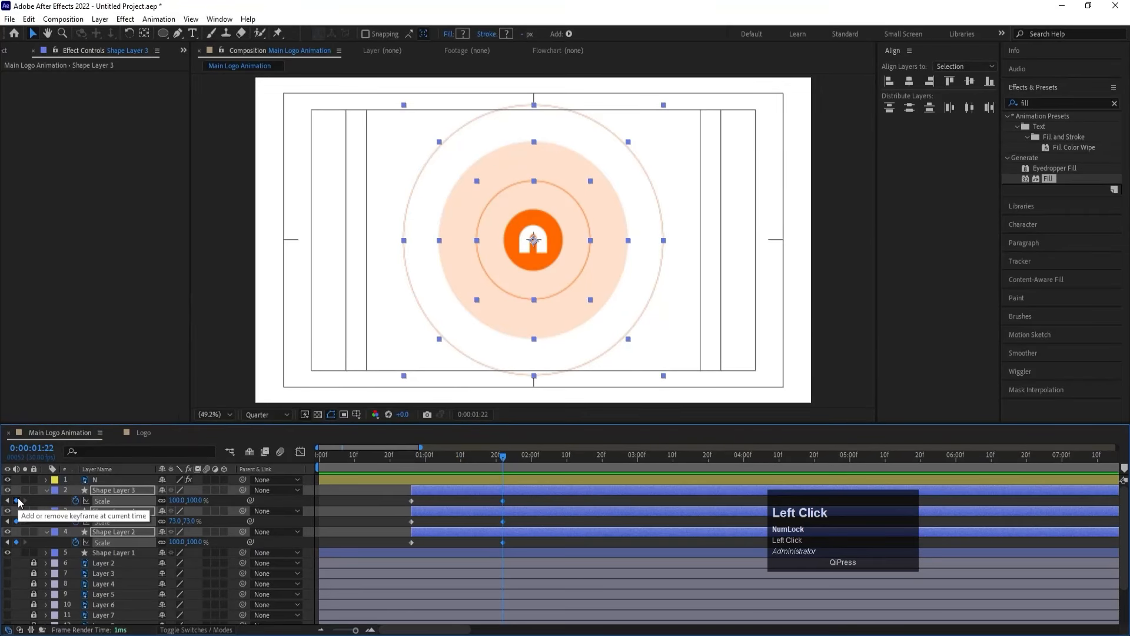
pyautogui.press('i')
pyautogui.click(180, 501)
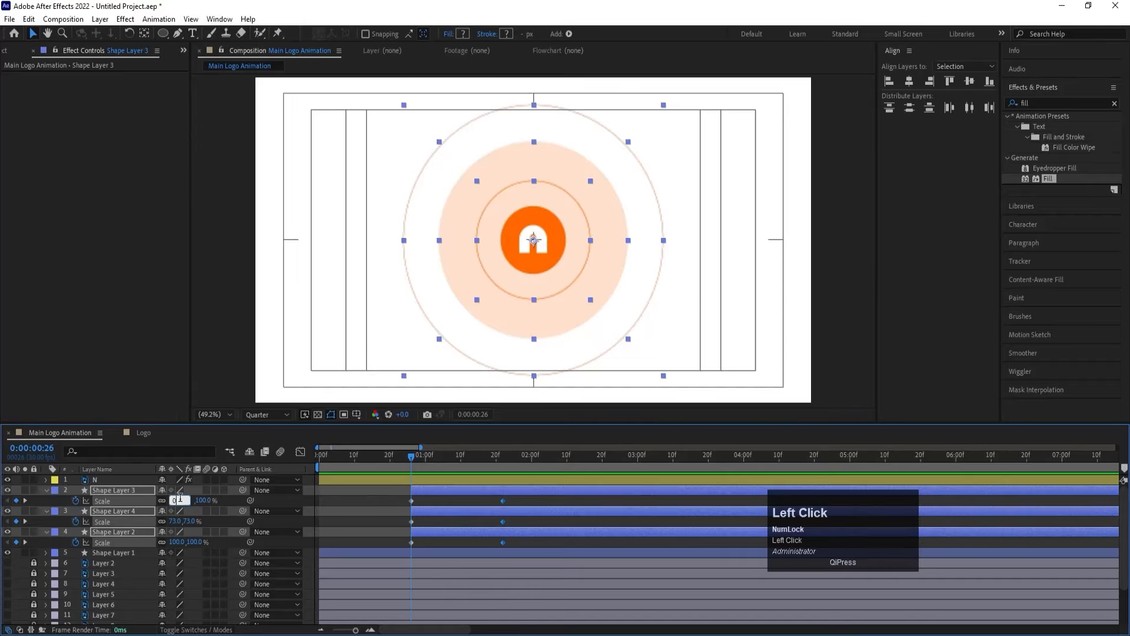
pyautogui.write('0')
pyautogui.press('Return')
# Step: Apply Easy Ease to the three layers' Scale keyframes and shape the speed curves for a fast start and long slowdown
pyautogui.click(514, 543)
pyautogui.moveTo(515, 543); pyautogui.dragTo(379, 478)
pyautogui.press('F9')
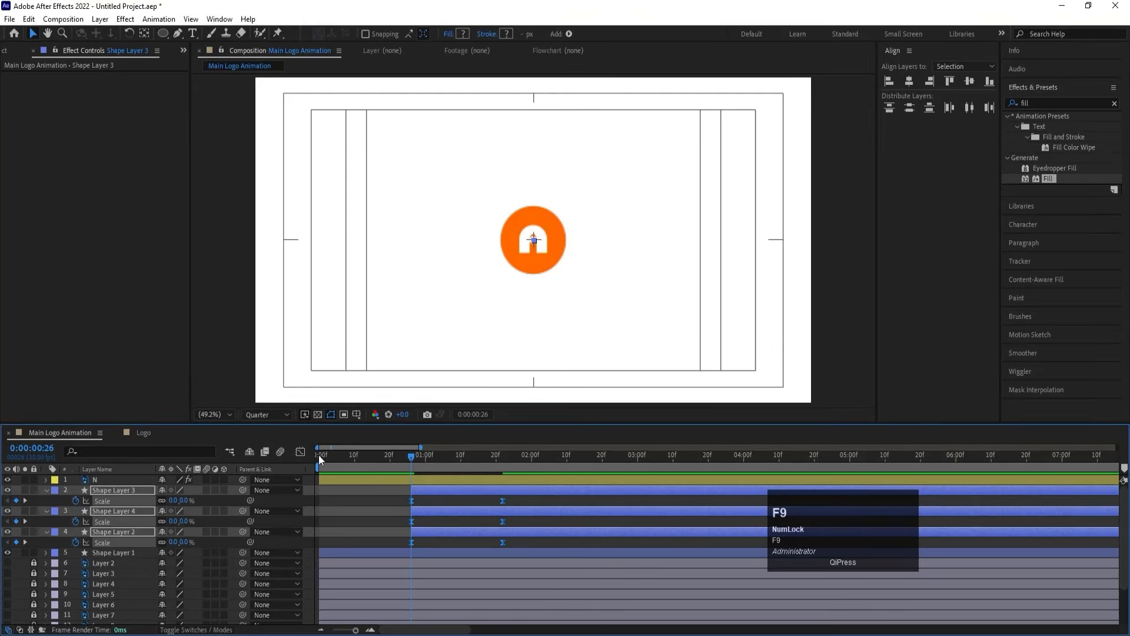
pyautogui.click(300, 451)
pyautogui.moveTo(516, 522); pyautogui.dragTo(419, 573)
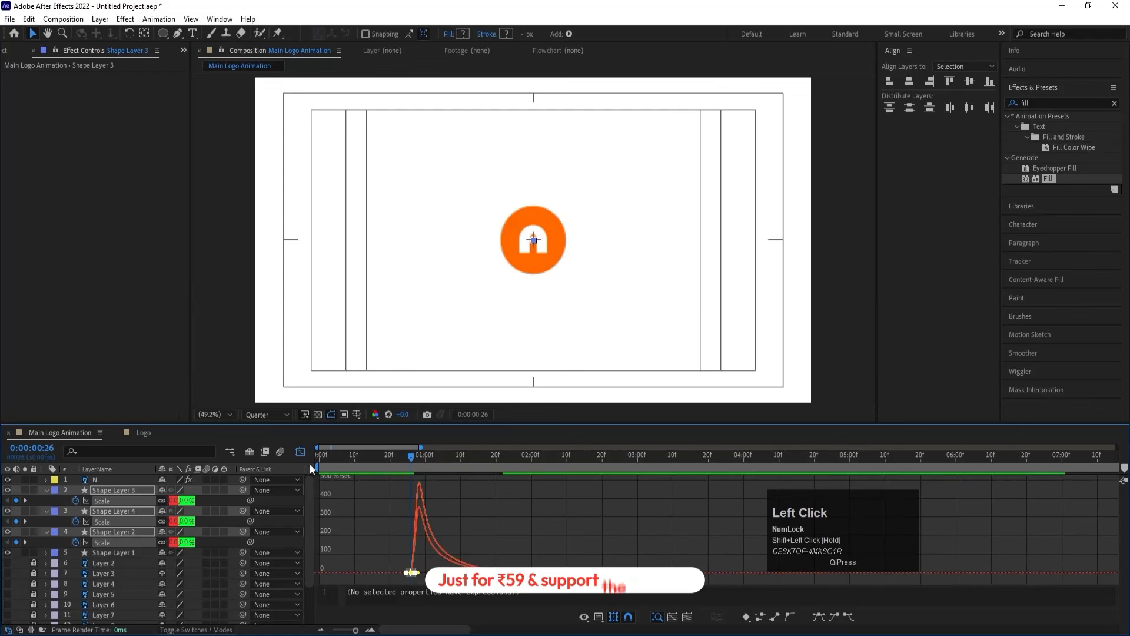
pyautogui.click(300, 452)
# Step: Preview the circles' growth from 0:00:00:26 and again from the beginning of the composition
pyautogui.press('space')
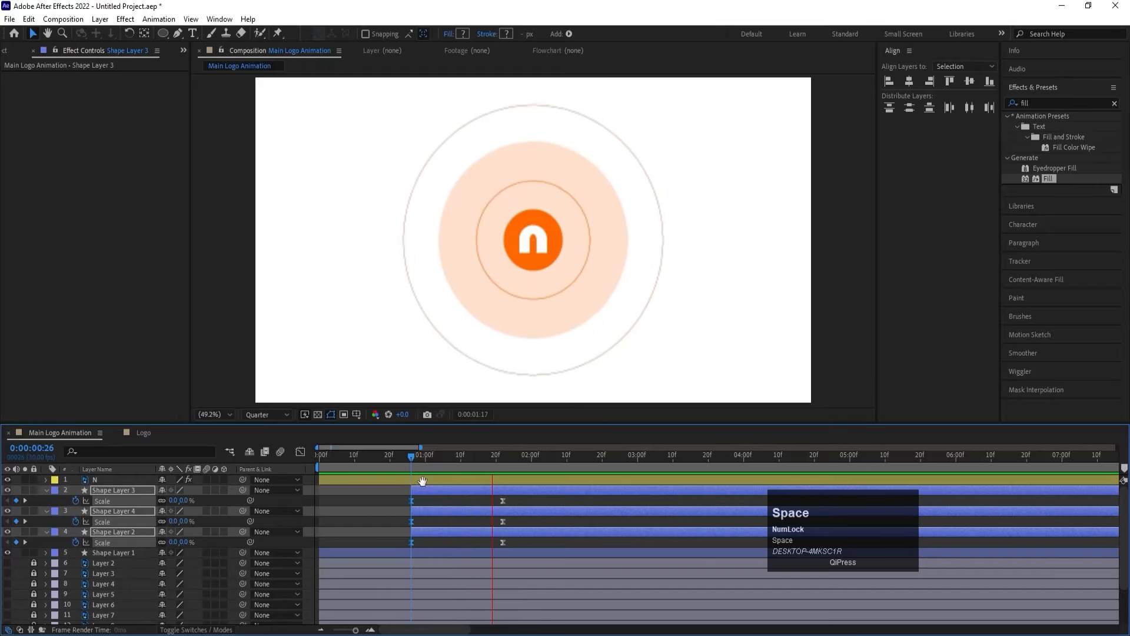
pyautogui.press('space')
pyautogui.moveTo(416, 459); pyautogui.dragTo(316, 469)
pyautogui.press('space')
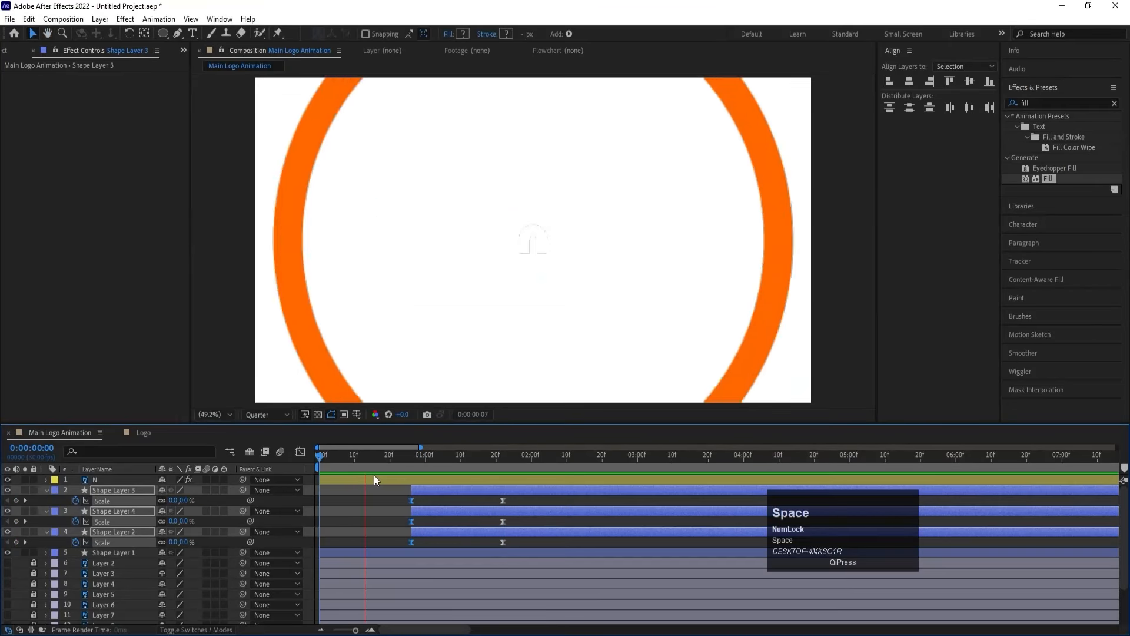
pyautogui.press('space')
# Step: Shift the three circle layers to start at 0:00:00:23, stagger Shape Layers 4 and 3 a few frames apart after Shape Layer 2, and preview
pyautogui.moveTo(407, 469)
pyautogui.mouseDown()
pyautogui.moveTo(393, 465)
pyautogui.moveTo(423, 488)
pyautogui.moveTo(413, 488)
pyautogui.mouseUp()
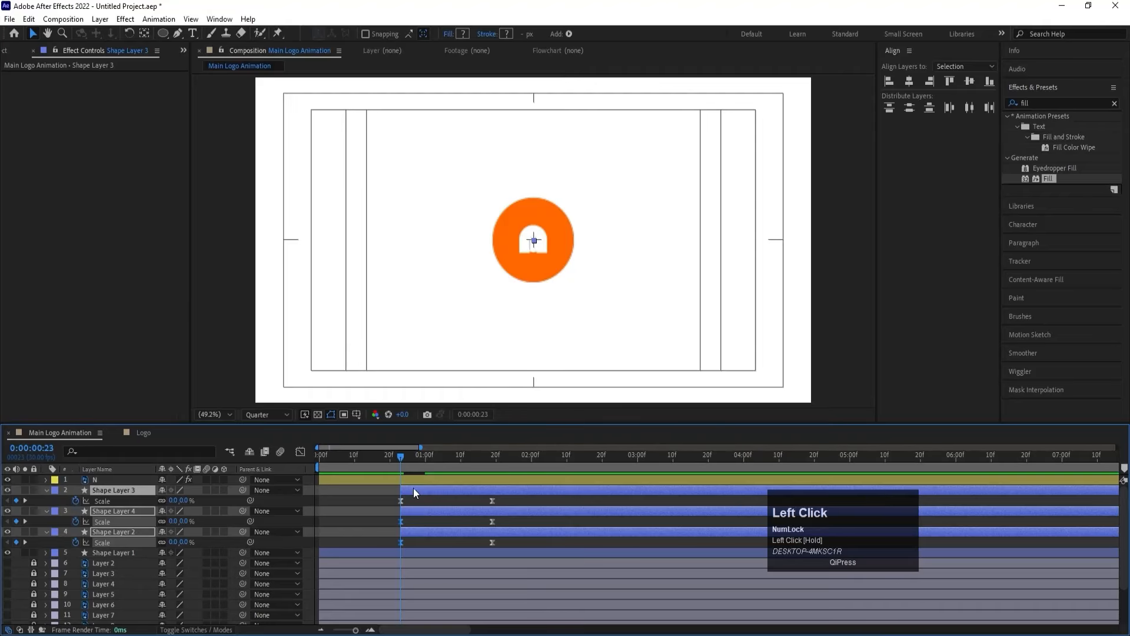
pyautogui.click(426, 512)
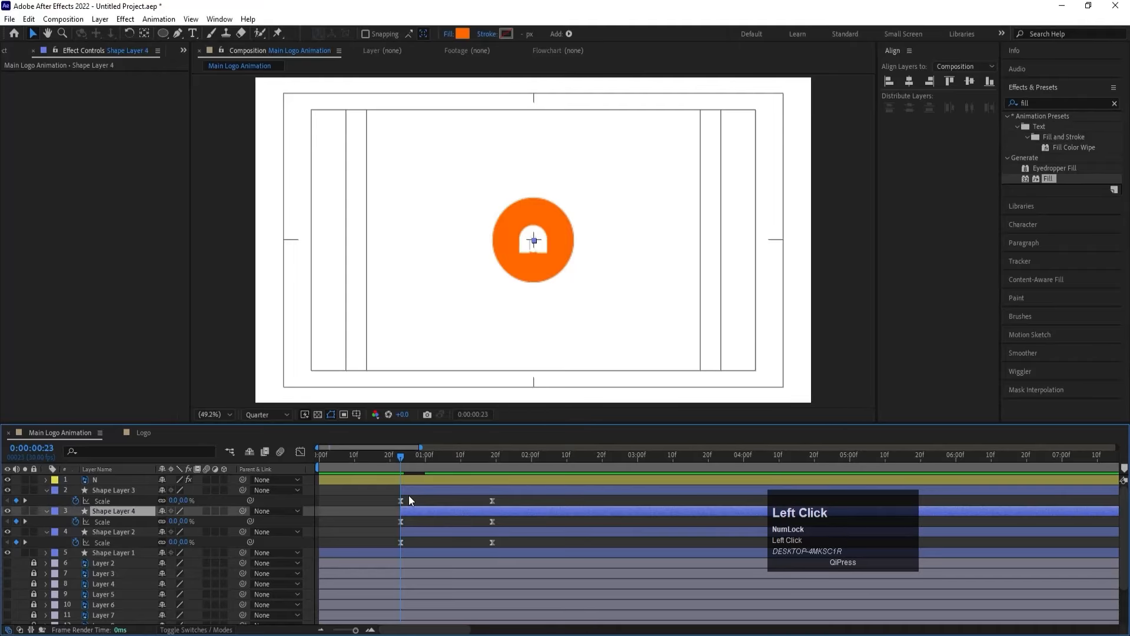
pyautogui.moveTo(414, 511); pyautogui.dragTo(444, 496)
pyautogui.press('space')
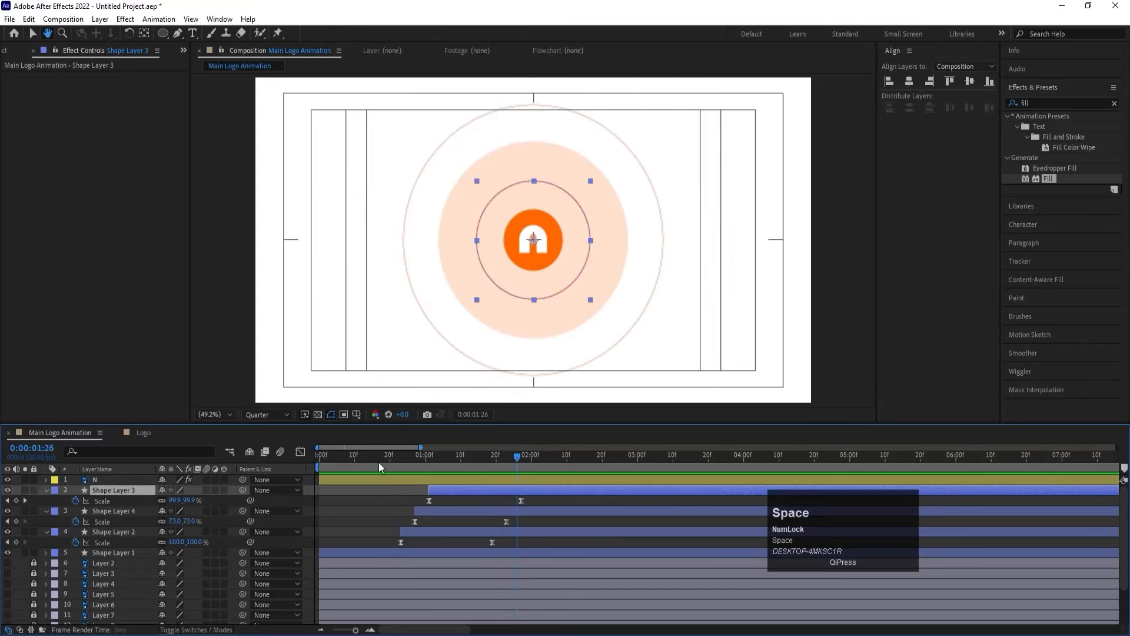
pyautogui.click(322, 457)
pyautogui.press('space')
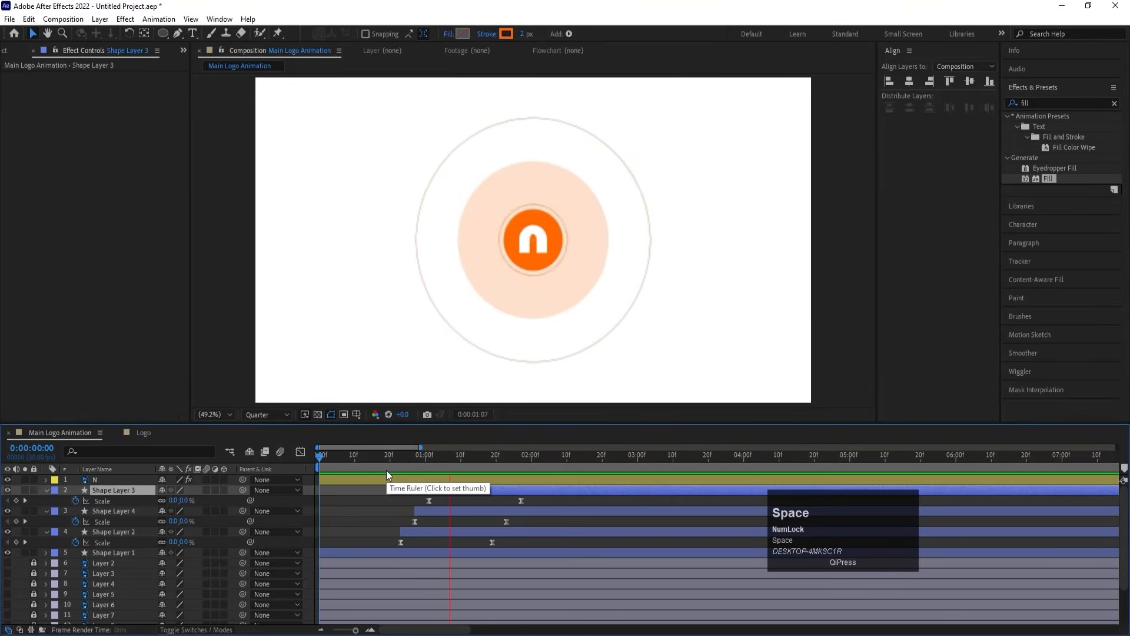
pyautogui.press('space')
# Step: Hold the three circles' Scale with keyframes at 0:00:01:29 and enlarge Shape Layers 3 and 2 to 261% and Shape Layer 4 to 234% at 0:00:03:00
pyautogui.moveTo(535, 460); pyautogui.dragTo(529, 463)
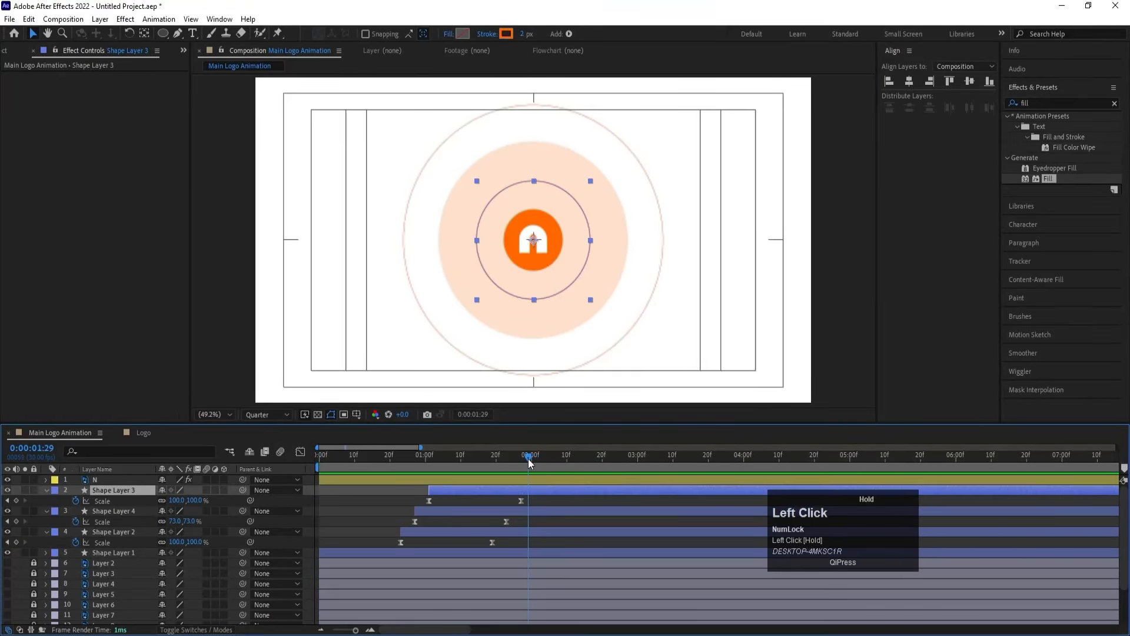
pyautogui.keyDown('shift'); pyautogui.click(122, 531); pyautogui.keyUp('shift')
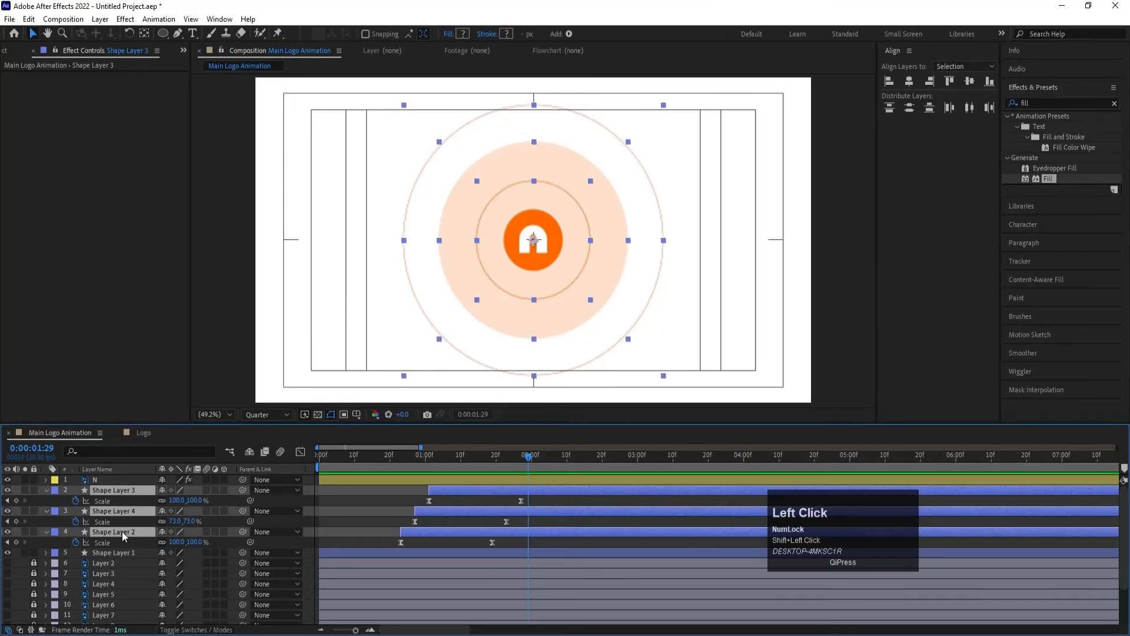
pyautogui.click(16, 501)
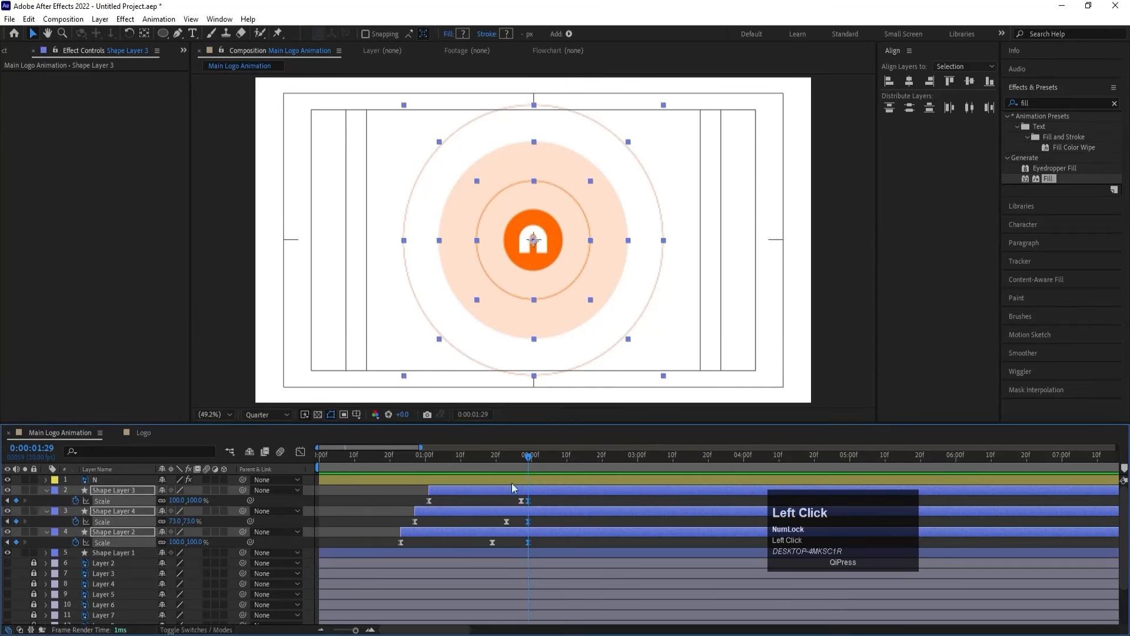
pyautogui.moveTo(608, 461); pyautogui.dragTo(636, 465)
pyautogui.moveTo(174, 502); pyautogui.dragTo(407, 533)
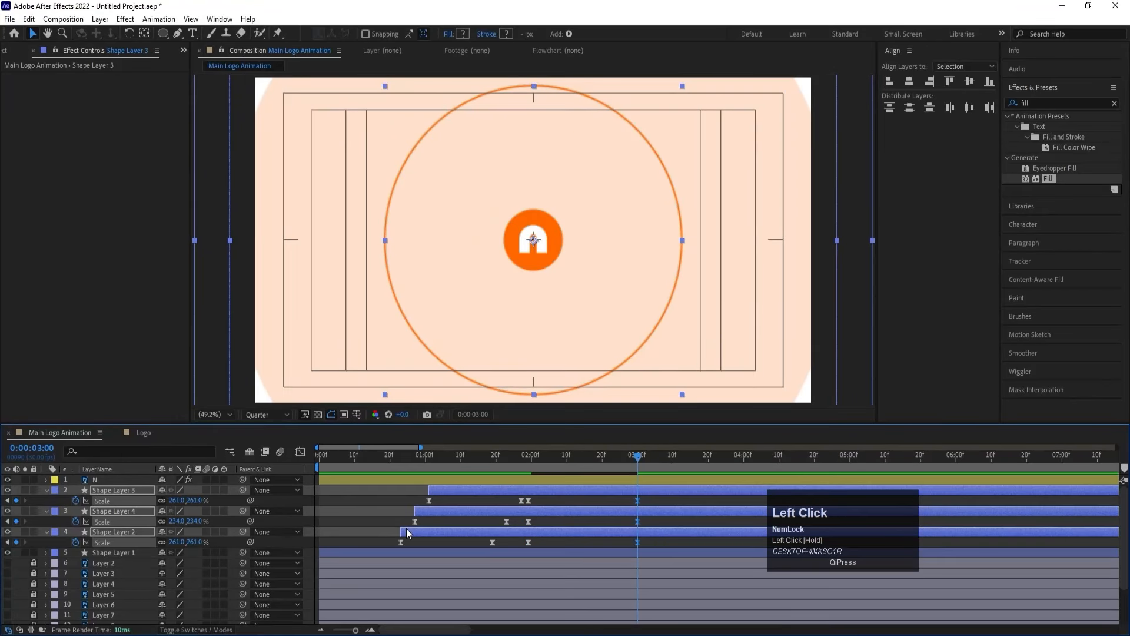
# Step: Keyframe the three circle layers' Opacity at 0:00:01:29 and fade it to 0% at 0:00:03:00
pyautogui.press('j')
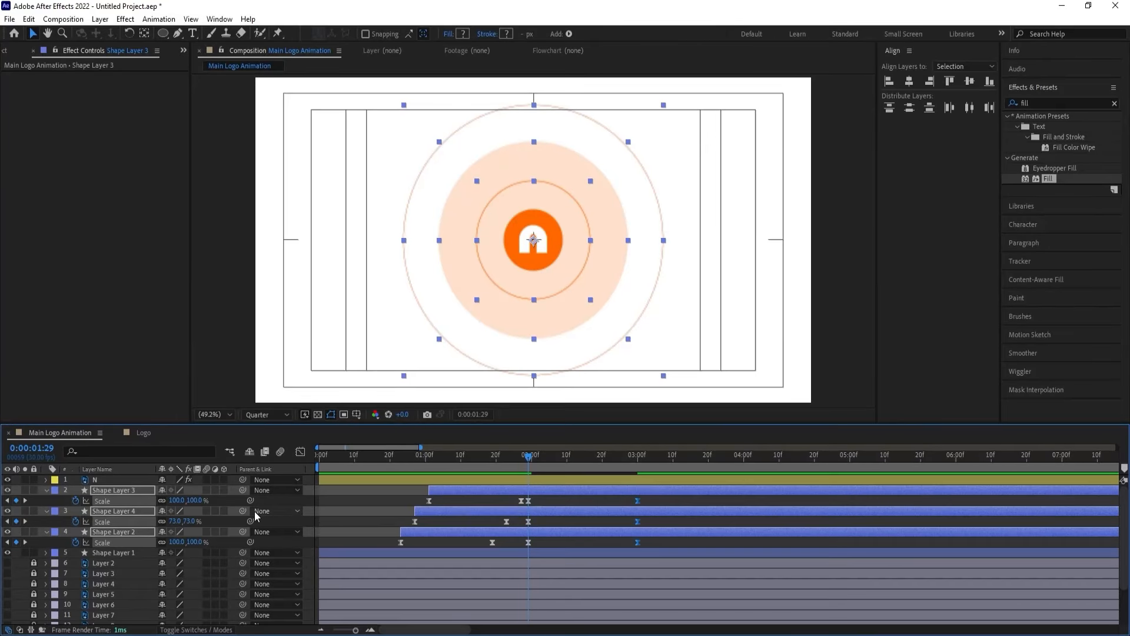
pyautogui.press('t')
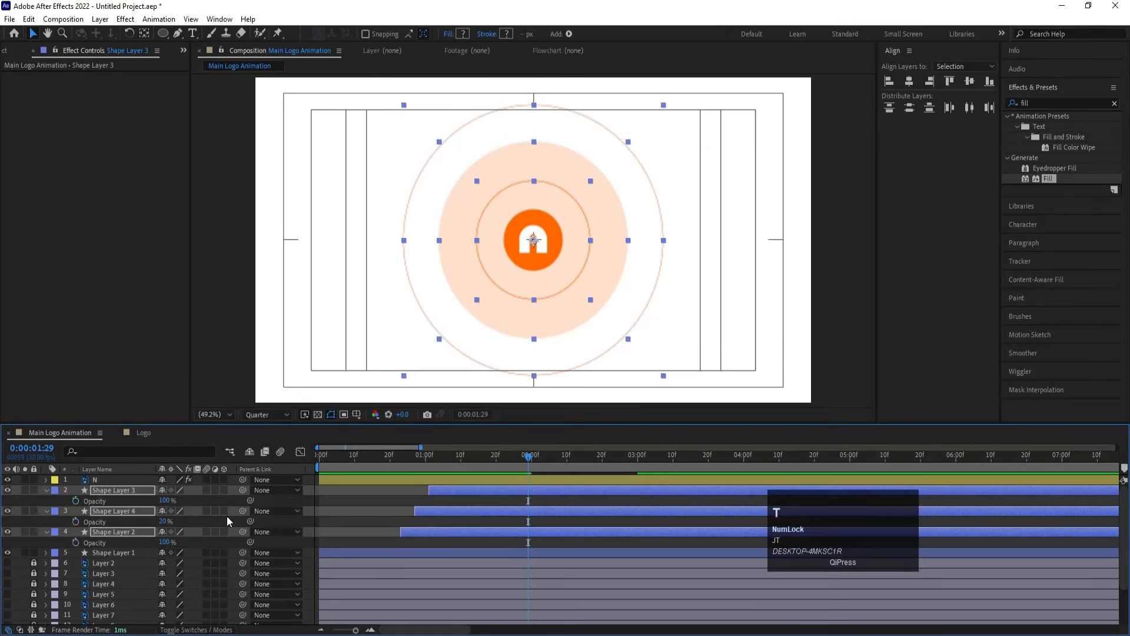
pyautogui.click(79, 499)
pyautogui.press('u')
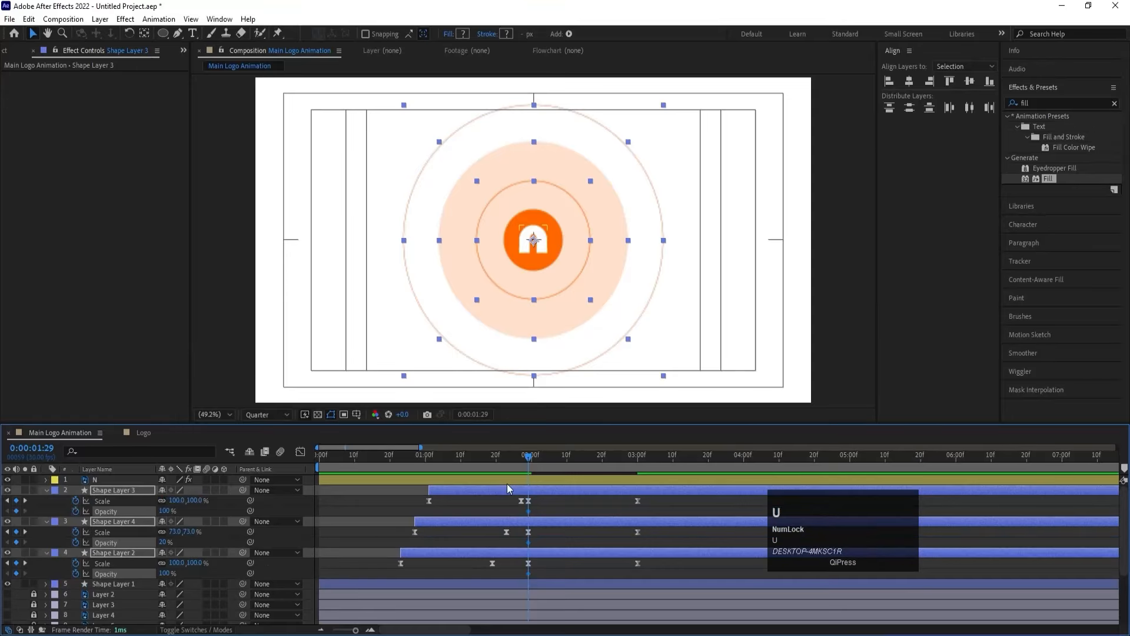
pyautogui.press('k')
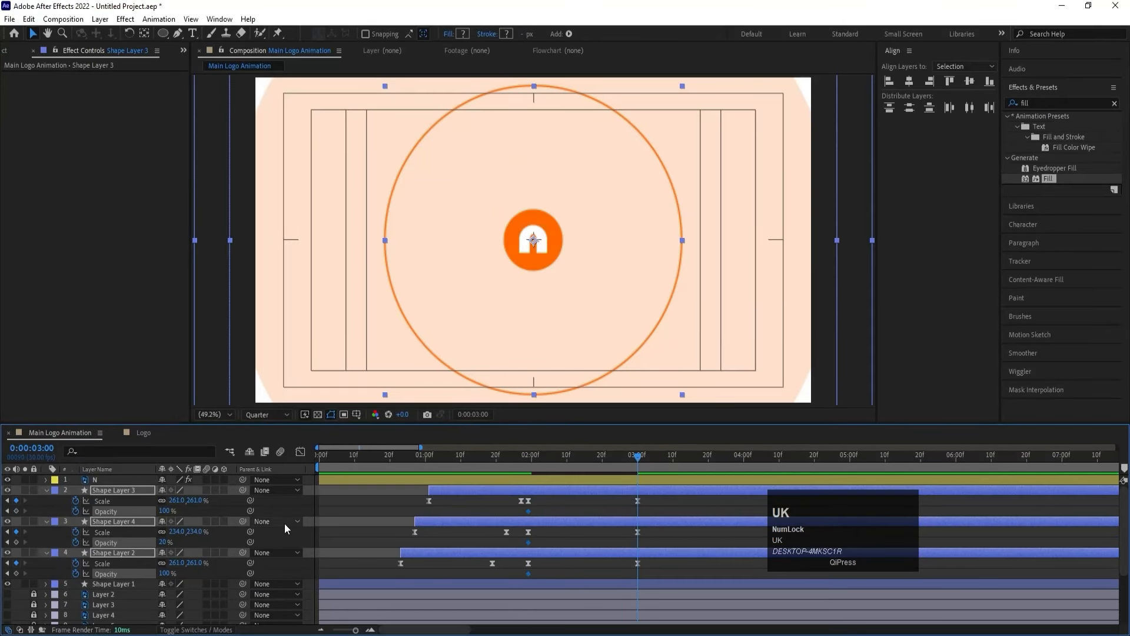
pyautogui.click(168, 510)
pyautogui.write('0')
pyautogui.press('Return')
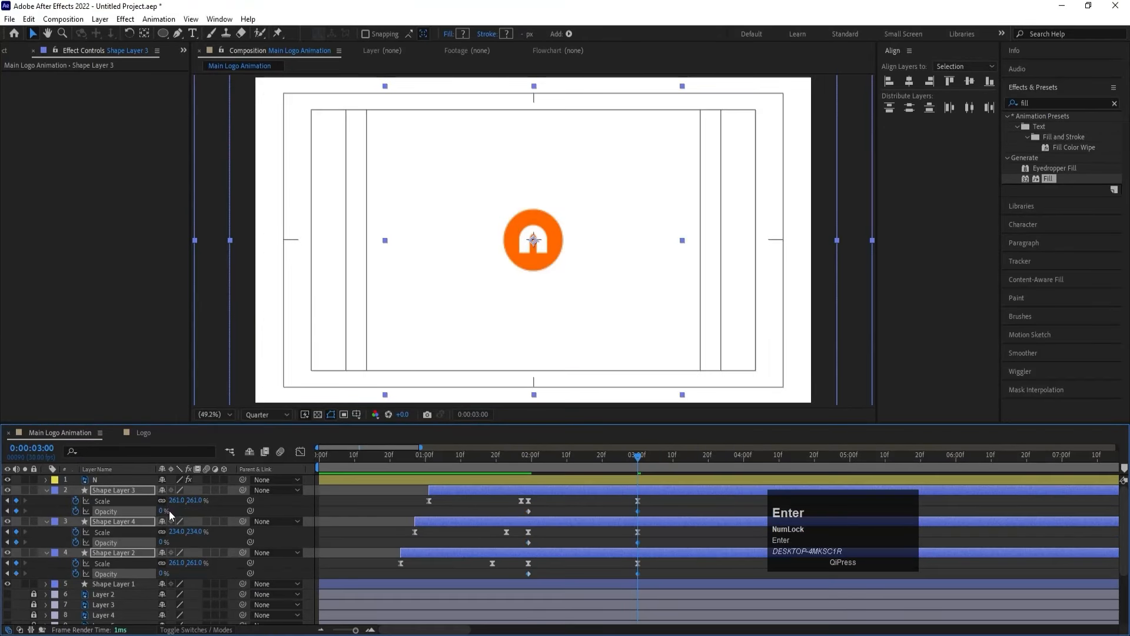
# Step: Apply Easy Ease to the Scale and Opacity keyframes at 0:00:01:29 and 0:00:03:00, shape their curves to start slowly and peak late, and preview
pyautogui.moveTo(645, 571); pyautogui.dragTo(525, 461)
pyautogui.press('F9')
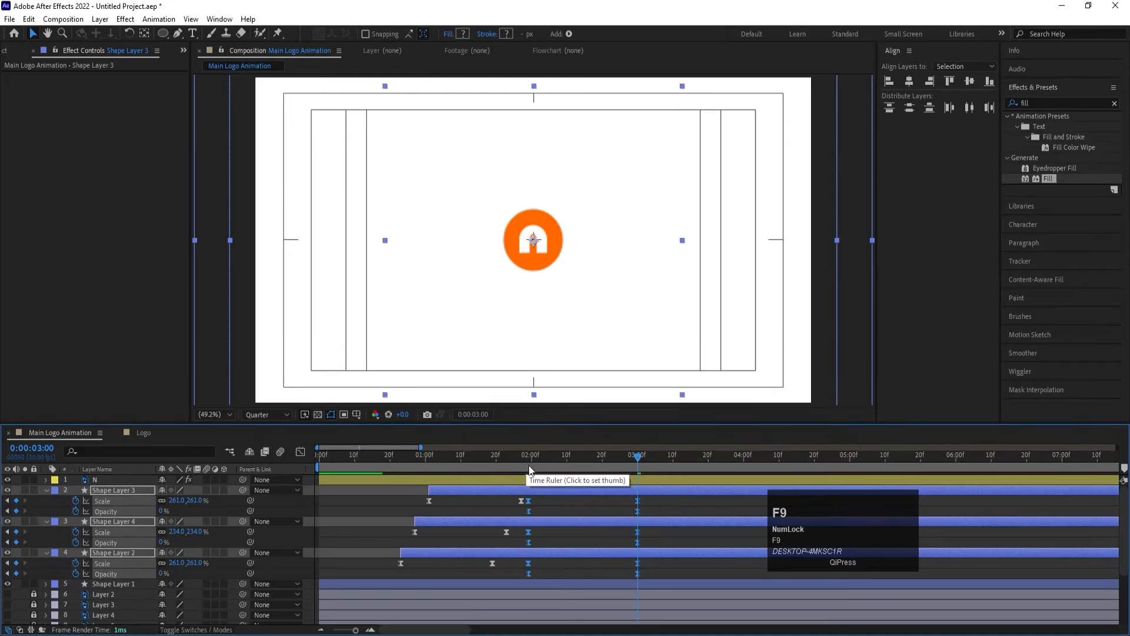
pyautogui.click(300, 452)
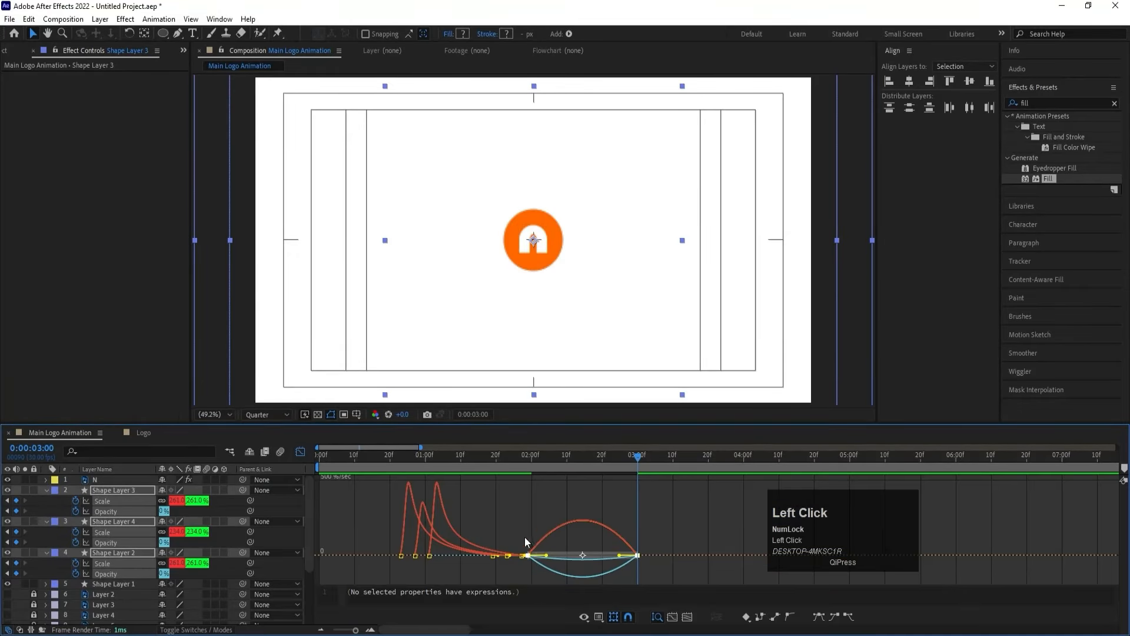
pyautogui.moveTo(556, 542); pyautogui.dragTo(588, 553)
pyautogui.click(524, 462)
pyautogui.press('space')
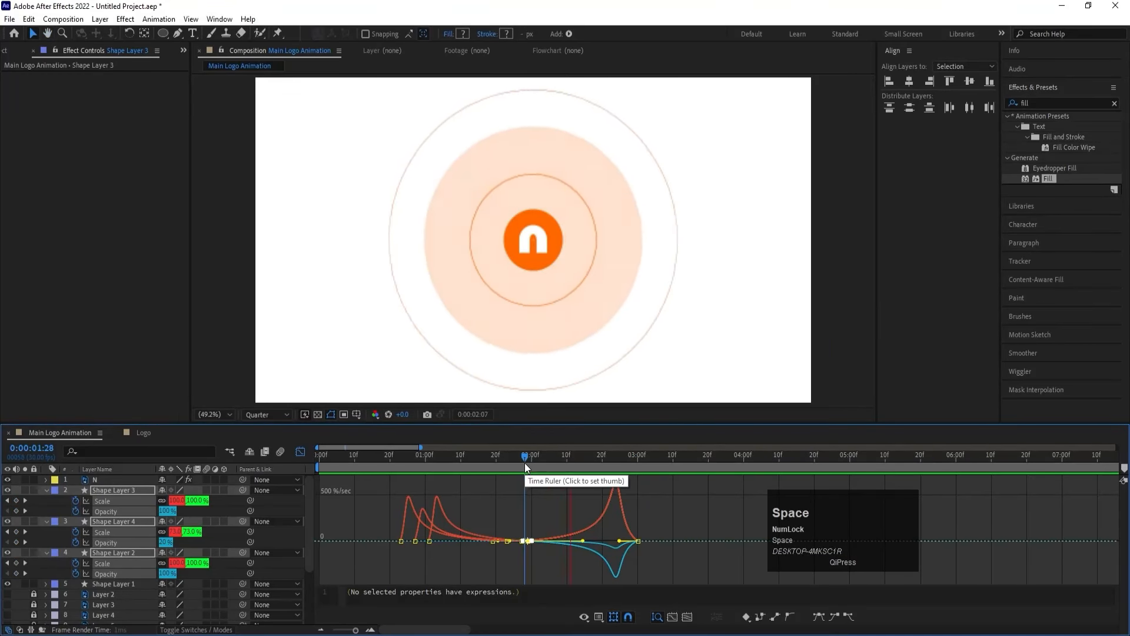
pyautogui.press('space')
pyautogui.click(301, 452)
# Step: Preview the whole circle animation from the beginning of the composition
pyautogui.moveTo(372, 461); pyautogui.dragTo(226, 459)
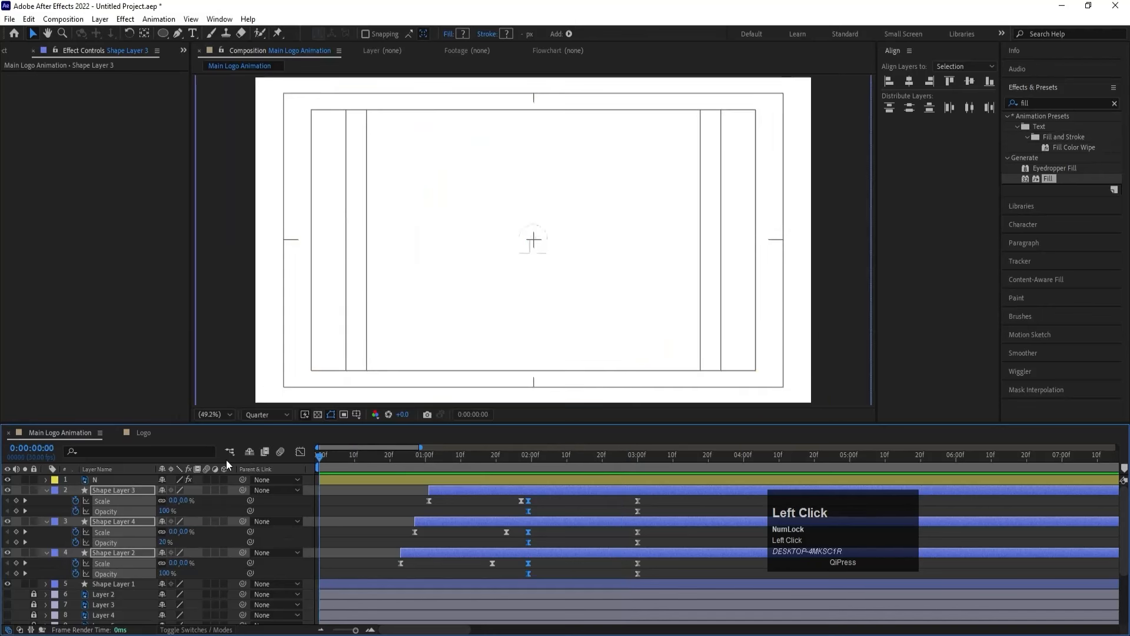
pyautogui.press('space')
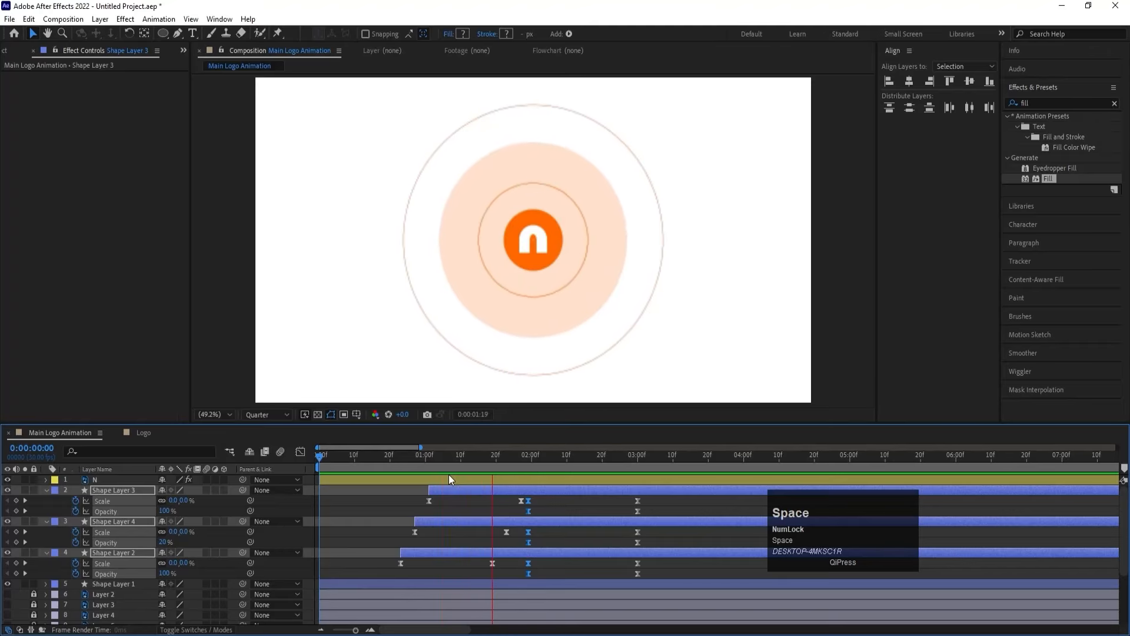
pyautogui.press('space')
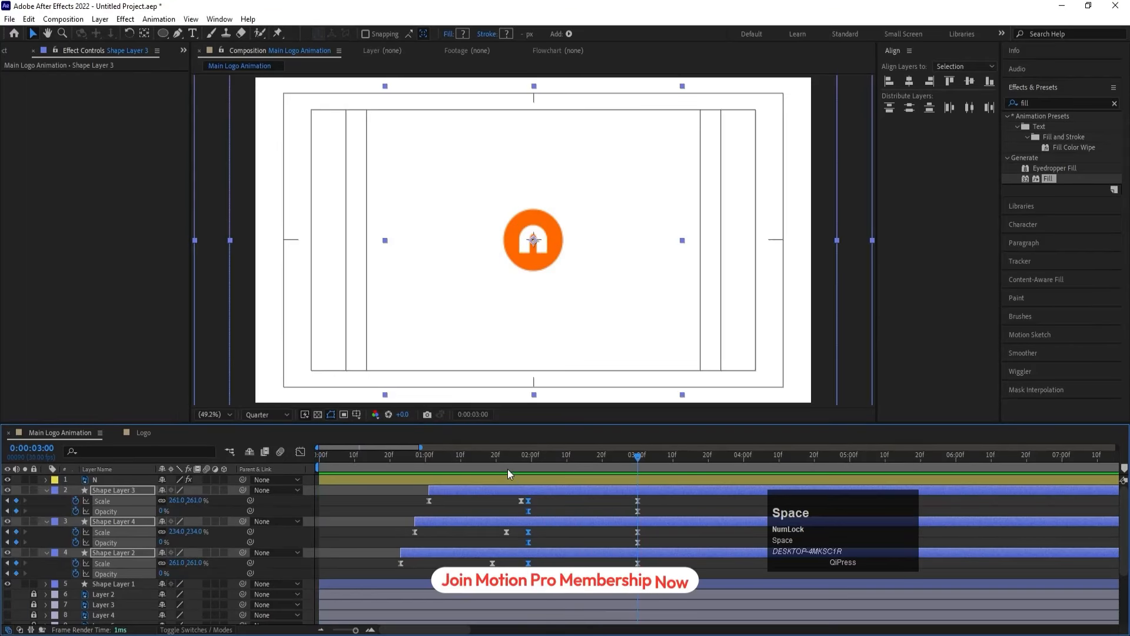
pyautogui.moveTo(510, 460); pyautogui.dragTo(282, 465)
pyautogui.press('space')
# Step: Collapse the circle layers' properties, move the N layer's start to 0:00:00:20, and reveal its Position property
pyautogui.click(356, 509)
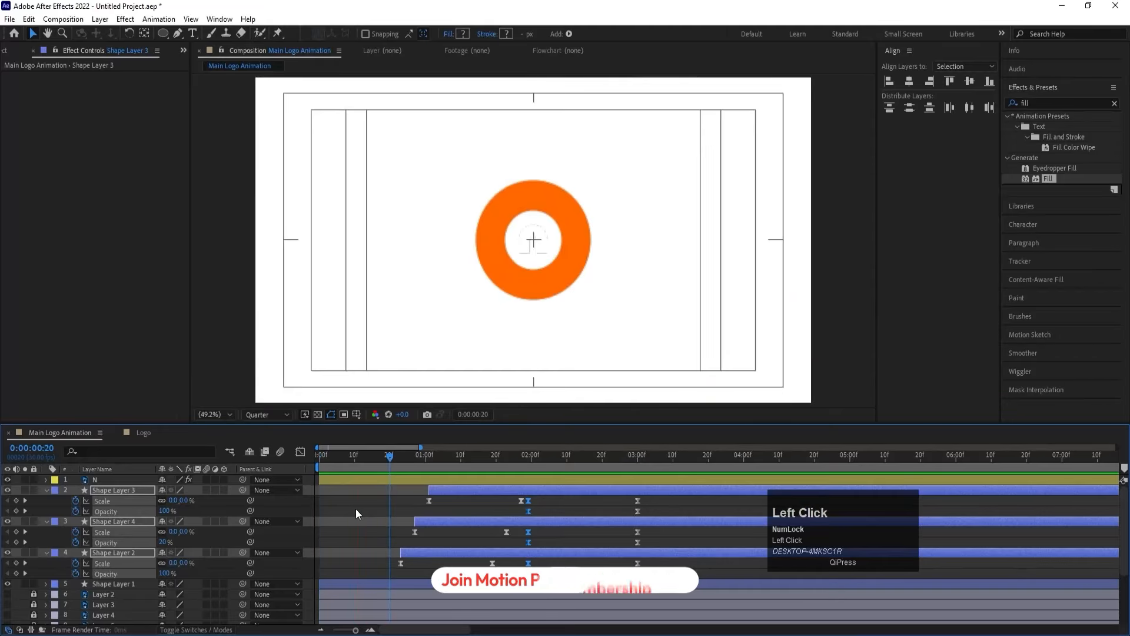
pyautogui.press('u')
pyautogui.click(103, 478)
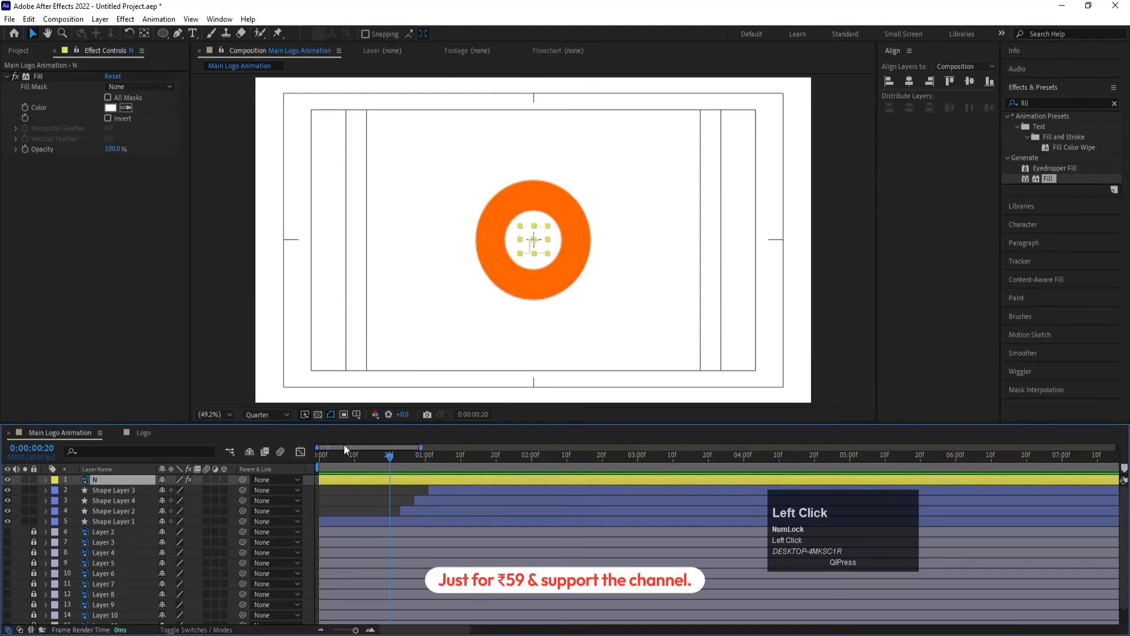
pyautogui.moveTo(353, 453); pyautogui.dragTo(299, 454)
pyautogui.press('space')
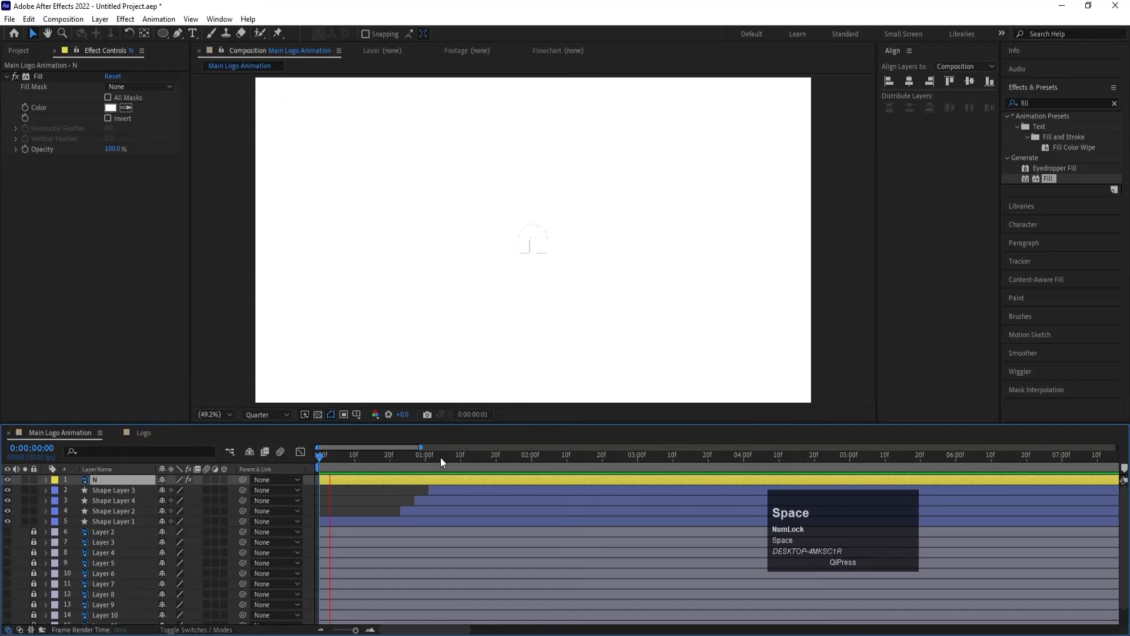
pyautogui.moveTo(423, 463); pyautogui.dragTo(390, 460)
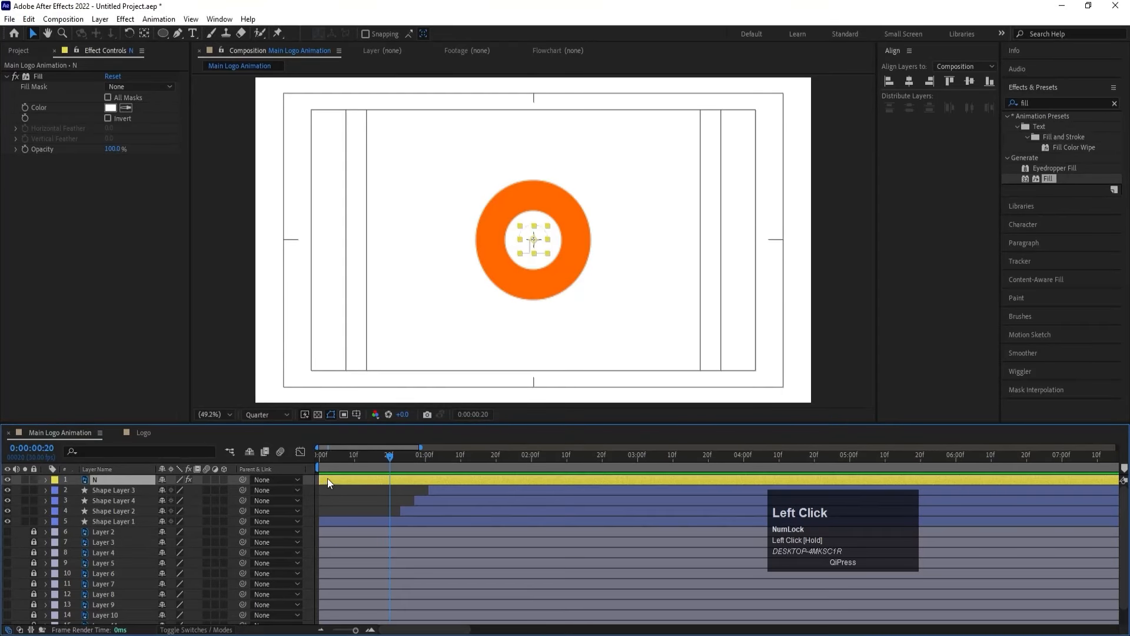
pyautogui.moveTo(326, 479); pyautogui.dragTo(394, 473)
pyautogui.press('p')
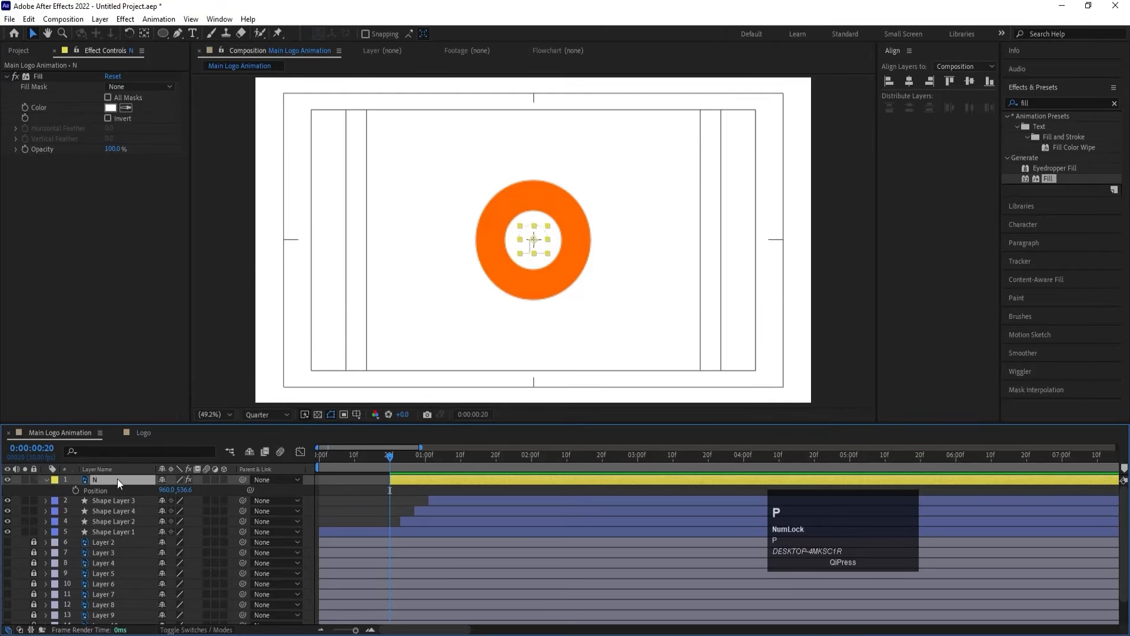
# Step: Keyframe the N layer's Position and Opacity at 0:00:00:20 and again at 0:00:01:20
pyautogui.click(76, 491)
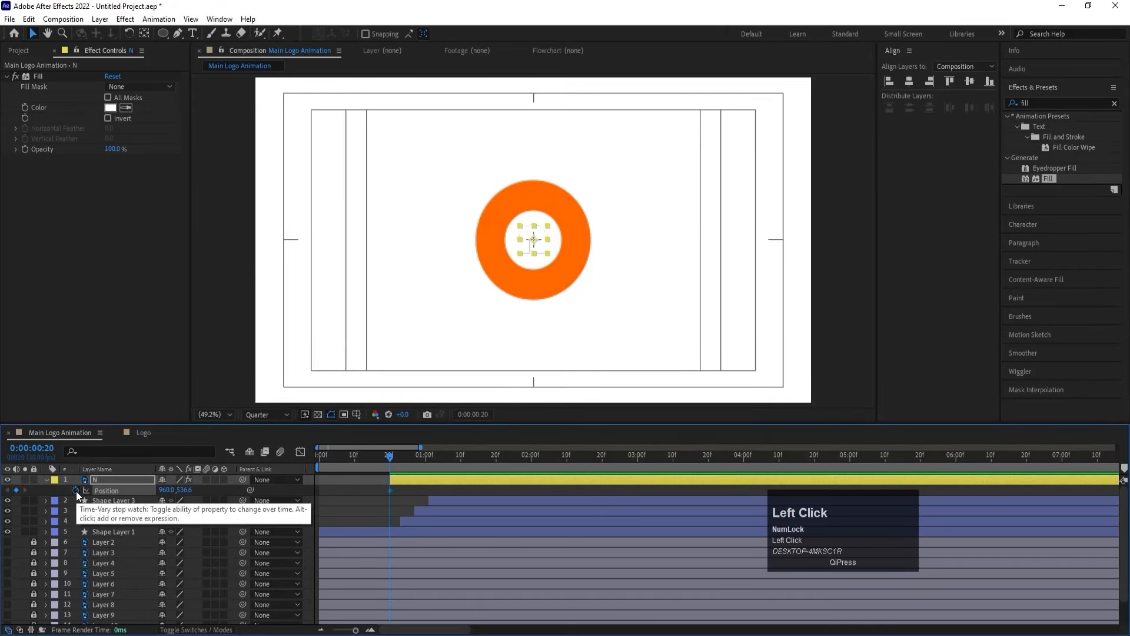
pyautogui.press('t')
pyautogui.click(76, 491)
pyautogui.press('u')
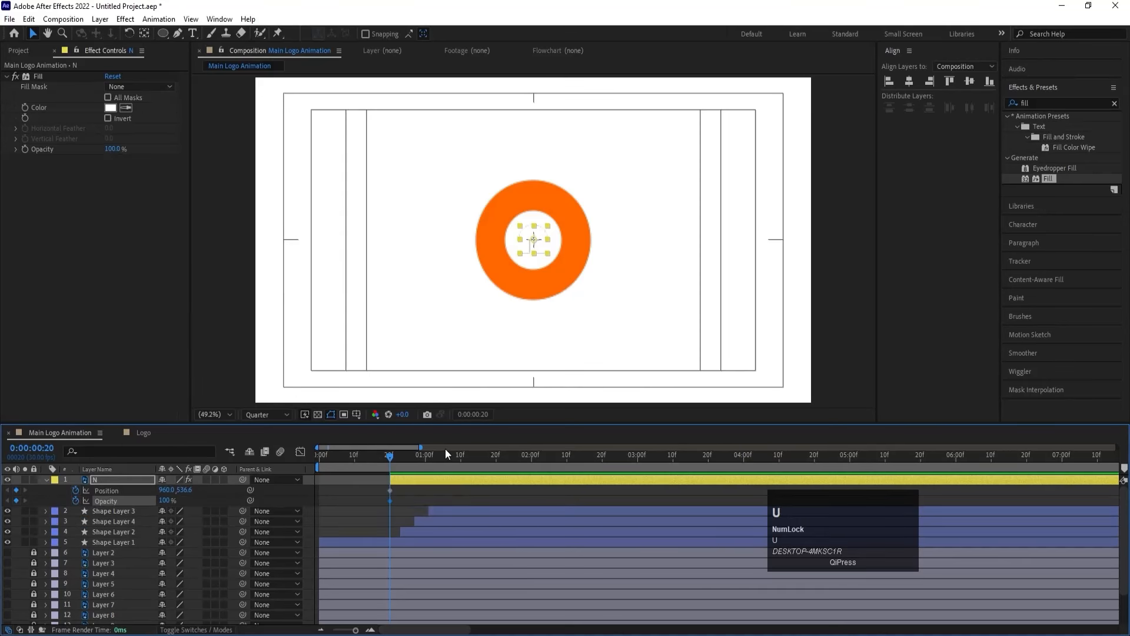
pyautogui.moveTo(451, 453); pyautogui.dragTo(495, 458)
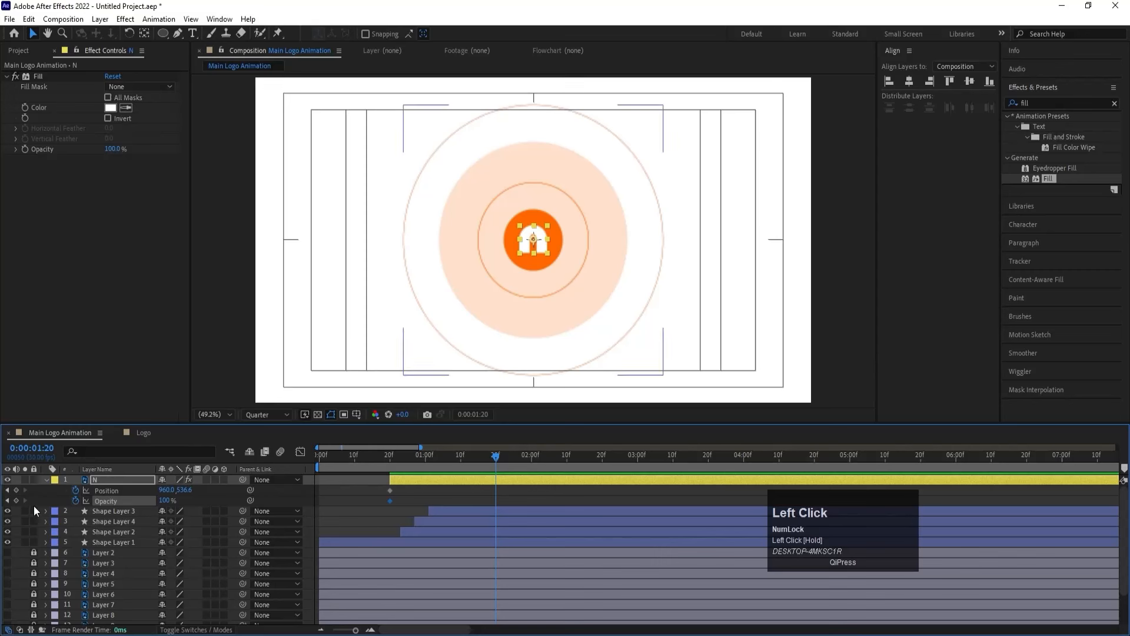
pyautogui.click(16, 490)
pyautogui.click(16, 500)
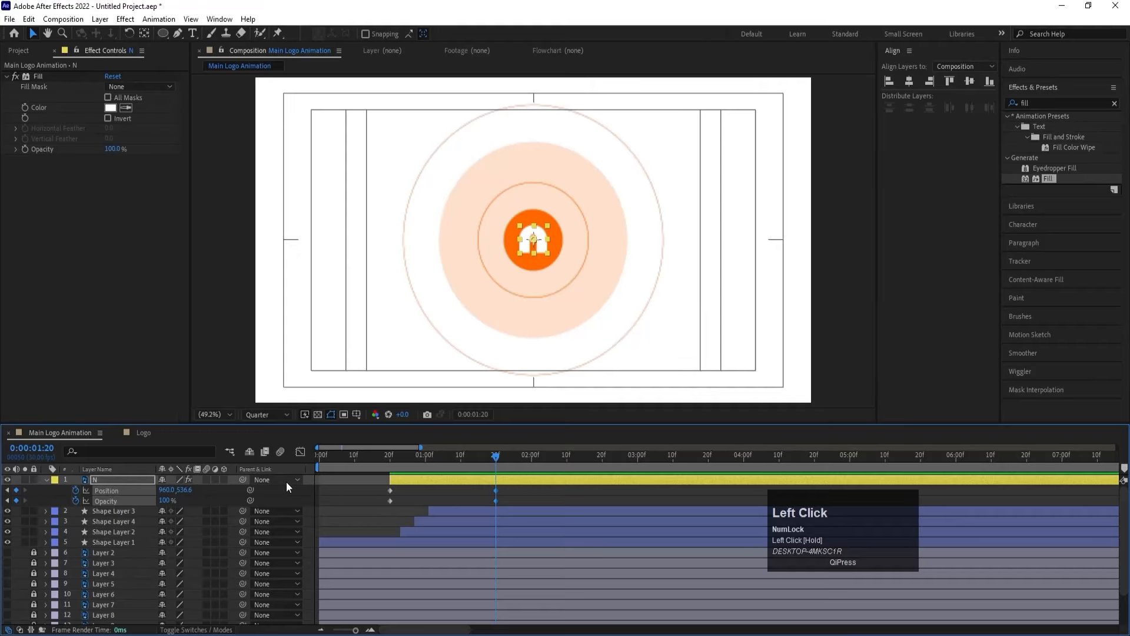
# Step: At 0:00:00:20, lower the N by setting its Position to 960.0, 619.6, and set its Opacity to 0%
pyautogui.press('j')
pyautogui.moveTo(183, 490); pyautogui.dragTo(231, 492)
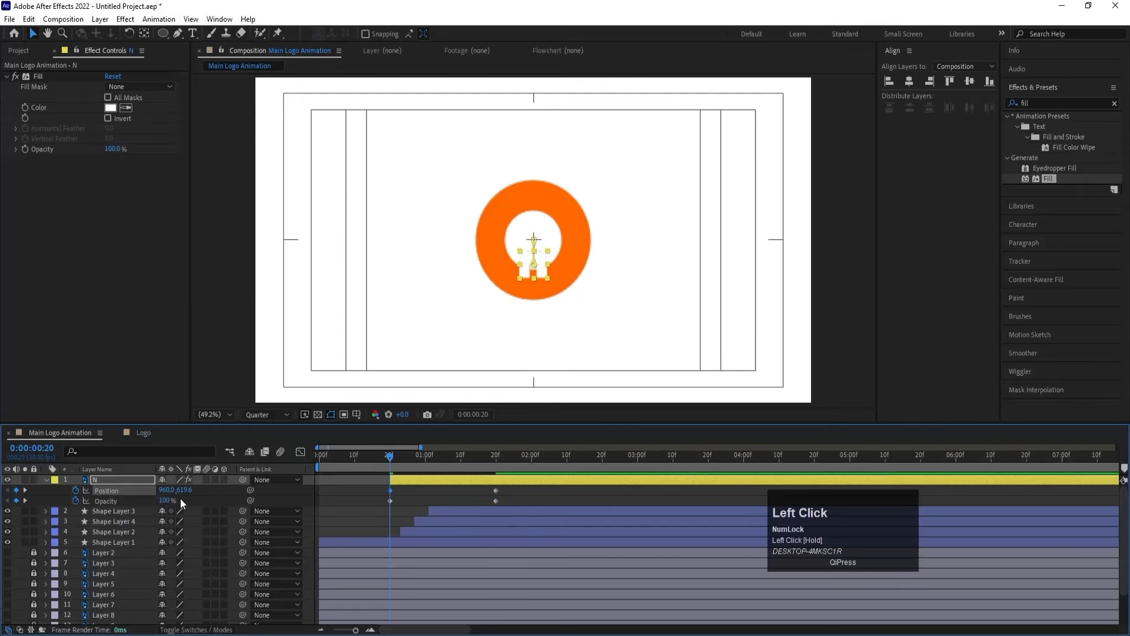
pyautogui.click(171, 498)
pyautogui.write('0')
pyautogui.press('Return')
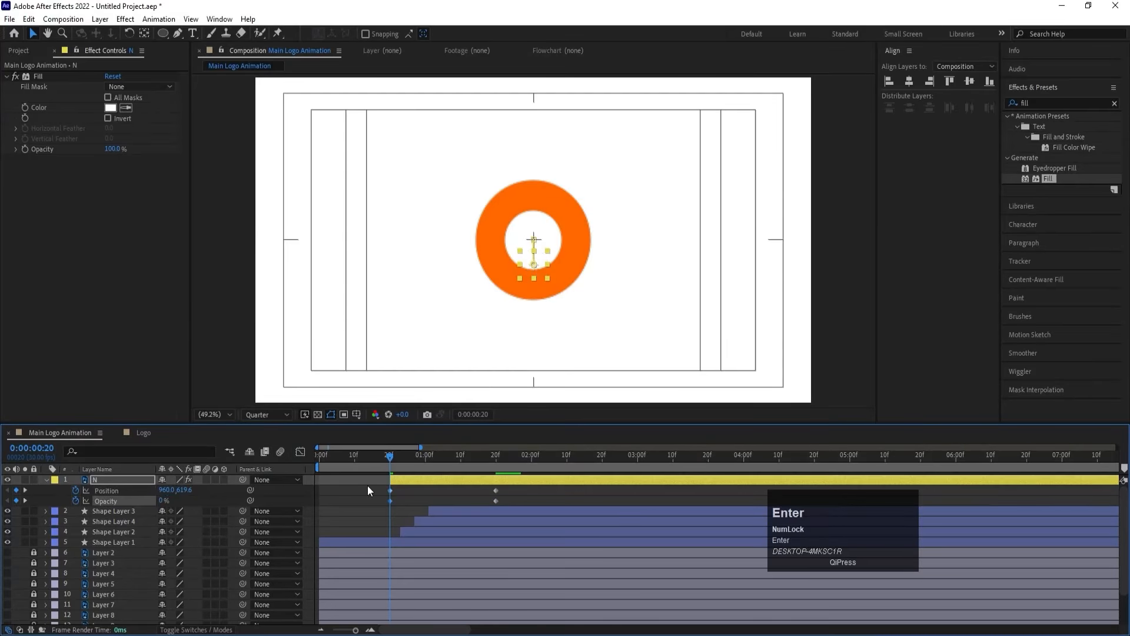
# Step: Apply Easy Ease to the N's Position and Opacity keyframes, shape their curves to start fast and settle slowly, and preview
pyautogui.moveTo(383, 490); pyautogui.dragTo(512, 505)
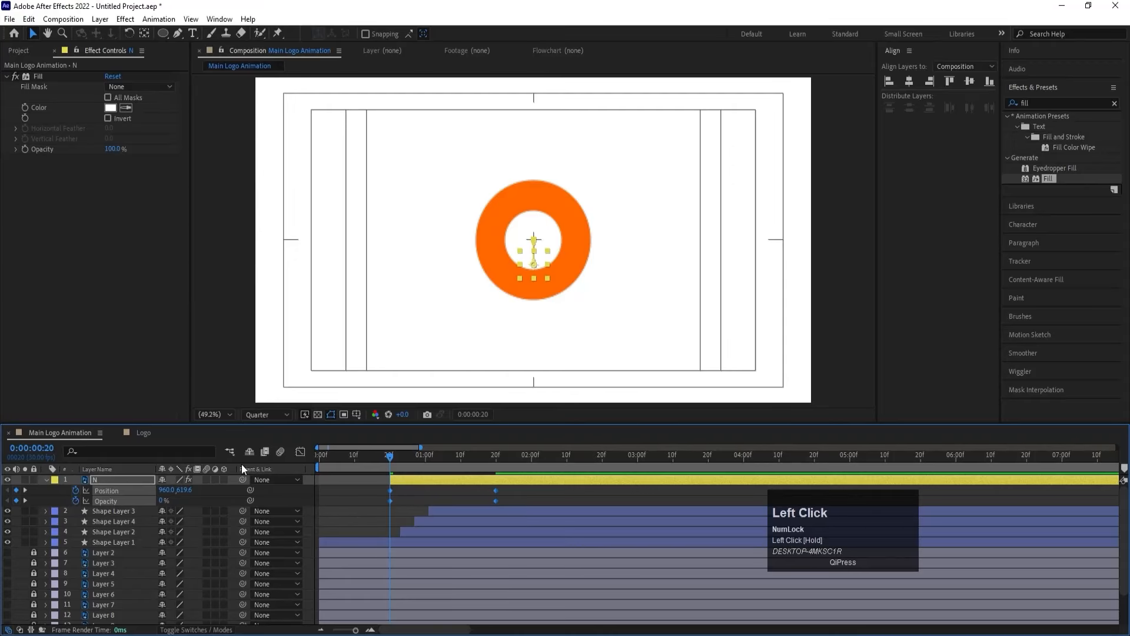
pyautogui.click(300, 451)
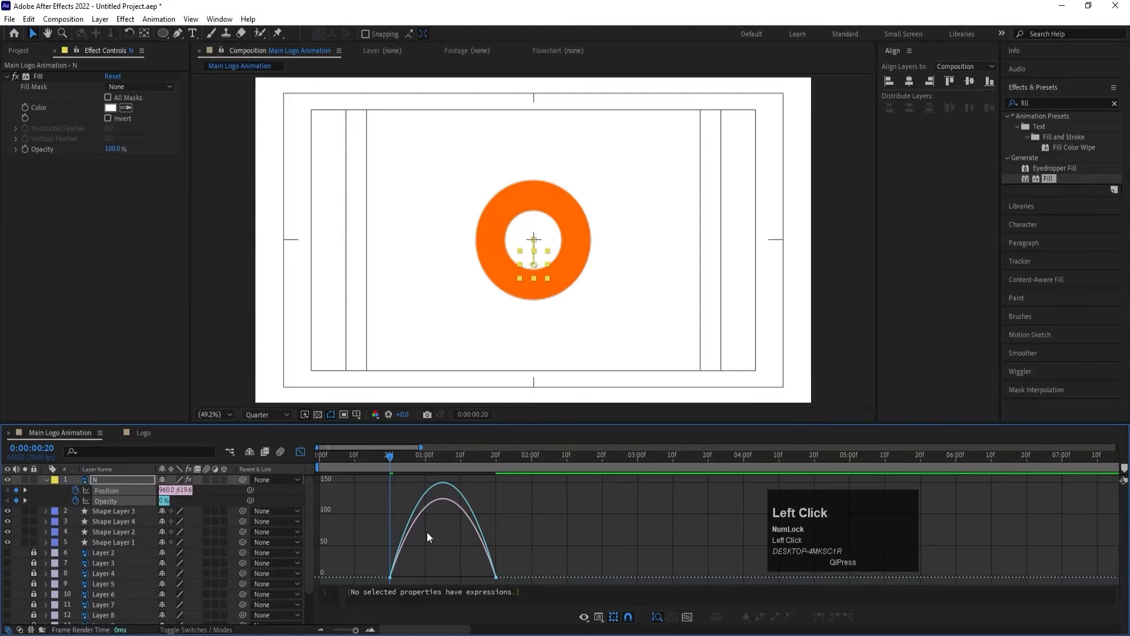
pyautogui.moveTo(517, 550); pyautogui.dragTo(294, 461)
pyautogui.click(302, 451)
pyautogui.press('space')
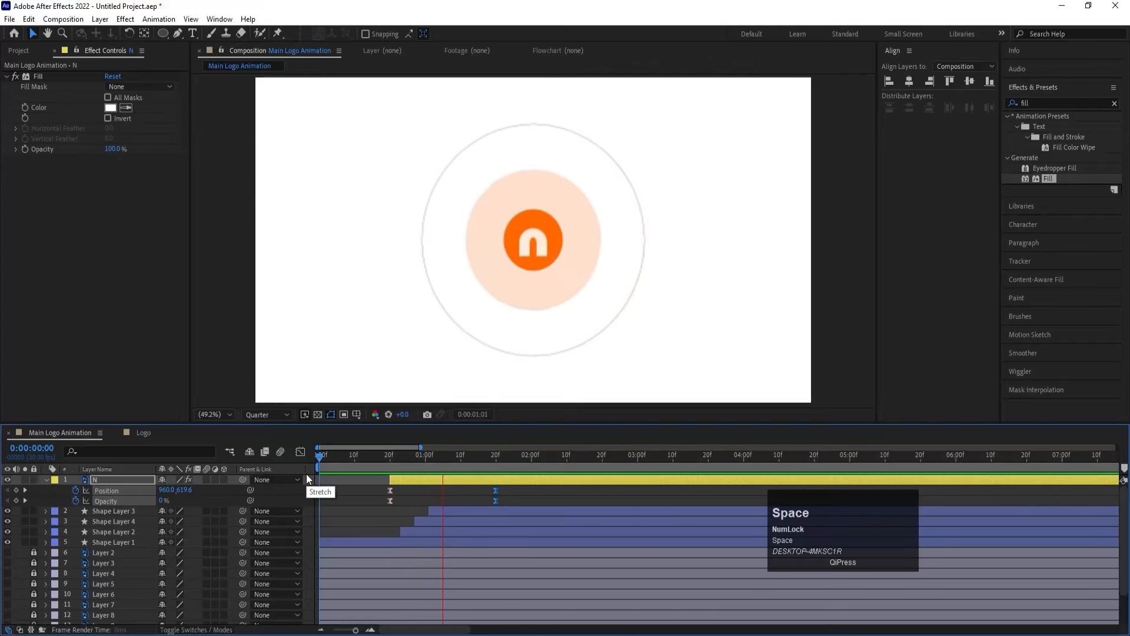
# Step: Collapse the N layer's keyframed properties and preview the circles and N together in the main composition
pyautogui.click(510, 488)
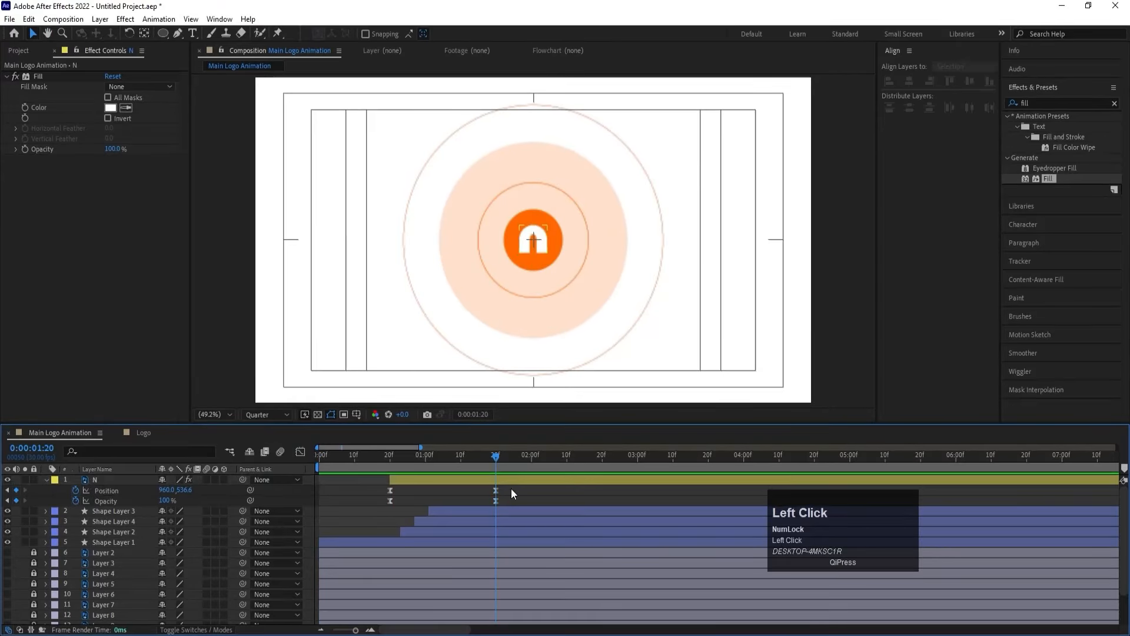
pyautogui.press('u')
pyautogui.press('-')
pyautogui.press('-')
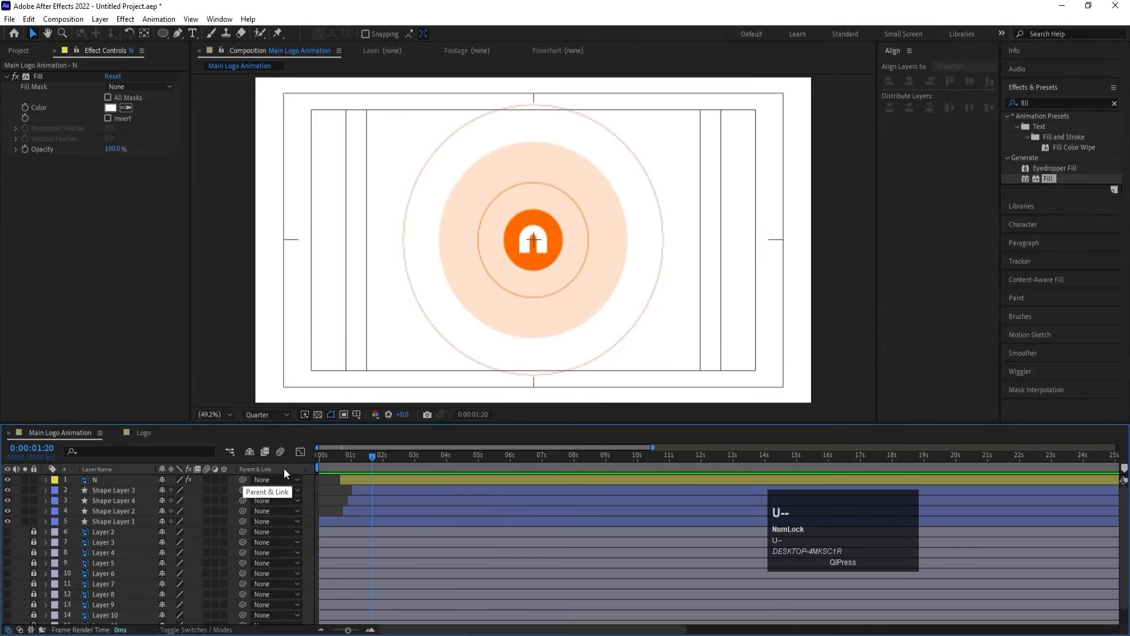
pyautogui.click(337, 458)
pyautogui.press('space')
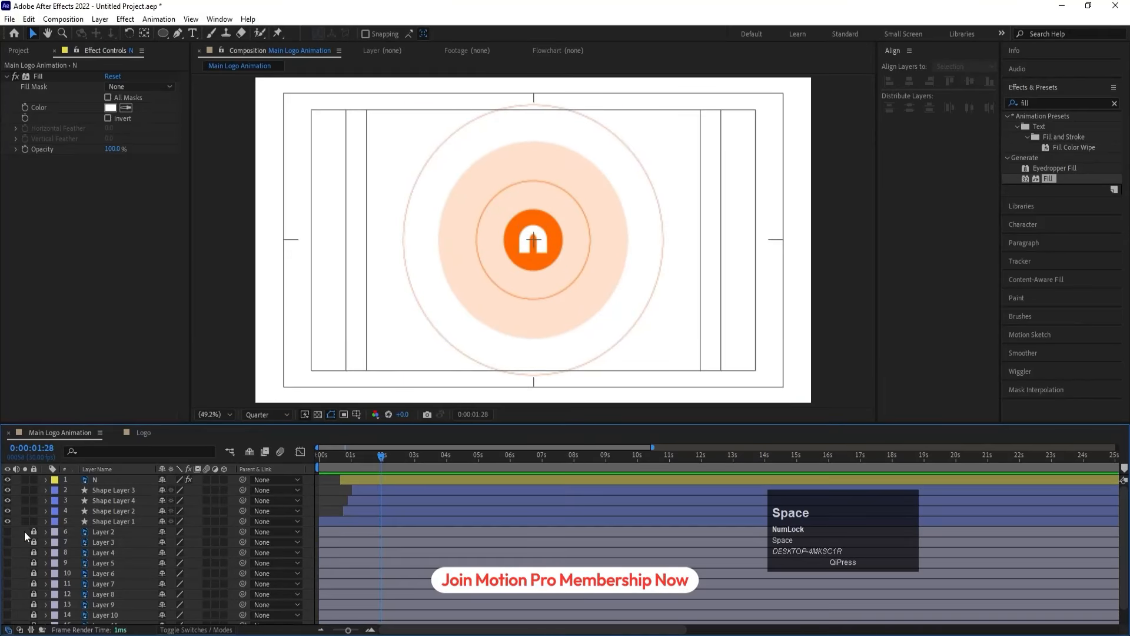
# Step: Make Layer 2 visible, add a null object, and place it midway between the orange n and the white N
pyautogui.click(7, 532)
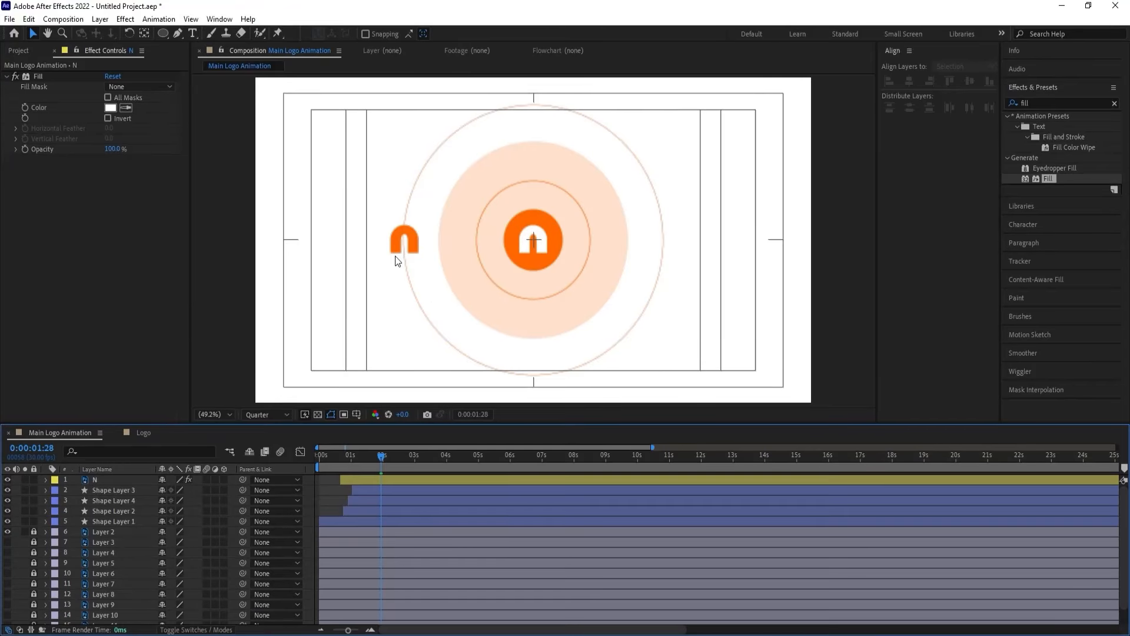
pyautogui.rightClick(308, 490)
pyautogui.click(341, 341)
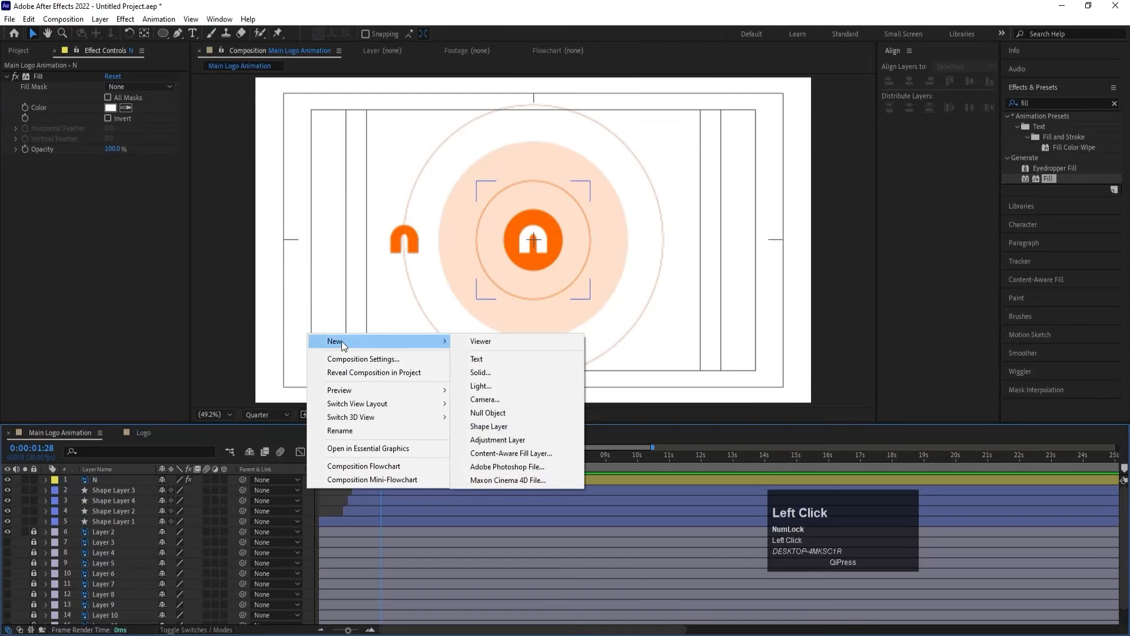
pyautogui.click(485, 416)
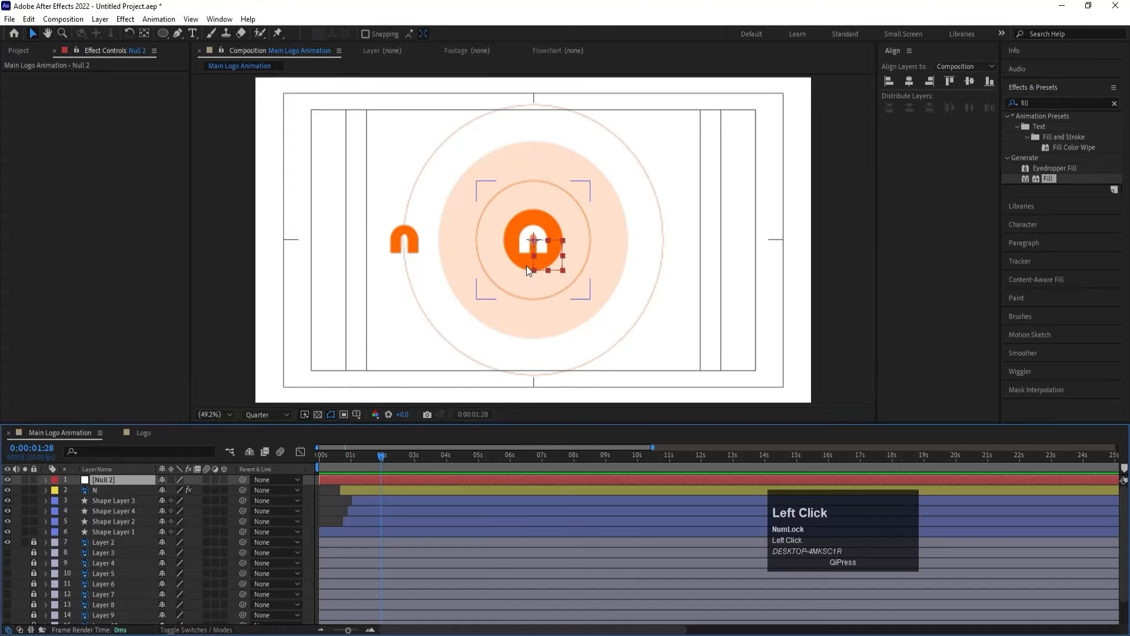
pyautogui.scroll(1, 527, 266)
pyautogui.scroll(2, 526, 266)
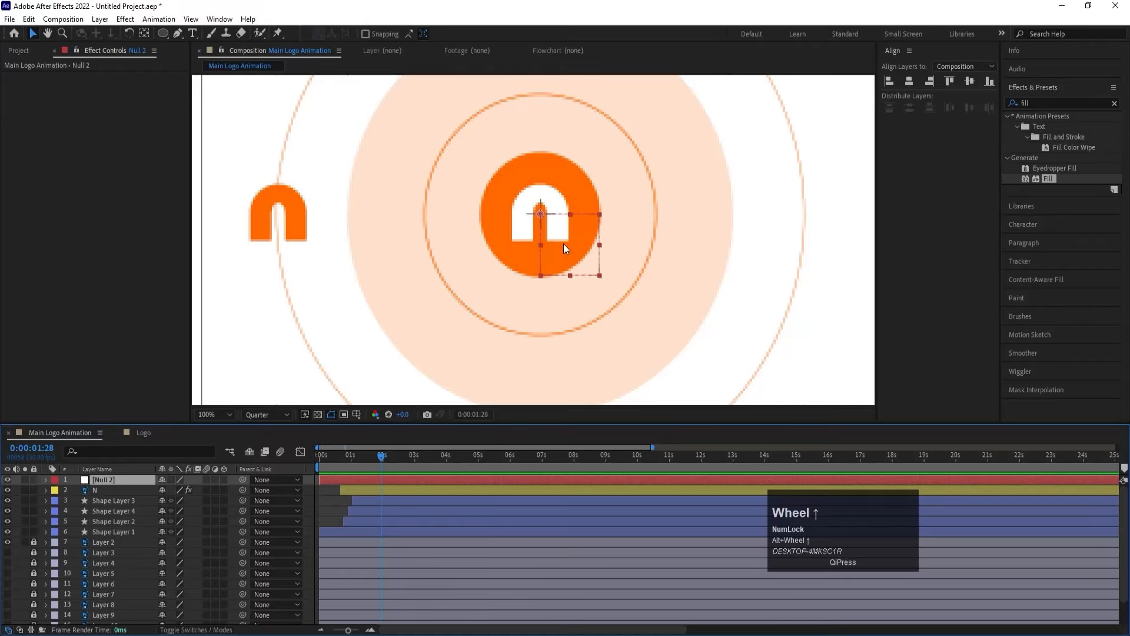
pyautogui.moveTo(563, 243); pyautogui.dragTo(430, 253)
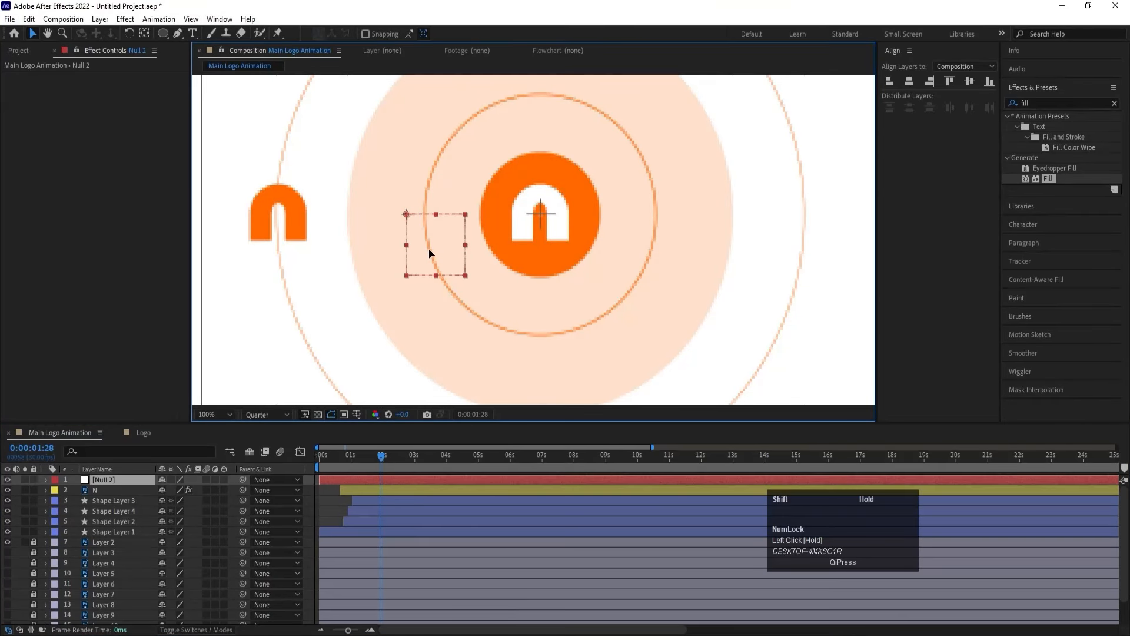
# Step: Rename the null layer as Controller
pyautogui.click(115, 482)
pyautogui.press('Return')
pyautogui.write('Controller')
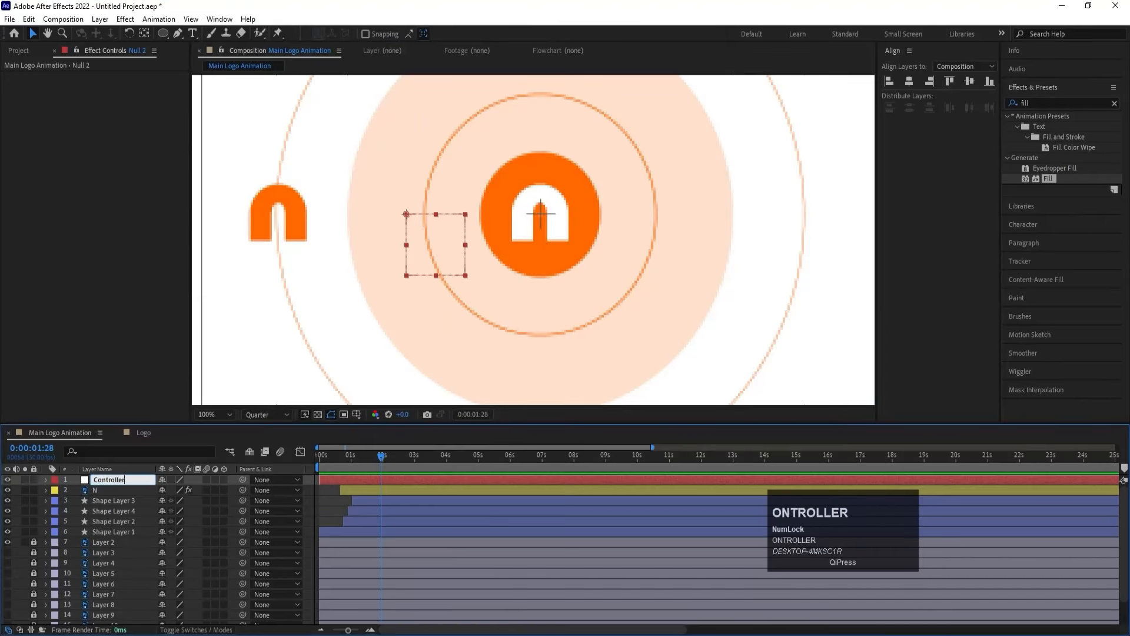
pyautogui.press('Return')
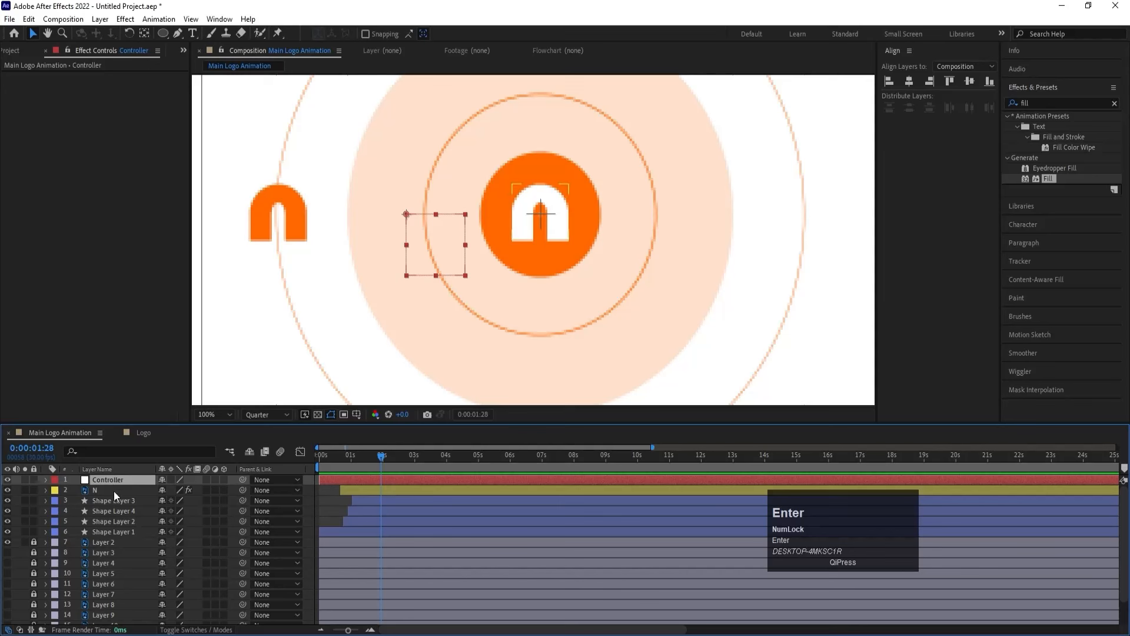
# Step: Check which graphic Shape Layer 1 is by toggling its visibility, and move it directly below the N layer
pyautogui.click(110, 492)
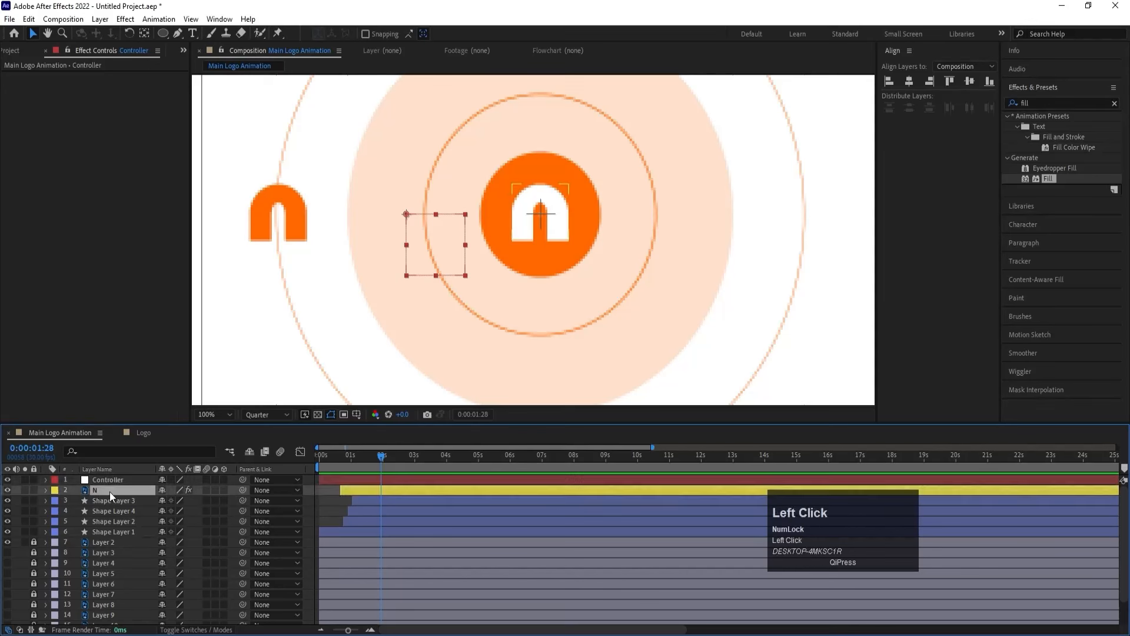
pyautogui.click(103, 532)
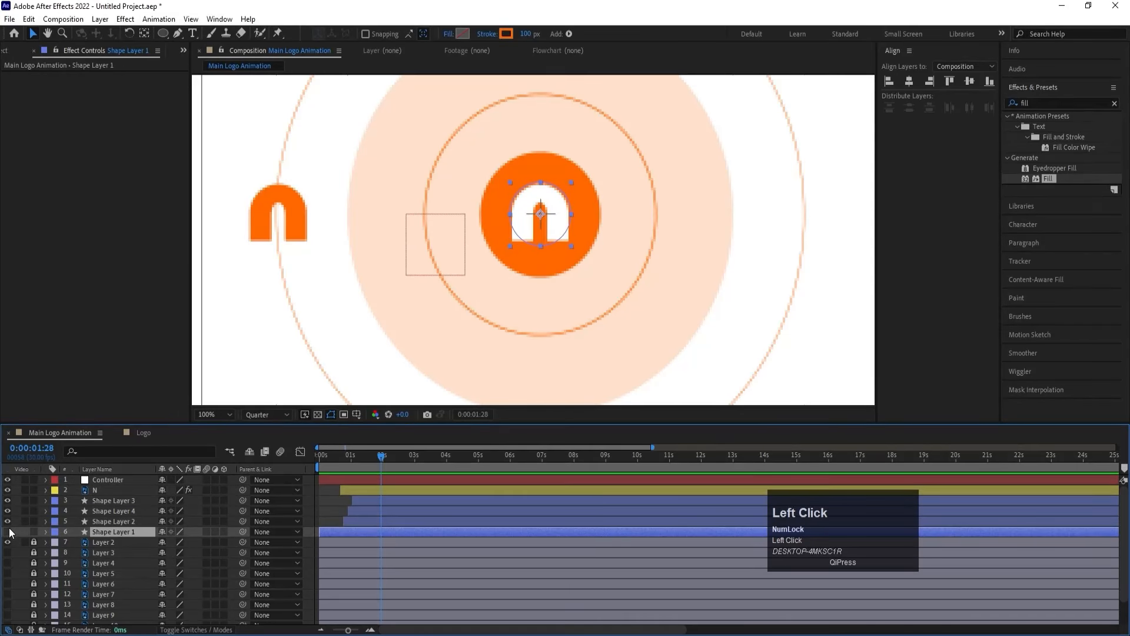
pyautogui.click(8, 532)
pyautogui.click(8, 531)
pyautogui.moveTo(112, 528); pyautogui.dragTo(111, 499)
# Step: Parent the N layer and Shape Layer 1 to the Controller null
pyautogui.click(103, 490)
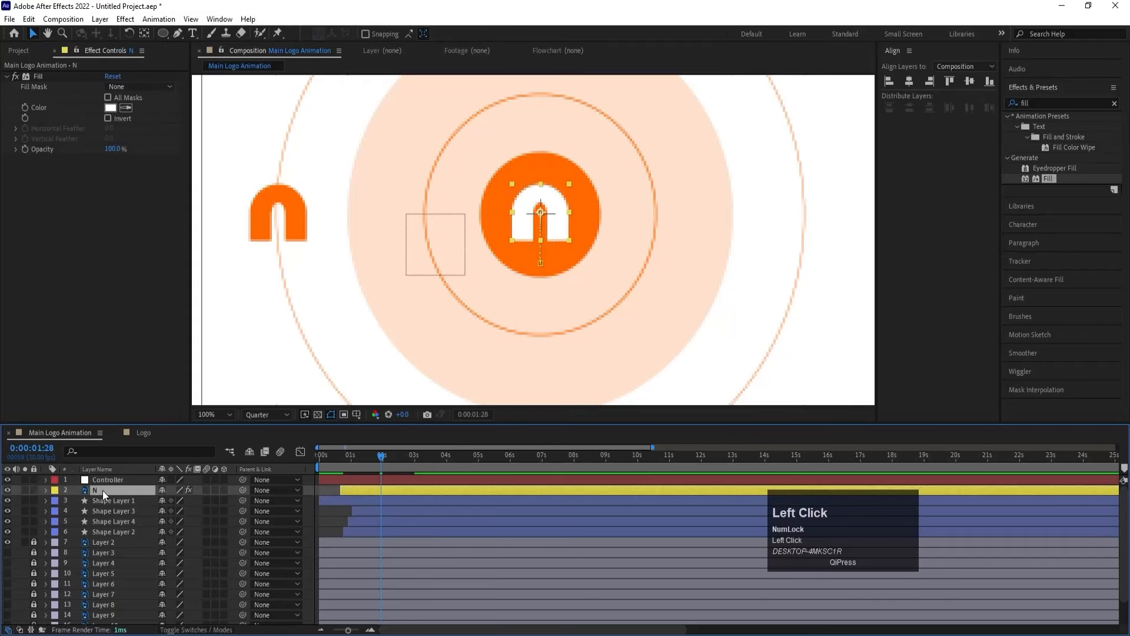
pyautogui.keyDown('shift'); pyautogui.click(110, 501); pyautogui.keyUp('shift')
pyautogui.moveTo(242, 489); pyautogui.dragTo(147, 482)
pyautogui.click(147, 481)
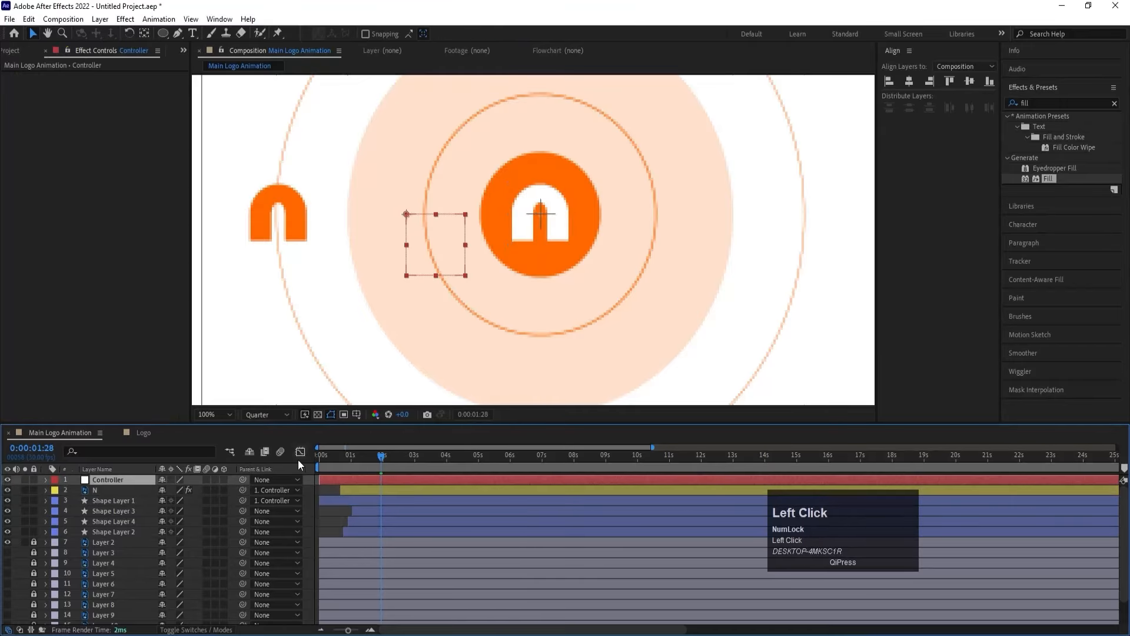
# Step: Preview the composition and examine the frames around 0:00:01:15 for when the orange circle has settled
pyautogui.click(343, 458)
pyautogui.scroll(-2, 442, 262)
pyautogui.press('space')
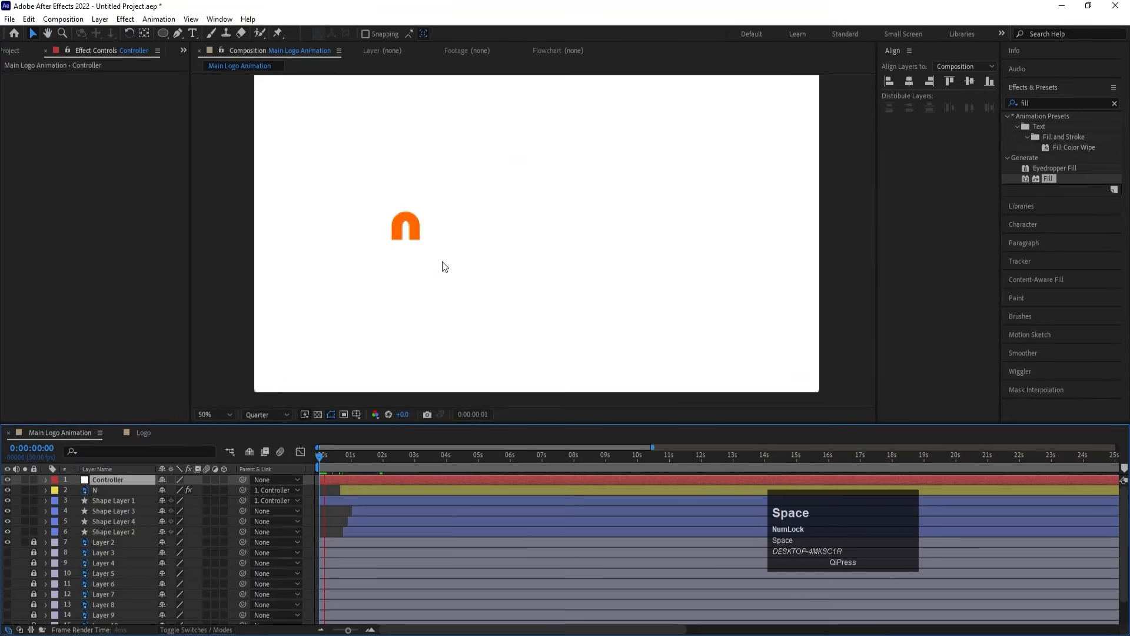
pyautogui.press('space')
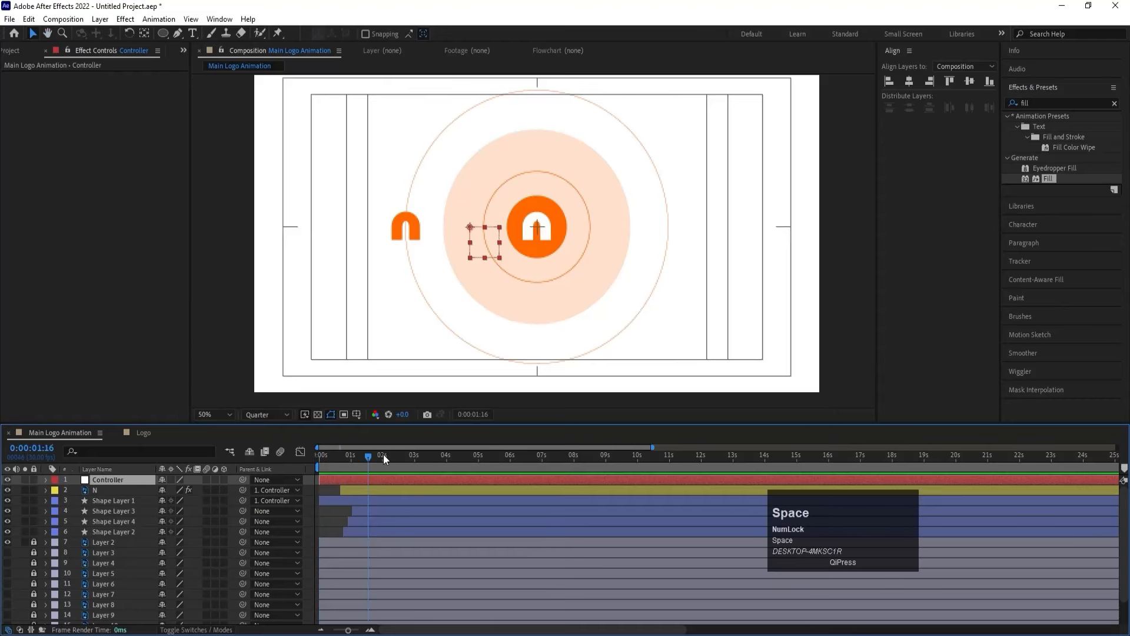
pyautogui.moveTo(369, 453); pyautogui.dragTo(376, 453)
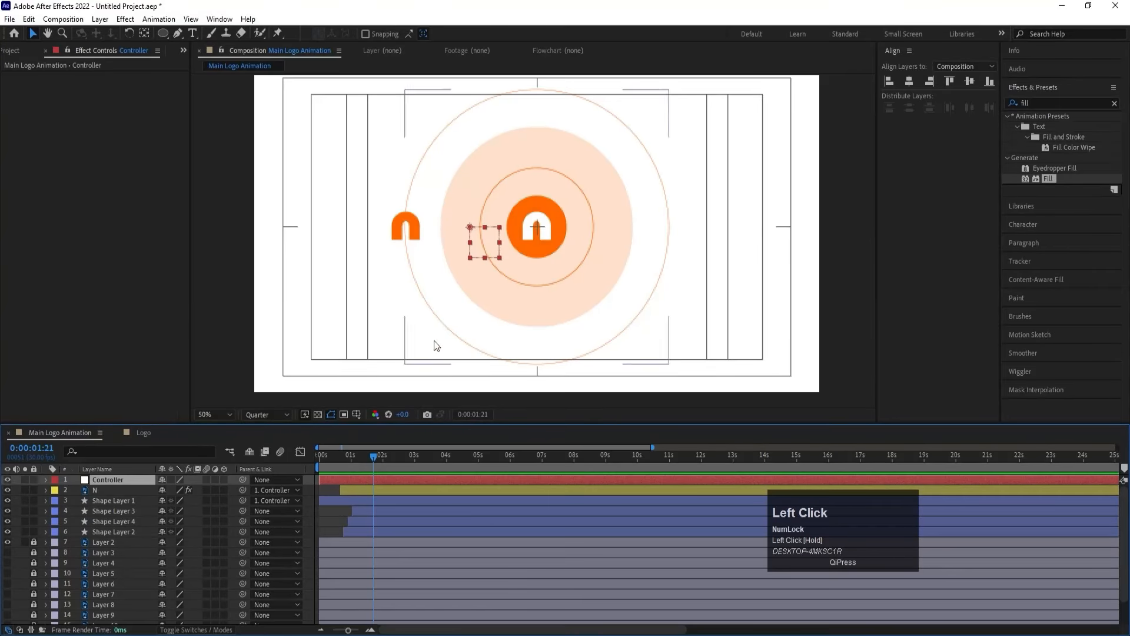
pyautogui.click(357, 460)
pyautogui.moveTo(357, 461); pyautogui.dragTo(366, 465)
pyautogui.press('space')
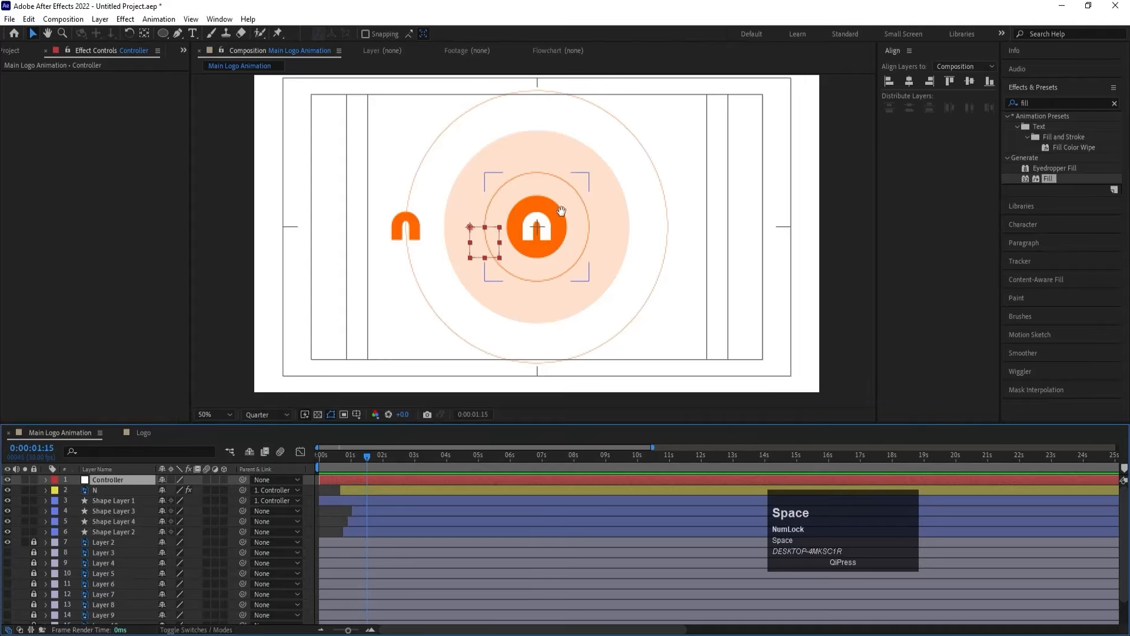
pyautogui.press('space')
# Step: Split Shape Layer 1 at 0:00:01:17
pyautogui.click(553, 203)
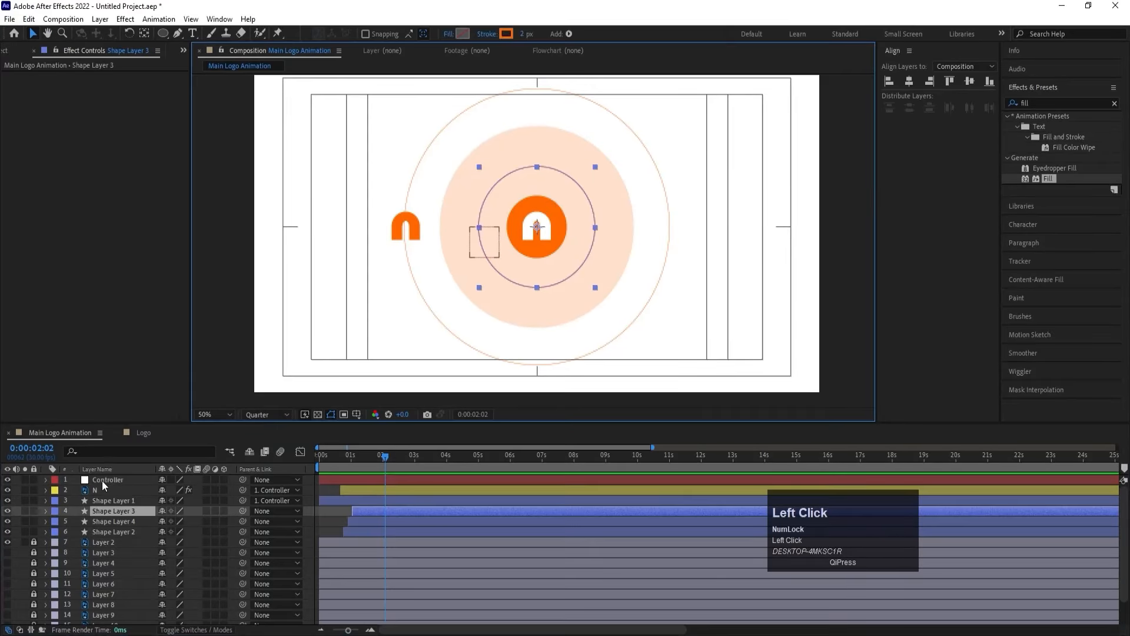
pyautogui.click(110, 501)
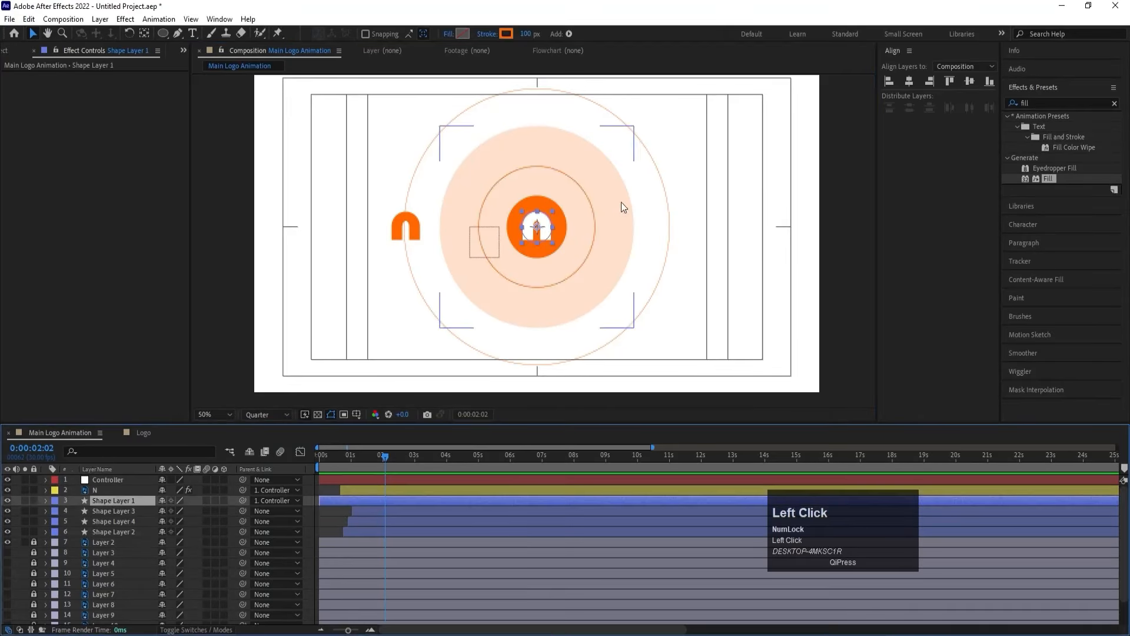
pyautogui.click(358, 460)
pyautogui.moveTo(358, 461)
pyautogui.mouseDown()
pyautogui.moveTo(337, 459)
pyautogui.moveTo(369, 465)
pyautogui.mouseUp()
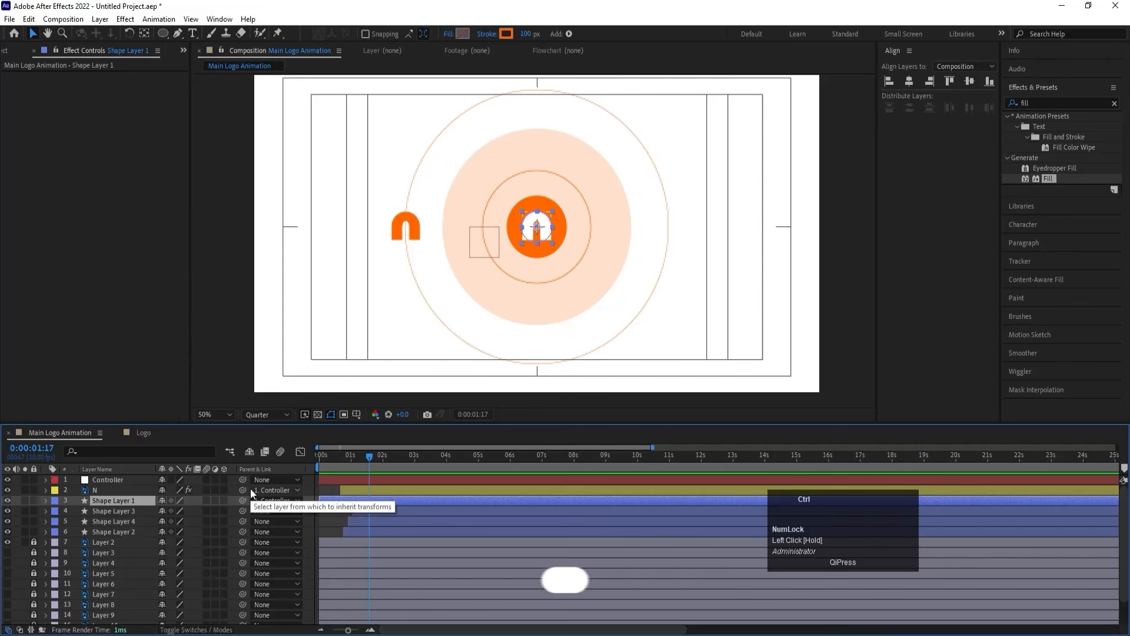
pyautogui.hotkey('ctrl', 'shift', 'd')
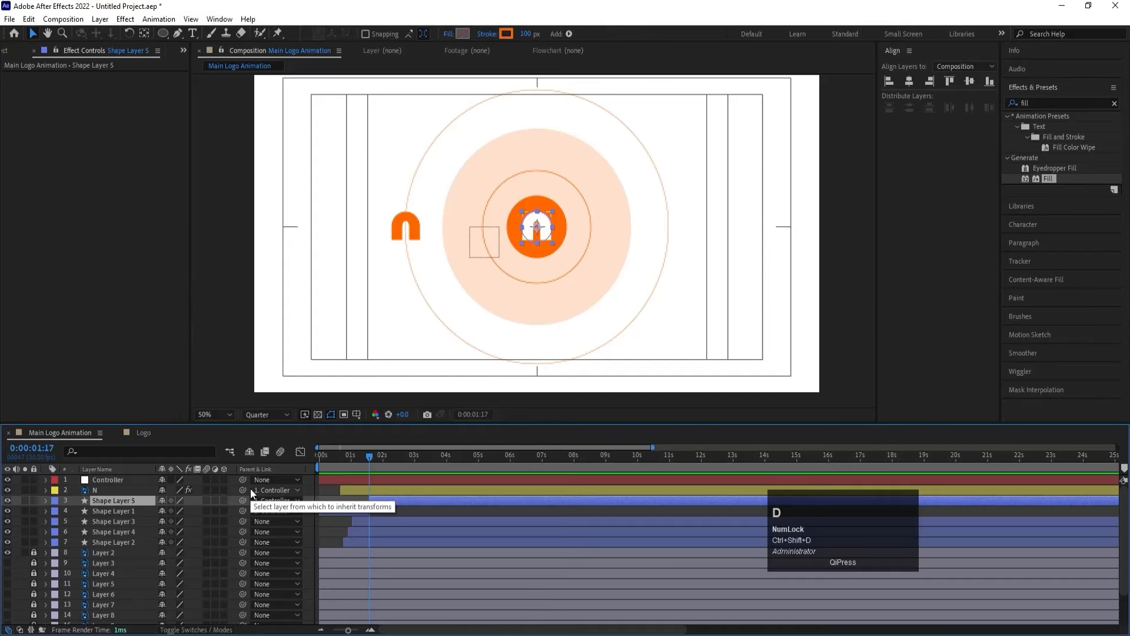
# Step: Delete the Size keyframes from the second half of the split circle layer and set its parent to None
pyautogui.press('u')
pyautogui.click(306, 513)
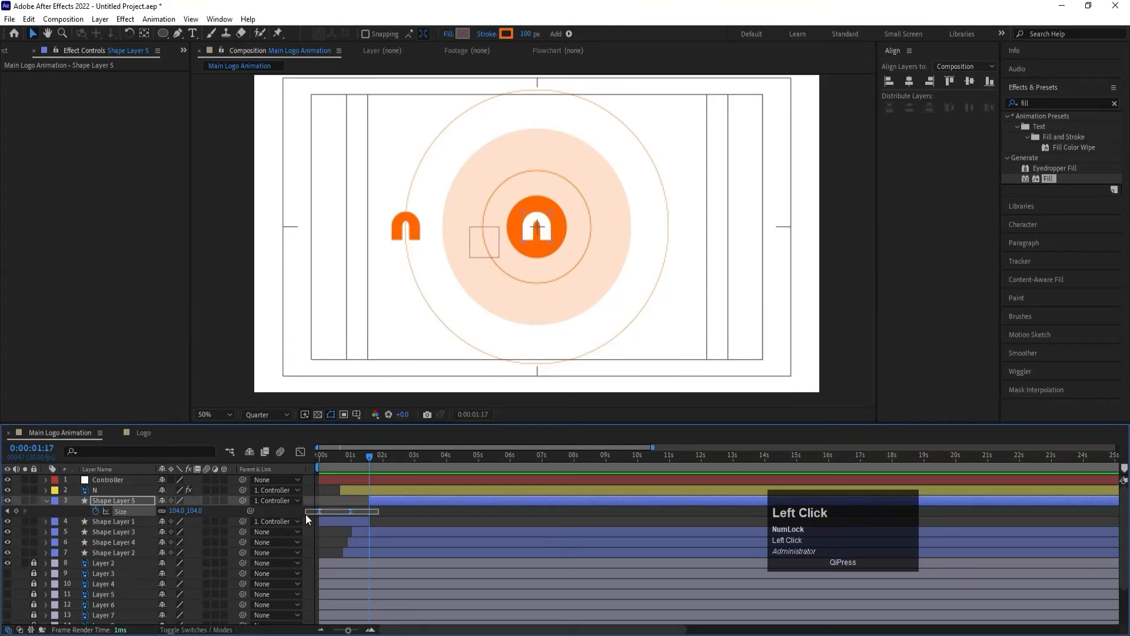
pyautogui.click(119, 499)
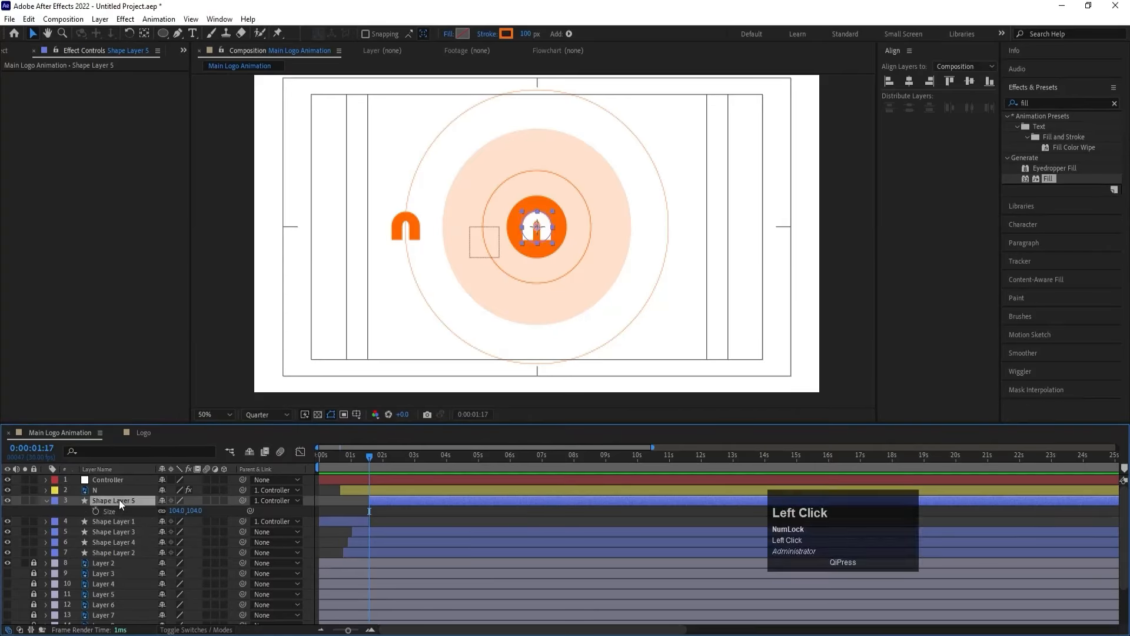
pyautogui.click(256, 499)
pyautogui.click(288, 243)
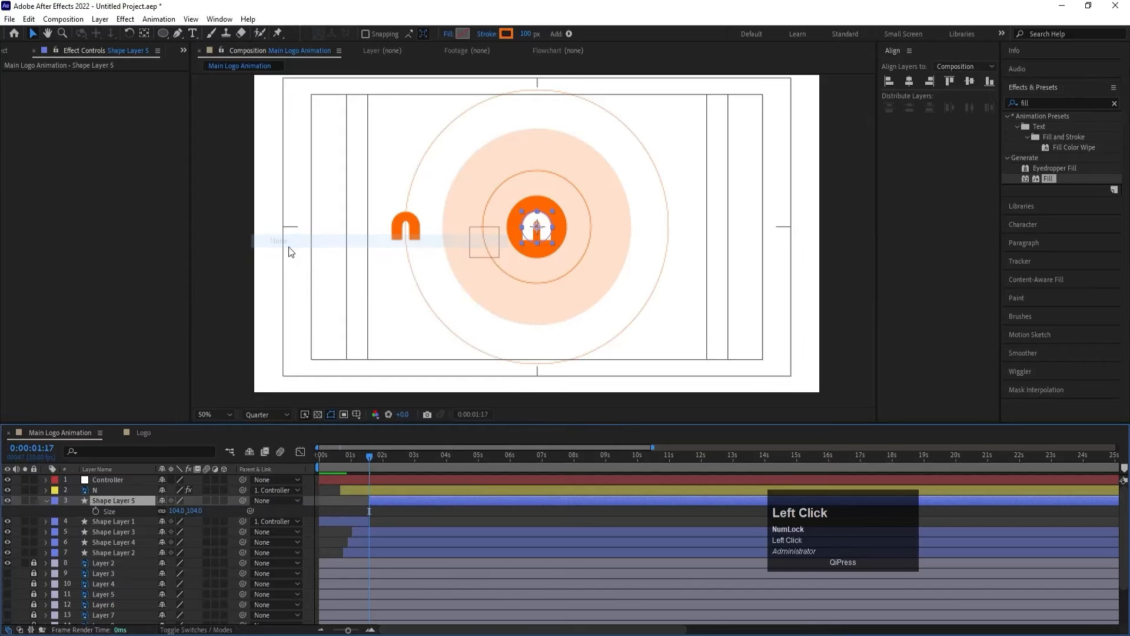
pyautogui.click(129, 520)
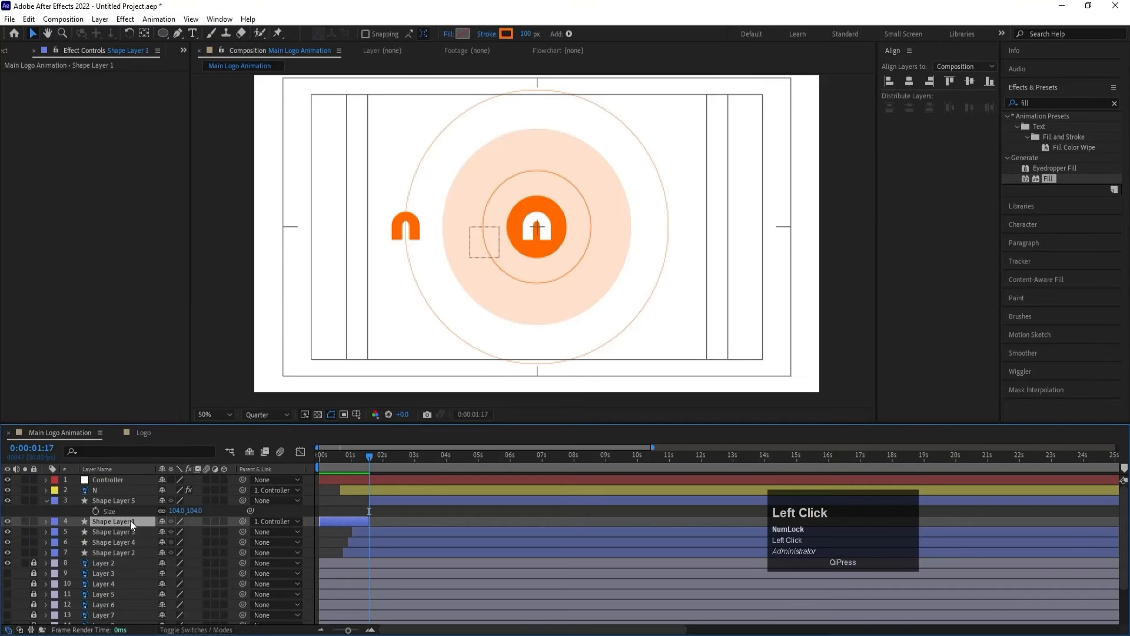
# Step: Set the parent of Shape Layer 1, the first half of the split circle, to None
pyautogui.click(273, 521)
pyautogui.click(306, 266)
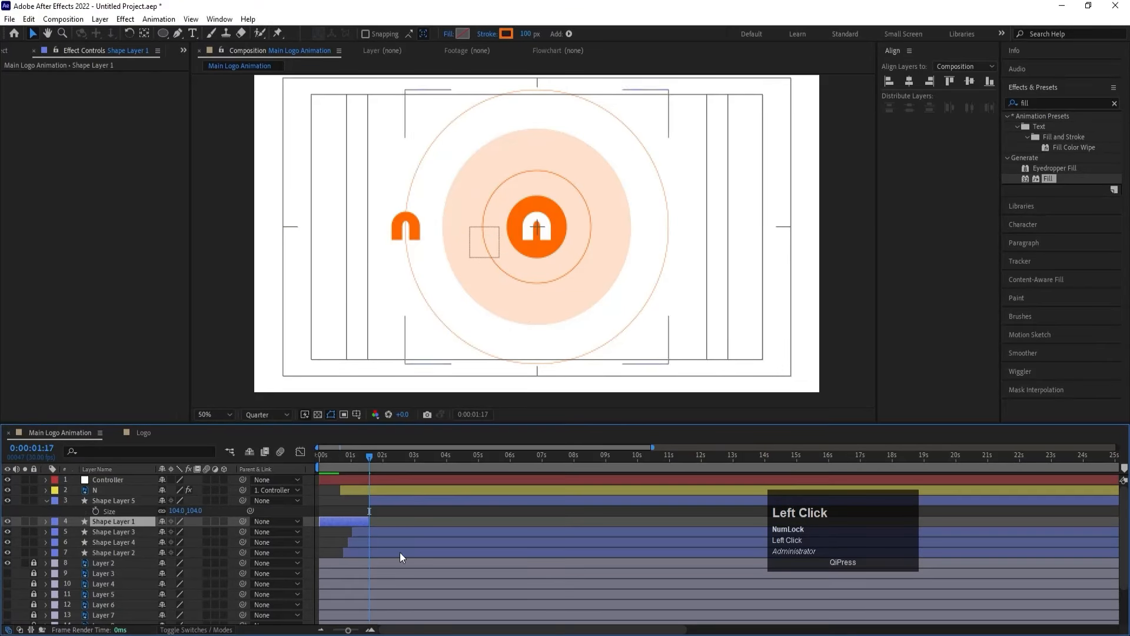
pyautogui.click(394, 513)
# Step: Change Shape Layer 5's label colour to yellow and parent the layer to the Controller null
pyautogui.click(383, 499)
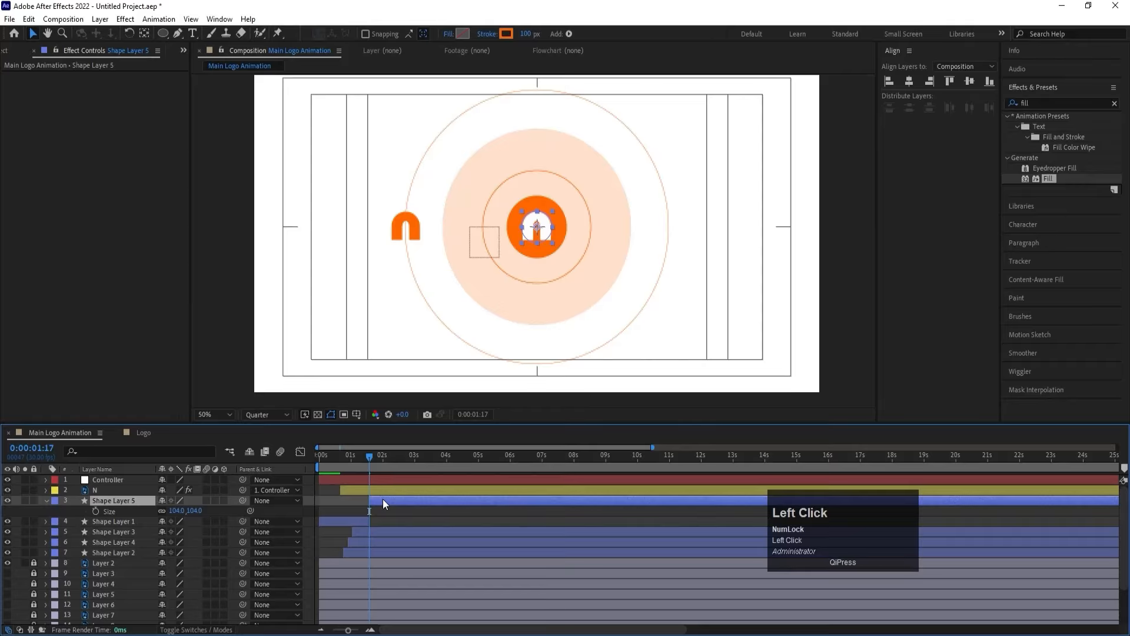
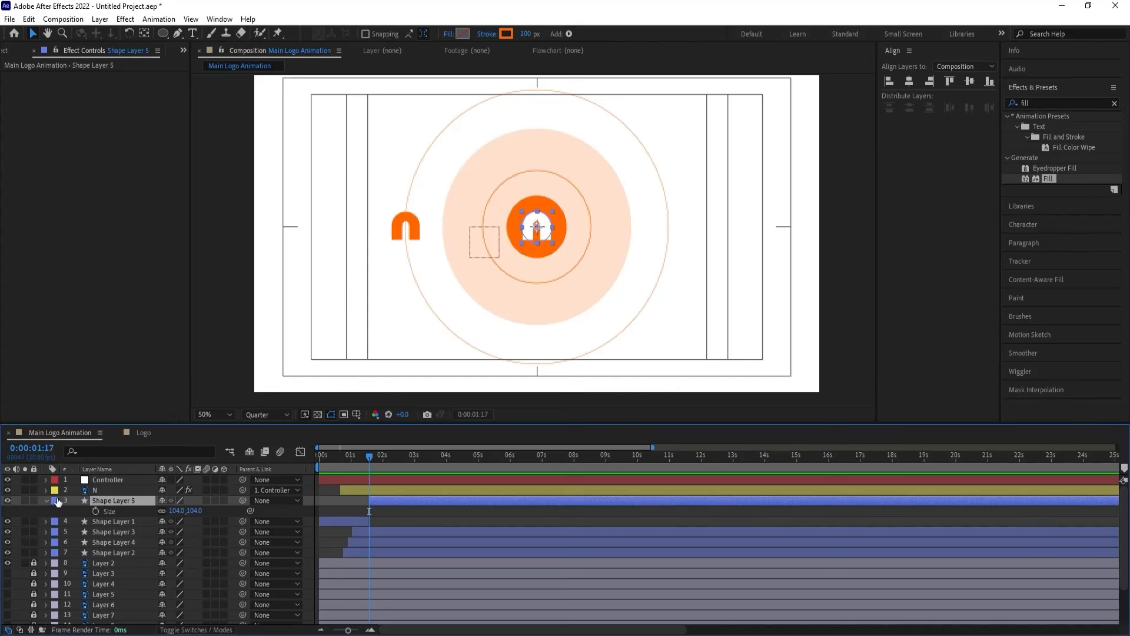
pyautogui.click(57, 501)
pyautogui.click(98, 308)
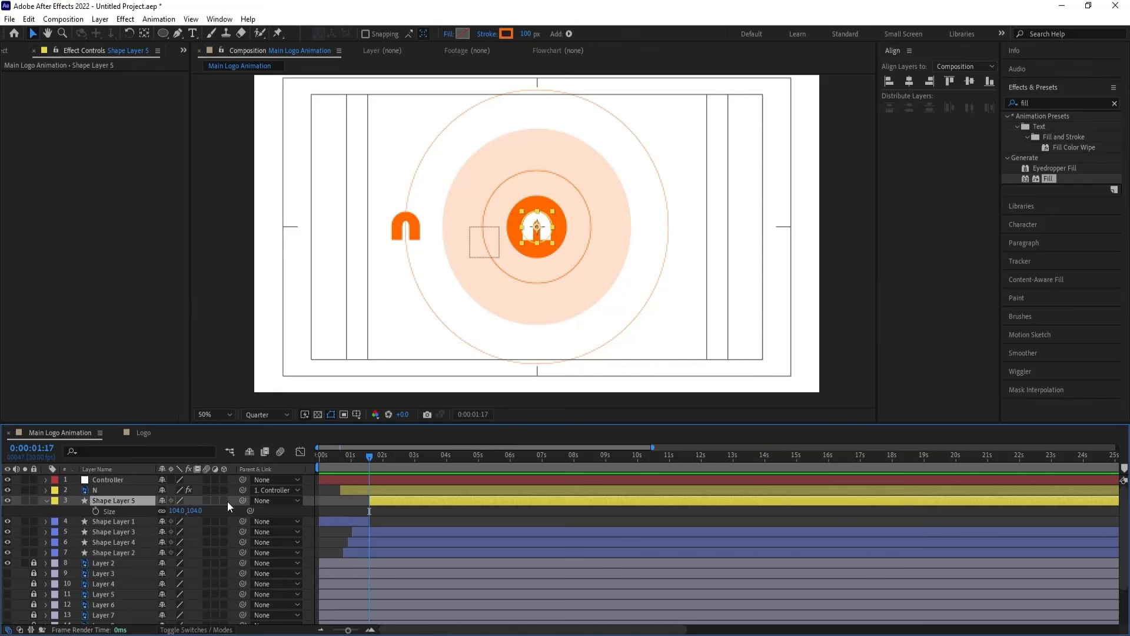
pyautogui.moveTo(242, 499); pyautogui.dragTo(144, 477)
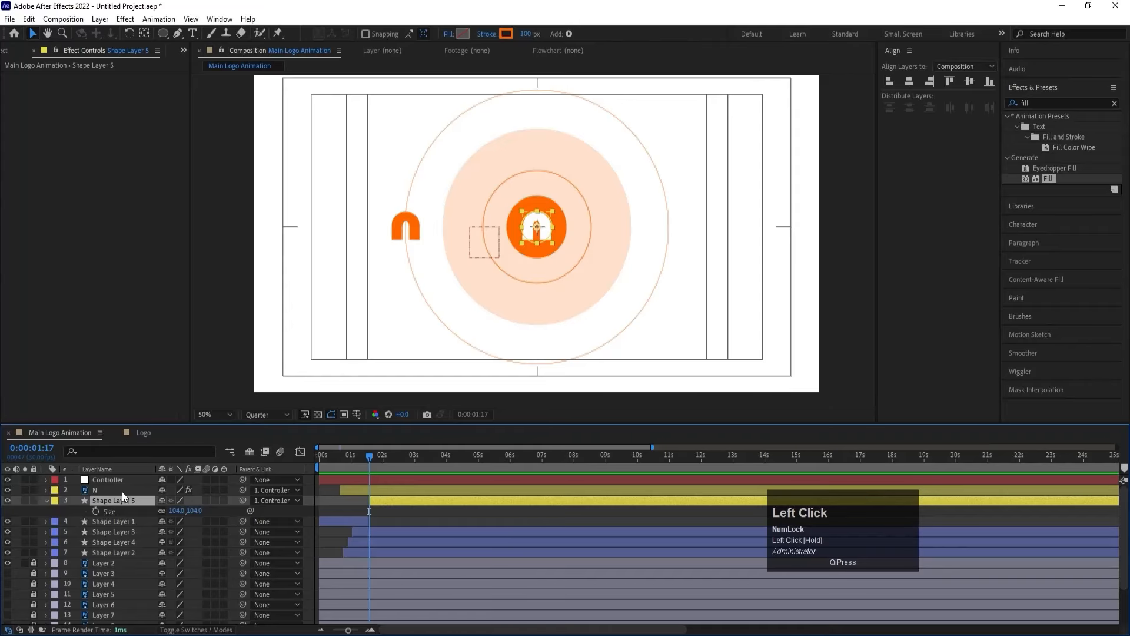
# Step: Keyframe the Controller's Rotation from 0° at 0:00:01:17 to 180° at 0:00:02:29
pyautogui.click(105, 479)
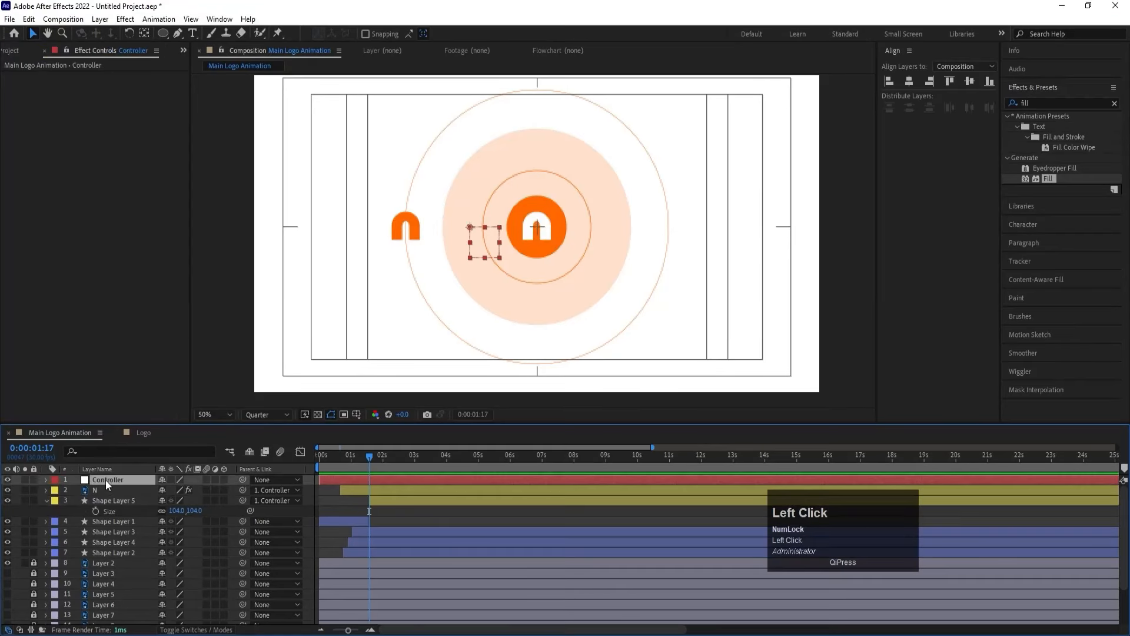
pyautogui.press('r')
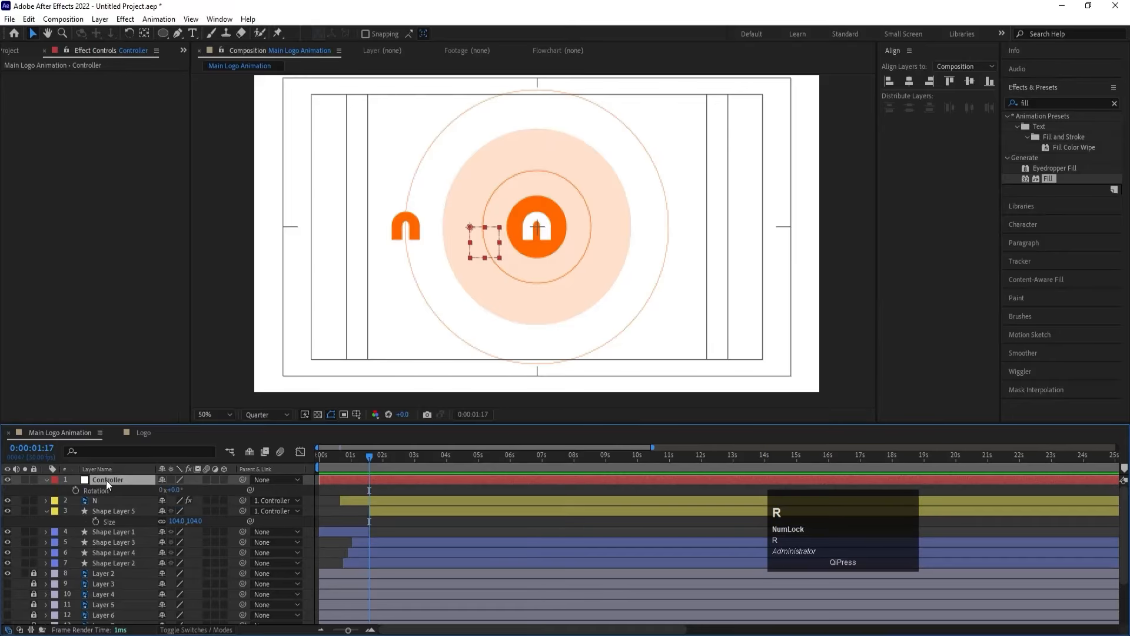
pyautogui.click(76, 489)
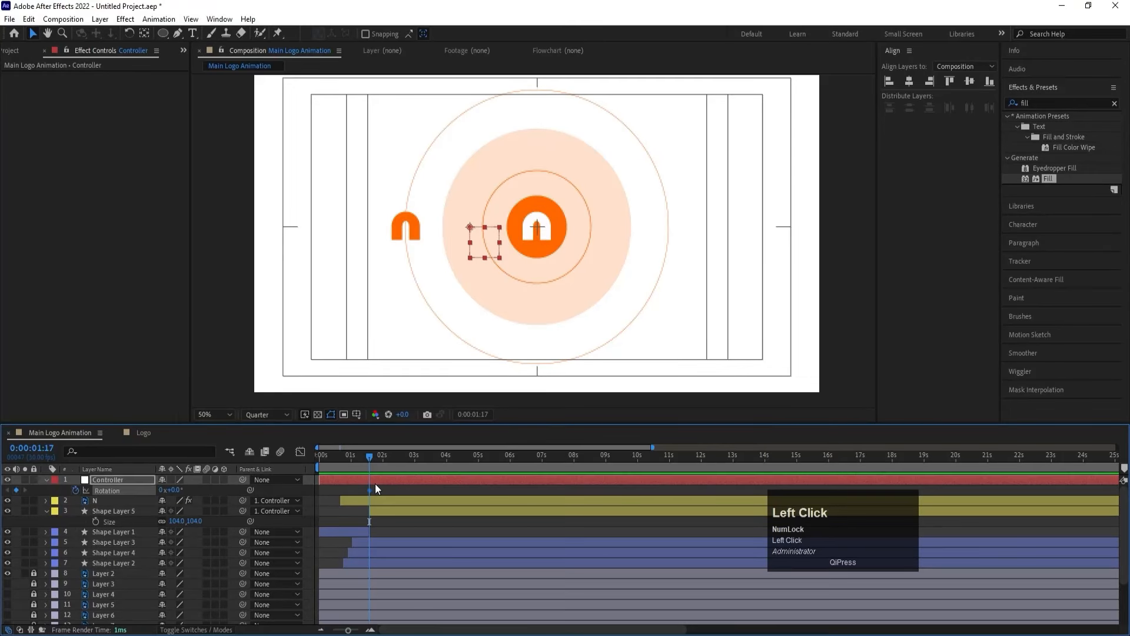
pyautogui.press('=')
pyautogui.moveTo(378, 459); pyautogui.dragTo(458, 460)
pyautogui.moveTo(182, 489); pyautogui.dragTo(262, 470)
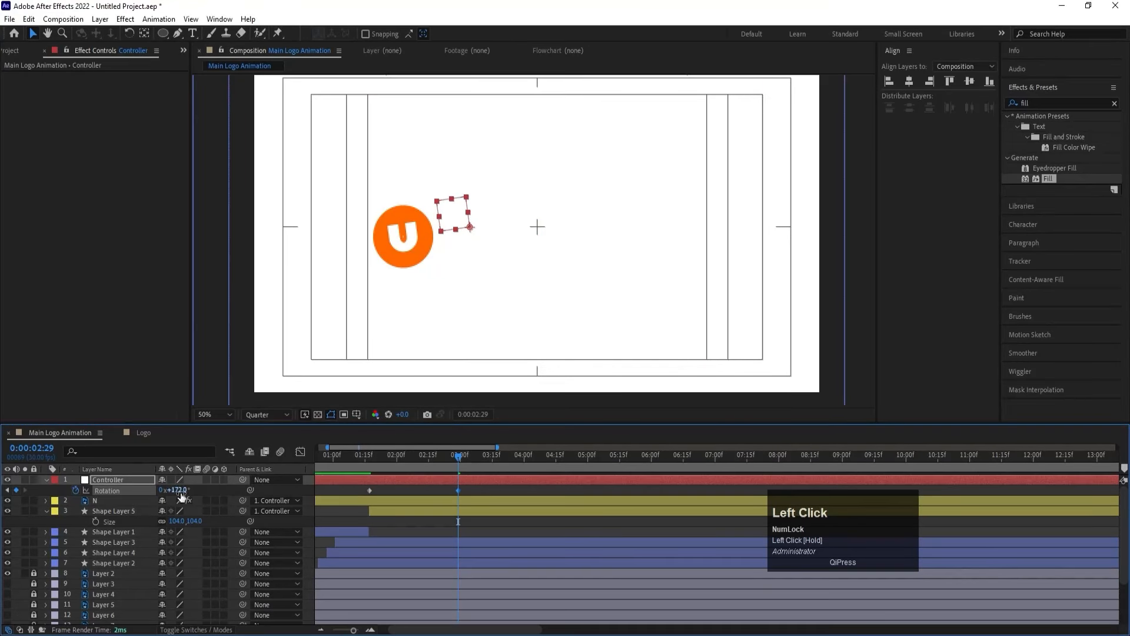
pyautogui.click(175, 490)
pyautogui.press('Return')
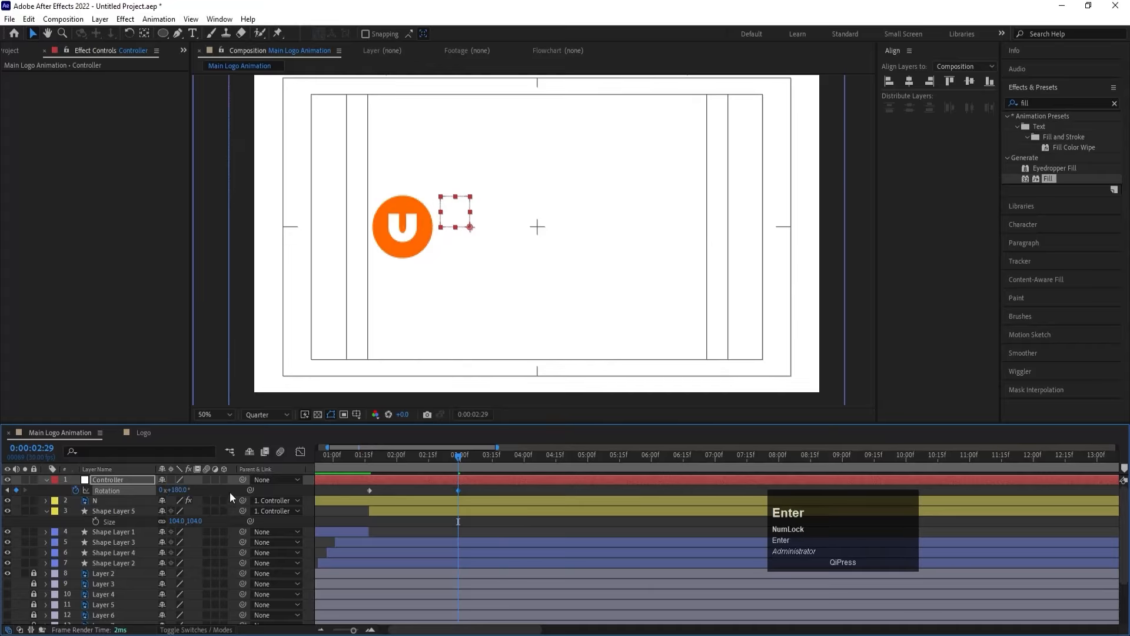
# Step: Apply Easy Ease to both Controller Rotation keyframes and preview the animation
pyautogui.moveTo(482, 492); pyautogui.dragTo(280, 470)
pyautogui.press('F9')
pyautogui.press('space')
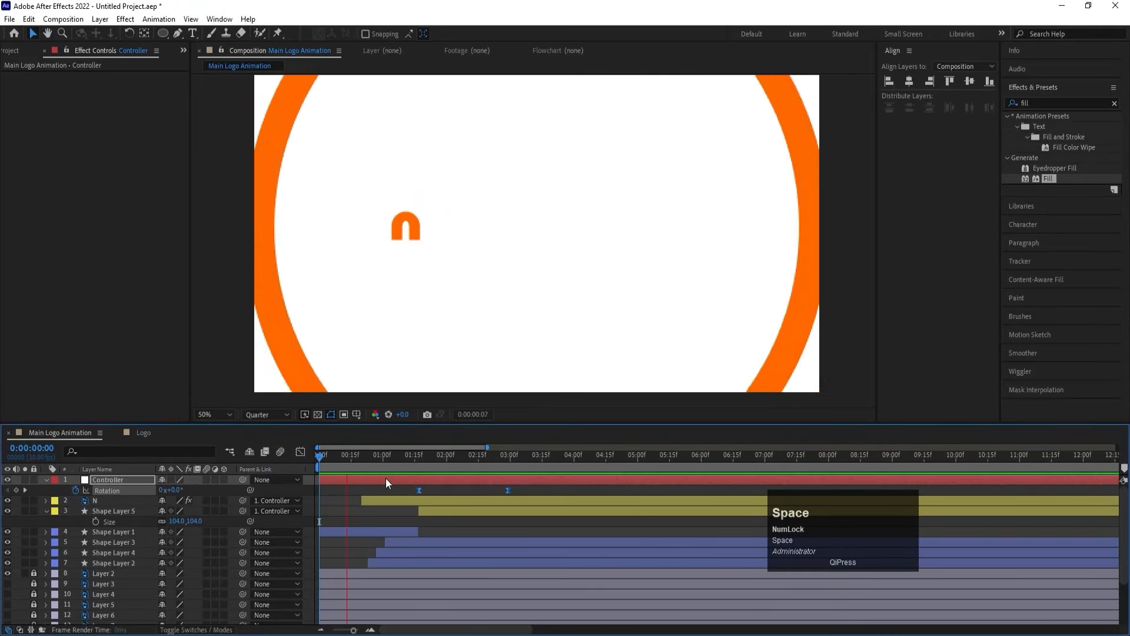
pyautogui.press('space')
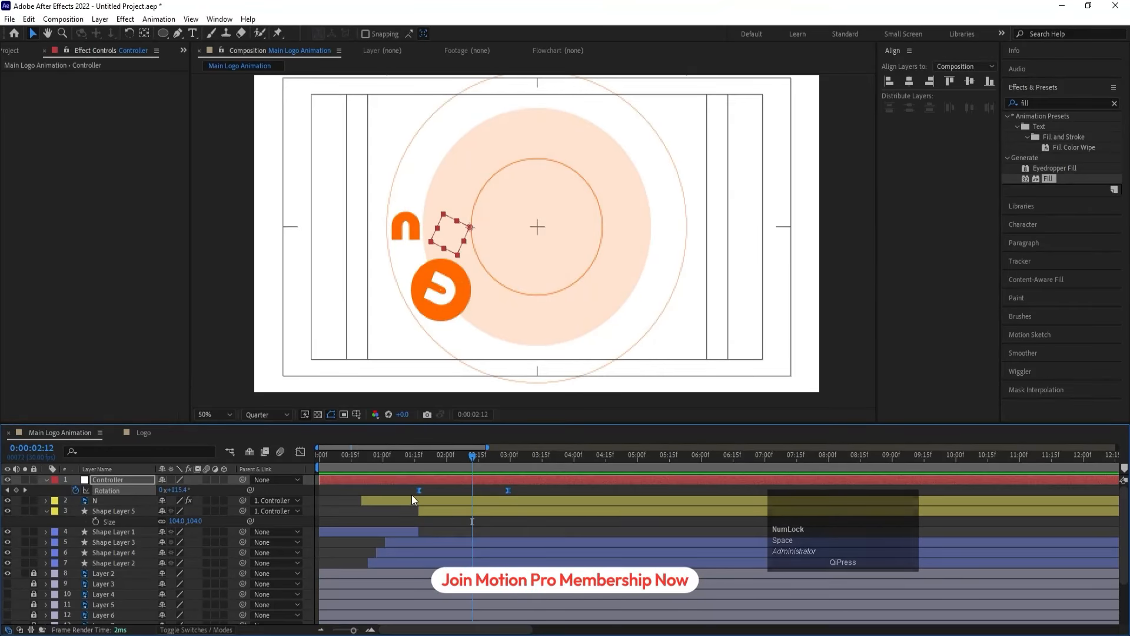
# Step: Reshape the Controller's Rotation speed graph for a slow start and a sharp peak near the end, and preview it
pyautogui.click(300, 451)
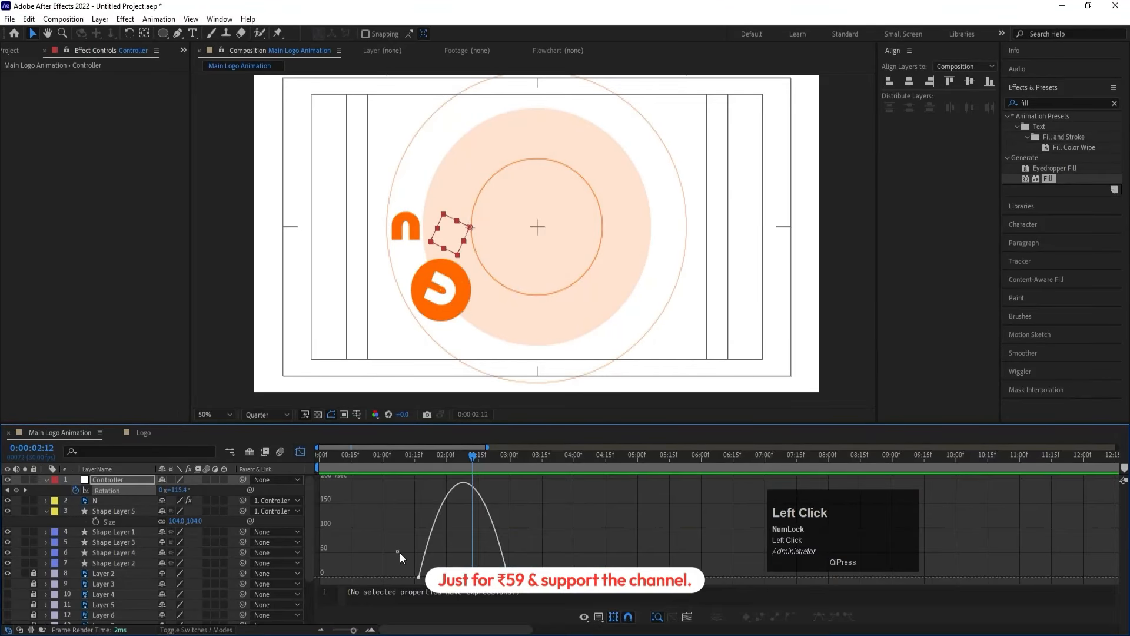
pyautogui.moveTo(400, 552); pyautogui.dragTo(500, 580)
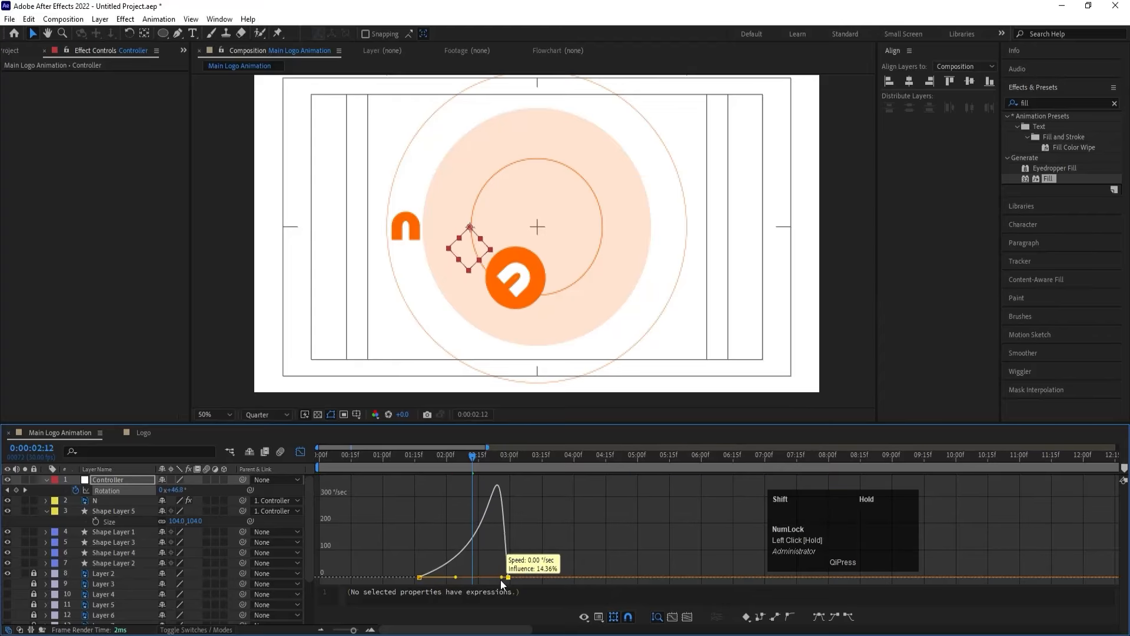
pyautogui.click(301, 451)
pyautogui.press('space')
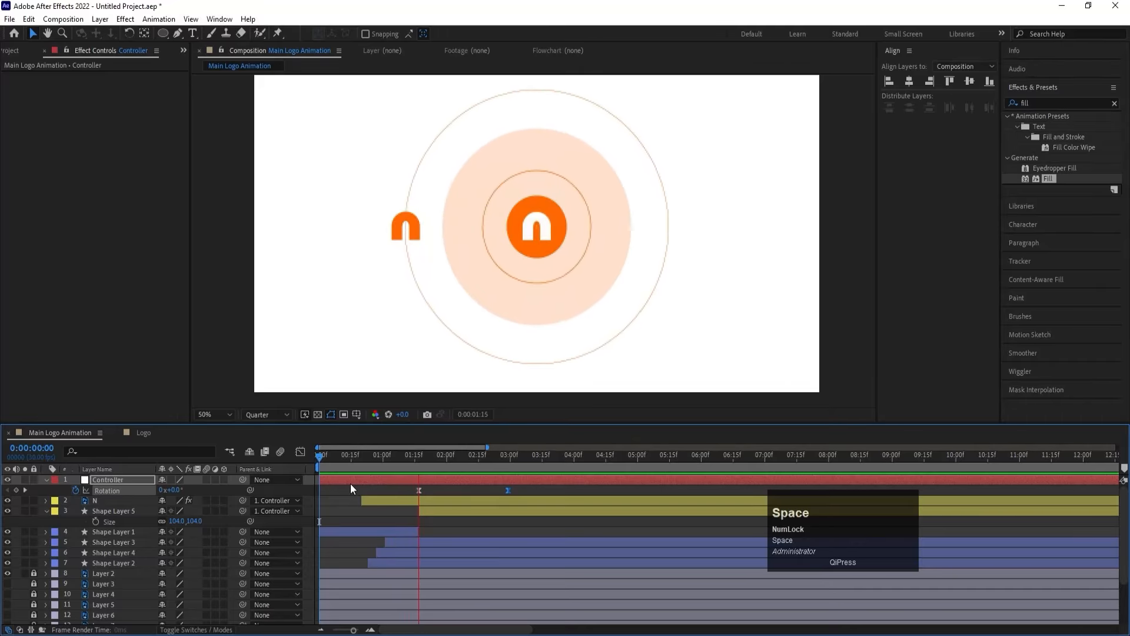
pyautogui.press('space')
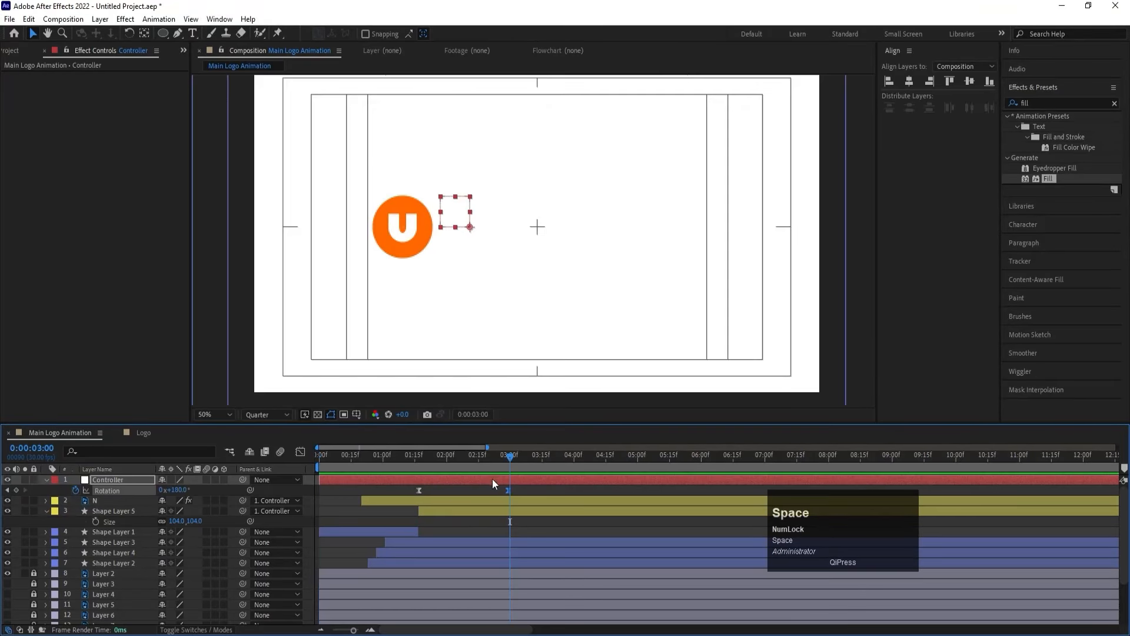
# Step: Move the Controller's ending Rotation keyframe to 0:00:02:12 and preview the faster swing
pyautogui.moveTo(482, 456); pyautogui.dragTo(462, 454)
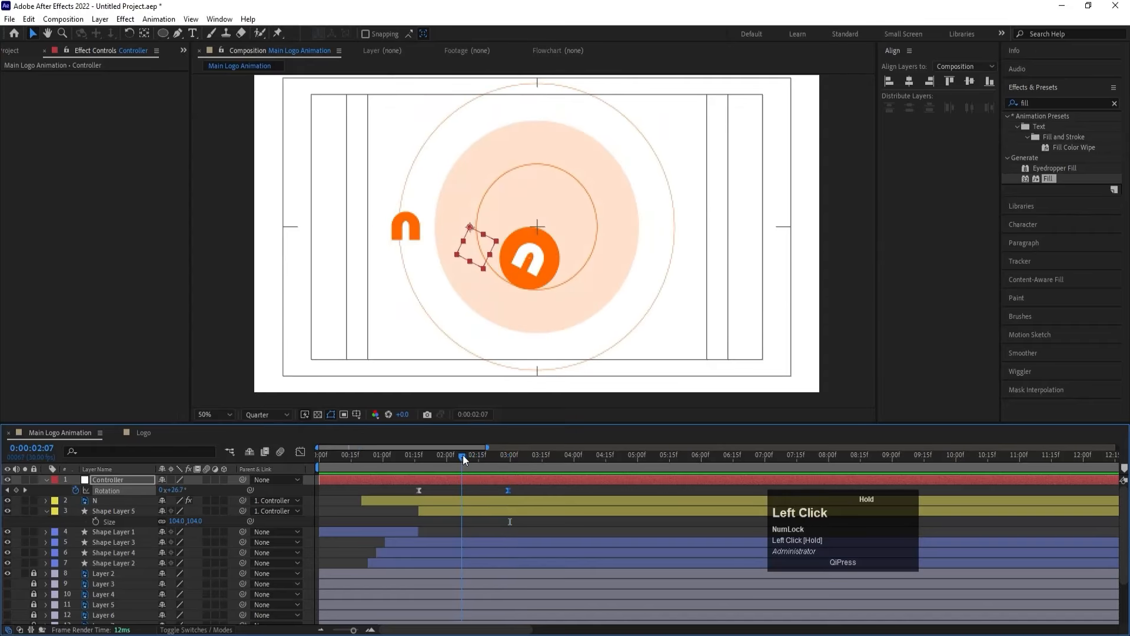
pyautogui.moveTo(513, 494); pyautogui.dragTo(471, 494)
pyautogui.click(416, 463)
pyautogui.press('space')
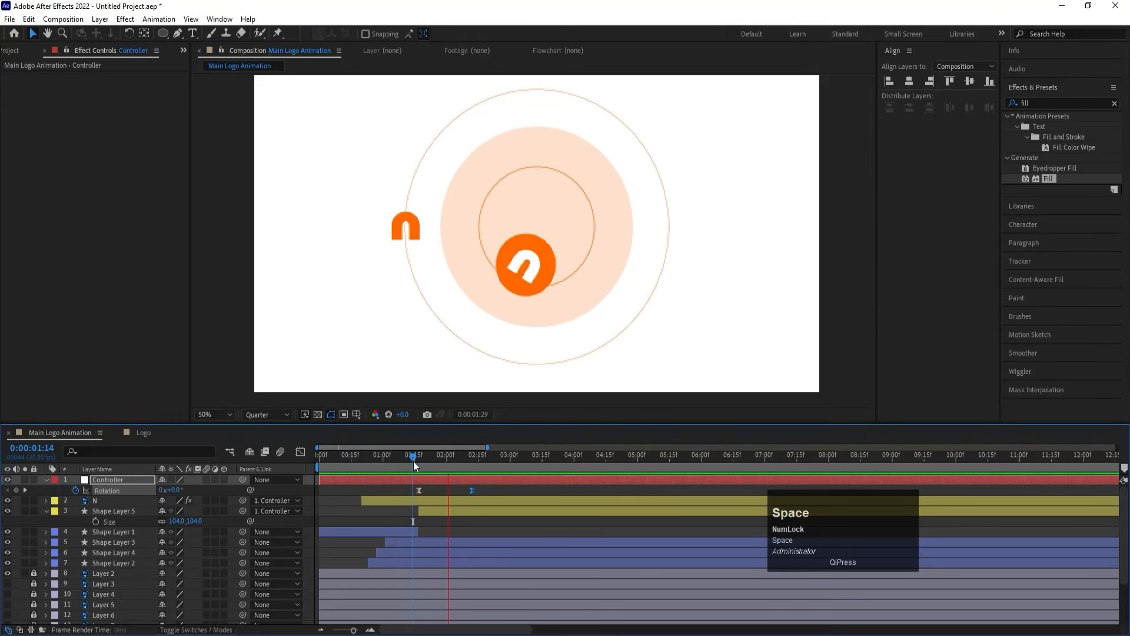
pyautogui.press('space')
# Step: Preview the composition from the start to check the timing of the circle's swing
pyautogui.moveTo(482, 466); pyautogui.dragTo(321, 456)
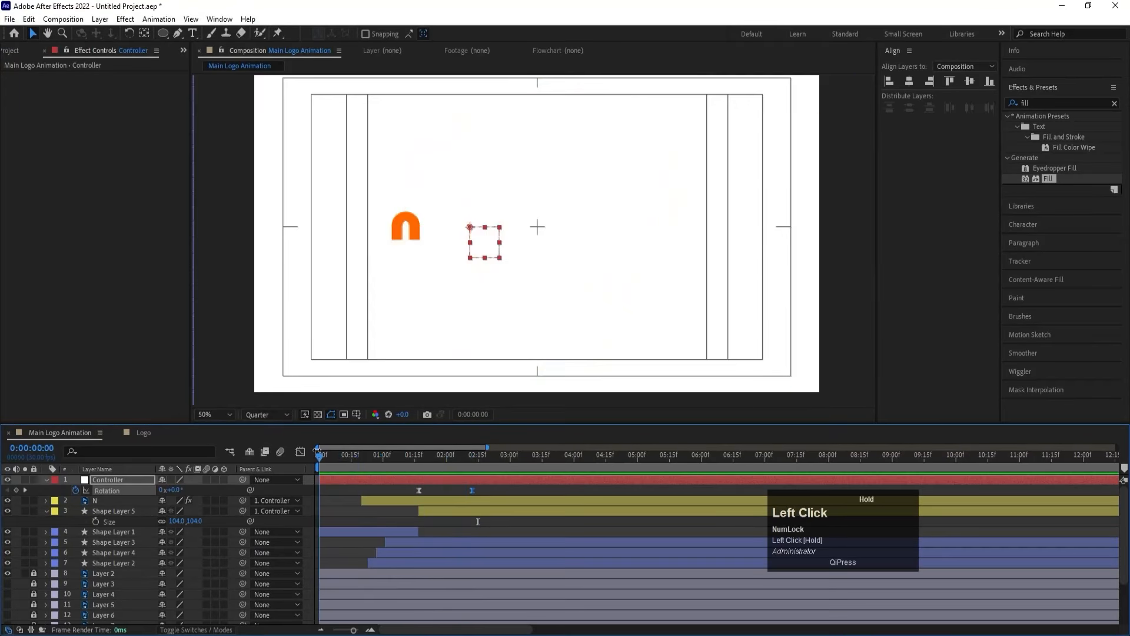
pyautogui.press('space')
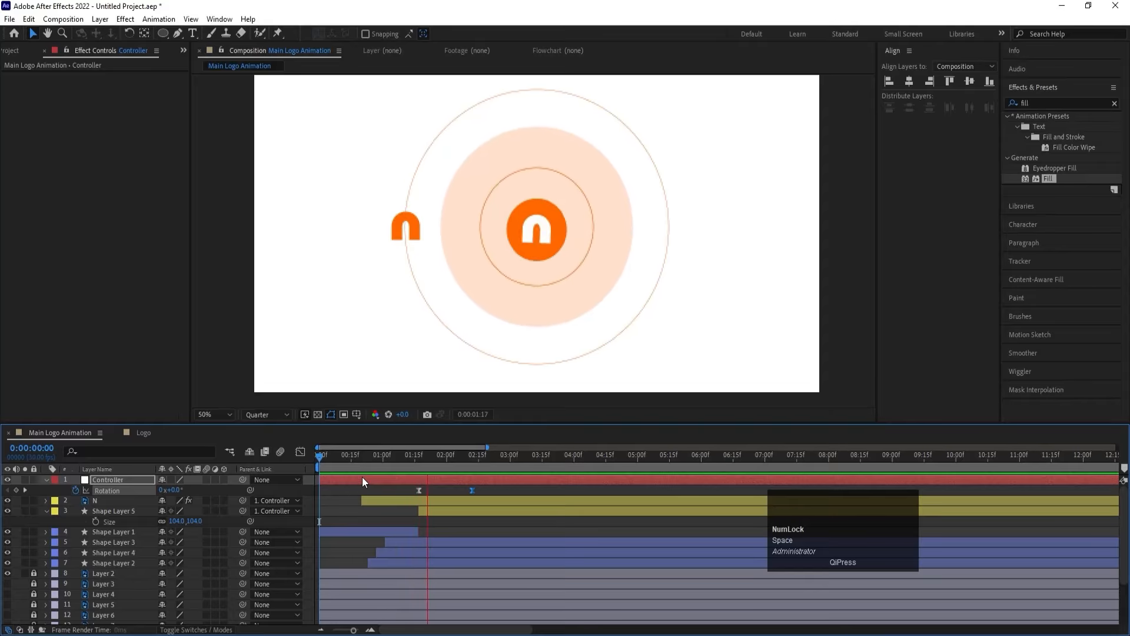
pyautogui.moveTo(477, 464); pyautogui.dragTo(274, 451)
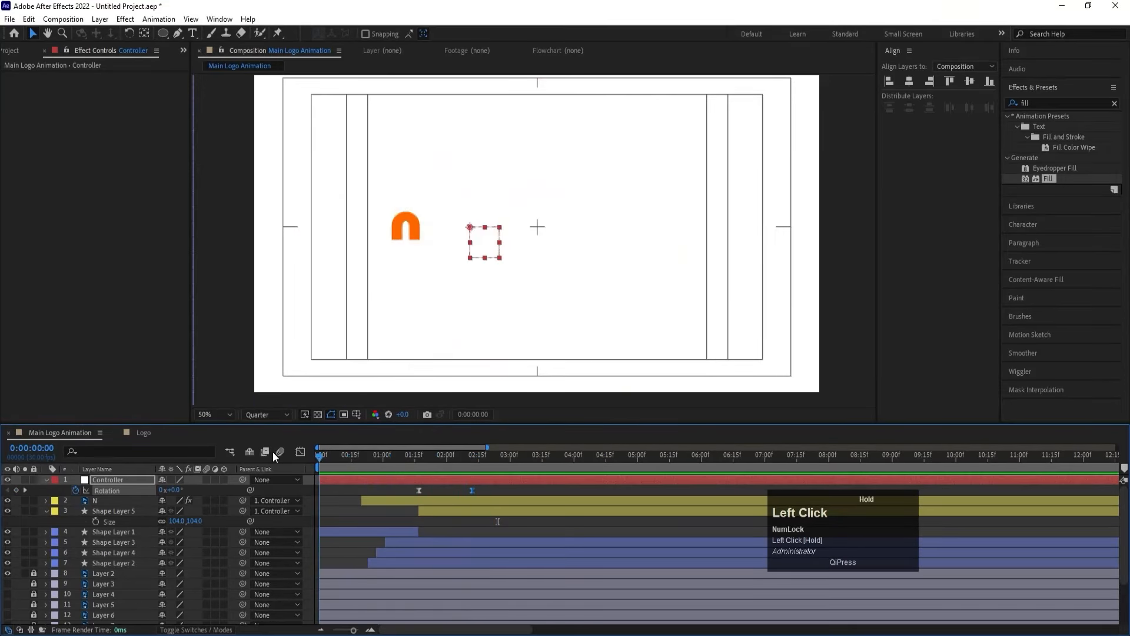
pyautogui.press('space')
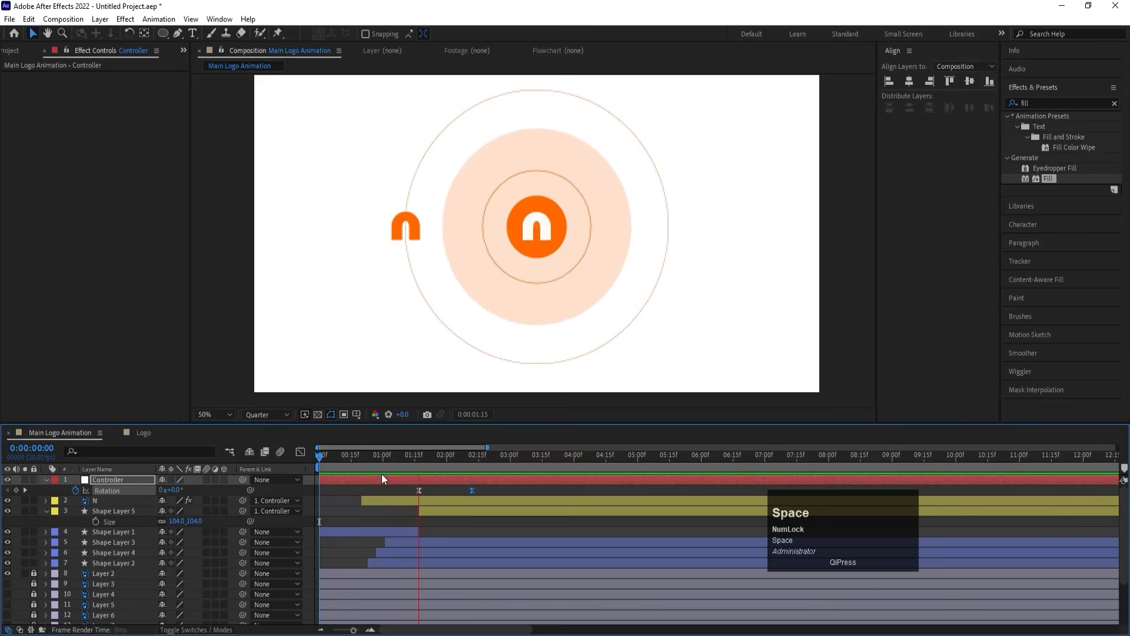
pyautogui.press('space')
# Step: Trim the ends of the N layer and Shape Layer 5 to 0:00:02:12
pyautogui.moveTo(471, 470); pyautogui.dragTo(472, 469)
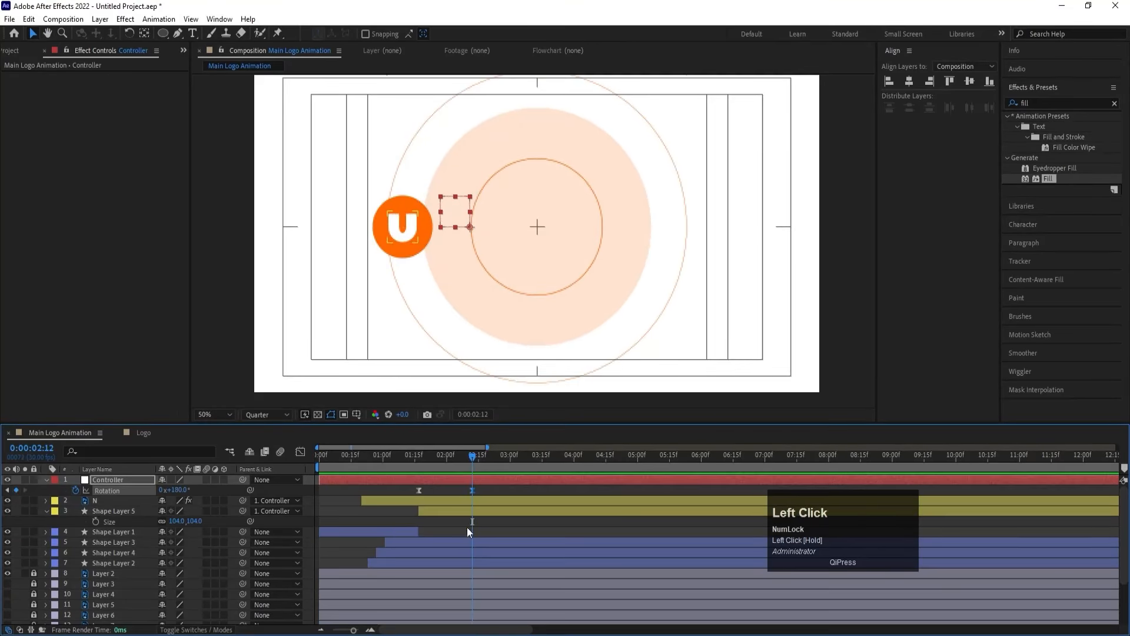
pyautogui.click(99, 501)
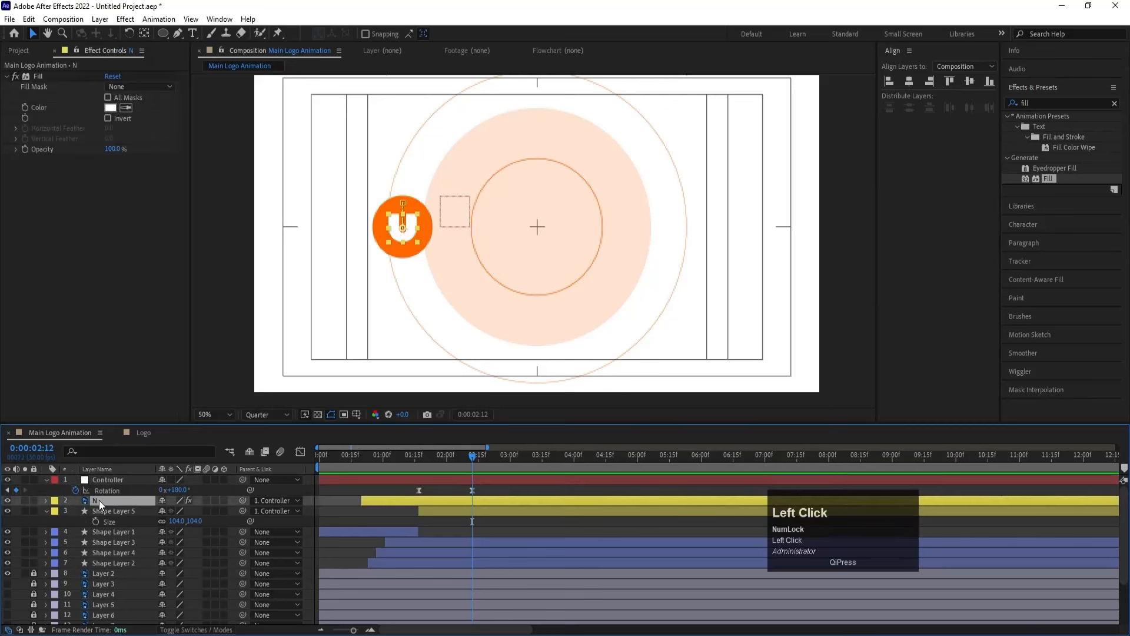
pyautogui.keyDown('shift'); pyautogui.click(107, 510); pyautogui.keyUp('shift')
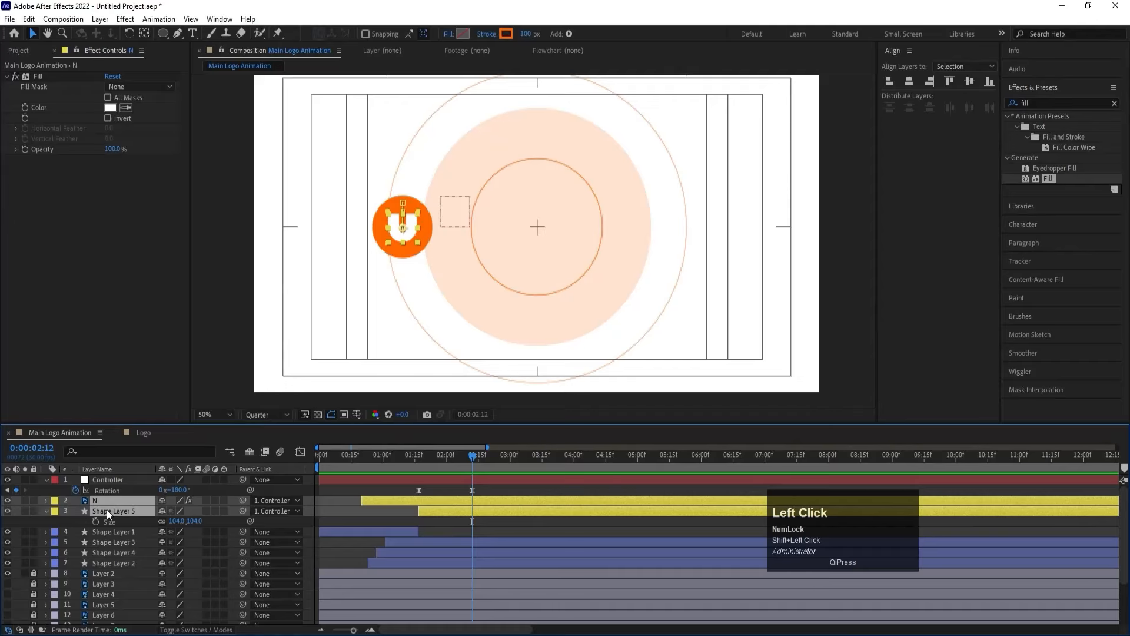
pyautogui.press('alt')
pyautogui.hotkey('alt', ']')
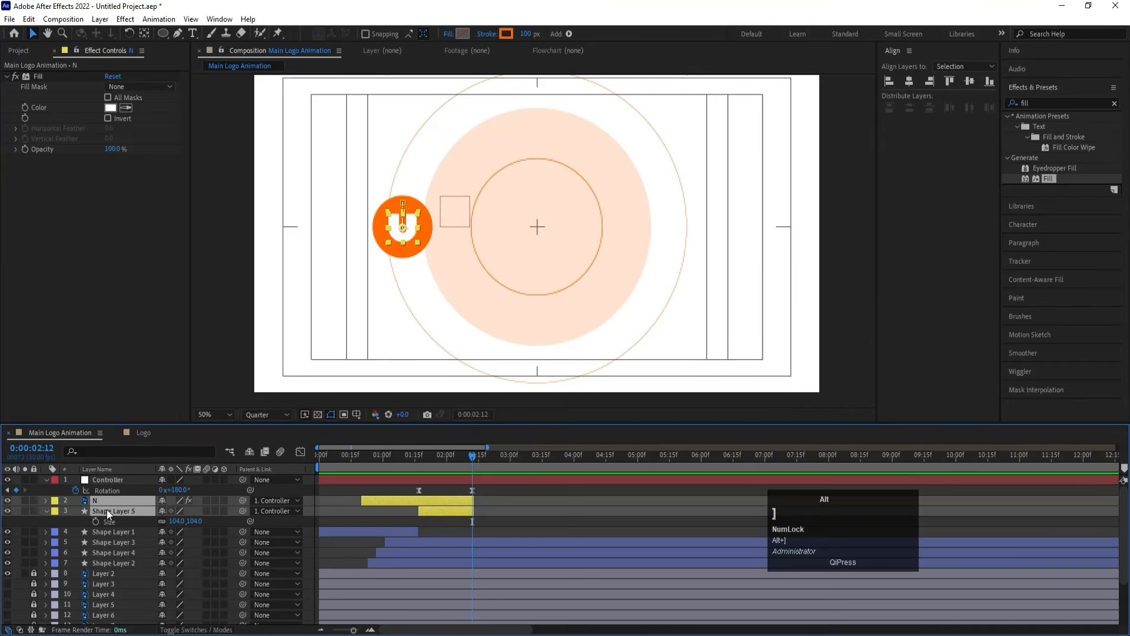
# Step: Keyframe the N layer's Rotation from 0° at 0:00:01:17 to 2x+180° at 0:00:02:12
pyautogui.press('=')
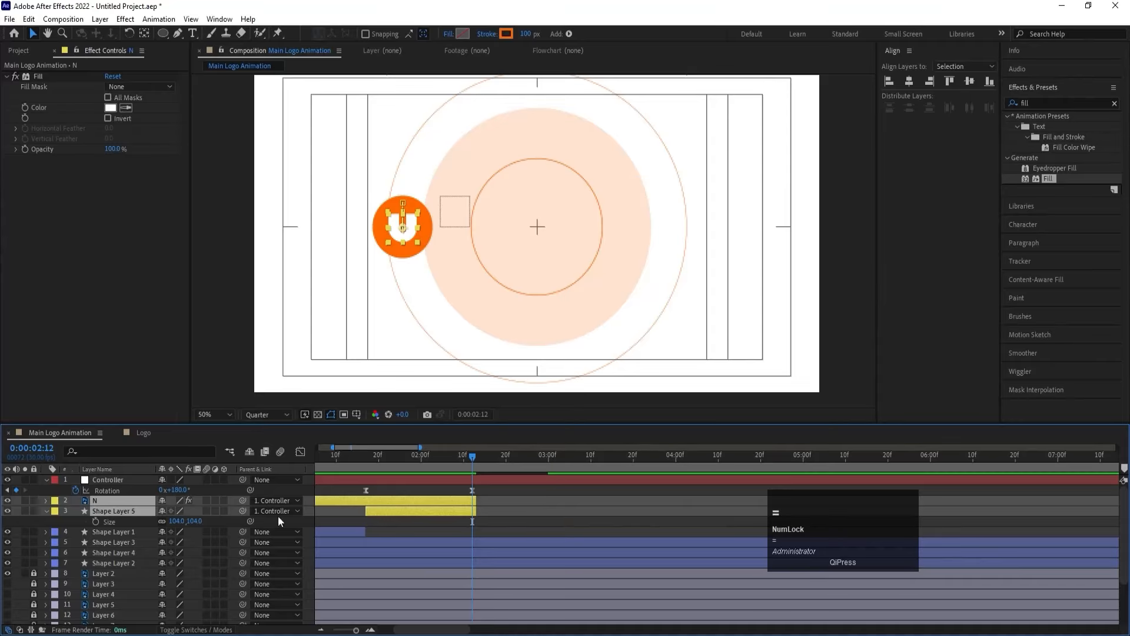
pyautogui.click(376, 482)
pyautogui.click(376, 499)
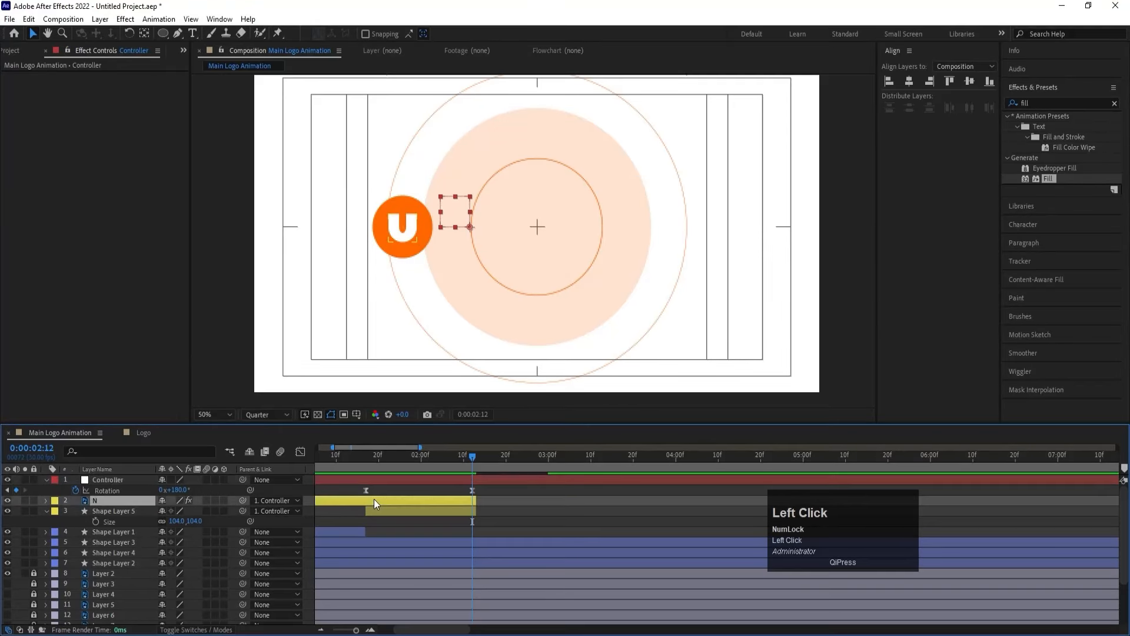
pyautogui.press('j')
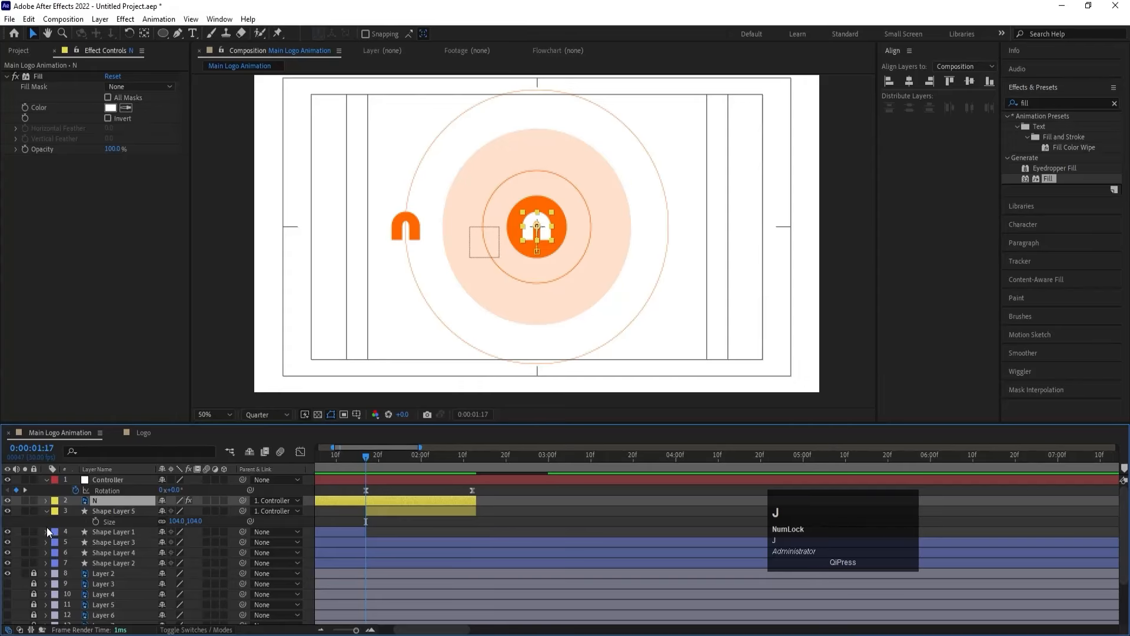
pyautogui.press('r')
pyautogui.click(78, 511)
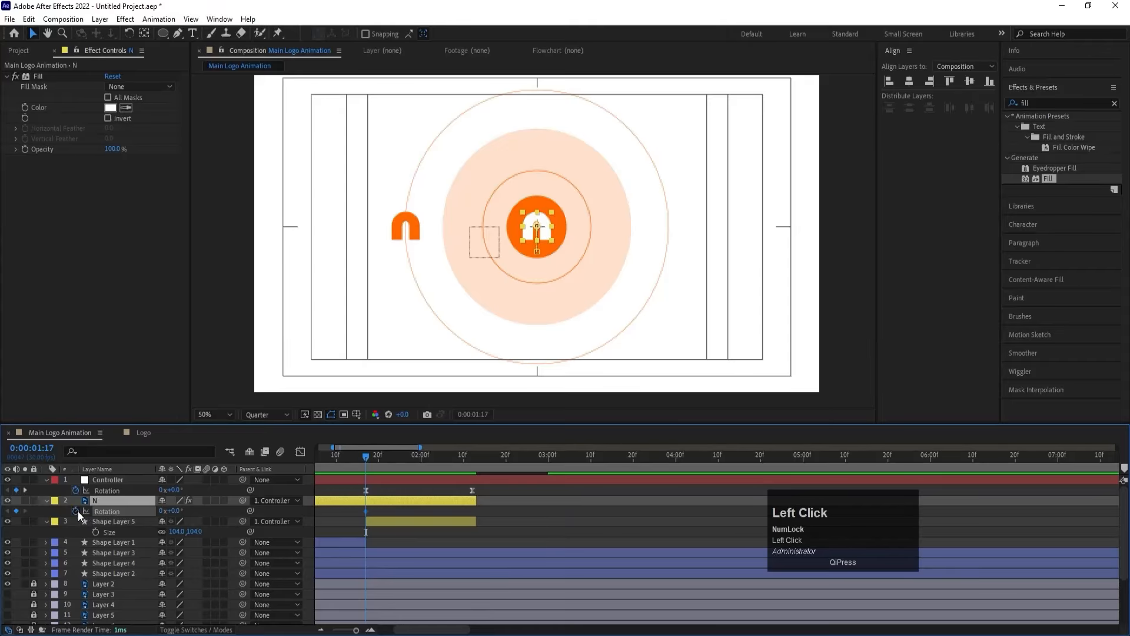
pyautogui.press('k')
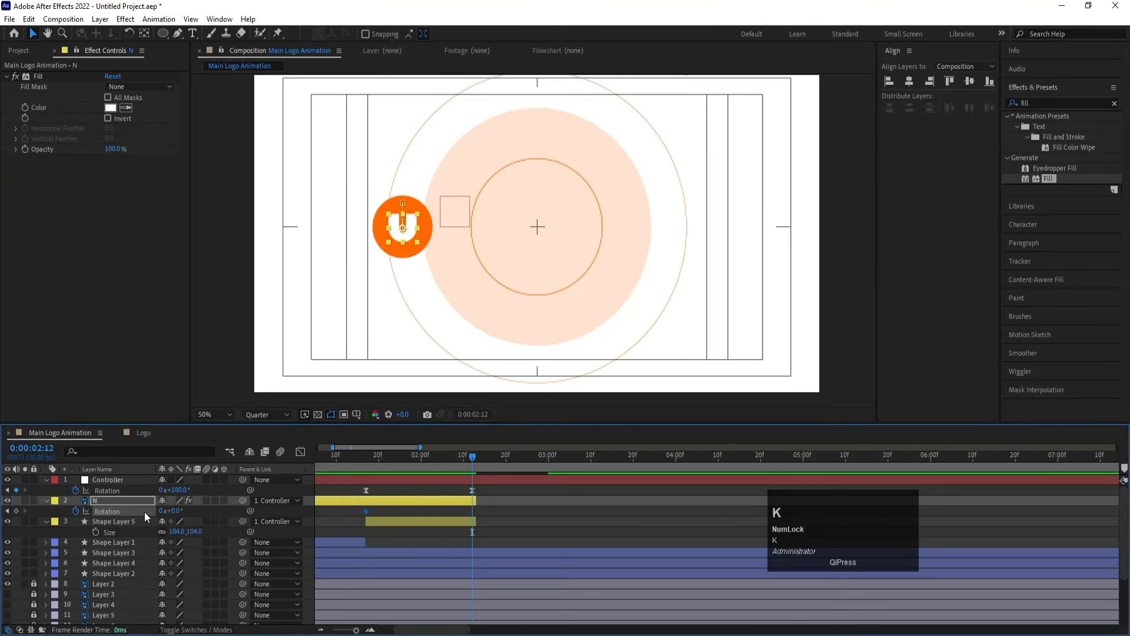
pyautogui.click(159, 511)
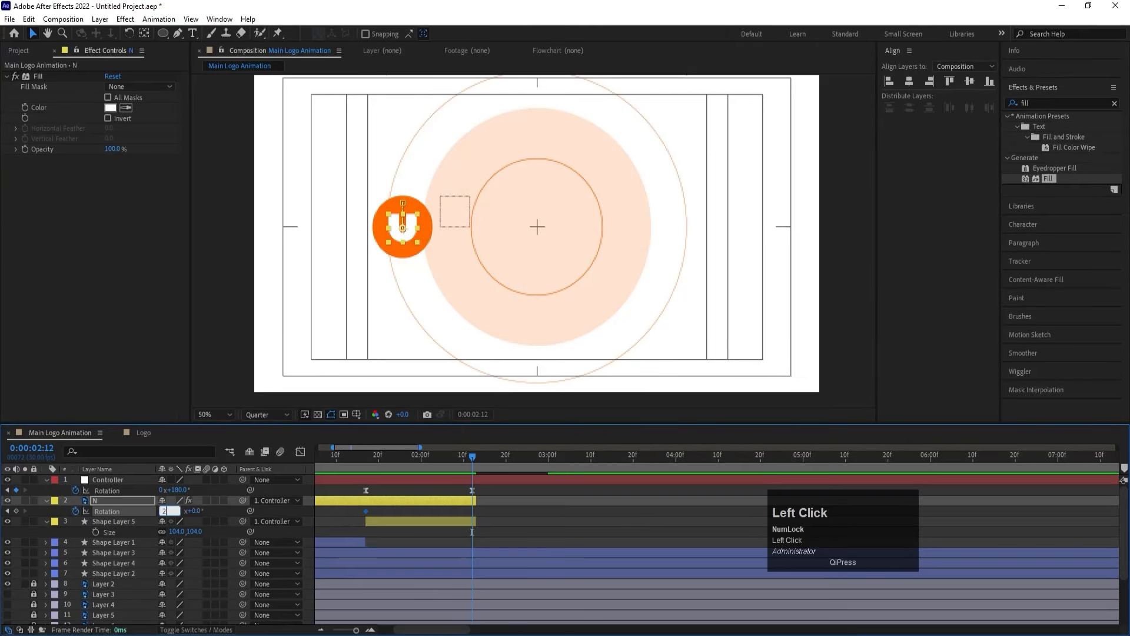
pyautogui.press('Return')
pyautogui.click(180, 511)
pyautogui.write('180')
pyautogui.press('Return')
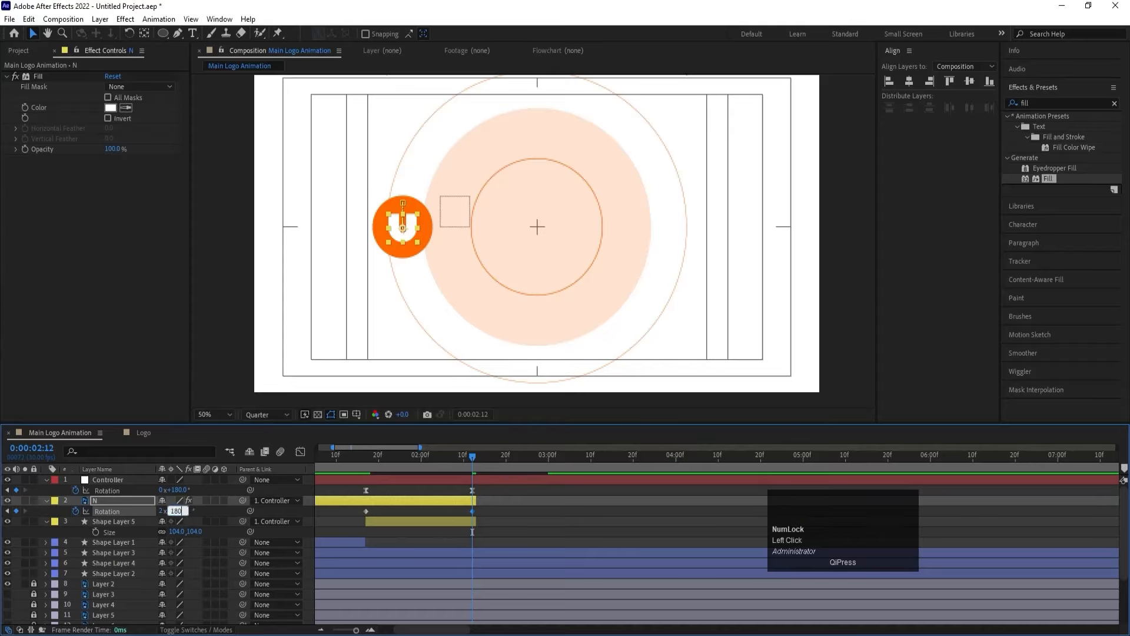
# Step: Preview the N's spin from about 0:00:01:20
pyautogui.click(371, 456)
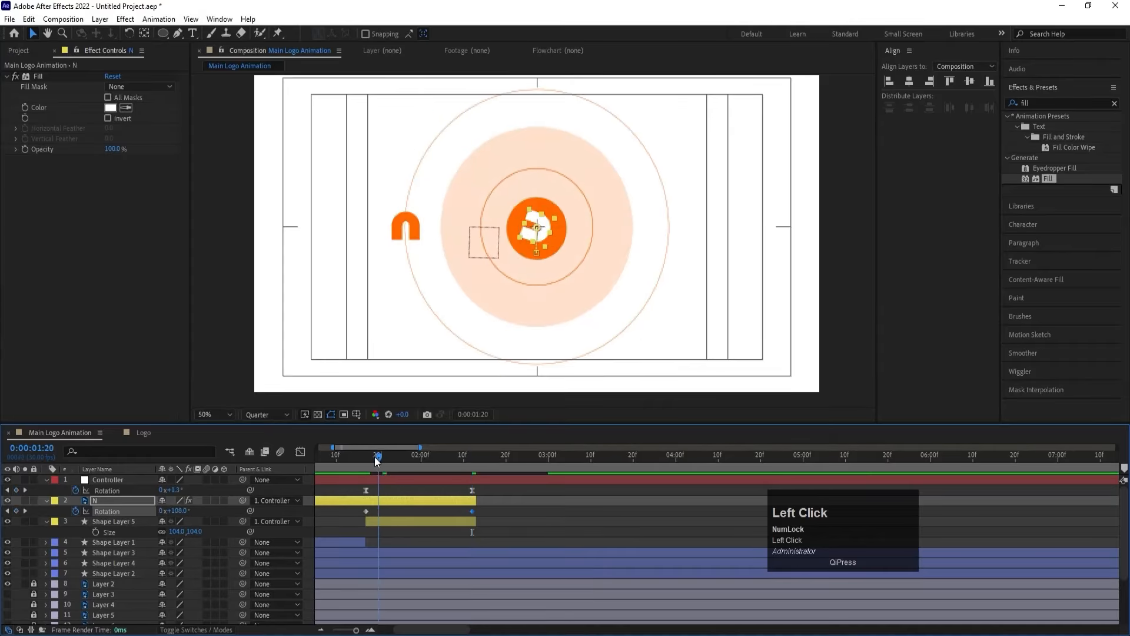
pyautogui.press('space')
pyautogui.press('space')
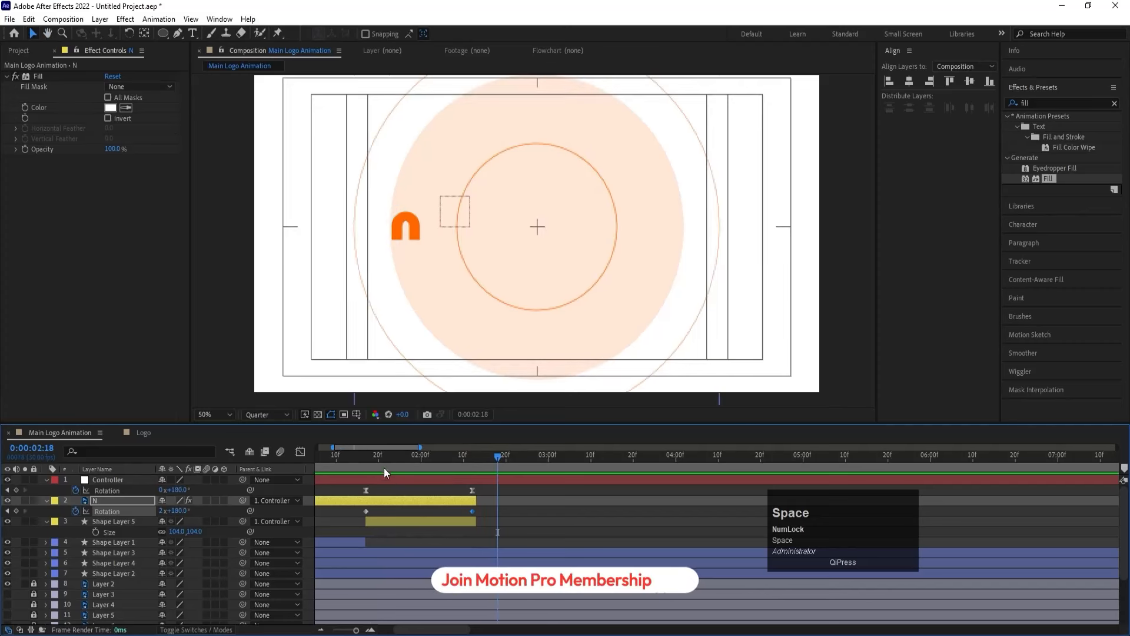
# Step: Preview the N's spin and swing from 0:00:00:18
pyautogui.moveTo(371, 458); pyautogui.dragTo(312, 459)
pyautogui.press('space')
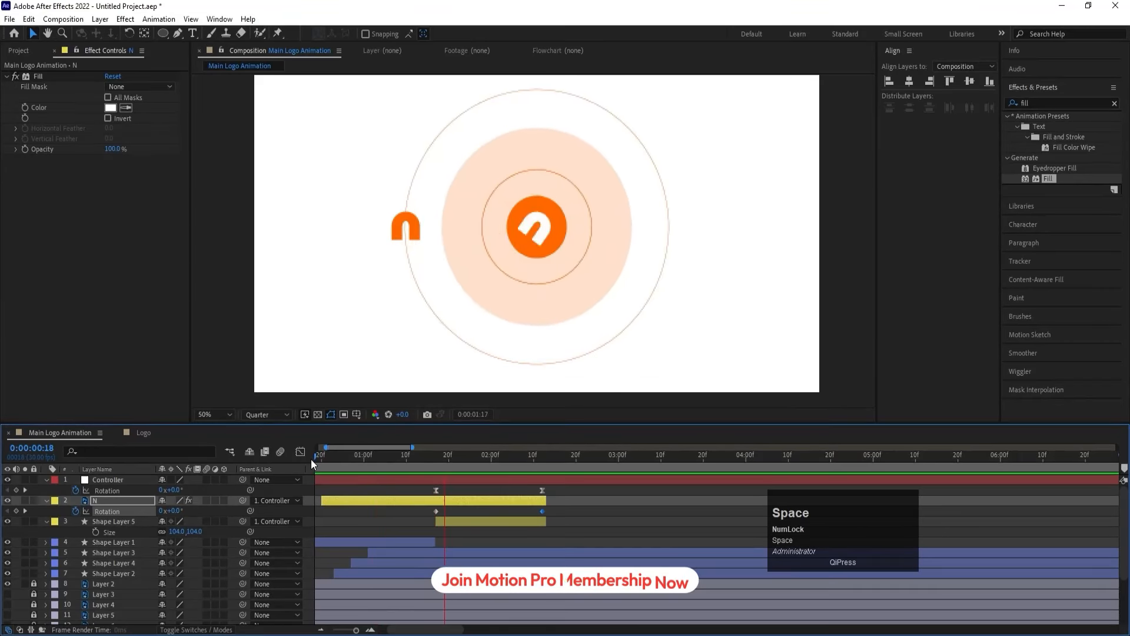
pyautogui.press('space')
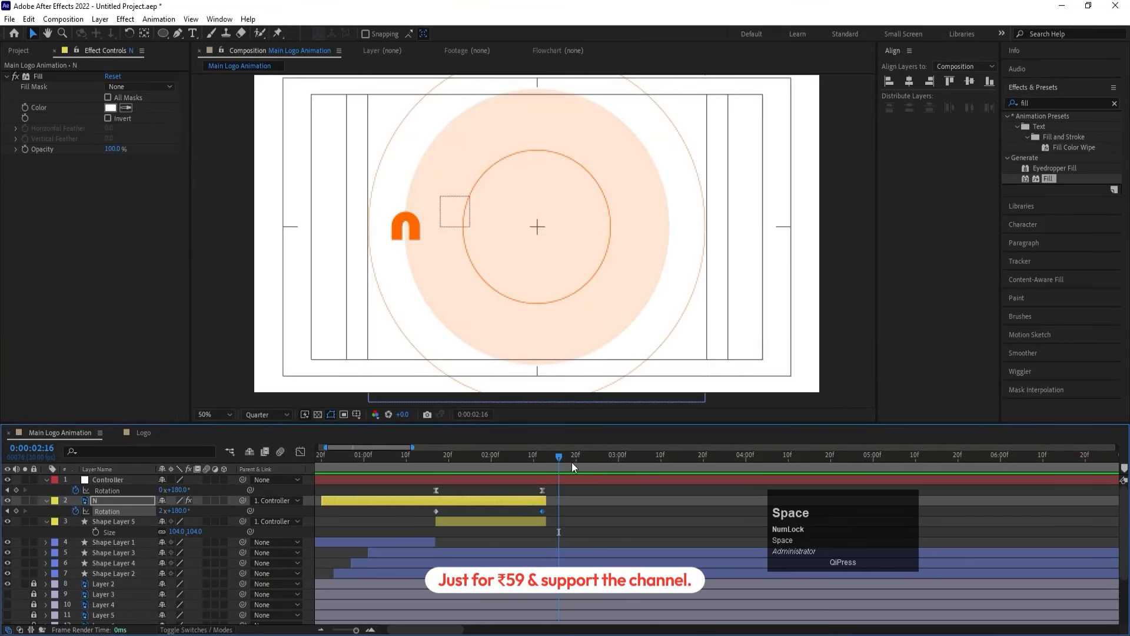
# Step: At 0:00:02:12, unlock the logo letter layers, Layer 2 through Layer 11 and Layer 1, and make them all visible
pyautogui.moveTo(557, 461); pyautogui.dragTo(543, 459)
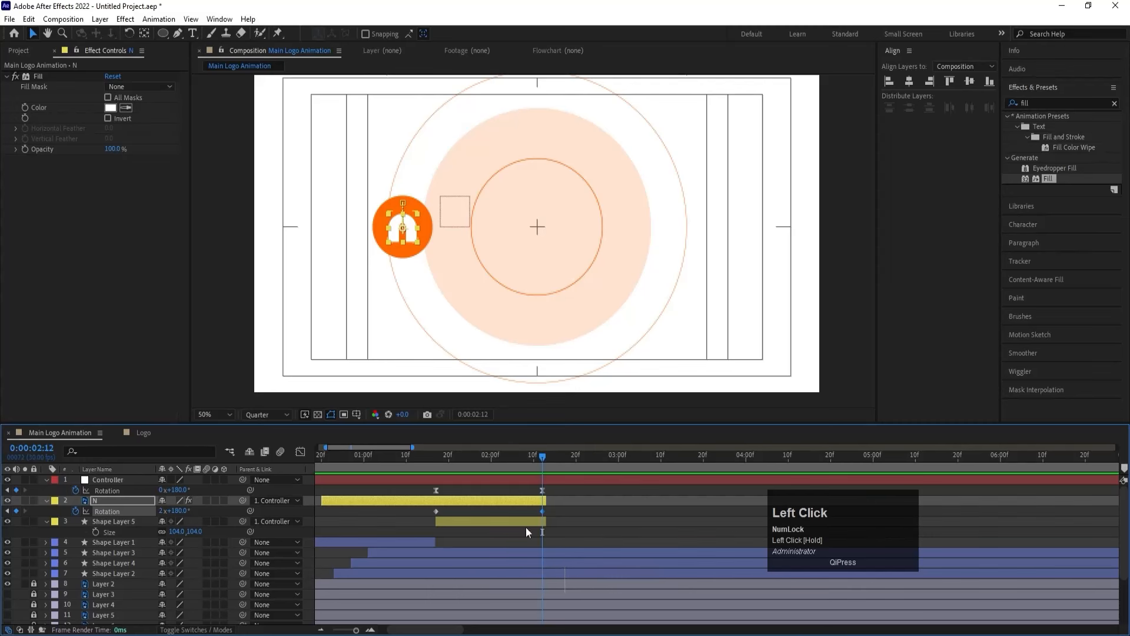
pyautogui.scroll(-3, 510, 542)
pyautogui.moveTo(36, 513); pyautogui.dragTo(97, 566)
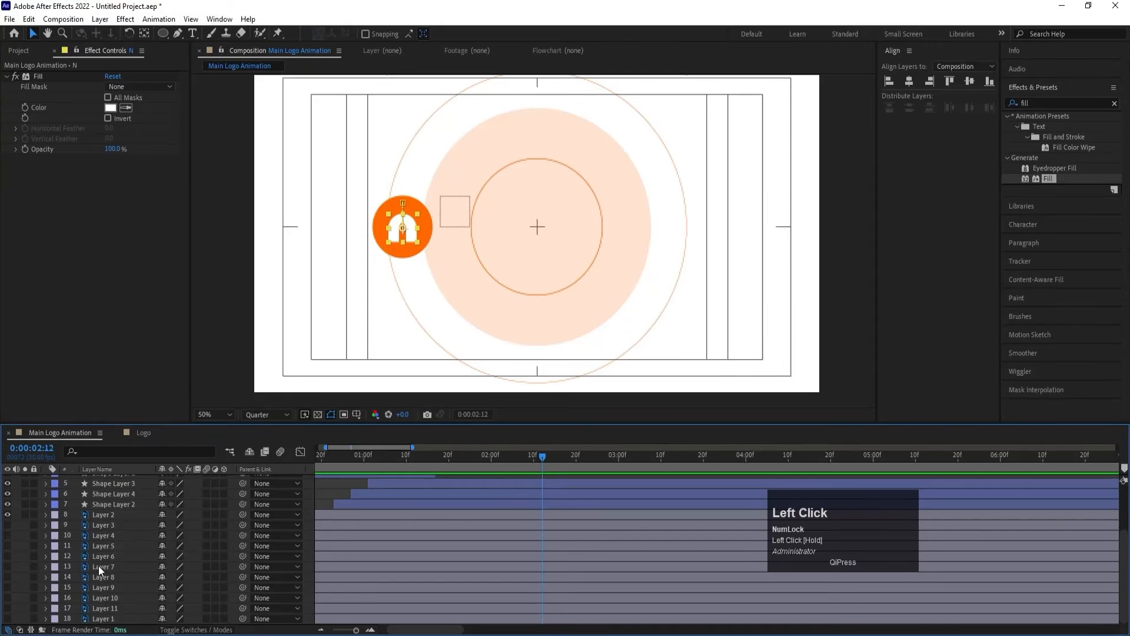
pyautogui.click(100, 515)
pyautogui.keyDown('shift'); pyautogui.click(97, 618); pyautogui.keyUp('shift')
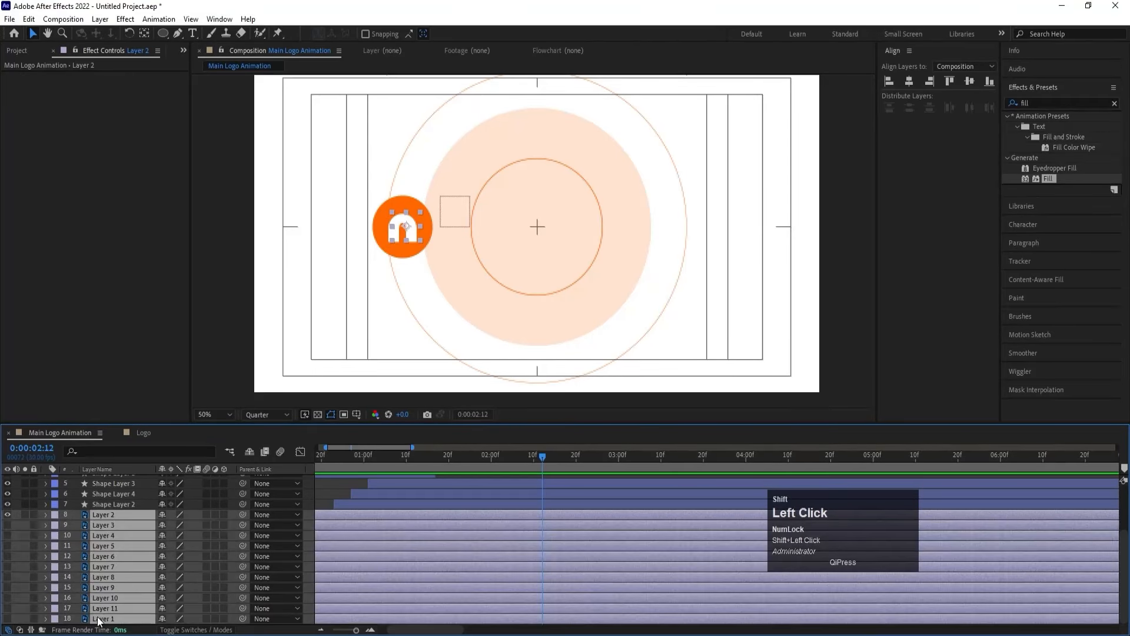
pyautogui.click(9, 524)
# Step: Move the letter layers above the Controller layer and shift their start to 0:00:02:12
pyautogui.moveTo(117, 517); pyautogui.dragTo(118, 478)
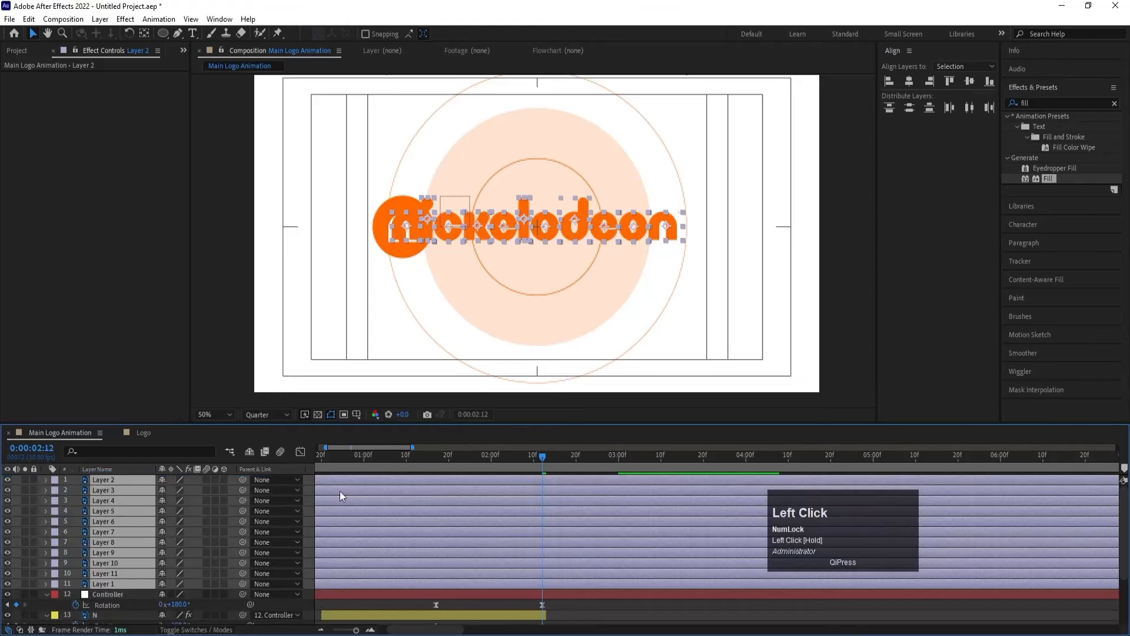
pyautogui.press('[')
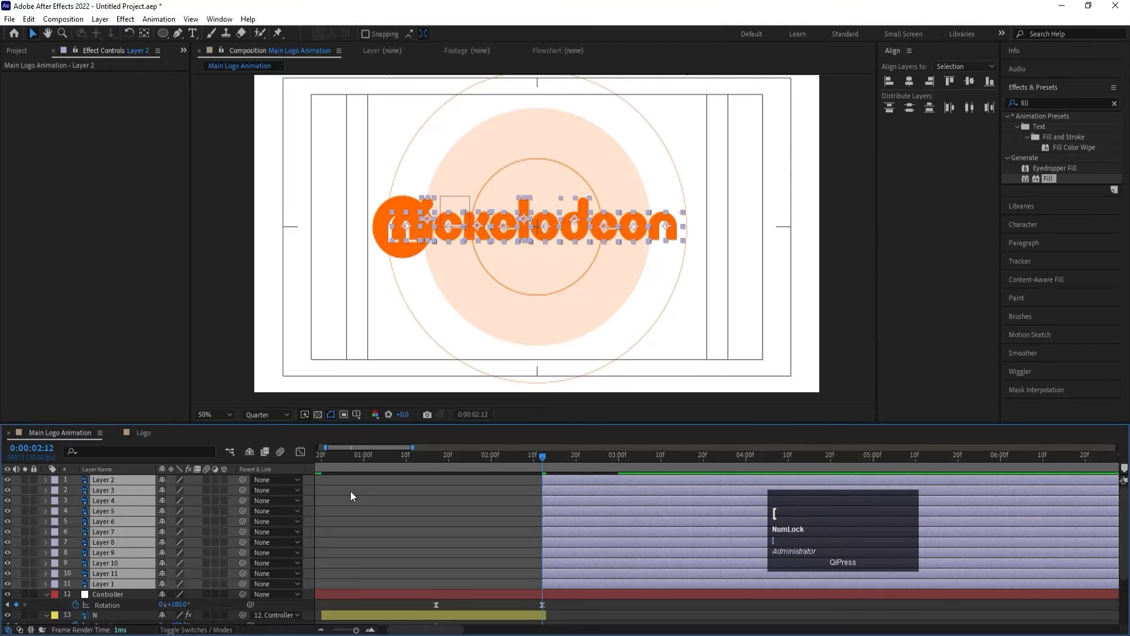
pyautogui.scroll(-2, 489, 538)
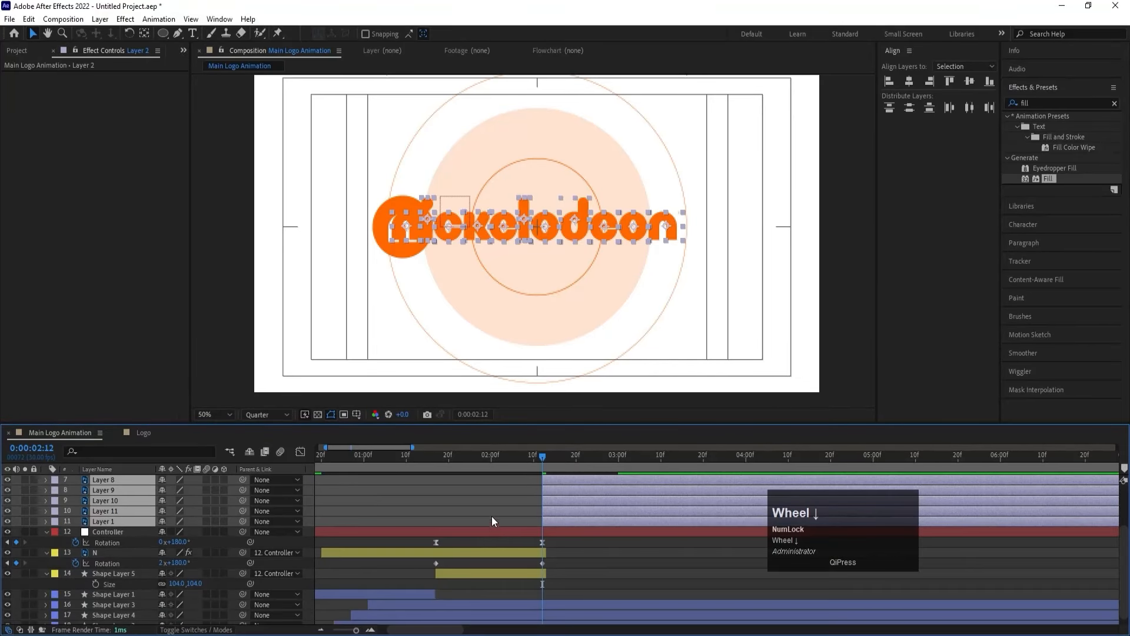
# Step: Add a Position keyframe at 0:00:02:12 to all the letter layers, Layer 2 through Layer 11 and Layer 1
pyautogui.click(497, 502)
pyautogui.scroll(2, 548, 517)
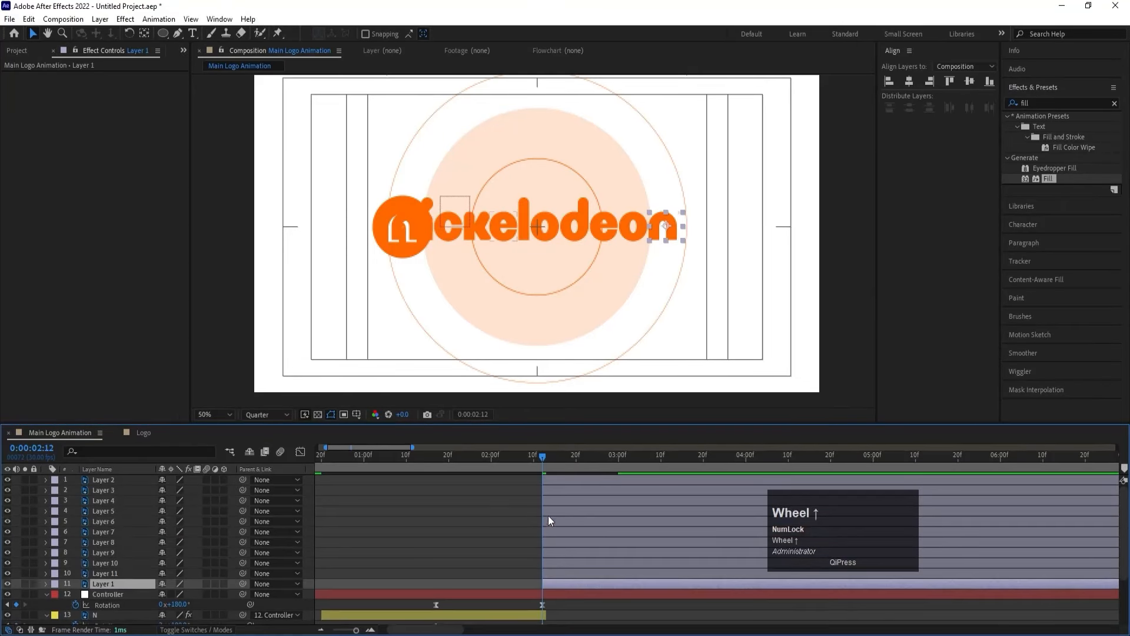
pyautogui.keyDown('shift'); pyautogui.click(550, 480); pyautogui.keyUp('shift')
pyautogui.press('p')
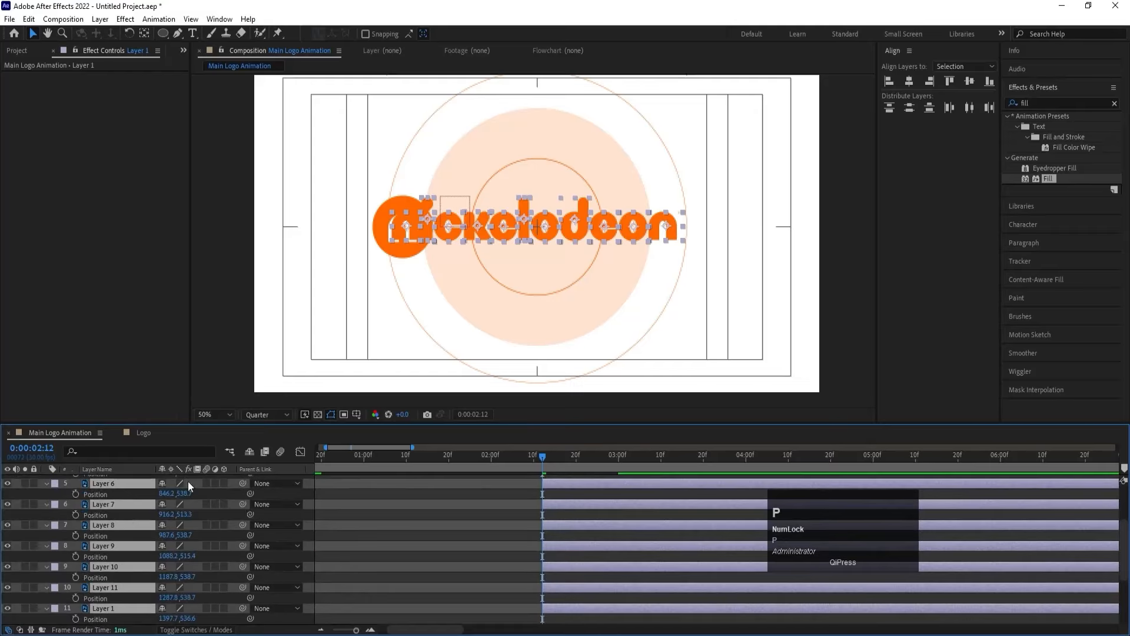
pyautogui.click(77, 493)
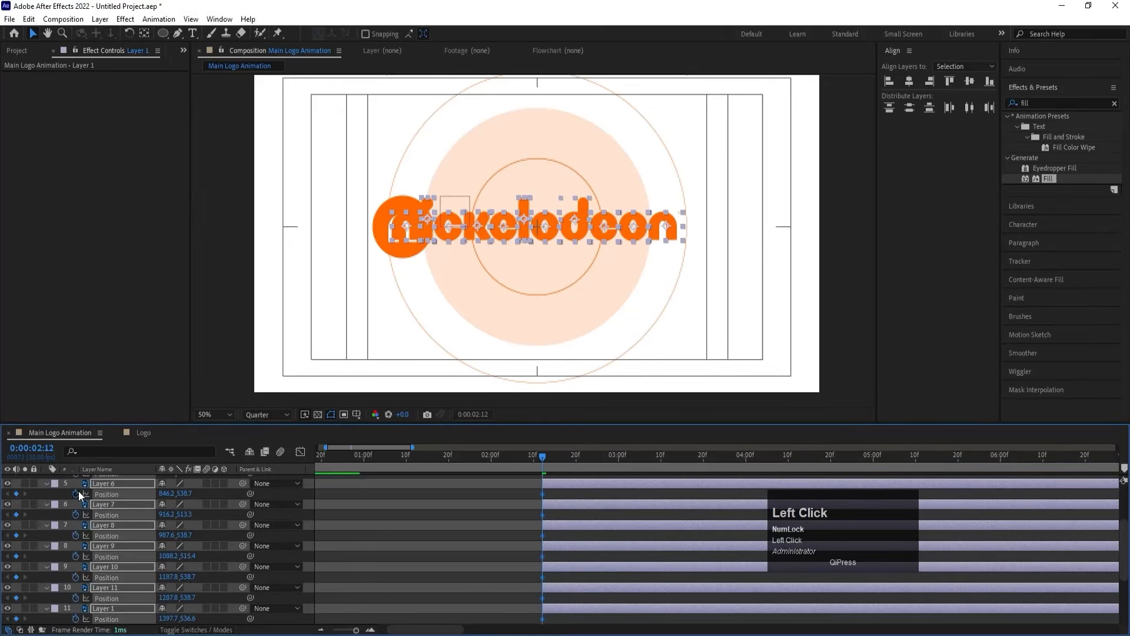
# Step: Separate the letter layers' Position into X and Y dimensions and move the current time to about 0:00:03:19
pyautogui.rightClick(113, 492)
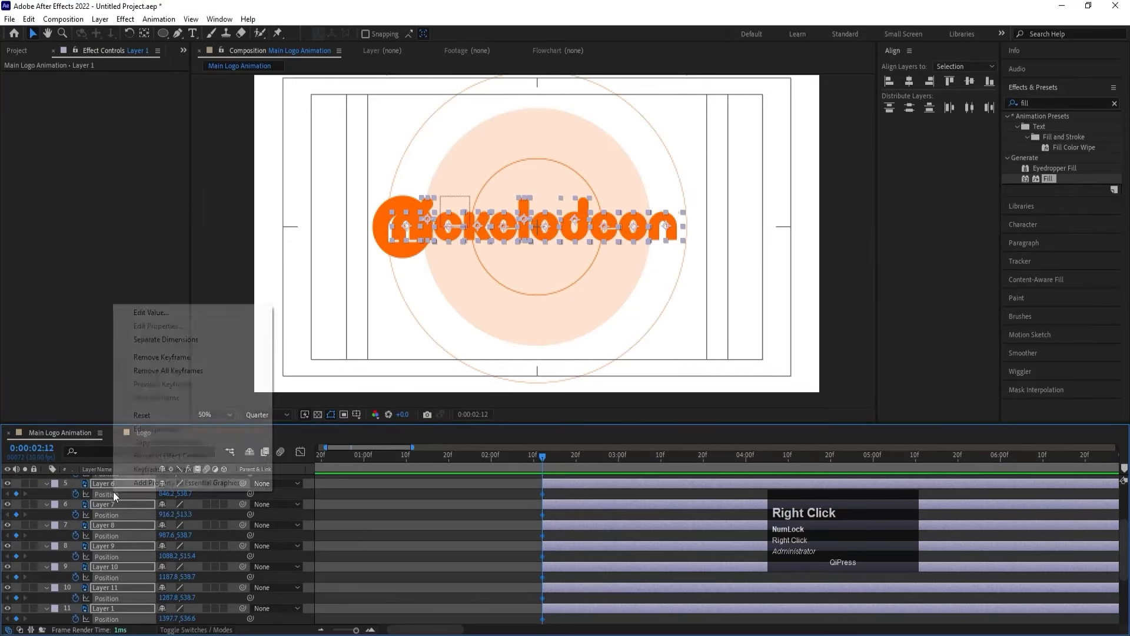
pyautogui.click(157, 341)
pyautogui.scroll(3, 581, 501)
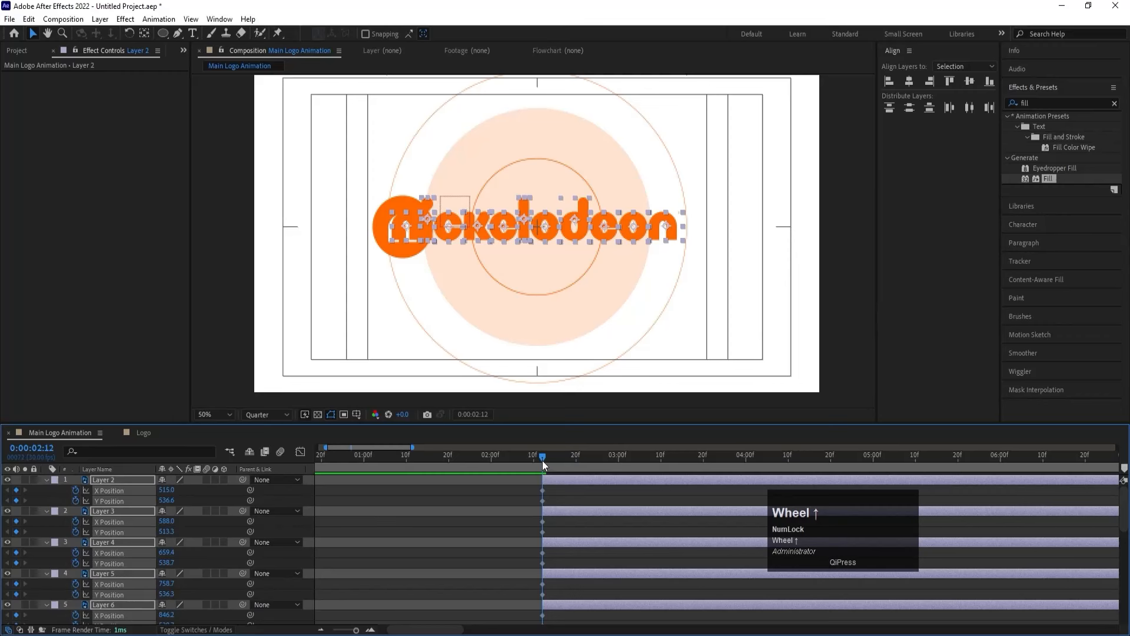
pyautogui.moveTo(542, 461); pyautogui.dragTo(701, 461)
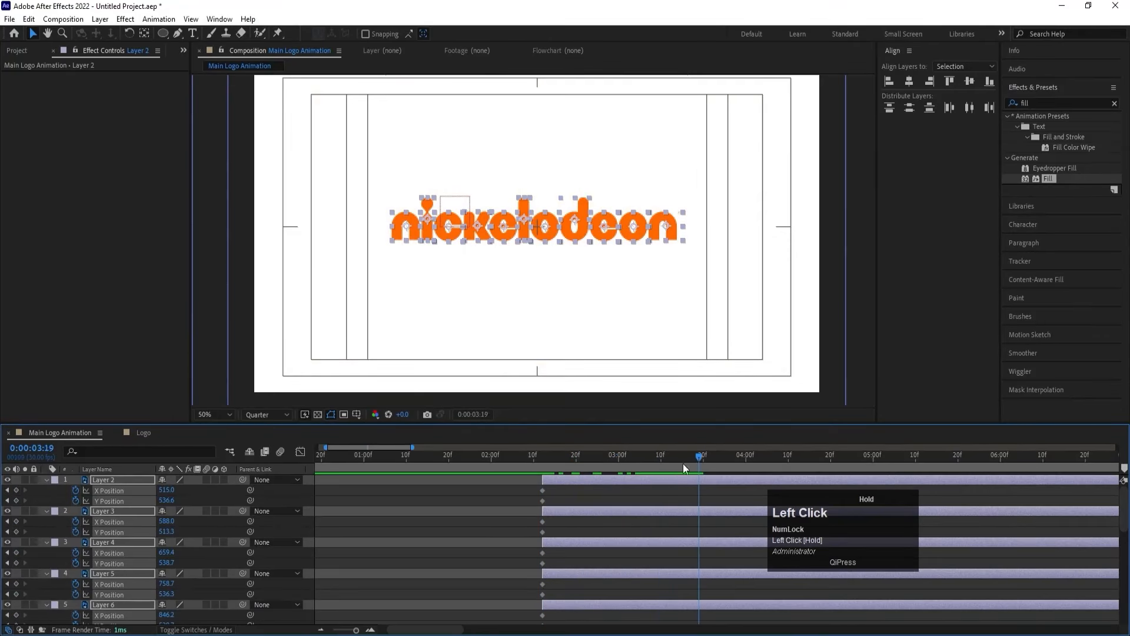
# Step: Keyframe the letter layers' X and Y positions at 0:00:03:19 and about 0:00:04:02, and raise their Y position 73 px at 0:00:03:26
pyautogui.click(16, 490)
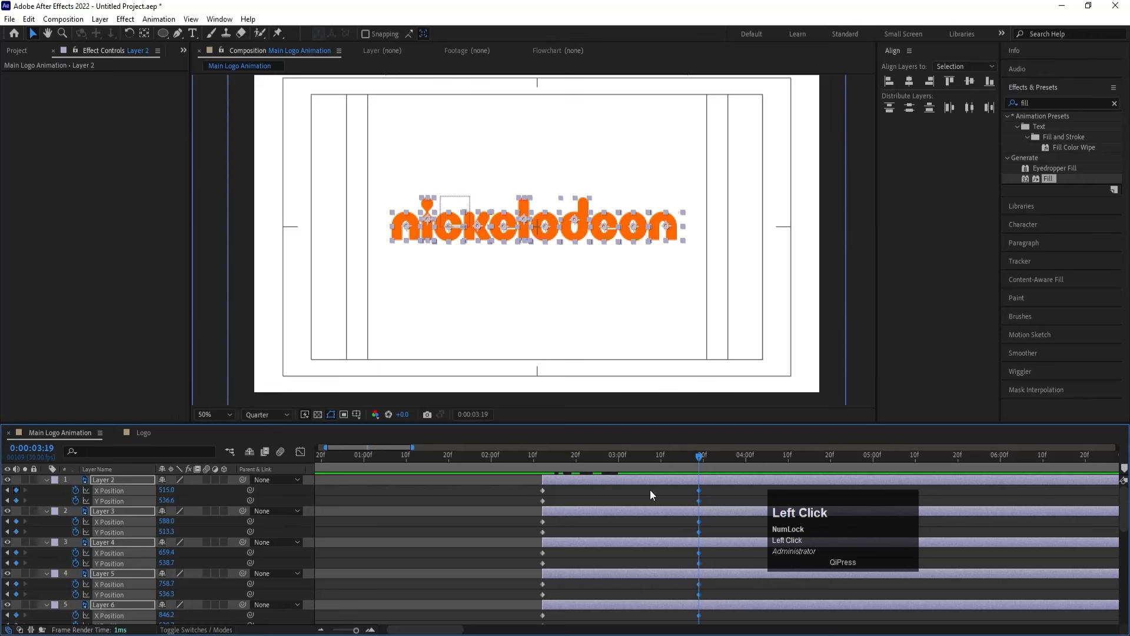
pyautogui.moveTo(714, 461)
pyautogui.mouseDown()
pyautogui.moveTo(753, 461)
pyautogui.moveTo(726, 458)
pyautogui.moveTo(712, 473)
pyautogui.mouseUp()
pyautogui.click(16, 500)
pyautogui.moveTo(166, 500); pyautogui.dragTo(101, 479)
pyautogui.scroll(-8, 621, 542)
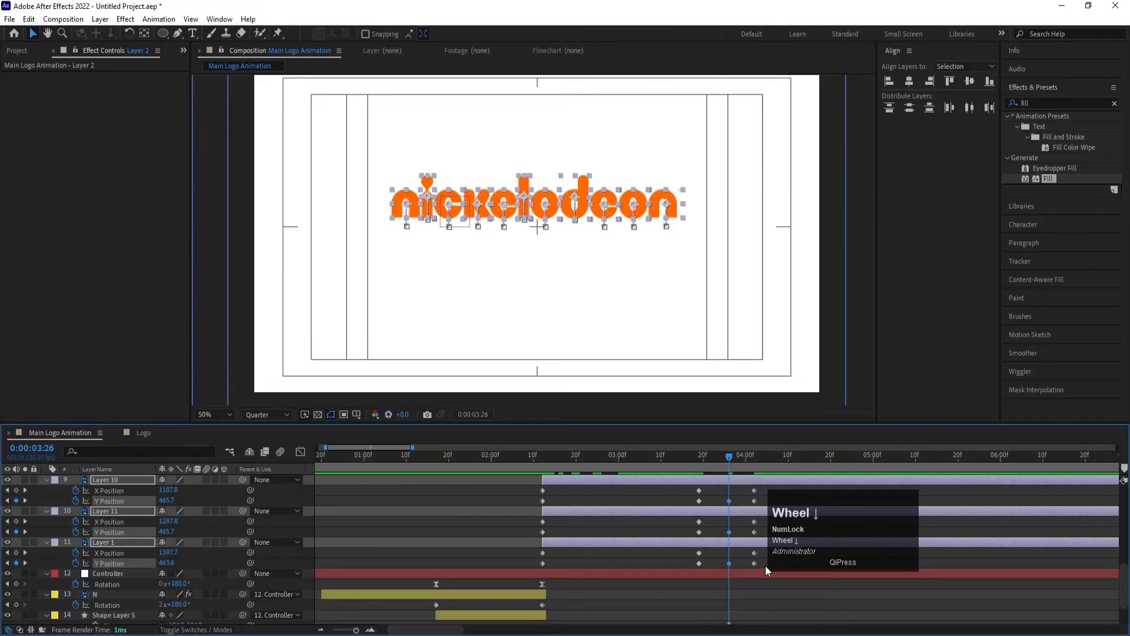
# Step: Shift those position keyframes of all letter layers seven frames earlier, so the first set sits at 0:00:03:12
pyautogui.moveTo(765, 565); pyautogui.dragTo(671, 487)
pyautogui.click(607, 490)
# Step: At 0:00:02:26, raise the Y position of all eleven letter layers well above the small bounce's height, creating peak keyframes
pyautogui.click(603, 461)
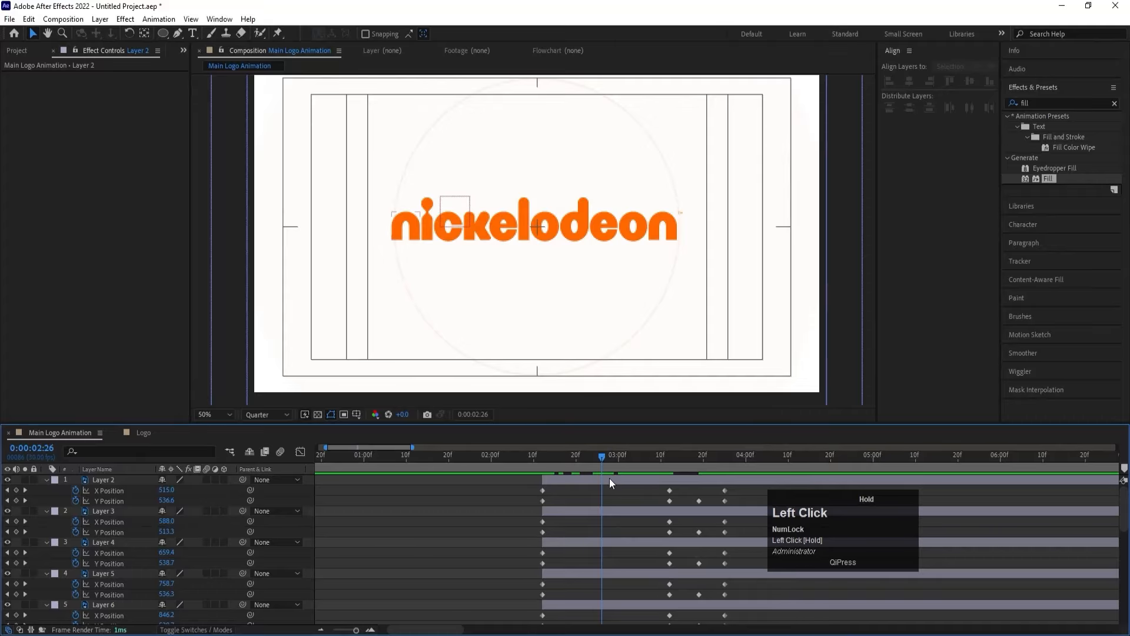
pyautogui.scroll(-6, 606, 565)
pyautogui.keyDown('shift'); pyautogui.click(606, 542); pyautogui.keyUp('shift')
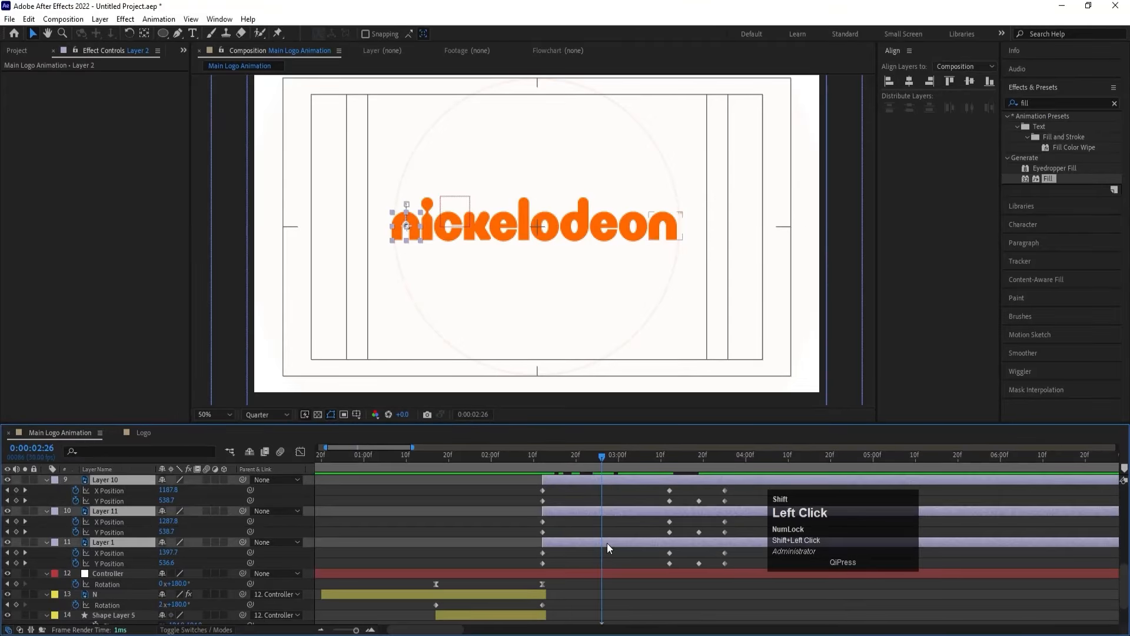
pyautogui.moveTo(163, 564); pyautogui.dragTo(6, 500)
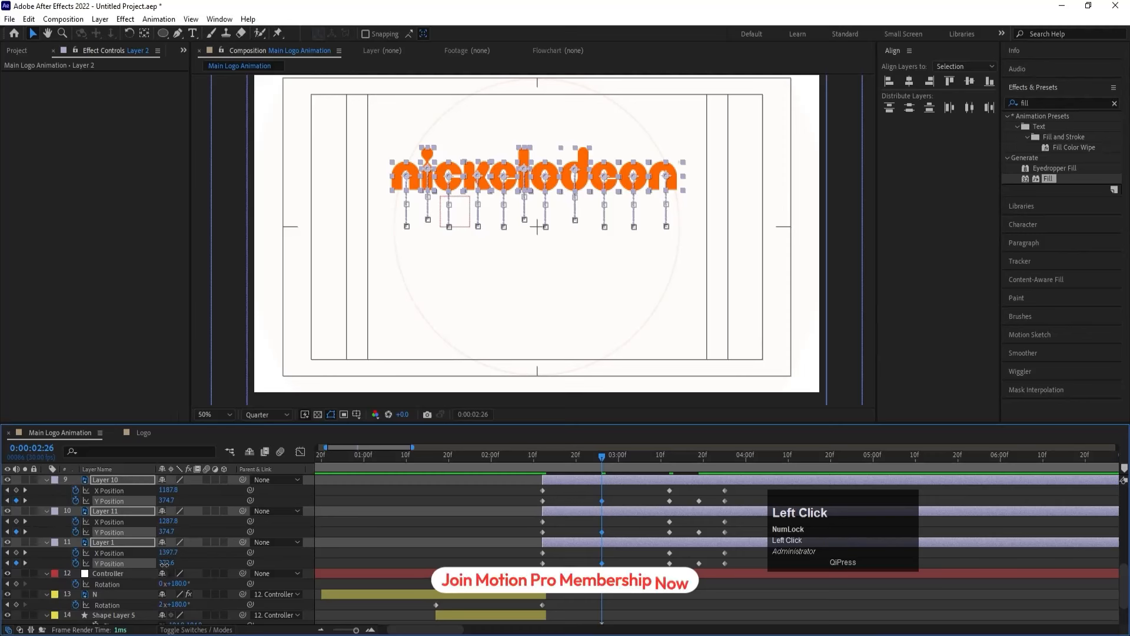
pyautogui.moveTo(166, 563); pyautogui.dragTo(102, 556)
# Step: At 0:00:02:12, stack all letters on a common horizontal center and set their X Position to 503.2, over the orange circle
pyautogui.press('i')
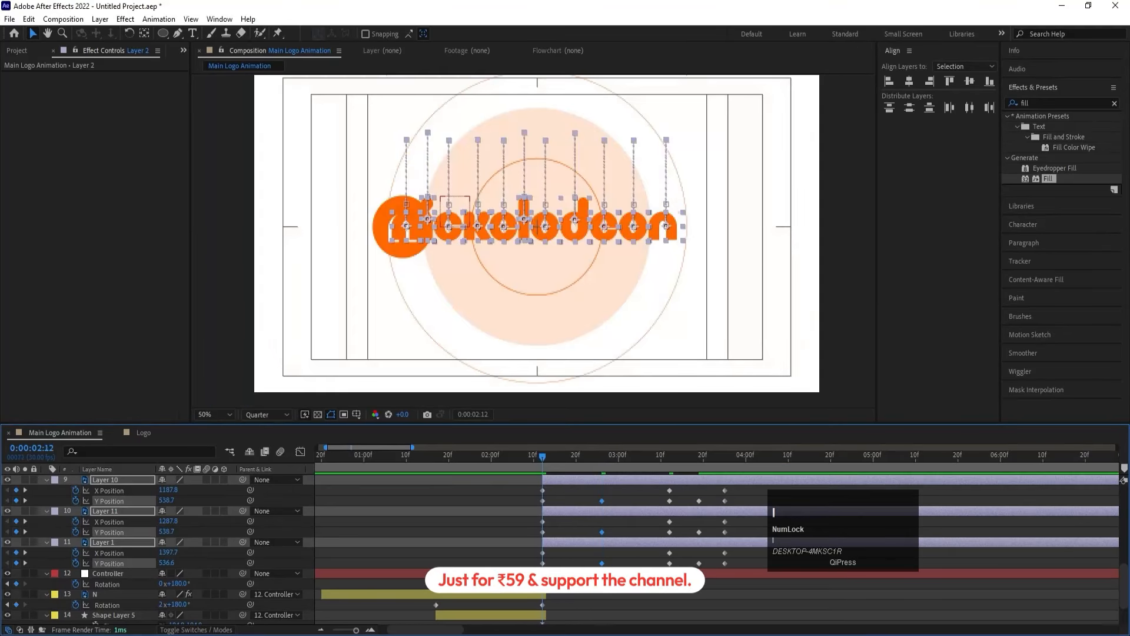
pyautogui.click(910, 83)
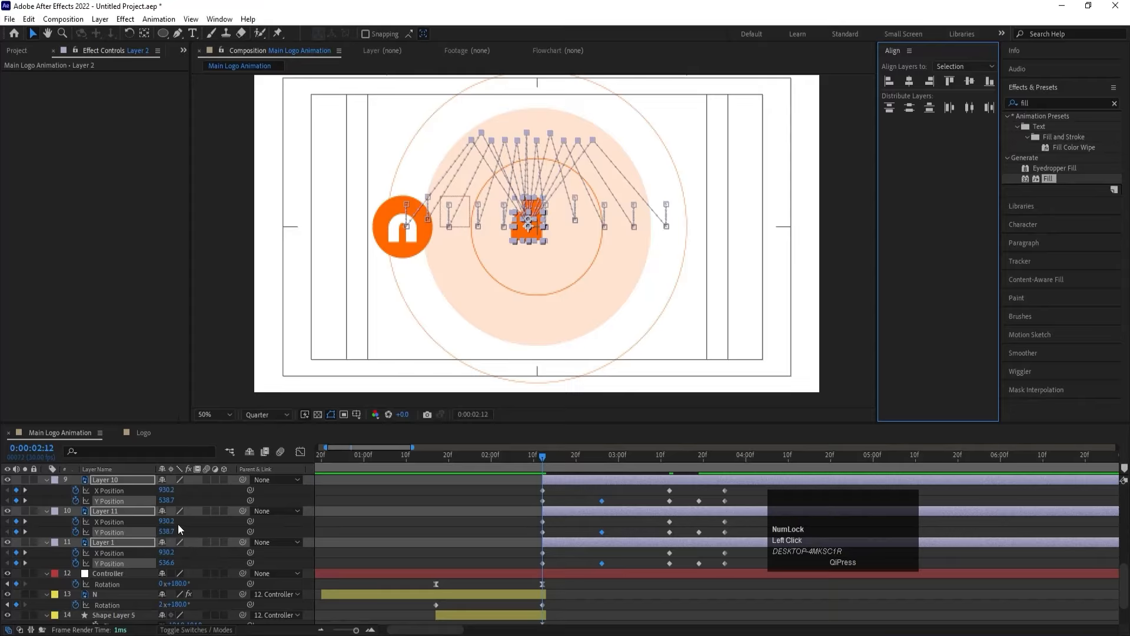
pyautogui.moveTo(167, 522); pyautogui.dragTo(36, 513)
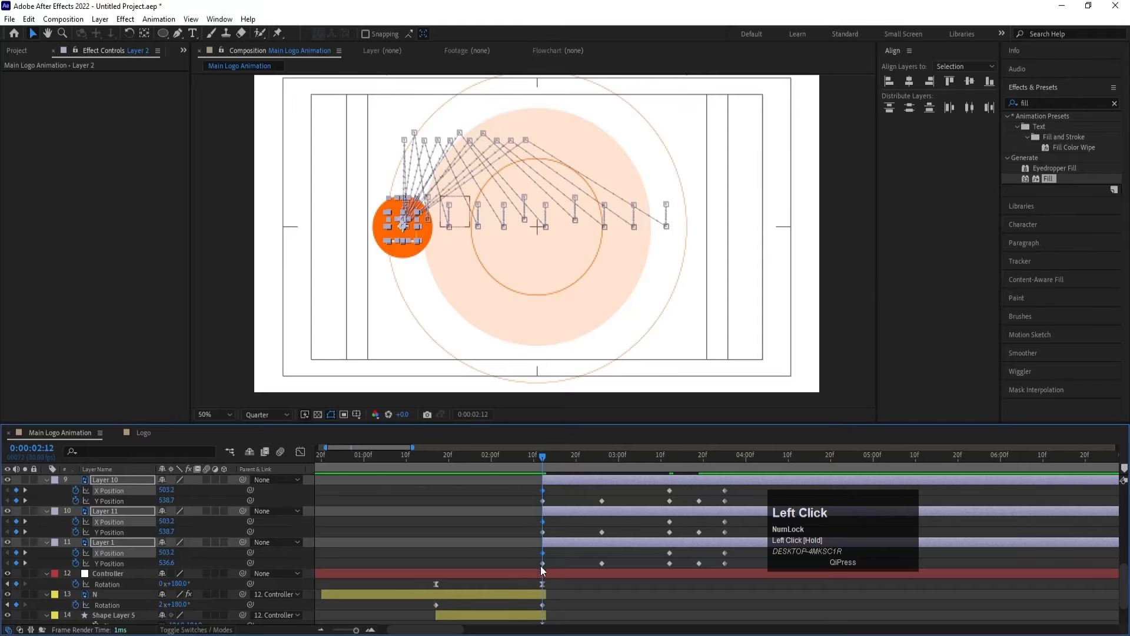
# Step: Filter the timeline by "y" and apply Easy Ease to the Y Position keyframes of all letter layers
pyautogui.scroll(4, 578, 537)
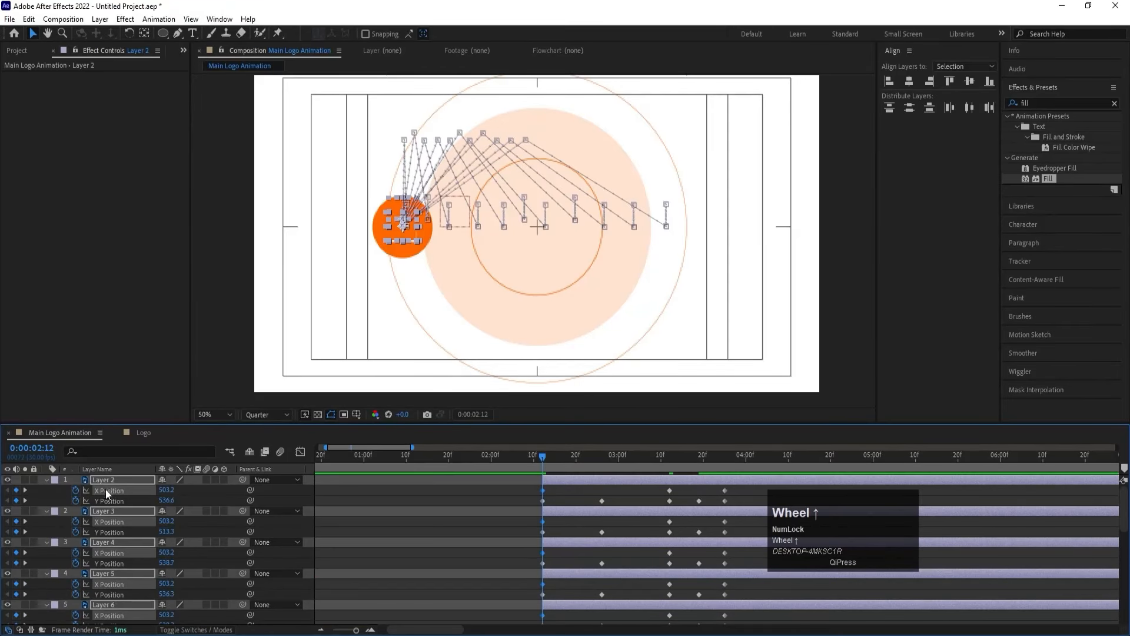
pyautogui.click(115, 452)
pyautogui.write('y')
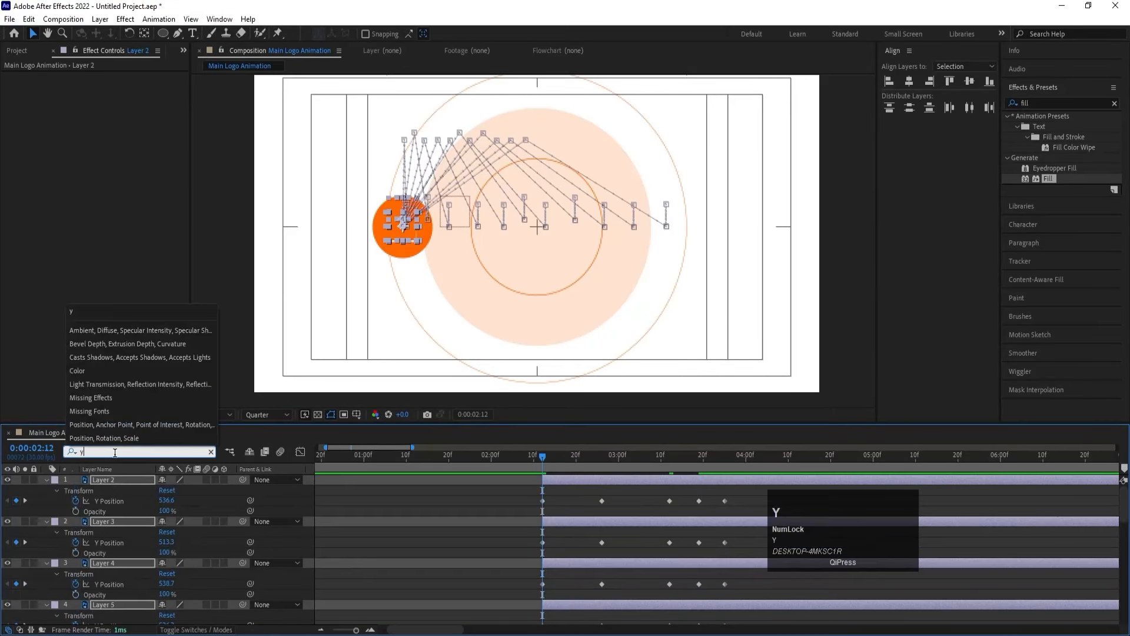
pyautogui.scroll(-5, 617, 560)
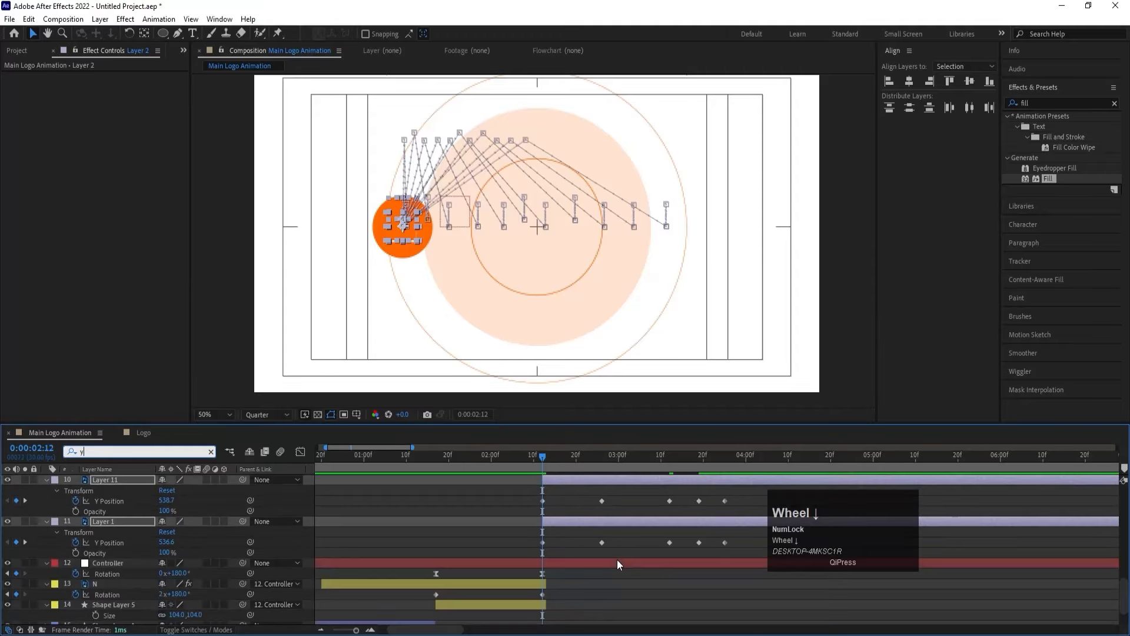
pyautogui.moveTo(742, 552); pyautogui.dragTo(567, 474)
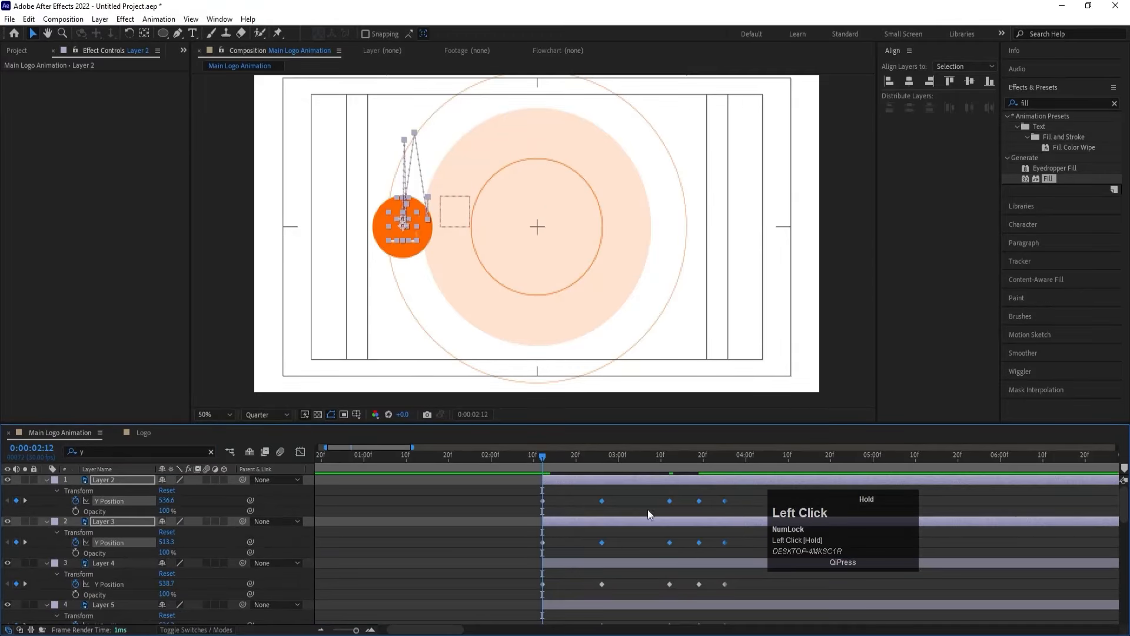
pyautogui.scroll(-5, 695, 553)
pyautogui.scroll(-3, 697, 554)
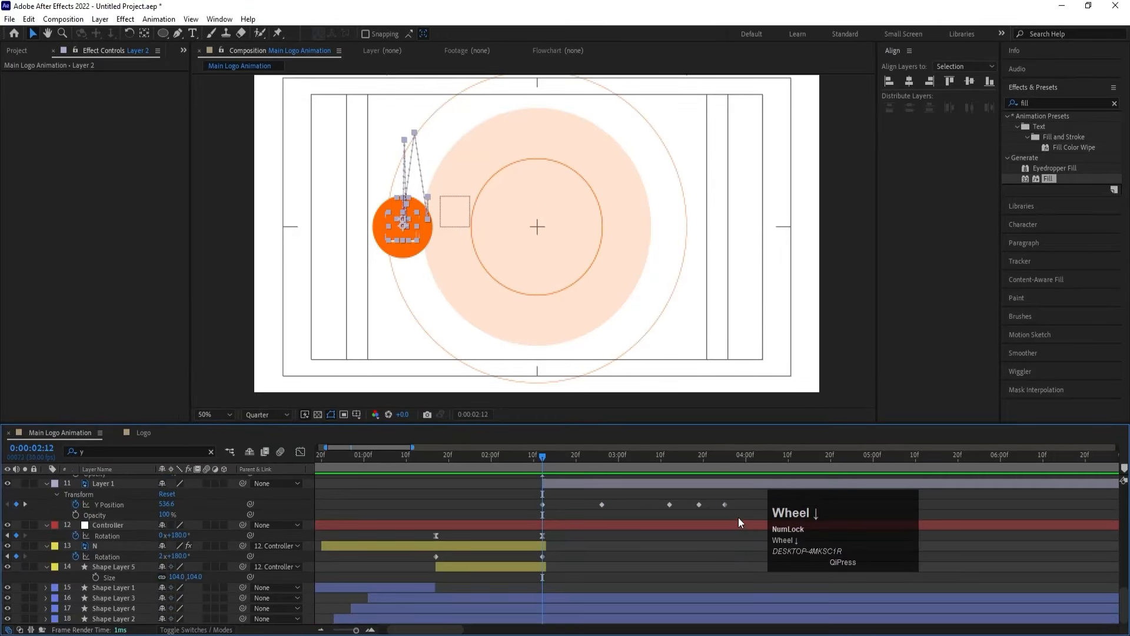
pyautogui.moveTo(738, 516); pyautogui.dragTo(510, 386)
pyautogui.press('F9')
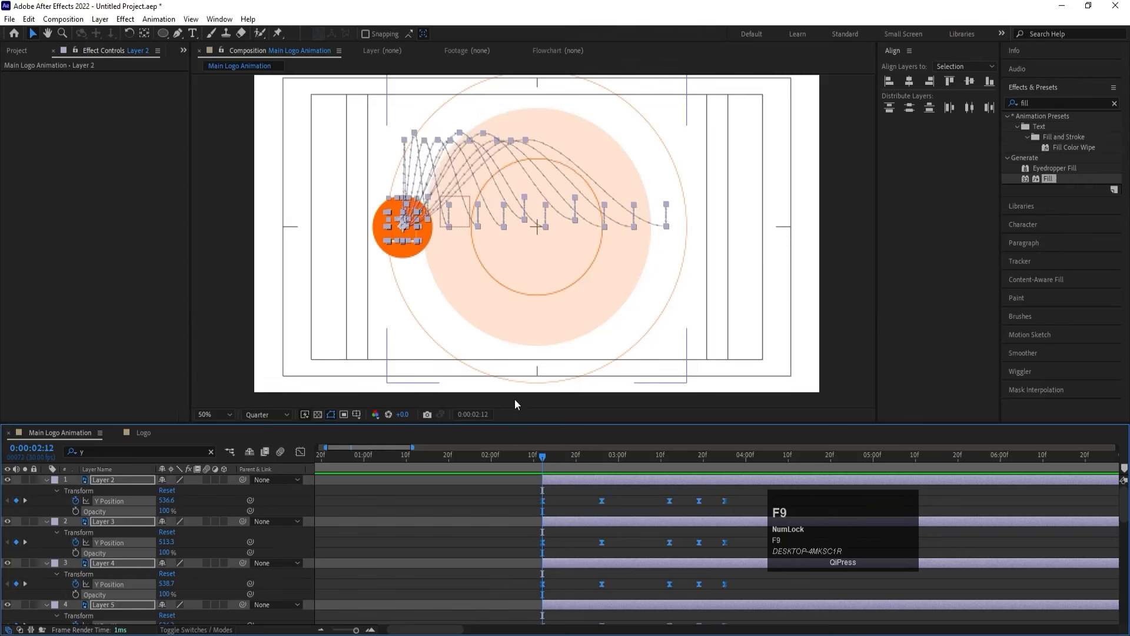
# Step: Shape the Y Position speed graph for a fast launch at 0:00:02:12, a slow peak at 0:00:02:26 and a fast fall toward 0:00:03:12
pyautogui.click(300, 451)
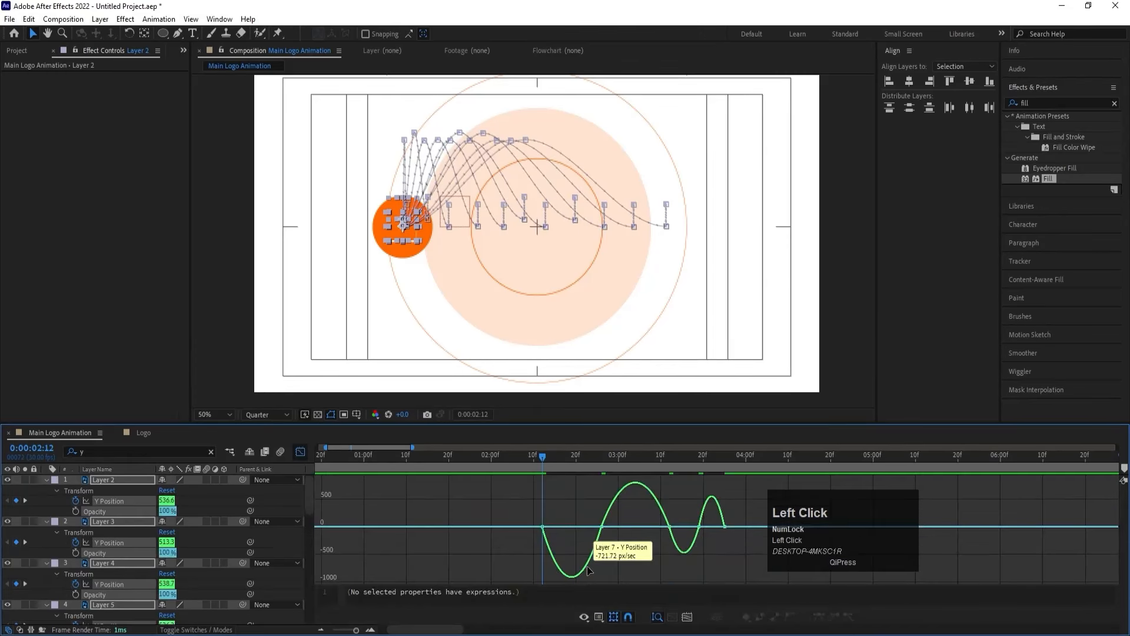
pyautogui.moveTo(581, 502); pyautogui.dragTo(553, 525)
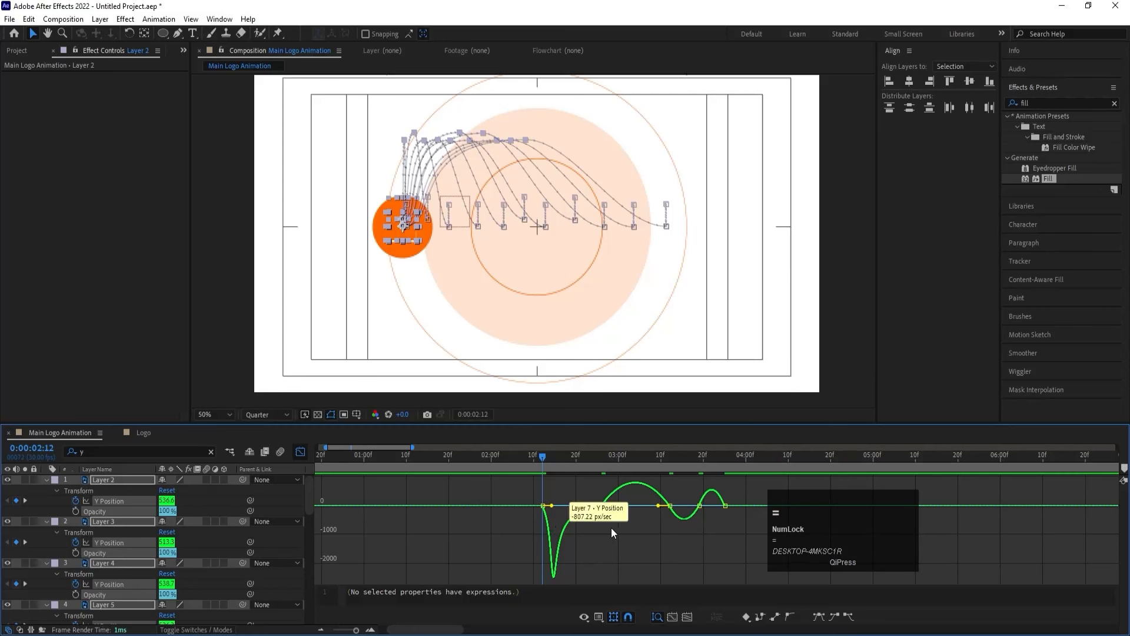
pyautogui.press('=')
pyautogui.moveTo(679, 537); pyautogui.dragTo(630, 454)
pyautogui.moveTo(686, 506); pyautogui.dragTo(765, 504)
pyautogui.moveTo(579, 488); pyautogui.dragTo(501, 560)
pyautogui.moveTo(561, 526); pyautogui.dragTo(547, 527)
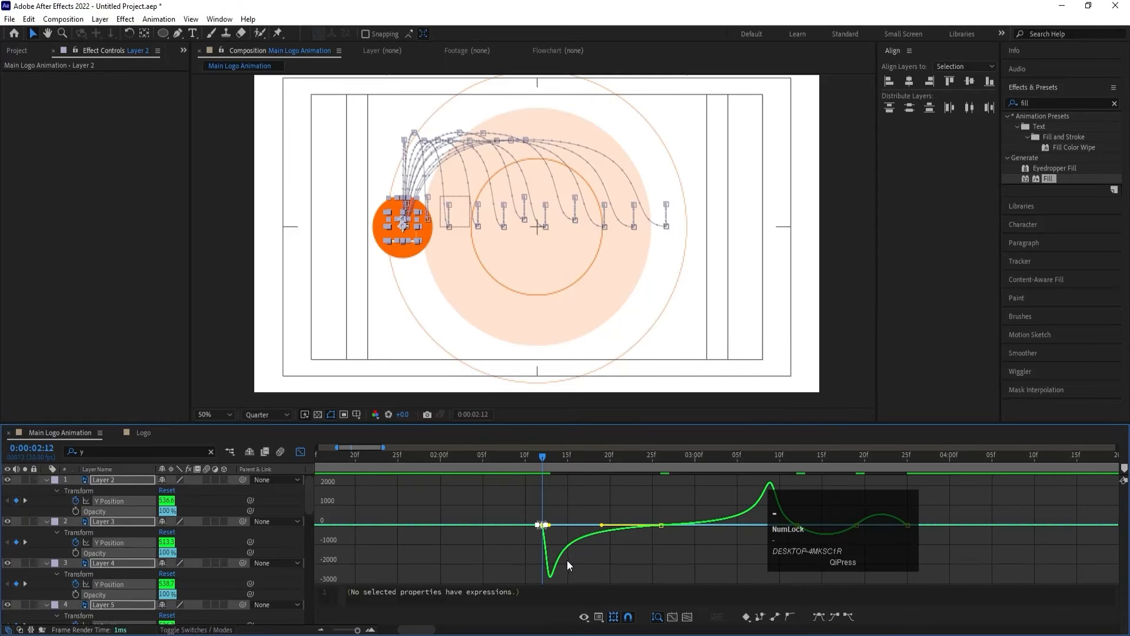
# Step: Shape the small bounce's Y Position speed curve with a sharp start at 0:00:03:12, a slow peak at 0:00:03:19 and a fast ending
pyautogui.press('-')
pyautogui.click(624, 525)
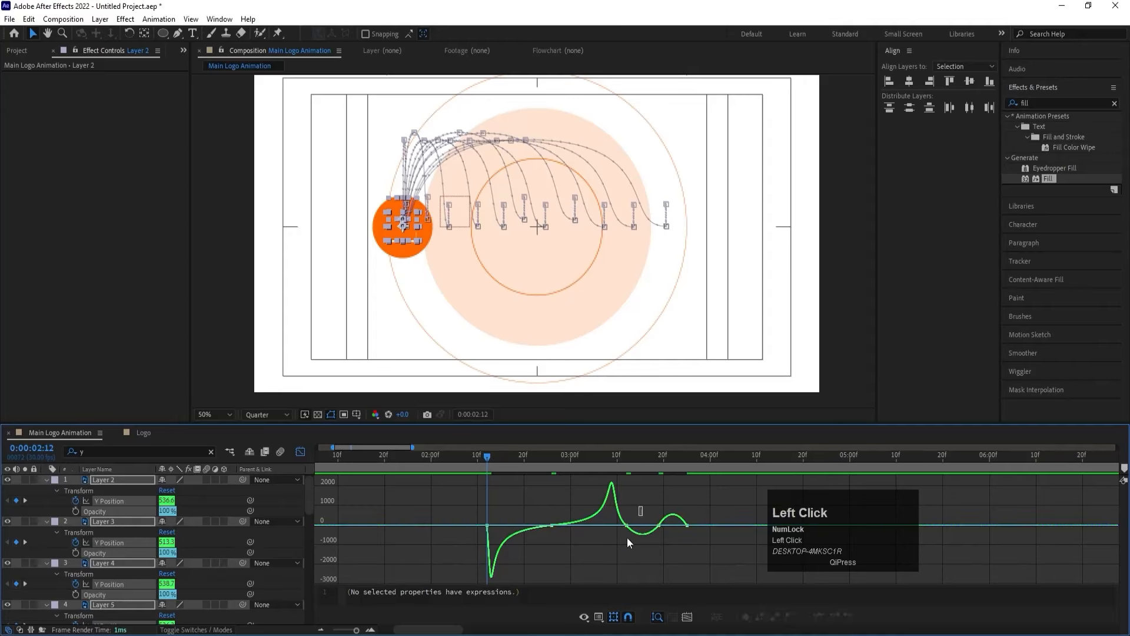
pyautogui.moveTo(616, 531); pyautogui.dragTo(682, 575)
pyautogui.click(654, 462)
pyautogui.press('=')
pyautogui.press('=')
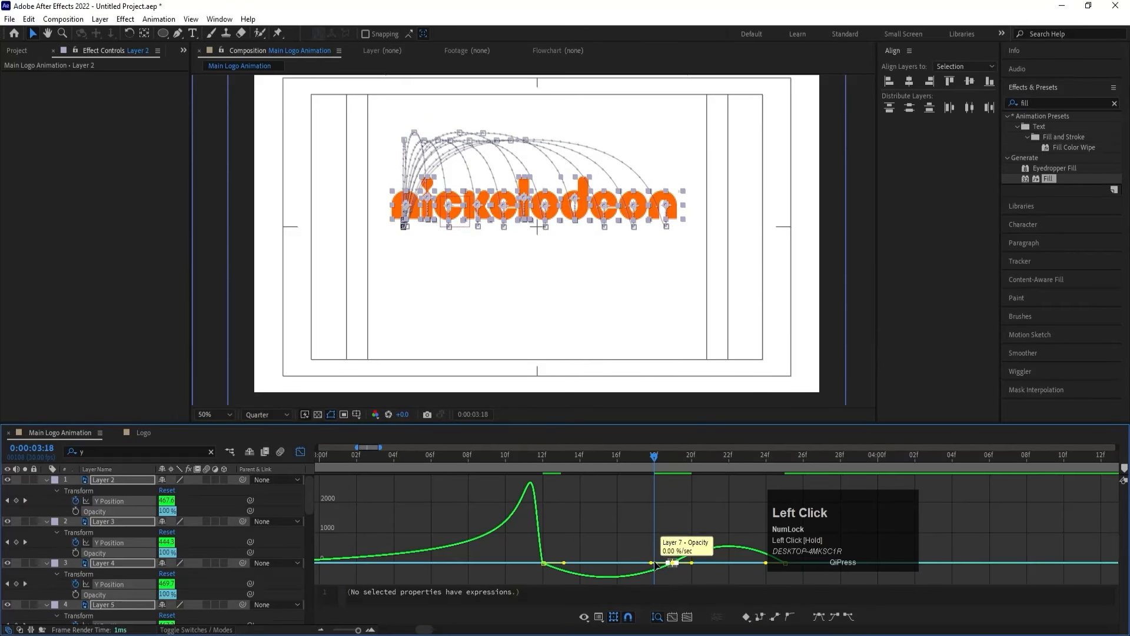
pyautogui.moveTo(616, 561)
pyautogui.mouseDown()
pyautogui.moveTo(583, 560)
pyautogui.moveTo(606, 561)
pyautogui.mouseUp()
pyautogui.moveTo(653, 516); pyautogui.dragTo(686, 586)
pyautogui.moveTo(692, 546); pyautogui.dragTo(765, 548)
pyautogui.moveTo(584, 495); pyautogui.dragTo(515, 582)
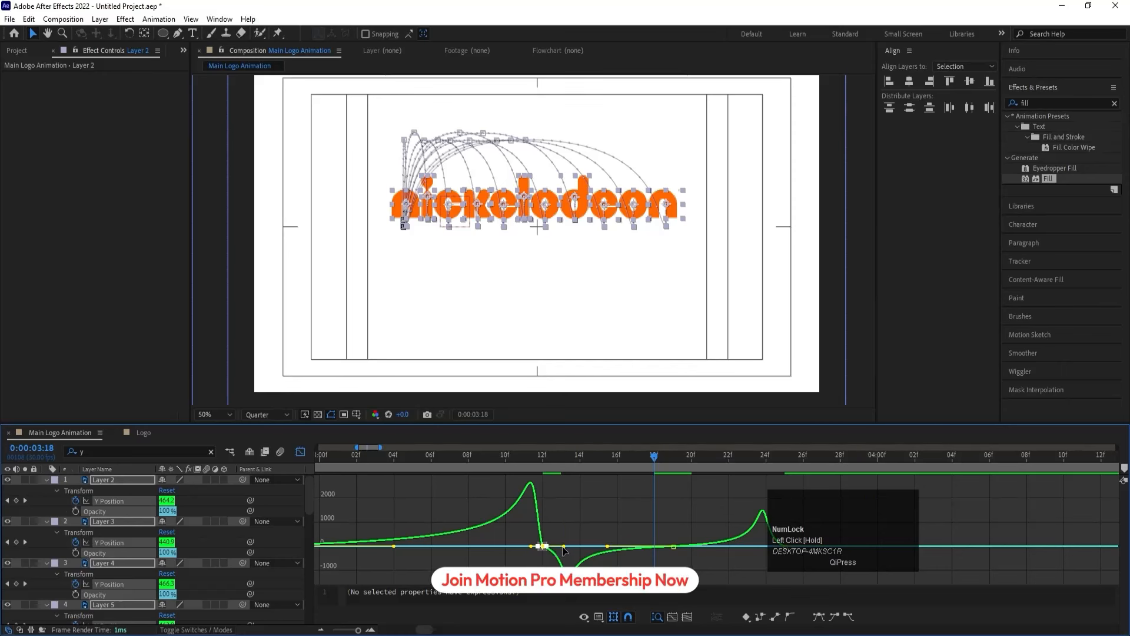
pyautogui.moveTo(565, 548); pyautogui.dragTo(548, 546)
pyautogui.click(765, 542)
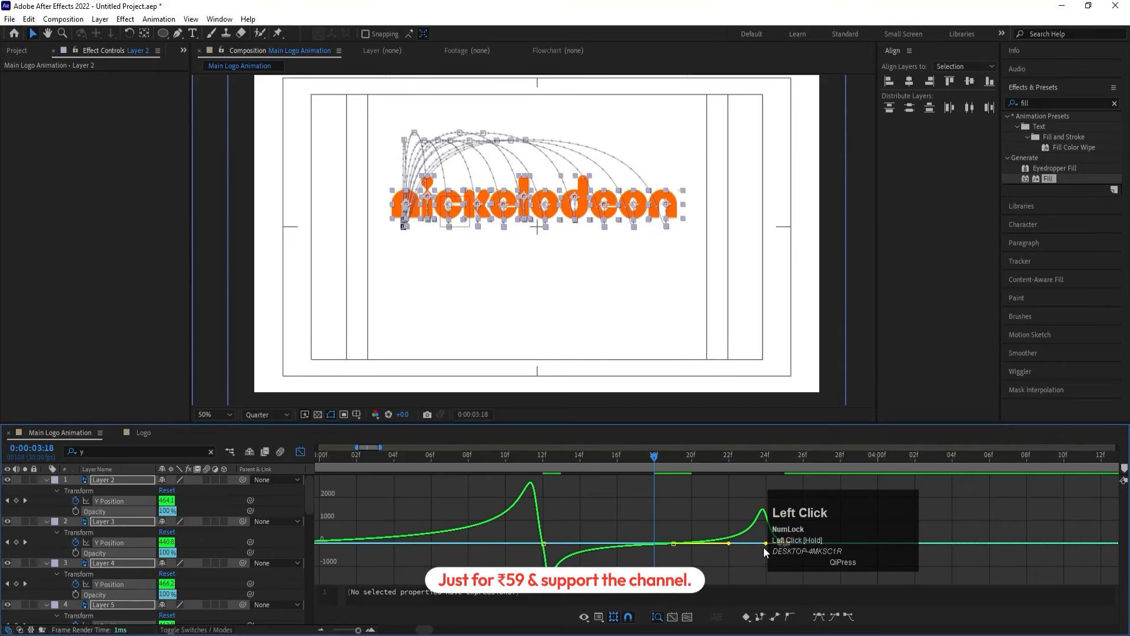
pyautogui.moveTo(765, 543); pyautogui.dragTo(773, 545)
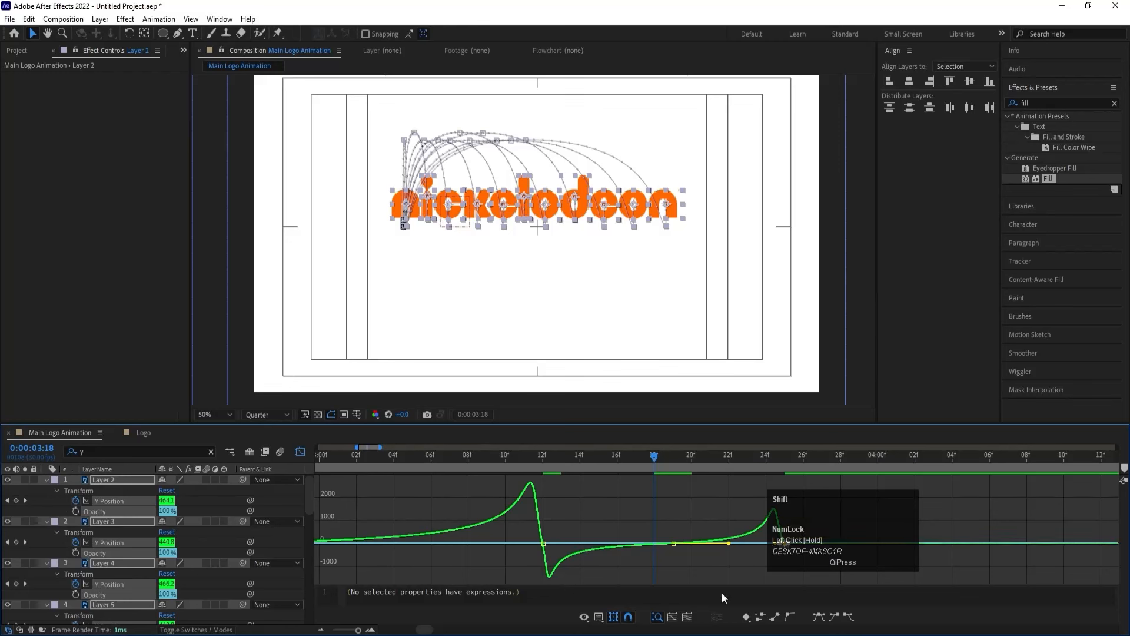
# Step: Close the graph editor and preview the letters' bounce from 0:00:02:12
pyautogui.press('-')
pyautogui.press('-')
pyautogui.click(486, 461)
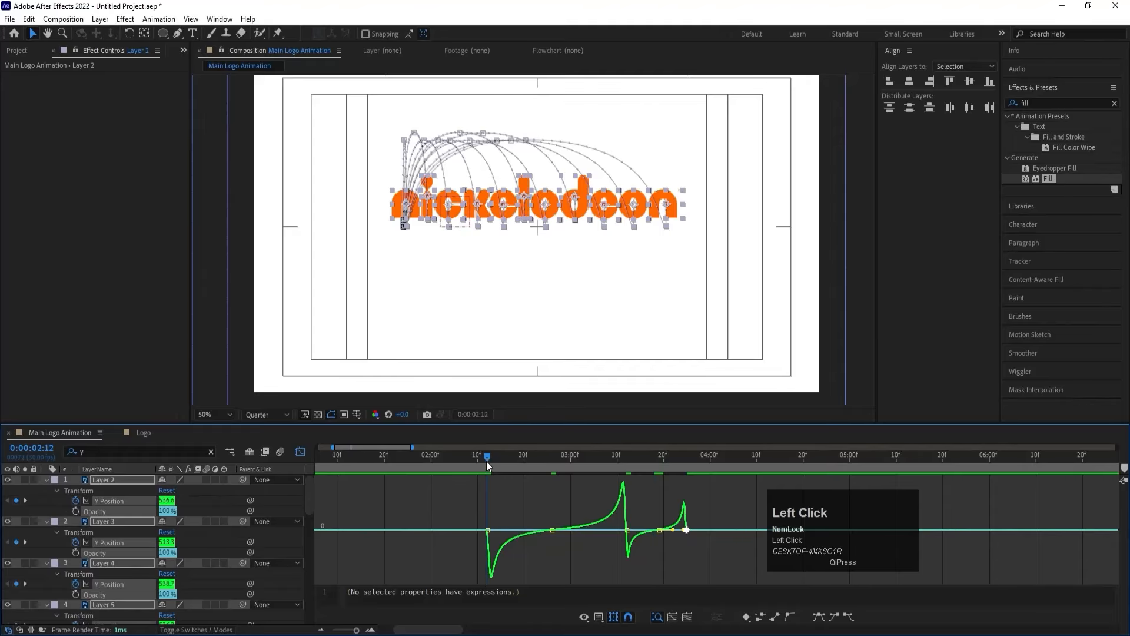
pyautogui.click(301, 452)
pyautogui.press('space')
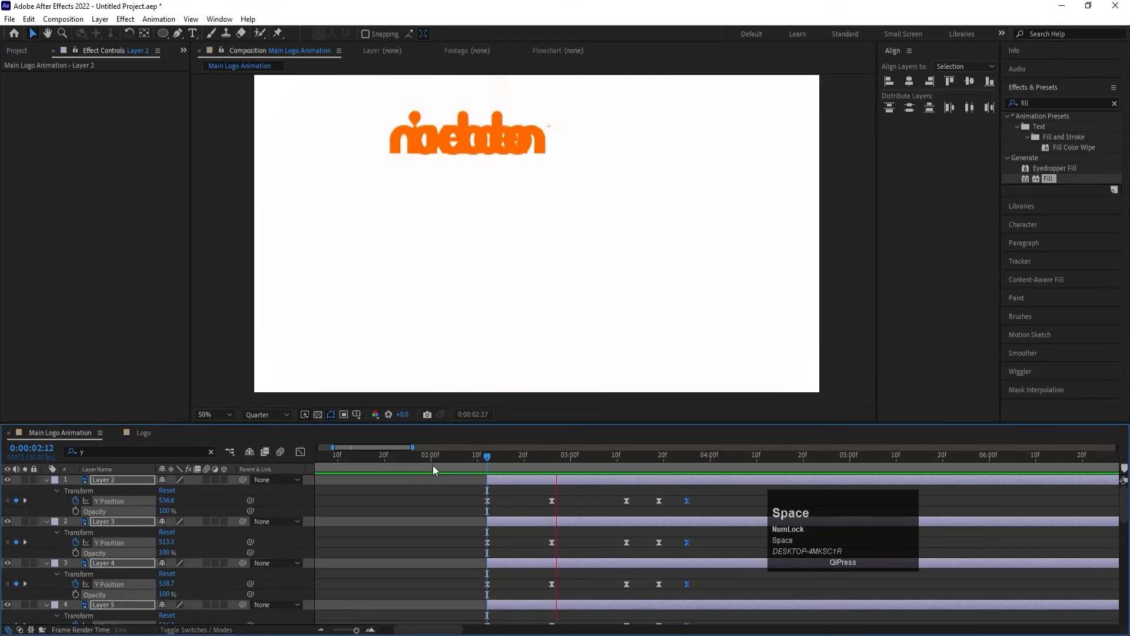
pyautogui.press('space')
# Step: Add 0x+0.0° Rotation keyframes to all selected letter layers at 0:00:02:12
pyautogui.click(489, 468)
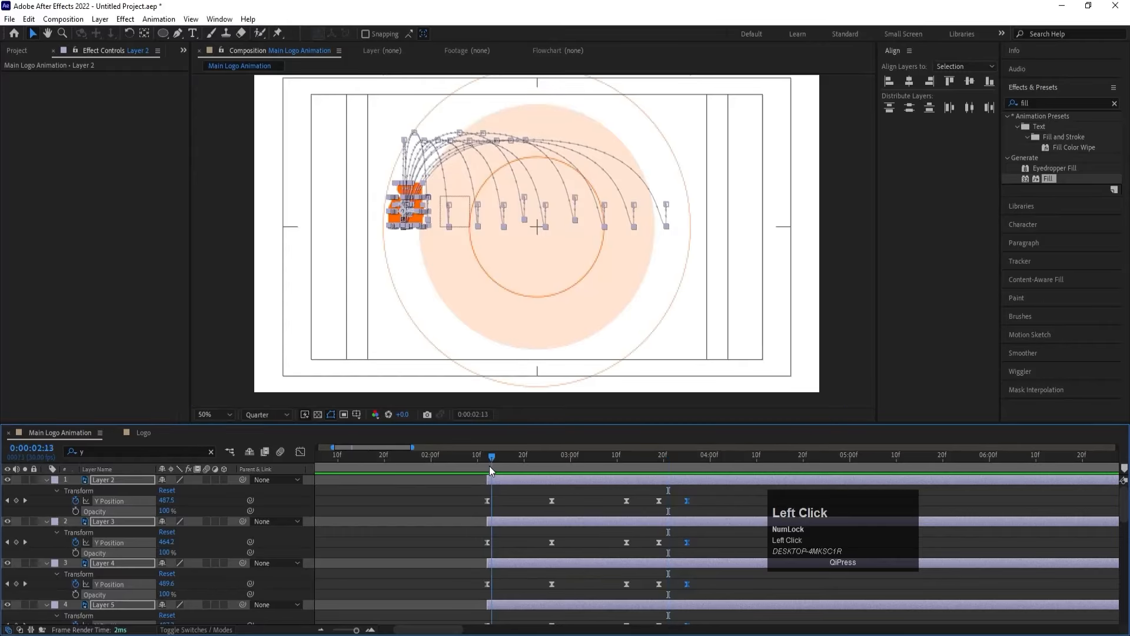
pyautogui.press('r')
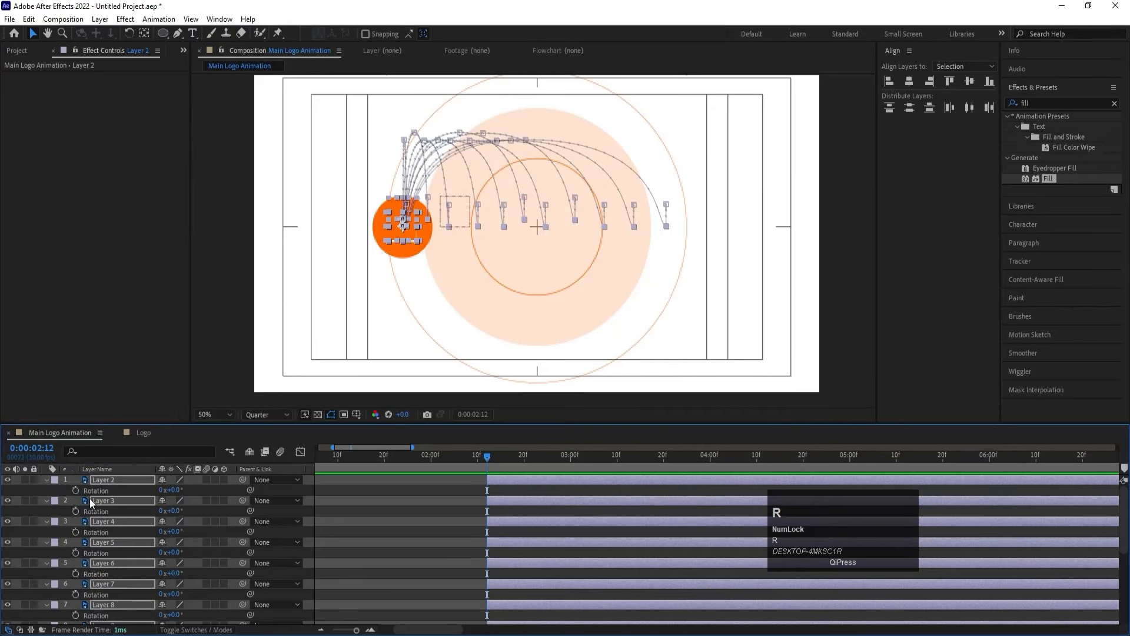
pyautogui.click(76, 490)
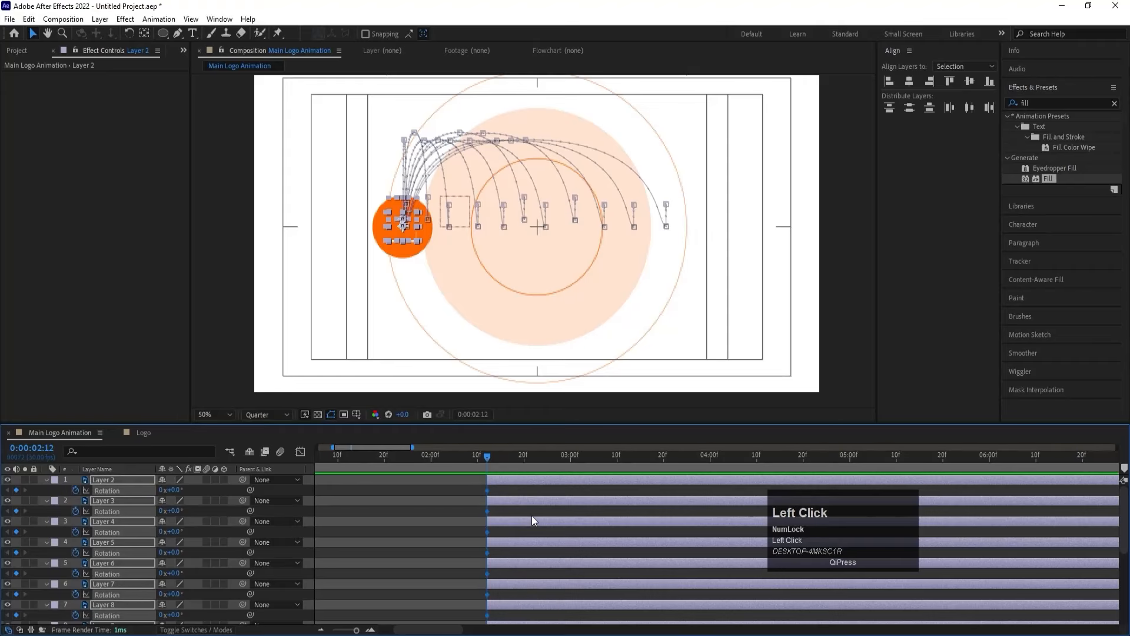
# Step: Show all animated properties and set the letter layers' Rotation to one full revolution at 0:00:03:12
pyautogui.press('u')
pyautogui.click(623, 461)
pyautogui.press('k')
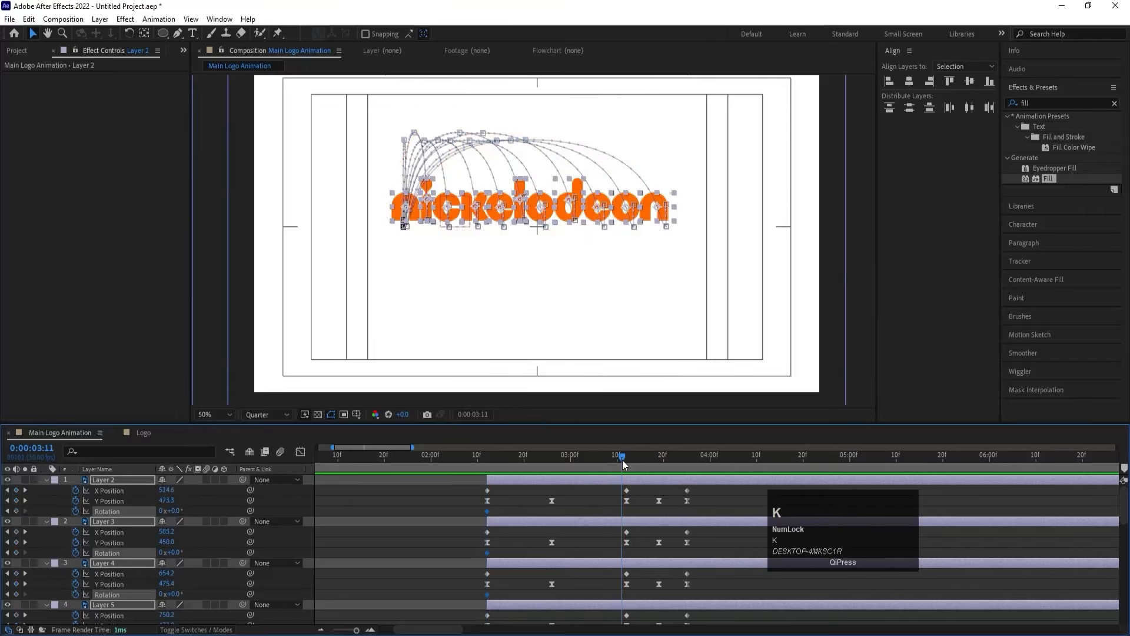
pyautogui.click(161, 510)
pyautogui.write('1')
pyautogui.press('Return')
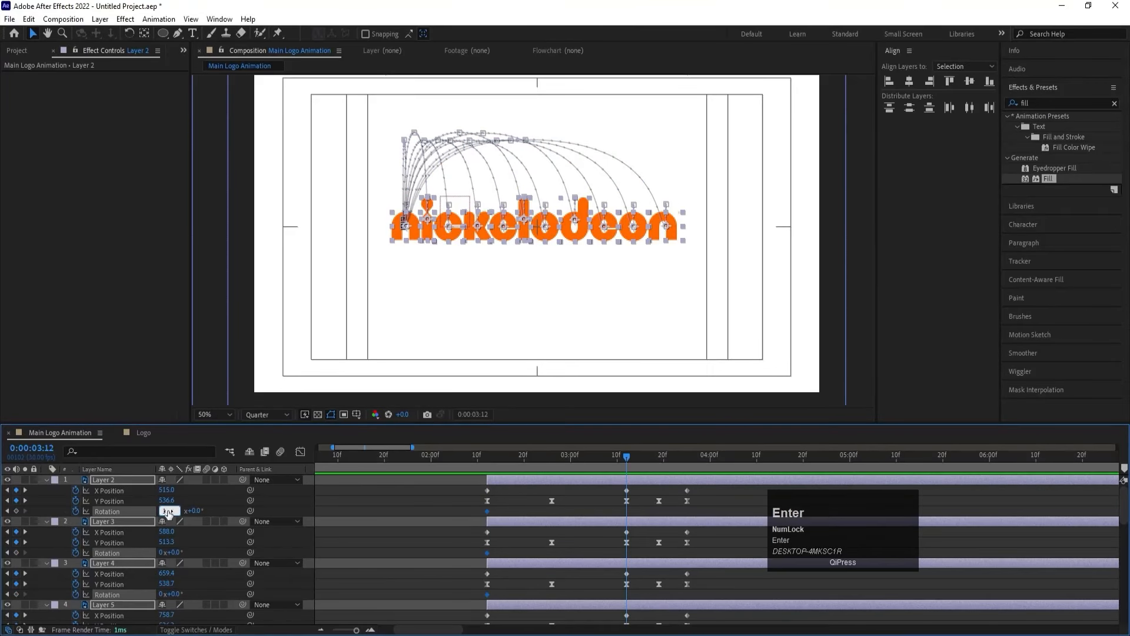
# Step: Preview the spinning letters from 0:00:02:09, and play the whole logo animation from the beginning
pyautogui.click(474, 461)
pyautogui.press('space')
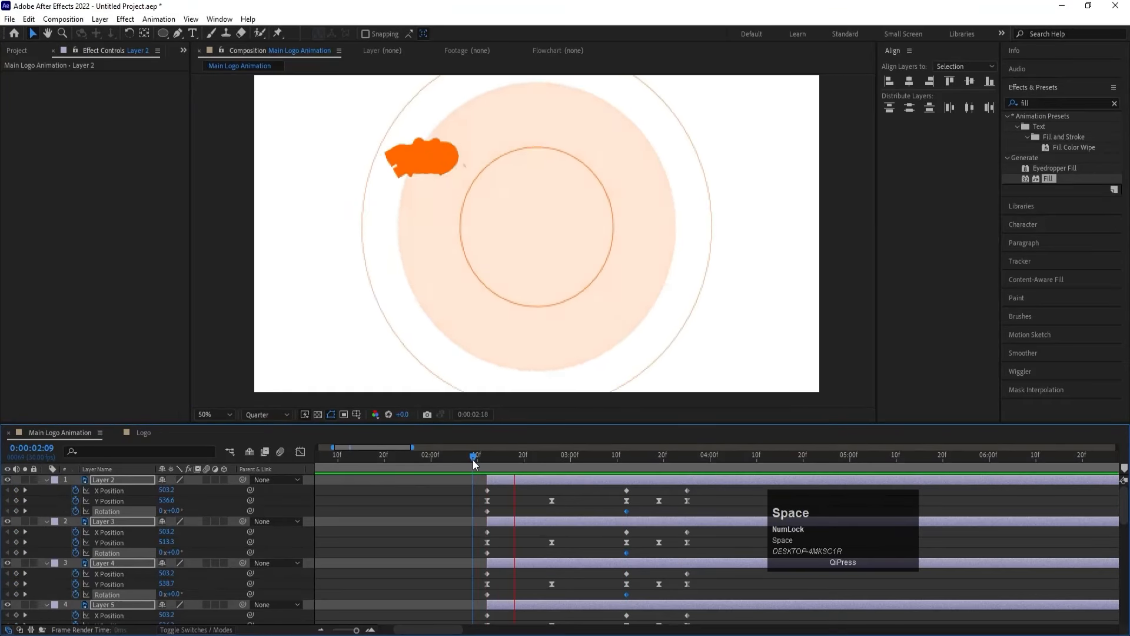
pyautogui.press('space')
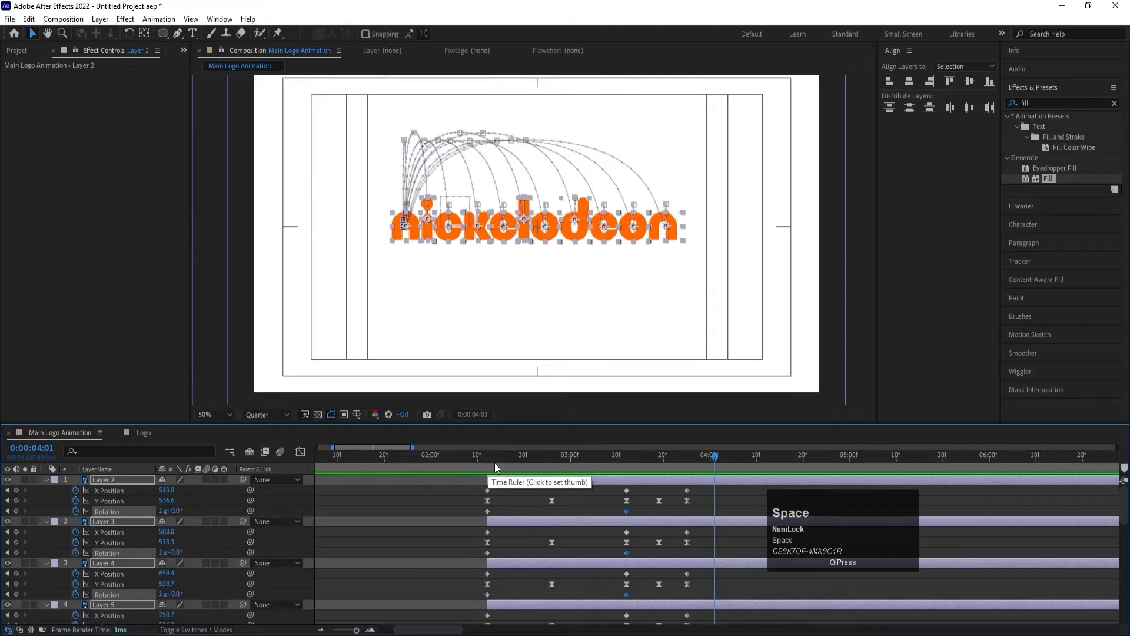
pyautogui.moveTo(494, 462); pyautogui.dragTo(189, 482)
pyautogui.press('space')
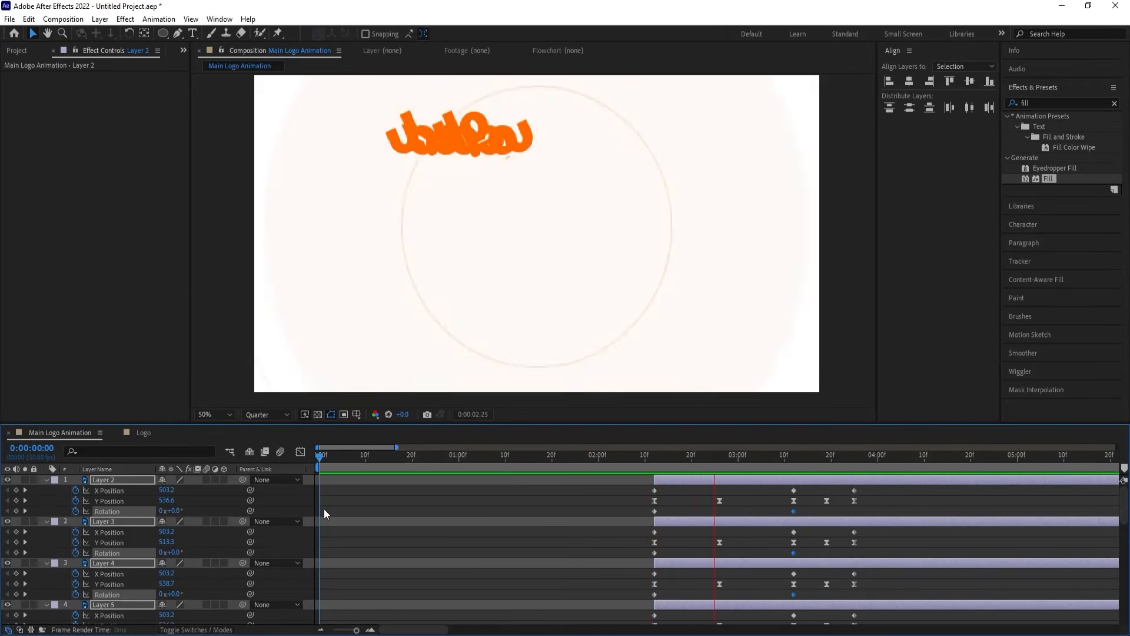
pyautogui.press('space')
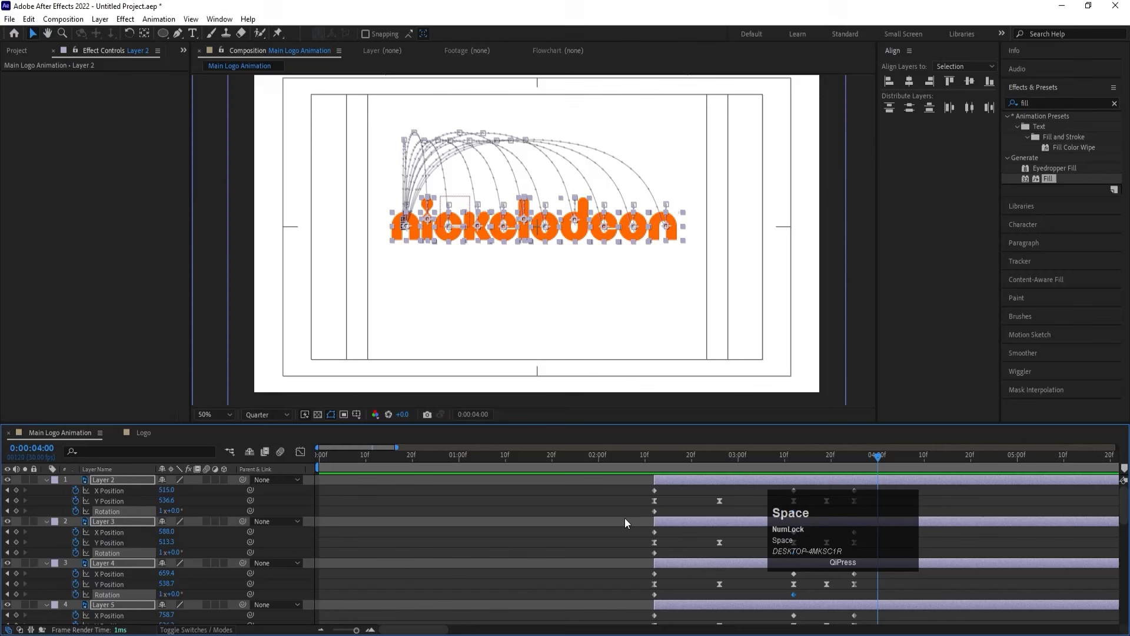
# Step: Deselect the layers and delay Layer 3 by one frame so it starts at 0:00:02:13
pyautogui.click(669, 497)
pyautogui.moveTo(659, 461); pyautogui.dragTo(655, 460)
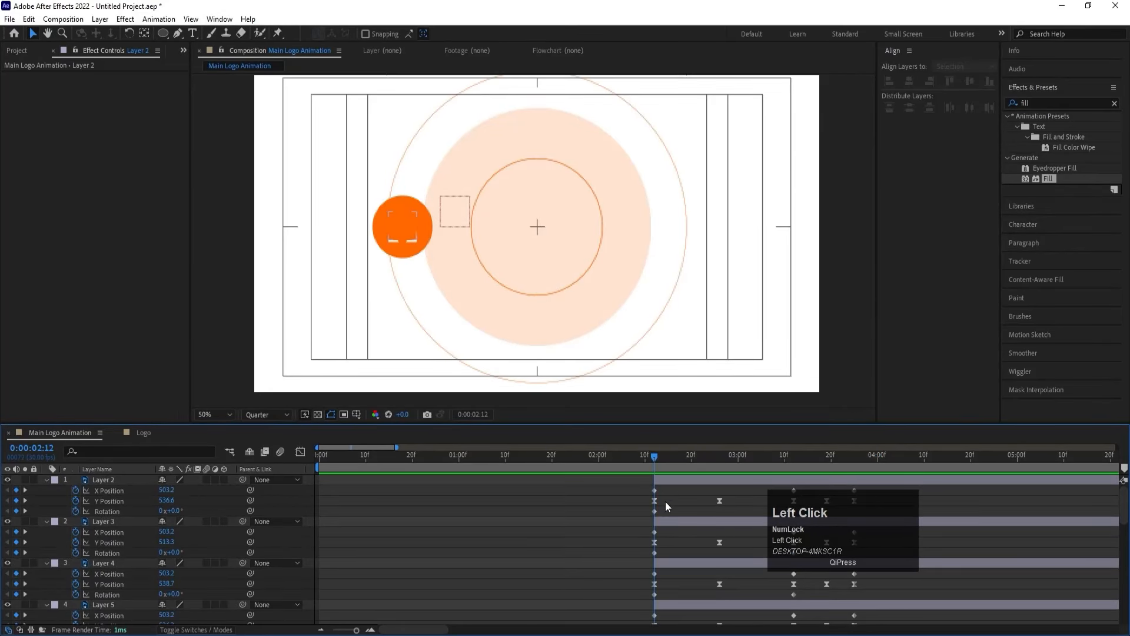
pyautogui.press('pagedown')
pyautogui.click(661, 521)
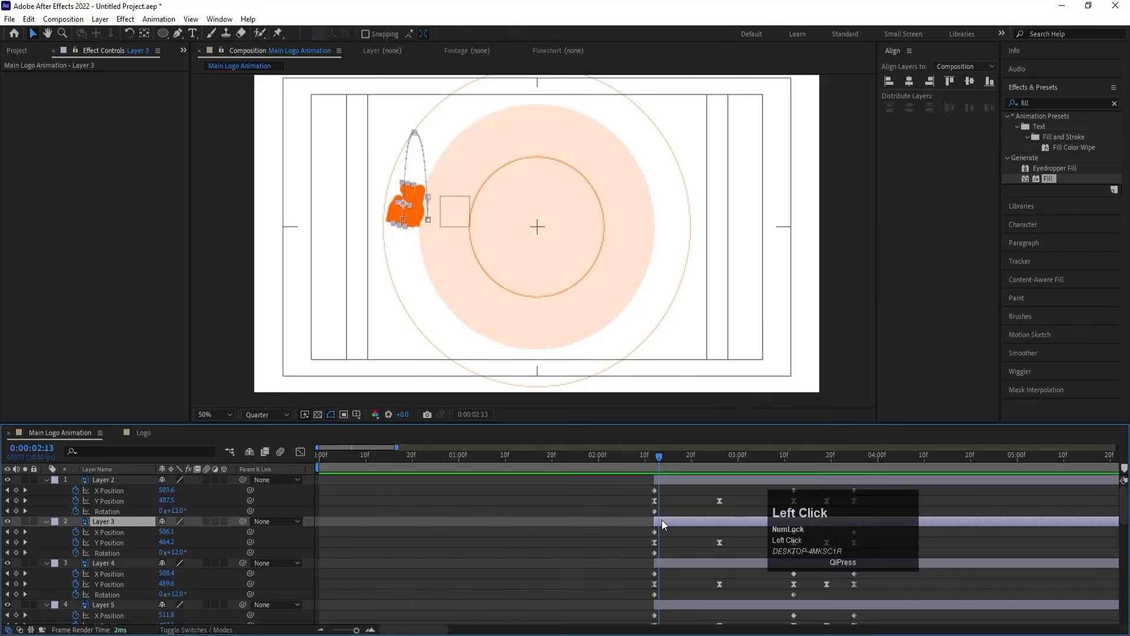
pyautogui.hotkey('alt', 'pagedown')
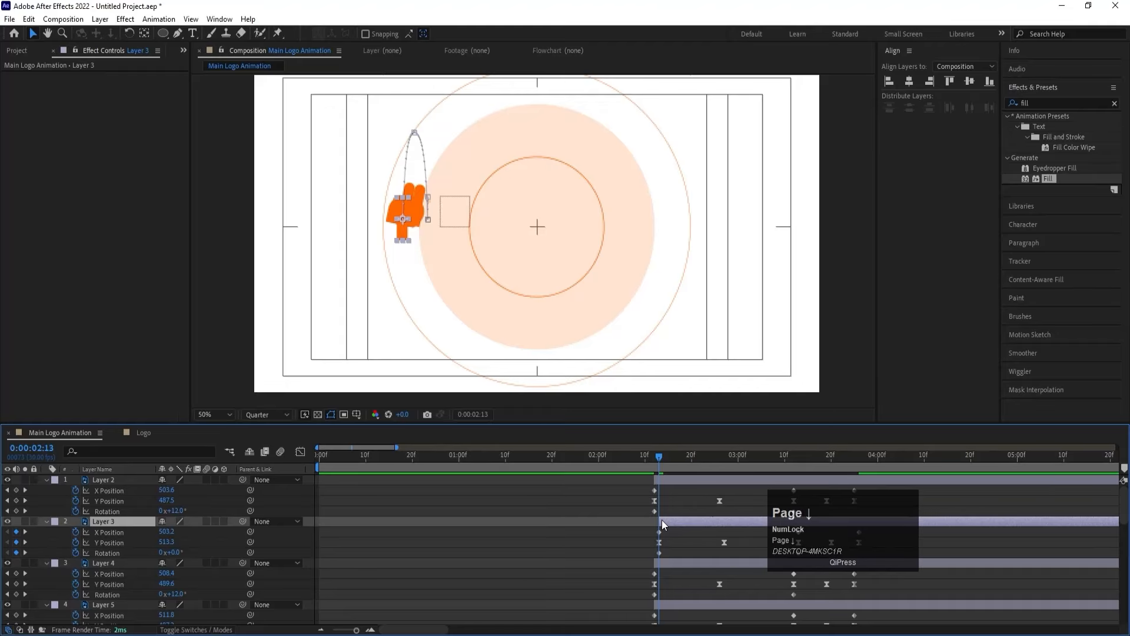
# Step: Delay Layer 4 by two frames and Layer 5 by three frames relative to Layer 2
pyautogui.click(662, 560)
pyautogui.scroll(-1, 663, 560)
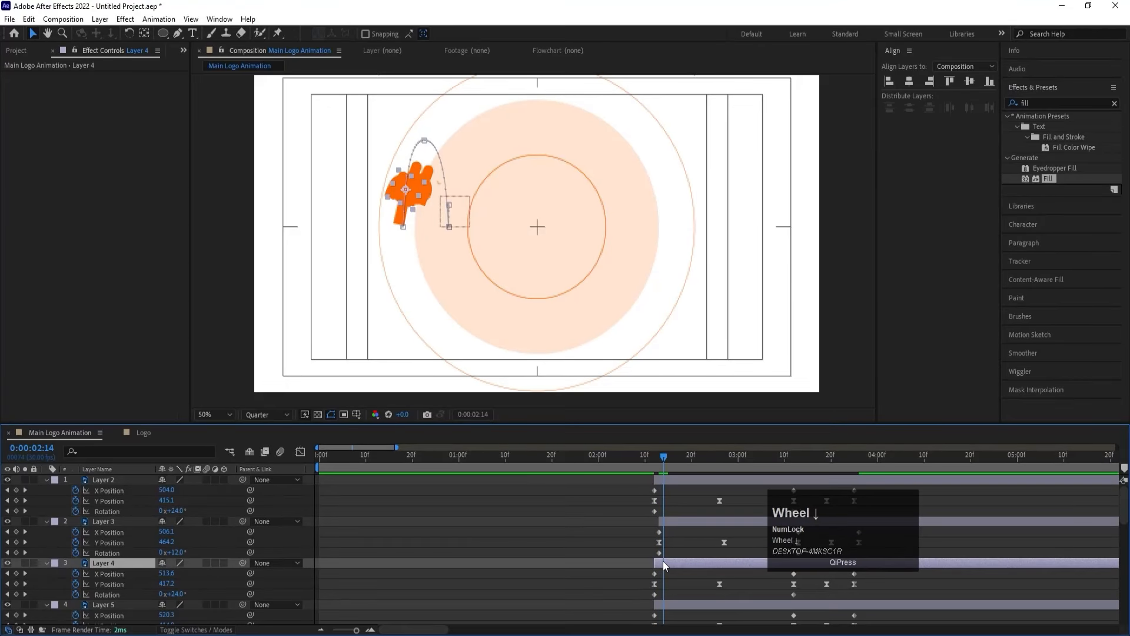
pyautogui.hotkey('alt', 'pagedown')
pyautogui.hotkey('alt', 'pagedown')
pyautogui.press('pagedown')
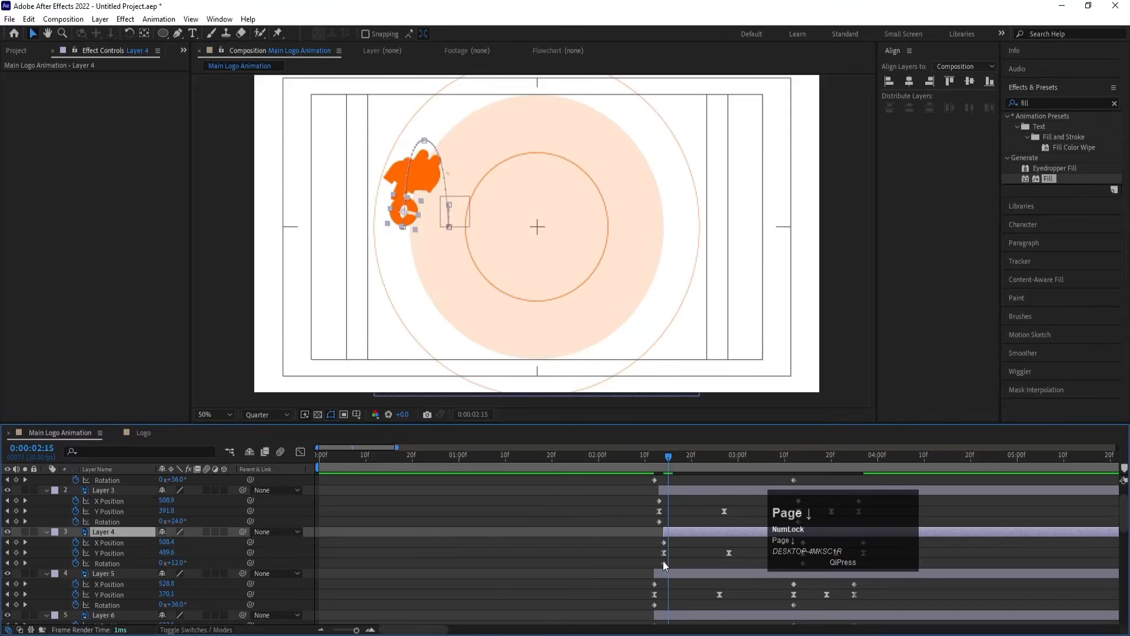
pyautogui.click(663, 571)
pyautogui.hotkey('alt', 'pagedown')
pyautogui.hotkey('alt', 'pagedown')
pyautogui.hotkey('alt', 'pagedown')
pyautogui.press('pagedown')
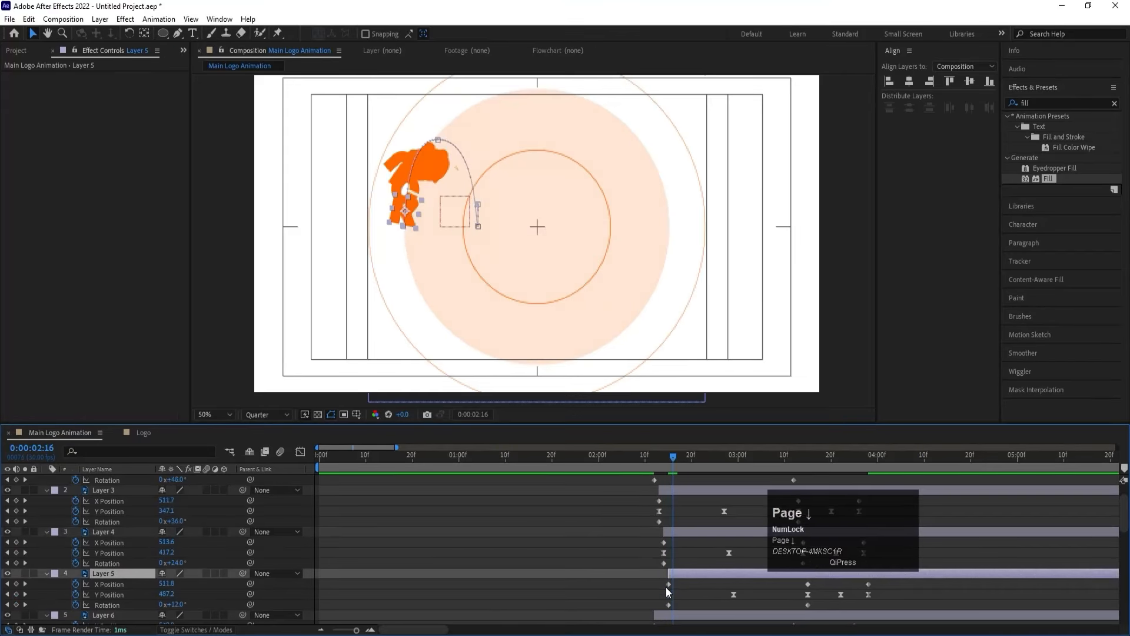
# Step: Delay Layer 6 by four frames so it starts one frame after Layer 5
pyautogui.scroll(-1, 666, 587)
pyautogui.click(665, 587)
pyautogui.hotkey('alt', 'pagedown')
pyautogui.hotkey('alt', 'pagedown')
pyautogui.hotkey('alt', 'pagedown')
pyautogui.hotkey('alt', 'pagedown')
pyautogui.scroll(-2, 666, 588)
pyautogui.press('pagedown')
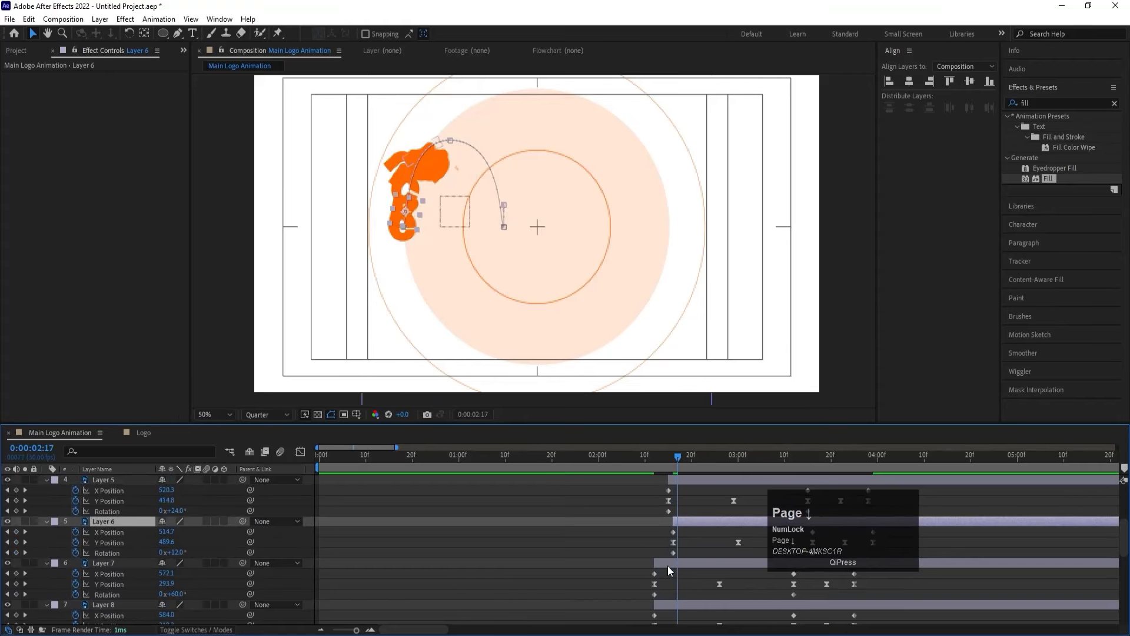
# Step: Delay Layer 7 by five frames so it starts one frame after Layer 6
pyautogui.click(668, 563)
pyautogui.hotkey('alt', 'pagedown')
pyautogui.hotkey('alt', 'pagedown')
pyautogui.hotkey('alt', 'pagedown')
pyautogui.hotkey('alt', 'pagedown')
pyautogui.hotkey('alt', 'pagedown')
pyautogui.press('pagedown')
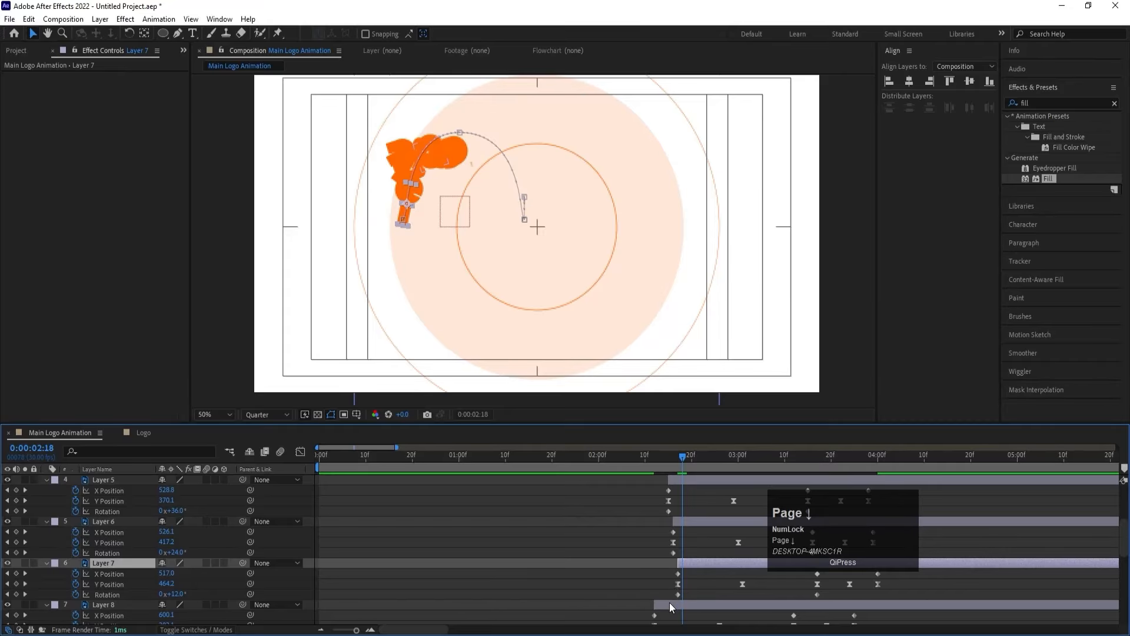
# Step: Delay Layer 8 by six frames so it starts one frame after Layer 7
pyautogui.click(670, 602)
pyautogui.hotkey('alt', 'pagedown')
pyautogui.hotkey('alt', 'pagedown')
pyautogui.hotkey('alt', 'pagedown')
pyautogui.hotkey('alt', 'pagedown')
pyautogui.hotkey('alt', 'pagedown')
pyautogui.hotkey('alt', 'pagedown')
pyautogui.press('pagedown')
pyautogui.scroll(-2, 669, 602)
# Step: Delay Layer 9 by seven frames so it starts one frame after Layer 8
pyautogui.click(686, 584)
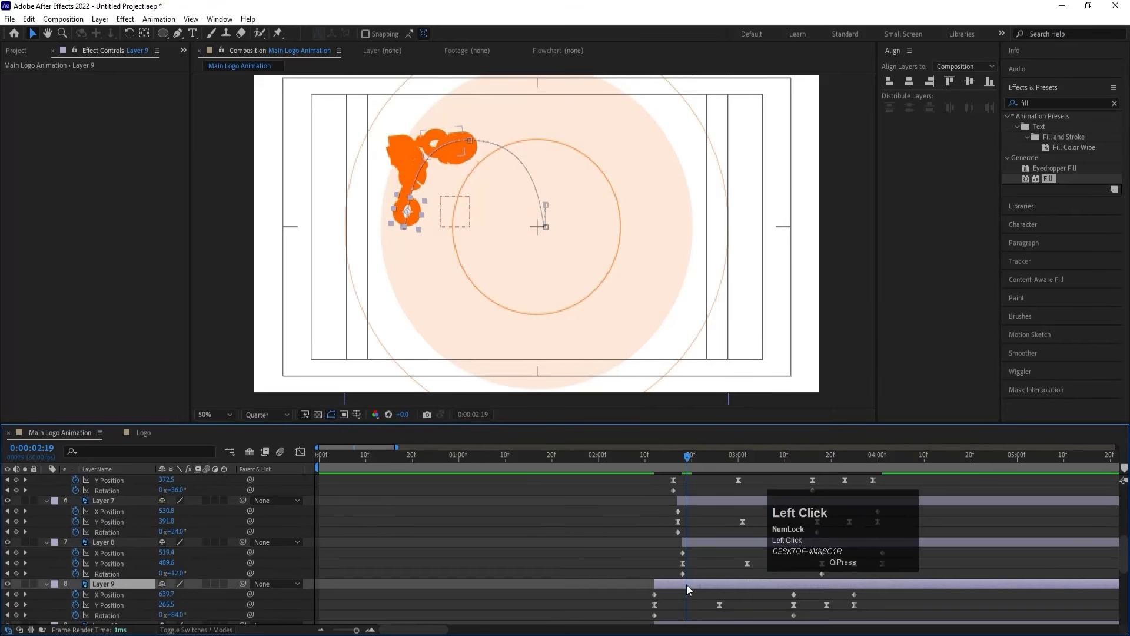
pyautogui.hotkey('alt', 'pagedown')
pyautogui.hotkey('alt', 'pagedown')
pyautogui.hotkey('alt', 'pagedown')
pyautogui.hotkey('alt', 'pagedown')
pyautogui.hotkey('alt', 'pagedown')
pyautogui.hotkey('alt', 'pagedown')
pyautogui.hotkey('alt', 'pagedown')
pyautogui.press('pagedown')
pyautogui.scroll(-2, 687, 585)
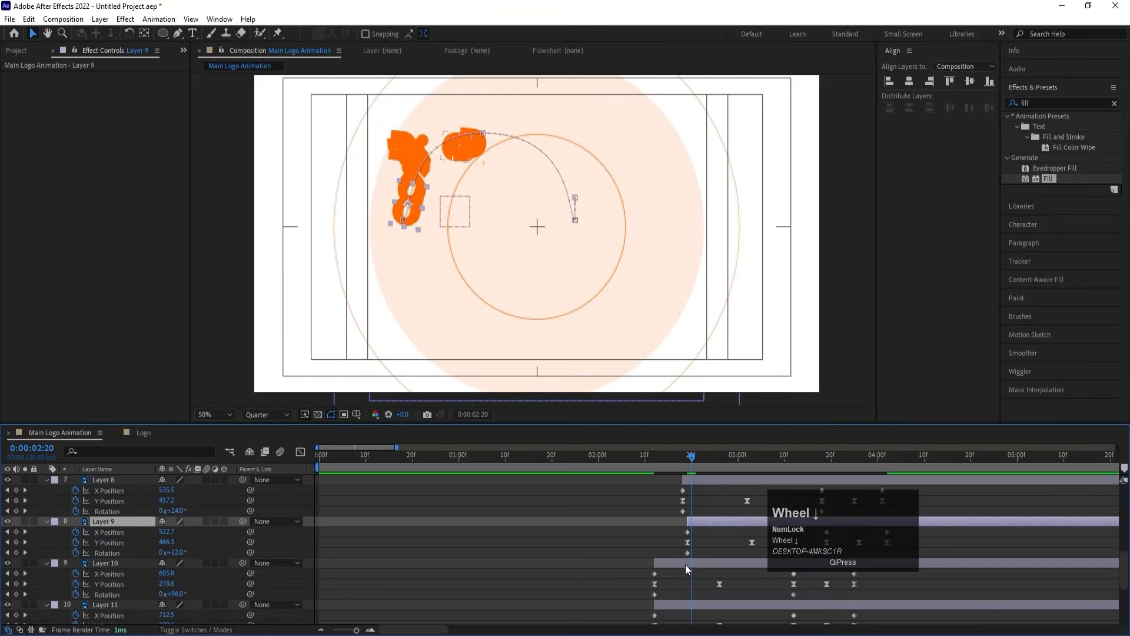
# Step: Delay Layer 10 by eight frames so it starts one frame after Layer 9
pyautogui.click(685, 564)
pyautogui.hotkey('alt', 'pagedown')
pyautogui.hotkey('alt', 'pagedown')
pyautogui.hotkey('alt', 'pagedown')
pyautogui.hotkey('alt', 'pagedown')
pyautogui.hotkey('alt', 'pagedown')
pyautogui.hotkey('alt', 'pagedown')
pyautogui.hotkey('alt', 'pagedown')
pyautogui.hotkey('alt', 'pagedown')
pyautogui.press('pagedown')
pyautogui.scroll(-2, 685, 563)
# Step: Delay Layer 11 by nine frames so it starts one frame after Layer 10
pyautogui.click(687, 571)
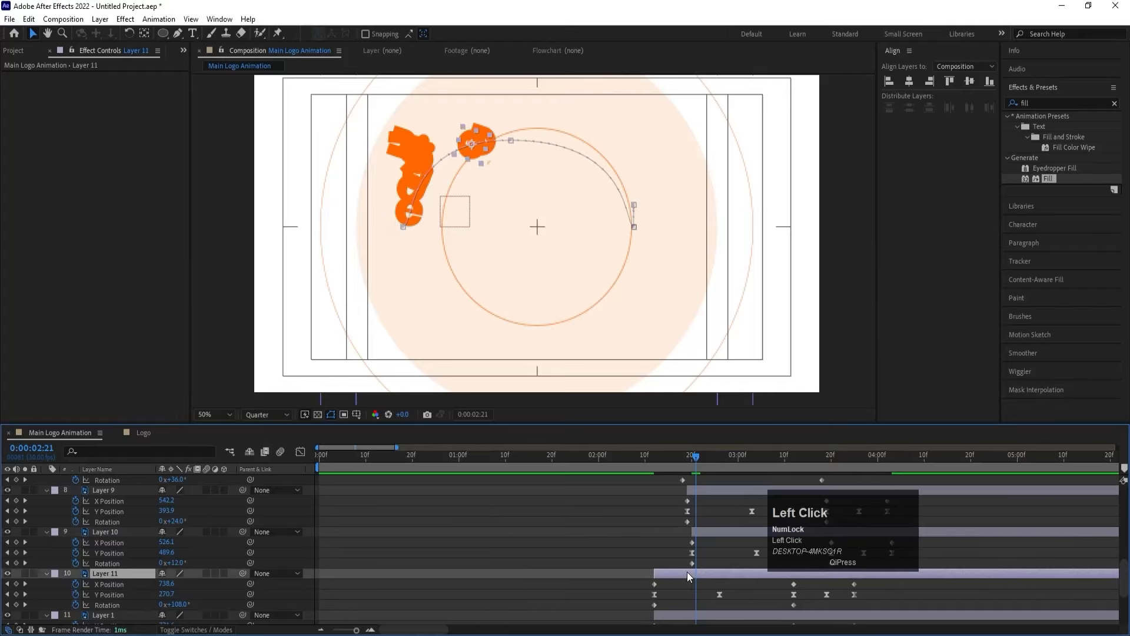
pyautogui.hotkey('alt', 'pagedown')
pyautogui.hotkey('alt', 'pagedown')
pyautogui.hotkey('alt', 'pagedown')
pyautogui.hotkey('alt', 'pagedown')
pyautogui.hotkey('alt', 'pagedown')
pyautogui.hotkey('alt', 'pagedown')
pyautogui.hotkey('alt', 'pagedown')
pyautogui.hotkey('alt', 'pagedown')
pyautogui.hotkey('alt', 'pagedown')
pyautogui.press('pagedown')
pyautogui.scroll(-2, 686, 571)
# Step: Delay Layer 1 by ten frames so it starts at 0:00:02:22, one frame after Layer 11
pyautogui.click(673, 587)
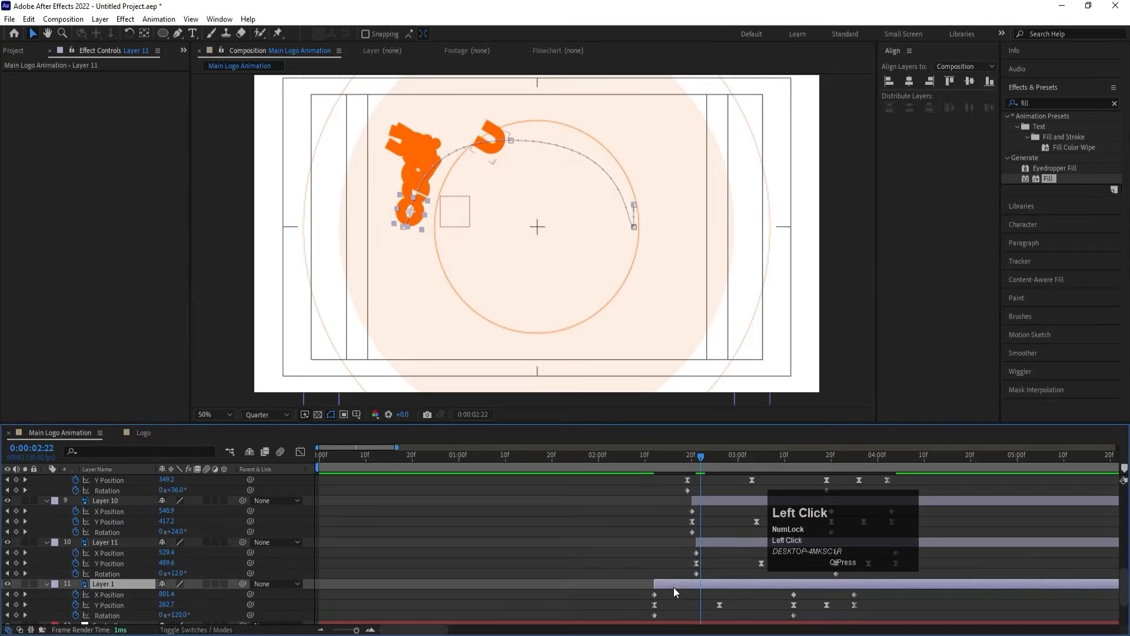
pyautogui.hotkey('alt', 'pagedown')
pyautogui.hotkey('alt', 'pagedown')
pyautogui.hotkey('alt', 'pagedown')
pyautogui.hotkey('alt', 'pagedown')
pyautogui.hotkey('alt', 'pagedown')
pyautogui.hotkey('alt', 'pagedown')
pyautogui.hotkey('alt', 'pagedown')
pyautogui.hotkey('alt', 'pagedown')
pyautogui.hotkey('alt', 'pagedown')
pyautogui.hotkey('alt', 'pagedown')
# Step: Preview the staggered letters from 0:00:02:22 and again from 0:00:01:16
pyautogui.press('space')
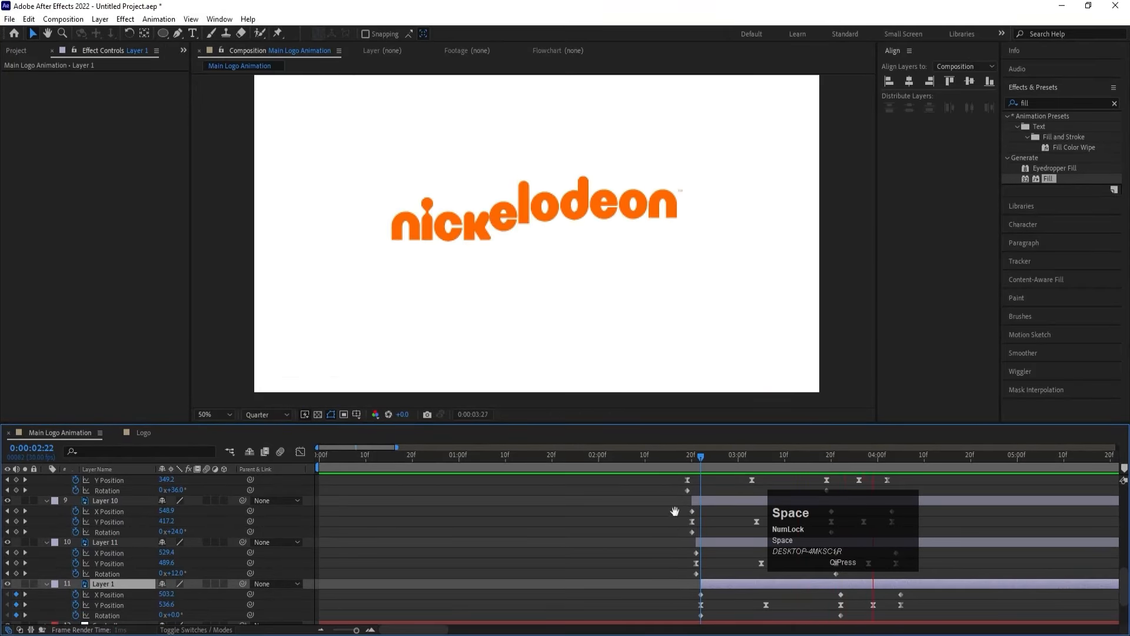
pyautogui.click(684, 461)
pyautogui.click(532, 464)
pyautogui.press('space')
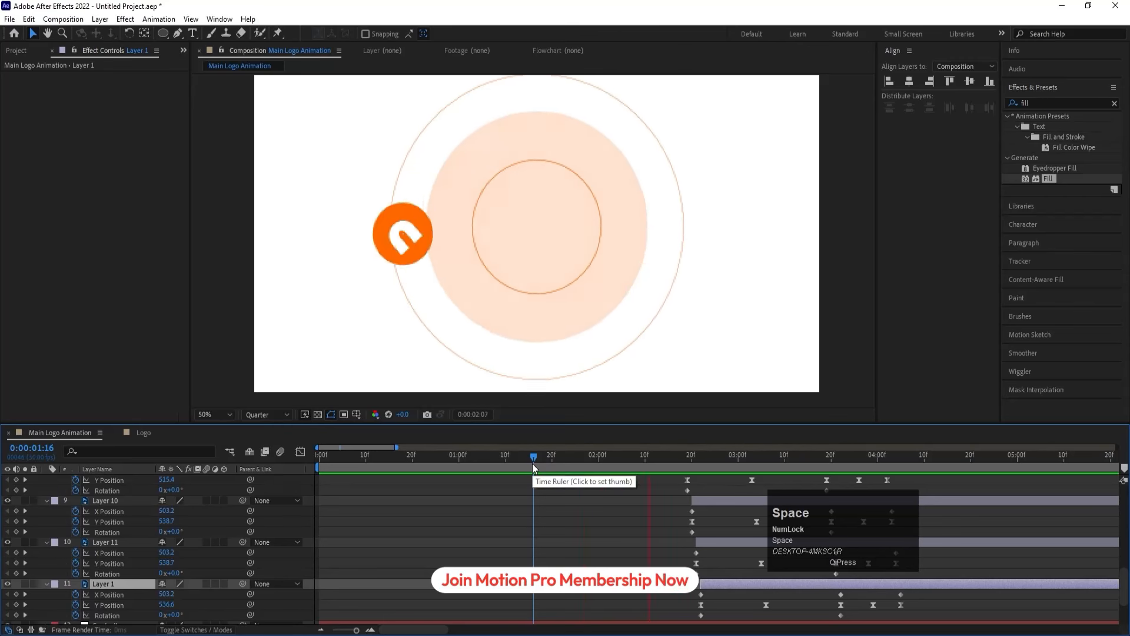
pyautogui.press('space')
# Step: Show more of the timeline and play the whole logo animation from the beginning
pyautogui.scroll(5, 697, 533)
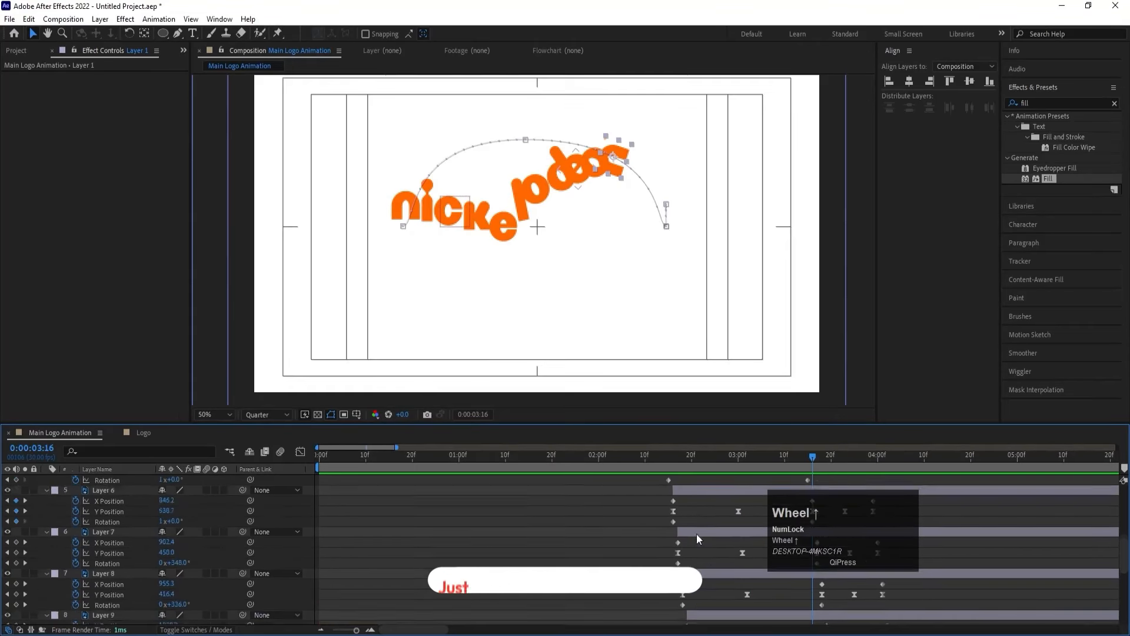
pyautogui.scroll(5, 697, 533)
pyautogui.press('-')
pyautogui.press('-')
pyautogui.press('-')
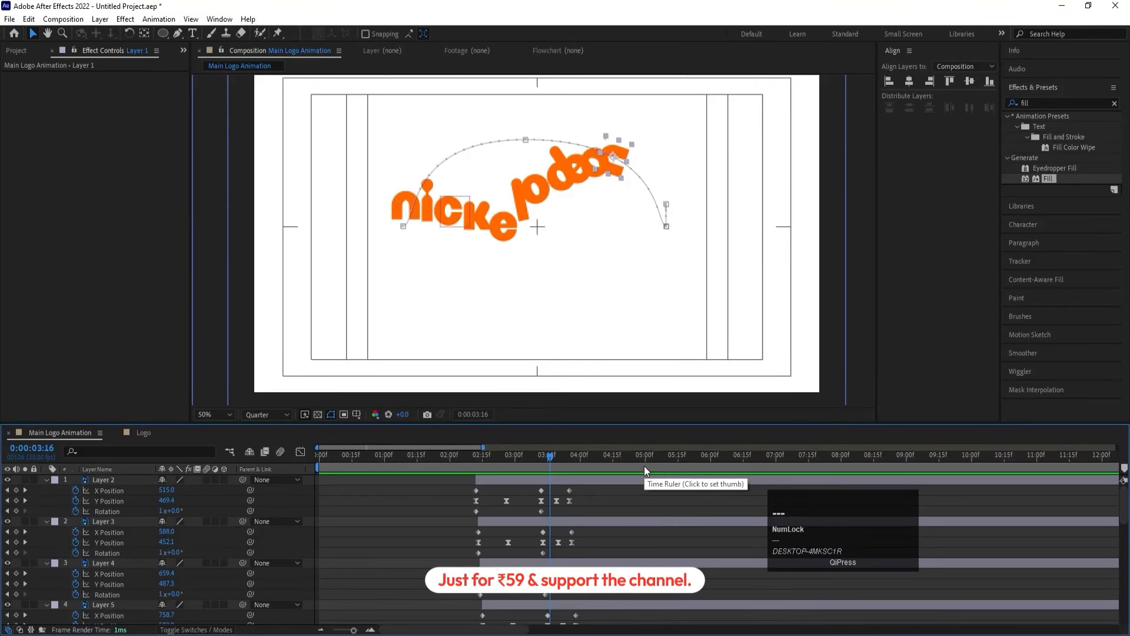
pyautogui.press('-')
pyautogui.click(383, 454)
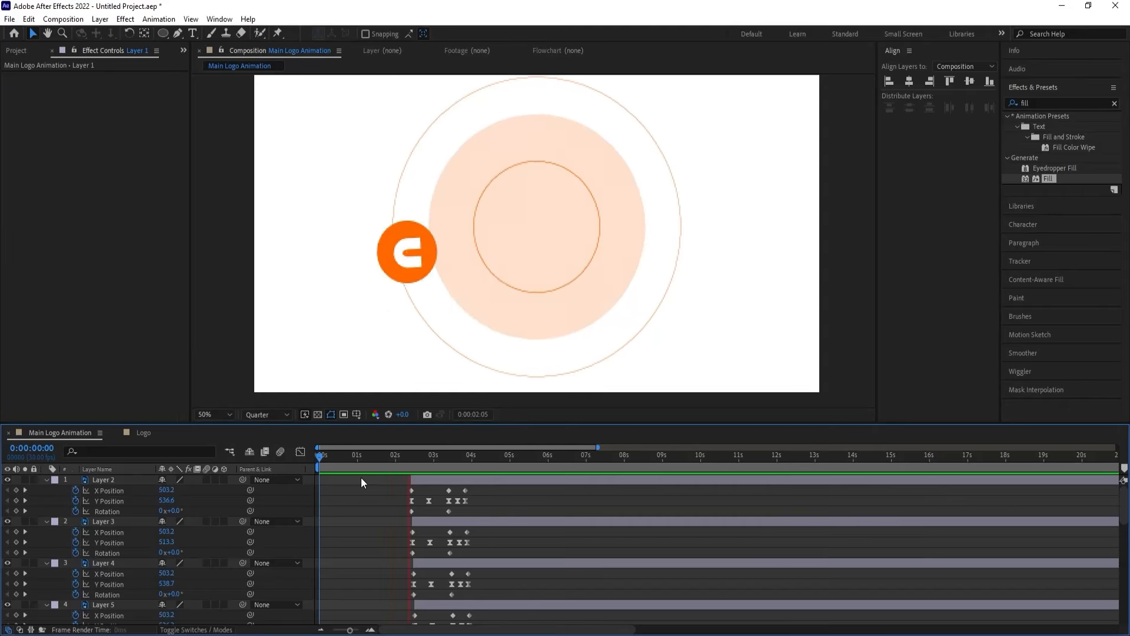
pyautogui.press('space')
# Step: Realign the start of all letter layers, from Layer 2 through Layer 1, to 0:00:02:12
pyautogui.moveTo(413, 461); pyautogui.dragTo(418, 460)
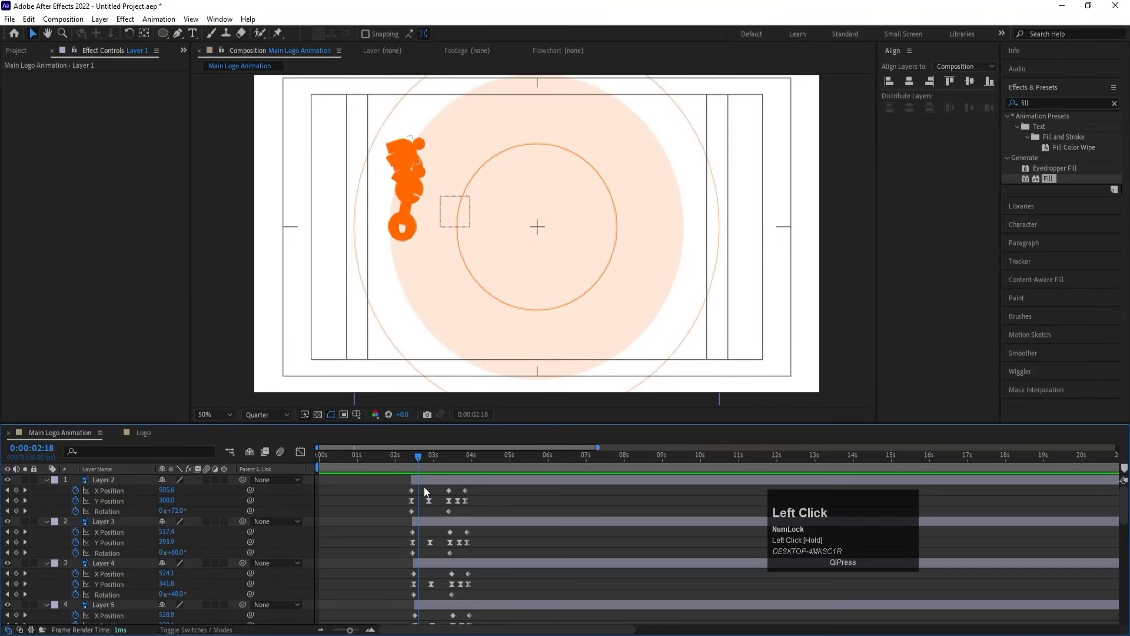
pyautogui.press('=')
pyautogui.press('=')
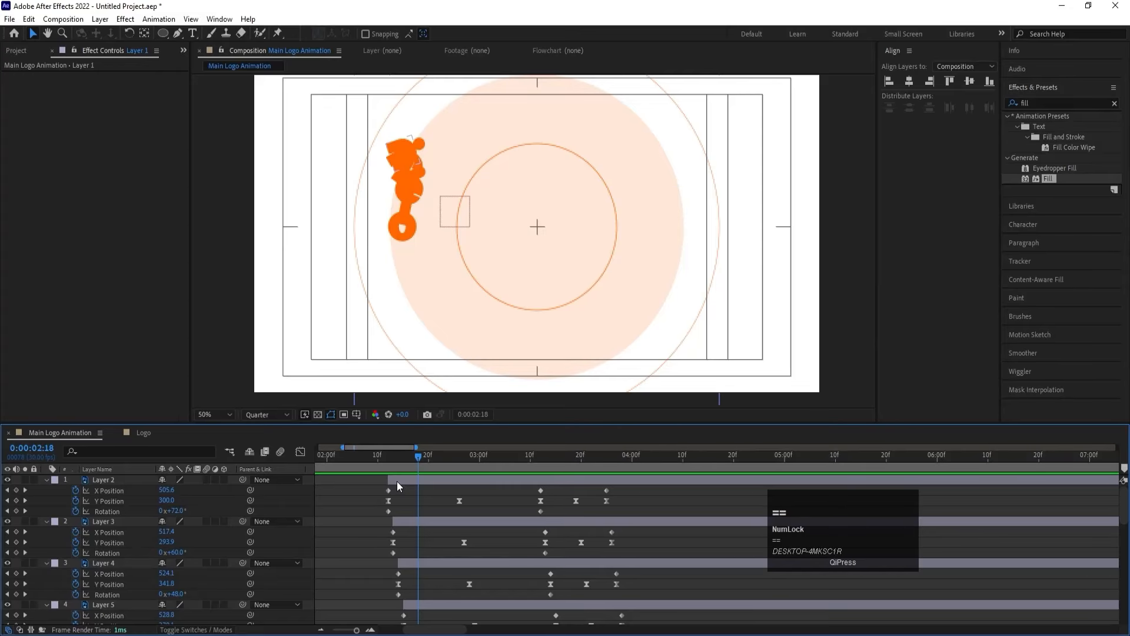
pyautogui.moveTo(391, 459); pyautogui.dragTo(389, 458)
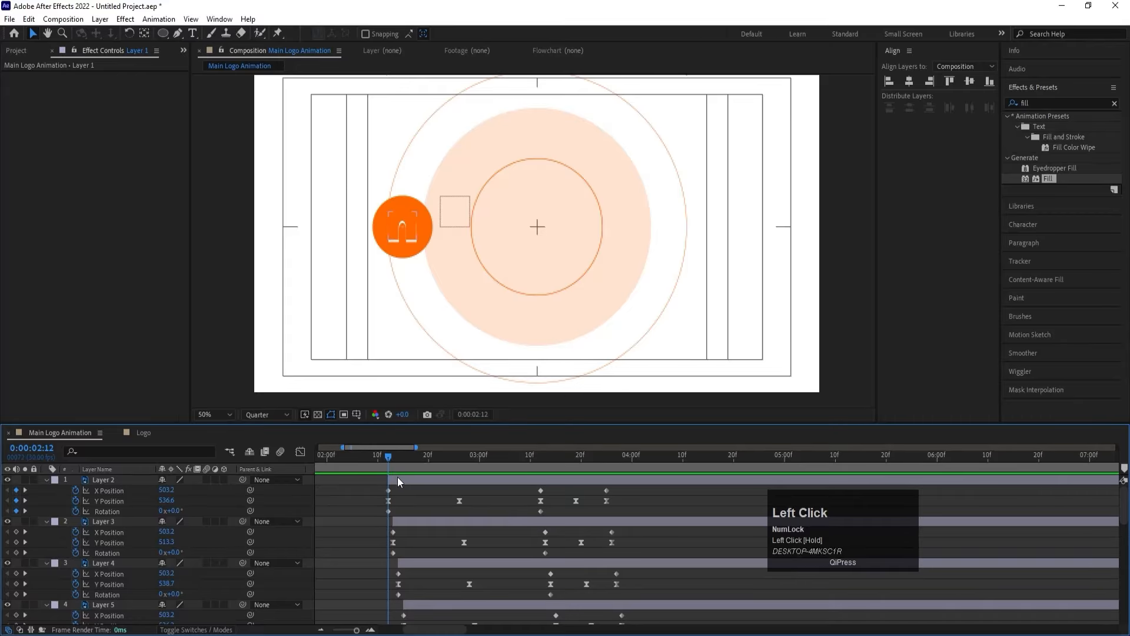
pyautogui.click(398, 480)
pyautogui.scroll(-10, 405, 518)
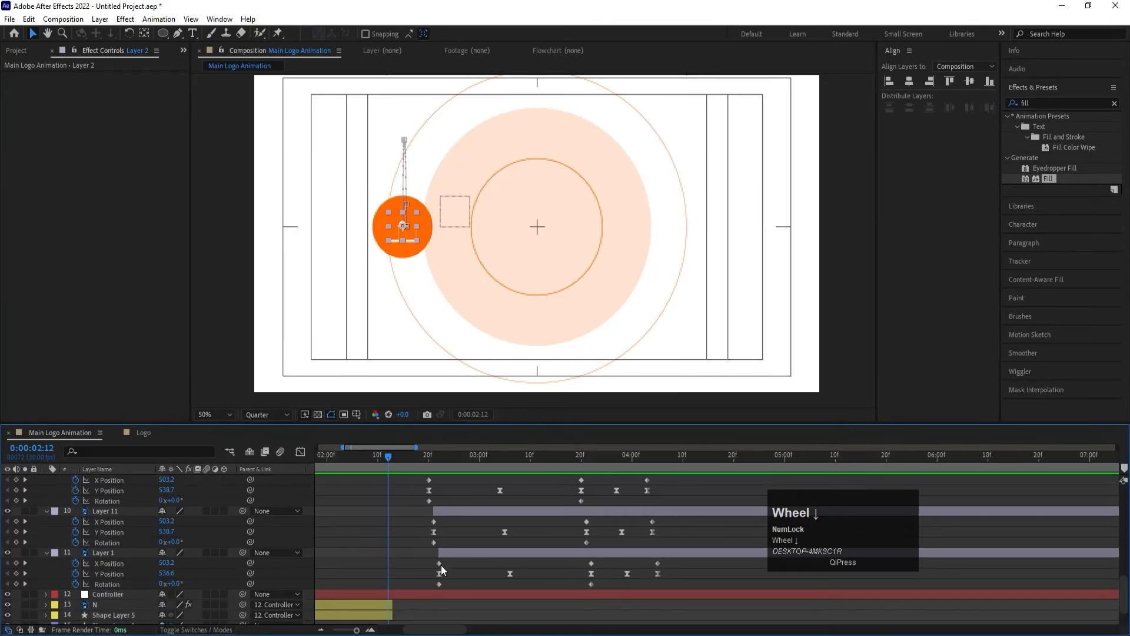
pyautogui.keyDown('shift'); pyautogui.click(447, 553); pyautogui.keyUp('shift')
pyautogui.press('[')
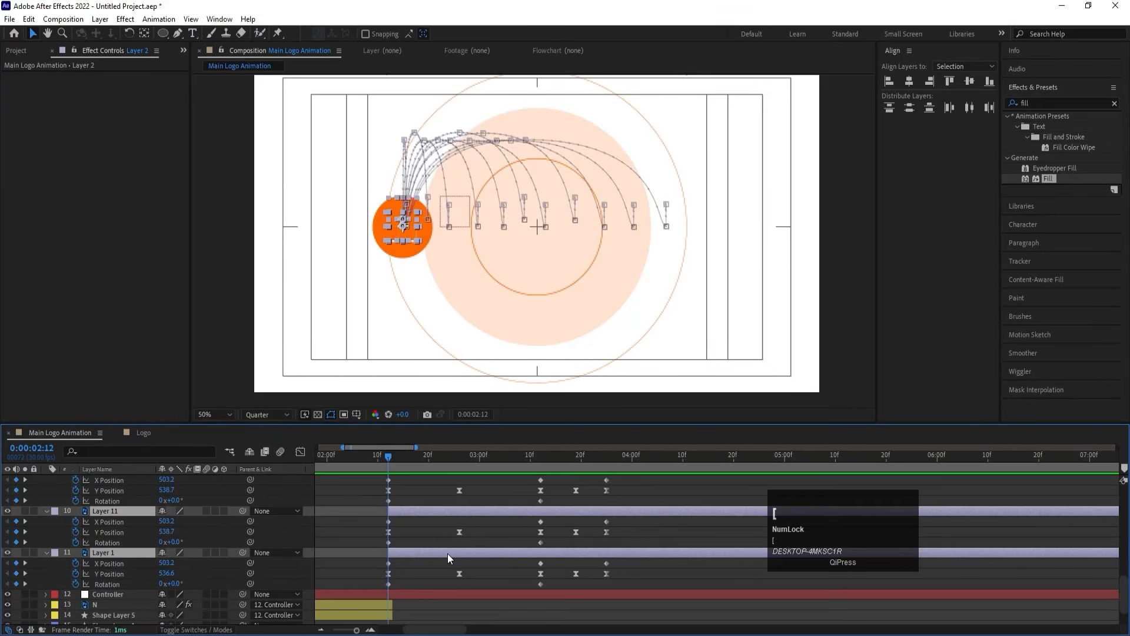
# Step: Try stretching Layer 3's position and rotation keyframes slightly from 0:00:02:12, and preview the result
pyautogui.scroll(3, 447, 556)
pyautogui.scroll(3, 447, 565)
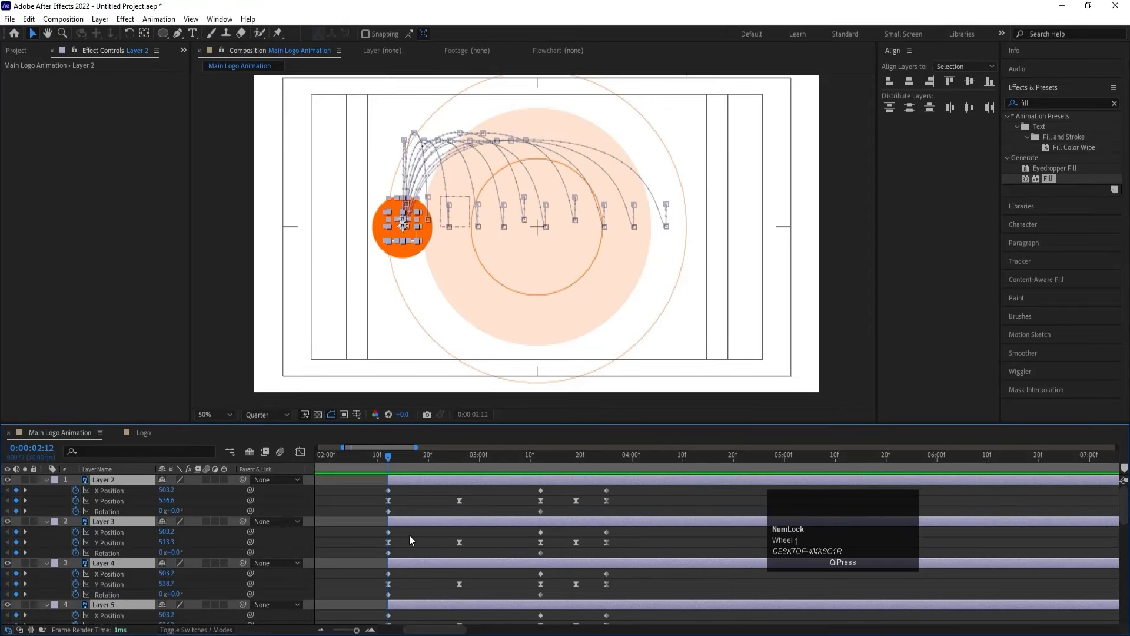
pyautogui.moveTo(374, 526); pyautogui.dragTo(617, 531)
pyautogui.press('space')
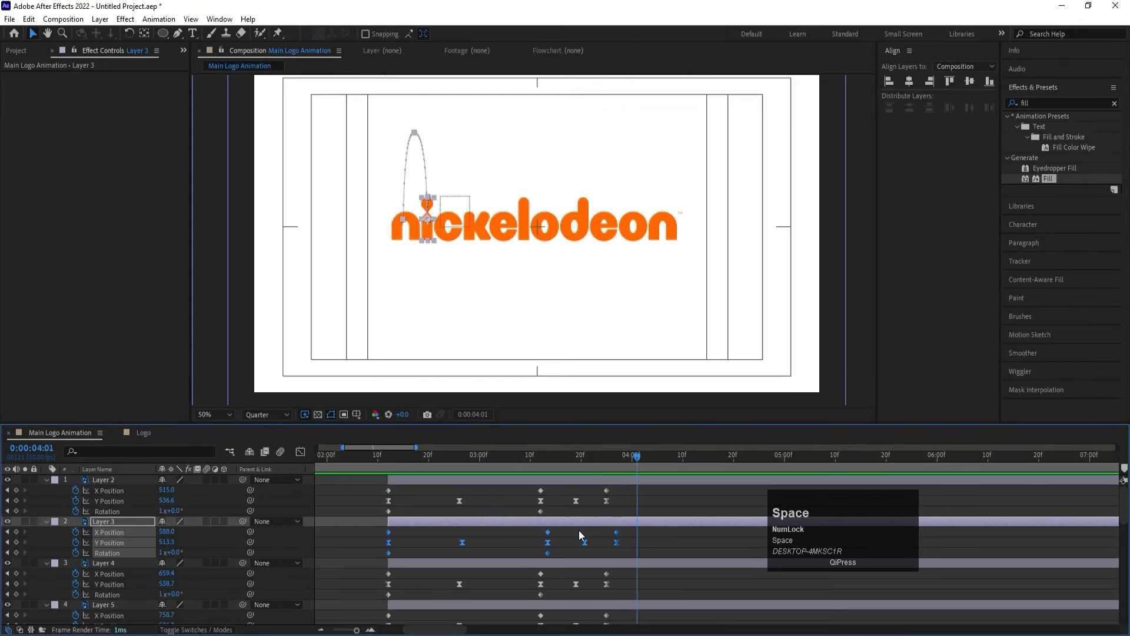
pyautogui.press('space')
# Step: Stretch Layer 11's position and rotation keyframes to end at about 0:00:03:27 and Layer 10's at about 0:00:04:00, keeping their start at 0:00:02:12
pyautogui.scroll(-8, 559, 563)
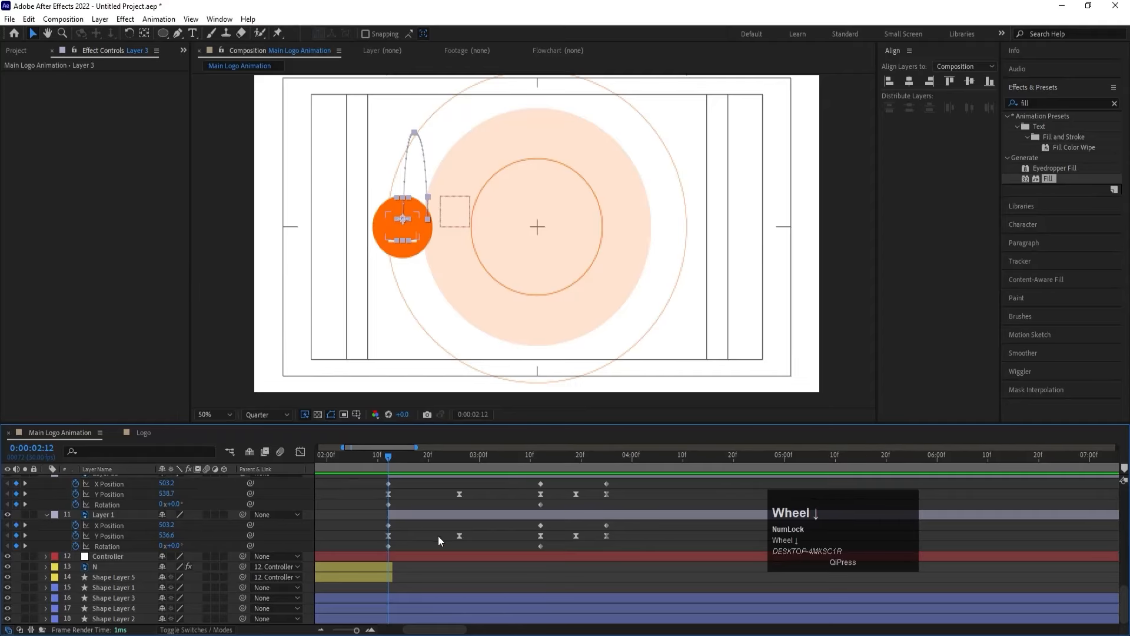
pyautogui.click(418, 514)
pyautogui.scroll(1, 556, 527)
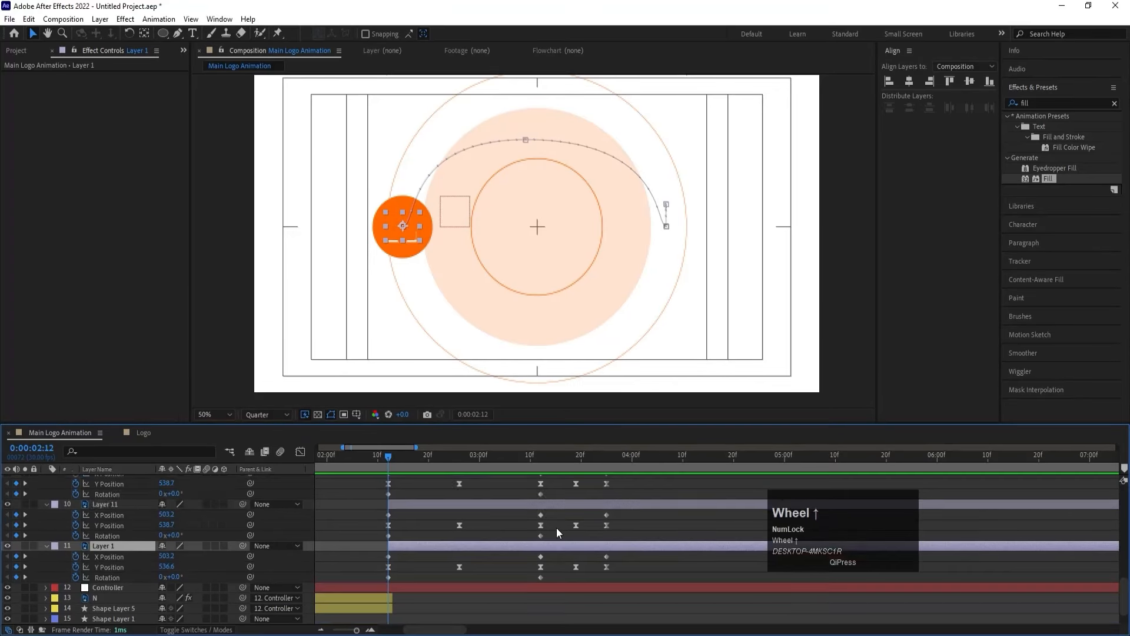
pyautogui.press('-')
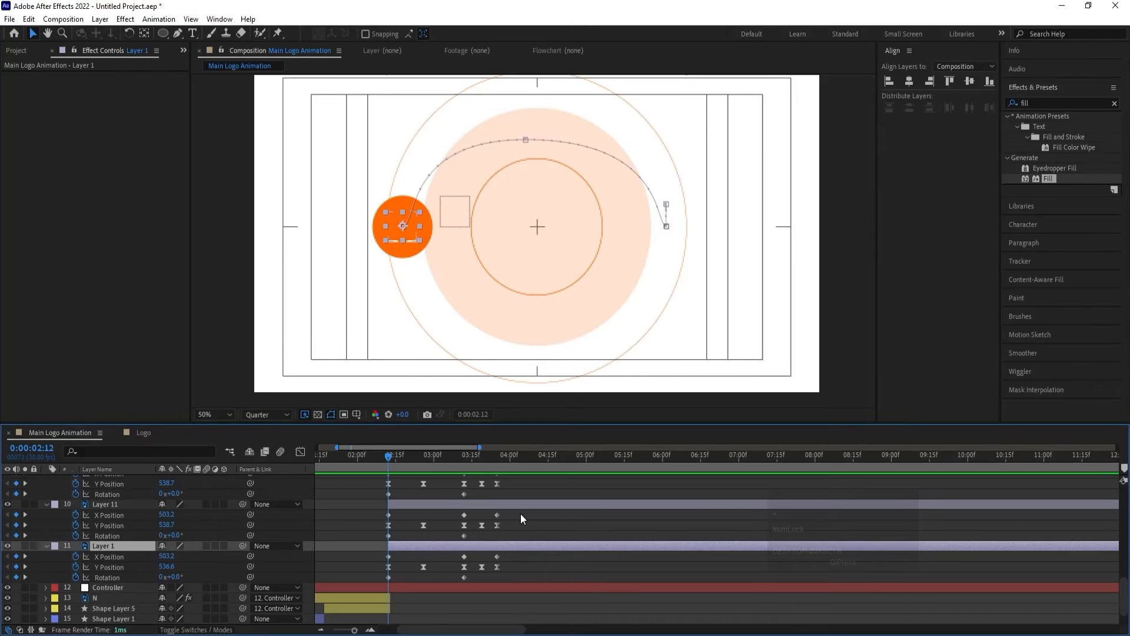
pyautogui.moveTo(520, 513); pyautogui.dragTo(384, 544)
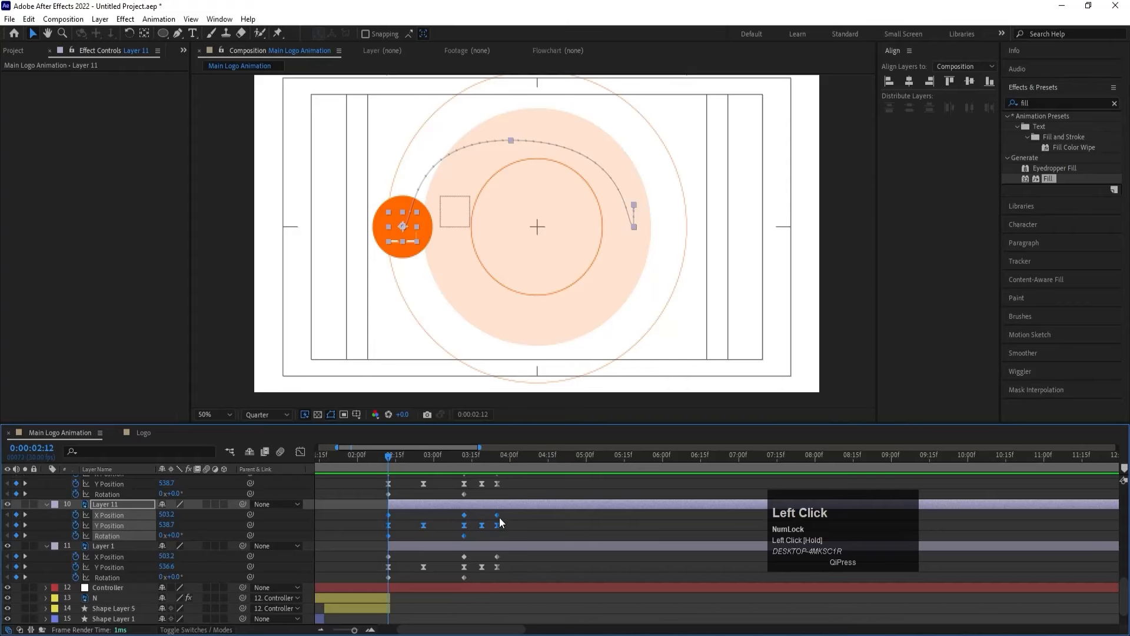
pyautogui.moveTo(497, 515); pyautogui.dragTo(380, 537)
pyautogui.scroll(1, 503, 514)
pyautogui.moveTo(504, 504); pyautogui.dragTo(374, 517)
pyautogui.scroll(1, 500, 564)
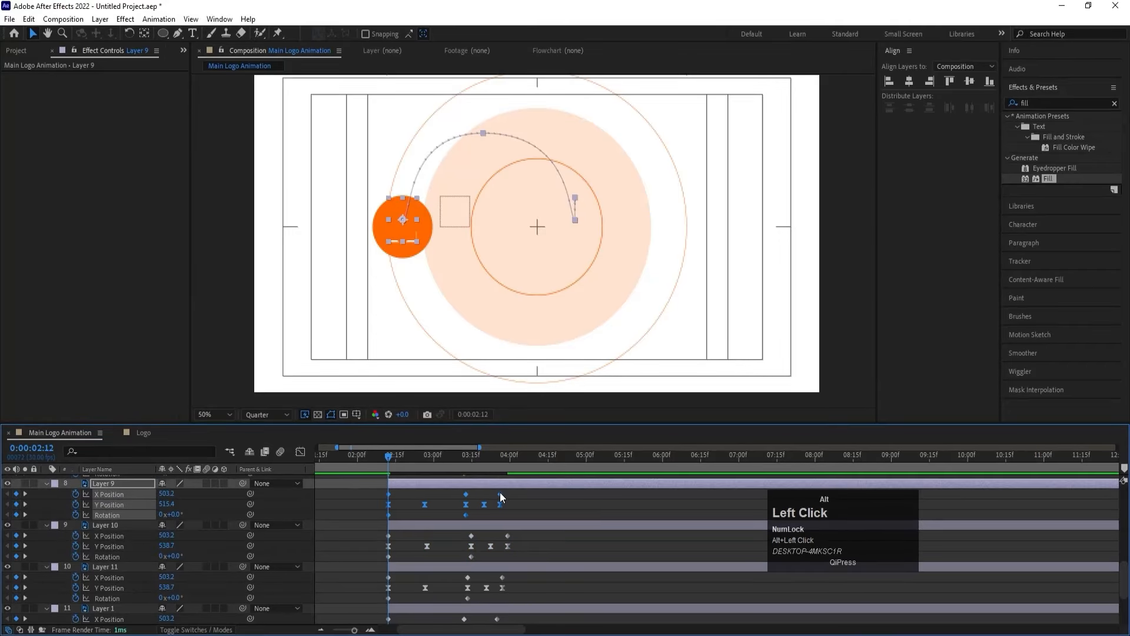
# Step: Stretch the keyframes of Layer 9 to end at about 0:00:04:01 and those of Layer 8 at about 0:00:04:03
pyautogui.moveTo(499, 493); pyautogui.dragTo(369, 547)
pyautogui.scroll(2, 512, 494)
pyautogui.keyDown('alt'); pyautogui.click(498, 515); pyautogui.keyUp('alt')
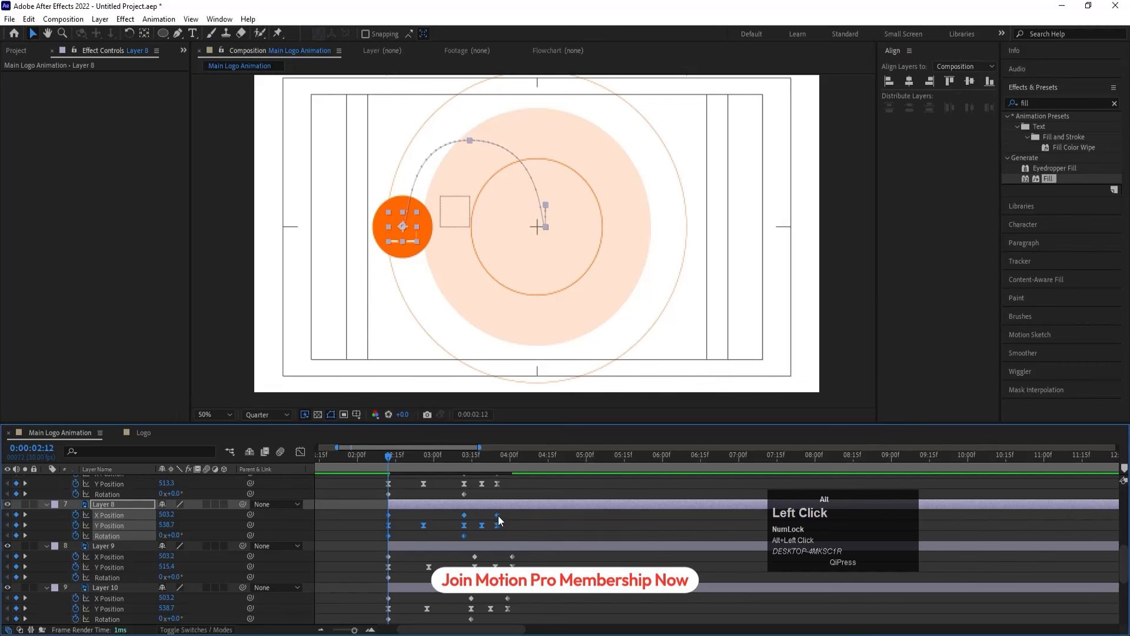
pyautogui.moveTo(498, 515); pyautogui.dragTo(397, 563)
# Step: Stretch the keyframes of Layer 7 to end at about 0:00:04:06 and those of Layer 6 at about 0:00:04:08
pyautogui.scroll(2, 503, 543)
pyautogui.keyDown('alt'); pyautogui.click(496, 538); pyautogui.keyUp('alt')
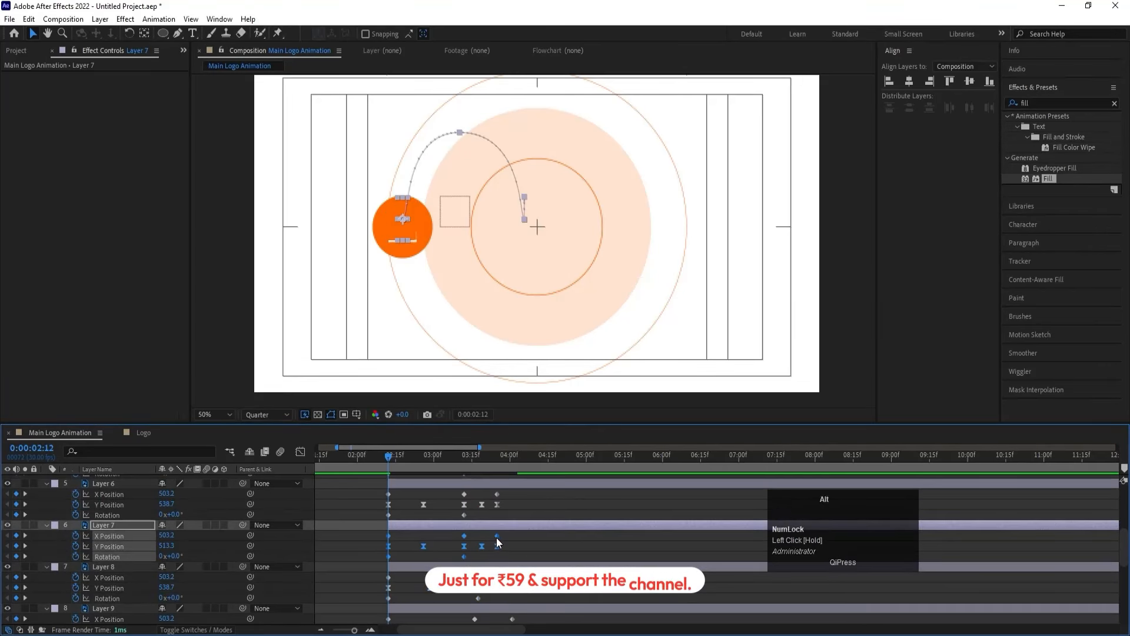
pyautogui.moveTo(496, 538); pyautogui.dragTo(524, 538)
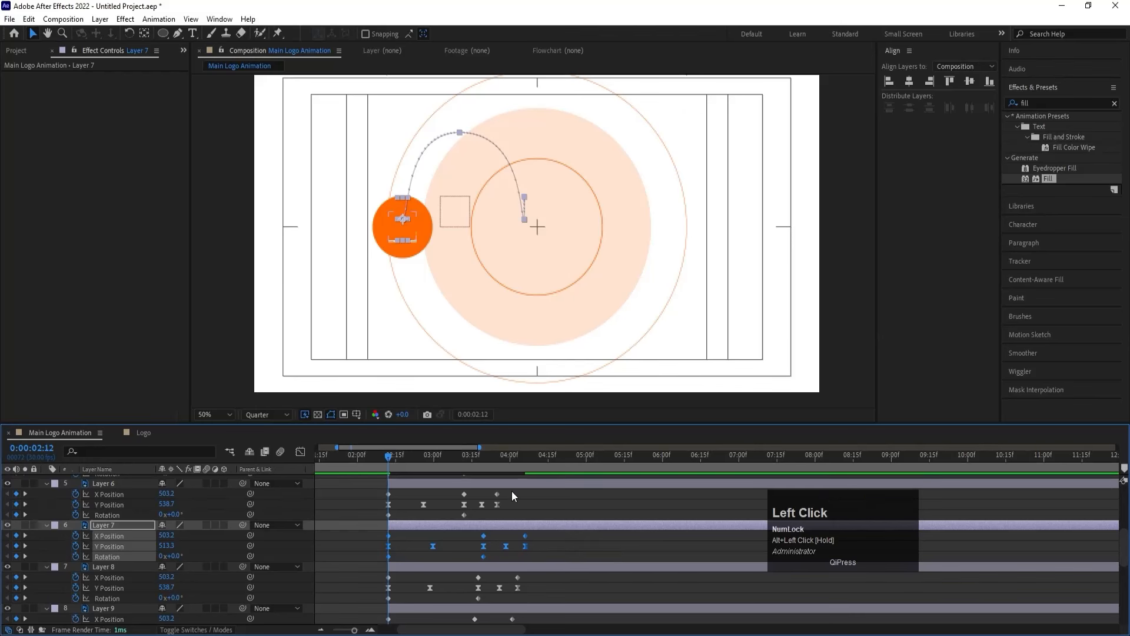
pyautogui.moveTo(511, 490); pyautogui.dragTo(384, 523)
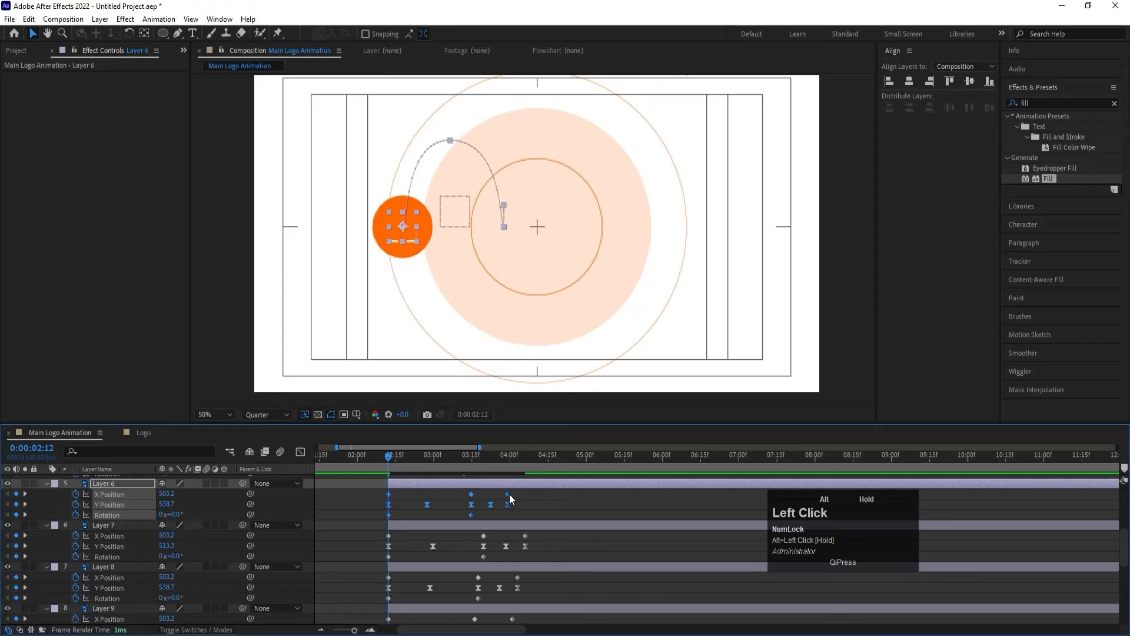
pyautogui.moveTo(510, 493); pyautogui.dragTo(416, 542)
# Step: Stretch the keyframes of Layer 5 to end at about 0:00:04:11 and those of Layer 4 at about 0:00:04:14
pyautogui.scroll(3, 531, 554)
pyautogui.moveTo(497, 514); pyautogui.dragTo(374, 558)
pyautogui.scroll(3, 518, 568)
pyautogui.moveTo(497, 534); pyautogui.dragTo(546, 538)
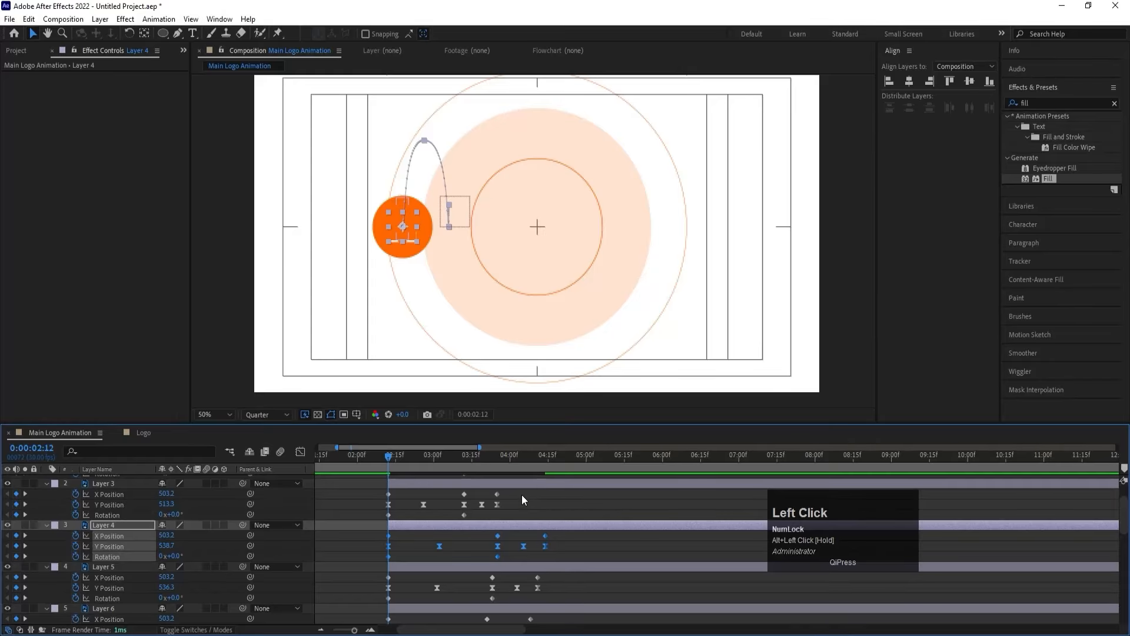
# Step: Stretch the keyframes of Layer 3 to end at about 0:00:04:16 and those of Layer 2 at about 0:00:04:18
pyautogui.moveTo(521, 492); pyautogui.dragTo(425, 507)
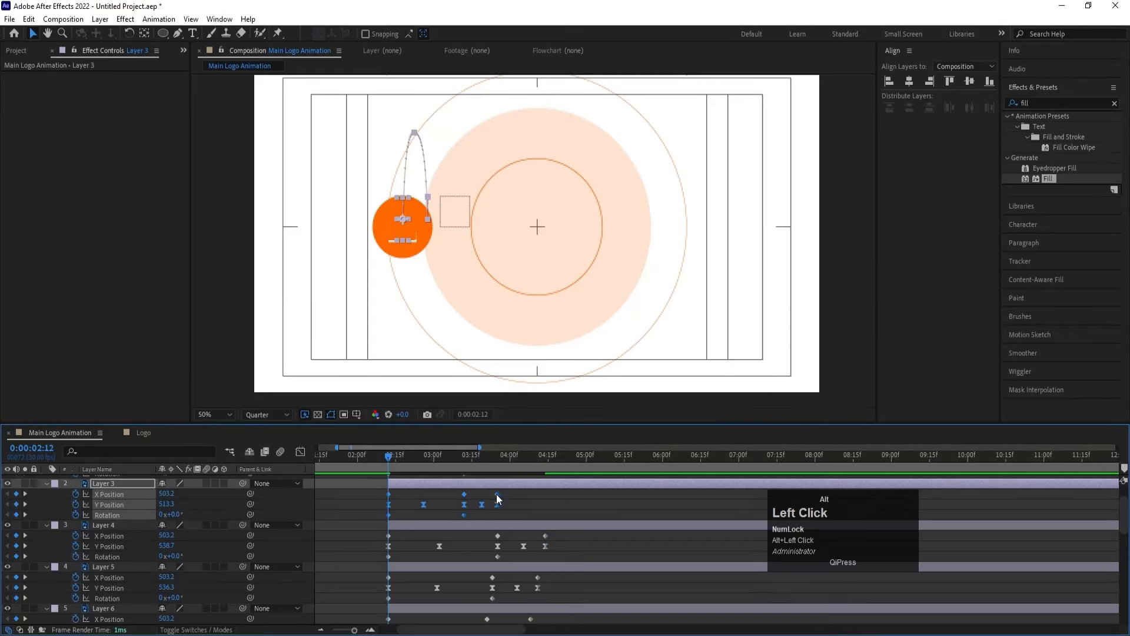
pyautogui.moveTo(496, 493); pyautogui.dragTo(387, 513)
pyautogui.scroll(3, 559, 553)
pyautogui.scroll(1, 517, 512)
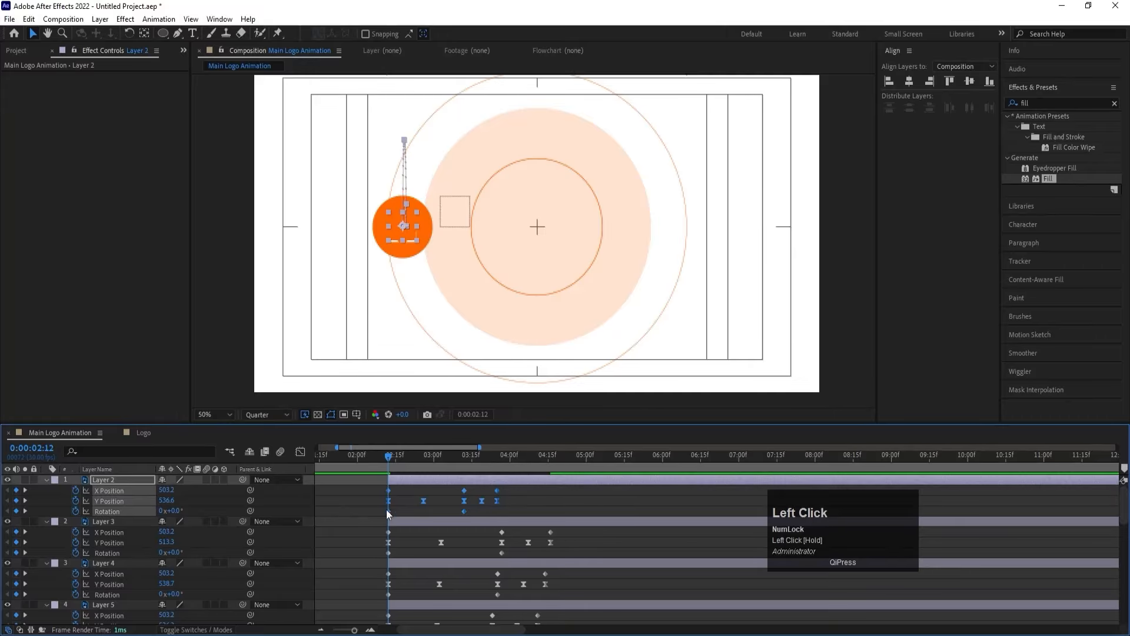
pyautogui.moveTo(499, 492); pyautogui.dragTo(557, 493)
# Step: Preview the staggered letter bounce, both from 0:00:02:12 and from the start of the composition
pyautogui.press('space')
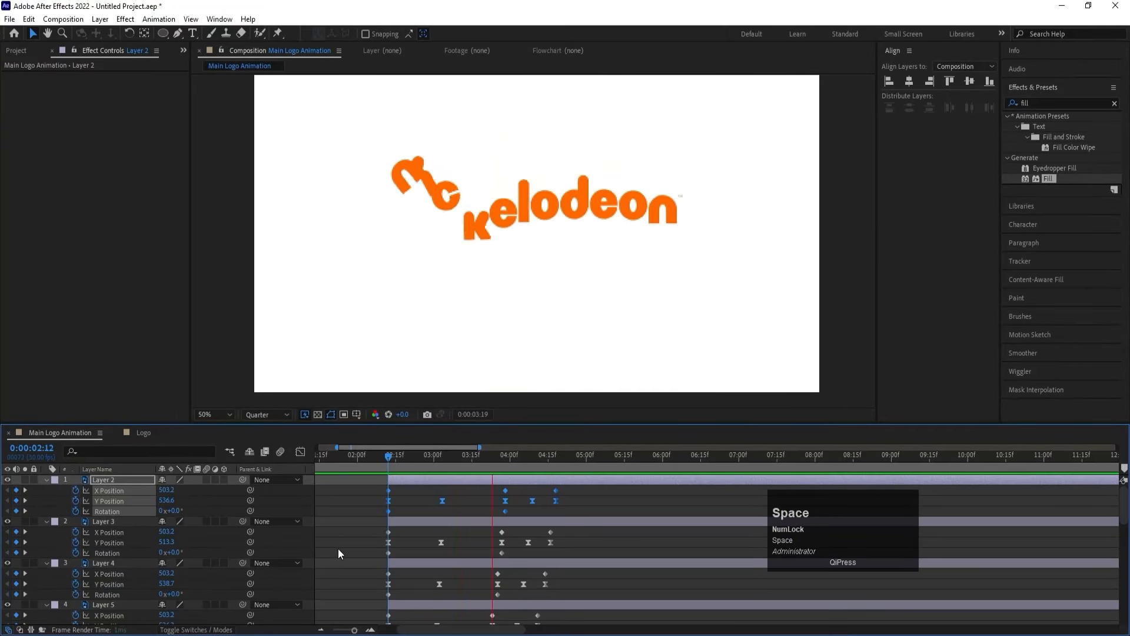
pyautogui.press('space')
pyautogui.moveTo(375, 462); pyautogui.dragTo(186, 467)
pyautogui.press('space')
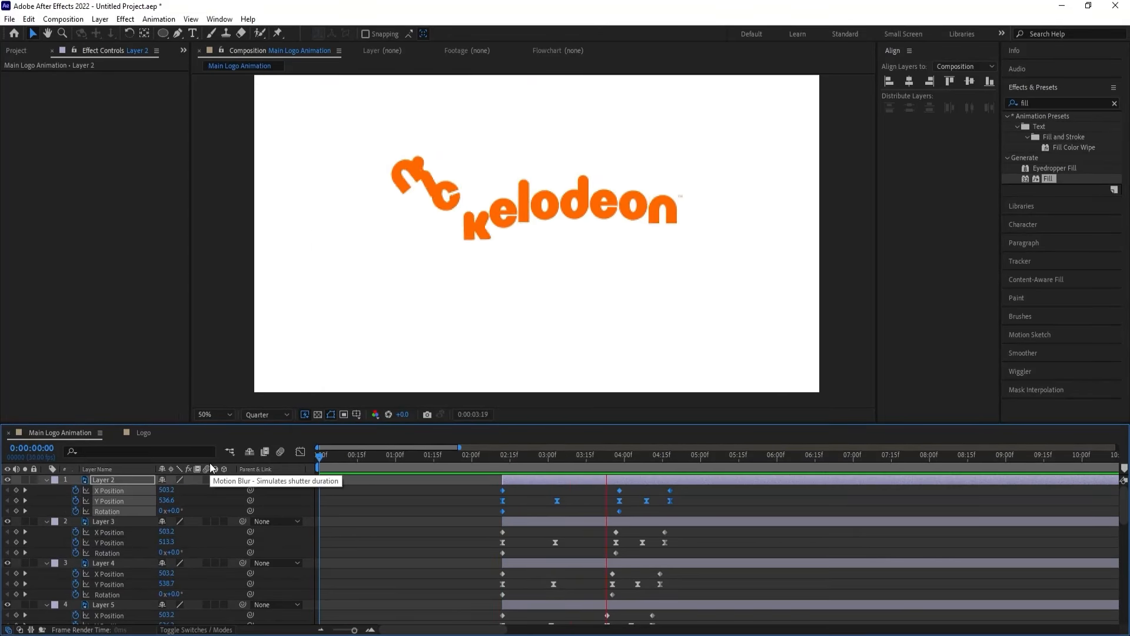
pyautogui.press('space')
# Step: Collapse the layer properties and enable motion blur for all layers and for the composition
pyautogui.click(357, 509)
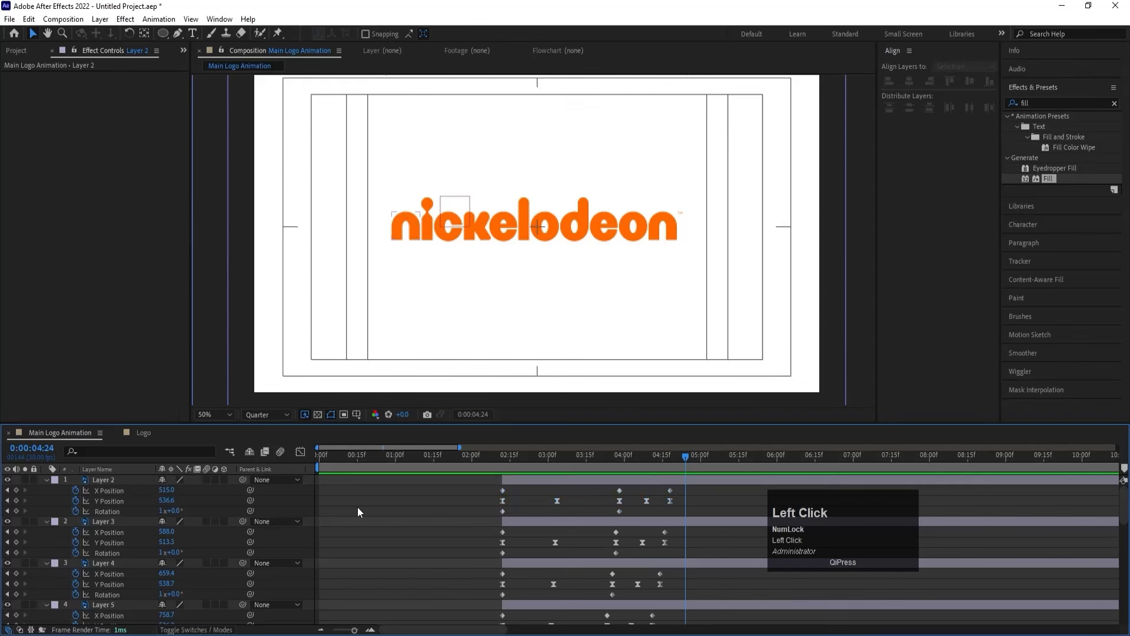
pyautogui.press('u')
pyautogui.press('u')
pyautogui.hotkey('ctrl', 'a')
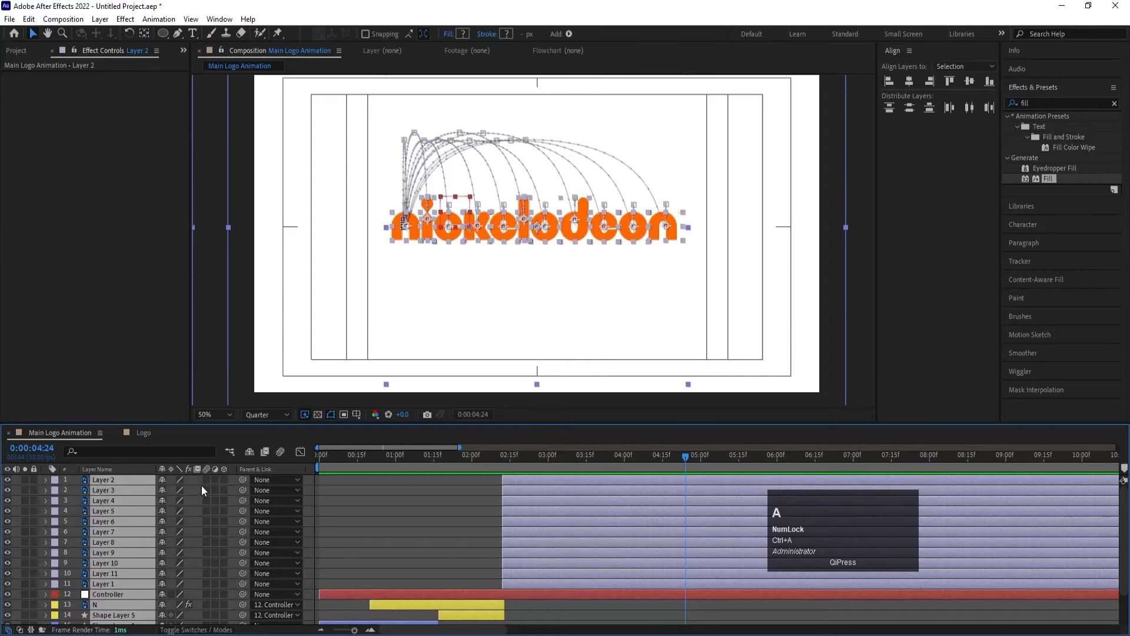
pyautogui.click(207, 479)
pyautogui.click(280, 451)
# Step: Preview the motion-blurred logo animation from the start several times
pyautogui.press('space')
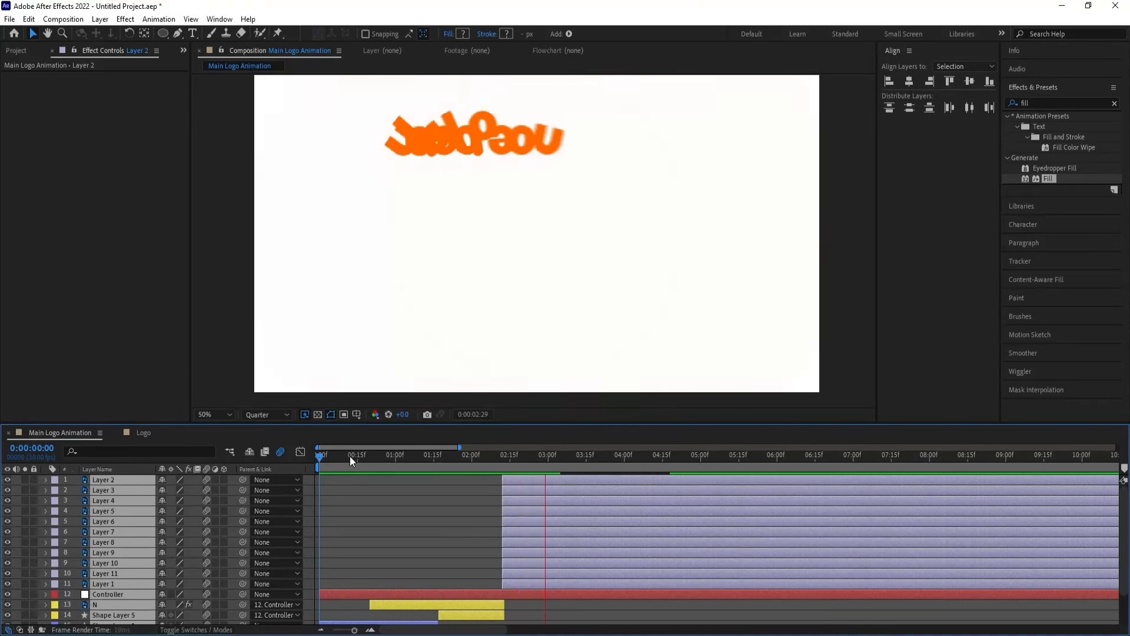
pyautogui.click(354, 460)
pyautogui.press('space')
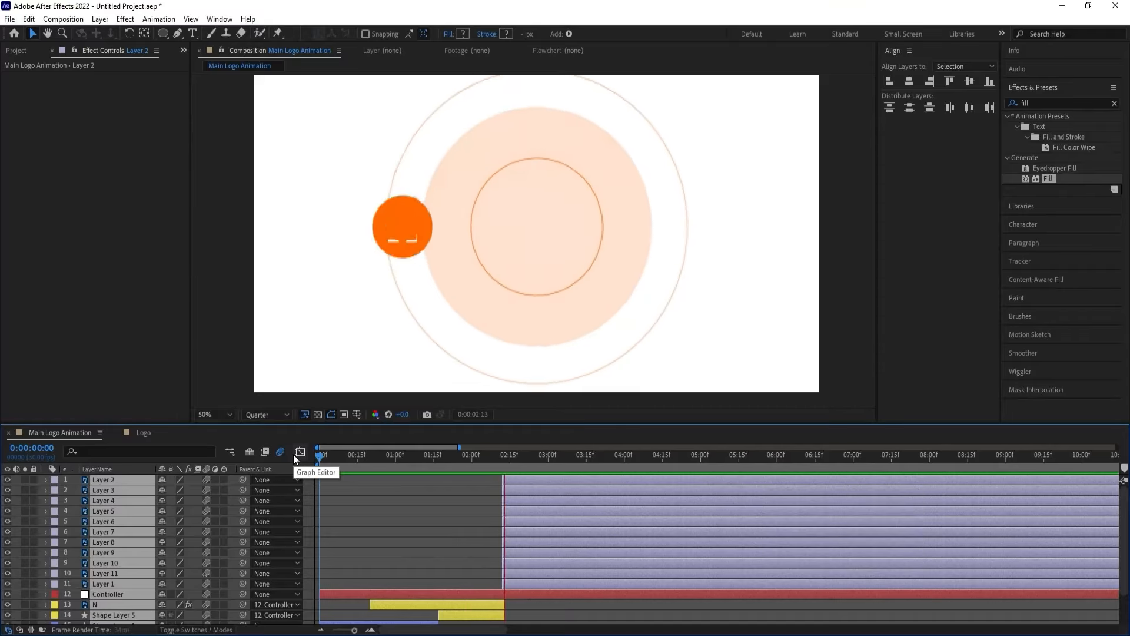
pyautogui.press('space')
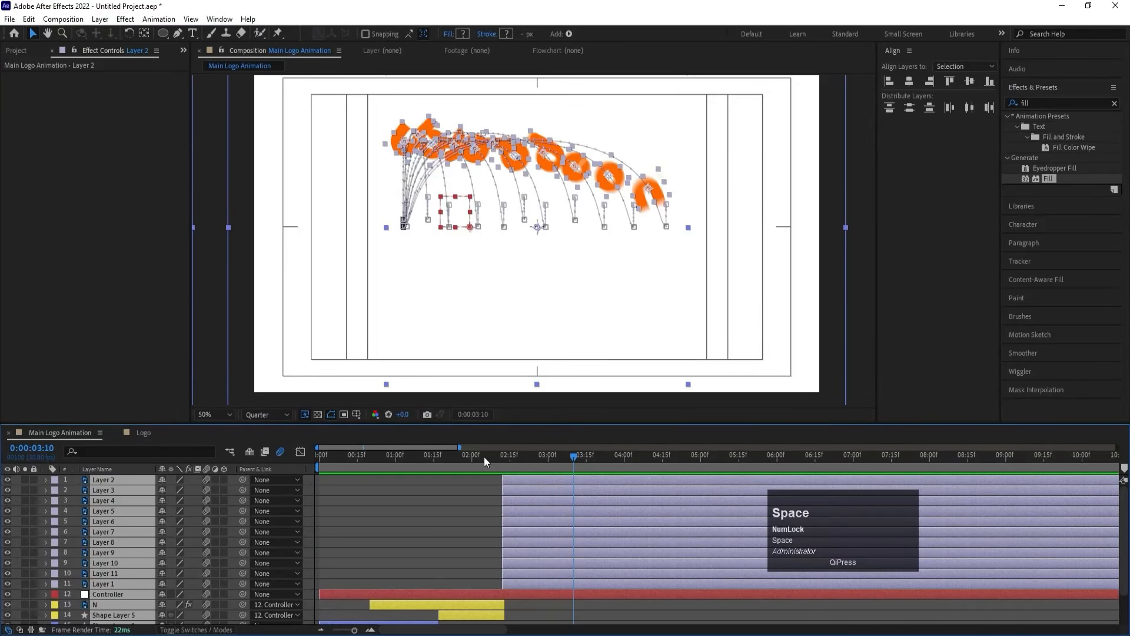
pyautogui.moveTo(484, 457); pyautogui.dragTo(298, 464)
pyautogui.press('space')
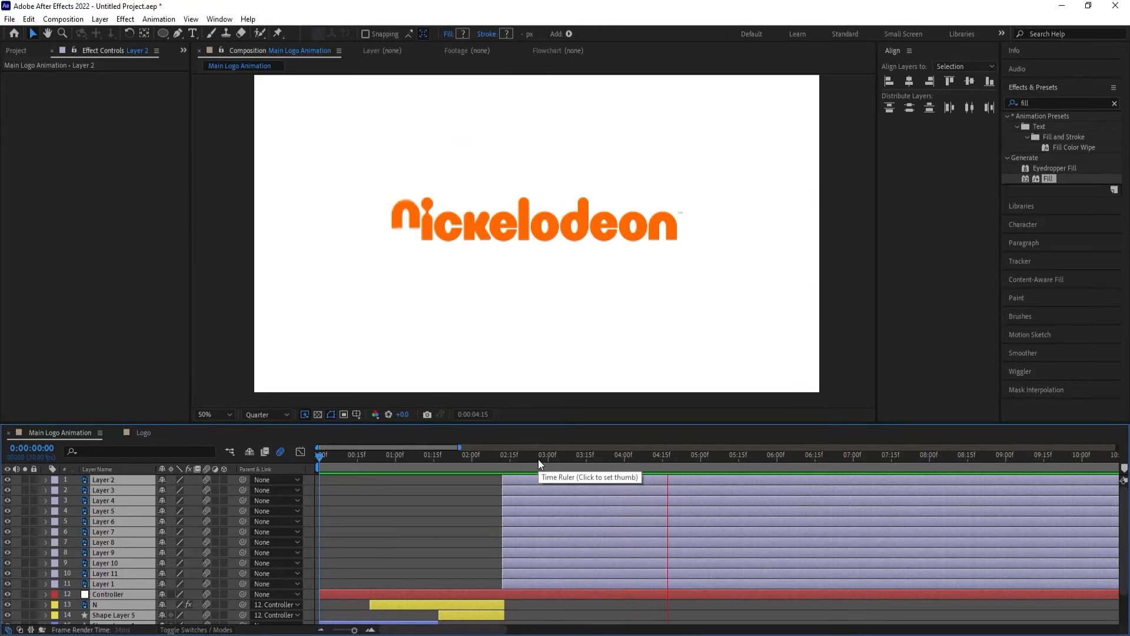
pyautogui.press('space')
pyautogui.moveTo(538, 459); pyautogui.dragTo(318, 460)
pyautogui.press('space')
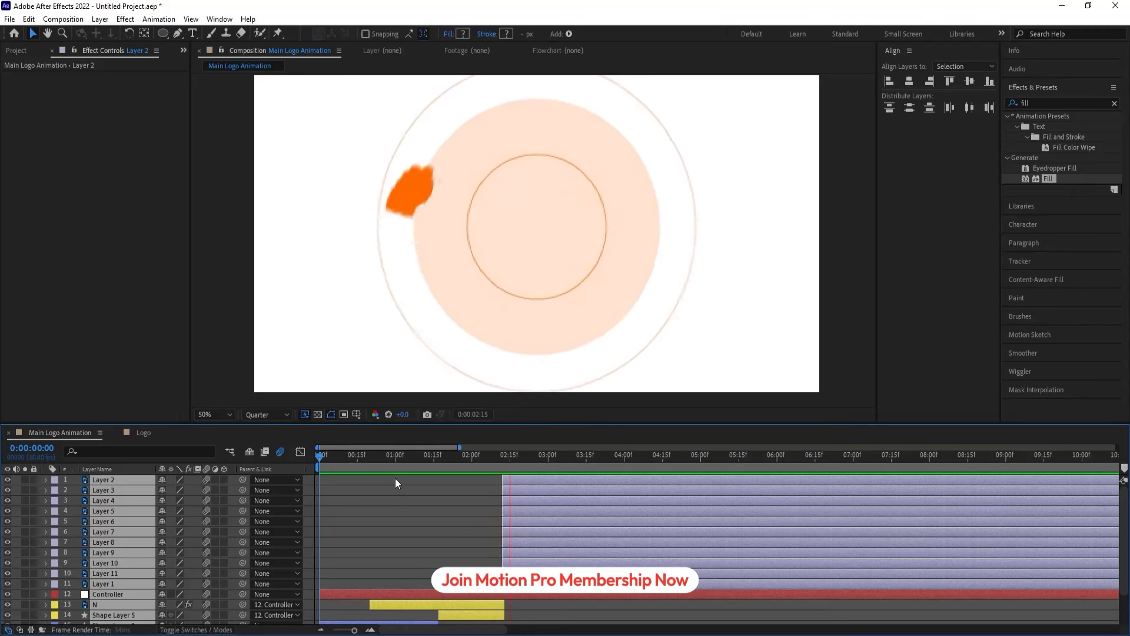
pyautogui.press('space')
# Step: Add a scale keyframe at 100% to Shape Layer 5 at 0:00:02:09
pyautogui.moveTo(505, 462); pyautogui.dragTo(501, 463)
pyautogui.scroll(-2, 505, 522)
pyautogui.click(433, 527)
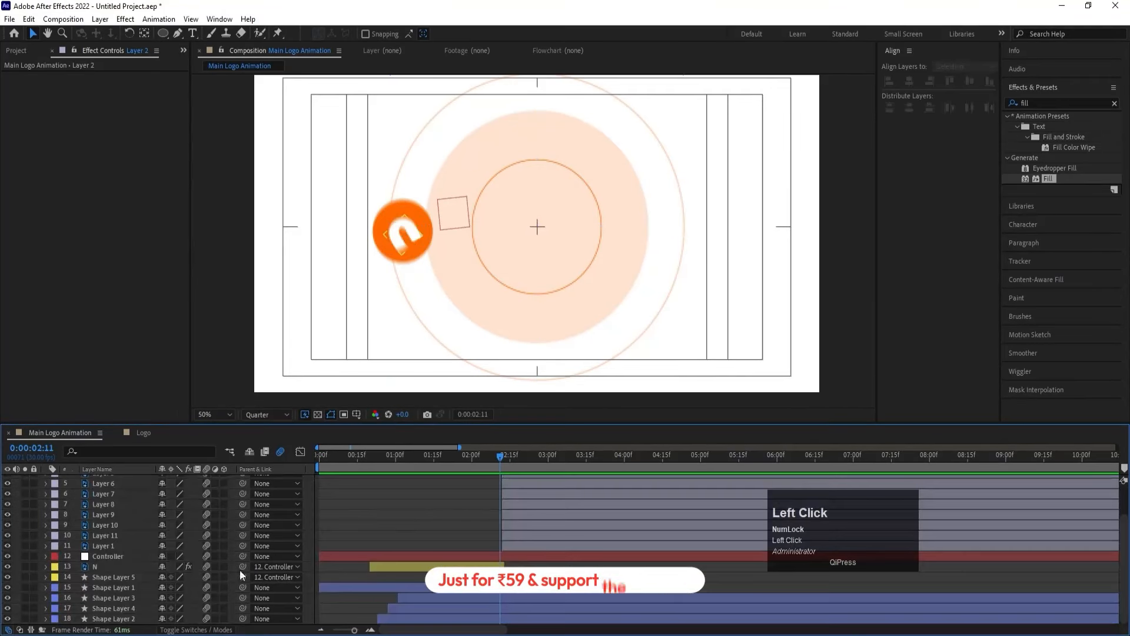
pyautogui.click(103, 574)
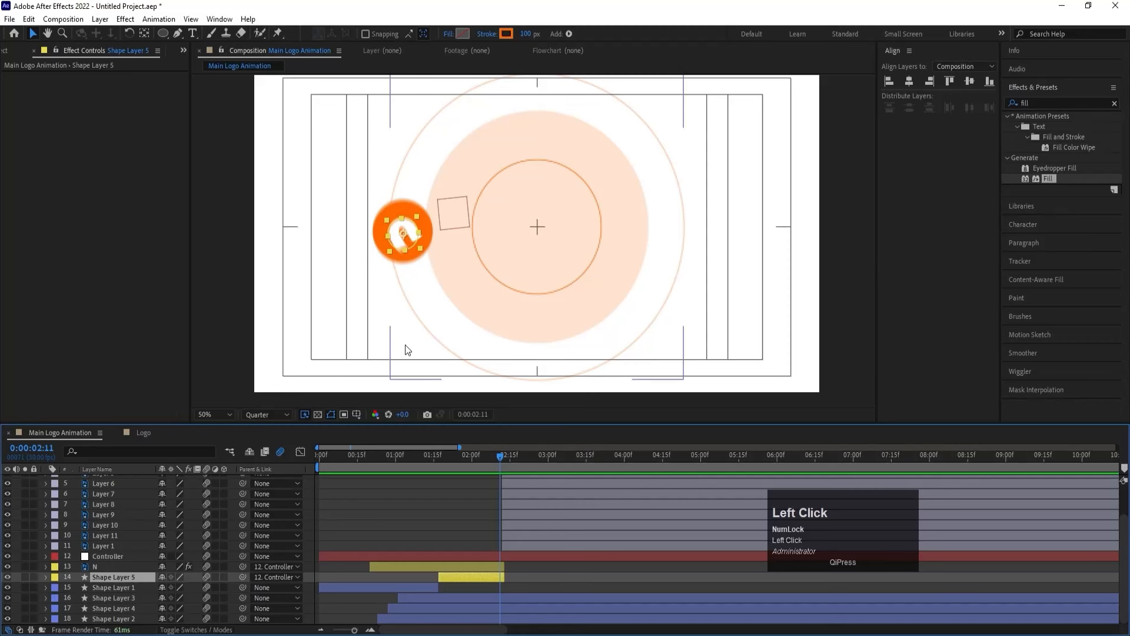
pyautogui.press('=')
pyautogui.press('=')
pyautogui.moveTo(491, 460)
pyautogui.mouseDown()
pyautogui.moveTo(467, 458)
pyautogui.moveTo(524, 468)
pyautogui.moveTo(476, 459)
pyautogui.mouseUp()
pyautogui.press('s')
pyautogui.click(76, 588)
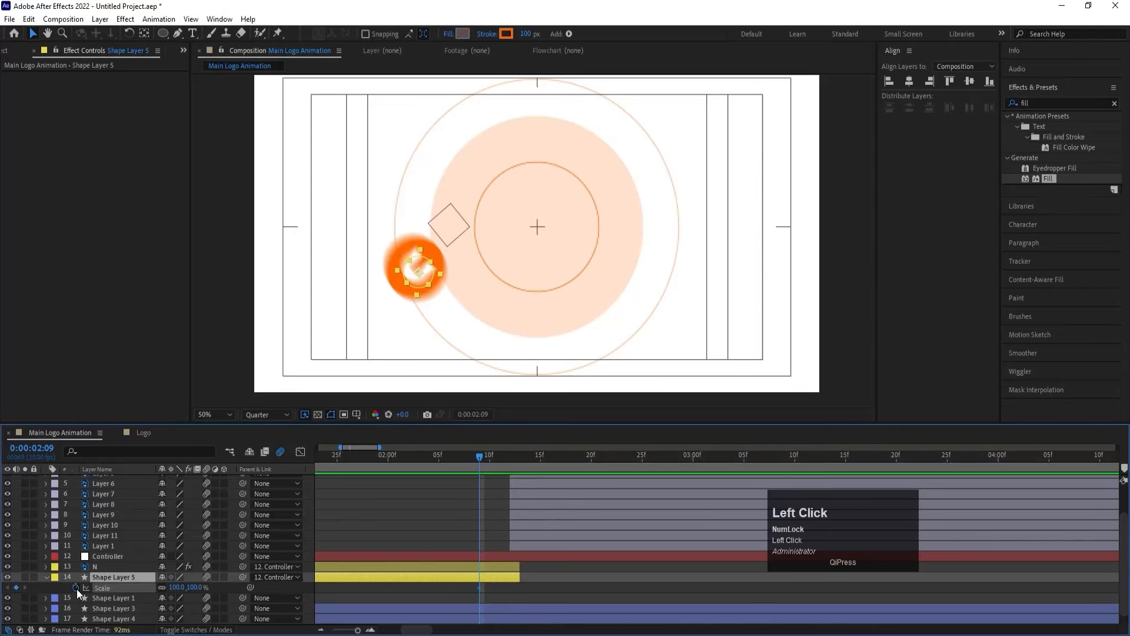
# Step: Add a second scale keyframe of 78% to Shape Layer 5 and place it at 0:00:02:12
pyautogui.moveTo(496, 465); pyautogui.dragTo(516, 474)
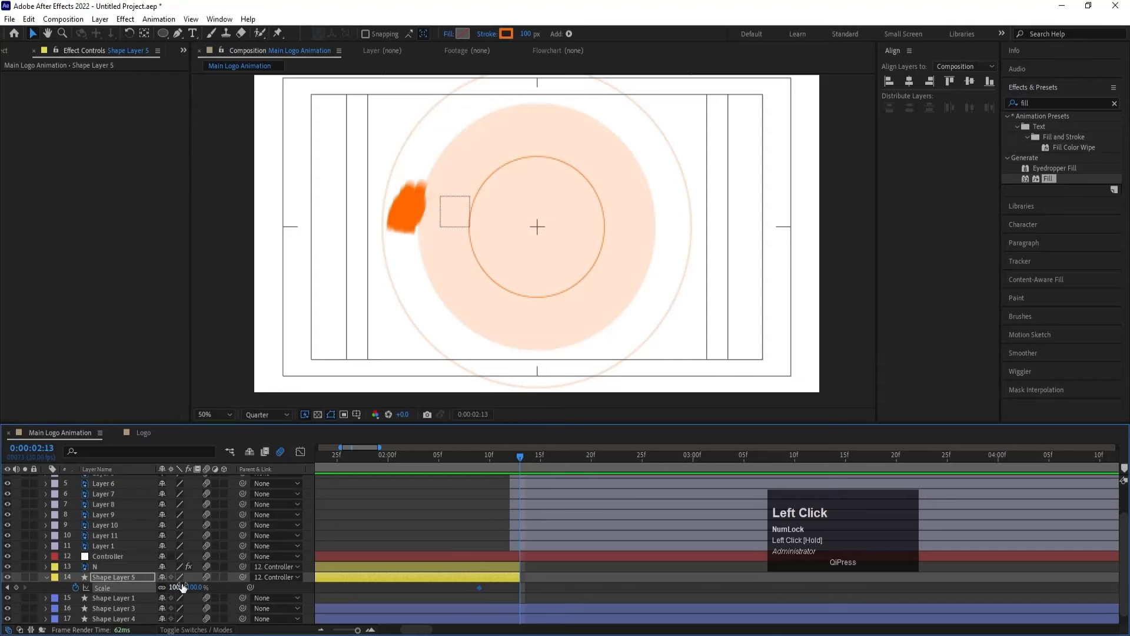
pyautogui.moveTo(182, 587); pyautogui.dragTo(176, 586)
pyautogui.moveTo(515, 586); pyautogui.dragTo(511, 584)
pyautogui.click(509, 468)
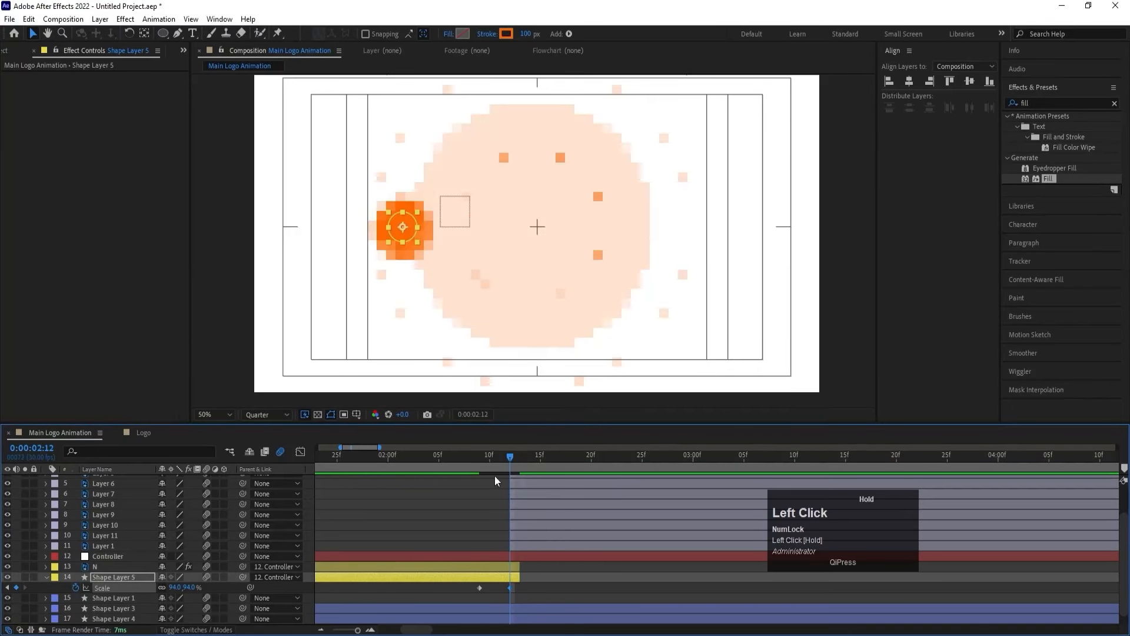
pyautogui.moveTo(173, 590); pyautogui.dragTo(165, 590)
# Step: Preview the circle's shrink and set Shape Layer 5's scale at 0:00:02:12 to 68%
pyautogui.press('space')
pyautogui.moveTo(510, 456); pyautogui.dragTo(458, 458)
pyautogui.press('space')
pyautogui.click(509, 465)
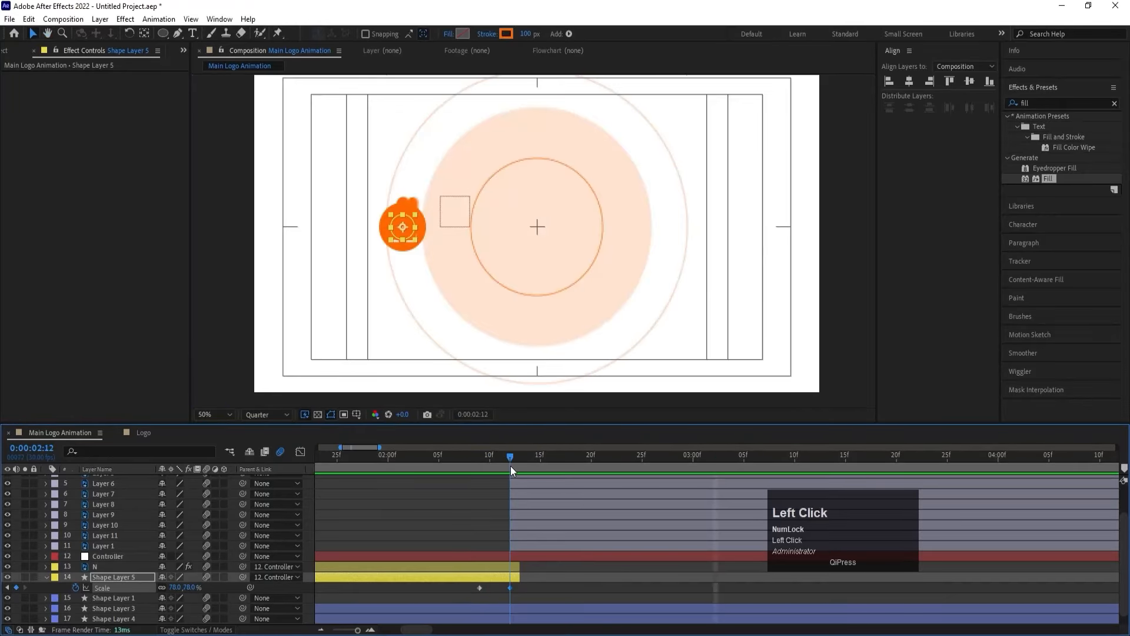
pyautogui.moveTo(181, 587); pyautogui.dragTo(174, 584)
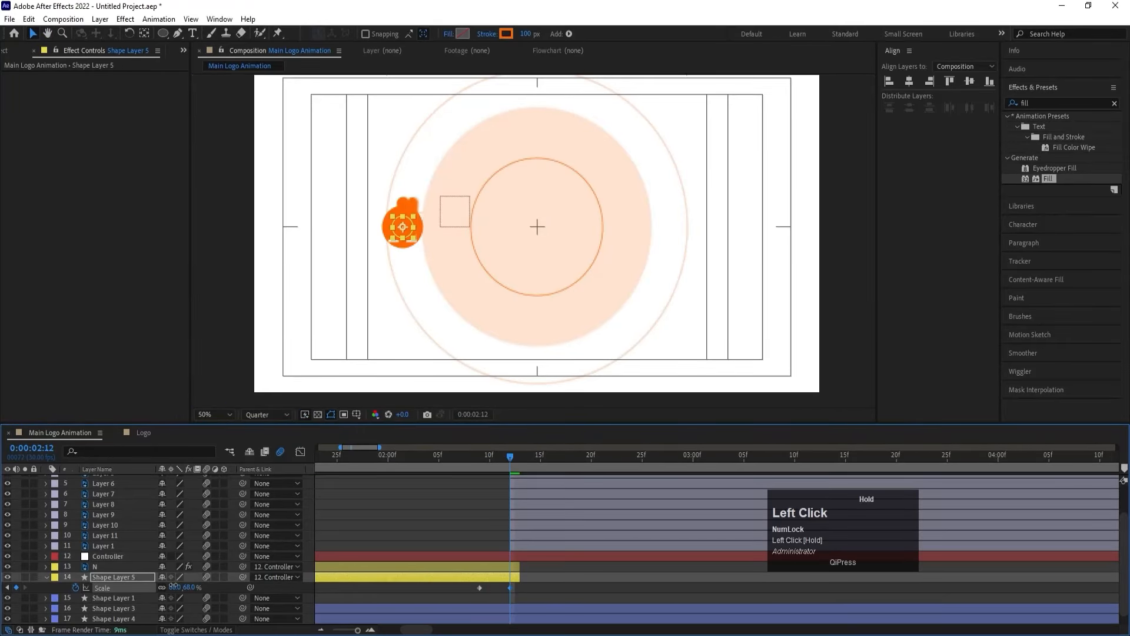
# Step: Trim the N layer to end at 0:00:02:12 and preview the transition into the letters
pyautogui.click(121, 567)
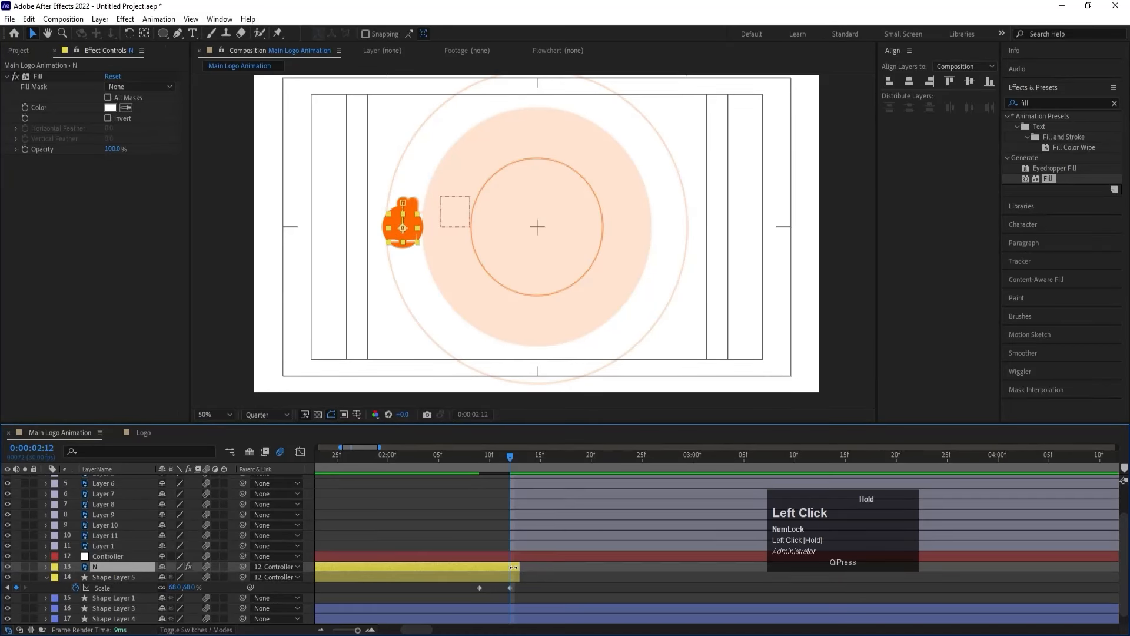
pyautogui.click(439, 458)
pyautogui.press('space')
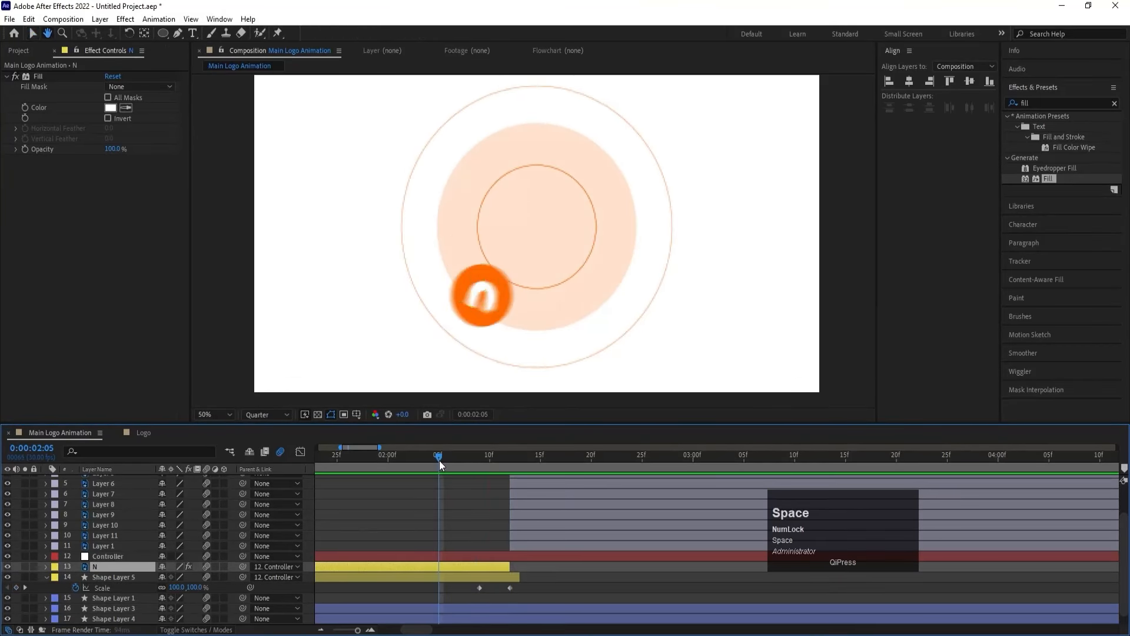
pyautogui.press('space')
# Step: Preview the complete logo animation from the start of the timeline
pyautogui.press('-')
pyautogui.press('-')
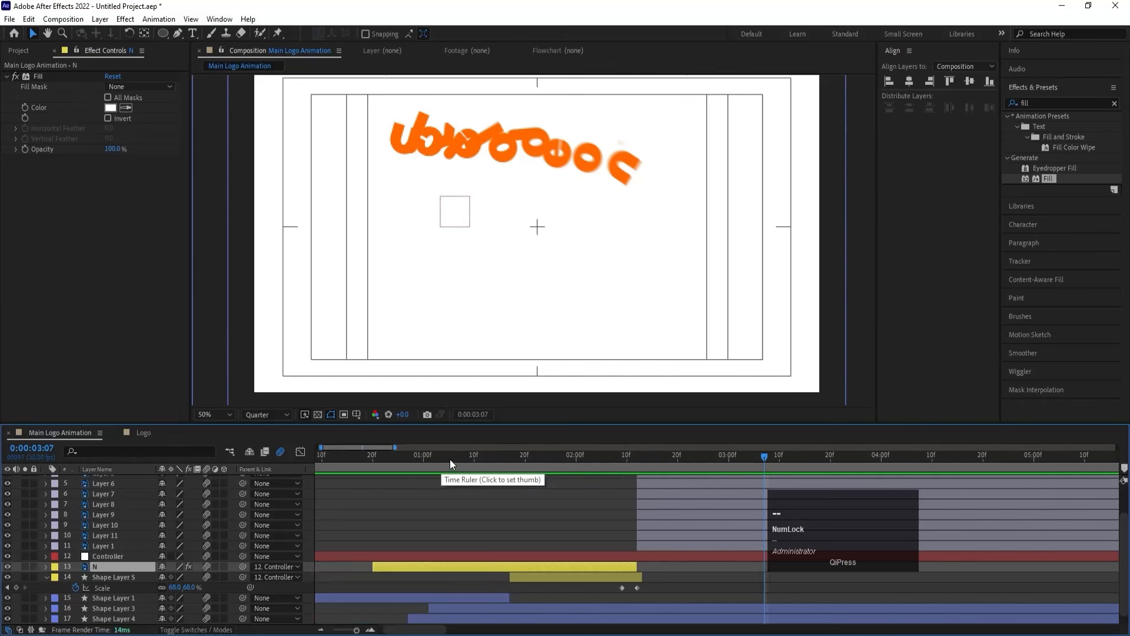
pyautogui.moveTo(412, 460); pyautogui.dragTo(245, 472)
pyautogui.press('space')
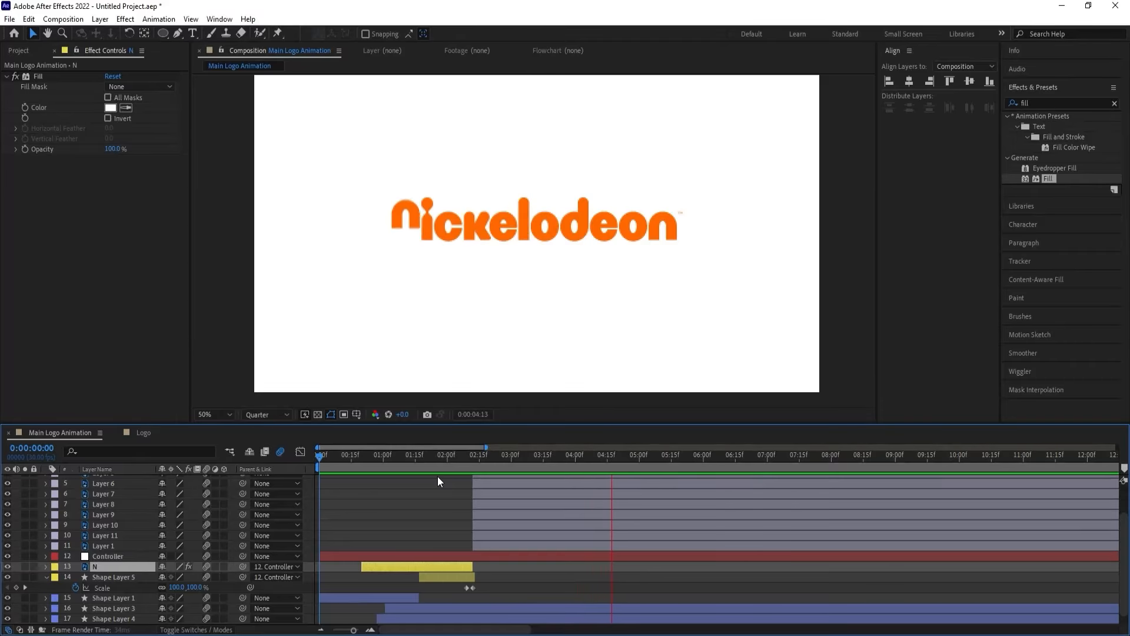
pyautogui.press('space')
# Step: Create a white solid at composition size and place it below all other layers as the background
pyautogui.click(363, 495)
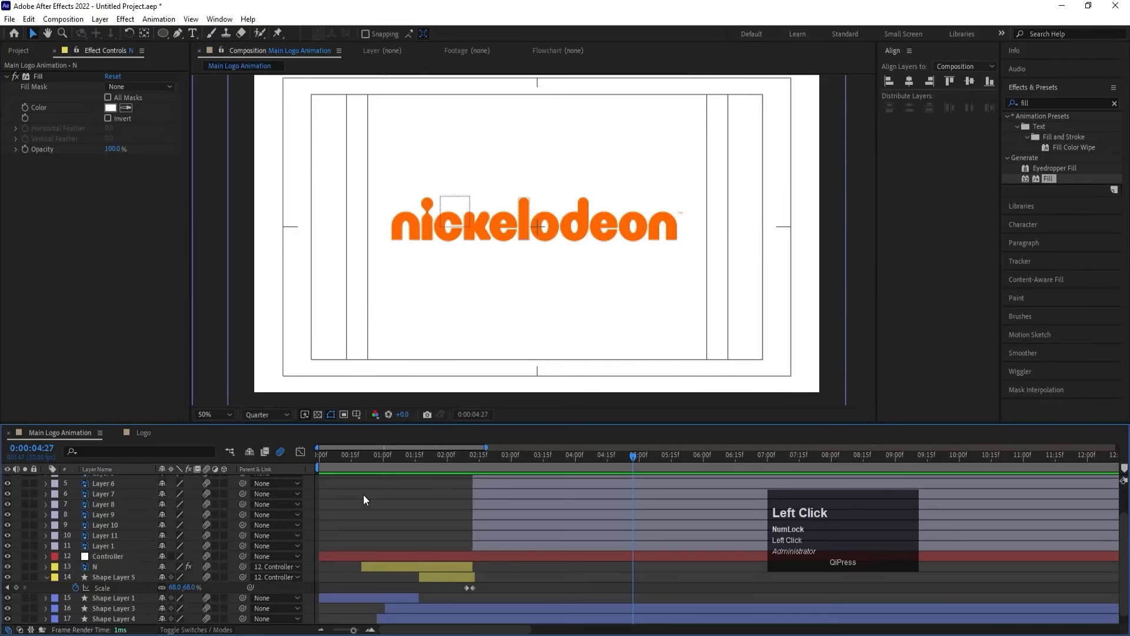
pyautogui.press('u')
pyautogui.press('u')
pyautogui.scroll(-5, 356, 519)
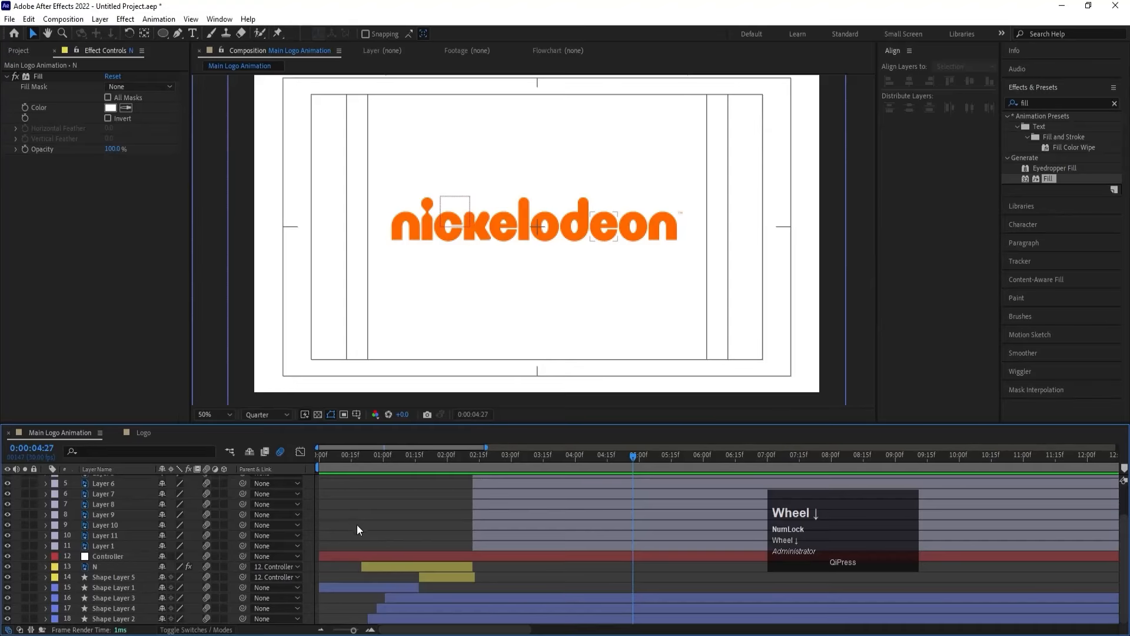
pyautogui.hotkey('ctrl', 'y')
pyautogui.press('Return')
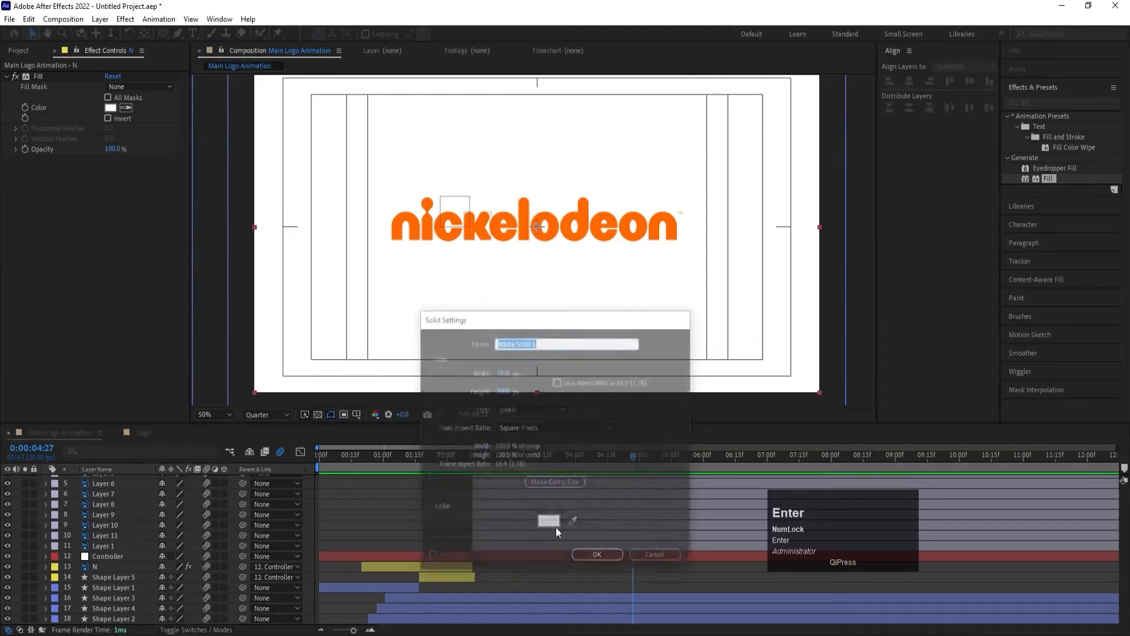
pyautogui.moveTo(112, 479); pyautogui.dragTo(193, 617)
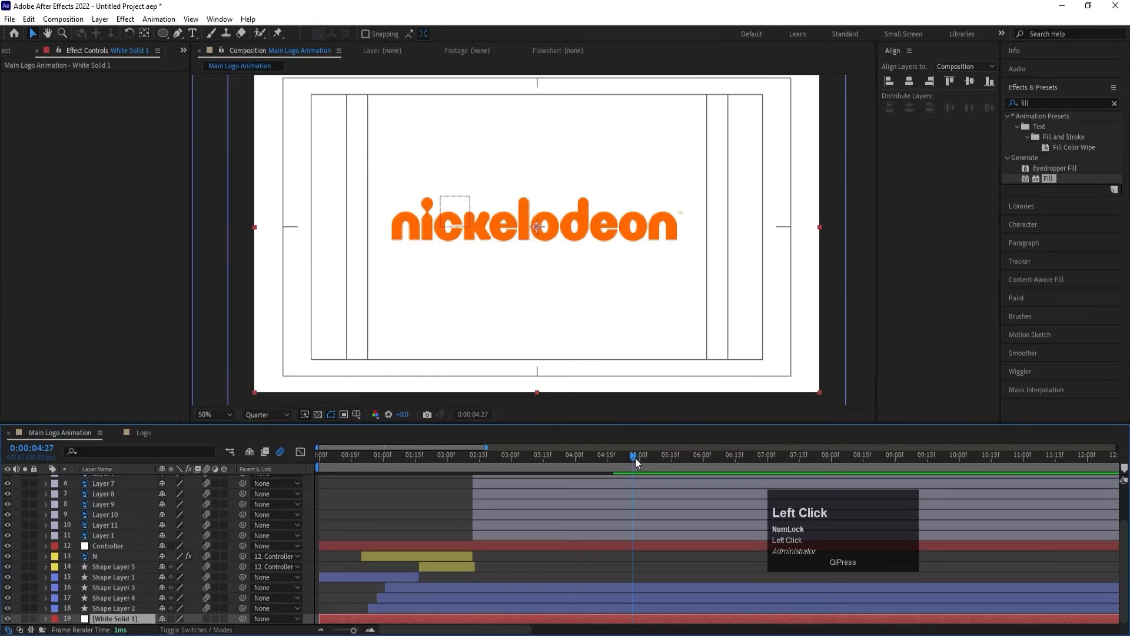
# Step: End the work area at 0:00:06:01, set the composition's frame rate to 60 fps, and preview from the start
pyautogui.moveTo(635, 458); pyautogui.dragTo(705, 468)
pyautogui.press('n')
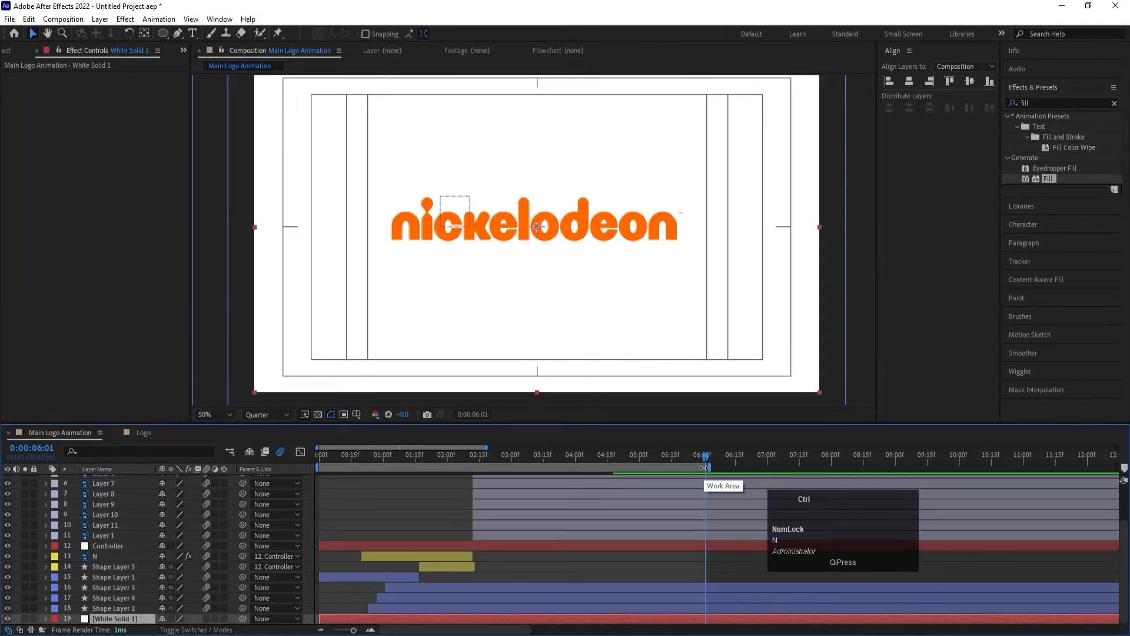
pyautogui.hotkey('ctrl', 'k')
pyautogui.click(549, 271)
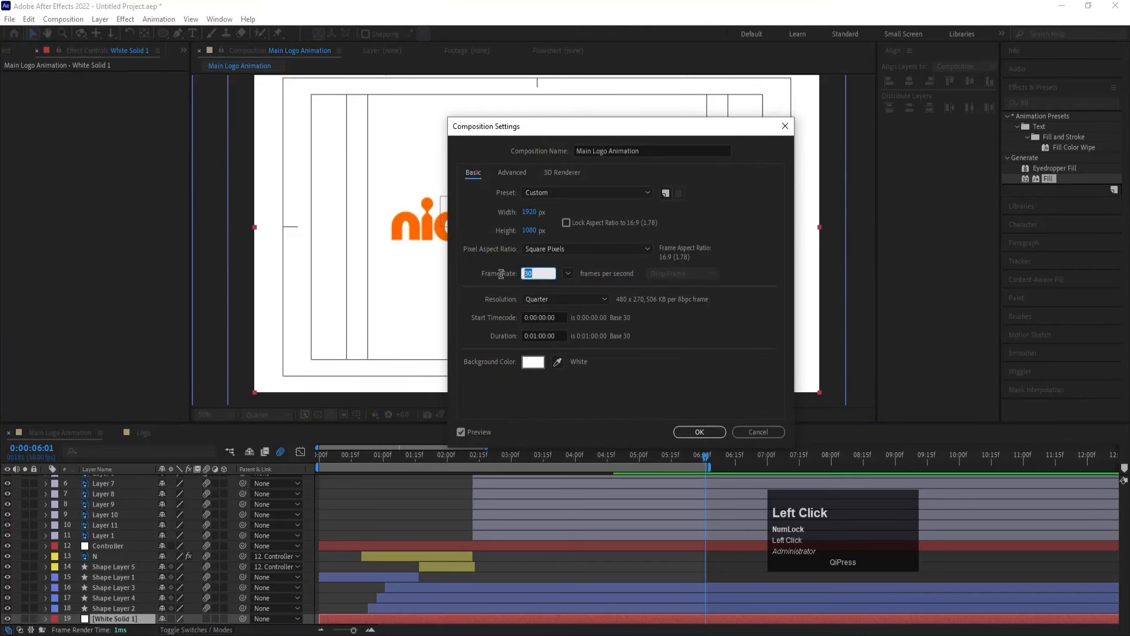
pyautogui.press('Return')
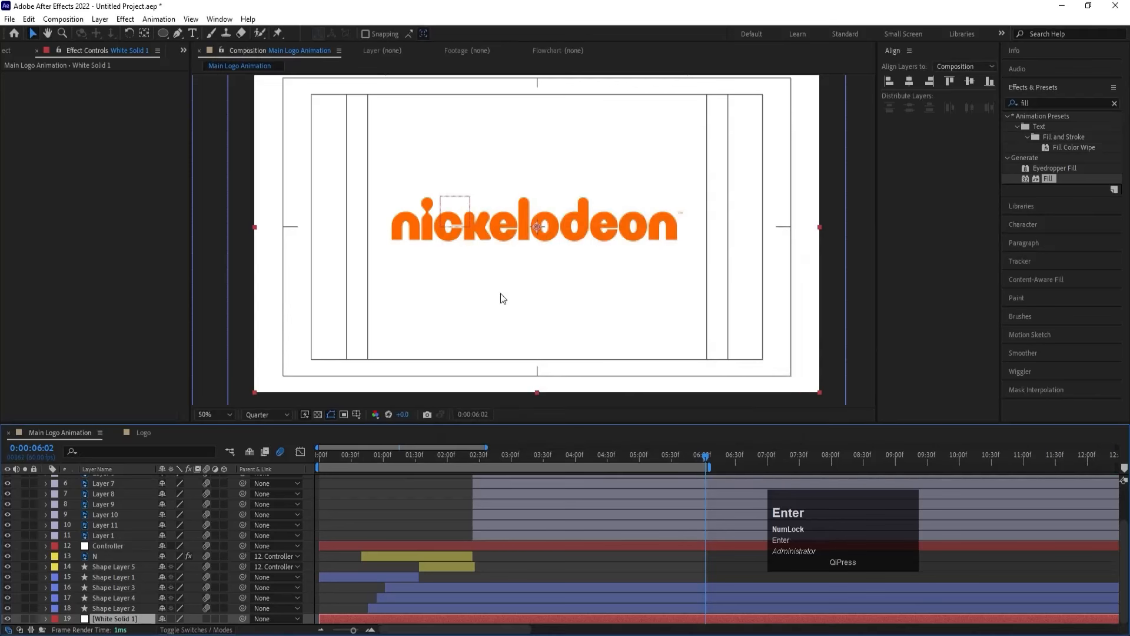
pyautogui.moveTo(342, 458); pyautogui.dragTo(260, 457)
pyautogui.press('space')
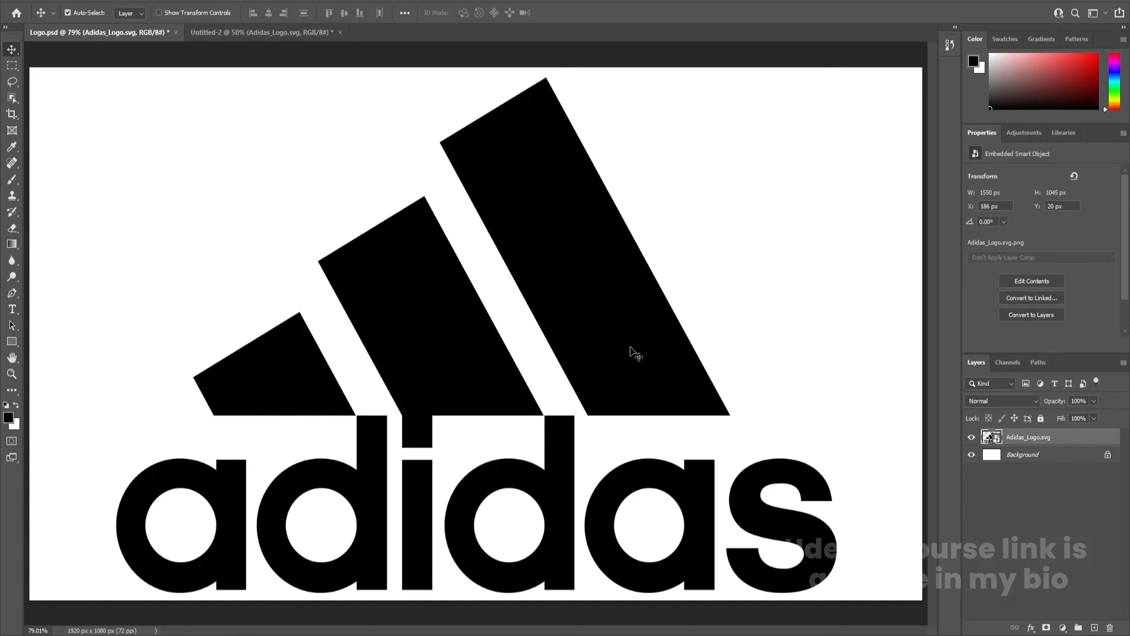
# Step: In Photoshop, scale the Adidas logo layer to 18.26% and center it on the canvas at X 960 px, Y 540 px
pyautogui.hotkey('ctrl', 't')
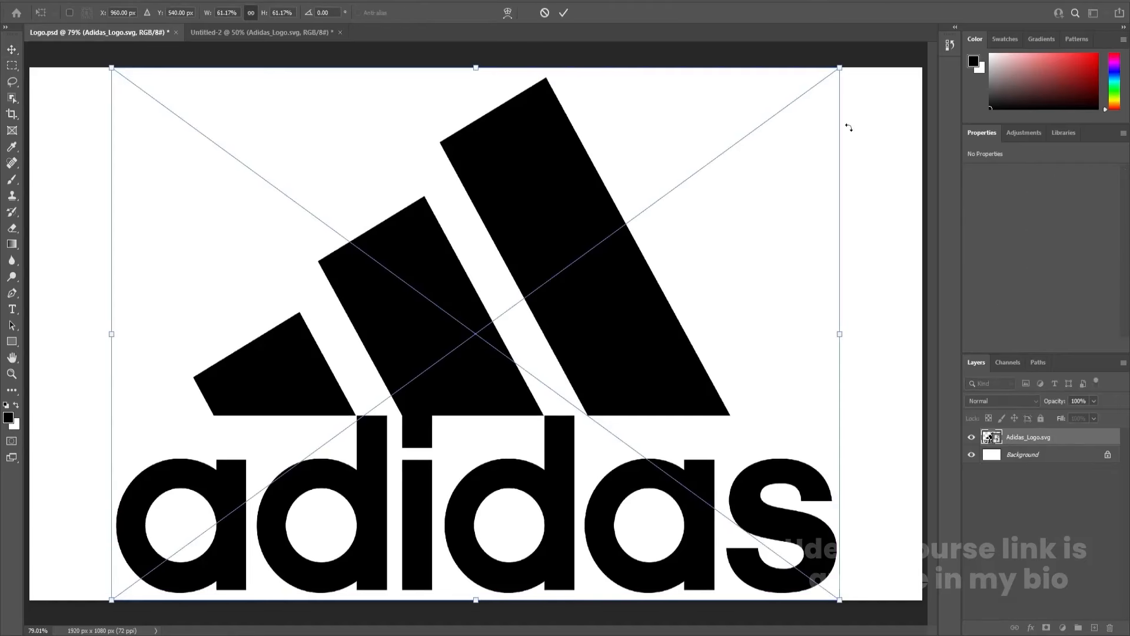
pyautogui.moveTo(839, 69); pyautogui.dragTo(324, 435)
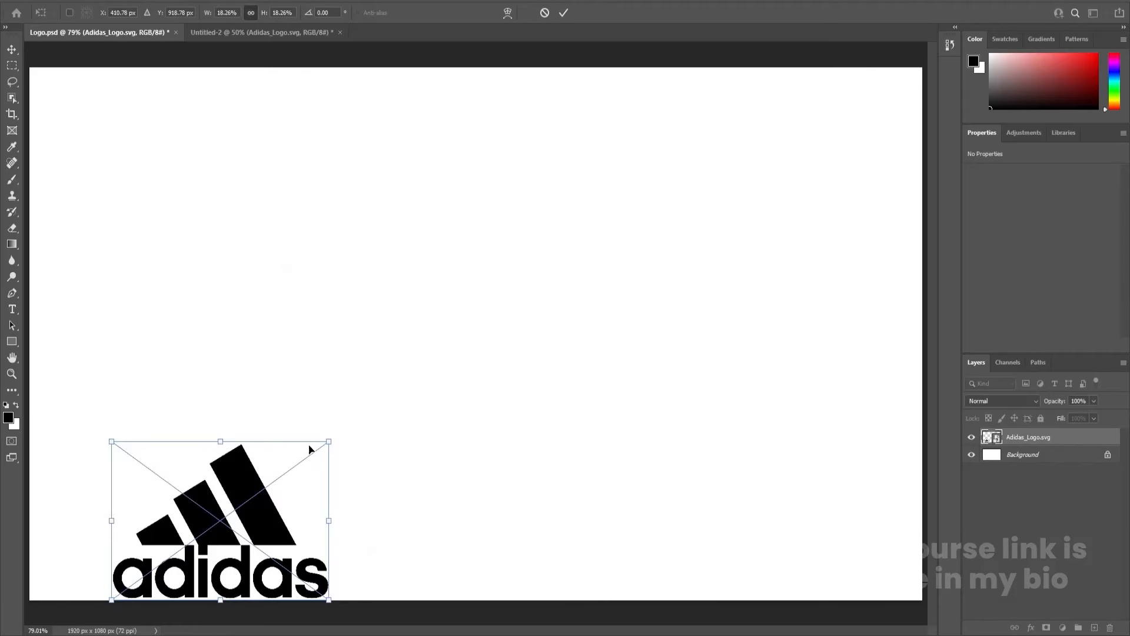
pyautogui.moveTo(262, 514); pyautogui.dragTo(517, 334)
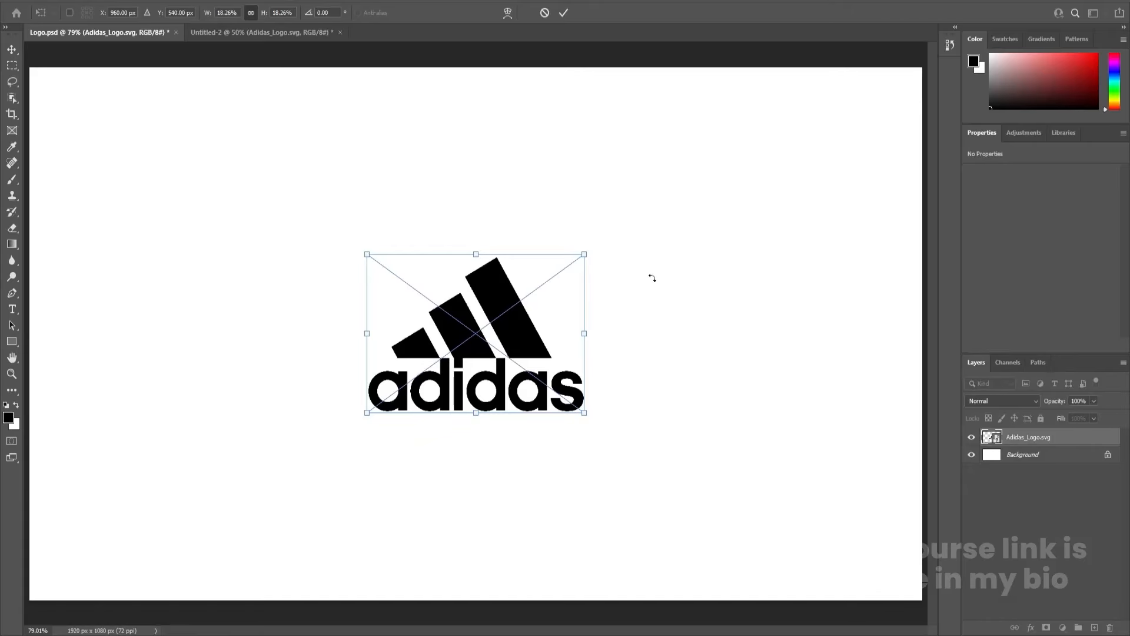
pyautogui.press('Return')
pyautogui.click(1058, 520)
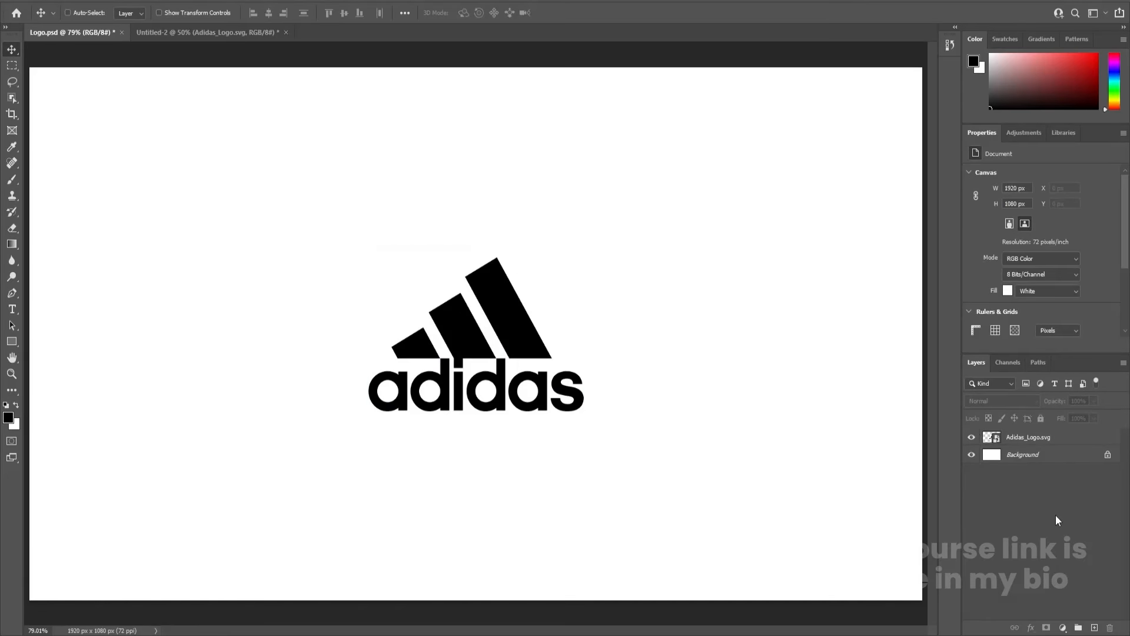
# Step: Save the document and rasterize the Adidas_Logo.svg layer
pyautogui.hotkey('ctrl', 's')
pyautogui.click(1025, 443)
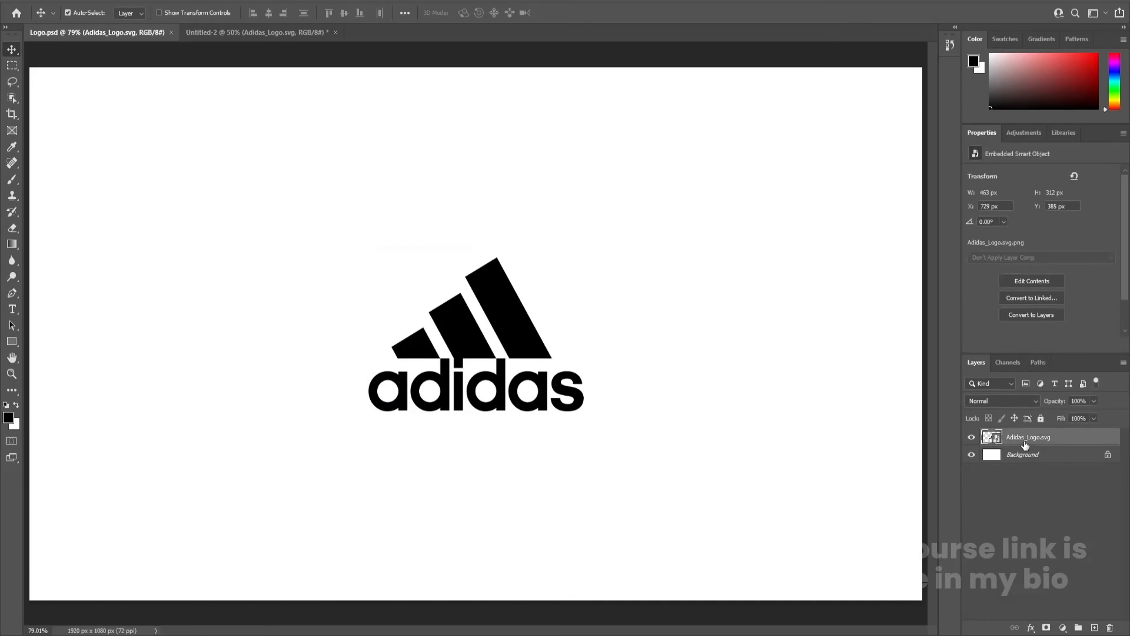
pyautogui.rightClick(1026, 443)
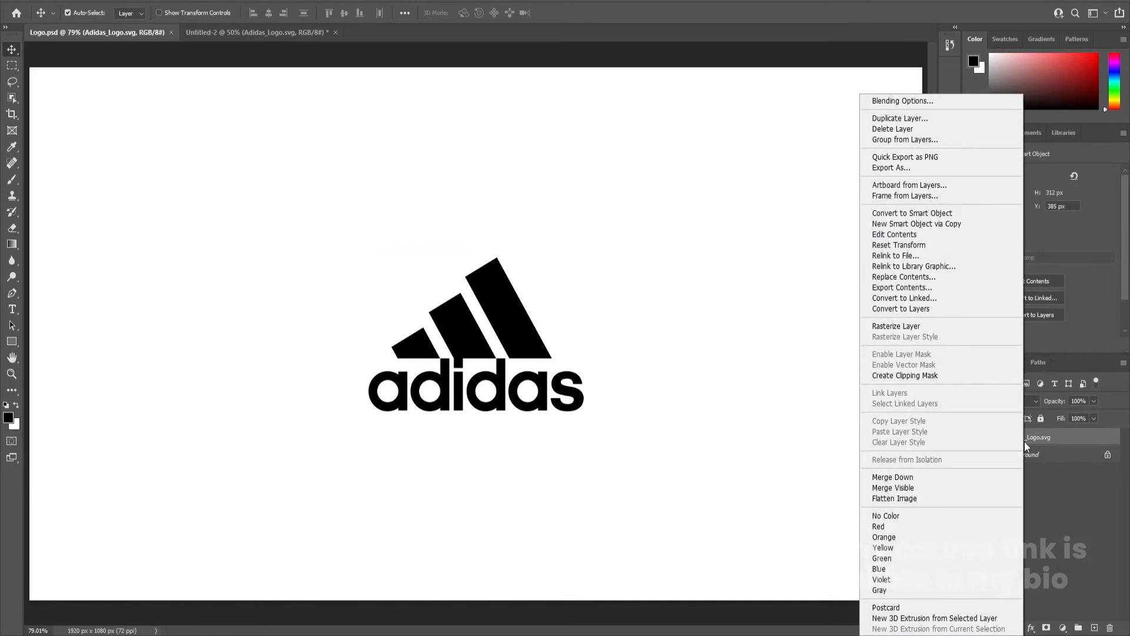
pyautogui.click(934, 327)
pyautogui.scroll(3, 445, 370)
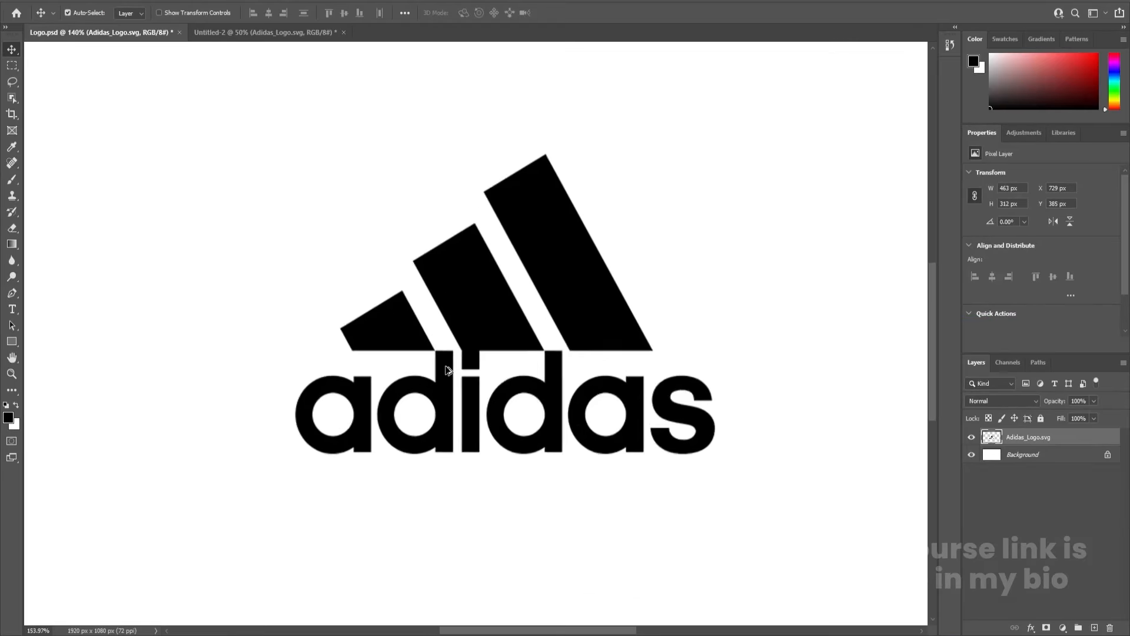
pyautogui.scroll(1, 445, 370)
pyautogui.click(11, 65)
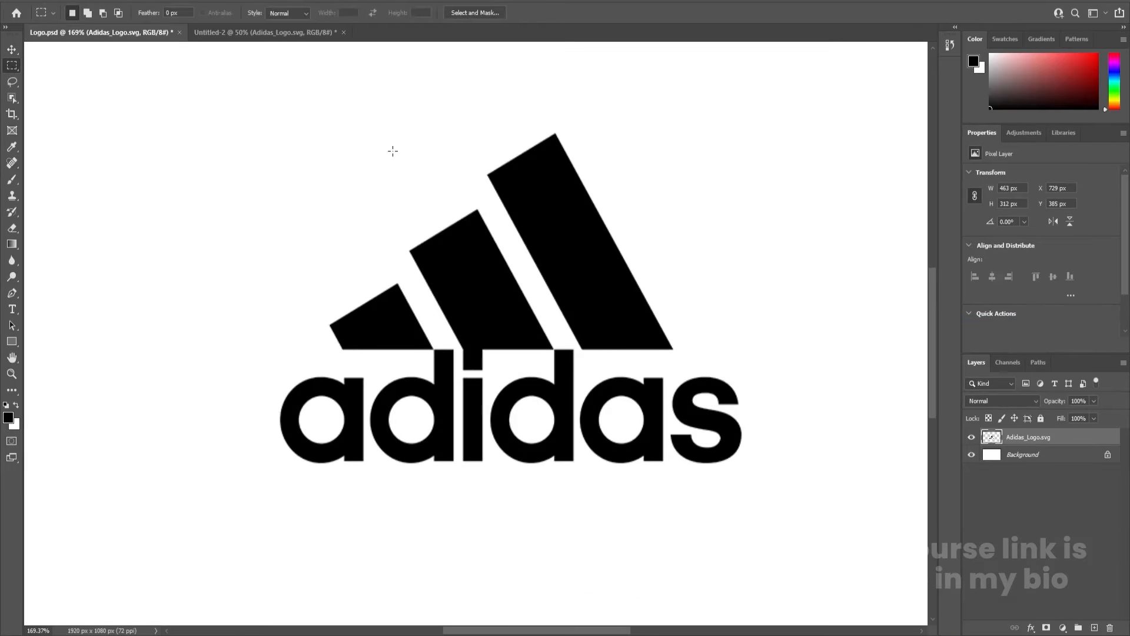
pyautogui.moveTo(268, 89); pyautogui.dragTo(757, 349)
pyautogui.press('Delete')
pyautogui.hotkey('ctrl', 'd')
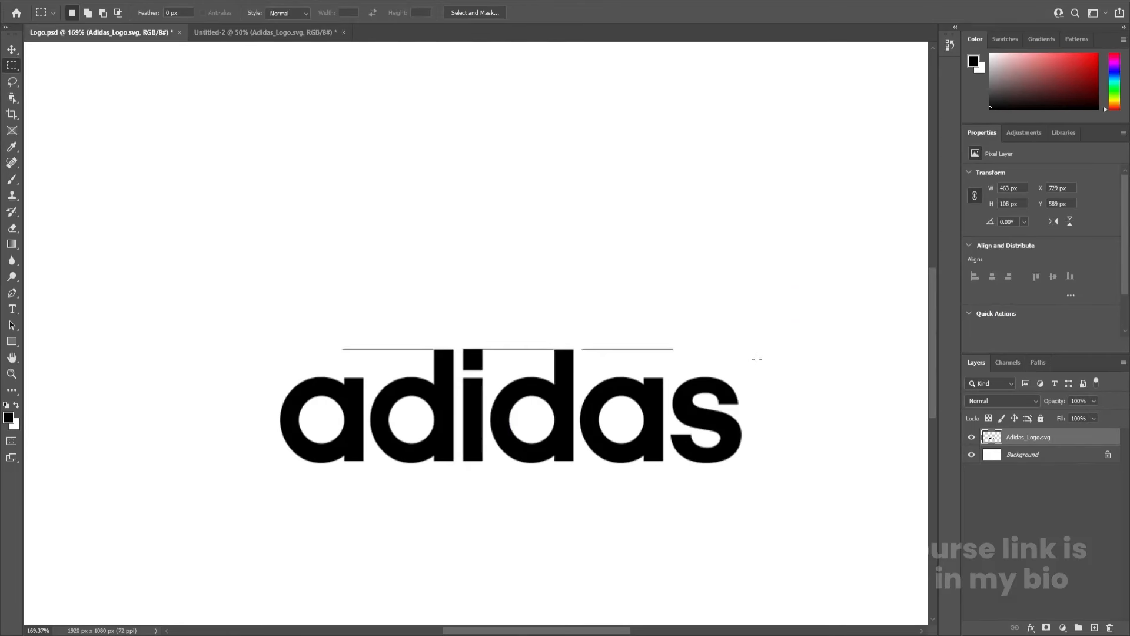
pyautogui.scroll(2, 601, 359)
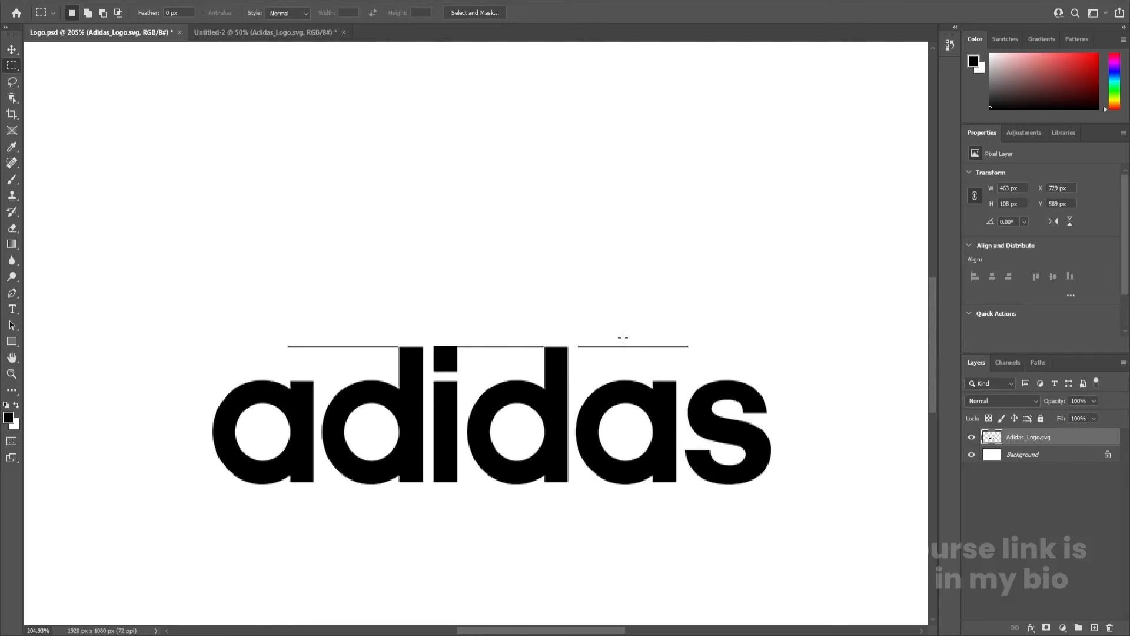
pyautogui.hotkey('ctrl', 'z')
pyautogui.hotkey('ctrl', 'z')
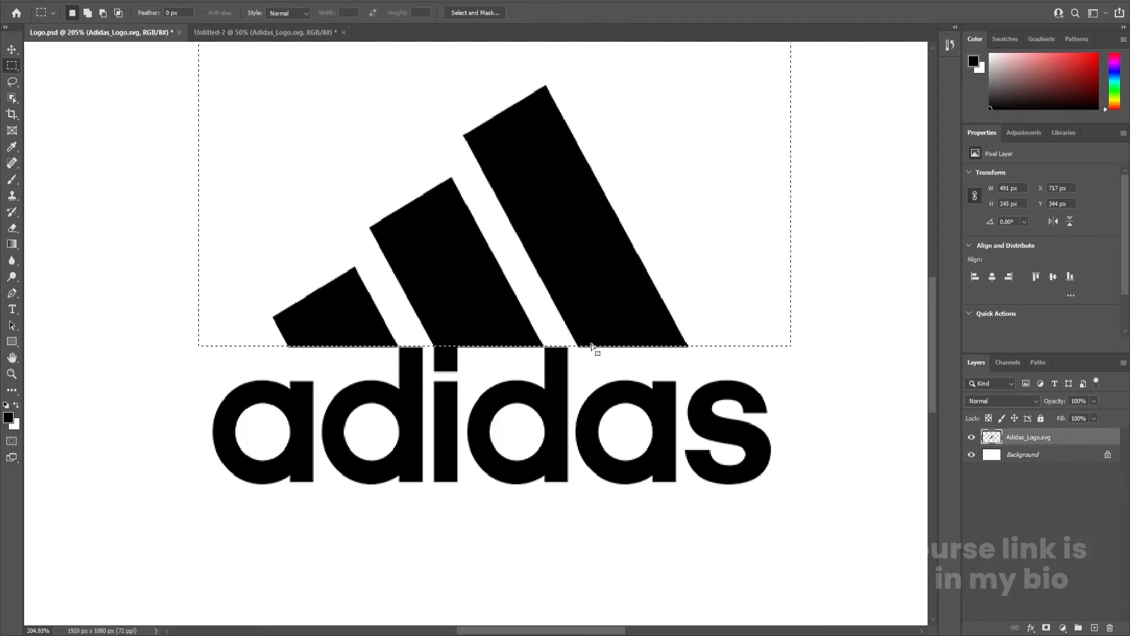
pyautogui.hotkey('ctrl', 'd')
# Step: Cut the three stripes above the lettering, paste them in place on a new layer, and hide the Adidas_Logo.svg layer
pyautogui.moveTo(200, 63); pyautogui.dragTo(762, 349)
pyautogui.press('Delete')
pyautogui.hotkey('ctrl', 'd')
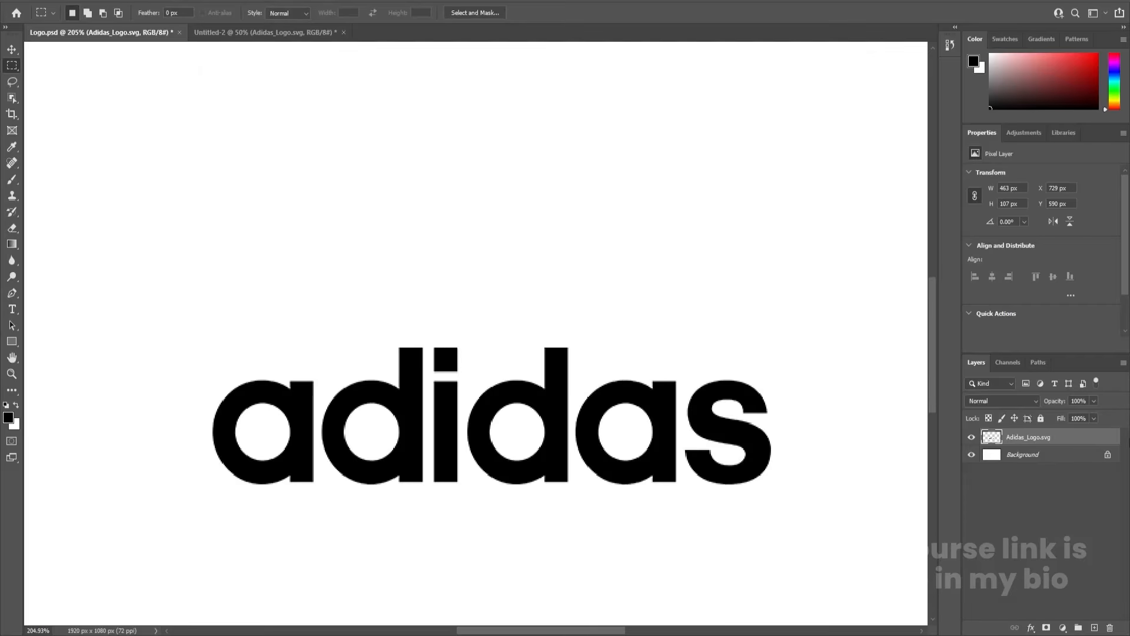
pyautogui.click(1093, 627)
pyautogui.hotkey('ctrl', 'shift', 'v')
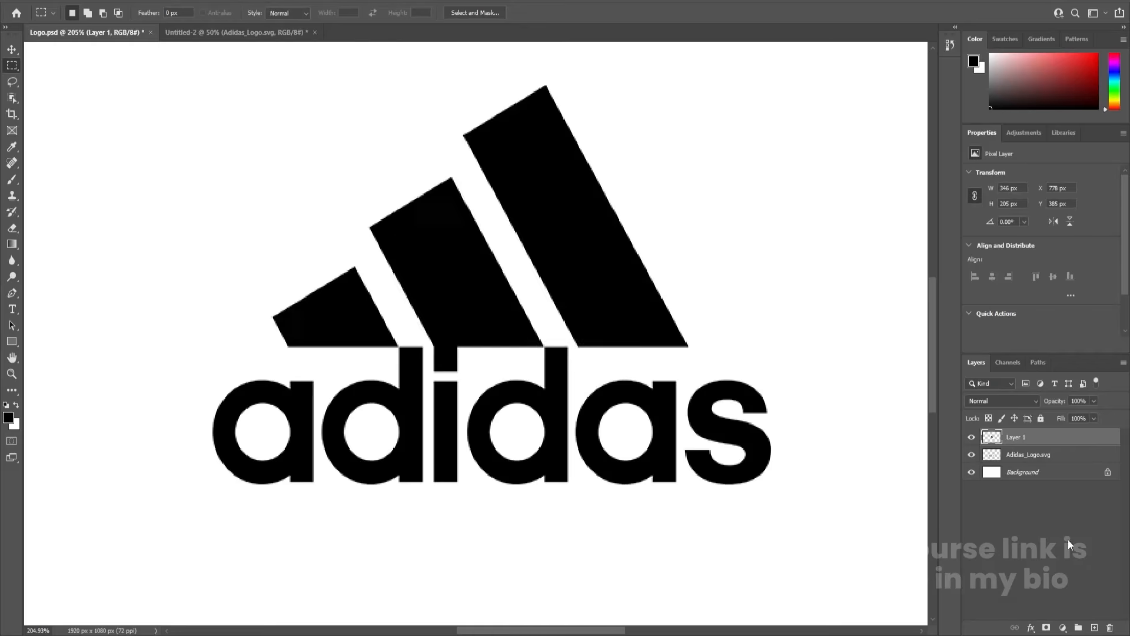
pyautogui.click(971, 455)
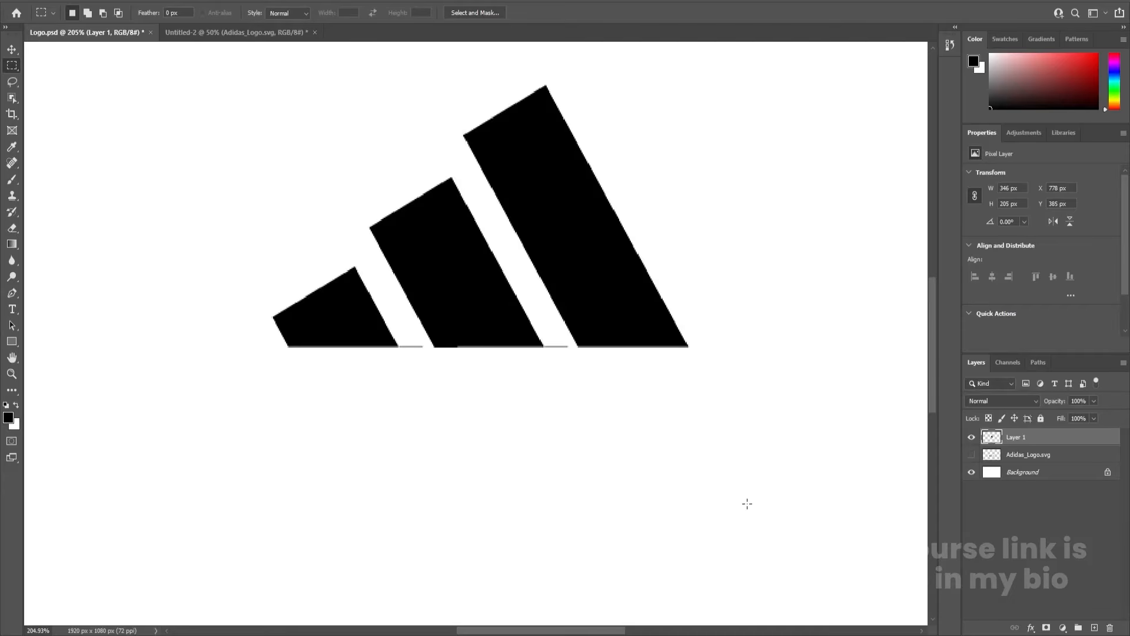
# Step: Select and delete the thin leftover lines in the two gaps between the stripes' bases
pyautogui.scroll(5, 436, 373)
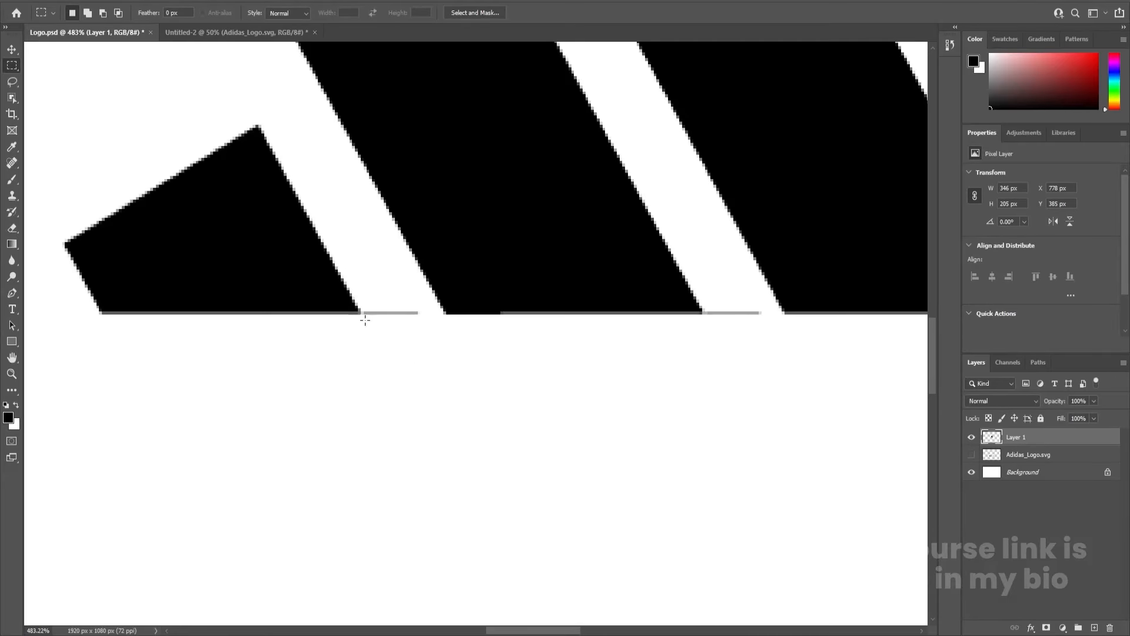
pyautogui.moveTo(362, 304); pyautogui.dragTo(421, 334)
pyautogui.press('Delete')
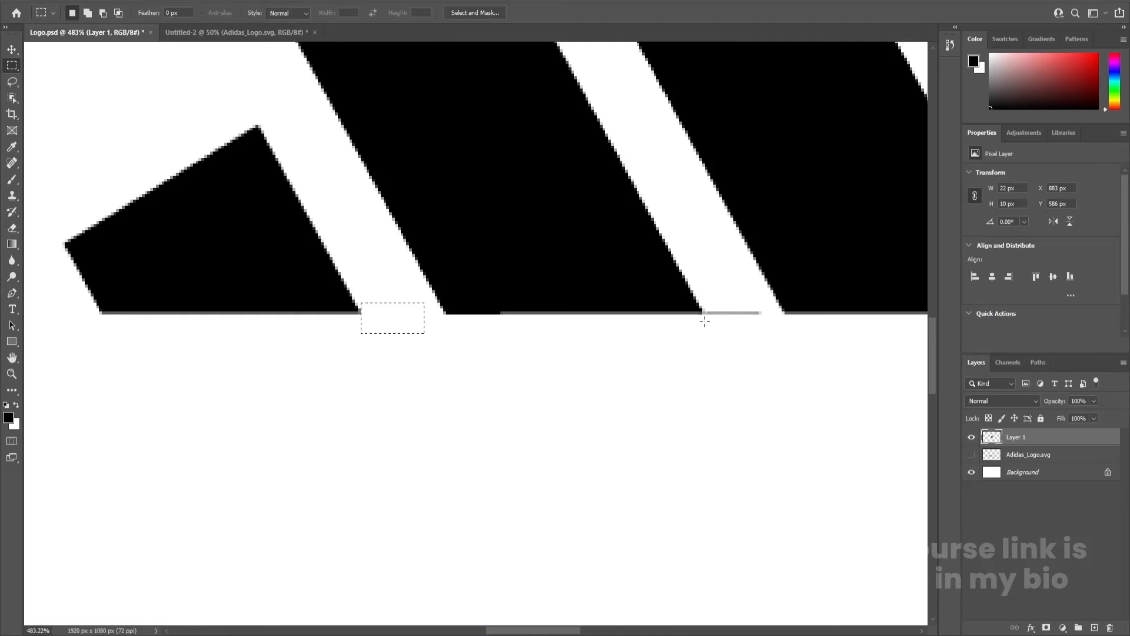
pyautogui.moveTo(702, 299); pyautogui.dragTo(767, 323)
pyautogui.press('Delete')
pyautogui.hotkey('ctrl', 'd')
# Step: Lasso the largest stripe, cut it from its layer, and paste it in place on a new layer
pyautogui.scroll(-4, 653, 386)
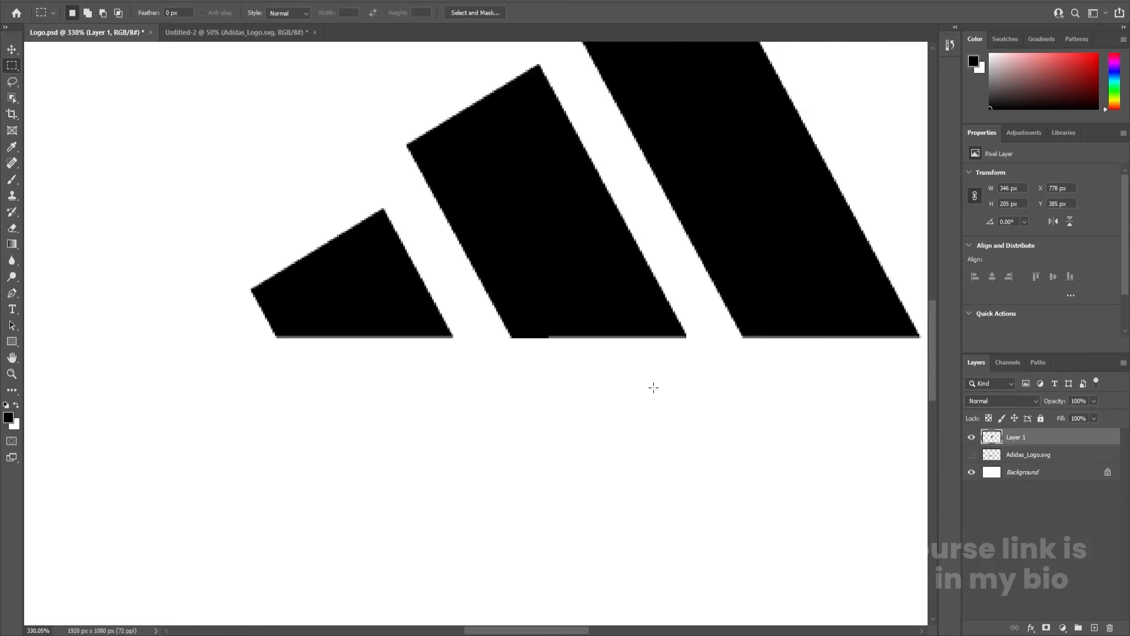
pyautogui.scroll(-2, 654, 386)
pyautogui.scroll(-1, 735, 294)
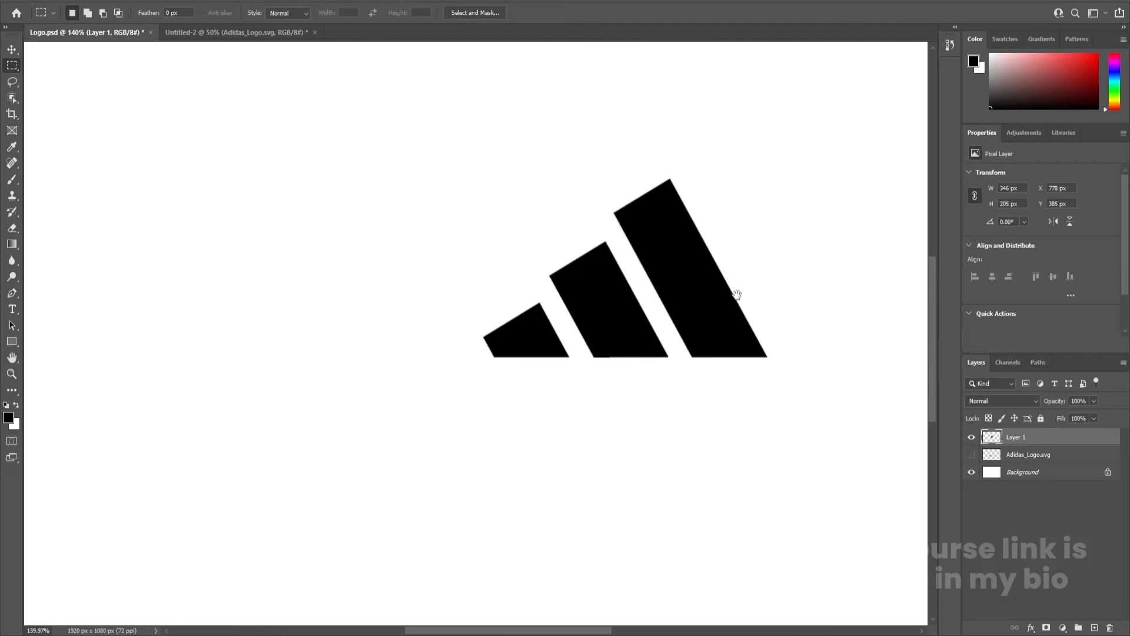
pyautogui.moveTo(736, 294); pyautogui.dragTo(579, 336)
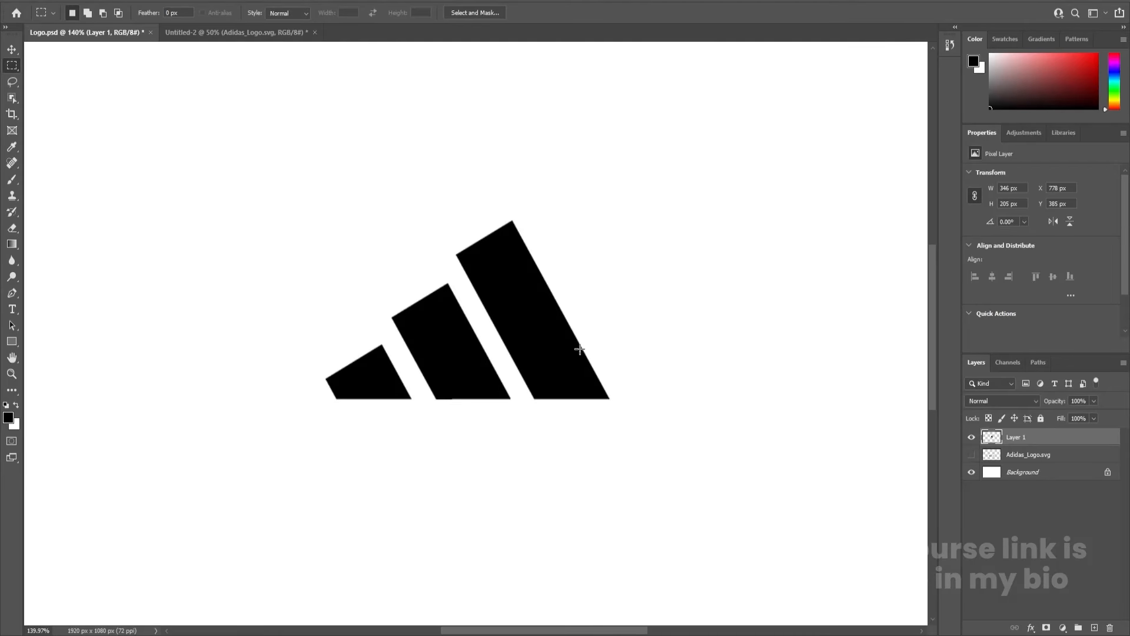
pyautogui.press('l')
pyautogui.moveTo(436, 243)
pyautogui.mouseDown()
pyautogui.moveTo(528, 409)
pyautogui.moveTo(620, 438)
pyautogui.moveTo(644, 359)
pyautogui.moveTo(587, 208)
pyautogui.moveTo(516, 178)
pyautogui.moveTo(442, 245)
pyautogui.mouseUp()
pyautogui.press('Delete')
pyautogui.hotkey('ctrl', 'd')
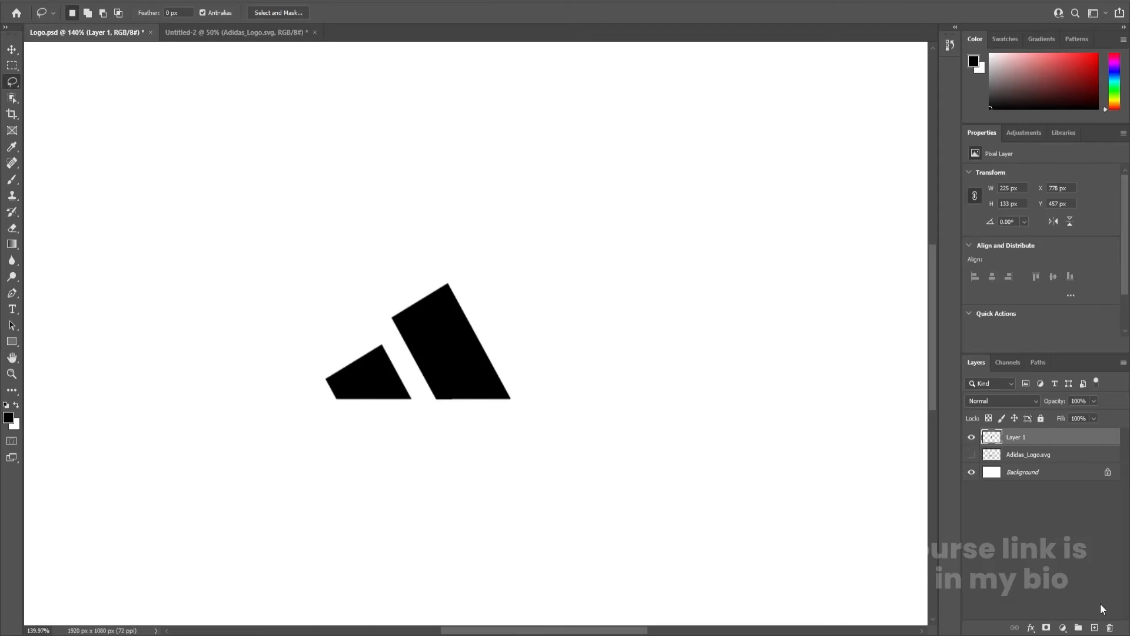
pyautogui.click(1094, 628)
pyautogui.hotkey('ctrl', 'shift', 'v')
# Step: Rename the largest stripe's layer to 1 and hide it
pyautogui.doubleClick(1015, 436)
pyautogui.write('1')
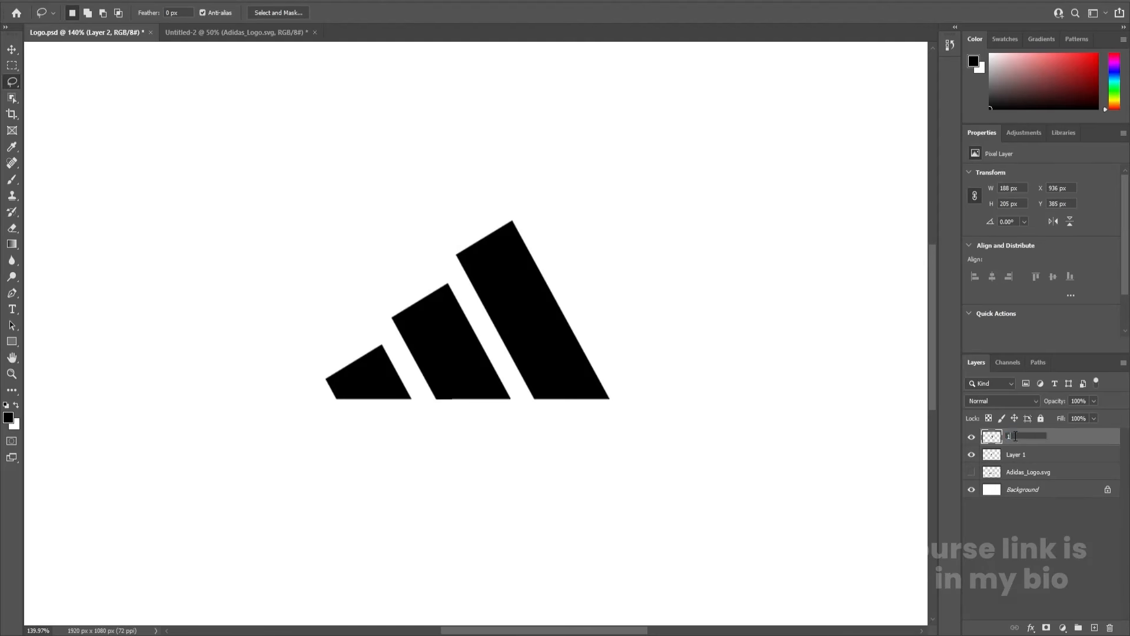
pyautogui.press('Return')
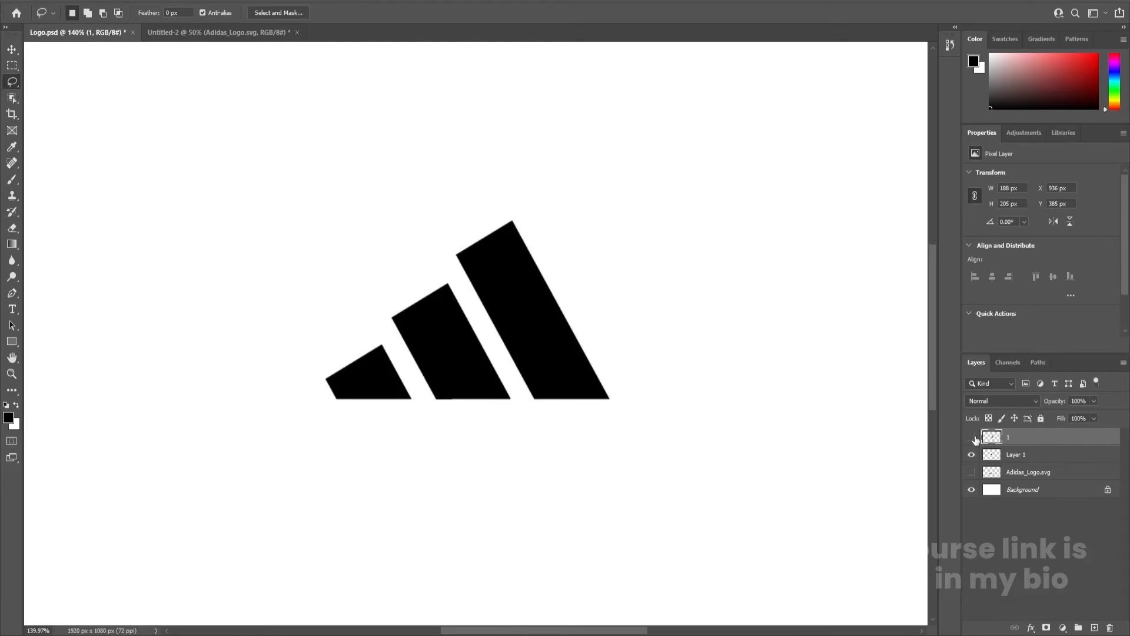
pyautogui.click(971, 437)
# Step: Lasso and cut the middle stripe from Layer 1, and paste it in place on a new layer
pyautogui.click(1013, 454)
pyautogui.moveTo(460, 266)
pyautogui.mouseDown()
pyautogui.moveTo(424, 272)
pyautogui.moveTo(385, 305)
pyautogui.moveTo(388, 345)
pyautogui.moveTo(461, 442)
pyautogui.moveTo(529, 430)
pyautogui.moveTo(539, 345)
pyautogui.moveTo(512, 298)
pyautogui.moveTo(457, 265)
pyautogui.mouseUp()
pyautogui.hotkey('ctrl', 'x')
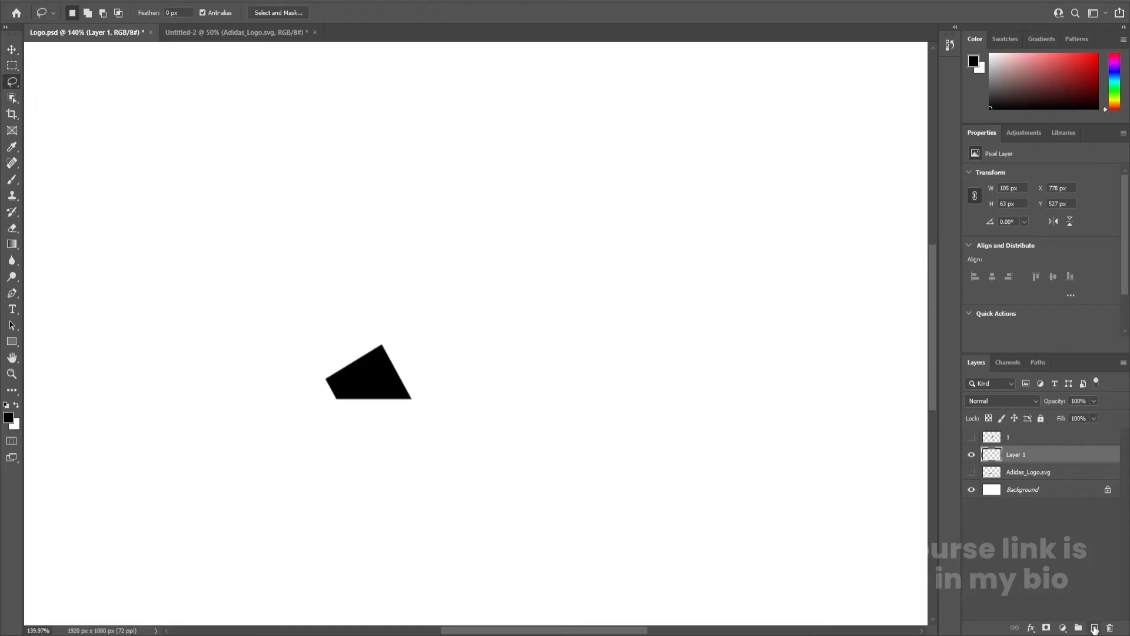
pyautogui.click(1094, 627)
pyautogui.hotkey('ctrl', 'v')
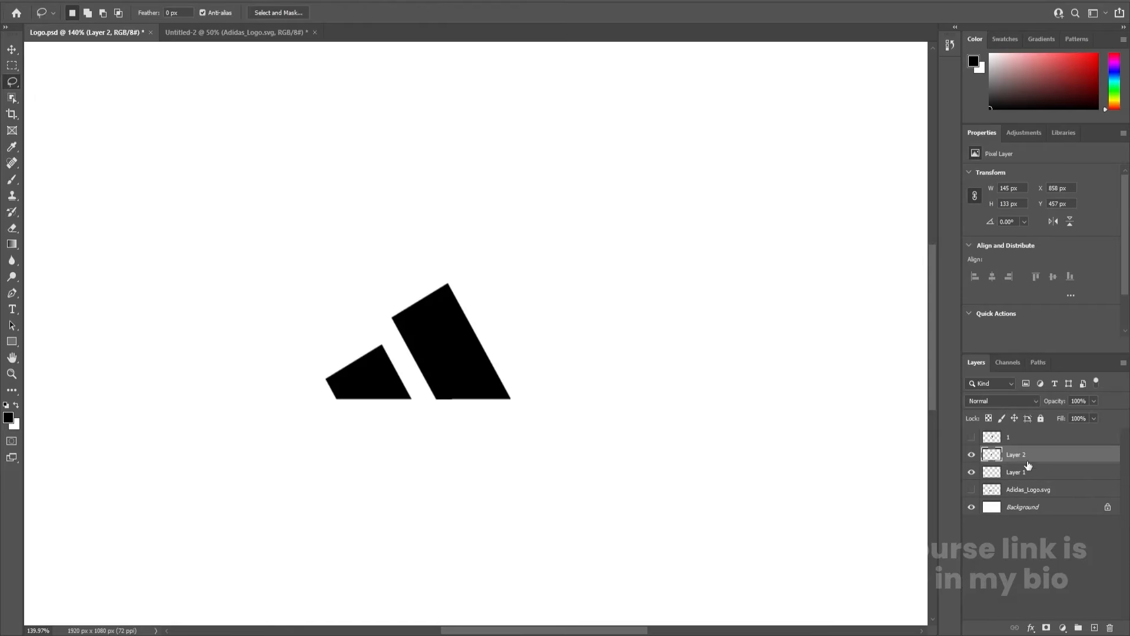
# Step: Rename the middle stripe's layer to 2 and hide it
pyautogui.doubleClick(1016, 454)
pyautogui.write('2')
pyautogui.press('Return')
pyautogui.click(971, 454)
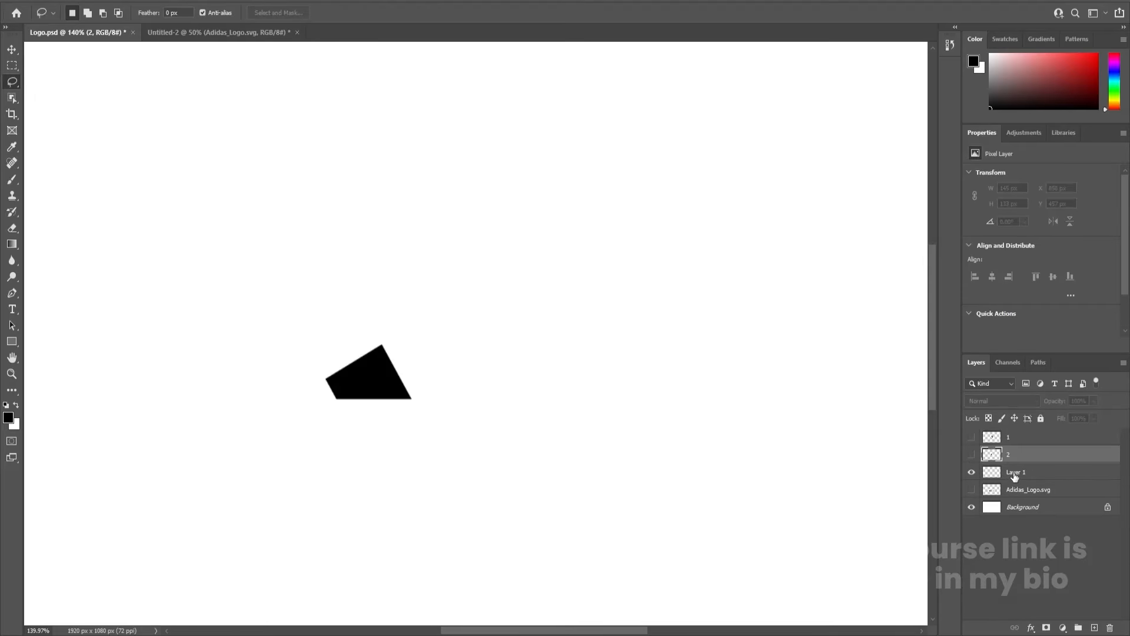
# Step: Rename the smallest stripe's layer to 3 and hide it
pyautogui.doubleClick(1013, 473)
pyautogui.write('2')
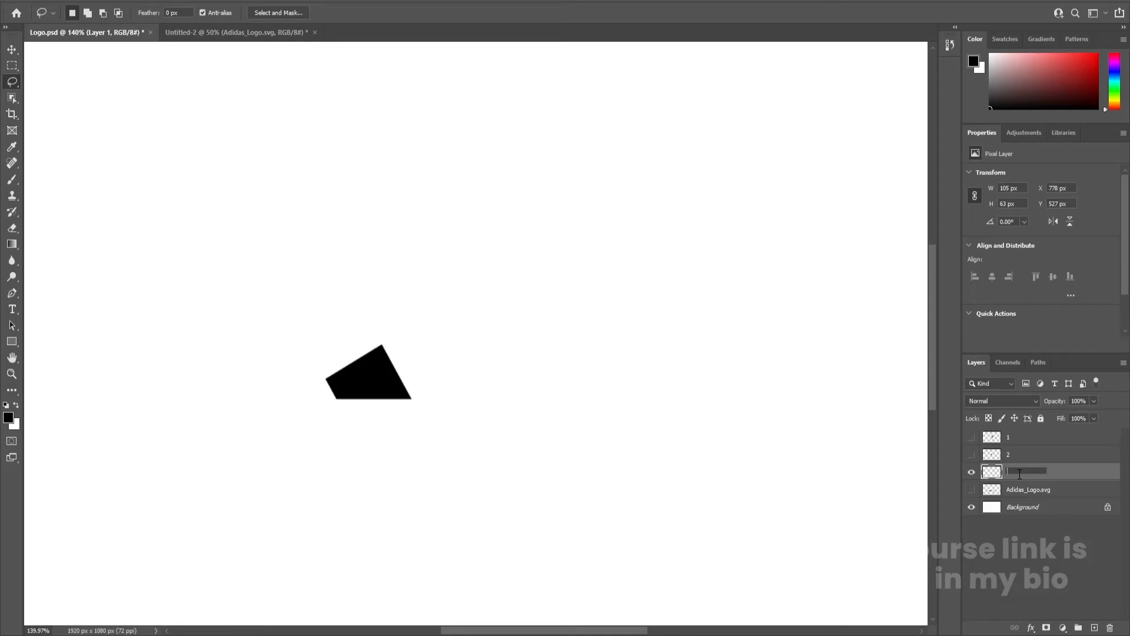
pyautogui.press('Return')
pyautogui.click(971, 471)
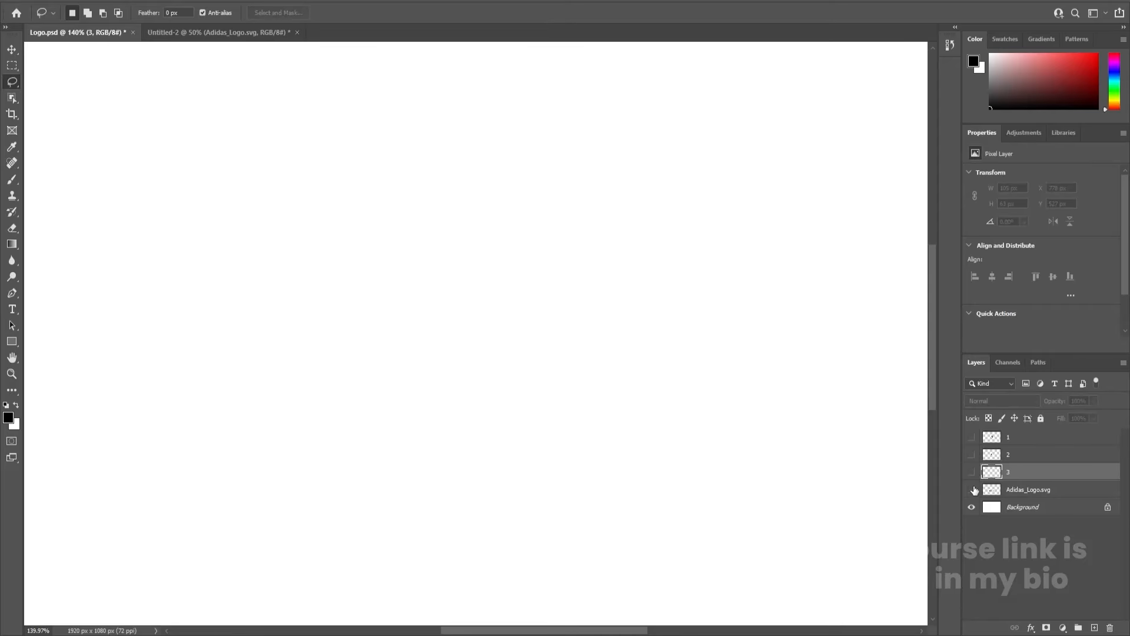
# Step: Show the Adidas_Logo.svg layer, then cut its first letter "a" with a rectangular selection and paste it in place on a new layer
pyautogui.click(971, 489)
pyautogui.moveTo(391, 462); pyautogui.dragTo(440, 407)
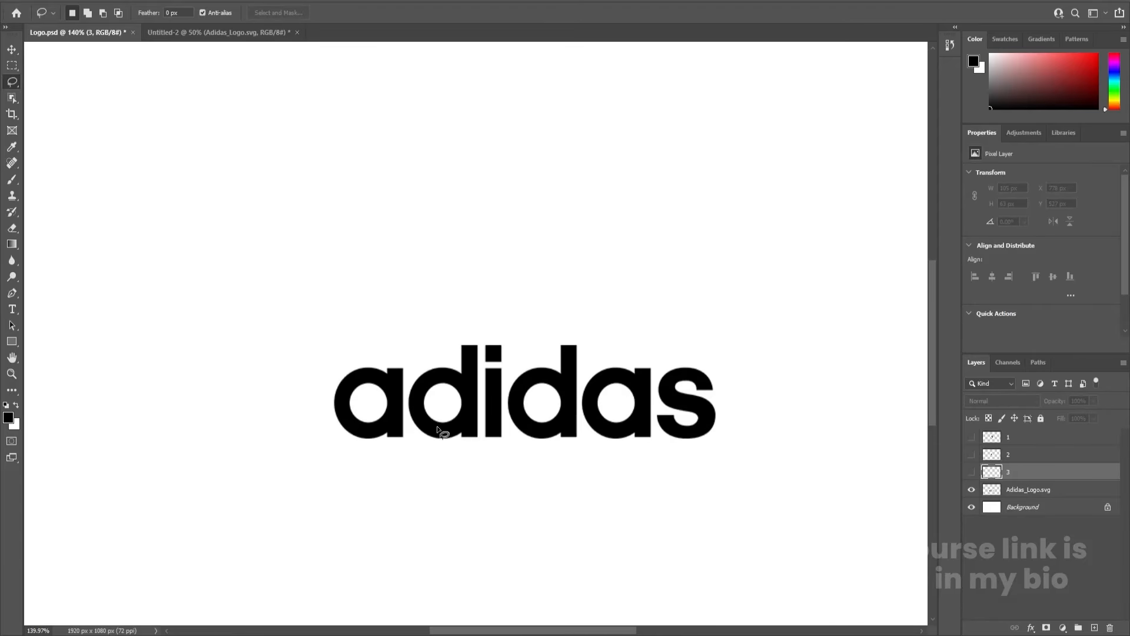
pyautogui.click(12, 65)
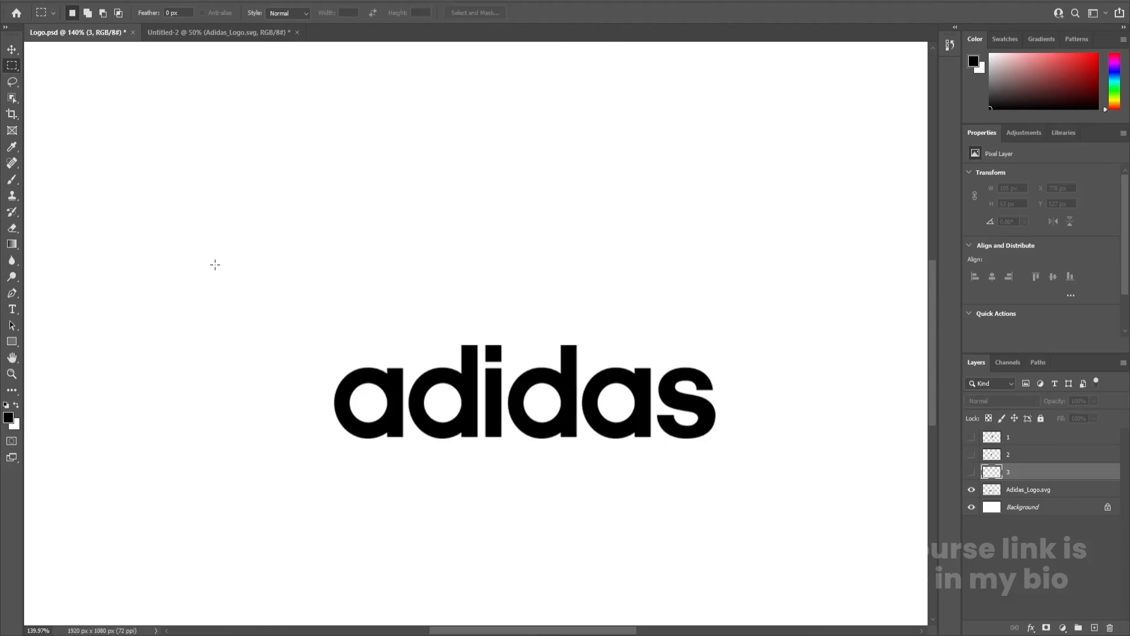
pyautogui.moveTo(320, 340); pyautogui.dragTo(404, 460)
pyautogui.click(1034, 491)
pyautogui.hotkey('ctrl', 'x')
pyautogui.click(1095, 627)
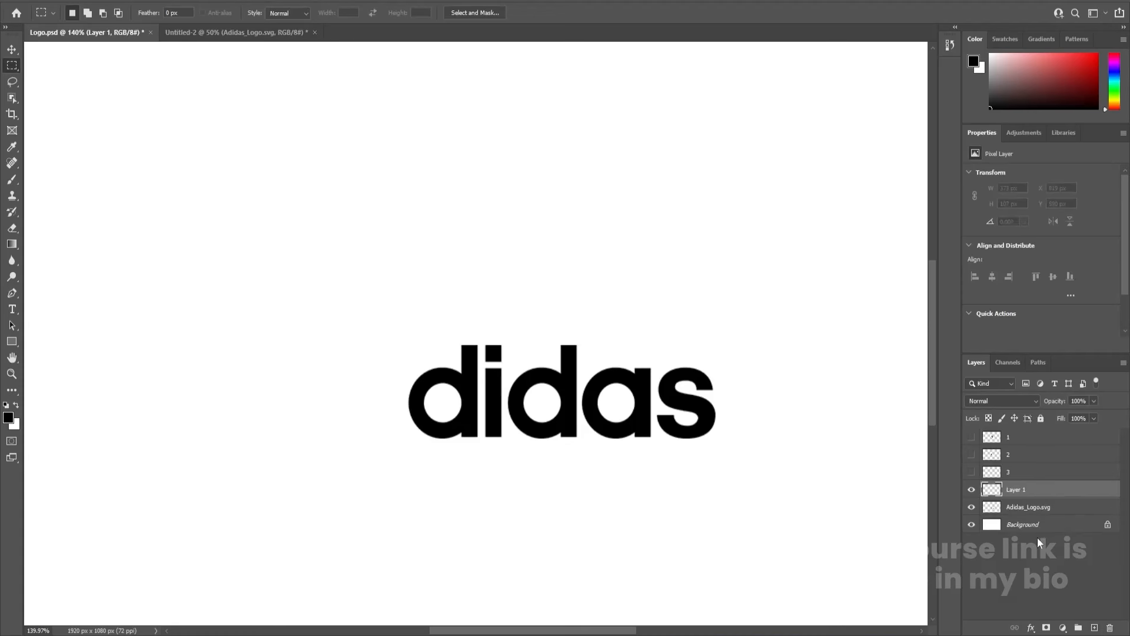
pyautogui.hotkey('ctrl', 'shift', 'v')
# Step: Rename the first letter's new layer to a and hide it
pyautogui.doubleClick(1018, 490)
pyautogui.write('a')
pyautogui.press('Return')
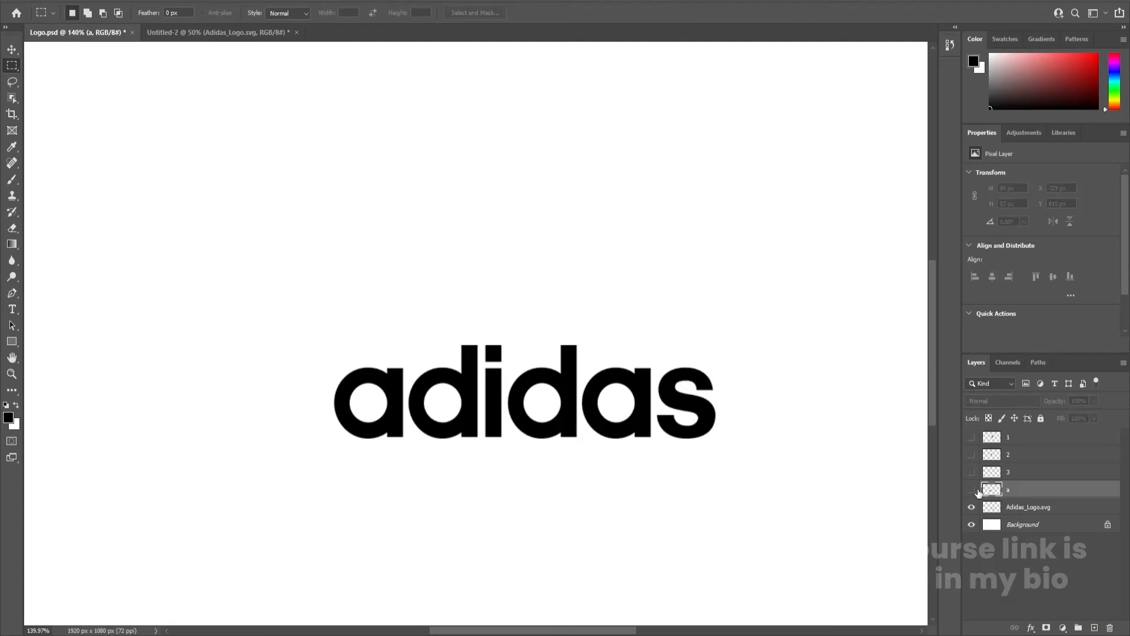
pyautogui.click(971, 489)
# Step: Cut the first letter "d" from the Adidas_Logo.svg layer and paste it in place on a new layer
pyautogui.click(1034, 507)
pyautogui.moveTo(398, 320); pyautogui.dragTo(478, 475)
pyautogui.hotkey('ctrl', 'x')
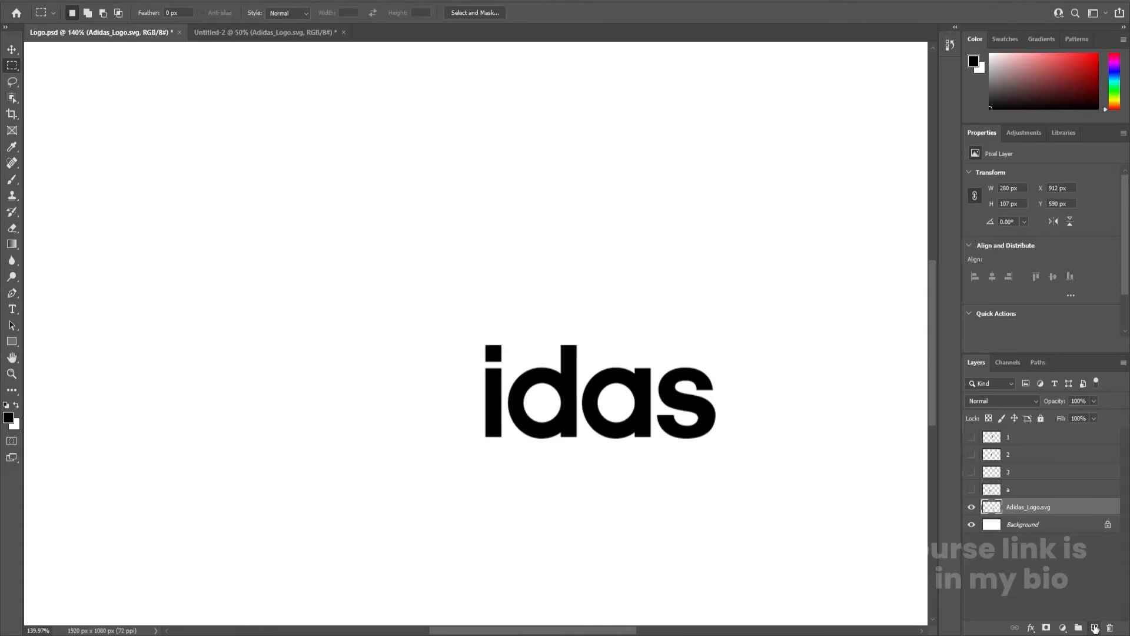
pyautogui.click(1095, 627)
pyautogui.hotkey('ctrl', 'shift', 'v')
# Step: Rename the first "d" letter's new layer to d and hide it
pyautogui.doubleClick(1017, 506)
pyautogui.write('d')
pyautogui.press('Return')
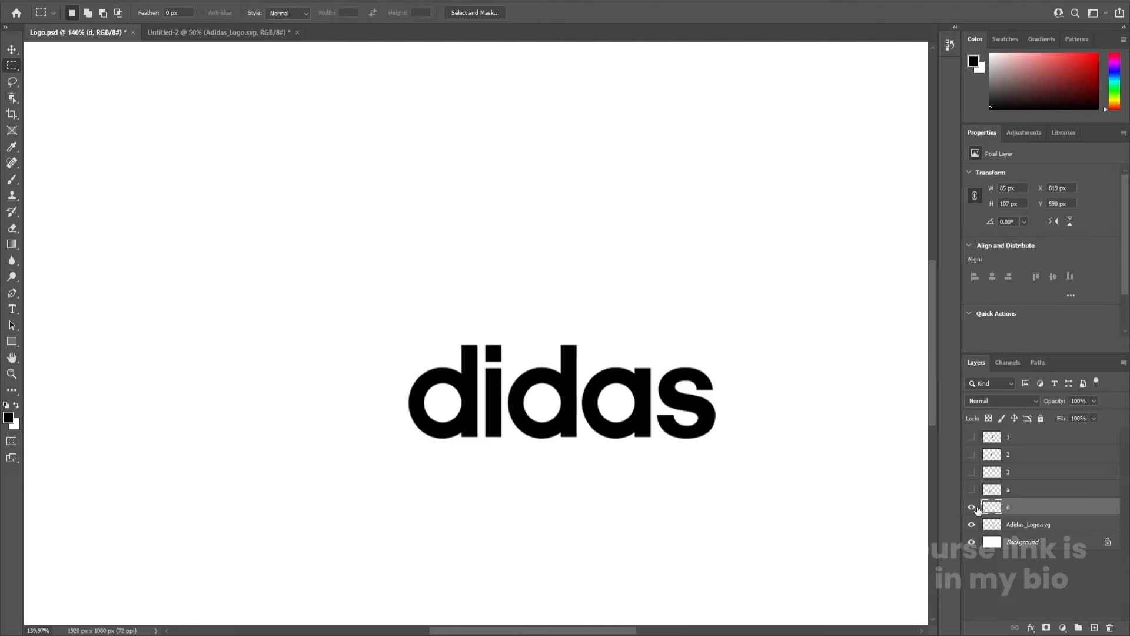
pyautogui.click(971, 507)
# Step: Cut the letter "i" from the Adidas_Logo.svg layer and paste it in place on a new layer
pyautogui.click(1003, 524)
pyautogui.moveTo(476, 329); pyautogui.dragTo(507, 451)
pyautogui.hotkey('ctrl', 'x')
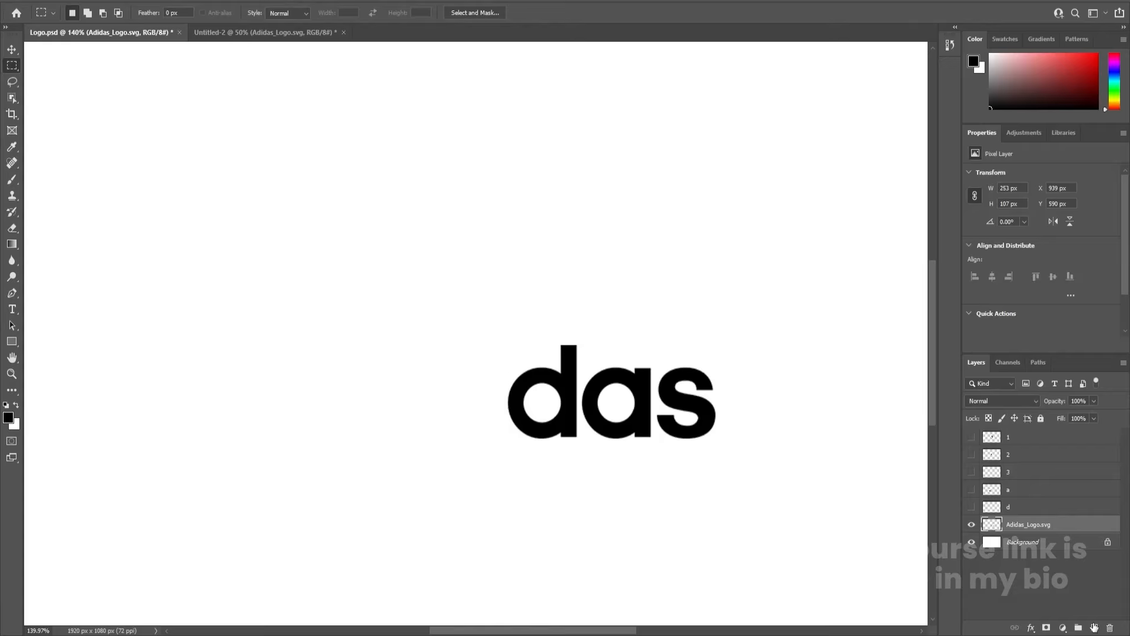
pyautogui.click(1094, 628)
pyautogui.hotkey('ctrl', 'shift', 'v')
# Step: Rename the new layer holding the letter "i" to i and hide it
pyautogui.doubleClick(1014, 525)
pyautogui.write('i')
pyautogui.press('Return')
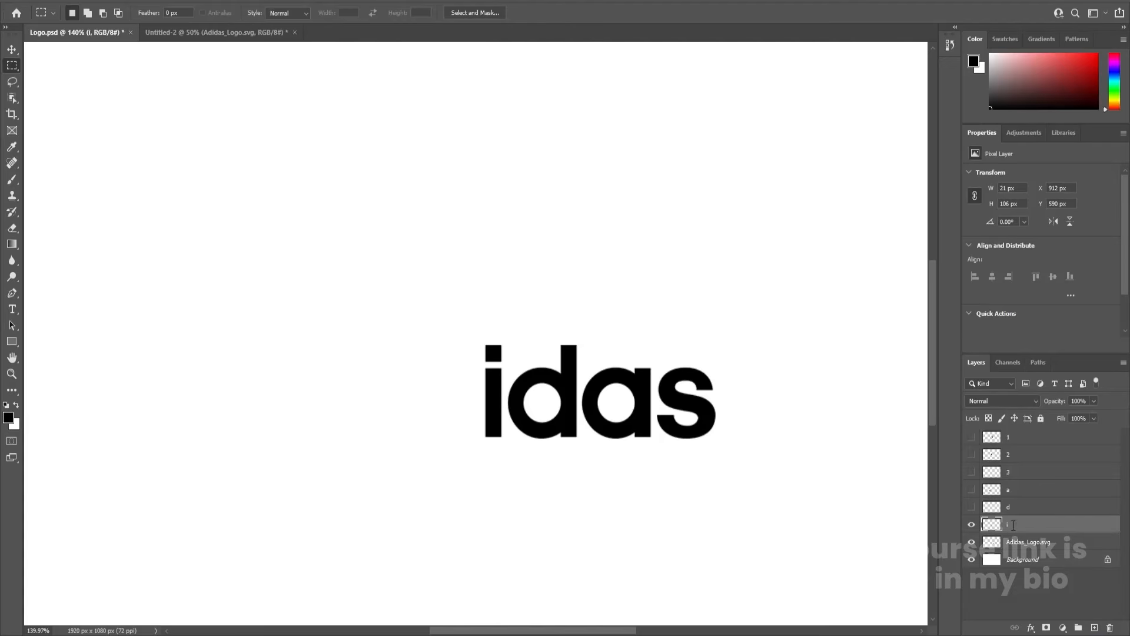
pyautogui.click(971, 525)
# Step: Cut the second letter "d" from the Adidas_Logo.svg layer and place it on a new layer
pyautogui.click(981, 542)
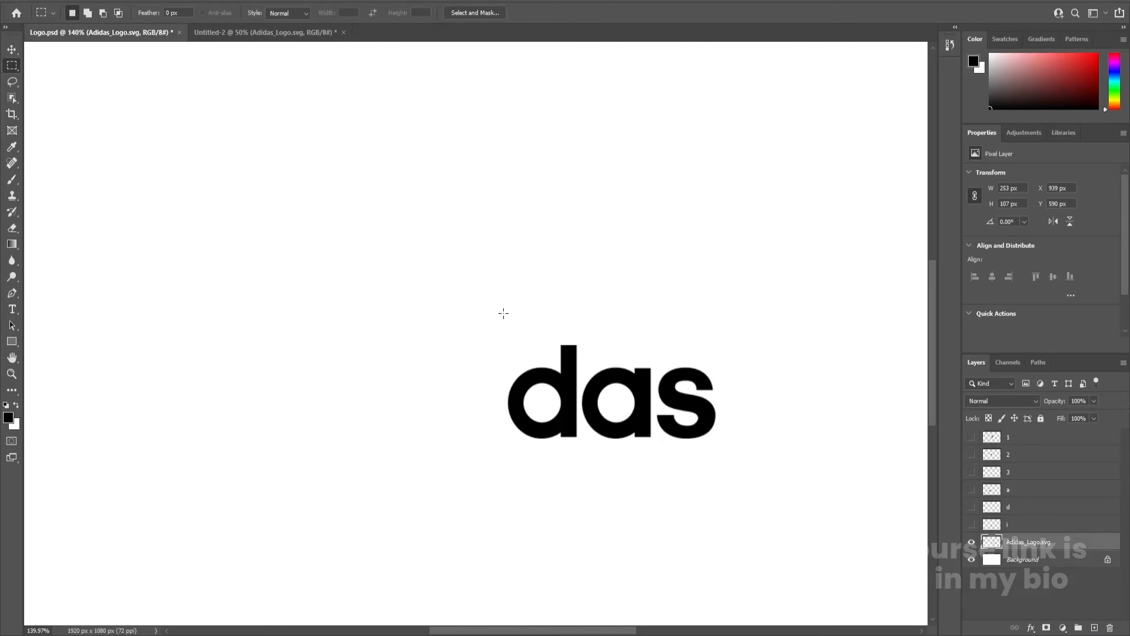
pyautogui.moveTo(504, 313); pyautogui.dragTo(583, 486)
pyautogui.hotkey('ctrl', 'x')
pyautogui.click(1094, 627)
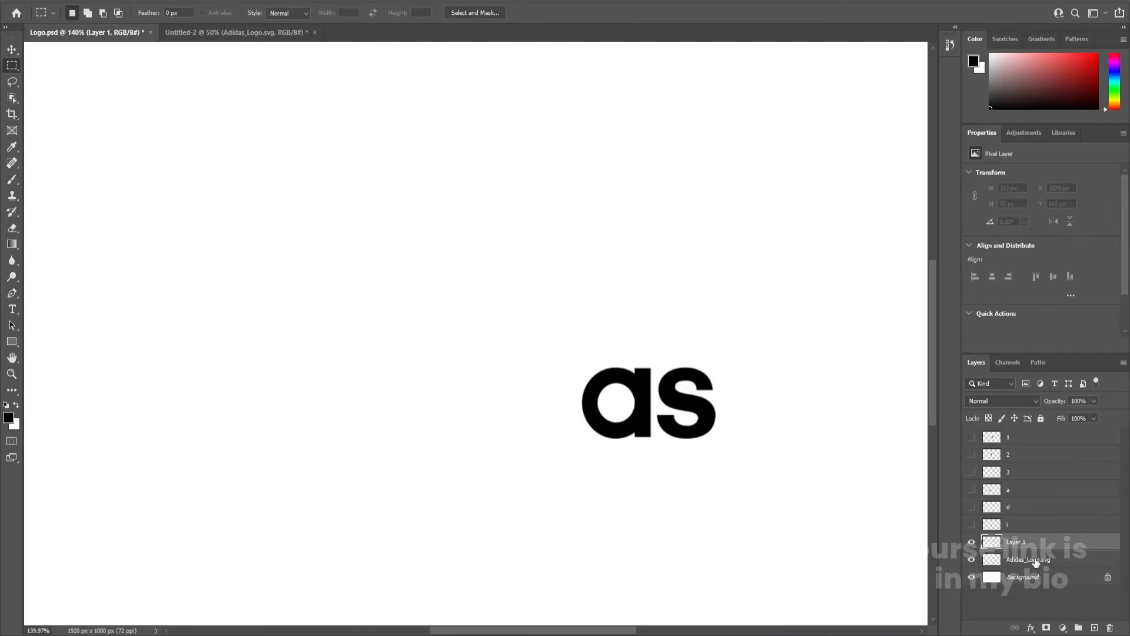
# Step: Rename the second "d" letter's layer to d and hide it
pyautogui.doubleClick(1015, 541)
pyautogui.write('d')
pyautogui.press('Return')
pyautogui.click(971, 541)
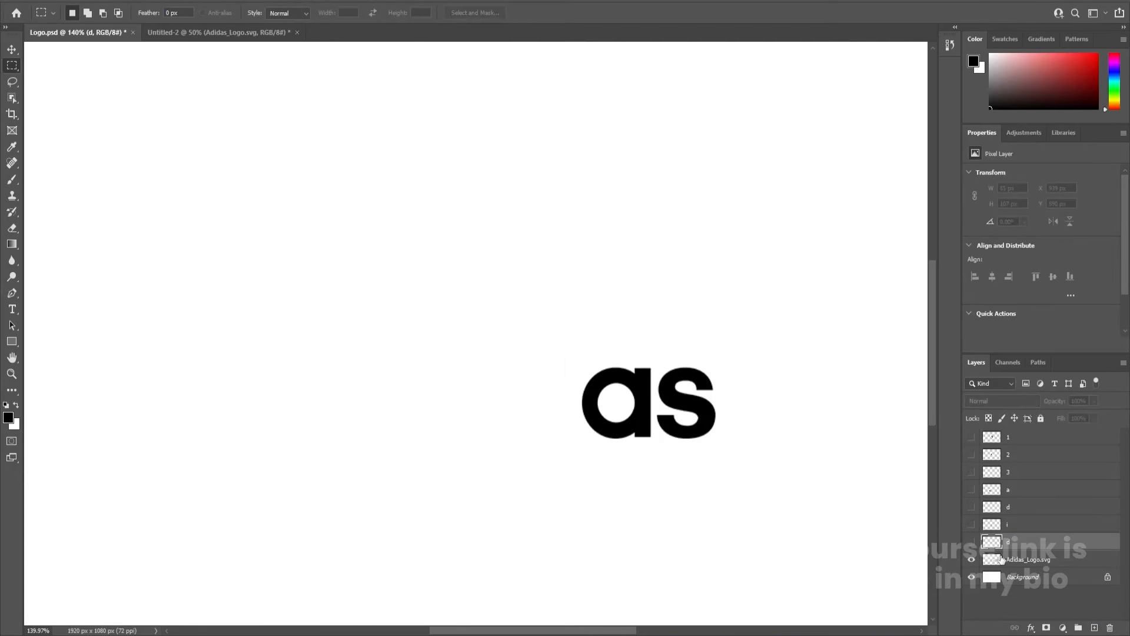
# Step: Cut the second letter "a" from the Adidas_Logo.svg layer and paste it in place on a new layer
pyautogui.click(1024, 559)
pyautogui.moveTo(571, 349); pyautogui.dragTo(657, 461)
pyautogui.hotkey('ctrl', 'x')
pyautogui.click(1093, 627)
pyautogui.hotkey('ctrl', 'shift', 'v')
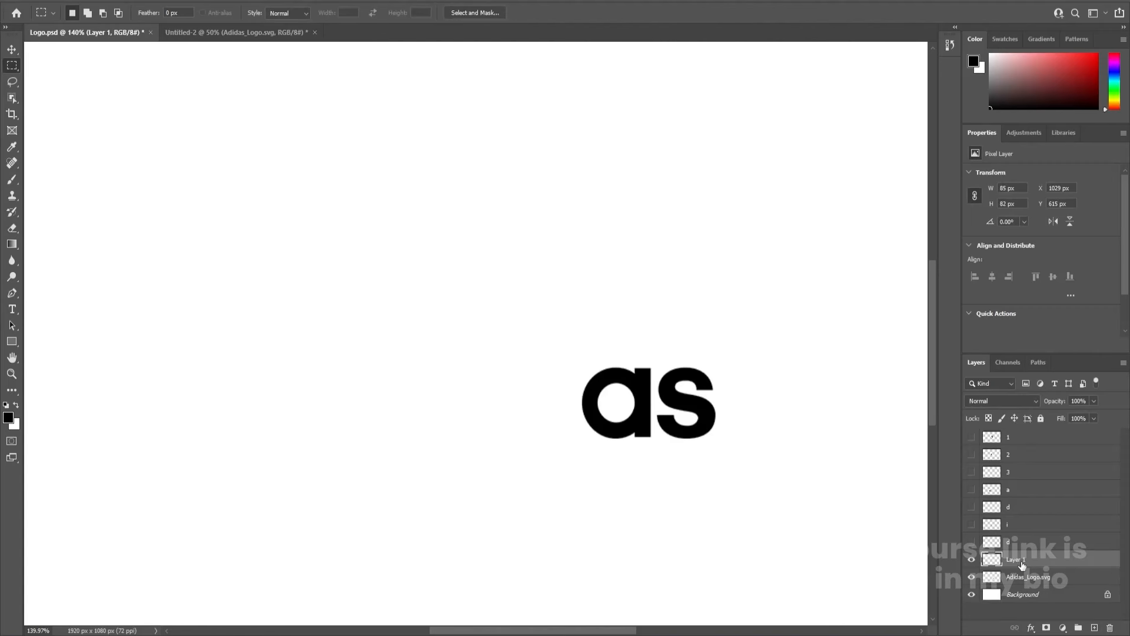
# Step: Rename the new layer holding the second letter "a" to a and hide it
pyautogui.doubleClick(1018, 560)
pyautogui.write('a')
pyautogui.press('Return')
pyautogui.click(971, 559)
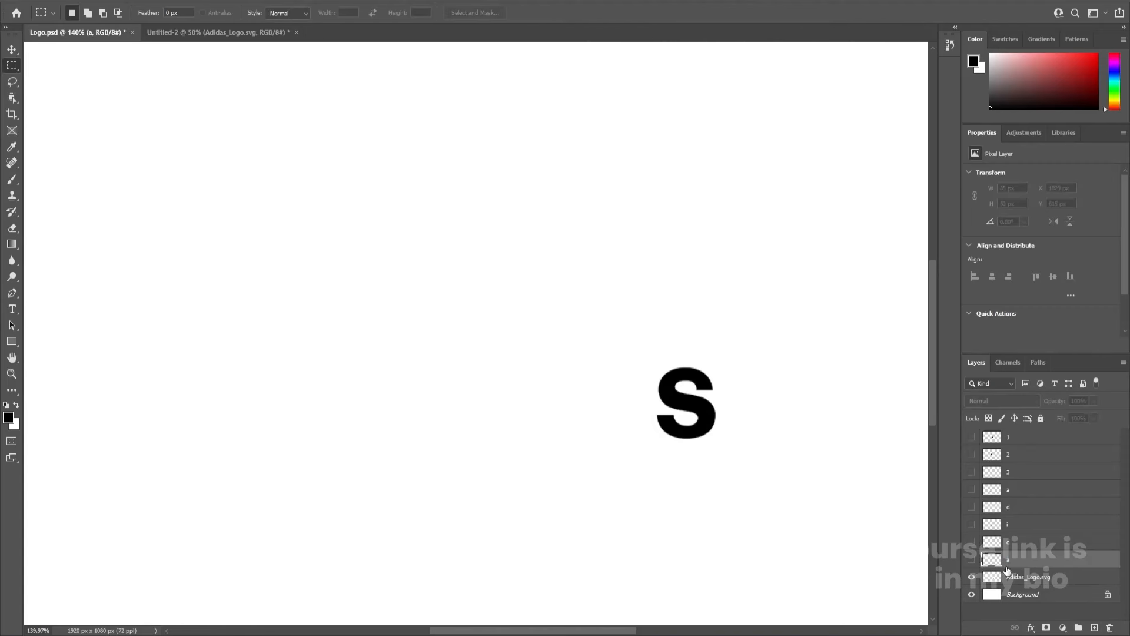
# Step: Rename the Adidas_Logo.svg layer to s and make all the hidden stripe and letter layers visible again
pyautogui.doubleClick(1025, 577)
pyautogui.write('s')
pyautogui.press('Return')
pyautogui.moveTo(971, 560); pyautogui.dragTo(971, 437)
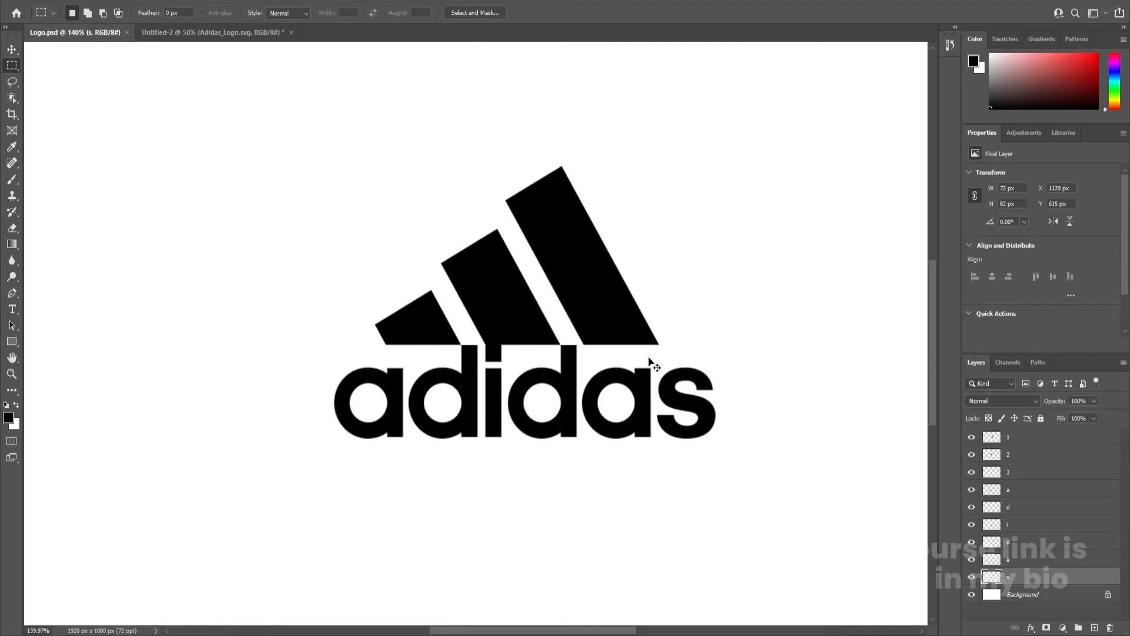
pyautogui.hotkey('ctrl', '0')
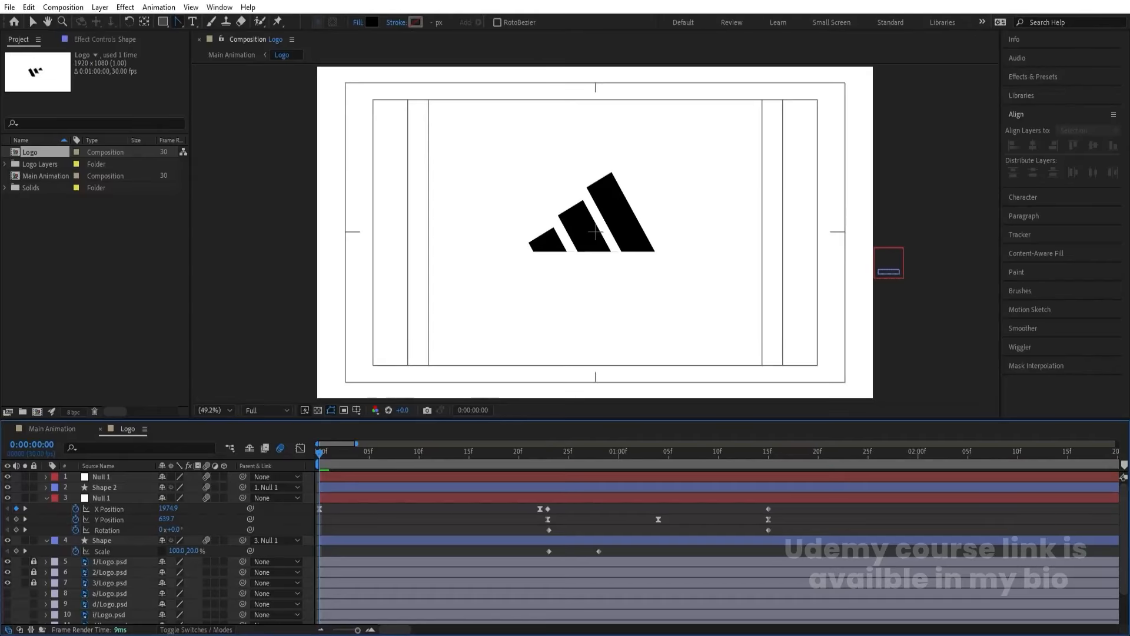
# Step: Switch to After Effects and close the open project without saving its changes
pyautogui.hotkey('ctrl', 'q')
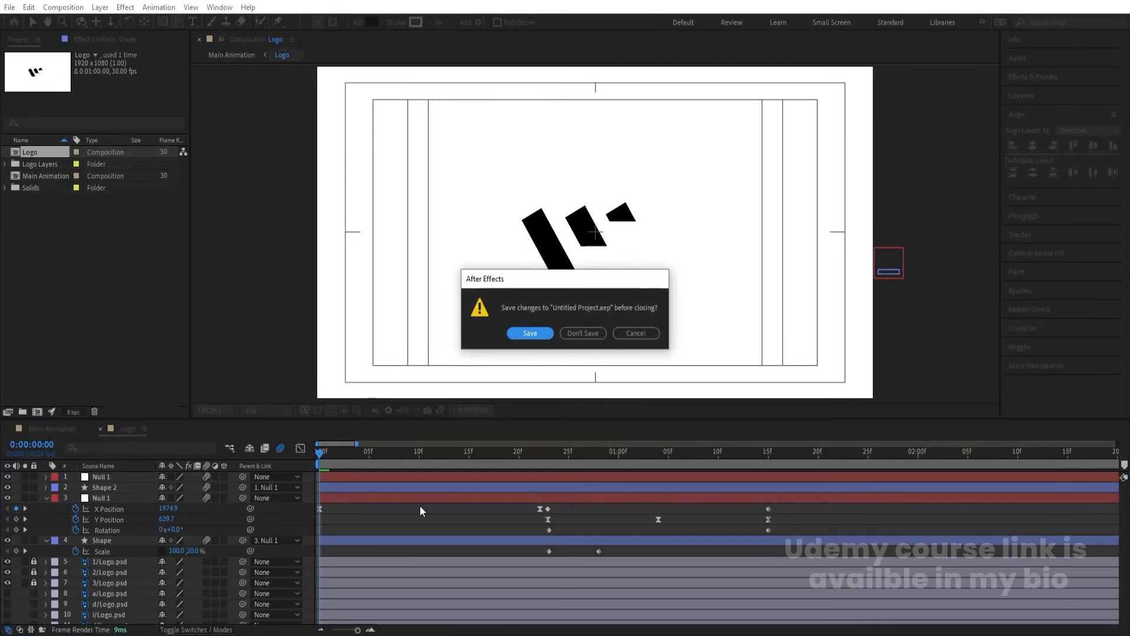
pyautogui.click(581, 333)
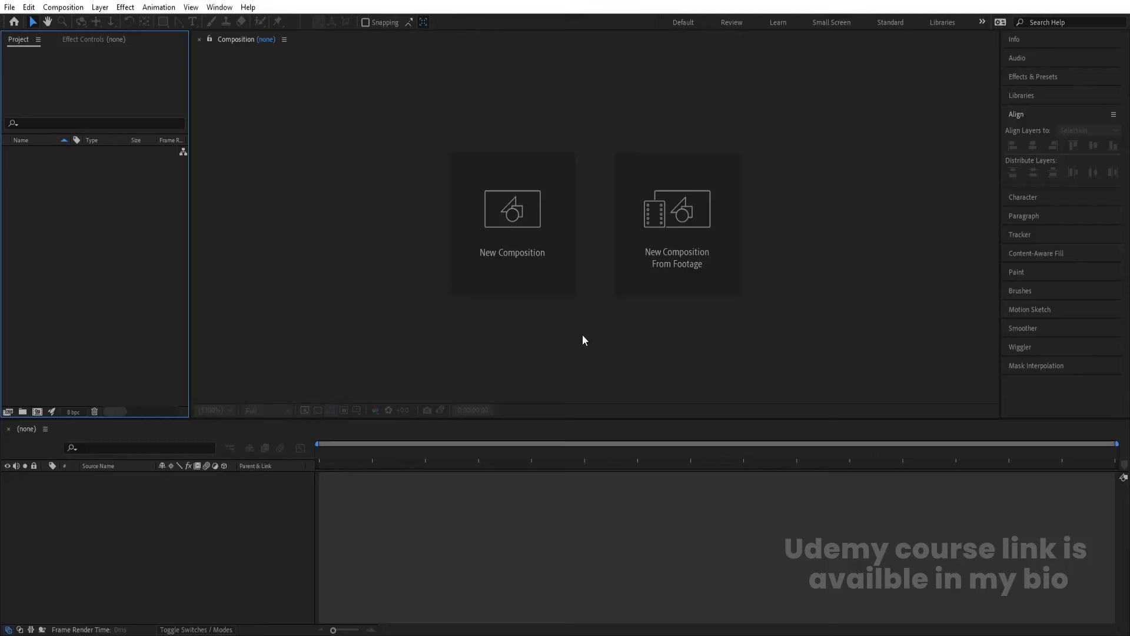
# Step: Create a composition named Main Animation and display its title/action safe guides
pyautogui.click(531, 177)
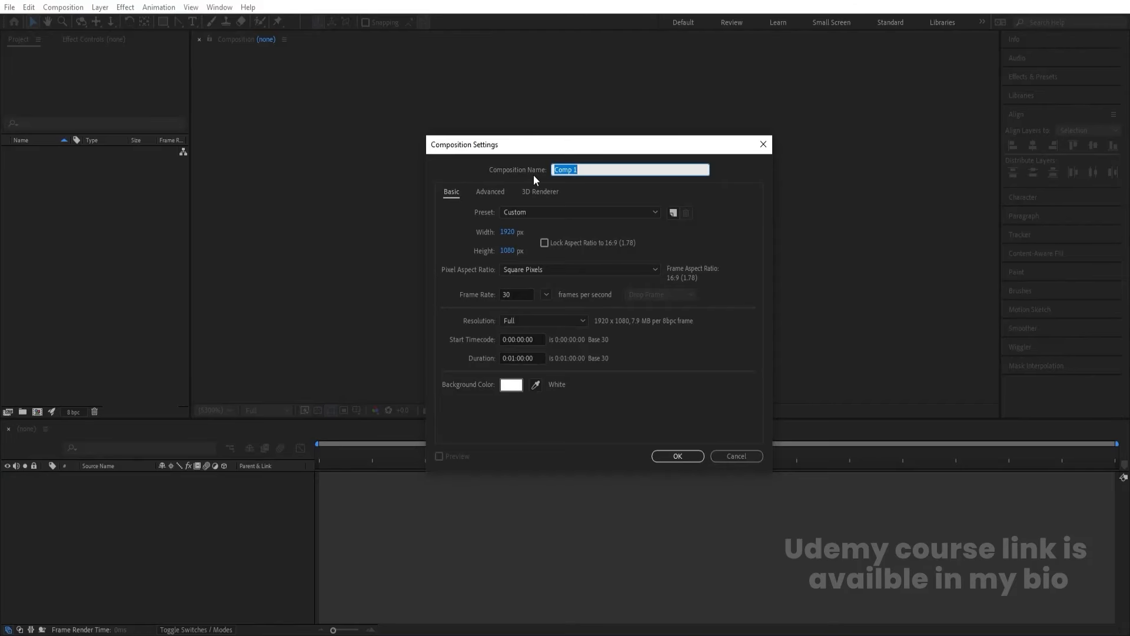
pyautogui.write('Main Animation')
pyautogui.click(671, 456)
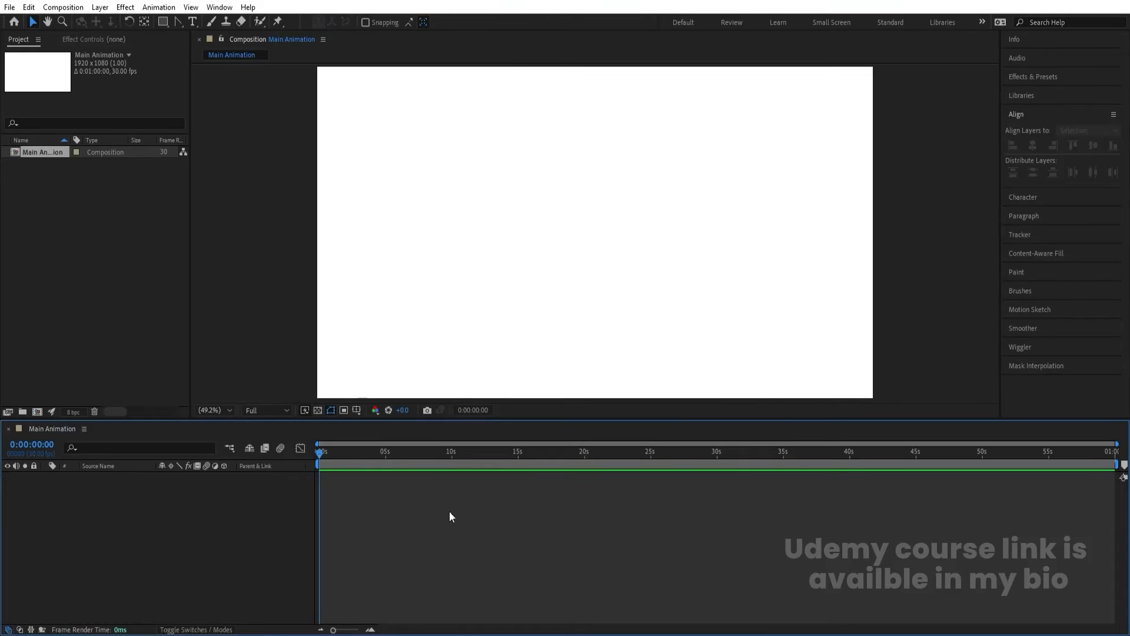
pyautogui.click(356, 410)
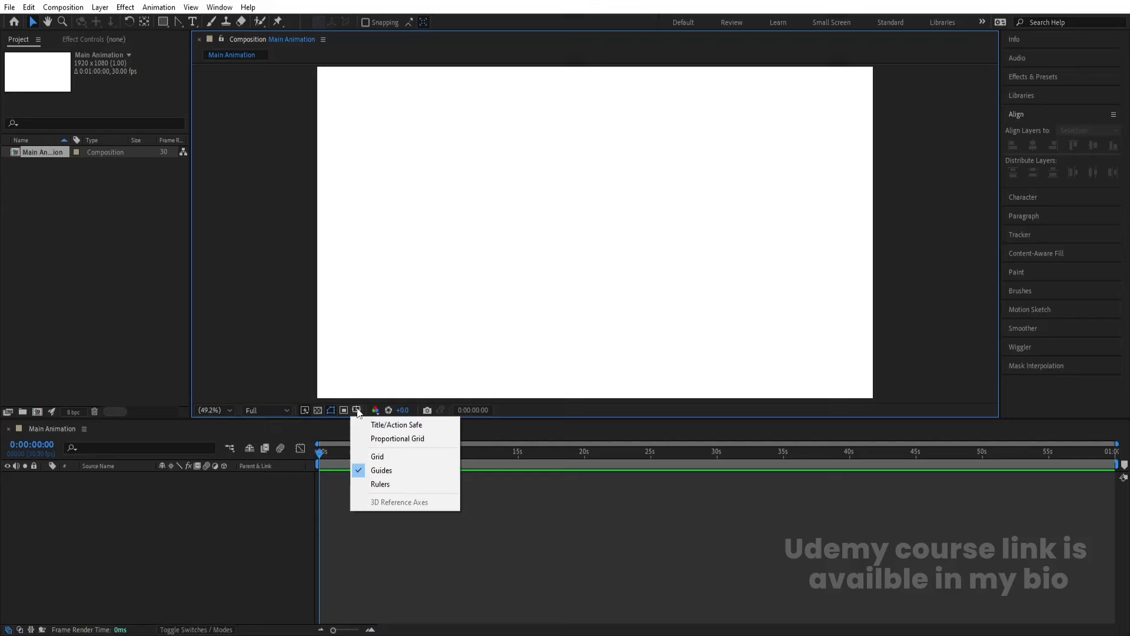
pyautogui.click(390, 426)
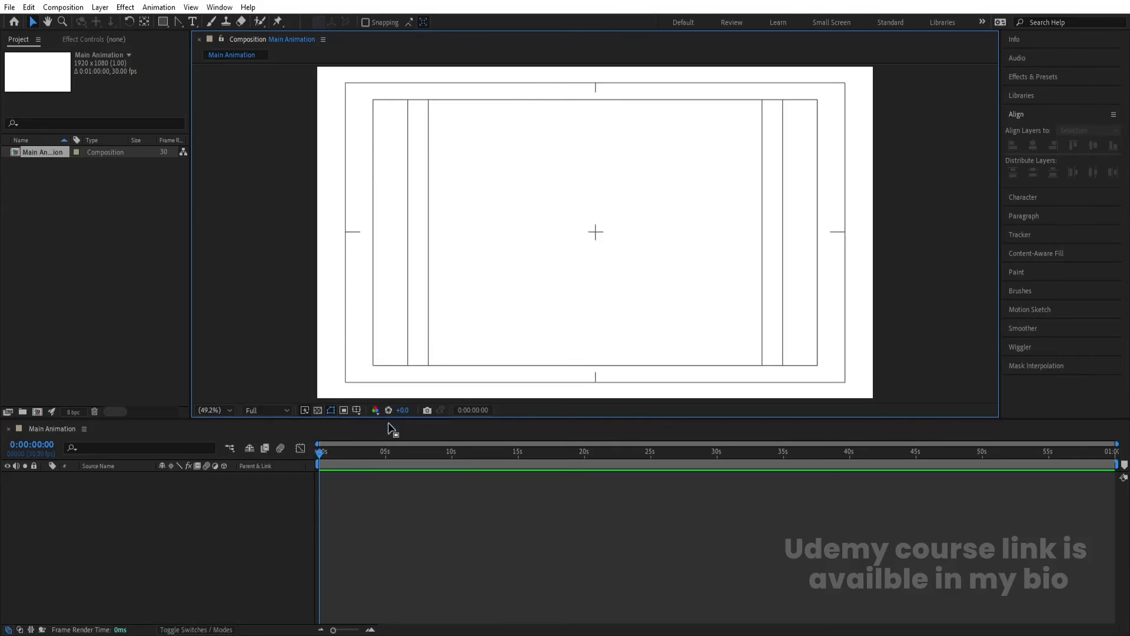
# Step: Import Logo.psd as a composition that retains layer sizes
pyautogui.doubleClick(132, 273)
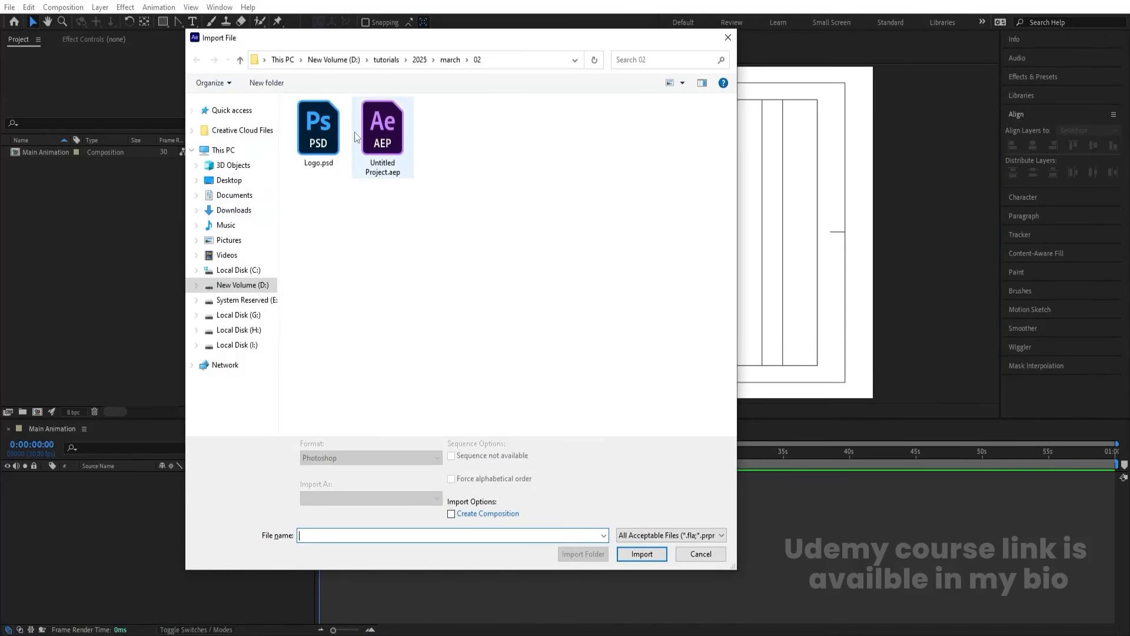
pyautogui.click(347, 132)
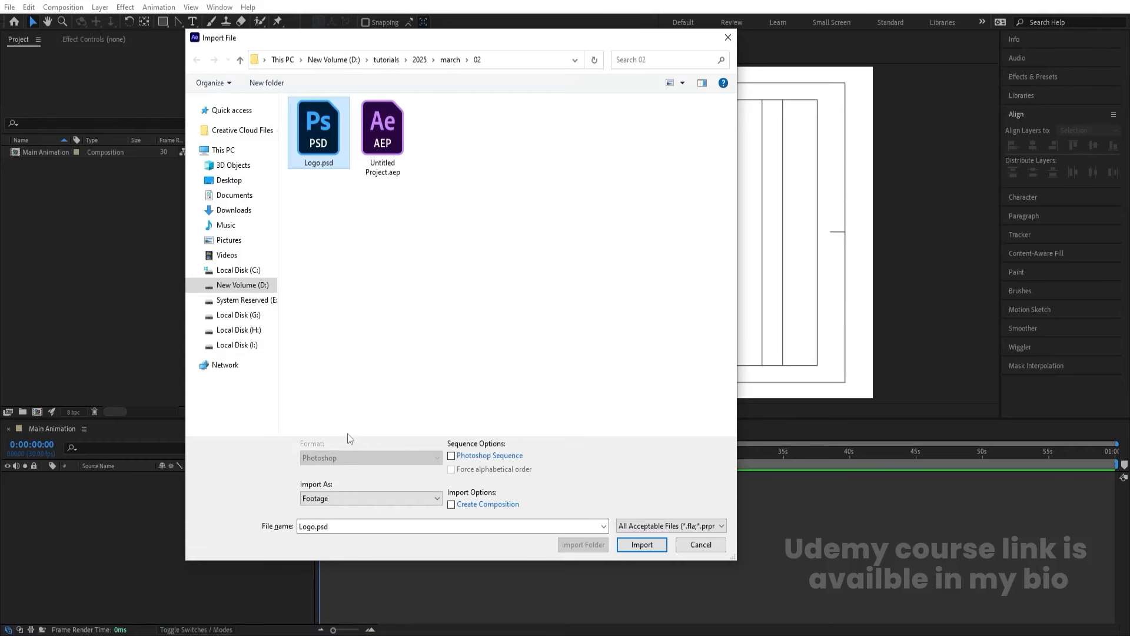
pyautogui.click(332, 498)
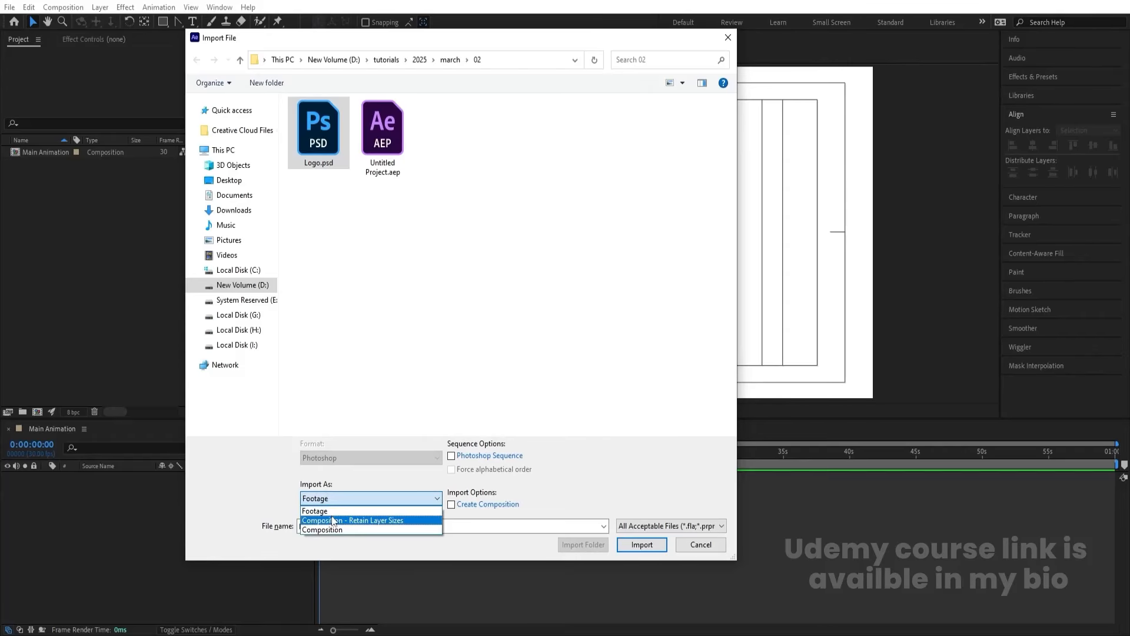
pyautogui.click(333, 520)
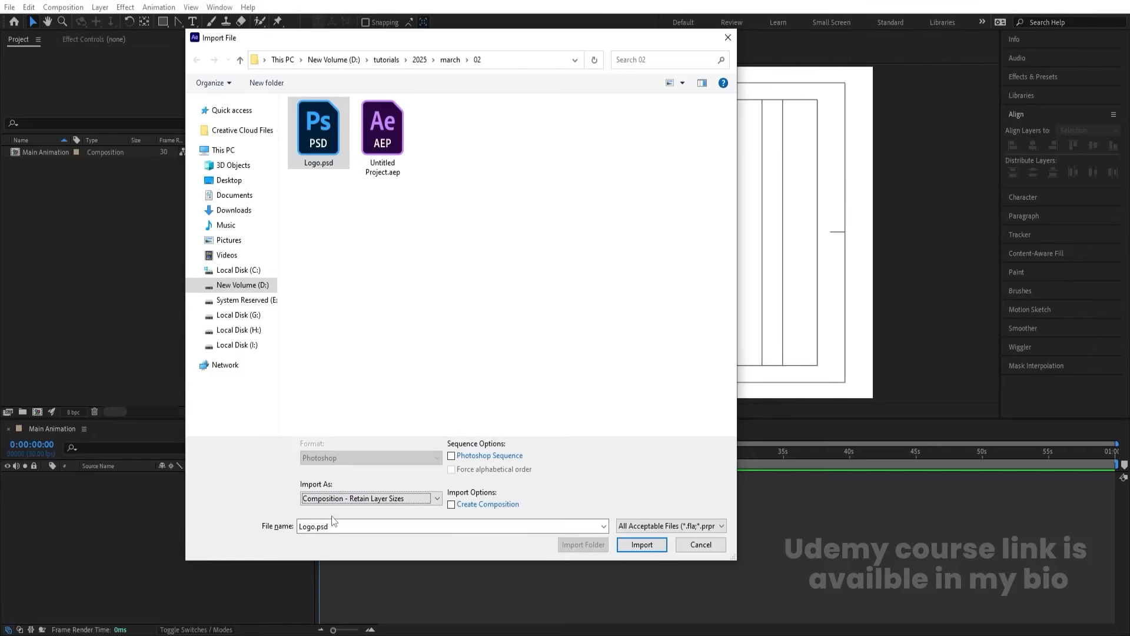
pyautogui.press('Return')
pyautogui.press('Return')
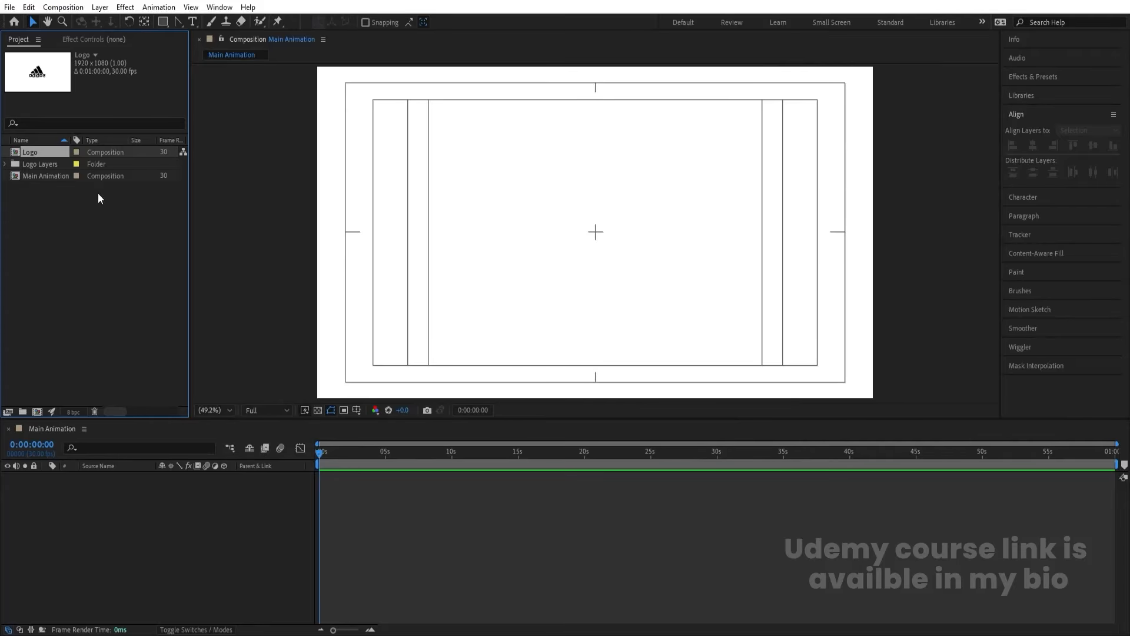
# Step: Add the Logo composition to the Main Animation timeline and open it for editing
pyautogui.moveTo(45, 185); pyautogui.dragTo(153, 488)
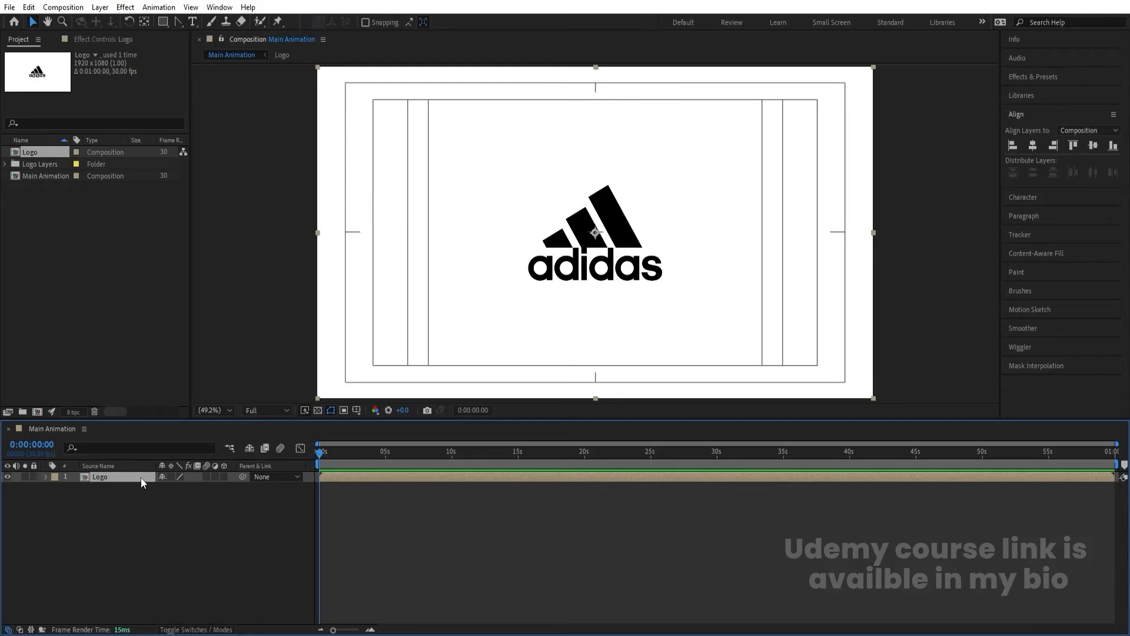
pyautogui.doubleClick(140, 477)
# Step: Hide the six letter layers and lock them together with the Background layer
pyautogui.click(34, 572)
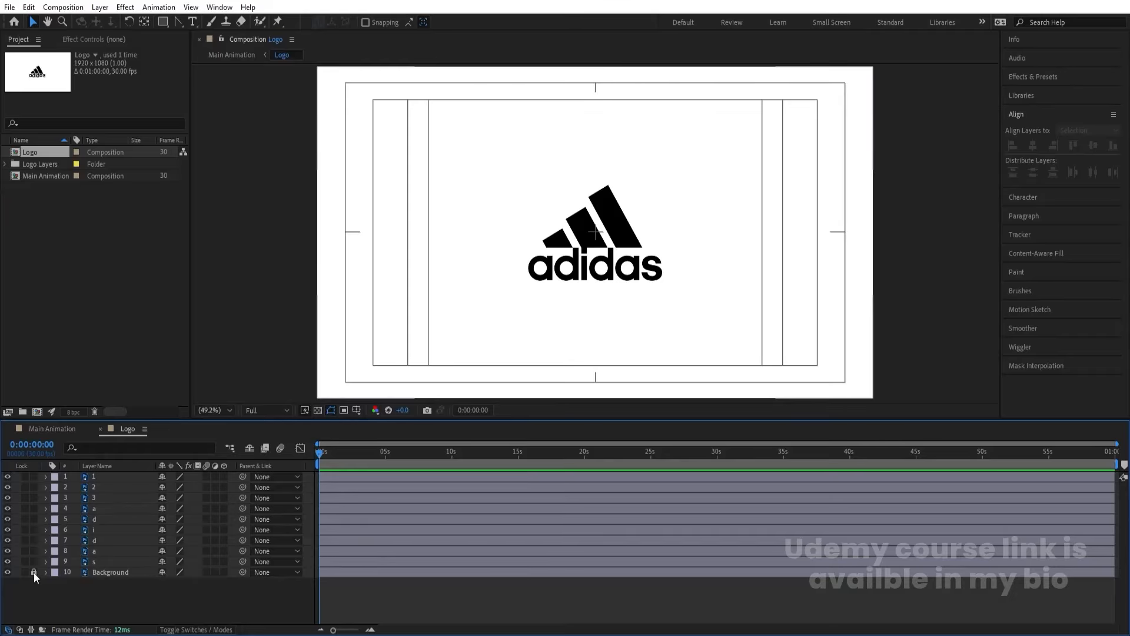
pyautogui.moveTo(13, 562); pyautogui.dragTo(43, 572)
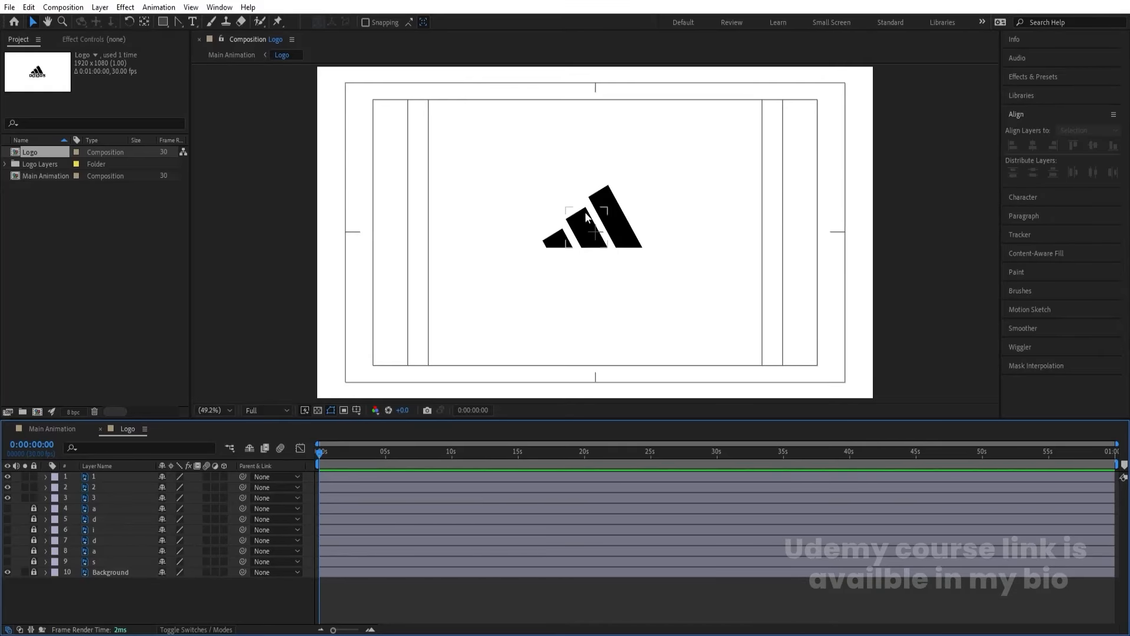
# Step: Duplicate stripe layer 1 and use the copy above it as an alpha matte for the original
pyautogui.scroll(3, 603, 200)
pyautogui.scroll(-2, 603, 199)
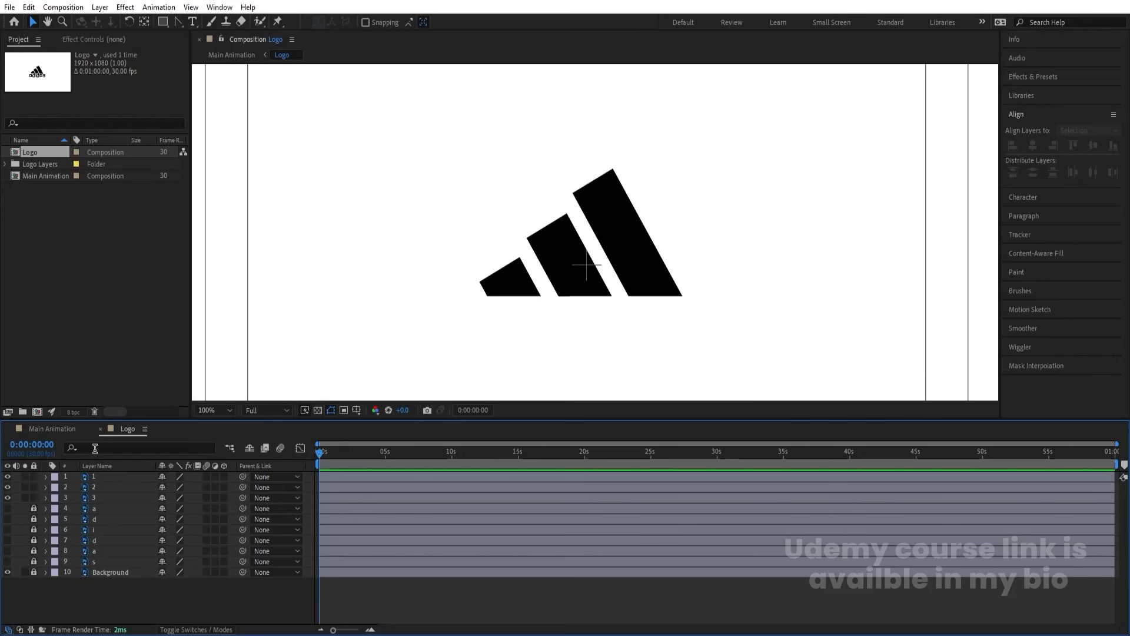
pyautogui.click(100, 479)
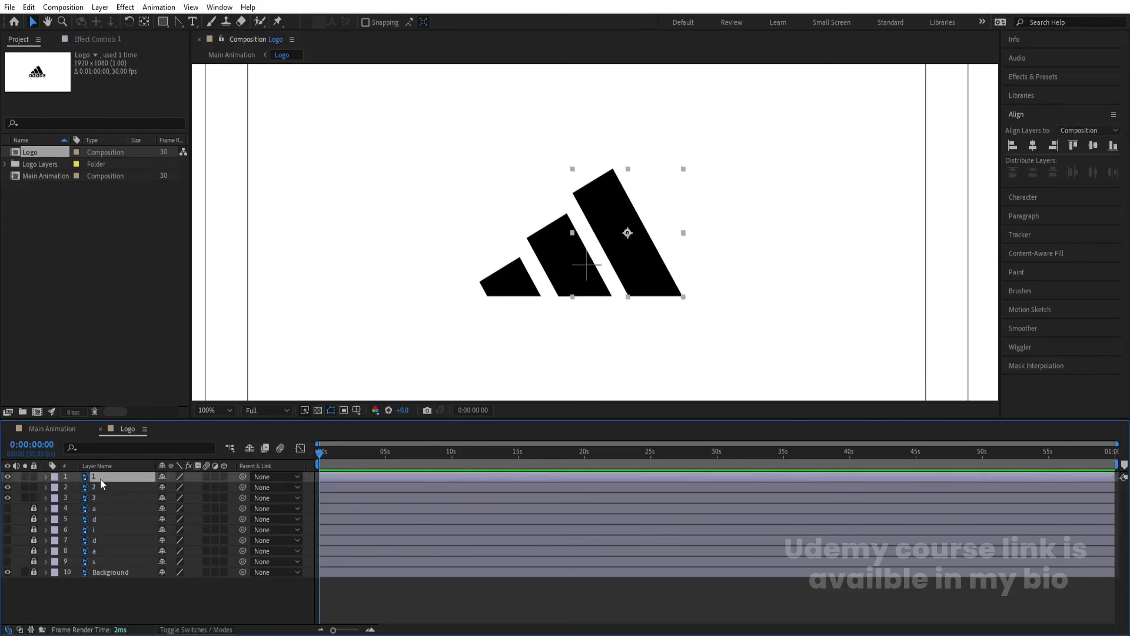
pyautogui.hotkey('ctrl', 'd')
pyautogui.click(104, 486)
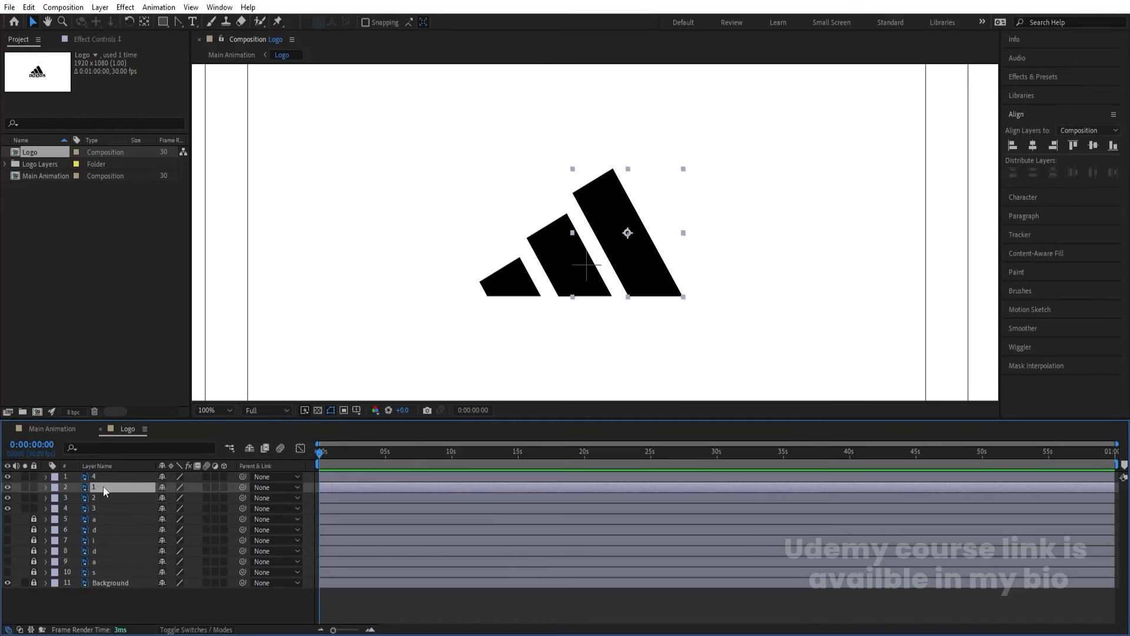
pyautogui.press('F4')
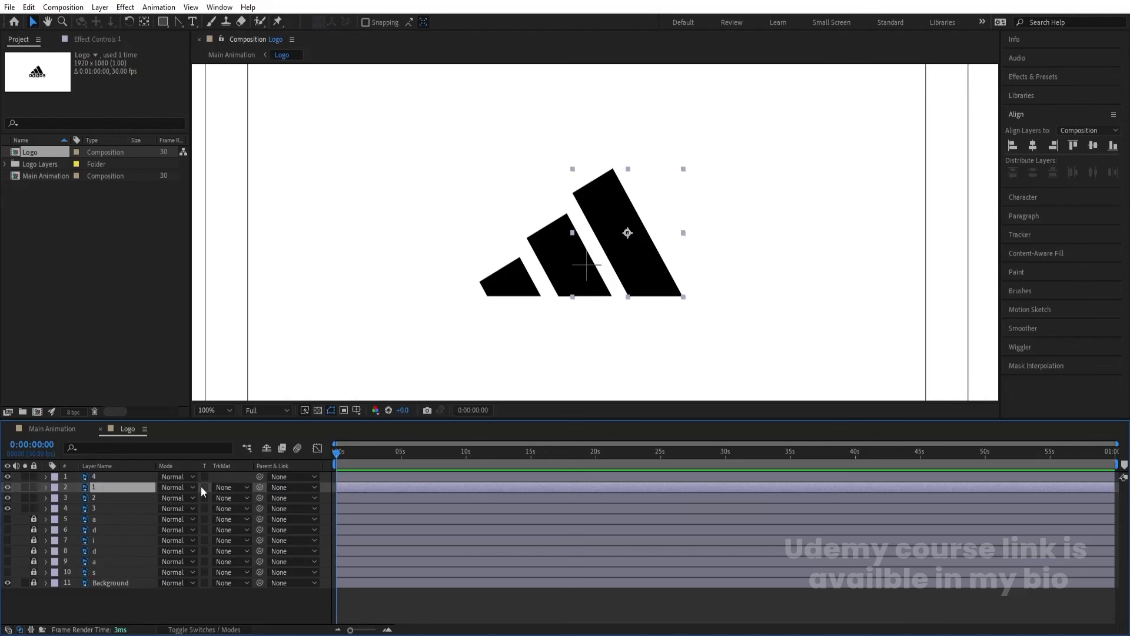
pyautogui.click(231, 487)
pyautogui.click(229, 519)
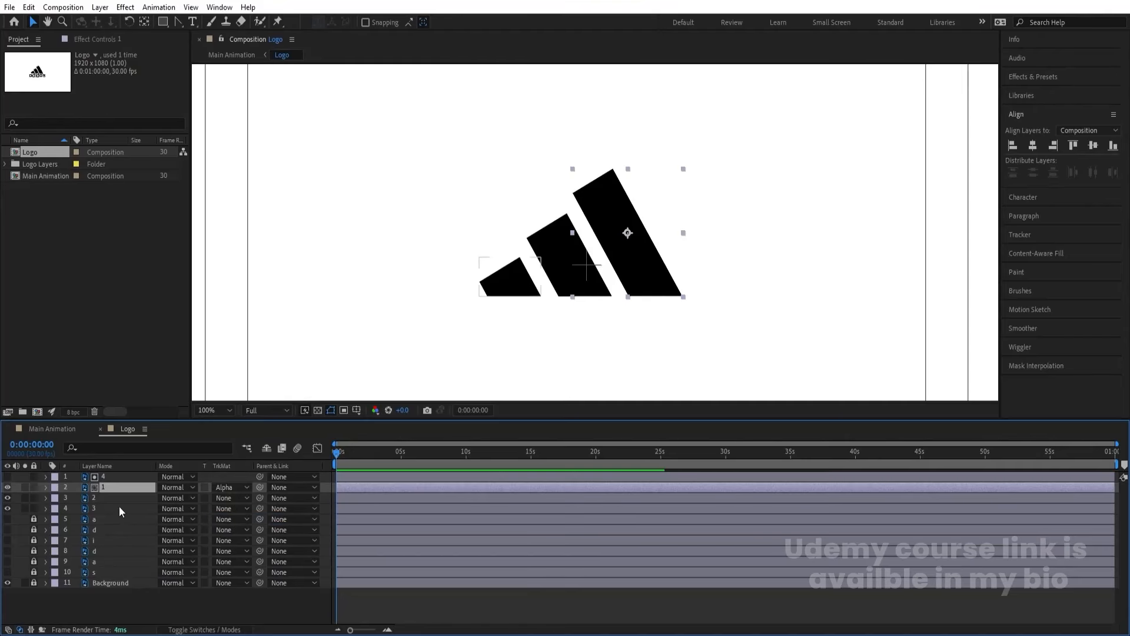
# Step: Duplicate stripe layer 2 and use the copy above it as an alpha matte for the original
pyautogui.click(101, 500)
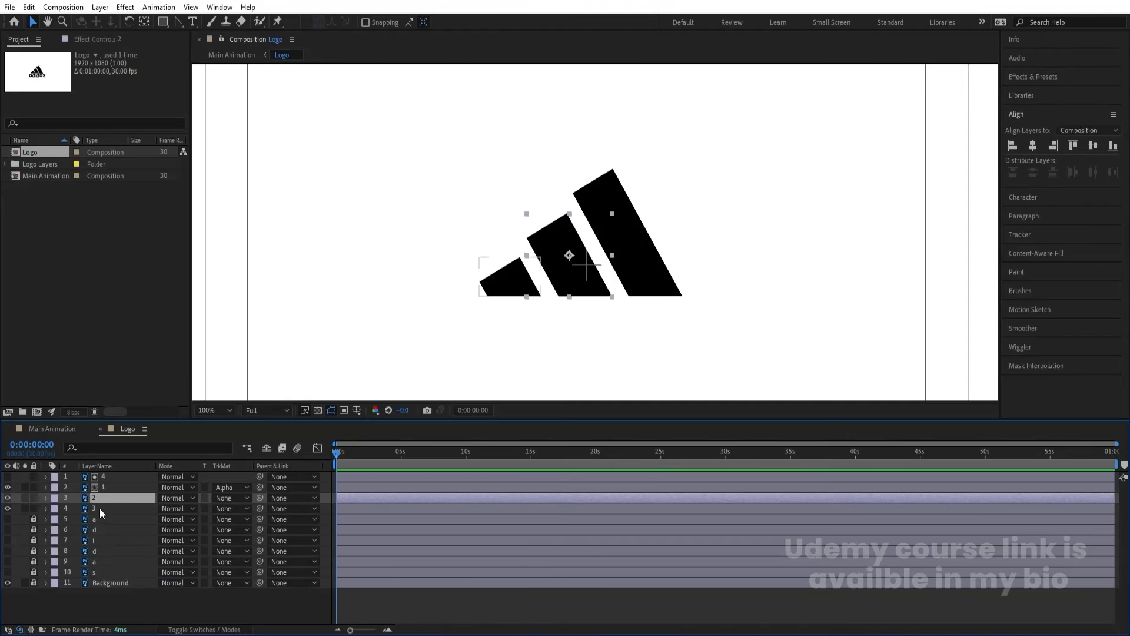
pyautogui.hotkey('ctrl', 'd')
pyautogui.click(99, 507)
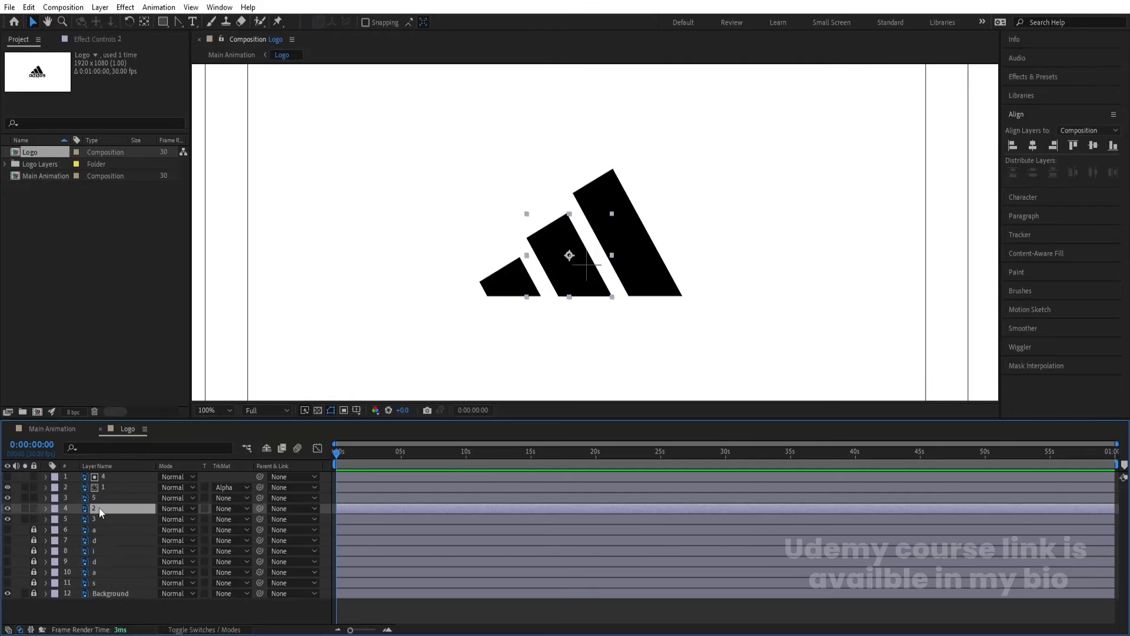
pyautogui.click(224, 509)
pyautogui.click(247, 541)
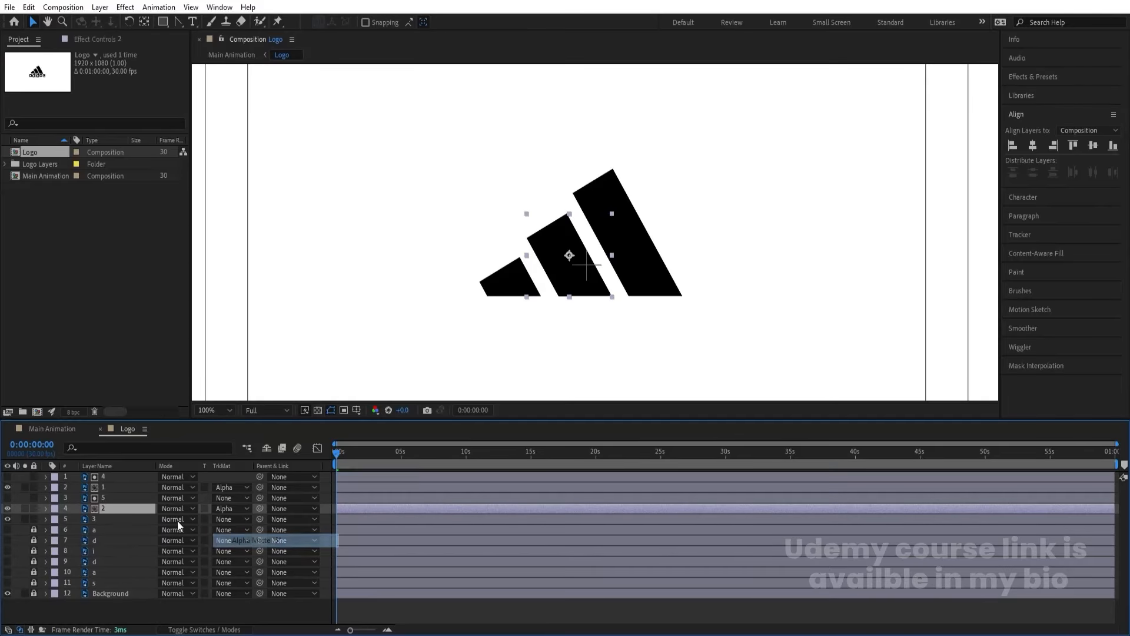
# Step: Duplicate stripe layer 3 and use the copy above it as an alpha matte for the original
pyautogui.click(94, 519)
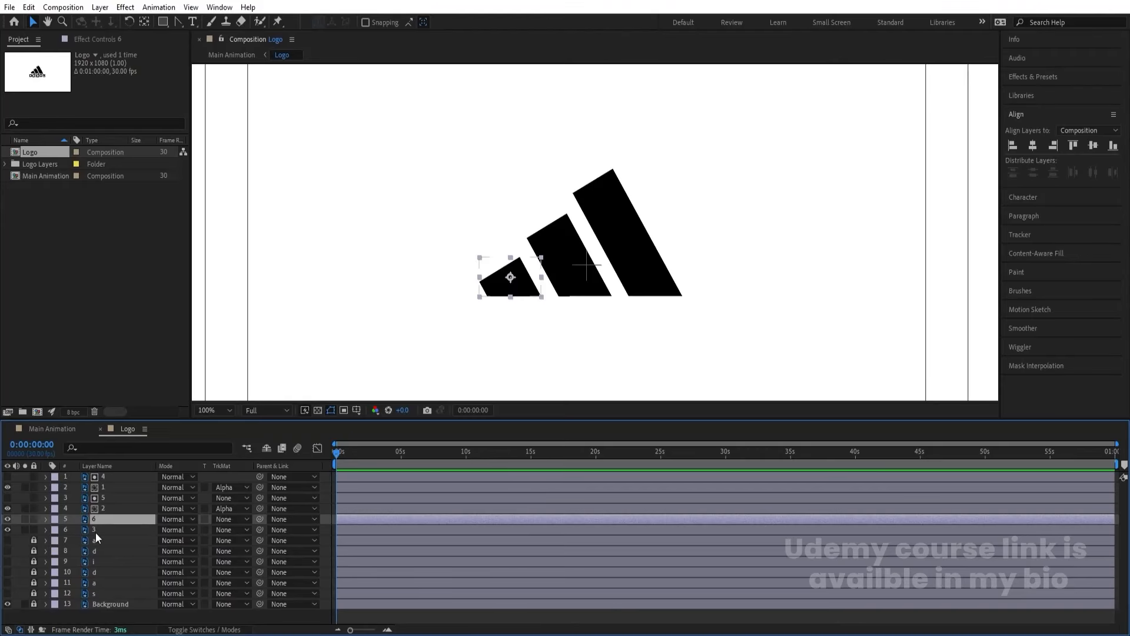
pyautogui.click(95, 532)
pyautogui.click(225, 529)
pyautogui.click(234, 562)
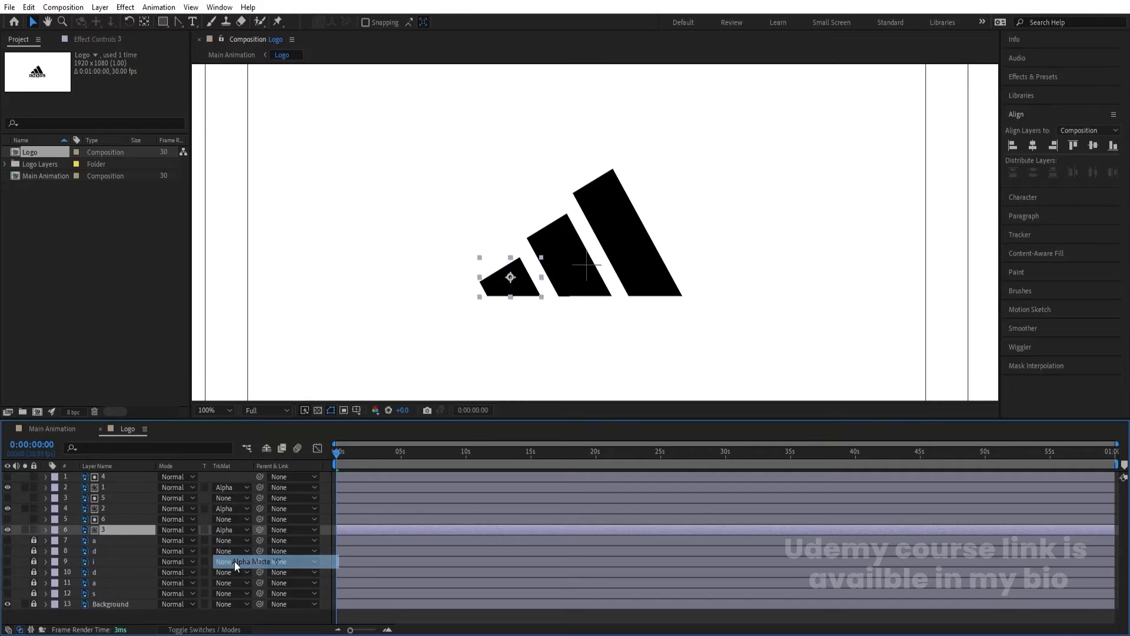
# Step: Add Position keyframes to stripe layers 1, 2 and 3 at the first frame and at 20 frames
pyautogui.keyDown('ctrl'); pyautogui.click(102, 509); pyautogui.keyUp('ctrl')
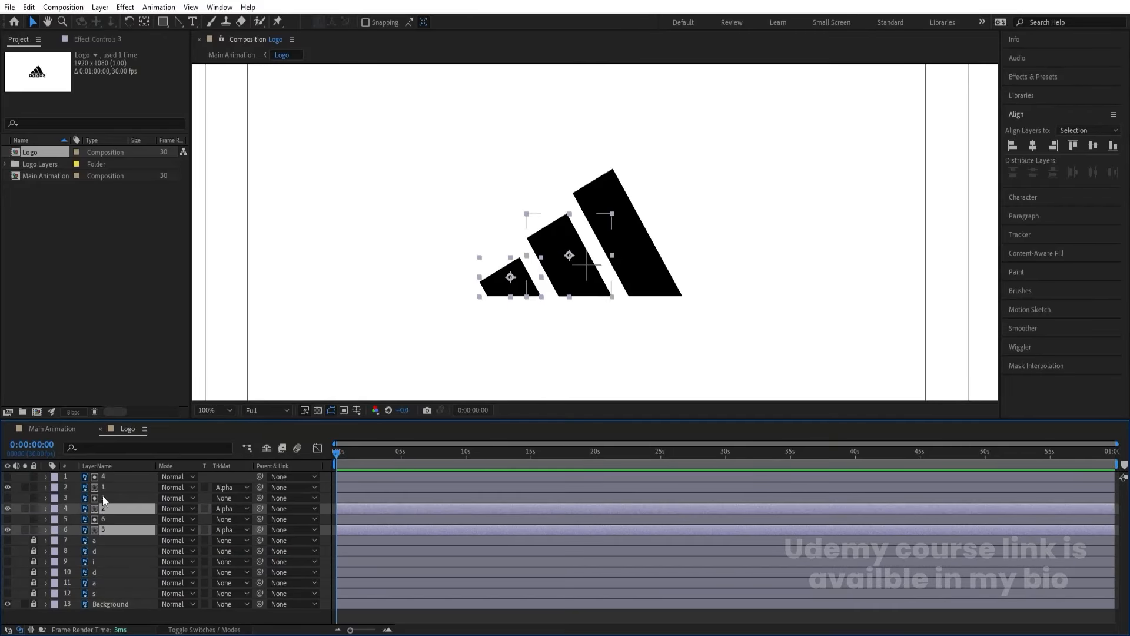
pyautogui.keyDown('ctrl'); pyautogui.click(103, 484); pyautogui.keyUp('ctrl')
pyautogui.press('p')
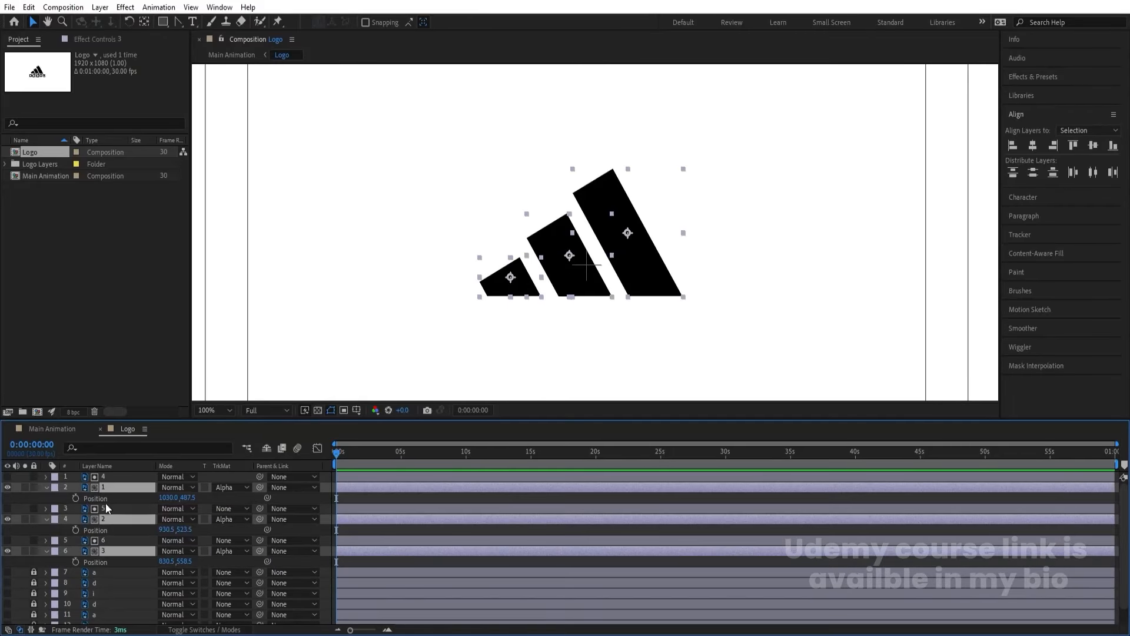
pyautogui.click(75, 498)
pyautogui.press('=')
pyautogui.press('=')
pyautogui.press('=')
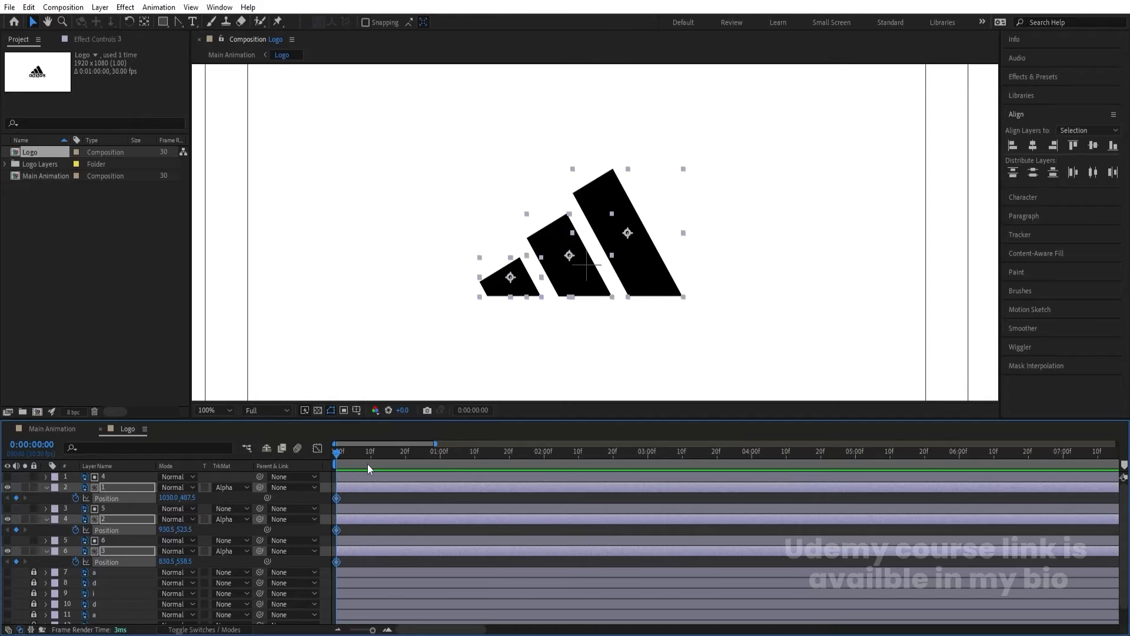
pyautogui.click(406, 454)
pyautogui.click(16, 497)
# Step: At the first frame, move stripe 1 diagonally up out of its matte to about 904, 282.5
pyautogui.press('Home')
pyautogui.click(354, 496)
pyautogui.click(351, 487)
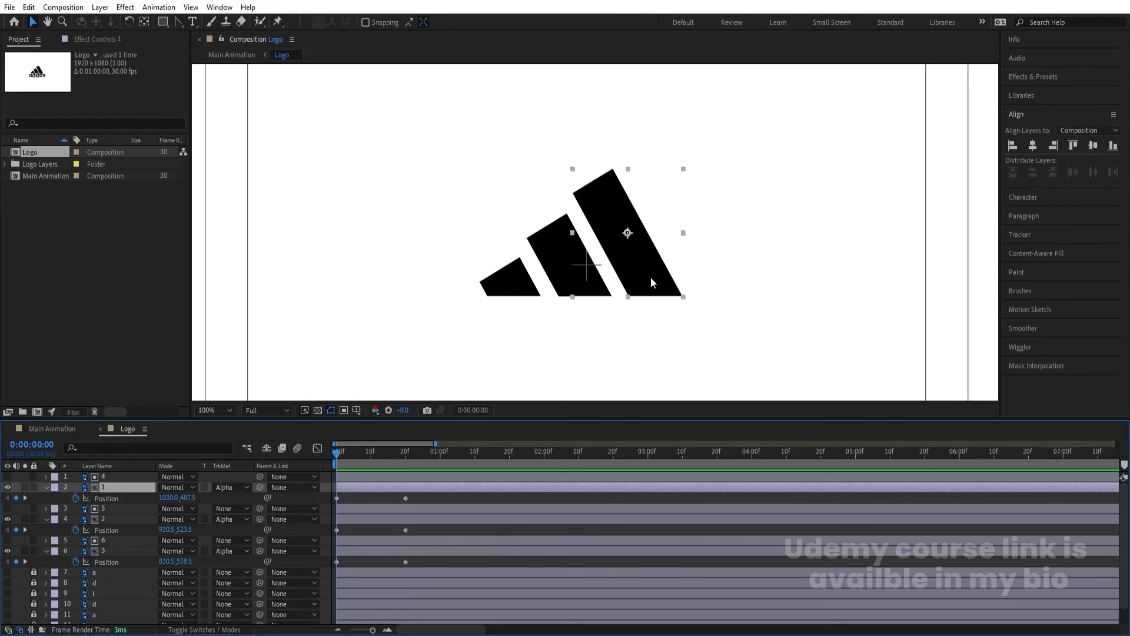
pyautogui.moveTo(651, 277); pyautogui.dragTo(577, 152)
pyautogui.press('space')
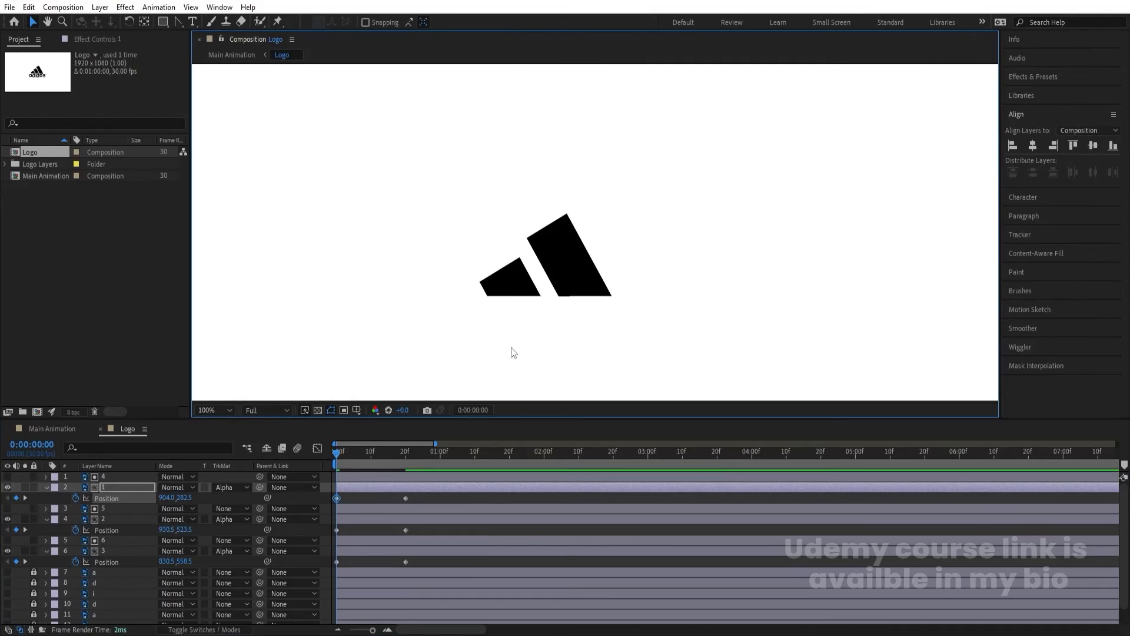
pyautogui.press('space')
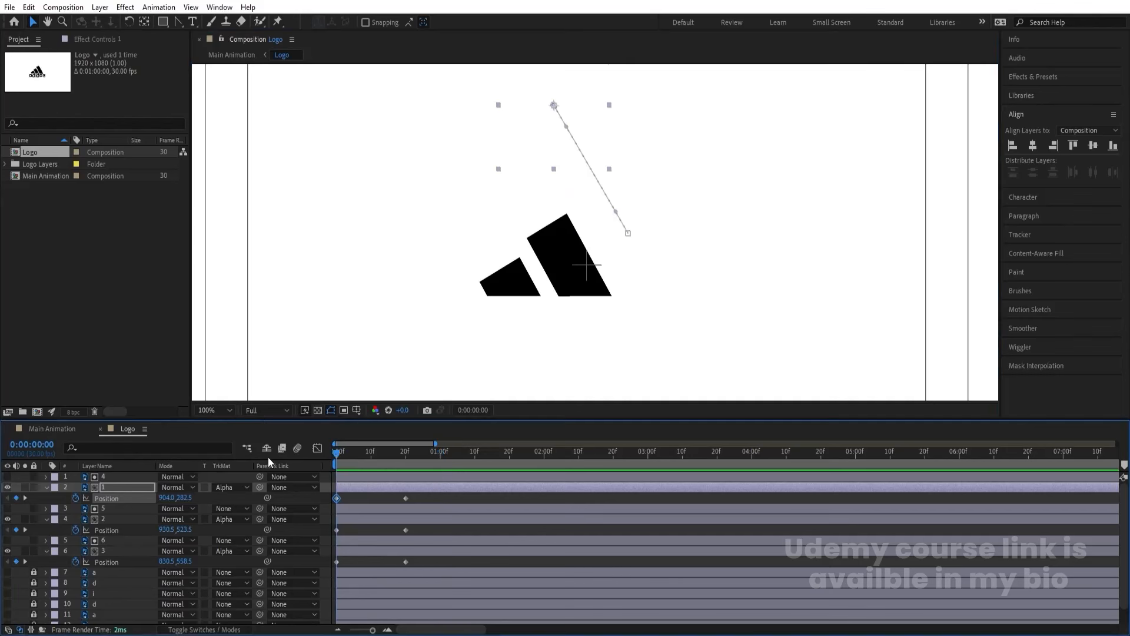
# Step: At the first frame, move stripe 2 to about 849.5, 390.5 and stripe 3 to about 794.5, 495.5, out of their mattes
pyautogui.click(361, 521)
pyautogui.moveTo(587, 284); pyautogui.dragTo(538, 197)
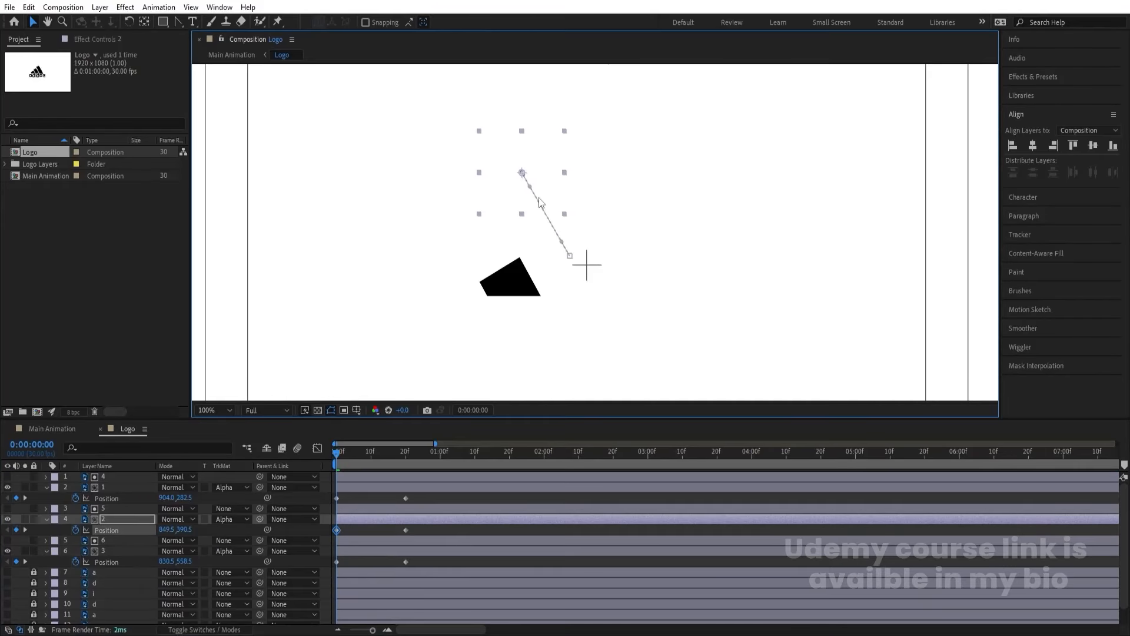
pyautogui.click(505, 285)
pyautogui.moveTo(517, 289); pyautogui.dragTo(494, 249)
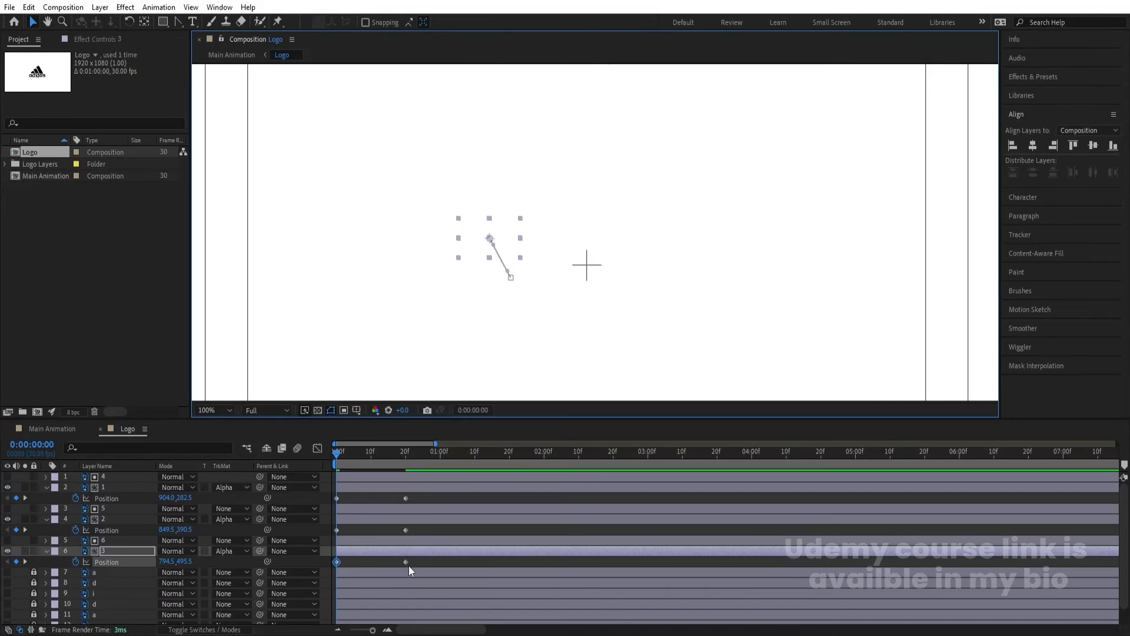
# Step: Easy-ease all Position keyframes of stripes 1, 2 and 3 and shape their speed curves for a fast start and slow finish
pyautogui.moveTo(412, 566); pyautogui.dragTo(330, 471)
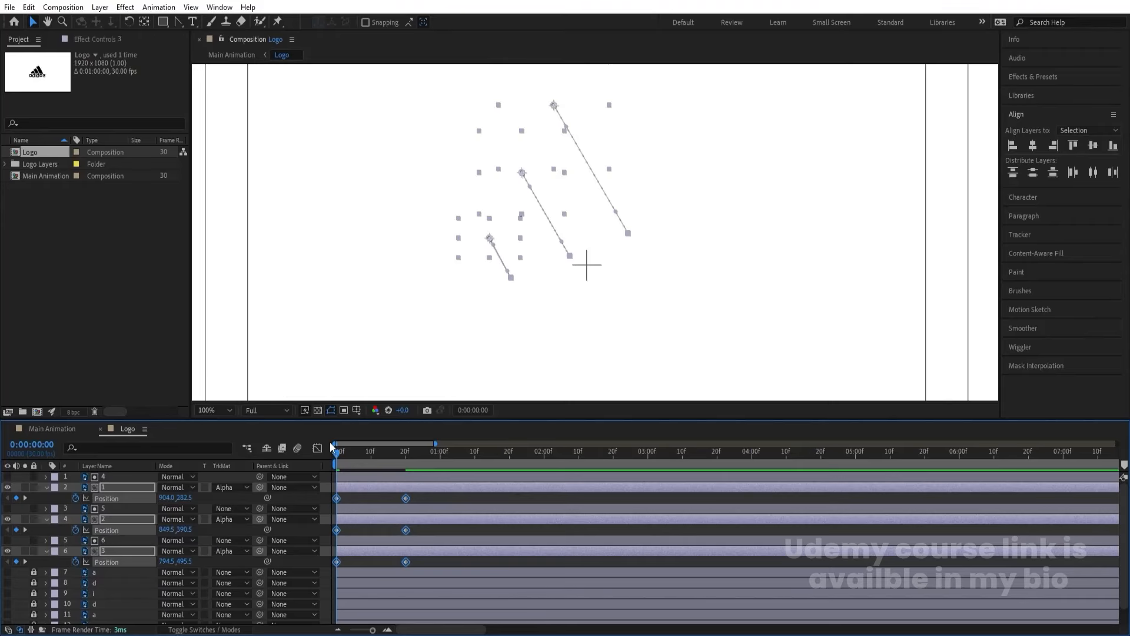
pyautogui.press('F9')
pyautogui.click(318, 447)
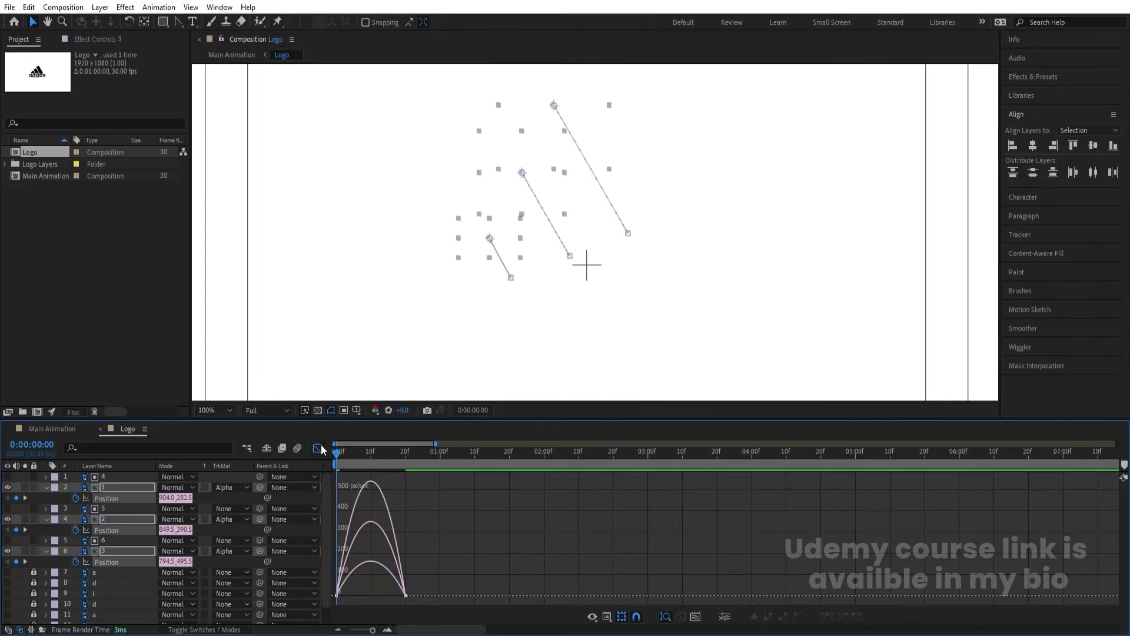
pyautogui.moveTo(441, 542); pyautogui.dragTo(348, 590)
pyautogui.click(316, 447)
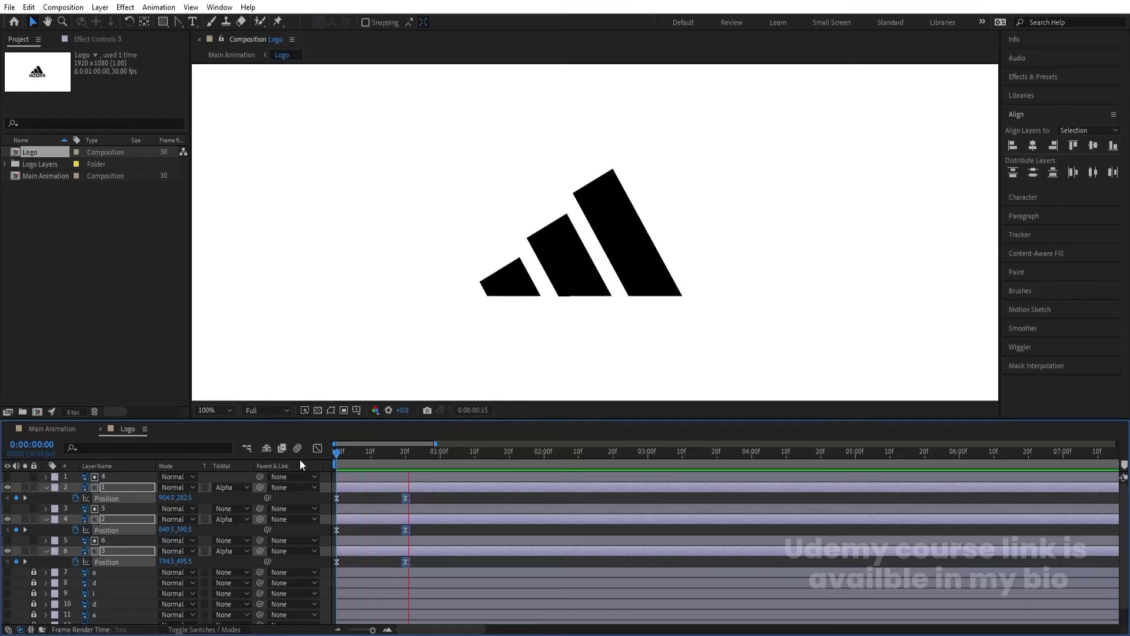
# Step: Enable motion blur on stripe layers 1, 2 and 3, preview the animation from the first frame, and collapse their keyframed properties
pyautogui.press('space')
pyautogui.press('F4')
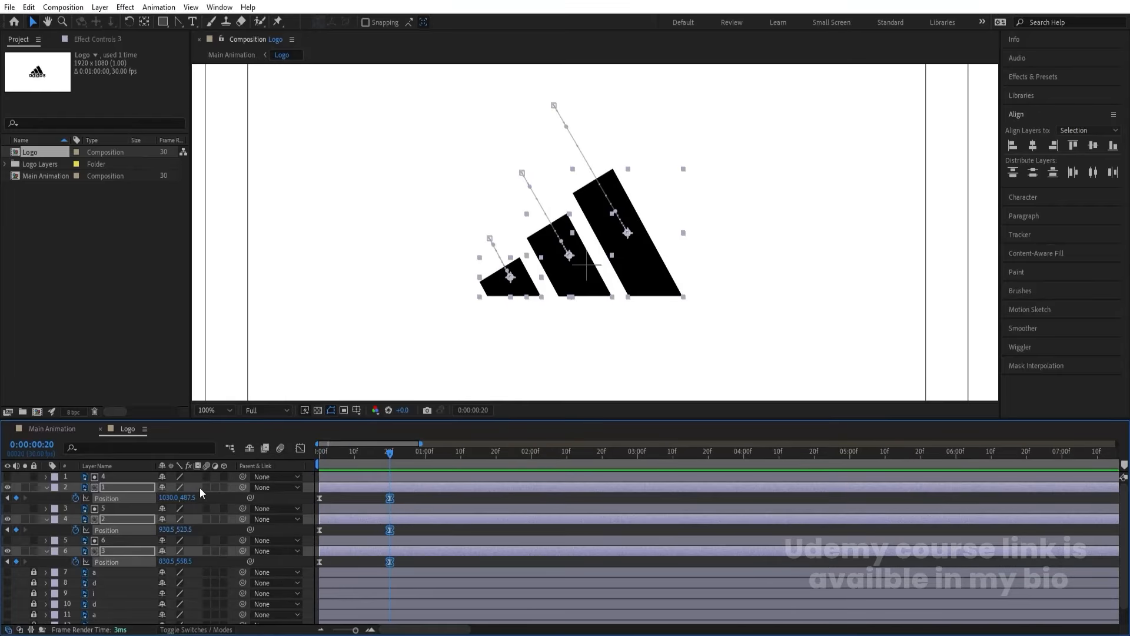
pyautogui.click(206, 487)
pyautogui.moveTo(334, 457); pyautogui.dragTo(290, 457)
pyautogui.press('space')
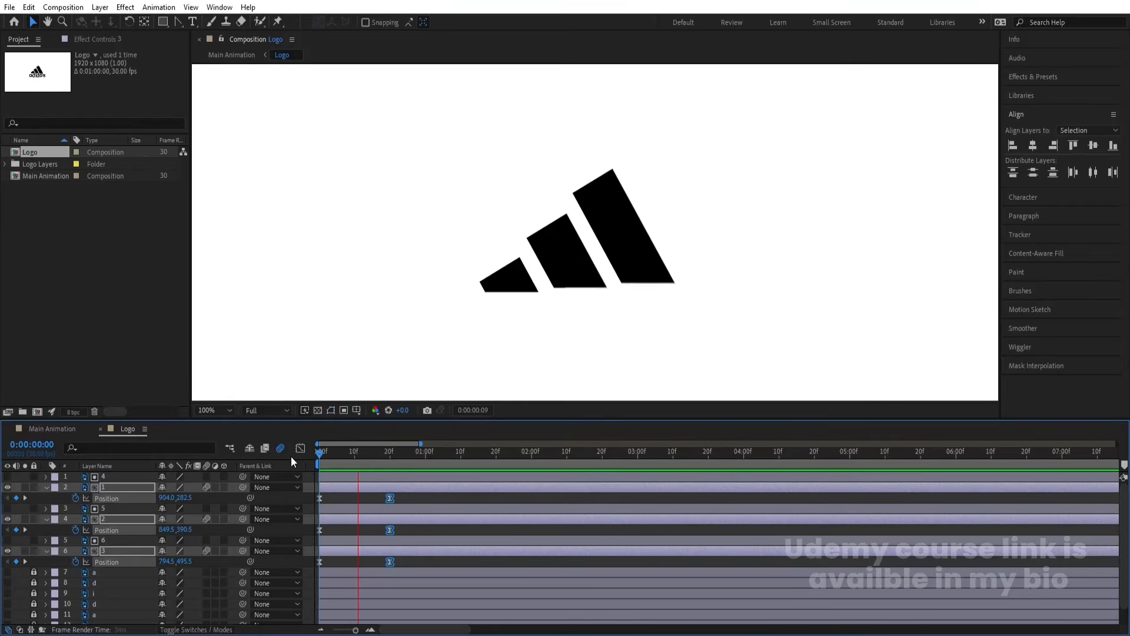
pyautogui.press('space')
pyautogui.click(367, 496)
pyautogui.press('u')
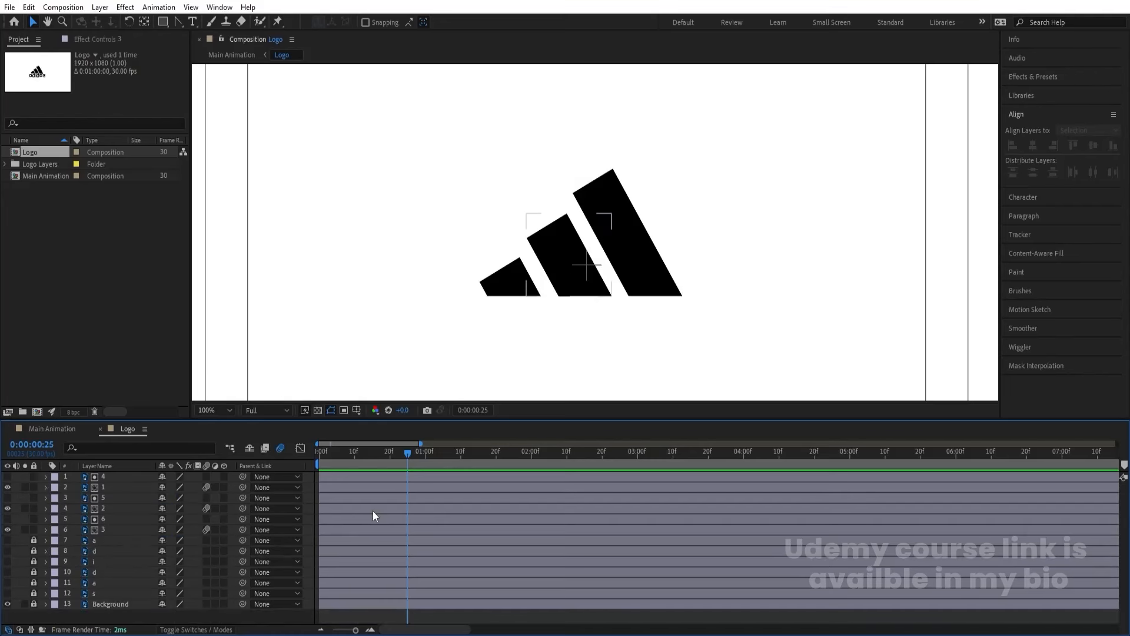
# Step: Save the project as Untitled Project.aep in the march/02 folder, replacing the existing file
pyautogui.hotkey('ctrl', 's')
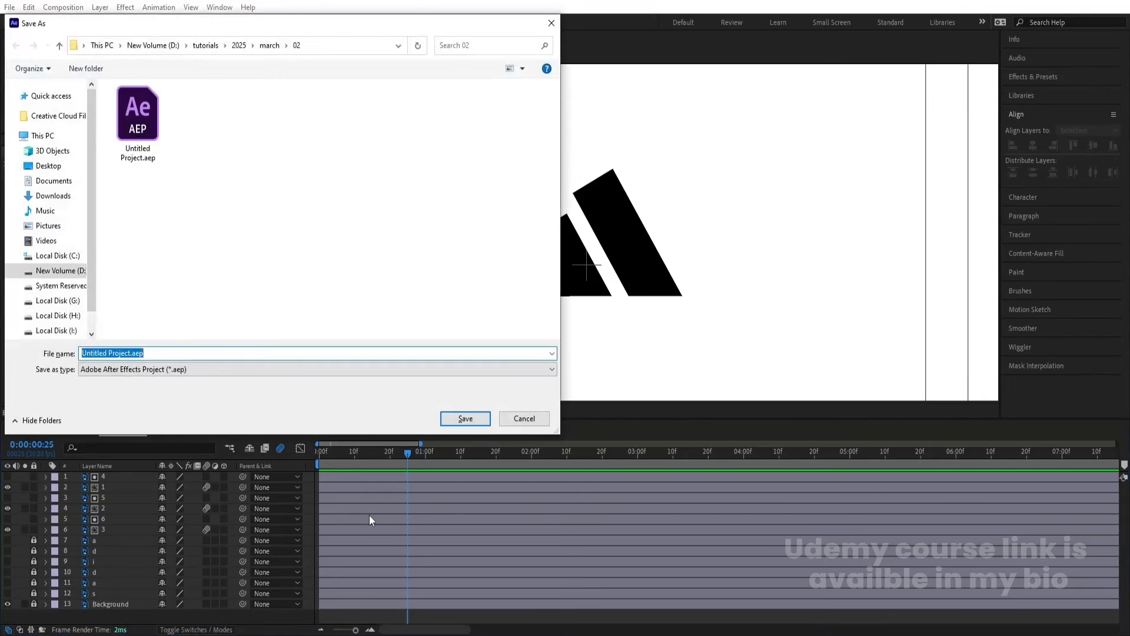
pyautogui.click(463, 417)
pyautogui.click(594, 318)
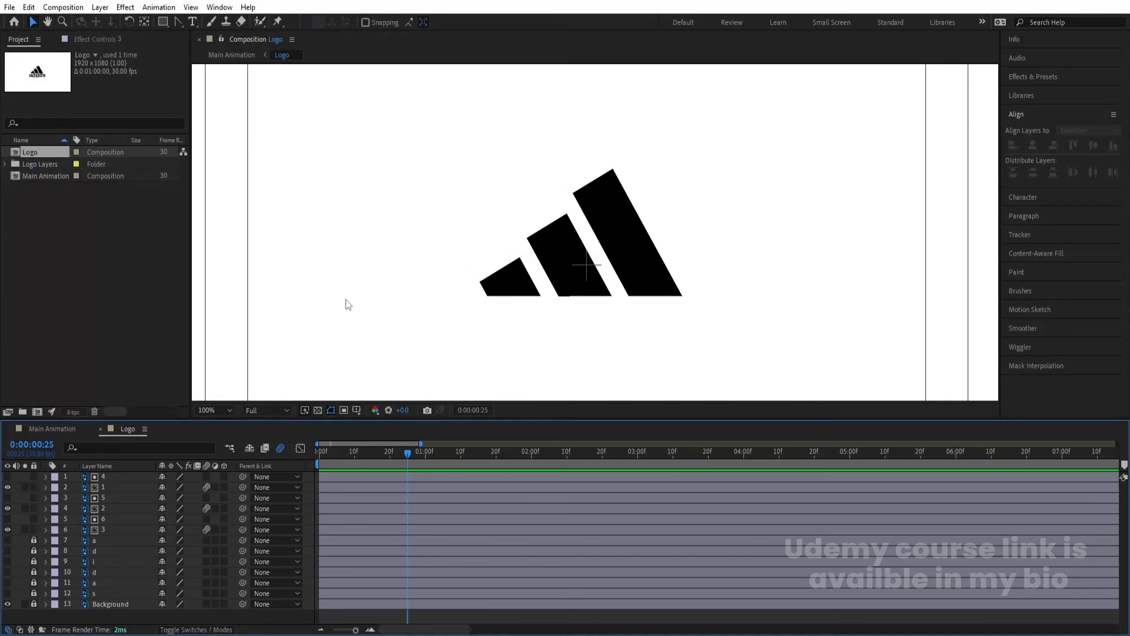
# Step: Draw a small black square beside the stripes, center its anchor point, and align it to the center of the composition
pyautogui.click(160, 24)
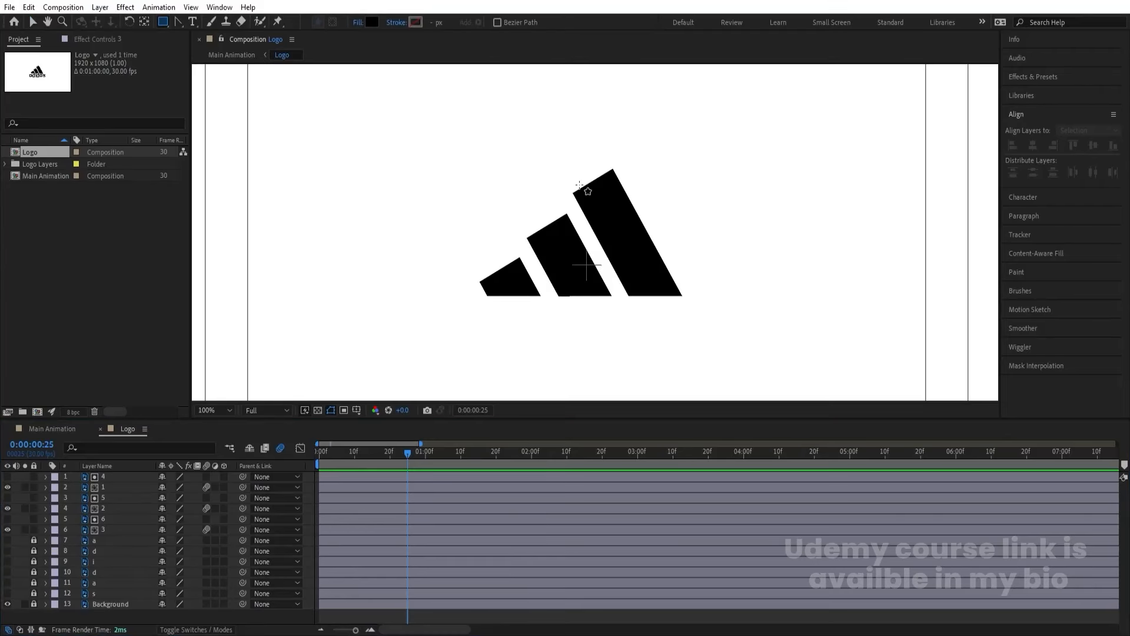
pyautogui.moveTo(707, 247); pyautogui.dragTo(754, 295)
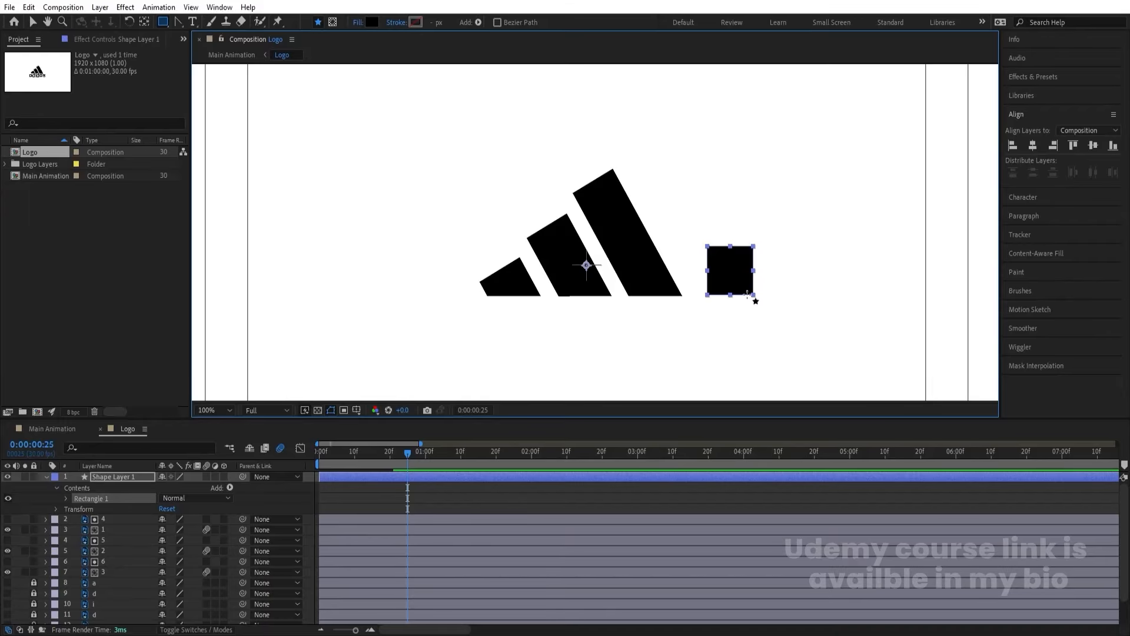
pyautogui.hotkey('ctrl', 'alt', 'Home')
pyautogui.click(1033, 145)
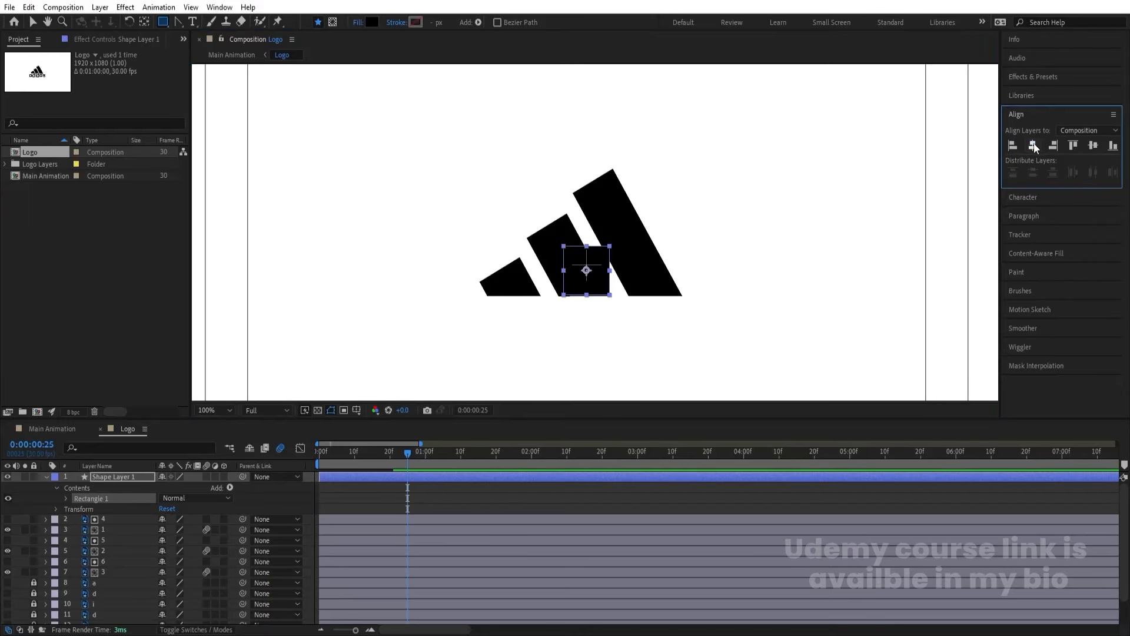
pyautogui.click(1093, 145)
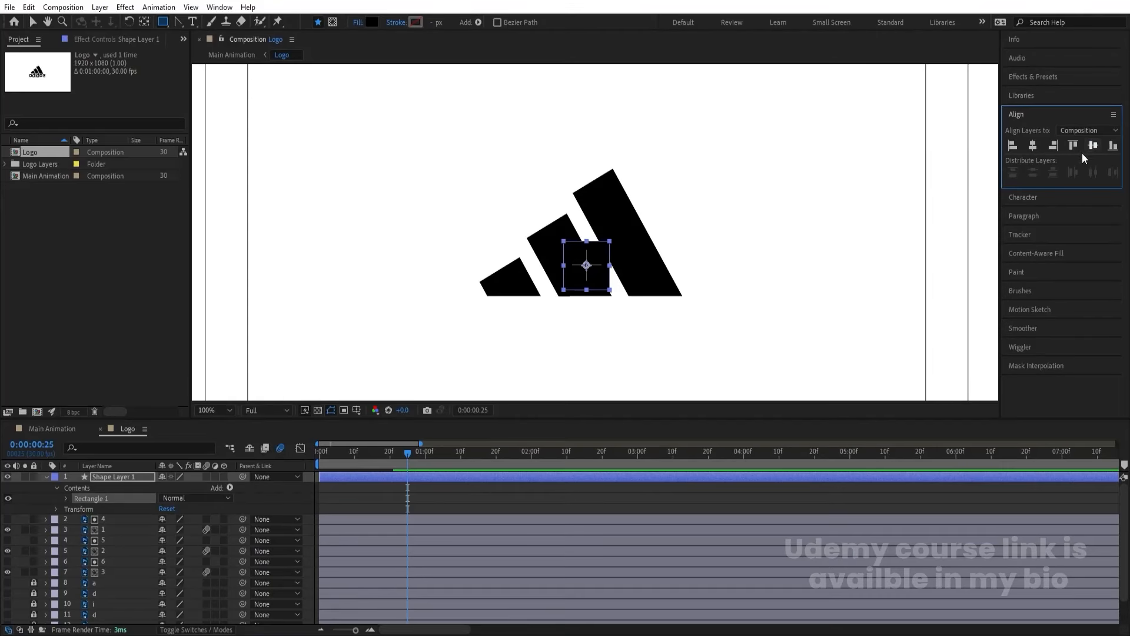
# Step: At the first frame, add a null object, center its anchor point, and align it to the center of the composition
pyautogui.click(344, 506)
pyautogui.press('Home')
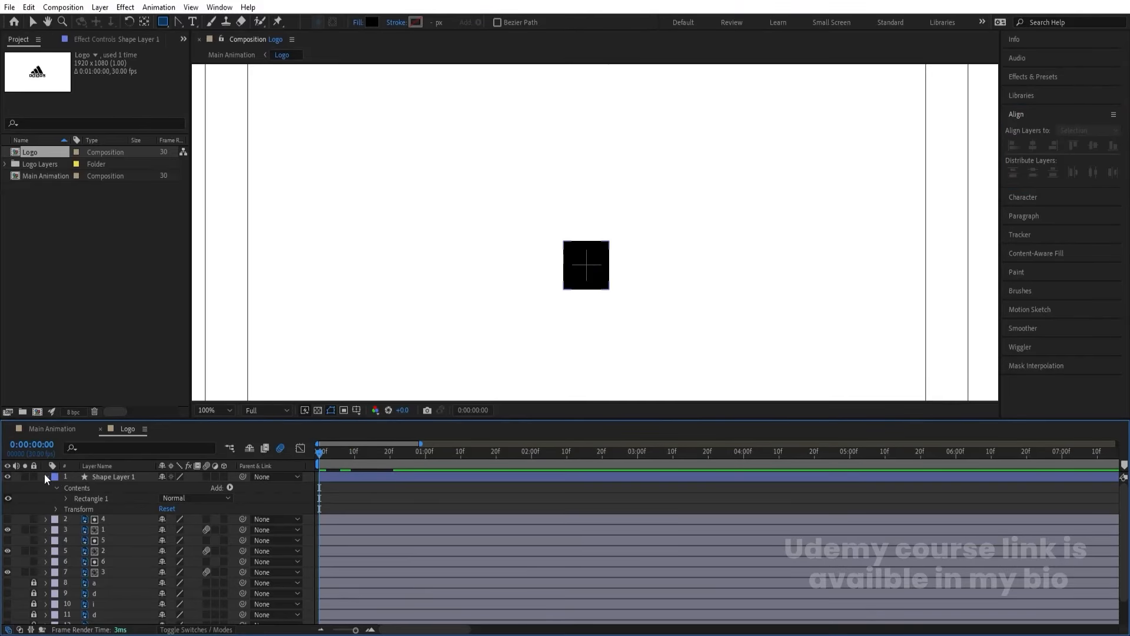
pyautogui.click(46, 476)
pyautogui.rightClick(308, 481)
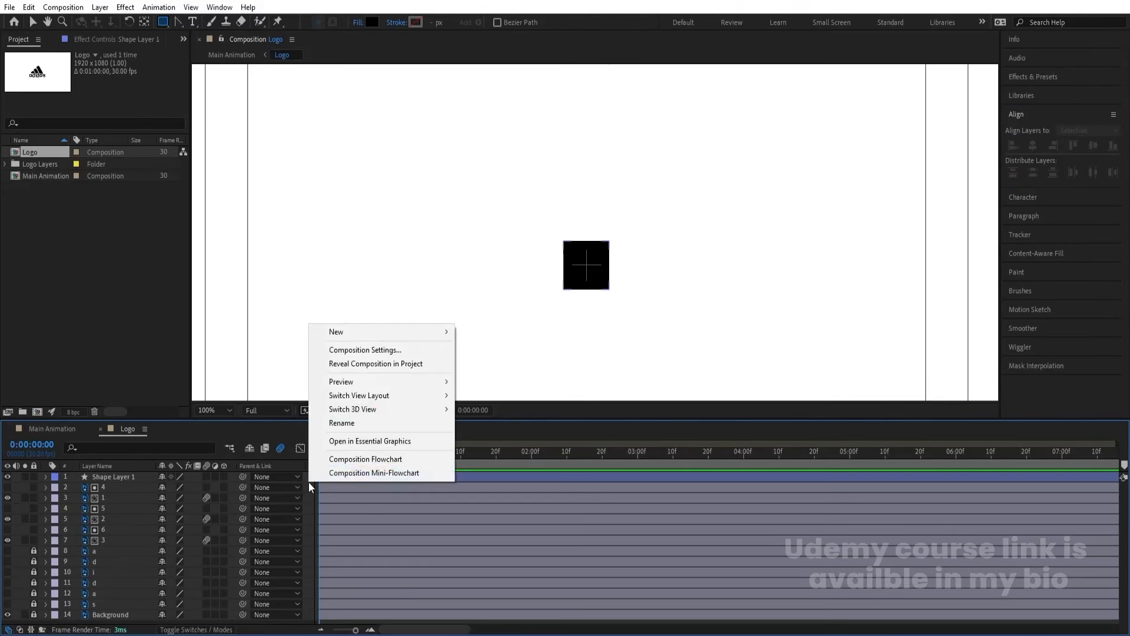
pyautogui.moveTo(336, 331)
pyautogui.click(475, 405)
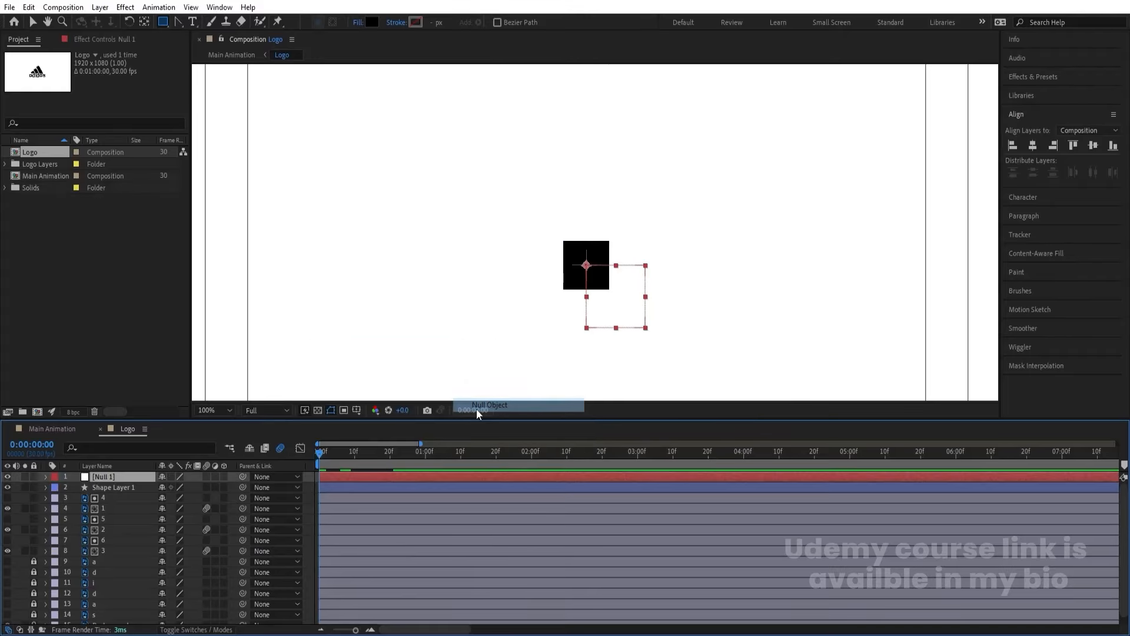
pyautogui.hotkey('ctrl', 'alt', 'Home')
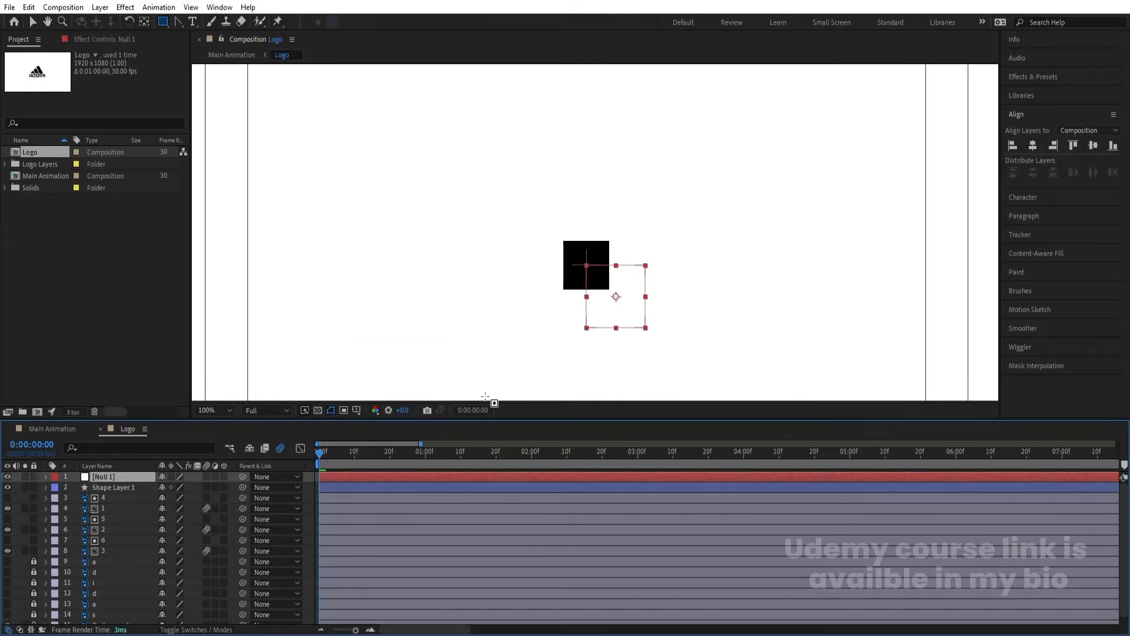
pyautogui.click(1031, 145)
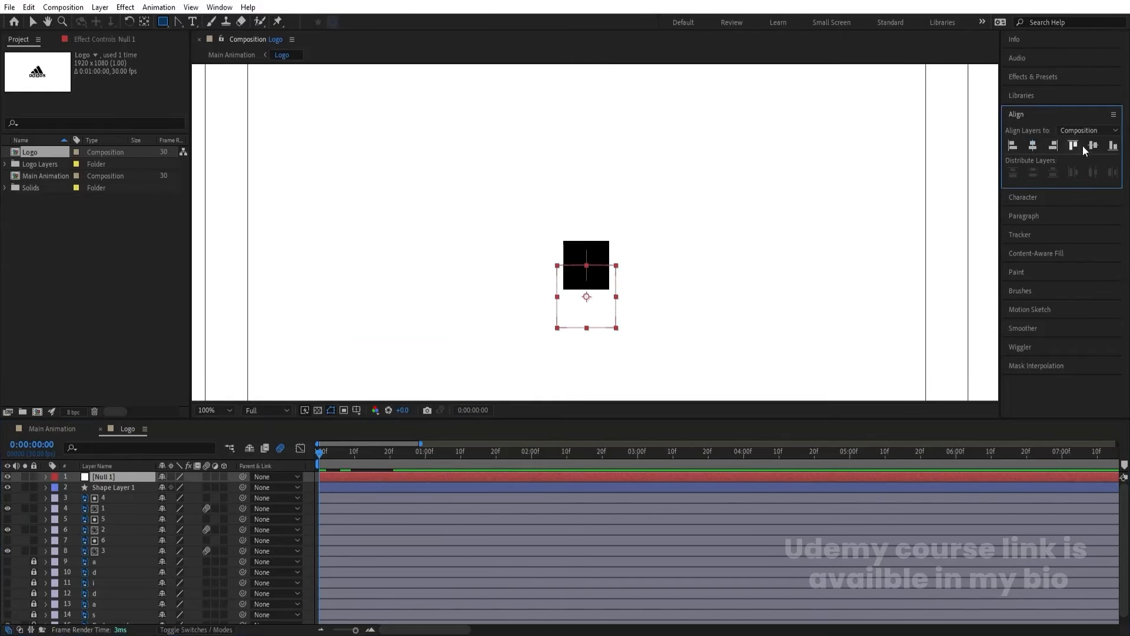
pyautogui.click(1092, 146)
# Step: Move the square's anchor point to the midpoint of its bottom edge and parent the square layer to the null
pyautogui.click(137, 488)
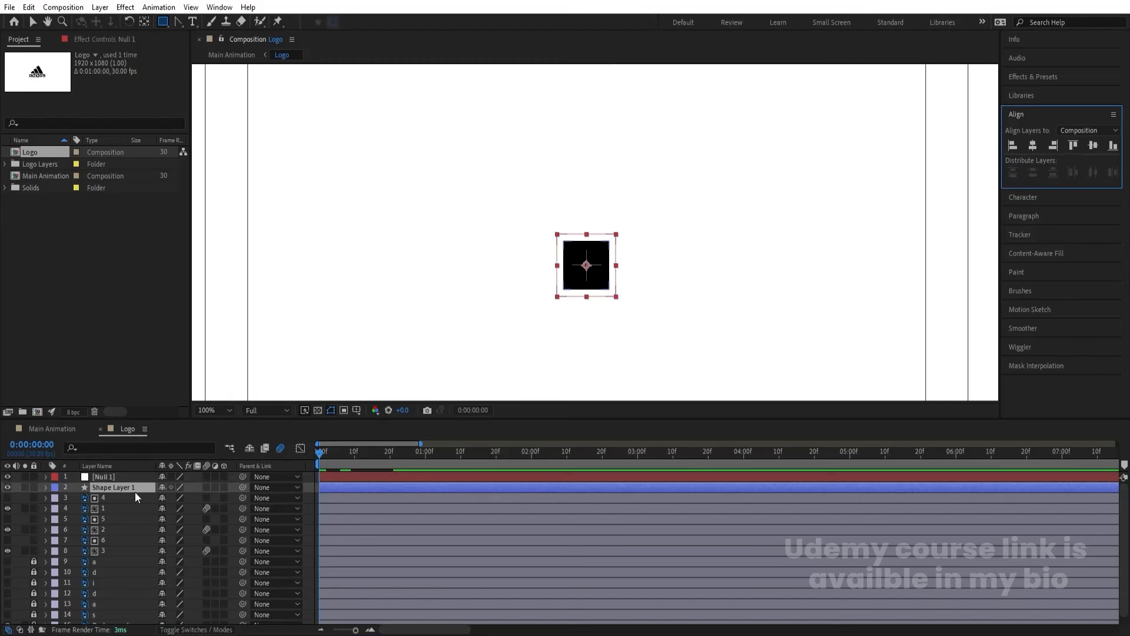
pyautogui.click(144, 22)
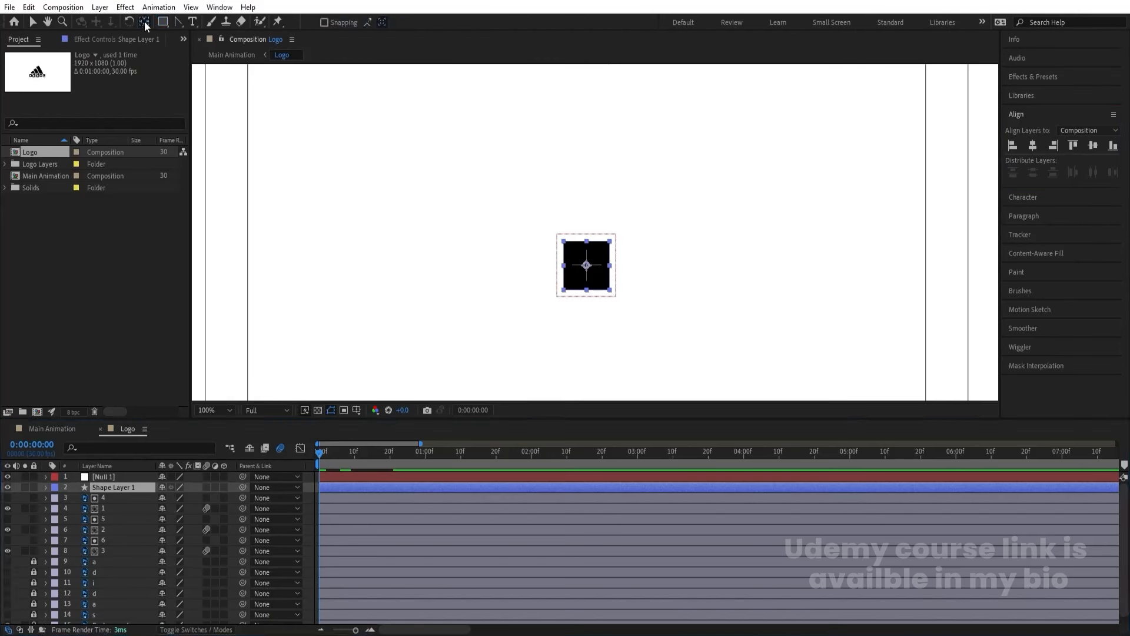
pyautogui.moveTo(586, 264); pyautogui.dragTo(585, 286)
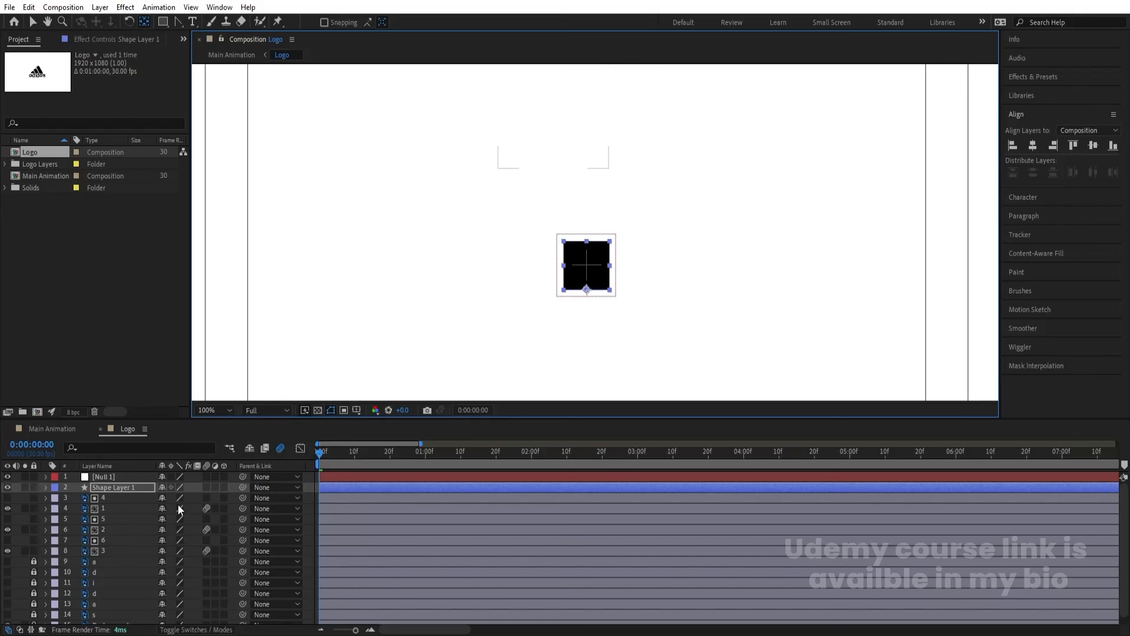
pyautogui.click(109, 488)
pyautogui.moveTo(242, 488); pyautogui.dragTo(123, 482)
# Step: Move the null with its parented square straight down to about 960, 628, below the composition center
pyautogui.click(120, 478)
pyautogui.press(',')
pyautogui.press(',')
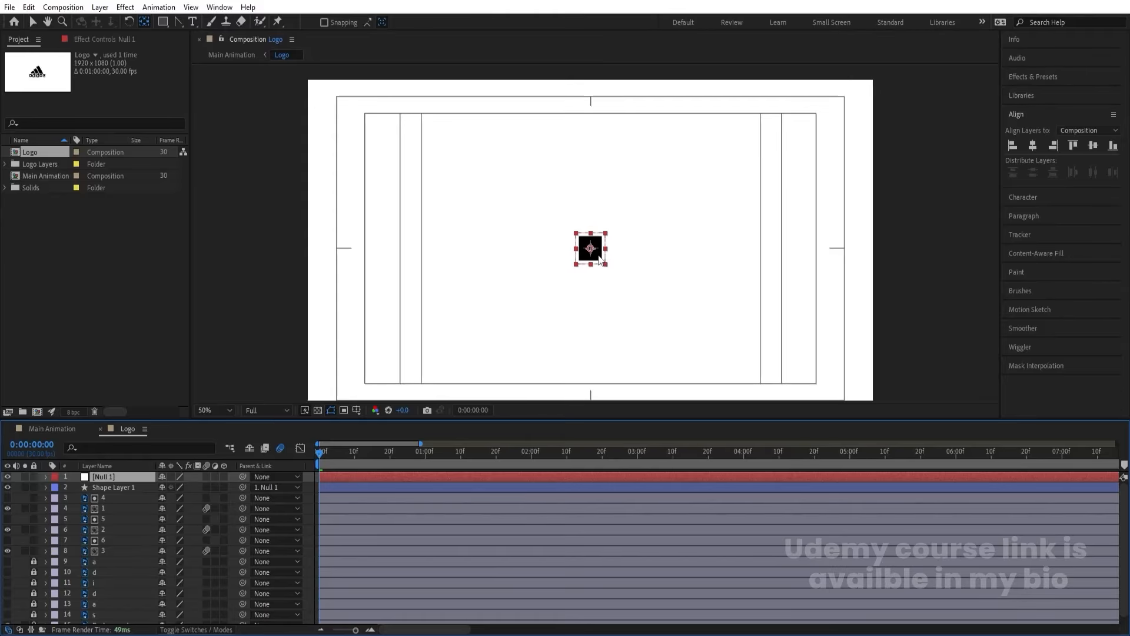
pyautogui.moveTo(599, 259); pyautogui.dragTo(599, 286)
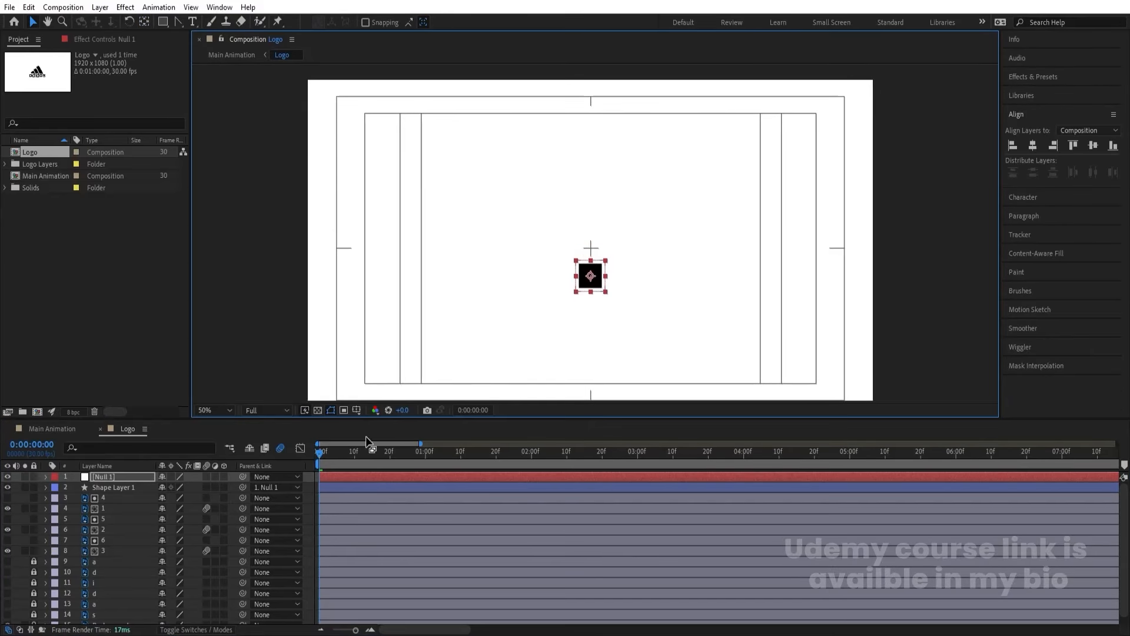
pyautogui.click(229, 411)
pyautogui.click(212, 189)
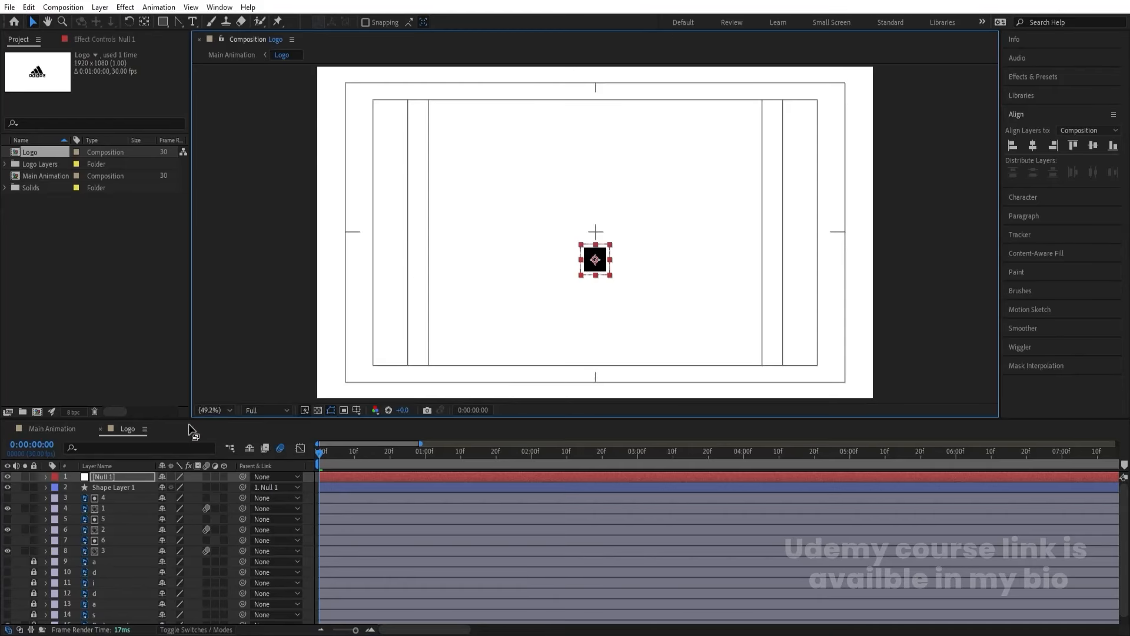
# Step: Separate the null's Position dimensions and add X Position keyframes at the first frame and at 1 second
pyautogui.click(128, 476)
pyautogui.press('p')
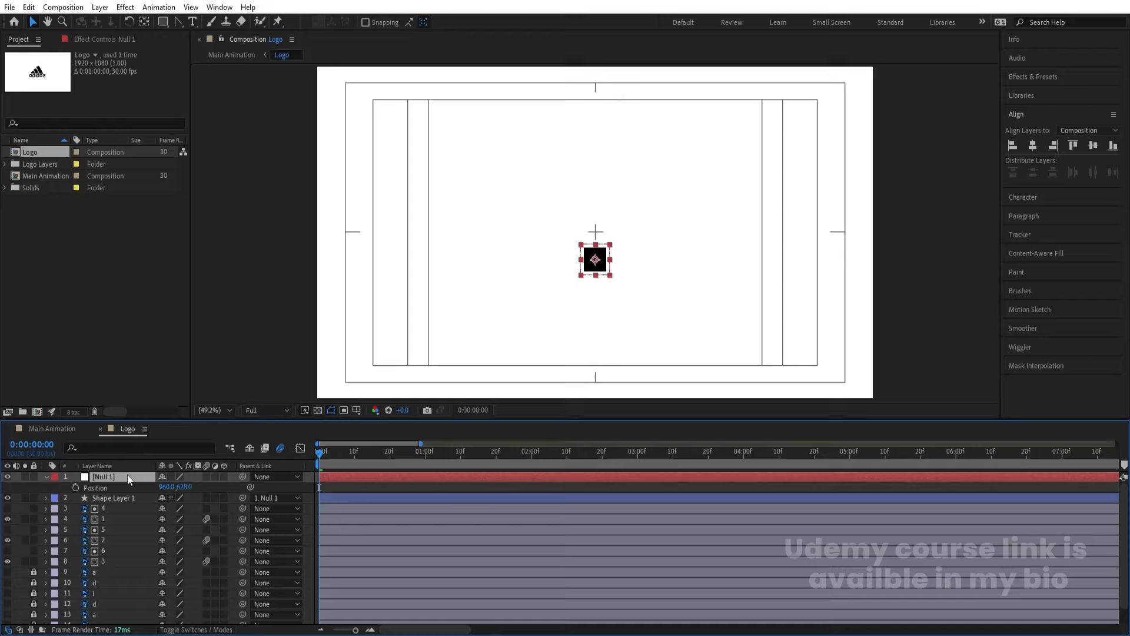
pyautogui.rightClick(101, 489)
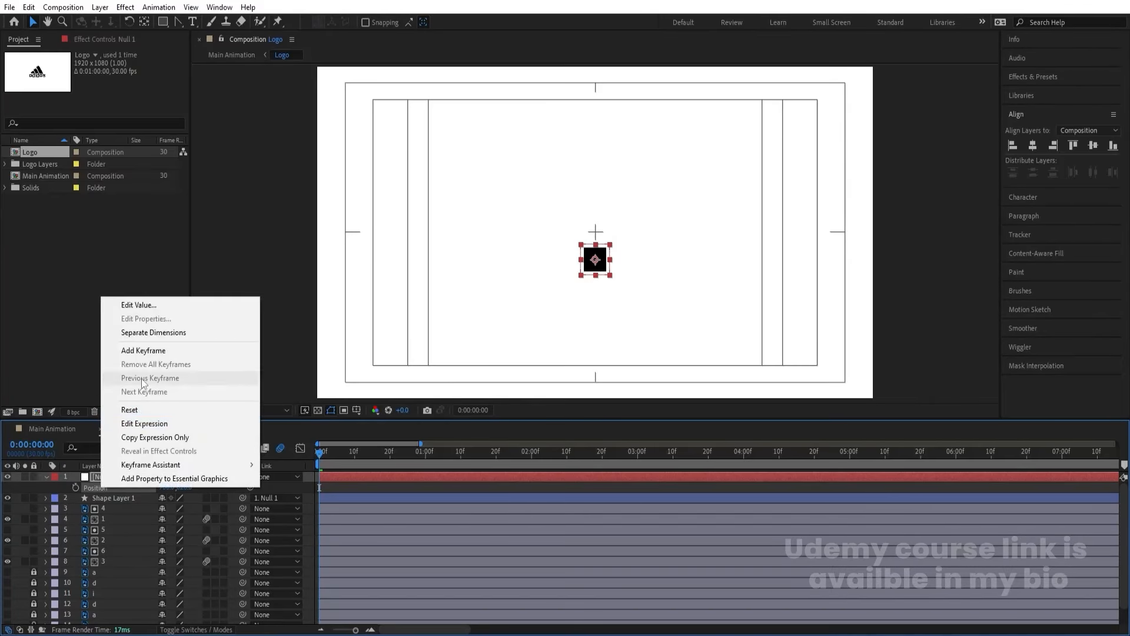
pyautogui.click(147, 333)
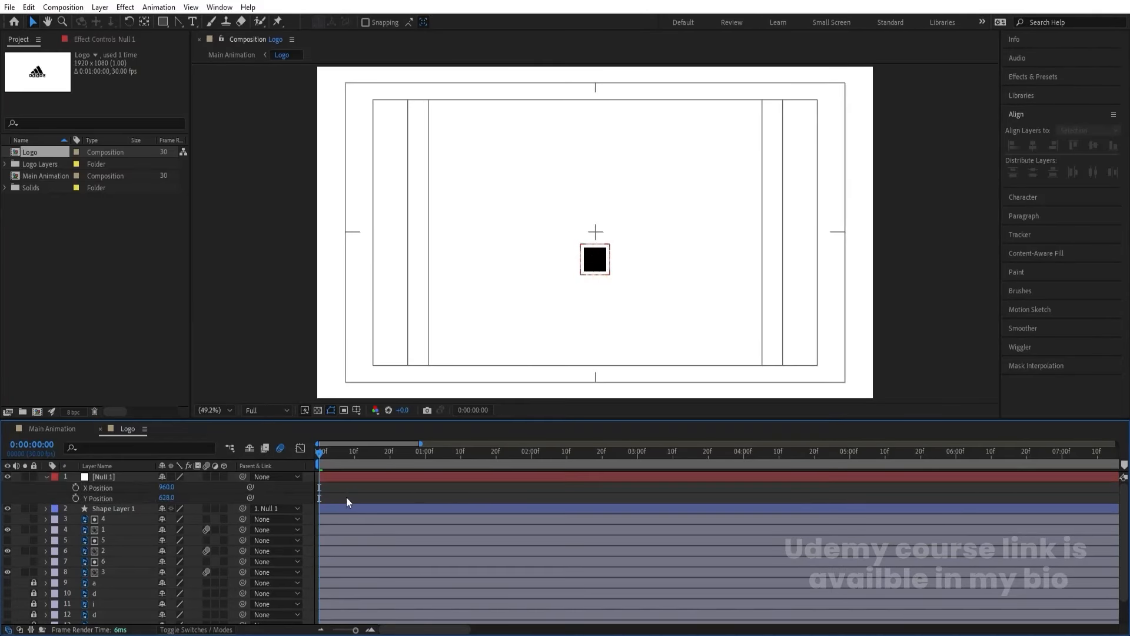
pyautogui.click(75, 487)
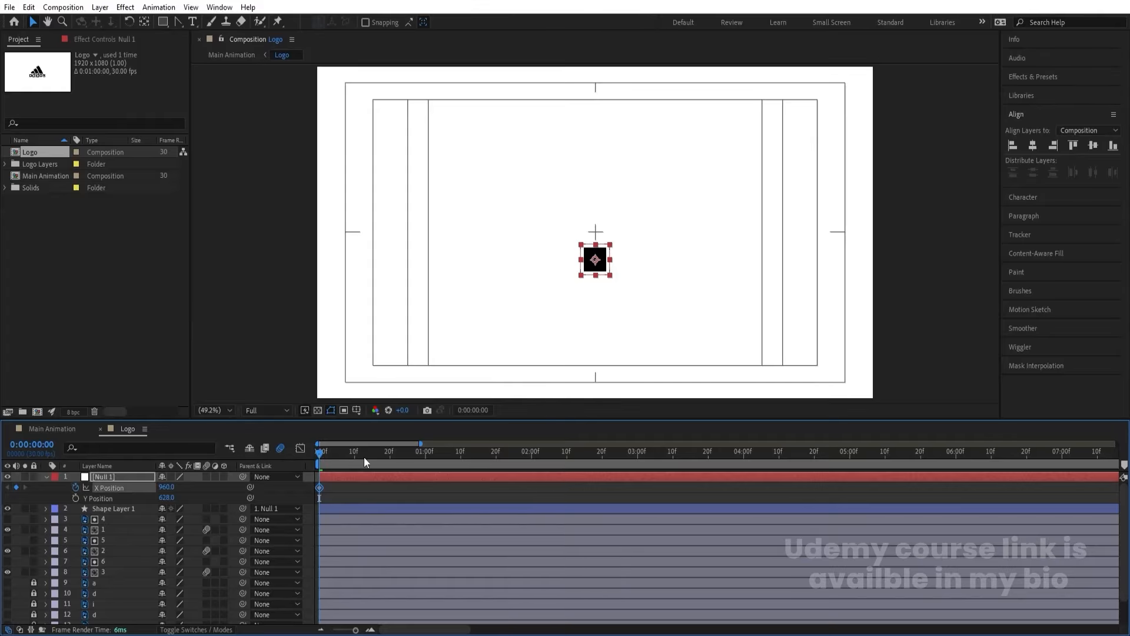
pyautogui.click(389, 453)
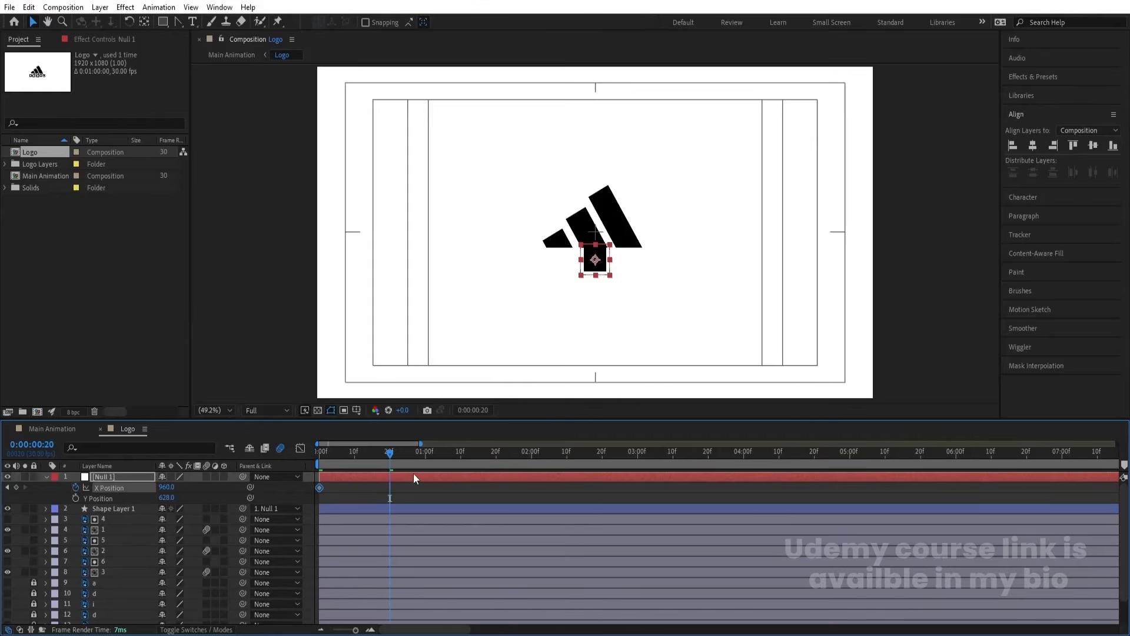
pyautogui.click(425, 454)
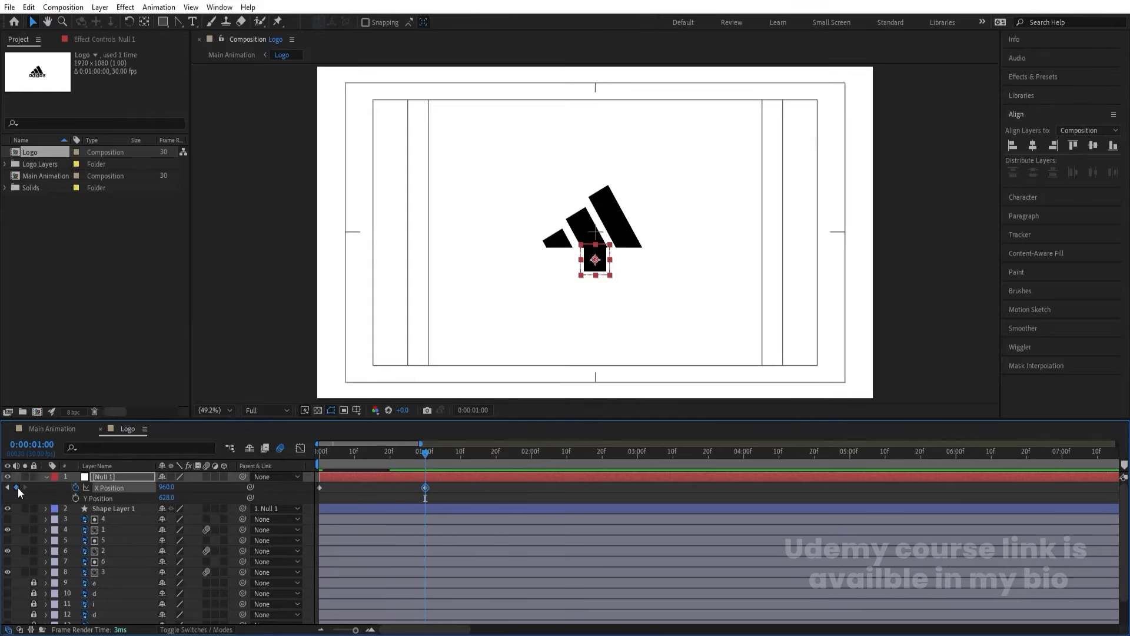
# Step: Set the null's X Position to 1973 at the first frame, off the canvas, and to 566 at 1 second
pyautogui.moveTo(357, 452); pyautogui.dragTo(723, 443)
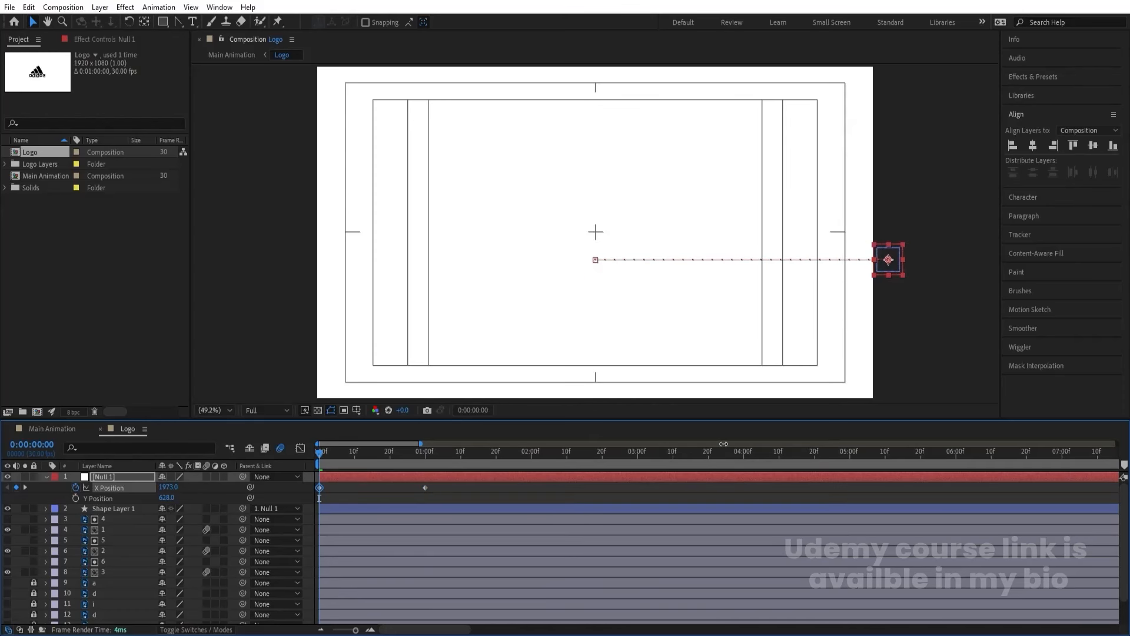
pyautogui.press('k')
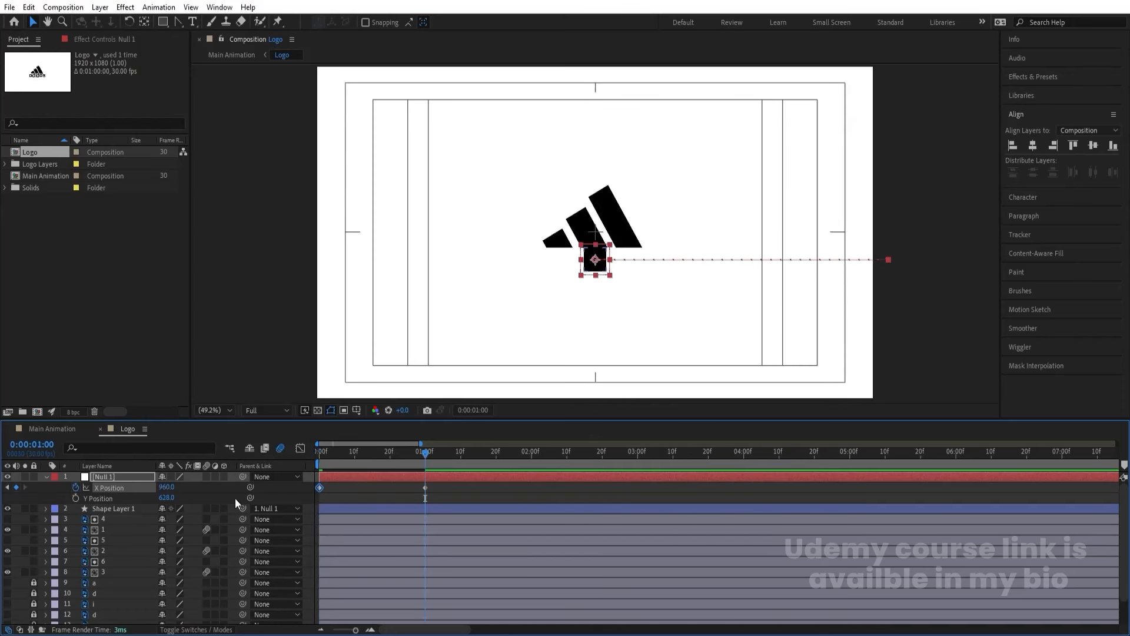
pyautogui.moveTo(168, 493); pyautogui.dragTo(157, 488)
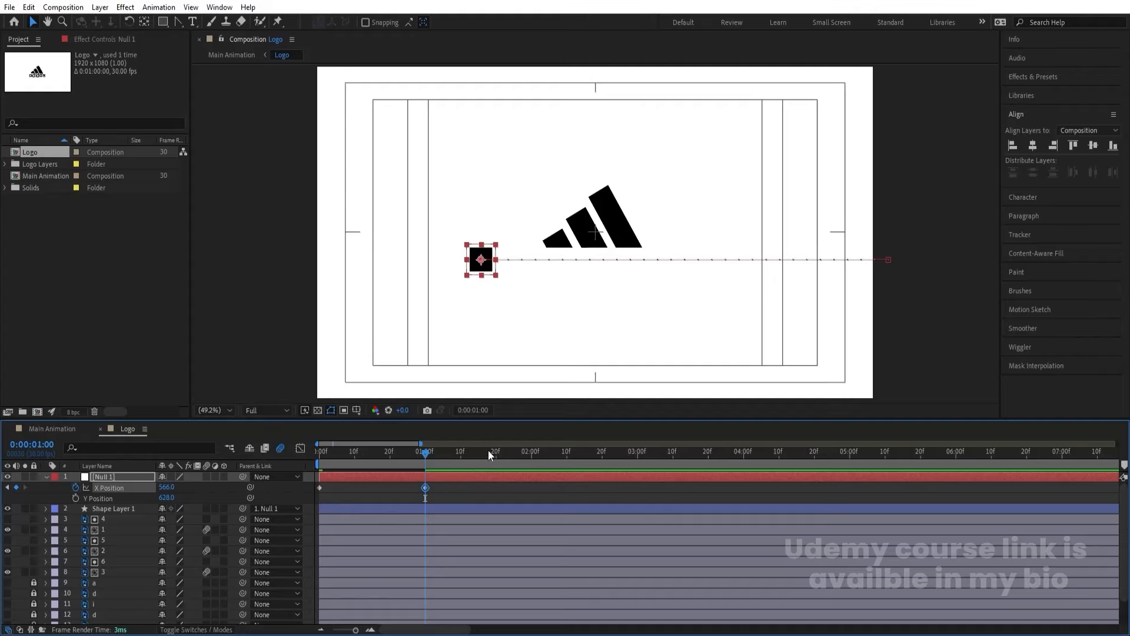
# Step: Add X Position keyframes holding the null's current value at 2 seconds and at 0:00:01:01
pyautogui.moveTo(495, 455); pyautogui.dragTo(510, 457)
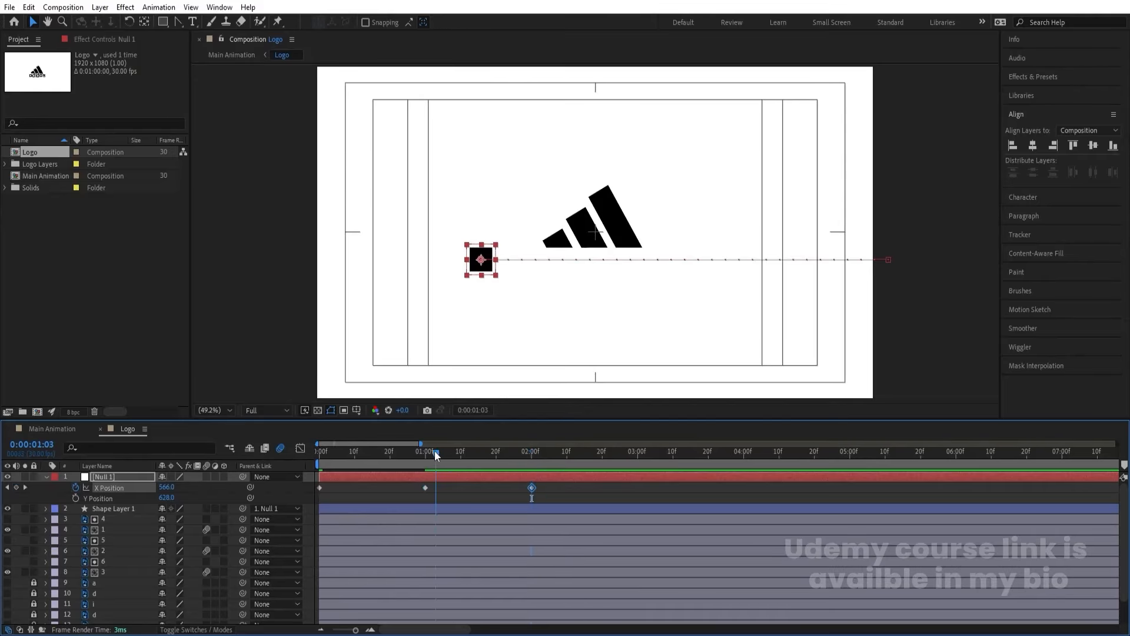
pyautogui.press('=')
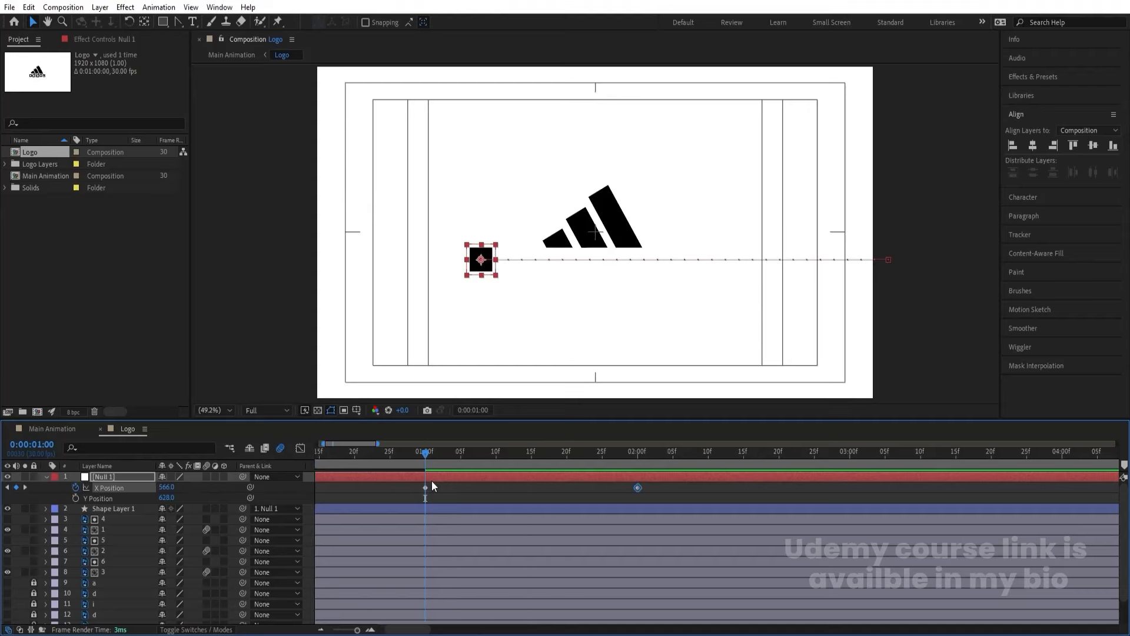
pyautogui.press('pagedown')
pyautogui.click(16, 487)
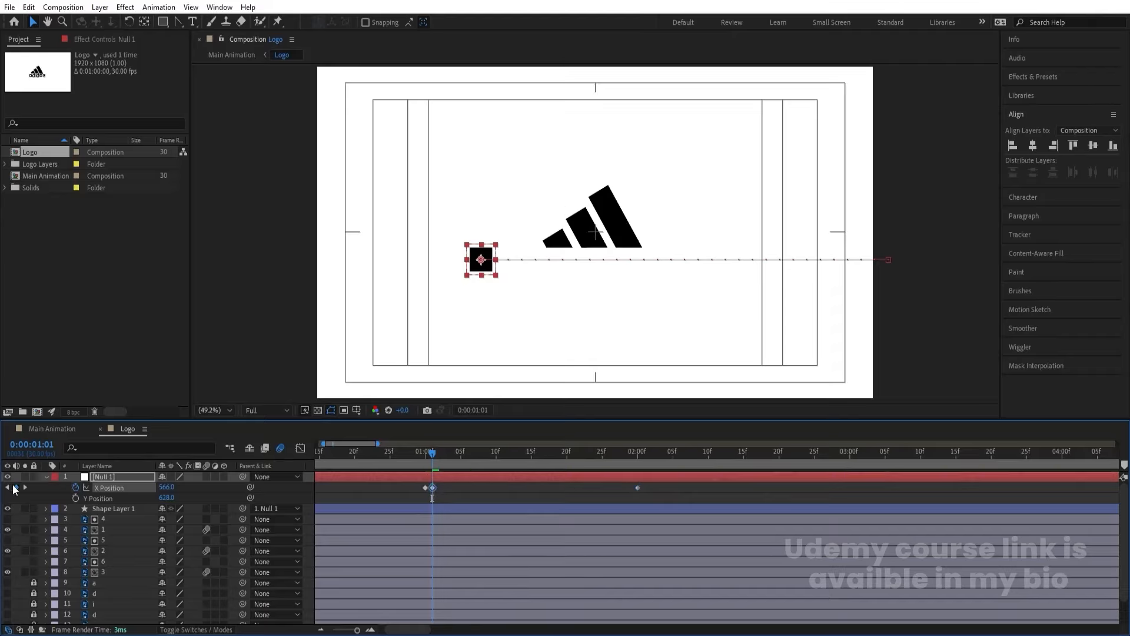
# Step: Add a Y Position keyframe to the null at 0:00:01:01, and at 2 seconds move it onto the tallest stripe's top, about 982, 411
pyautogui.click(76, 498)
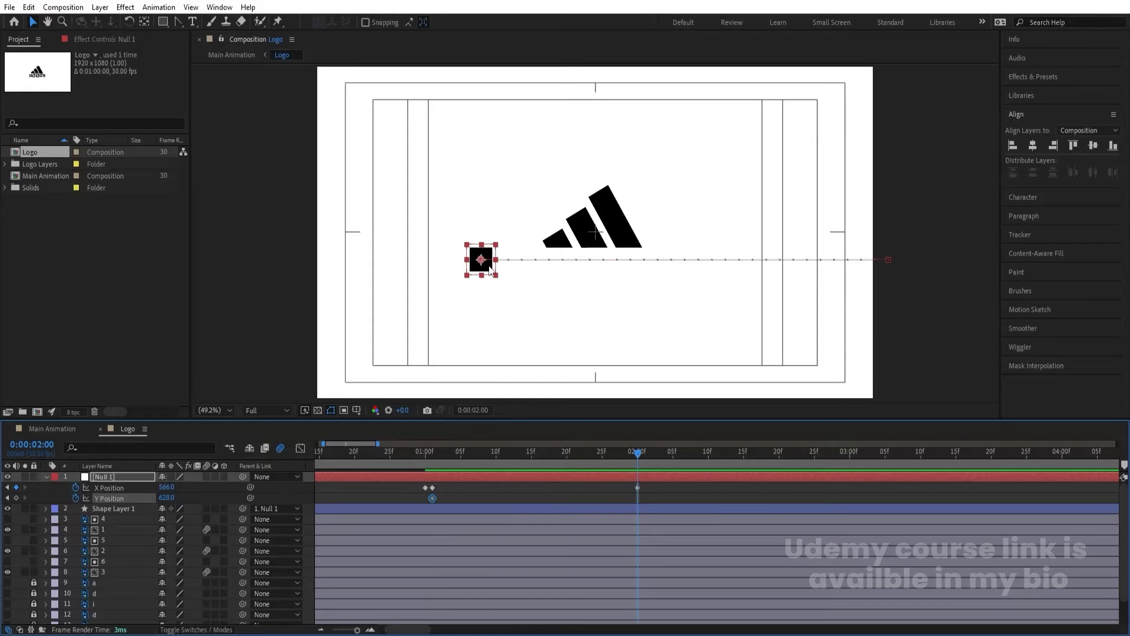
pyautogui.moveTo(489, 269); pyautogui.dragTo(618, 203)
pyautogui.scroll(4, 602, 199)
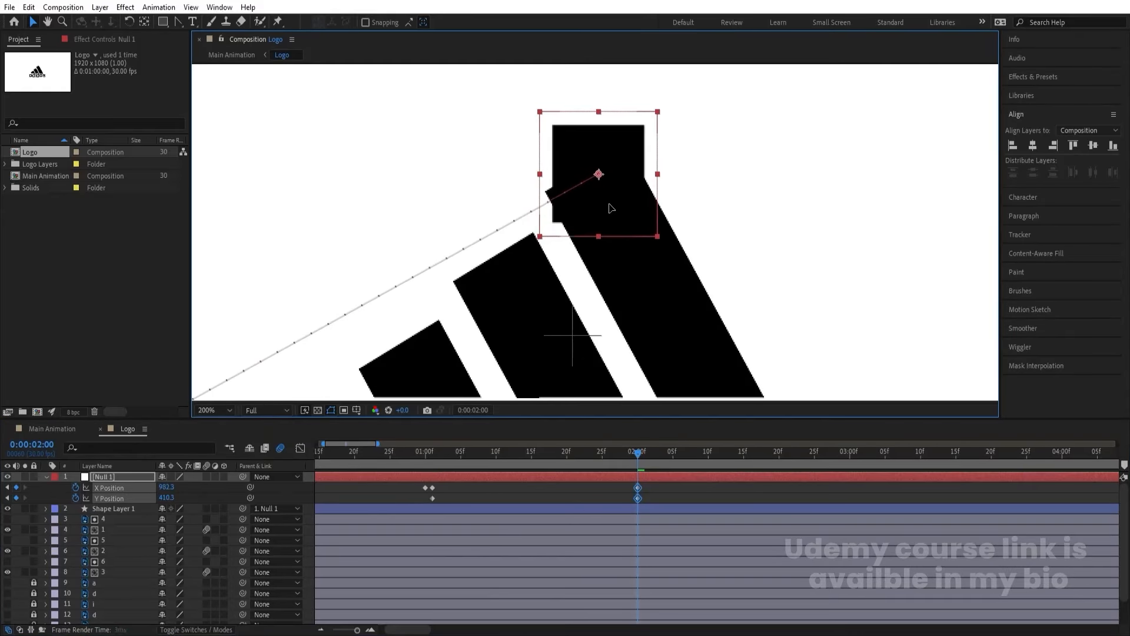
pyautogui.press('Down')
# Step: At 0:00:01:15, raise the null above the logo by setting its Y Position to about 282
pyautogui.click(531, 449)
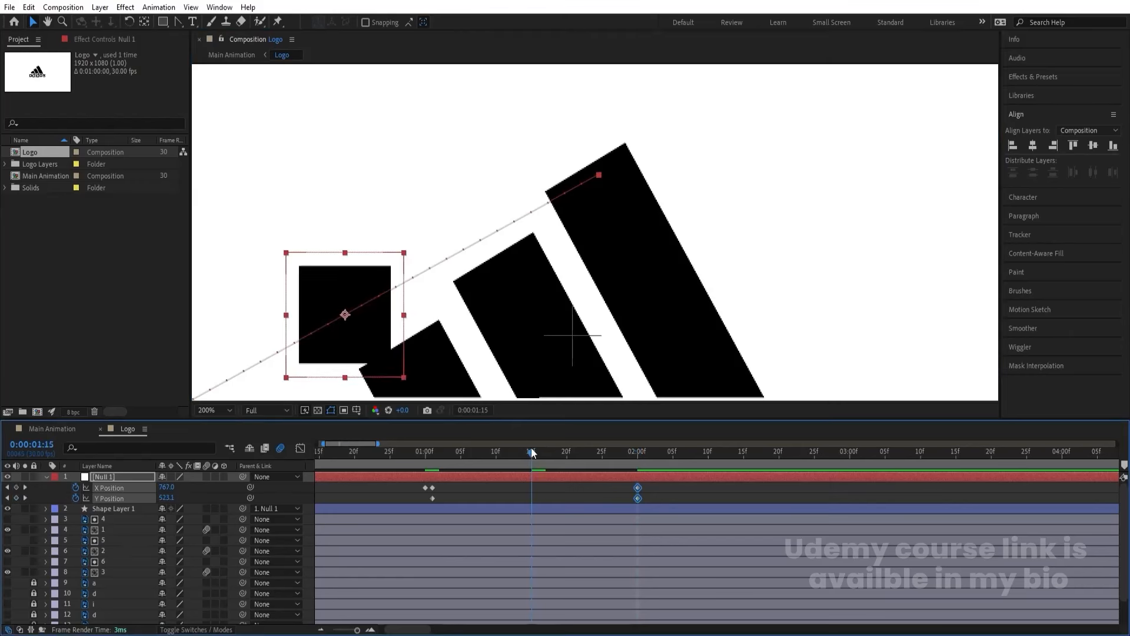
pyautogui.press(',')
pyautogui.press(',')
pyautogui.moveTo(165, 498); pyautogui.dragTo(9, 483)
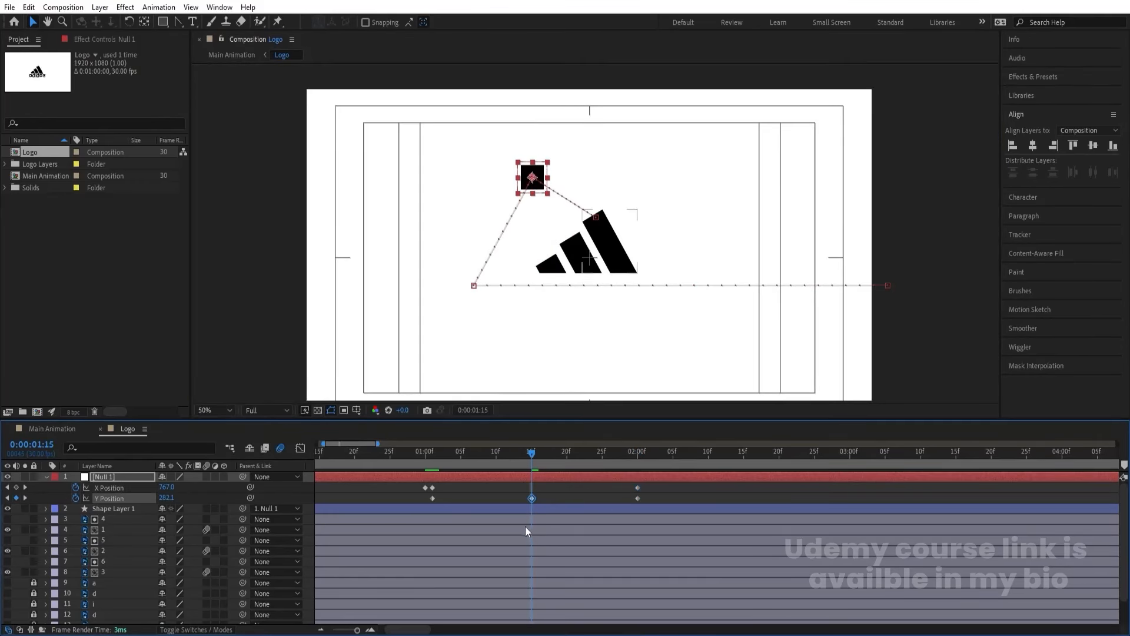
# Step: Easy-ease the null's three Y Position keyframes and lengthen the middle keyframe's speed influence on both sides
pyautogui.moveTo(397, 499); pyautogui.dragTo(683, 502)
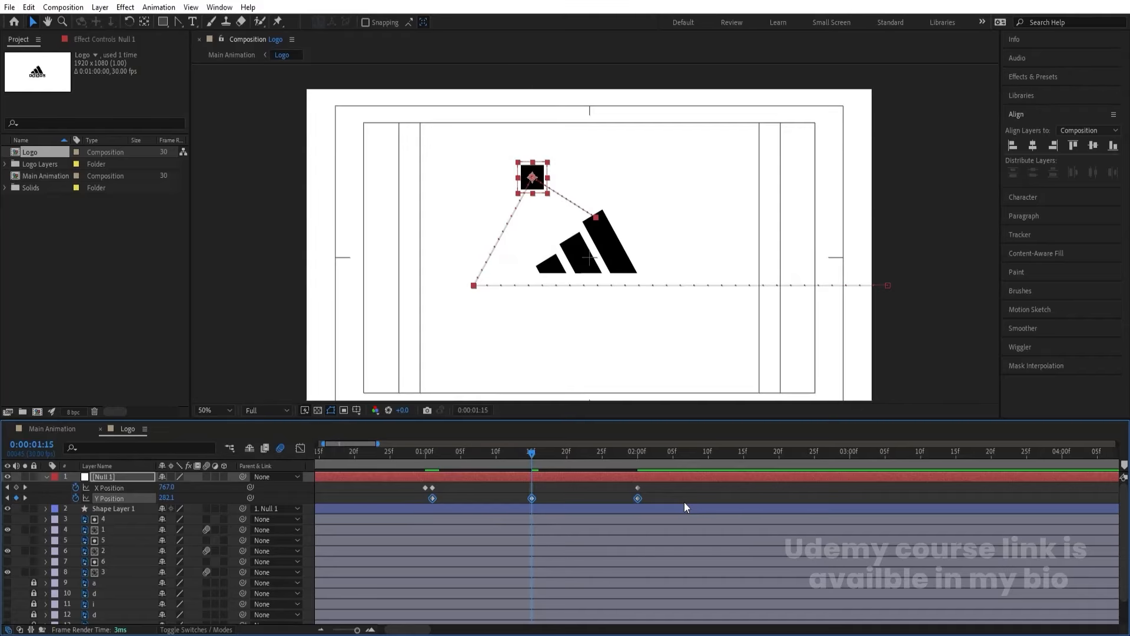
pyautogui.press('F9')
pyautogui.click(300, 448)
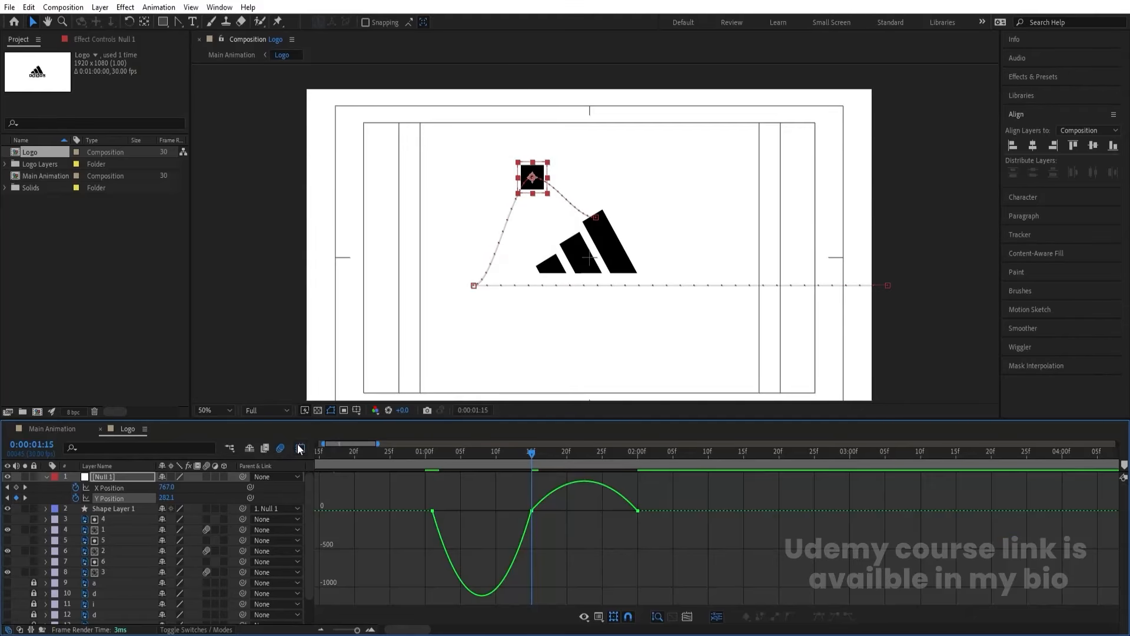
pyautogui.moveTo(513, 498); pyautogui.dragTo(482, 510)
pyautogui.moveTo(550, 495); pyautogui.dragTo(624, 495)
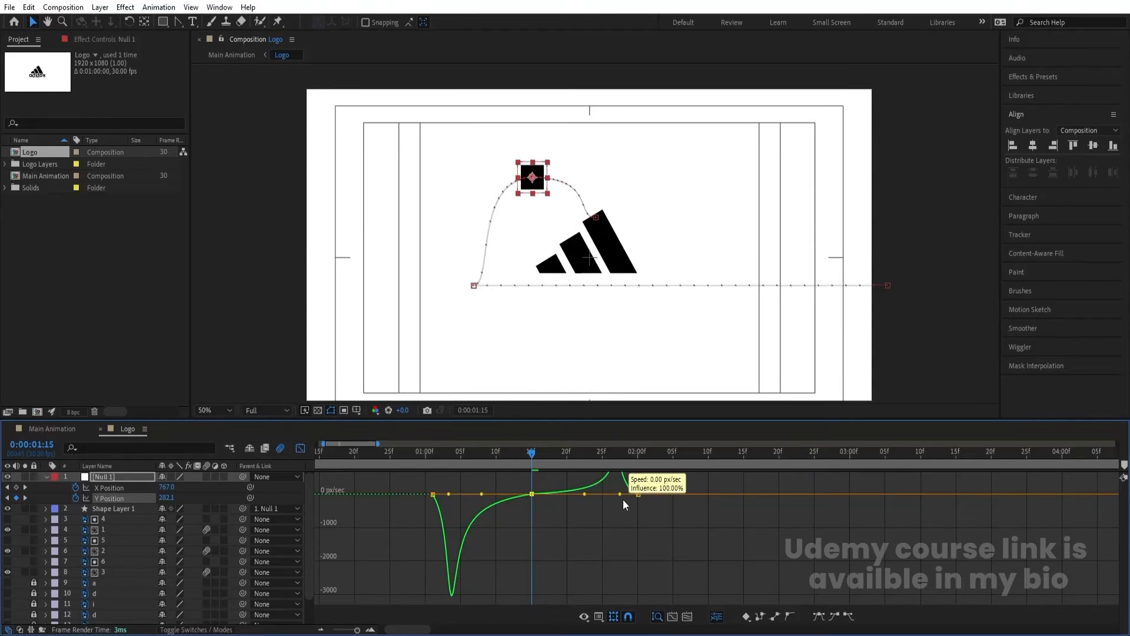
# Step: Shorten the speed influence of the null's first and last Y Position keyframes for a fast launch and a fast landing
pyautogui.moveTo(459, 480)
pyautogui.mouseDown()
pyautogui.moveTo(416, 535)
pyautogui.moveTo(434, 511)
pyautogui.mouseUp()
pyautogui.click(441, 510)
pyautogui.moveTo(683, 484); pyautogui.dragTo(601, 548)
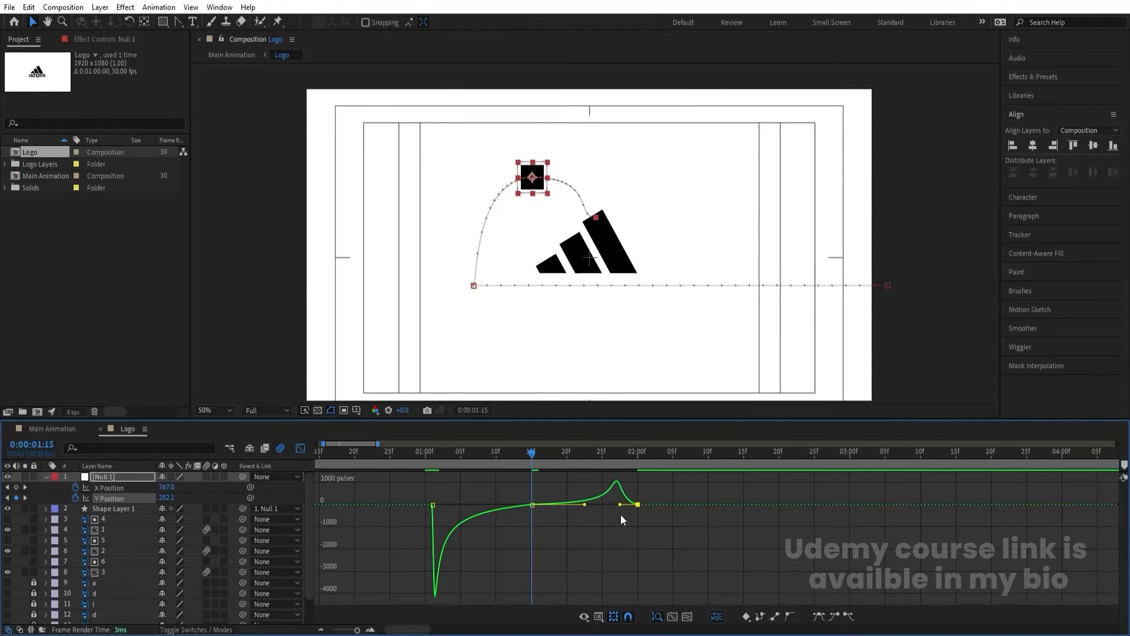
pyautogui.moveTo(619, 506); pyautogui.dragTo(635, 508)
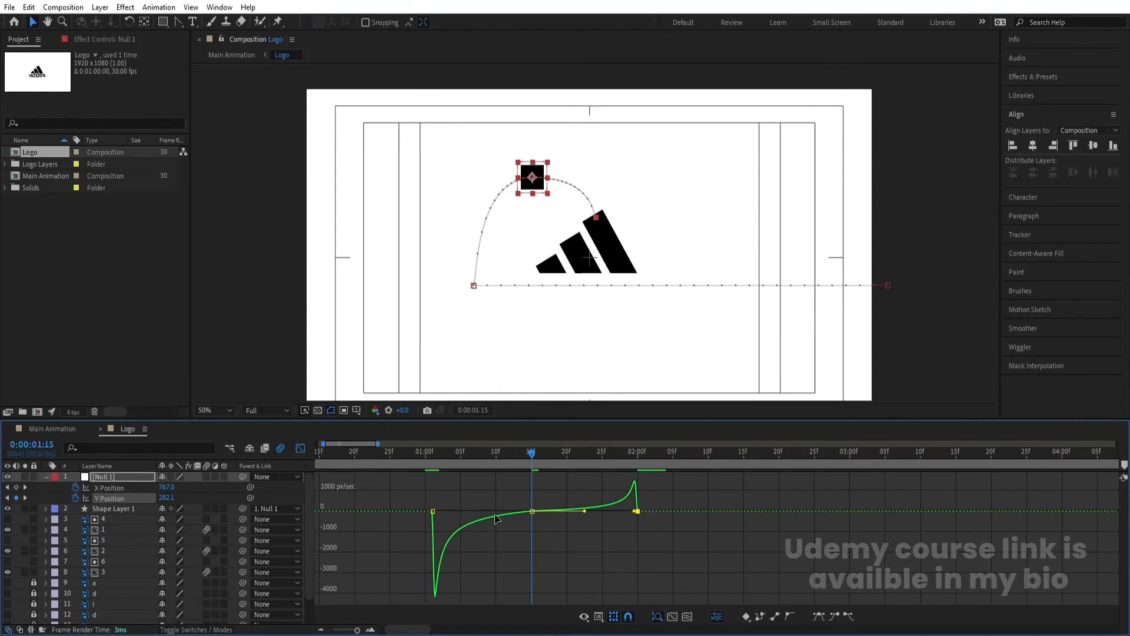
pyautogui.click(301, 447)
# Step: Add a Rotation keyframe at 0° to the null at 0:00:01:01 and set its Rotation to -300° at 2 seconds
pyautogui.moveTo(453, 457); pyautogui.dragTo(434, 458)
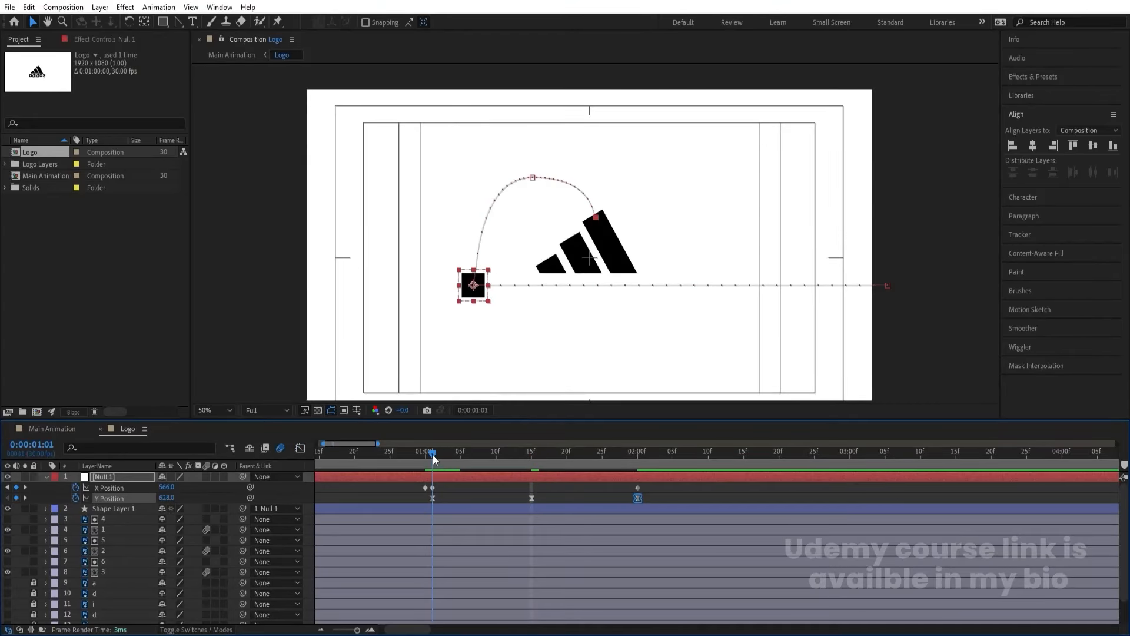
pyautogui.press('r')
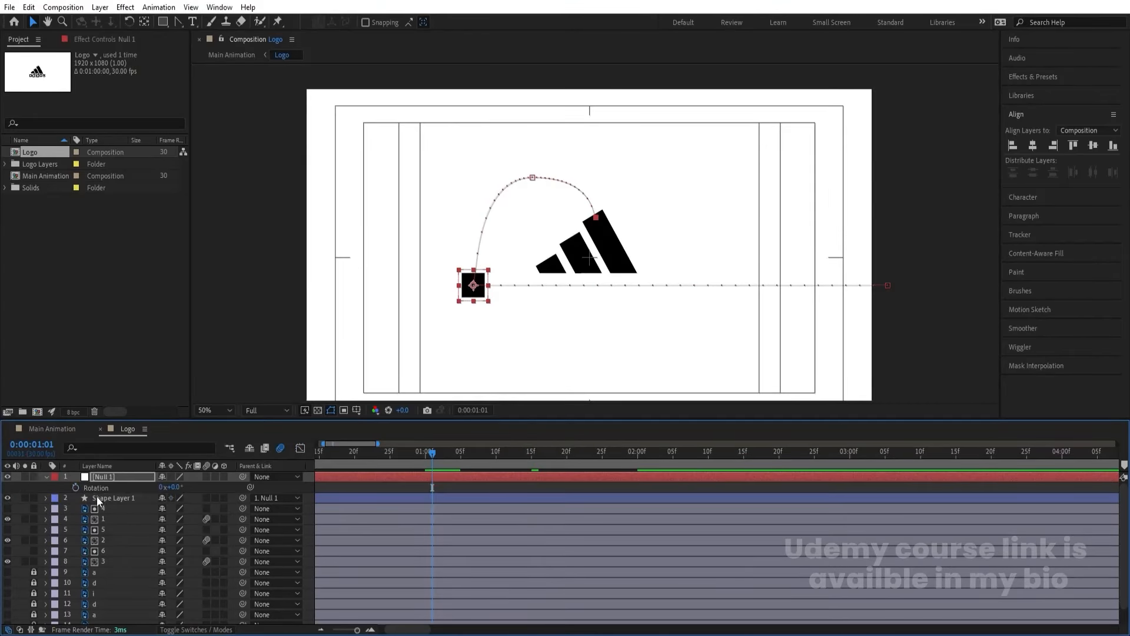
pyautogui.click(75, 486)
pyautogui.hotkey('shift', 'p')
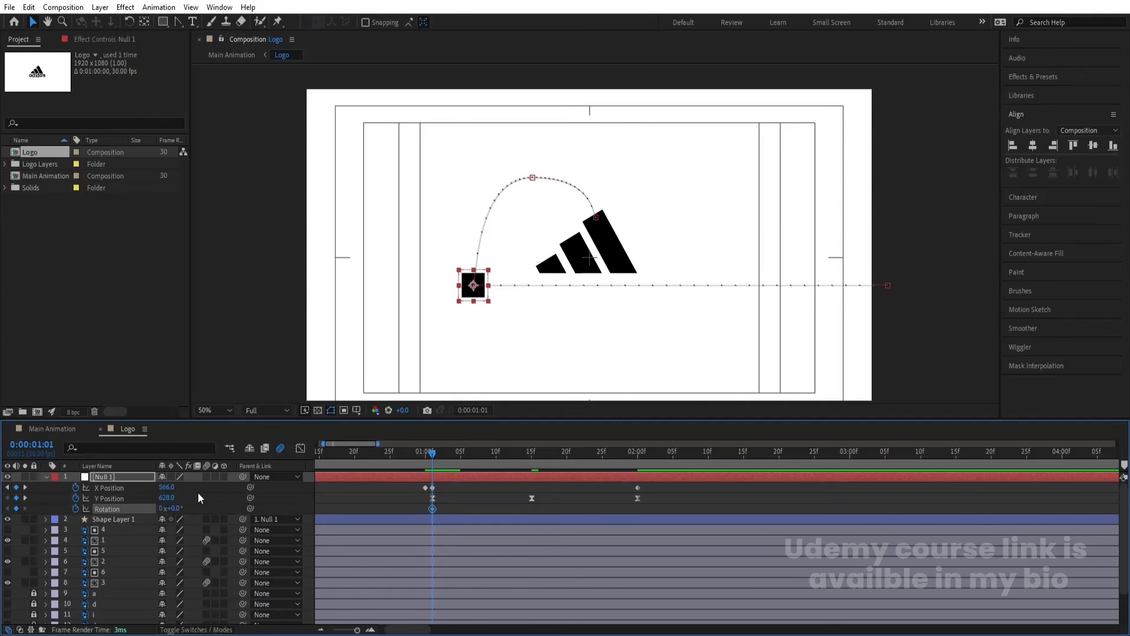
pyautogui.press('k')
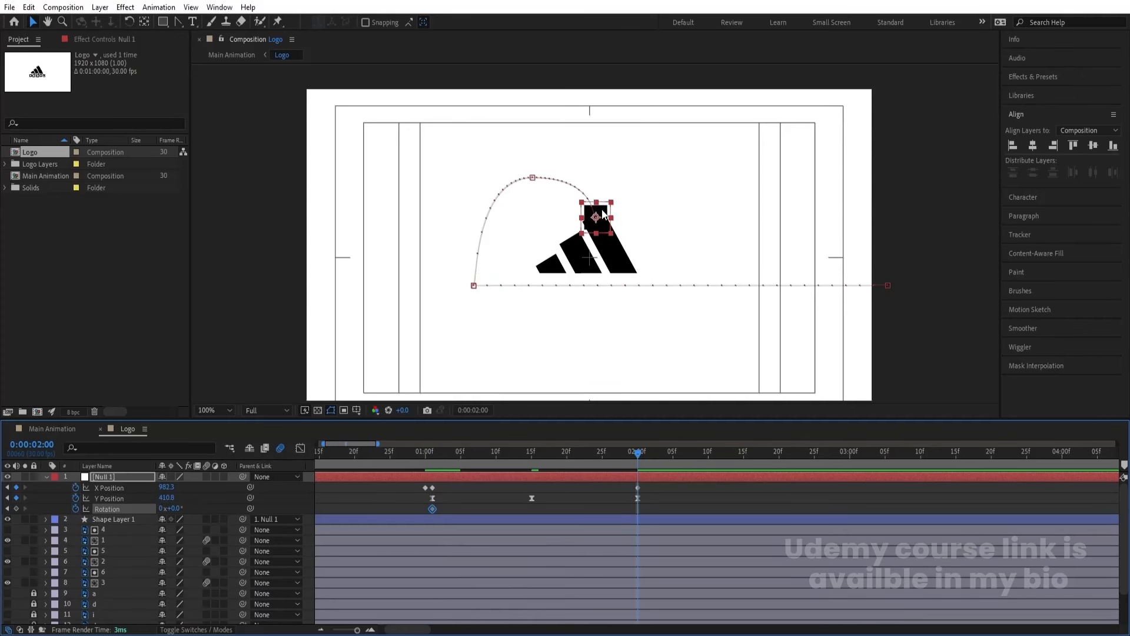
pyautogui.scroll(2, 603, 214)
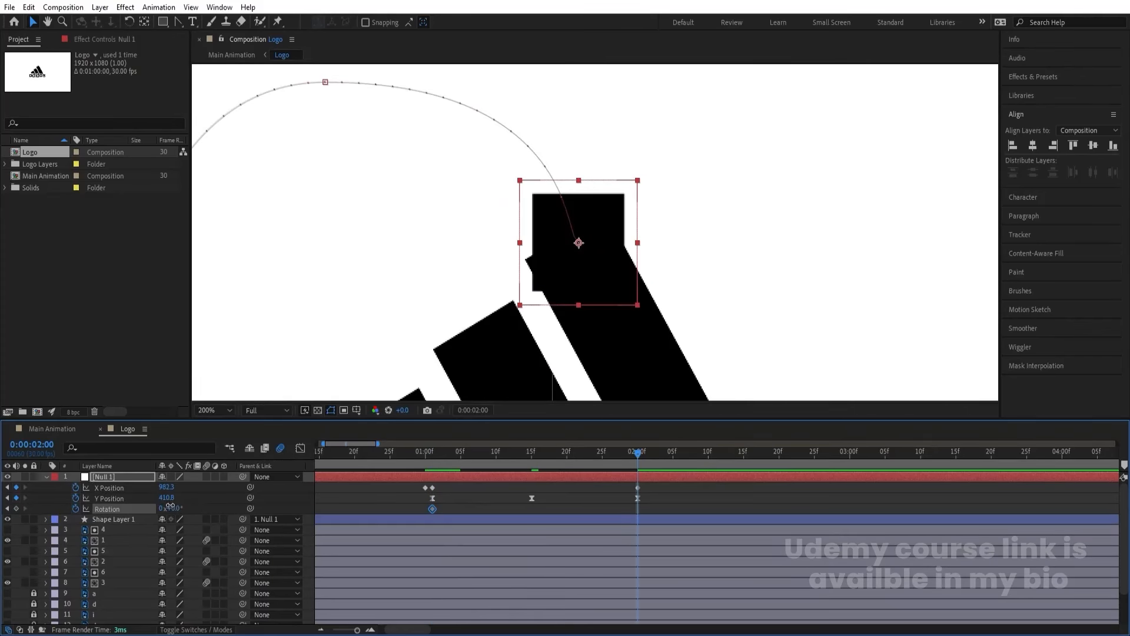
pyautogui.moveTo(170, 505); pyautogui.dragTo(33, 544)
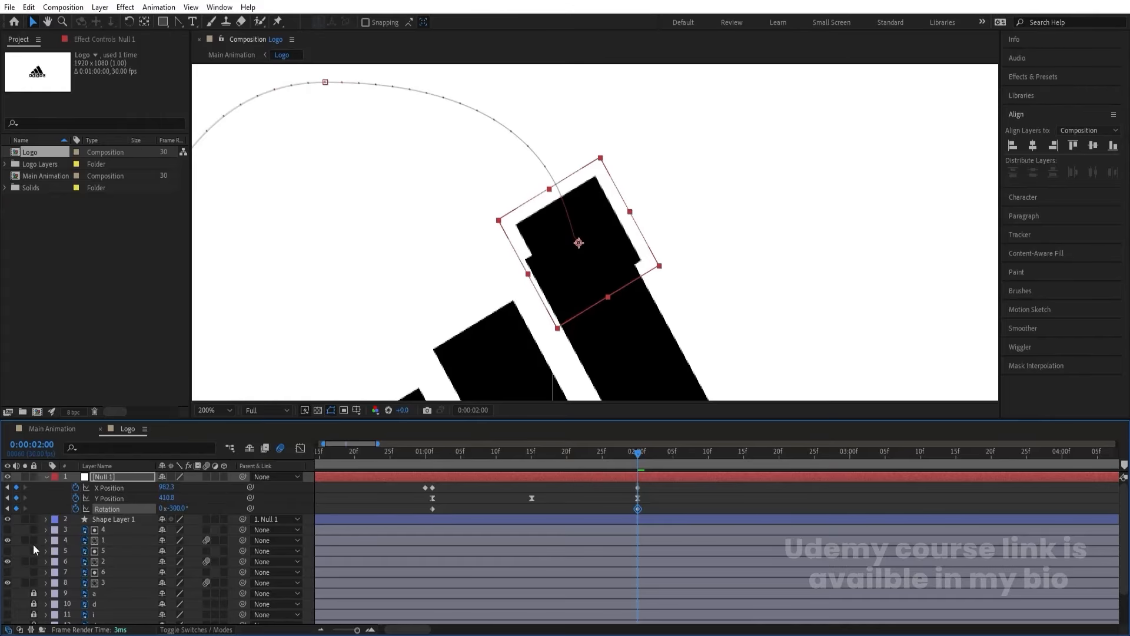
# Step: At 2 seconds, fit the rotated square into the tallest stripe's upper end, about 989, 437, and preview the jump
pyautogui.moveTo(612, 269); pyautogui.dragTo(621, 303)
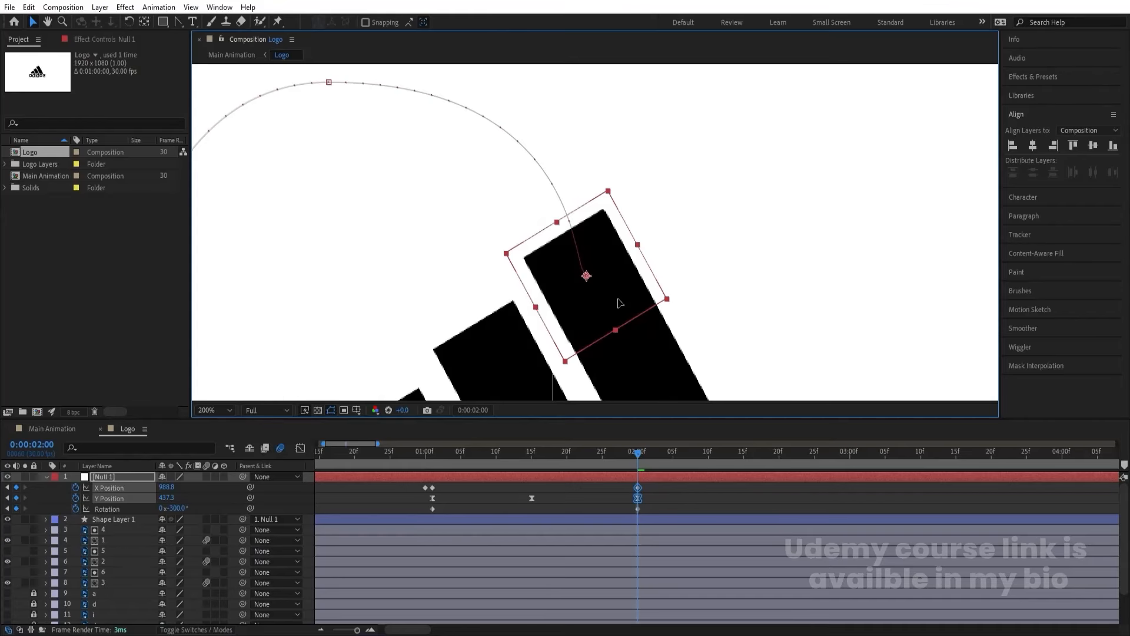
pyautogui.moveTo(596, 453); pyautogui.dragTo(440, 471)
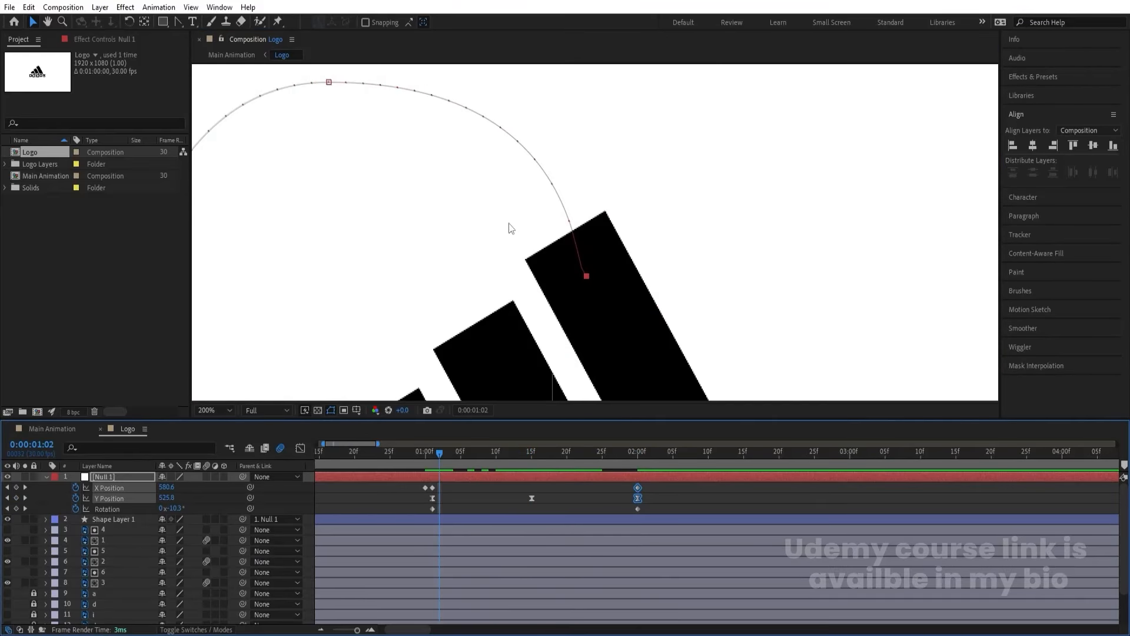
pyautogui.scroll(-4, 512, 228)
pyautogui.press('space')
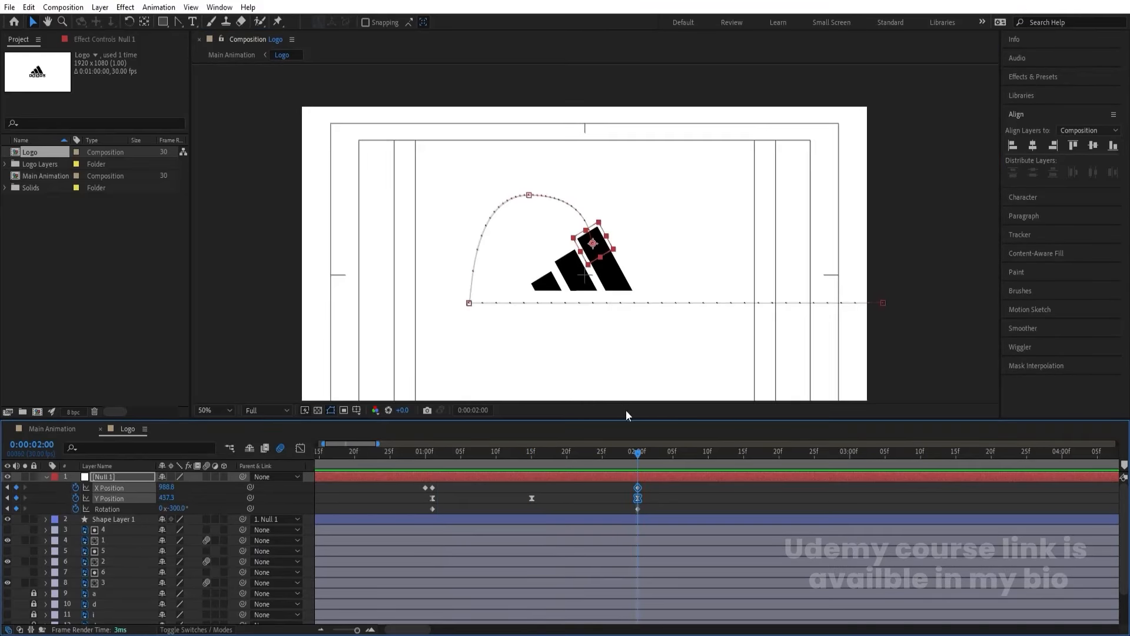
# Step: Easy-ease the null's two Rotation keyframes and show their speed graph
pyautogui.moveTo(409, 511); pyautogui.dragTo(652, 510)
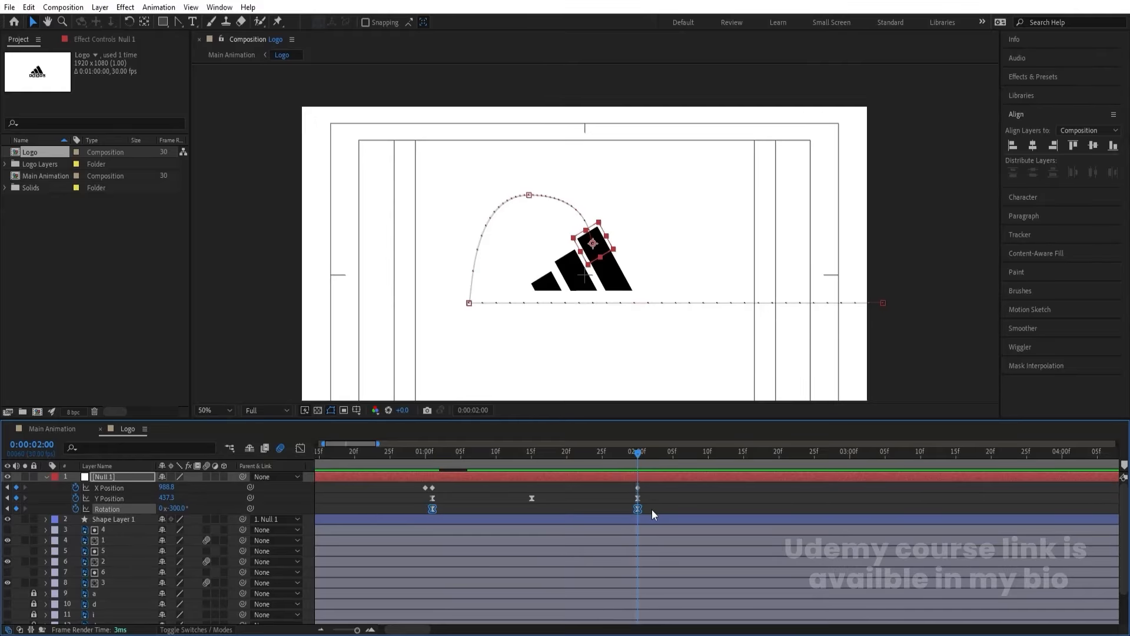
pyautogui.click(300, 449)
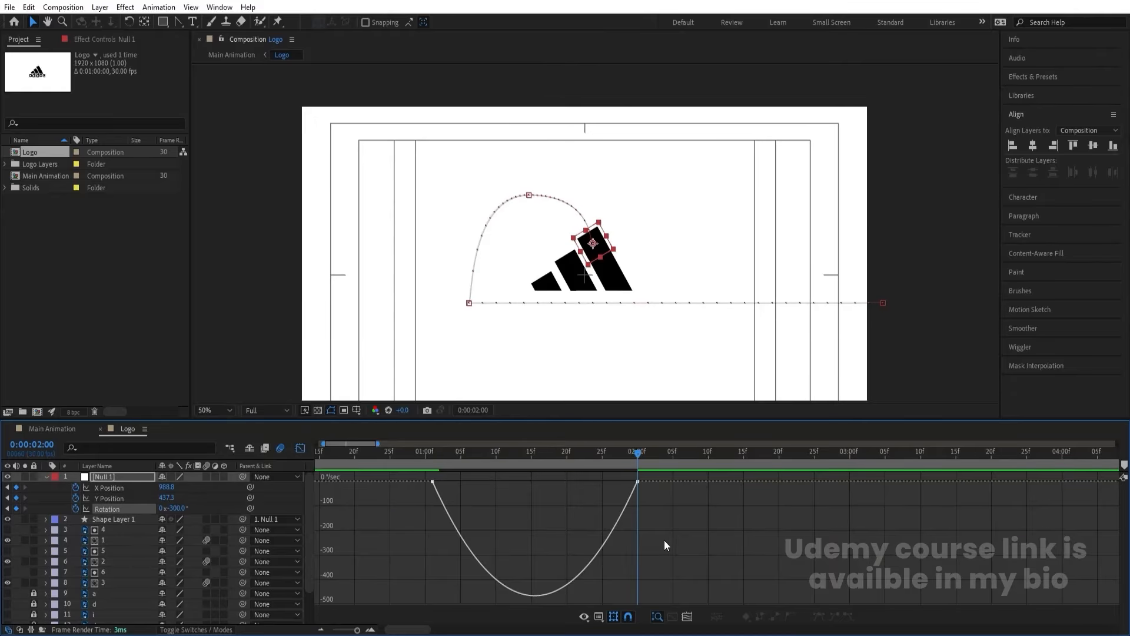
# Step: Try a sharper Rotation speed curve that peaks midway, preview it, and undo the influence changes
pyautogui.moveTo(666, 545); pyautogui.dragTo(380, 451)
pyautogui.moveTo(603, 485); pyautogui.dragTo(549, 485)
pyautogui.moveTo(466, 484); pyautogui.dragTo(512, 484)
pyautogui.click(426, 452)
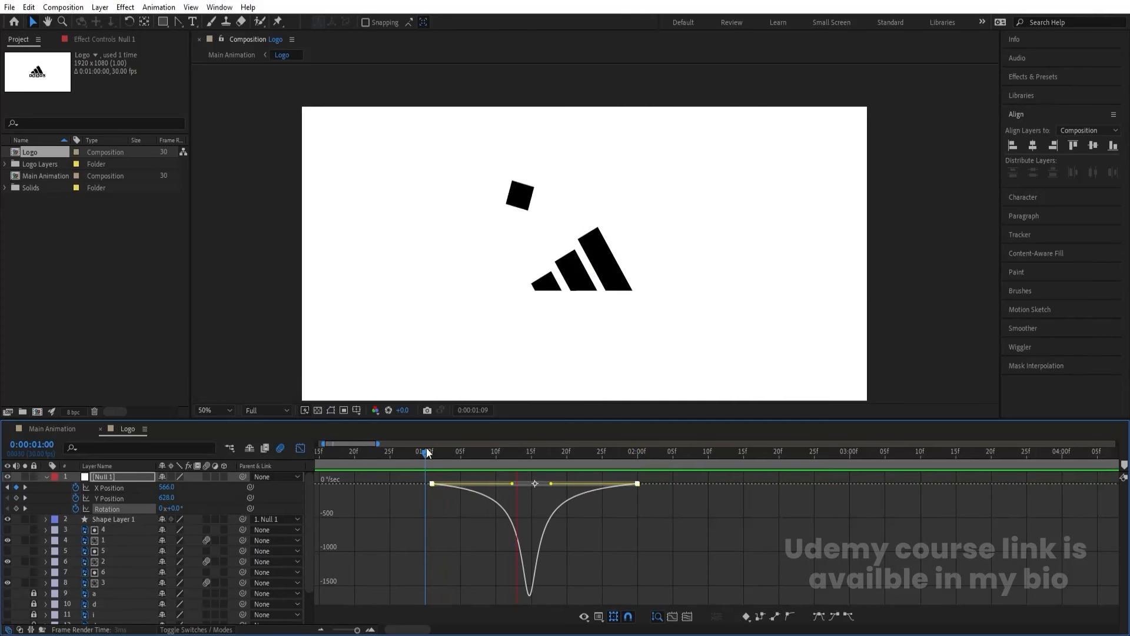
pyautogui.press('space')
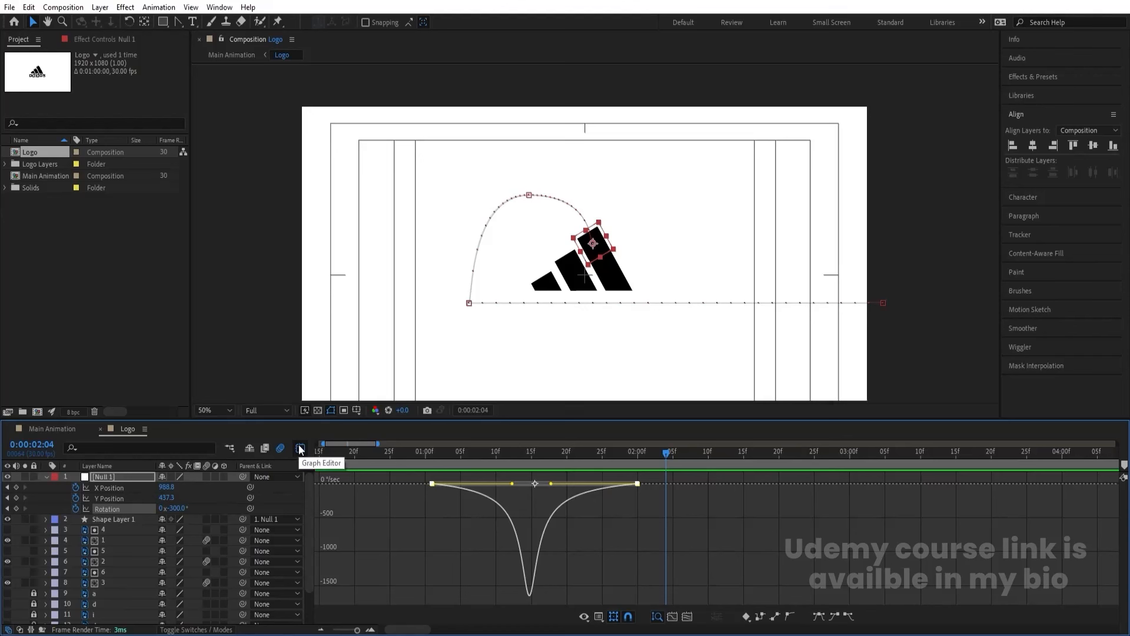
pyautogui.hotkey('ctrl', 'z')
pyautogui.hotkey('ctrl', 'z')
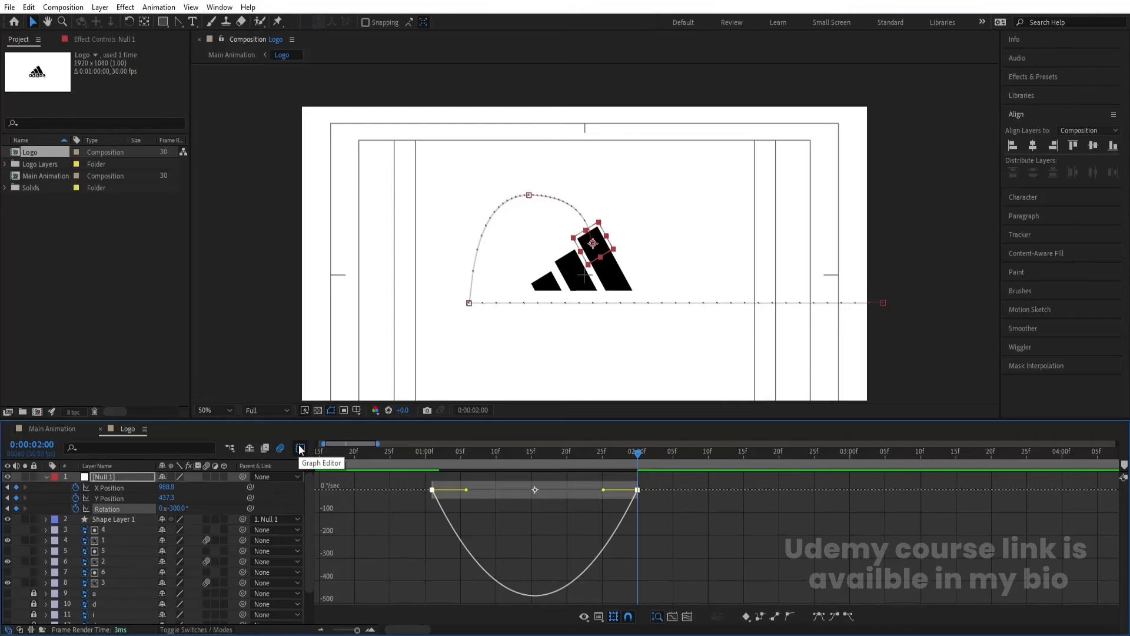
# Step: Preview the square's jump and rotation from 1 second
pyautogui.click(422, 449)
pyautogui.press('space')
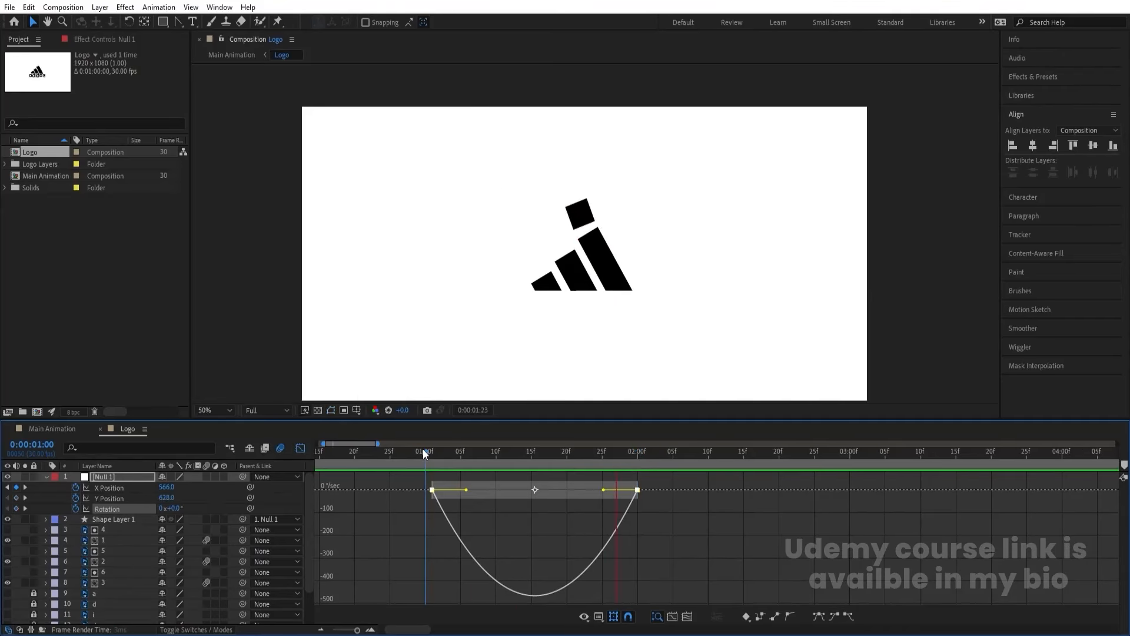
pyautogui.press('space')
pyautogui.click(301, 449)
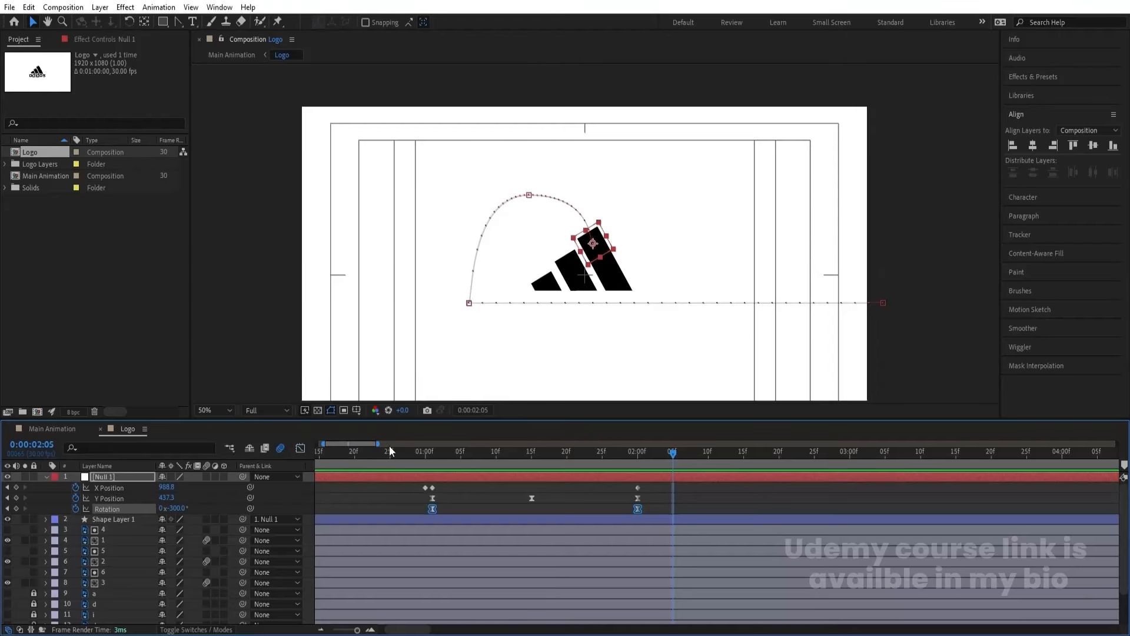
# Step: Easy-ease the null's X Position keyframes at the first frame and 1 second, with the speed peaking early, and preview the slide
pyautogui.press('Home')
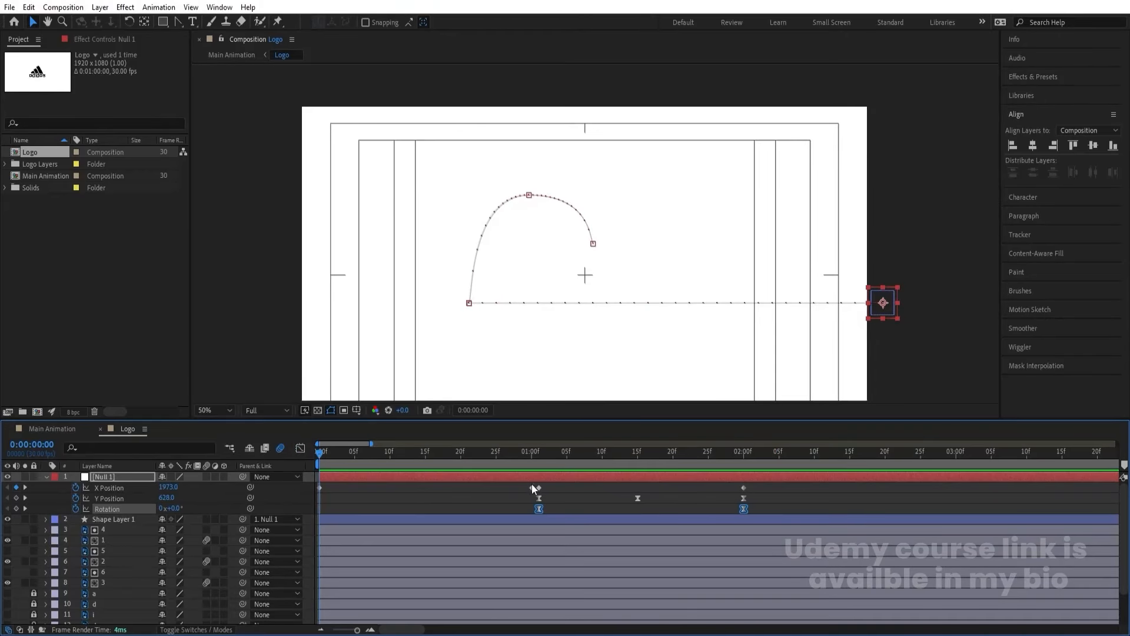
pyautogui.click(531, 488)
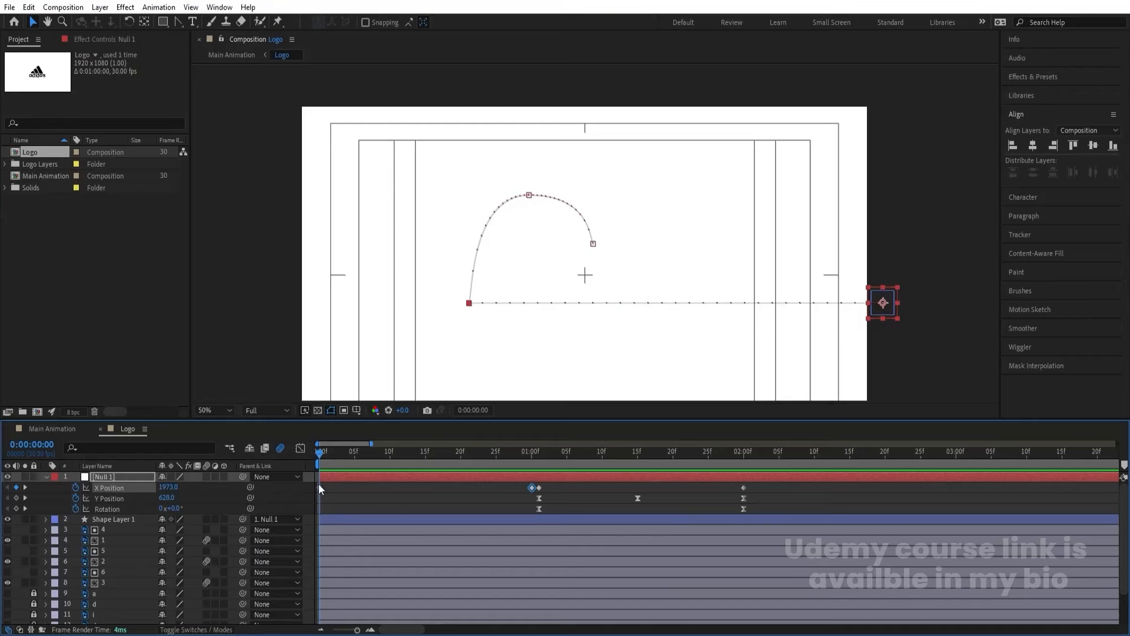
pyautogui.moveTo(319, 484)
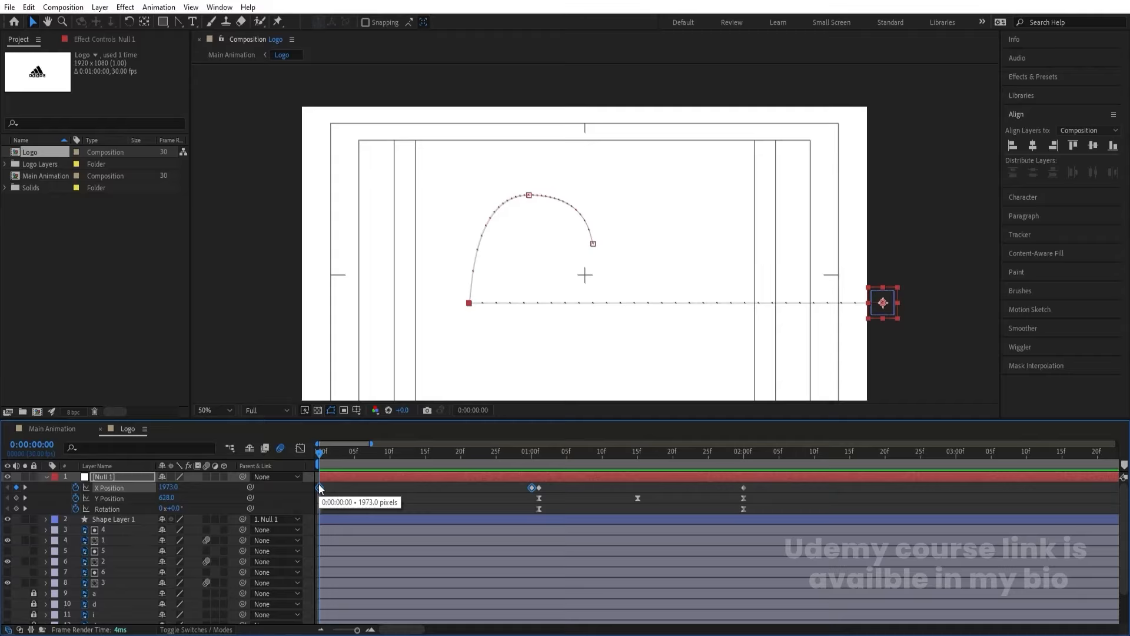
pyautogui.click(300, 447)
pyautogui.moveTo(515, 492); pyautogui.dragTo(333, 489)
pyautogui.hotkey('ctrl', 'z')
pyautogui.press('space')
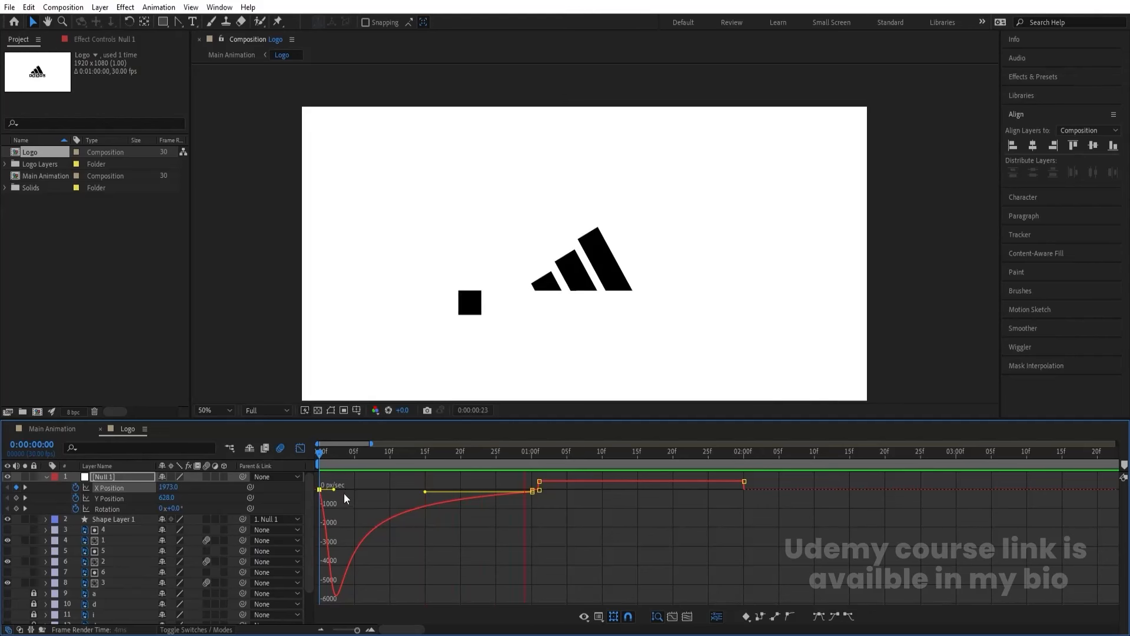
pyautogui.click(302, 447)
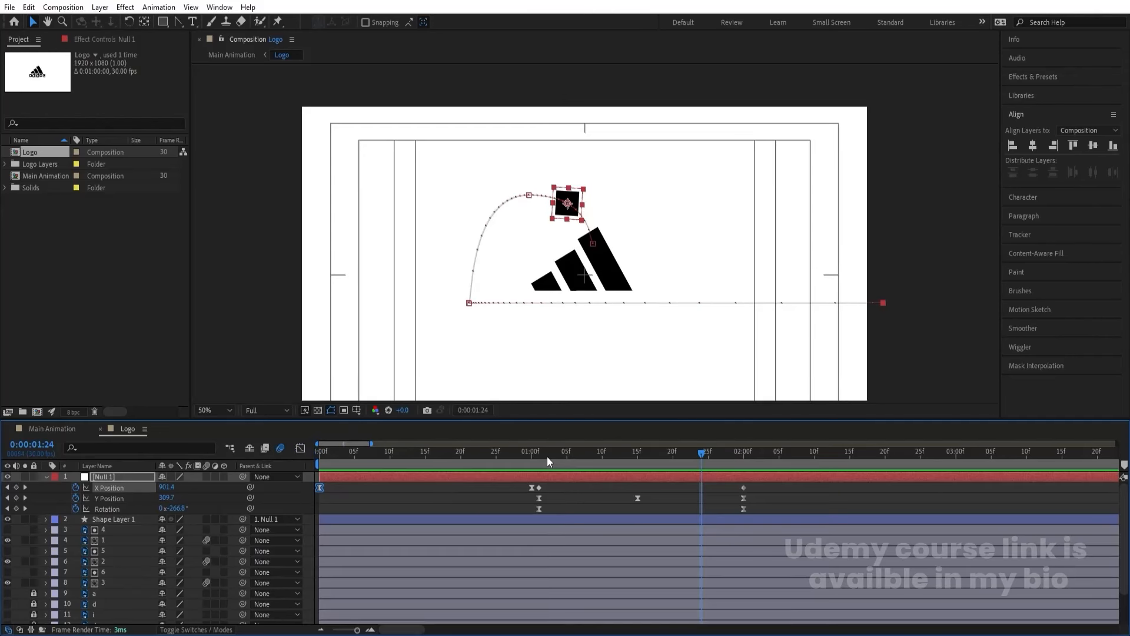
# Step: Unlink Shape Layer 1's Scale dimensions and set a Scale keyframe of 100, 20% at 0:00:01:01
pyautogui.moveTo(546, 456); pyautogui.dragTo(503, 461)
pyautogui.click(489, 514)
pyautogui.click(443, 520)
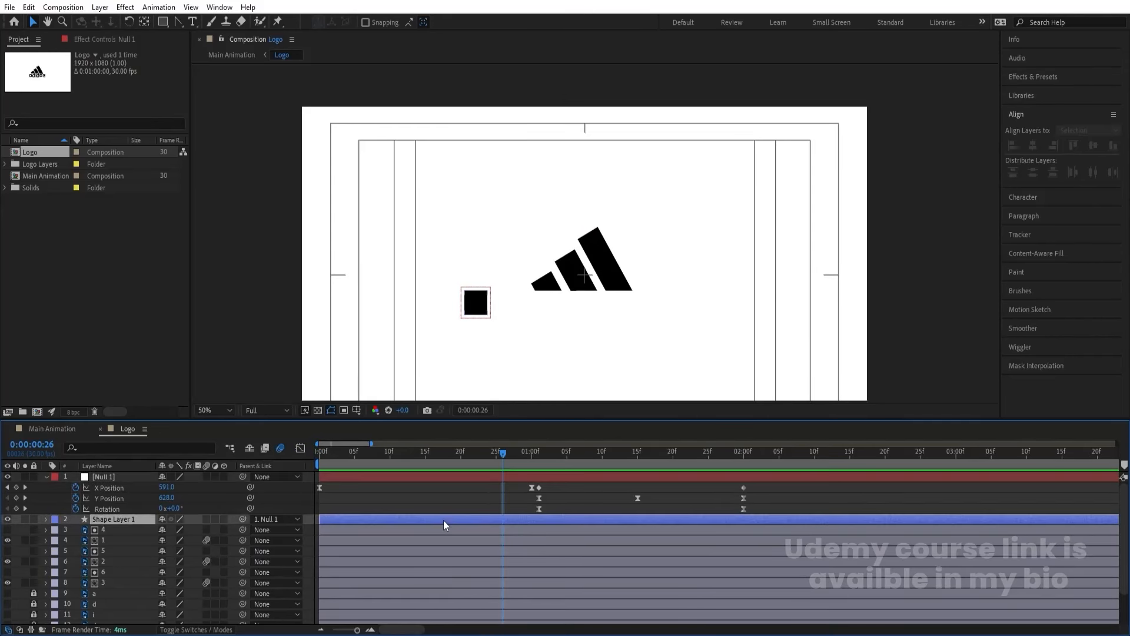
pyautogui.press('s')
pyautogui.moveTo(533, 470); pyautogui.dragTo(538, 468)
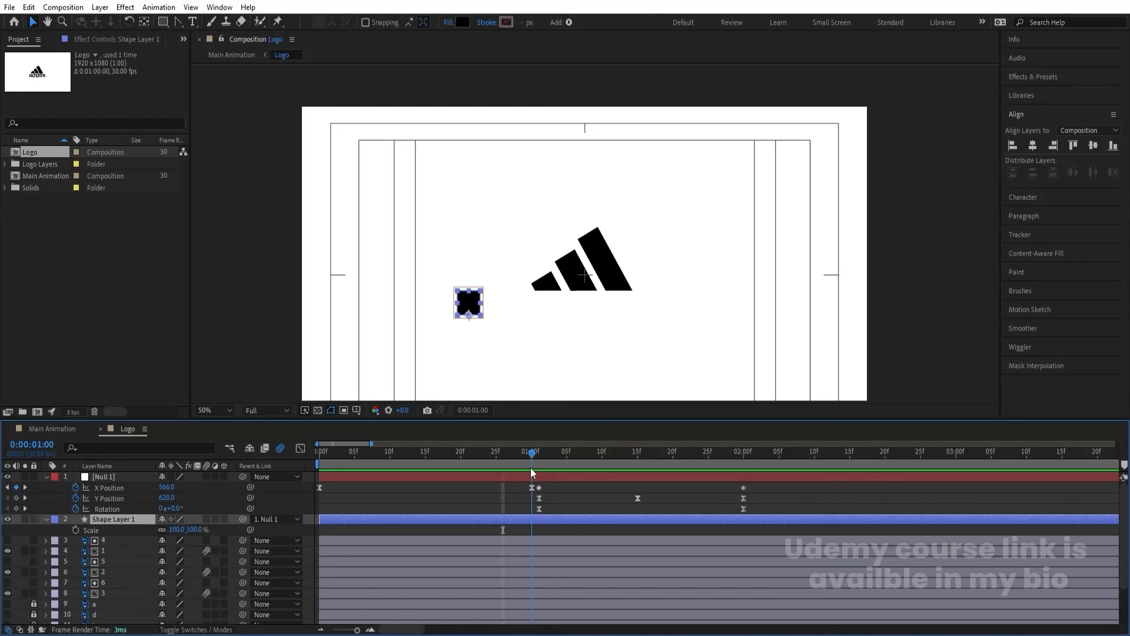
pyautogui.click(536, 470)
pyautogui.click(162, 529)
pyautogui.click(197, 529)
pyautogui.write('20')
pyautogui.press('Return')
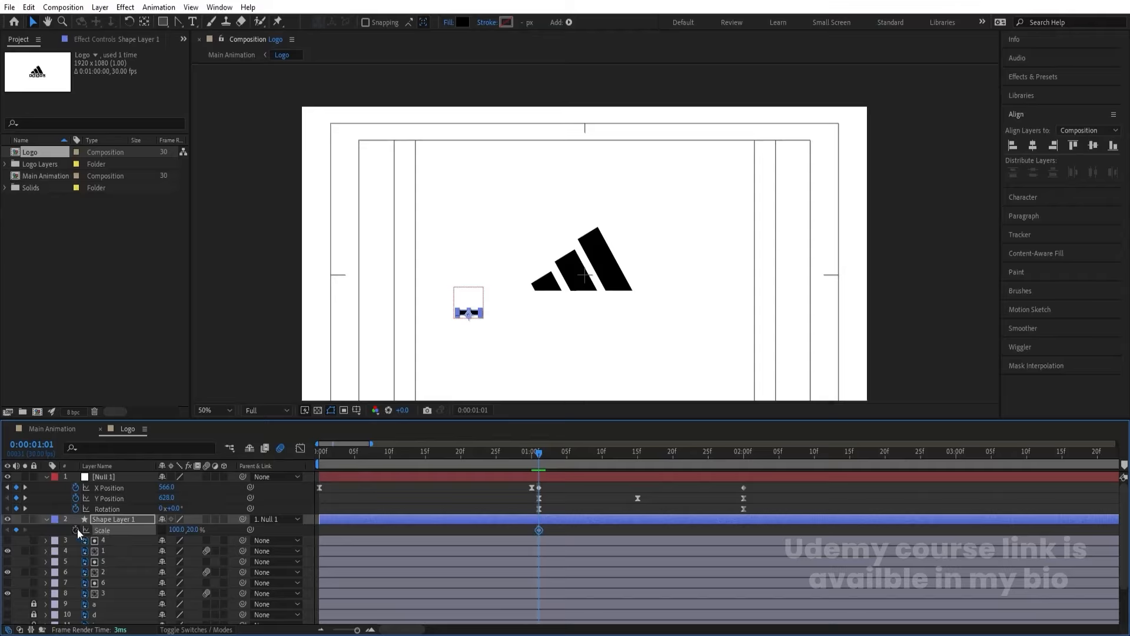
# Step: Set the vertical Scale of Shape Layer 1 back to 100% at 0:00:01:15
pyautogui.press('k')
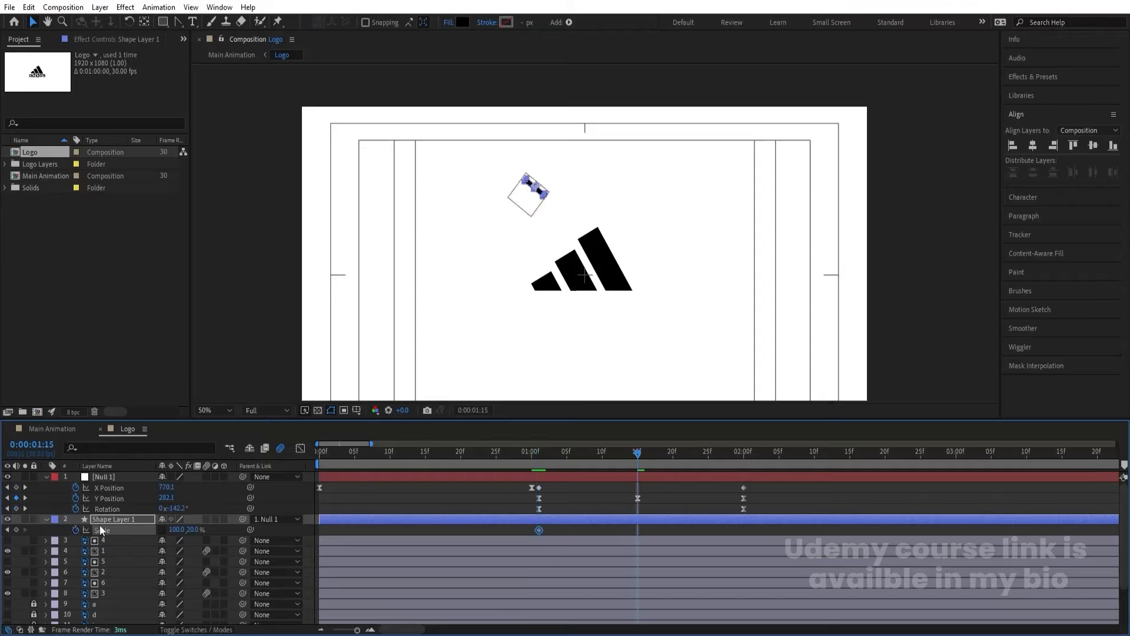
pyautogui.click(197, 529)
pyautogui.write('100')
pyautogui.press('Return')
pyautogui.click(528, 451)
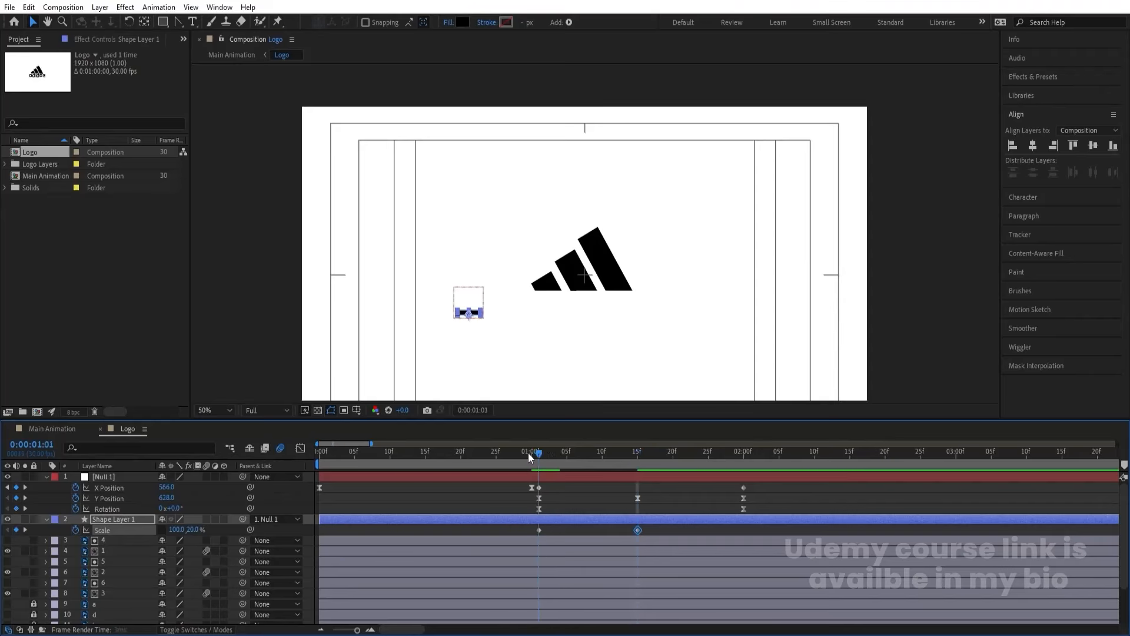
# Step: Apply Easy Ease to both Scale keyframes of Shape Layer 1
pyautogui.click(461, 454)
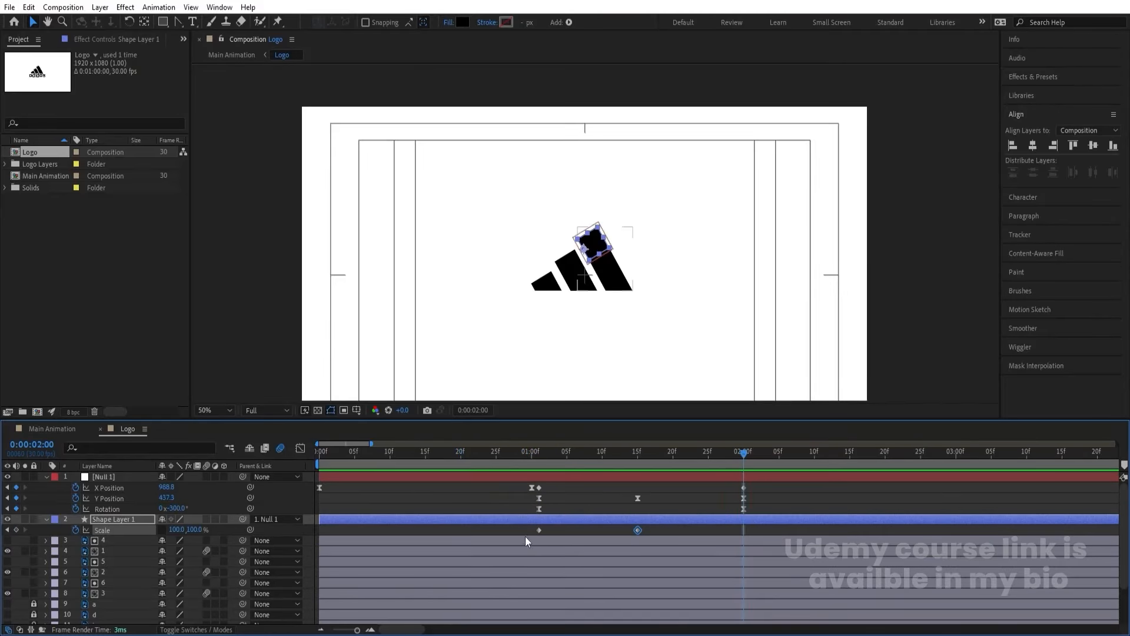
pyautogui.moveTo(537, 528); pyautogui.dragTo(655, 531)
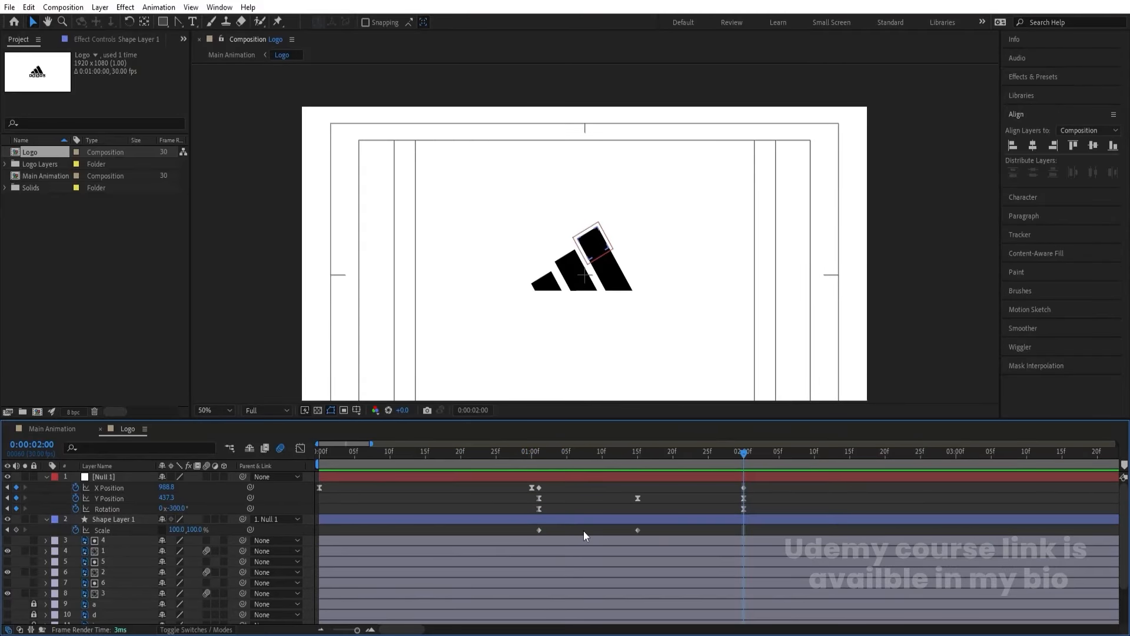
pyautogui.moveTo(517, 534); pyautogui.dragTo(647, 538)
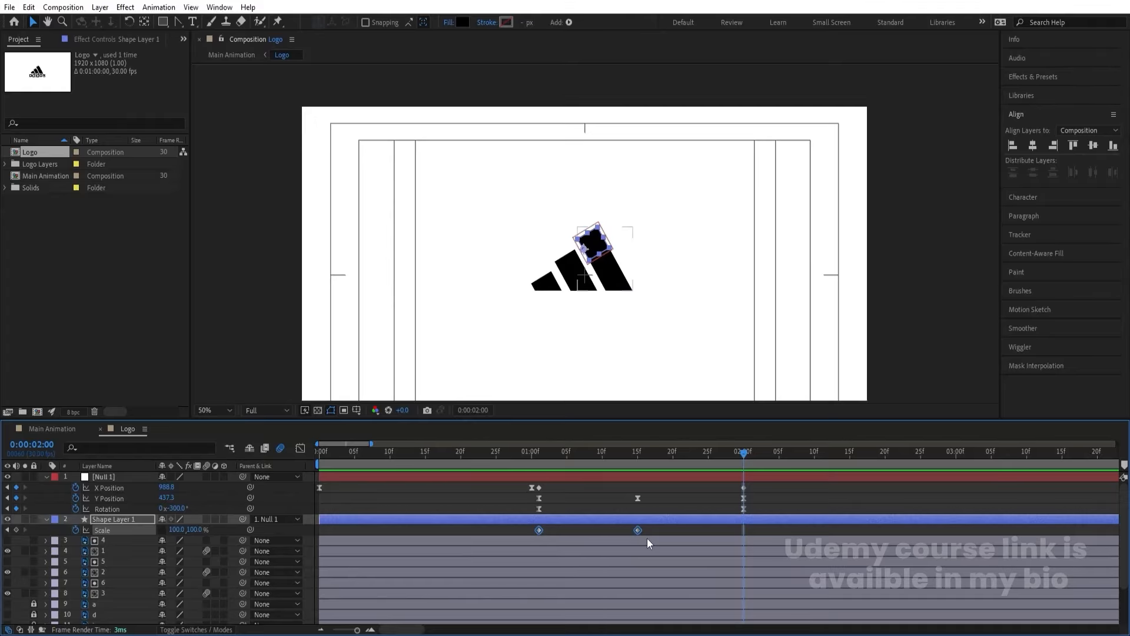
pyautogui.press('F9')
pyautogui.click(662, 498)
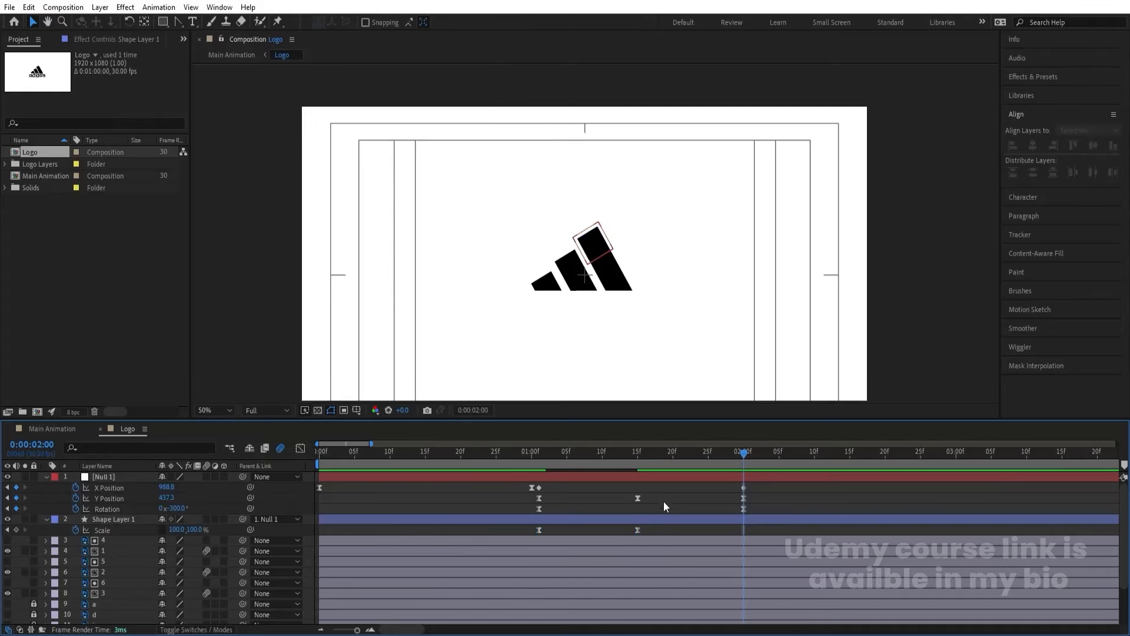
# Step: Duplicate Null 1 together with Shape Layer 1, and place the new shape layer directly beneath its new null
pyautogui.press('u')
pyautogui.click(108, 487)
pyautogui.keyDown('shift'); pyautogui.click(113, 476); pyautogui.keyUp('shift')
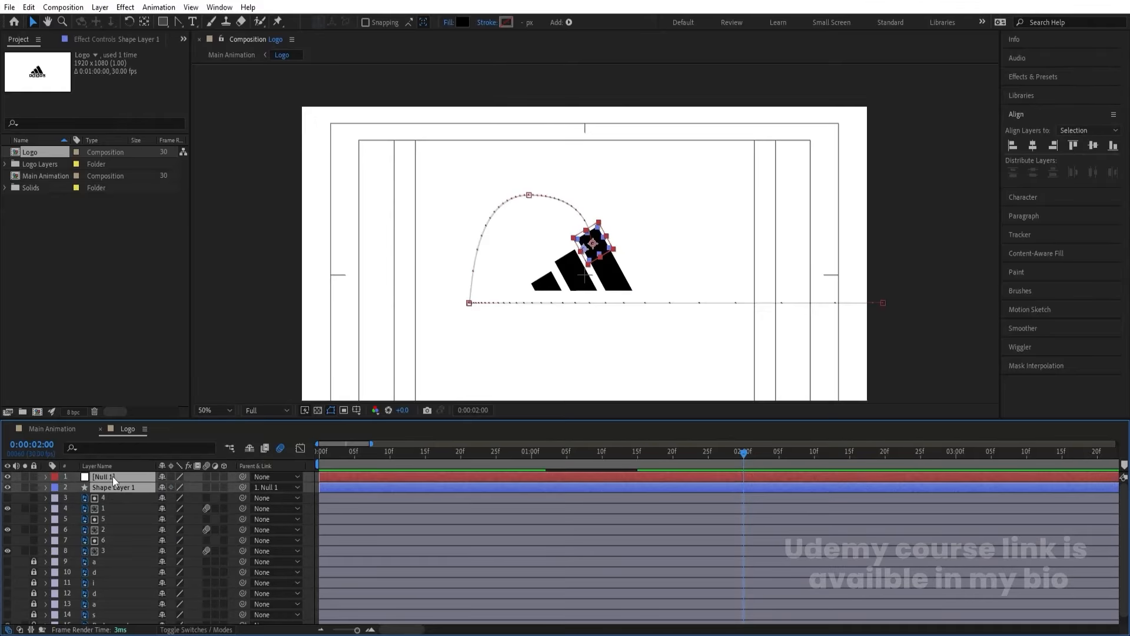
pyautogui.hotkey('ctrl', 'd')
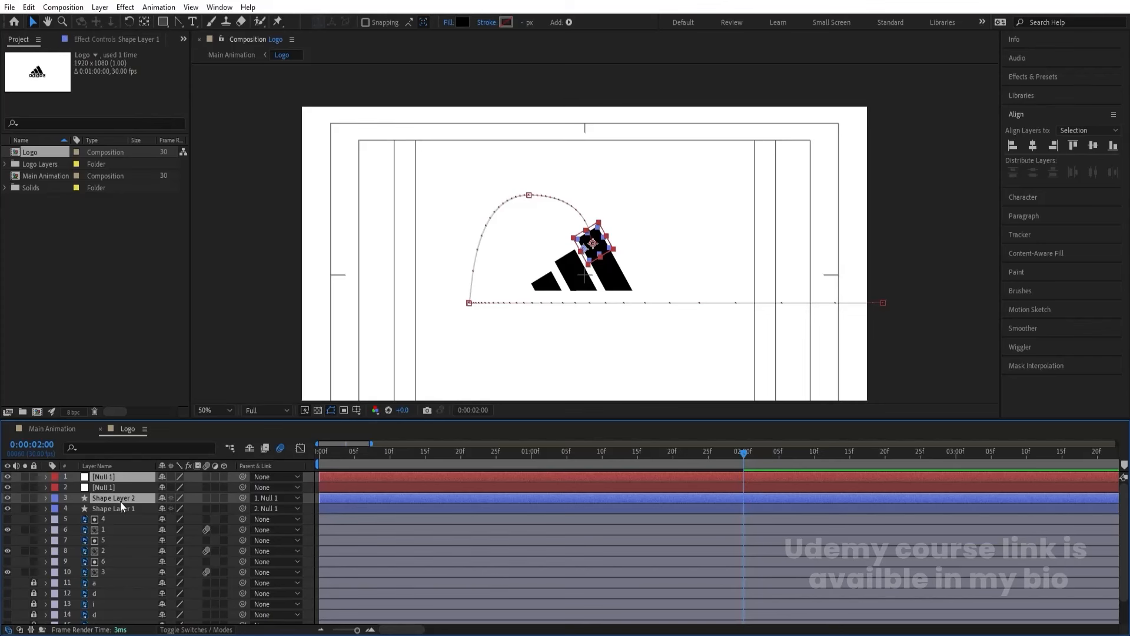
pyautogui.moveTo(120, 500); pyautogui.dragTo(113, 485)
pyautogui.press('F2')
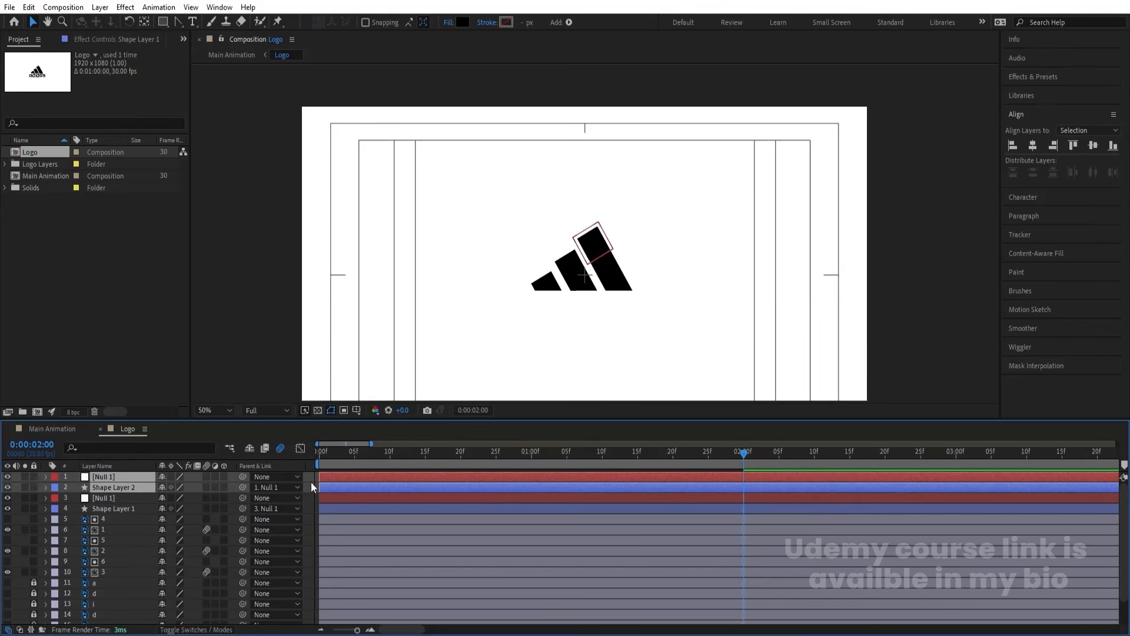
# Step: At 0:00:02:00, move the duplicated null so that its square covers the upper end of the middle stripe
pyautogui.click(155, 477)
pyautogui.scroll(4, 609, 224)
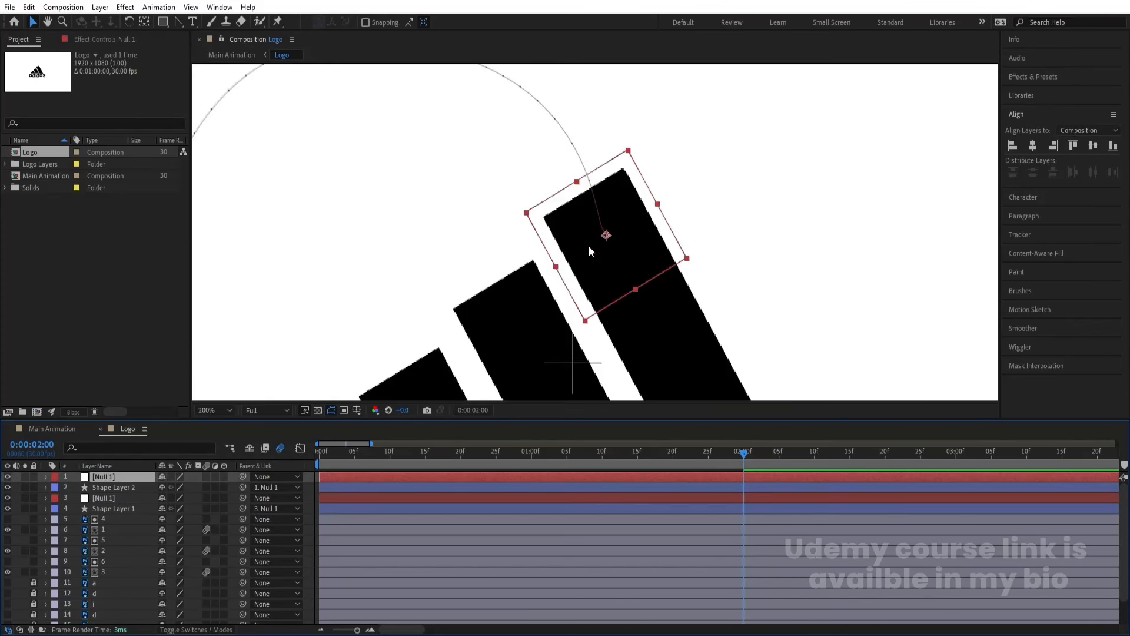
pyautogui.moveTo(621, 248); pyautogui.dragTo(533, 344)
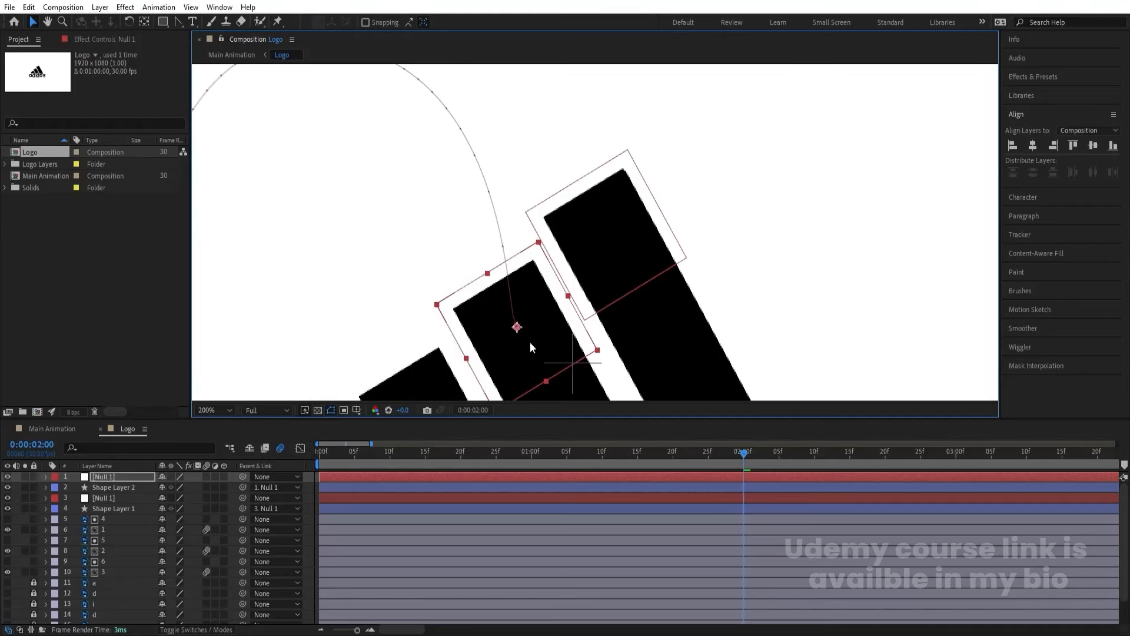
# Step: Duplicate the middle stripe's null and Shape Layer 2, keeping the new shape layer directly beneath its own null
pyautogui.click(104, 487)
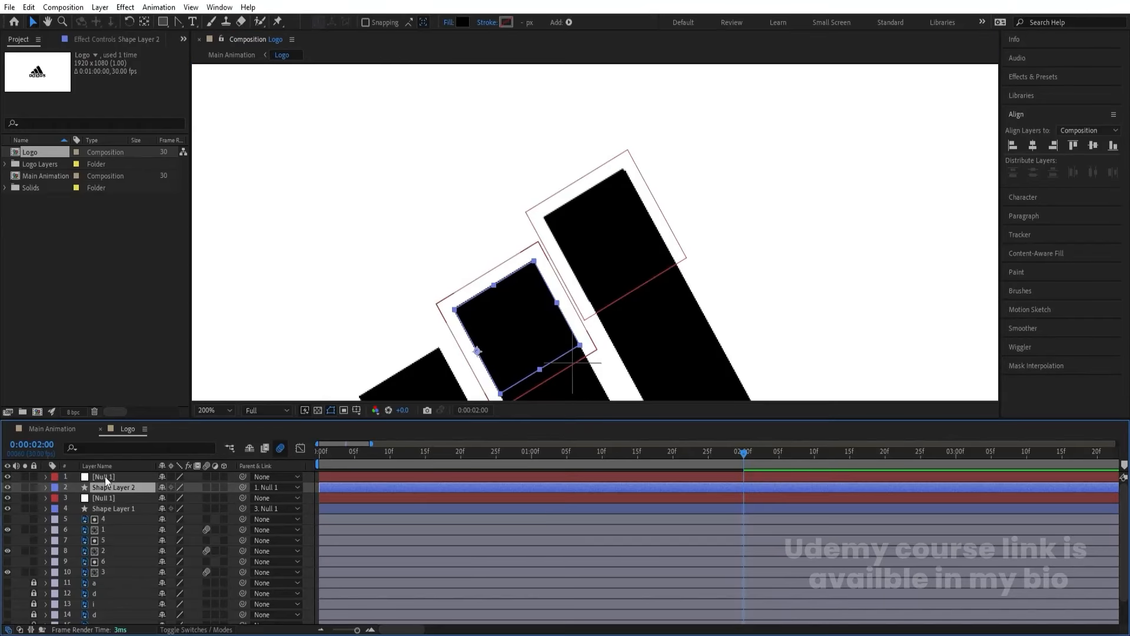
pyautogui.keyDown('ctrl'); pyautogui.click(104, 475); pyautogui.keyUp('ctrl')
pyautogui.hotkey('ctrl', 'd')
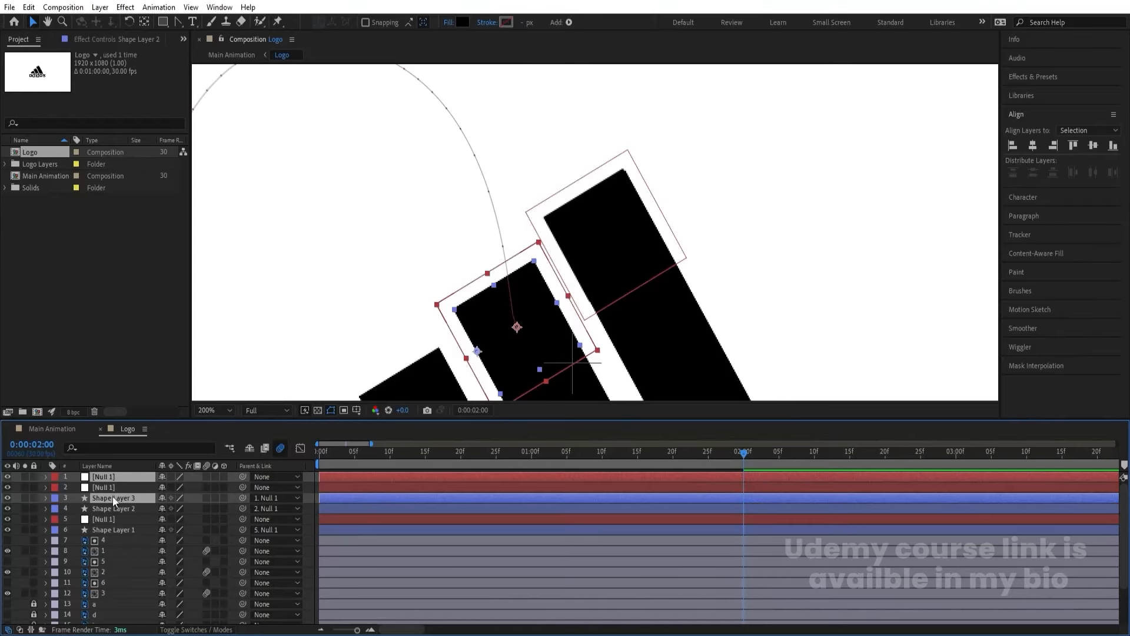
pyautogui.click(193, 479)
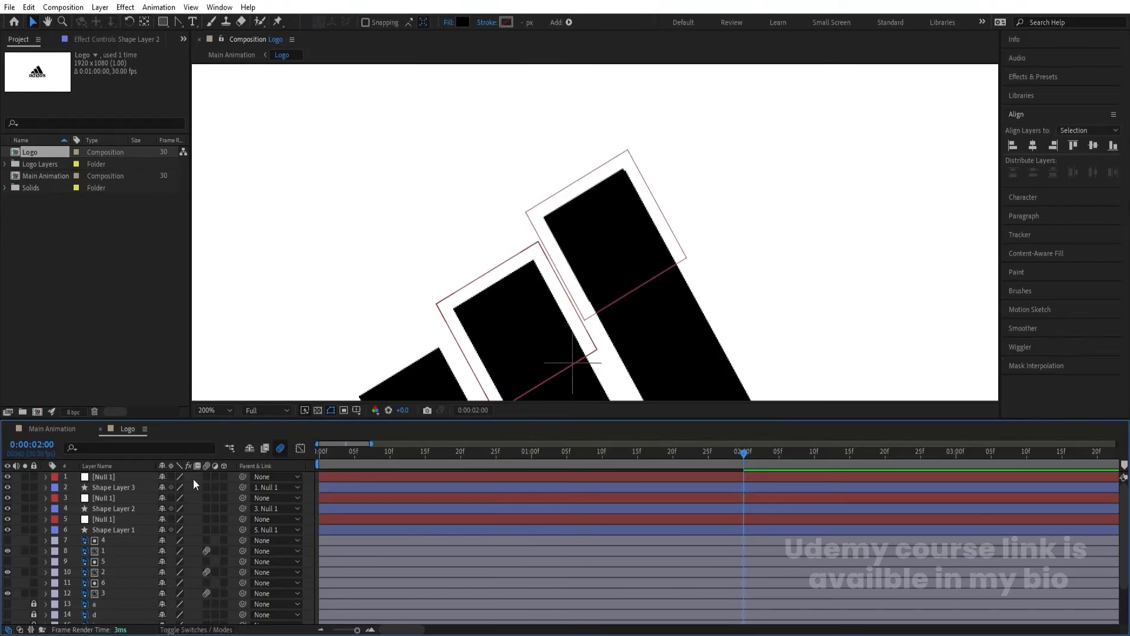
# Step: At 0:00:02:00, move the newest null so that its square lands on the shortest stripe
pyautogui.click(128, 478)
pyautogui.scroll(-1, 535, 219)
pyautogui.moveTo(567, 301); pyautogui.dragTo(500, 318)
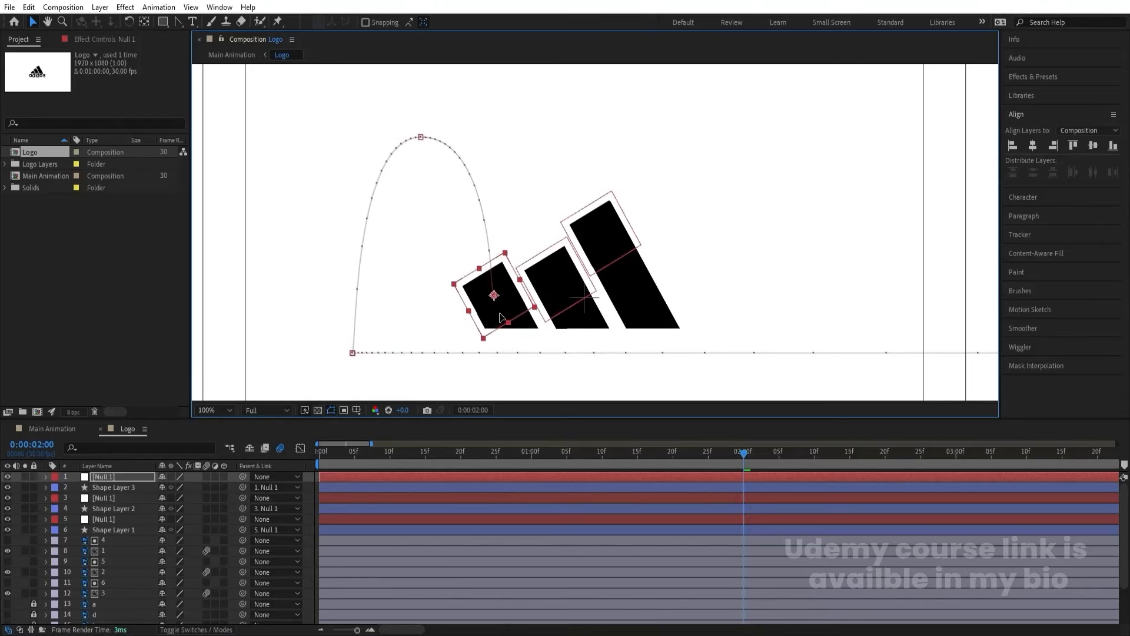
# Step: Preview the three squares' animation from the first frame and check how they land on the stripes
pyautogui.moveTo(730, 456); pyautogui.dragTo(287, 467)
pyautogui.press('space')
pyautogui.scroll(-3, 520, 204)
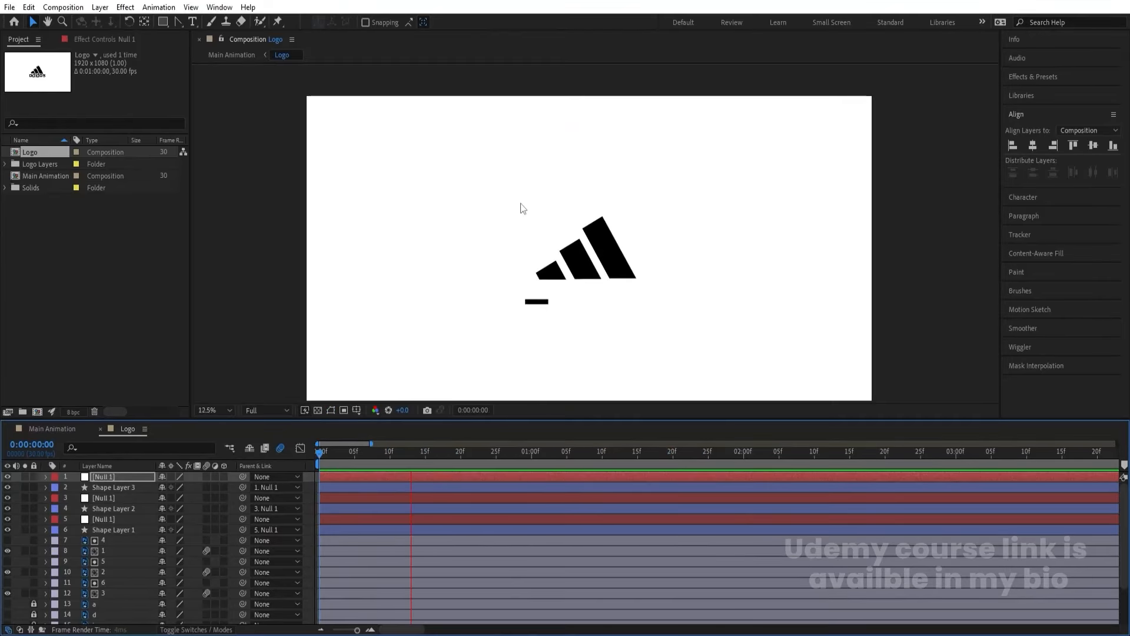
pyautogui.scroll(6, 520, 204)
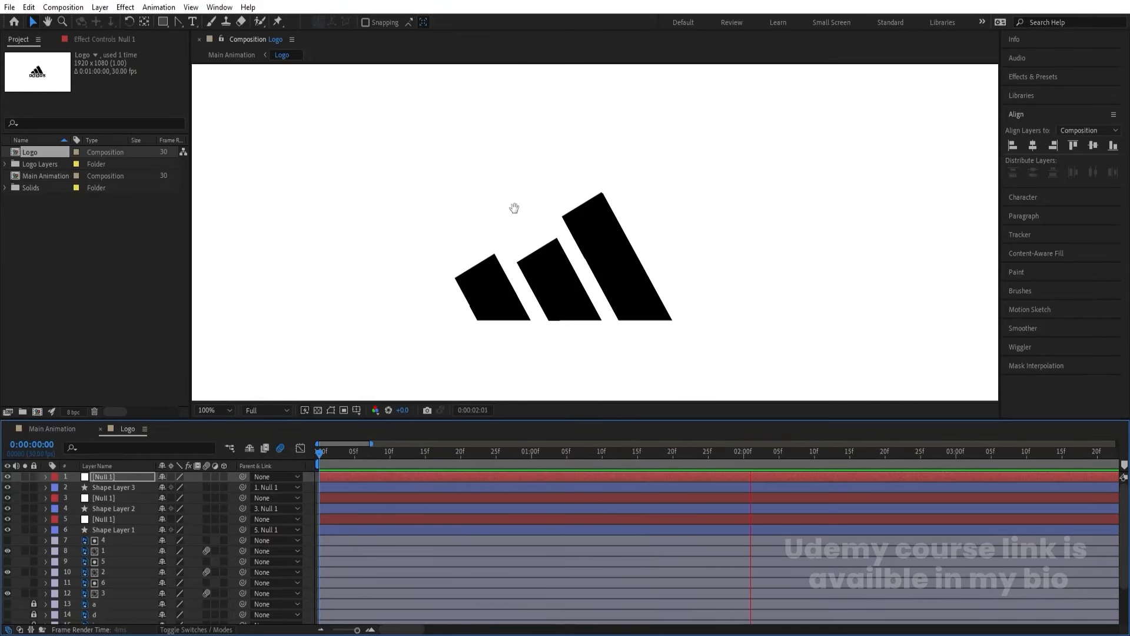
pyautogui.press('space')
# Step: Compare the third square with the shortest stripe at 0:00:01:27 and 0:00:02:00, with the top null's keyframes revealed
pyautogui.click(744, 453)
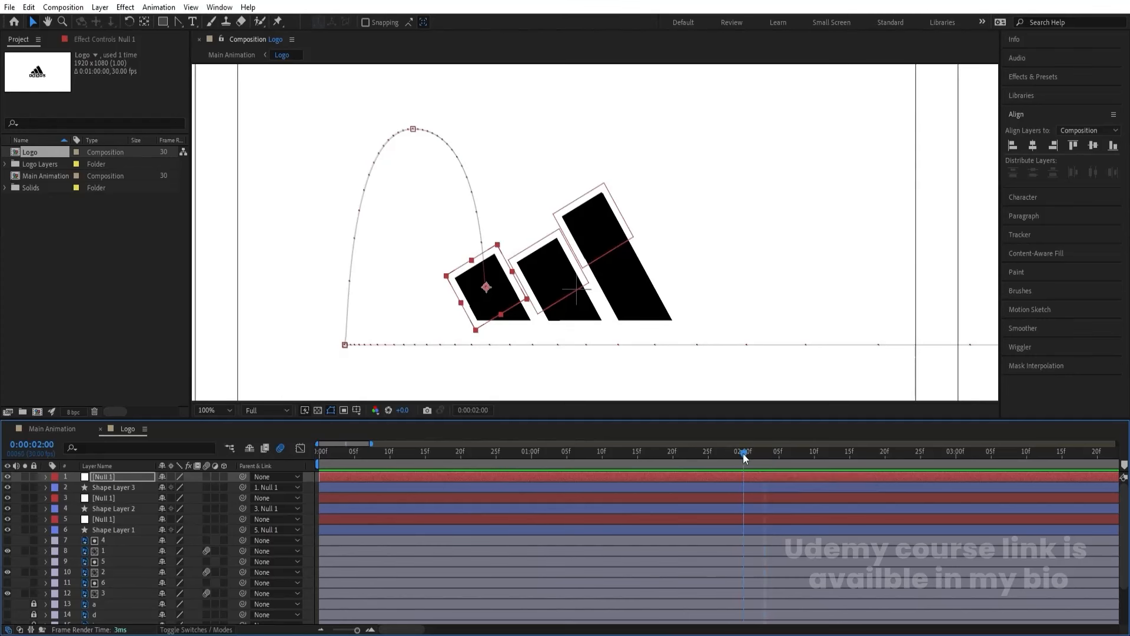
pyautogui.moveTo(744, 453); pyautogui.dragTo(723, 453)
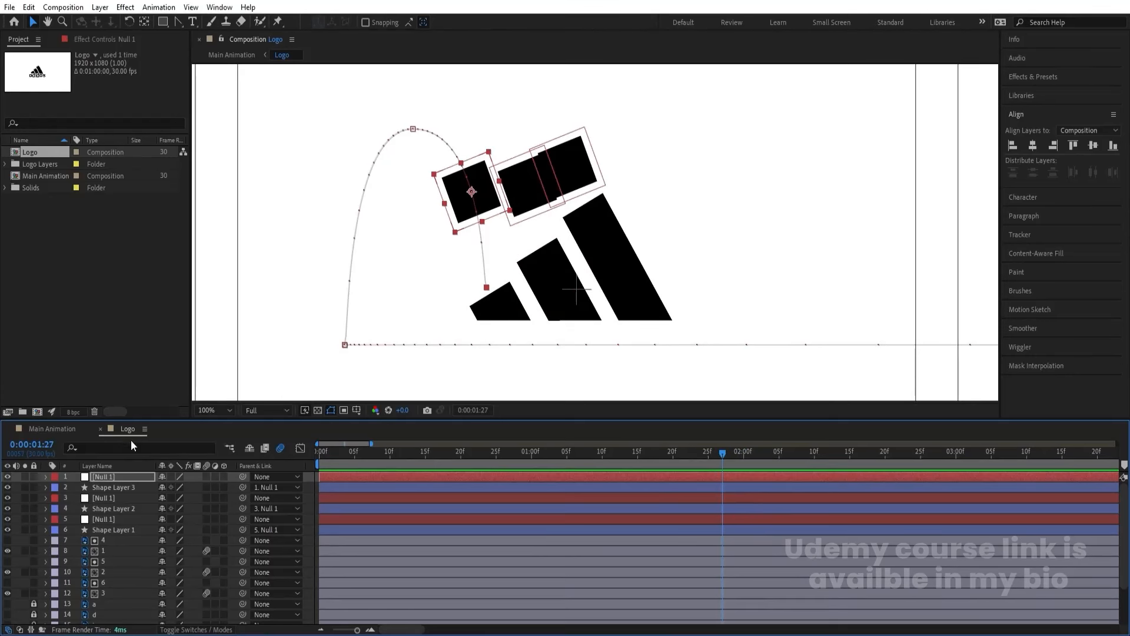
pyautogui.click(113, 475)
pyautogui.press('u')
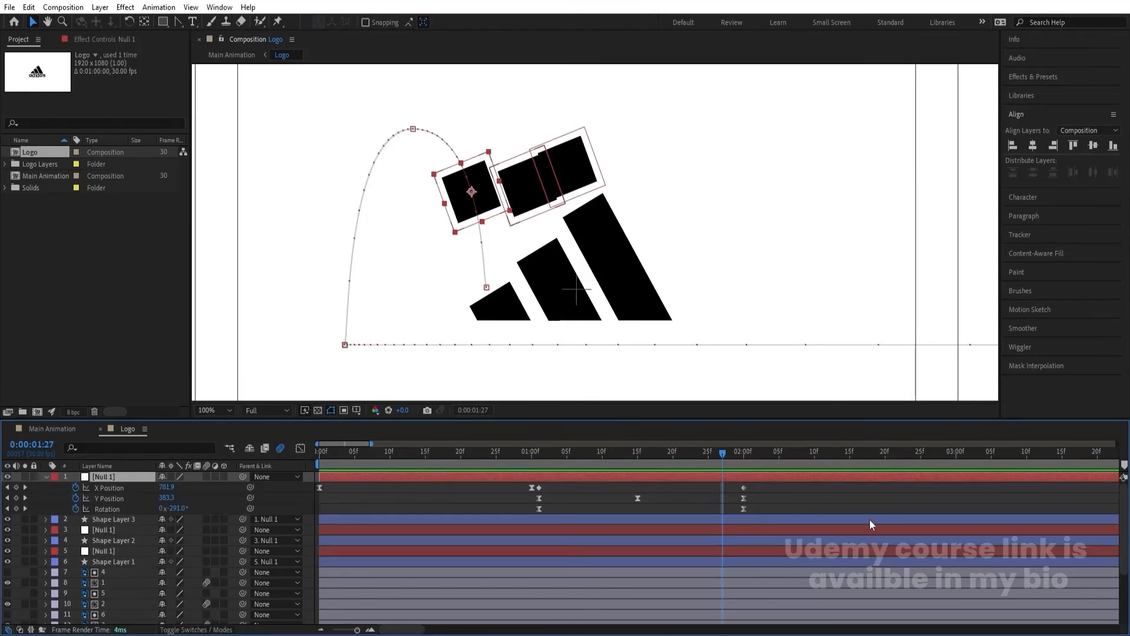
pyautogui.press('k')
pyautogui.scroll(2, 479, 303)
pyautogui.scroll(-2, 480, 303)
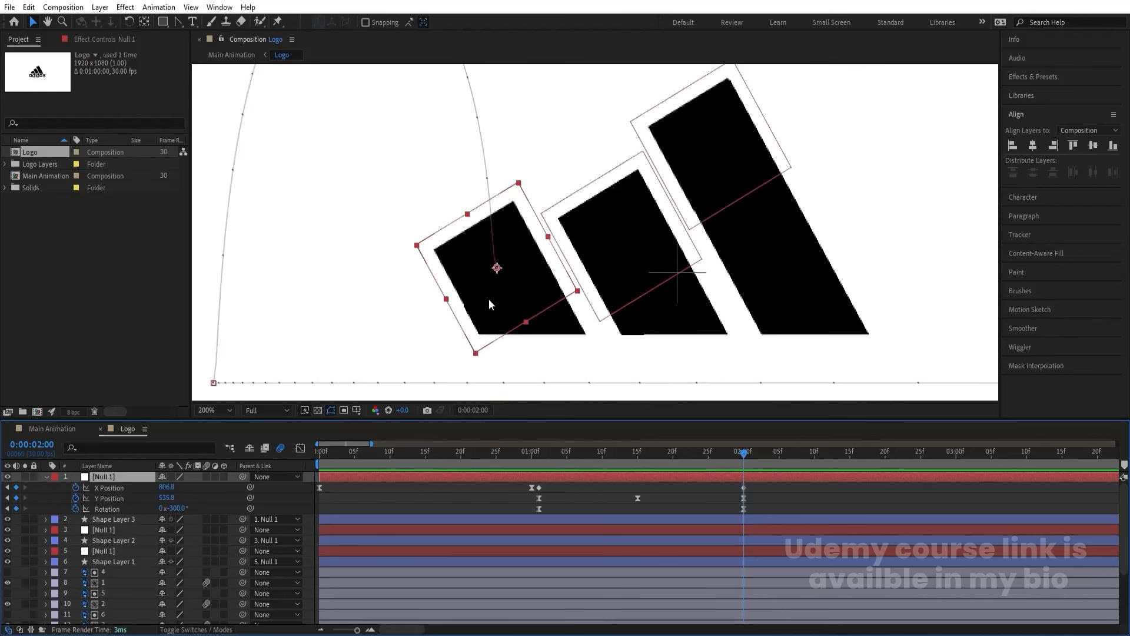
pyautogui.click(723, 456)
pyautogui.click(130, 519)
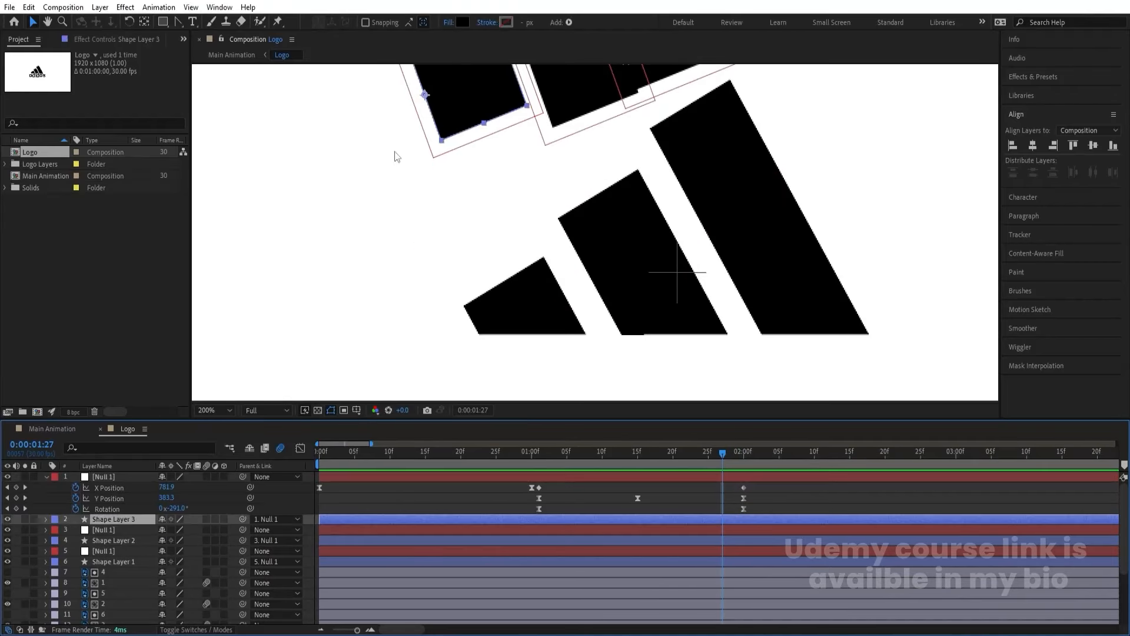
pyautogui.scroll(-2, 394, 152)
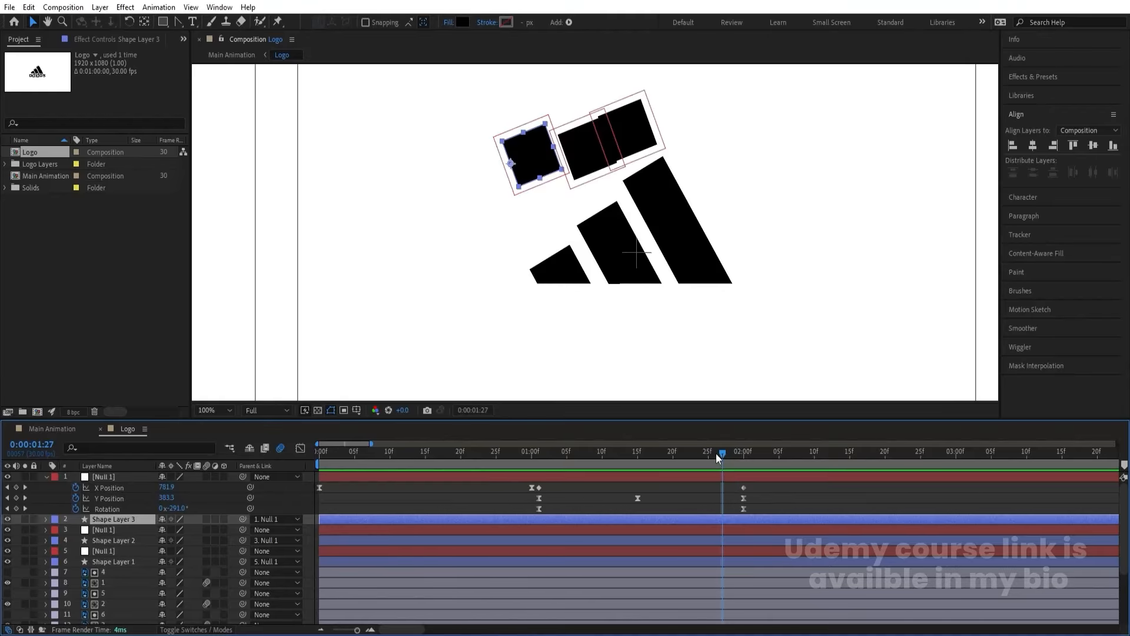
# Step: At 0:00:02:00, nudge the top null to position 803.8, 532.8 to align its square with the shortest stripe, and collapse its keyframes
pyautogui.moveTo(716, 453); pyautogui.dragTo(744, 464)
pyautogui.click(746, 471)
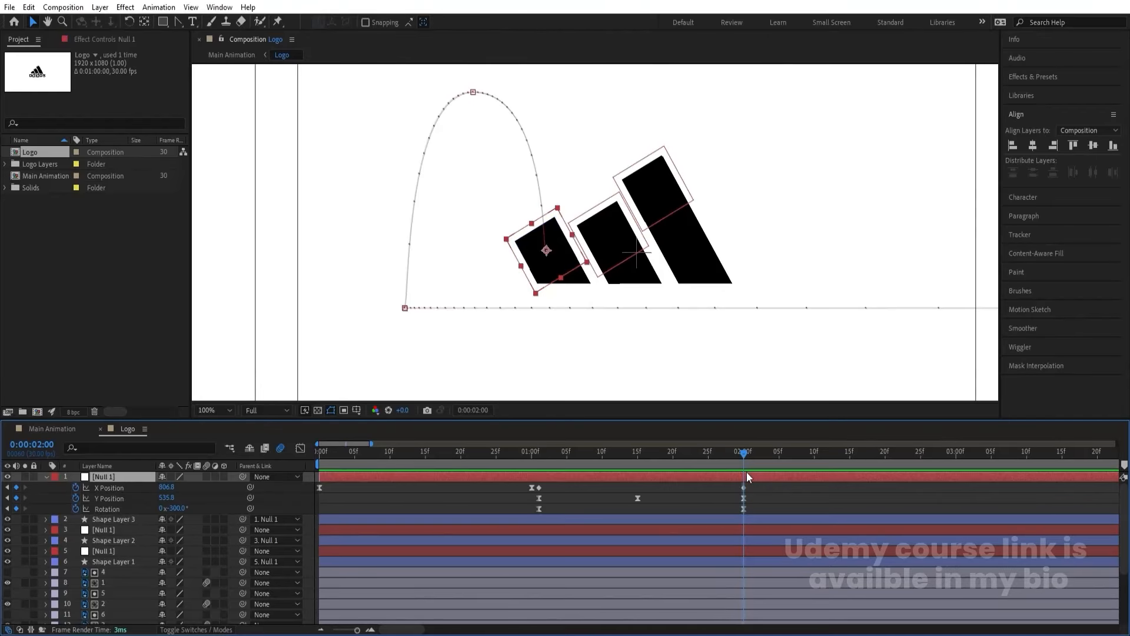
pyautogui.moveTo(563, 267); pyautogui.dragTo(558, 260)
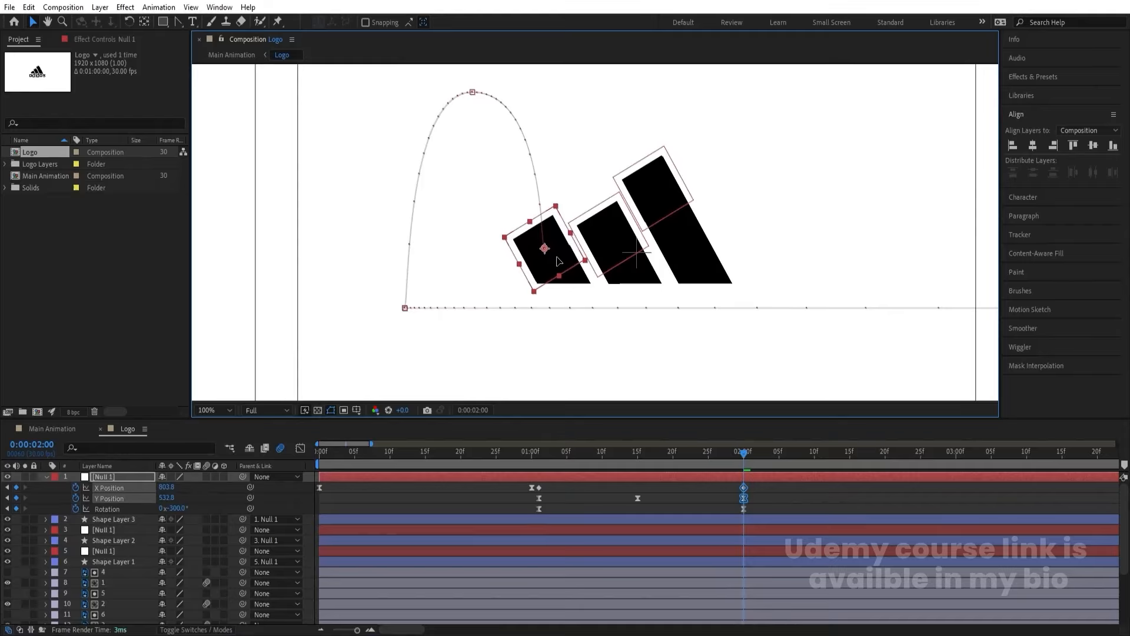
pyautogui.click(706, 452)
pyautogui.moveTo(707, 452); pyautogui.dragTo(236, 471)
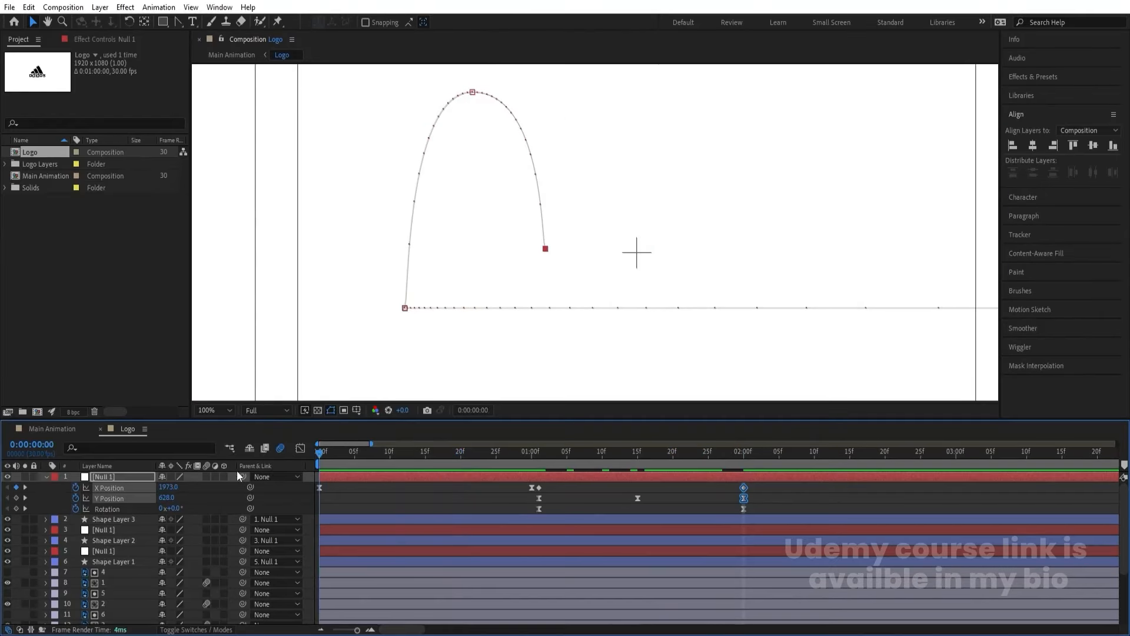
pyautogui.click(339, 492)
pyautogui.press('u')
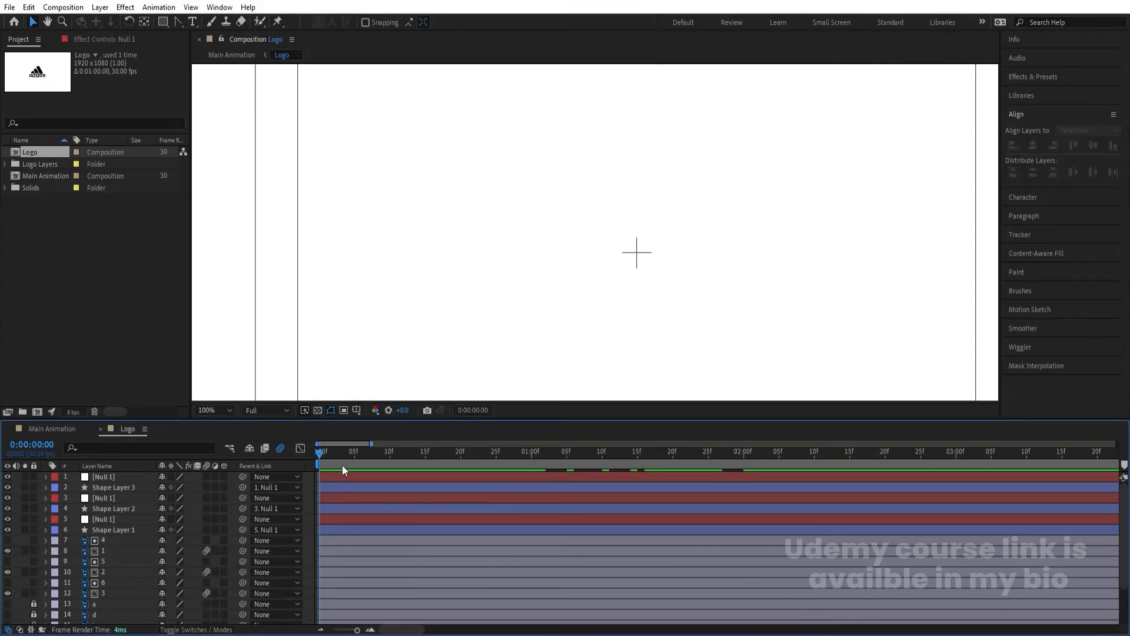
# Step: Shift Shape Layer 2 and its null so that both layers start at 0:00:00:05
pyautogui.moveTo(352, 453)
pyautogui.mouseDown()
pyautogui.moveTo(372, 458)
pyautogui.moveTo(353, 454)
pyautogui.mouseUp()
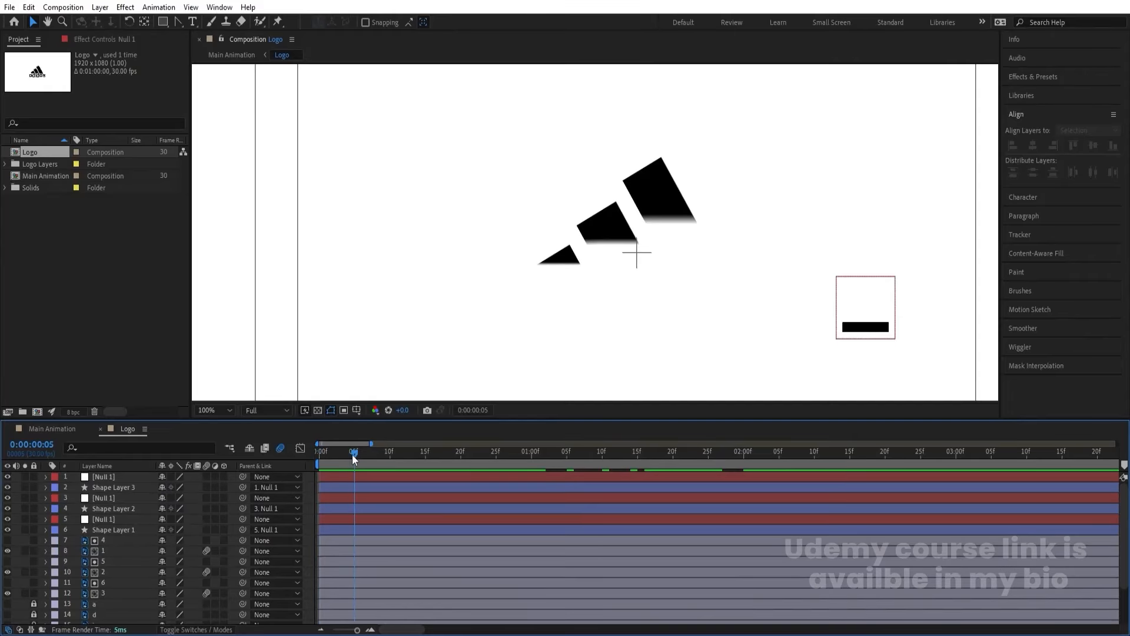
pyautogui.click(343, 508)
pyautogui.keyDown('ctrl'); pyautogui.click(343, 500); pyautogui.keyUp('ctrl')
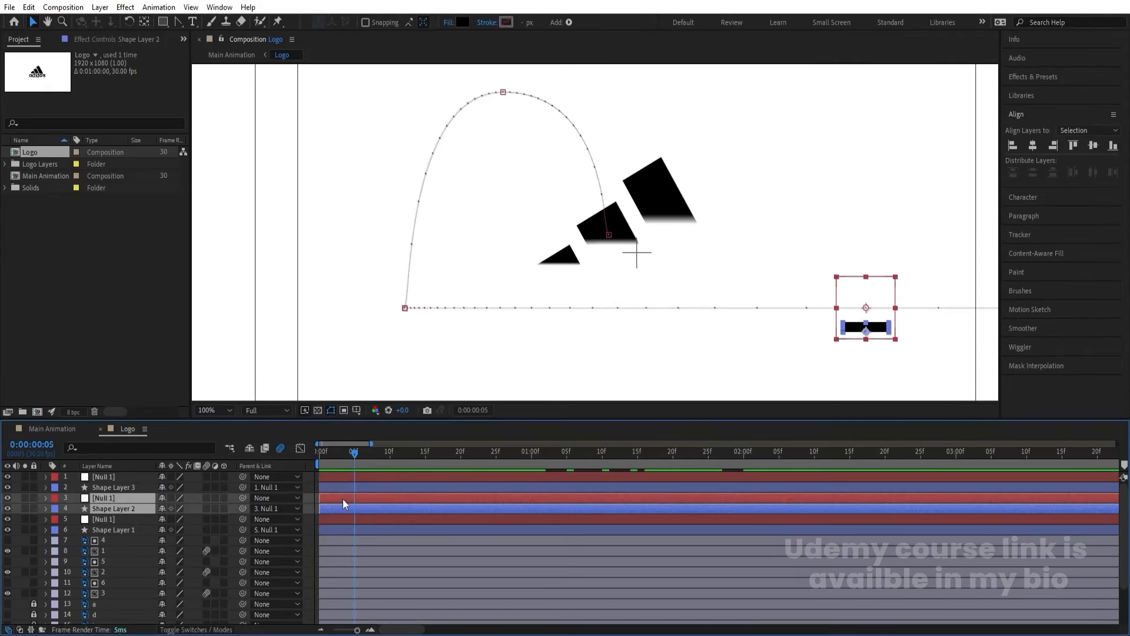
pyautogui.hotkey('alt', '[')
# Step: Shift Shape Layer 3 and its null so that both layers start at 0:00:00:10
pyautogui.click(388, 454)
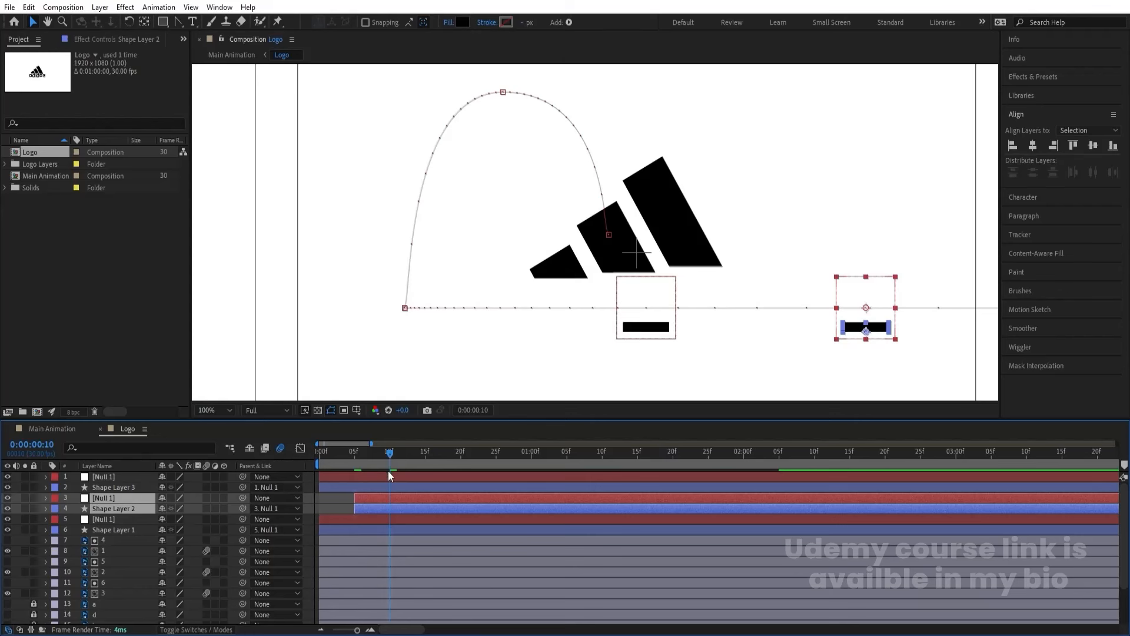
pyautogui.click(387, 476)
pyautogui.keyDown('ctrl'); pyautogui.click(386, 487); pyautogui.keyUp('ctrl')
pyautogui.hotkey('alt', '[')
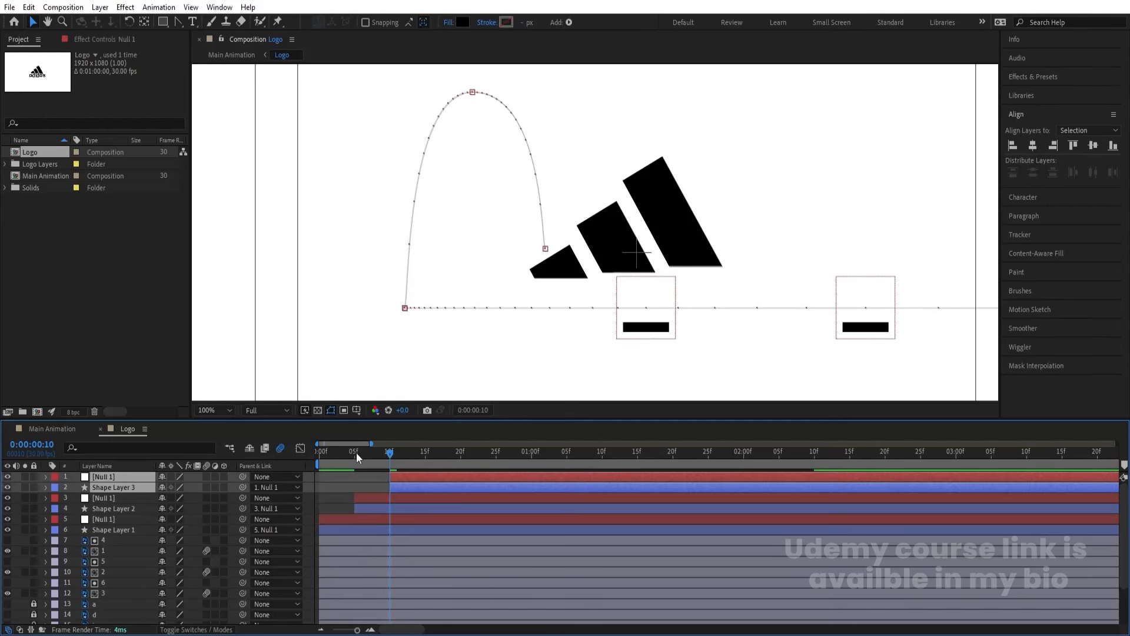
# Step: Preview the staggered squares from the first frame to judge the spacing between them
pyautogui.press('Home')
pyautogui.press('space')
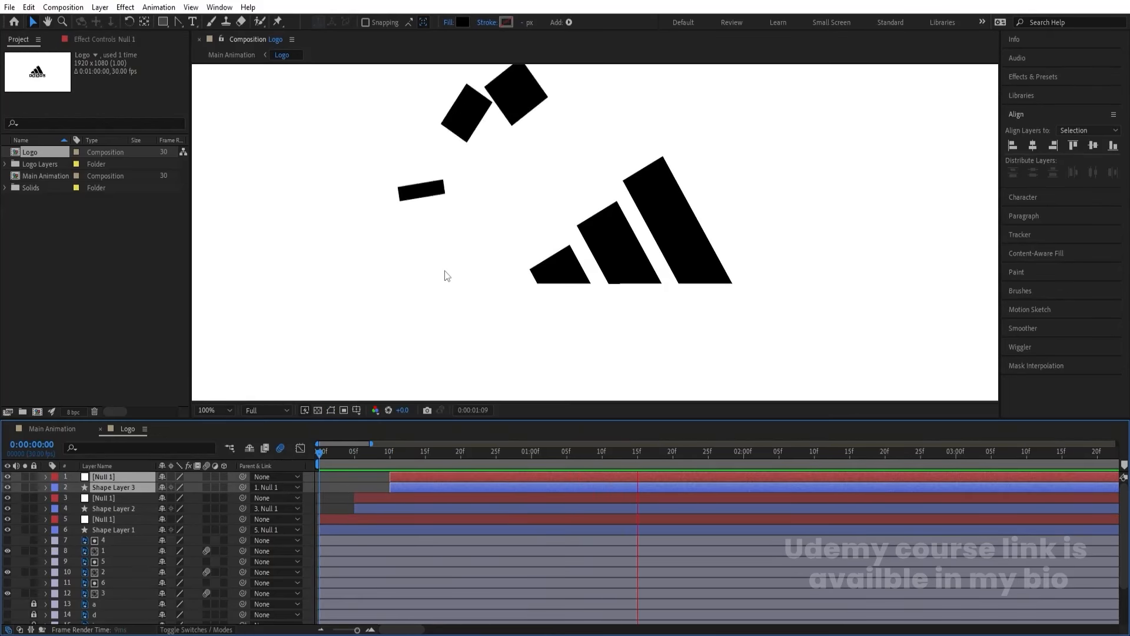
pyautogui.press('space')
# Step: Delay Shape Layer 2 and its null so that both layers start at 0:00:00:10
pyautogui.click(387, 454)
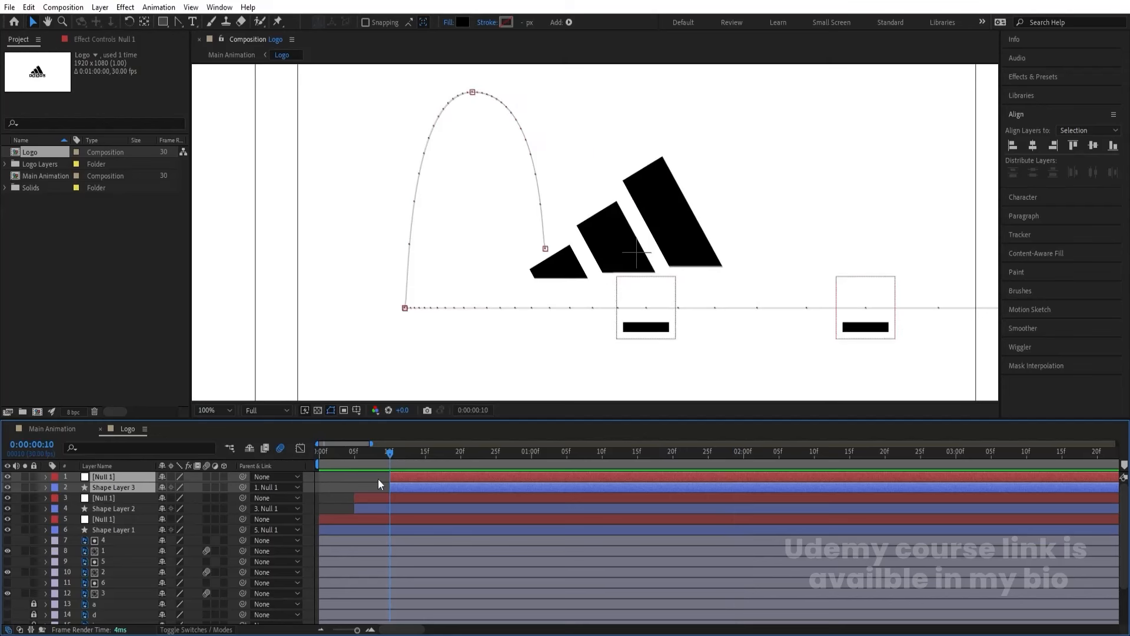
pyautogui.click(376, 497)
pyautogui.keyDown('shift'); pyautogui.click(376, 515); pyautogui.keyUp('shift')
pyautogui.click(361, 489)
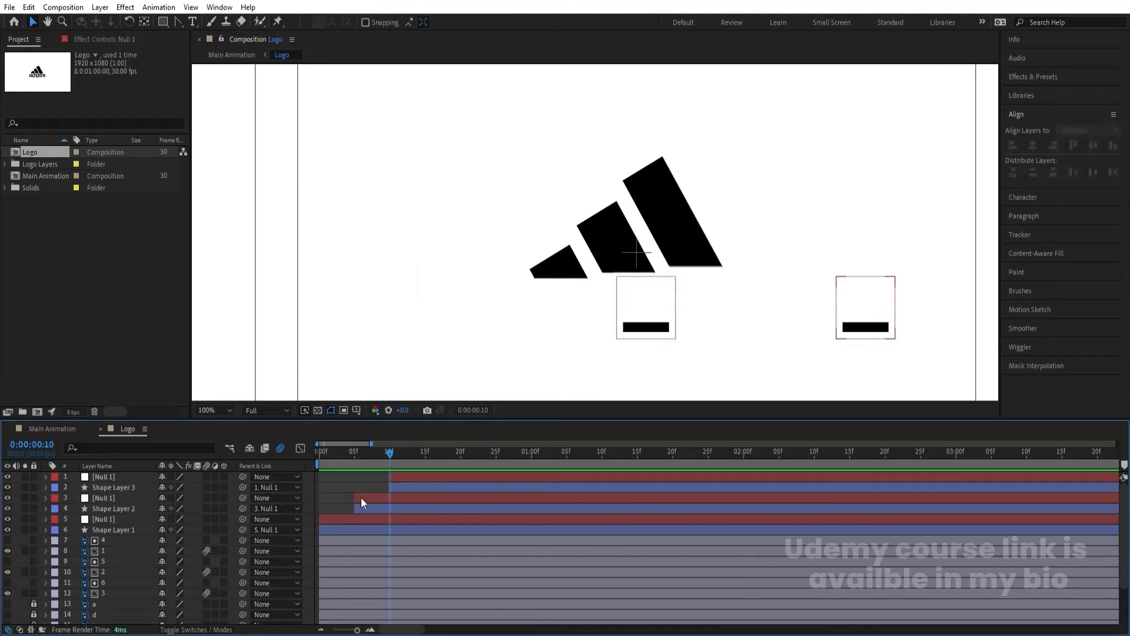
pyautogui.click(365, 502)
pyautogui.keyDown('shift'); pyautogui.click(366, 507); pyautogui.keyUp('shift')
pyautogui.press('Num_Lock')
pyautogui.press('-')
pyautogui.press('[')
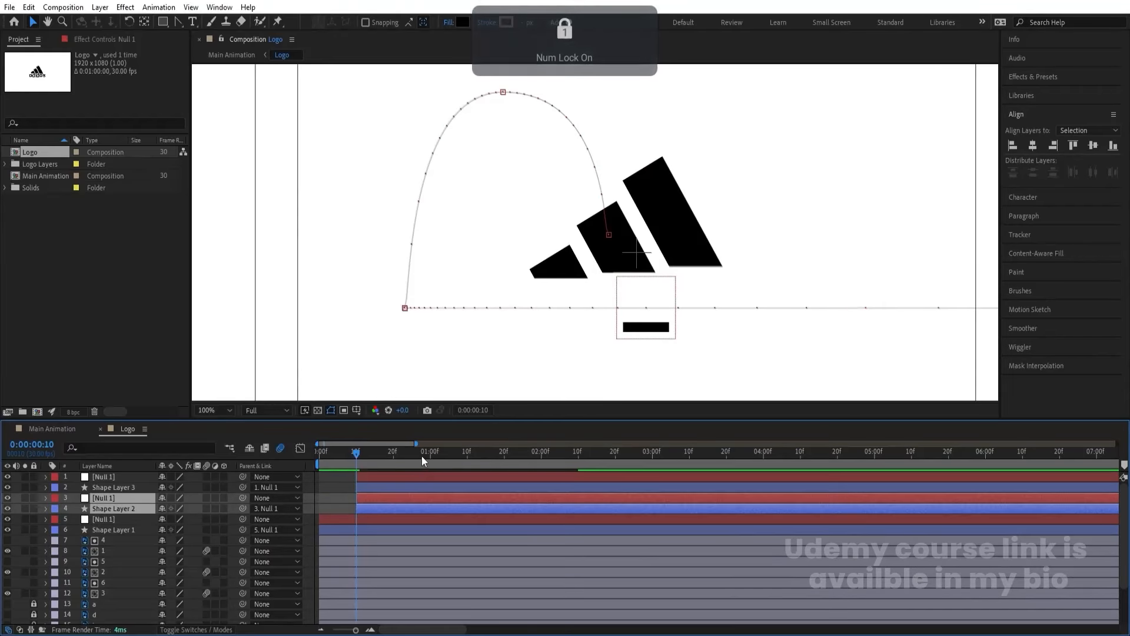
# Step: Delay Shape Layer 3 and its null so that both layers start at 0:00:00:20, and preview the stagger
pyautogui.click(393, 451)
pyautogui.click(394, 476)
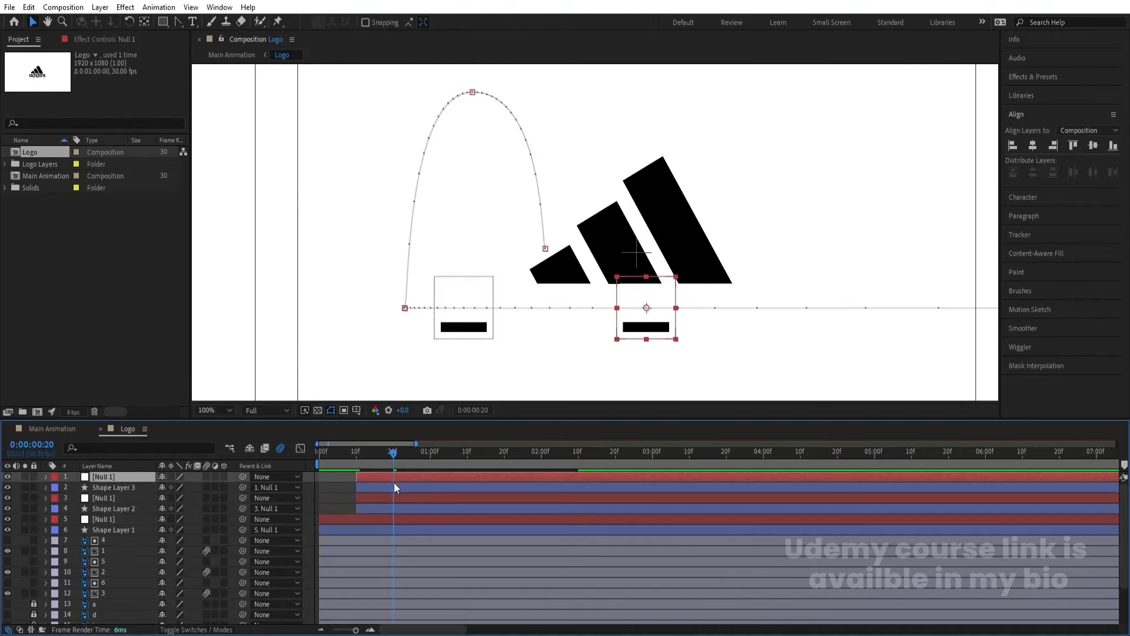
pyautogui.keyDown('shift'); pyautogui.click(394, 488); pyautogui.keyUp('shift')
pyautogui.press('[')
pyautogui.press('space')
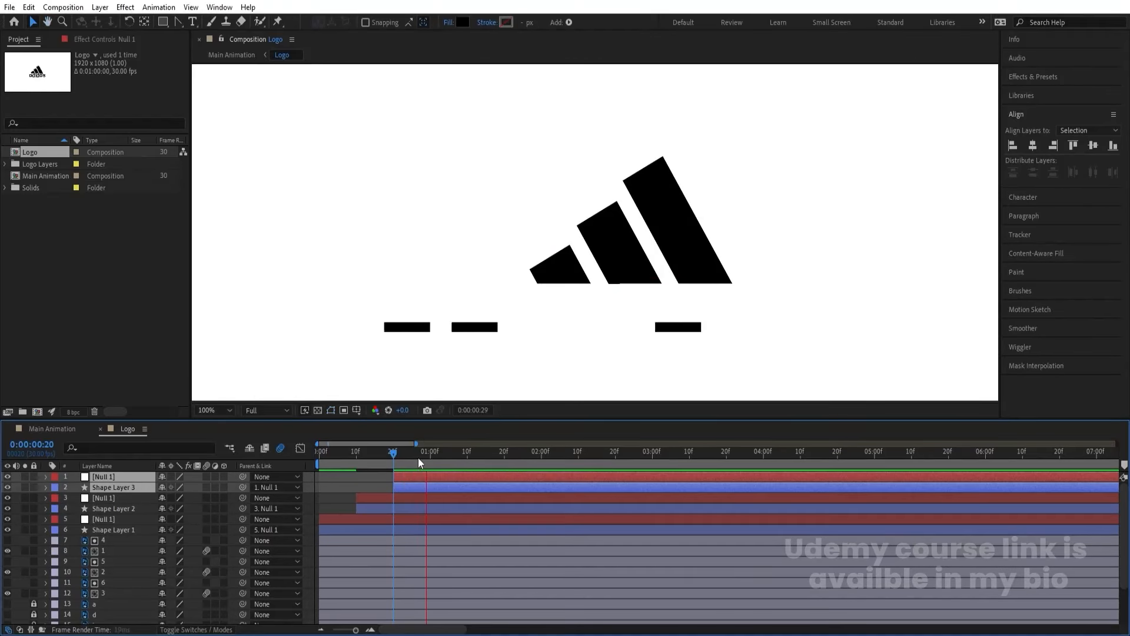
# Step: Stop the preview, park the playhead at 0:00:01:29 and reveal the keyframes of all layers
pyautogui.press('space')
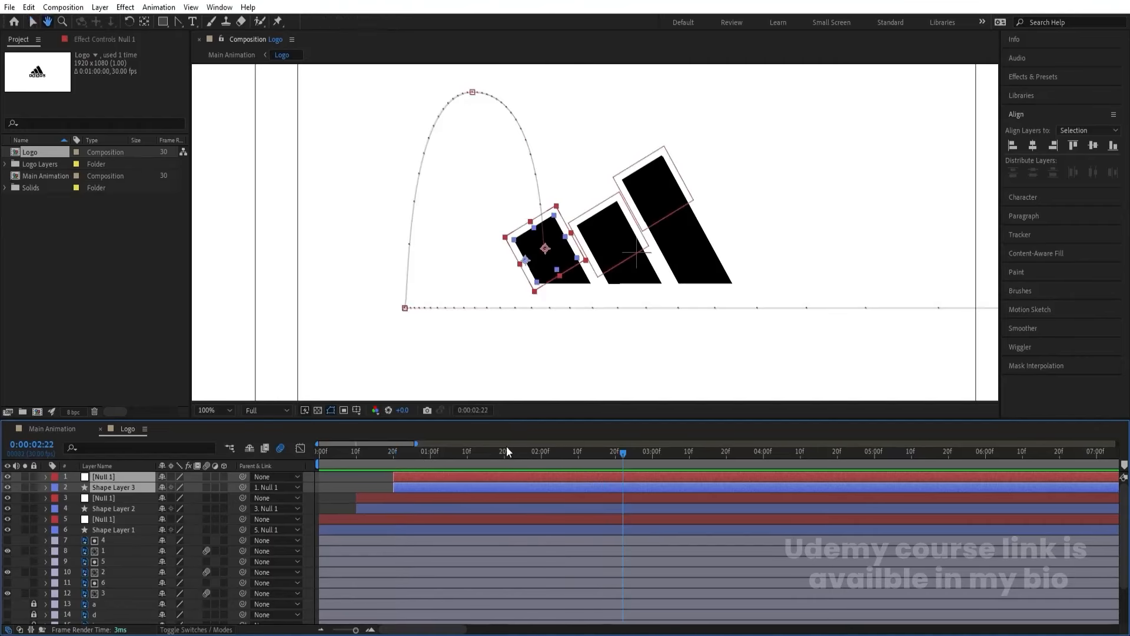
pyautogui.moveTo(507, 451); pyautogui.dragTo(537, 472)
pyautogui.click(351, 479)
pyautogui.press('u')
pyautogui.scroll(-3, 421, 471)
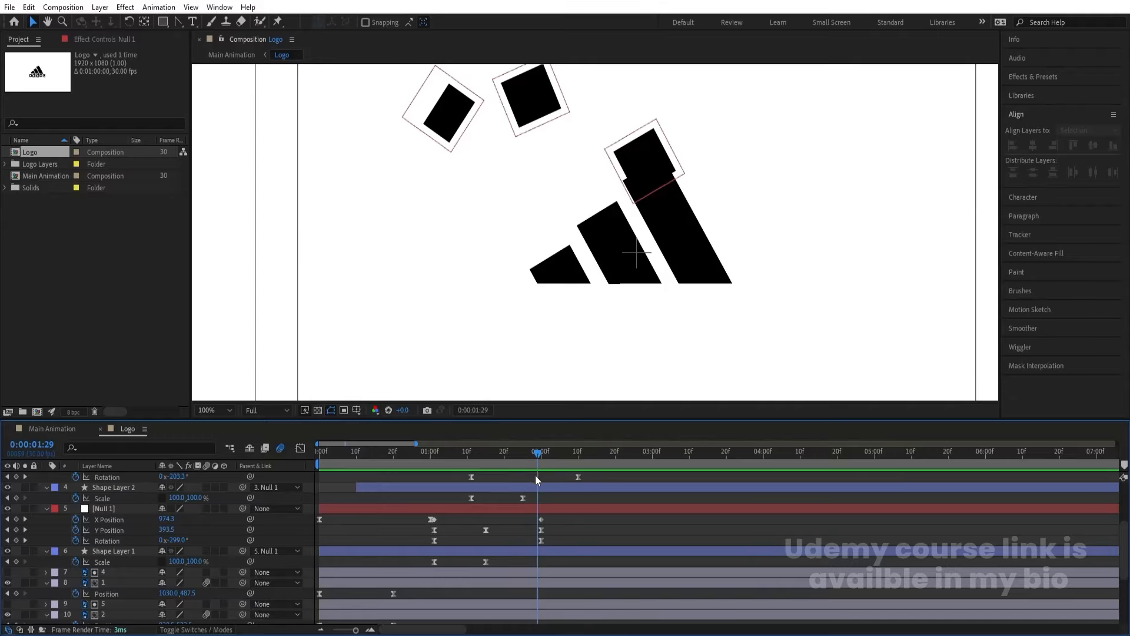
pyautogui.scroll(-4, 535, 475)
pyautogui.click(347, 532)
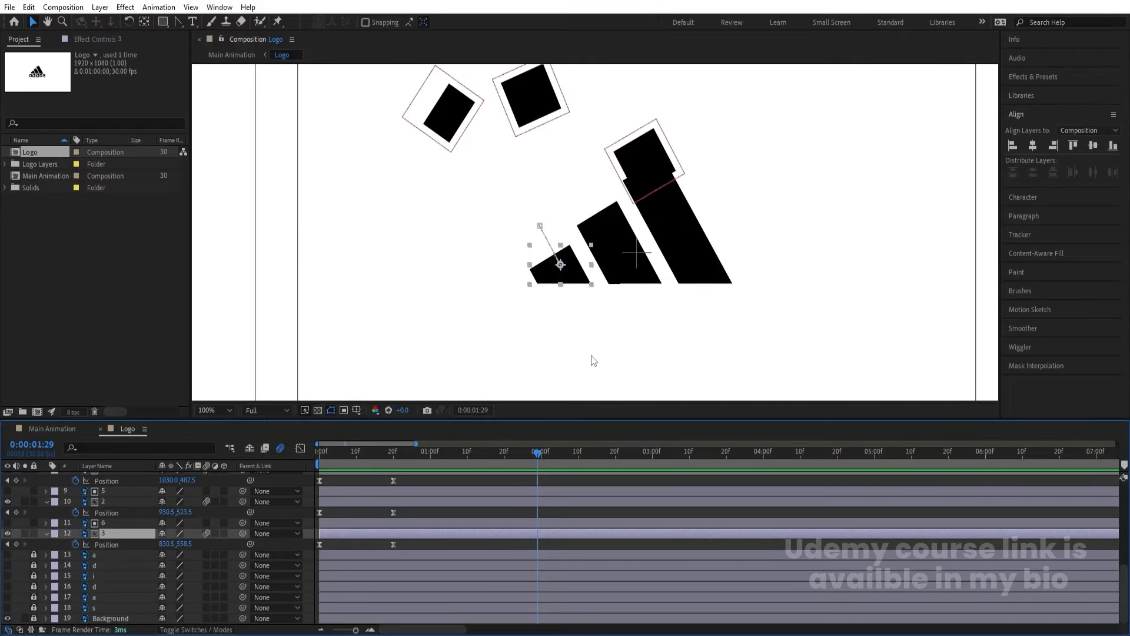
# Step: Delay matte layer 4 and stripe layer 1 so that both start at about 0:00:01:25, previewing the timing against the landing first square
pyautogui.scroll(3, 390, 496)
pyautogui.click(363, 522)
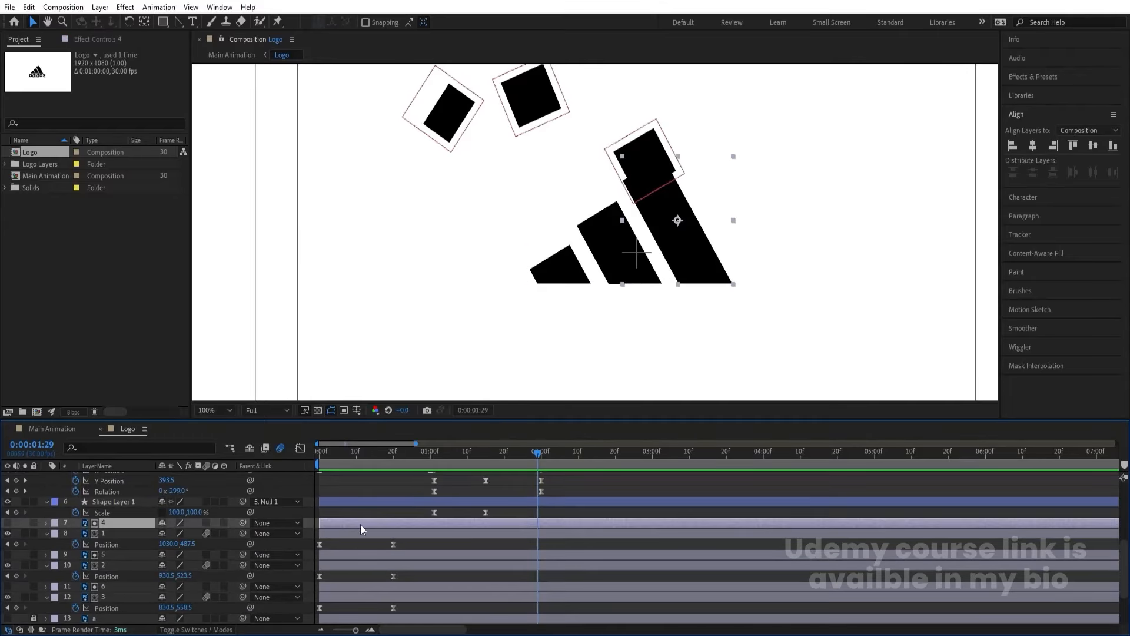
pyautogui.keyDown('shift'); pyautogui.click(344, 529); pyautogui.keyUp('shift')
pyautogui.press('[')
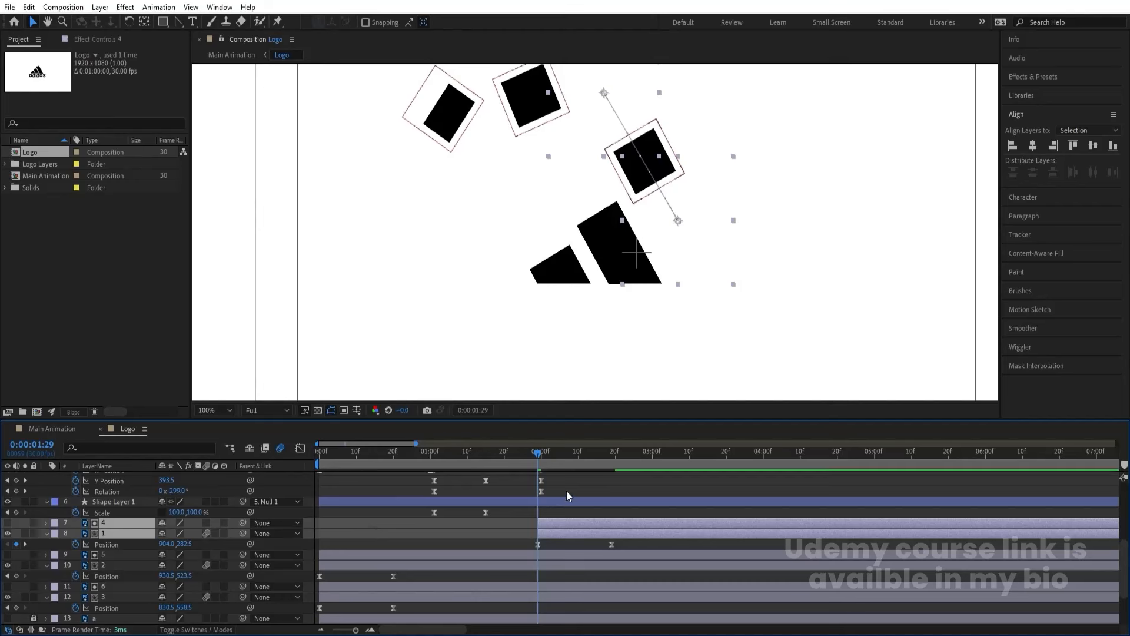
pyautogui.press('space')
pyautogui.press('space')
pyautogui.moveTo(564, 453); pyautogui.dragTo(541, 450)
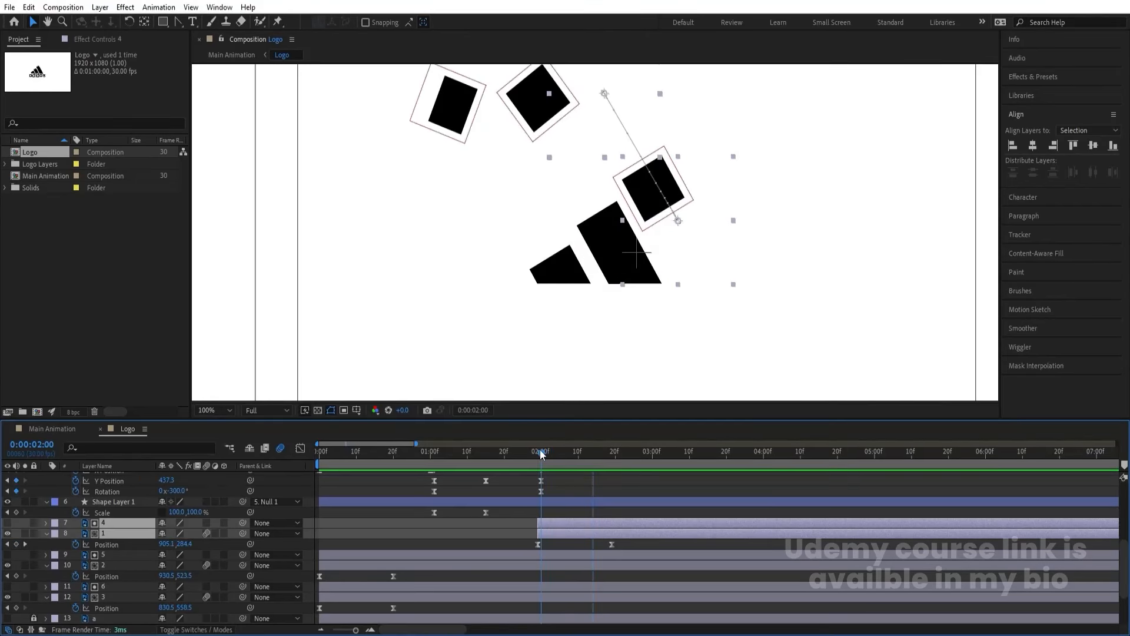
pyautogui.moveTo(550, 520); pyautogui.dragTo(538, 520)
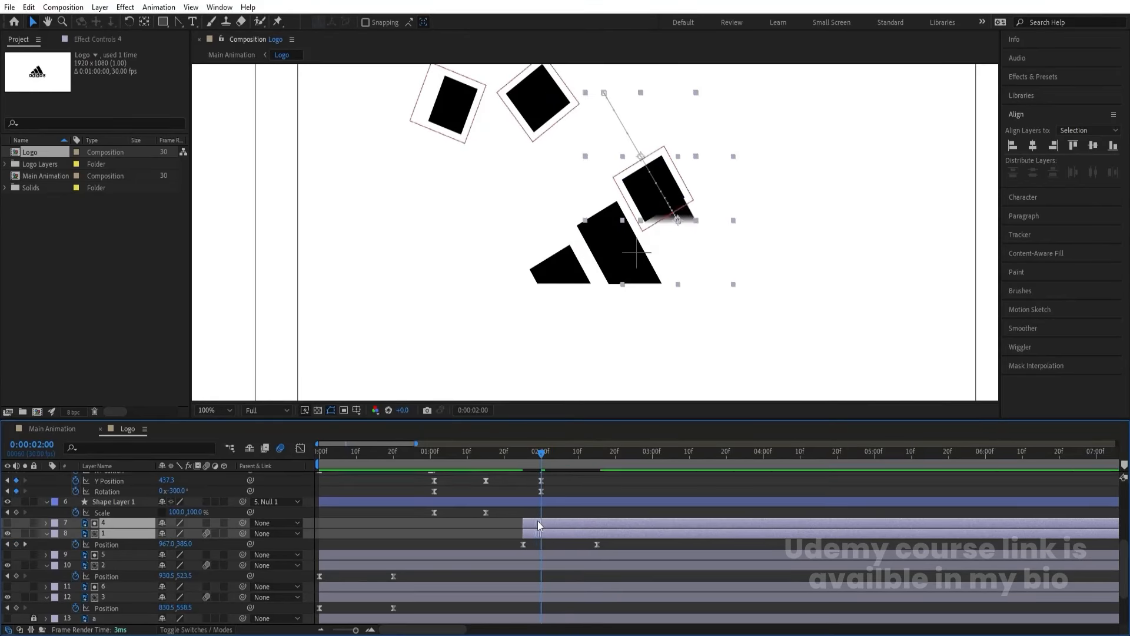
# Step: Collapse the keyframes, trim Shape Layer 1 and its null to end just before 0:00:02:00, and preview the handover to the stripe
pyautogui.scroll(5, 553, 519)
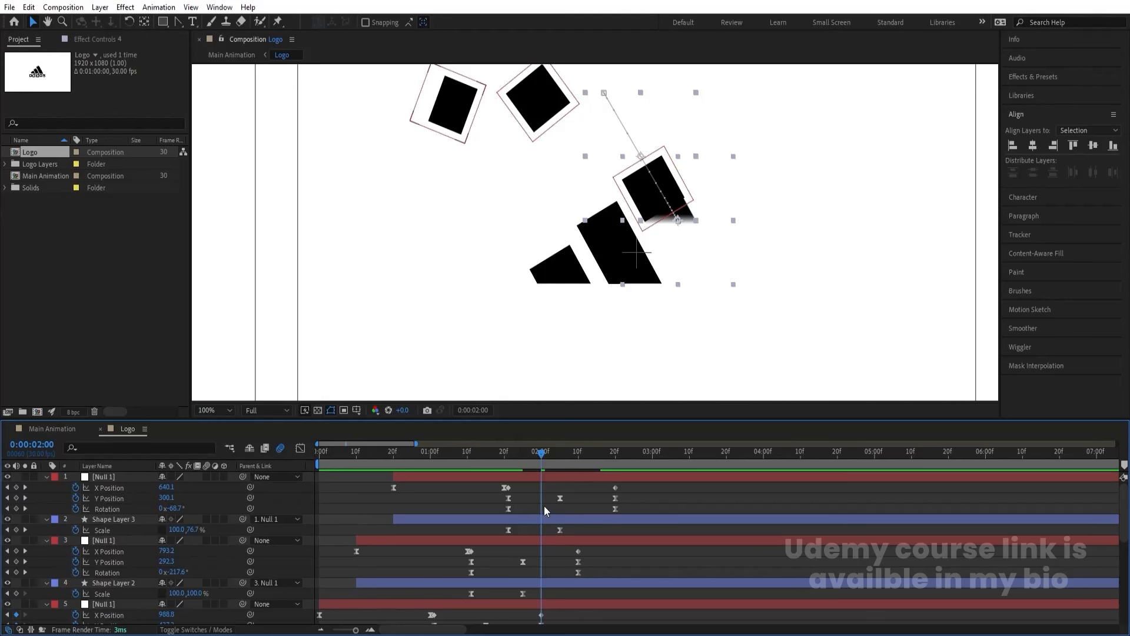
pyautogui.click(541, 500)
pyautogui.press('u')
pyautogui.click(525, 517)
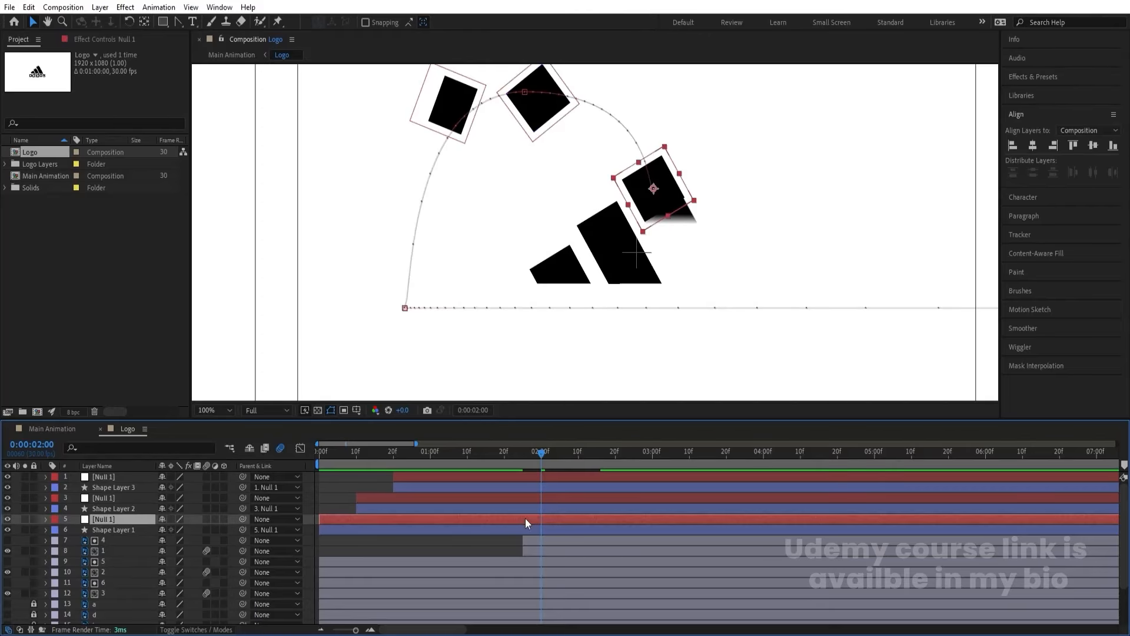
pyautogui.keyDown('shift'); pyautogui.click(514, 528); pyautogui.keyUp('shift')
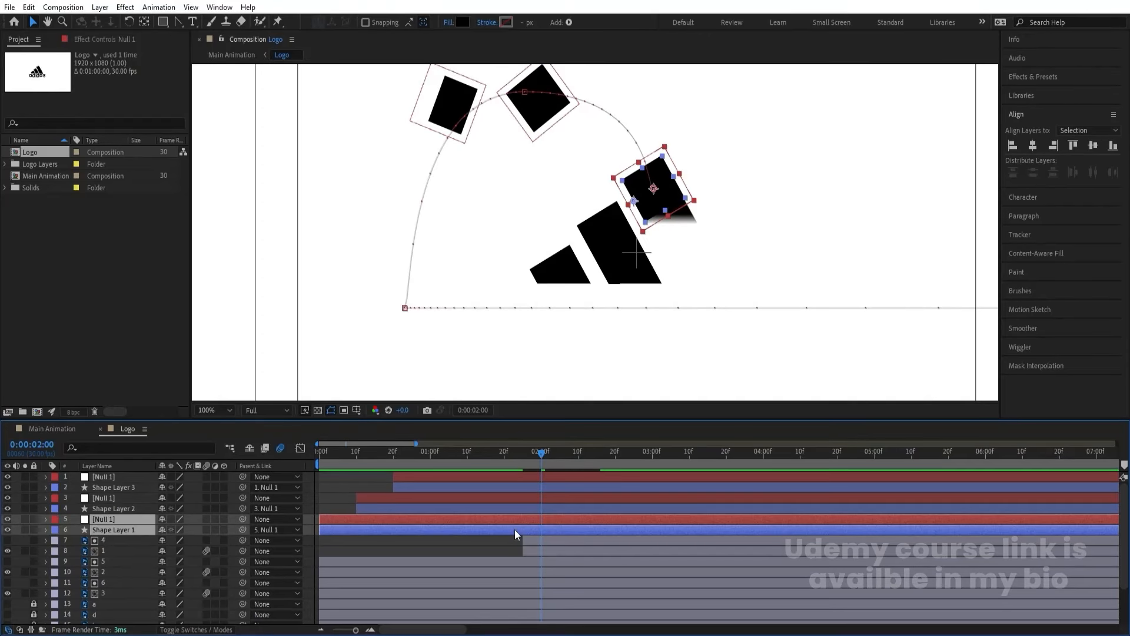
pyautogui.hotkey('alt', ']')
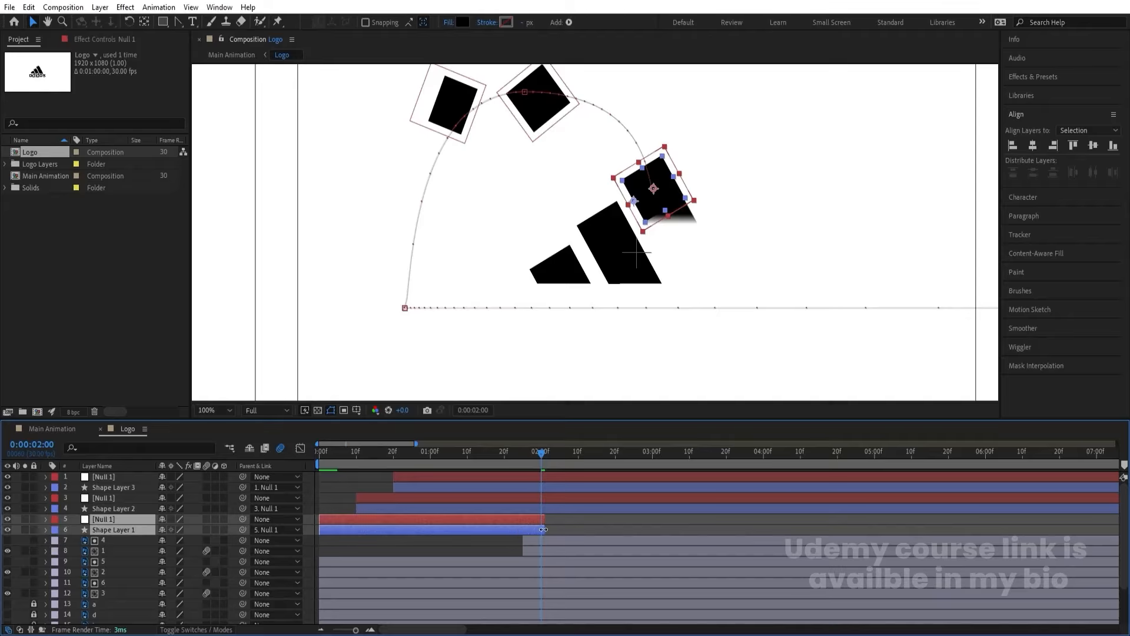
pyautogui.moveTo(546, 523); pyautogui.dragTo(543, 523)
pyautogui.click(574, 529)
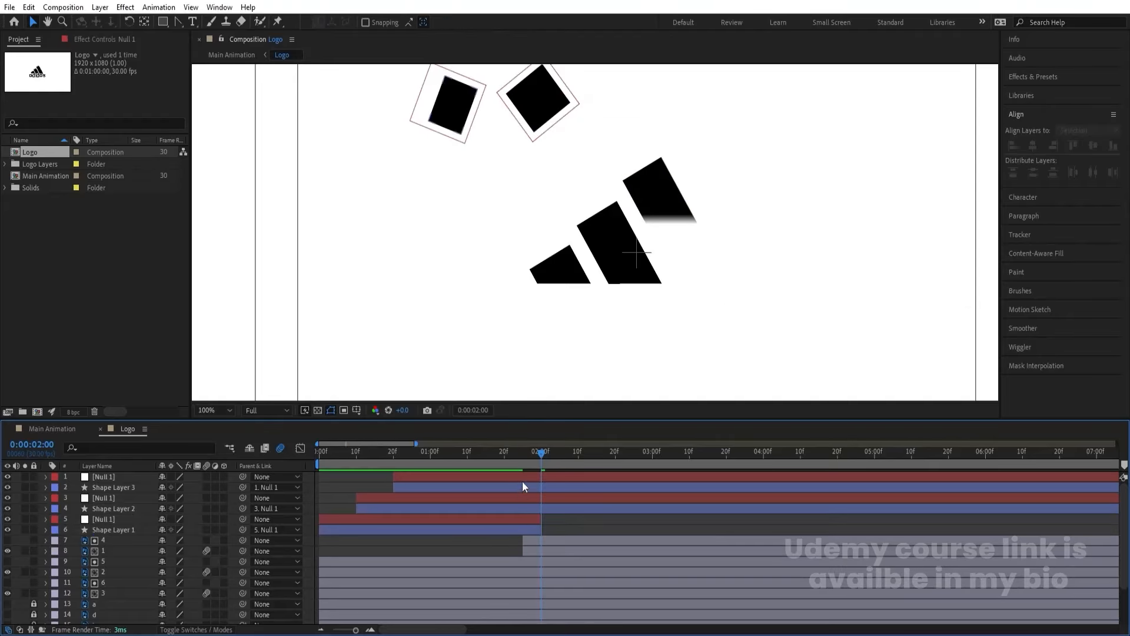
pyautogui.press('space')
pyautogui.press('space')
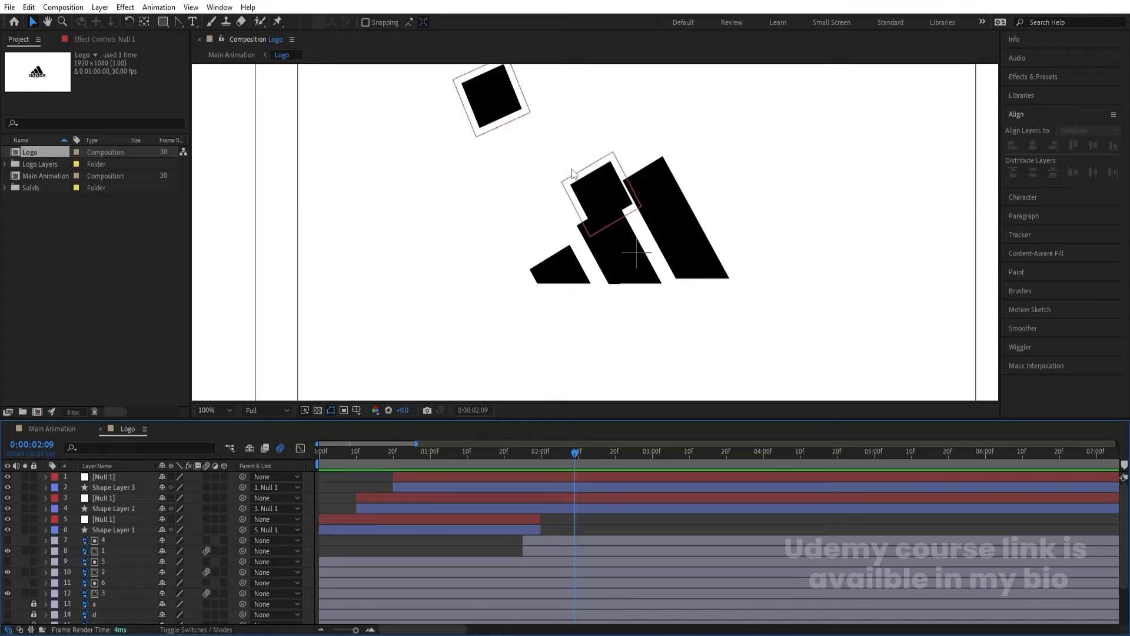
# Step: Delay matte layer 5 and stripe layer 2 to start at about 0:00:02:03, using the second null's landing keyframes at 0:00:02:10 as reference
pyautogui.click(598, 169)
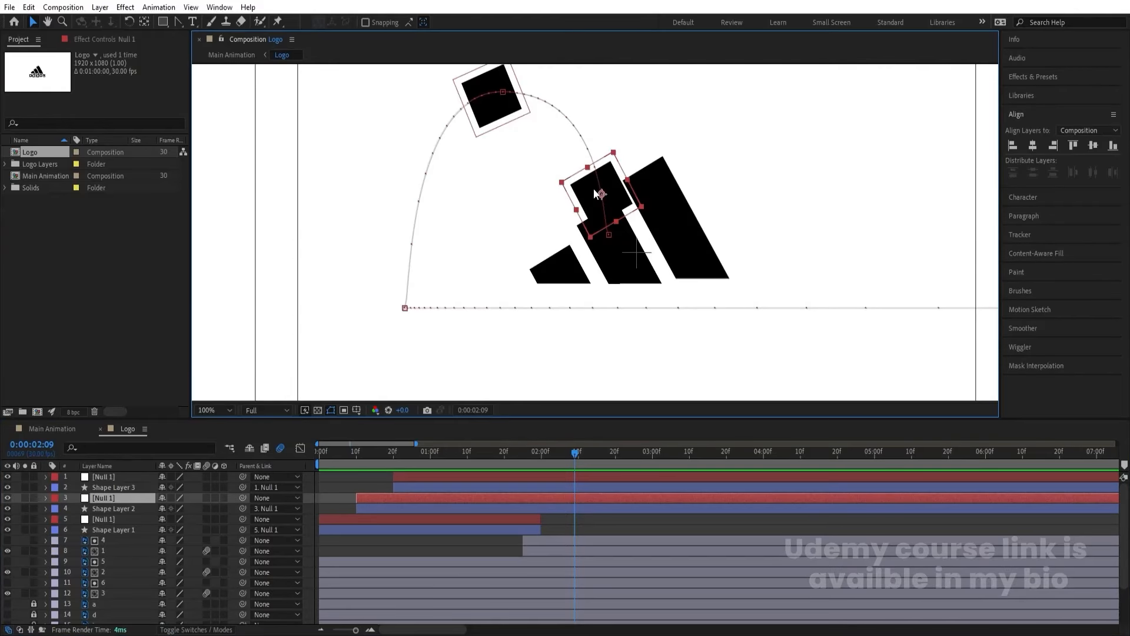
pyautogui.press('u')
pyautogui.press('pagedown')
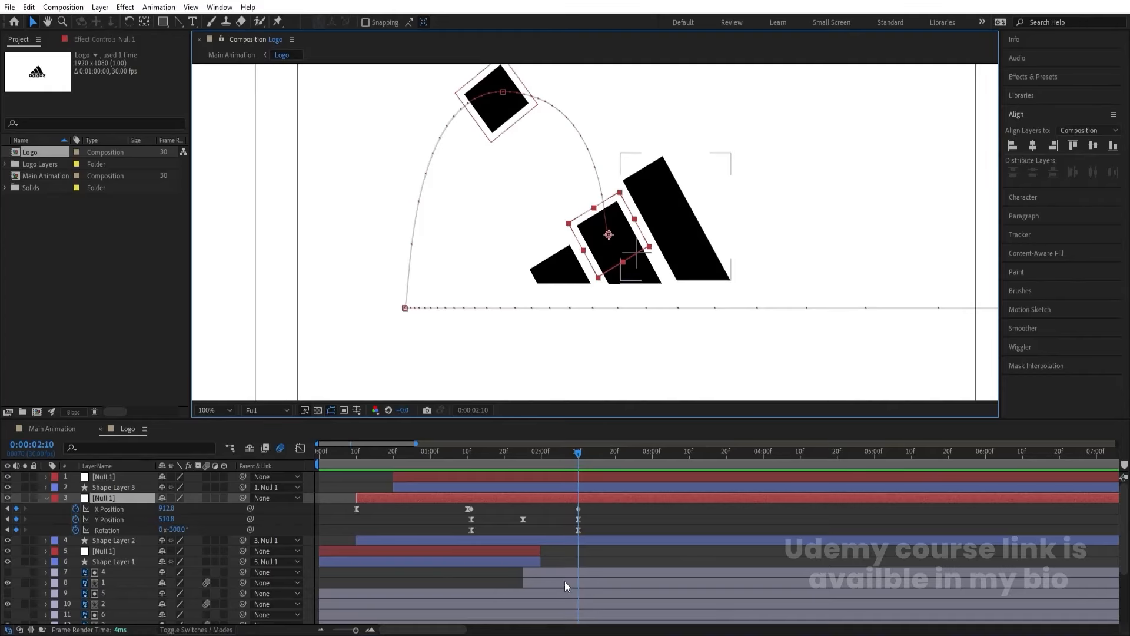
pyautogui.click(104, 593)
pyautogui.keyDown('shift'); pyautogui.click(105, 604); pyautogui.keyUp('shift')
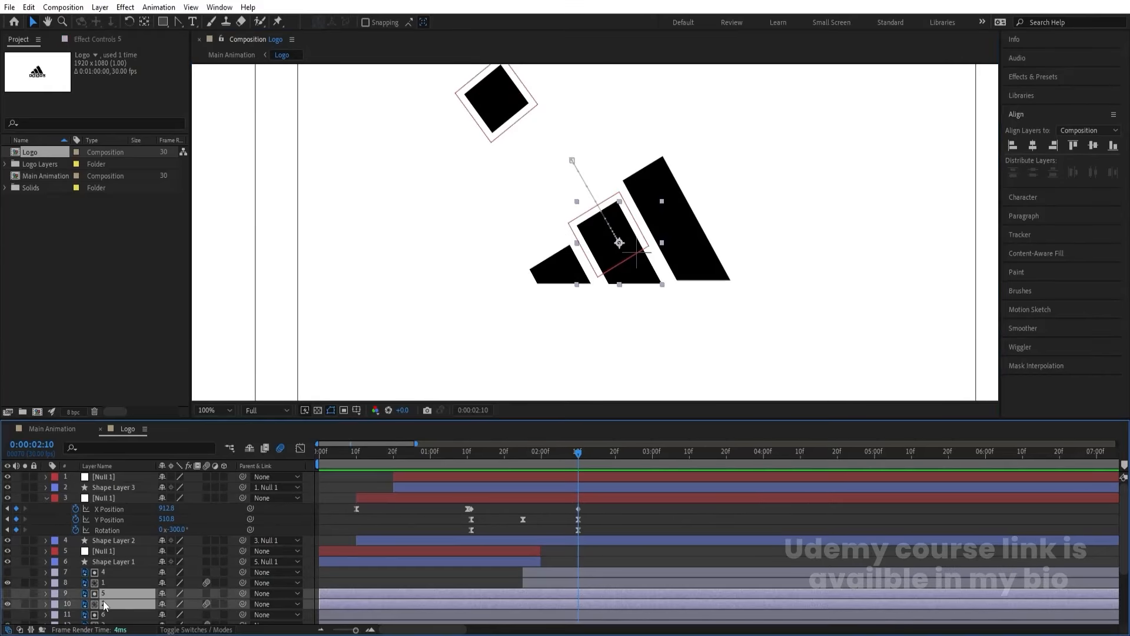
pyautogui.scroll(-3, 622, 581)
pyautogui.moveTo(373, 527); pyautogui.dragTo(606, 528)
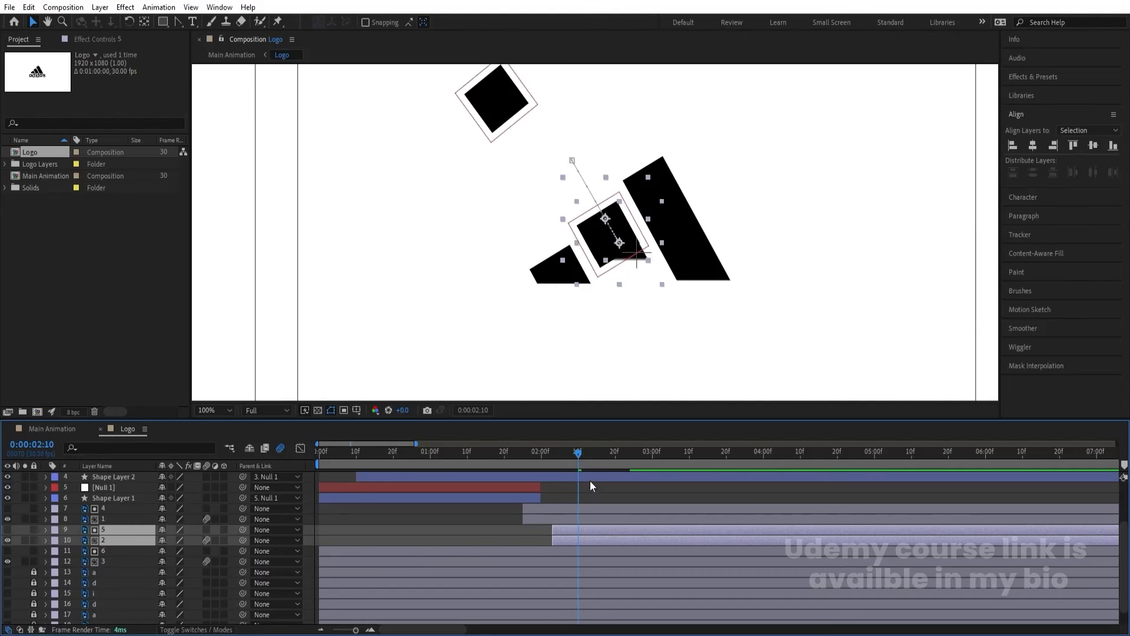
# Step: Try starting matte layer 5 and stripe layer 2 at about 0:00:02:07 and preview the second stripe's reveal
pyautogui.moveTo(570, 454)
pyautogui.mouseDown()
pyautogui.moveTo(557, 447)
pyautogui.moveTo(575, 453)
pyautogui.mouseUp()
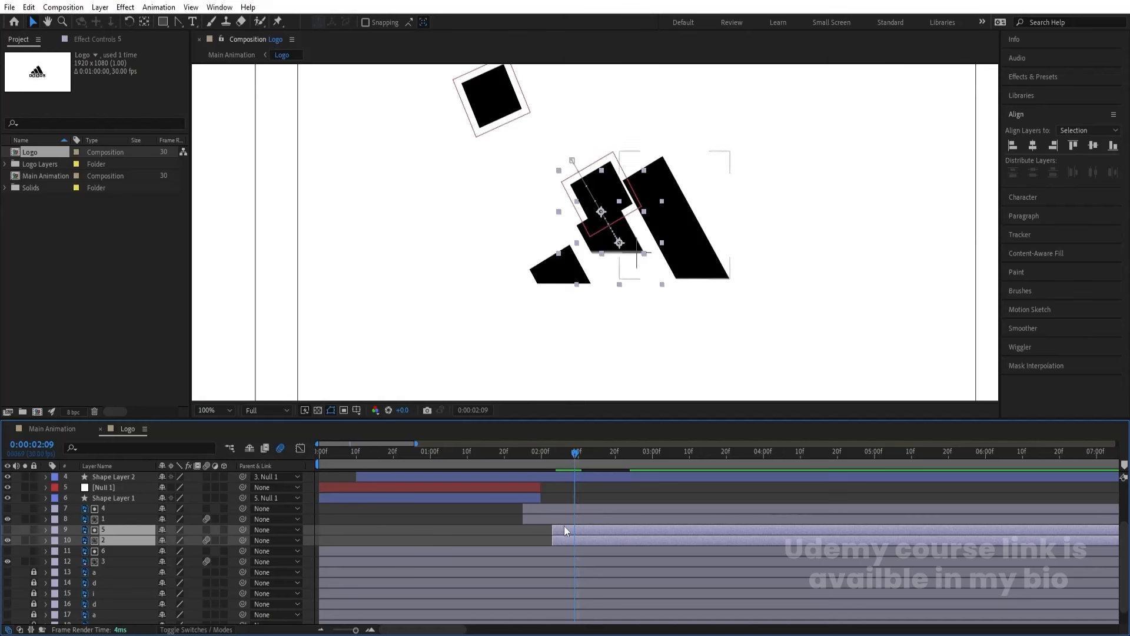
pyautogui.moveTo(564, 527); pyautogui.dragTo(583, 533)
pyautogui.press('space')
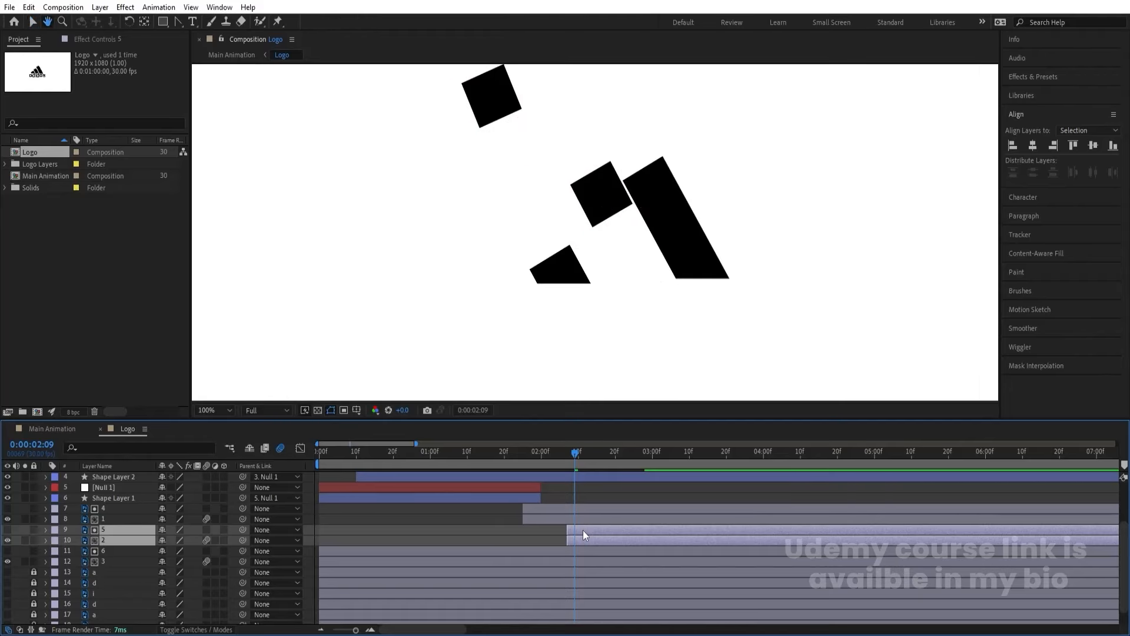
pyautogui.press('space')
pyautogui.moveTo(591, 455); pyautogui.dragTo(575, 449)
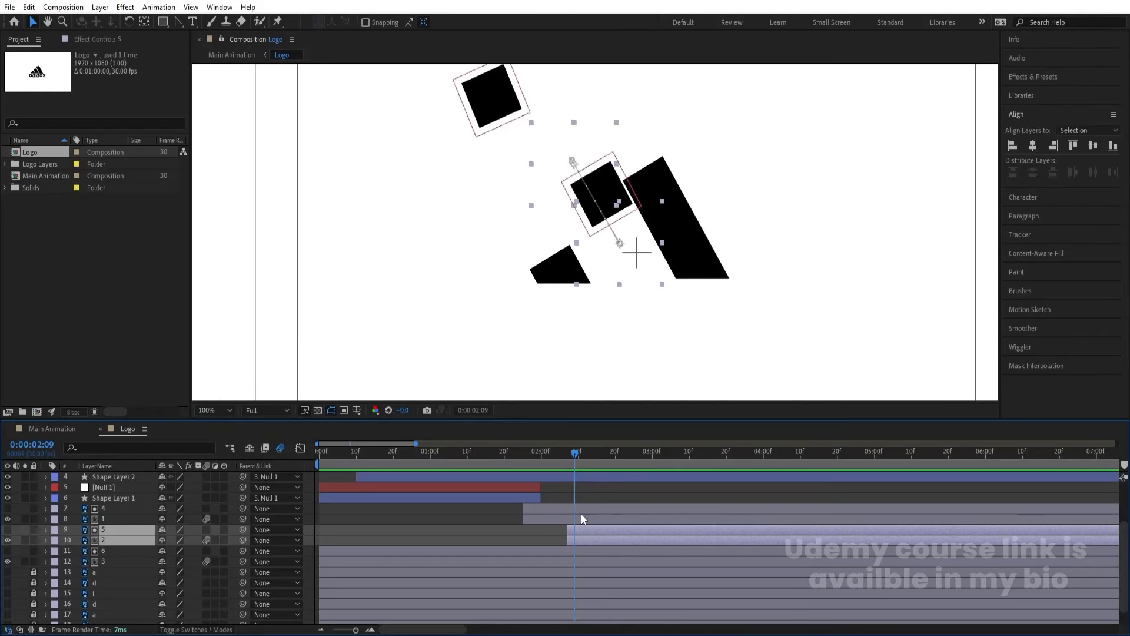
# Step: Trim Shape Layer 2 and its null so that both end just before 0:00:02:10
pyautogui.scroll(3, 588, 523)
pyautogui.click(573, 495)
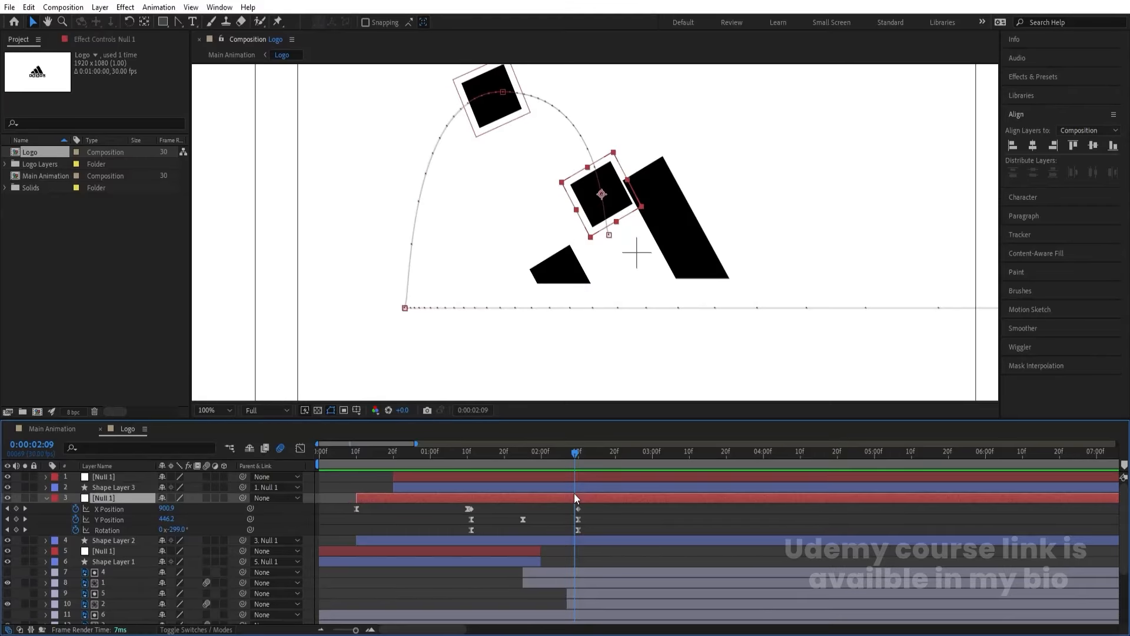
pyautogui.press('pagedown')
pyautogui.keyDown('ctrl'); pyautogui.click(581, 536); pyautogui.keyUp('ctrl')
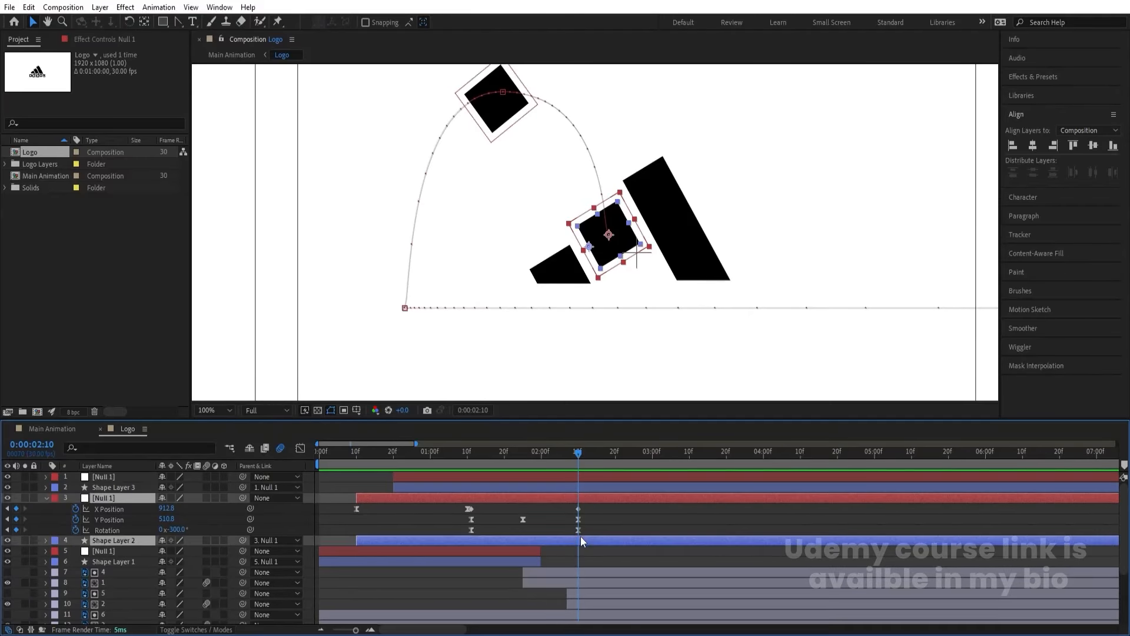
pyautogui.hotkey('alt', ']')
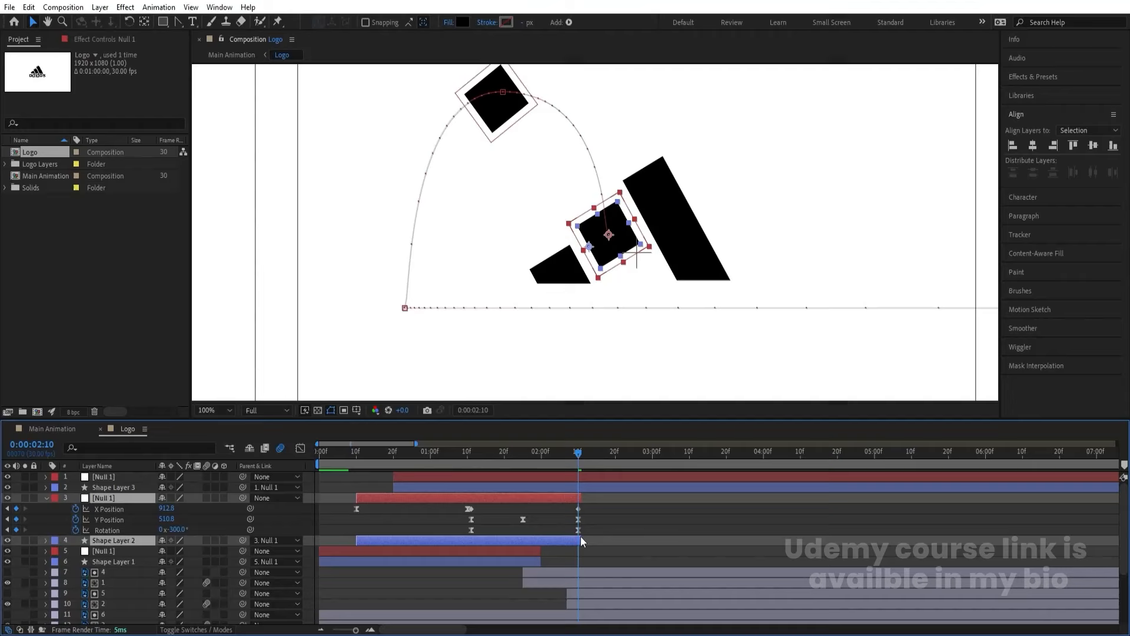
pyautogui.click(591, 508)
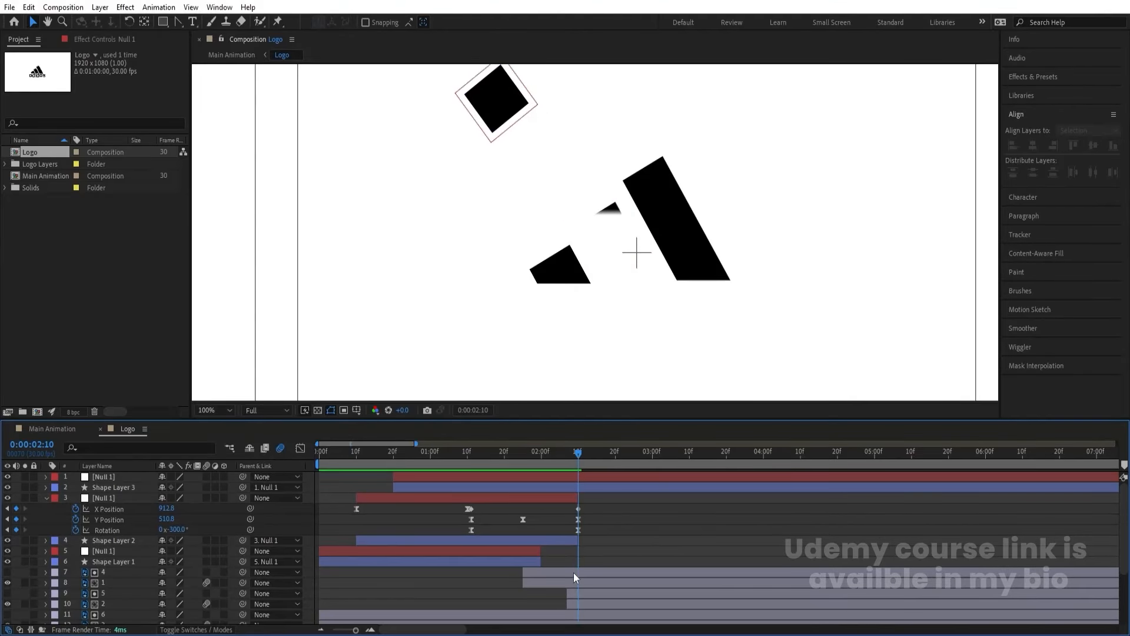
# Step: Shift matte layer 5 and stripe layer 2 back to about 0:00:02:04, and trim their in points to 0:00:02:10
pyautogui.click(576, 592)
pyautogui.keyDown('ctrl'); pyautogui.click(584, 605); pyautogui.keyUp('ctrl')
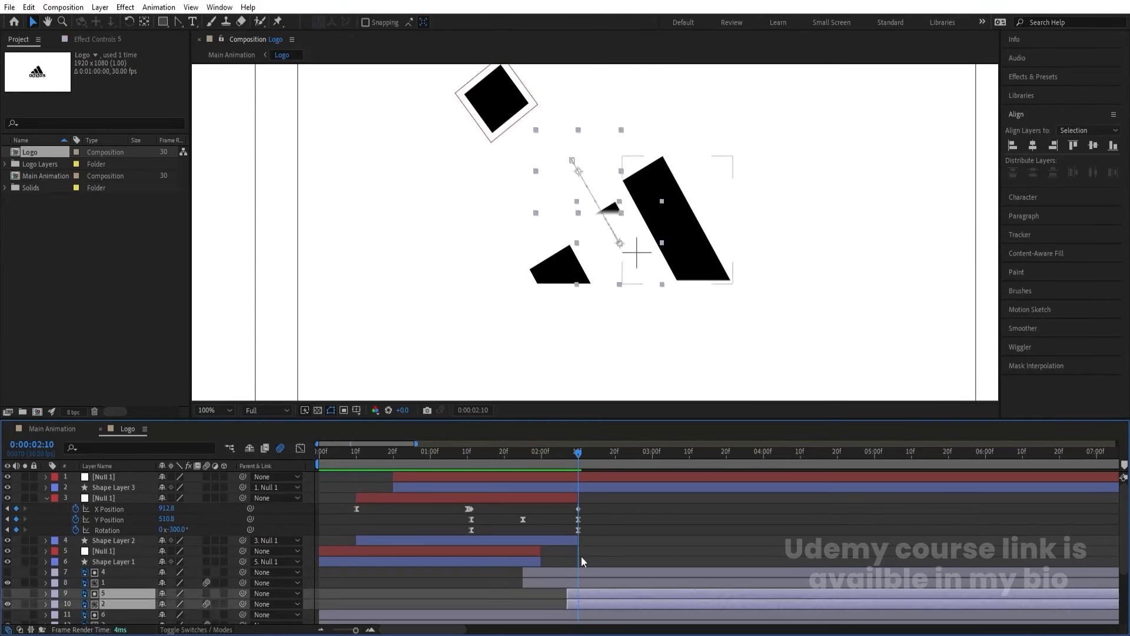
pyautogui.moveTo(585, 592); pyautogui.dragTo(574, 592)
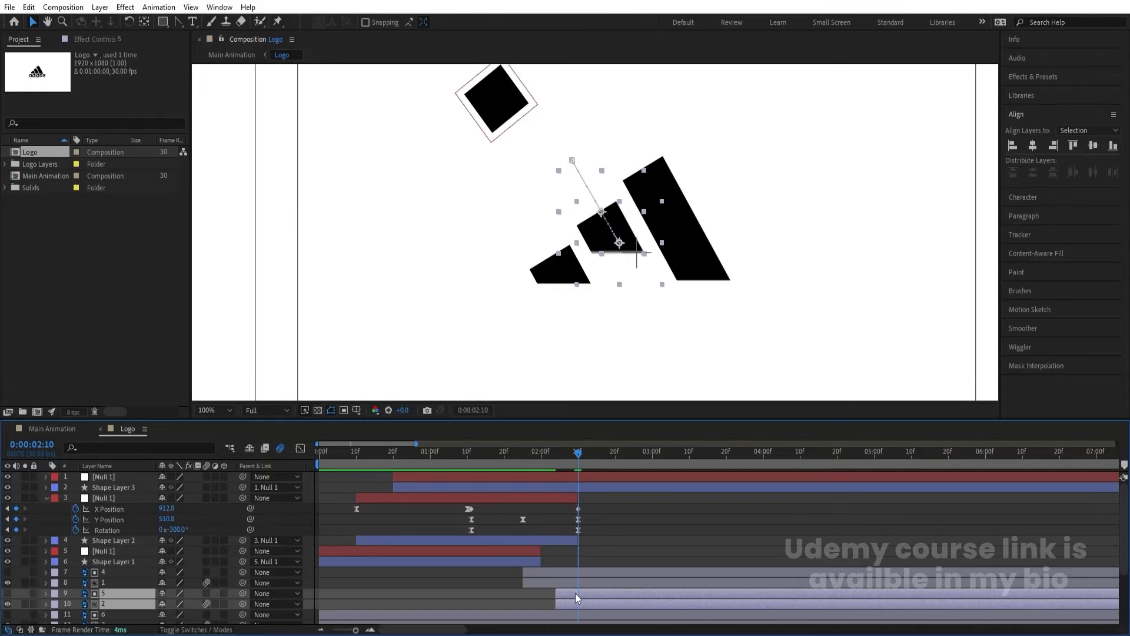
pyautogui.press('[')
# Step: Trim Shape Layer 3 and its null so that both end just before 0:00:02:20
pyautogui.click(571, 453)
pyautogui.moveTo(567, 454); pyautogui.dragTo(614, 457)
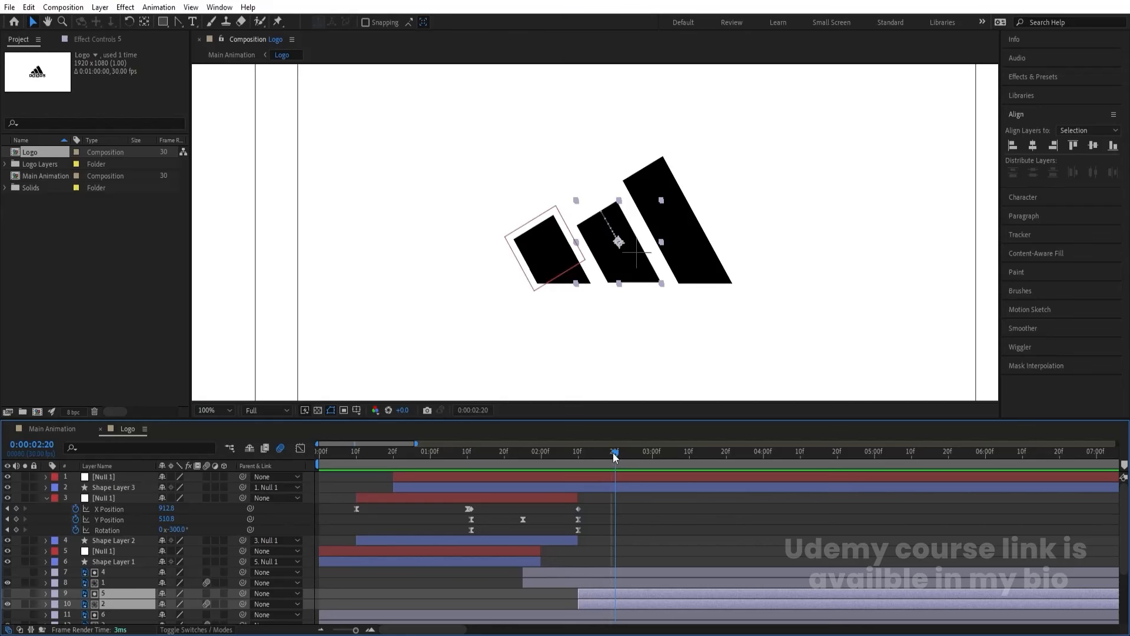
pyautogui.click(615, 484)
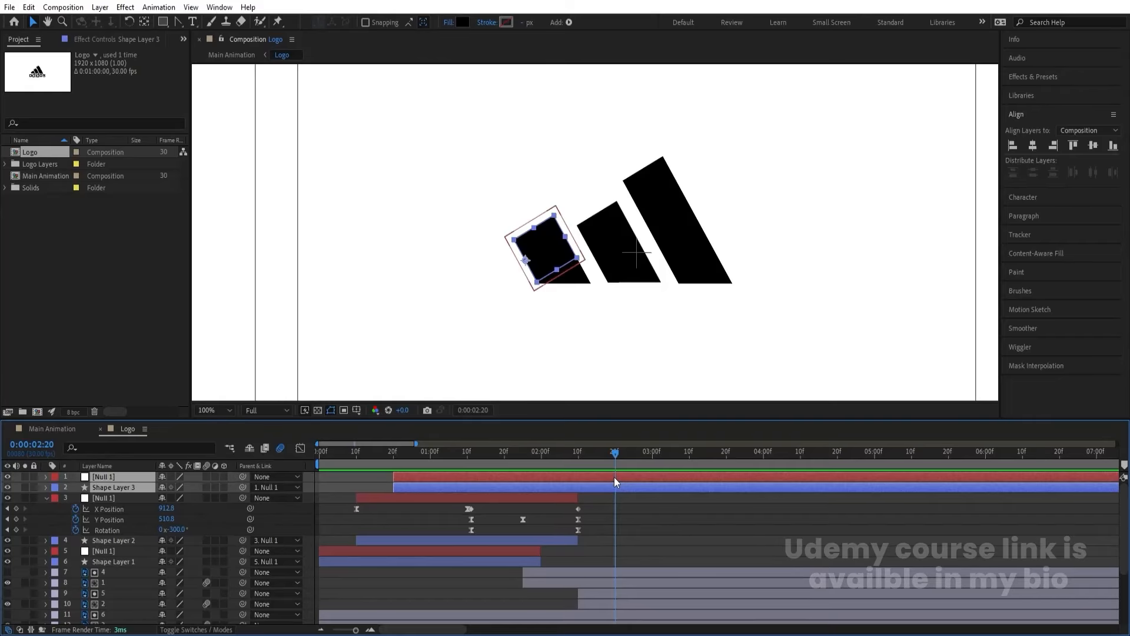
pyautogui.keyDown('shift'); pyautogui.click(613, 477); pyautogui.keyUp('shift')
pyautogui.hotkey('alt', ']')
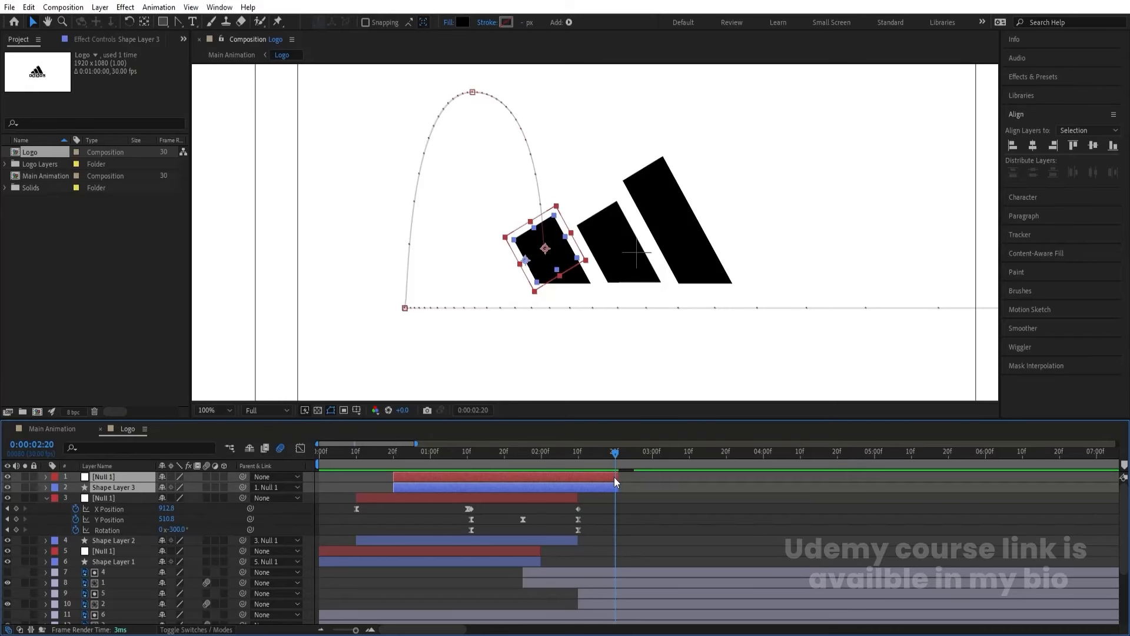
pyautogui.click(616, 477)
# Step: Shift matte layer 6 and stripe layer 3 to start at about 0:00:02:14, and trim their in points to 0:00:02:20
pyautogui.scroll(-3, 613, 482)
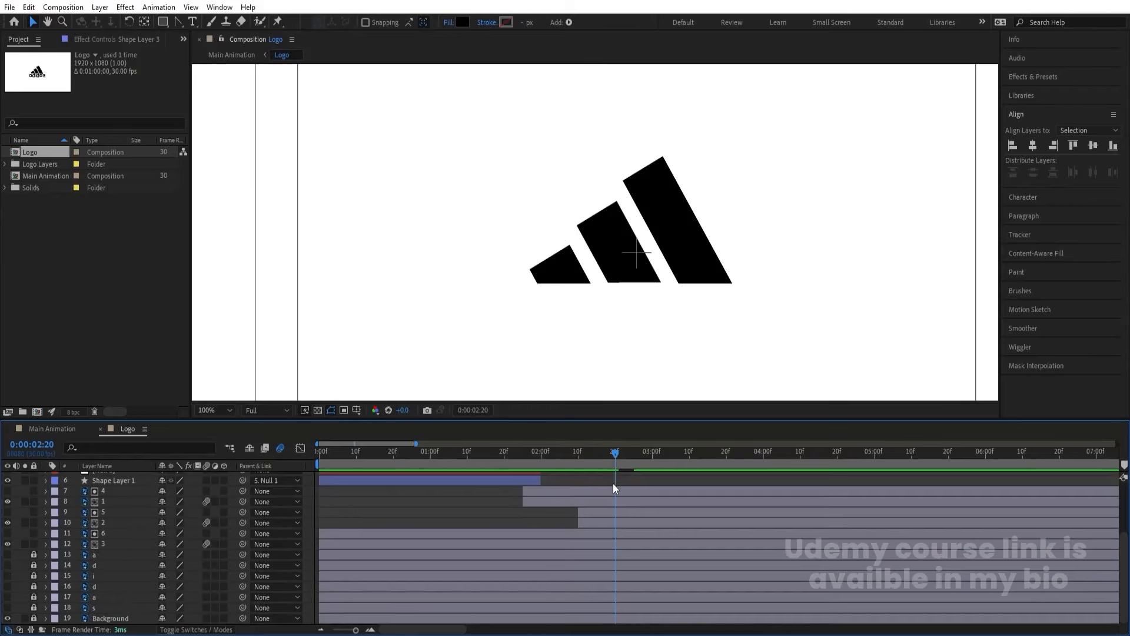
pyautogui.click(93, 544)
pyautogui.keyDown('shift'); pyautogui.click(99, 533); pyautogui.keyUp('shift')
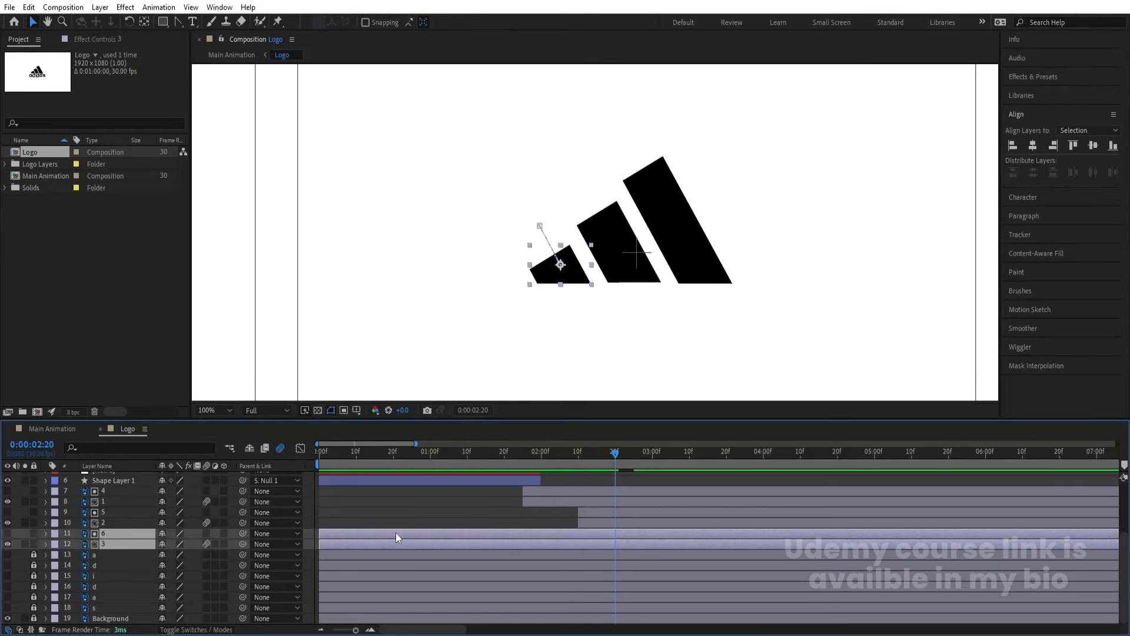
pyautogui.hotkey('alt', '[')
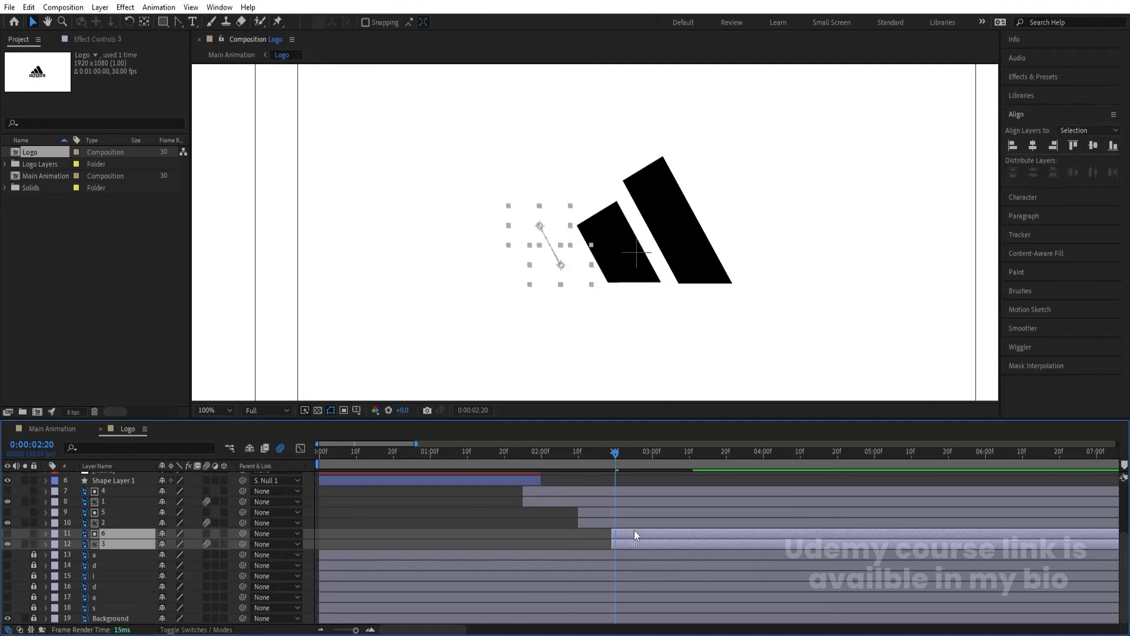
pyautogui.moveTo(634, 535); pyautogui.dragTo(616, 533)
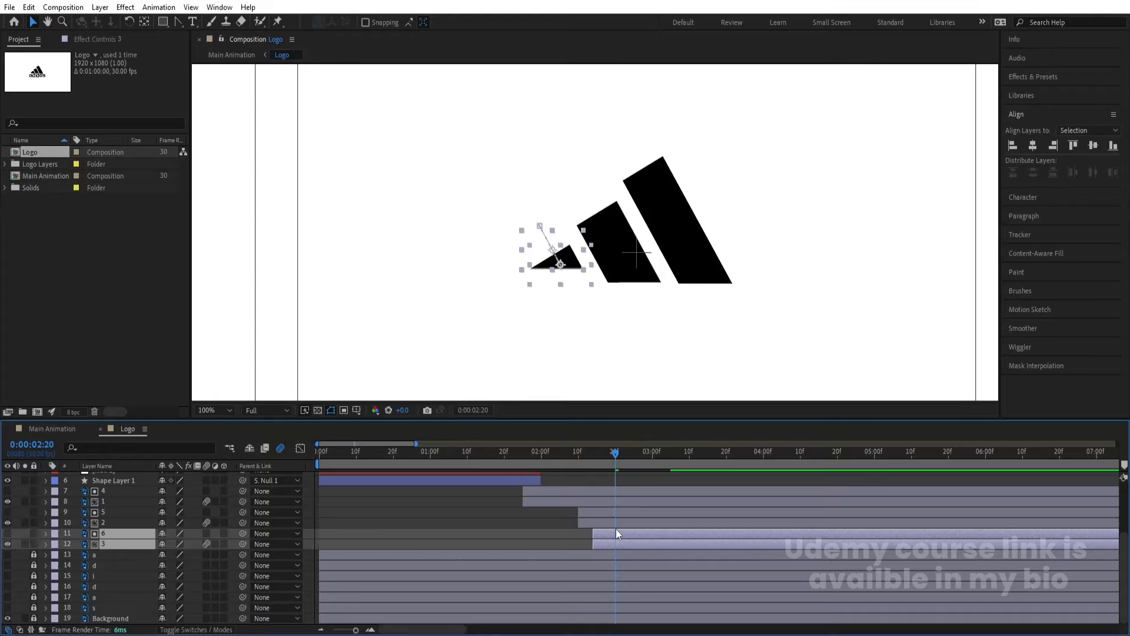
pyautogui.hotkey('alt', '[')
# Step: Preview the third stripe's reveal from 0:00:02:20 and return the playhead to the first frame
pyautogui.press('space')
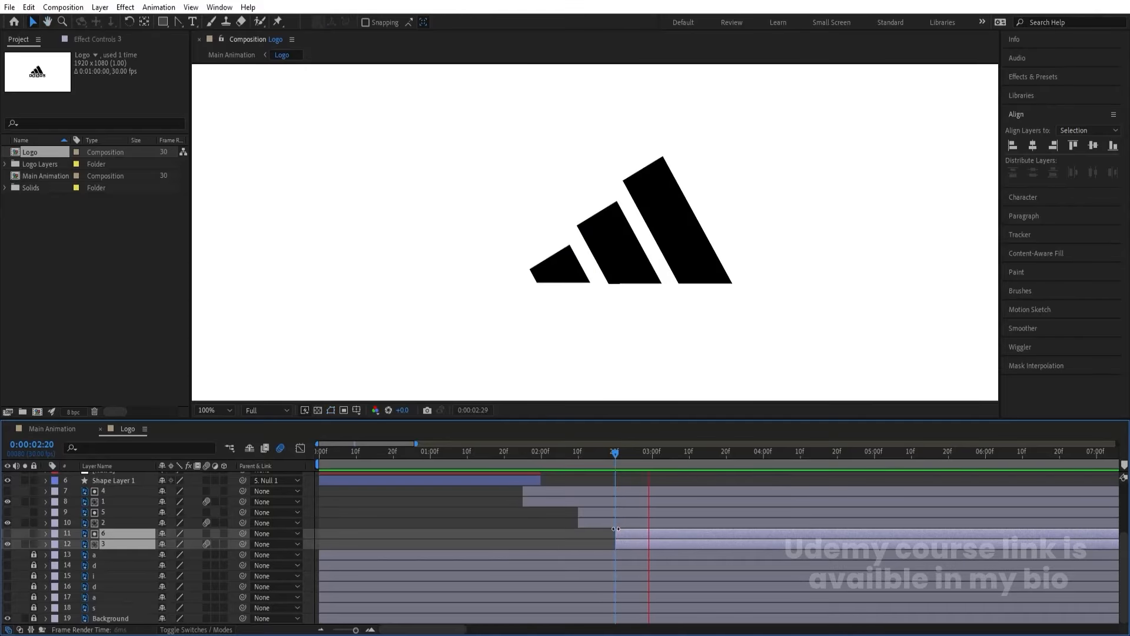
pyautogui.press('space')
pyautogui.moveTo(600, 463); pyautogui.dragTo(302, 464)
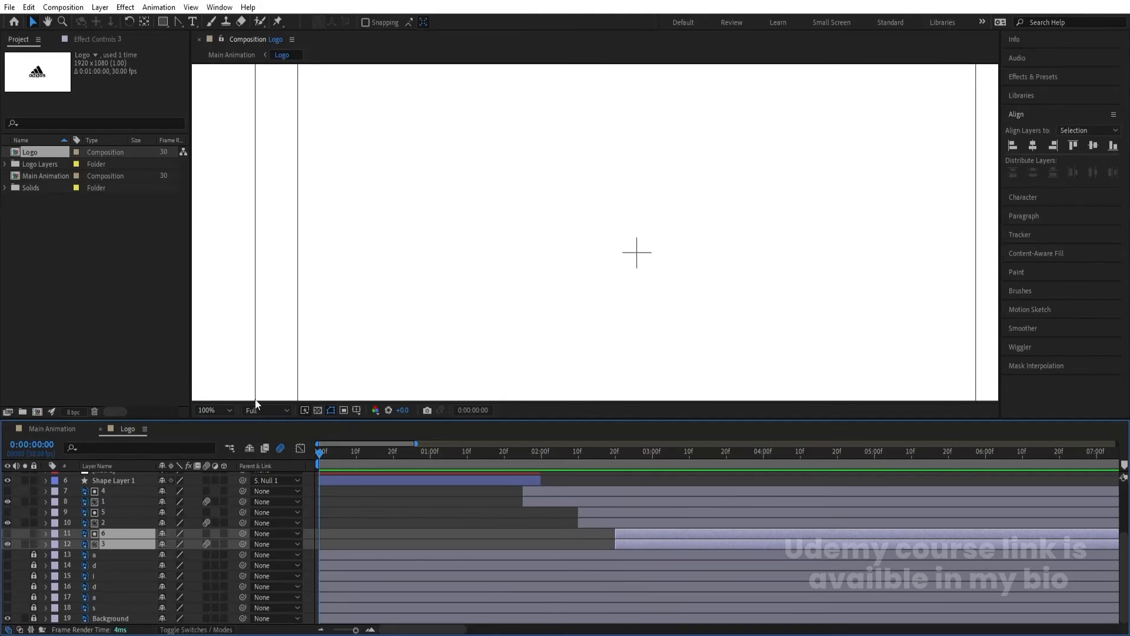
# Step: Fit the whole composition in the viewer and preview the three-stripe animation from the first frame
pyautogui.click(228, 410)
pyautogui.click(211, 188)
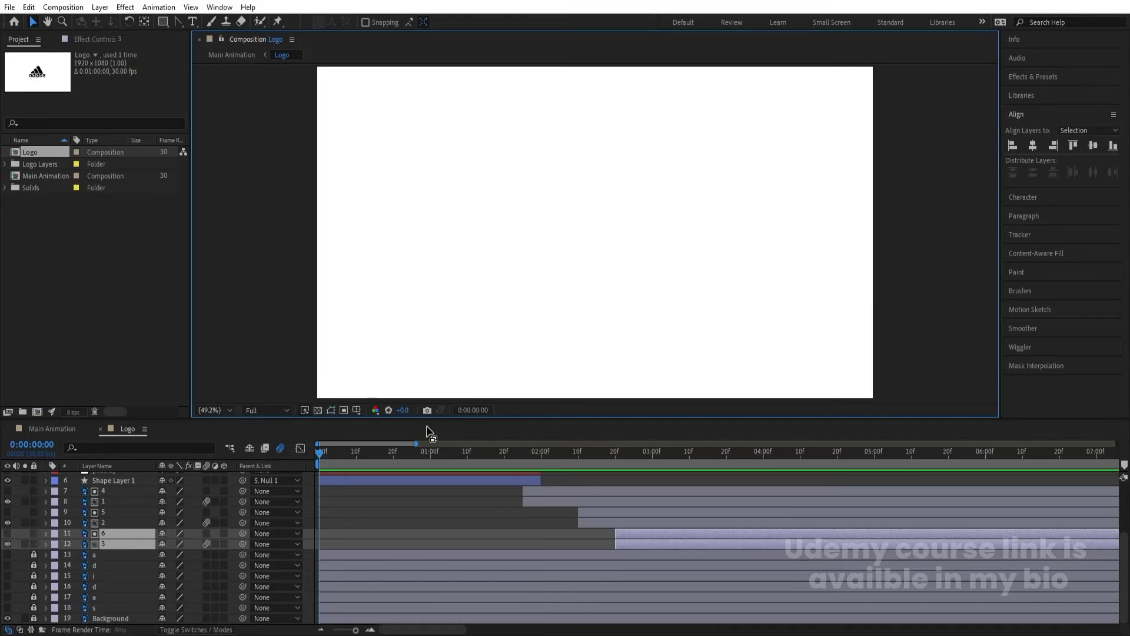
pyautogui.press('space')
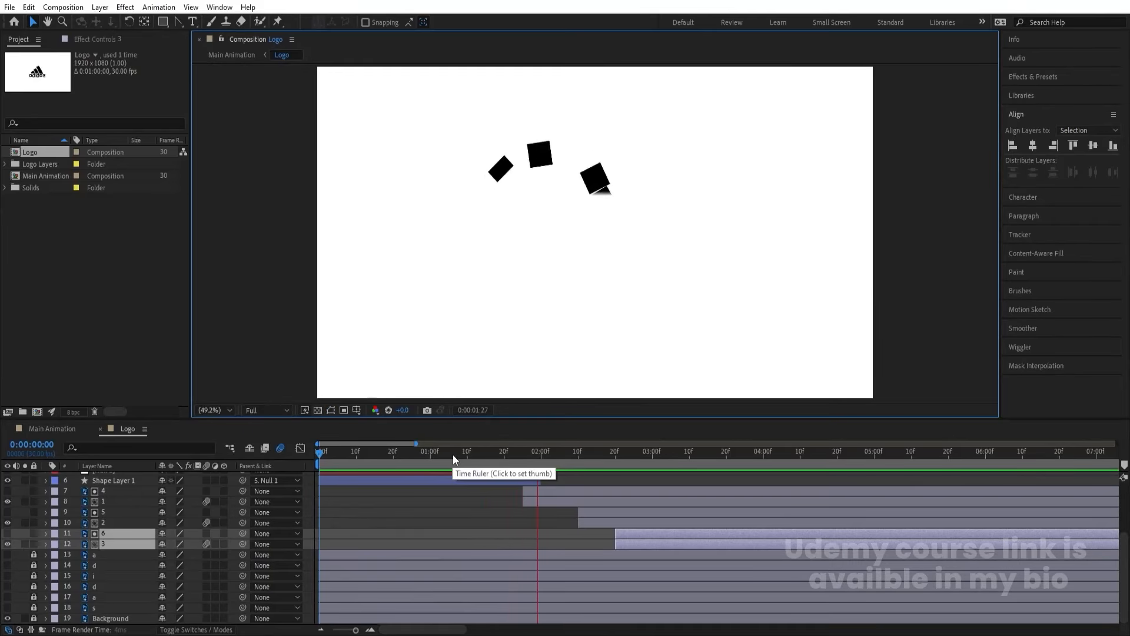
pyautogui.press('space')
pyautogui.click(425, 501)
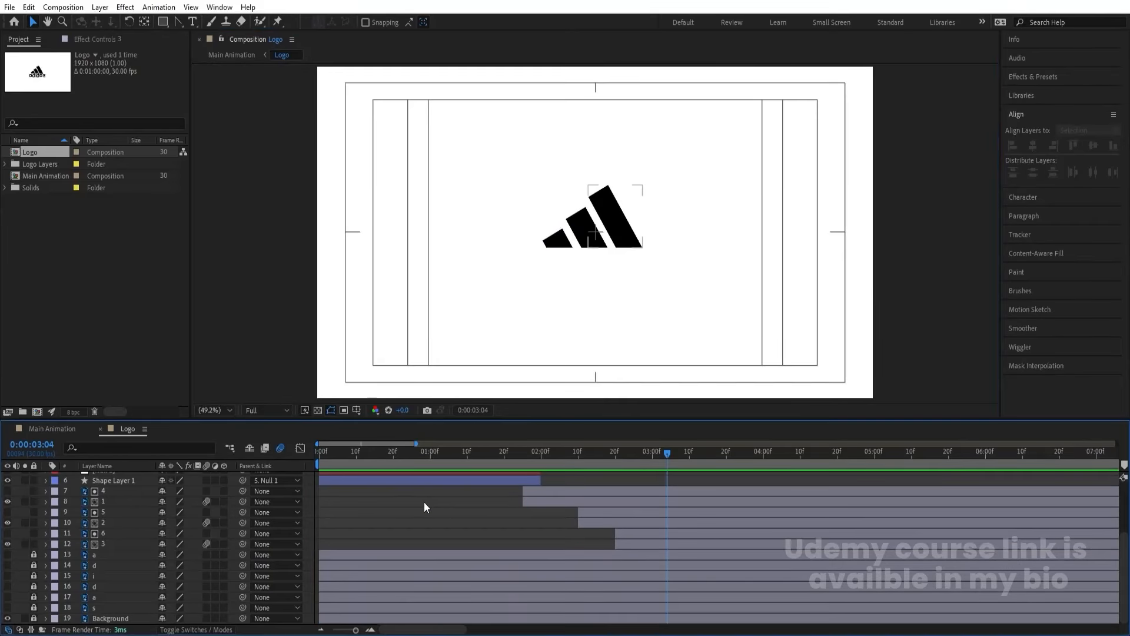
# Step: Enable motion blur on all null, square, matte and stripe layers (1 to 12) and preview the animation from the start
pyautogui.scroll(3, 330, 511)
pyautogui.press('u')
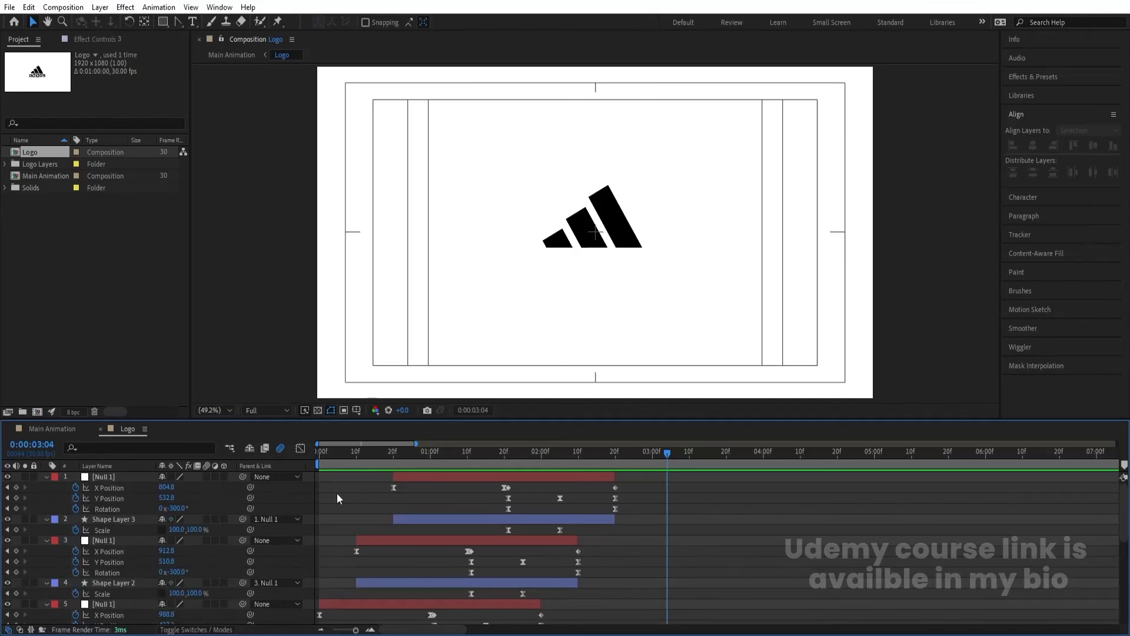
pyautogui.press('u')
pyautogui.hotkey('ctrl', 'a')
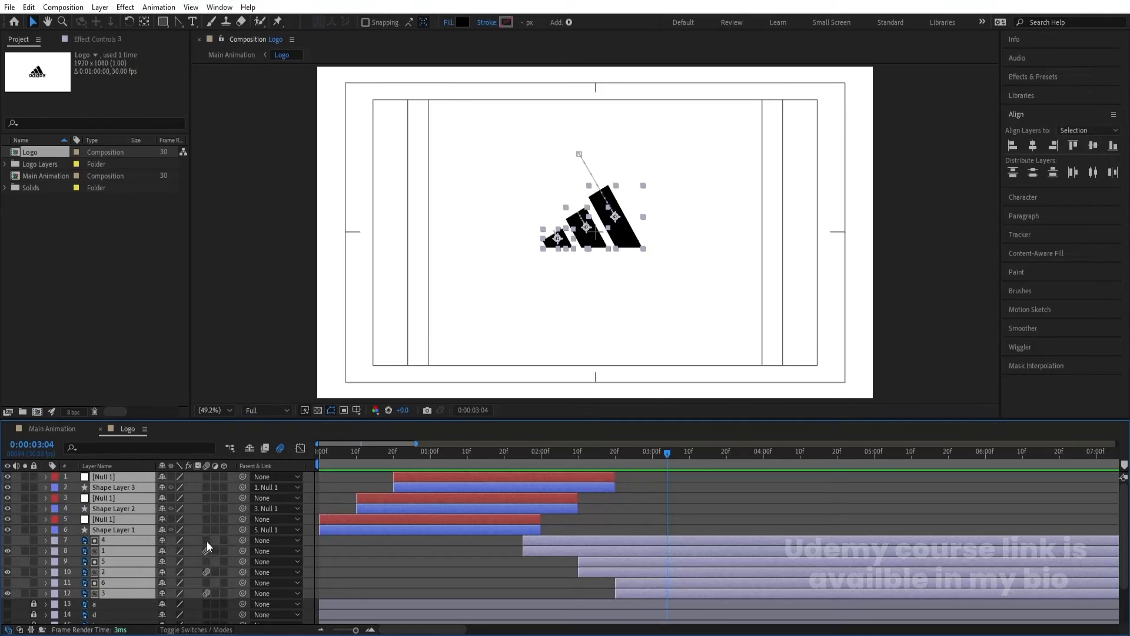
pyautogui.click(207, 541)
pyautogui.click(321, 452)
pyautogui.press('space')
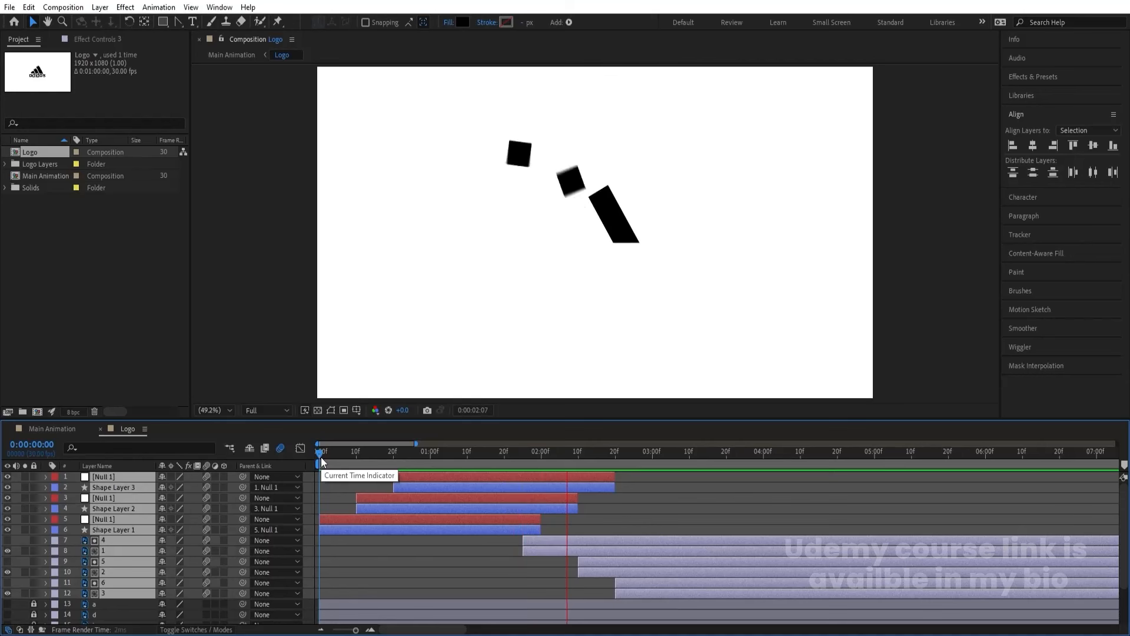
pyautogui.click(333, 486)
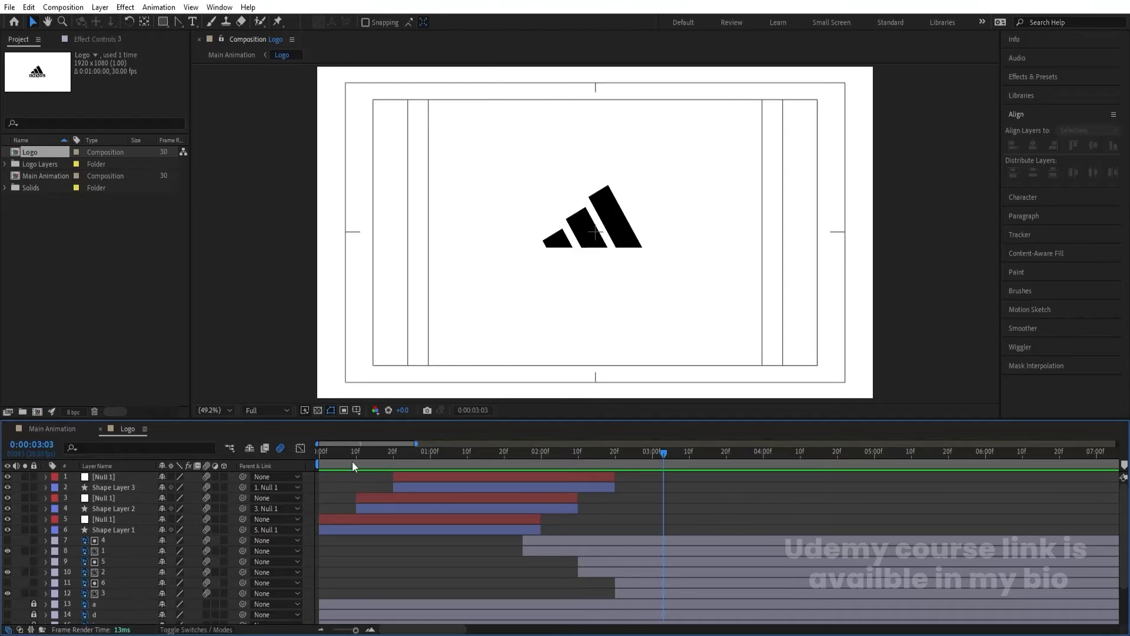
# Step: Unlock and show the six adidas letter layers, 13 to 18, and preview them alongside the squares
pyautogui.scroll(-3, 56, 571)
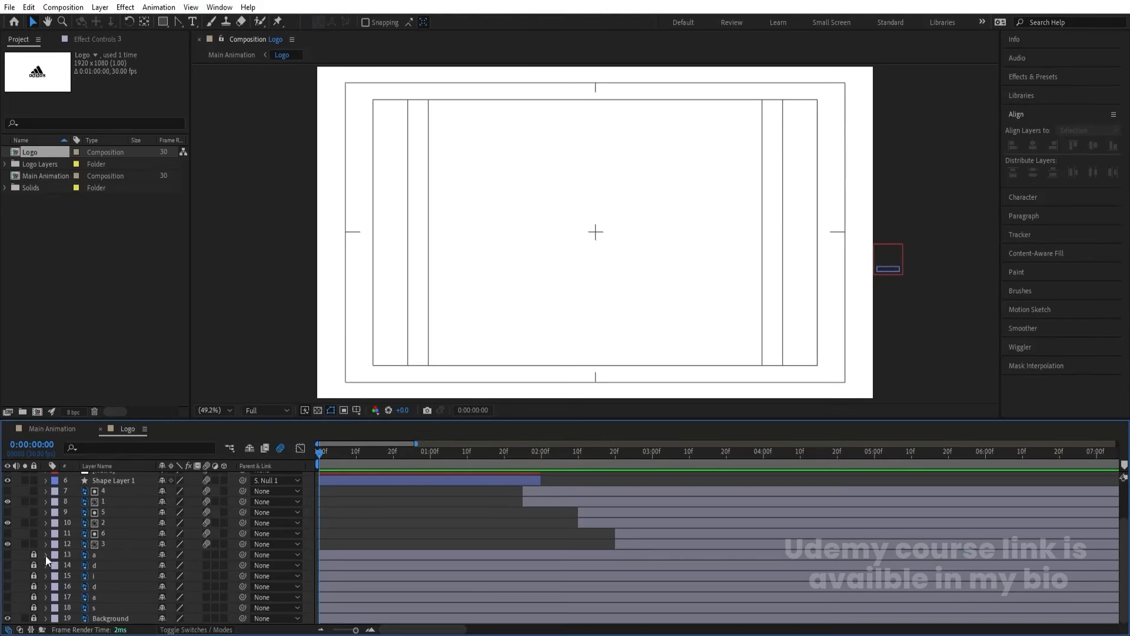
pyautogui.click(92, 608)
pyautogui.keyDown('shift'); pyautogui.click(97, 557); pyautogui.keyUp('shift')
pyautogui.click(10, 553)
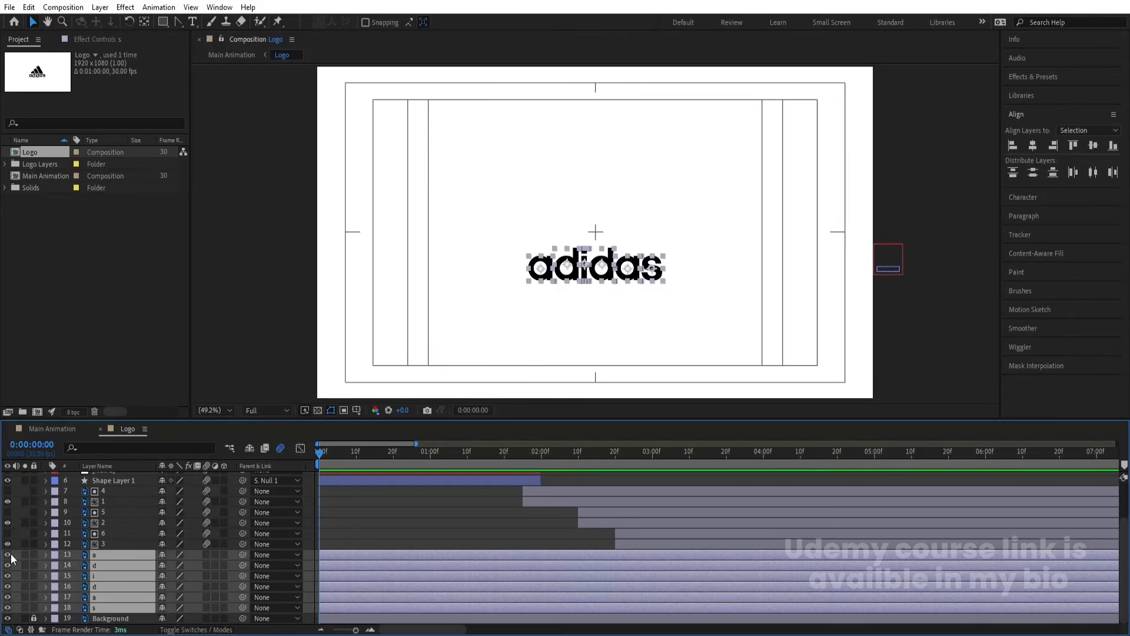
pyautogui.press('space')
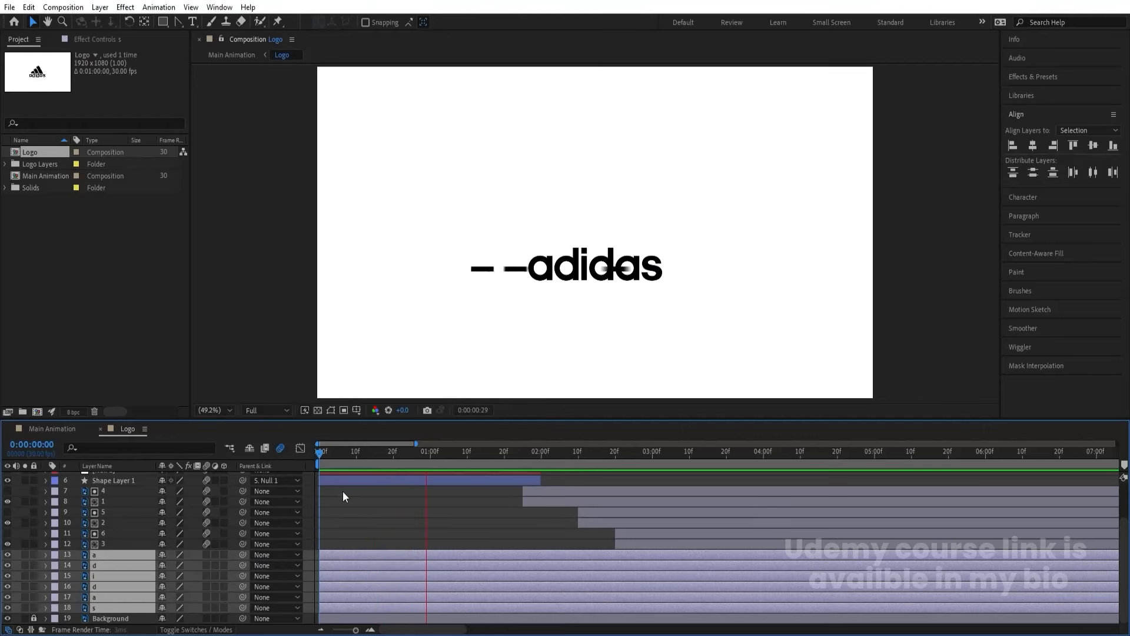
pyautogui.press('space')
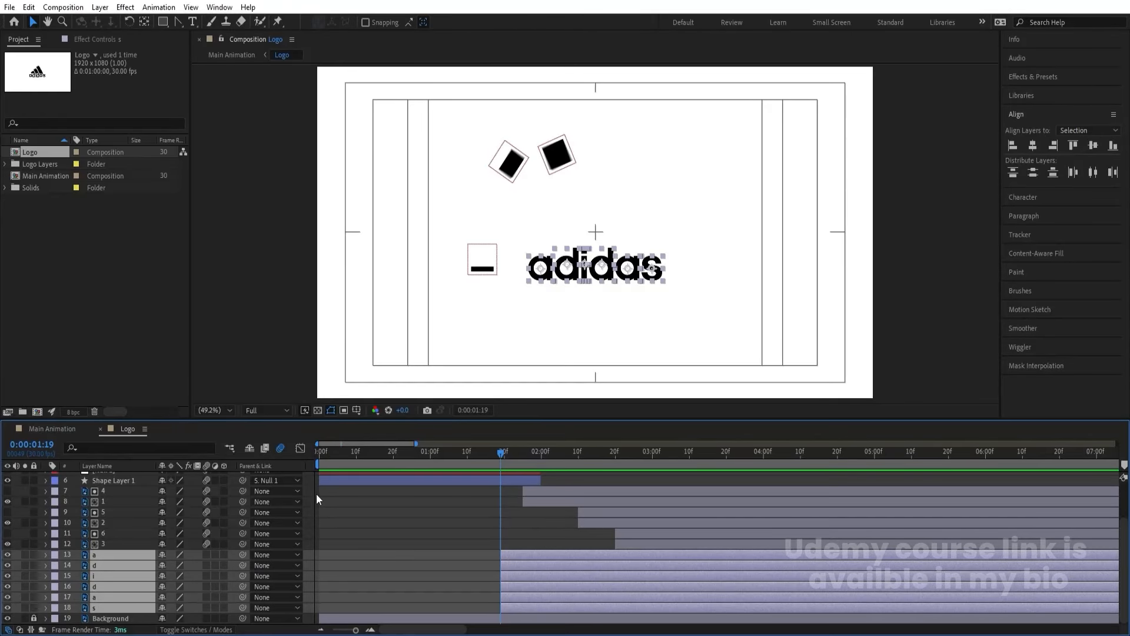
# Step: Keyframe the Position of all six letter layers at the first frame and again at 0:00:00:20
pyautogui.moveTo(345, 454); pyautogui.dragTo(216, 488)
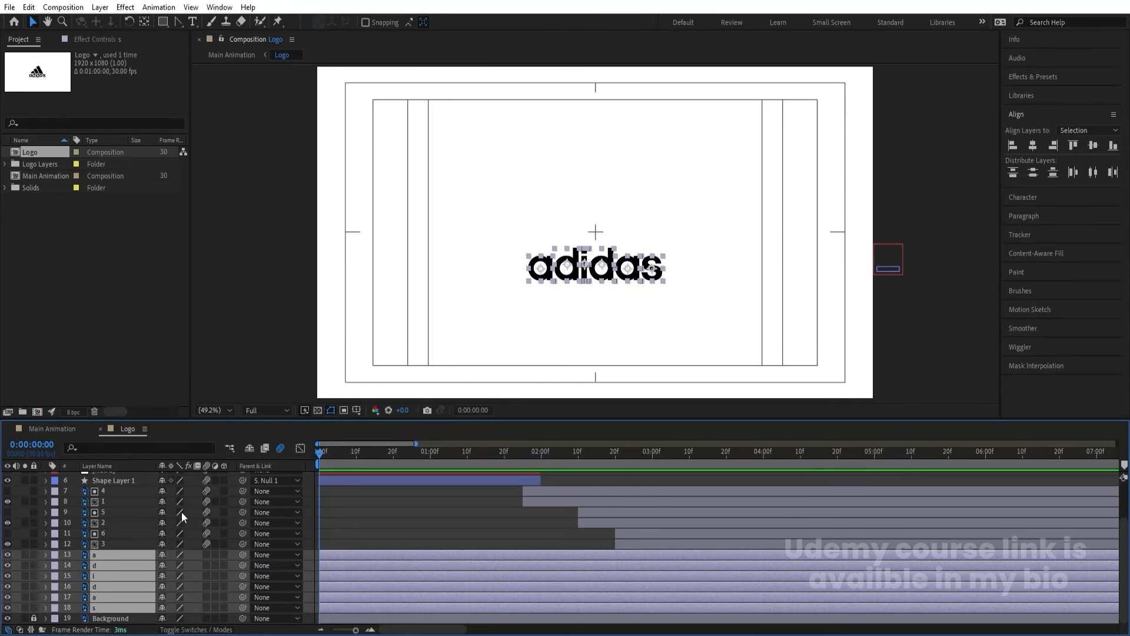
pyautogui.press('p')
pyautogui.click(76, 511)
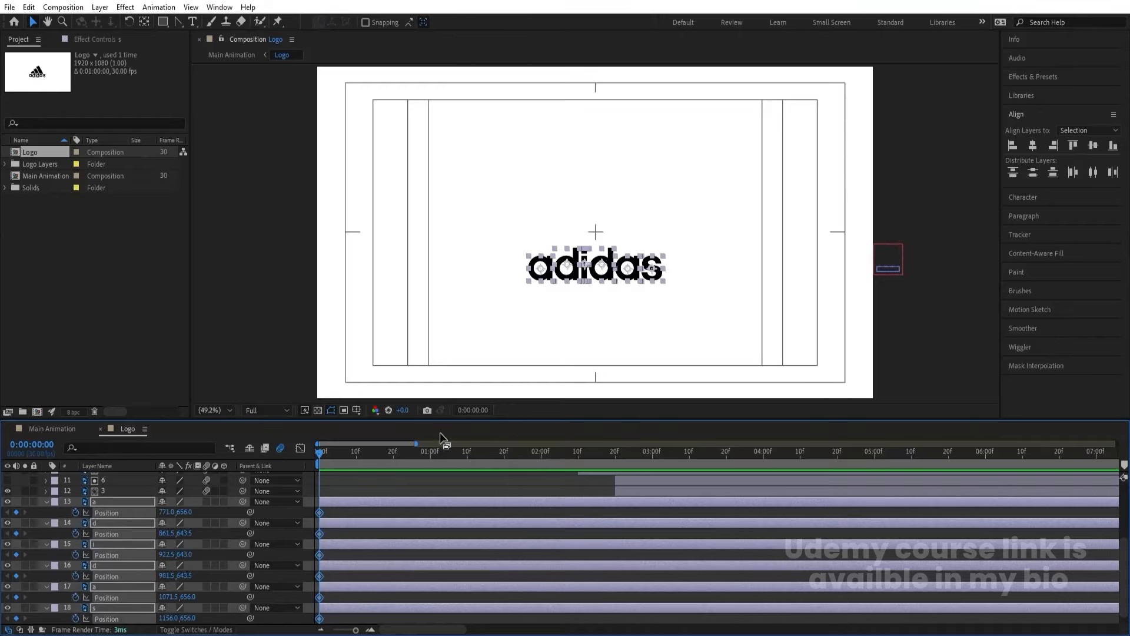
pyautogui.click(393, 450)
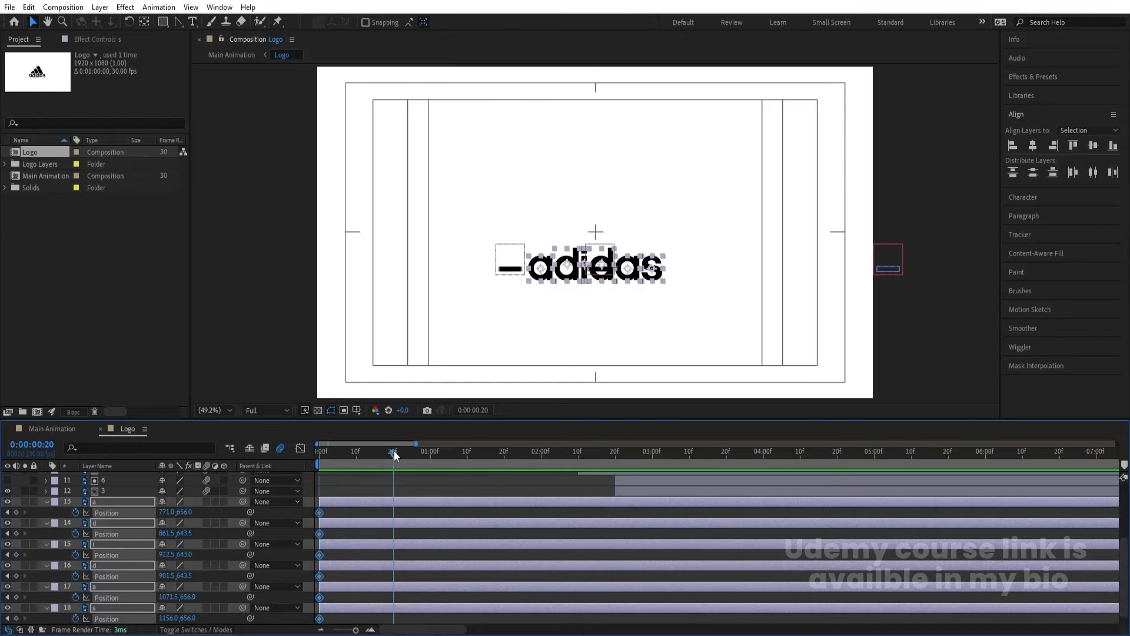
pyautogui.click(17, 512)
pyautogui.moveTo(349, 461); pyautogui.dragTo(292, 448)
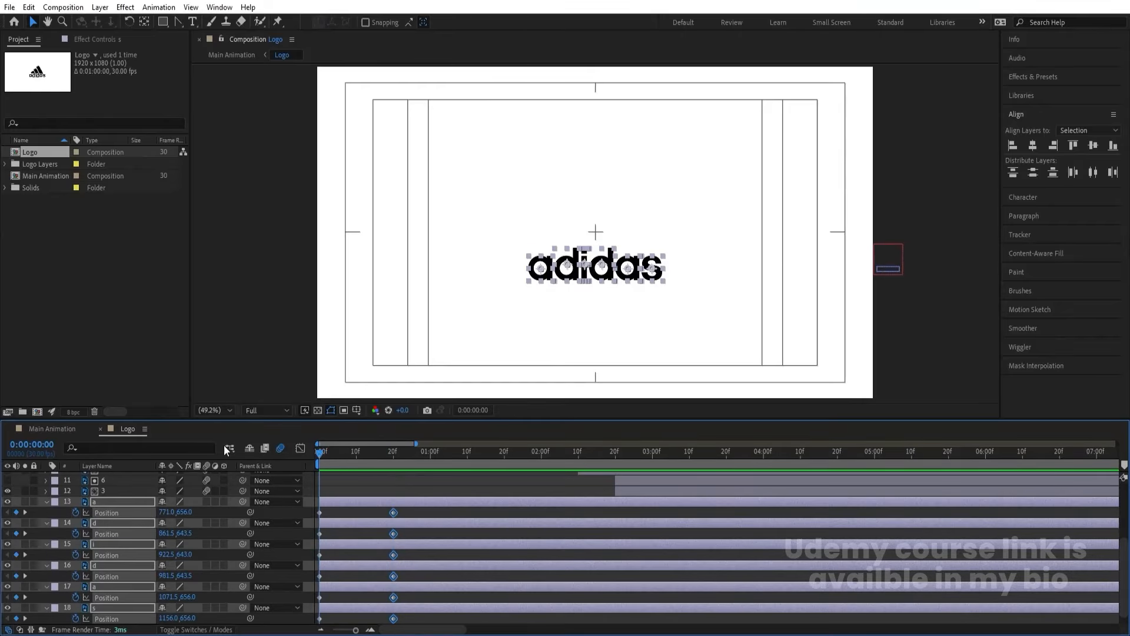
# Step: At the first frame, move the letters "adi" down about 122 px and the letters "das" up about 112 px
pyautogui.click(663, 238)
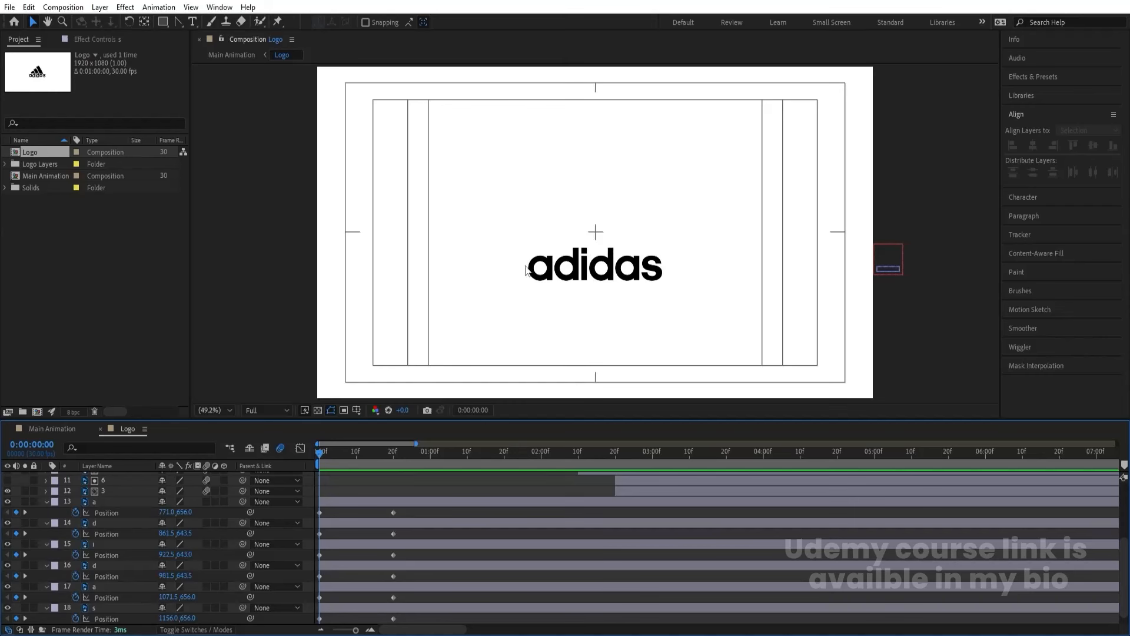
pyautogui.moveTo(526, 270); pyautogui.dragTo(573, 309)
pyautogui.moveTo(672, 281); pyautogui.dragTo(609, 240)
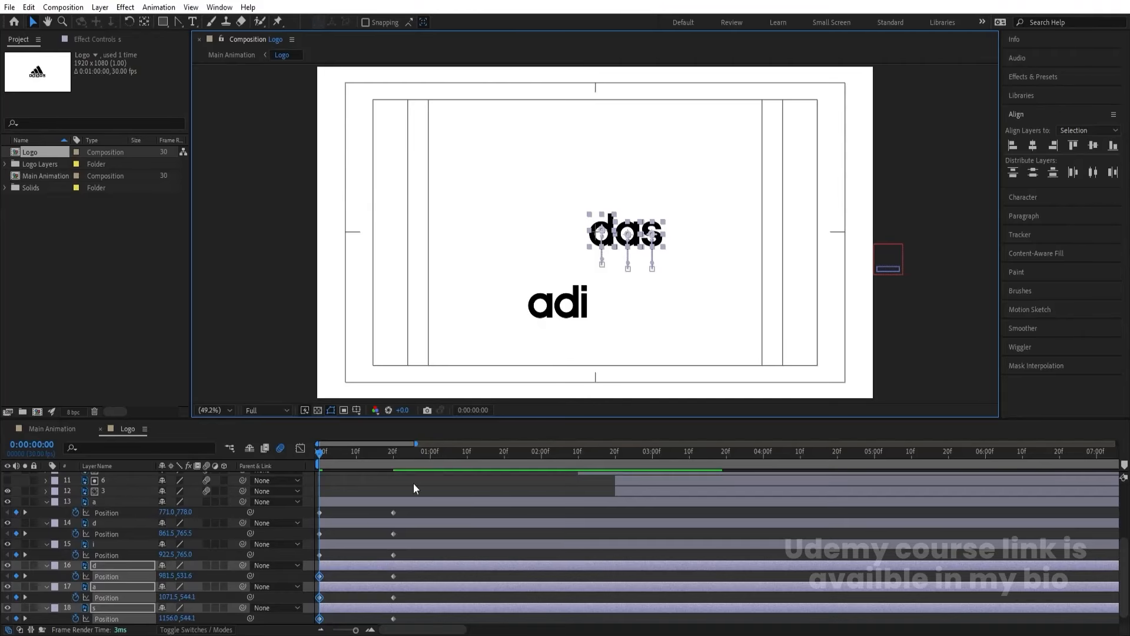
# Step: Apply Easy Ease to both Position keyframes of all six letter layers
pyautogui.scroll(-1, 402, 542)
pyautogui.moveTo(407, 609); pyautogui.dragTo(307, 498)
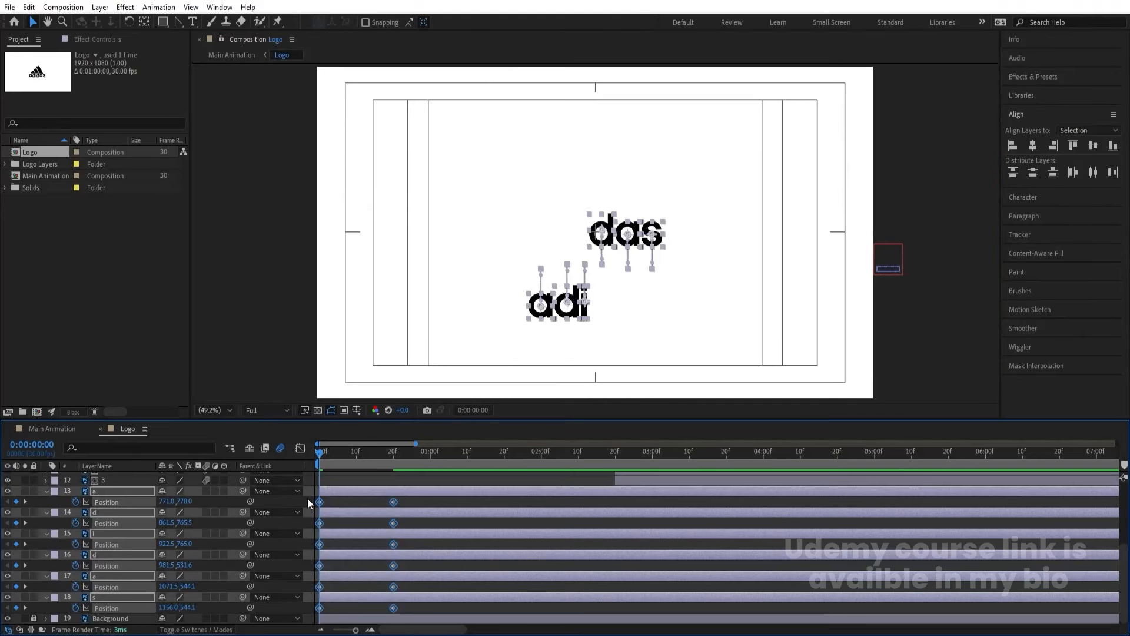
pyautogui.press('F9')
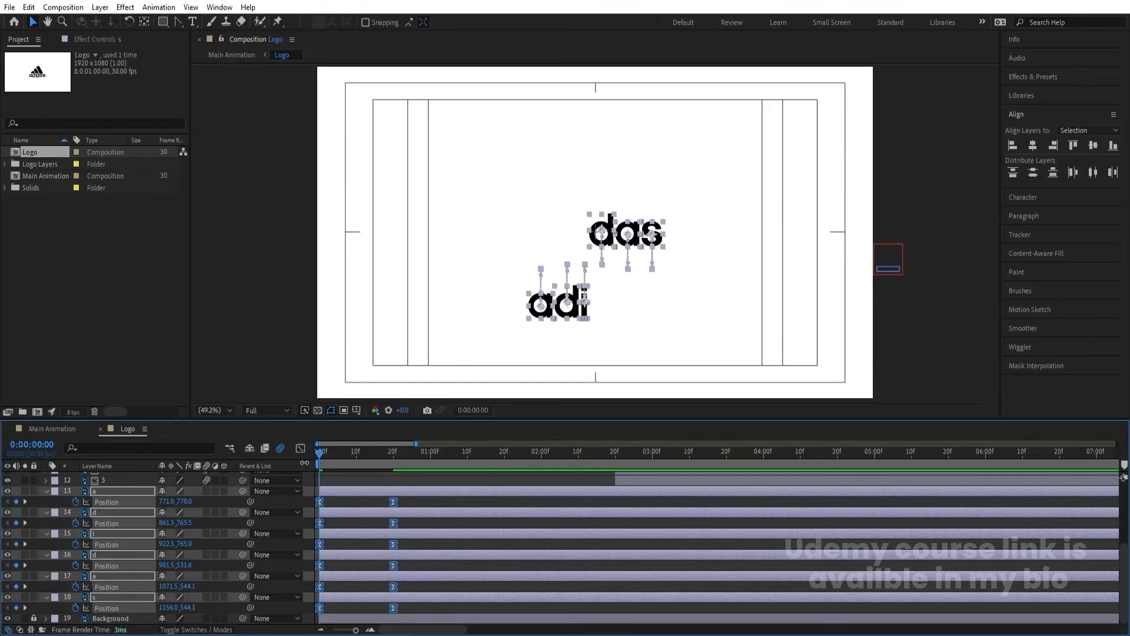
# Step: In the graph editor, pull the end keyframes' handles back toward the first frame so the letters start fast and settle slowly
pyautogui.click(301, 449)
pyautogui.moveTo(395, 535); pyautogui.dragTo(326, 591)
pyautogui.click(299, 448)
pyautogui.press('=')
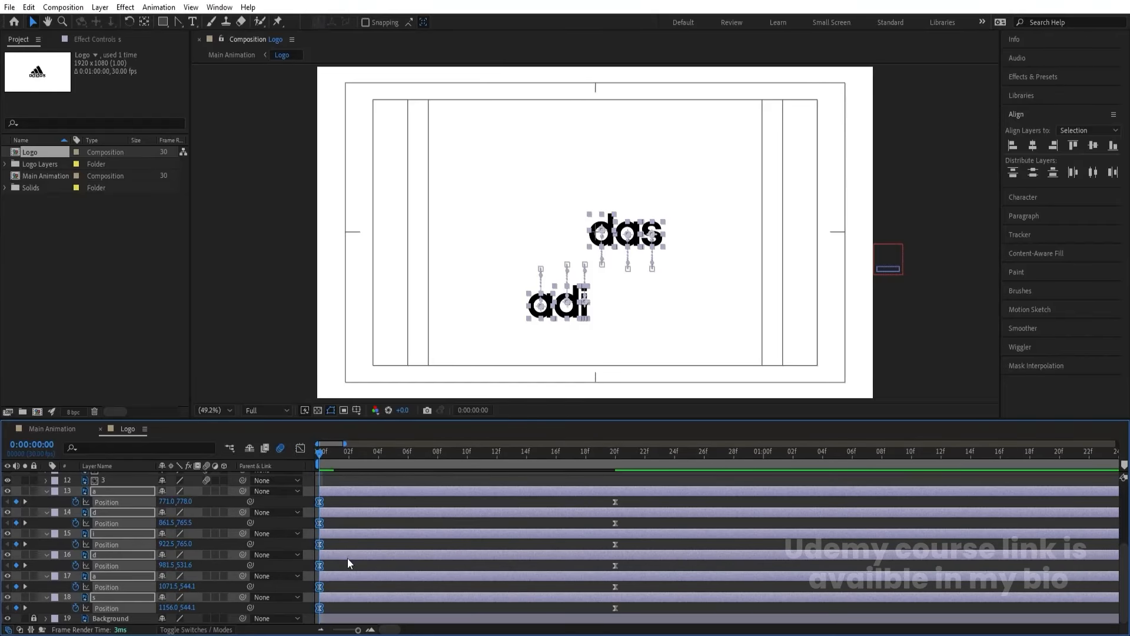
pyautogui.press('-')
pyautogui.click(341, 502)
# Step: Move the start of the "s" layer to 0:00:00:02 and the first "d" layer (14) to 0:00:00:04
pyautogui.press('space')
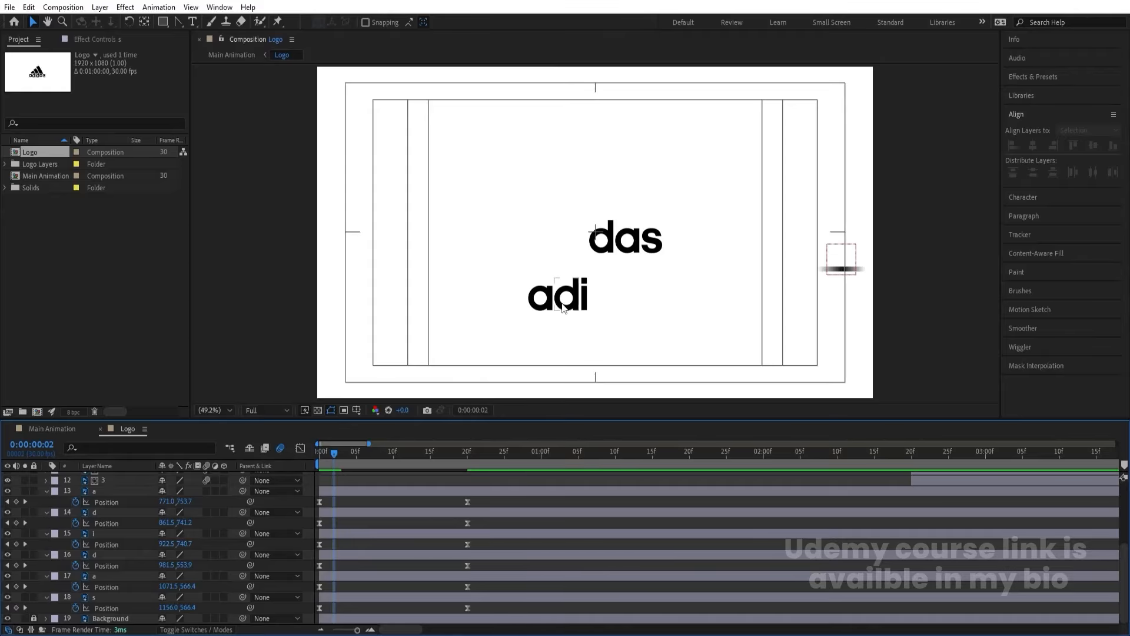
pyautogui.click(655, 253)
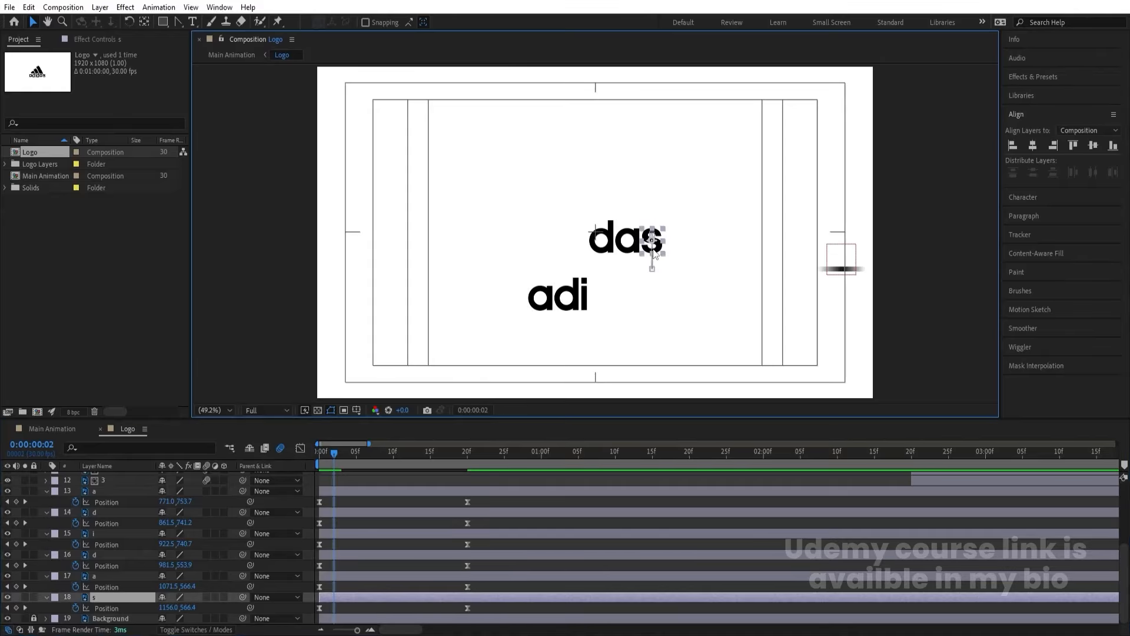
pyautogui.press('[')
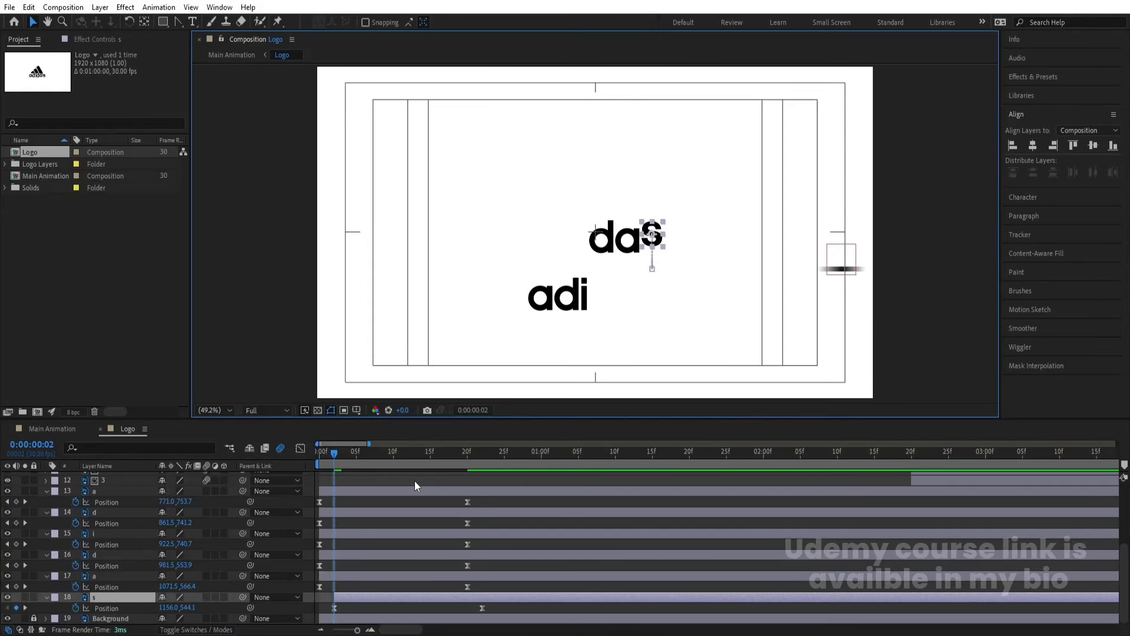
pyautogui.press('pagedown')
pyautogui.press('pagedown')
pyautogui.click(565, 287)
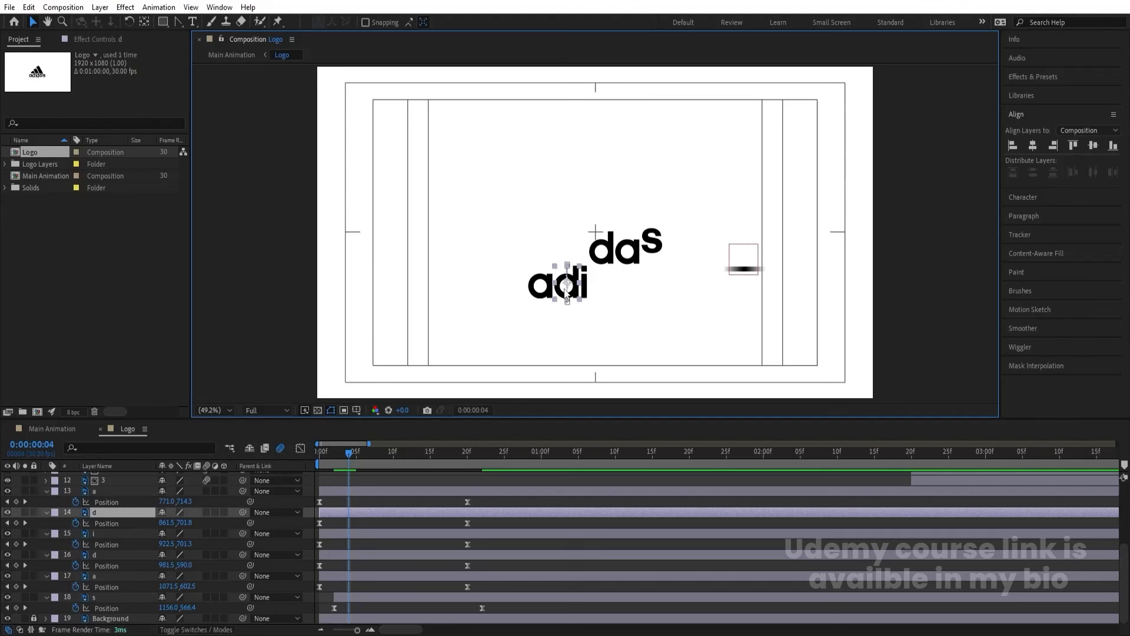
pyautogui.press('[')
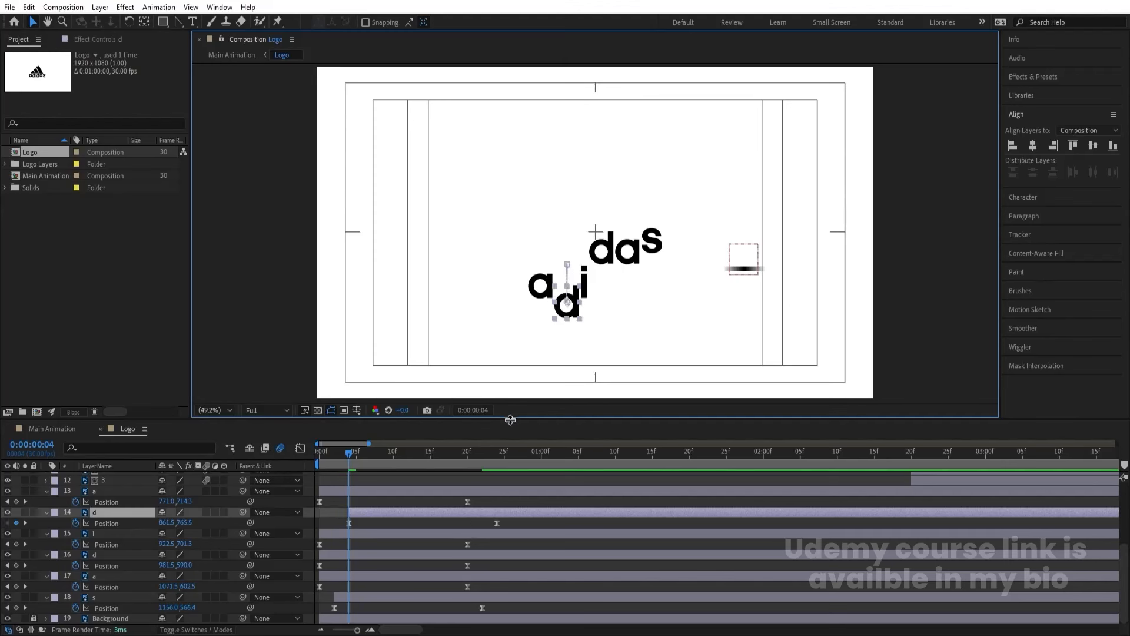
# Step: Move the start of the second "a" layer (17) to 0:00:00:06 and the "i" layer to 0:00:00:08
pyautogui.press('pagedown')
pyautogui.press('pagedown')
pyautogui.click(630, 261)
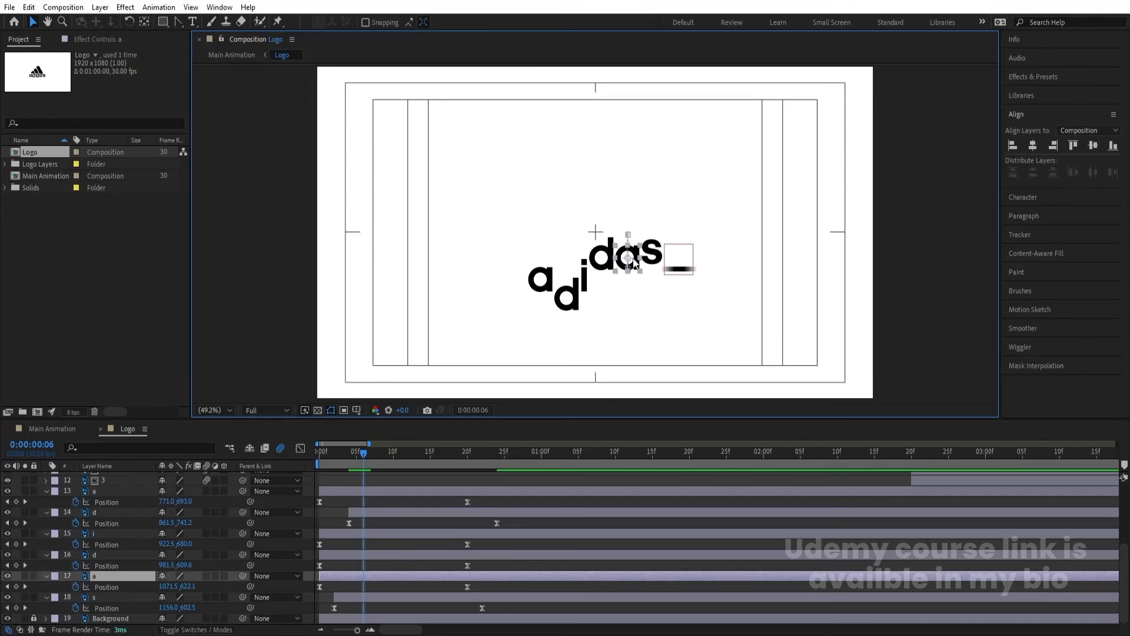
pyautogui.press('[')
pyautogui.press('pagedown')
pyautogui.press('pagedown')
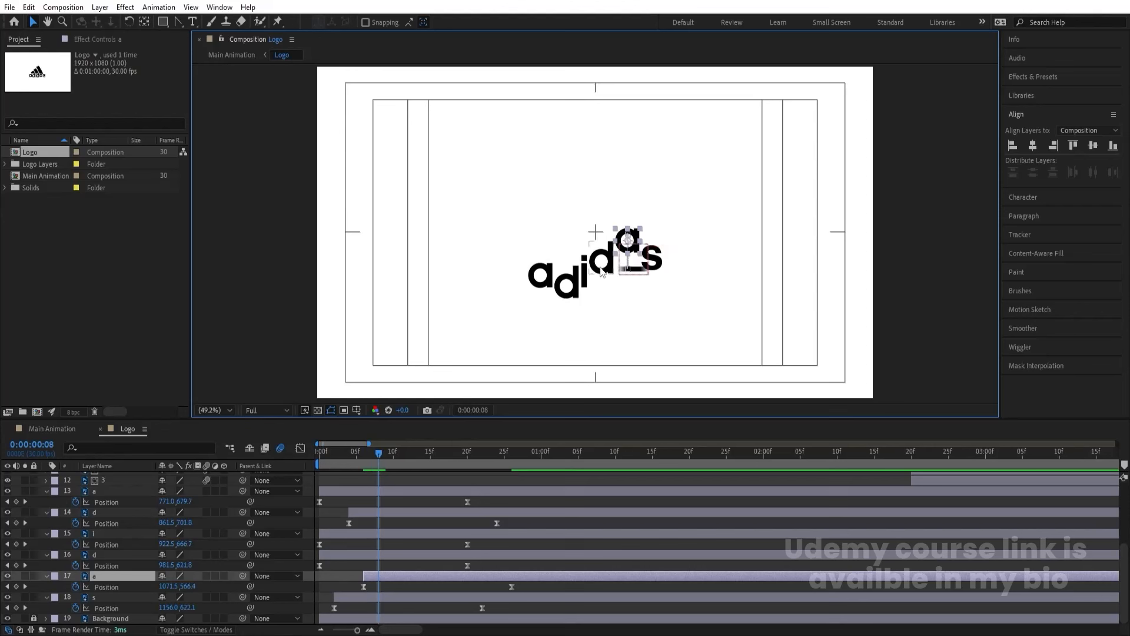
pyautogui.click(583, 282)
pyautogui.press('[')
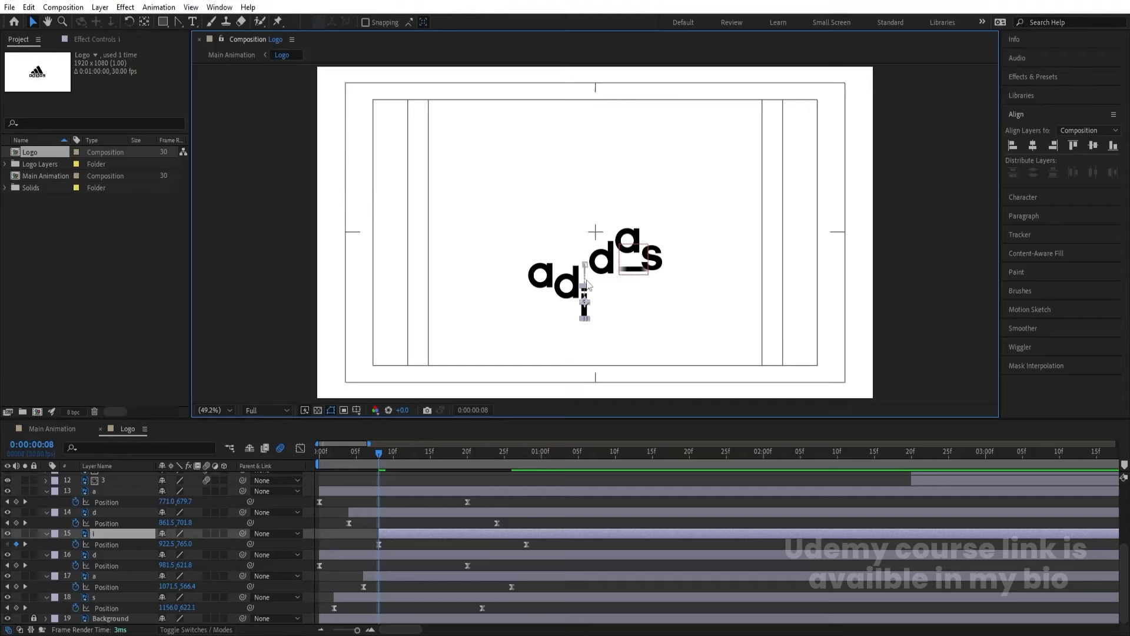
# Step: Move the start of the second "d" layer (16) to 0:00:00:10
pyautogui.press('pagedown')
pyautogui.press('pagedown')
pyautogui.click(608, 263)
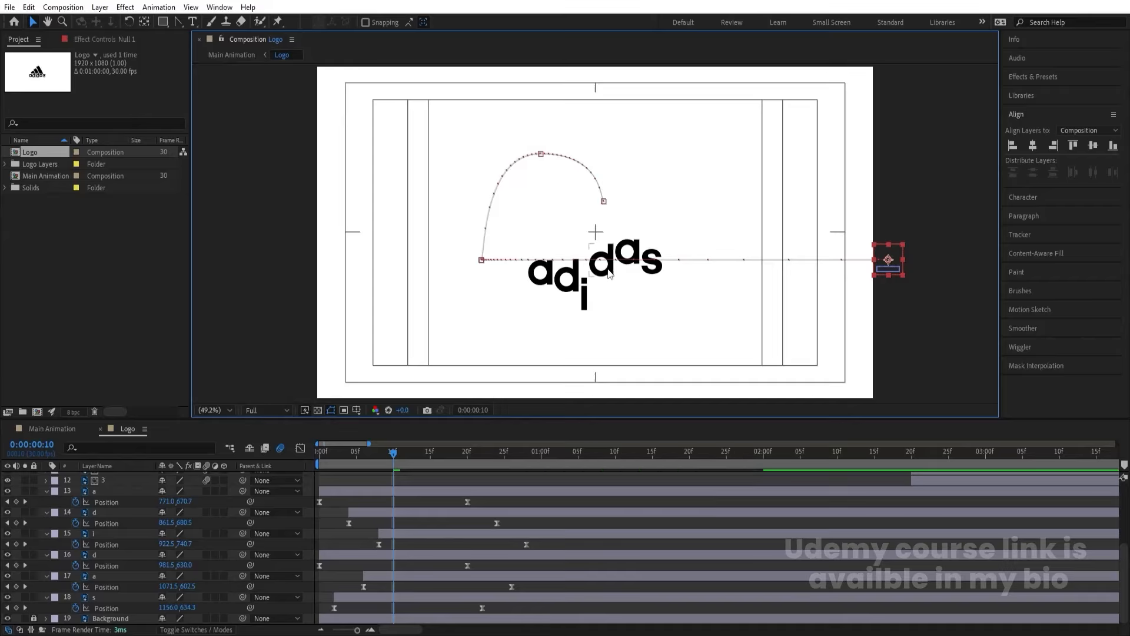
pyautogui.hotkey('ctrl', 'z')
pyautogui.click(425, 504)
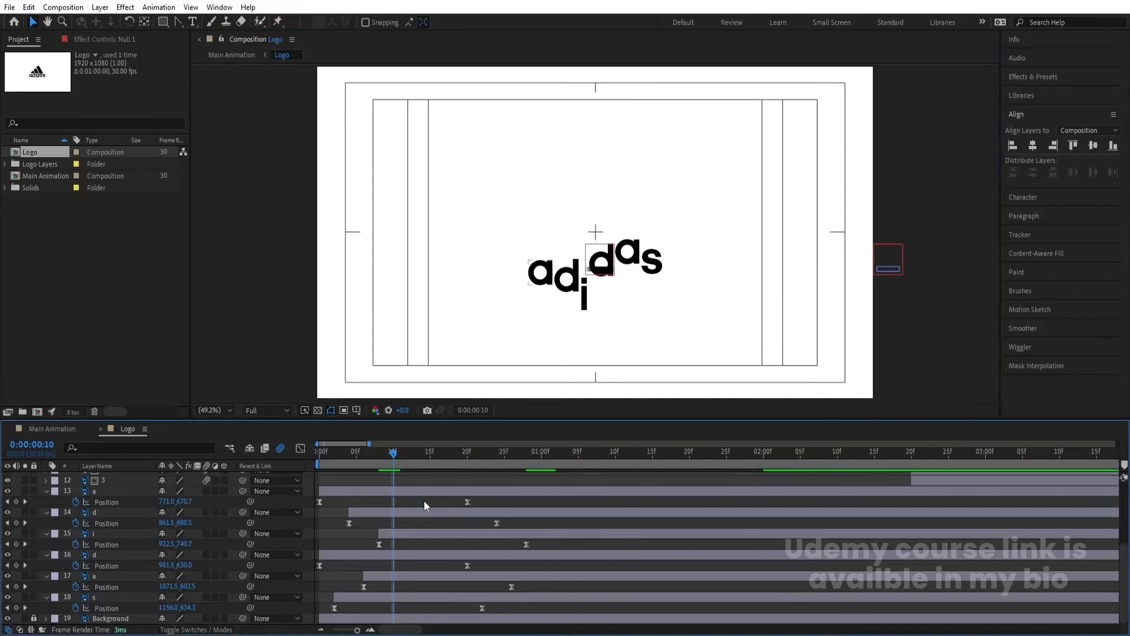
pyautogui.click(604, 279)
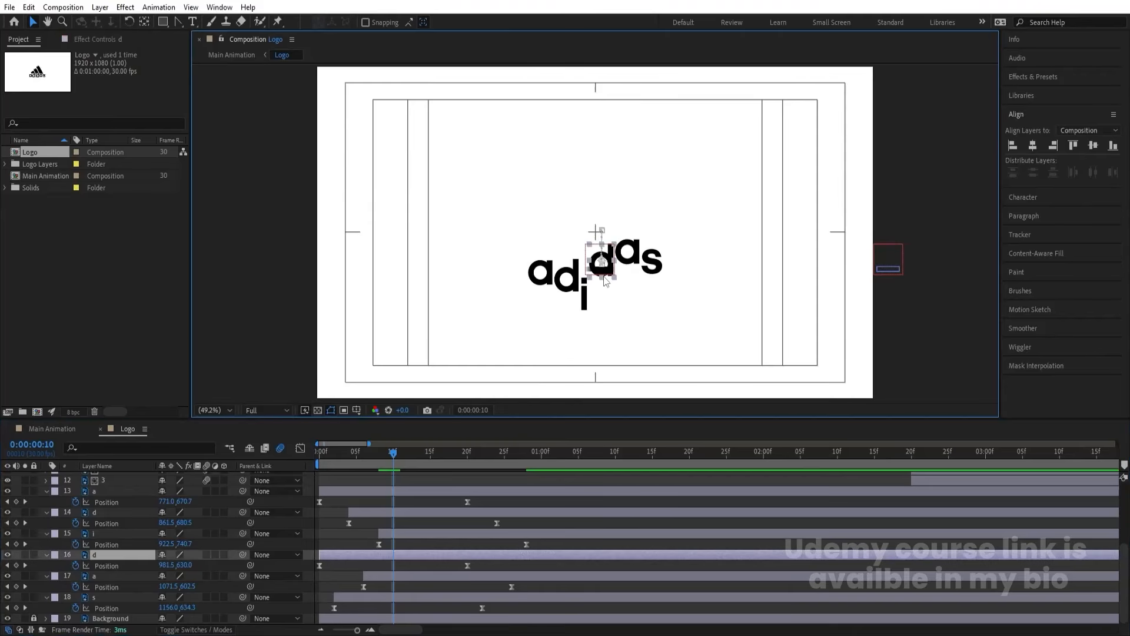
pyautogui.press('[')
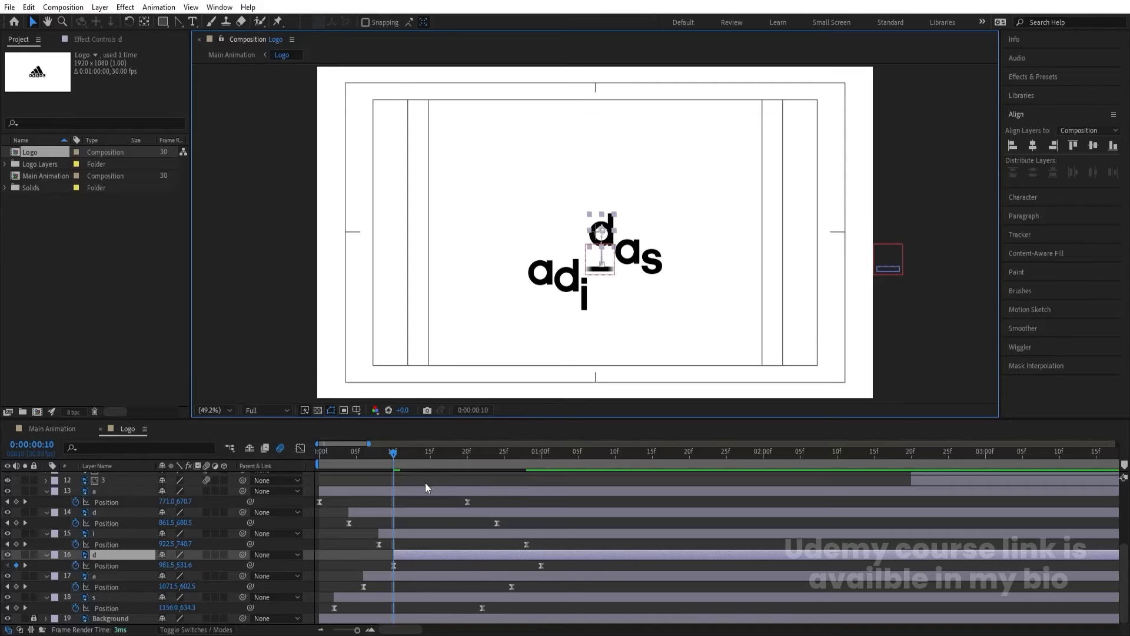
# Step: Shift all six staggered letter layers together so the first "a" starts at about 0:00:01:06, and preview the timing
pyautogui.press('space')
pyautogui.click(406, 490)
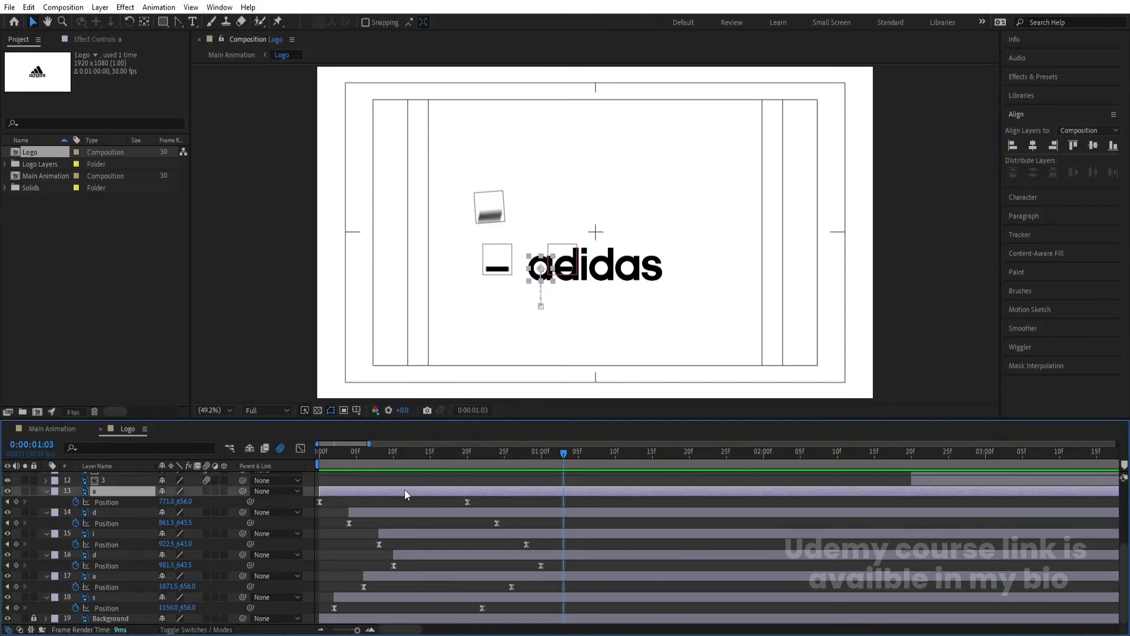
pyautogui.keyDown('shift'); pyautogui.click(352, 596); pyautogui.keyUp('shift')
pyautogui.moveTo(347, 495); pyautogui.dragTo(602, 493)
pyautogui.press('space')
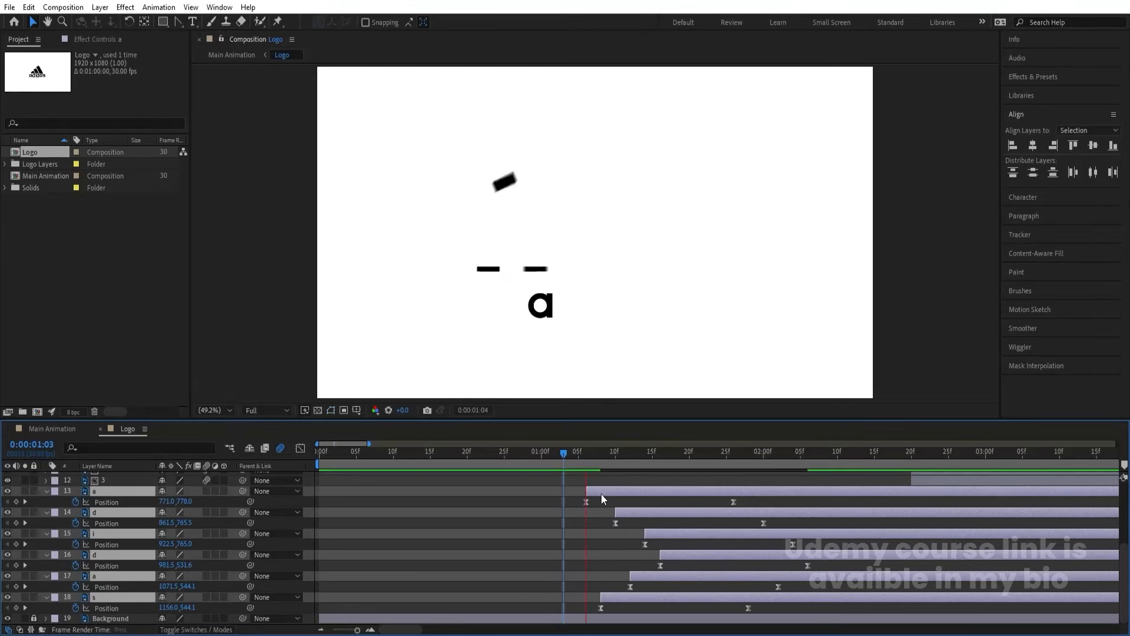
pyautogui.press('space')
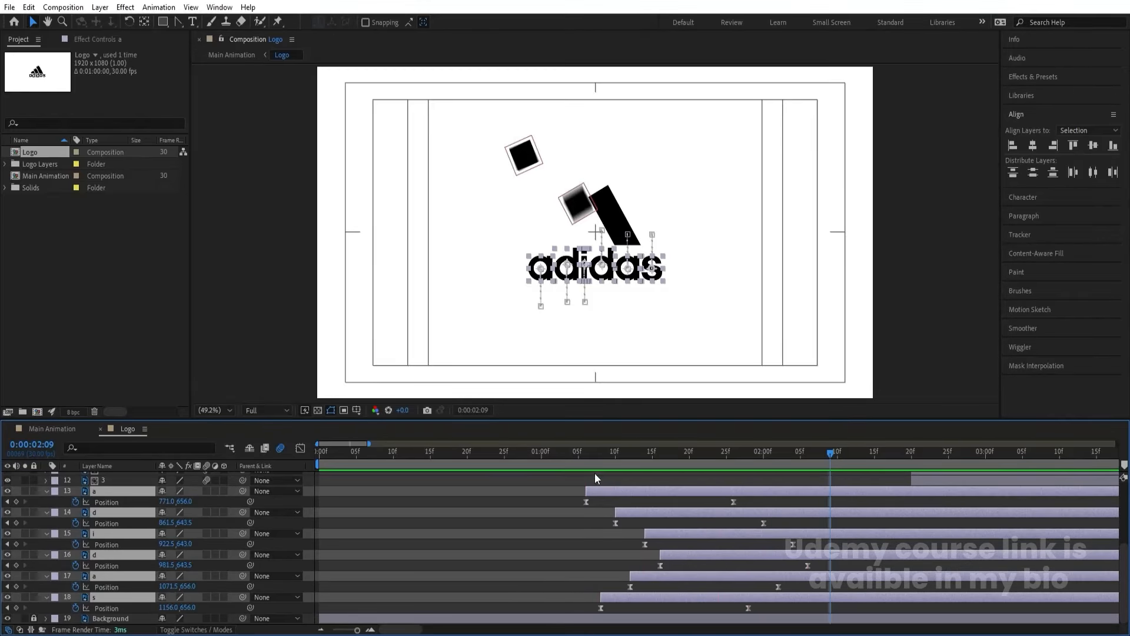
# Step: Pre-compose the six selected letter layers as "Text Animation", trim the new layer's start to 0:00:01:06, and preview it
pyautogui.click(586, 451)
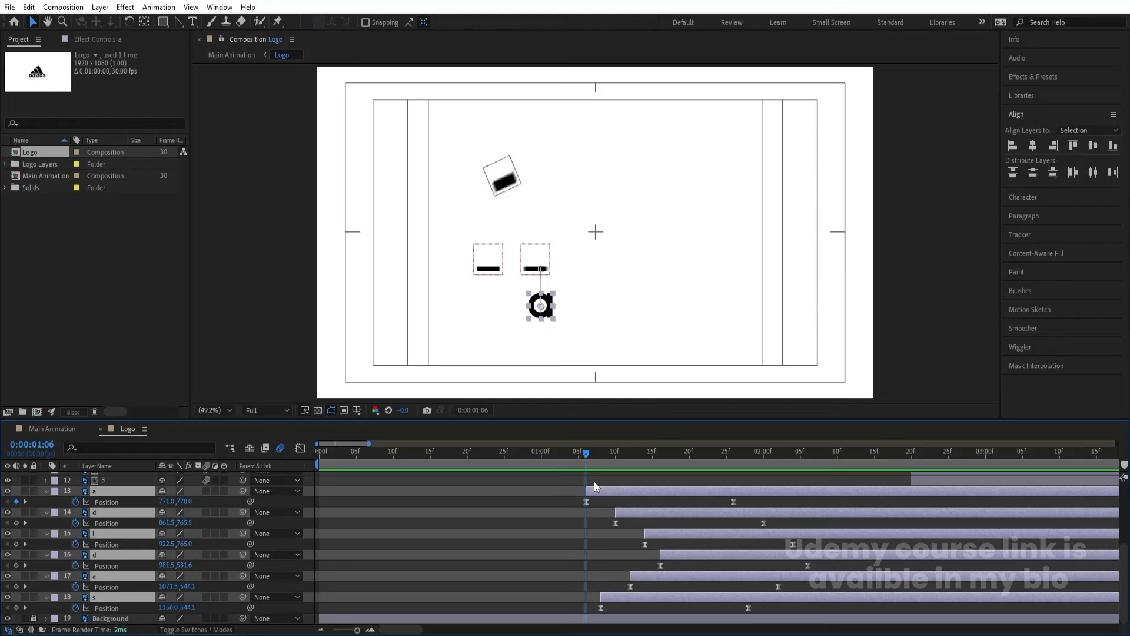
pyautogui.hotkey('ctrl', 'shift', 'c')
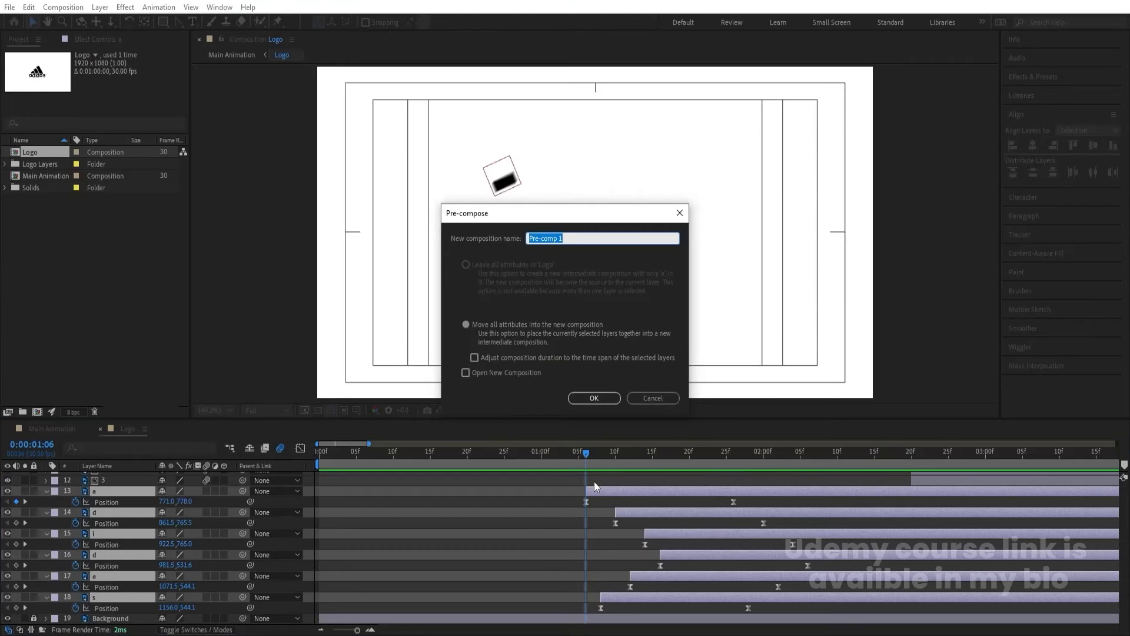
pyautogui.write('Animation')
pyautogui.press('Return')
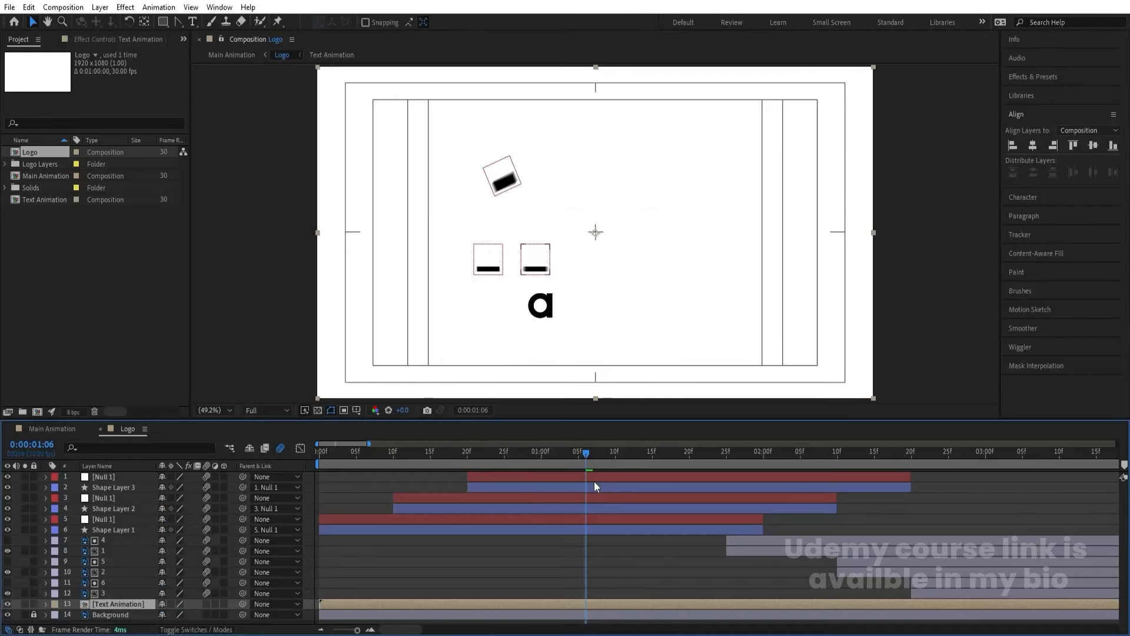
pyautogui.hotkey('alt', '[')
pyautogui.press('space')
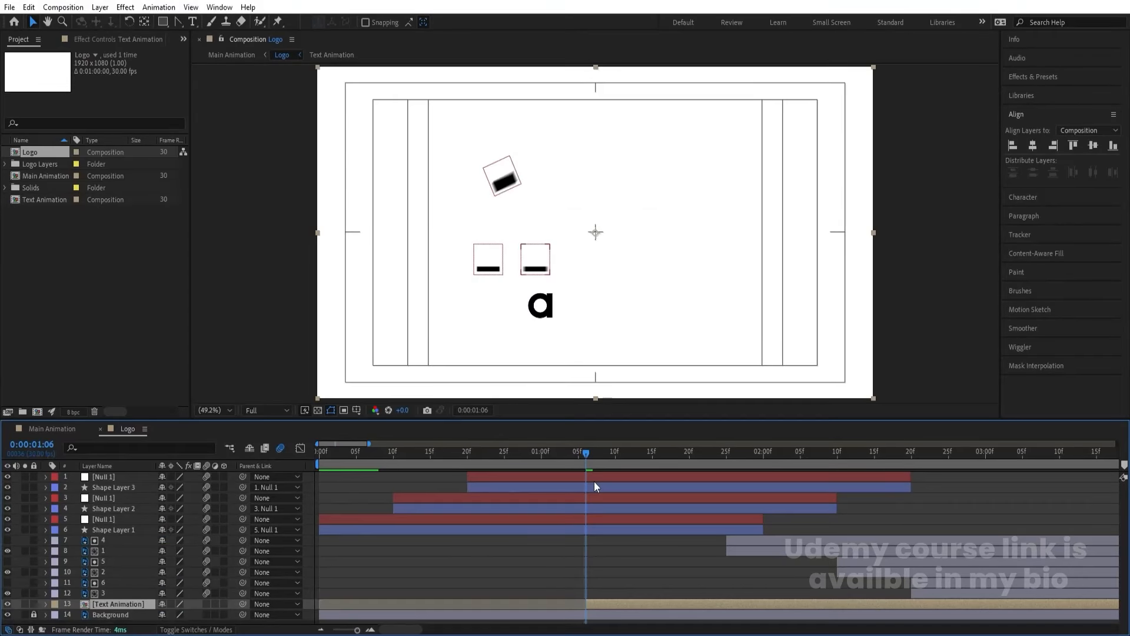
pyautogui.press('space')
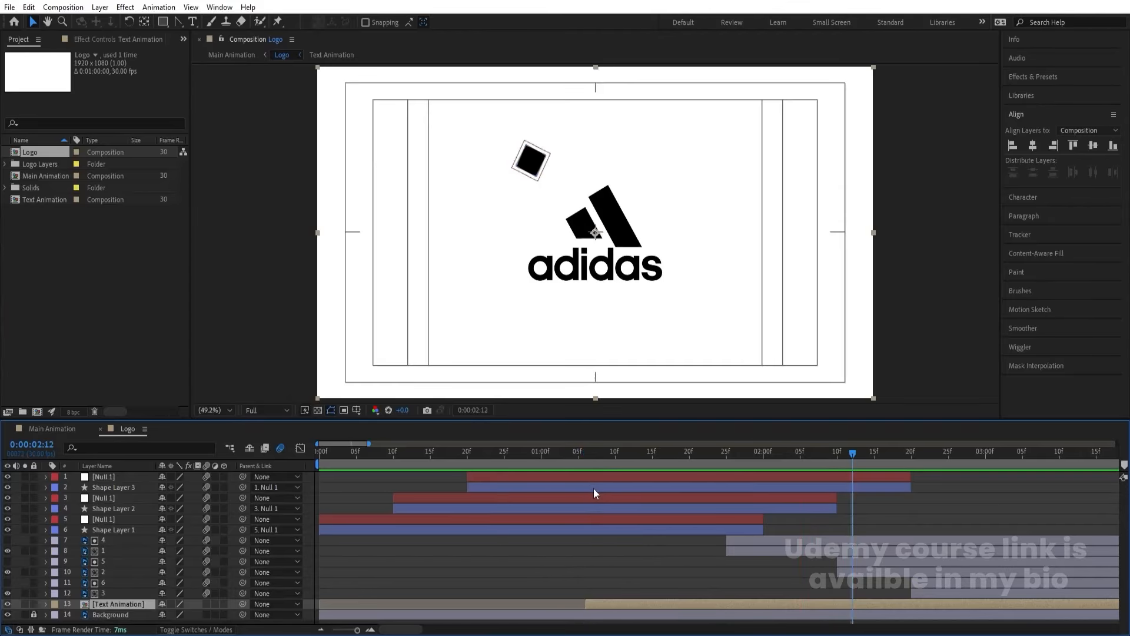
# Step: Draw a rectangular mask closely around the word adidas on the Text Animation layer and preview the letter reveal
pyautogui.click(164, 23)
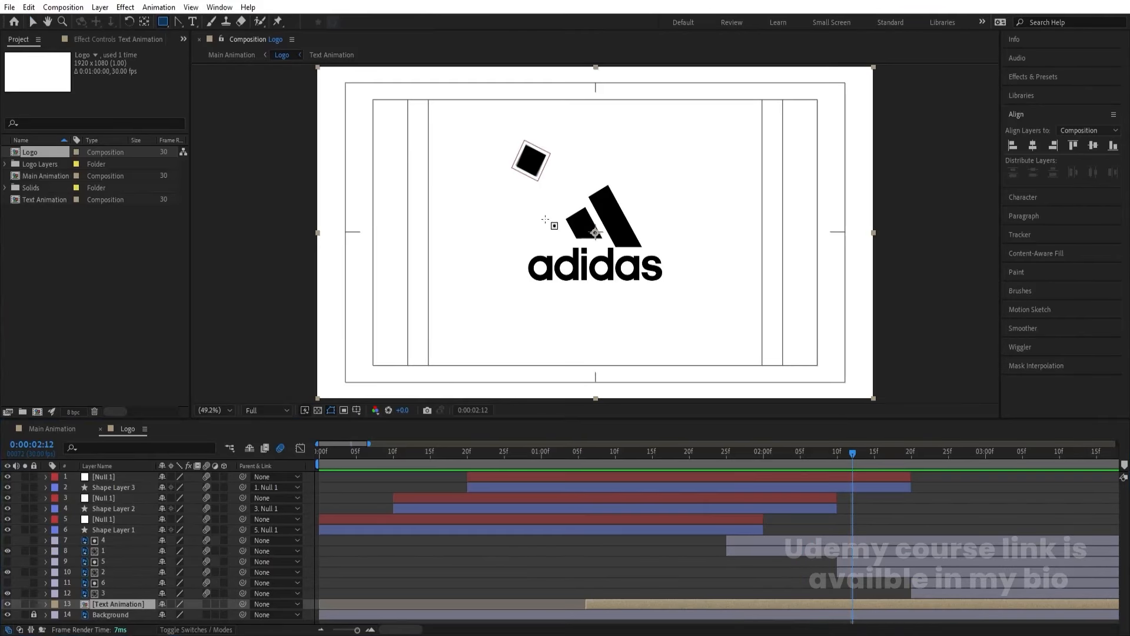
pyautogui.moveTo(667, 284); pyautogui.dragTo(514, 247)
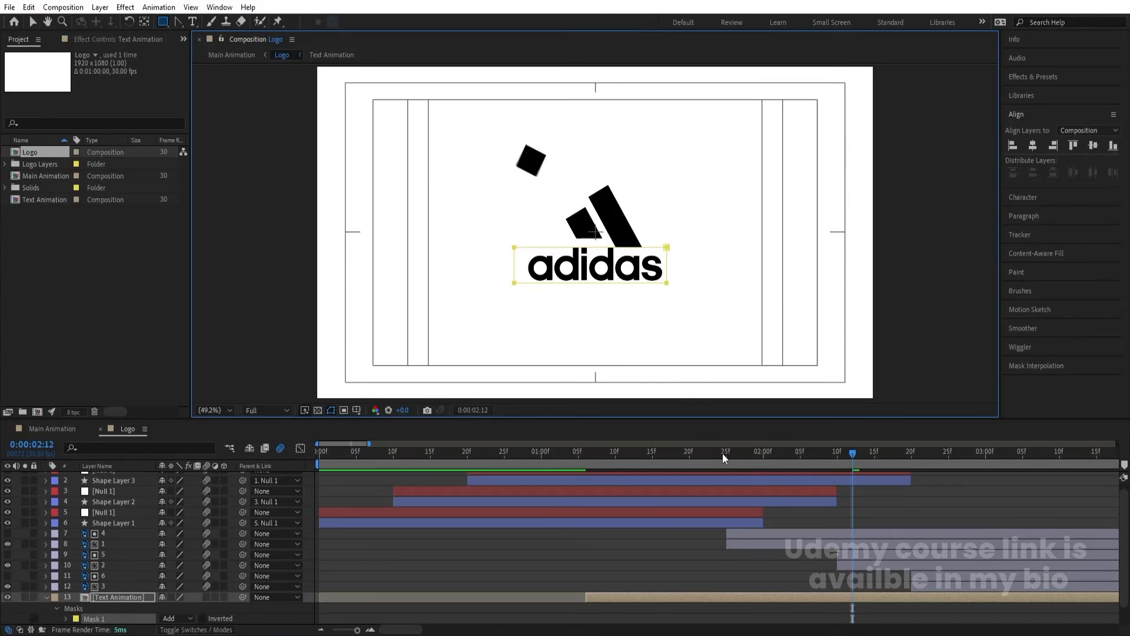
pyautogui.moveTo(722, 453); pyautogui.dragTo(546, 453)
pyautogui.press('space')
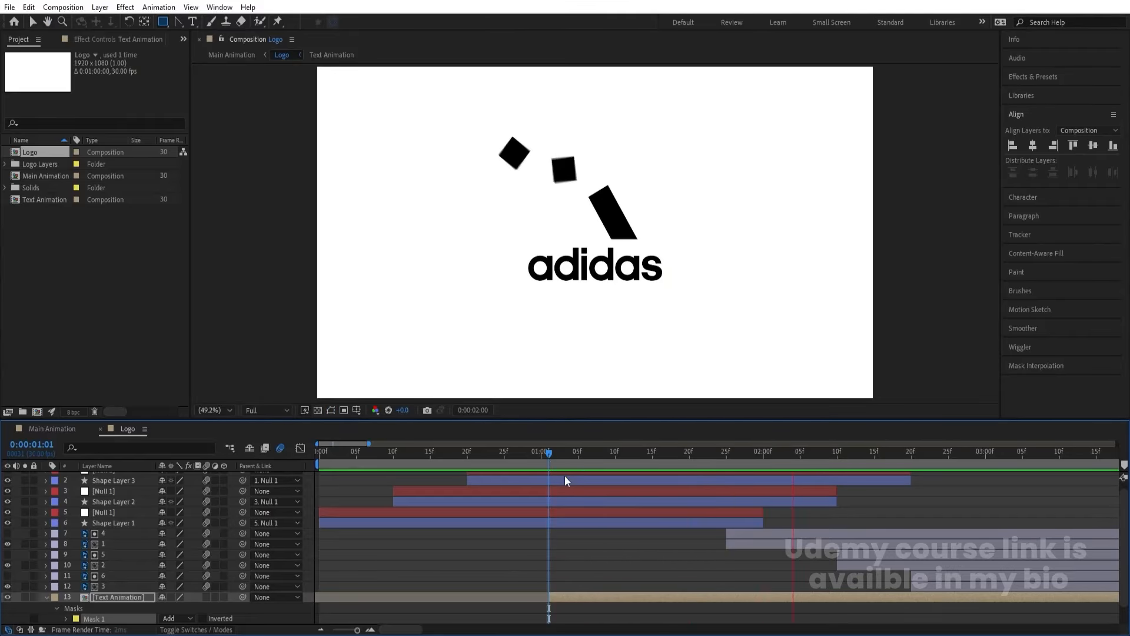
# Step: Move the start of the Text Animation layer to 0:00:02:00 and preview the timing
pyautogui.moveTo(725, 468); pyautogui.dragTo(764, 461)
pyautogui.press('[')
pyautogui.press('space')
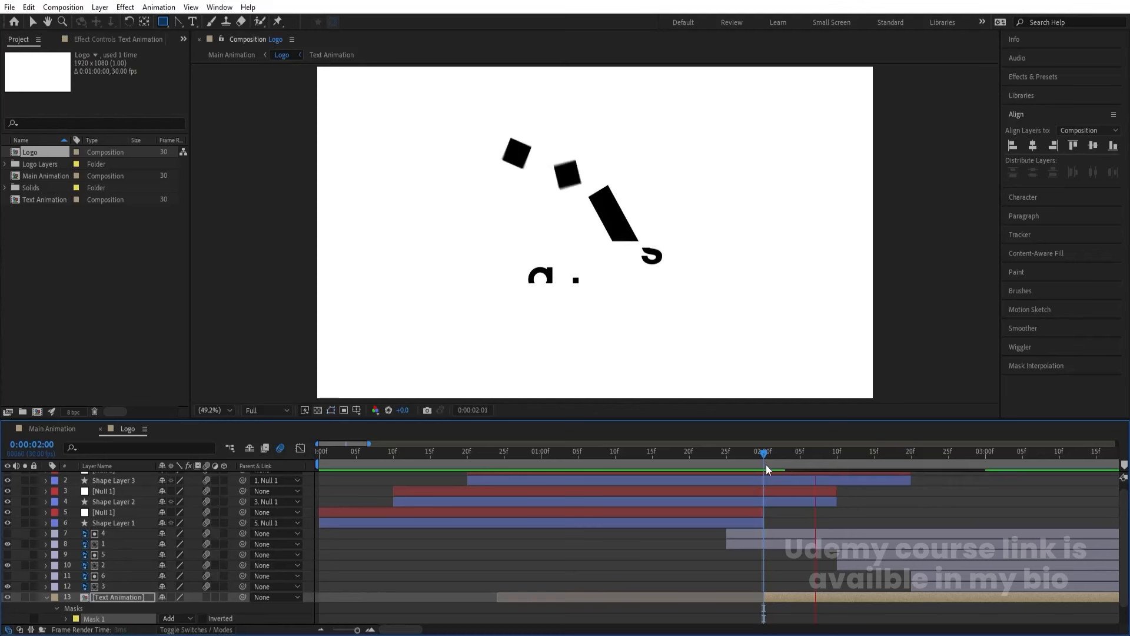
pyautogui.press('space')
# Step: Enable motion blur on all six letter layers inside the Text Animation composition and preview the result in the Logo composition
pyautogui.doubleClick(778, 594)
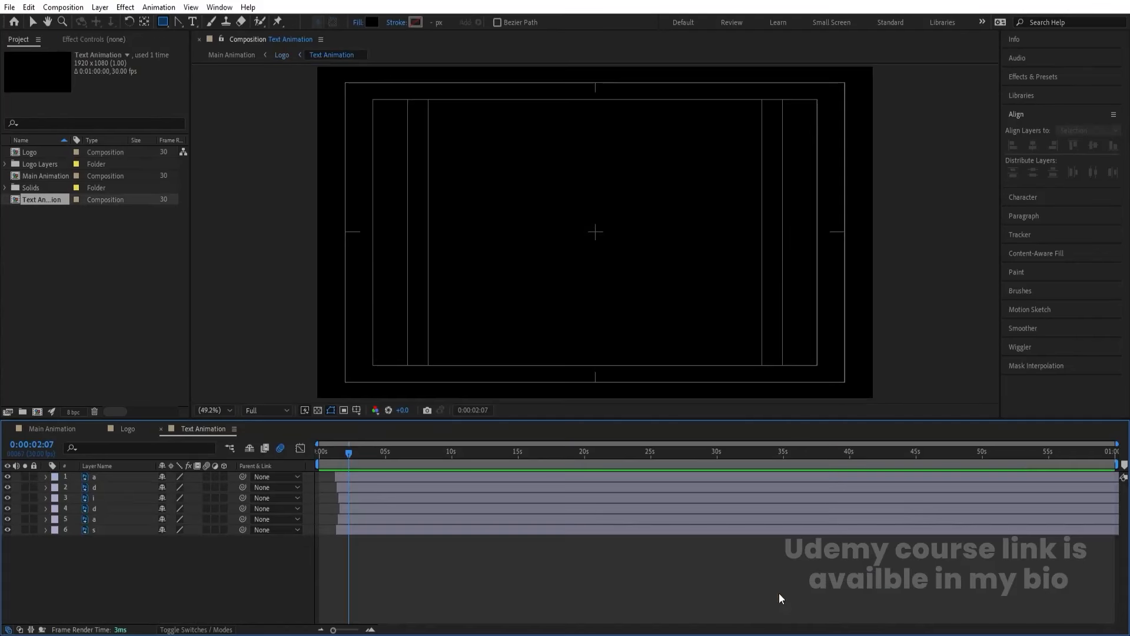
pyautogui.hotkey('ctrl', 'a')
pyautogui.click(204, 477)
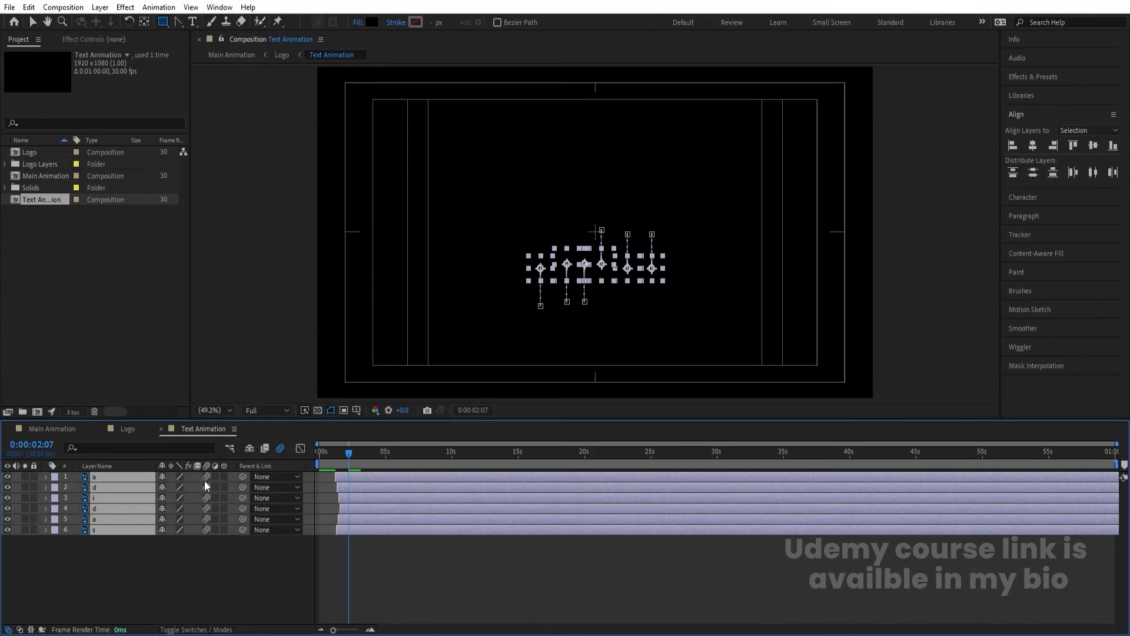
pyautogui.click(131, 429)
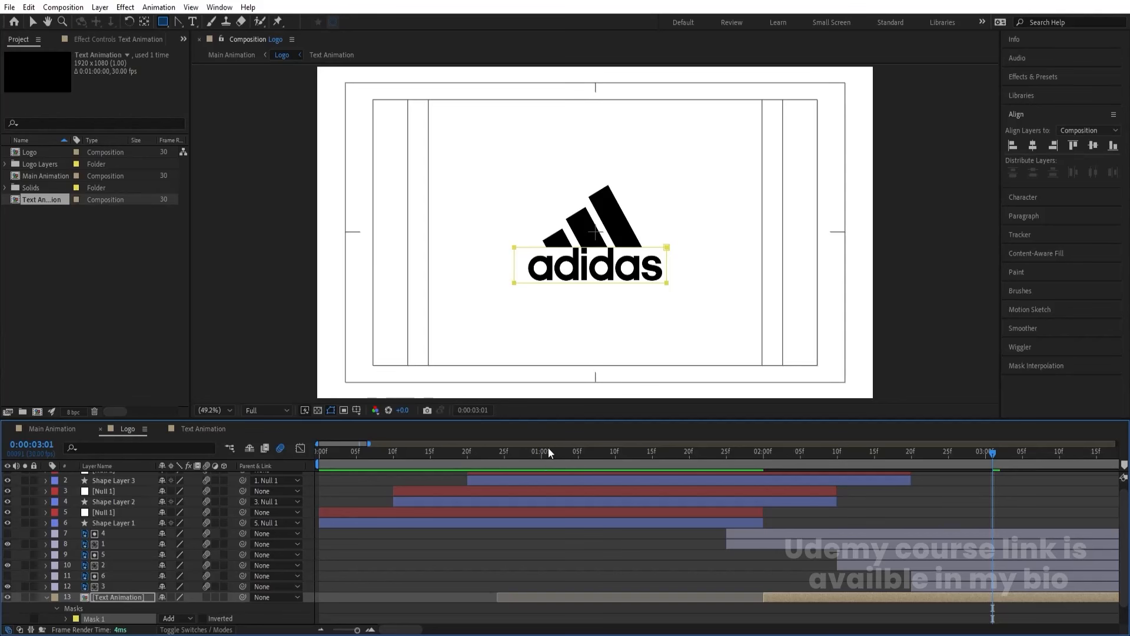
pyautogui.click(511, 452)
pyautogui.press('space')
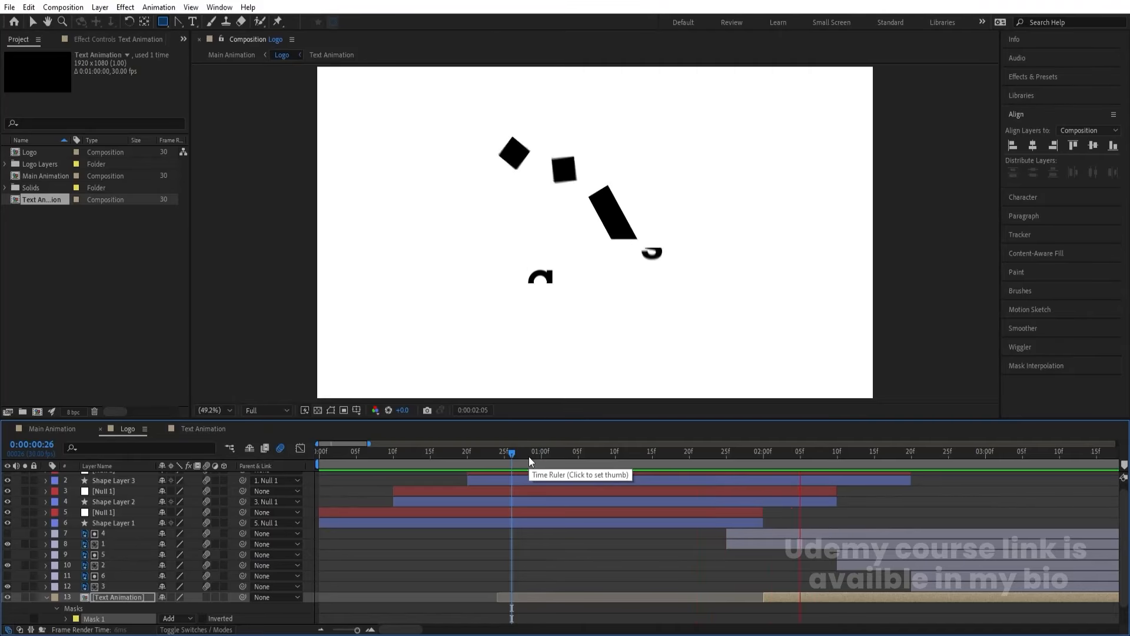
pyautogui.click(518, 547)
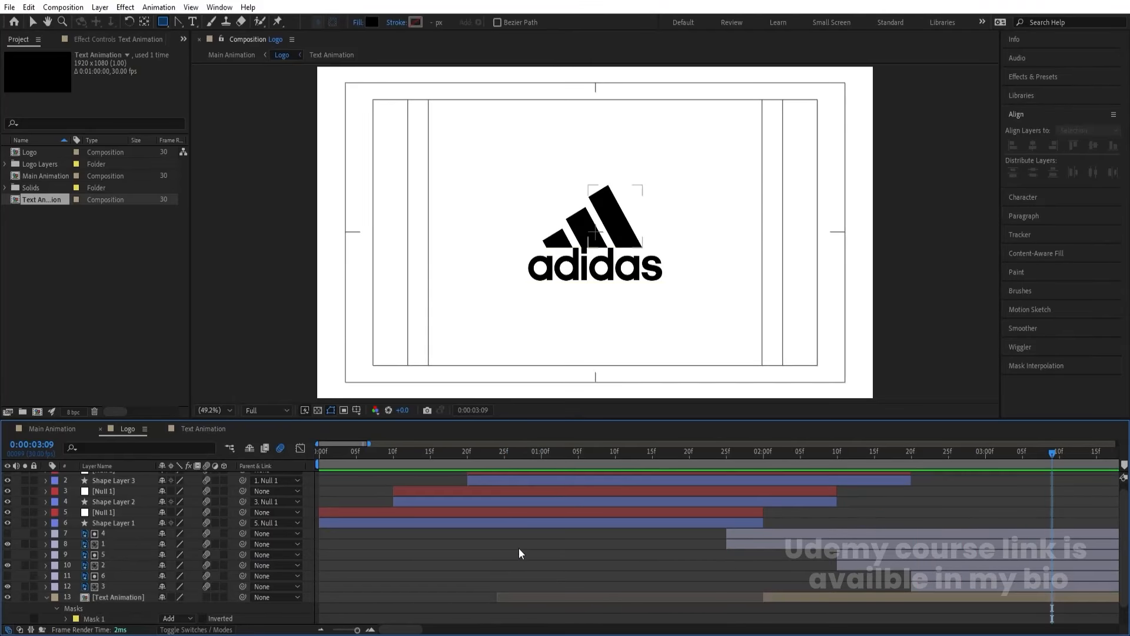
# Step: Collapse the open layer properties and preview the Logo composition from its first frame
pyautogui.press('u')
pyautogui.press('u')
pyautogui.press('Home')
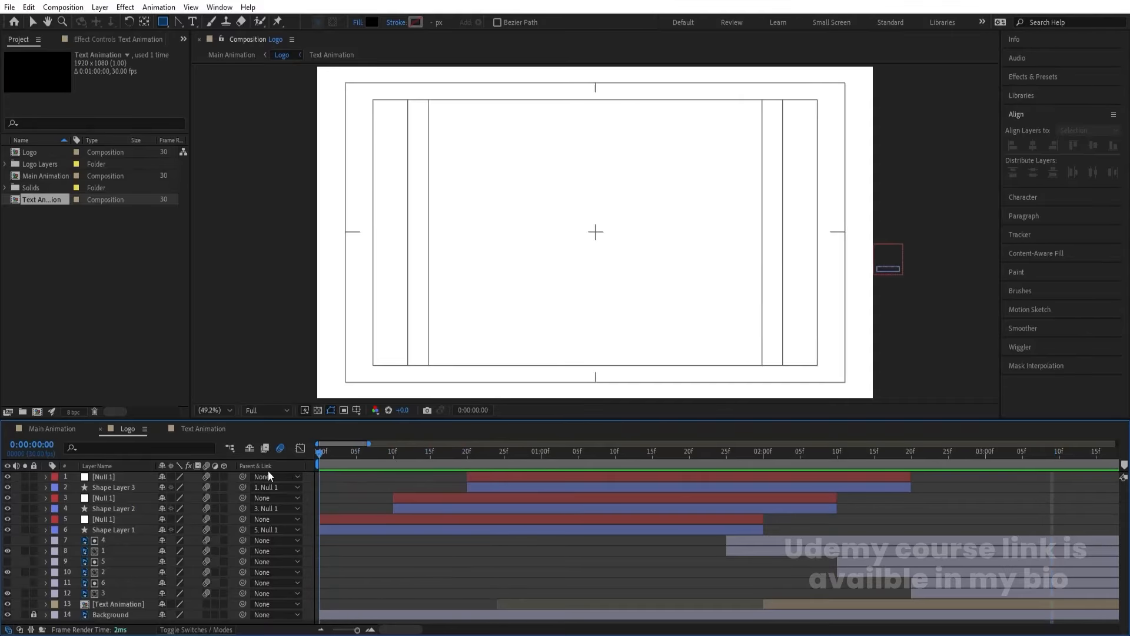
pyautogui.press('space')
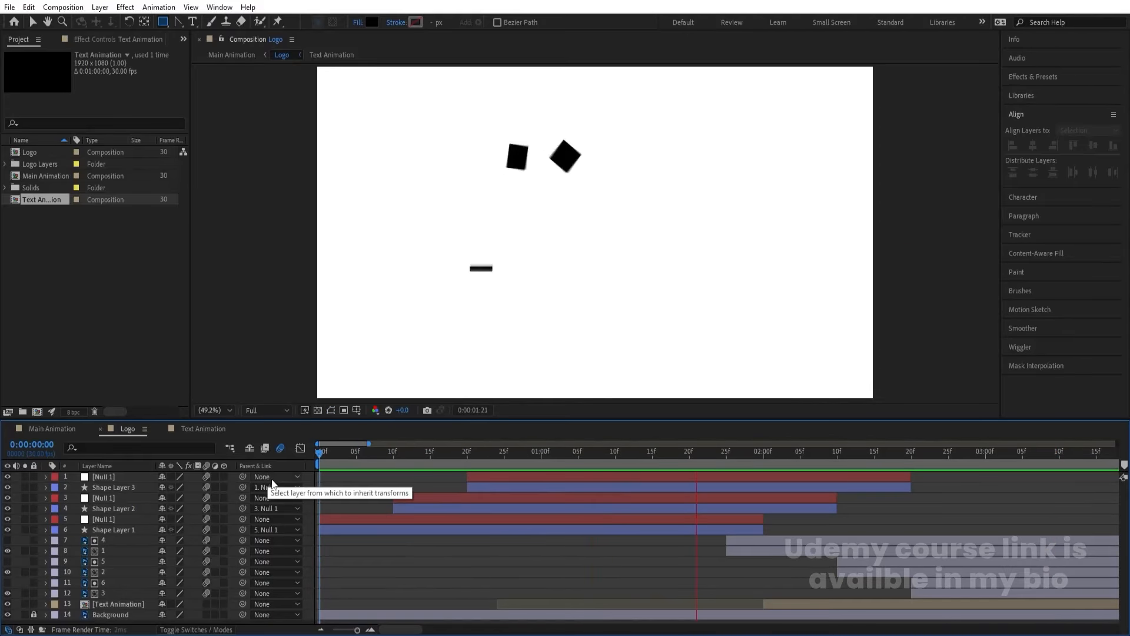
pyautogui.press('space')
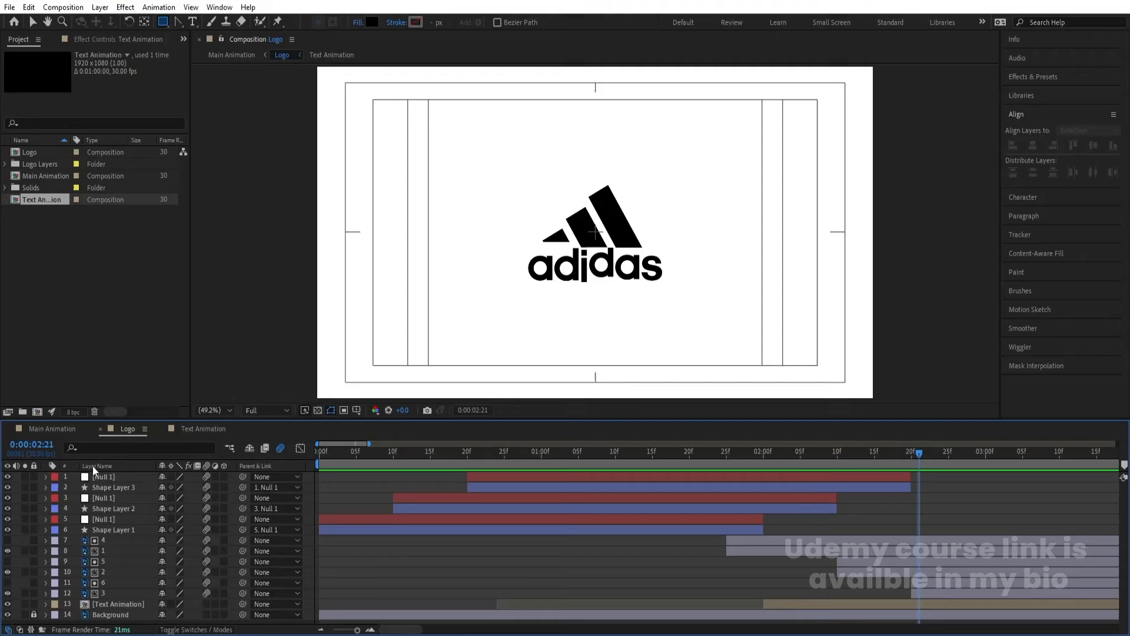
# Step: In the Main Animation composition, keyframe the Logo layer's scale at 120% at 0:00:00:00
pyautogui.click(61, 432)
pyautogui.press('s')
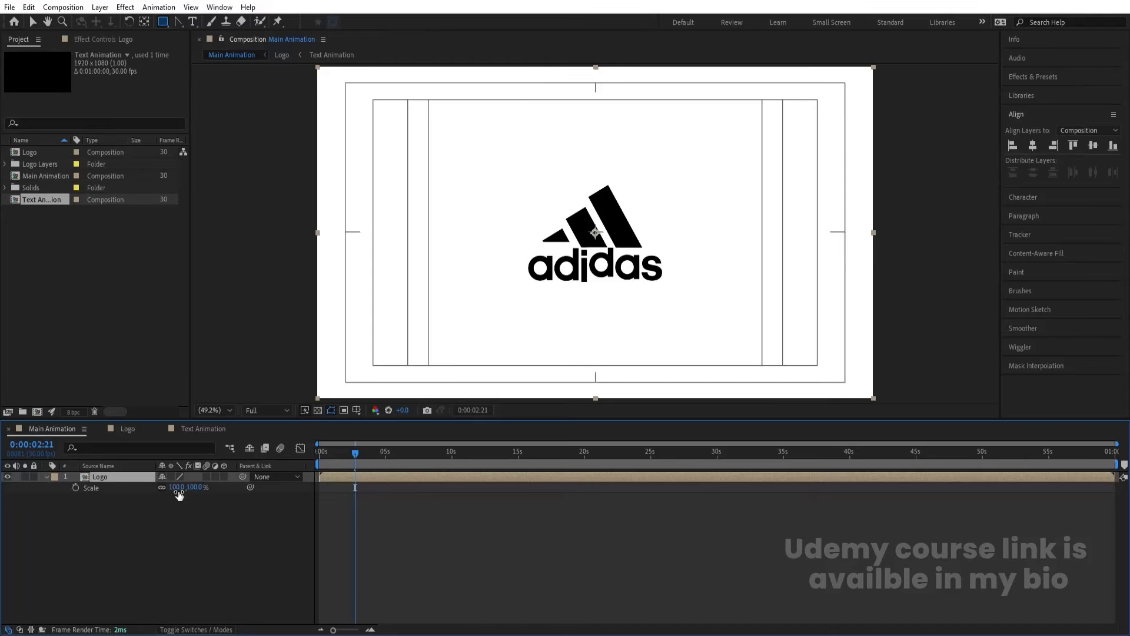
pyautogui.moveTo(330, 454); pyautogui.dragTo(312, 457)
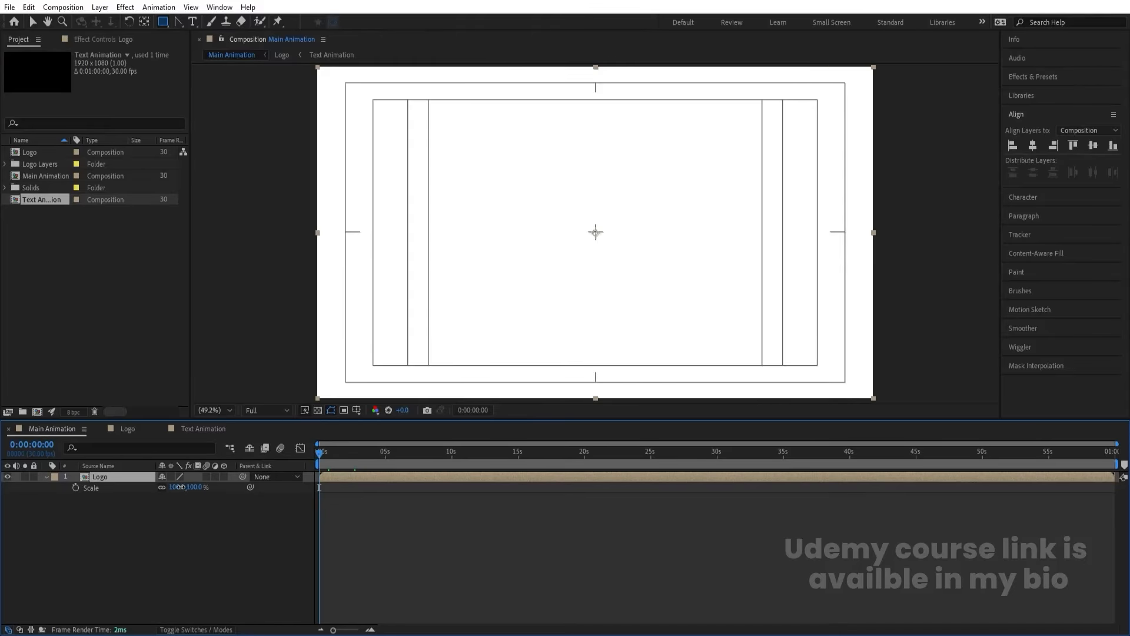
pyautogui.moveTo(179, 487); pyautogui.dragTo(191, 487)
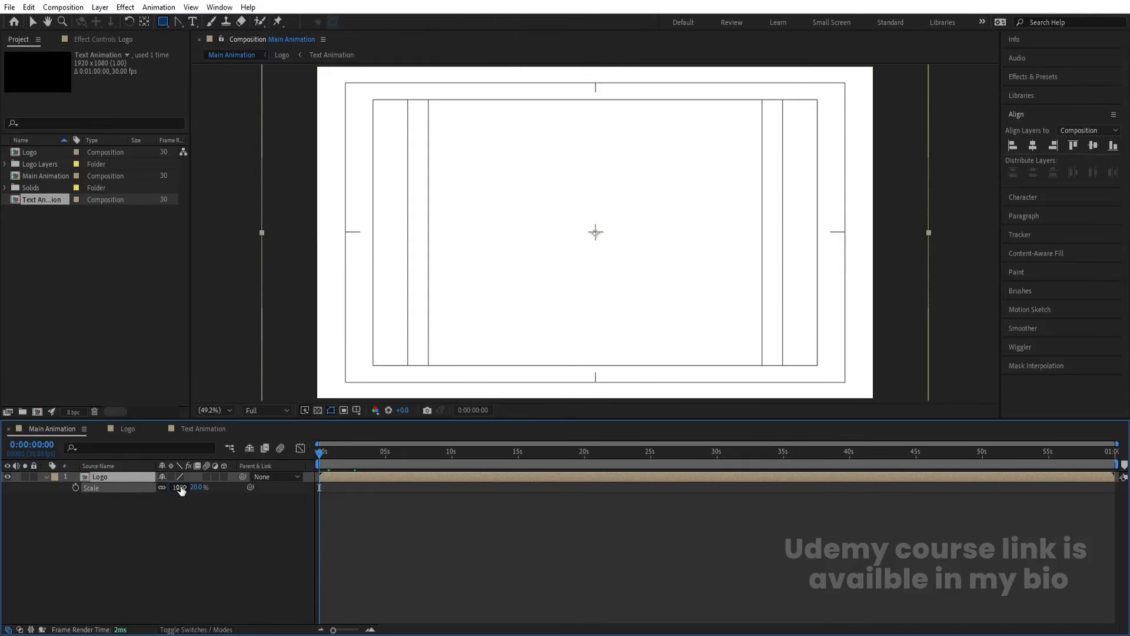
pyautogui.click(75, 487)
# Step: Add a 100% scale keyframe to the Logo layer at 0:00:03:19, end the work area there, and preview the zoom-out
pyautogui.press('space')
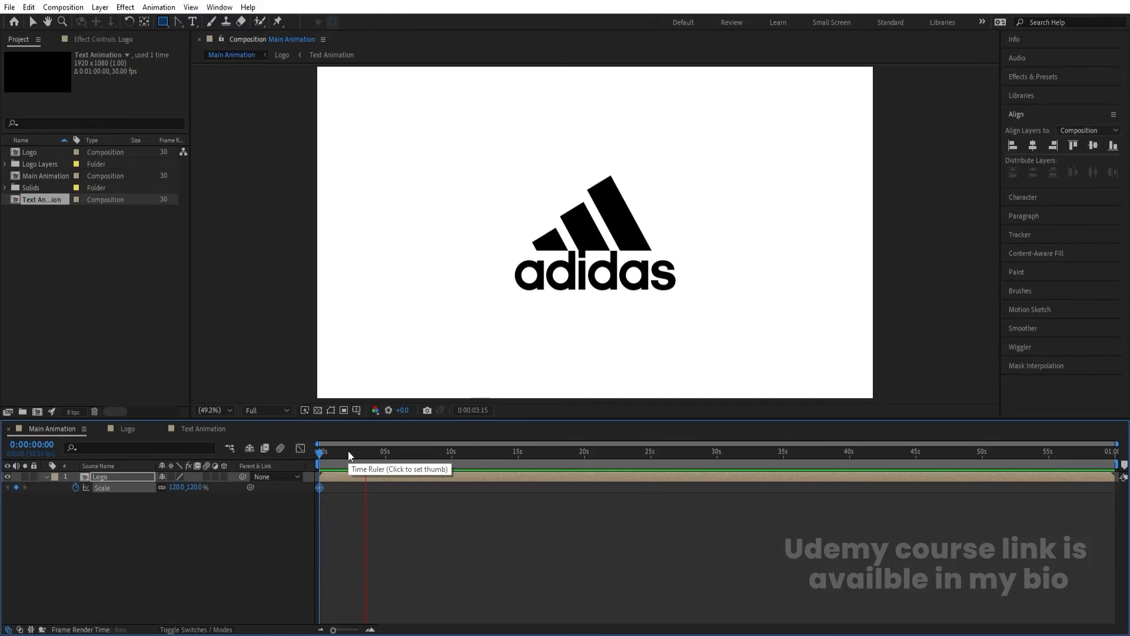
pyautogui.press('space')
pyautogui.click(180, 487)
pyautogui.write('10')
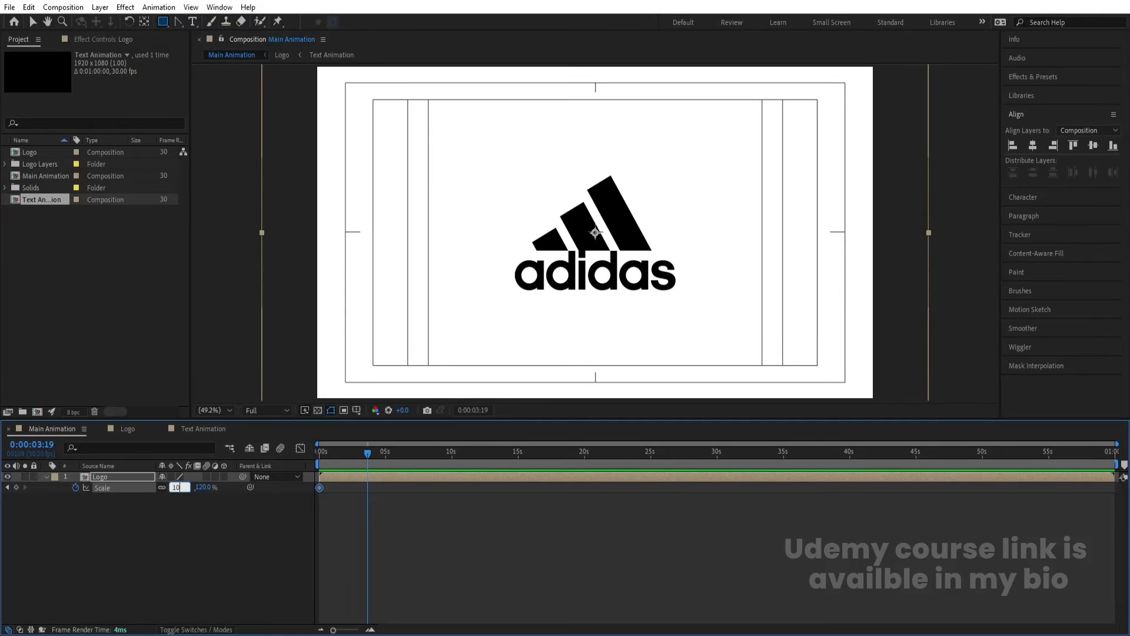
pyautogui.write('0')
pyautogui.press('Return')
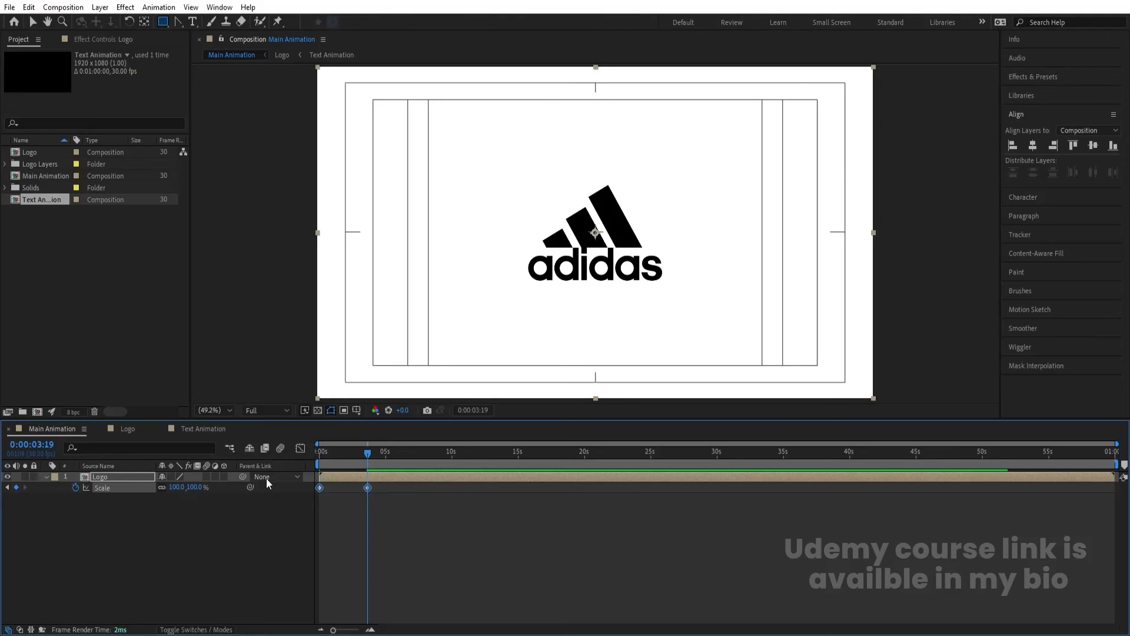
pyautogui.click(398, 522)
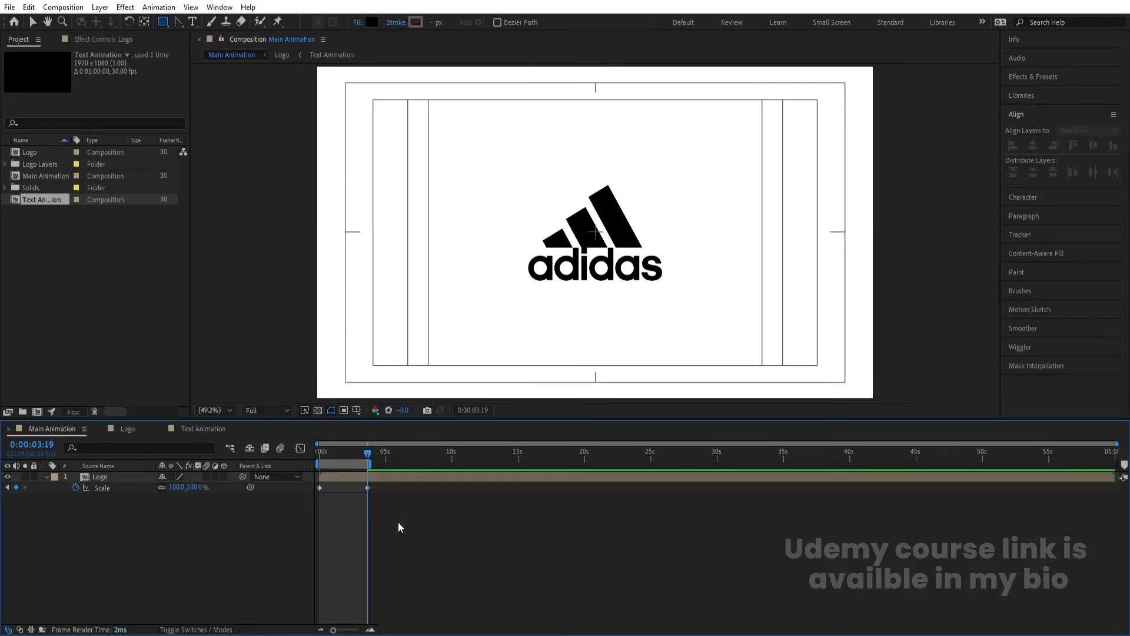
pyautogui.press('space')
pyautogui.press('=')
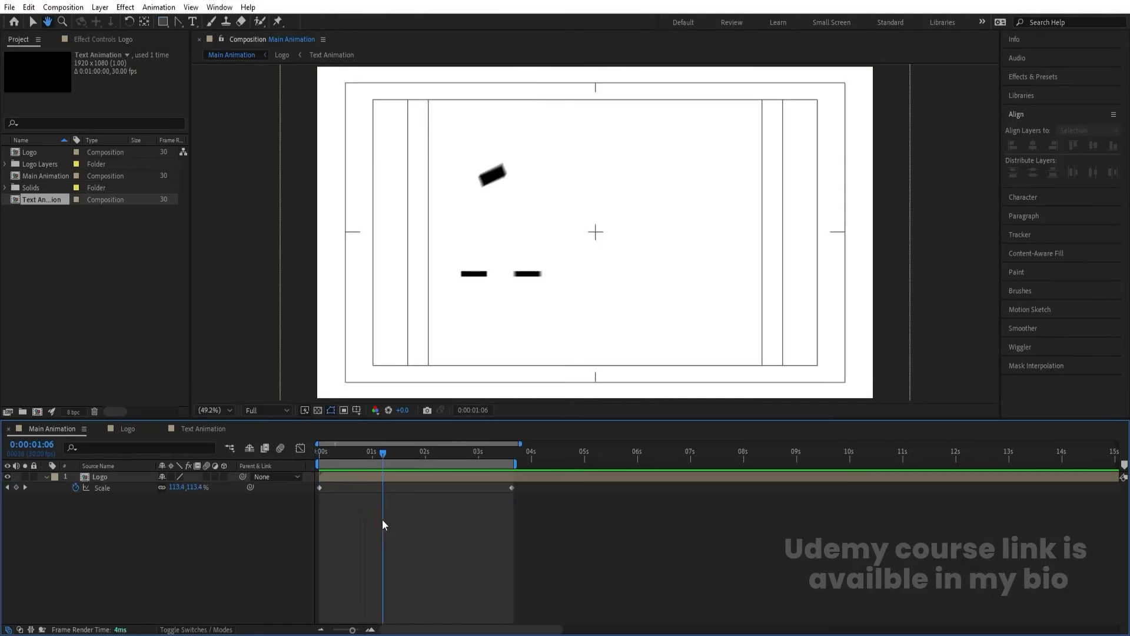
# Step: Create a white solid, place it beneath the Logo layer, and preview the composition
pyautogui.hotkey('ctrl', 'y')
pyautogui.press('Return')
pyautogui.moveTo(141, 498); pyautogui.dragTo(149, 517)
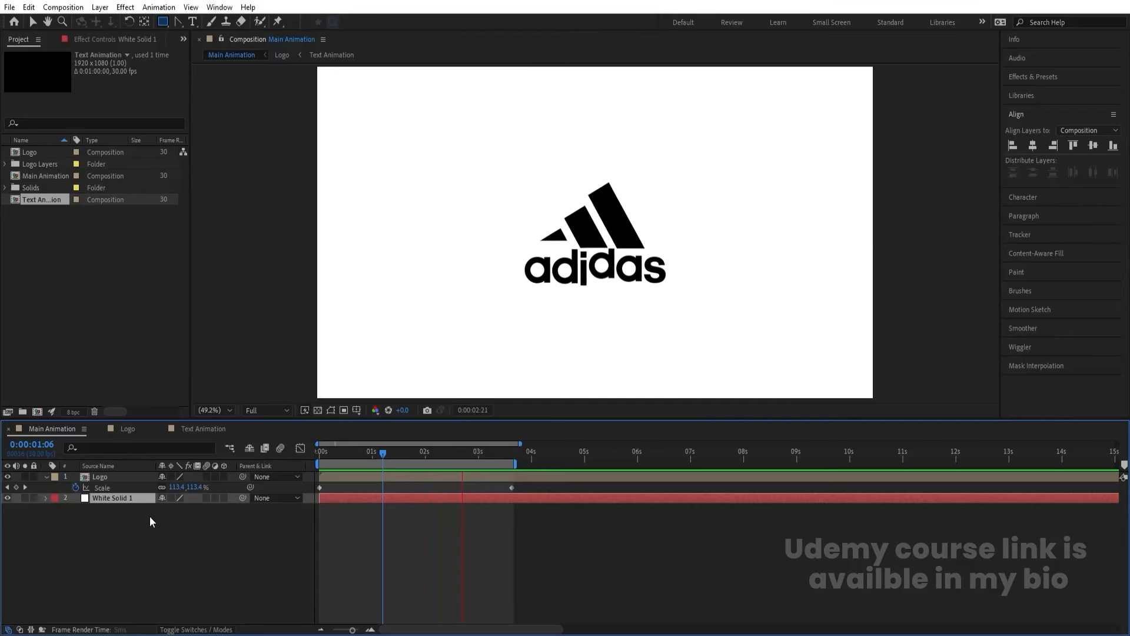
pyautogui.press('space')
# Step: Move the Logo layer's second scale keyframe to about 5.5 seconds and preview the slower zoom-out
pyautogui.moveTo(513, 488); pyautogui.dragTo(610, 492)
pyautogui.press('space')
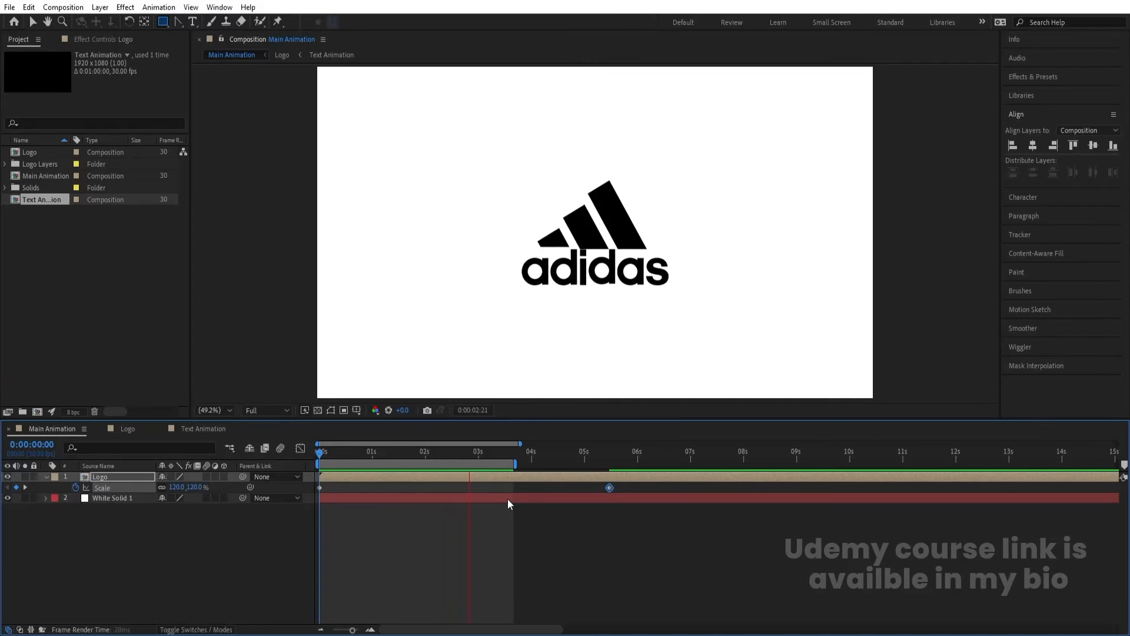
pyautogui.press('space')
# Step: Create an adjustment layer above the Logo layer and apply the Tint effect to it
pyautogui.rightClick(189, 534)
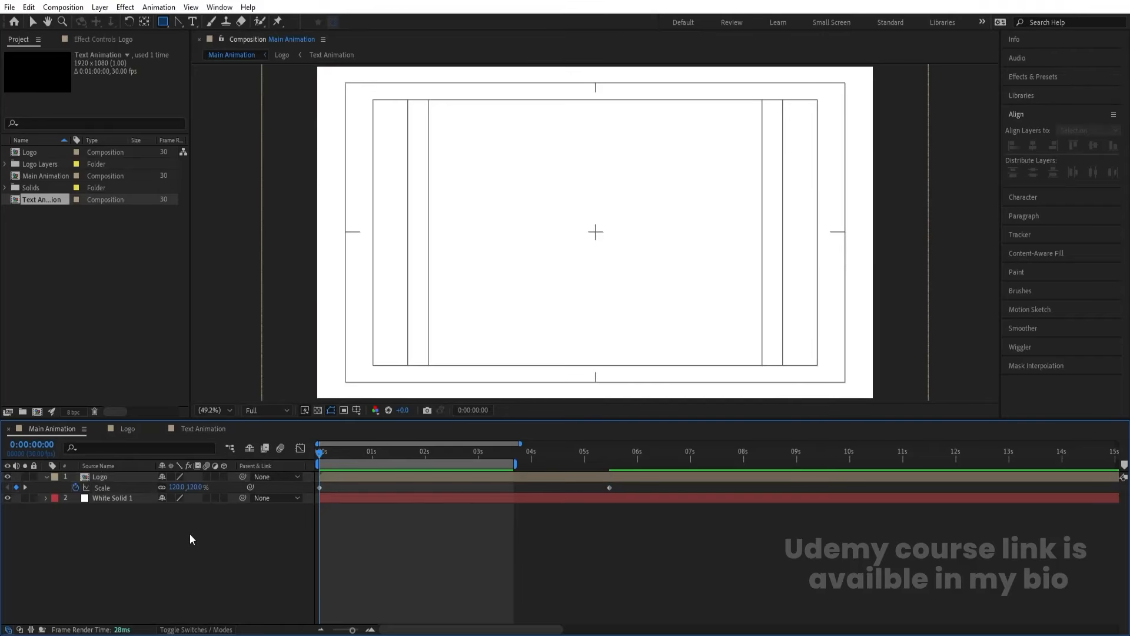
pyautogui.moveTo(203, 383)
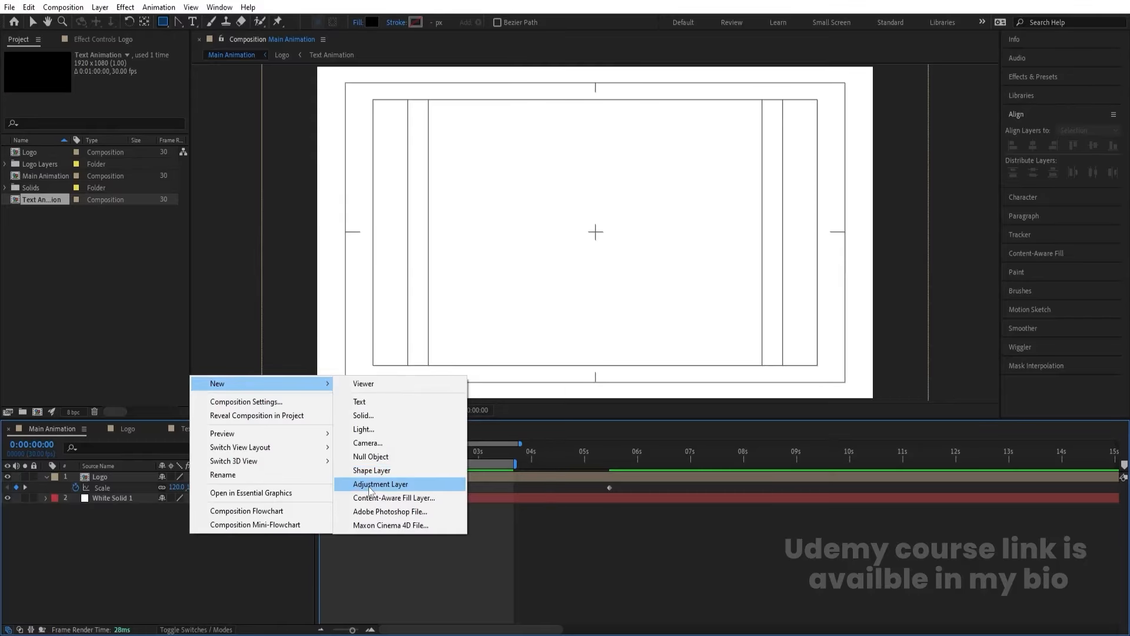
pyautogui.click(368, 484)
pyautogui.click(1034, 77)
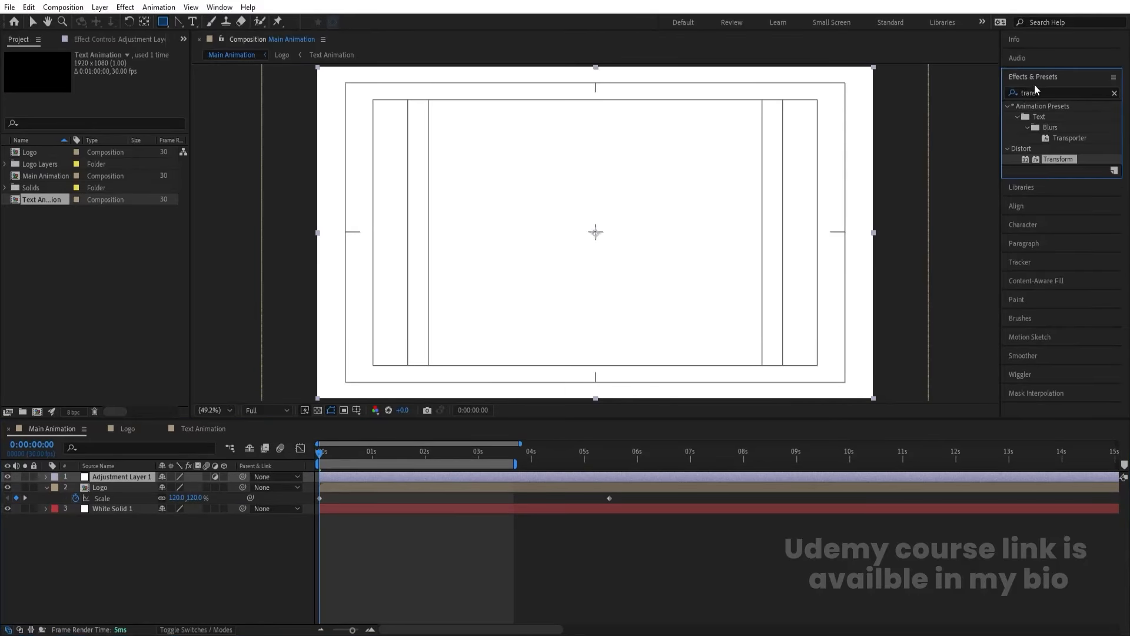
pyautogui.click(1043, 95)
pyautogui.write('tint')
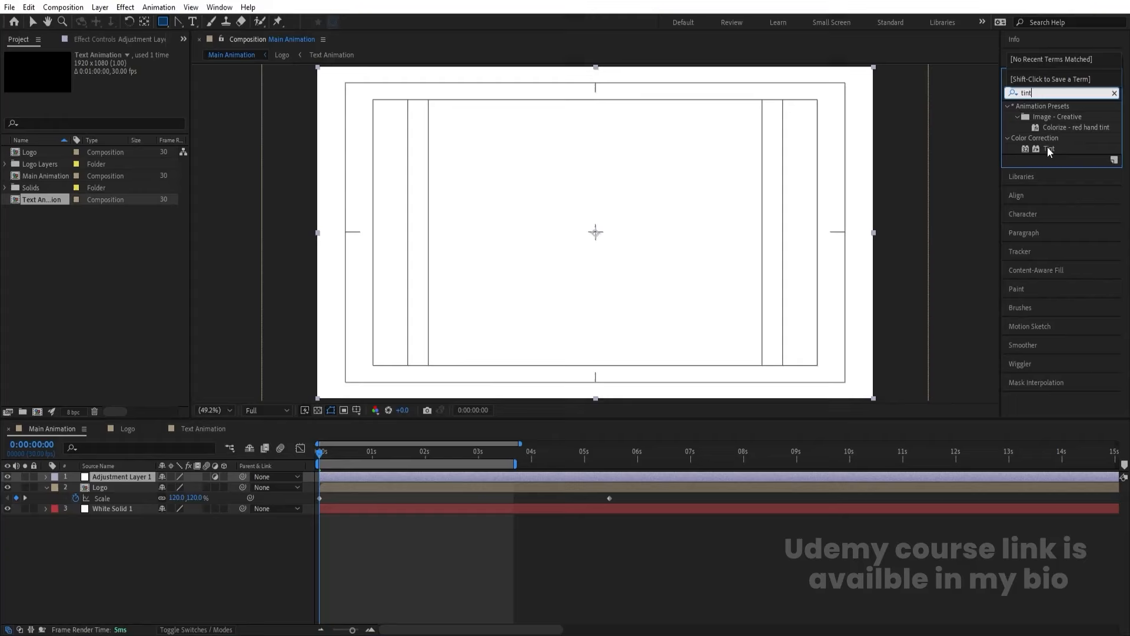
pyautogui.doubleClick(1049, 149)
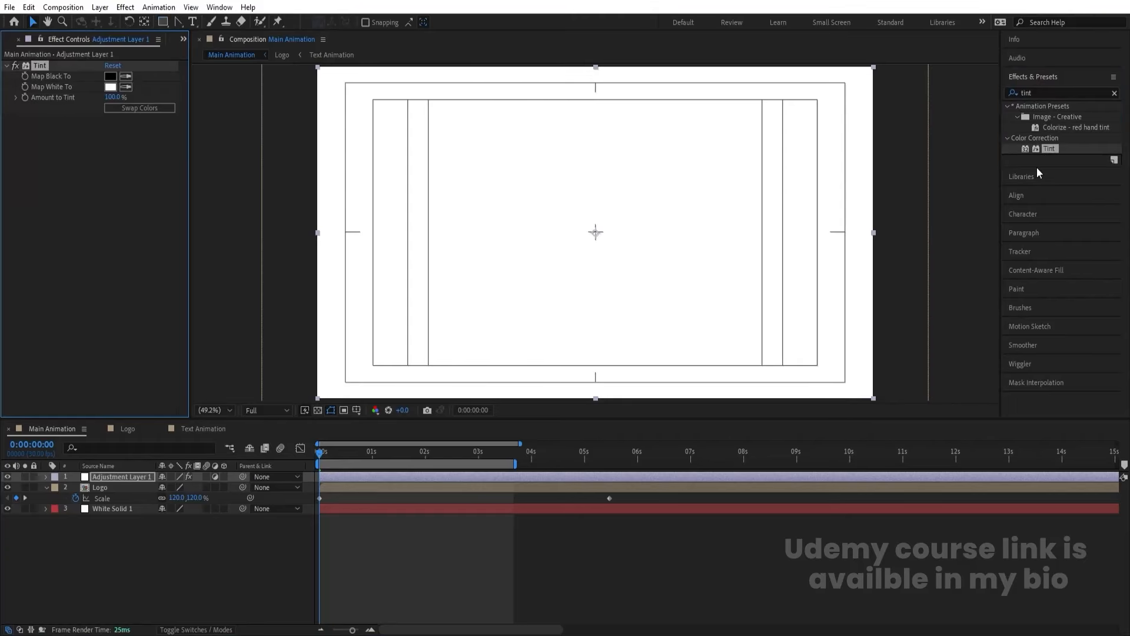
# Step: Swap the Tint effect's black and white colors and preview the inverted logo animation
pyautogui.click(165, 110)
pyautogui.press('space')
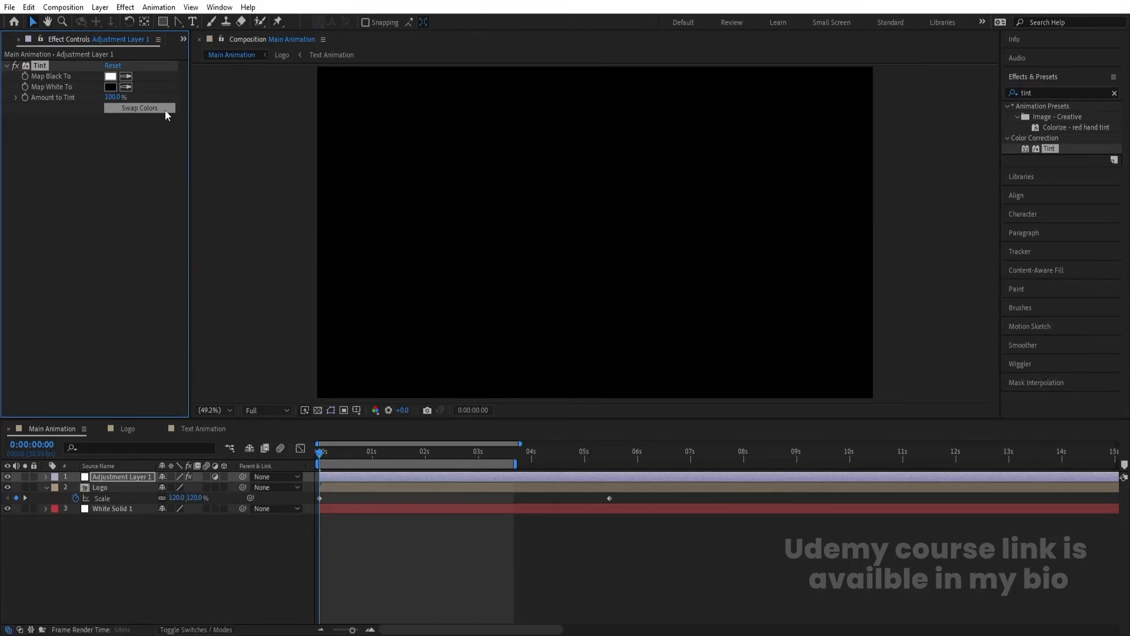
pyautogui.press("'")
# Step: With no layer selected, draw an elliptical shape layer slightly right of the Main Animation composition's center
pyautogui.click(84, 563)
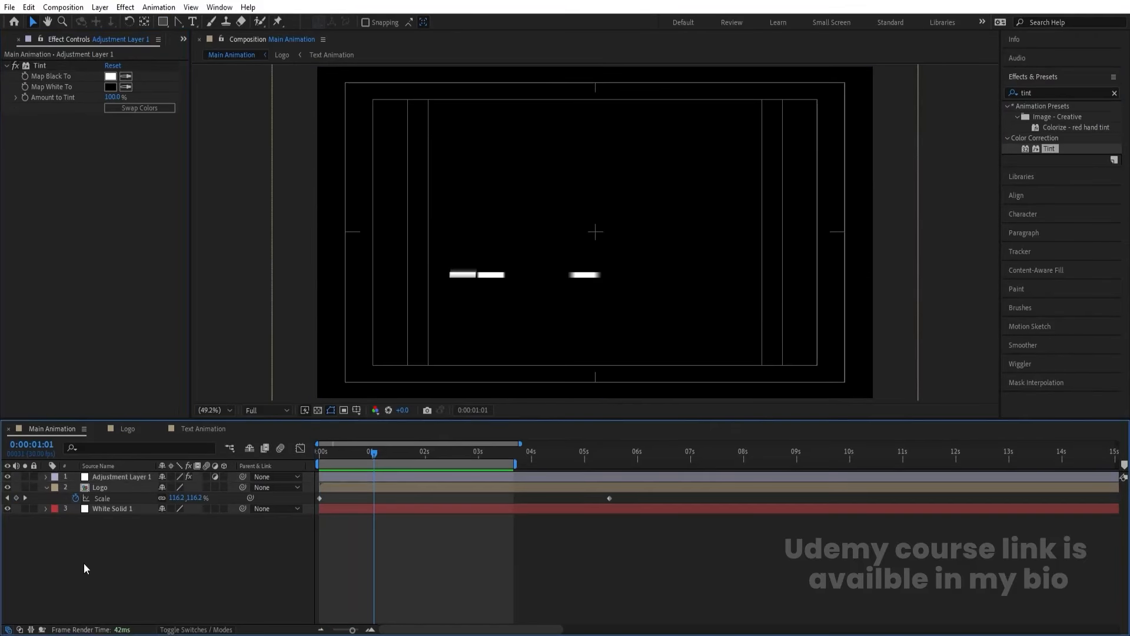
pyautogui.moveTo(165, 20); pyautogui.dragTo(213, 51)
pyautogui.moveTo(556, 170); pyautogui.dragTo(693, 315)
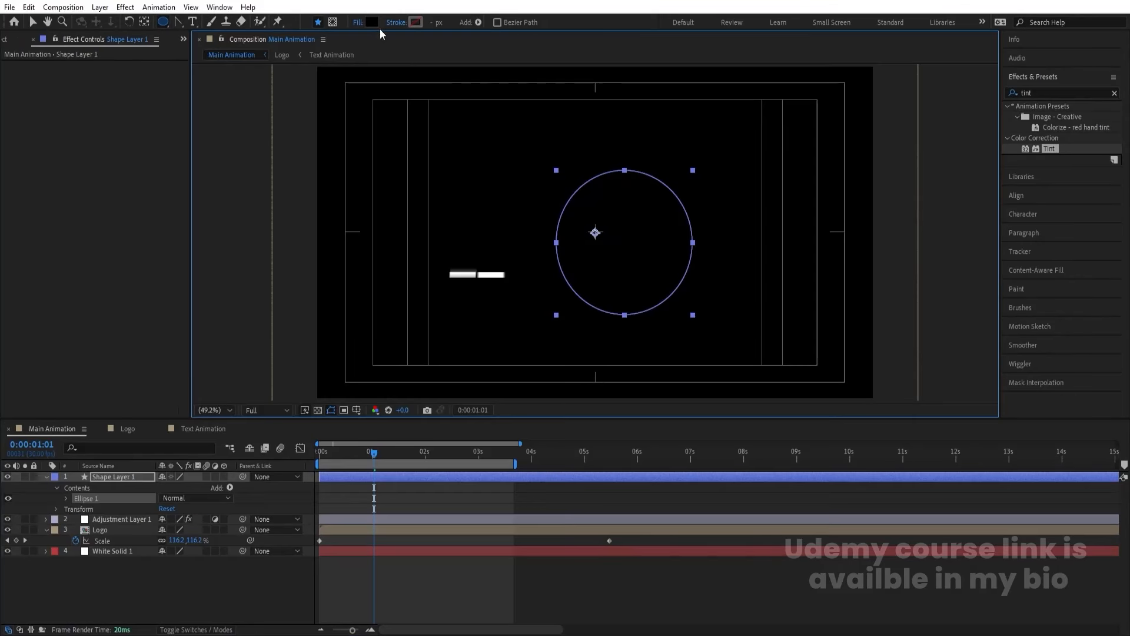
# Step: Change the ellipse shape layer's fill color to white
pyautogui.click(373, 22)
pyautogui.moveTo(850, 263); pyautogui.dragTo(563, 53)
pyautogui.press('Return')
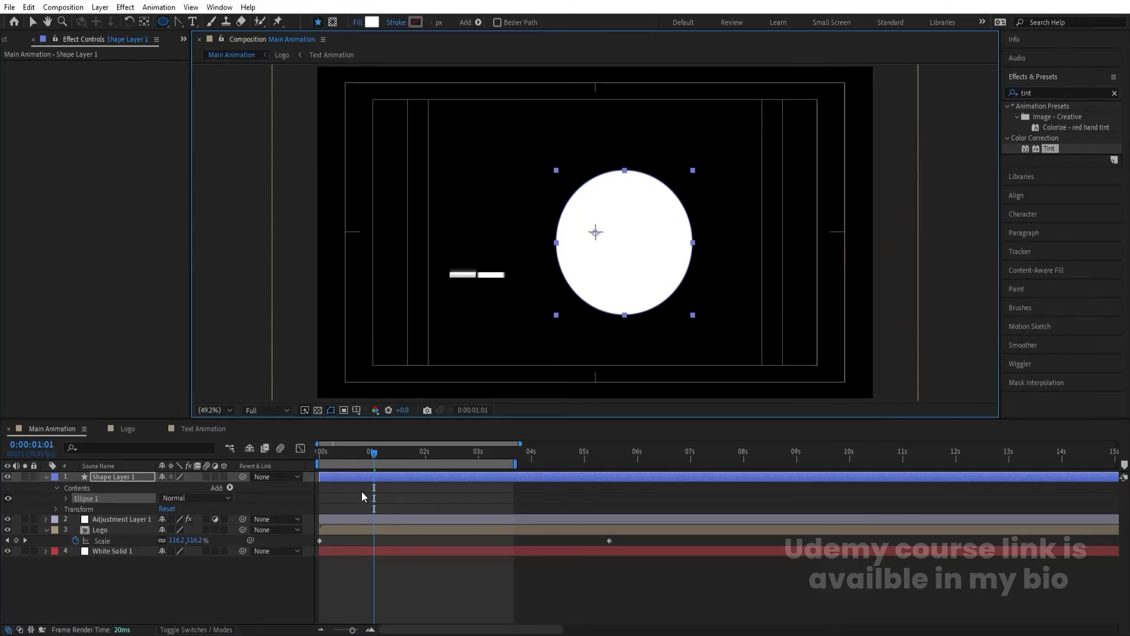
# Step: Center the ellipse and its anchor point horizontally and vertically in the composition, and scale the layer to 503%
pyautogui.click(362, 476)
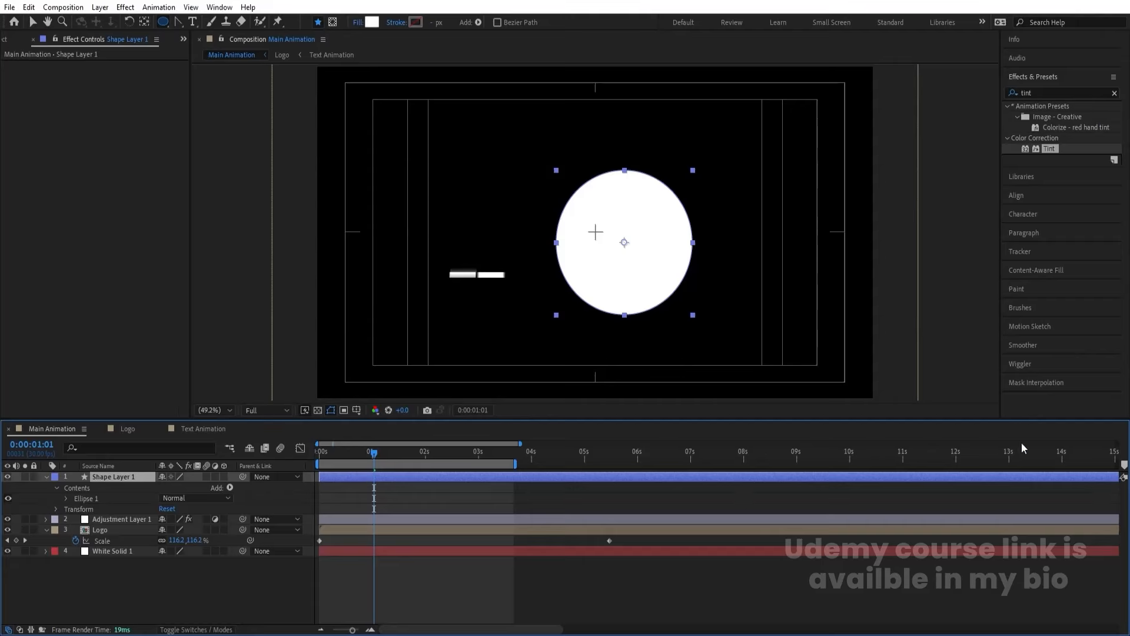
pyautogui.click(1017, 199)
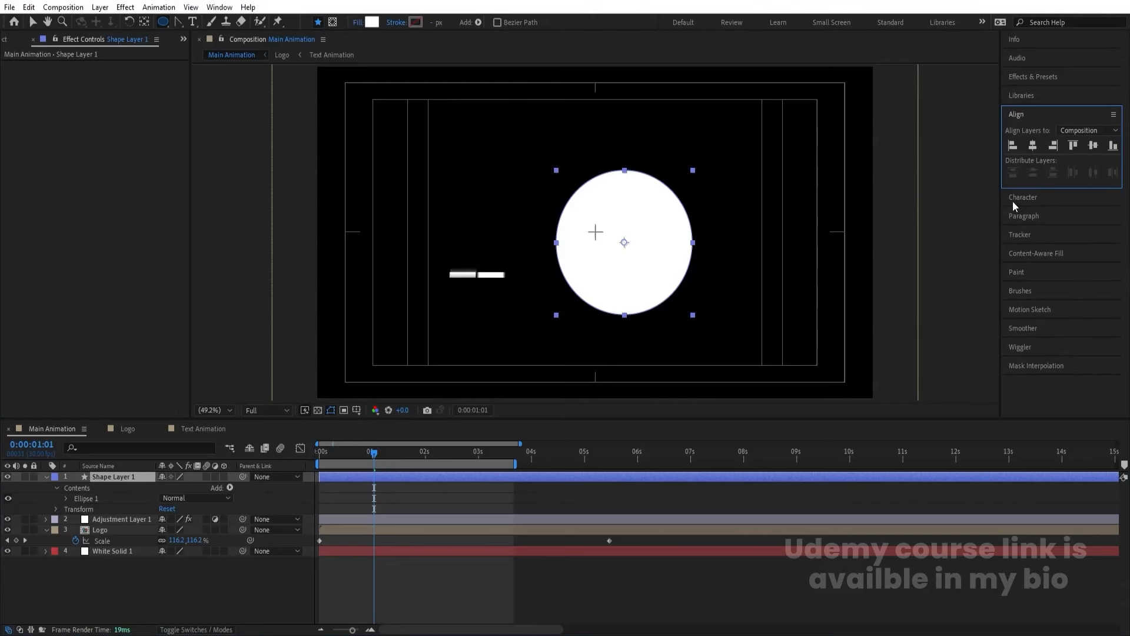
pyautogui.click(1032, 148)
pyautogui.click(1093, 146)
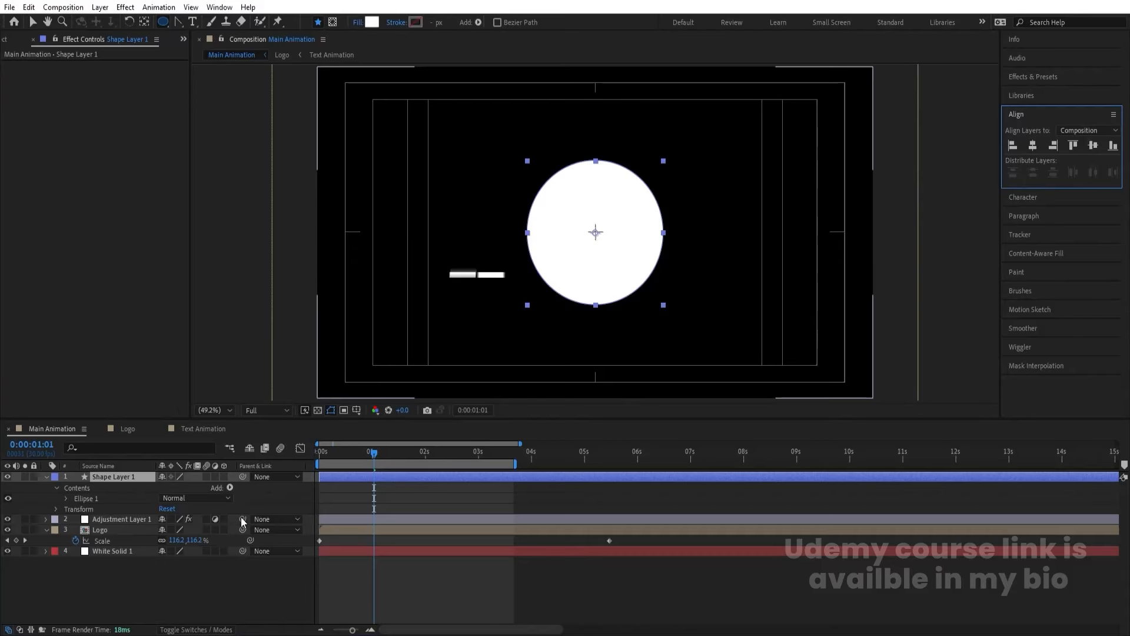
pyautogui.press('s')
pyautogui.moveTo(188, 492); pyautogui.dragTo(370, 439)
# Step: Set the tint adjustment layer's track matte to the ellipse layer's alpha and preview the animation from the start
pyautogui.click(119, 498)
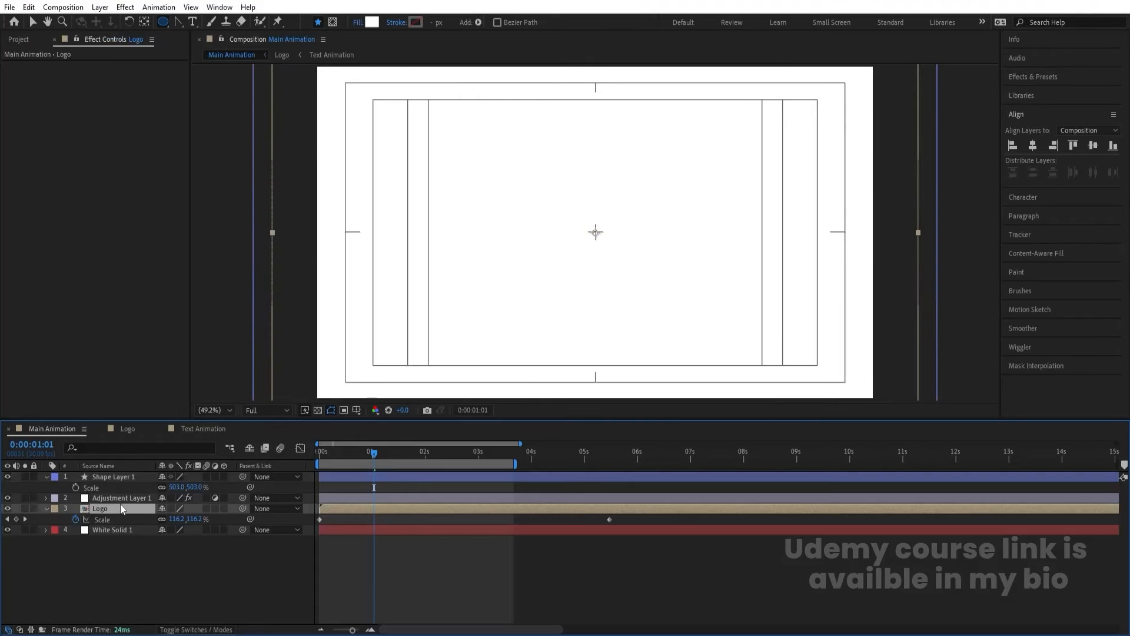
pyautogui.press('F4')
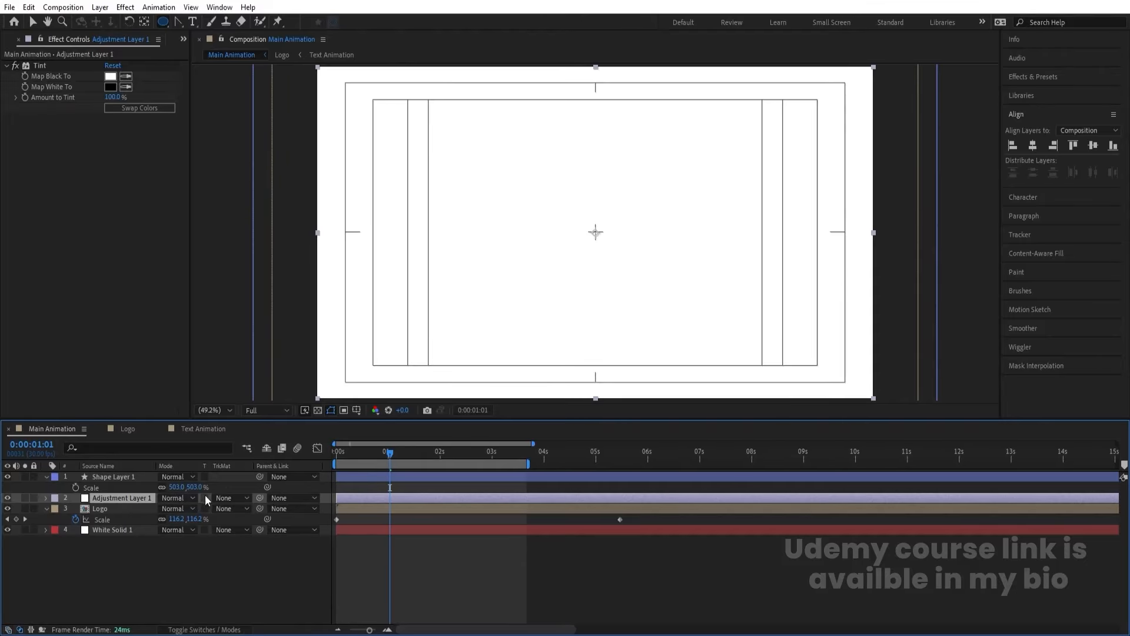
pyautogui.click(229, 497)
pyautogui.click(264, 530)
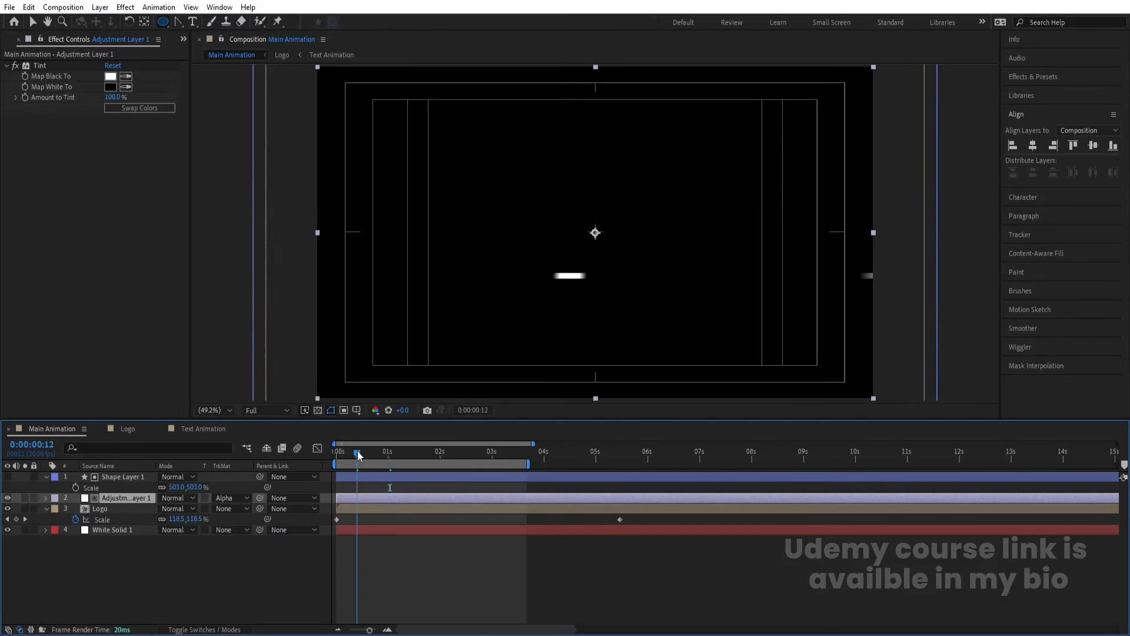
pyautogui.moveTo(358, 450); pyautogui.dragTo(283, 451)
pyautogui.press('space')
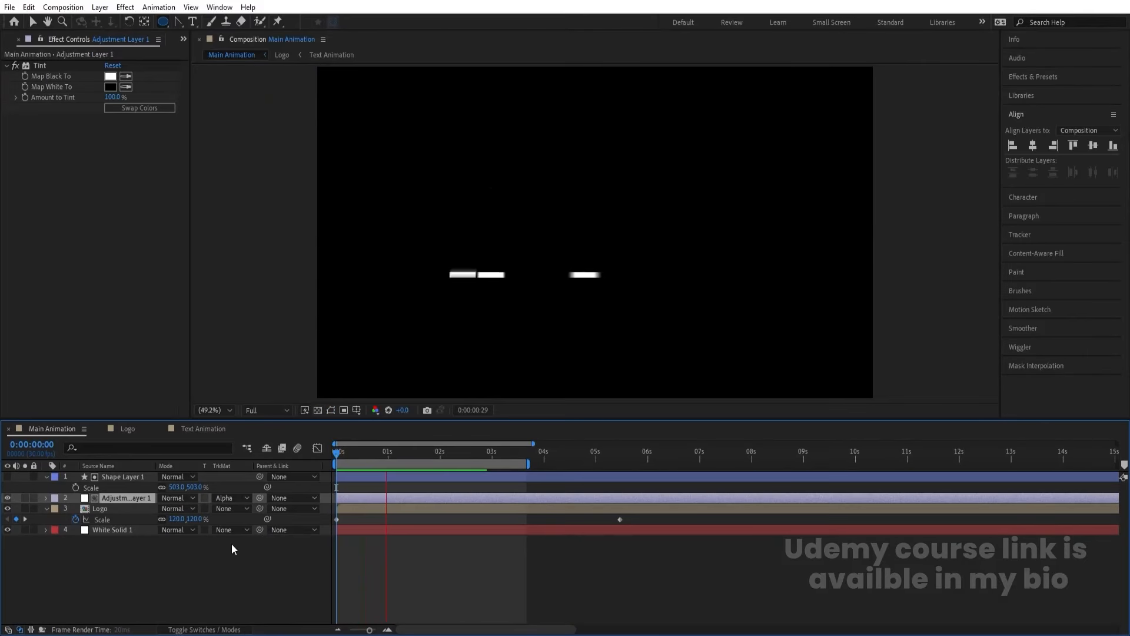
pyautogui.press("'")
pyautogui.click(160, 565)
pyautogui.press('space')
pyautogui.press('space')
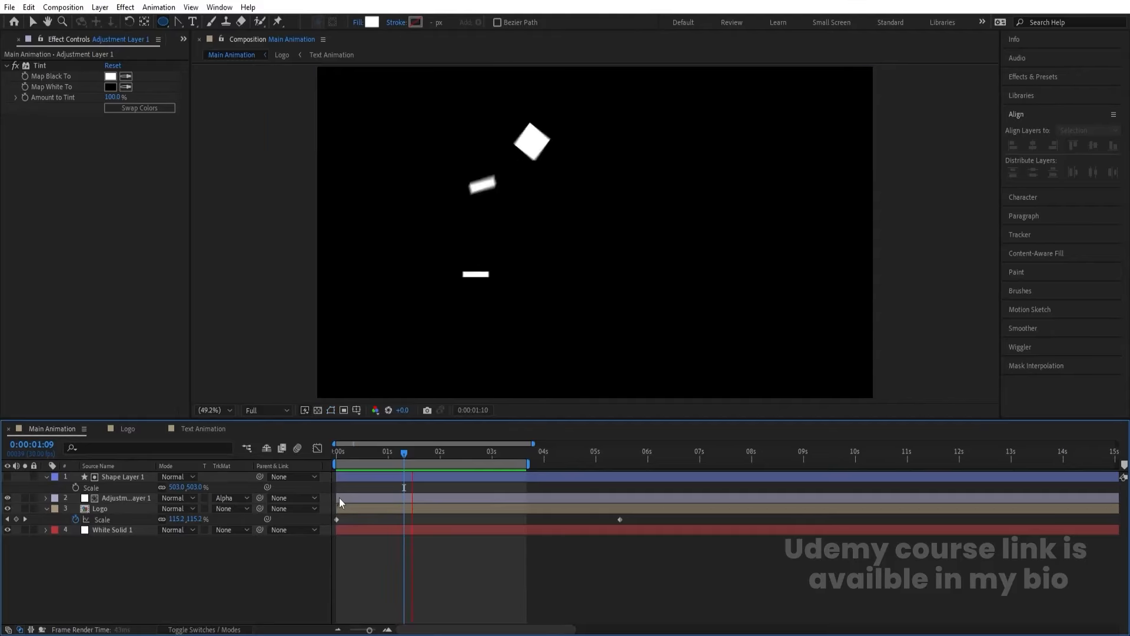
# Step: Add a Scale keyframe of 503% to the ellipse layer at 0:00:01:29
pyautogui.moveTo(437, 451); pyautogui.dragTo(438, 451)
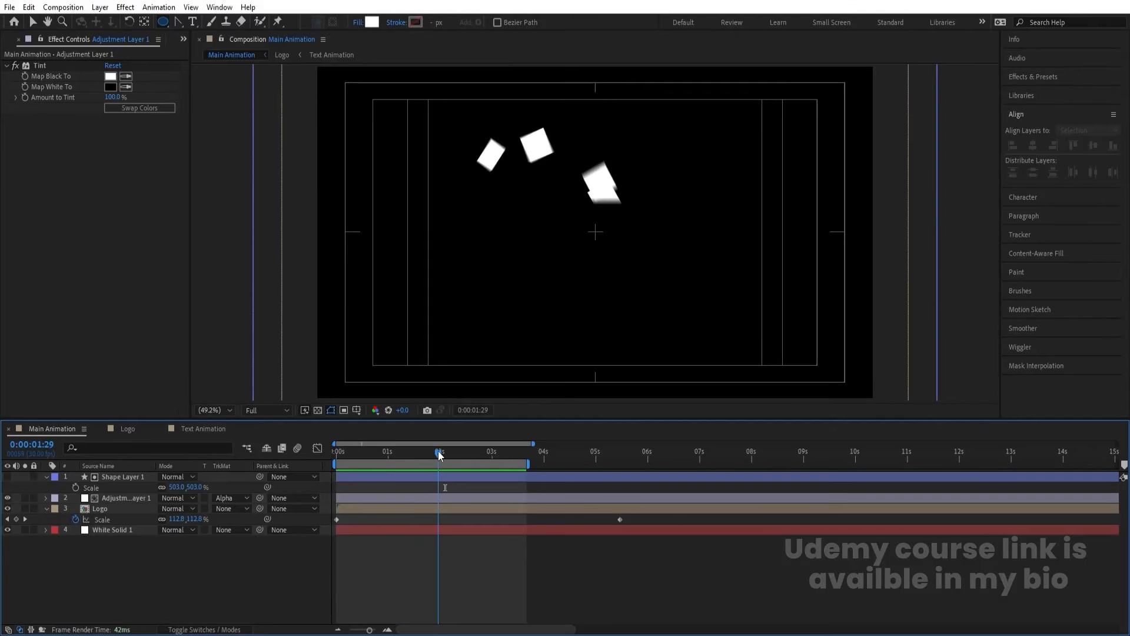
pyautogui.click(143, 478)
pyautogui.click(75, 487)
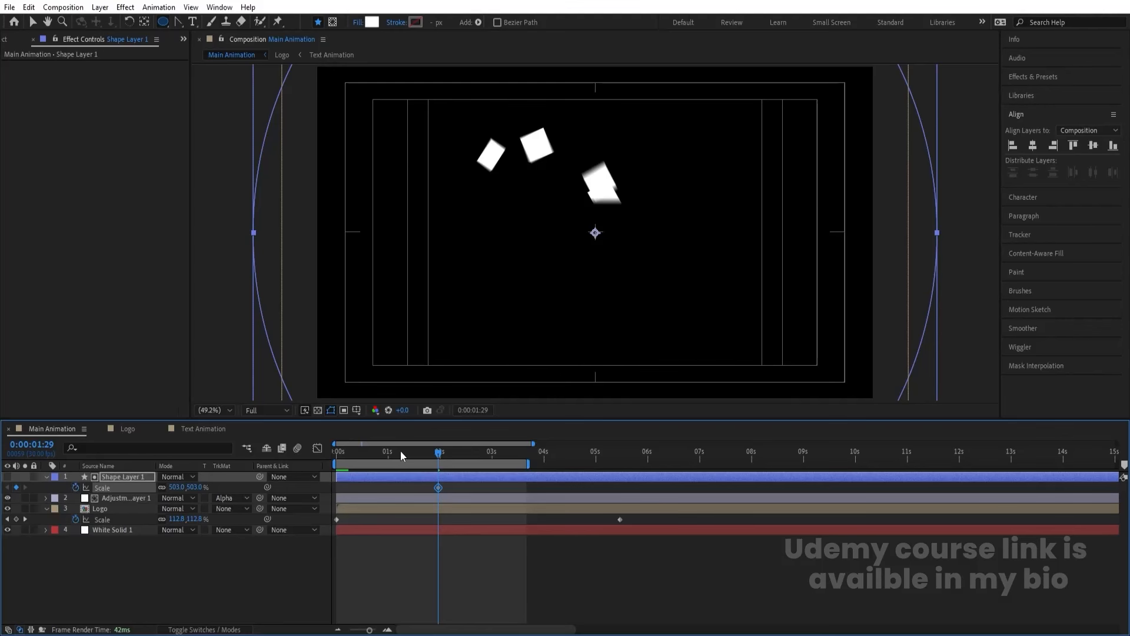
# Step: Keyframe Shape Layer 1's Scale at 0% at 0:00:02:15
pyautogui.scroll(2, 447, 448)
pyautogui.moveTo(476, 454); pyautogui.dragTo(493, 457)
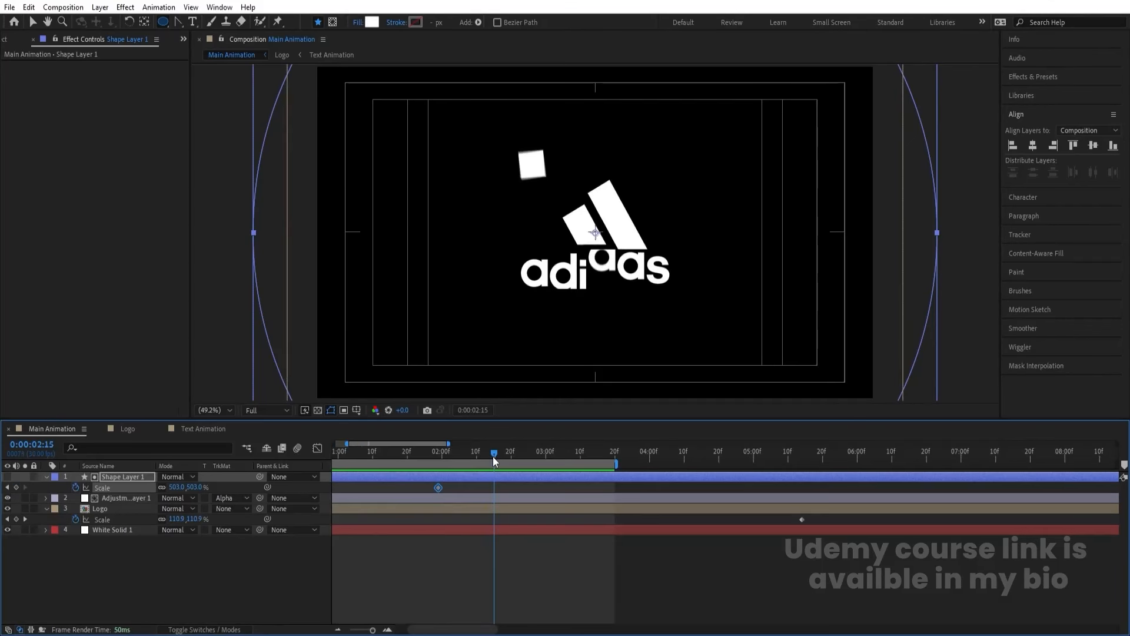
pyautogui.click(178, 486)
pyautogui.write('0')
pyautogui.press('Return')
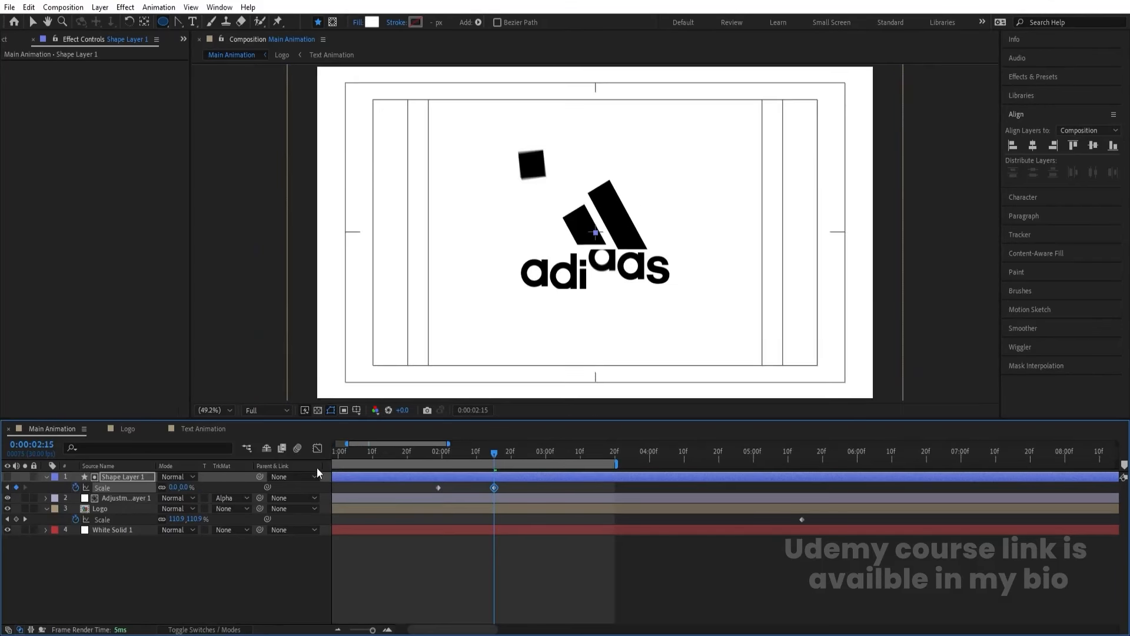
# Step: Ease both Scale keyframes of Shape Layer 1 in the speed graph into a sharp central peak and preview the motion
pyautogui.click(136, 486)
pyautogui.click(312, 445)
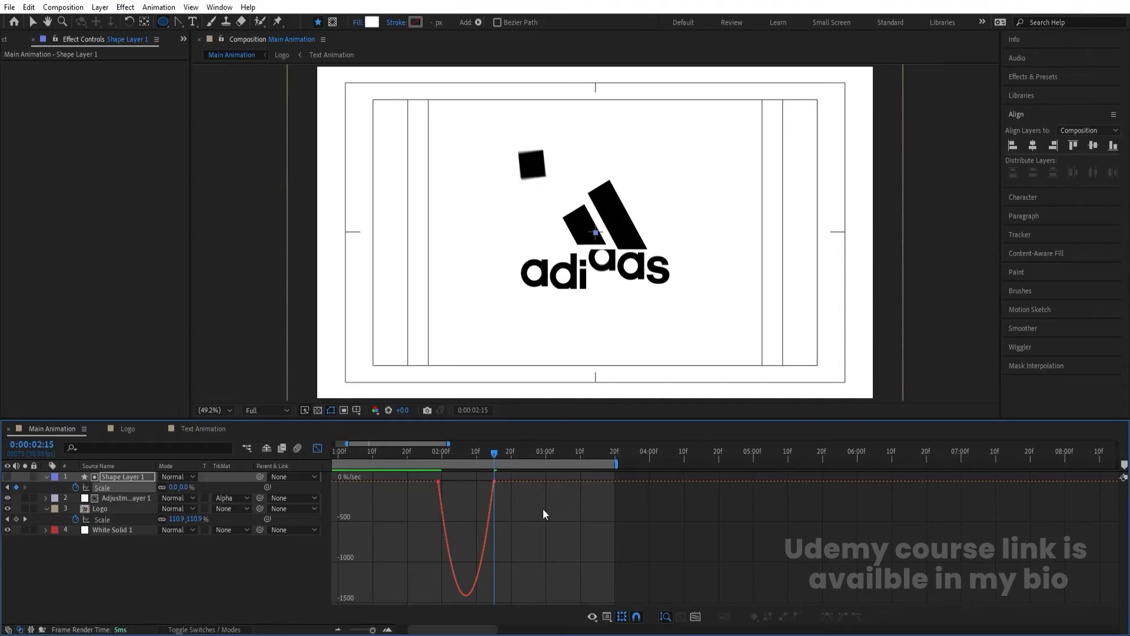
pyautogui.moveTo(562, 602); pyautogui.dragTo(331, 447)
pyautogui.moveTo(495, 487); pyautogui.dragTo(475, 483)
pyautogui.click(447, 451)
pyautogui.press('space')
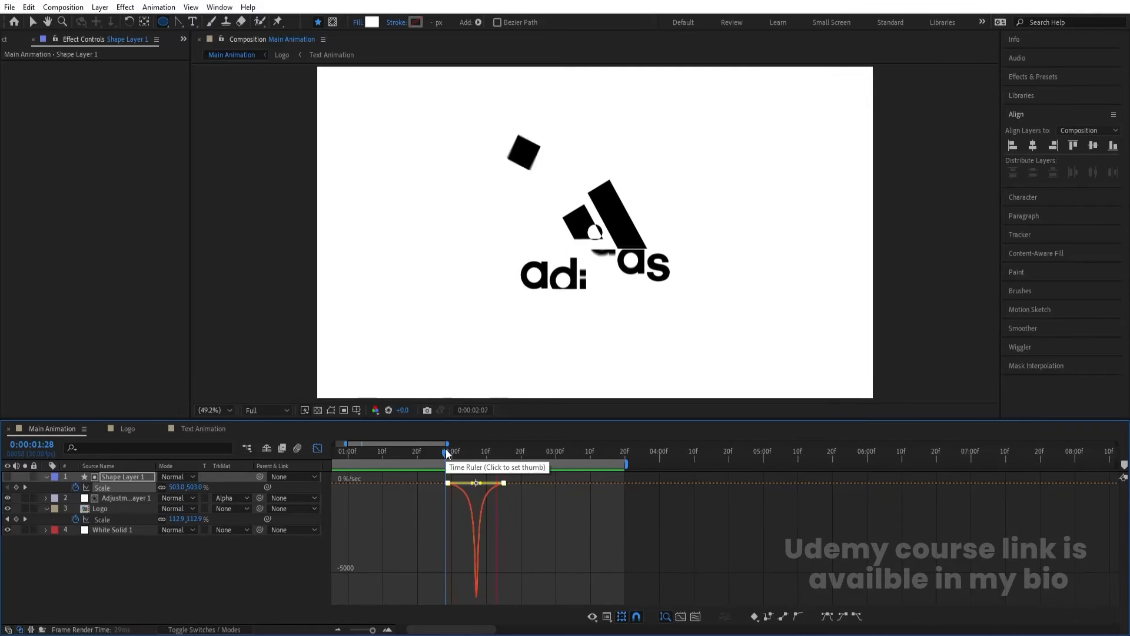
pyautogui.press("'")
pyautogui.click(318, 449)
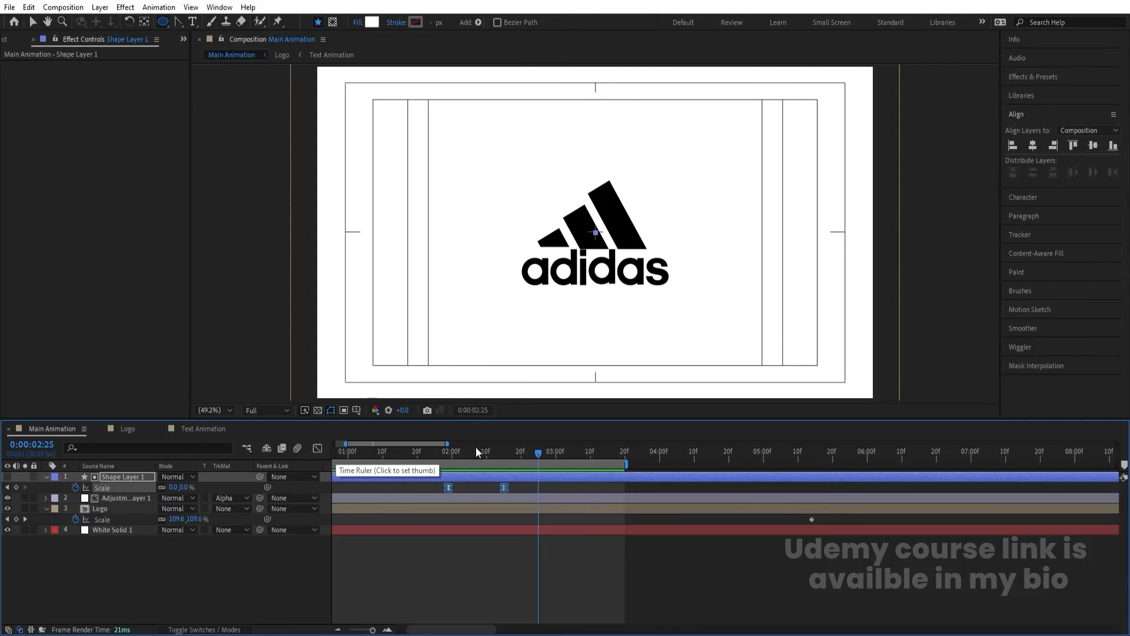
# Step: Move Shape Layer 1's ending Scale keyframe to about 0:00:03:06 and preview the animation from the start
pyautogui.press('-')
pyautogui.click(491, 487)
pyautogui.moveTo(476, 488); pyautogui.dragTo(515, 488)
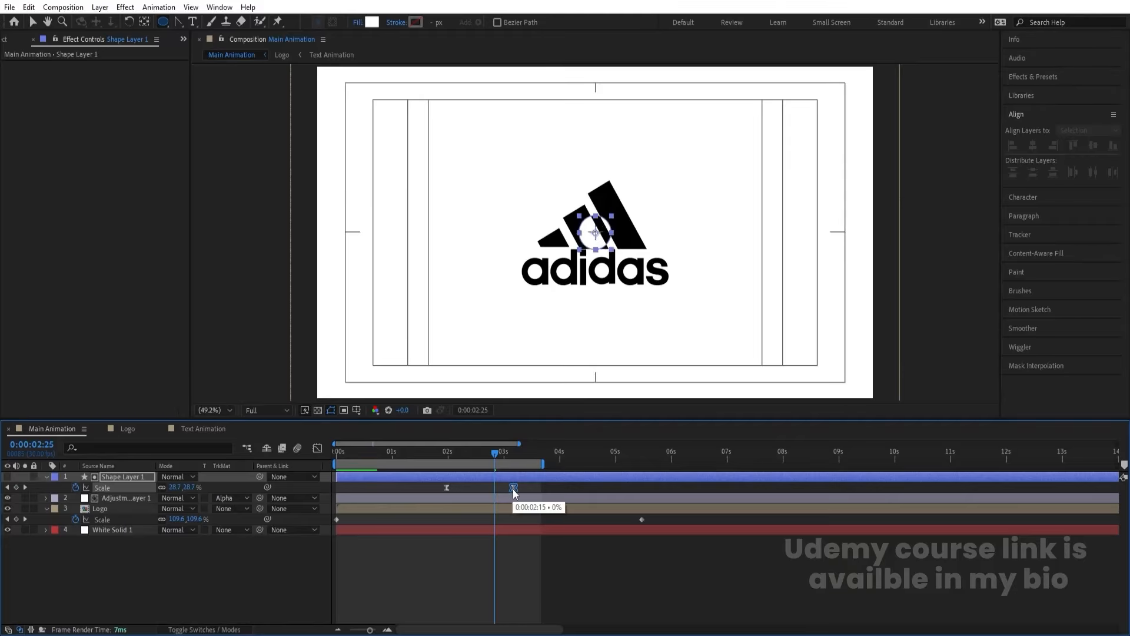
pyautogui.click(397, 454)
pyautogui.press('space')
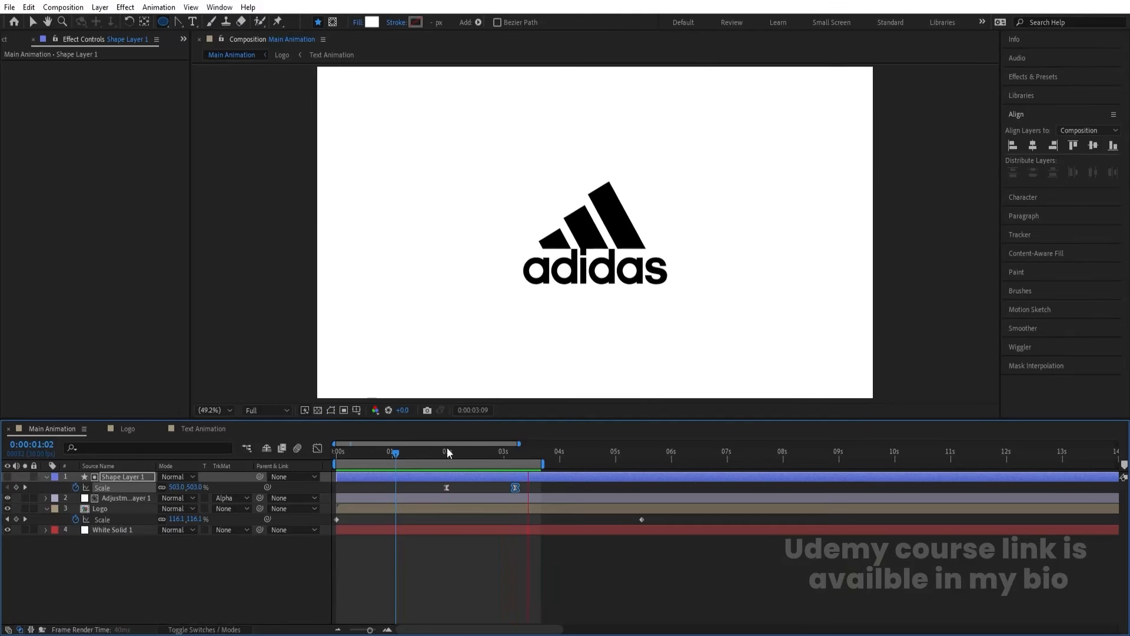
pyautogui.moveTo(446, 449); pyautogui.dragTo(264, 461)
pyautogui.press('space')
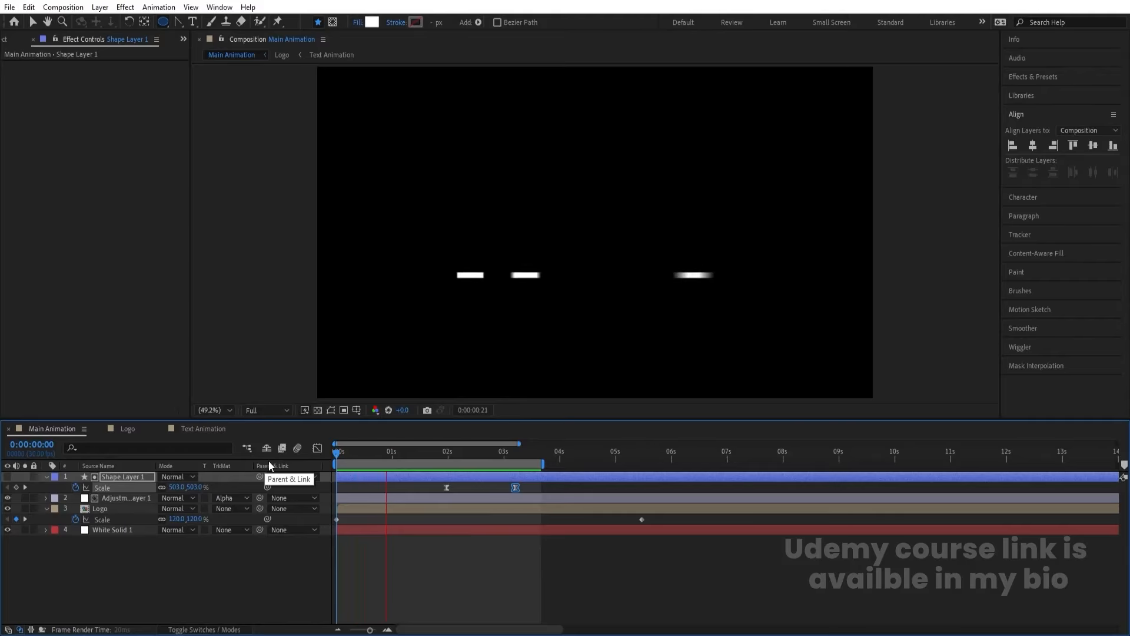
# Step: Move Shape Layer 1's first Scale keyframe to about 0:00:01:10 and replay the animation from the beginning
pyautogui.press('space')
pyautogui.moveTo(440, 486); pyautogui.dragTo(412, 486)
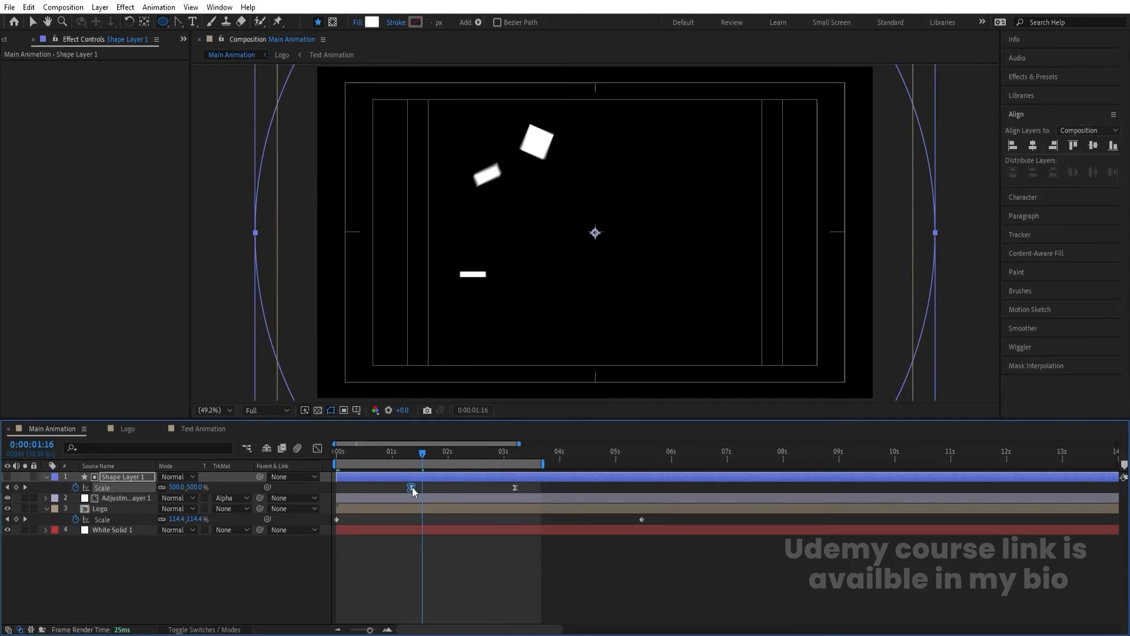
pyautogui.press('space')
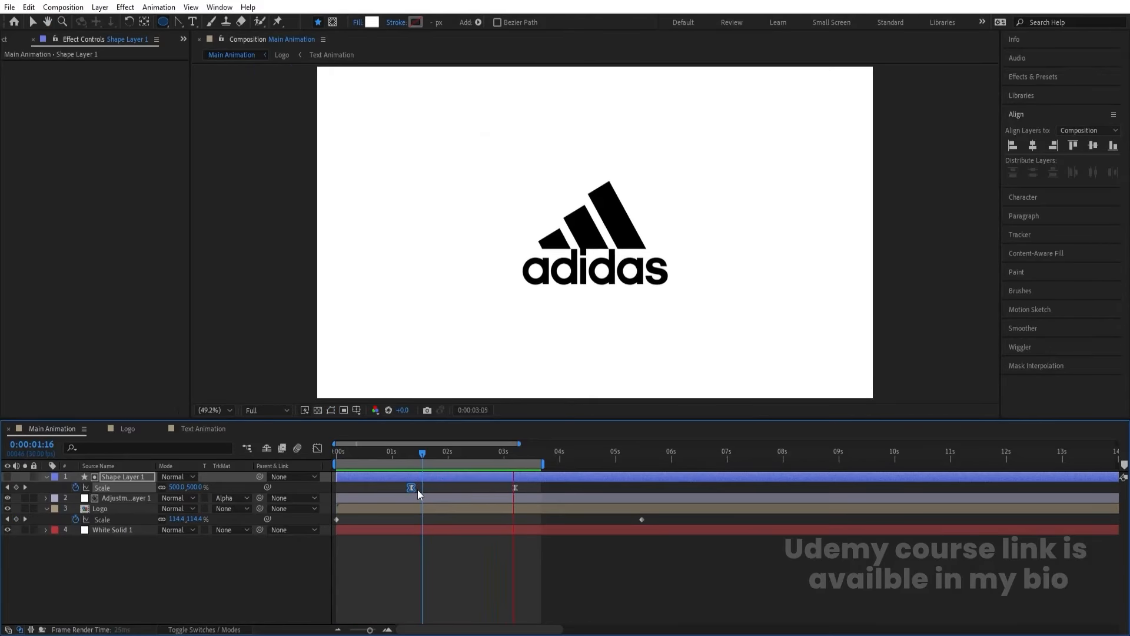
pyautogui.press('space')
pyautogui.moveTo(458, 452); pyautogui.dragTo(288, 474)
pyautogui.press('space')
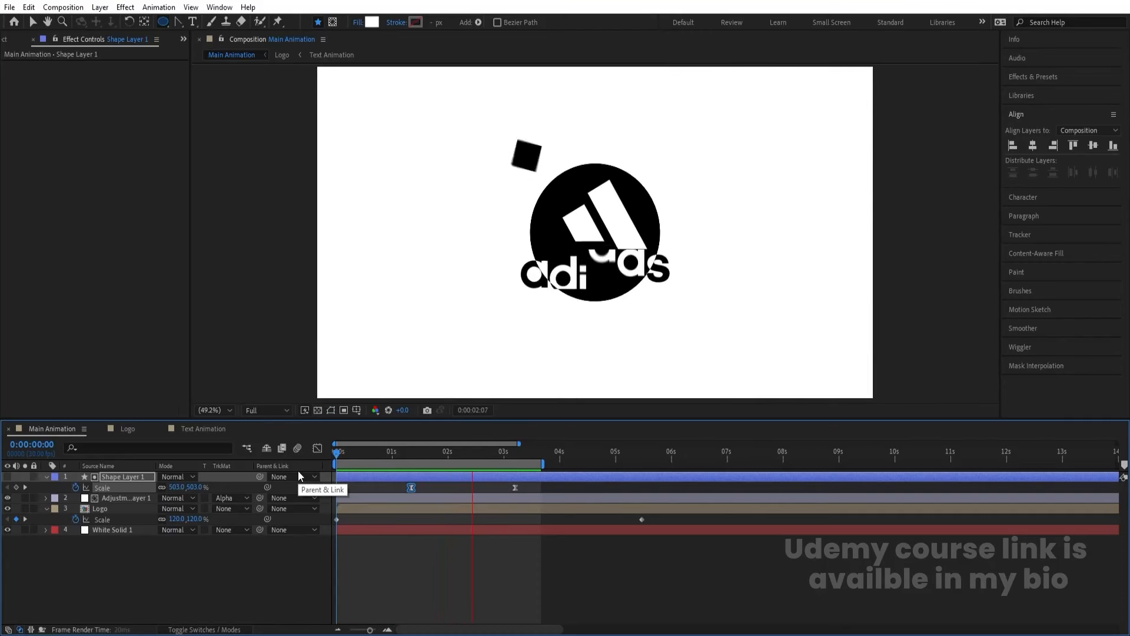
pyautogui.press('space')
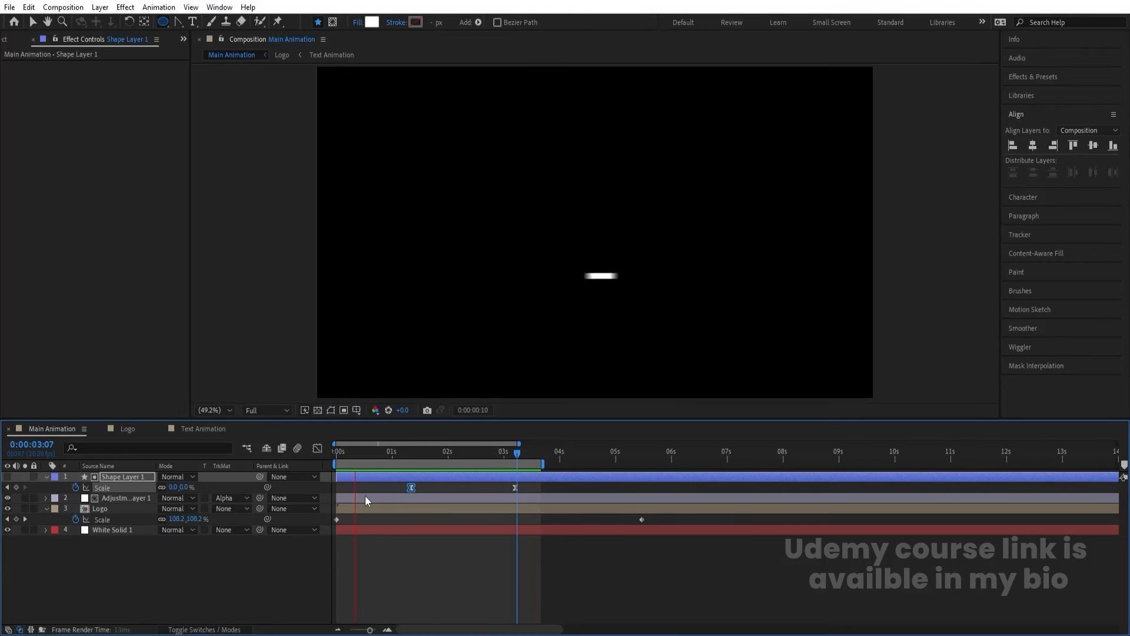
# Step: Extend the work area's end to 0:00:04:12 and preview the whole logo animation
pyautogui.press('space')
pyautogui.moveTo(560, 457); pyautogui.dragTo(581, 458)
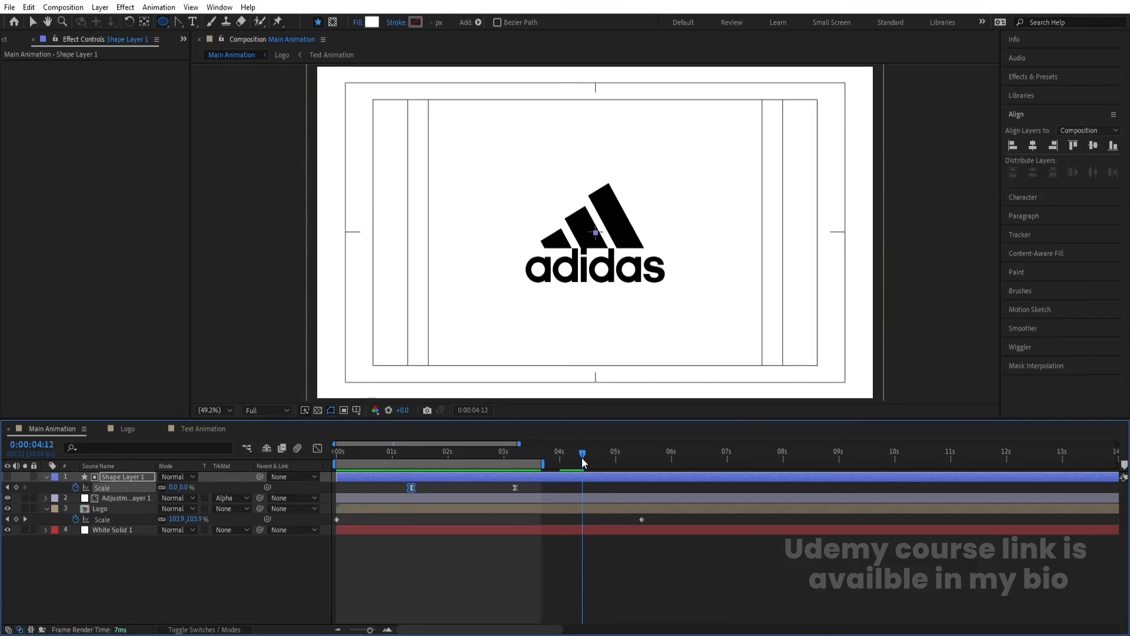
pyautogui.press('n')
pyautogui.press('space')
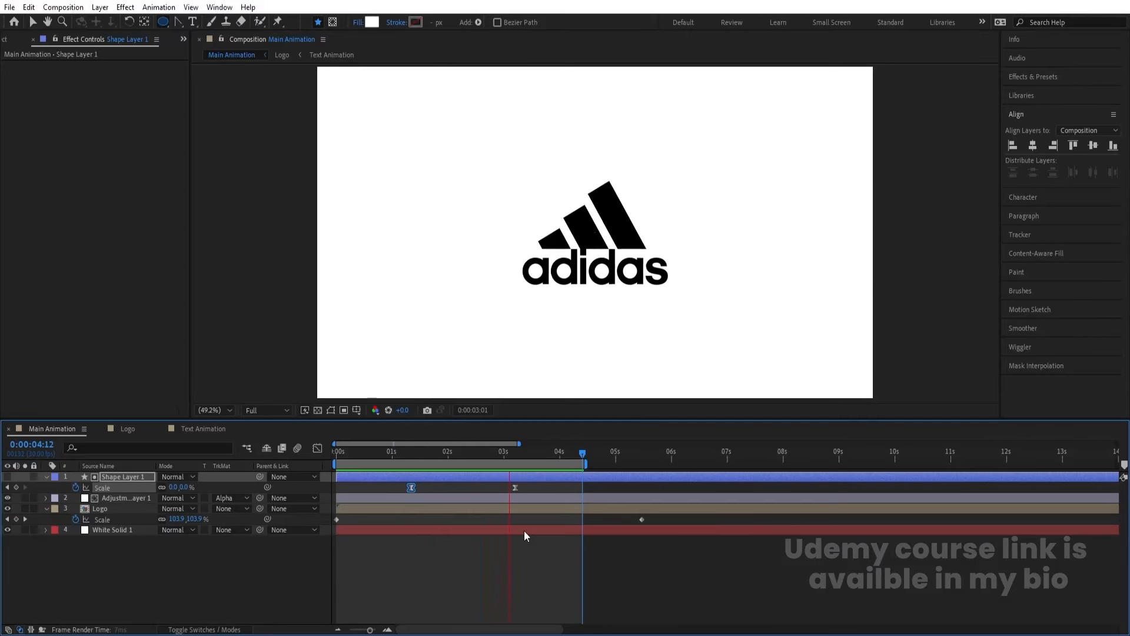
pyautogui.press('space')
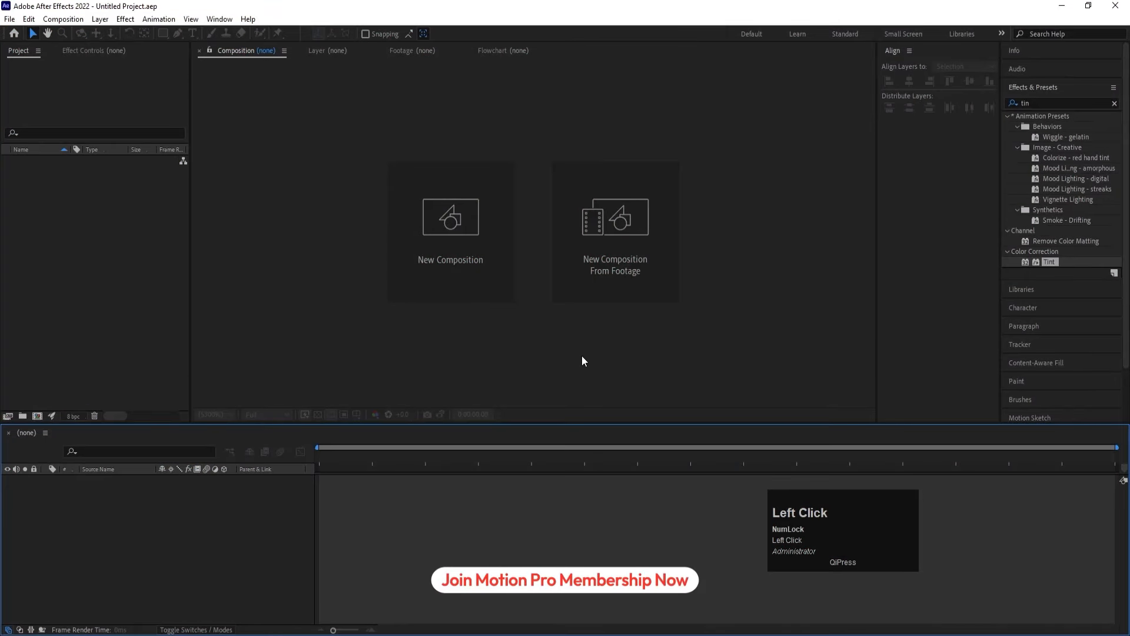
# Step: Create a 1920 x 1080, 30 fps composition named "Main Animation" and show the Title/Action Safe guides
pyautogui.click(430, 260)
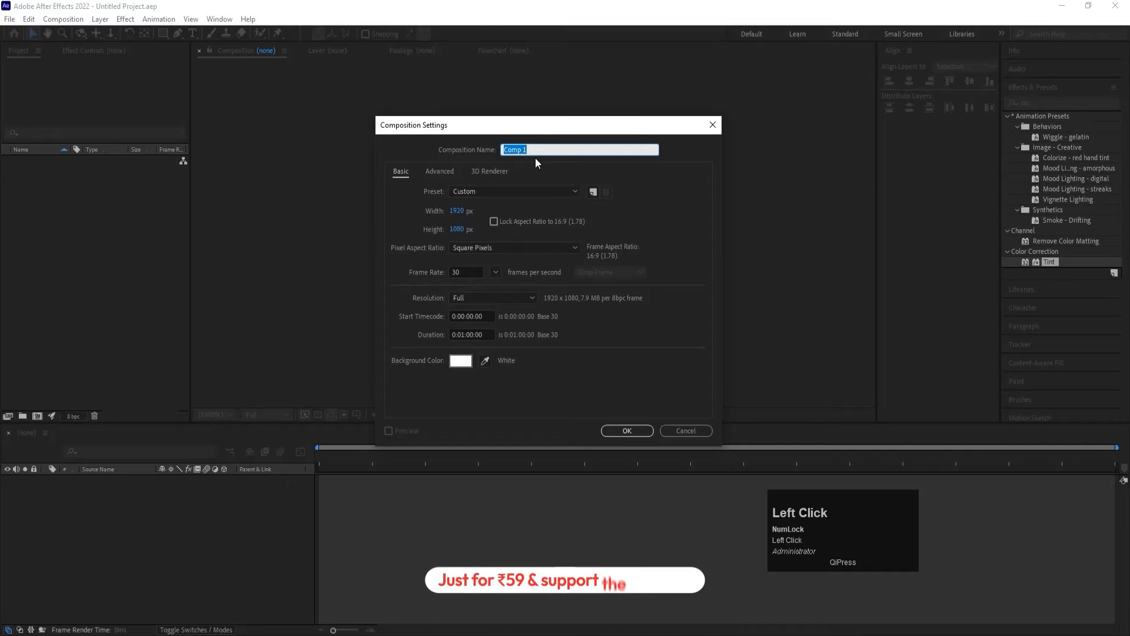
pyautogui.write('Main An')
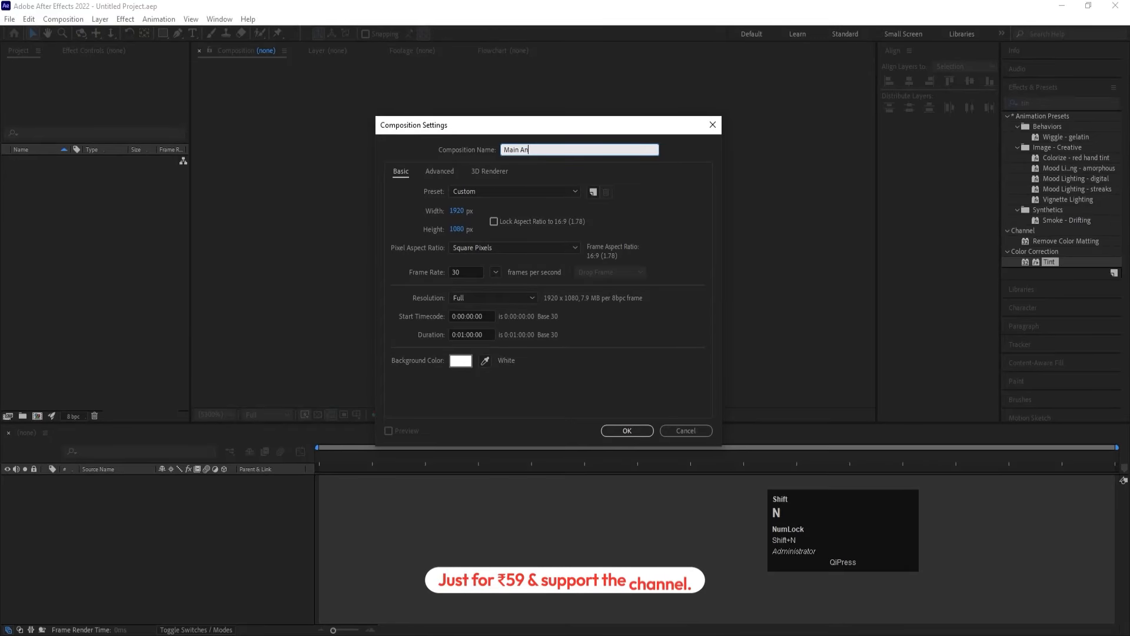
pyautogui.write('imation')
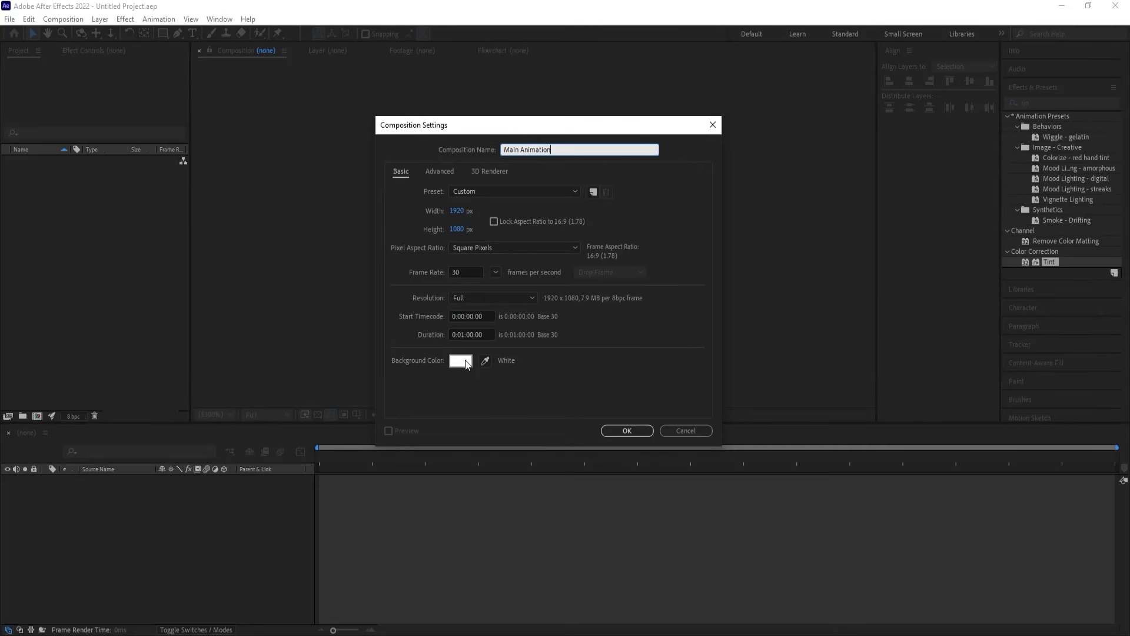
pyautogui.click(635, 429)
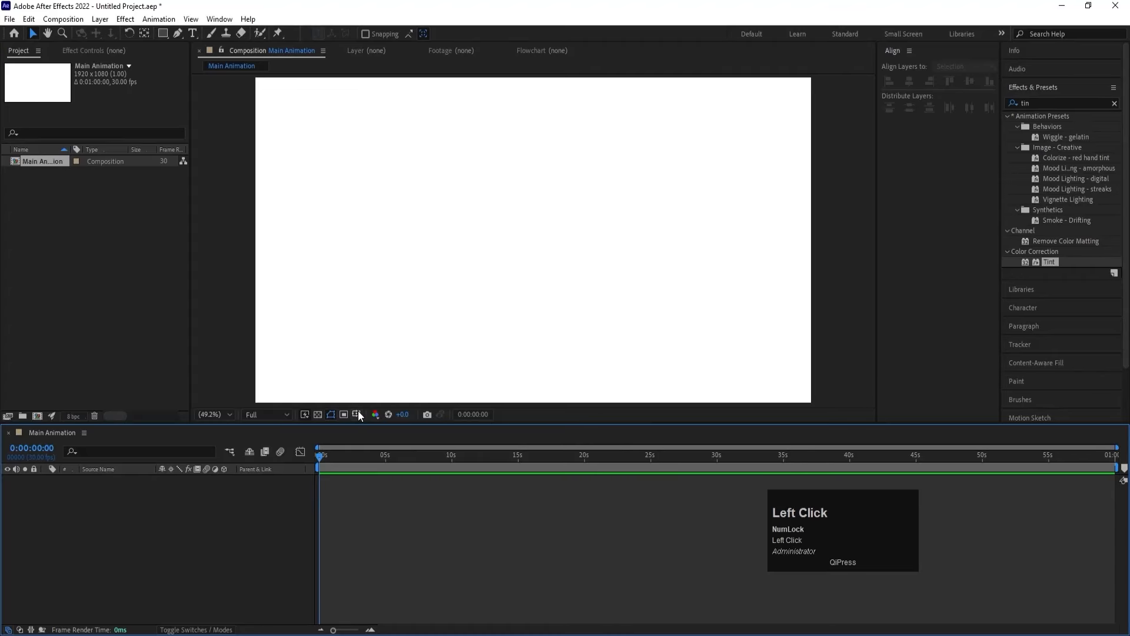
pyautogui.click(357, 414)
pyautogui.click(393, 429)
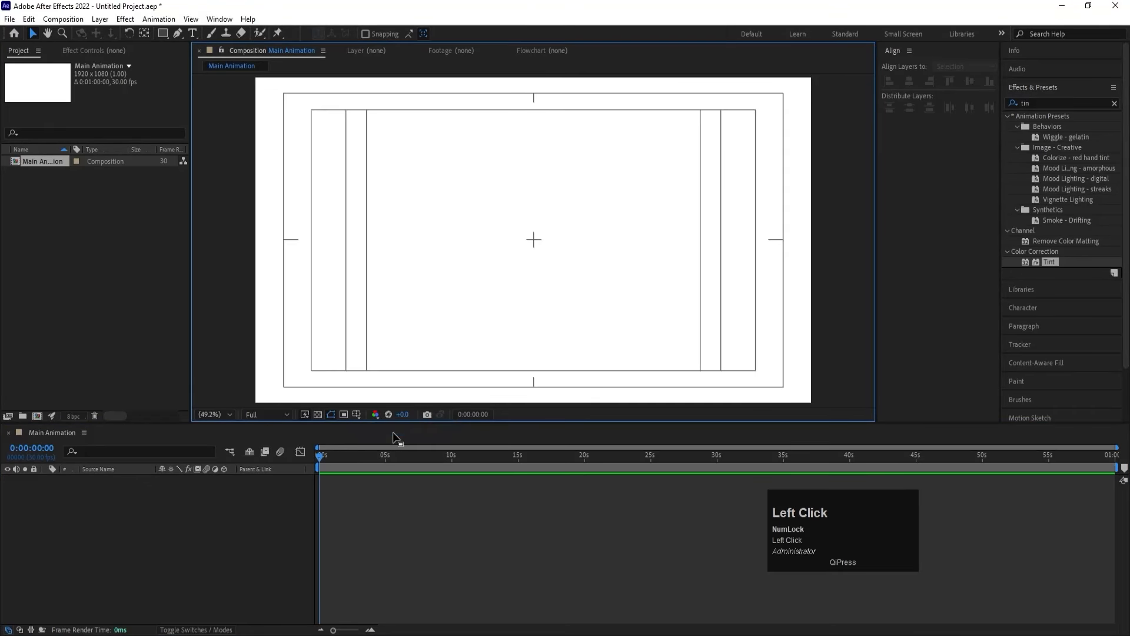
# Step: Add a text layer reading "Move" in Outfit Bold near the middle of the composition
pyautogui.click(192, 33)
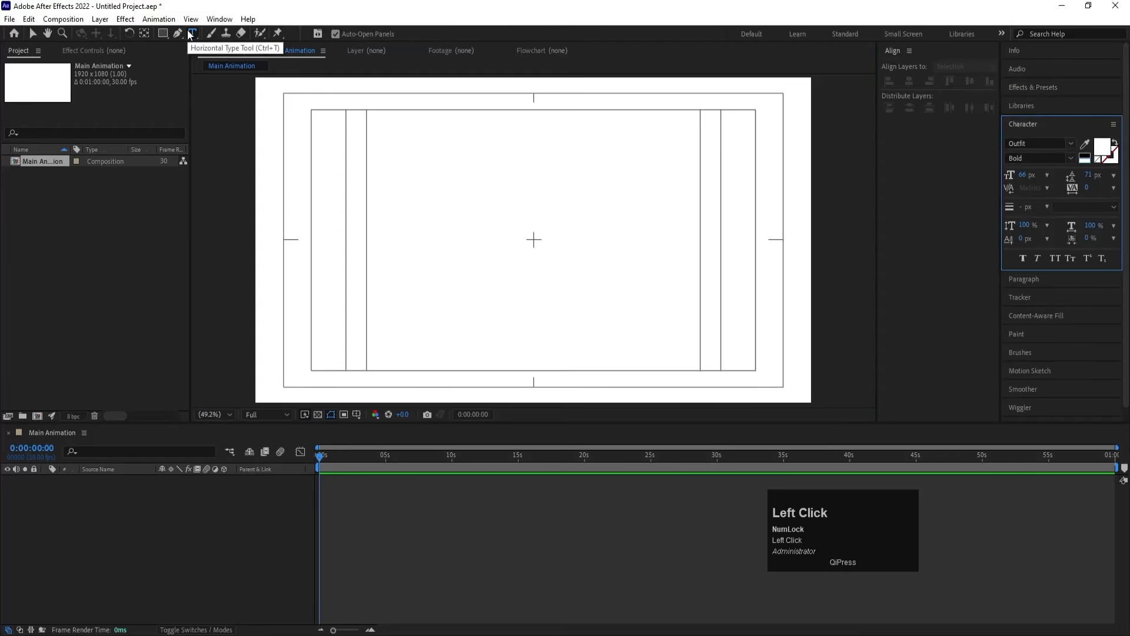
pyautogui.click(1031, 142)
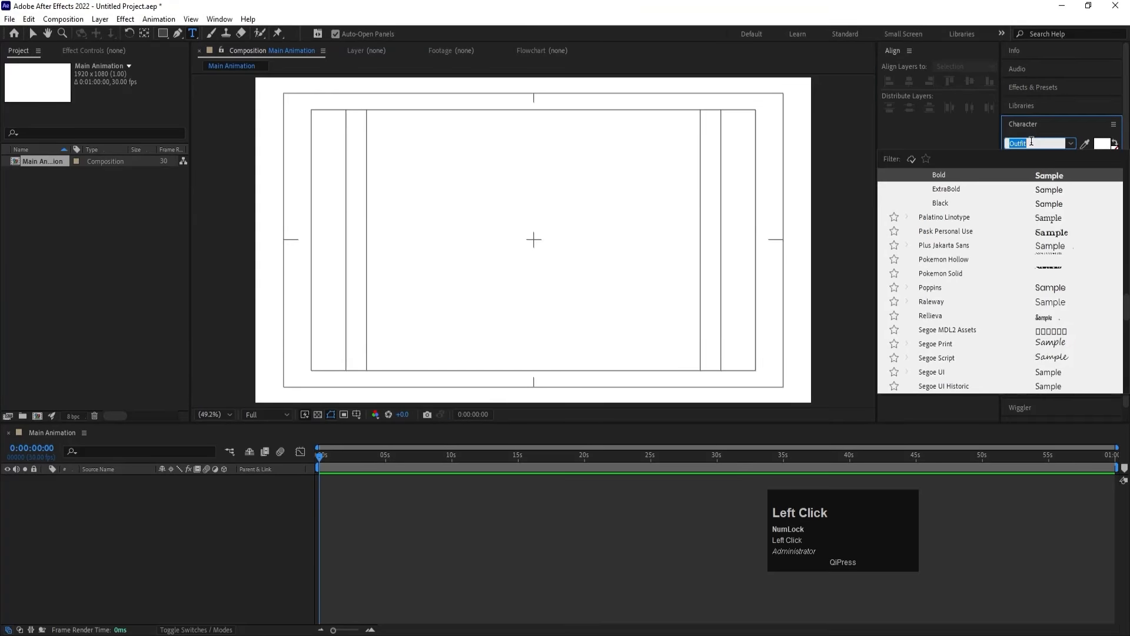
pyautogui.scroll(3, 1043, 196)
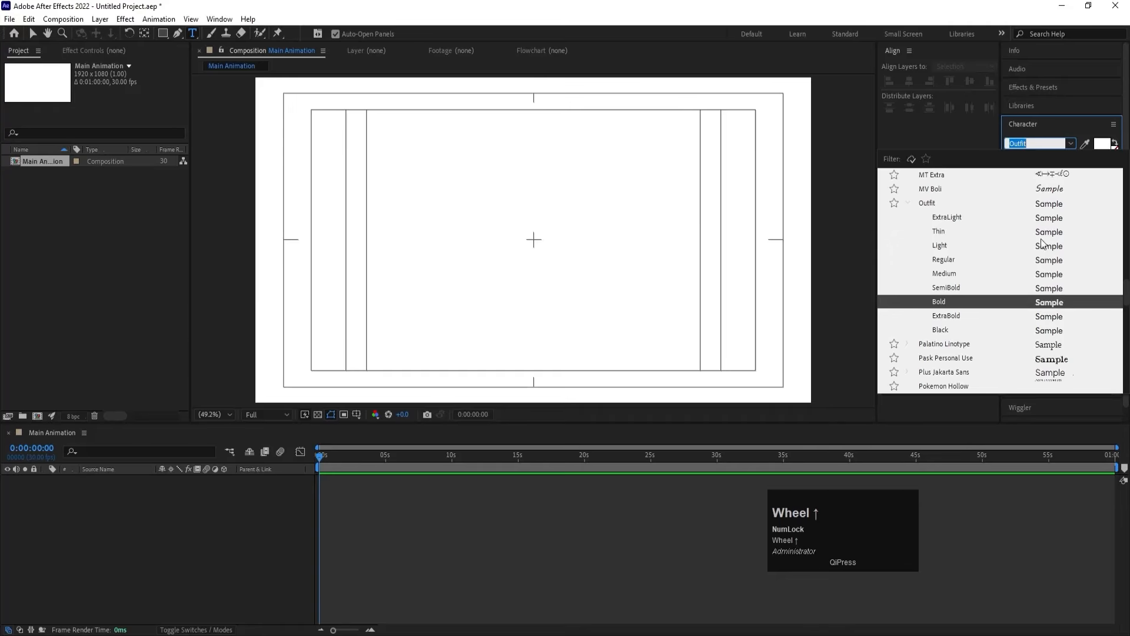
pyautogui.click(959, 305)
pyautogui.click(493, 258)
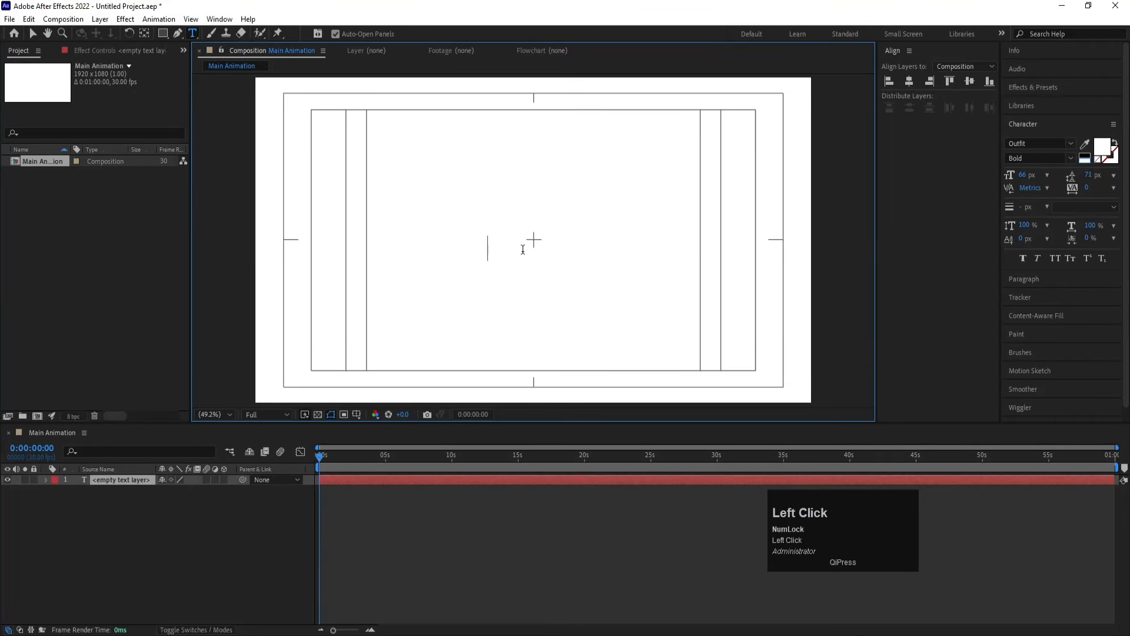
pyautogui.write('Mot')
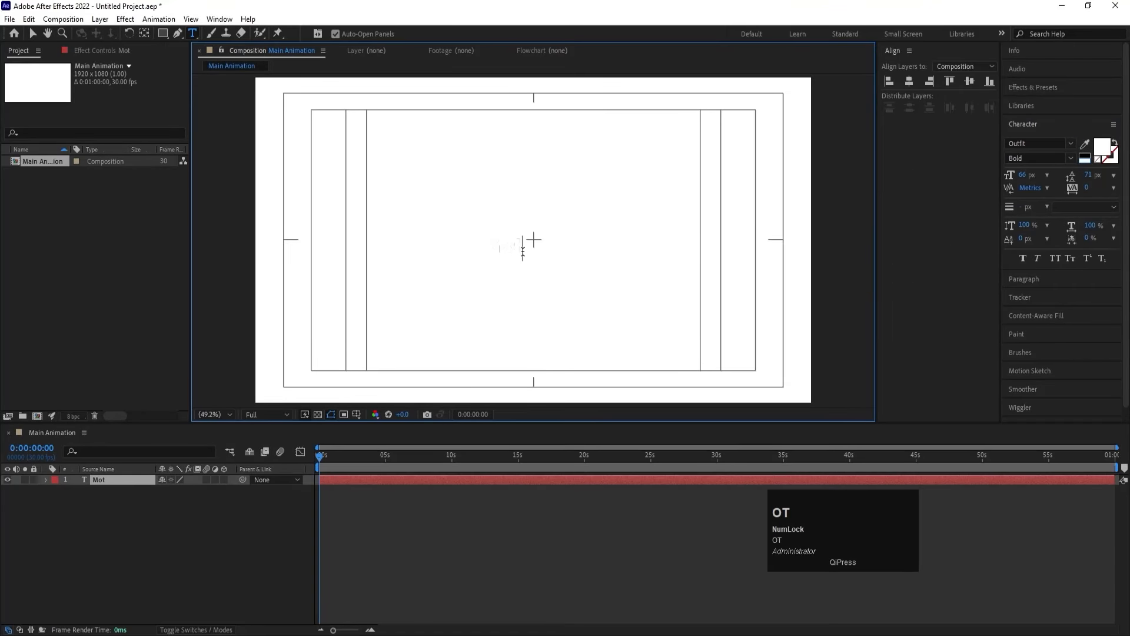
pyautogui.write('ve')
pyautogui.hotkey('ctrl', 'a')
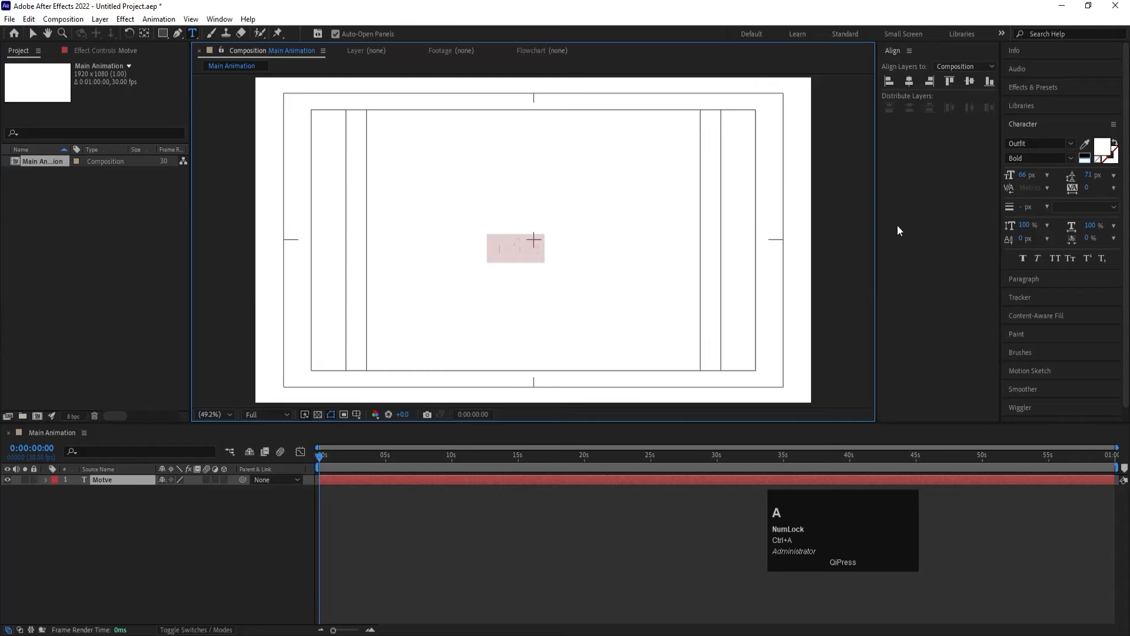
pyautogui.write('M')
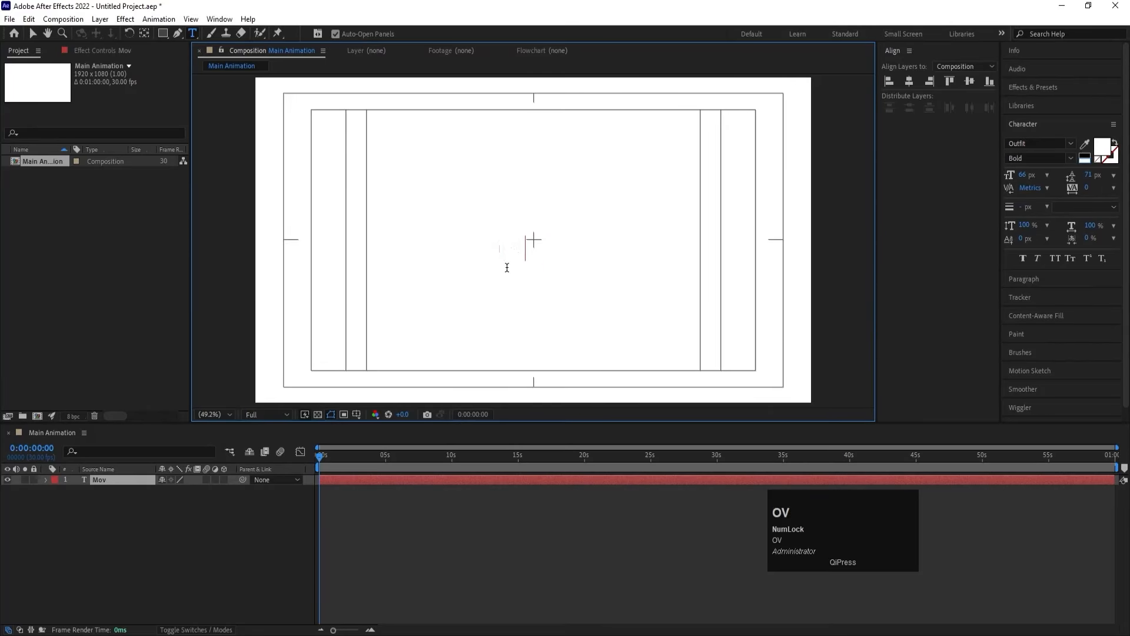
# Step: Format the whole "Move" text with black fill, 263 px size, All Caps and -47 tracking
pyautogui.hotkey('ctrl', 'a')
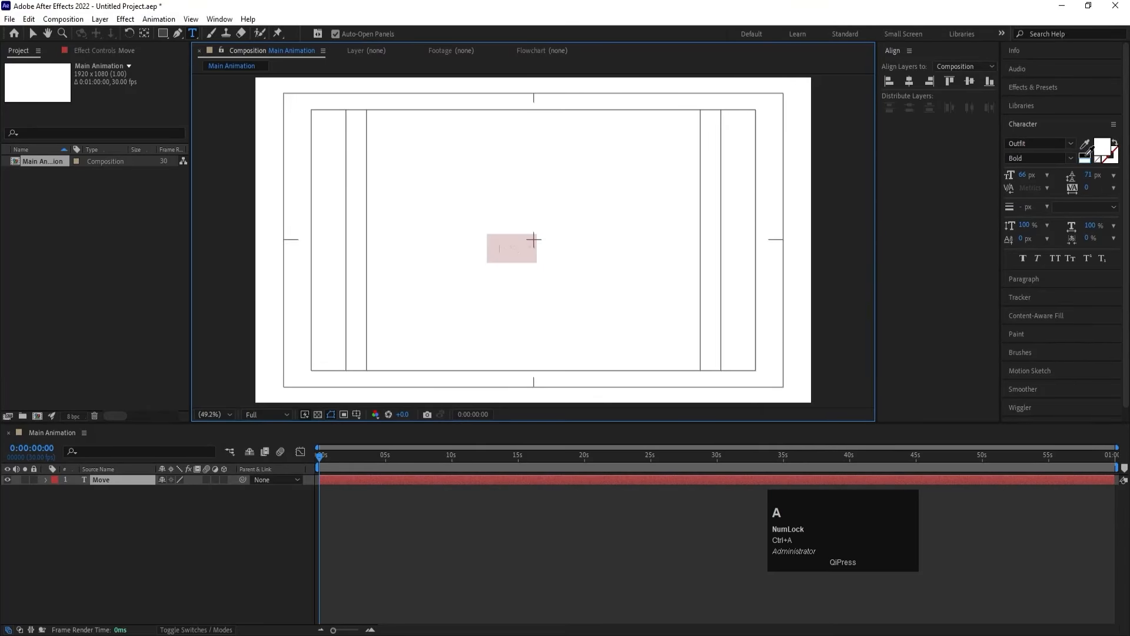
pyautogui.click(534, 239)
pyautogui.moveTo(1025, 172); pyautogui.dragTo(1117, 148)
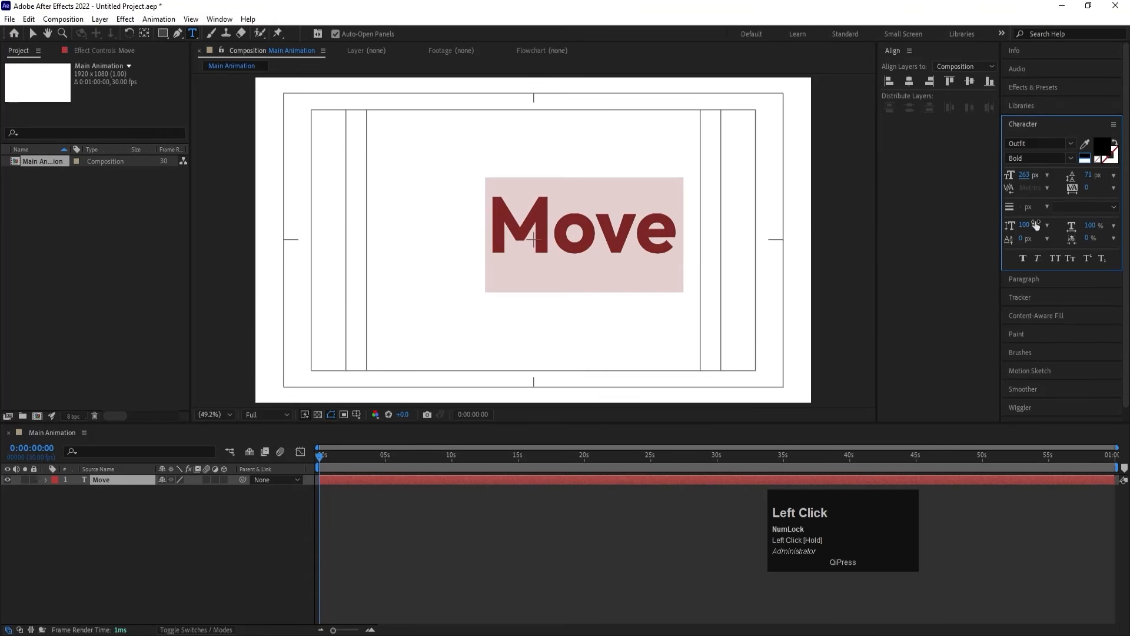
pyautogui.click(1057, 254)
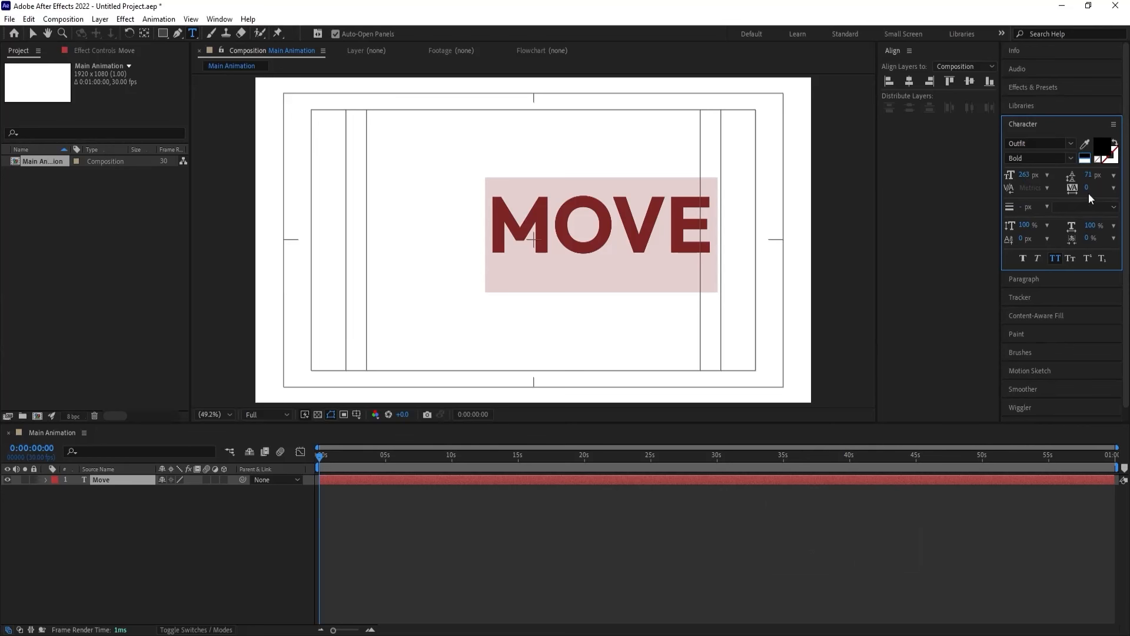
pyautogui.moveTo(1087, 187); pyautogui.dragTo(1051, 183)
pyautogui.click(154, 542)
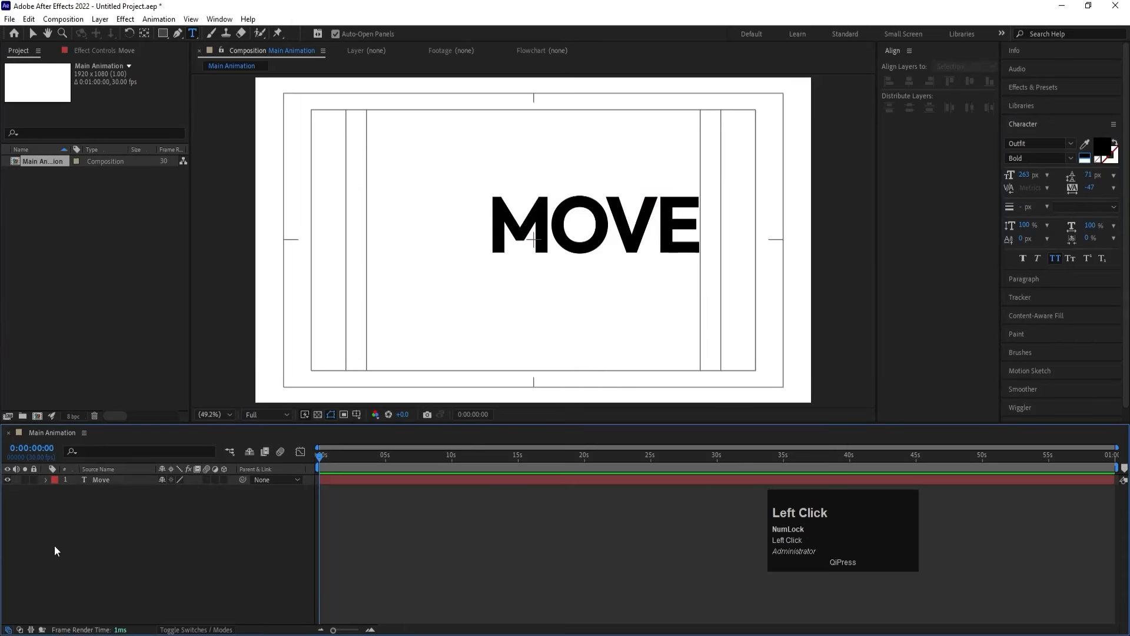
# Step: Centre the Move layer's anchor point on its text and align the layer horizontally and vertically to the composition's centre
pyautogui.click(105, 479)
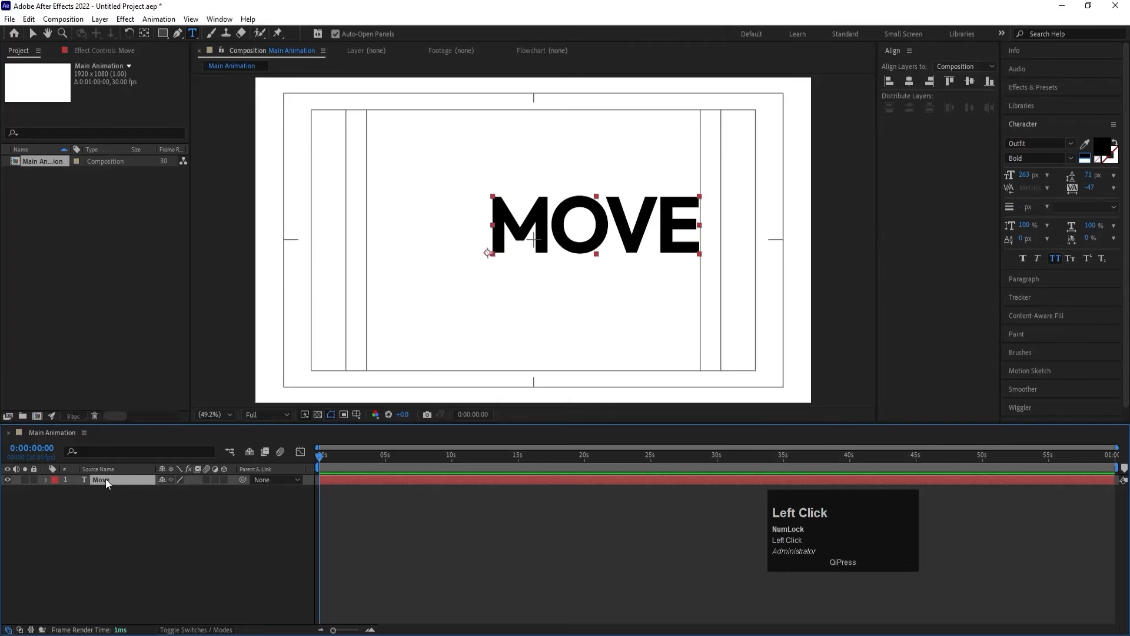
pyautogui.press('ctrl')
pyautogui.hotkey('ctrl', 'alt', 'Home')
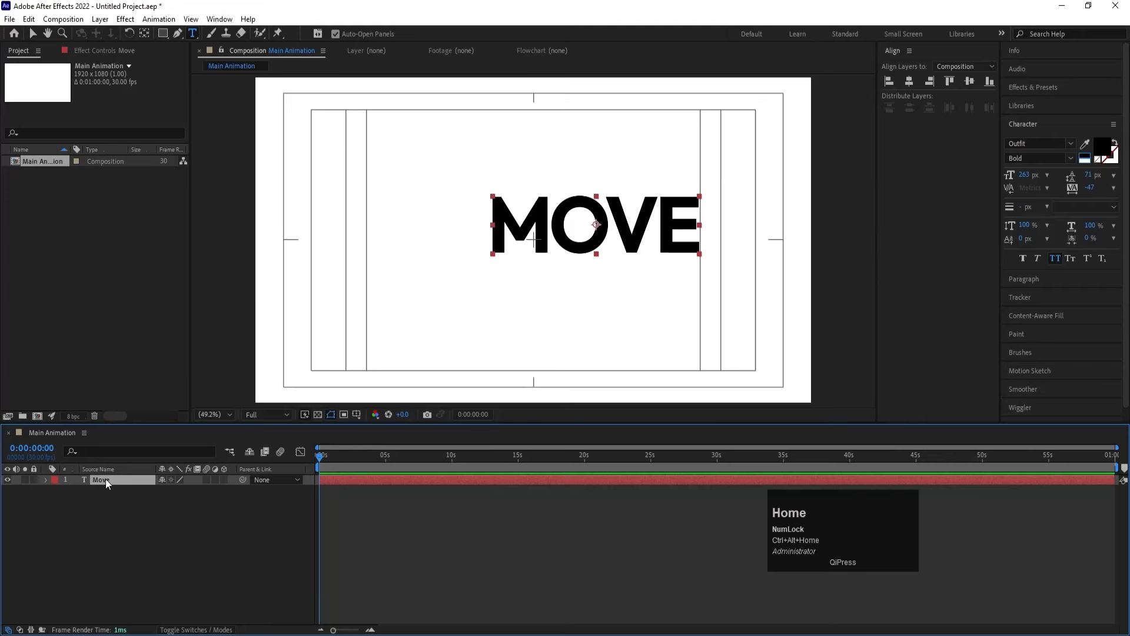
pyautogui.click(907, 84)
pyautogui.click(969, 82)
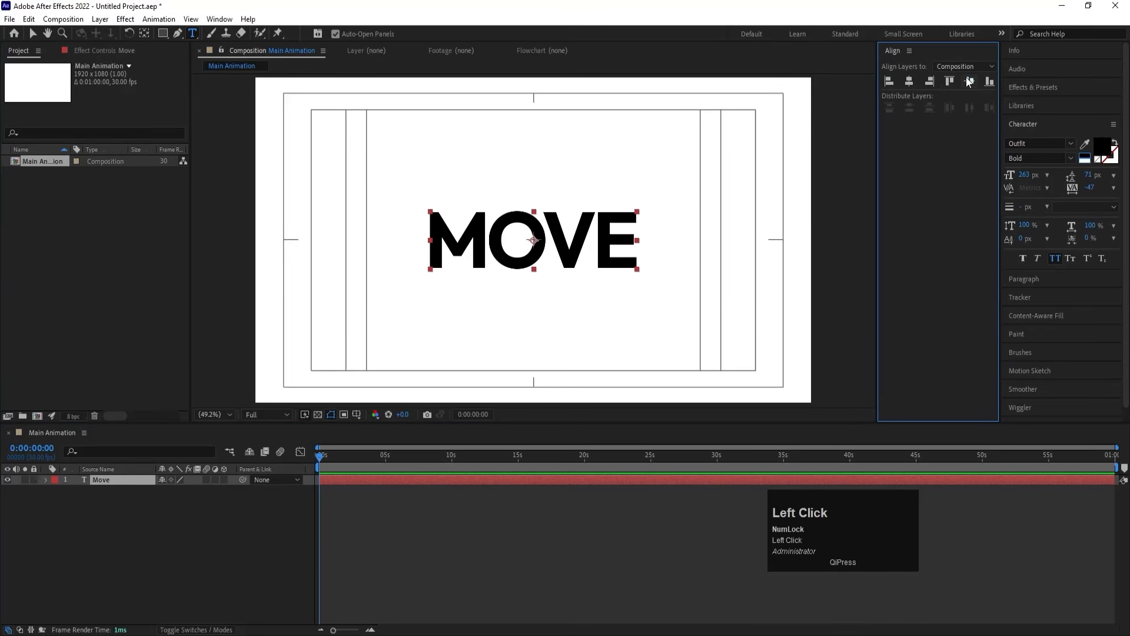
pyautogui.click(136, 521)
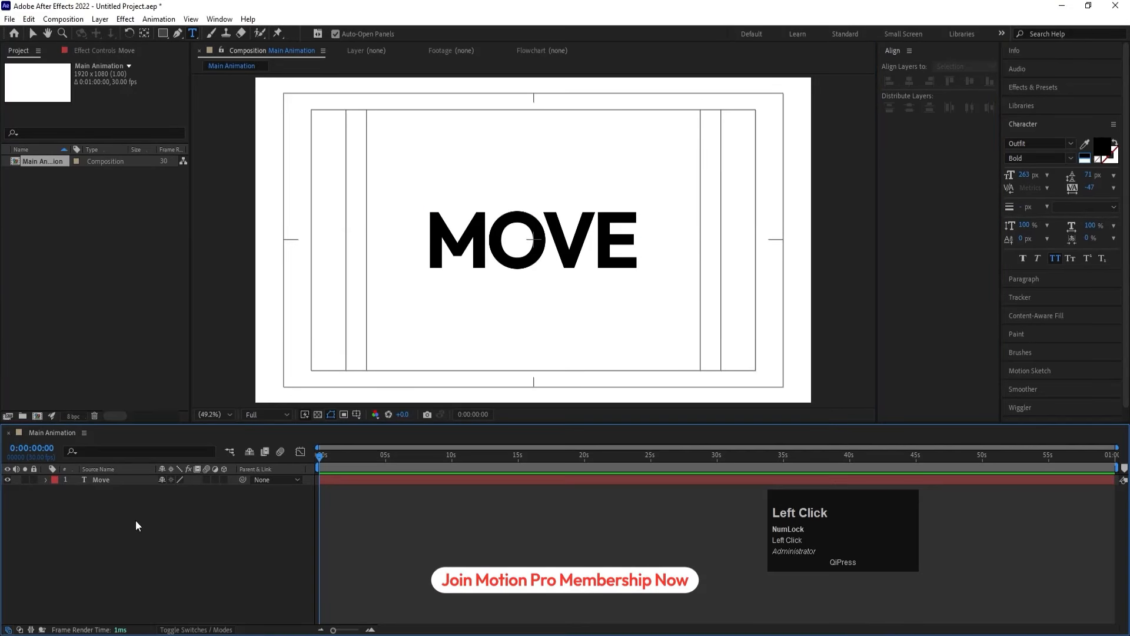
# Step: Set the Move layer's font style to Outfit Black and turn on Faux Bold
pyautogui.click(108, 482)
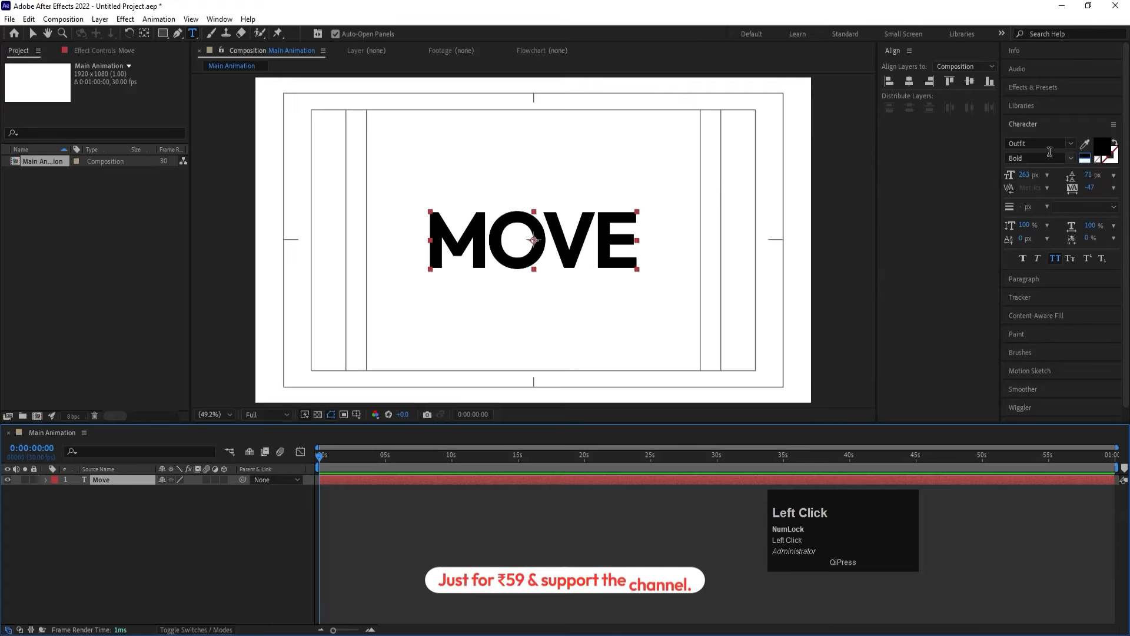
pyautogui.click(1070, 158)
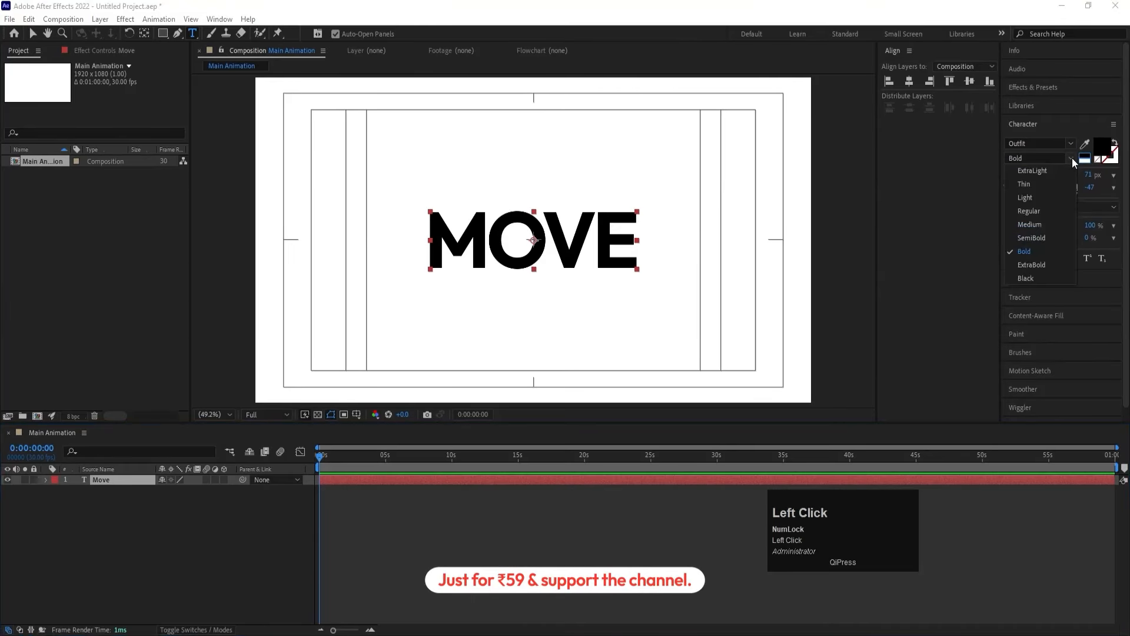
pyautogui.click(1026, 279)
pyautogui.click(1023, 259)
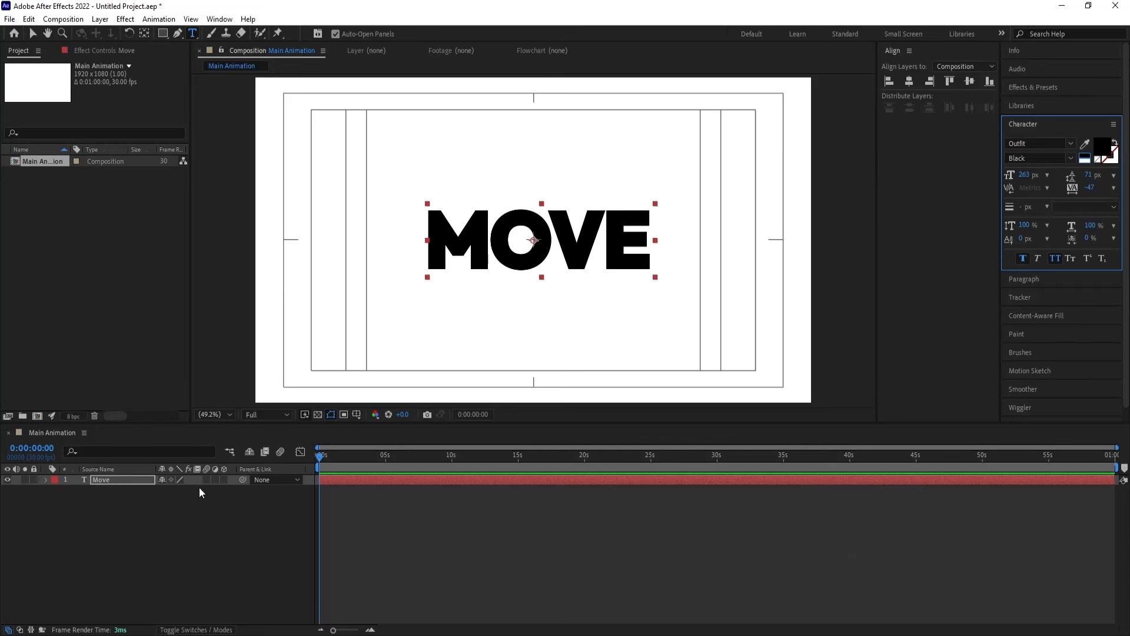
# Step: Align the Move layer horizontally to the composition's centre and centre its anchor point on the text
pyautogui.click(910, 81)
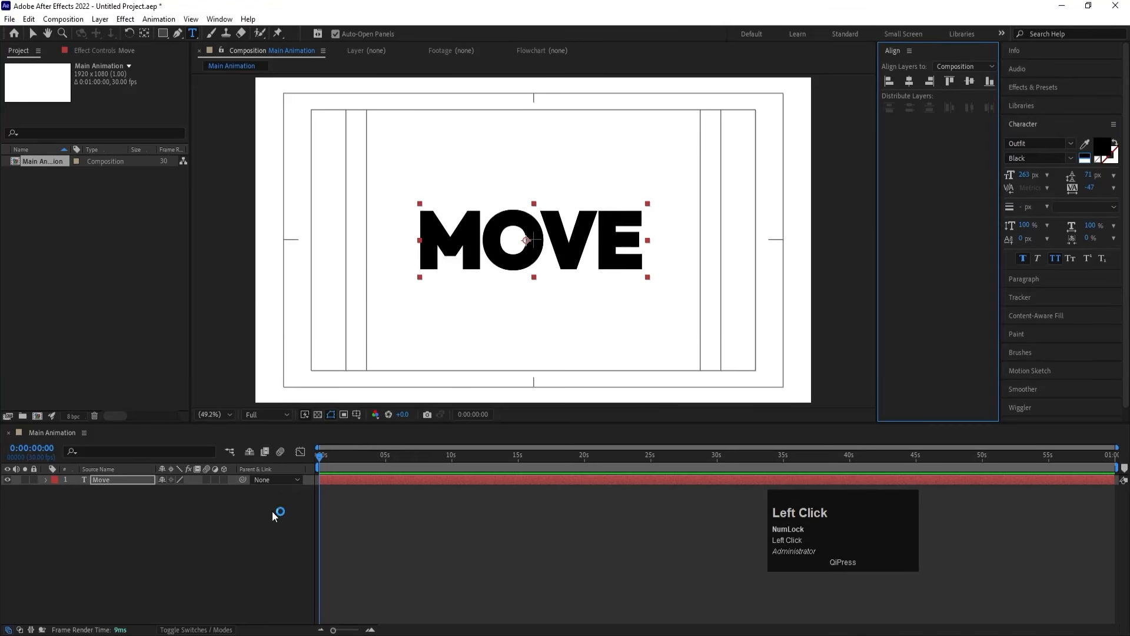
pyautogui.click(152, 513)
pyautogui.click(116, 480)
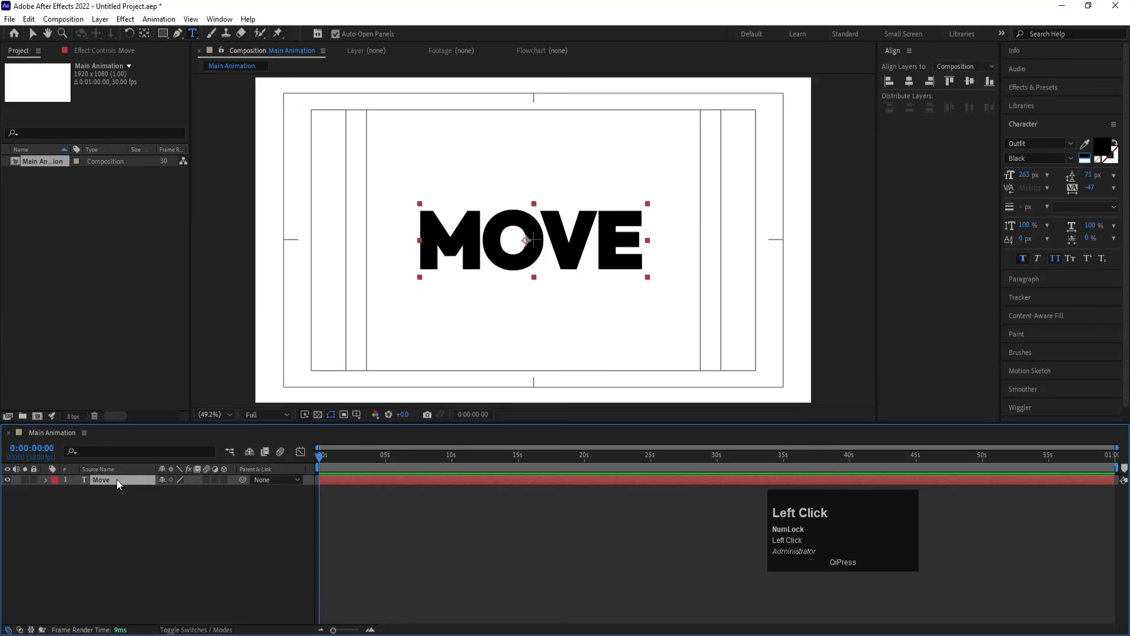
pyautogui.hotkey('ctrl', 'alt', 'Home')
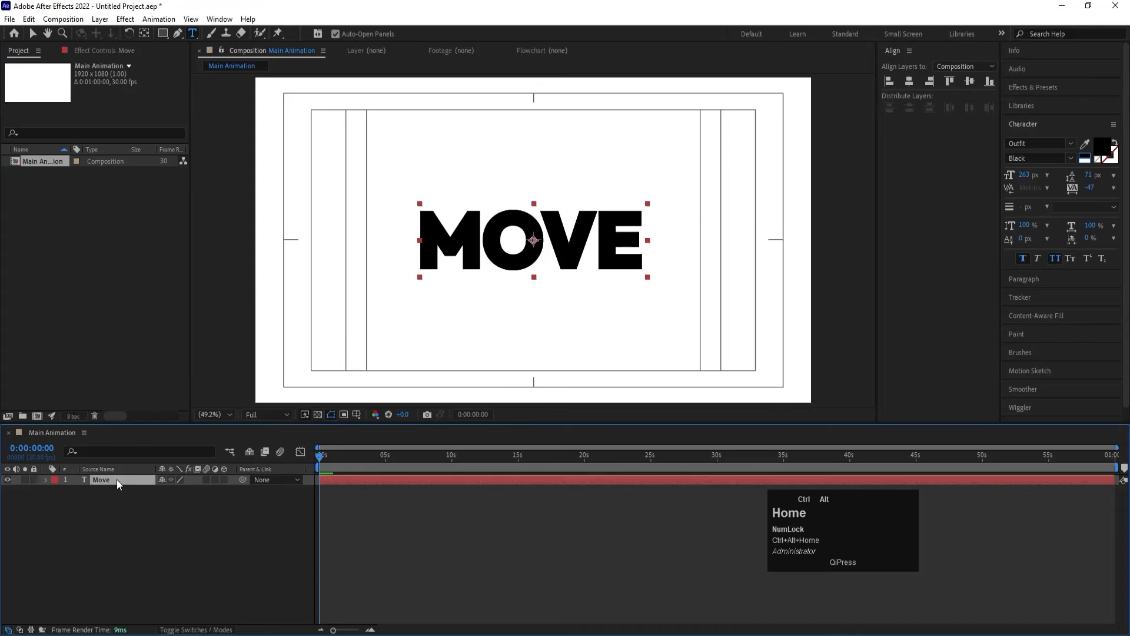
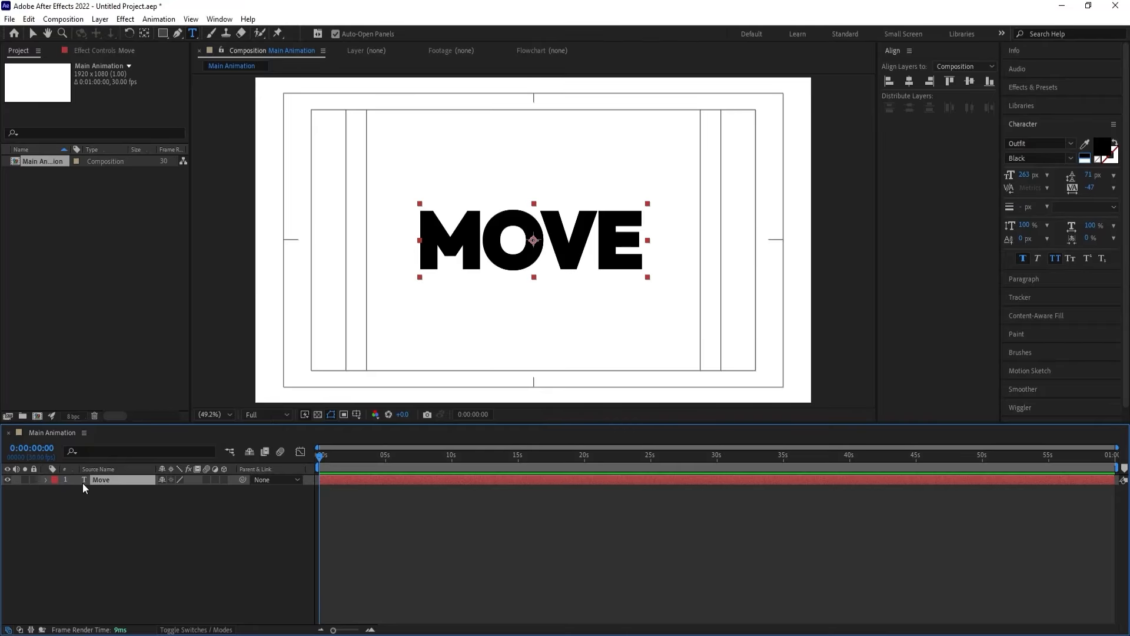
# Step: Duplicate the Move layer, then give the original a Yellow label and lock it
pyautogui.hotkey('ctrl', 'd')
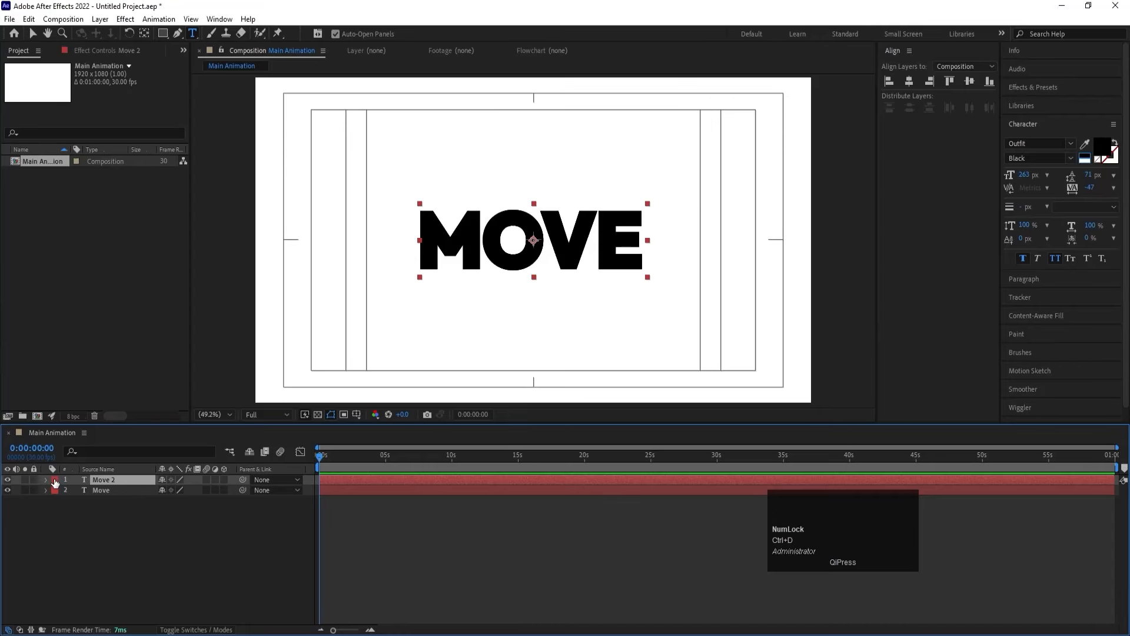
pyautogui.click(105, 489)
pyautogui.click(54, 491)
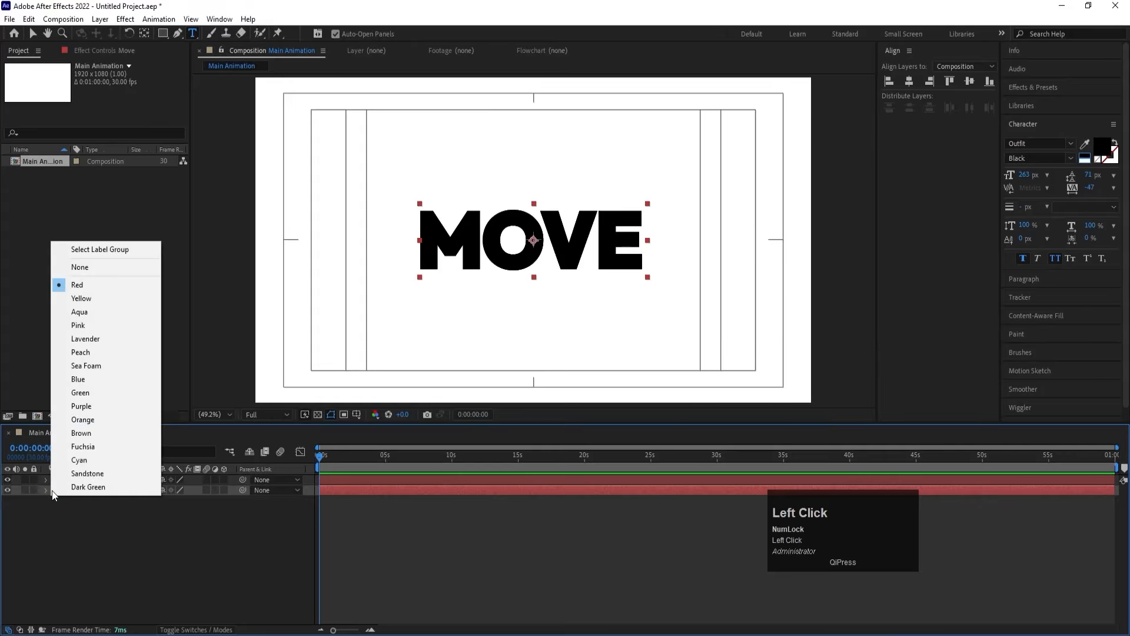
pyautogui.click(73, 299)
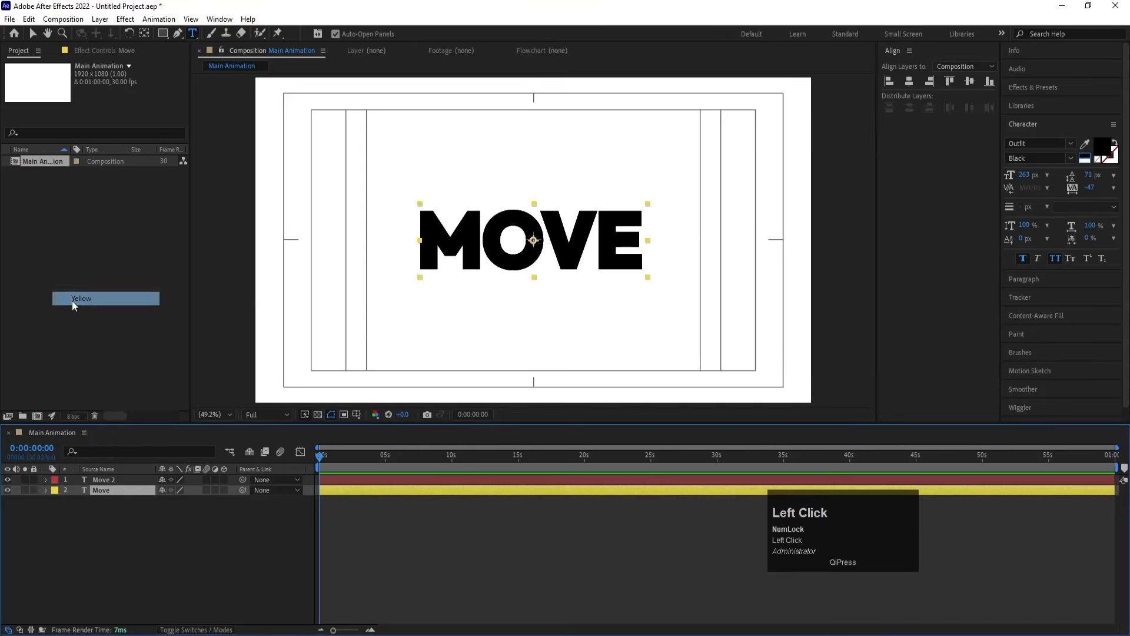
pyautogui.click(33, 489)
# Step: Change the duplicated Move text's fill to a fully saturated blue-violet
pyautogui.click(107, 479)
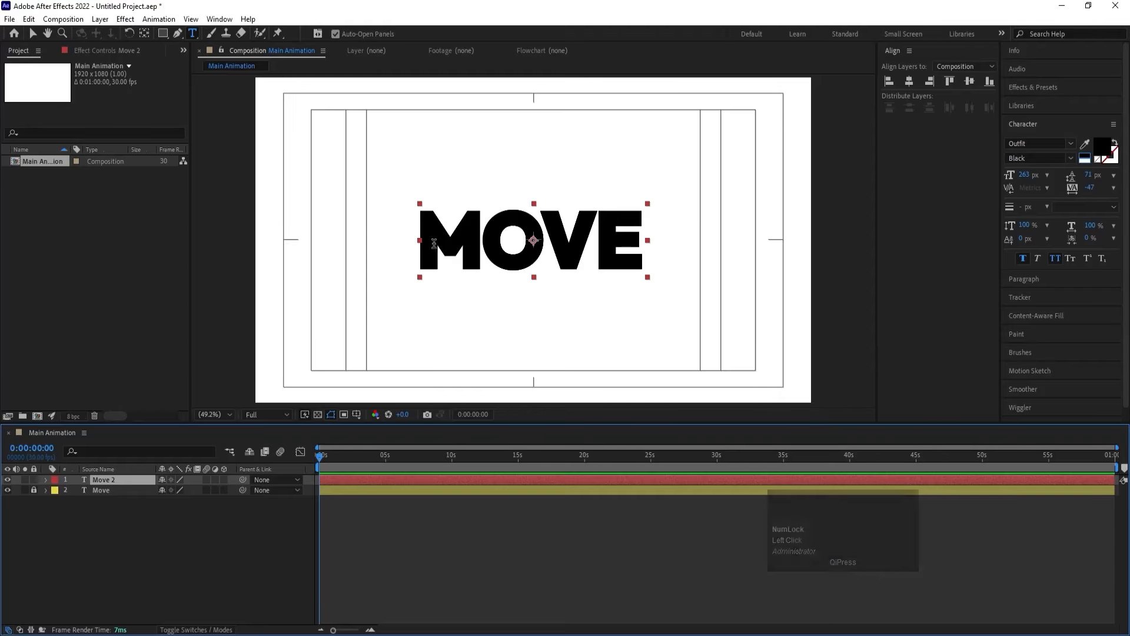
pyautogui.click(1102, 152)
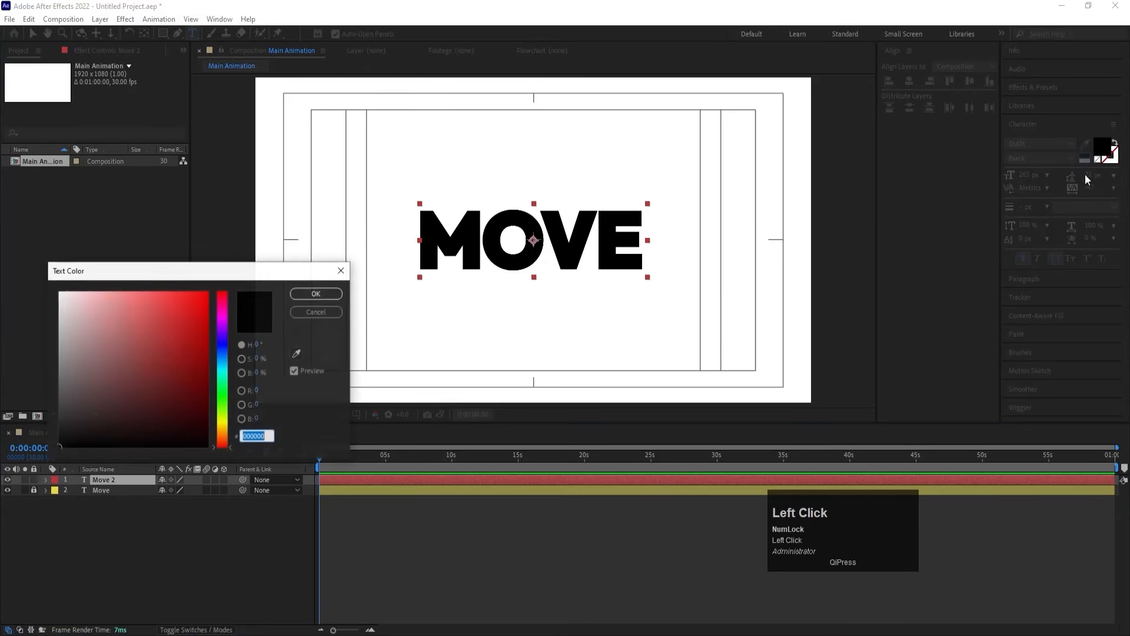
pyautogui.click(223, 337)
pyautogui.moveTo(198, 316); pyautogui.dragTo(228, 259)
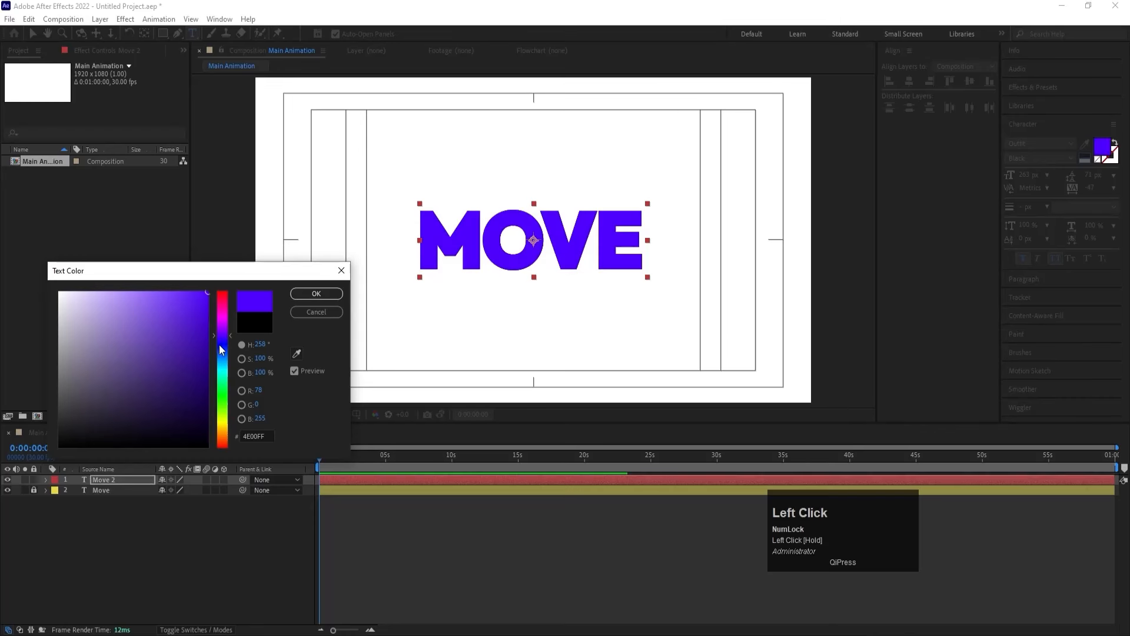
pyautogui.moveTo(220, 335); pyautogui.dragTo(222, 334)
pyautogui.press('Return')
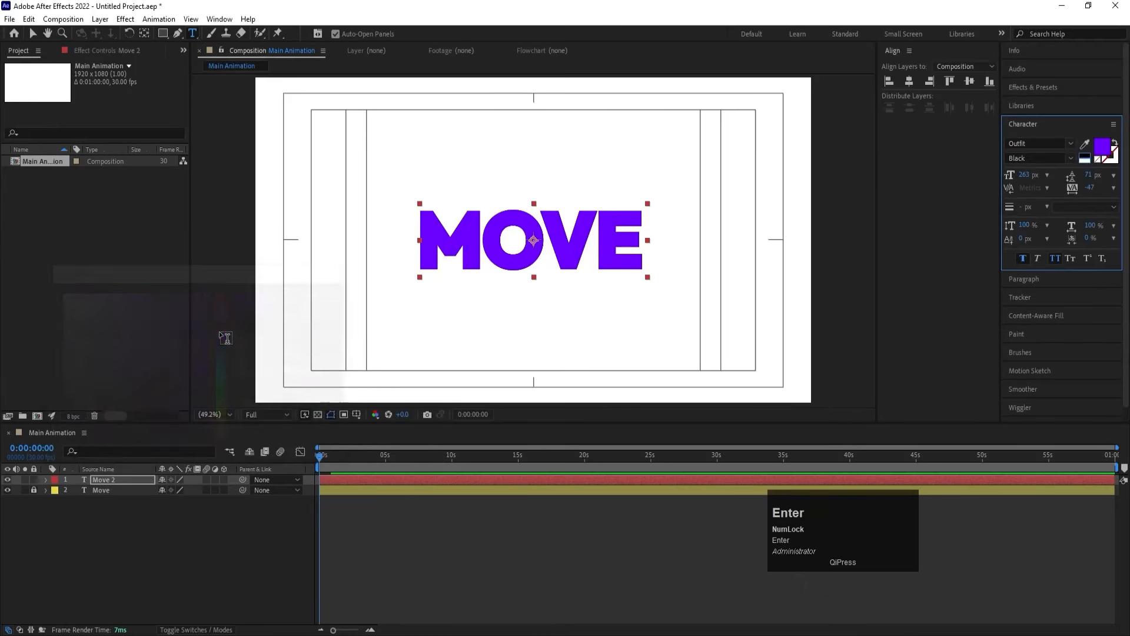
# Step: Shorten the violet copy's text to "M" and centre it horizontally in the composition with its anchor point mid-letter
pyautogui.moveTo(483, 236); pyautogui.dragTo(704, 238)
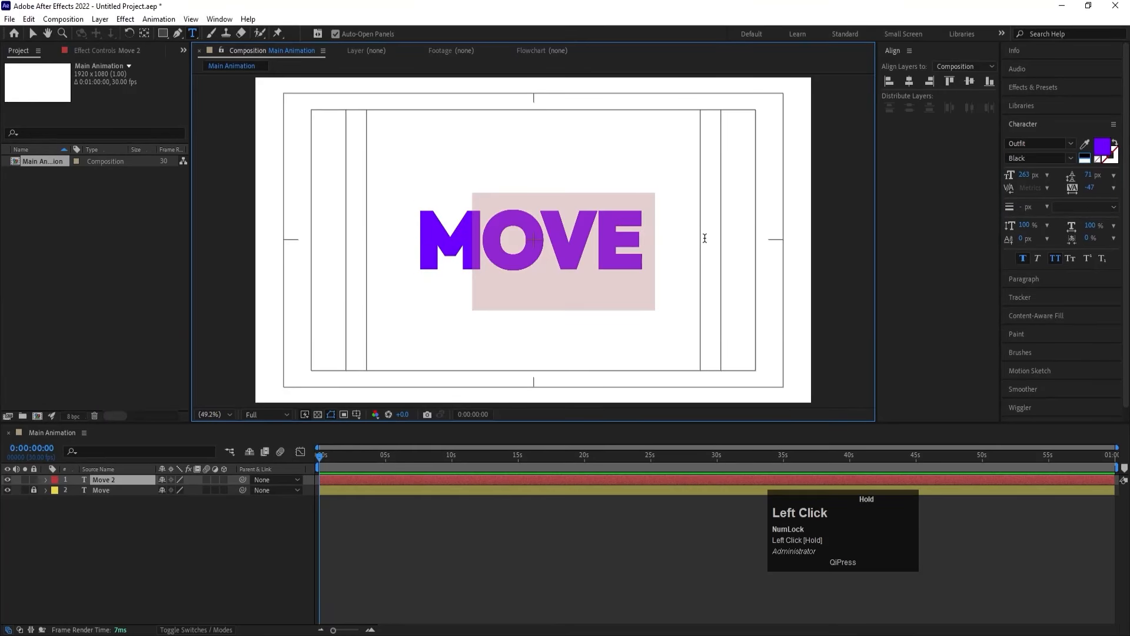
pyautogui.click(64, 519)
pyautogui.click(93, 481)
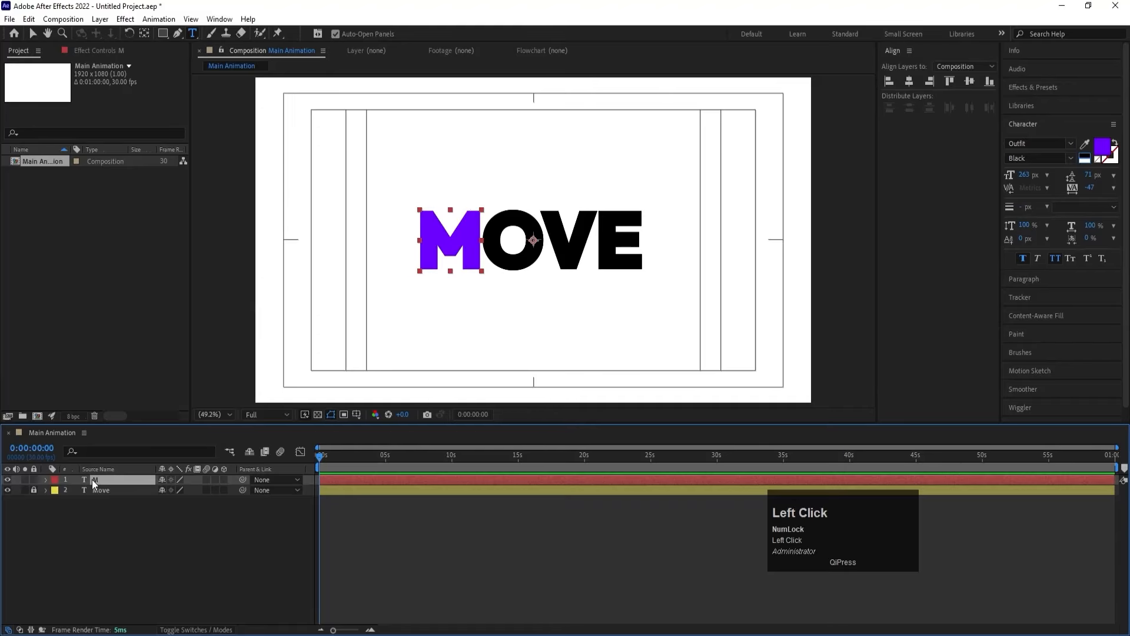
pyautogui.hotkey('ctrl', 'alt', 'Home')
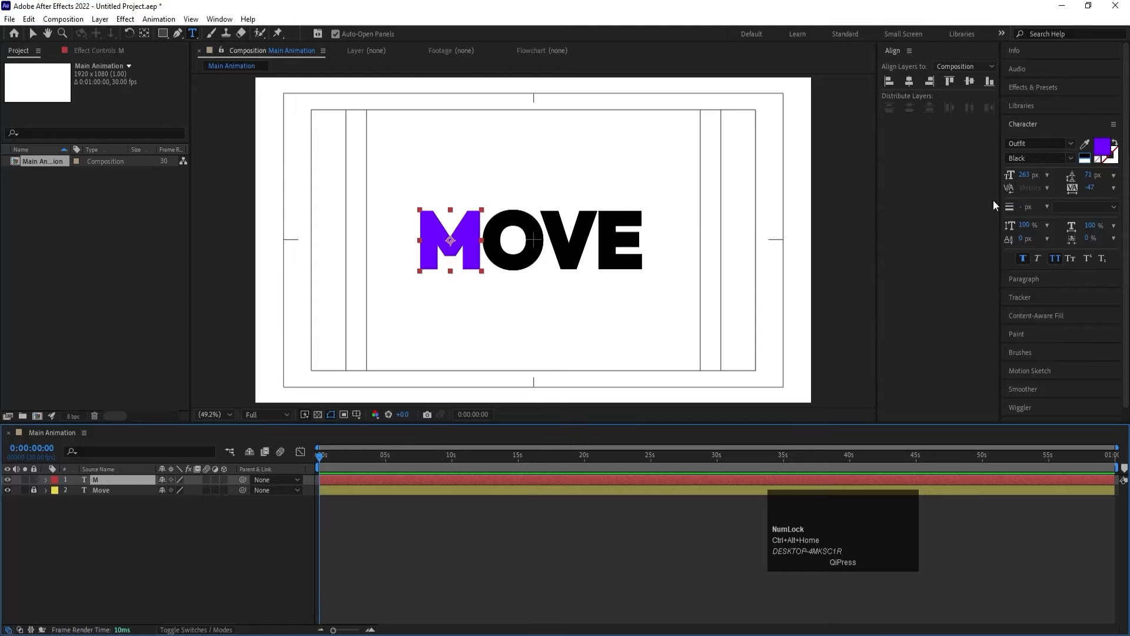
pyautogui.click(910, 82)
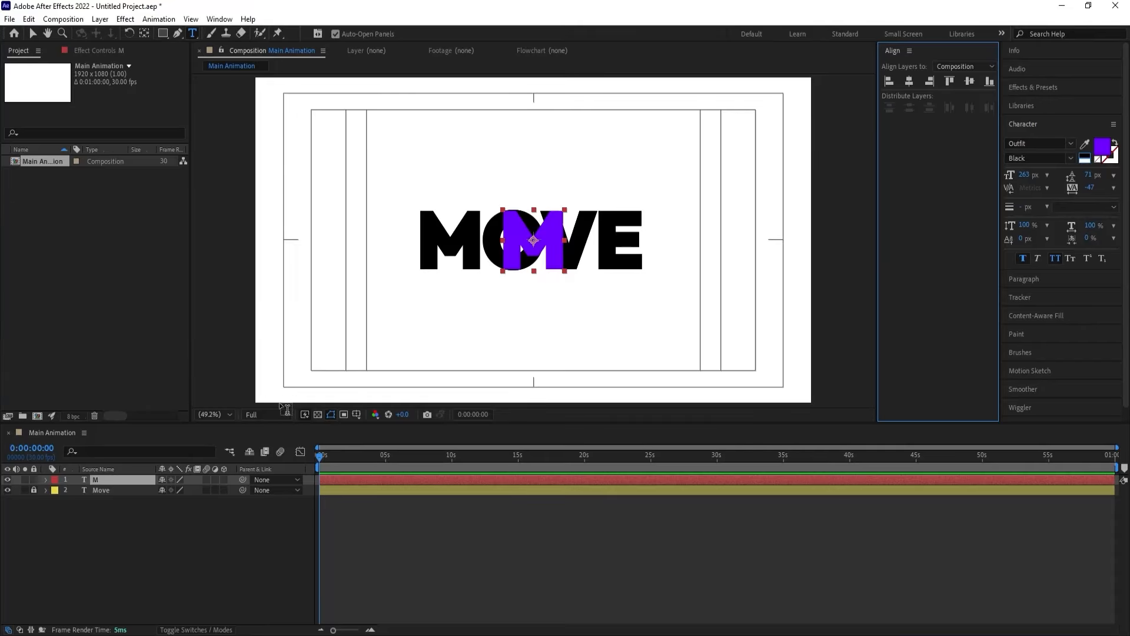
# Step: Duplicate the M layer and replace the soloed copy's text with "E"
pyautogui.click(94, 479)
pyautogui.hotkey('ctrl', 'd')
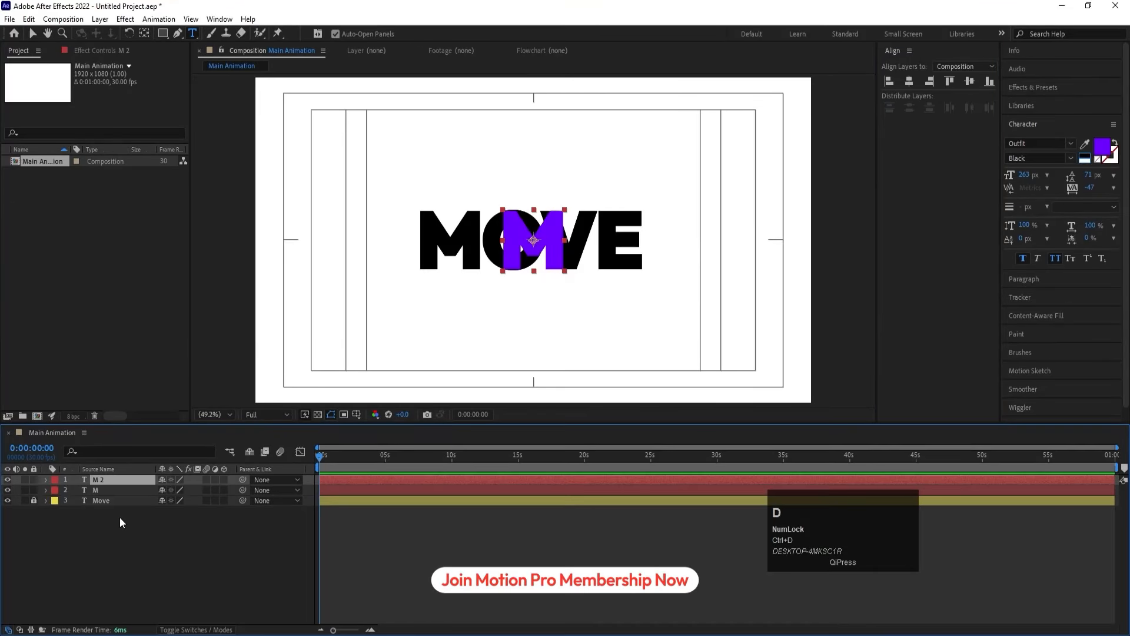
pyautogui.click(24, 480)
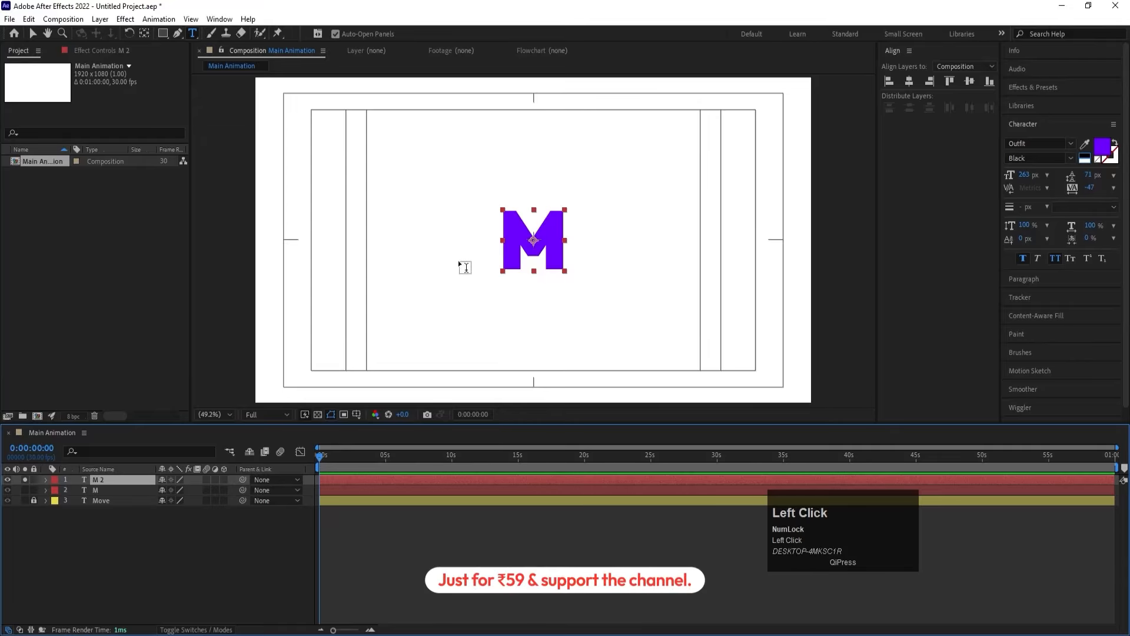
pyautogui.click(529, 229)
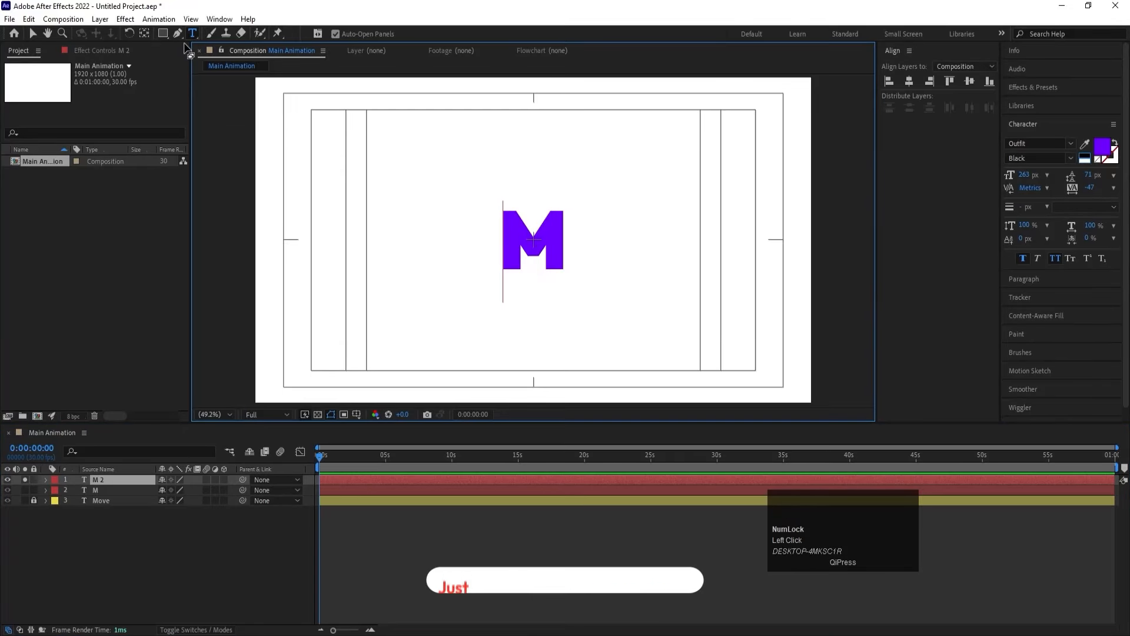
pyautogui.hotkey('ctrl', 'a')
pyautogui.write('E')
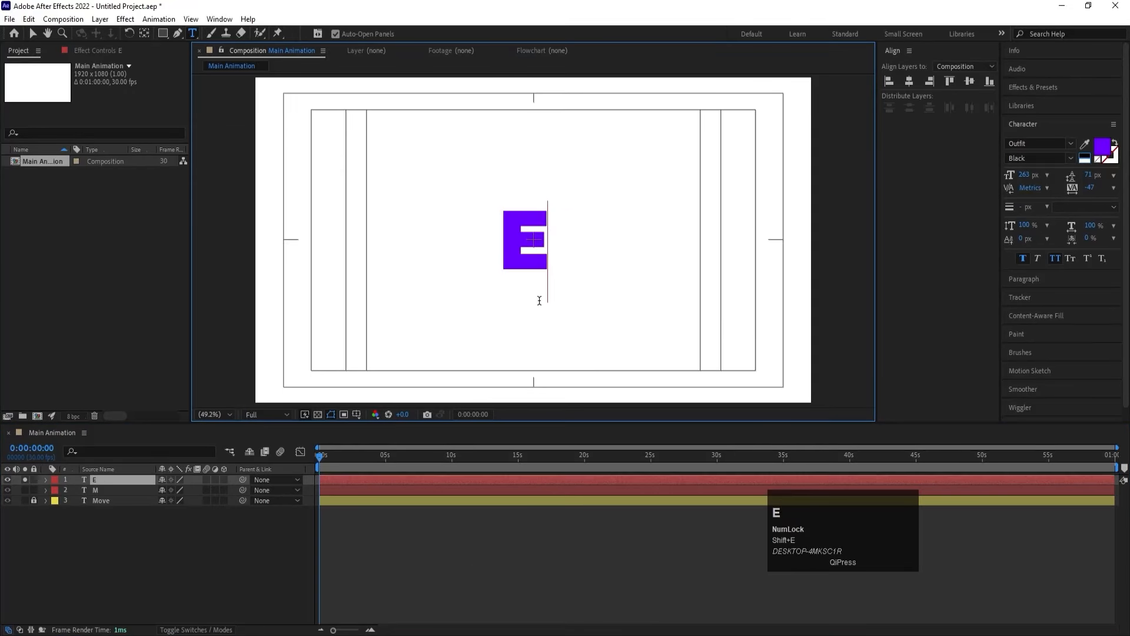
pyautogui.click(131, 535)
# Step: Align the E layer horizontally to the composition's centre and centre its anchor point on the letter
pyautogui.click(96, 479)
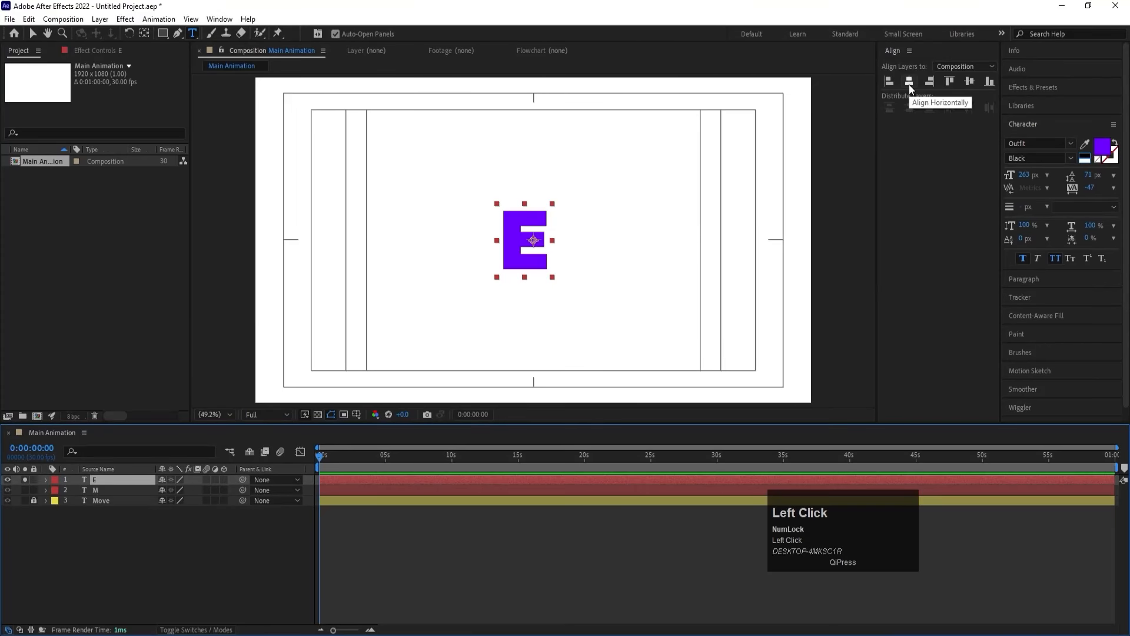
pyautogui.click(909, 82)
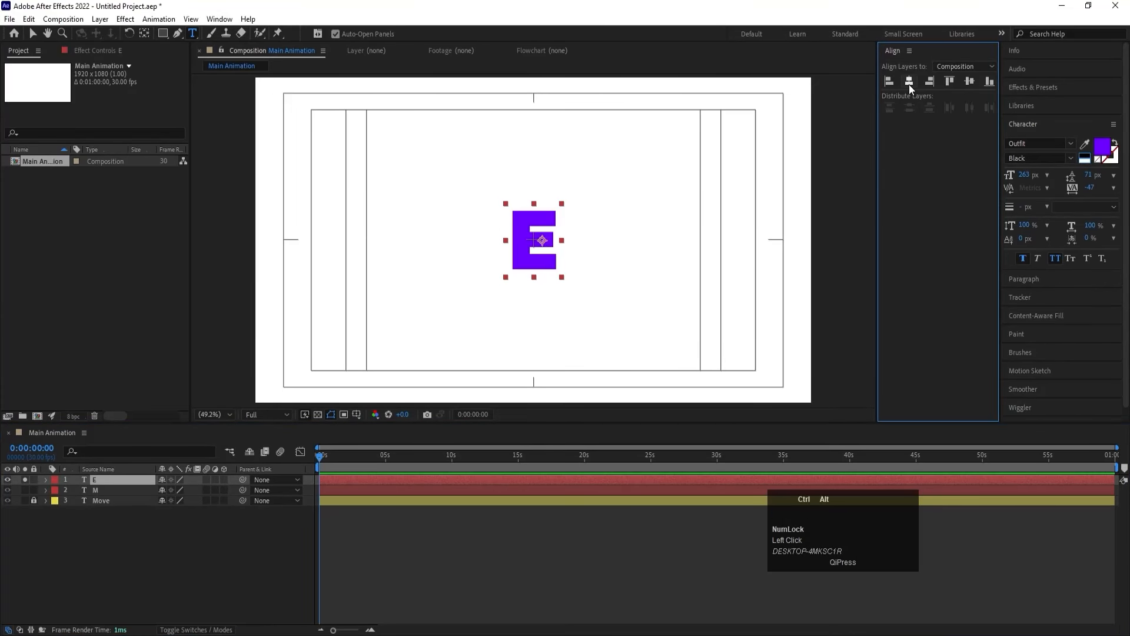
pyautogui.hotkey('ctrl', 'alt', 'Home')
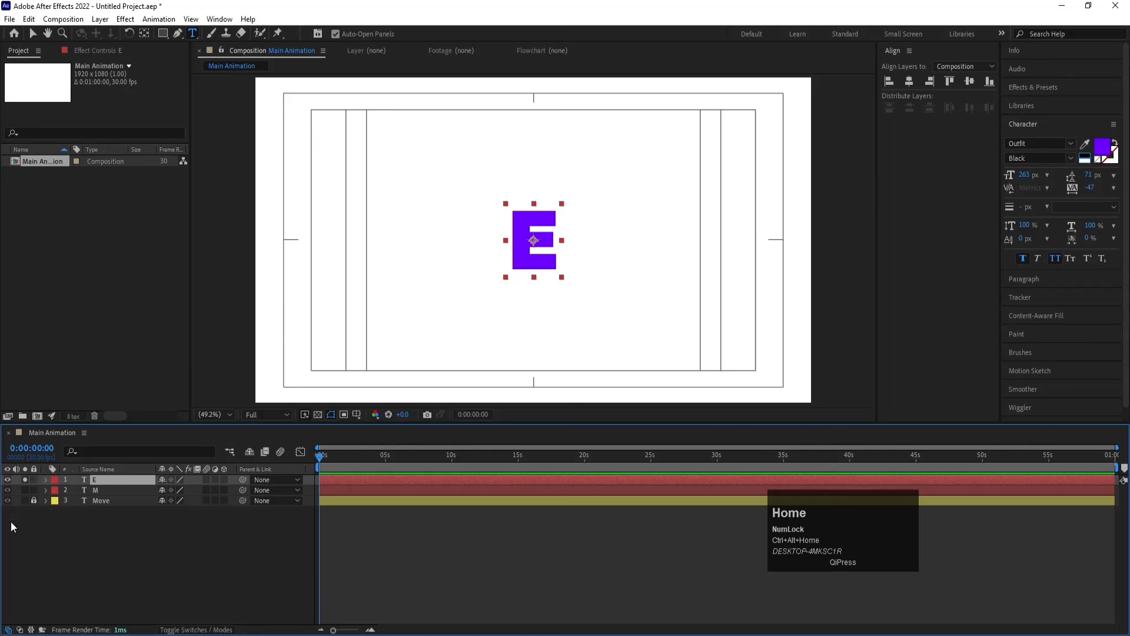
# Step: Turn off the E layer's solo and solo only the M layer, keeping the Move layer locked
pyautogui.click(24, 489)
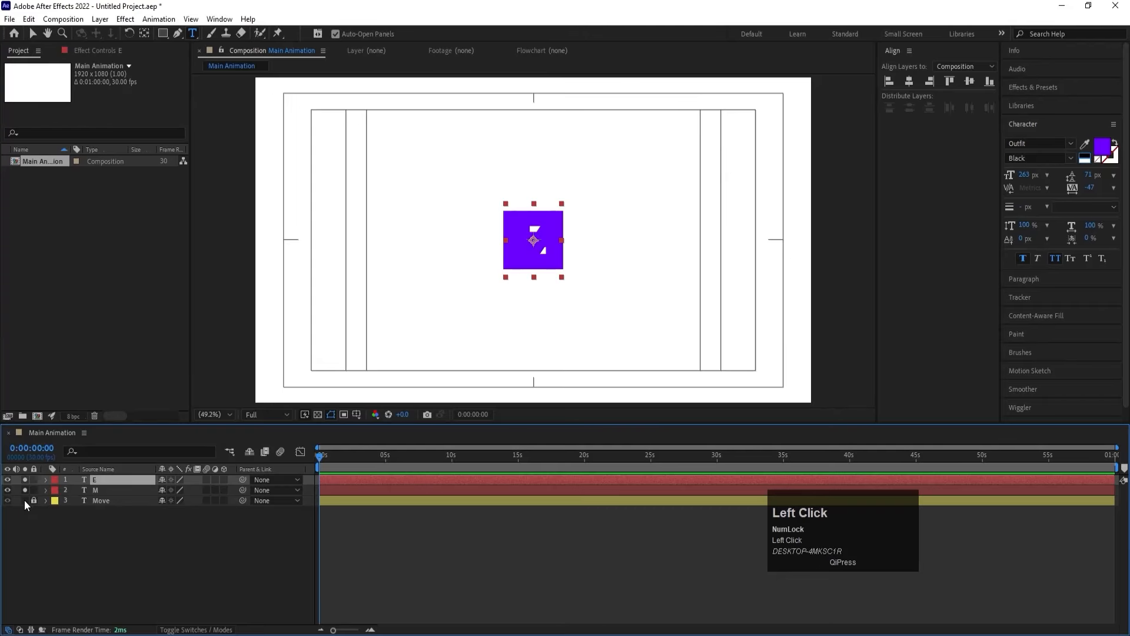
pyautogui.moveTo(25, 490); pyautogui.dragTo(25, 479)
pyautogui.click(100, 499)
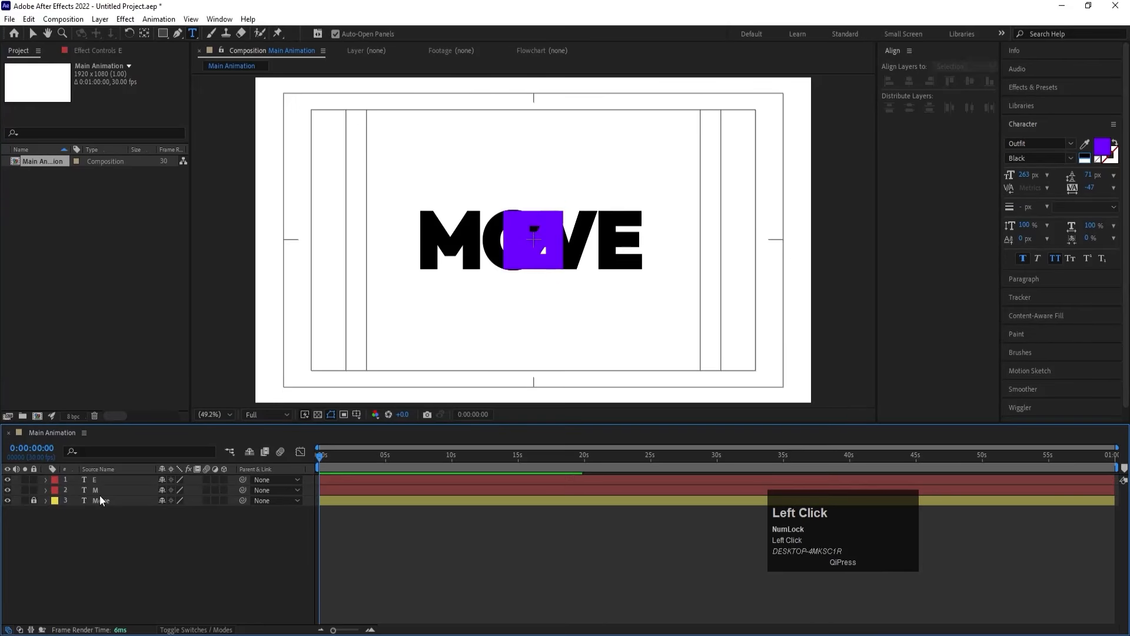
pyautogui.click(33, 499)
pyautogui.click(24, 490)
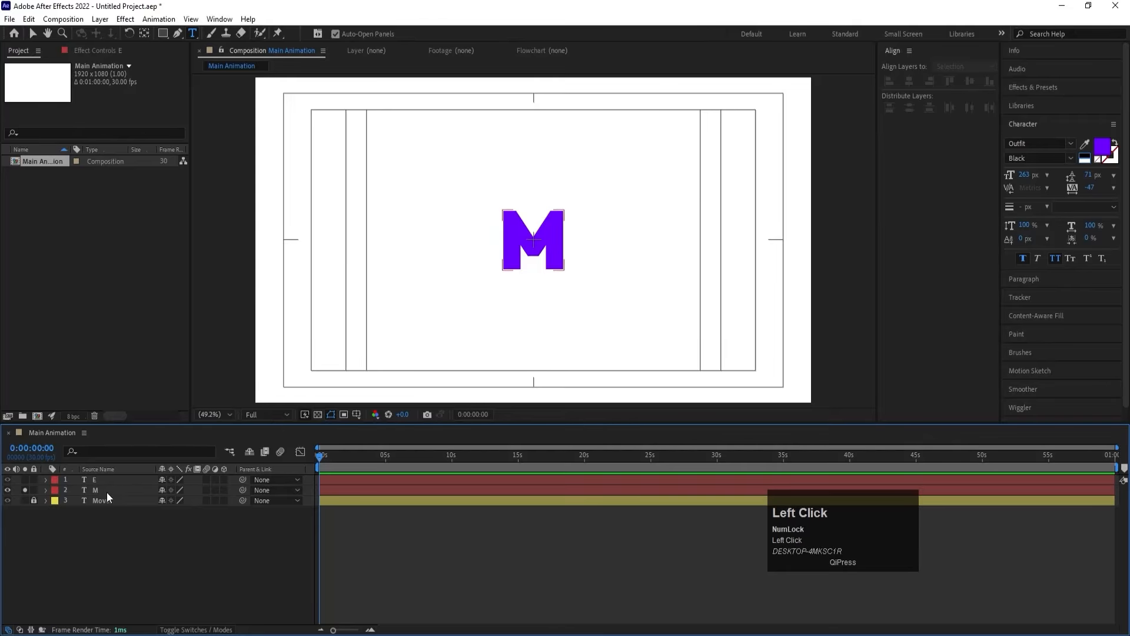
pyautogui.click(110, 490)
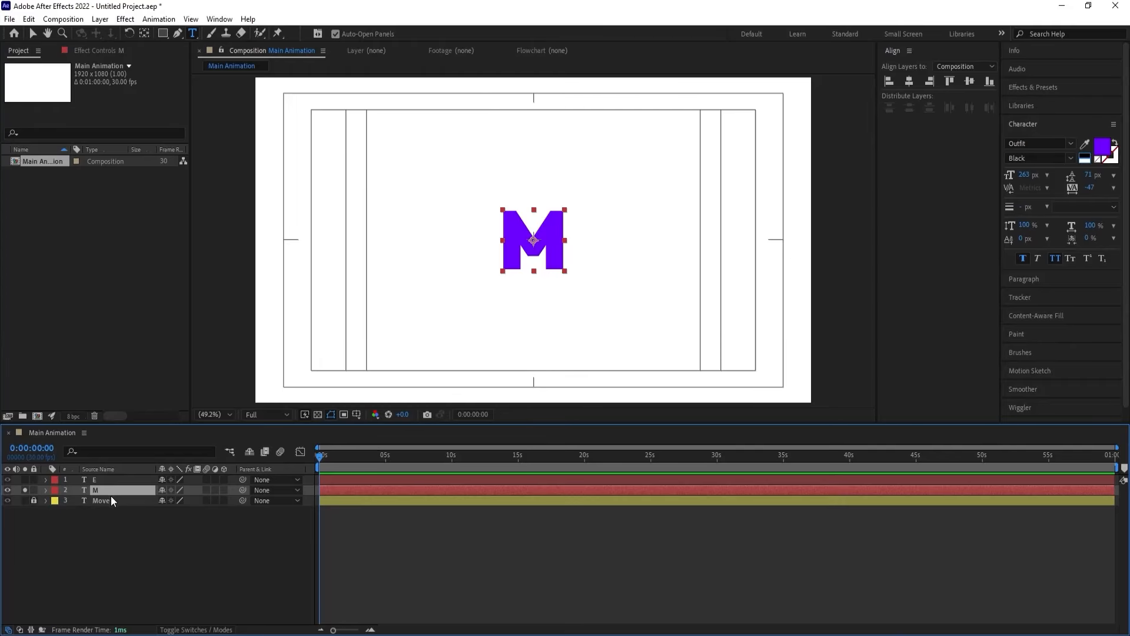
pyautogui.click(24, 490)
pyautogui.click(23, 490)
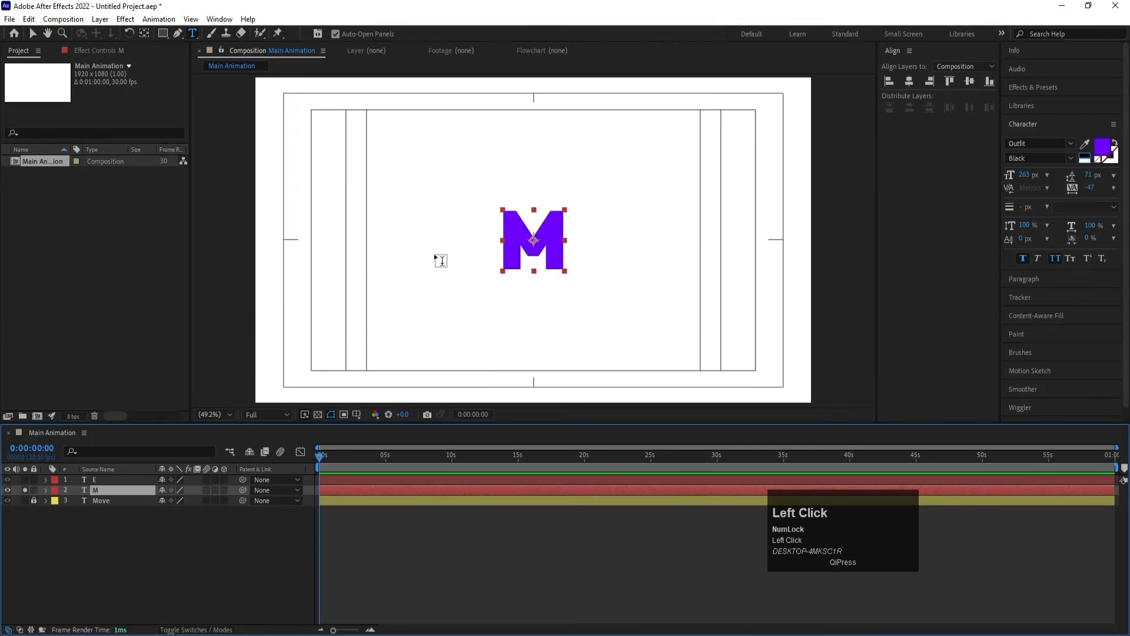
# Step: Move the M layer's anchor point to the letter's lower-left corner with the Pan Behind tool
pyautogui.click(145, 36)
pyautogui.scroll(5, 523, 263)
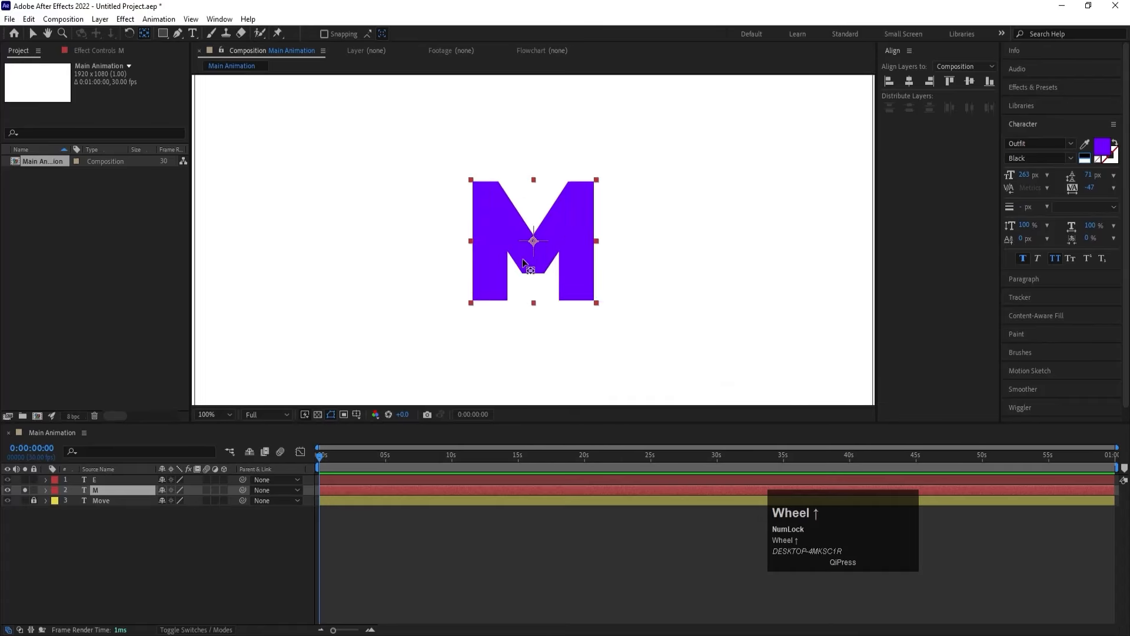
pyautogui.click(533, 242)
pyautogui.moveTo(533, 242); pyautogui.dragTo(411, 370)
pyautogui.click(106, 499)
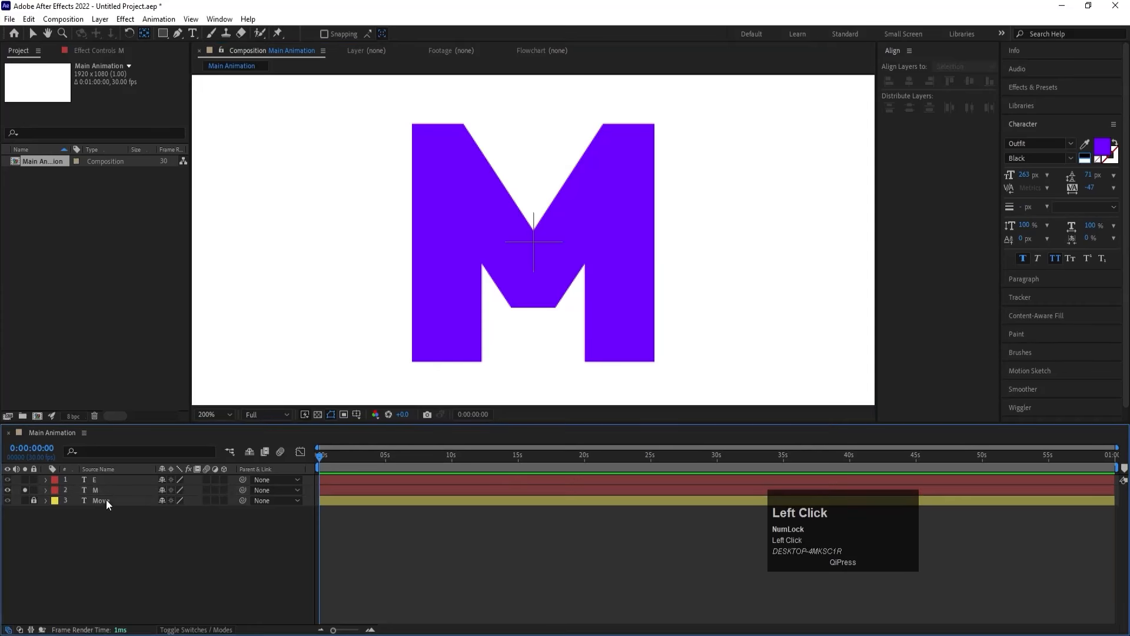
# Step: Set the M layer's Rotation to 104° and add a Rotation keyframe at 0:00:00:00
pyautogui.click(103, 489)
pyautogui.press('=')
pyautogui.press('=')
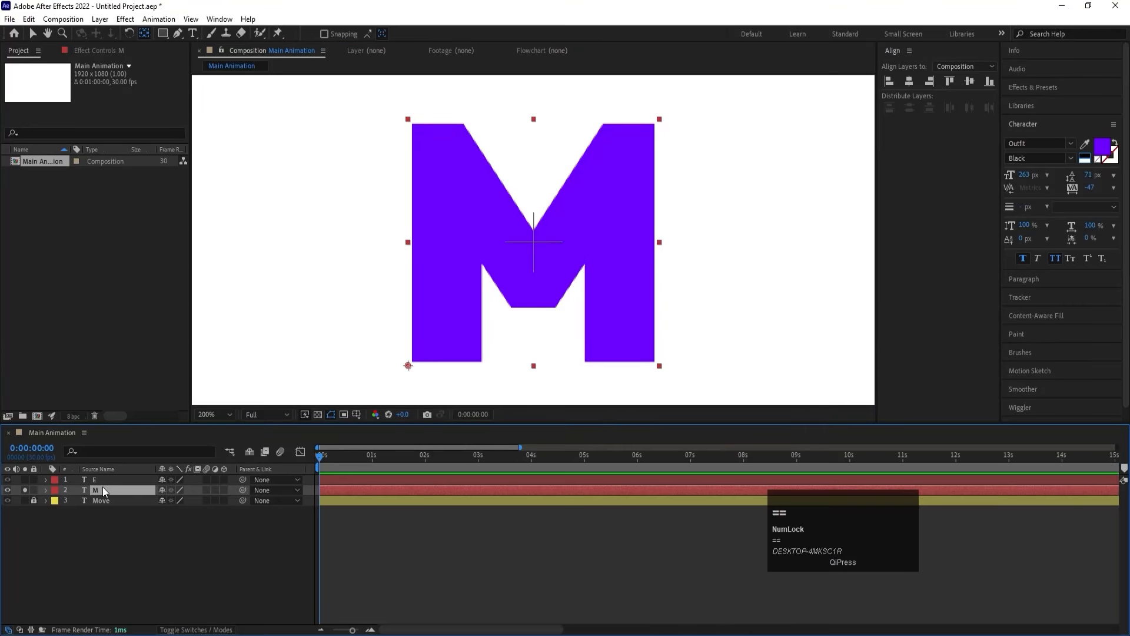
pyautogui.press('r')
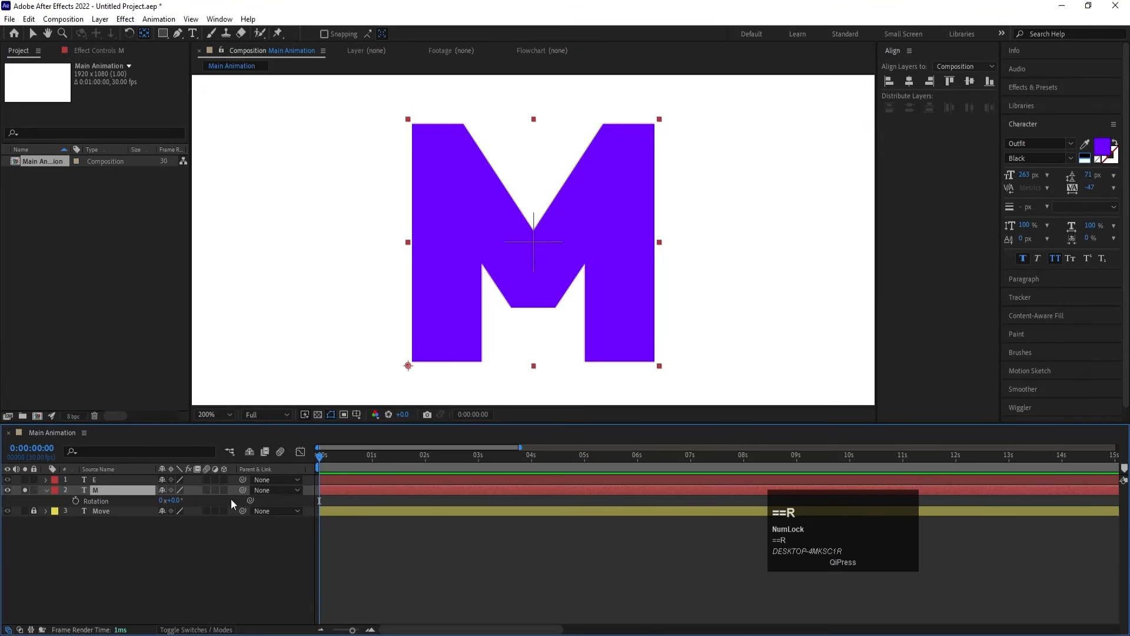
pyautogui.moveTo(176, 501); pyautogui.dragTo(229, 505)
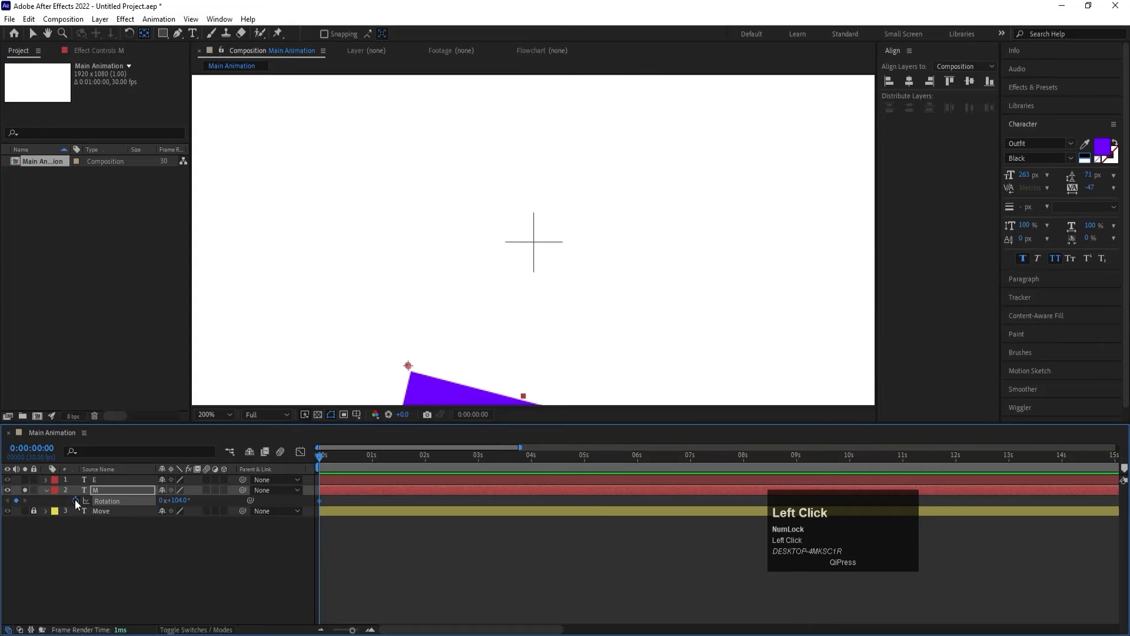
# Step: Add Rotation keyframes to the M layer of -66° at 0:00:00:20 and 0° at 0:00:01:00
pyautogui.press('=')
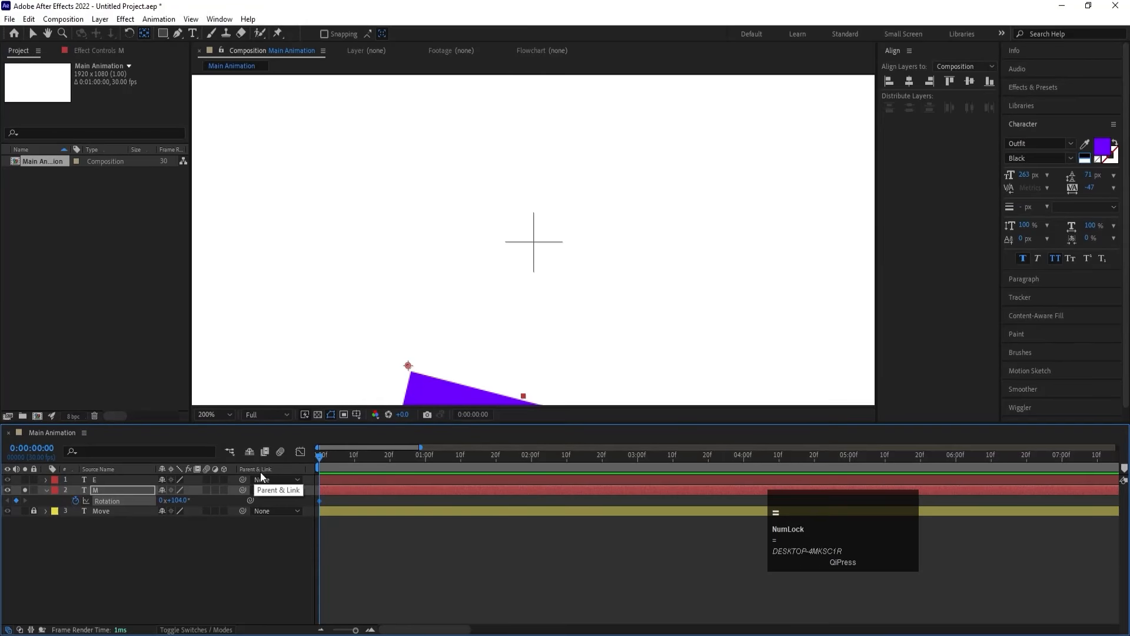
pyautogui.click(390, 458)
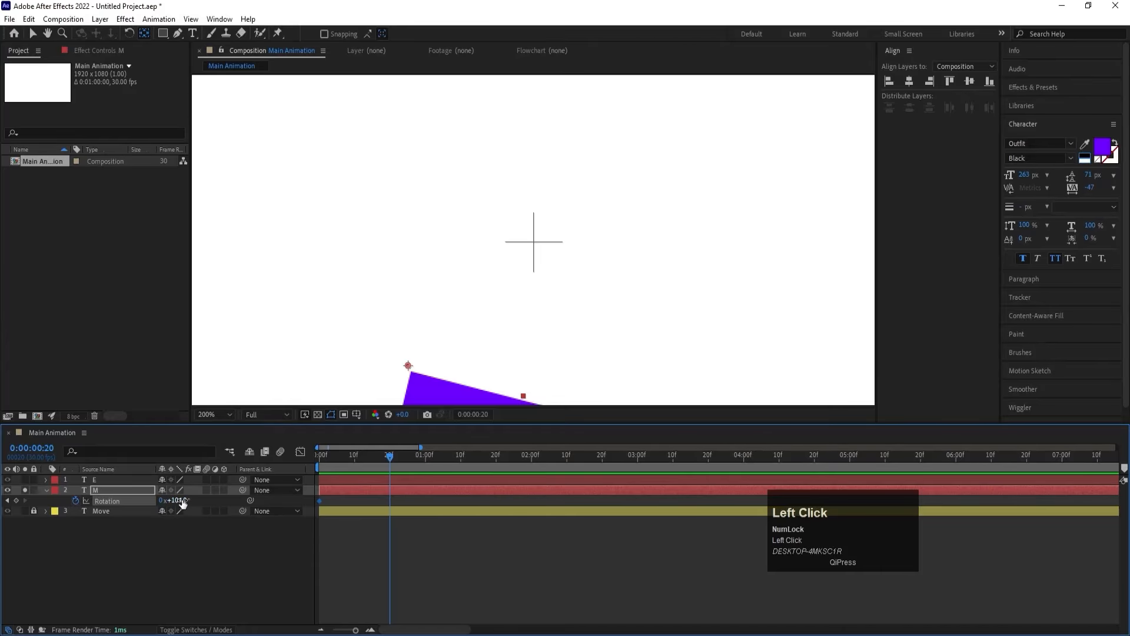
pyautogui.moveTo(183, 501); pyautogui.dragTo(82, 501)
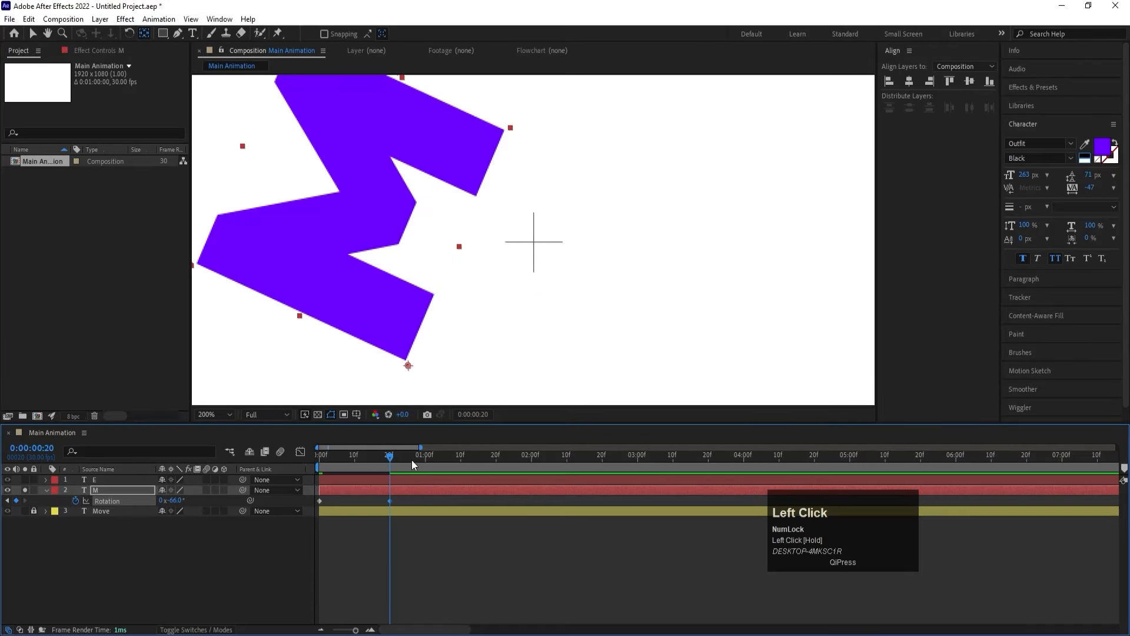
pyautogui.moveTo(412, 461); pyautogui.dragTo(425, 460)
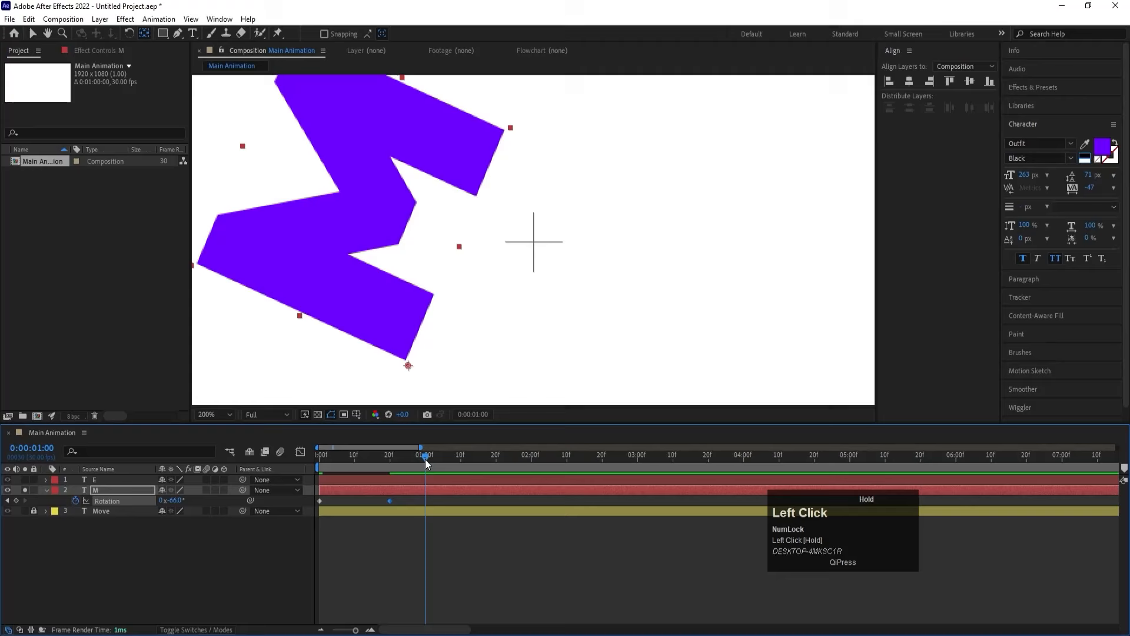
pyautogui.click(171, 501)
pyautogui.write('0')
pyautogui.press('Return')
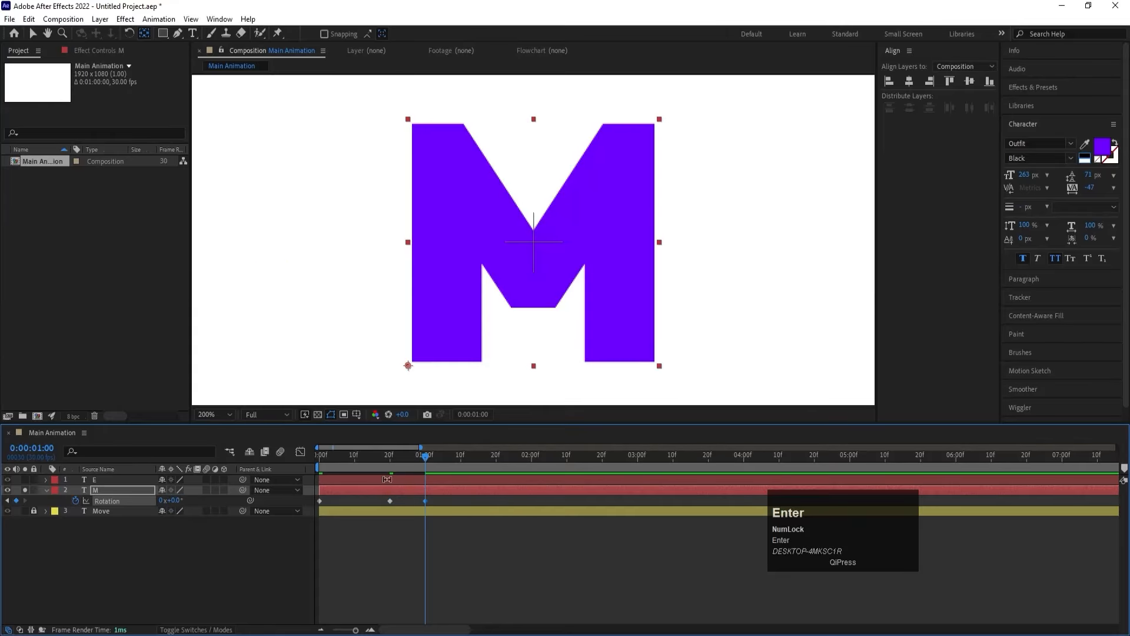
# Step: Add a -6° Rotation keyframe to the M layer at 0:00:01:04 and copy its 0° keyframe to 0:00:01:08
pyautogui.moveTo(417, 457); pyautogui.dragTo(439, 460)
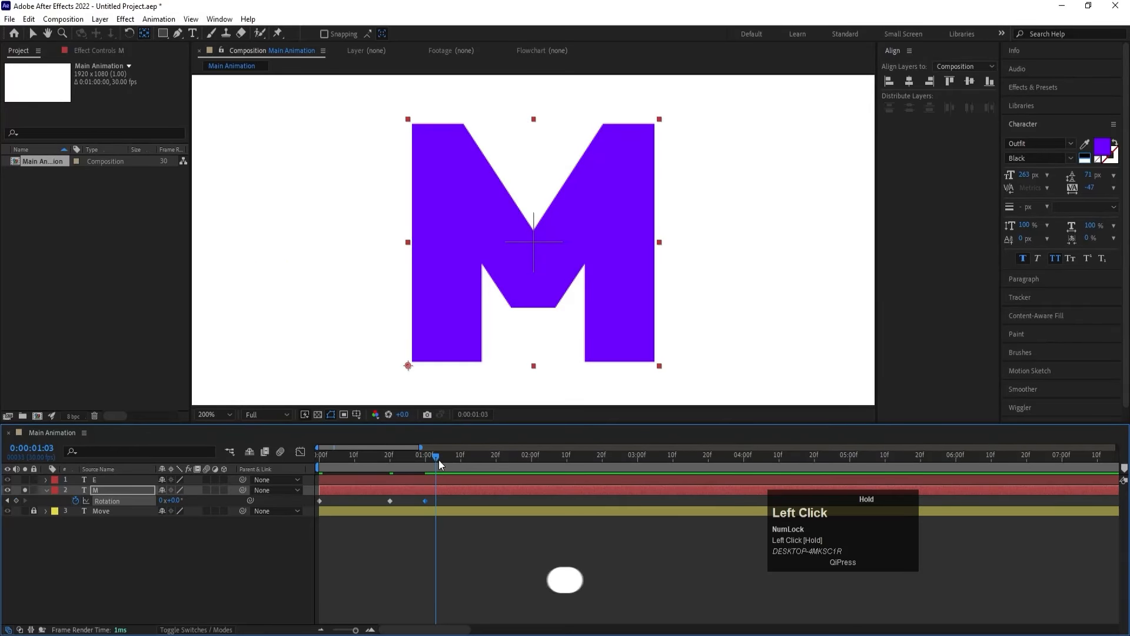
pyautogui.click(439, 455)
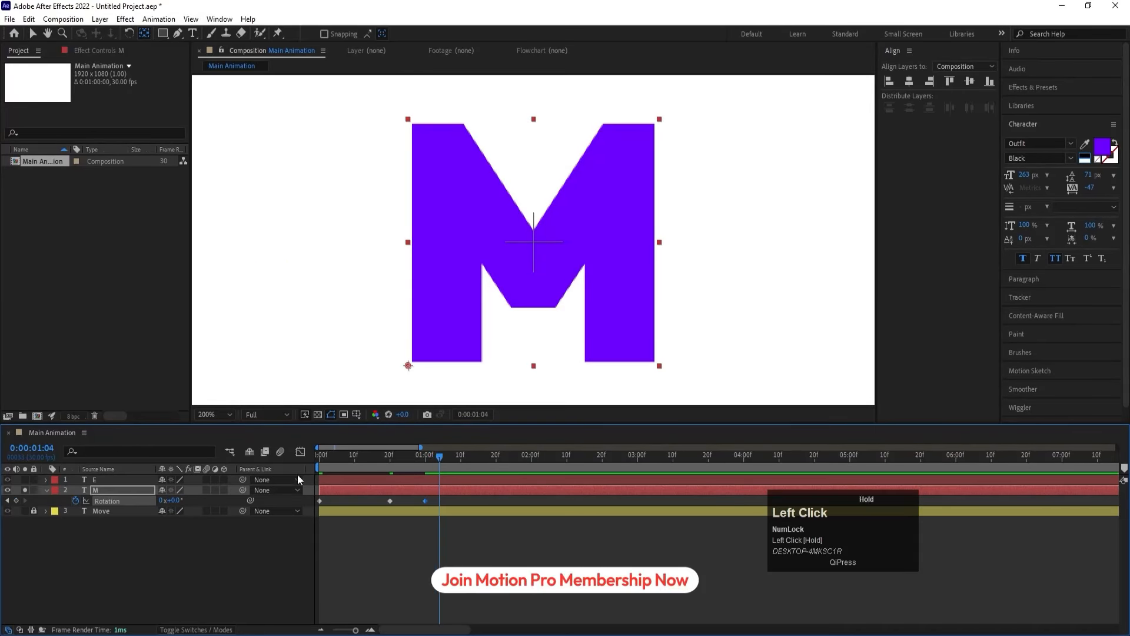
pyautogui.moveTo(176, 501); pyautogui.dragTo(178, 502)
pyautogui.click(453, 460)
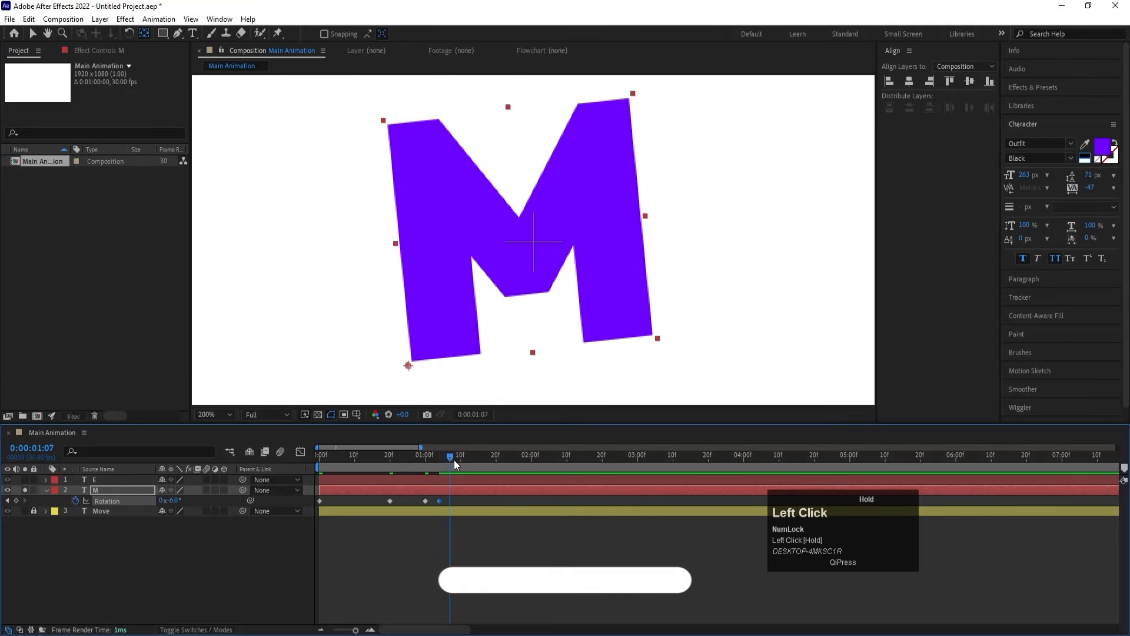
pyautogui.hotkey('ctrl', 'c')
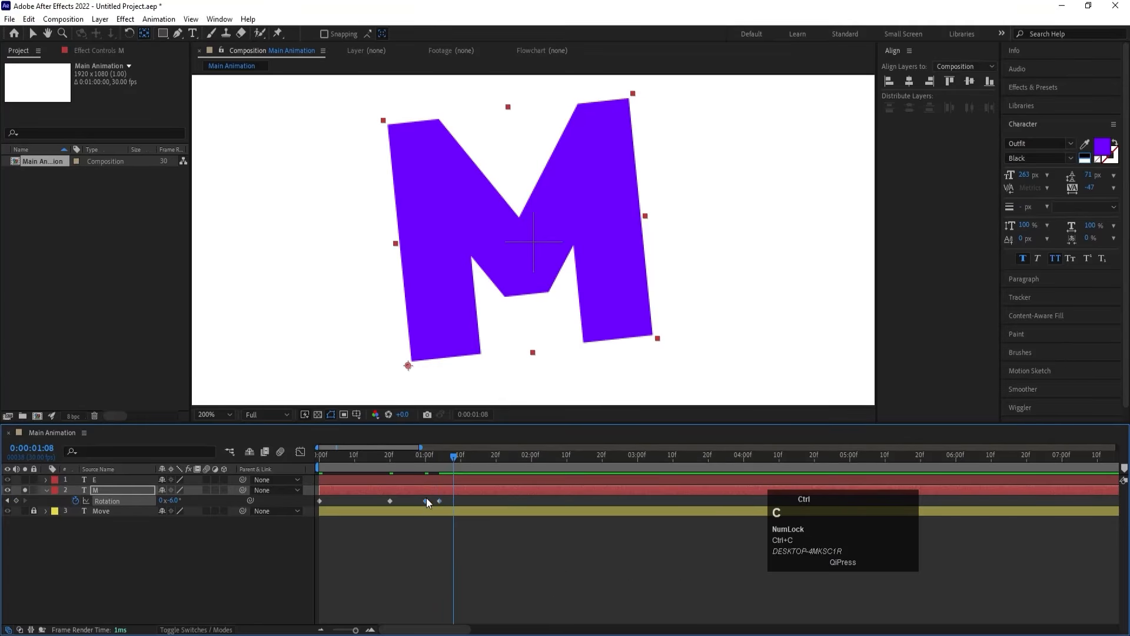
pyautogui.hotkey('ctrl', 'v')
# Step: Apply Easy Ease to all of the M layer's Rotation keyframes and preview the animation from the start
pyautogui.moveTo(520, 555); pyautogui.dragTo(305, 486)
pyautogui.press('F9')
pyautogui.click(369, 466)
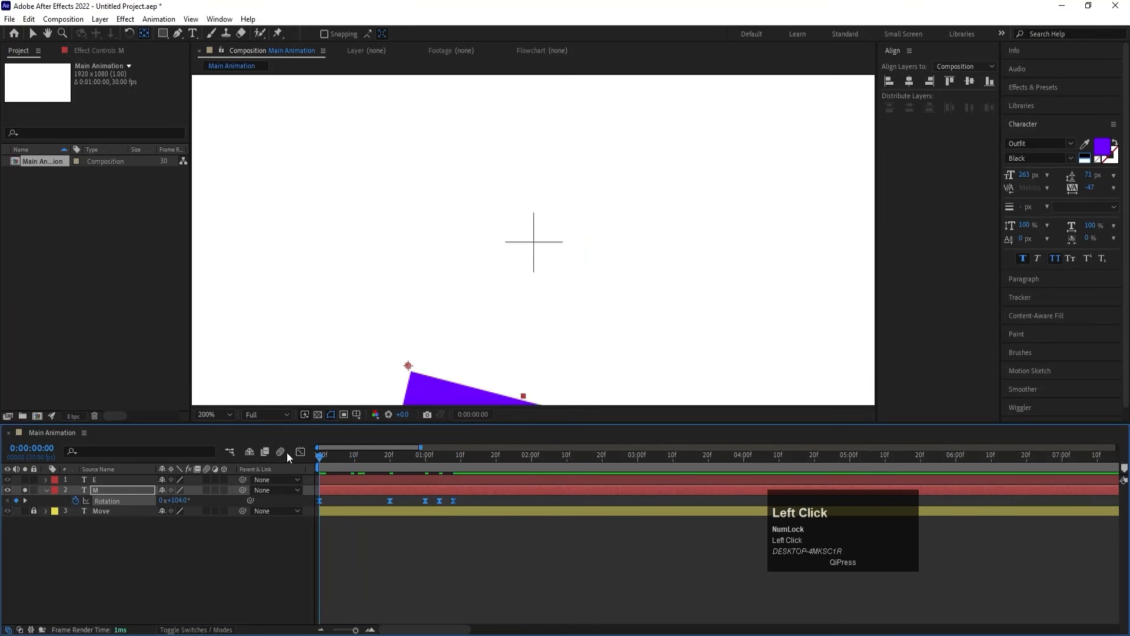
pyautogui.scroll(-4, 483, 296)
pyautogui.press('space')
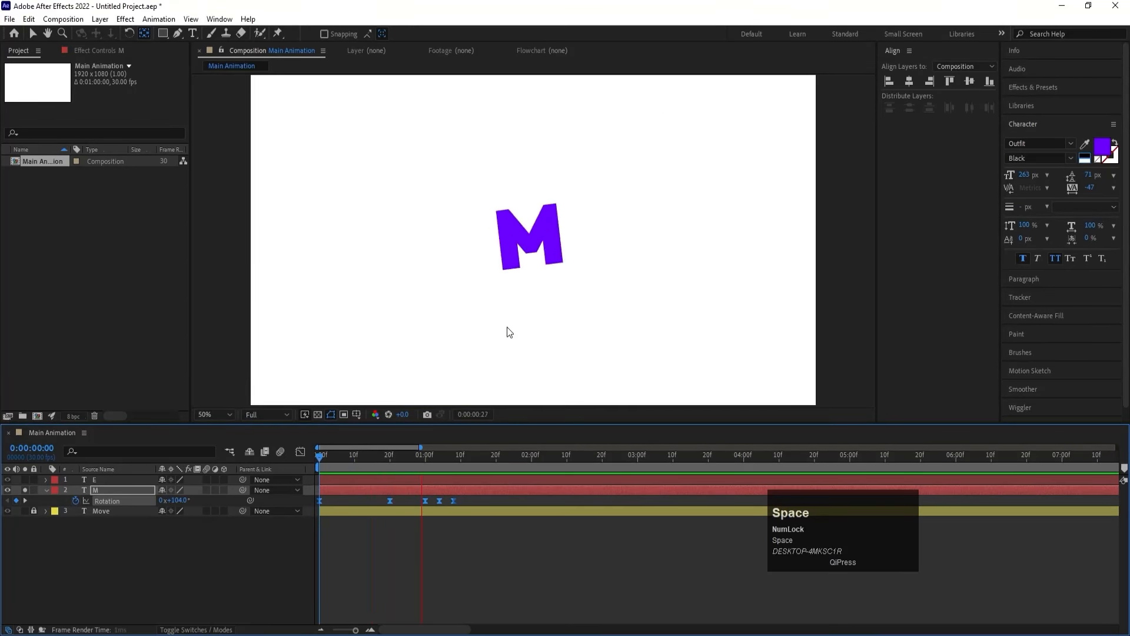
pyautogui.press('space')
# Step: Reshape the M layer's Rotation speed graph so the first swing peaks right at its start and the second just before 0:00:01:00
pyautogui.moveTo(377, 457); pyautogui.dragTo(290, 451)
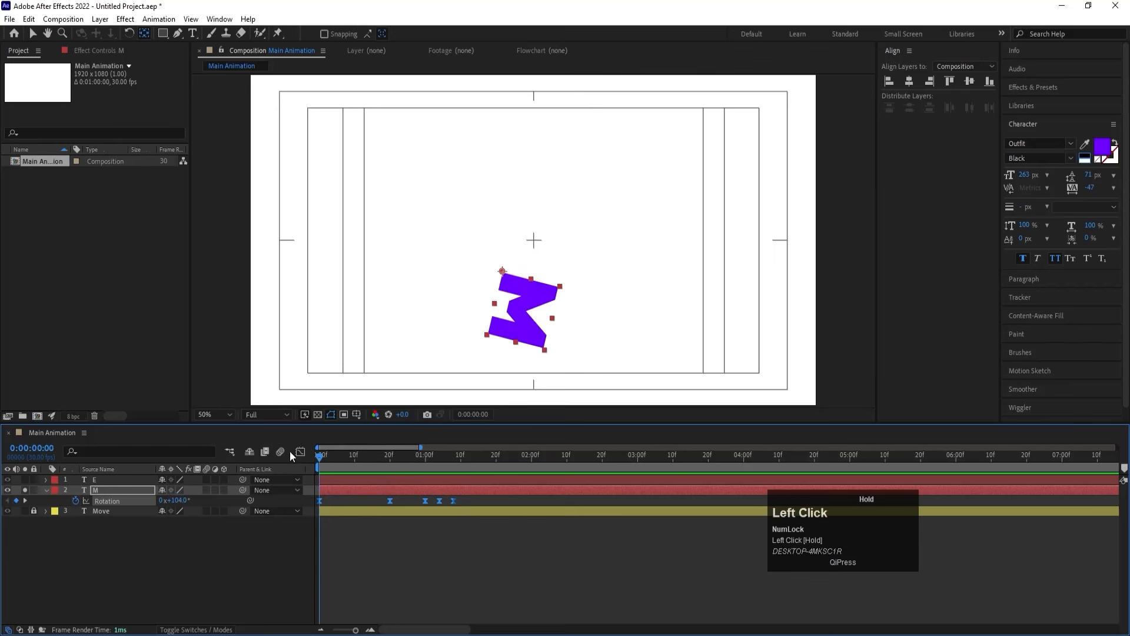
pyautogui.click(301, 452)
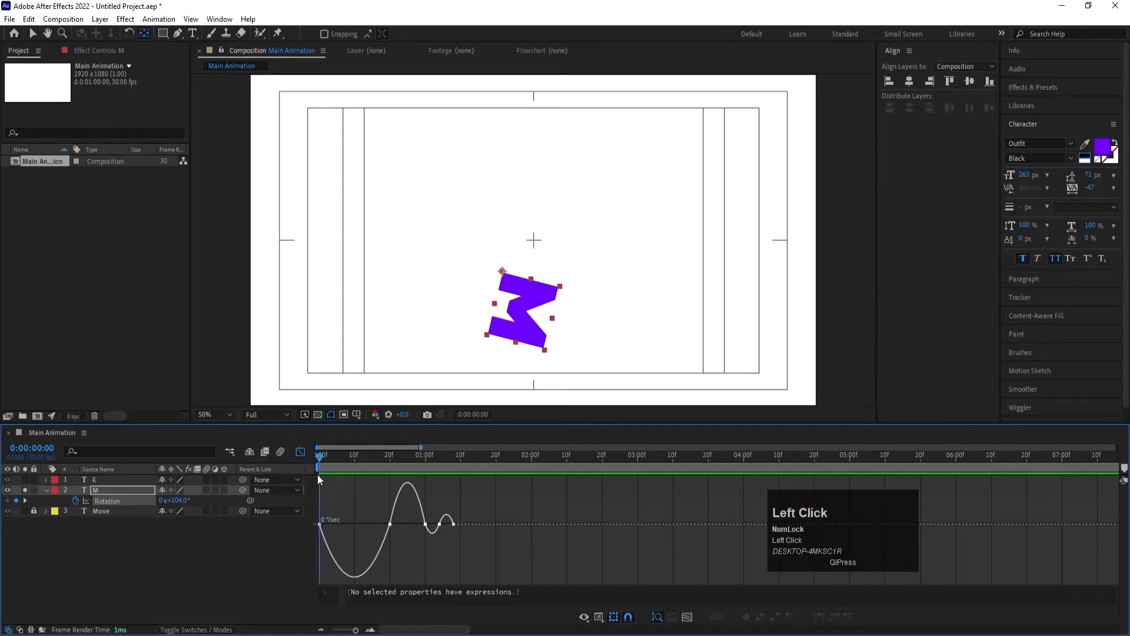
pyautogui.rightClick(345, 510)
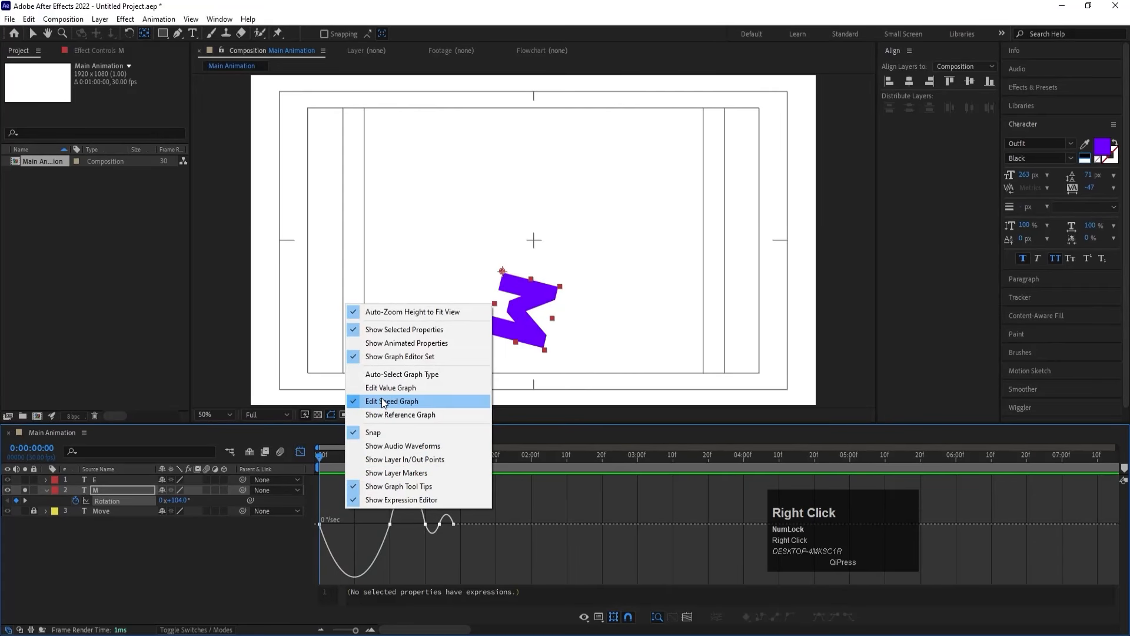
pyautogui.click(366, 518)
pyautogui.moveTo(366, 516); pyautogui.dragTo(323, 523)
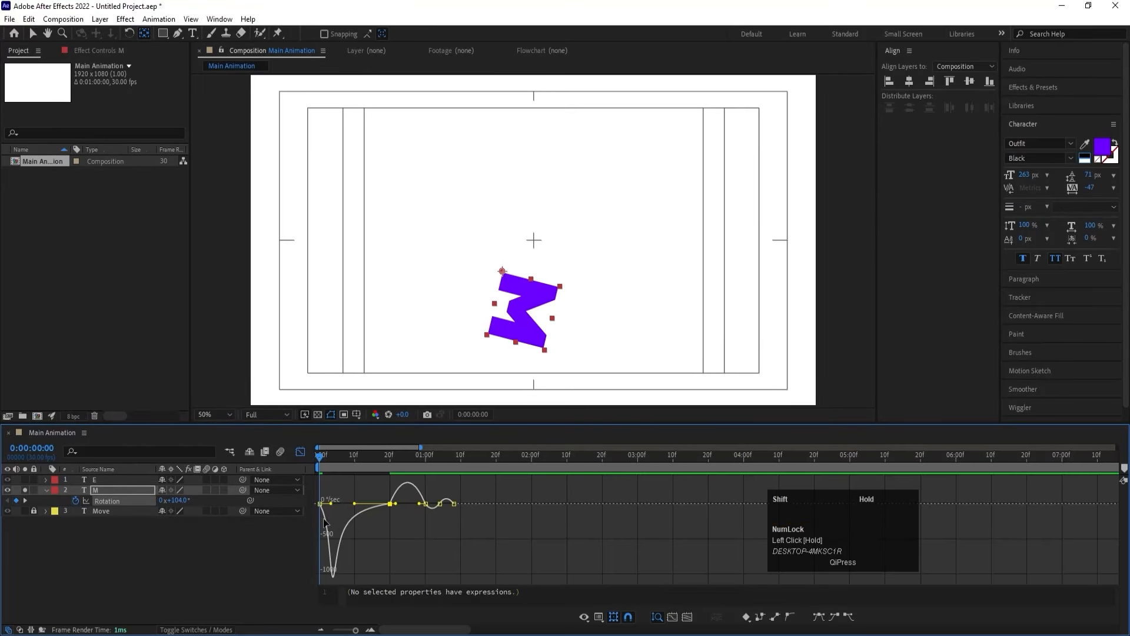
pyautogui.moveTo(399, 505); pyautogui.dragTo(422, 503)
pyautogui.moveTo(333, 524); pyautogui.dragTo(322, 524)
# Step: Sharpen the speed curves of M's last two swings, peaking just after 0:00:01:00 and just before 0:00:01:08
pyautogui.click(419, 458)
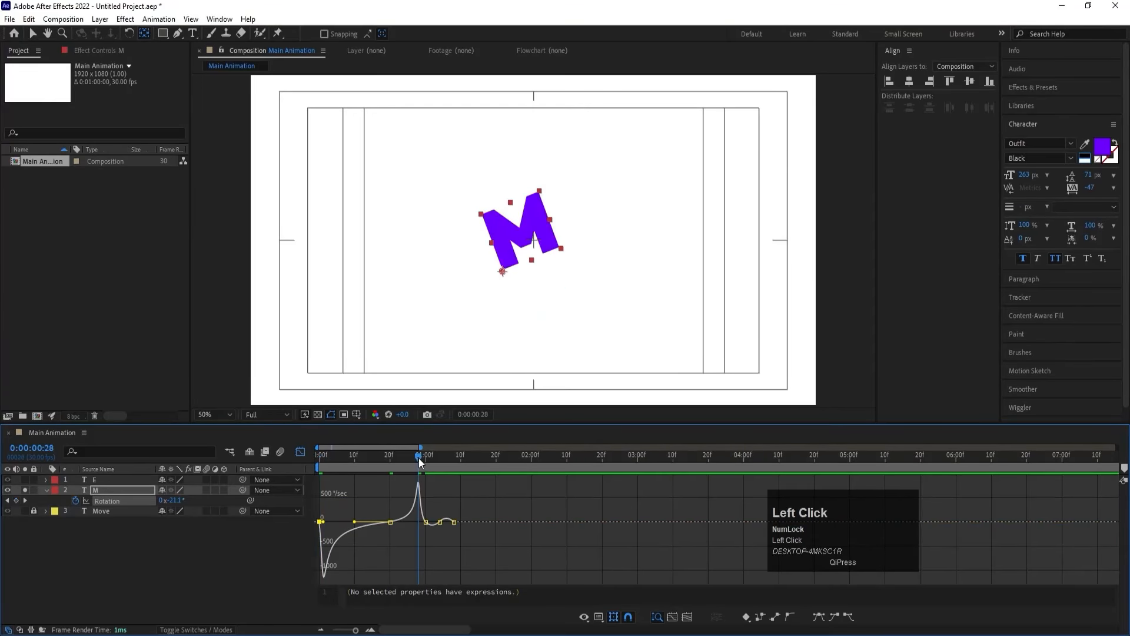
pyautogui.press('=')
pyautogui.press('=')
pyautogui.moveTo(468, 564); pyautogui.dragTo(441, 571)
pyautogui.moveTo(486, 535); pyautogui.dragTo(543, 560)
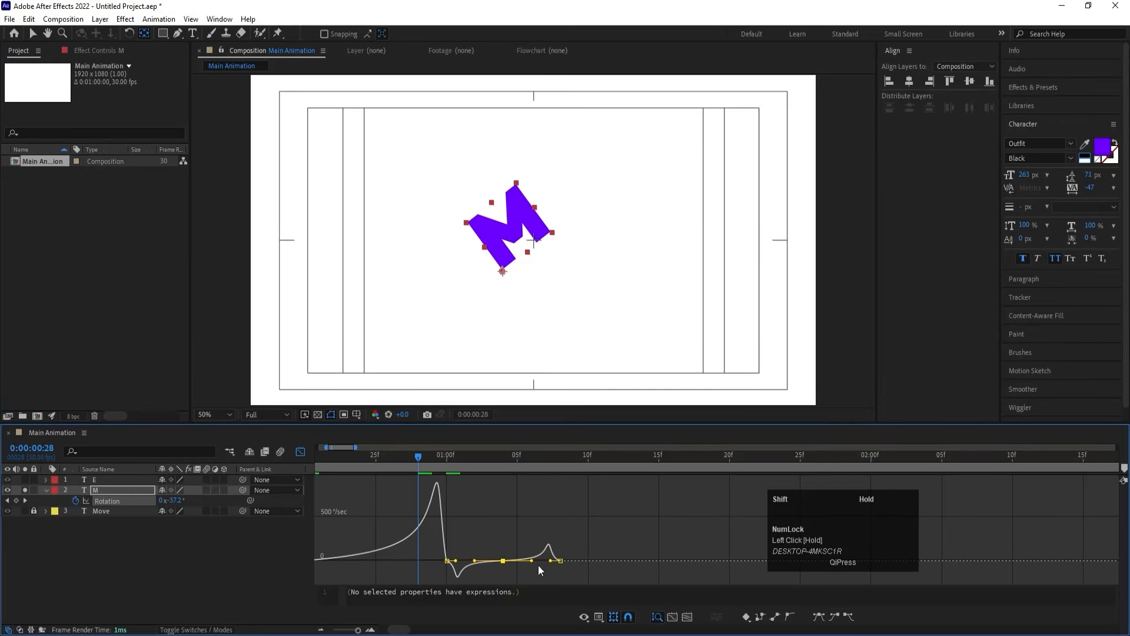
pyautogui.moveTo(456, 562); pyautogui.dragTo(450, 565)
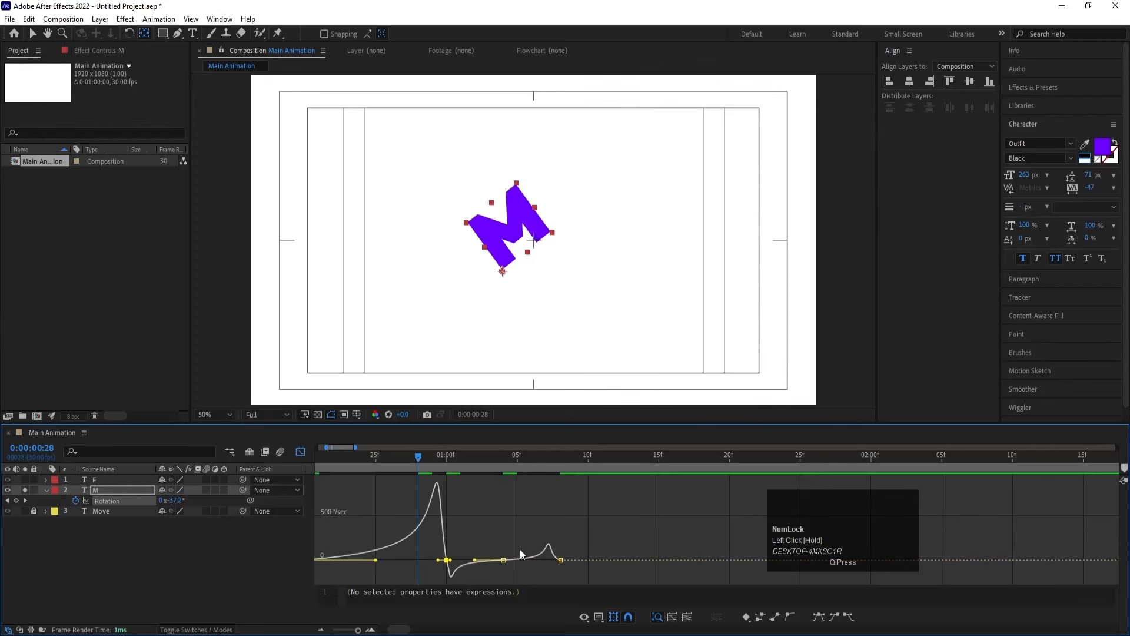
pyautogui.moveTo(578, 528); pyautogui.dragTo(556, 561)
pyautogui.press('-')
pyautogui.press('-')
# Step: Return from the graph editor to the layer timeline and preview the M layer's rotation from the beginning
pyautogui.moveTo(363, 468); pyautogui.dragTo(273, 461)
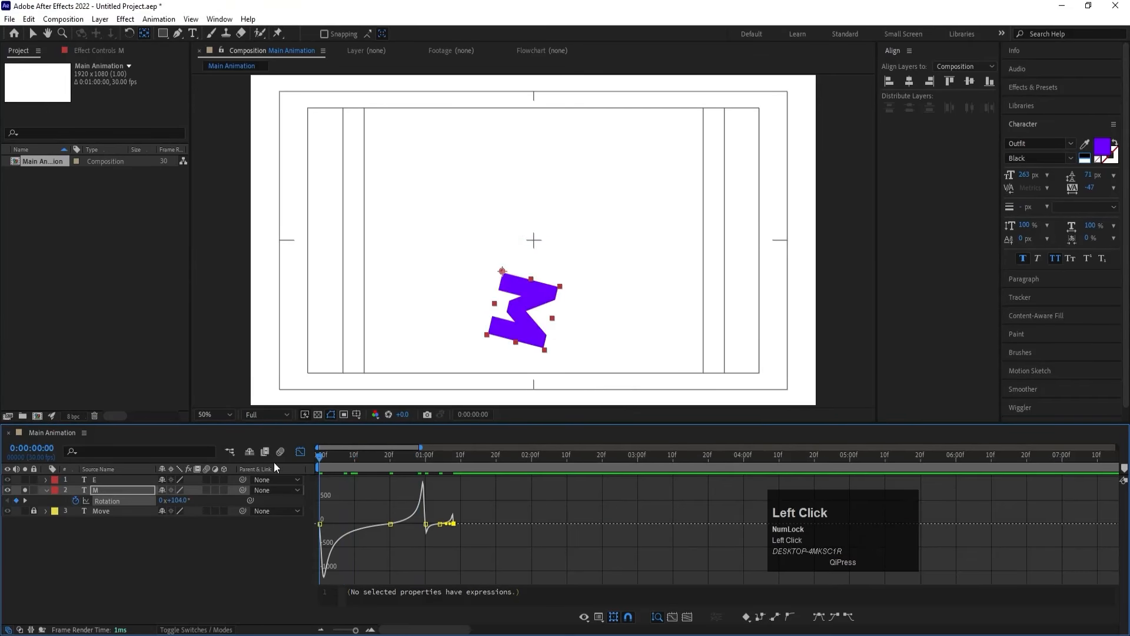
pyautogui.click(300, 451)
pyautogui.press('space')
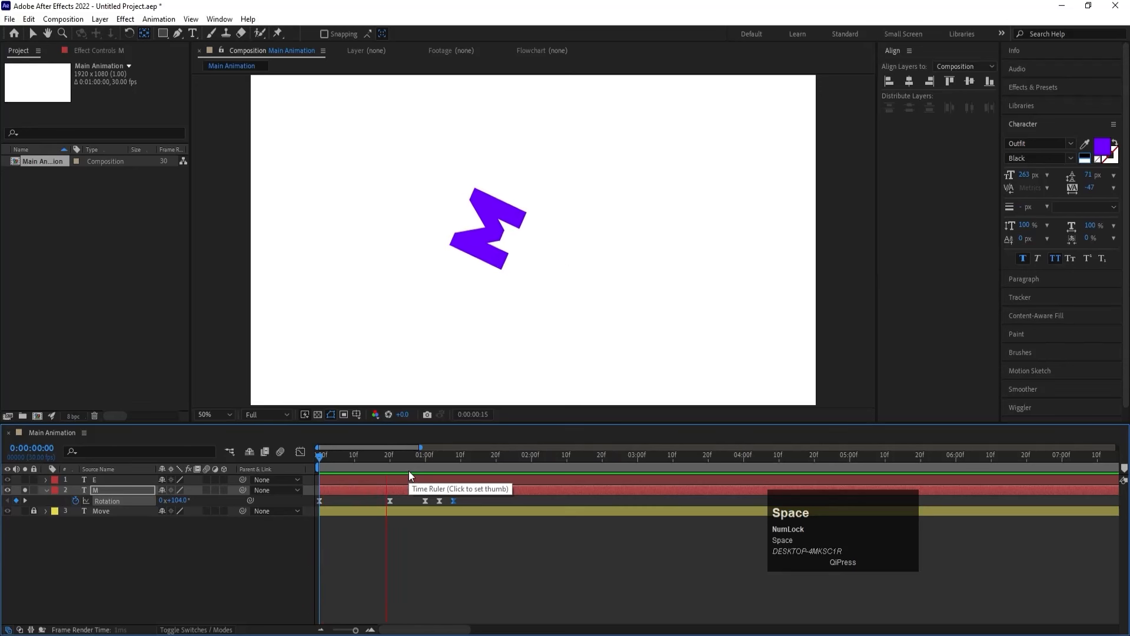
pyautogui.click(341, 459)
pyautogui.press('space')
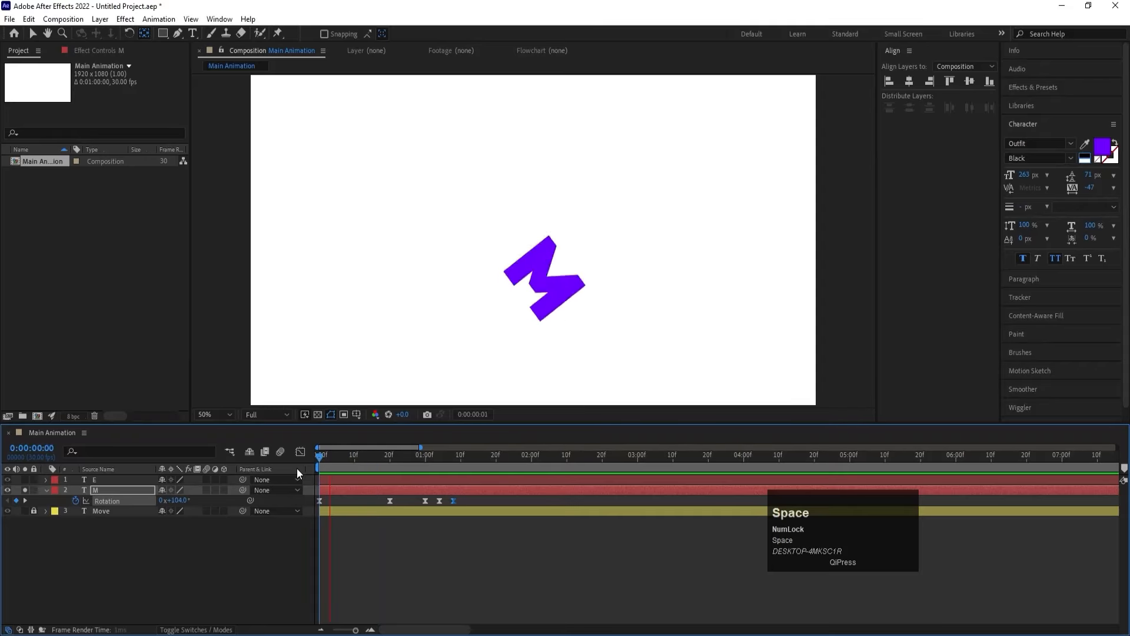
pyautogui.press('space')
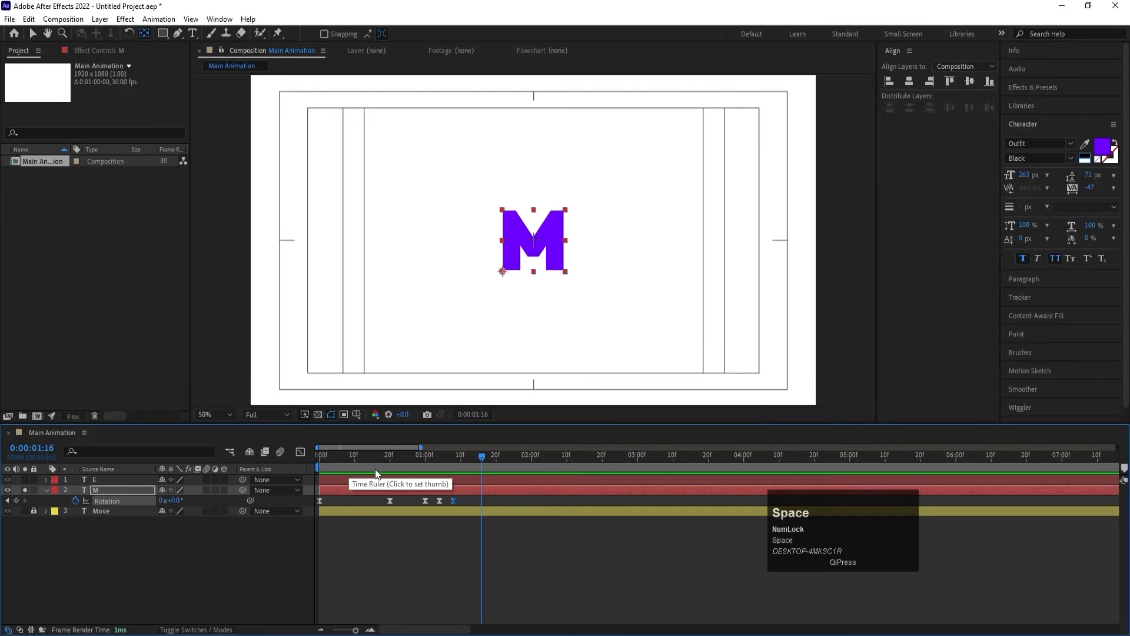
pyautogui.moveTo(412, 455); pyautogui.dragTo(254, 471)
pyautogui.press('space')
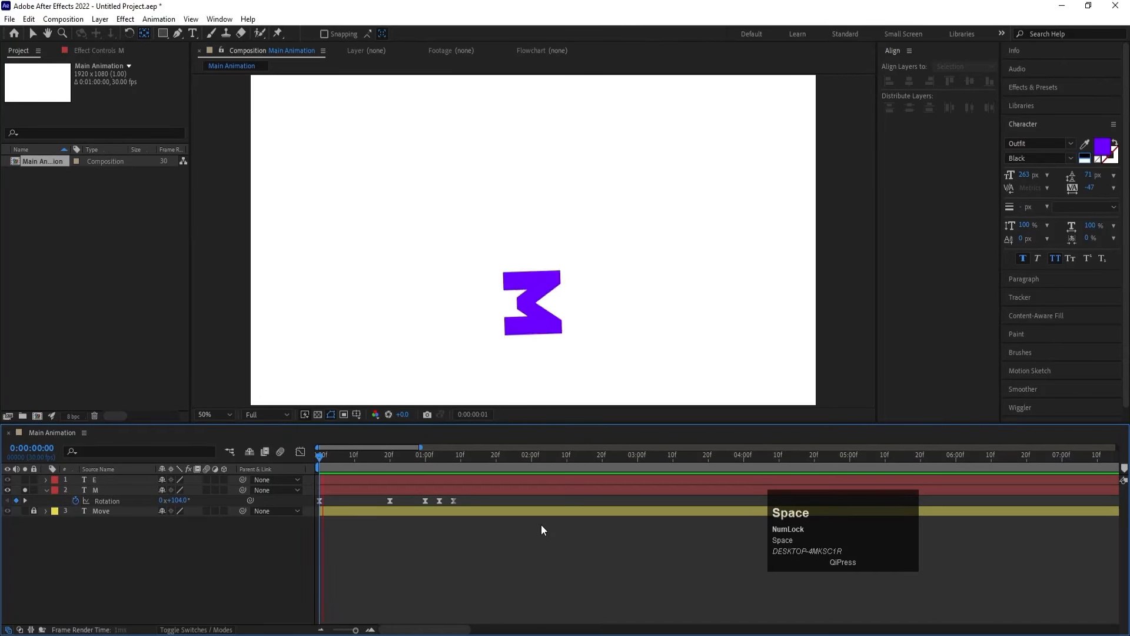
pyautogui.press('space')
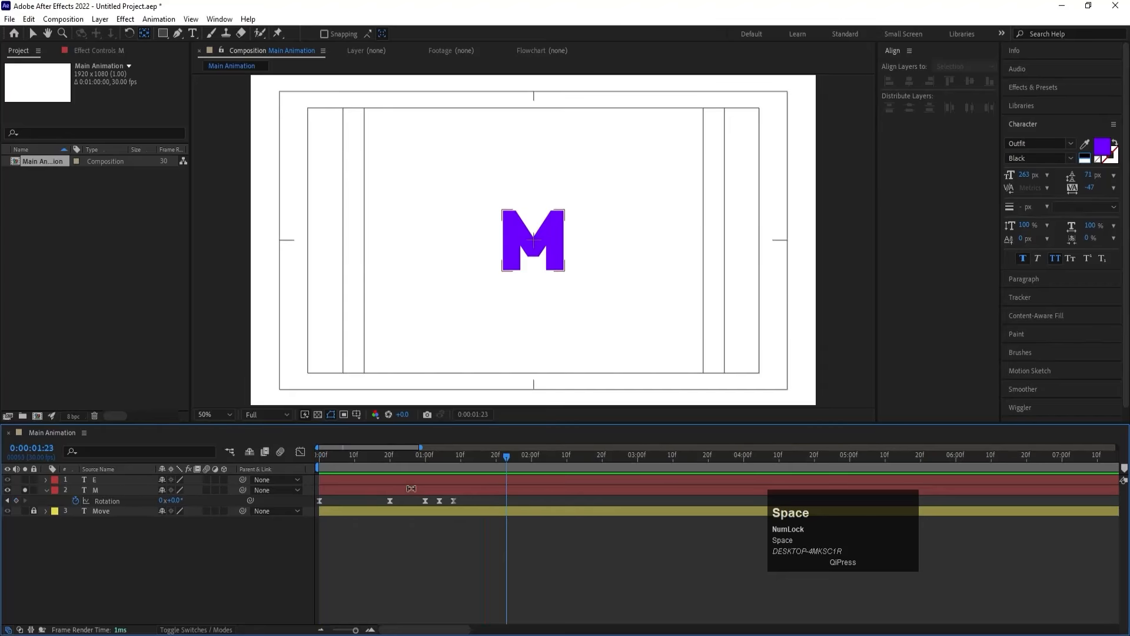
# Step: Duplicate the E layer with the current time at 0:00:01:00, and leave only the duplicate soloed
pyautogui.moveTo(412, 461)
pyautogui.mouseDown()
pyautogui.moveTo(398, 461)
pyautogui.moveTo(428, 463)
pyautogui.mouseUp()
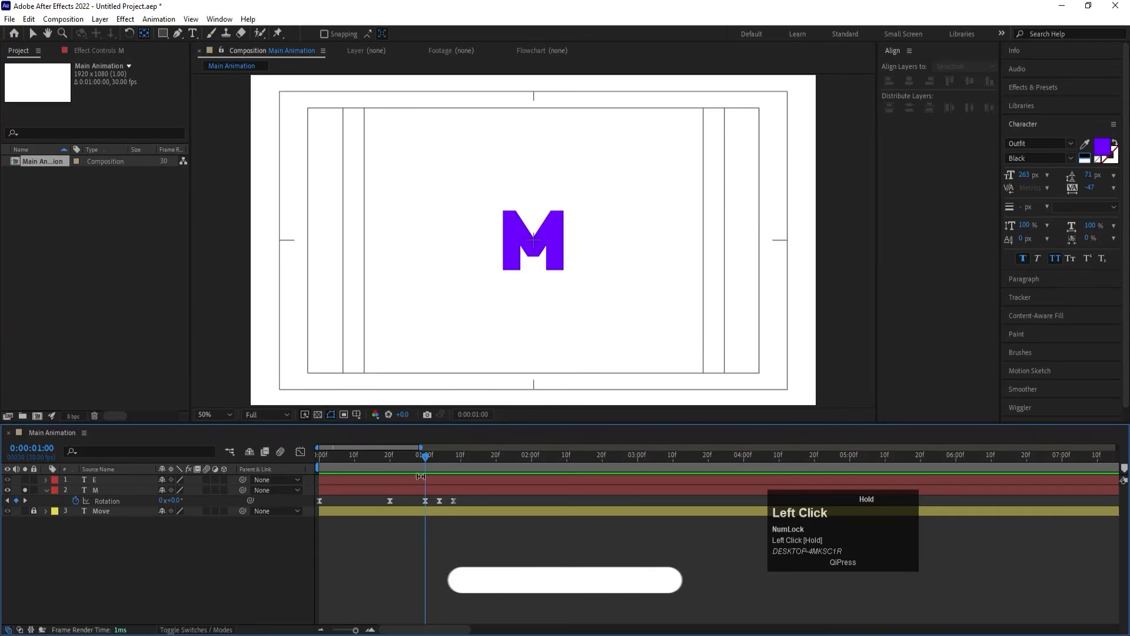
pyautogui.click(403, 485)
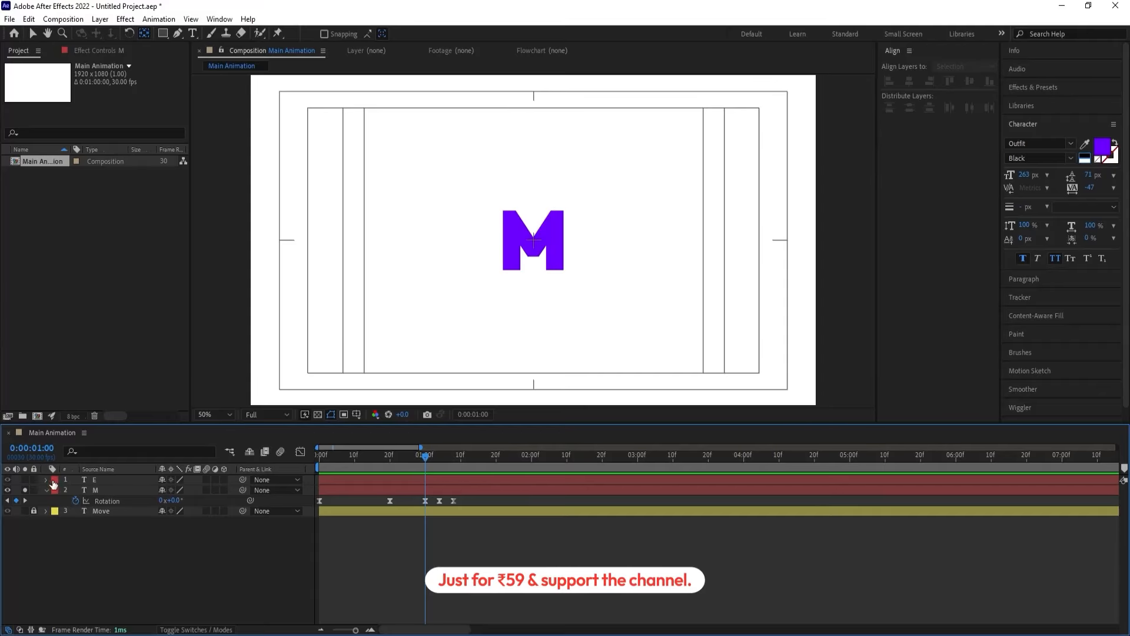
pyautogui.click(25, 479)
pyautogui.click(118, 481)
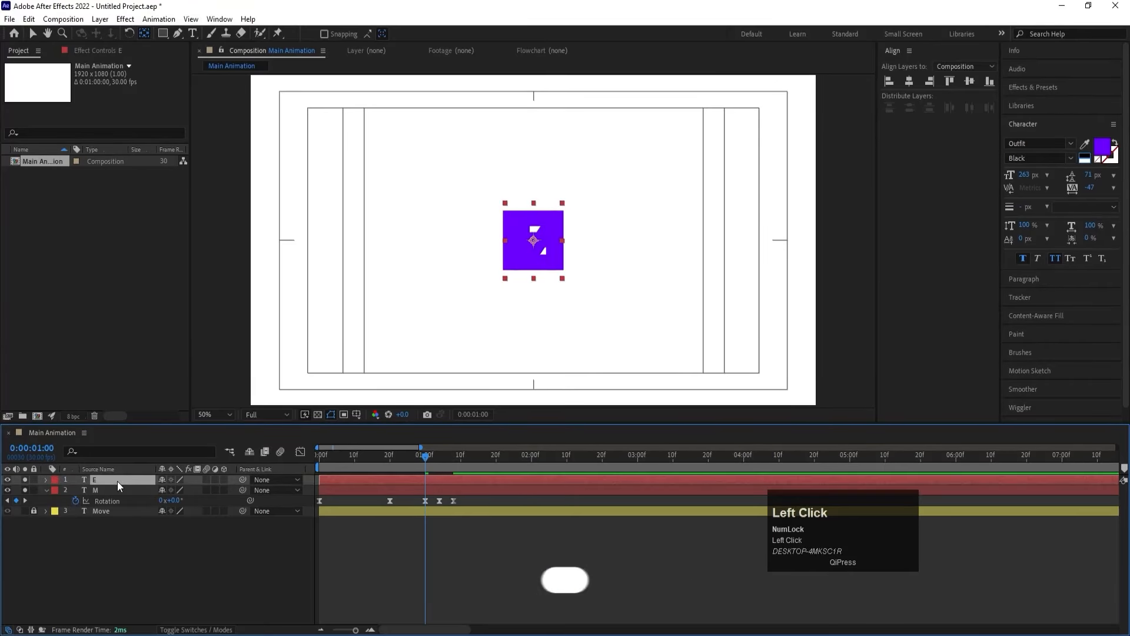
pyautogui.hotkey('ctrl', 'd')
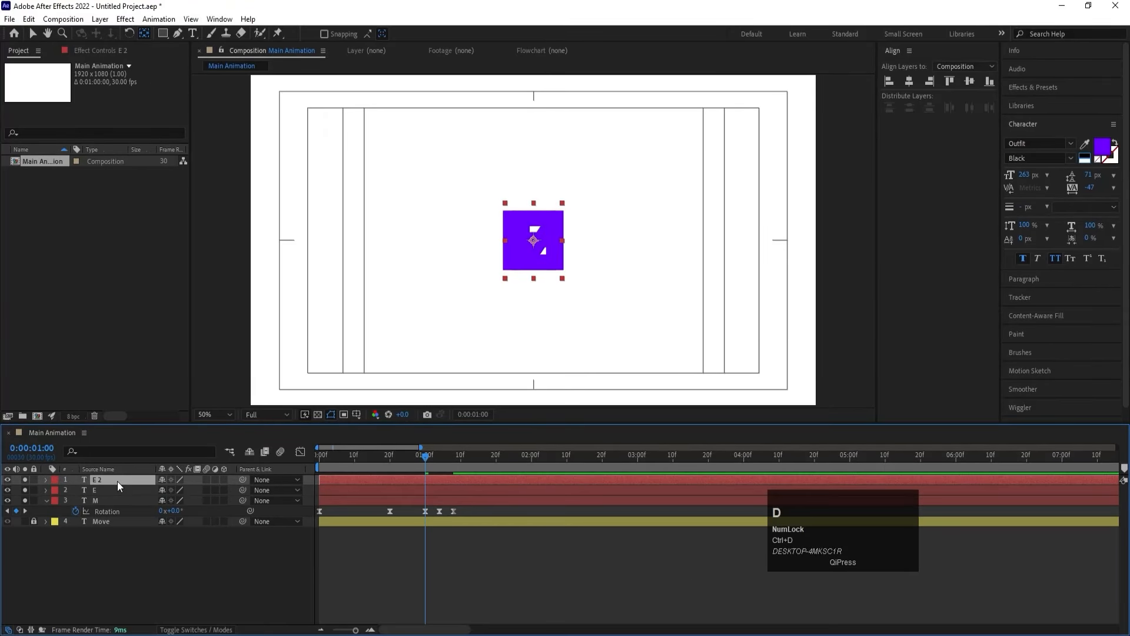
pyautogui.moveTo(26, 489); pyautogui.dragTo(26, 499)
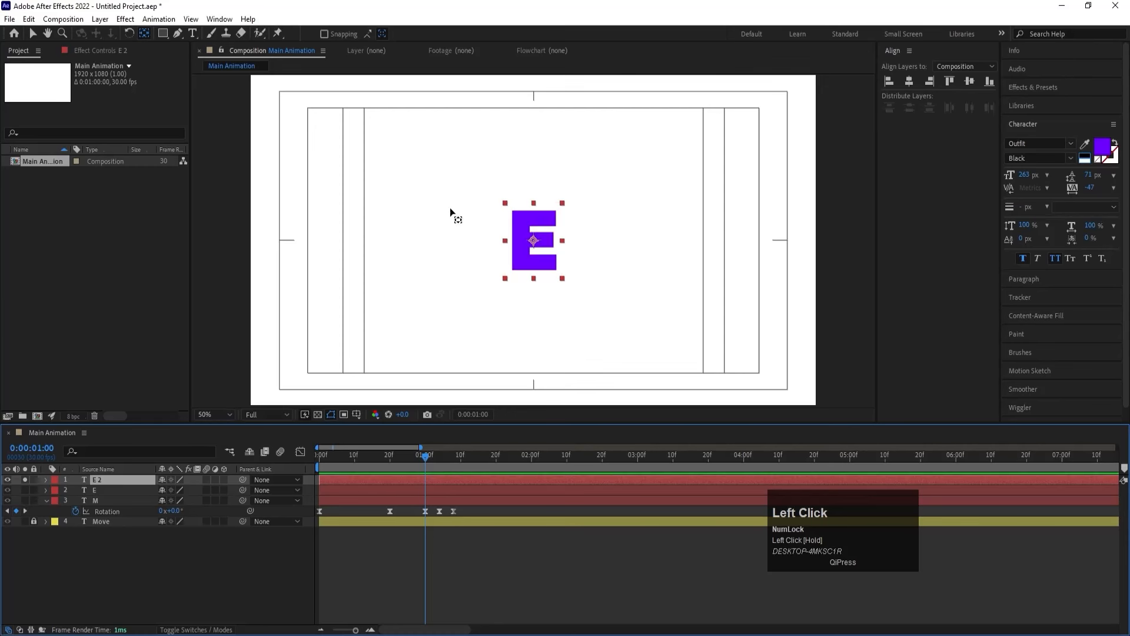
# Step: Replace the text of the duplicated E layer with an uppercase O using the Type tool
pyautogui.click(192, 33)
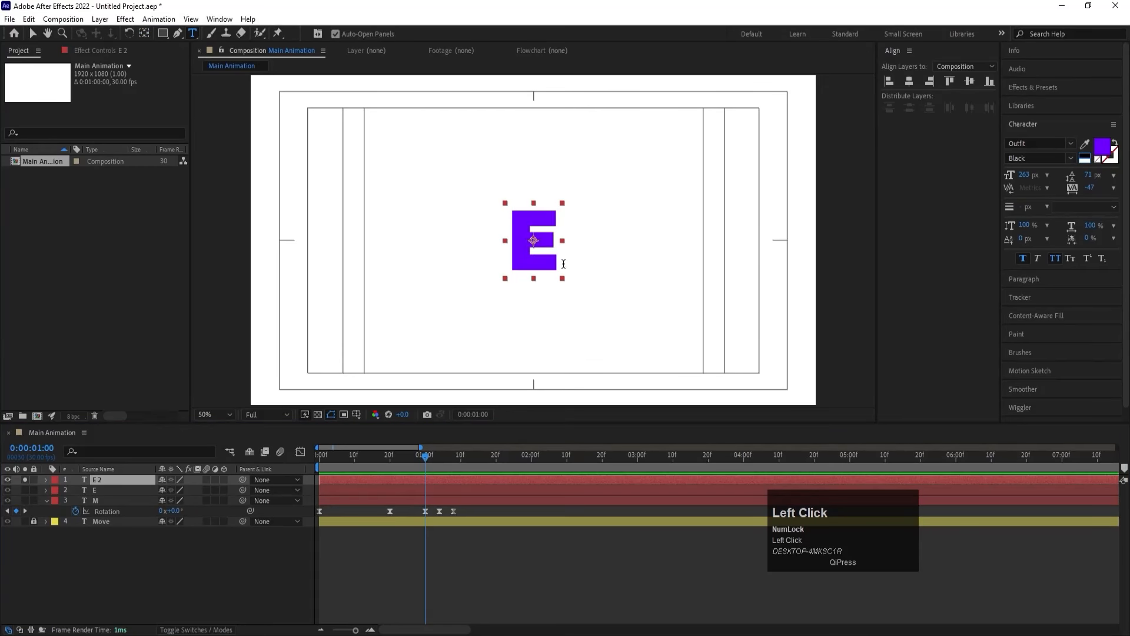
pyautogui.click(547, 243)
pyautogui.hotkey('ctrl', 'a')
pyautogui.write('O')
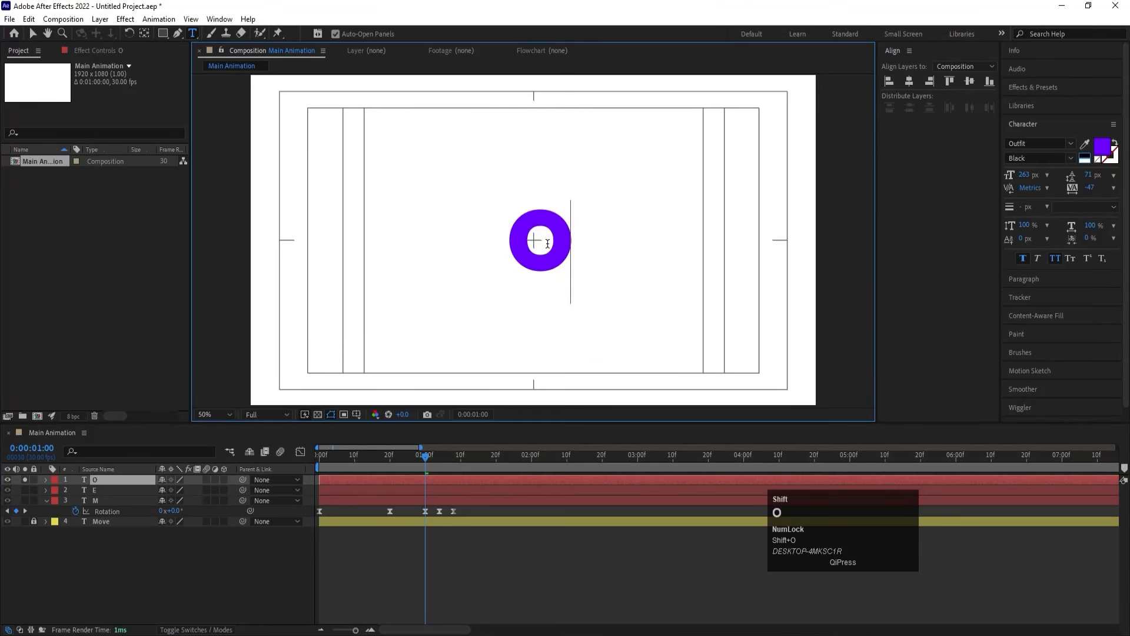
pyautogui.click(146, 517)
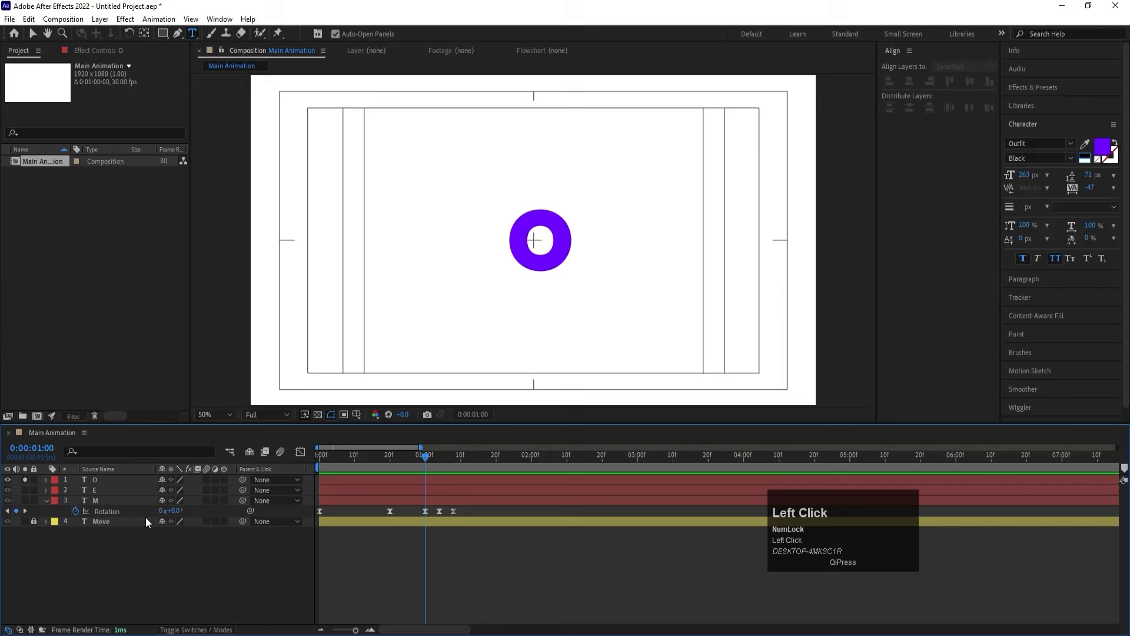
# Step: Centre the O layer's anchor point and align the letter horizontally to the composition's centre, ending with its solo off
pyautogui.click(102, 481)
pyautogui.hotkey('ctrl', 'alt', 'Home')
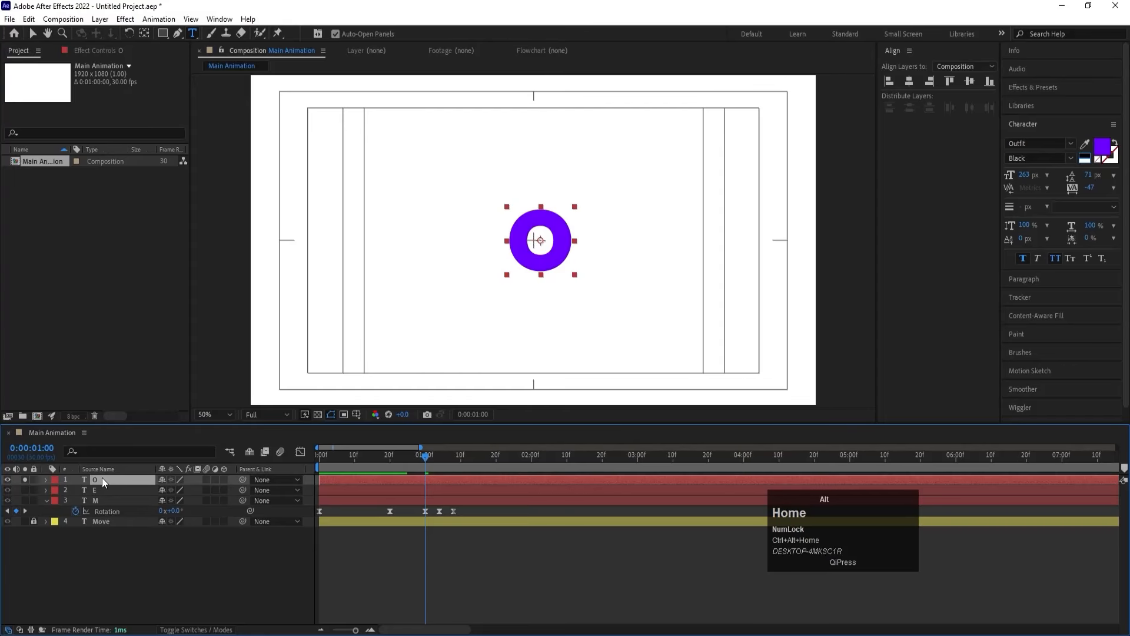
pyautogui.click(910, 82)
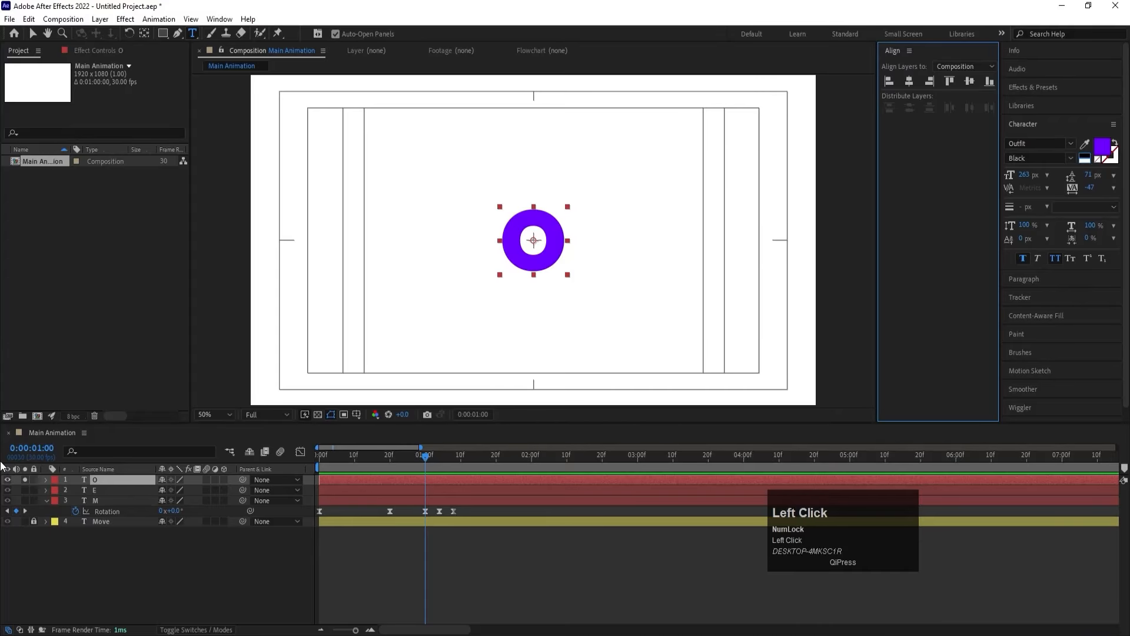
pyautogui.click(26, 480)
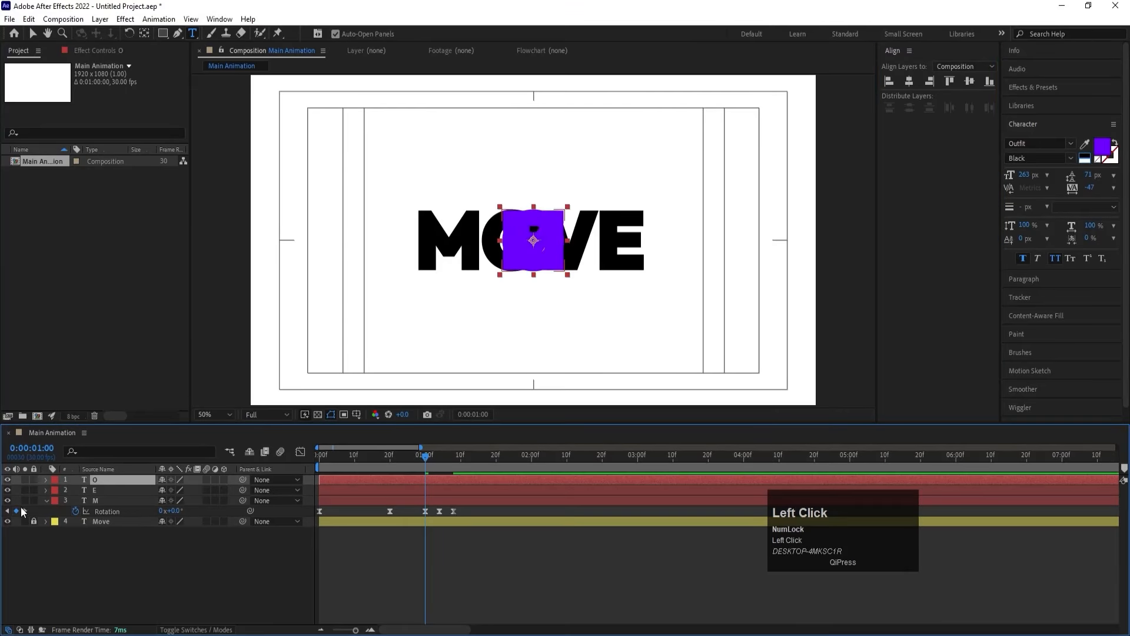
# Step: Hide the E and O layers and return the current time to 0:00:00:00
pyautogui.click(8, 490)
pyautogui.click(9, 480)
pyautogui.moveTo(384, 465); pyautogui.dragTo(302, 460)
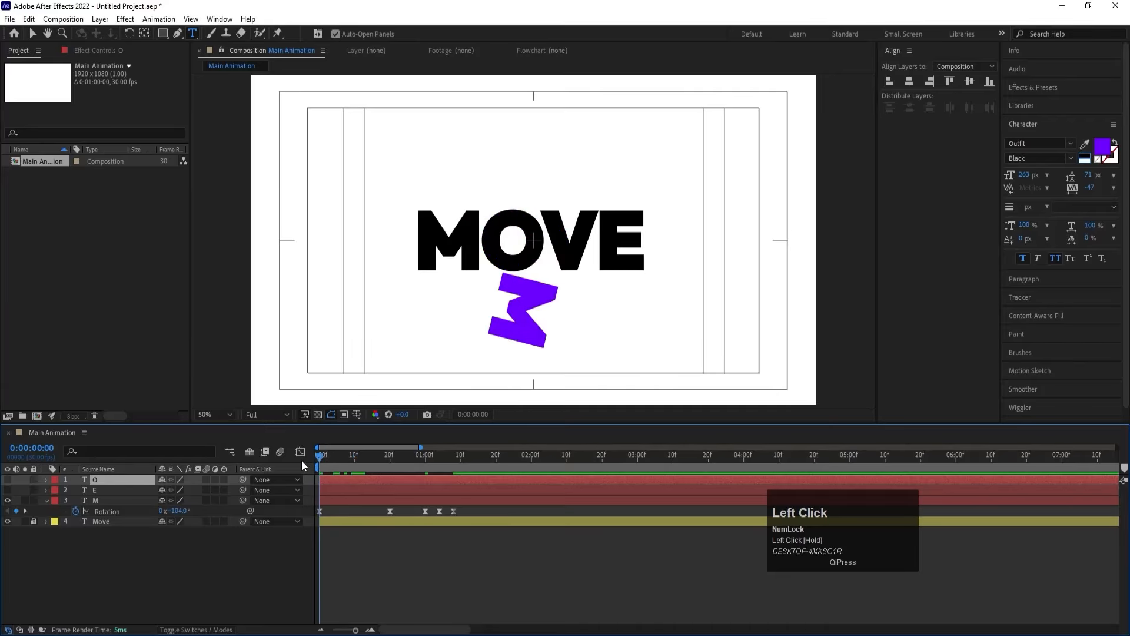
# Step: Unlock the Move reference layer, set its opacity to 20%, and lock it again
pyautogui.click(33, 521)
pyautogui.click(136, 524)
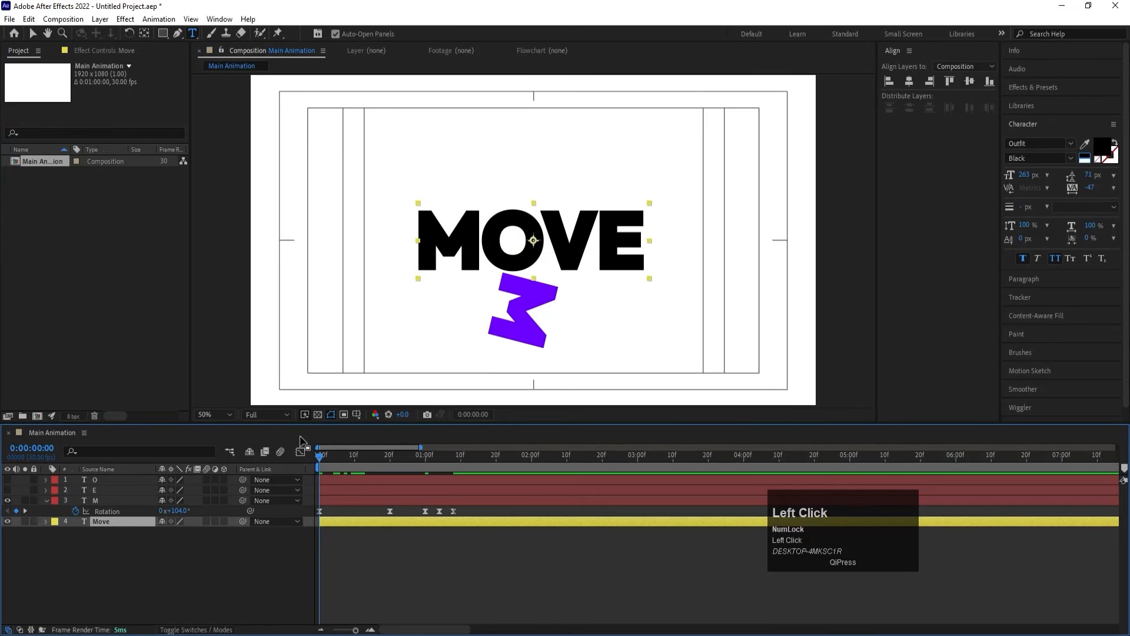
pyautogui.press('t')
pyautogui.click(163, 532)
pyautogui.write('20')
pyautogui.press('Return')
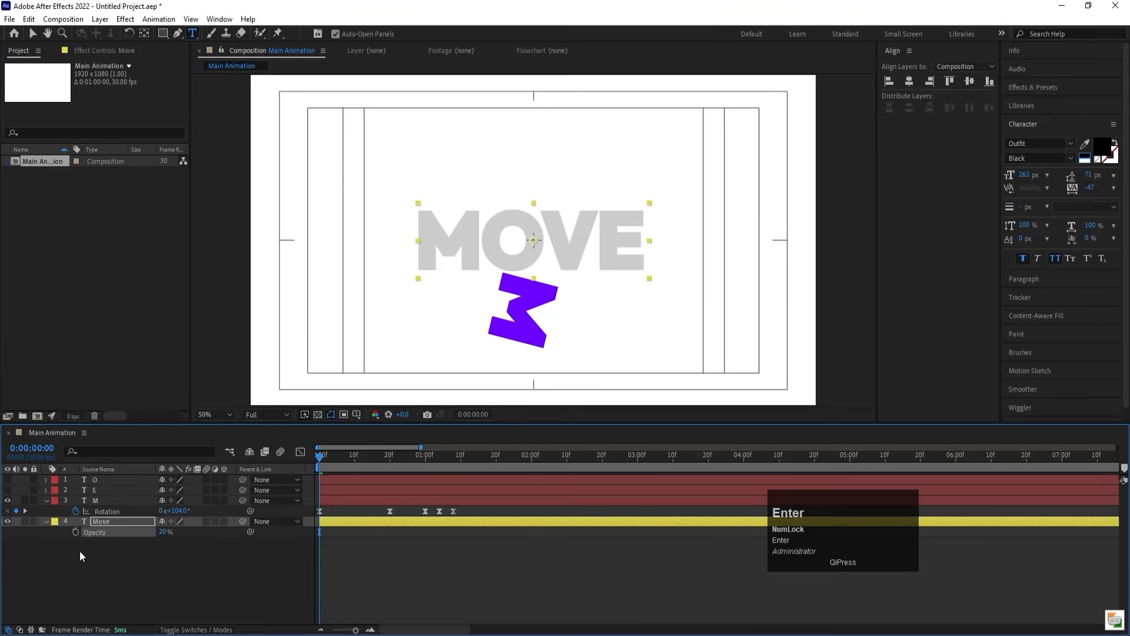
pyautogui.click(33, 522)
# Step: Preview the M's rotation over the faded reference text and return to the start of the composition
pyautogui.press('space')
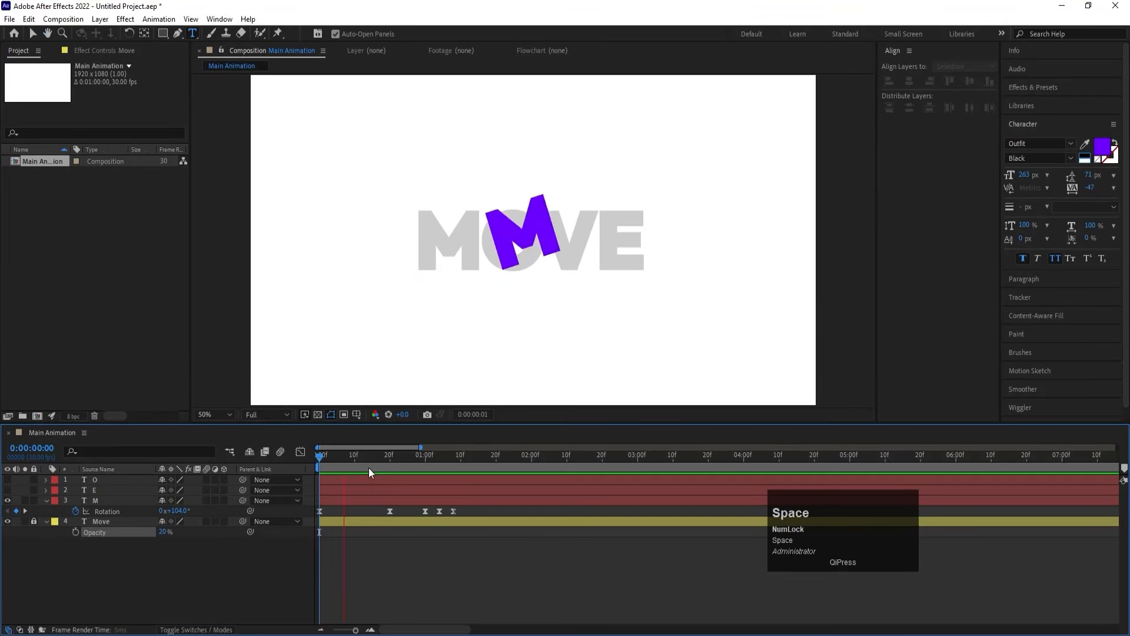
pyautogui.press('space')
pyautogui.moveTo(393, 454); pyautogui.dragTo(275, 456)
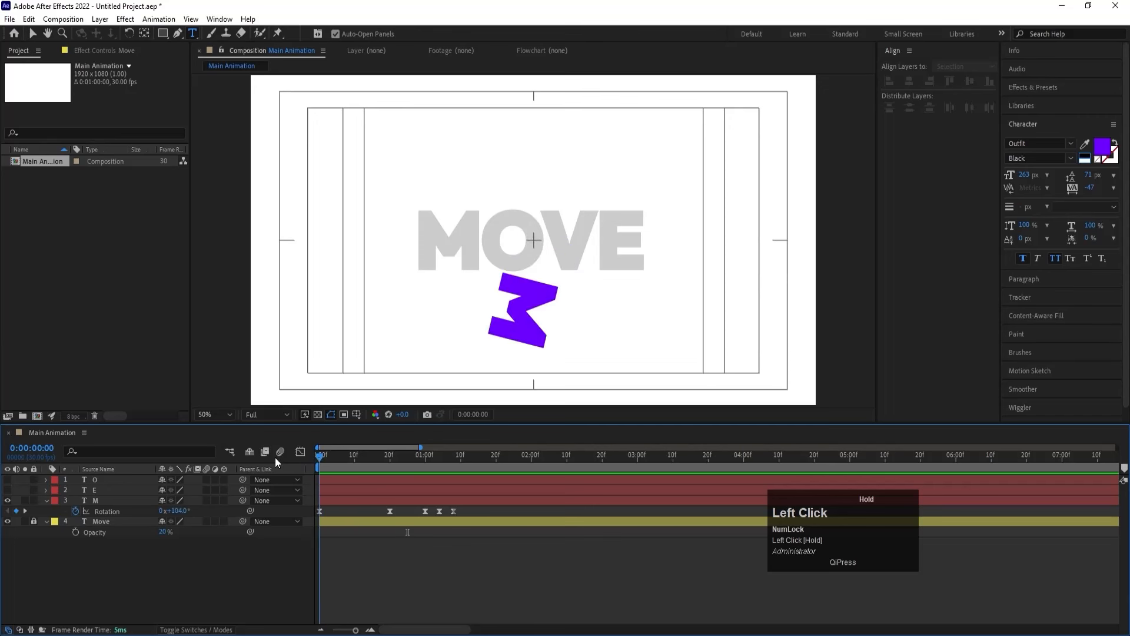
# Step: Set the M layer's scale to 0% and keyframe it at 0:00:00:00
pyautogui.click(87, 500)
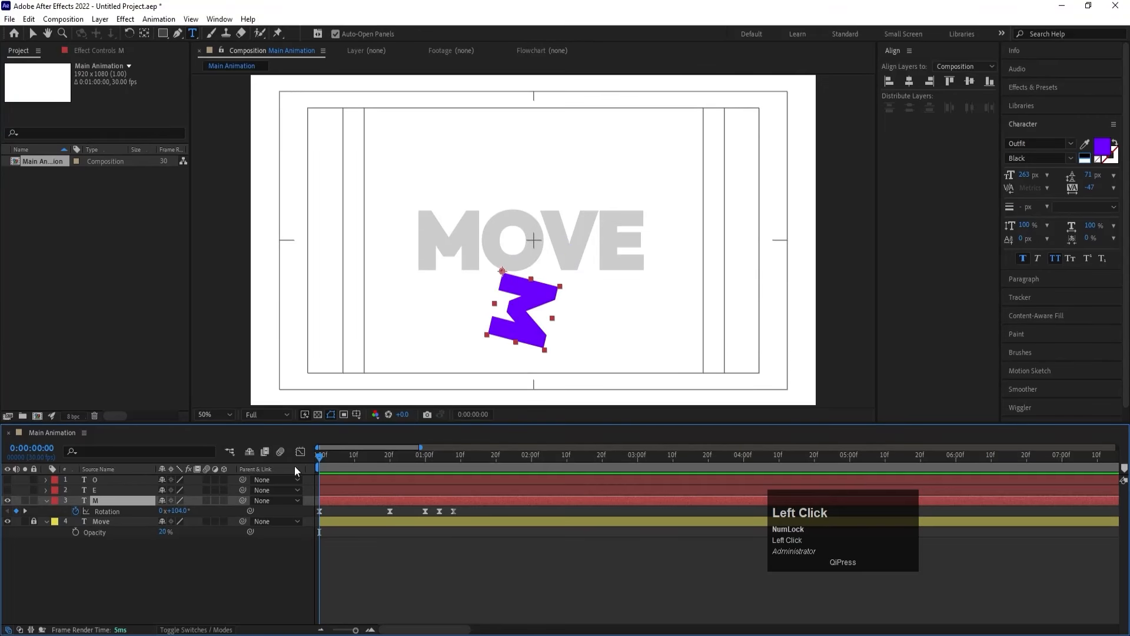
pyautogui.press('s')
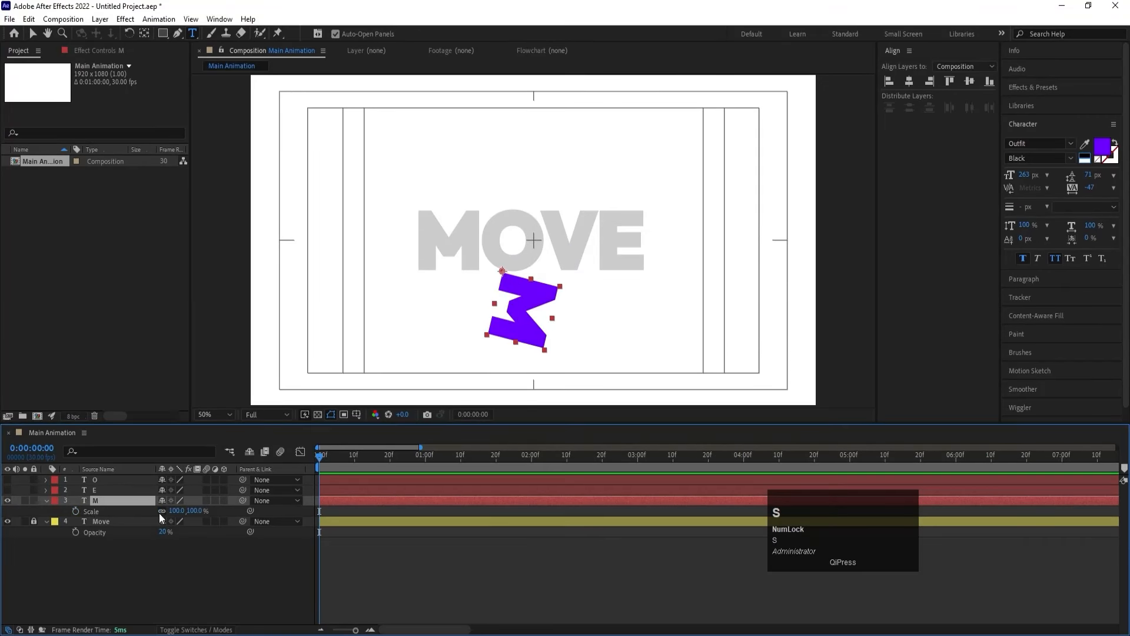
pyautogui.click(176, 511)
pyautogui.press('Return')
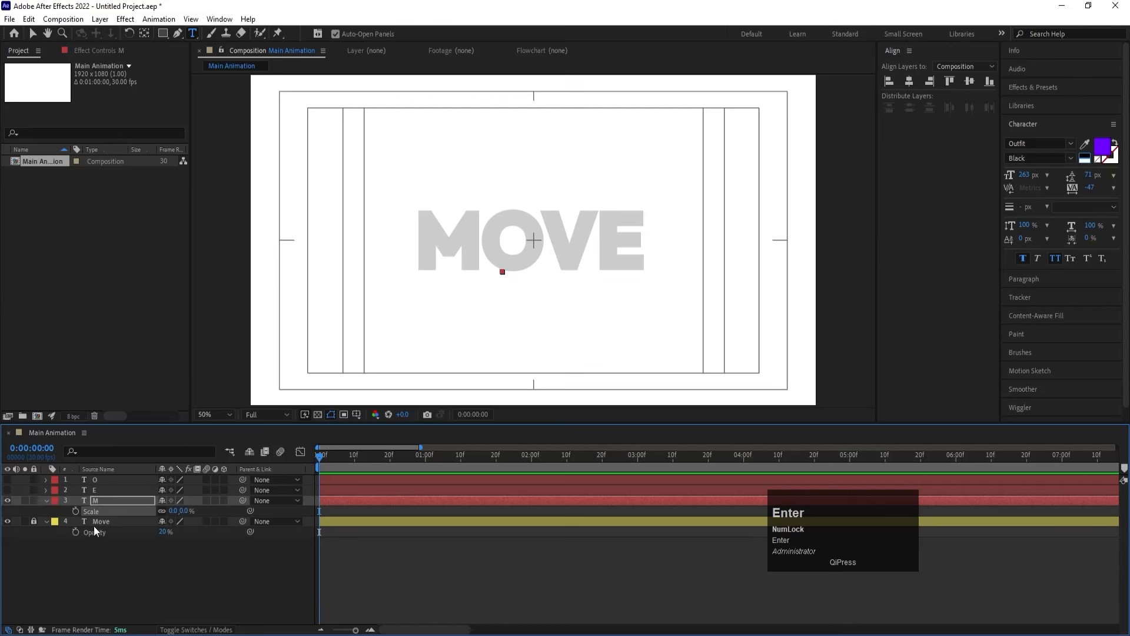
pyautogui.click(76, 511)
# Step: Reveal the M layer's keyframed properties and set its scale to 100% at 0:00:00:20
pyautogui.press('u')
pyautogui.press('u')
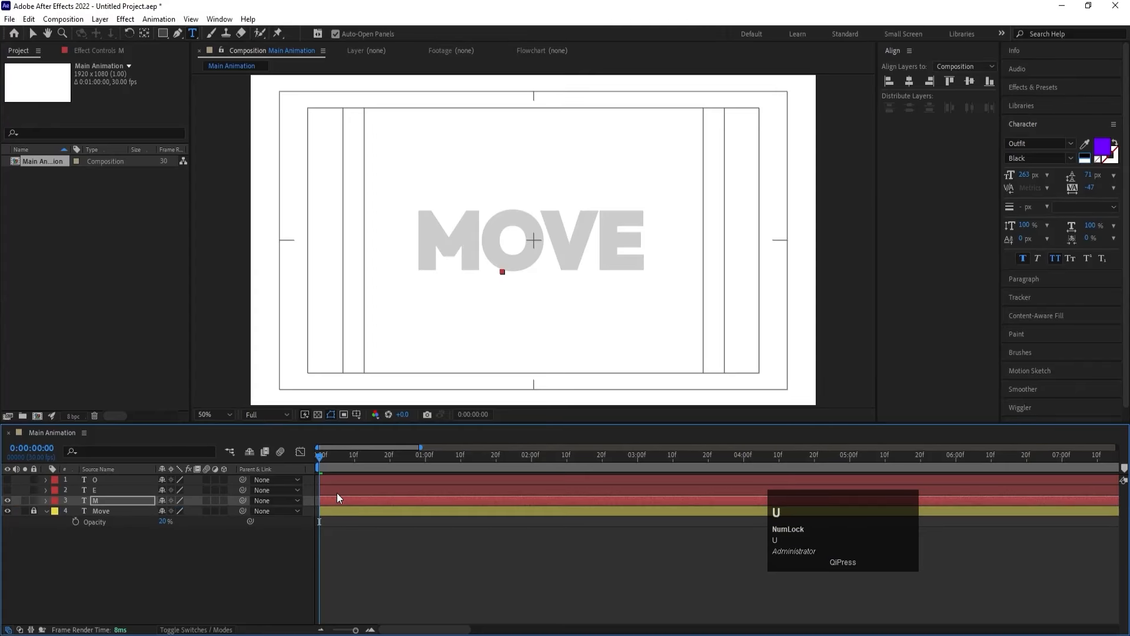
pyautogui.moveTo(380, 460); pyautogui.dragTo(391, 463)
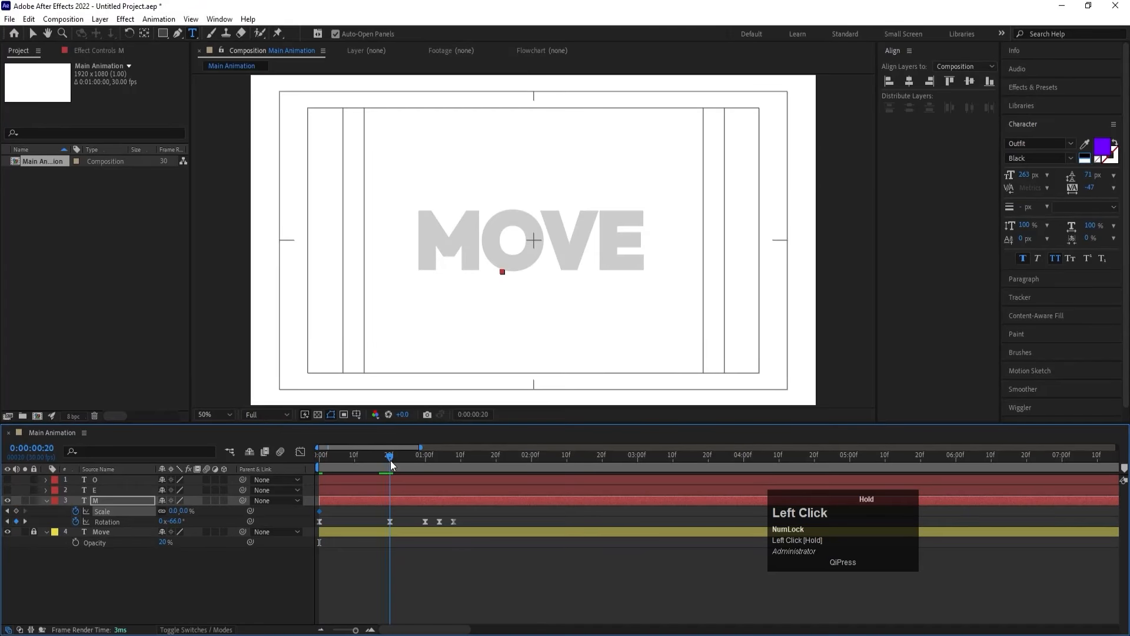
pyautogui.click(172, 511)
pyautogui.write('100')
pyautogui.press('Return')
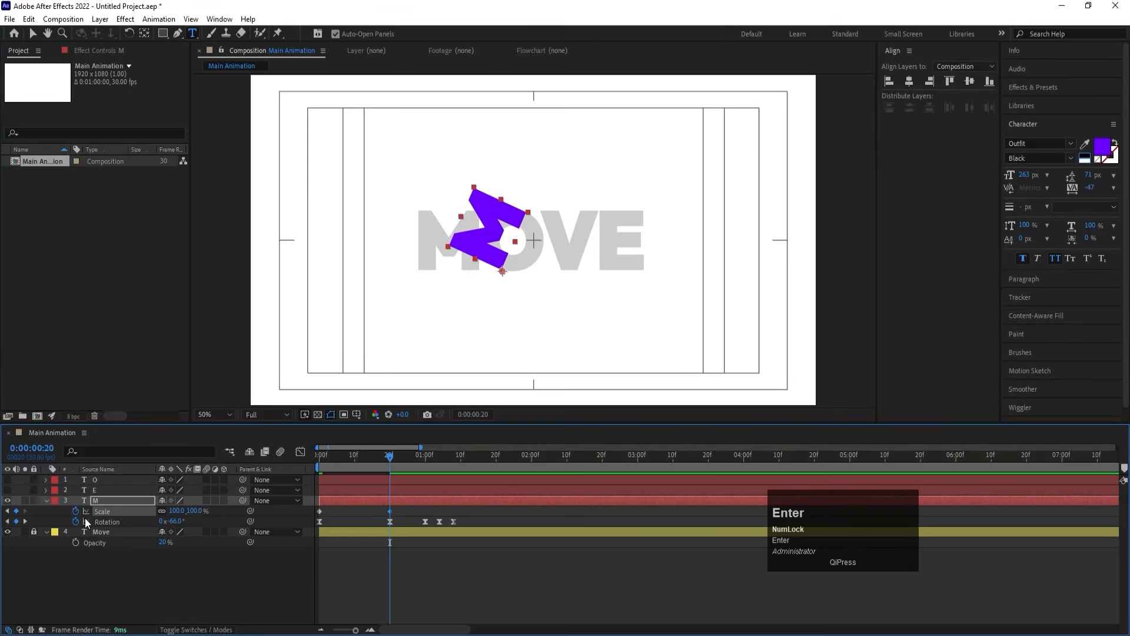
# Step: Apply Easy Ease to both of the M layer's scale keyframes and preview the animation
pyautogui.click(111, 510)
pyautogui.press('F9')
pyautogui.press('space')
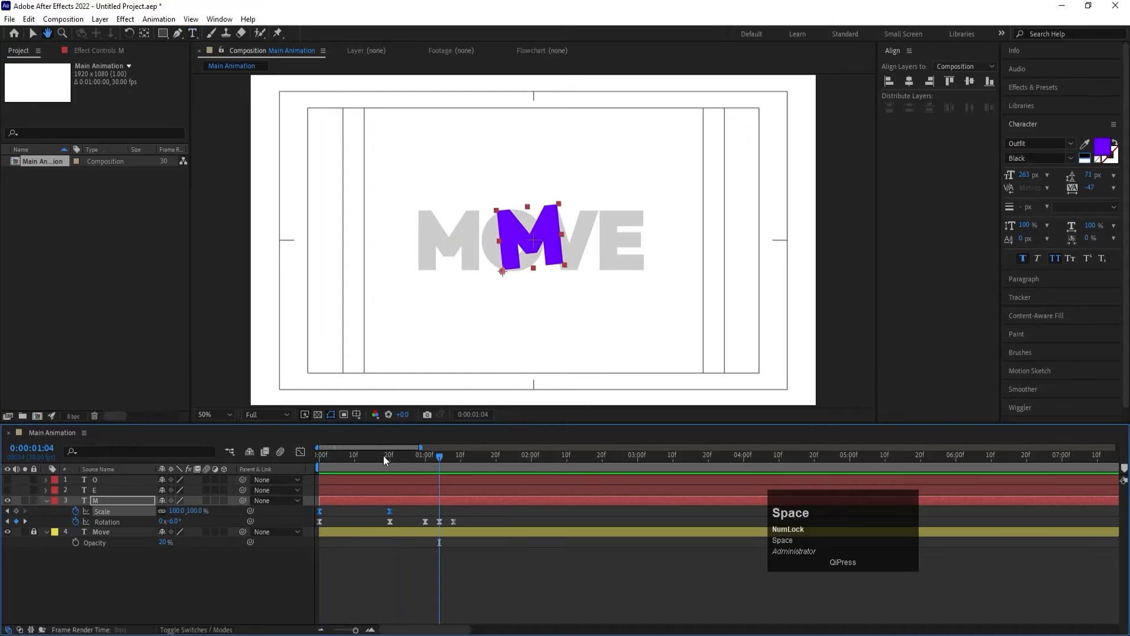
pyautogui.hotkey('ctrl', 't')
# Step: Reshape the M's scale speed curve in the graph editor to peak early and slow gradually, then preview it
pyautogui.click(299, 452)
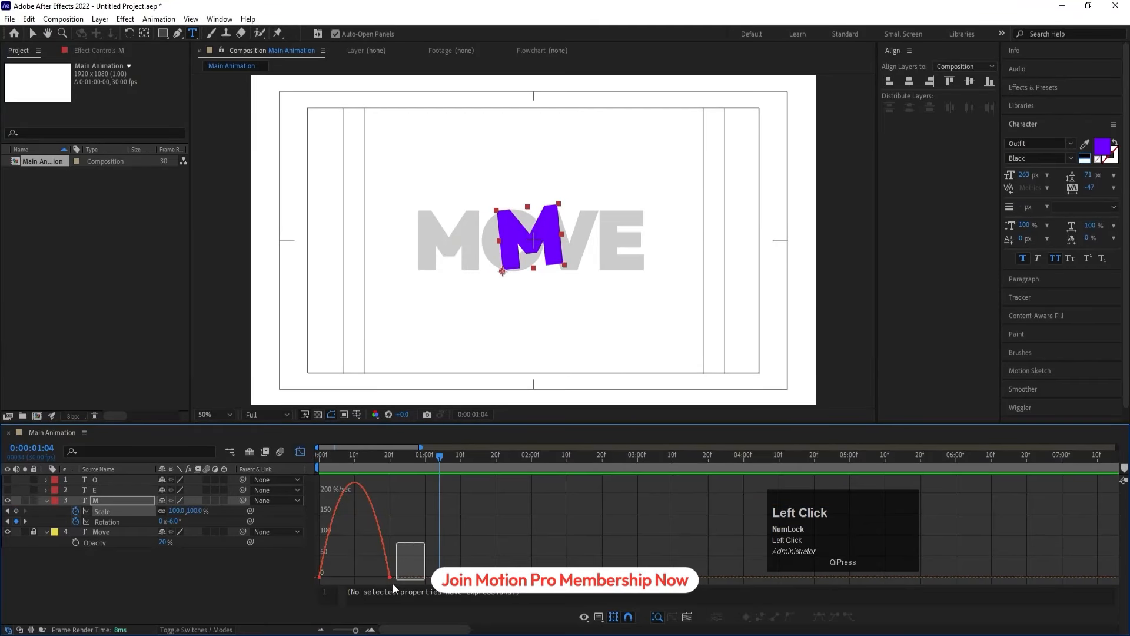
pyautogui.moveTo(393, 583); pyautogui.dragTo(323, 556)
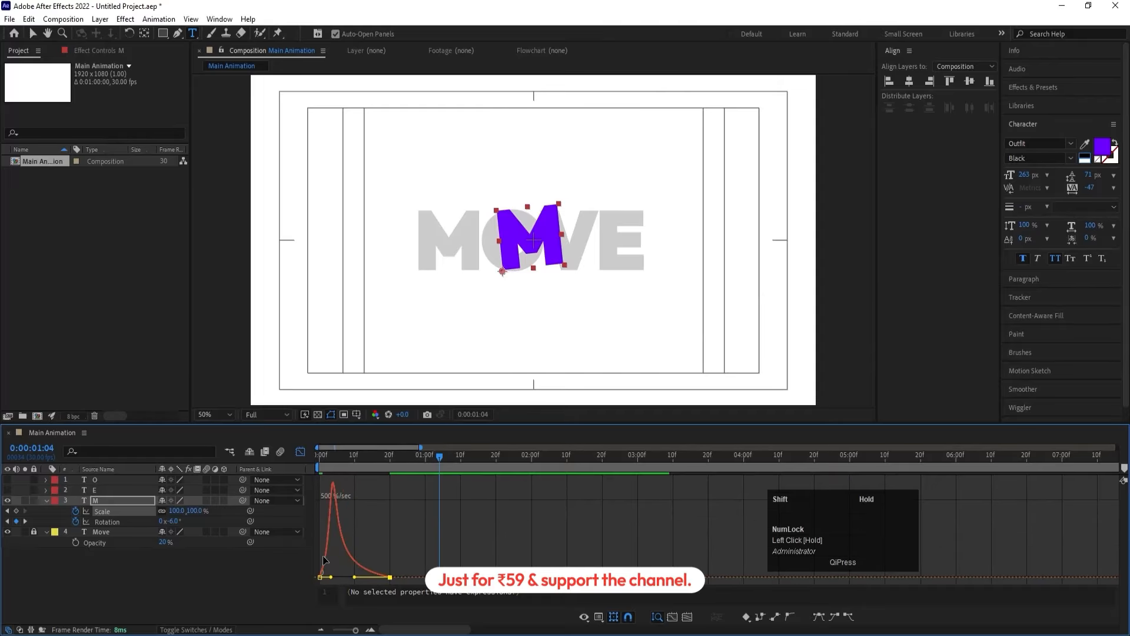
pyautogui.press('space')
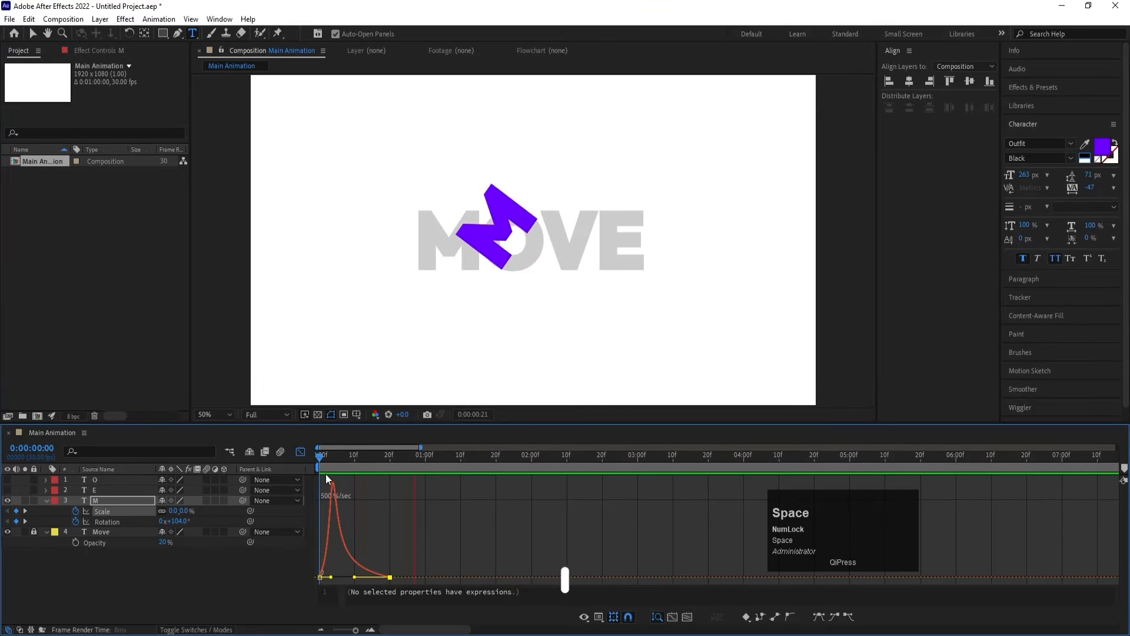
pyautogui.press('space')
# Step: Leave the graph editor, move the M's last scale keyframe to about frame 8, and preview the animation from the start
pyautogui.click(300, 451)
pyautogui.press('Home')
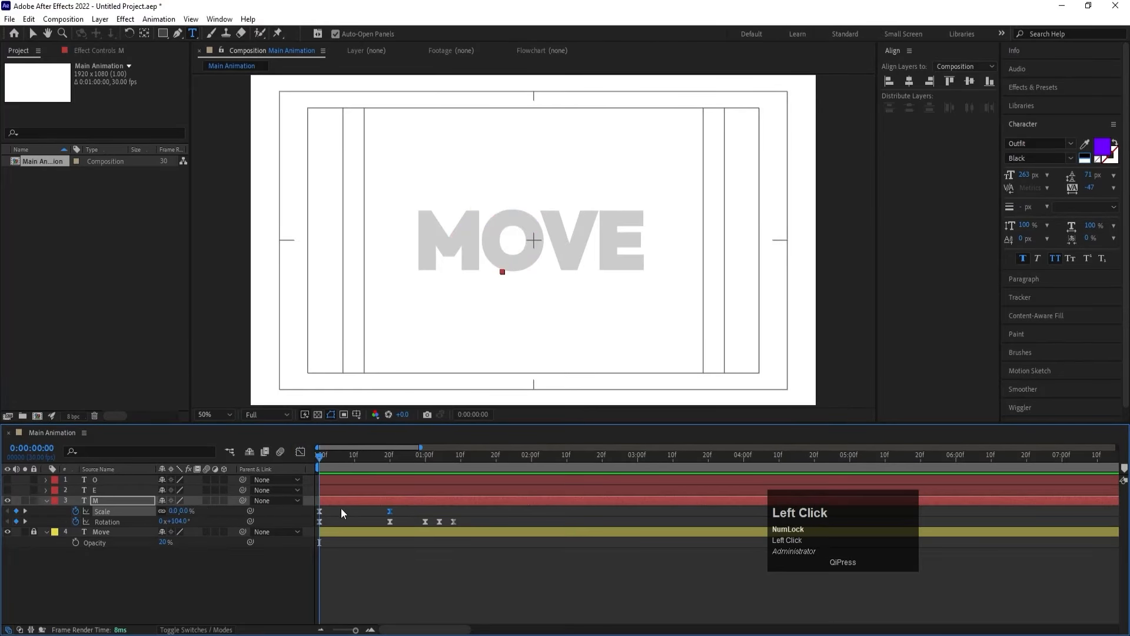
pyautogui.click(370, 513)
pyautogui.moveTo(388, 510); pyautogui.dragTo(348, 511)
pyautogui.press('space')
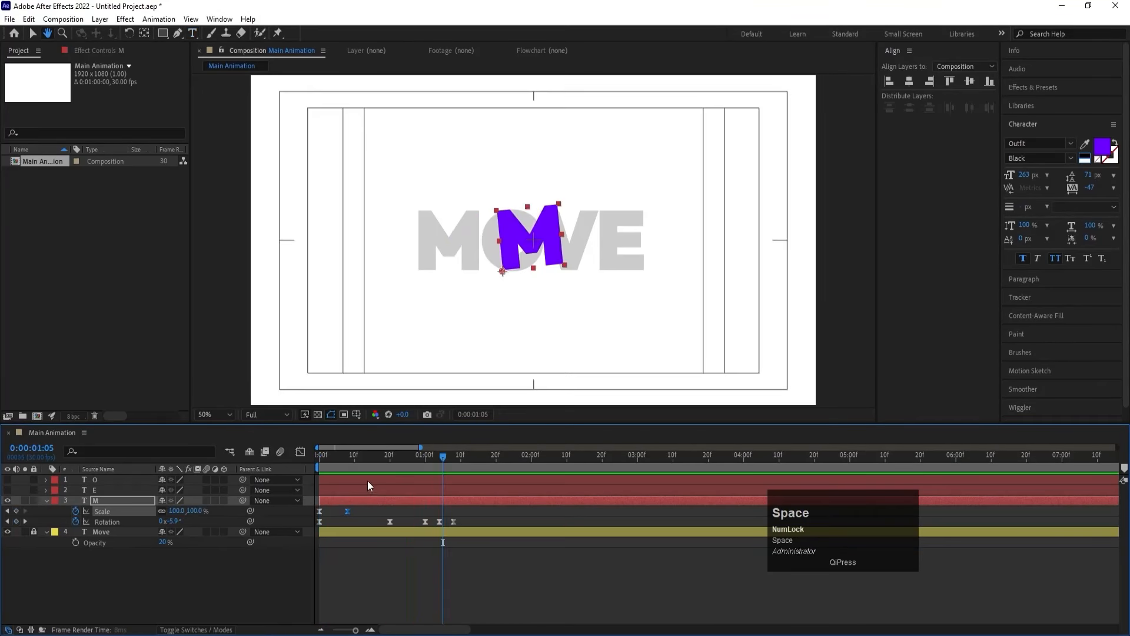
pyautogui.moveTo(370, 459); pyautogui.dragTo(319, 459)
# Step: Show the E layer and move it down to position 860, 640 at 0:00:00:00
pyautogui.moveTo(8, 498); pyautogui.dragTo(7, 489)
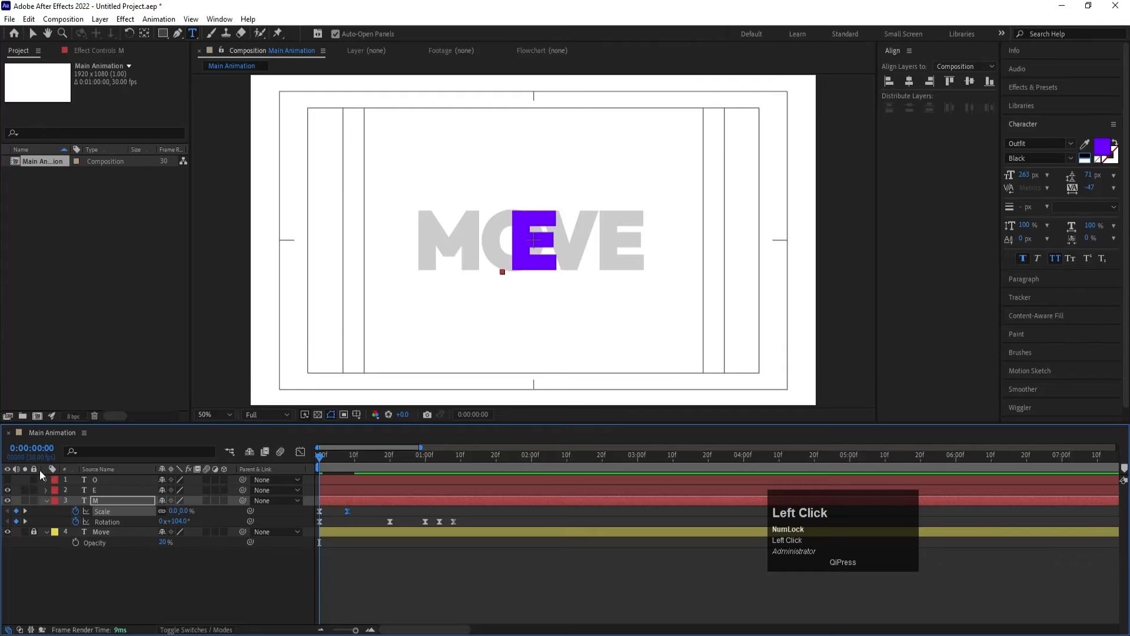
pyautogui.click(107, 584)
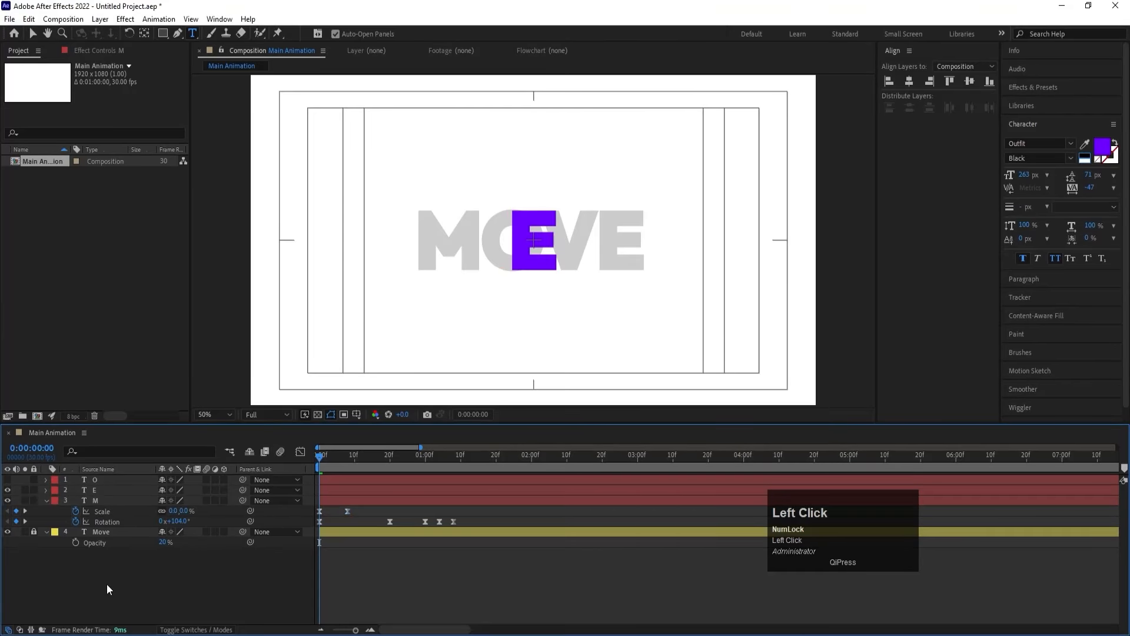
pyautogui.click(103, 487)
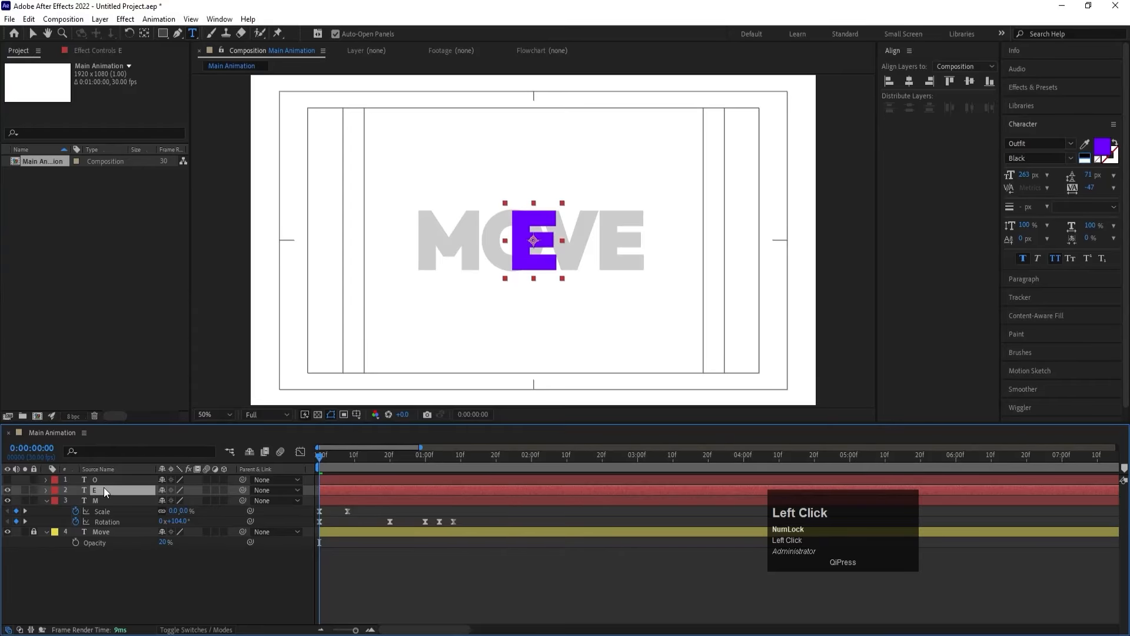
pyautogui.press('p')
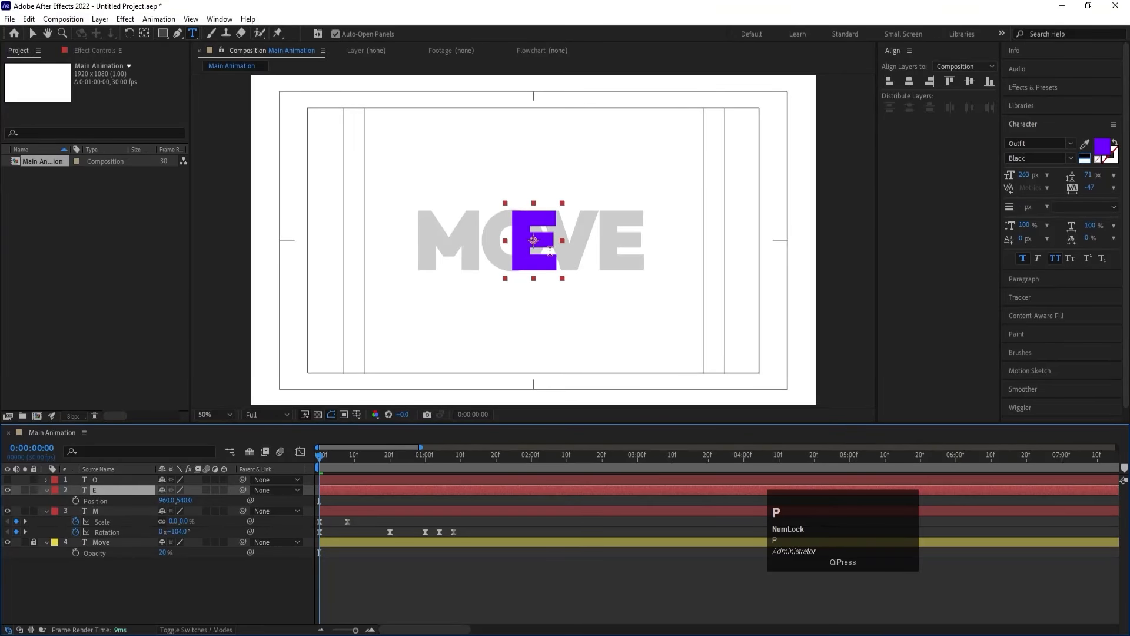
pyautogui.press('v')
pyautogui.moveTo(541, 256); pyautogui.dragTo(512, 287)
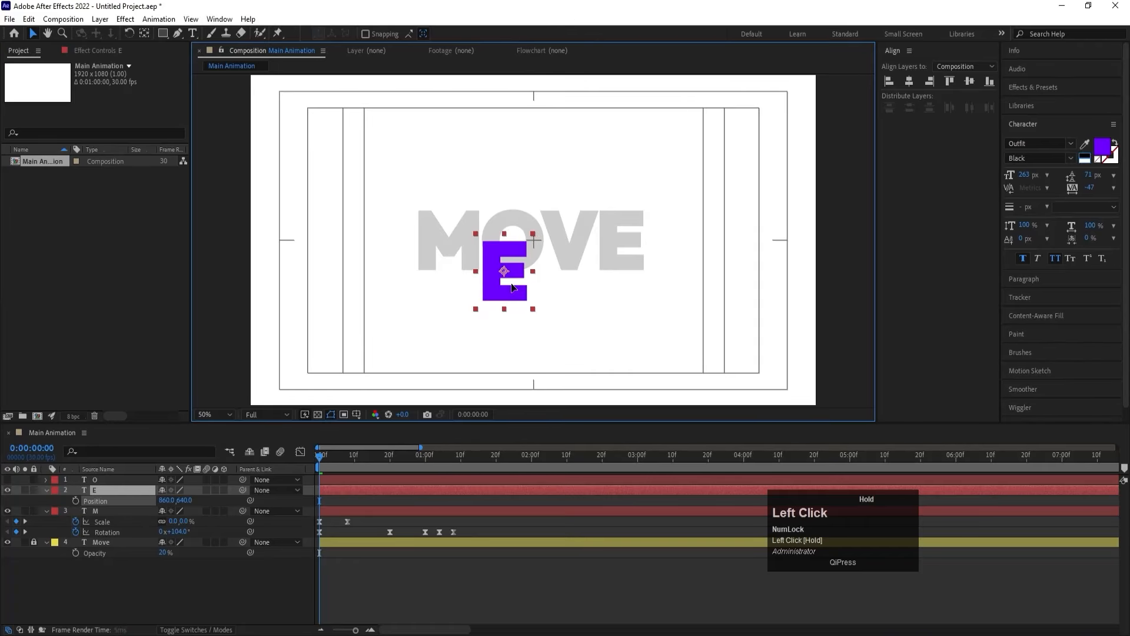
# Step: Set starting keyframes for the E layer's position, scale and rotation at 0:00:00:00
pyautogui.press('s')
pyautogui.click(75, 500)
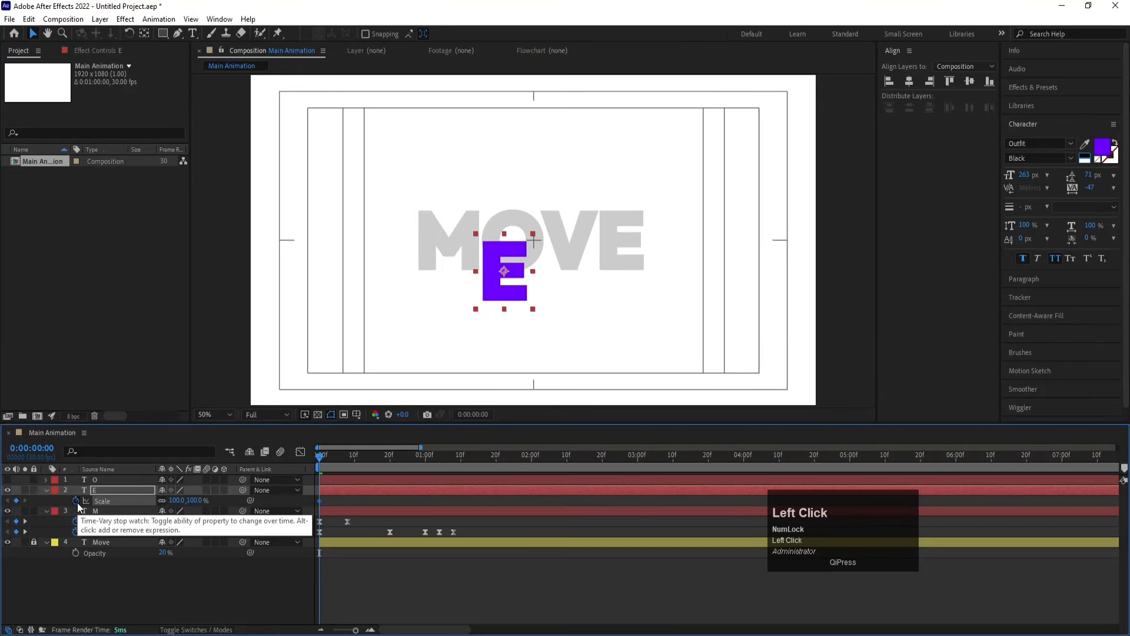
pyautogui.press('r')
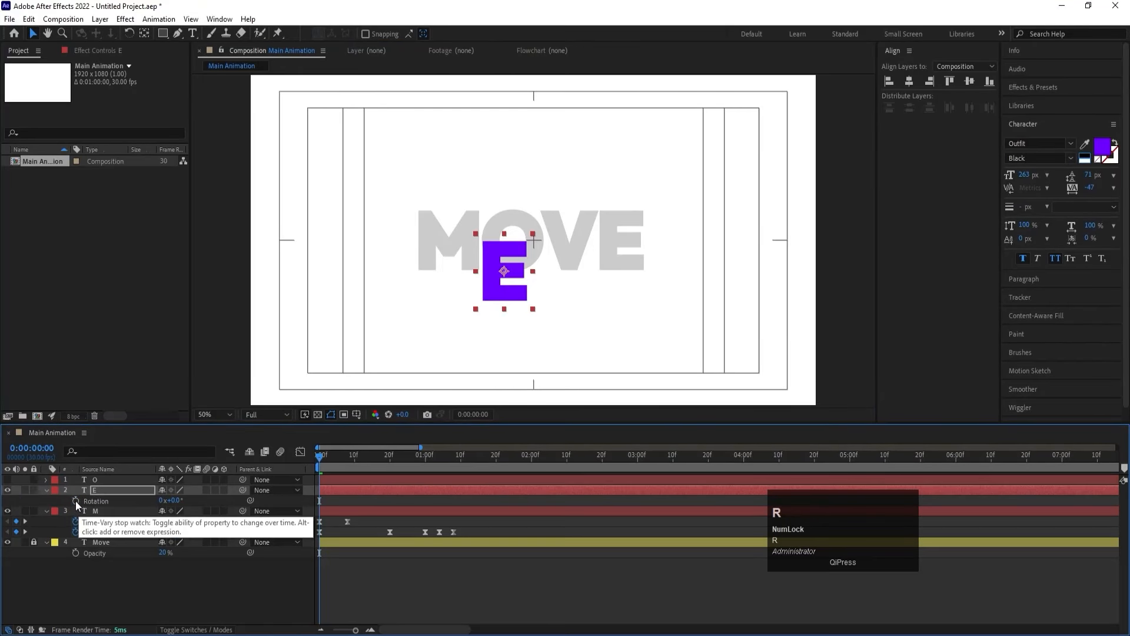
pyautogui.click(80, 502)
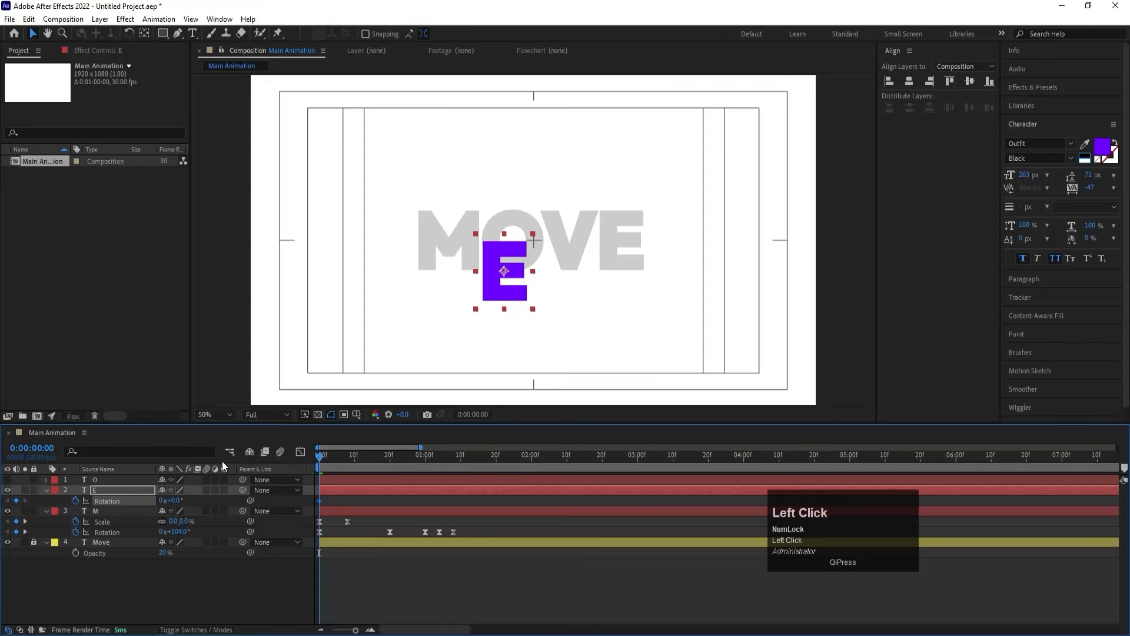
# Step: At 0:00:01:00, position the violet E over the reference text's E at 1260, 538
pyautogui.press('u')
pyautogui.moveTo(376, 459); pyautogui.dragTo(424, 474)
pyautogui.moveTo(483, 306); pyautogui.dragTo(609, 255)
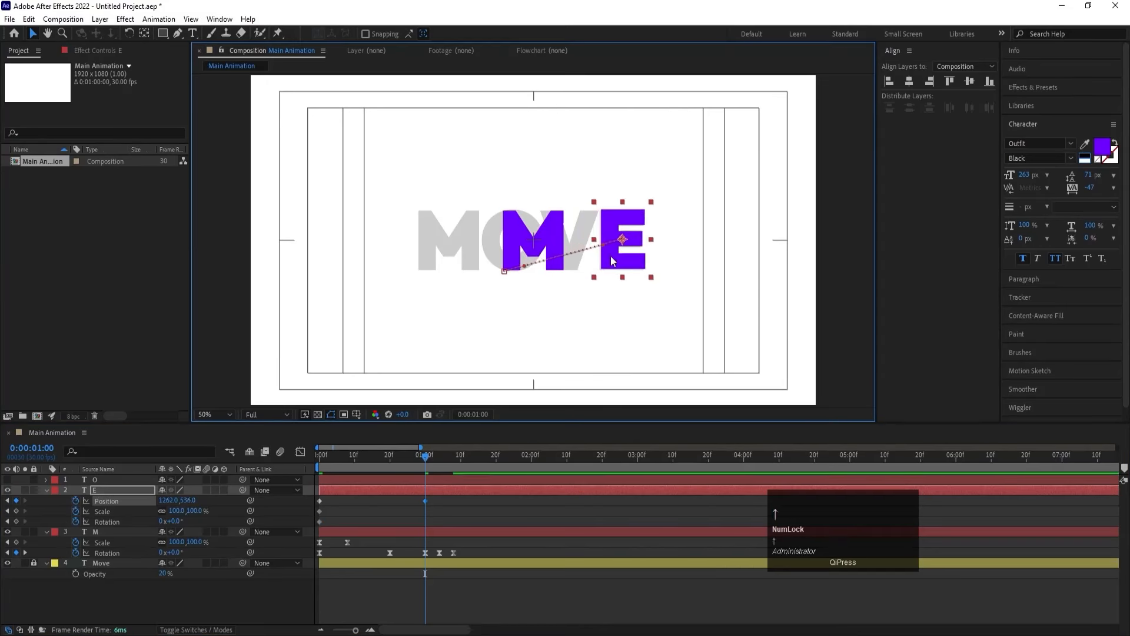
pyautogui.press('Left')
pyautogui.press('Down')
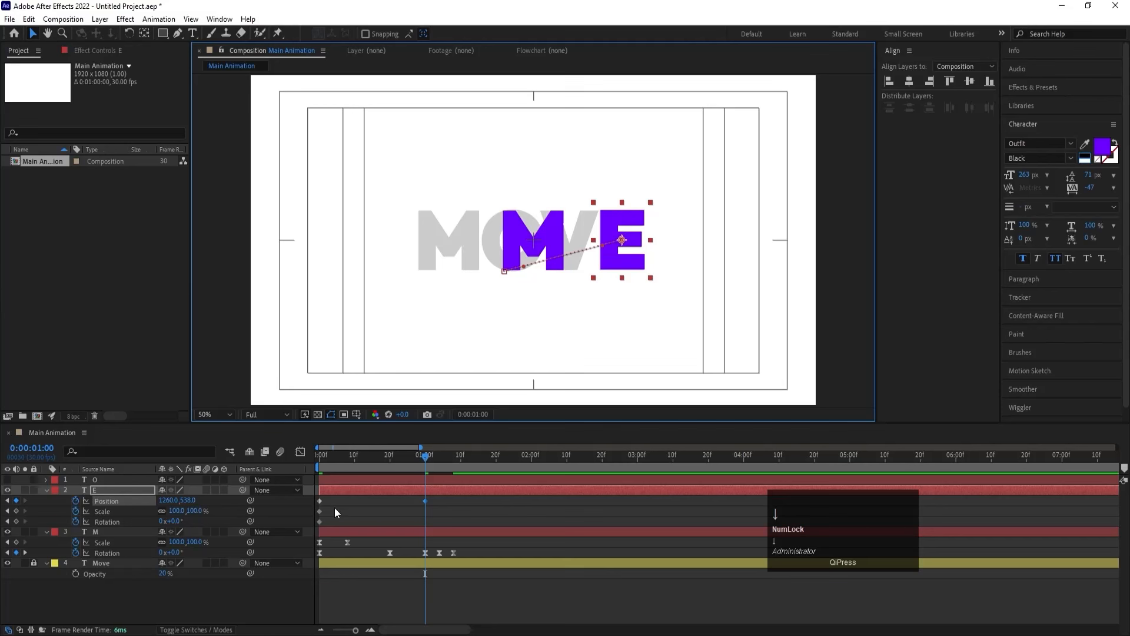
# Step: Add scale and rotation keyframes to the E layer at 0:00:01:00, with the rotation set to one full turn
pyautogui.click(16, 510)
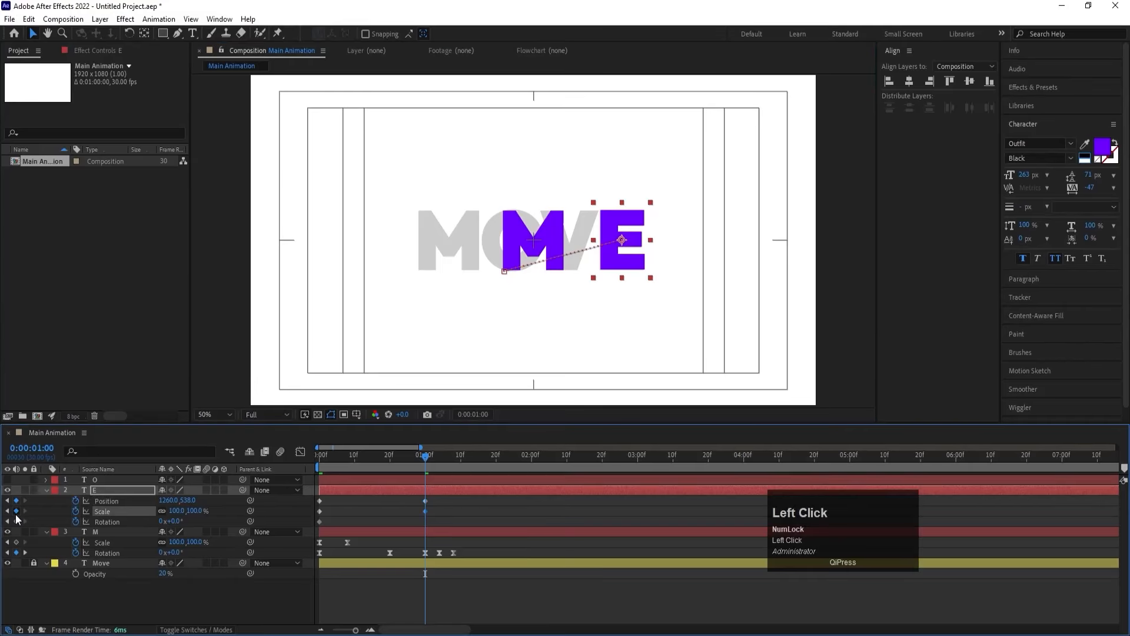
pyautogui.click(17, 521)
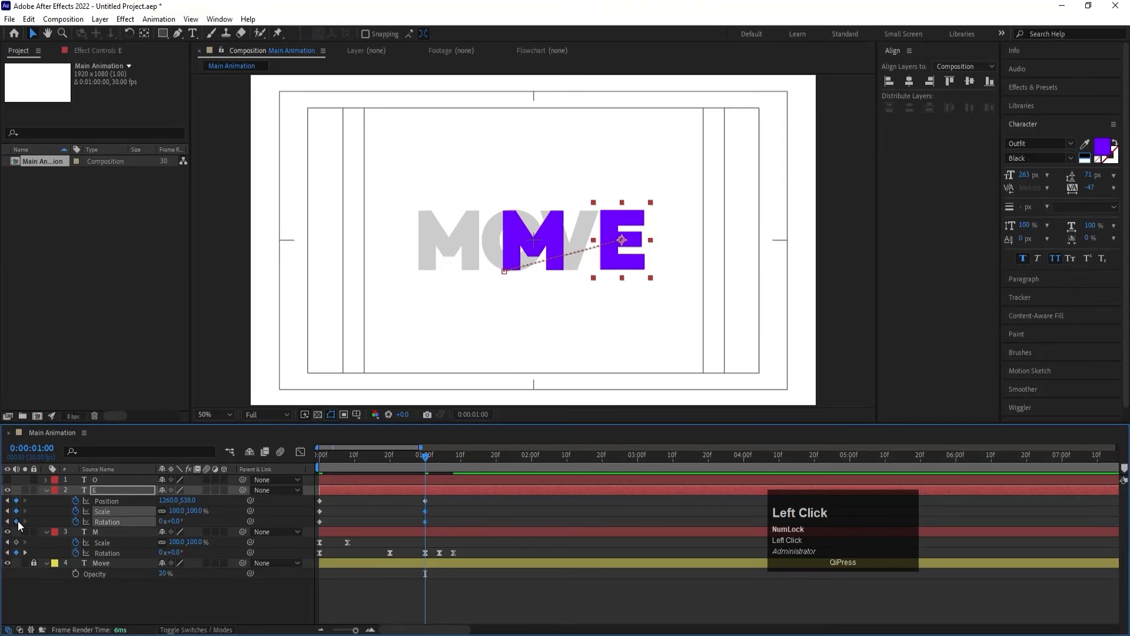
pyautogui.click(163, 520)
pyautogui.press('Return')
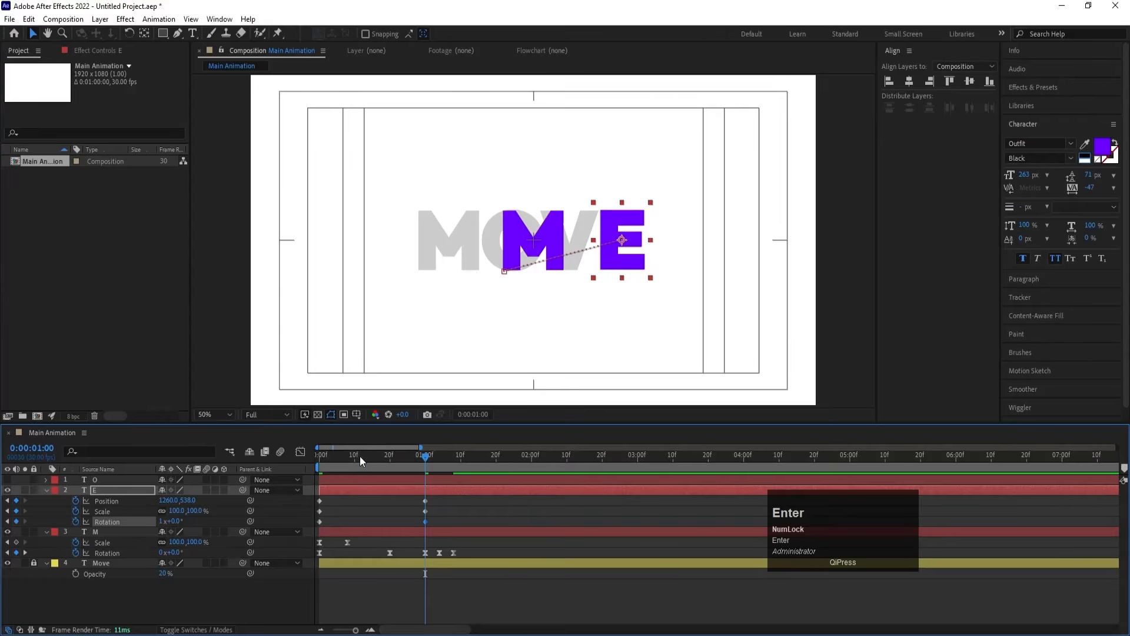
# Step: Preview the E's move and rotation together with the M from the beginning
pyautogui.click(316, 454)
pyautogui.press('space')
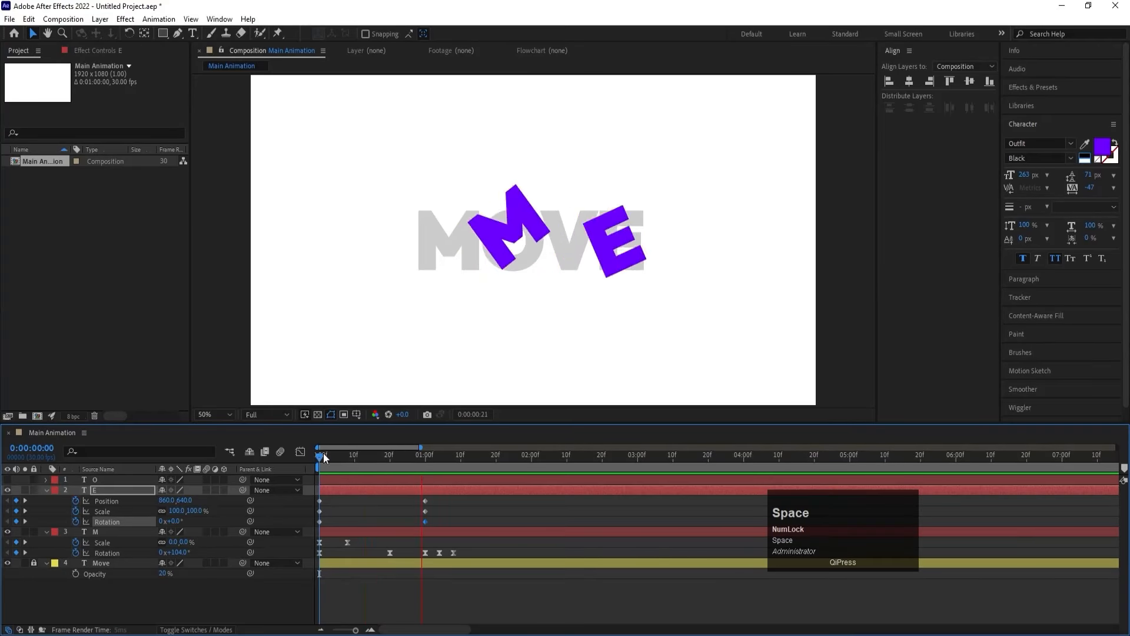
pyautogui.press('space')
# Step: Return to 0:00:00:00 and set the E layer's starting scale to 0%
pyautogui.click(287, 454)
pyautogui.moveTo(344, 461); pyautogui.dragTo(315, 459)
pyautogui.click(173, 511)
pyautogui.write('00.0')
pyautogui.press('Return')
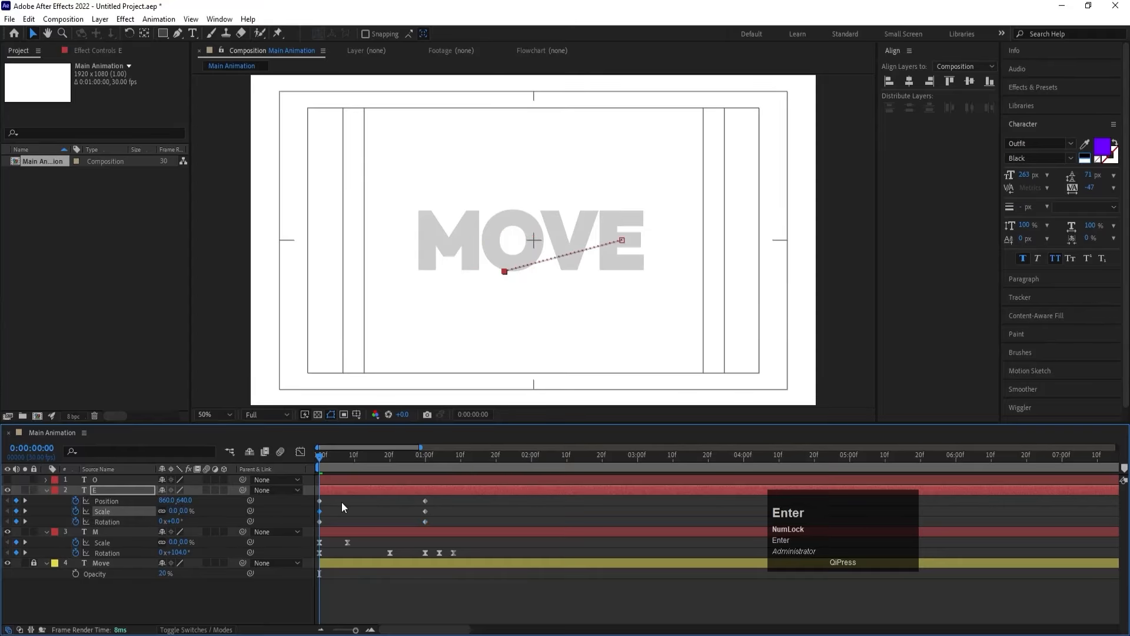
# Step: Ease all of the E's position, scale and rotation keyframes and reshape their speed curves to peak early in the graph editor
pyautogui.moveTo(440, 524); pyautogui.dragTo(210, 443)
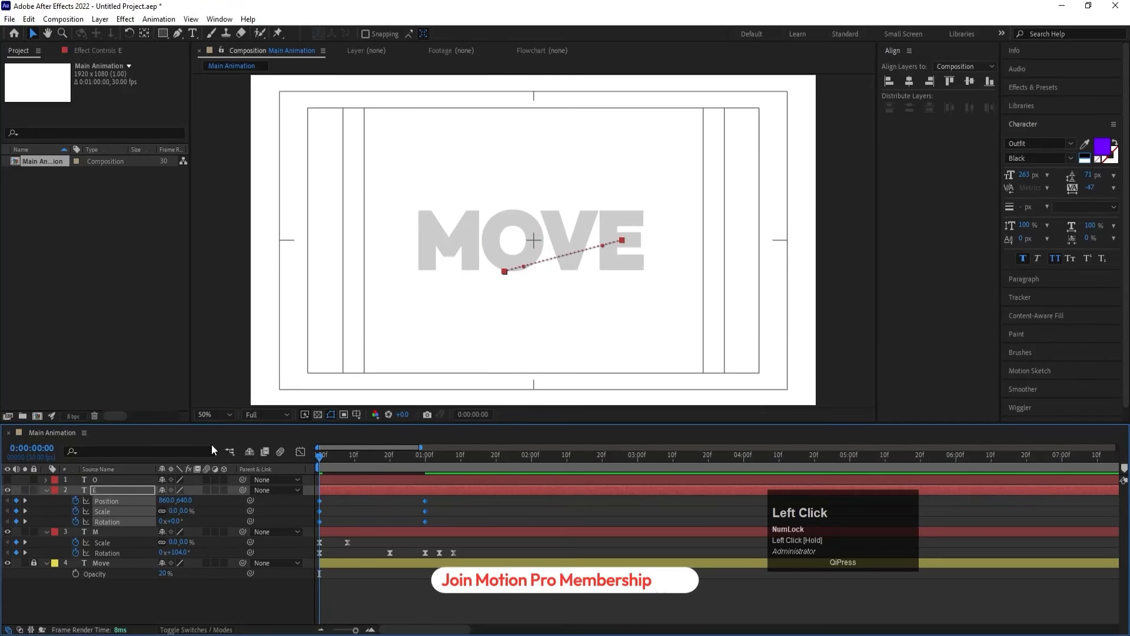
pyautogui.click(303, 453)
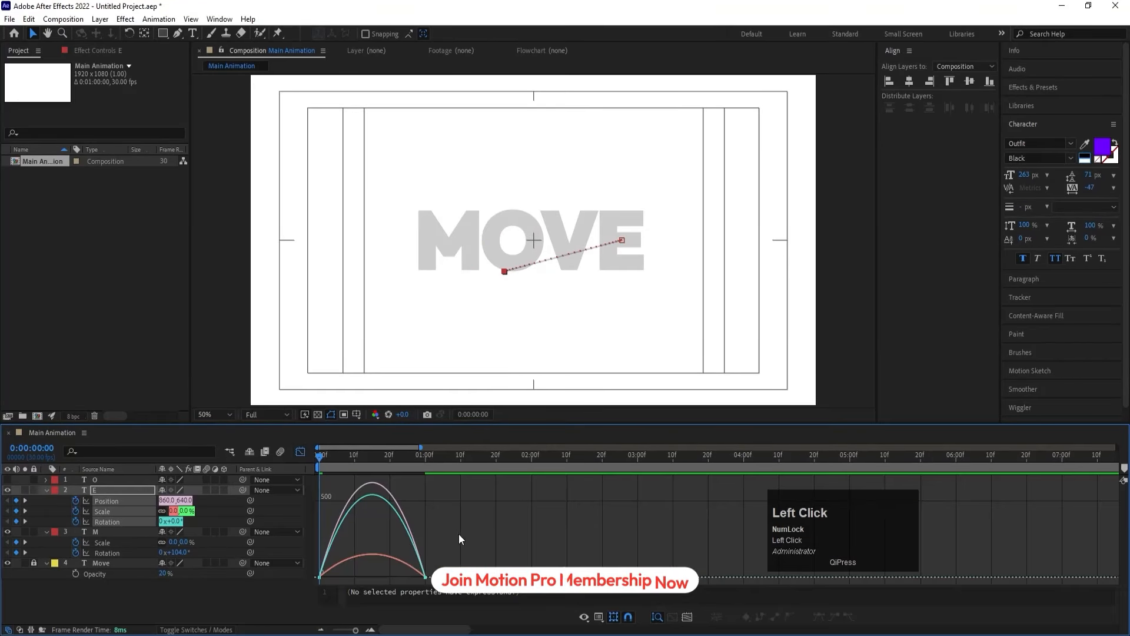
pyautogui.moveTo(459, 534); pyautogui.dragTo(332, 570)
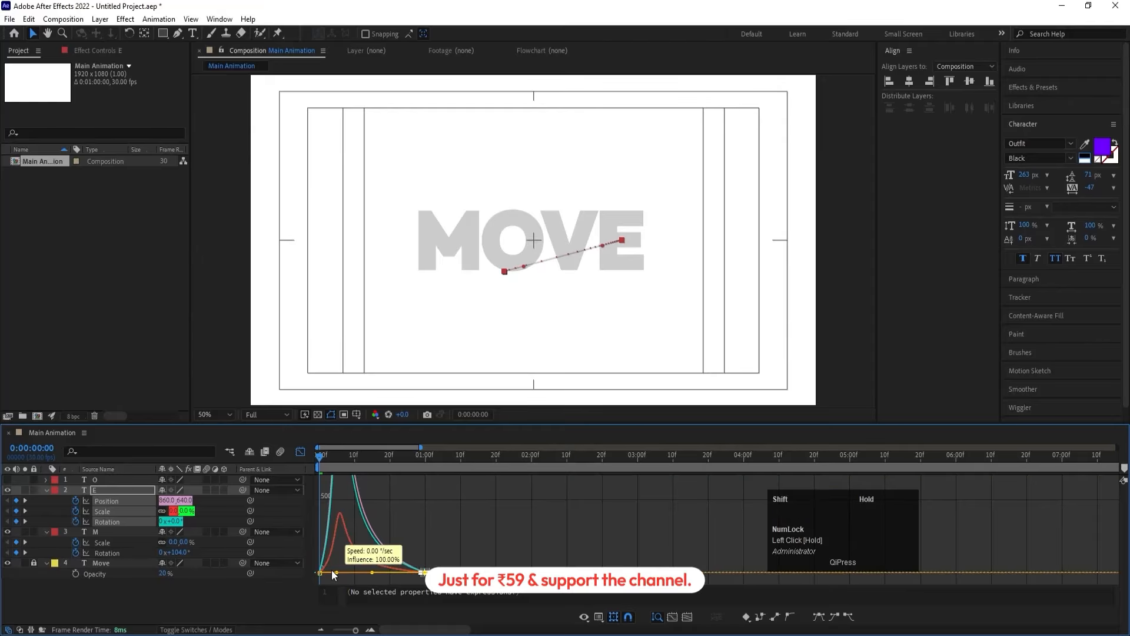
# Step: Preview the eased E animation together with the M from the beginning
pyautogui.press('space')
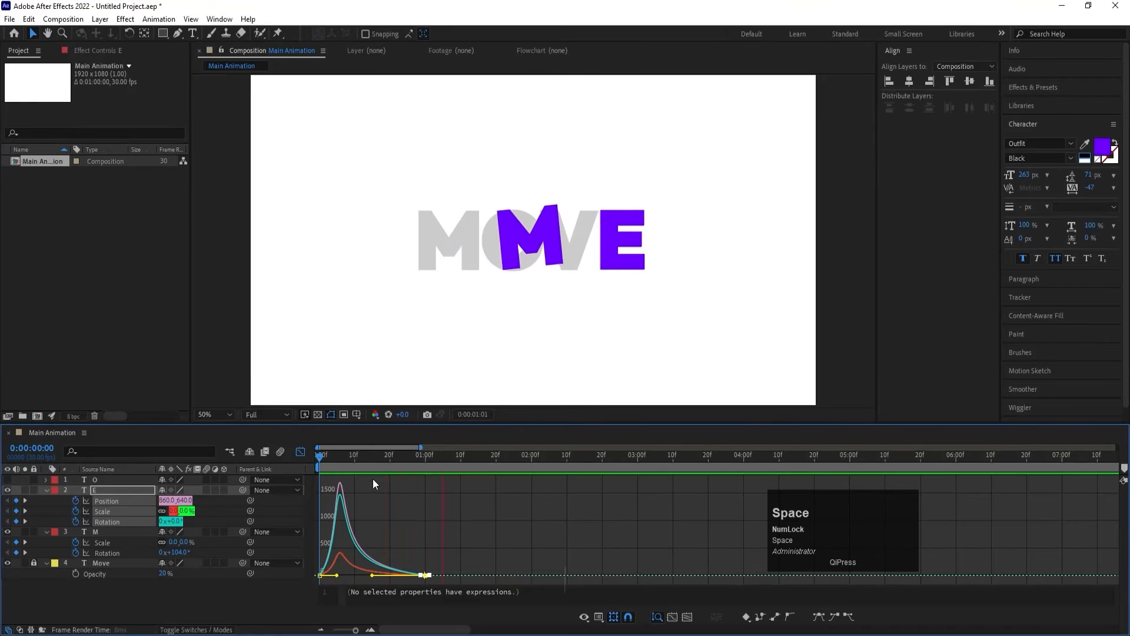
pyautogui.click(301, 452)
pyautogui.press('space')
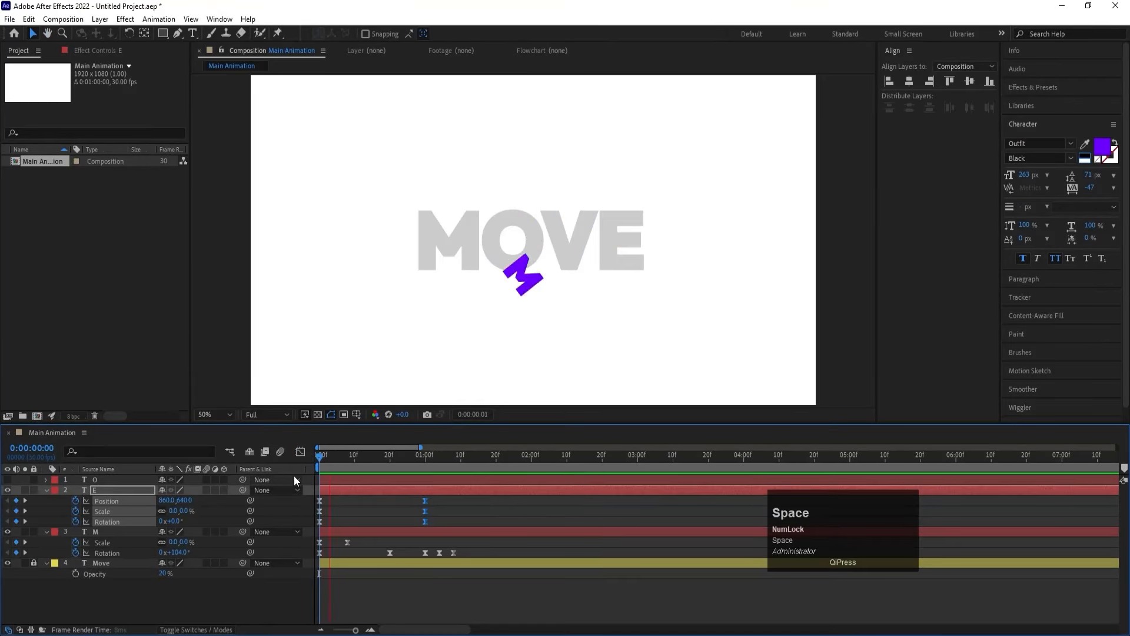
# Step: Show the O layer, shift its start to 0:00:01:00 and collapse the properties of the layers beneath it
pyautogui.click(393, 457)
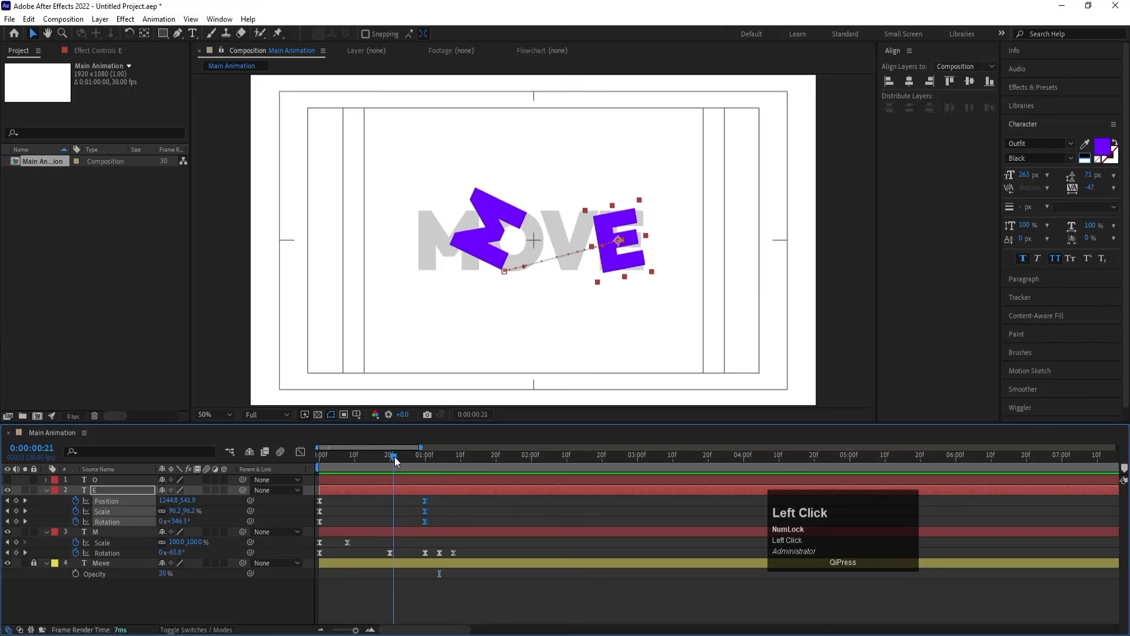
pyautogui.moveTo(394, 459); pyautogui.dragTo(425, 465)
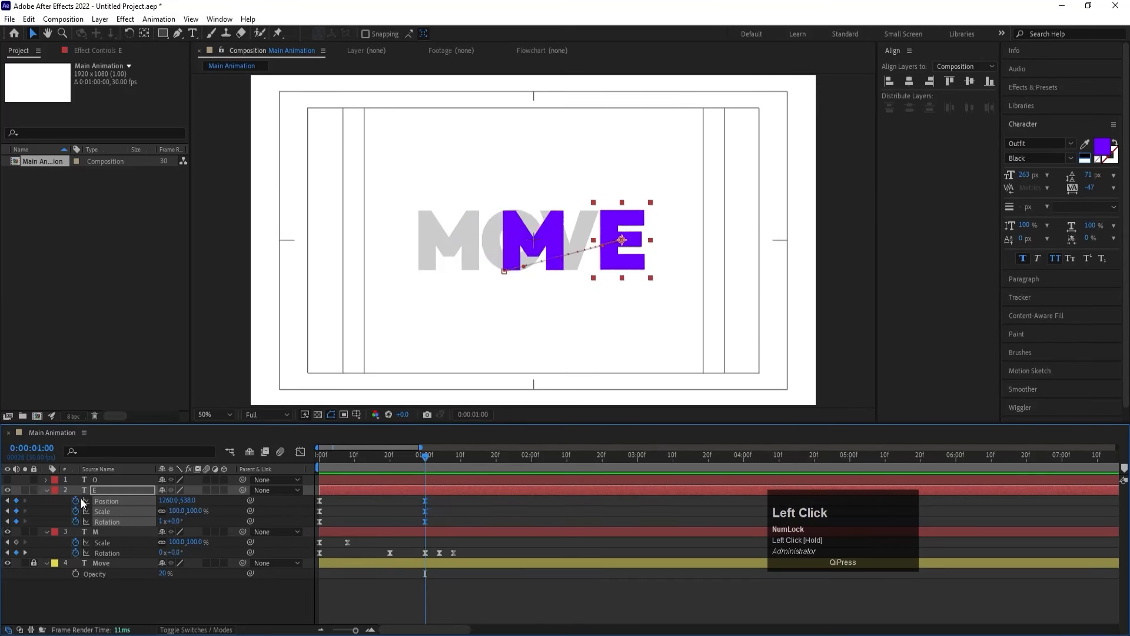
pyautogui.click(96, 478)
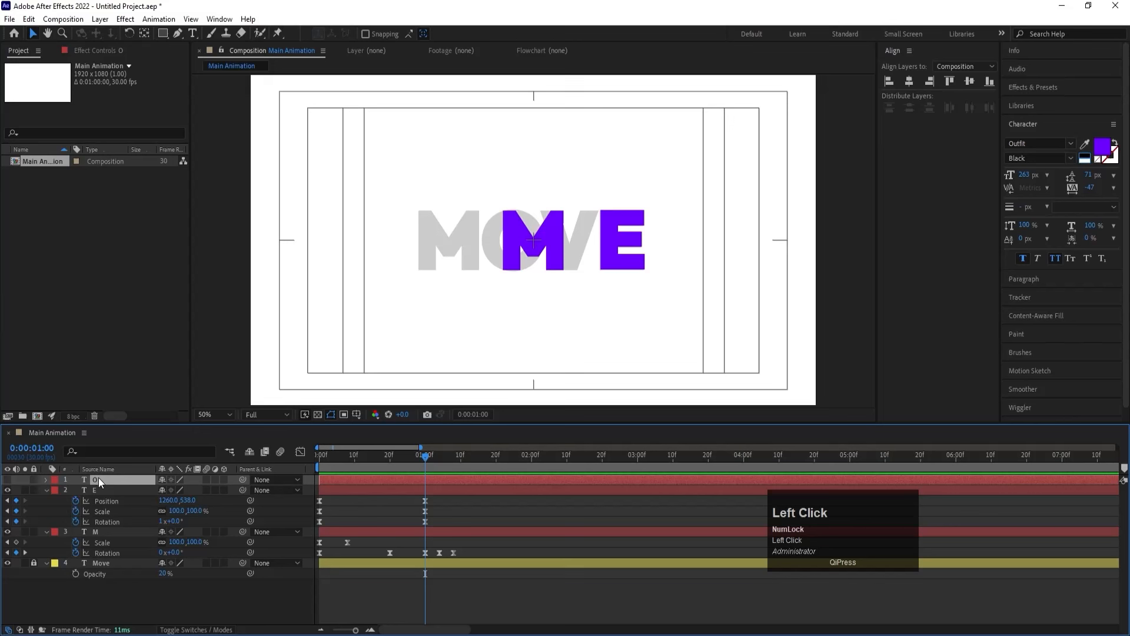
pyautogui.click(9, 479)
pyautogui.click(7, 480)
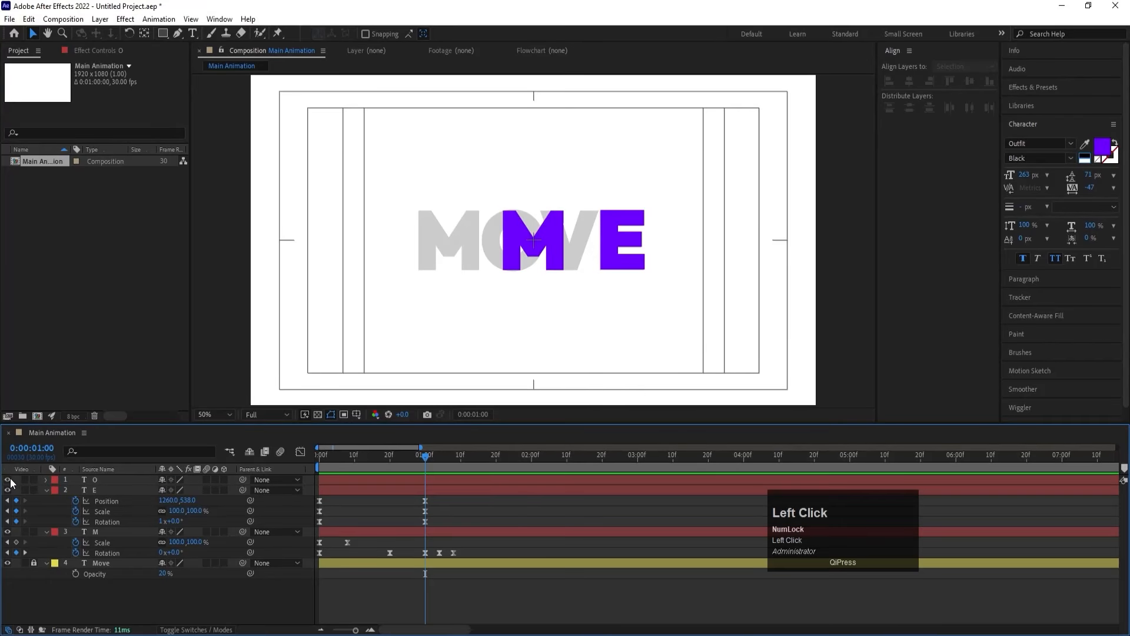
pyautogui.click(111, 484)
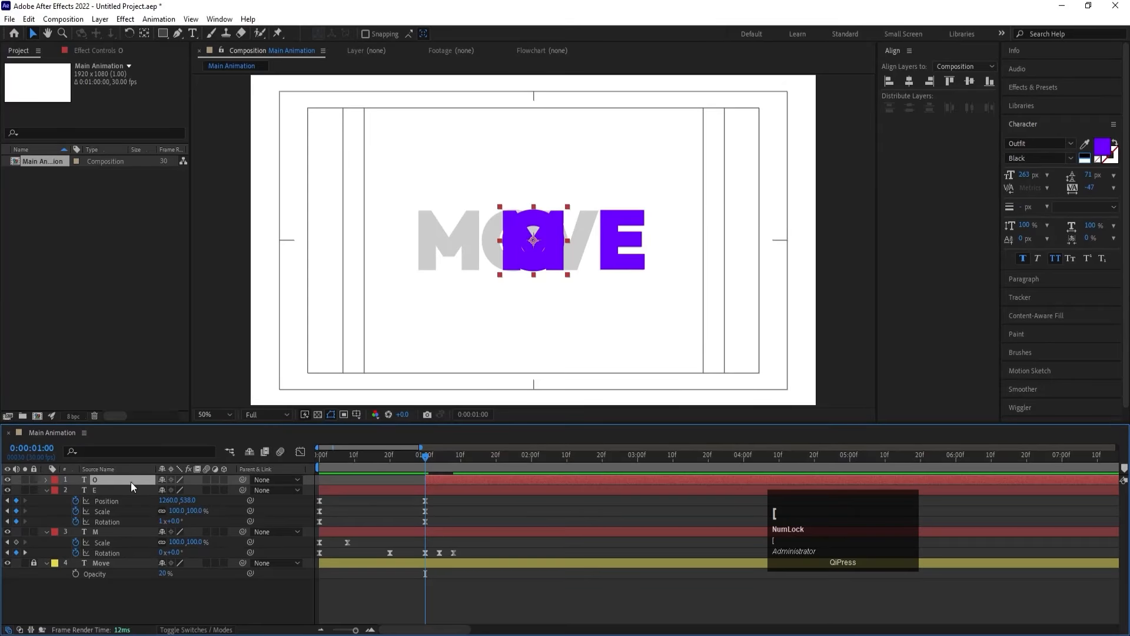
pyautogui.click(460, 514)
pyautogui.press('u')
pyautogui.click(430, 481)
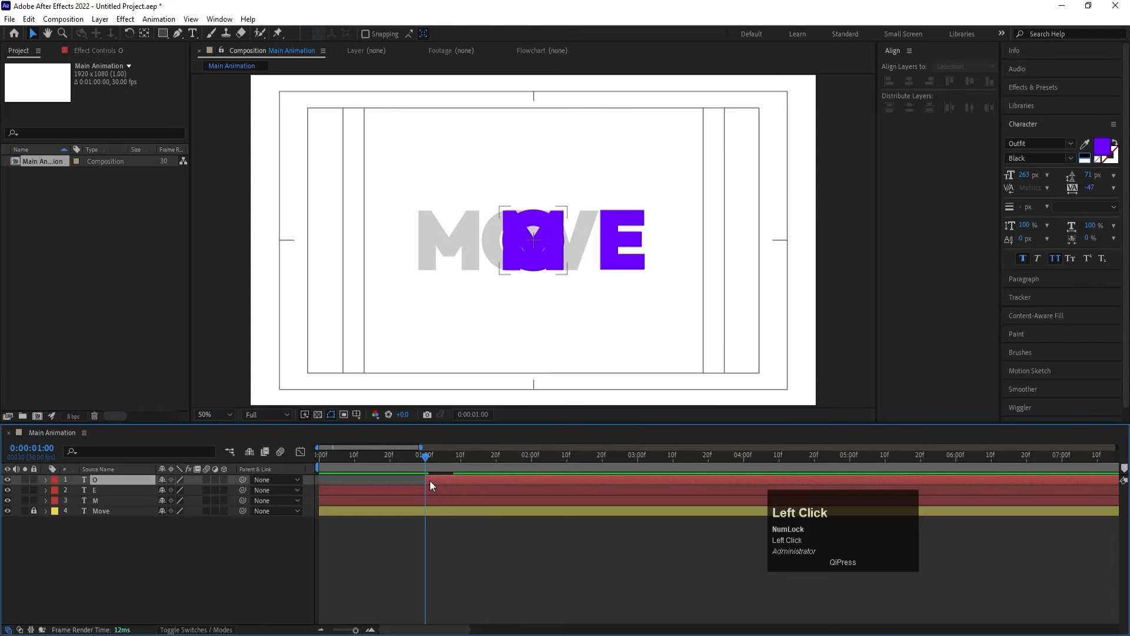
# Step: Add position and scale keyframes to the O layer at 0:00:01:00 and show both animated properties
pyautogui.press('p')
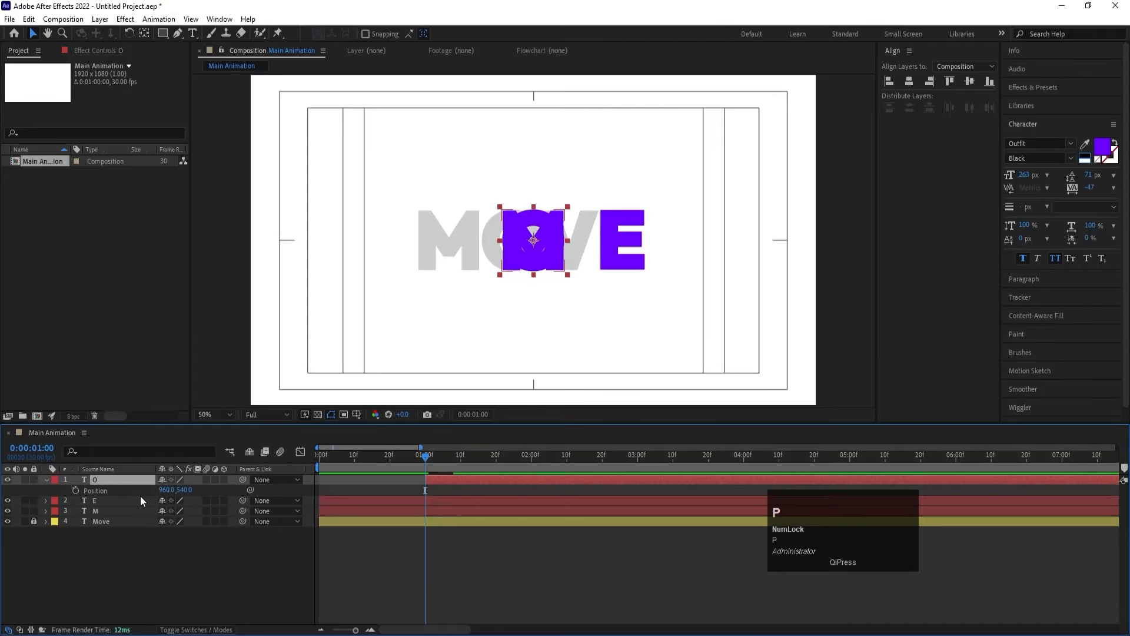
pyautogui.click(77, 492)
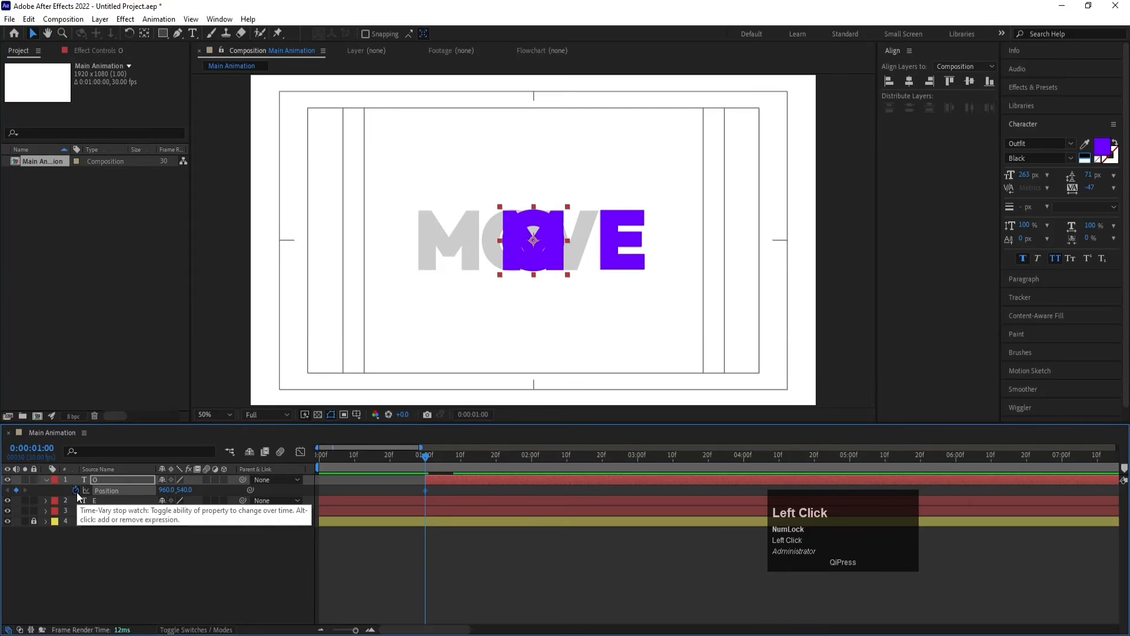
pyautogui.press('s')
pyautogui.click(76, 491)
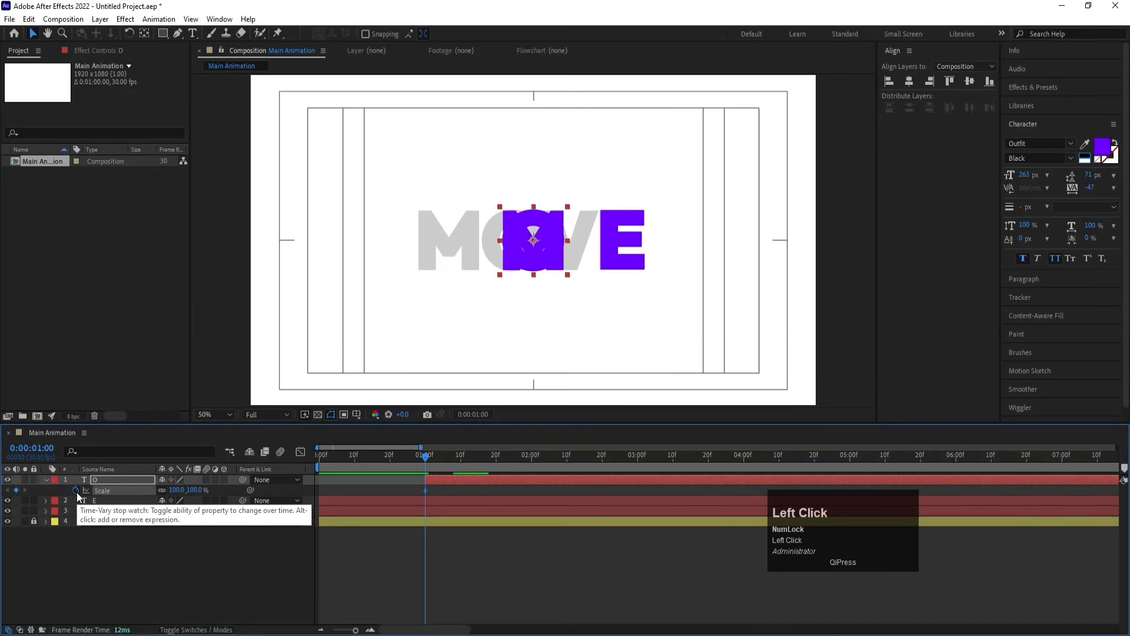
pyautogui.press('u')
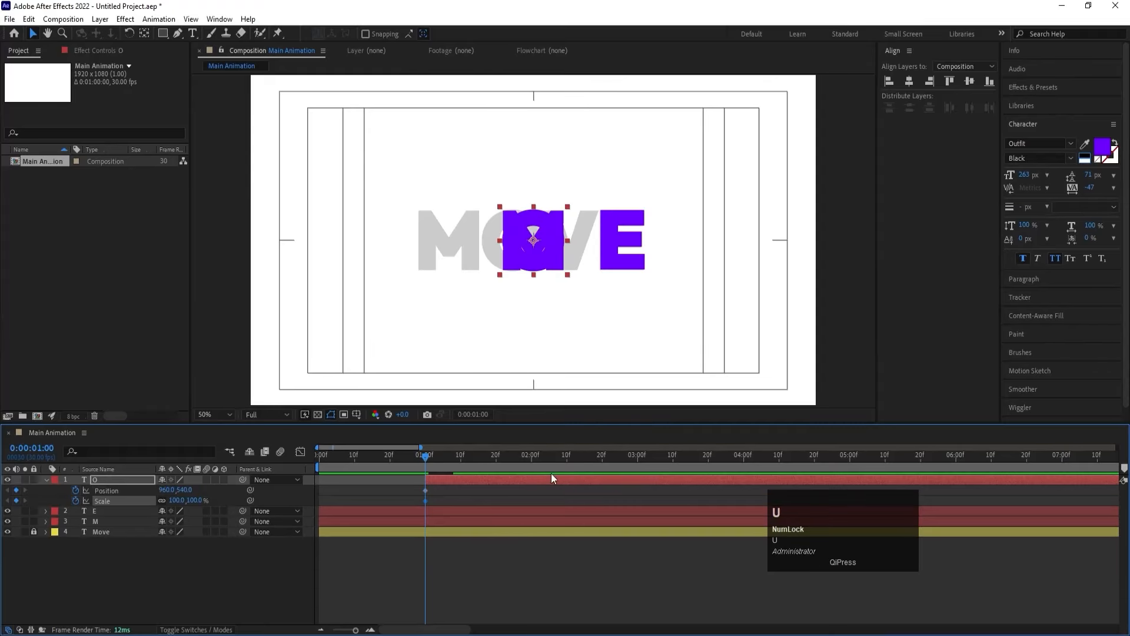
# Step: At 0:00:01:20, move the O horizontally past the E to position 1583, 540 and add a 100% scale keyframe
pyautogui.click(498, 454)
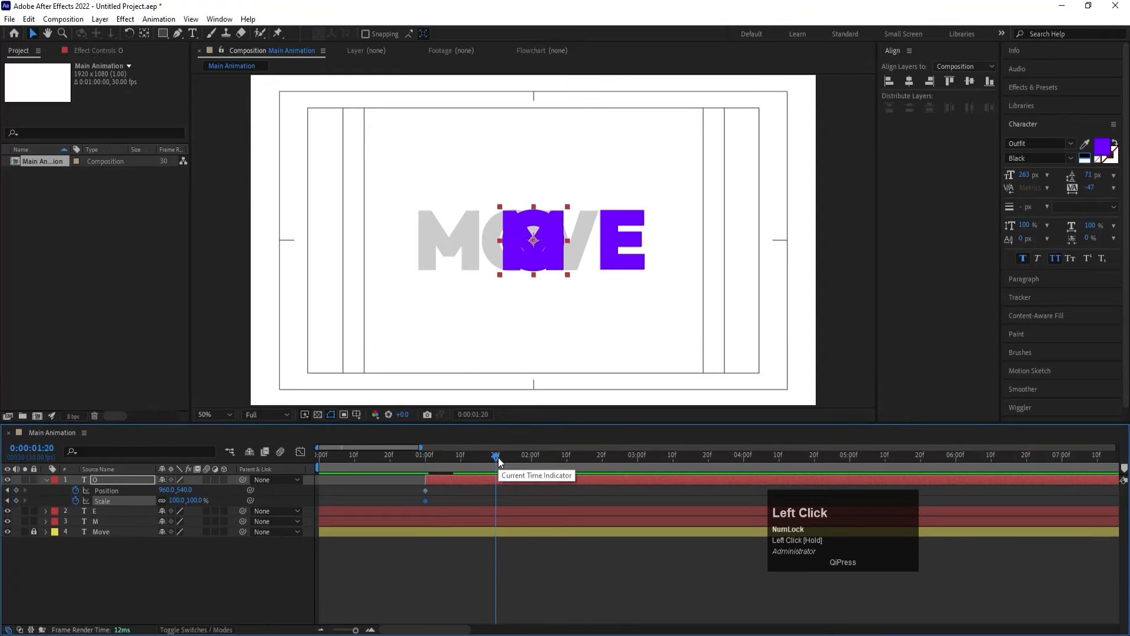
pyautogui.moveTo(168, 490); pyautogui.dragTo(490, 480)
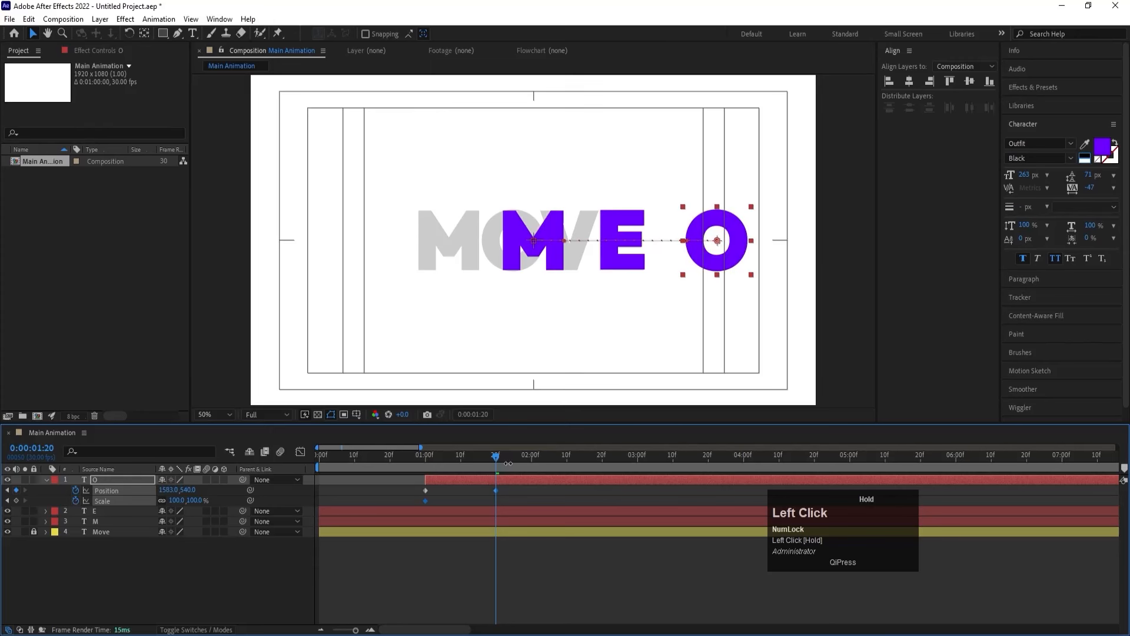
pyautogui.click(16, 500)
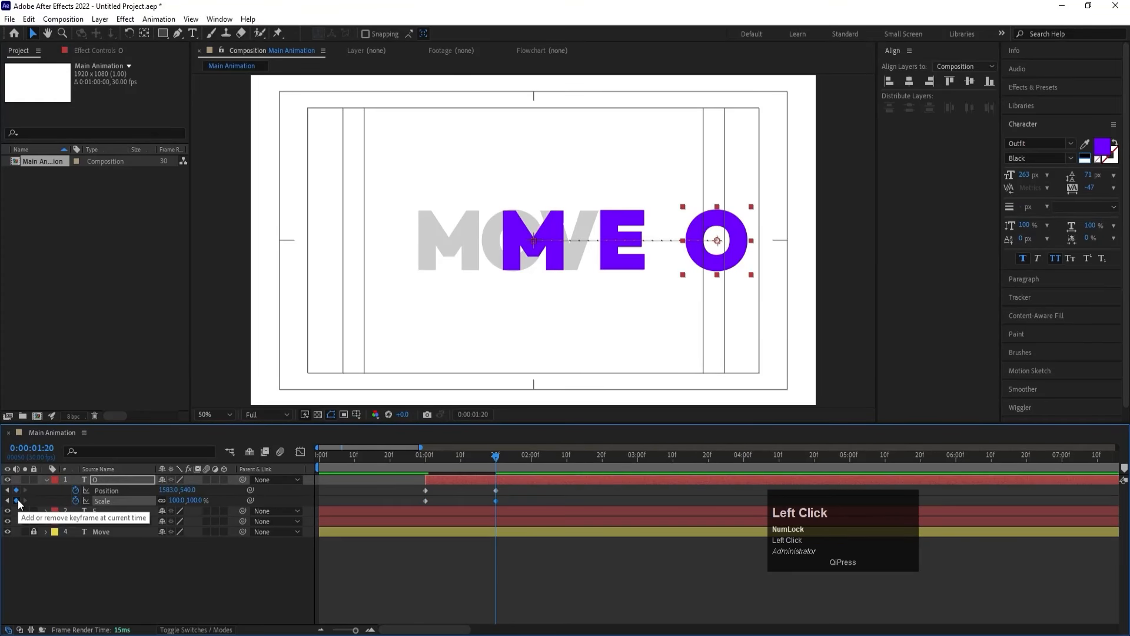
# Step: Back at the 0:00:01:00 keyframes, move the O below the M to about 1062, 634 and set its scale to 0%
pyautogui.press('j')
pyautogui.moveTo(530, 271); pyautogui.dragTo(562, 284)
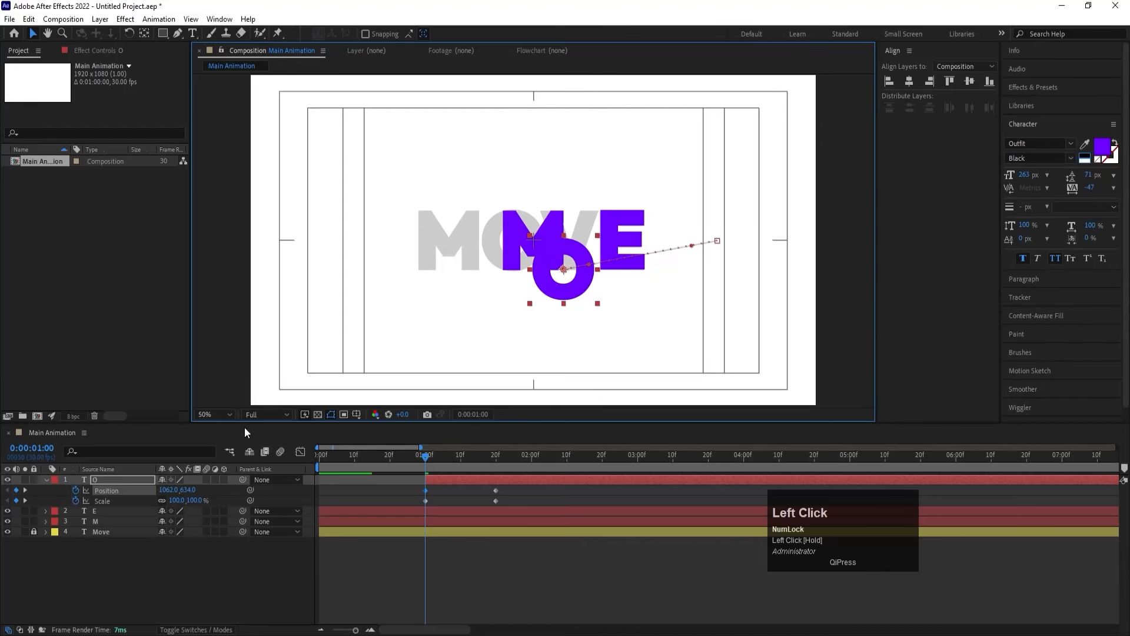
pyautogui.click(176, 500)
pyautogui.write('0')
pyautogui.press('Return')
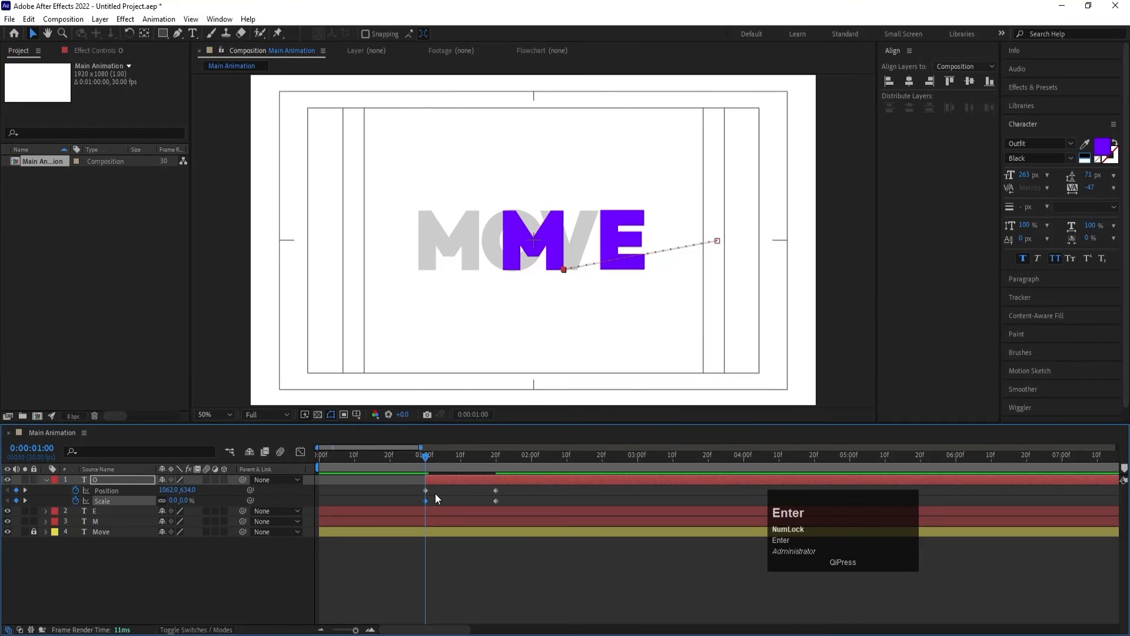
# Step: Ease the O's position and scale keyframes and reshape their speed curves to peak early in the graph editor
pyautogui.moveTo(416, 486); pyautogui.dragTo(528, 513)
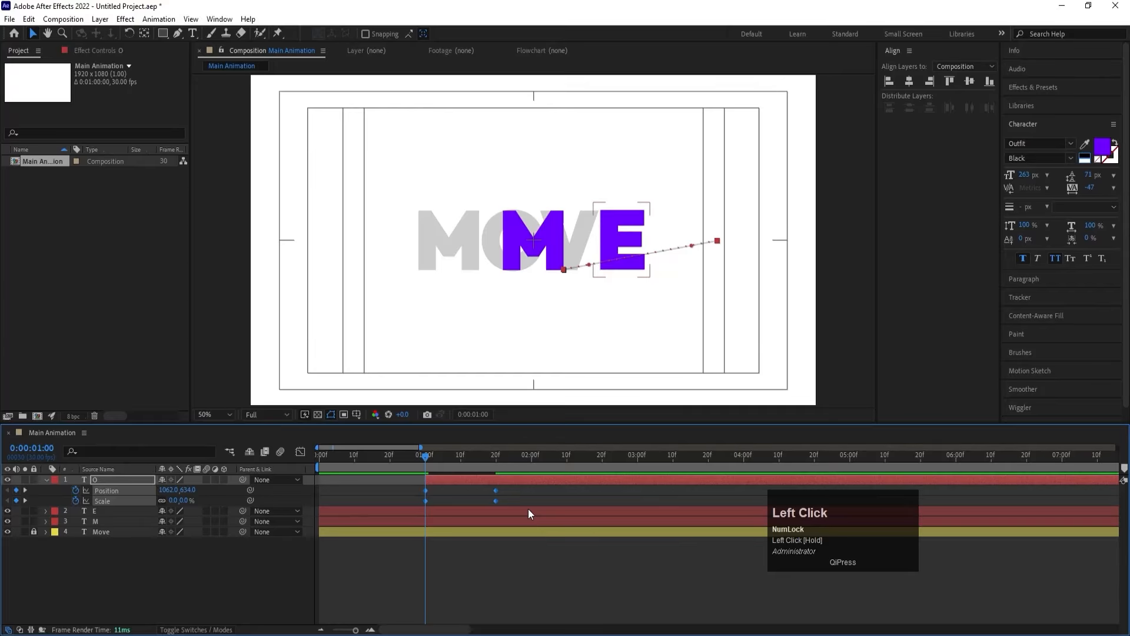
pyautogui.press('F9')
pyautogui.click(300, 451)
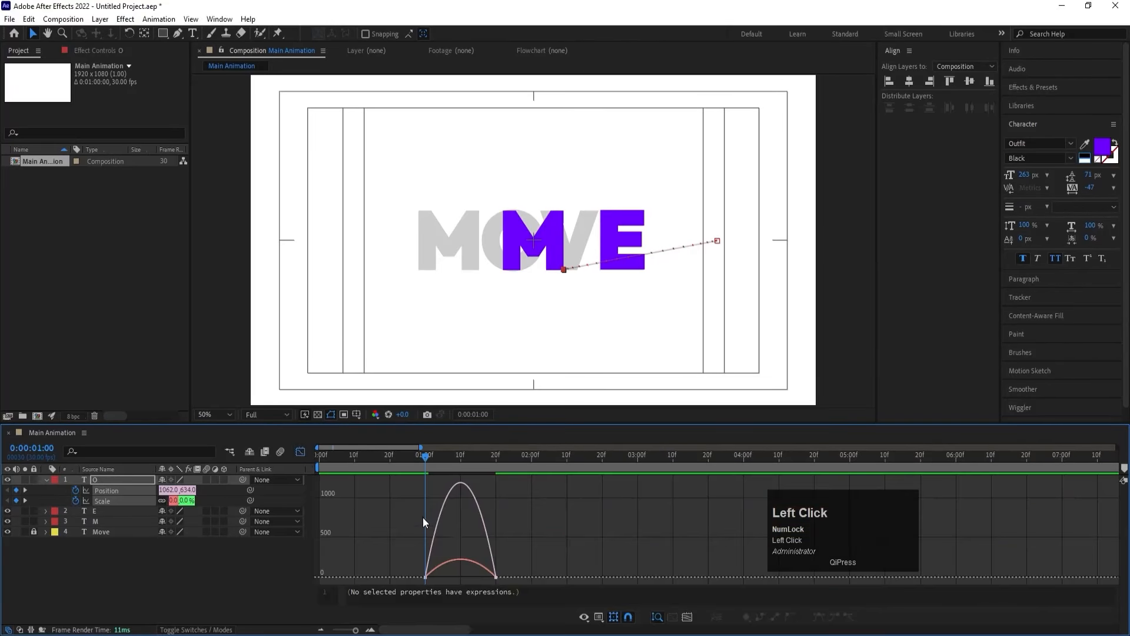
pyautogui.moveTo(521, 521)
pyautogui.mouseDown()
pyautogui.moveTo(467, 591)
pyautogui.moveTo(477, 580)
pyautogui.moveTo(443, 572)
pyautogui.mouseUp()
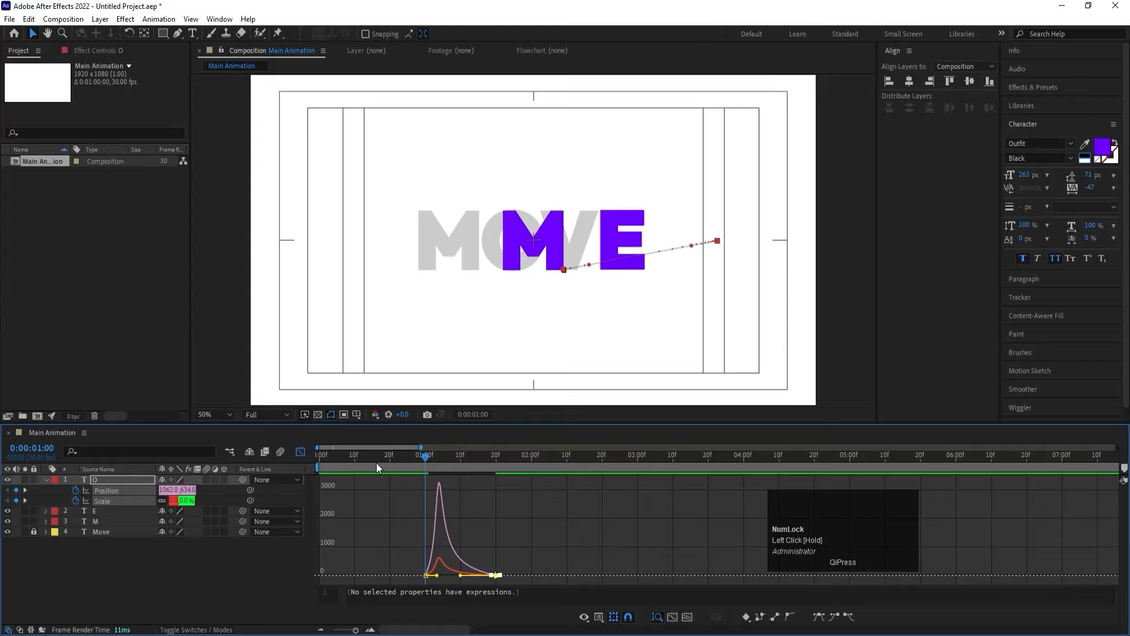
# Step: Preview the O's entrance with the other letters from the beginning and leave the graph editor
pyautogui.click(318, 456)
pyautogui.press('space')
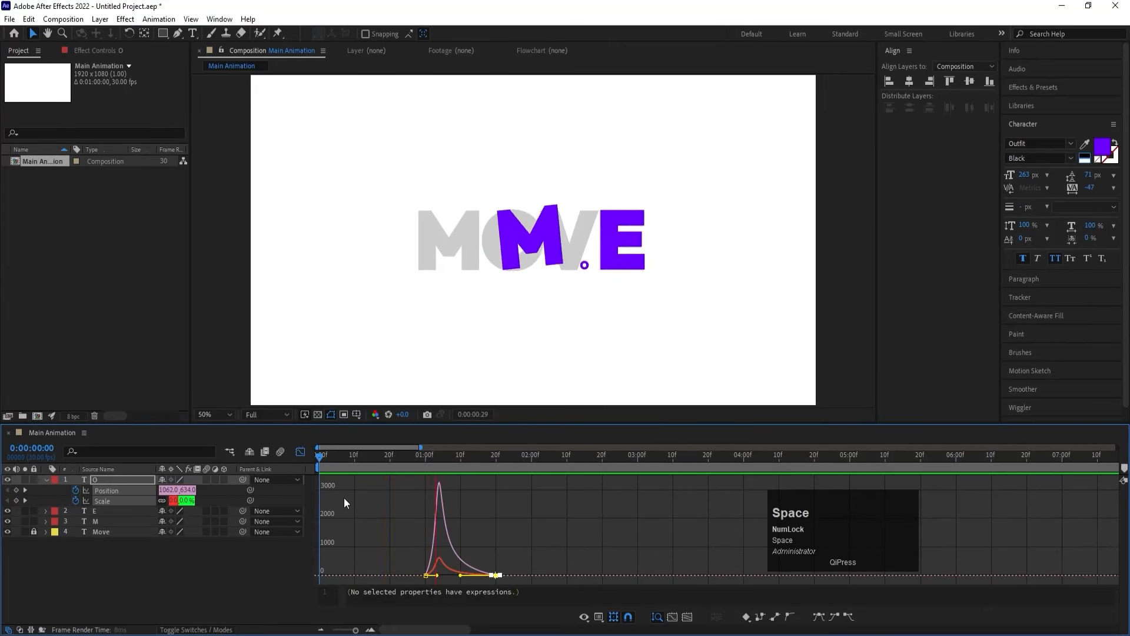
pyautogui.press('space')
pyautogui.click(300, 451)
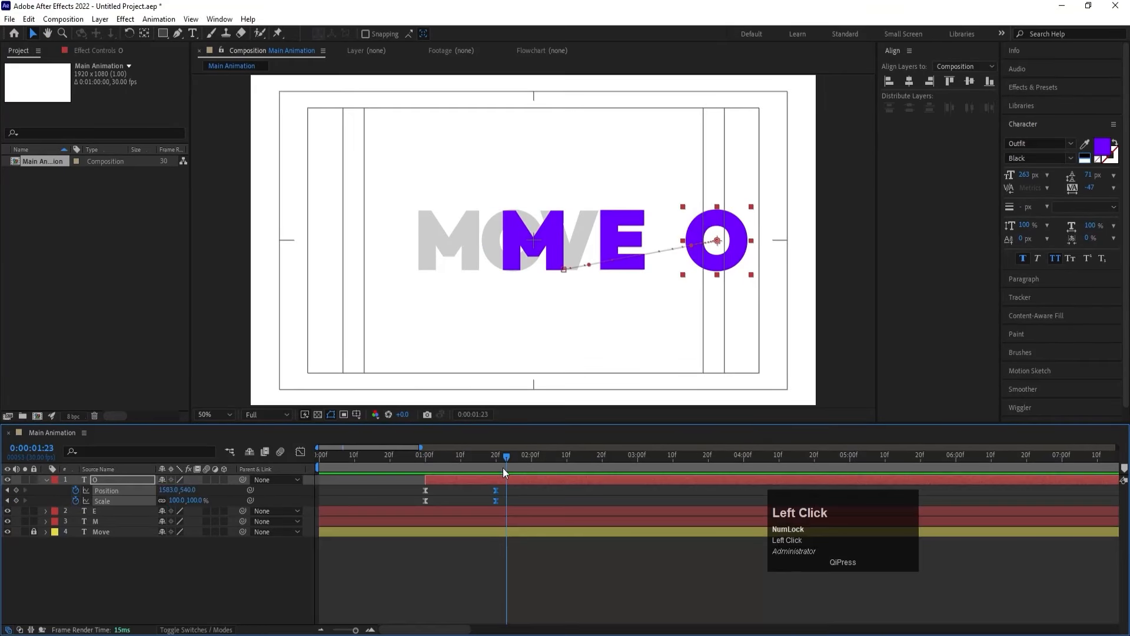
# Step: At 0:00:02:20, move the O across to the far side of the reference text, at position 393, 540
pyautogui.moveTo(503, 469); pyautogui.dragTo(600, 467)
pyautogui.click(595, 496)
pyautogui.click(598, 483)
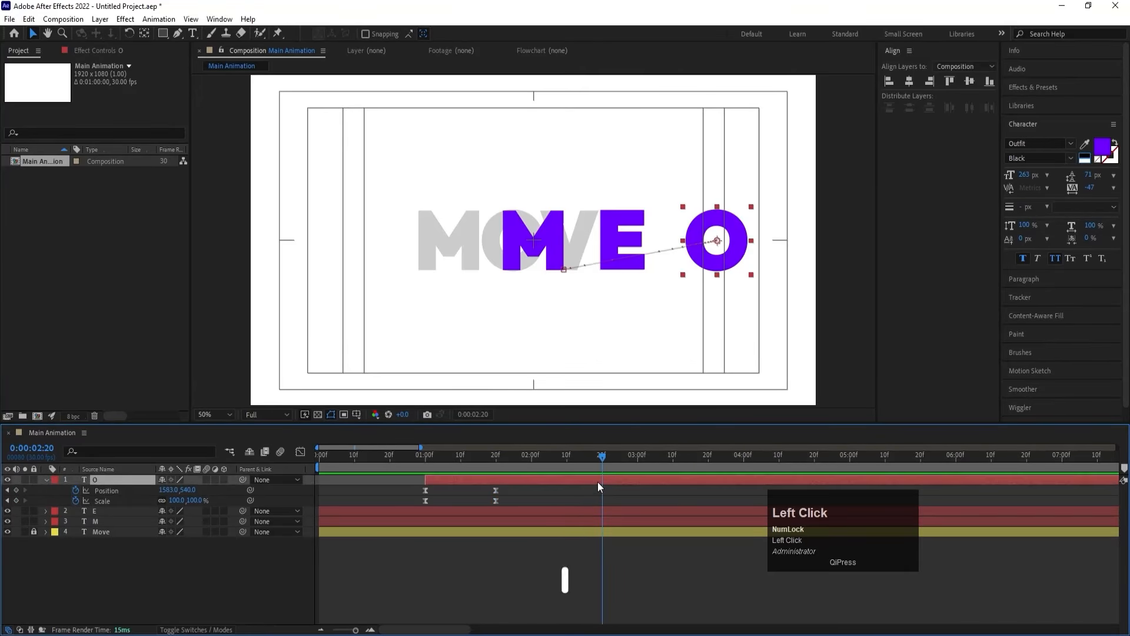
pyautogui.moveTo(698, 257); pyautogui.dragTo(377, 254)
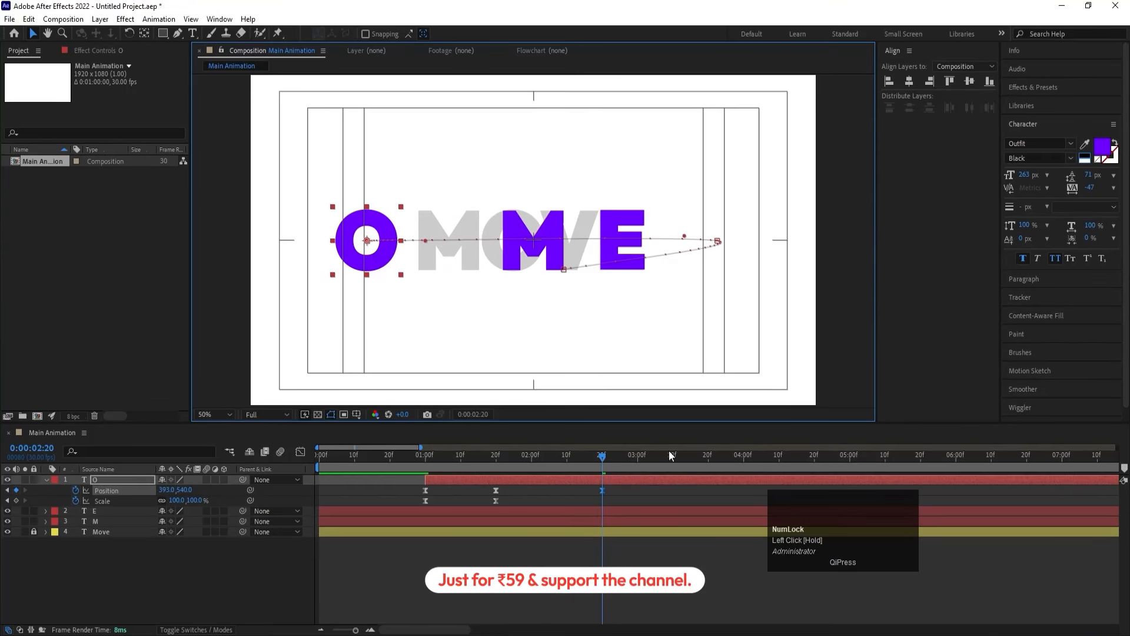
# Step: At 0:00:03:20, move the O onto the reference text's O and nudge it into alignment at position 889, 540
pyautogui.moveTo(670, 457); pyautogui.dragTo(708, 463)
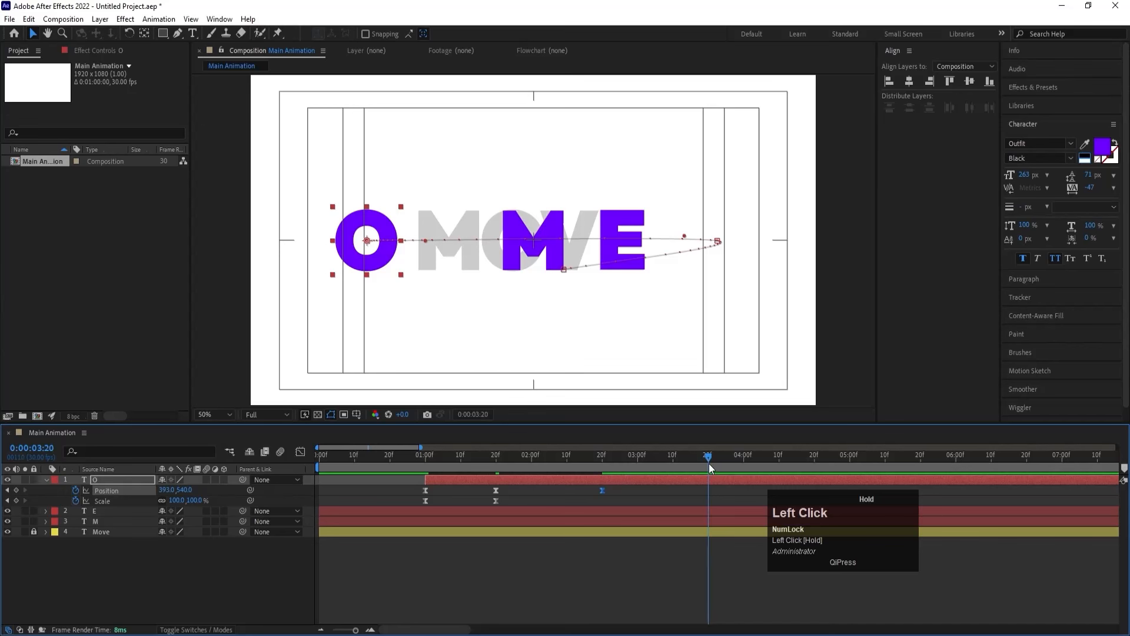
pyautogui.moveTo(386, 257); pyautogui.dragTo(527, 256)
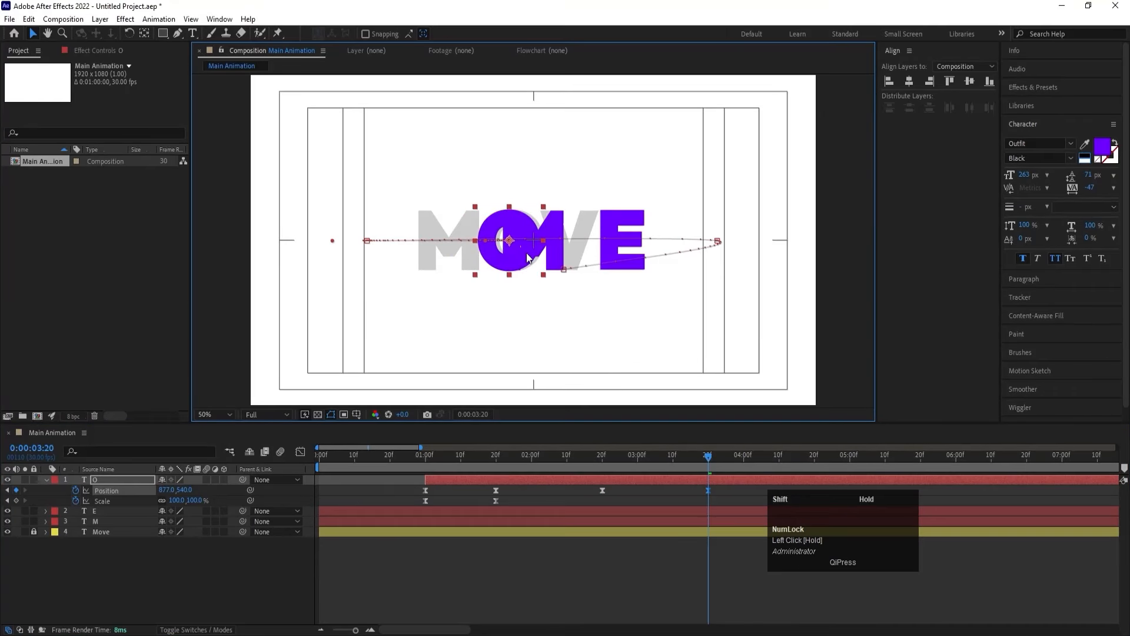
pyautogui.press('Right')
pyautogui.press('Right')
pyautogui.press('Right')
pyautogui.press('Right')
pyautogui.press('Right')
pyautogui.press('Right')
pyautogui.press('Right')
pyautogui.press('Right')
pyautogui.press('Right')
pyautogui.press('Right')
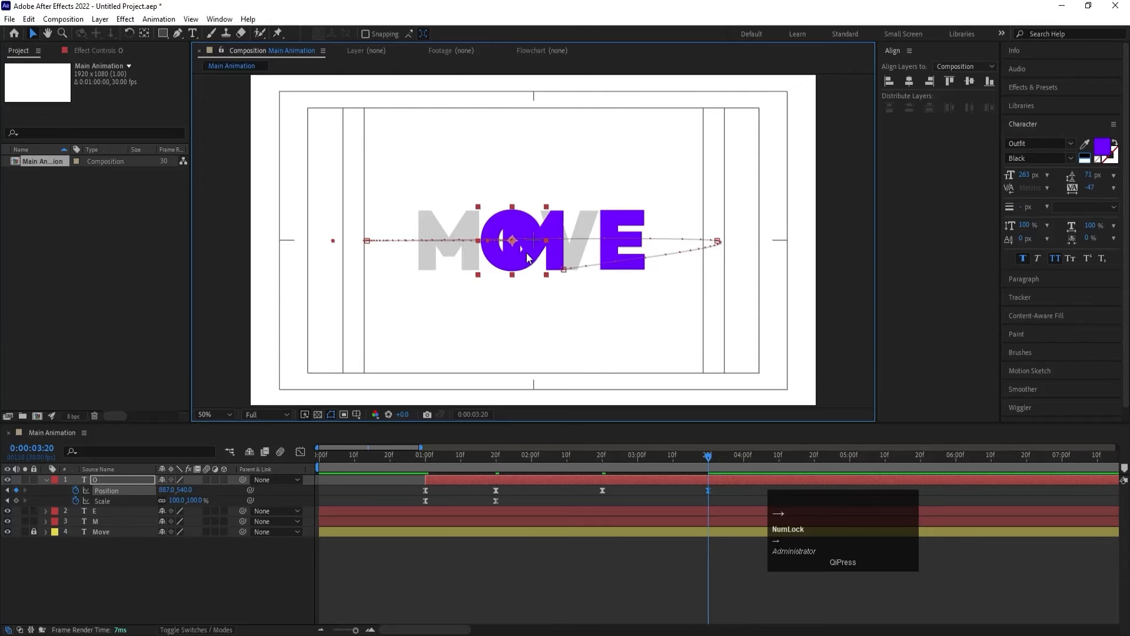
pyautogui.press('Right')
pyautogui.press('Right')
# Step: Preview the O's full back-and-forth movement from 0:00:01:05
pyautogui.moveTo(565, 453); pyautogui.dragTo(444, 461)
pyautogui.press('space')
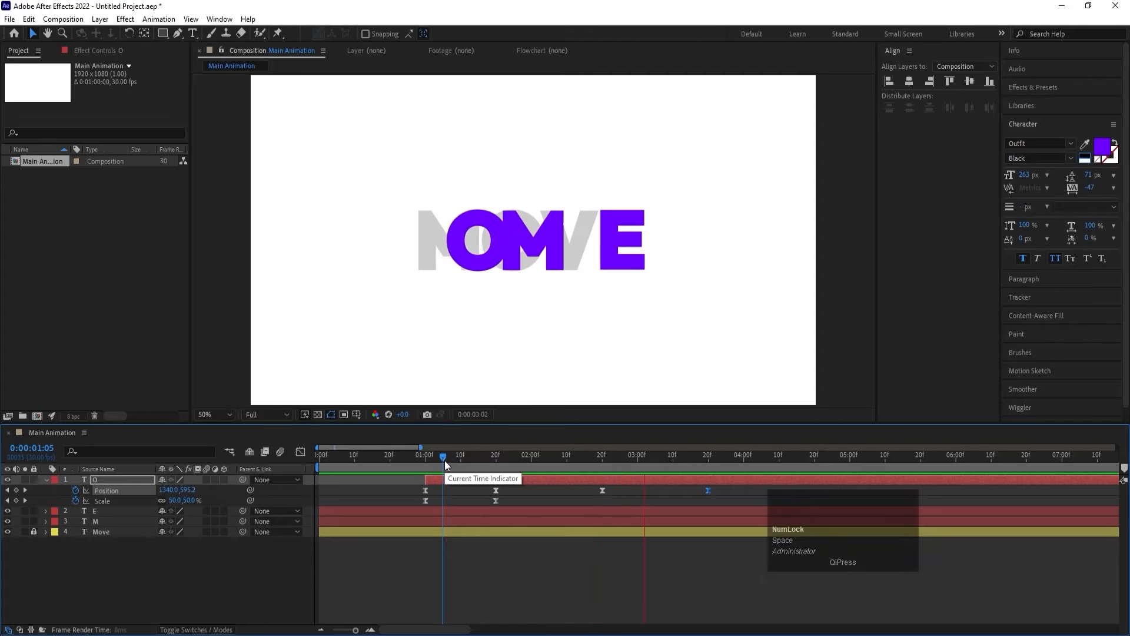
pyautogui.press('space')
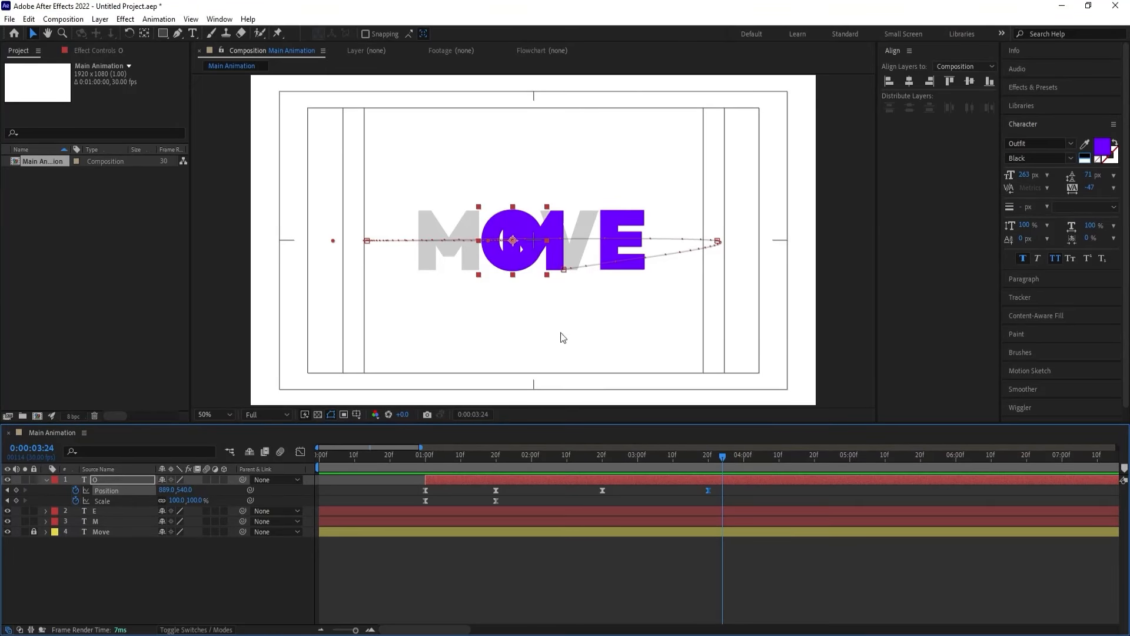
# Step: Set the spatial interpolation of all the O's position keyframes to Linear
pyautogui.click(115, 490)
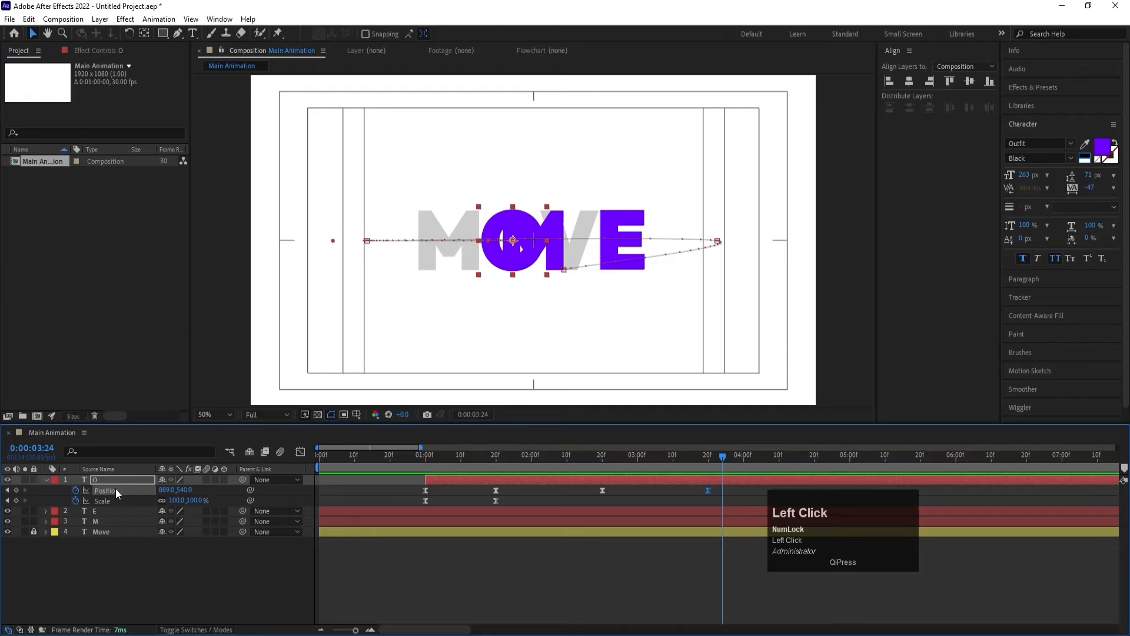
pyautogui.rightClick(604, 489)
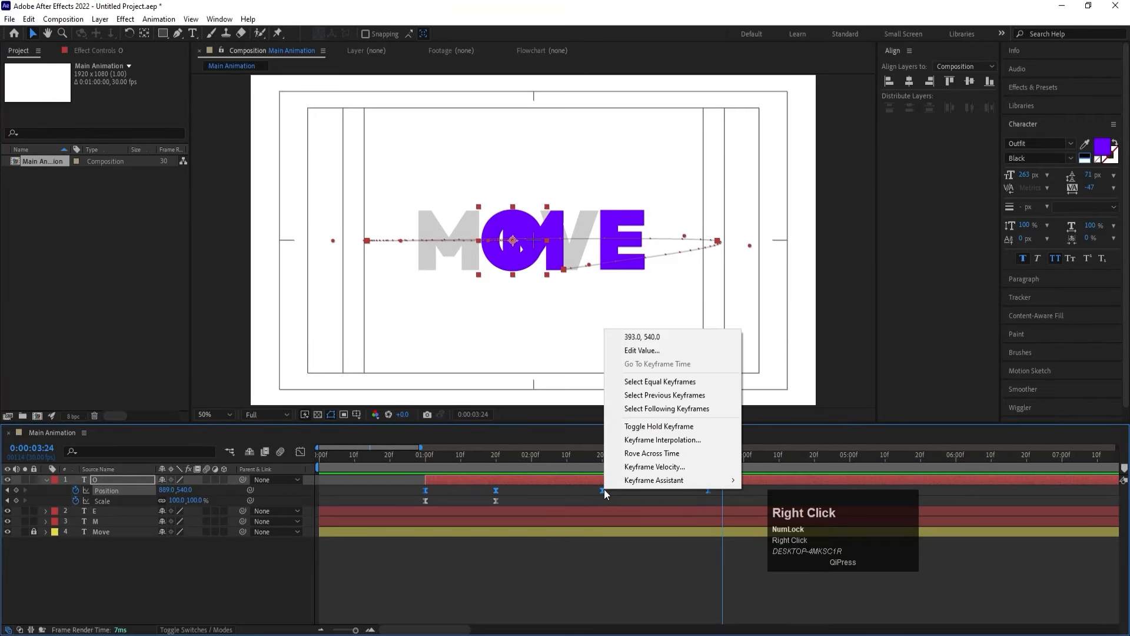
pyautogui.click(634, 443)
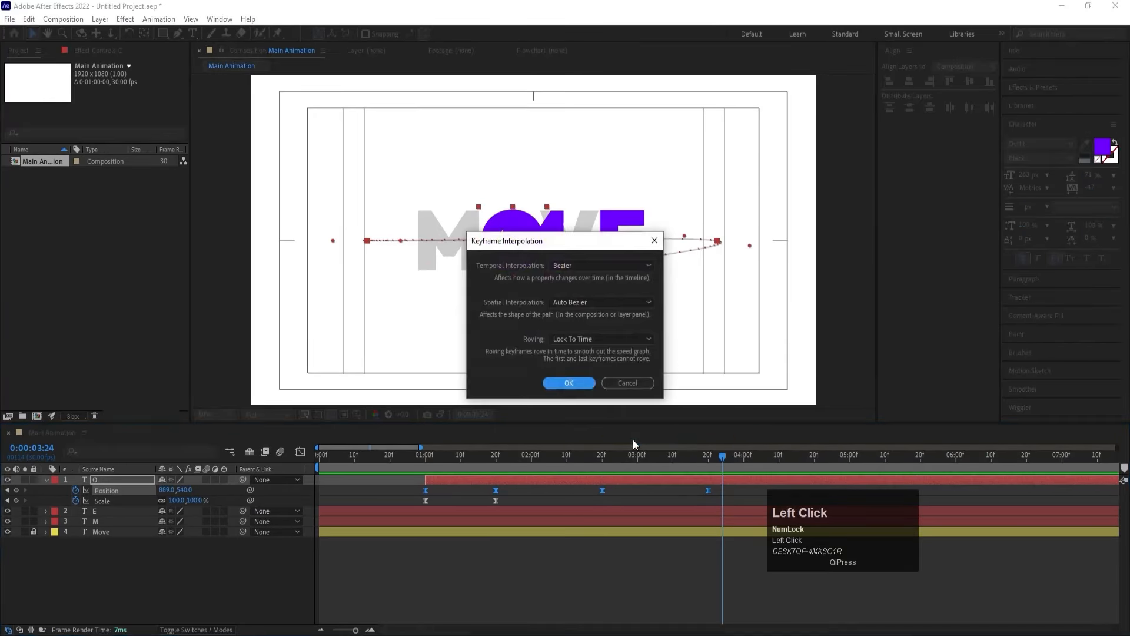
pyautogui.click(570, 300)
pyautogui.click(570, 331)
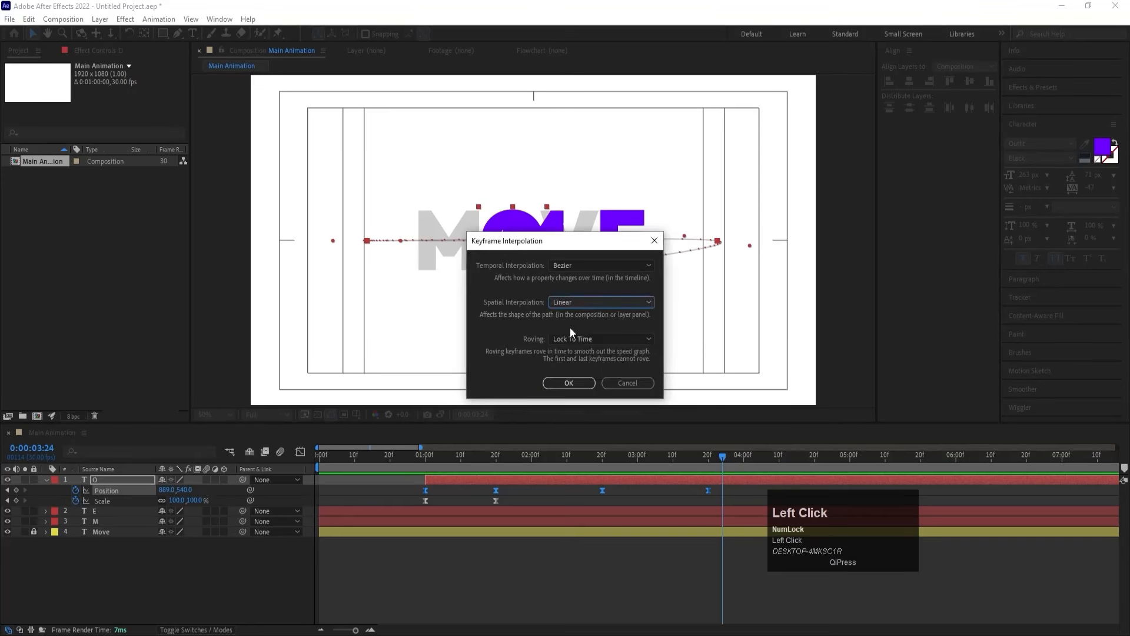
pyautogui.click(570, 382)
# Step: Preview the O's straightened motion path from 0:00:01:03 and clear the keyframe selection
pyautogui.moveTo(575, 471); pyautogui.dragTo(436, 465)
pyautogui.press('space')
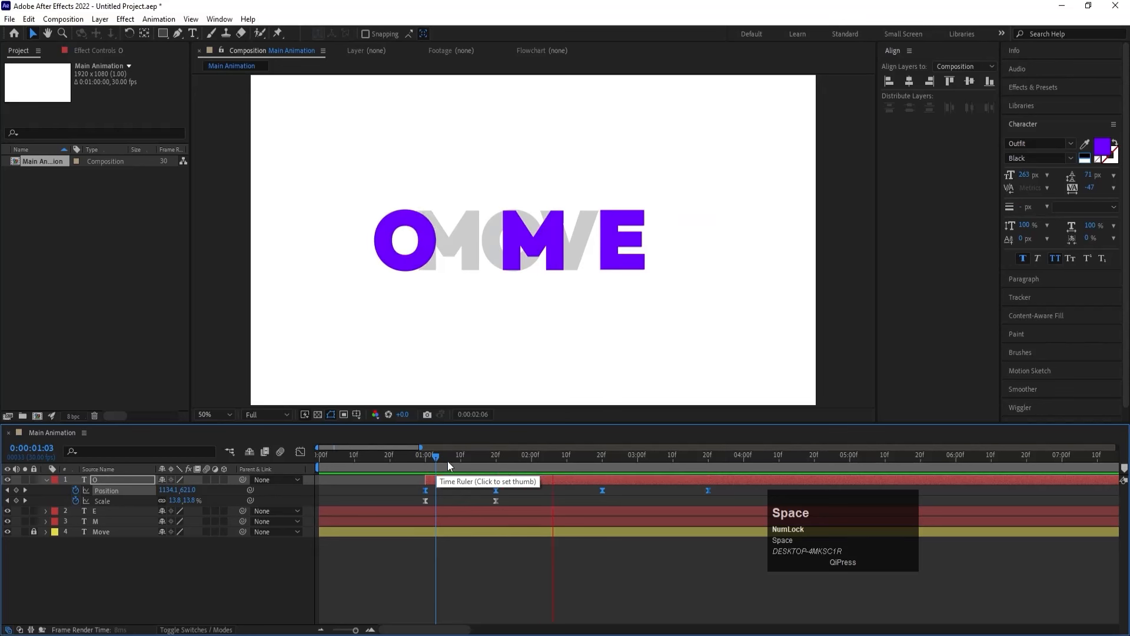
pyautogui.press('space')
pyautogui.click(552, 489)
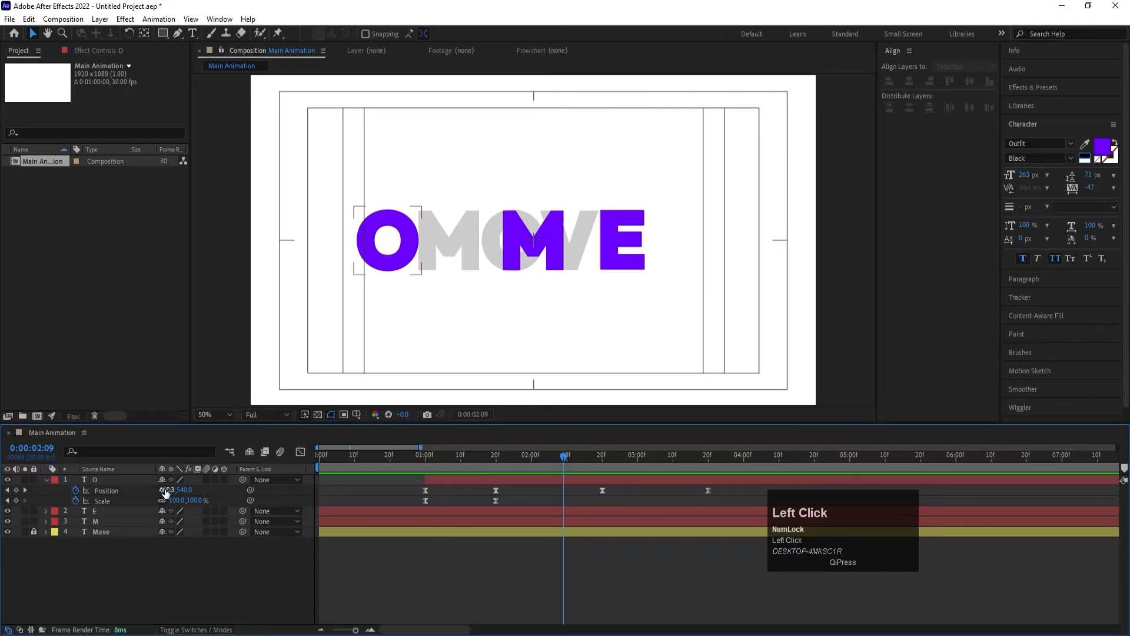
# Step: Open the speed graph for the O's Position and apply Easy Ease to all its keyframes
pyautogui.click(119, 489)
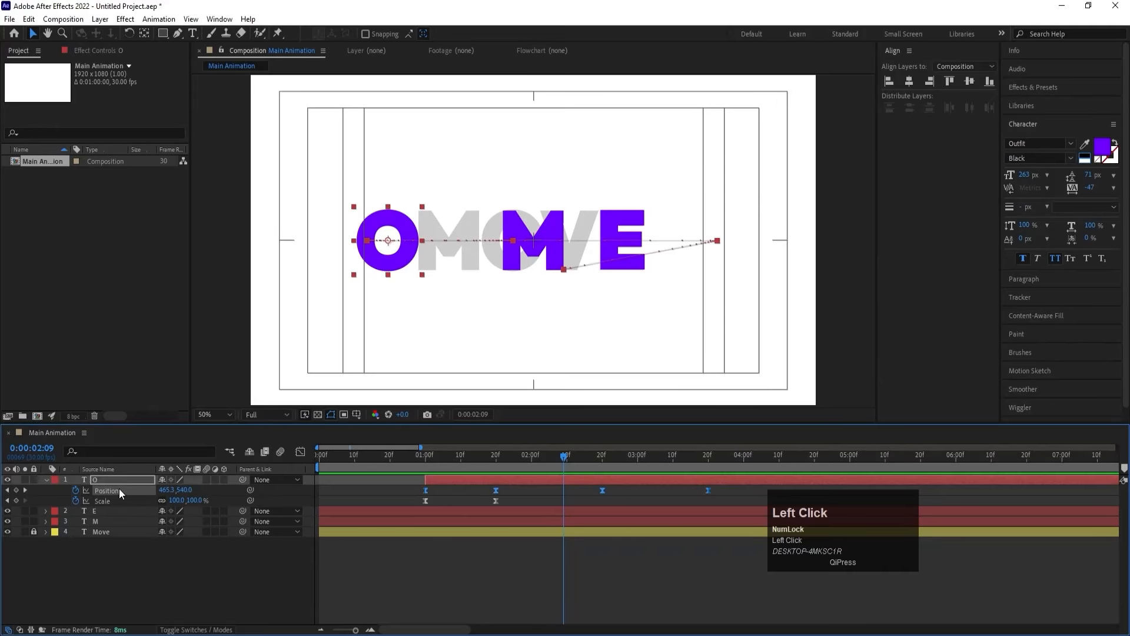
pyautogui.click(300, 451)
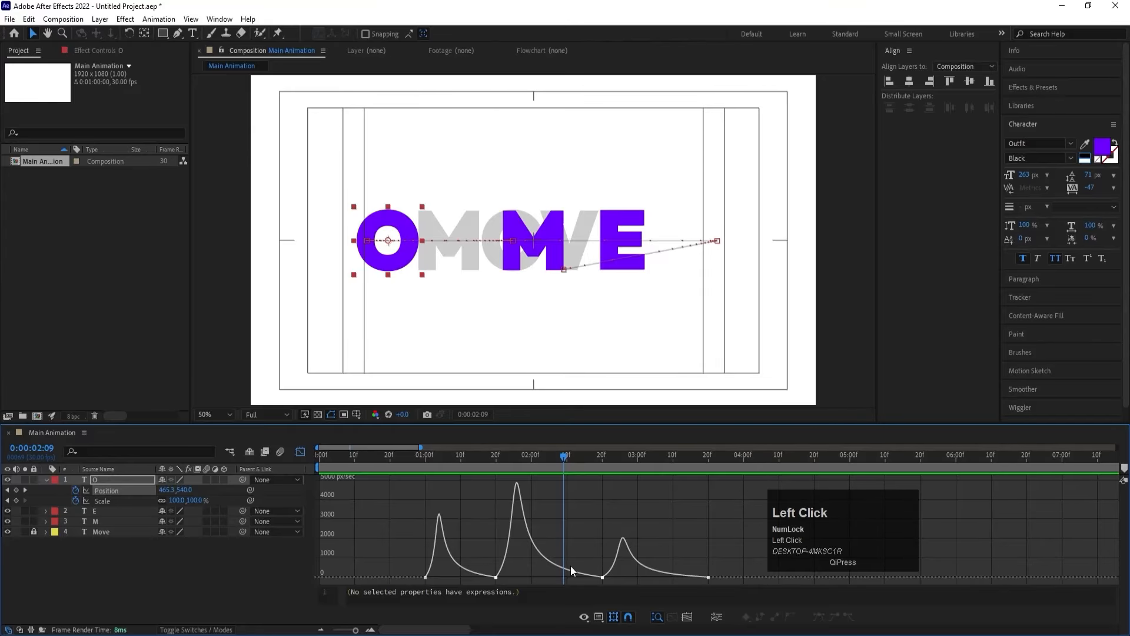
pyautogui.click(480, 458)
pyautogui.moveTo(479, 459); pyautogui.dragTo(422, 459)
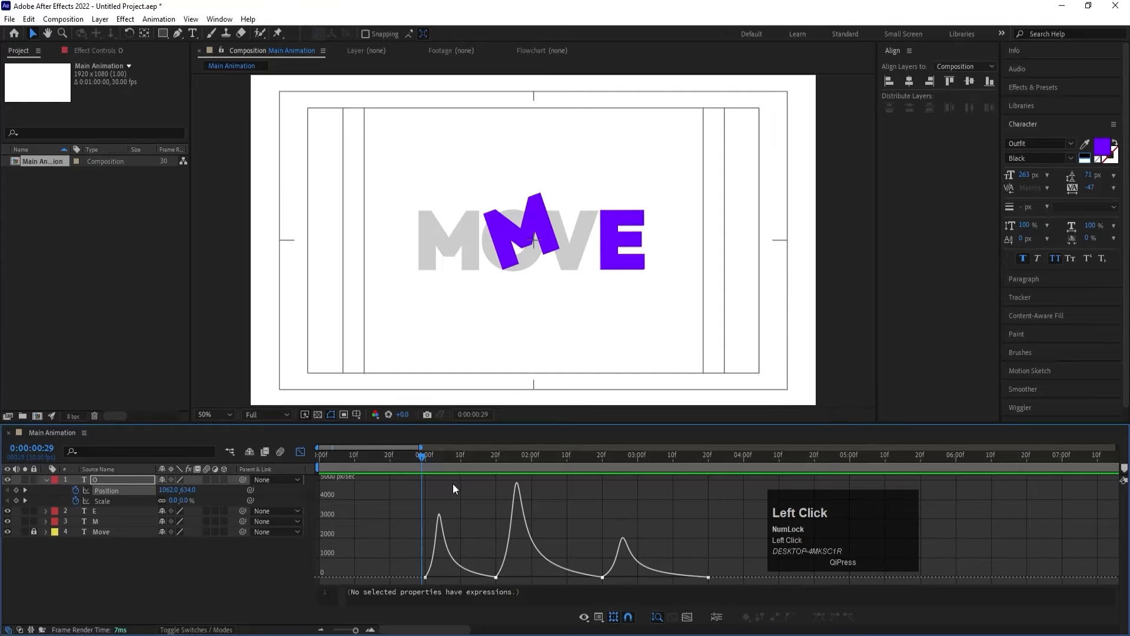
pyautogui.moveTo(740, 474); pyautogui.dragTo(585, 594)
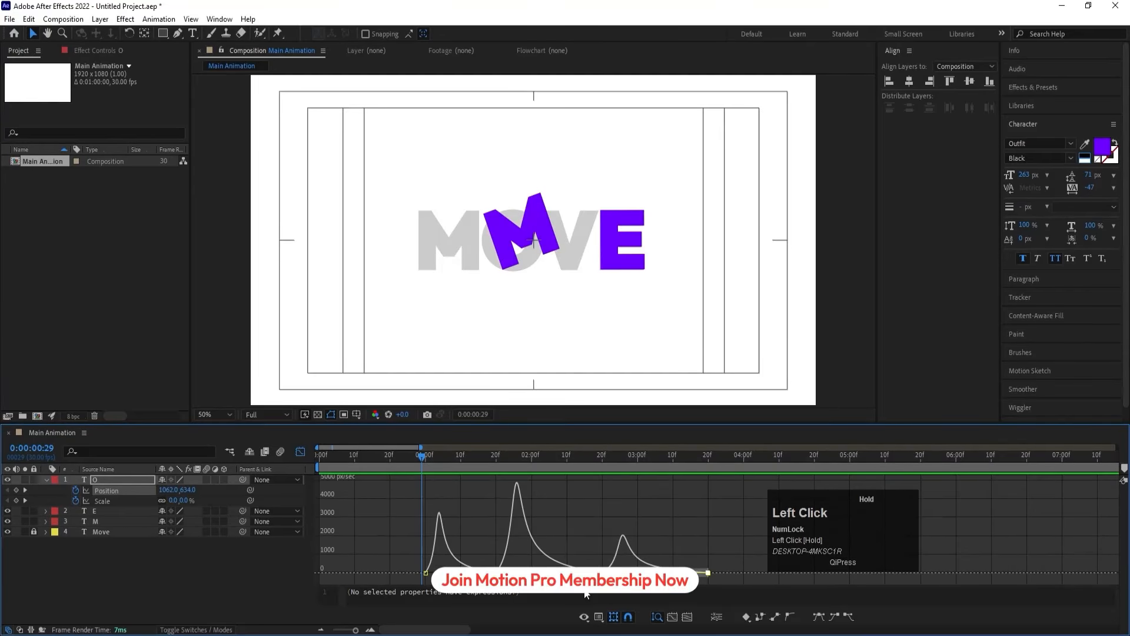
pyautogui.press('F9')
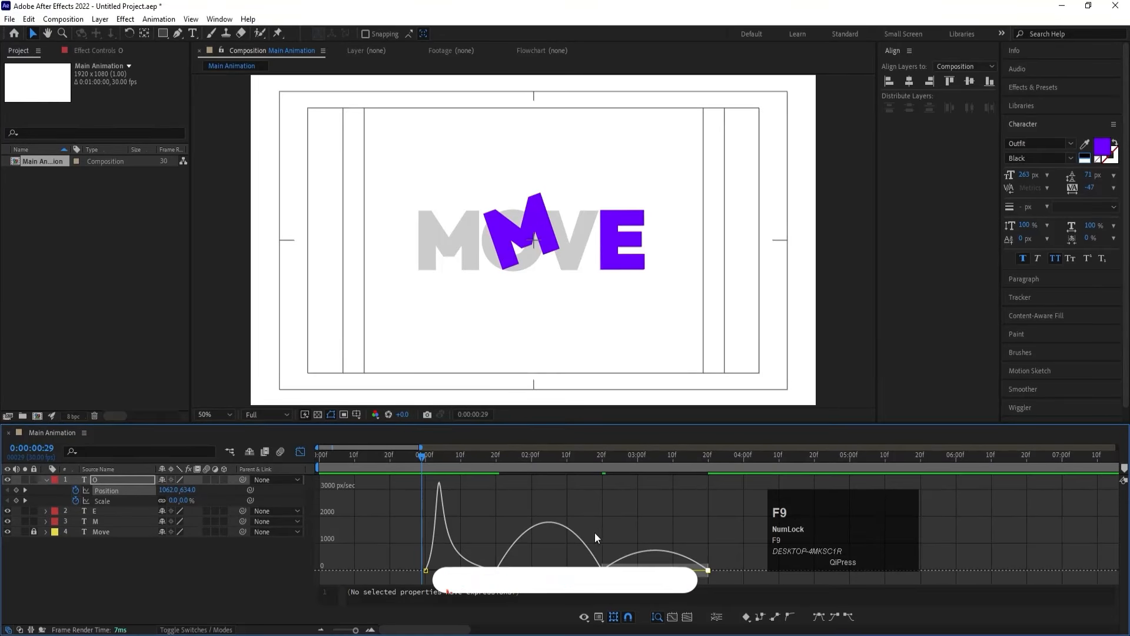
# Step: Reshape the O's second and third position speed curves into sharp central peaks and preview the movement from 0:00:01:11
pyautogui.moveTo(421, 454); pyautogui.dragTo(464, 455)
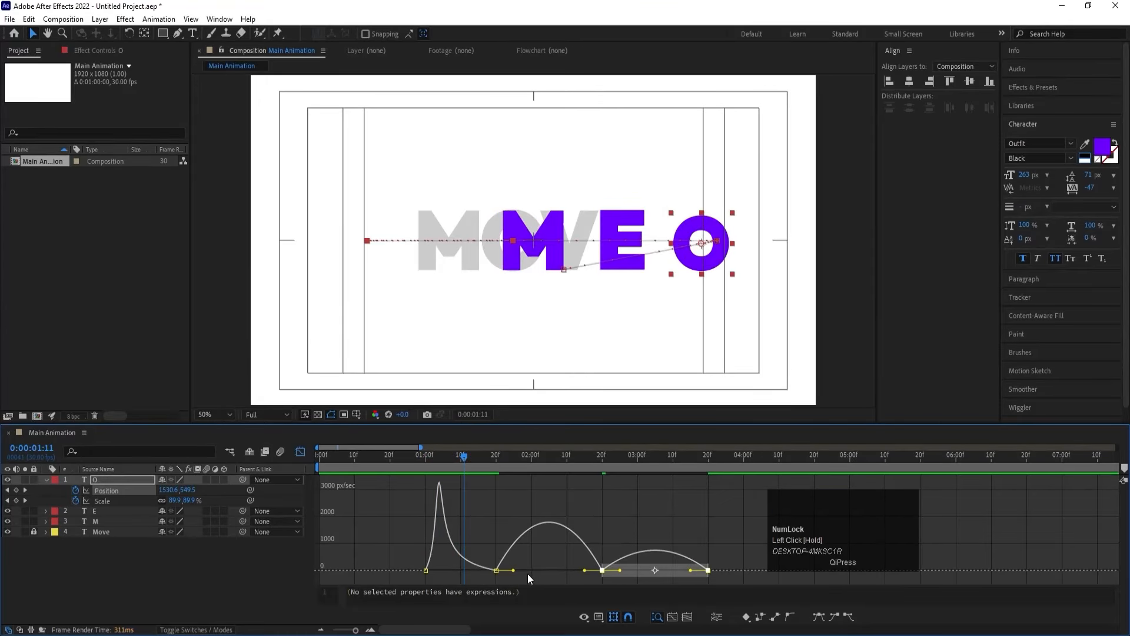
pyautogui.moveTo(486, 538); pyautogui.dragTo(661, 577)
pyautogui.press('space')
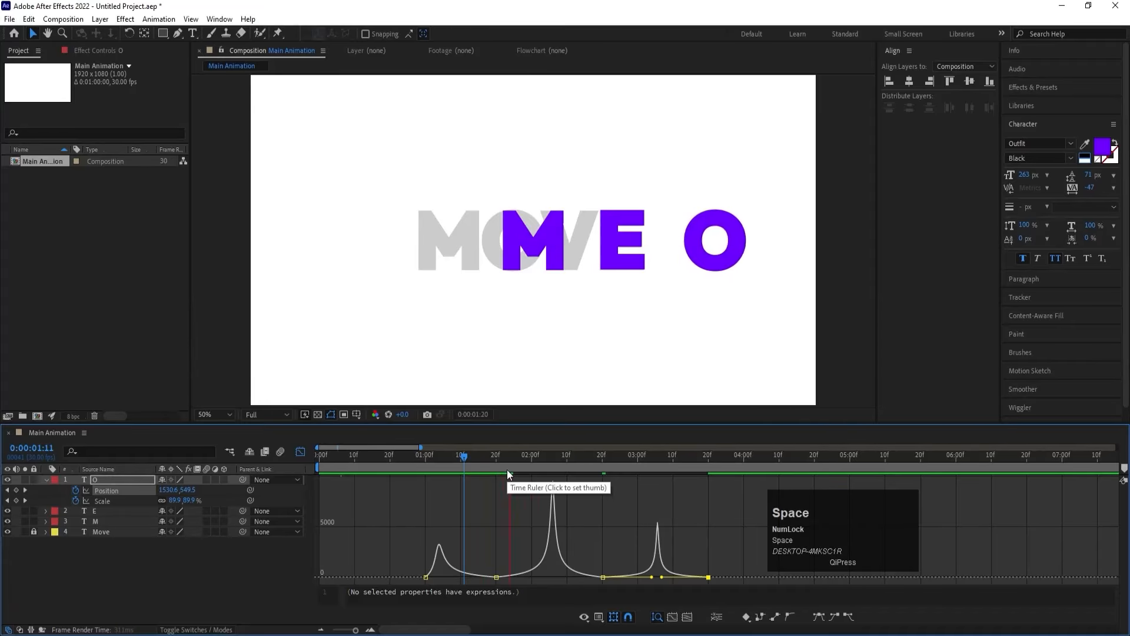
pyautogui.press('space')
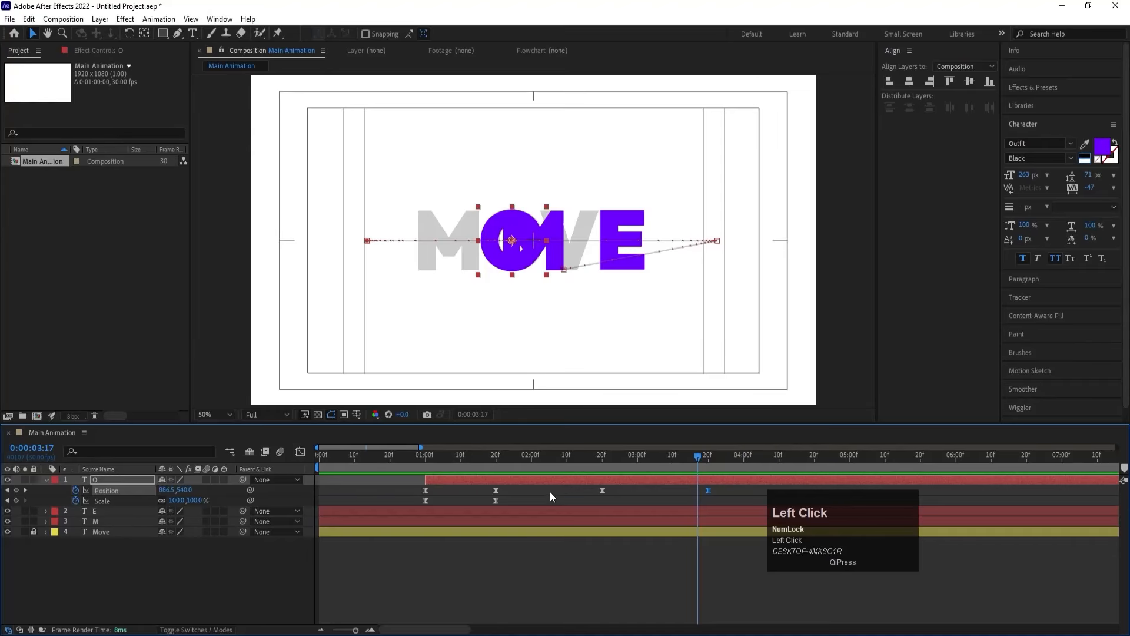
# Step: Find the frame where the O passes over the M, 0:00:02:06, and split the M layer there
pyautogui.moveTo(608, 467); pyautogui.dragTo(550, 477)
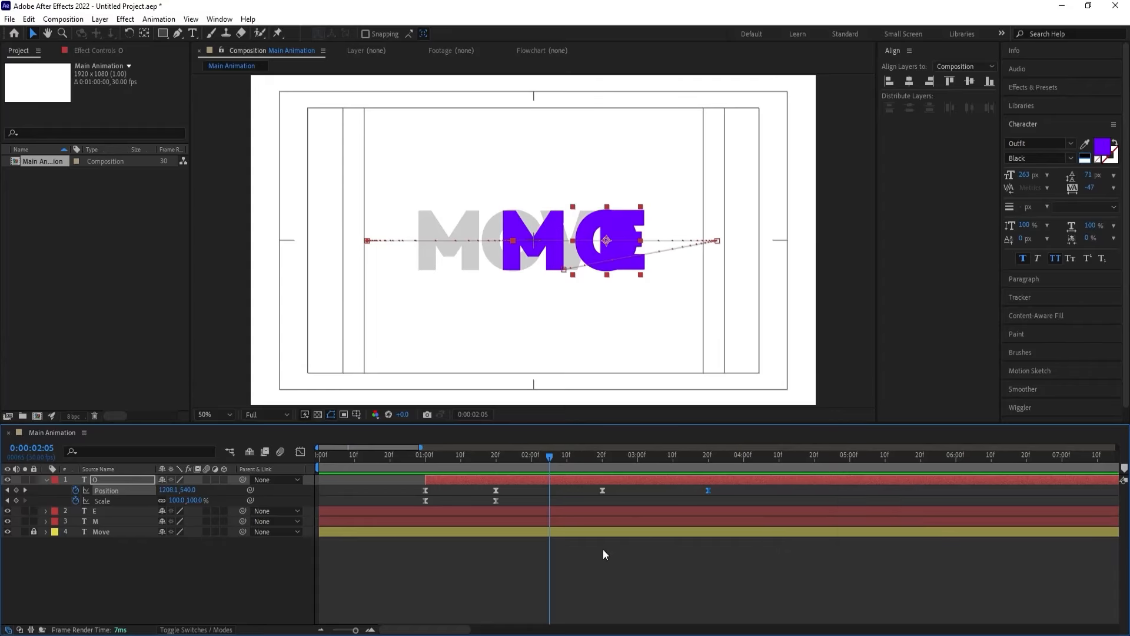
pyautogui.moveTo(553, 461); pyautogui.dragTo(550, 459)
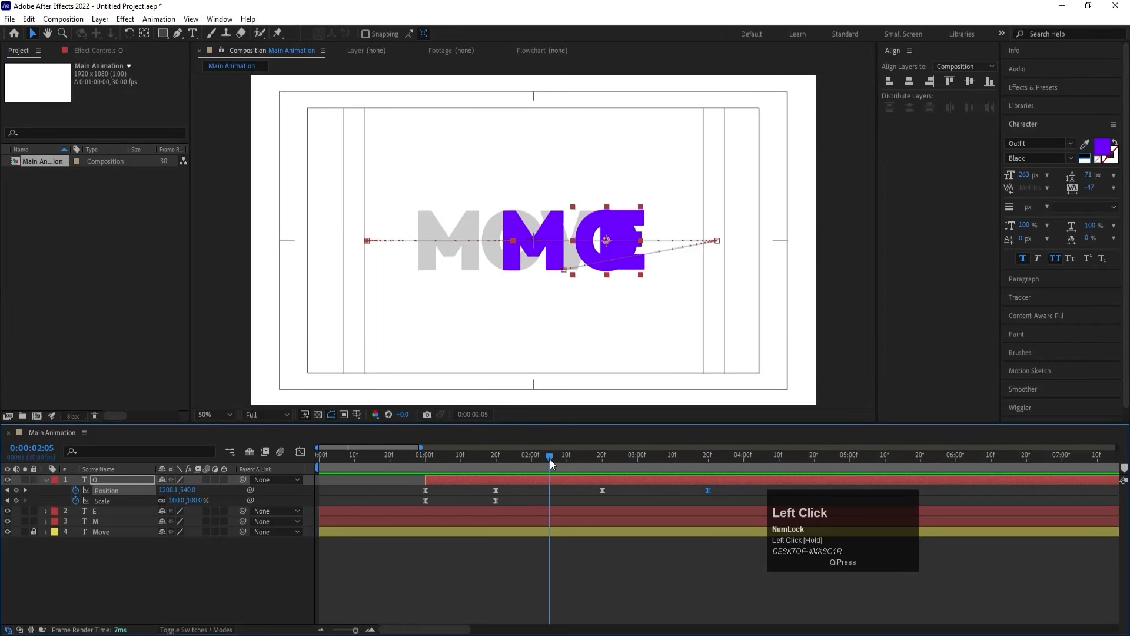
pyautogui.press('pagedown')
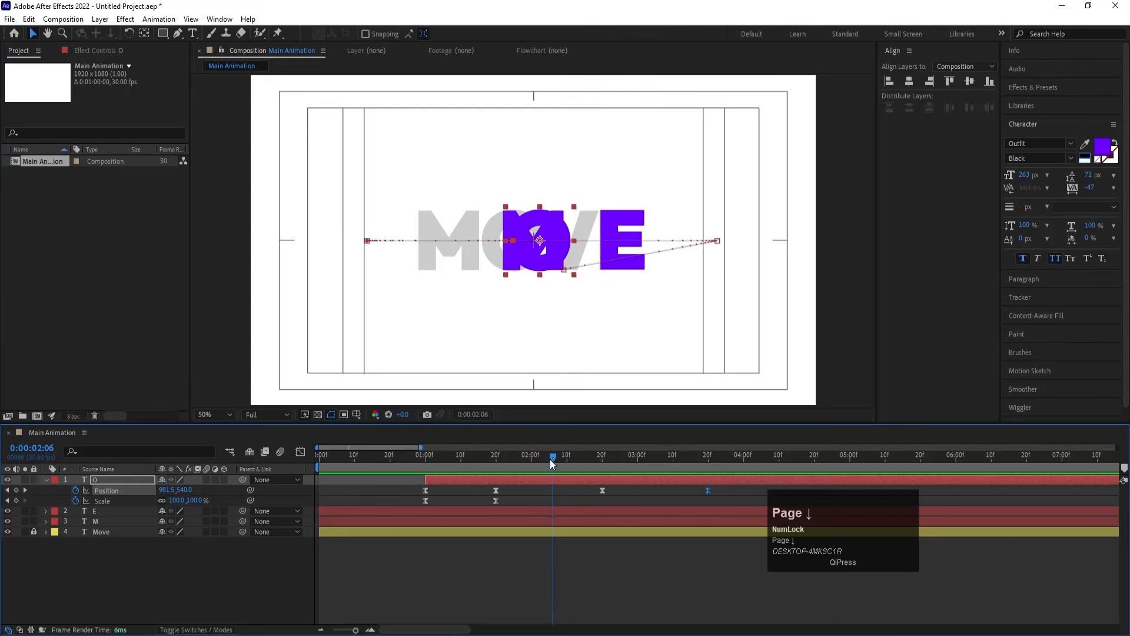
pyautogui.click(102, 523)
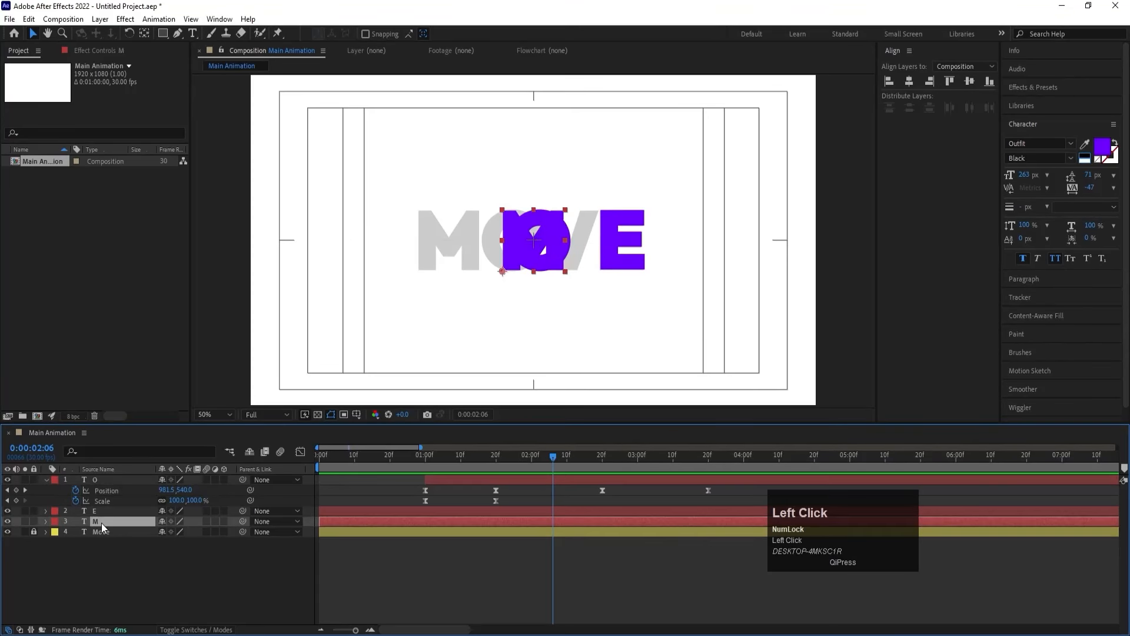
pyautogui.press('ctrl')
pyautogui.hotkey('ctrl', 'shift', 'd')
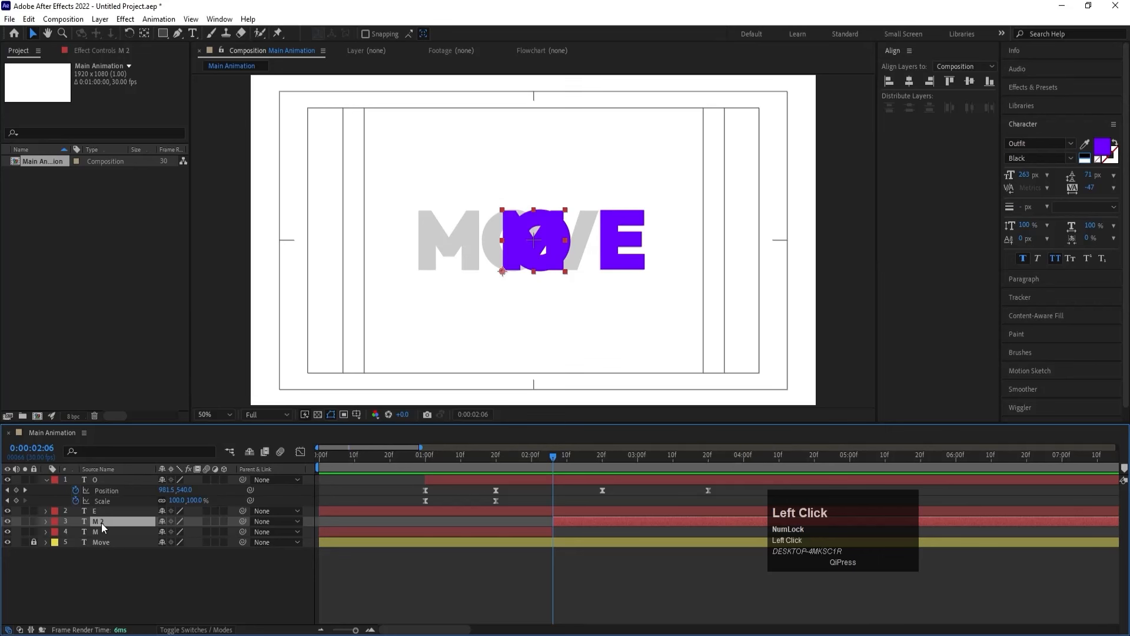
# Step: Move the split-off M 2 layer to the top of the layer stack and delete all its Scale and Rotation keyframes
pyautogui.moveTo(102, 523); pyautogui.dragTo(93, 480)
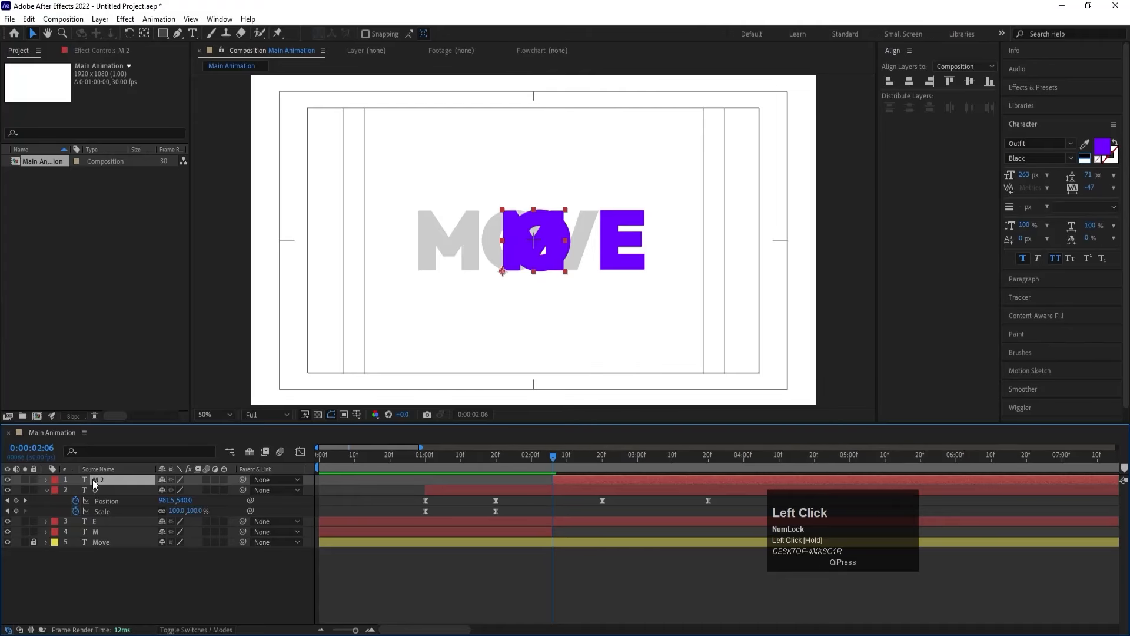
pyautogui.press('u')
pyautogui.click(104, 490)
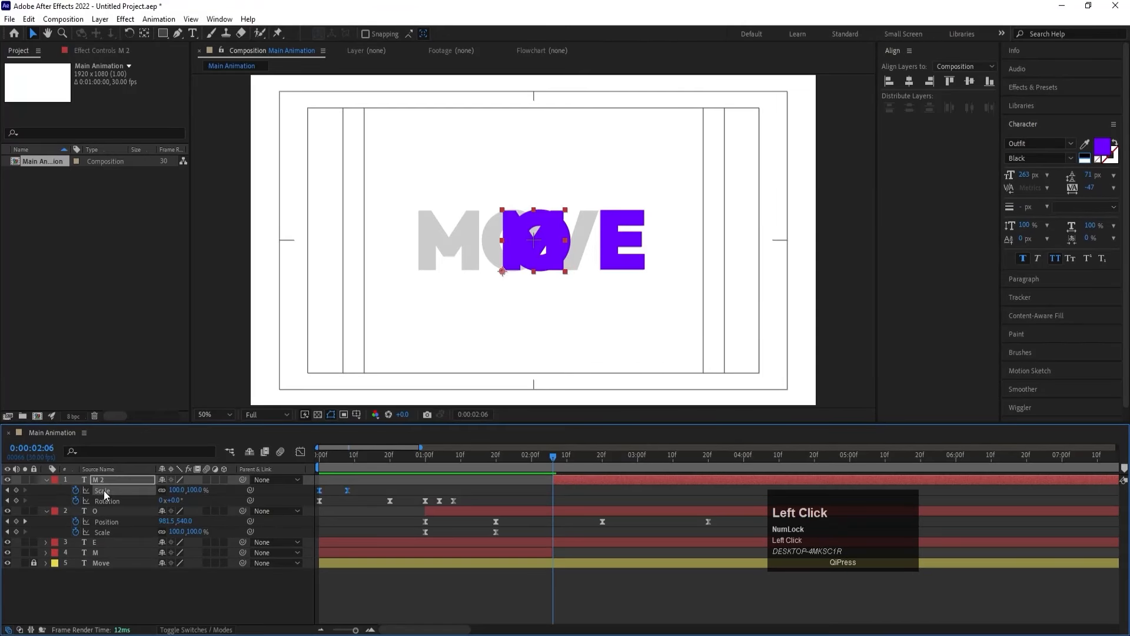
pyautogui.press('Home')
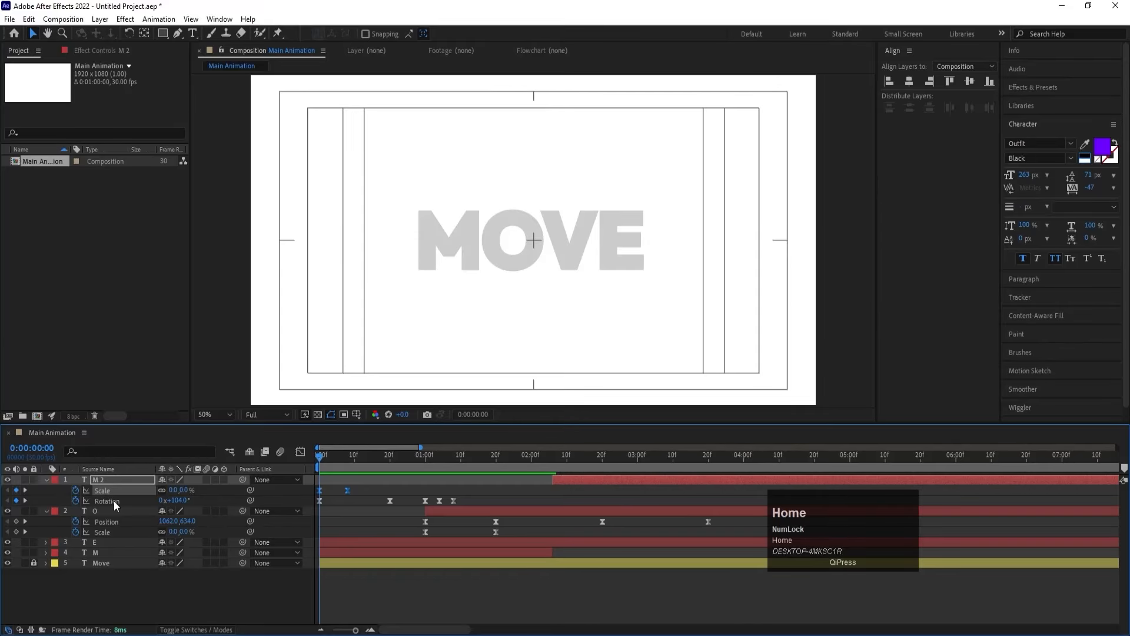
pyautogui.hotkey('ctrl', 'z')
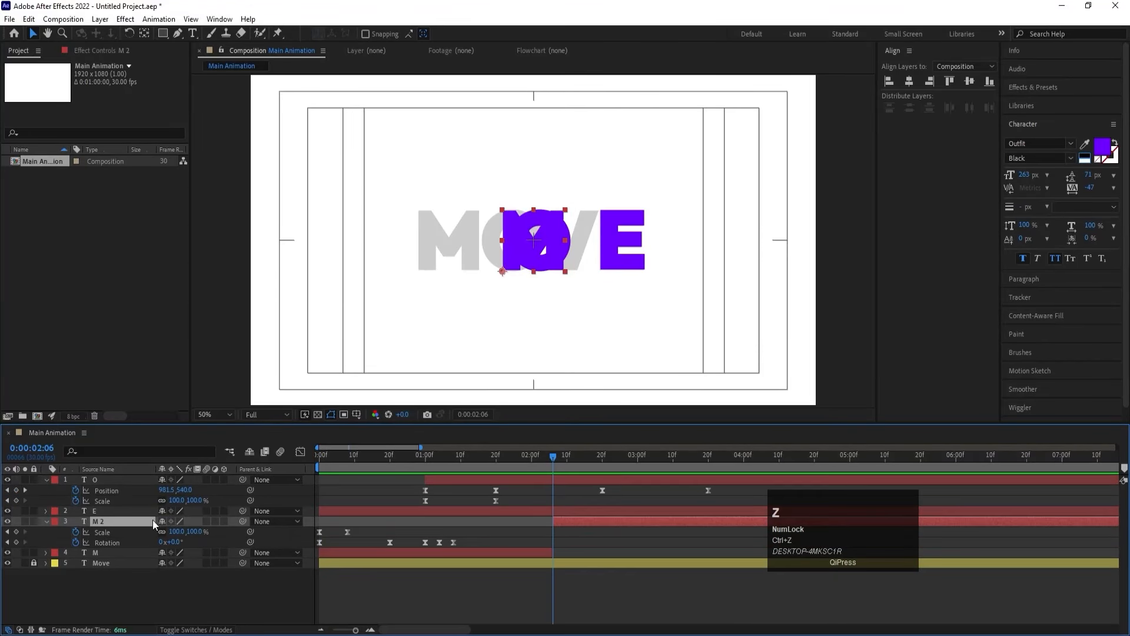
pyautogui.moveTo(153, 521); pyautogui.dragTo(146, 475)
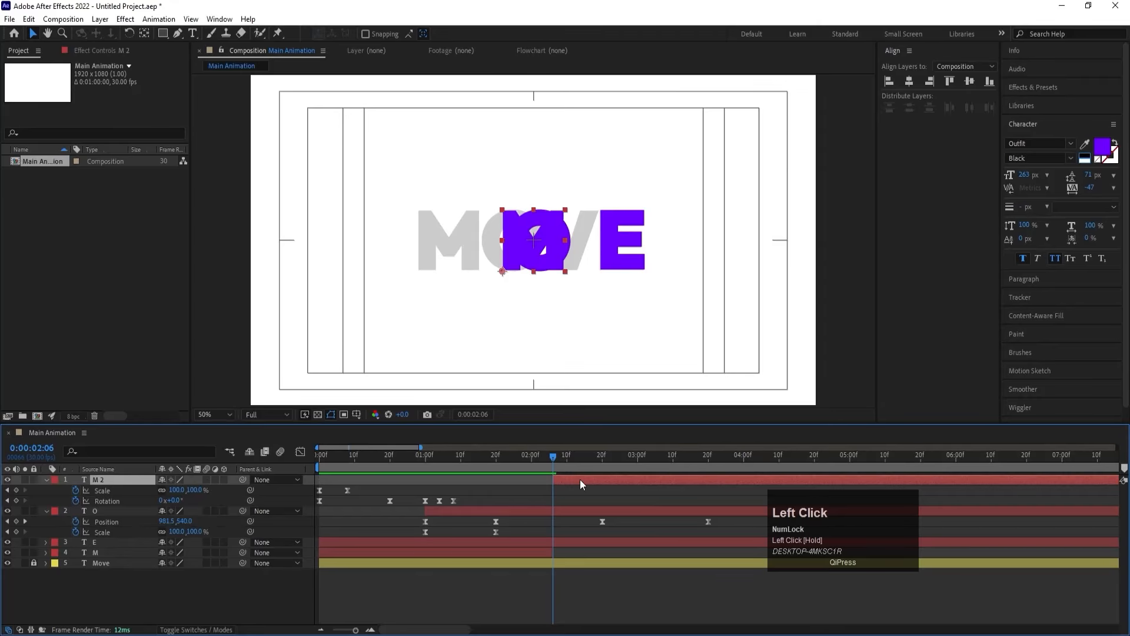
pyautogui.moveTo(519, 492); pyautogui.dragTo(302, 507)
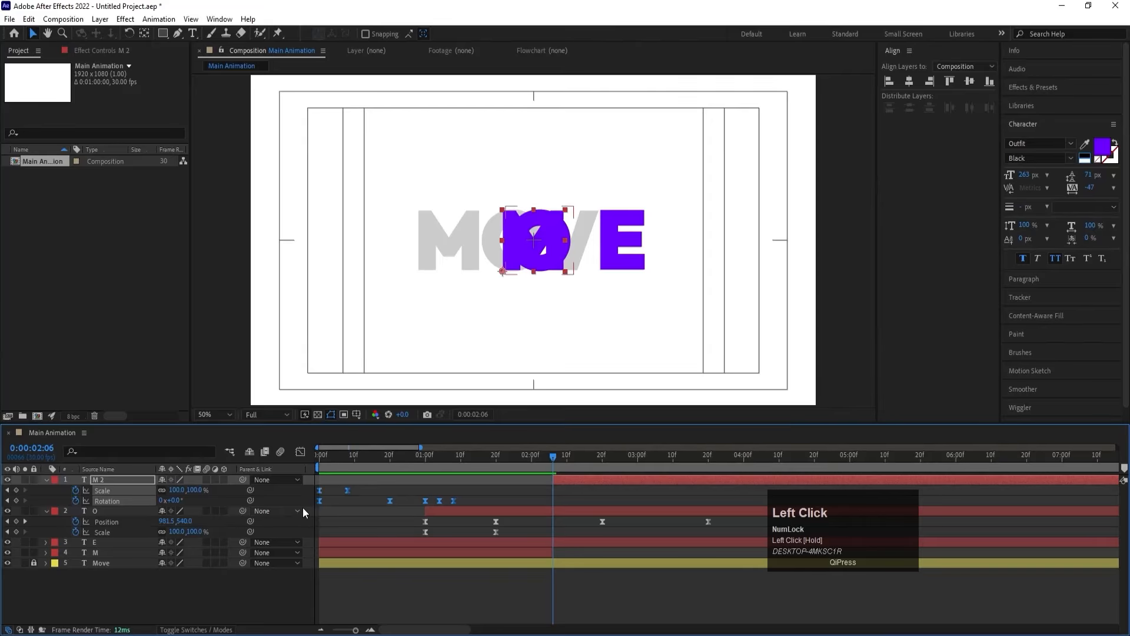
pyautogui.press('Delete')
pyautogui.click(550, 492)
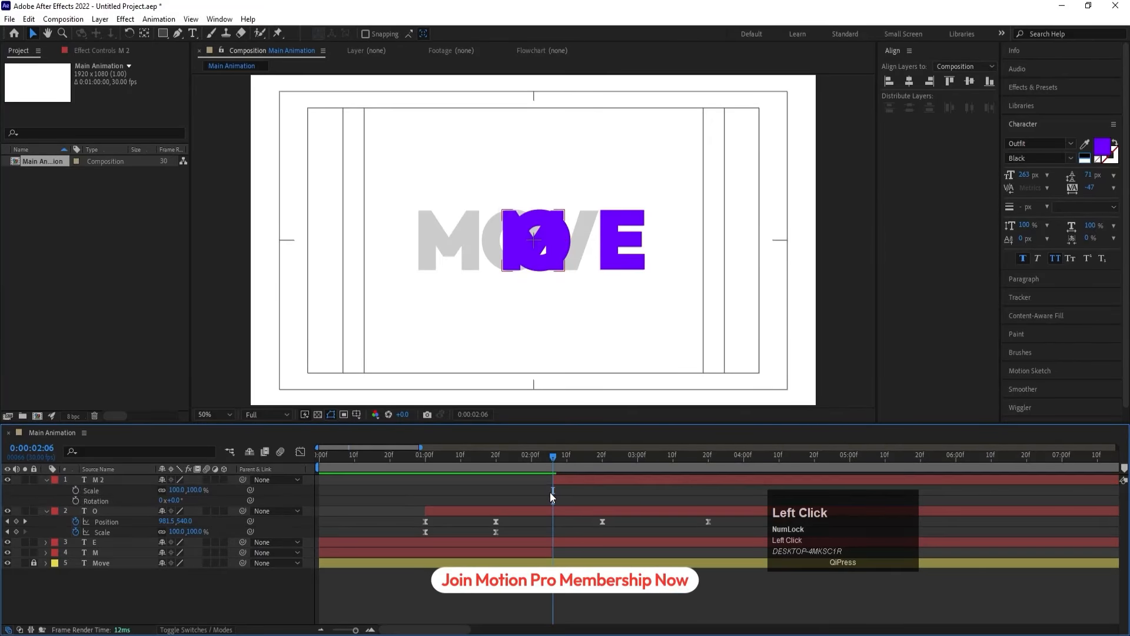
# Step: Place M 2 directly before the O, nudge it into alignment and center its anchor point on the letter
pyautogui.click(570, 479)
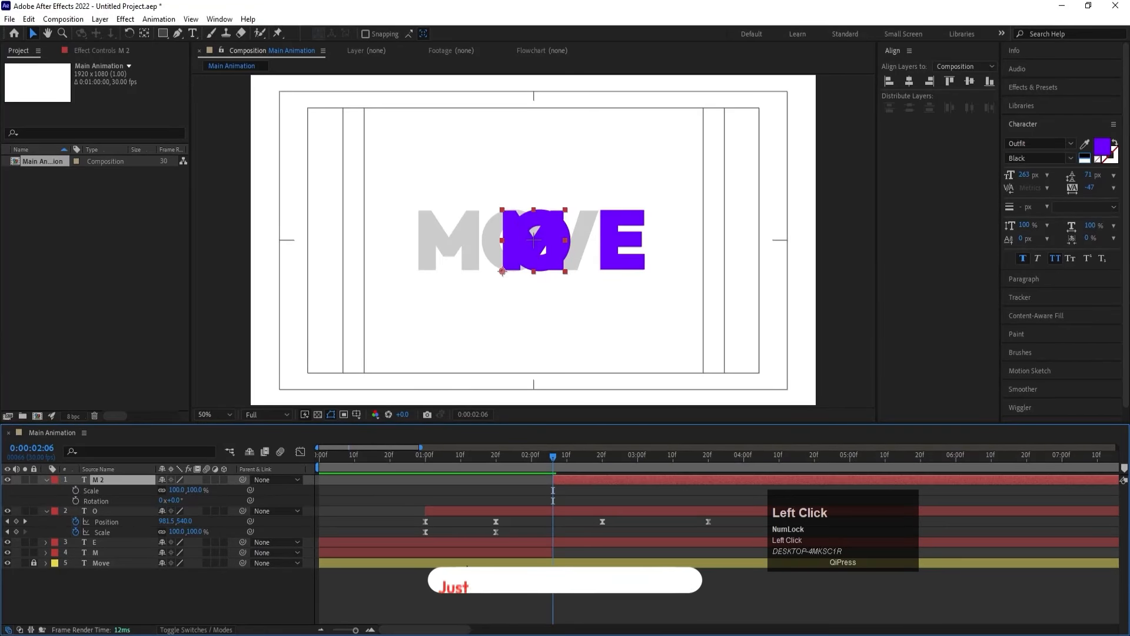
pyautogui.press('v')
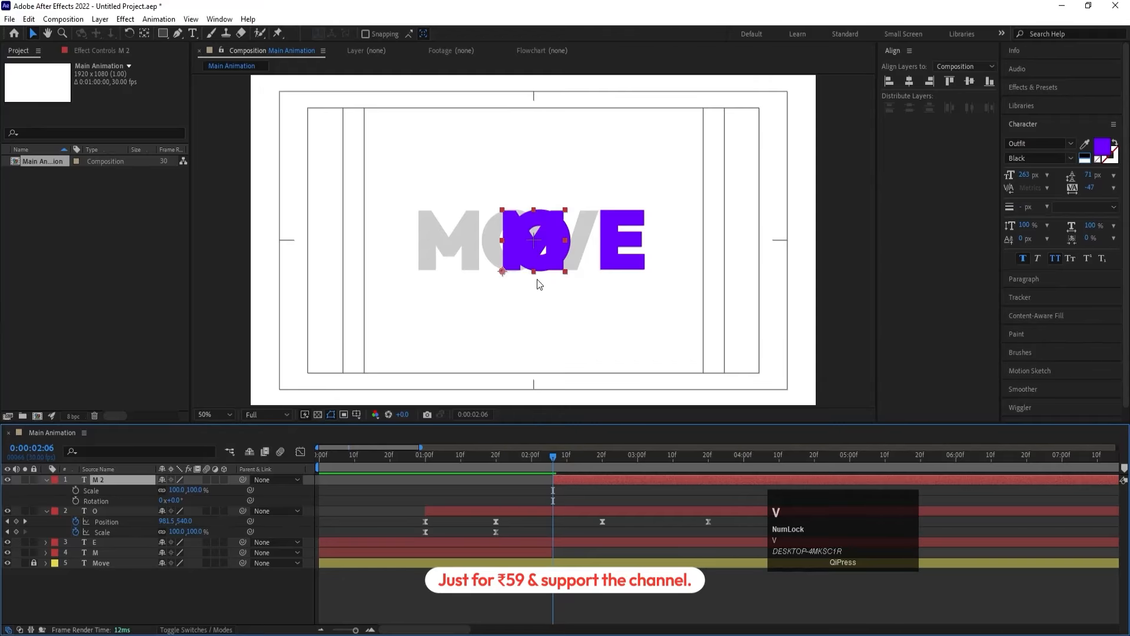
pyautogui.moveTo(546, 269); pyautogui.dragTo(489, 264)
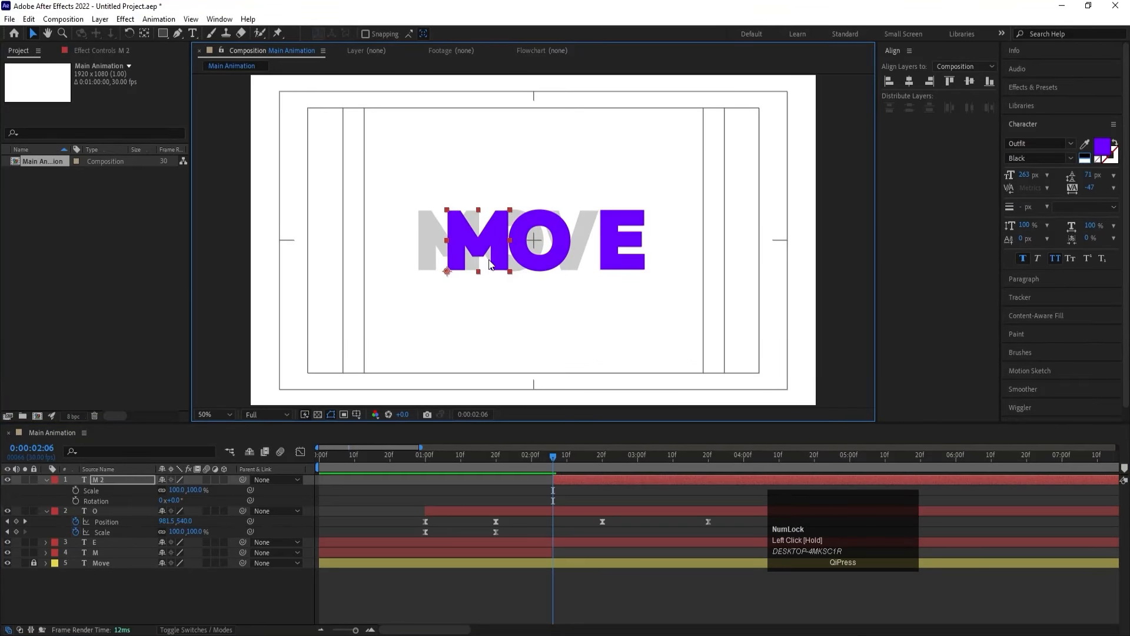
pyautogui.press('Right')
pyautogui.press('Right')
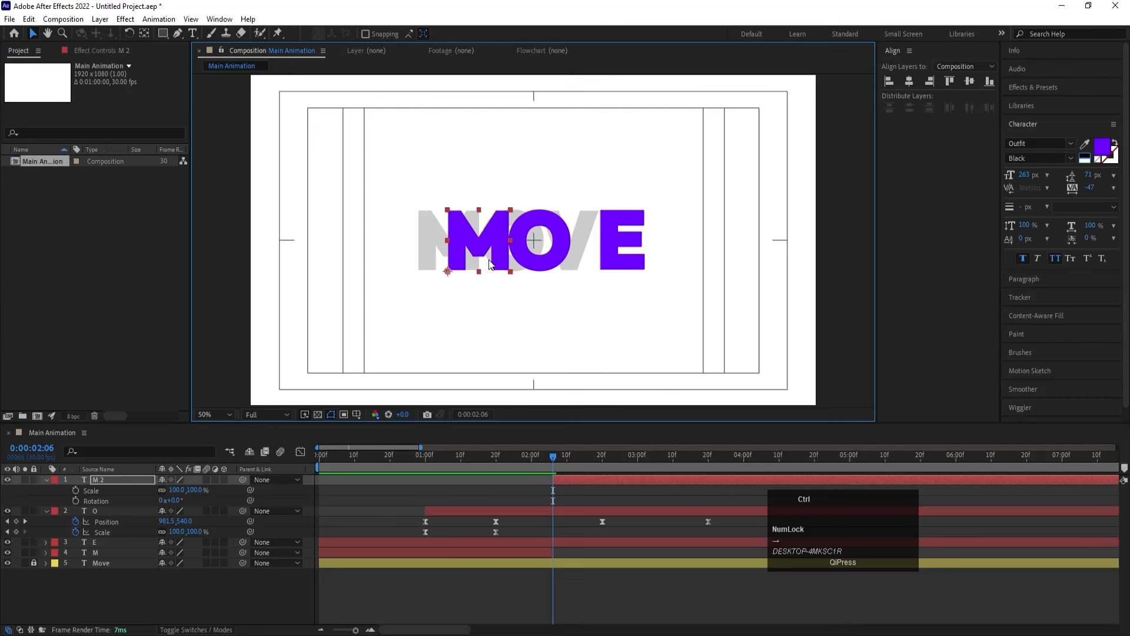
pyautogui.hotkey('ctrl', 'alt', 'Home')
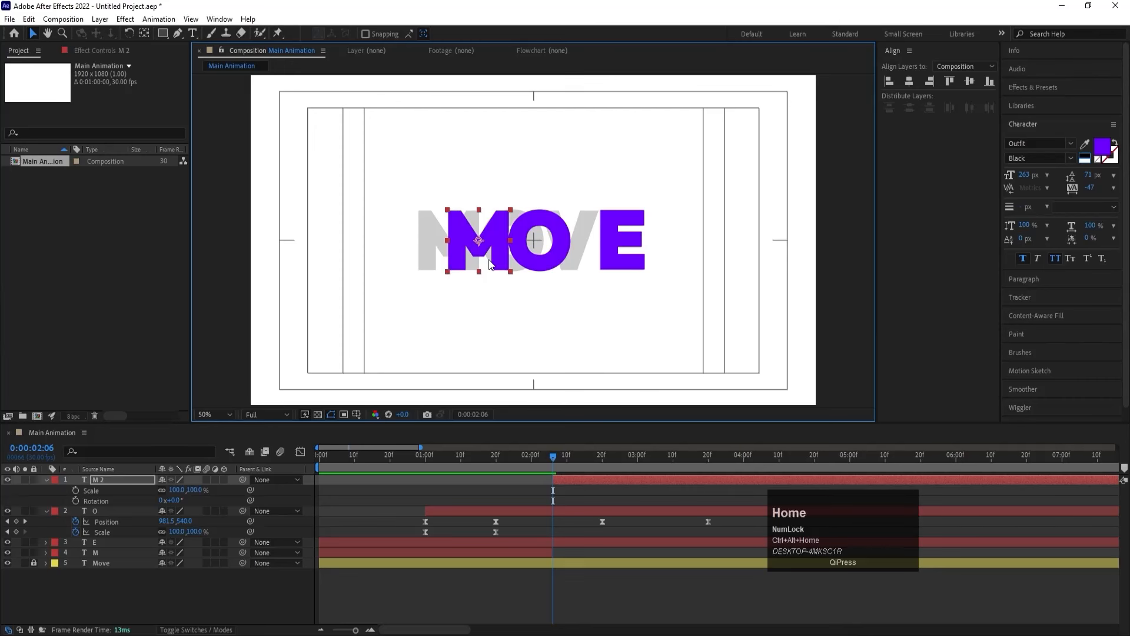
pyautogui.press('Left')
# Step: Parent M 2 to the O layer and preview the joined movement from 0:00:01:15
pyautogui.click(574, 493)
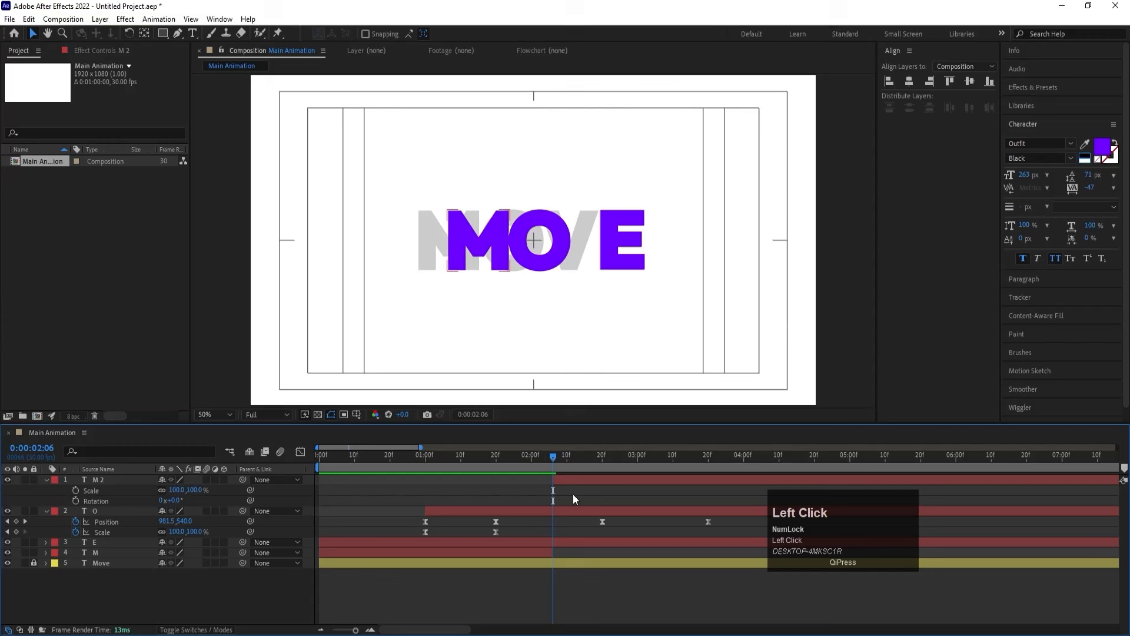
pyautogui.click(107, 481)
pyautogui.moveTo(242, 476); pyautogui.dragTo(118, 509)
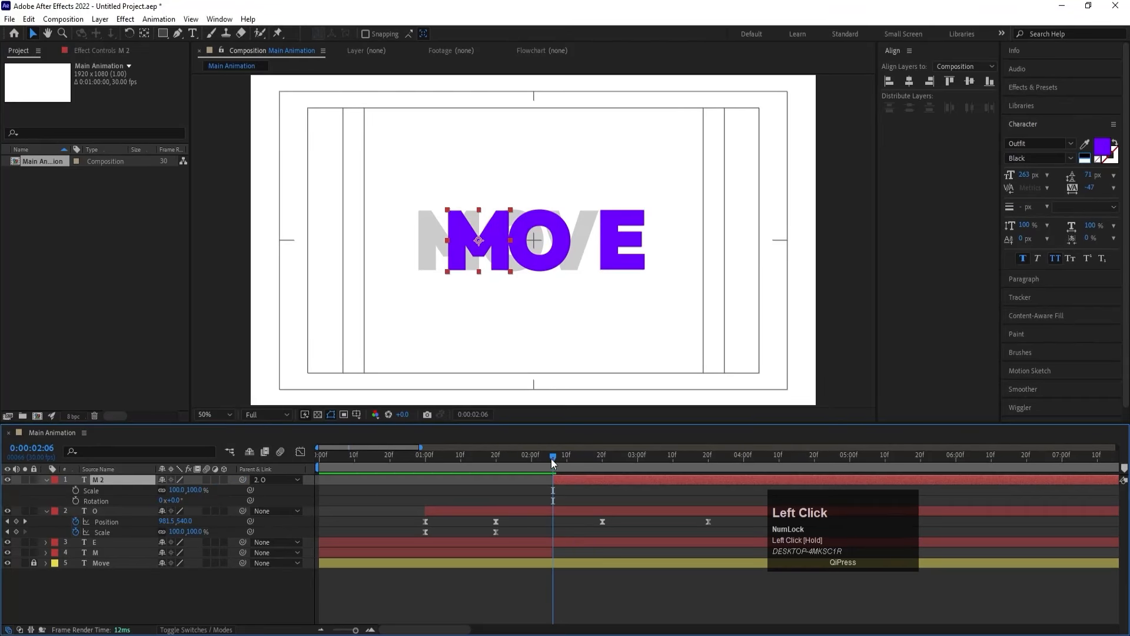
pyautogui.moveTo(551, 457); pyautogui.dragTo(477, 456)
pyautogui.press('space')
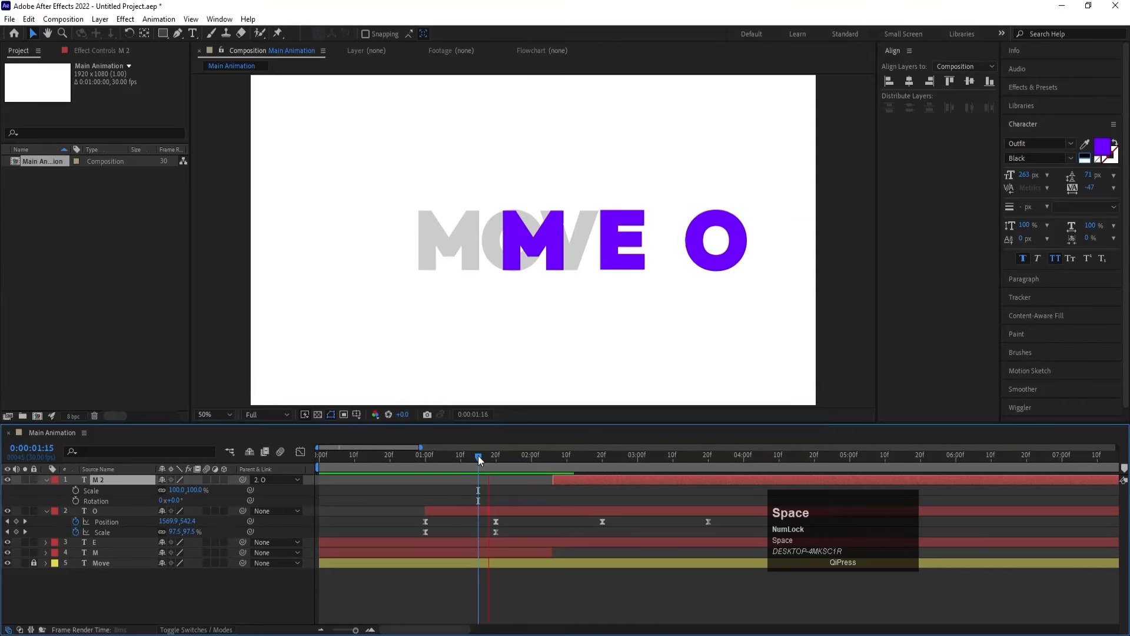
pyautogui.press('space')
# Step: Split M 2 at the O's position keyframe at 0:00:02:20 and set the new M 3 layer's parent to None
pyautogui.moveTo(594, 459); pyautogui.dragTo(602, 460)
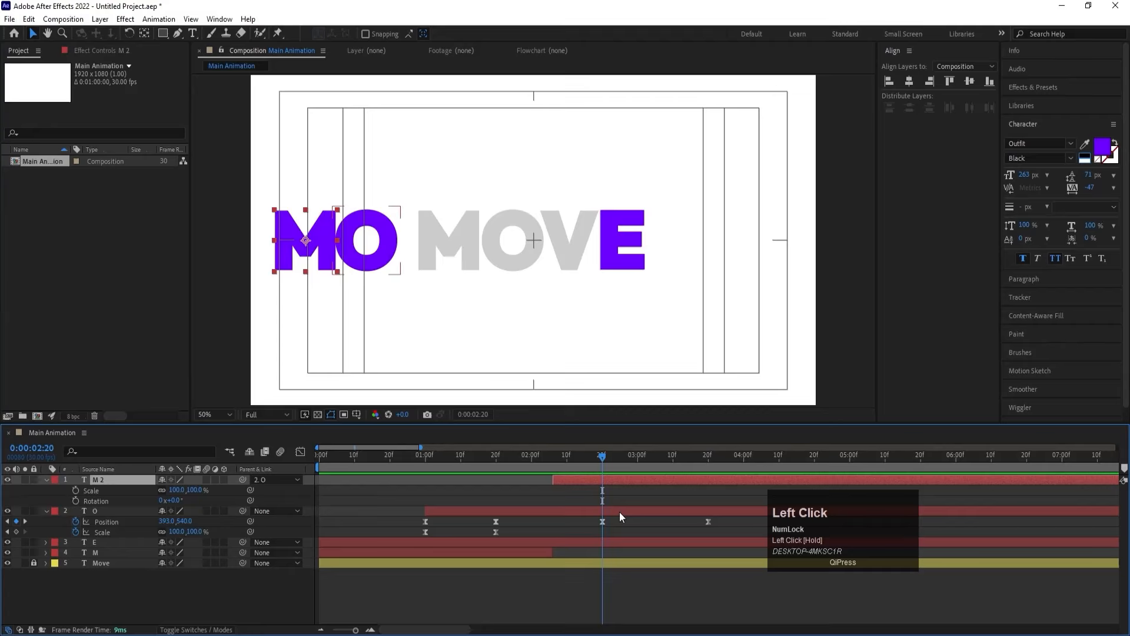
pyautogui.click(62, 484)
pyautogui.press('ctrl')
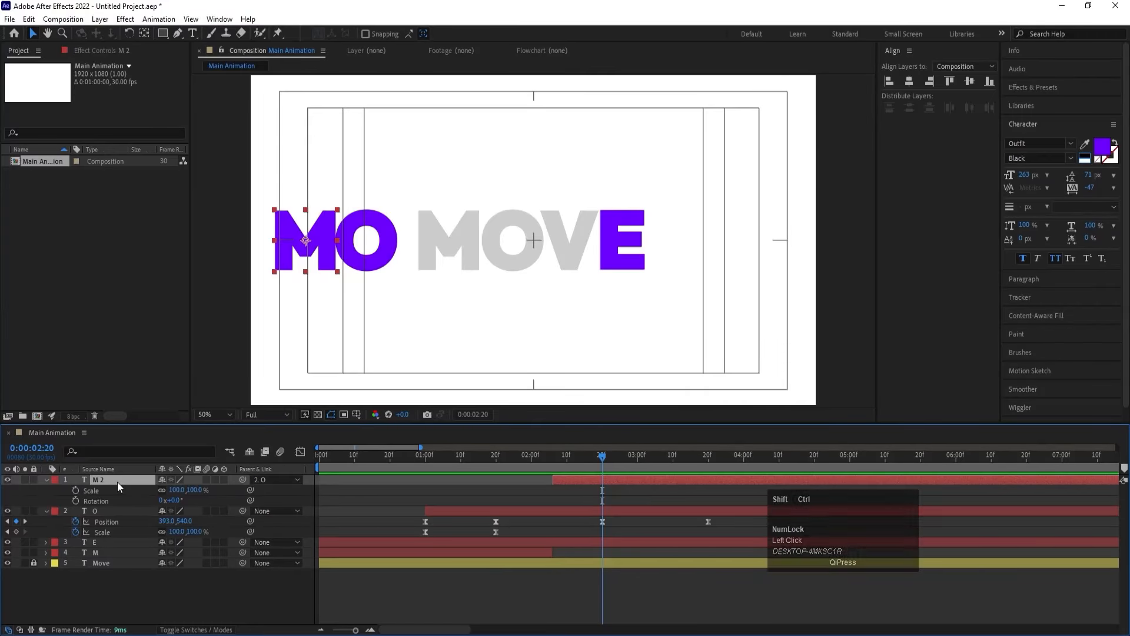
pyautogui.hotkey('ctrl', 'shift', 'd')
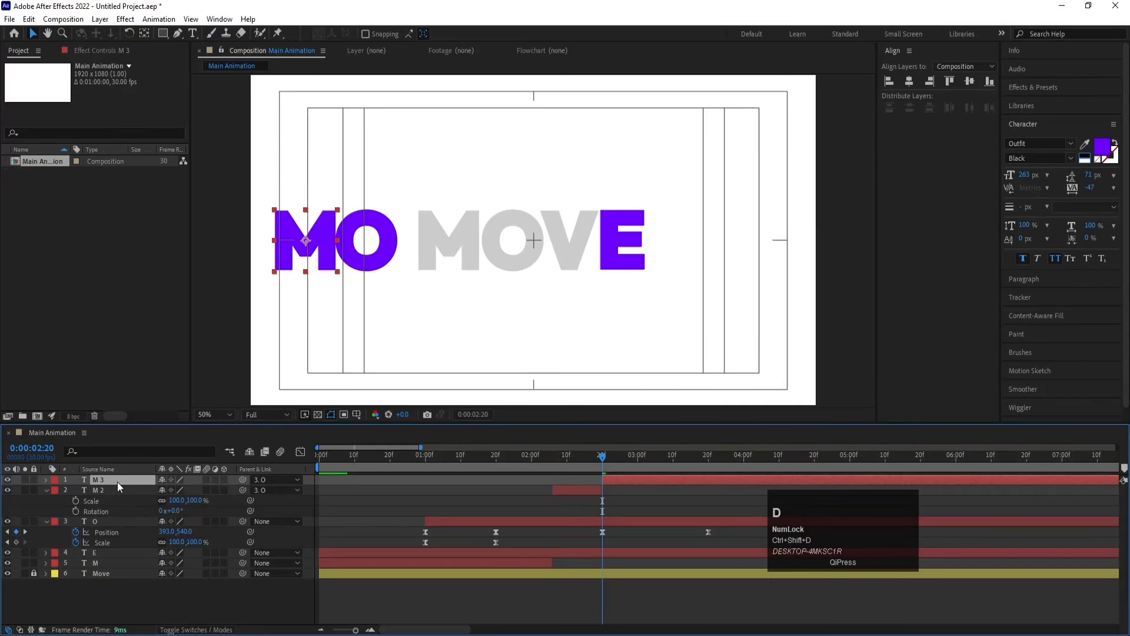
pyautogui.click(260, 481)
pyautogui.click(273, 494)
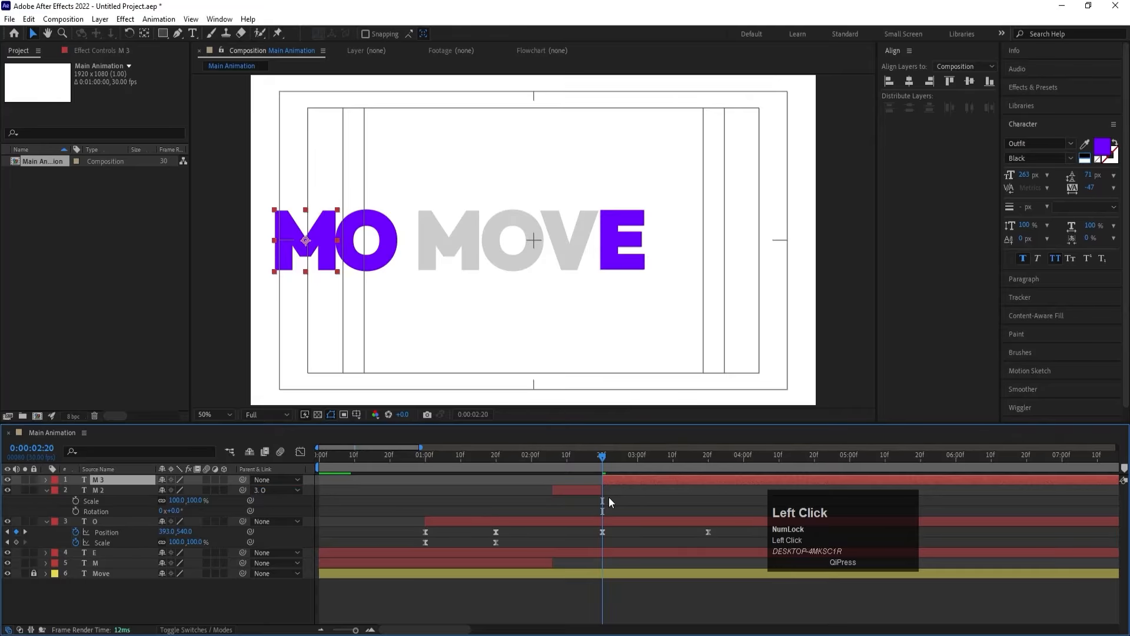
# Step: Keyframe M 3's Position from 0:00:02:20, moving it onto the reference text's M at 673.5, 540 at 0:00:04:10
pyautogui.press('p')
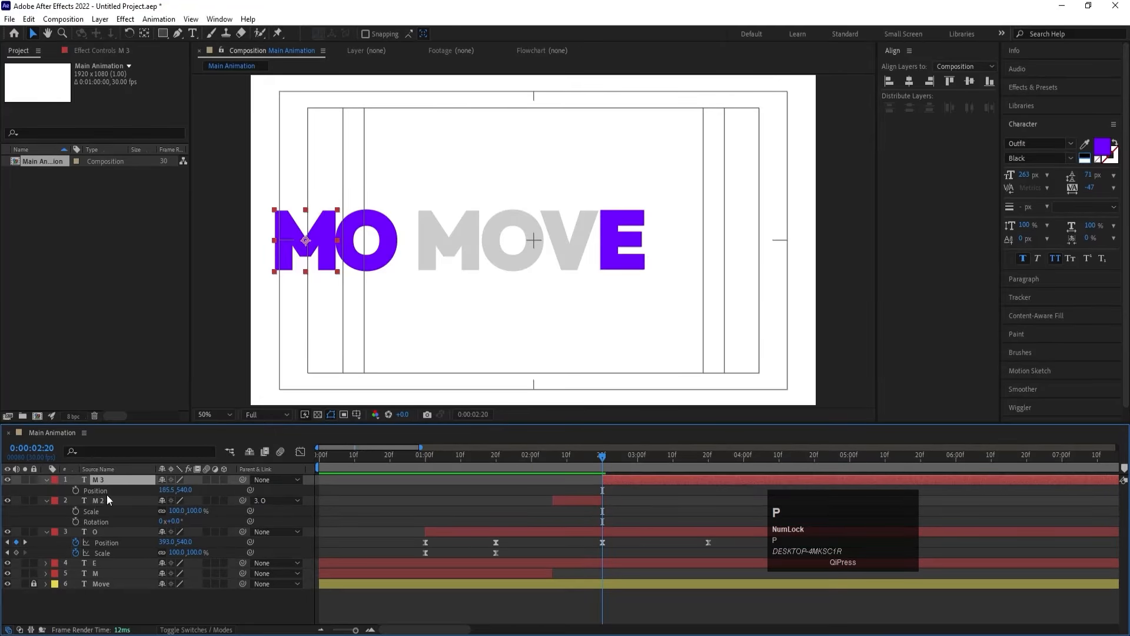
pyautogui.click(76, 490)
pyautogui.moveTo(704, 470); pyautogui.dragTo(778, 464)
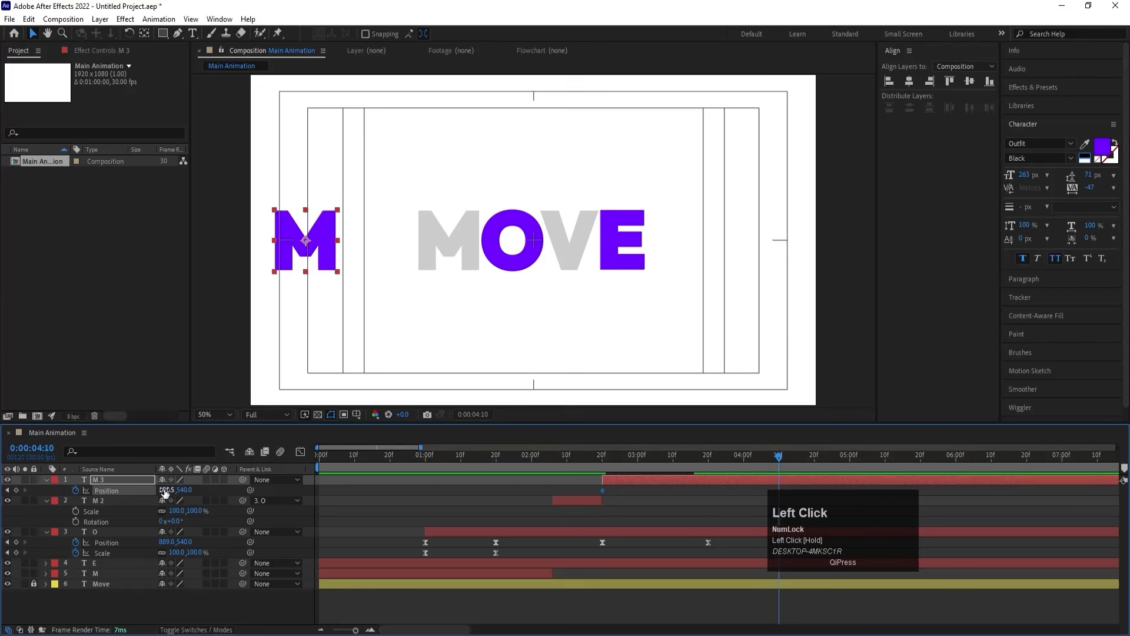
pyautogui.moveTo(165, 492); pyautogui.dragTo(423, 463)
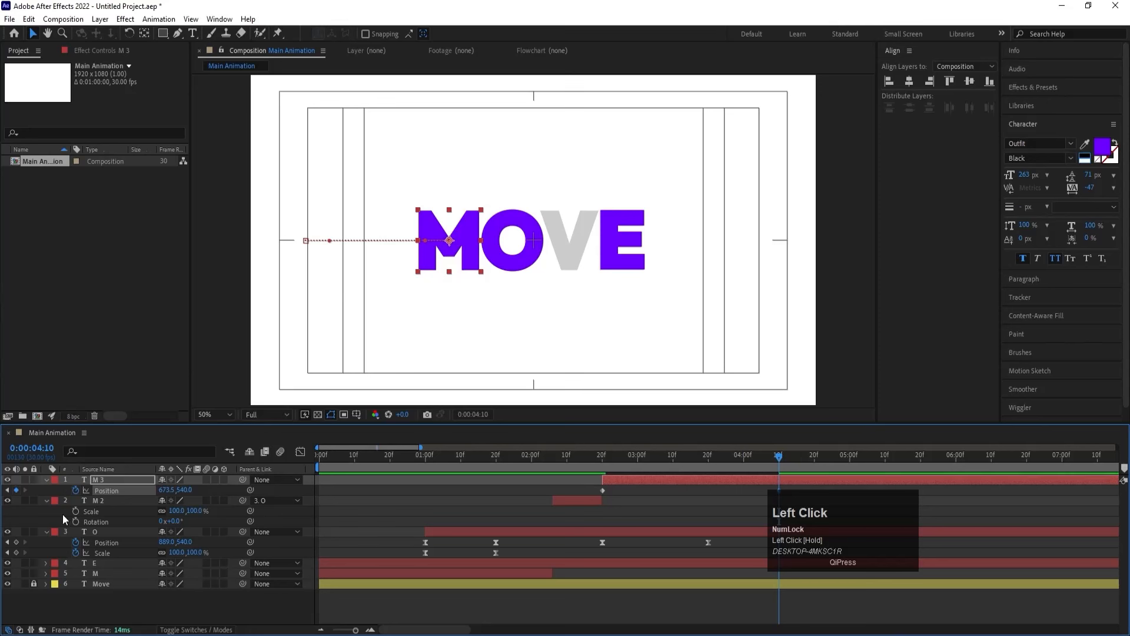
# Step: Easy Ease M 3's Position keyframes and shape their speed graph into a sharp central peak by lengthening both influence handles
pyautogui.press('F9')
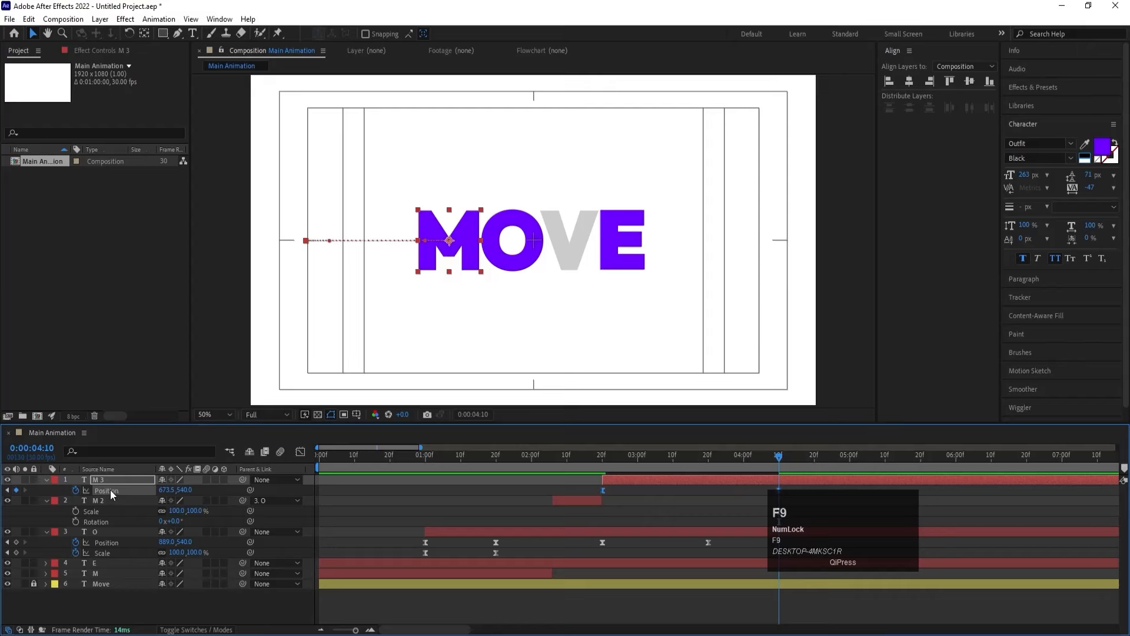
pyautogui.click(299, 454)
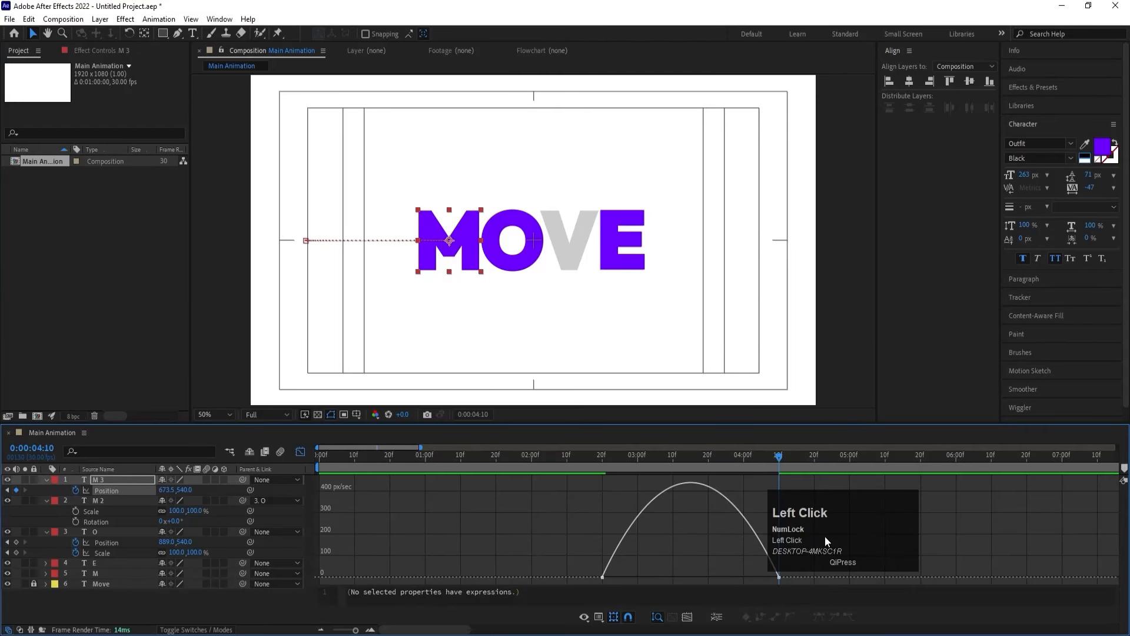
pyautogui.moveTo(825, 536); pyautogui.dragTo(511, 592)
pyautogui.moveTo(750, 572); pyautogui.dragTo(705, 574)
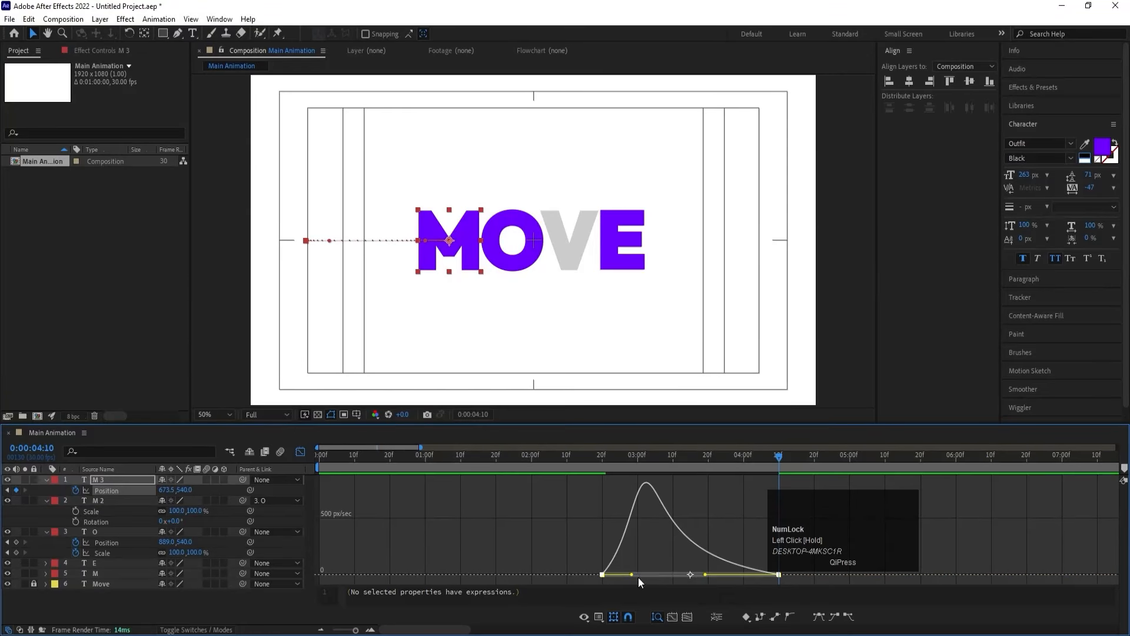
pyautogui.moveTo(629, 574); pyautogui.dragTo(671, 575)
pyautogui.hotkey('ctrl', 'z')
pyautogui.click(585, 462)
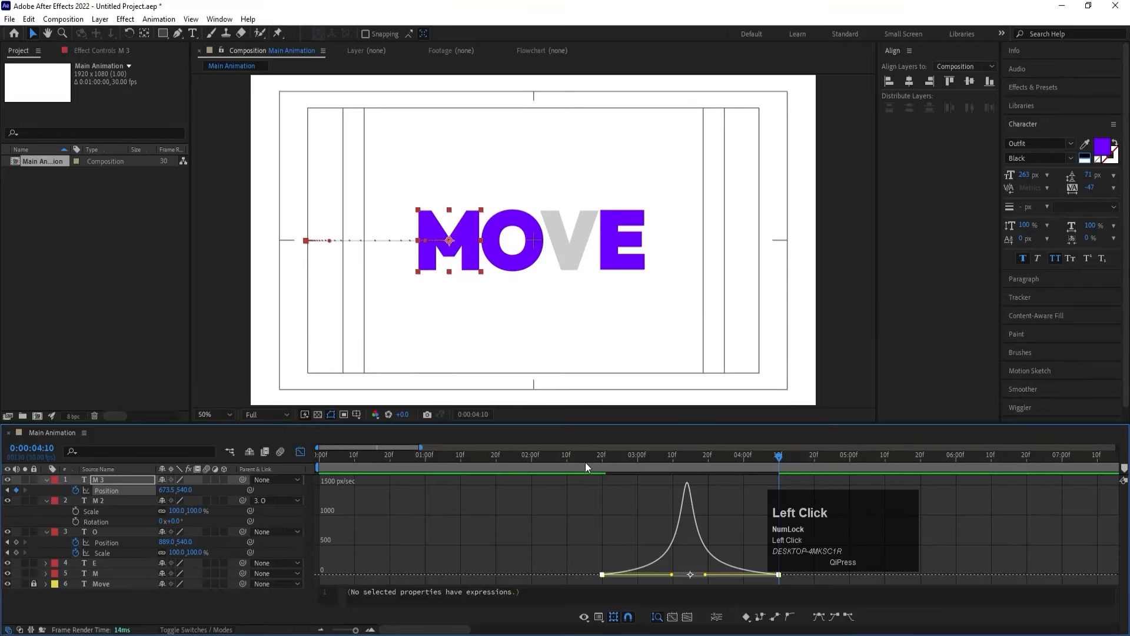
pyautogui.click(300, 451)
# Step: Preview the animation from the start to check how M 3 slides into the word
pyautogui.press('space')
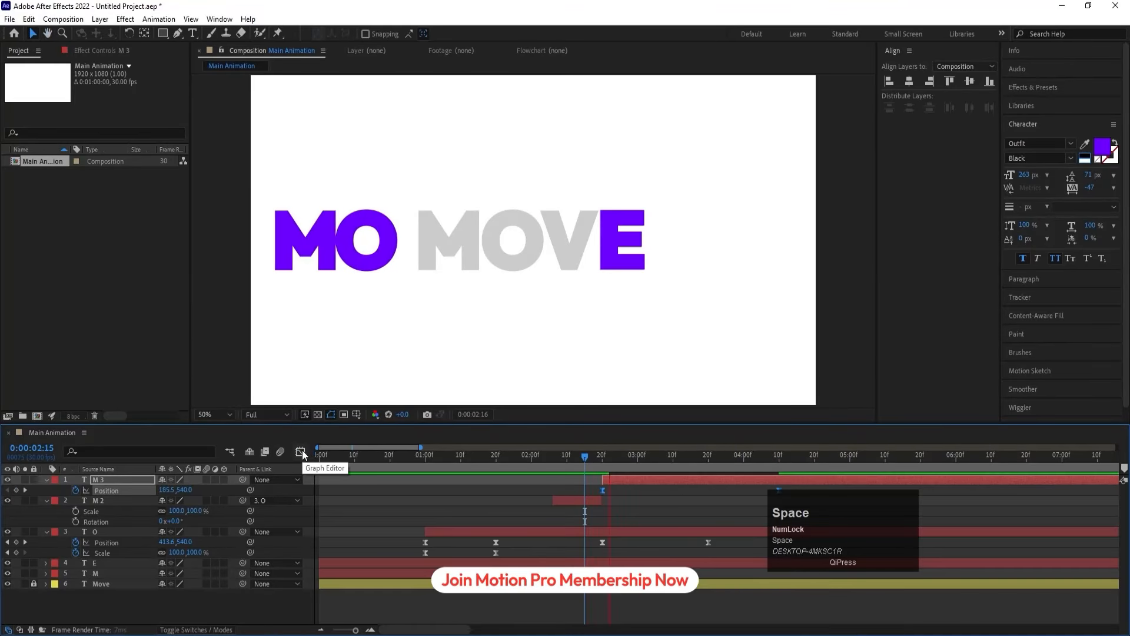
pyautogui.click(321, 454)
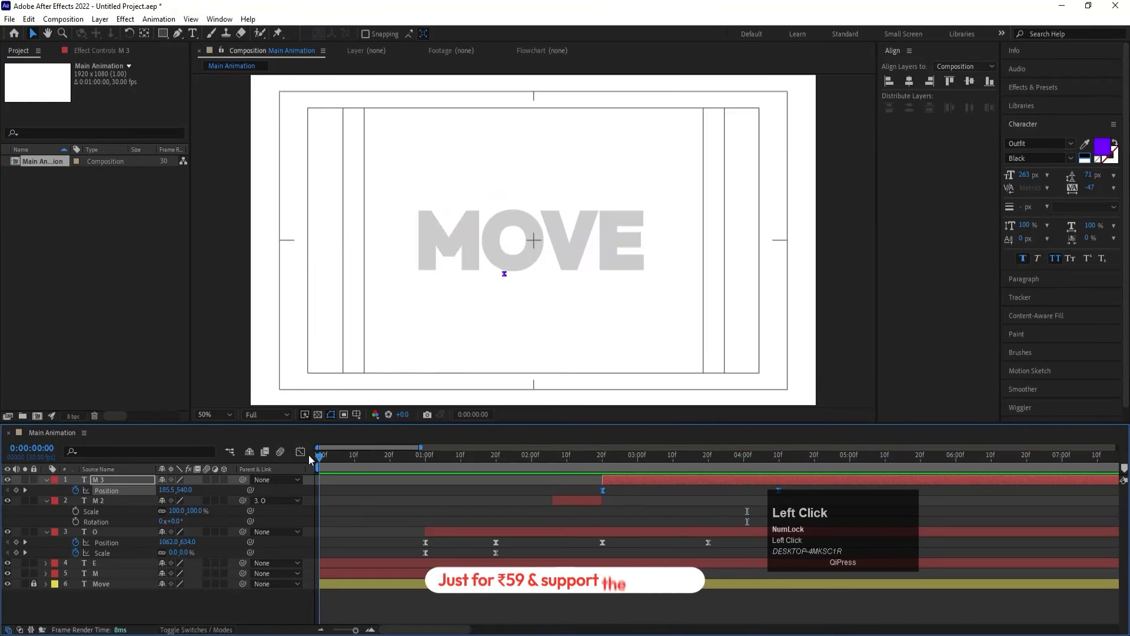
pyautogui.press('space')
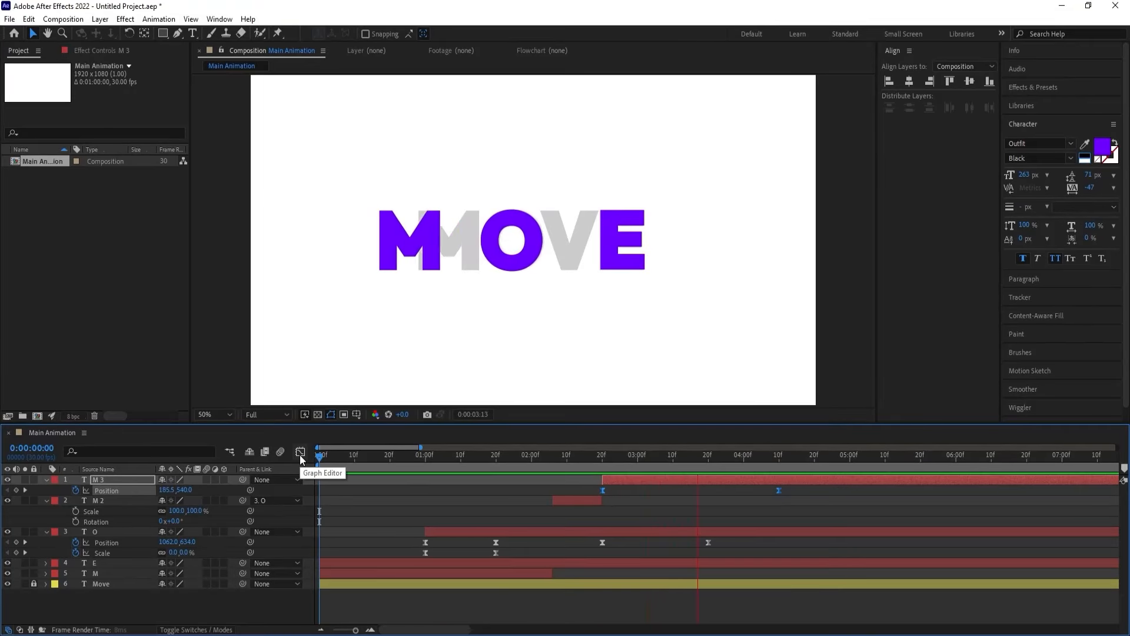
pyautogui.press('space')
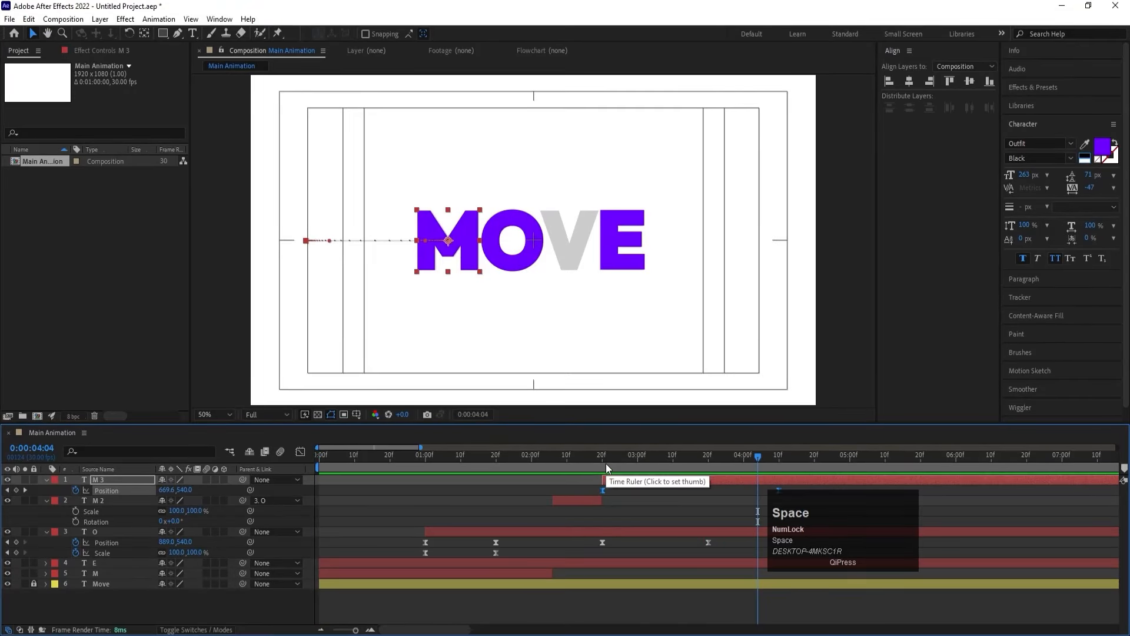
pyautogui.click(606, 463)
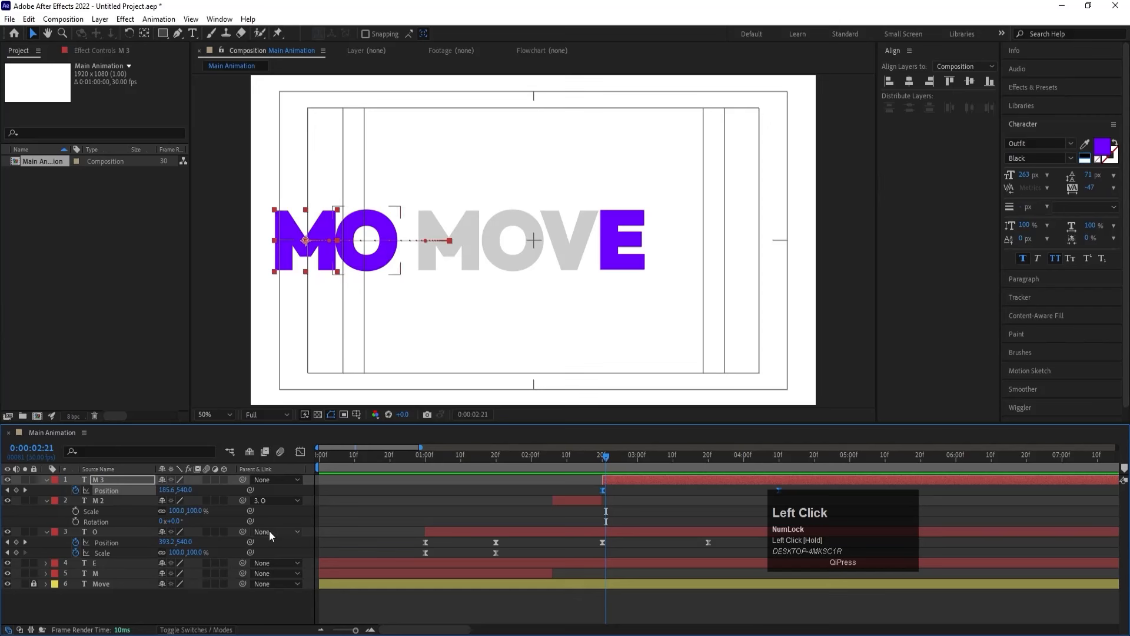
# Step: Duplicate the E layer at 0:00:01:20, move the copy to the top of the layer stack and delete all its keyframes
pyautogui.click(480, 457)
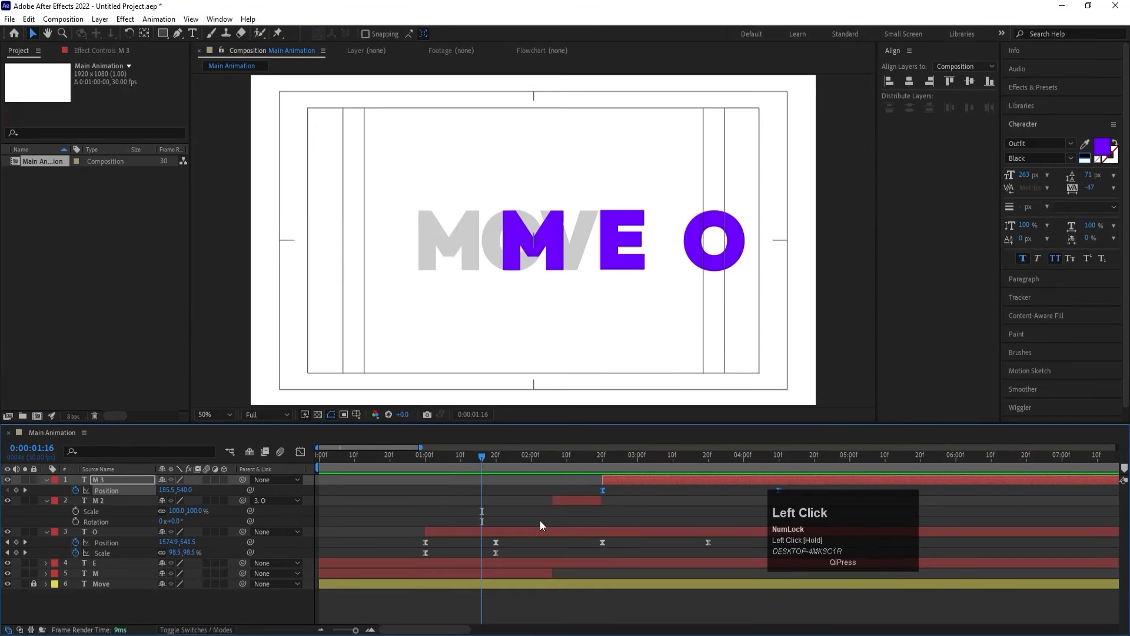
pyautogui.press('k')
pyautogui.click(207, 564)
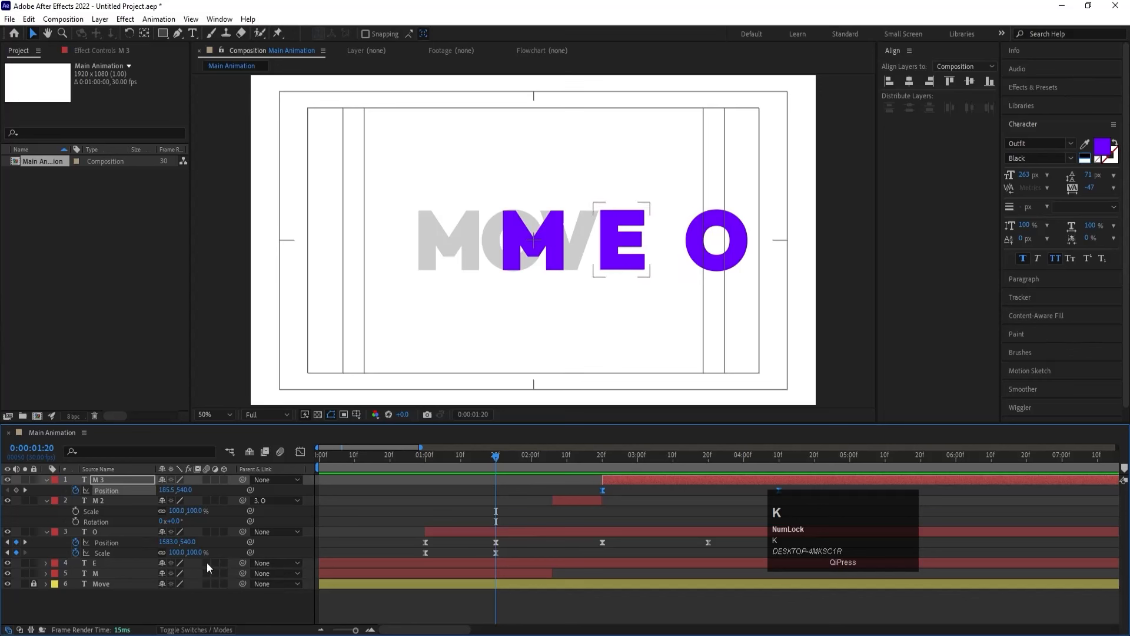
pyautogui.click(109, 562)
pyautogui.hotkey('ctrl', 'd')
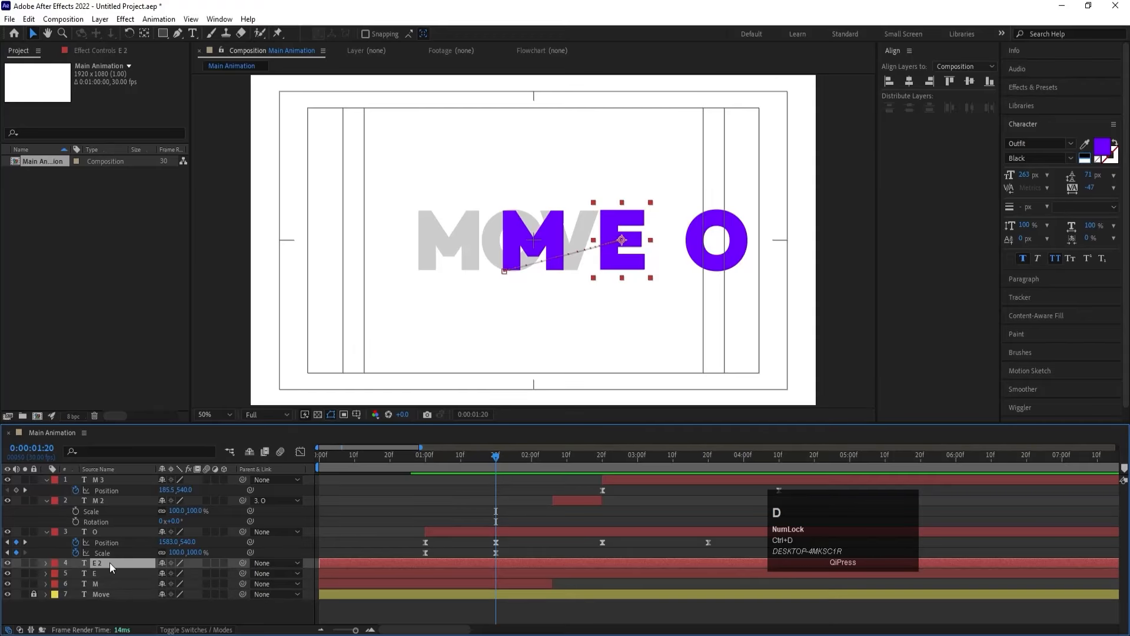
pyautogui.moveTo(109, 562); pyautogui.dragTo(125, 477)
pyautogui.press('u')
pyautogui.moveTo(486, 489); pyautogui.dragTo(312, 522)
pyautogui.press('Delete')
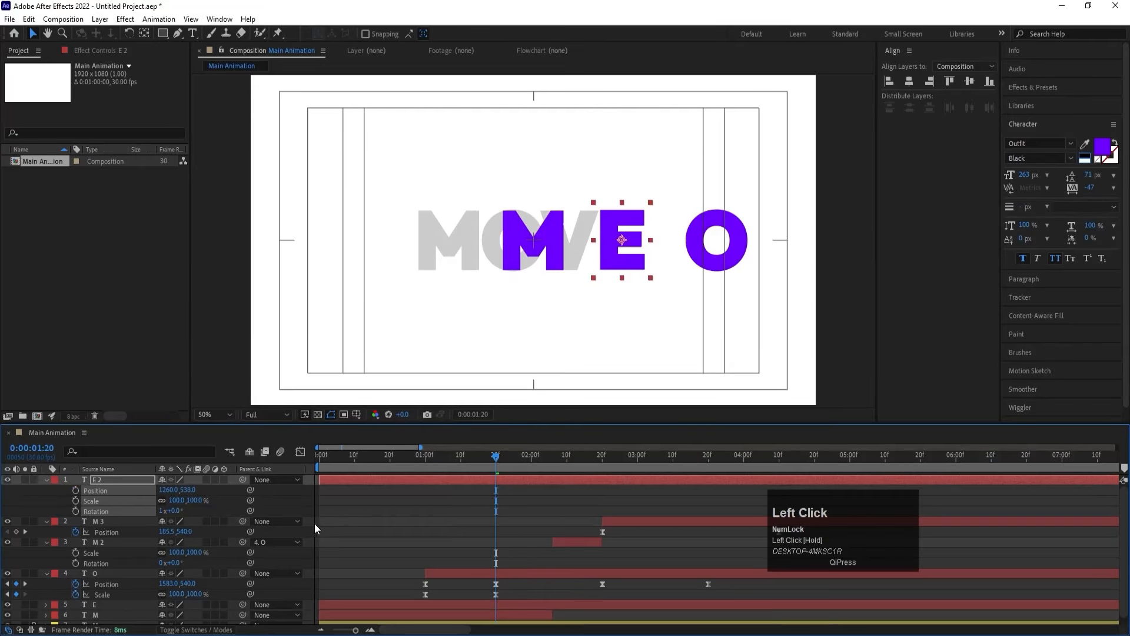
# Step: Replace the duplicated layer's text with "v" and center its anchor point on the letter
pyautogui.click(429, 480)
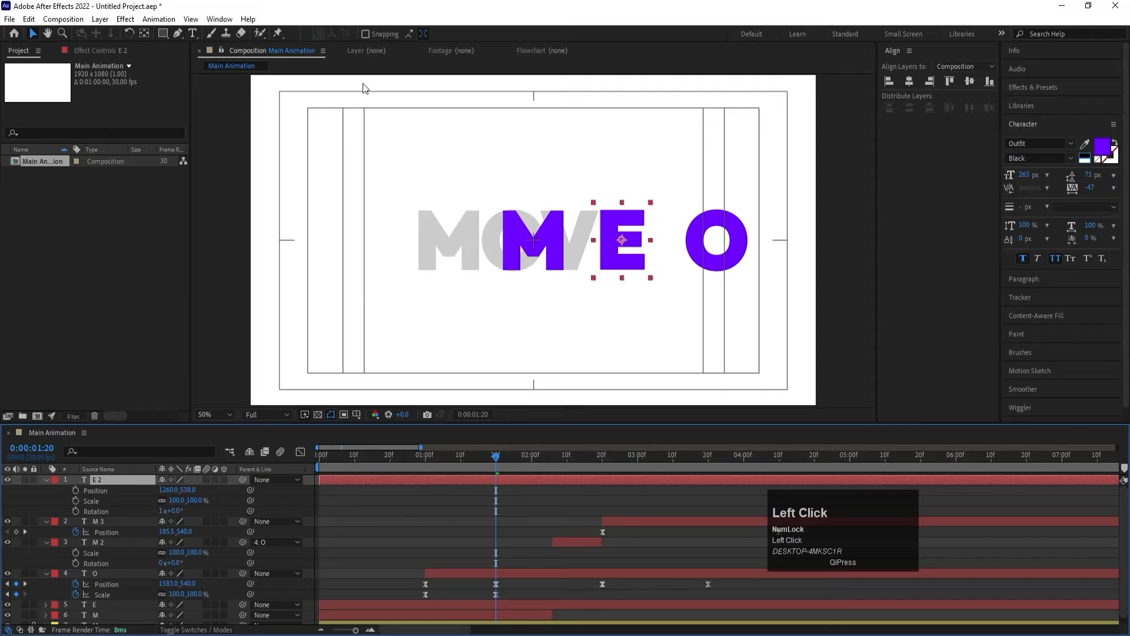
pyautogui.click(193, 33)
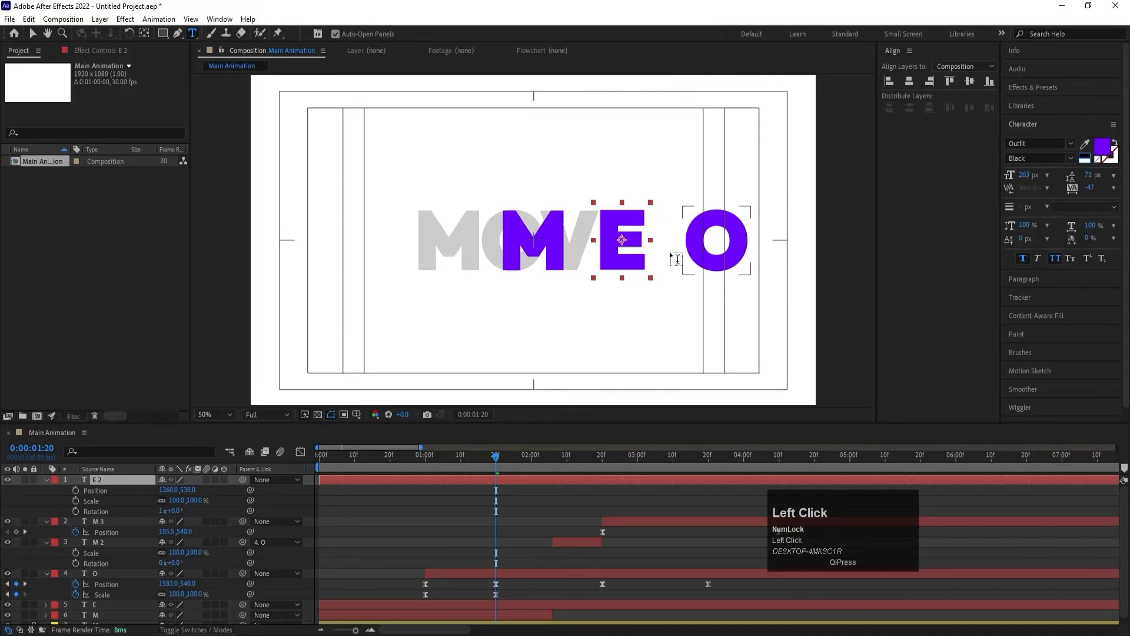
pyautogui.click(614, 250)
pyautogui.hotkey('ctrl', 'a')
pyautogui.write('v')
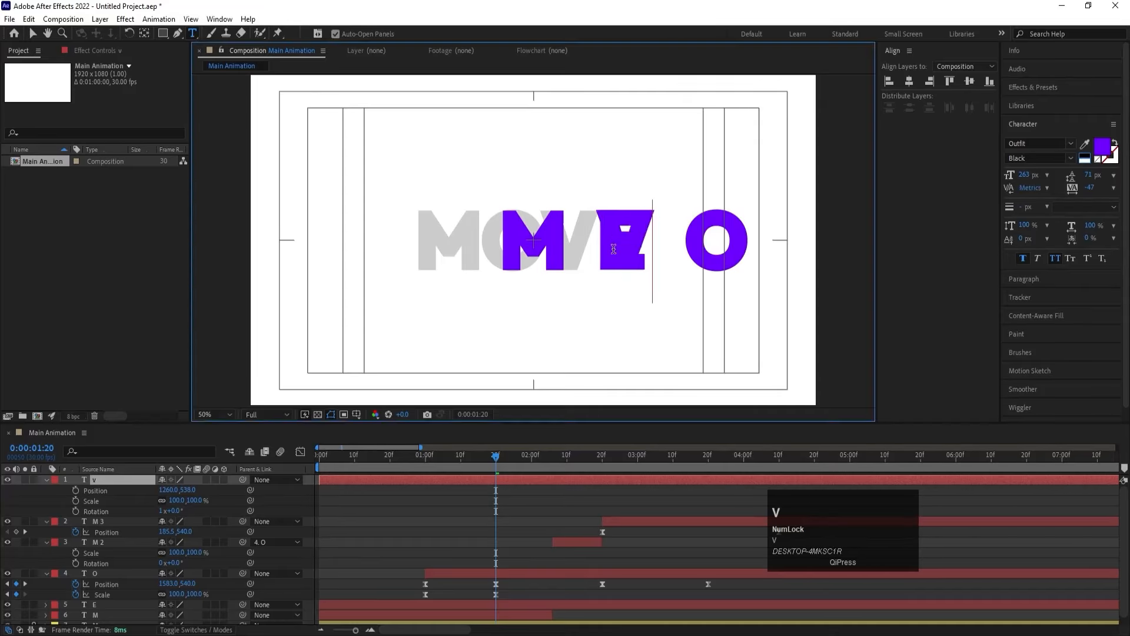
pyautogui.click(492, 507)
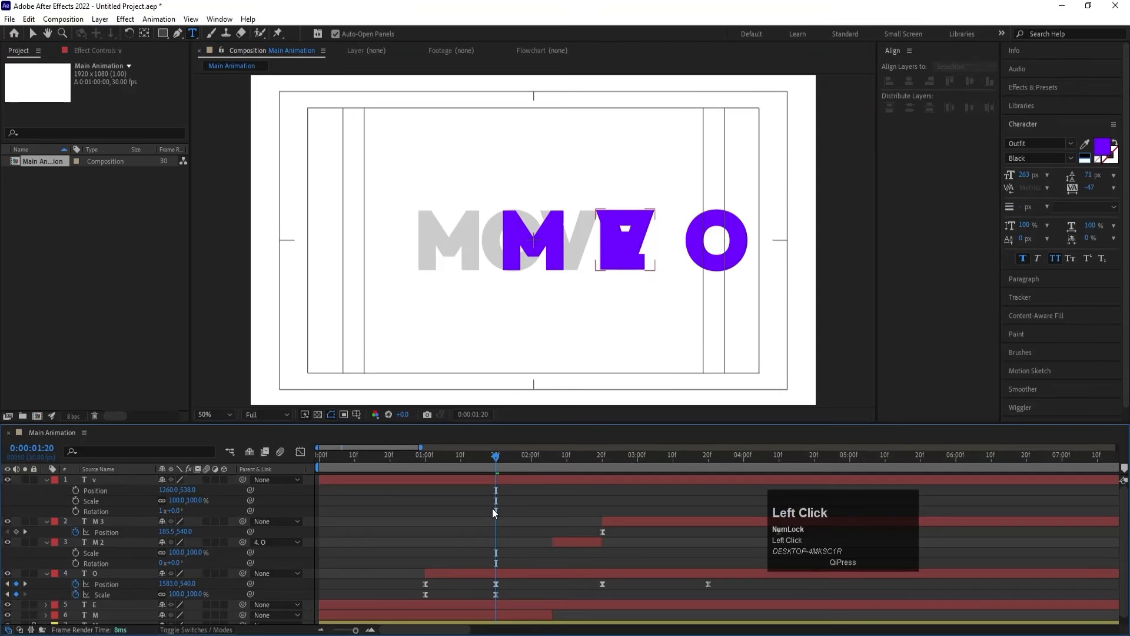
pyautogui.click(482, 478)
pyautogui.hotkey('ctrl', 'alt', 'Home')
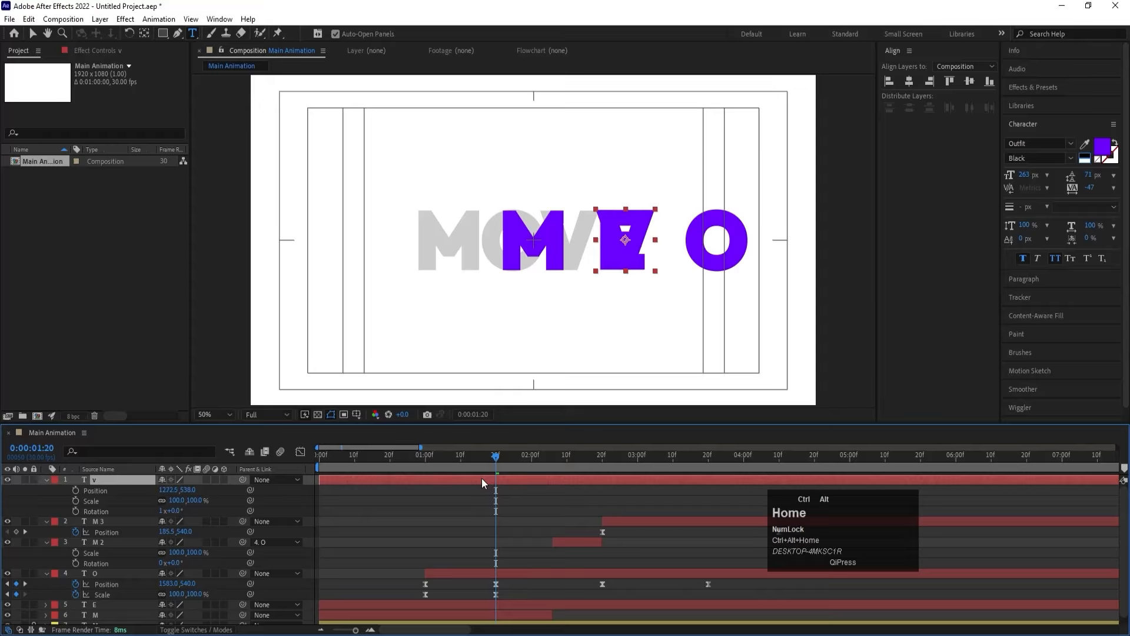
# Step: Trim the V layer's start to 0:00:01:20 and place the letter directly below the violet M at 960.5, 748
pyautogui.hotkey('alt', '[')
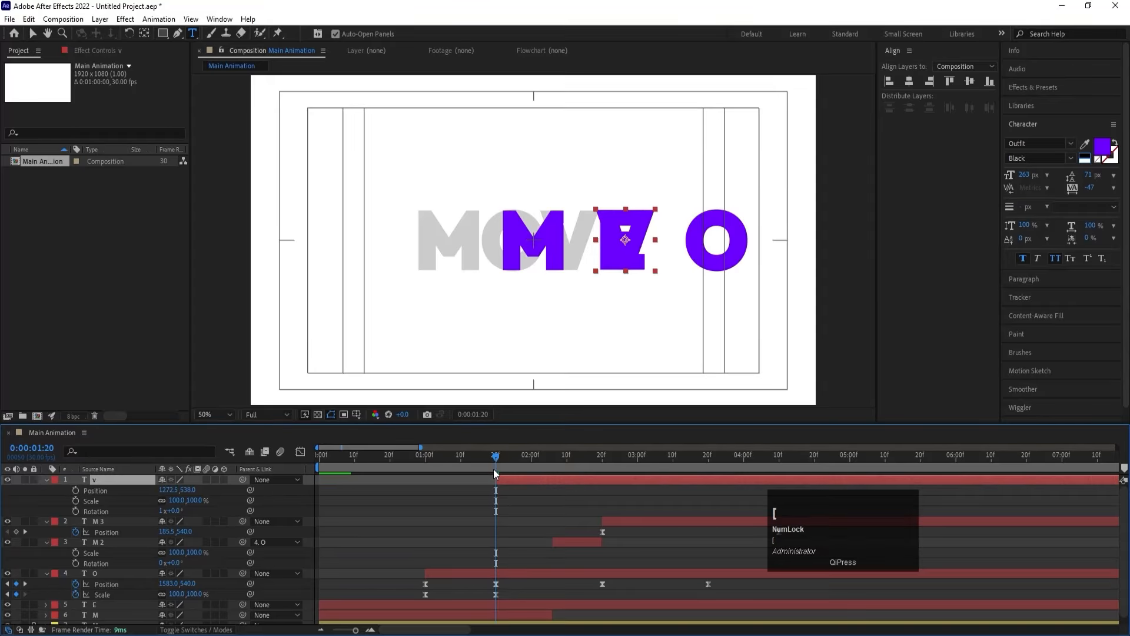
pyautogui.moveTo(497, 460)
pyautogui.mouseDown()
pyautogui.moveTo(517, 463)
pyautogui.moveTo(497, 461)
pyautogui.mouseUp()
pyautogui.press('v')
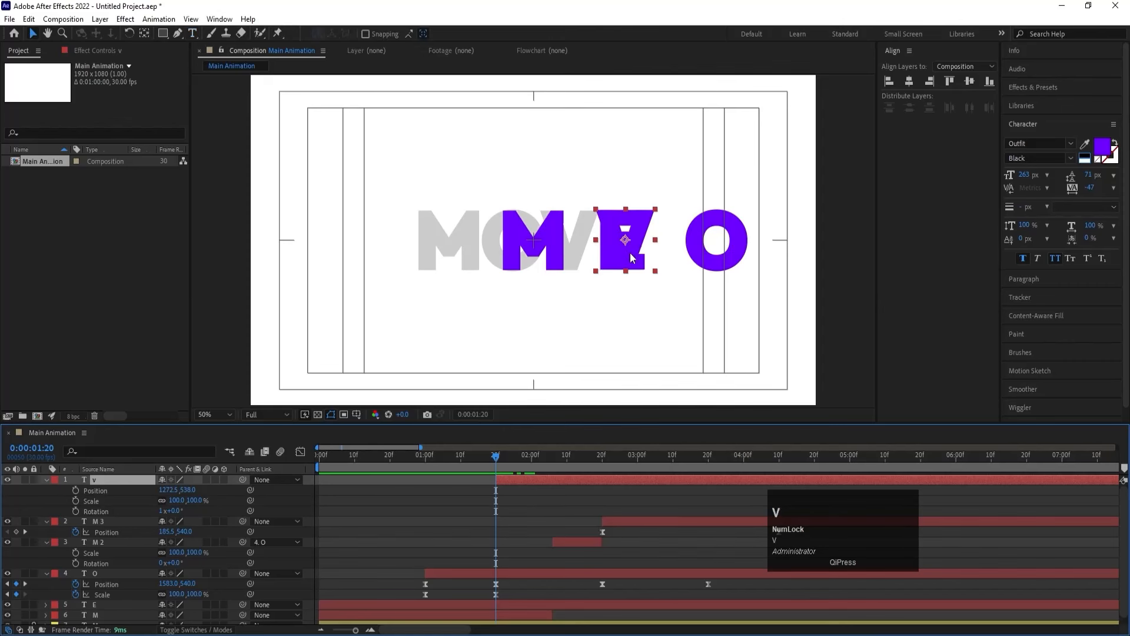
pyautogui.moveTo(629, 253); pyautogui.dragTo(551, 296)
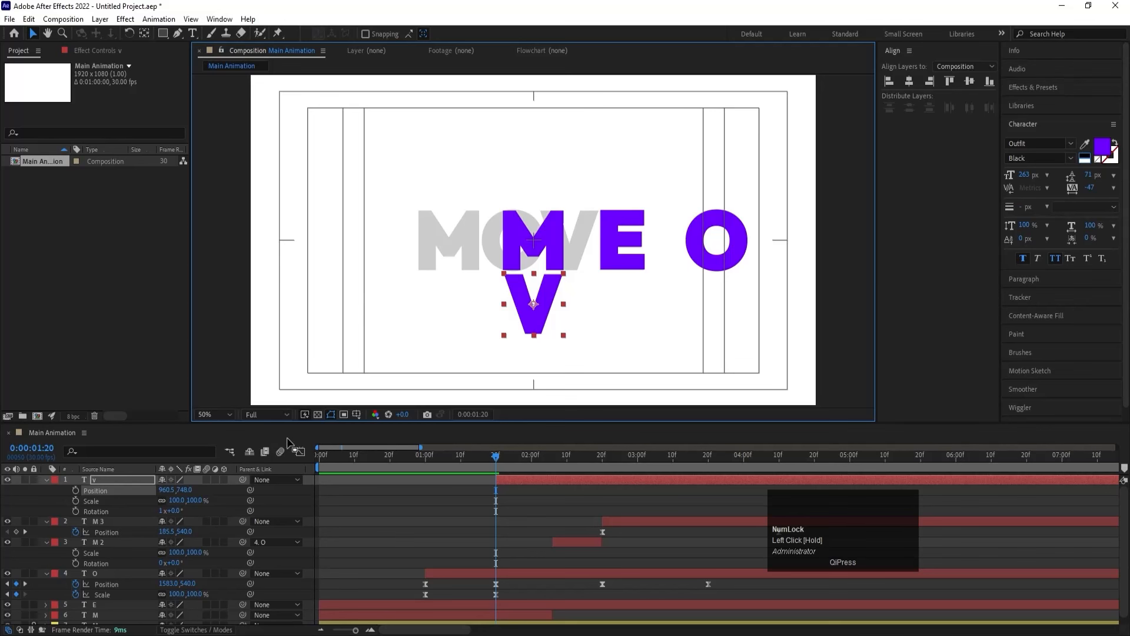
# Step: Separate the V layer's Position dimensions and add X Position and Y Position keyframes at 0:00:01:20
pyautogui.press('p')
pyautogui.press('p')
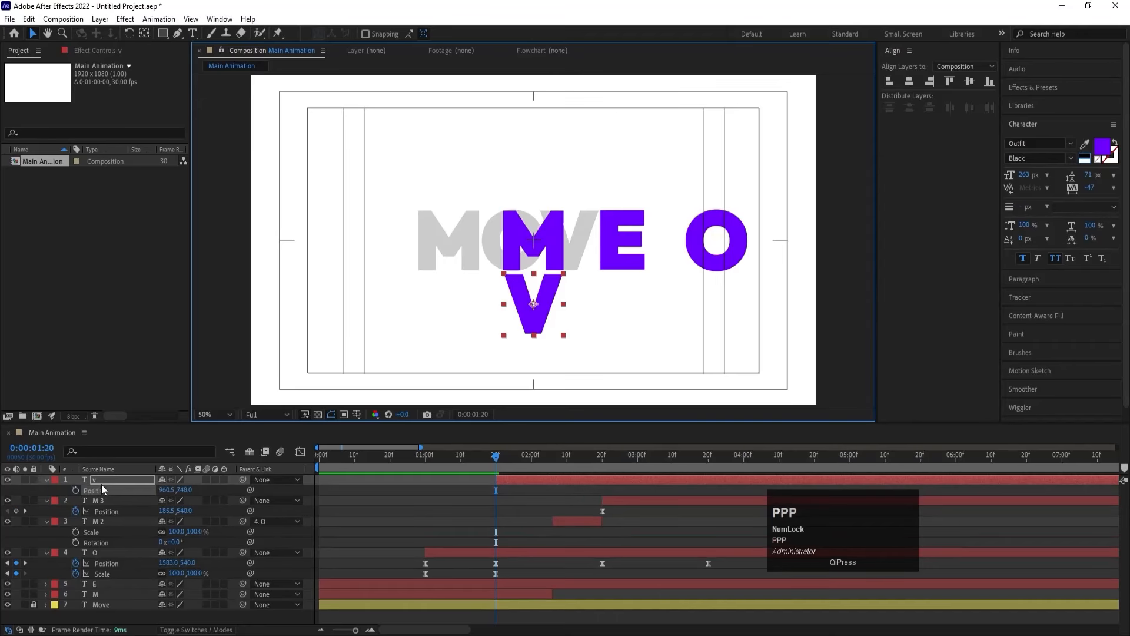
pyautogui.click(98, 490)
pyautogui.rightClick(98, 490)
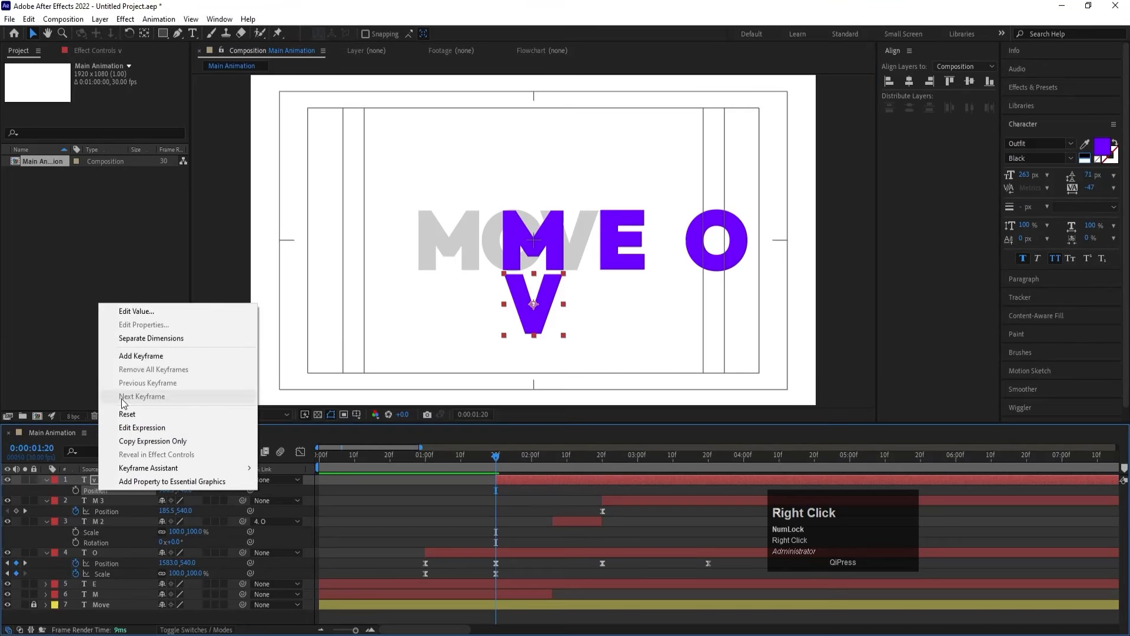
pyautogui.click(144, 338)
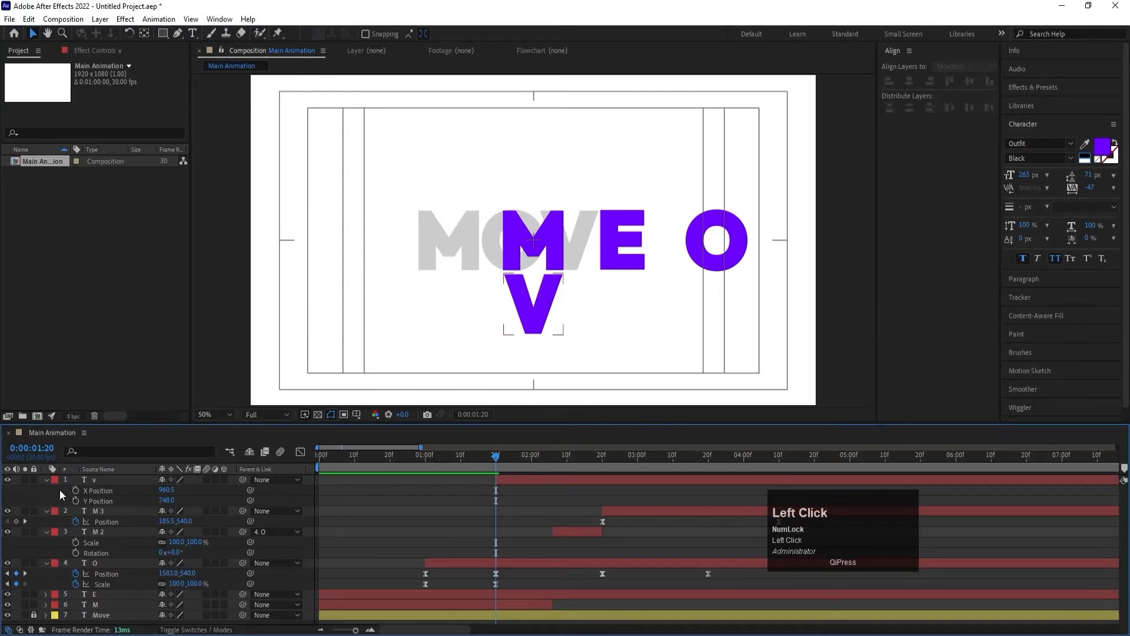
pyautogui.click(76, 489)
pyautogui.click(75, 500)
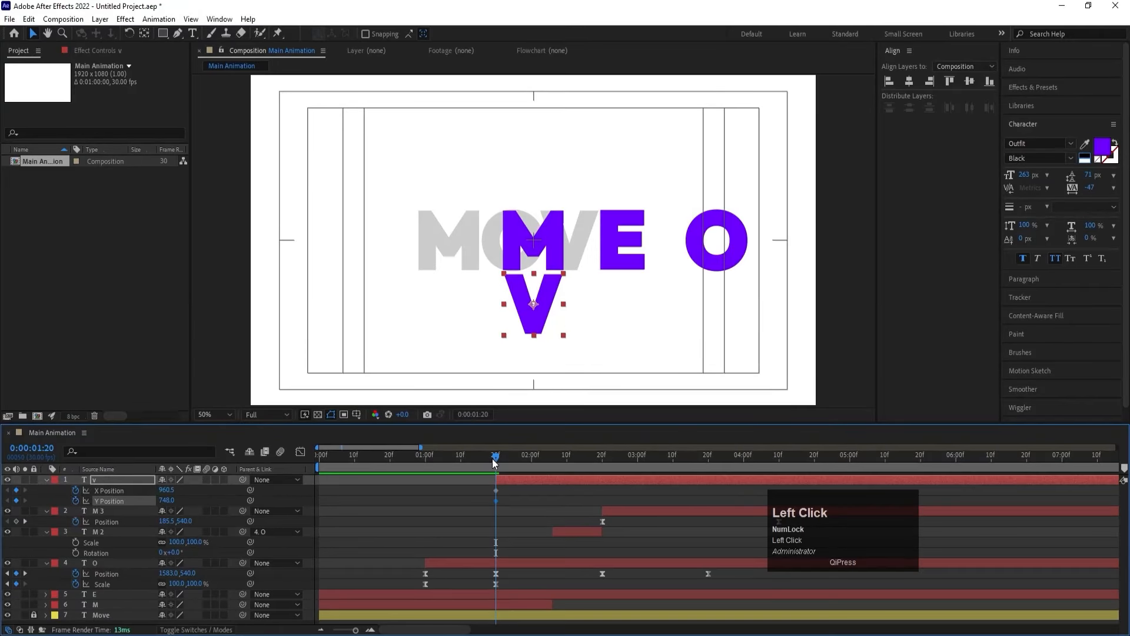
# Step: At 0:00:03:11, set V's Y Position to 540 and X Position to 1079.5, matching the reference V
pyautogui.moveTo(516, 455); pyautogui.dragTo(675, 464)
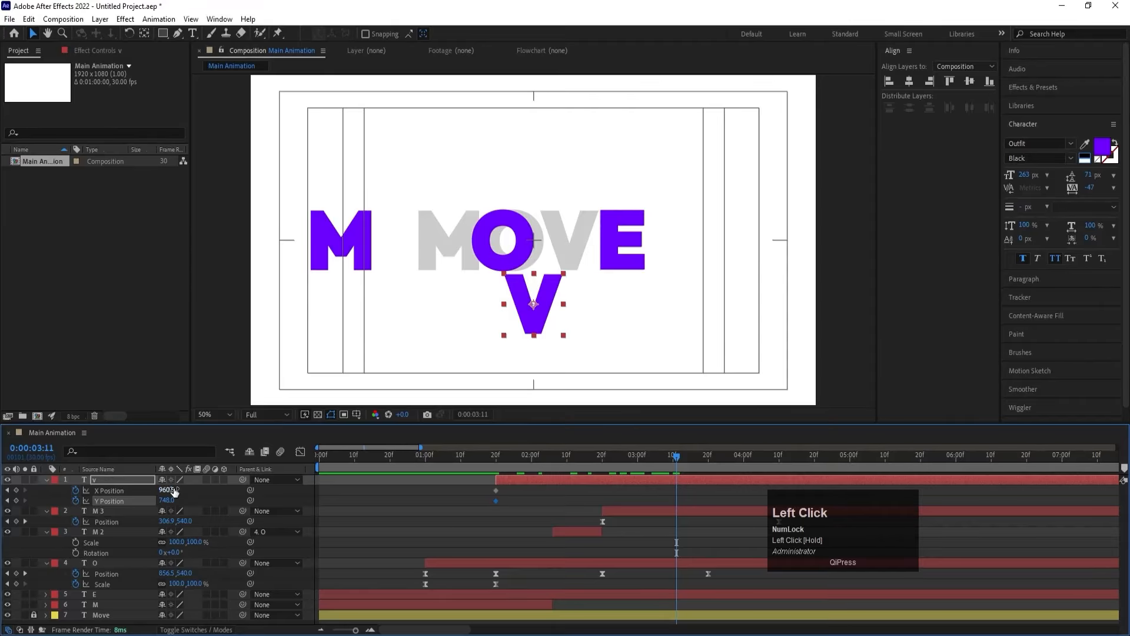
pyautogui.moveTo(168, 499); pyautogui.dragTo(94, 462)
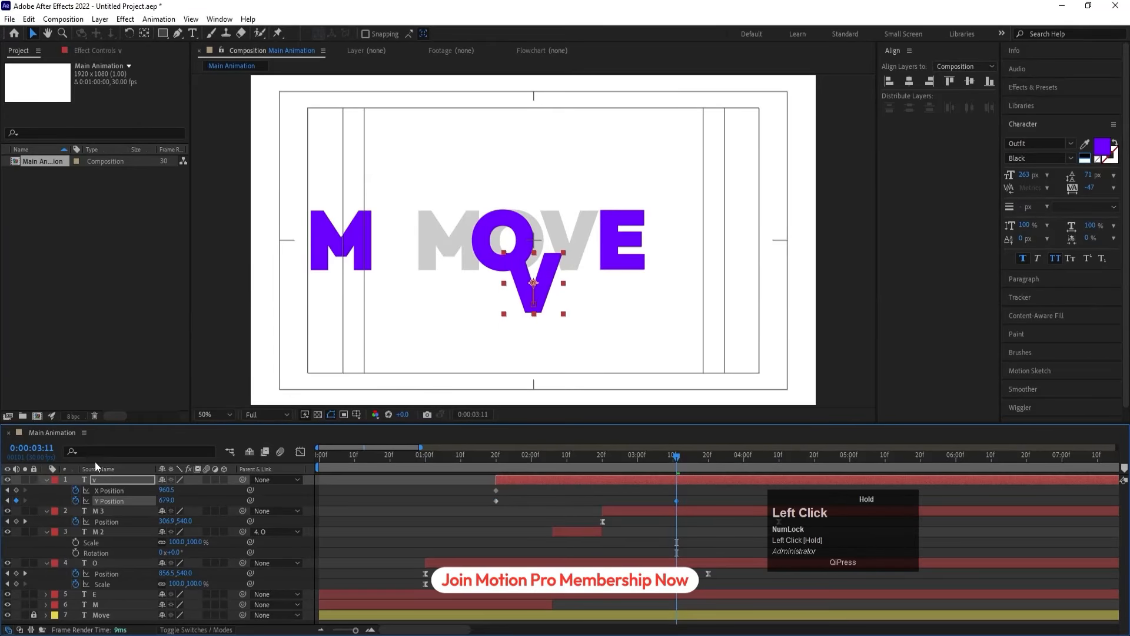
pyautogui.click(166, 499)
pyautogui.write('540')
pyautogui.press('Return')
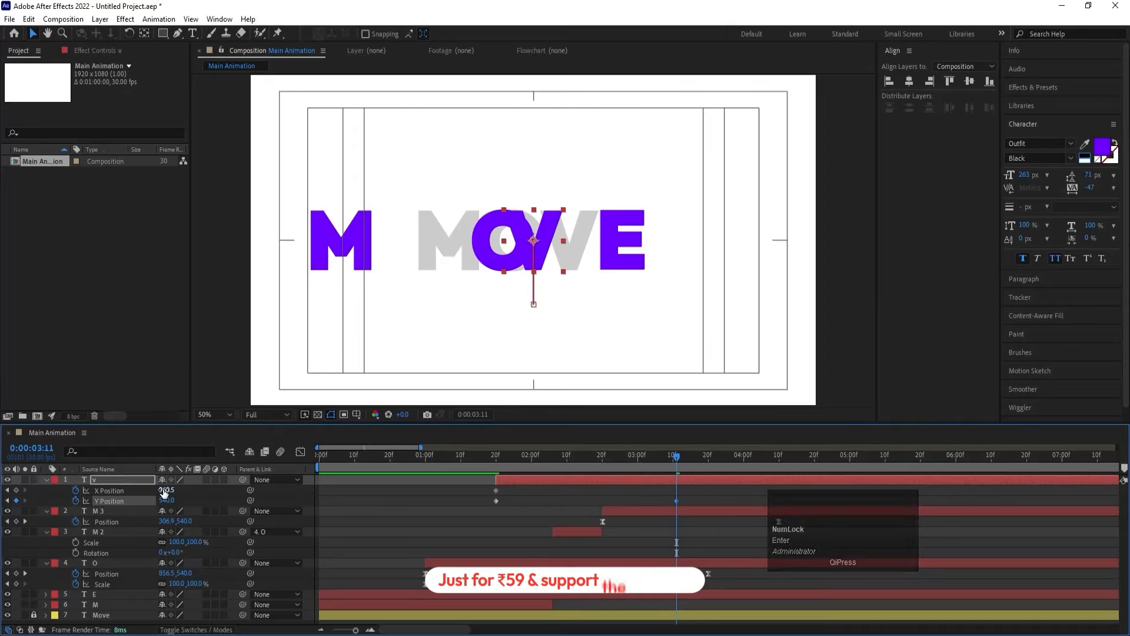
pyautogui.moveTo(164, 491); pyautogui.dragTo(233, 489)
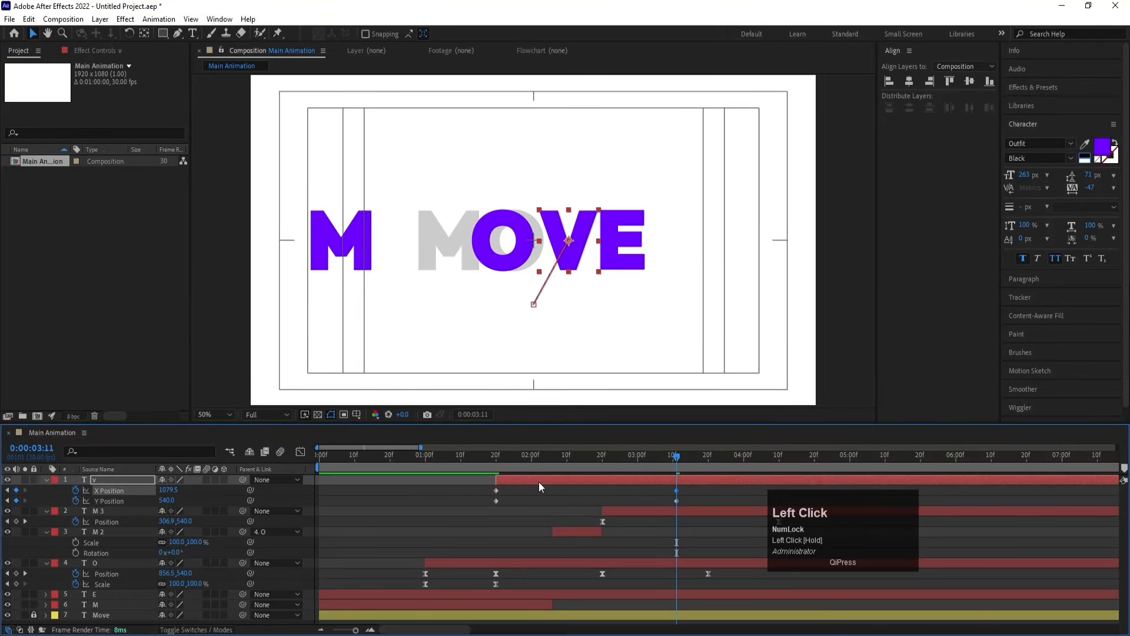
# Step: At 0:00:02:17, raise the V above the word by setting its Y Position to 153.9
pyautogui.moveTo(590, 458); pyautogui.dragTo(592, 456)
pyautogui.moveTo(163, 502); pyautogui.dragTo(87, 482)
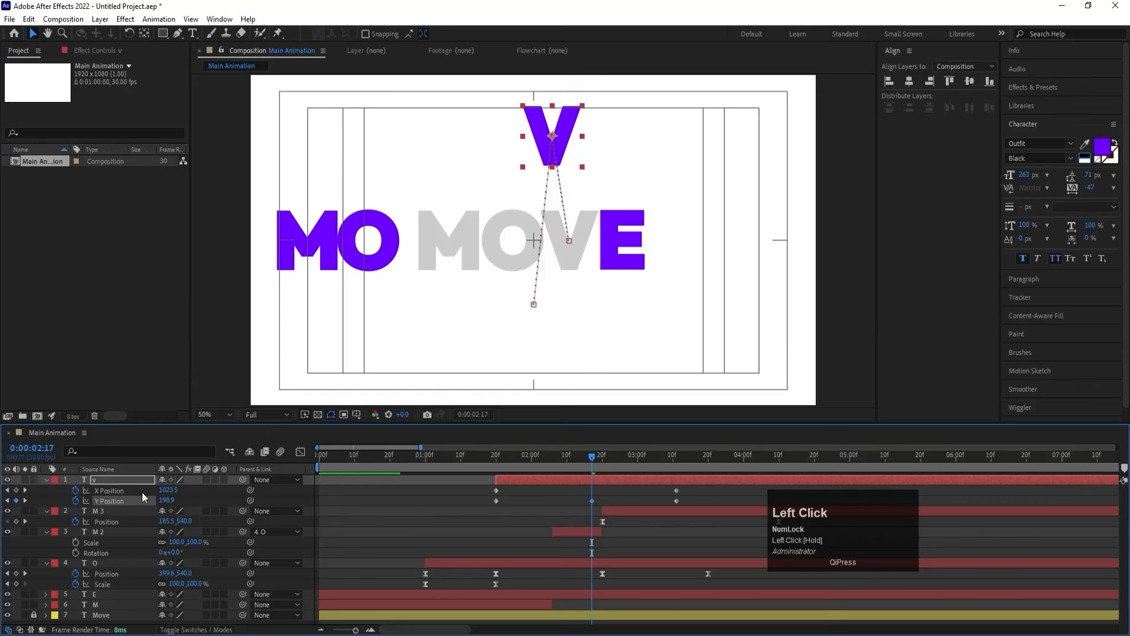
pyautogui.moveTo(166, 502); pyautogui.dragTo(132, 491)
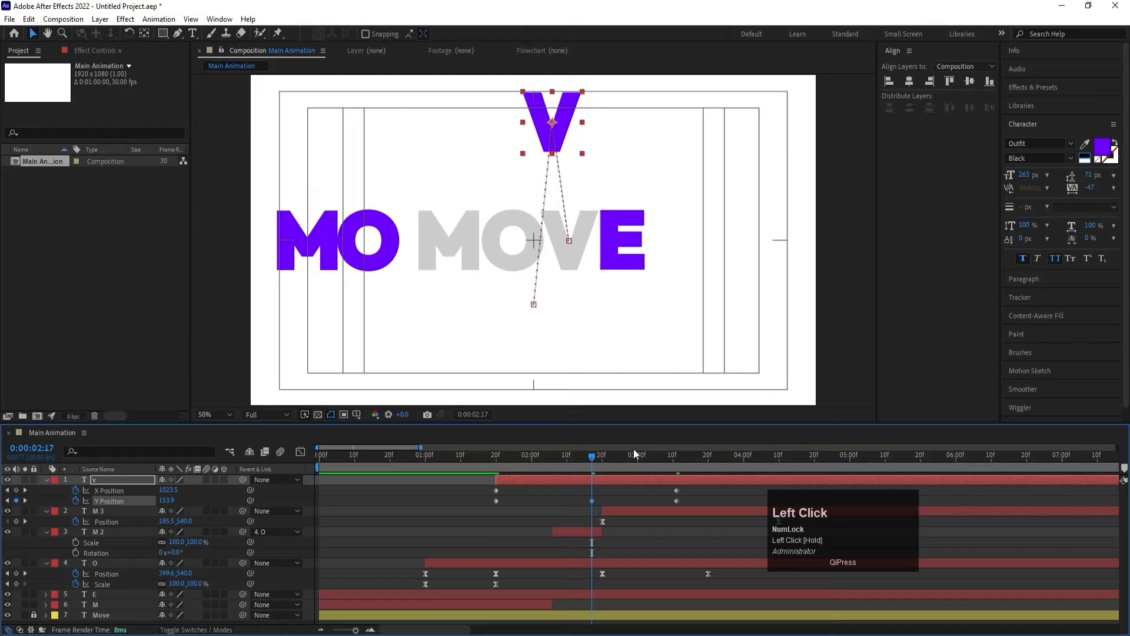
# Step: Add a bounce to V's Y Position with a keyframe holding 540 at 0:00:03:27 and one at 435 at 0:00:03:19
pyautogui.click(645, 456)
pyautogui.moveTo(654, 458); pyautogui.dragTo(732, 467)
pyautogui.click(16, 501)
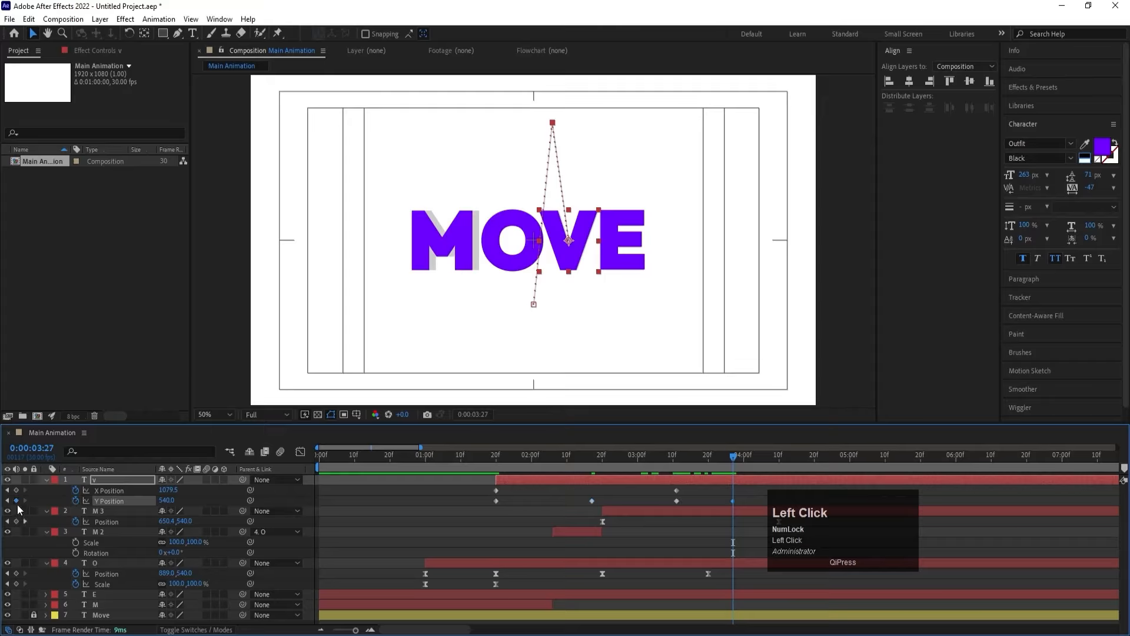
pyautogui.click(702, 468)
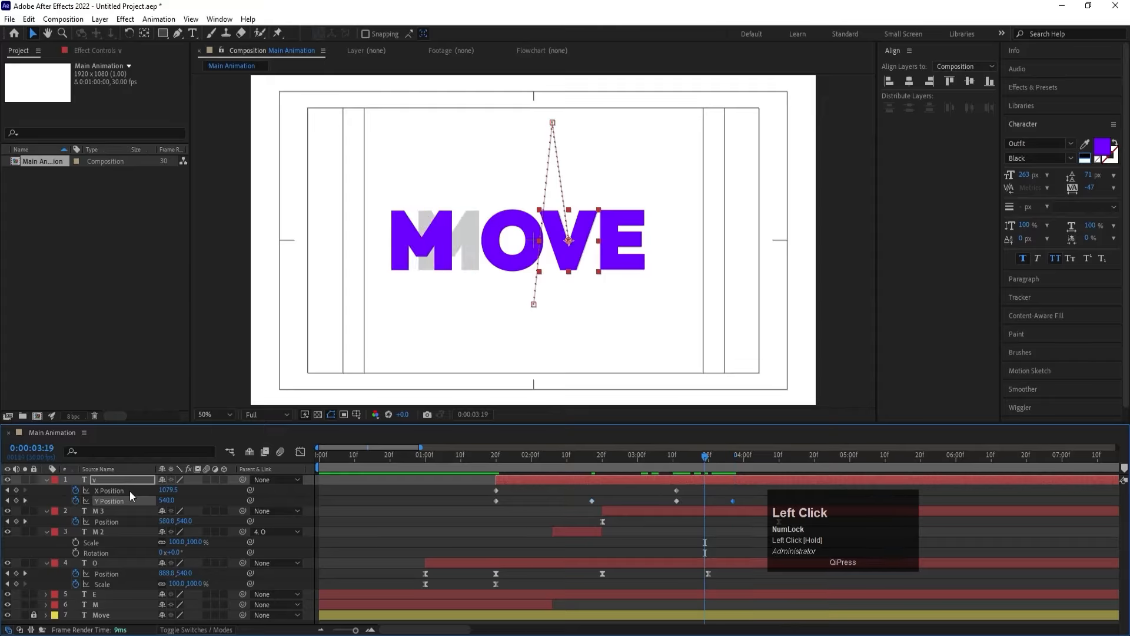
pyautogui.moveTo(166, 499); pyautogui.dragTo(84, 479)
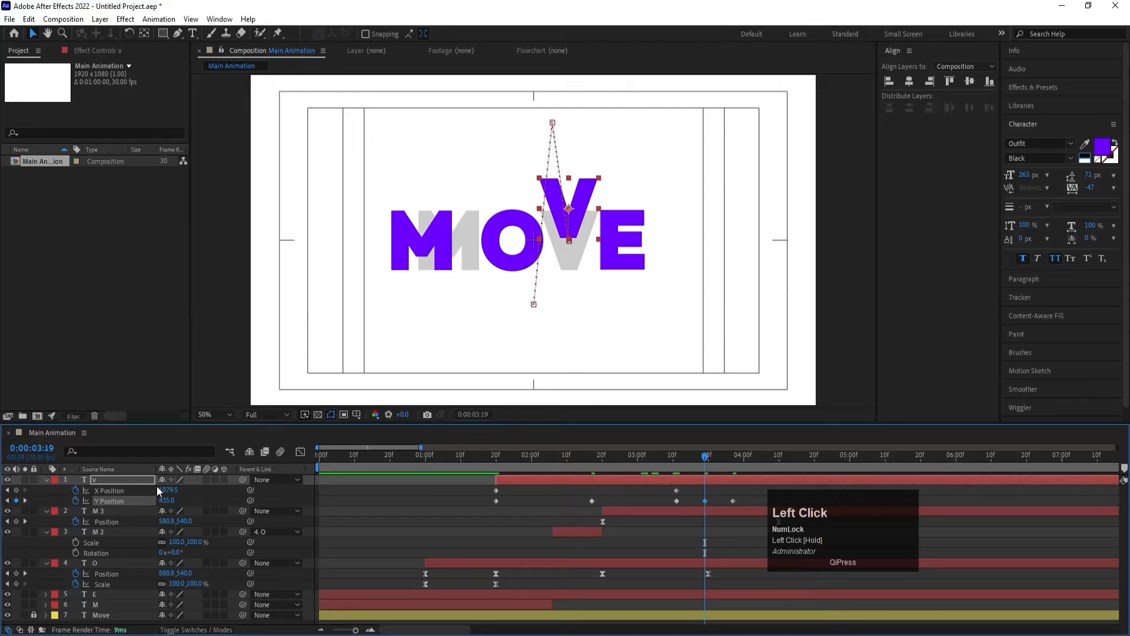
# Step: Apply Easy Ease to V's Y Position keyframes and reshape the speed graph with sharp peaks at launch and landing, slow at the top
pyautogui.click(110, 500)
pyautogui.press('F9')
pyautogui.click(301, 452)
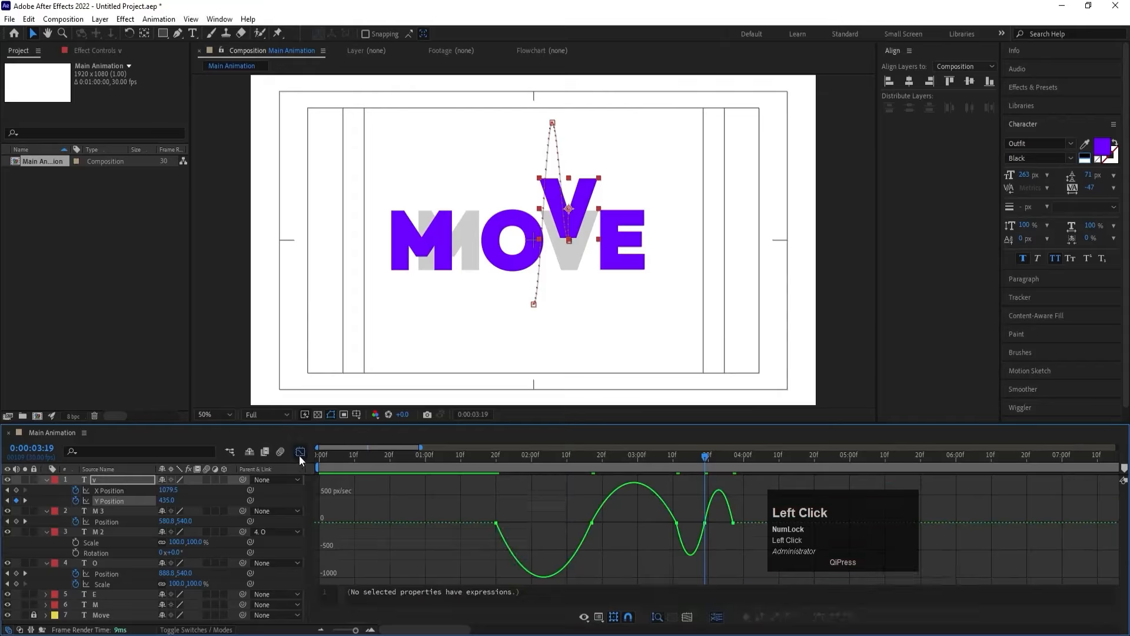
pyautogui.moveTo(593, 516); pyautogui.dragTo(515, 521)
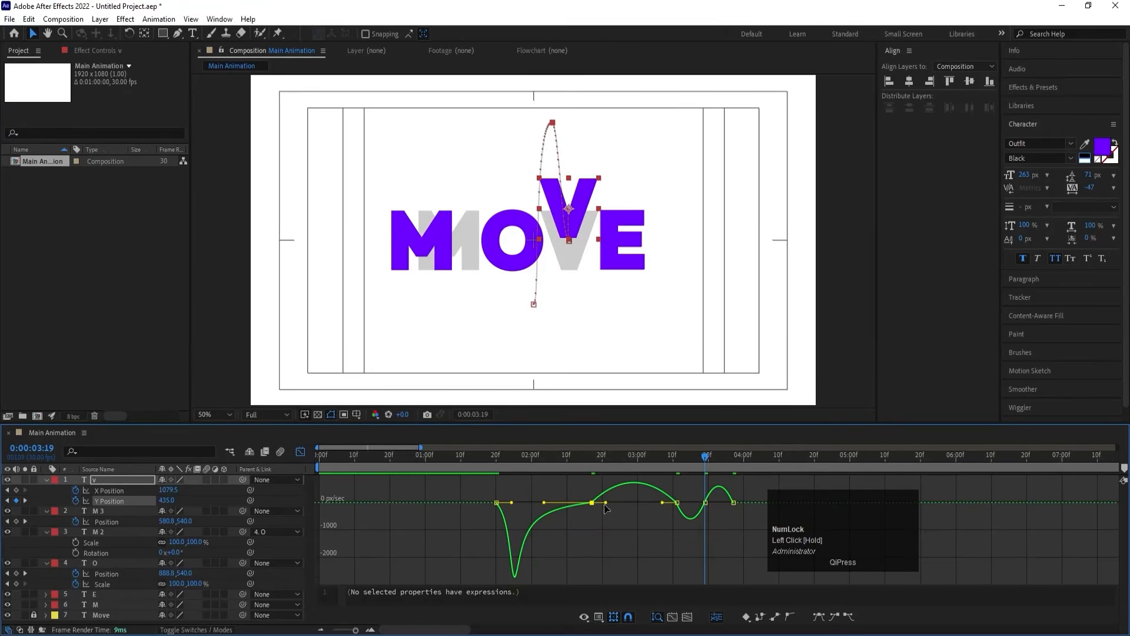
pyautogui.moveTo(605, 507); pyautogui.dragTo(652, 503)
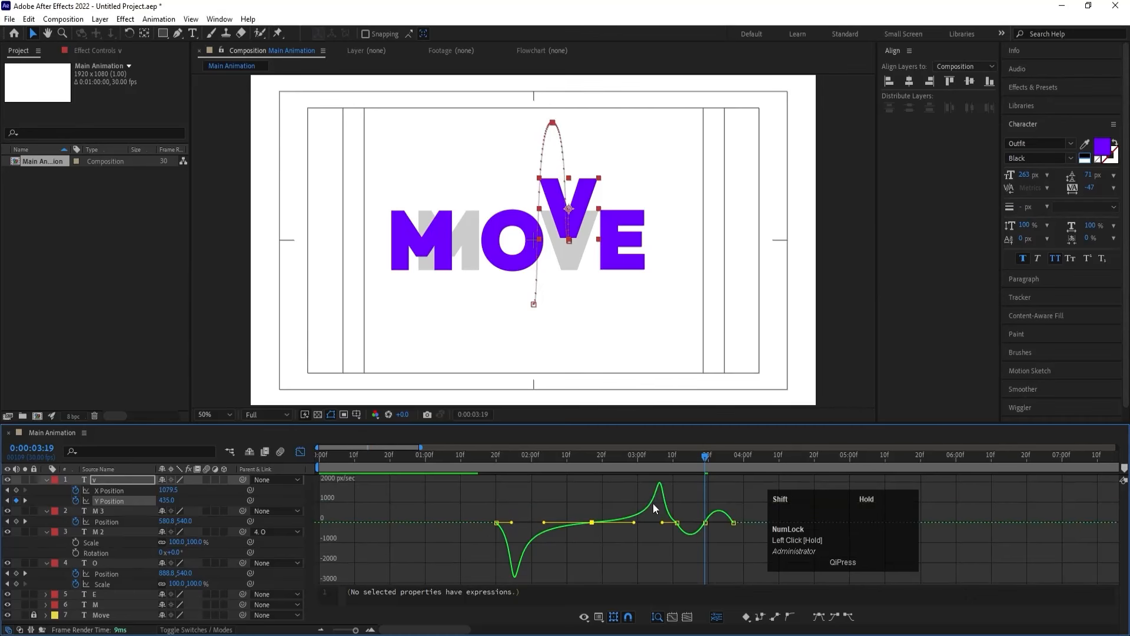
pyautogui.moveTo(507, 488); pyautogui.dragTo(498, 524)
pyautogui.moveTo(688, 502); pyautogui.dragTo(669, 518)
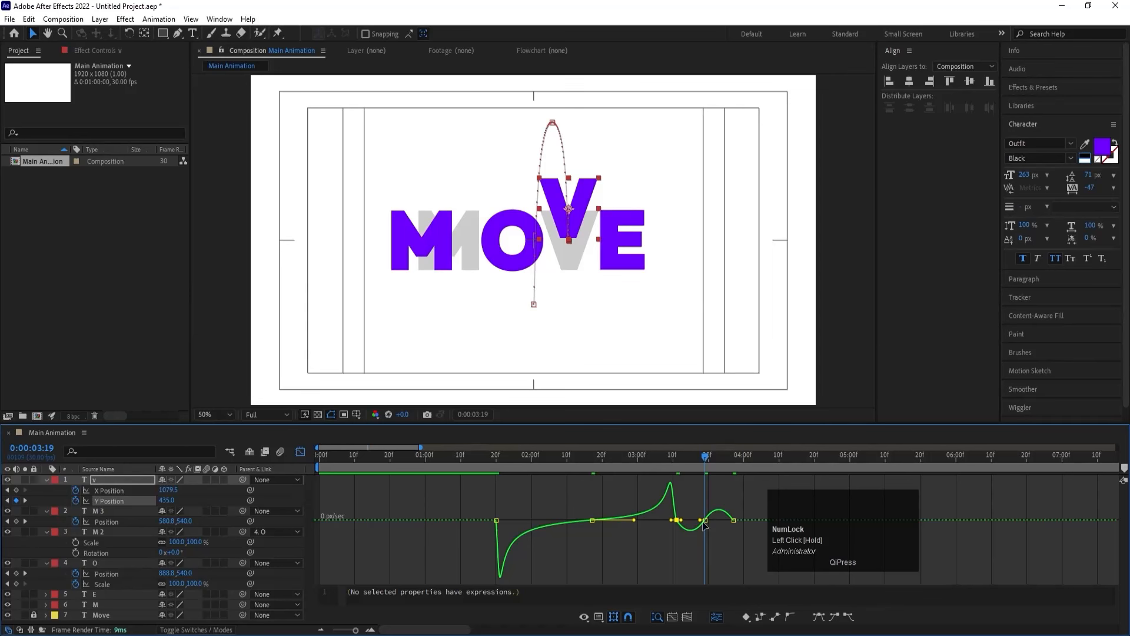
# Step: Shape the bounce part of V's Y Position speed graph with sharp peaks around a slow midpoint, and preview it from about 0:00:01:19
pyautogui.press('=')
pyautogui.moveTo(693, 511); pyautogui.dragTo(732, 536)
pyautogui.moveTo(658, 537); pyautogui.dragTo(641, 536)
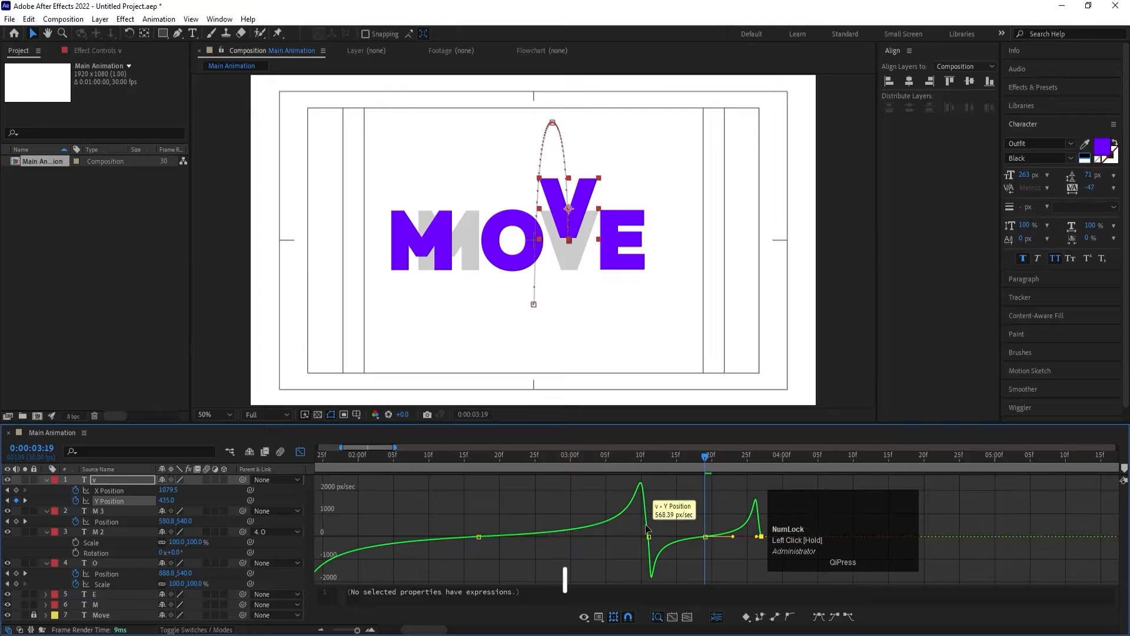
pyautogui.press('-')
pyautogui.click(494, 454)
pyautogui.press('space')
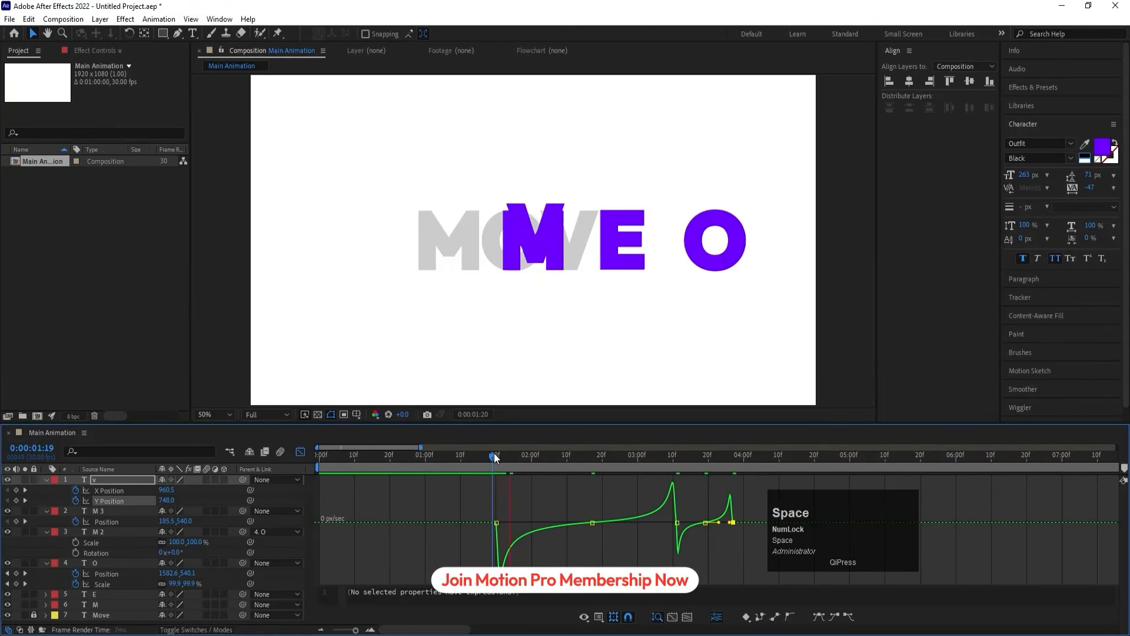
# Step: Compress all of V's X and Y Position keyframes in time so the last one falls at about 0:00:02:25, and preview
pyautogui.click(300, 452)
pyautogui.moveTo(645, 462); pyautogui.dragTo(499, 448)
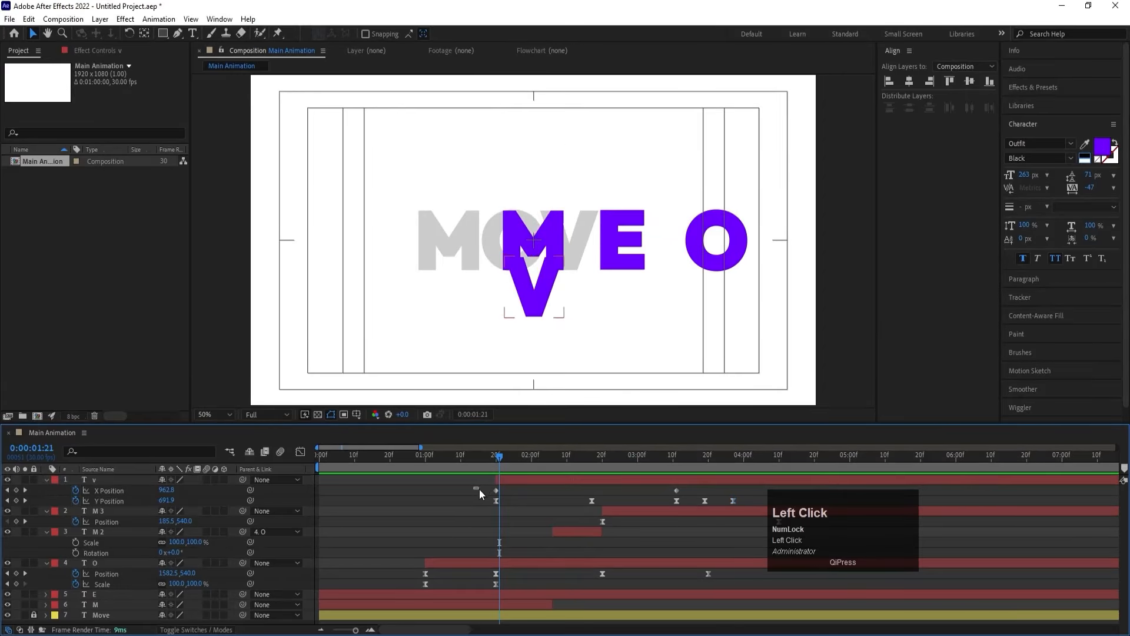
pyautogui.moveTo(479, 489); pyautogui.dragTo(623, 499)
pyautogui.press('space')
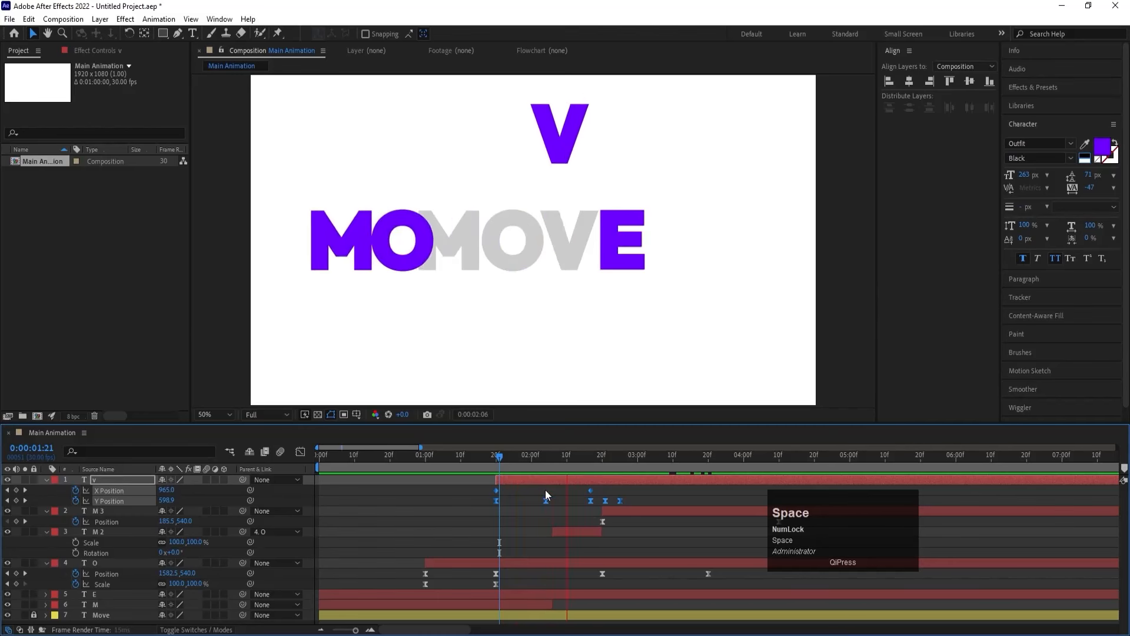
# Step: Shift the V layer with its keyframes so that it starts at 0:00:02:07
pyautogui.moveTo(512, 465); pyautogui.dragTo(556, 465)
pyautogui.press('space')
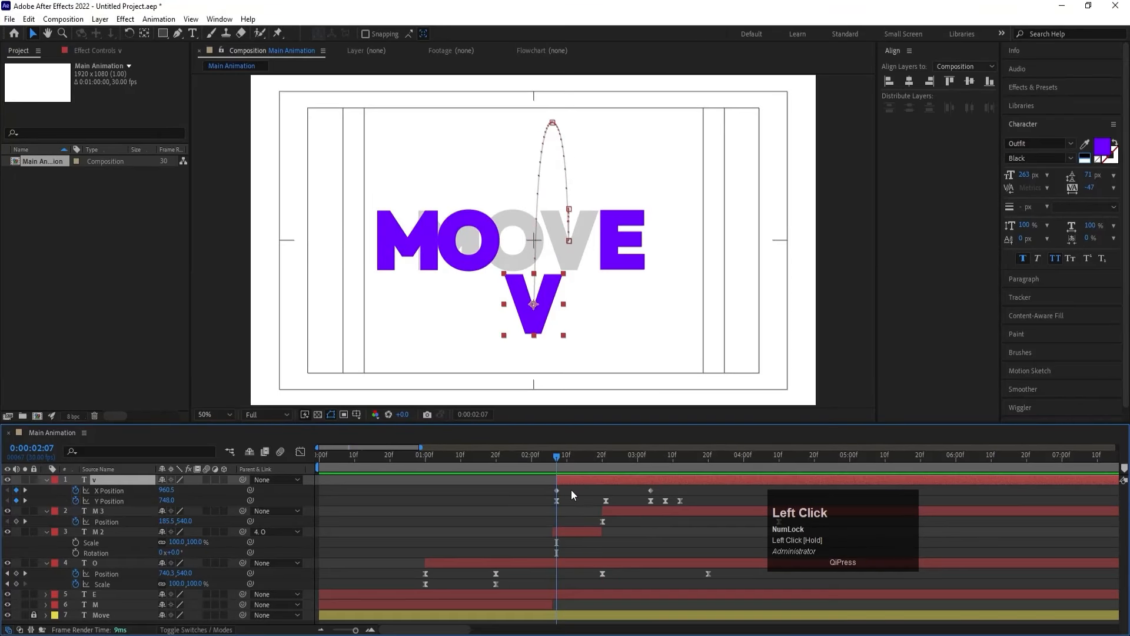
pyautogui.click(571, 490)
# Step: Add a Rotation keyframe to V at 0:00:02:07 with a value of 0x+0.0°
pyautogui.click(561, 477)
pyautogui.press('r')
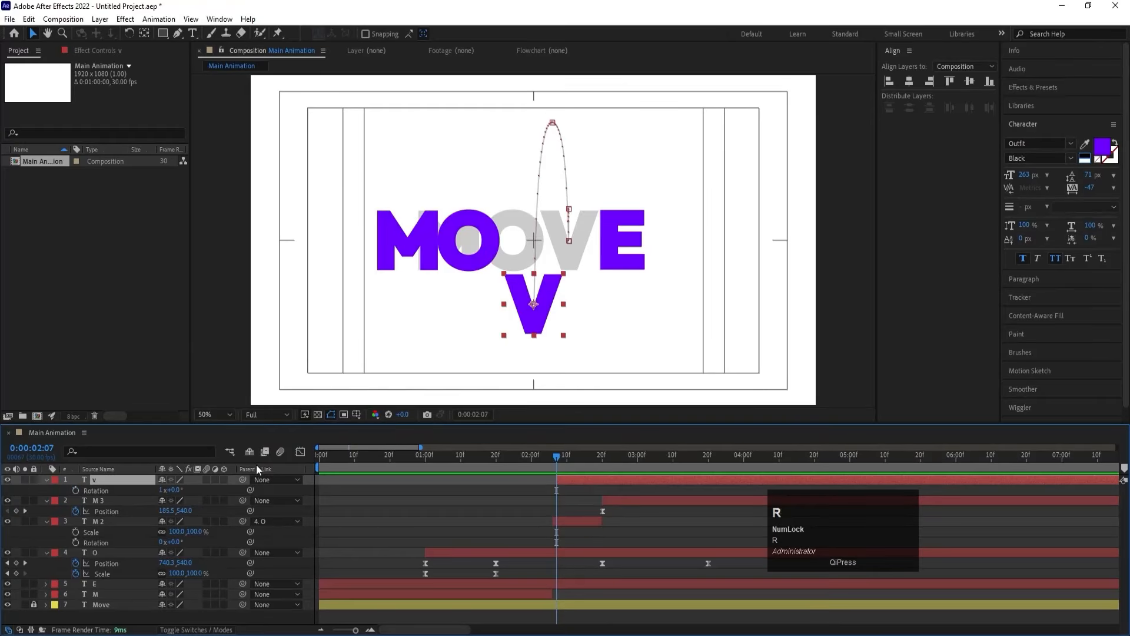
pyautogui.click(76, 490)
pyautogui.press('u')
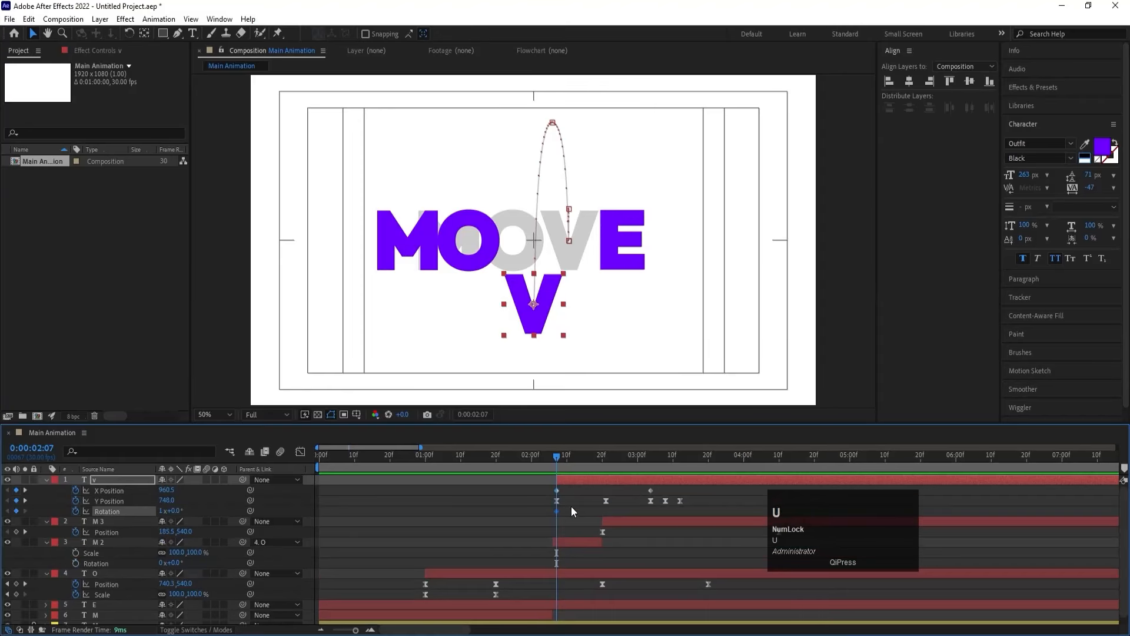
pyautogui.click(206, 506)
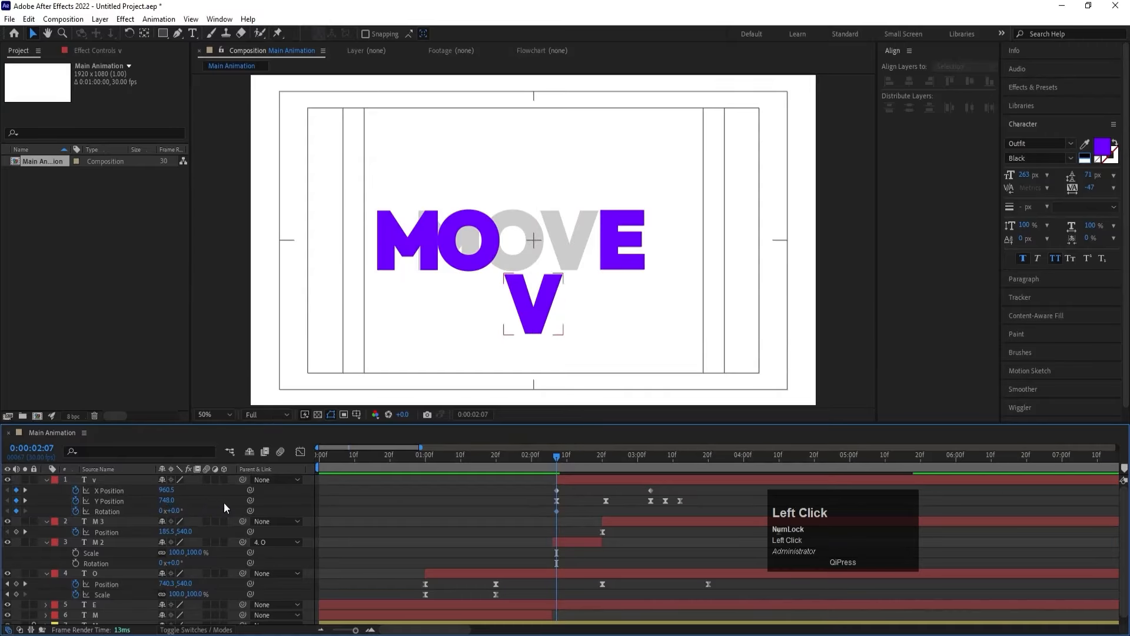
# Step: Set V's Rotation to one full revolution at 0:00:03:04 and preview the spin from 0:00:02:02
pyautogui.moveTo(627, 464); pyautogui.dragTo(652, 468)
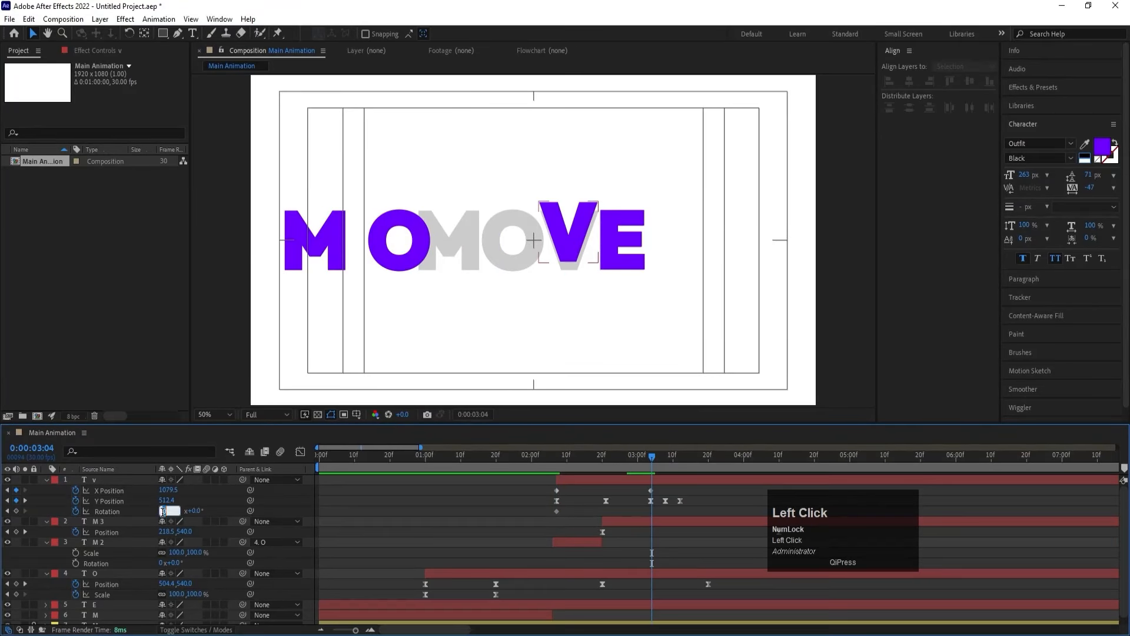
pyautogui.press('Return')
pyautogui.click(539, 465)
pyautogui.press('space')
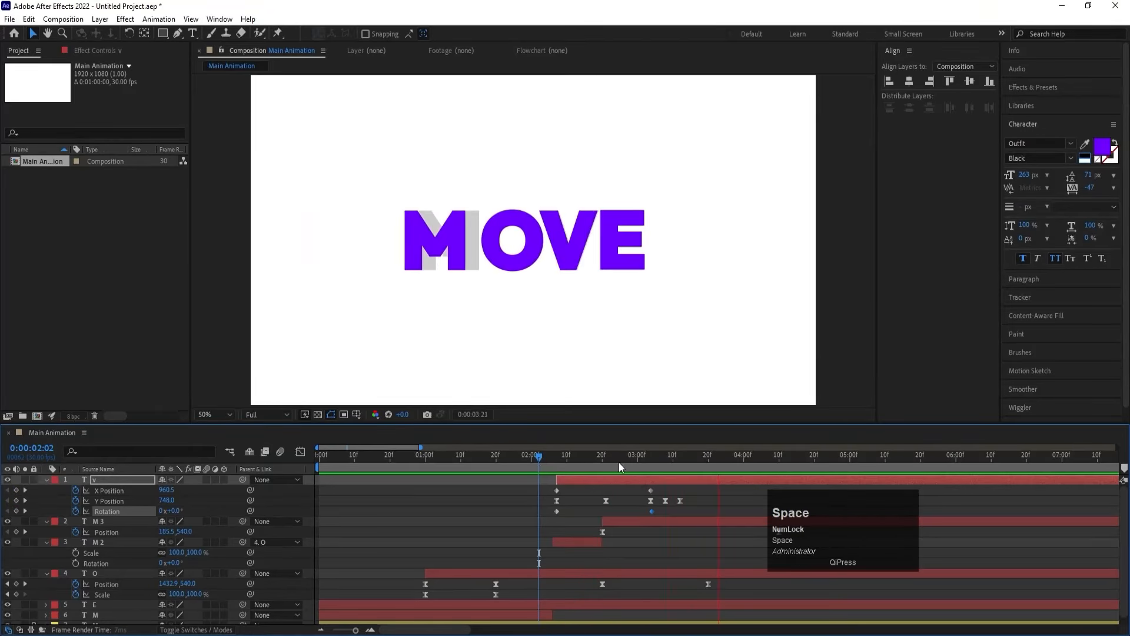
pyautogui.press('space')
# Step: Draw a rectangle shape covering V's jump area from the letters' baseline up past the frame's upper edge, and rename its layer Mask
pyautogui.moveTo(567, 460)
pyautogui.mouseDown()
pyautogui.moveTo(592, 463)
pyautogui.moveTo(557, 461)
pyautogui.mouseUp()
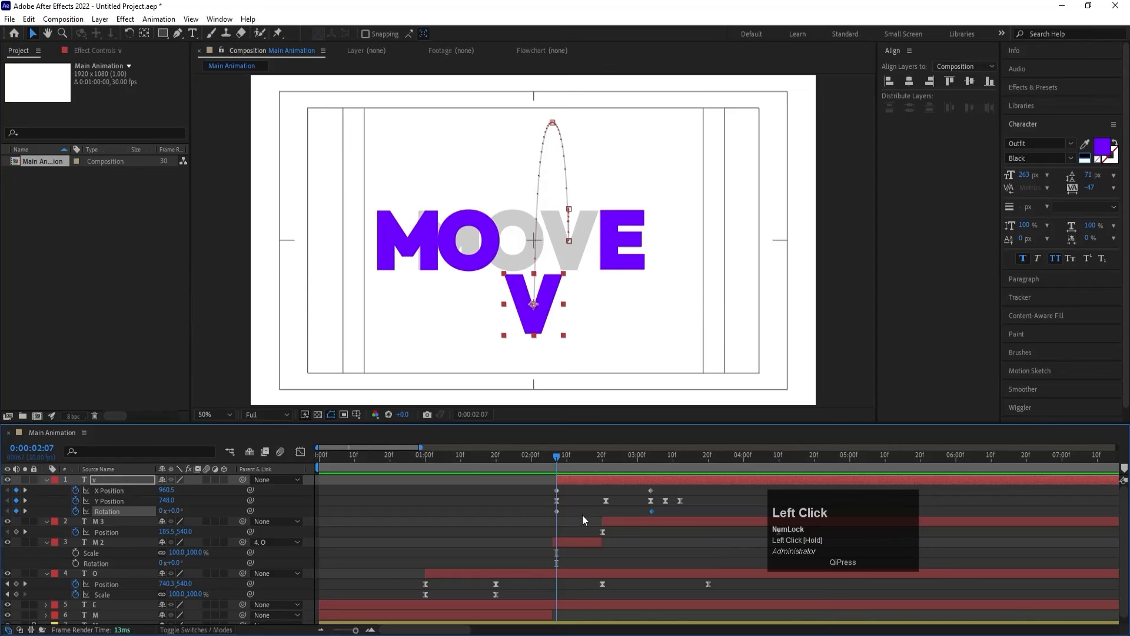
pyautogui.click(582, 514)
pyautogui.click(560, 479)
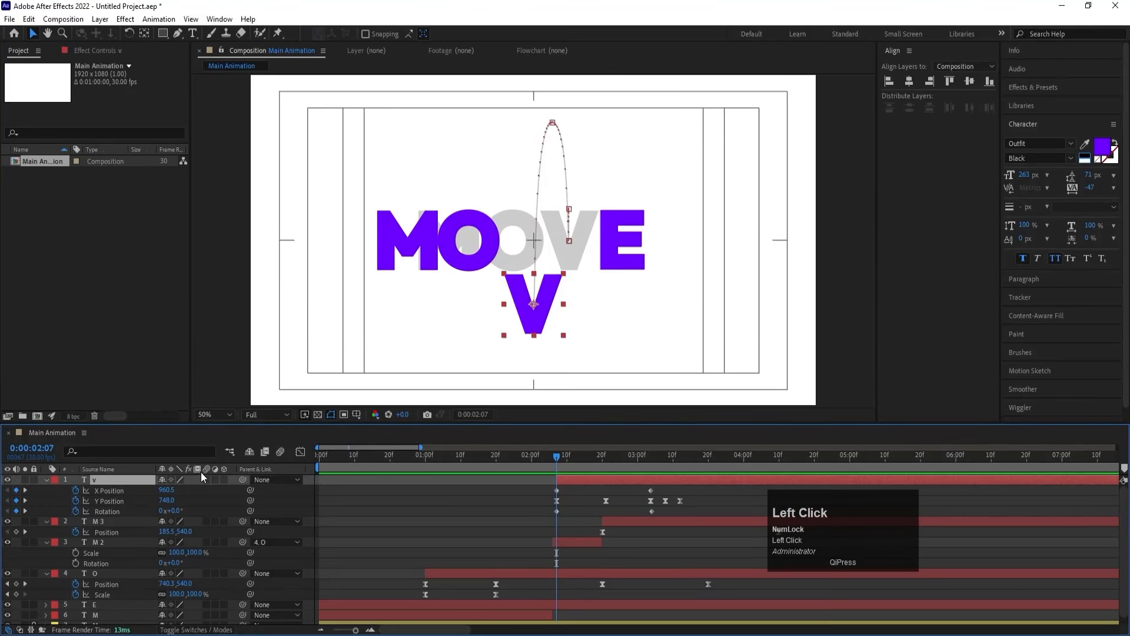
pyautogui.click(361, 510)
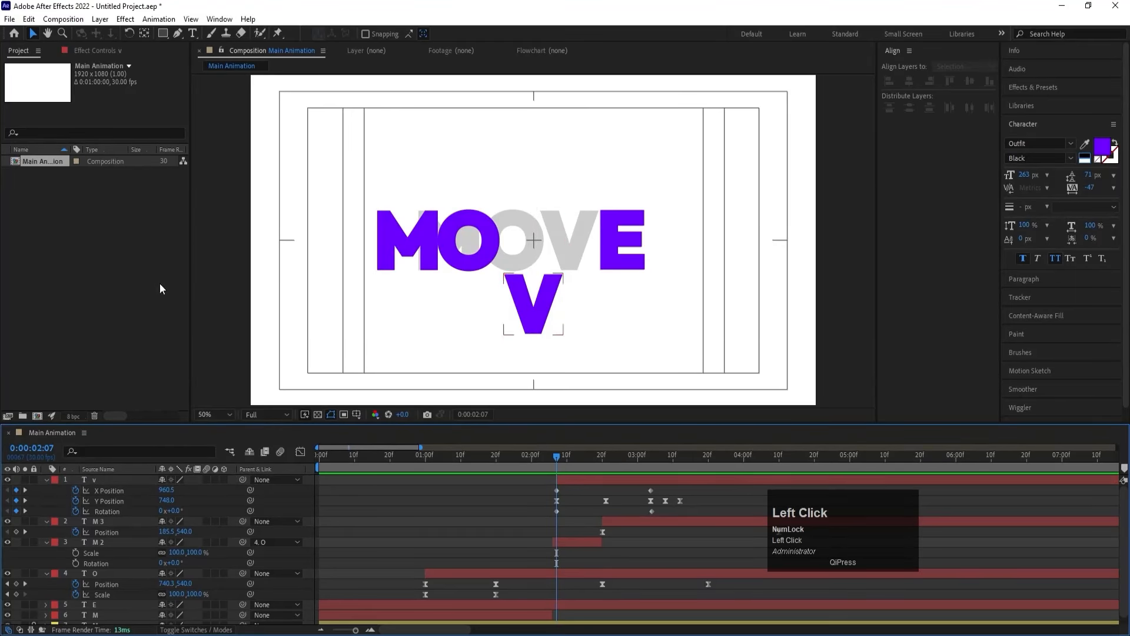
pyautogui.click(163, 35)
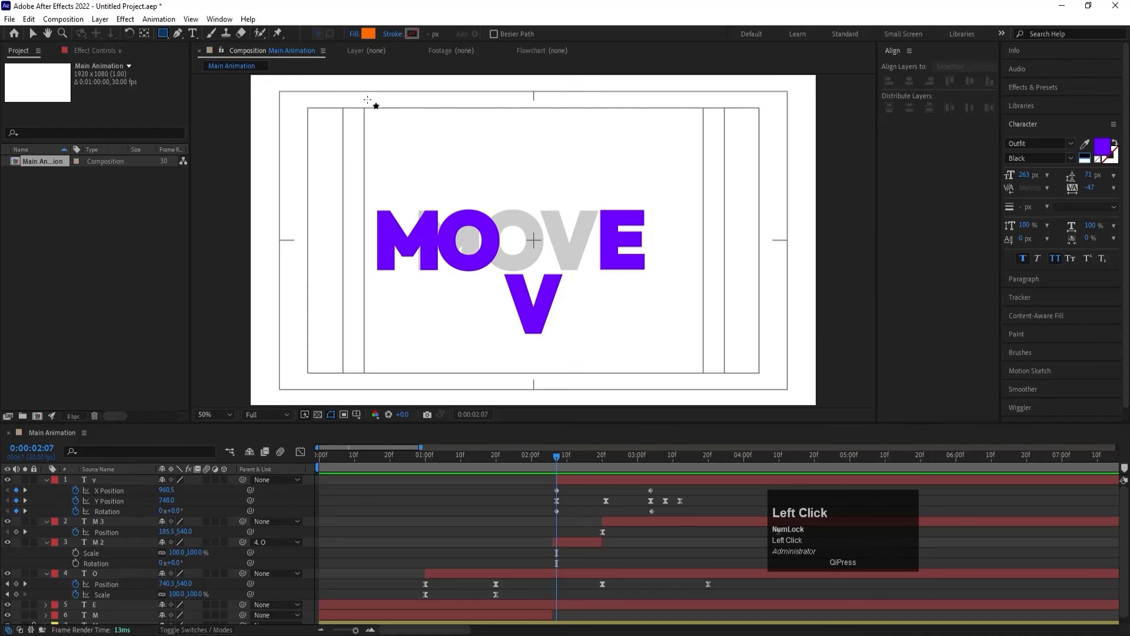
pyautogui.moveTo(368, 100); pyautogui.dragTo(696, 270)
pyautogui.press('v')
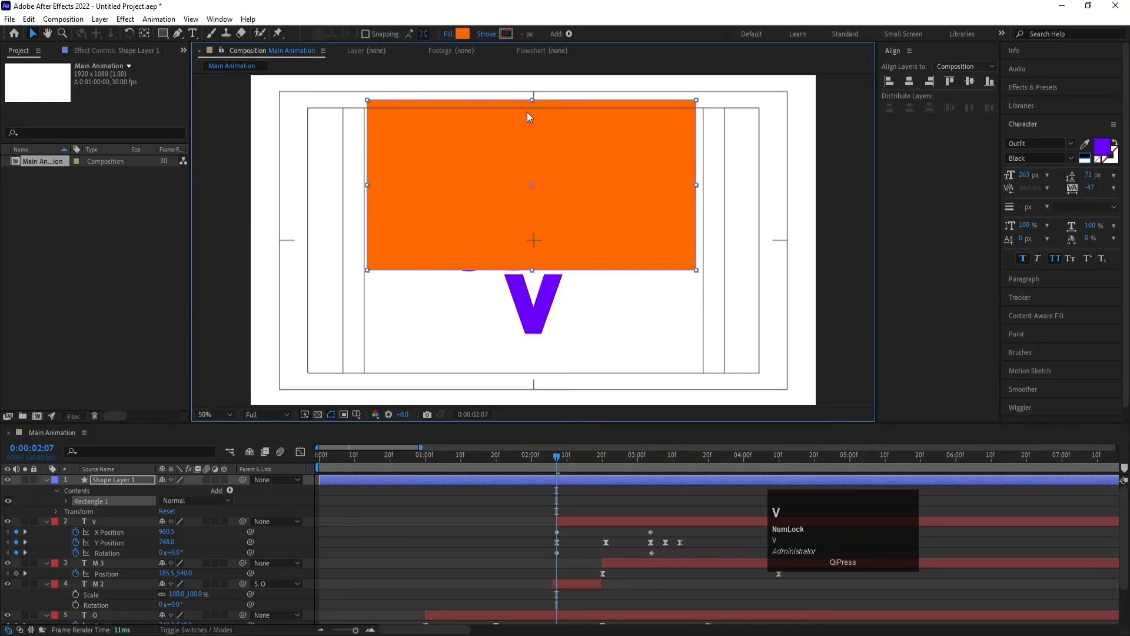
pyautogui.moveTo(532, 103); pyautogui.dragTo(526, 16)
pyautogui.click(490, 475)
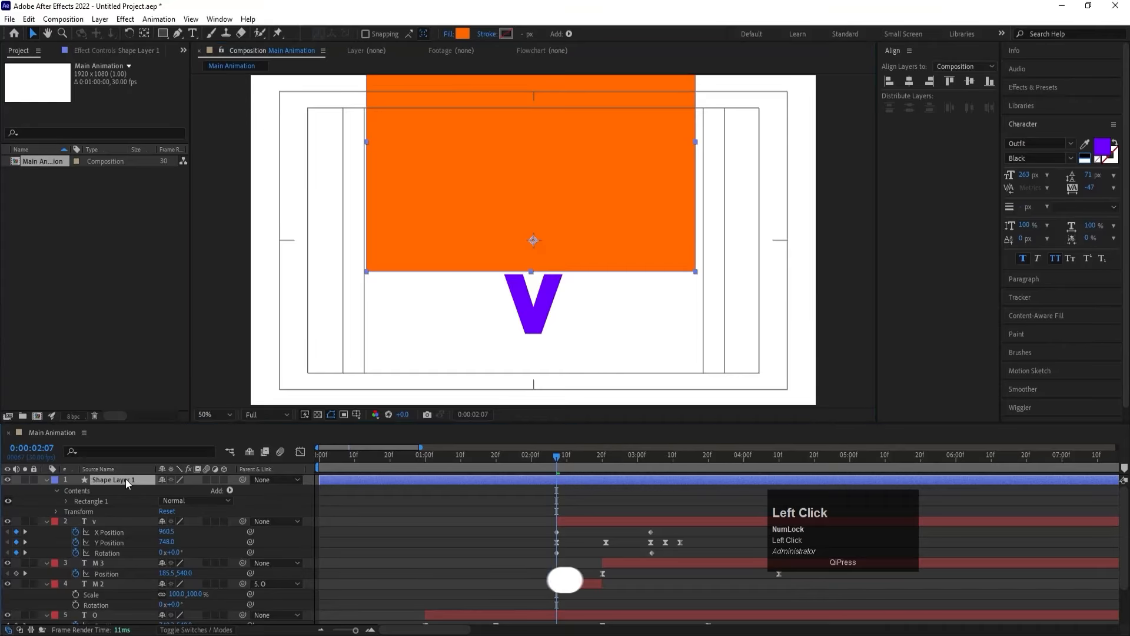
pyautogui.press('Return')
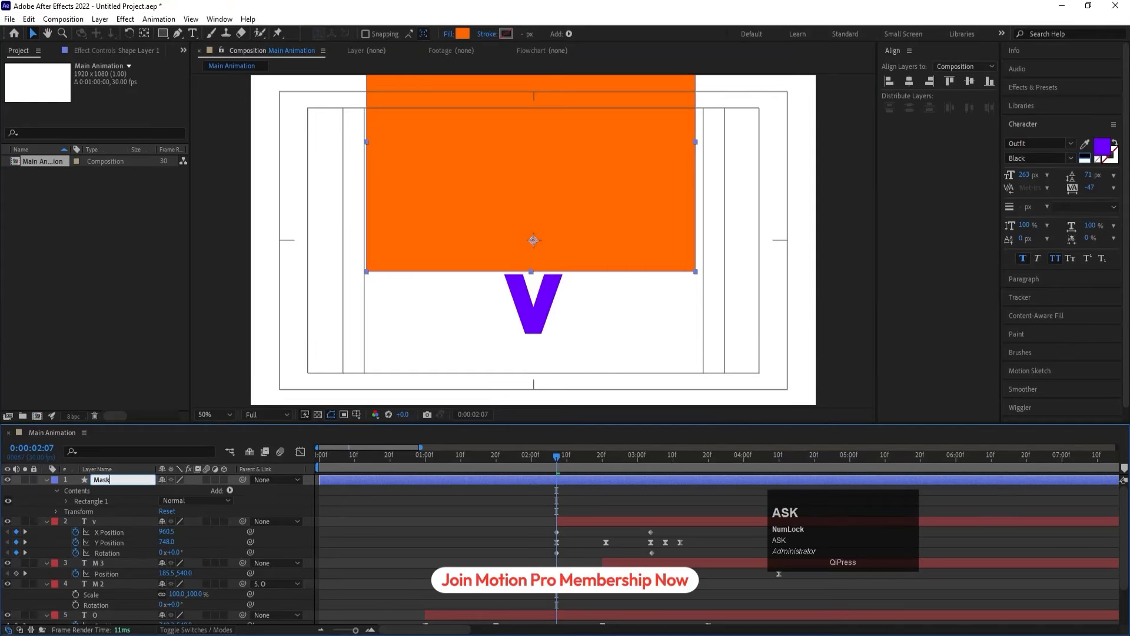
# Step: Set the V layer's track matte to Alpha Matte "Mask", collapse the layer properties and preview the reveal
pyautogui.click(99, 520)
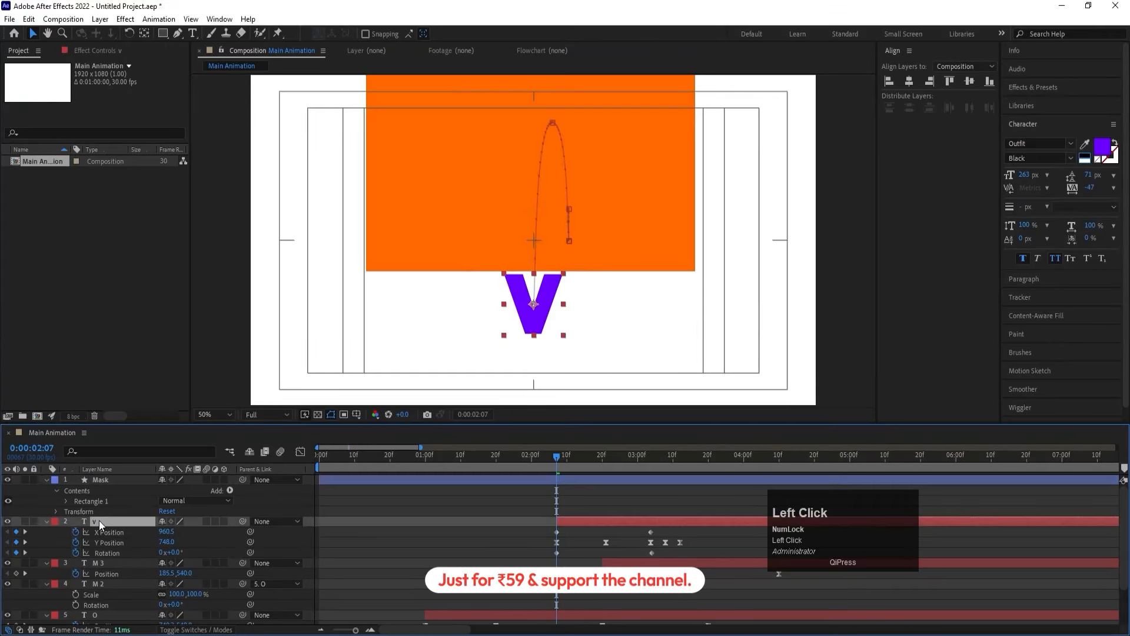
pyautogui.press('F4')
pyautogui.click(226, 521)
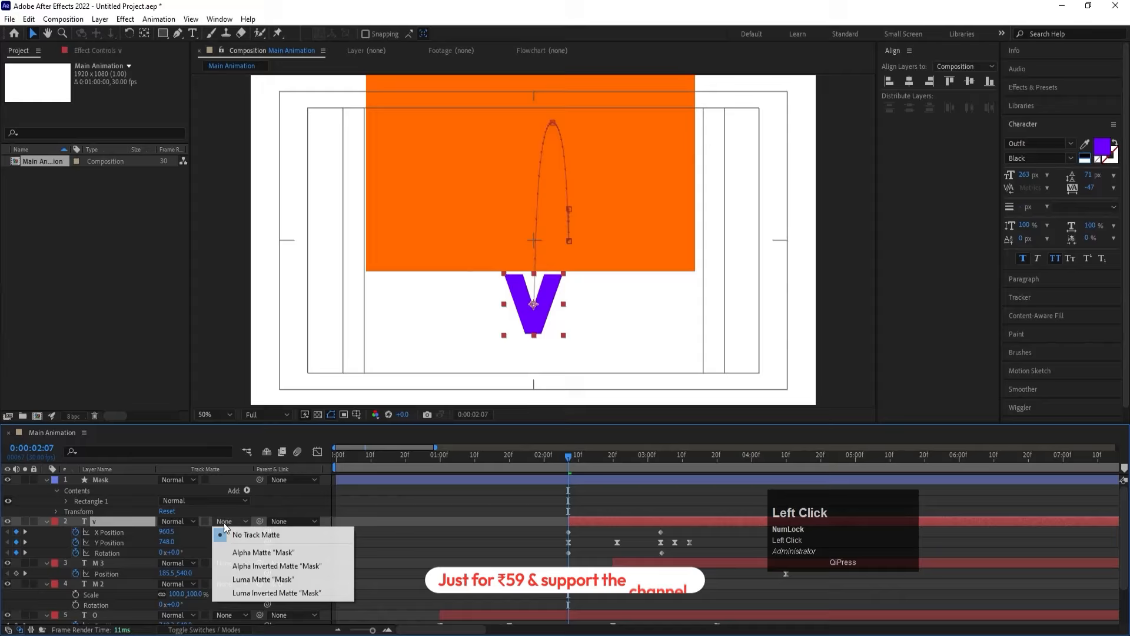
pyautogui.click(247, 552)
pyautogui.click(475, 487)
pyautogui.press('u')
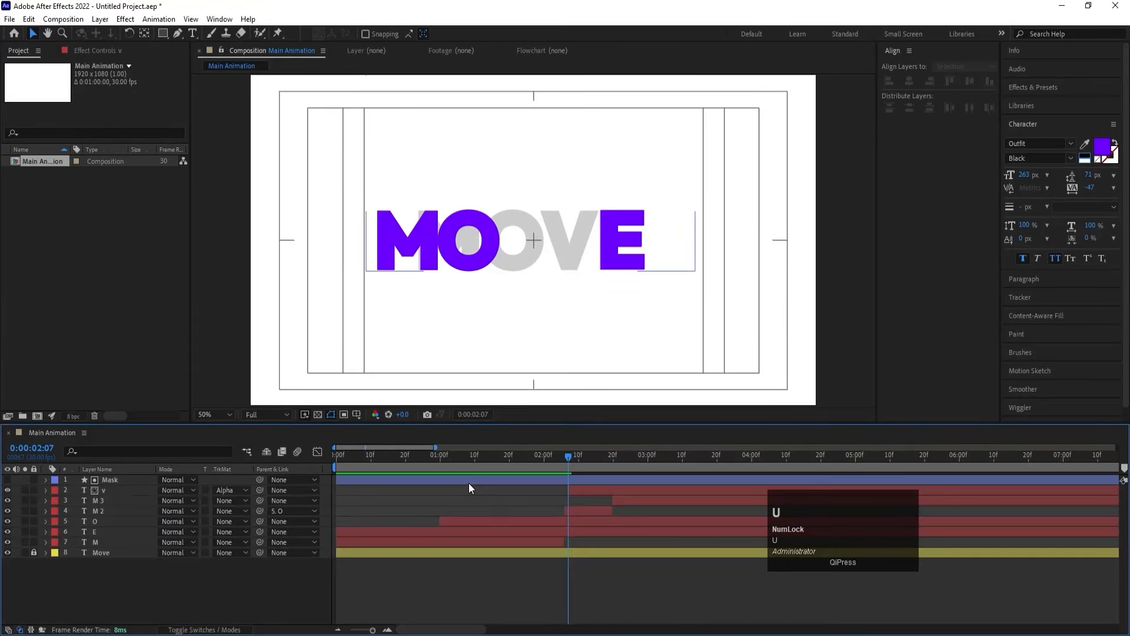
pyautogui.press('space')
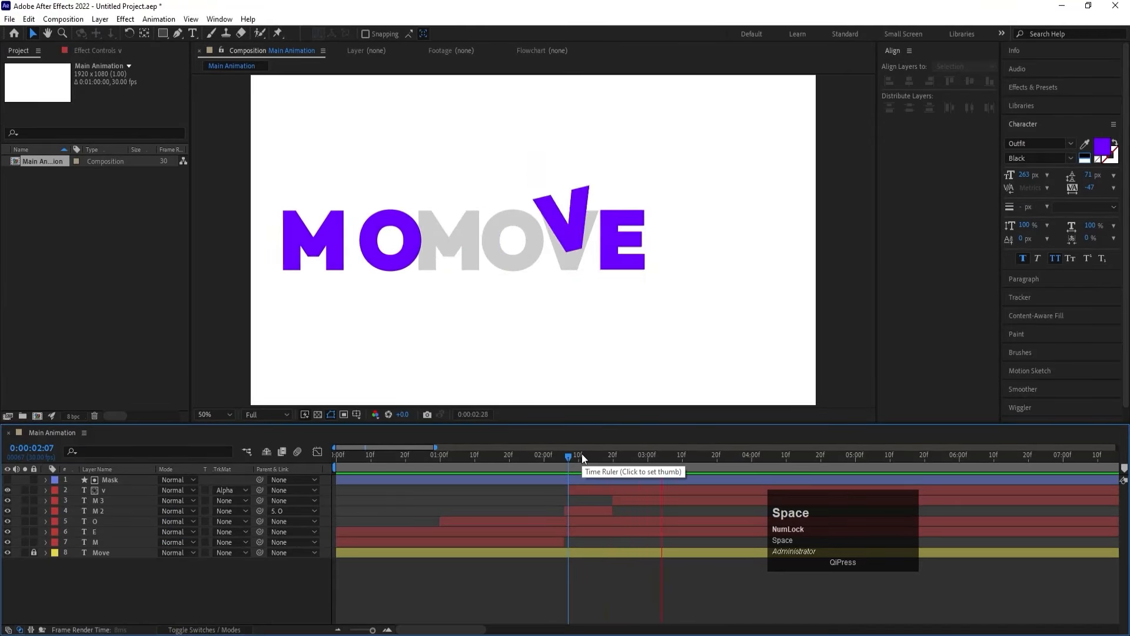
pyautogui.press('space')
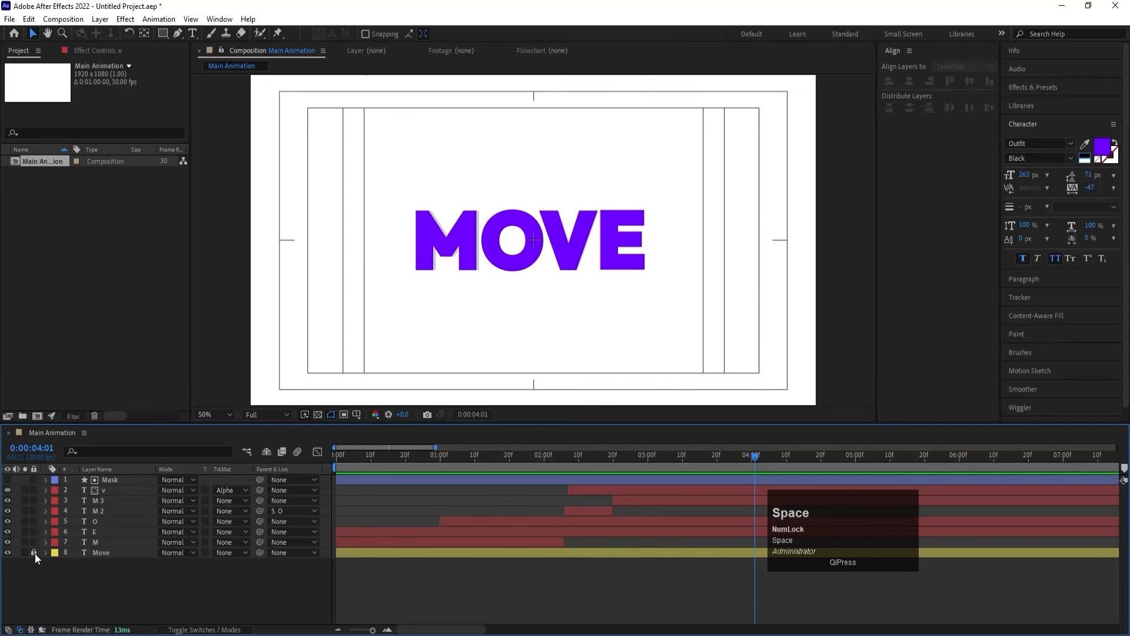
# Step: Unlock and delete the faded Move reference layer, and preview the whole animation from the start
pyautogui.click(82, 556)
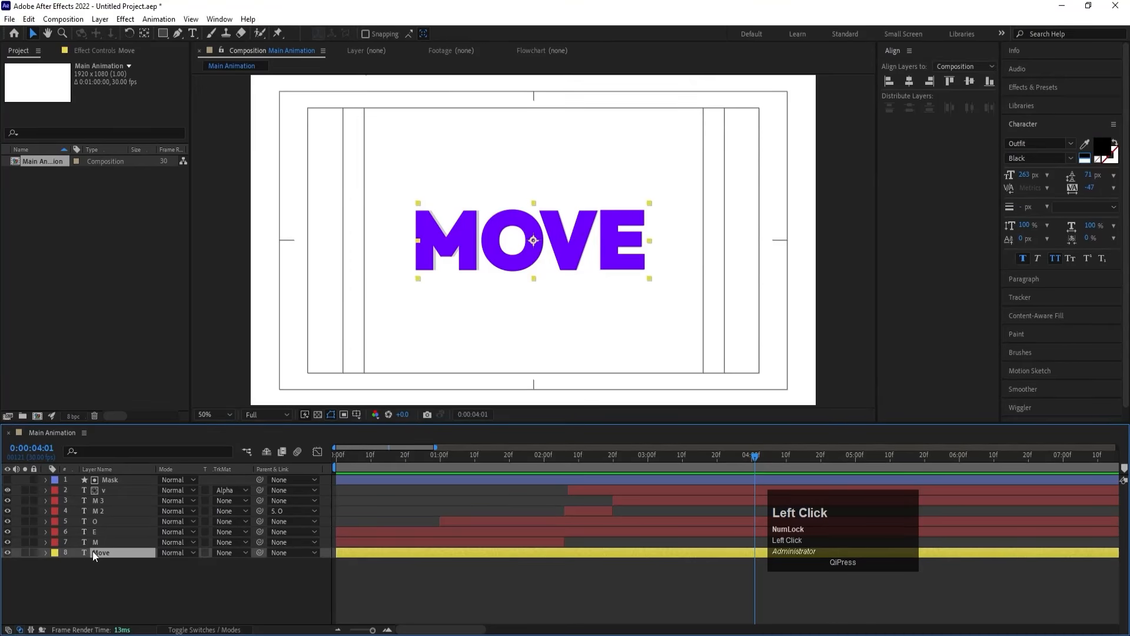
pyautogui.press('Delete')
pyautogui.moveTo(346, 461); pyautogui.dragTo(310, 463)
pyautogui.press('space')
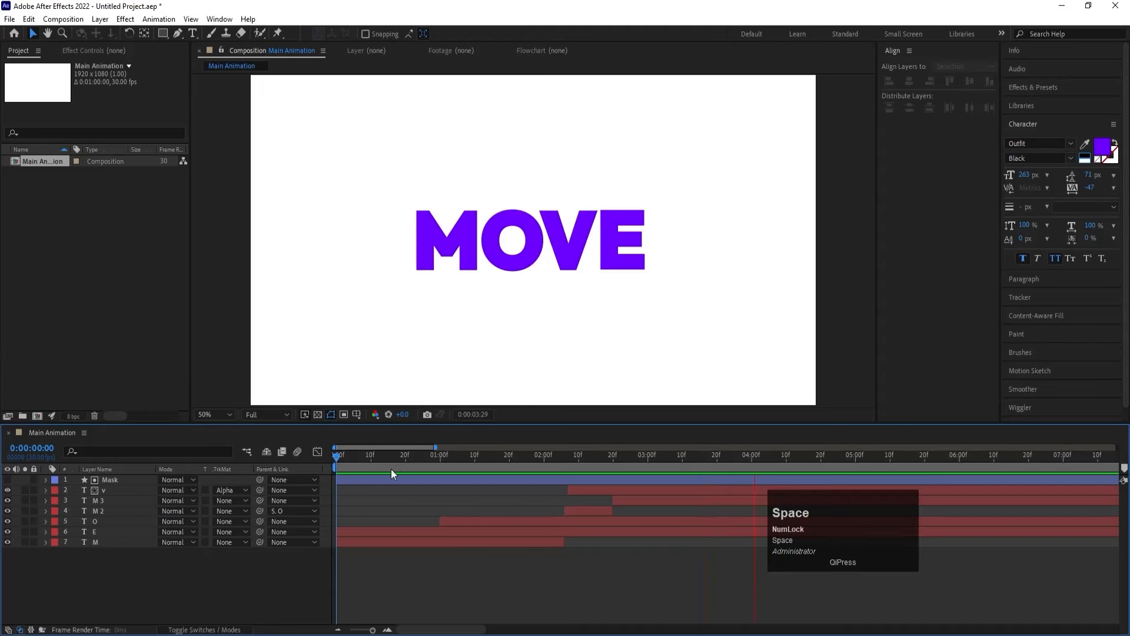
pyautogui.press('space')
# Step: Enable motion blur for all layers and the composition, and preview the animation from the start
pyautogui.press('F4')
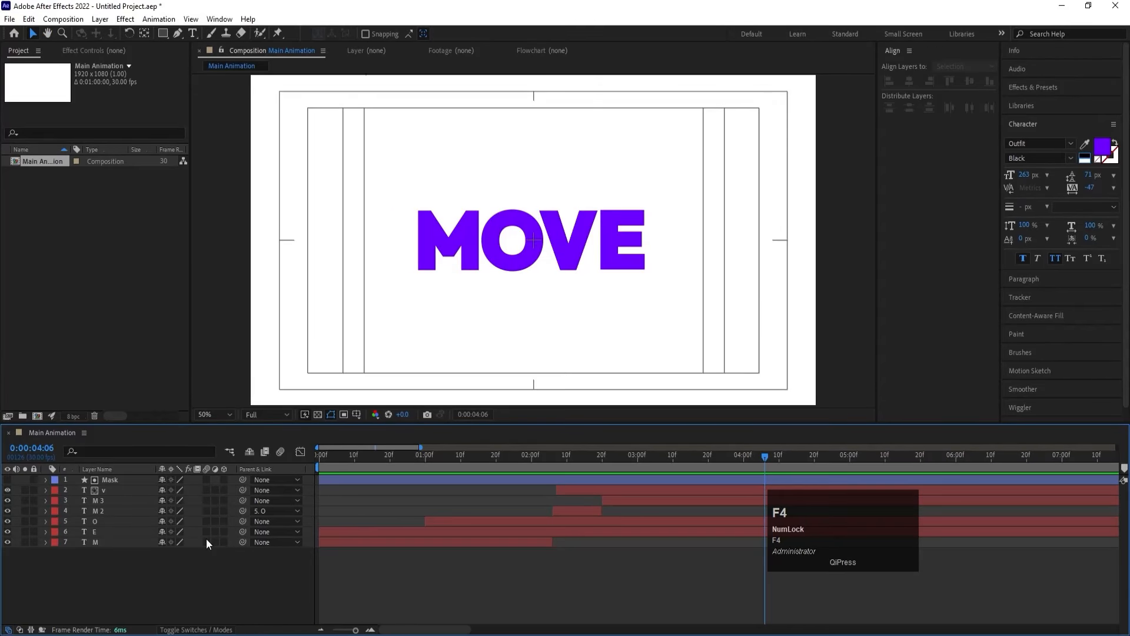
pyautogui.hotkey('ctrl', 'a')
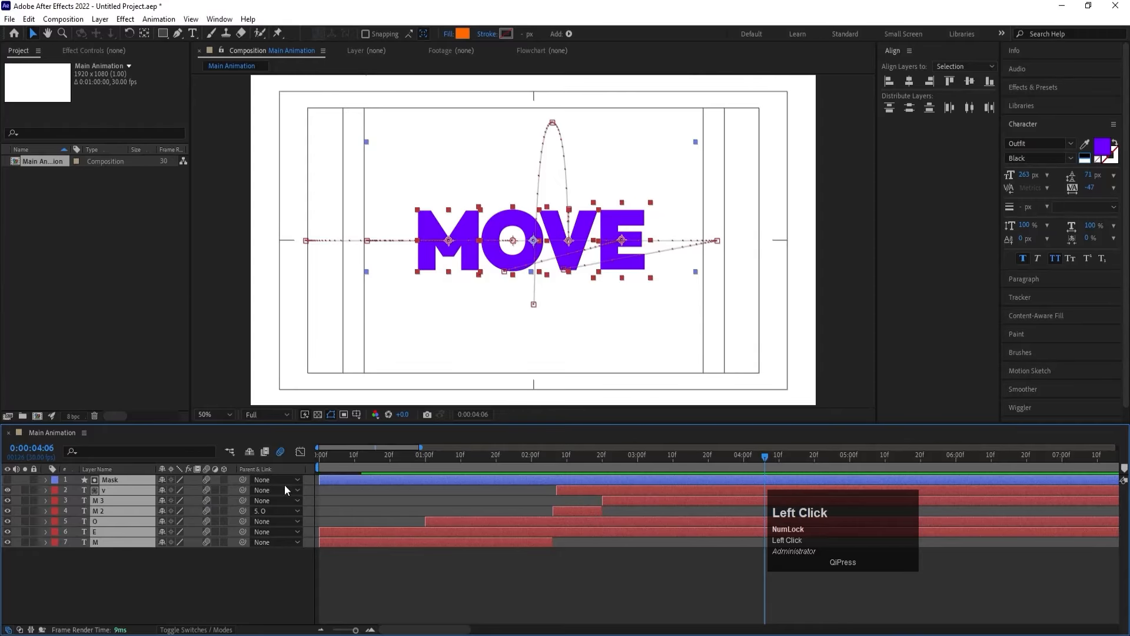
pyautogui.click(335, 456)
pyautogui.press('space')
pyautogui.press('-')
pyautogui.press('-')
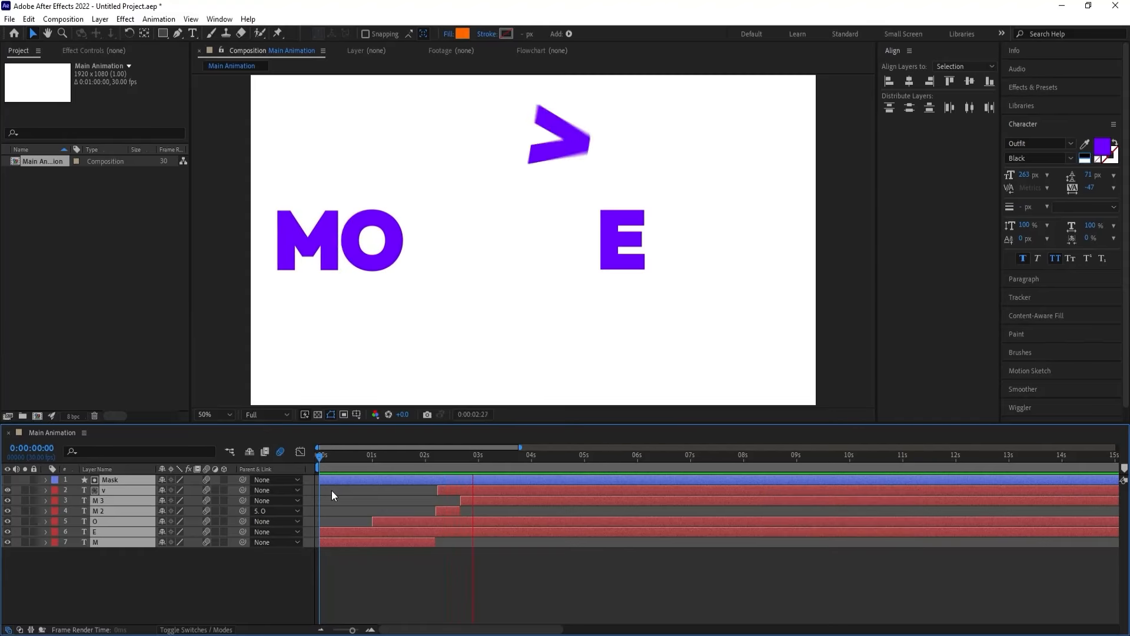
pyautogui.press('space')
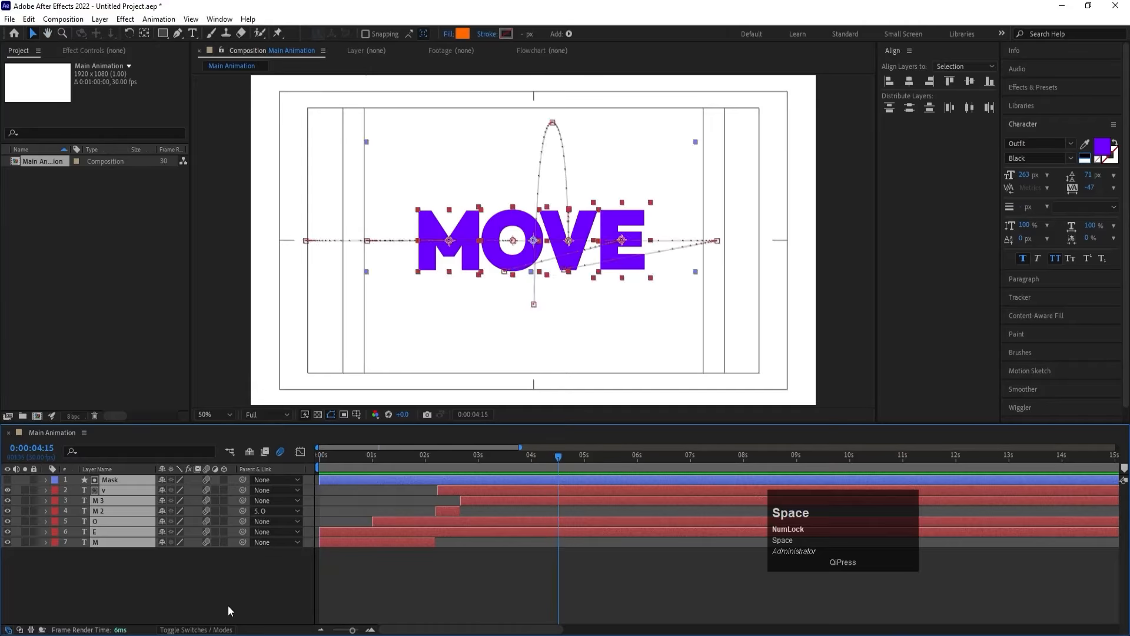
# Step: Change the fill colour of the letter E to black
pyautogui.click(613, 327)
pyautogui.press('v')
pyautogui.click(623, 263)
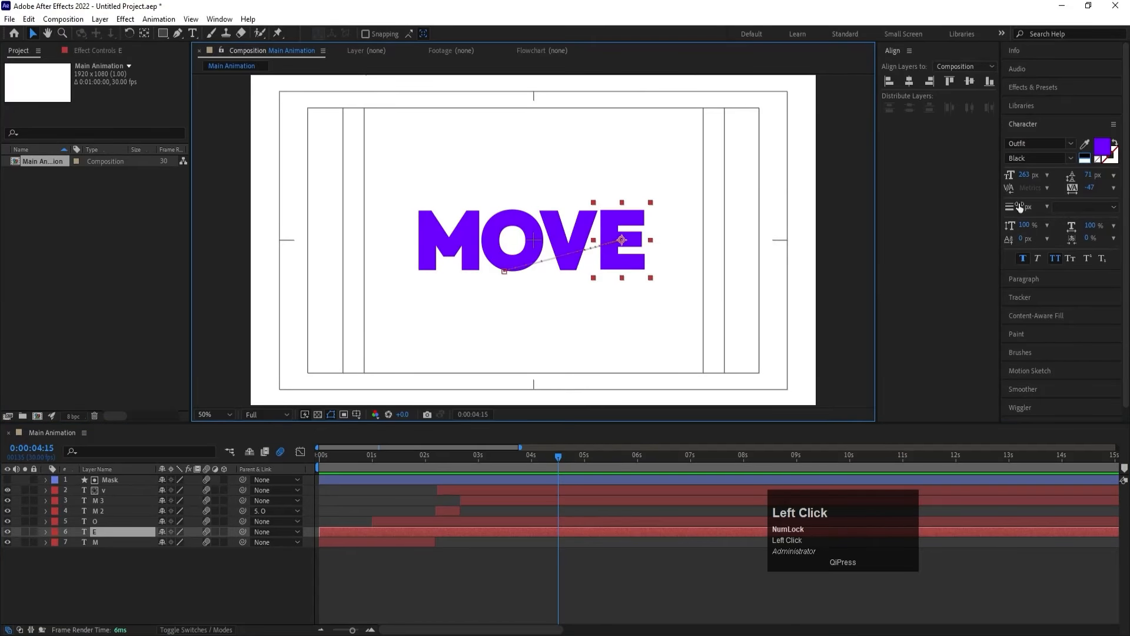
pyautogui.click(1084, 158)
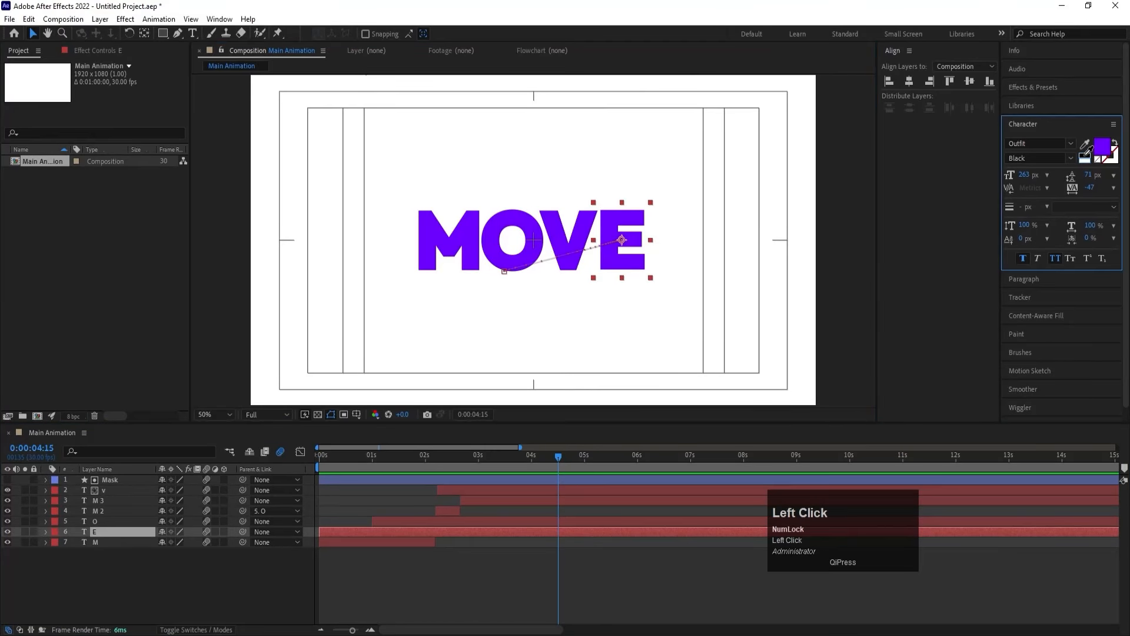
pyautogui.click(325, 577)
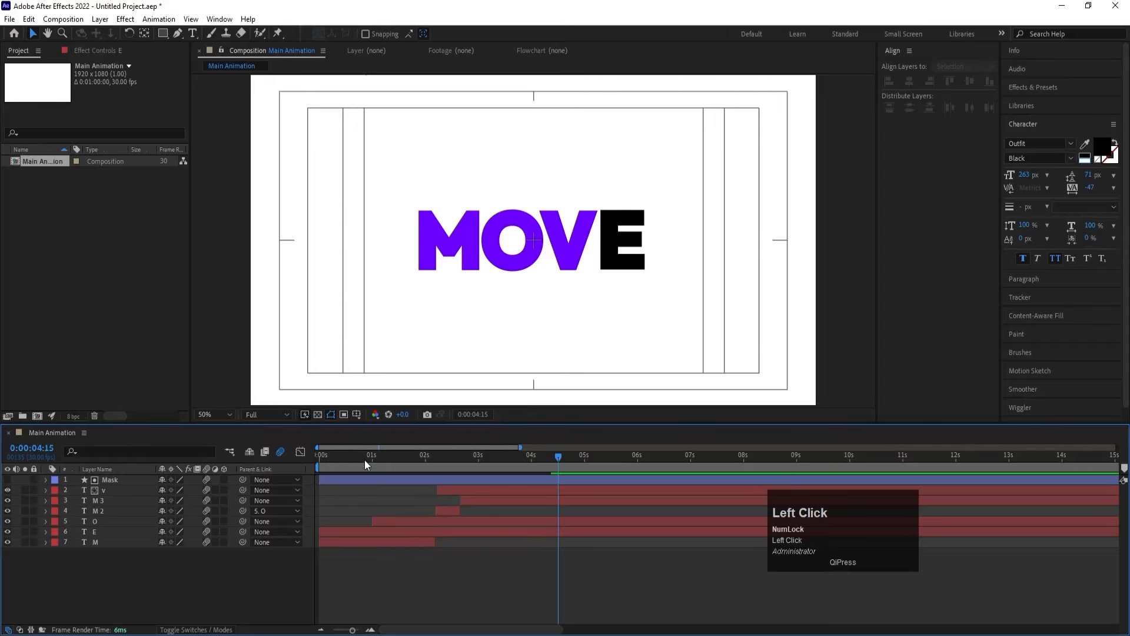
# Step: Preview the MOVE animation from the start with the black letter E
pyautogui.moveTo(365, 460); pyautogui.dragTo(261, 450)
pyautogui.press('space')
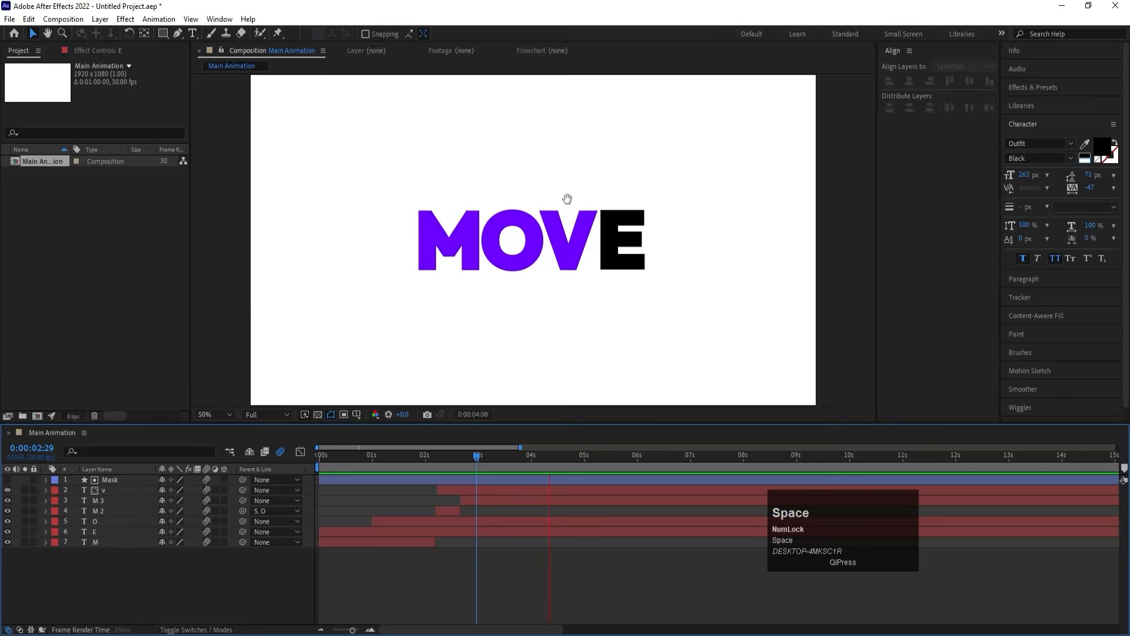
pyautogui.press('space')
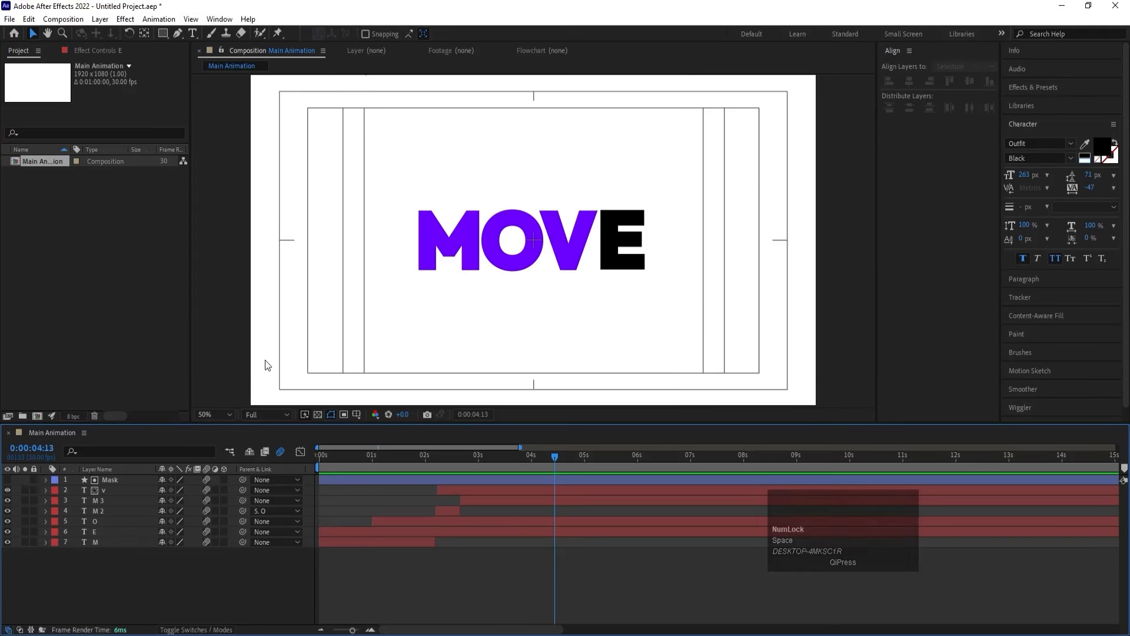
# Step: Pre-compose all the layers into a new composition named "Animation"
pyautogui.moveTo(147, 577); pyautogui.dragTo(122, 467)
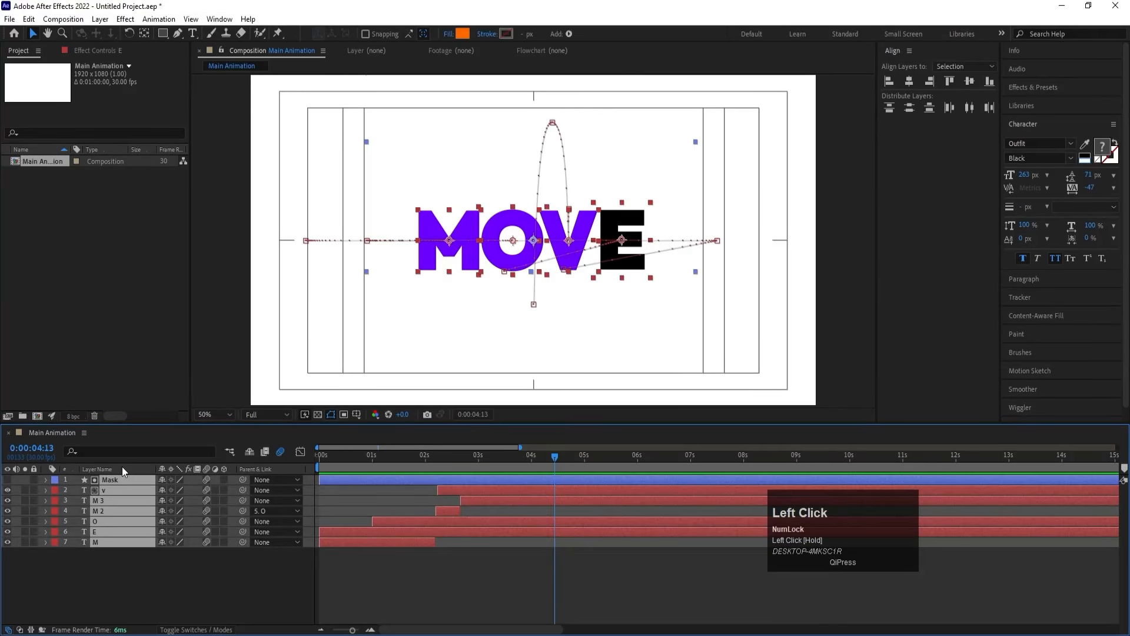
pyautogui.hotkey('ctrl', 'shift', 'c')
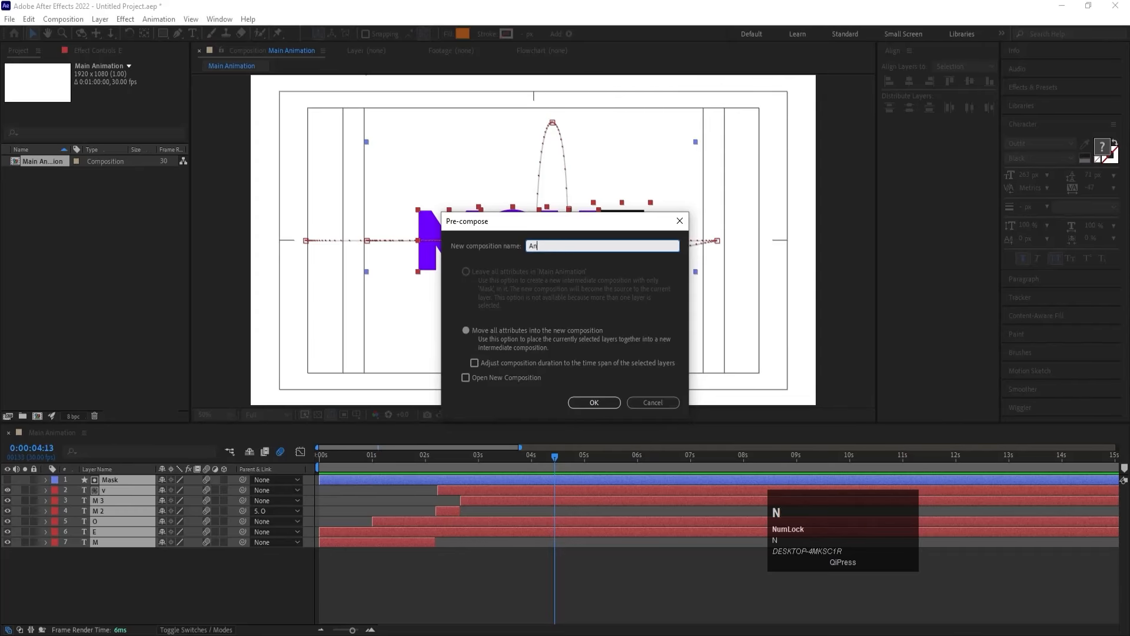
pyautogui.write('Animation')
pyautogui.press('Return')
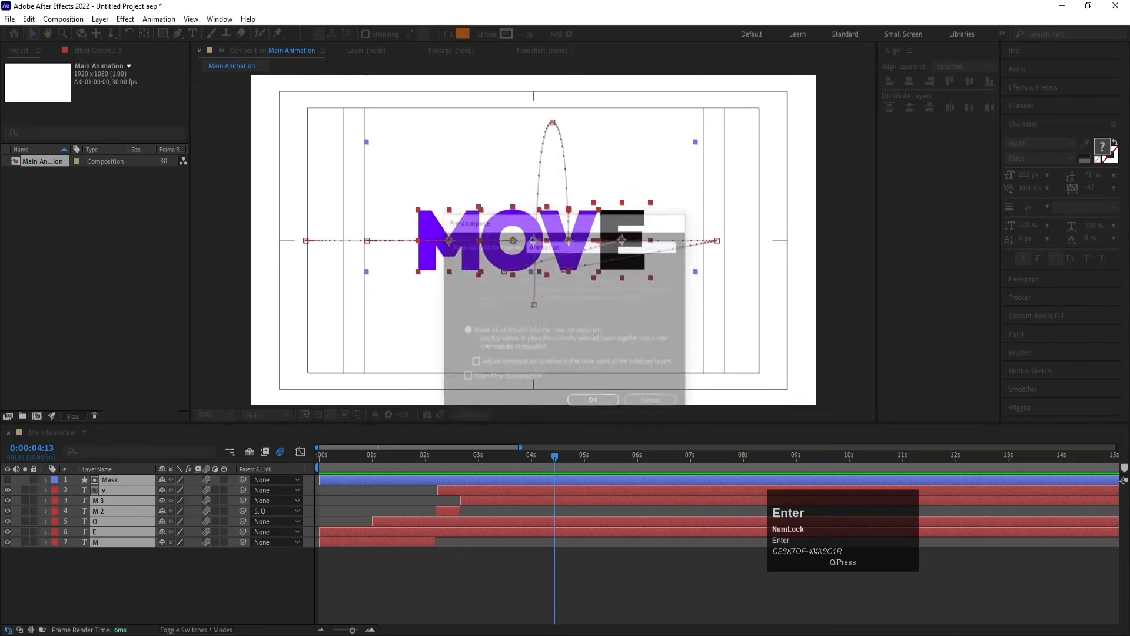
# Step: Duplicate the Animation layer and flip the upper copy vertically with a negative vertical scale
pyautogui.hotkey('ctrl', 'd')
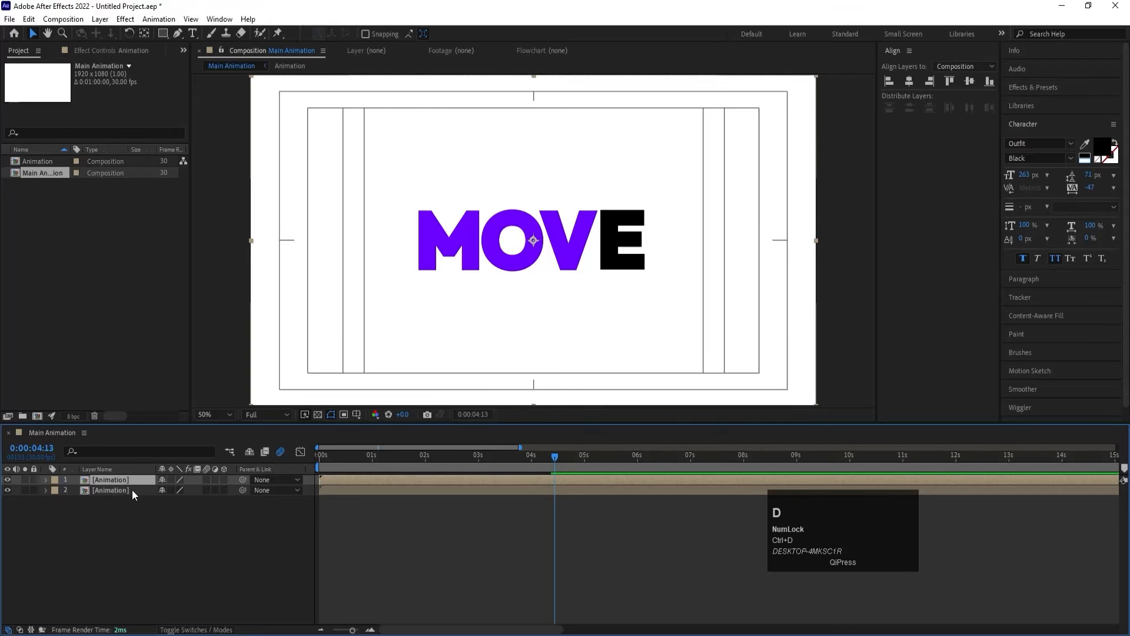
pyautogui.press('s')
pyautogui.click(160, 493)
pyautogui.click(192, 489)
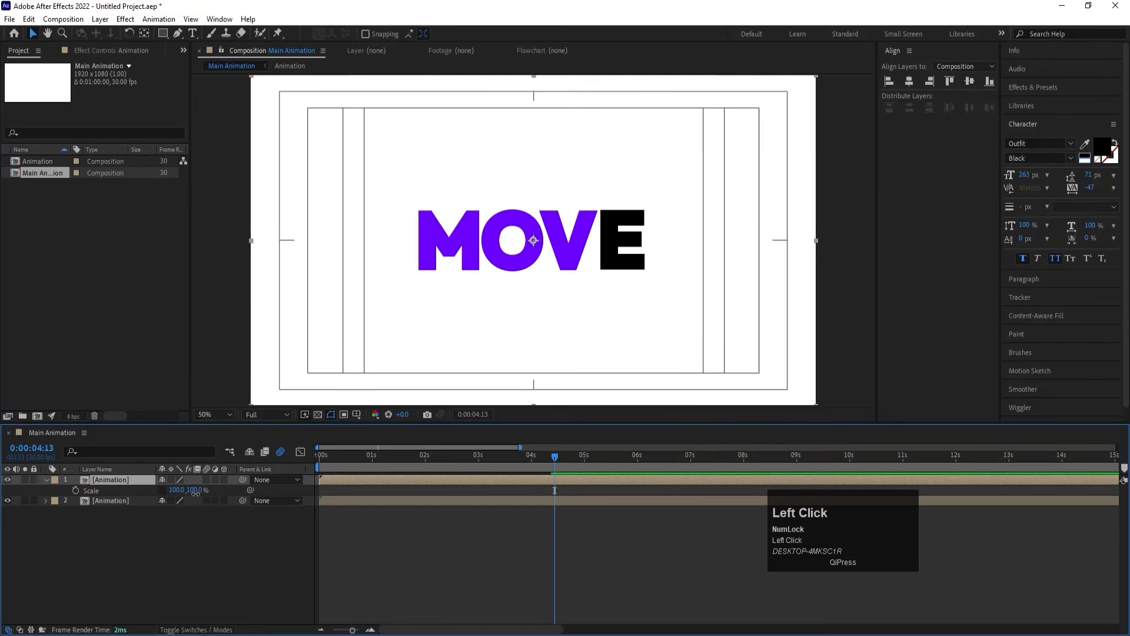
pyautogui.press('Return')
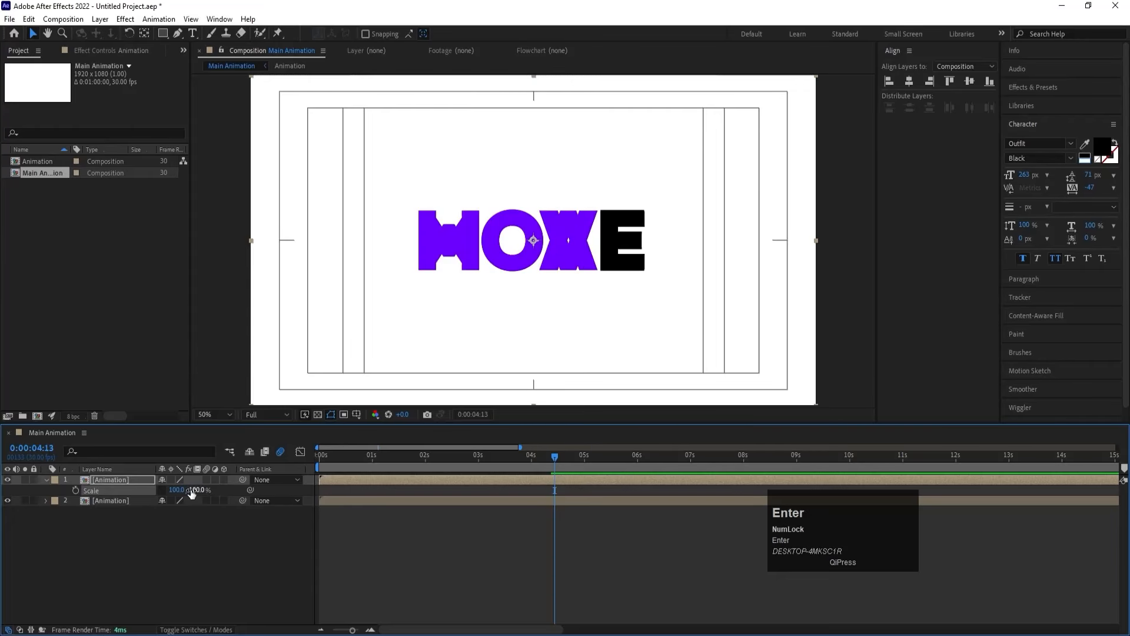
# Step: Move the flipped Animation copy down to position 960, 730 so it mirrors the word, and preview from the start
pyautogui.press('p')
pyautogui.moveTo(184, 489); pyautogui.dragTo(271, 513)
pyautogui.moveTo(339, 454); pyautogui.dragTo(312, 456)
pyautogui.press('space')
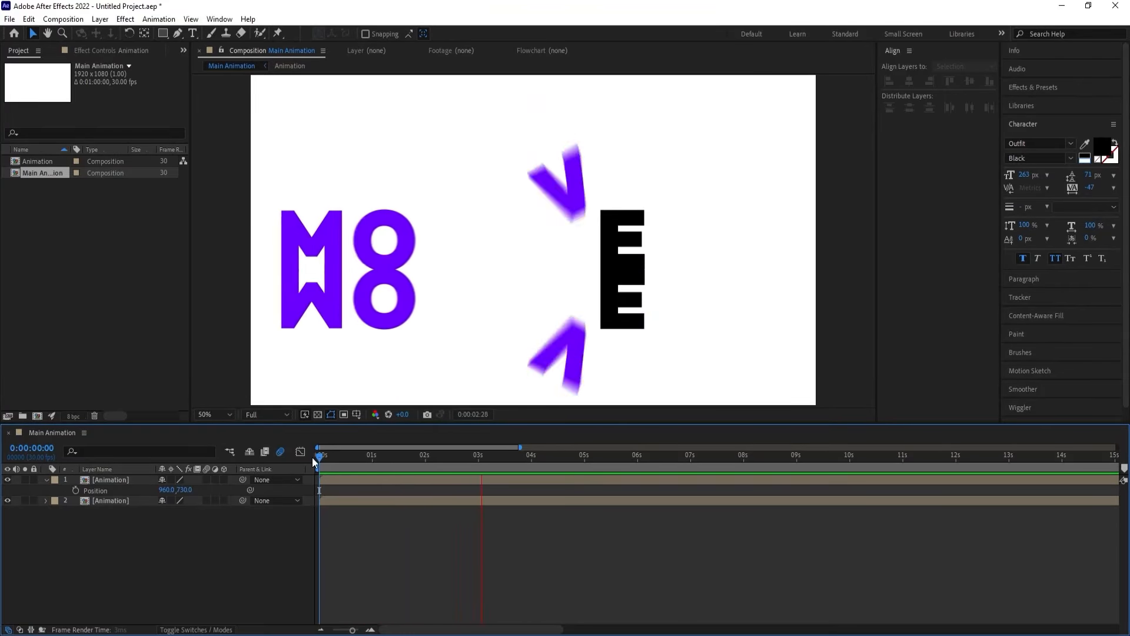
pyautogui.click(192, 558)
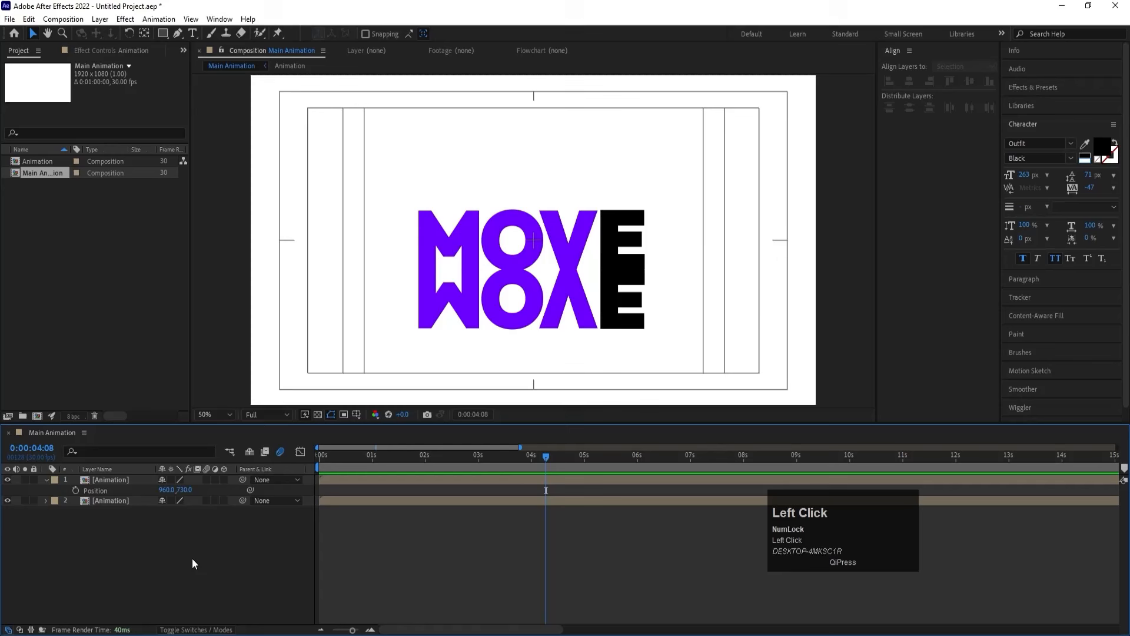
# Step: Try 30% opacity on the flipped Animation copy, and settle on 20%
pyautogui.click(145, 479)
pyautogui.press('t')
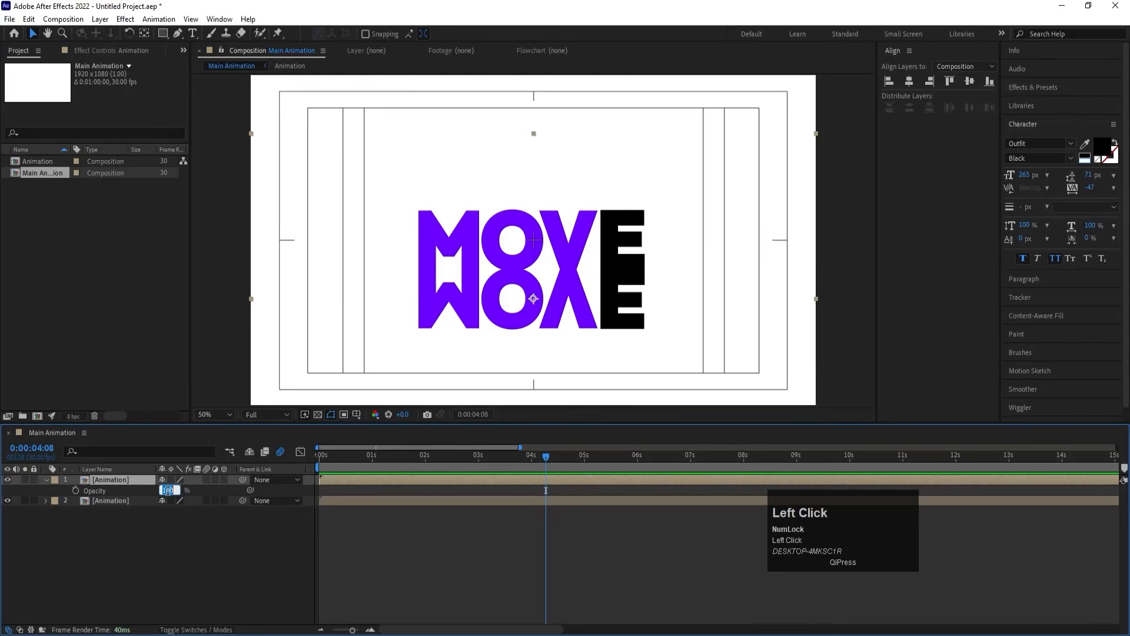
pyautogui.press('Return')
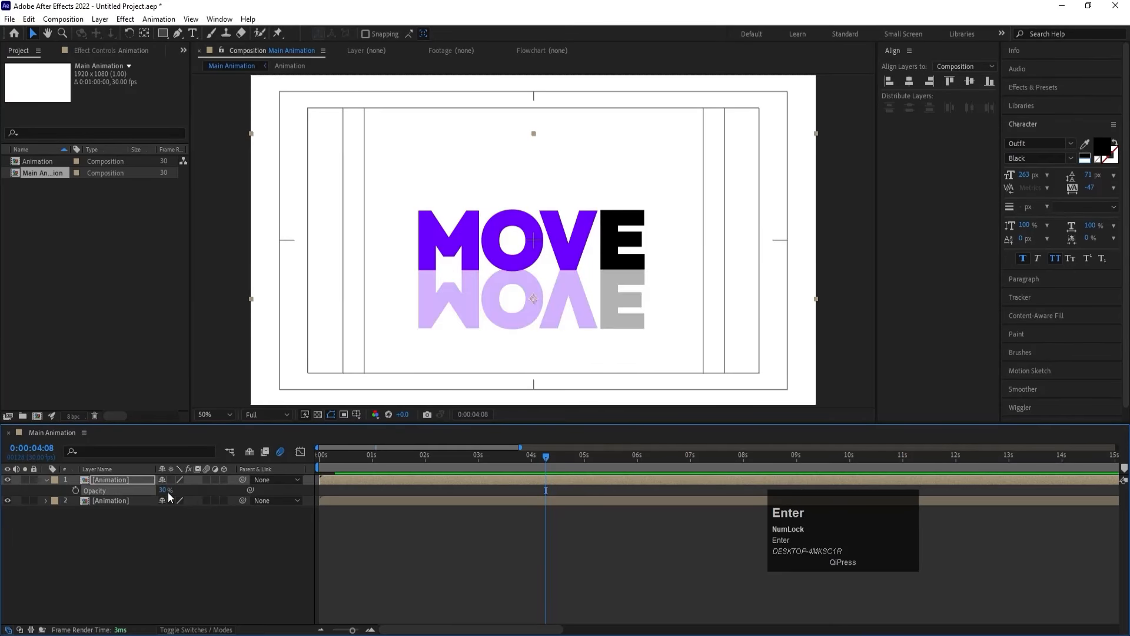
pyautogui.press('Return')
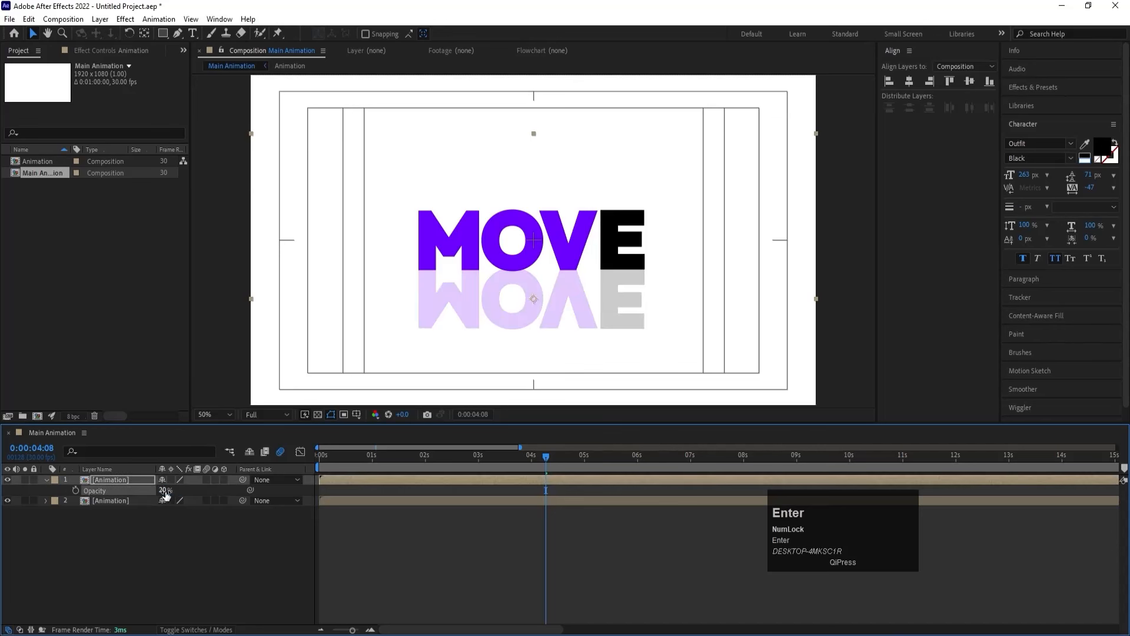
pyautogui.click(162, 514)
# Step: Draw a wide rectangular mask on the flipped copy covering the reflection's upper part, and feather it about 171 pixels
pyautogui.click(118, 481)
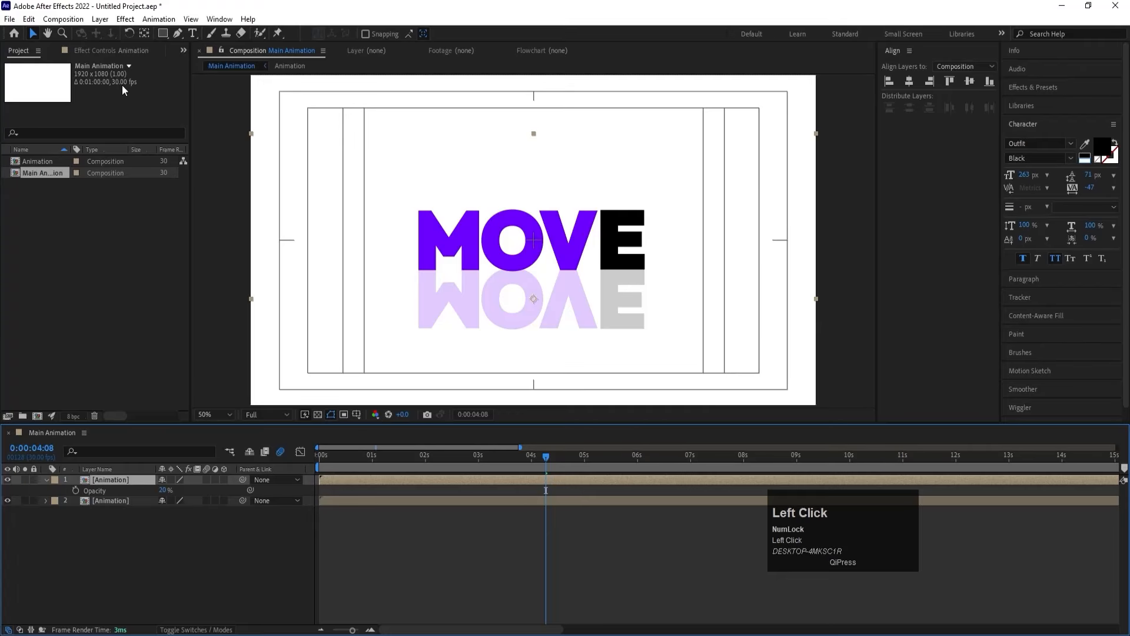
pyautogui.click(164, 35)
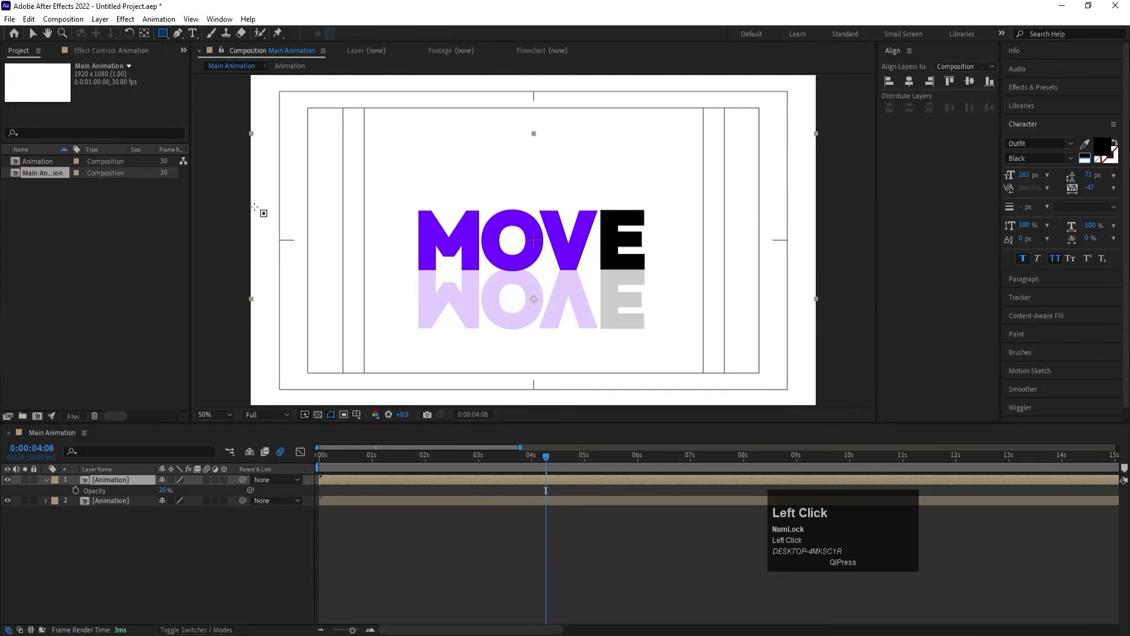
pyautogui.moveTo(288, 175); pyautogui.dragTo(765, 295)
pyautogui.click(65, 499)
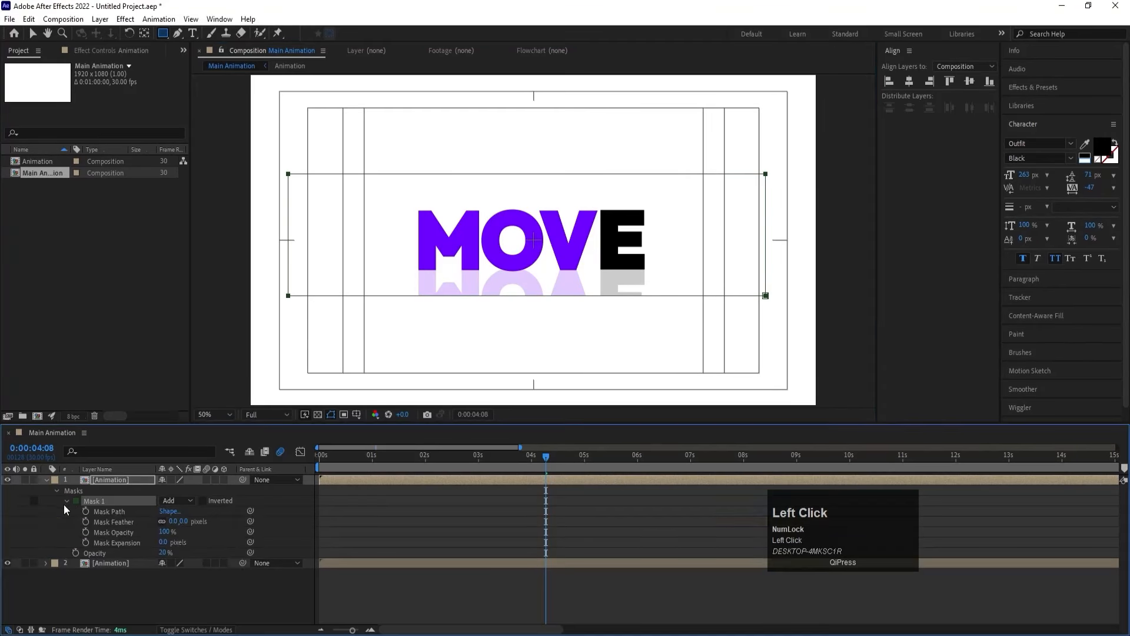
pyautogui.moveTo(175, 522); pyautogui.dragTo(275, 504)
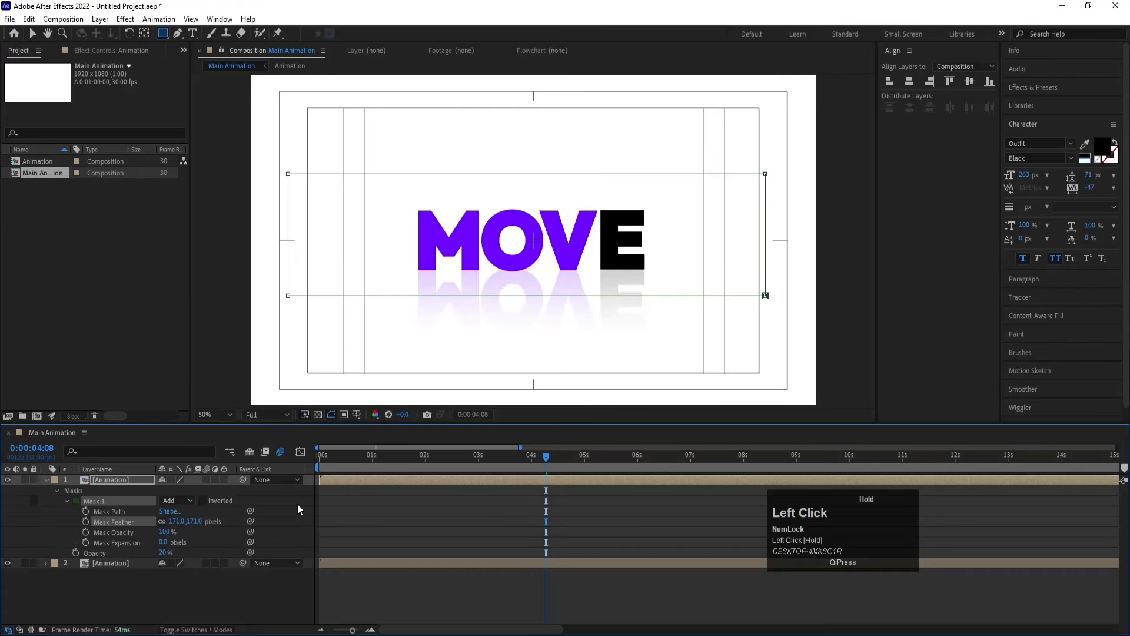
pyautogui.click(334, 495)
# Step: Preview the animation with its faded reflection twice from the start
pyautogui.moveTo(353, 456); pyautogui.dragTo(304, 454)
pyautogui.press('space')
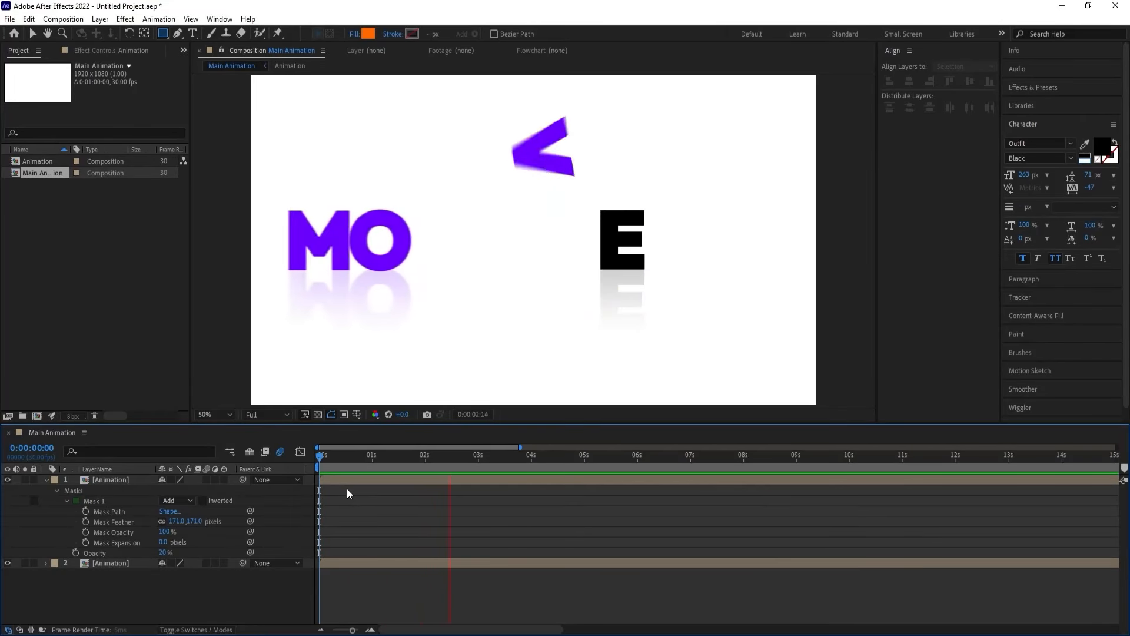
pyautogui.press('space')
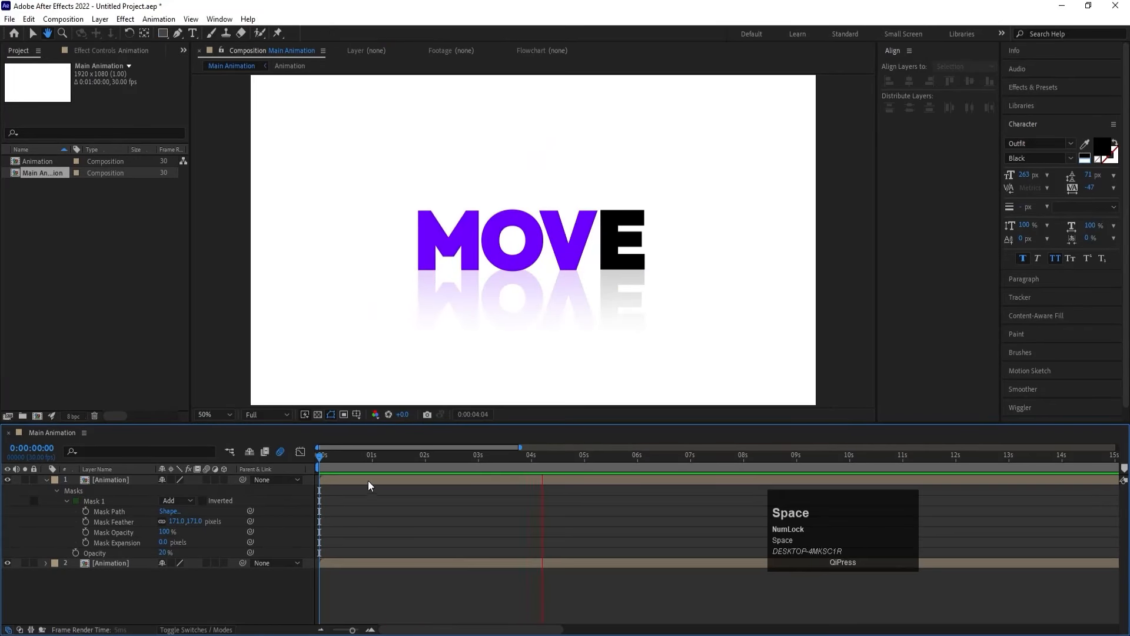
pyautogui.click(324, 458)
pyautogui.press('space')
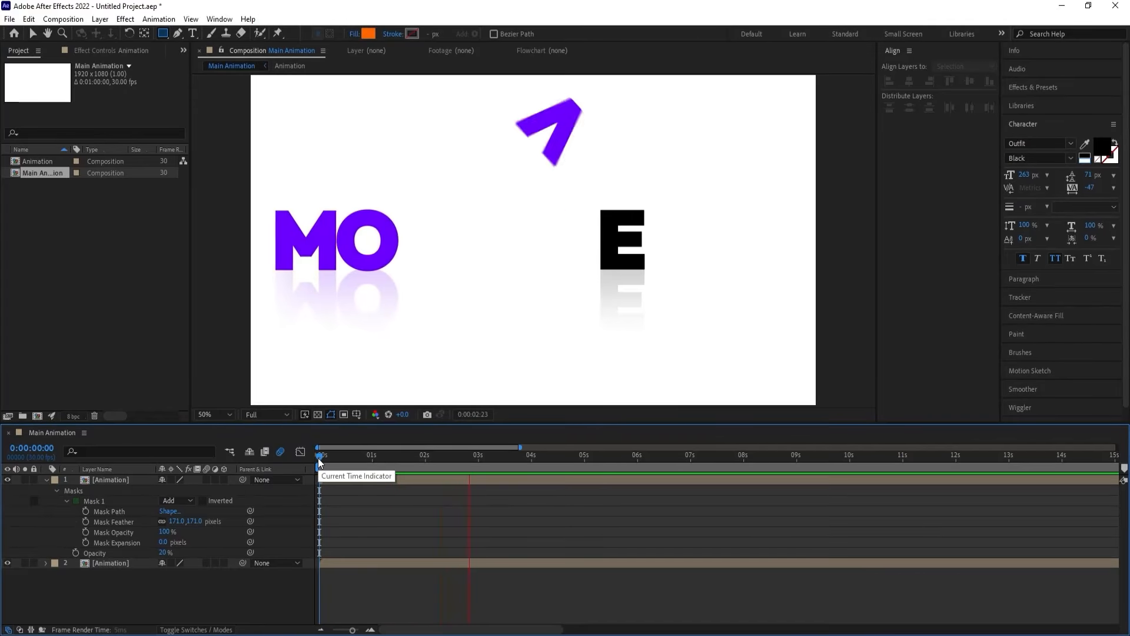
pyautogui.press('space')
# Step: Nudge the reflection layer vertically to sit just beneath the letters, and preview the animation from the start
pyautogui.click(358, 482)
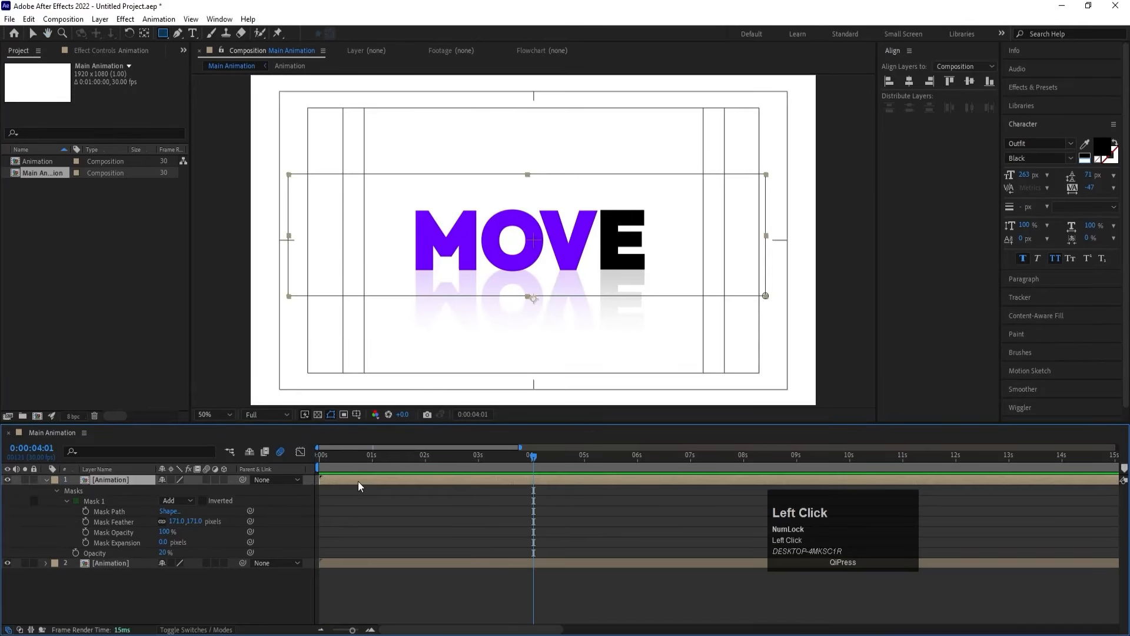
pyautogui.press('Num_Lock')
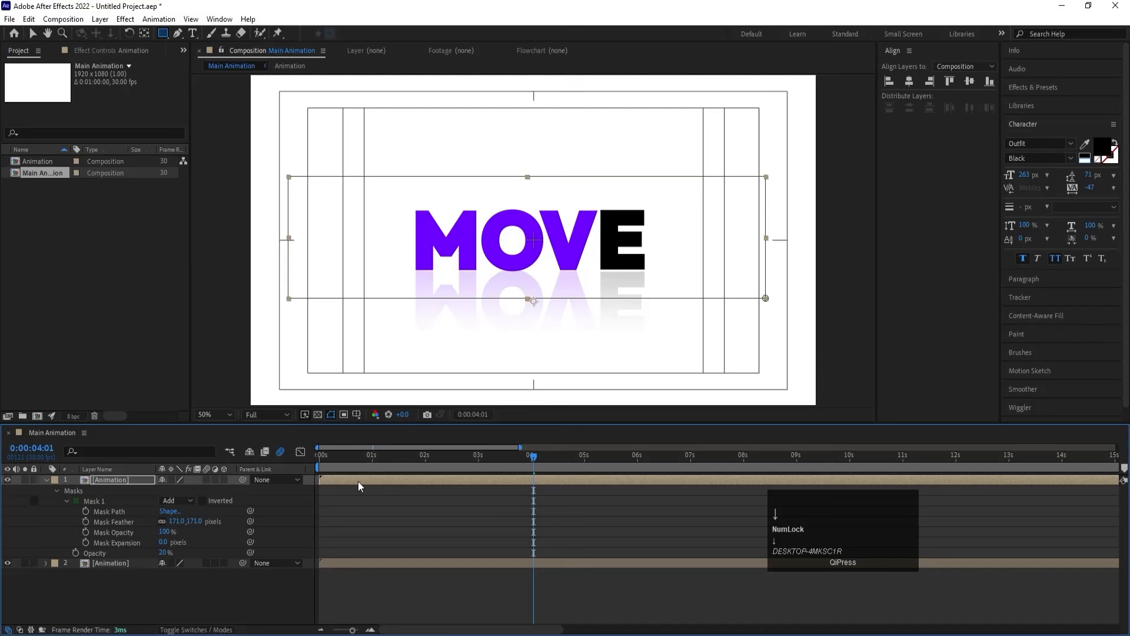
pyautogui.press('Up')
pyautogui.press('Up')
pyautogui.press('Up')
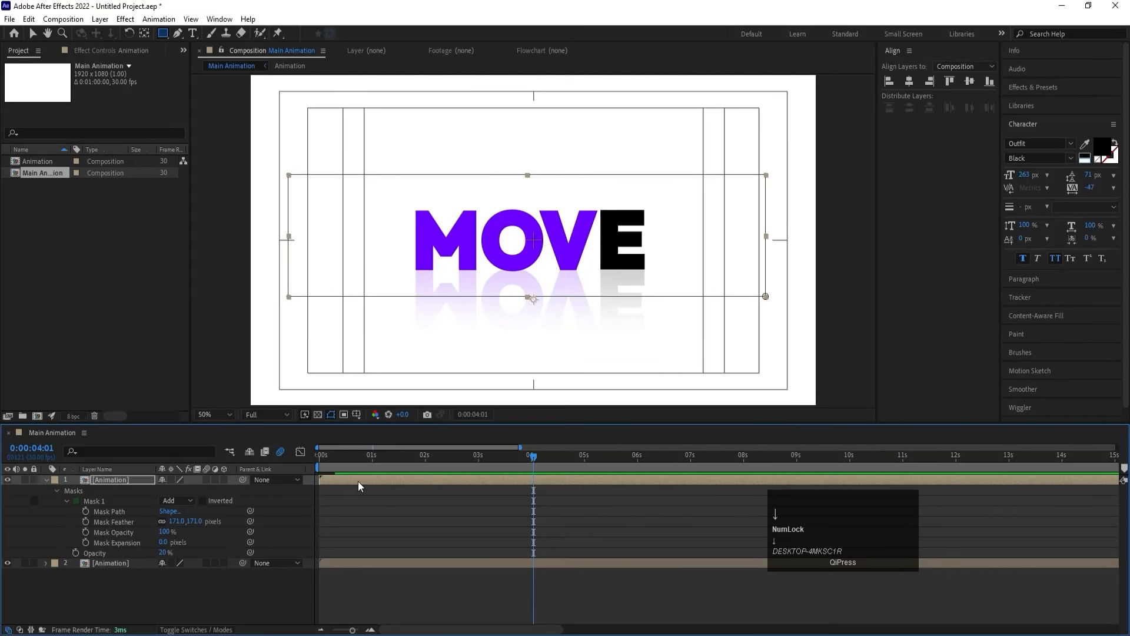
pyautogui.click(402, 501)
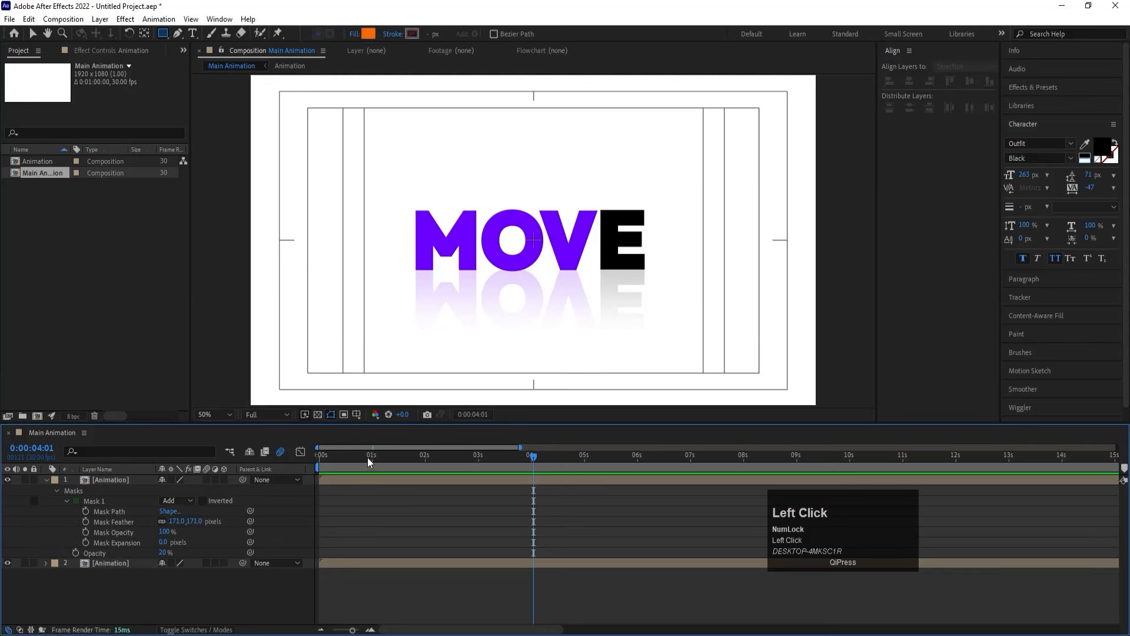
pyautogui.moveTo(360, 457); pyautogui.dragTo(273, 456)
pyautogui.press('space')
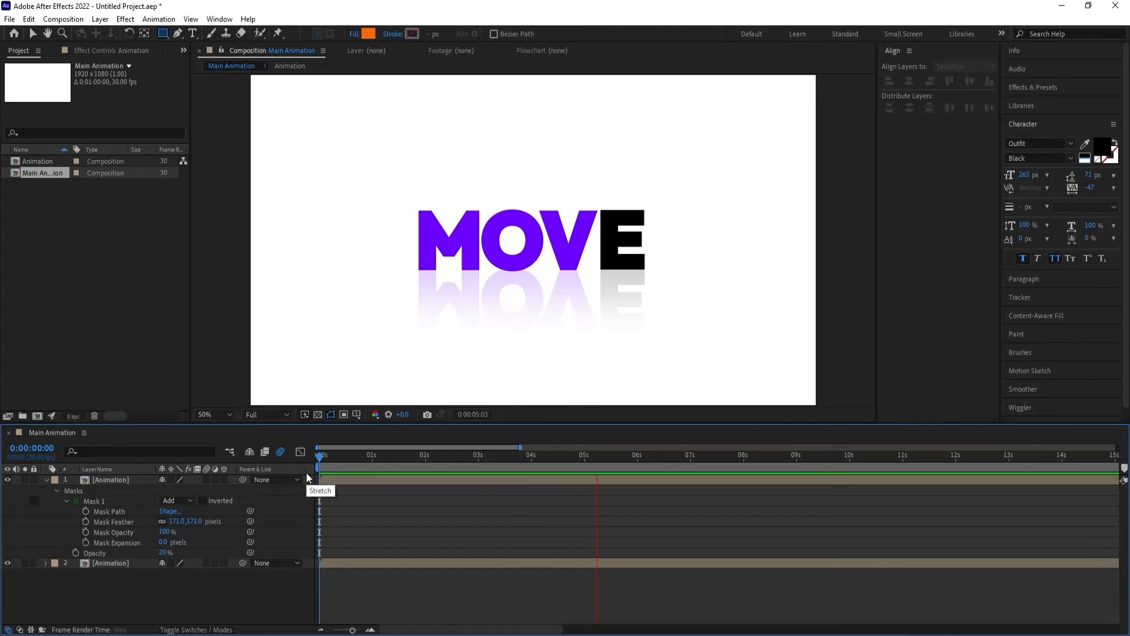
pyautogui.press('space')
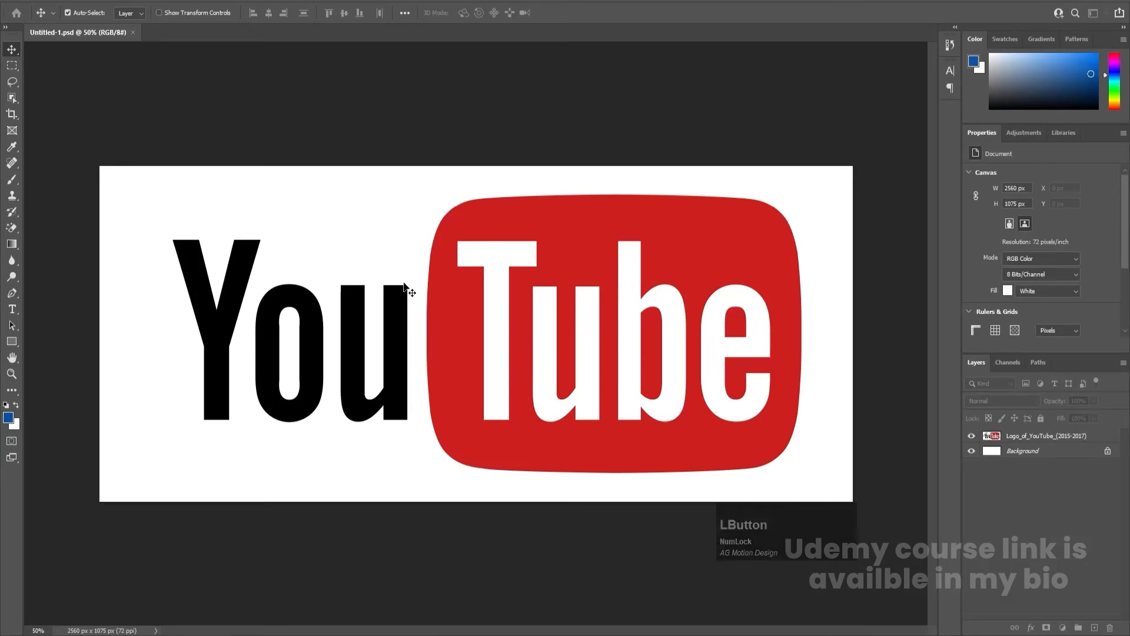
# Step: Switch to Photoshop and select the YouTube logo layer in Untitled-1.psd
pyautogui.click(527, 373)
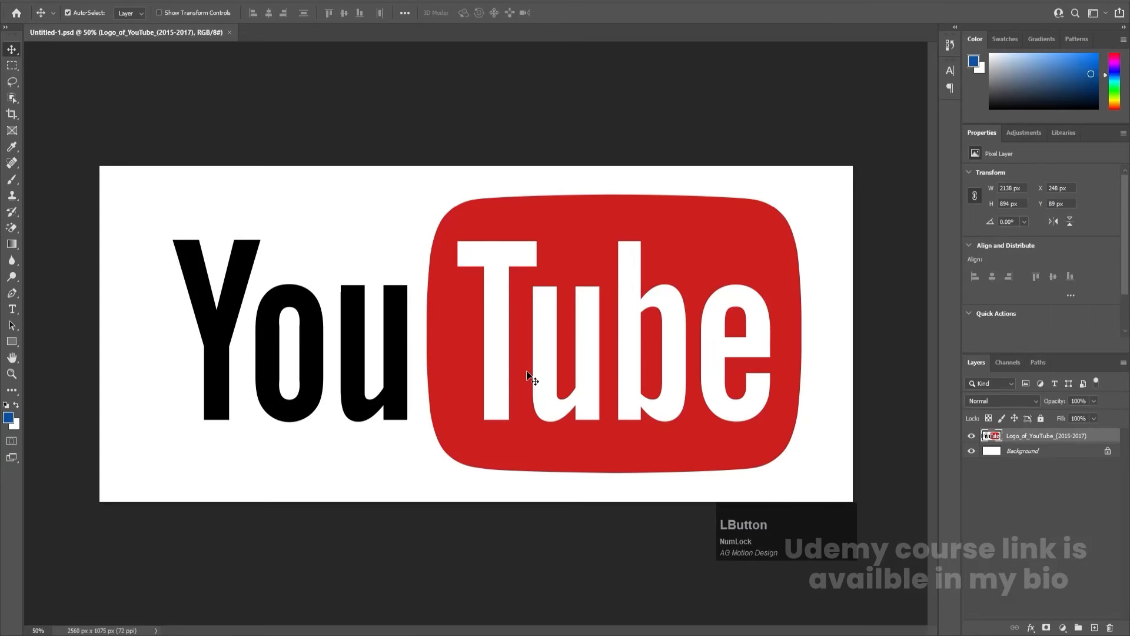
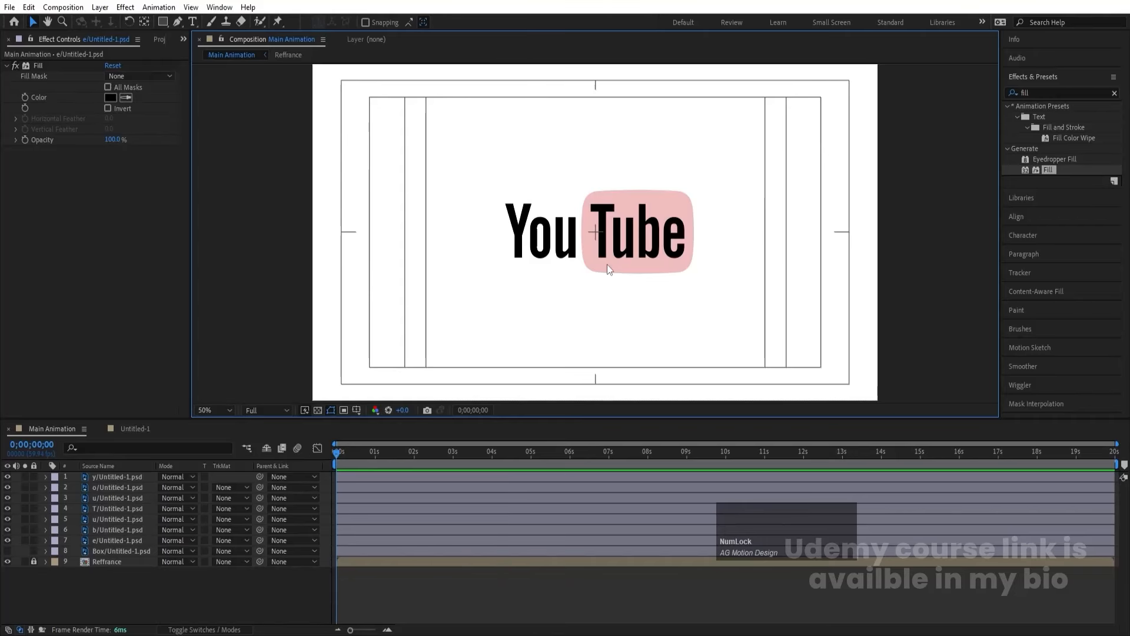
# Step: Move the letter Y of the YouTube logo over the T in After Effects' Main Animation composition
pyautogui.scroll(2, 606, 295)
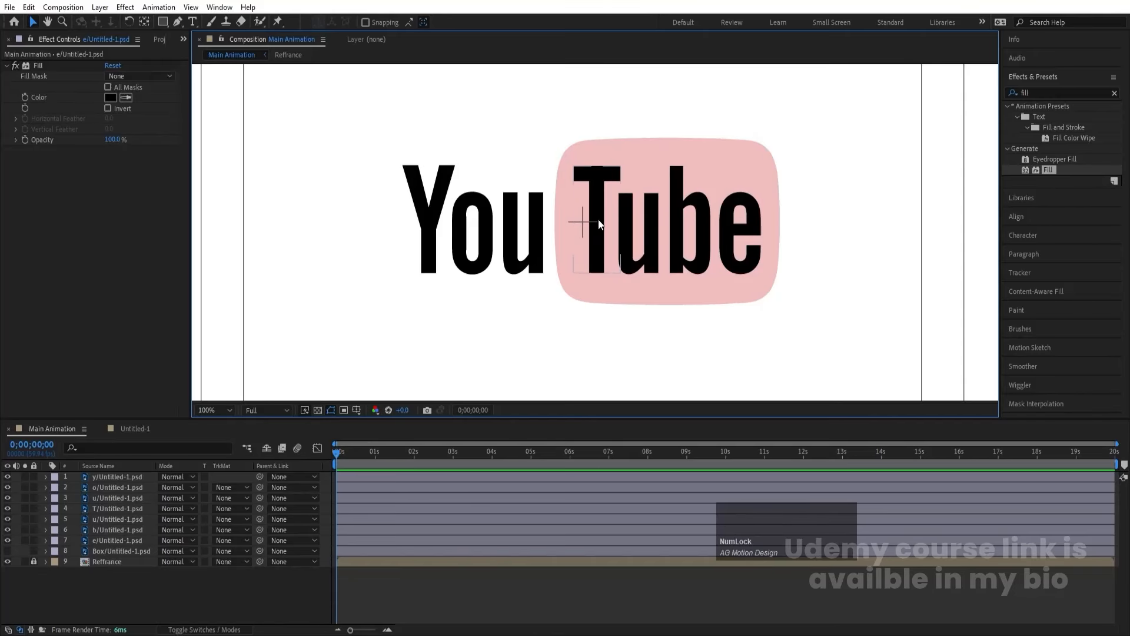
pyautogui.click(599, 223)
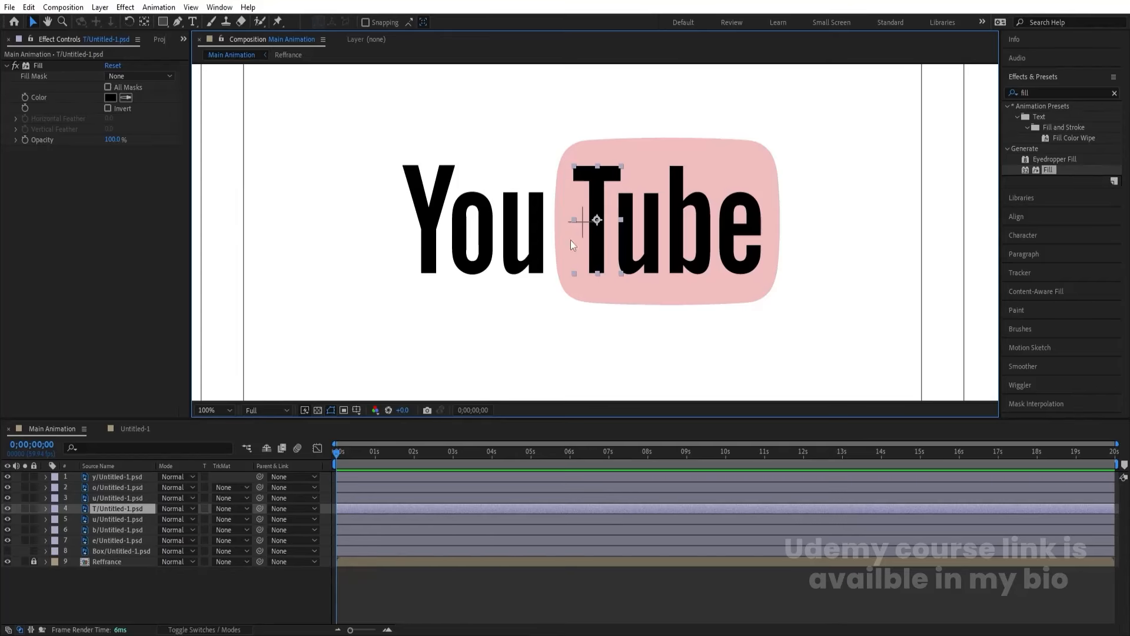
pyautogui.click(425, 234)
pyautogui.moveTo(425, 234); pyautogui.dragTo(647, 308)
pyautogui.click(653, 245)
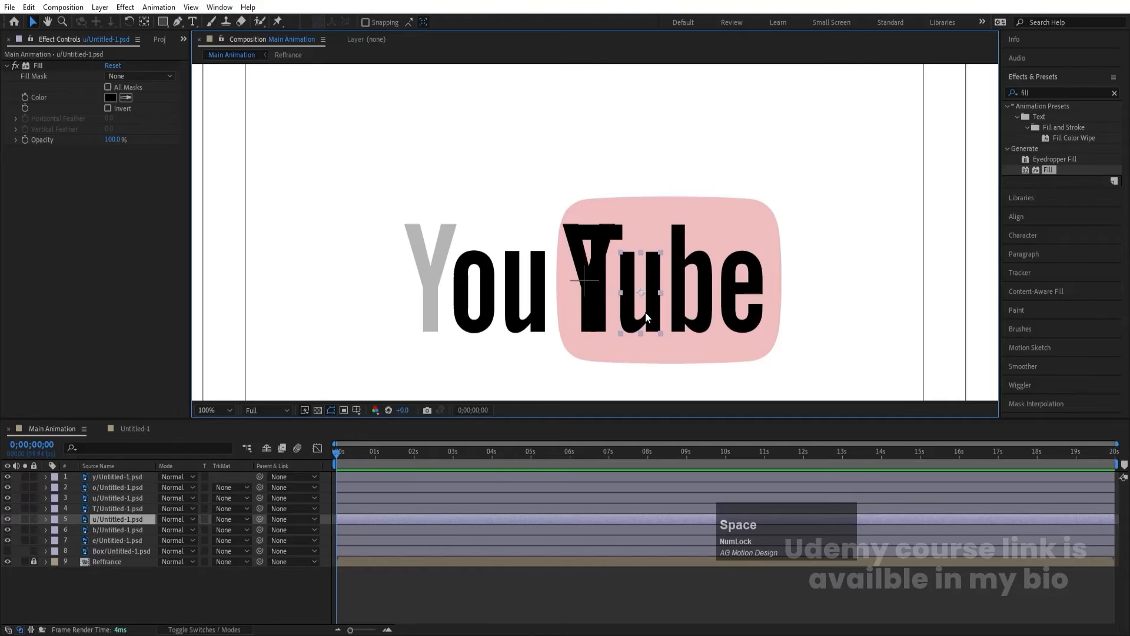
# Step: Stack the letter b directly above the moved Y, and the letter o directly above the b
pyautogui.click(686, 297)
pyautogui.moveTo(687, 297); pyautogui.dragTo(590, 192)
pyautogui.press('Num_Lock')
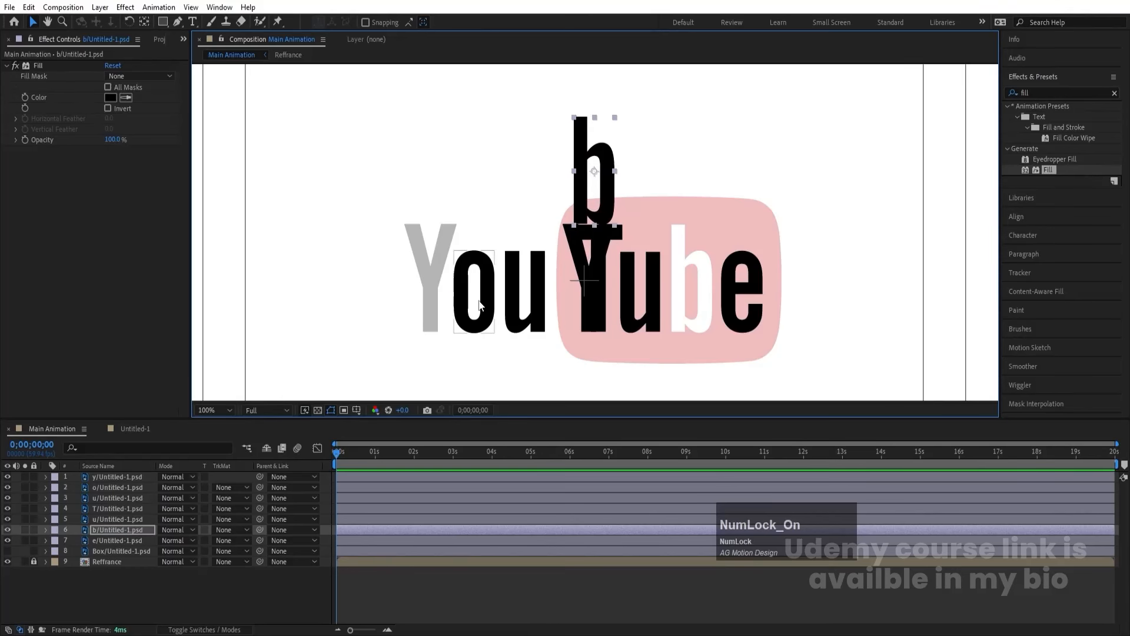
pyautogui.click(480, 306)
pyautogui.moveTo(482, 315); pyautogui.dragTo(601, 98)
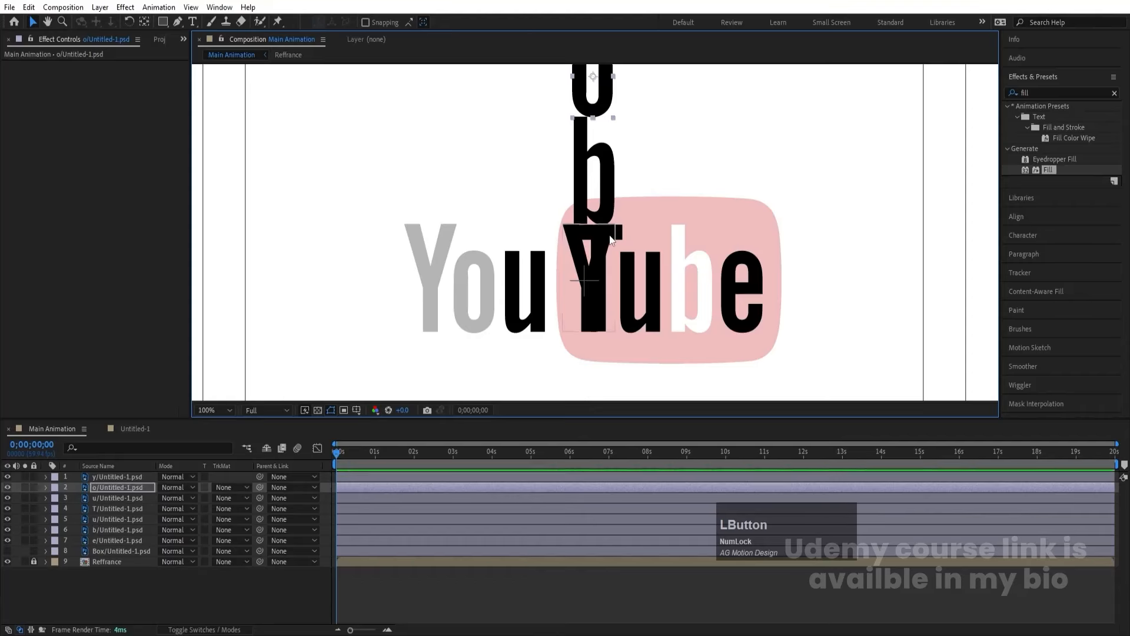
# Step: Select the Y, b and o layers, reorder b directly below the first o layer, and solo the three layers
pyautogui.click(589, 245)
pyautogui.keyDown('shift'); pyautogui.click(598, 141); pyautogui.keyUp('shift')
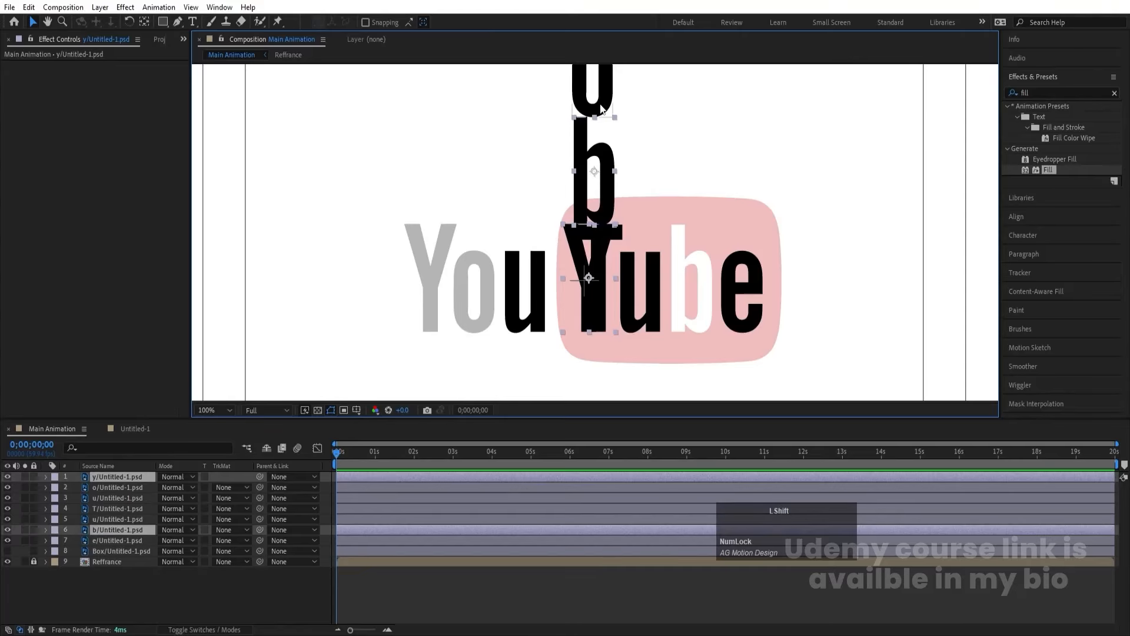
pyautogui.keyDown('shift'); pyautogui.click(608, 86); pyautogui.keyUp('shift')
pyautogui.moveTo(115, 530); pyautogui.dragTo(107, 496)
pyautogui.click(24, 498)
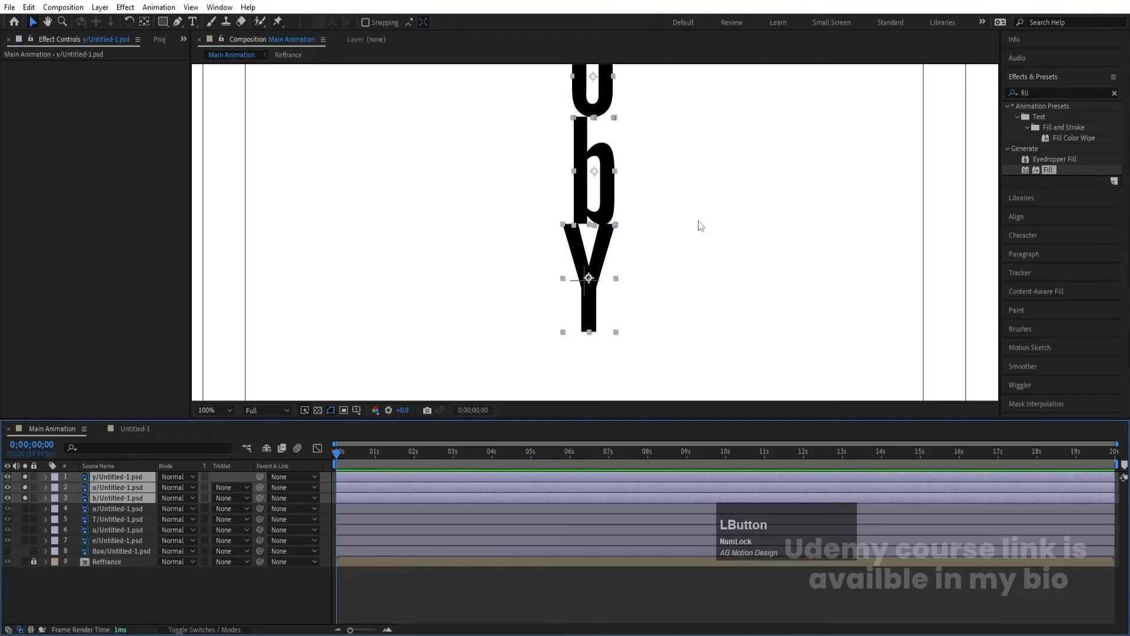
# Step: Nudge the letters b and o slightly left so they line up above the Y, and fit the composition in the viewer
pyautogui.click(673, 228)
pyautogui.scroll(-2, 674, 229)
pyautogui.scroll(2, 623, 182)
pyautogui.click(648, 227)
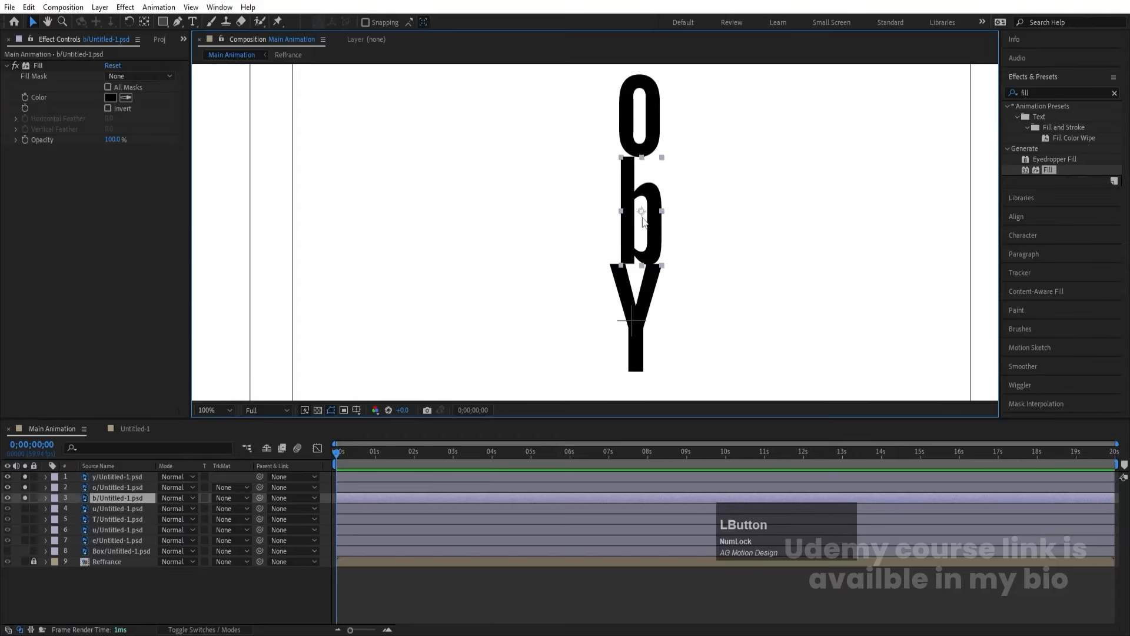
pyautogui.click(651, 155)
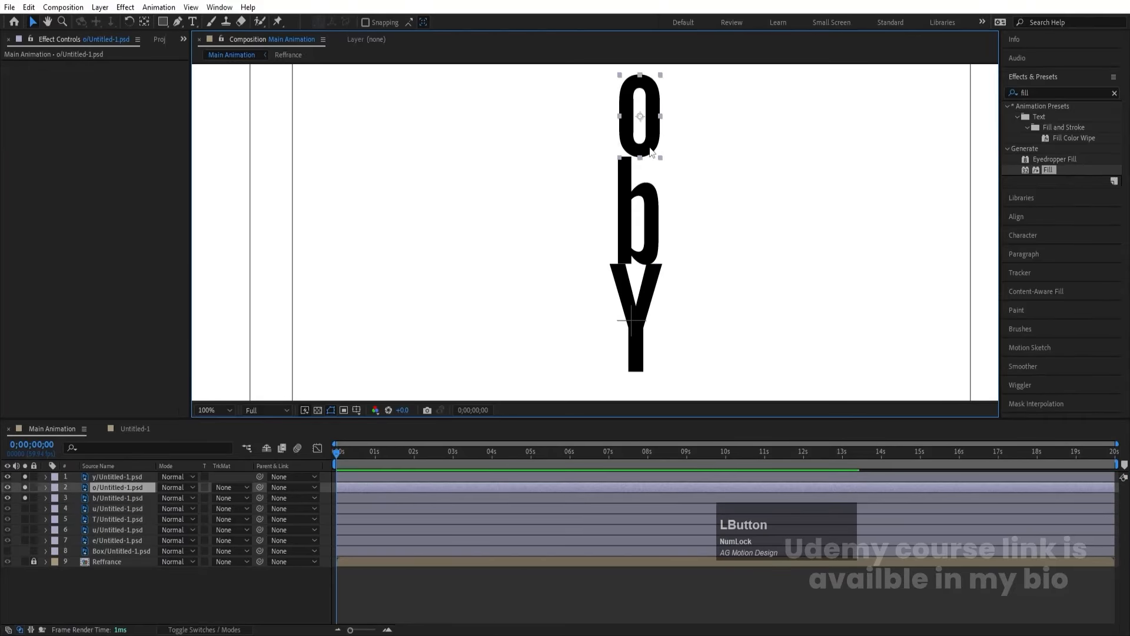
pyautogui.click(214, 413)
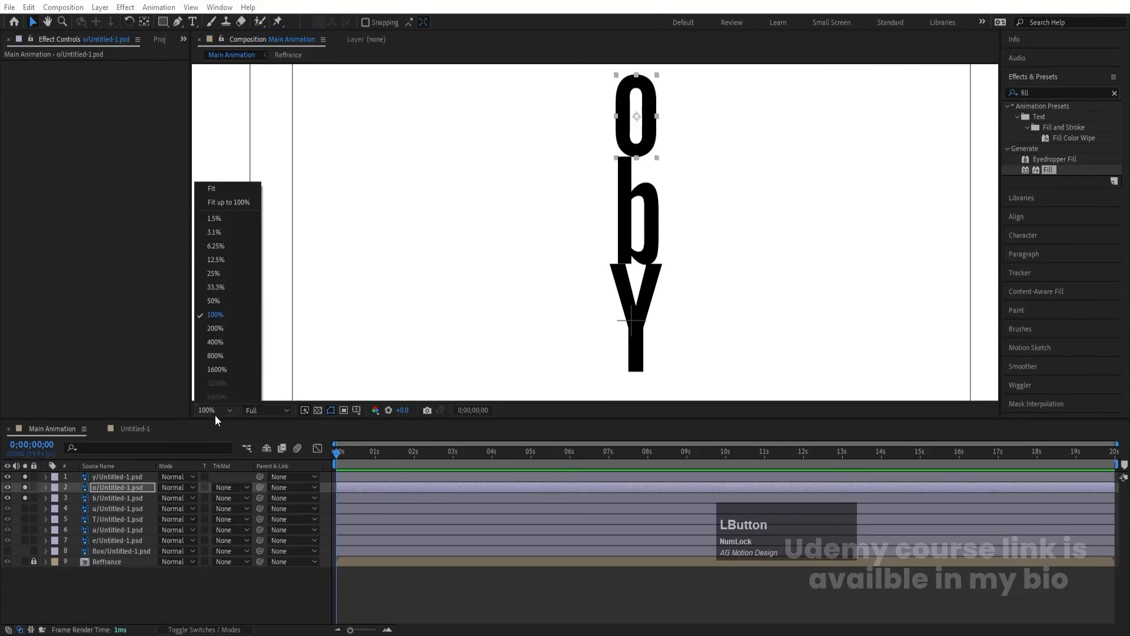
pyautogui.click(229, 187)
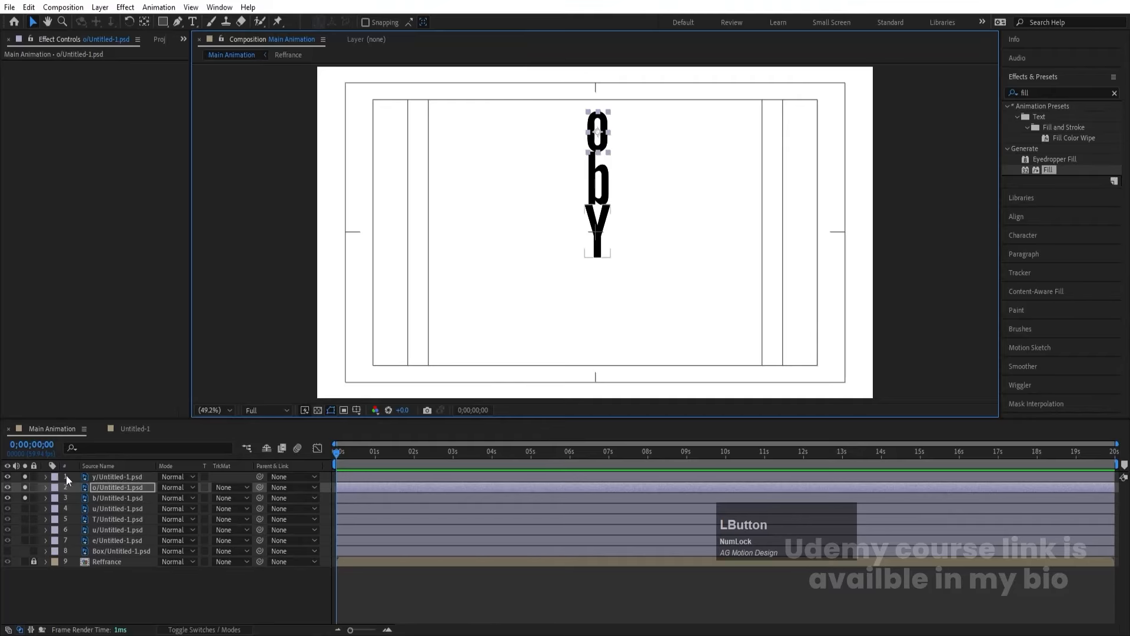
# Step: Separate the Position dimensions of the y, o and b layers into X and Y Position
pyautogui.click(97, 497)
pyautogui.keyDown('shift'); pyautogui.click(104, 475); pyautogui.keyUp('shift')
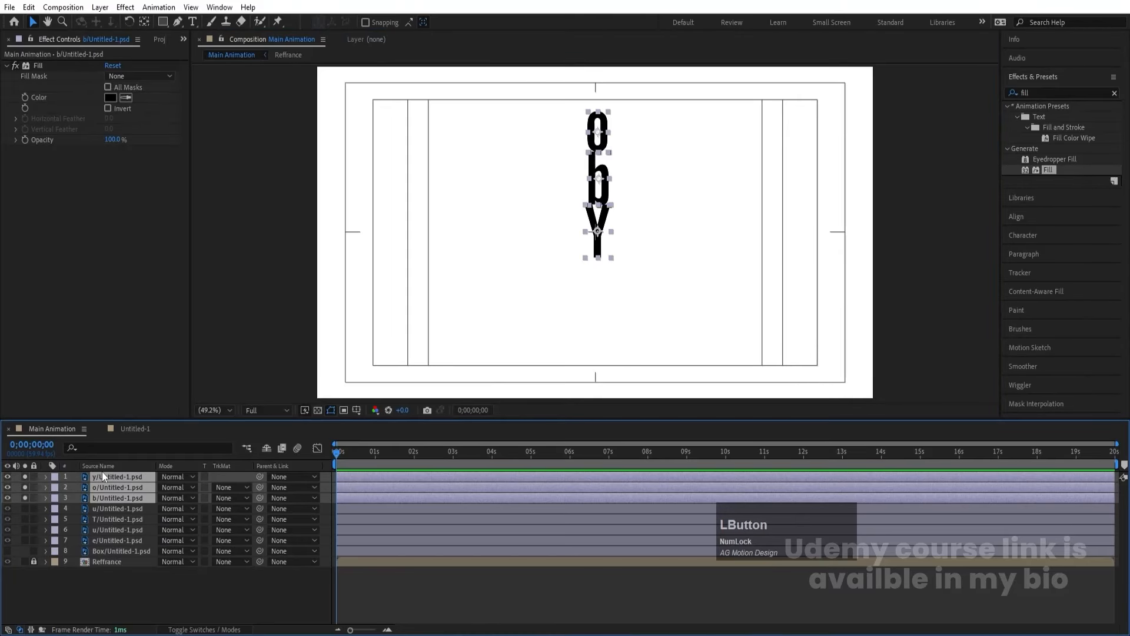
pyautogui.press('p')
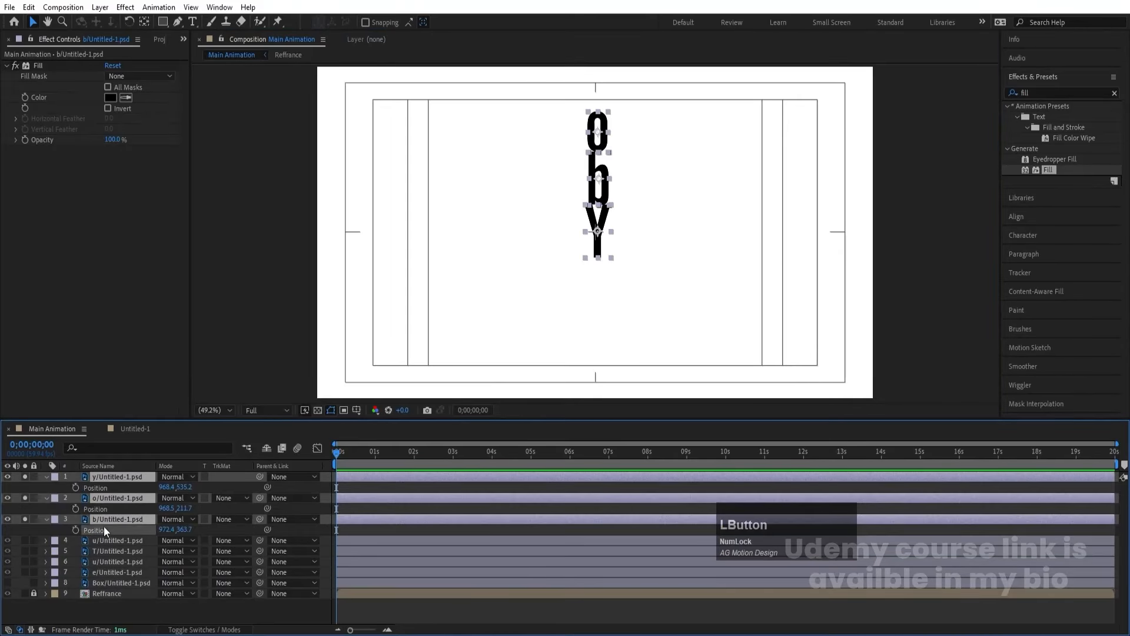
pyautogui.click(104, 526)
pyautogui.keyDown('shift'); pyautogui.click(94, 509); pyautogui.keyUp('shift')
pyautogui.keyDown('shift'); pyautogui.click(93, 488); pyautogui.keyUp('shift')
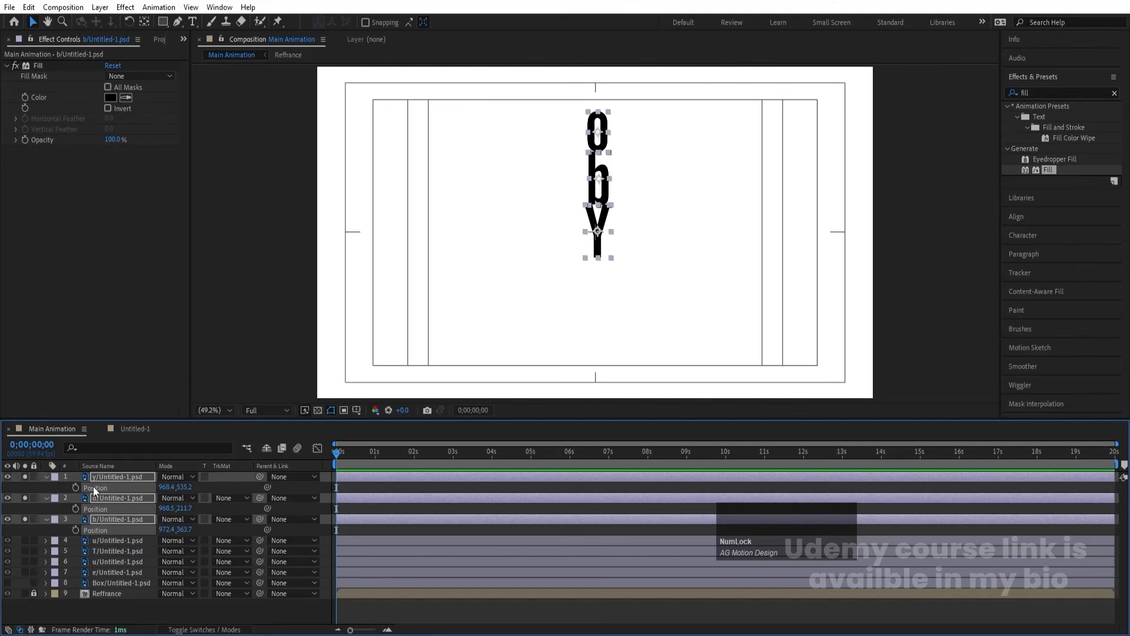
pyautogui.rightClick(93, 486)
pyautogui.click(144, 331)
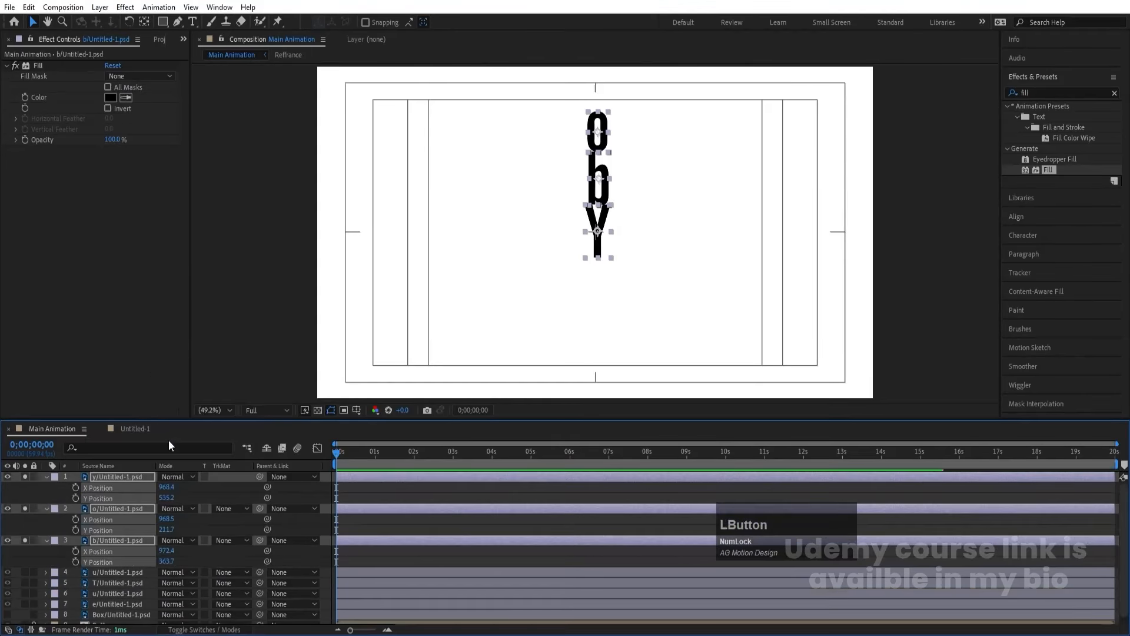
# Step: Show layer names instead of source names, reorder the three solo layers as o, b, y, and select them
pyautogui.click(212, 490)
pyautogui.click(128, 466)
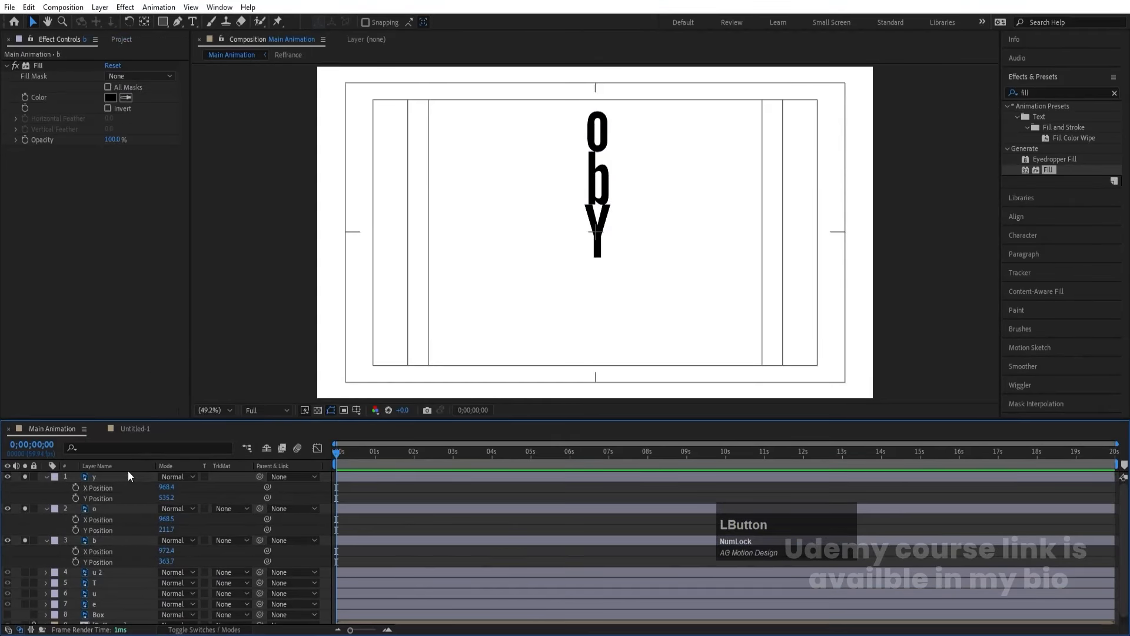
pyautogui.click(125, 475)
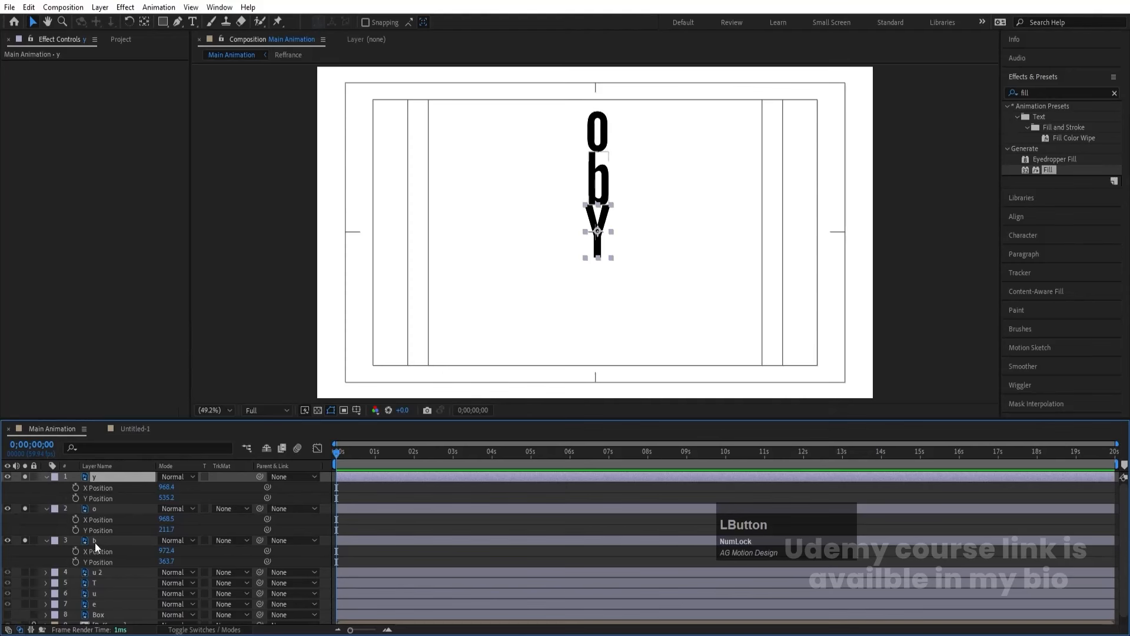
pyautogui.moveTo(94, 542); pyautogui.dragTo(118, 474)
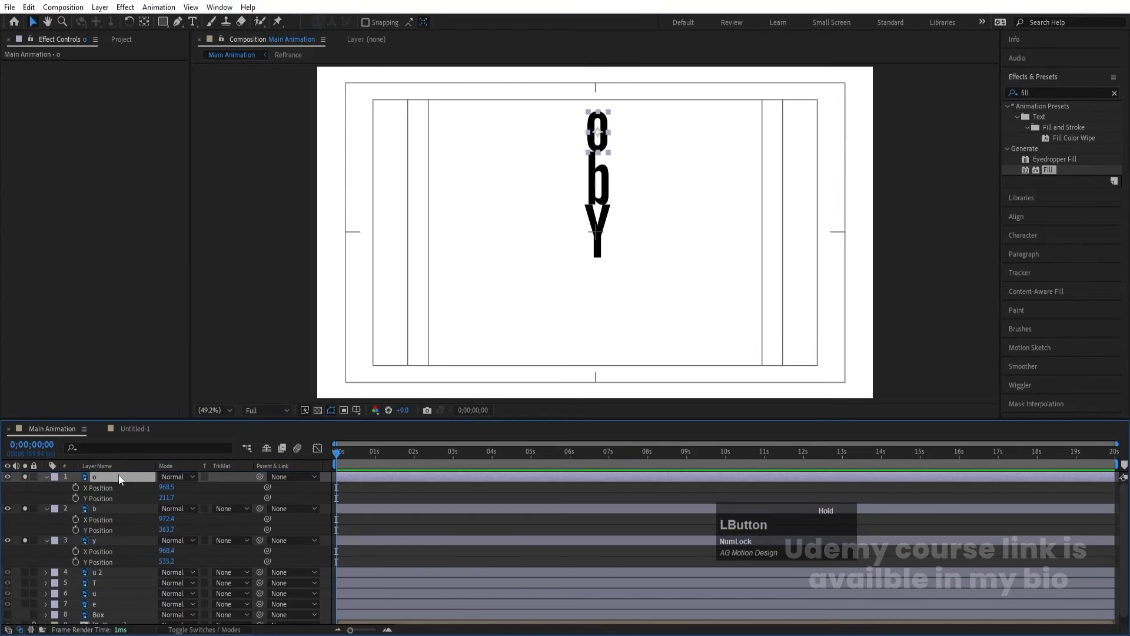
pyautogui.click(93, 538)
pyautogui.keyDown('shift'); pyautogui.click(101, 474); pyautogui.keyUp('shift')
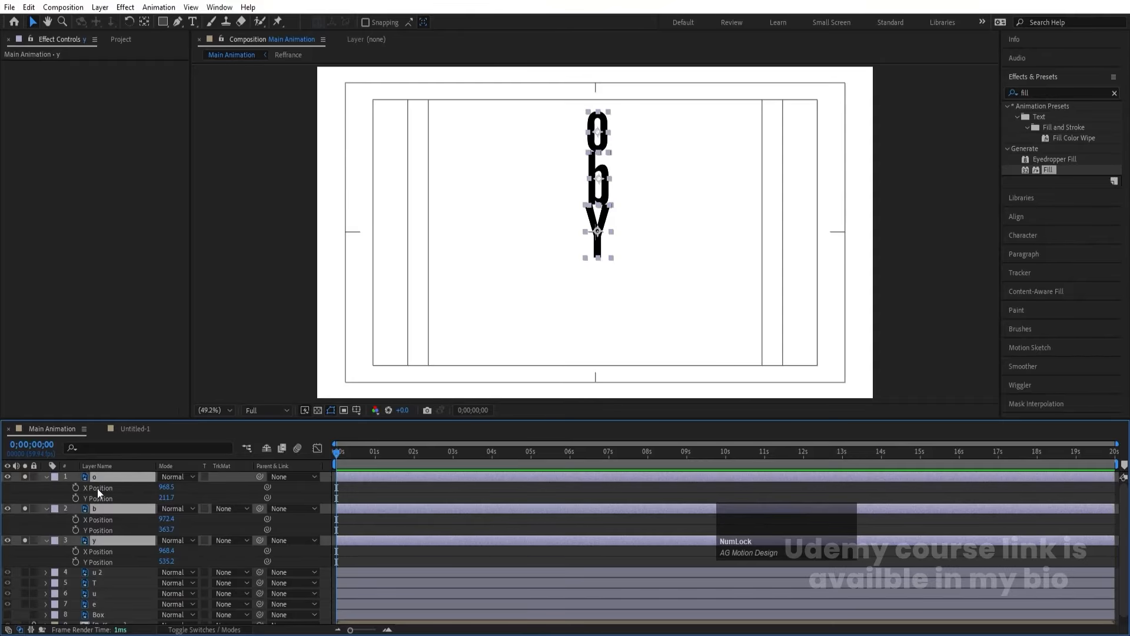
# Step: Add Y Position keyframes to the o, b and y layers at 0 seconds and at 1 second
pyautogui.click(75, 497)
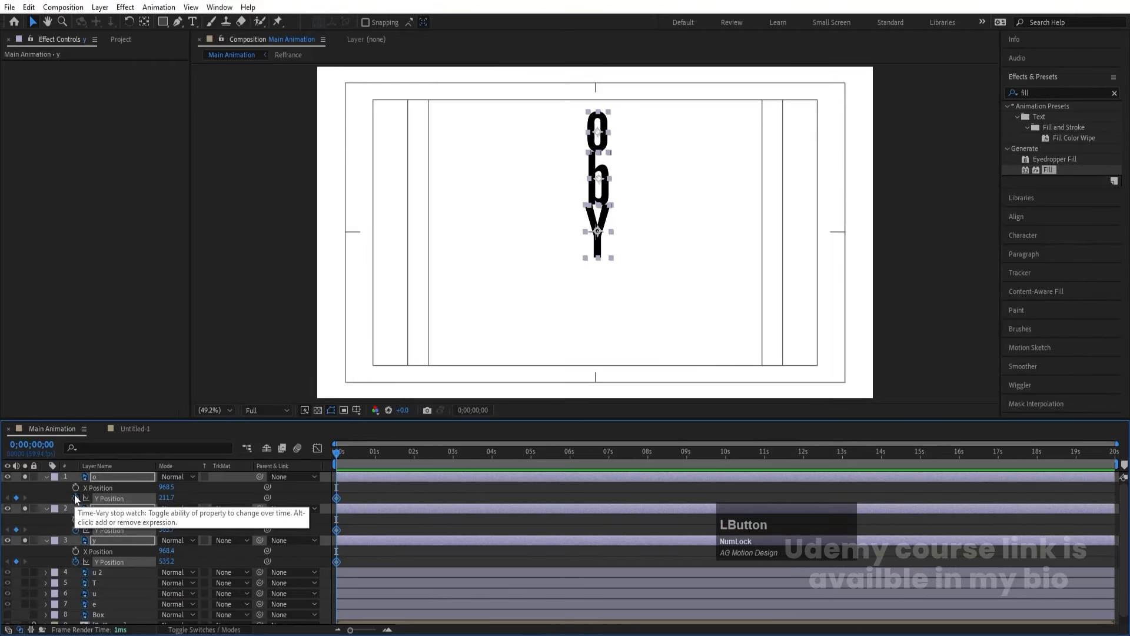
pyautogui.press('=')
pyautogui.press('=')
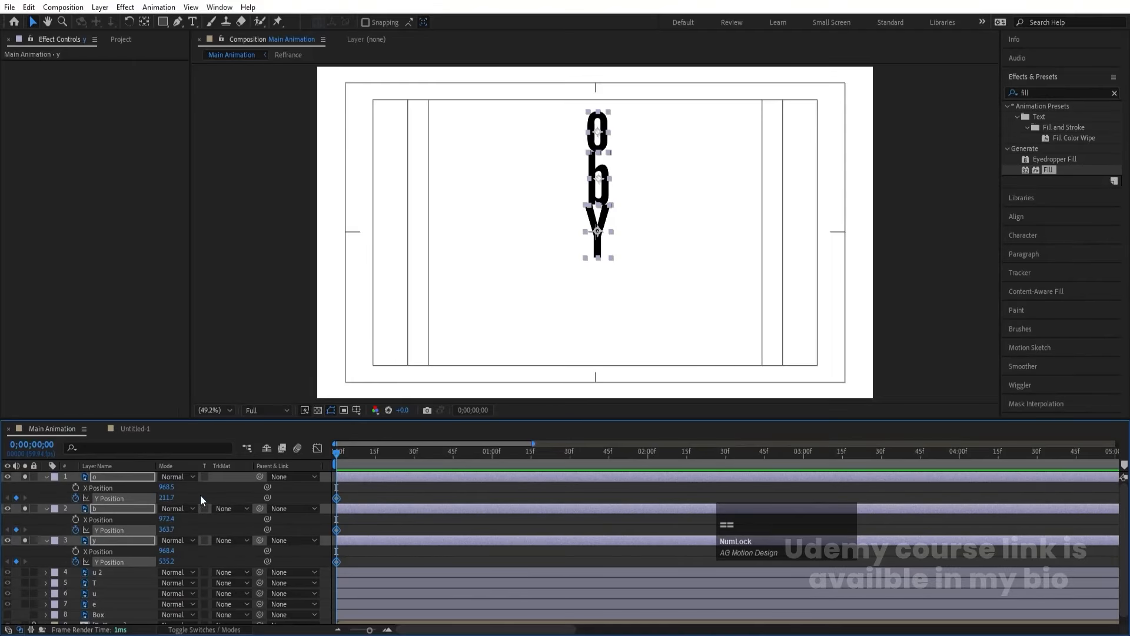
pyautogui.click(492, 457)
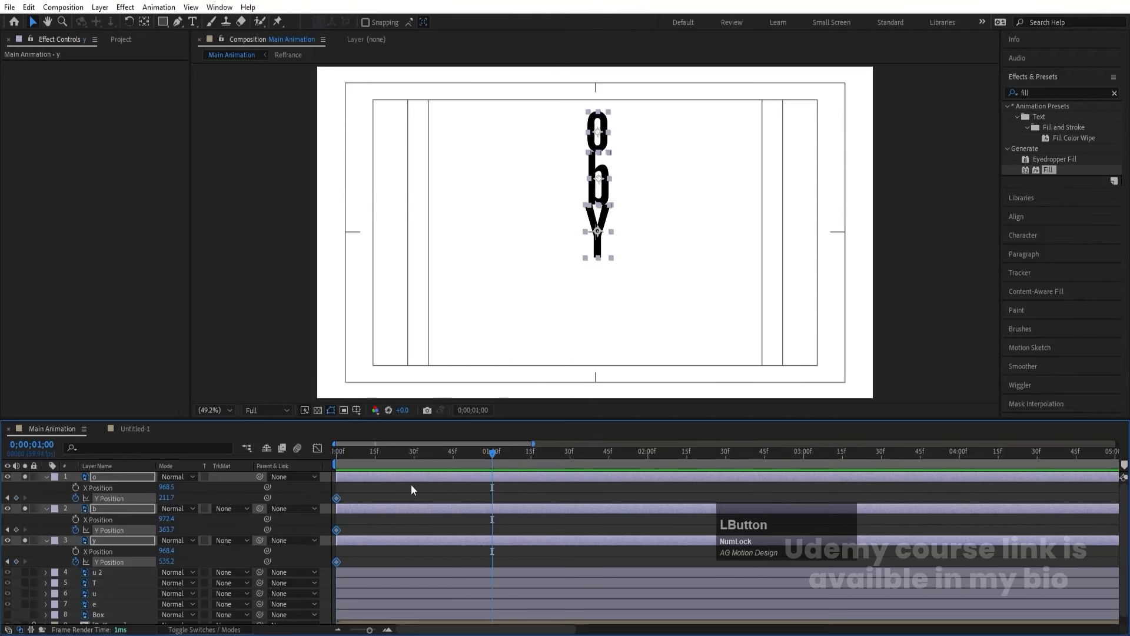
pyautogui.click(17, 497)
# Step: At the first frame, align the three letters to their common vertical center and set their Y Position to 777.2
pyautogui.press('j')
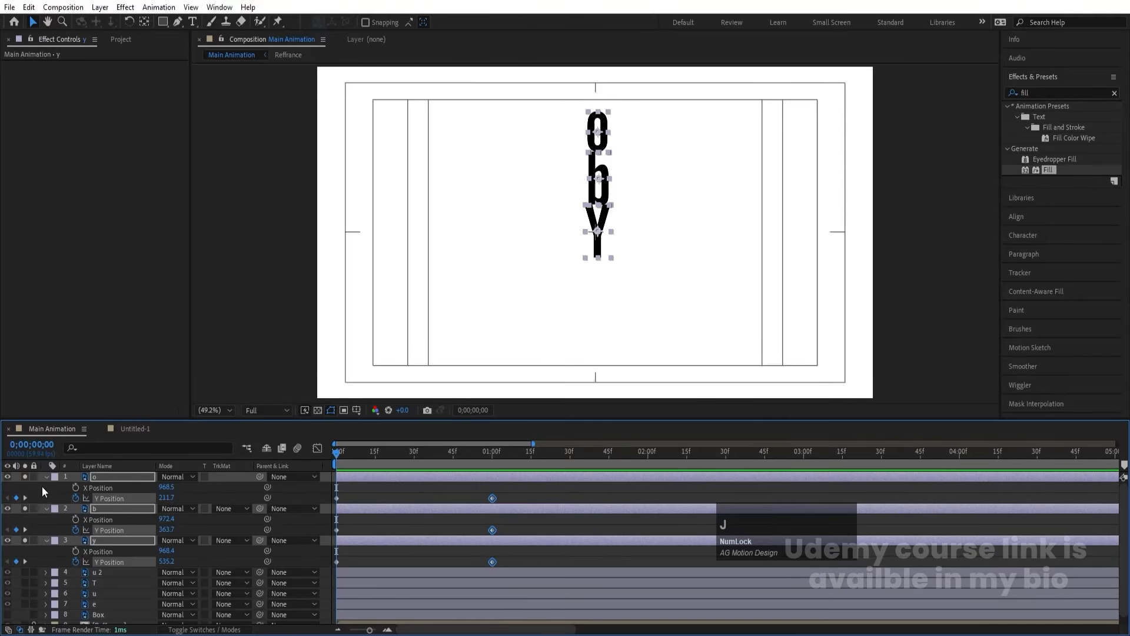
pyautogui.click(1003, 221)
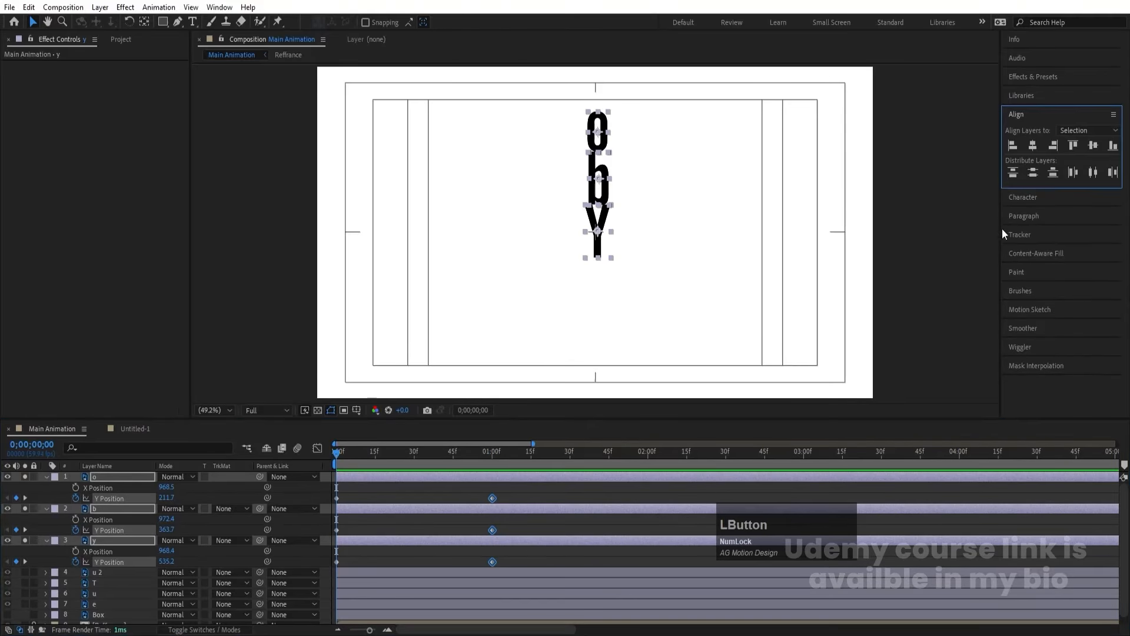
pyautogui.click(1093, 146)
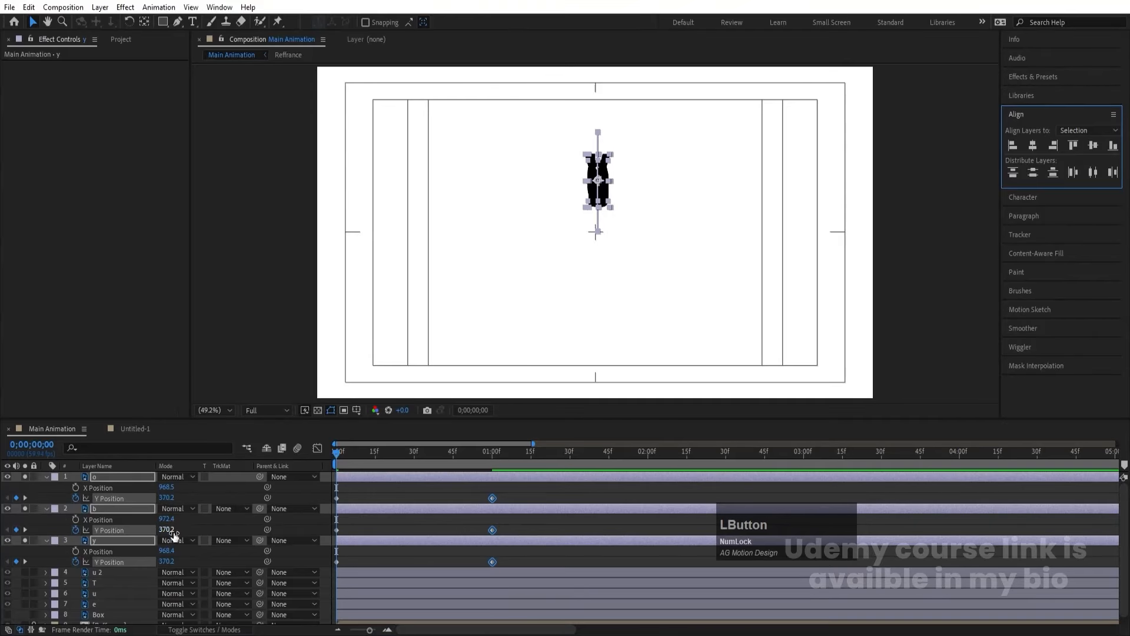
pyautogui.moveTo(170, 532); pyautogui.dragTo(381, 511)
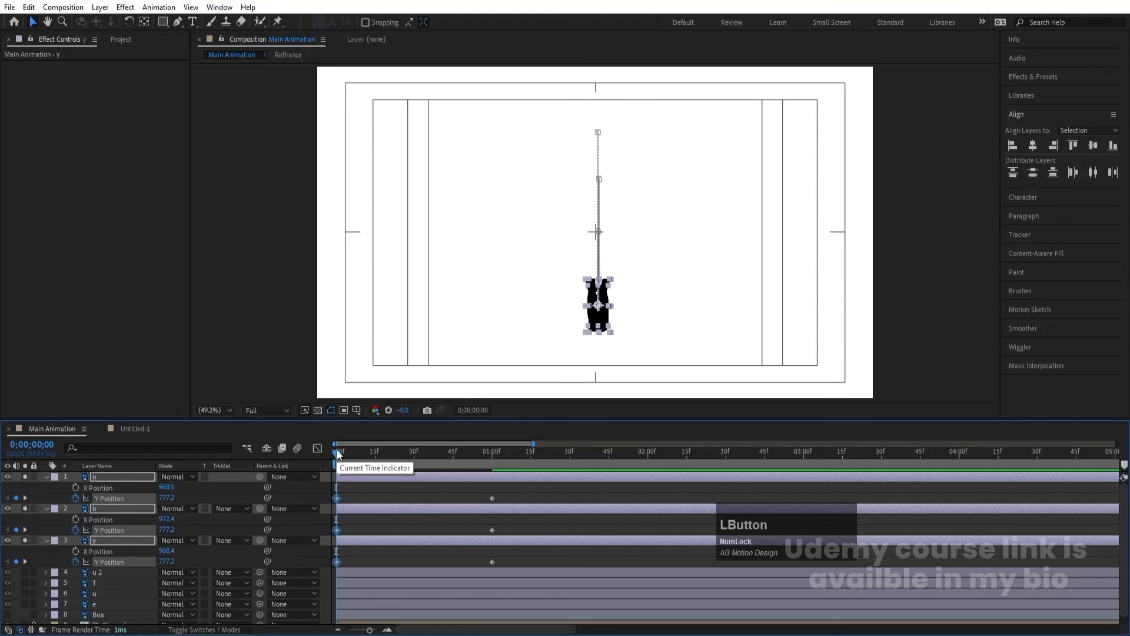
# Step: Move the three layers' 1-second Y Position keyframes to 1 second 30 frames
pyautogui.click(354, 452)
pyautogui.moveTo(355, 451); pyautogui.dragTo(492, 451)
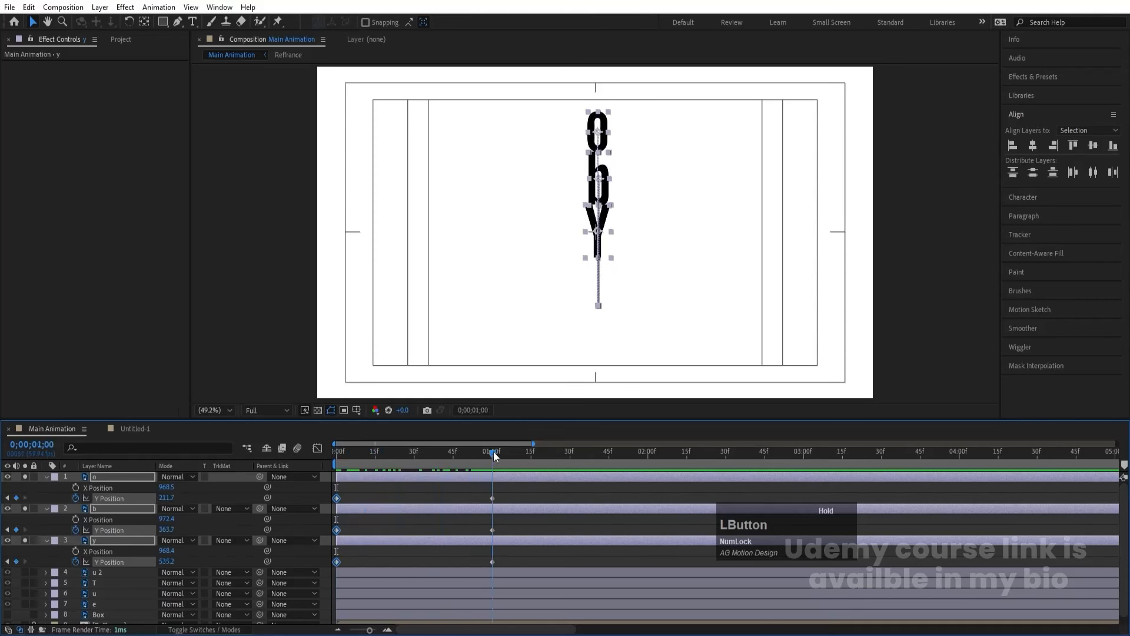
pyautogui.moveTo(475, 491); pyautogui.dragTo(516, 567)
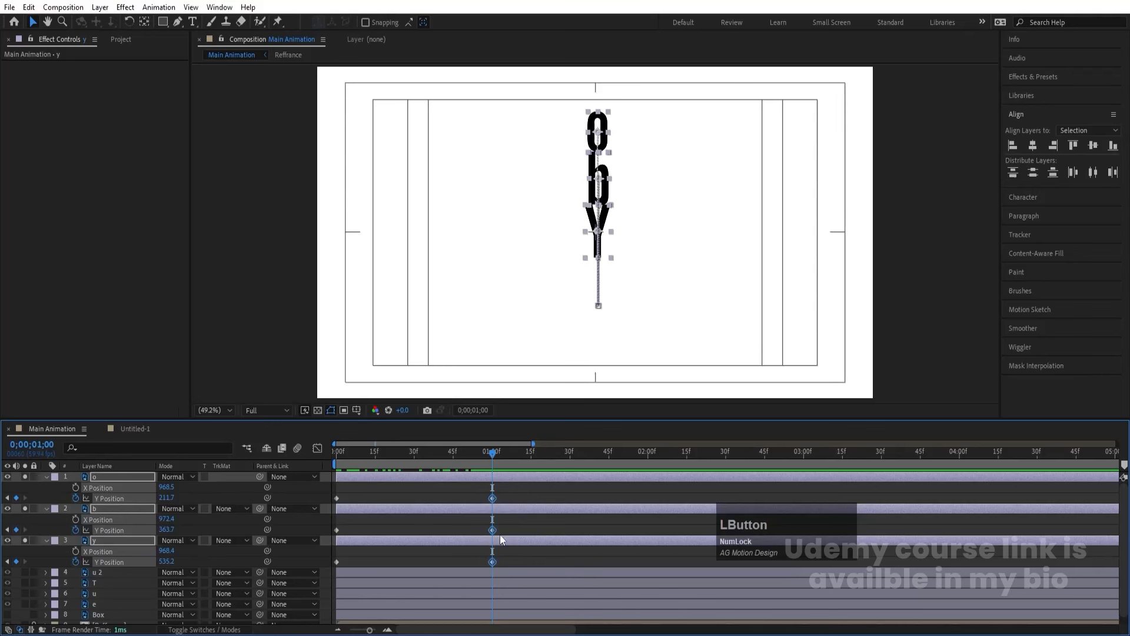
pyautogui.moveTo(492, 500); pyautogui.dragTo(570, 499)
# Step: At frame 52, align the three letters to their common vertical center and set their Y Position to 138.0
pyautogui.moveTo(492, 452); pyautogui.dragTo(469, 452)
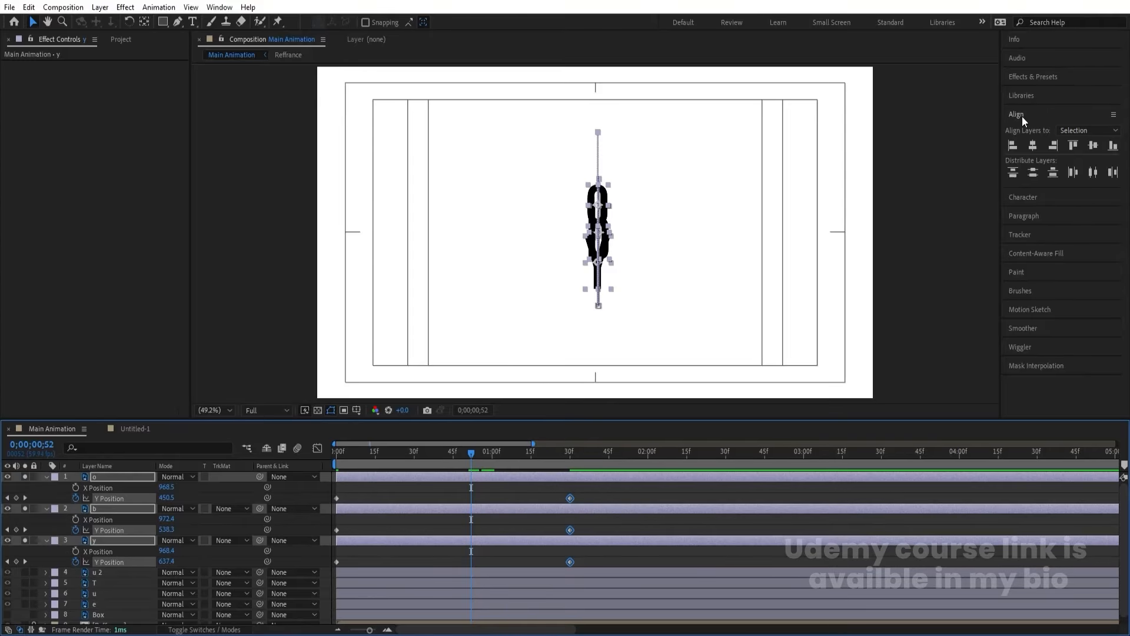
pyautogui.click(1091, 146)
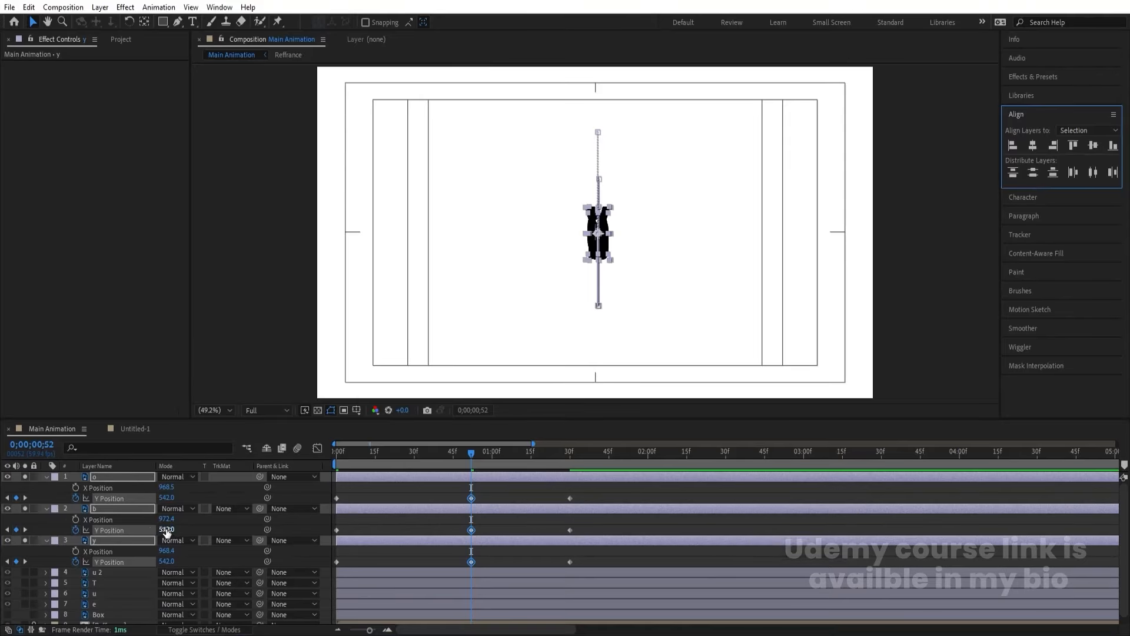
pyautogui.moveTo(167, 529); pyautogui.dragTo(4, 498)
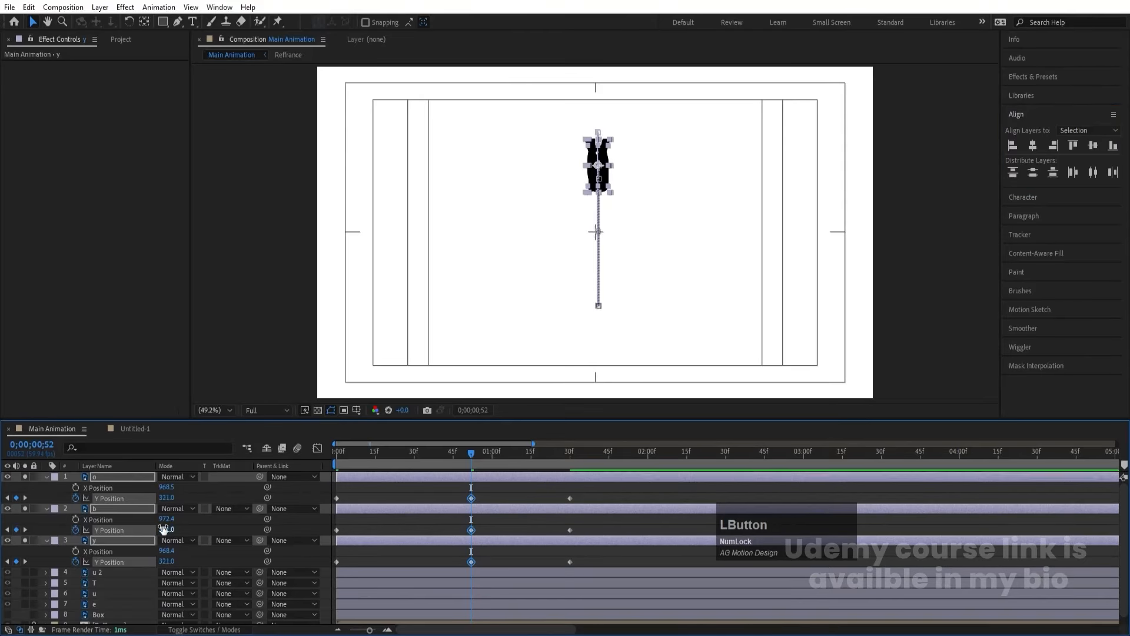
pyautogui.moveTo(168, 528); pyautogui.dragTo(18, 482)
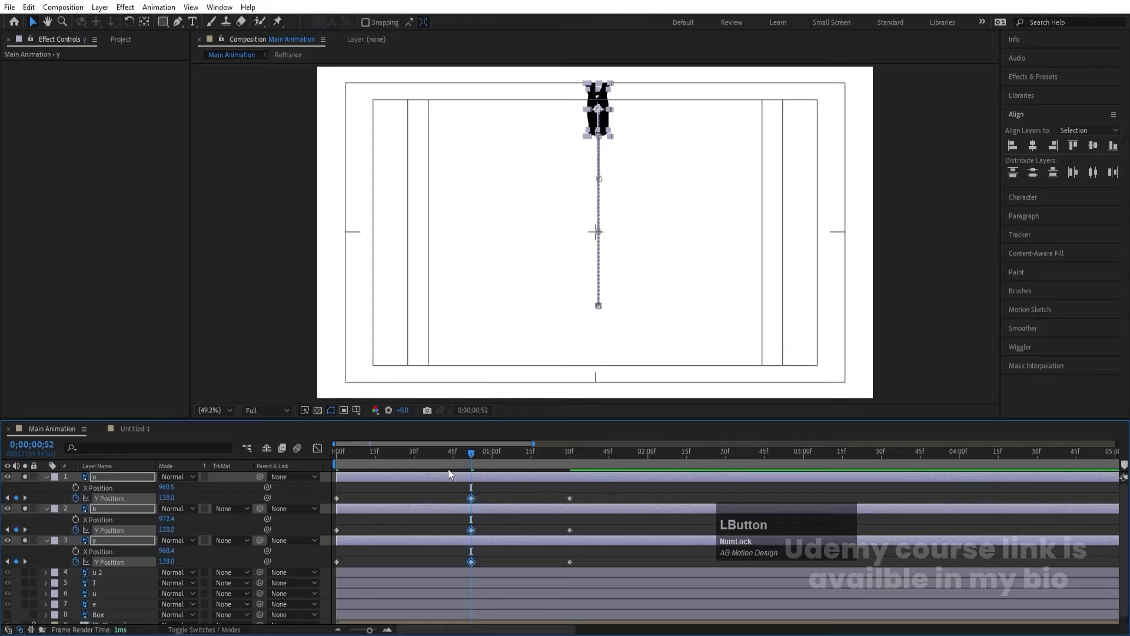
# Step: Apply Easy Ease to all Y Position keyframes of o, b and y, and shape their speed graph to peak near the first and last keyframes
pyautogui.moveTo(443, 455); pyautogui.dragTo(278, 577)
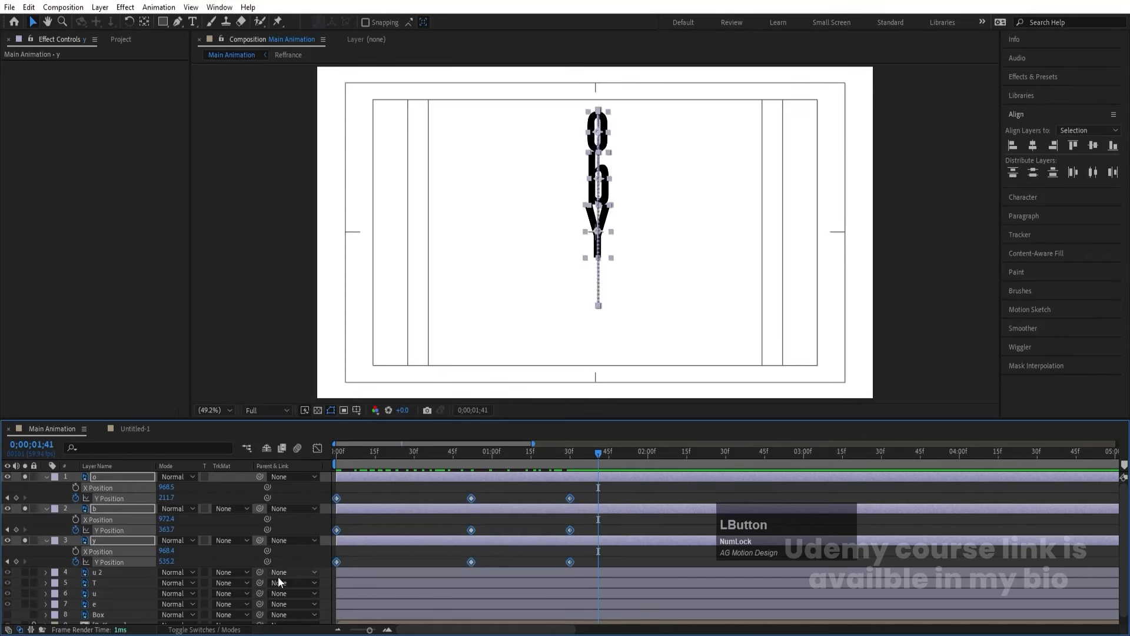
pyautogui.press('F9')
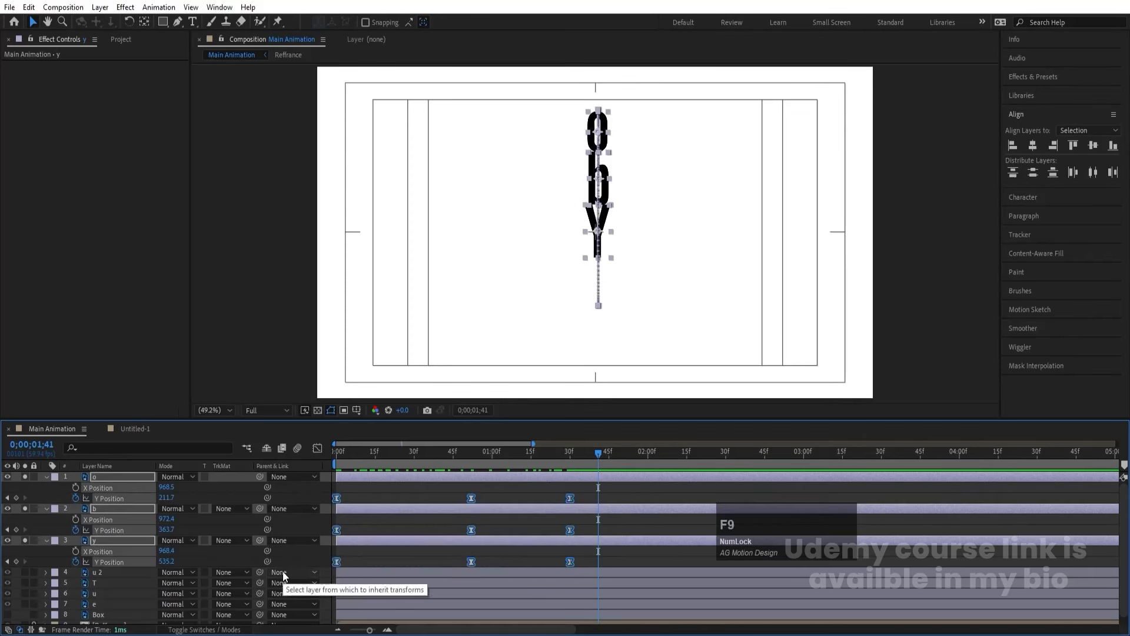
pyautogui.click(318, 448)
pyautogui.rightClick(392, 500)
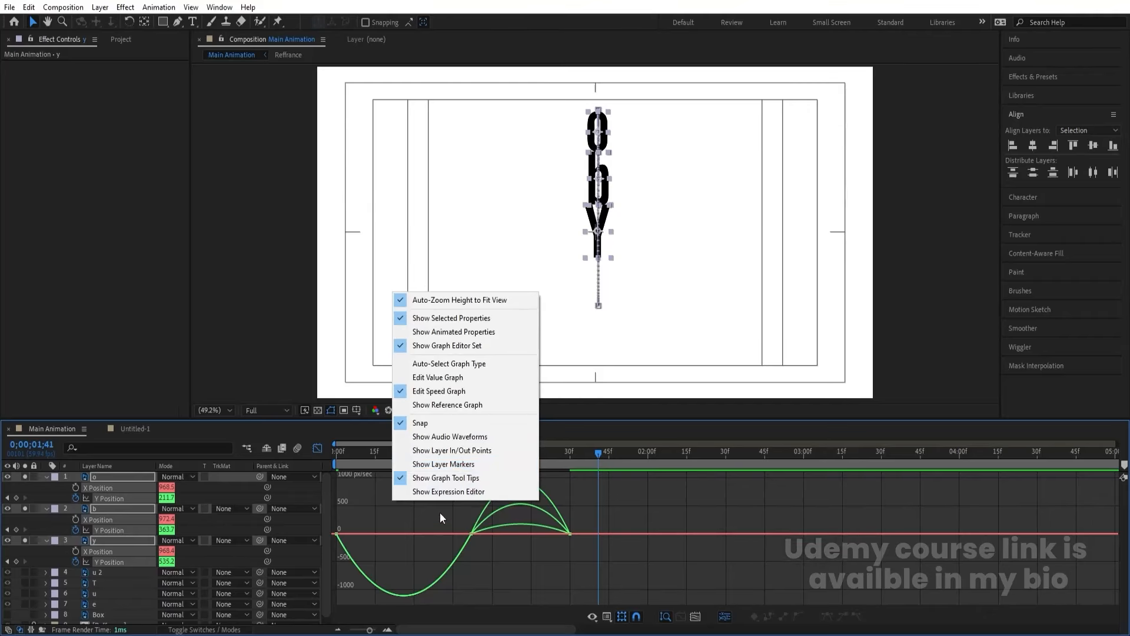
pyautogui.moveTo(440, 512); pyautogui.dragTo(500, 566)
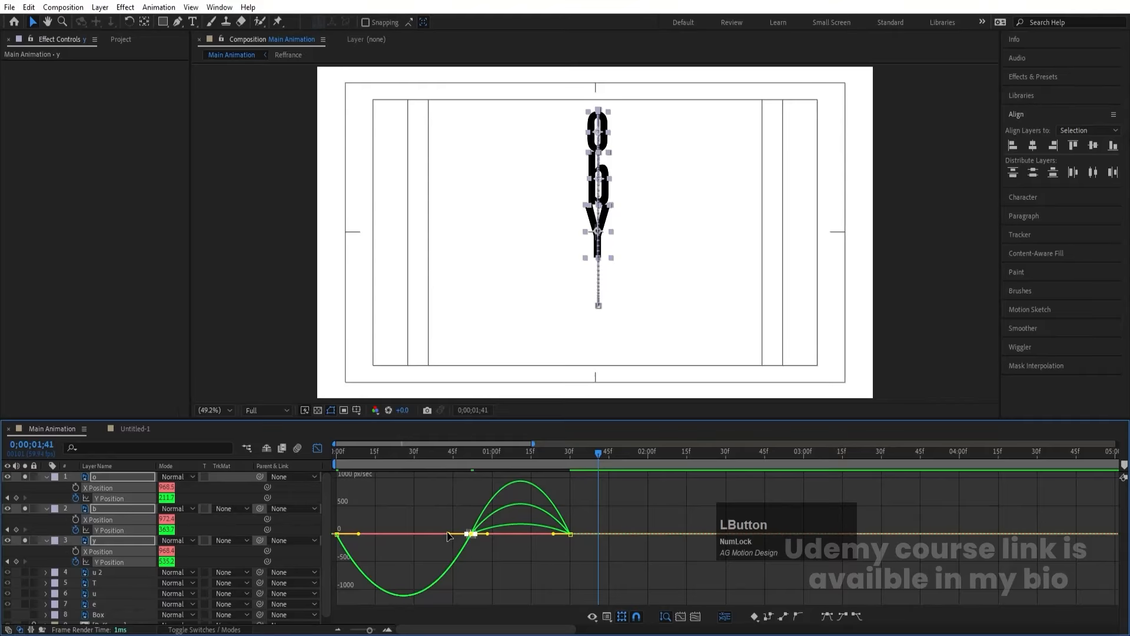
pyautogui.moveTo(449, 534); pyautogui.dragTo(370, 532)
pyautogui.moveTo(363, 489); pyautogui.dragTo(320, 545)
pyautogui.moveTo(360, 510); pyautogui.dragTo(345, 507)
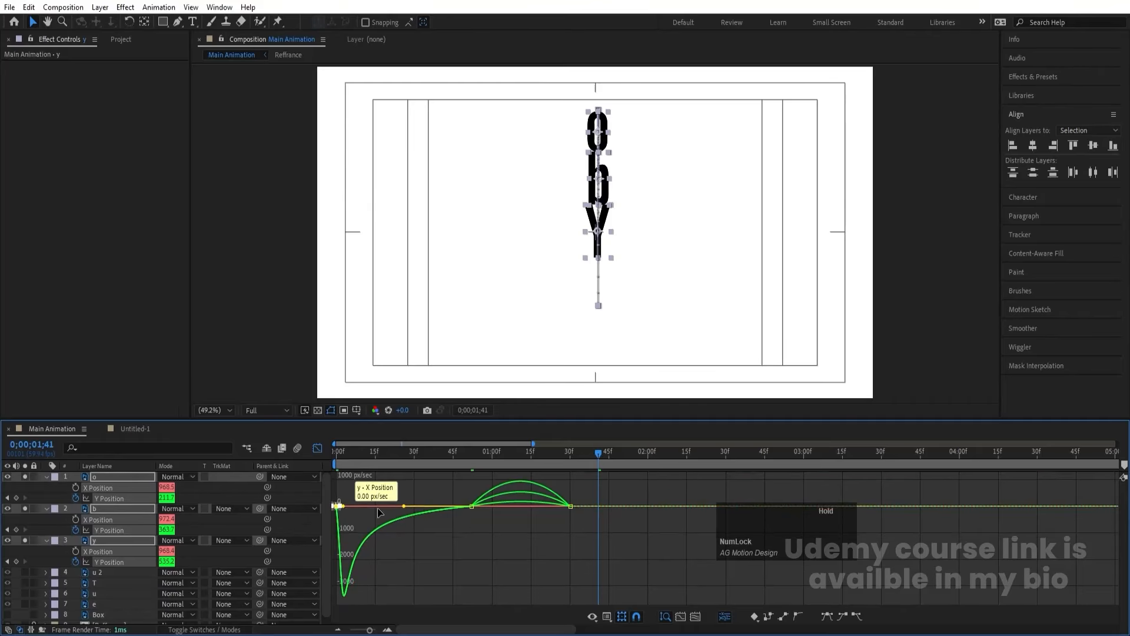
pyautogui.moveTo(437, 472); pyautogui.dragTo(566, 529)
# Step: Preview the three letters' movement from the first frame and return from the graph editor to the layer bars
pyautogui.moveTo(382, 456); pyautogui.dragTo(335, 452)
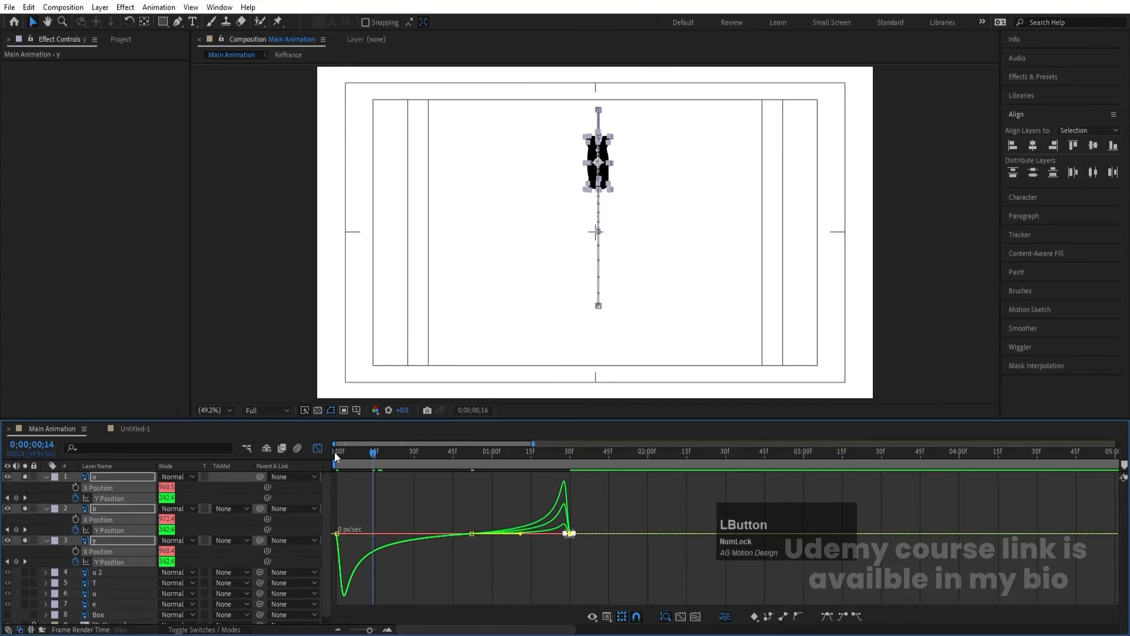
pyautogui.press('space')
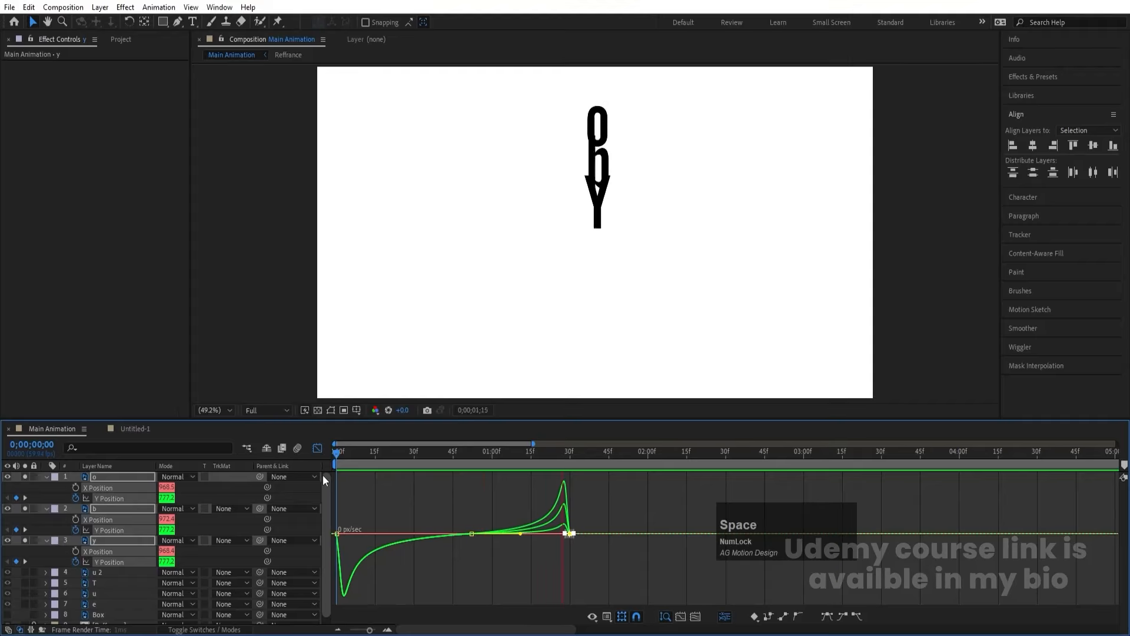
pyautogui.press('space')
pyautogui.click(318, 448)
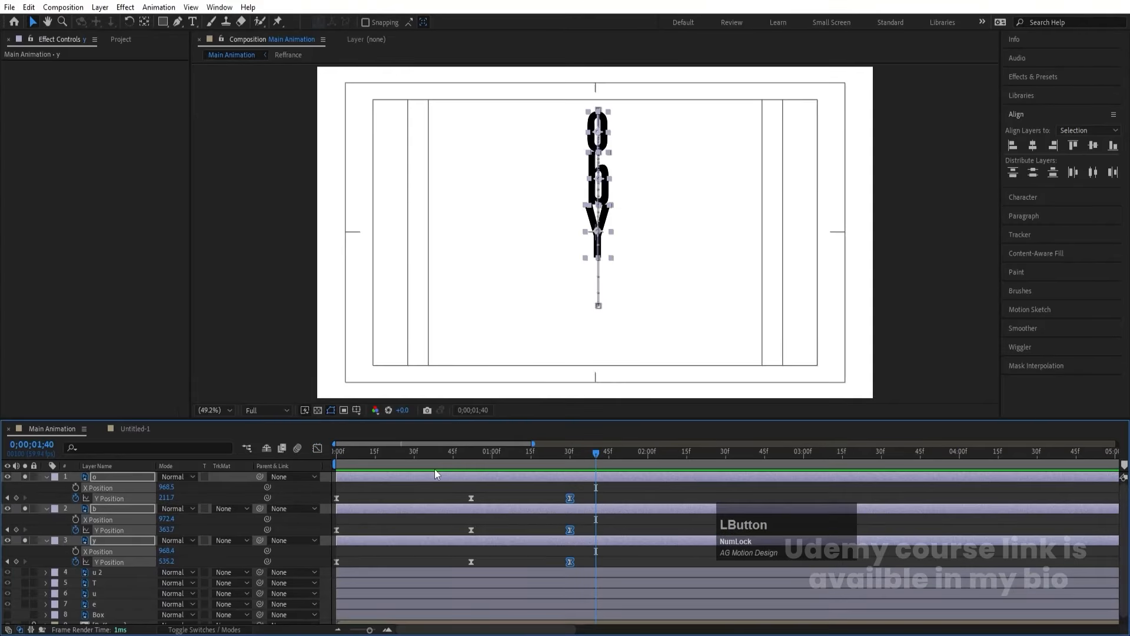
pyautogui.click(485, 487)
pyautogui.click(599, 244)
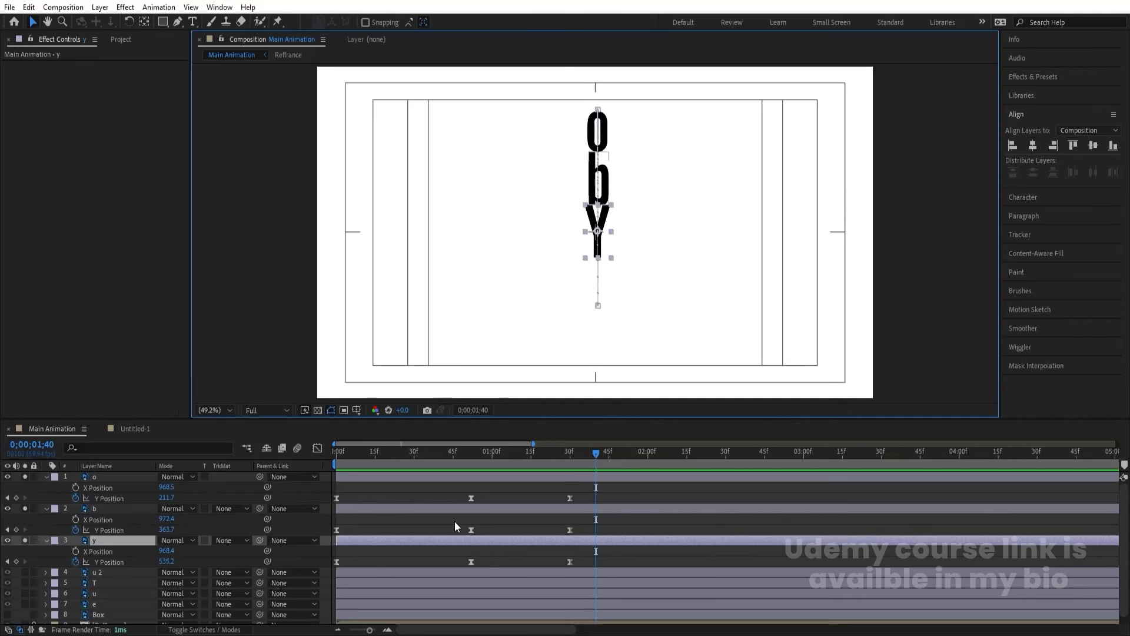
pyautogui.moveTo(454, 521); pyautogui.dragTo(584, 532)
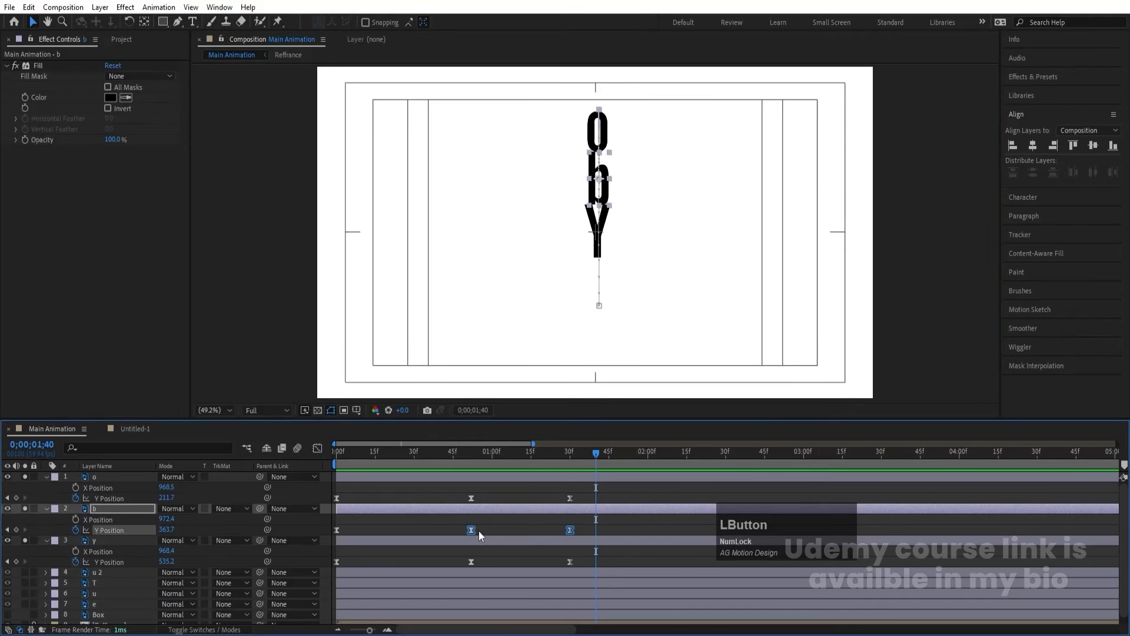
pyautogui.click(556, 552)
pyautogui.click(570, 562)
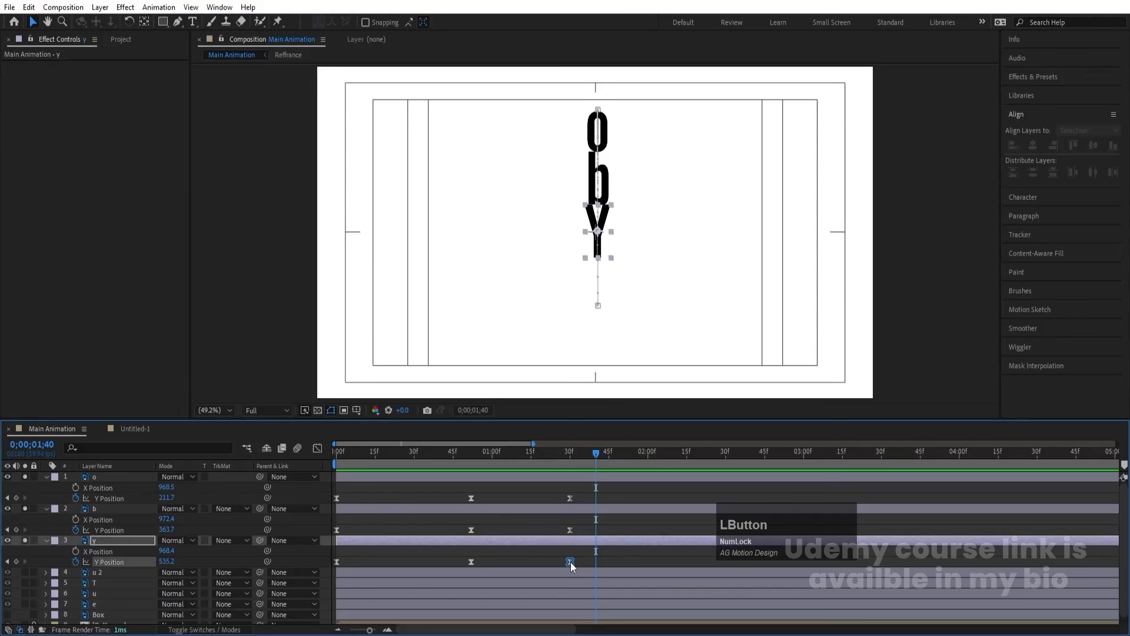
pyautogui.moveTo(556, 454); pyautogui.dragTo(587, 454)
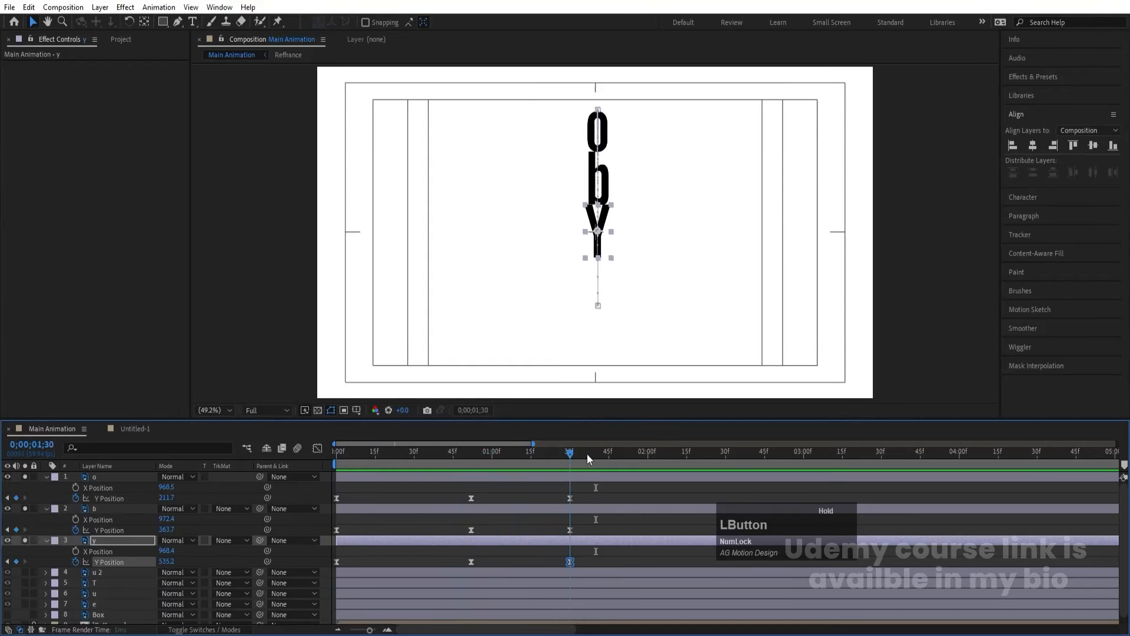
# Step: At the first frame, add a Rotation keyframe to the o, b and y layers
pyautogui.press('Home')
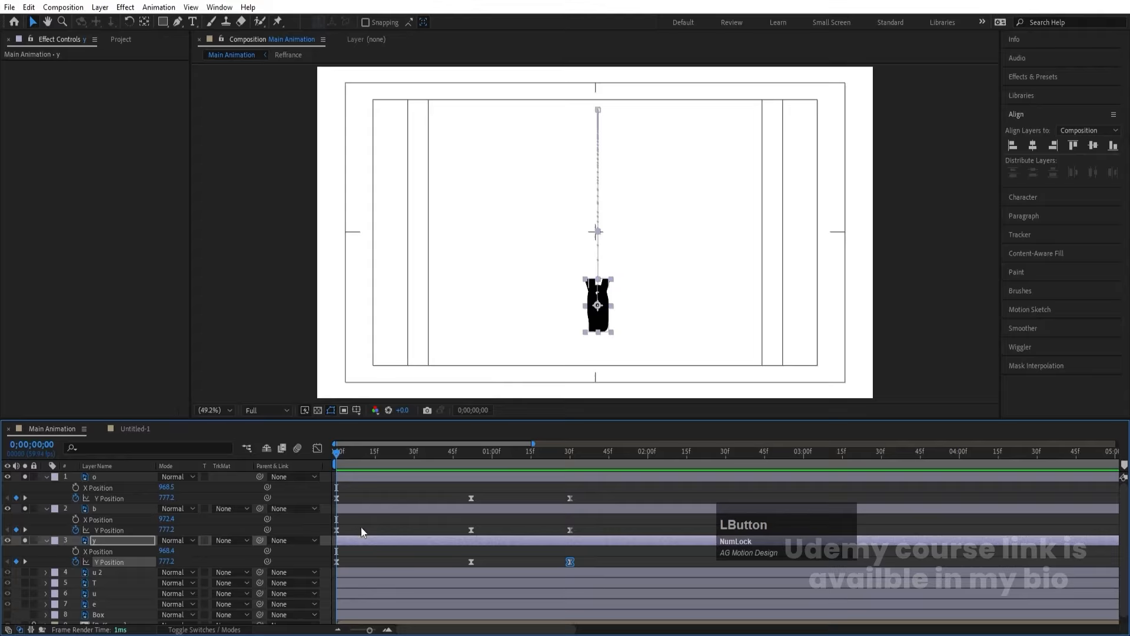
pyautogui.click(361, 527)
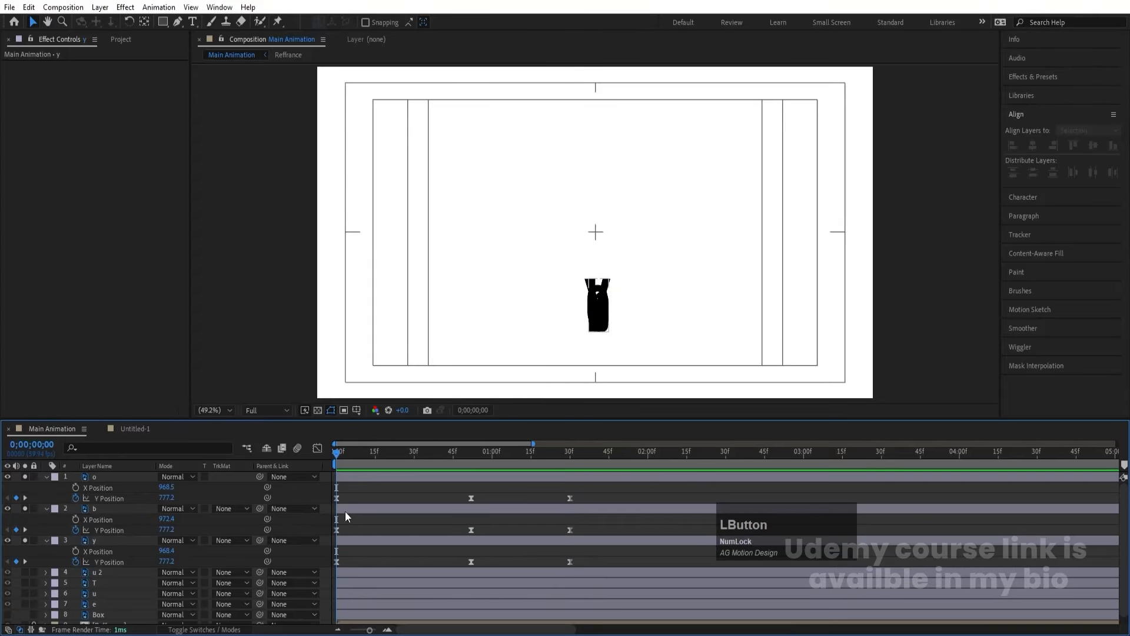
pyautogui.click(102, 538)
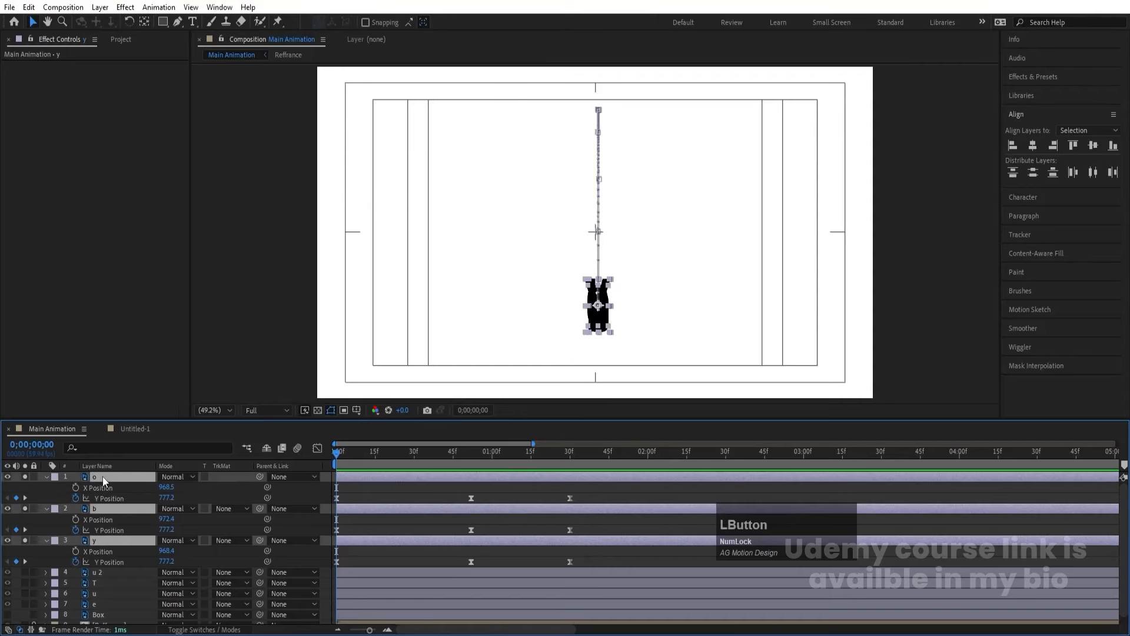
pyautogui.keyDown('shift'); pyautogui.click(103, 476); pyautogui.keyUp('shift')
pyautogui.press('r')
pyautogui.click(76, 487)
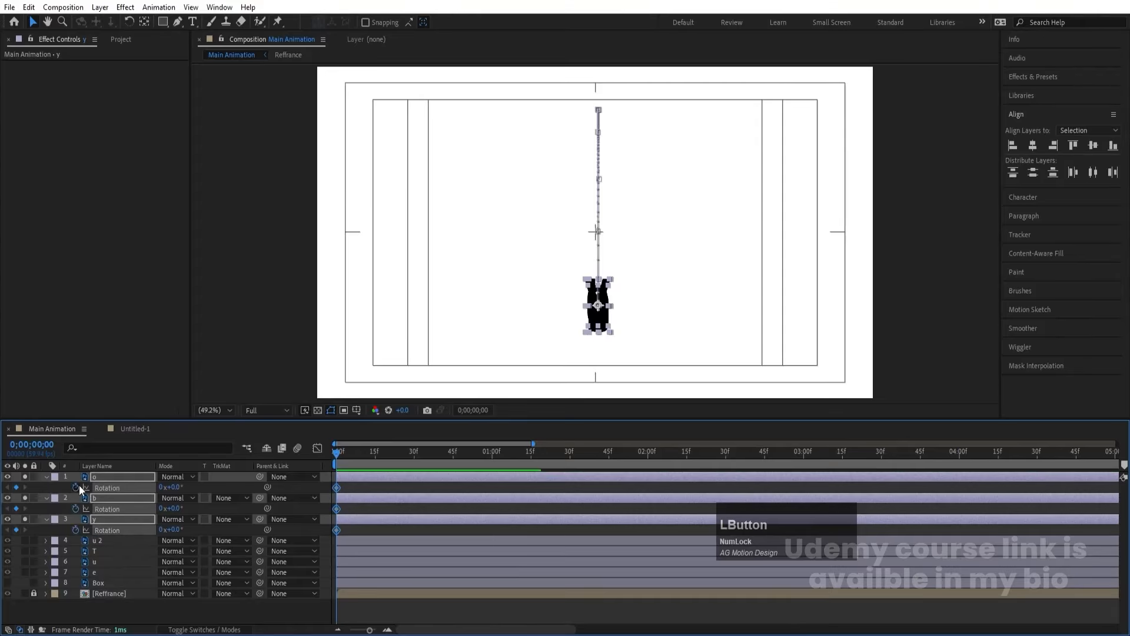
# Step: At 1 second 30 frames, set the Rotation of o, b and y to one full revolution (1x+0.0°)
pyautogui.press('u')
pyautogui.moveTo(542, 468); pyautogui.dragTo(569, 464)
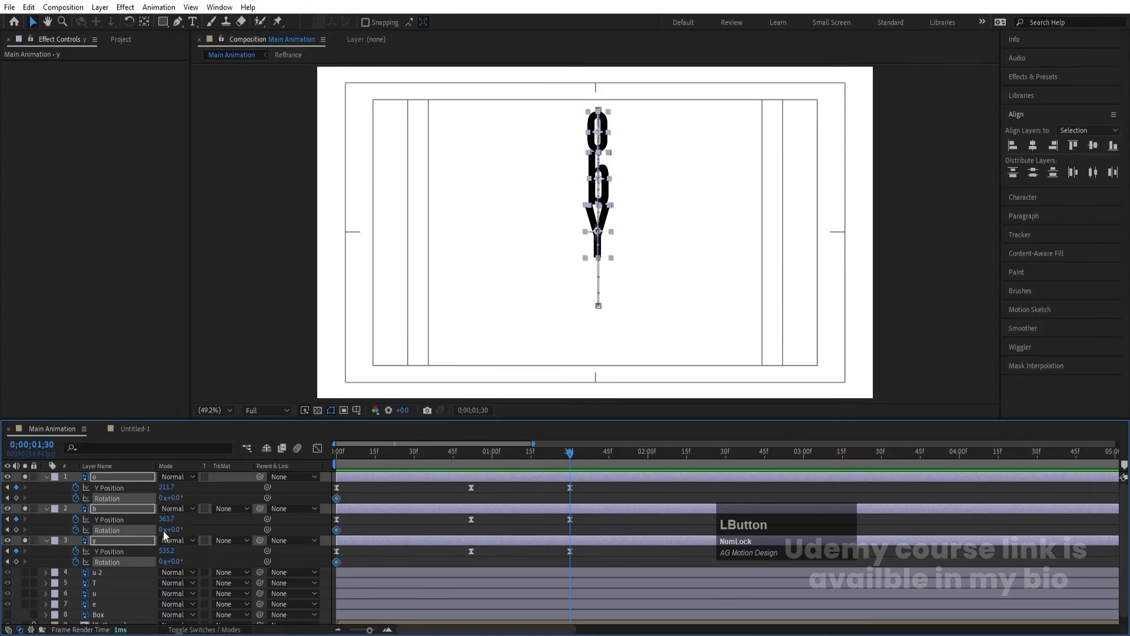
pyautogui.moveTo(177, 529); pyautogui.dragTo(167, 533)
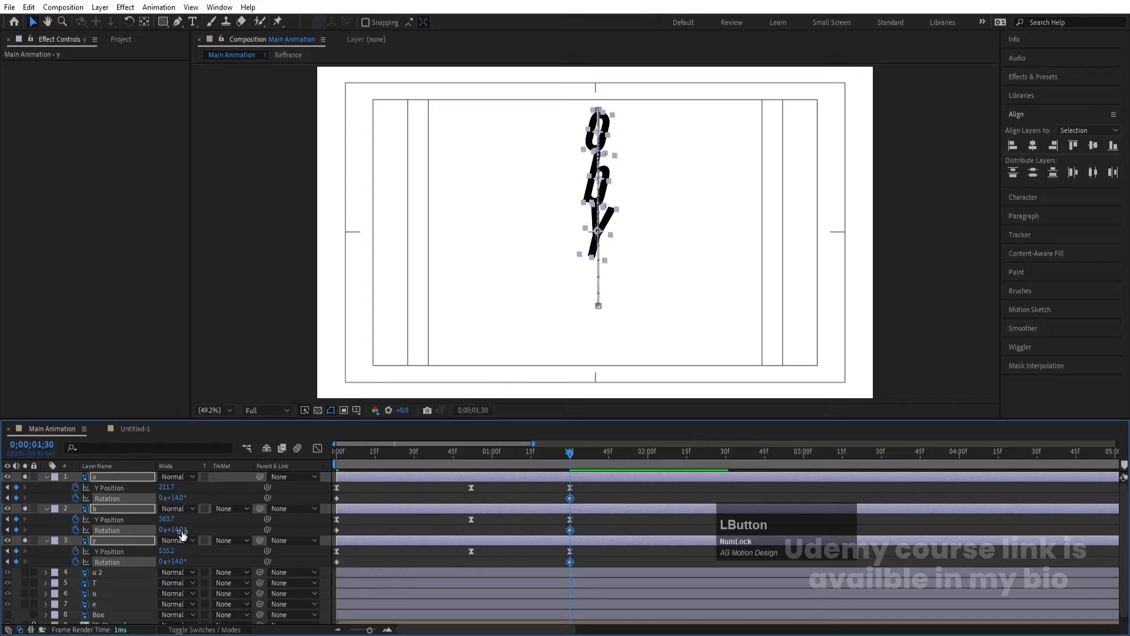
pyautogui.hotkey('ctrl', 'z')
pyautogui.click(162, 530)
pyautogui.write('1')
pyautogui.press('Return')
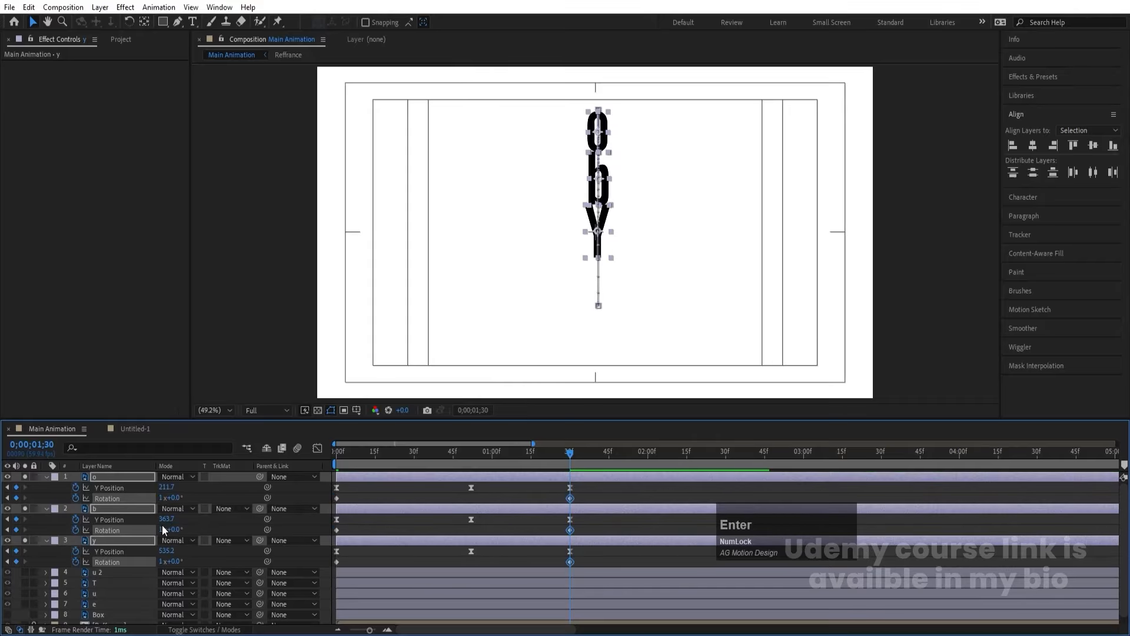
# Step: Apply Easy Ease to all Rotation keyframes of o, b and y, and shape their speed graph into a sharp peak near the middle
pyautogui.press('r')
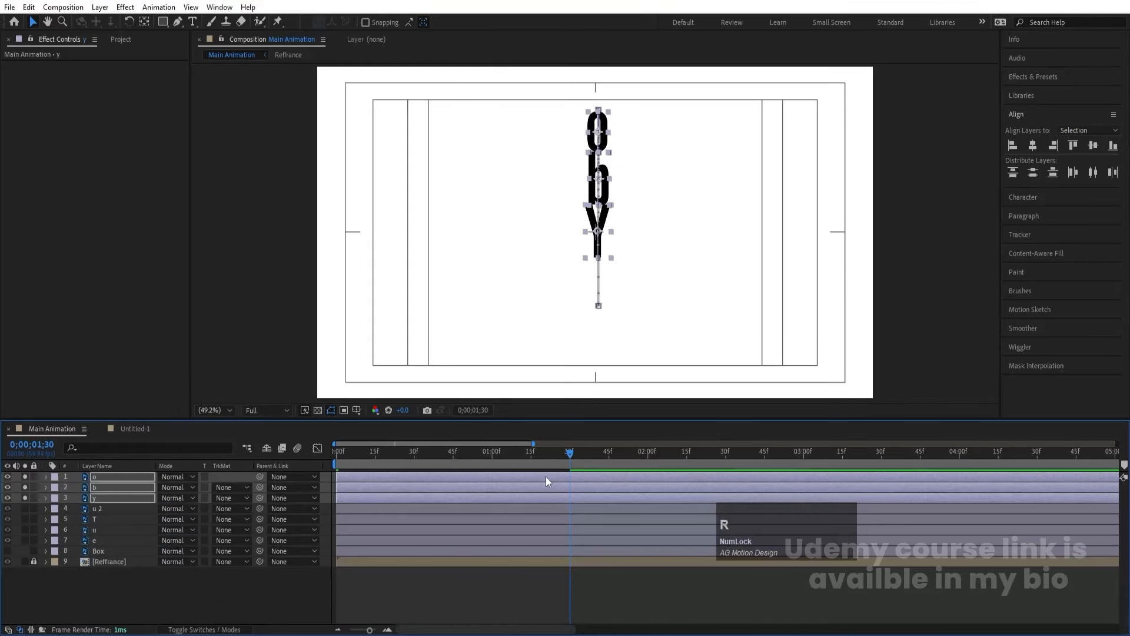
pyautogui.press('r')
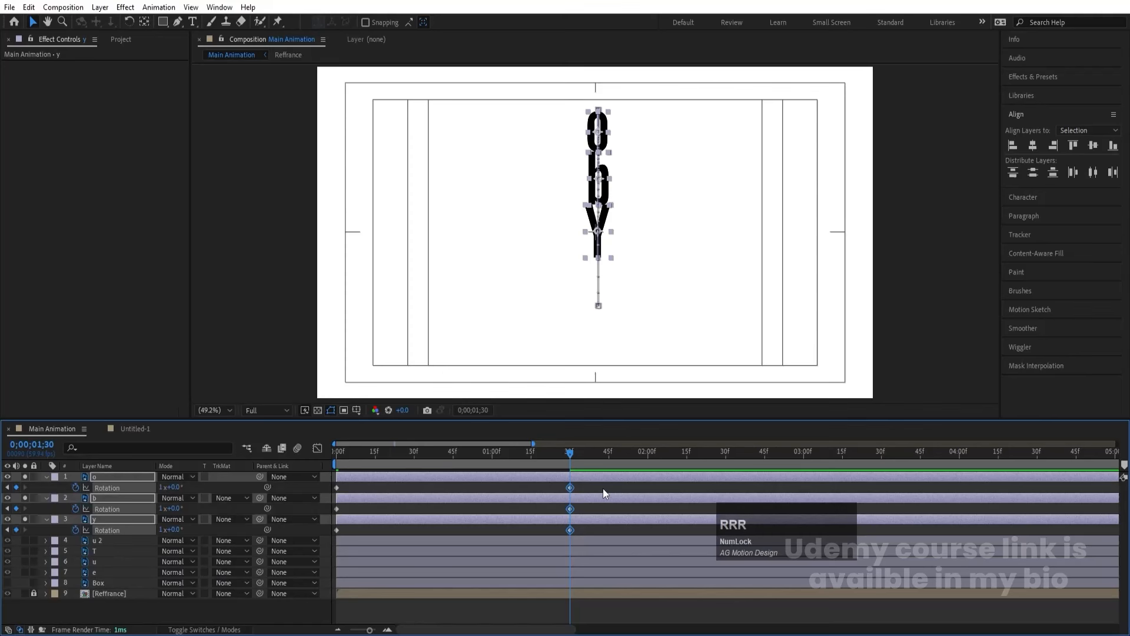
pyautogui.moveTo(603, 488); pyautogui.dragTo(301, 557)
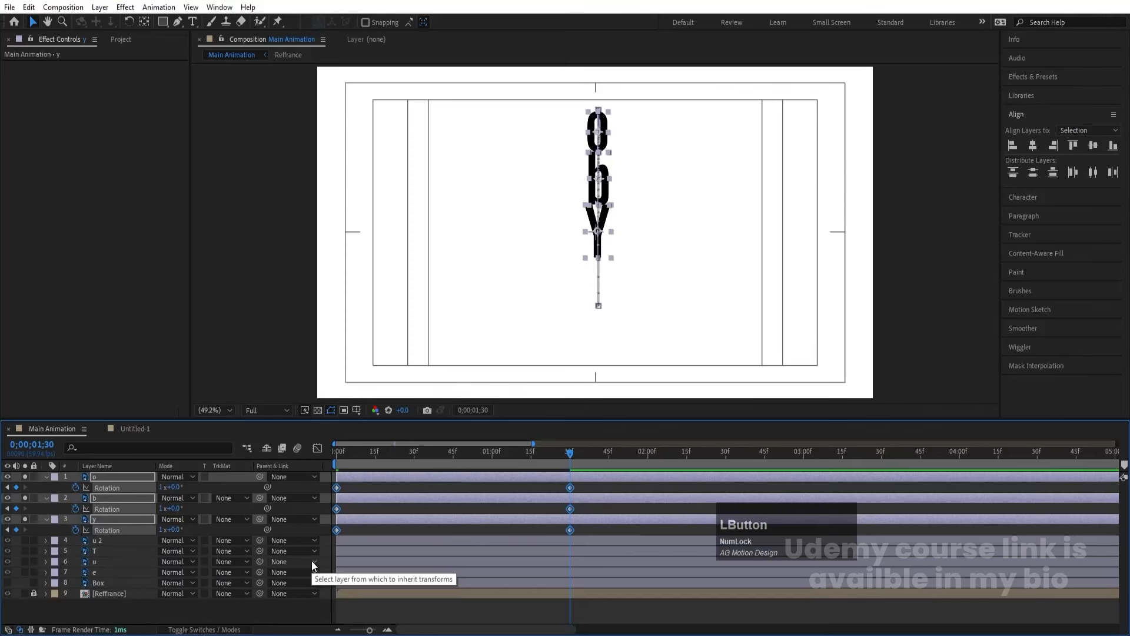
pyautogui.click(320, 448)
pyautogui.moveTo(663, 549); pyautogui.dragTo(333, 602)
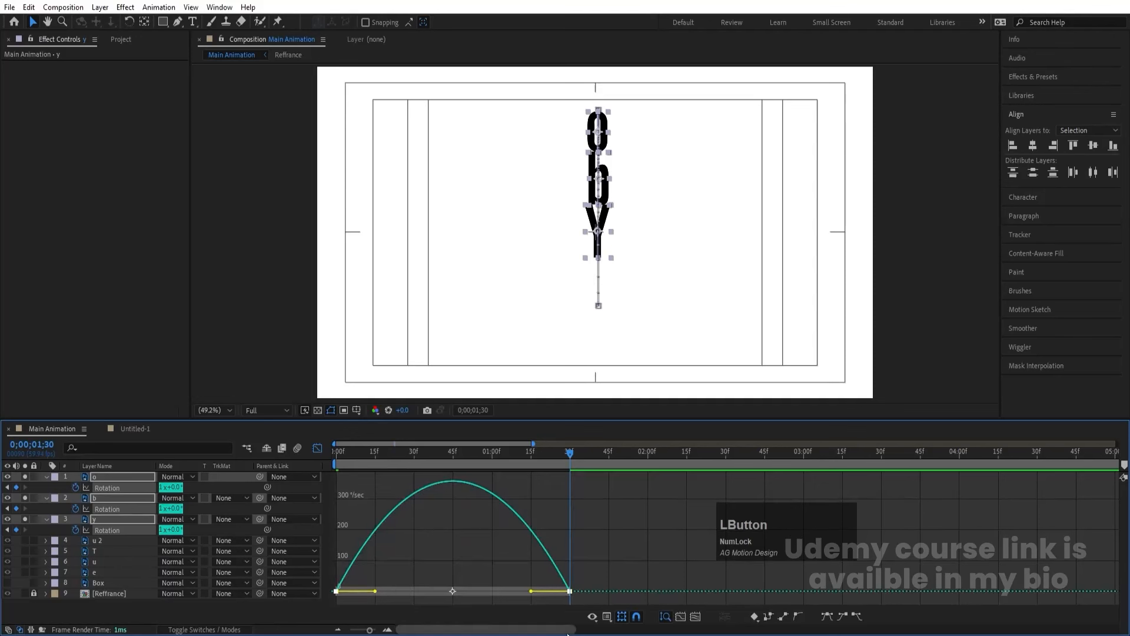
pyautogui.moveTo(529, 591); pyautogui.dragTo(474, 593)
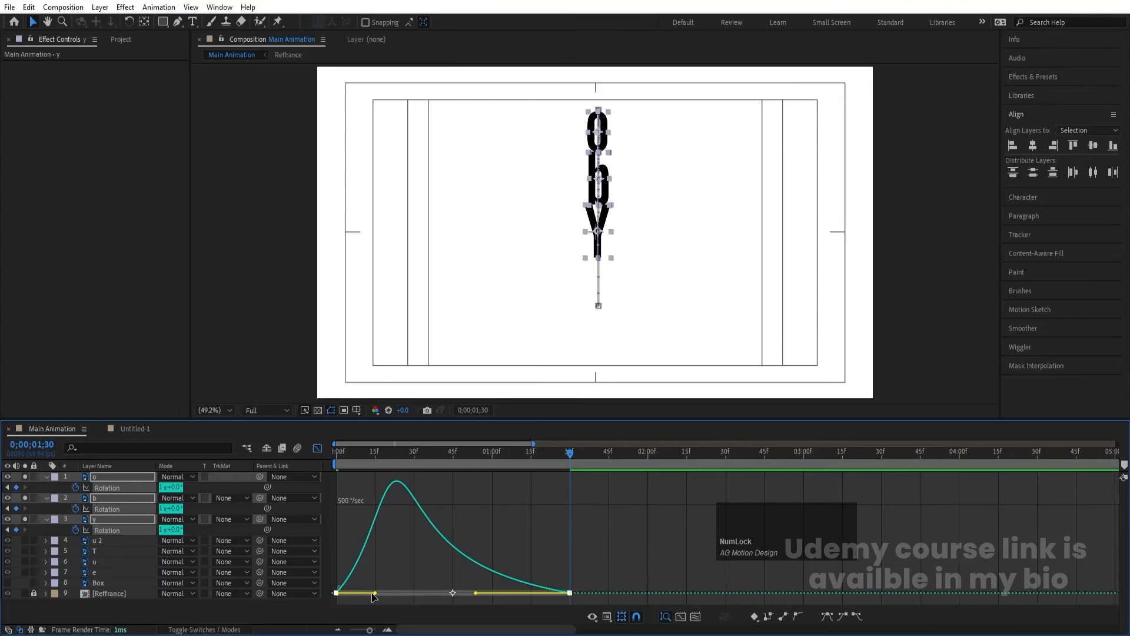
pyautogui.moveTo(374, 593); pyautogui.dragTo(422, 594)
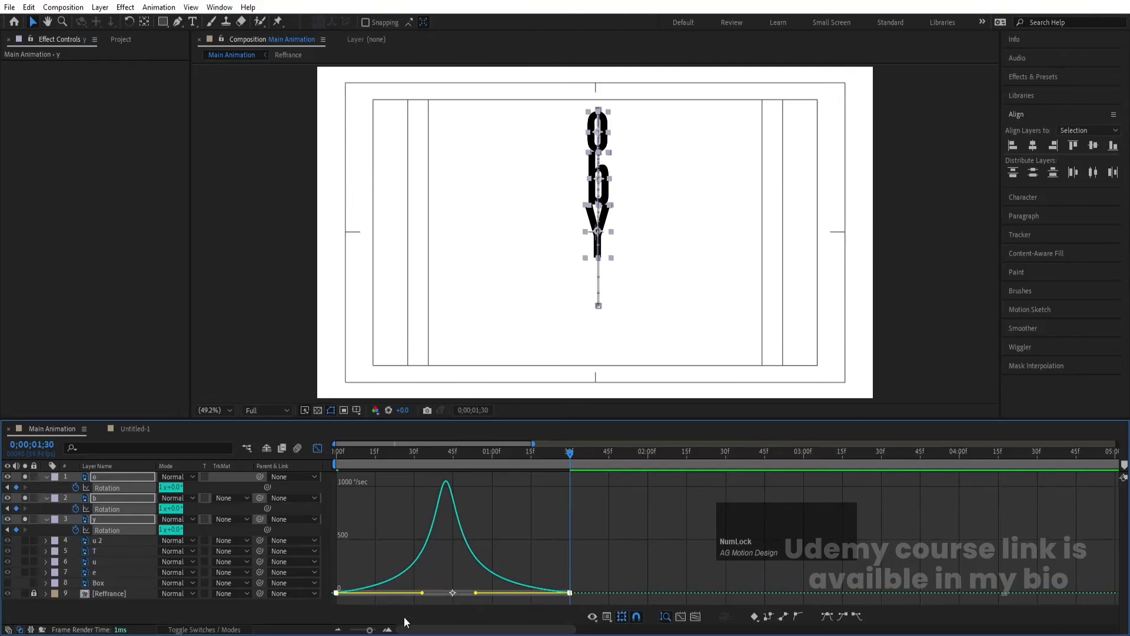
# Step: Return from the graph editor to the layer bars and preview the letters' rotation from the first frame
pyautogui.click(318, 448)
pyautogui.click(333, 452)
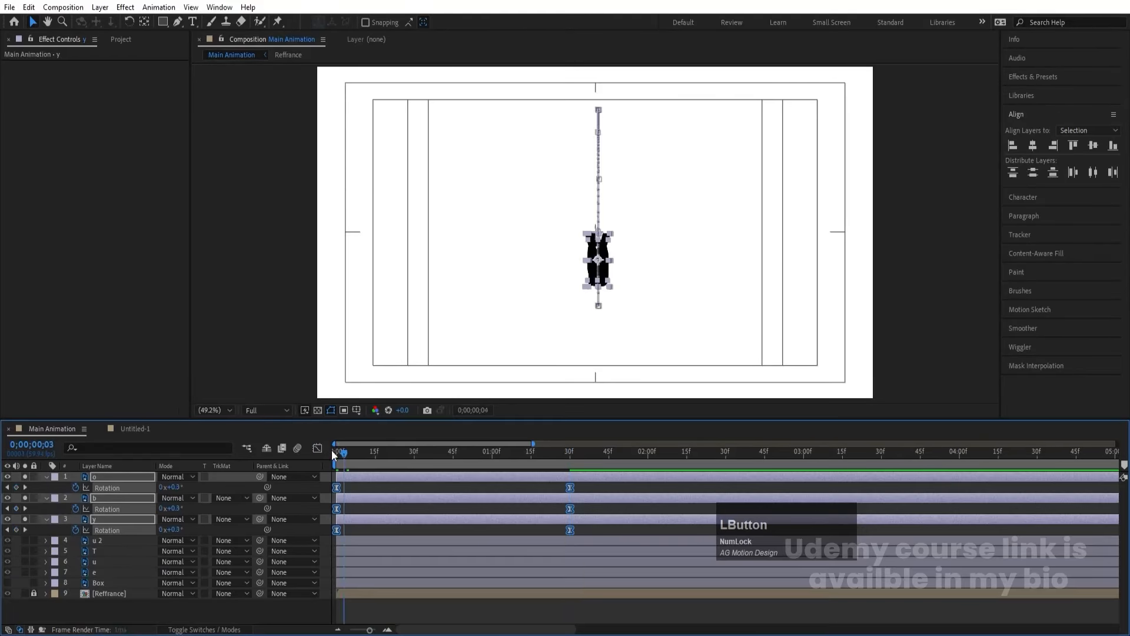
pyautogui.press('space')
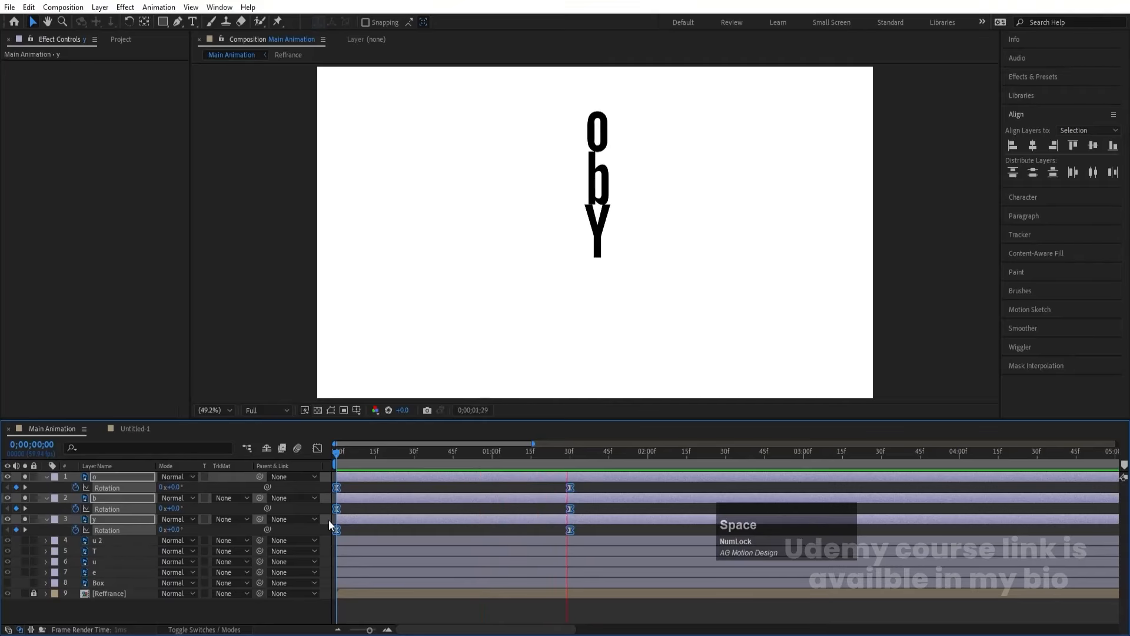
pyautogui.press('space')
pyautogui.moveTo(346, 454); pyautogui.dragTo(313, 460)
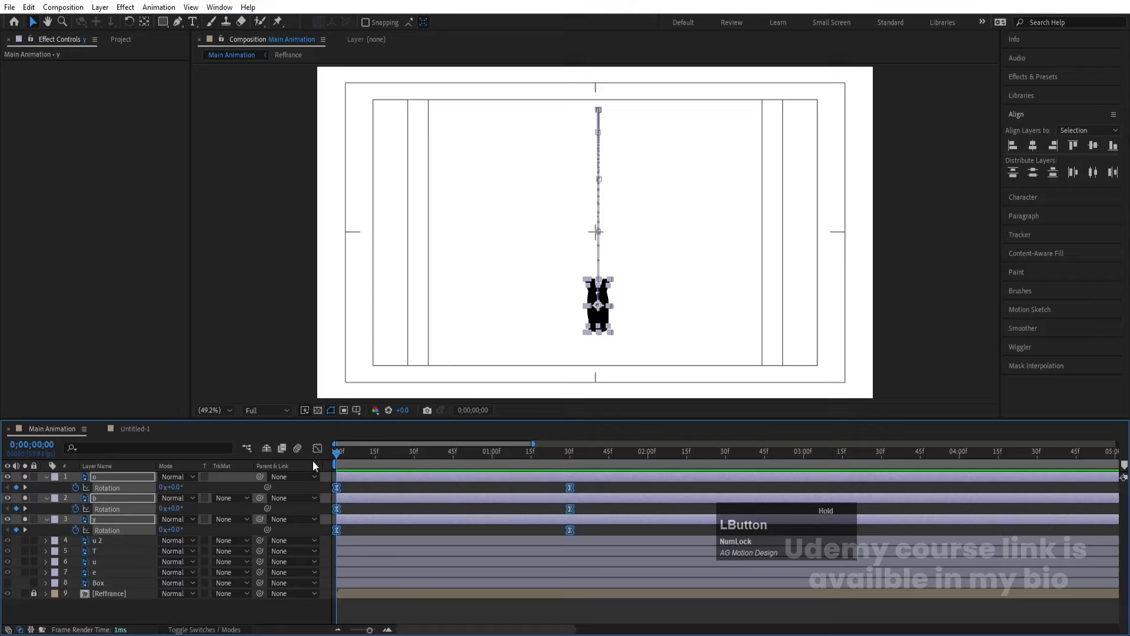
# Step: Stagger the letters by starting the b layer at frame 5 and the o layer at frame 10
pyautogui.click(358, 507)
pyautogui.press('=')
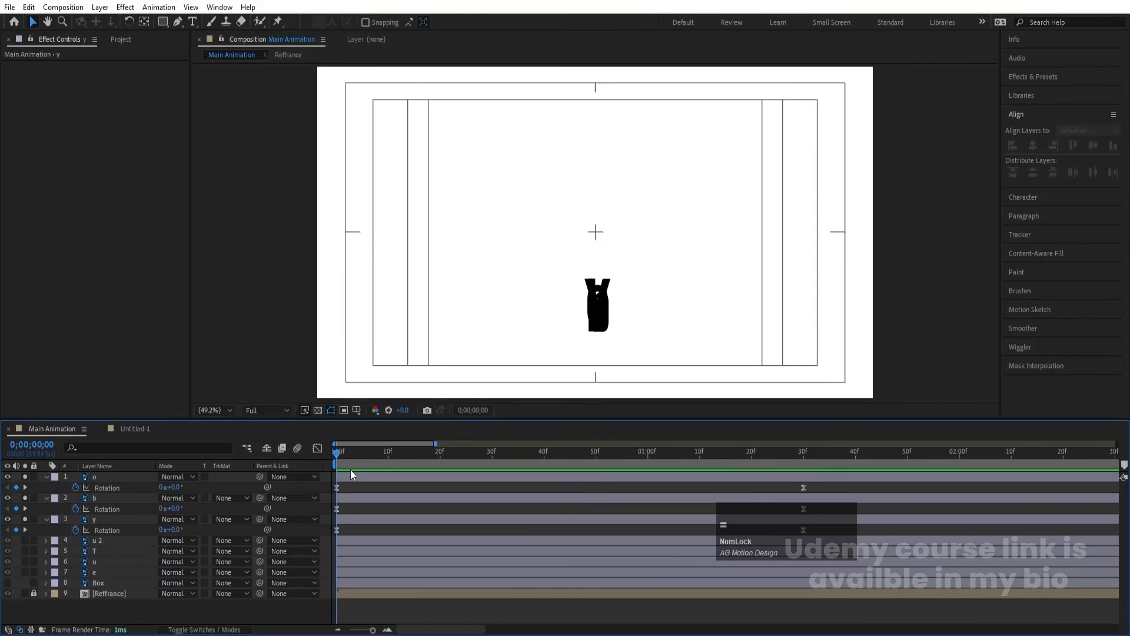
pyautogui.press('=')
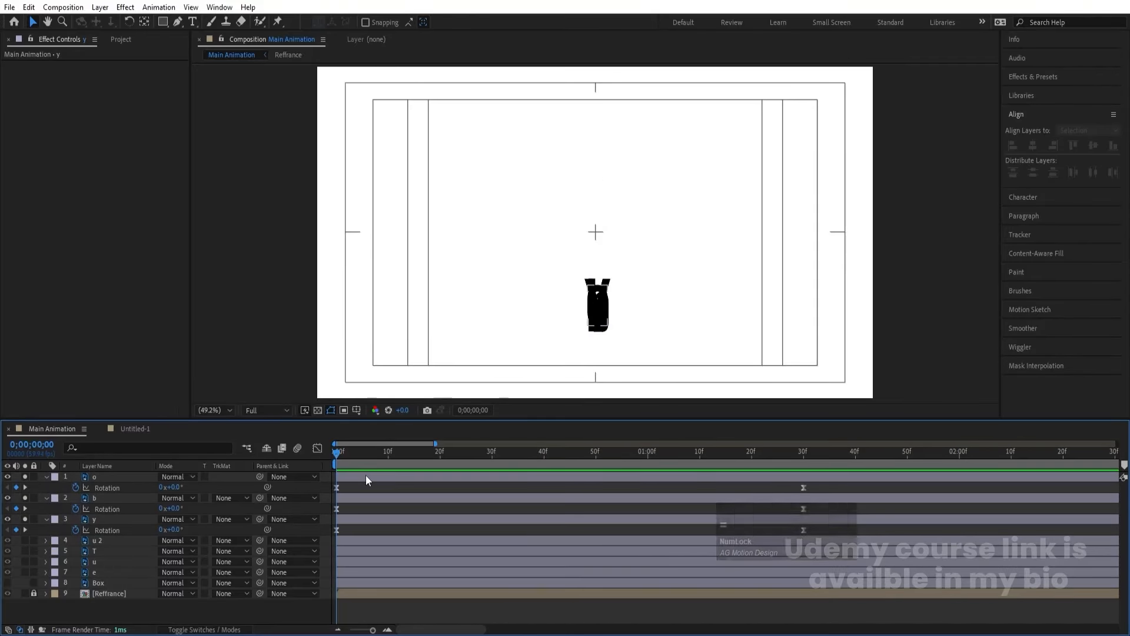
pyautogui.click(387, 453)
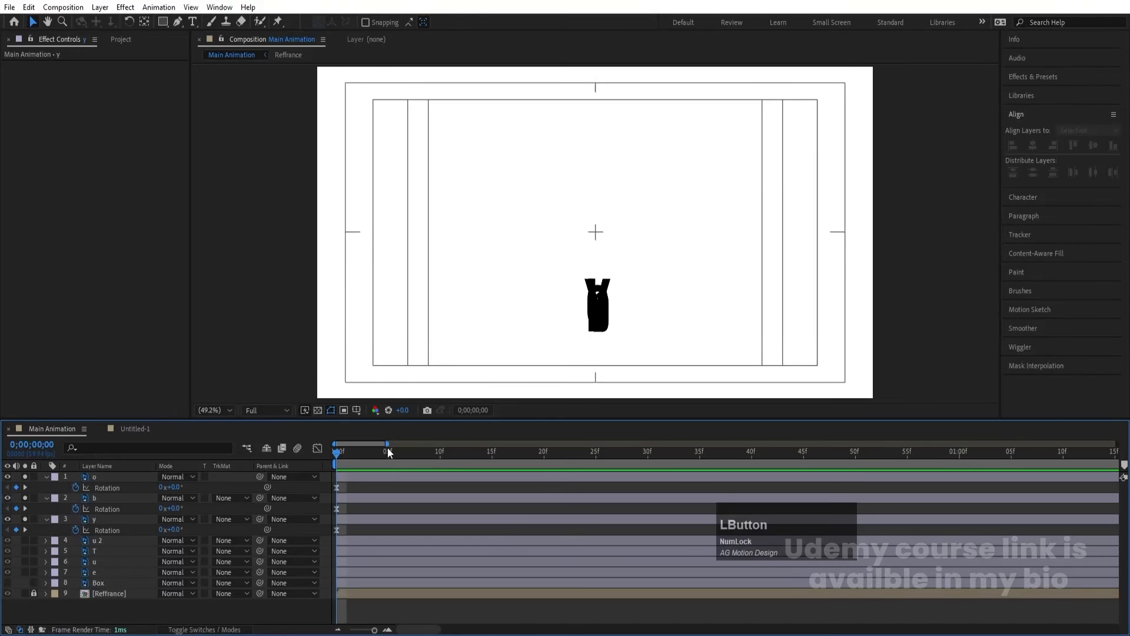
pyautogui.click(371, 497)
pyautogui.press('[')
pyautogui.click(439, 449)
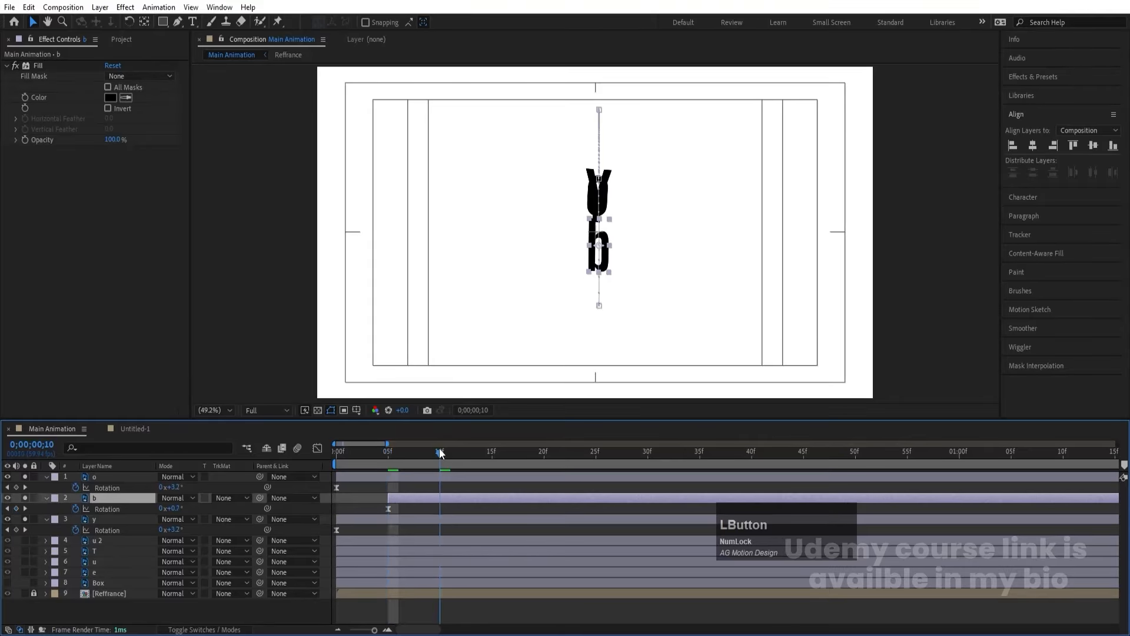
pyautogui.click(443, 478)
pyautogui.press('[')
# Step: Preview the staggered rise and rotation of the three letters
pyautogui.press('space')
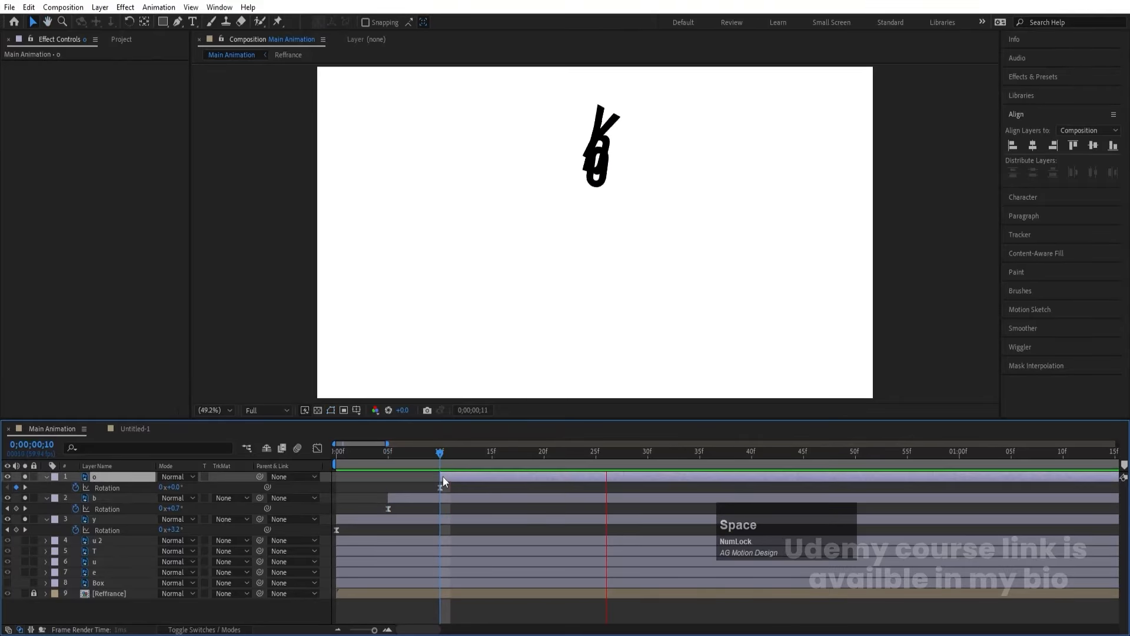
pyautogui.press('space')
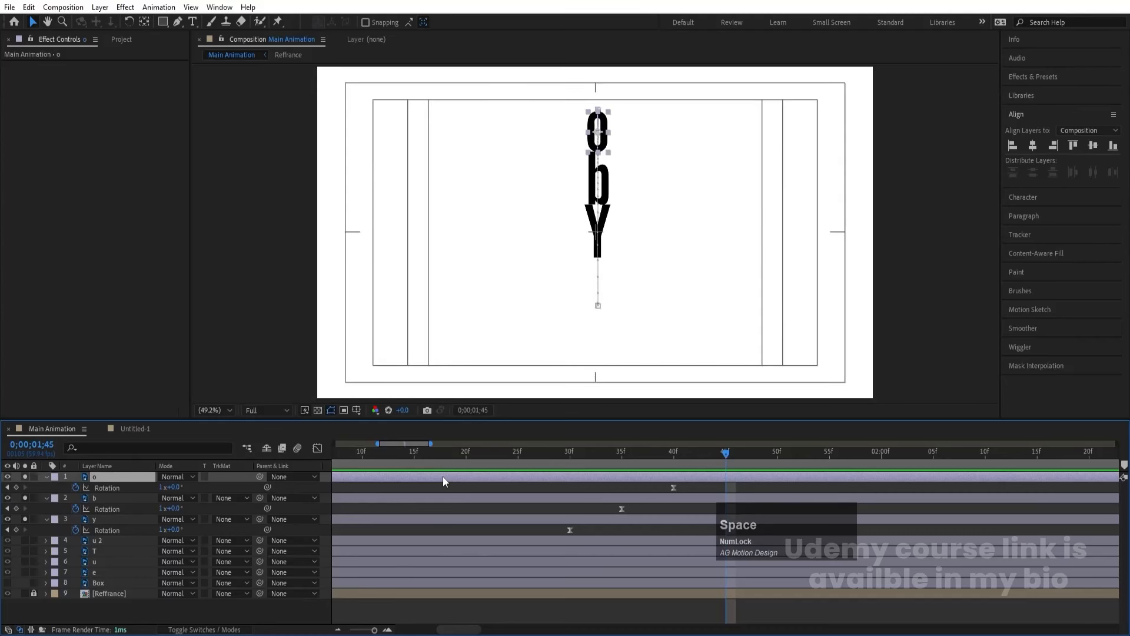
pyautogui.press('-')
pyautogui.press('-')
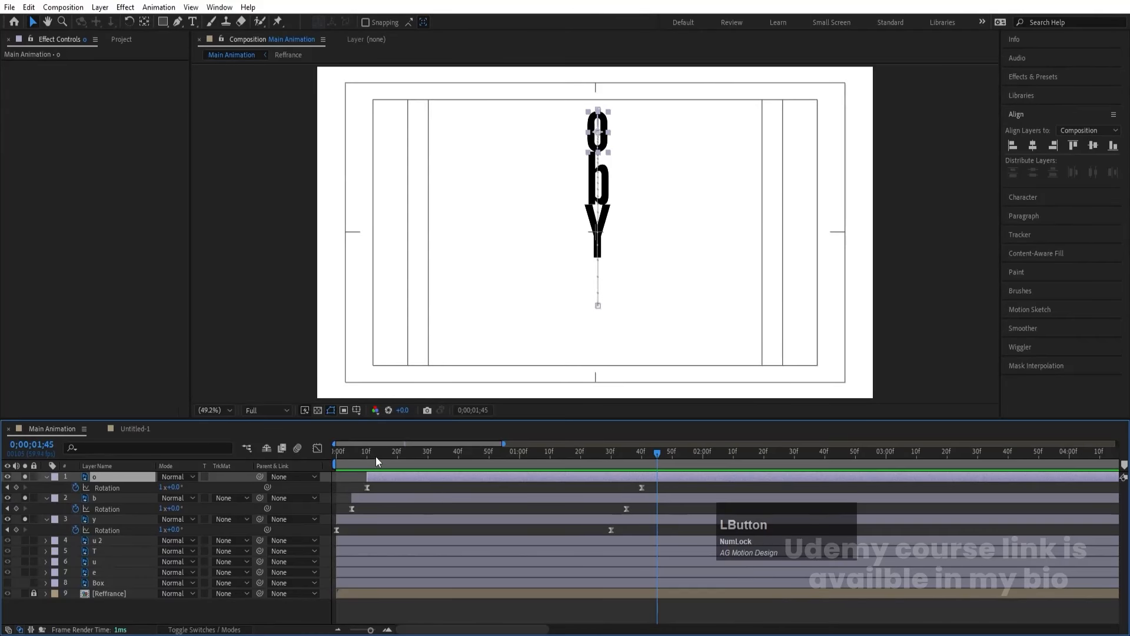
pyautogui.press('space')
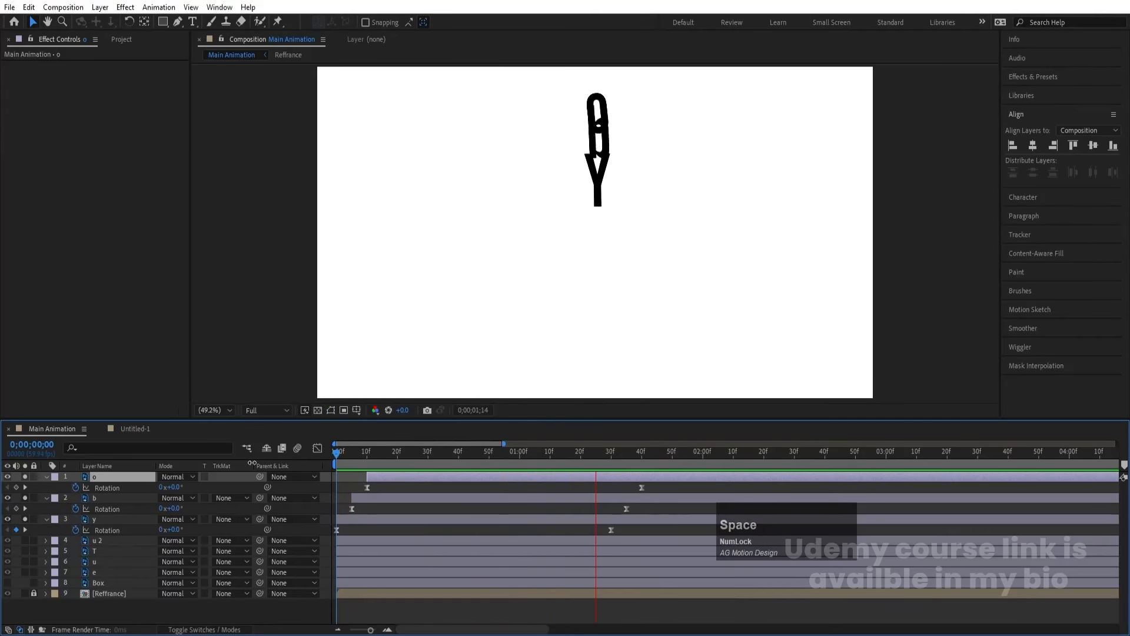
pyautogui.click(339, 491)
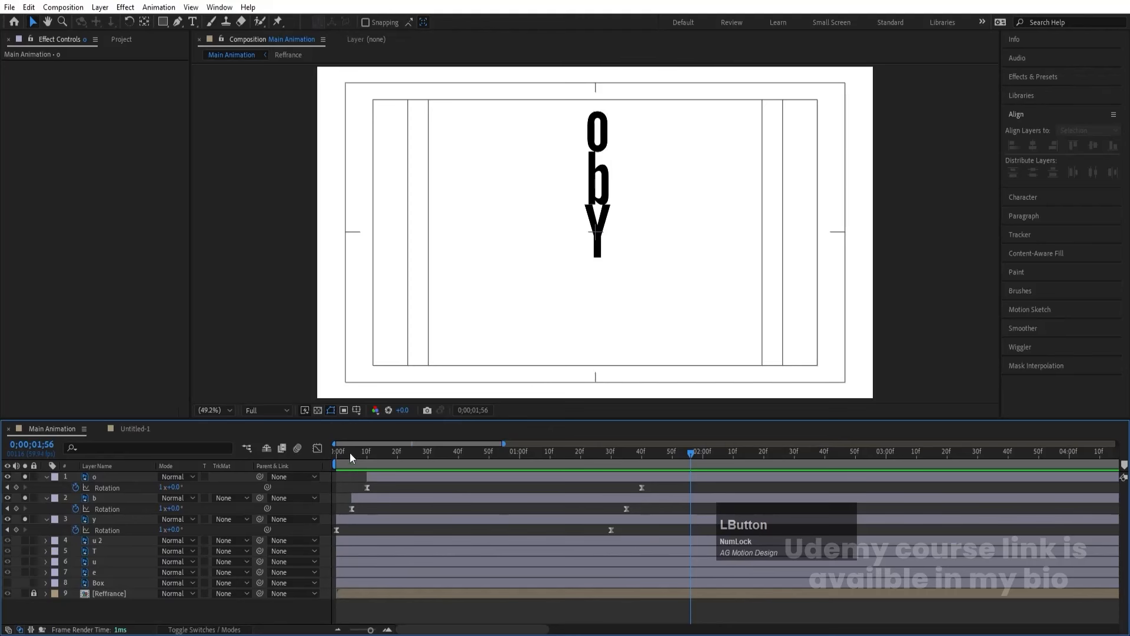
pyautogui.press('space')
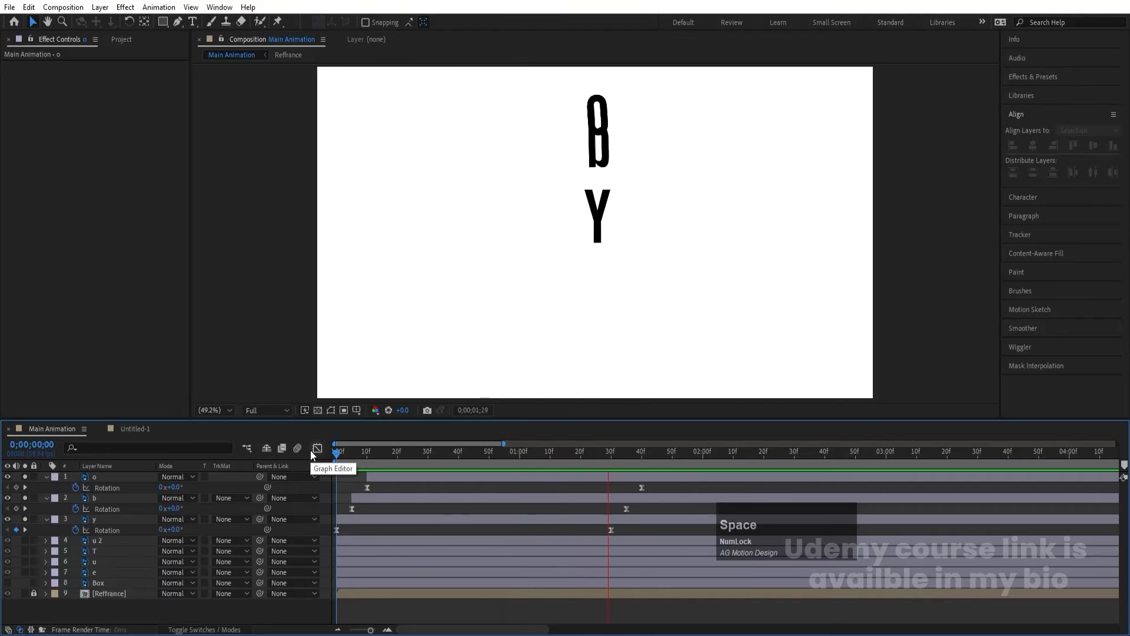
pyautogui.press('space')
# Step: Go back to the first frame and collapse the animated properties of all layers
pyautogui.click(408, 480)
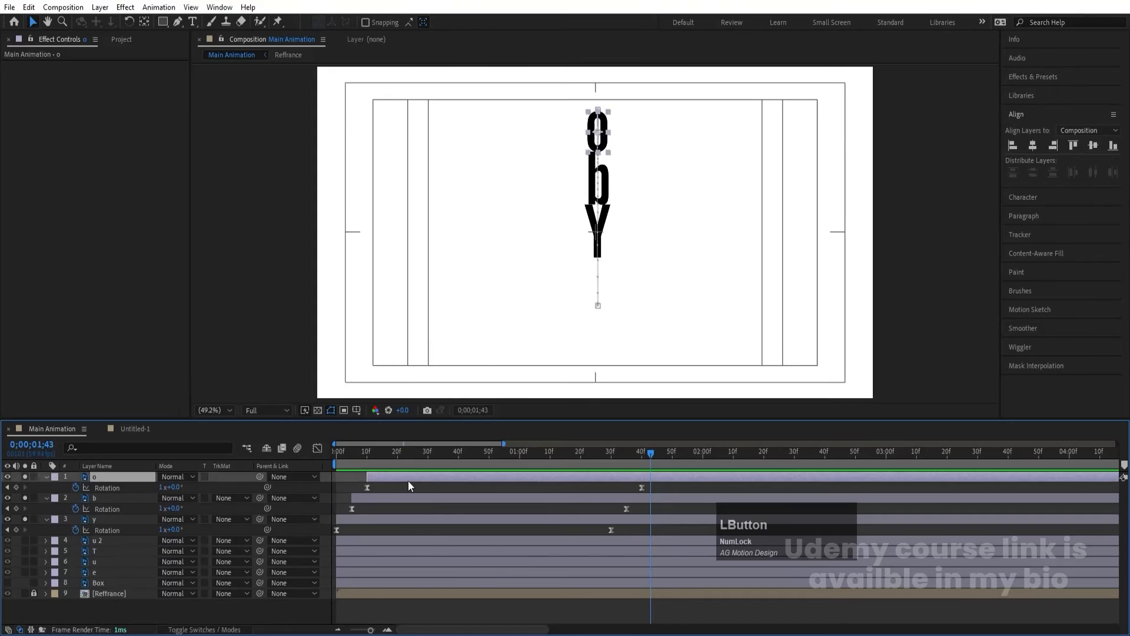
pyautogui.press('u')
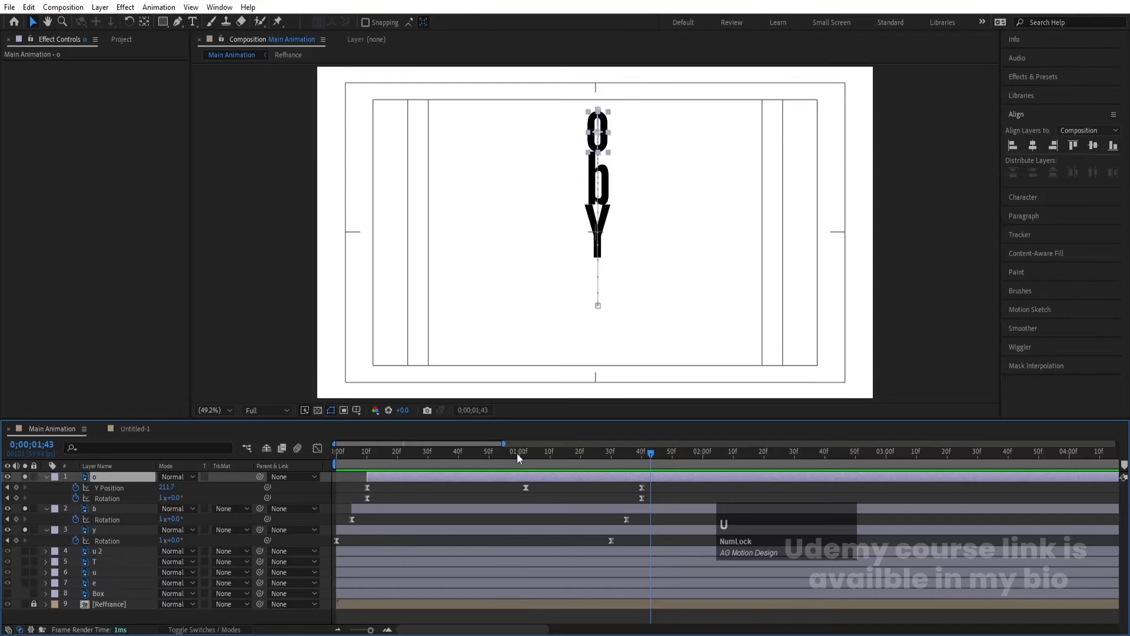
pyautogui.moveTo(517, 454); pyautogui.dragTo(200, 471)
pyautogui.click(341, 496)
pyautogui.press('u')
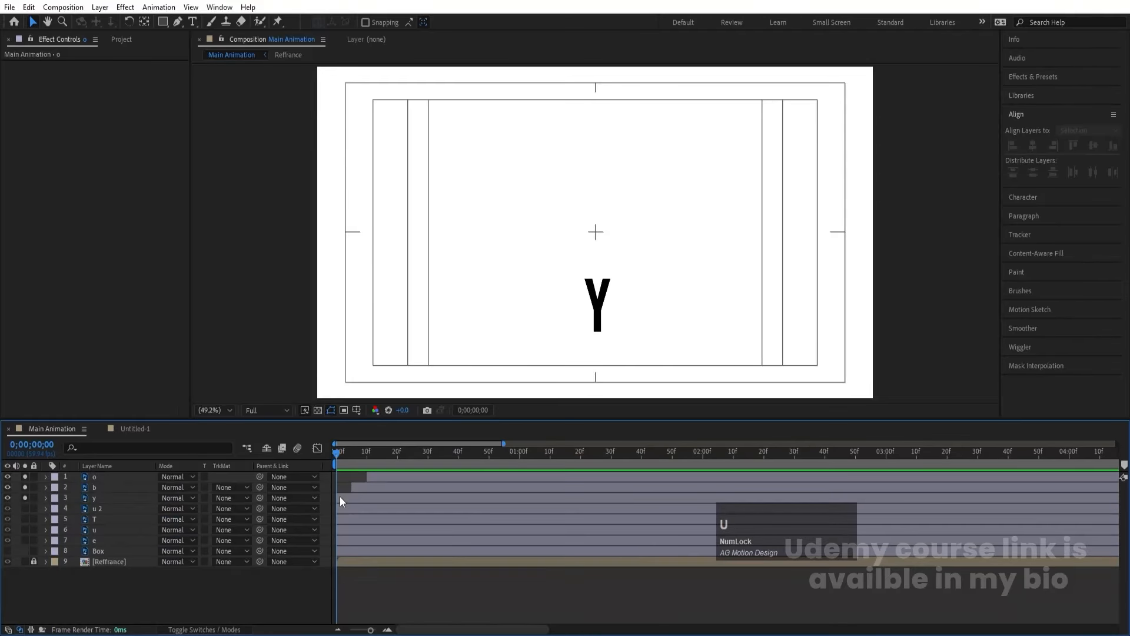
# Step: Turn off Solo for the o, b and y layers and preview the animation together with the rest of the logo
pyautogui.moveTo(24, 497); pyautogui.dragTo(25, 477)
pyautogui.press('space')
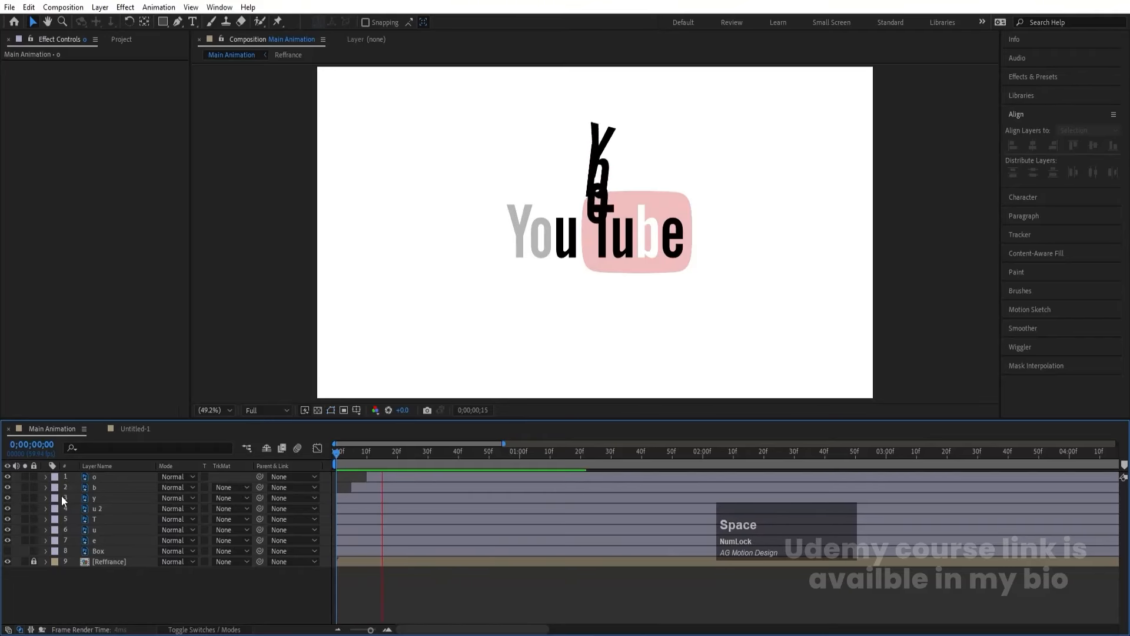
pyautogui.press('space')
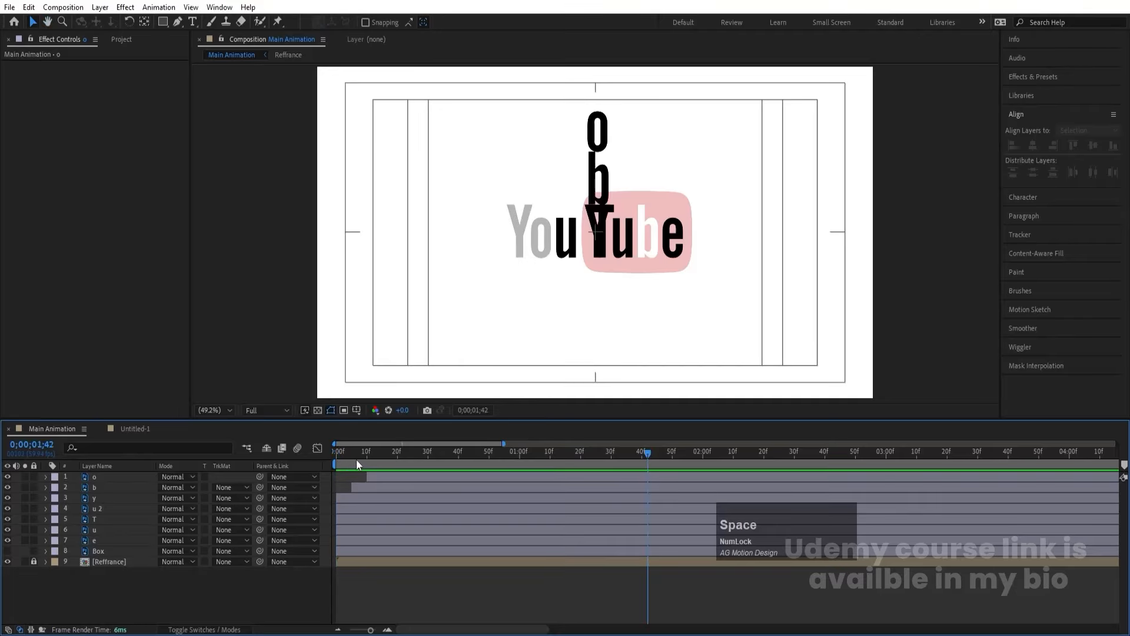
# Step: Return to the first frame, hide all the letter layers and show the Box layer
pyautogui.moveTo(356, 463); pyautogui.dragTo(83, 467)
pyautogui.moveTo(9, 543); pyautogui.dragTo(7, 477)
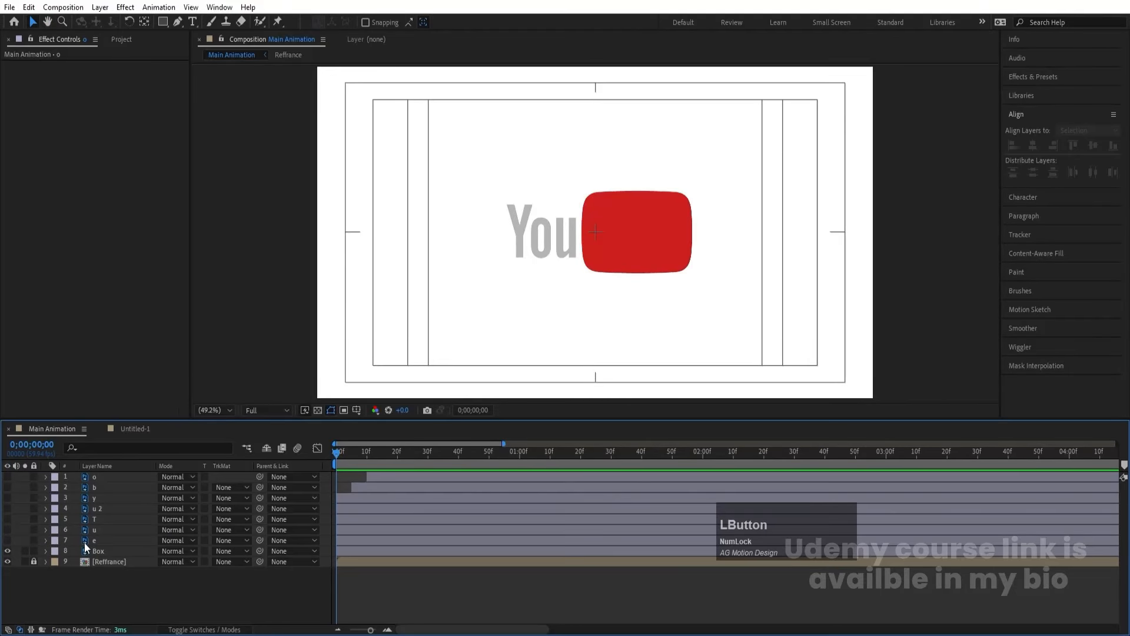
# Step: Center the Box layer in the composition and scale it down to 12%
pyautogui.click(101, 552)
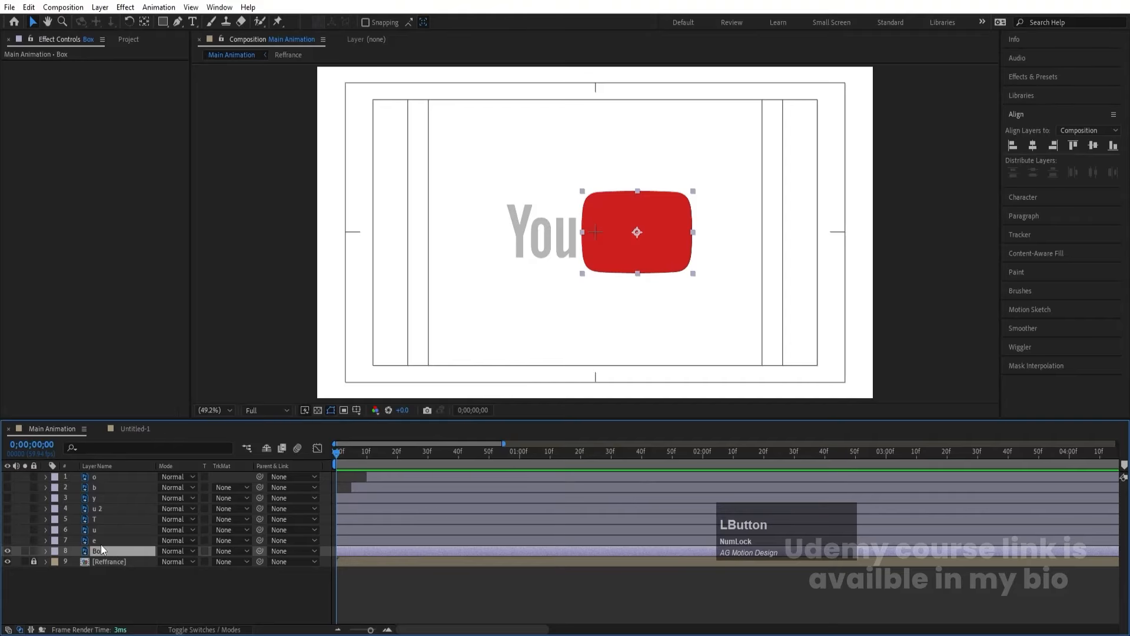
pyautogui.click(1032, 146)
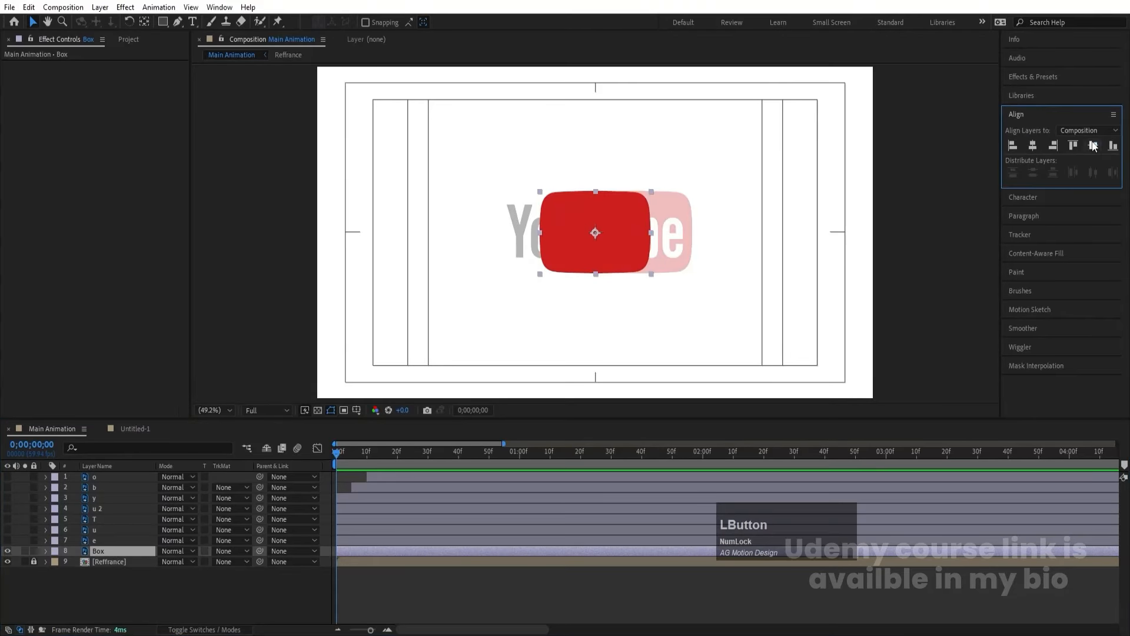
pyautogui.press('s')
pyautogui.moveTo(178, 561); pyautogui.dragTo(163, 561)
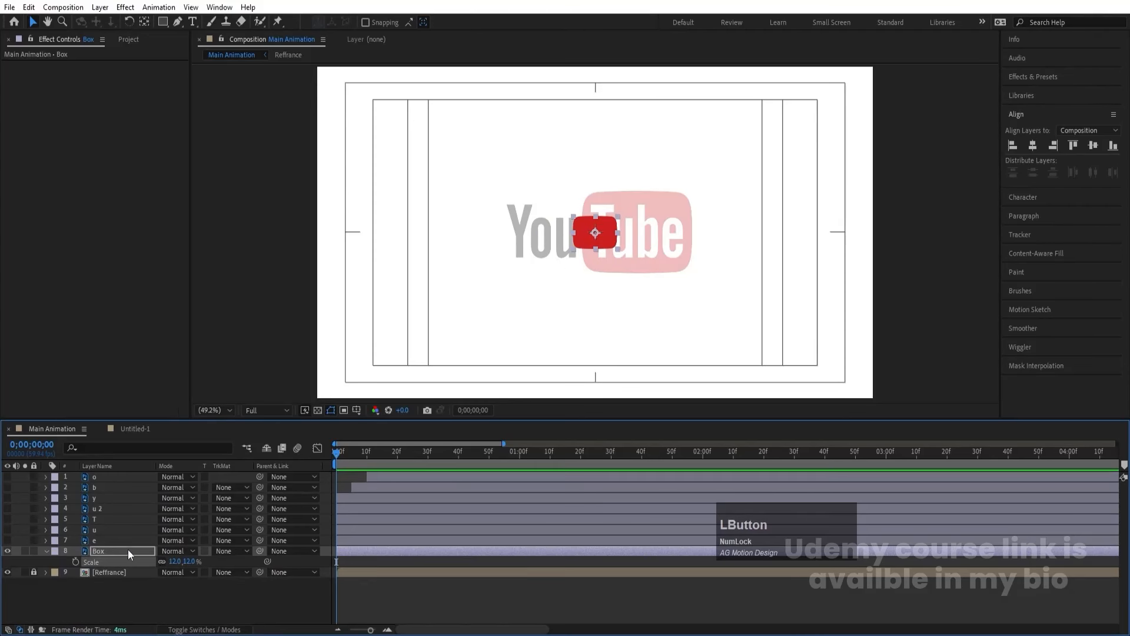
# Step: Separate the Box layer's position dimensions and keyframe its Y Position at 1161 on the first frame, below the composition
pyautogui.press('p')
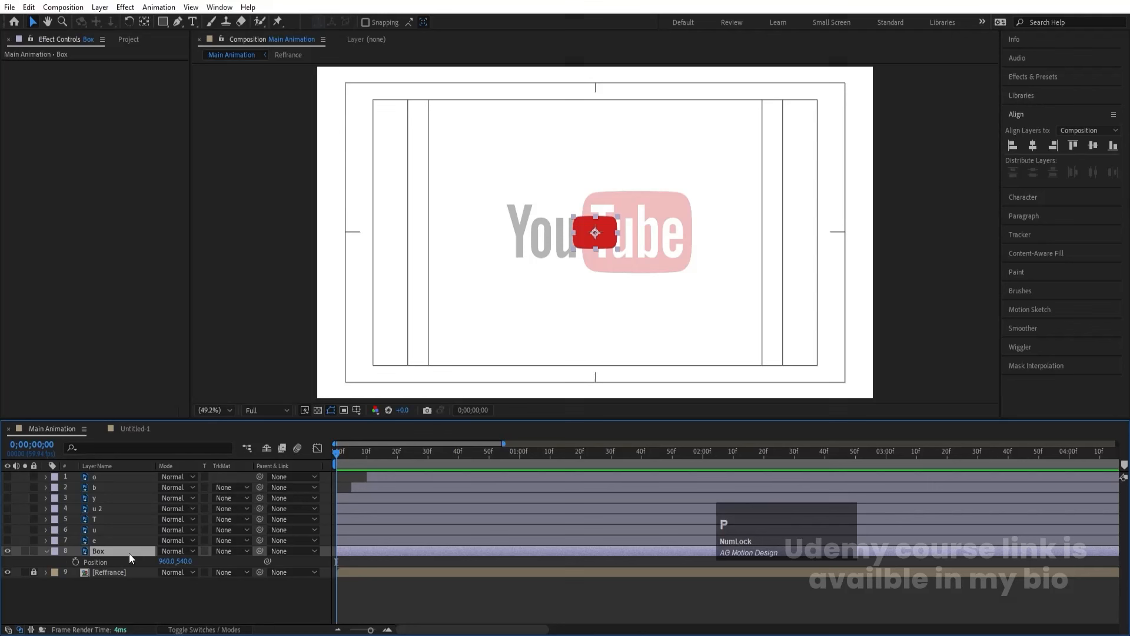
pyautogui.click(99, 560)
pyautogui.rightClick(99, 561)
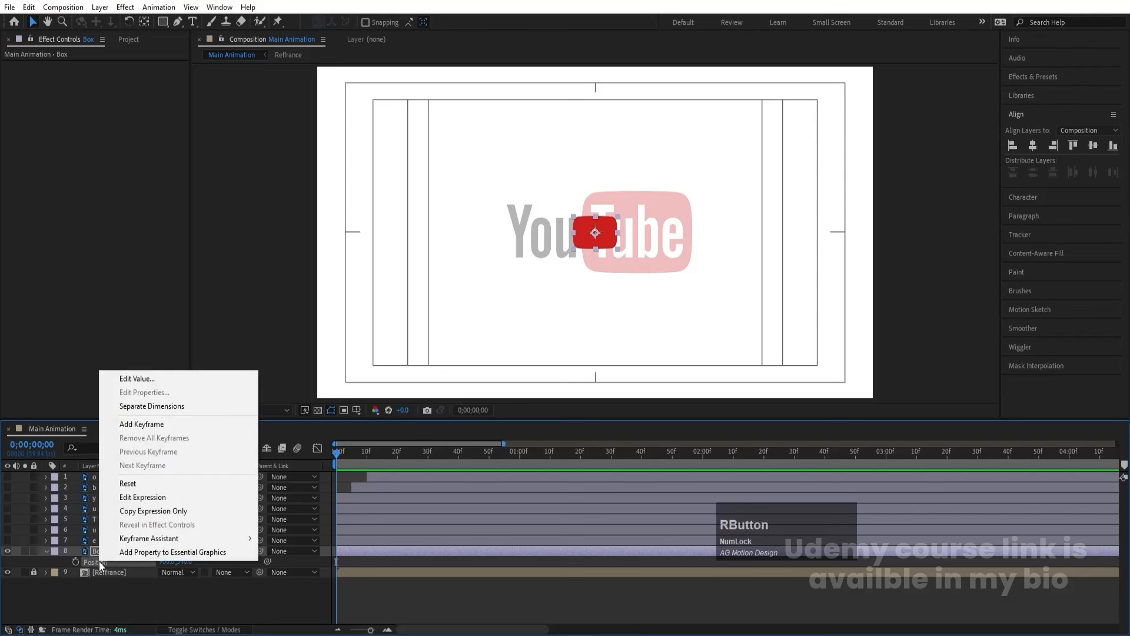
pyautogui.click(143, 405)
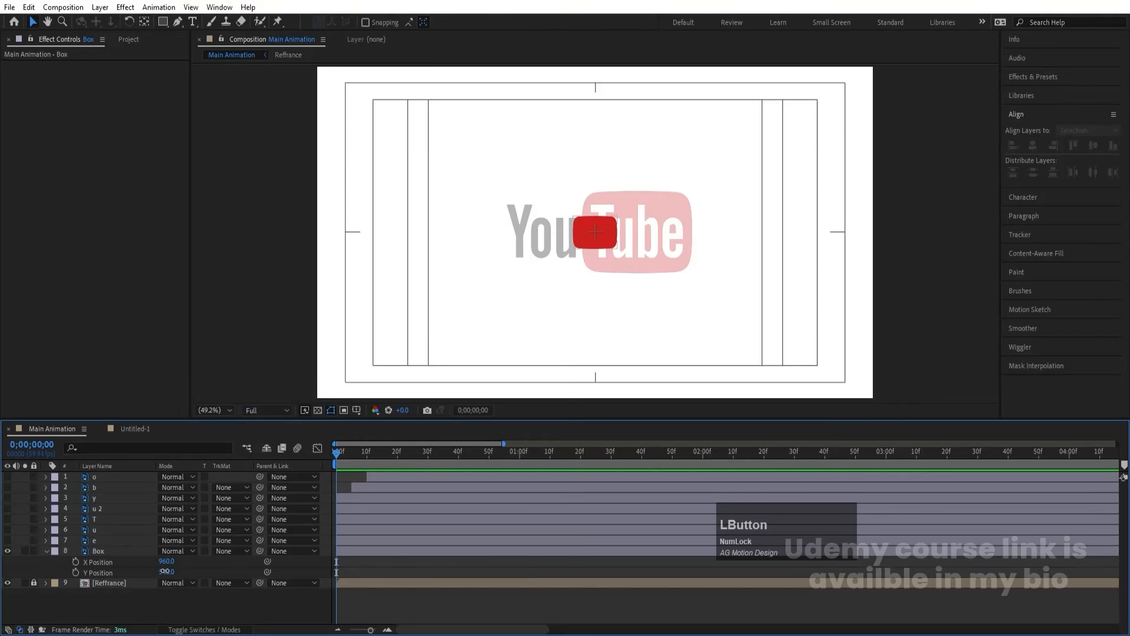
pyautogui.moveTo(165, 571); pyautogui.dragTo(530, 576)
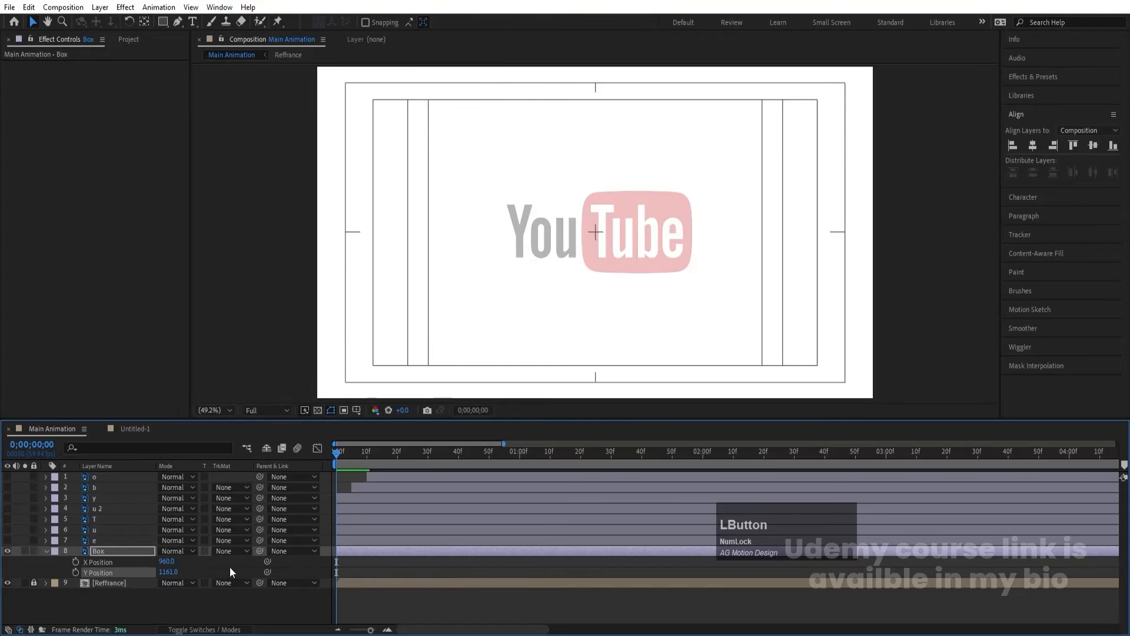
pyautogui.click(76, 572)
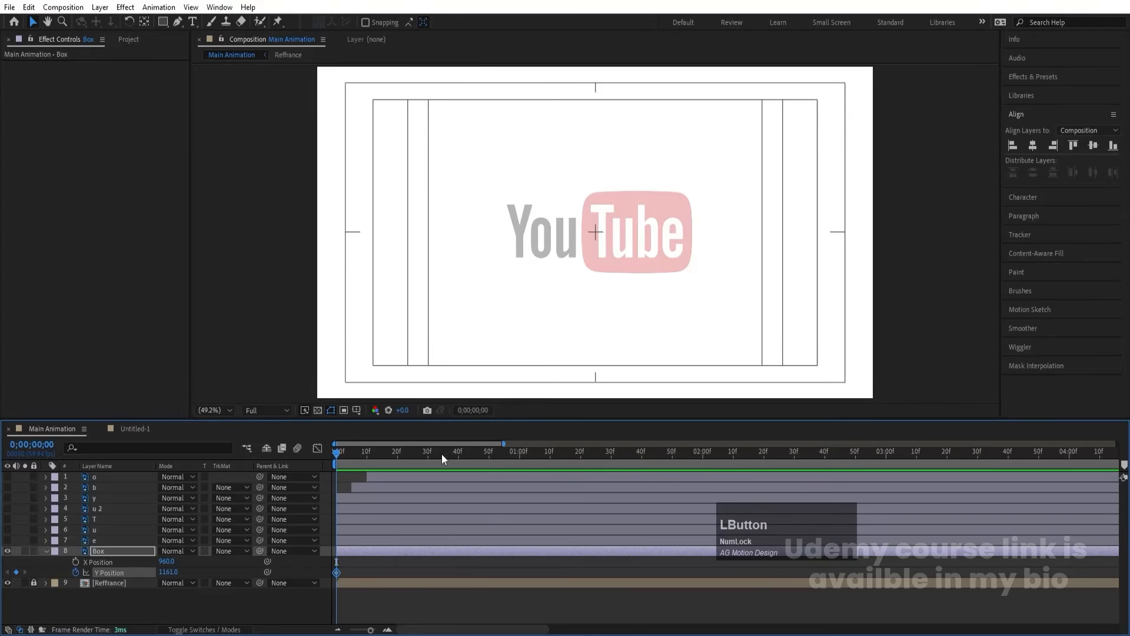